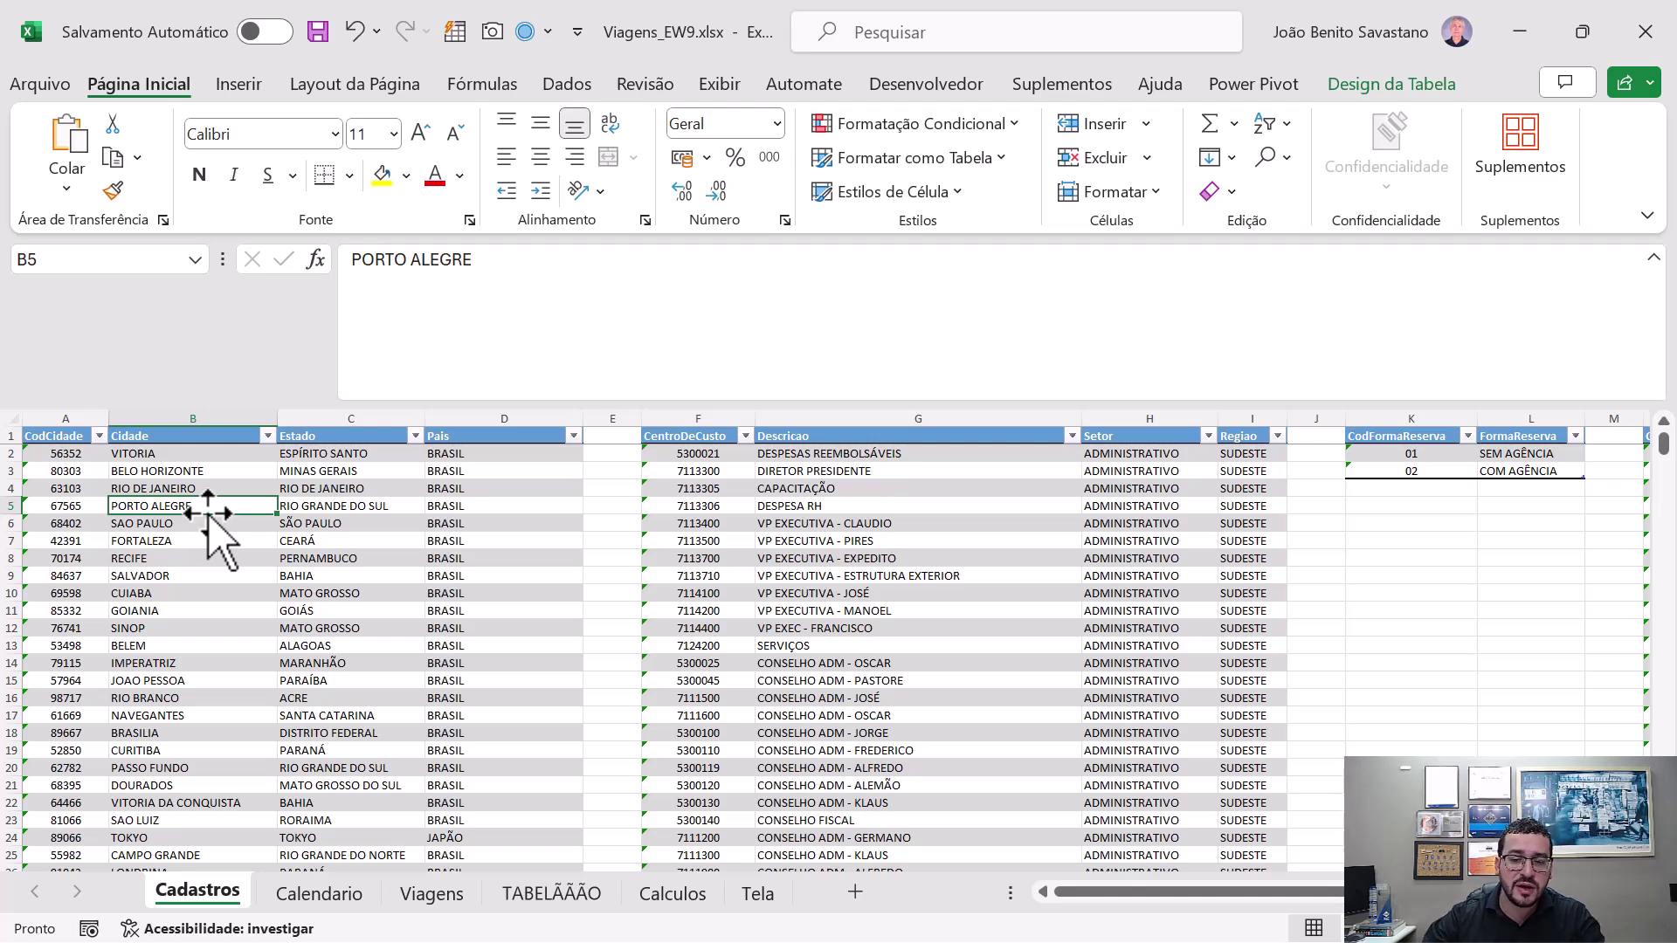
- Open the Viagens sheet to view the travel records
mouse_move(218, 924)
click(224, 785)
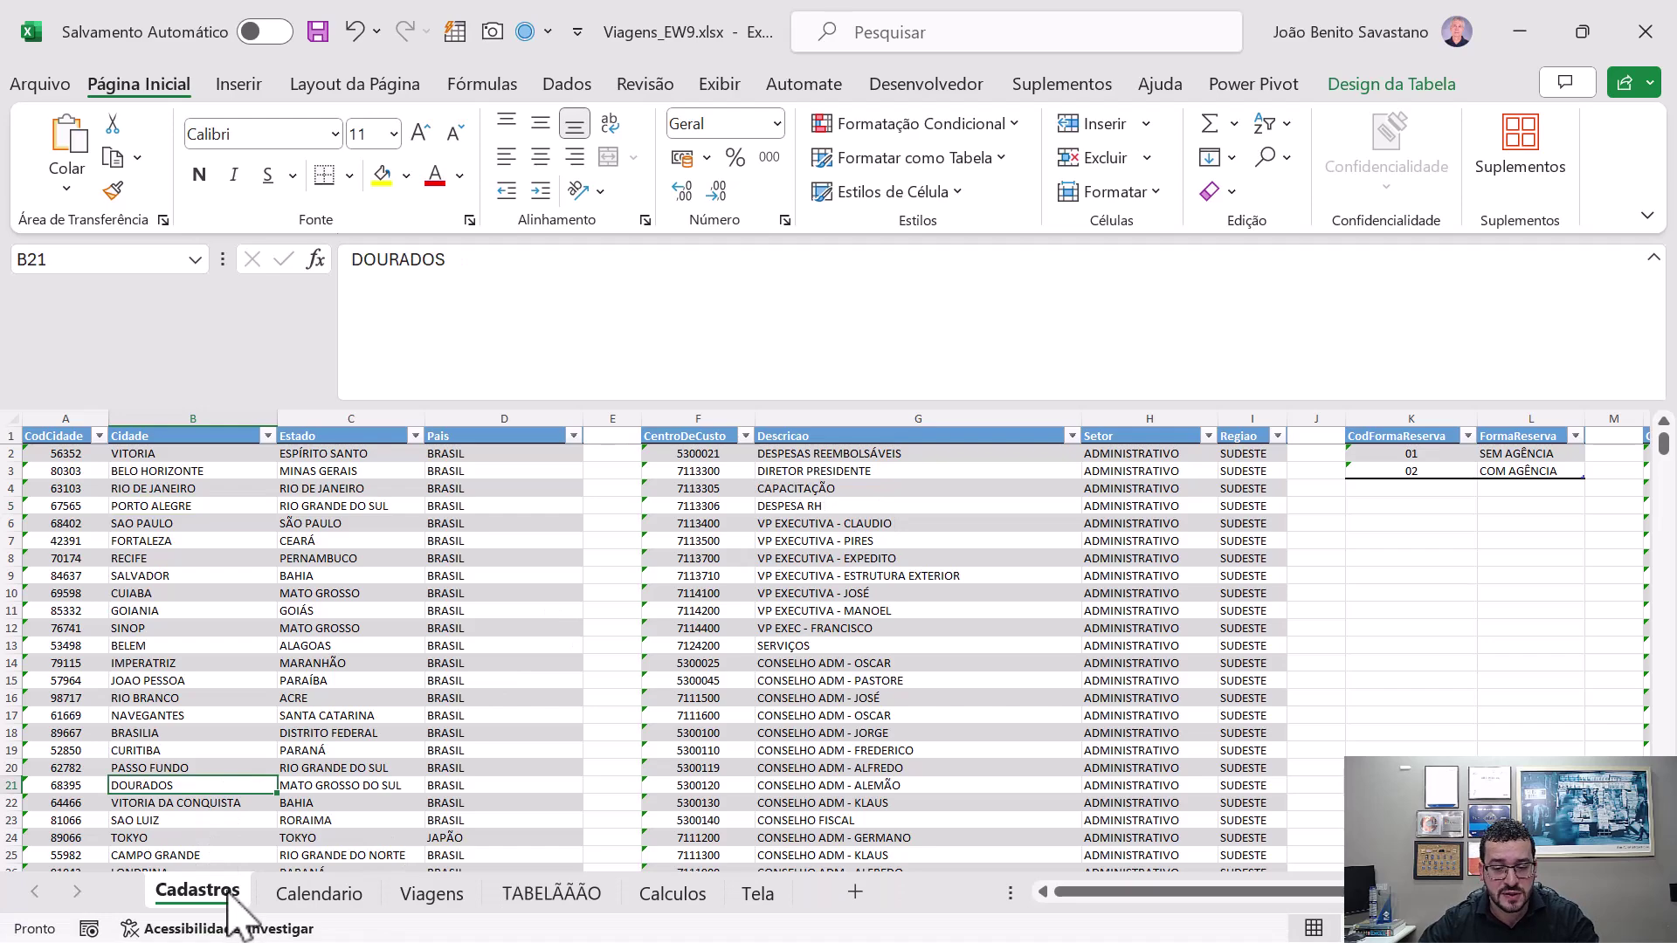
click(306, 887)
click(231, 892)
click(293, 890)
click(216, 898)
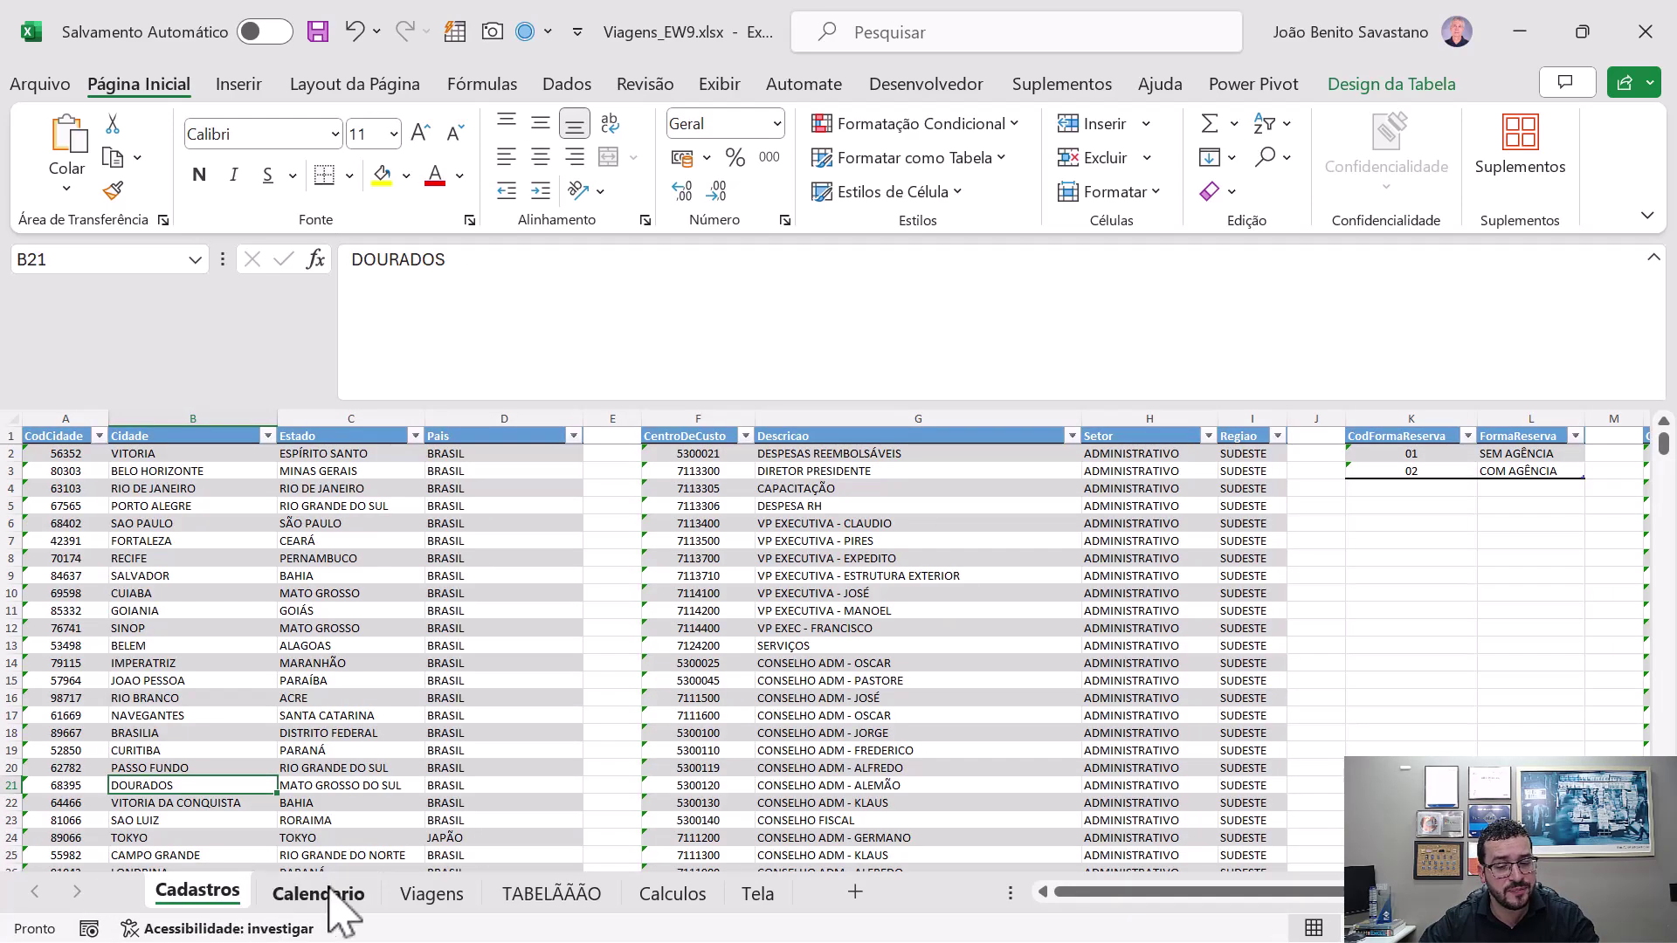
click(410, 900)
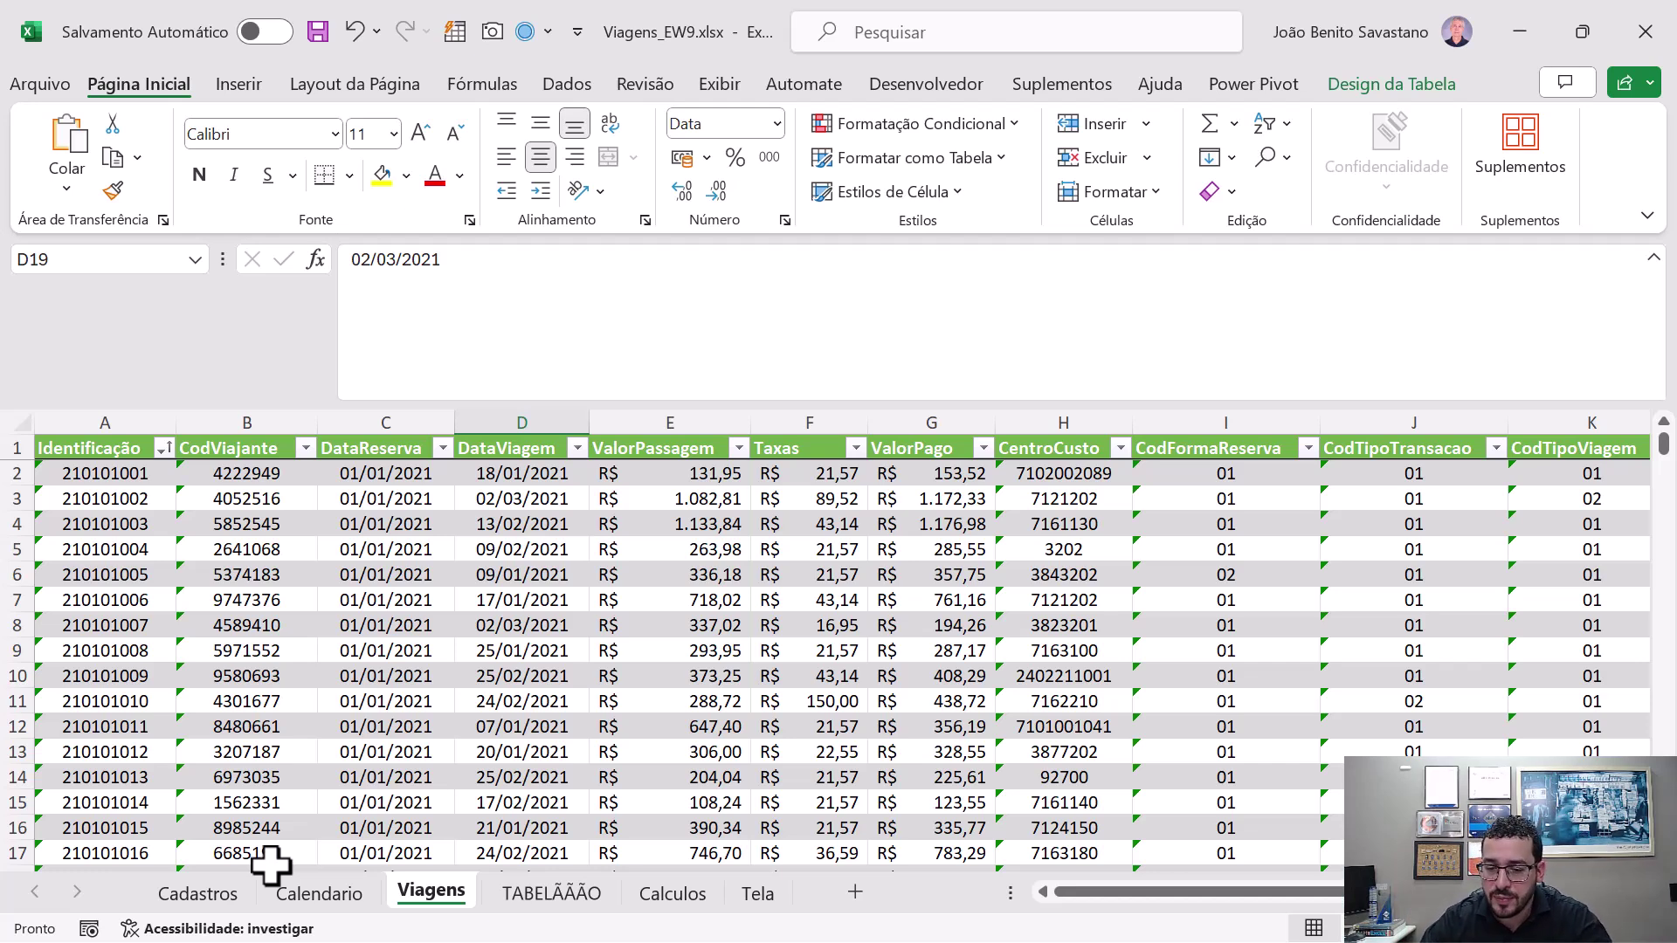
- Return to the Cadastros sheet and look over the codes, cities and states in the city table
click(203, 893)
click(245, 527)
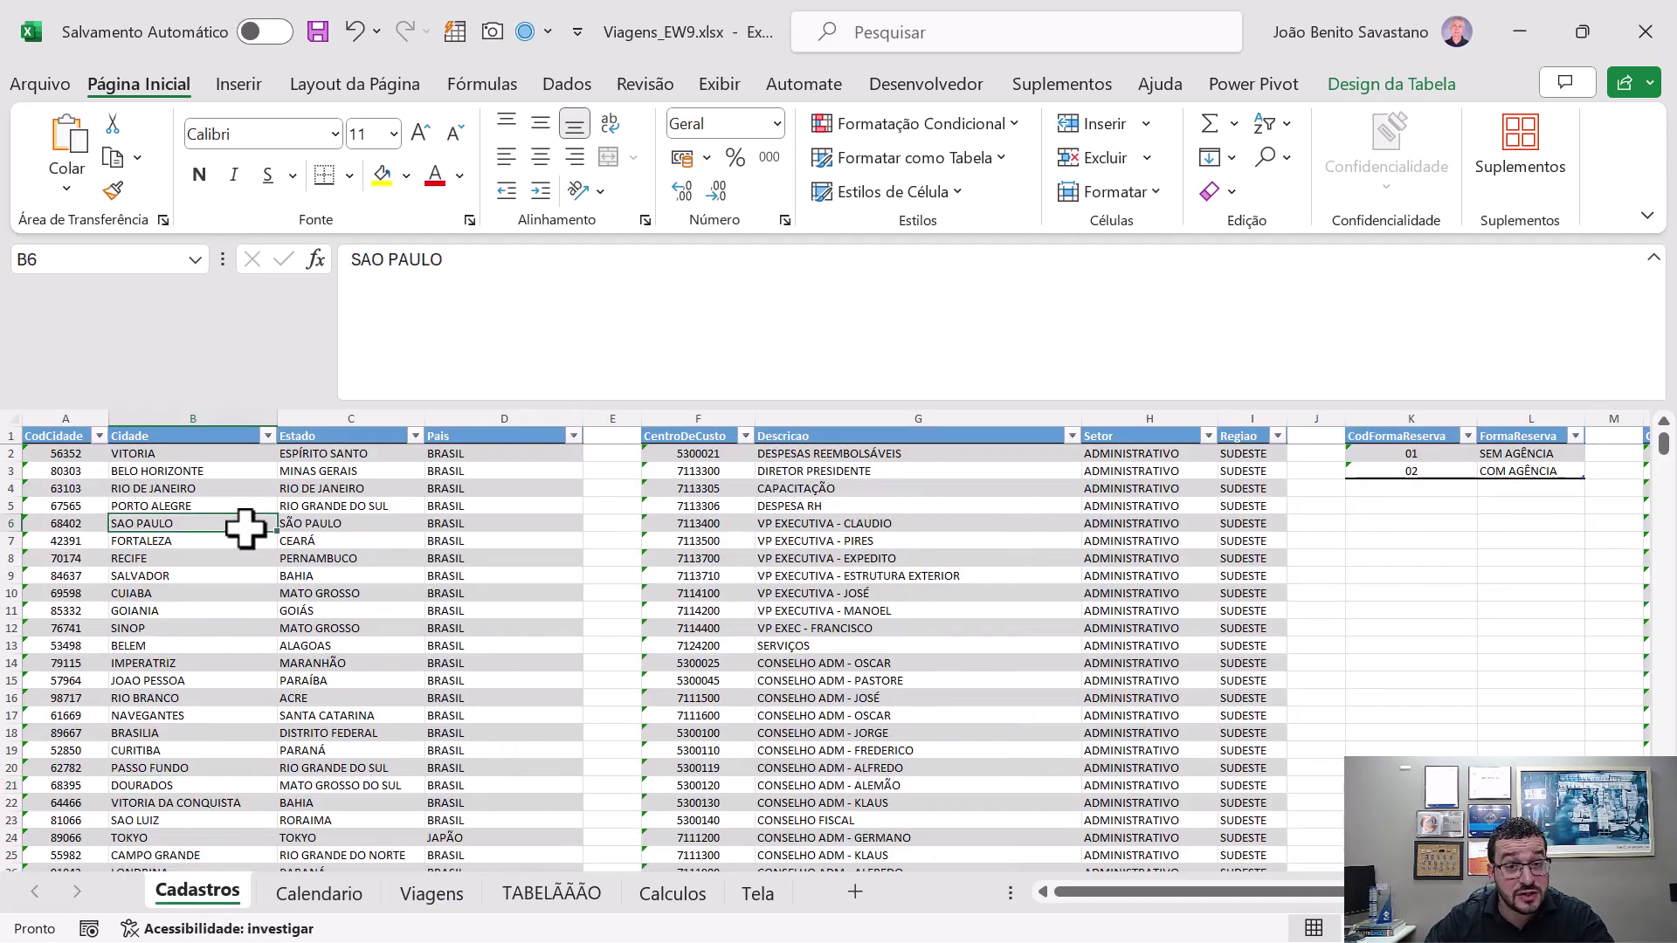
click(81, 471)
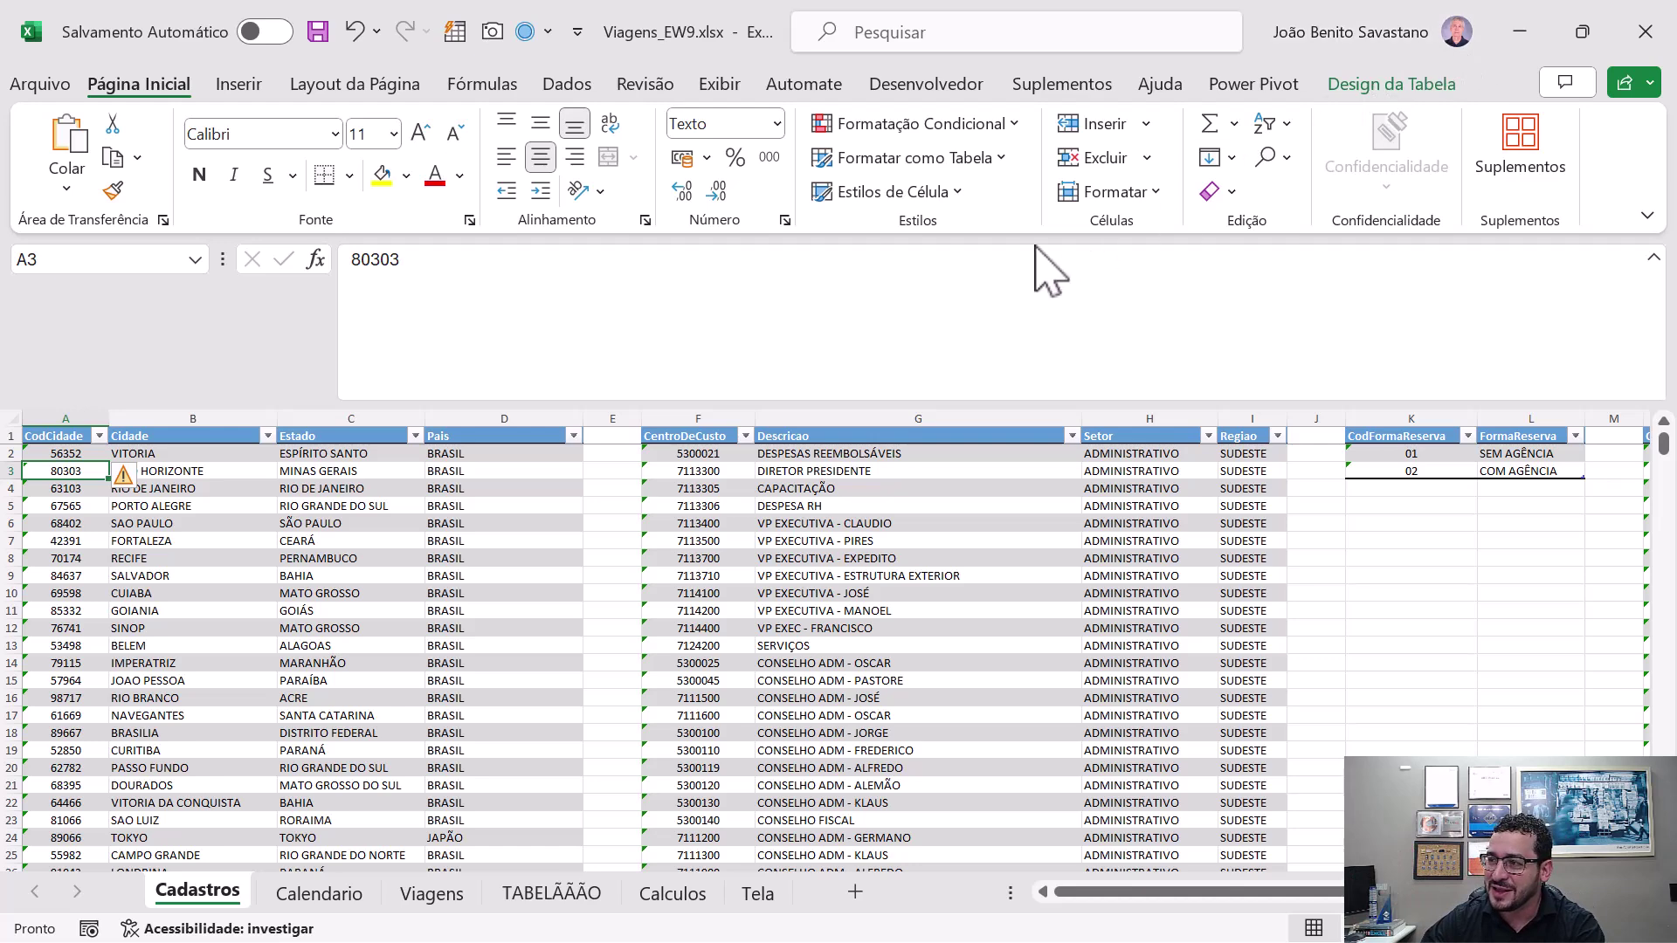
click(285, 520)
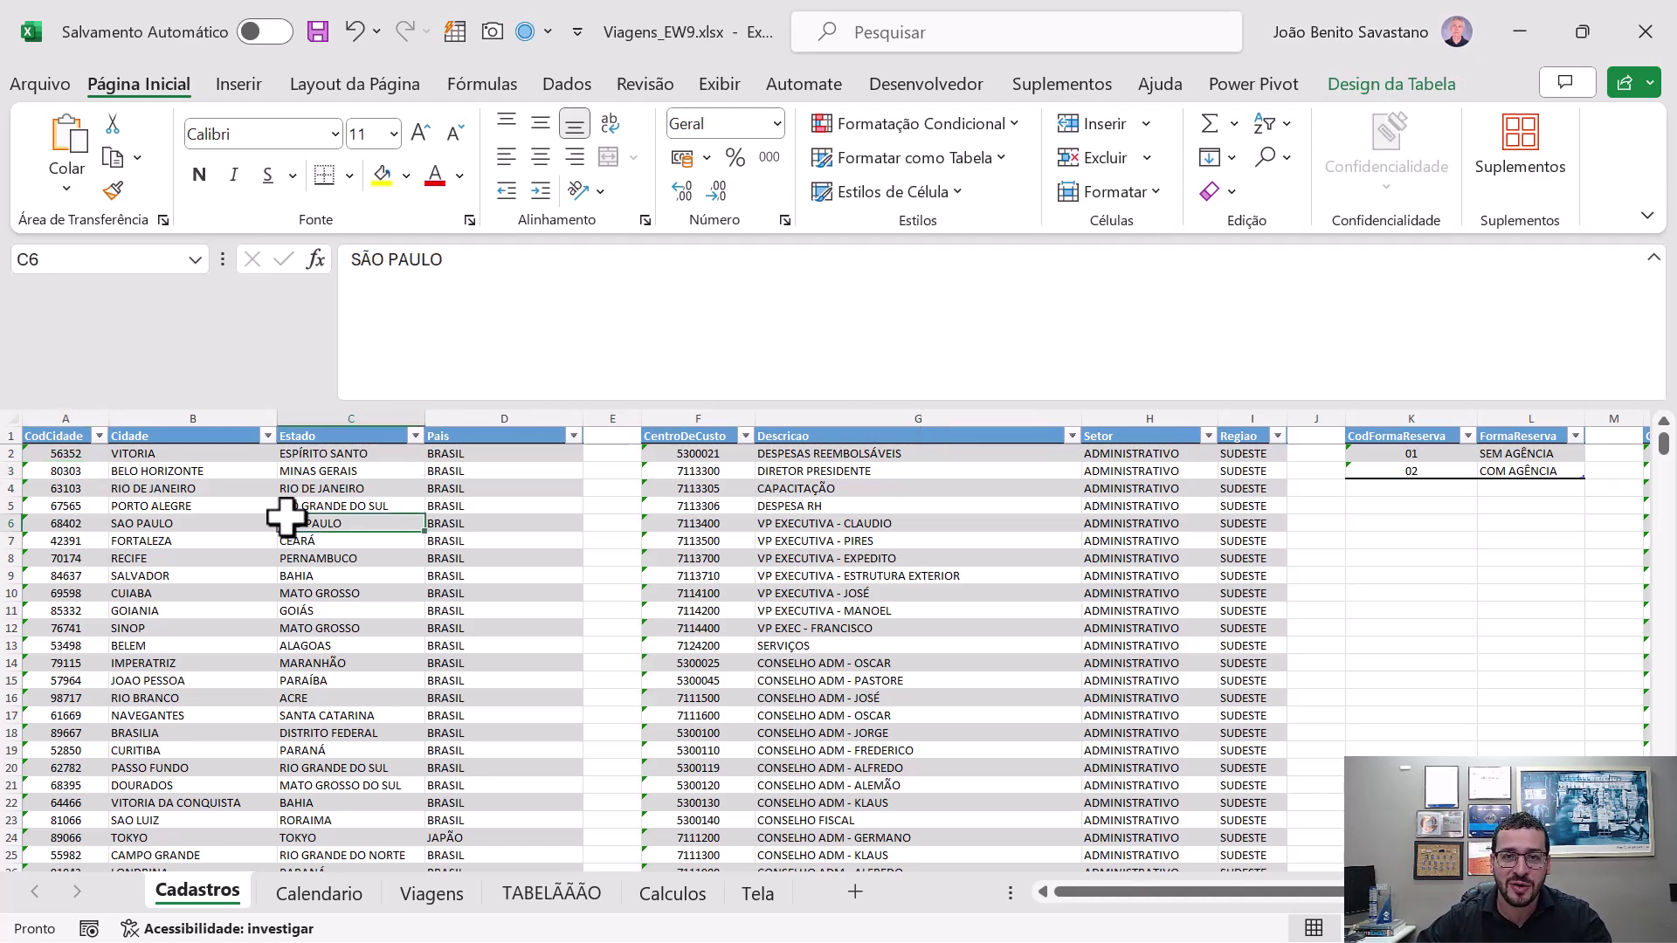
click(240, 561)
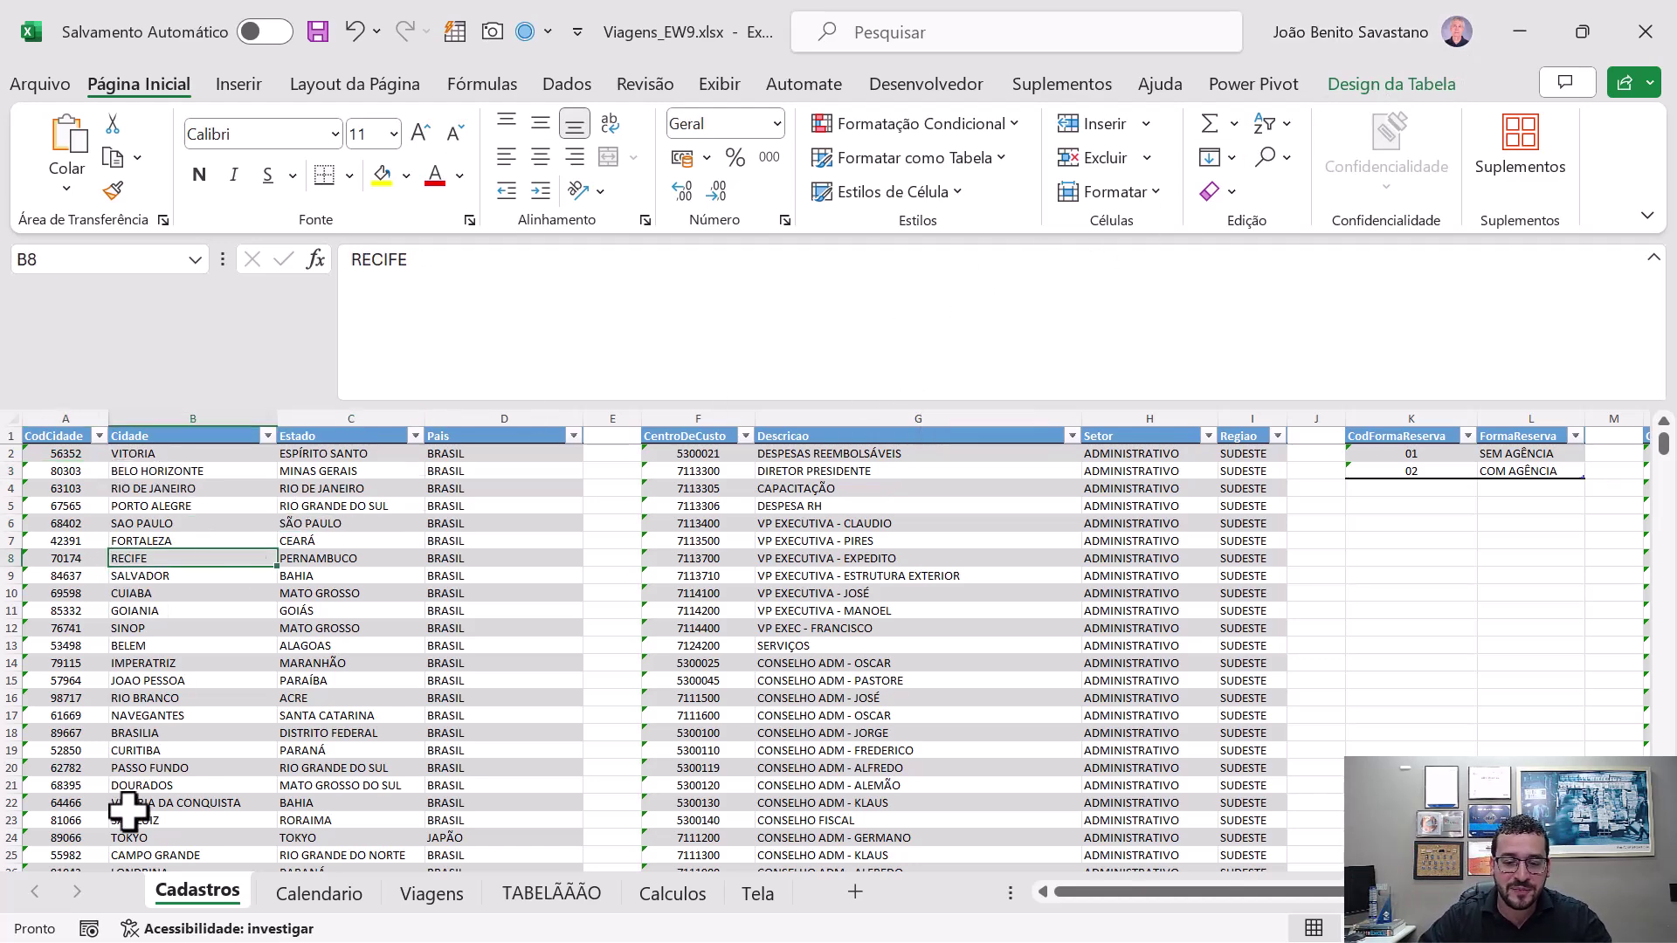
- Select the city table's columns A to D, followed by the cost centre table's columns F to I, to inspect their extent
click(105, 420)
drag(109, 419, 498, 395)
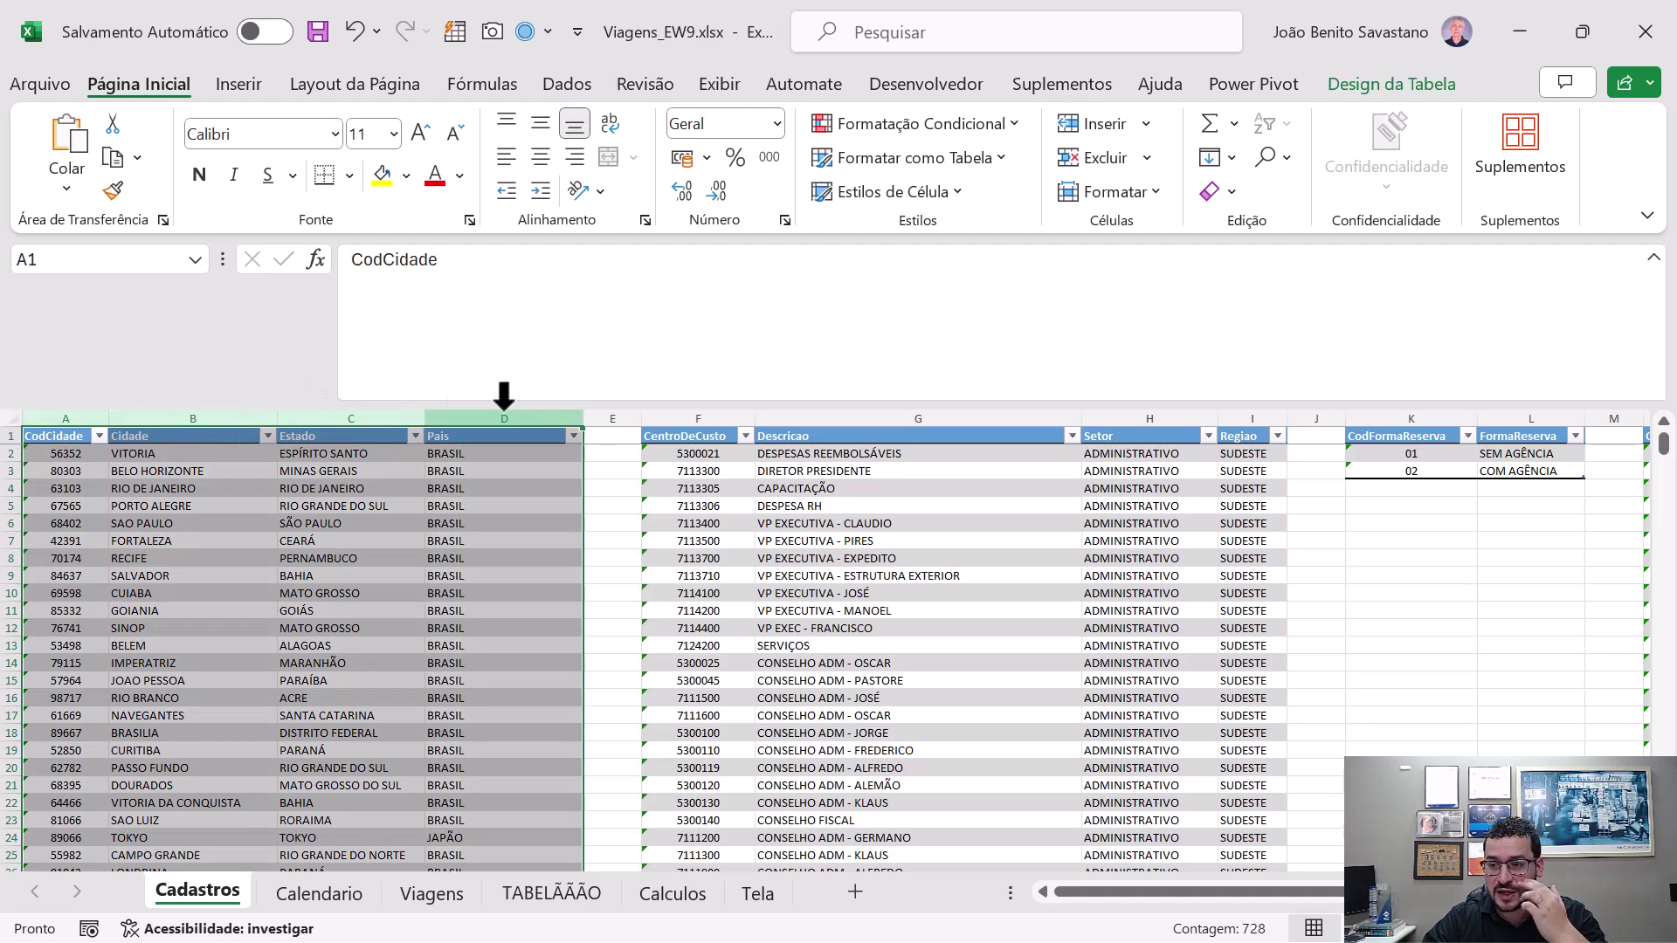
drag(664, 397, 1243, 393)
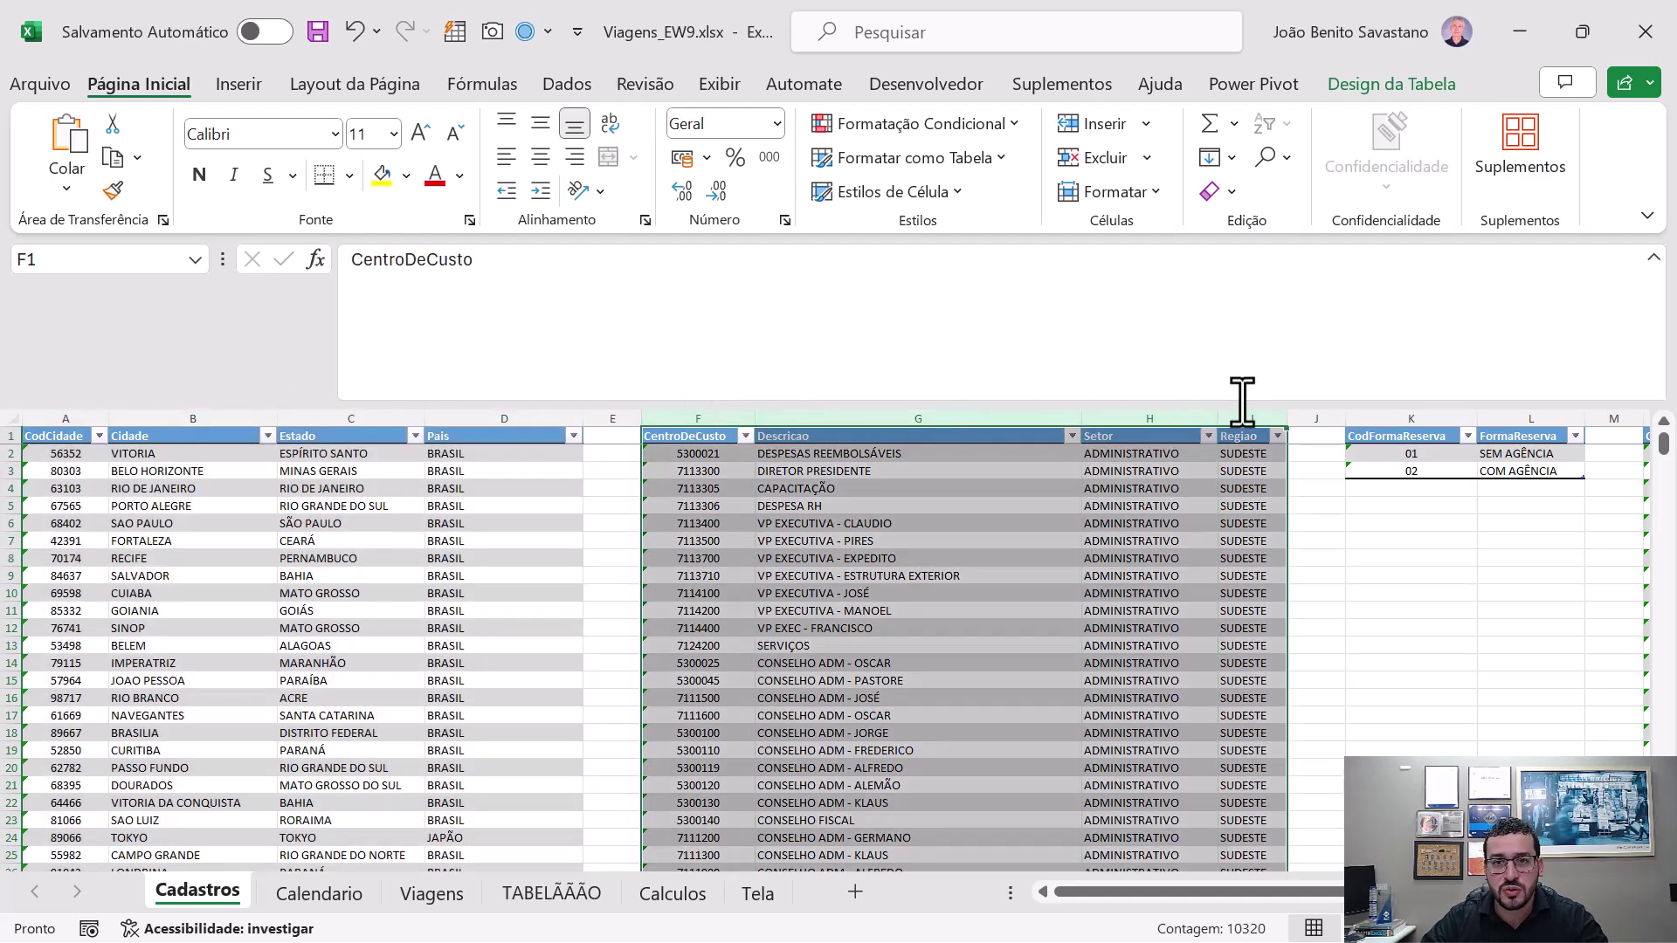
- Examine the remaining Cadastros lookup tables along the header row, from booking form, travel reason, transaction type and trip type to the traveller register
click(1242, 436)
key(Right)
key(Right)
key(Right)
key(Right)
key(Right)
key(Right)
key(Right)
key(Right)
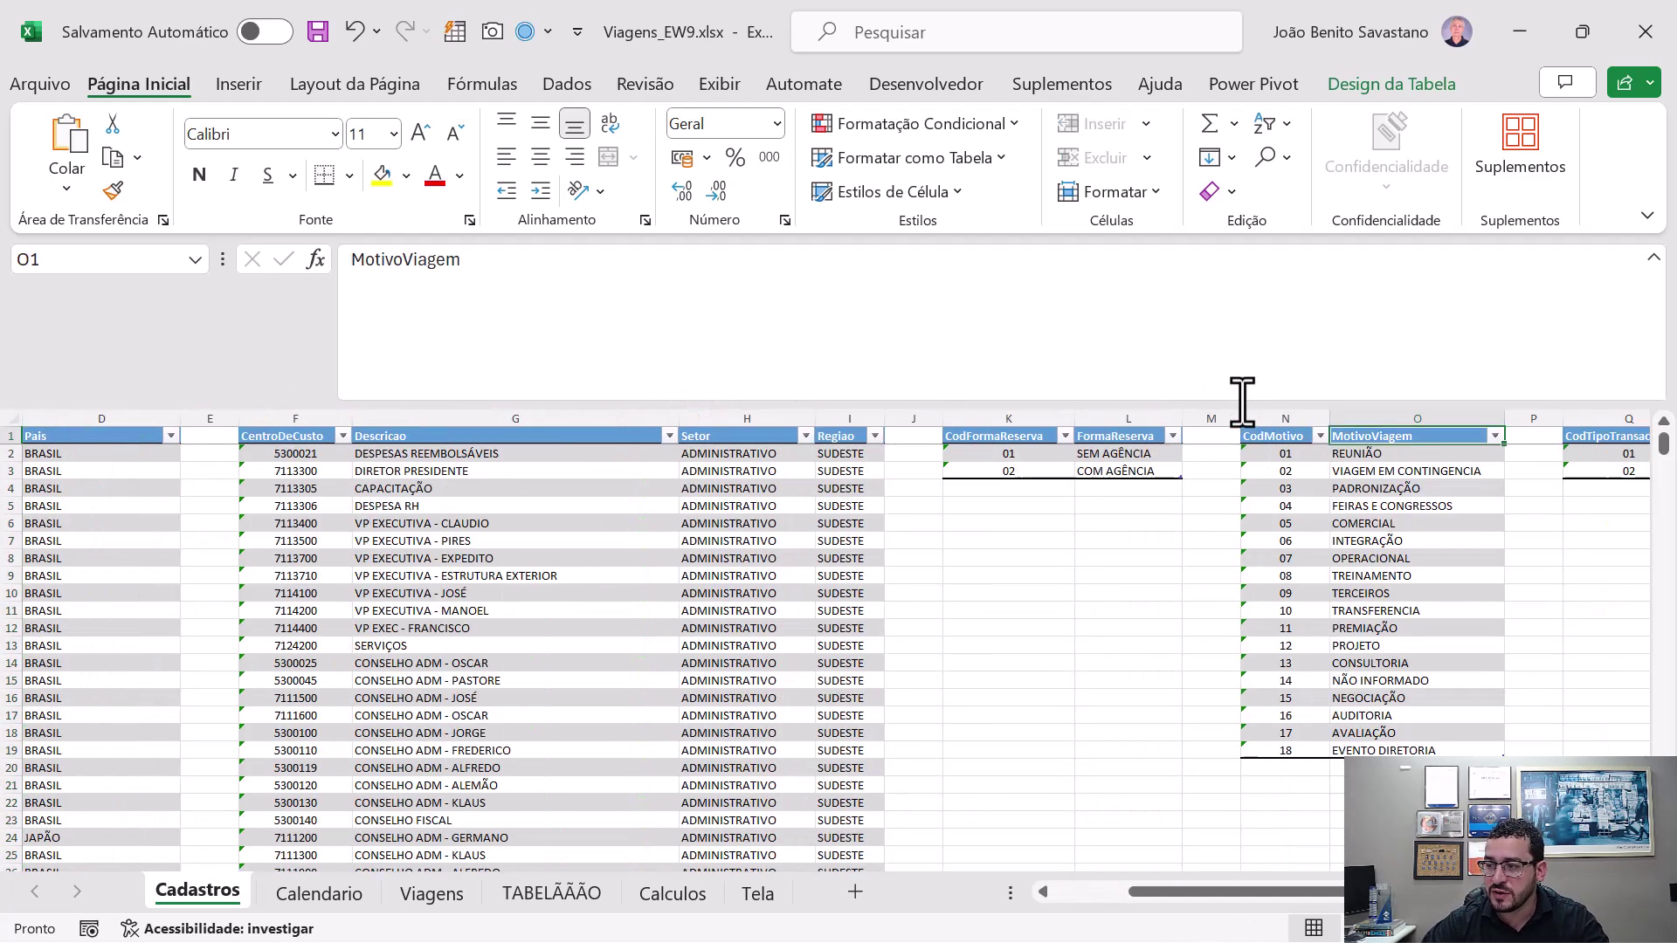
key(Right)
key(Right)
key(Right)
key(Right)
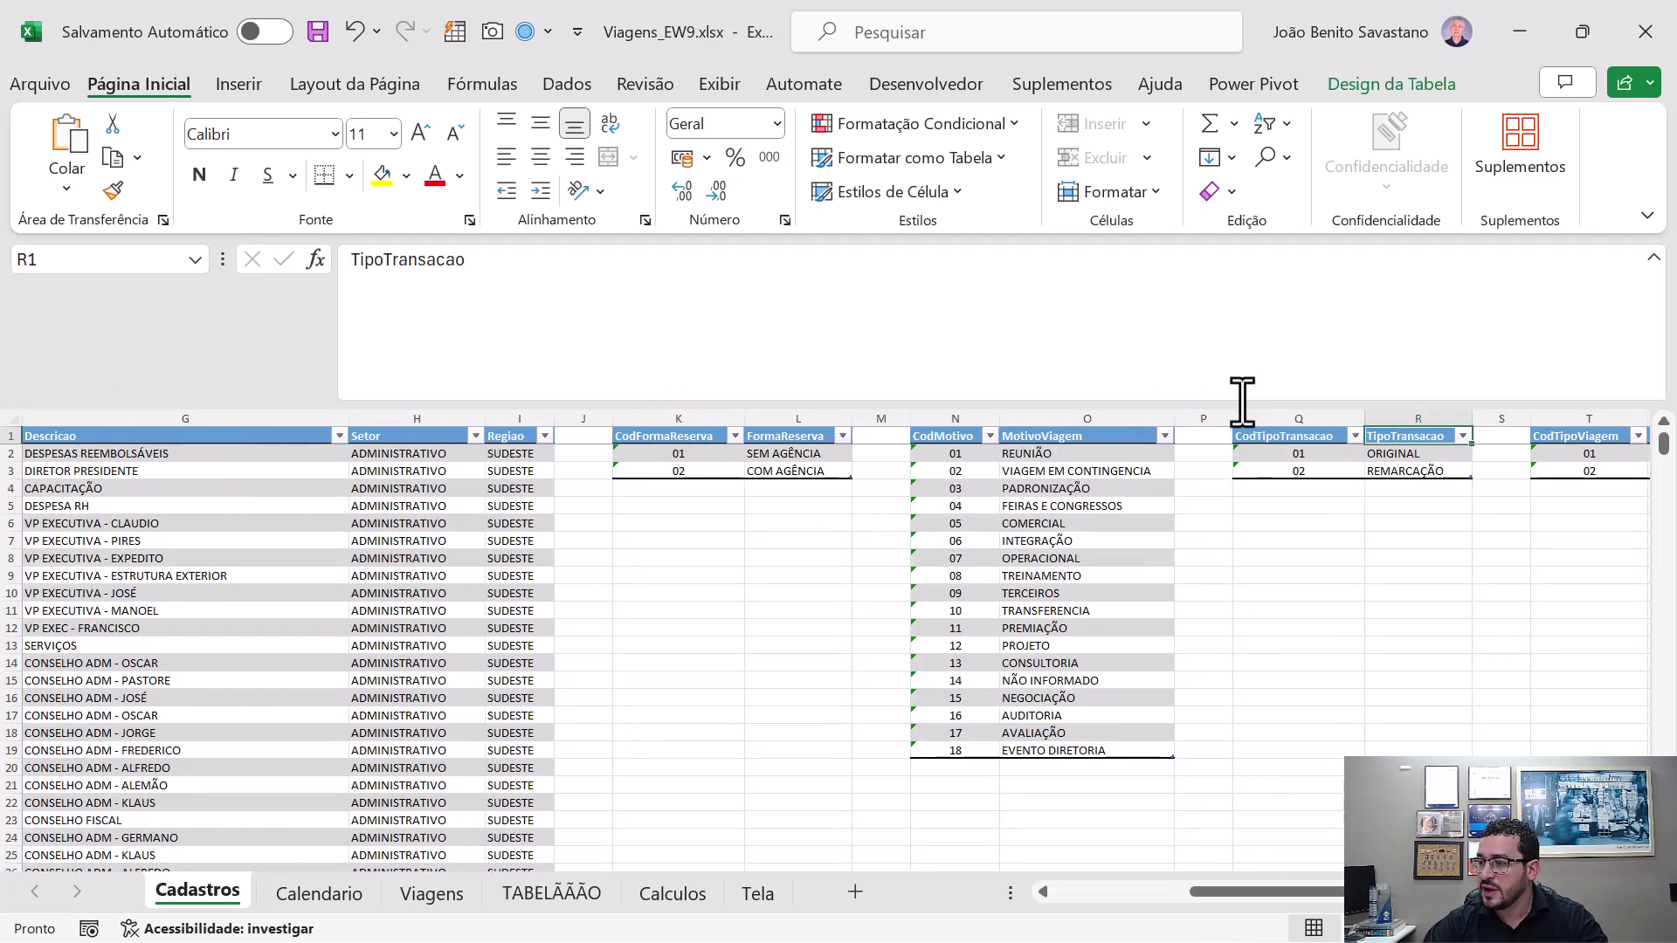
key(ctrl+Right)
key(ctrl+Right)
key(ctrl+Left)
key(ctrl+Left)
key(ctrl+Left)
key(ctrl+Left)
key(ctrl+Left)
key(ctrl+Left)
key(ctrl+Left)
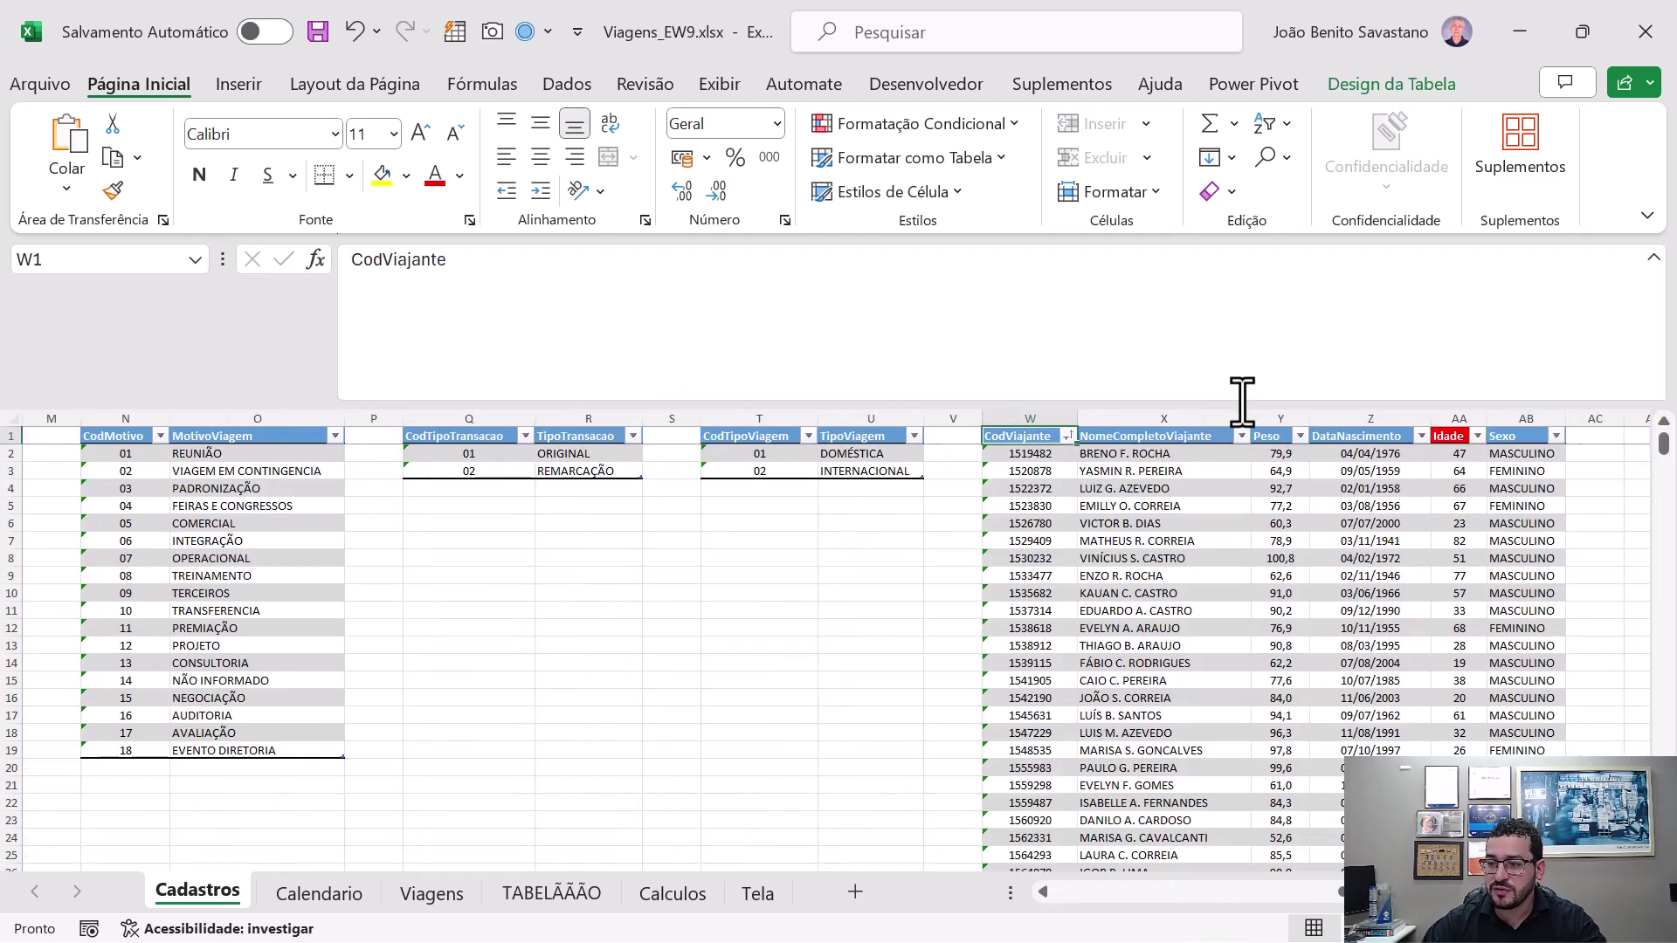
key(ctrl+Left)
key(ctrl+Left)
key(ctrl+Right)
key(ctrl+Right)
key(ctrl+Right)
key(ctrl+Right)
key(ctrl+Right)
key(ctrl+Right)
key(ctrl+Right)
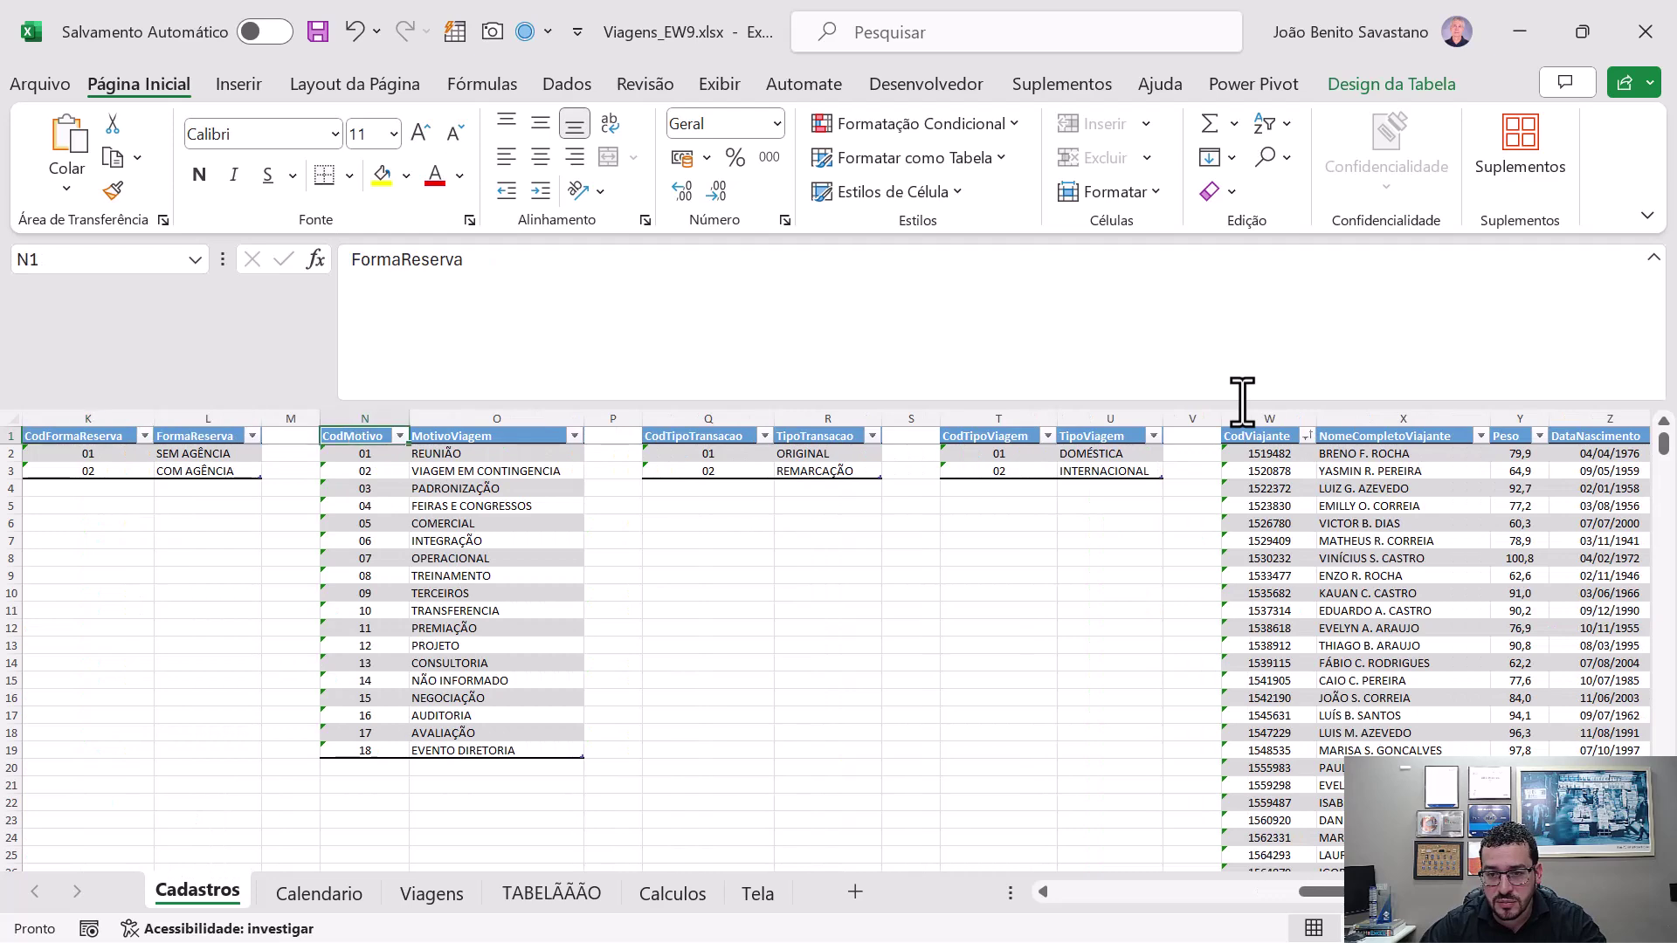
key(ctrl+Right)
key(ctrl+Right)
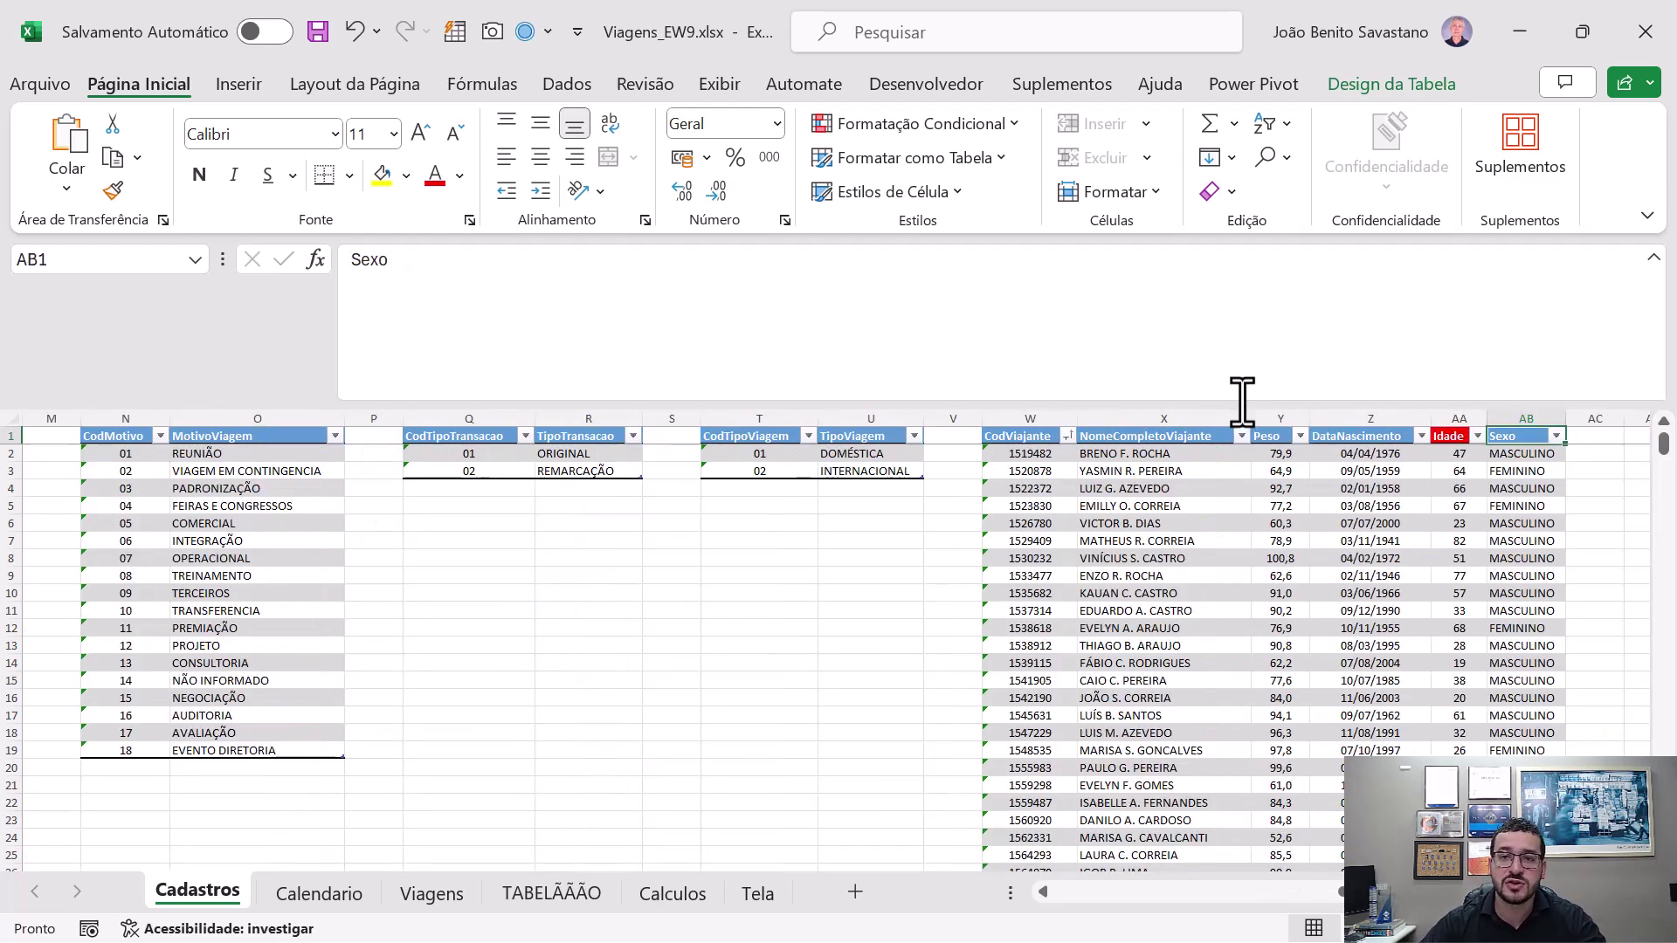
drag(1133, 506, 1155, 622)
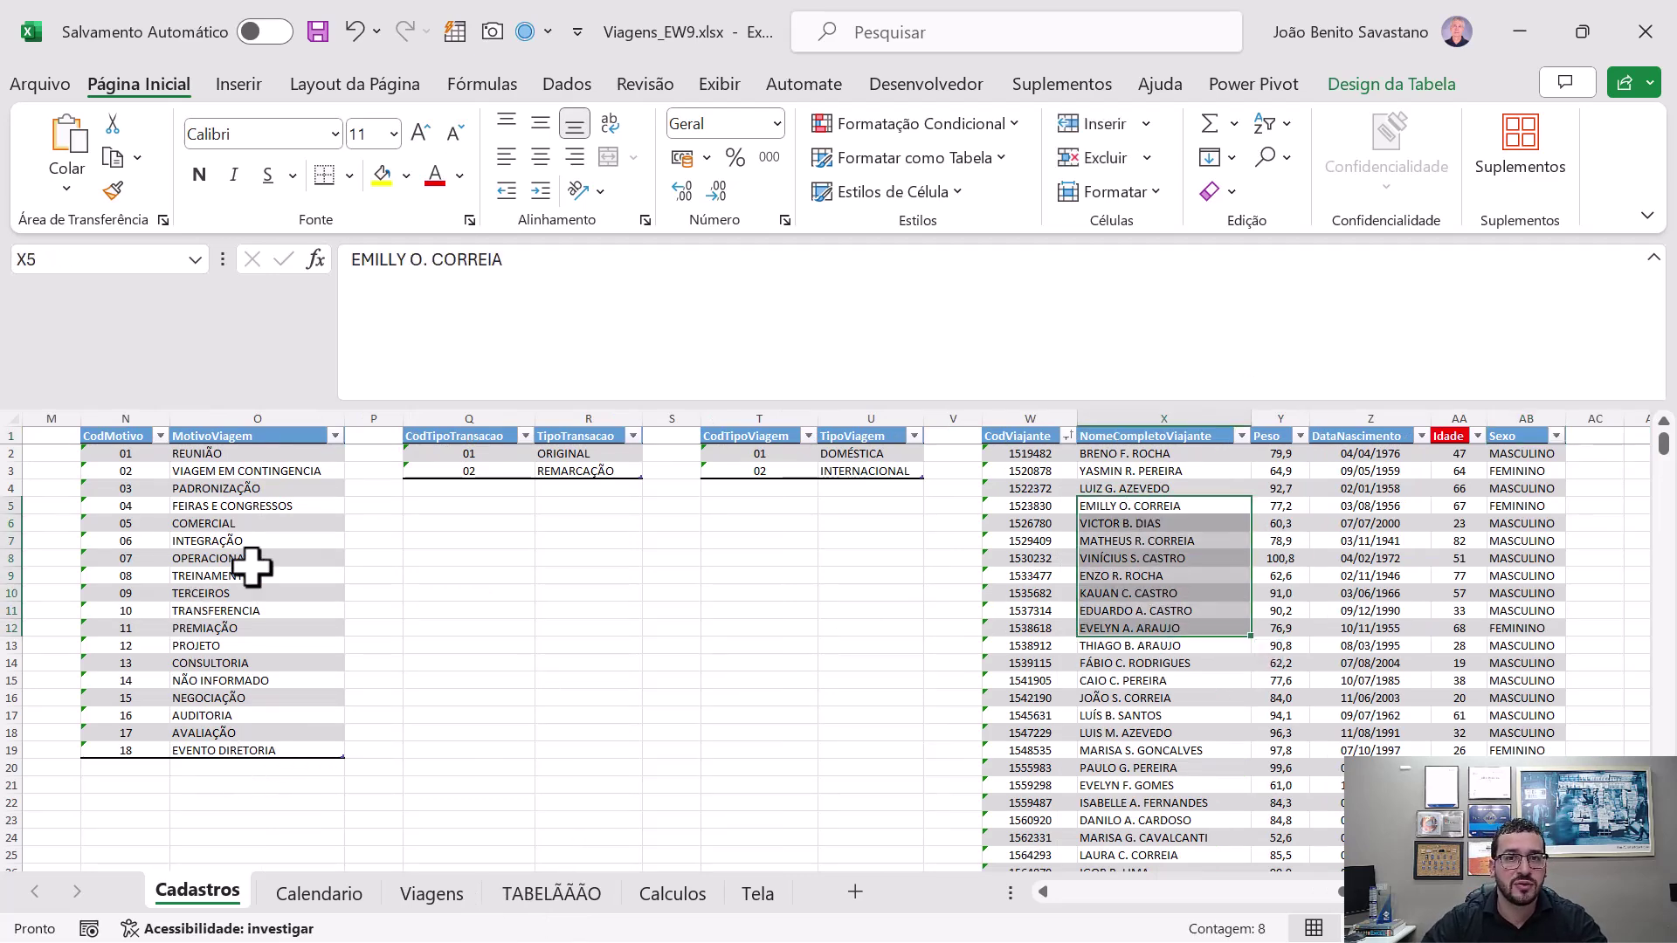
click(1183, 527)
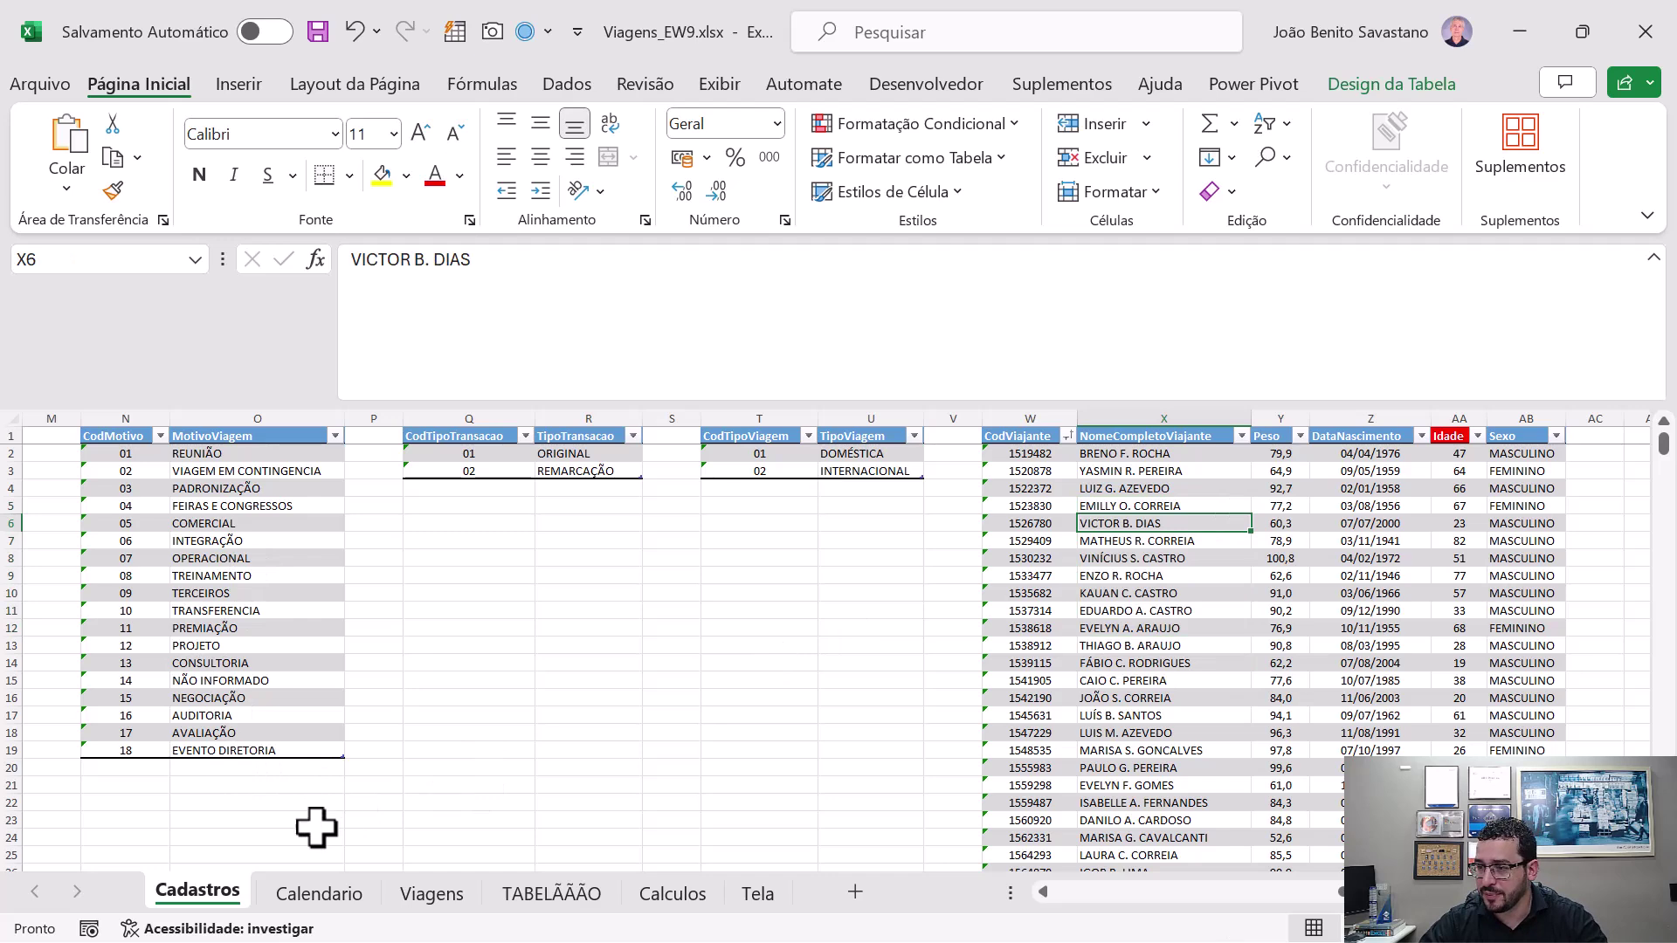
- Open the Calendario sheet and examine its date, month and weekday columns
click(319, 892)
click(305, 676)
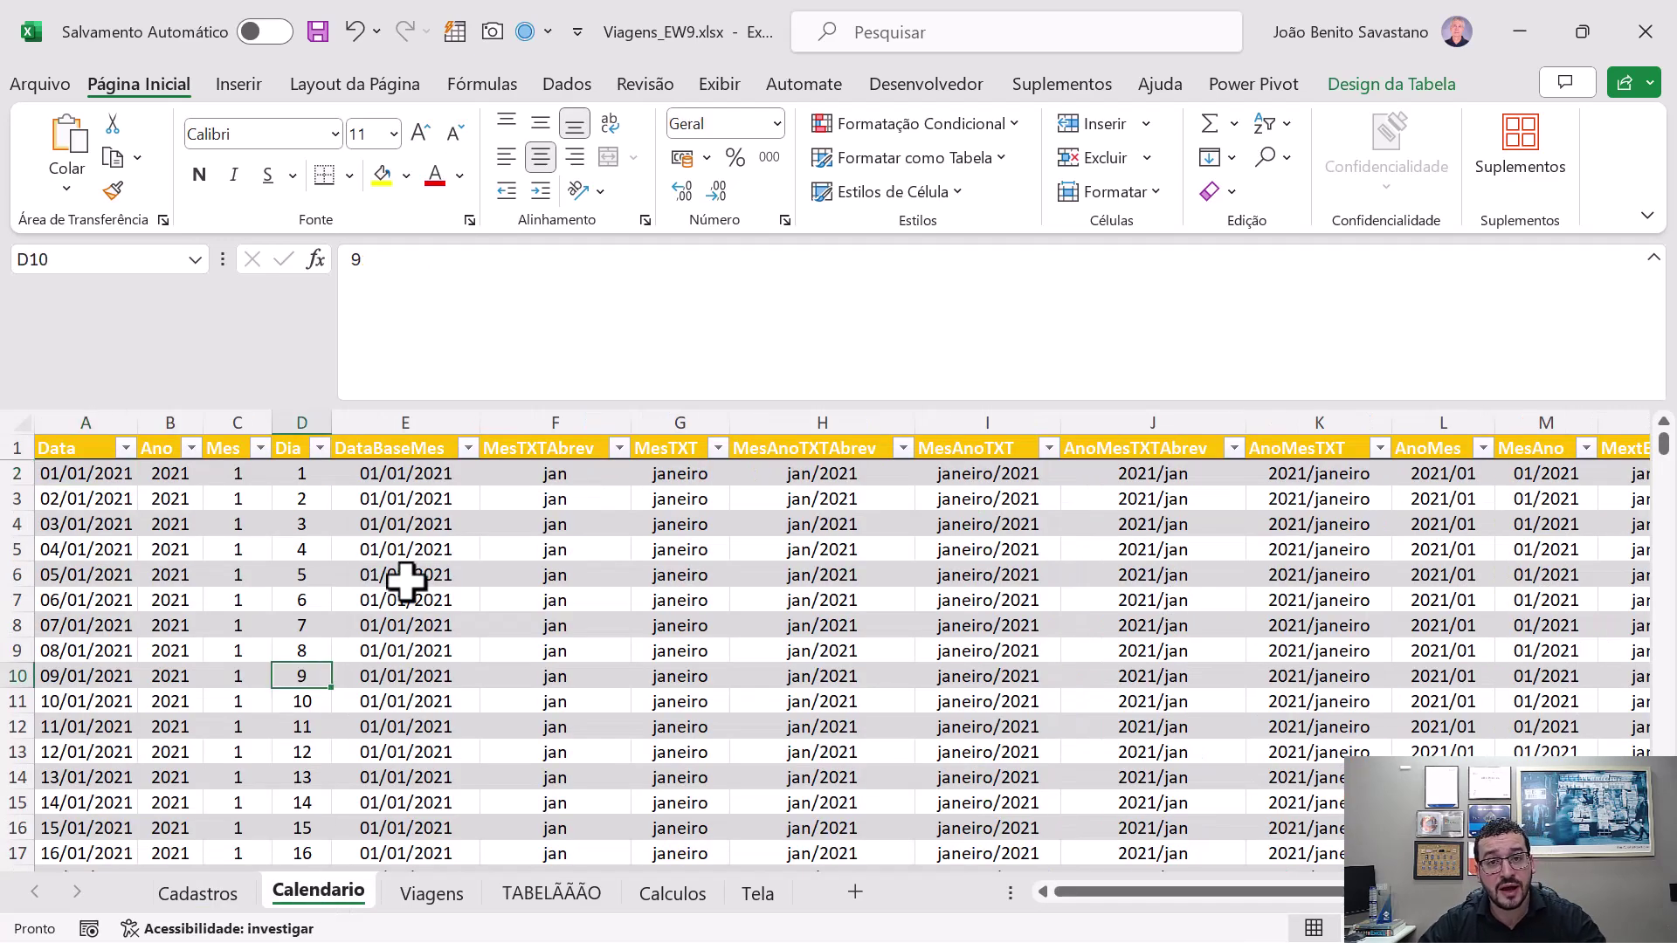
ctrl+scroll(406, 580, down, 2)
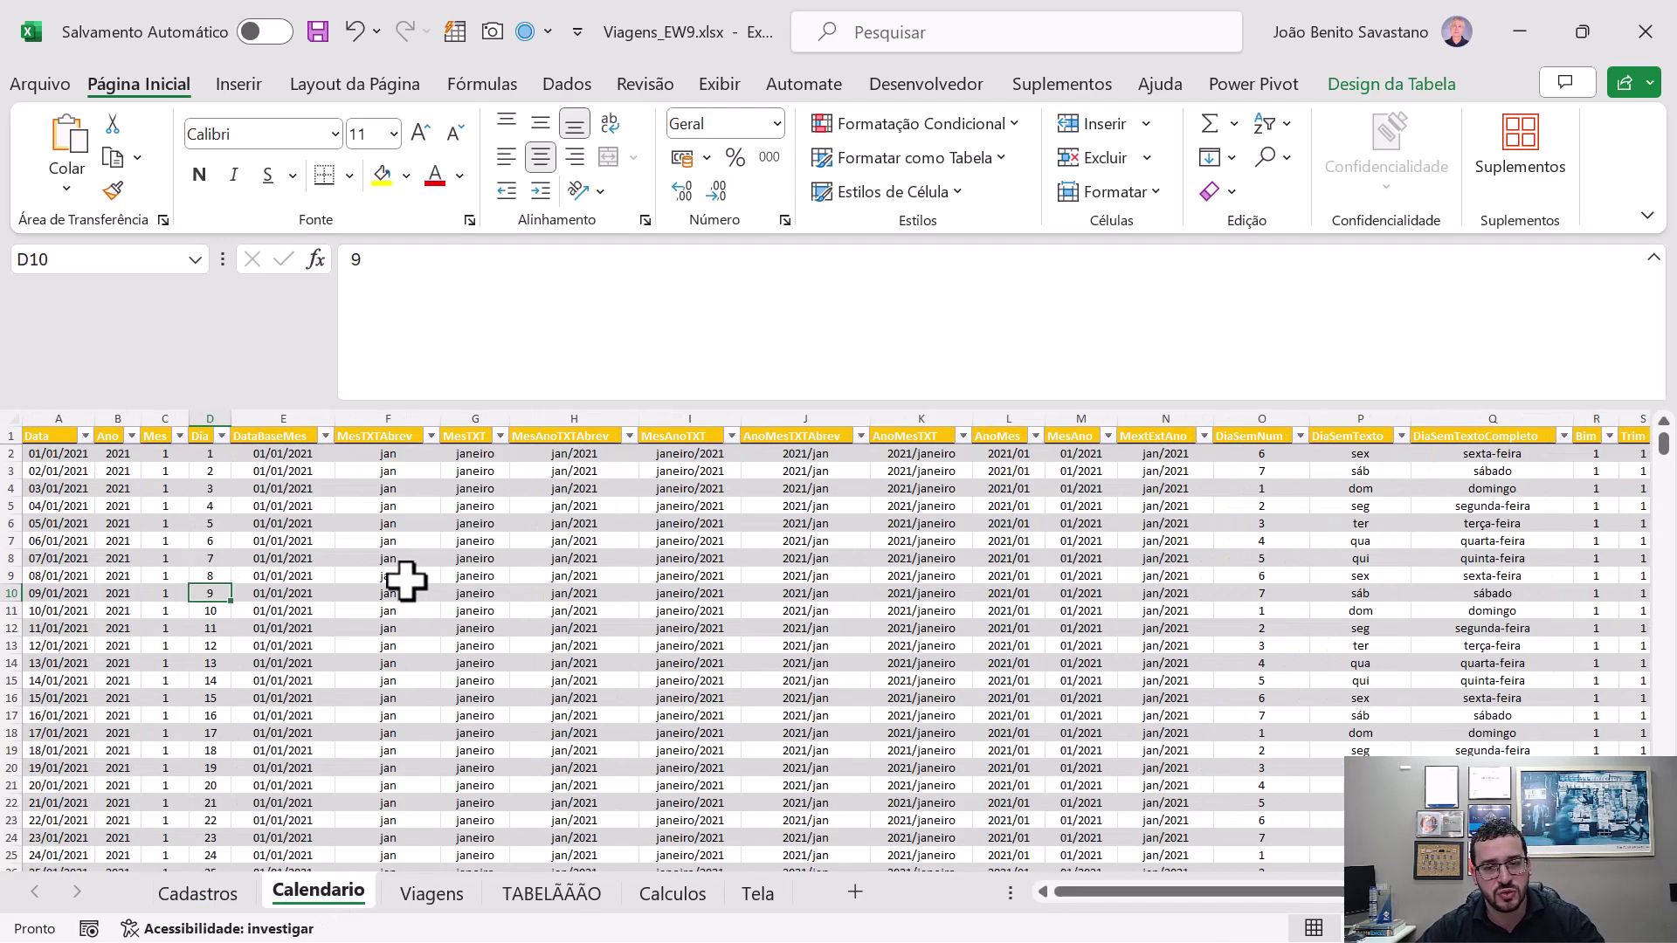
- Open the Viagens sheet and examine the identification, traveller code, booking date and travel date fields of the row 3 record
click(431, 892)
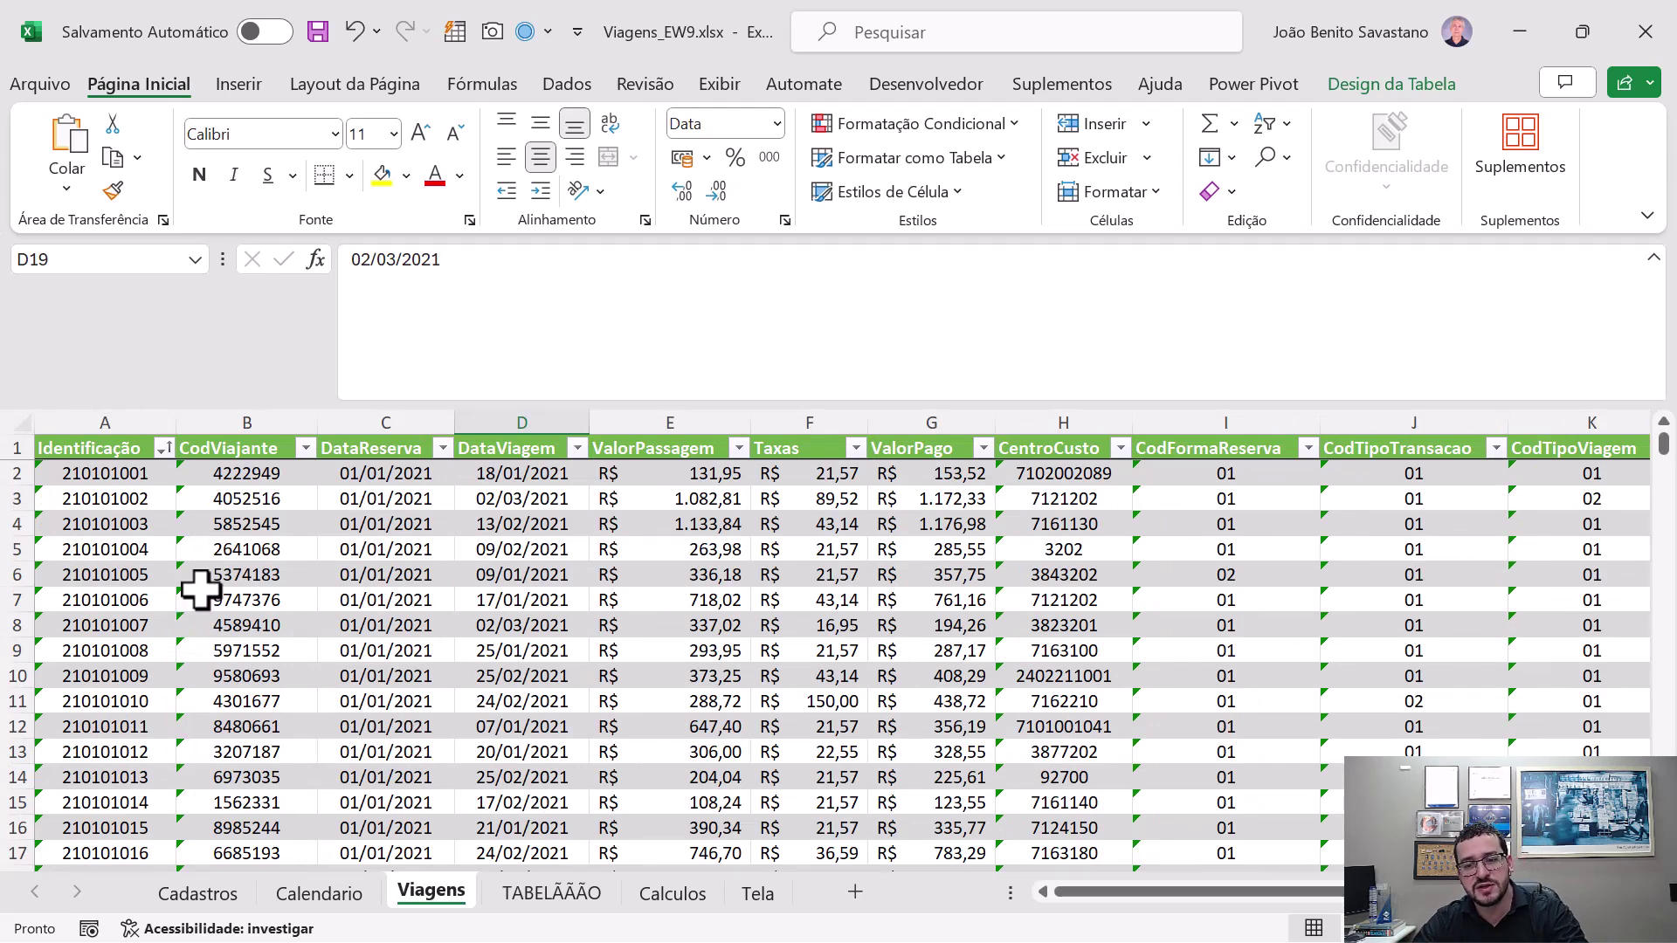
click(142, 502)
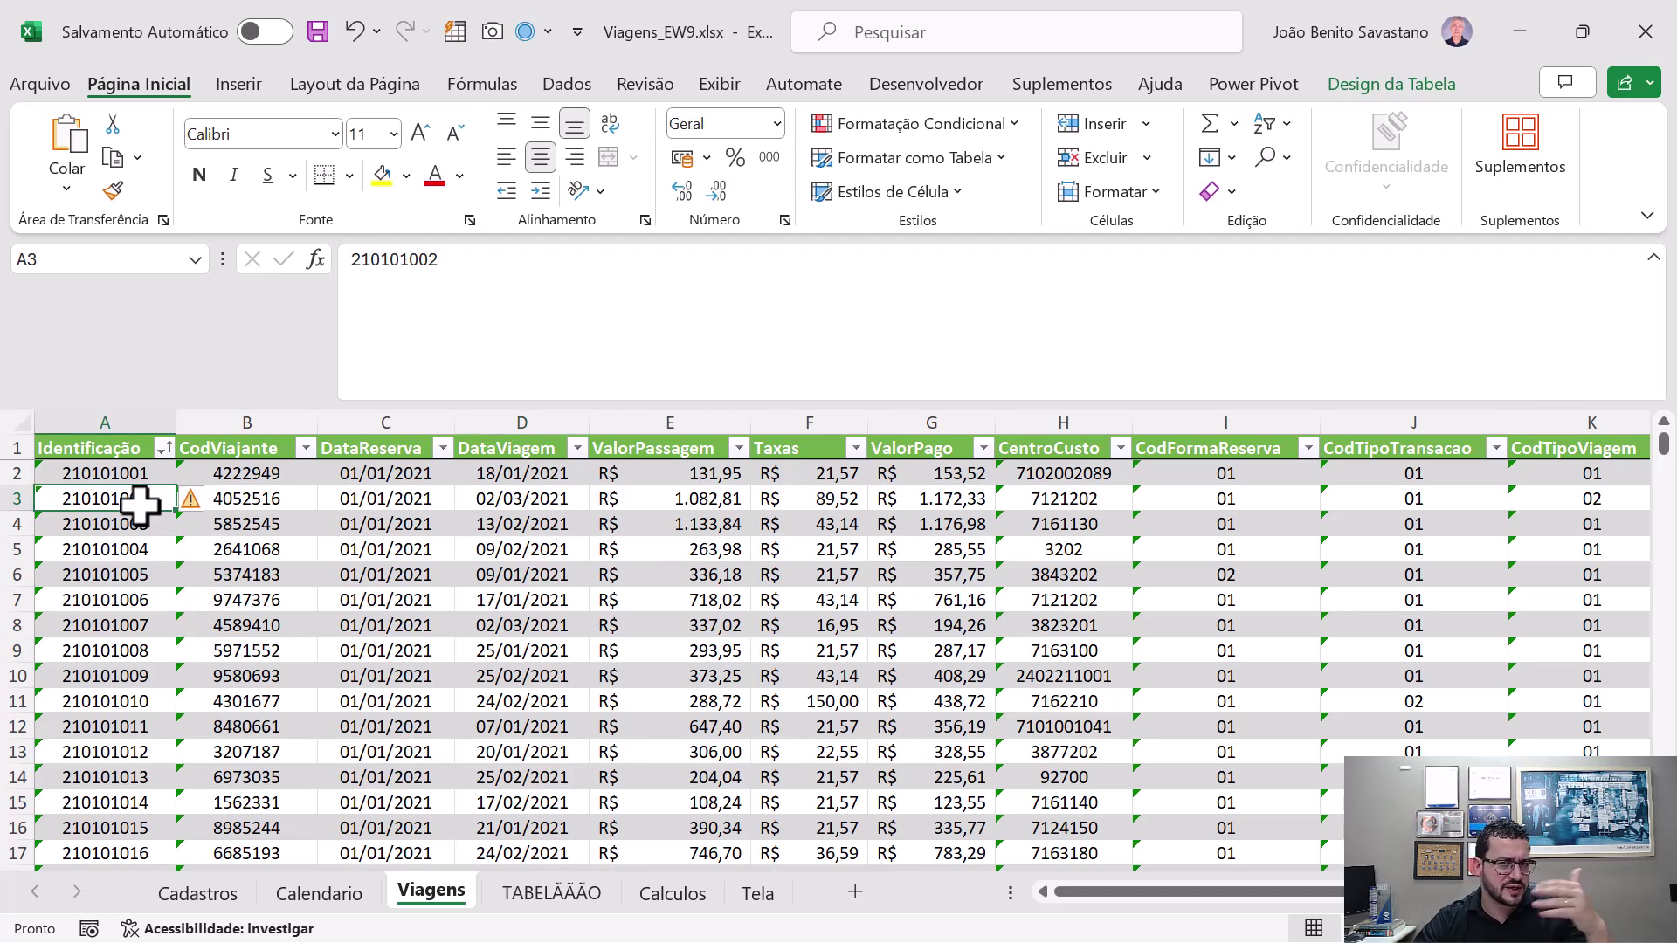
click(238, 499)
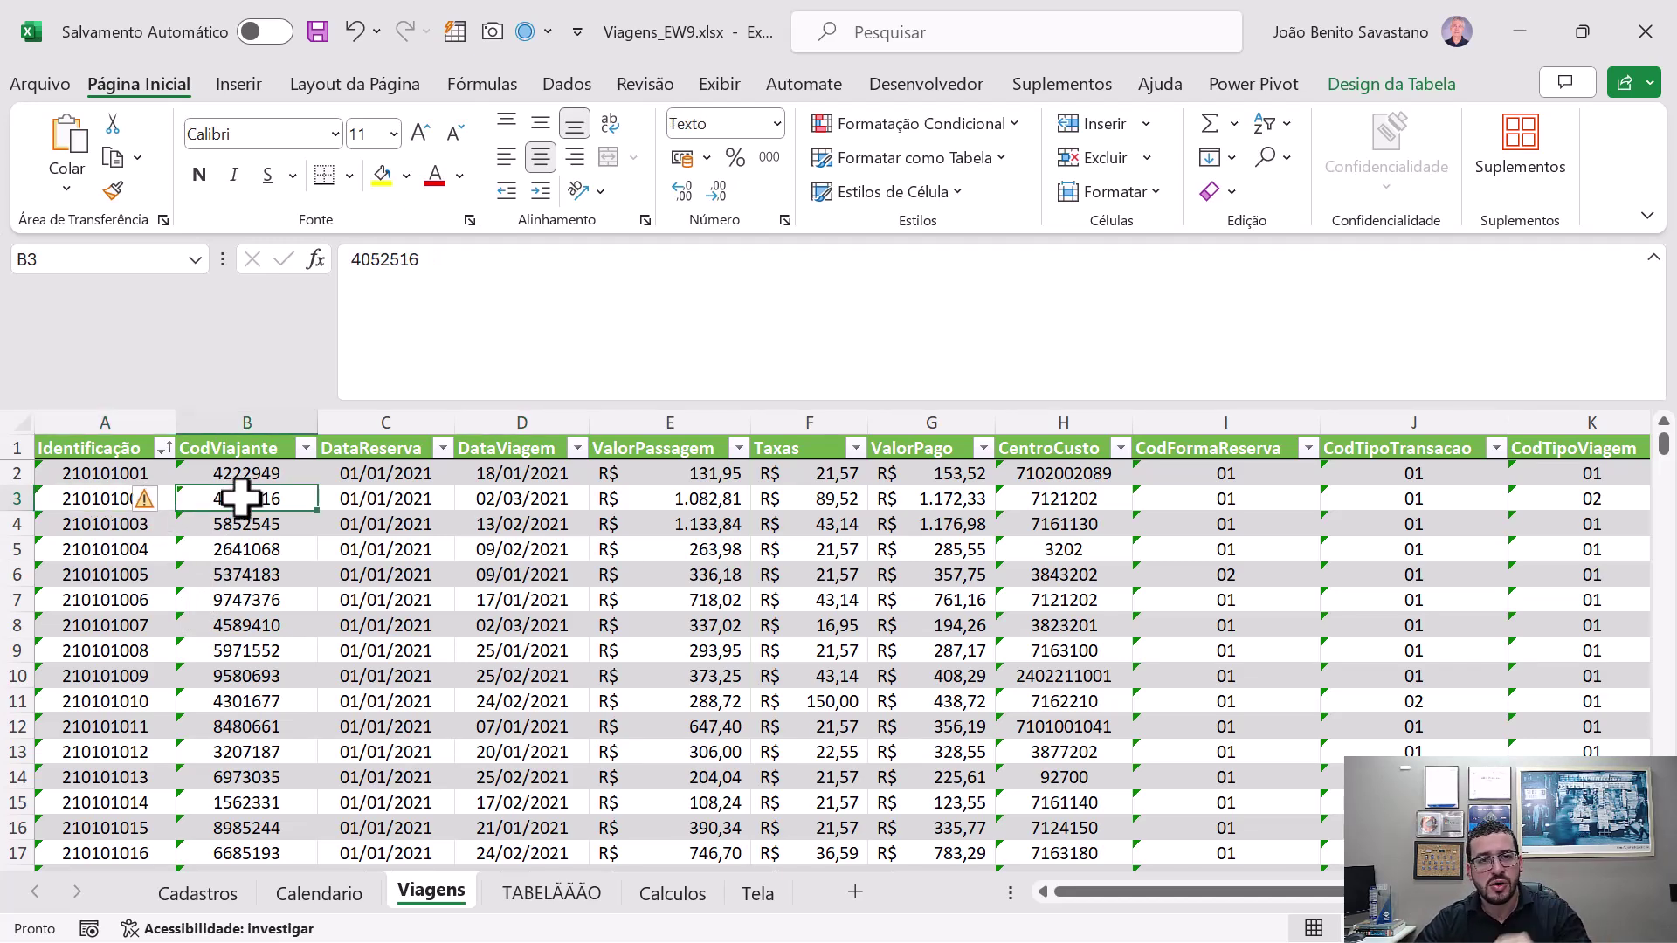
click(344, 500)
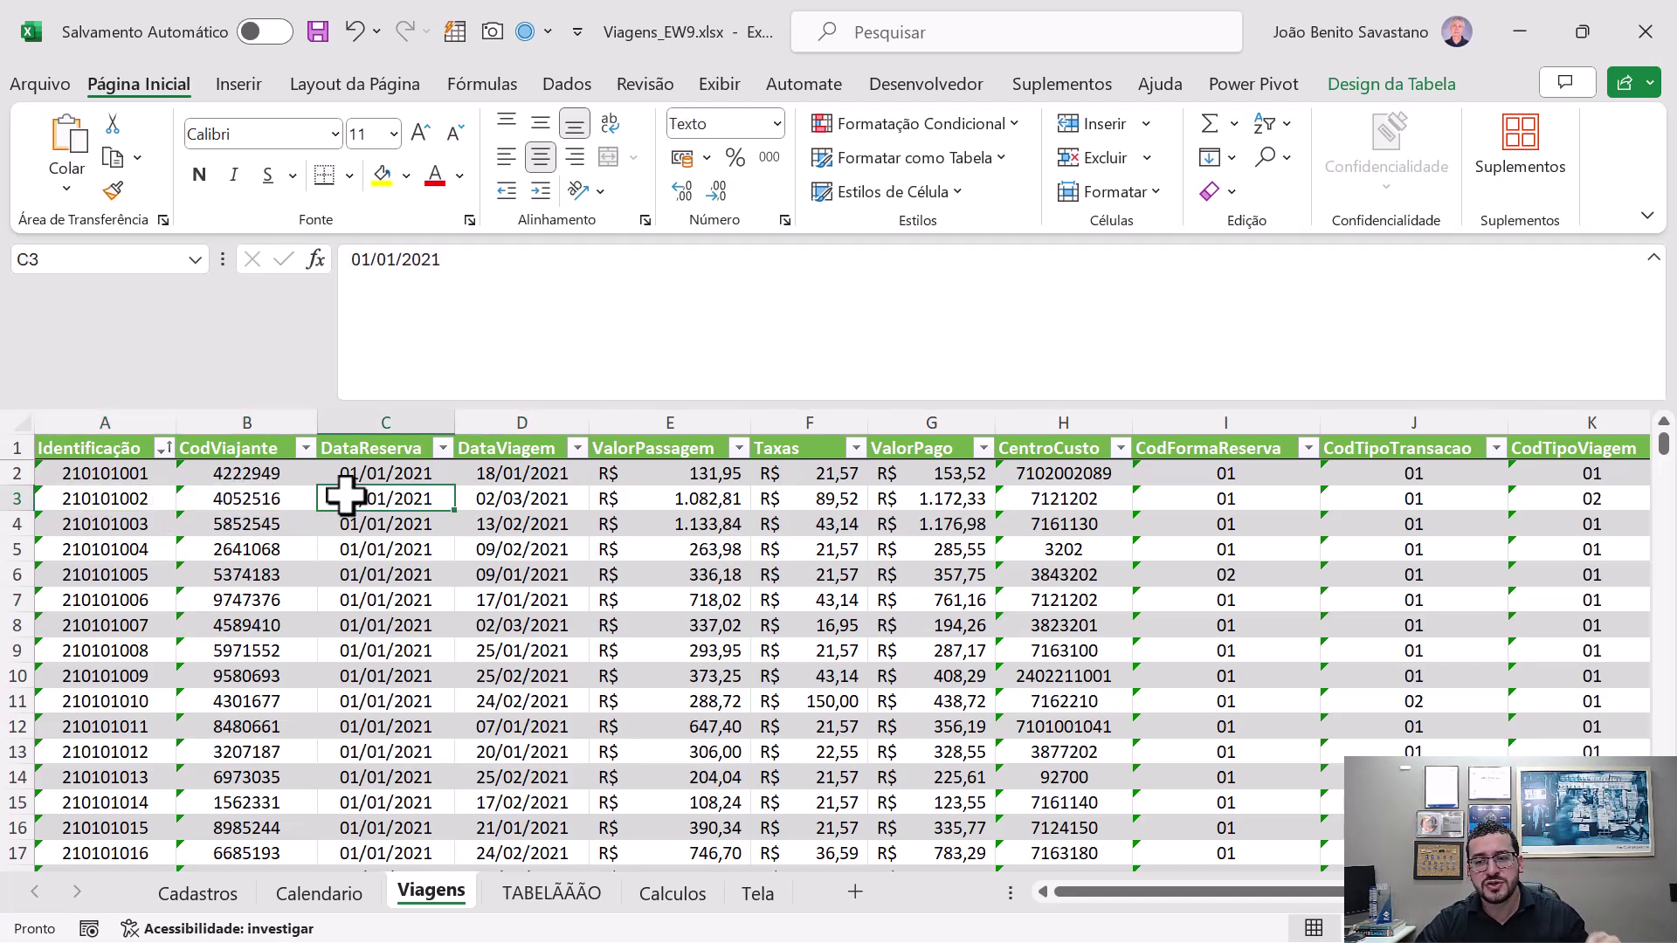
click(510, 499)
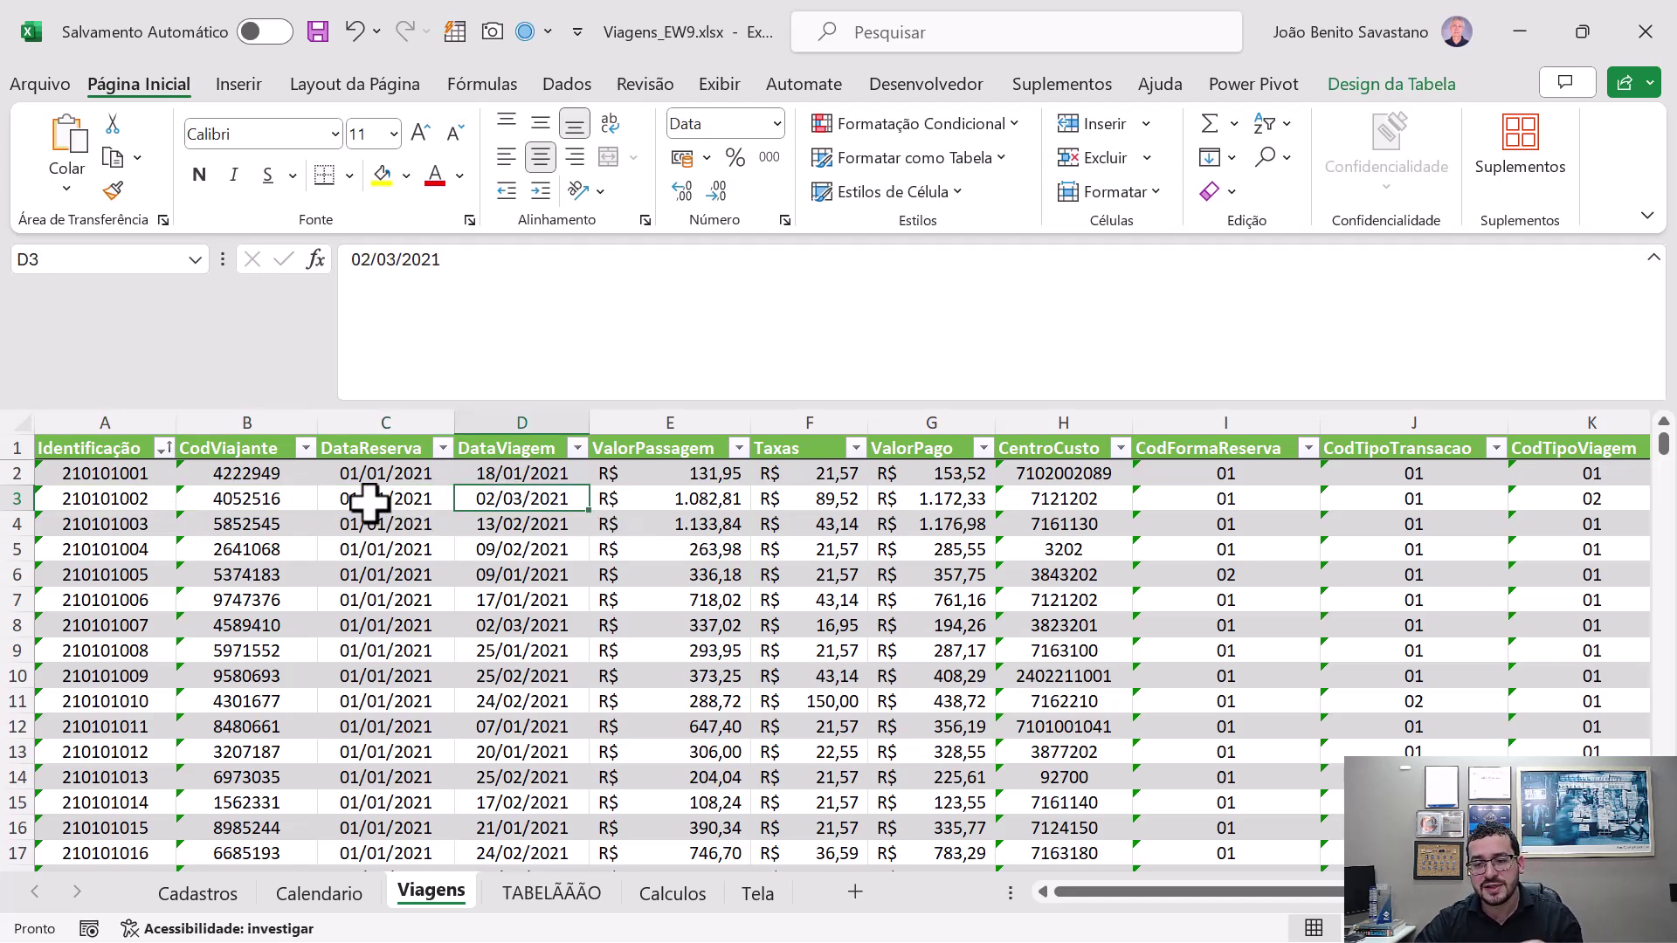
click(281, 517)
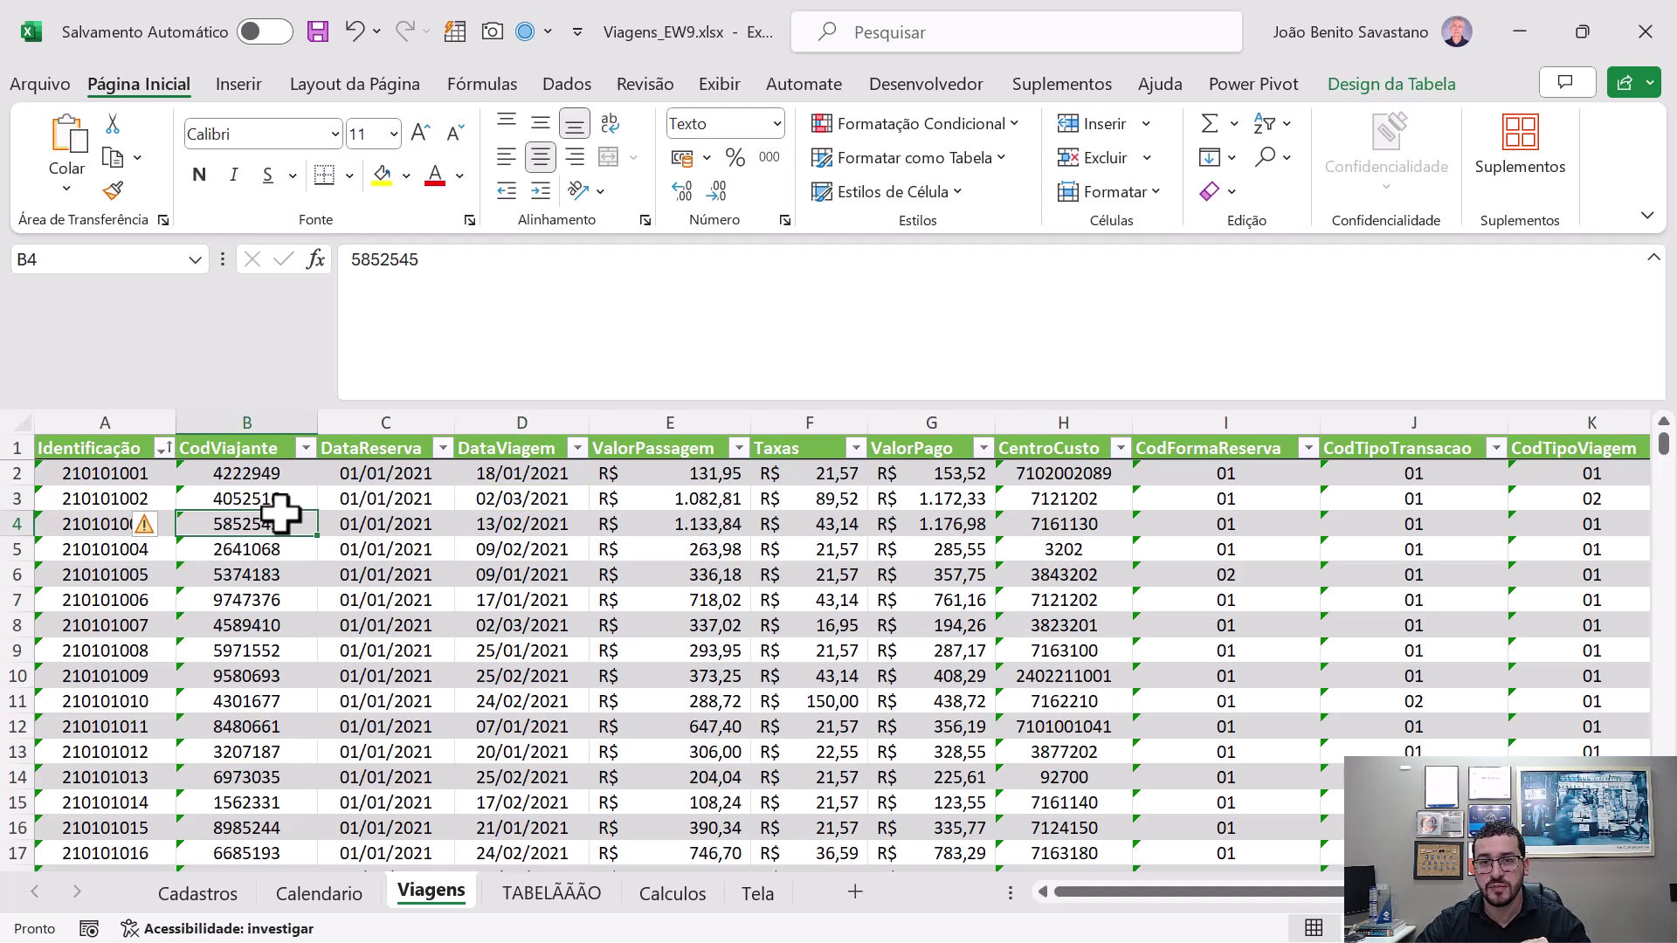
drag(391, 500, 496, 501)
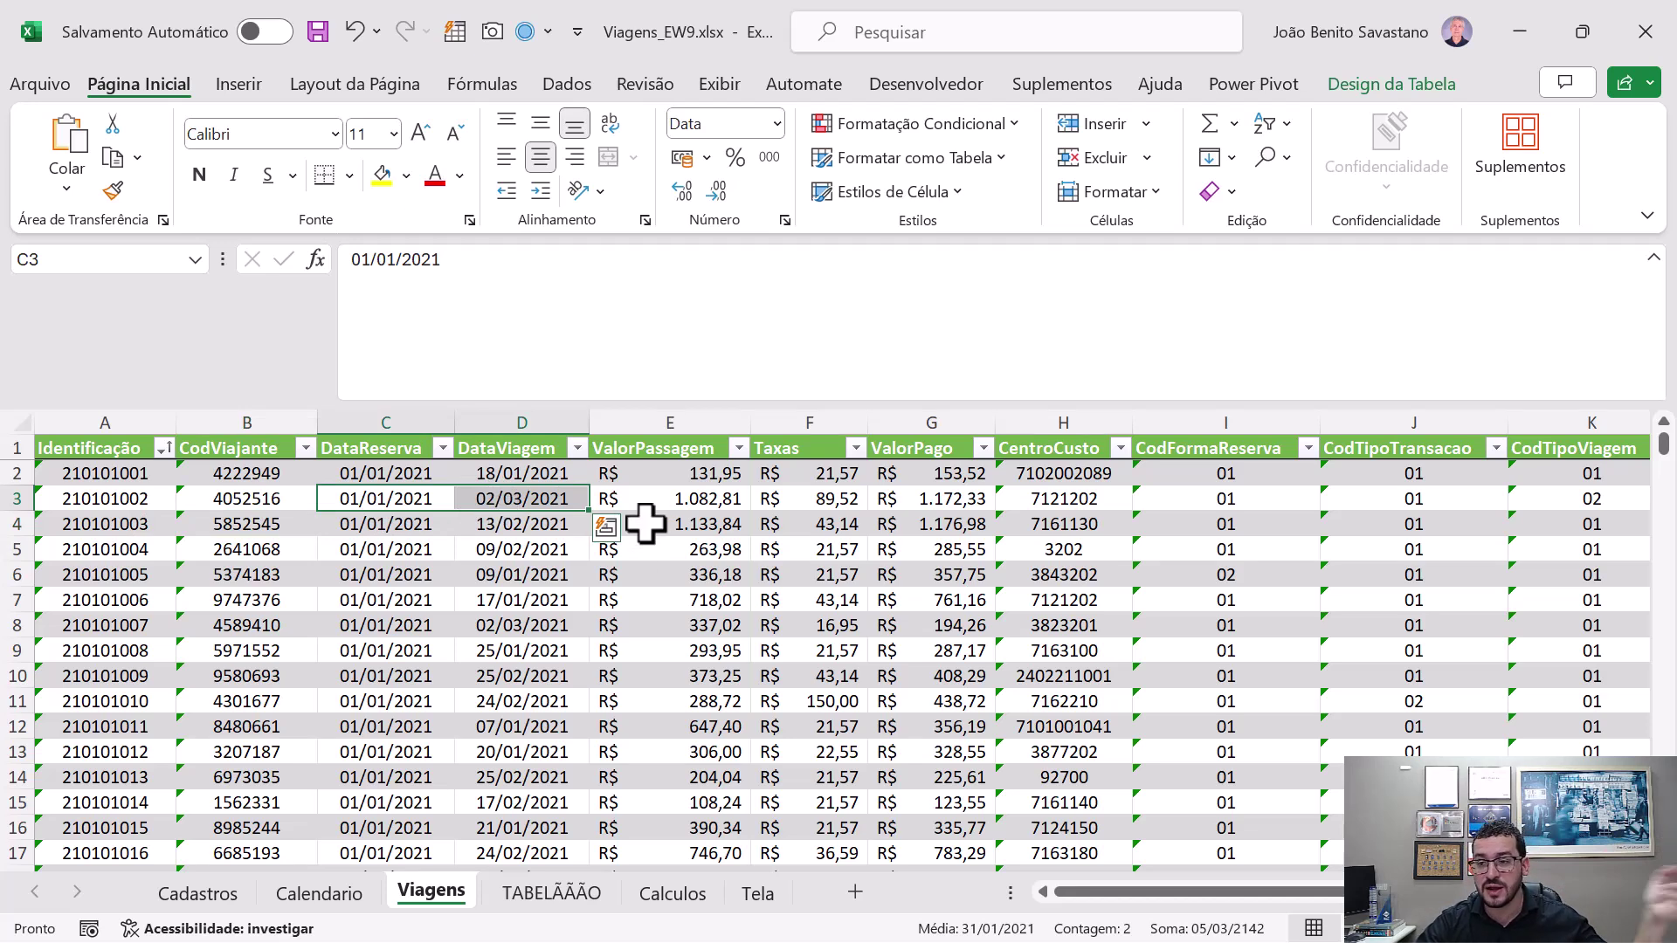
- Examine row 3's ValorPassagem, Taxas and ValorPago amounts and its code fields from CentroCusto through CodMotivoViagem
drag(733, 497, 937, 494)
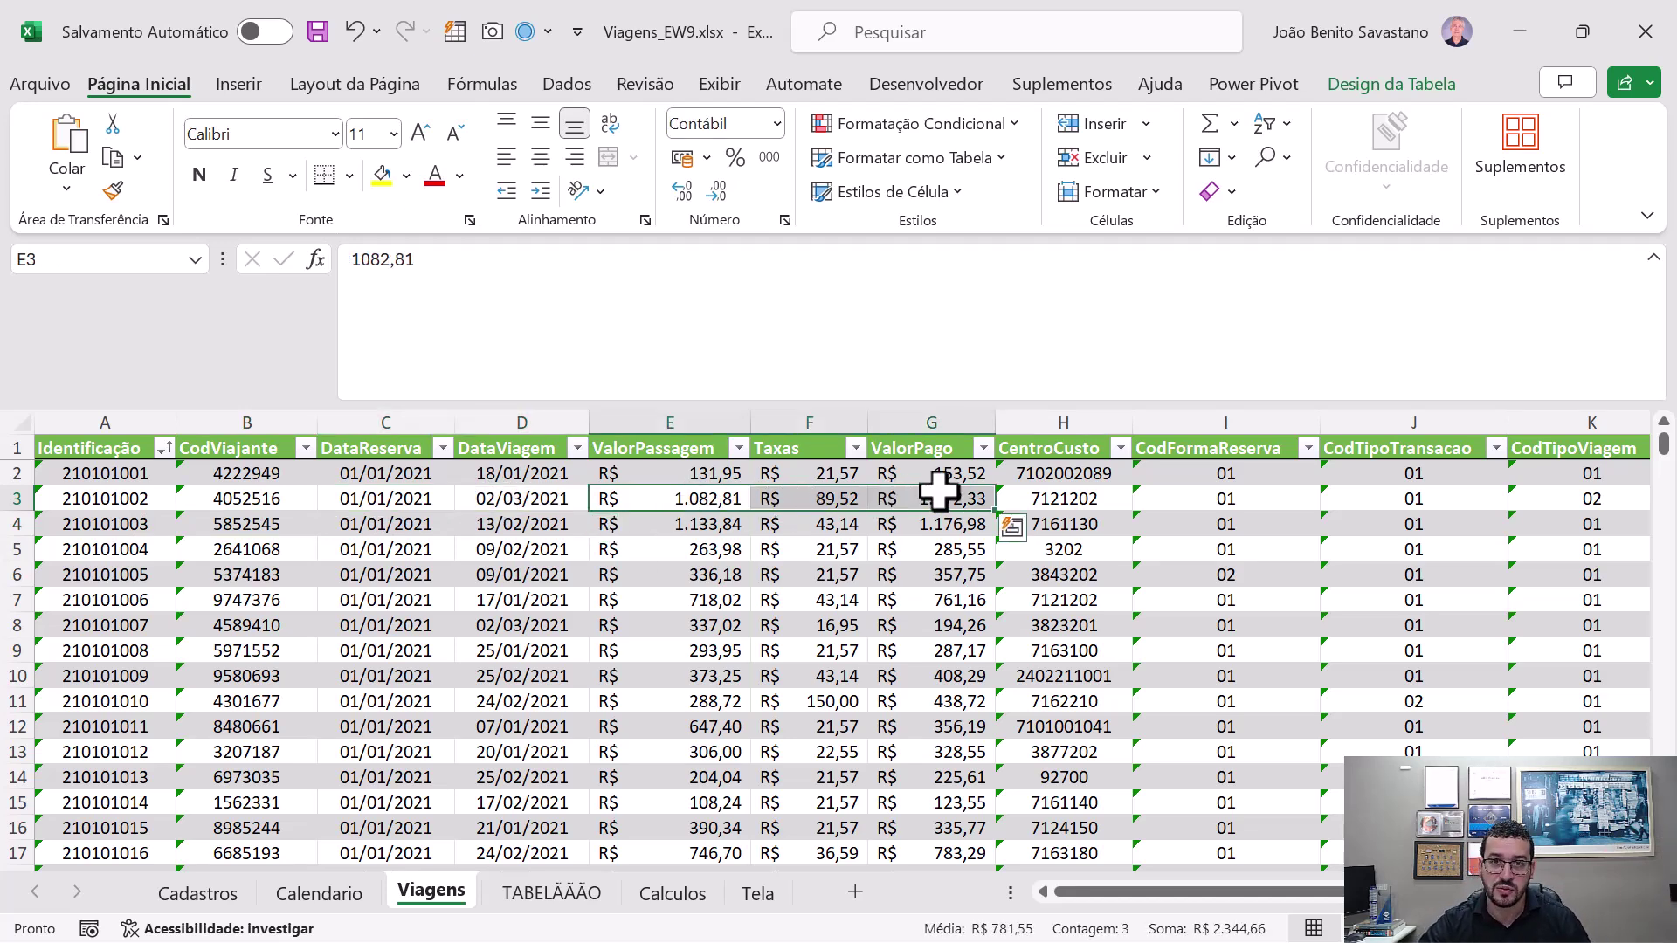
key(Right)
key(Right)
key(Right)
key(Right)
scroll(939, 491, right, 2)
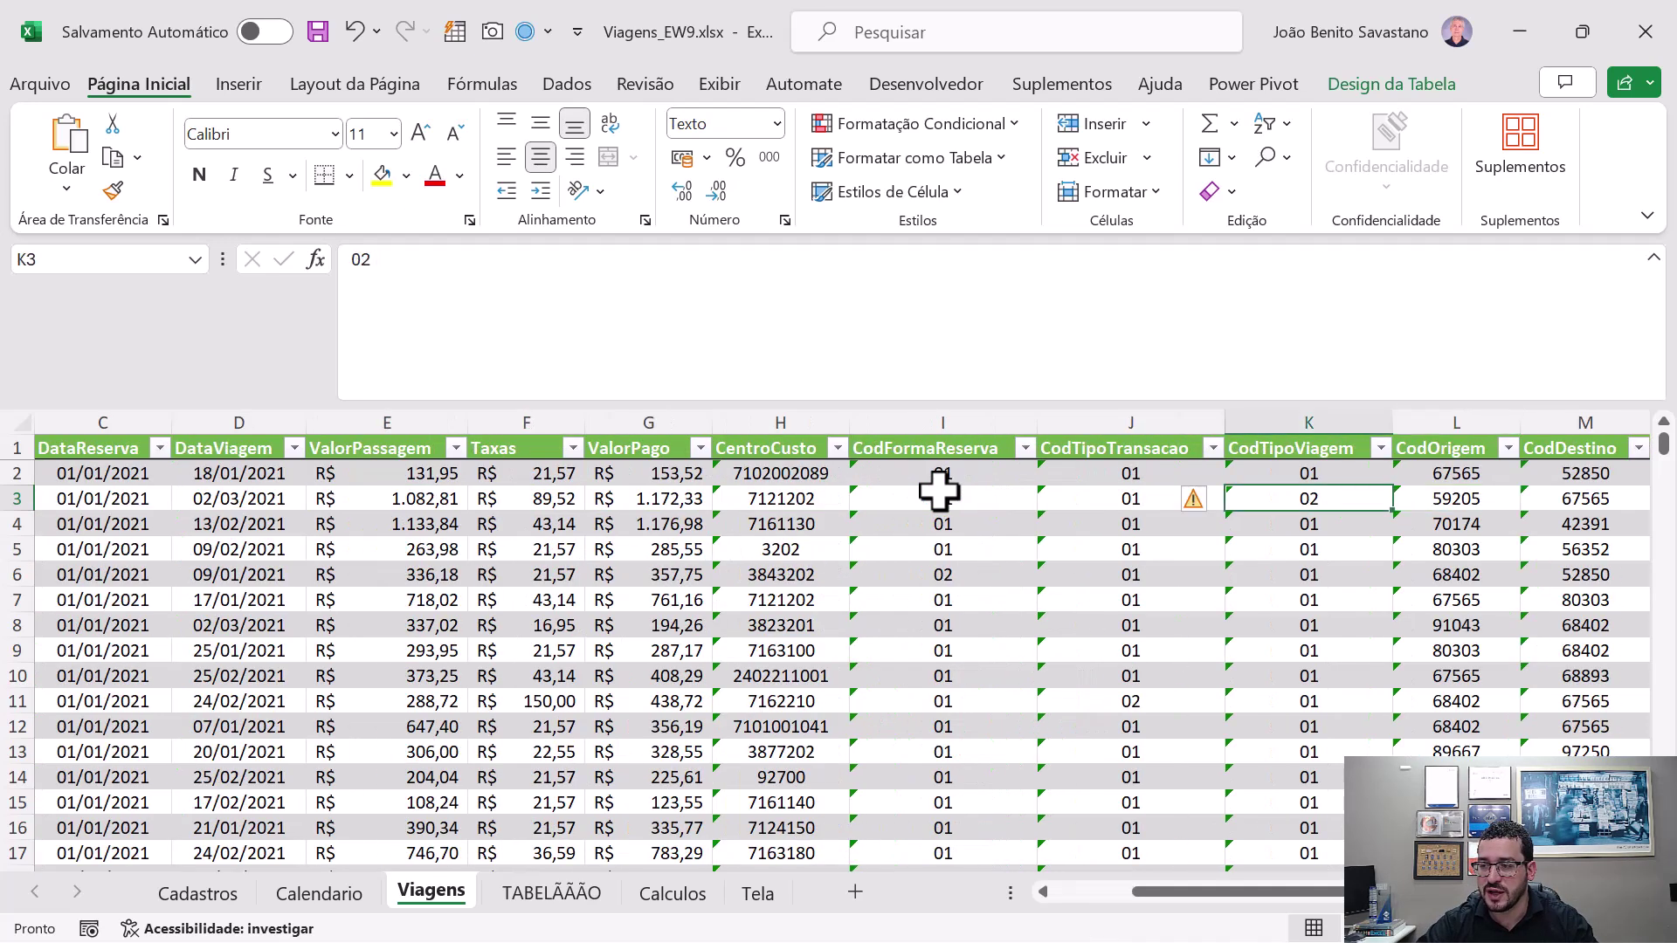
key(Left)
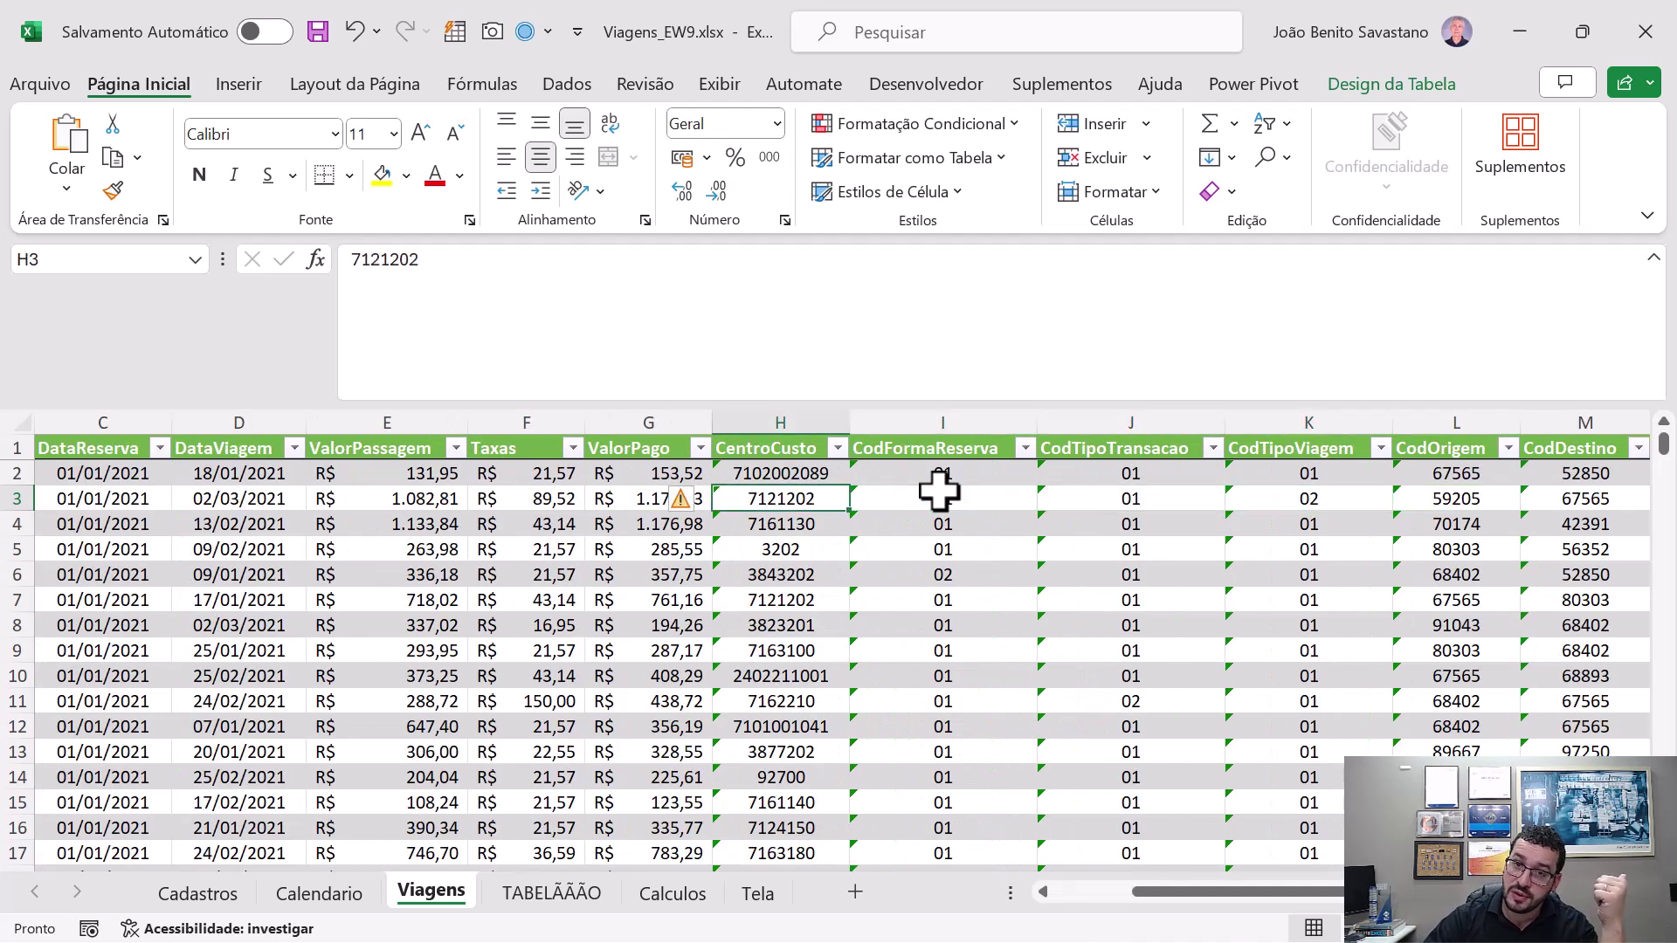
key(Right)
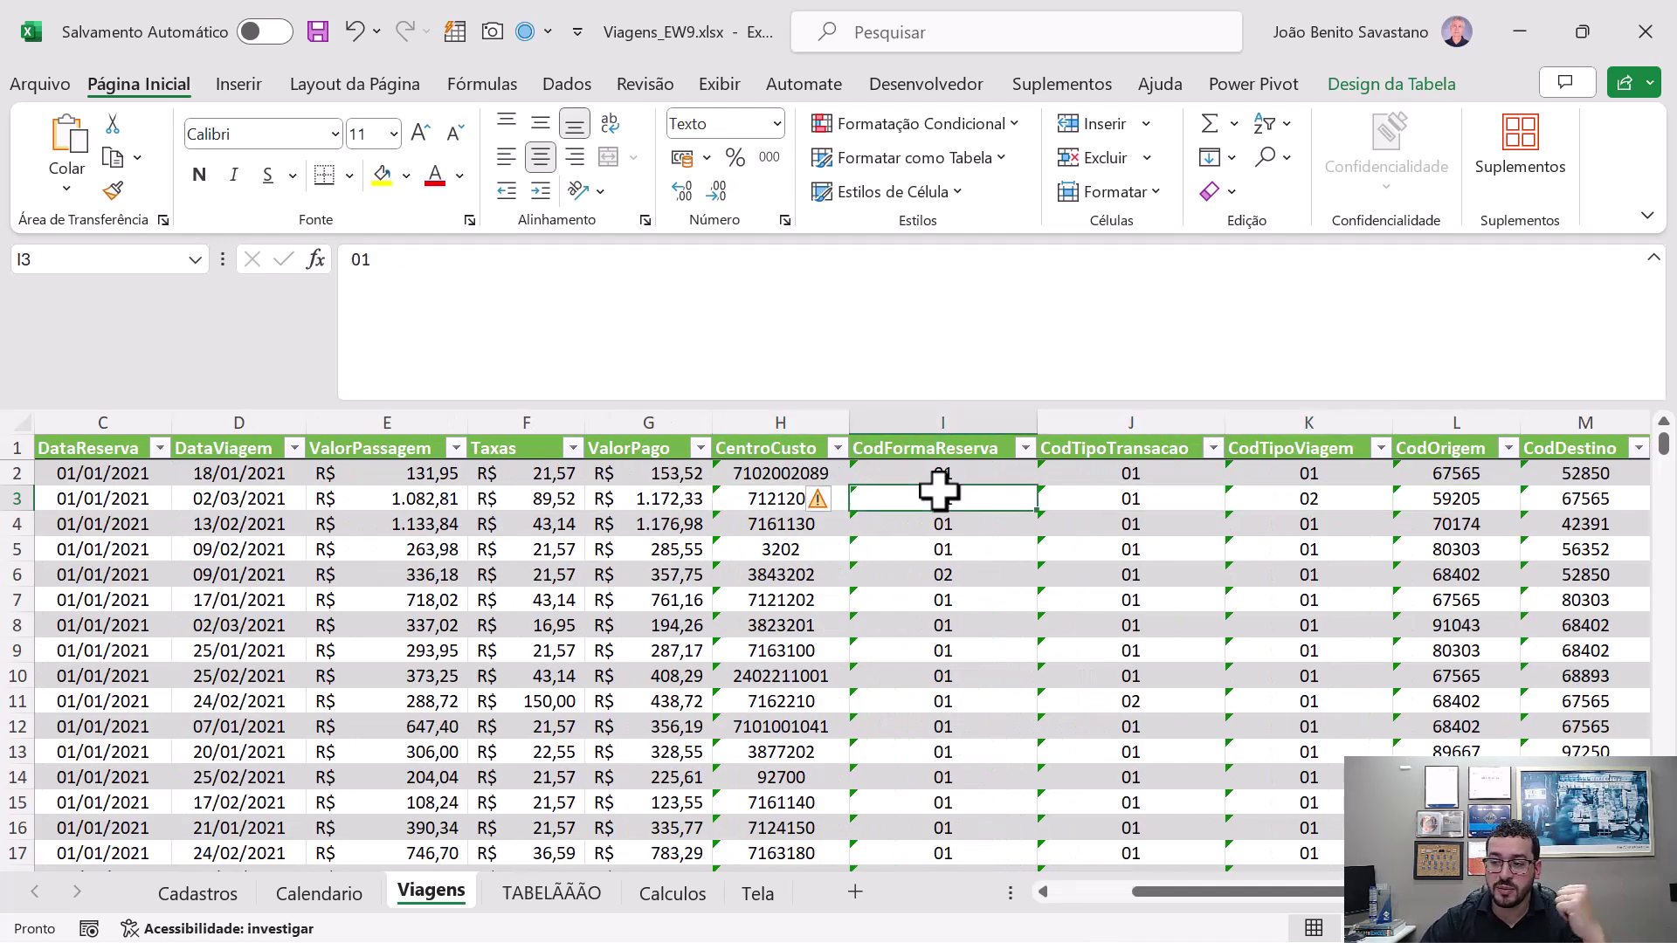
key(Right)
key(Right)
key(Right)
key(Right)
key(Right)
key(Left)
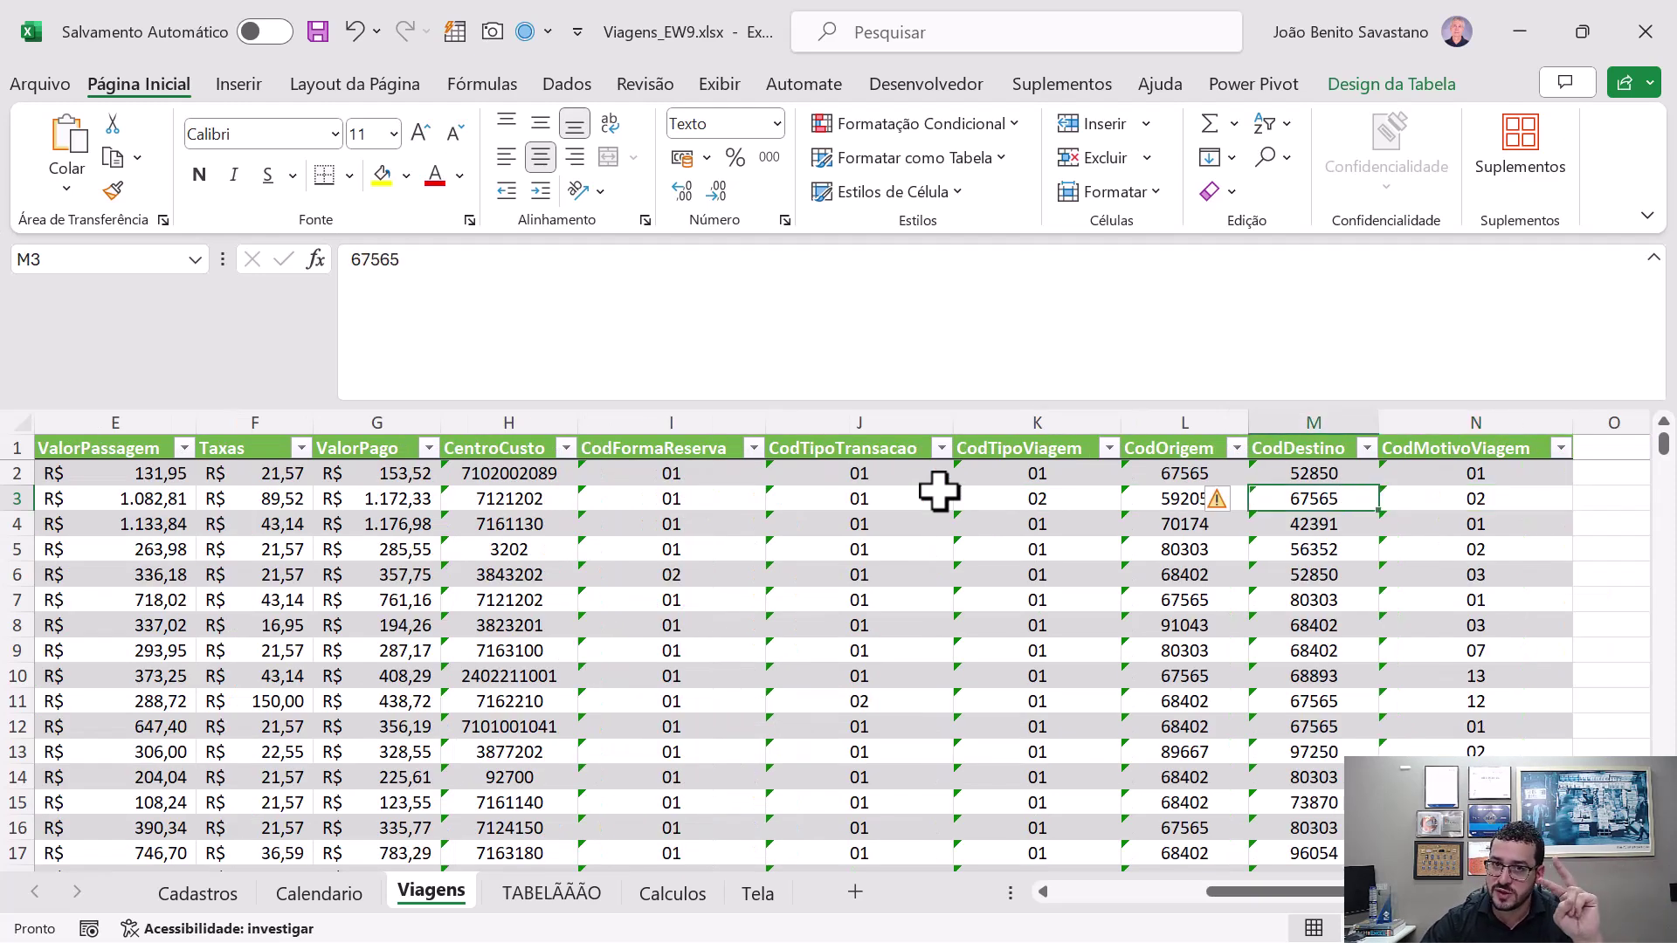
key(Right)
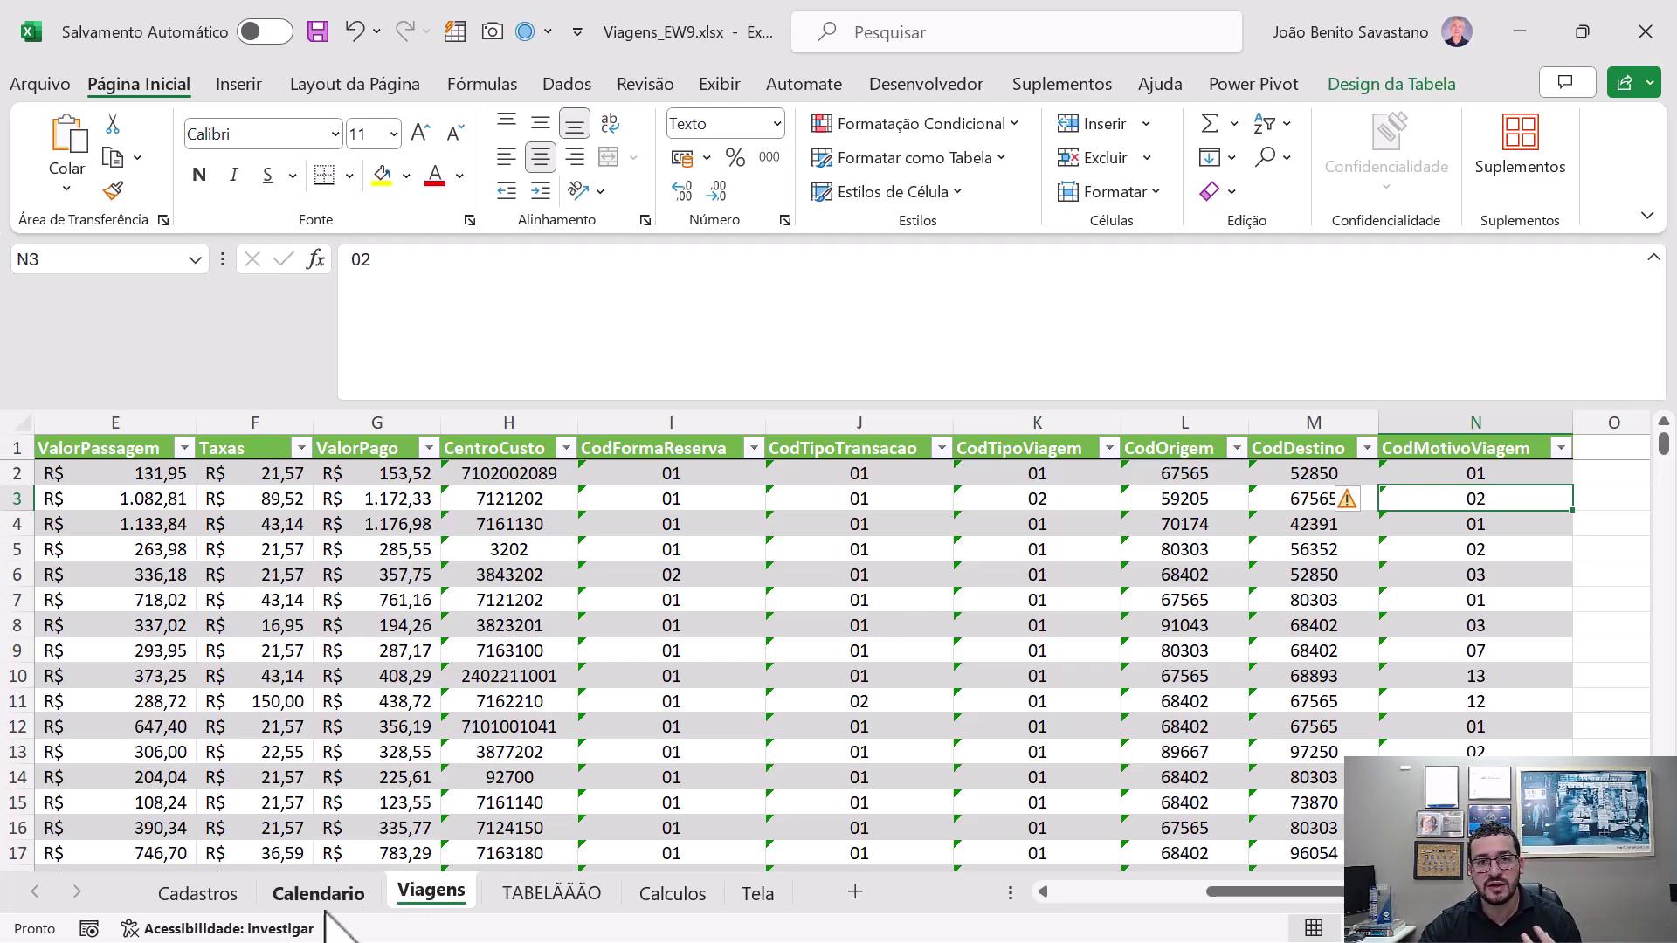
- Open the TABELÃÃÃO sheet and look along its header row past the added Cidade, Estado and País columns
click(552, 893)
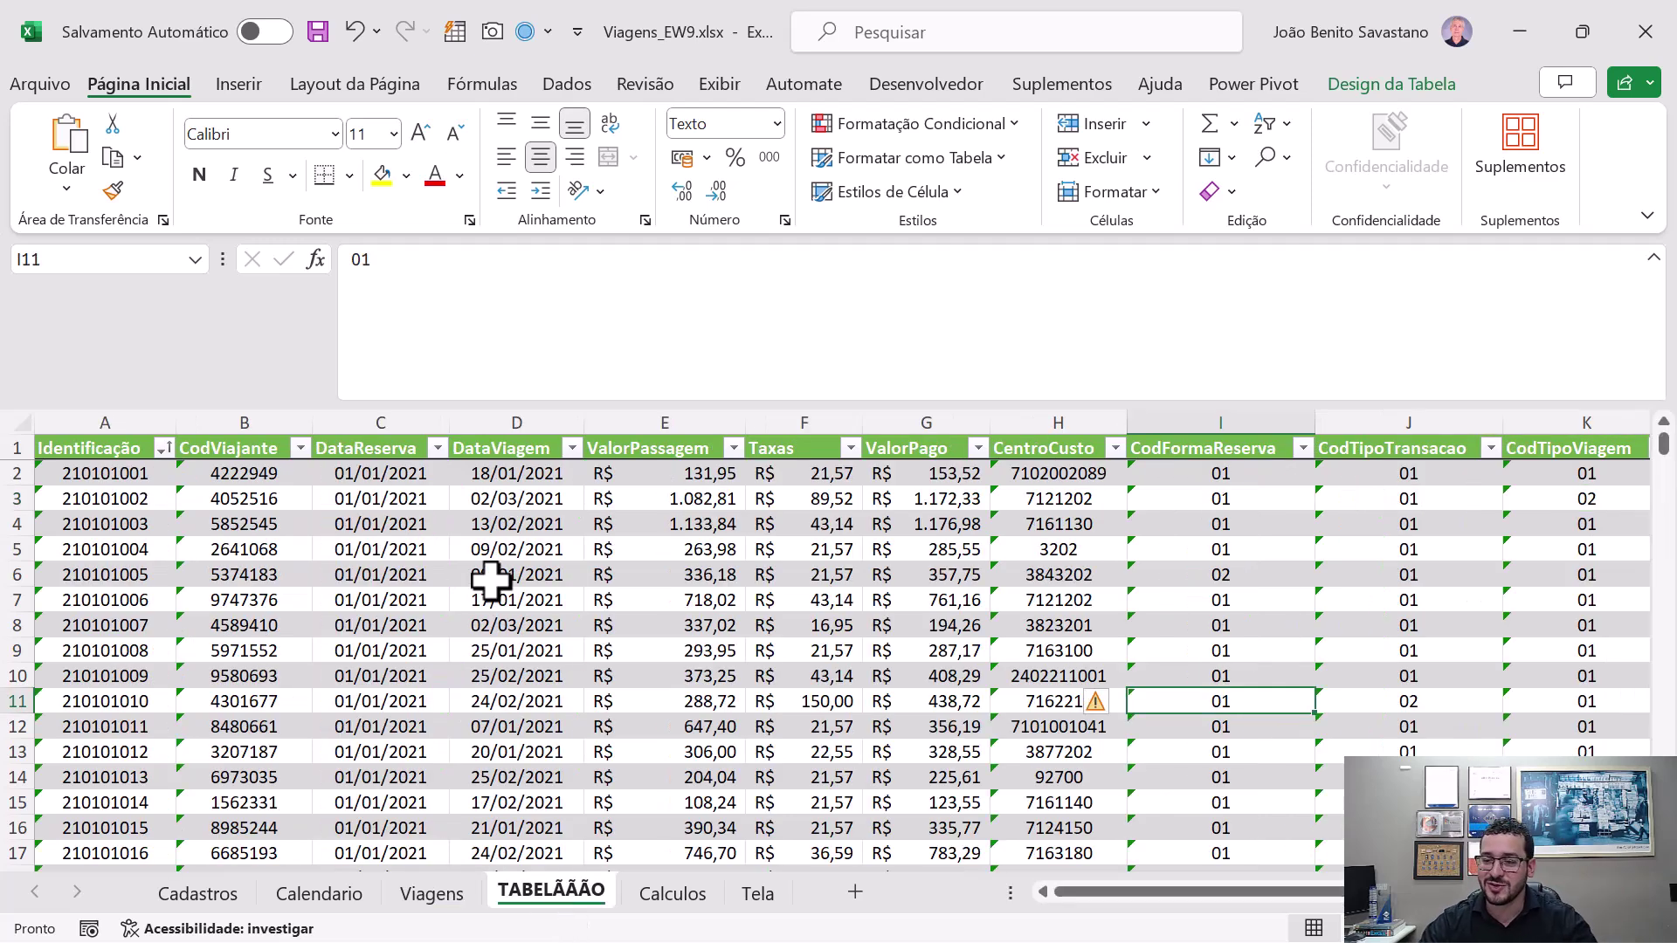
scroll(332, 458, down, 2)
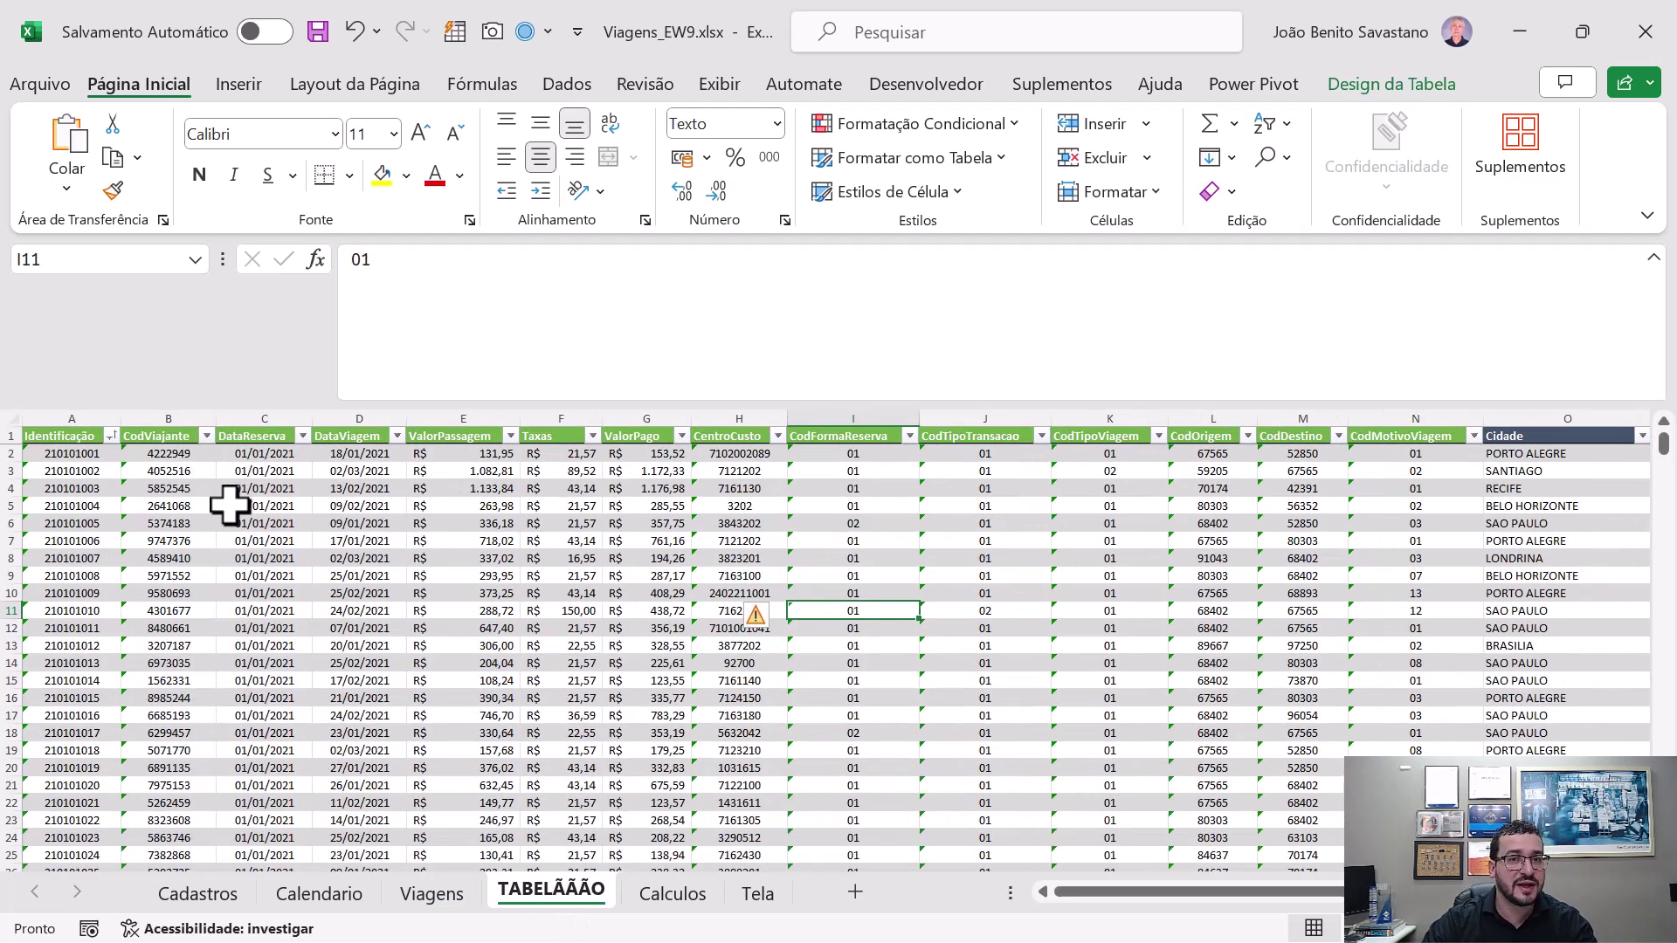
key(ctrl+Up)
key(Right)
key(Right)
key(Right)
key(Right)
key(Right)
key(Right)
key(Right)
key(Right)
key(Right)
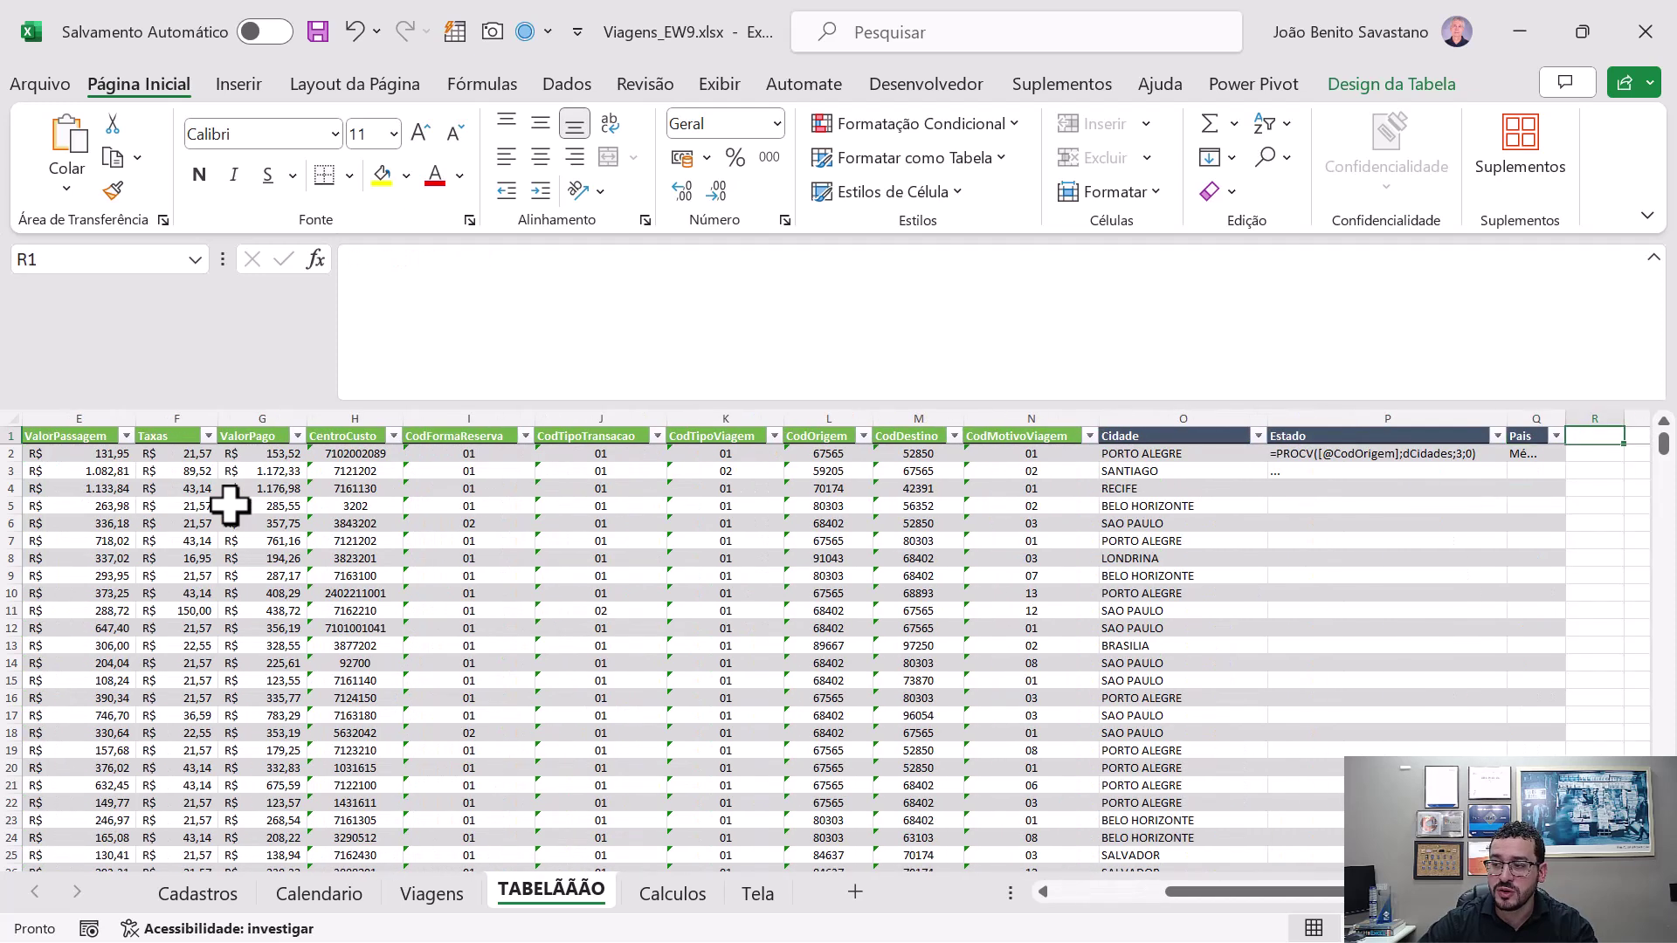
- Inspect the PROCV formula in the first data cell of the Cidade column, O2
key(Down)
key(Left)
key(Left)
key(Left)
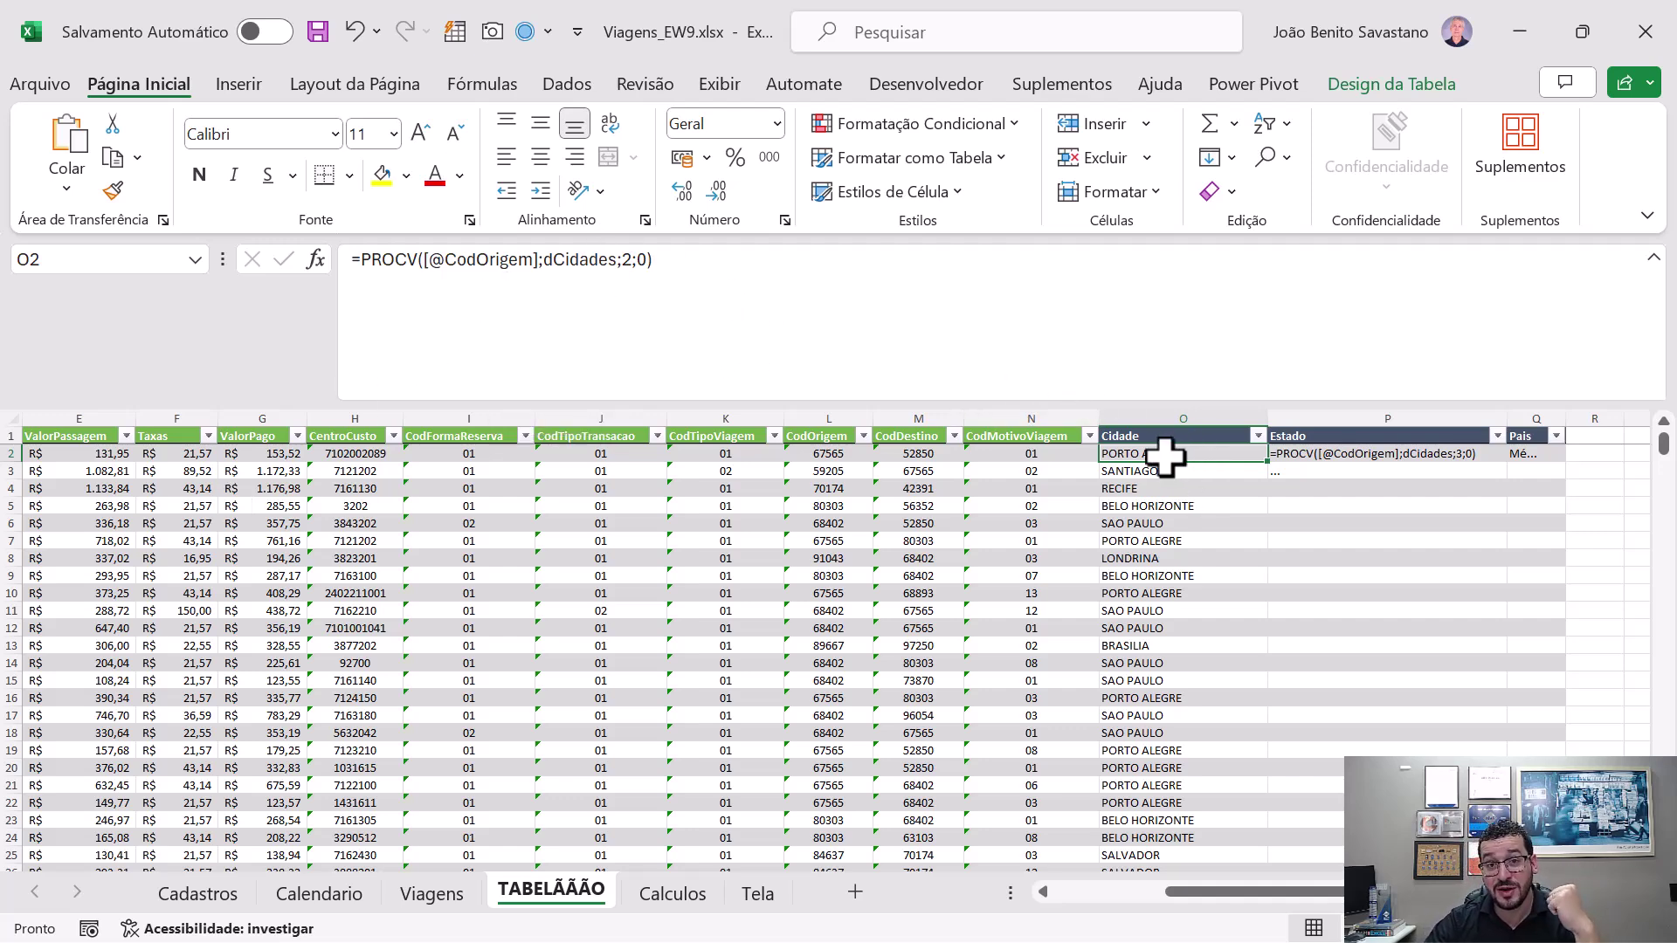
- Examine the CodOrigem lookup value and dCidades table arguments in O2's PROCV formula, plus the first Estado and País cells
double_click(473, 266)
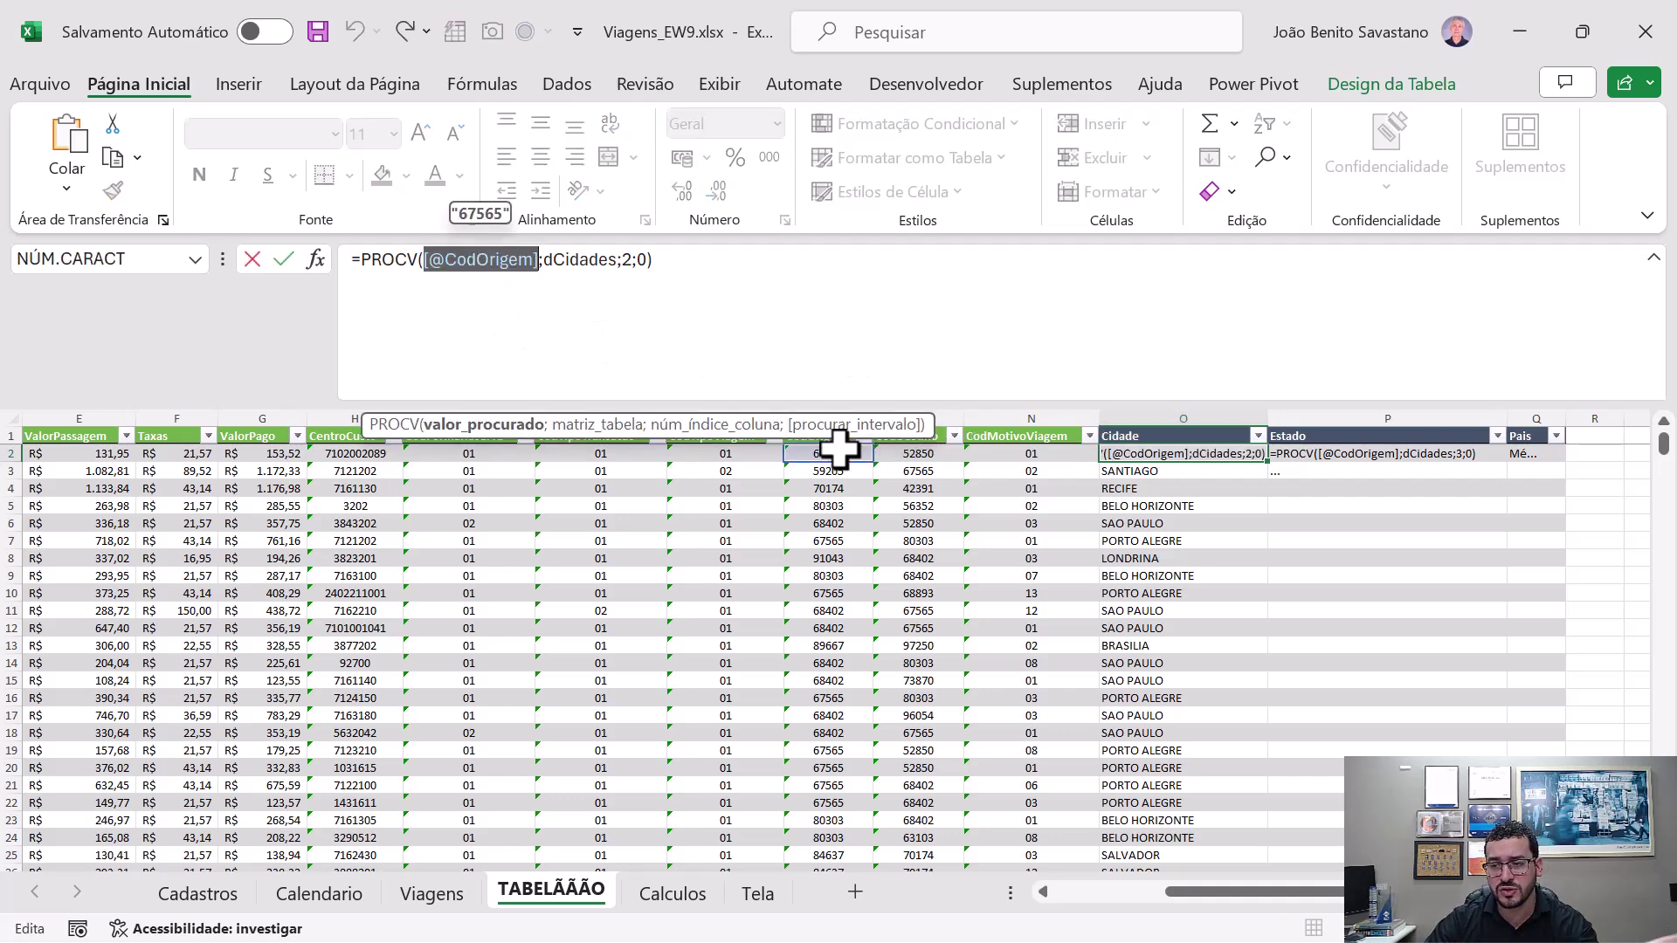
double_click(573, 261)
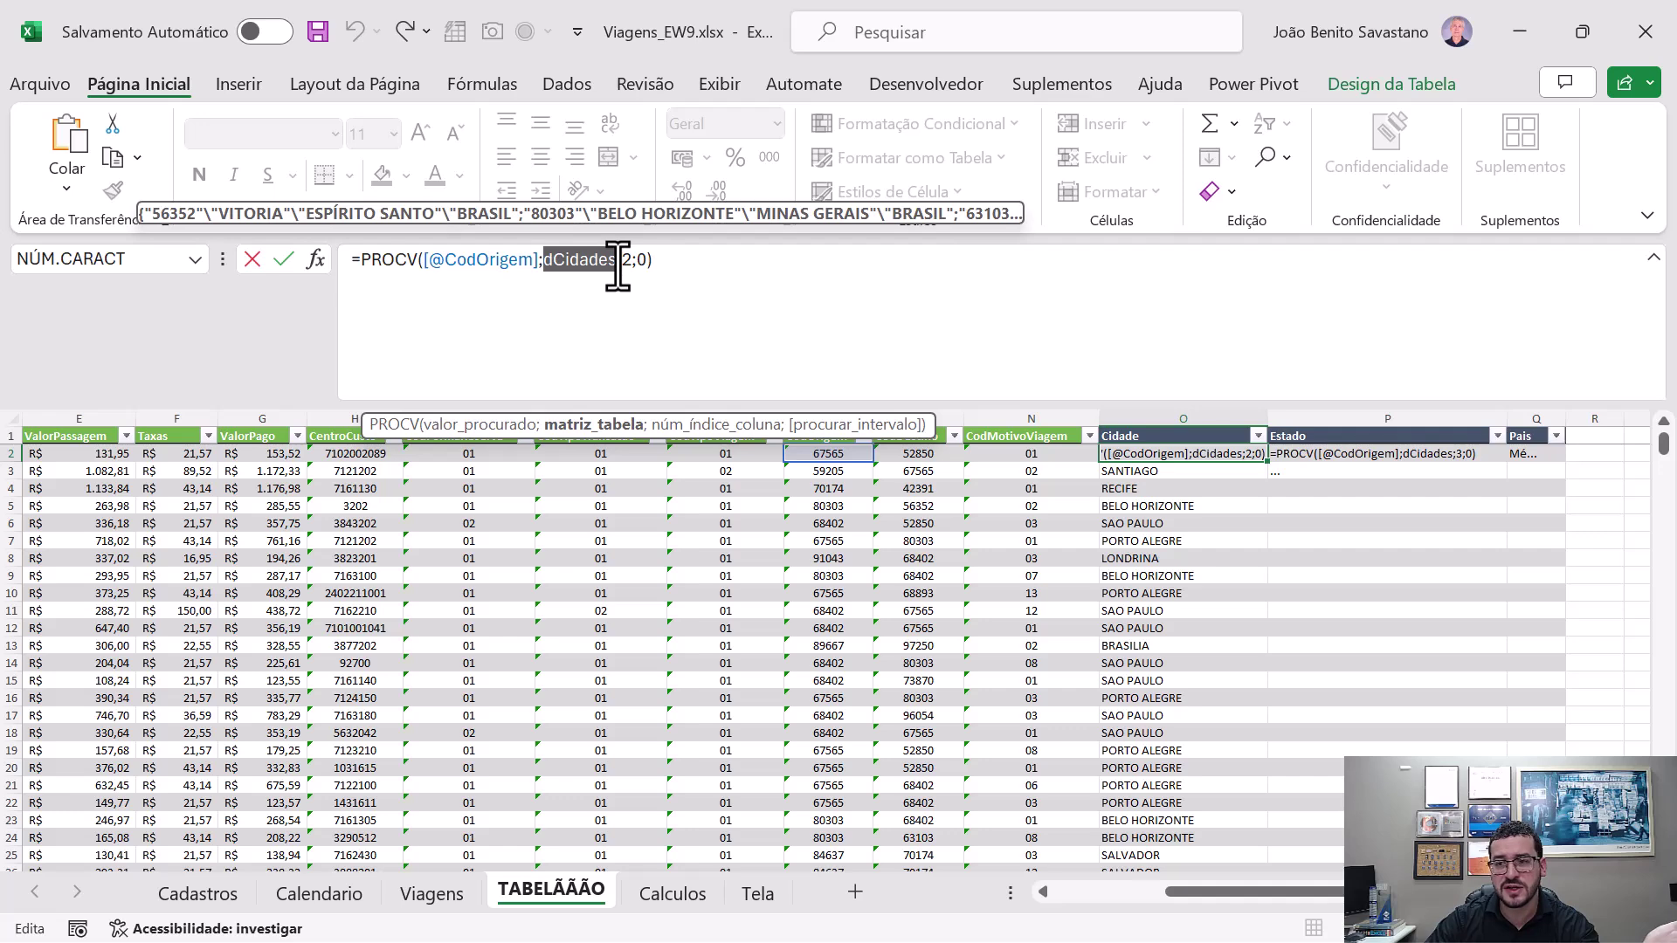
click(617, 260)
key(Escape)
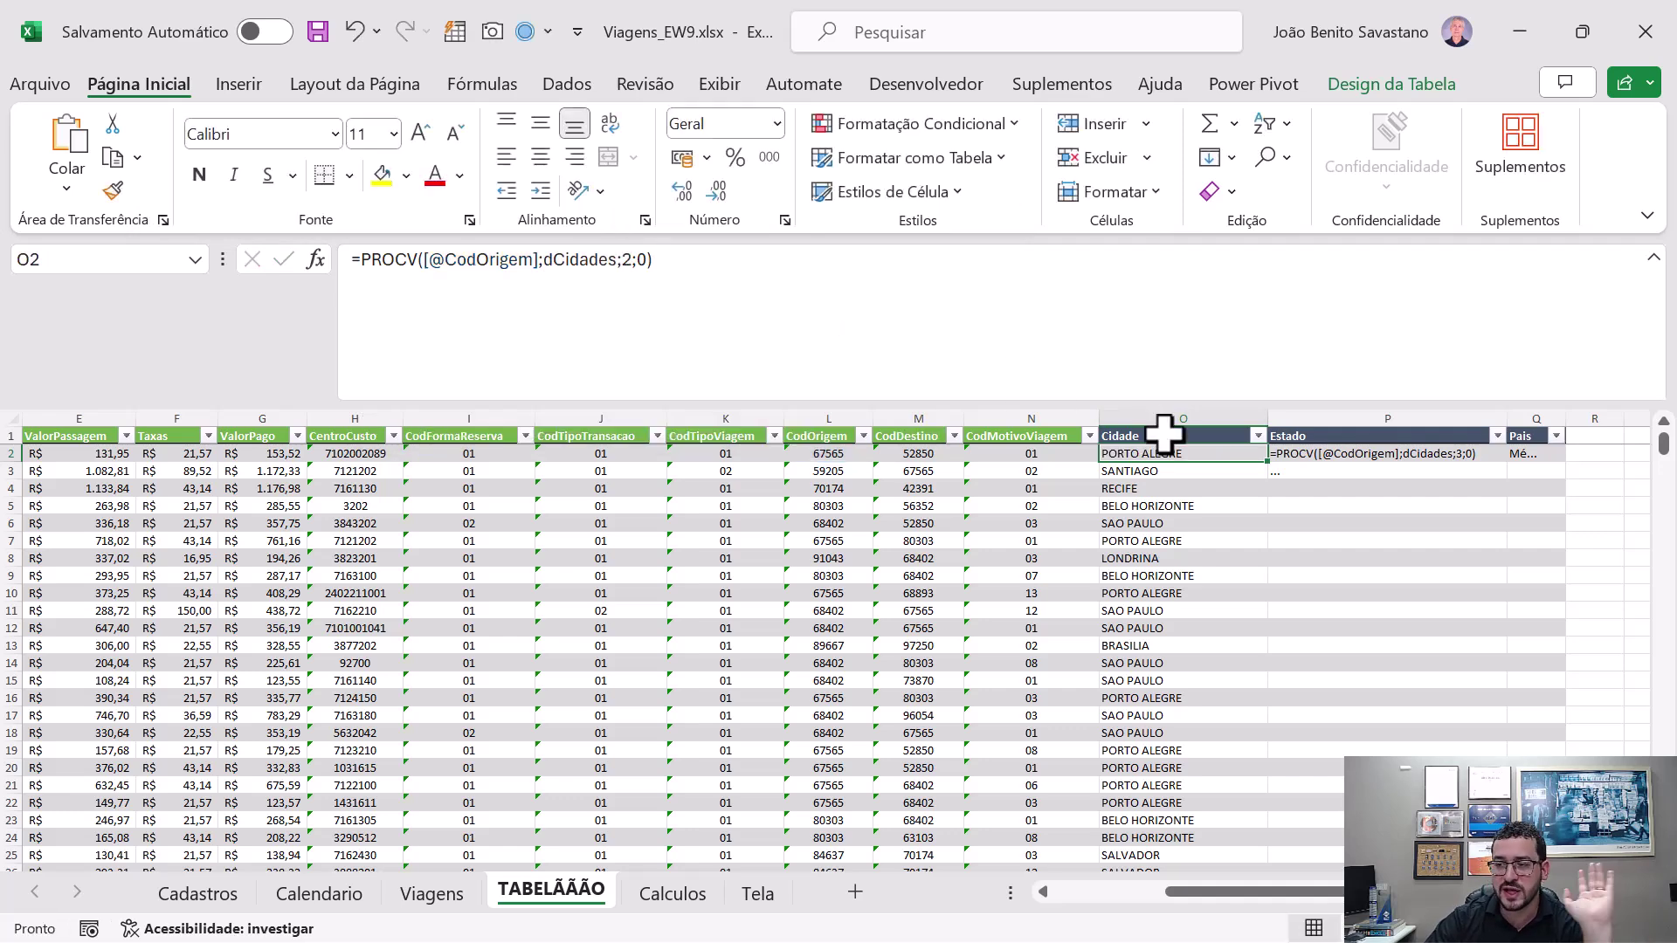
click(1310, 453)
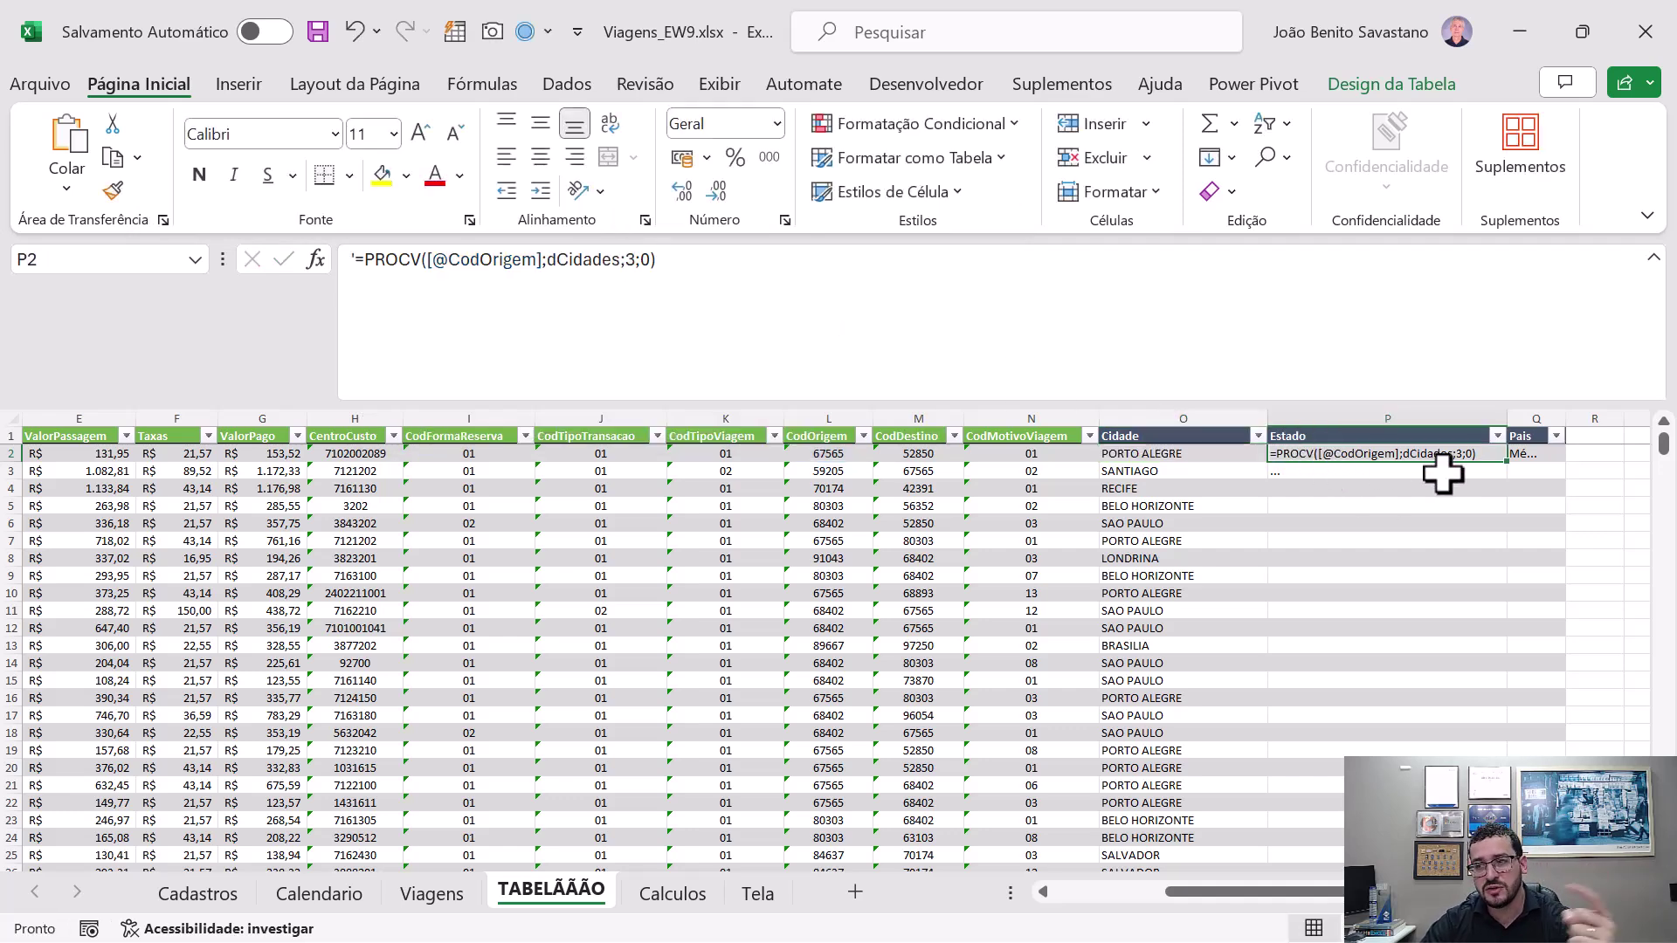
click(1527, 453)
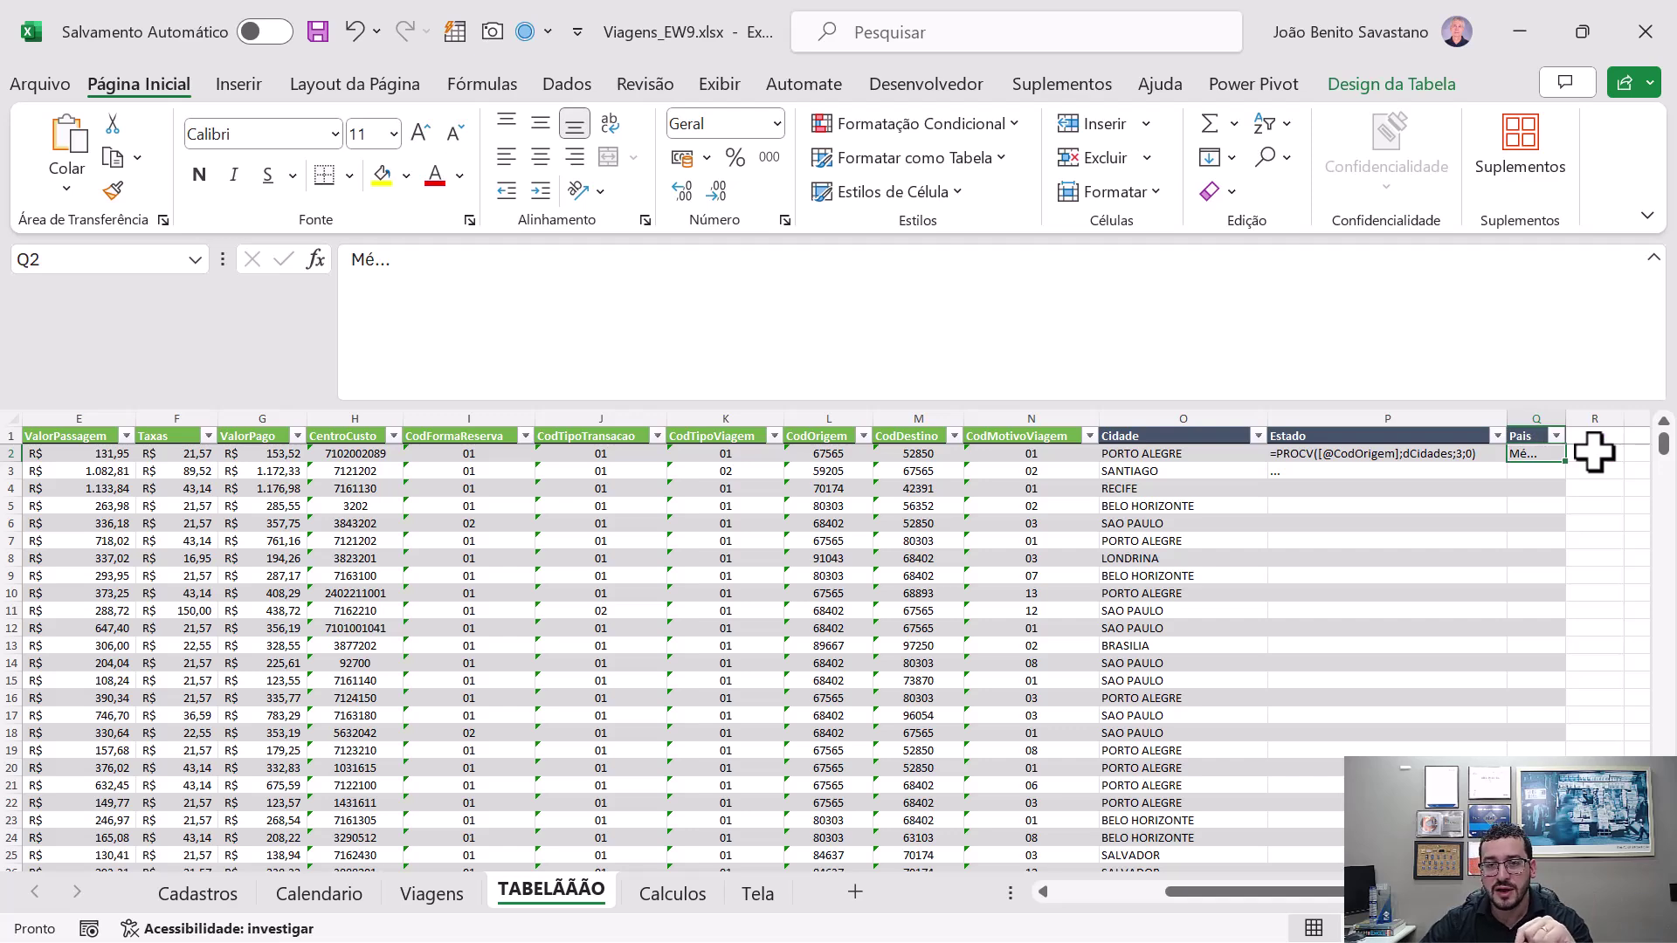
- Look along row 1 past the País column as far as AH to see where further lookup columns would extend
key(Up)
key(Right)
key(Right)
key(Right)
key(Right)
key(Right)
key(Right)
key(Right)
key(Right)
key(Right)
key(Right)
key(Right)
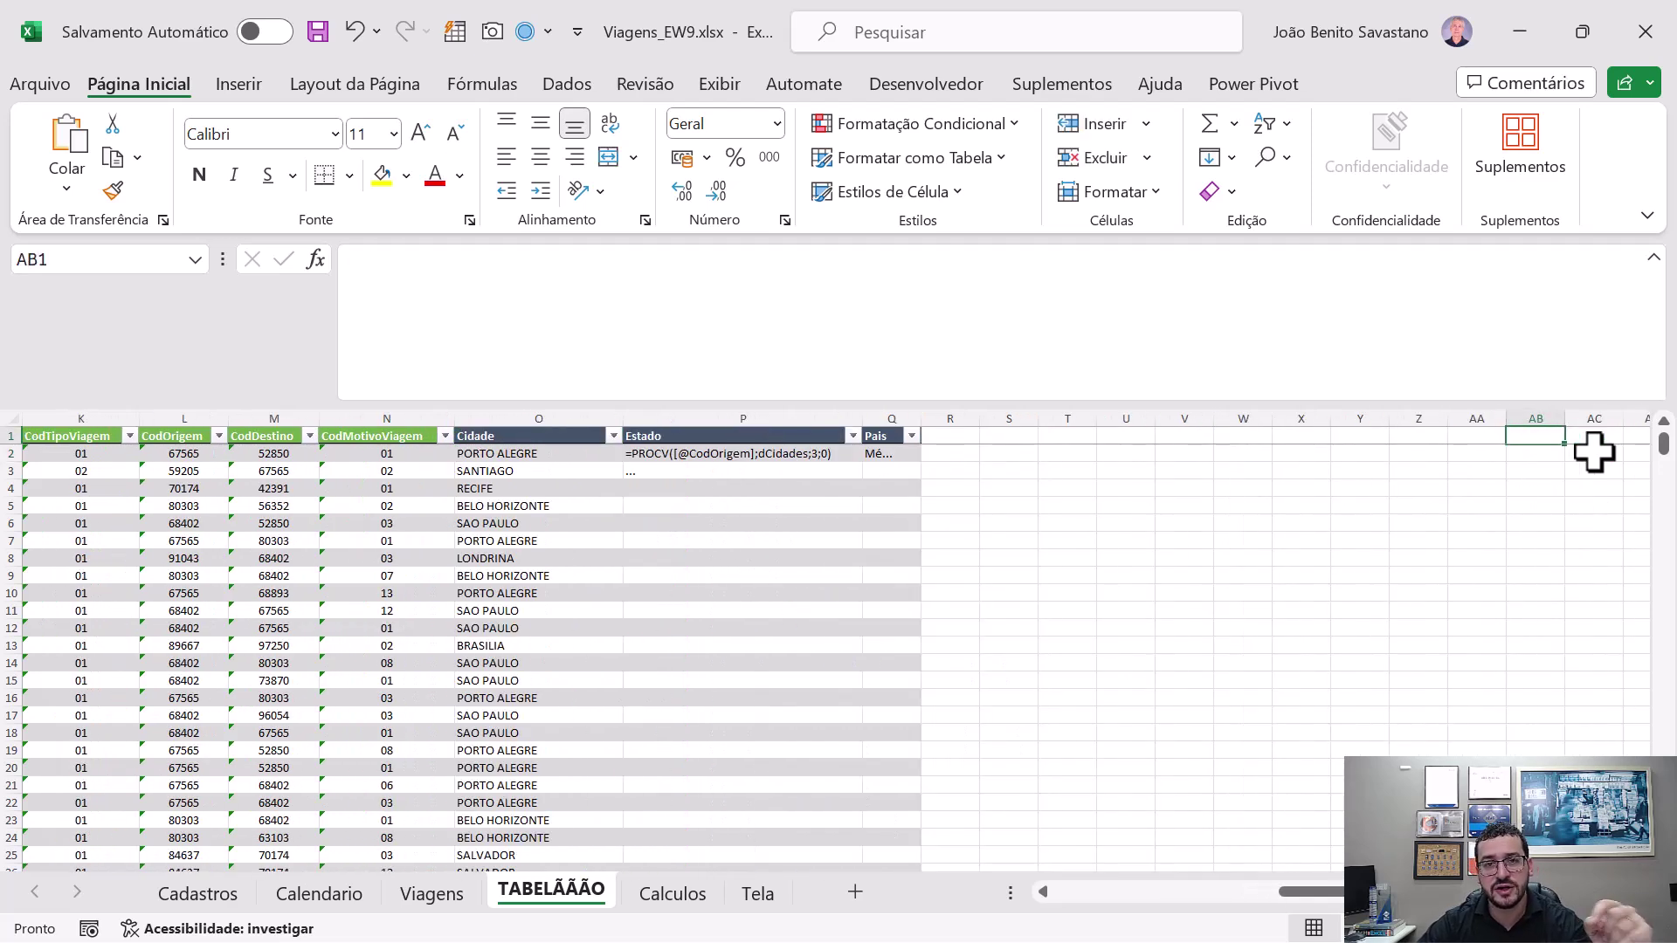
key(Right)
key(Right)
key(Right)
key(Right)
key(Right)
key(Right)
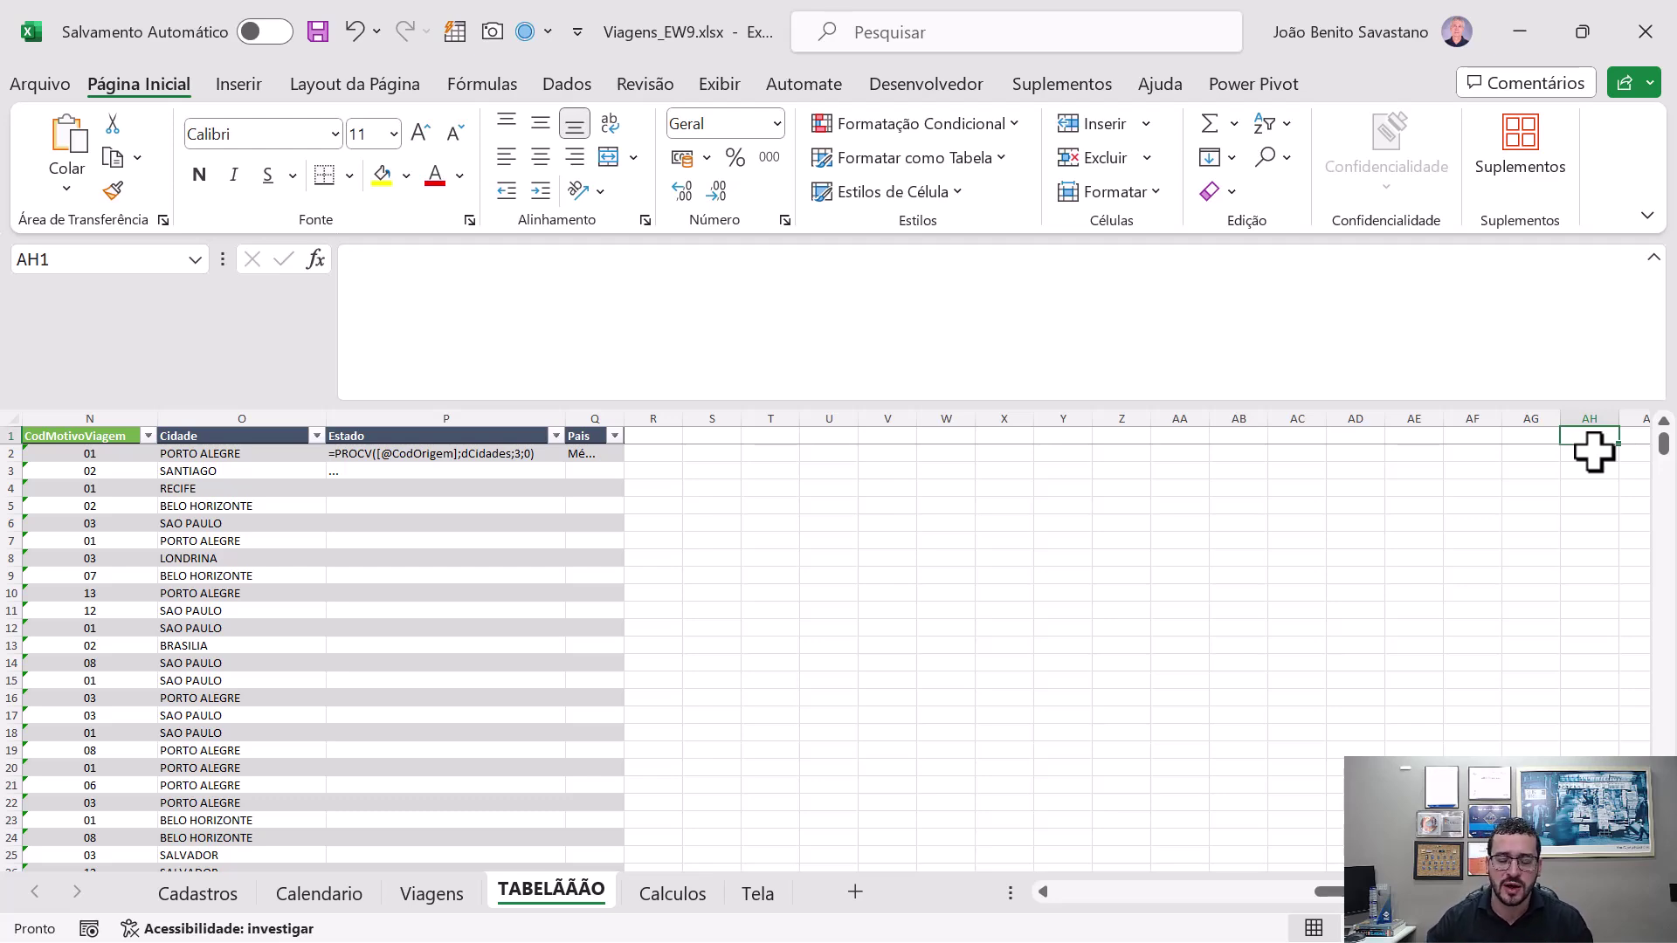
- Open the Cadastros sheet and go back to its first table, the city list starting with CodCidade
click(163, 893)
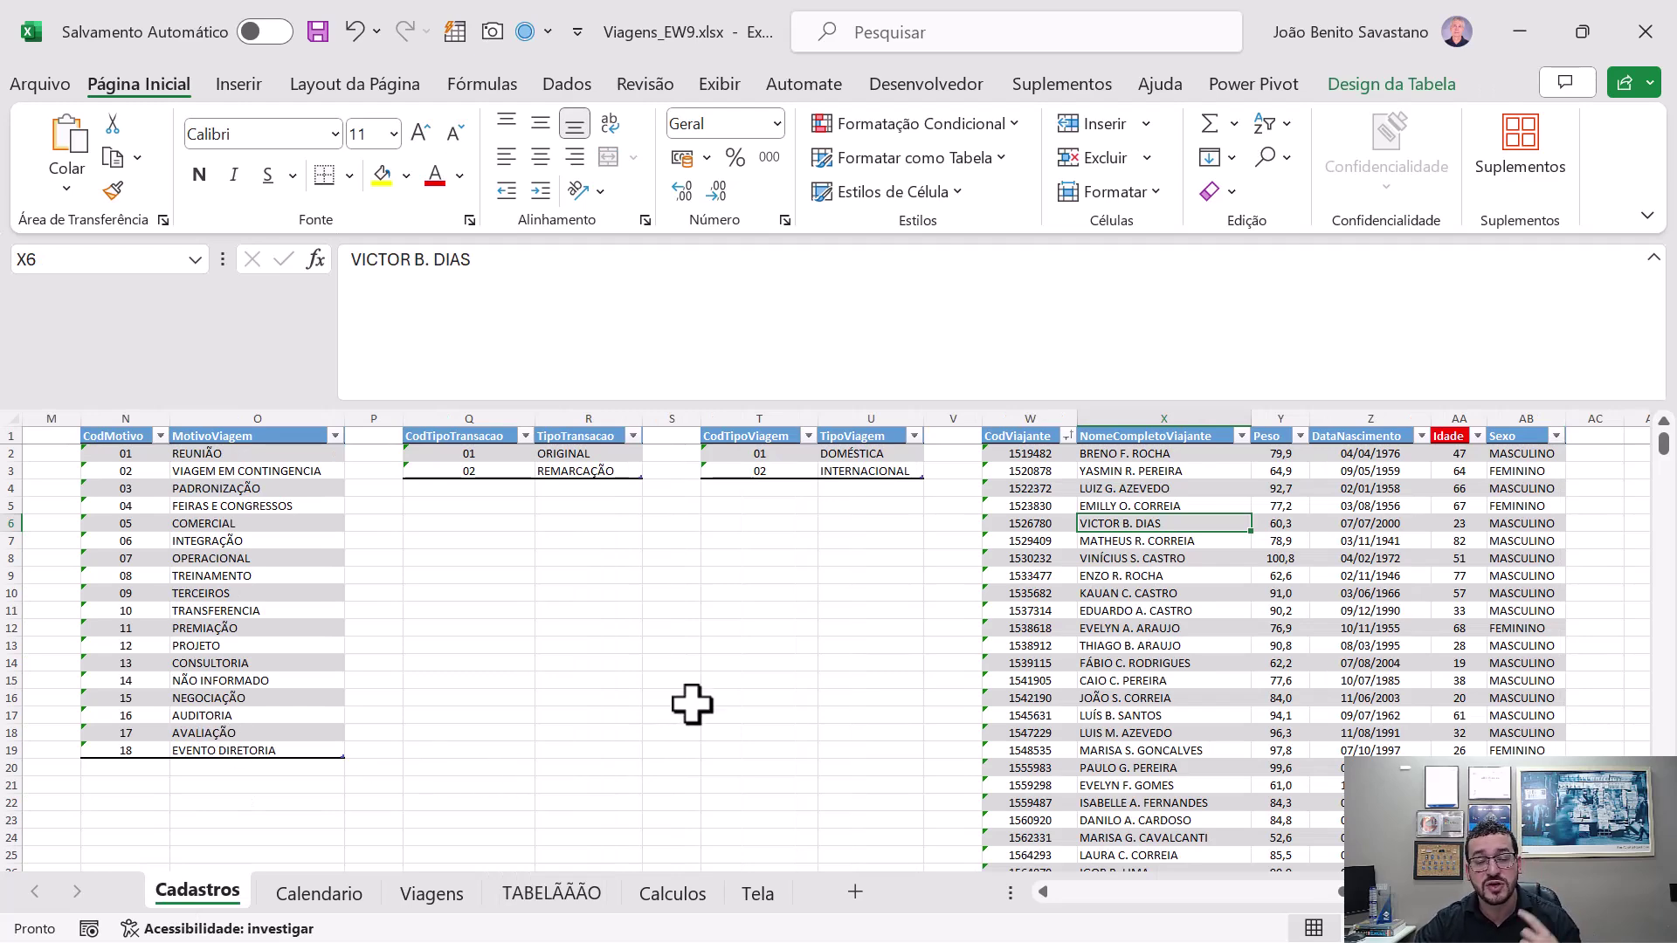
drag(1326, 892, 1074, 893)
click(341, 541)
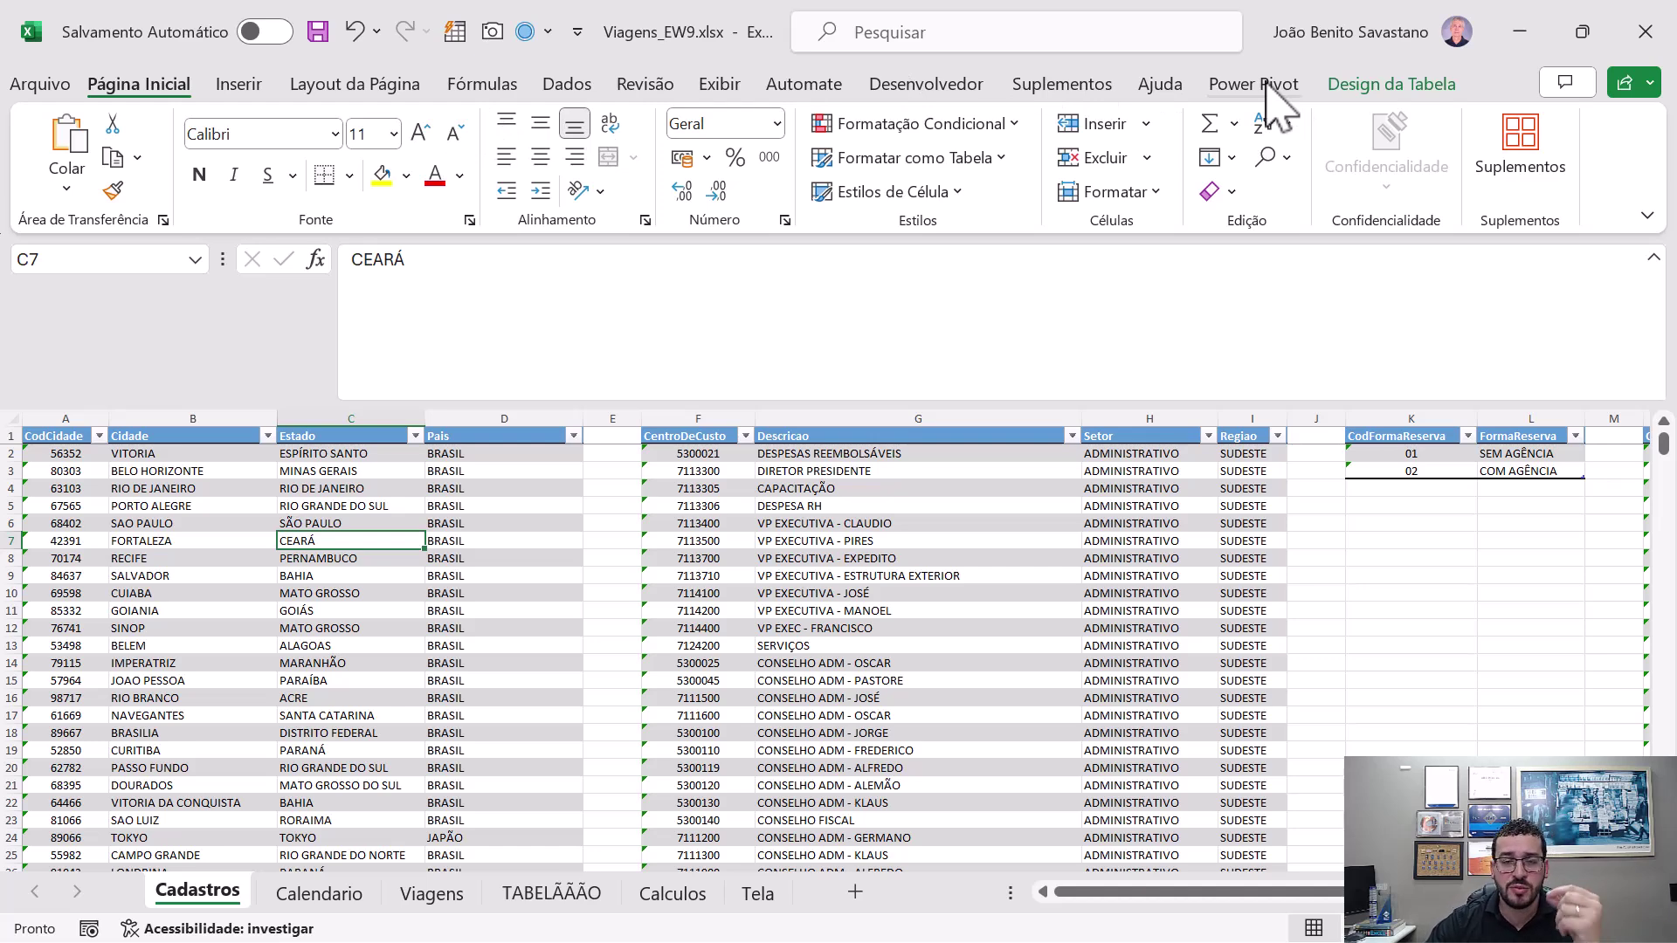
- Check in the Excel options' COM add-ins list whether Microsoft Power Pivot for Excel is enabled, and leave without changes
click(37, 86)
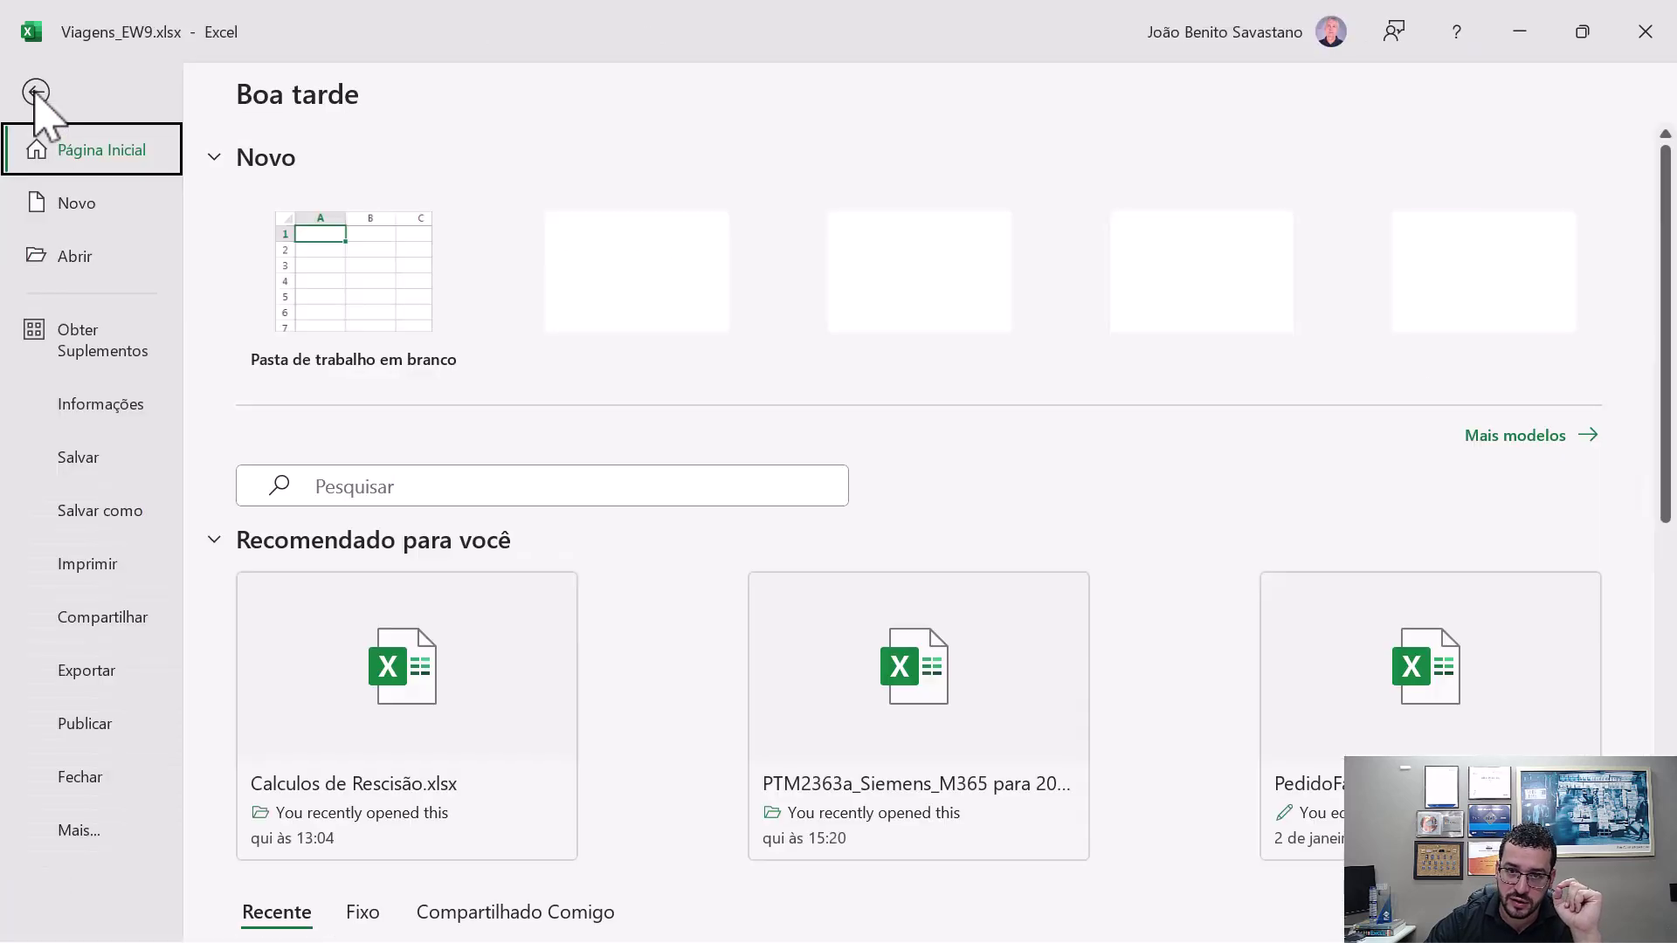
click(88, 831)
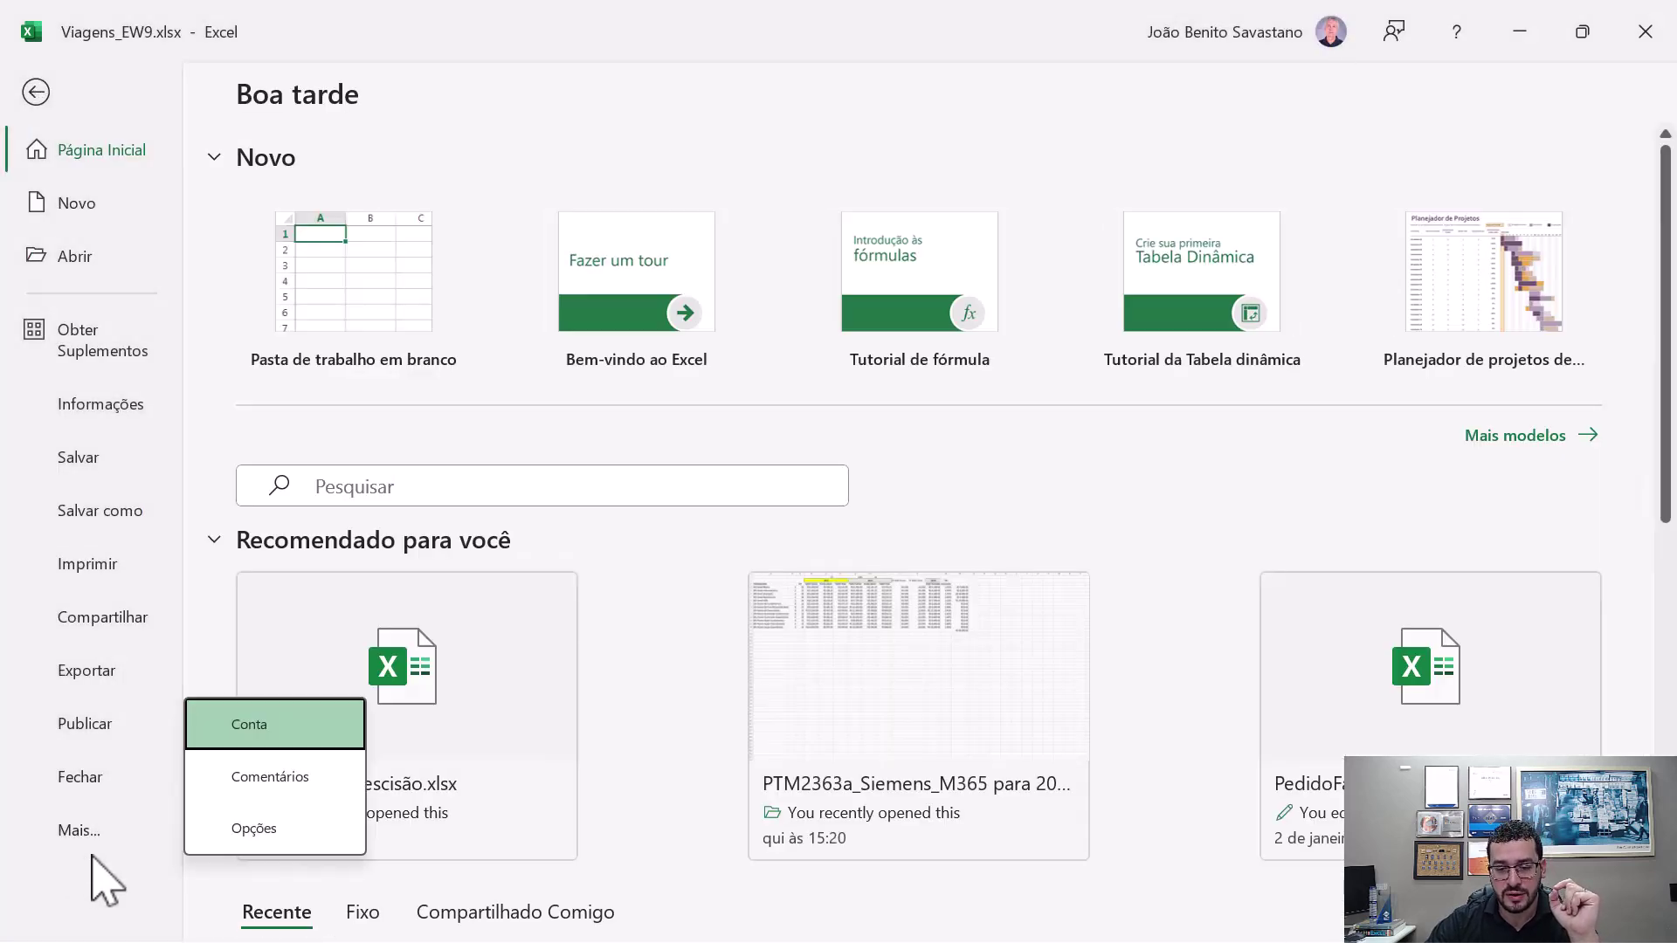
click(236, 825)
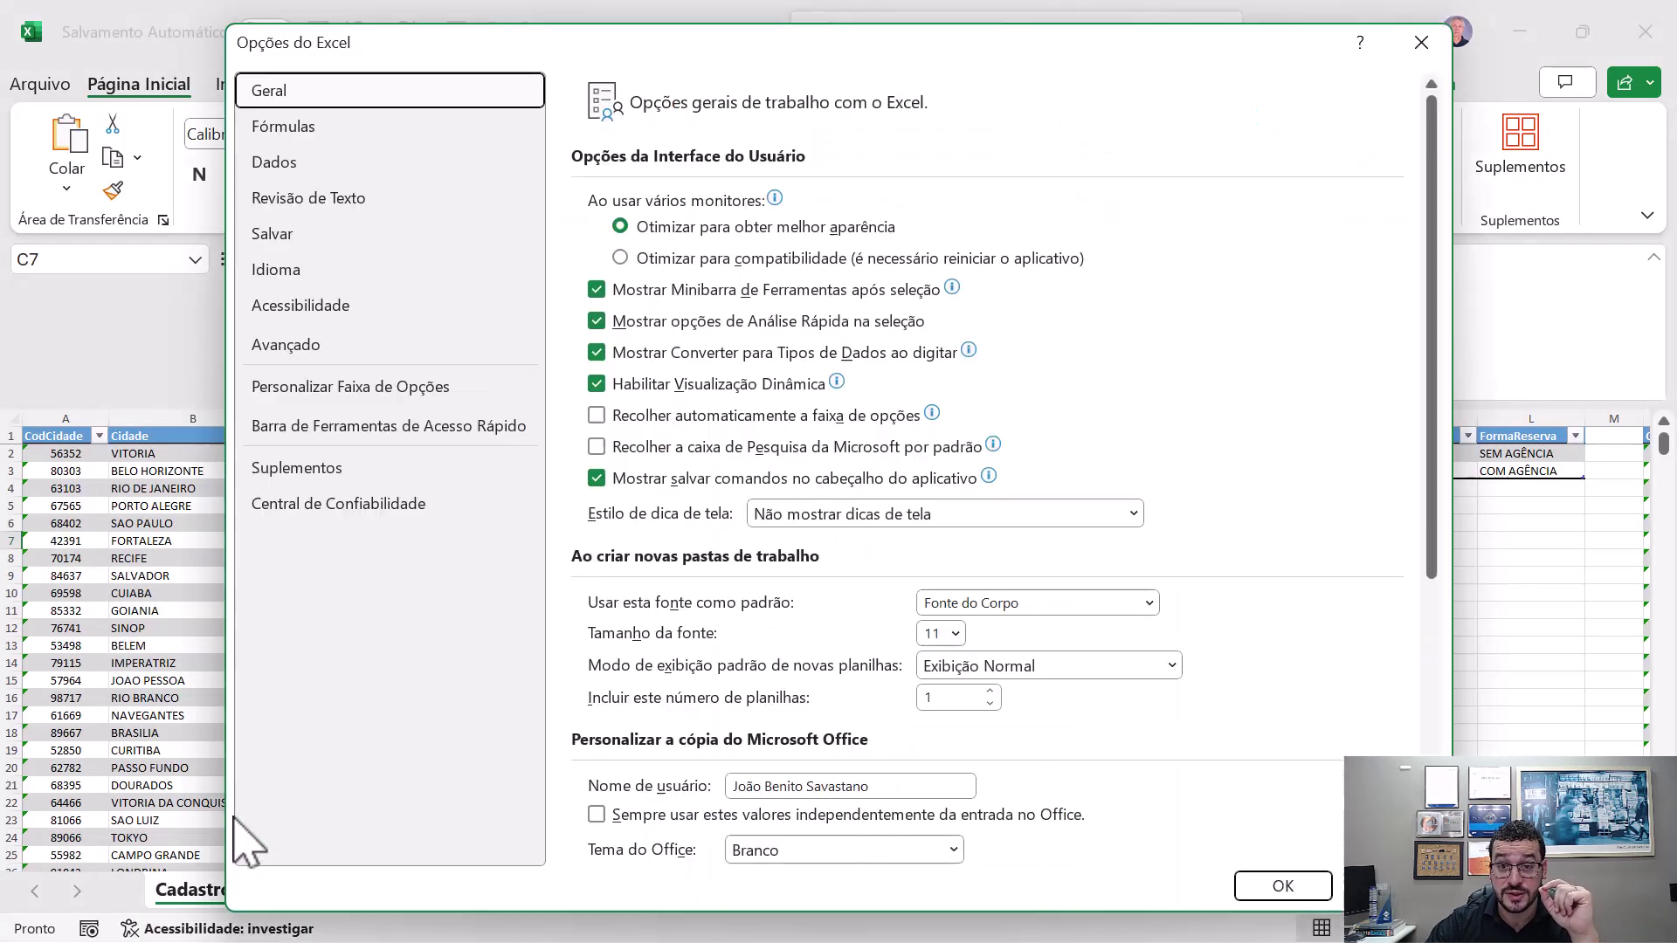
click(397, 469)
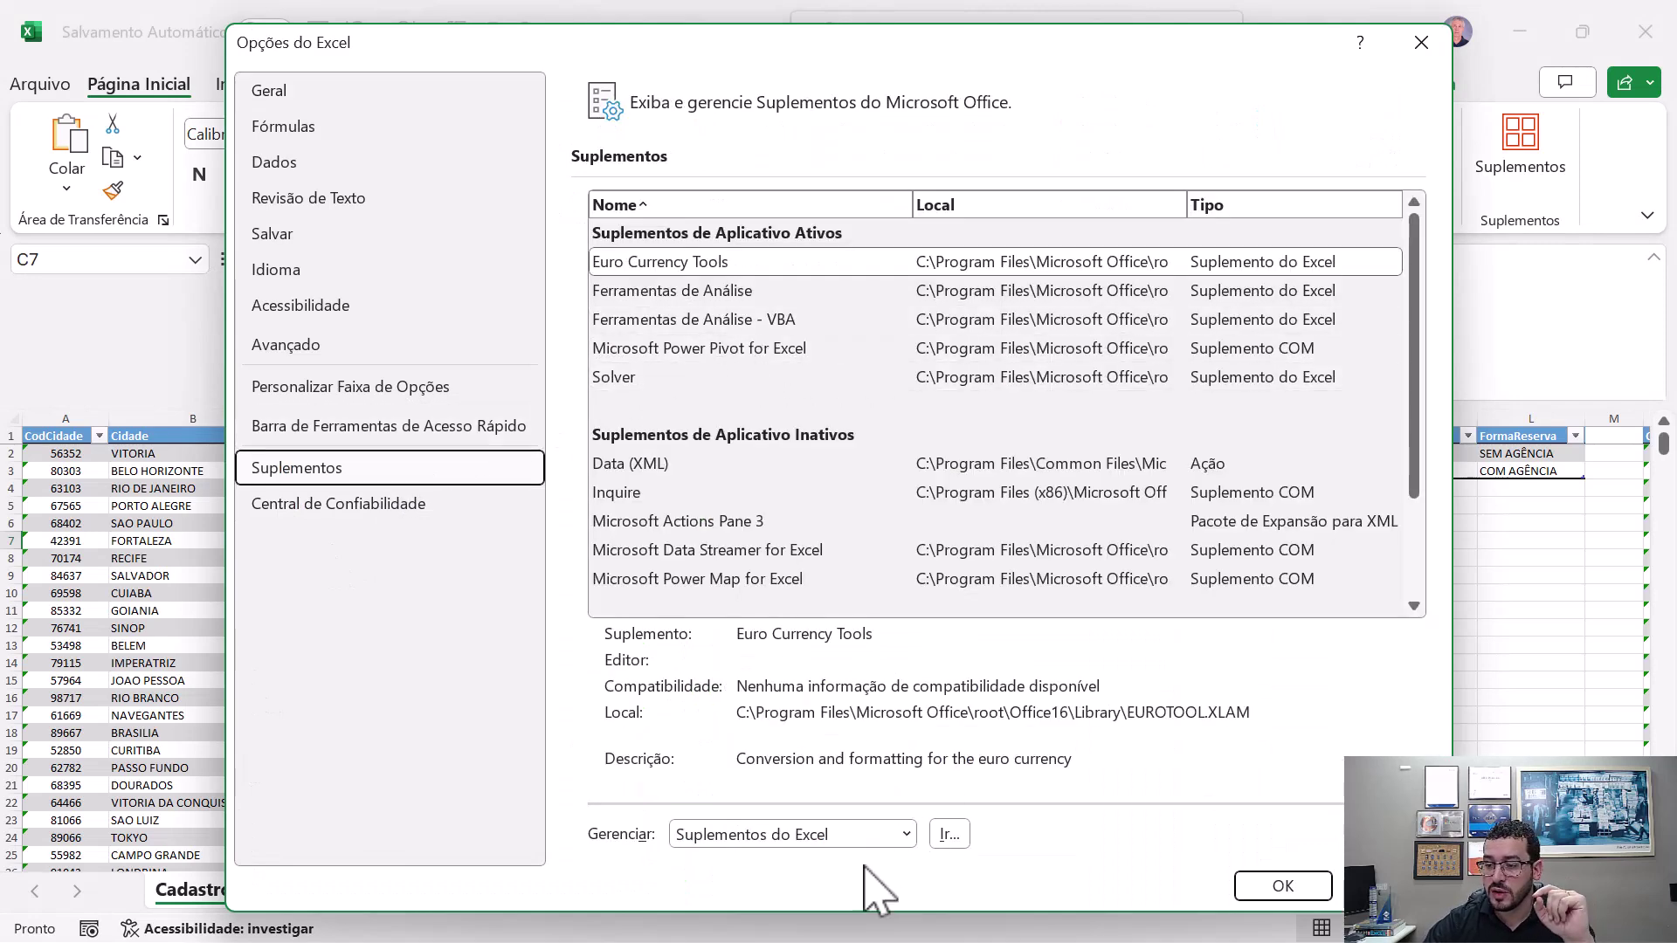
click(869, 837)
click(832, 732)
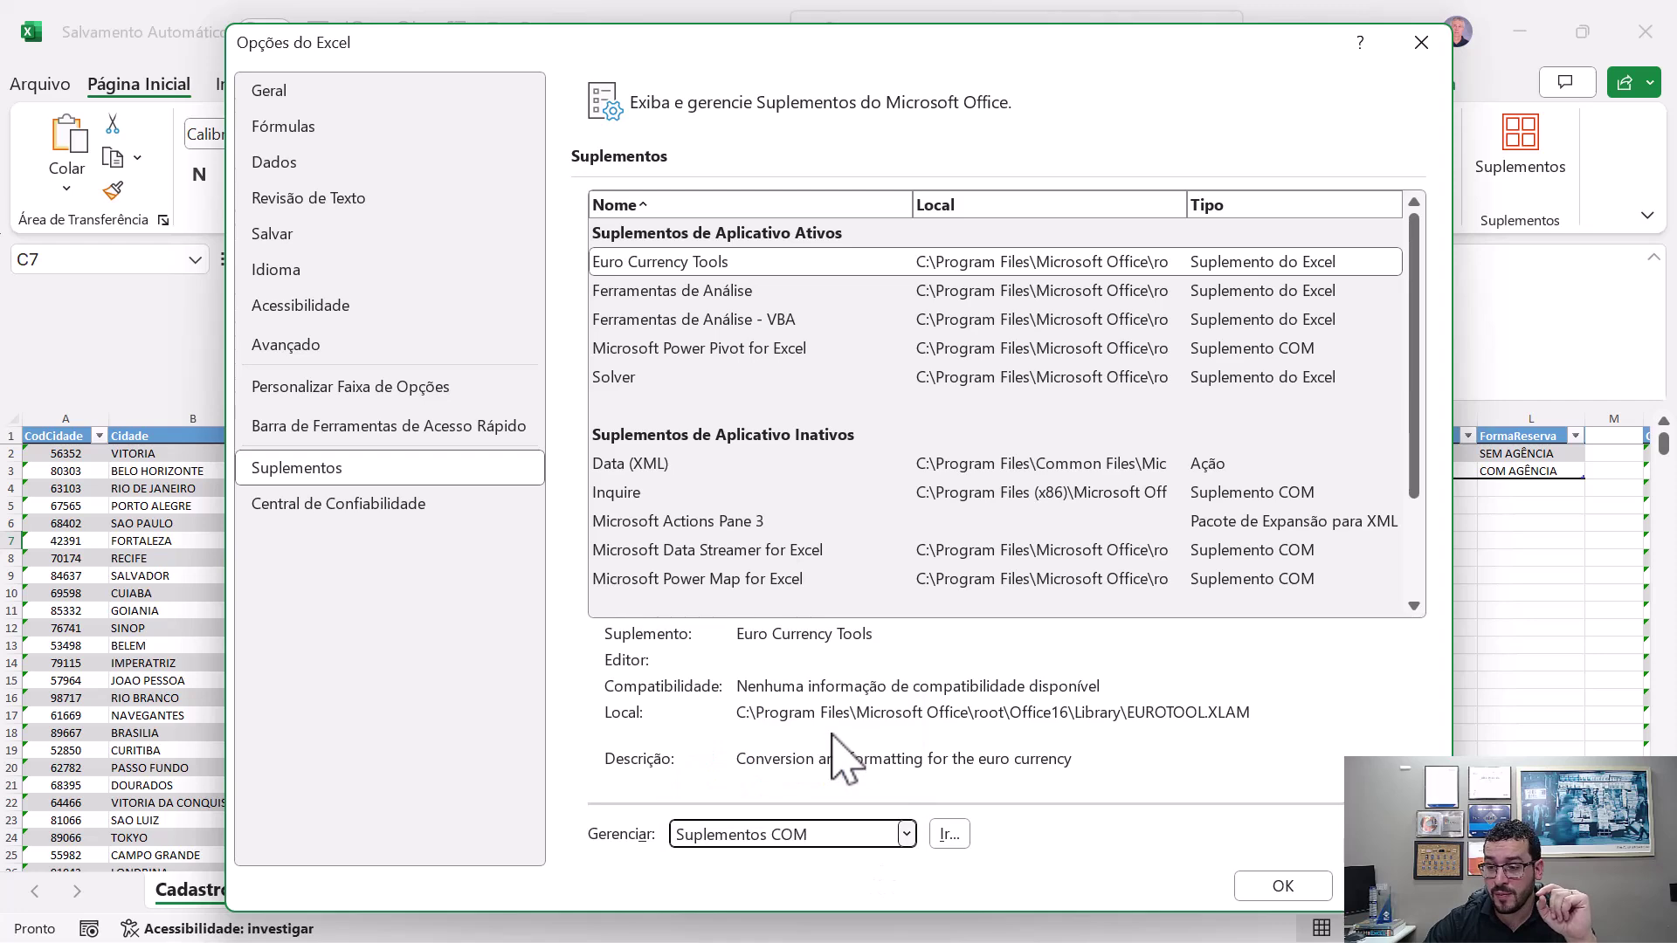
click(950, 833)
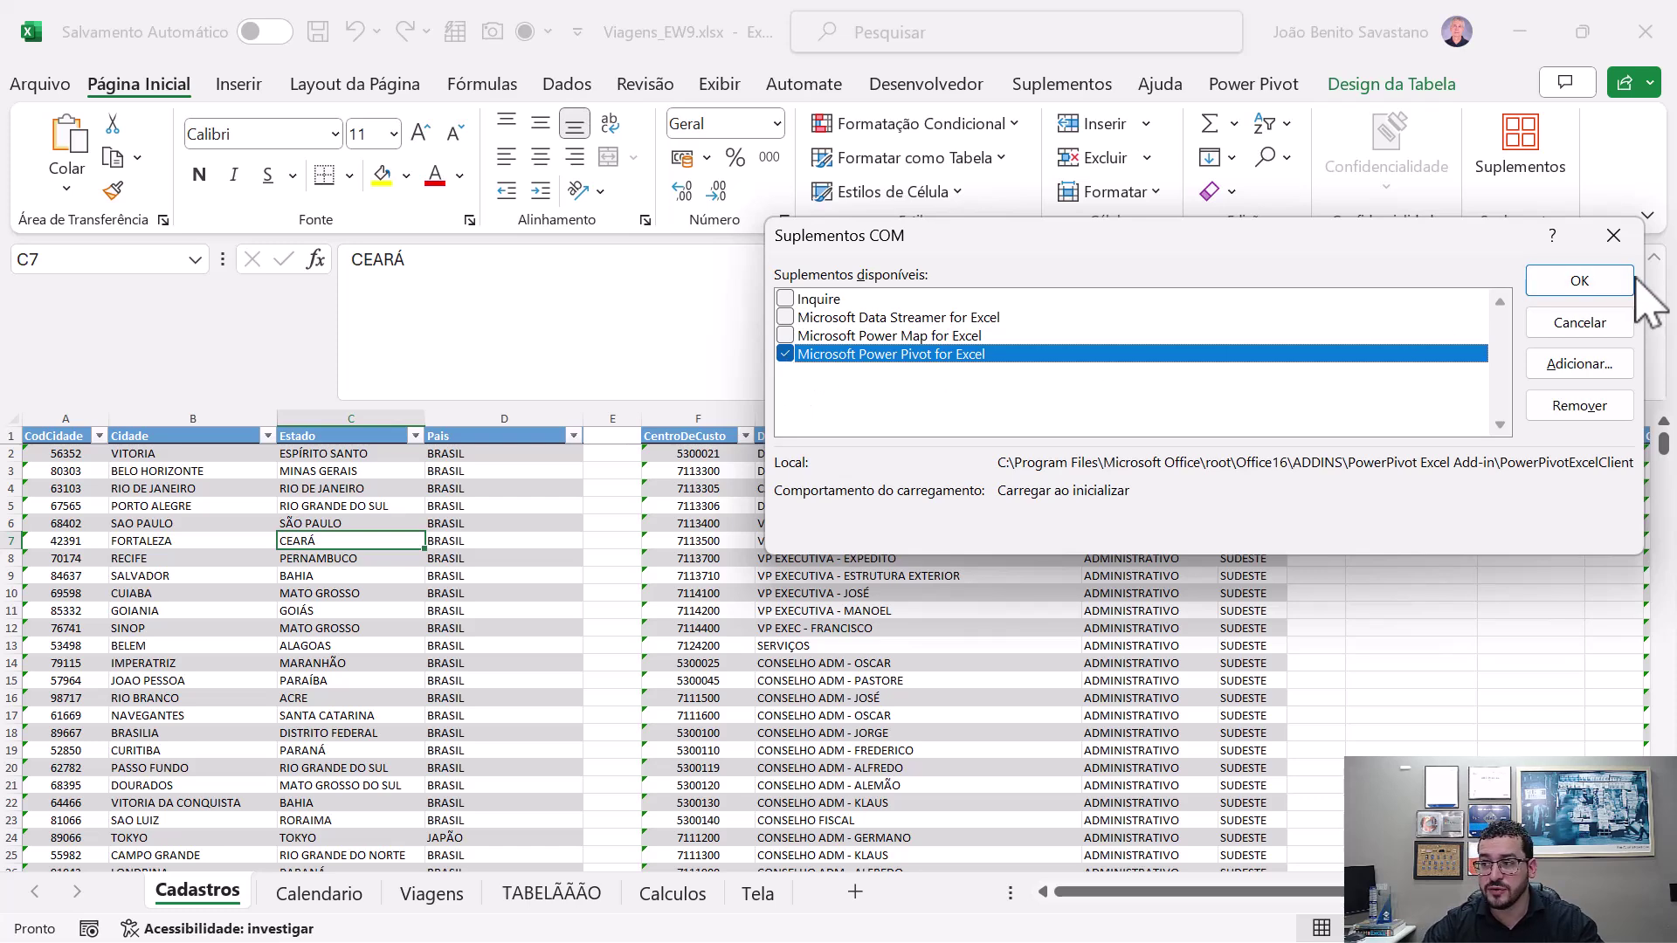
click(1576, 322)
- Add the cities table from the Cadastros sheet to the Power Pivot data model and maximize the Power Pivot window
click(1255, 92)
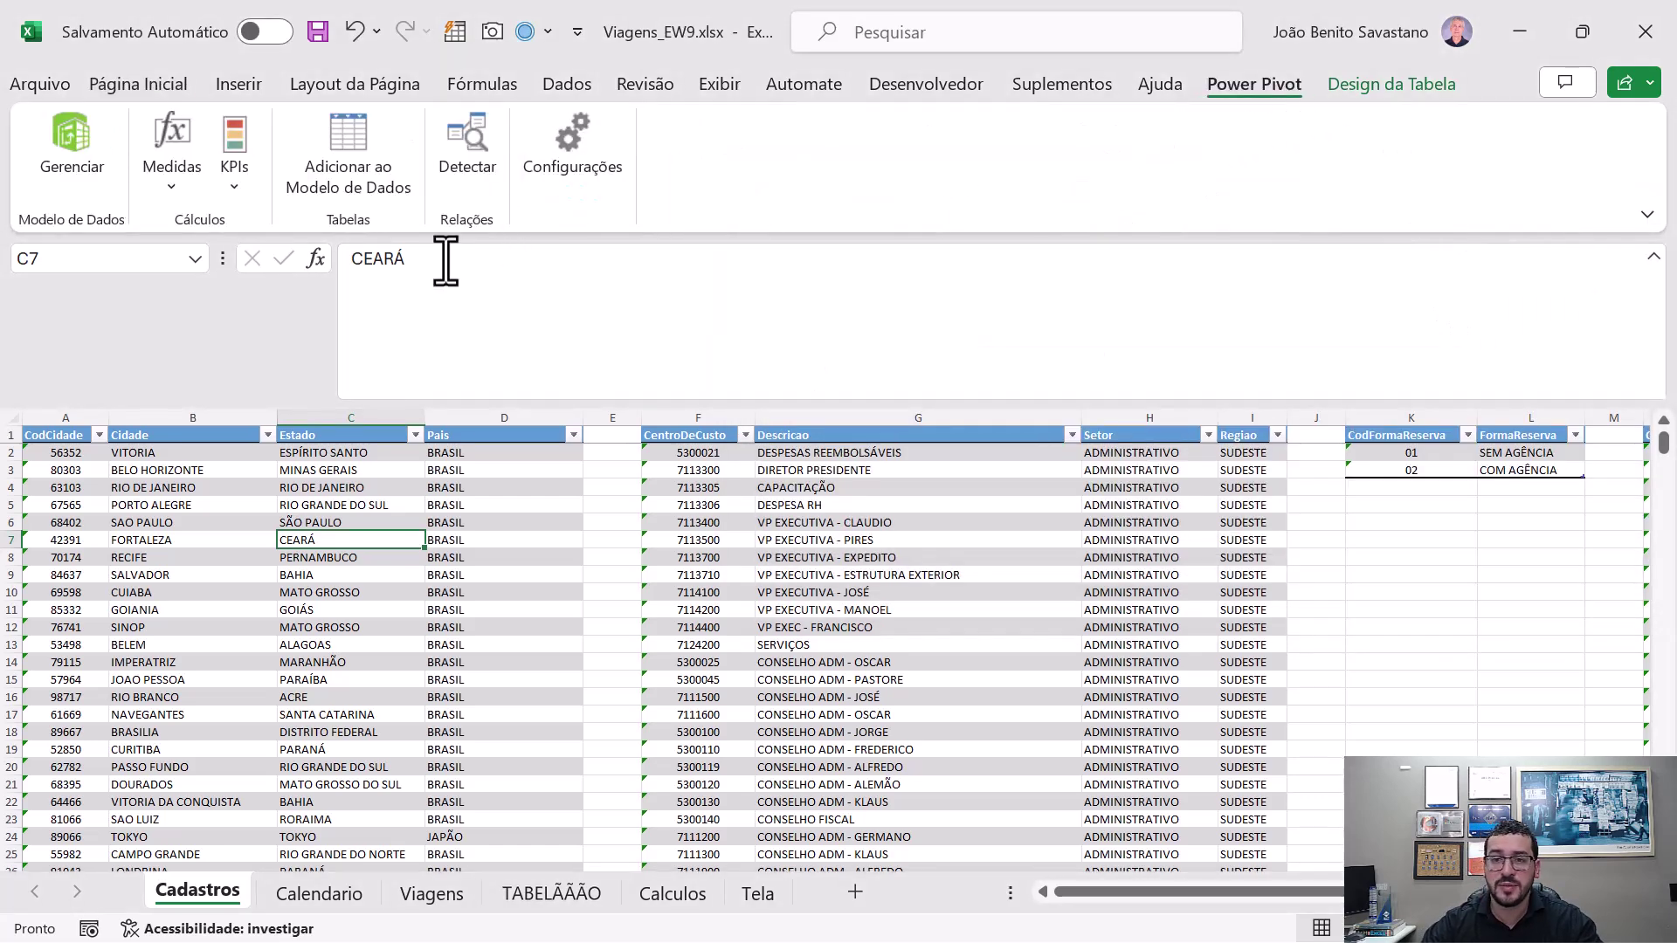
click(290, 521)
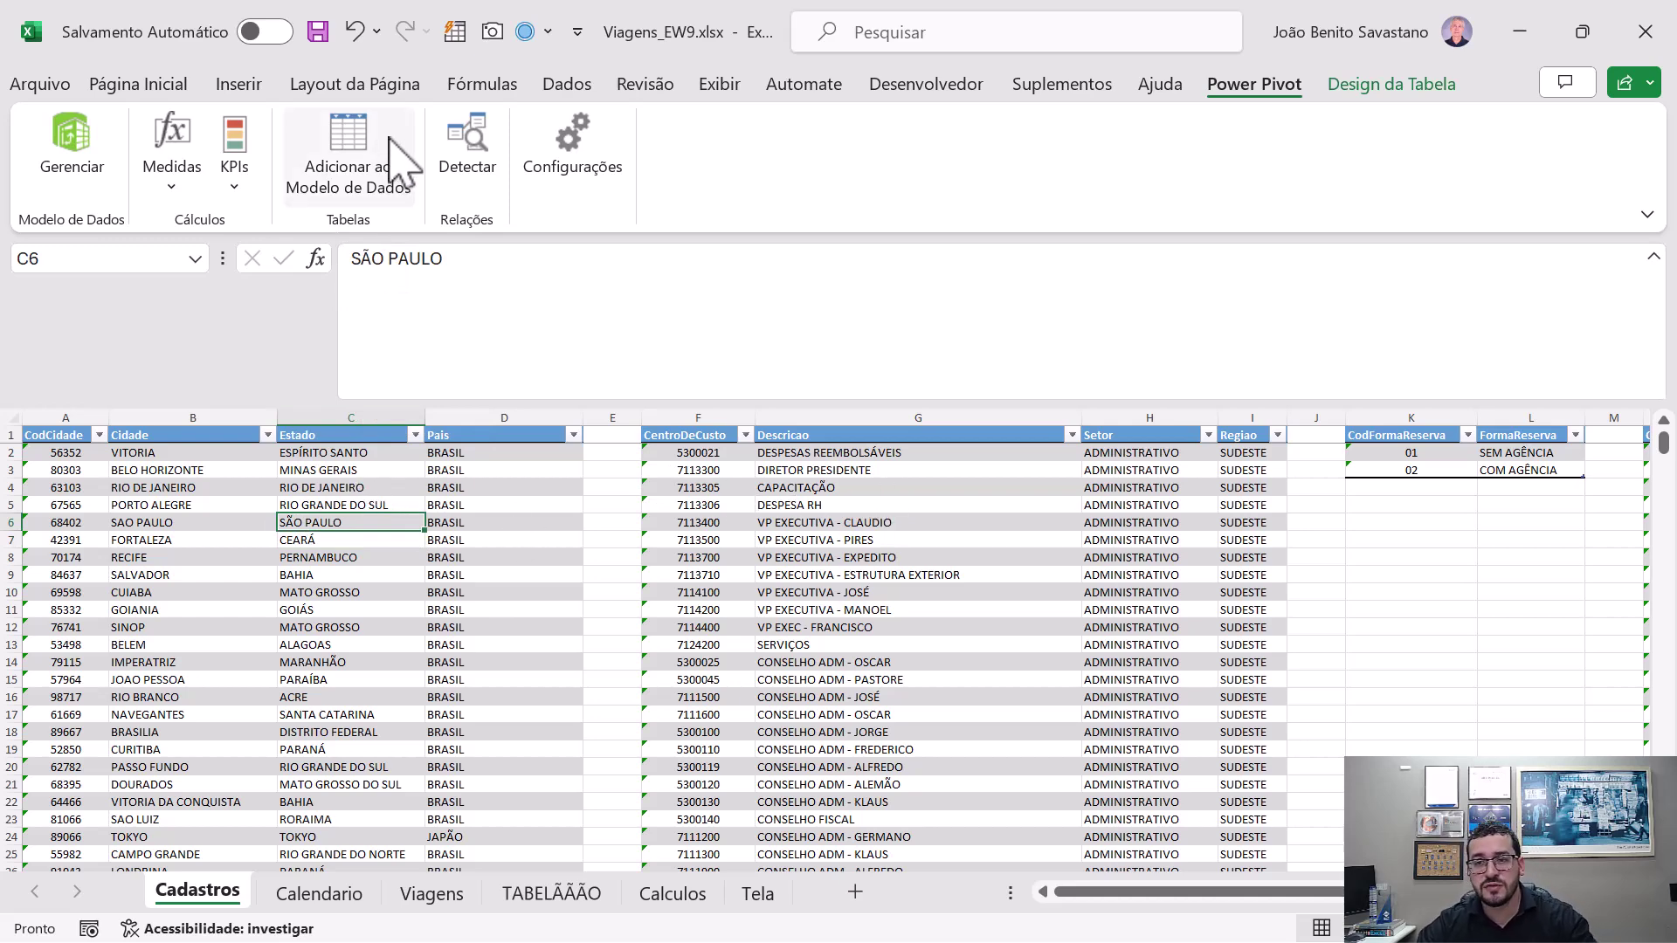
click(338, 153)
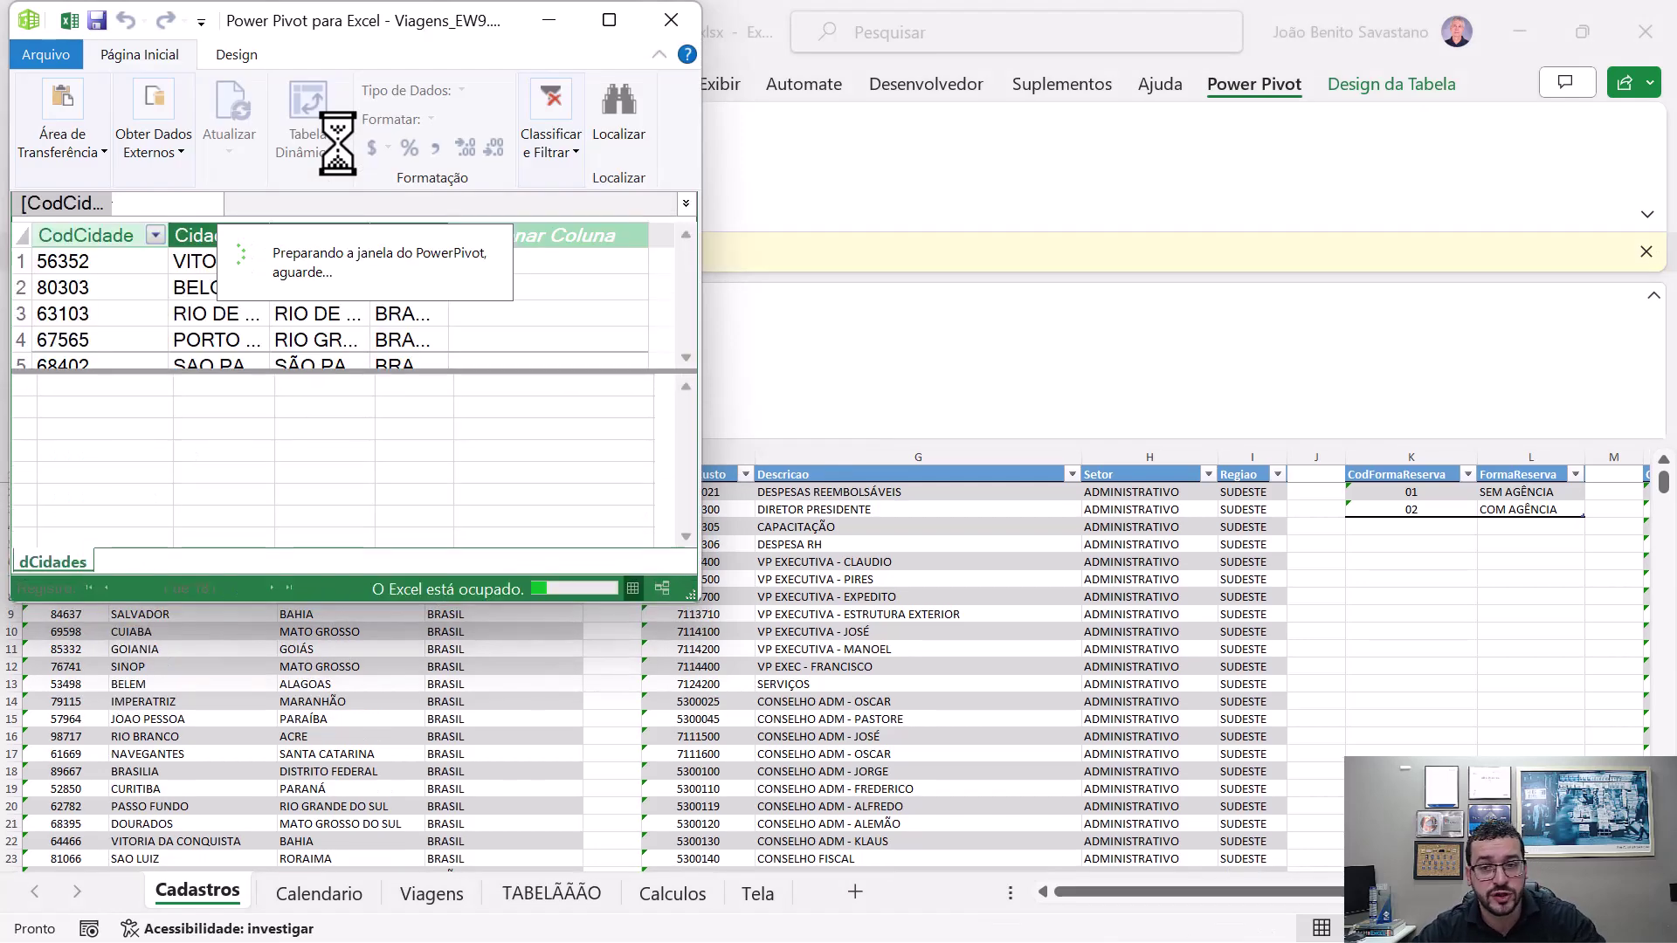
click(625, 23)
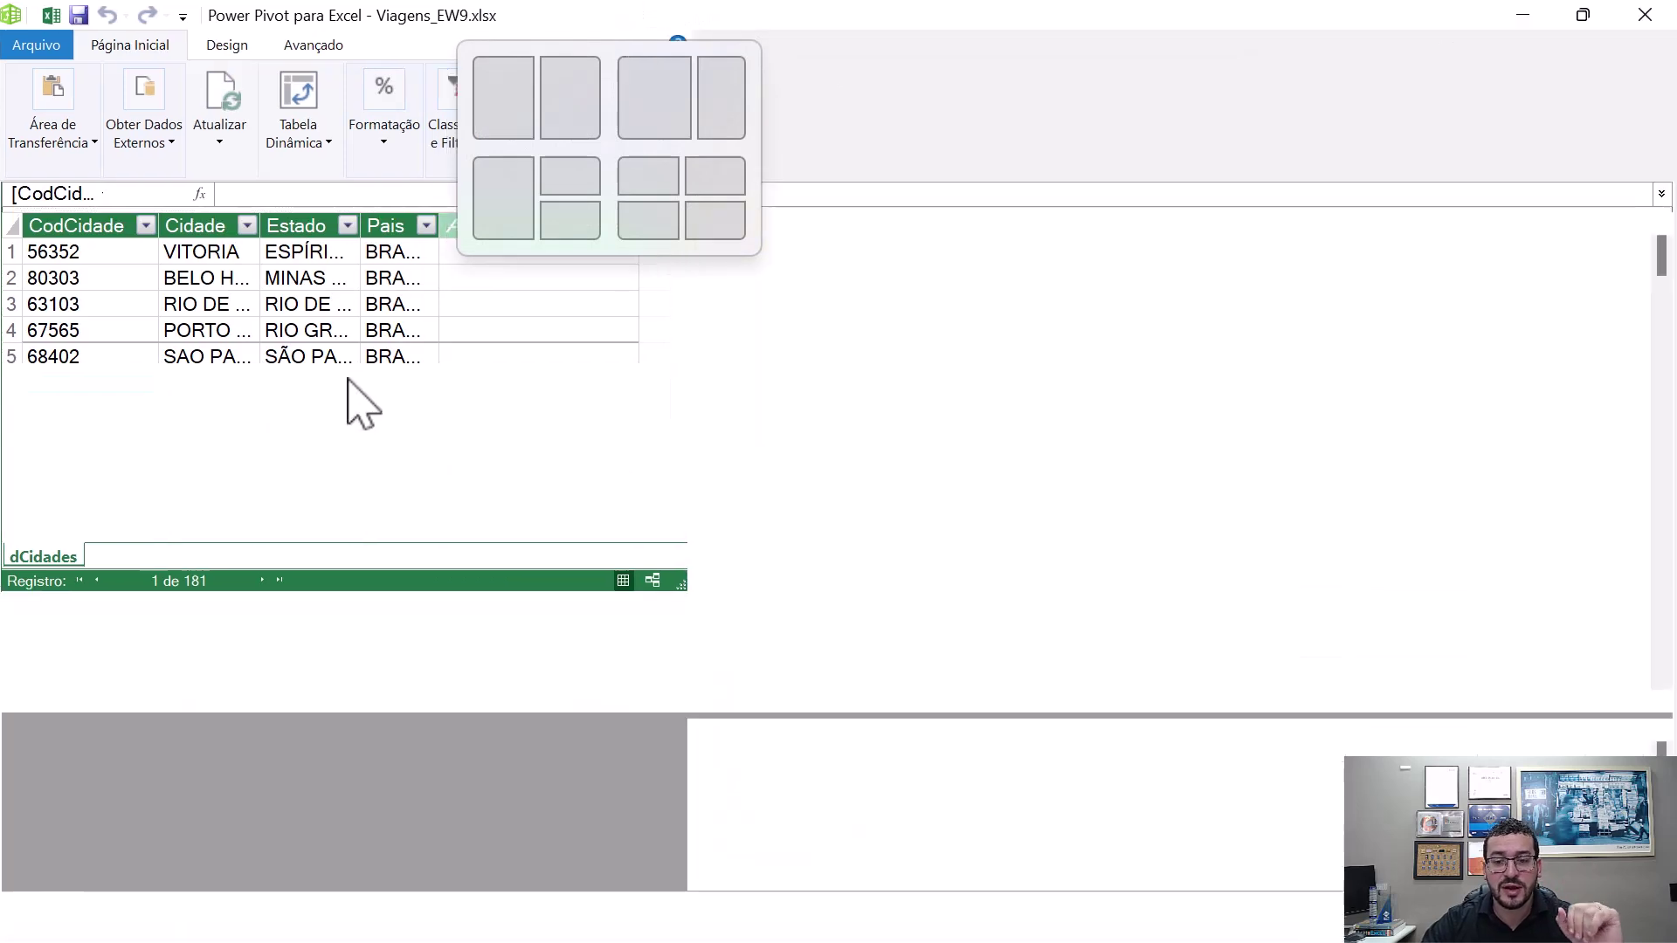
- Switch to the workbook, add the CentroDeCusto table to the data model, and return to the workbook
key(alt+Tab)
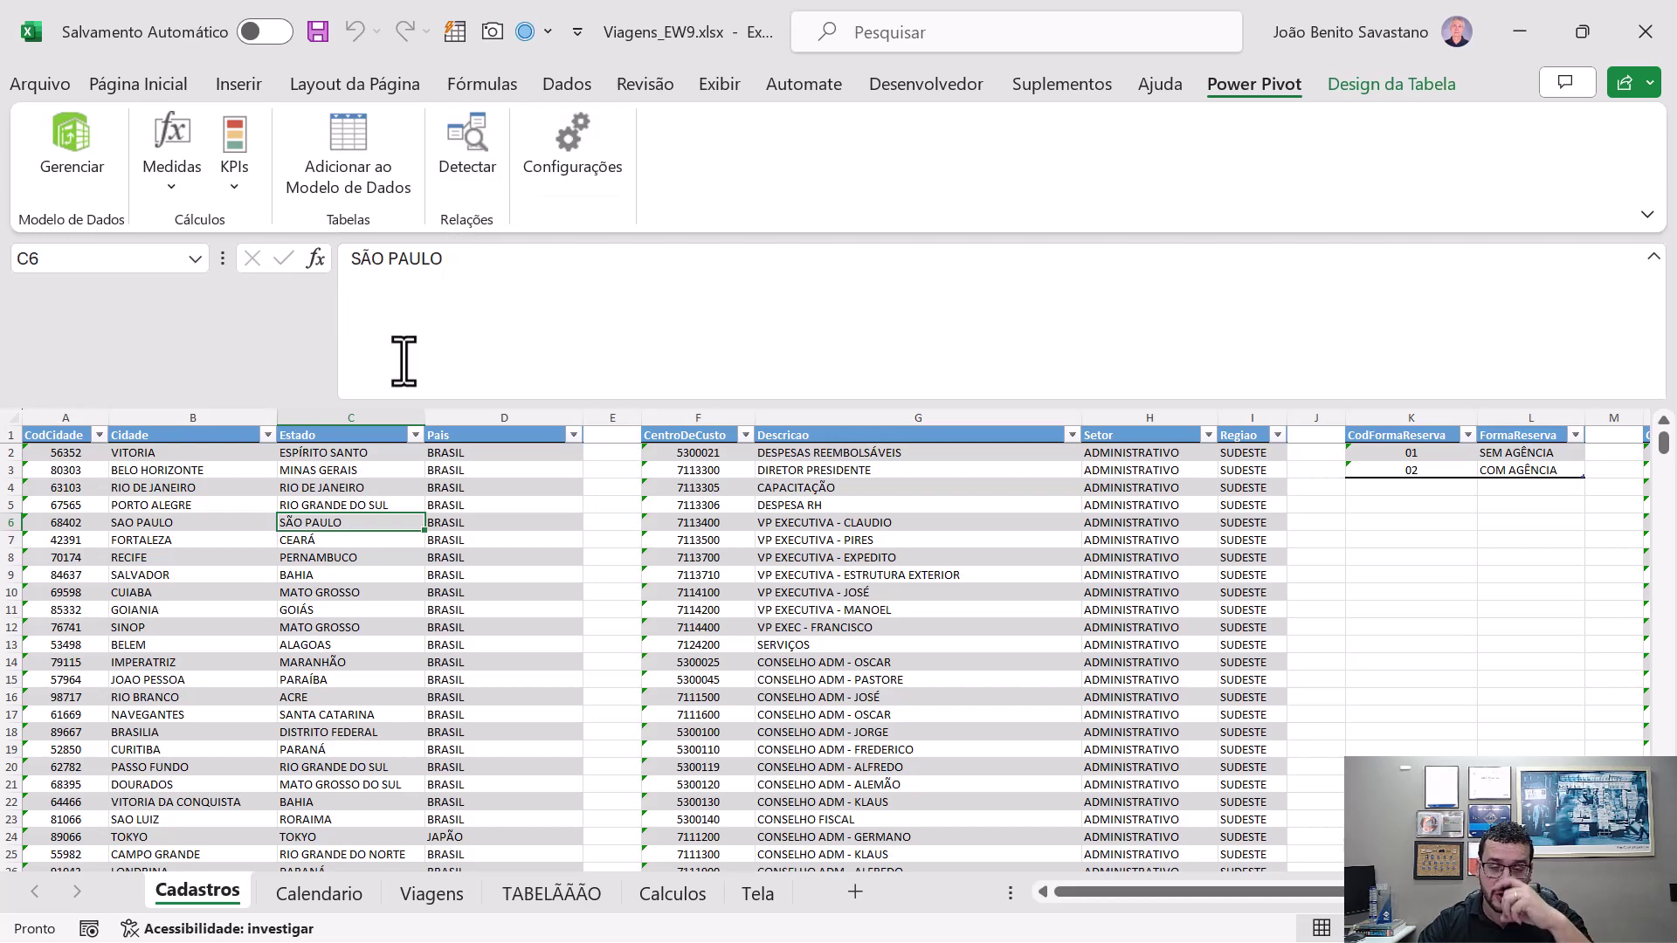
click(854, 537)
click(362, 203)
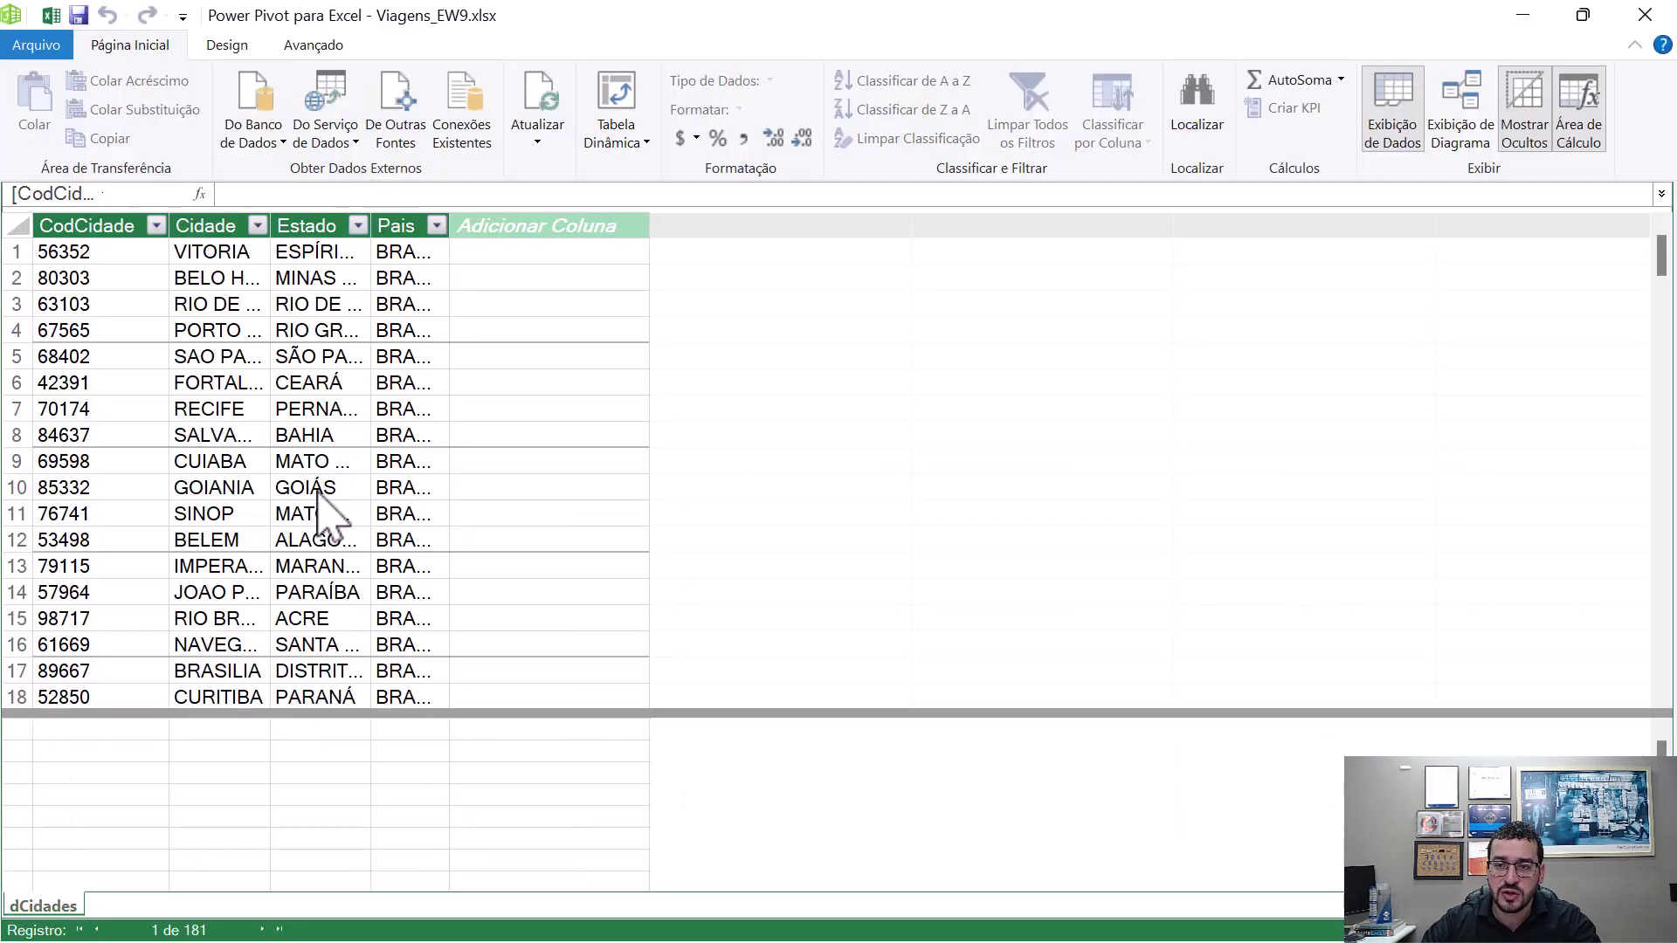
key(alt+Tab)
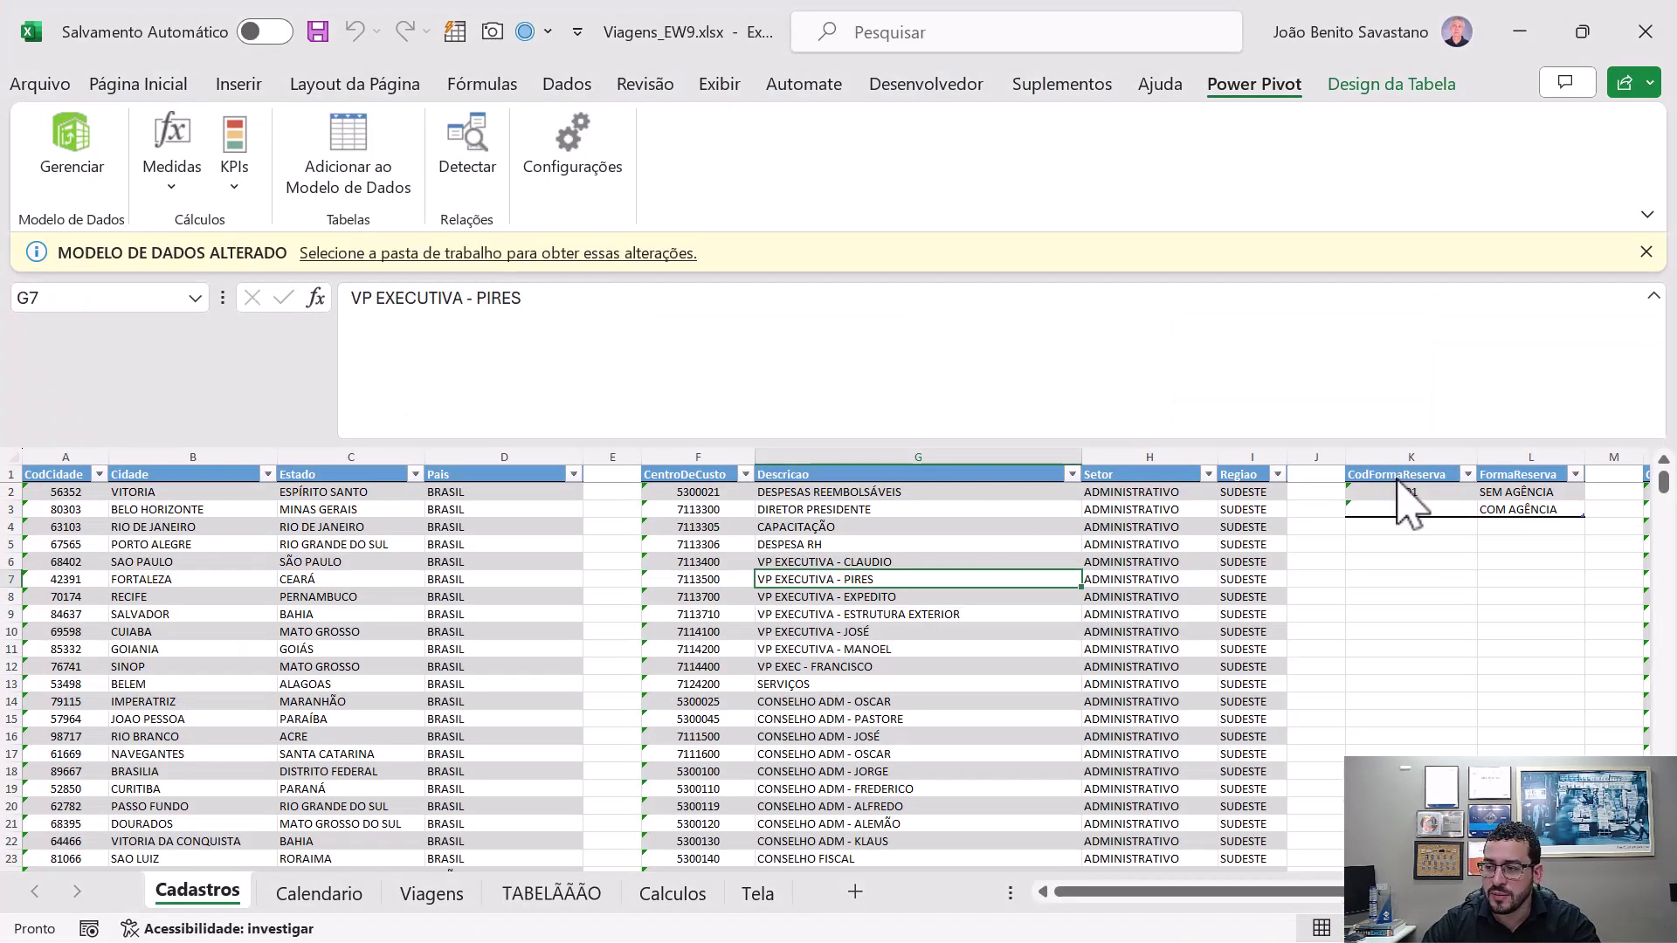
- Add the CodFormaReserva booking-method table to the data model
drag(1392, 489, 1392, 509)
click(316, 160)
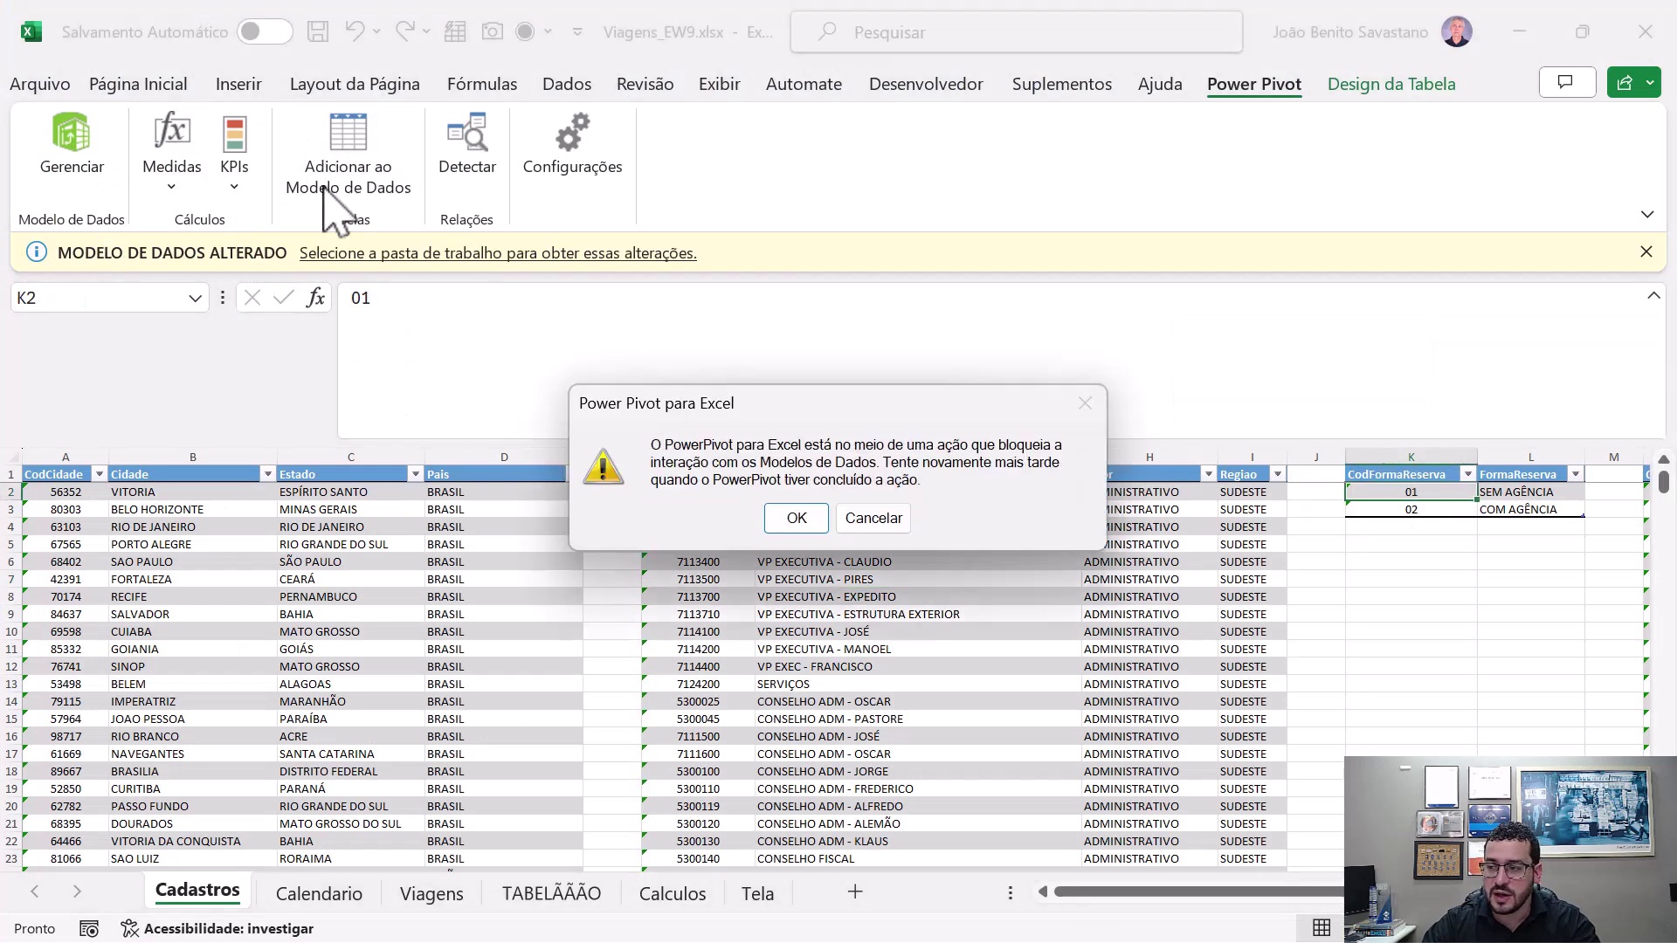
click(797, 517)
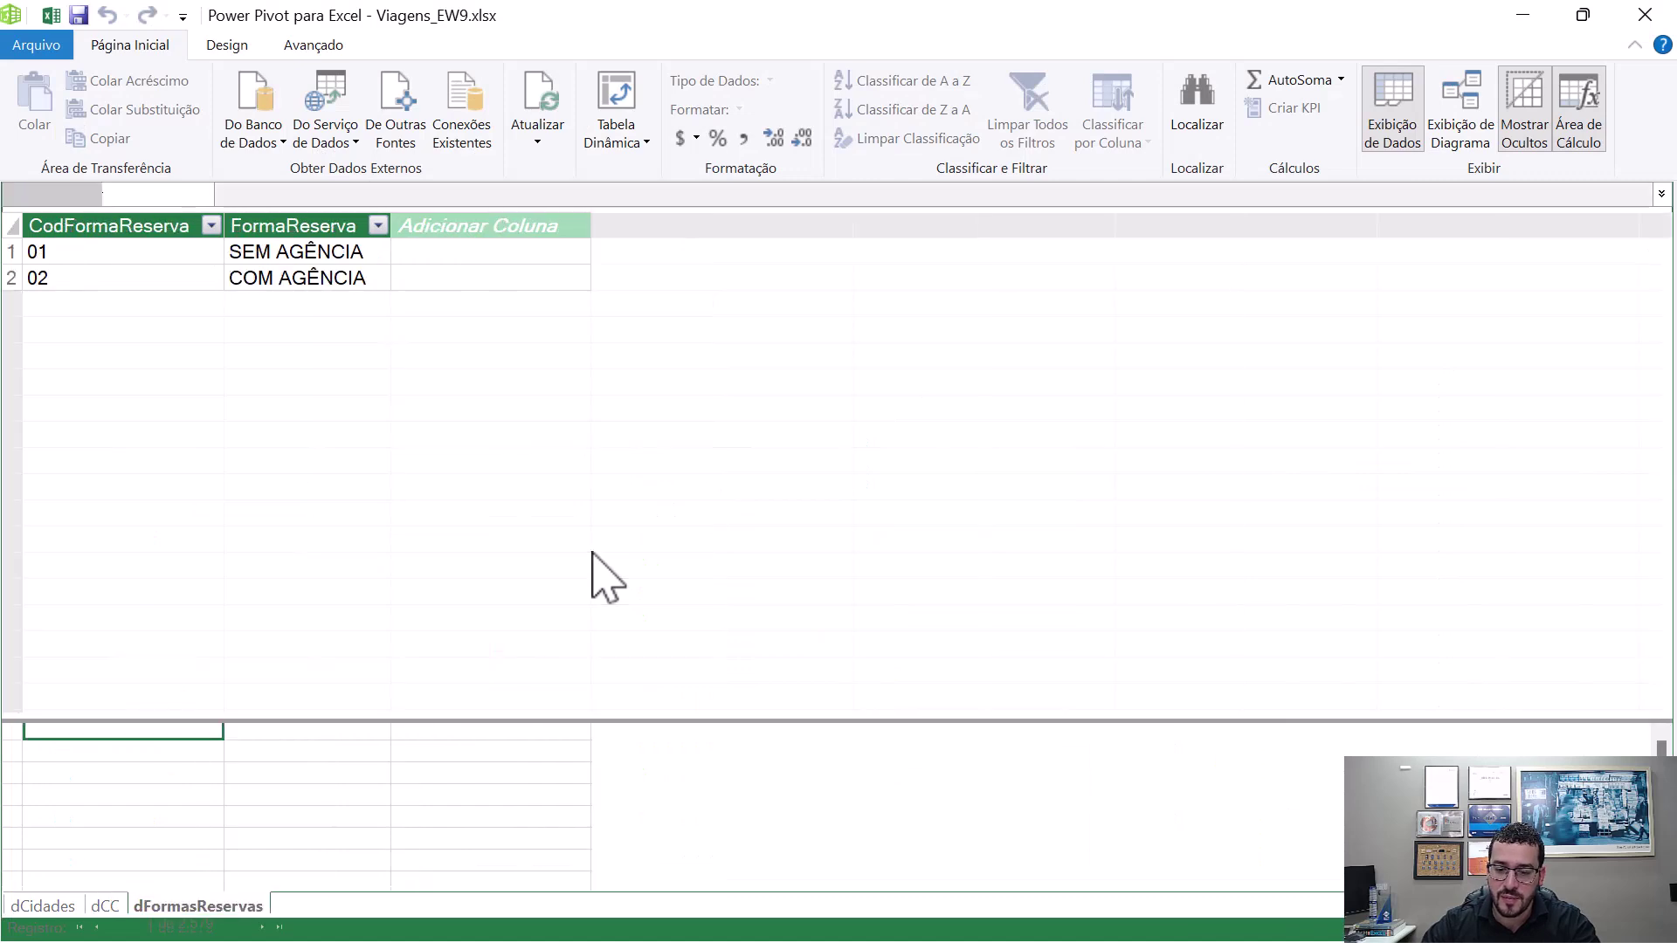
- Switch back to the workbook and add the MotivoViagem travel-reason table to the data model
key(alt+Tab)
key(ctrl+Right)
key(ctrl+Right)
key(ctrl+Right)
key(ctrl+Right)
key(ctrl+Left)
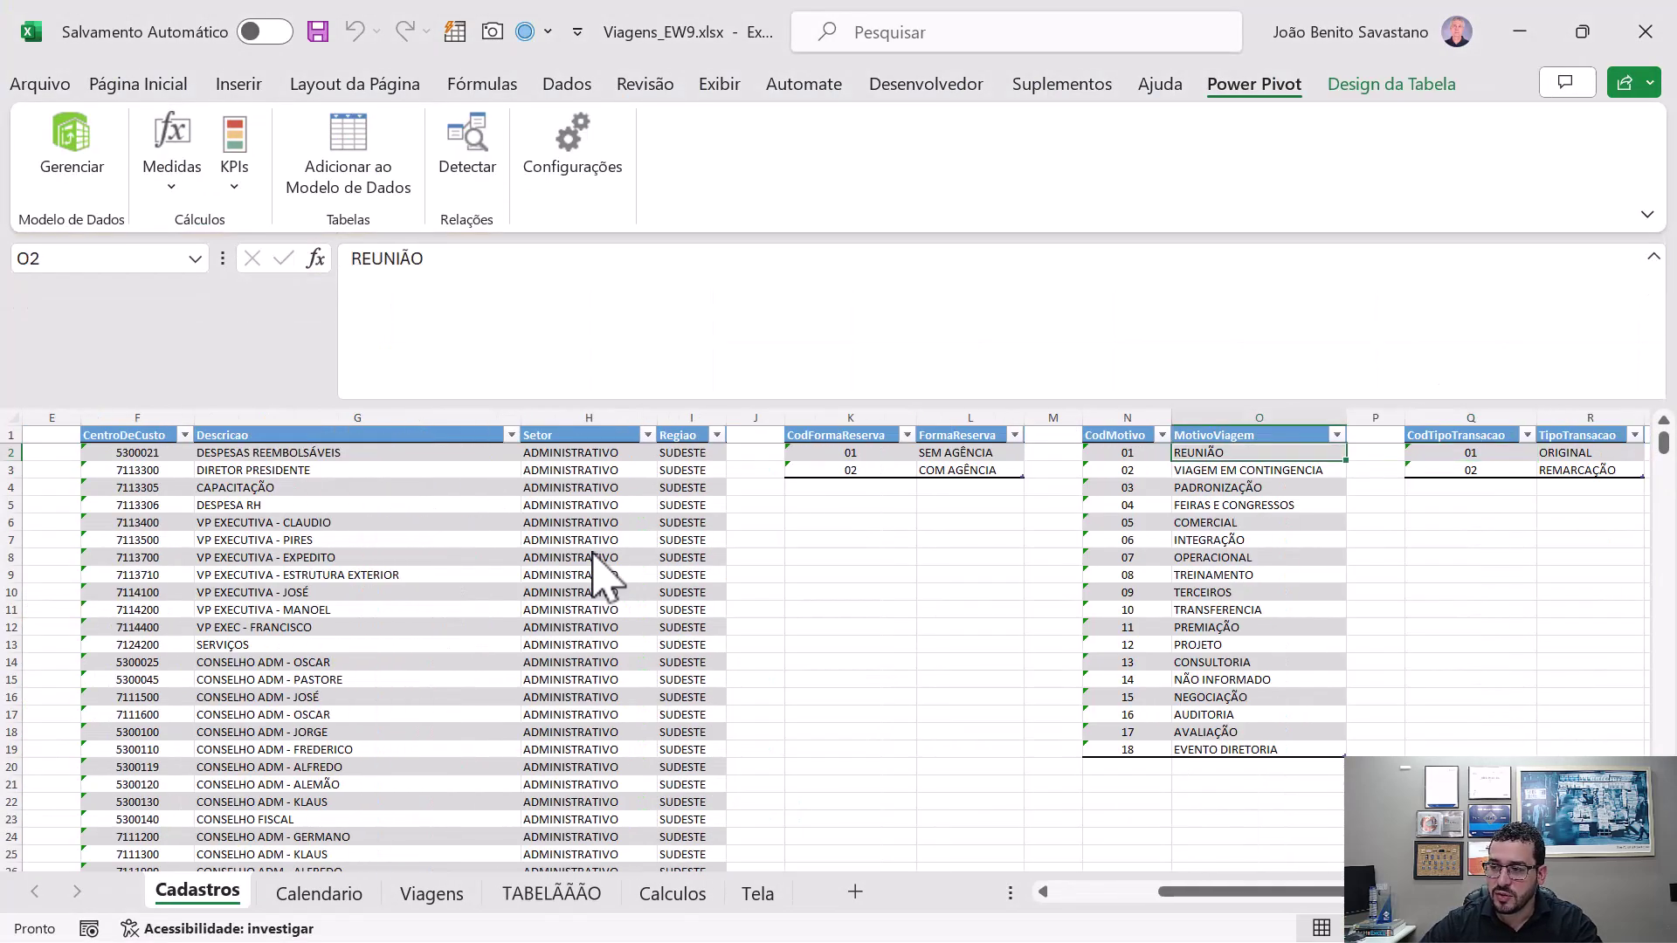
key(alt+Tab)
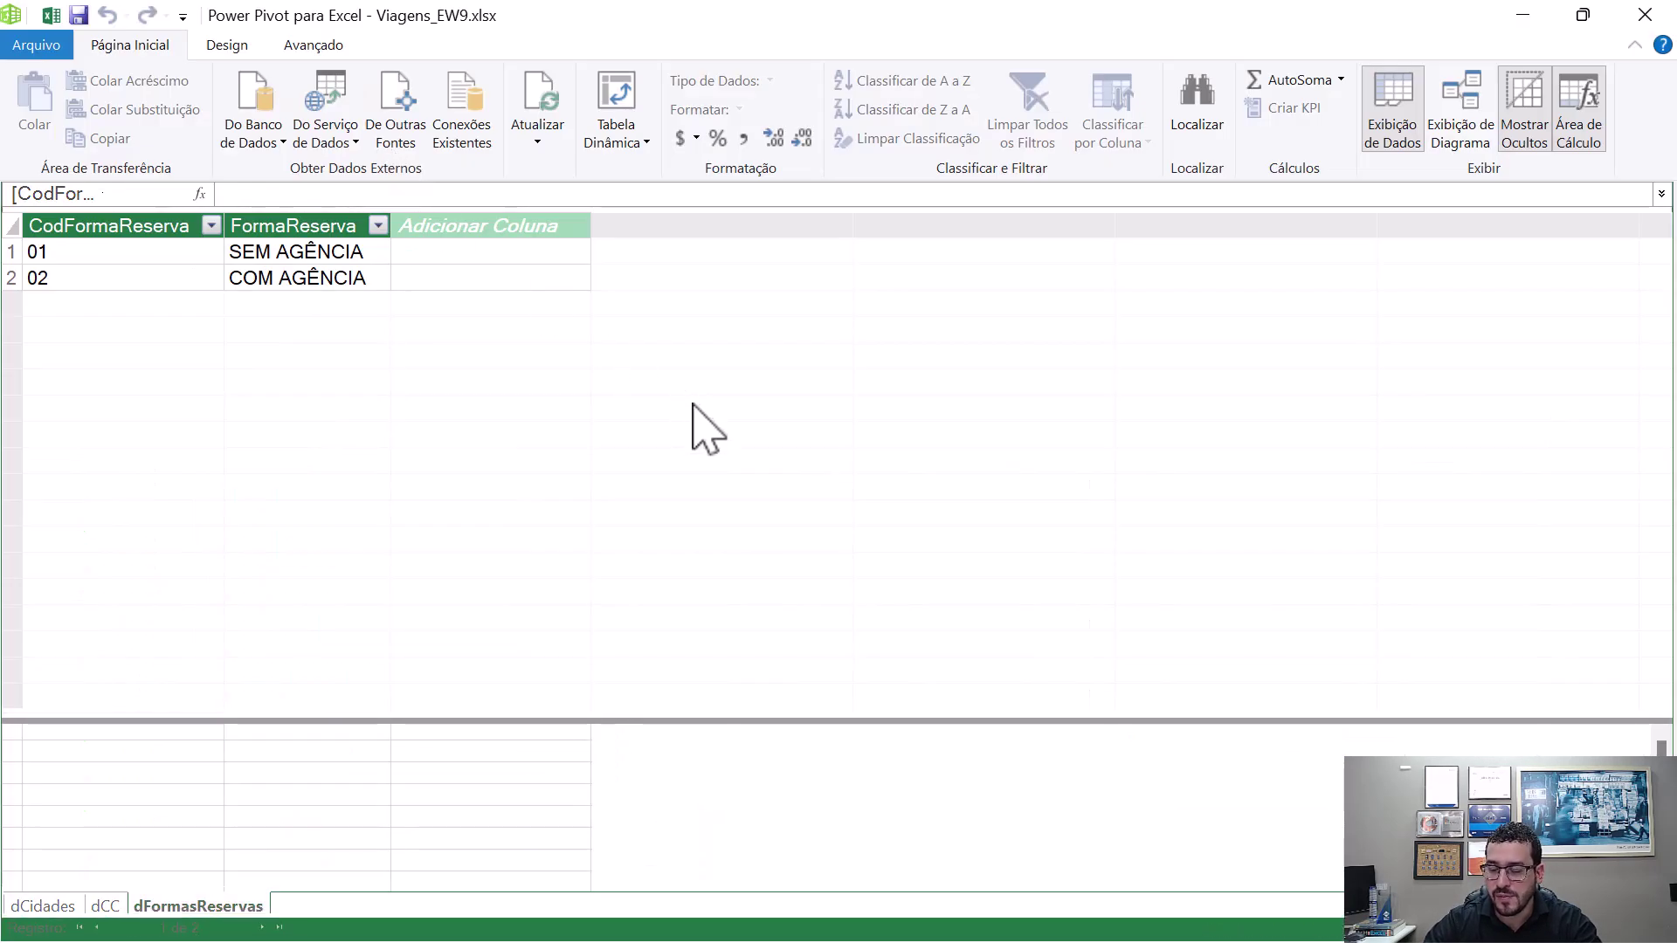
- Return to the workbook and add the TipoTransacao transaction-type table to the data model
key(alt+Tab)
key(ctrl+Right)
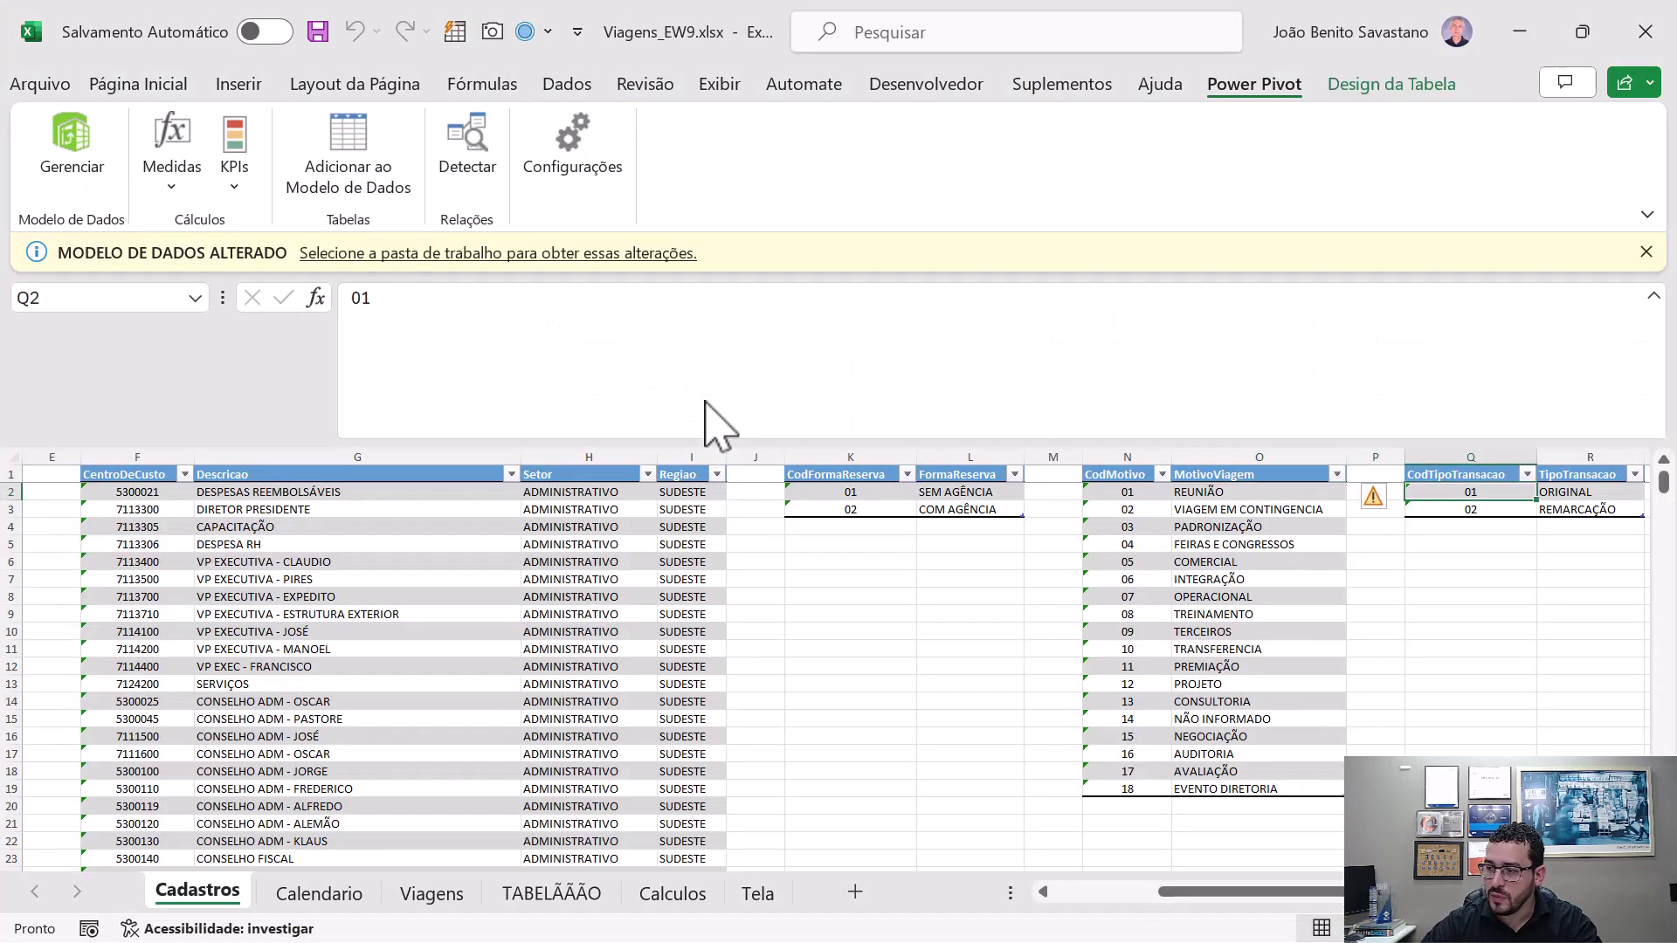
key(ctrl+Right)
key(ctrl+Right)
key(ctrl+Left)
key(alt+Tab)
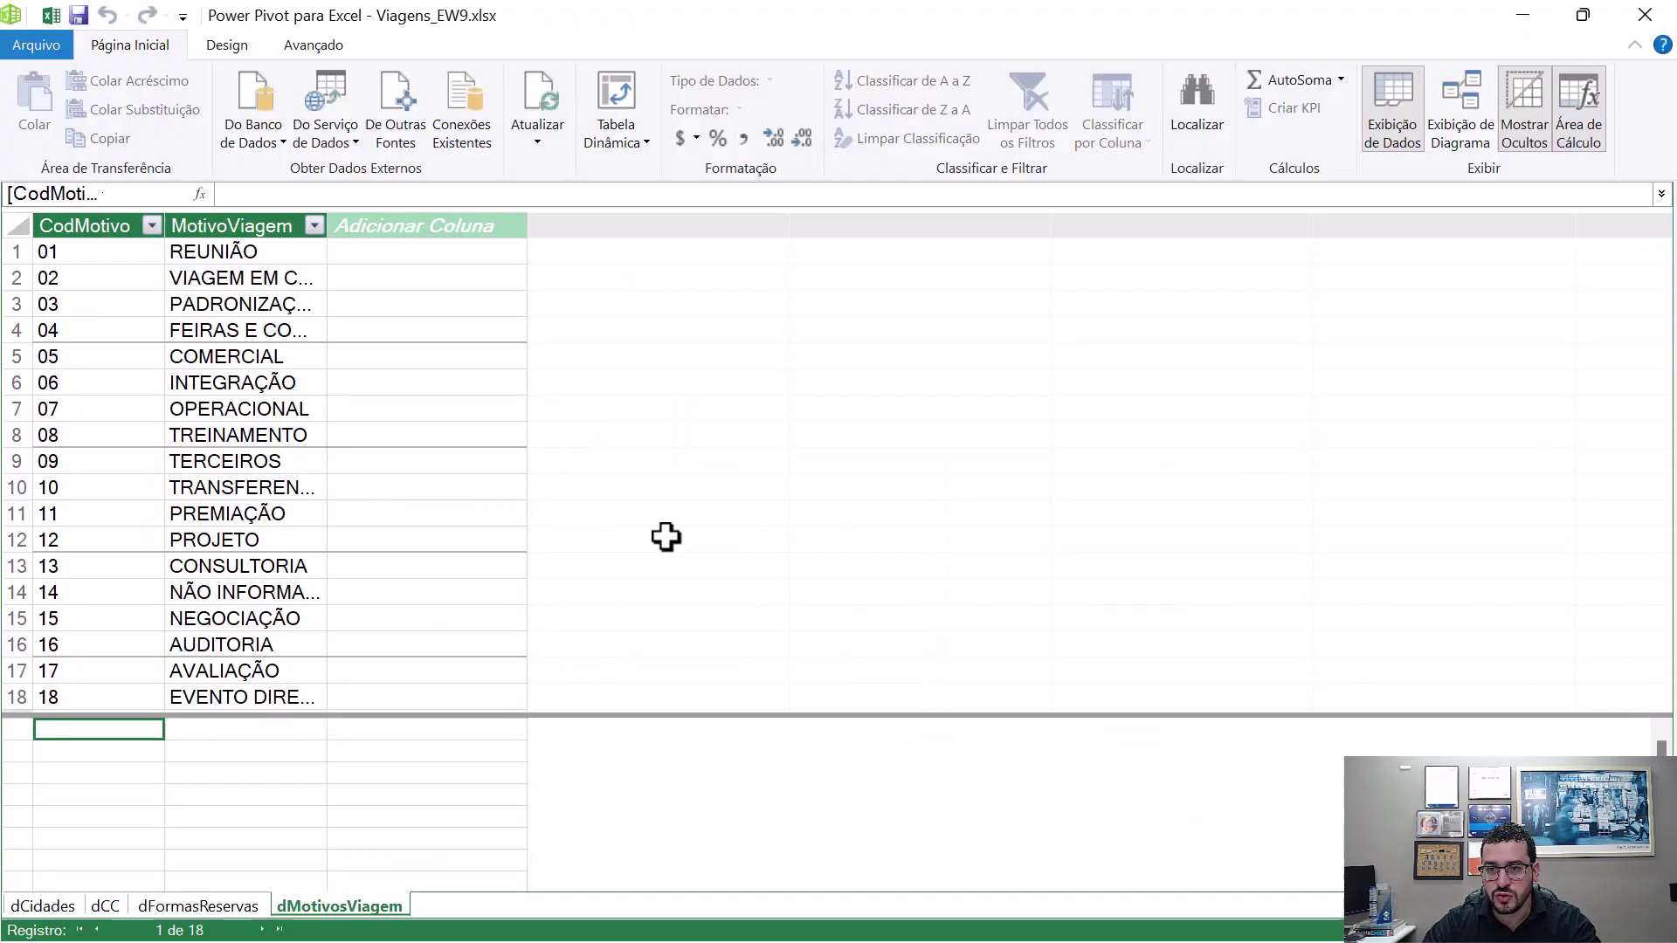
key(alt+Tab)
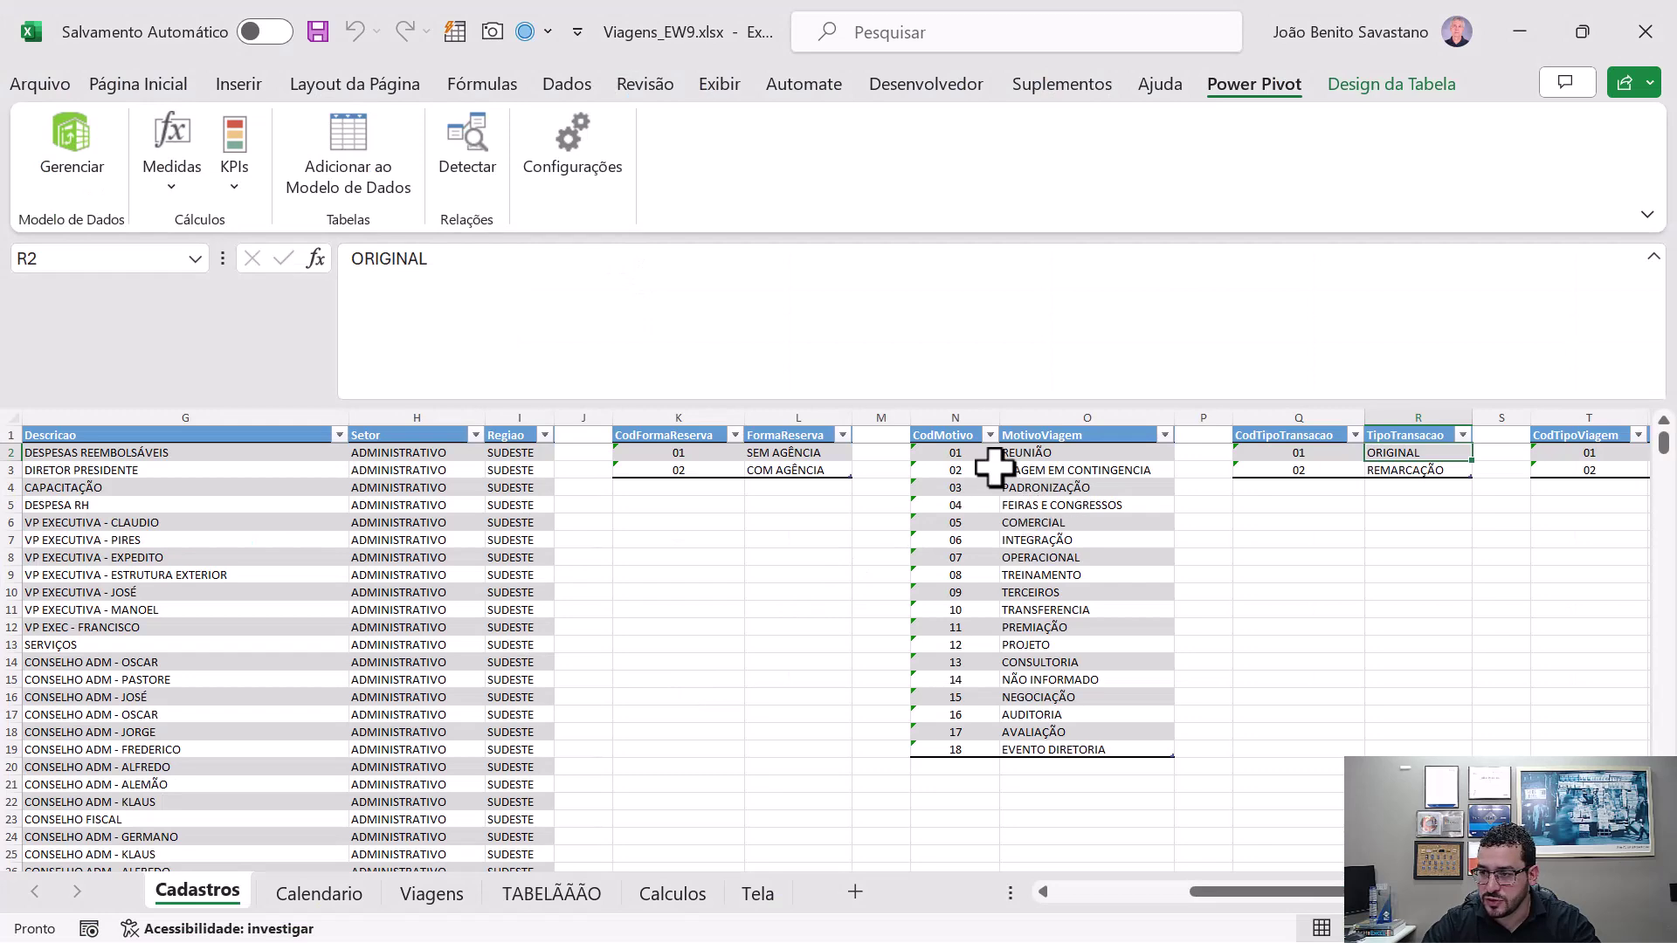
click(348, 153)
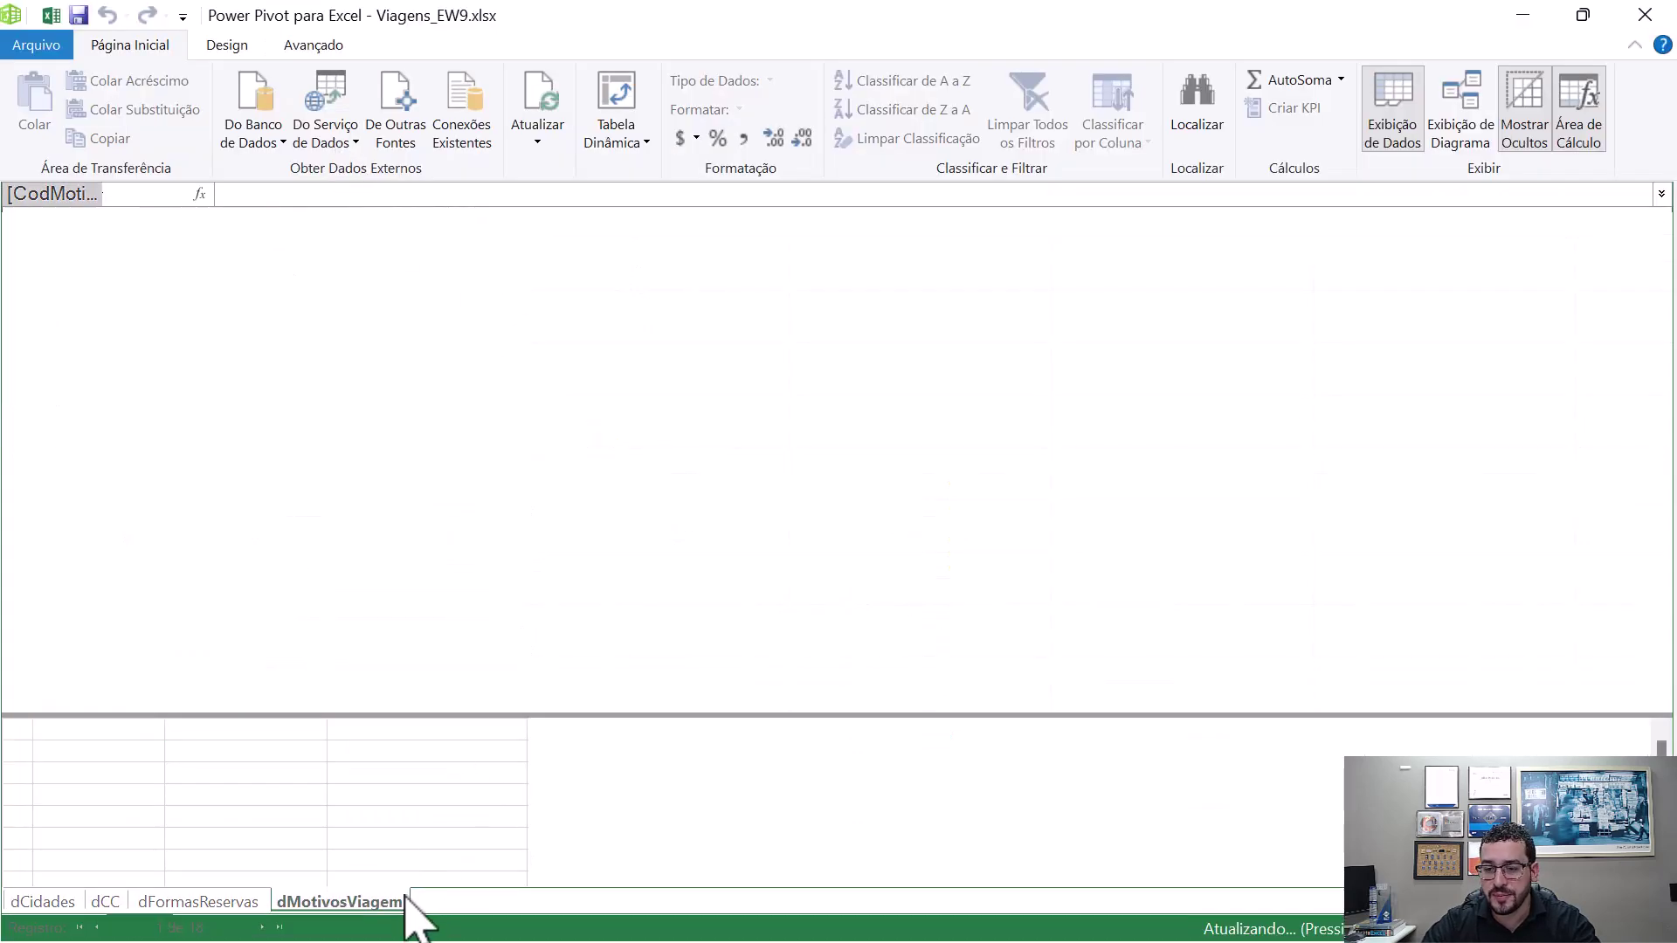
- Go back to the workbook and add the TipoViagem trip-type table to the data model
key(alt+Tab)
key(Right)
key(Right)
key(Right)
key(Left)
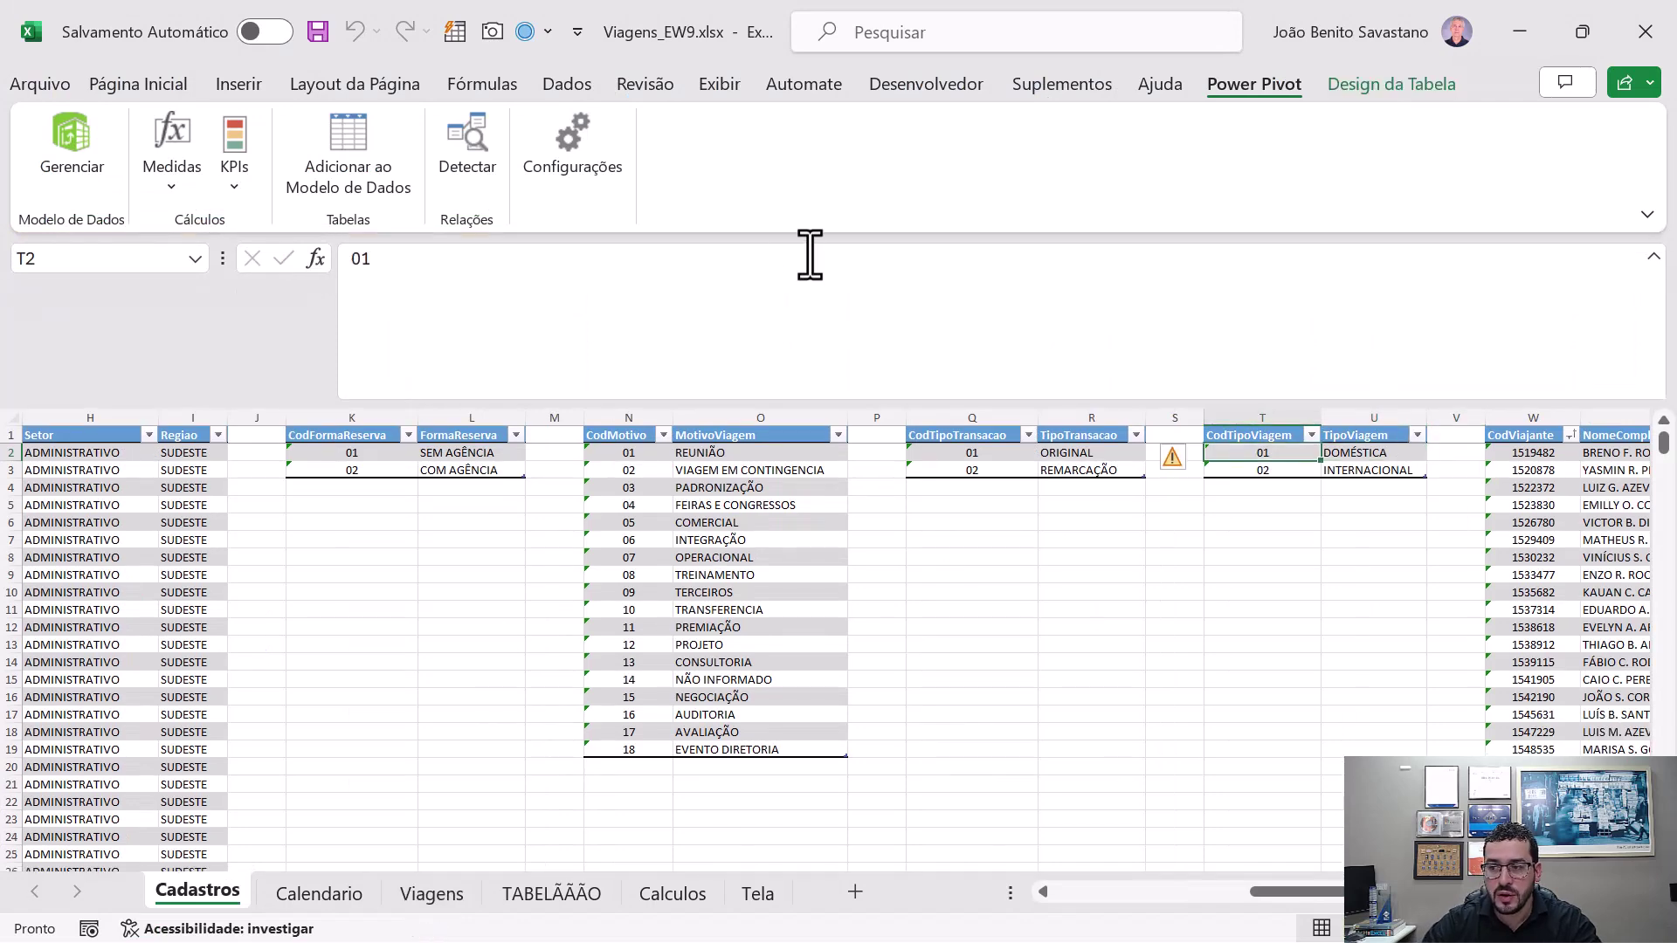
click(348, 152)
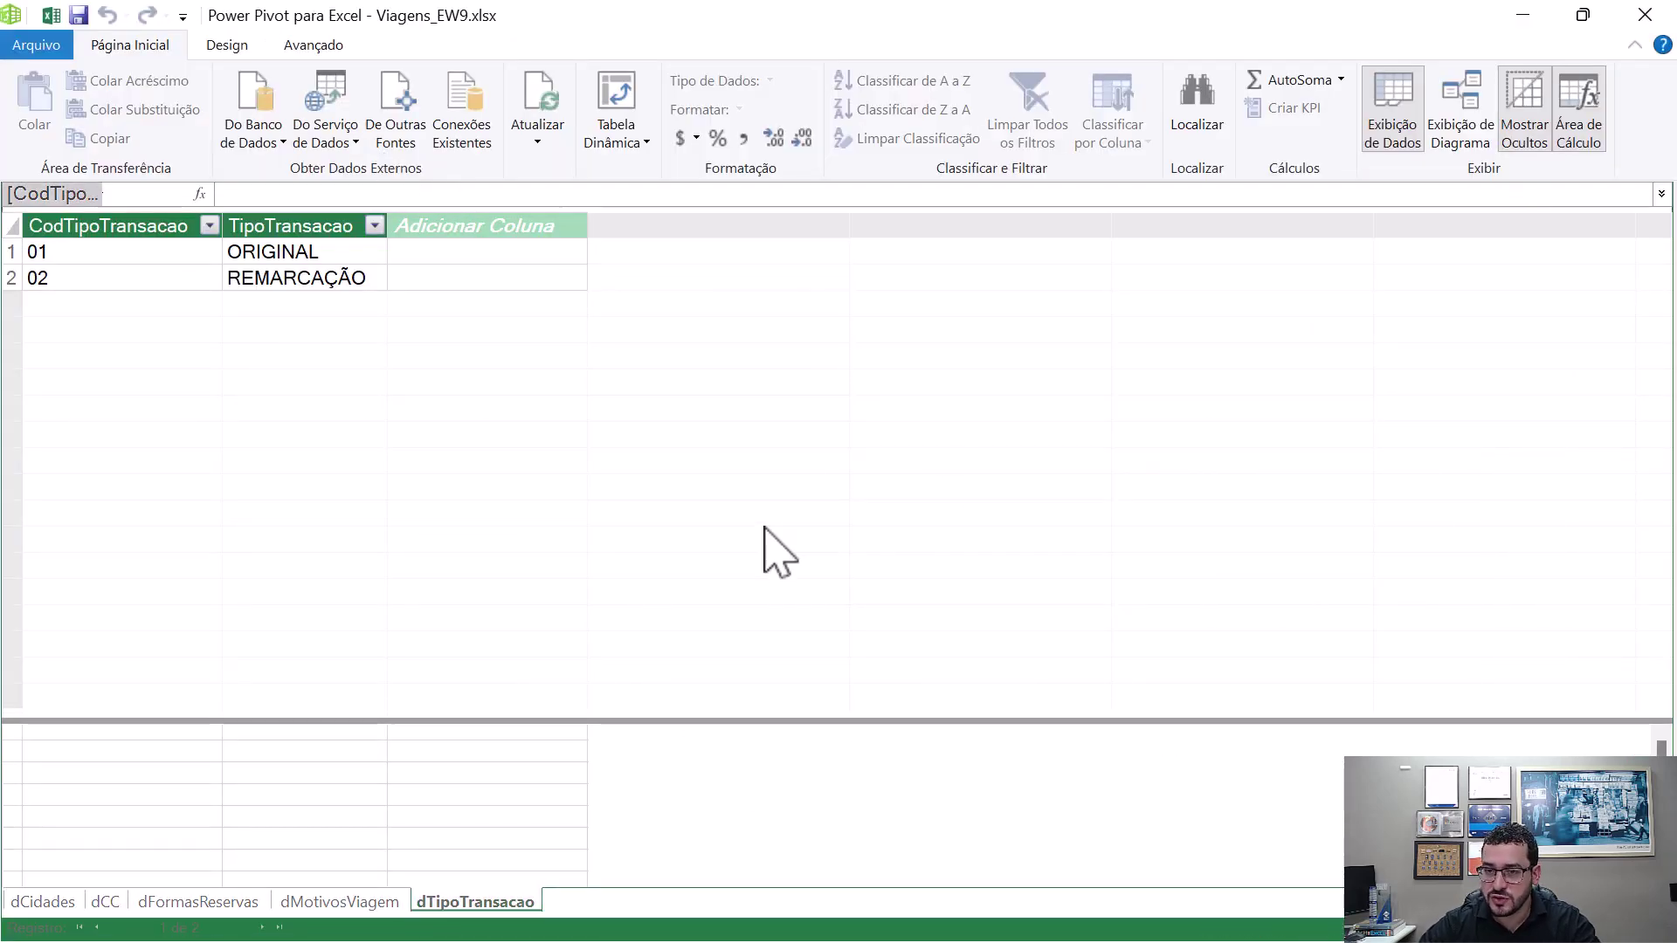
- From the workbook, add the travellers table starting with CodViajante to the data model, and return to the Cadastros sheet
key(alt+Tab)
key(Right)
key(Right)
key(Right)
key(Right)
key(Right)
key(Right)
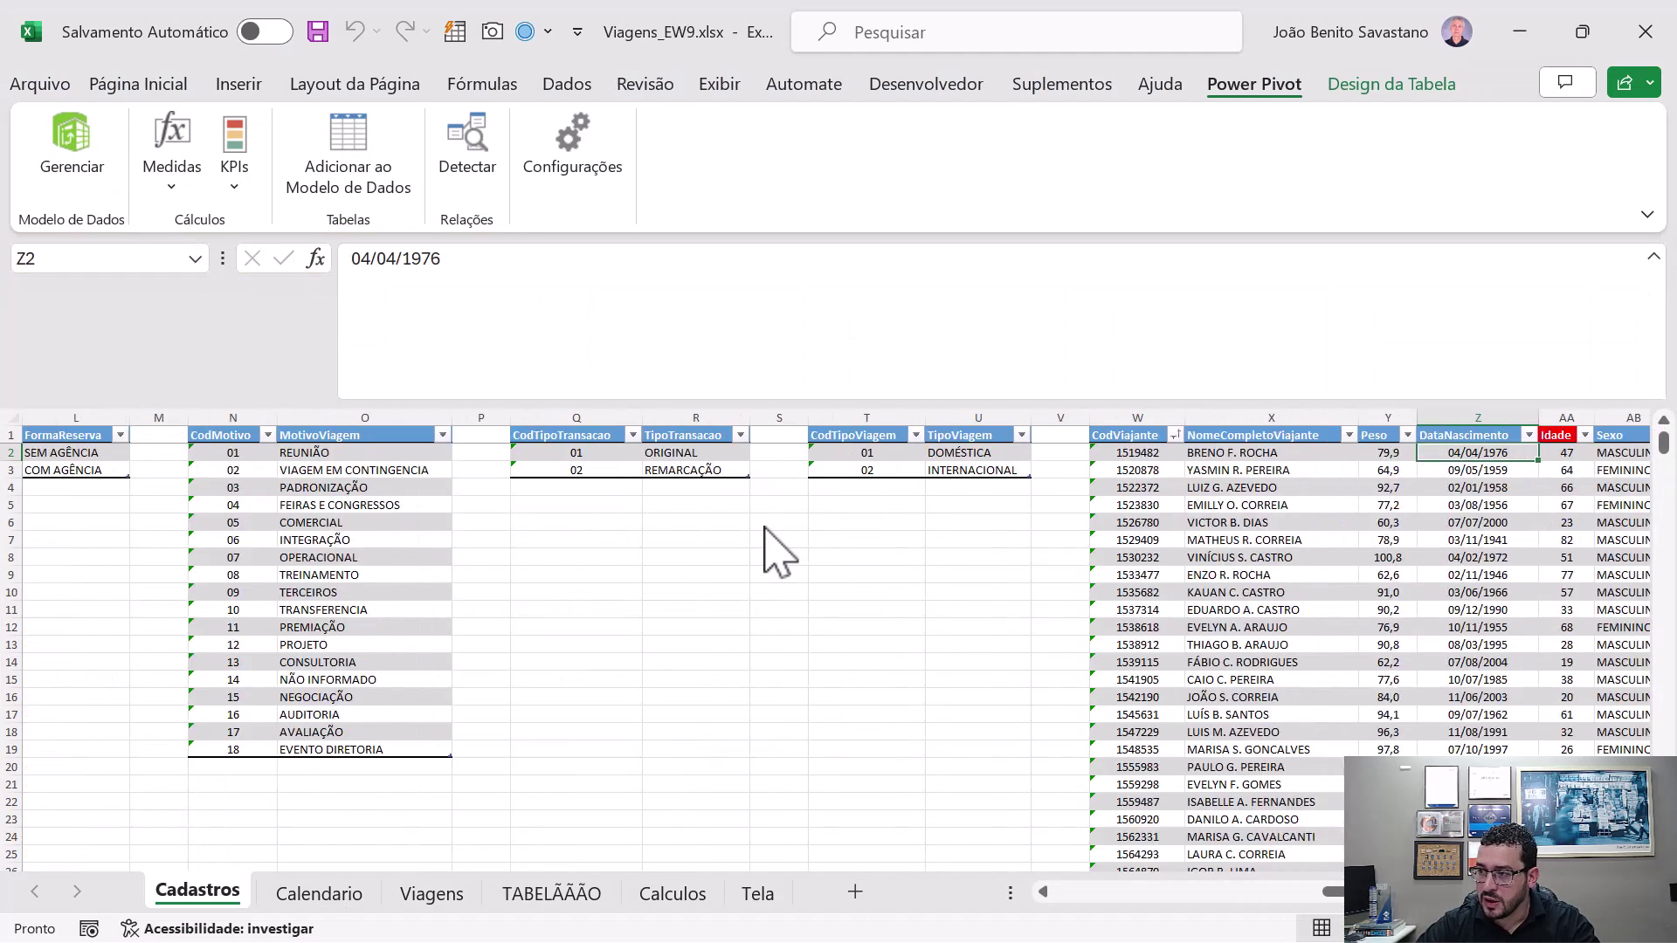
click(385, 186)
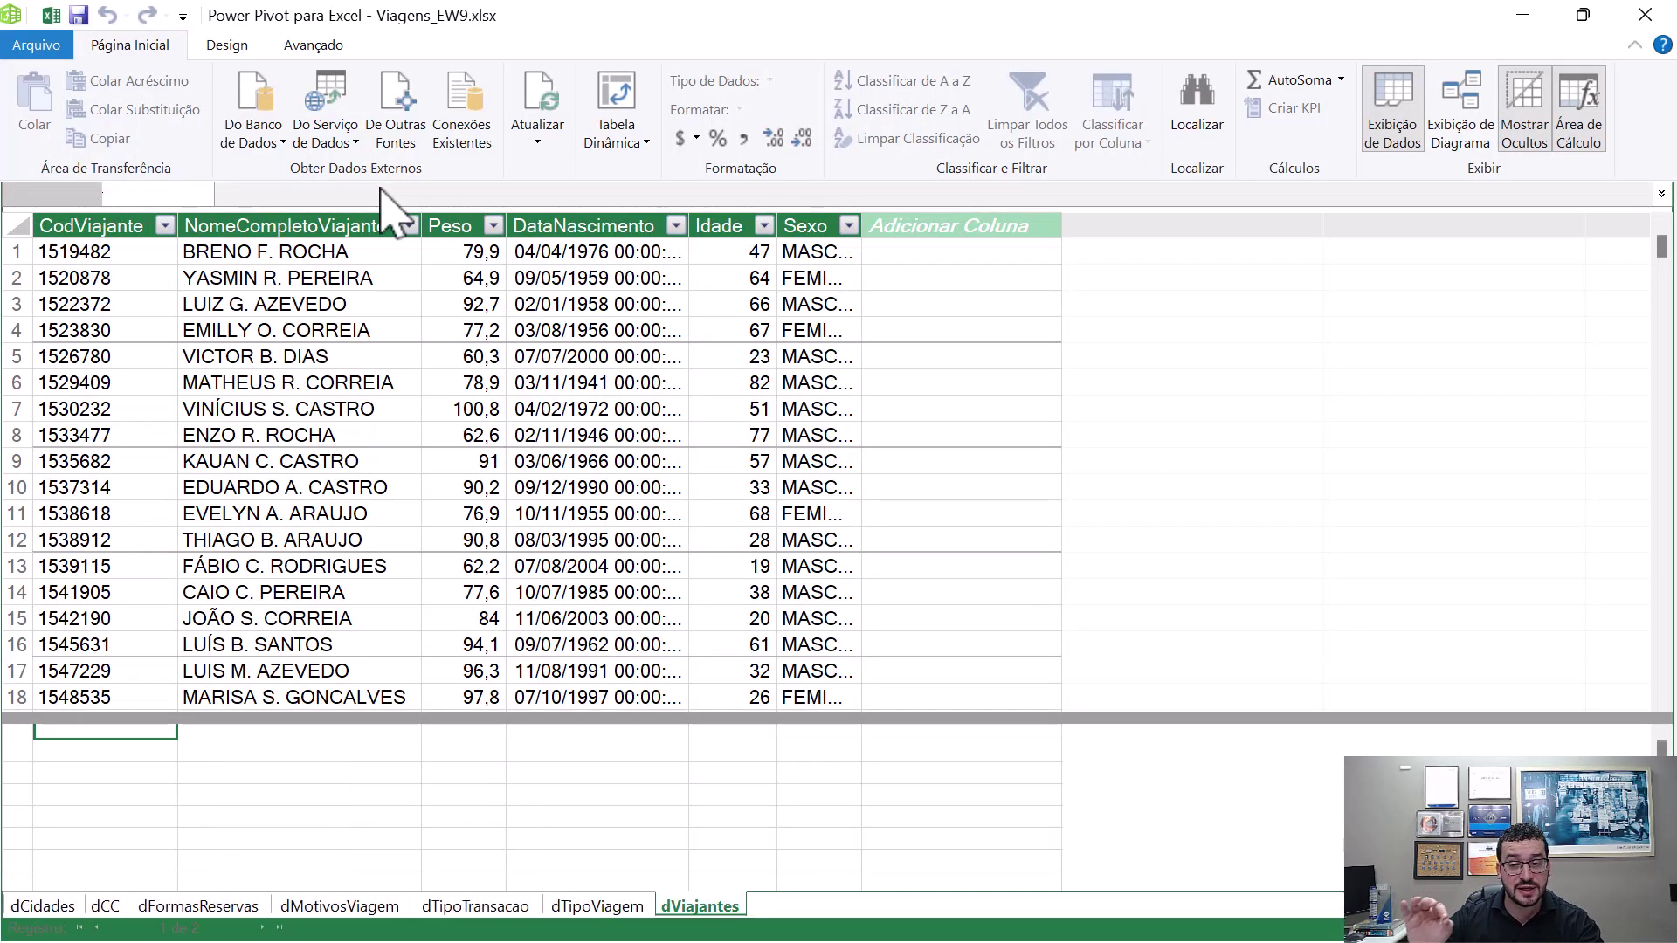
key(alt+Tab)
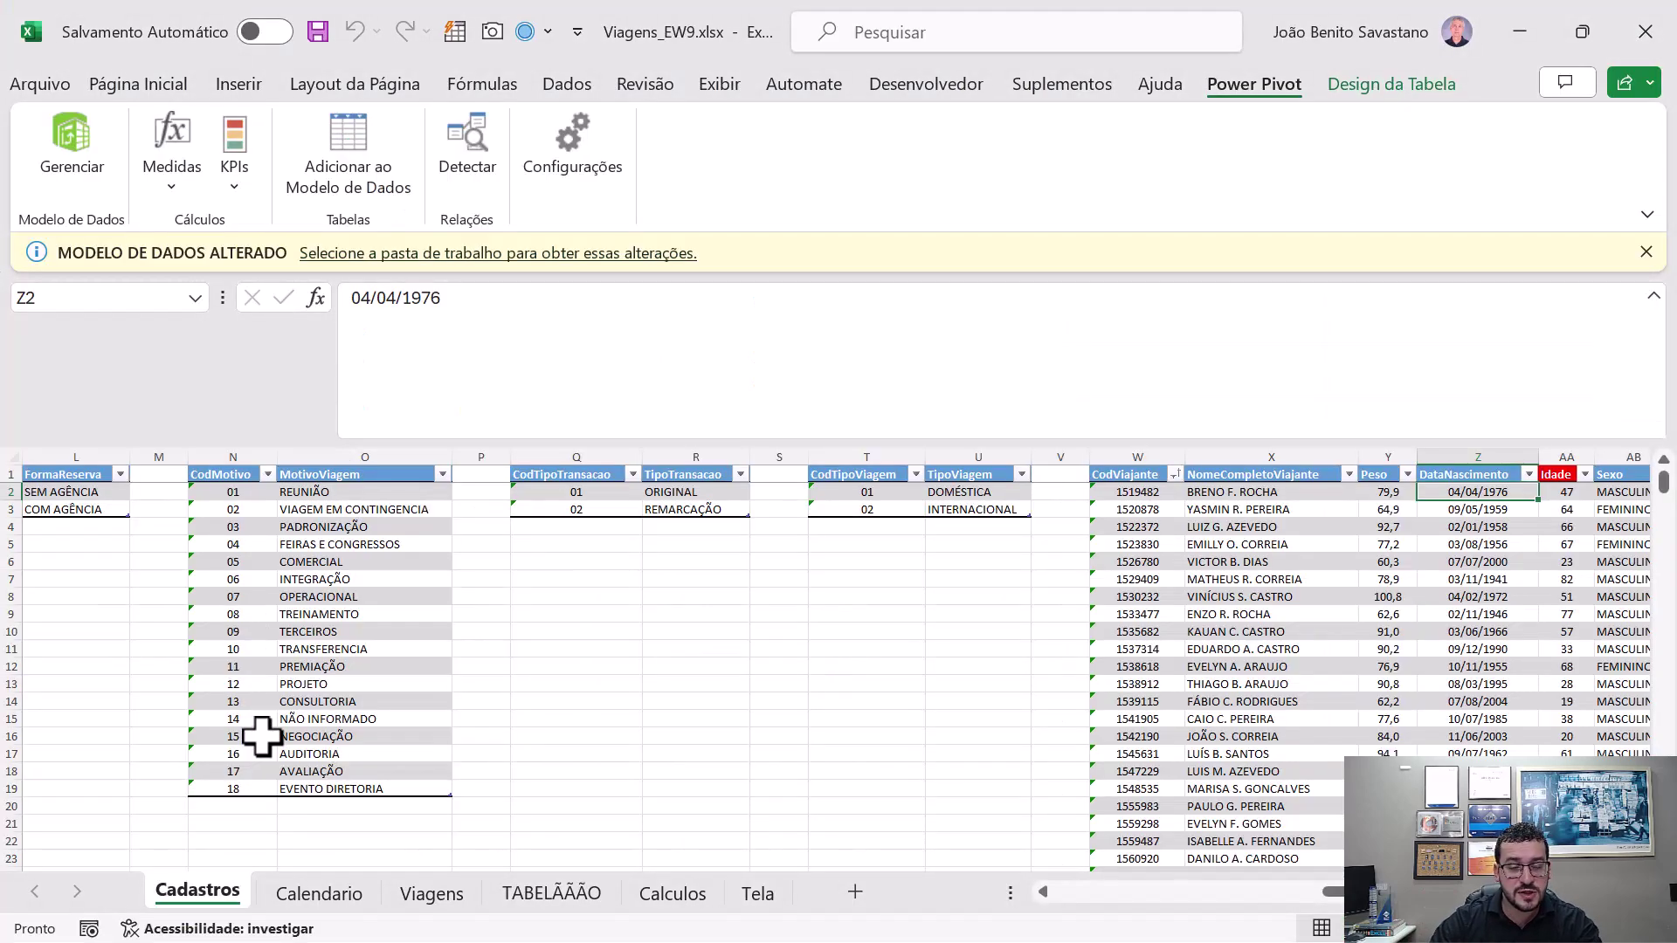
- Add the calendar table from the Calendario sheet to the data model
click(318, 893)
click(384, 593)
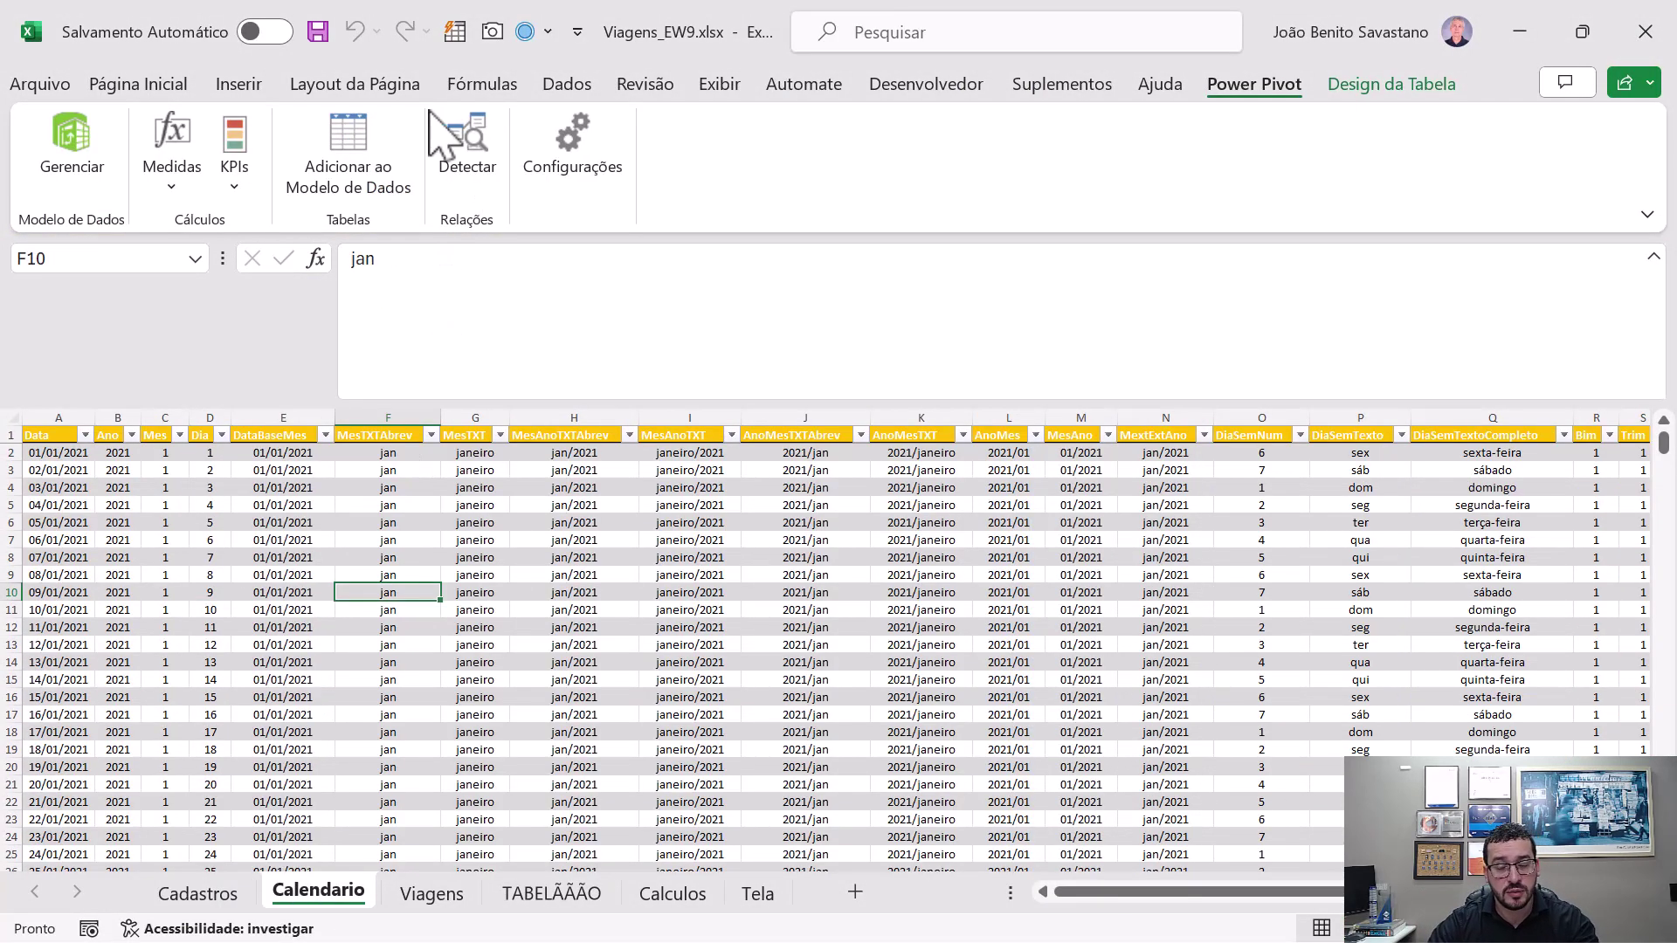
click(384, 155)
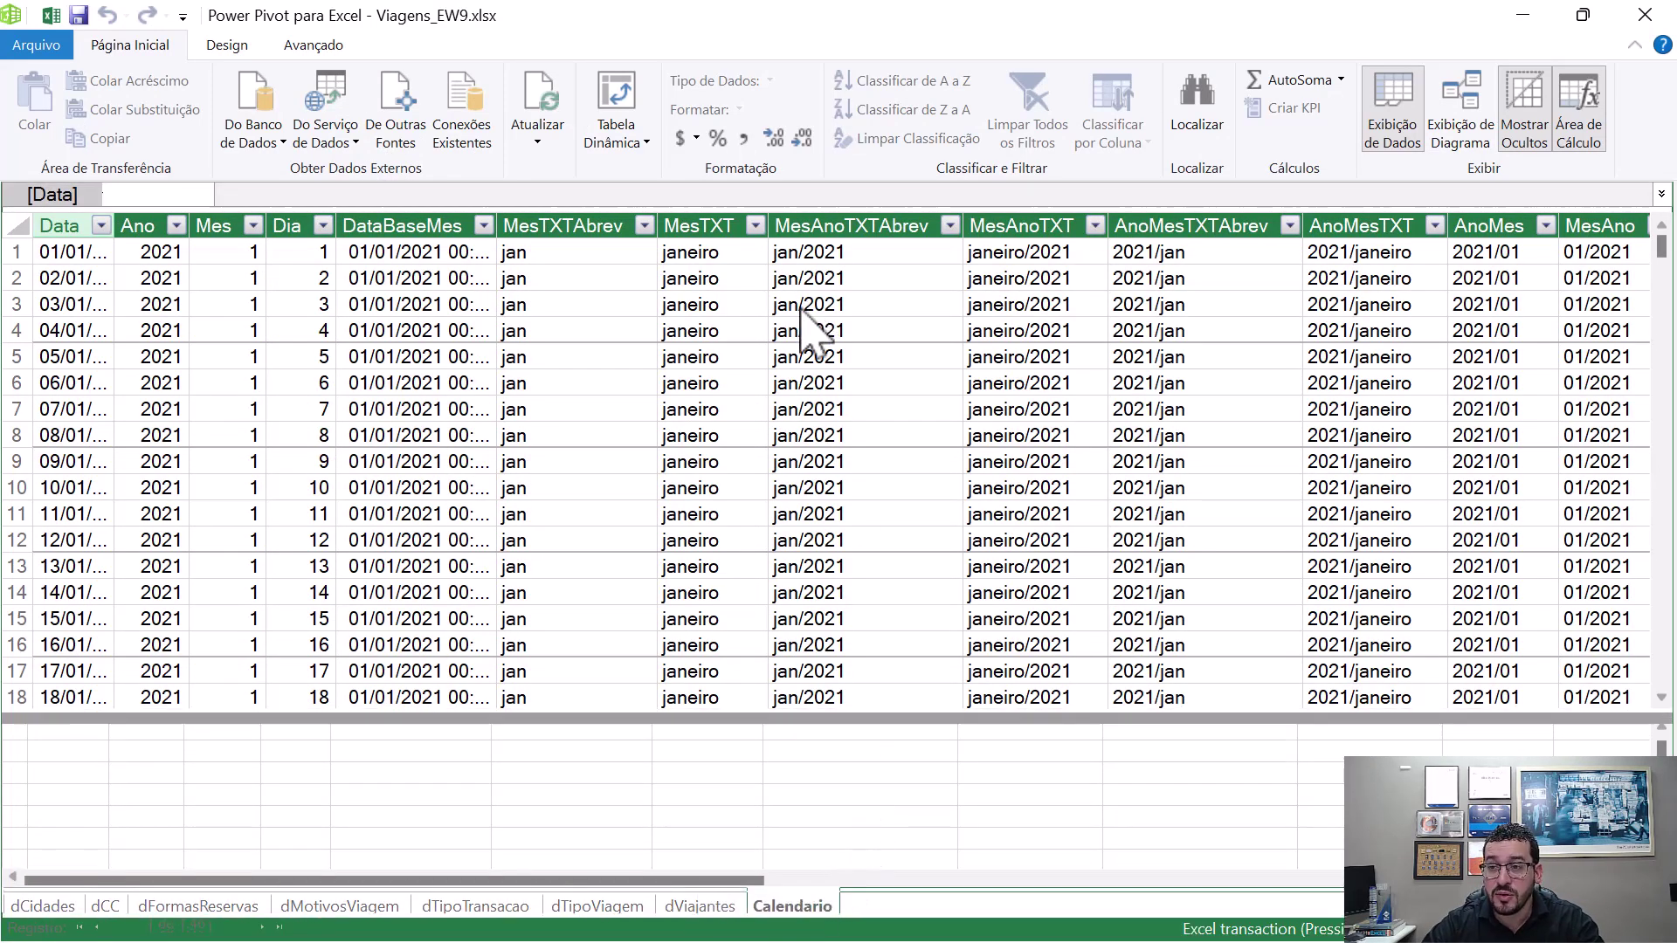
- Mark the Calendario table as a date table, using the Data column as its unique identifier
click(548, 224)
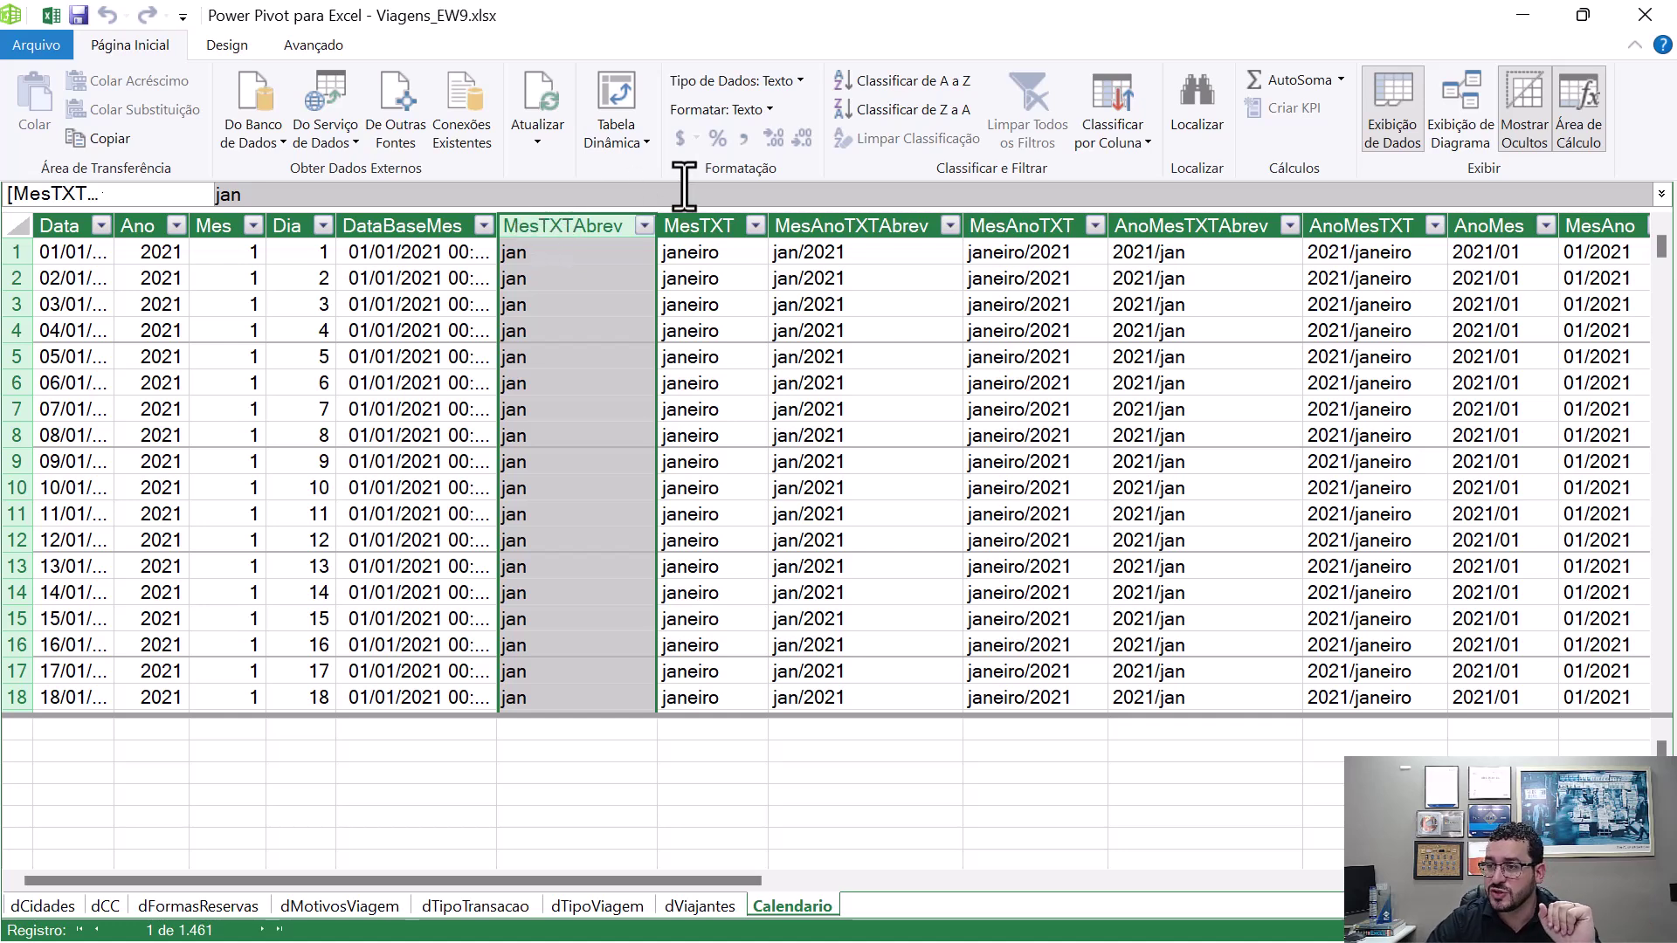
click(330, 47)
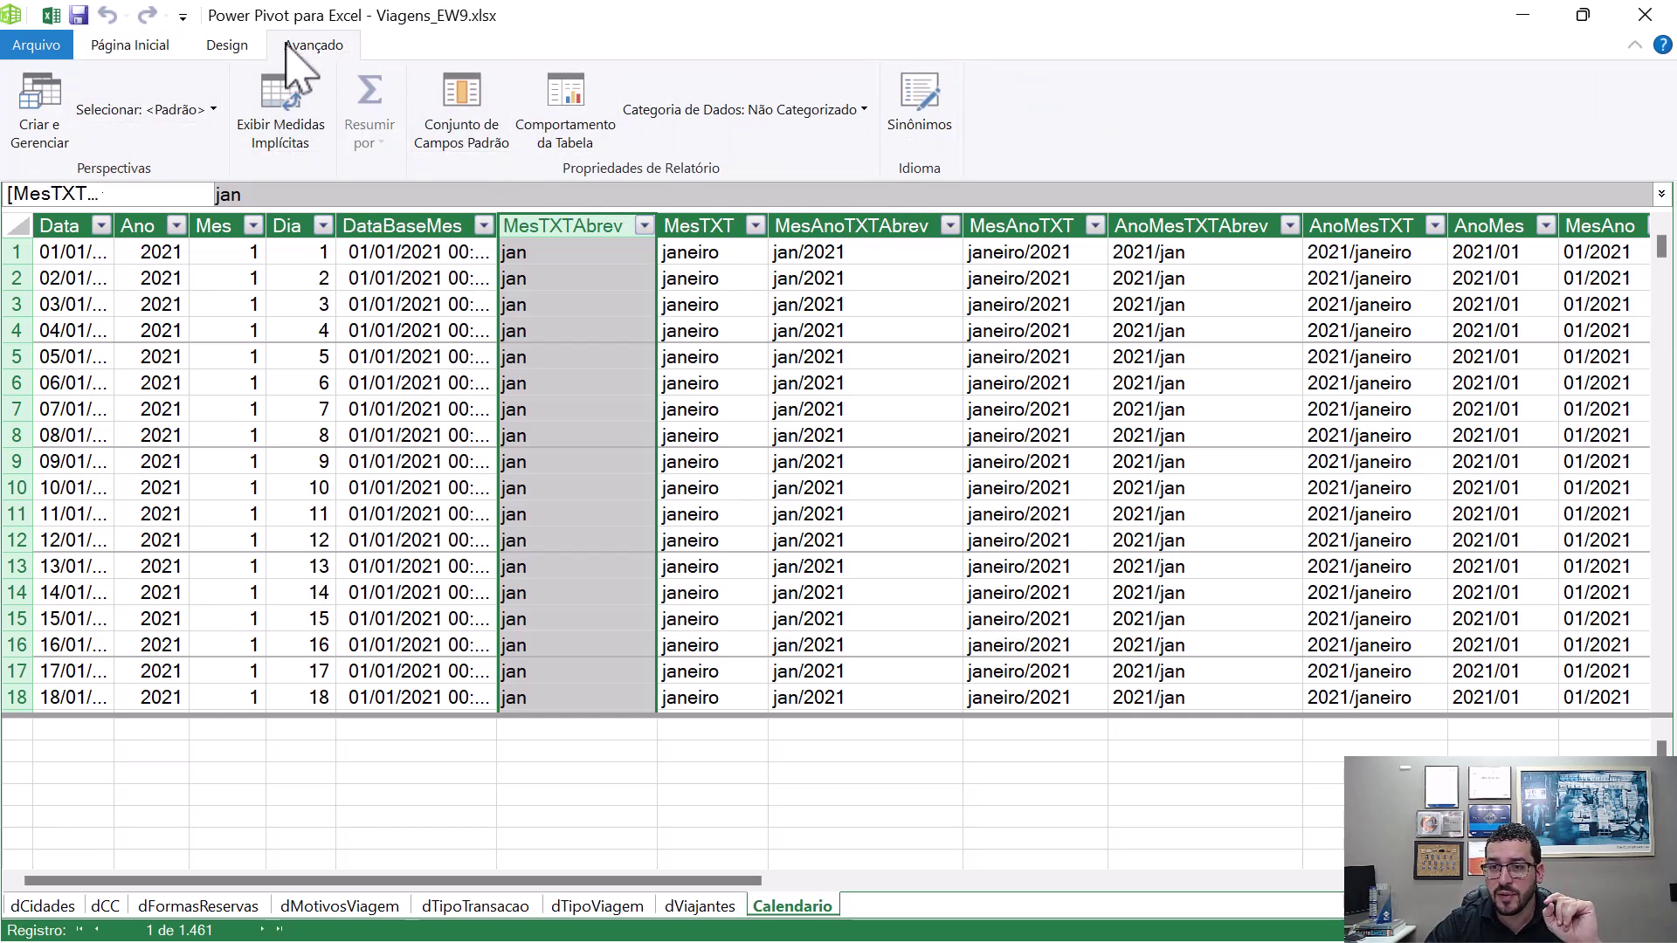
click(243, 48)
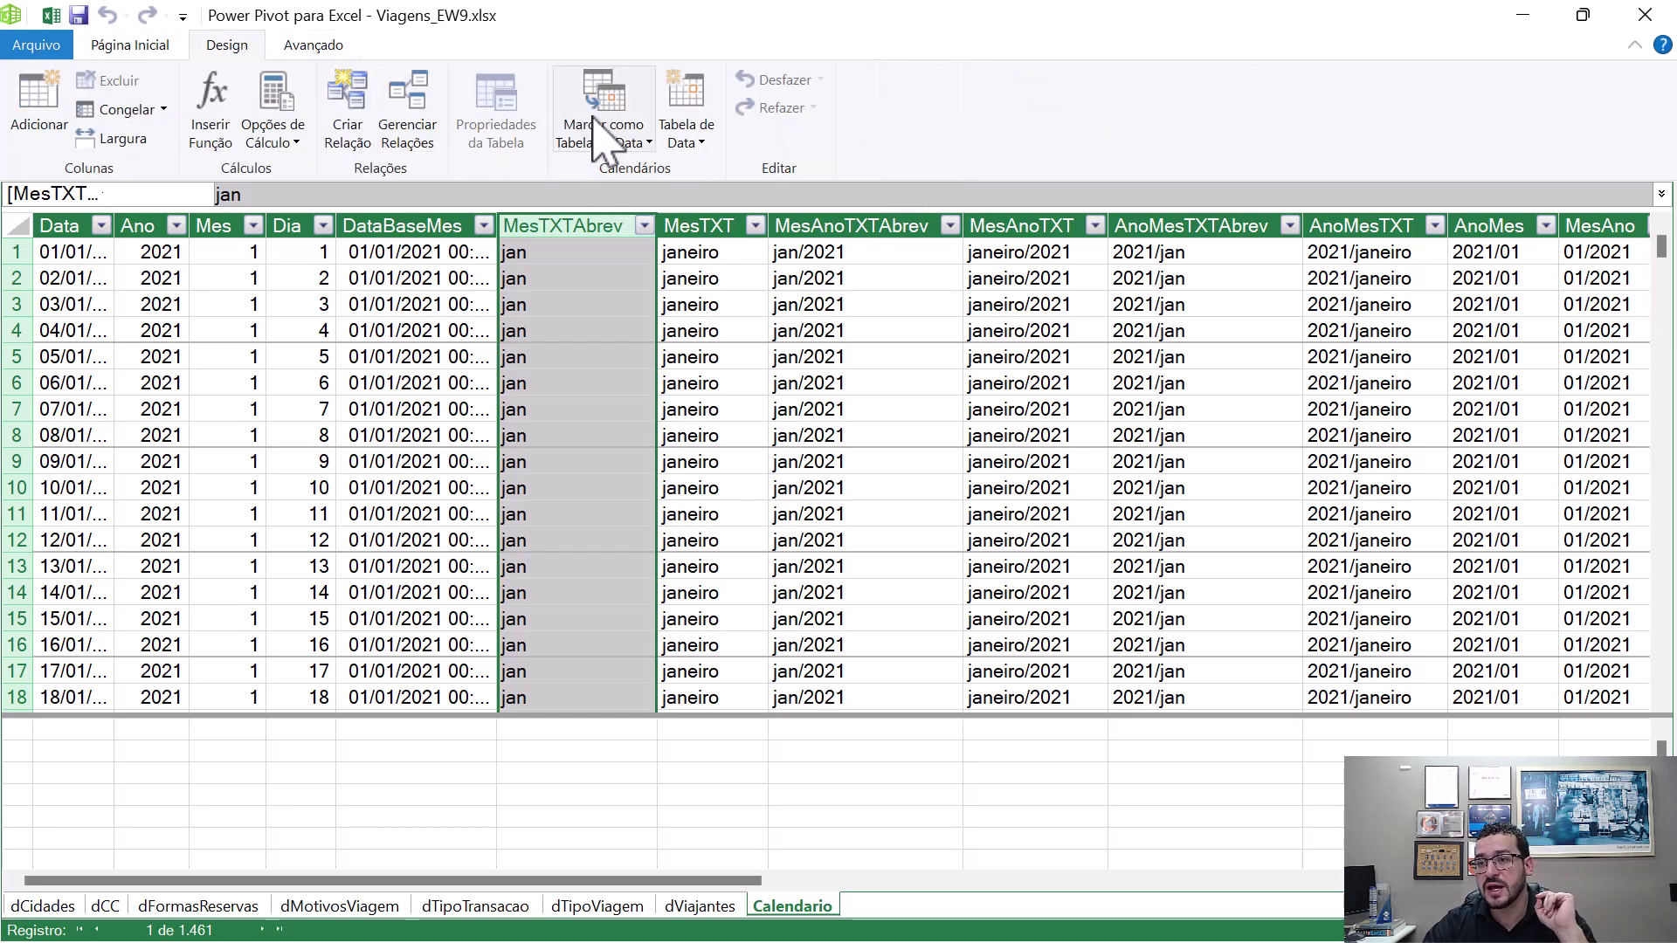
click(602, 132)
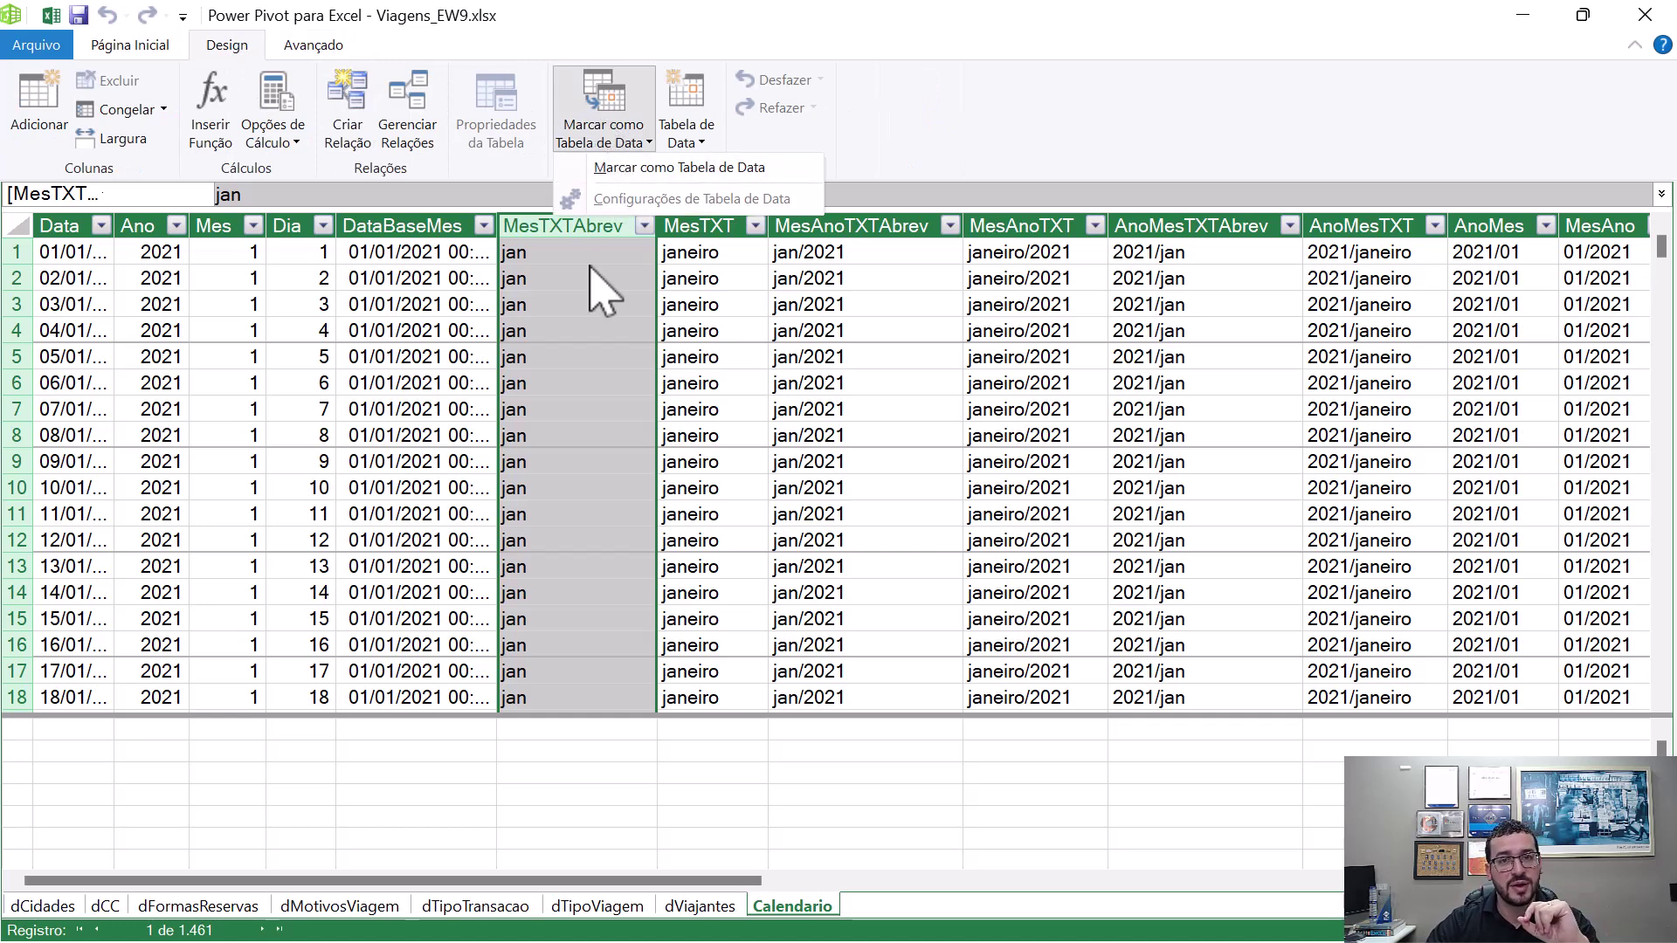
click(611, 168)
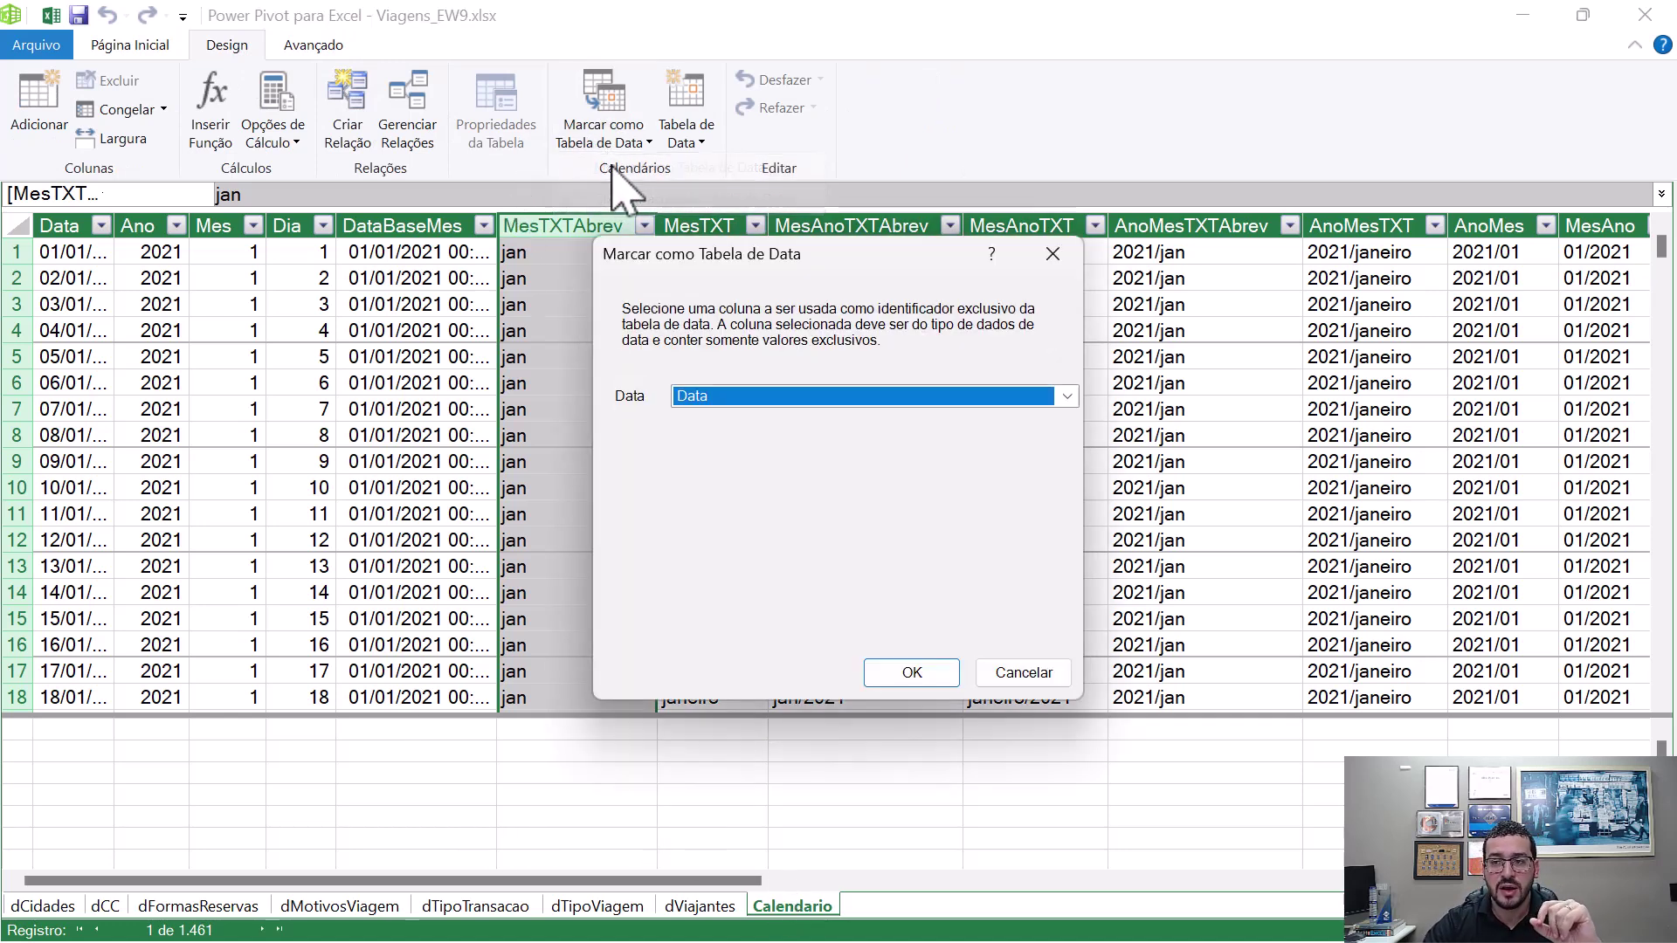
click(909, 674)
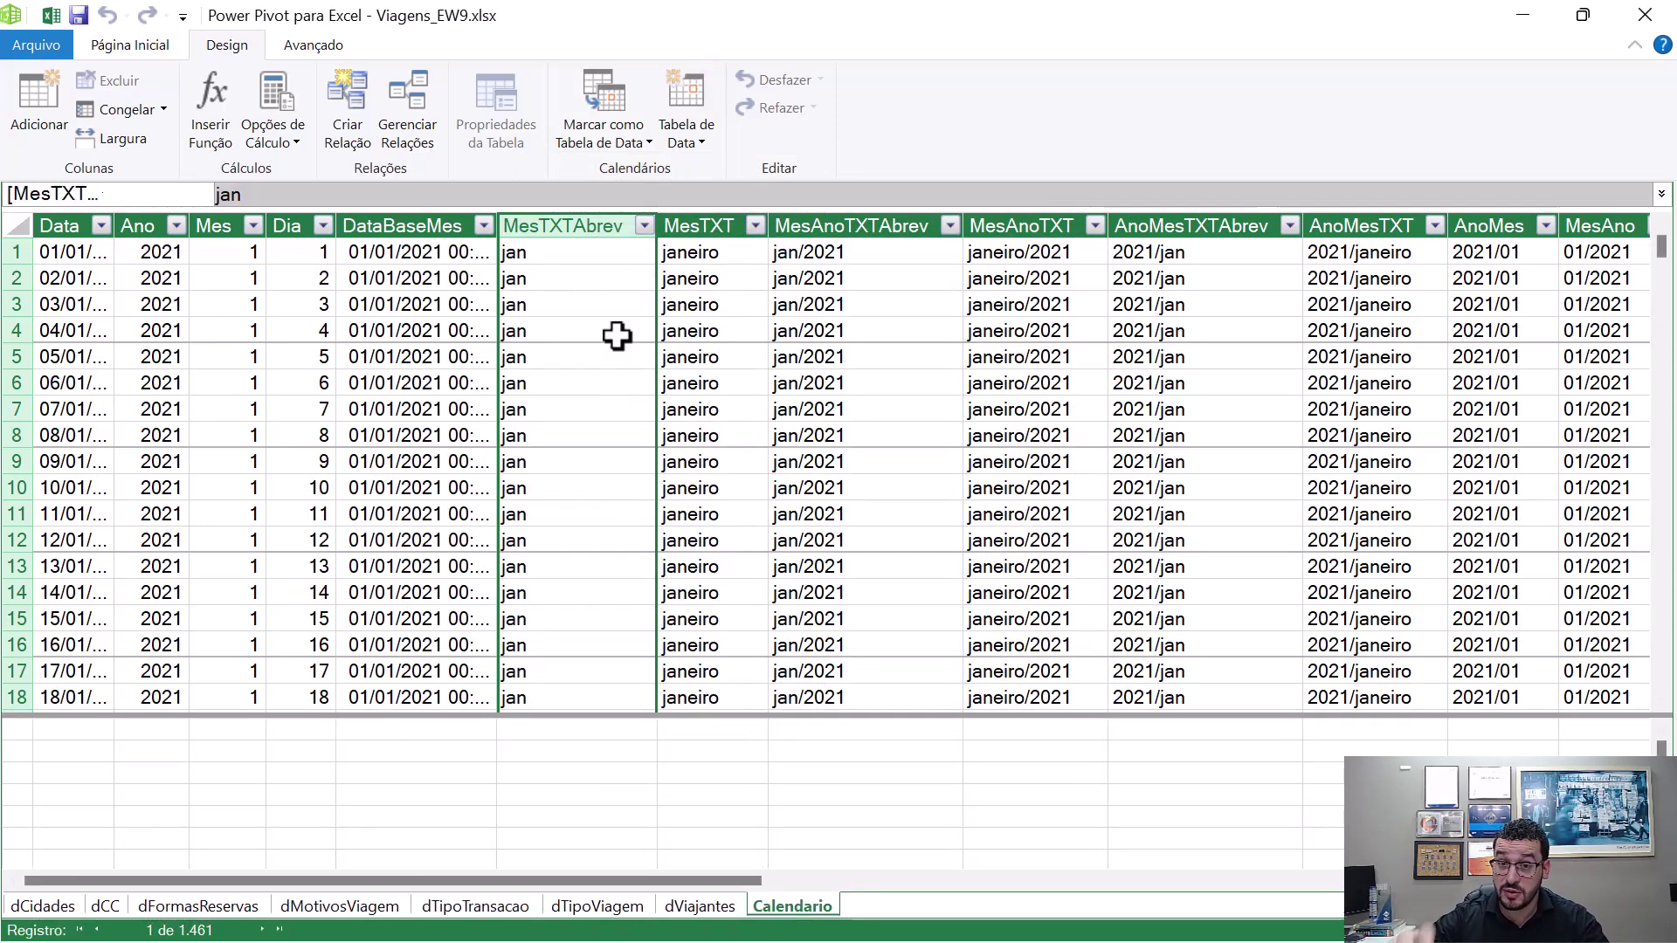
- Switch back to the workbook and add the trips table on the Viagens sheet to the data model
key(alt+Tab)
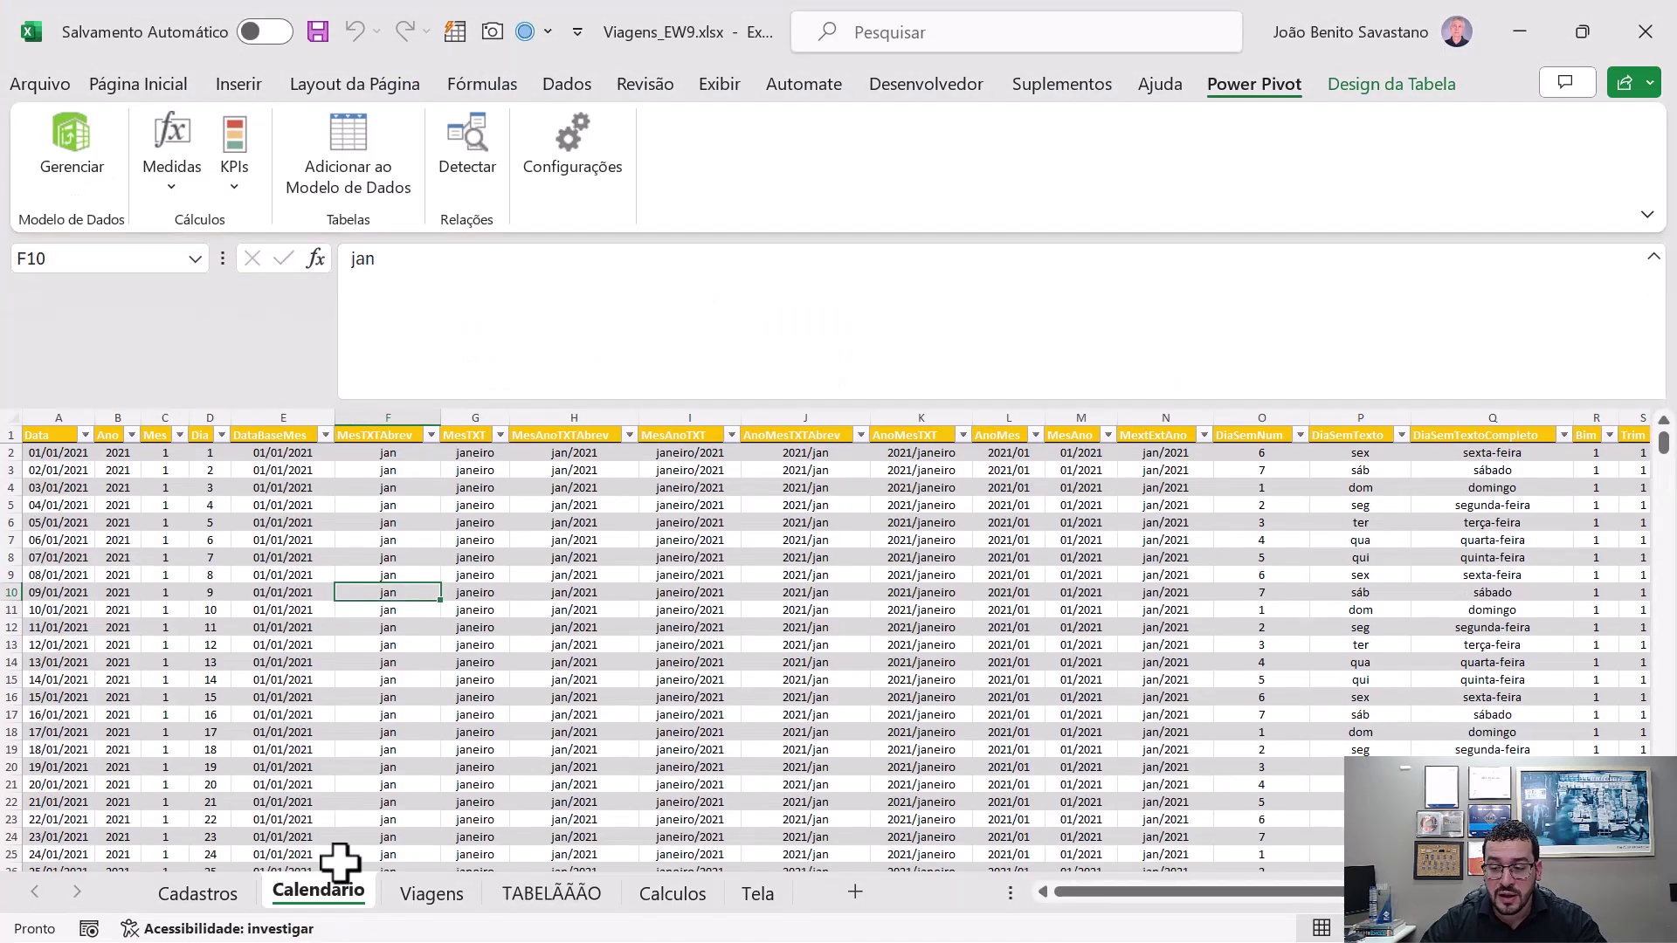
click(432, 895)
click(329, 603)
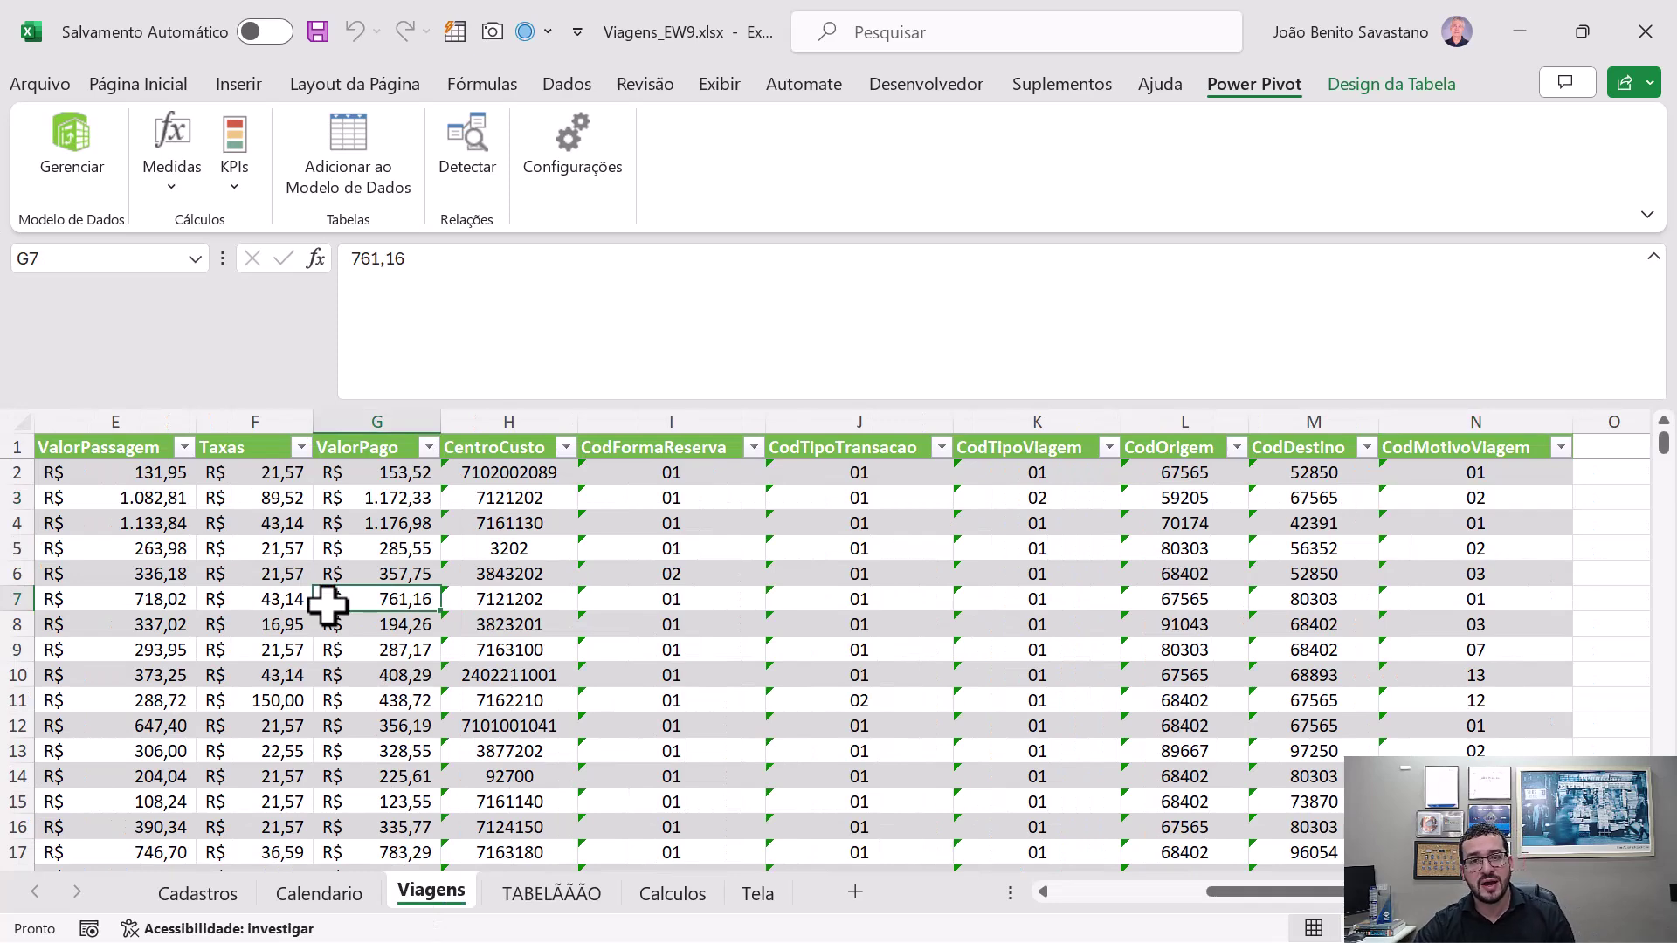
click(349, 140)
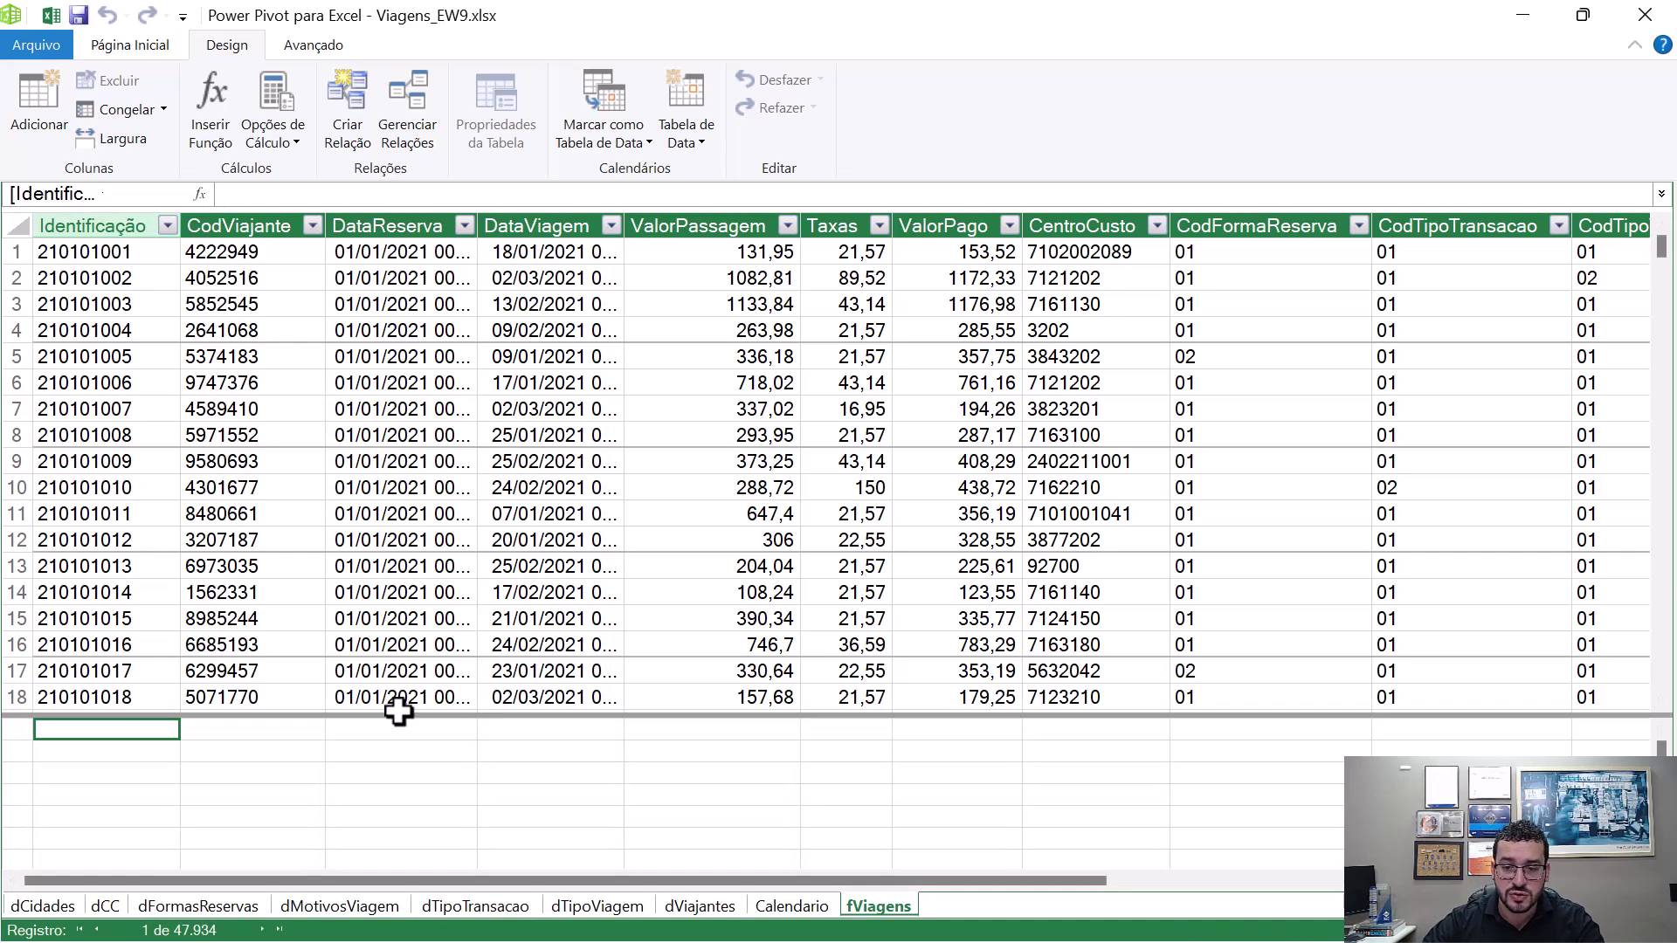
click(277, 922)
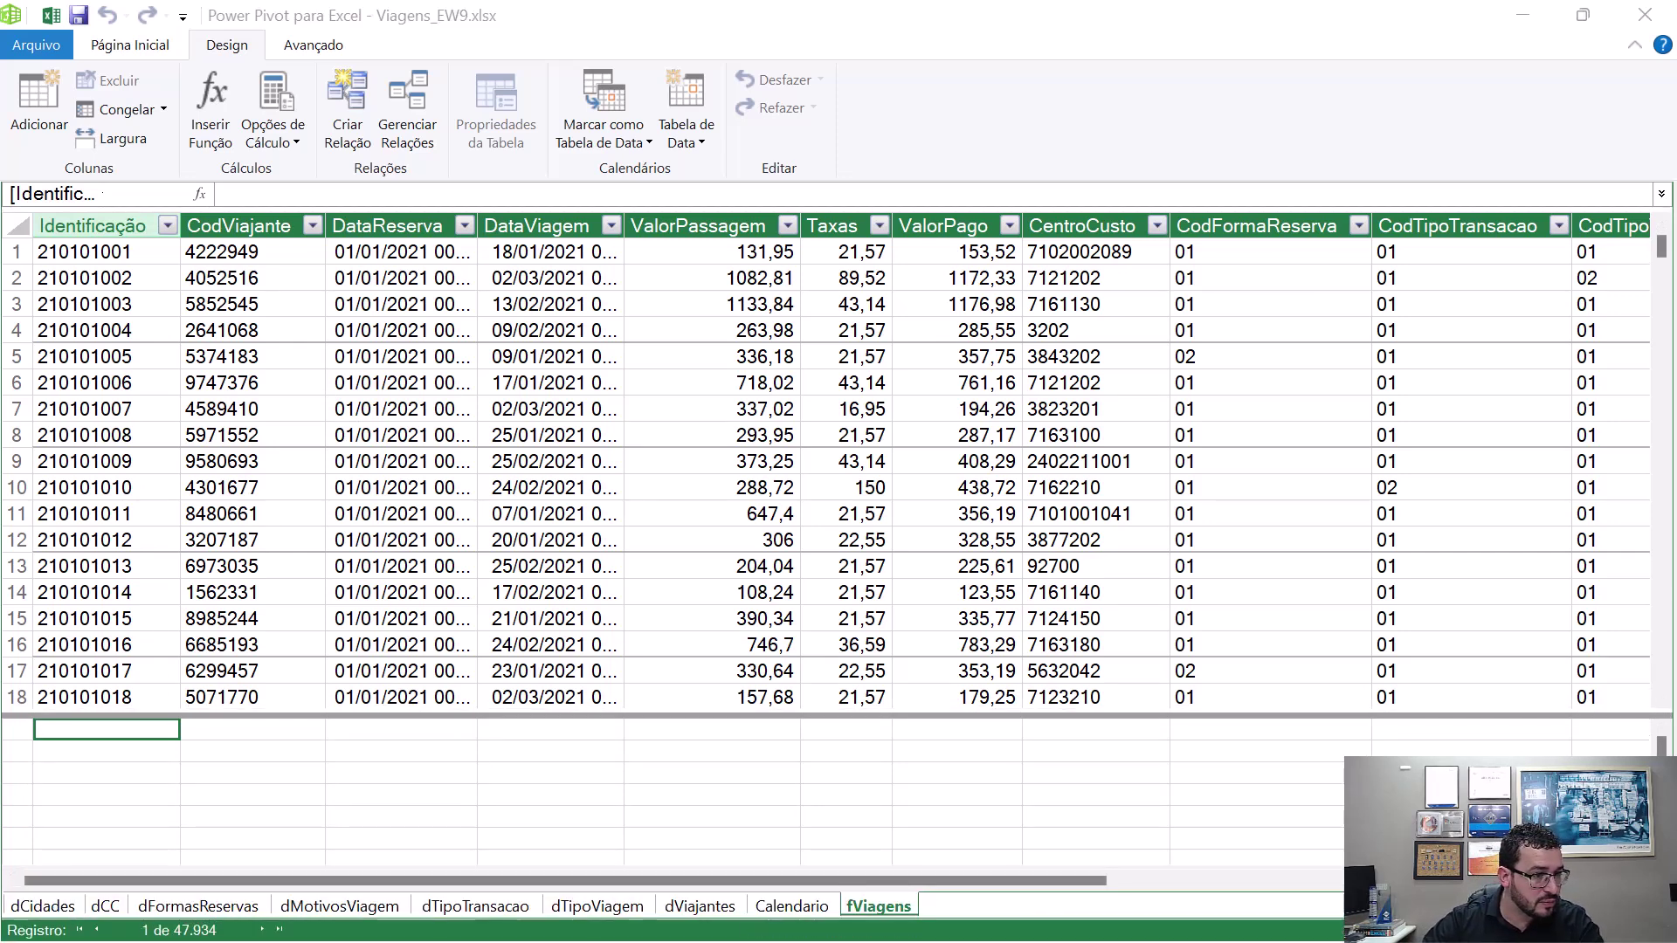
key(alt+Tab)
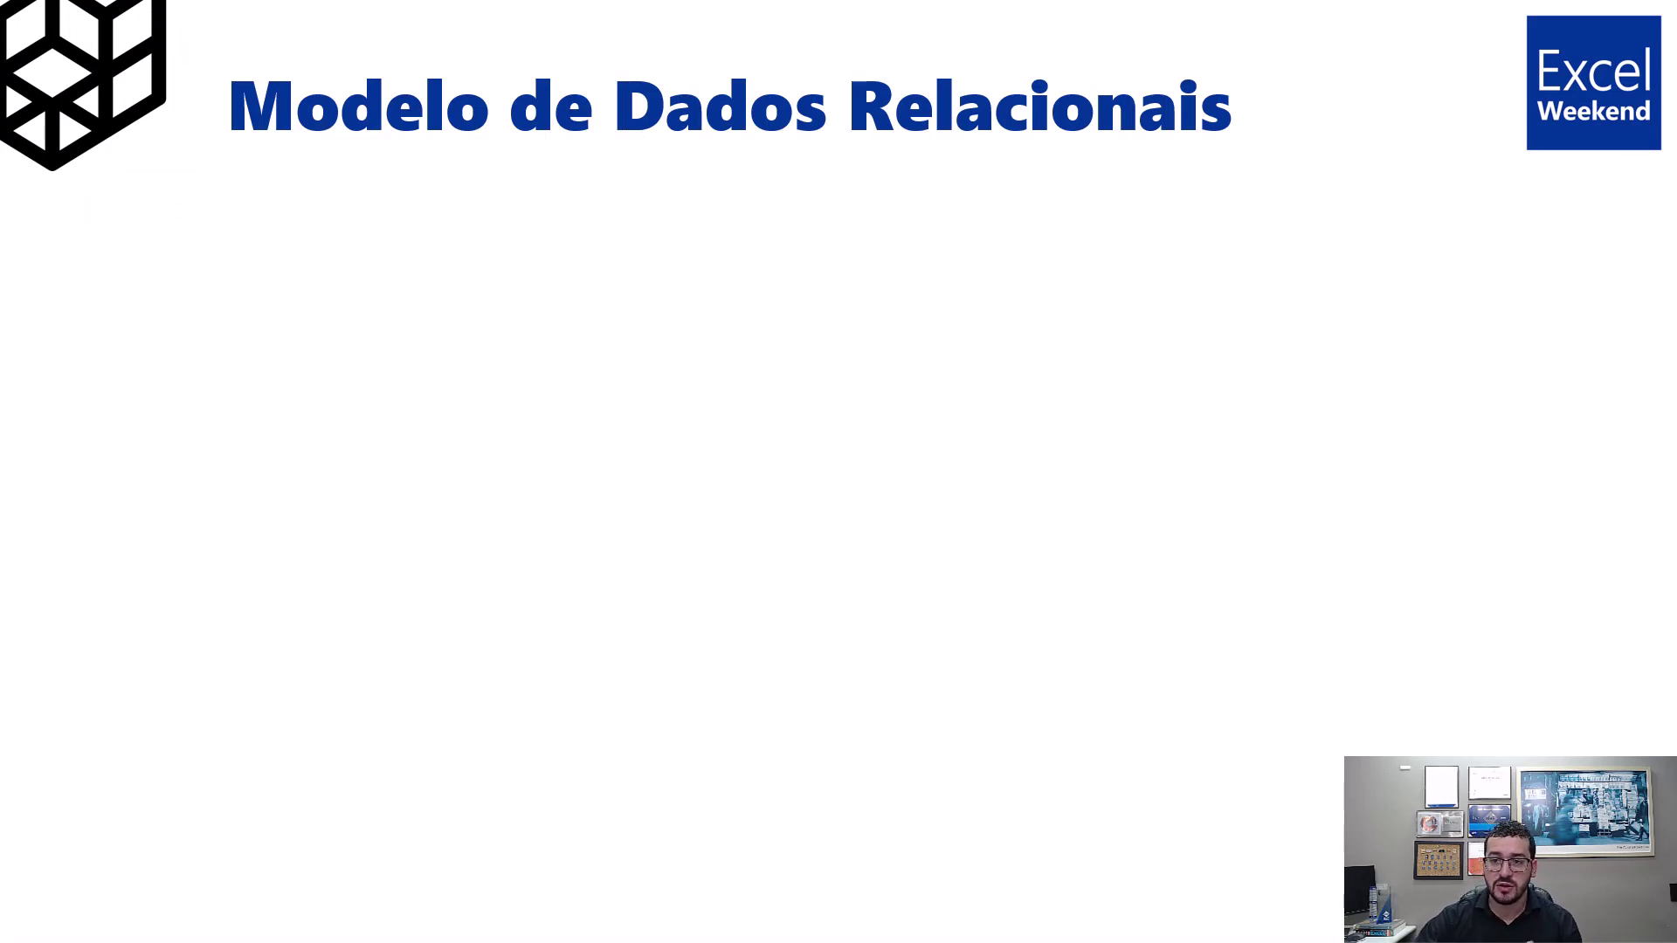
key(Right)
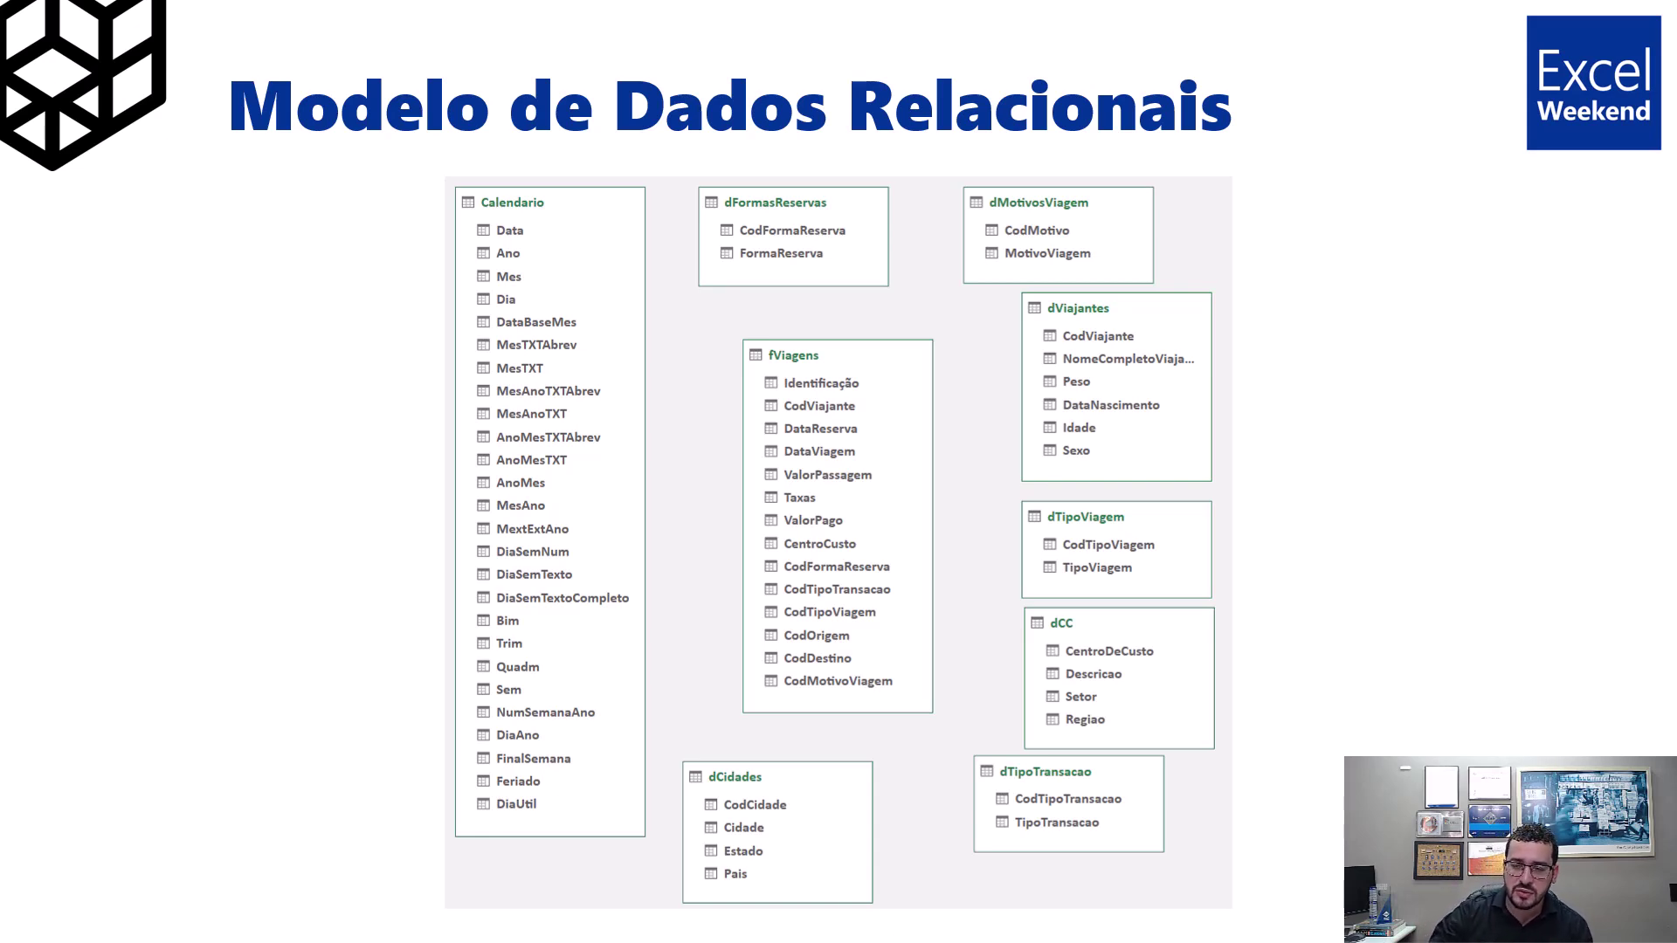
key(Right)
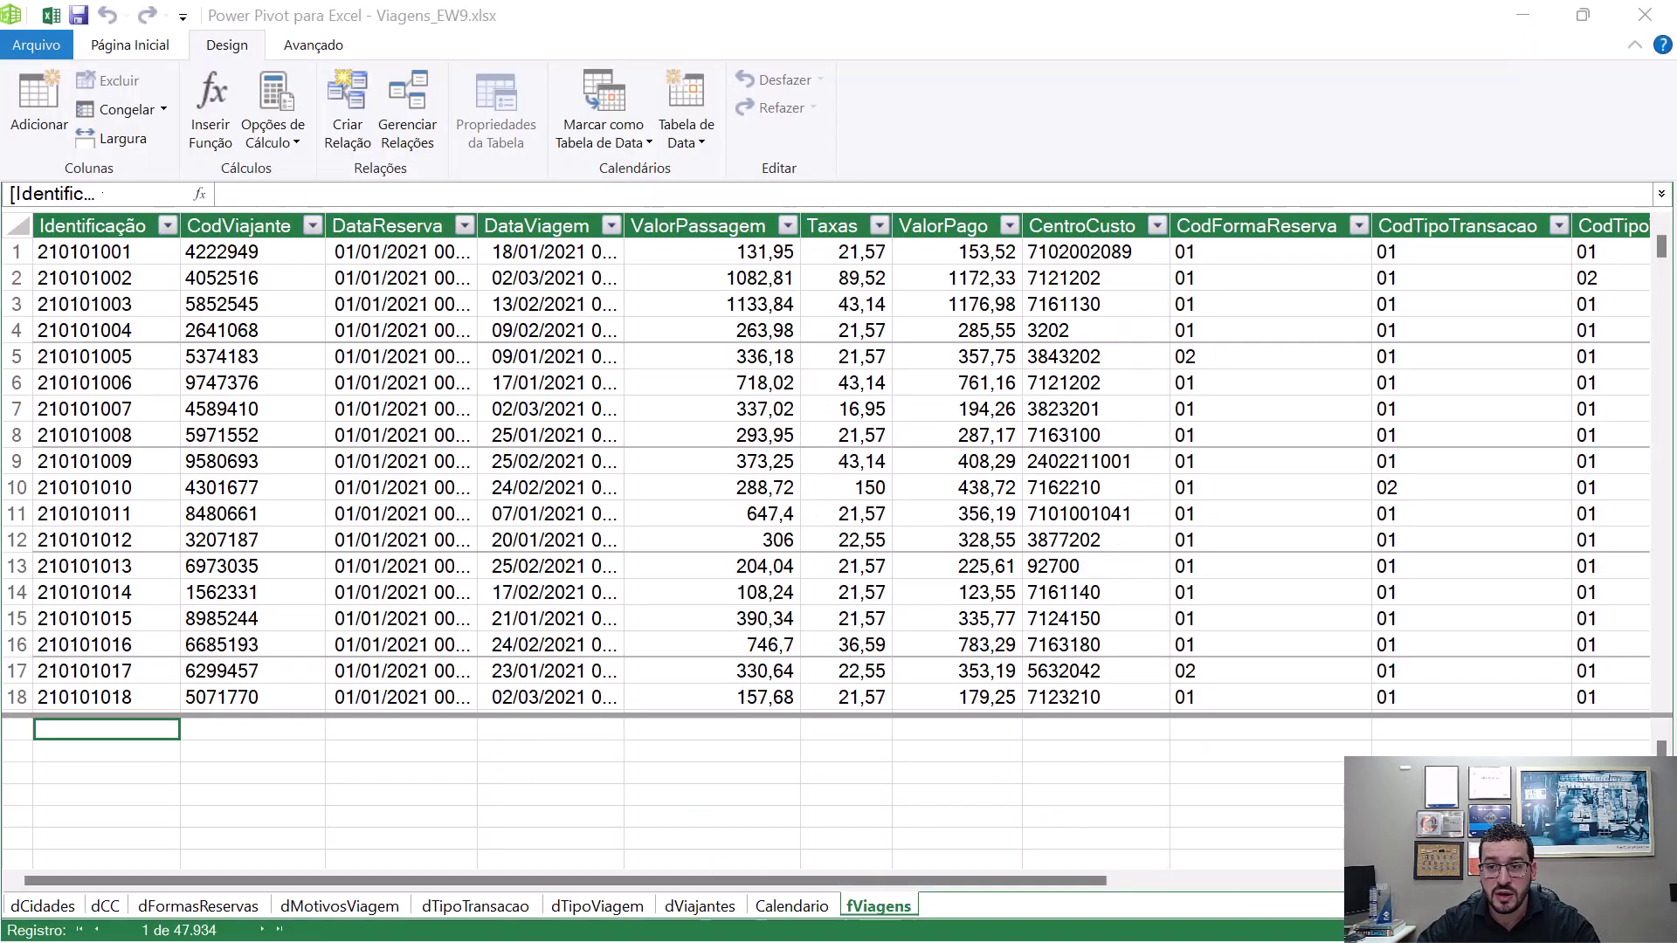
mouse_move(510, 941)
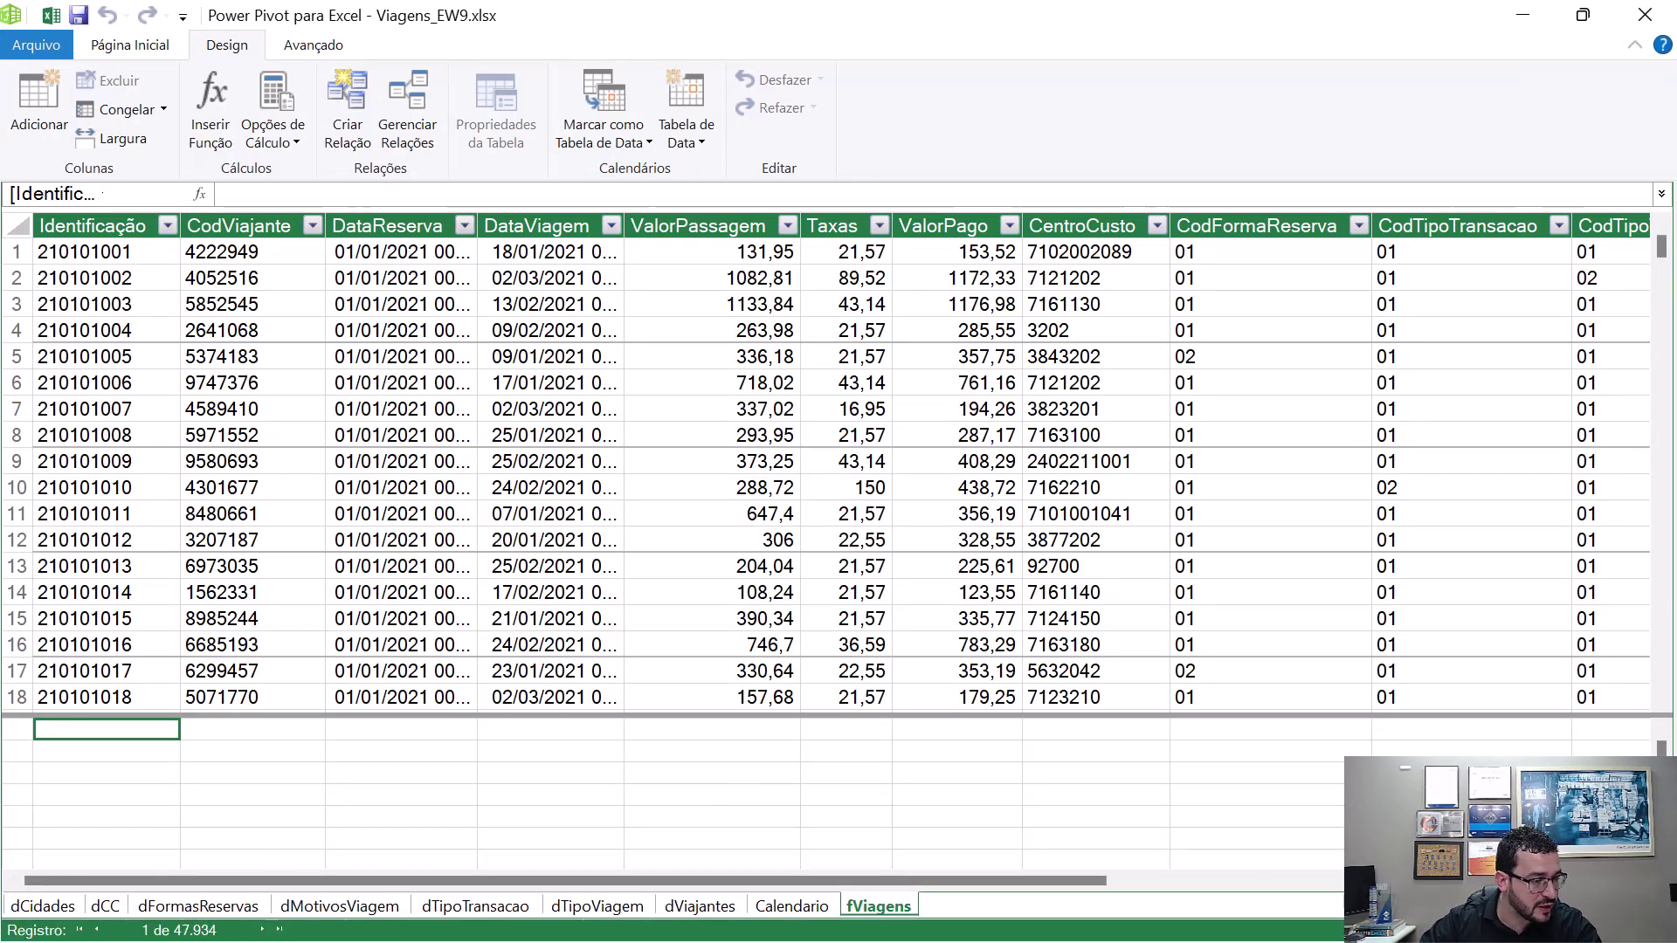
- Return to the workbook's Viagens sheet and open the list of data model relationships
key(alt+Tab)
click(946, 343)
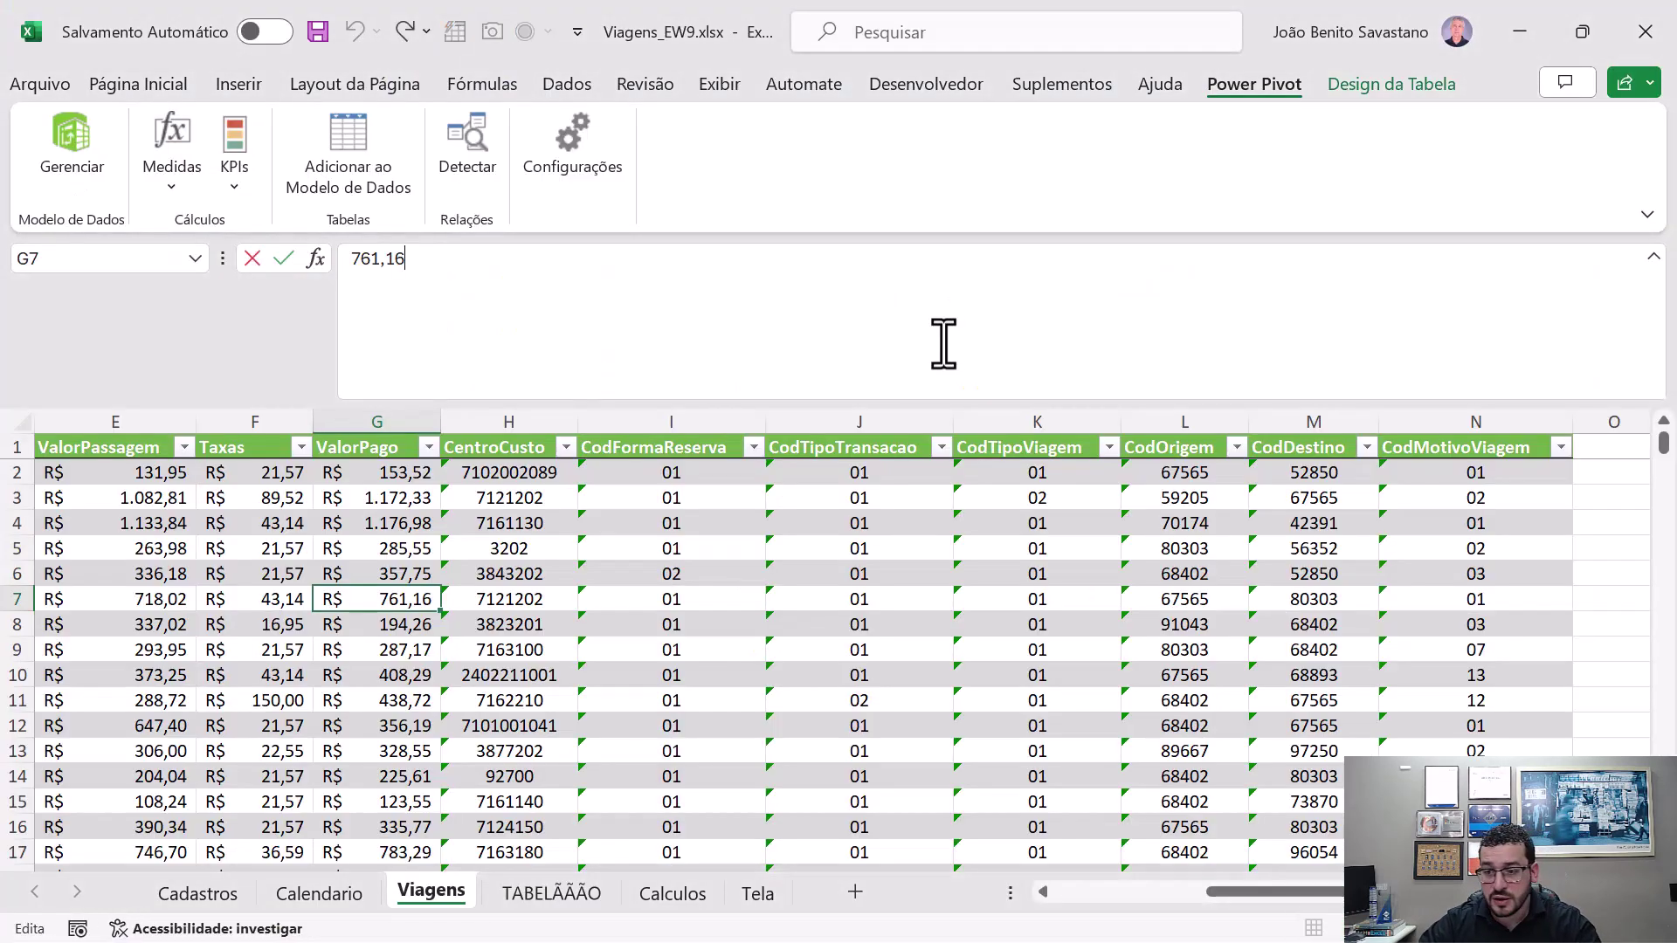
click(700, 491)
click(563, 85)
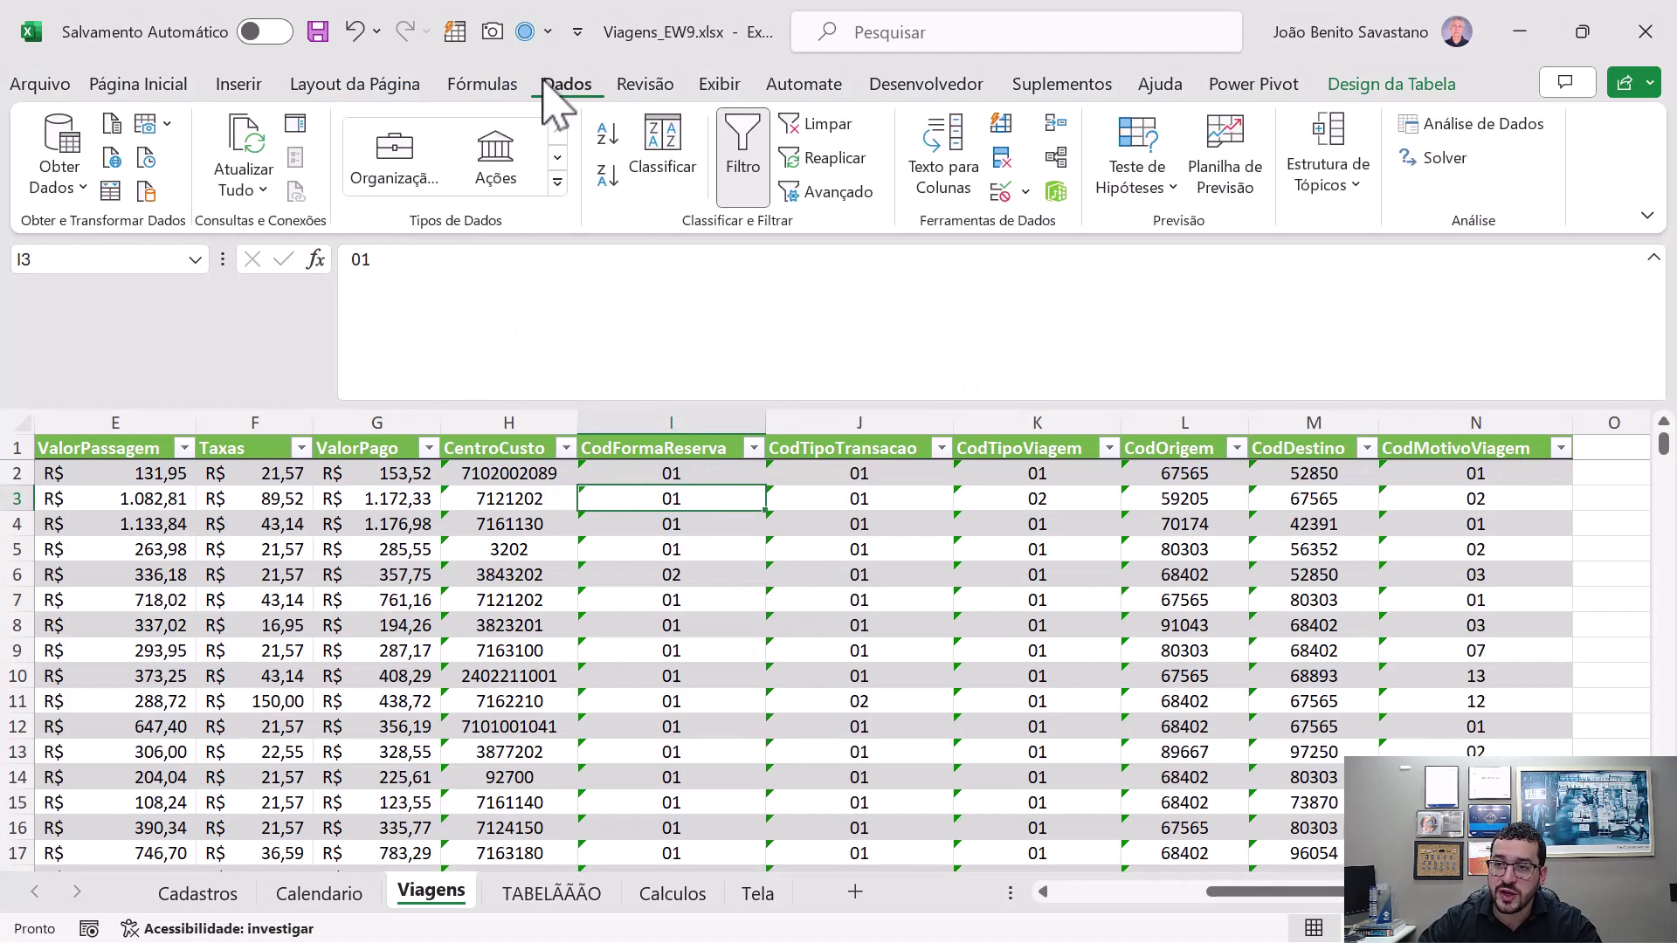
click(1065, 162)
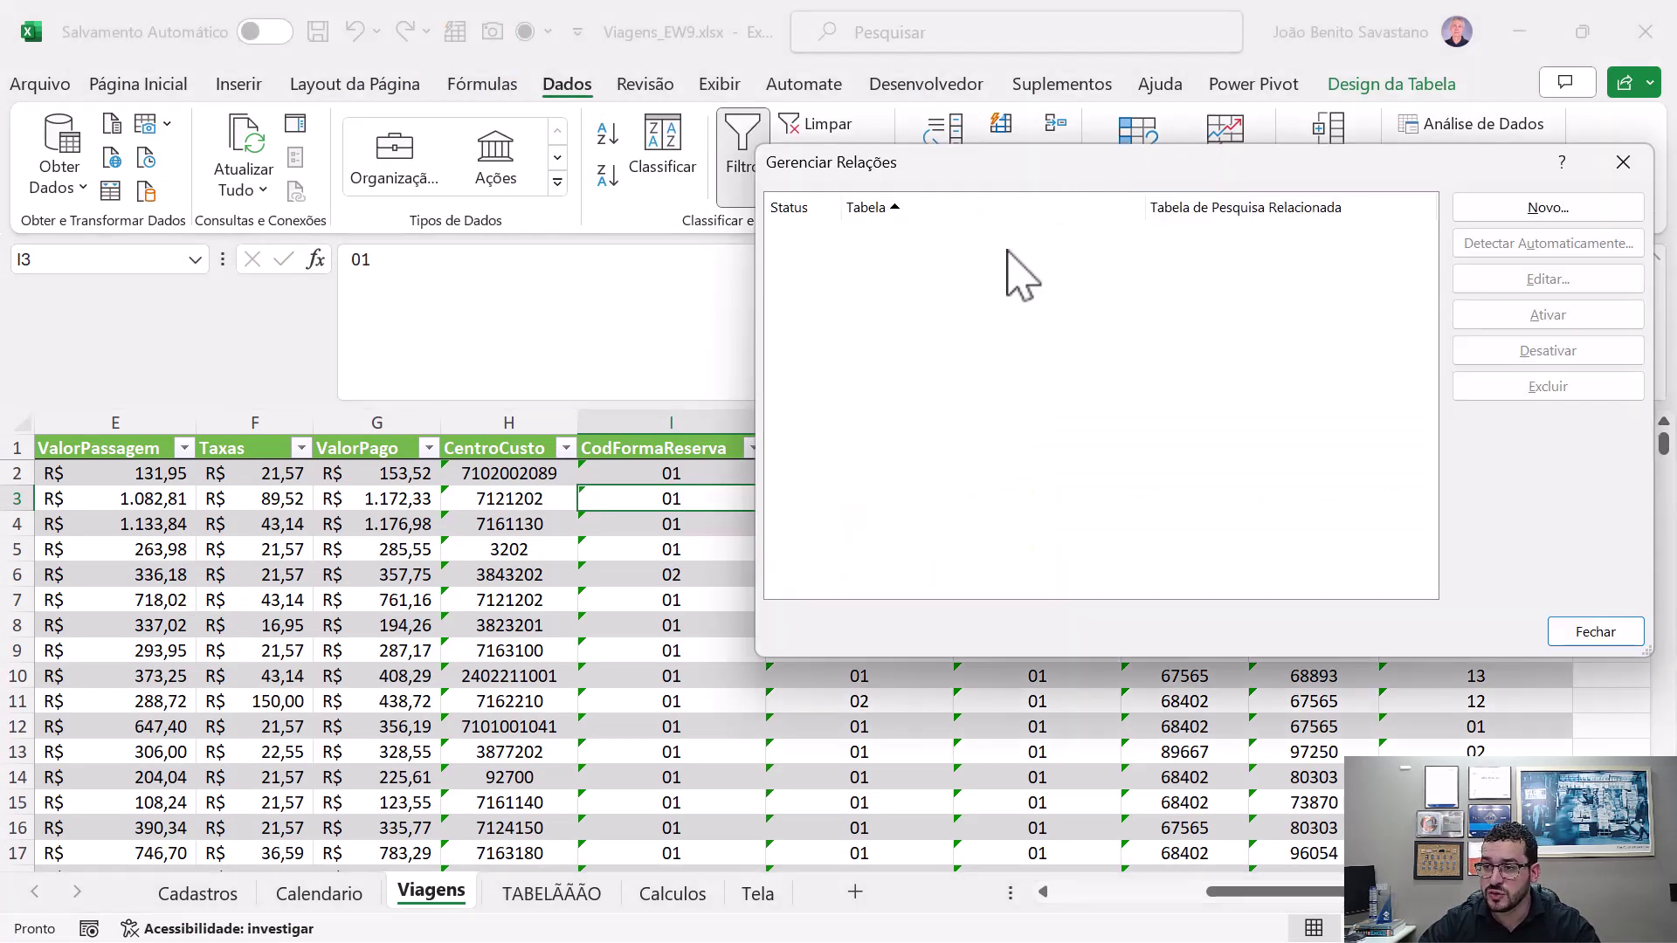
- Create a relationship from fViagens (CentroCusto) to dCC (CentroDeCusto), and close the relationship list
click(1485, 210)
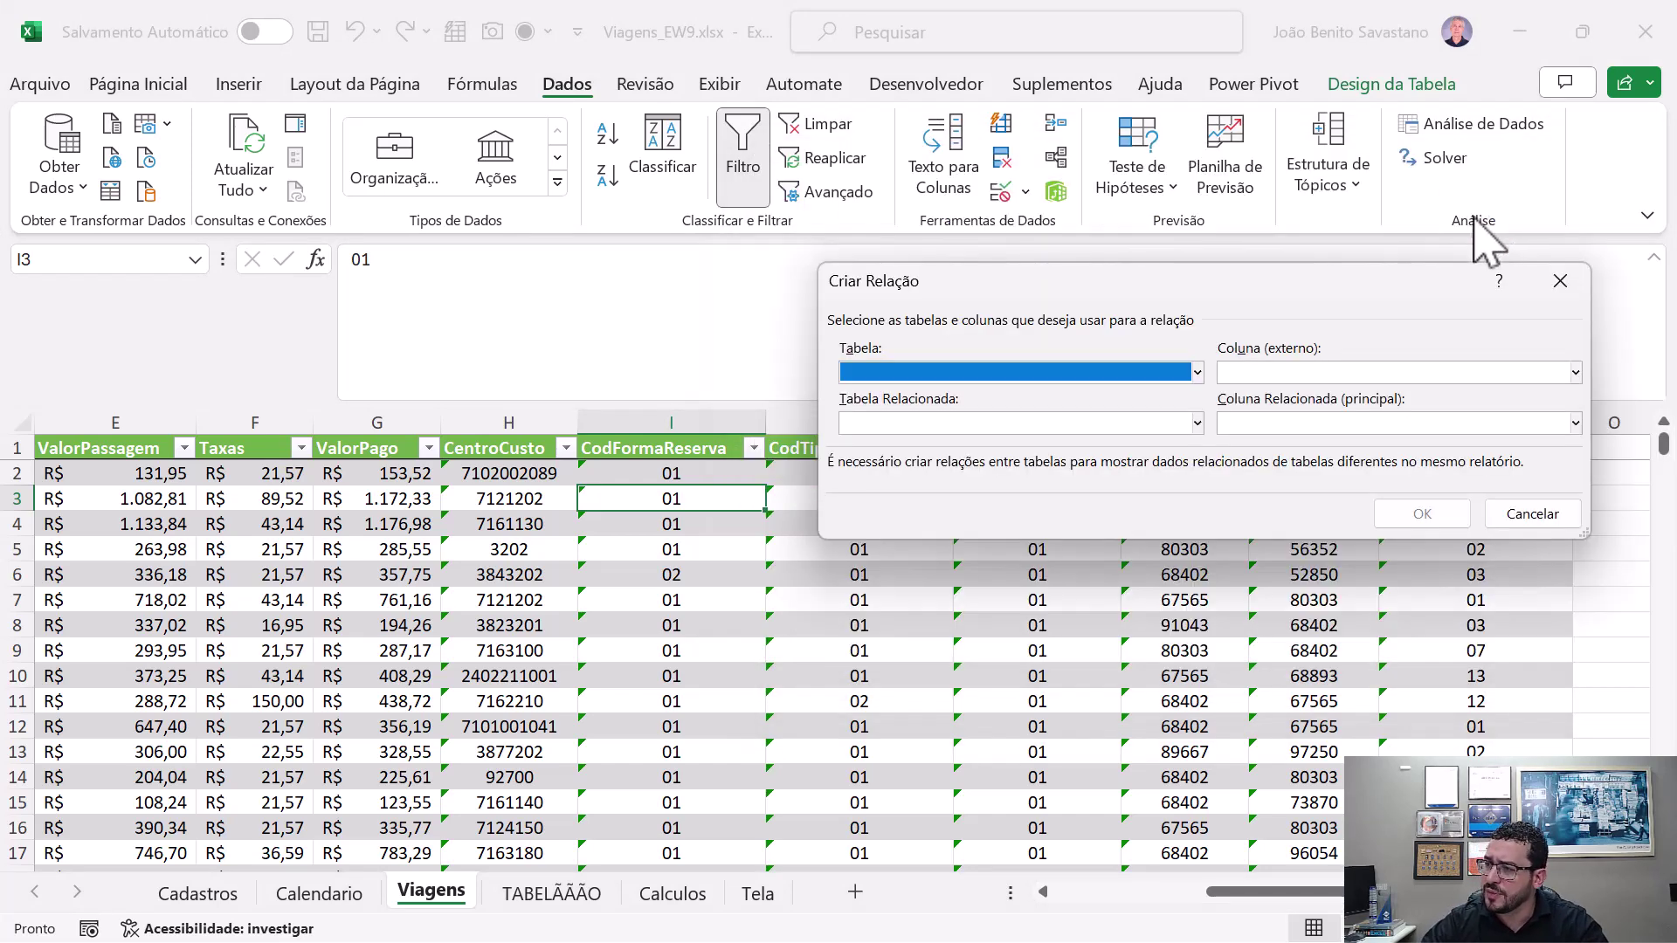
click(1088, 374)
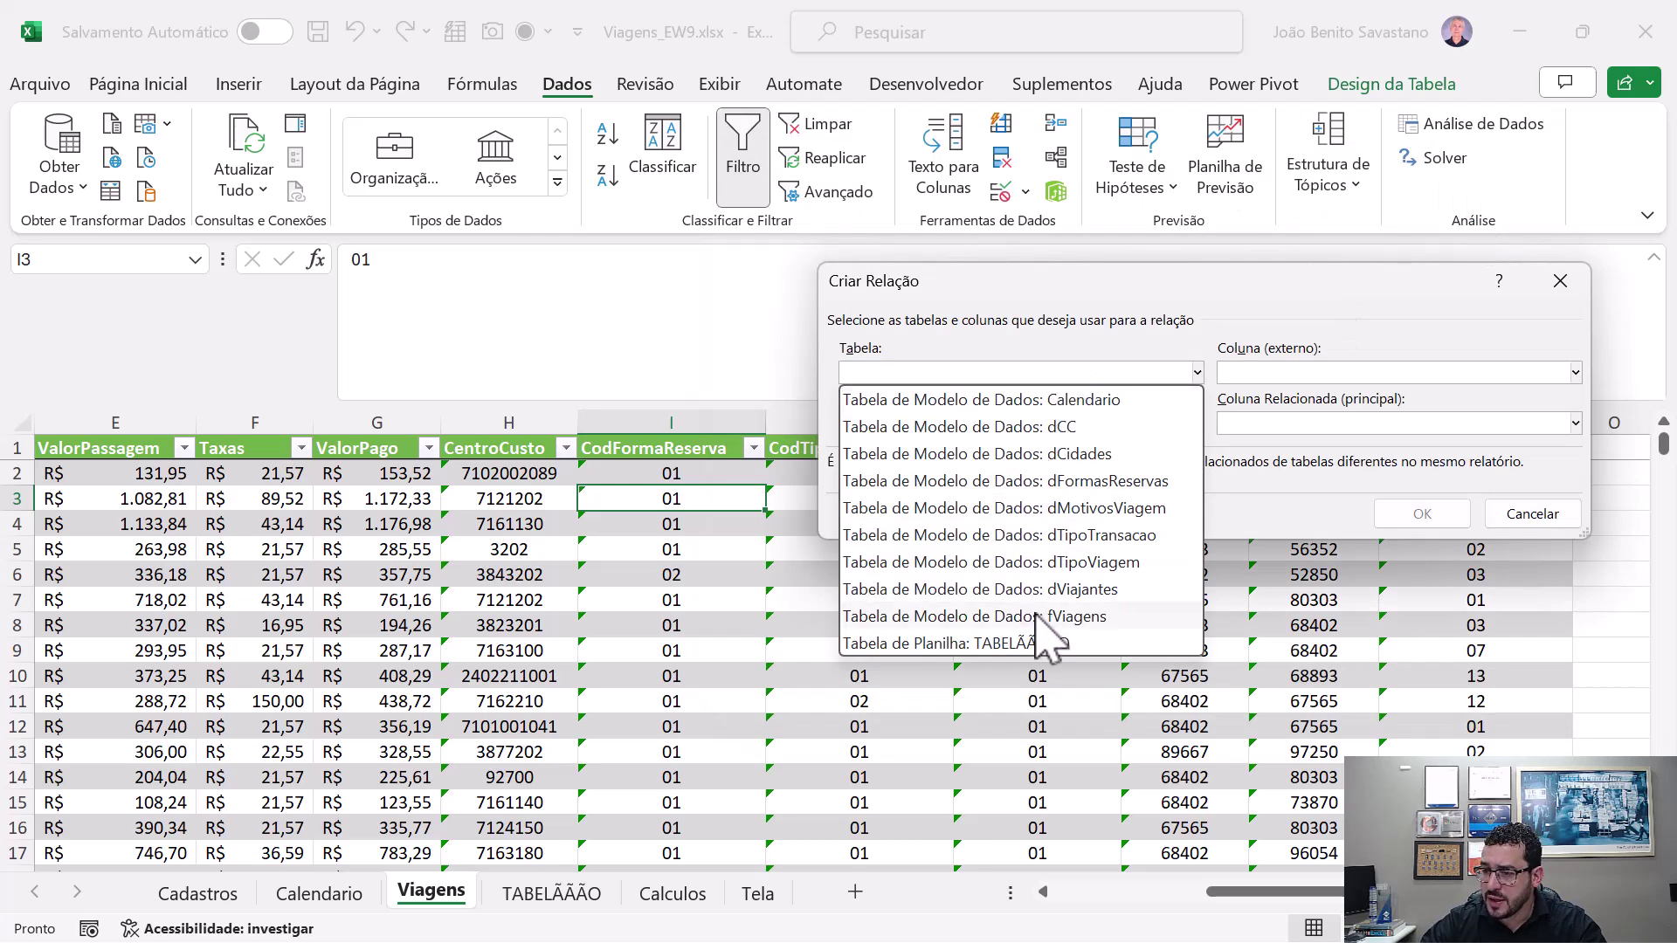
click(1076, 616)
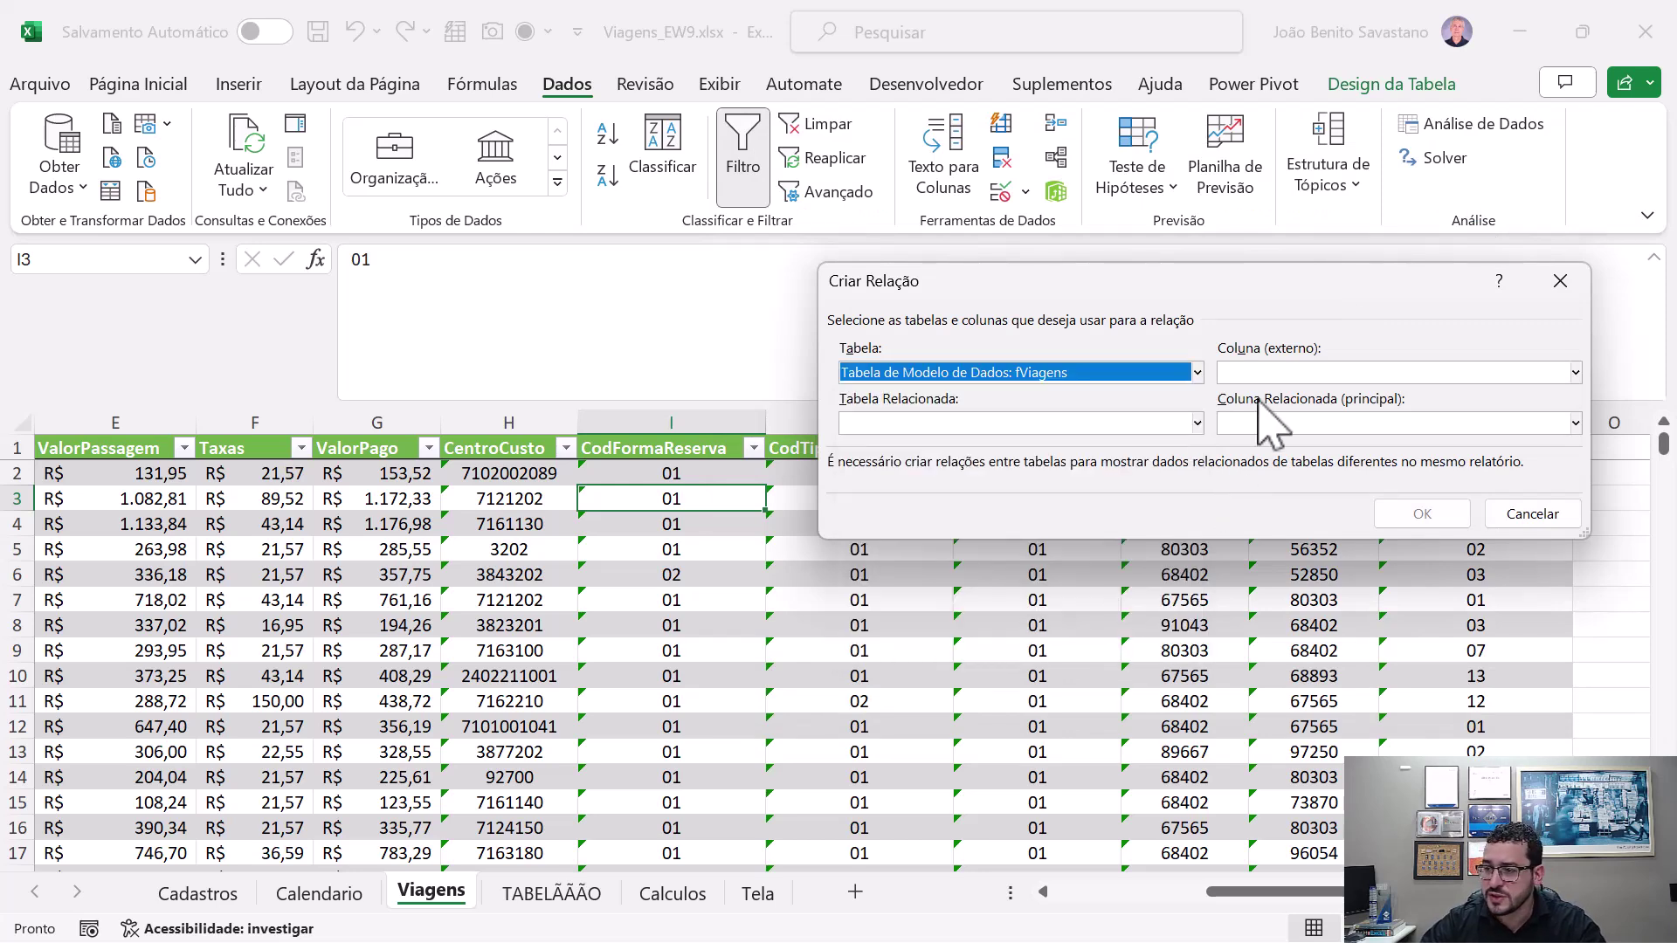
click(1277, 373)
click(1287, 394)
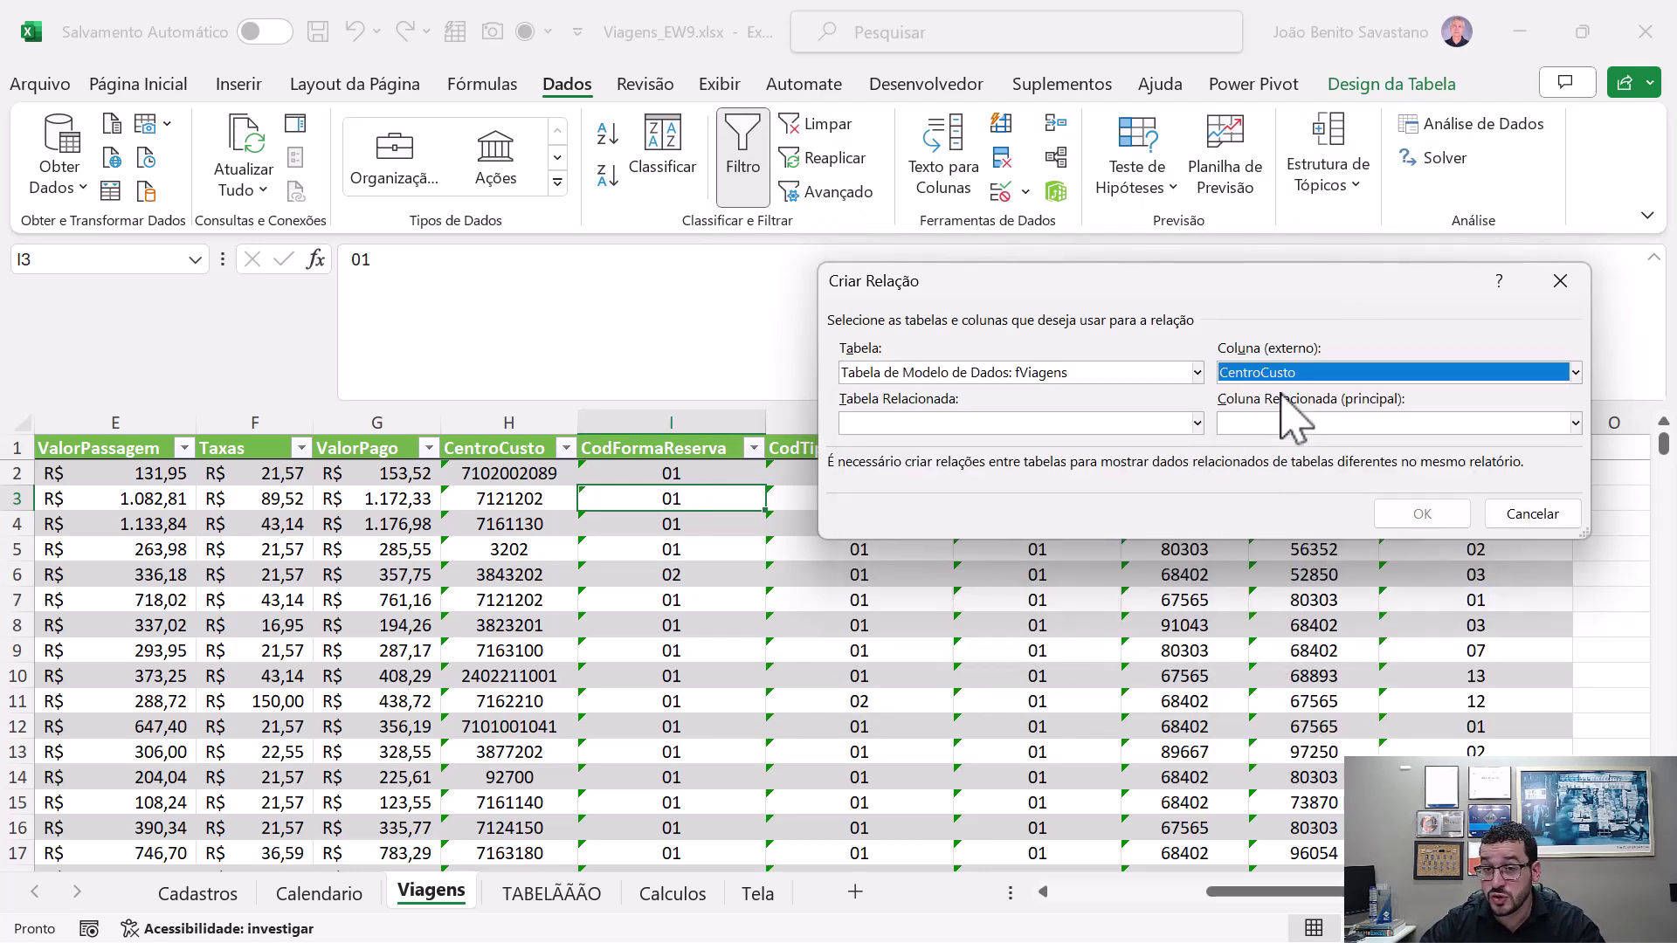
click(1120, 433)
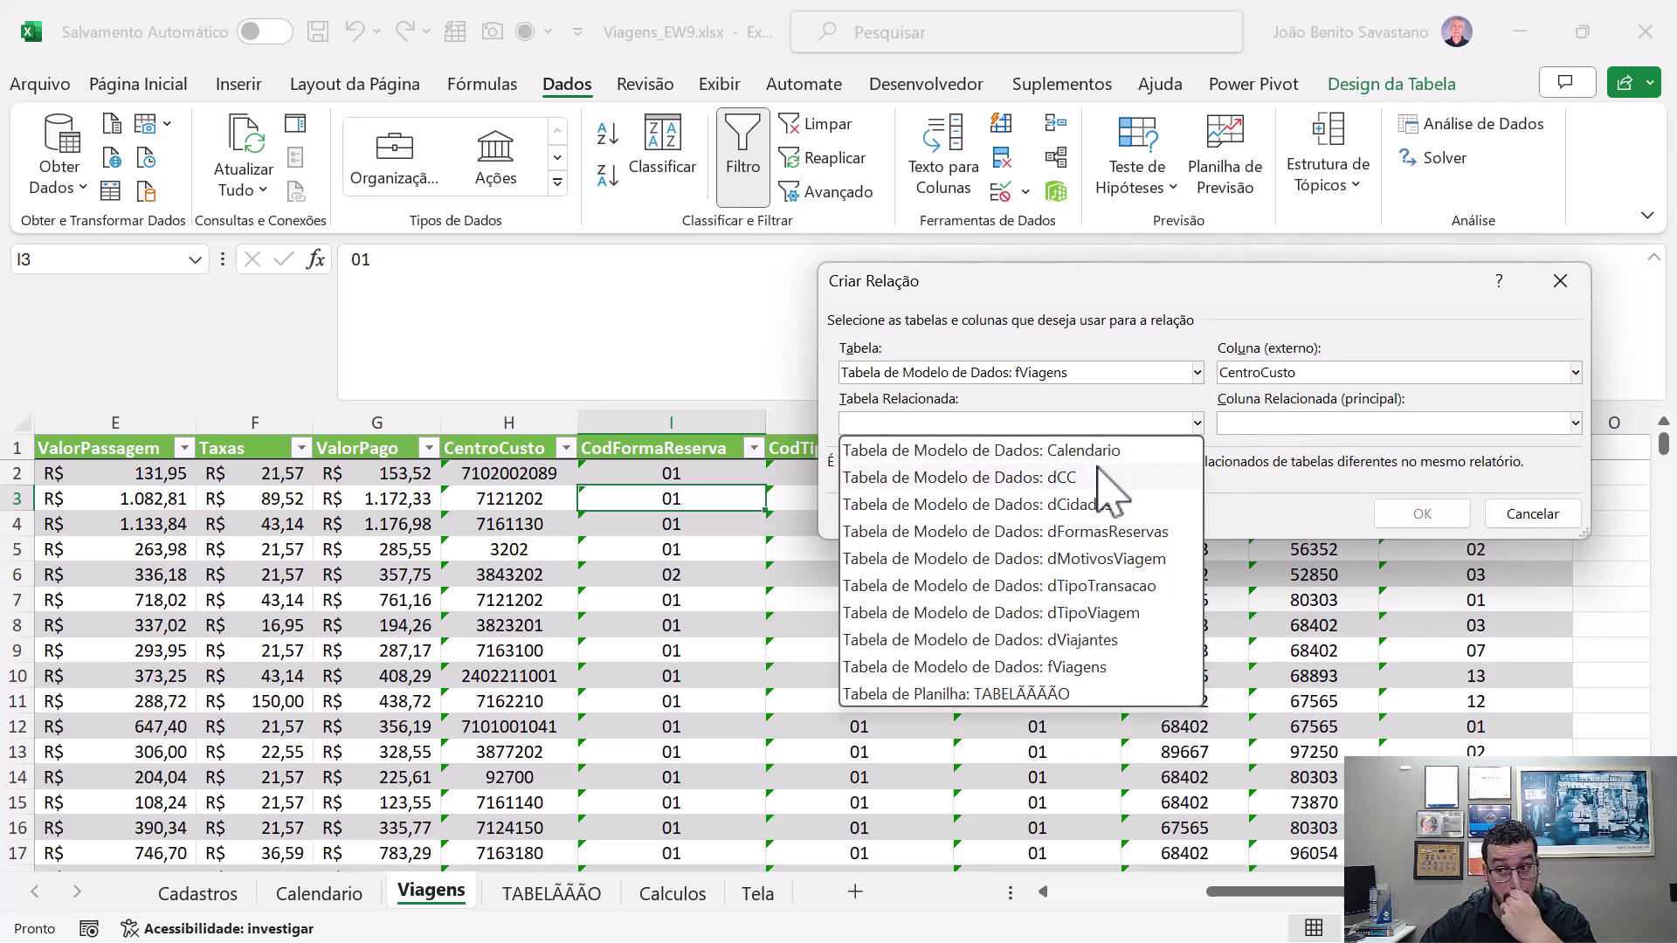
click(1099, 467)
click(1232, 424)
click(1247, 449)
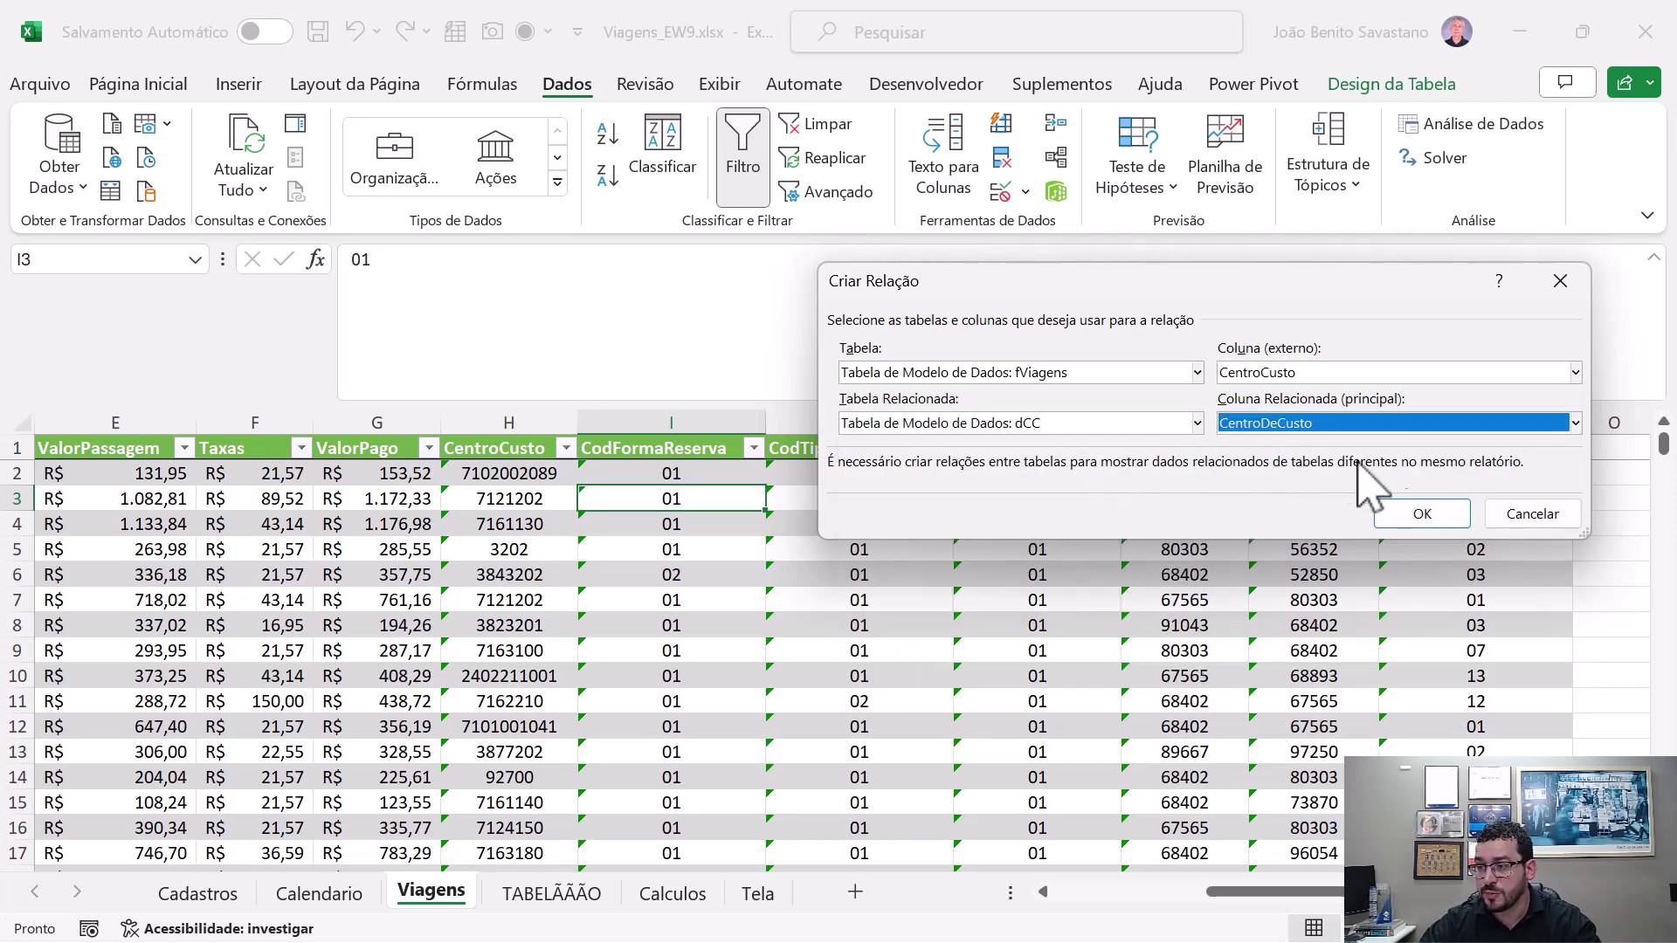
click(1432, 514)
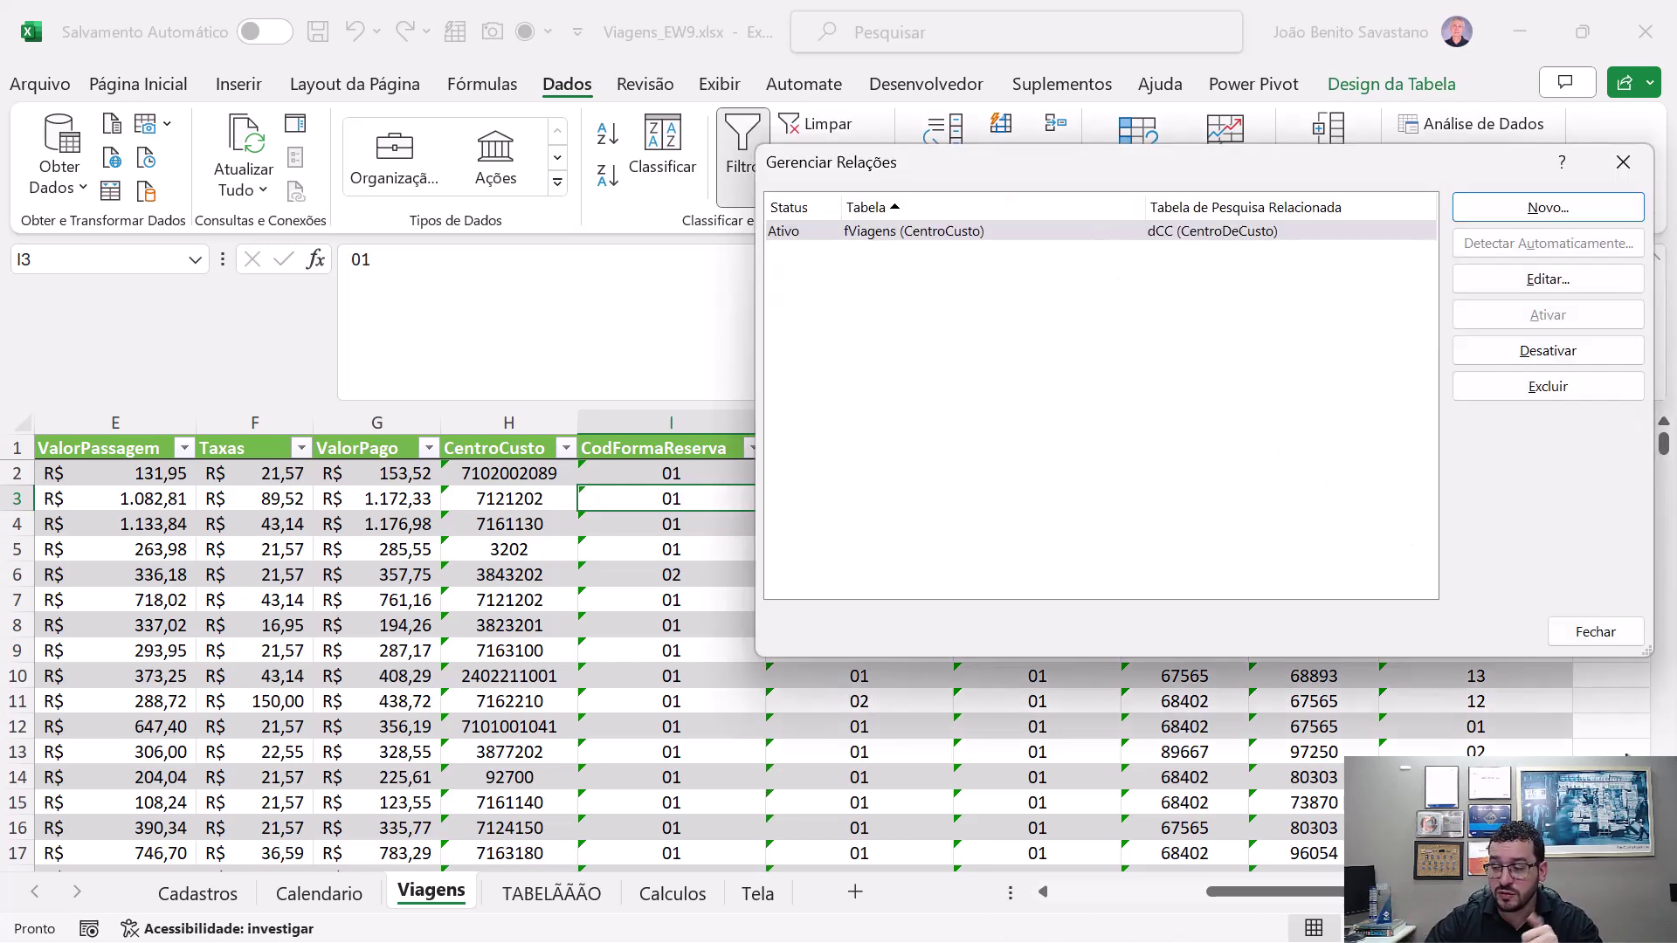
click(1594, 631)
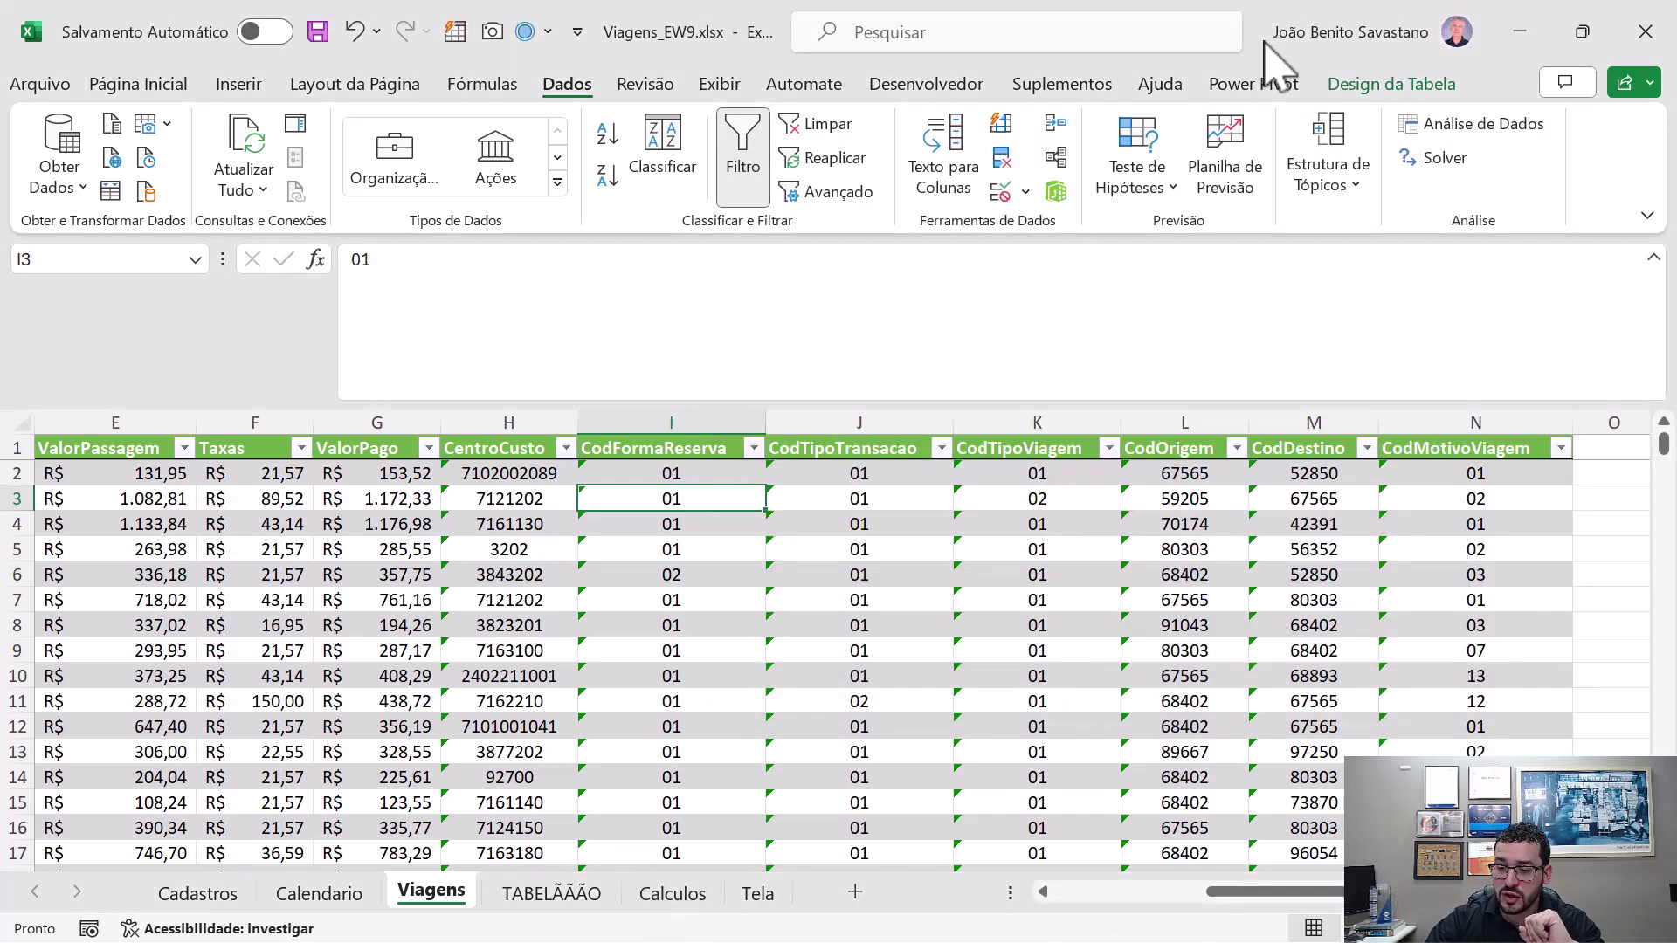
- Switch to the Power Pivot window and show the data model as a diagram with all tables fitted on screen
click(1056, 190)
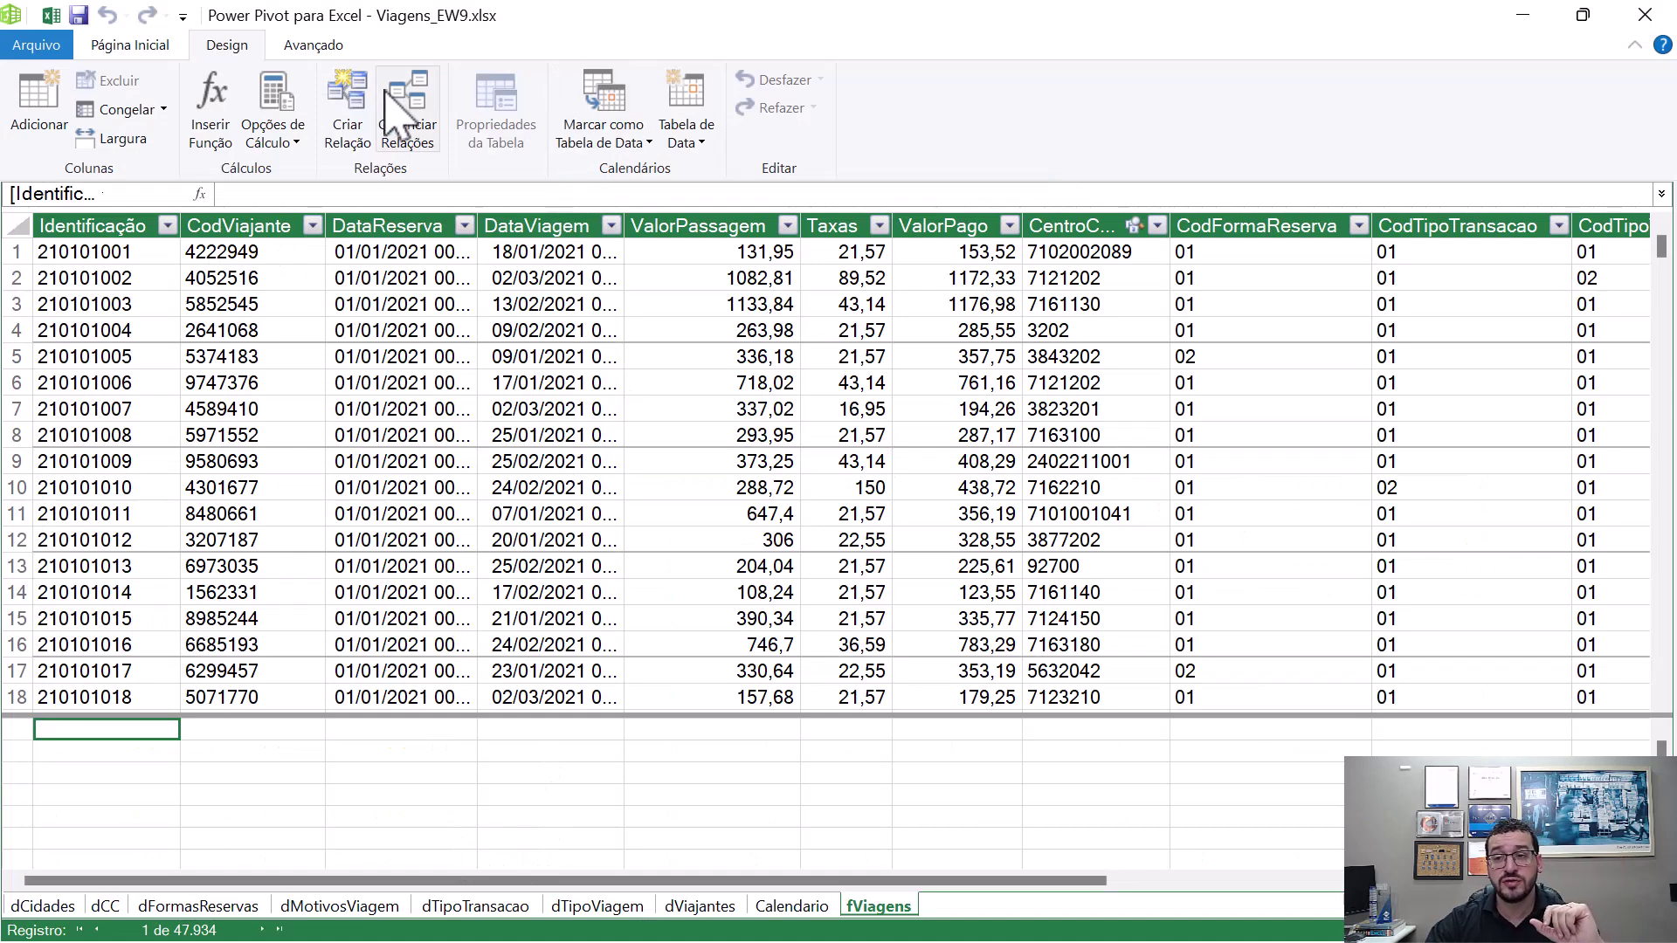
click(152, 48)
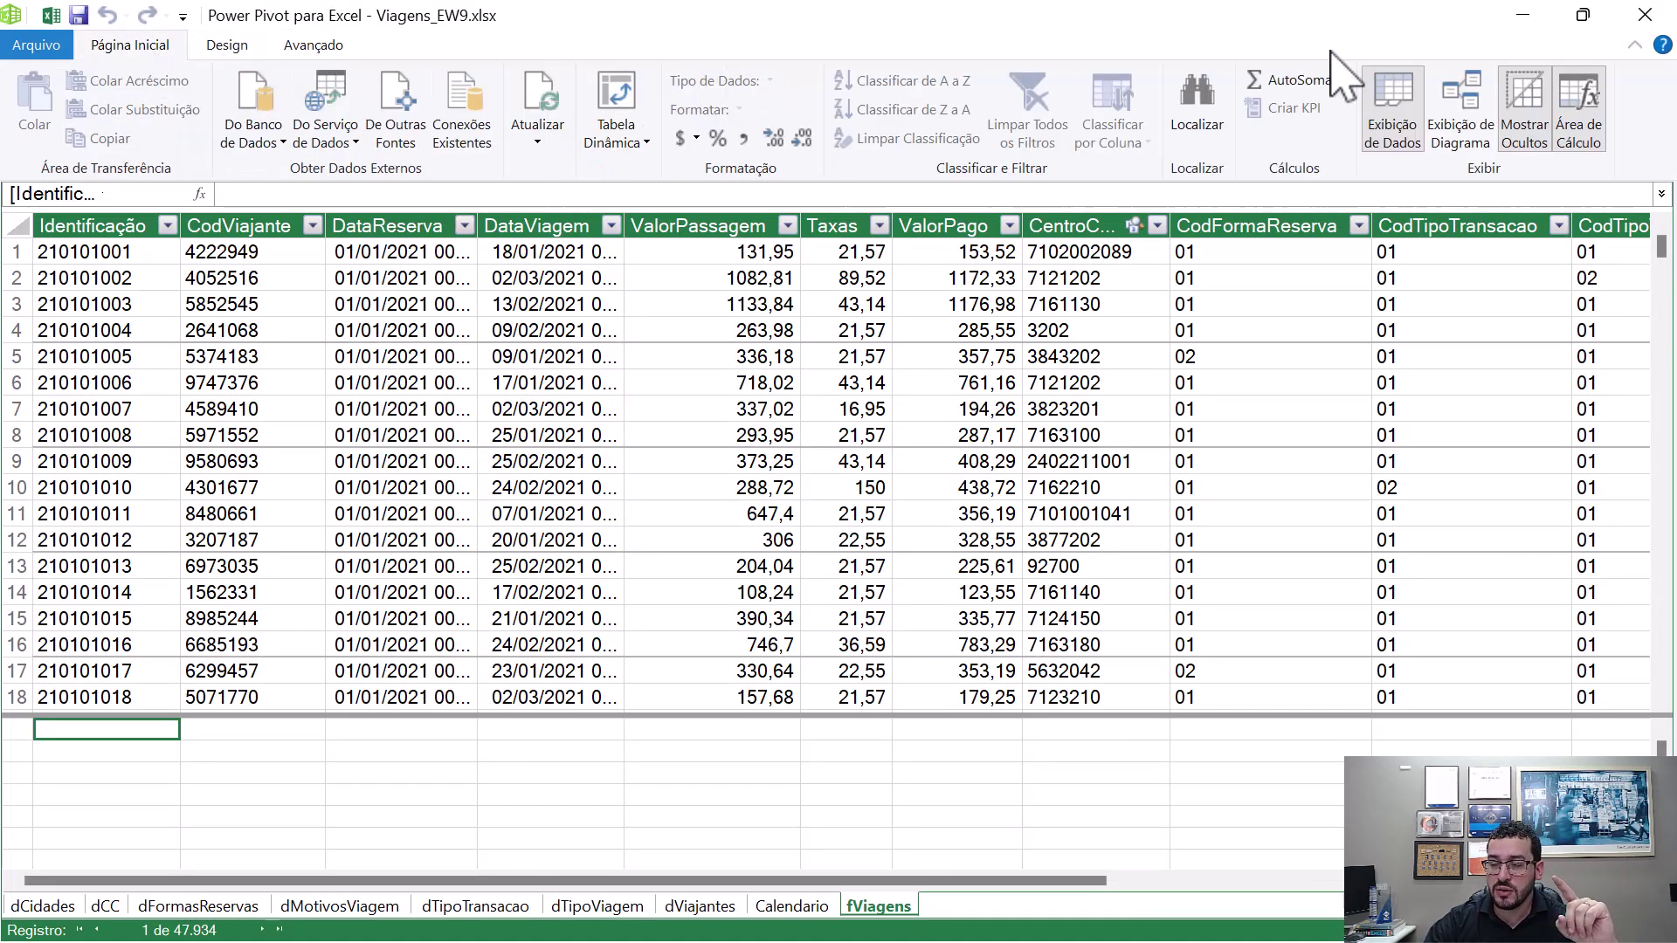
click(1467, 118)
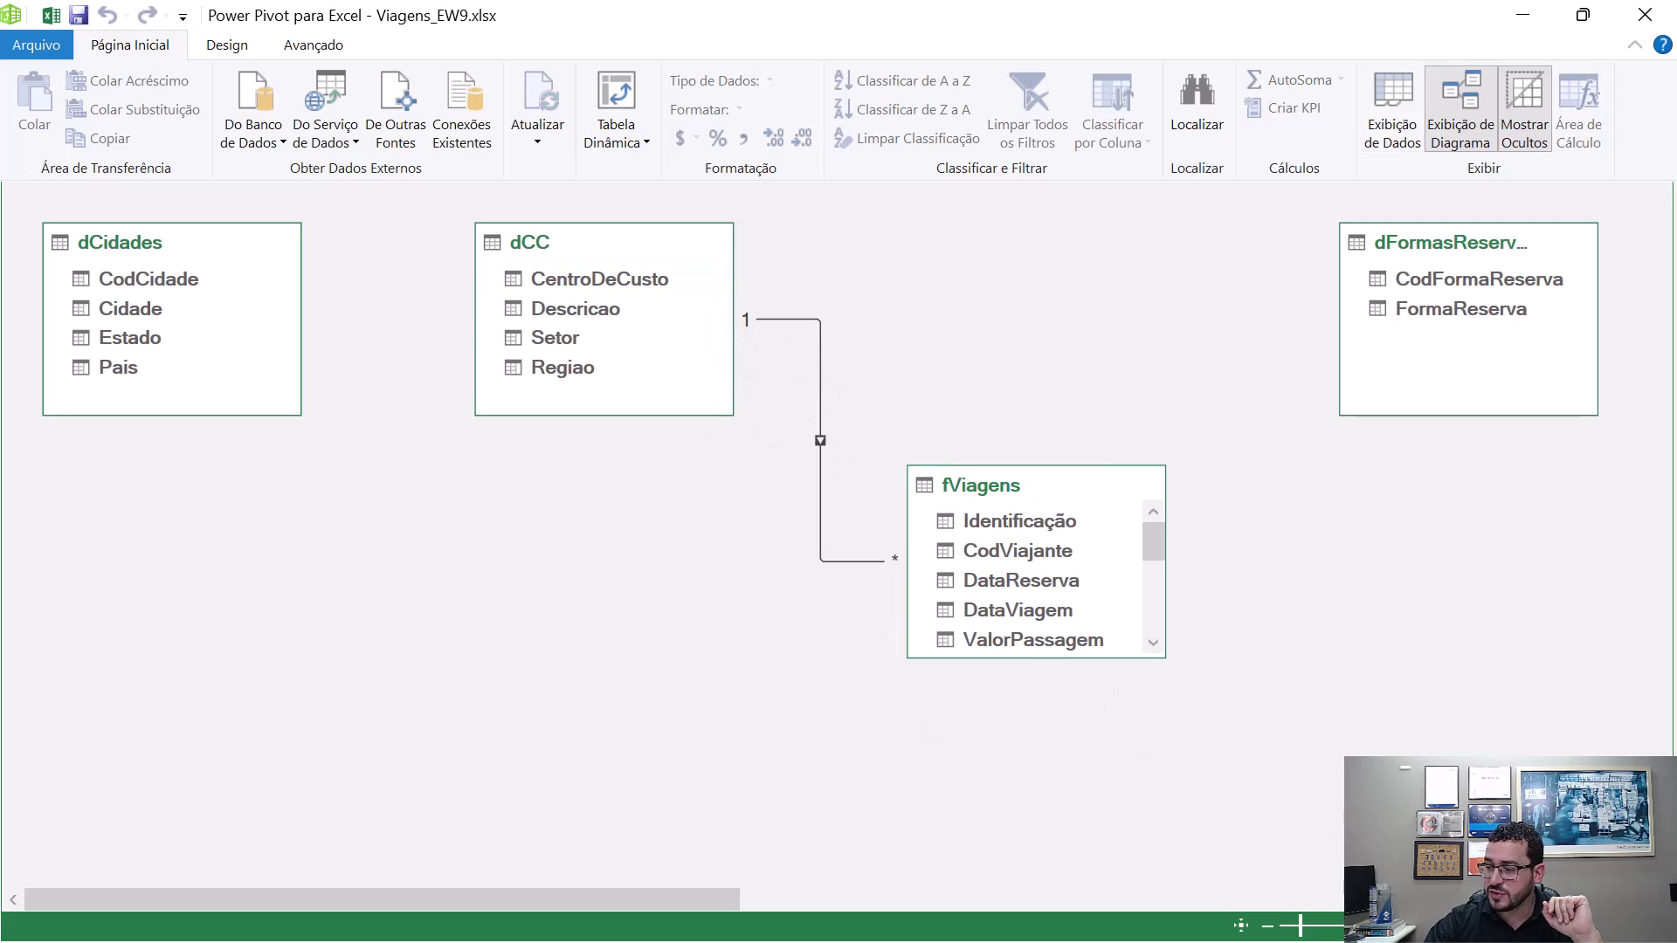
click(1240, 925)
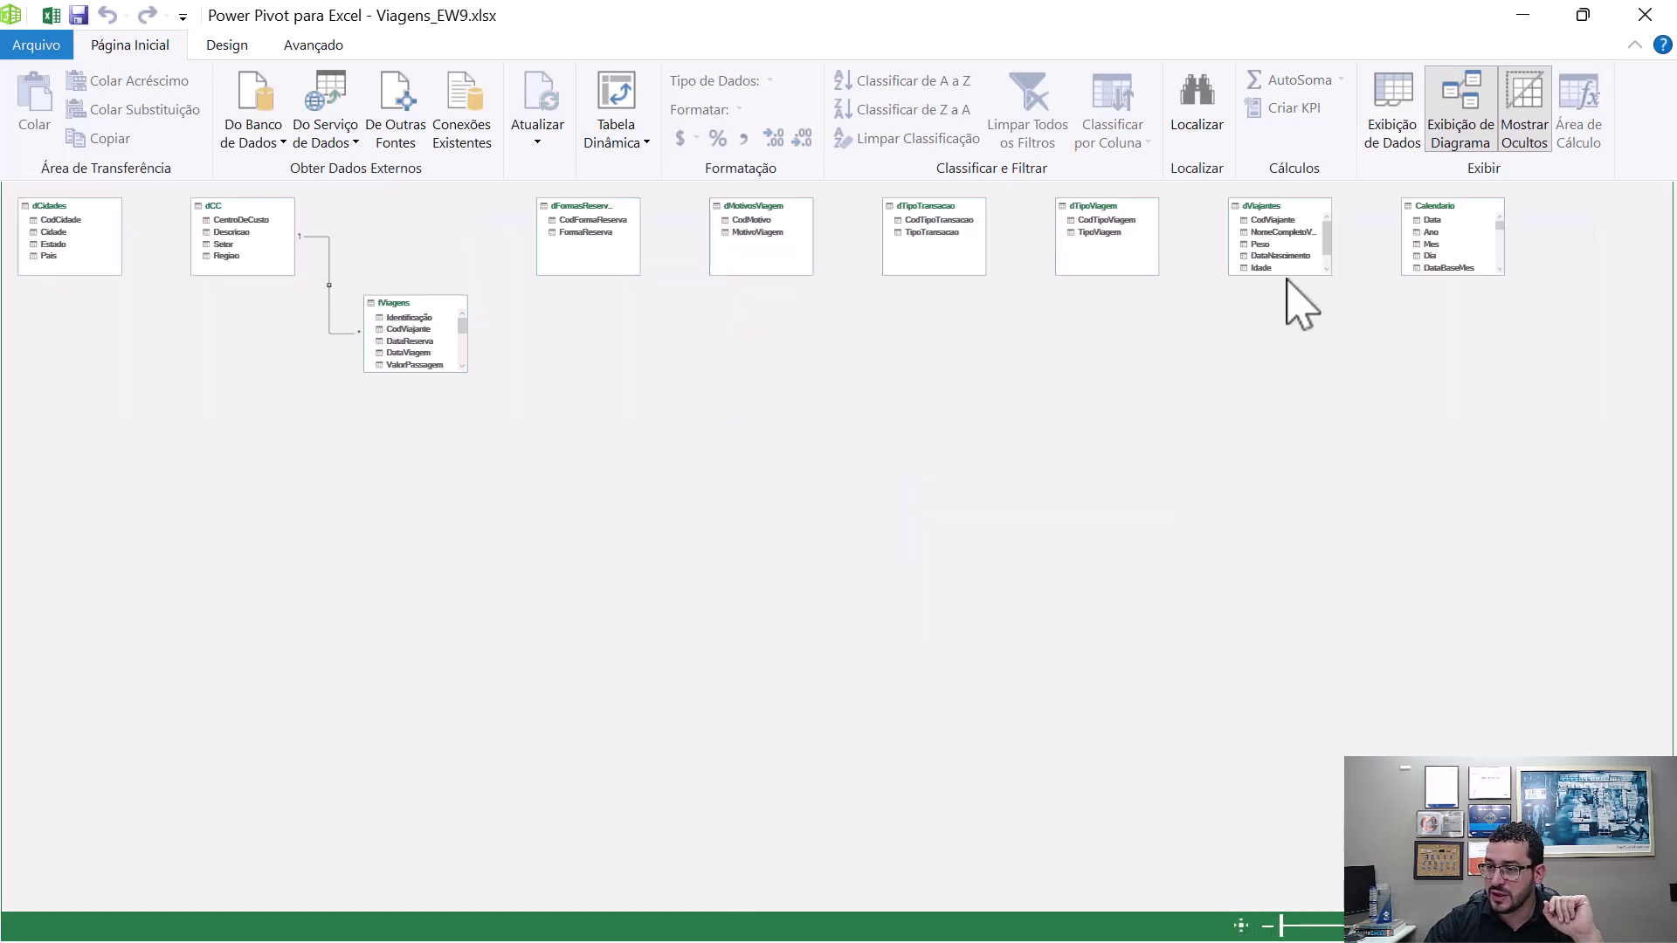
- Arrange the lookup and Calendario tables around fViagens in the diagram, and fit the compact layout to the window
drag(395, 303, 204, 347)
drag(587, 210, 372, 210)
drag(751, 210, 421, 339)
drag(922, 206, 58, 345)
drag(1126, 214, 120, 511)
drag(1279, 206, 262, 503)
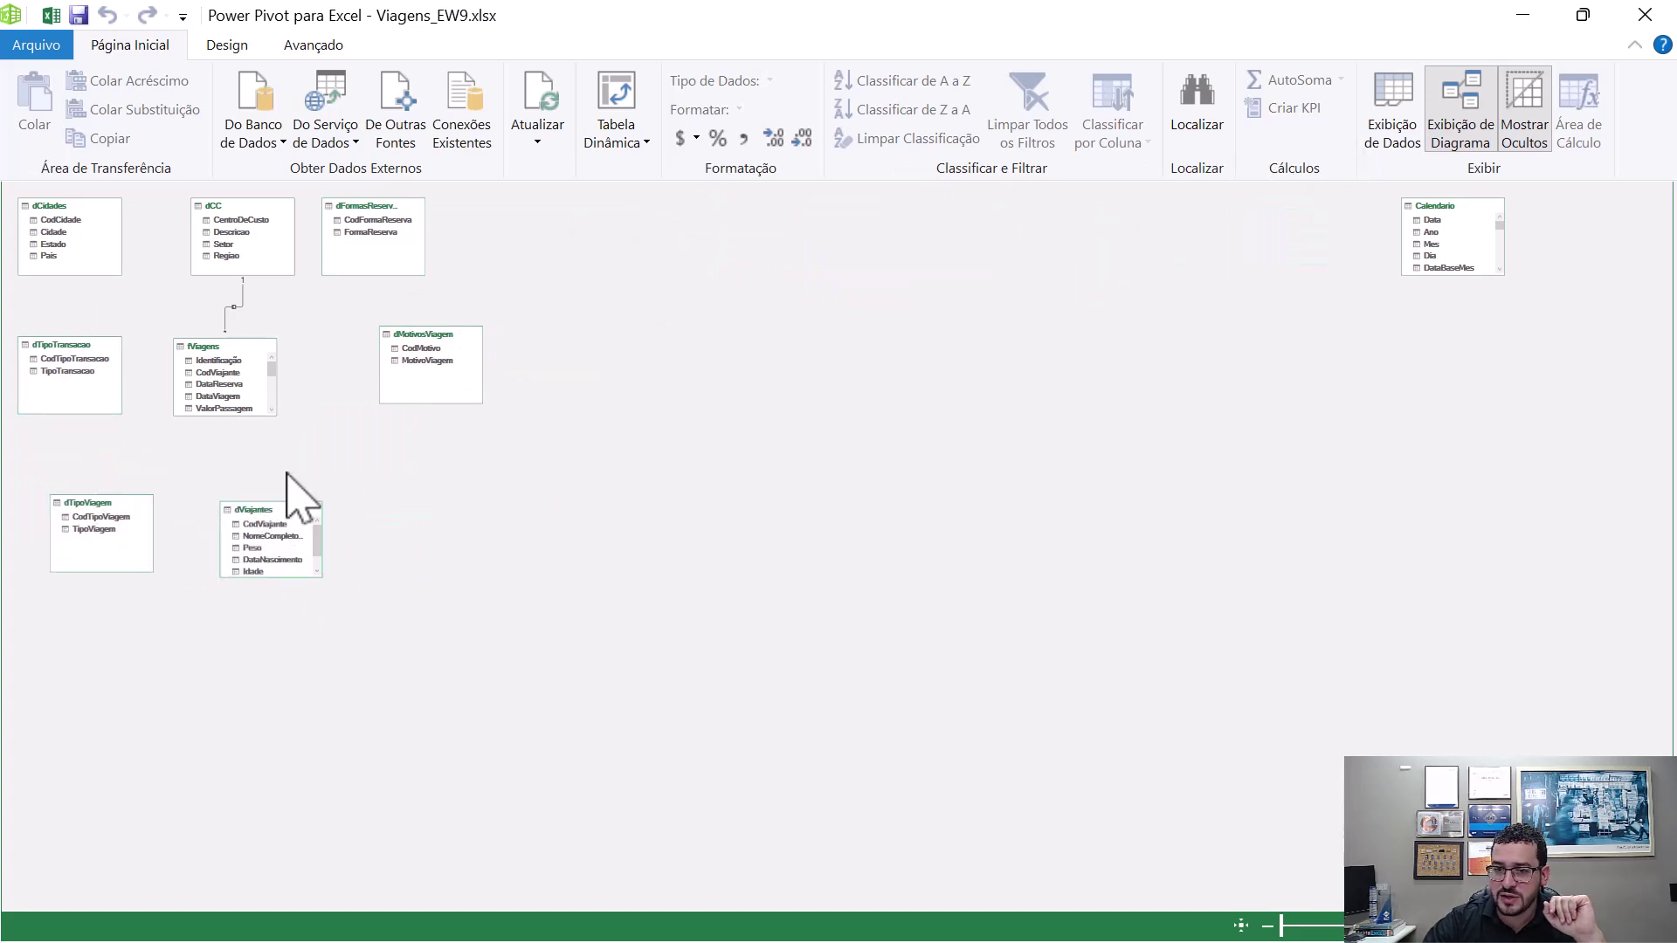
drag(1432, 206, 385, 473)
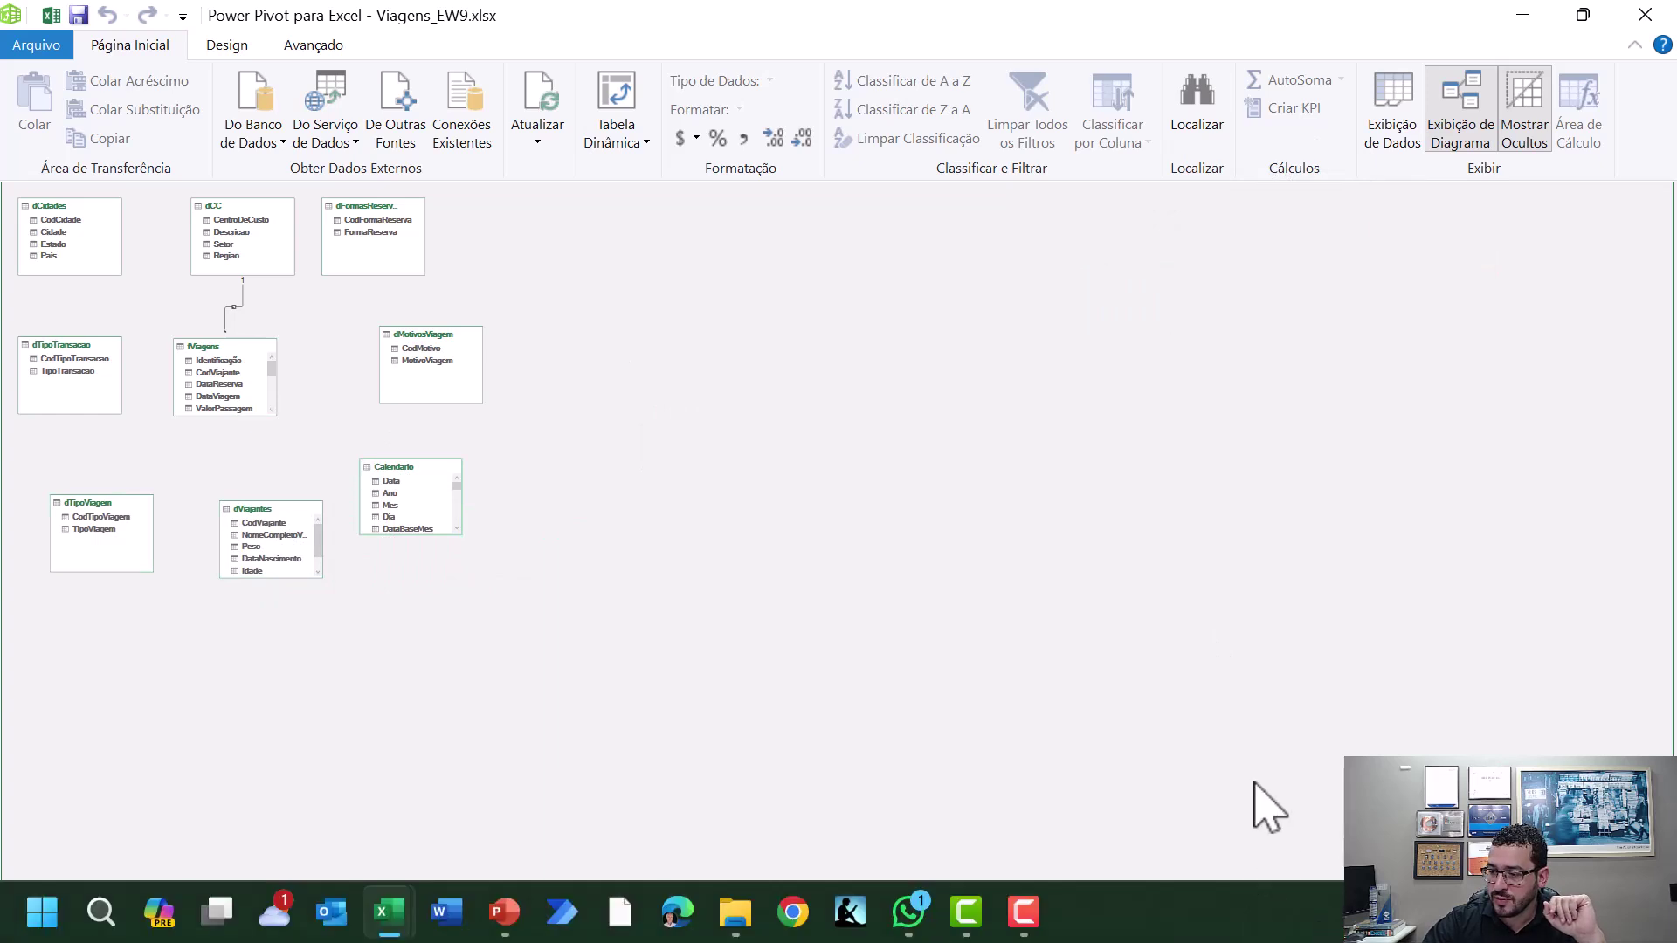
click(1243, 926)
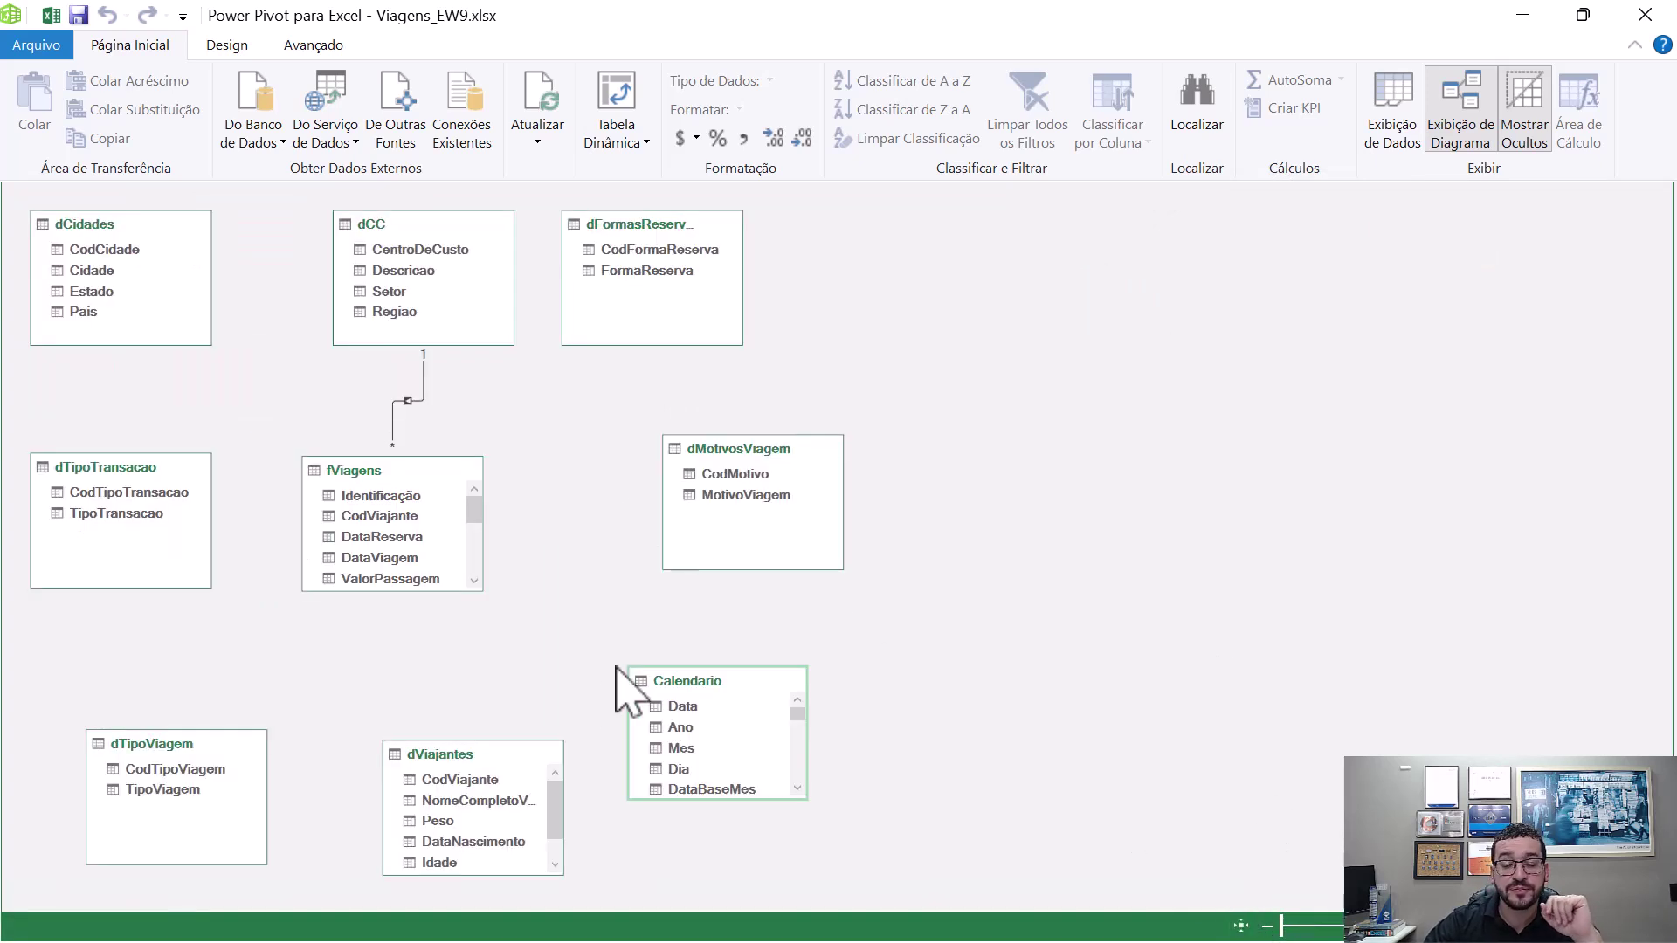
- Relate fViagens' CodViajante to dViajantes' CodViajante in the diagram, and shift the dViajantes table slightly lower
click(370, 497)
click(356, 517)
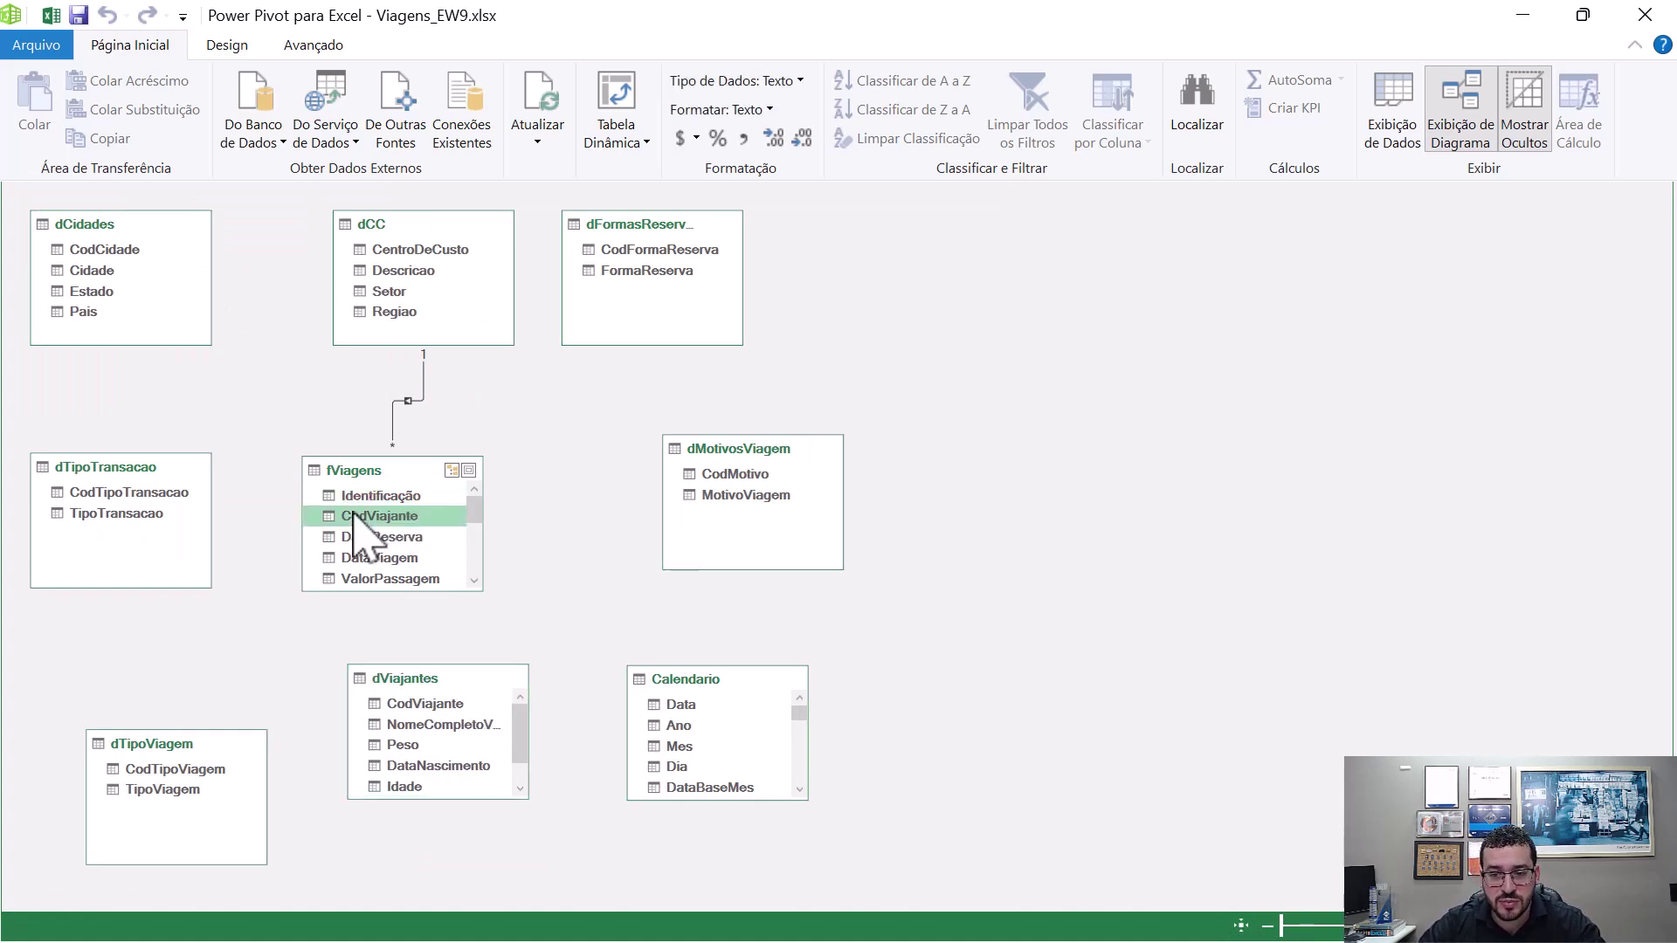
drag(354, 513, 437, 706)
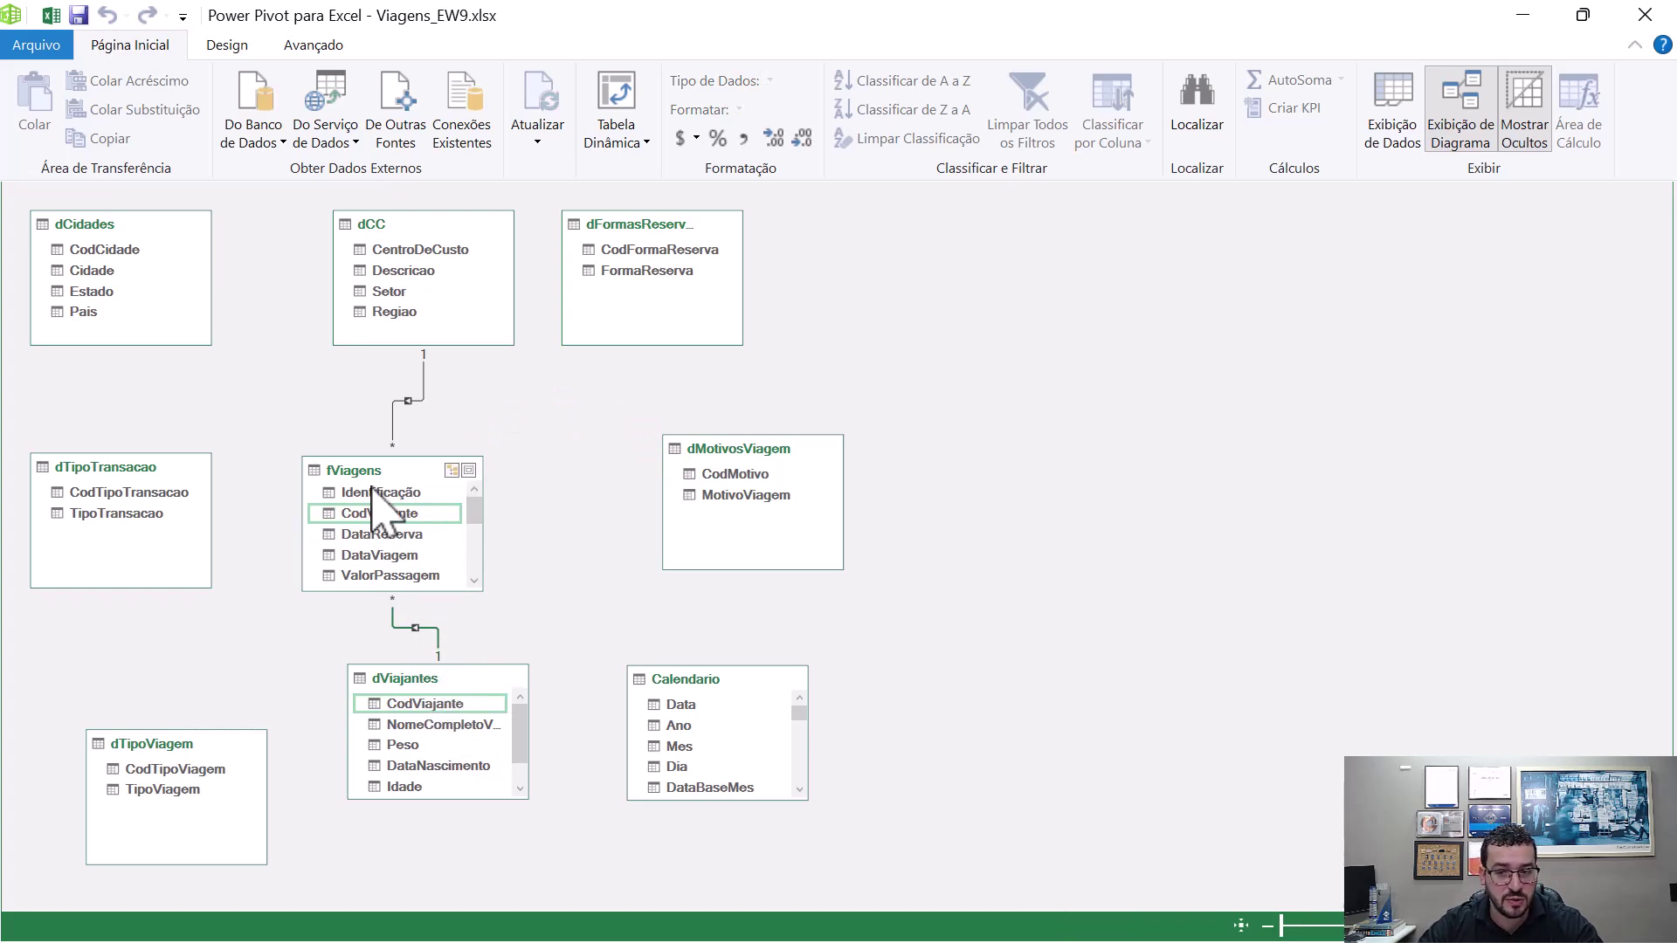
drag(422, 679, 438, 708)
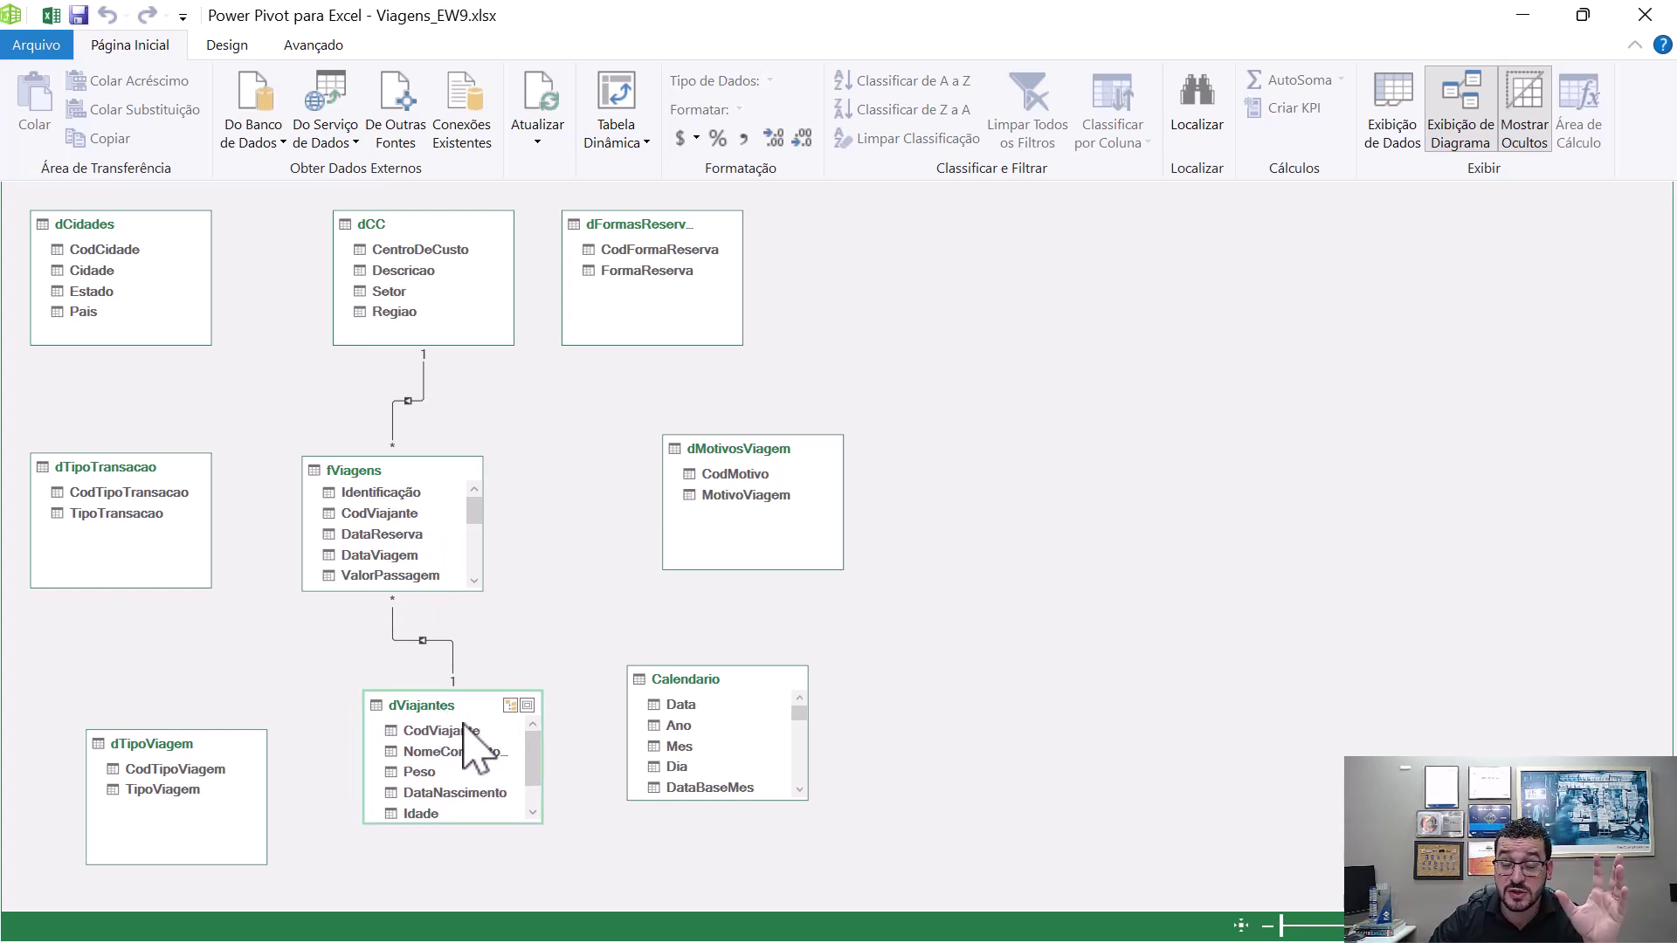
- Relate fViagens' DataViagem and DataReserva to Calendario's Data, creating the DataViagem relationship first, and check both relationship lines
click(406, 537)
drag(403, 555, 364, 530)
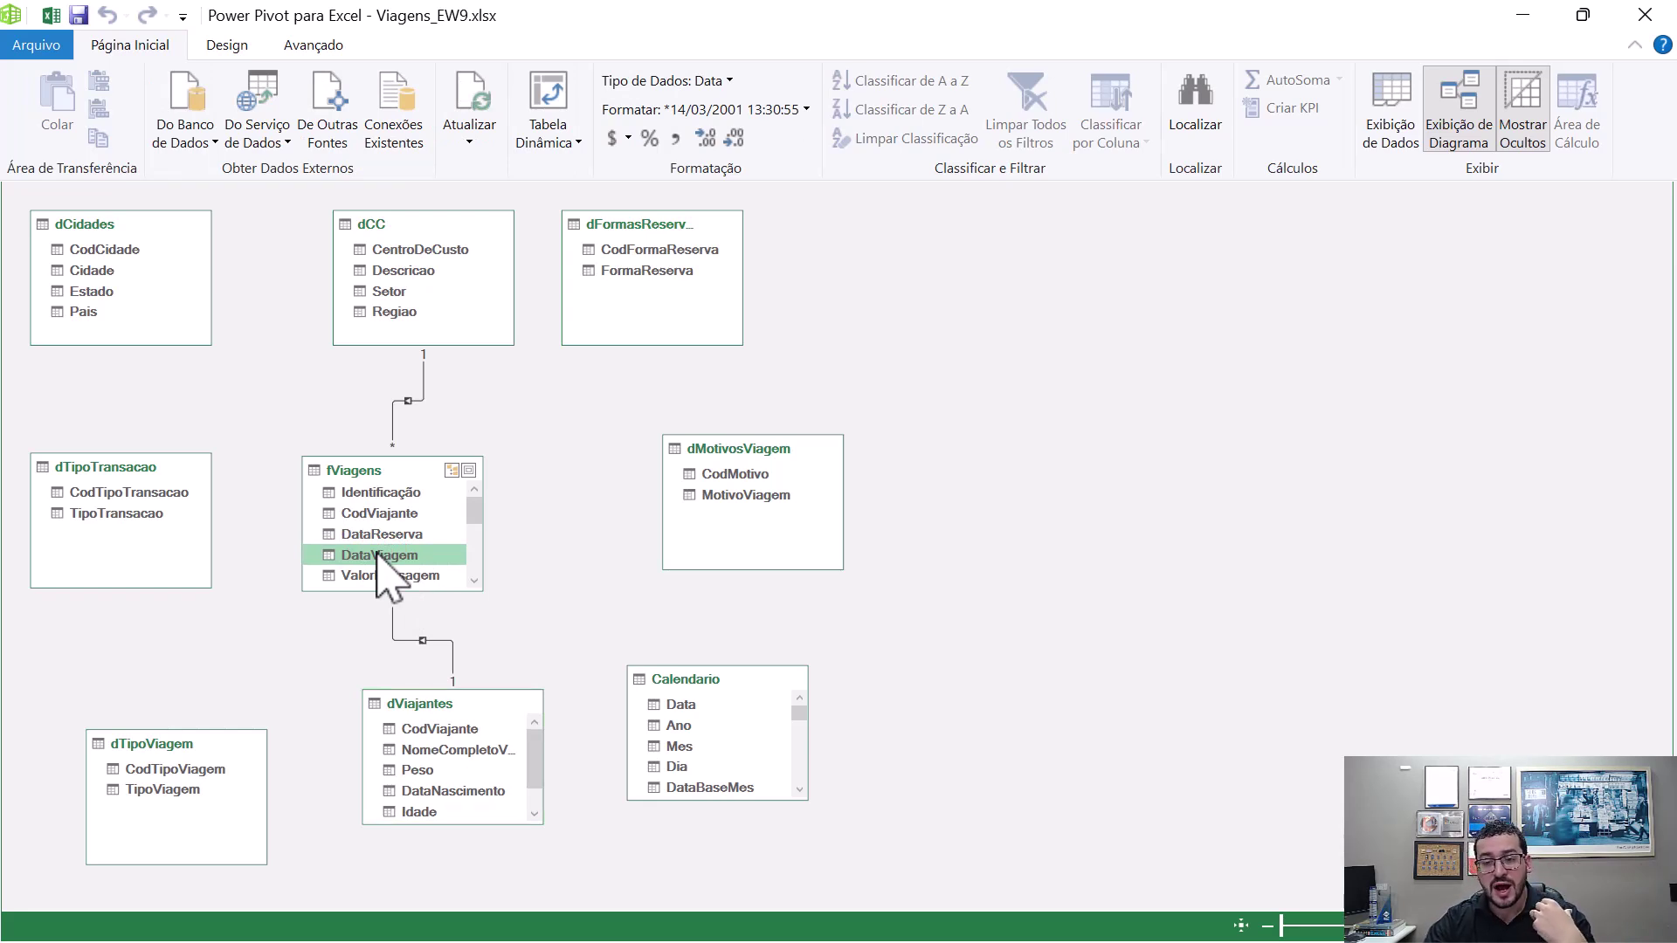
drag(376, 557, 705, 709)
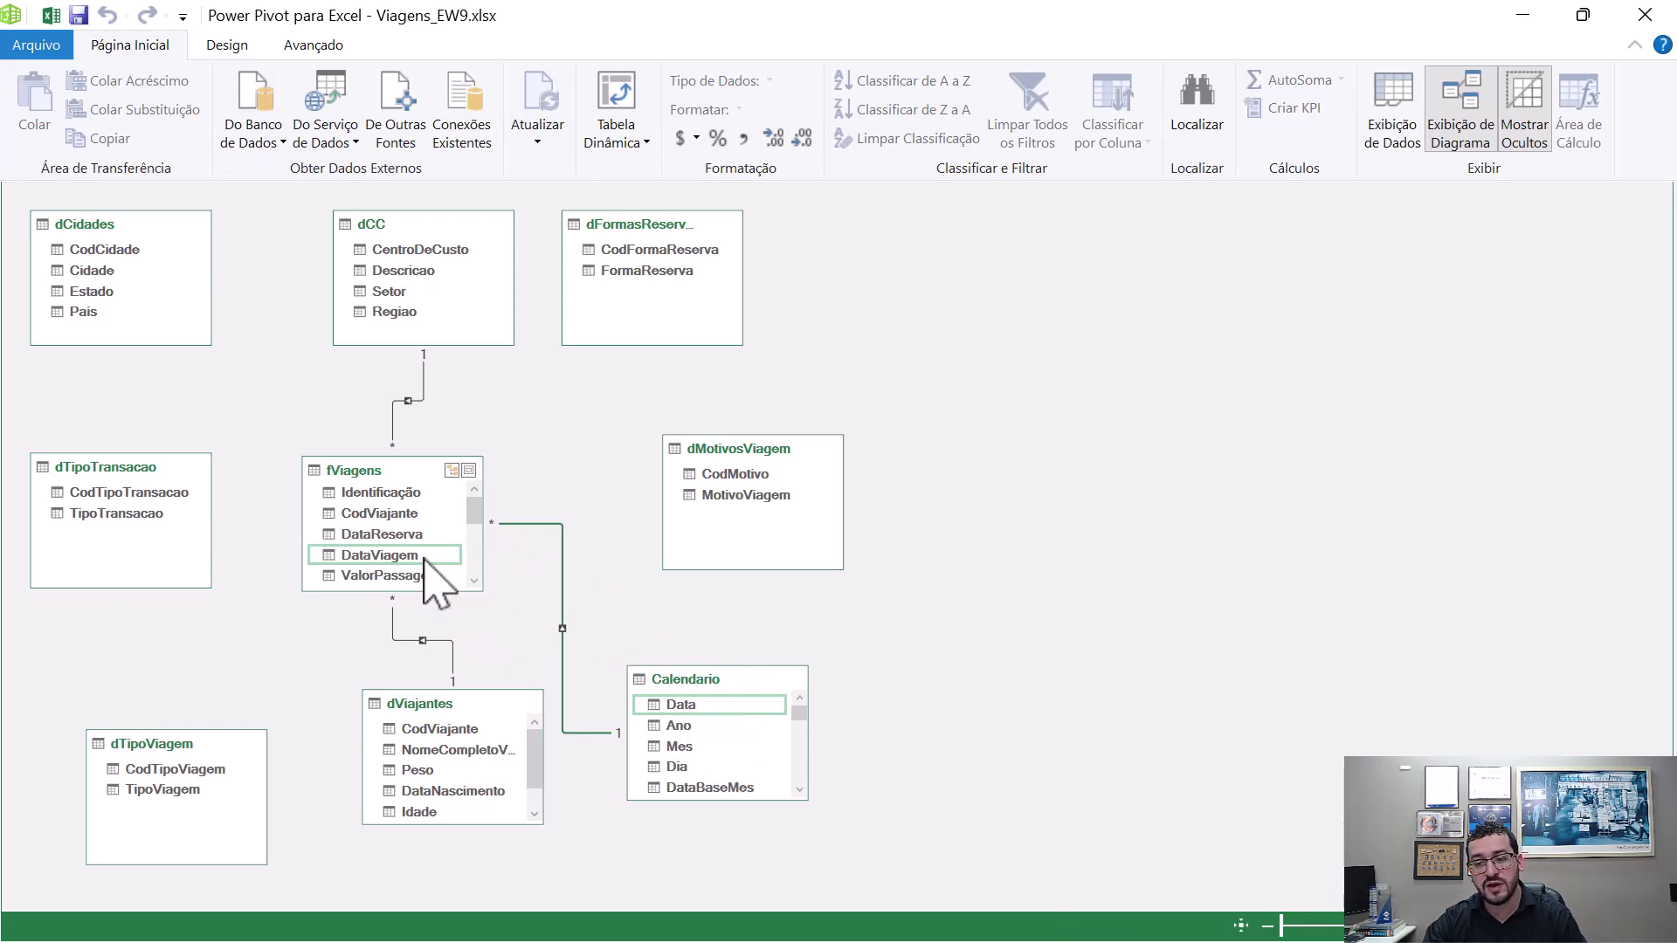
drag(384, 534, 703, 704)
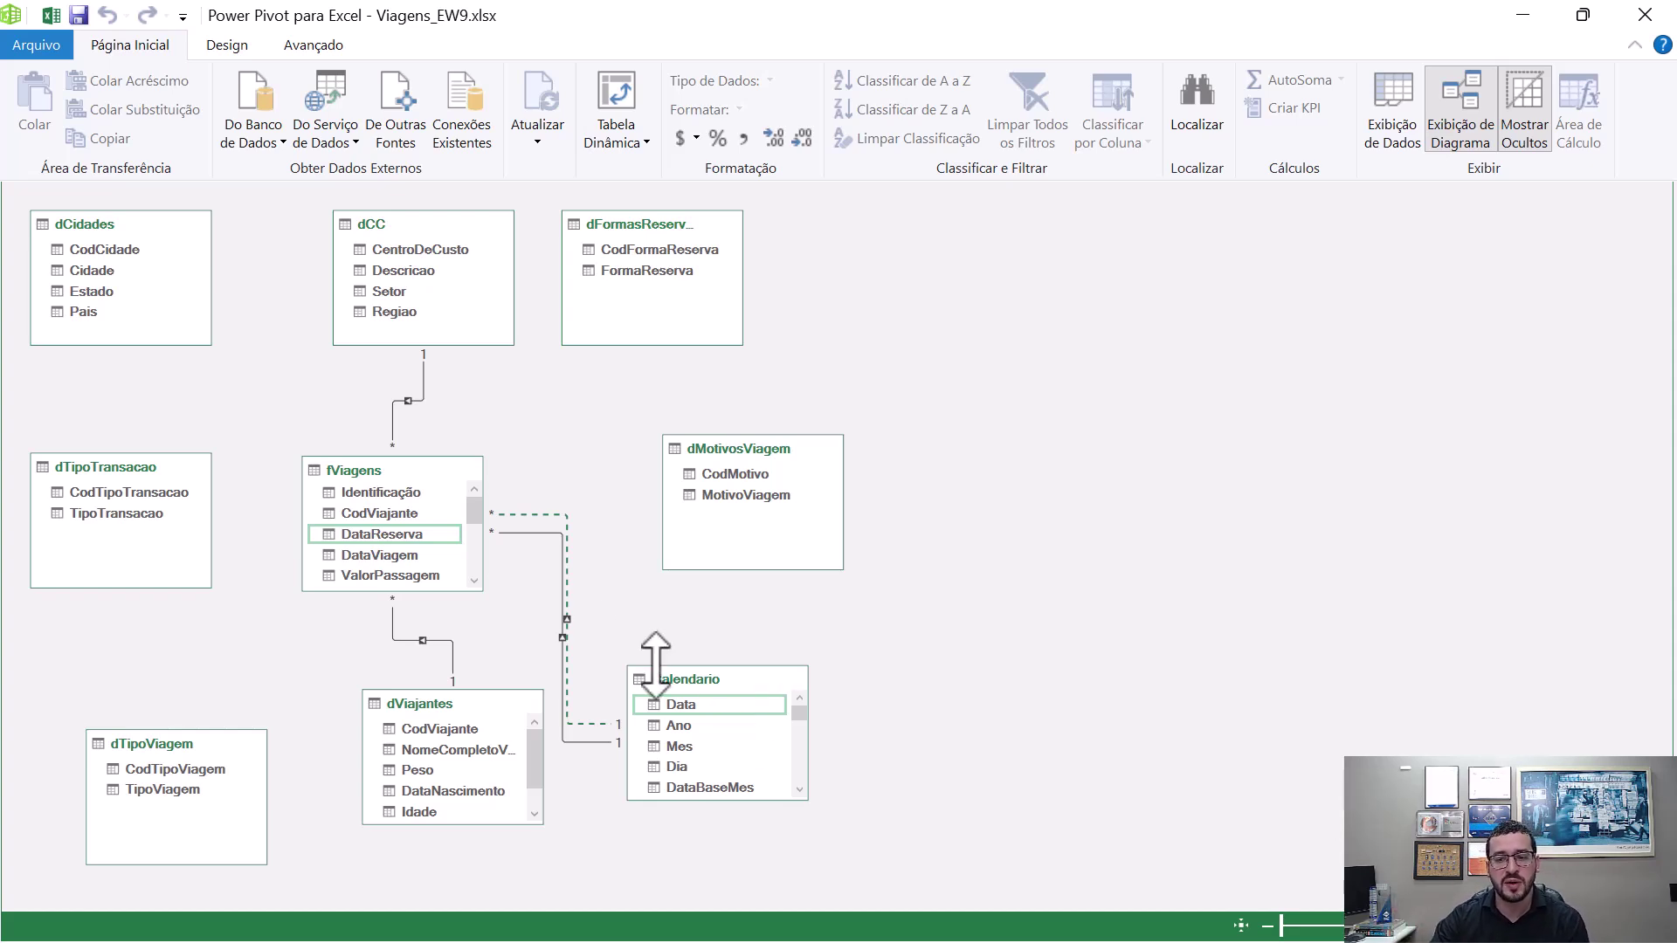
click(517, 534)
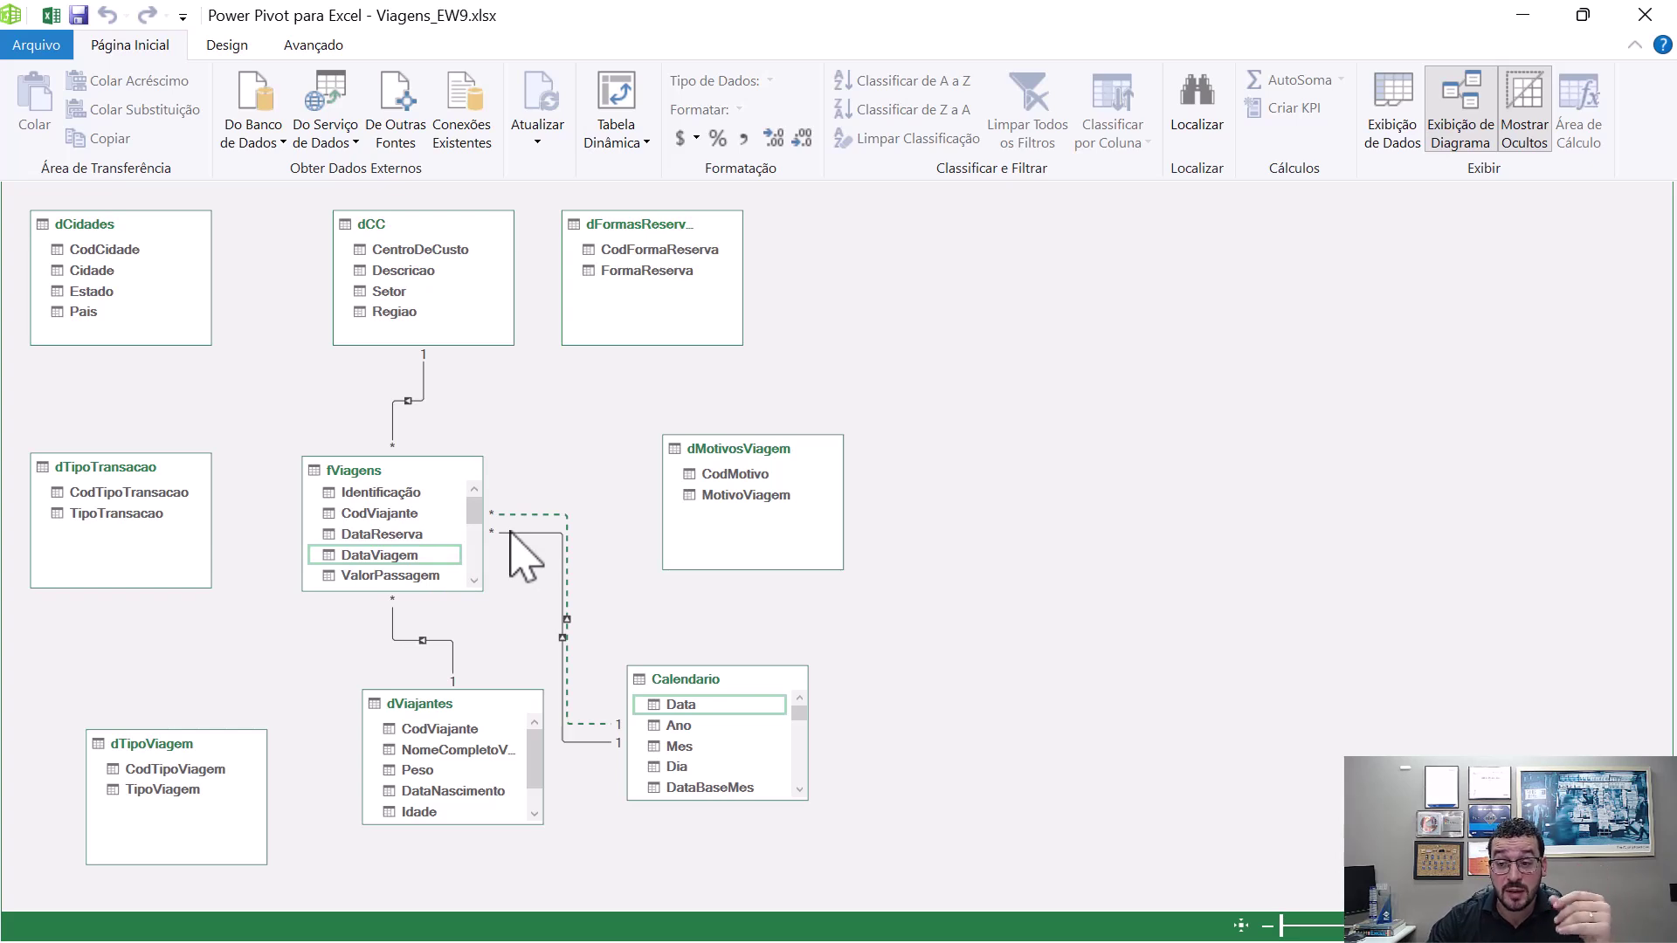
click(542, 514)
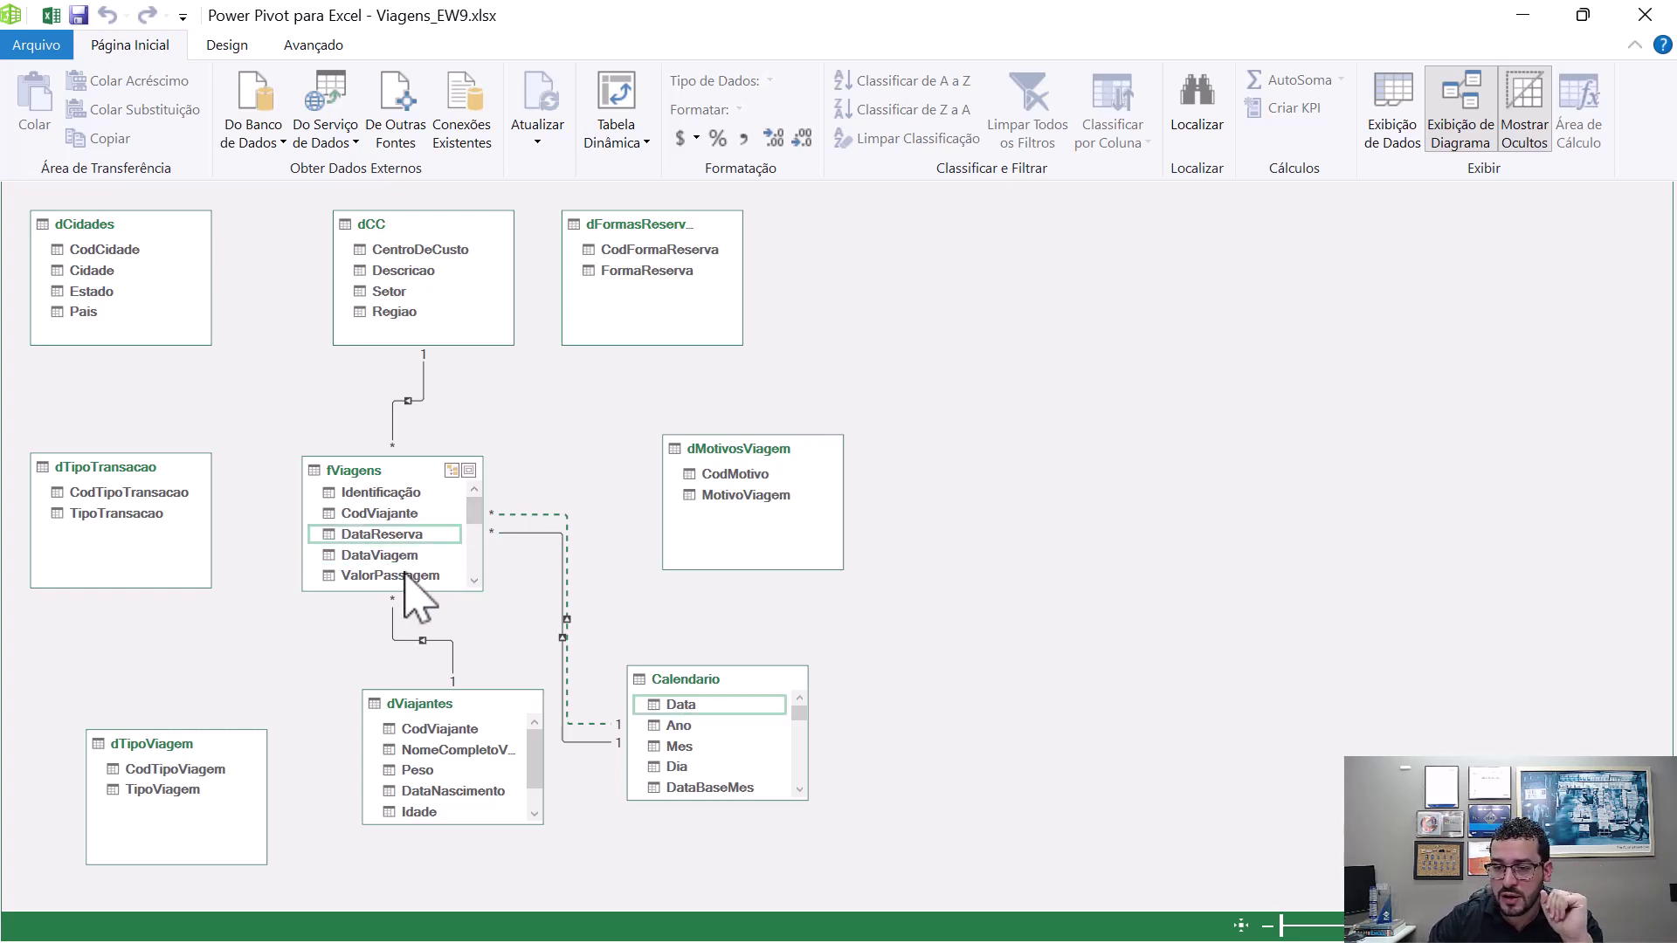
- Create a relationship from fViagens' CodFormaReserva to CodFormaReserva in the dFormasReservas table
click(473, 580)
click(474, 580)
click(473, 580)
click(473, 580)
click(473, 580)
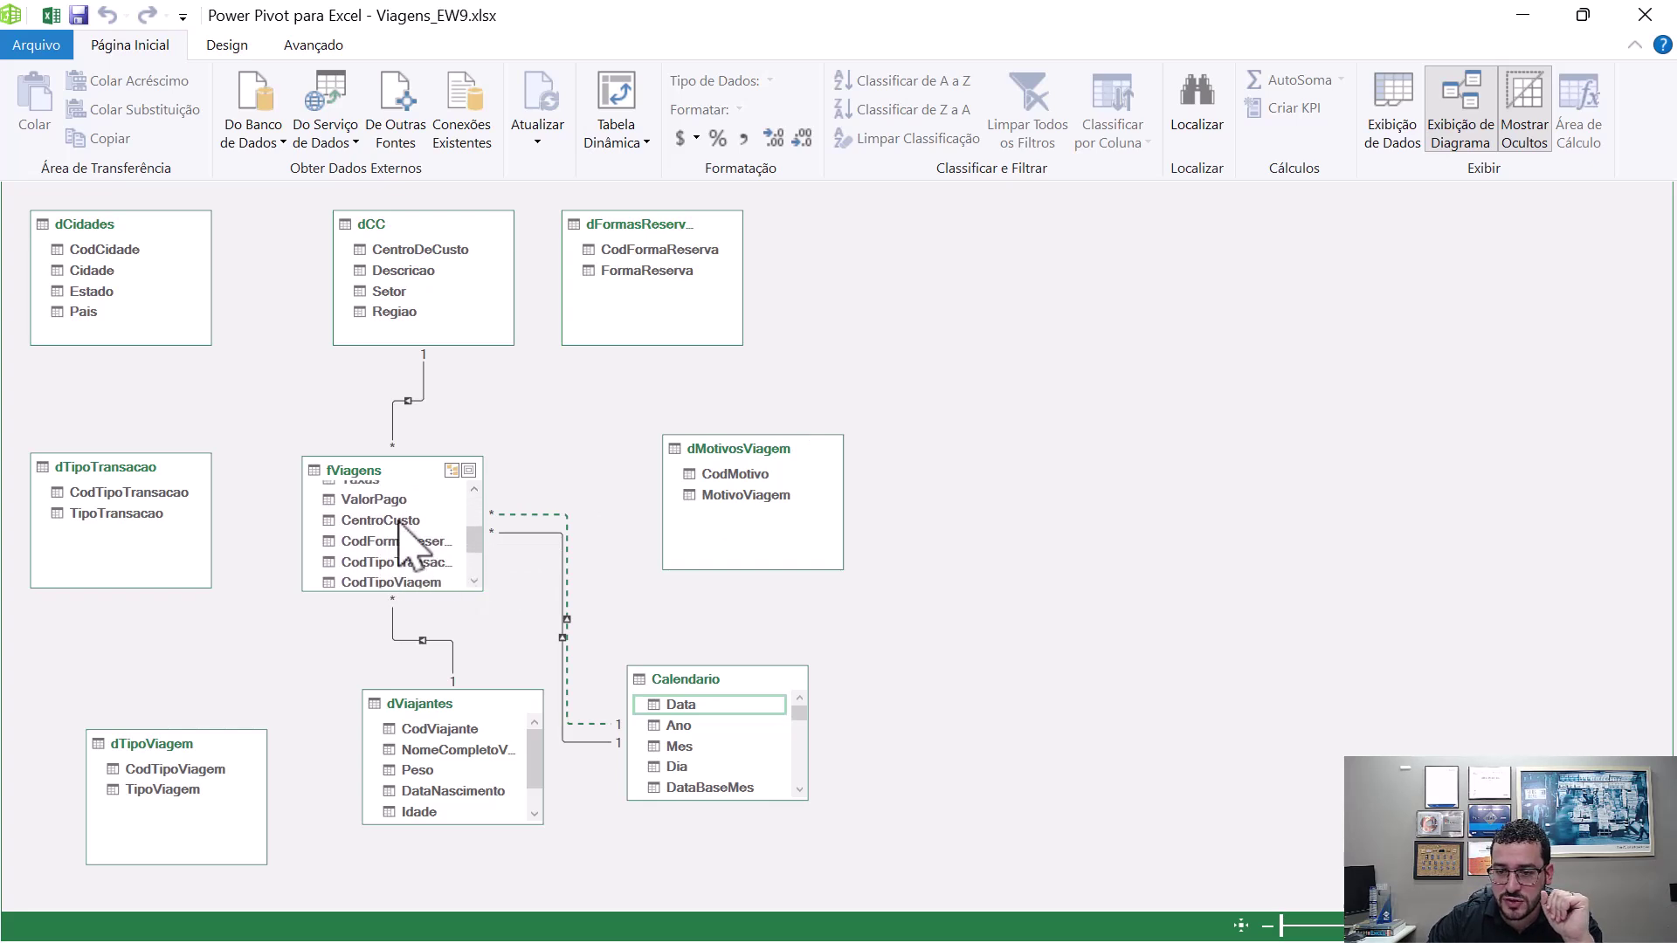
drag(410, 542, 657, 262)
- Relate fViagens' CodTipoTransacao to dTipoTransacao and its CodTipoViagem to dTipoViagem through the matching code fields
click(422, 562)
drag(422, 568, 154, 503)
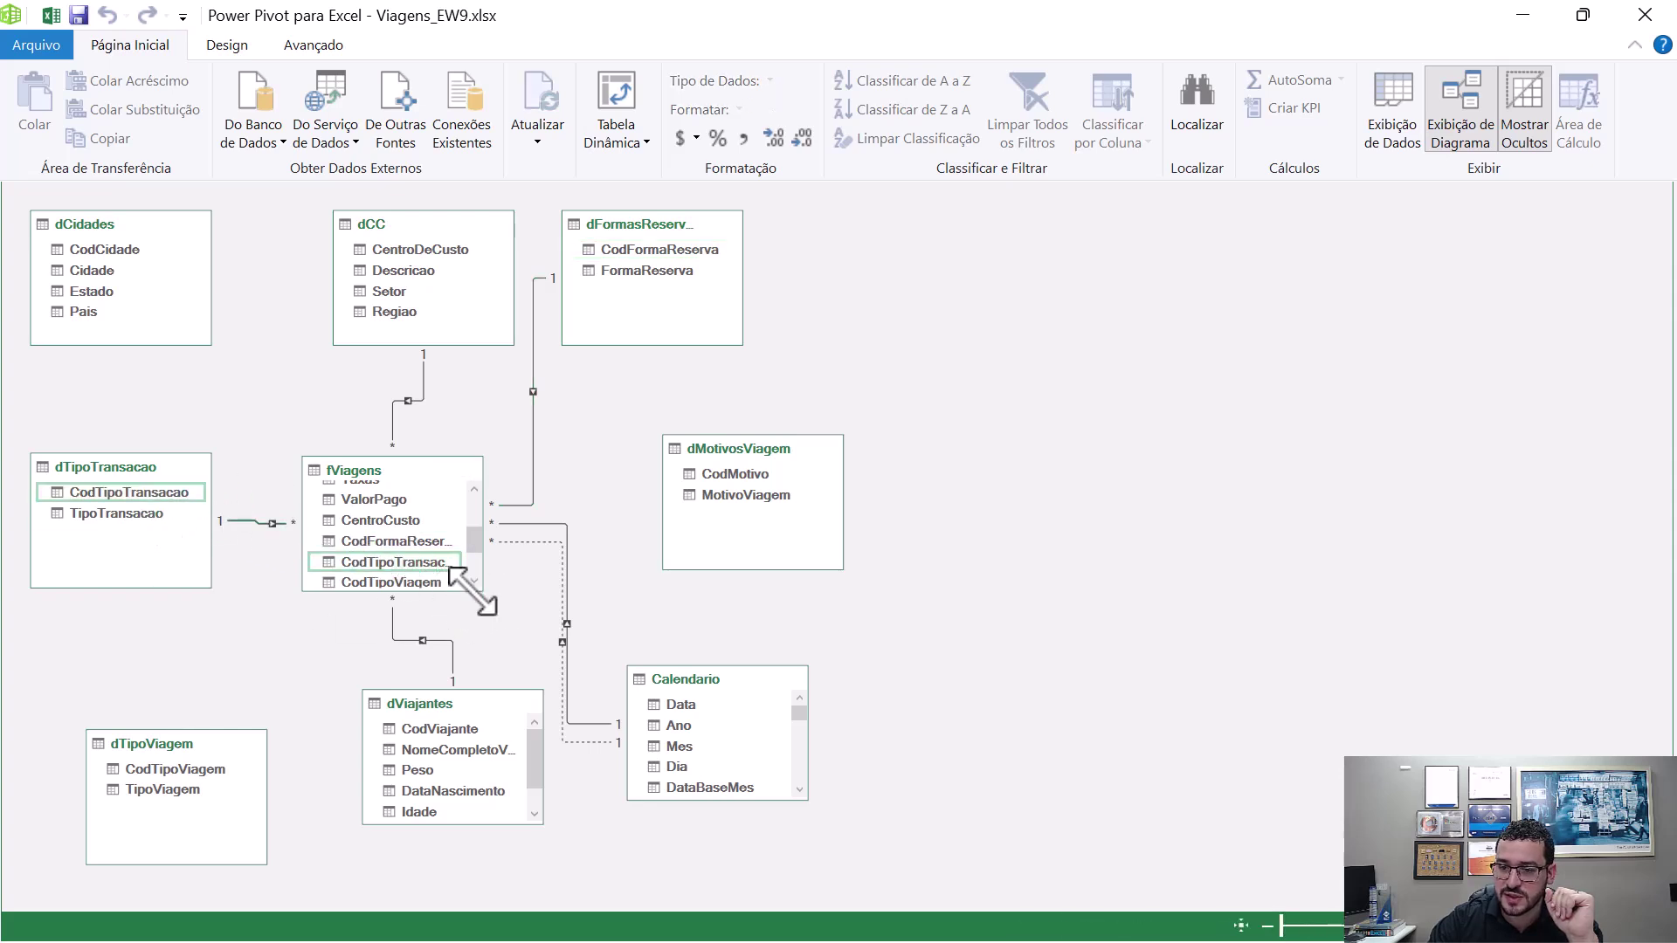
scroll(474, 572, down, 3)
drag(409, 506, 202, 768)
- Relate fViagens' CodDestino and CodOrigem to dCidades' CodCidade, creating the CodDestino relationship first
click(388, 531)
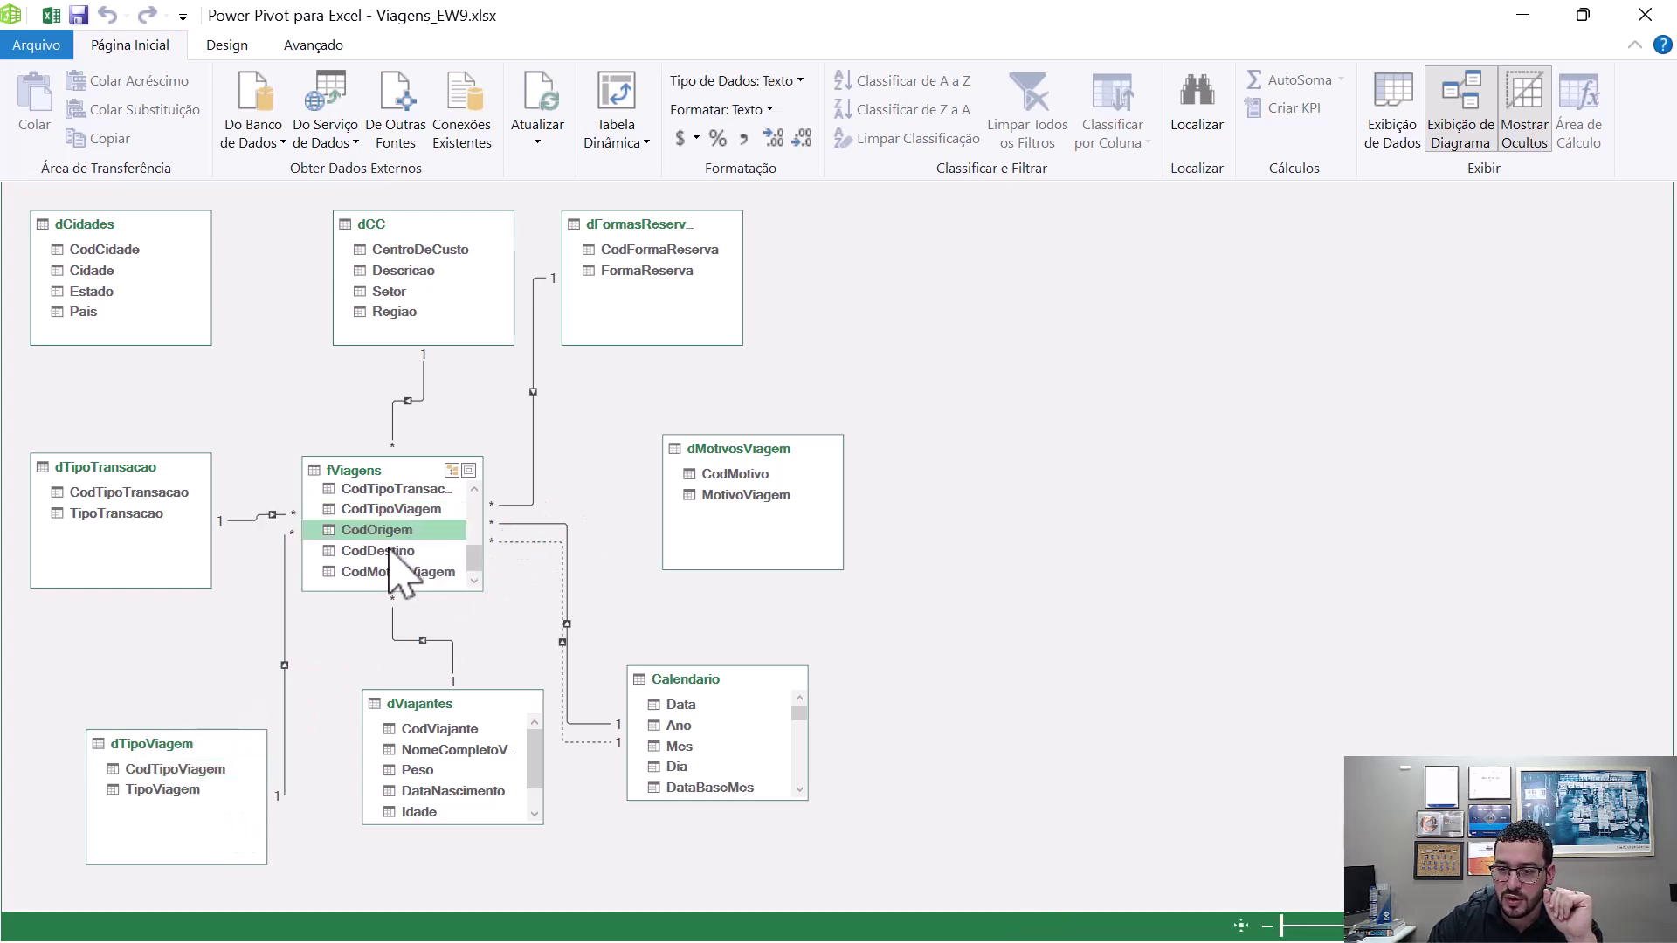
click(388, 550)
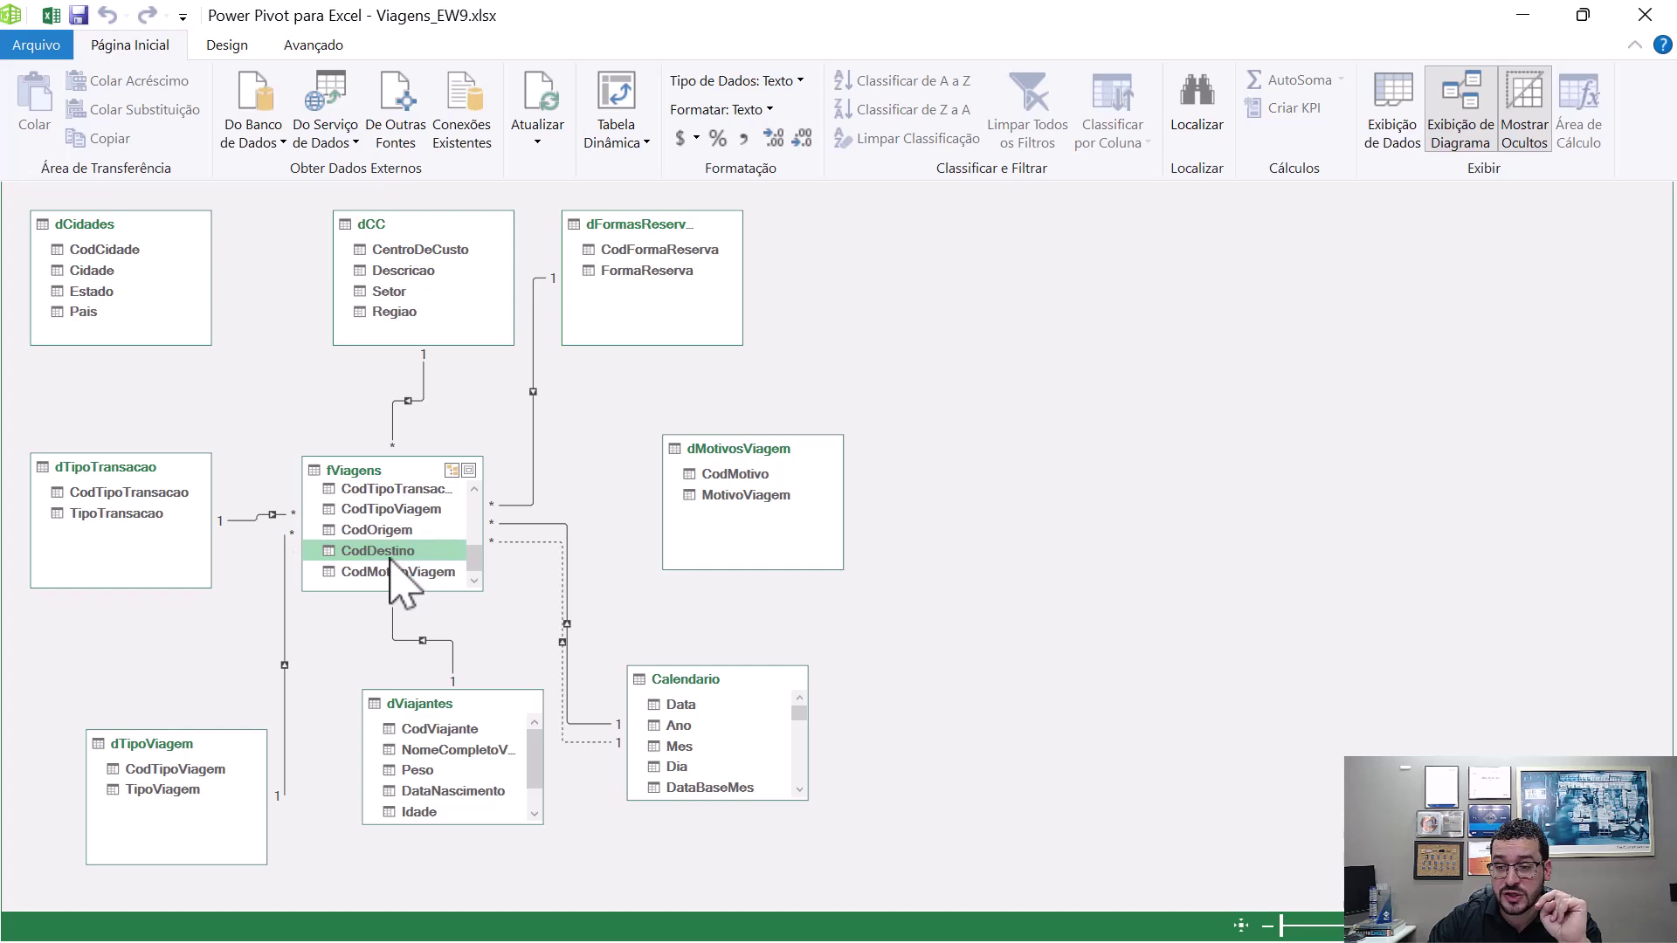
drag(387, 552, 112, 254)
drag(388, 546, 126, 254)
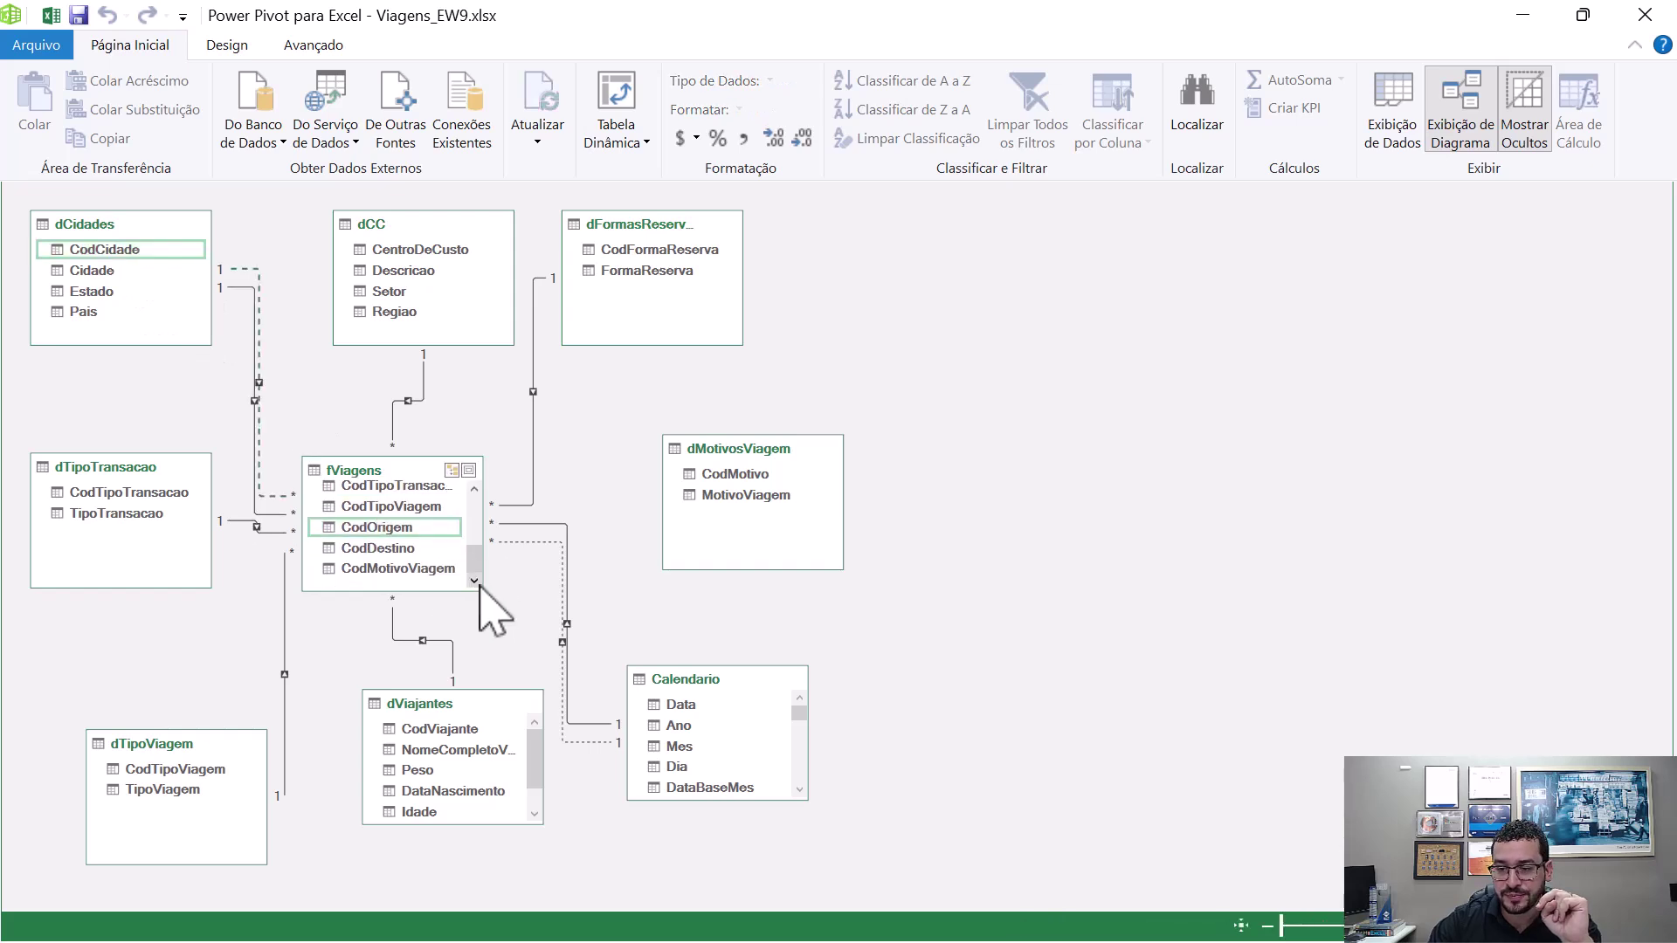
- Relate fViagens' CodMotivoViagem to dMotivosViagem's CodMotivo, and switch to the data view with a calculation area cell selected
drag(425, 572, 712, 477)
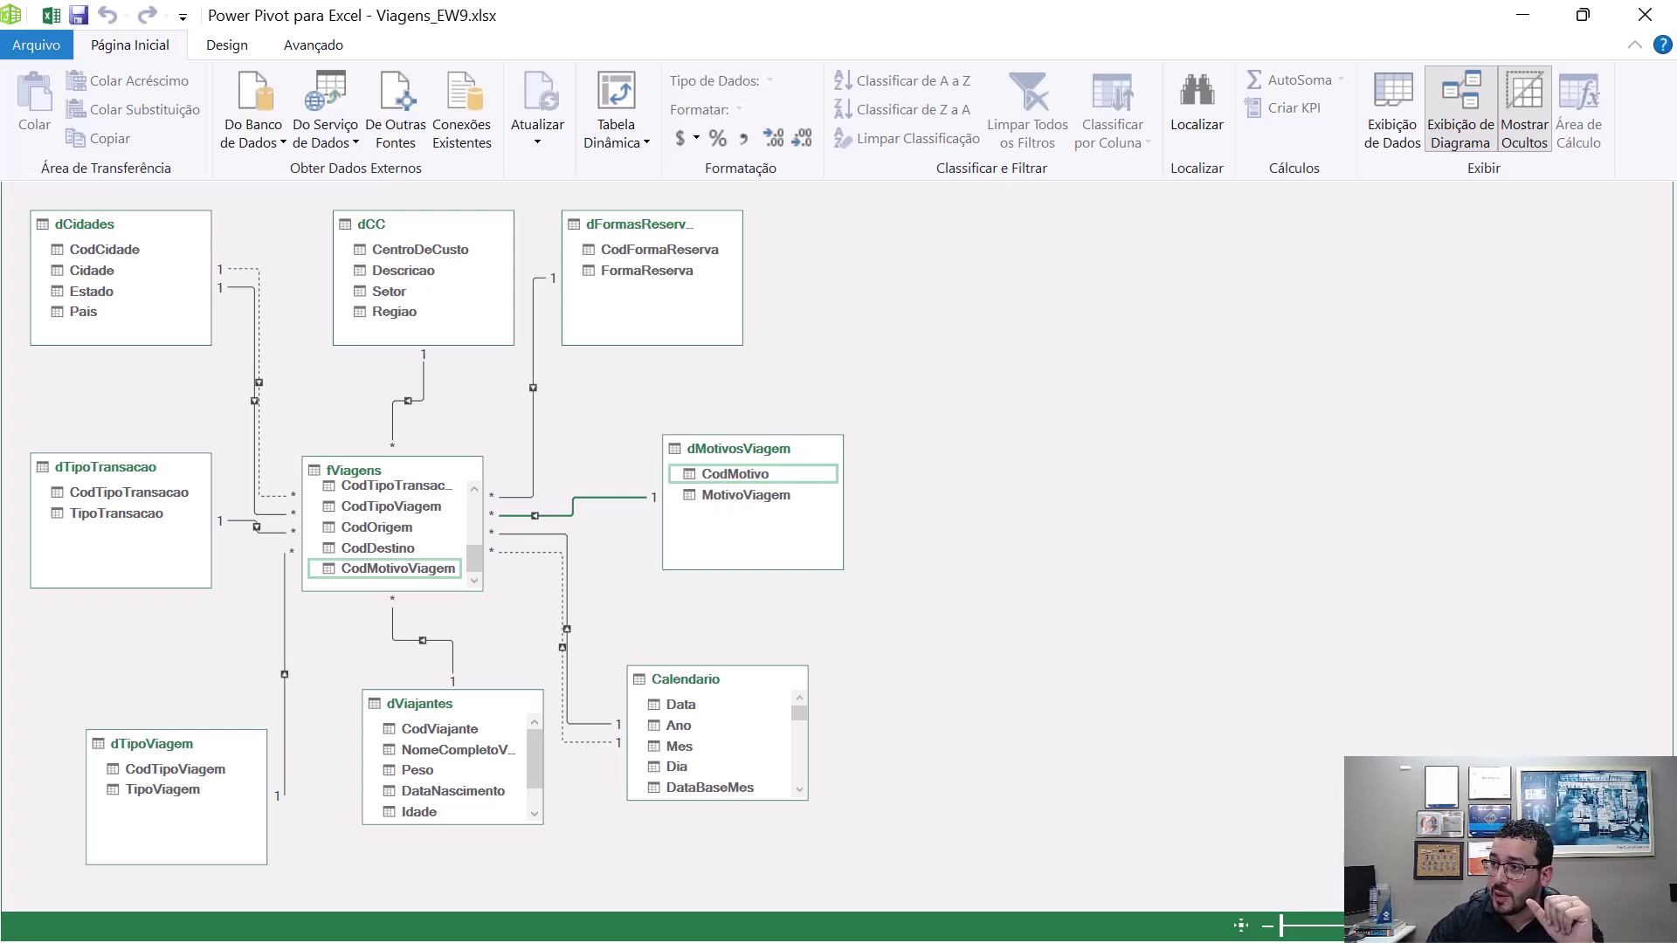
click(1392, 126)
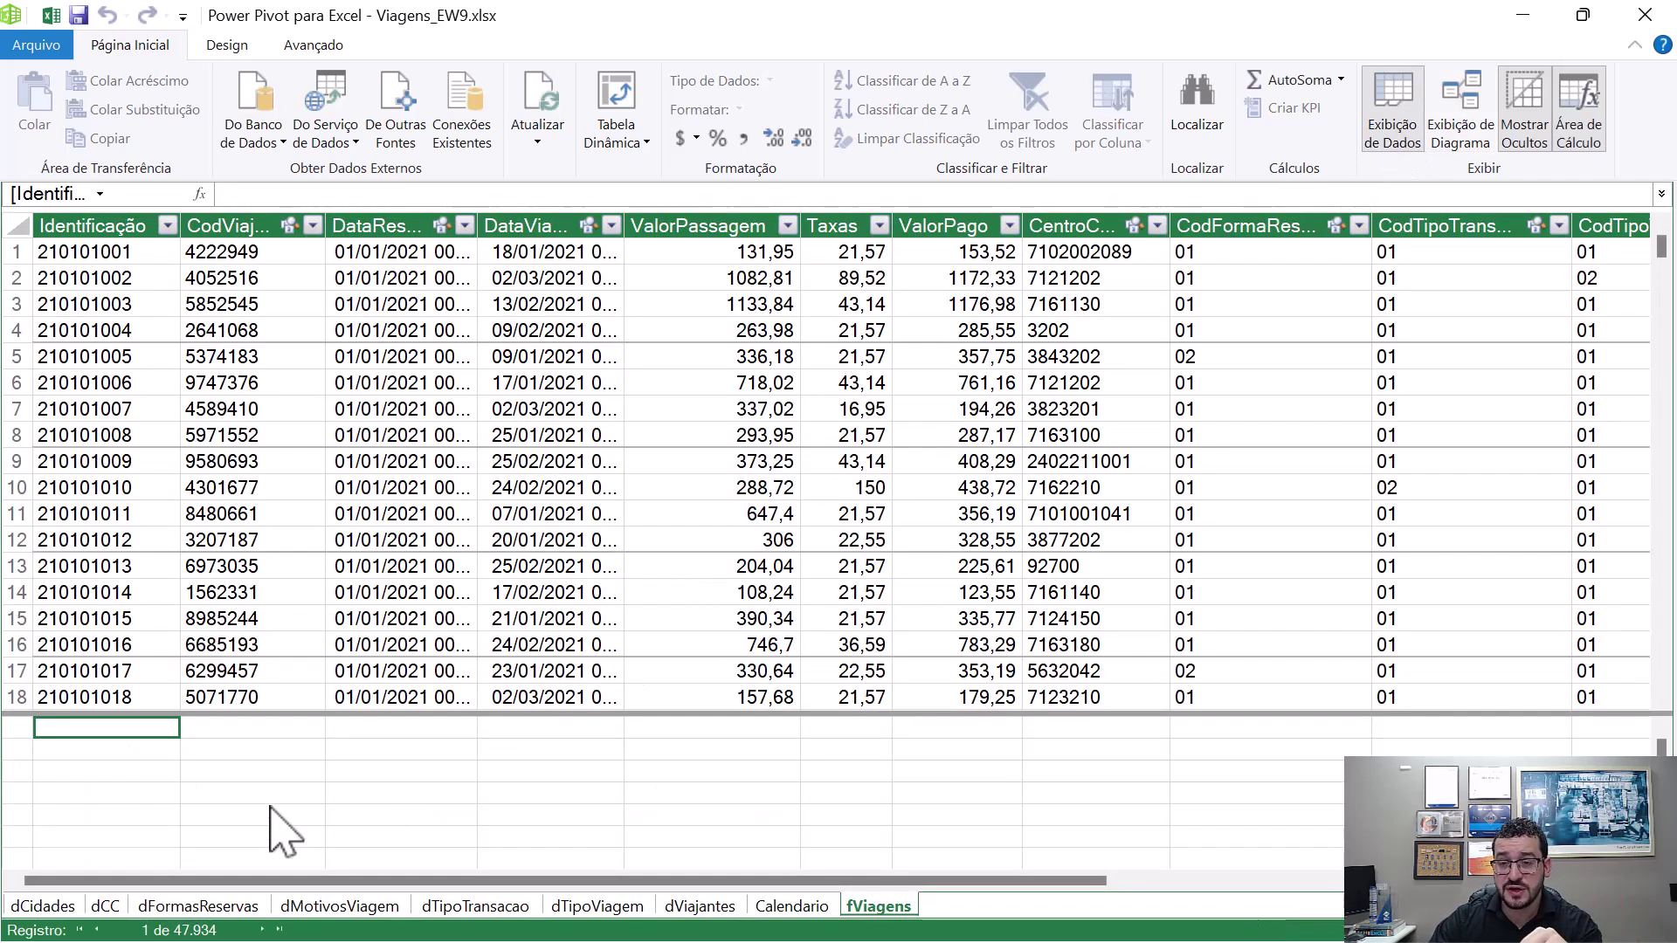
click(154, 753)
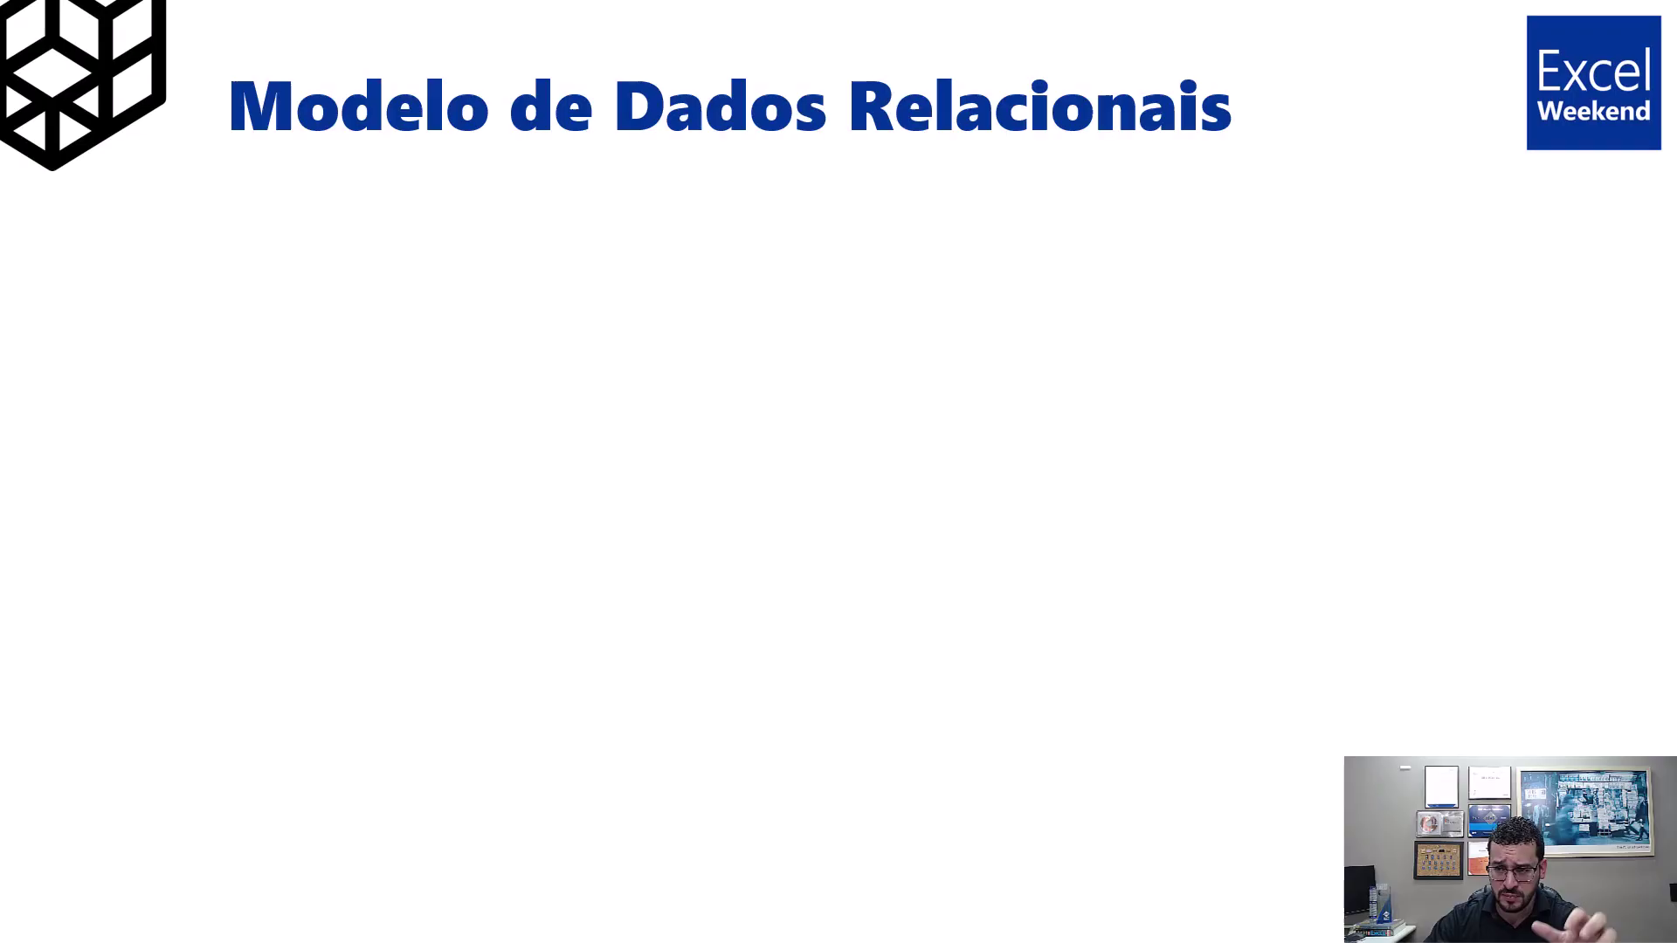
key(Right)
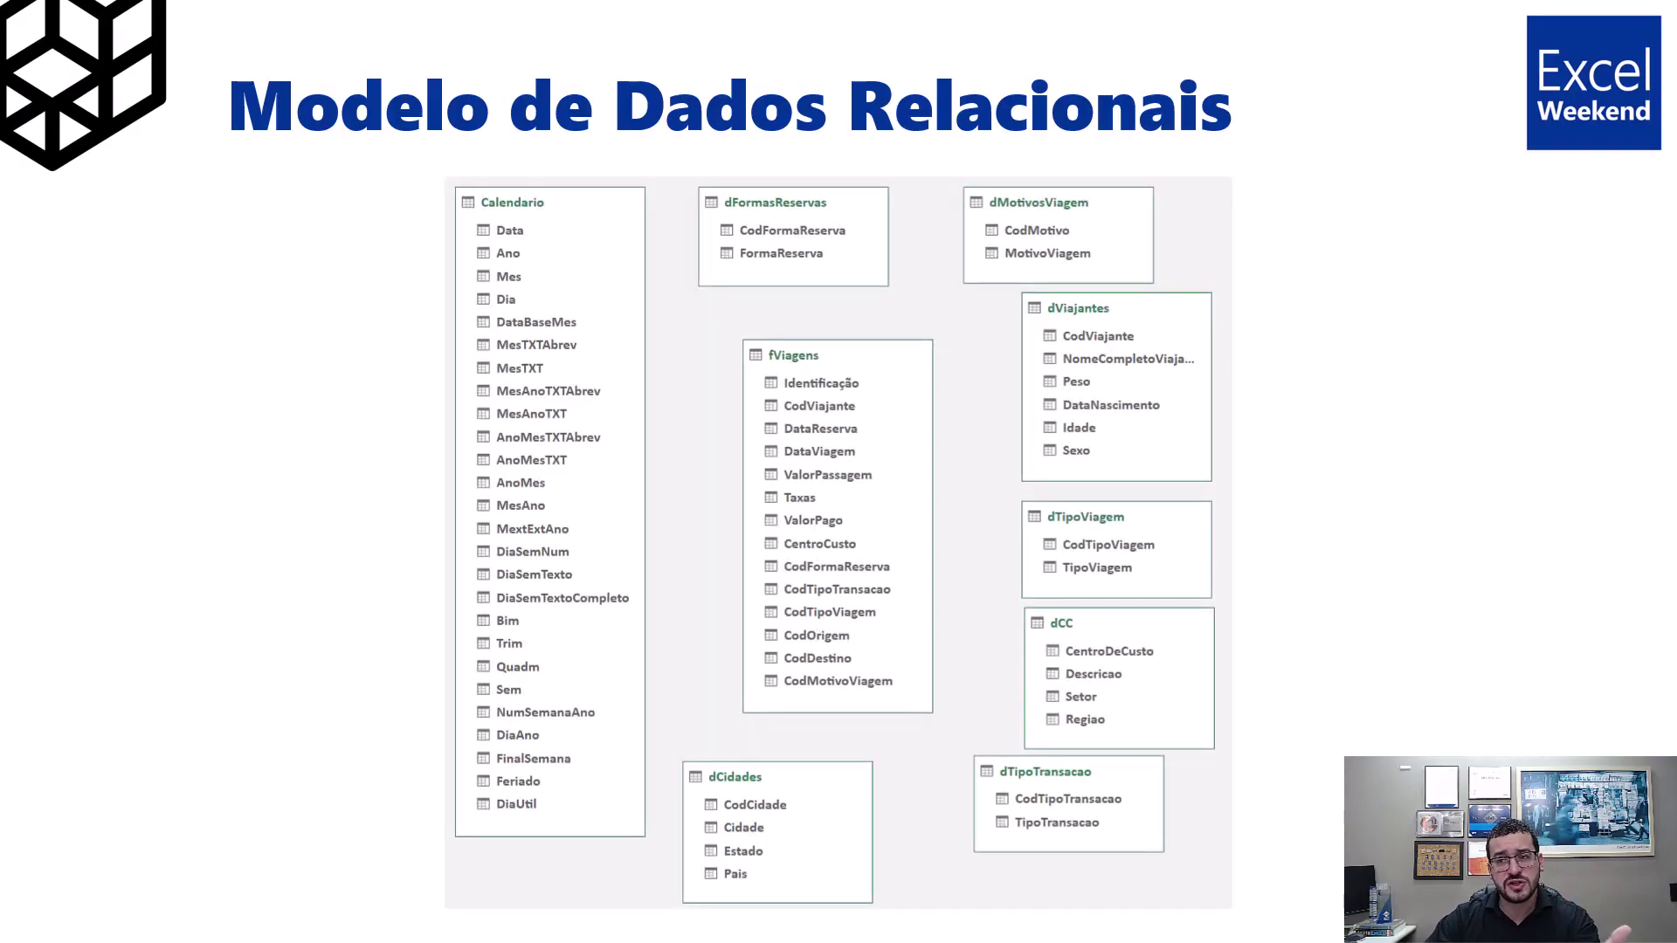
key(Right)
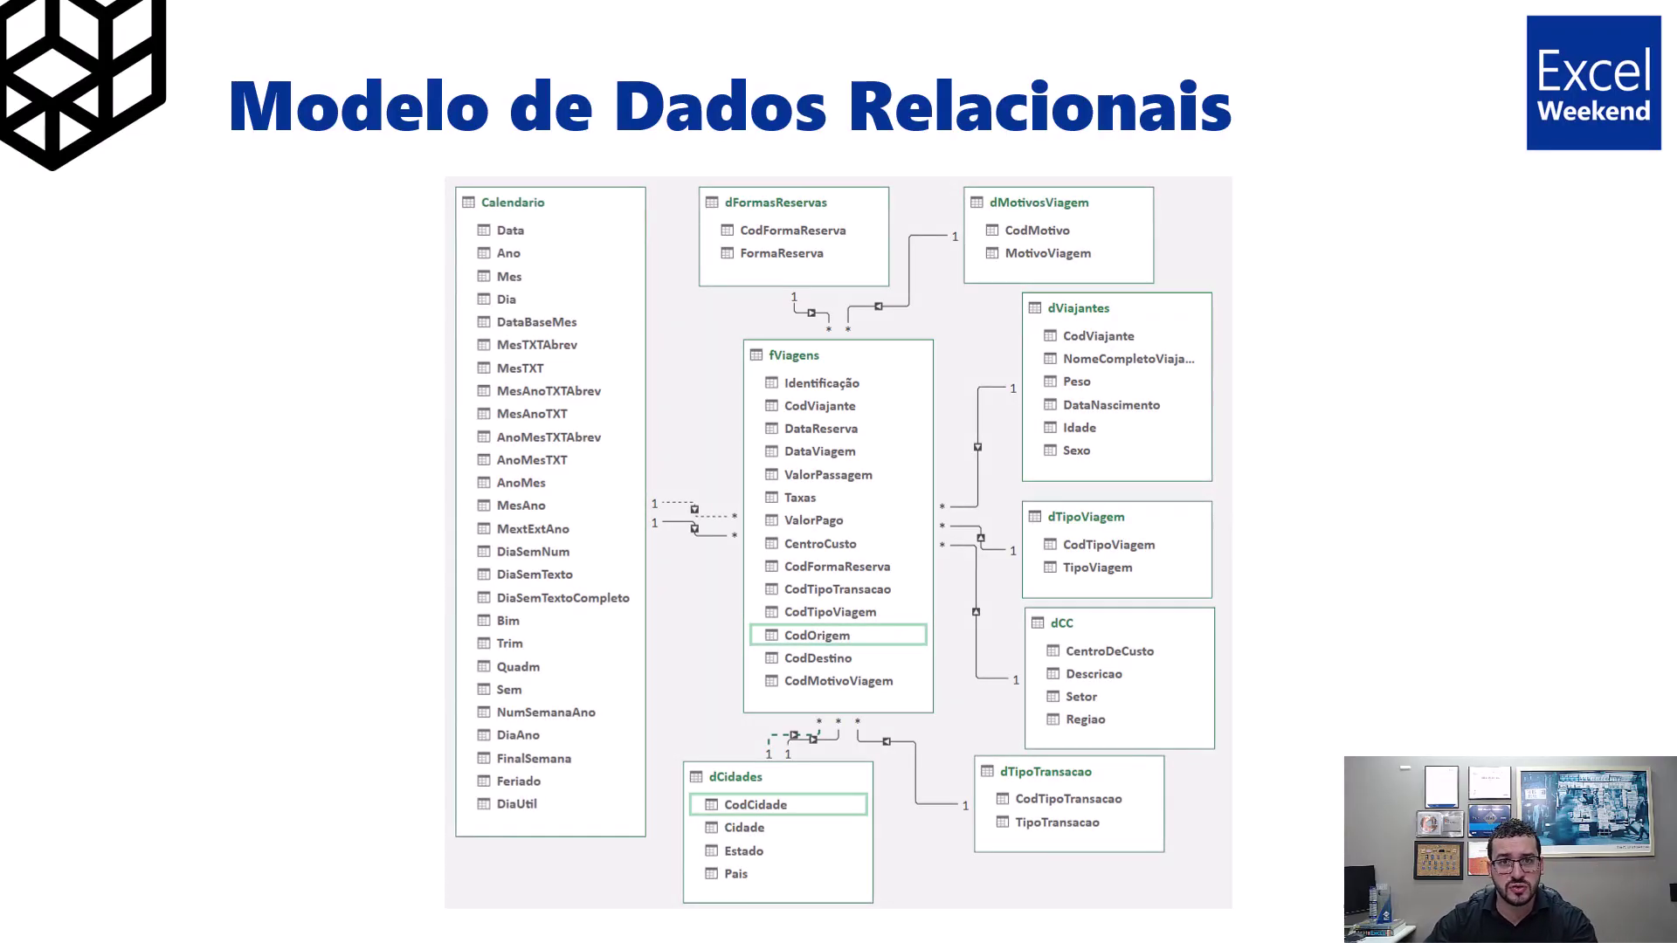
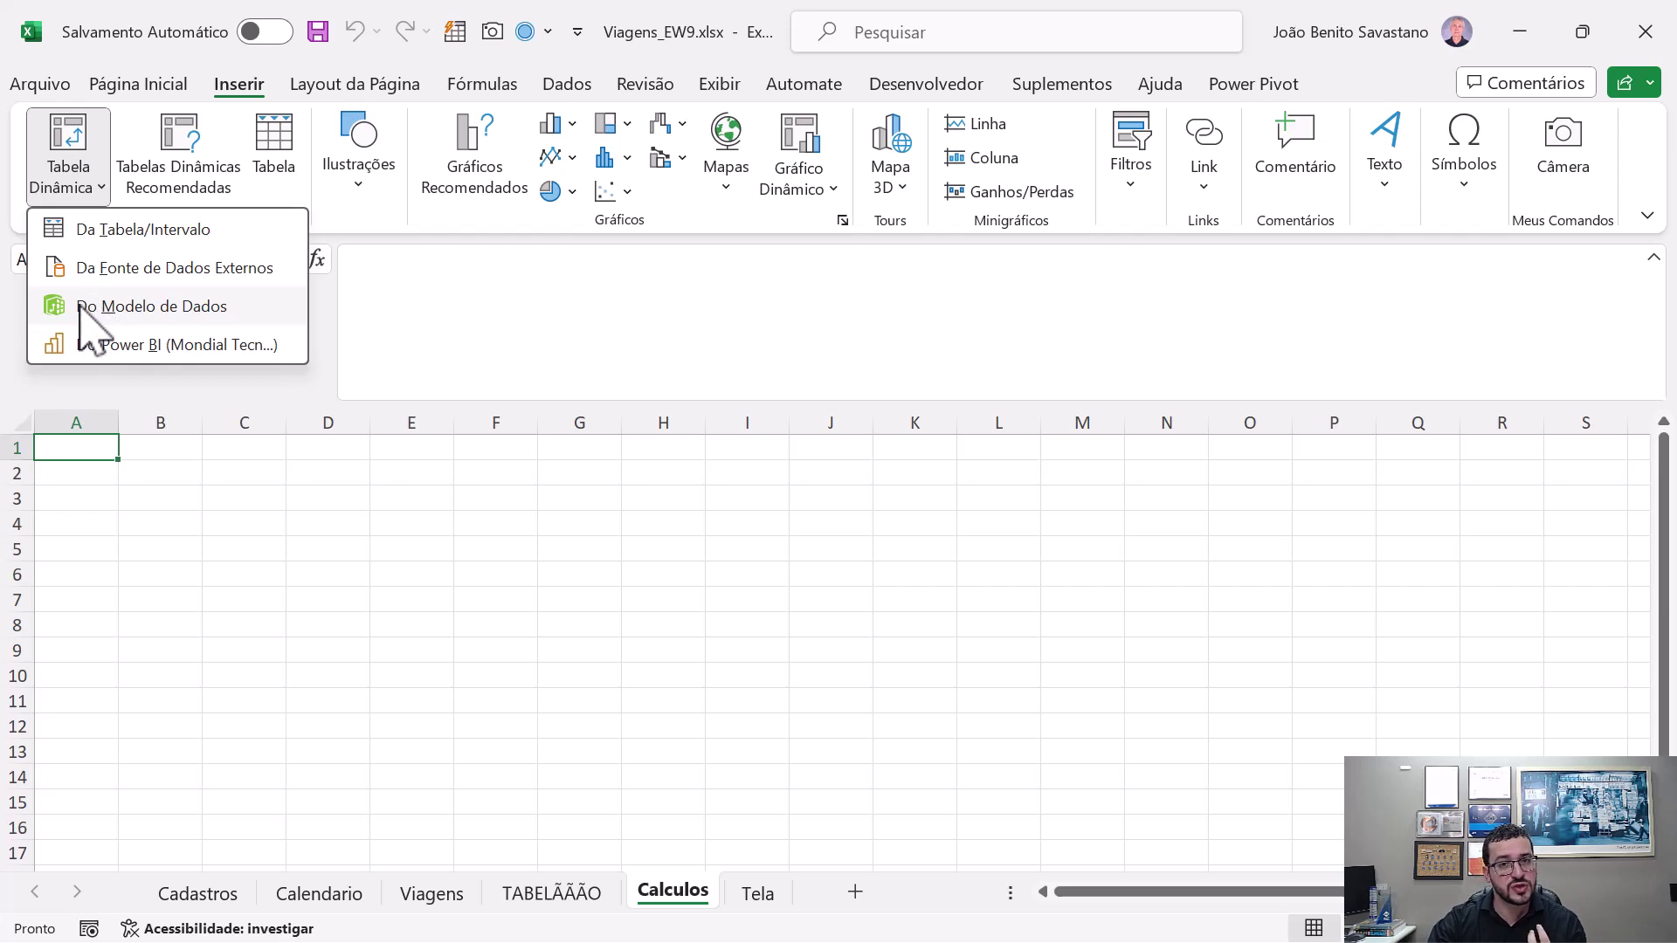
- Insert a PivotTable from the data model at cell A1 of the Calculos sheet, and undock and enlarge its field list
click(88, 306)
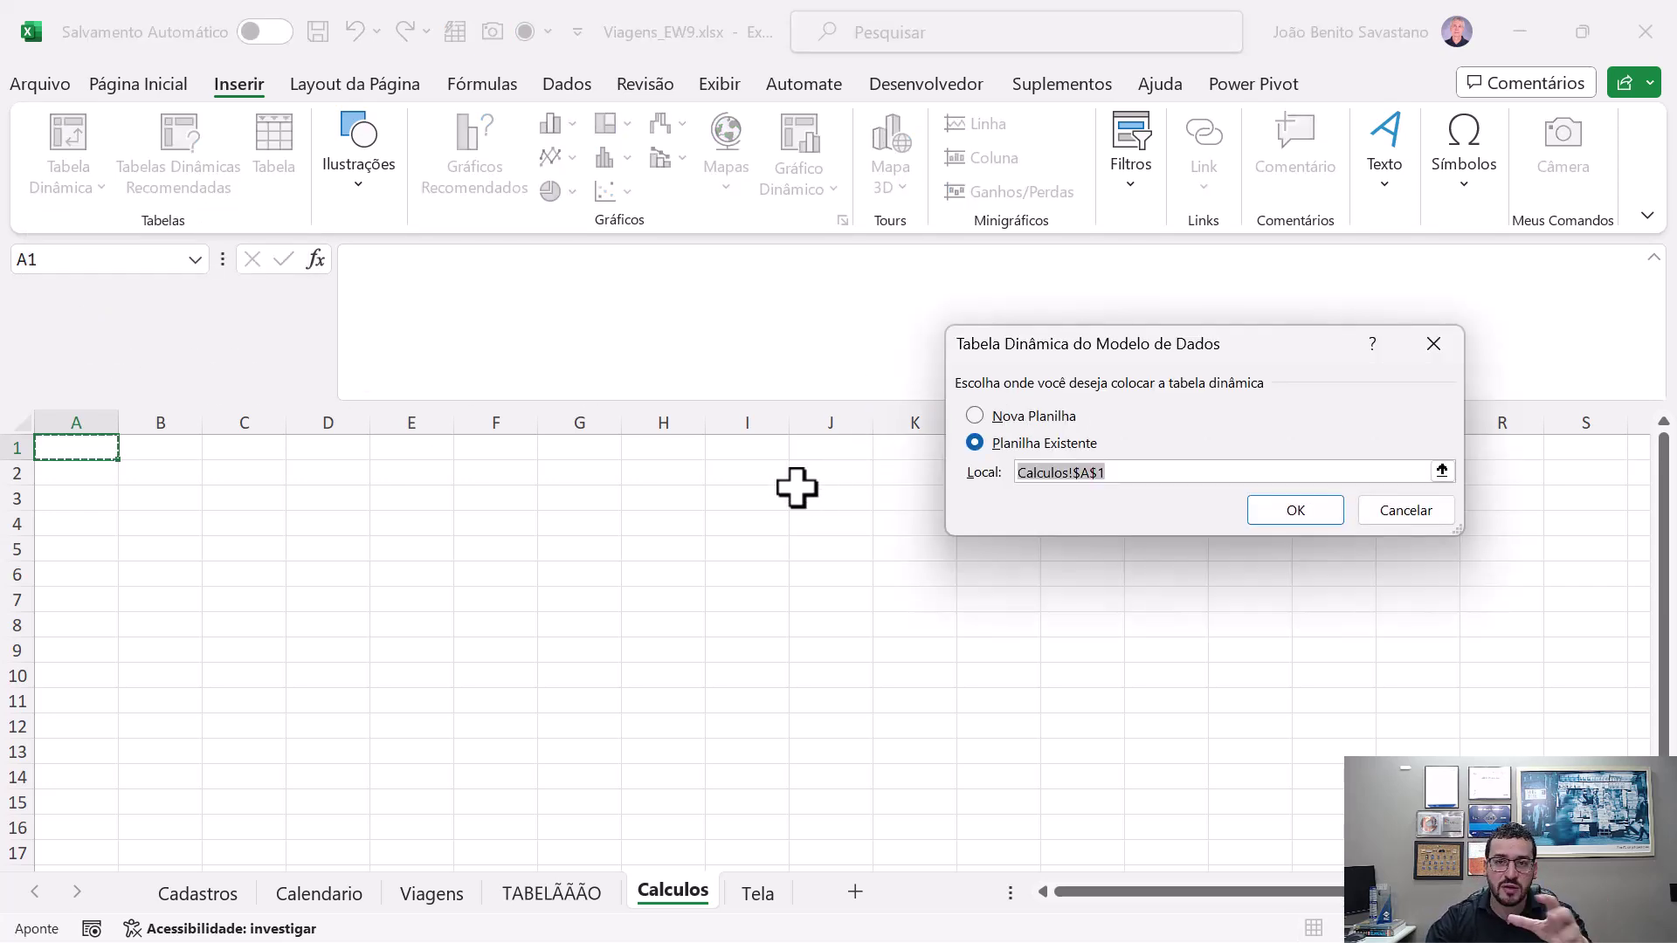
click(1283, 513)
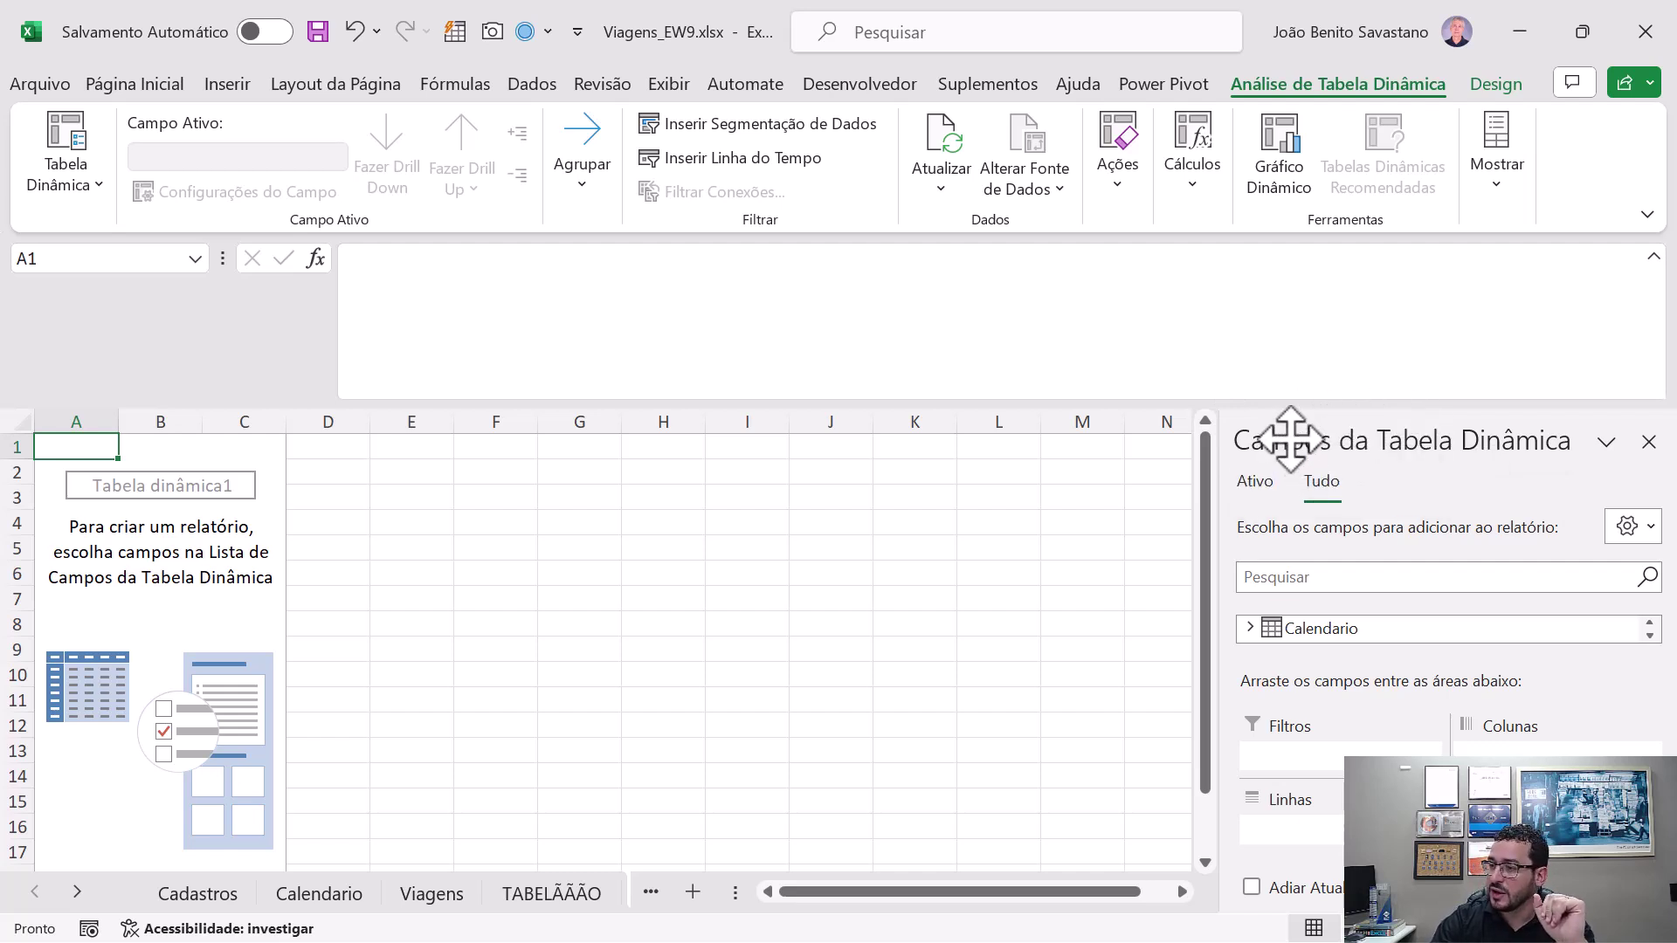
drag(1287, 437, 505, 20)
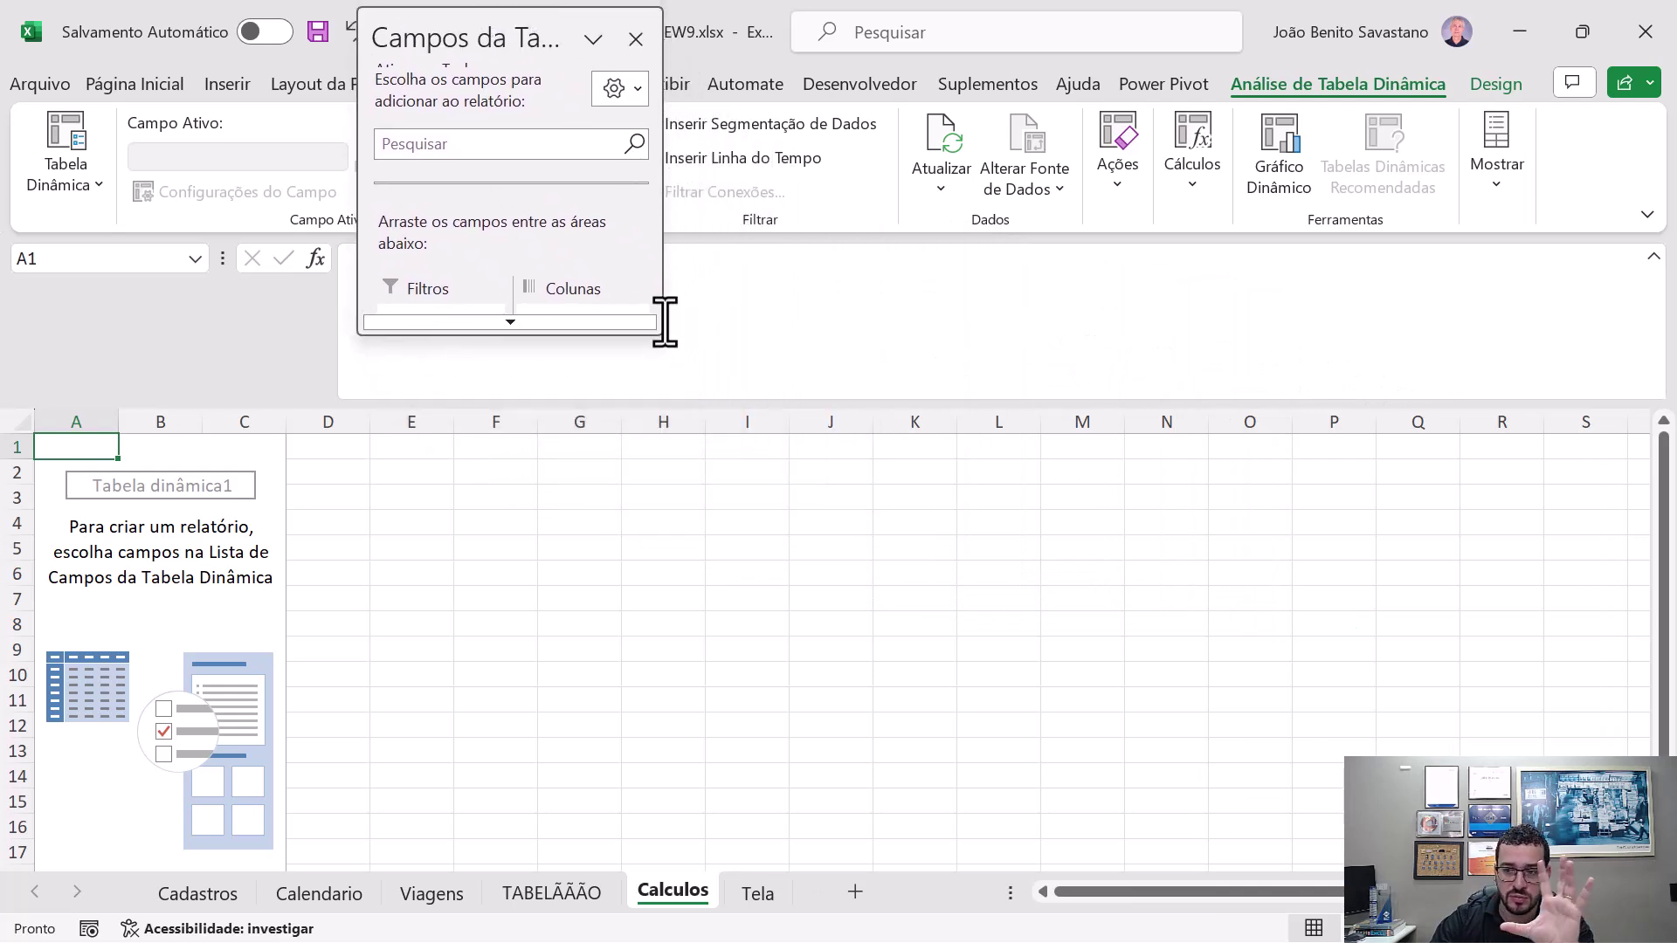
drag(660, 331, 1168, 882)
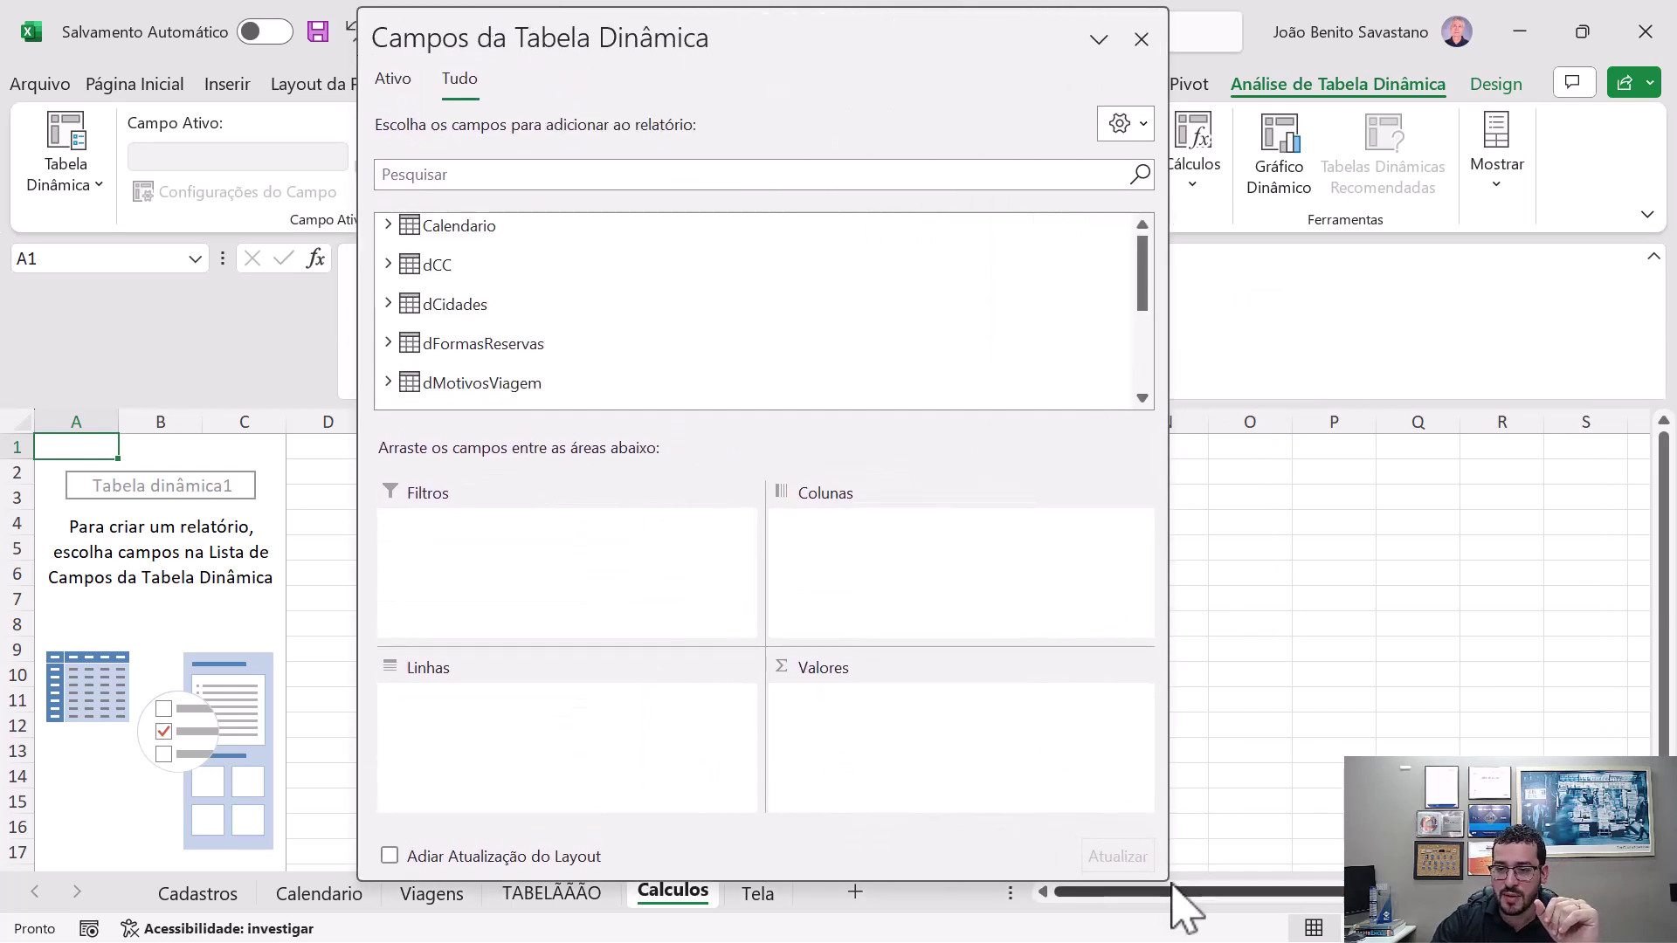
- Try summing fViagens' ValorPago in the PivotTable's values, and take the field out again
scroll(502, 345, down, 3)
scroll(499, 336, up, 5)
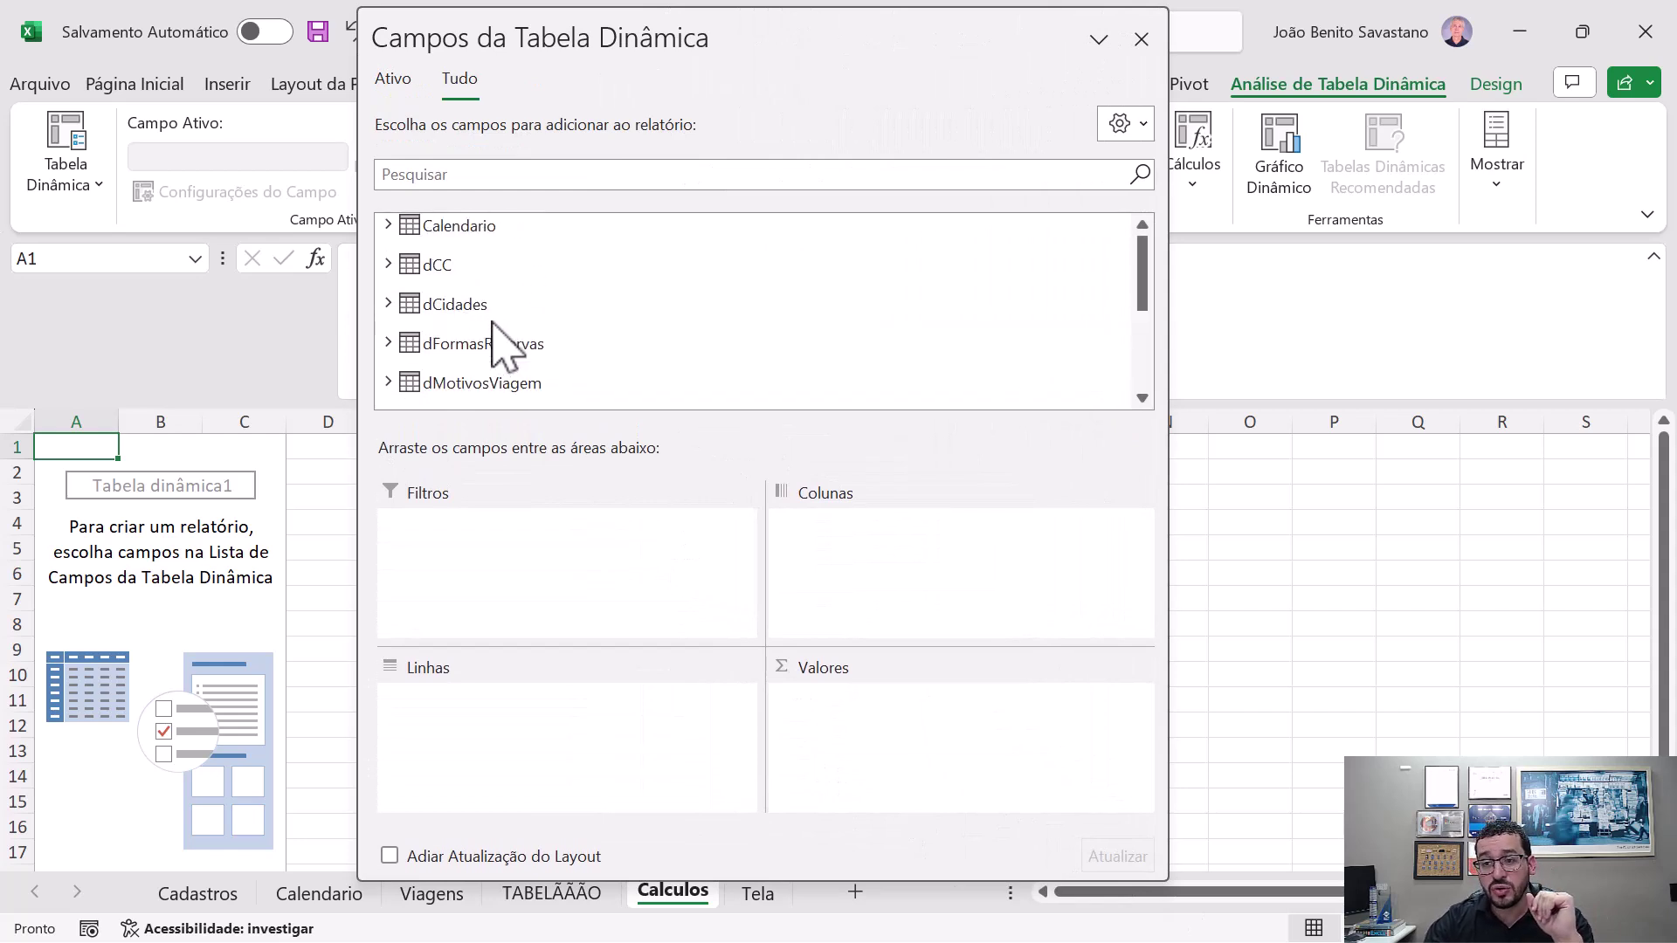
scroll(486, 306, down, 5)
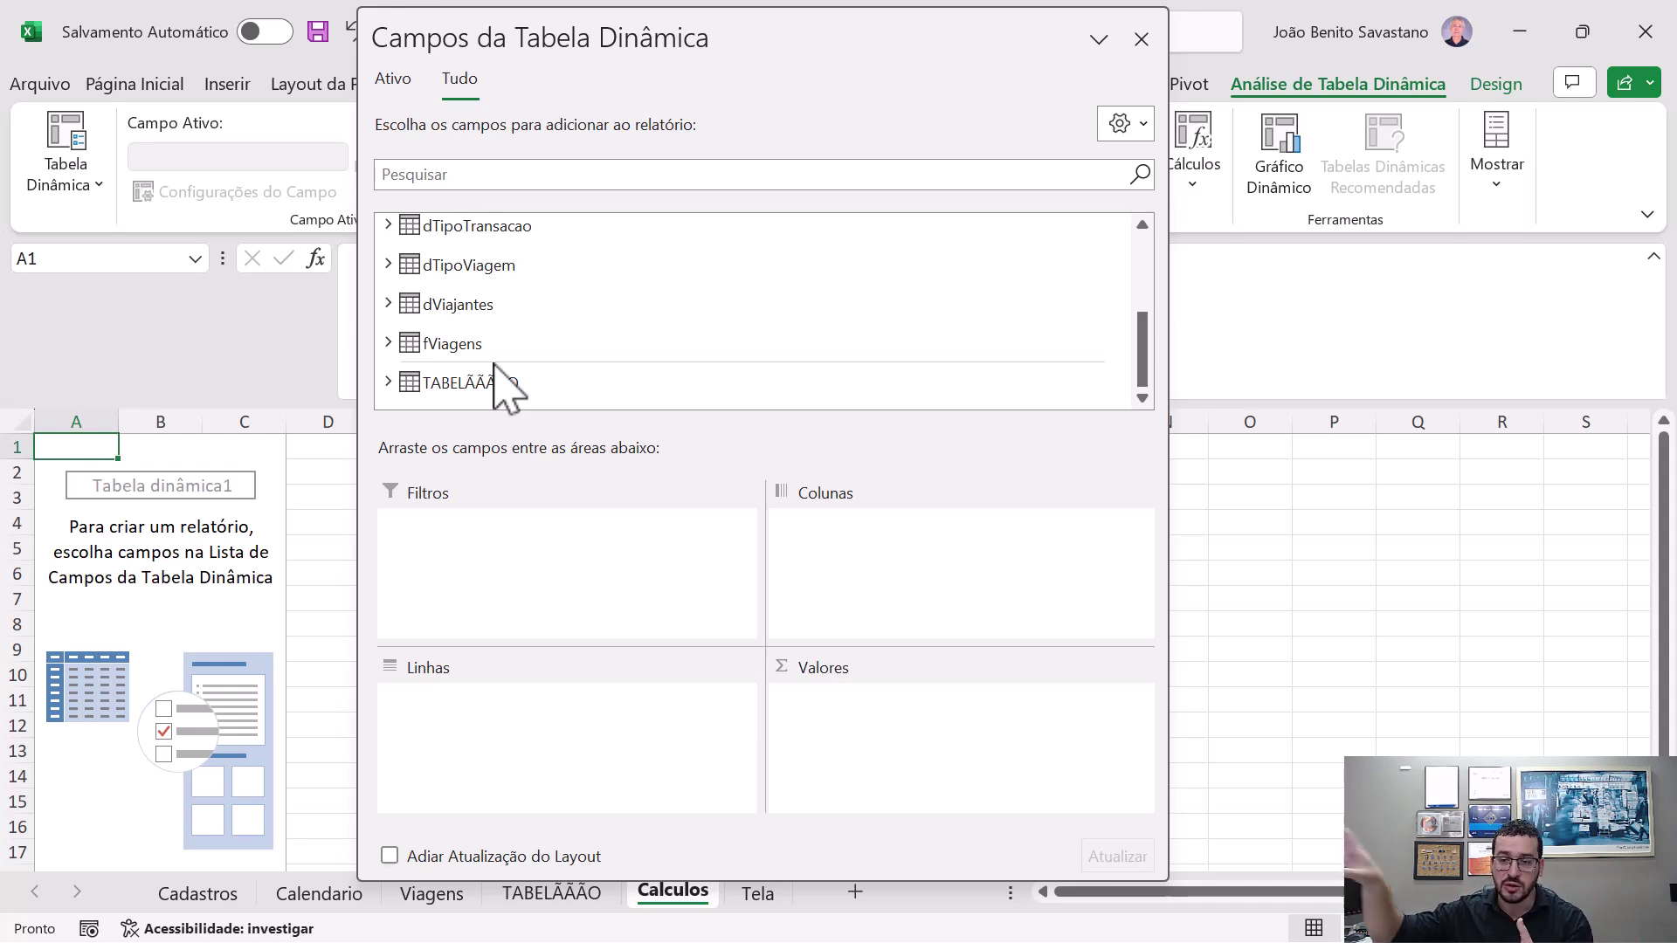
click(389, 343)
scroll(424, 310, up, 1)
scroll(423, 310, down, 3)
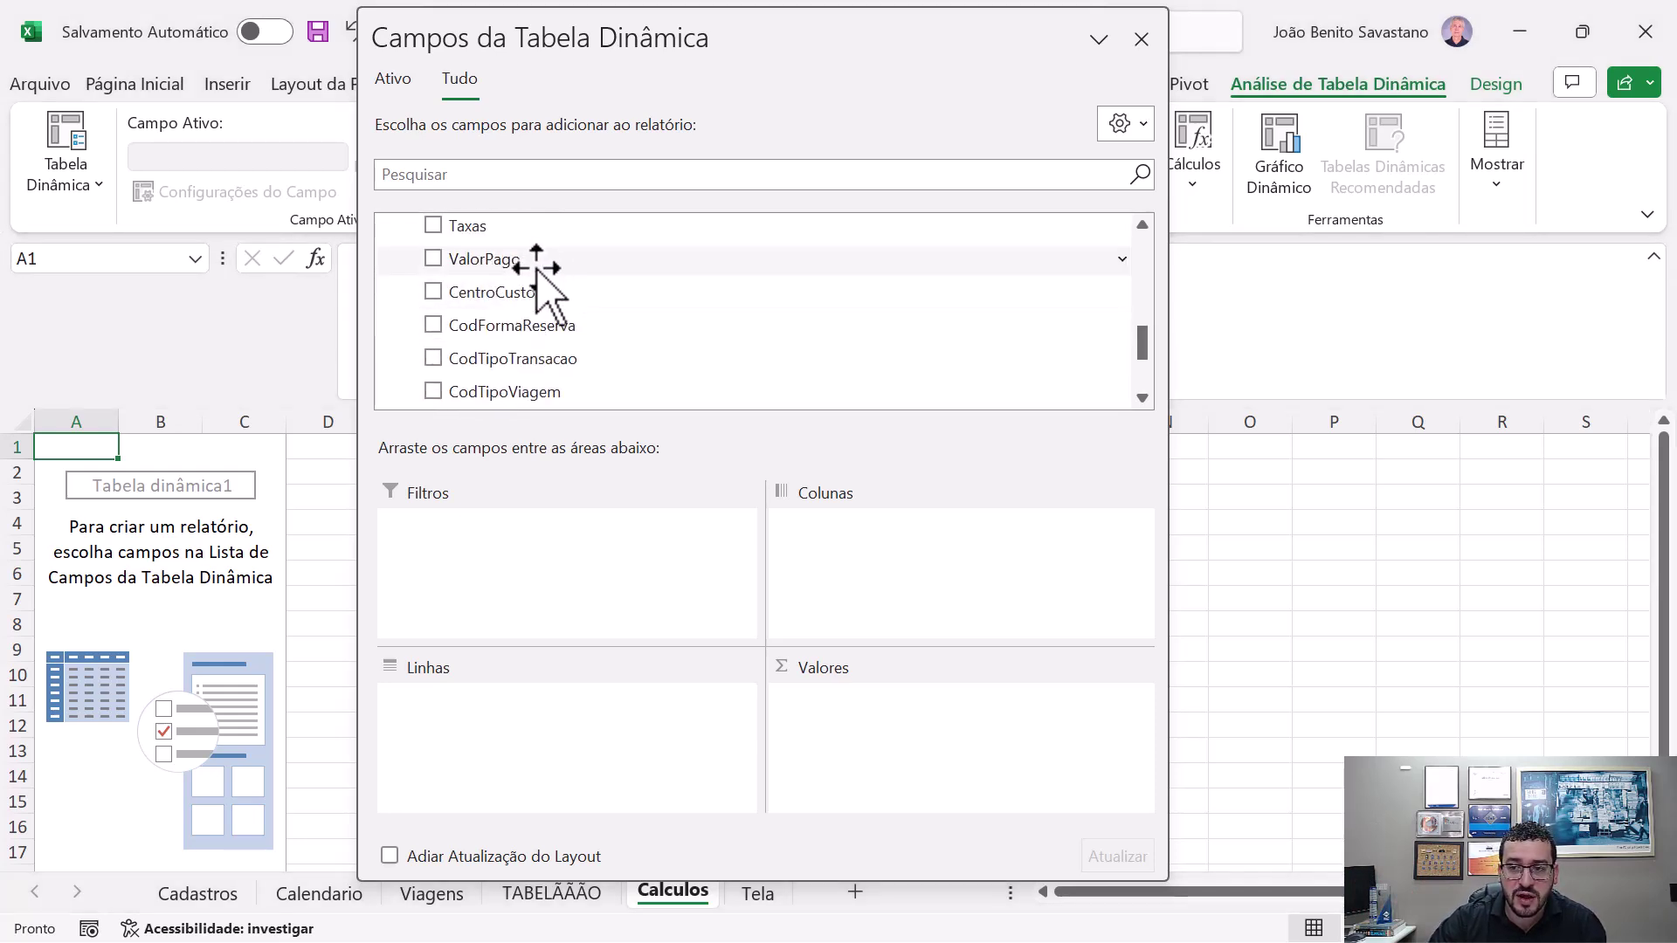
drag(532, 262, 904, 773)
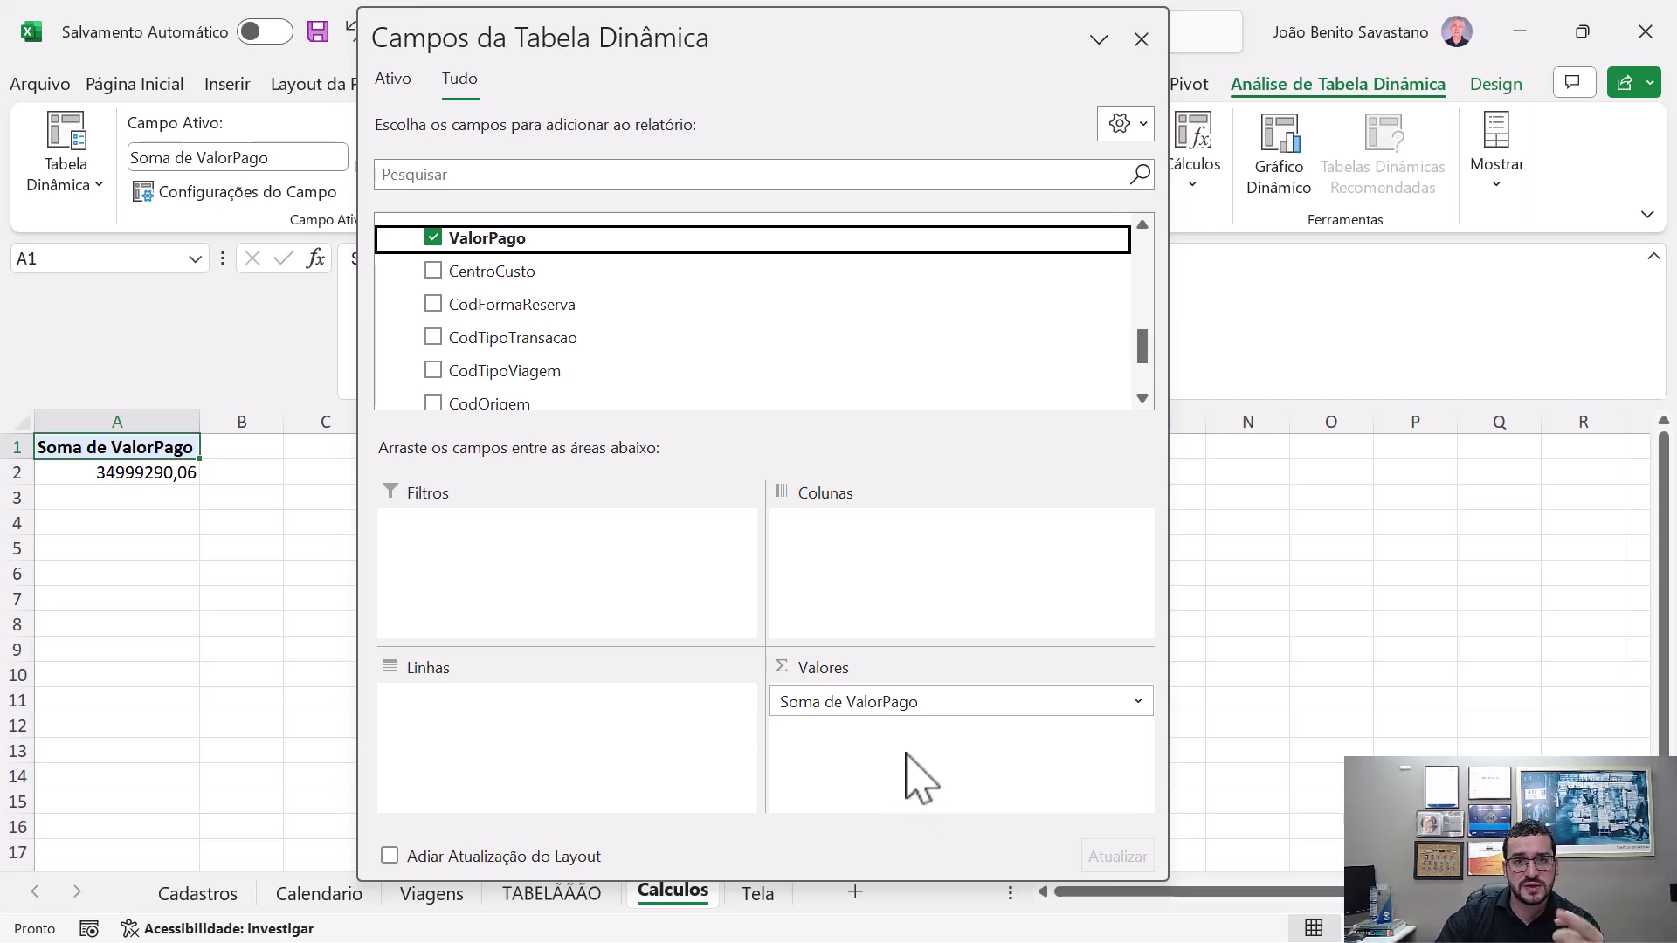
drag(892, 714, 206, 606)
- Switch to the Power Pivot window to look at fViagens' empty calculation area, and return to the Calculos sheet
mouse_move(651, 917)
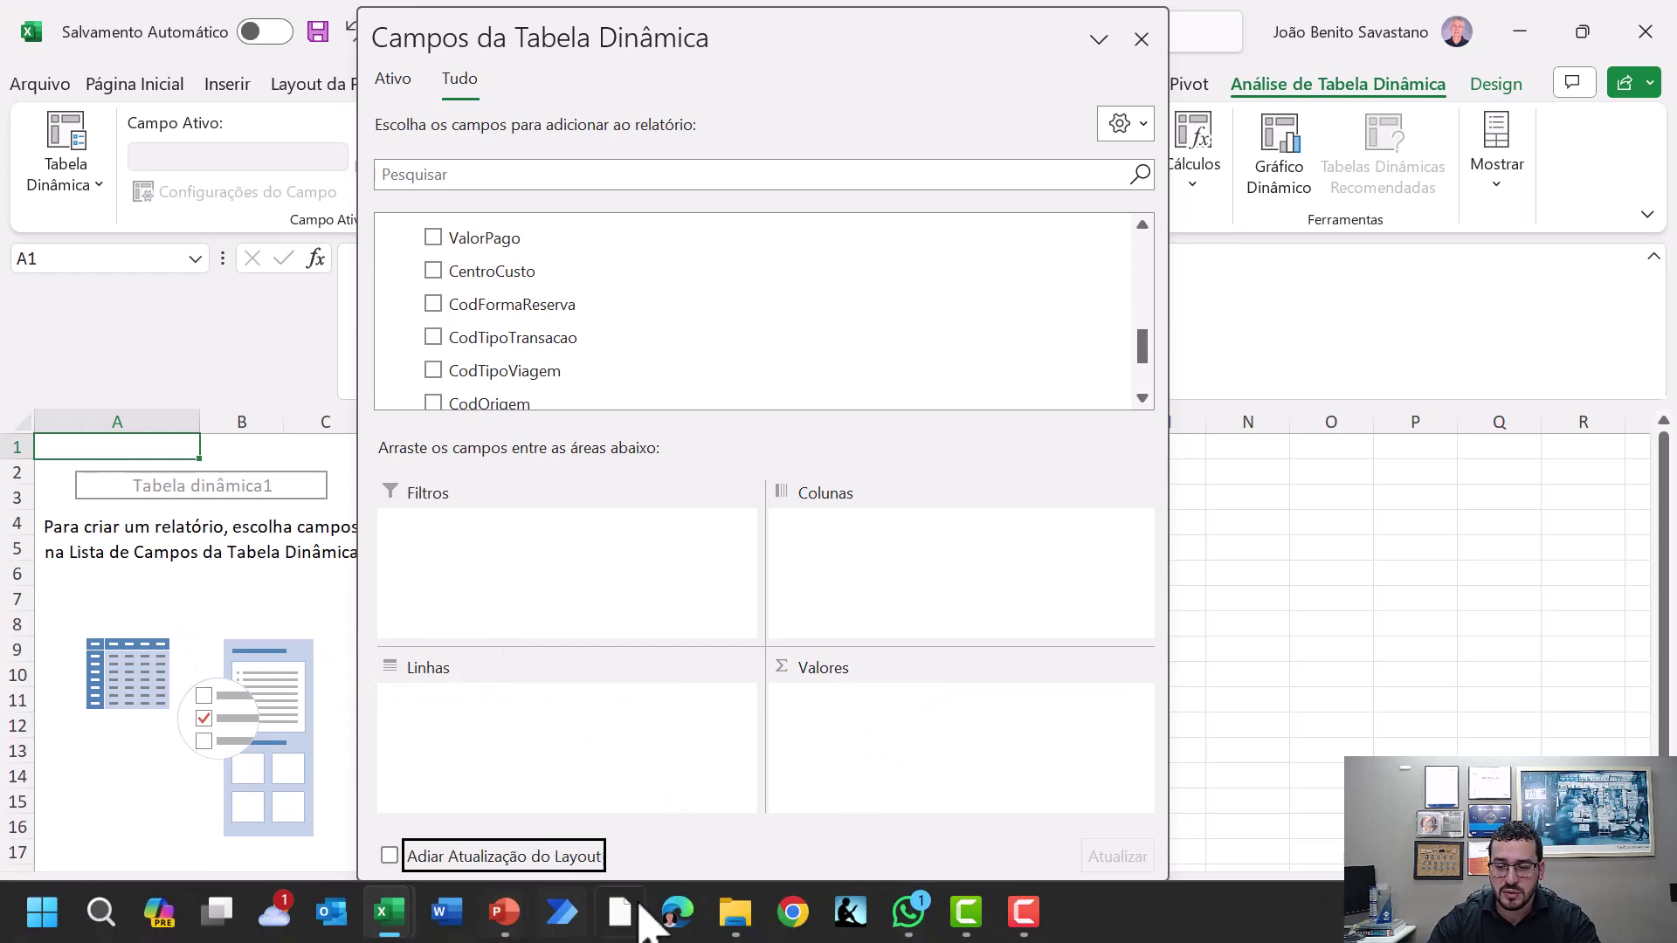
mouse_move(417, 922)
click(733, 778)
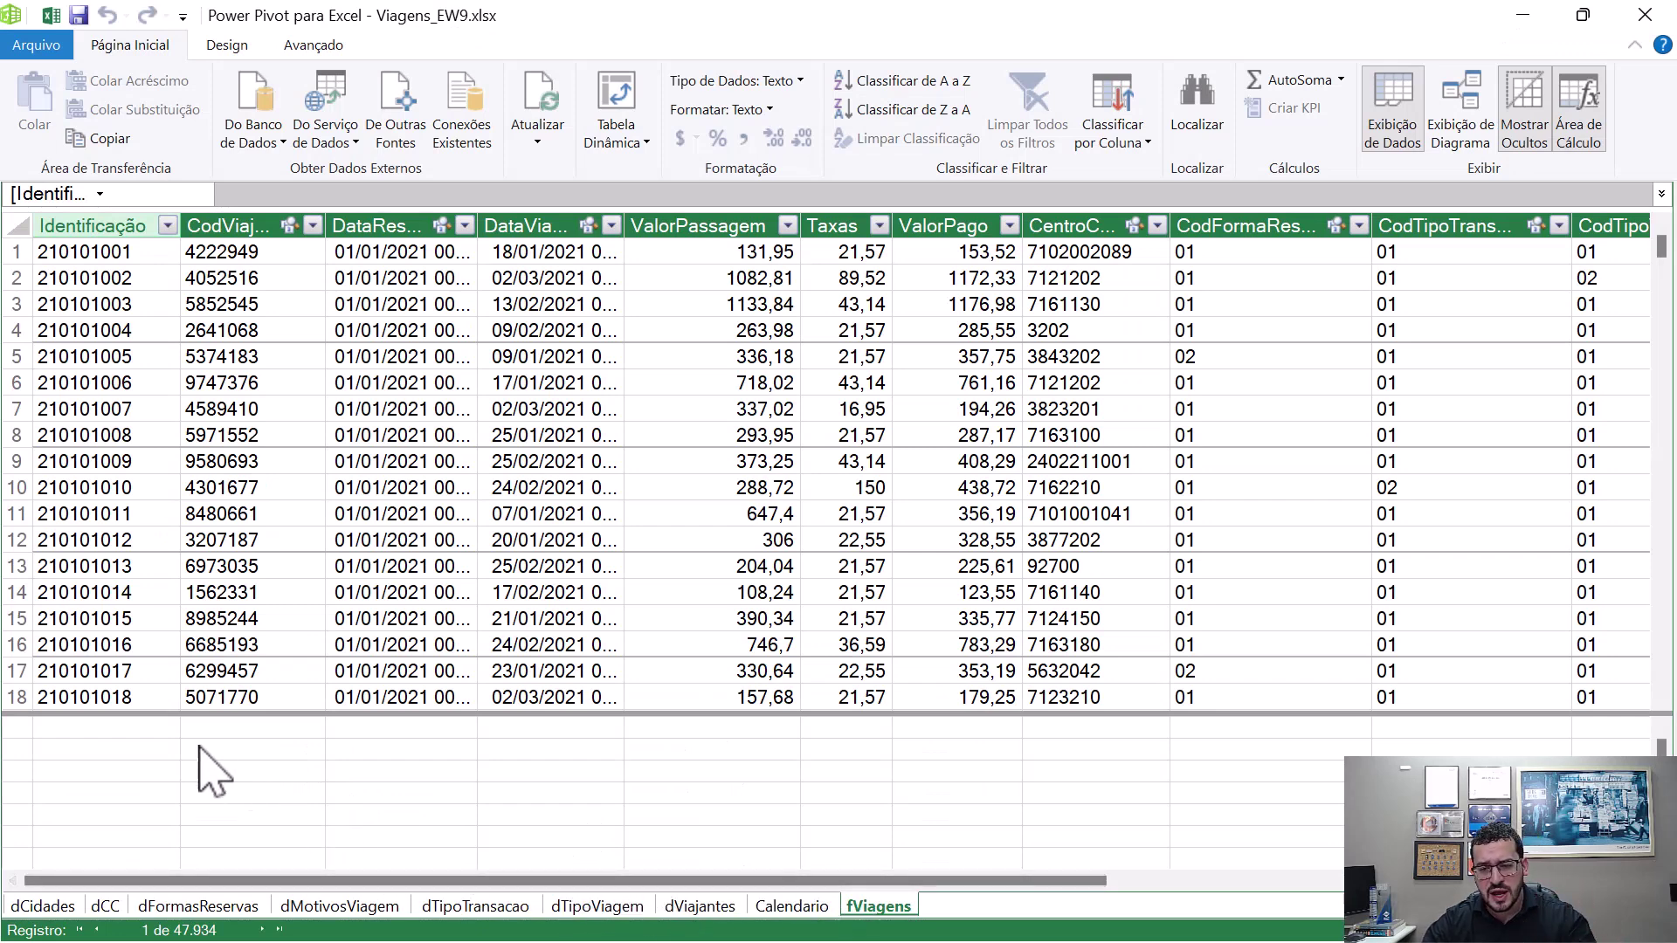
click(253, 749)
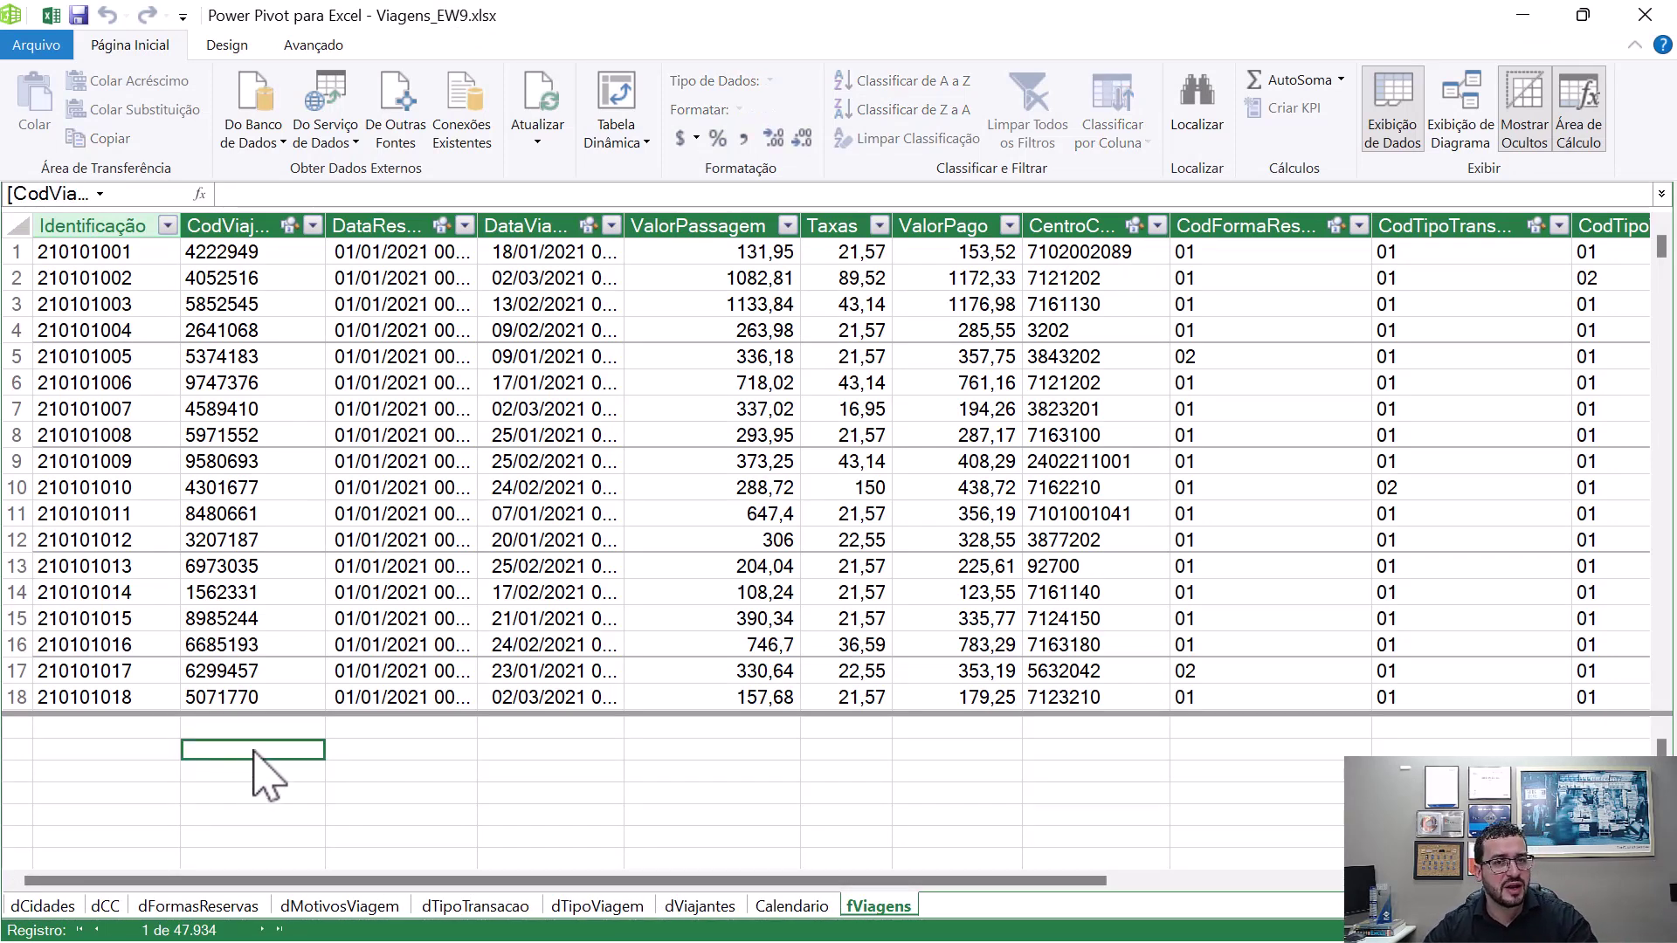
key(alt+Tab)
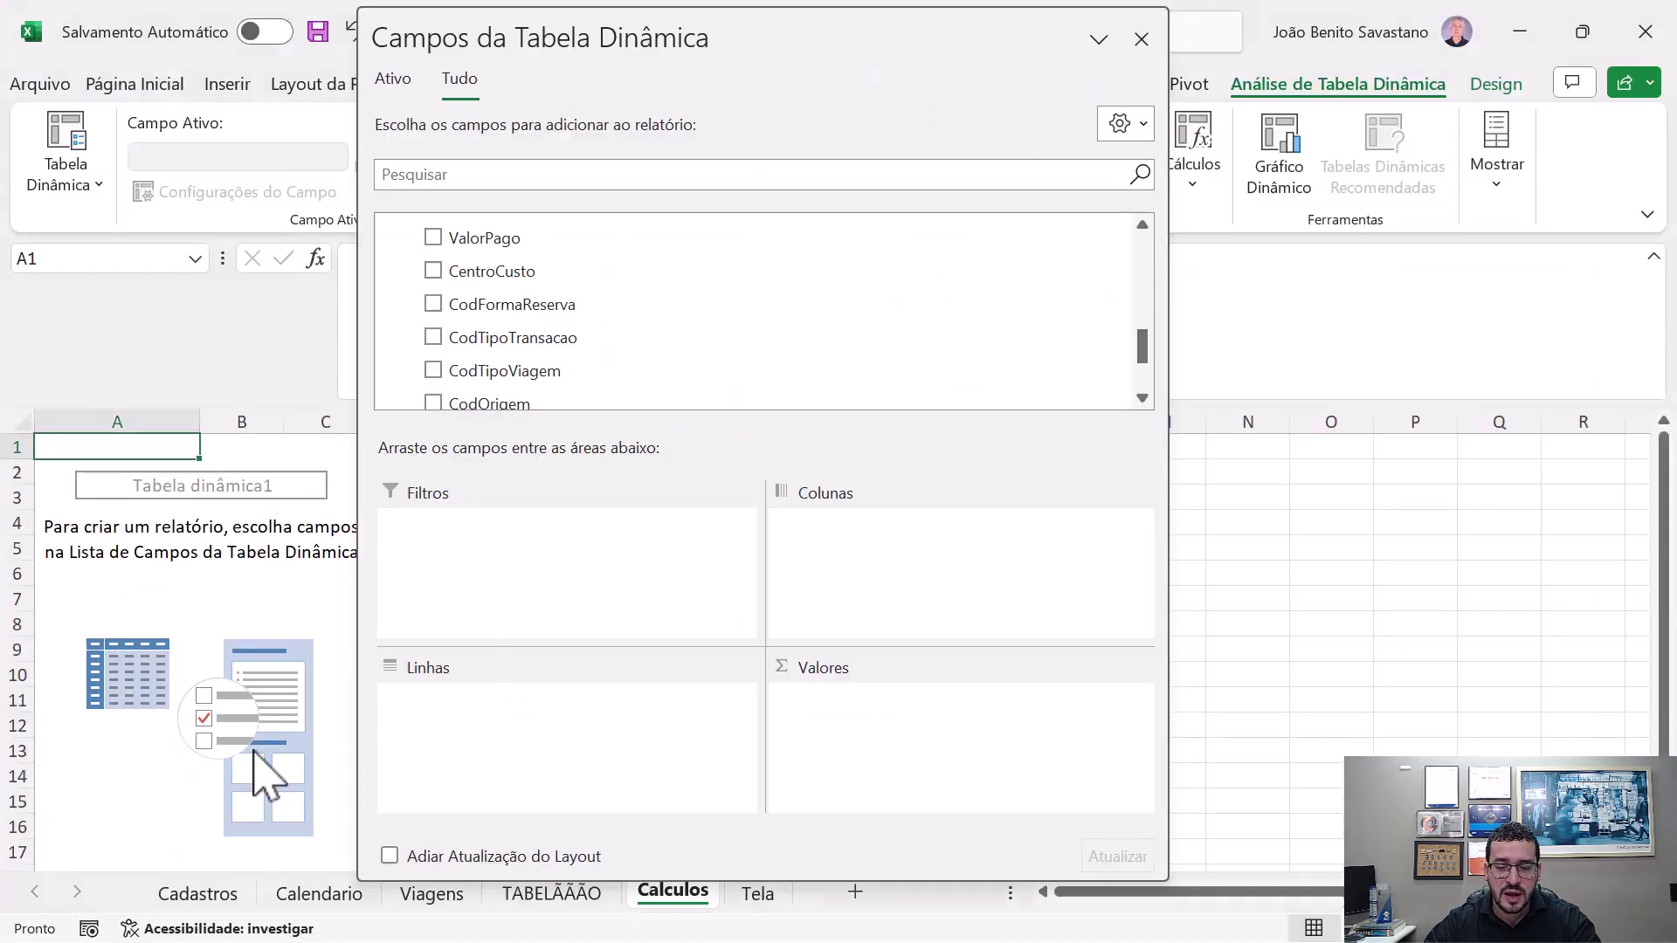
- Add a new worksheet, place it after the Tela sheet, and name it Apoio
click(1278, 539)
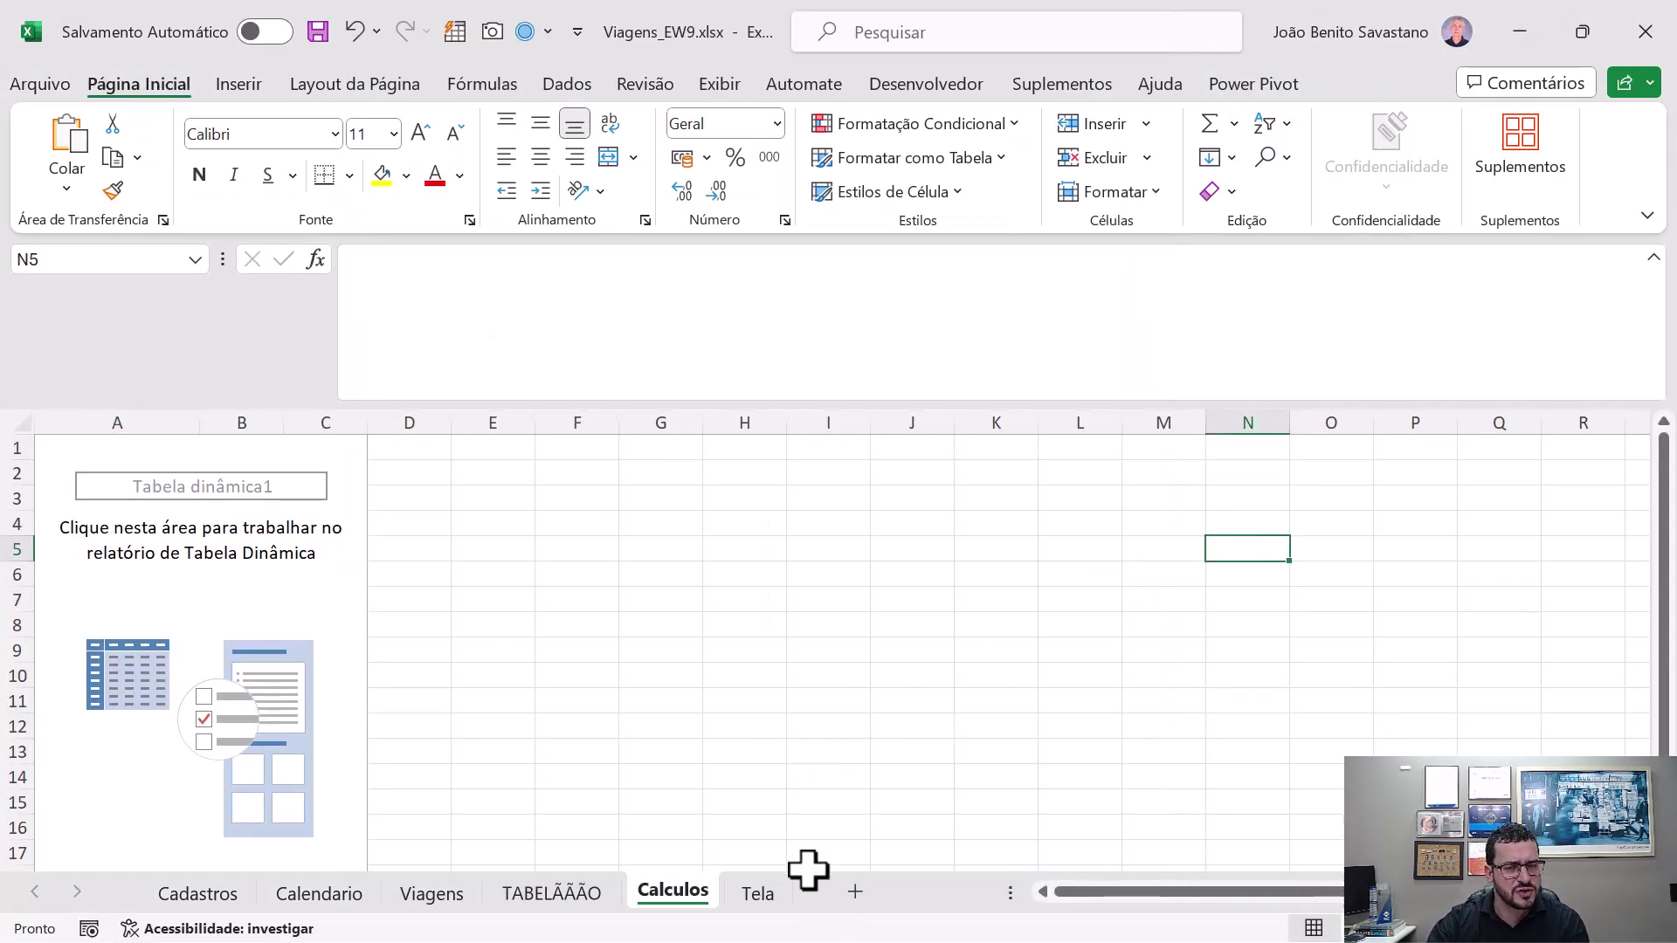
click(854, 891)
drag(773, 892, 882, 904)
double_click(882, 904)
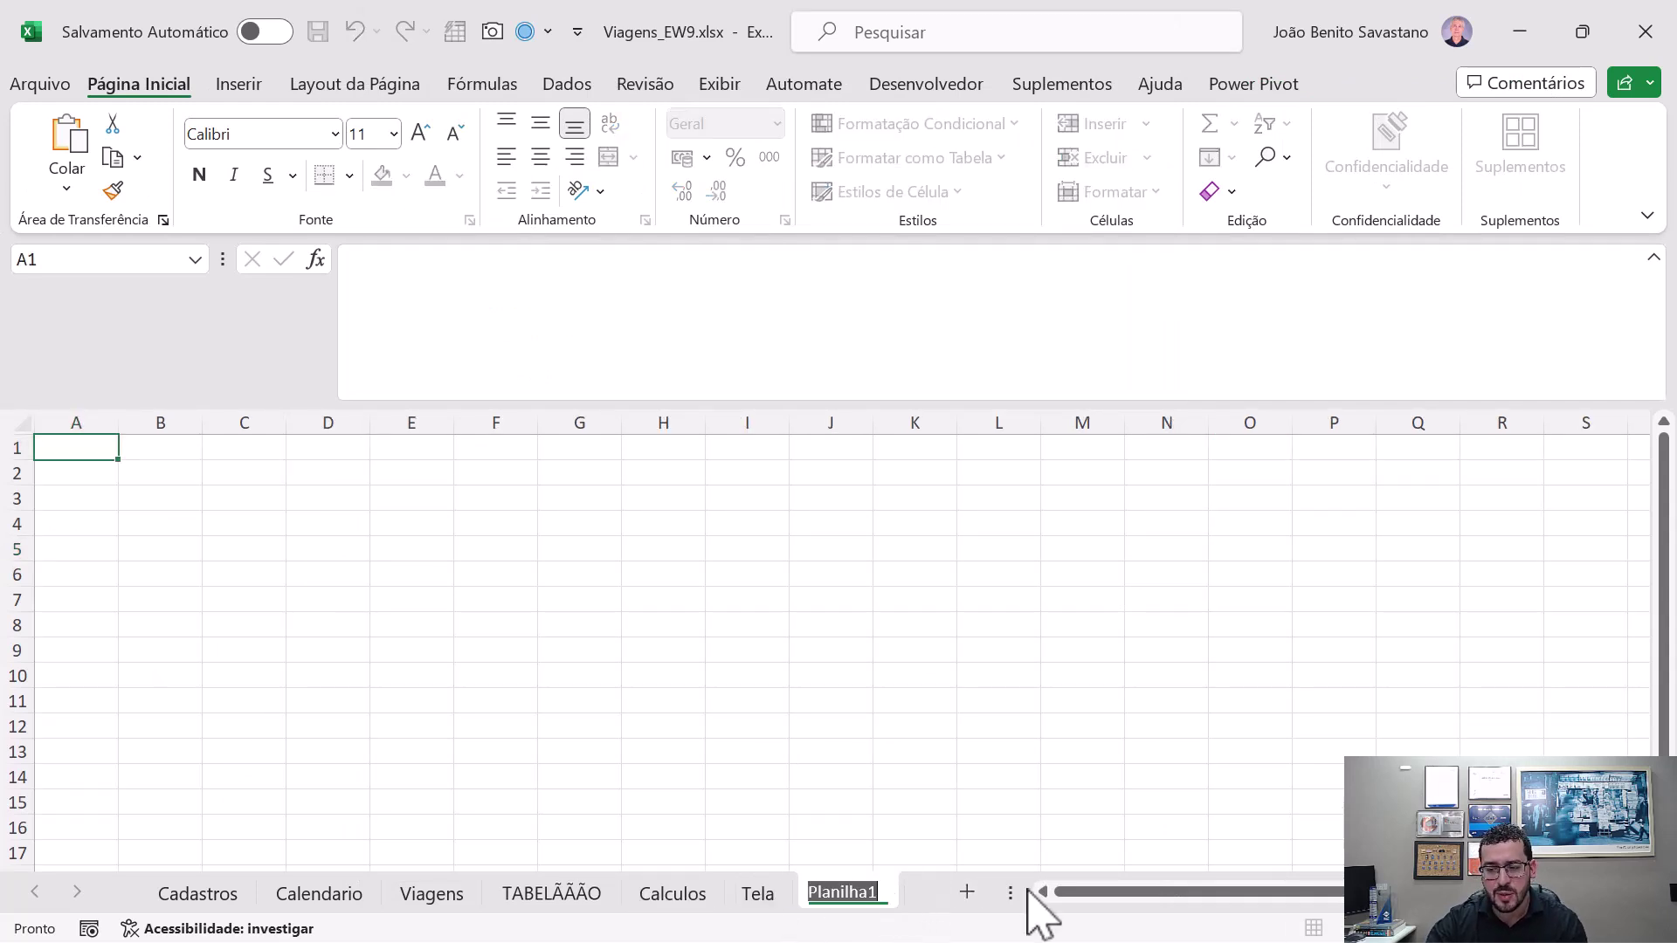
text(Apoio)
key(Return)
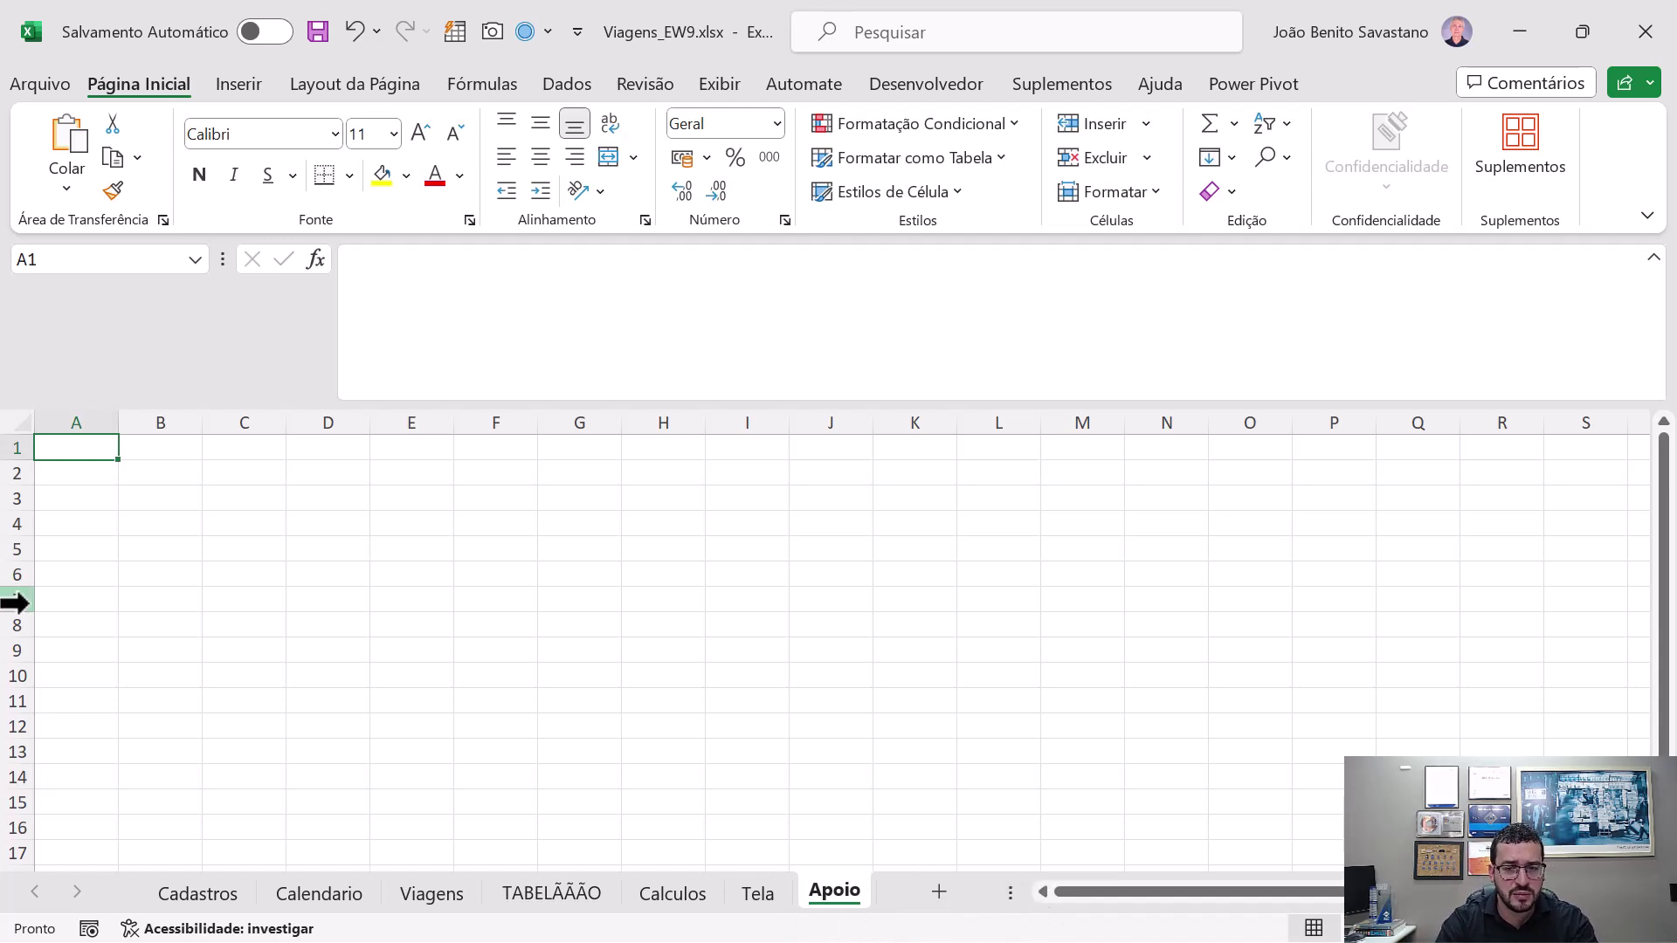
- Insert a one-column table at cell A1 of the Apoio sheet and name it Medidas
click(238, 84)
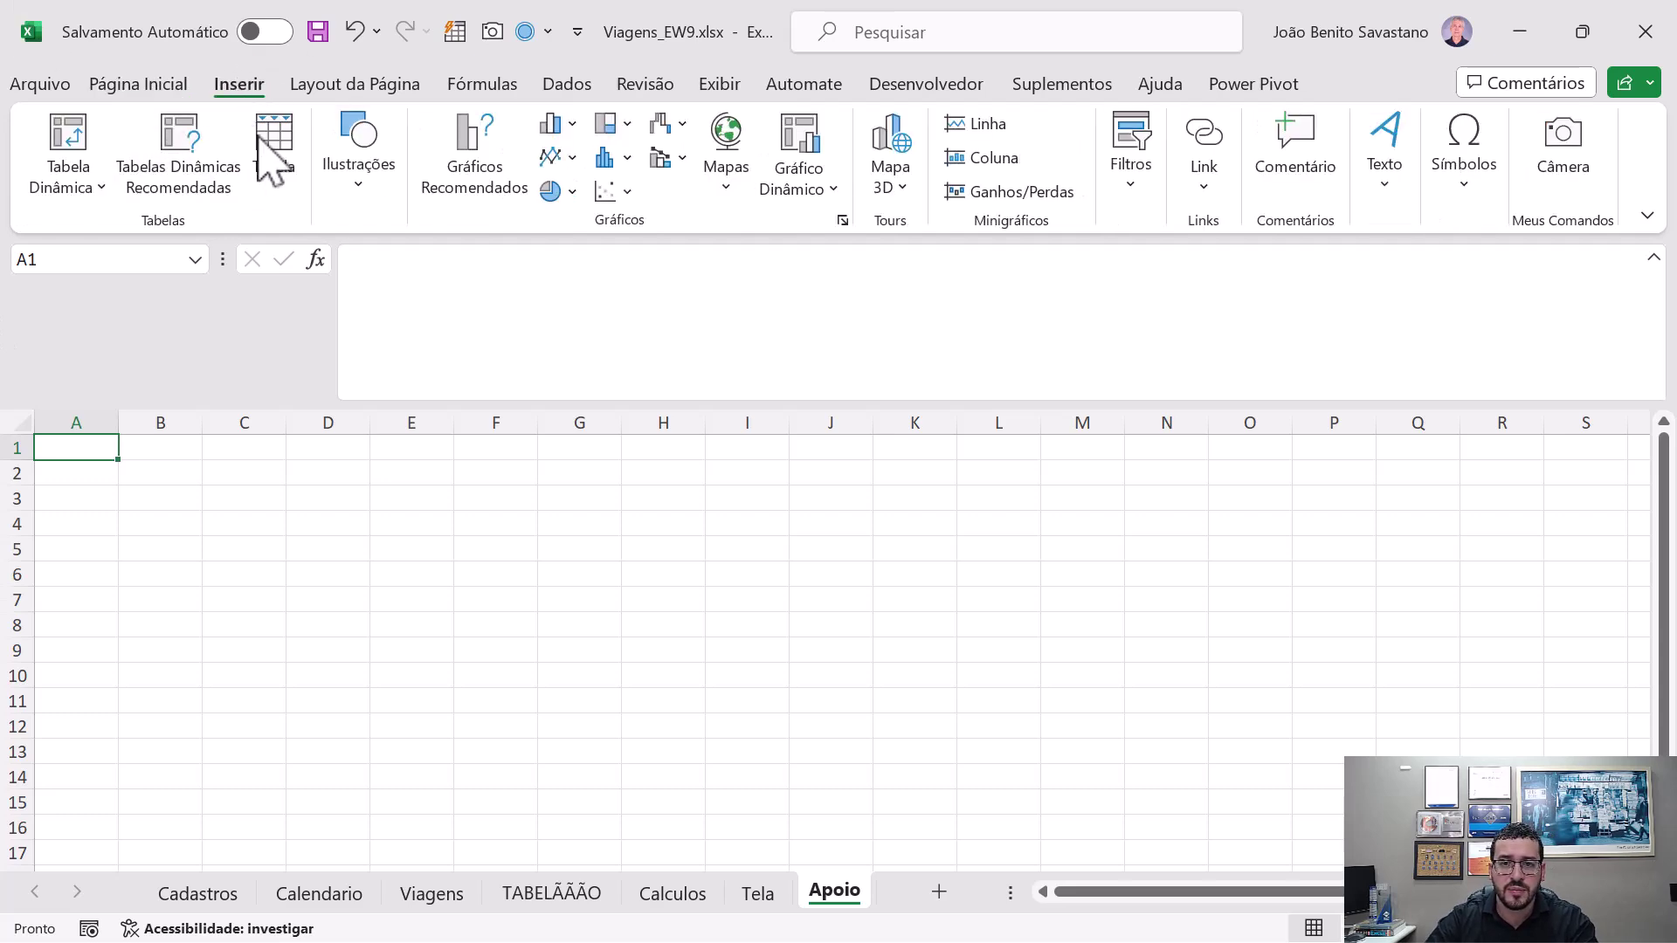
click(282, 138)
click(1199, 499)
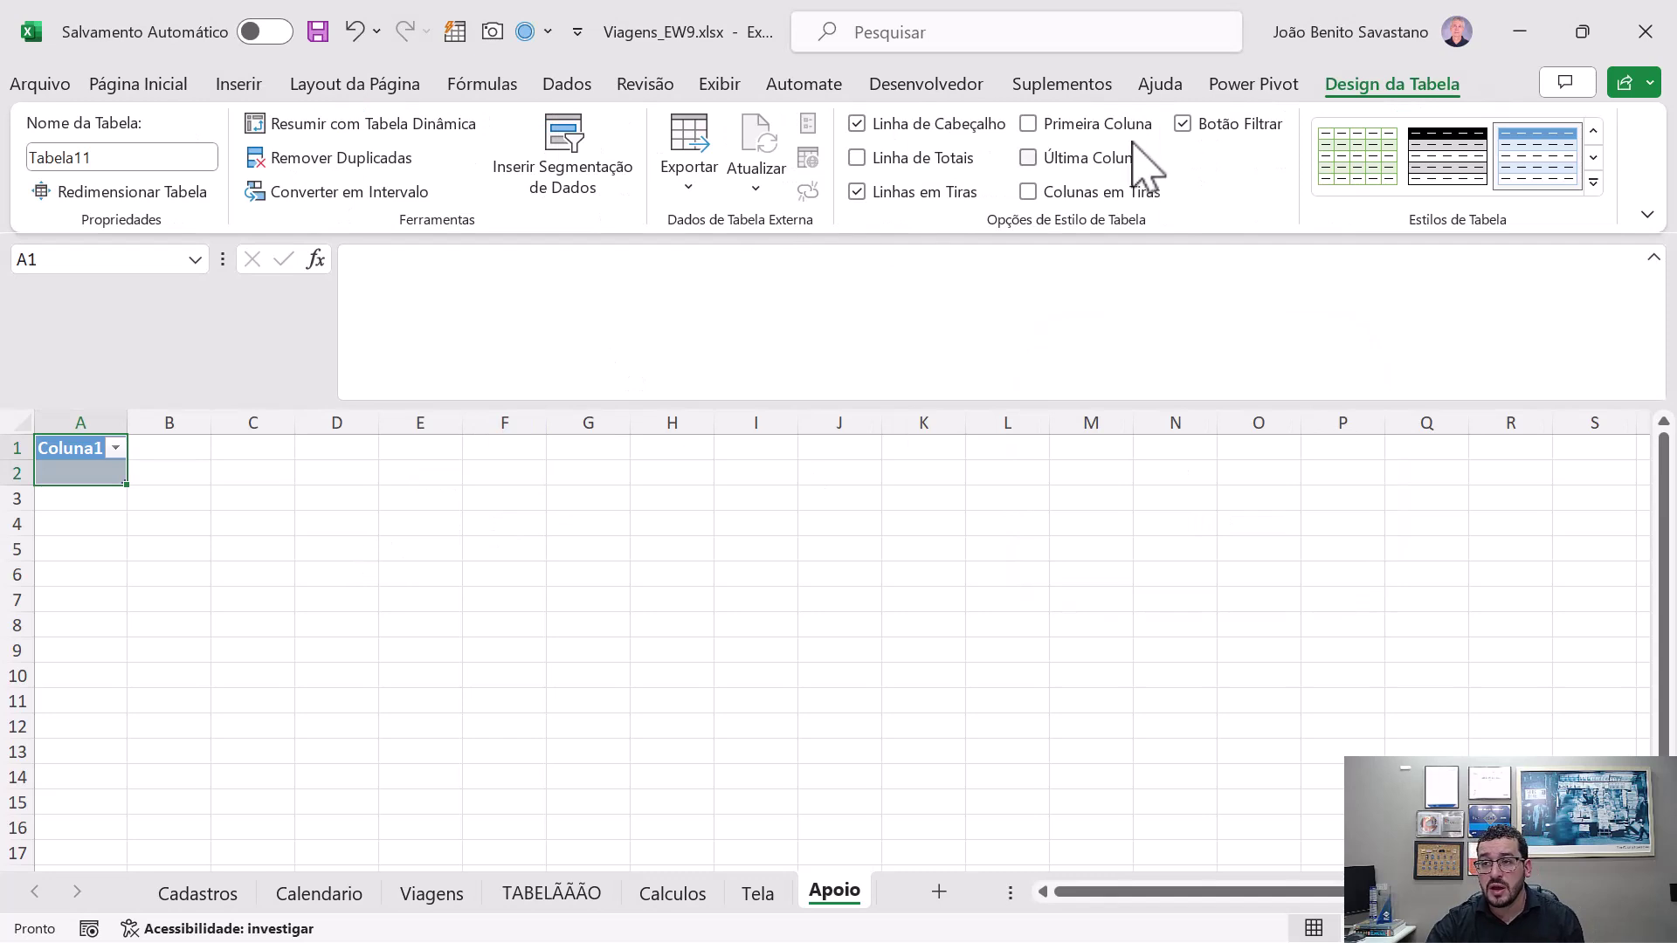
click(146, 156)
text(Me)
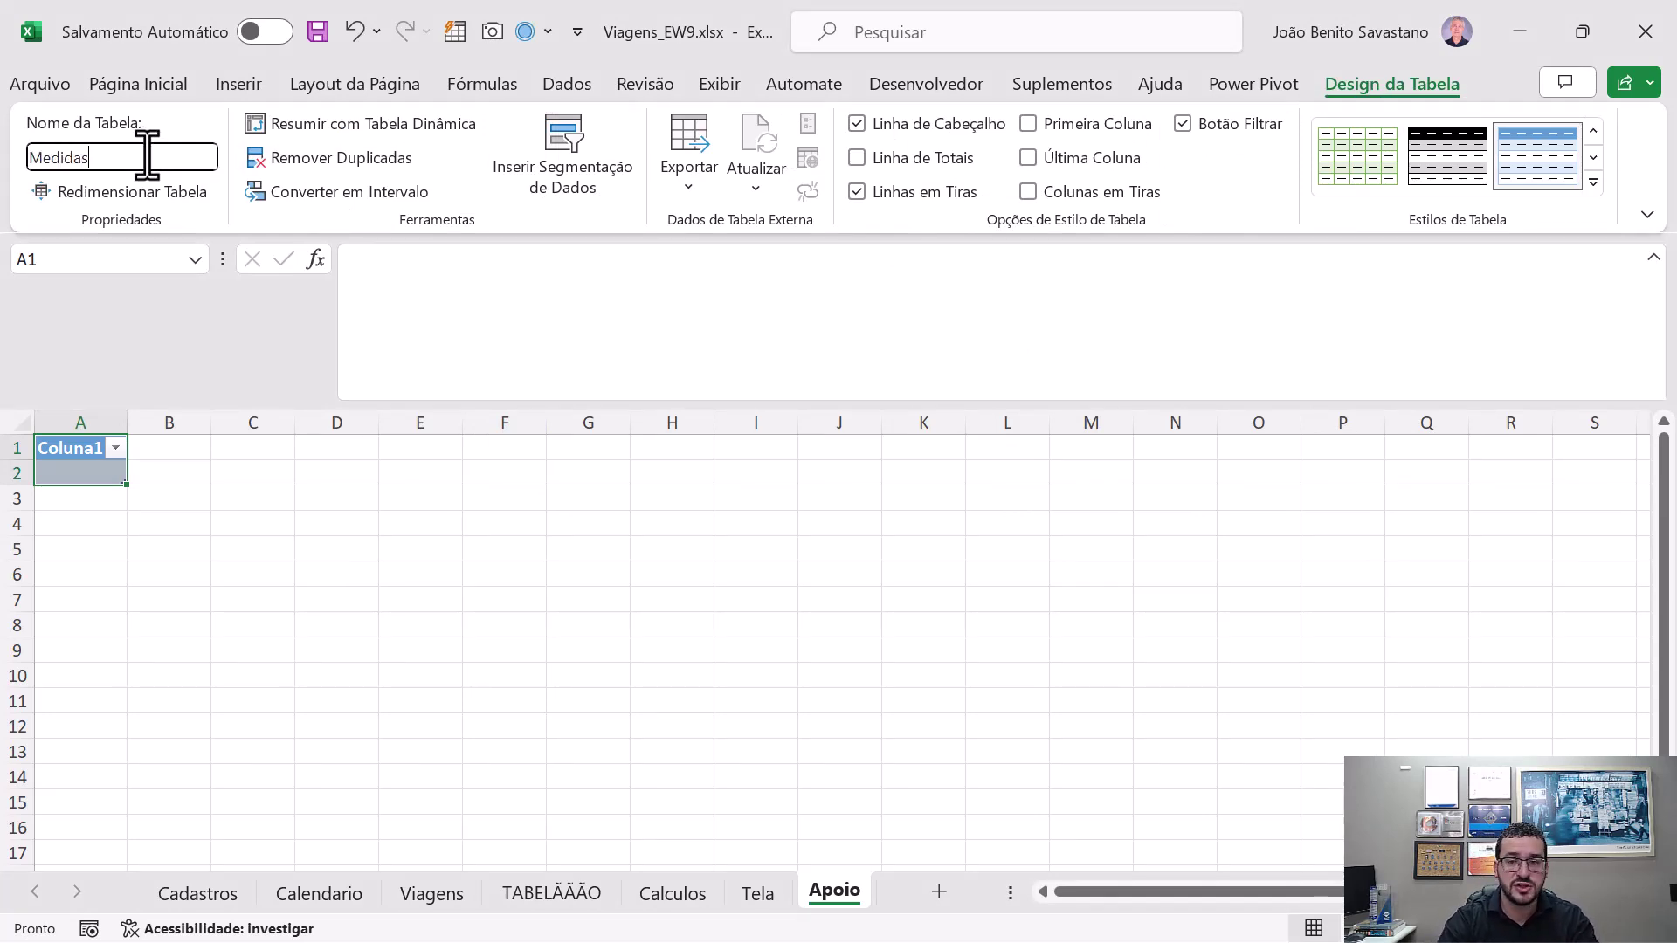
text(didas)
key(Return)
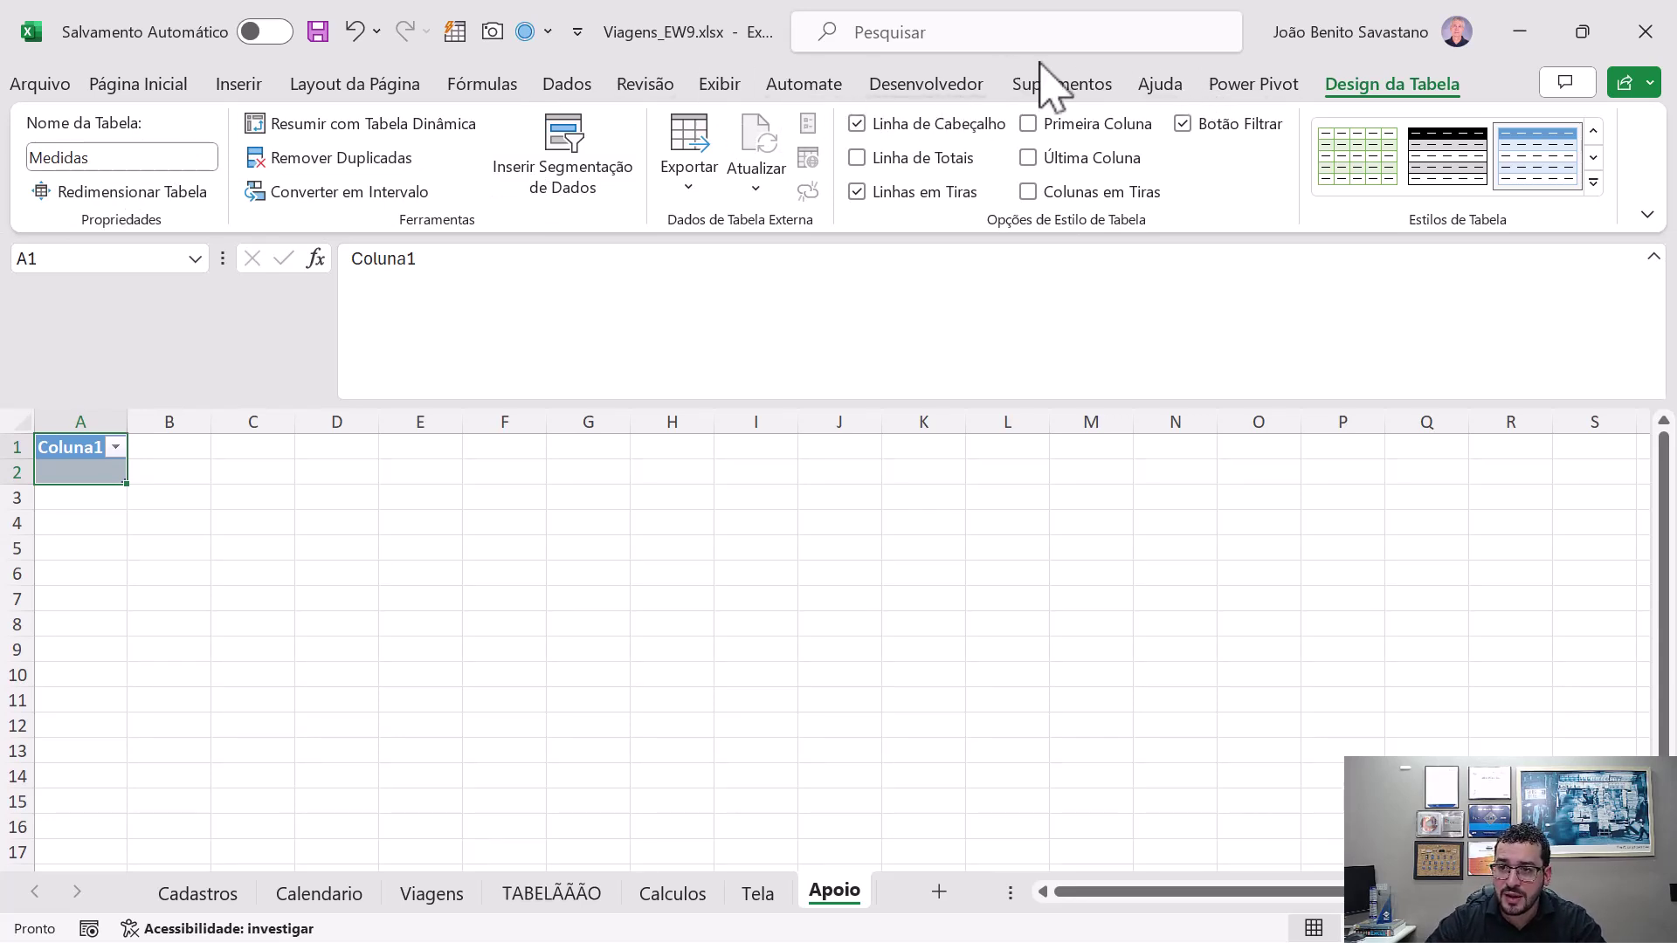
- Add the Medidas table to the data model and enlarge its calculation area in Power Pivot
click(1249, 88)
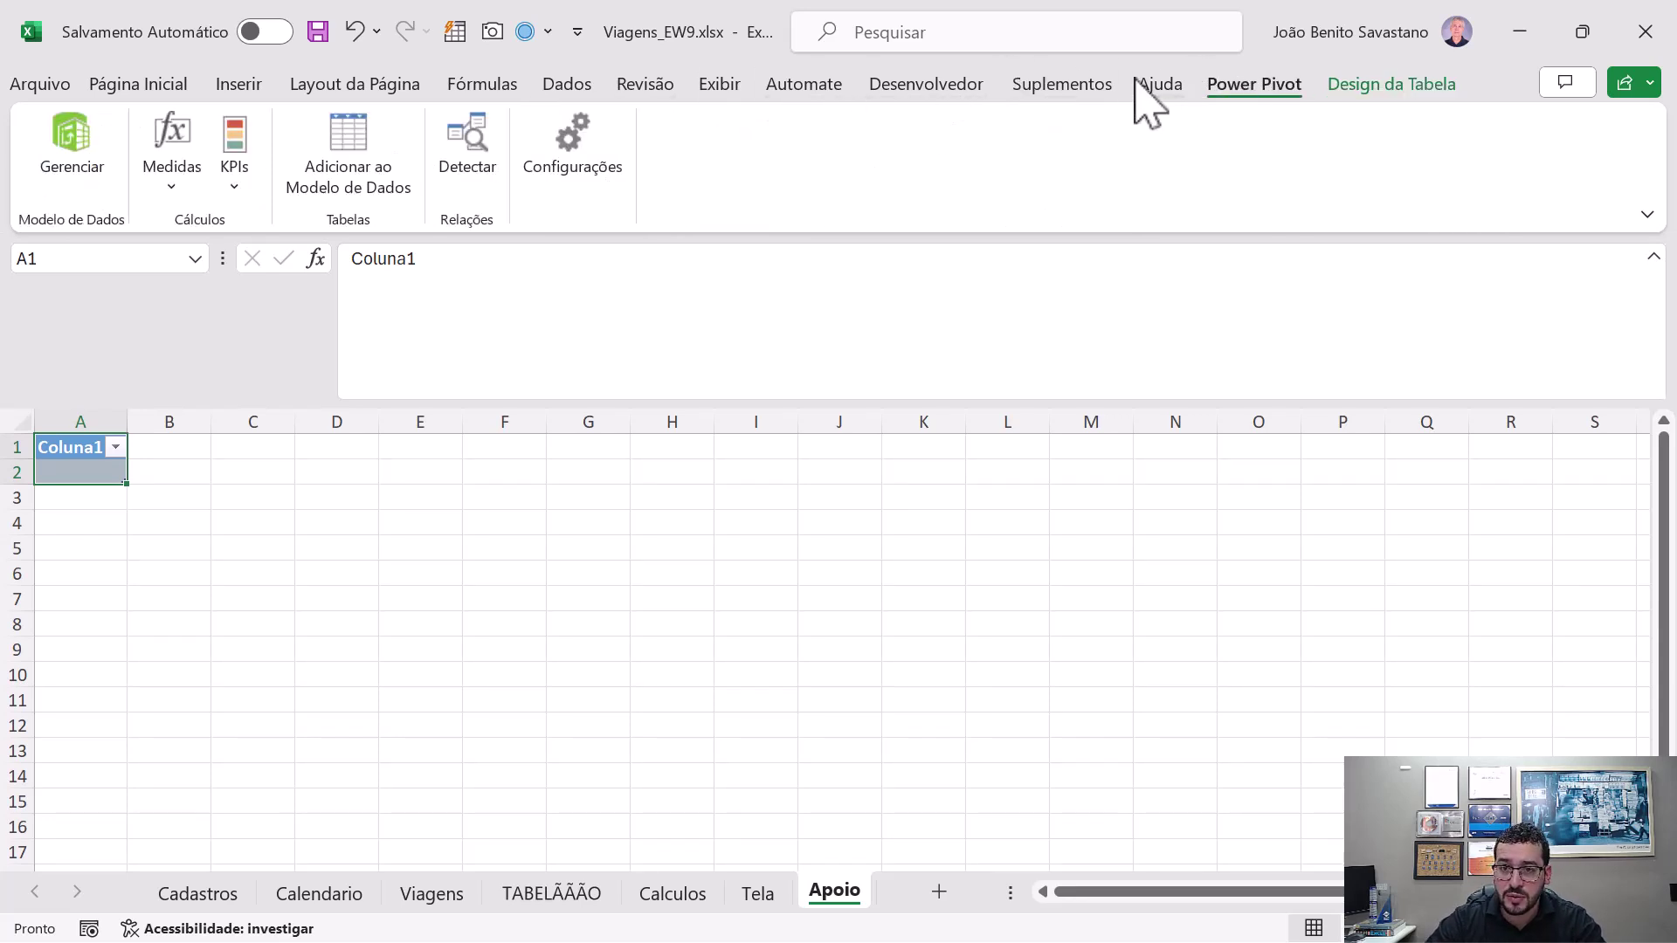
click(363, 184)
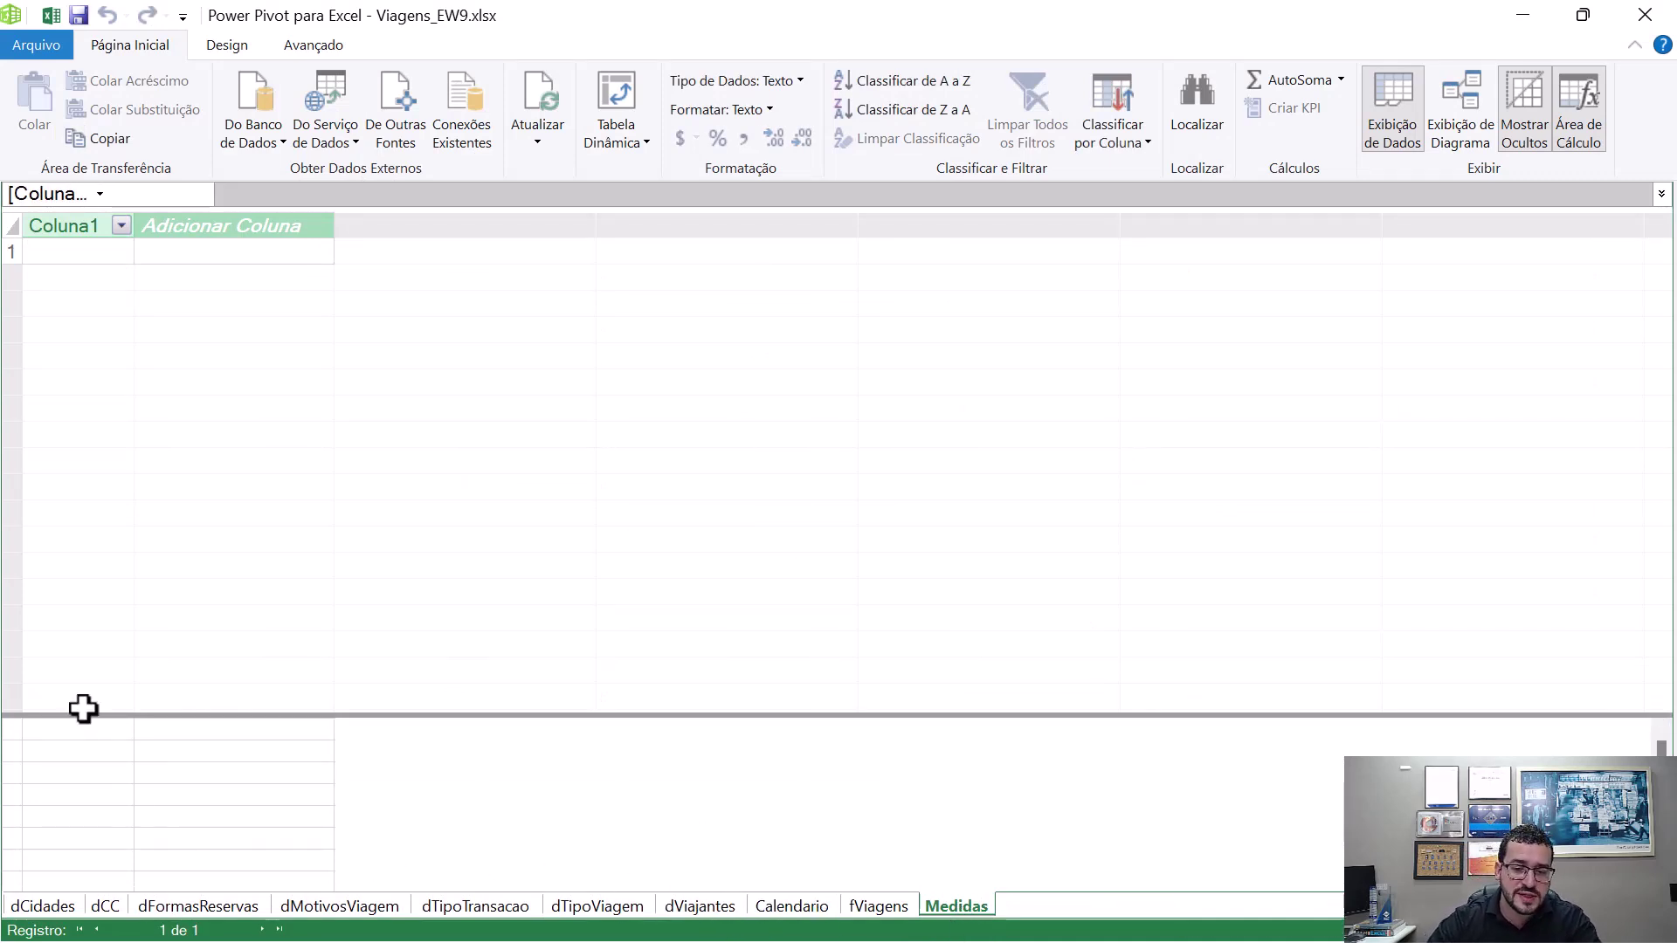
drag(87, 714, 158, 184)
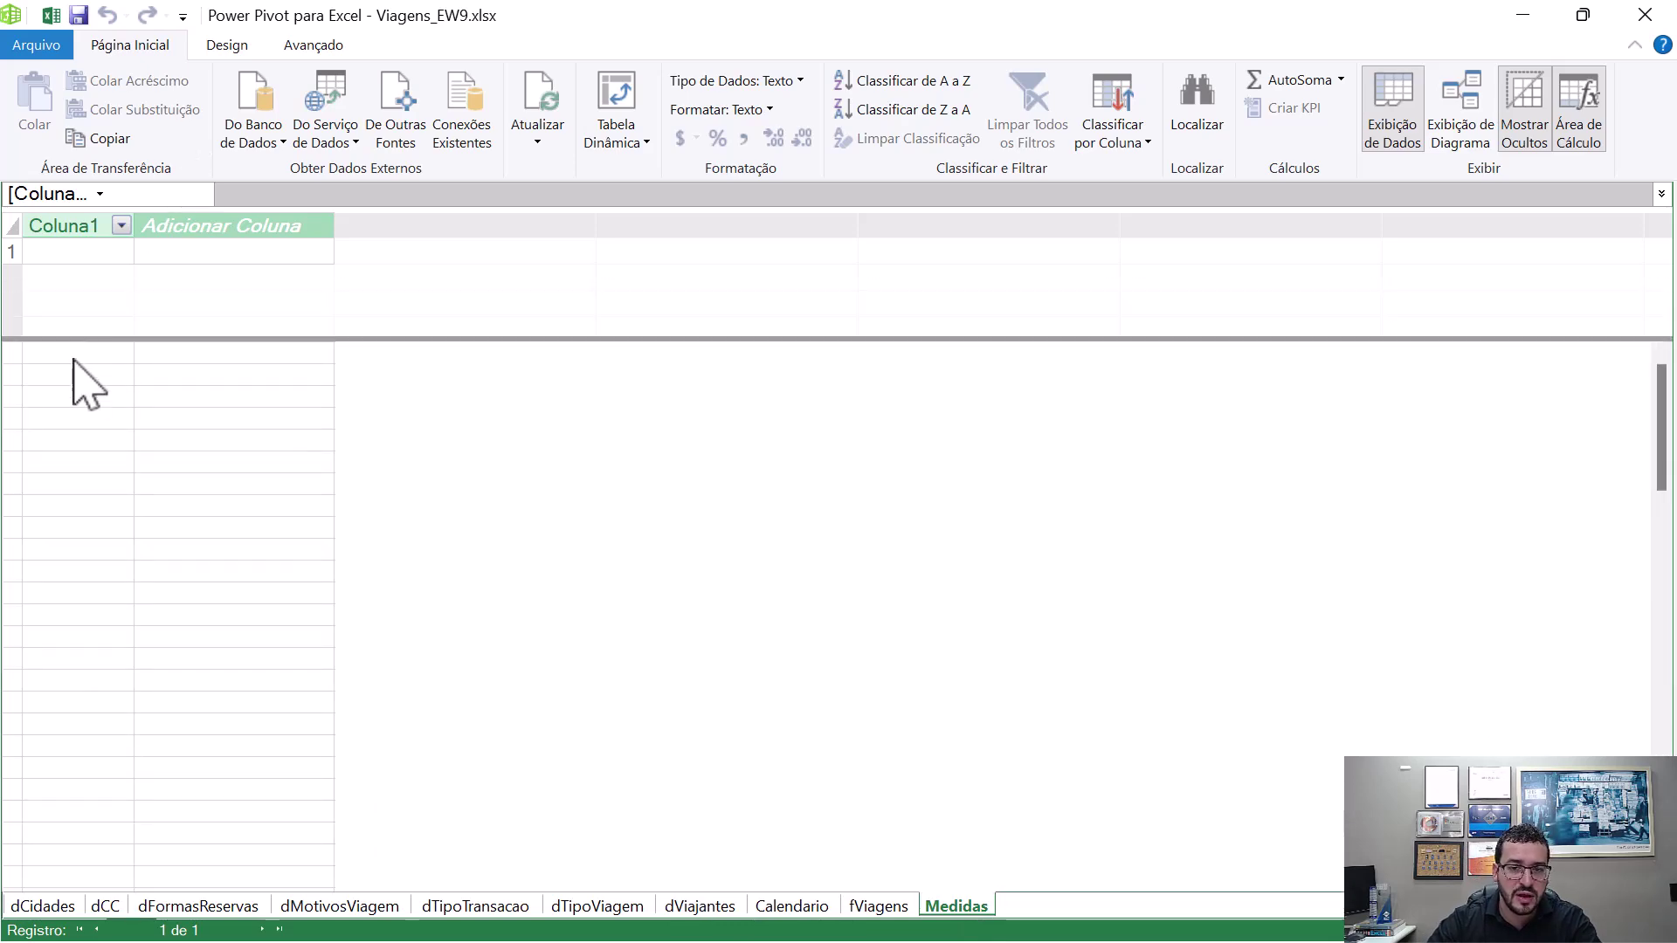
click(79, 358)
- Shrink fViagens' calculation area out of view and extend the Medidas table's calculation area almost up to its data row
click(873, 905)
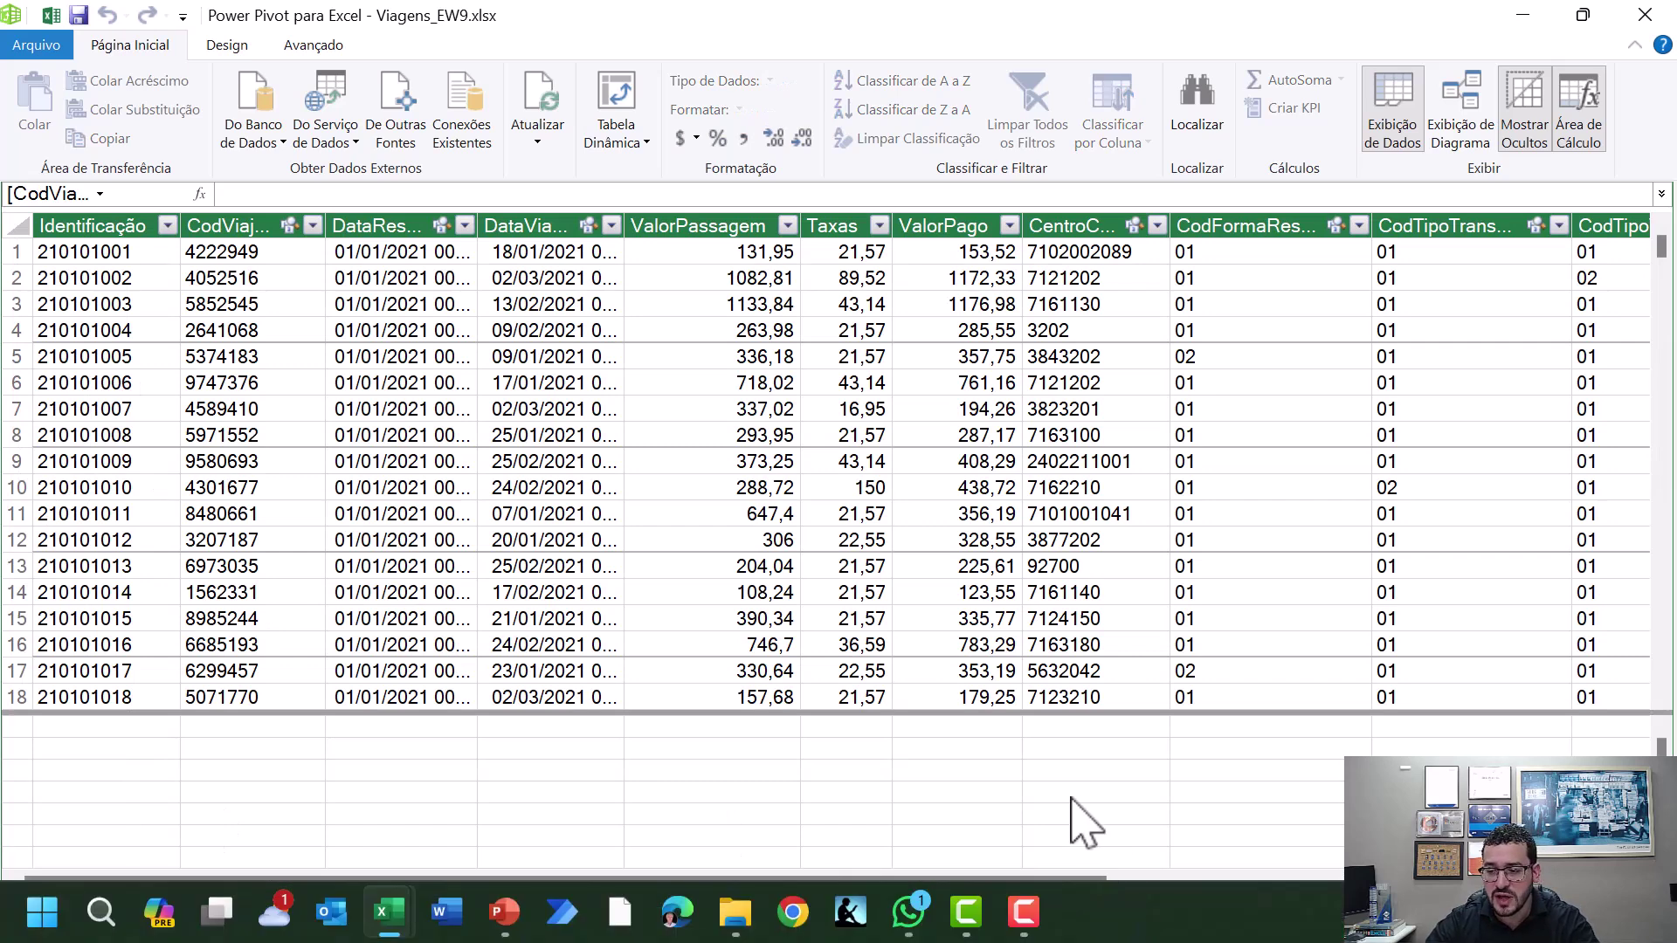
drag(240, 711, 229, 848)
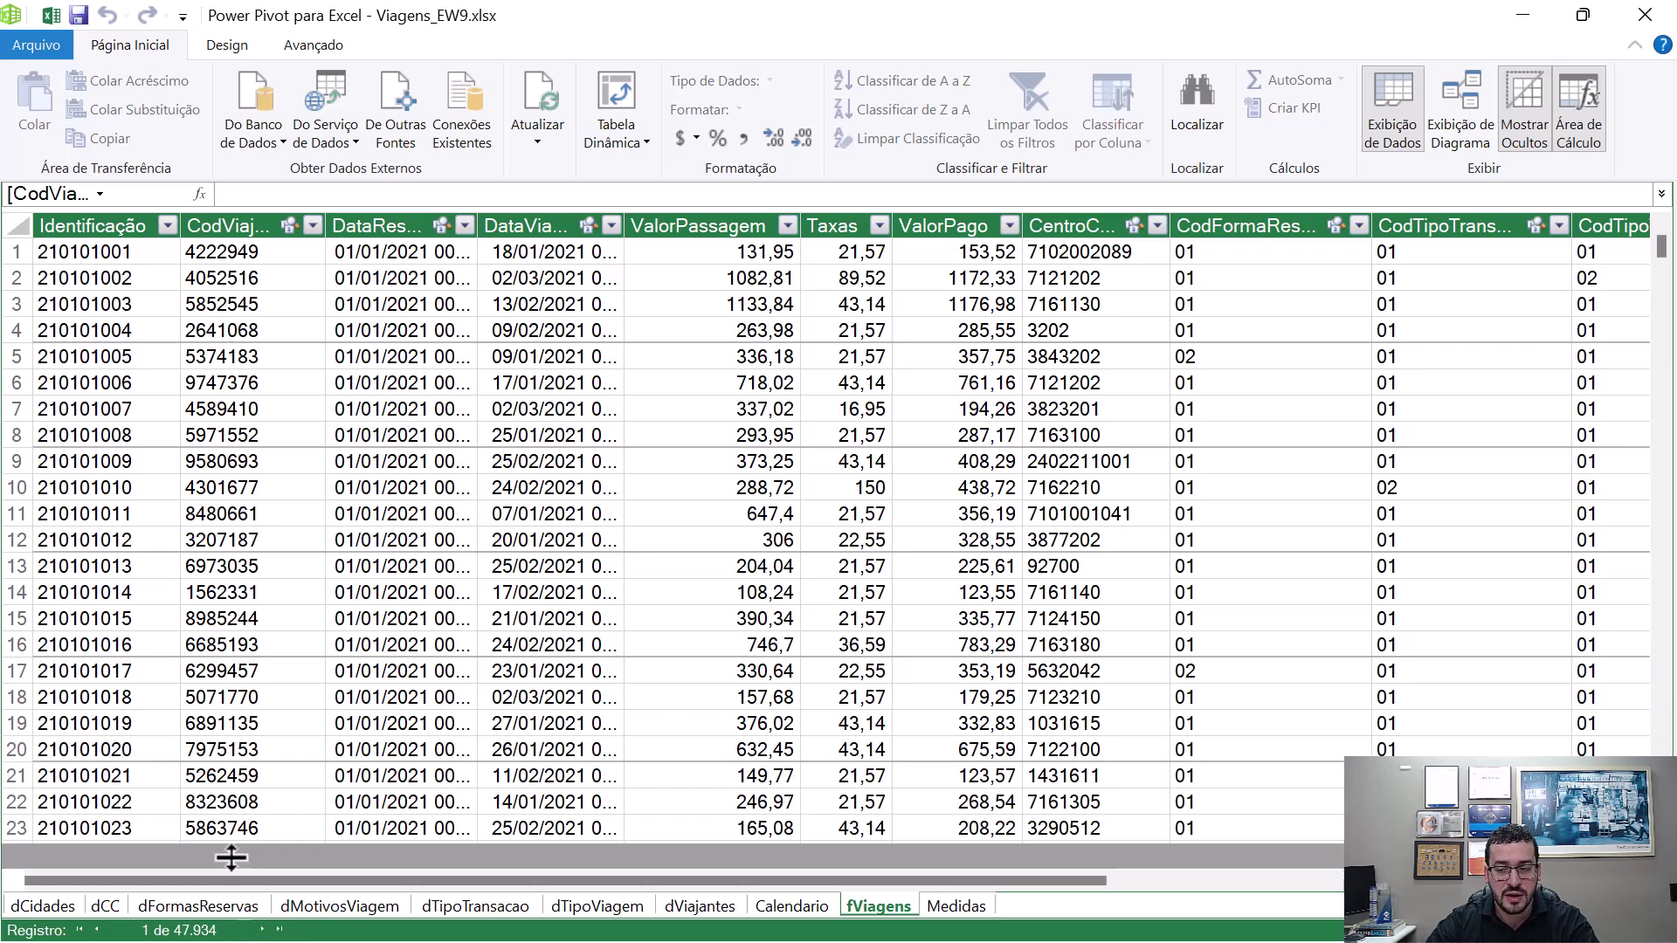
click(961, 906)
drag(82, 344, 87, 246)
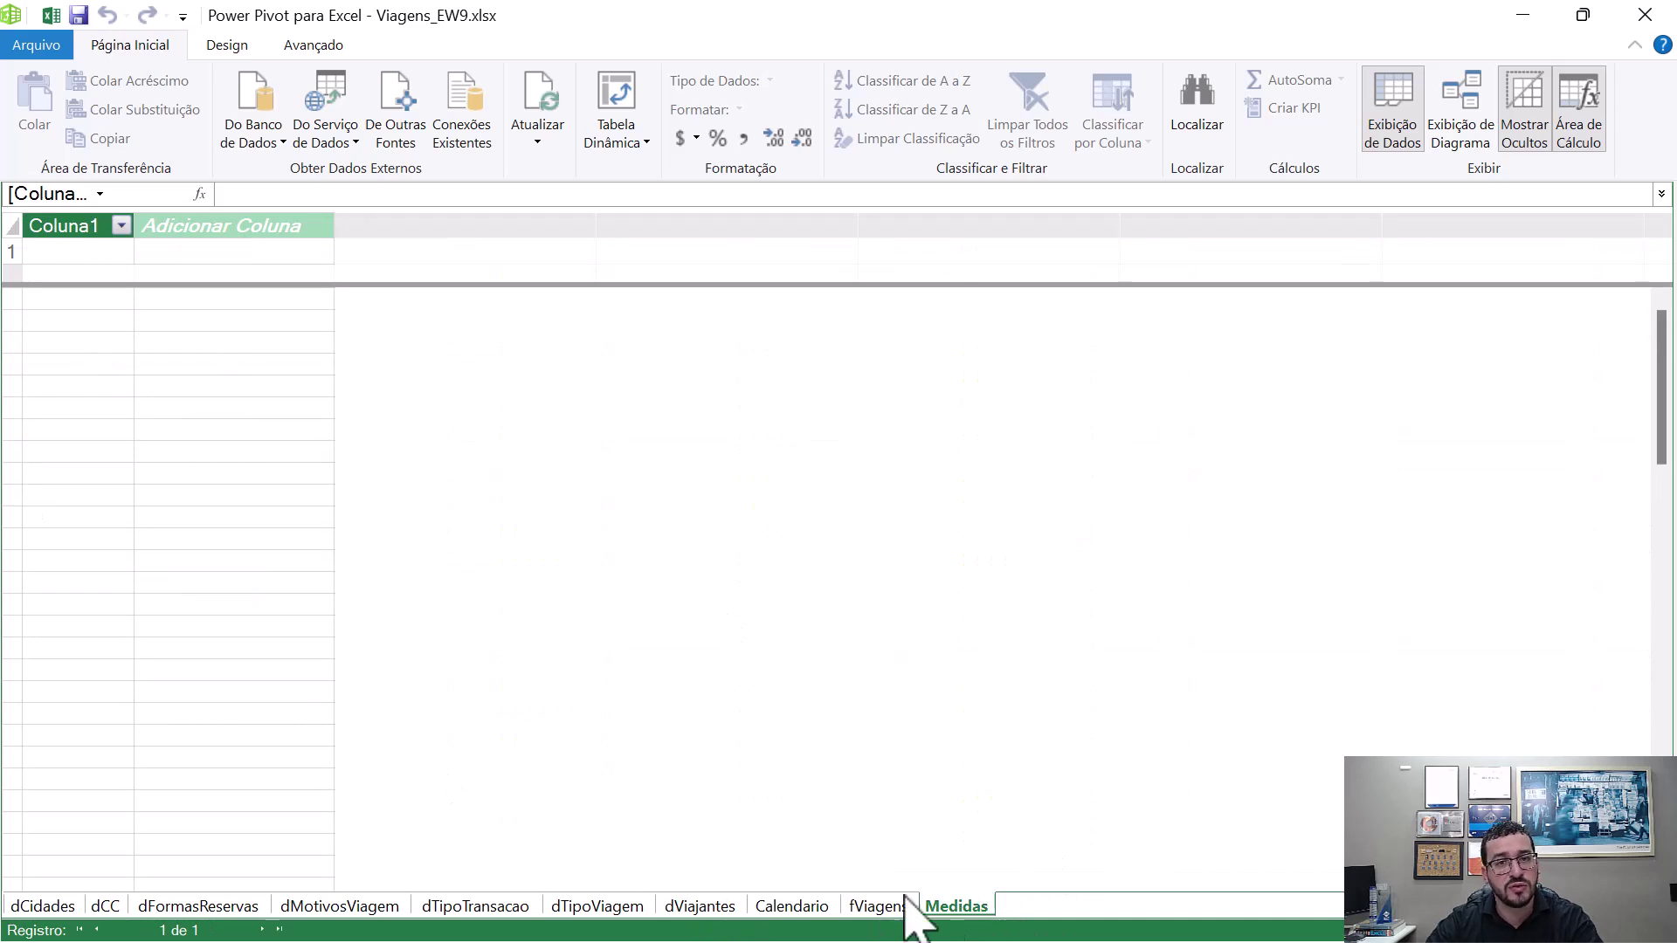
- Create the measure Valor Total Pago:=SUM(fViagens[ValorPago]) in the Medidas table's calculation area
click(96, 300)
click(99, 319)
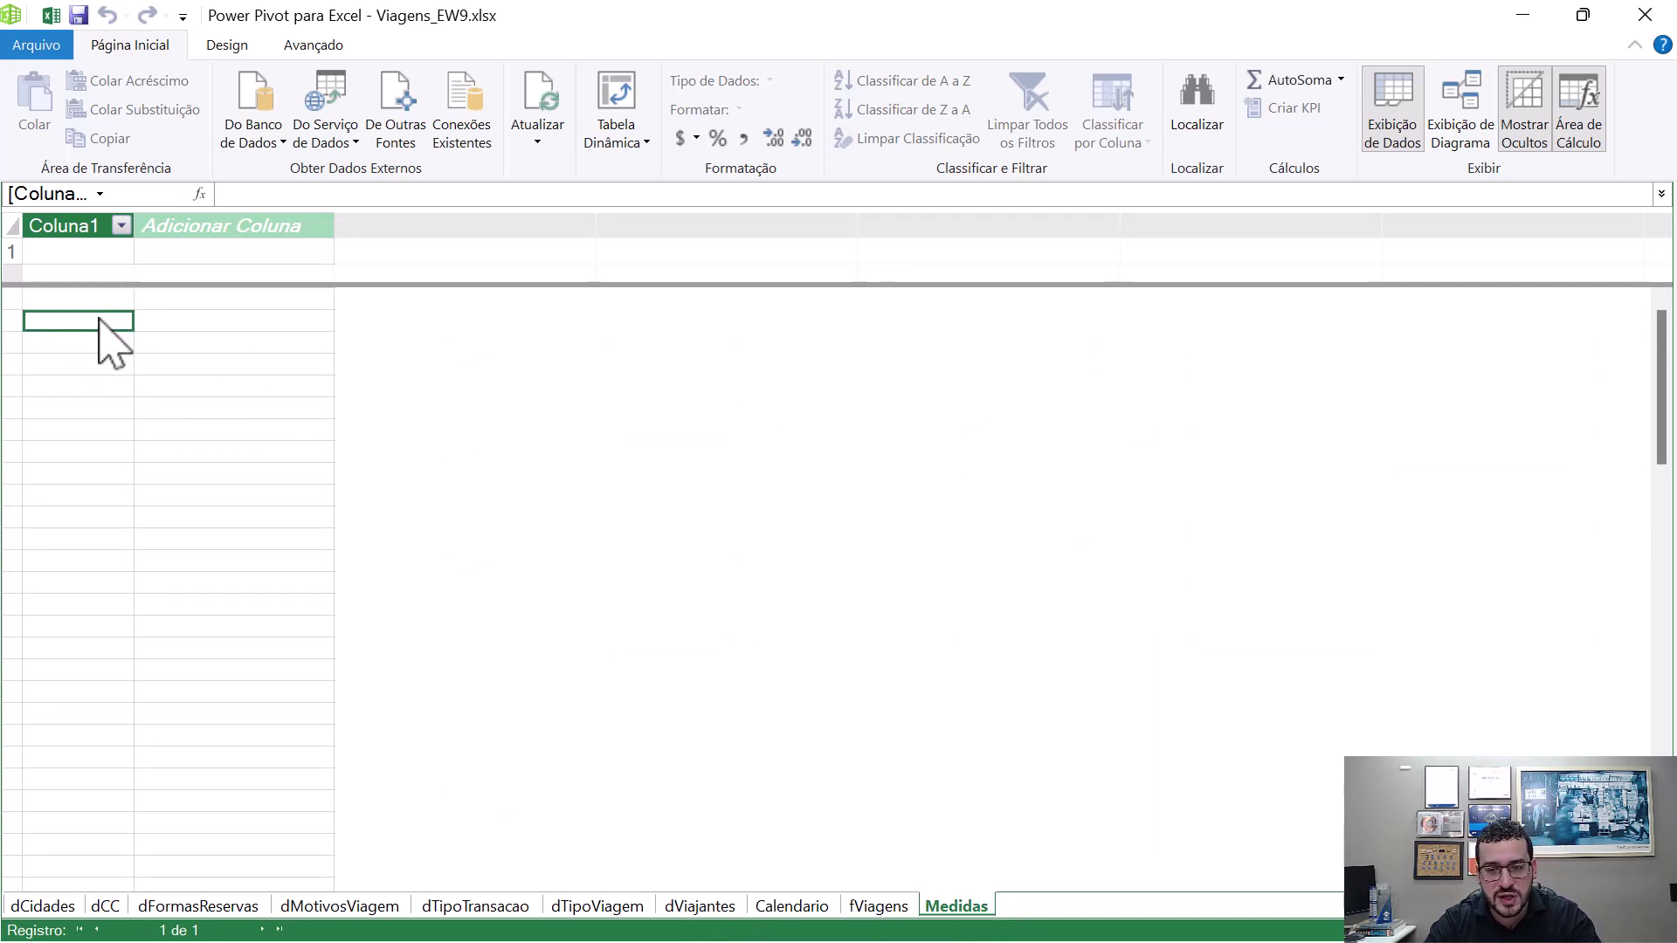
text(Valor Total Pago)
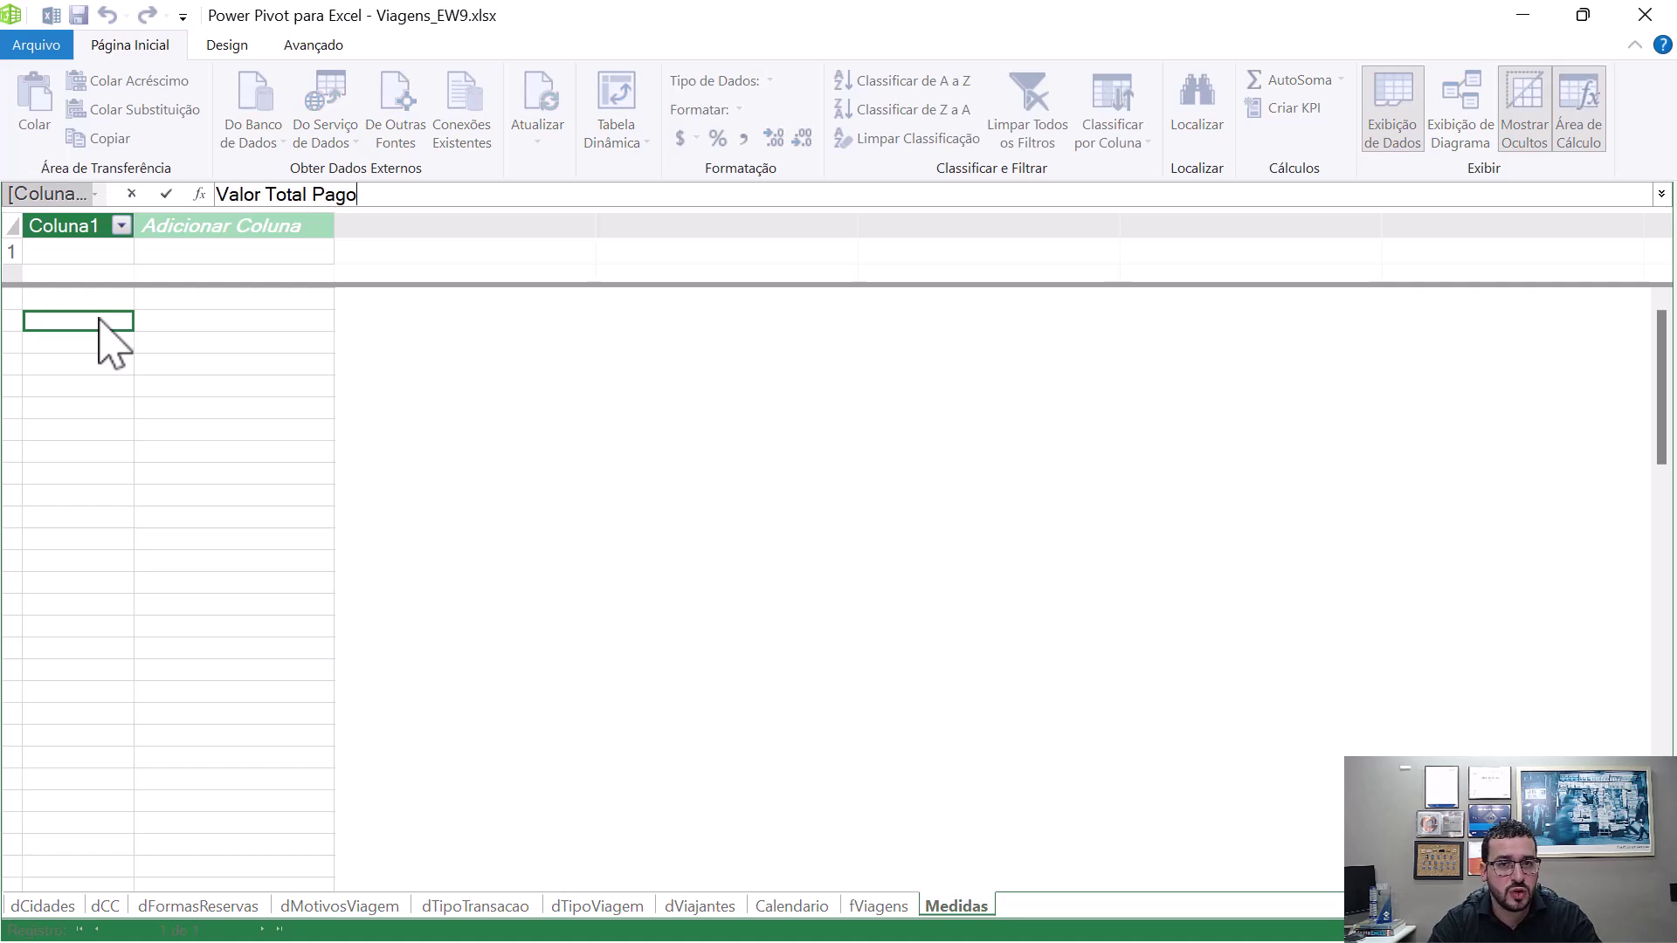
text(:=)
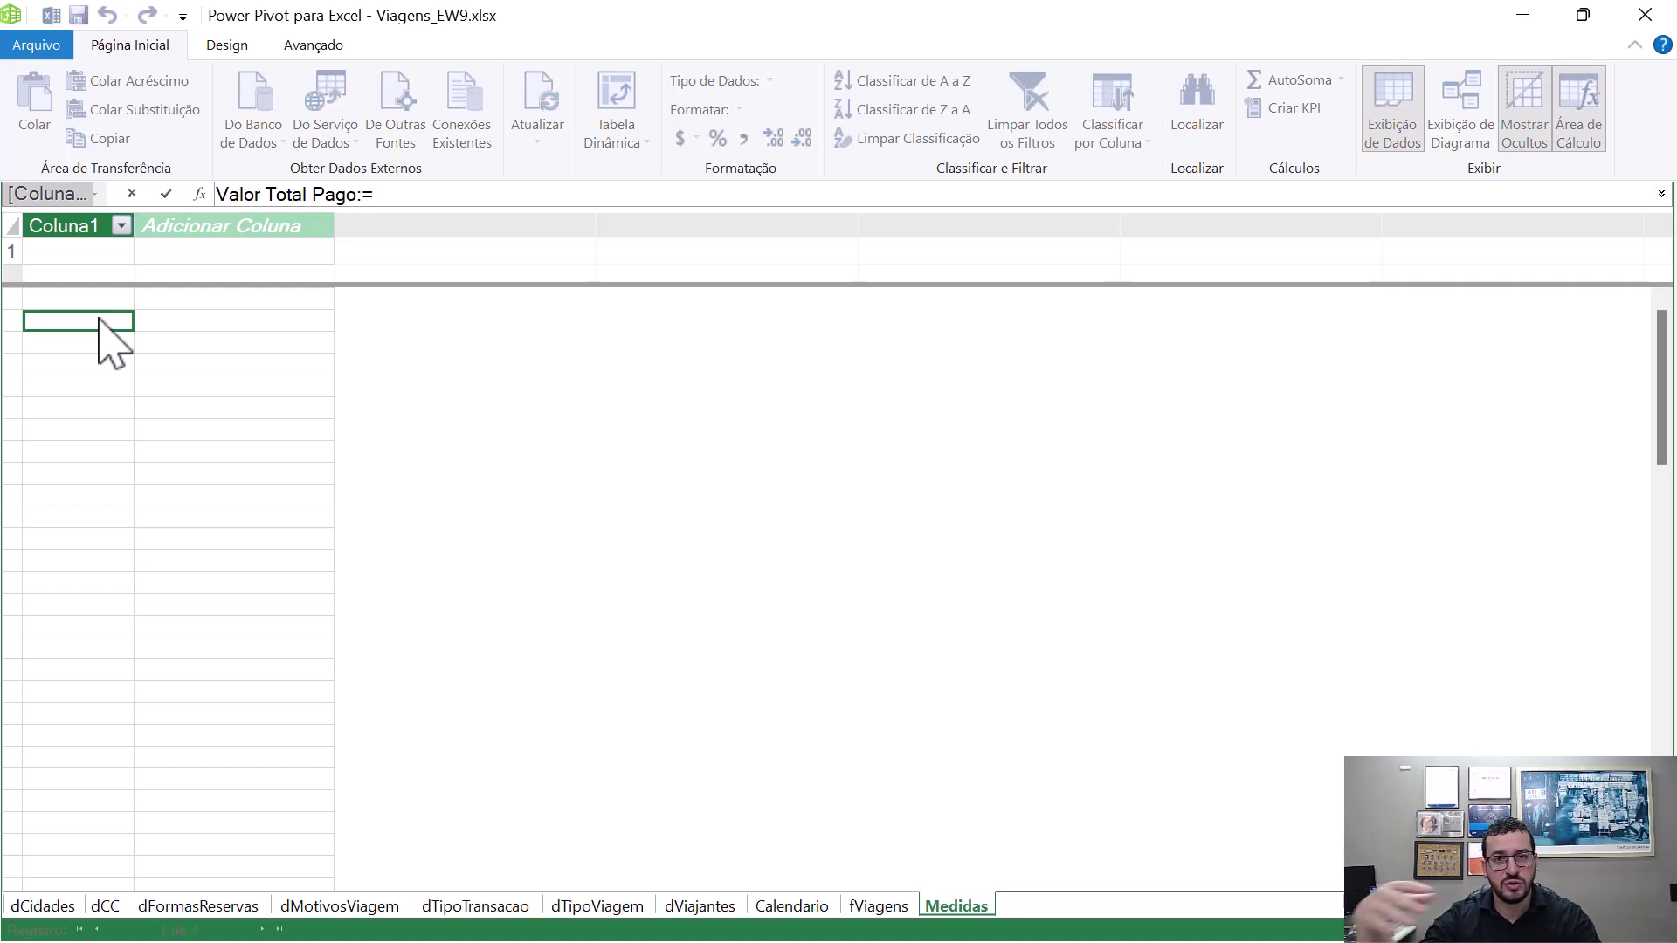
text(S)
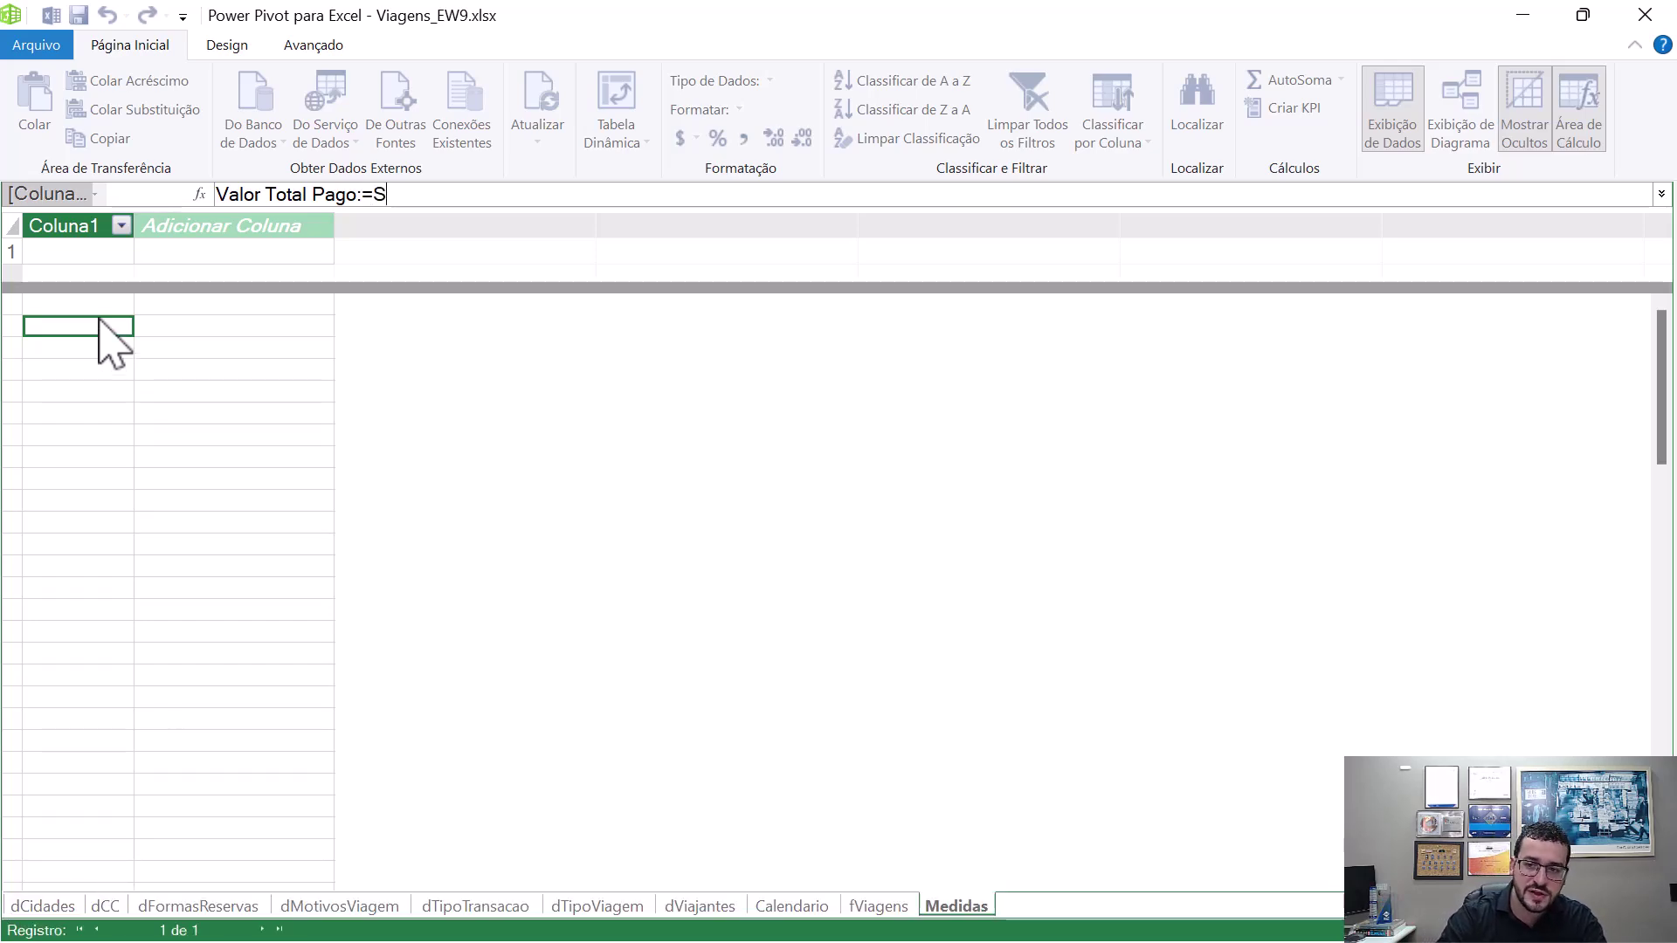
text(UM(fvia)
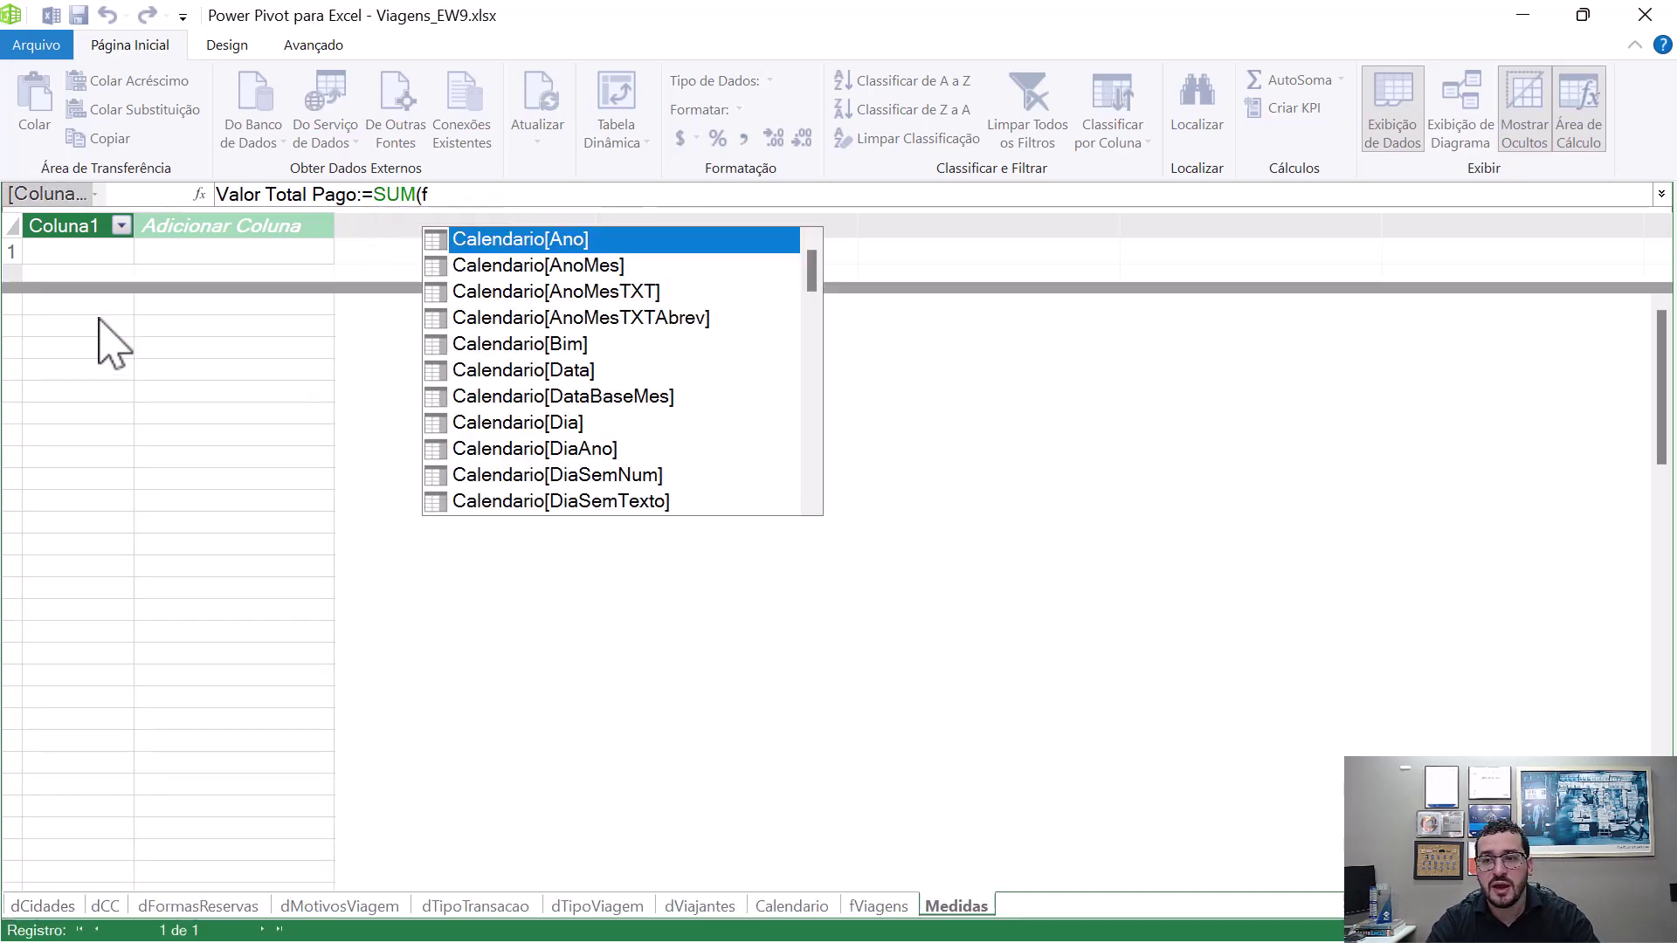
key(Down)
key(Down)
key(Down)
key(Down)
key(Down)
key(Down)
key(Down)
key(Down)
key(Down)
key(Down)
key(Down)
key(Down)
key(Down)
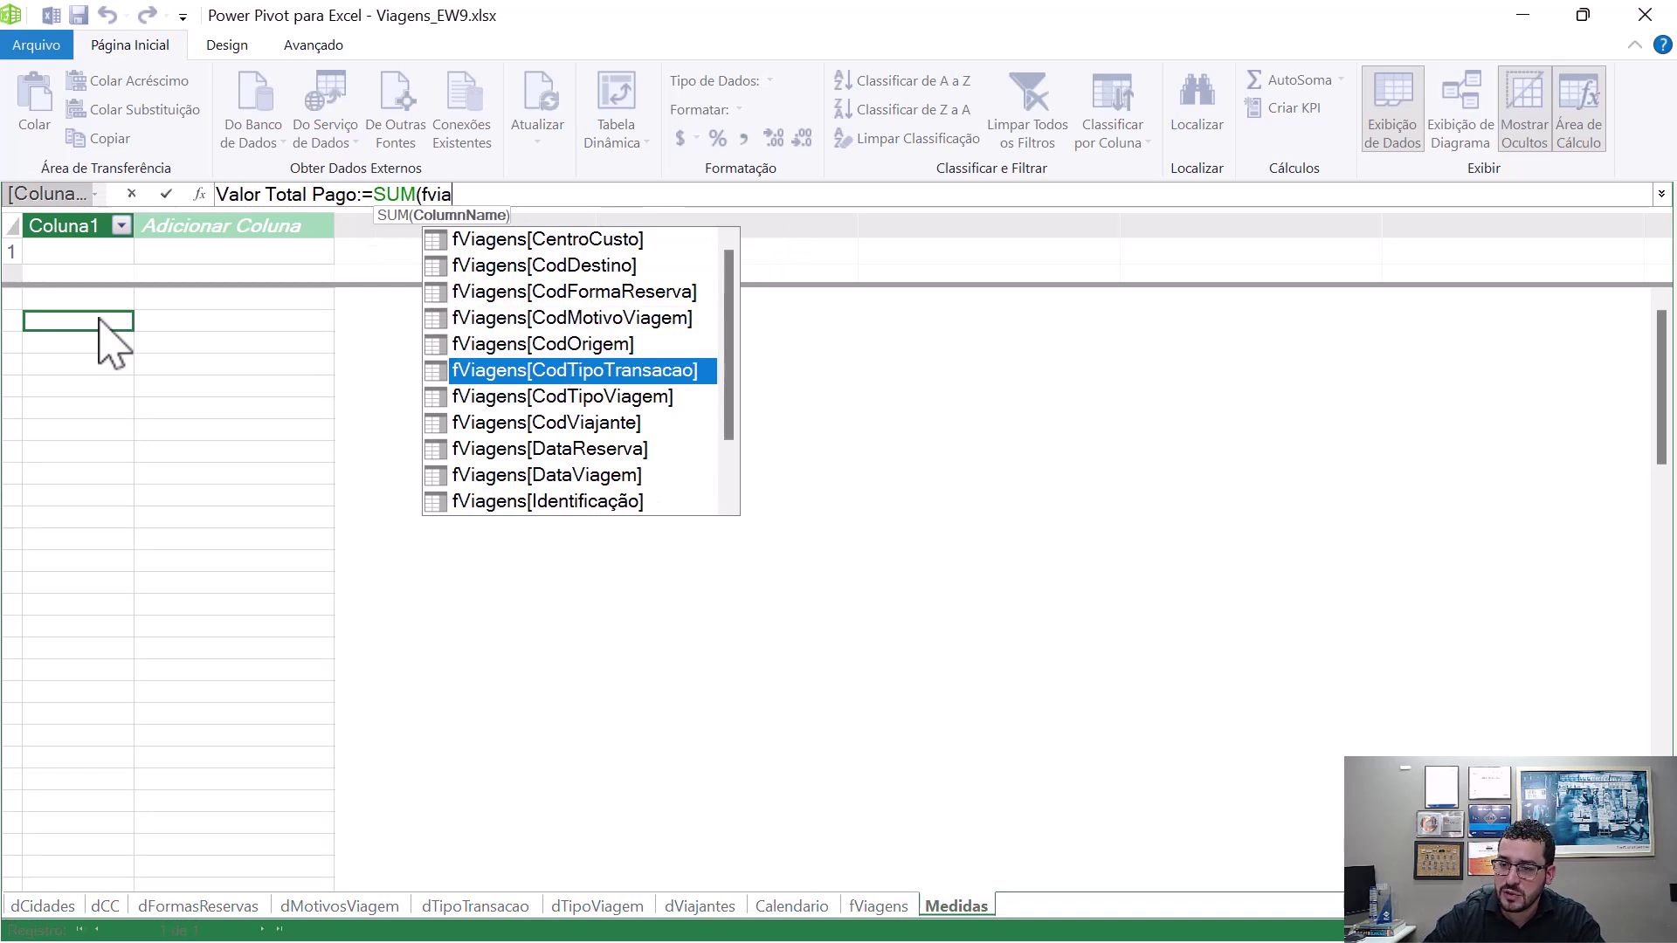
key(Up)
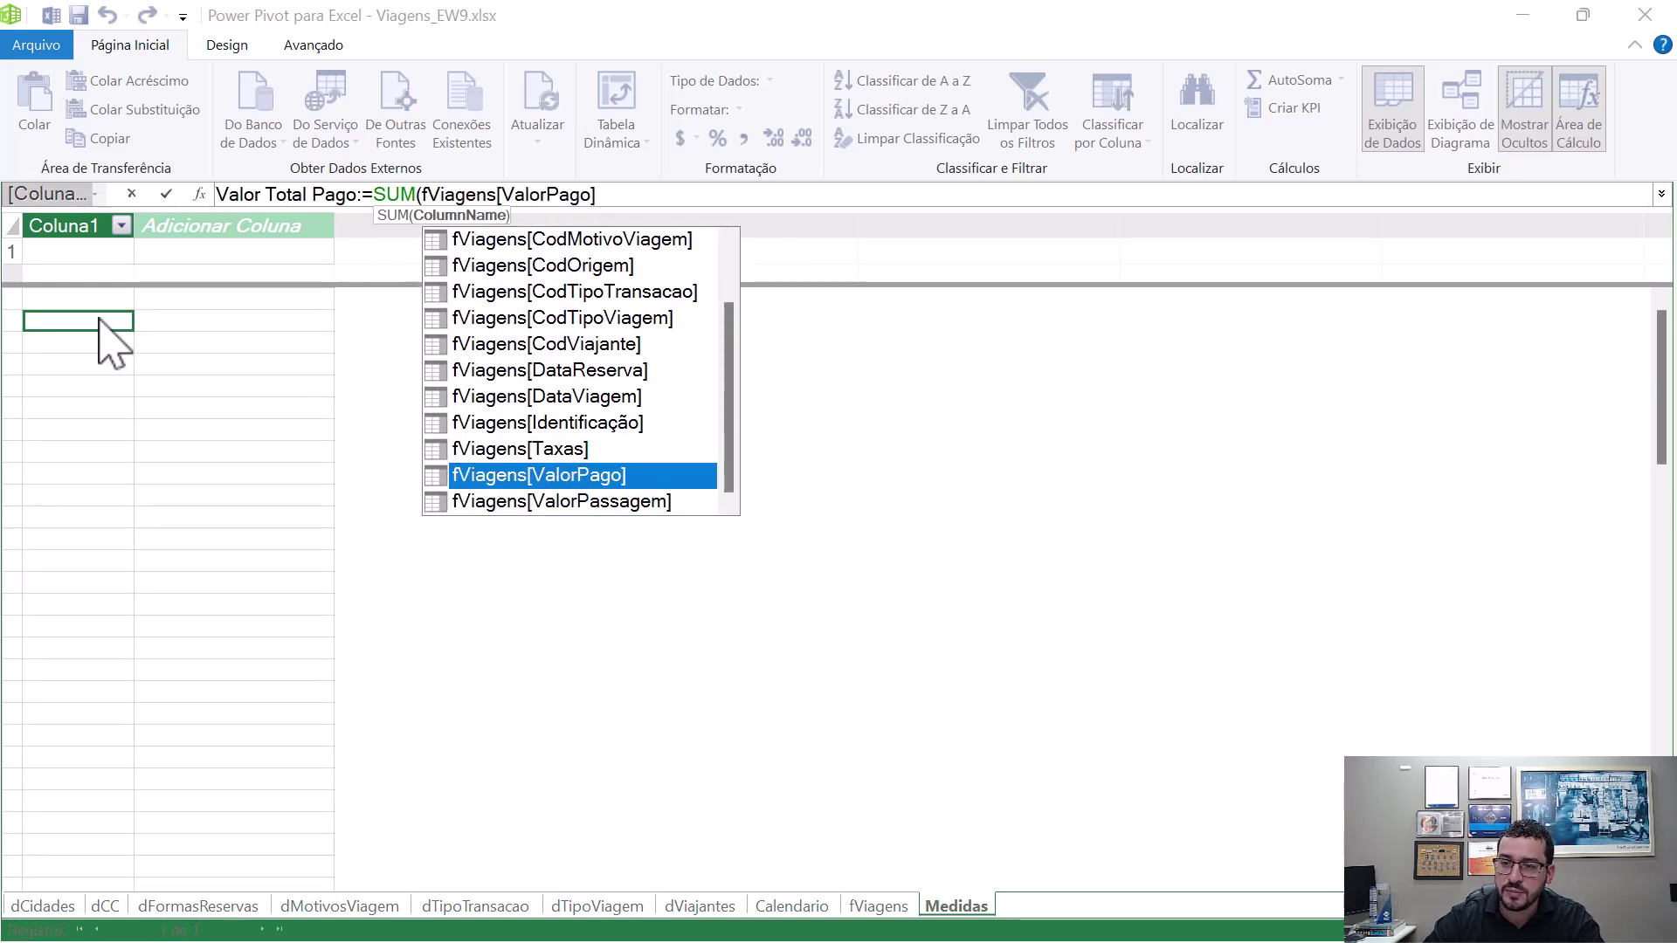
key(Tab)
text())
key(Return)
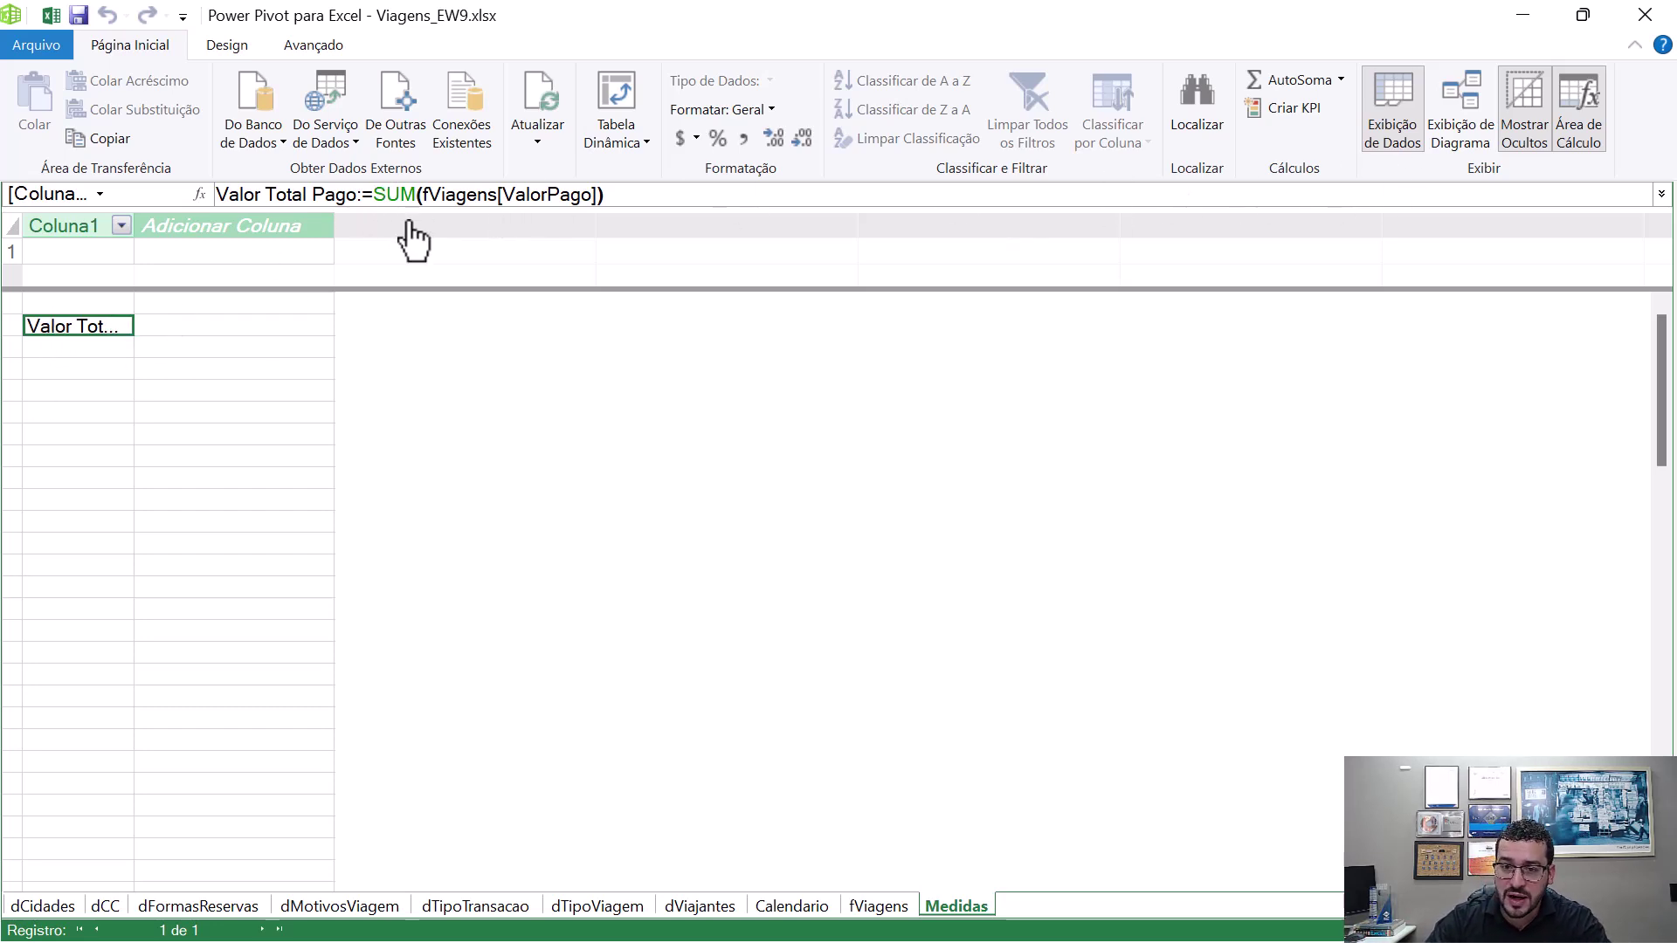
- Return to the PivotTable on the Calculos sheet and examine where the Medidas table is listed among its fields
click(1523, 17)
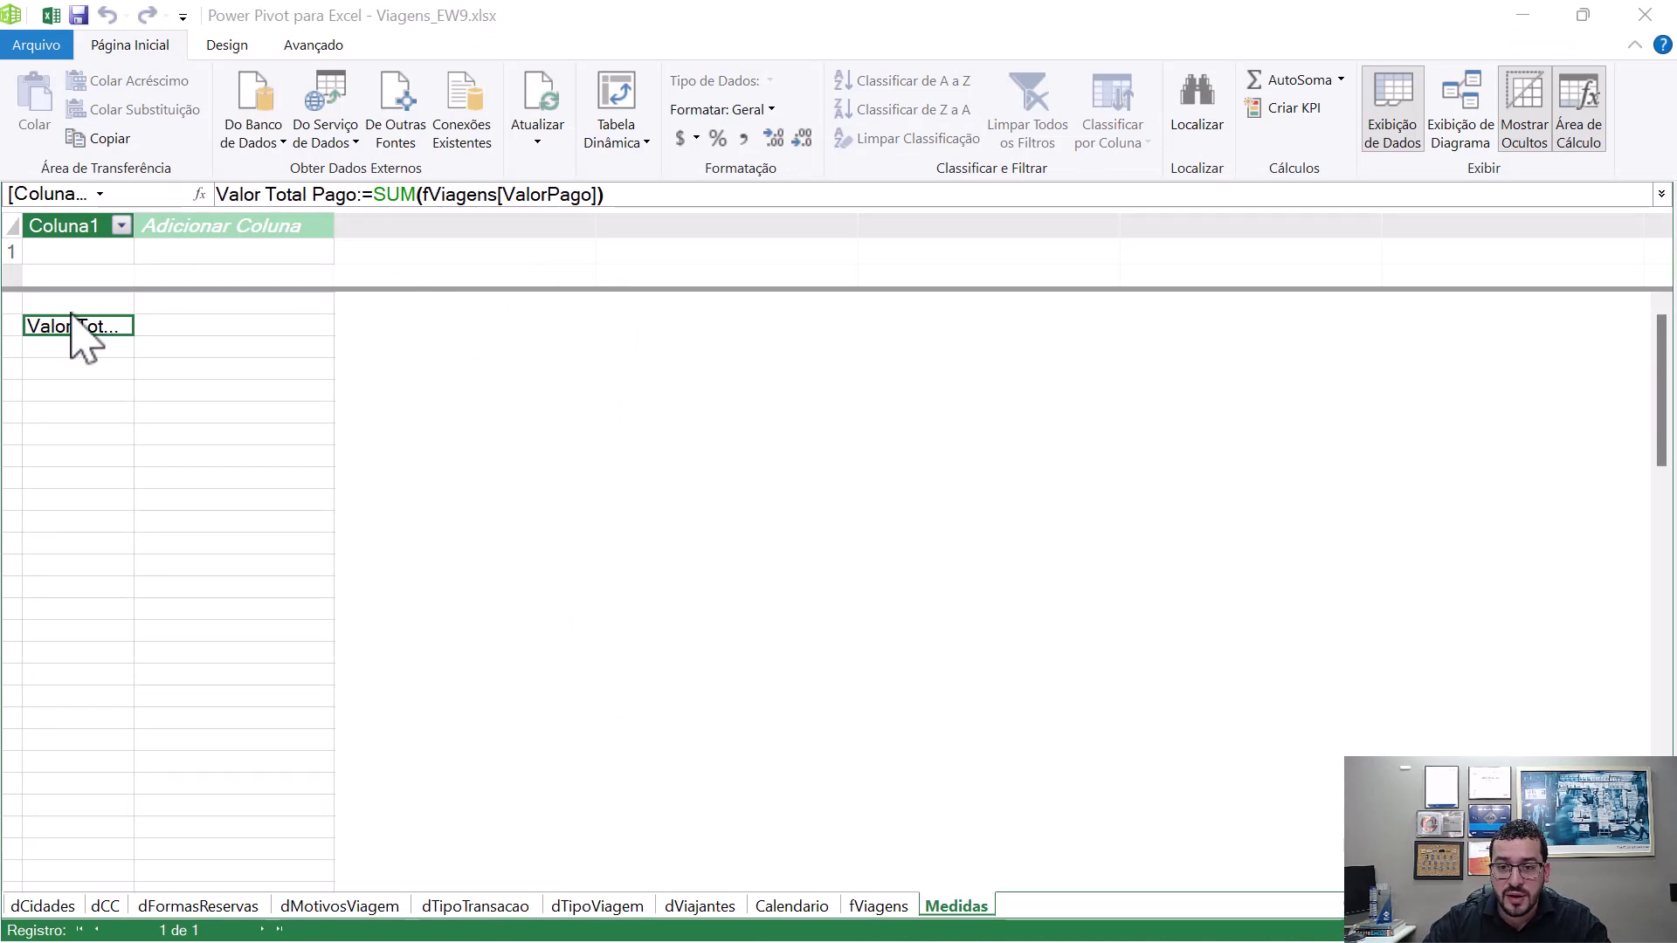
click(75, 227)
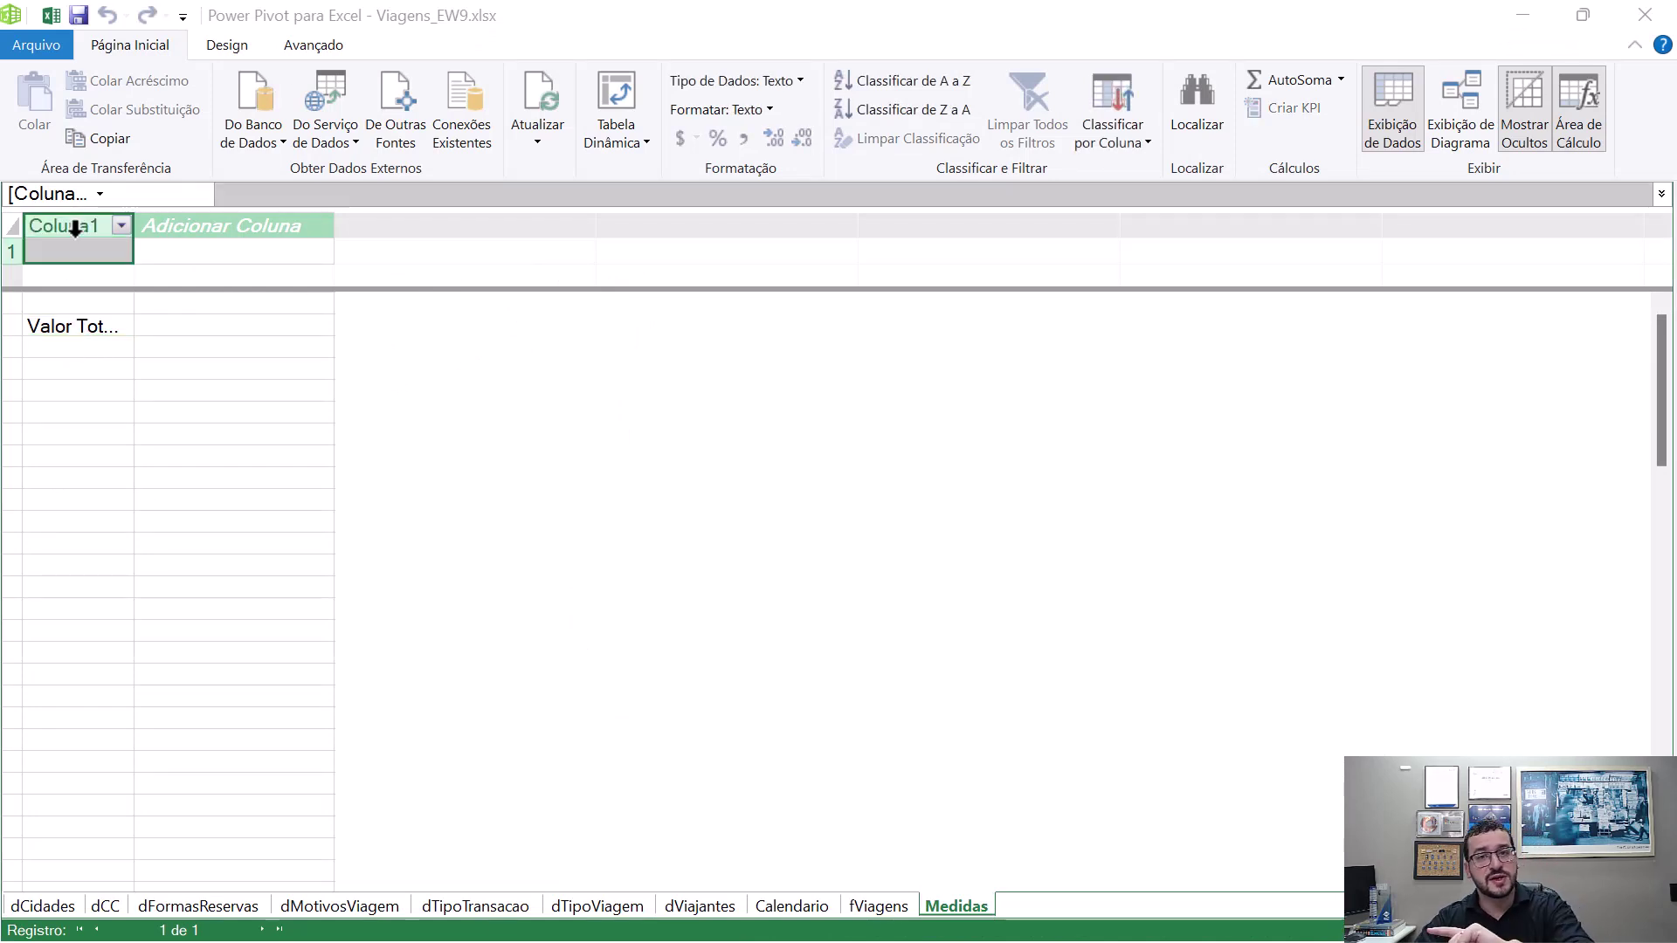
right_click(70, 225)
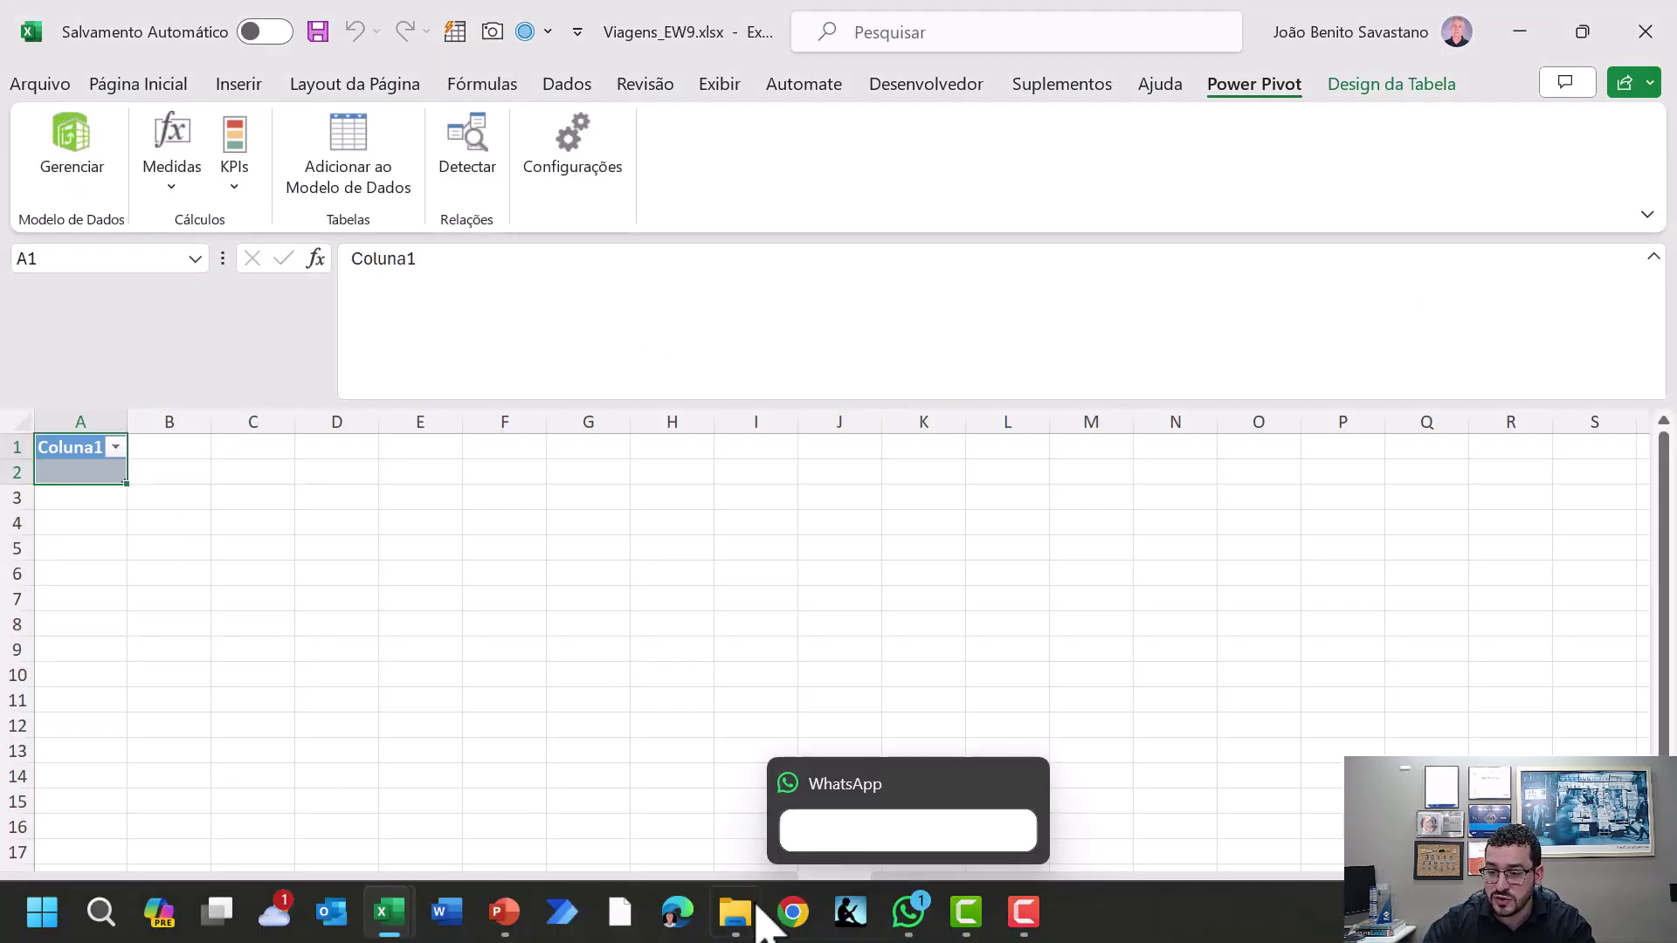
click(690, 725)
click(672, 891)
click(116, 650)
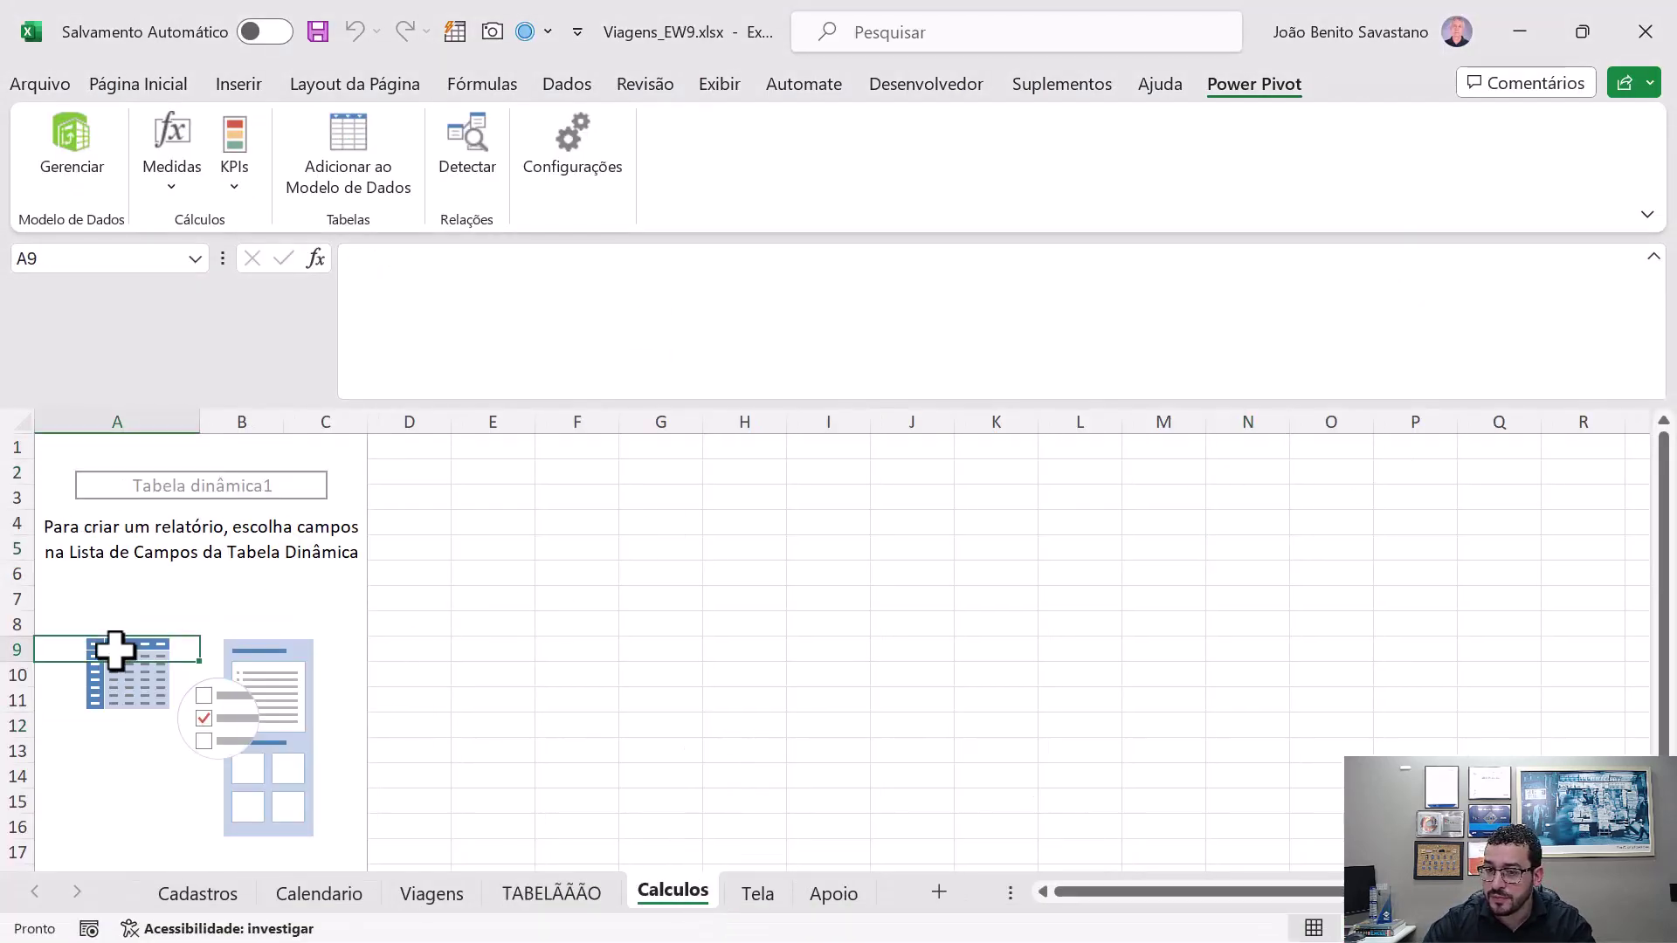
scroll(611, 314, down, 10)
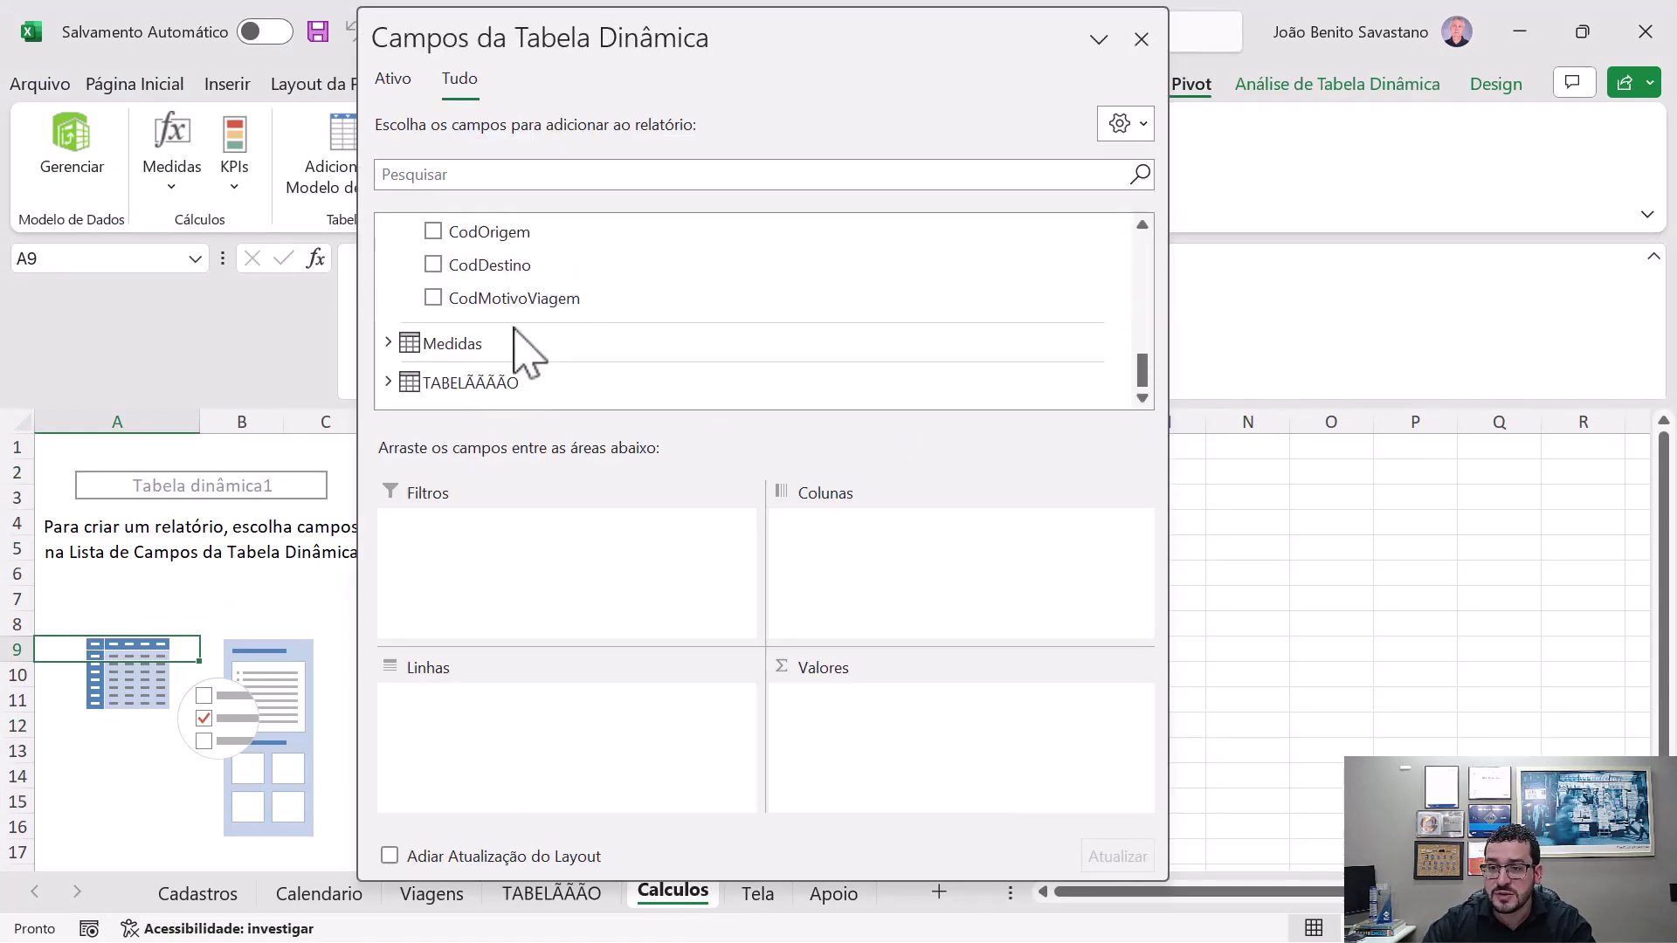
scroll(406, 353, up, 2)
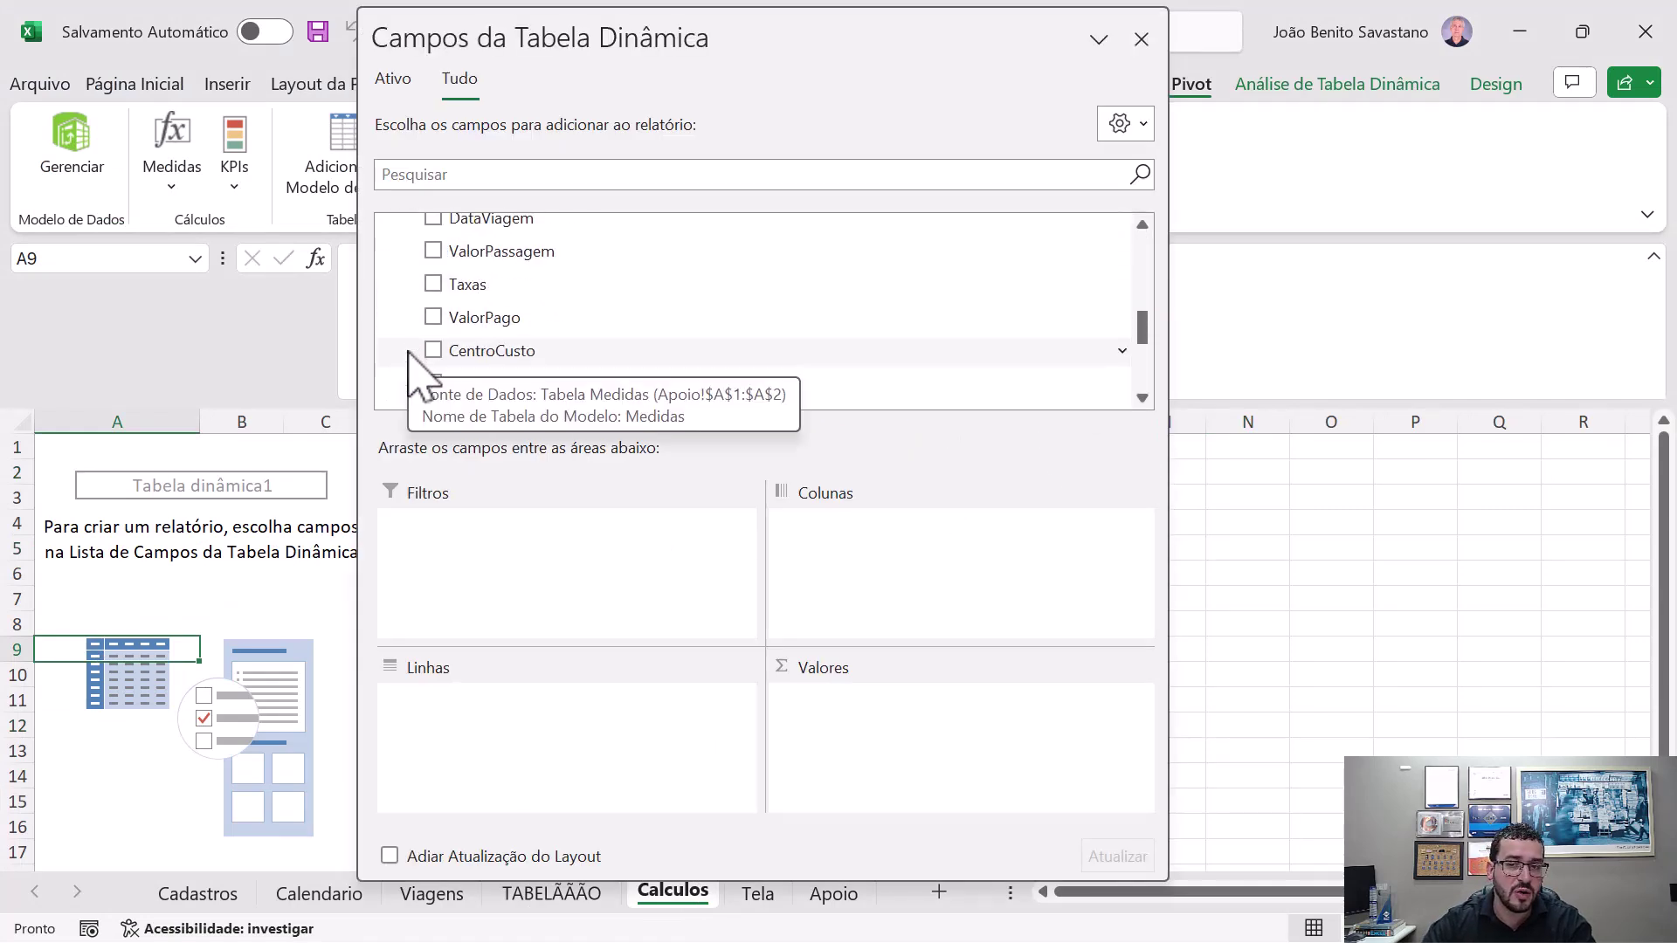
scroll(406, 350, up, 2)
click(389, 340)
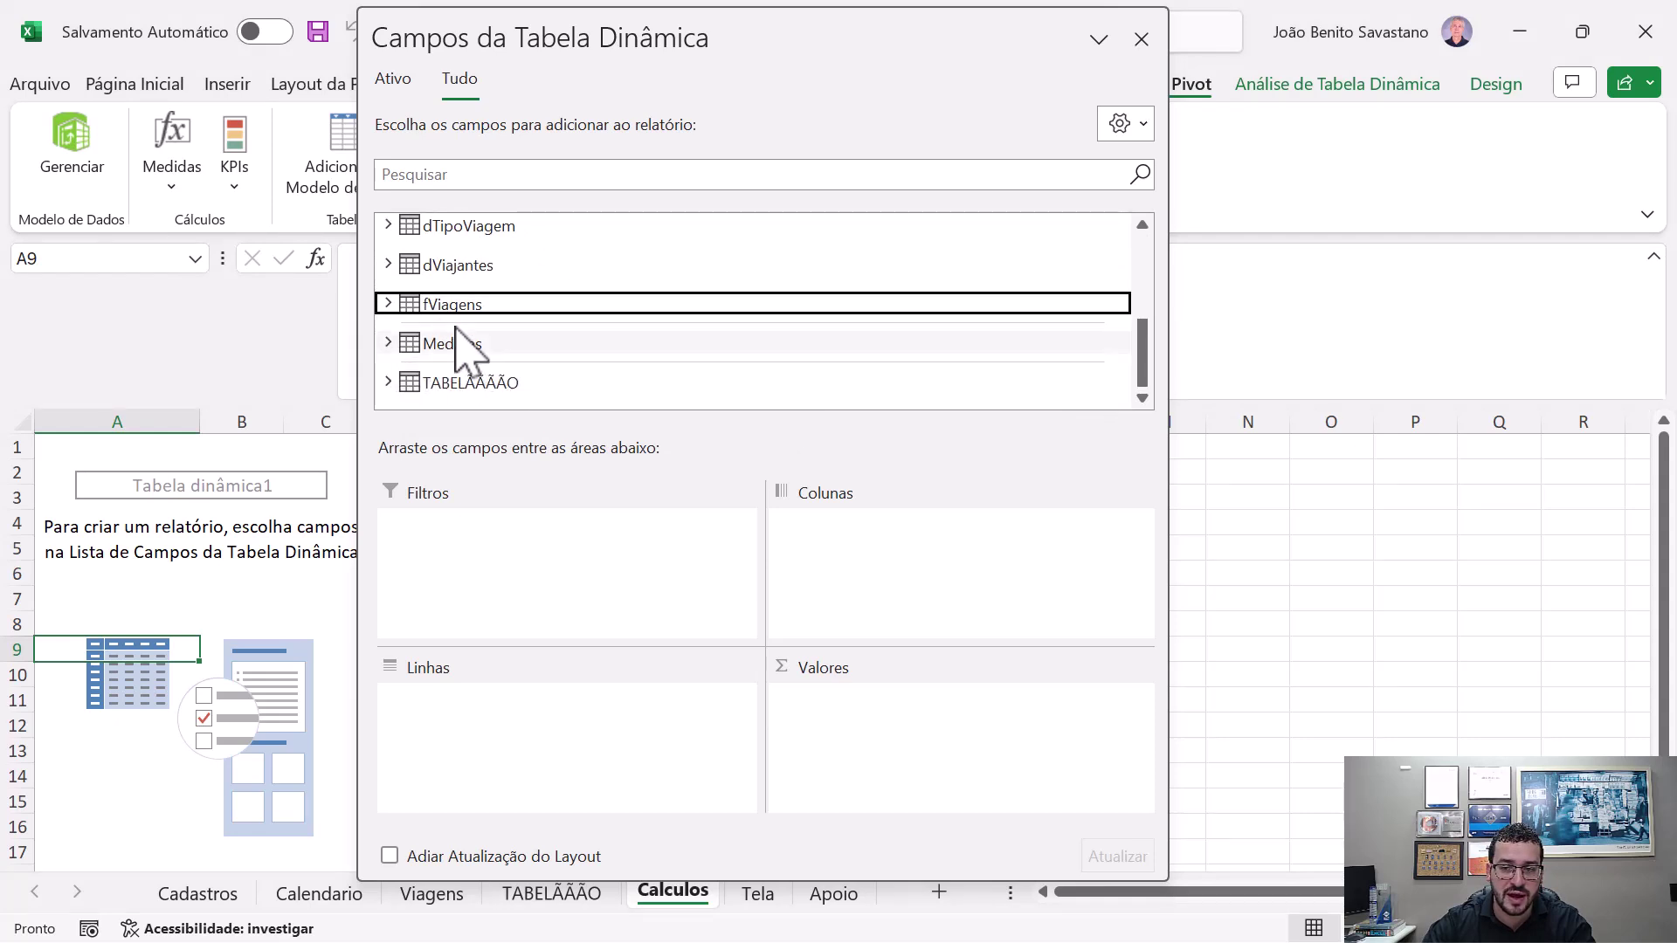
click(501, 266)
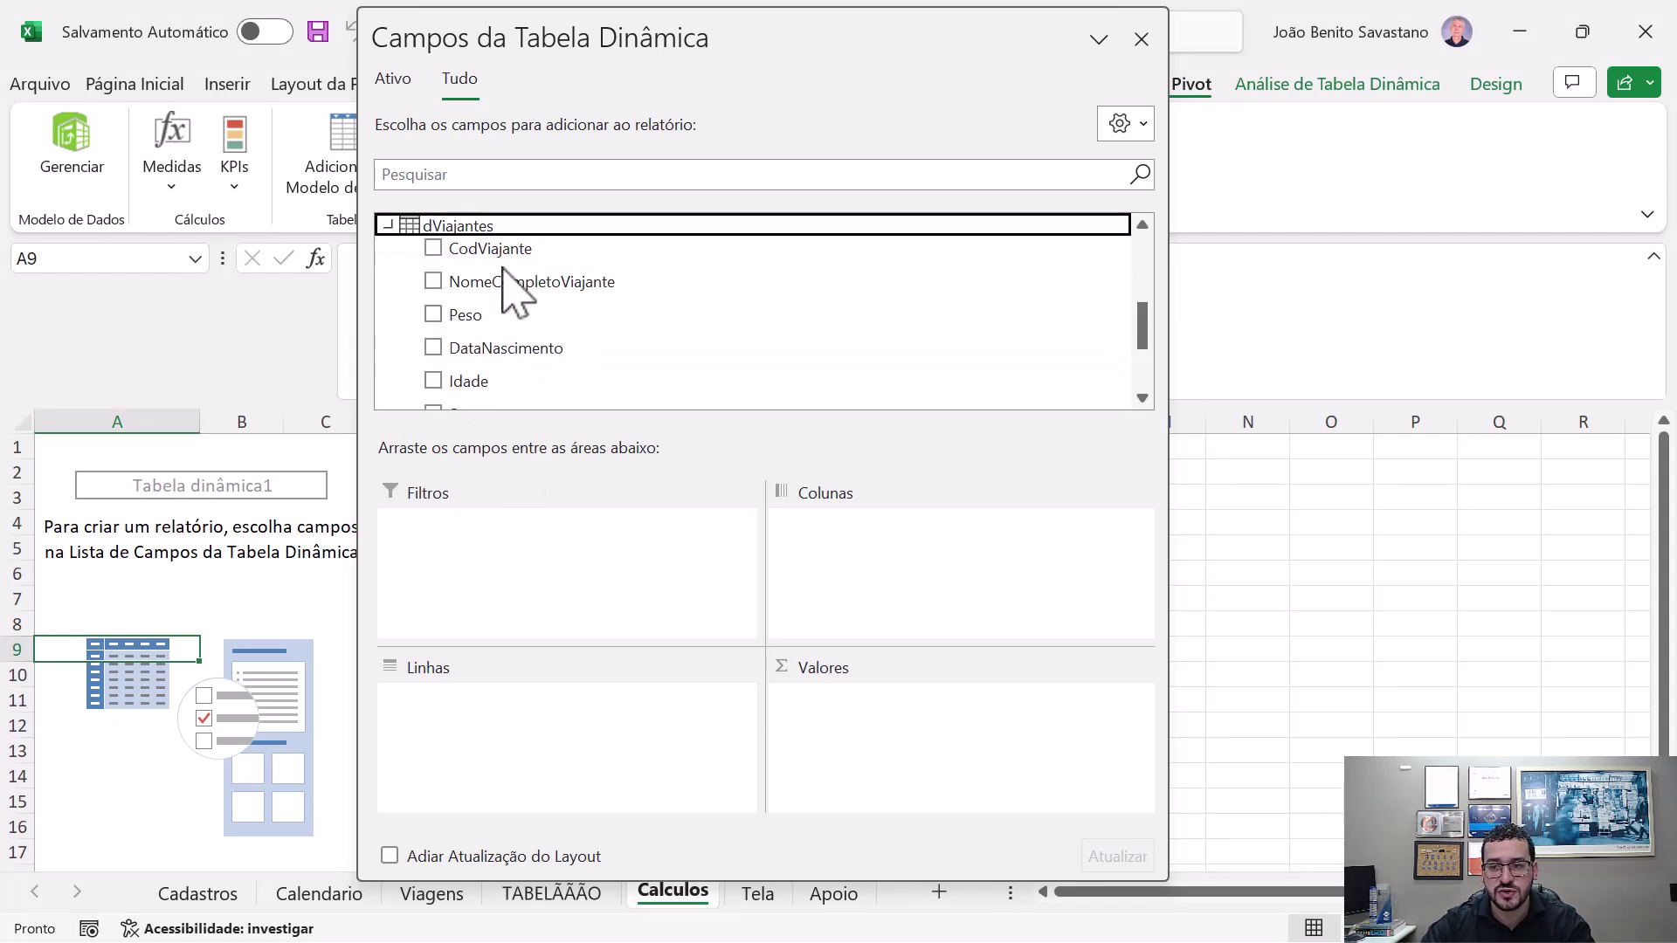
click(385, 229)
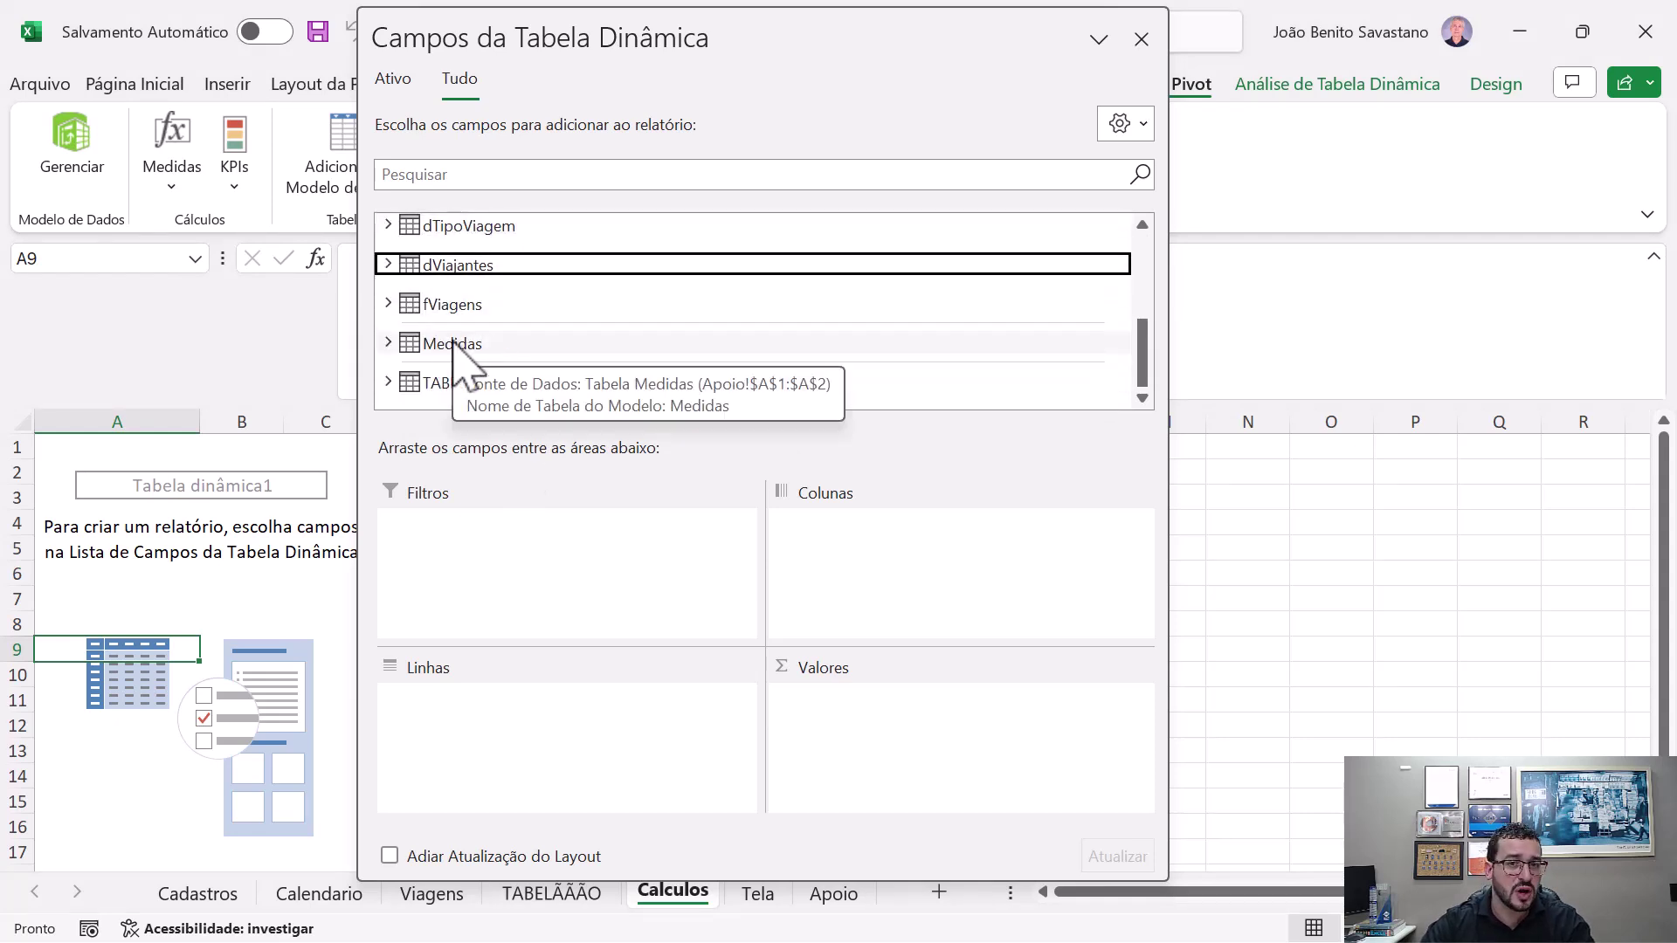
- Hide the Medidas table's Coluna1 column from client tools in Power Pivot
key(alt+Tab)
right_click(47, 232)
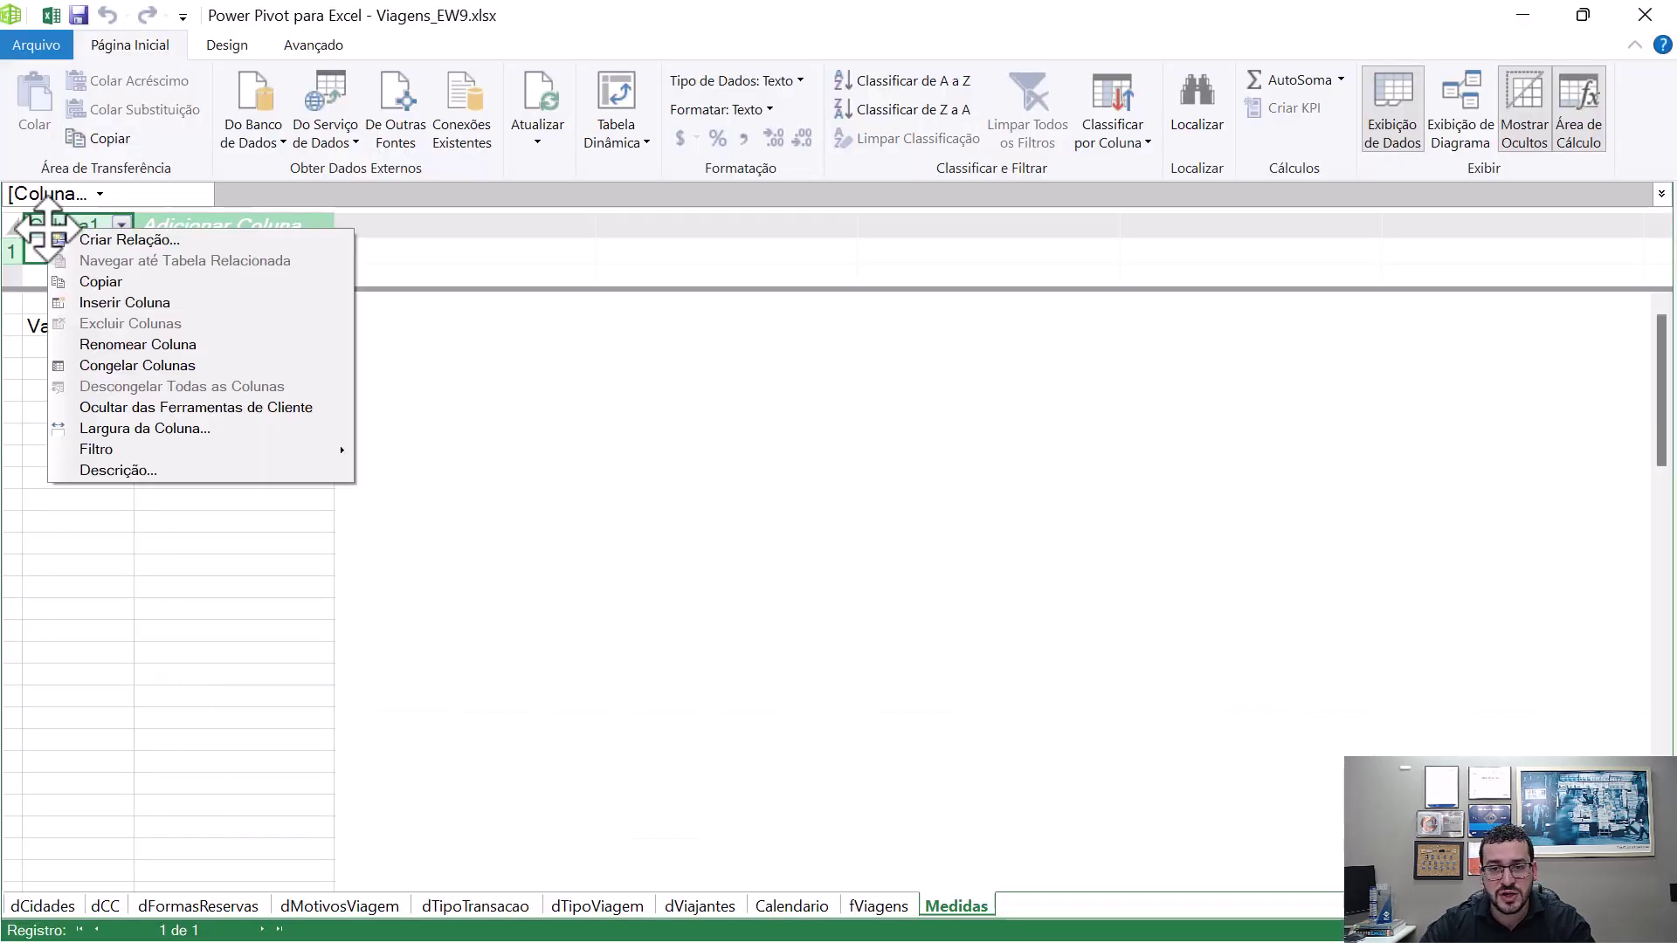
click(166, 408)
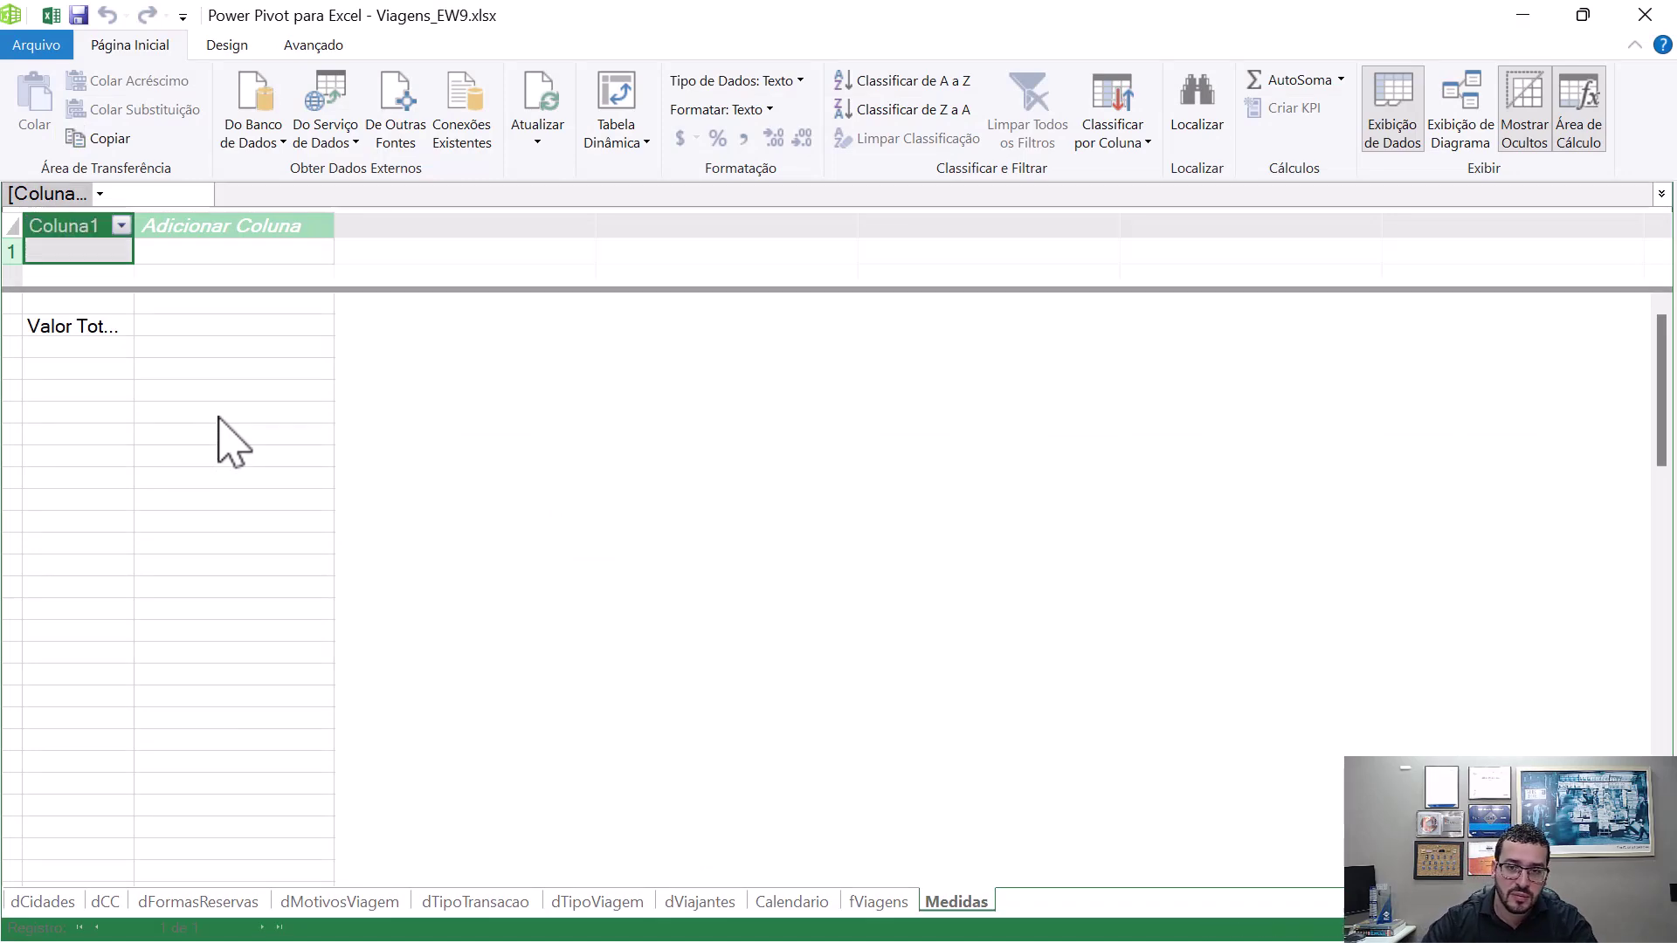
- Return to the Calculos PivotTable and add the Valor Total Pago measure to its values
key(alt+Tab)
scroll(454, 375, up, 5)
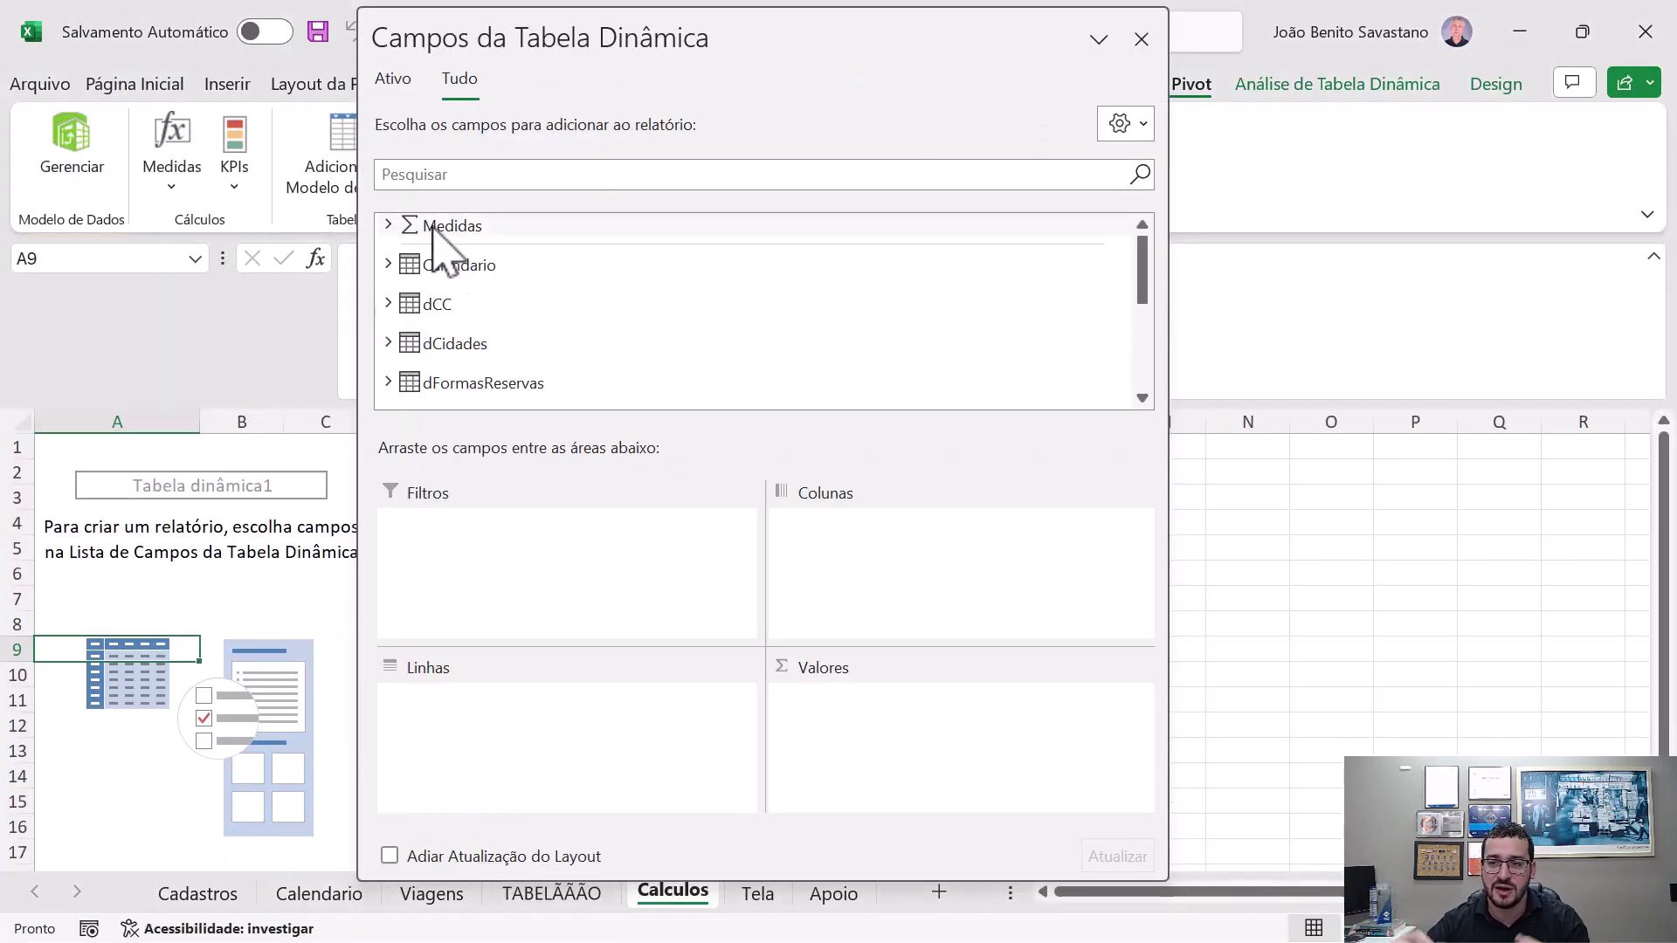
click(388, 225)
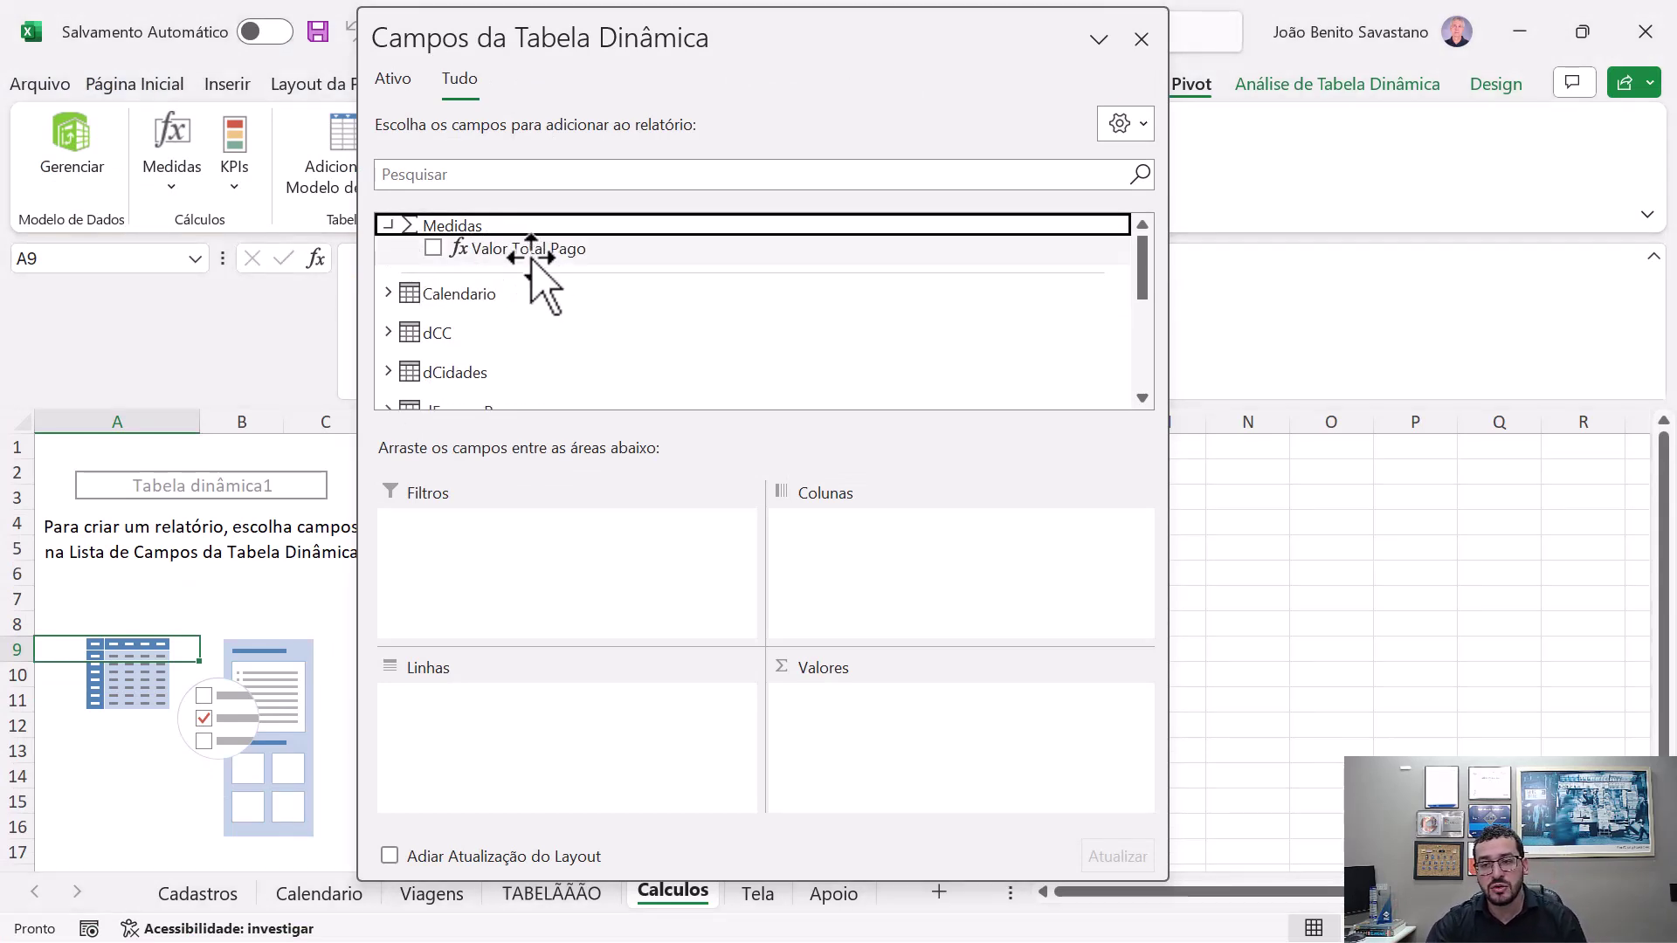
drag(532, 259, 907, 698)
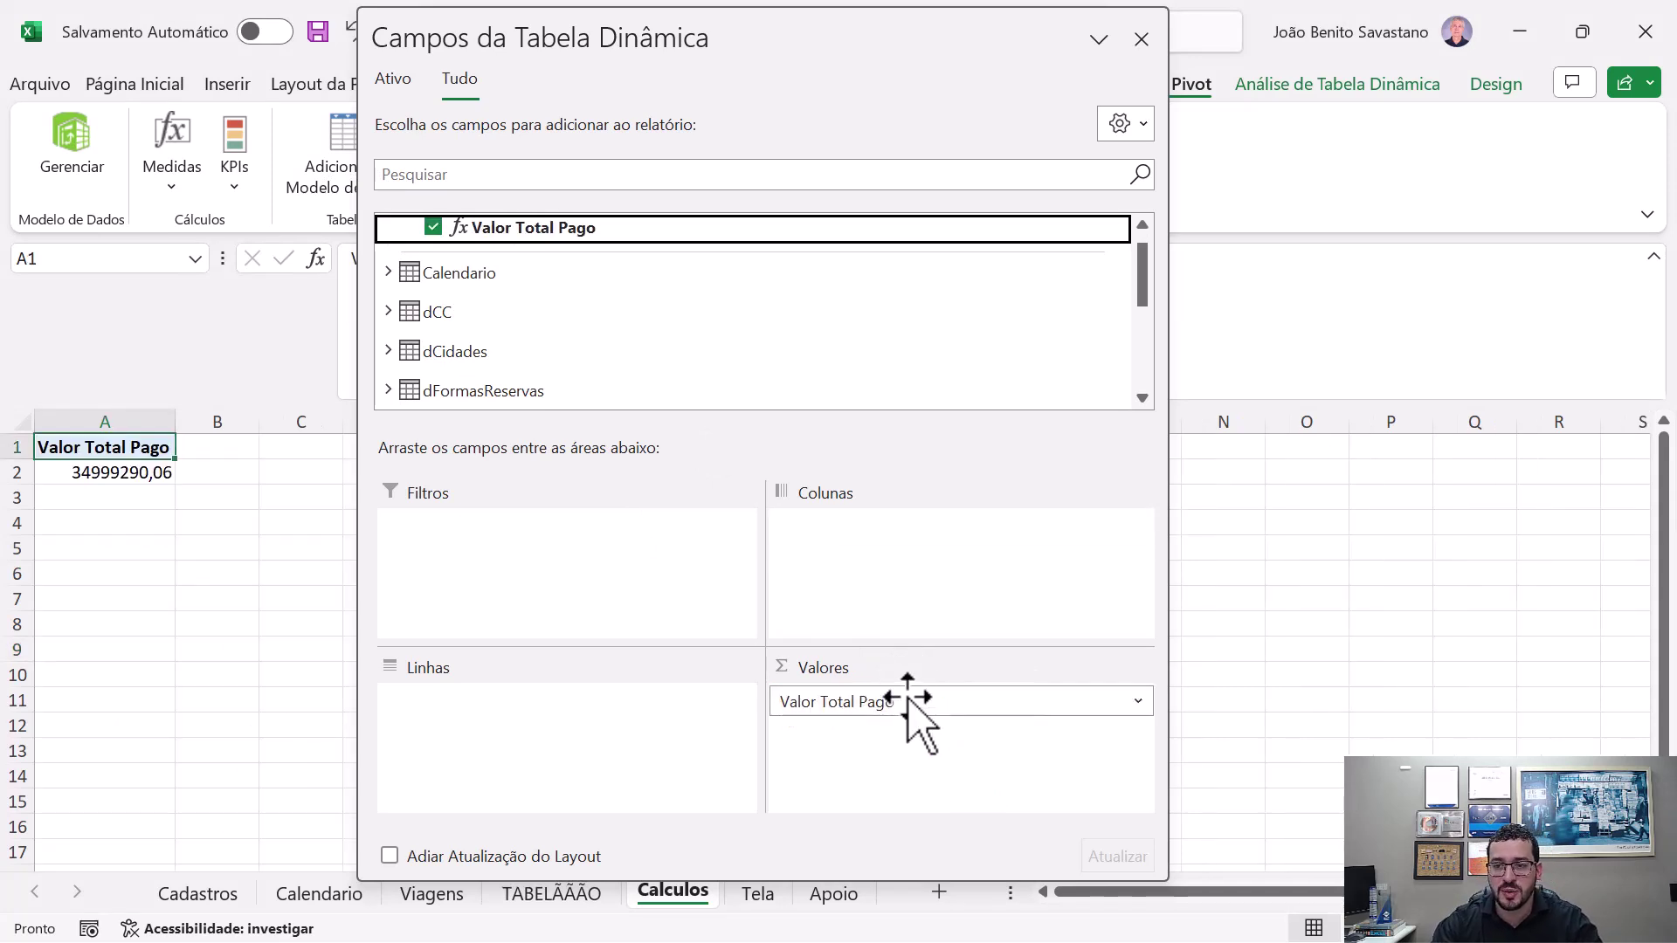
- Look through the dCC table's fields in the PivotTable field list, and collapse the table again
click(391, 312)
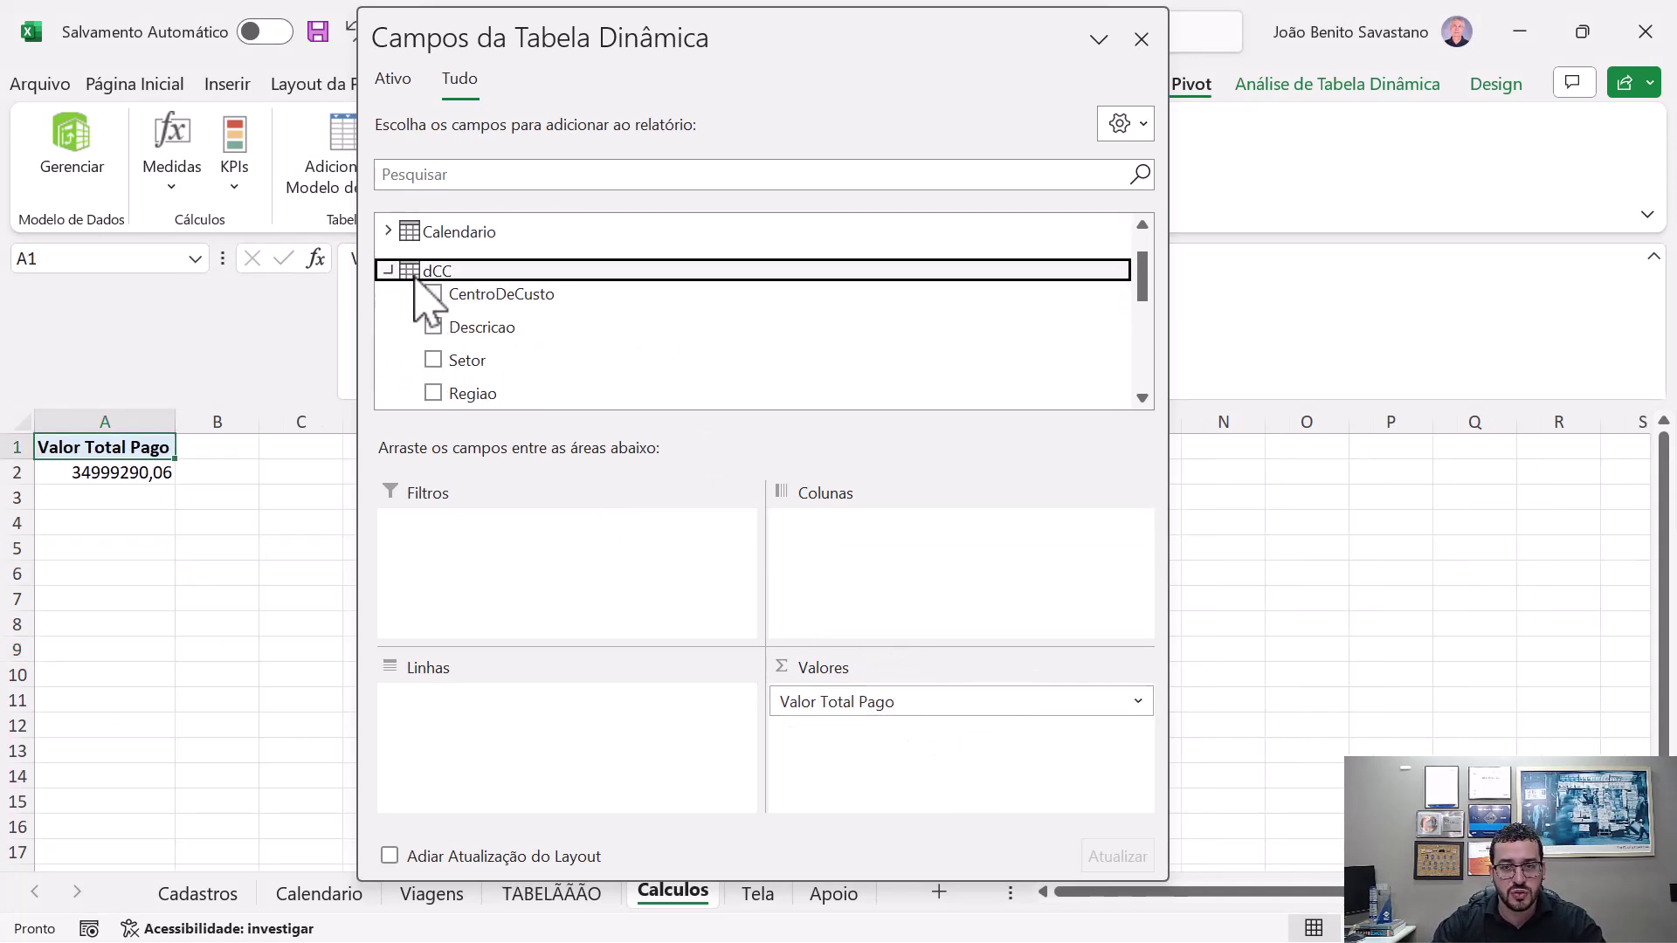
scroll(542, 292, down, 1)
scroll(464, 250, up, 1)
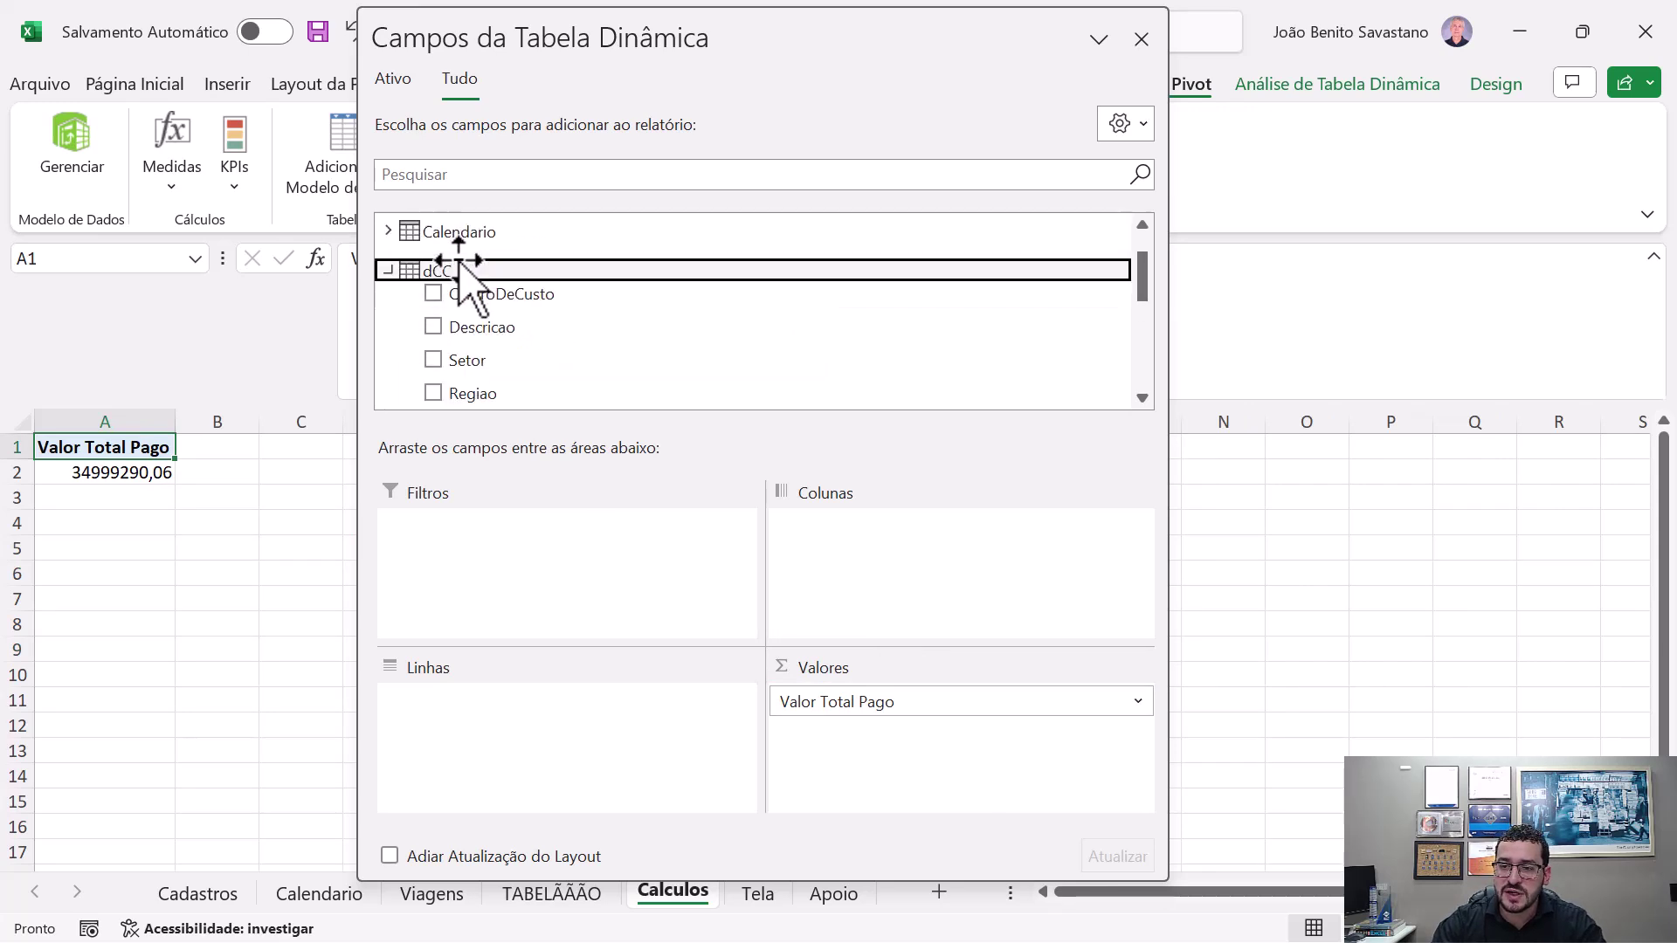
click(389, 270)
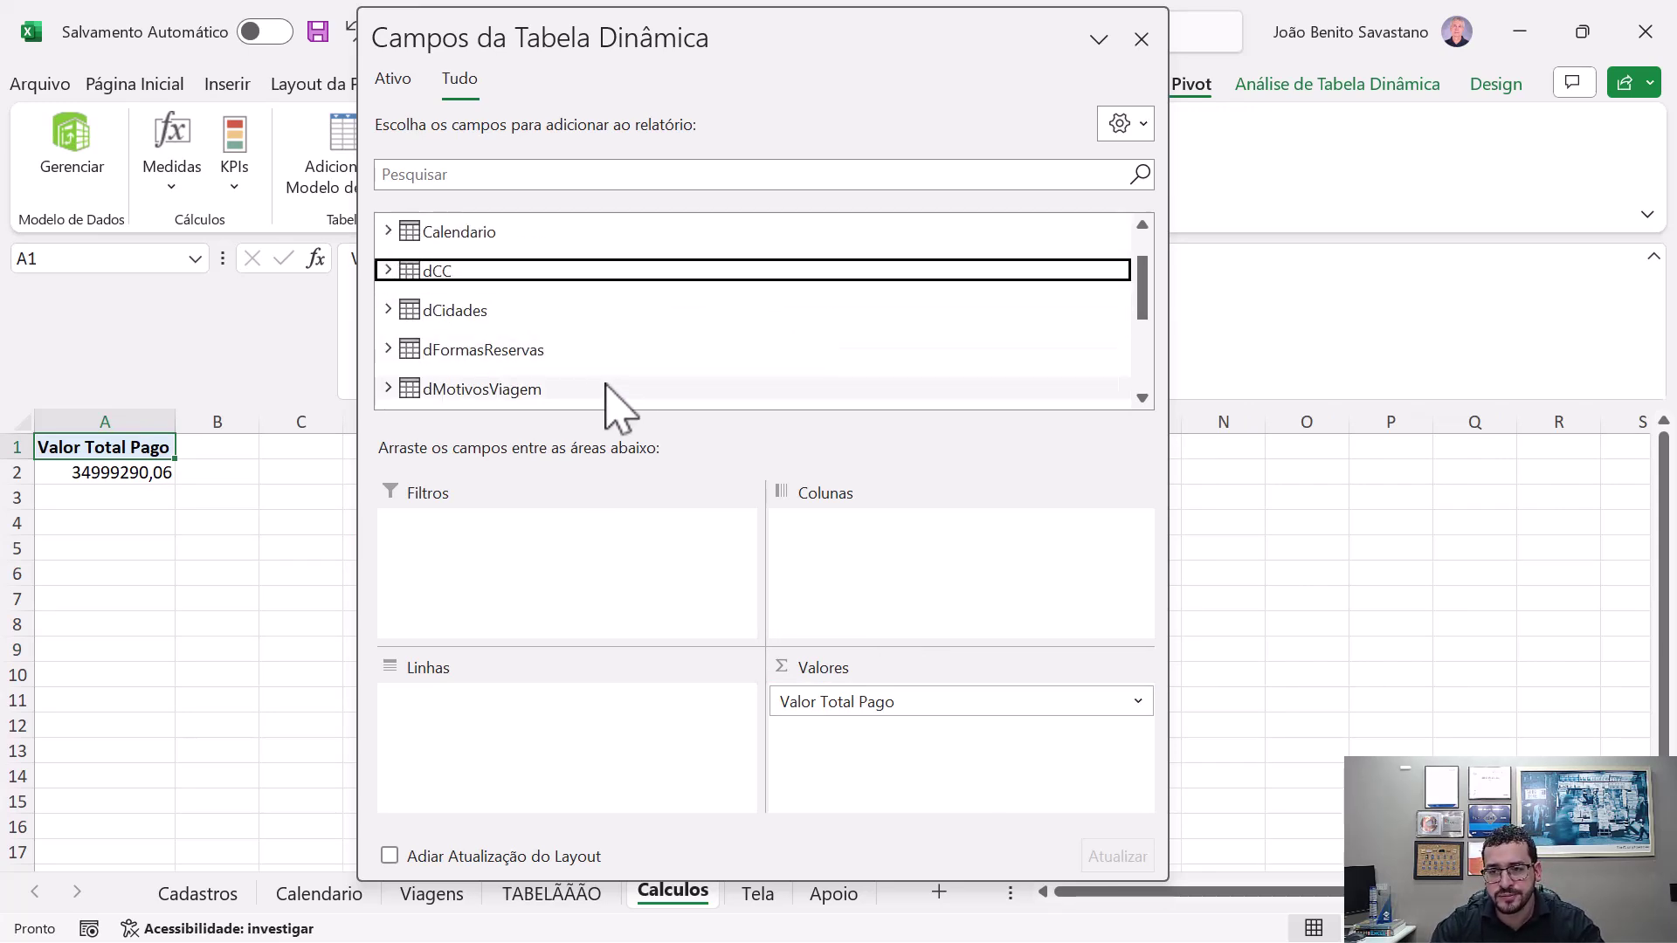
- Add the dCC table's Regiao field to the rows of the Calculos PivotTable
scroll(486, 388, down, 2)
scroll(482, 387, up, 1)
scroll(482, 387, down, 1)
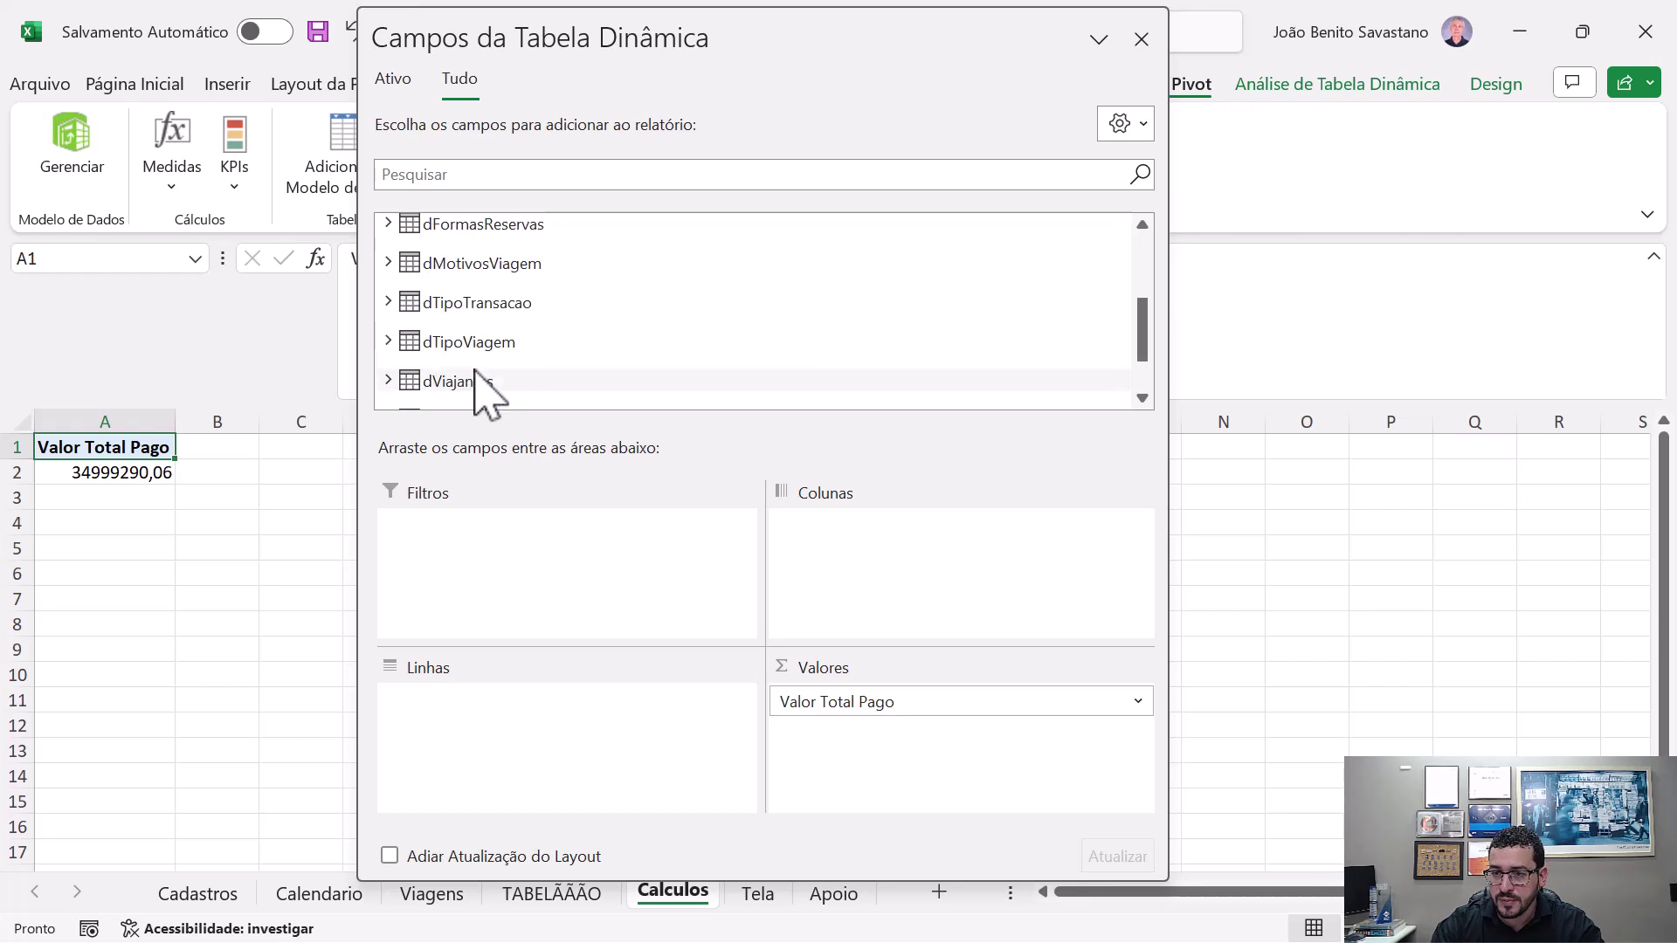
scroll(482, 387, up, 2)
click(388, 270)
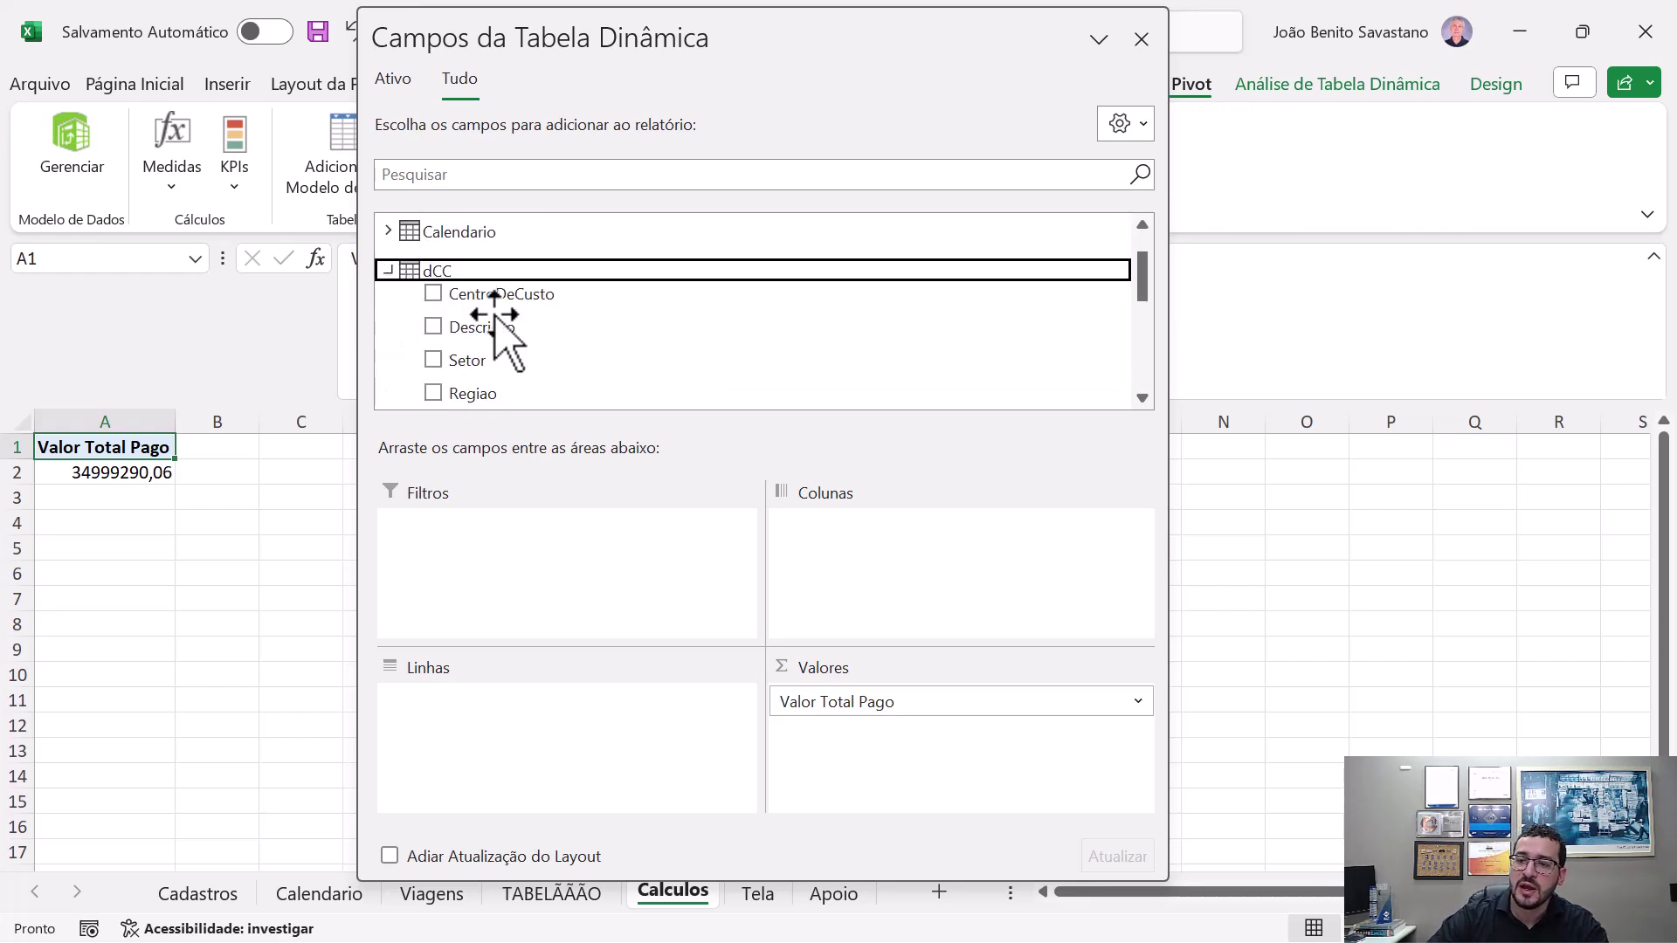
scroll(506, 329, down, 1)
drag(476, 268, 475, 722)
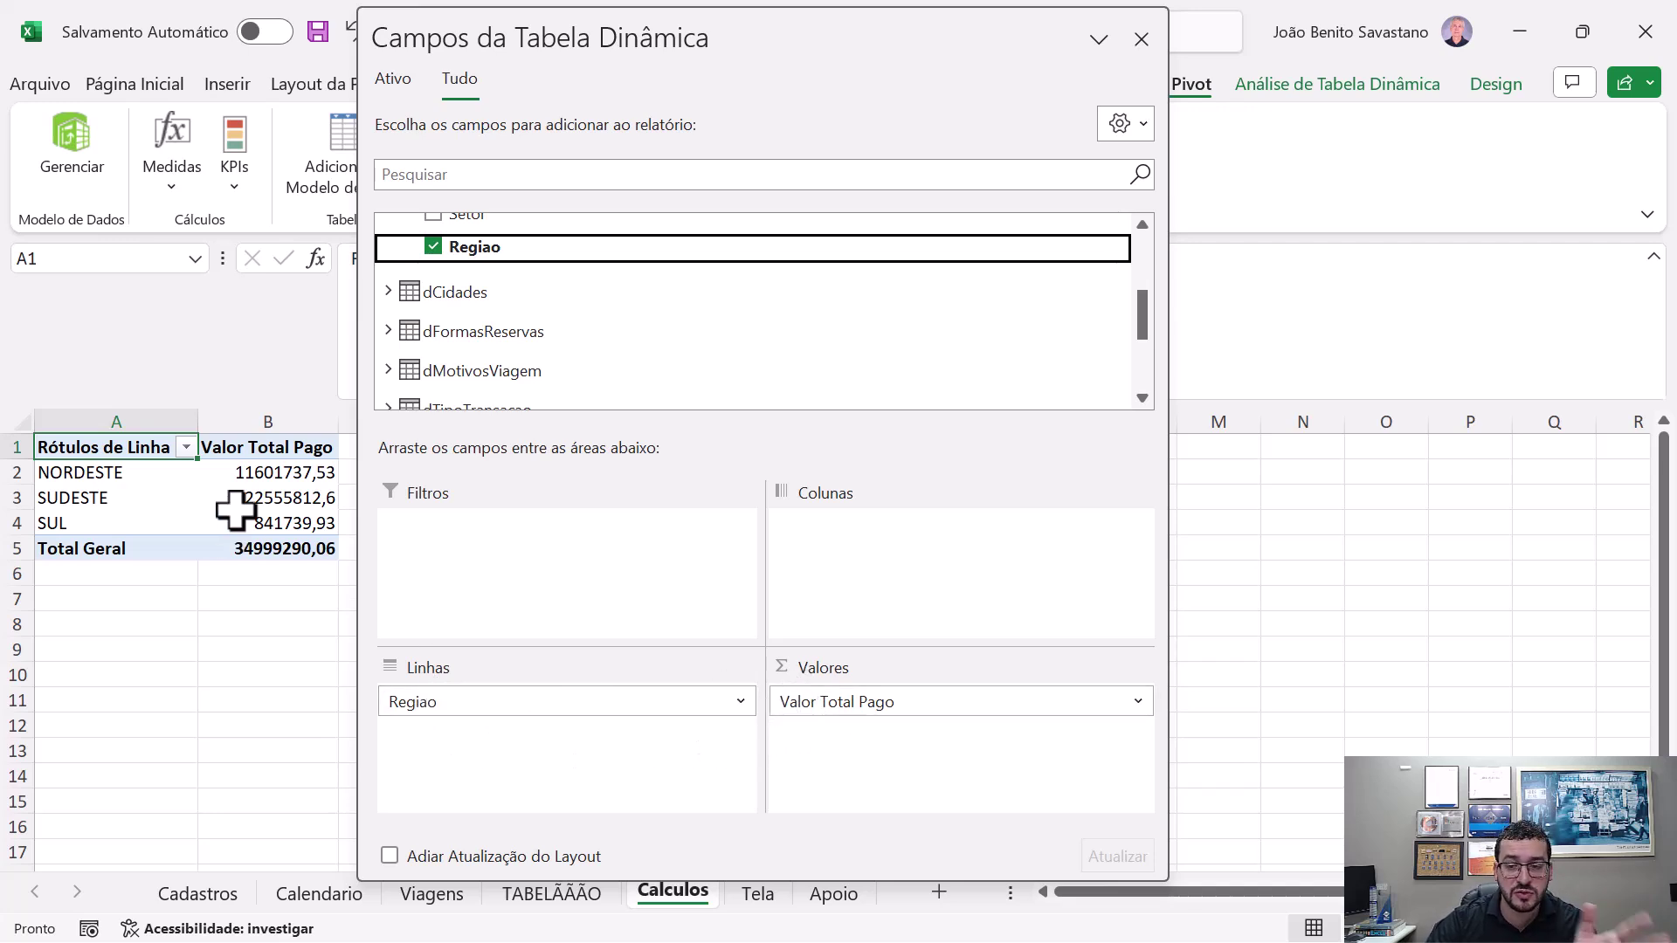
mouse_move(245, 509)
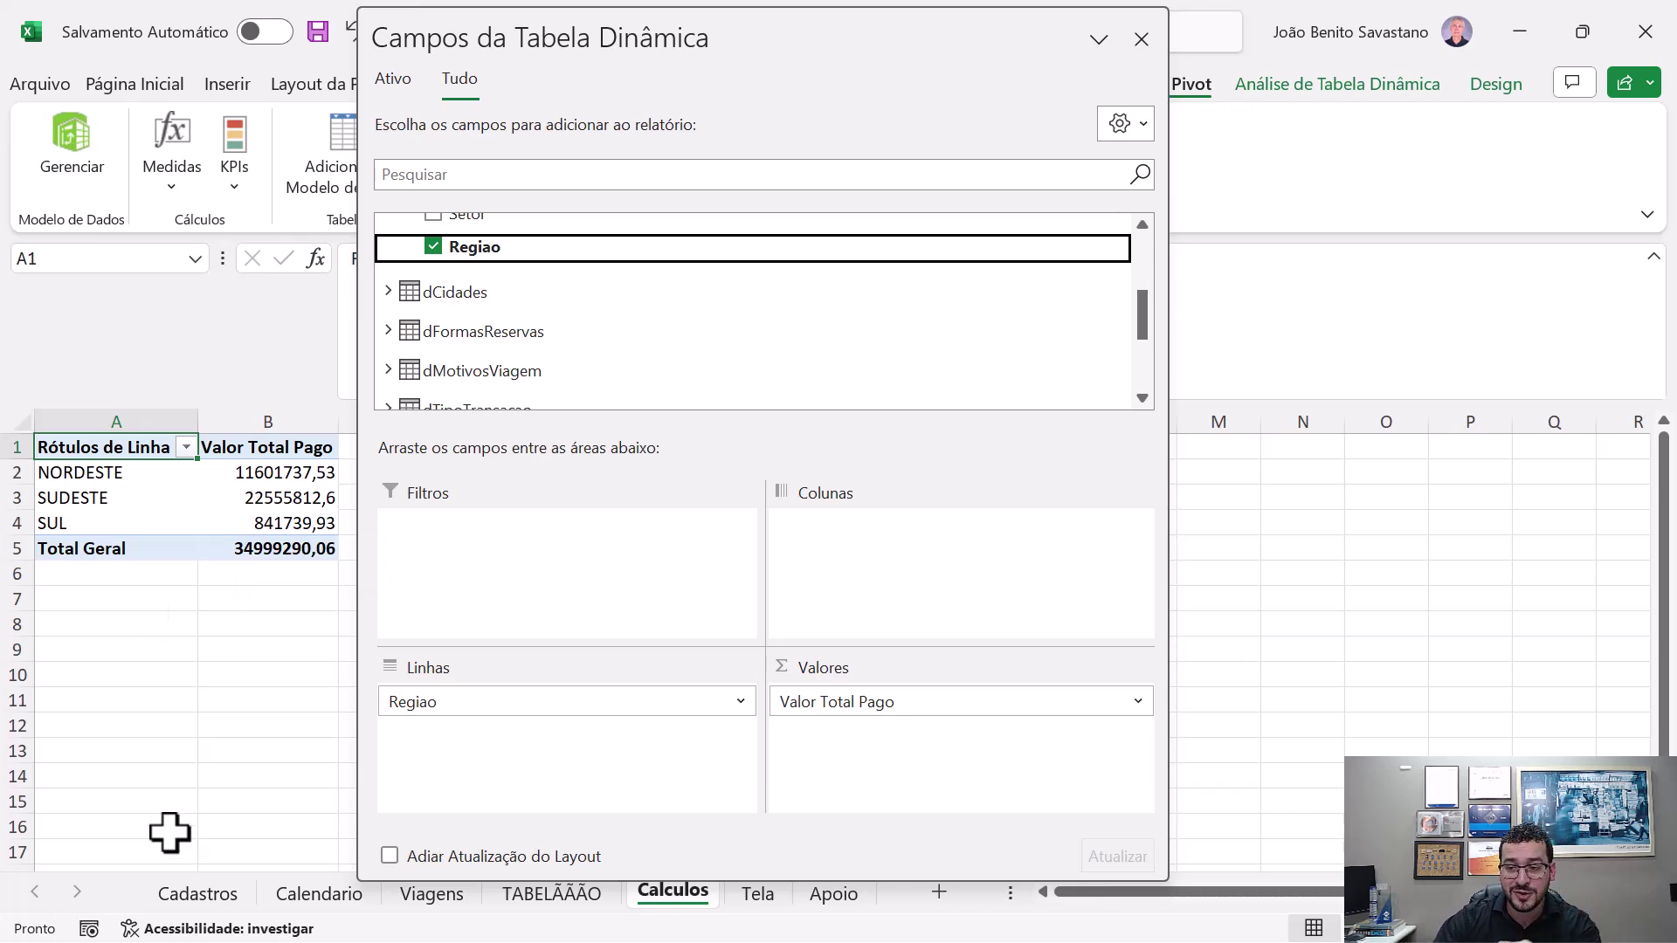
click(278, 668)
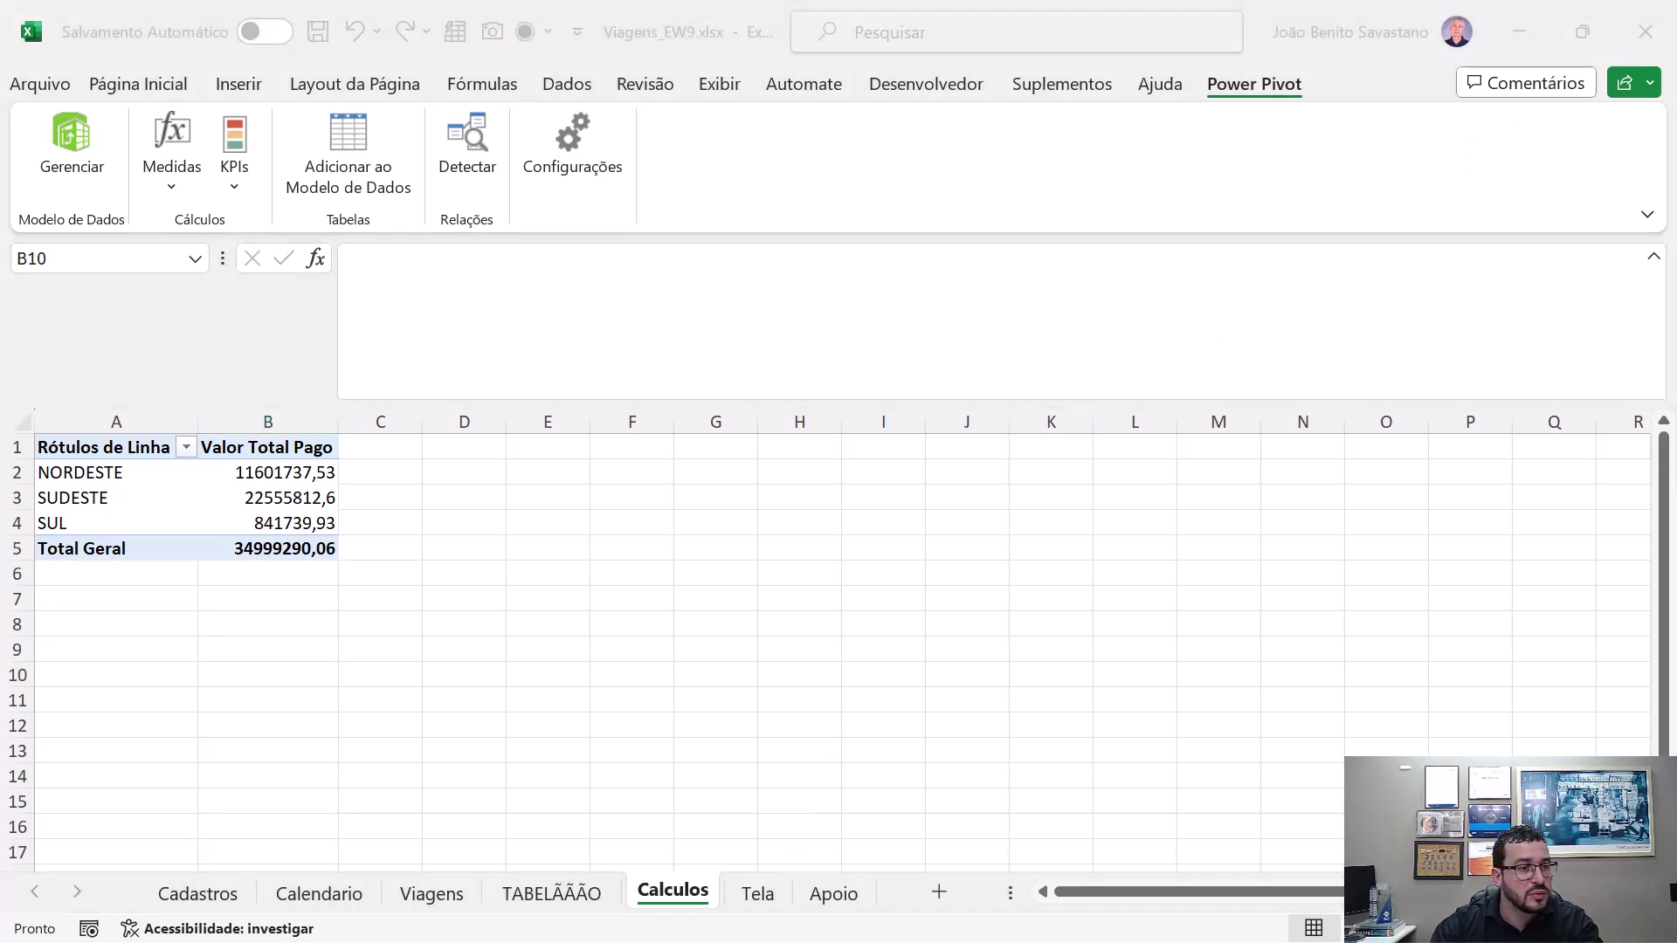
key(alt+Tab)
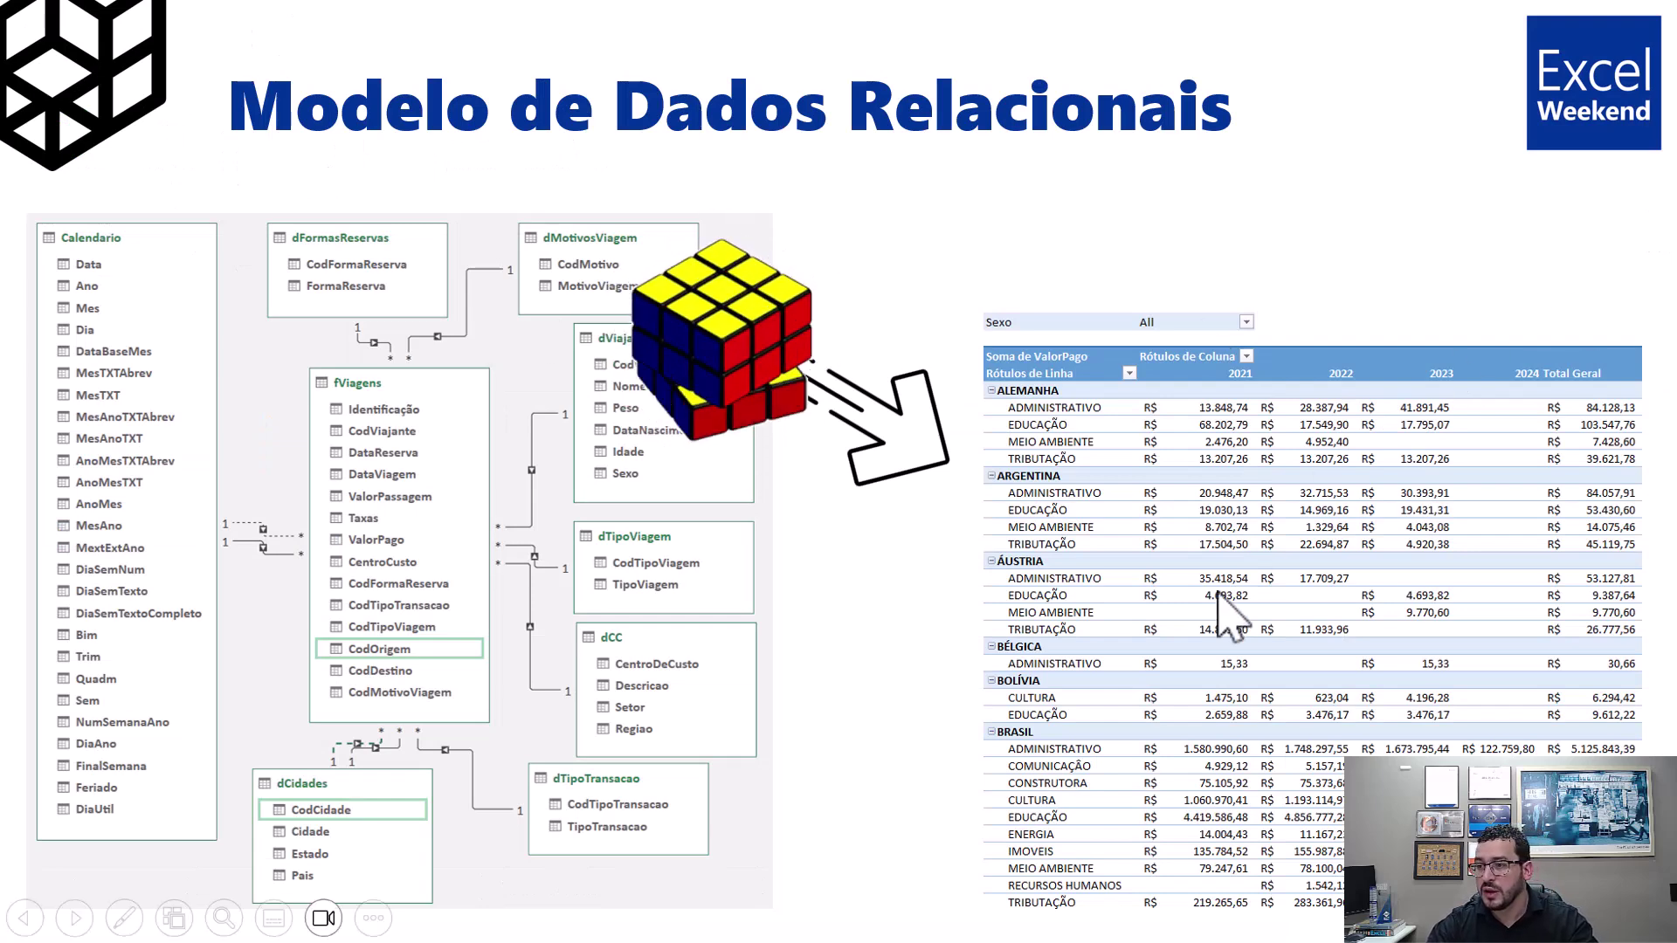
click(1034, 260)
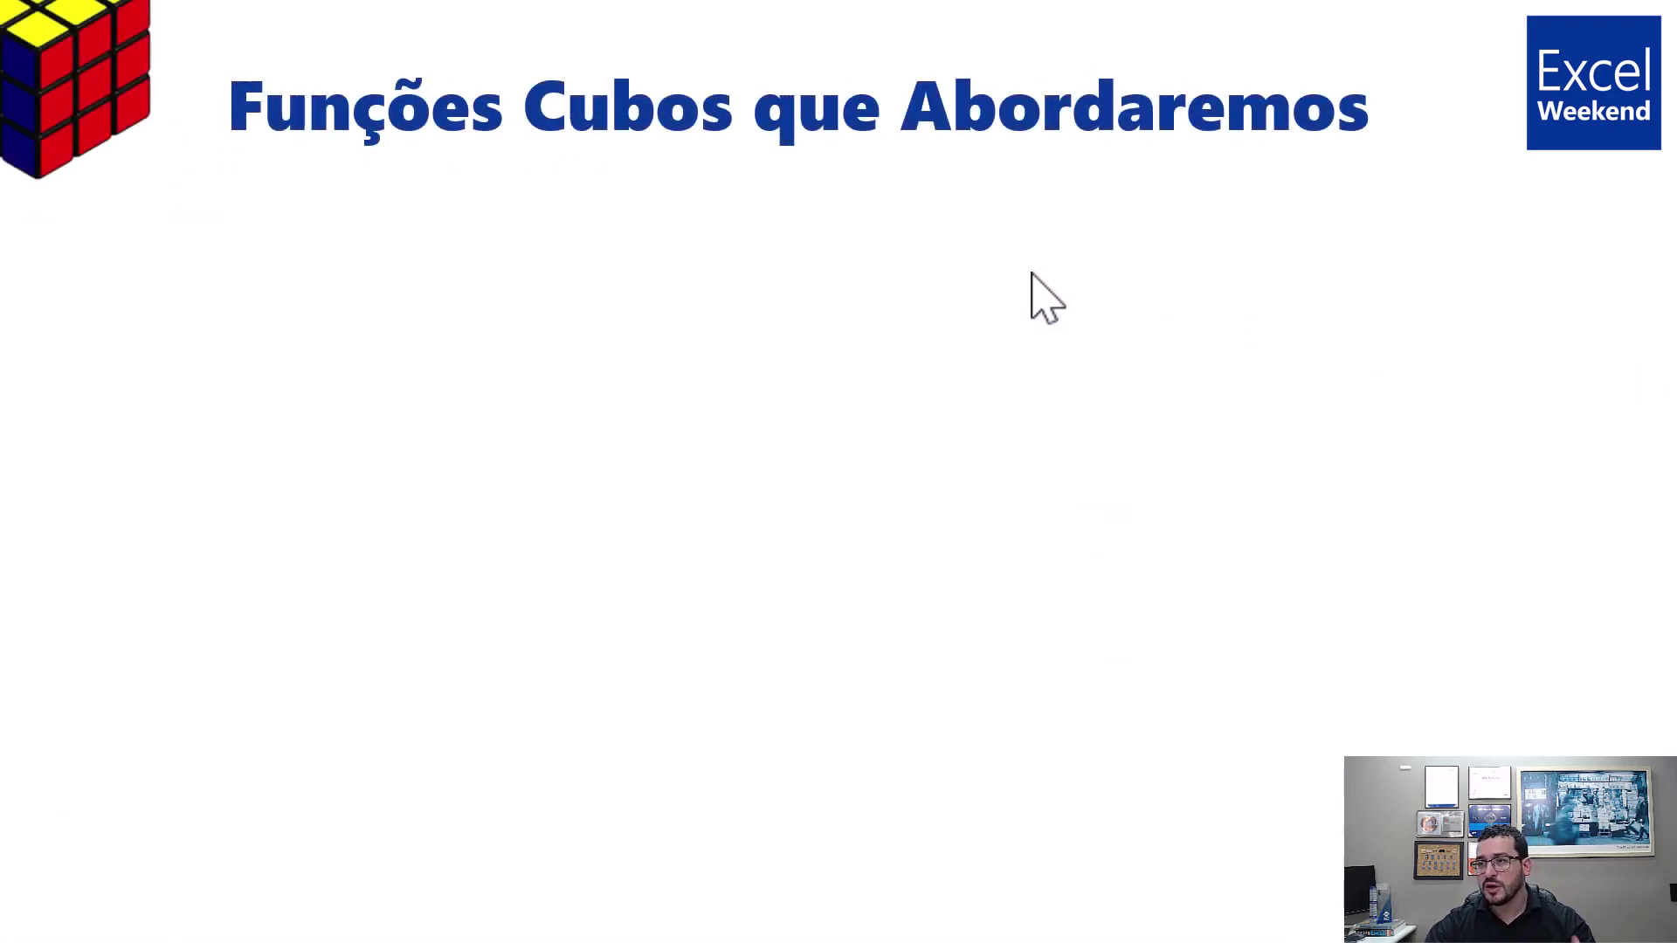
key(Right)
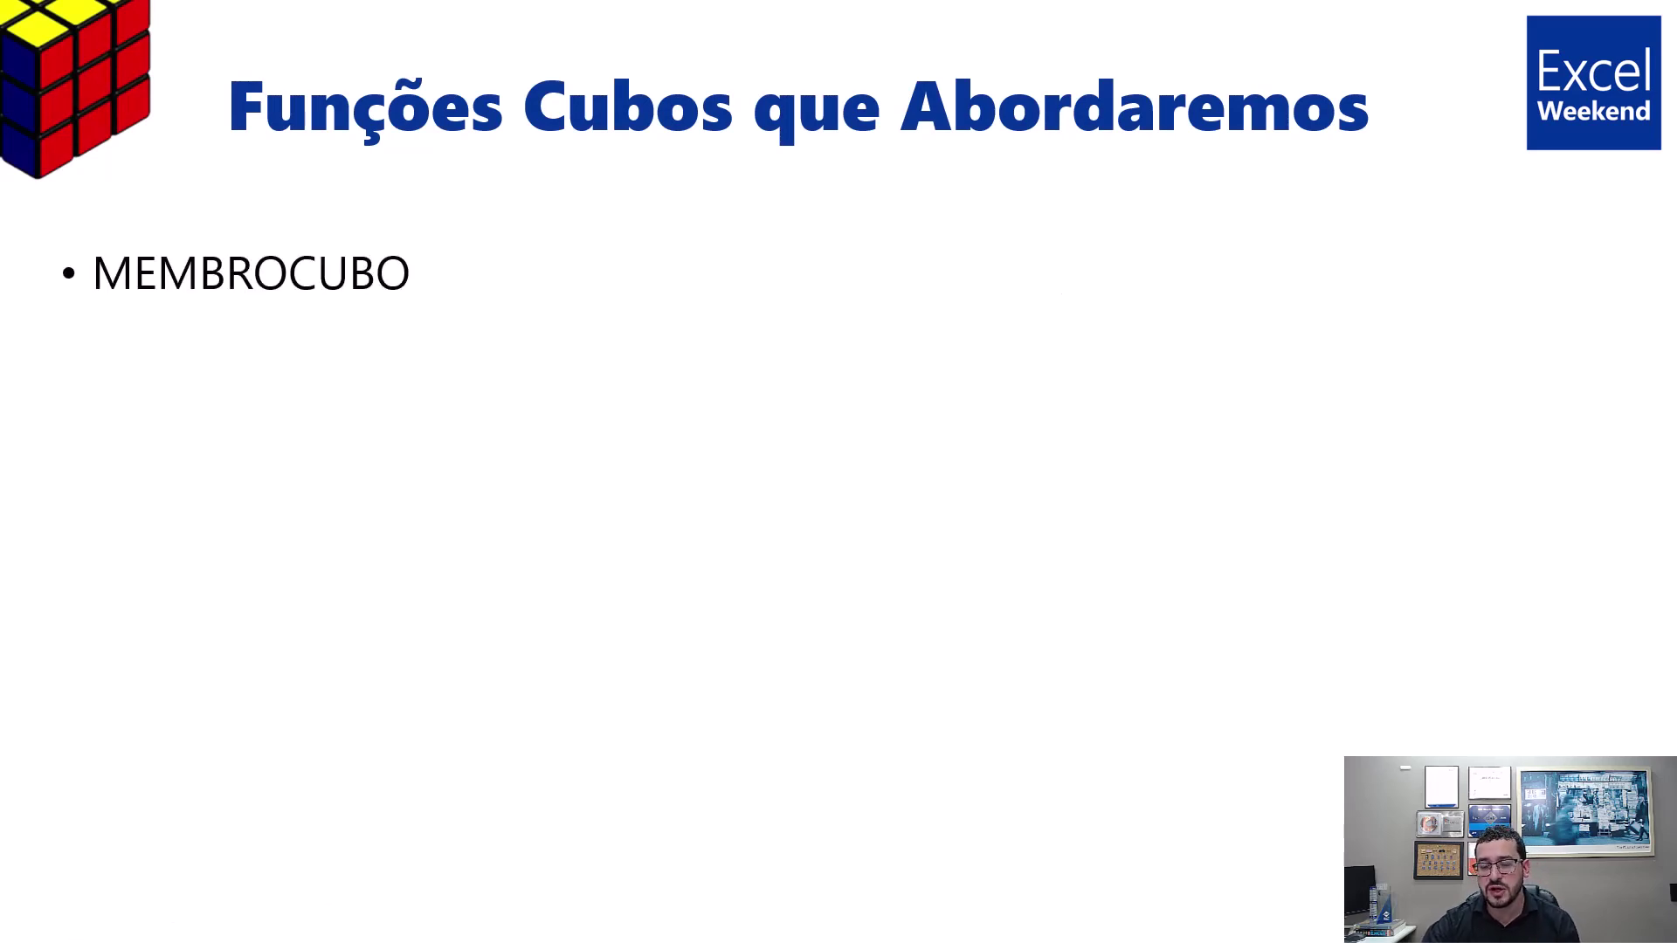
key(Right)
key(Right)
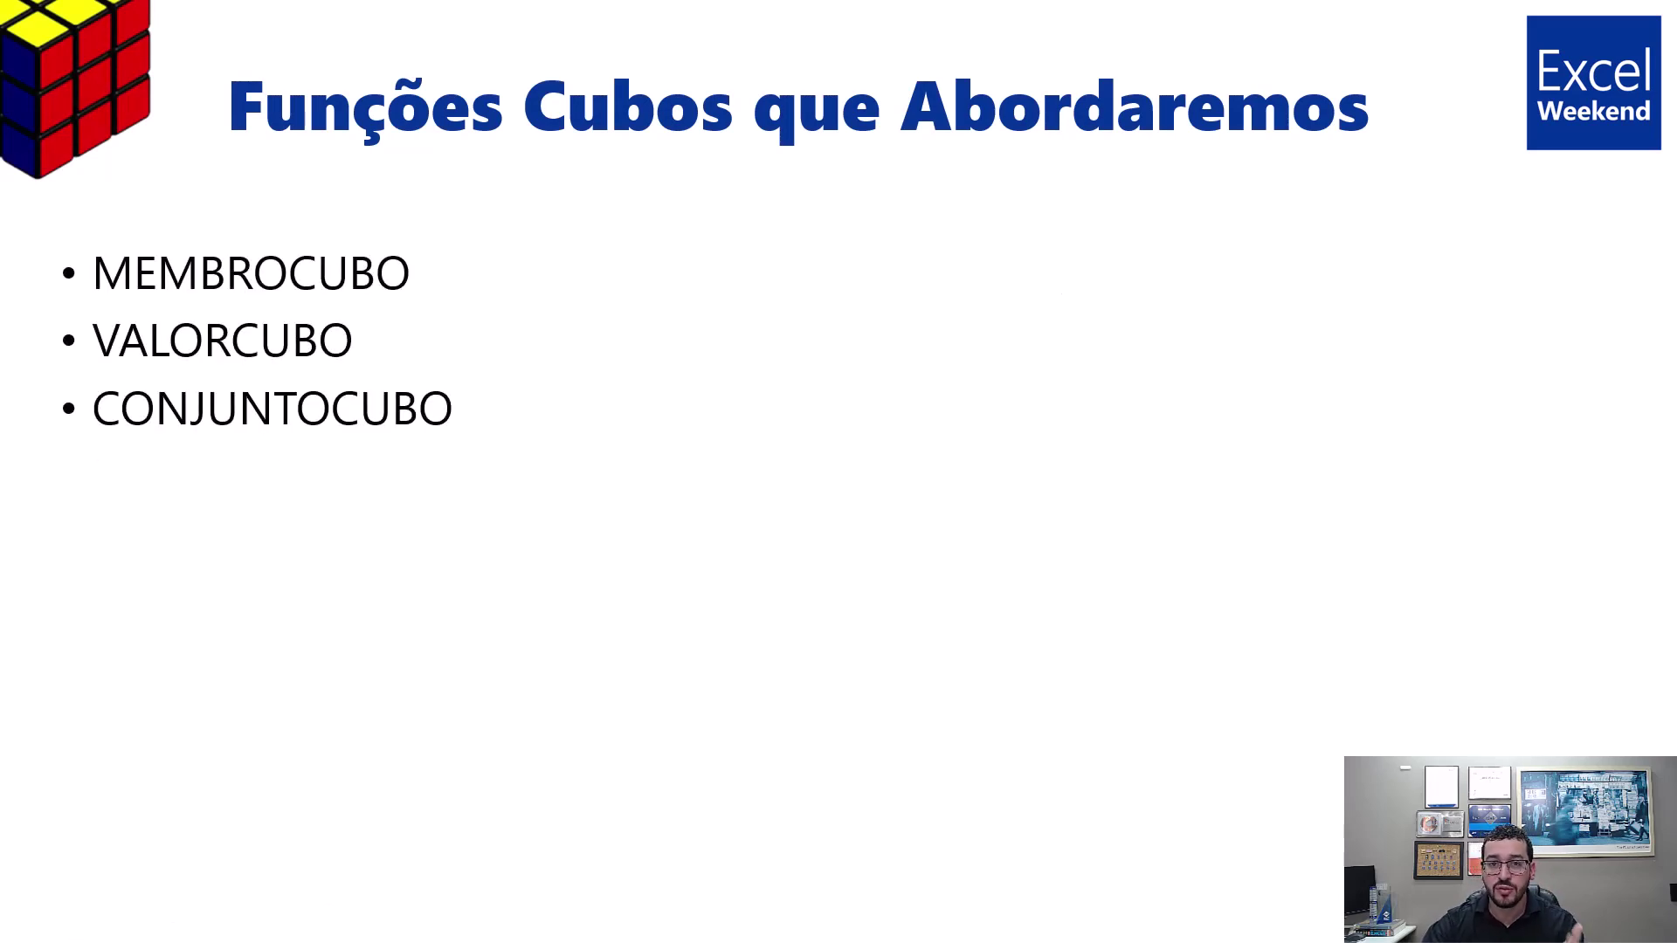
key(Right)
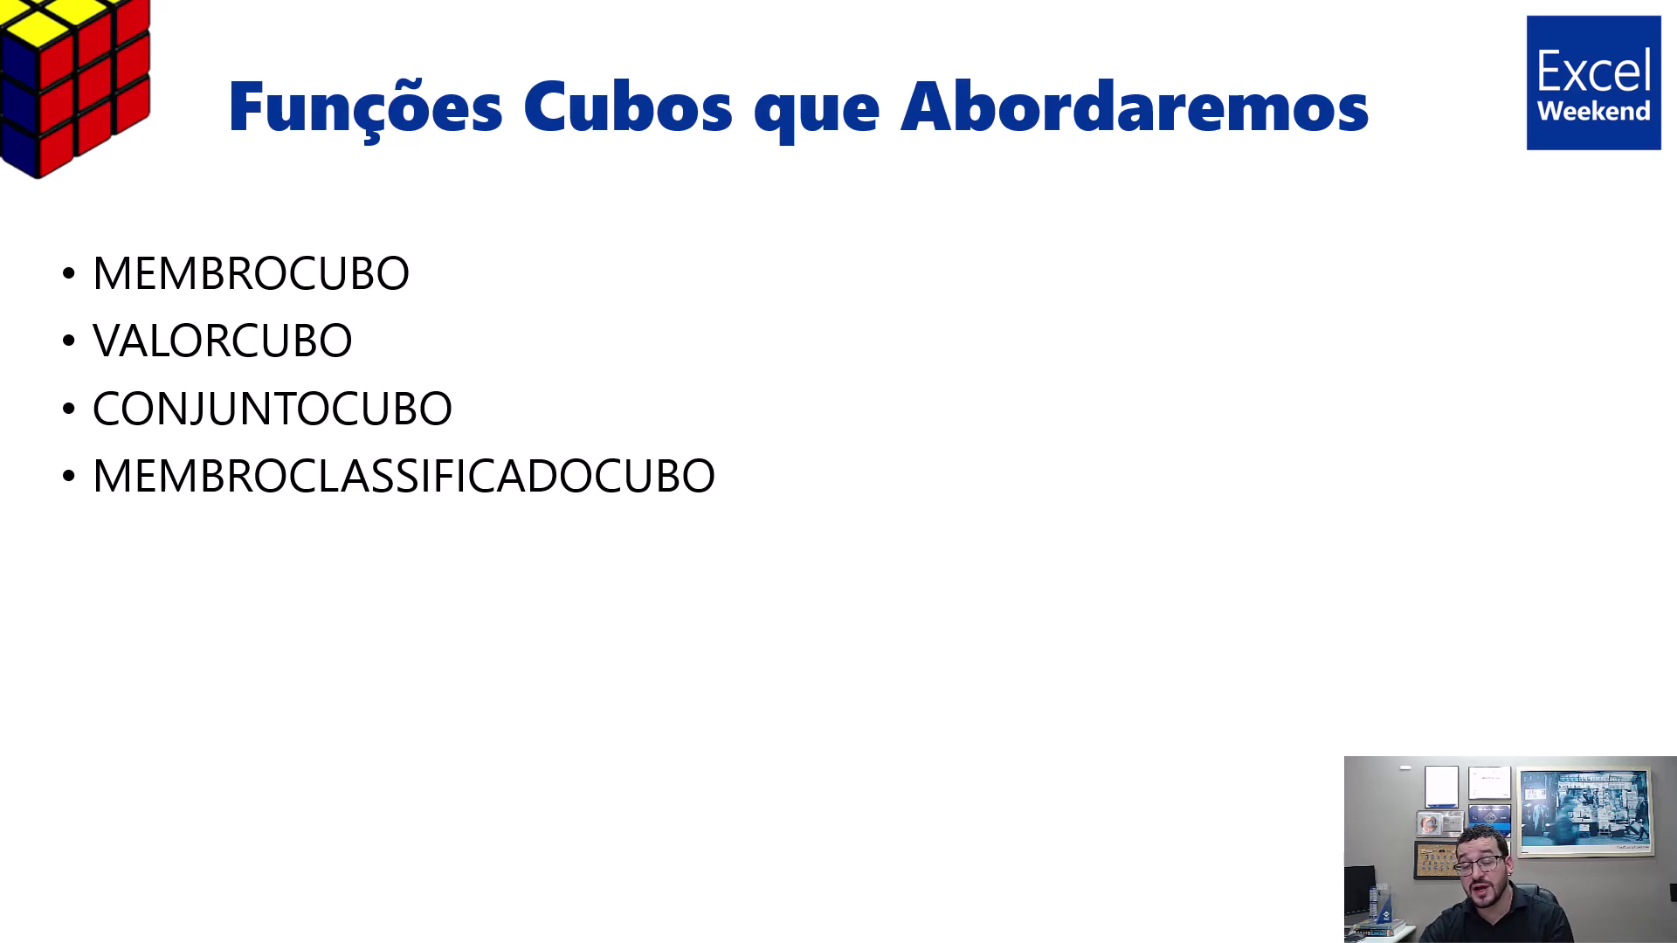
key(Right)
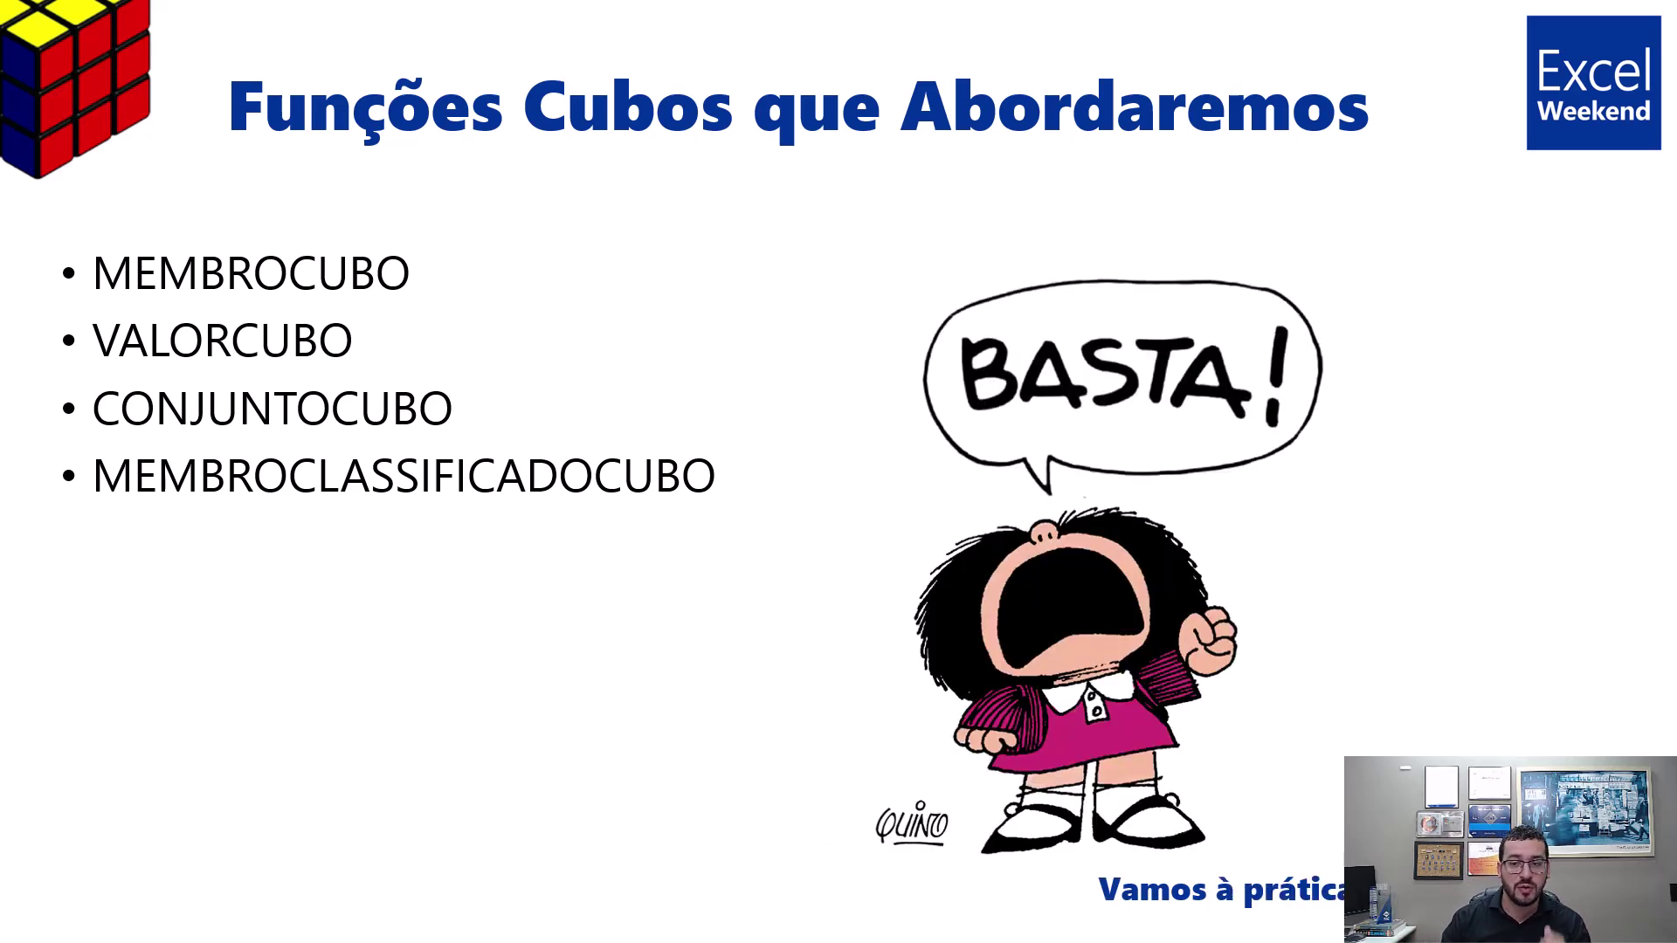
key(Escape)
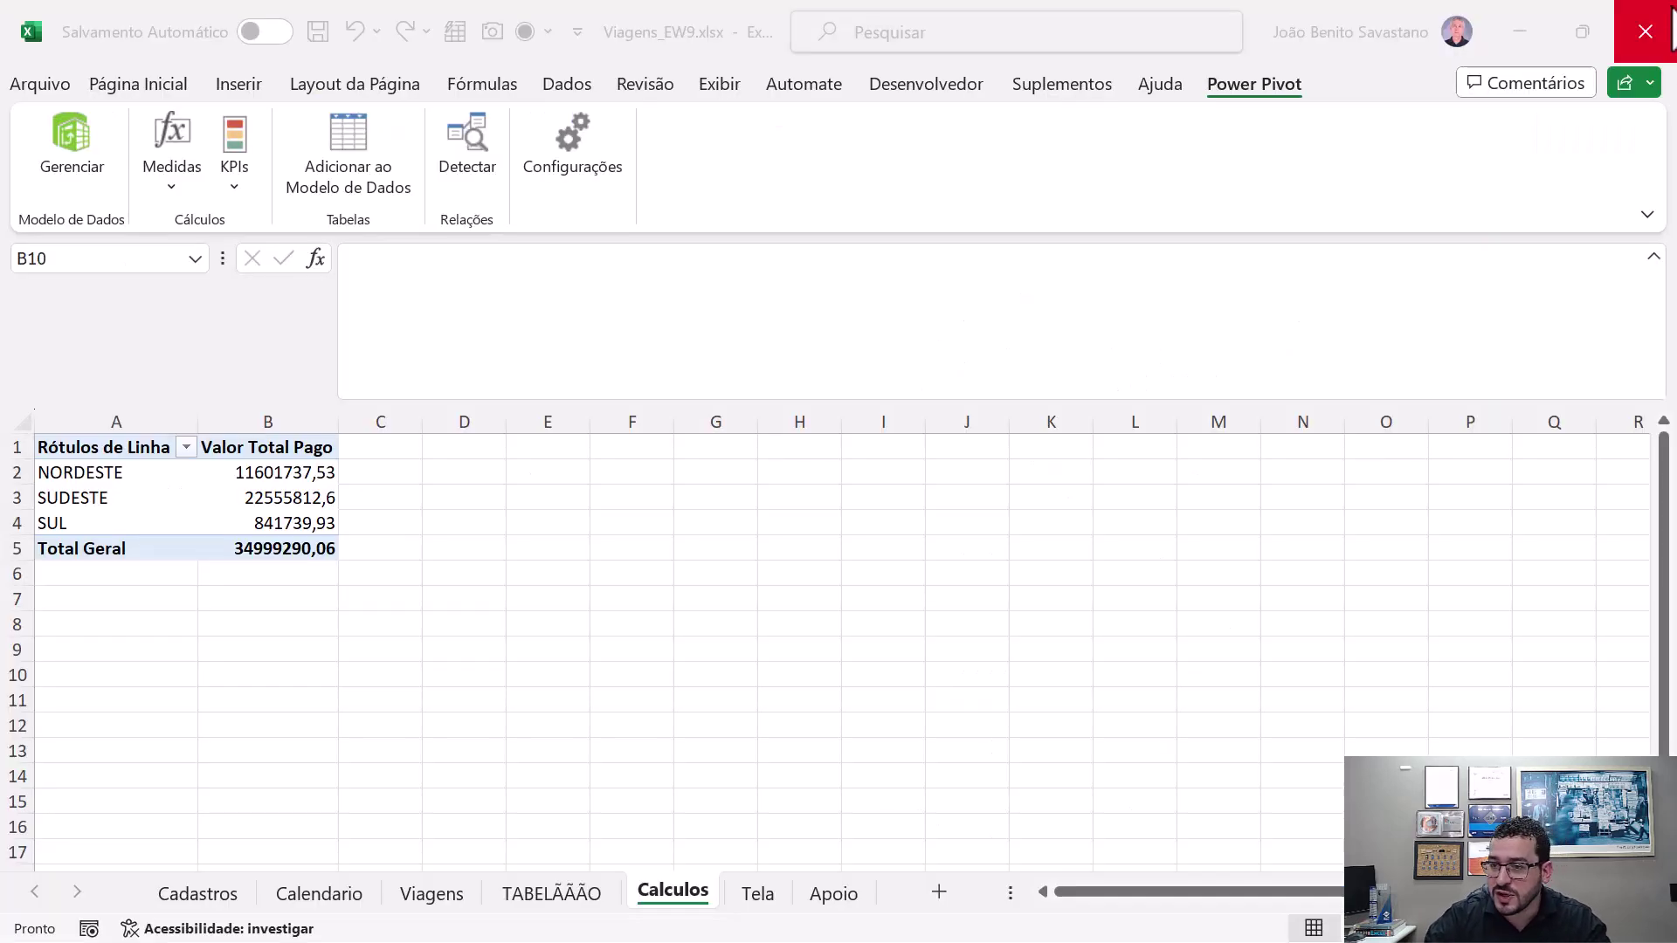
- Reselect the Calculos PivotTable and dock its floating field list beside the worksheet
drag(116, 472, 116, 523)
click(232, 498)
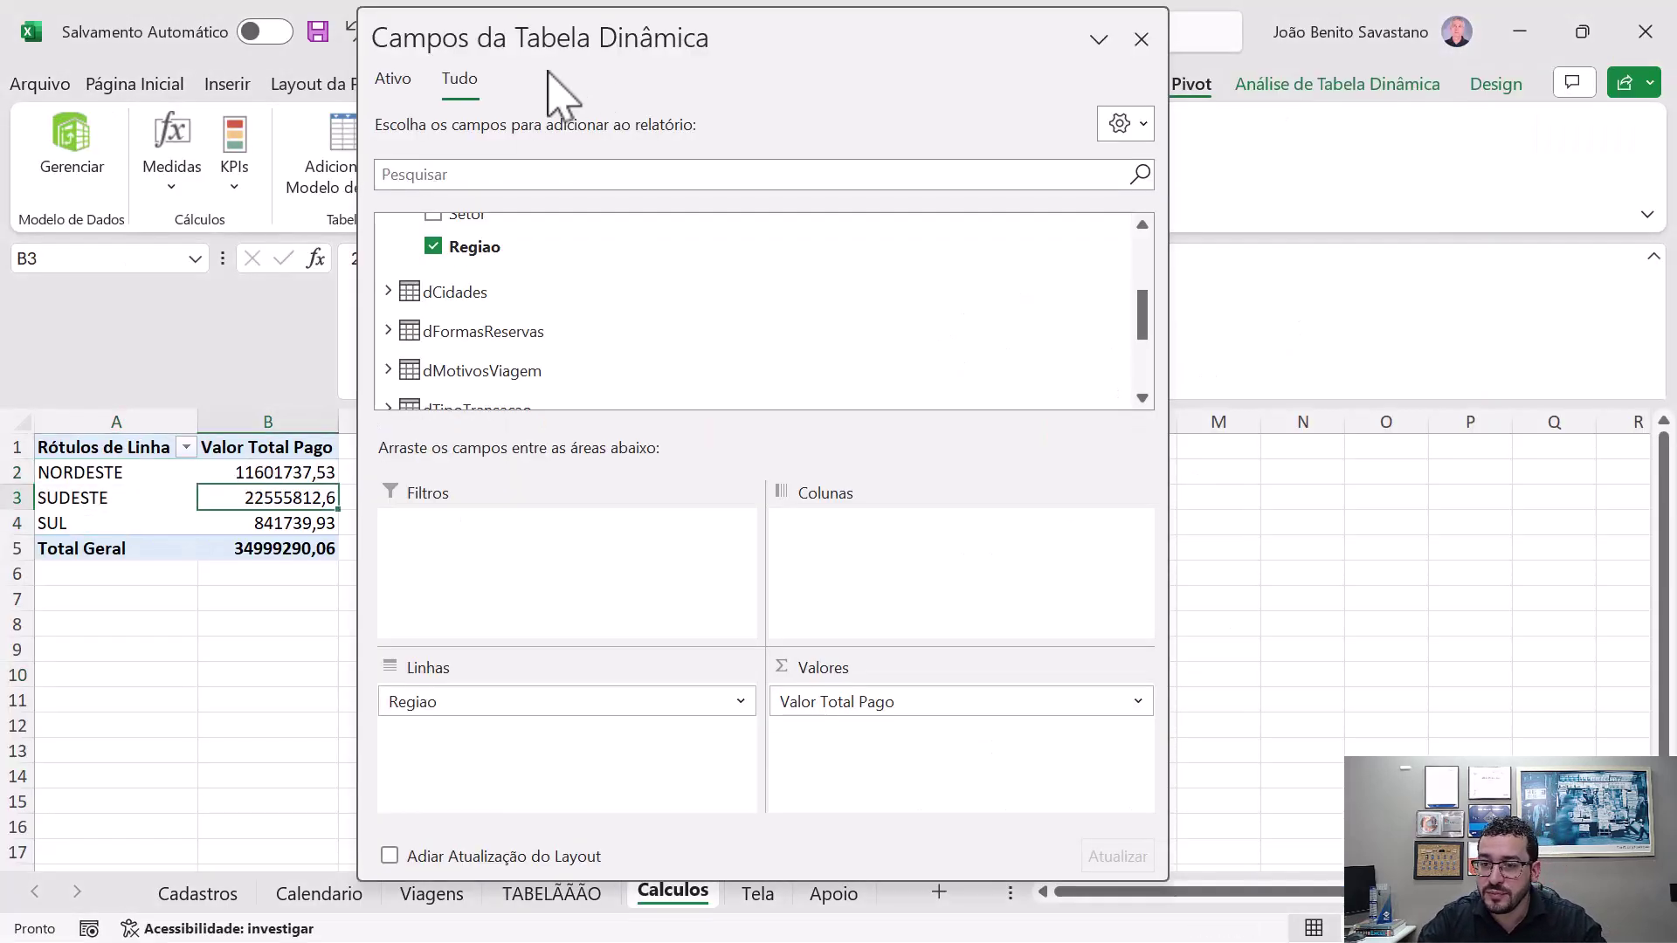
drag(550, 31, 1579, 611)
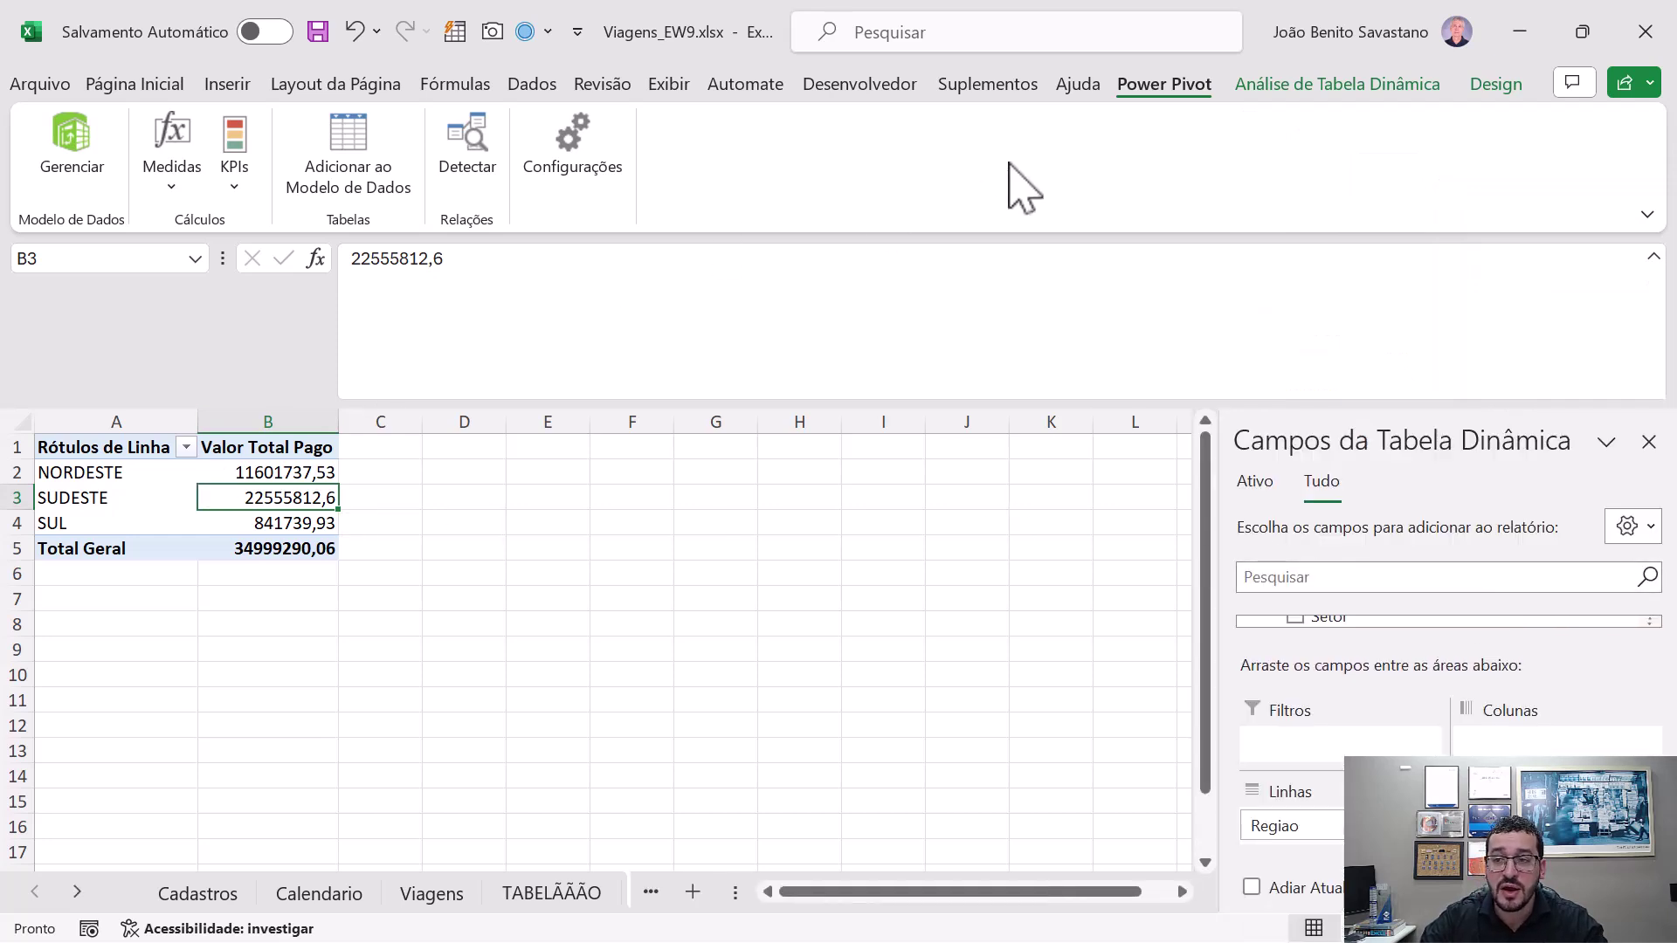
- Convert the Calculos PivotTable into cube formulas with the OLAP tools
click(1248, 83)
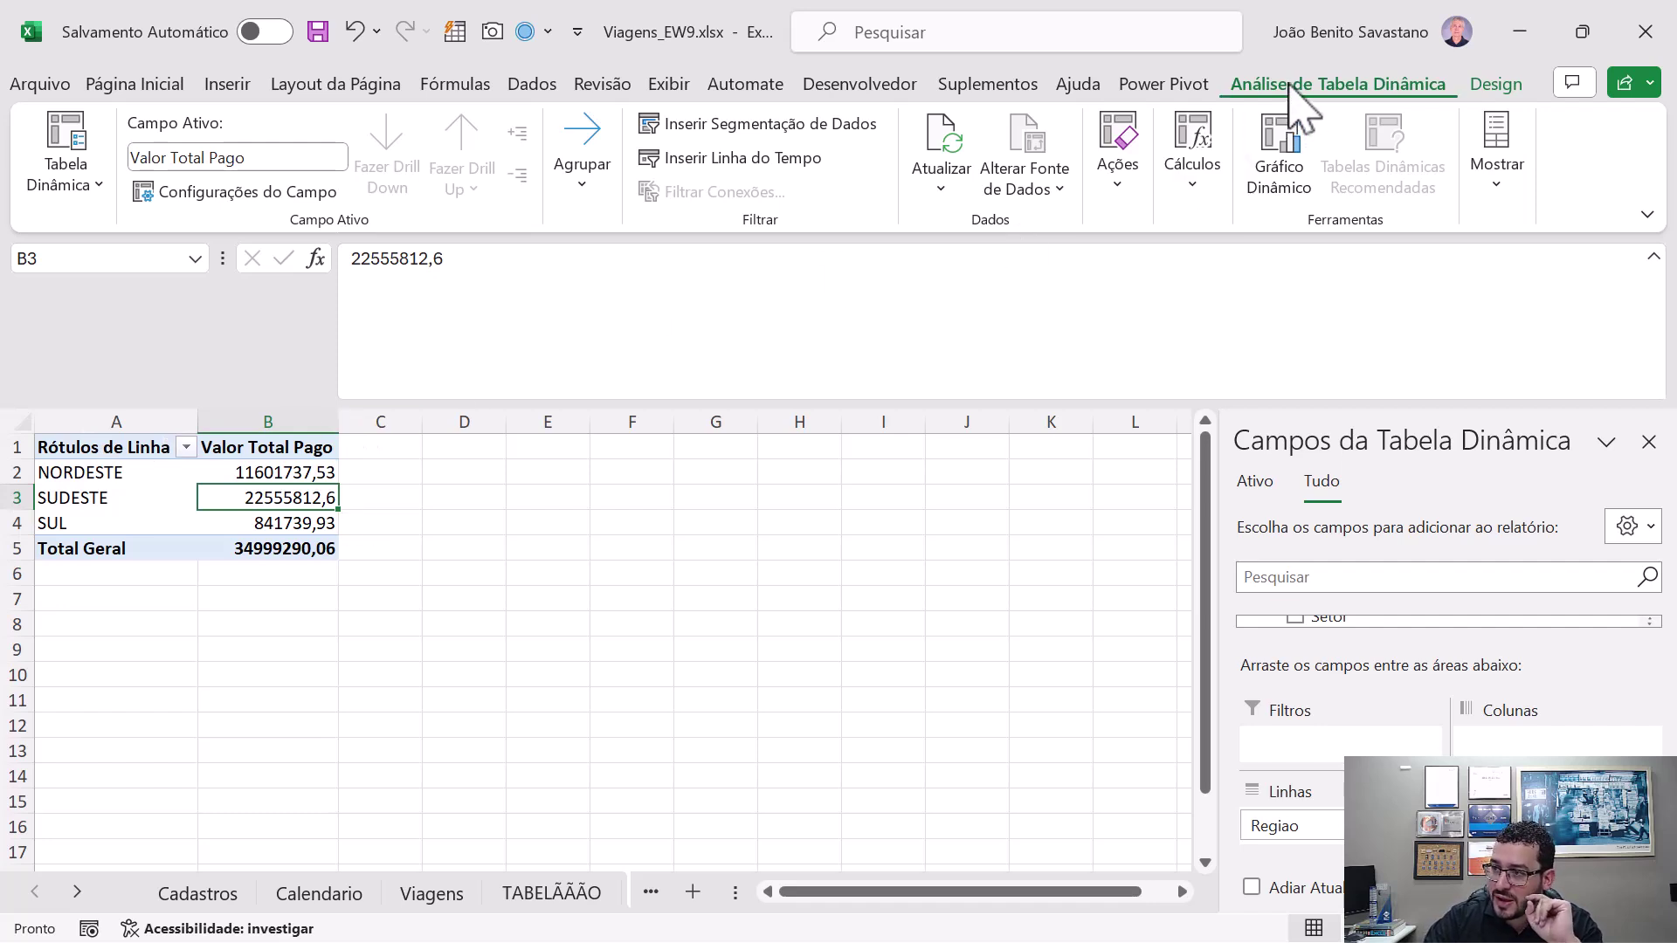
click(1203, 161)
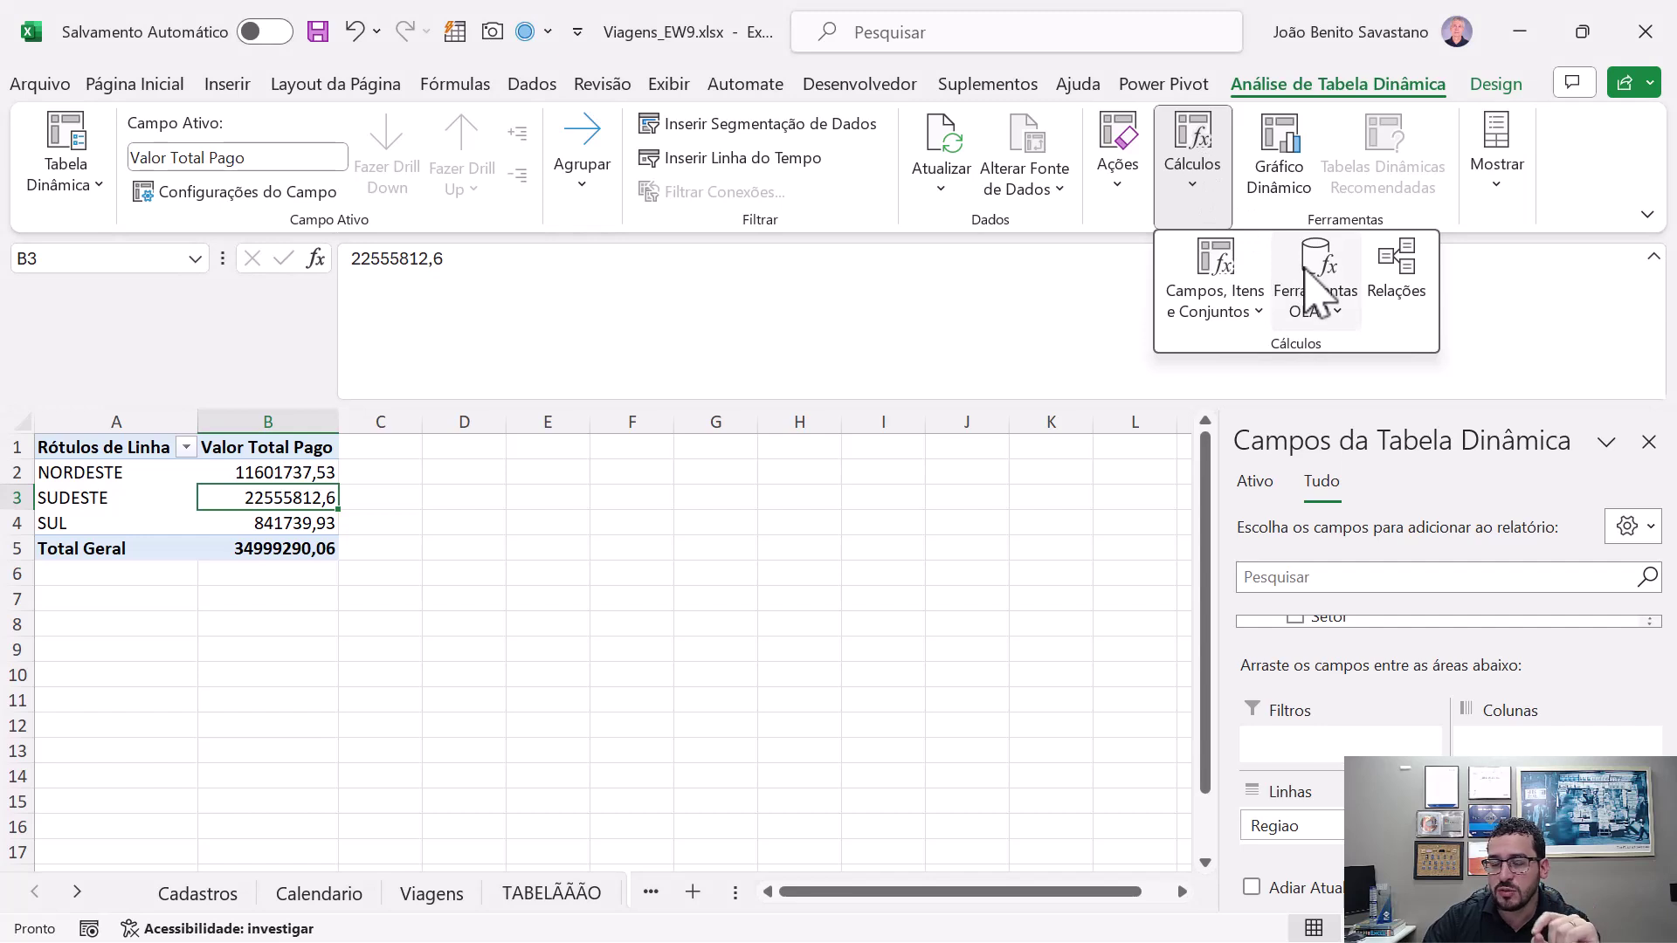
click(1307, 281)
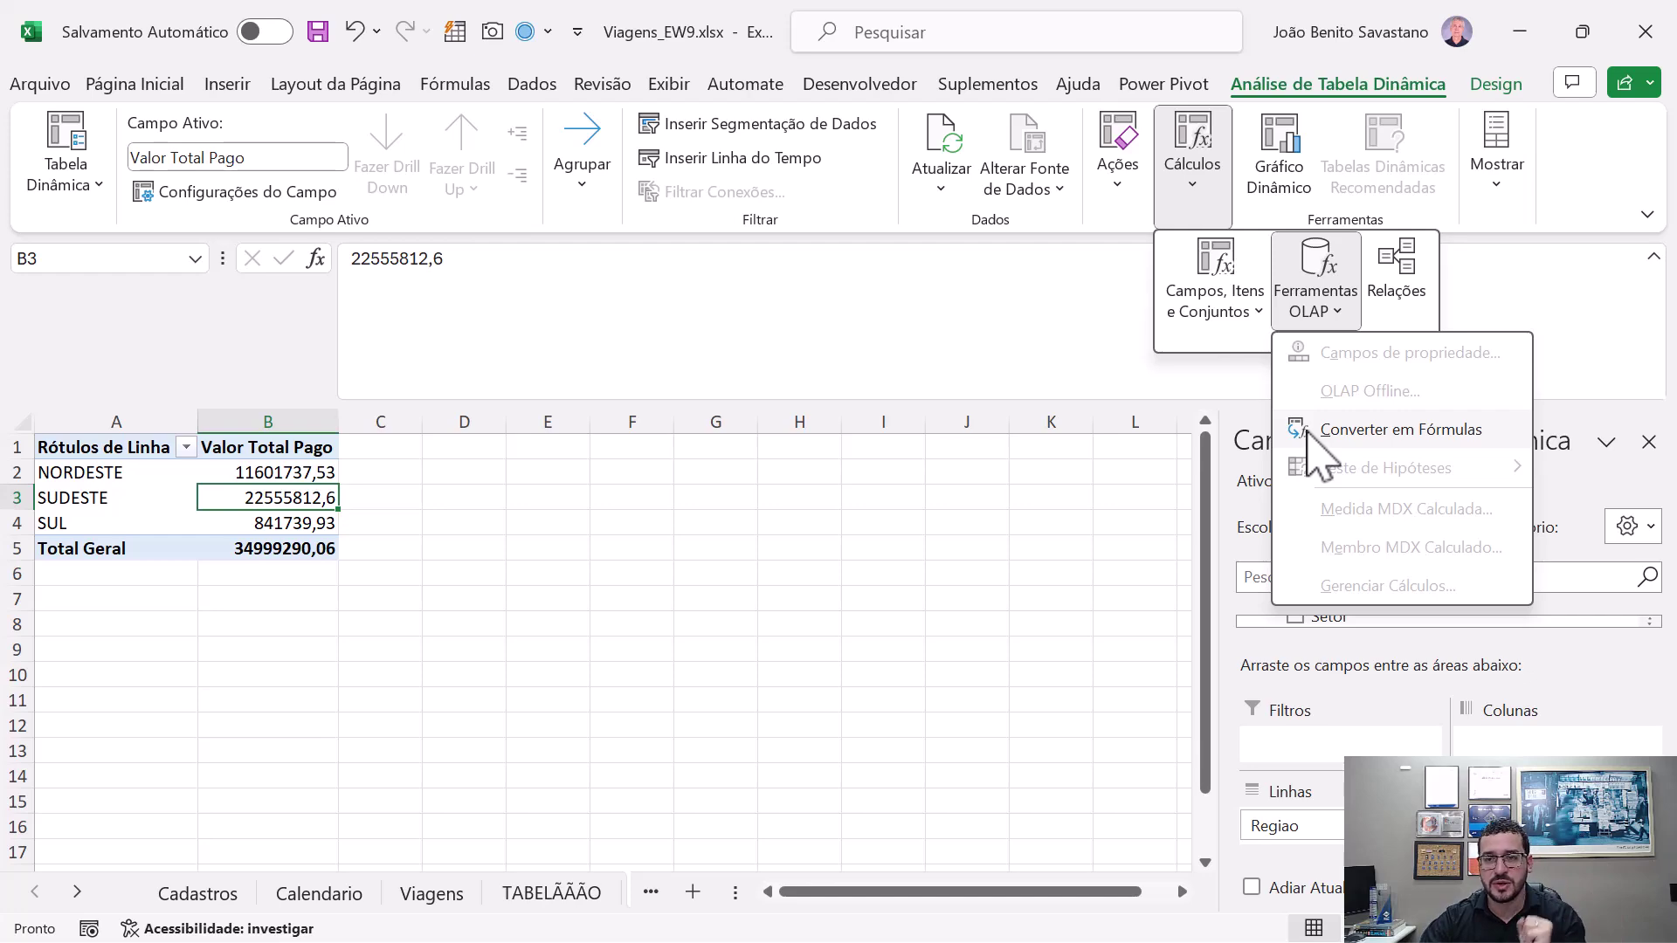
click(1309, 429)
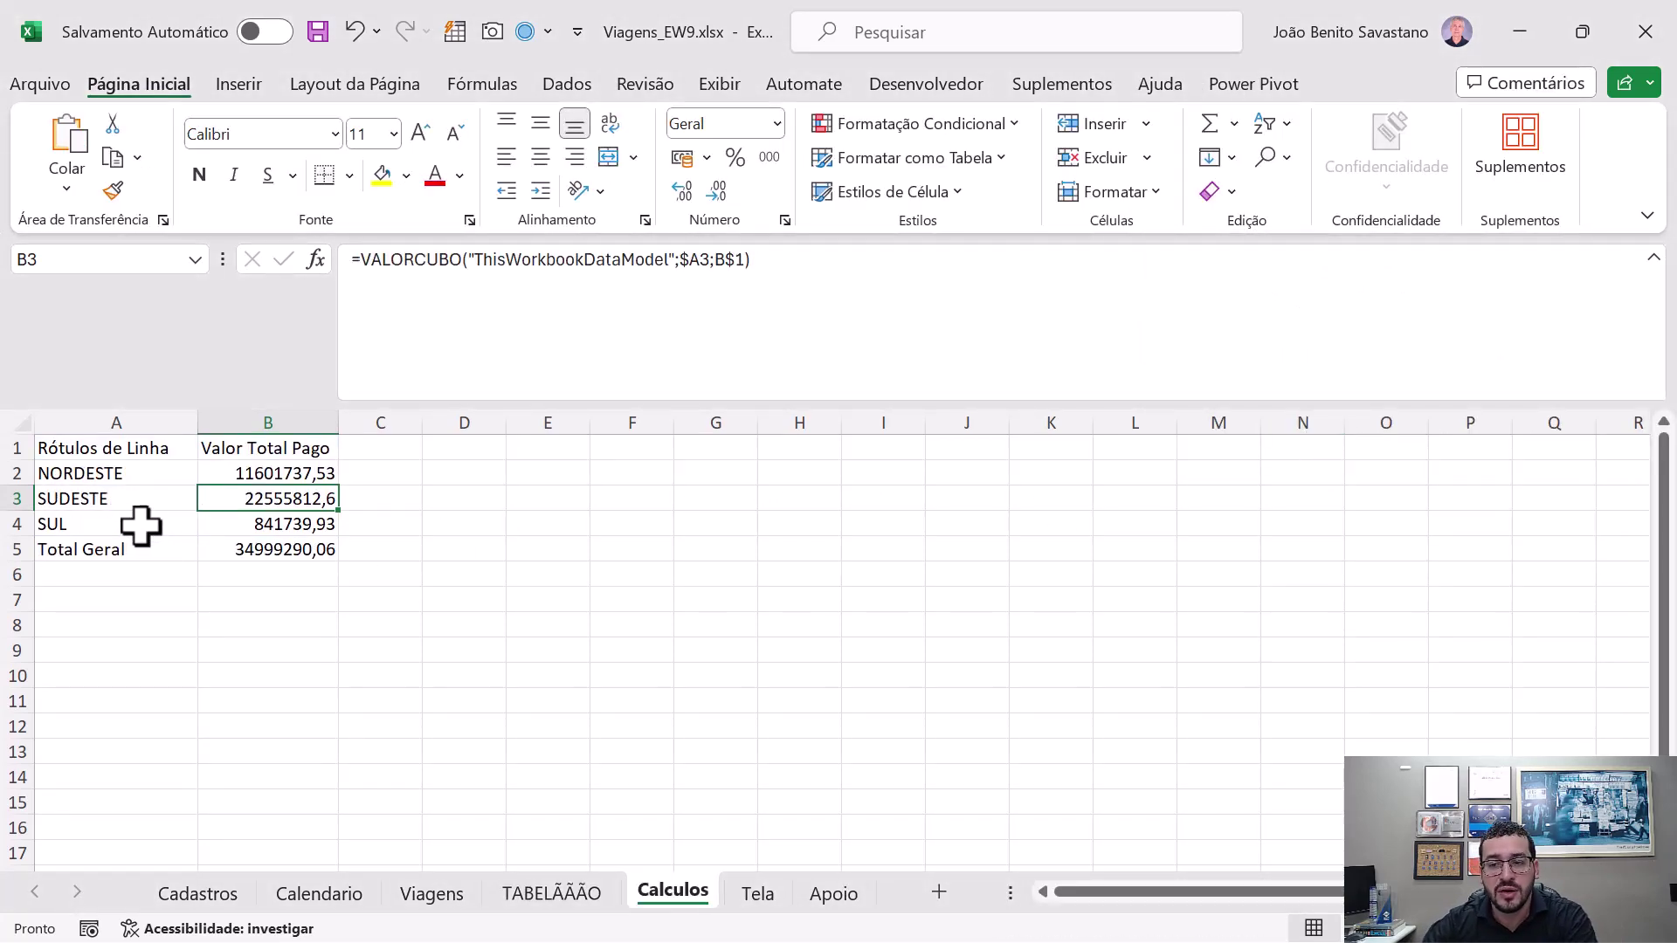
- Inspect the VALORCUBO formulas in column B, try moving the SUDESTE value from B3 to K5, and undo the move
click(251, 550)
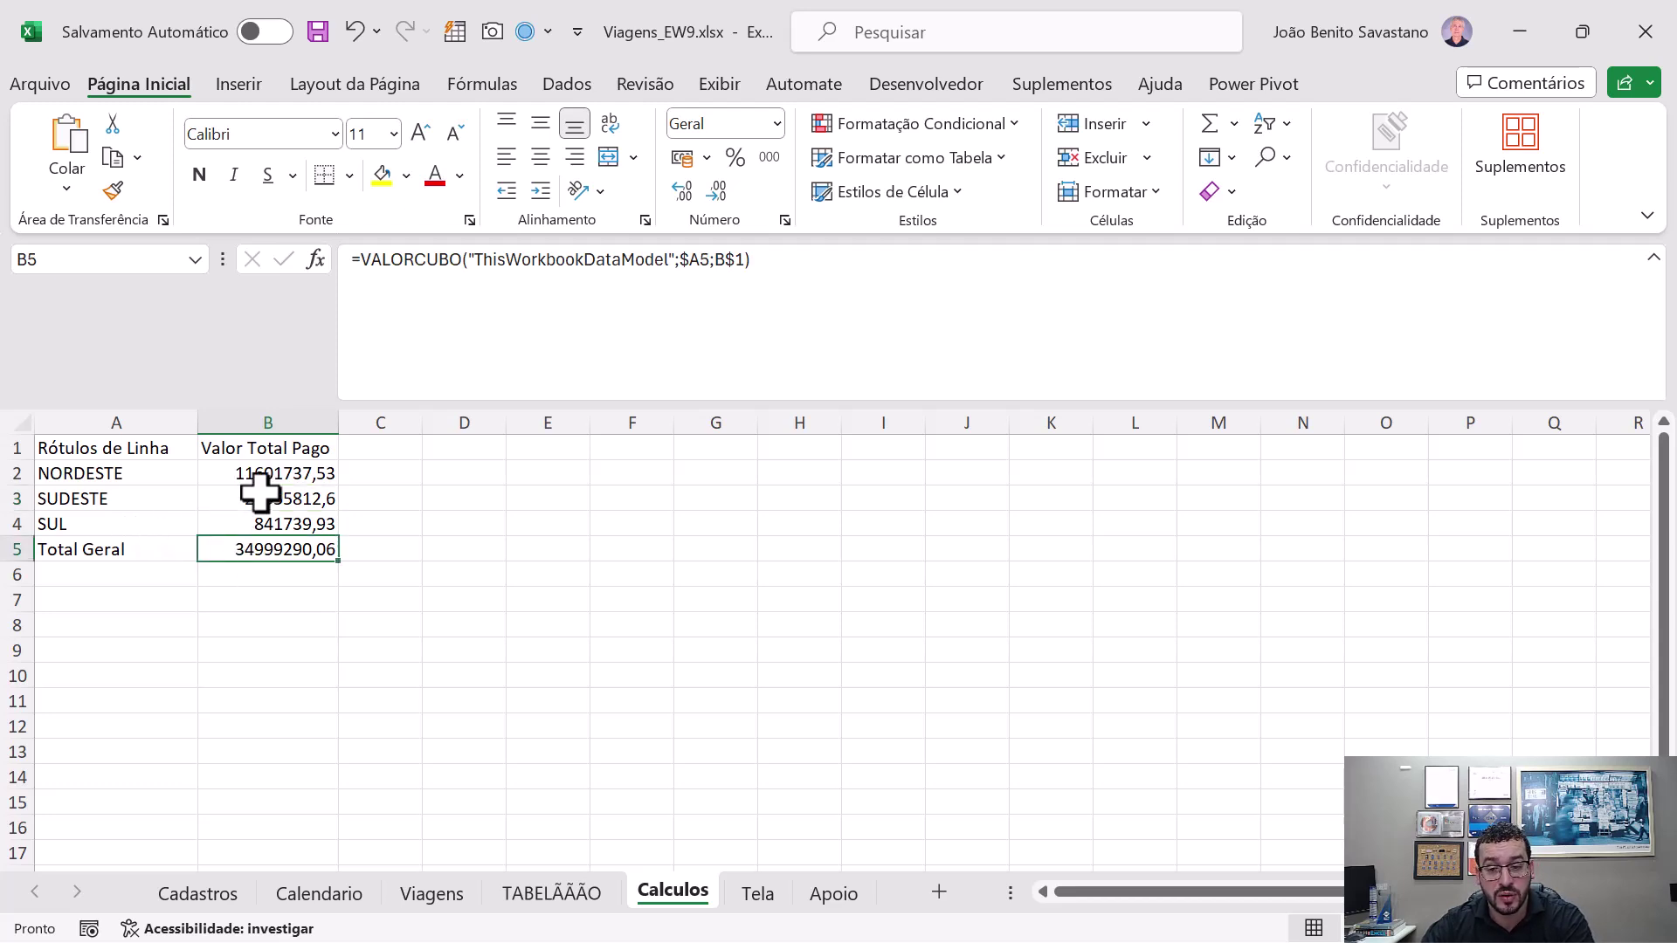
click(262, 499)
drag(269, 522, 1059, 550)
click(255, 497)
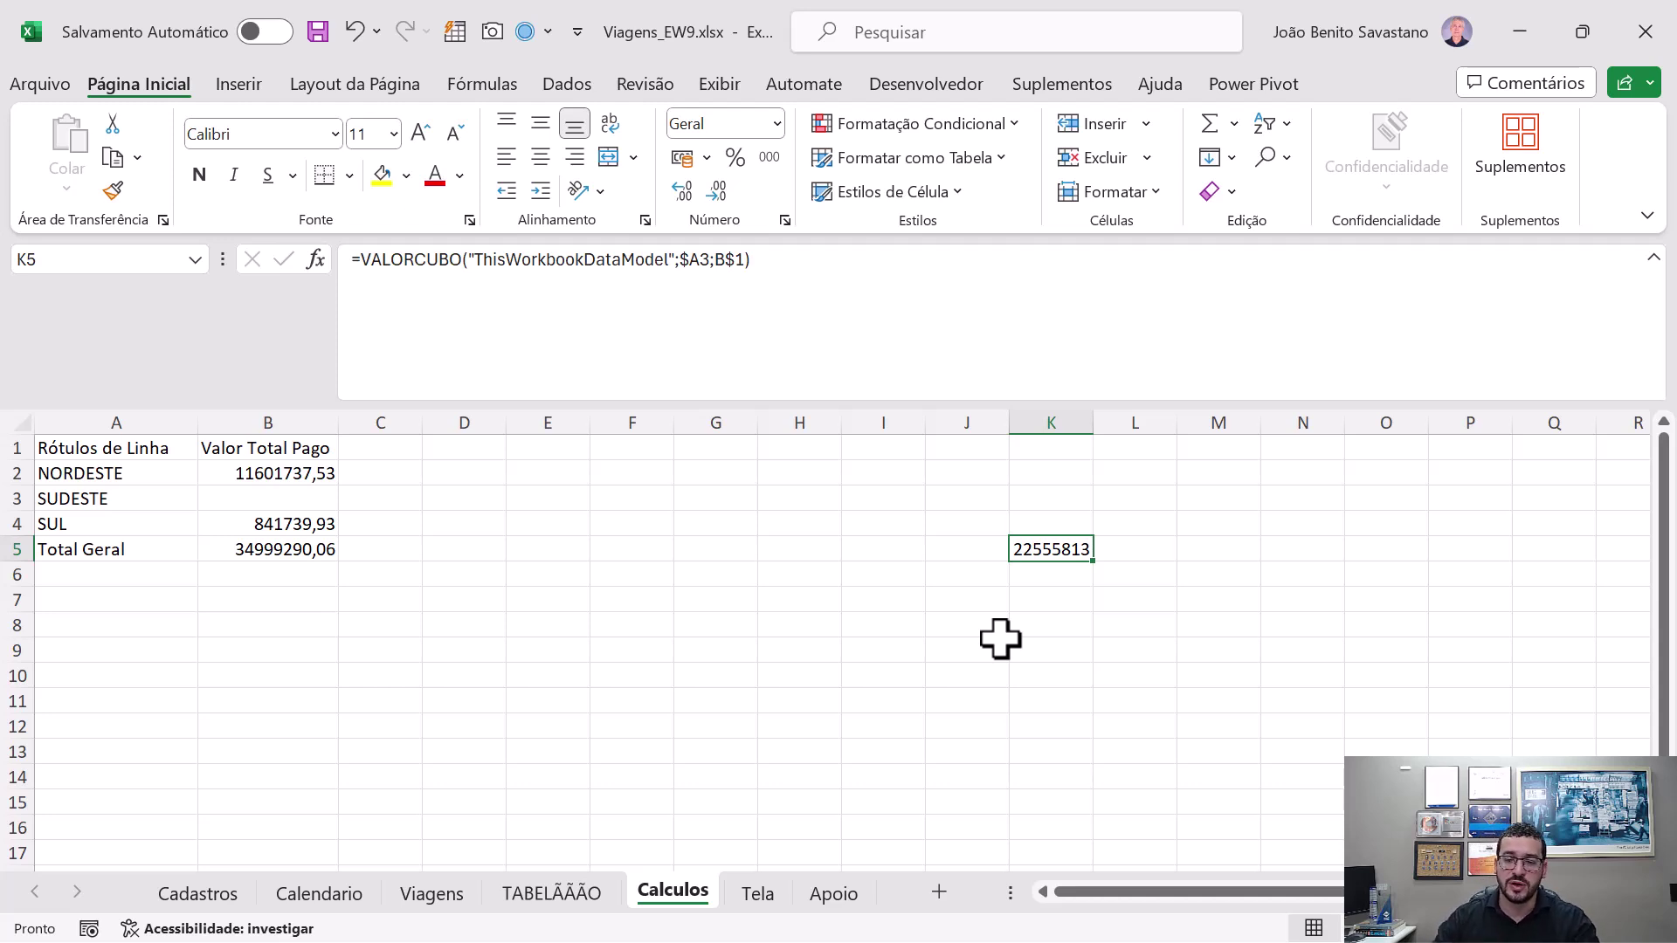
key(ctrl+z)
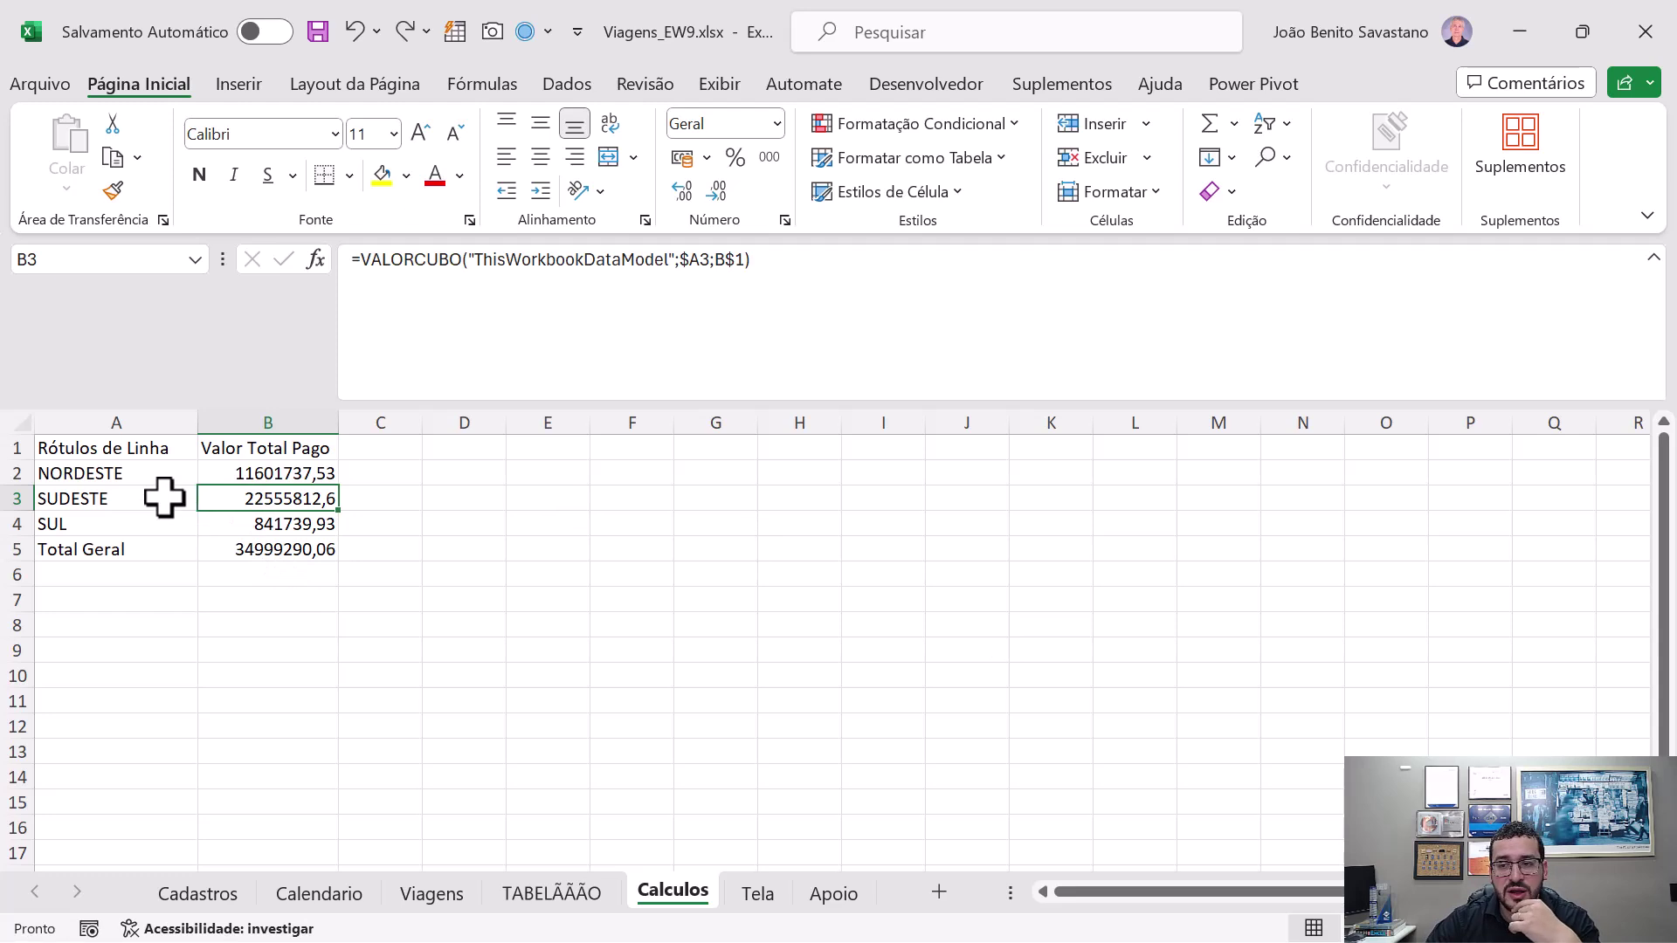
- Examine the MEMBROCUBO formula in A2, focusing on its connection and member expression arguments
click(128, 476)
click(211, 465)
click(171, 472)
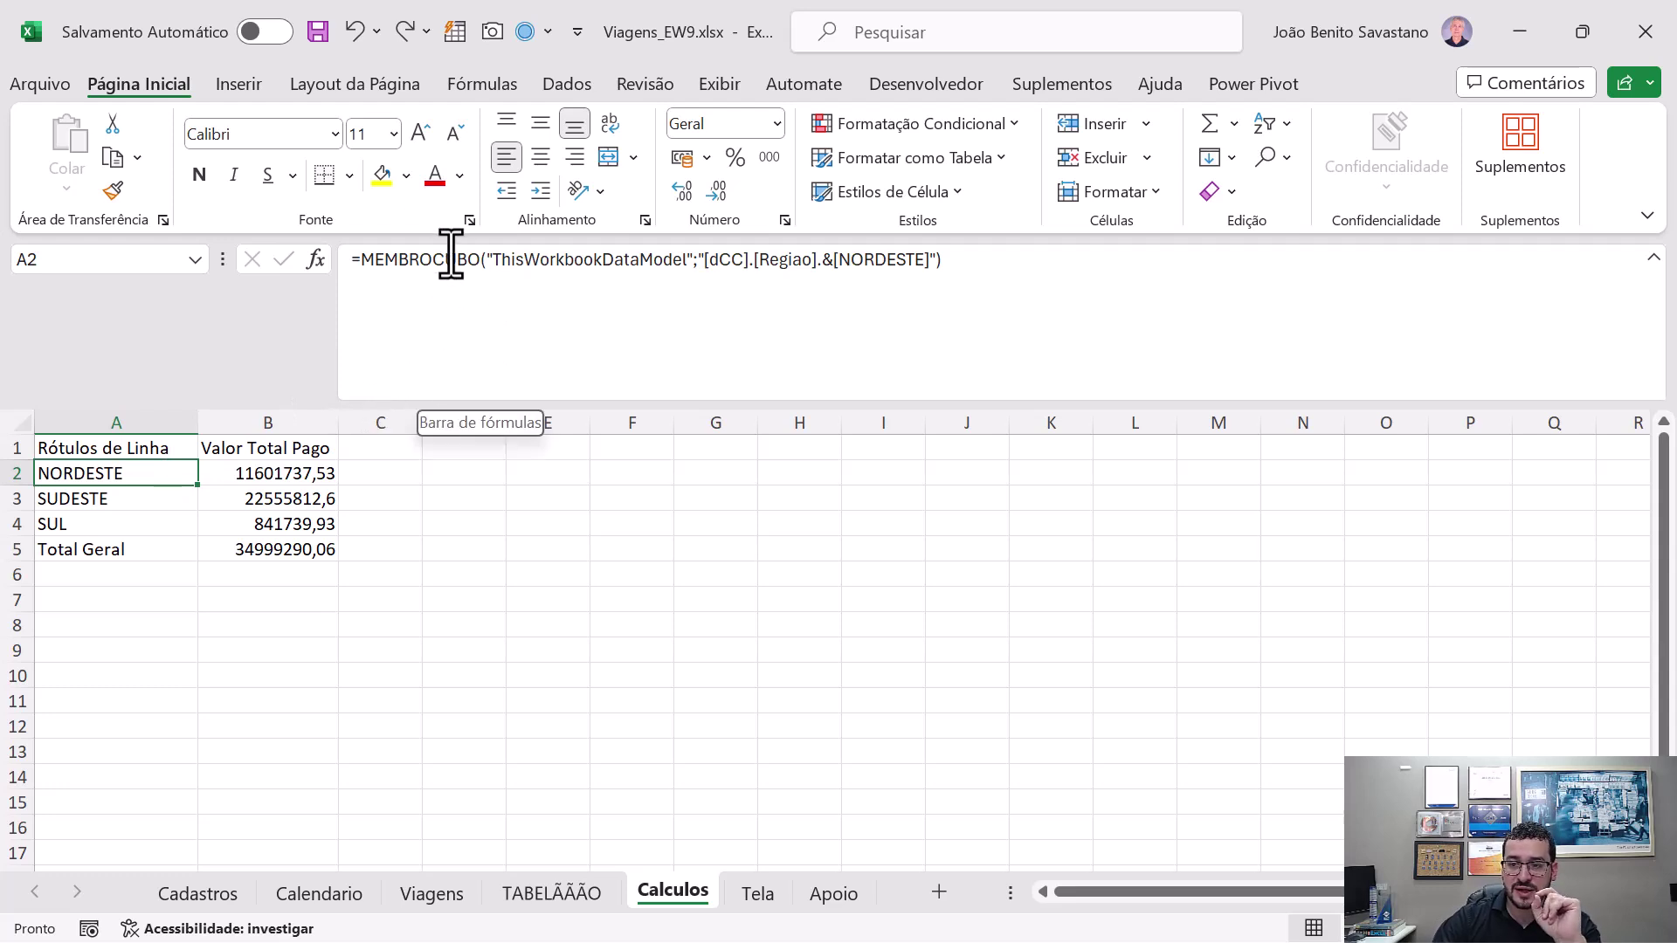
click(523, 258)
double_click(526, 259)
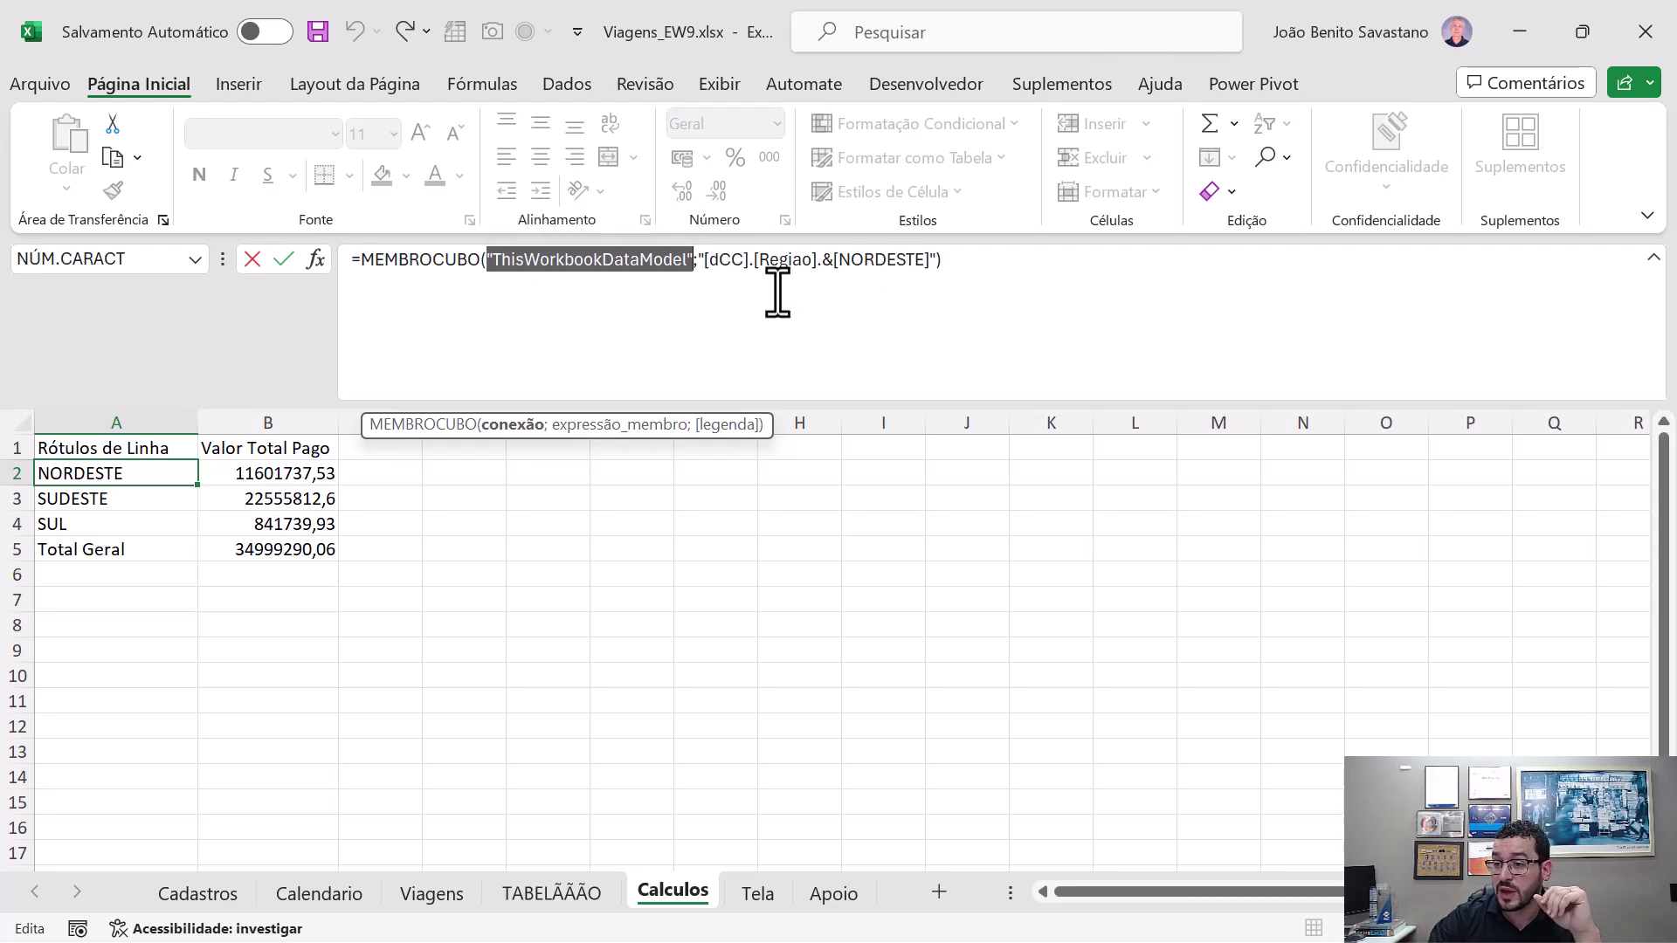
click(730, 259)
click(642, 425)
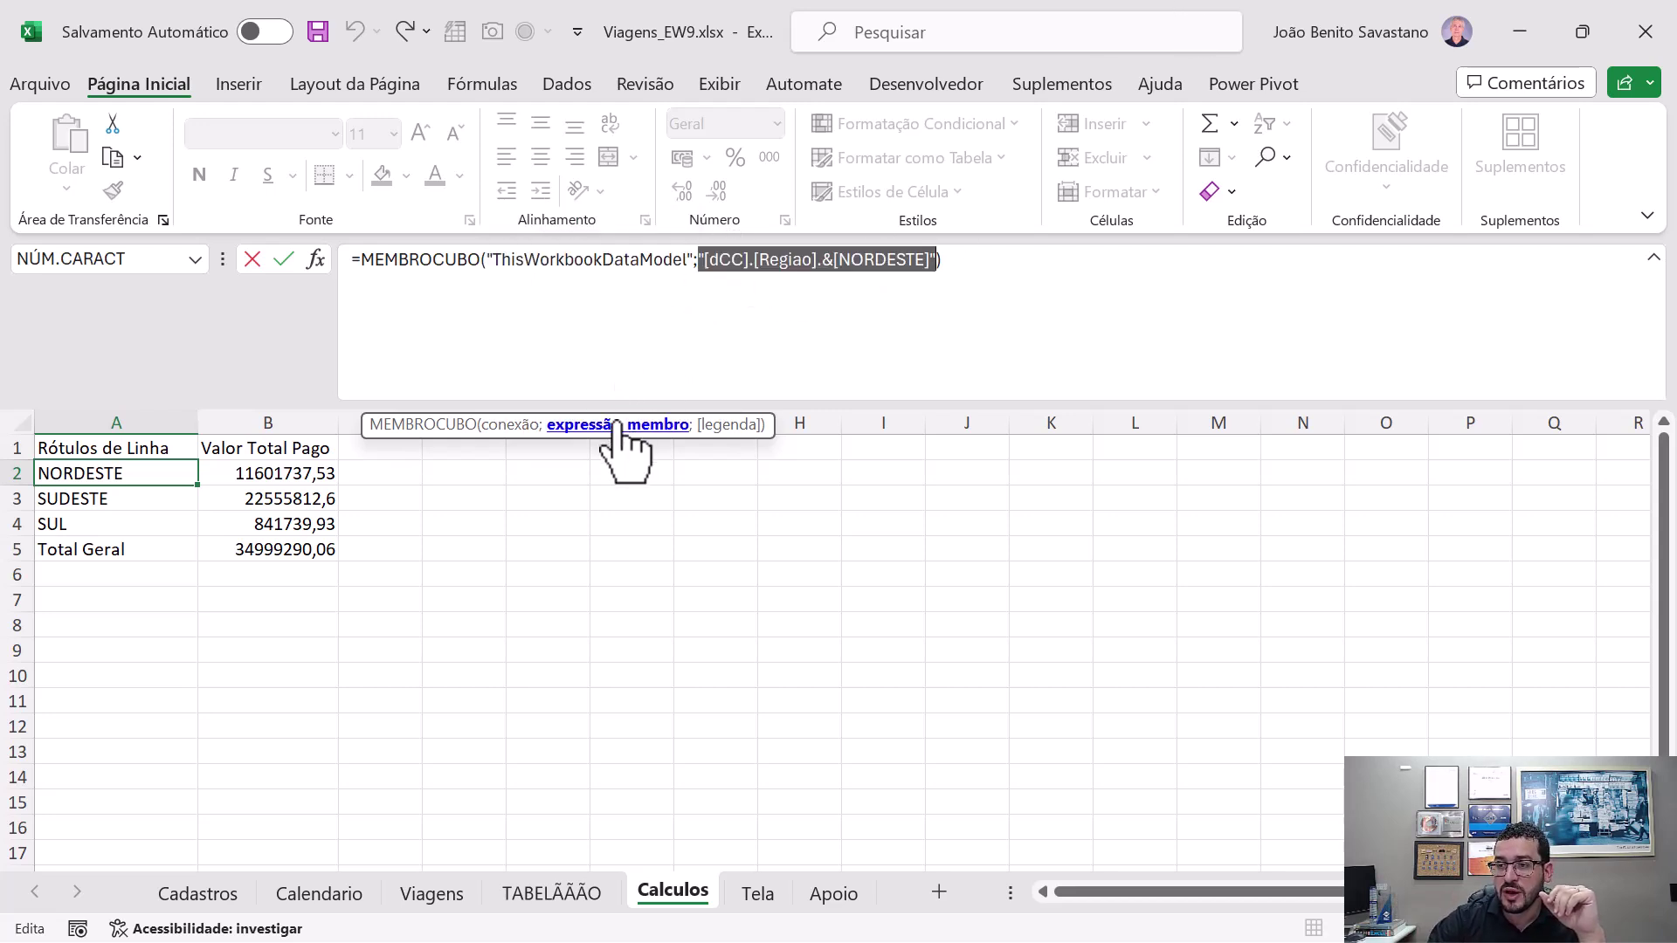
click(517, 425)
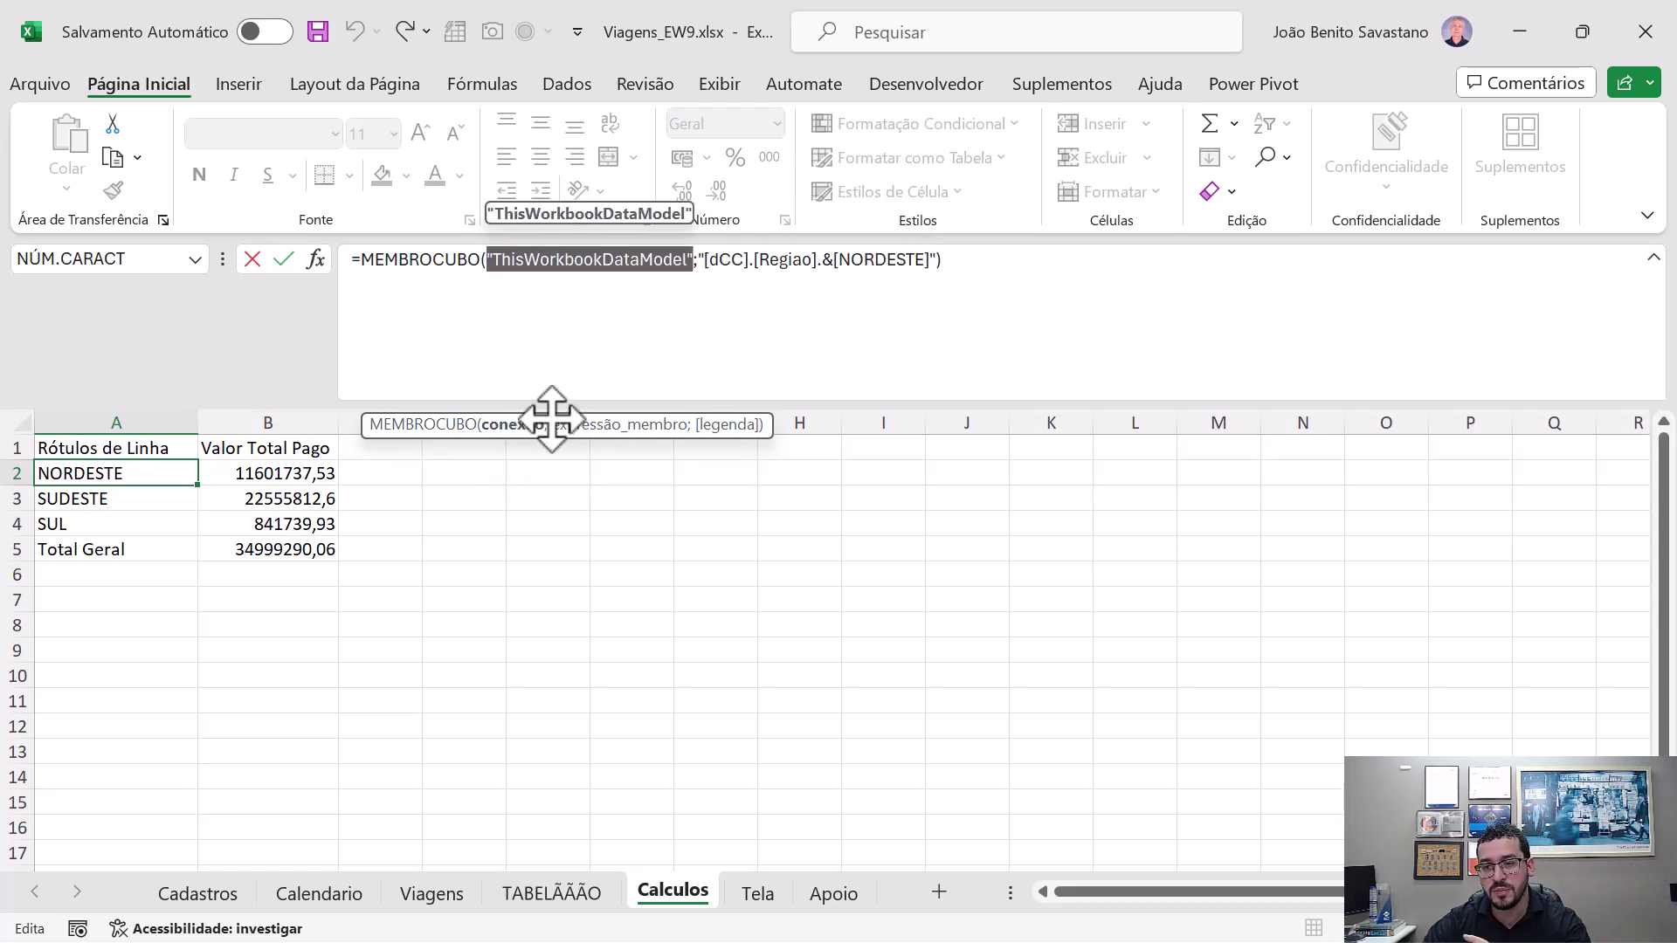
click(570, 428)
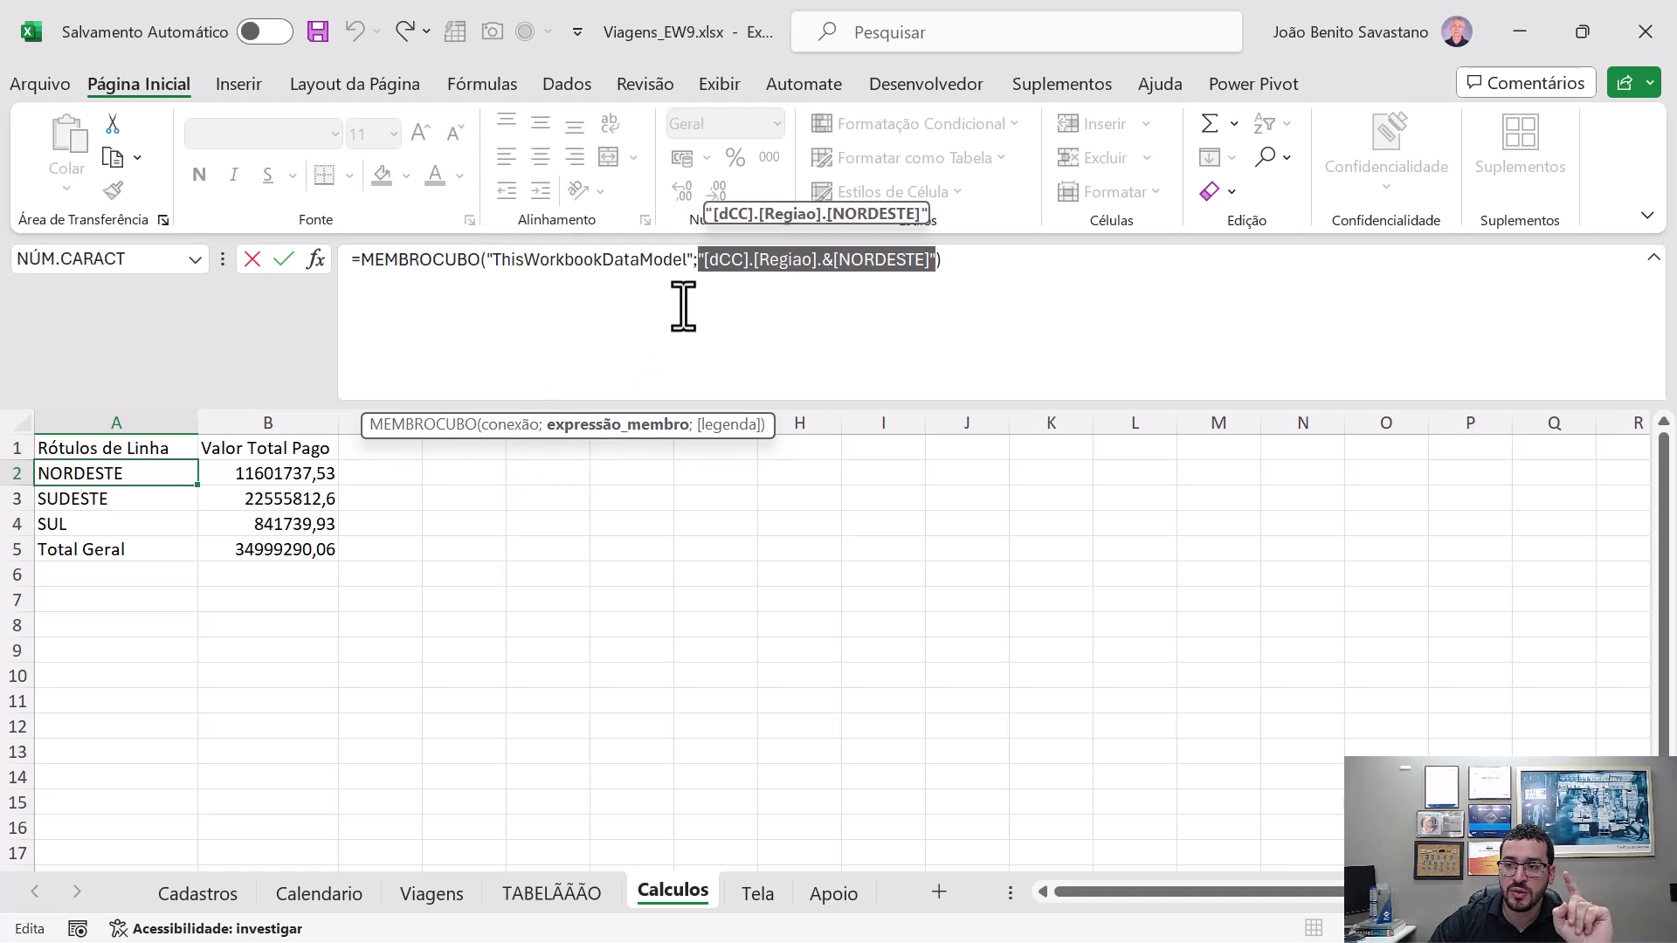
click(714, 278)
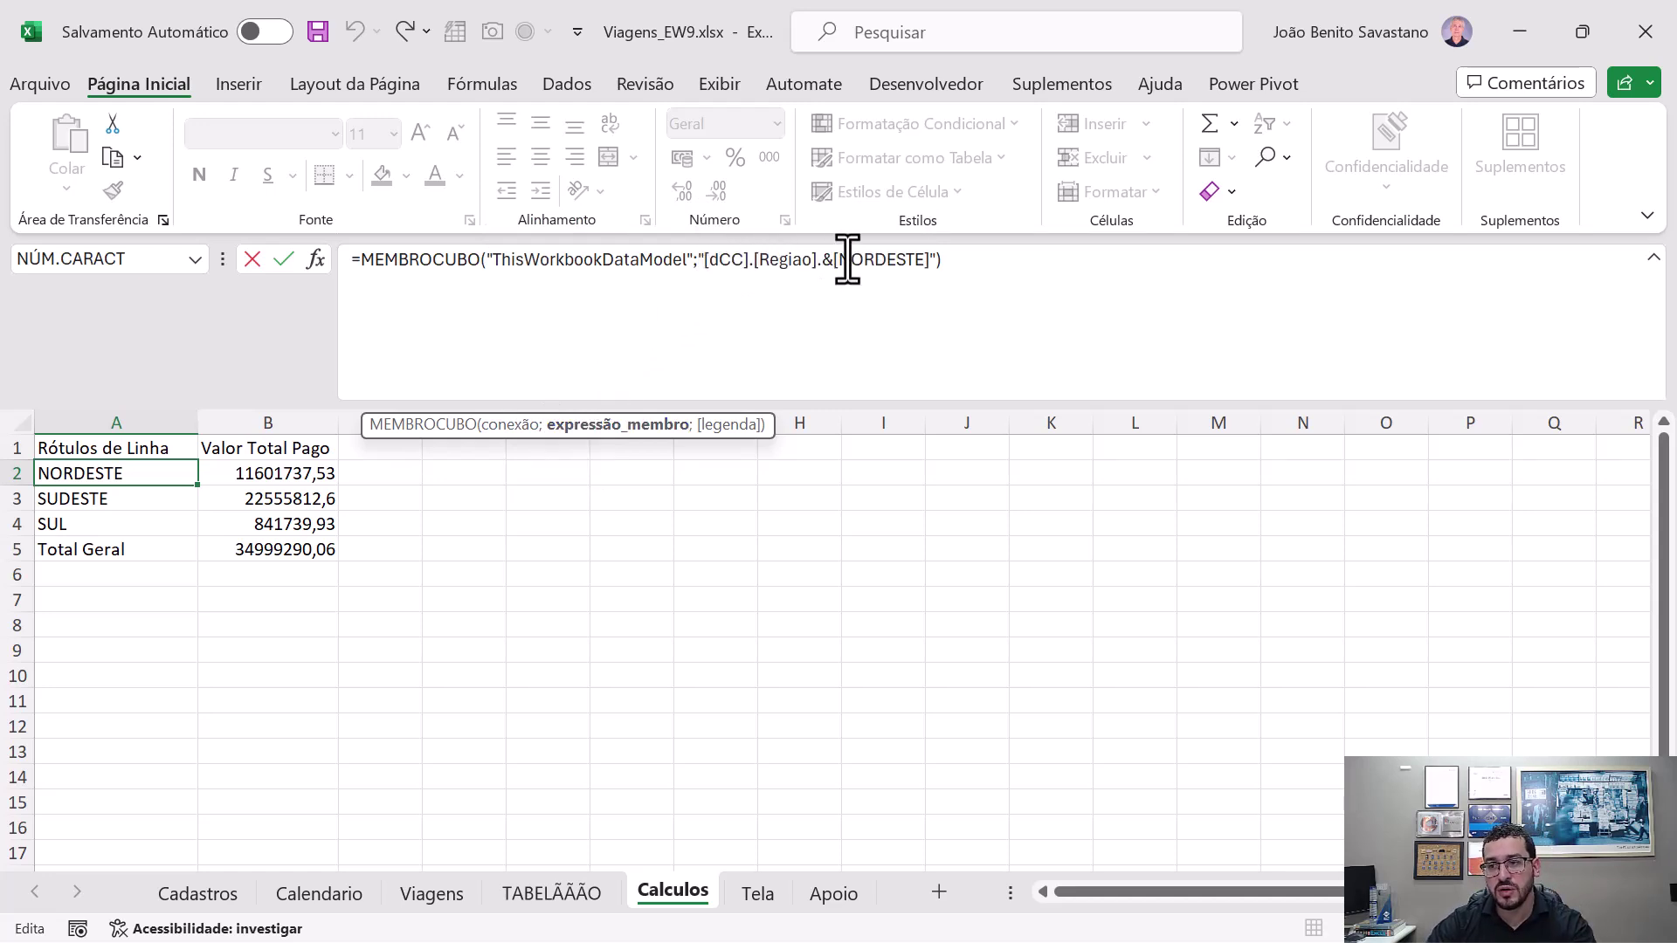
- Try SUDESTE in place of NORDESTE as the member in A2's MEMBROCUBO formula, and undo the change
drag(847, 260, 924, 260)
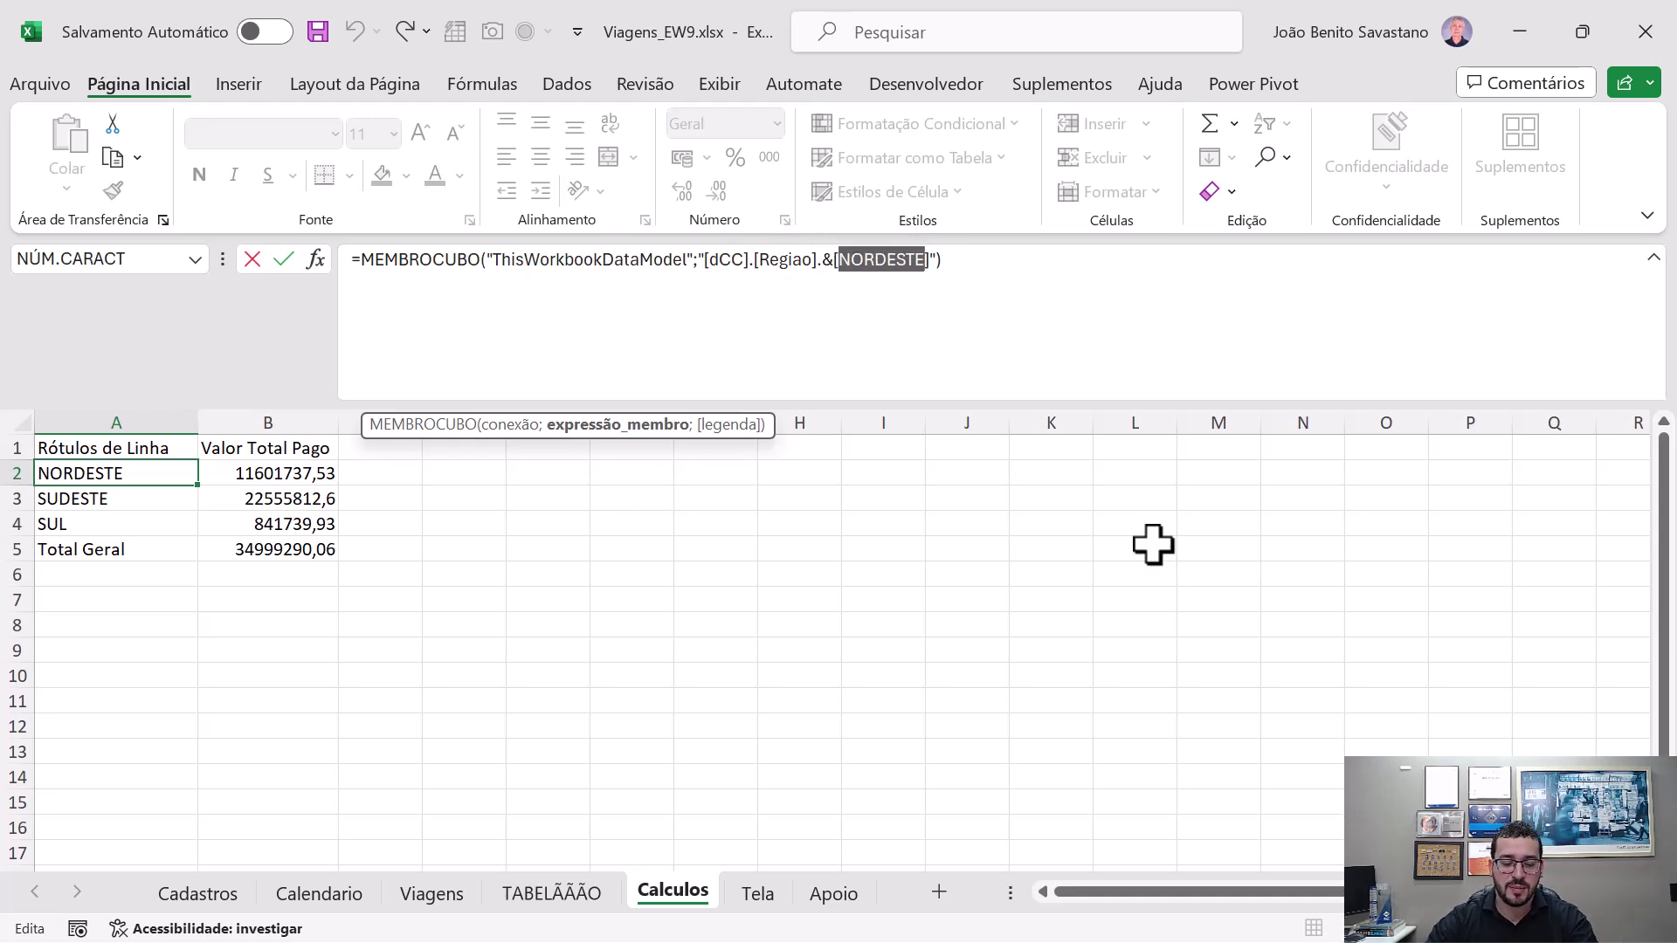
text(SUDESTE)
key(Return)
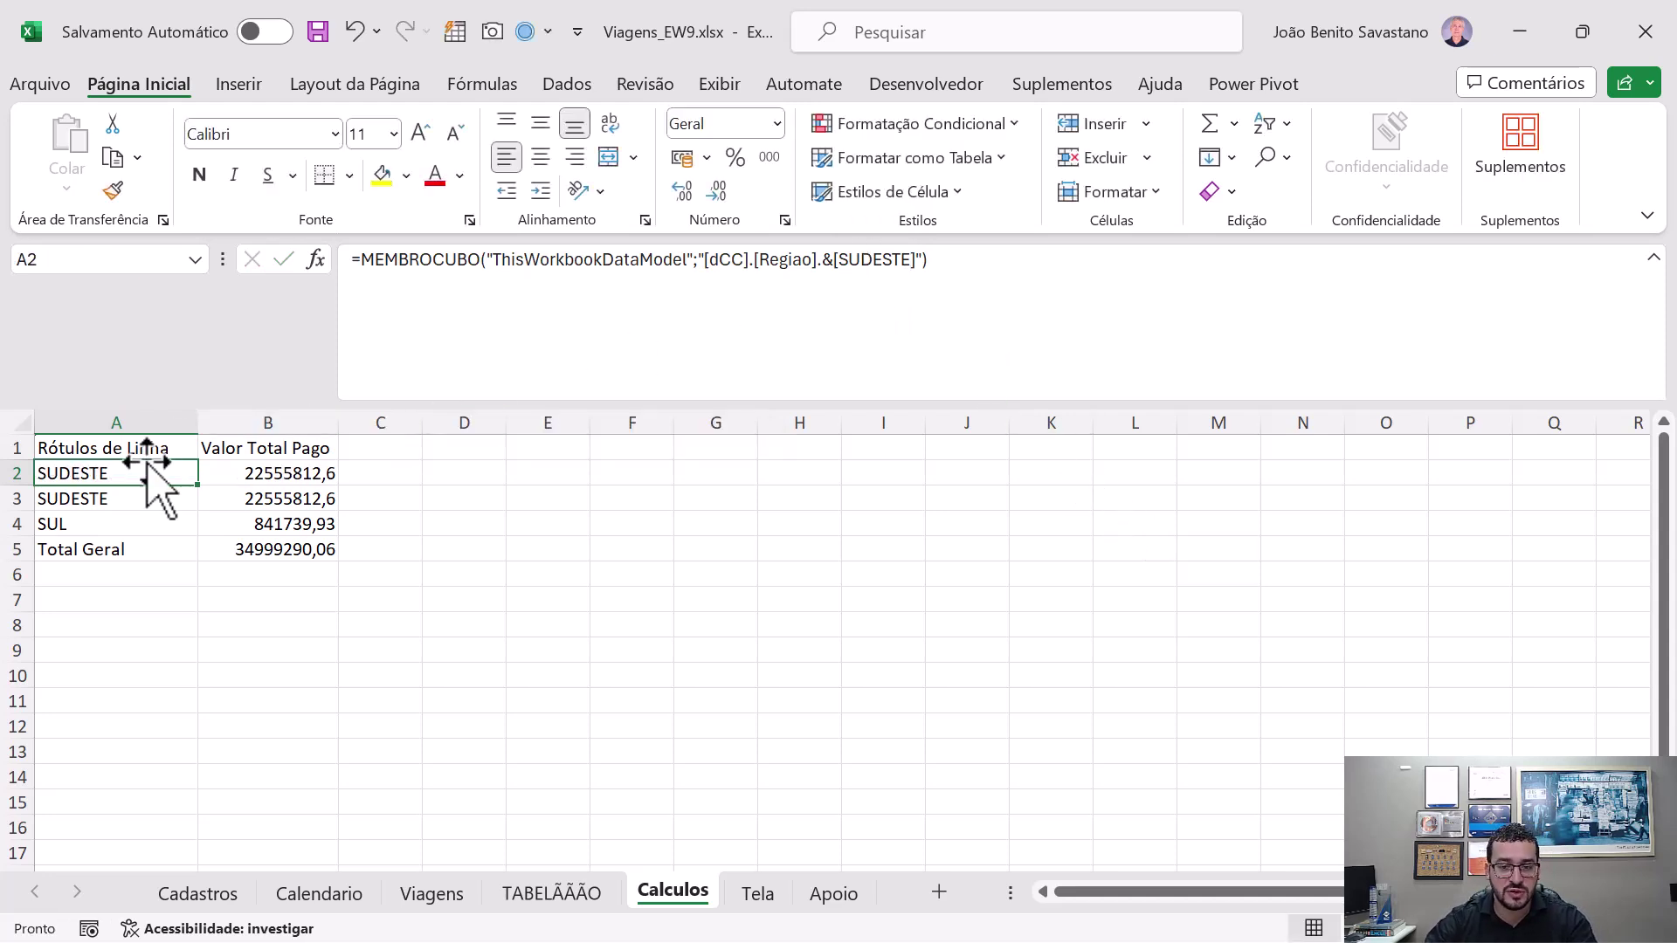
click(253, 476)
click(85, 480)
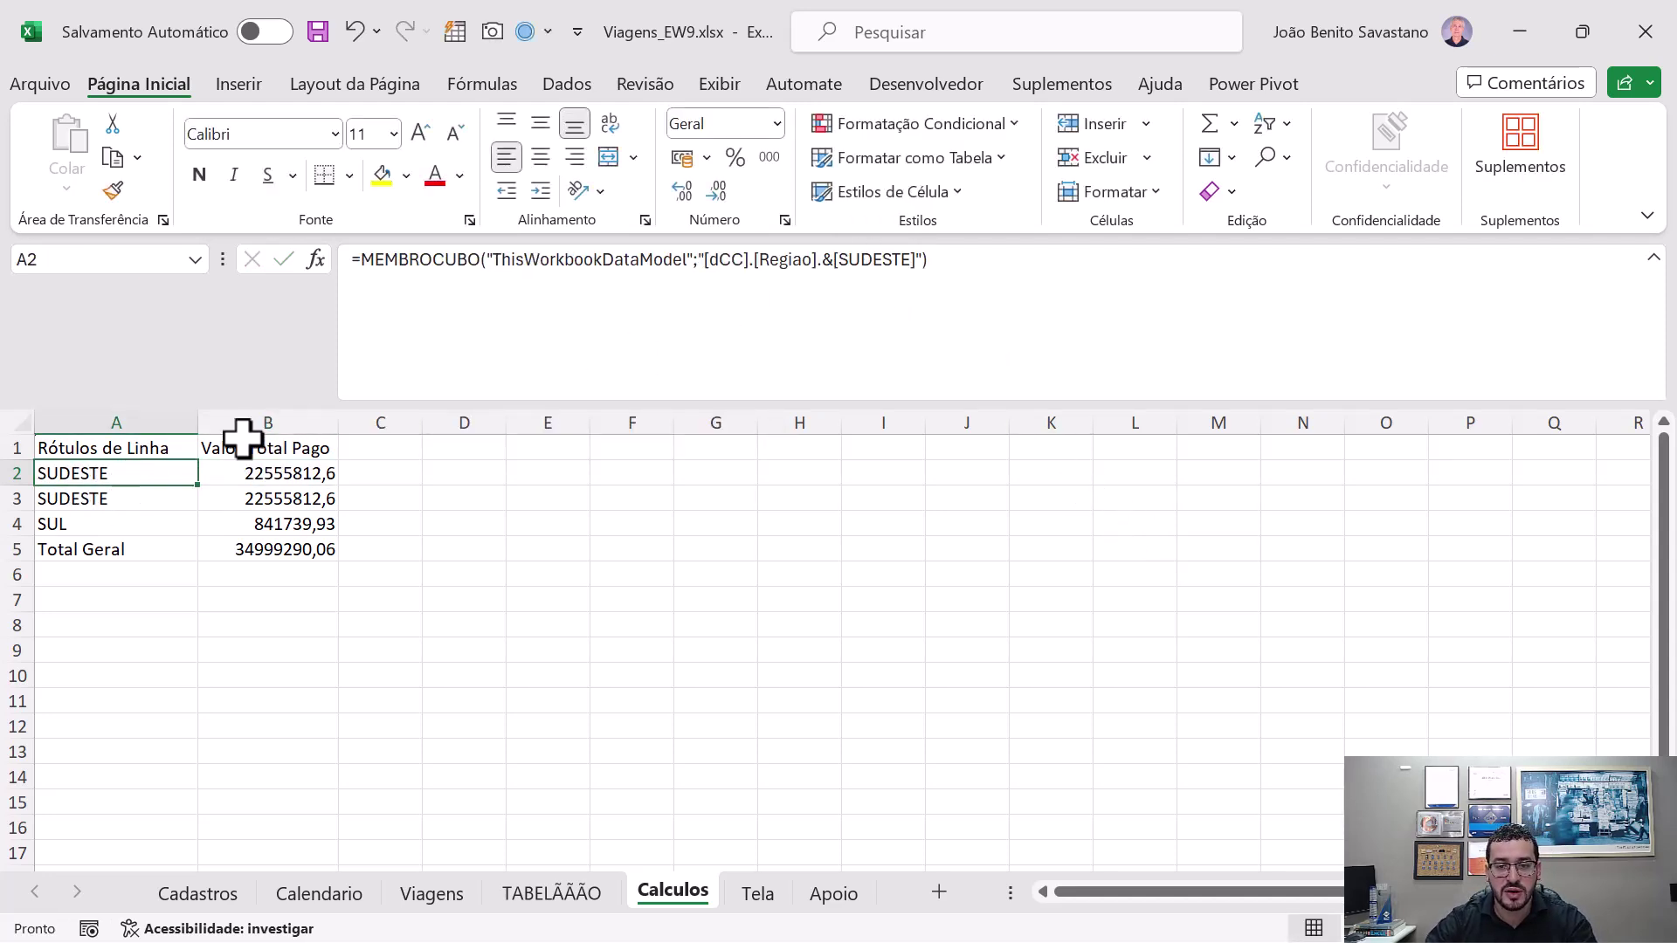
key(ctrl+z)
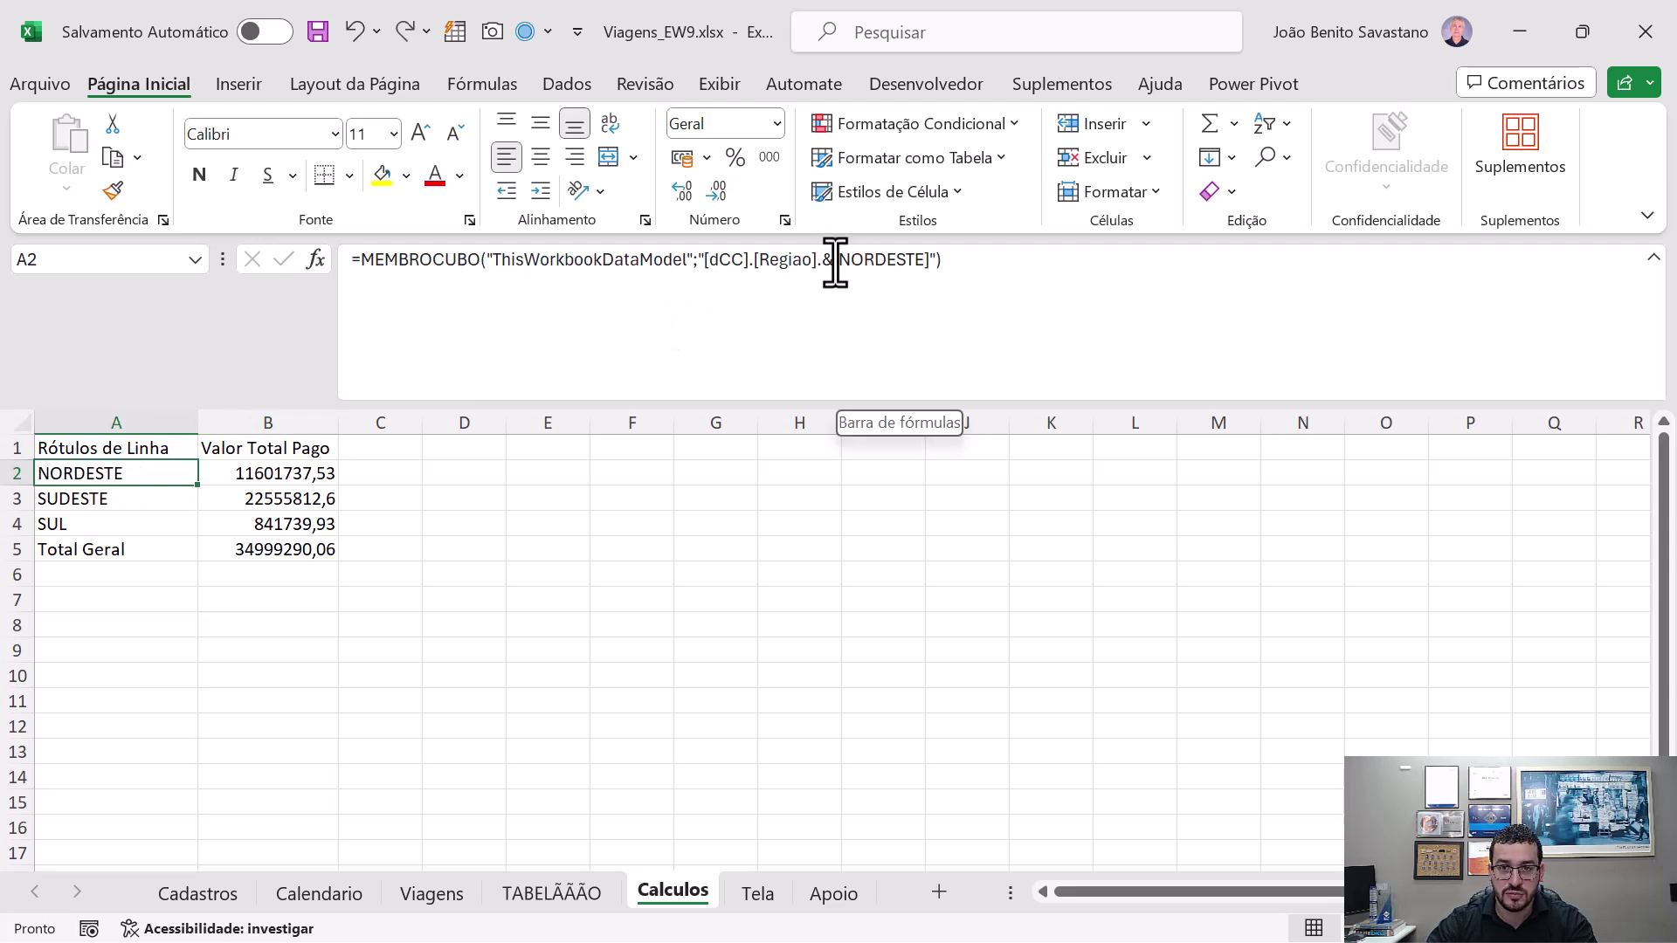
- Replace the NORDESTE member in A2's MEMBROCUBO formula with the invalid name aaaa, and check the dependent VALORCUBO formula in B2
drag(839, 261, 922, 269)
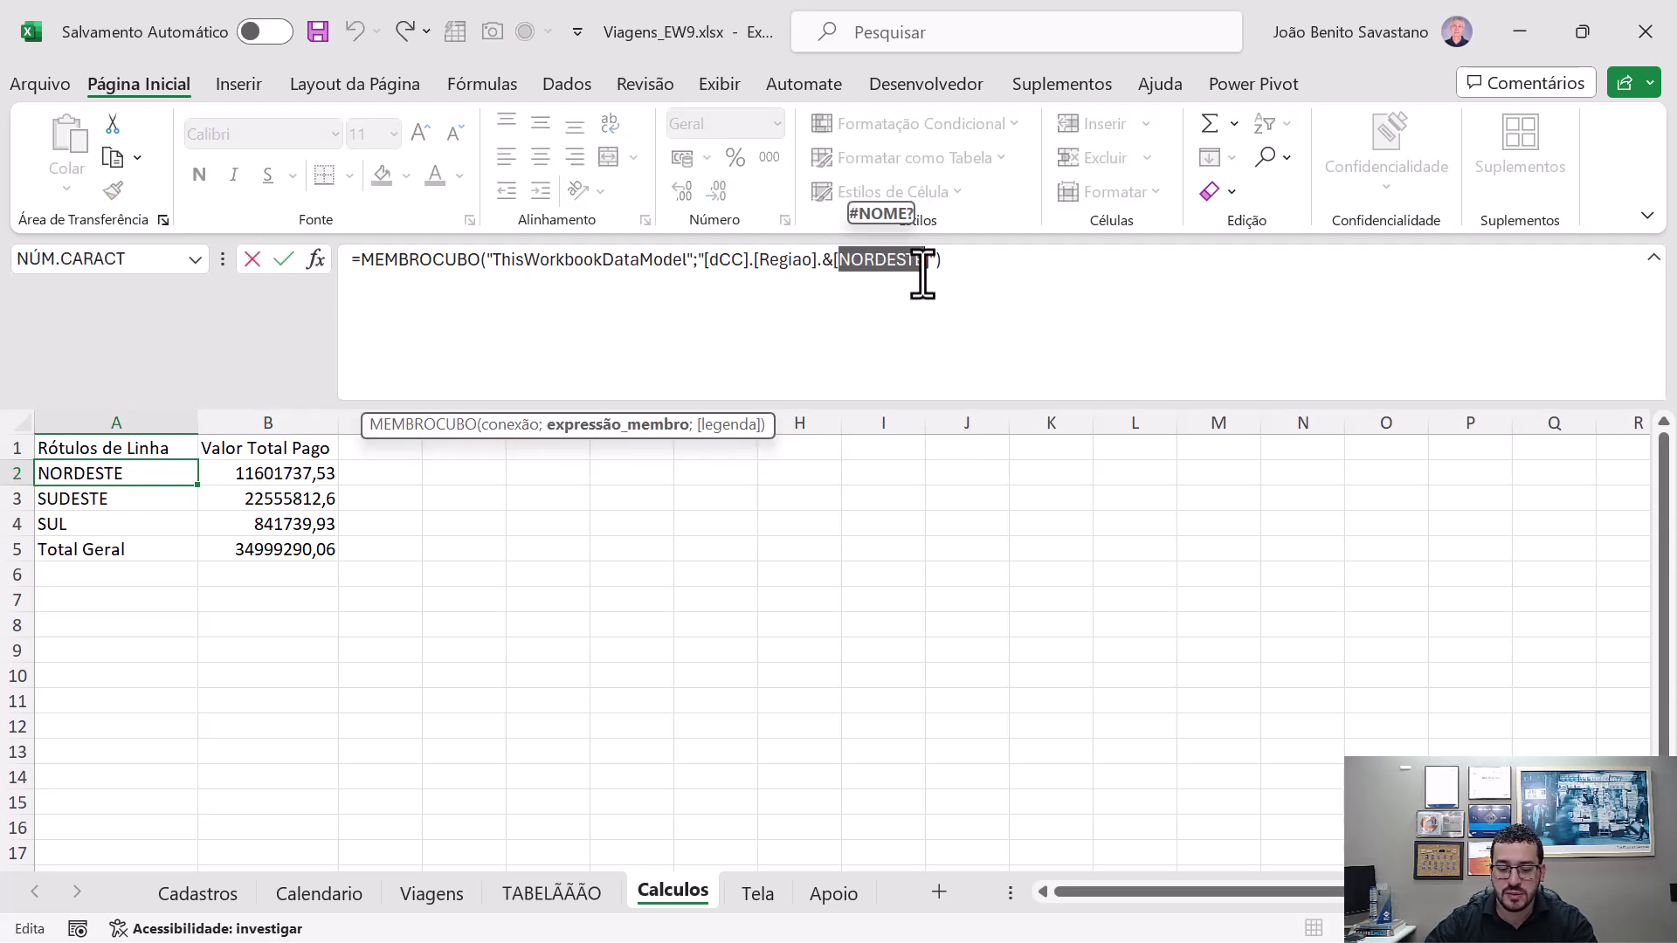
text(aa)
key(ctrl+Return)
key(Right)
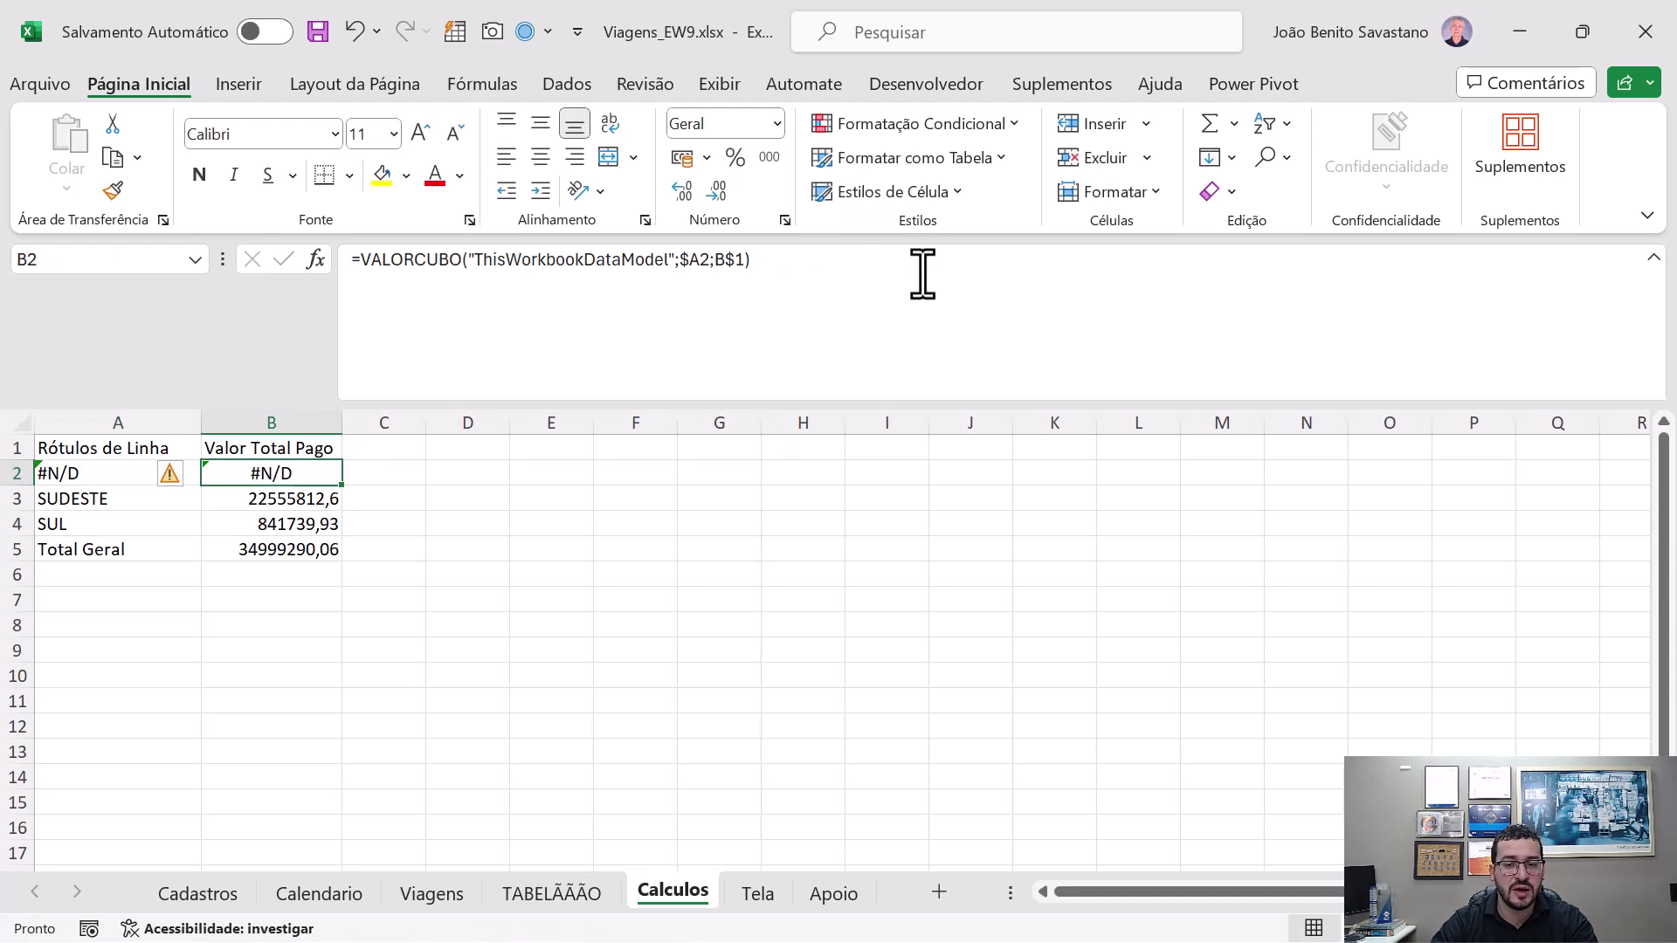
key(Left)
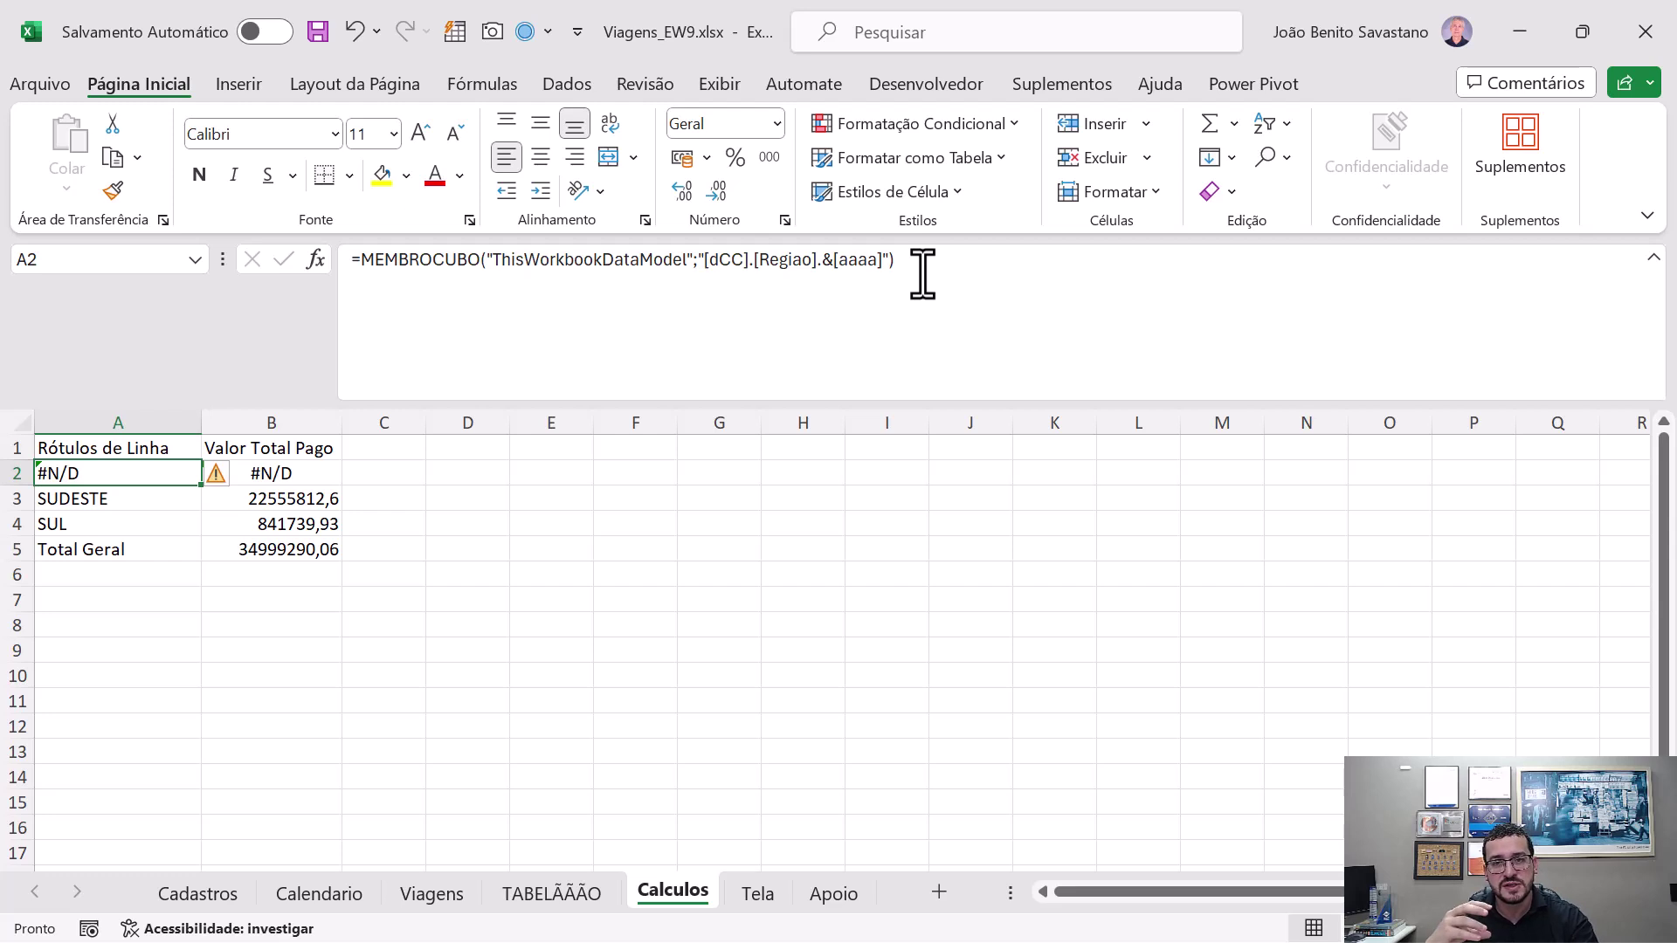
- Restore NORDESTE as the member in A2's MEMBROCUBO formula and check the dependent VALORCUBO formula in B2
drag(876, 261, 840, 261)
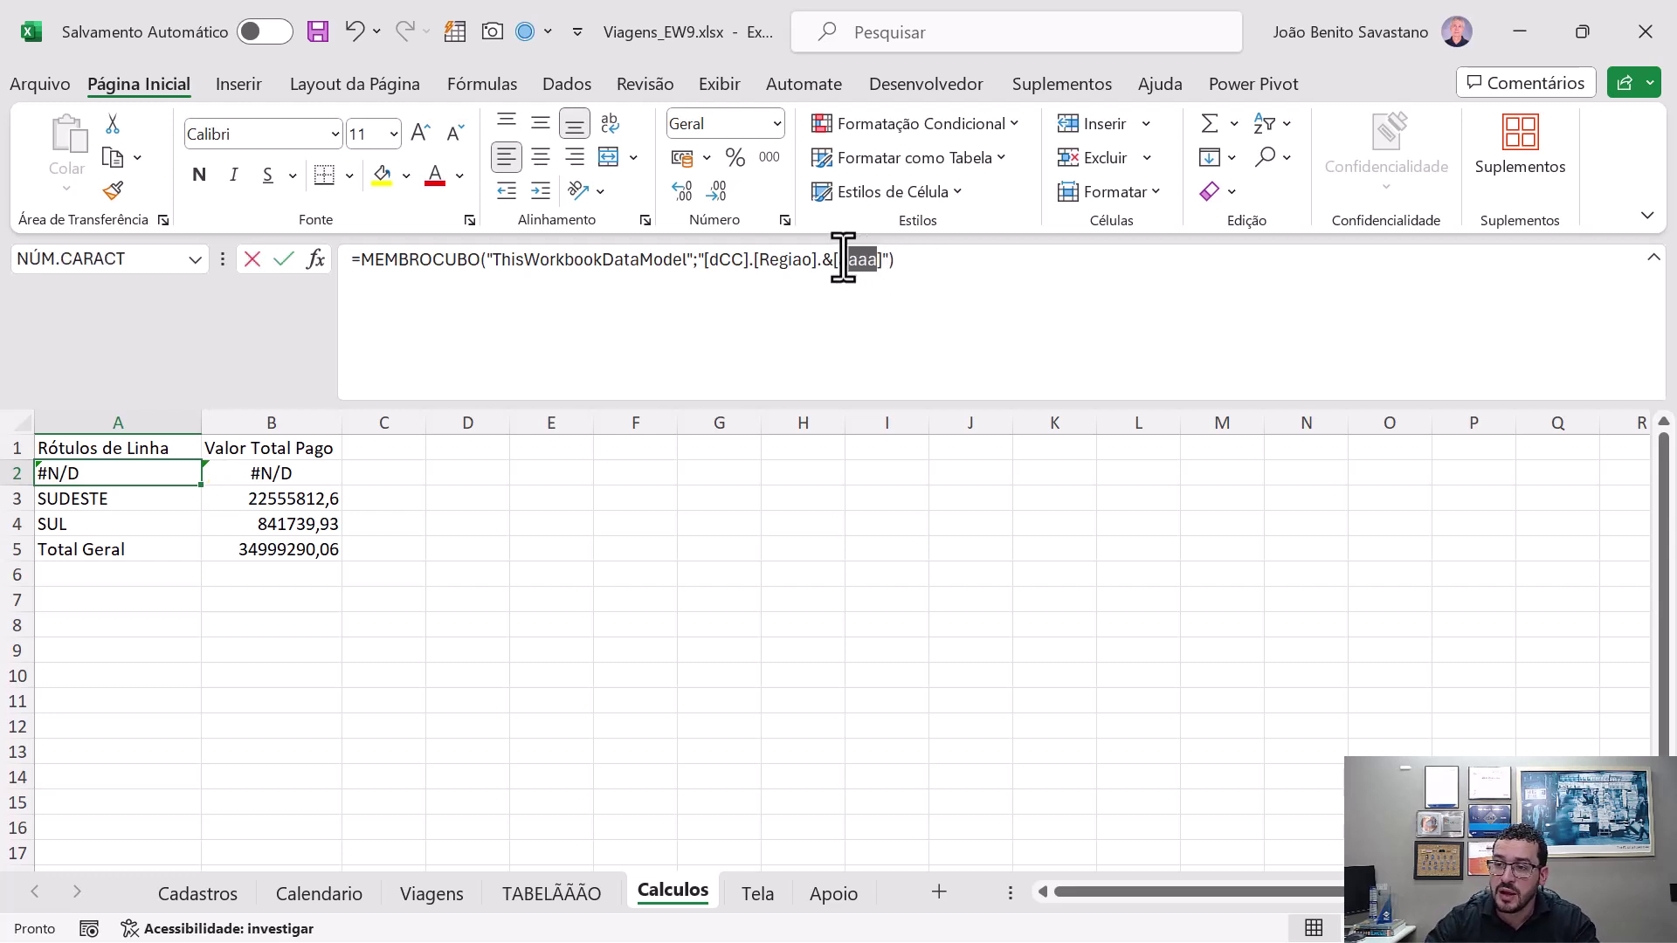
text(NORDESTE)
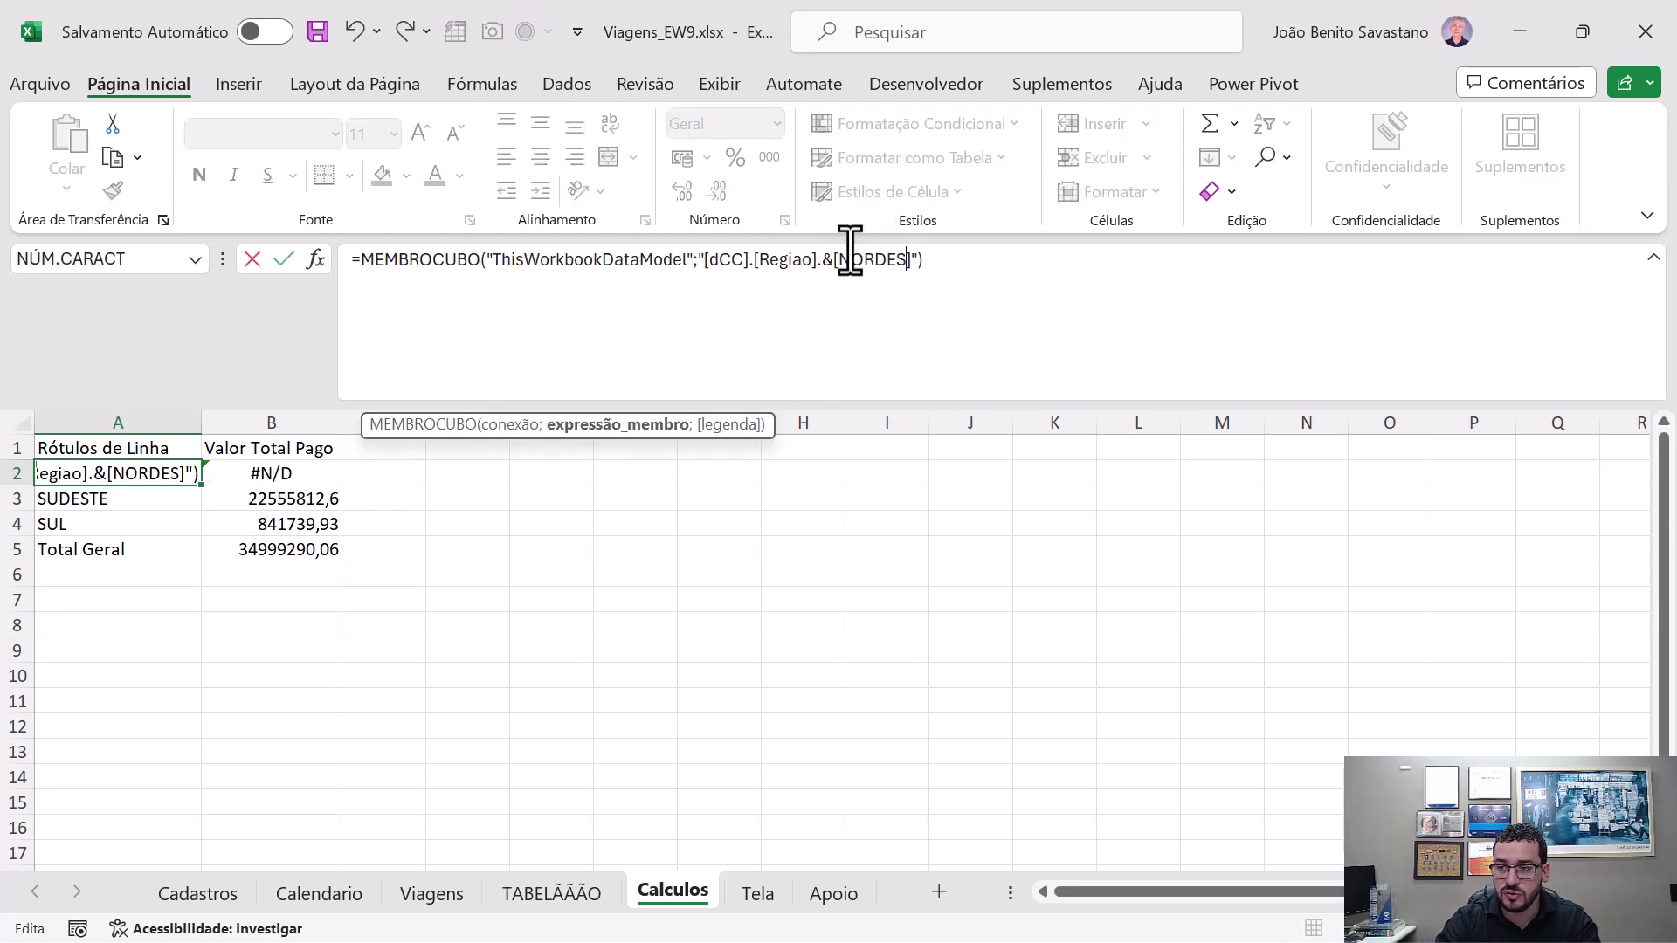
key(ctrl+Return)
key(Right)
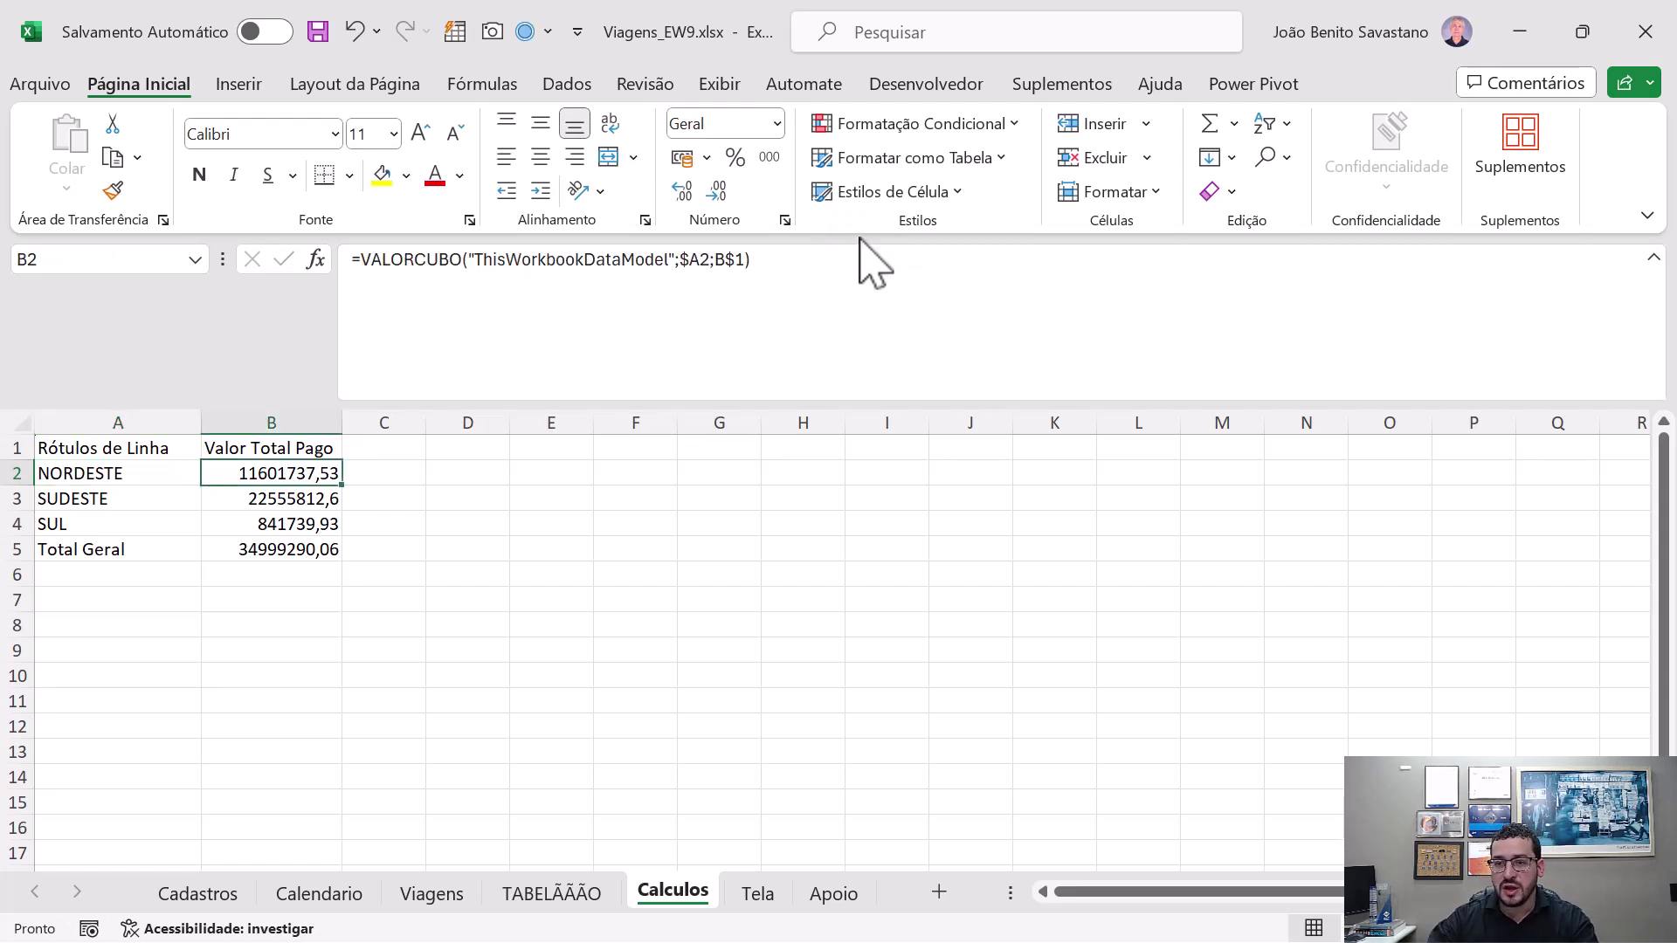
- Examine the connection and the two member expression arguments of the VALORCUBO formula in B2
click(460, 260)
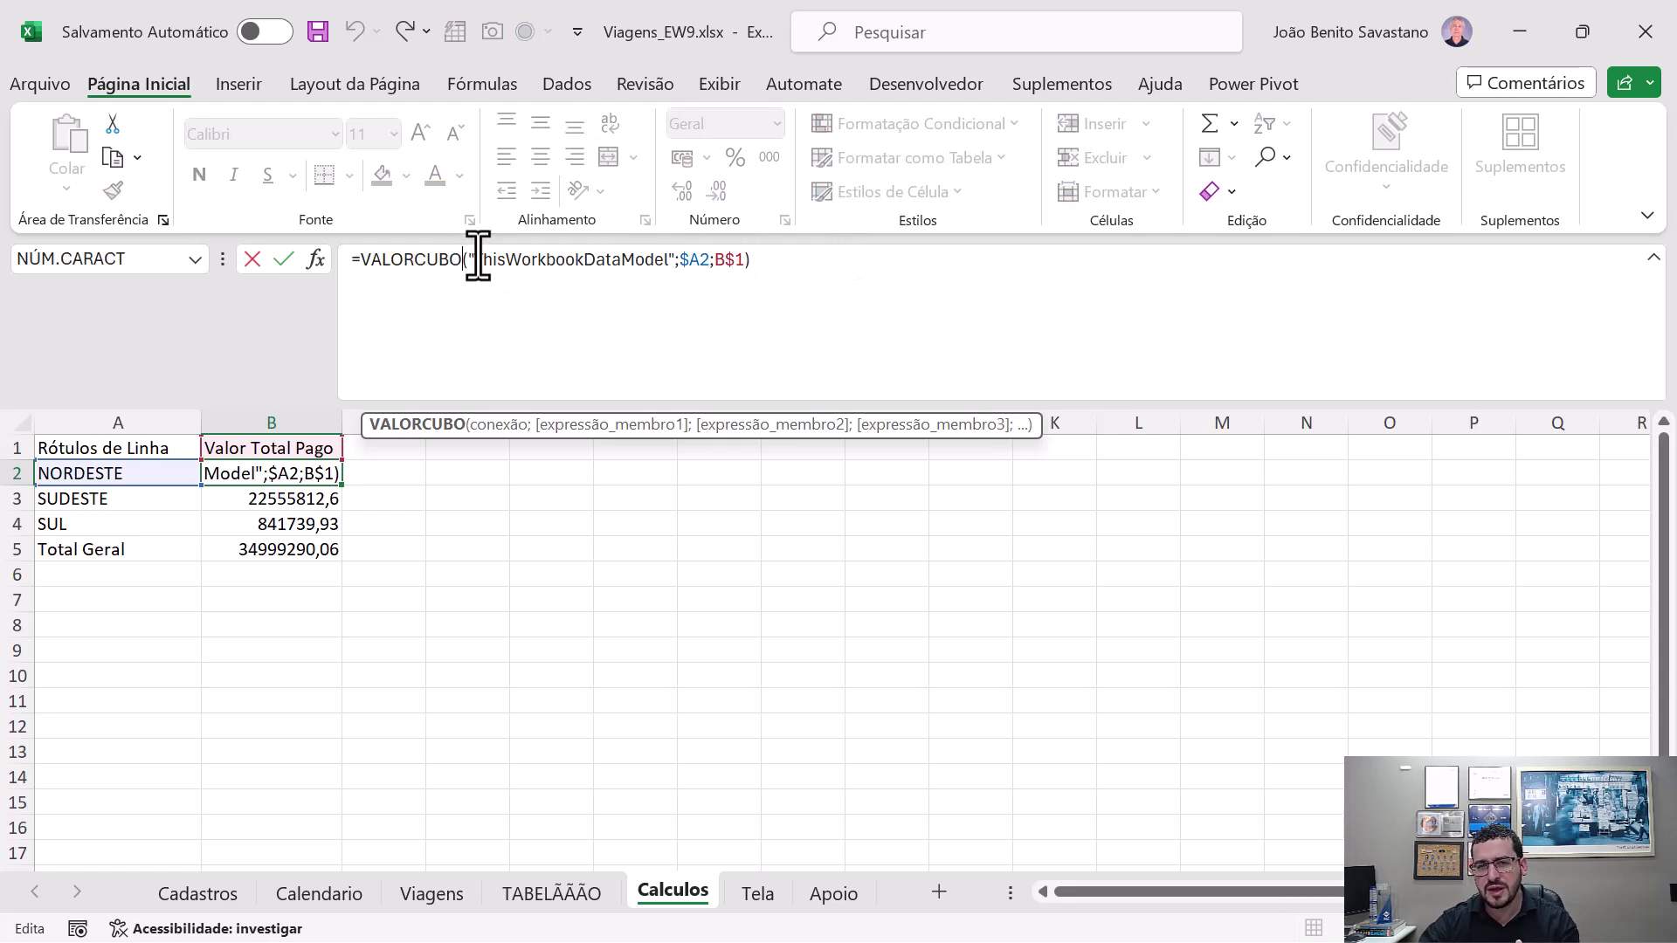
click(522, 260)
click(502, 425)
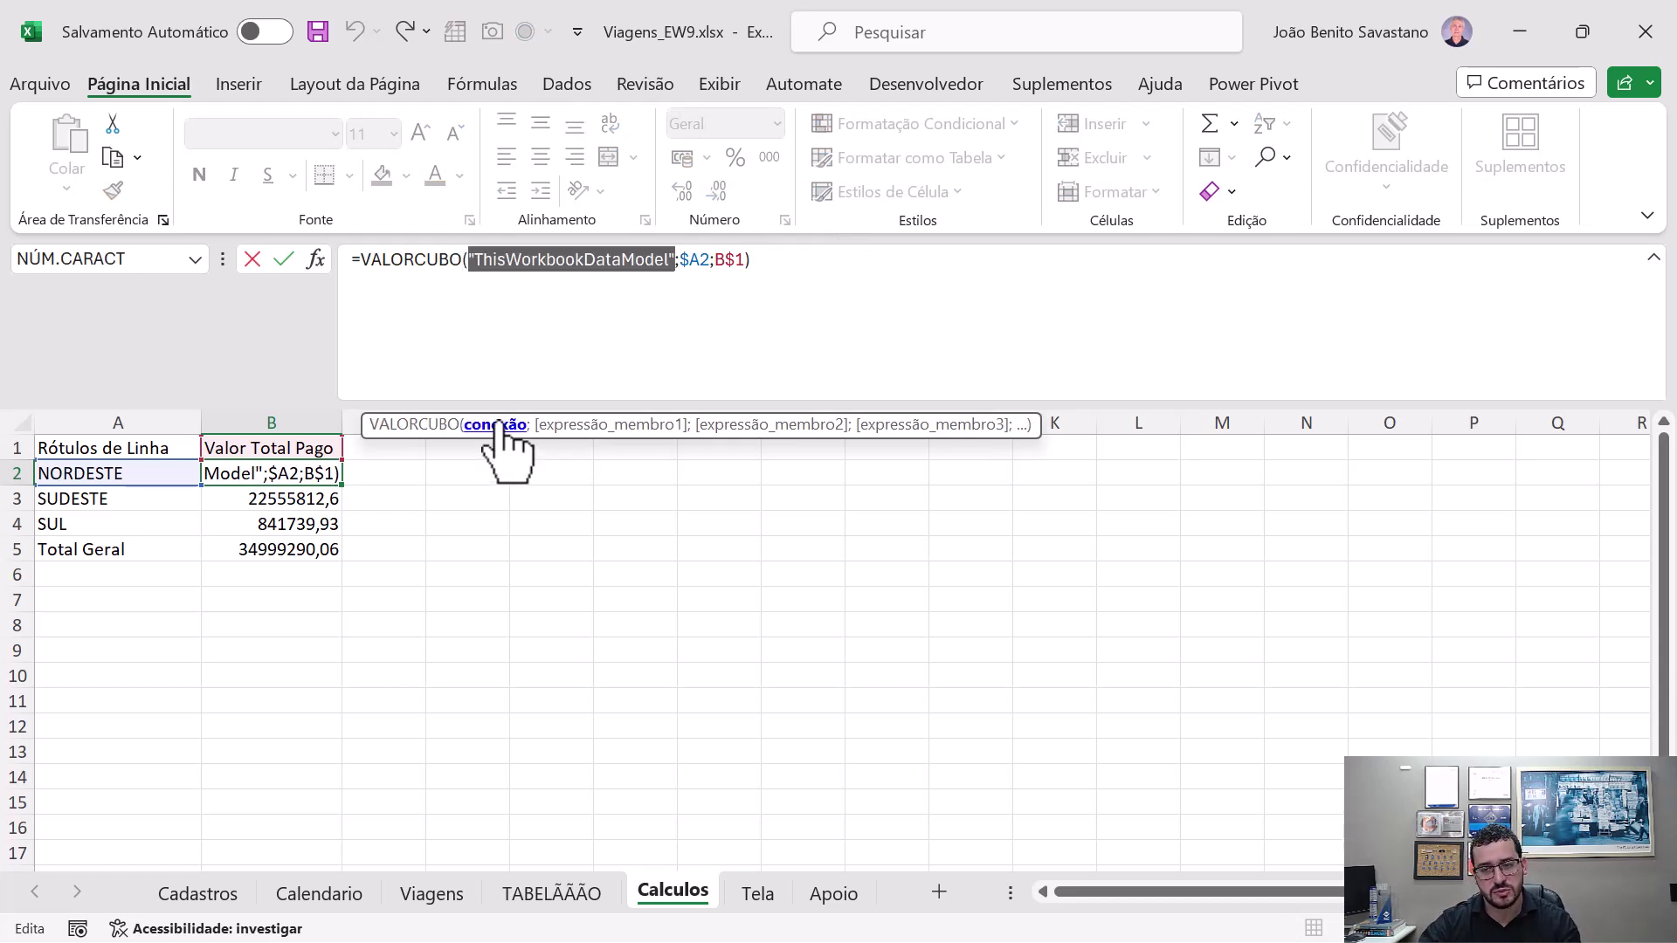
click(566, 425)
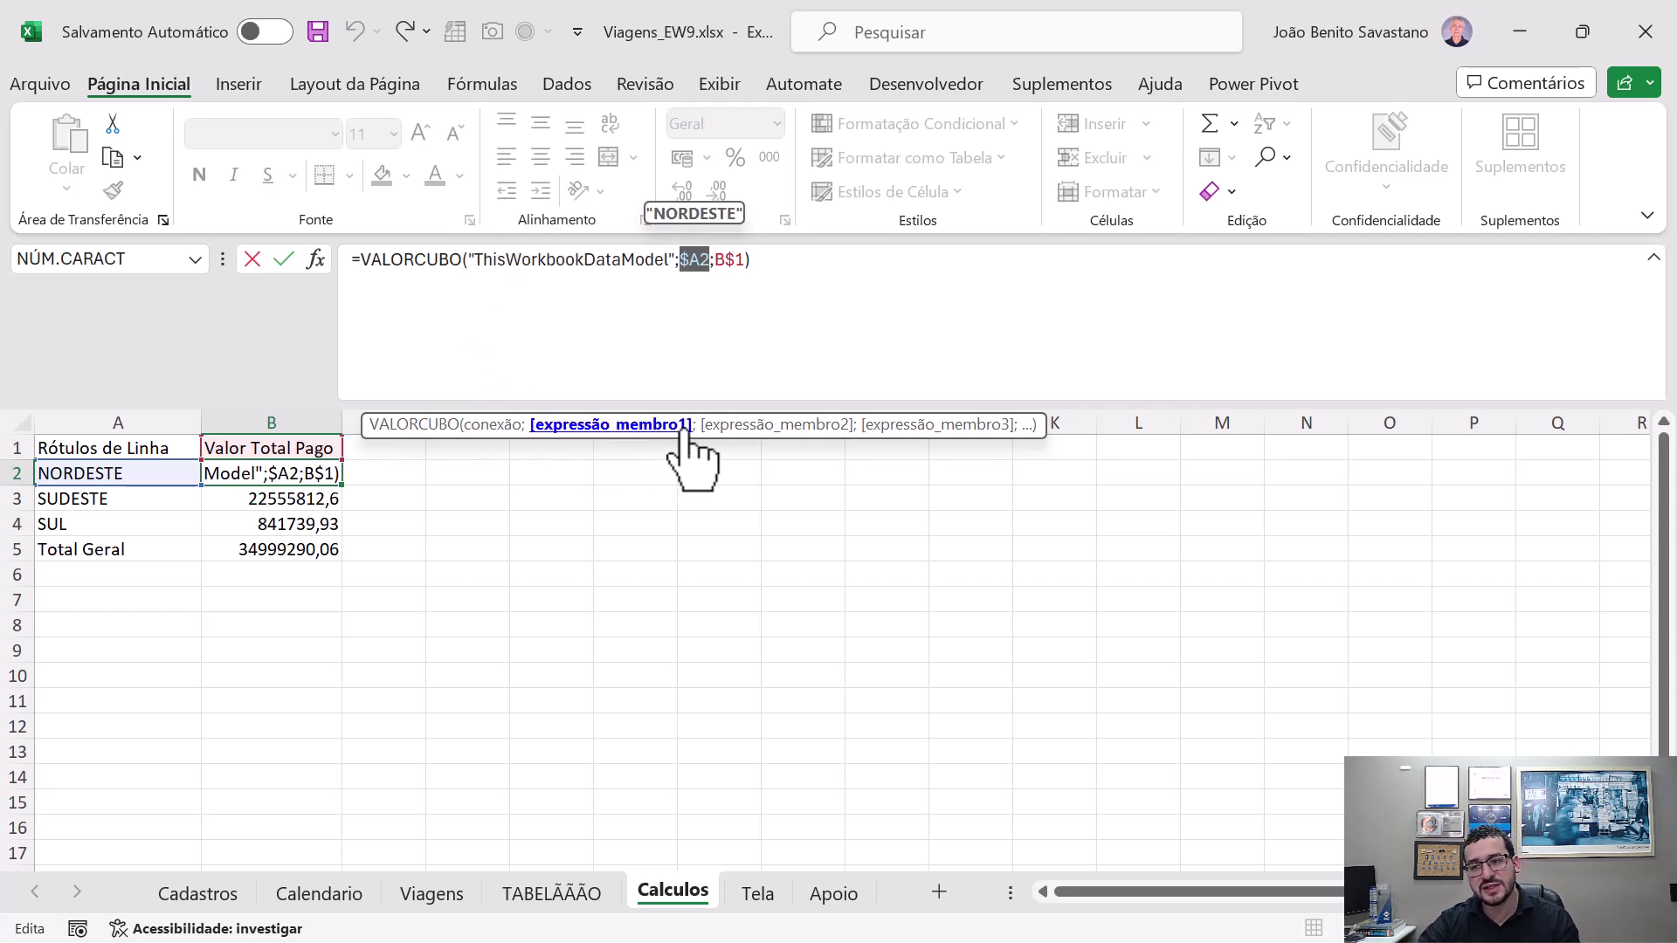
click(766, 428)
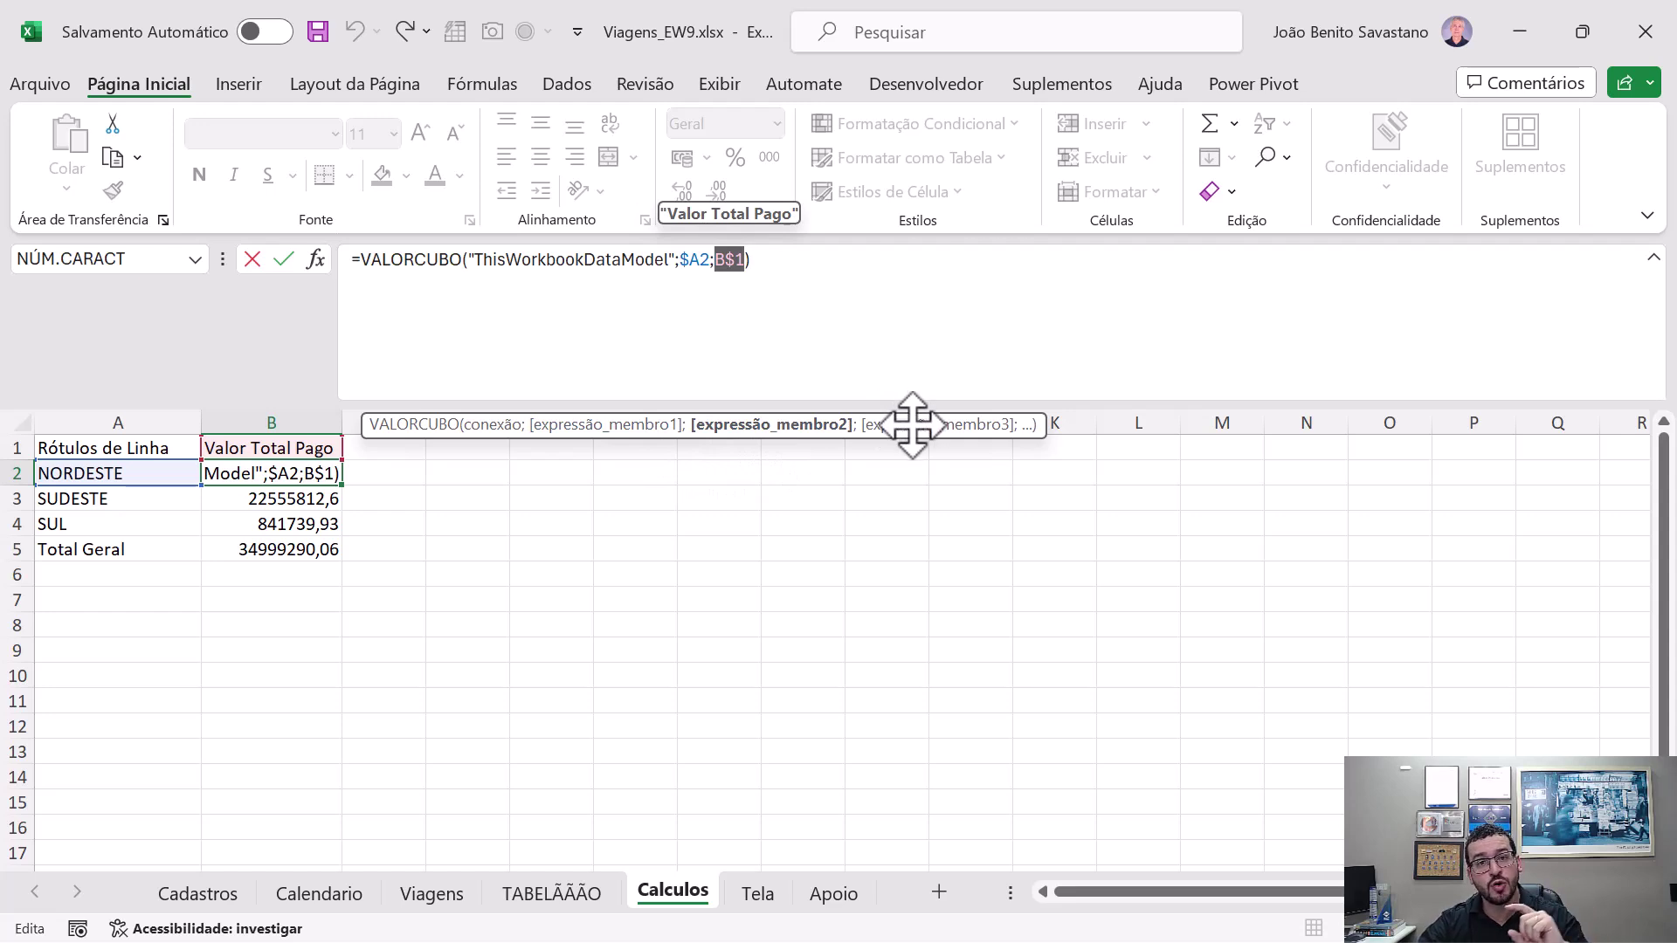
click(638, 427)
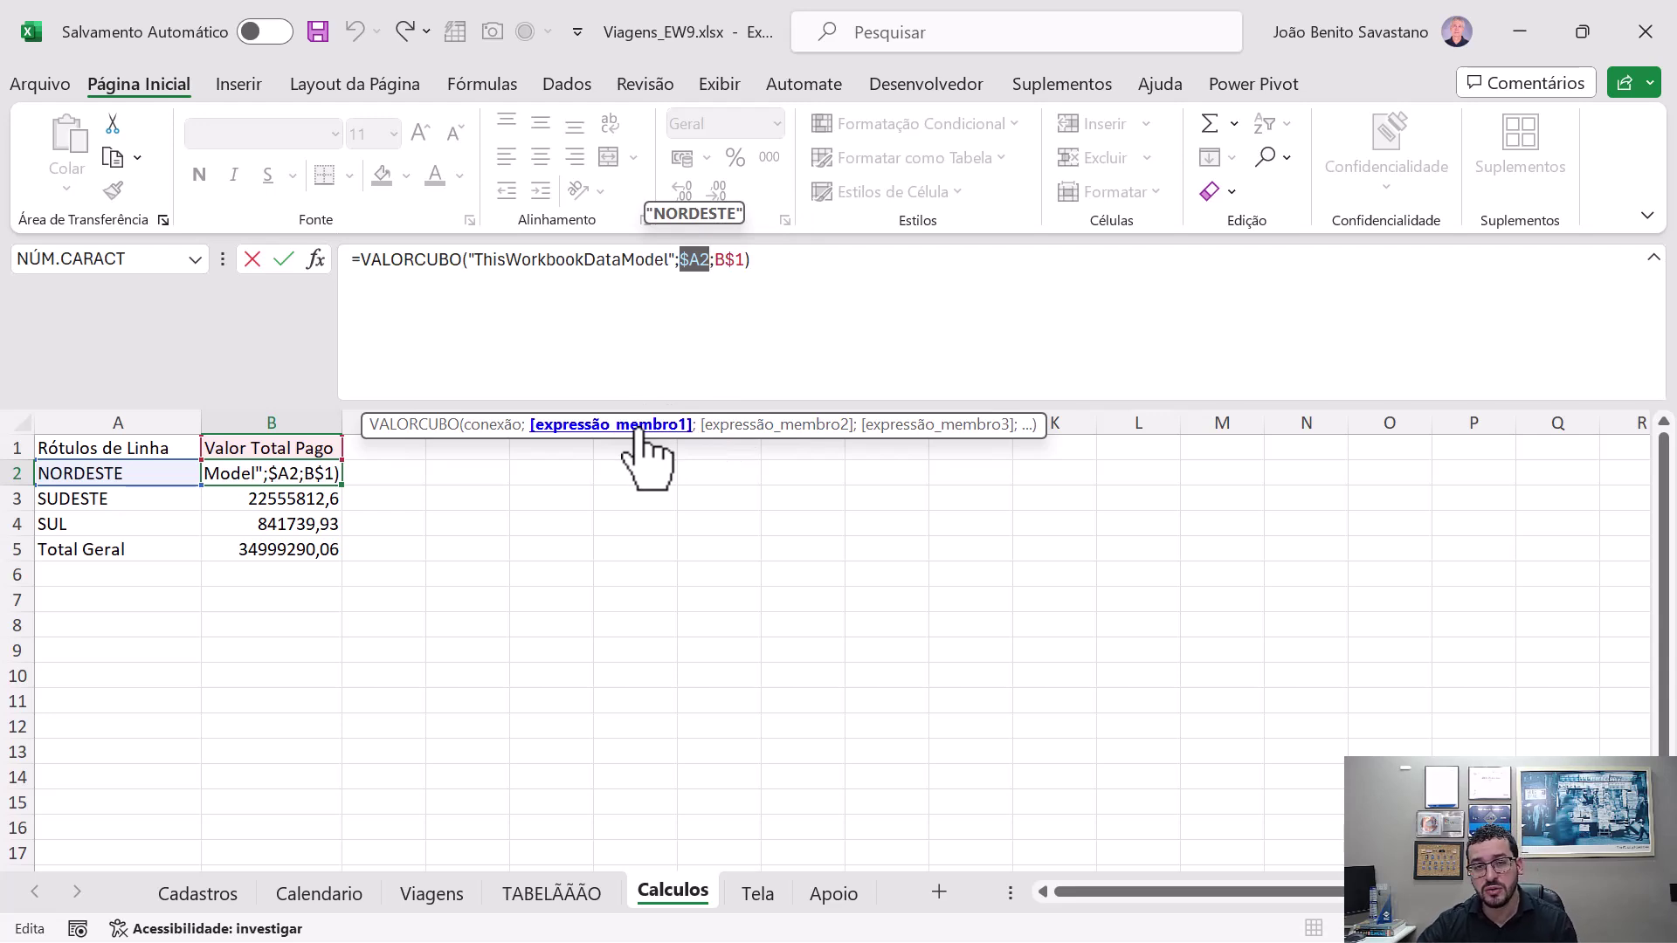
click(740, 427)
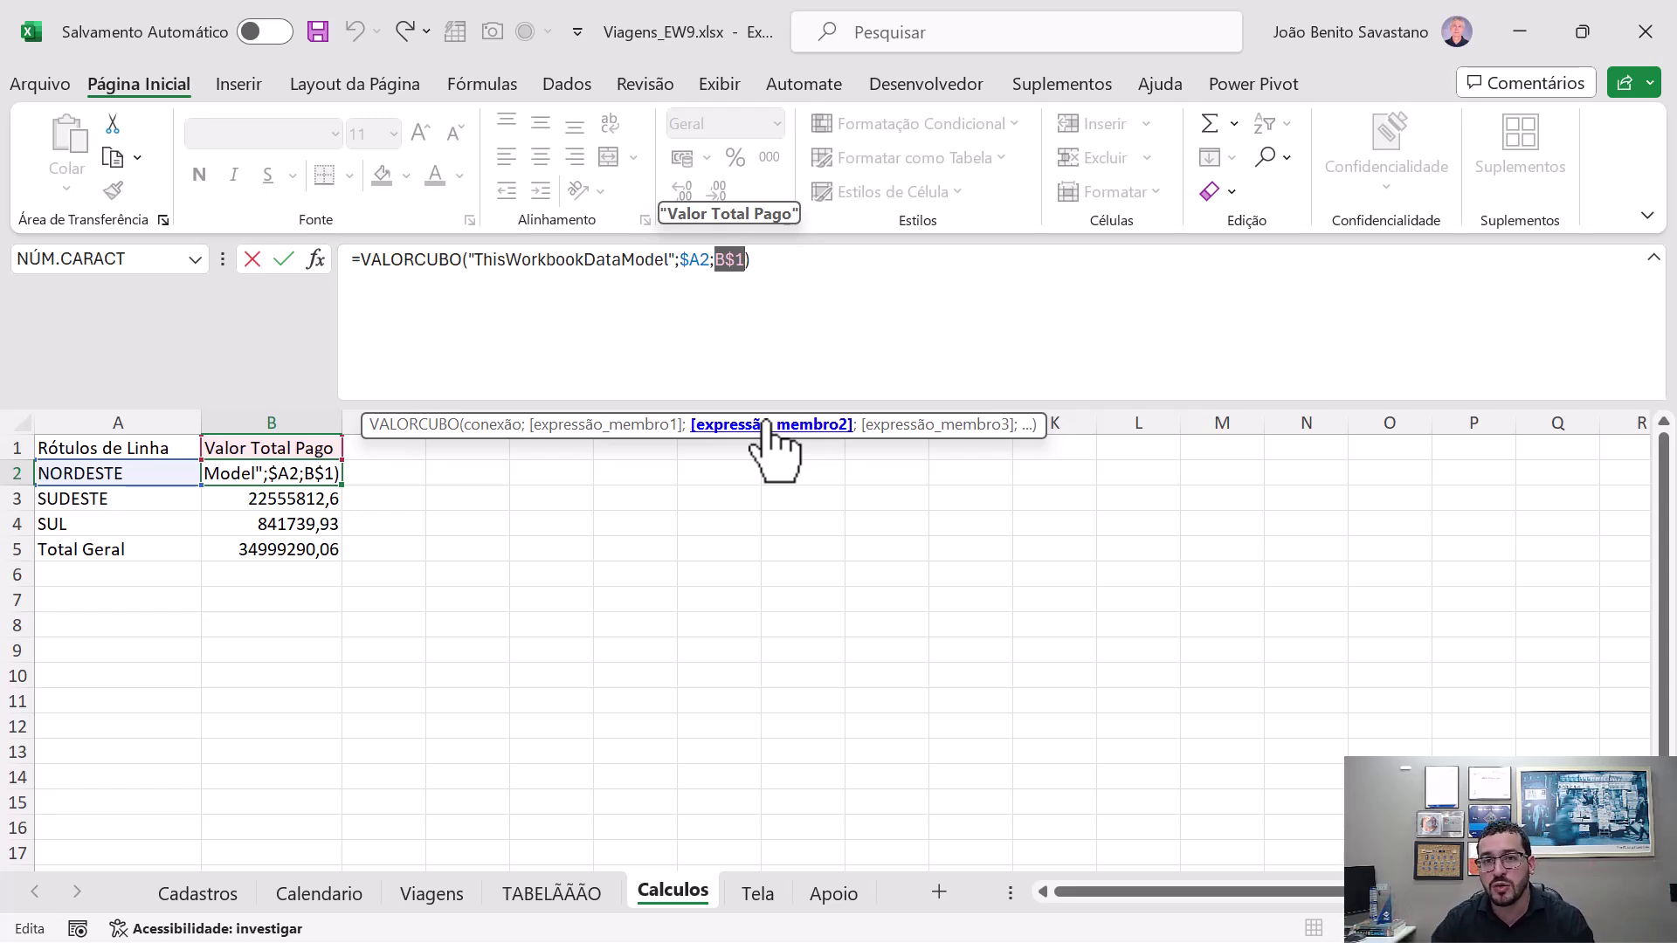
key(ctrl+Return)
- Enter NORDESTE as plain text in E2
click(389, 470)
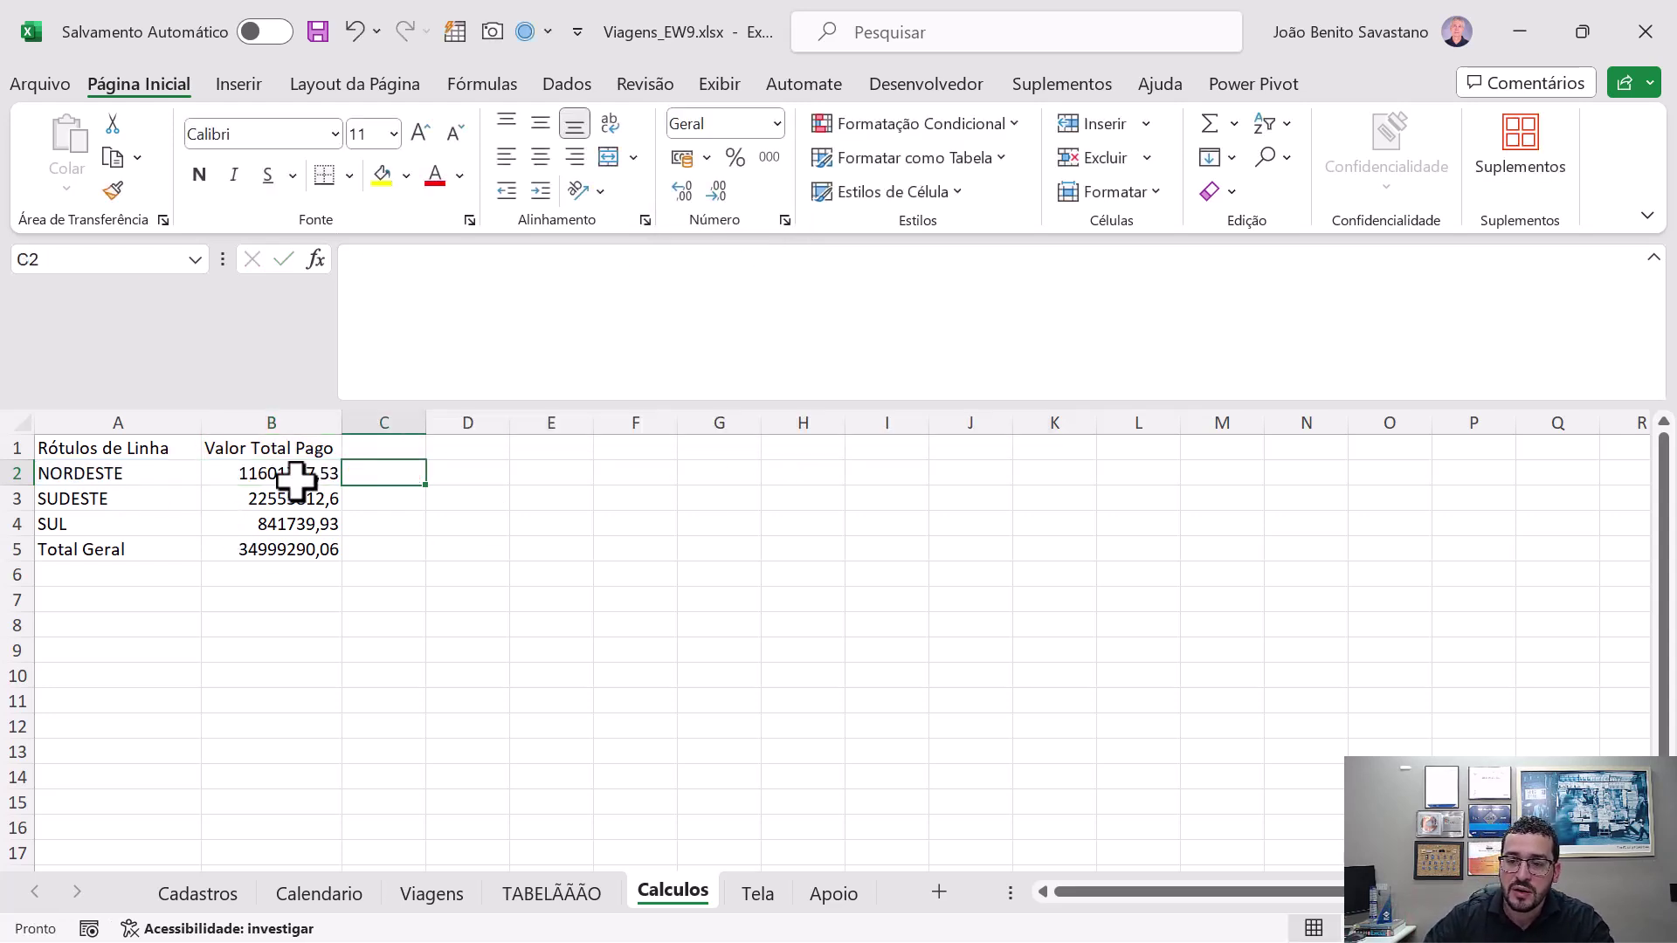
click(501, 472)
click(541, 474)
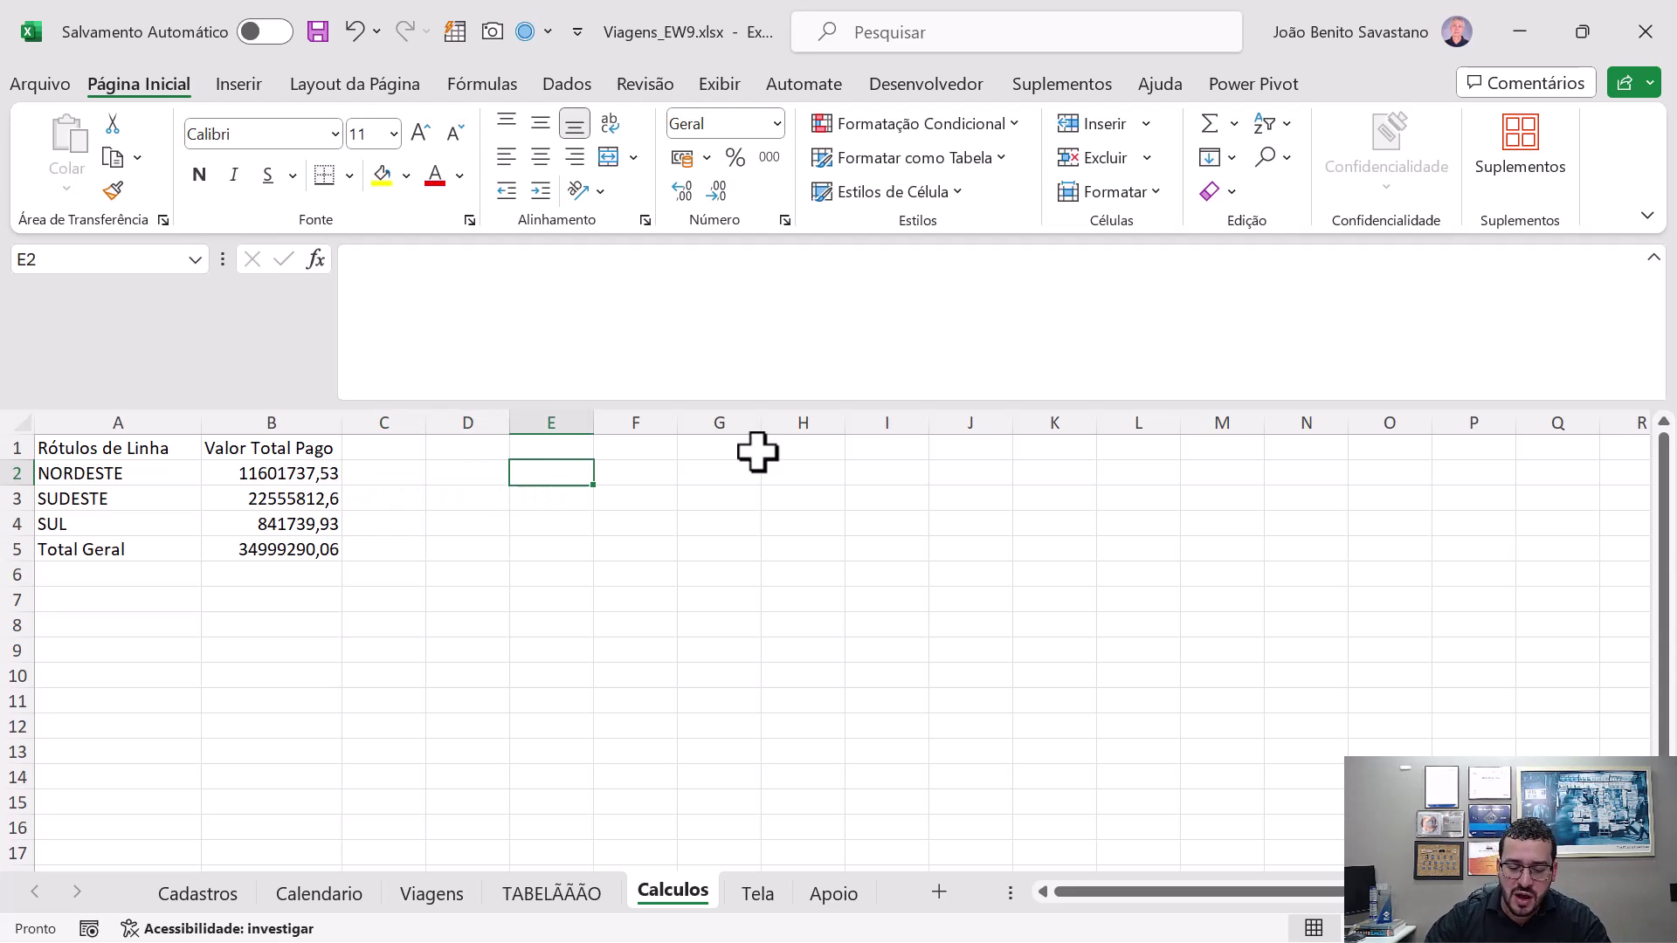
text(NORDESTE)
key(Tab)
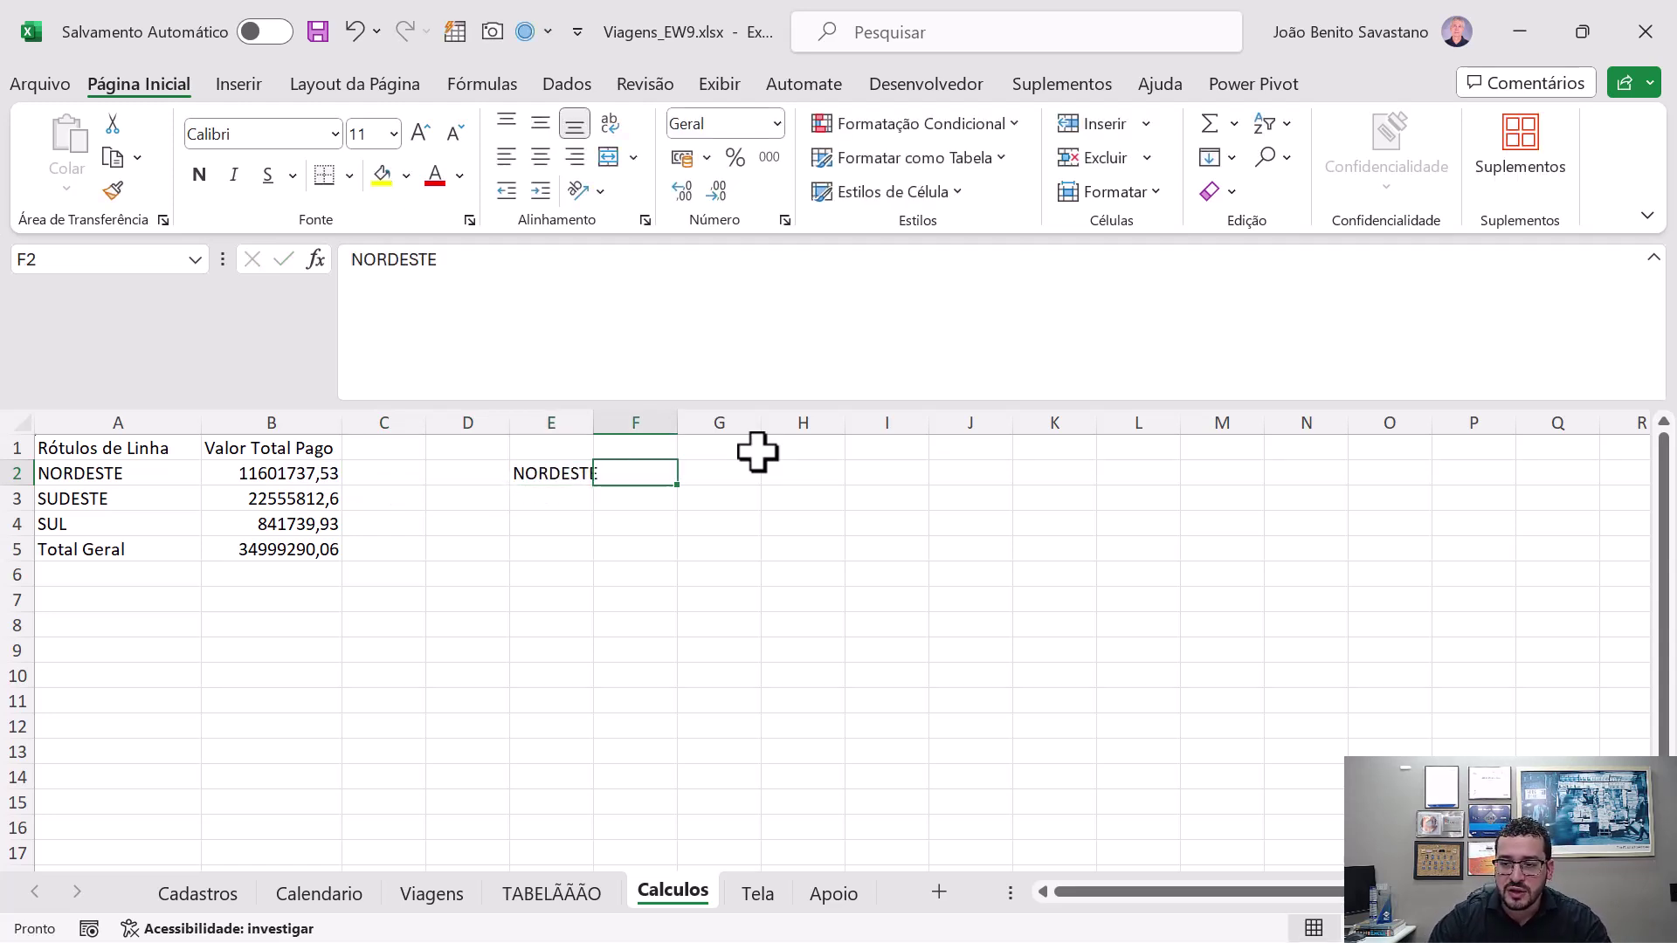
key(Left)
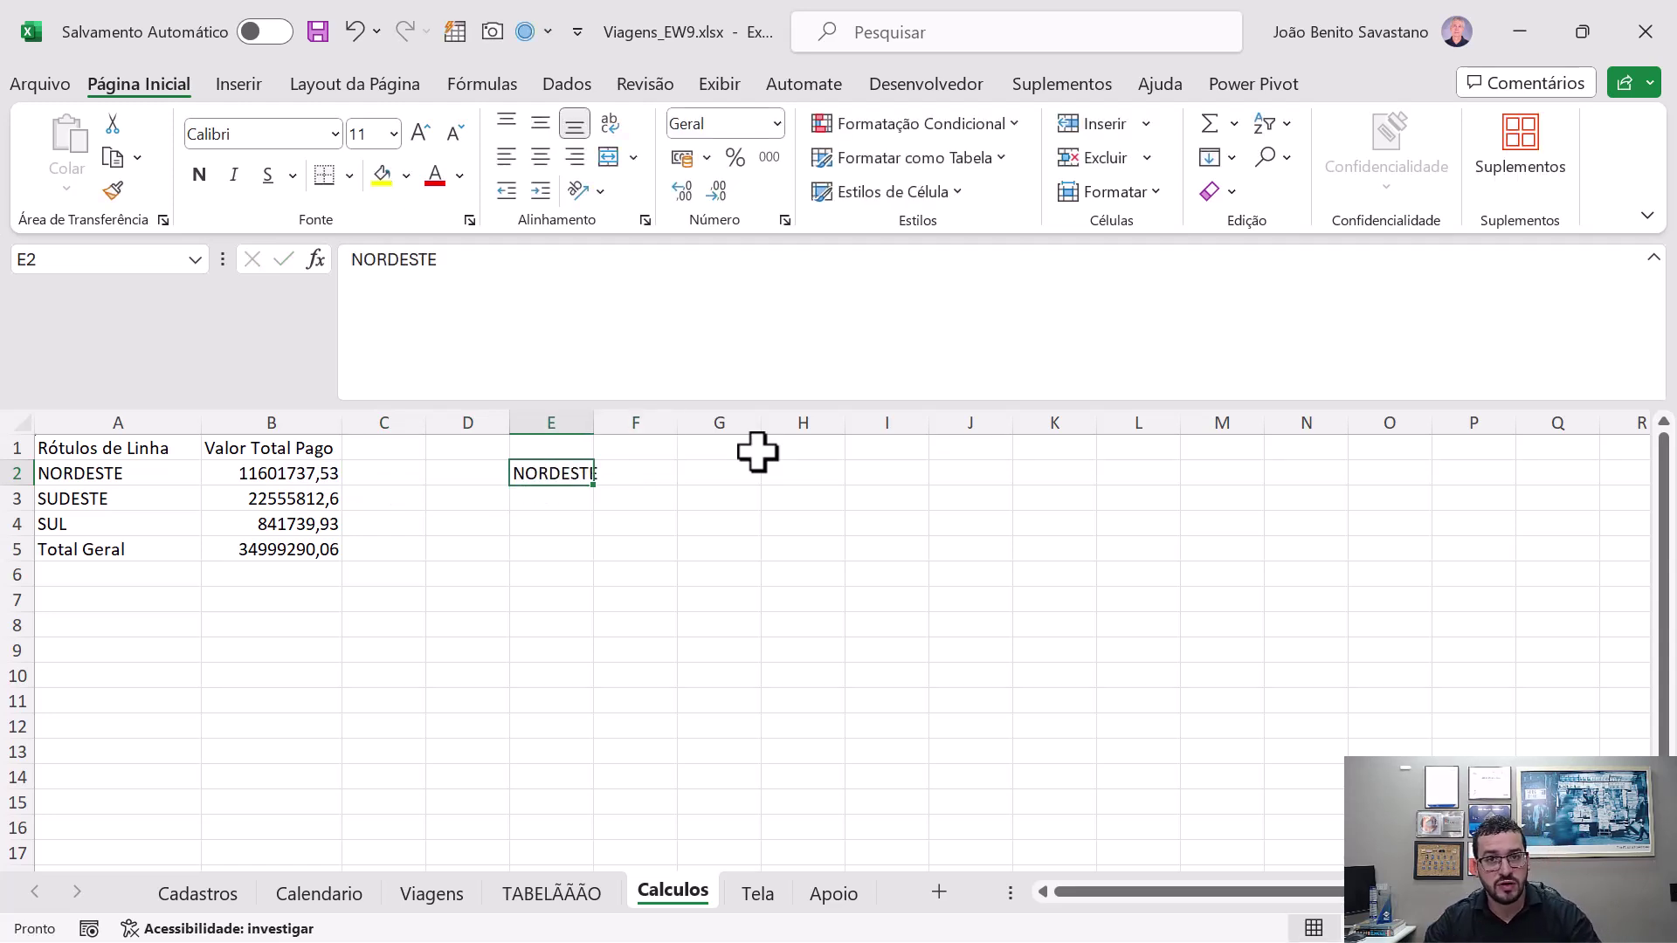
key(Right)
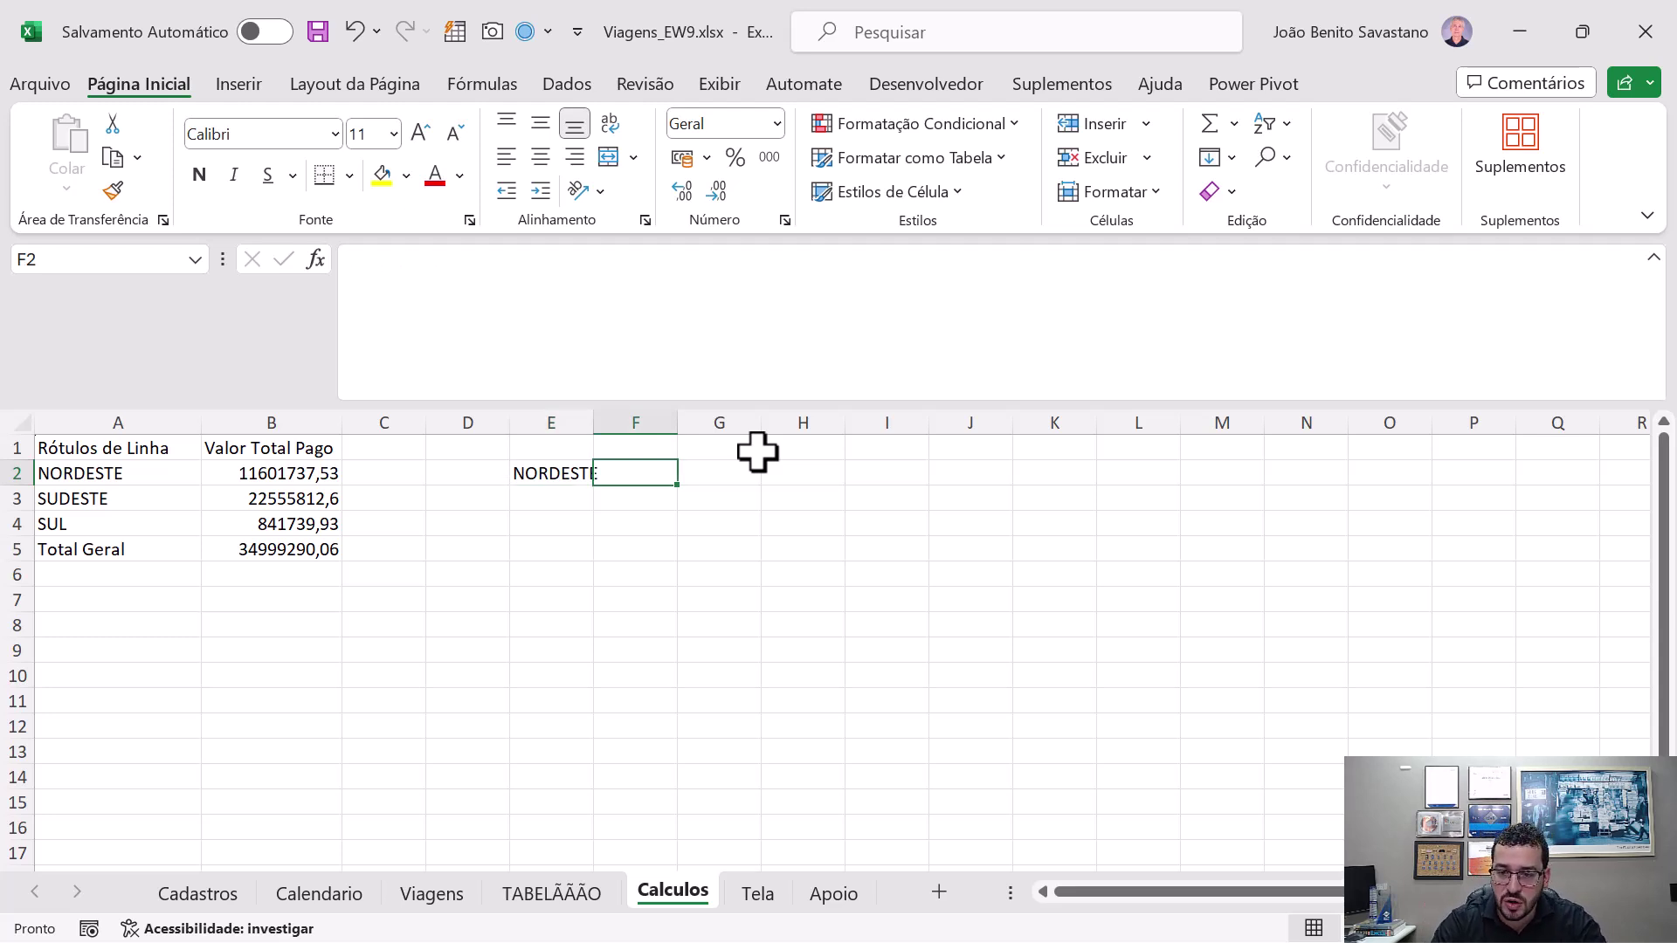
- Enter the plain-text heading Valor Total Pago in F1
key(Left)
key(Left)
key(Left)
key(Left)
key(Up)
key(Right)
key(Right)
key(Right)
key(Right)
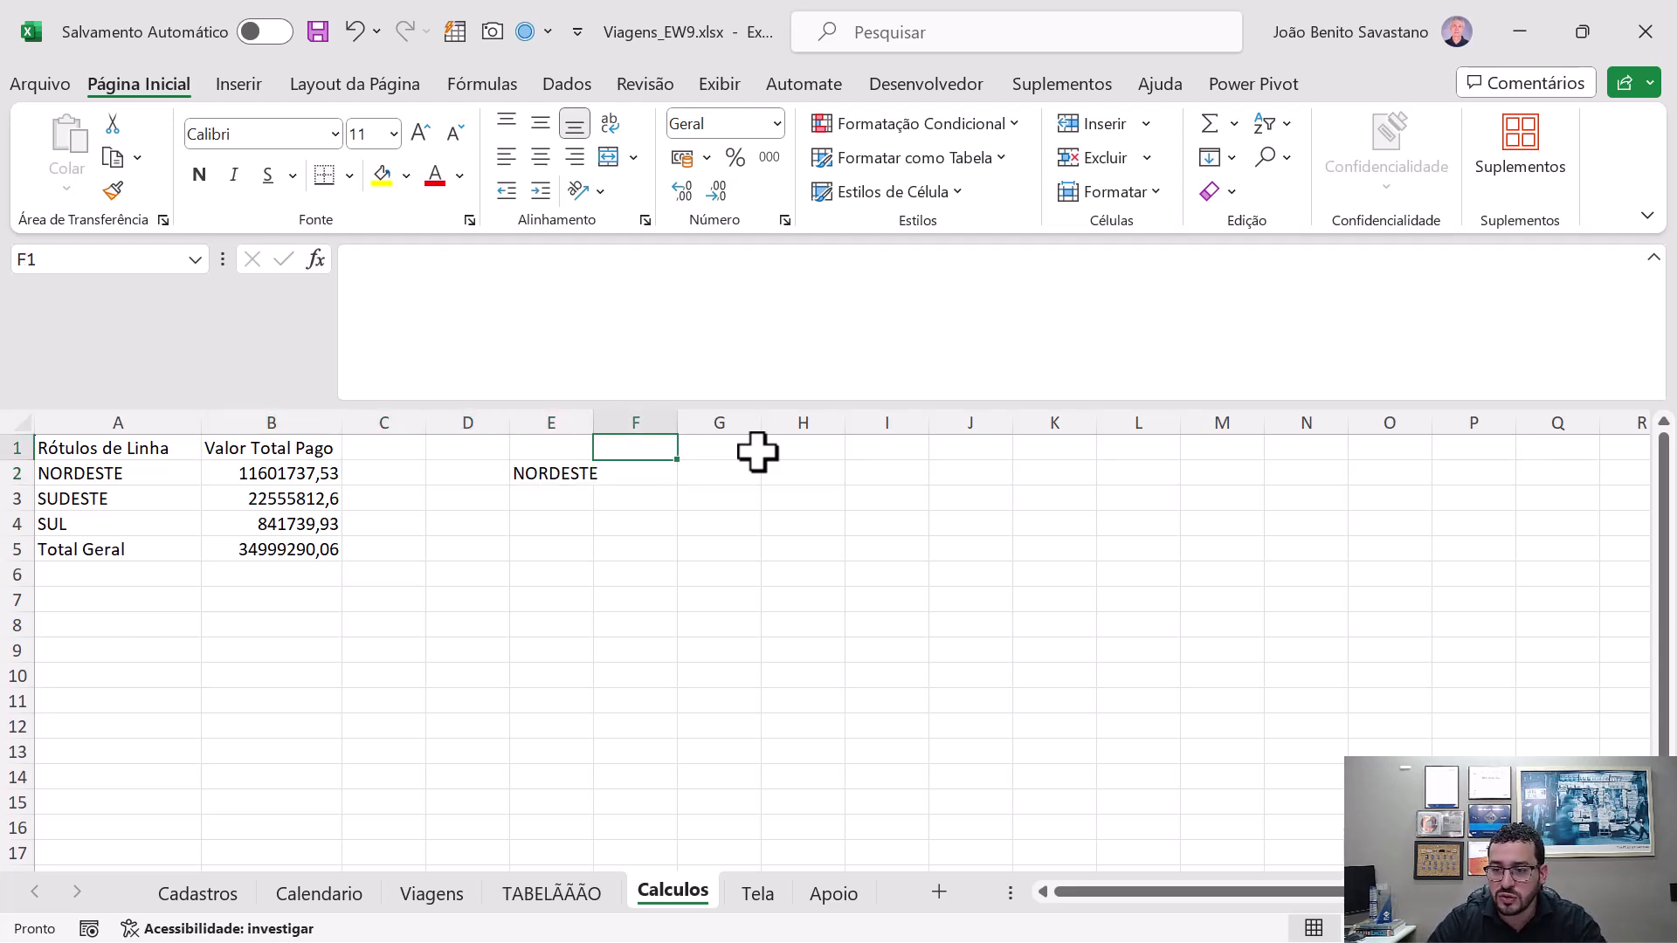
text(Valor To)
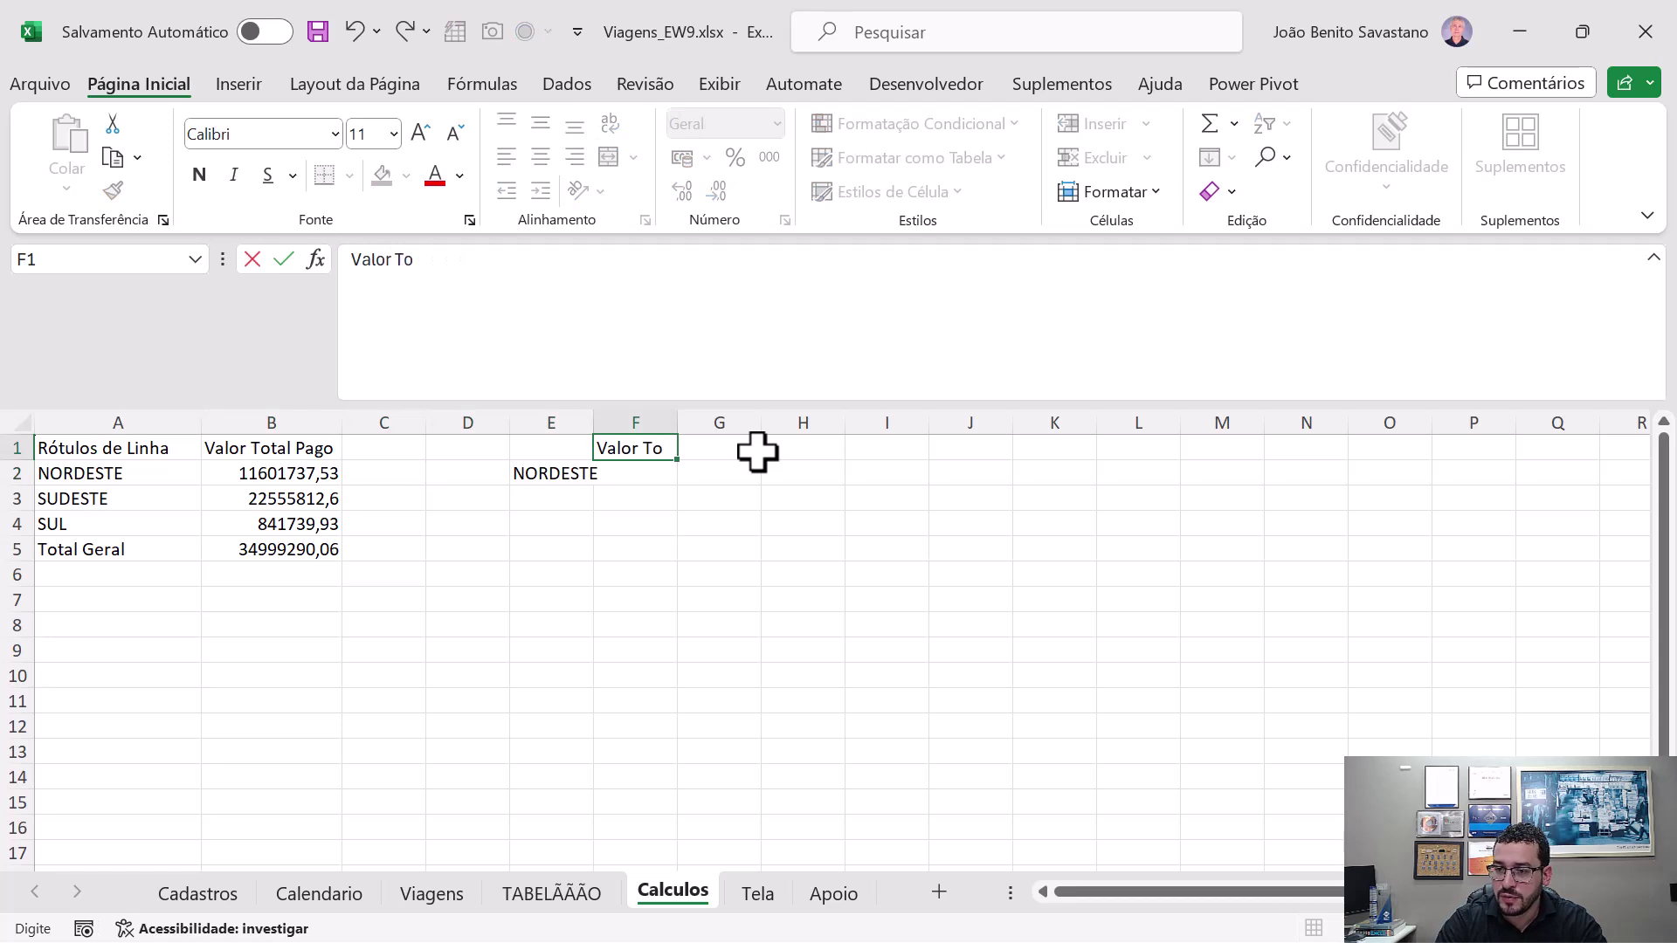
text(tal Pago)
key(Left)
- Autofit the widths of columns E and F to their contents
key(ctrl+space)
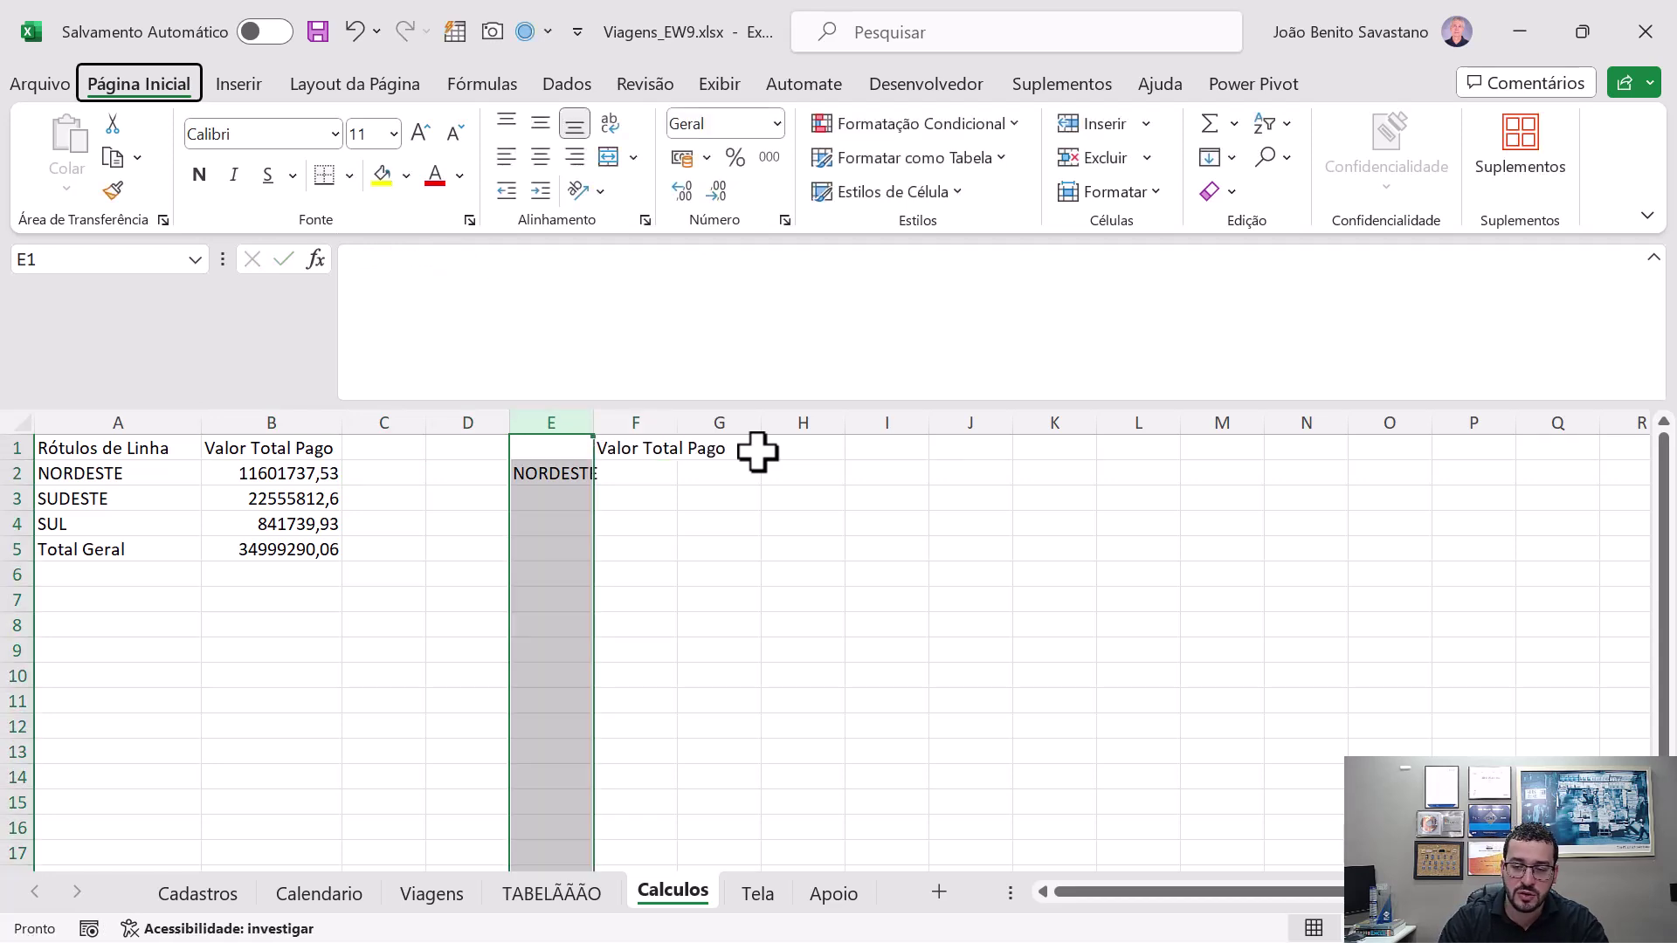
key(c)
key(o)
key(t)
key(Down)
key(Right)
key(Up)
key(ctrl+space)
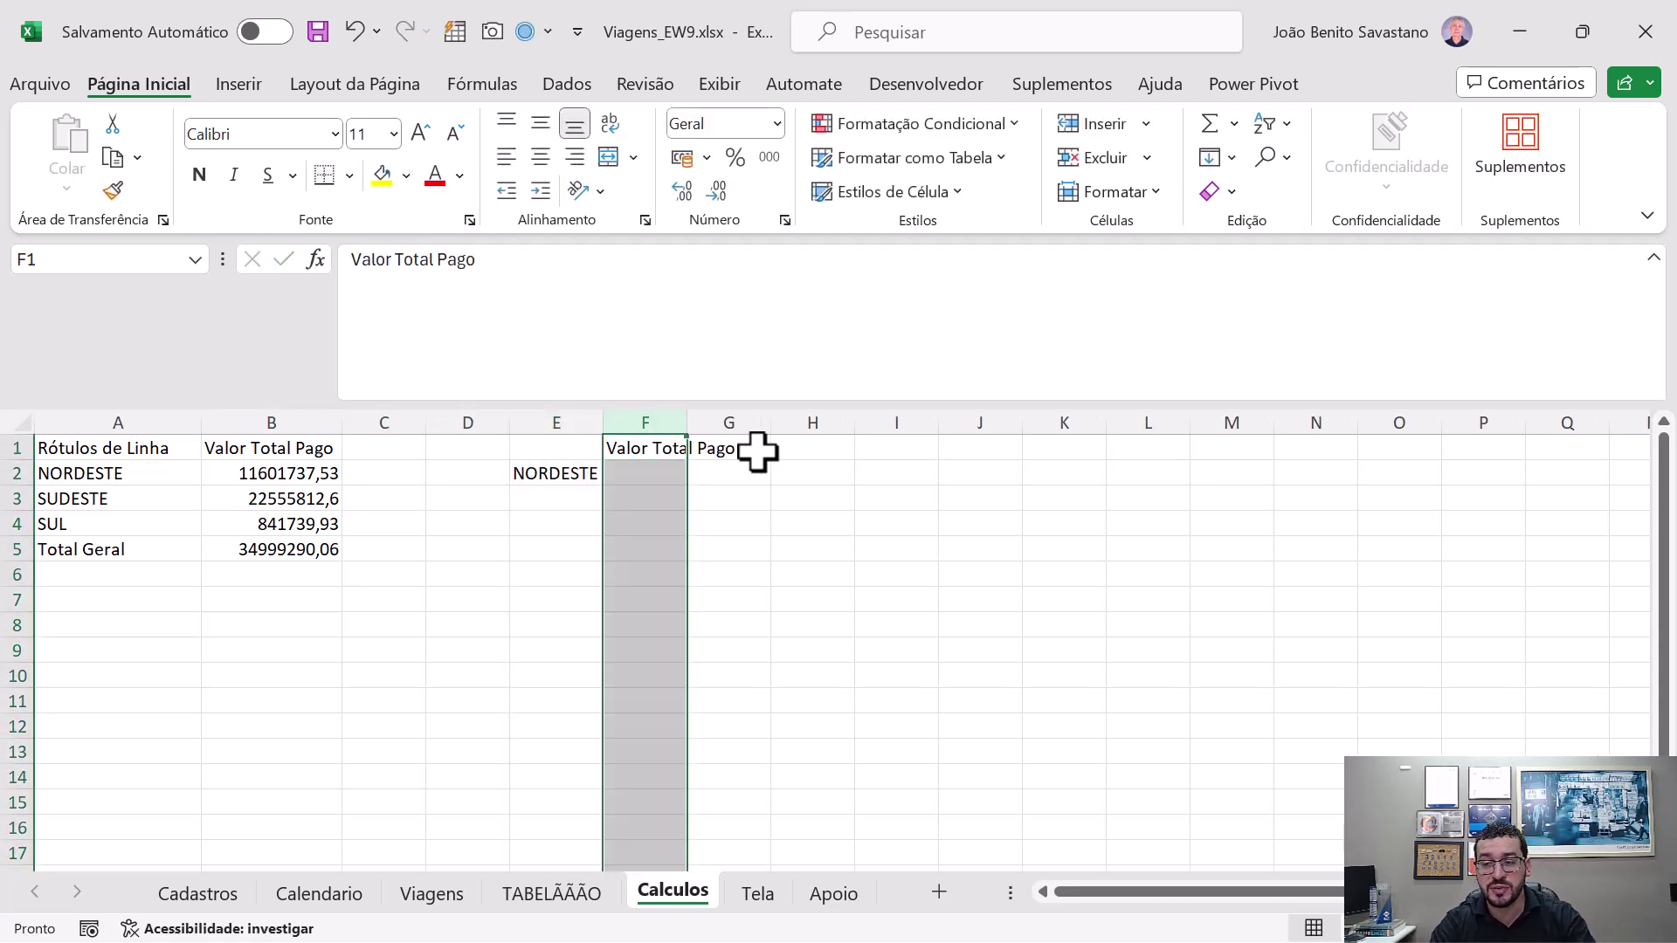
key(alt+c)
key(o)
key(t)
- Begin a VALORCUBO formula in F2 with "ThisWorkbookDataModel" as its connection
key(Down)
text(=valo)
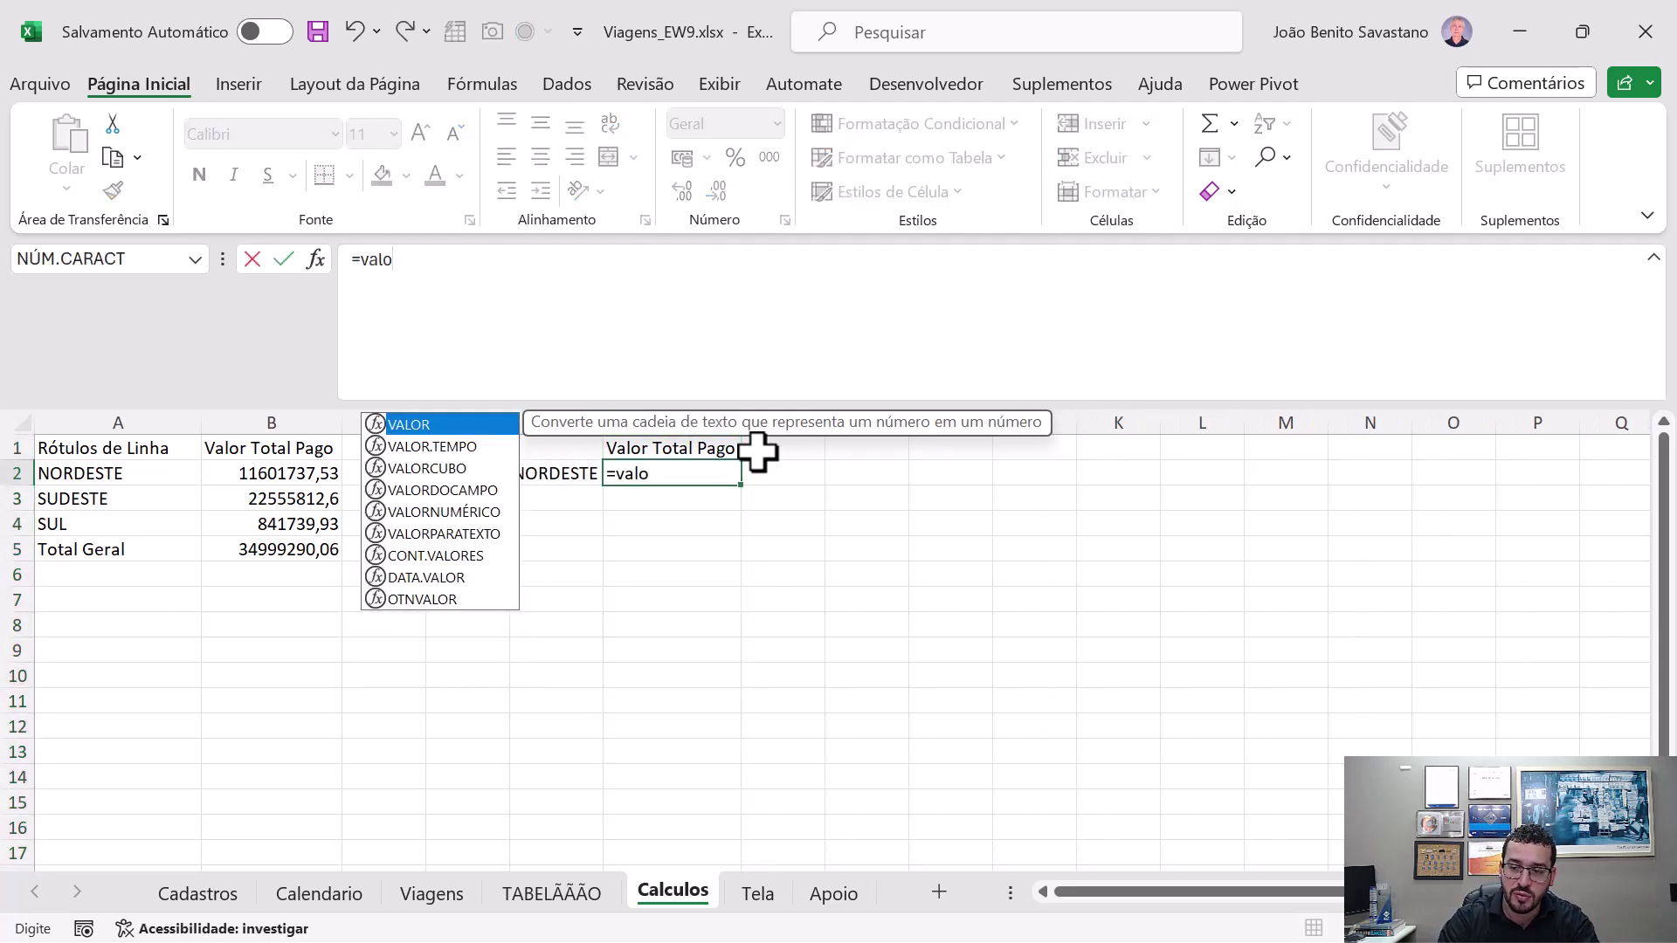
key(Tab)
key(BackSpace)
text(c)
key(Tab)
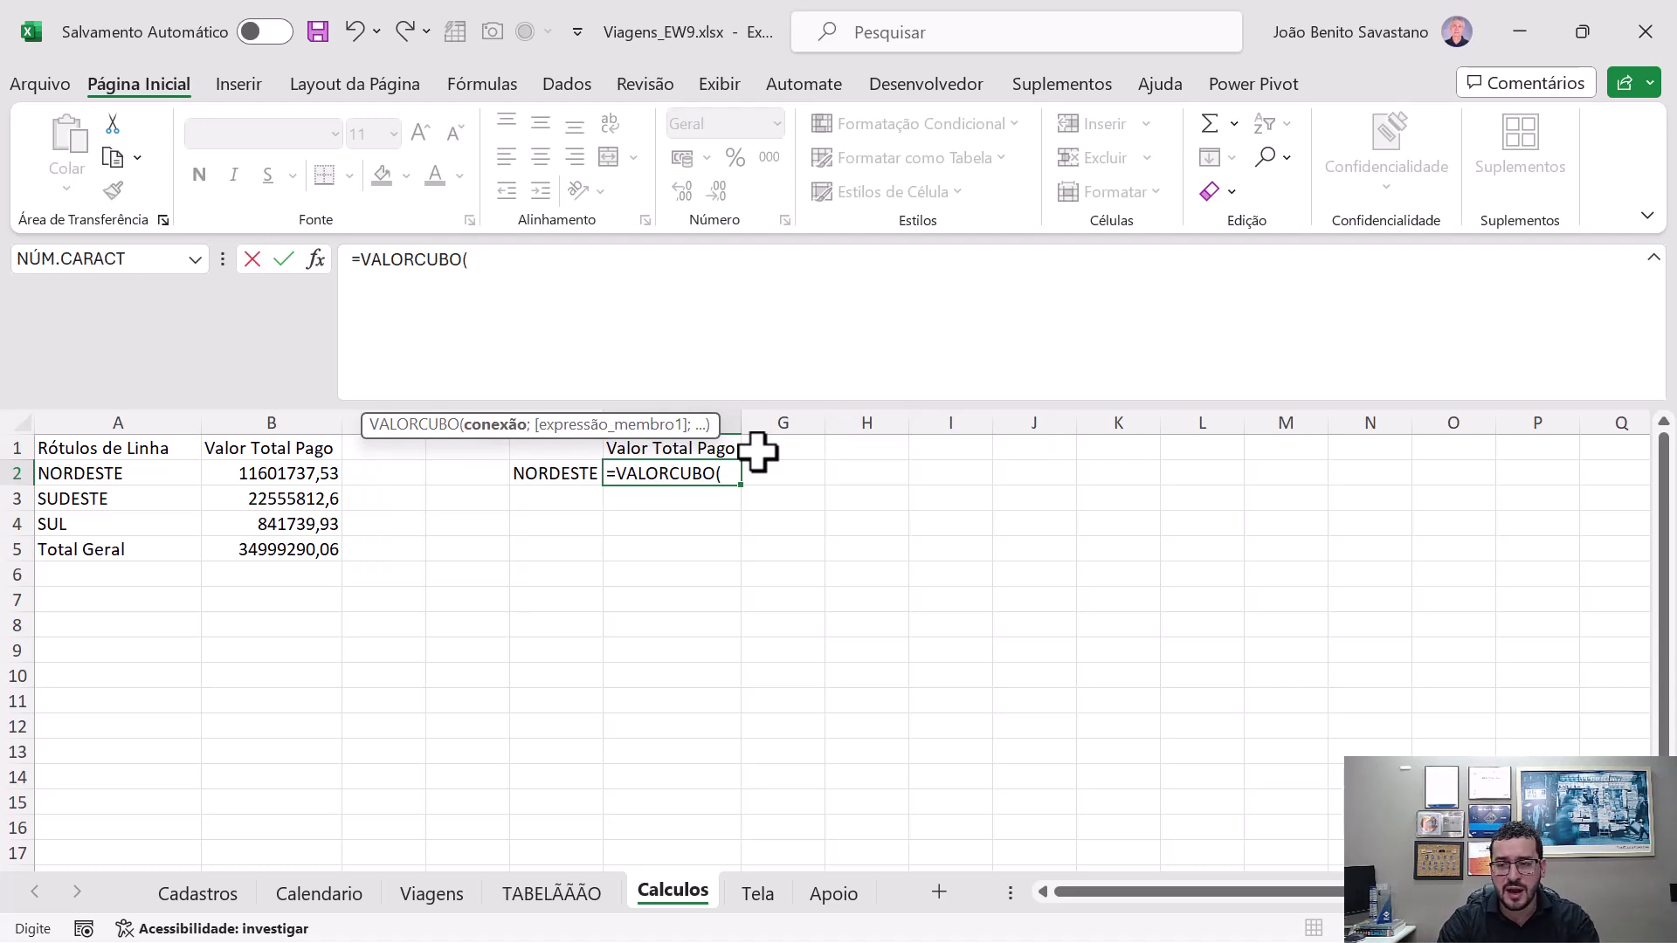
text("Thi)
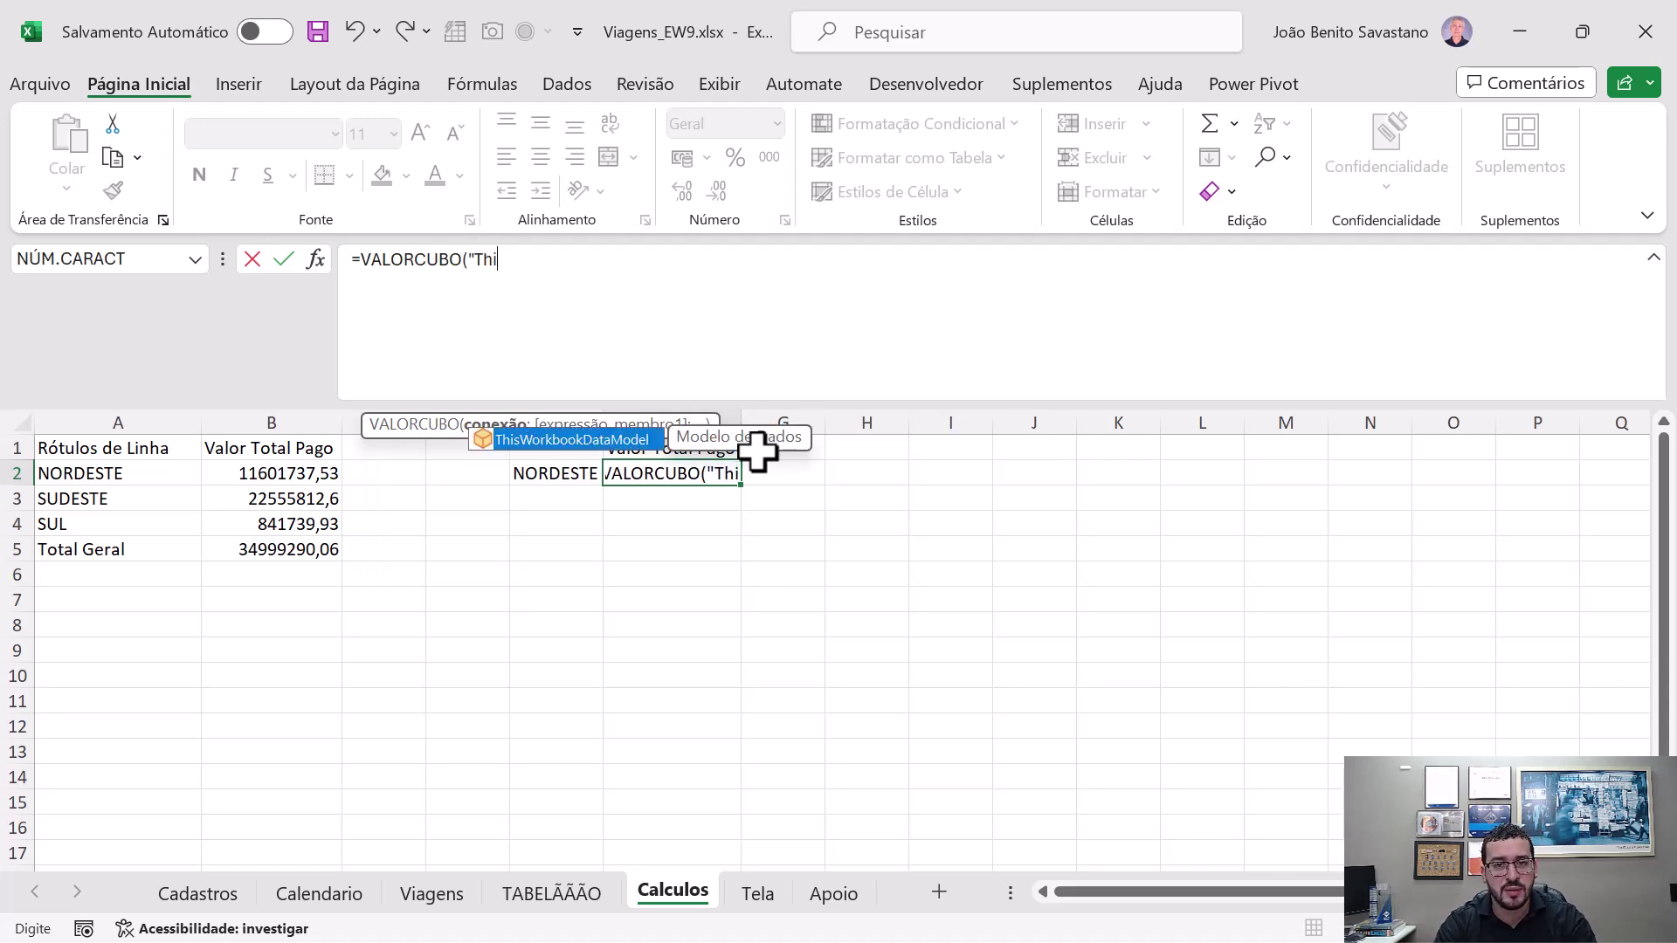
key(Tab)
text(")
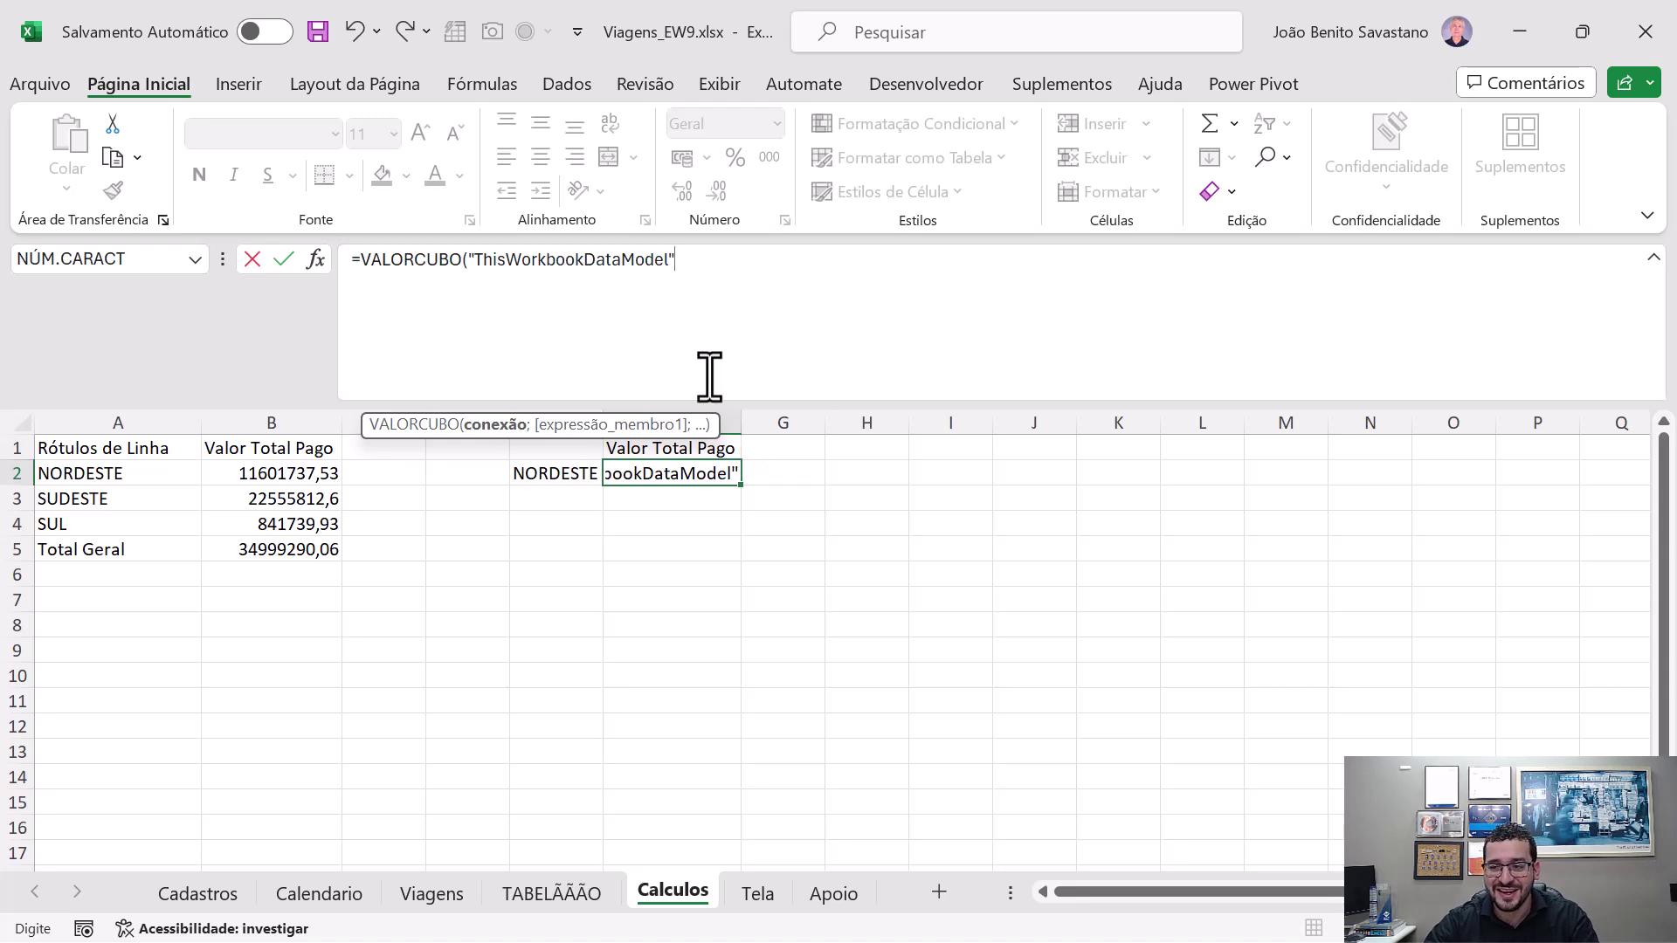
- Complete F2's VALORCUBO formula with F1 and E2 as the first and second member expressions
click(714, 285)
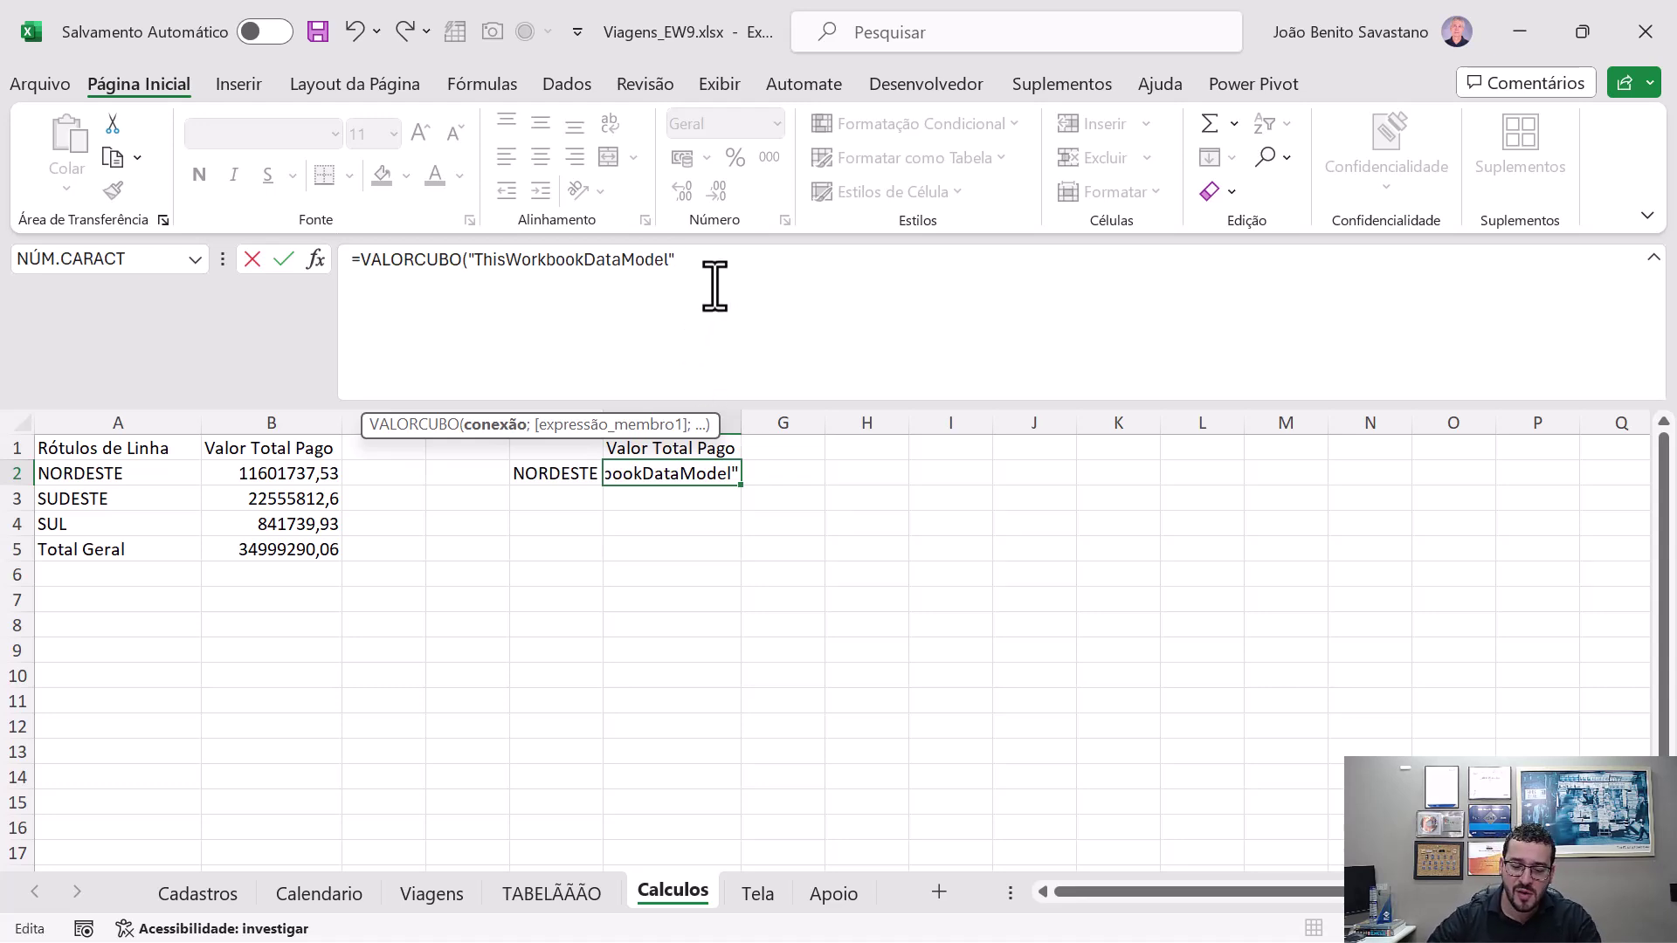
text(;)
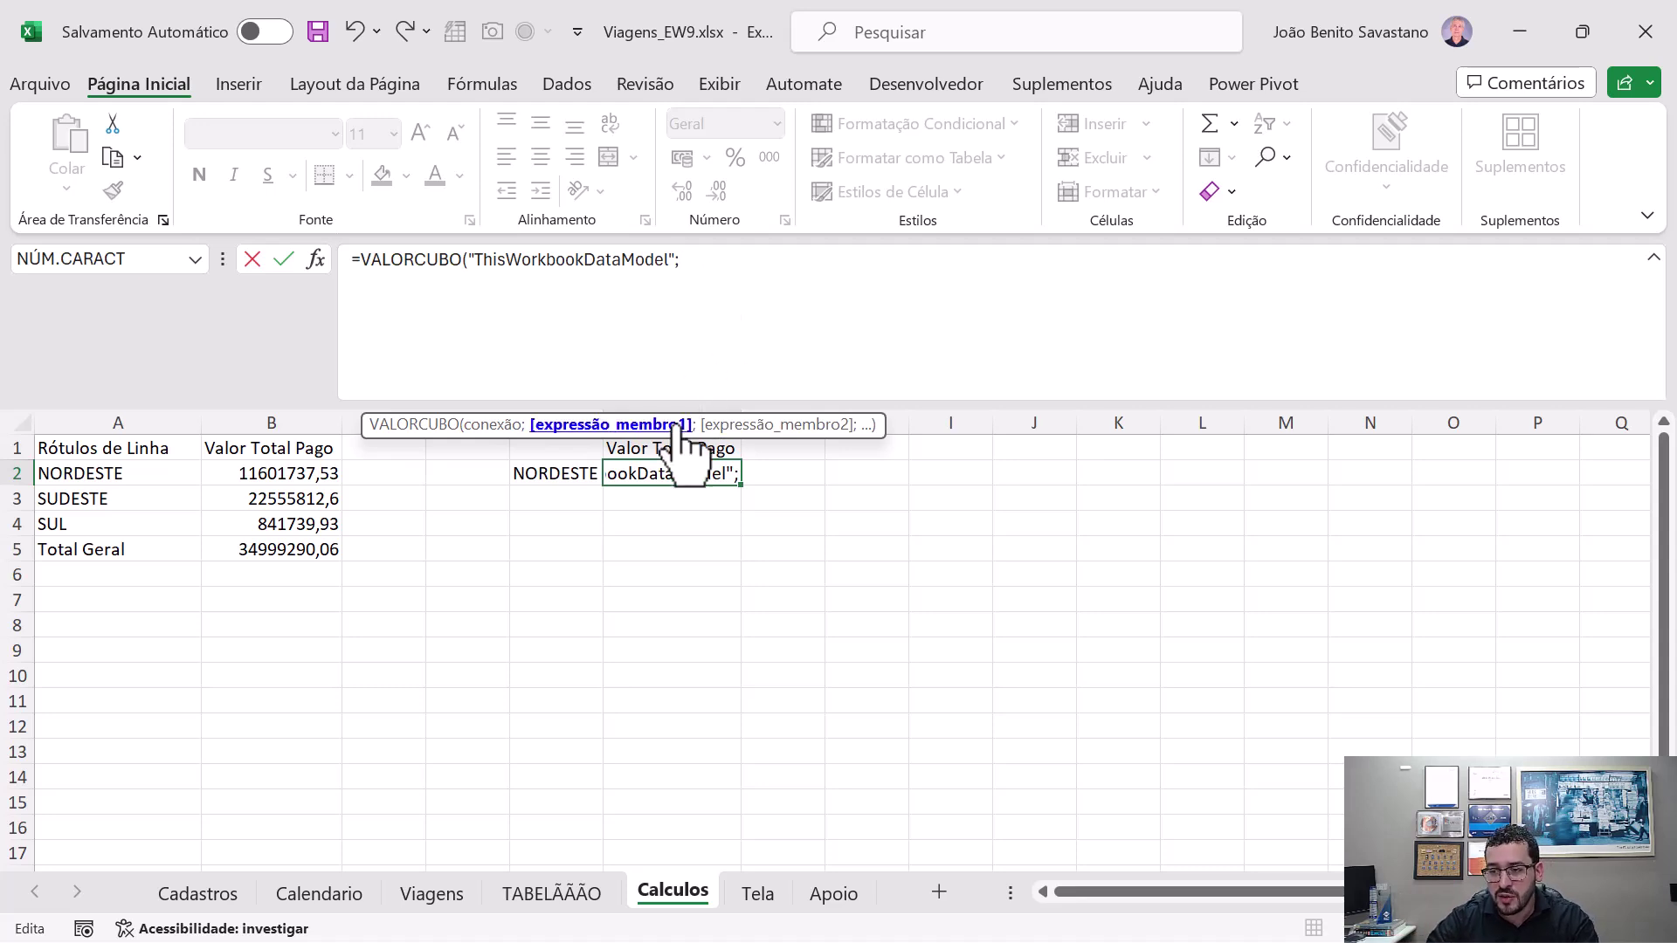
click(653, 448)
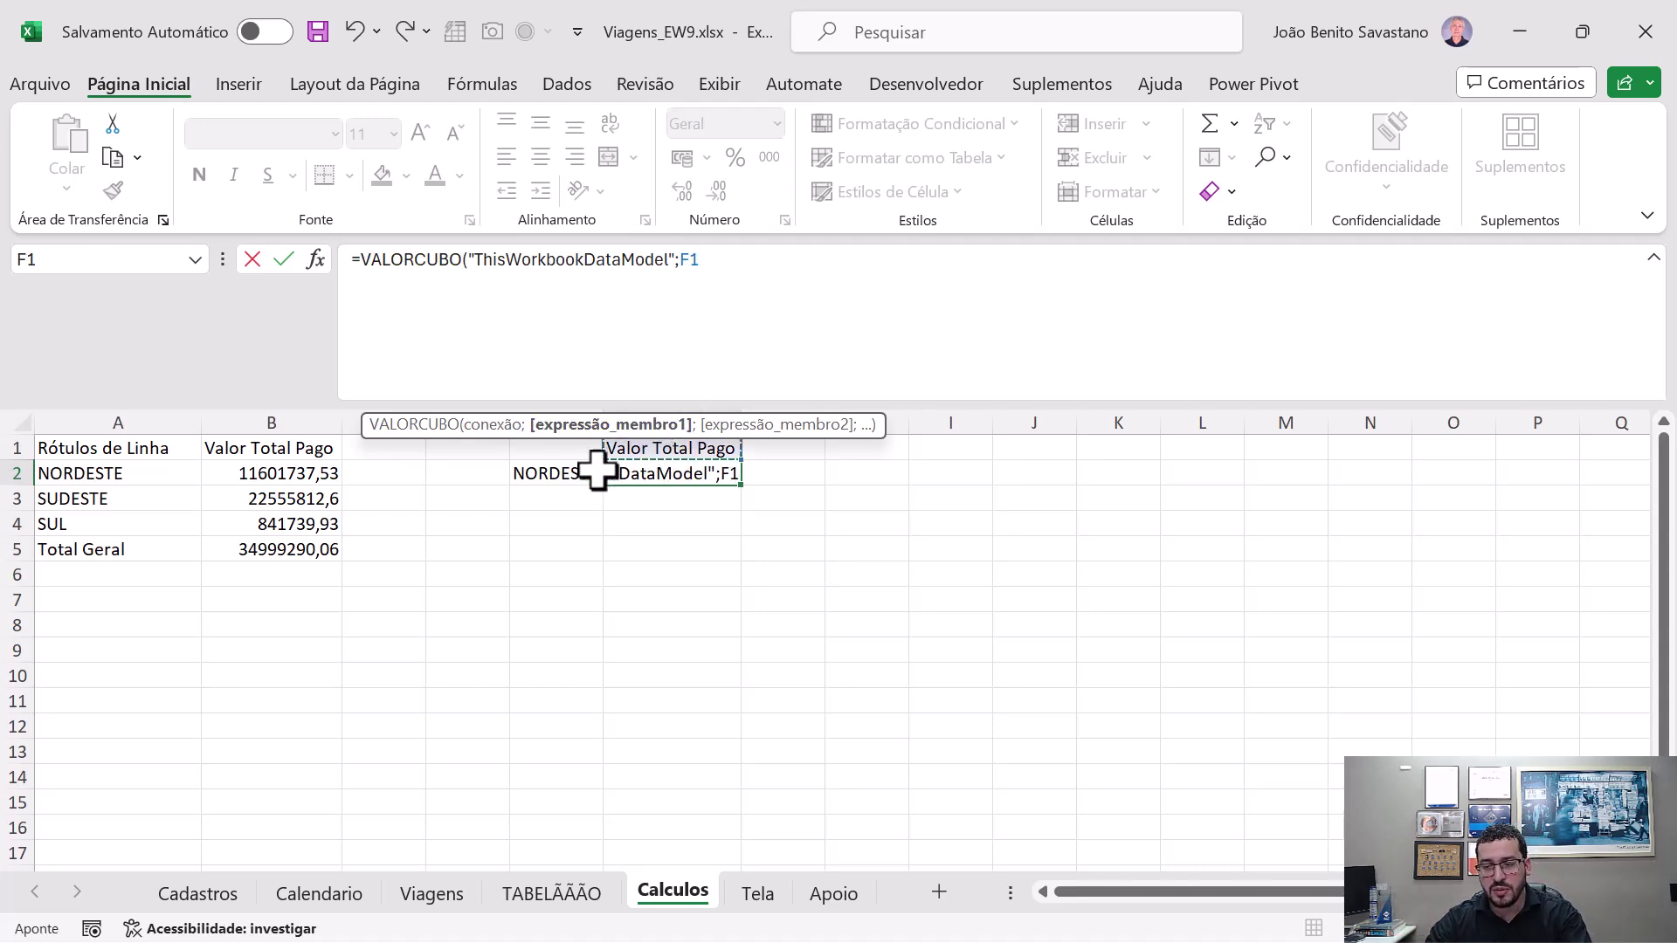
text(;)
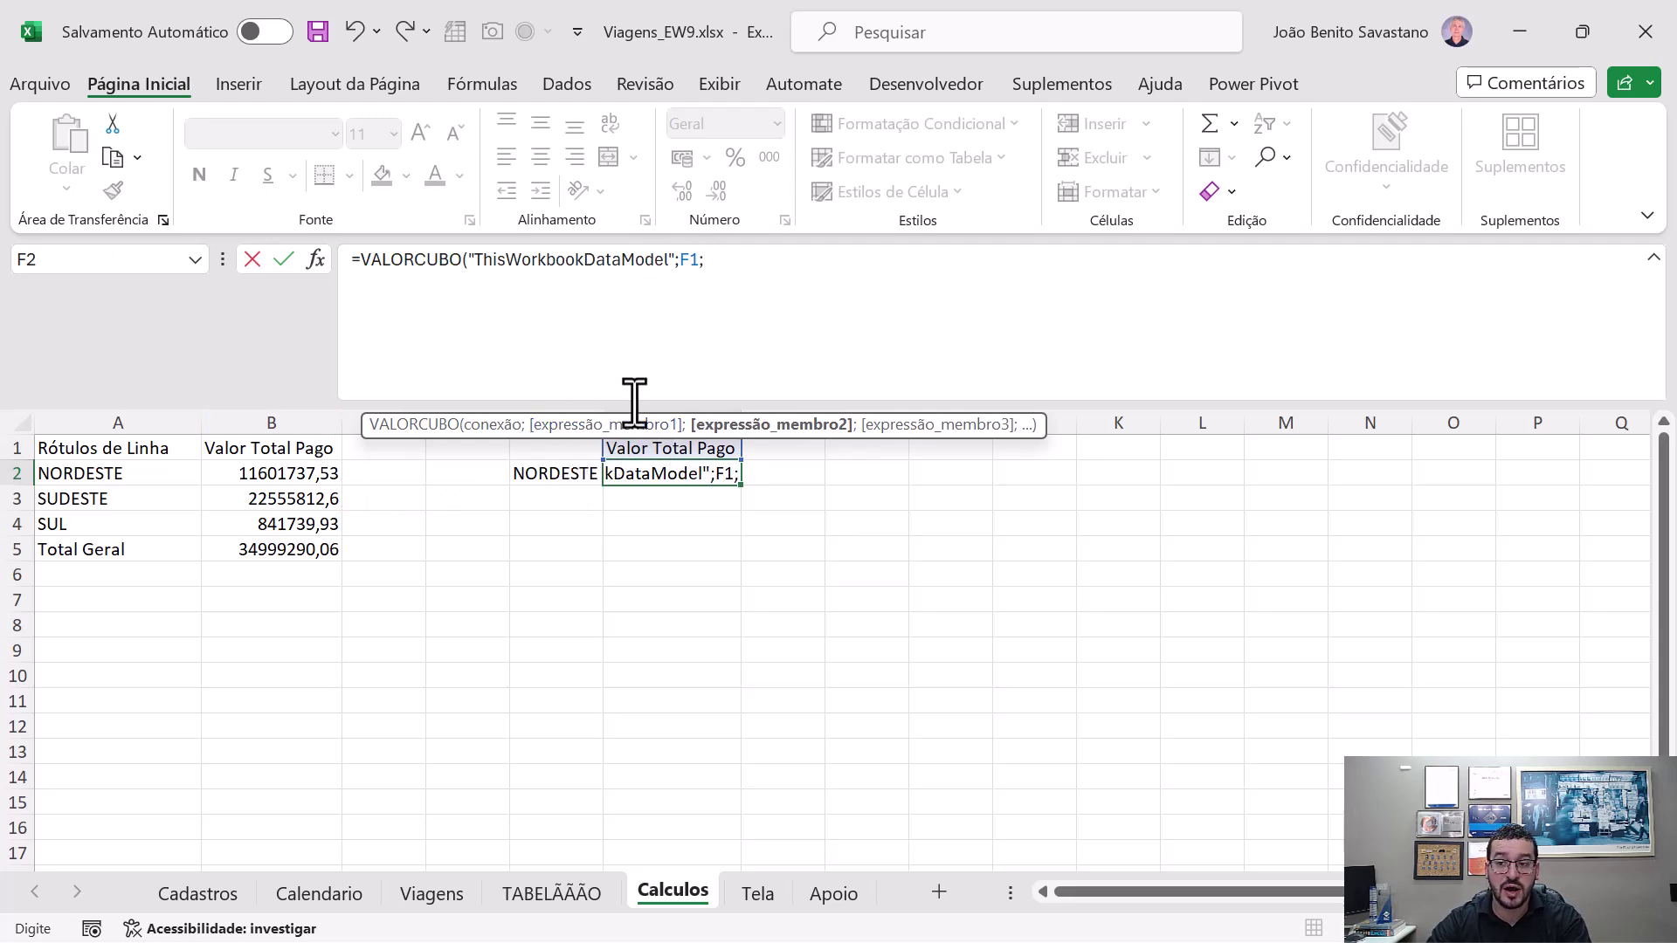
click(572, 472)
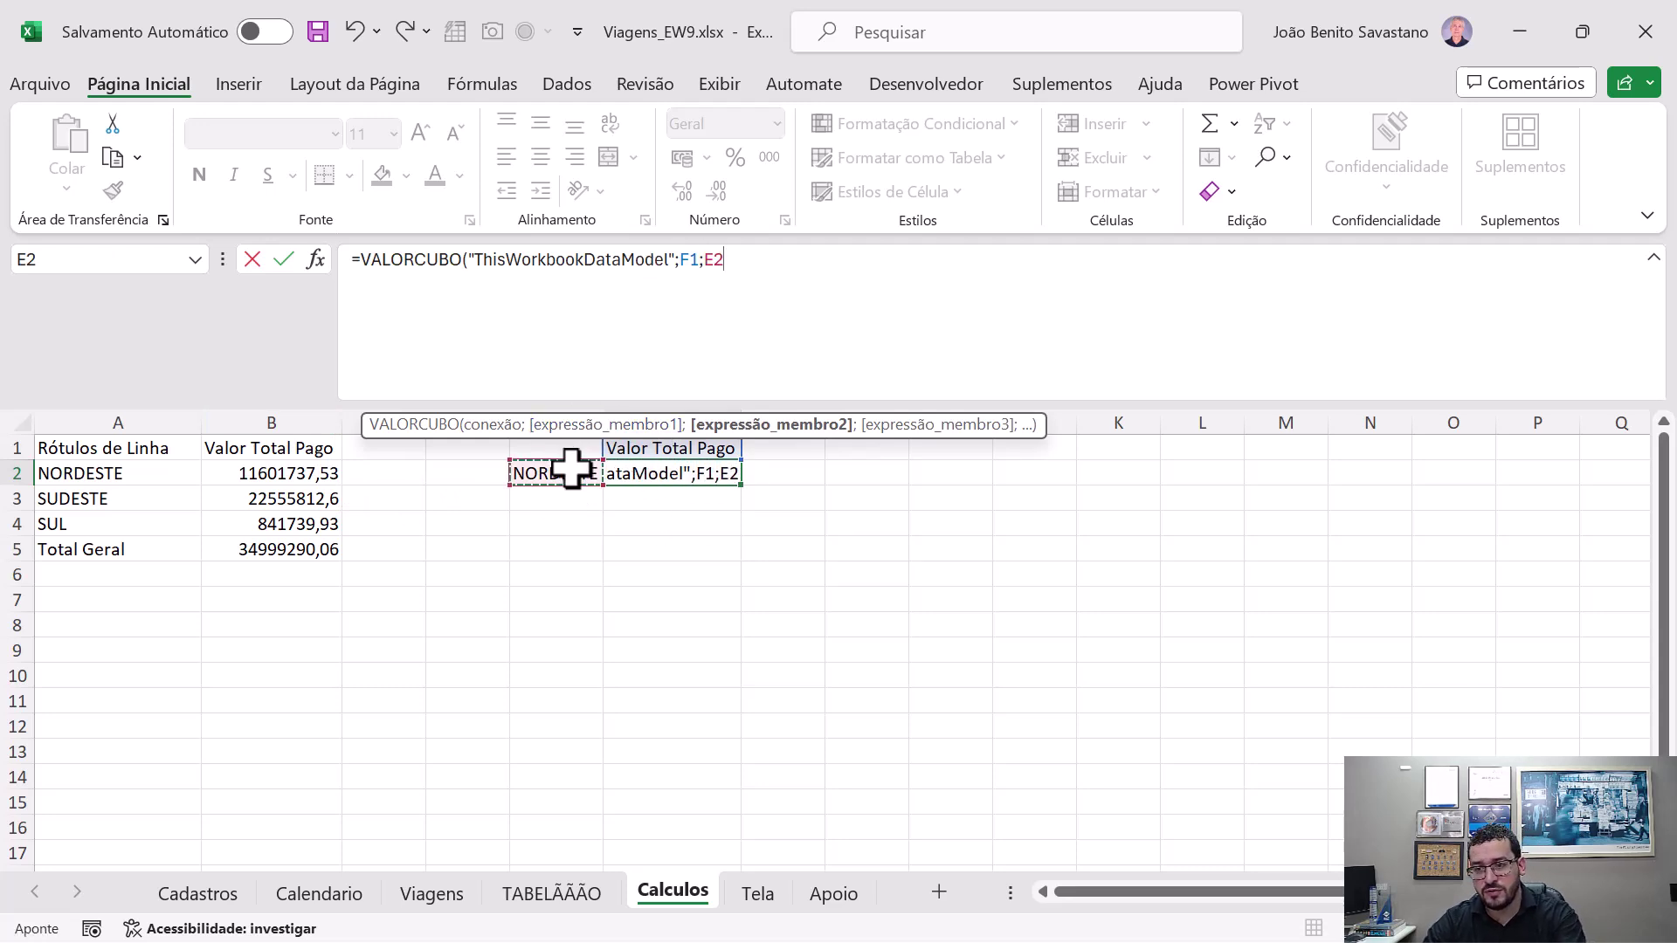
key(ctrl+Return)
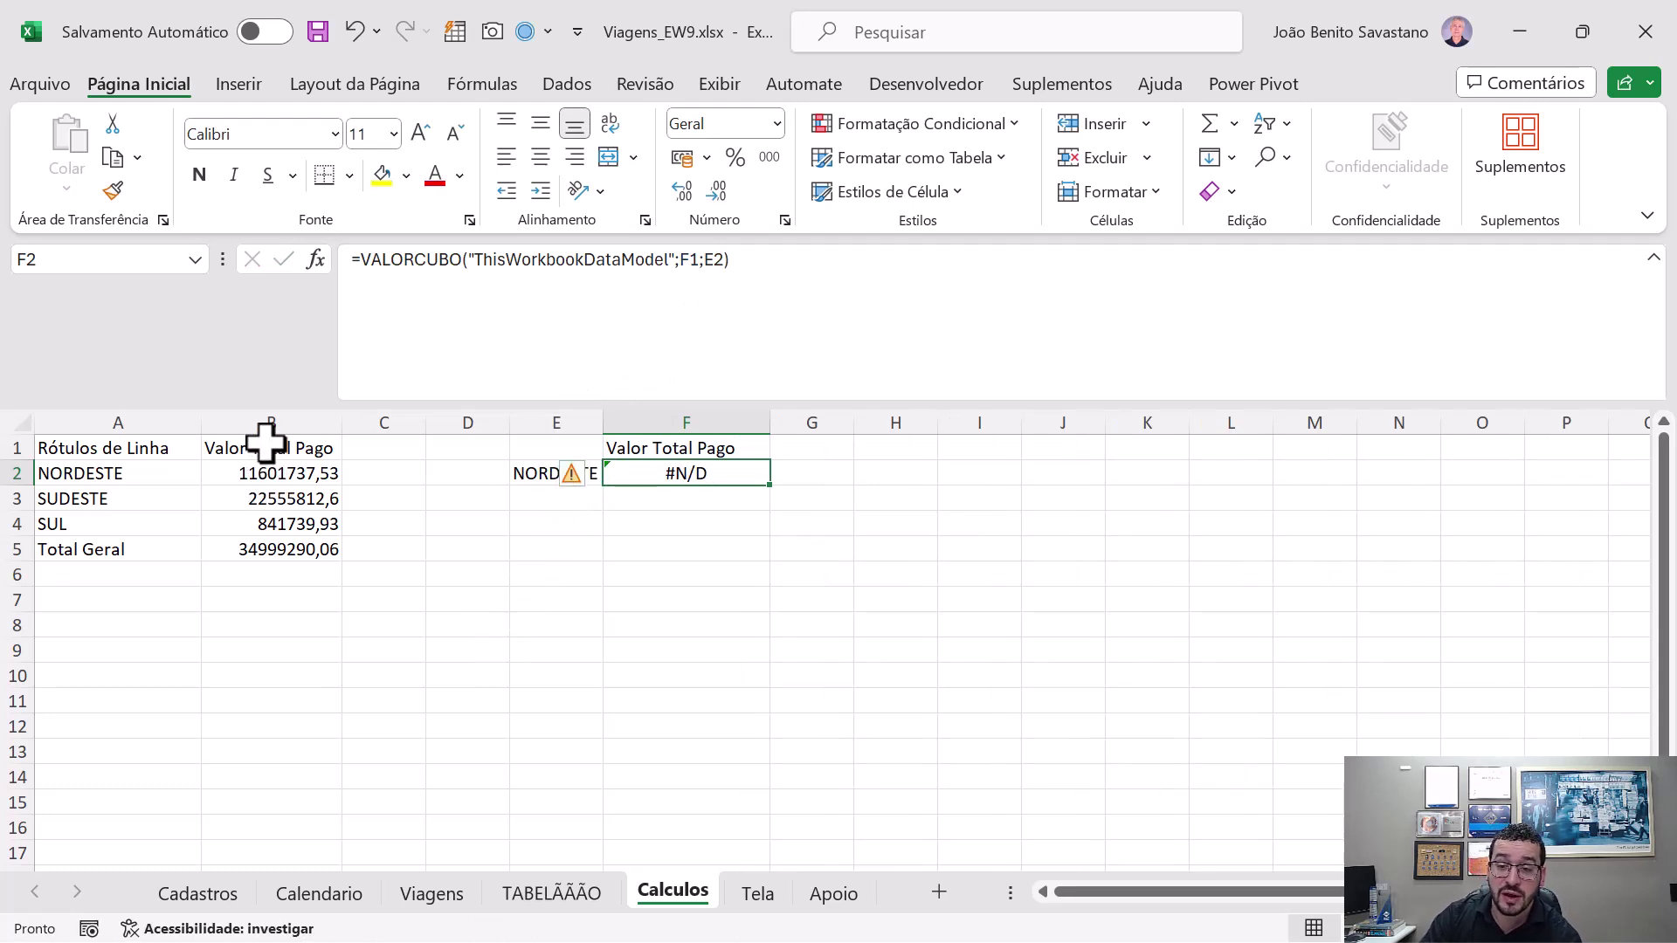
- Inspect the MEMBROCUBO formula in A2 and the $A2 and B$1 references in B2's VALORCUBO formula
double_click(251, 473)
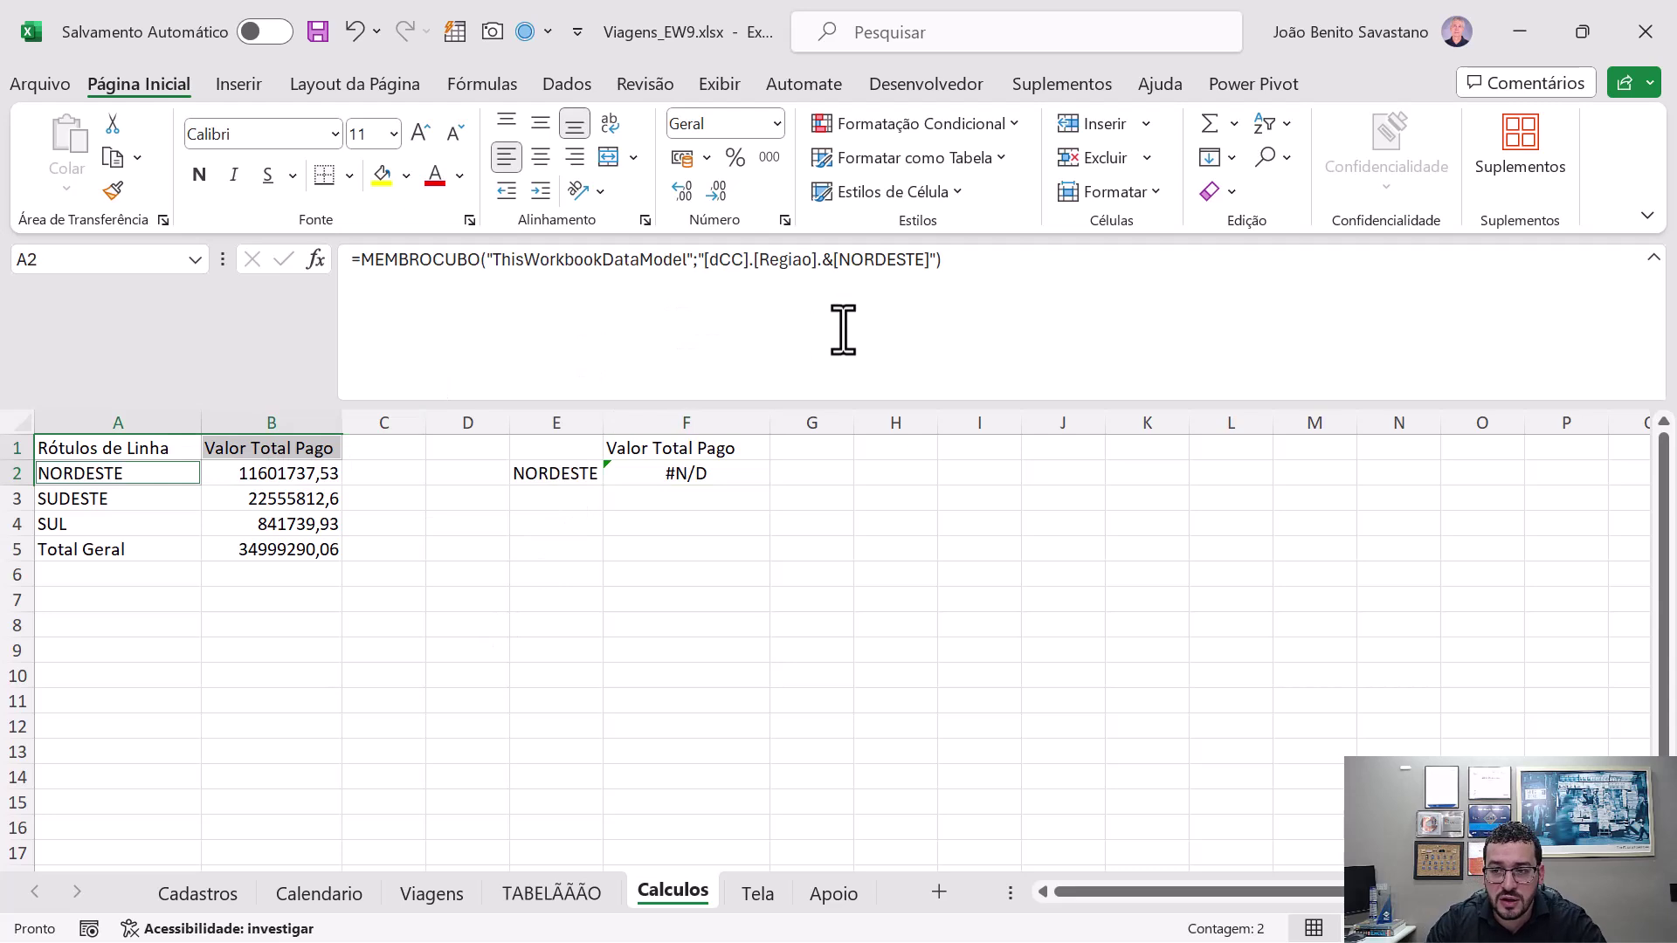
click(973, 281)
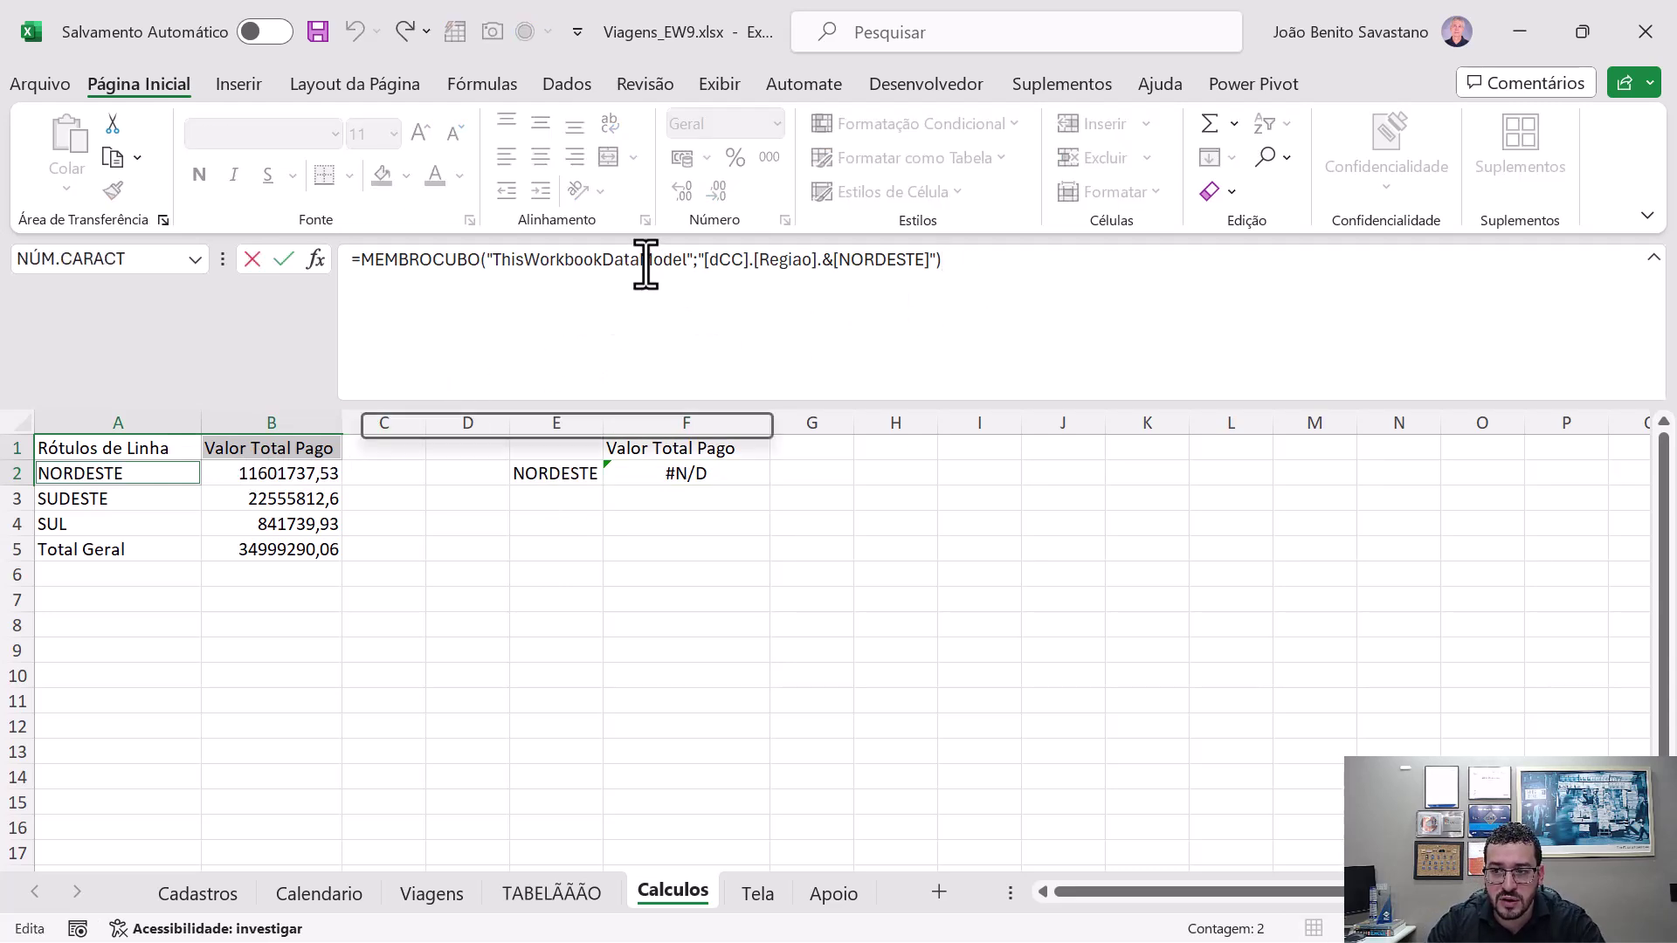
key(Escape)
click(240, 472)
click(580, 374)
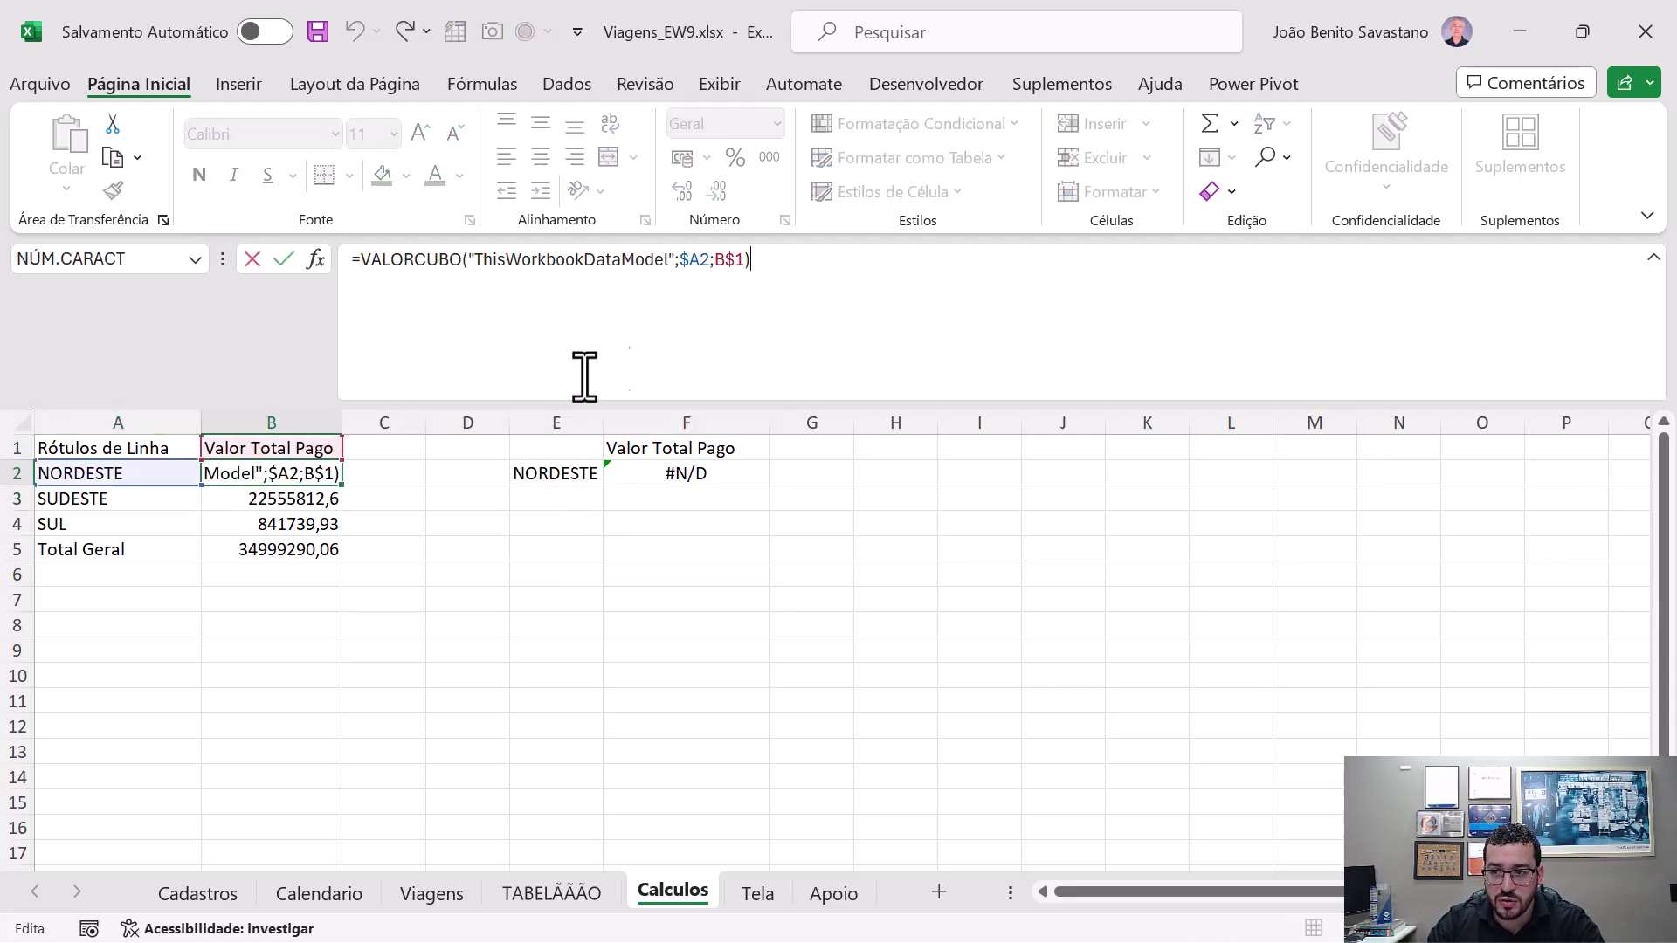
double_click(694, 261)
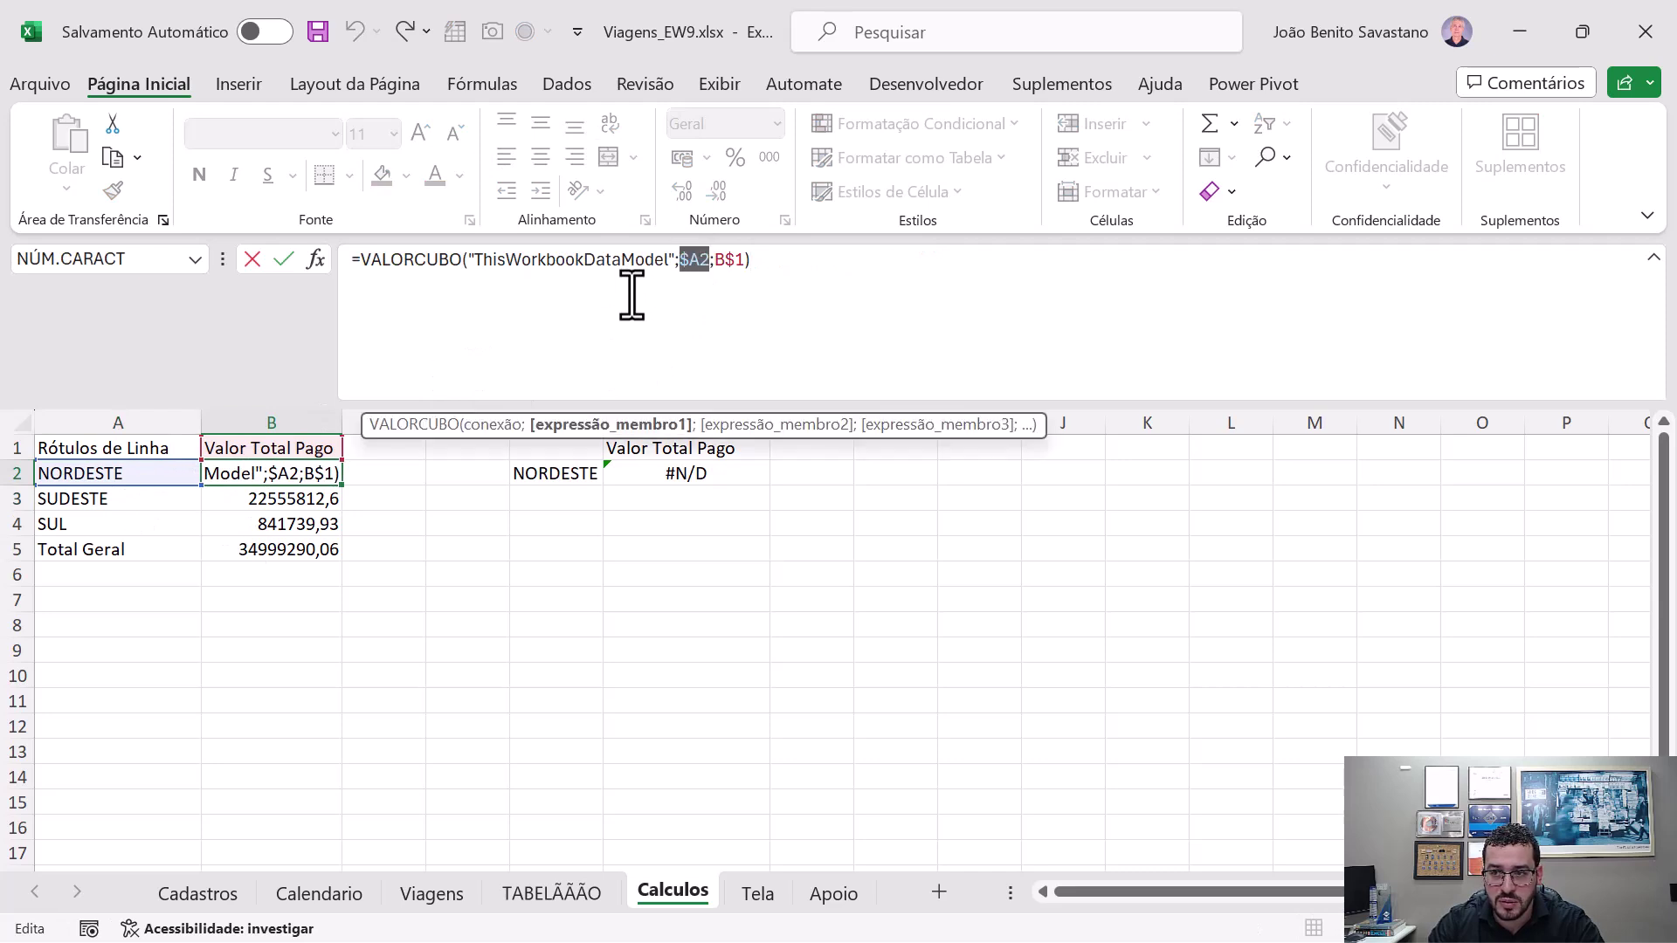
double_click(729, 259)
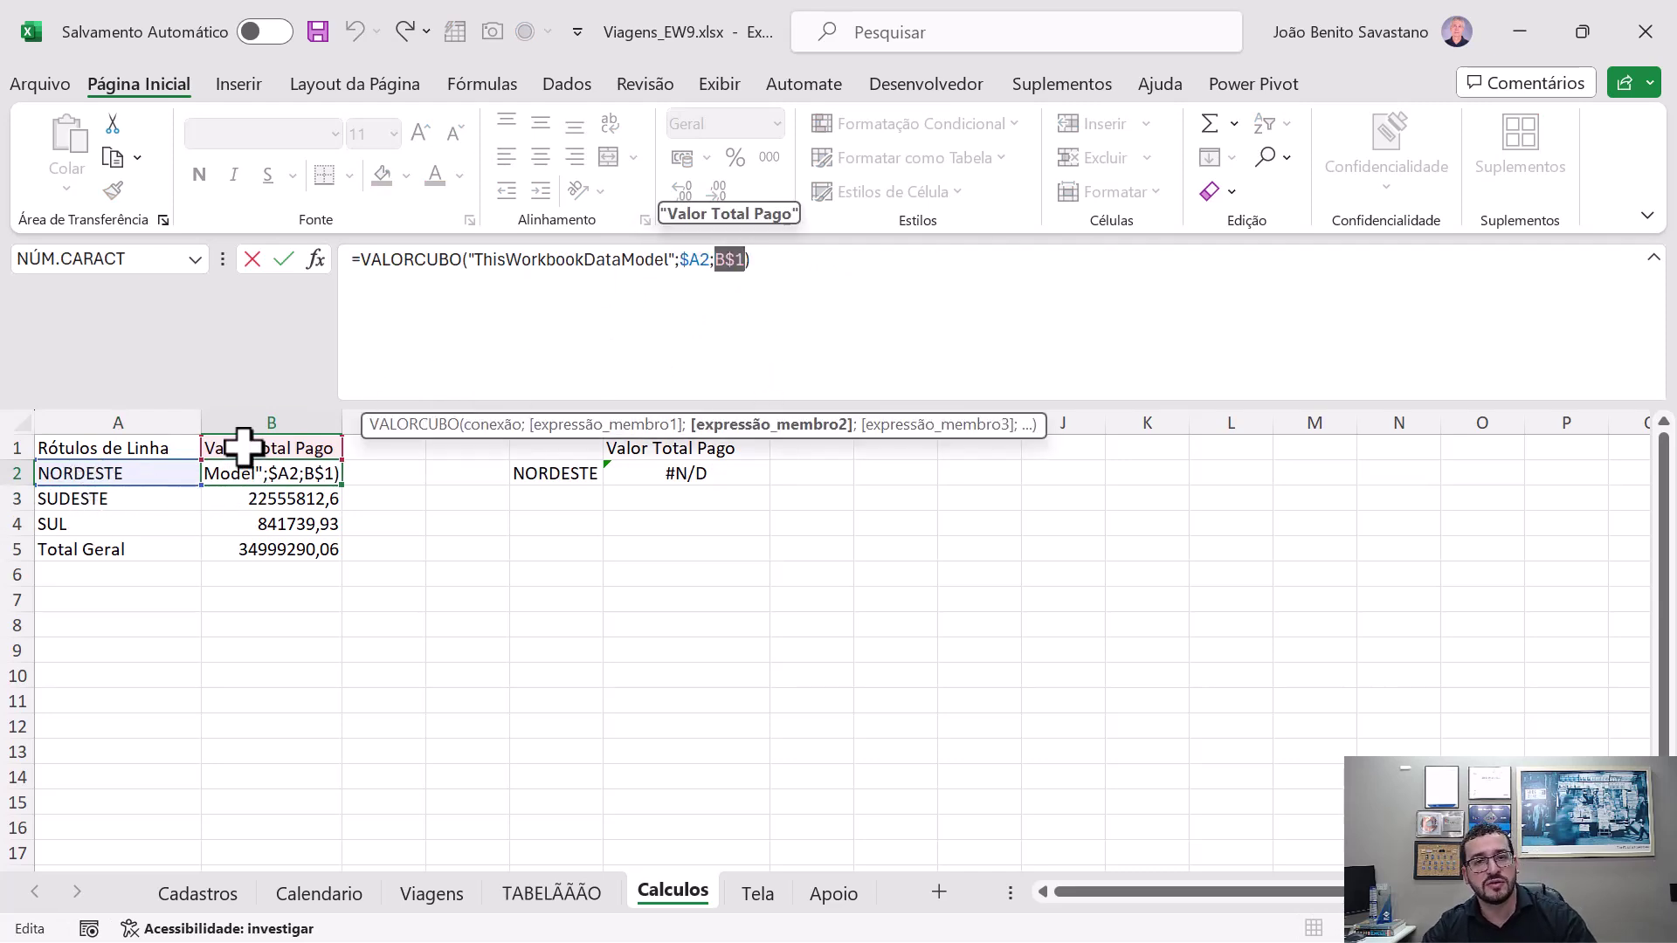
key(Escape)
- Compare the MEMBROCUBO formulas behind the Valor Total Pago heading in B1 and the NORDESTE label in A2
click(255, 452)
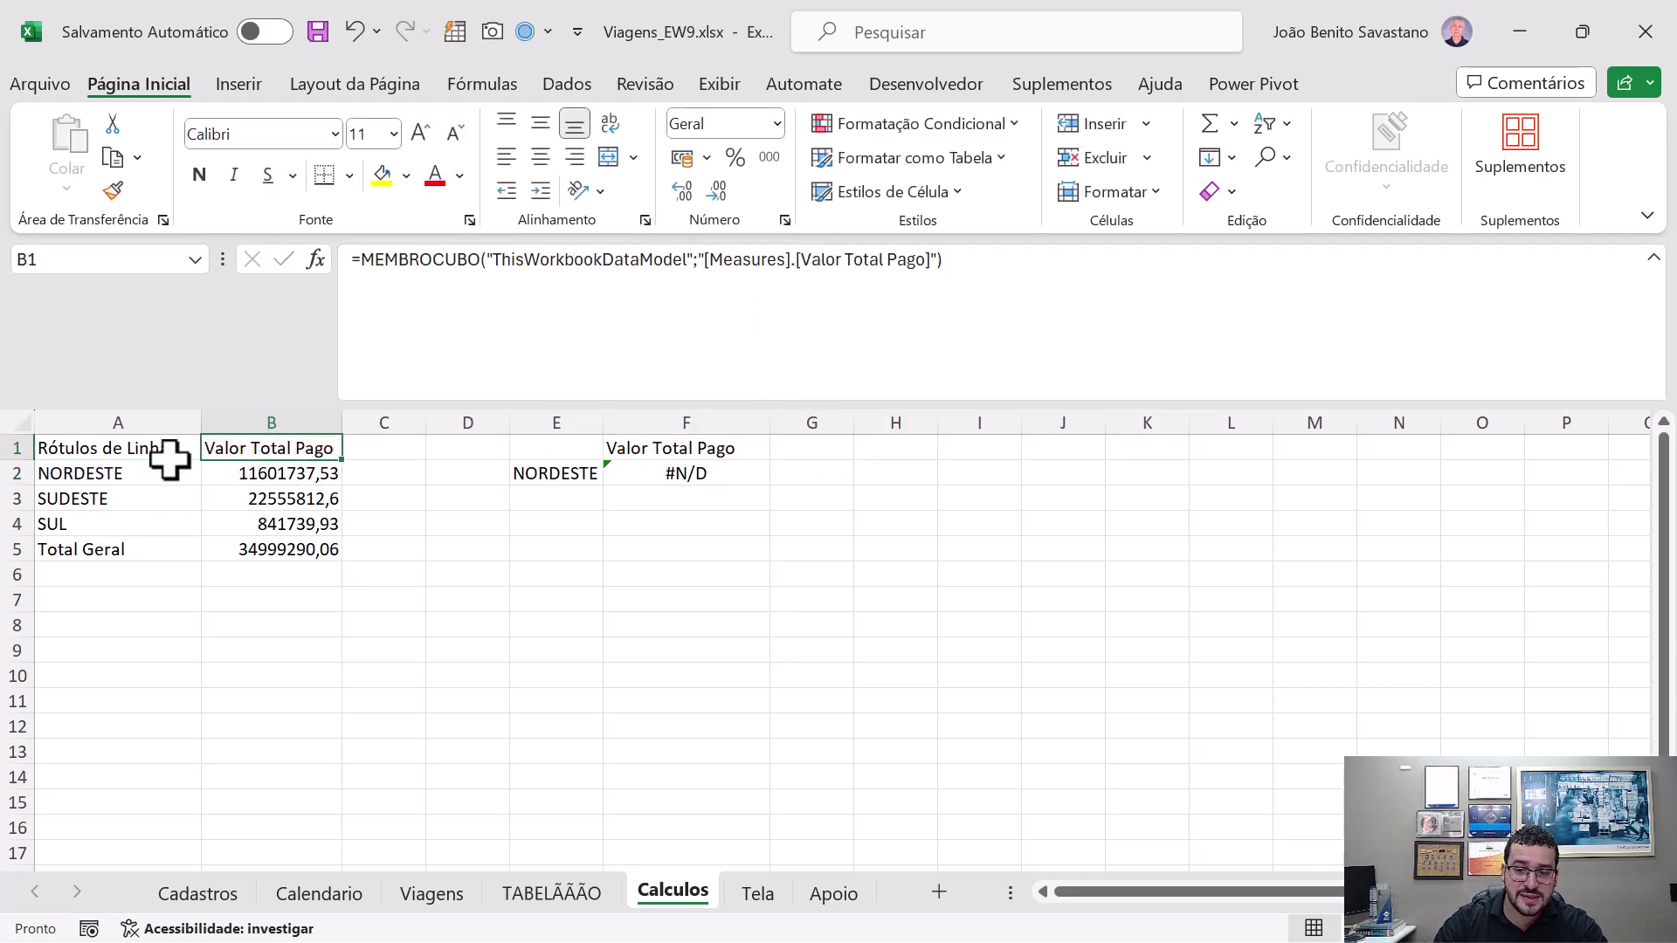
click(164, 469)
click(209, 453)
click(167, 475)
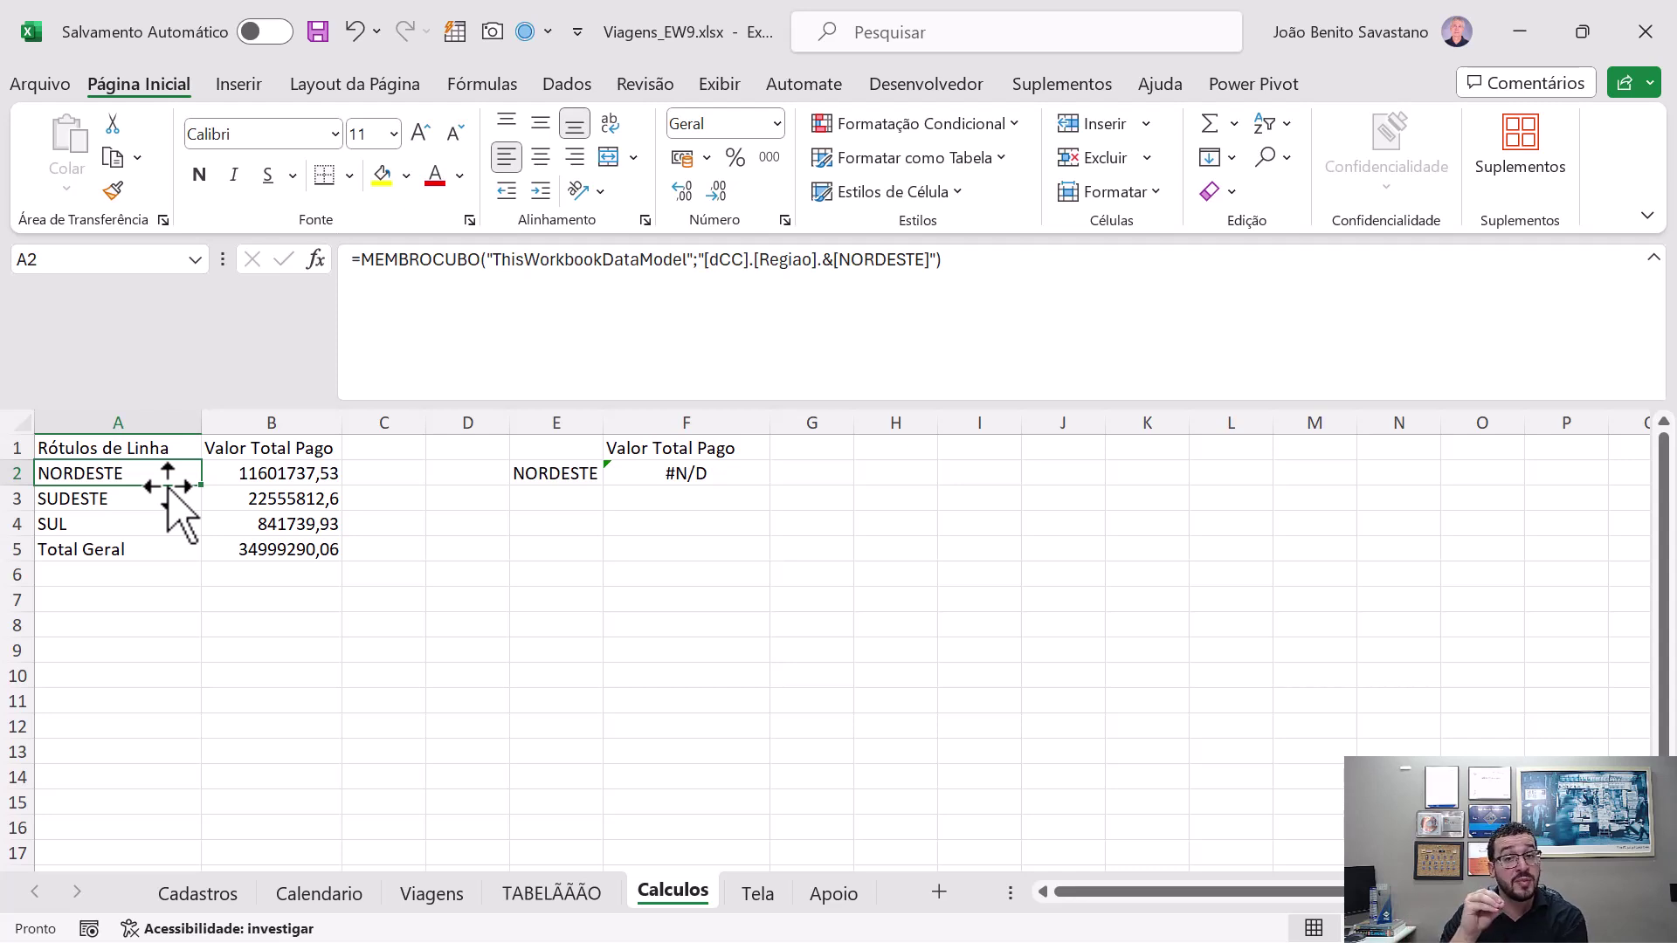
- Compare the cube members in B1 and A2 with the F1 and E2 references in F2's VALORCUBO formula
click(232, 442)
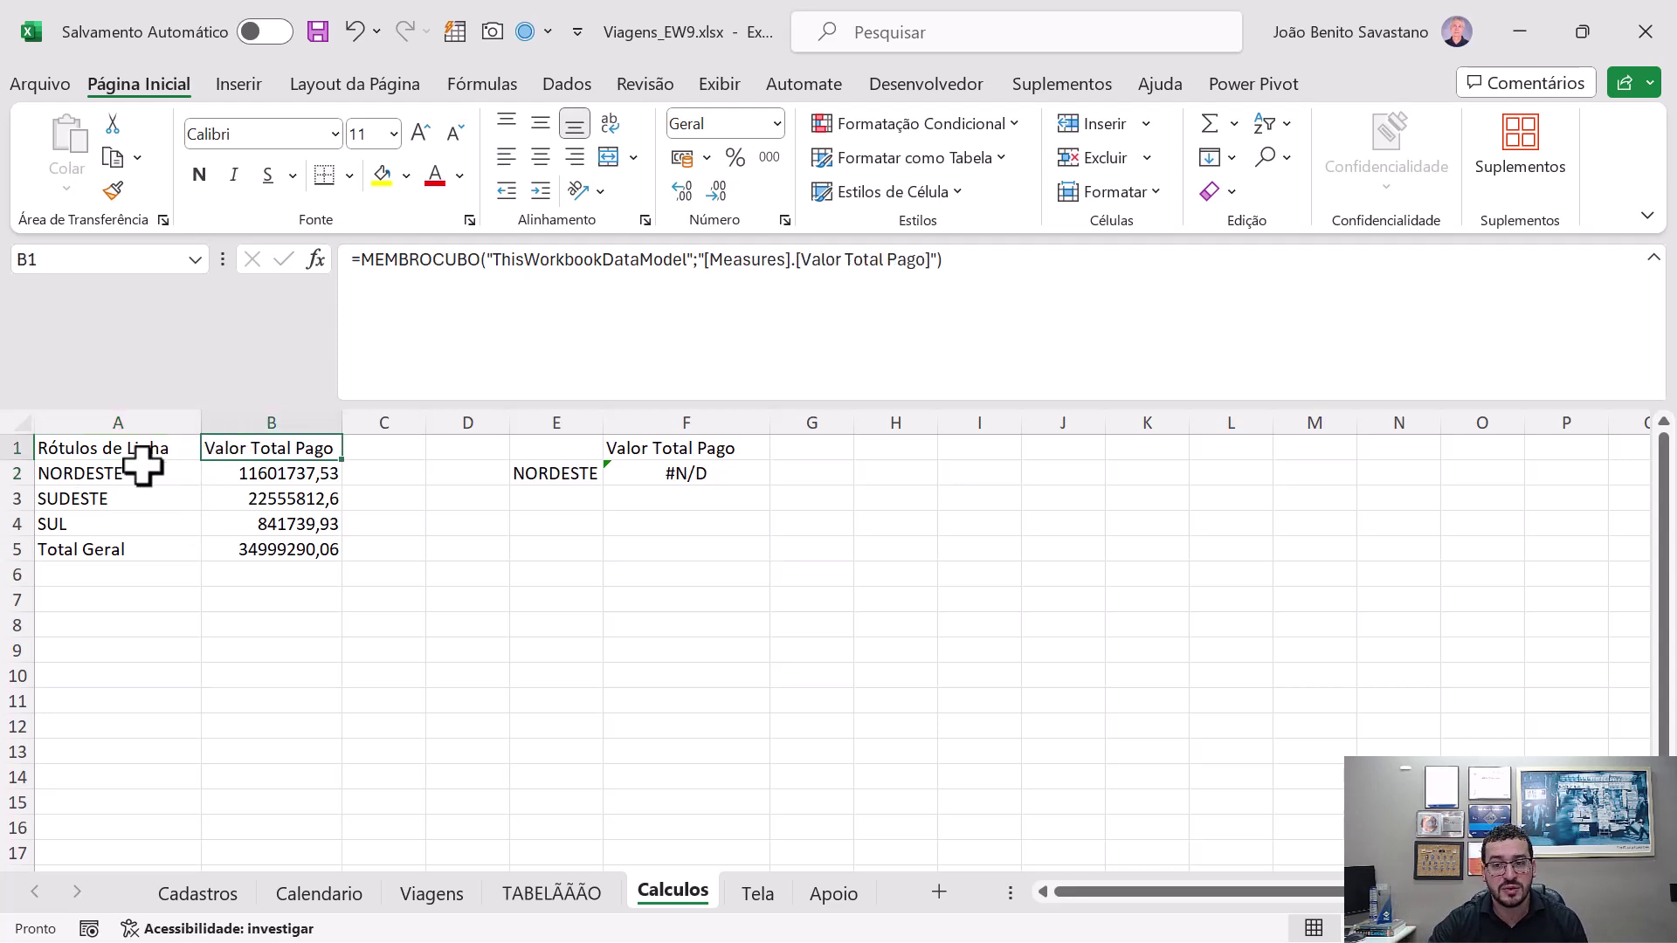
click(139, 468)
click(241, 440)
click(690, 472)
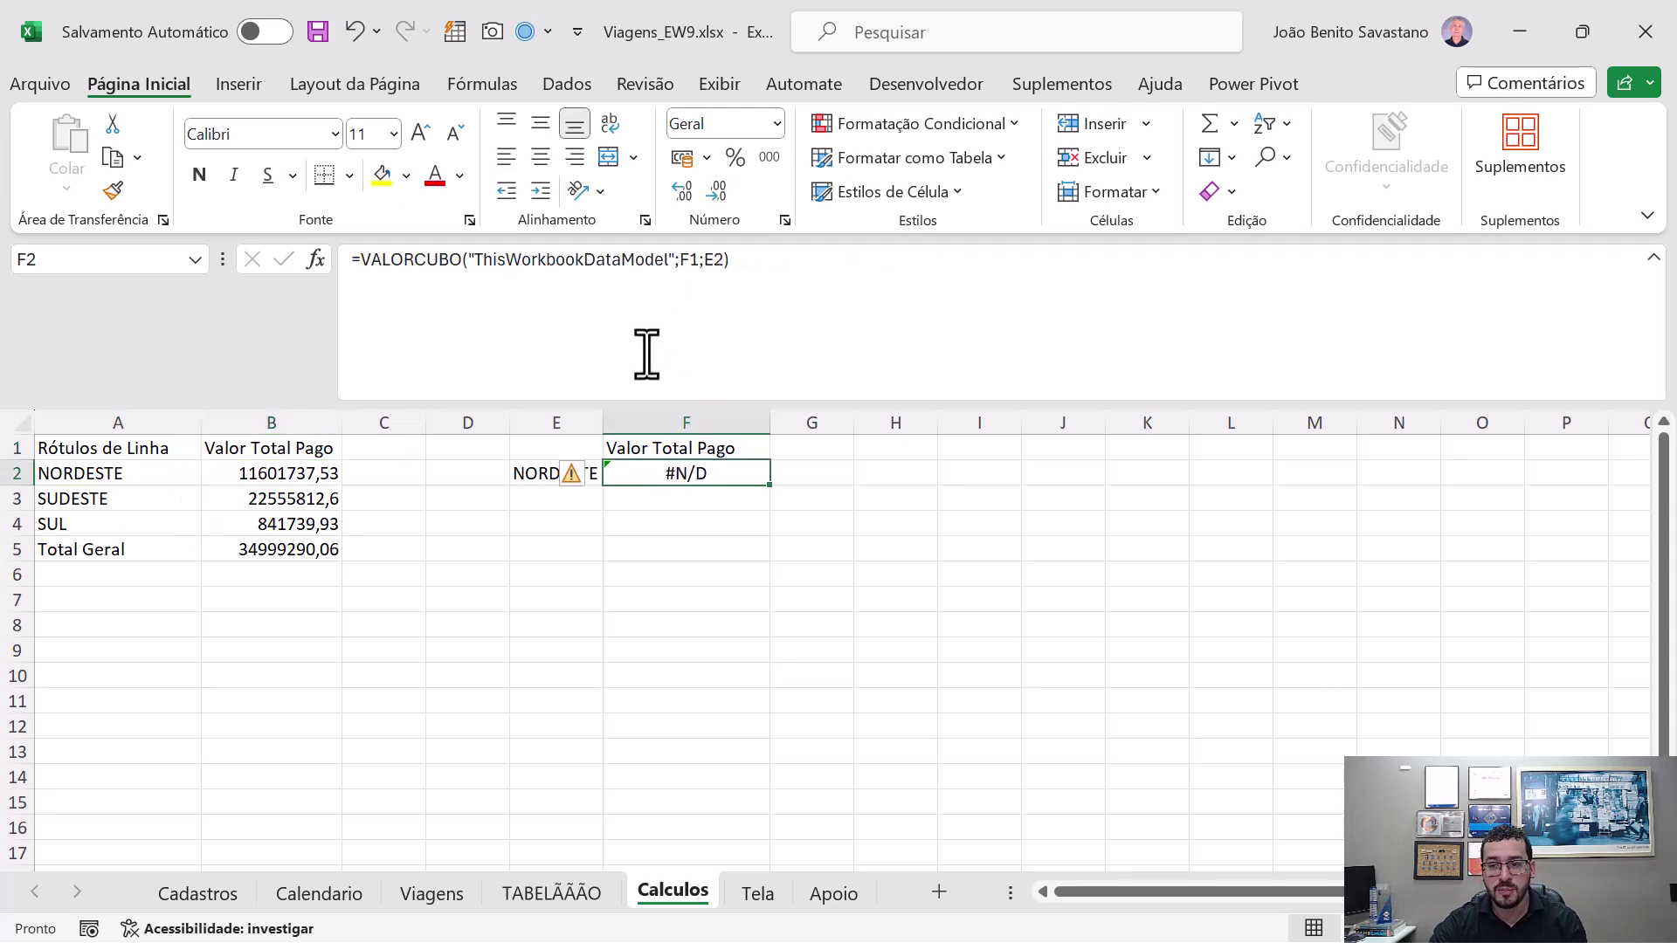
double_click(692, 264)
double_click(711, 267)
double_click(685, 267)
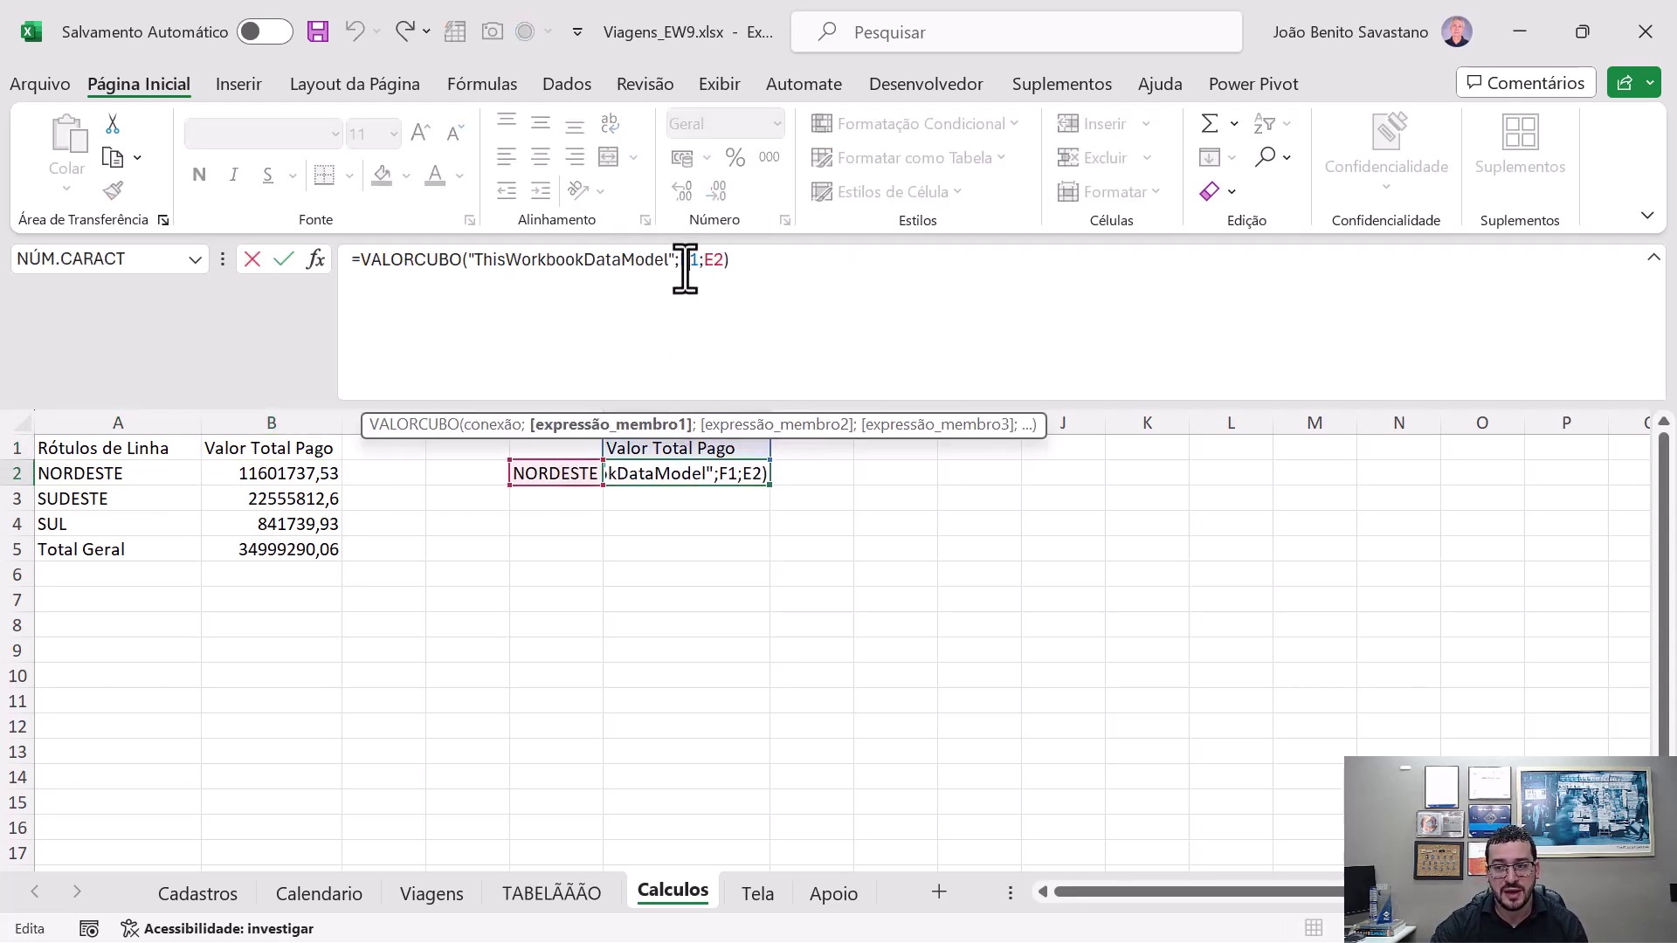
double_click(708, 263)
double_click(688, 261)
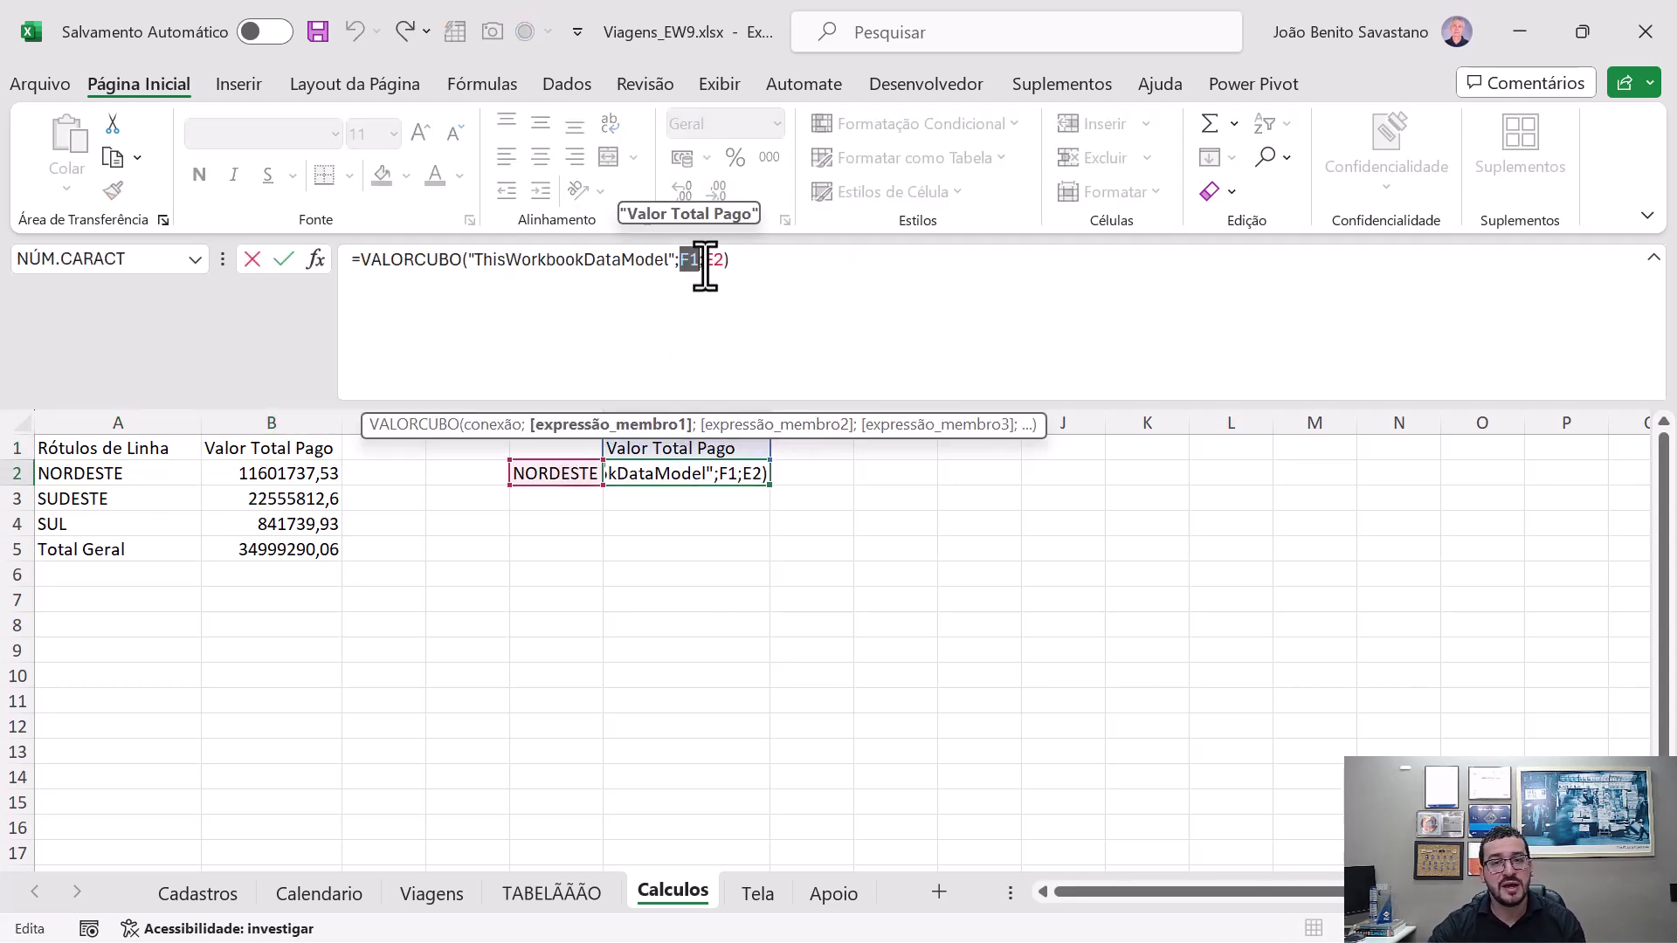
key(Return)
- Check E2's content and the F1 reference used in F2's VALORCUBO formula, leaving the formula as it is
click(555, 479)
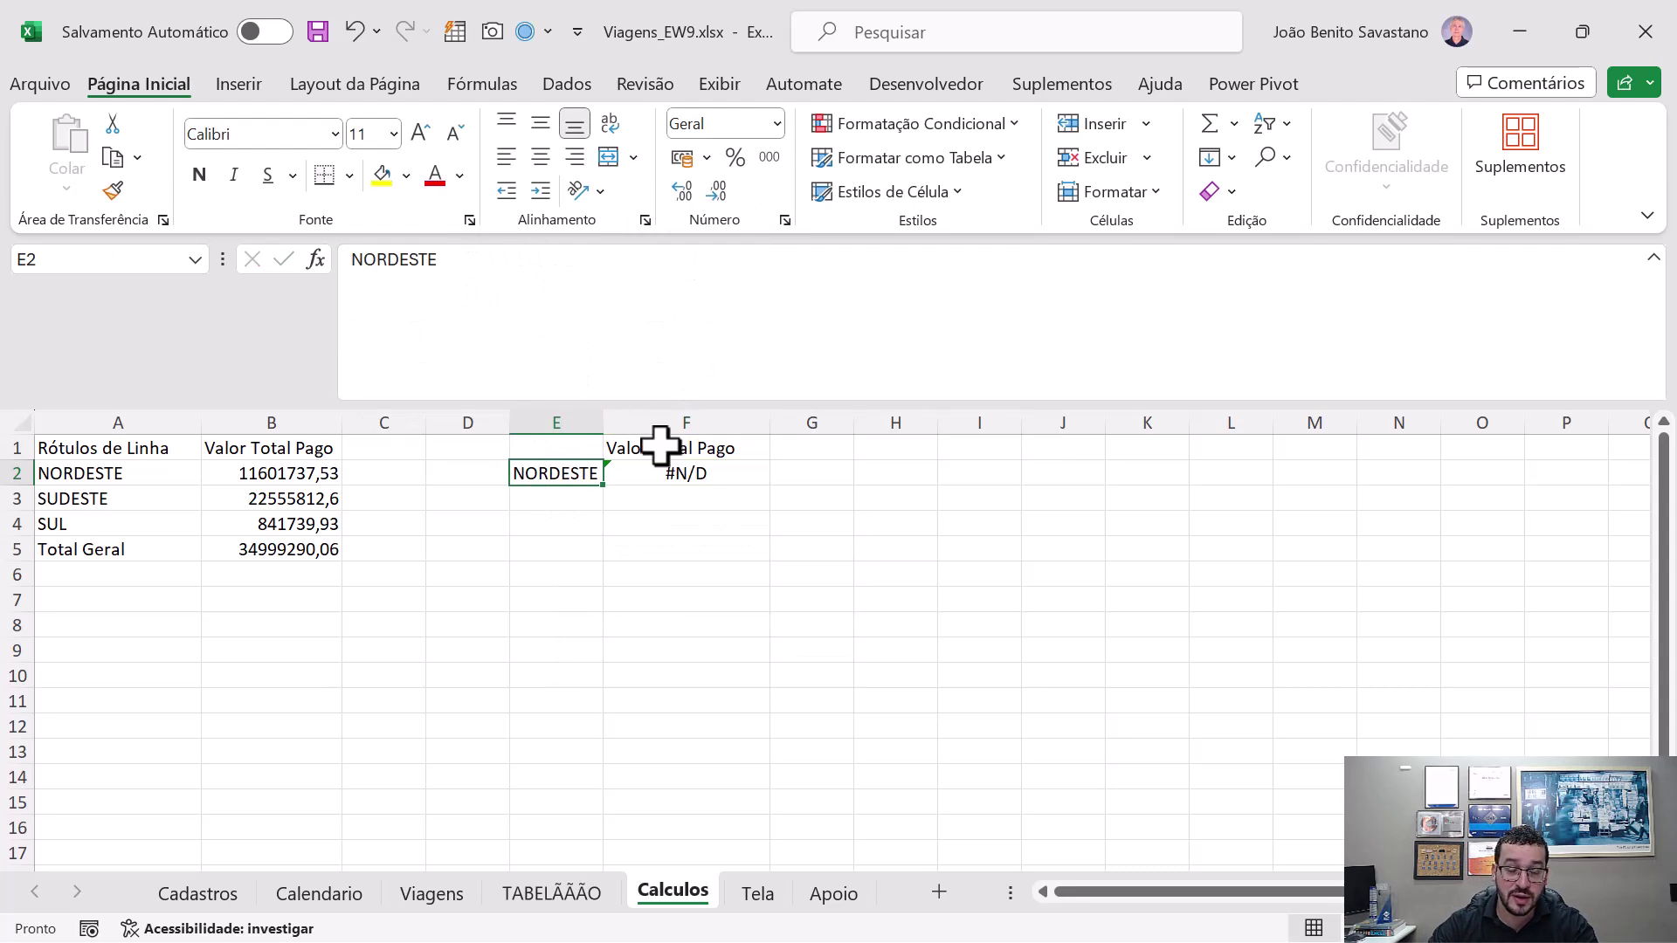
click(672, 473)
double_click(688, 261)
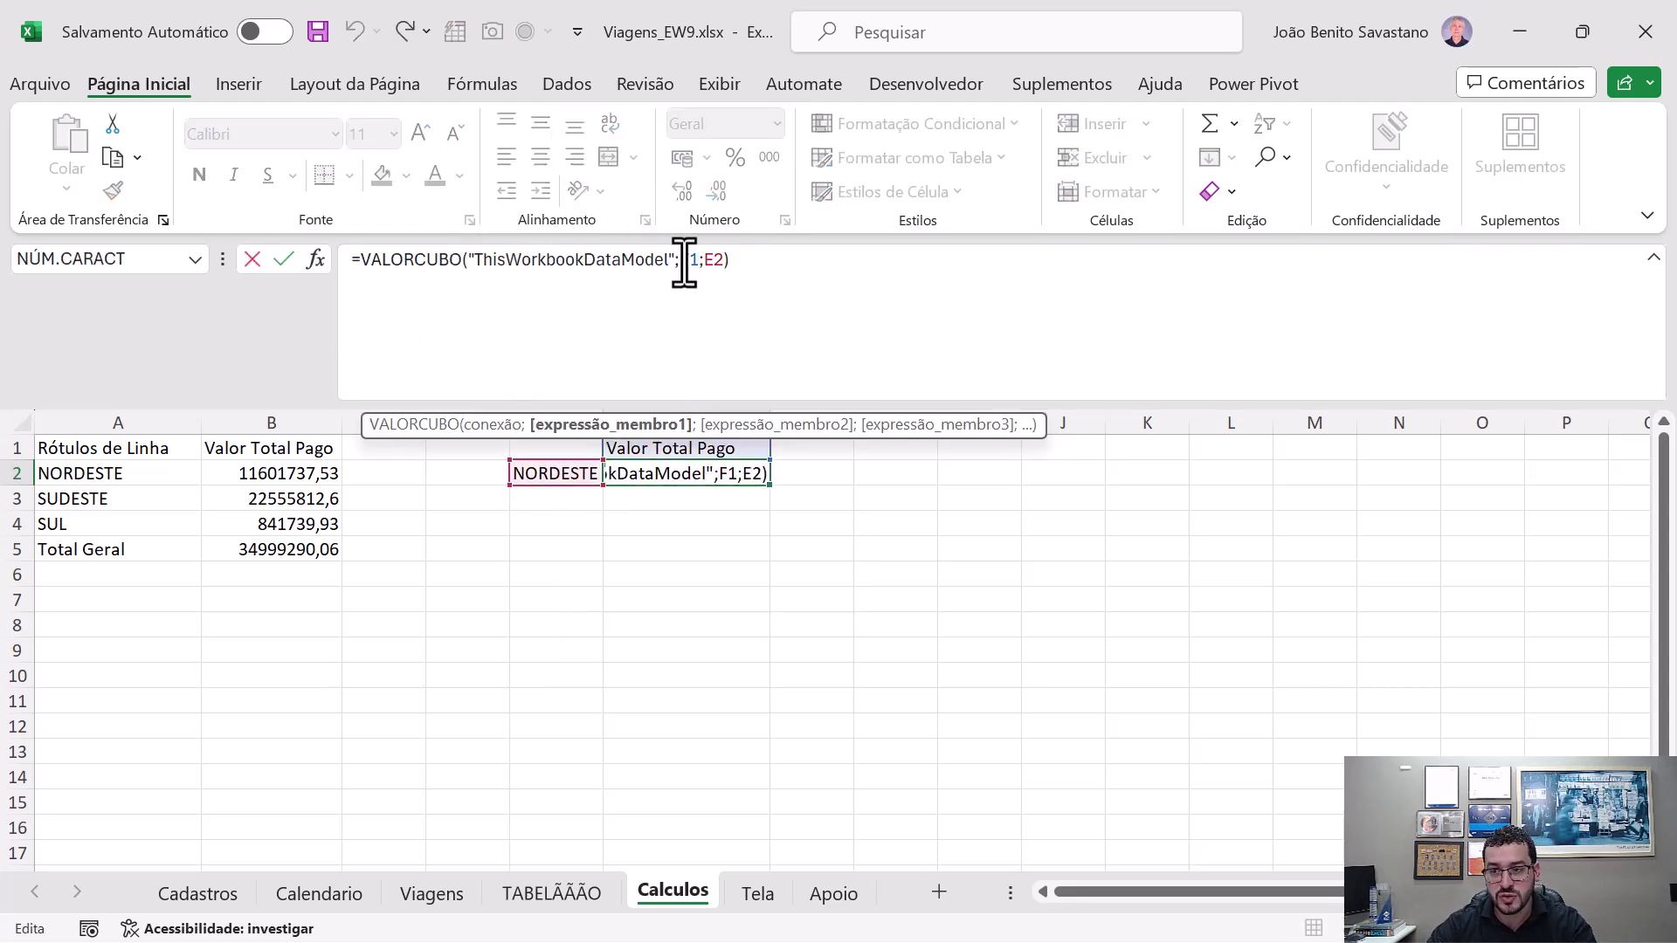
key(Escape)
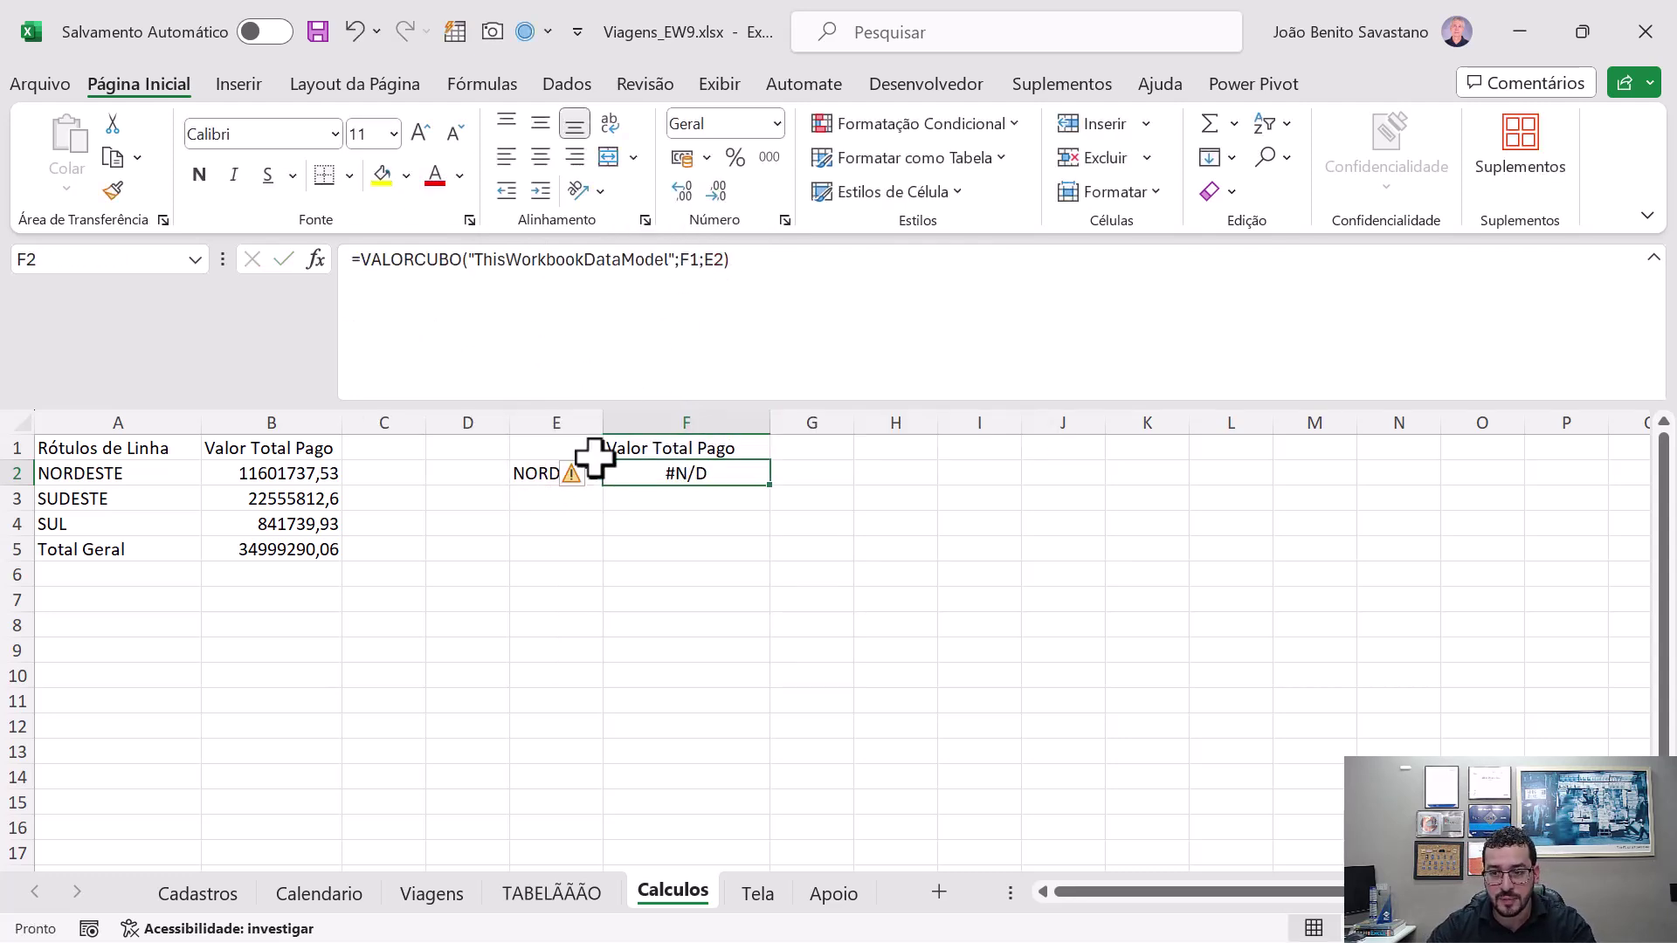
- Replace the NORDESTE text in E2 with the start of a MEMBROCUBO formula using "ThisWorkbookDataModel" as its connection
click(545, 473)
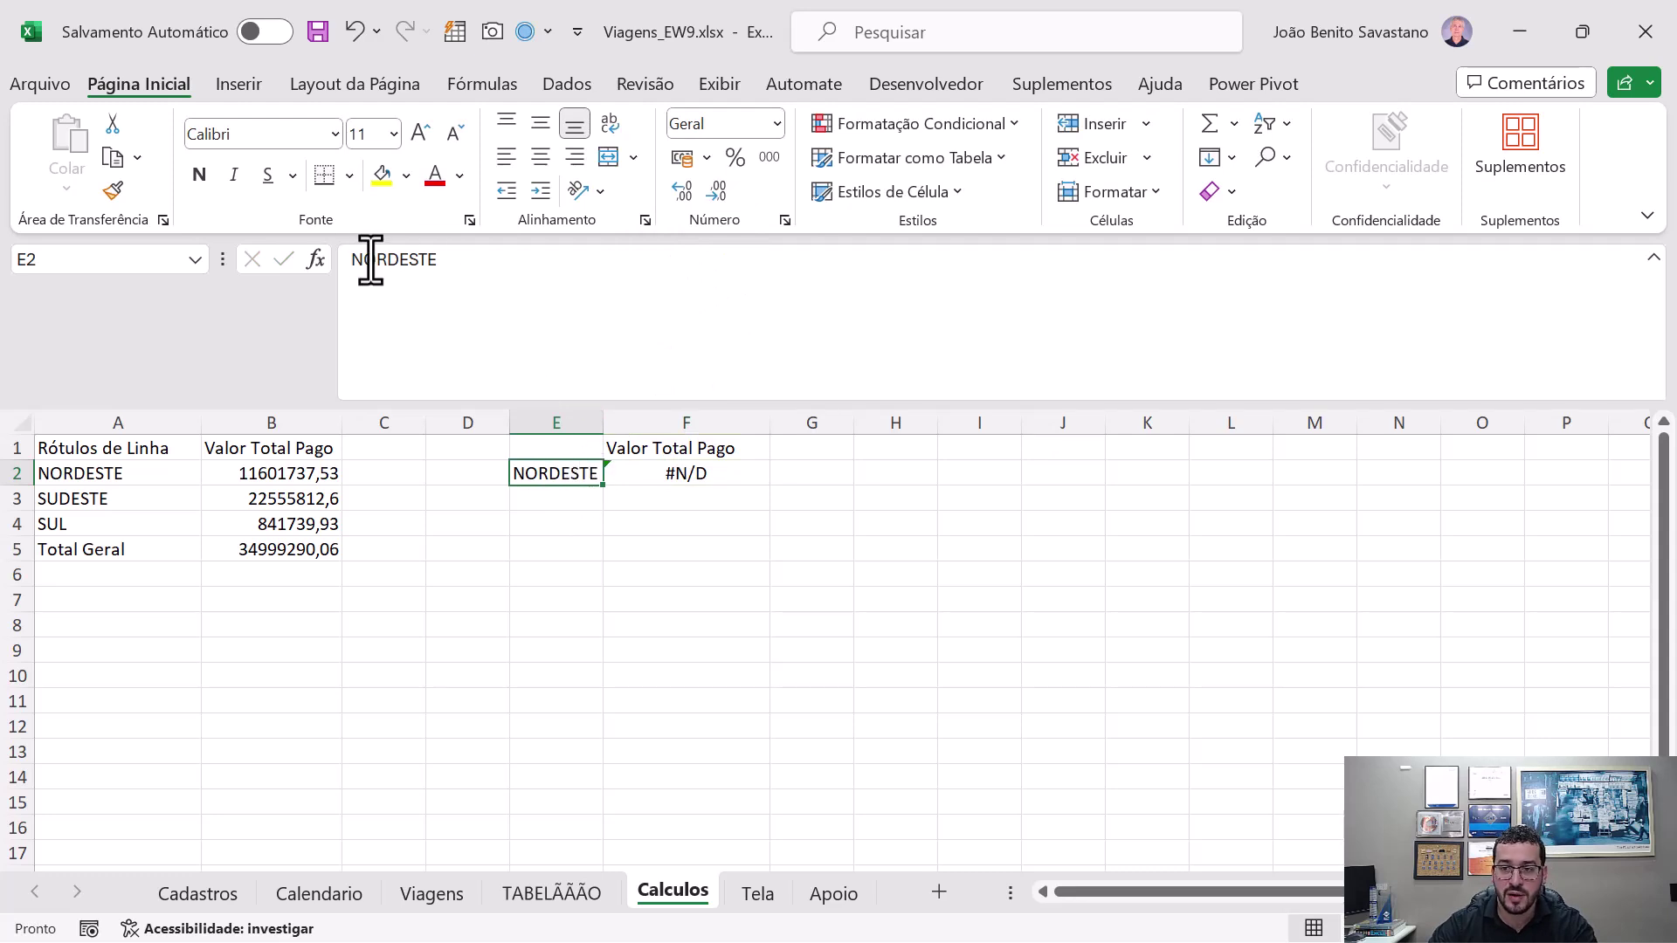
double_click(412, 260)
key(BackSpace)
text(=membrocu)
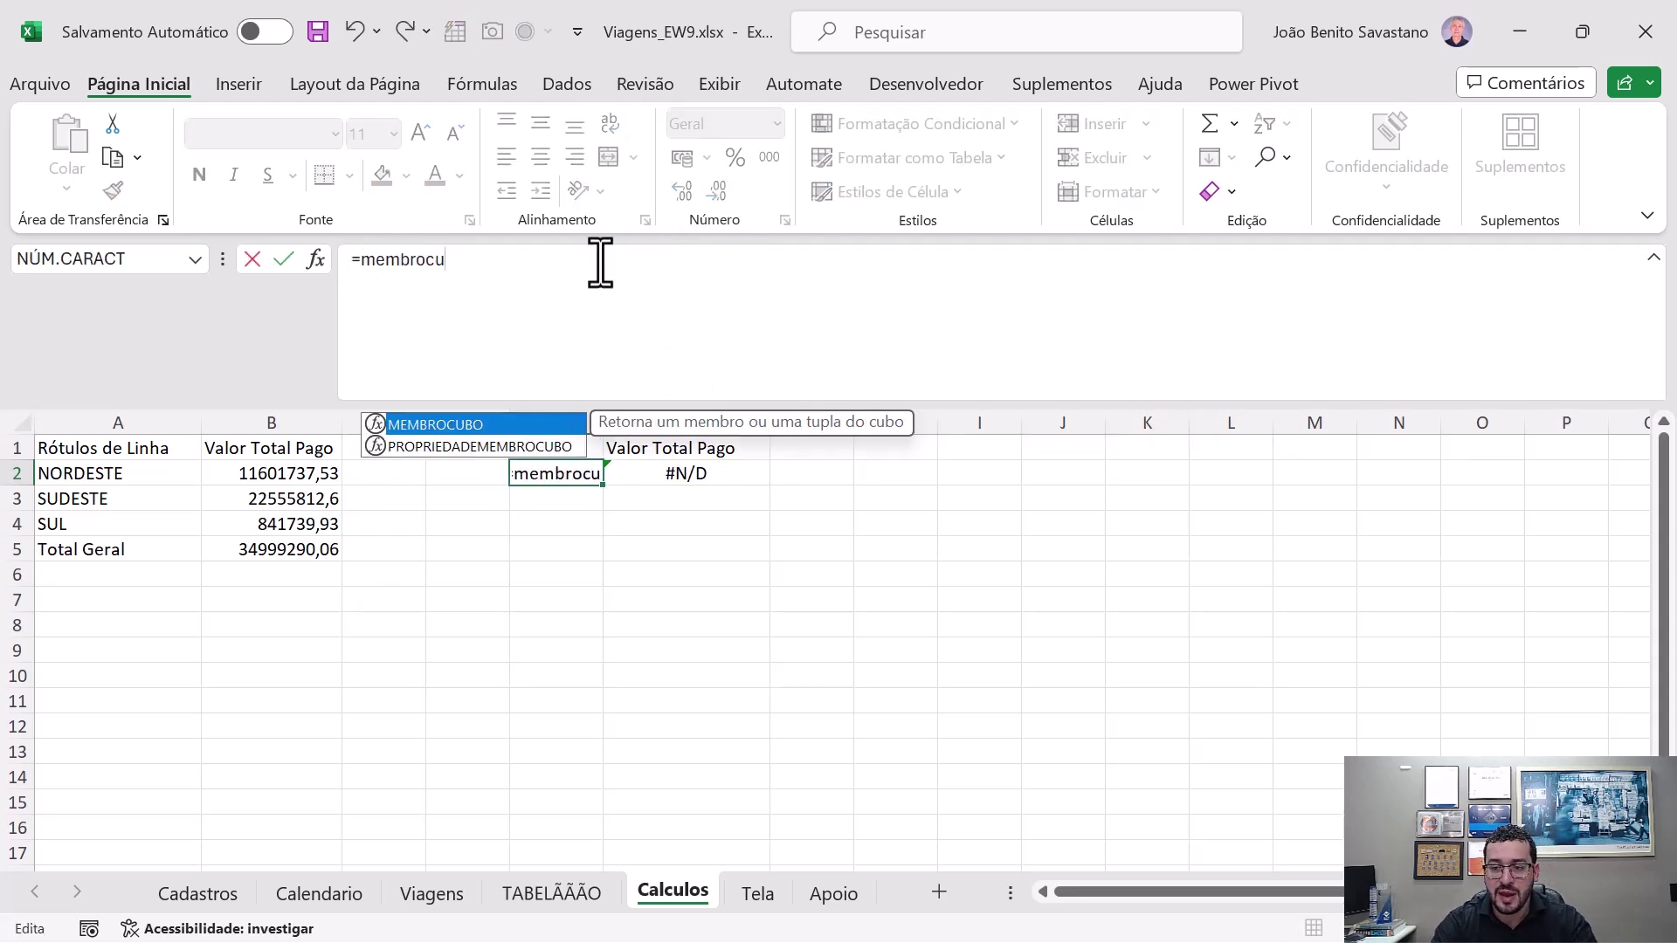
key(Tab)
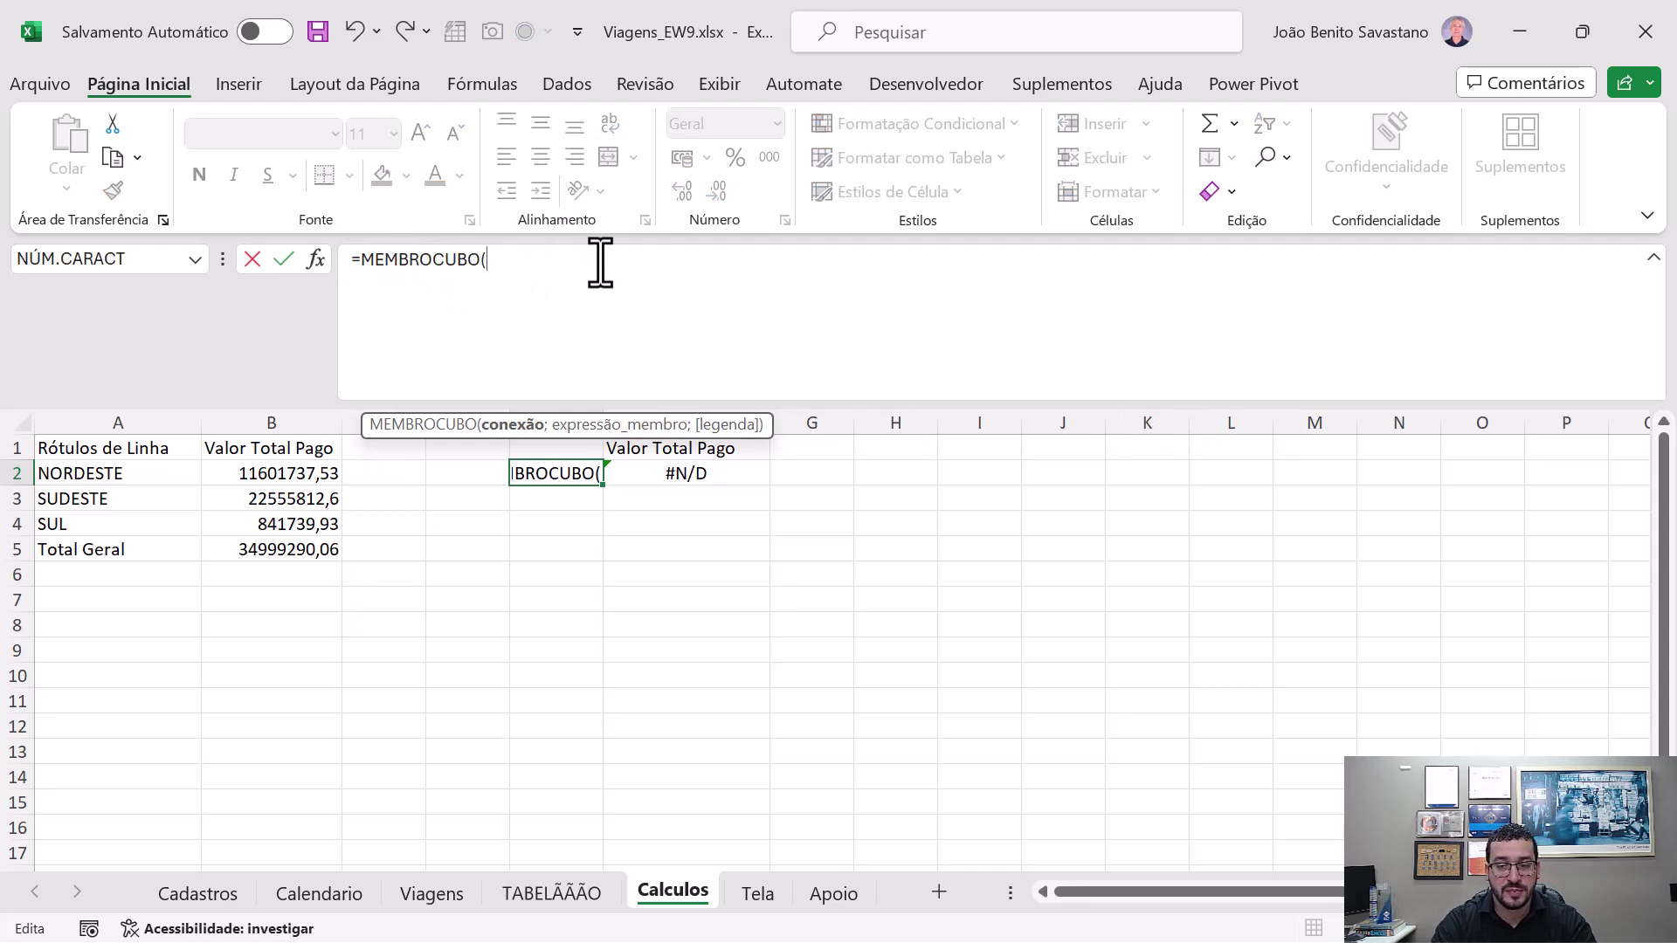
text("This)
key(Tab)
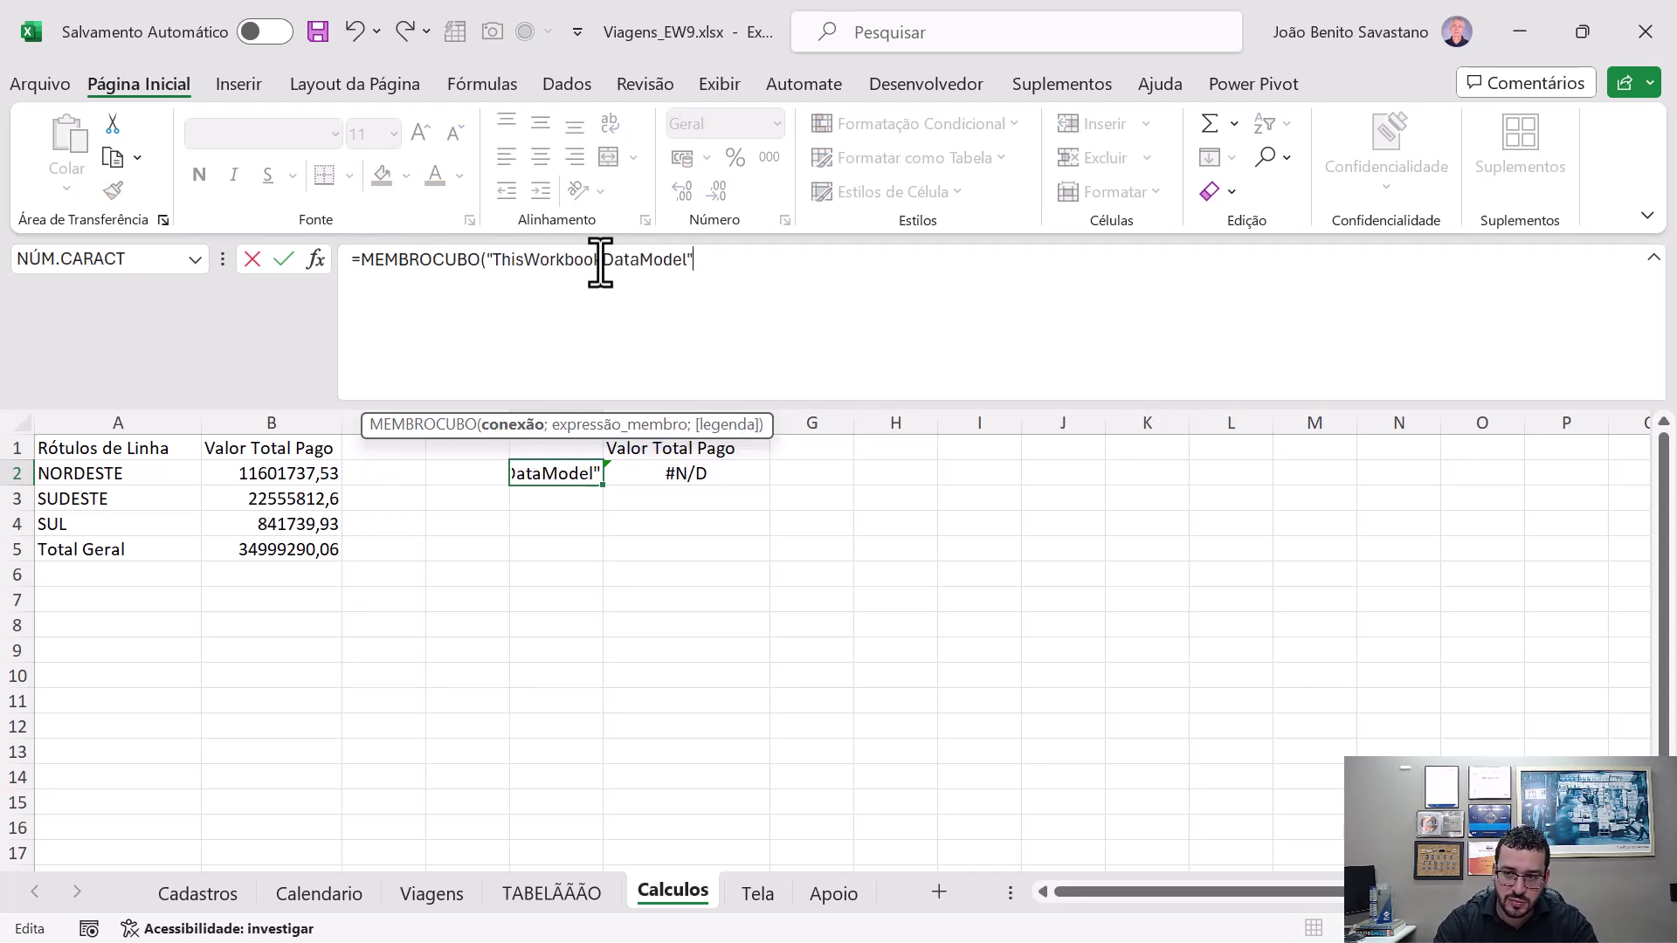
text(;)
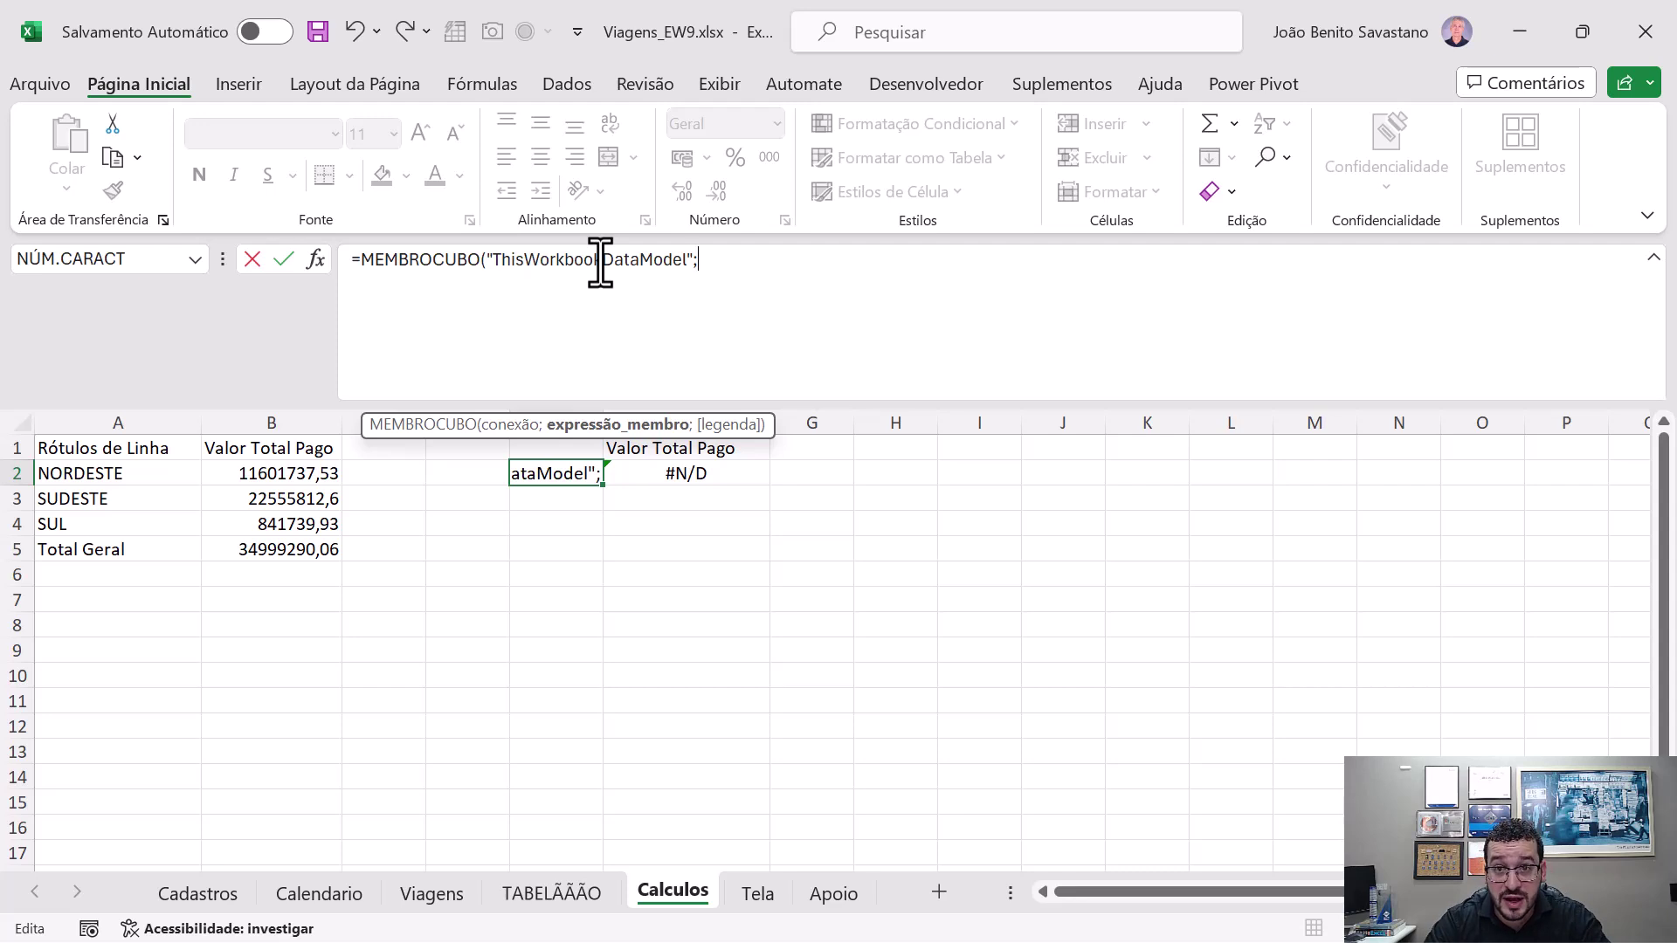
- Try [Measures] as the member expression in E2's MEMBROCUBO formula and browse the measures it offers
text(")
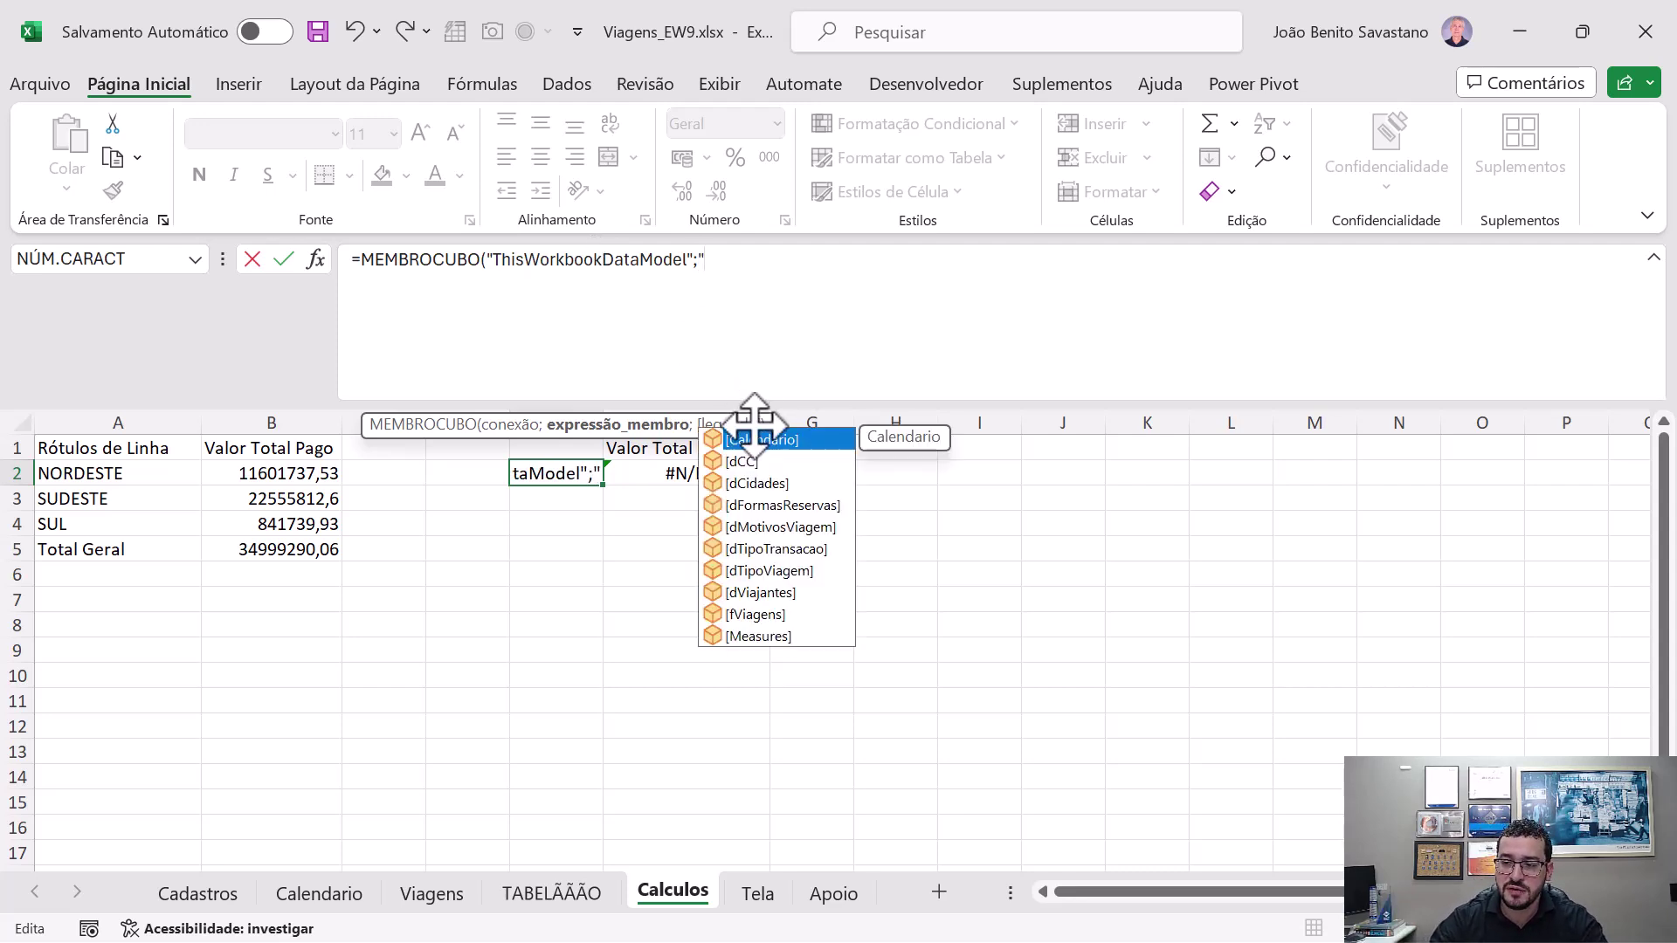
double_click(796, 636)
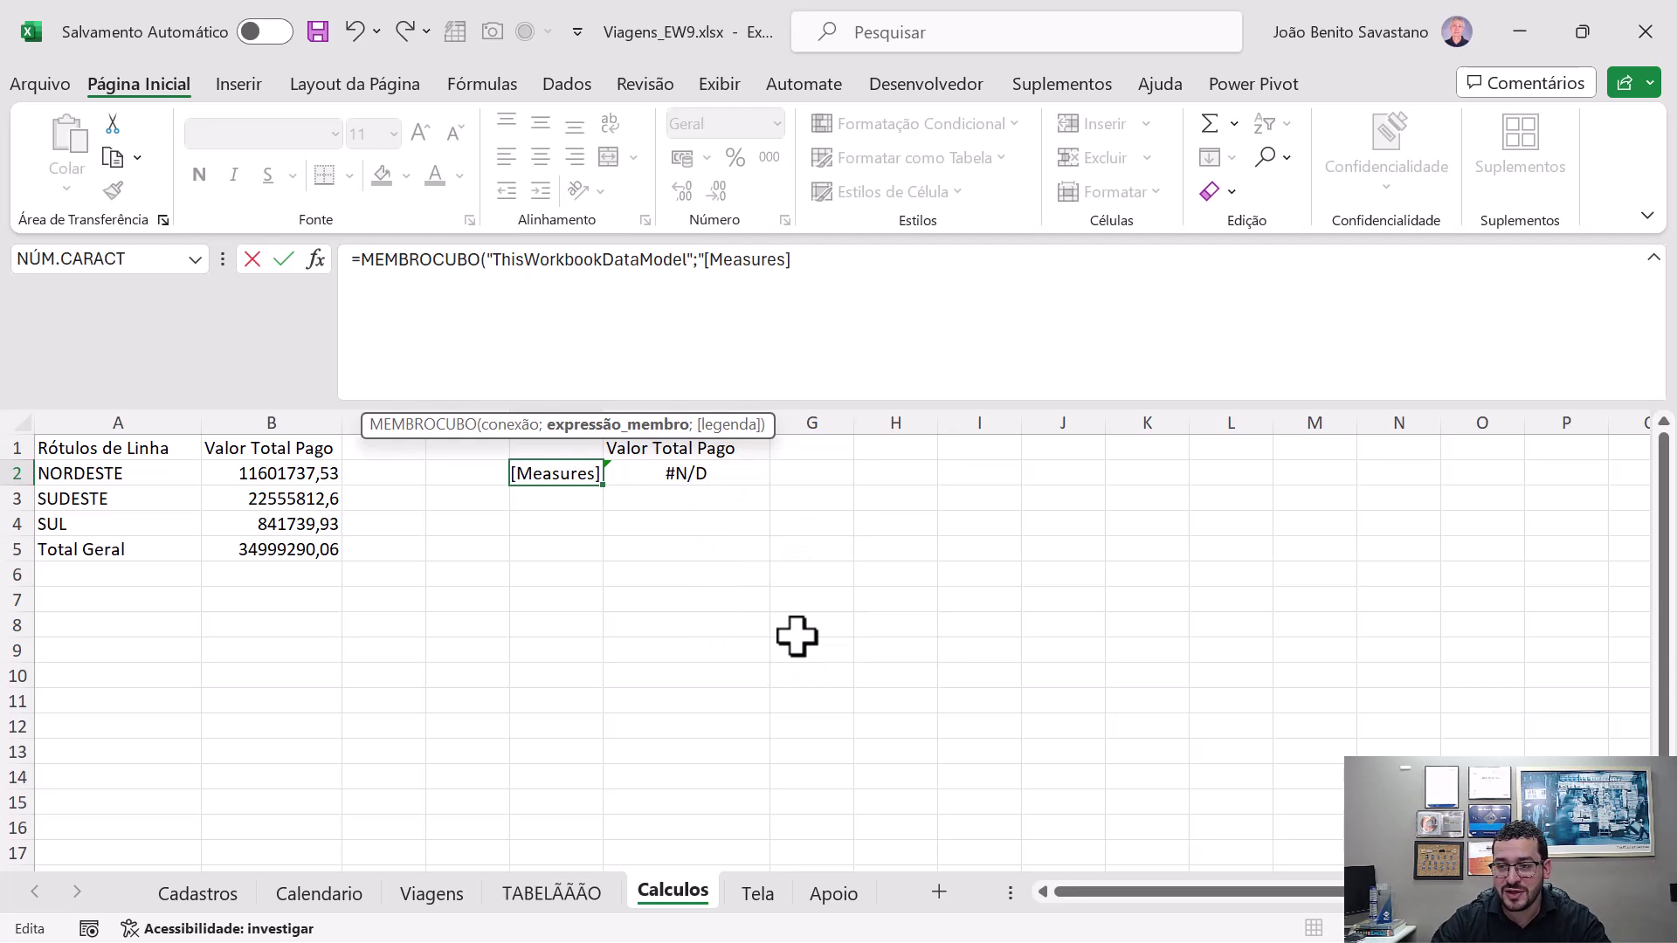
text(.)
key(Down)
key(Up)
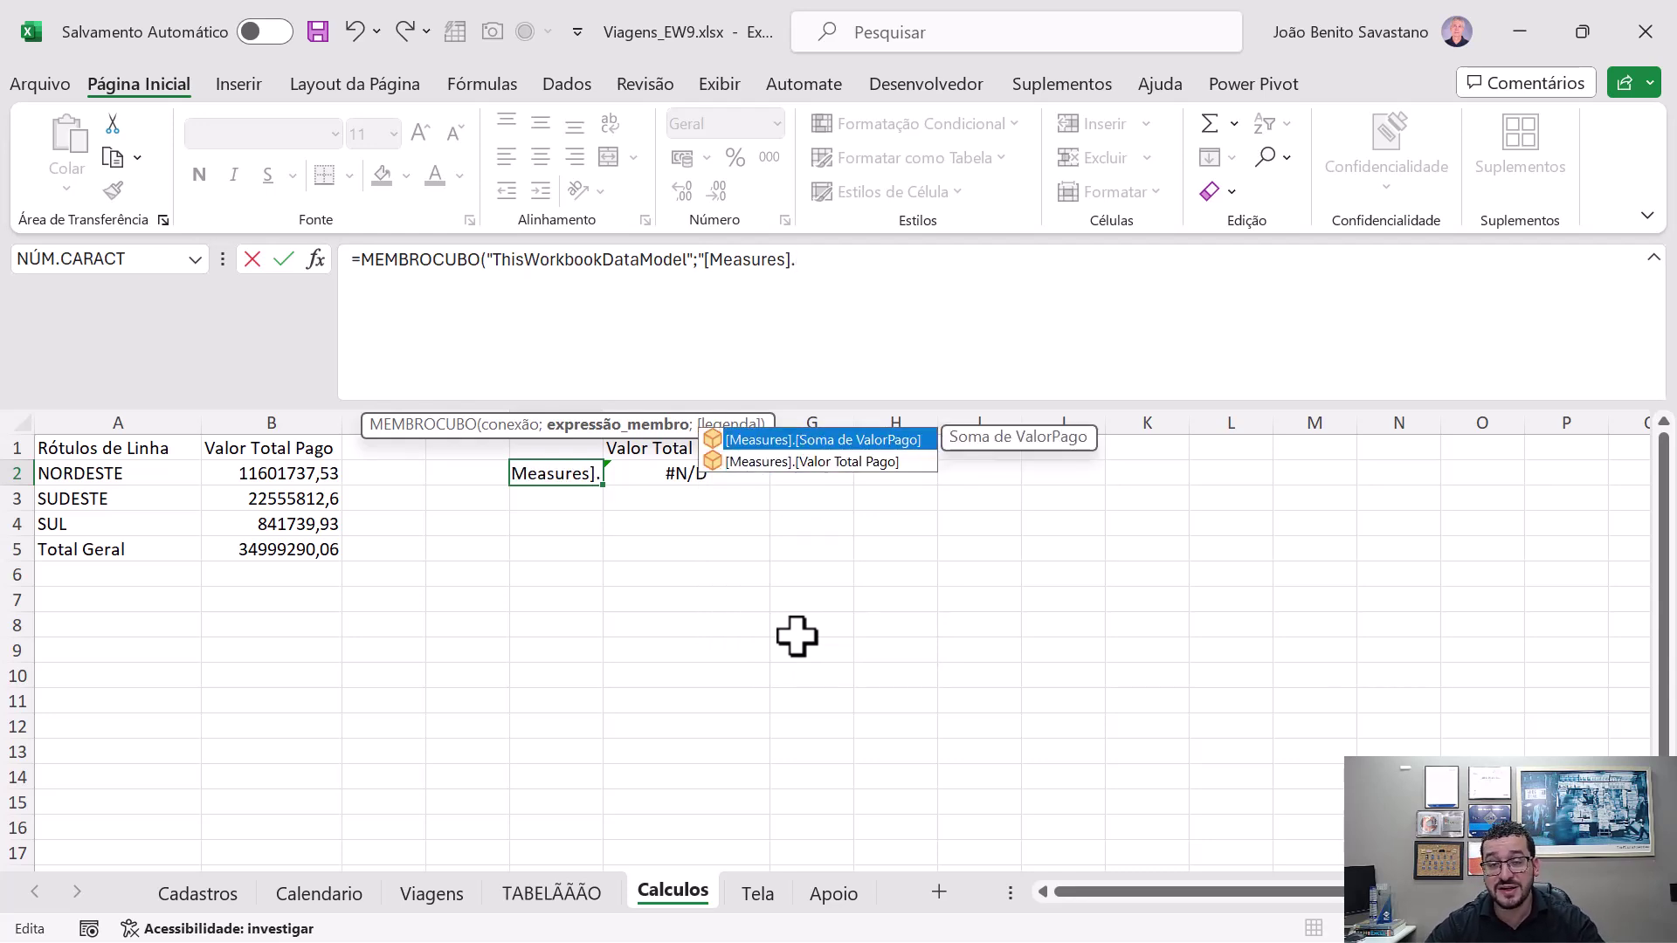
key(Down)
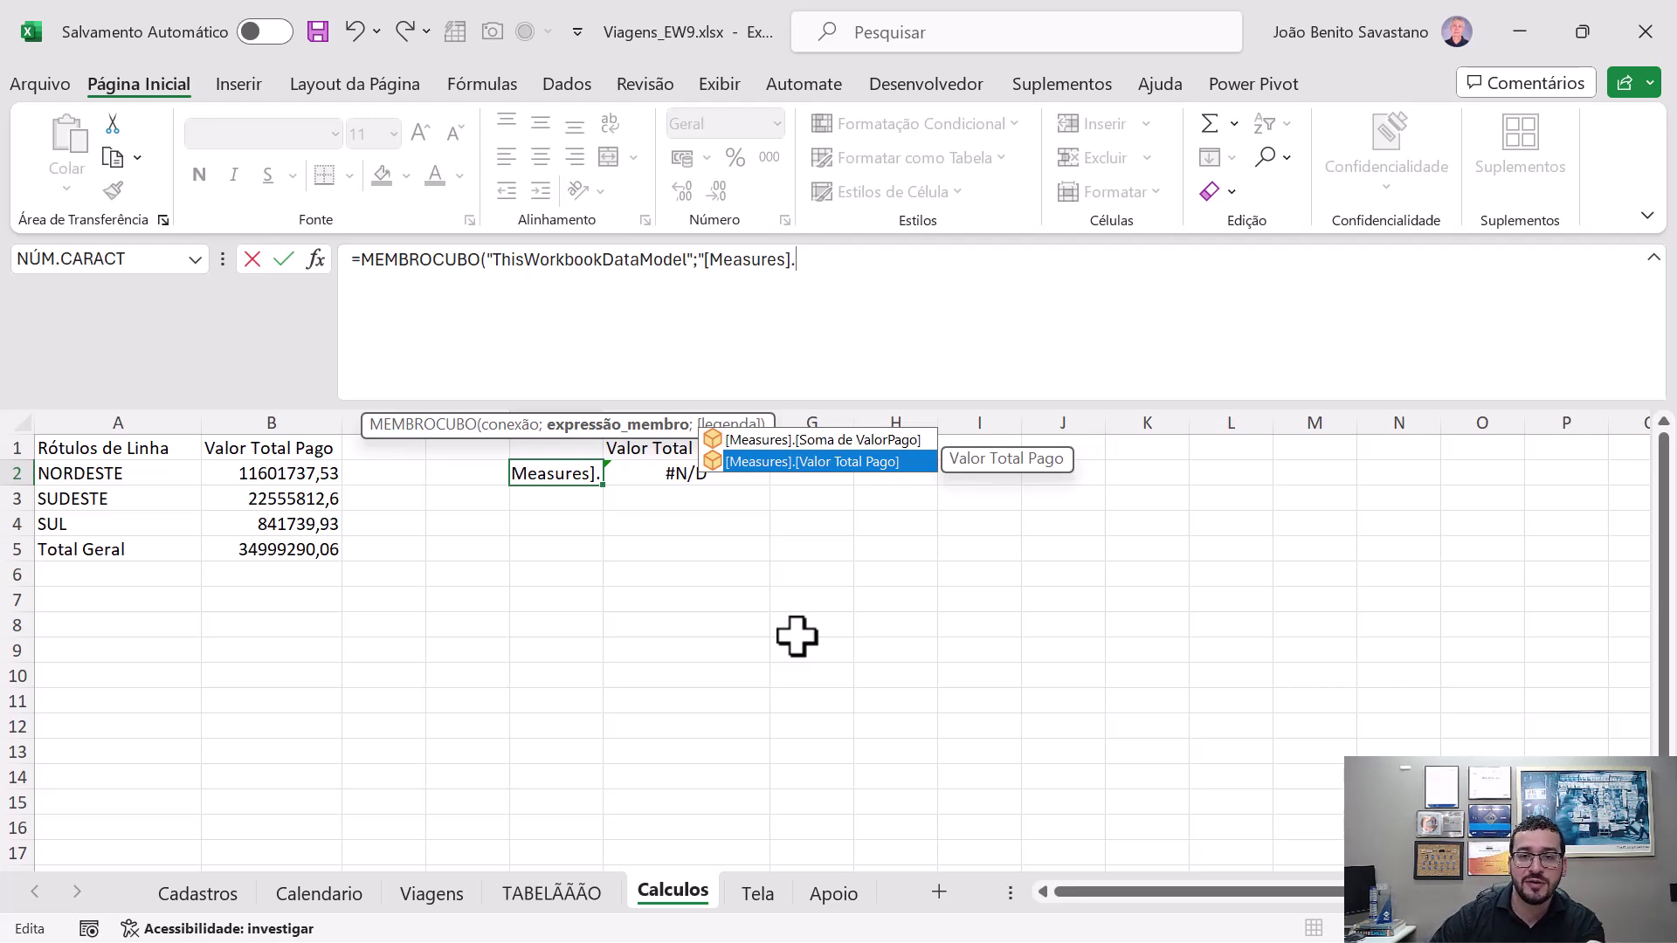
key(Up)
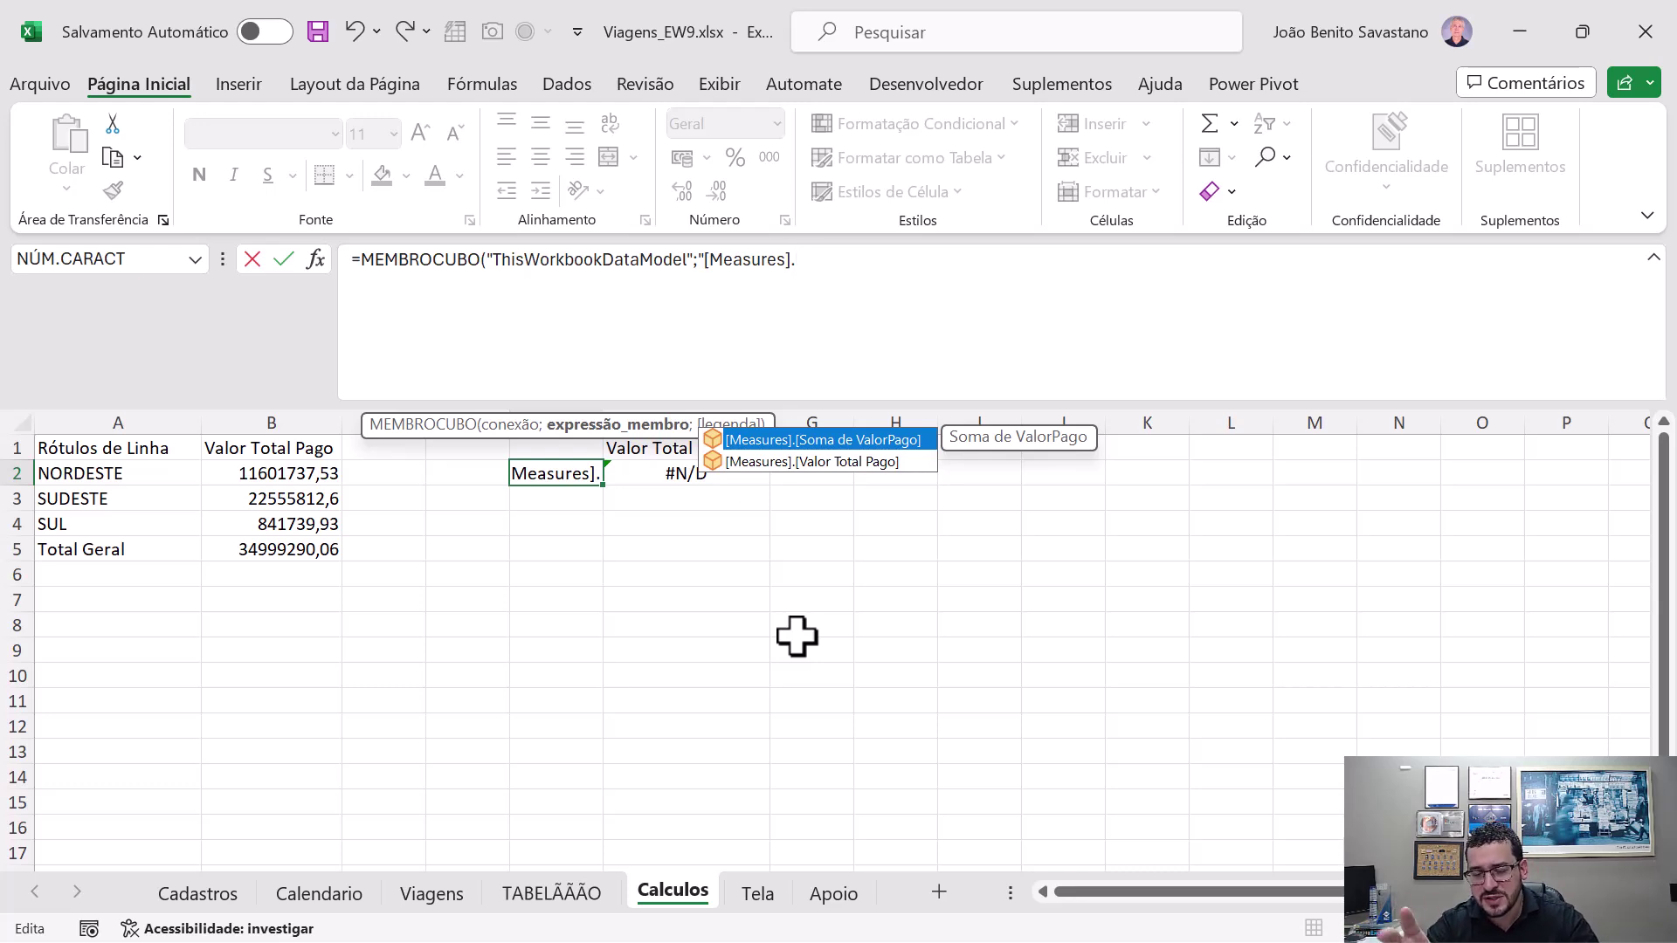
- Remove the [Measures] expression from E2's formula, keeping only the connection argument
key(BackSpace)
key(BackSpace)
key(BackSpace)
key(BackSpace)
key(BackSpace)
key(BackSpace)
key(BackSpace)
key(BackSpace)
key(BackSpace)
key(BackSpace)
key(BackSpace)
key(BackSpace)
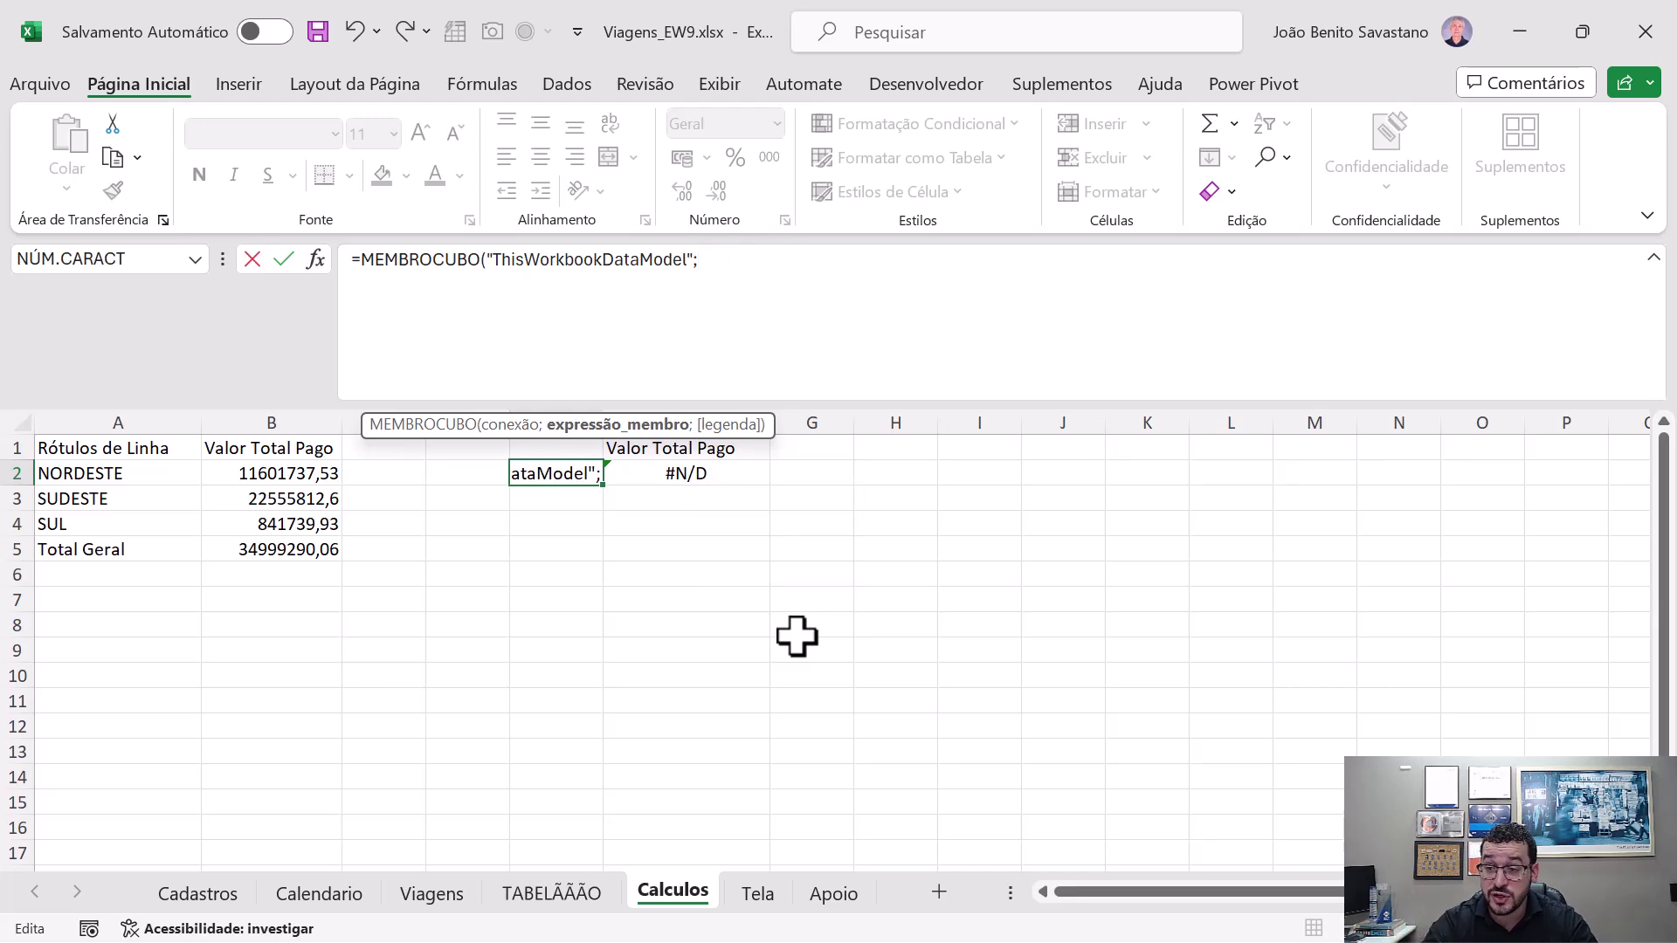
- Complete E2's MEMBROCUBO formula with "[dCC].[Regiao]" as its member expression
text(")
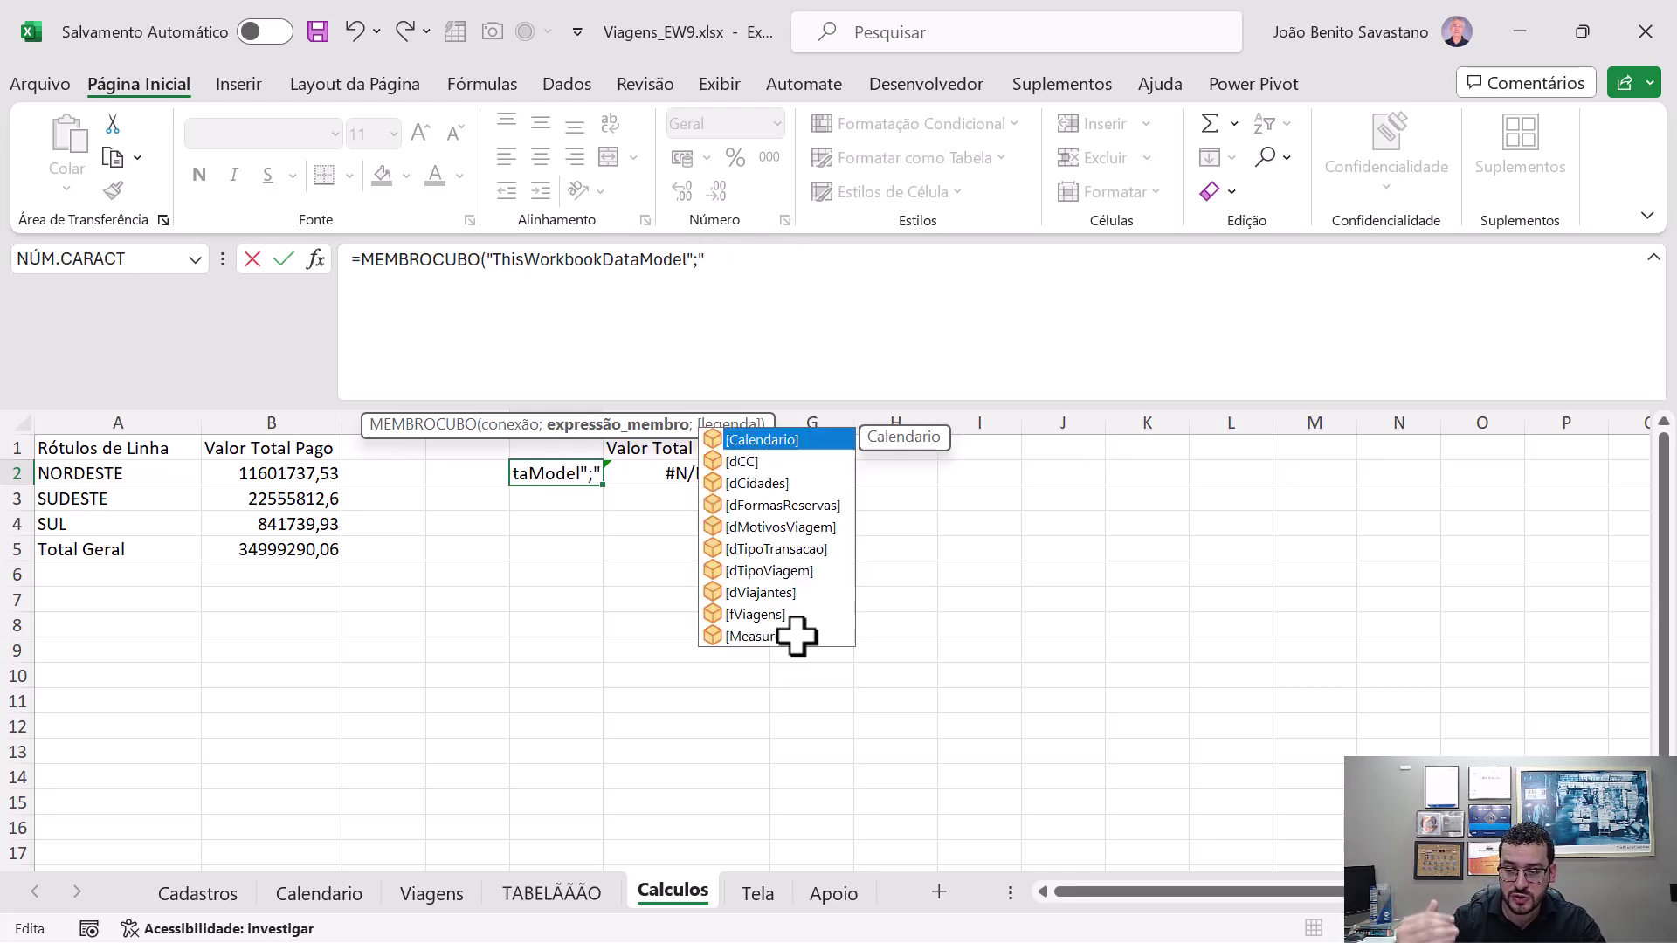
key(Down)
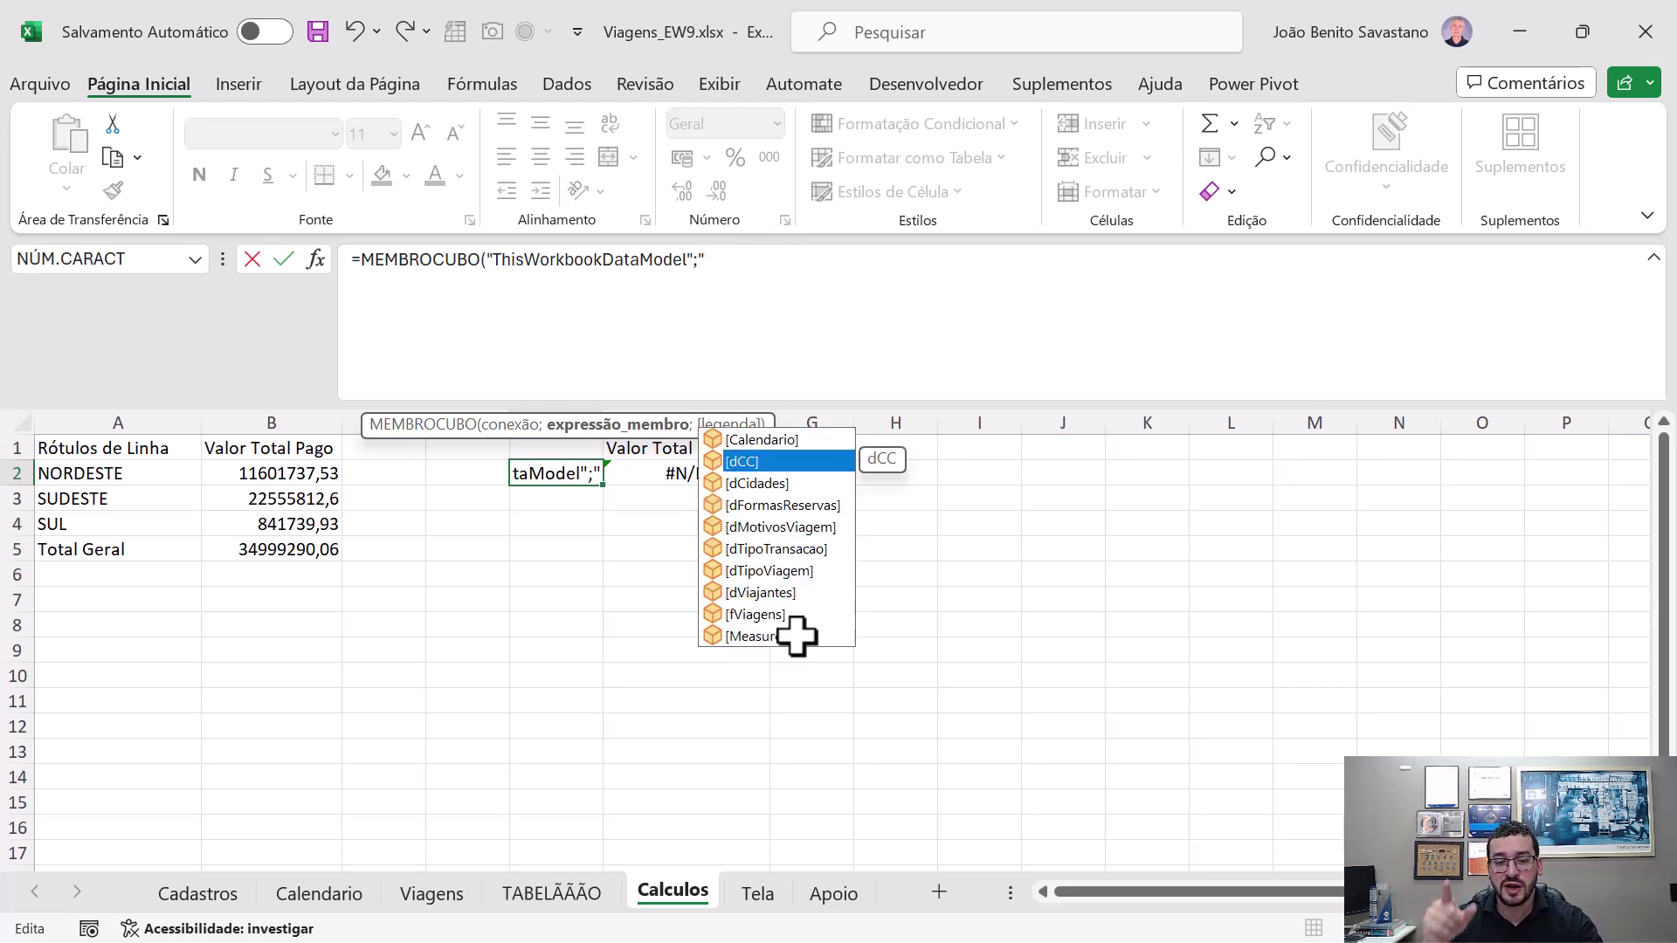
key(Tab)
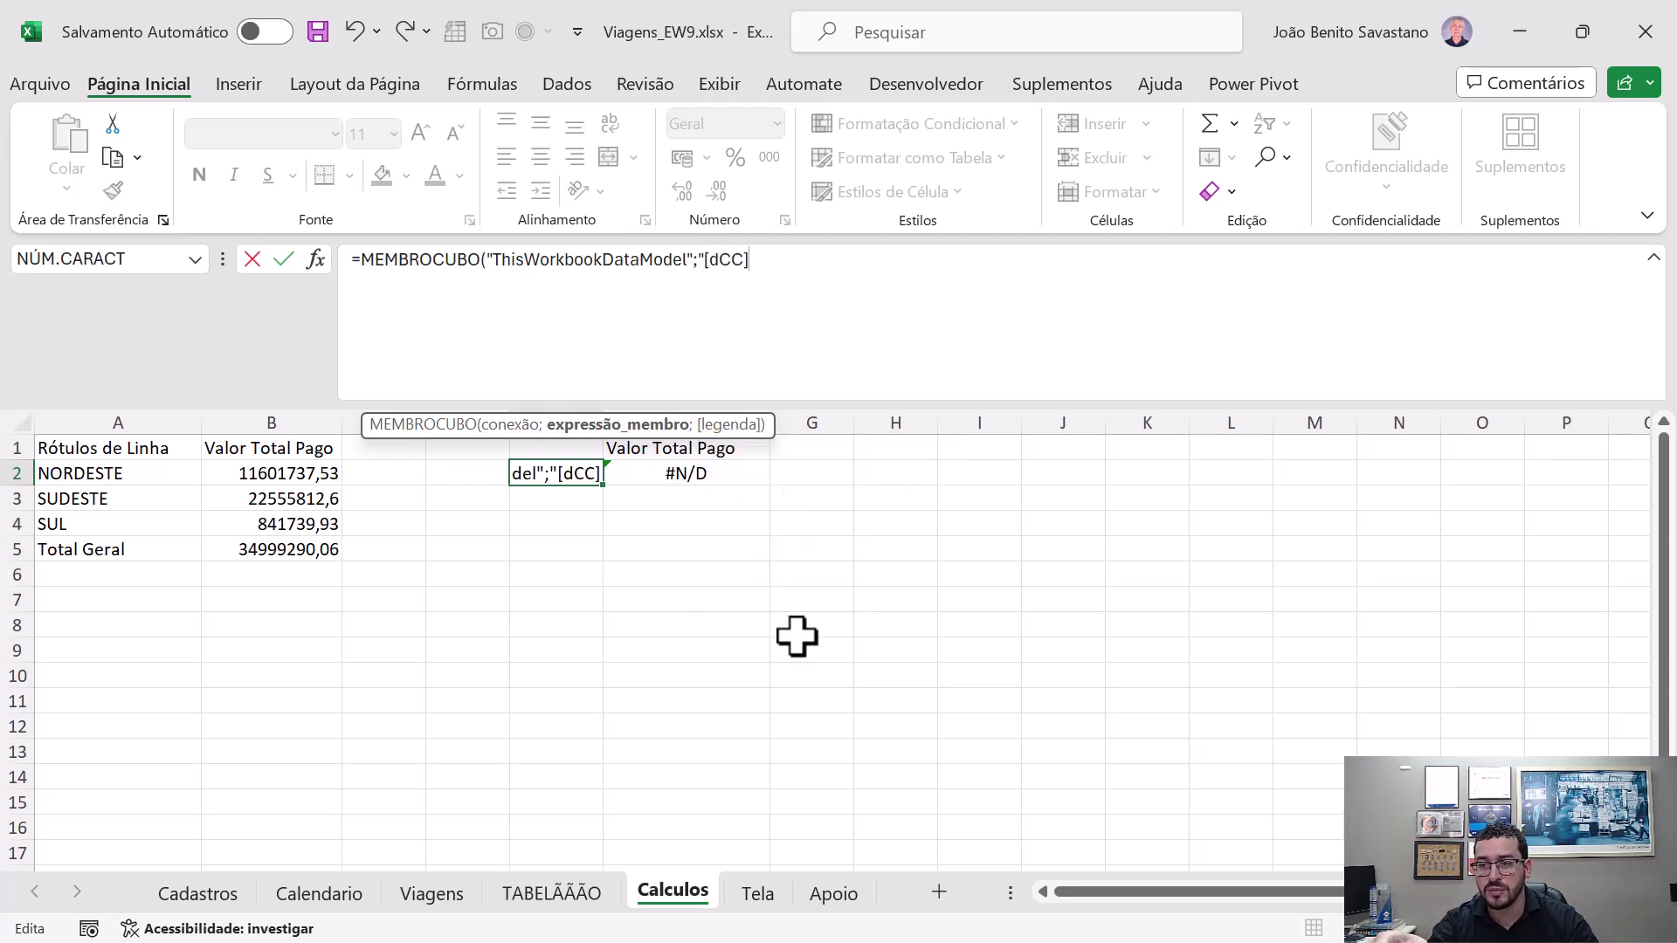
text(.)
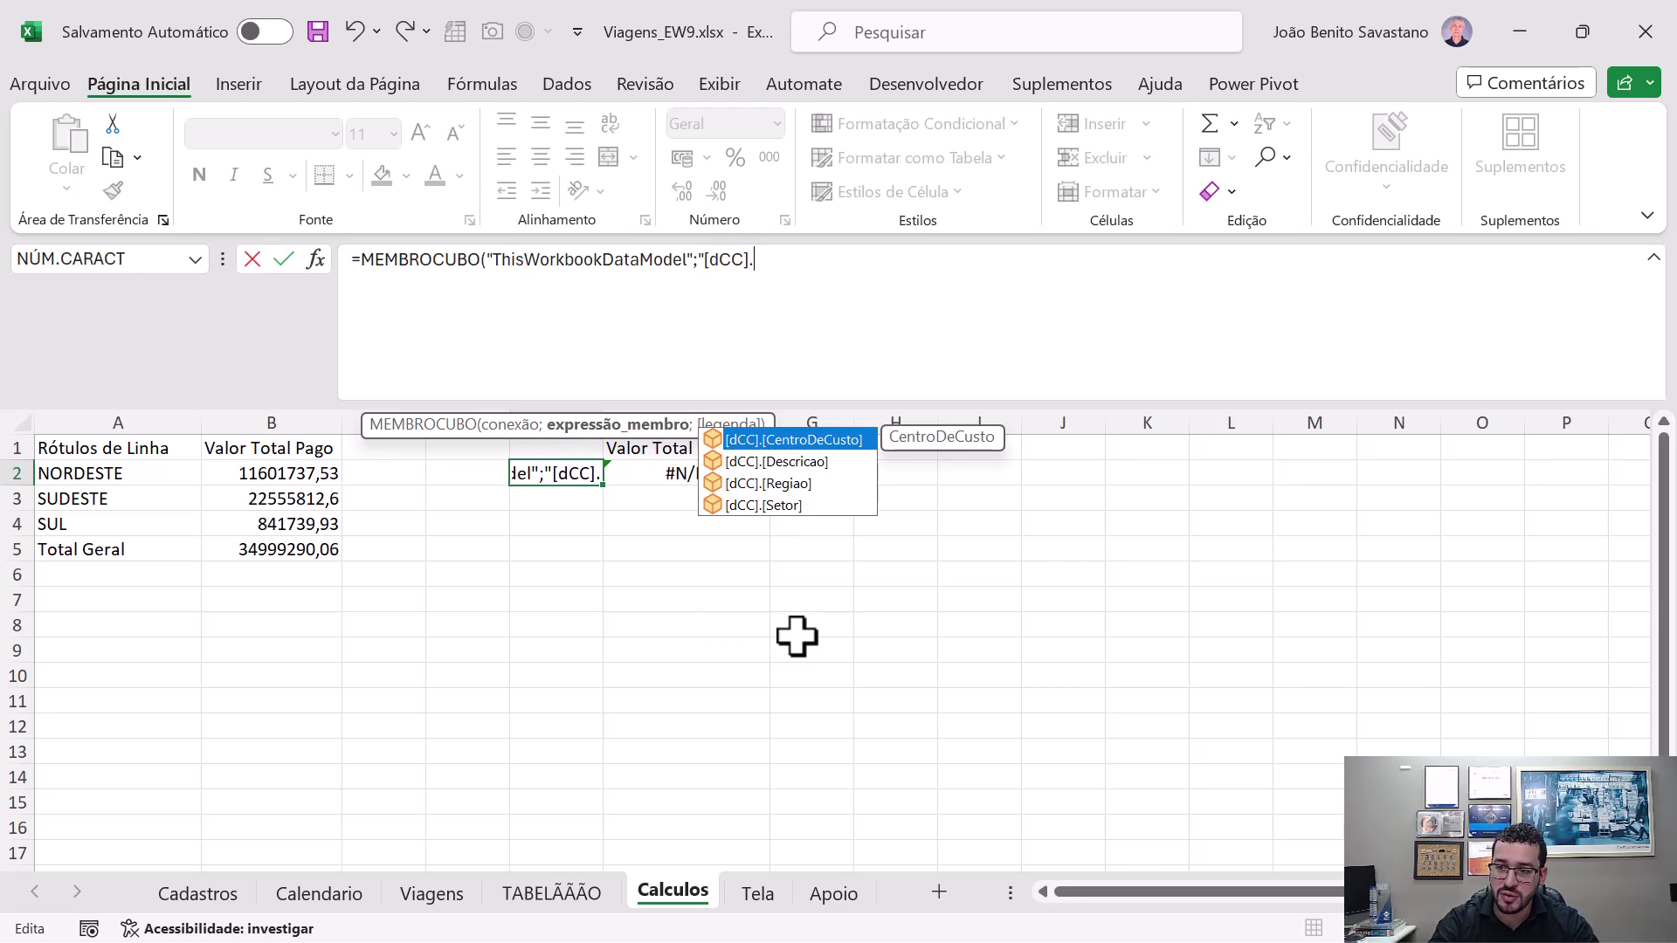
key(Down)
key(Down)
key(Tab)
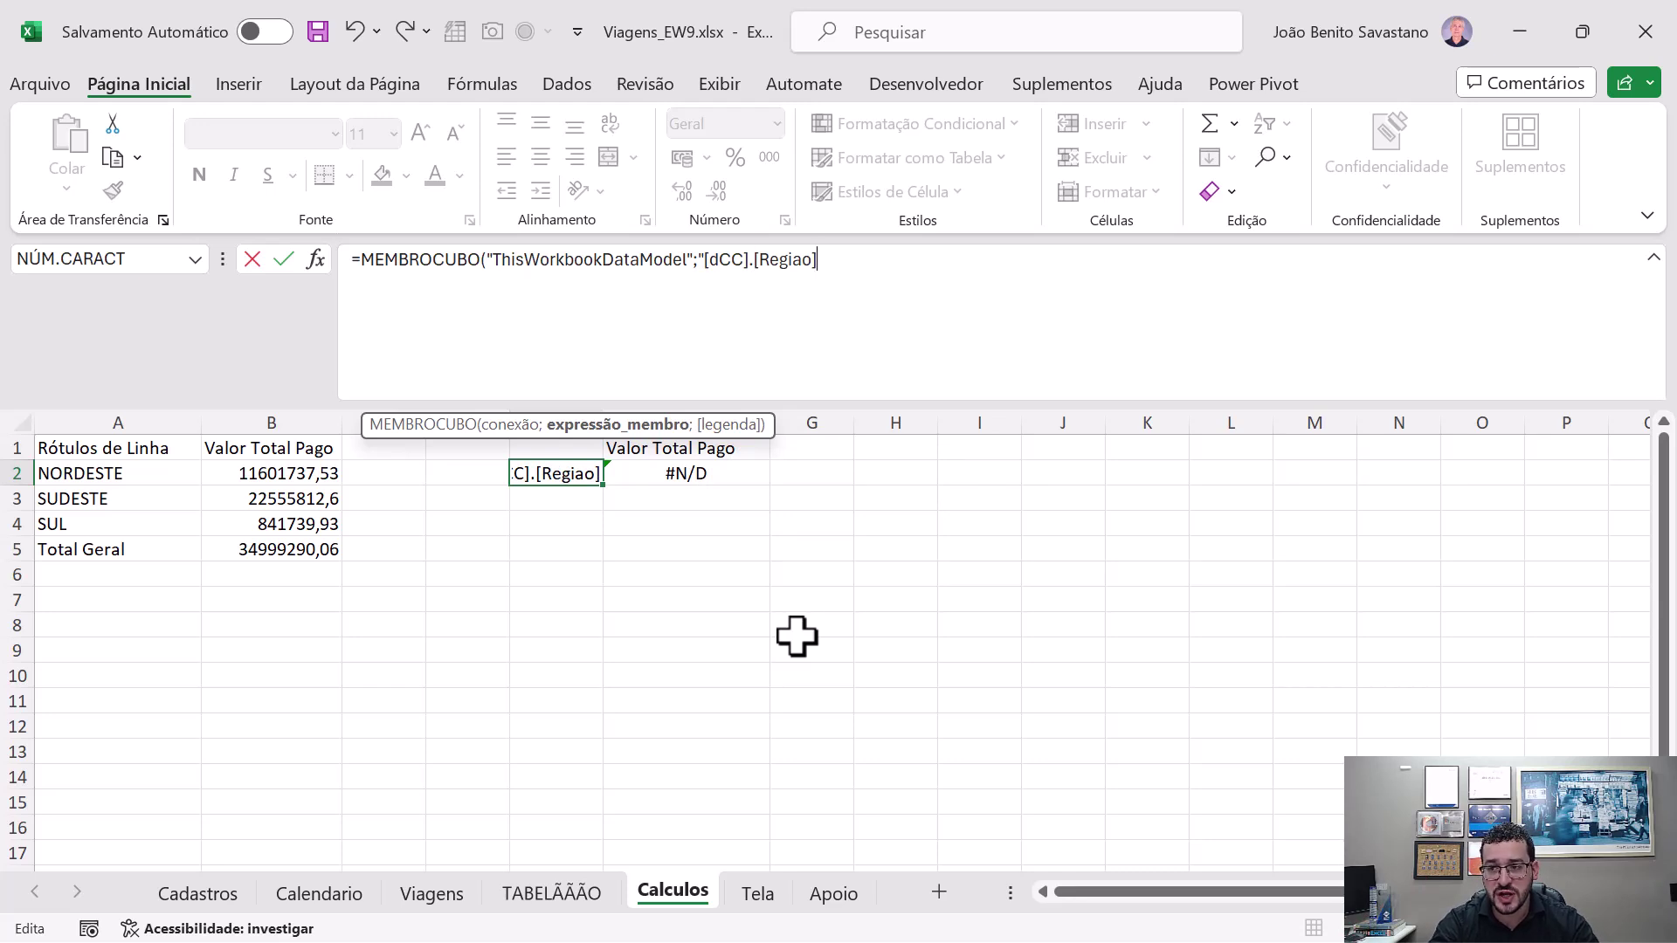
text("))
key(ctrl+Return)
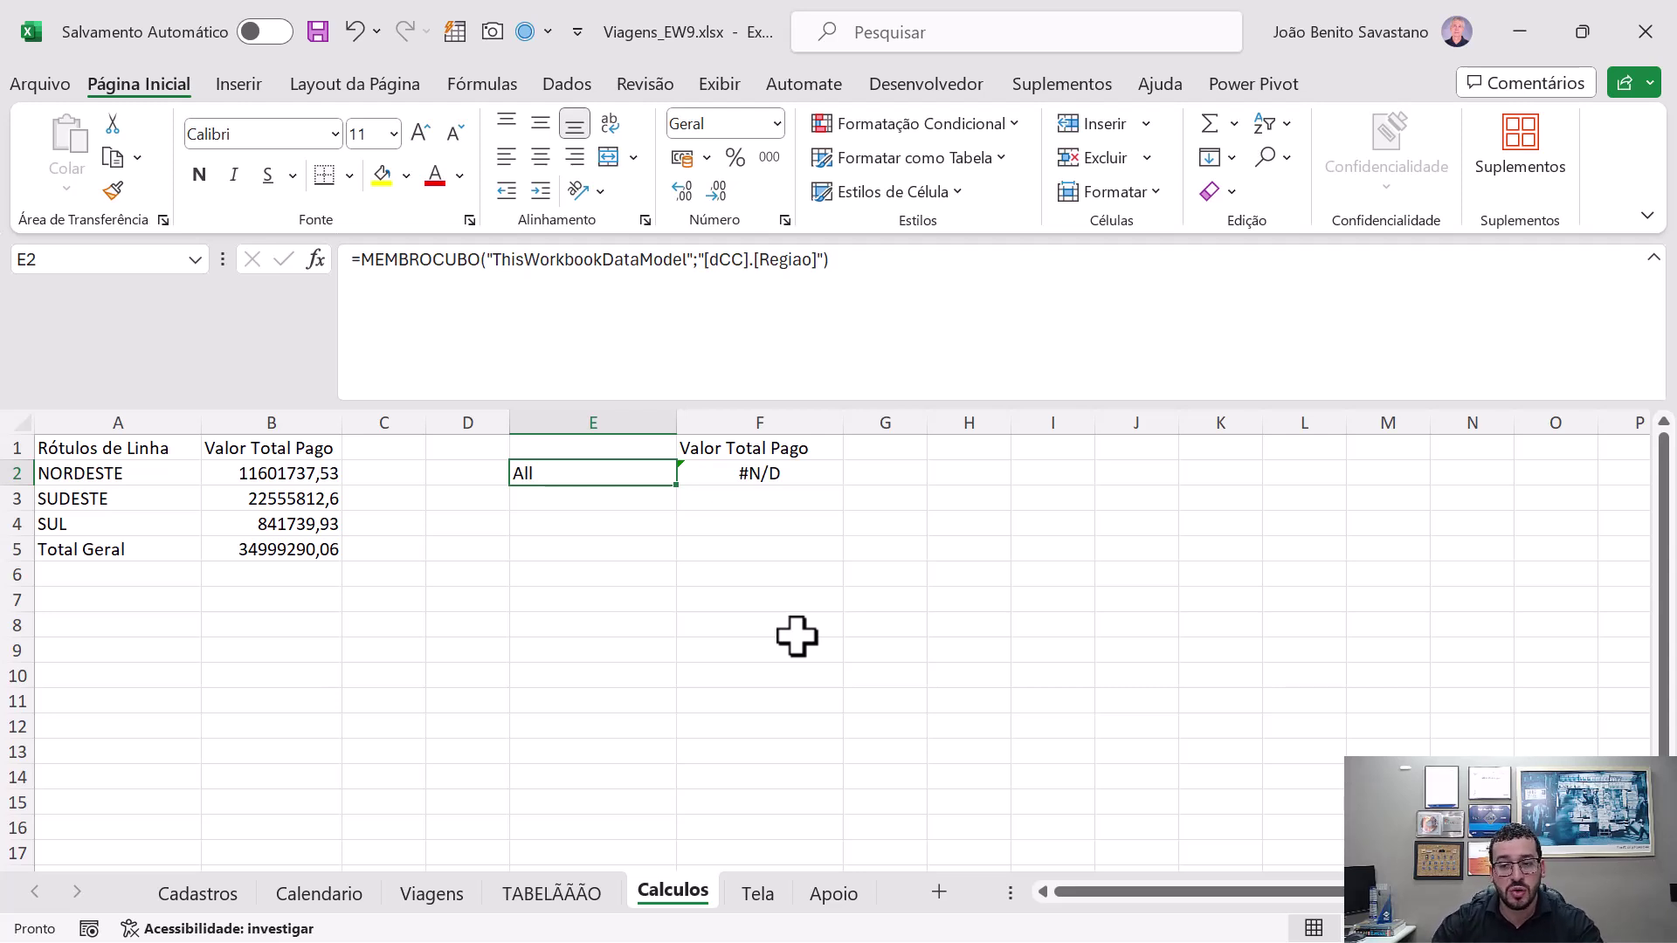
- Try shortening A2's MEMBROCUBO member expression to "[dCC].[Regiao]", check B2's VALORCUBO formula, and undo the edit
key(Left)
key(Left)
key(Left)
key(Left)
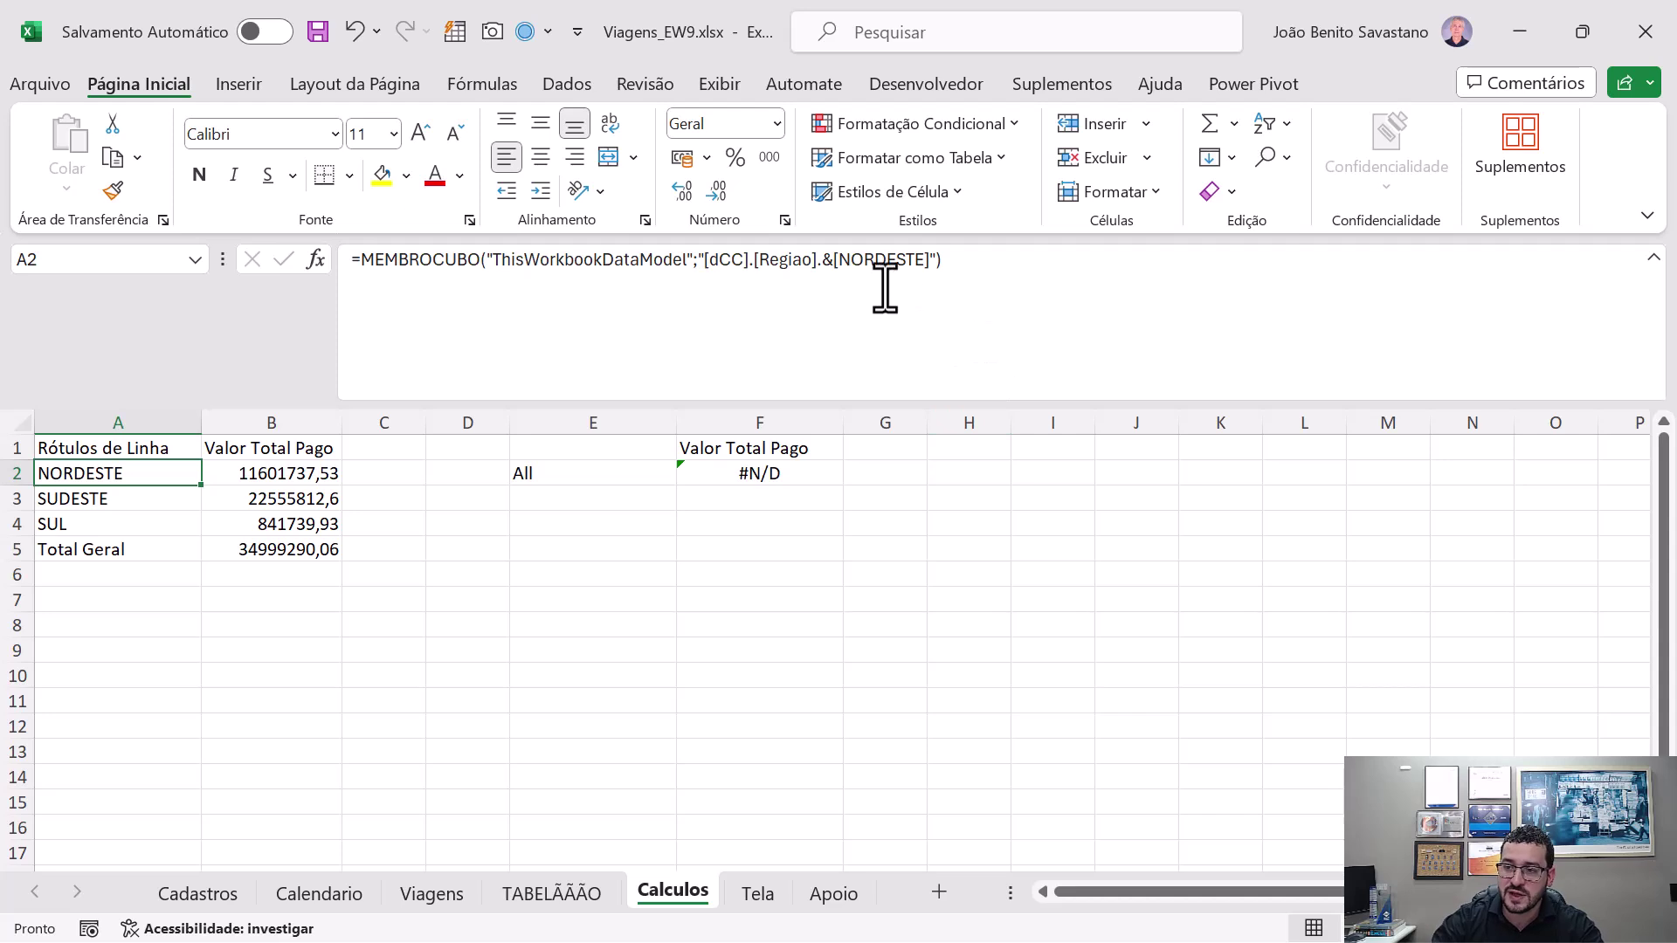
click(871, 272)
double_click(871, 272)
key(BackSpace)
key(BackSpace)
key(BackSpace)
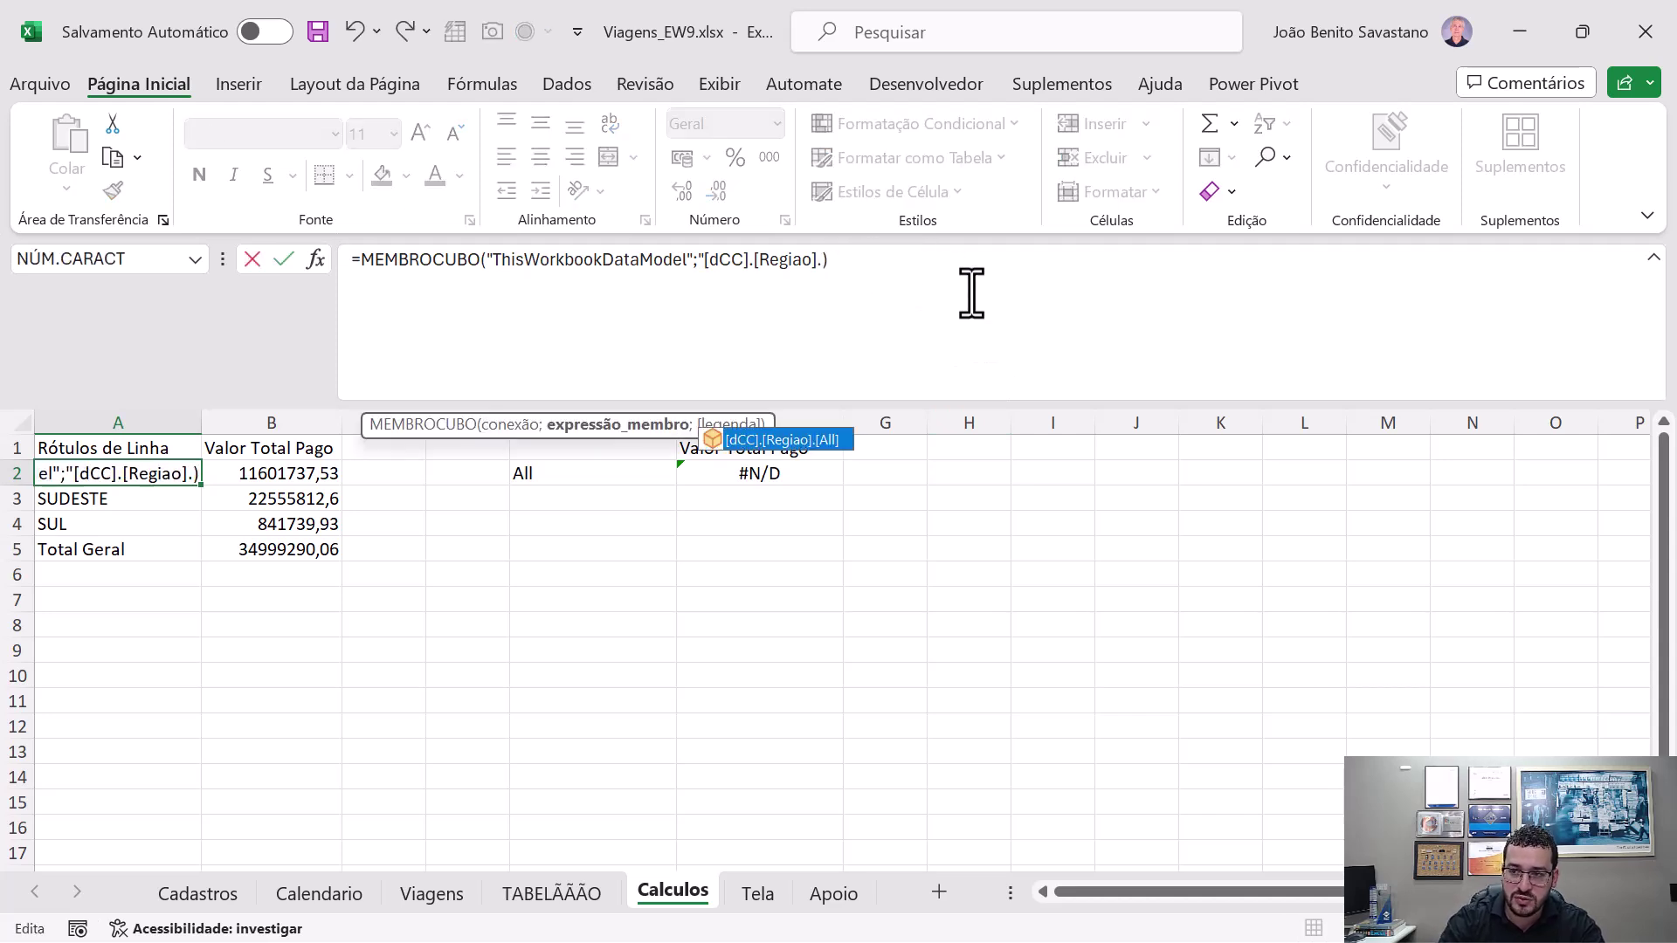
key(ctrl+Return)
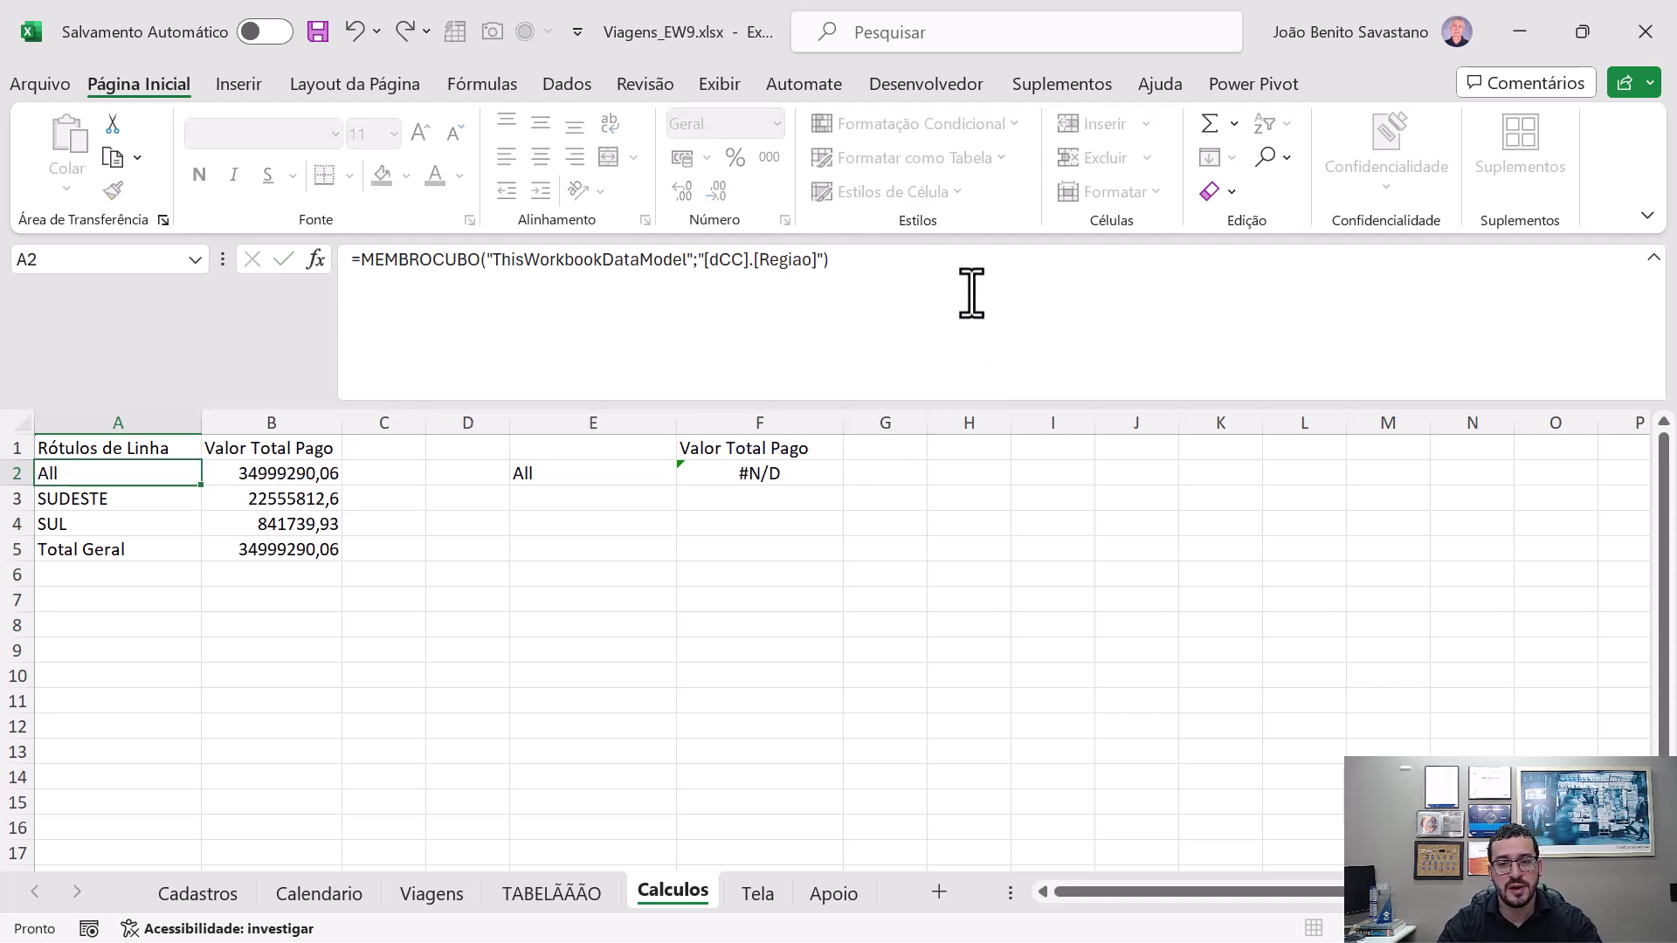
key(Right)
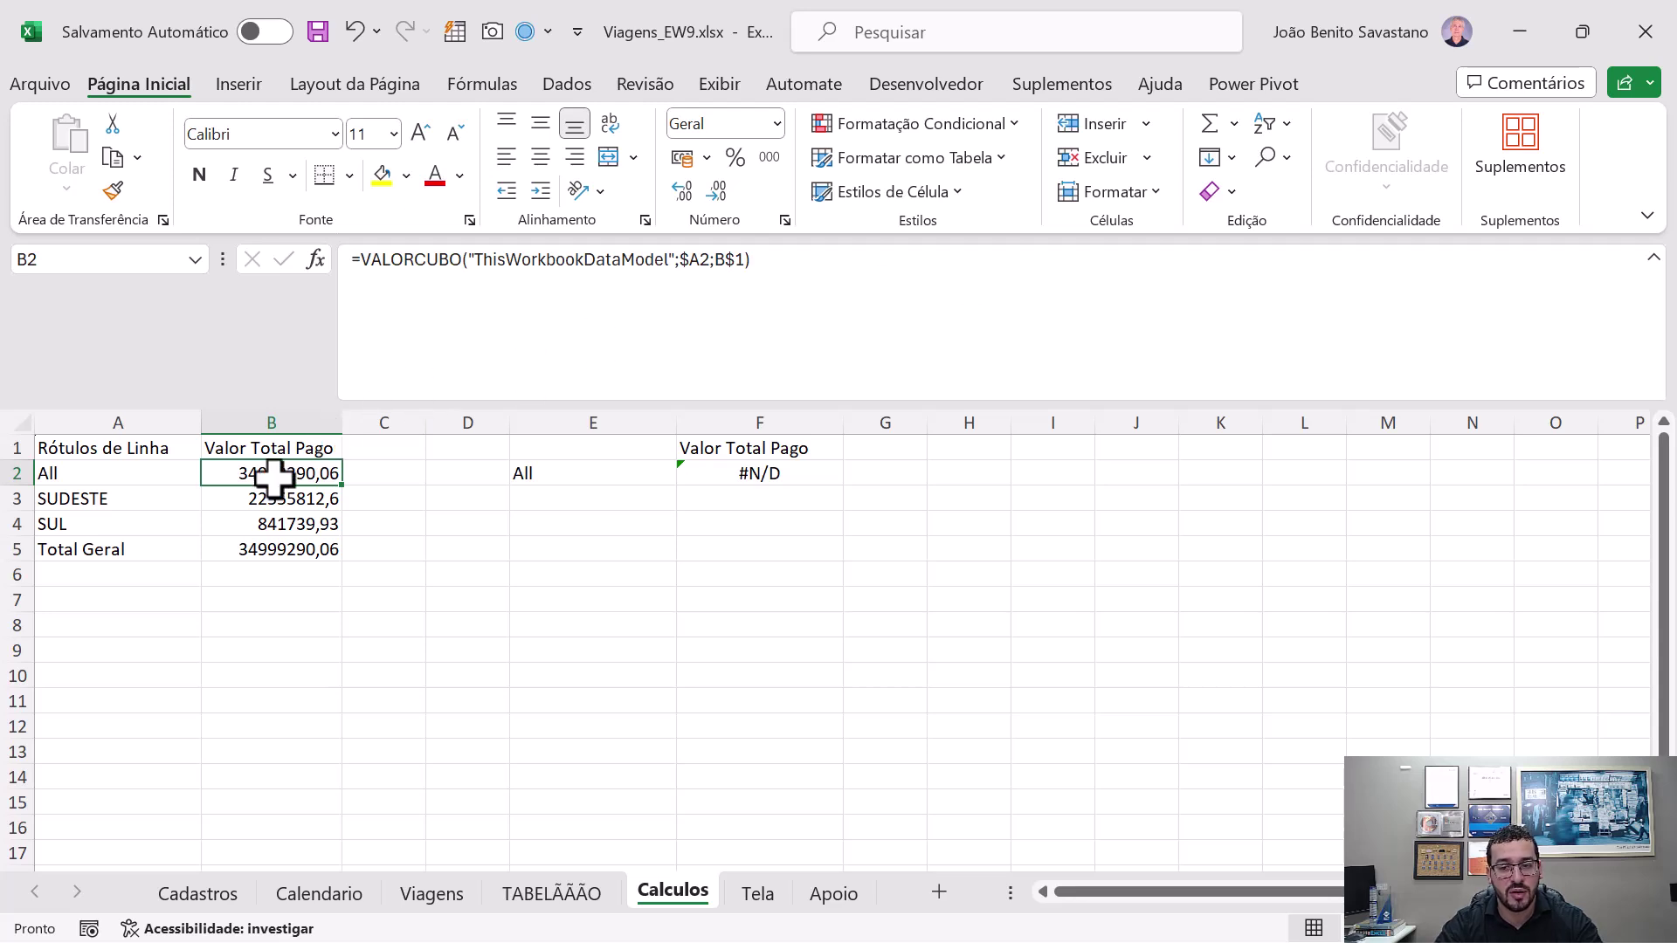
key(ctrl+z)
- Inspect the "[dCC].[Regiao].[All]" member expression in A5's MEMBROCUBO formula and return to F2's VALORCUBO formula
click(224, 549)
click(187, 546)
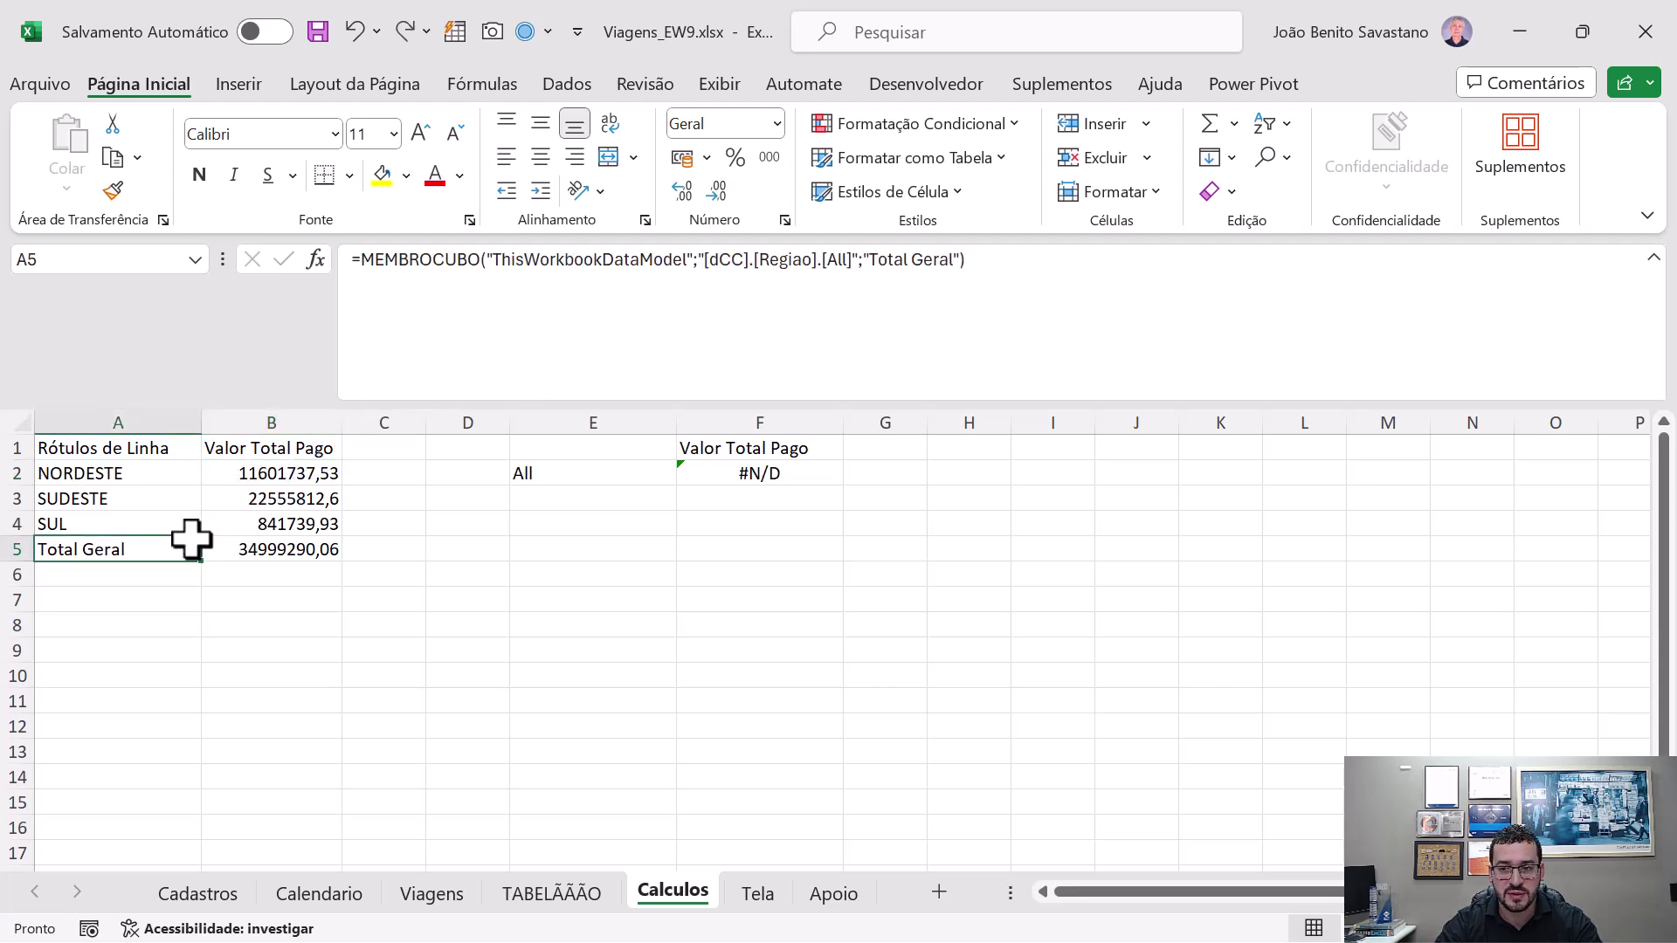
drag(854, 262, 729, 278)
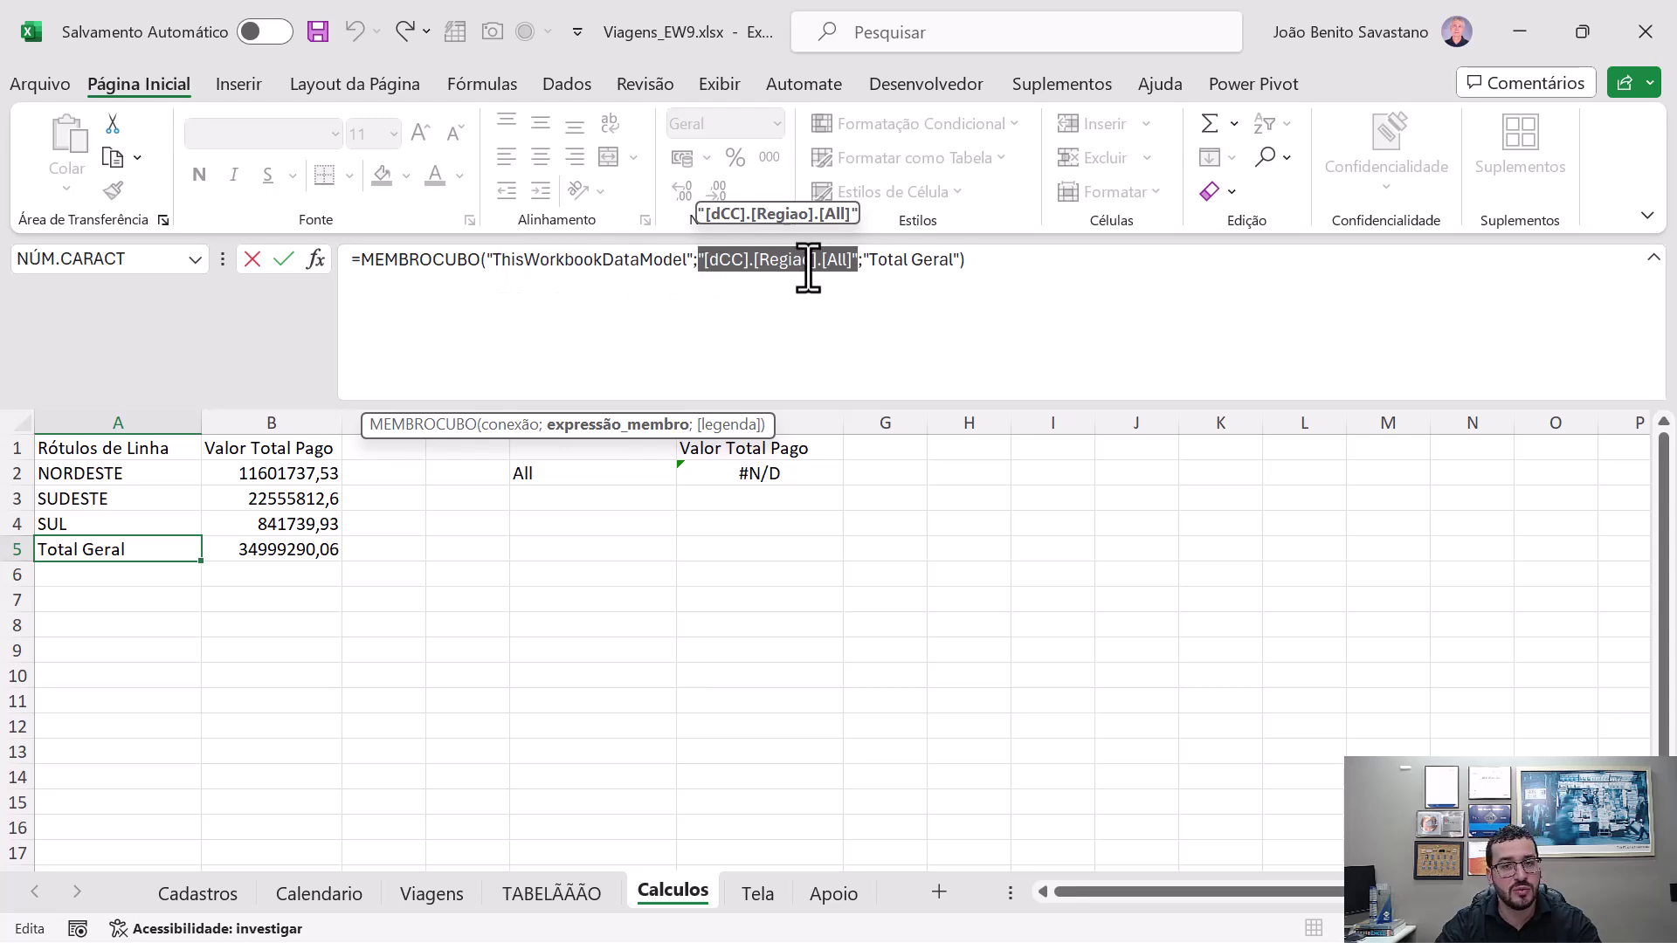
key(Escape)
click(753, 472)
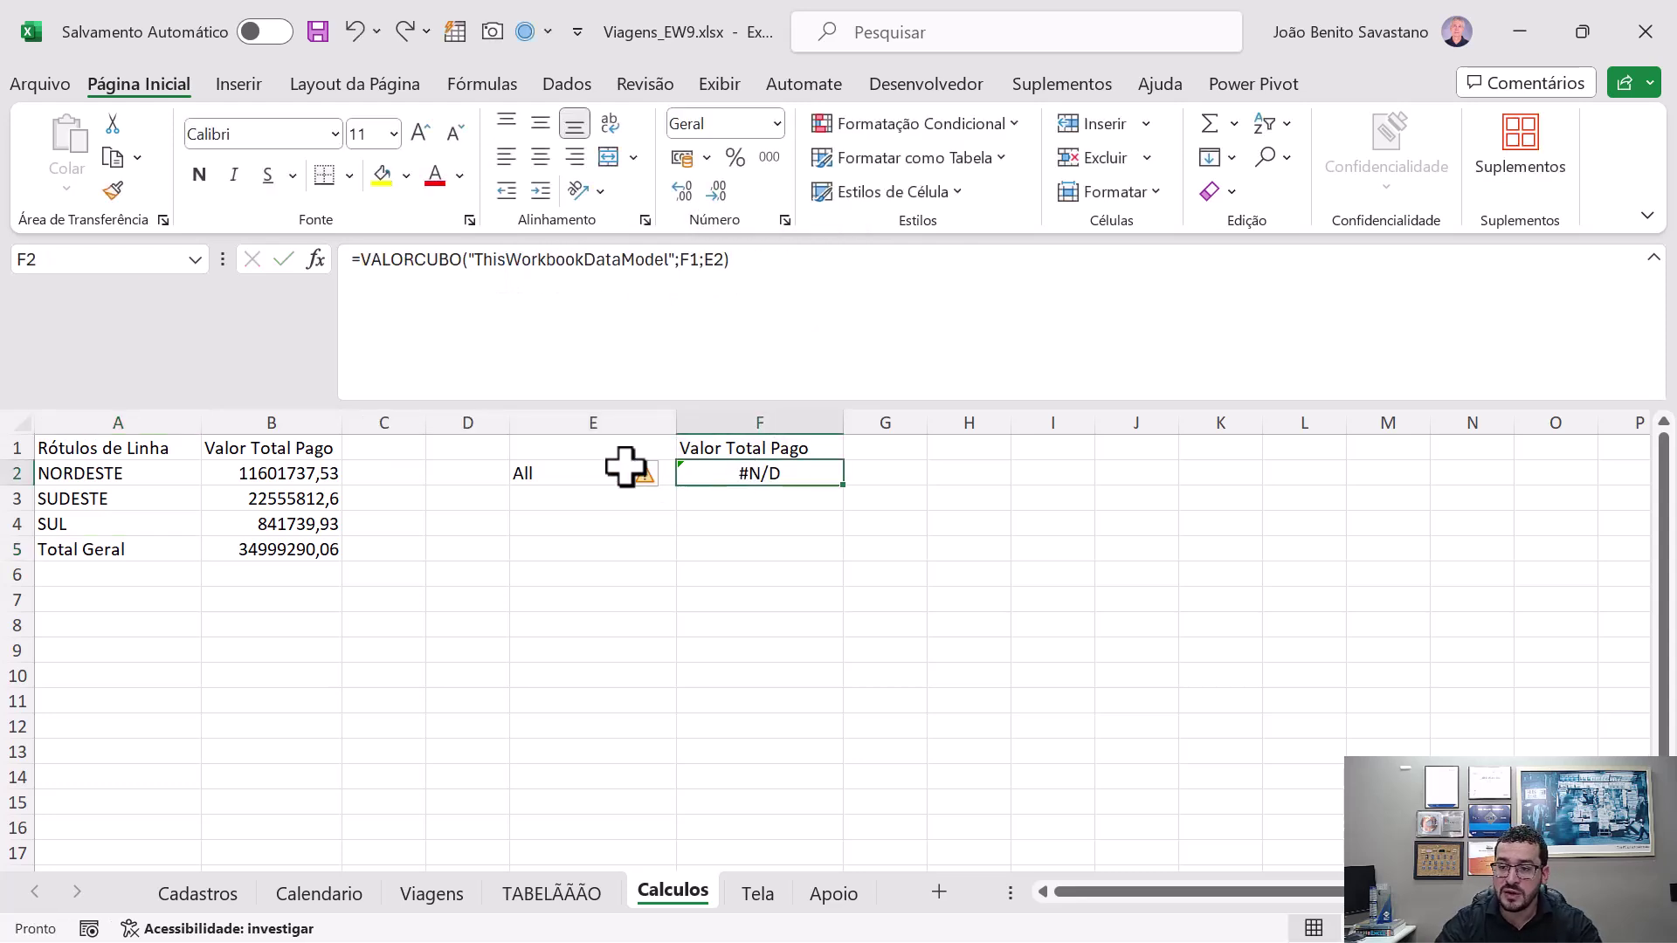
- Extend the member expression of E2's MEMBROCUBO formula to "[dCC].[Regiao].[All].[NORDESTE]"
click(626, 469)
click(754, 342)
click(818, 265)
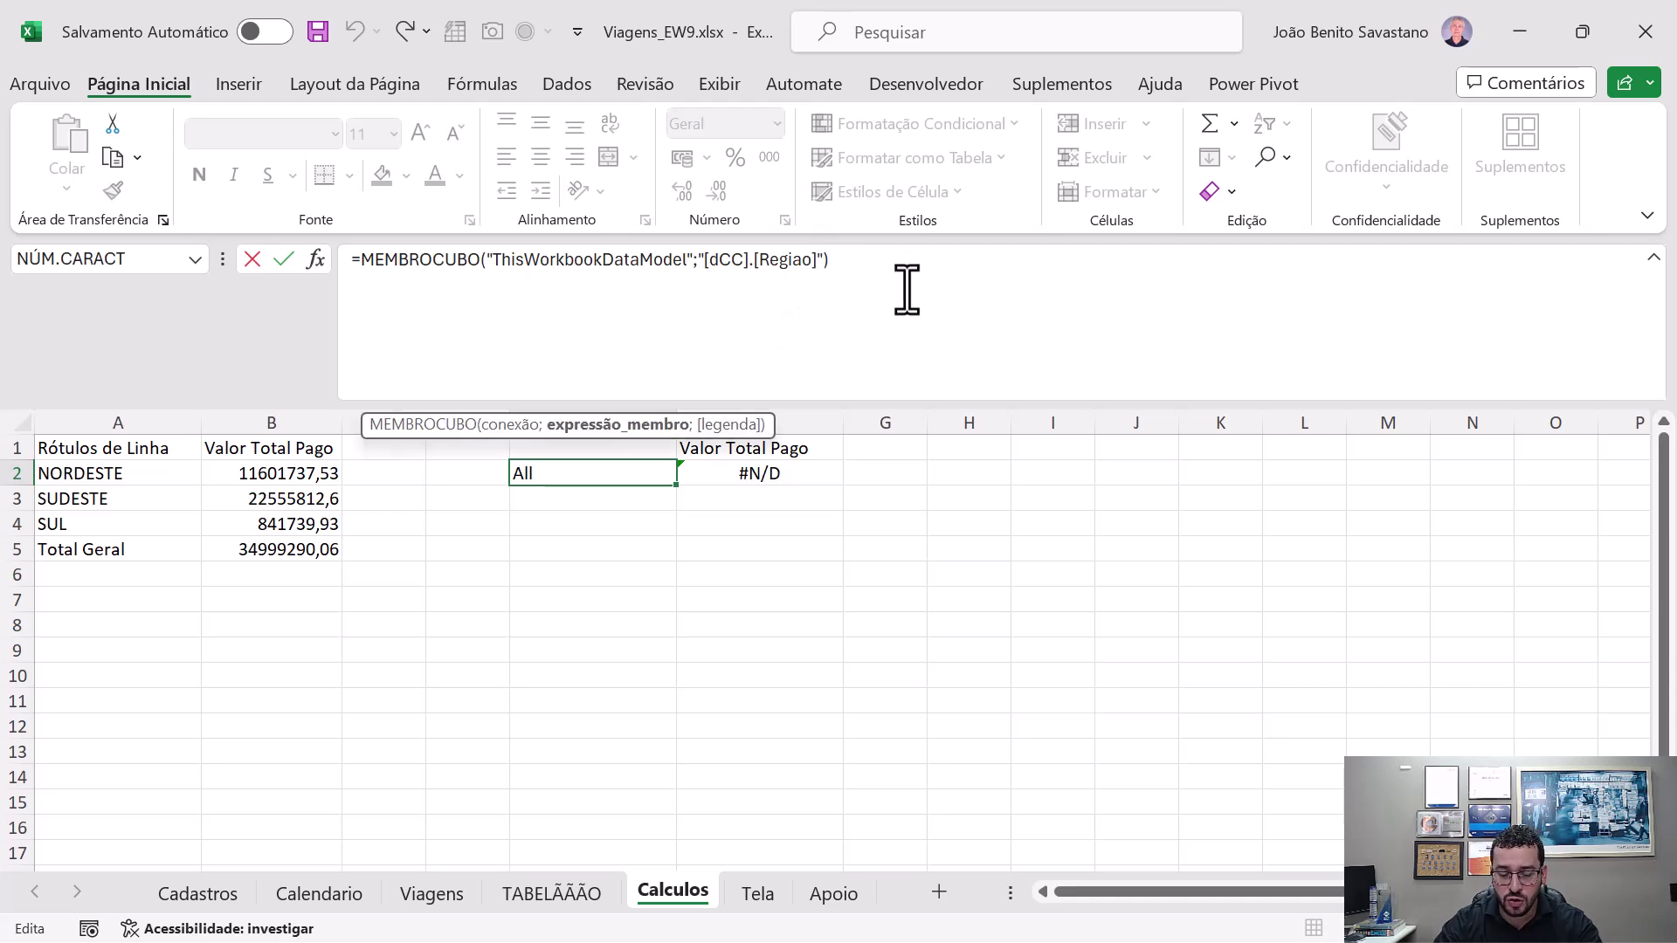
text(.)
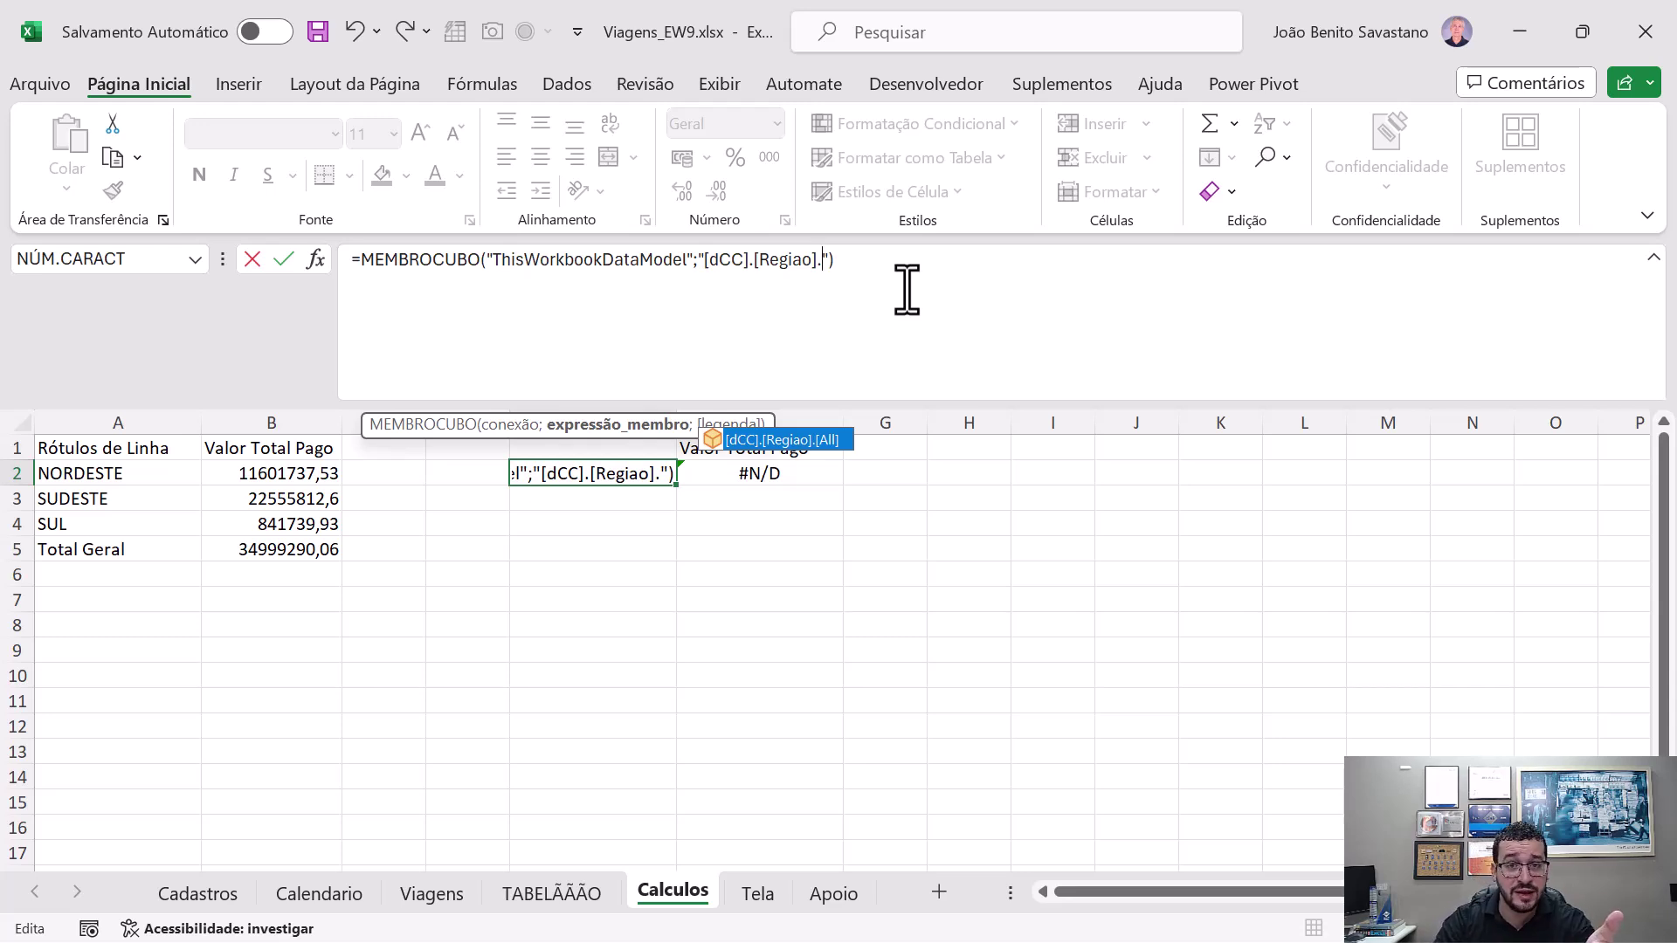
key(BackSpace)
text(.)
key(Tab)
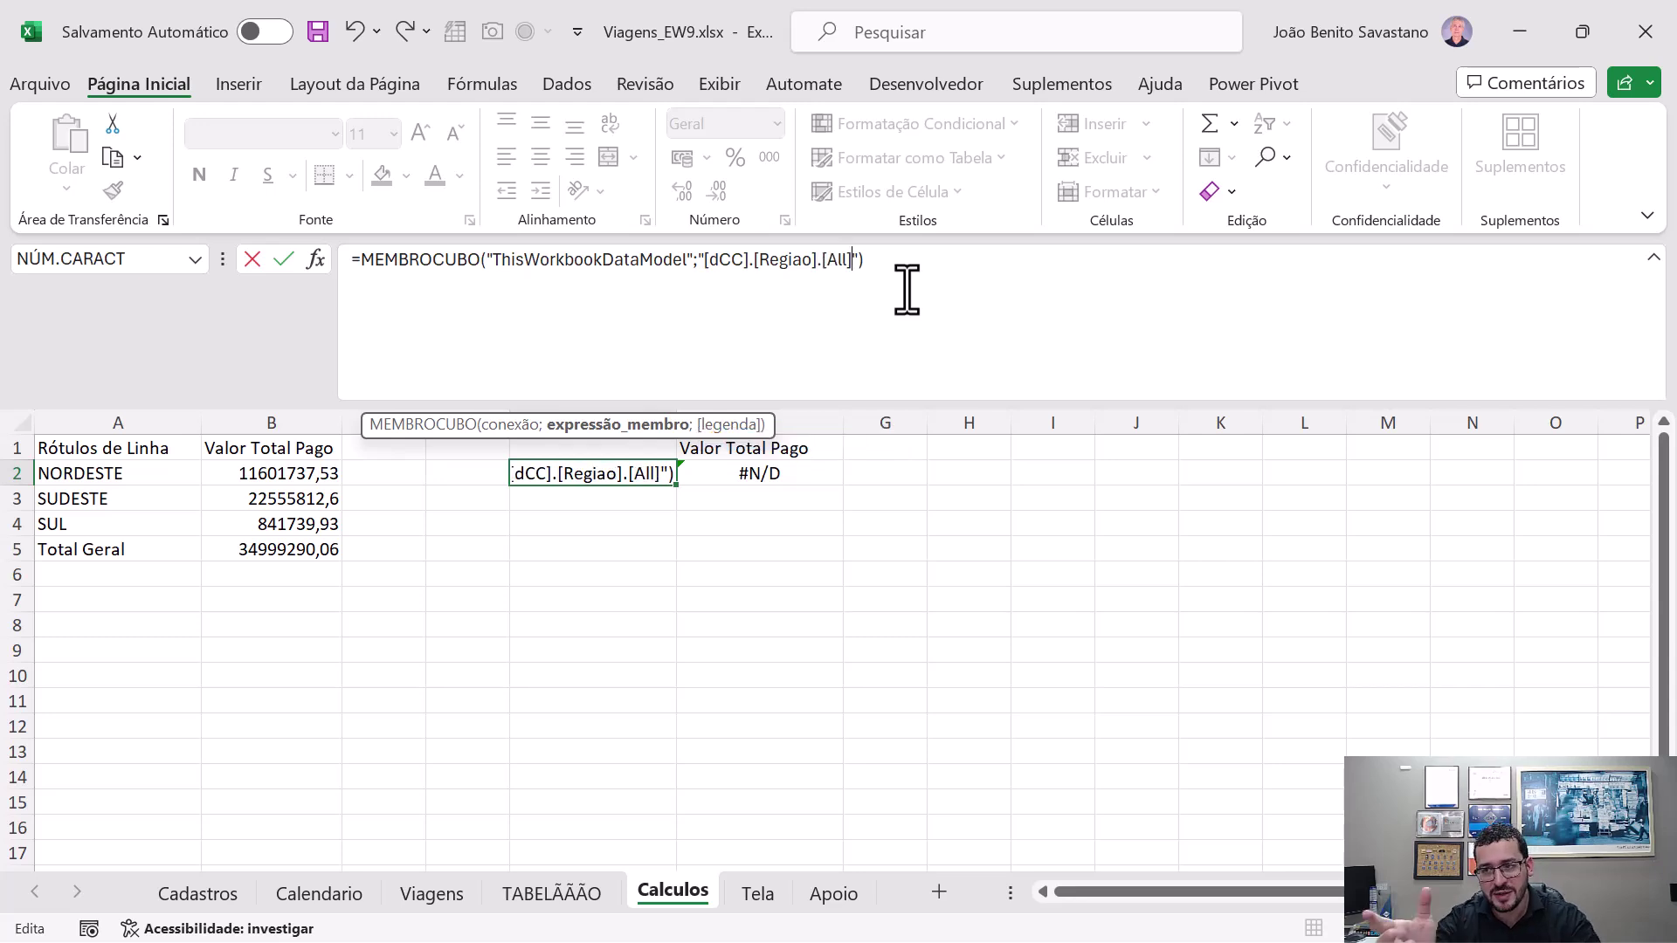
text(.)
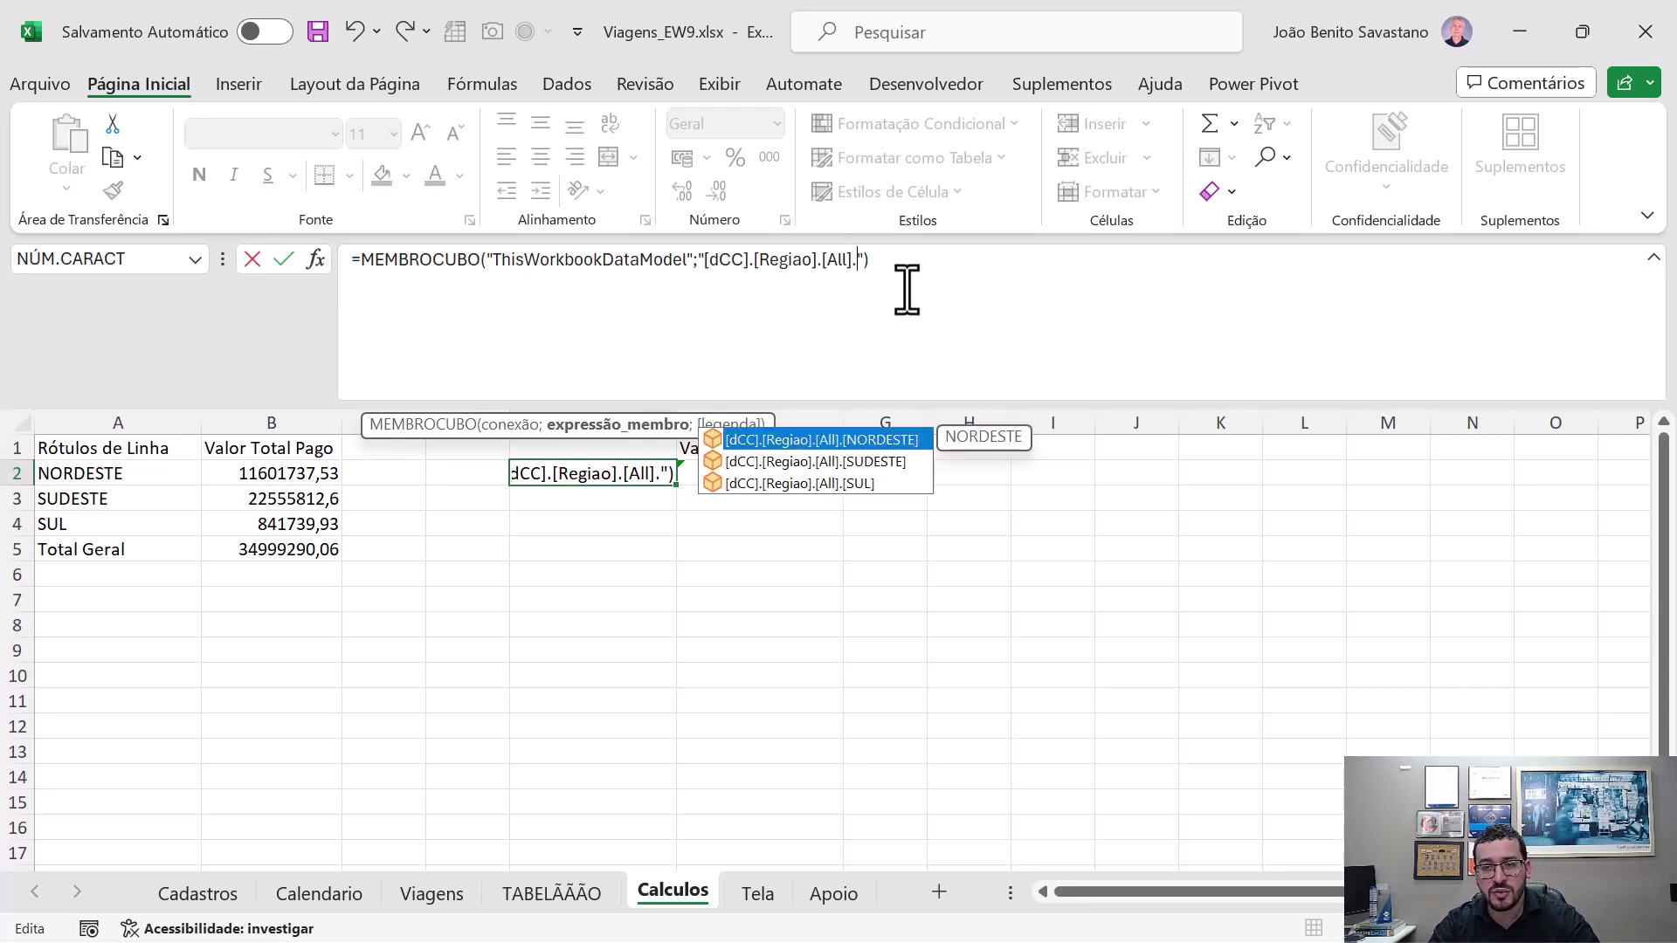
key(Down)
key(Down)
key(Down)
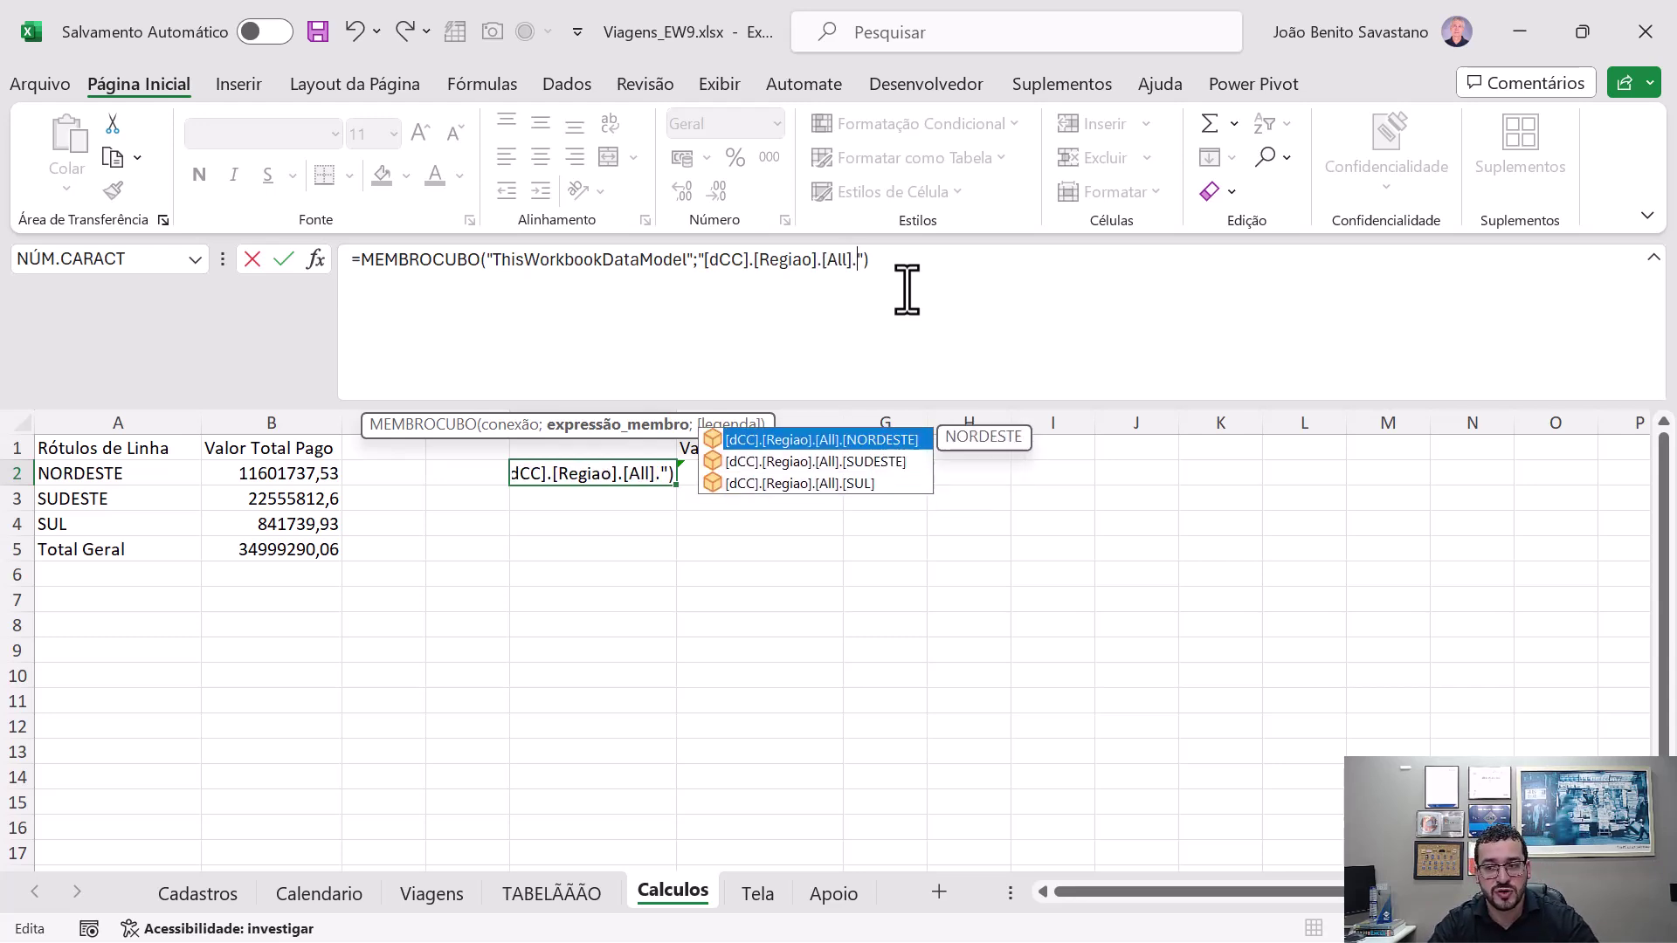
key(Tab)
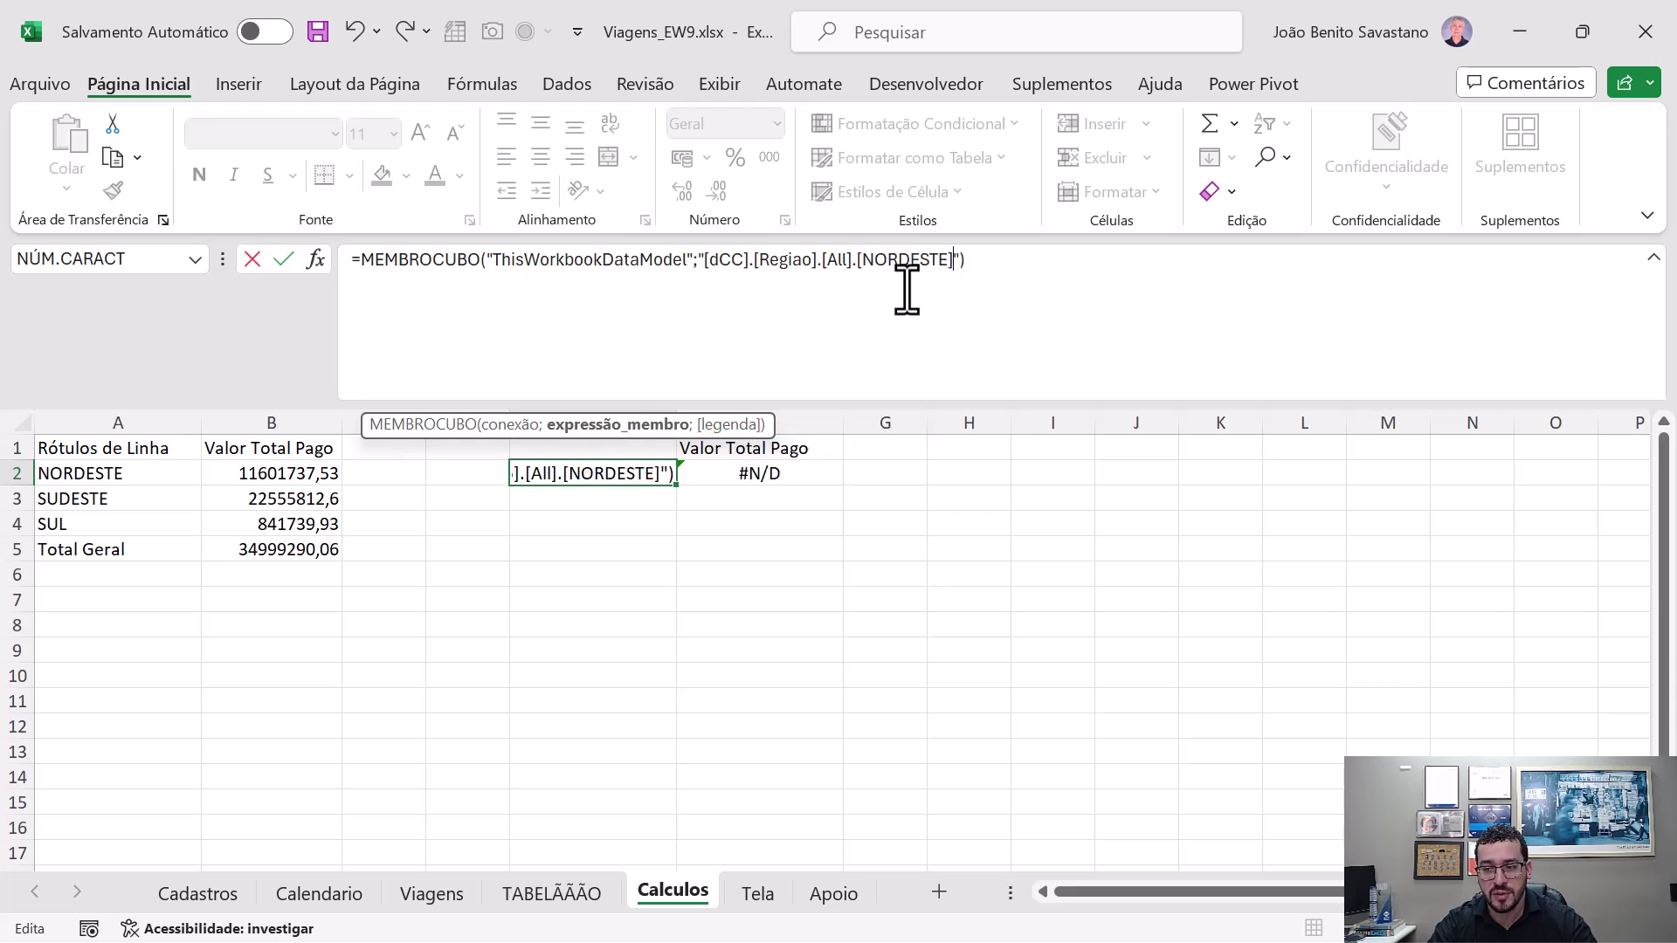
key(ctrl+Return)
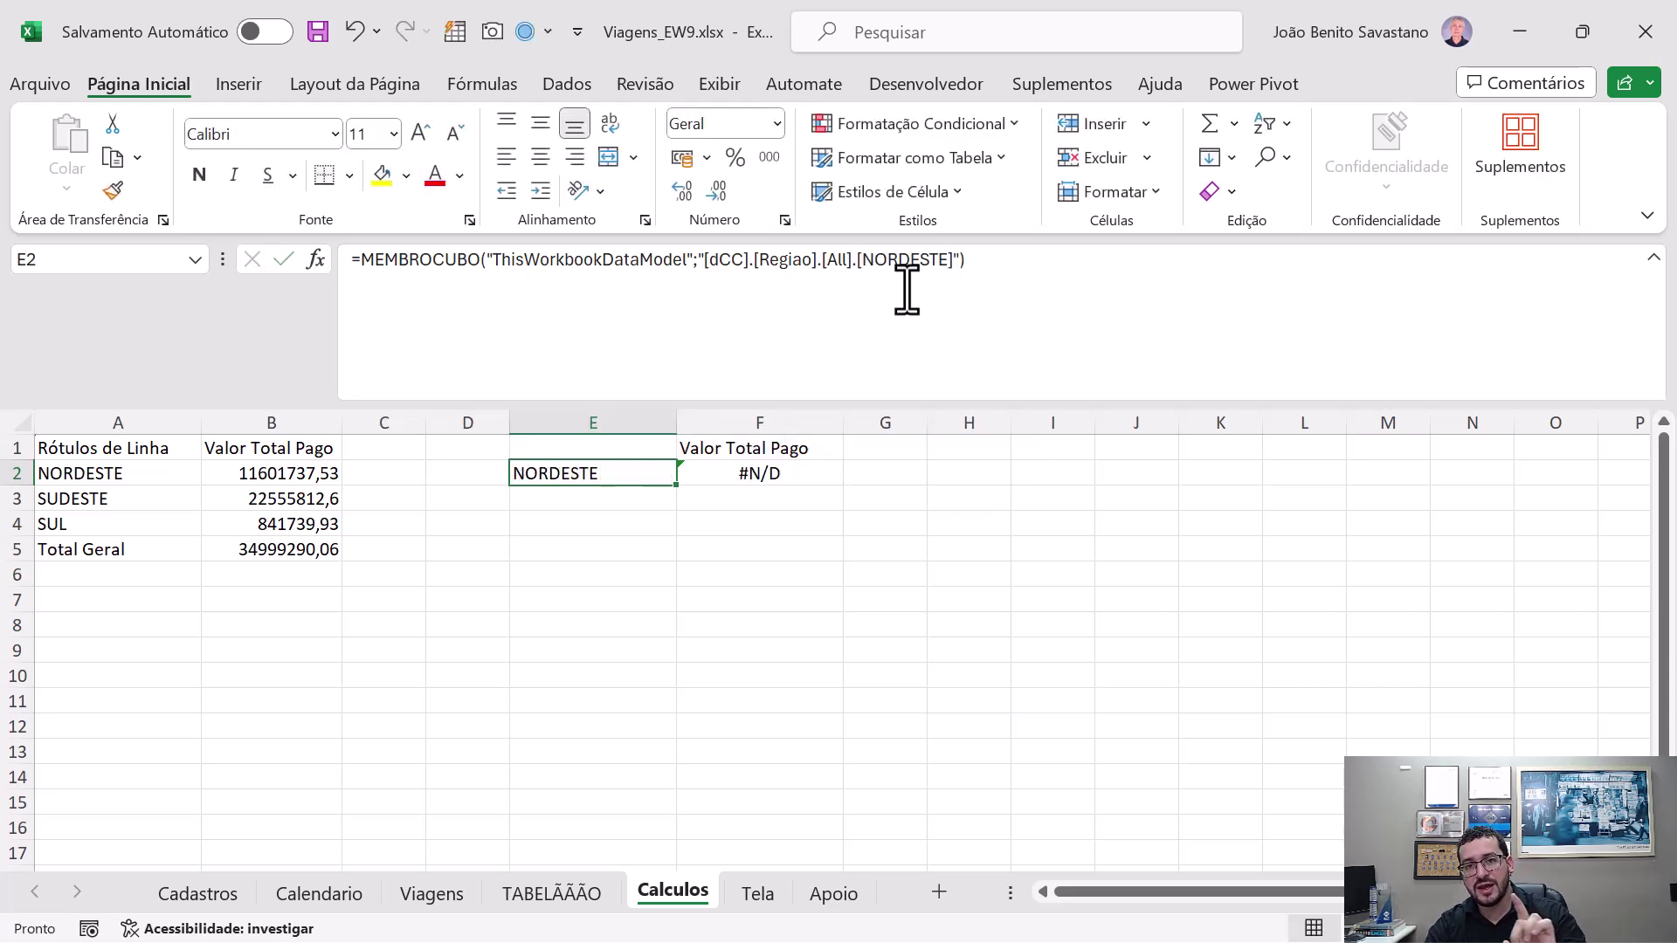
- Add the caption argument "REGIÃO DAHORA DO PAÍS" to E2's MEMBROCUBO formula and autofit the width of column E
key(F2)
key(Left)
text(;)
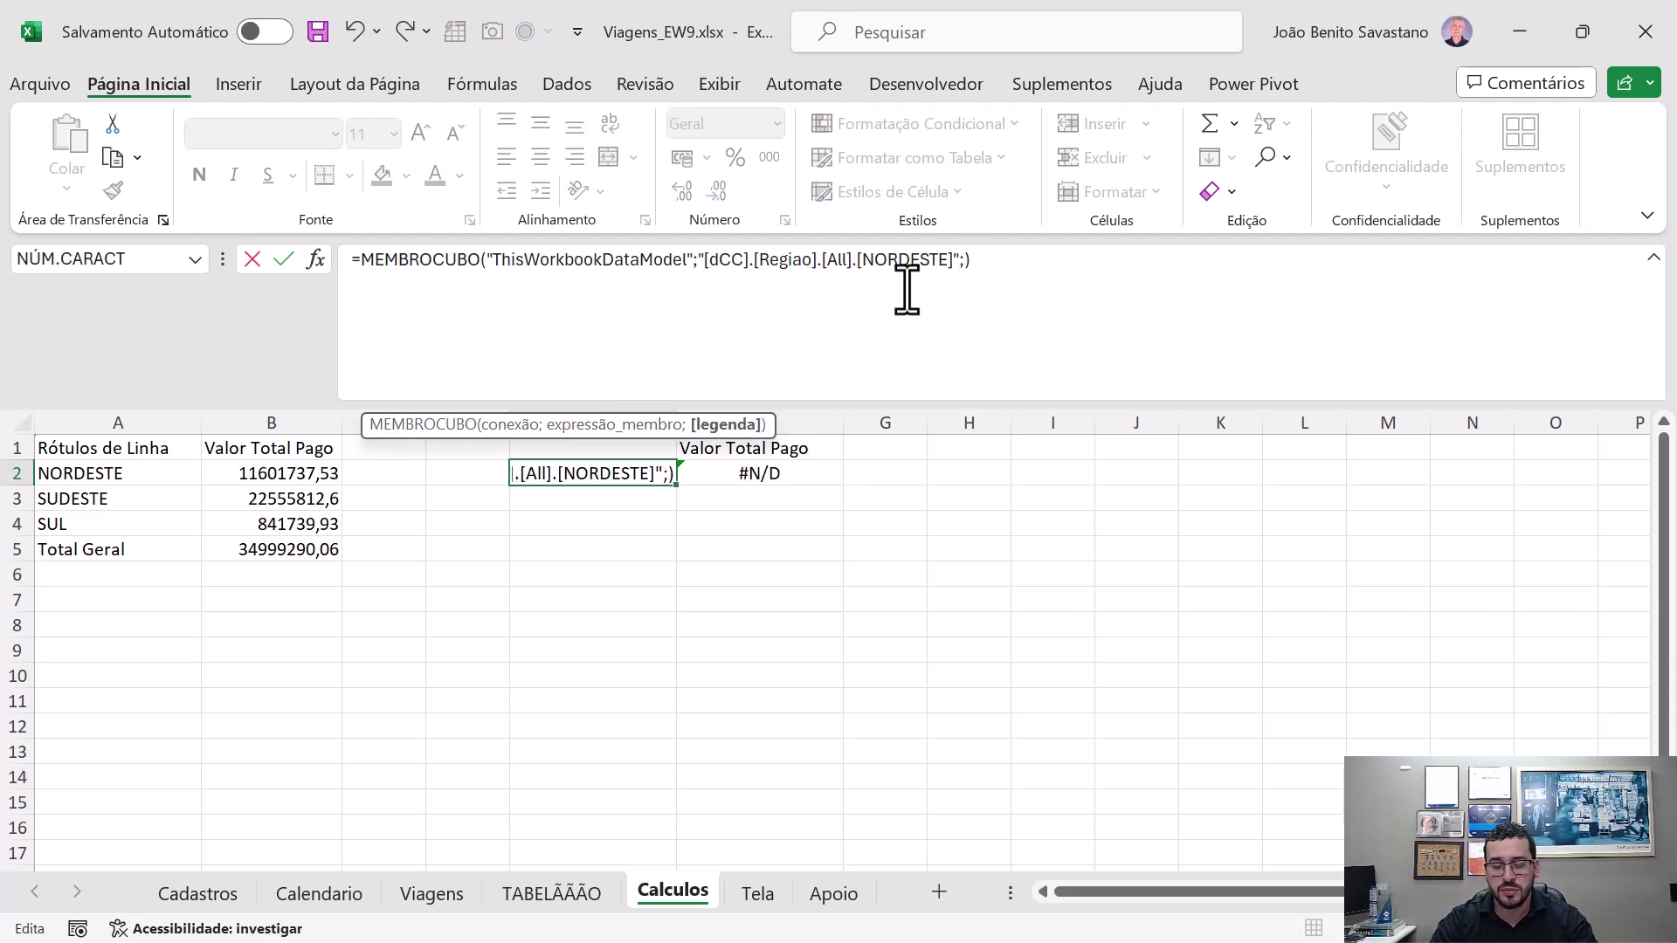
text(")
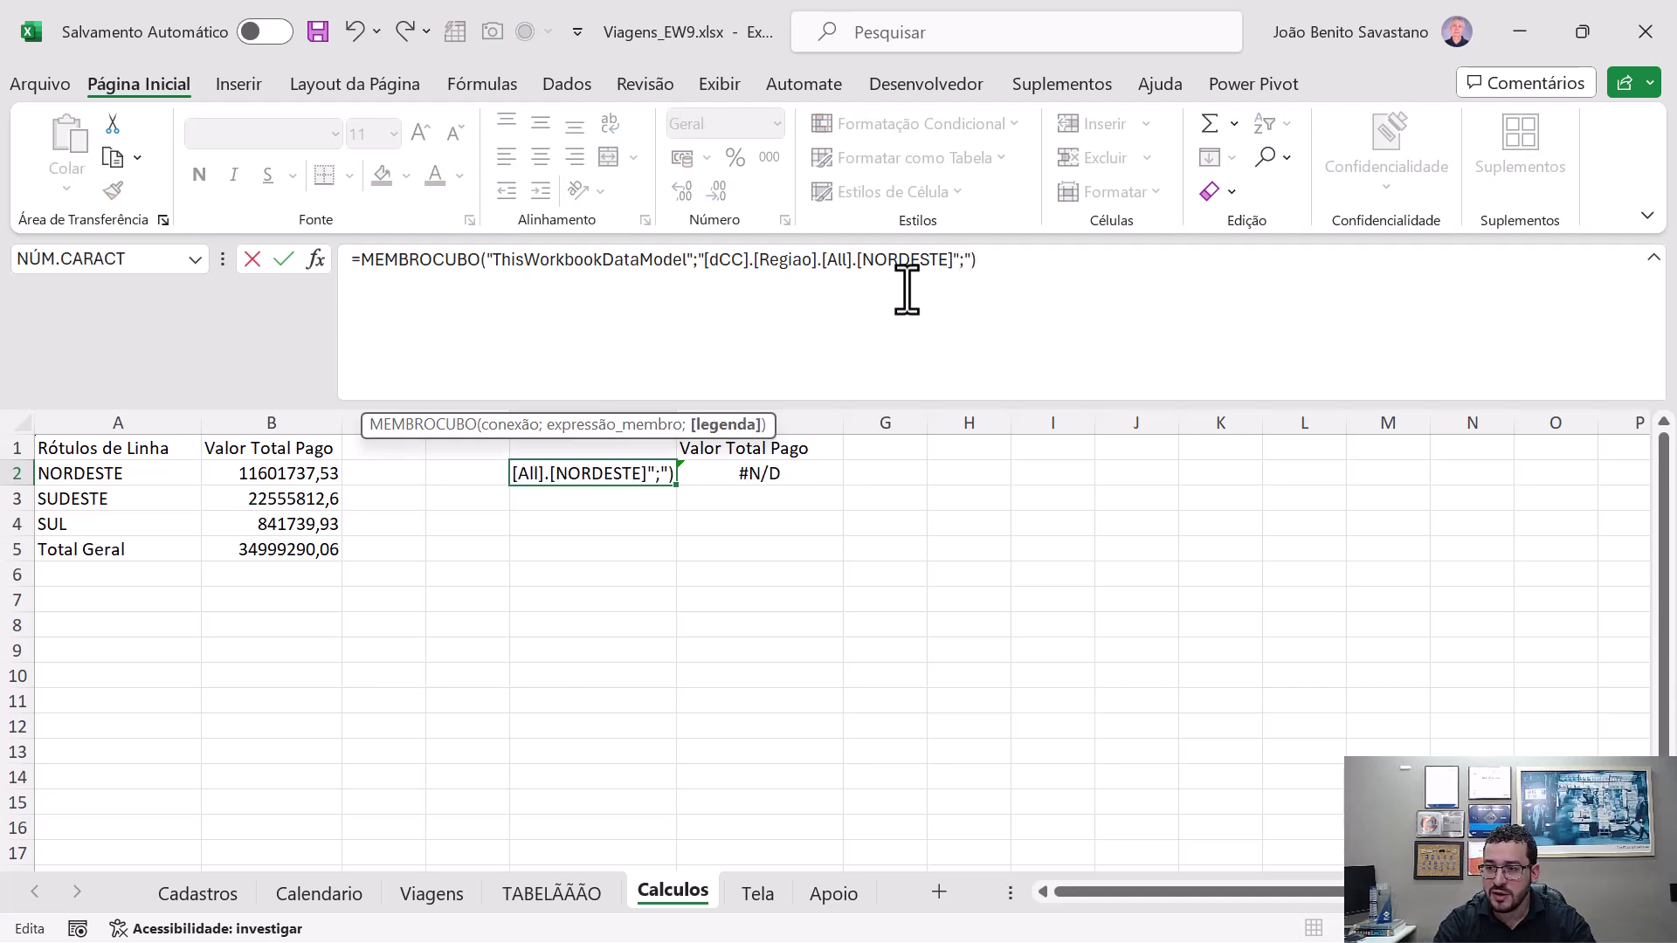
text(REGIÃO DAHORA DO)
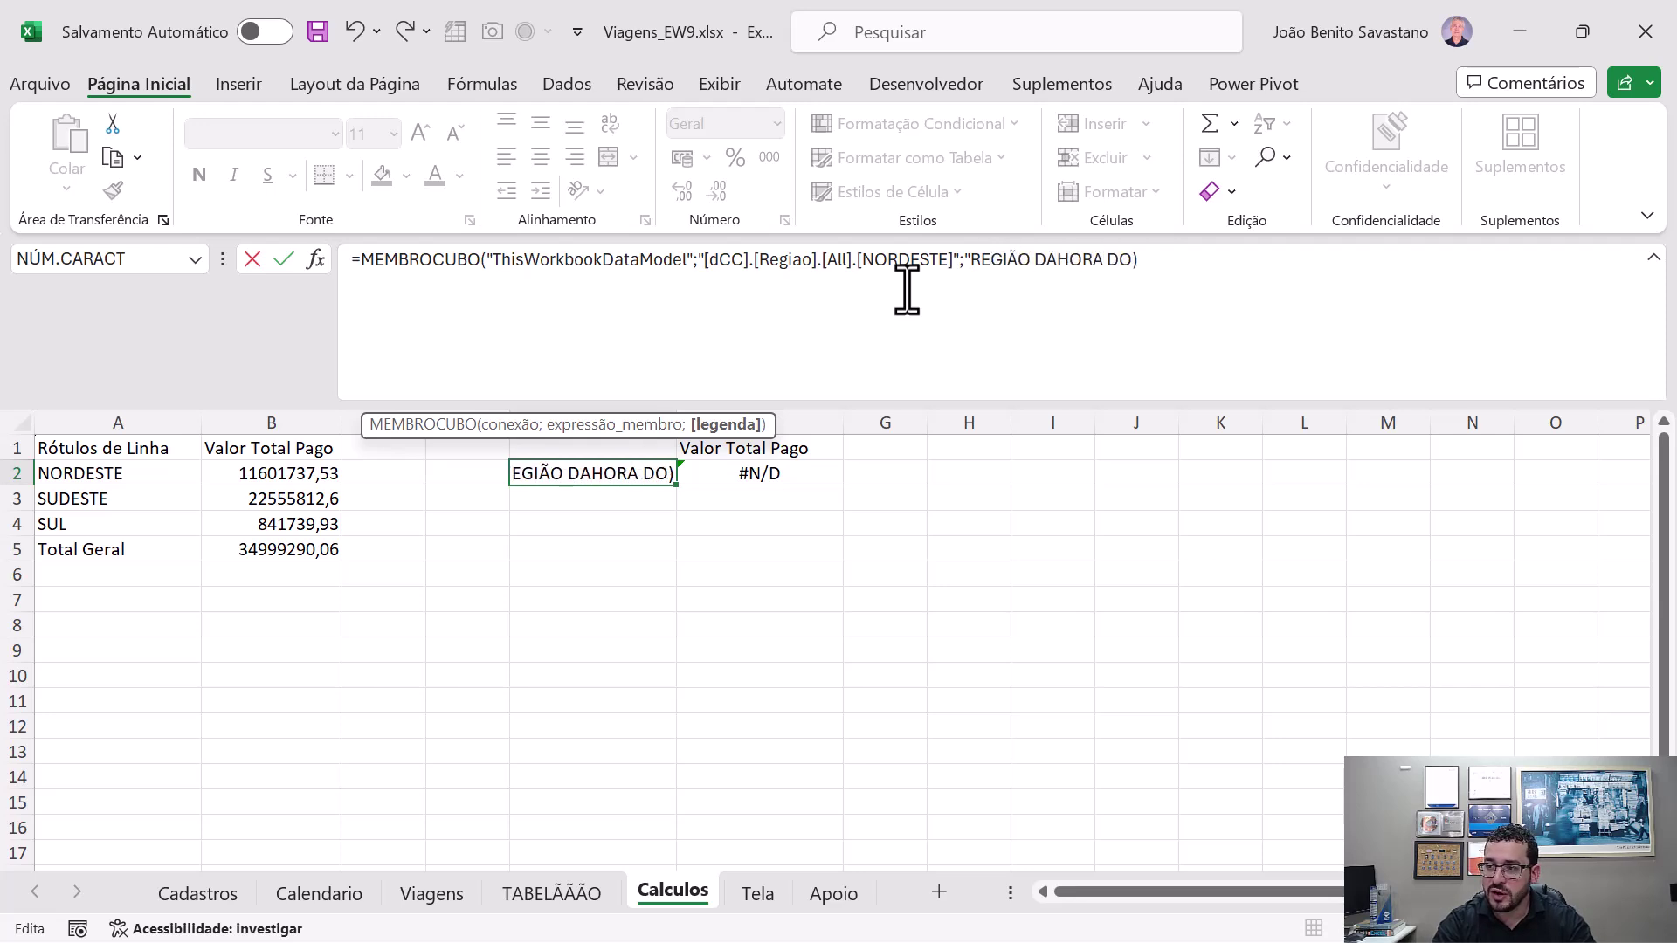
text( PAÍS")
key(ctrl+Return)
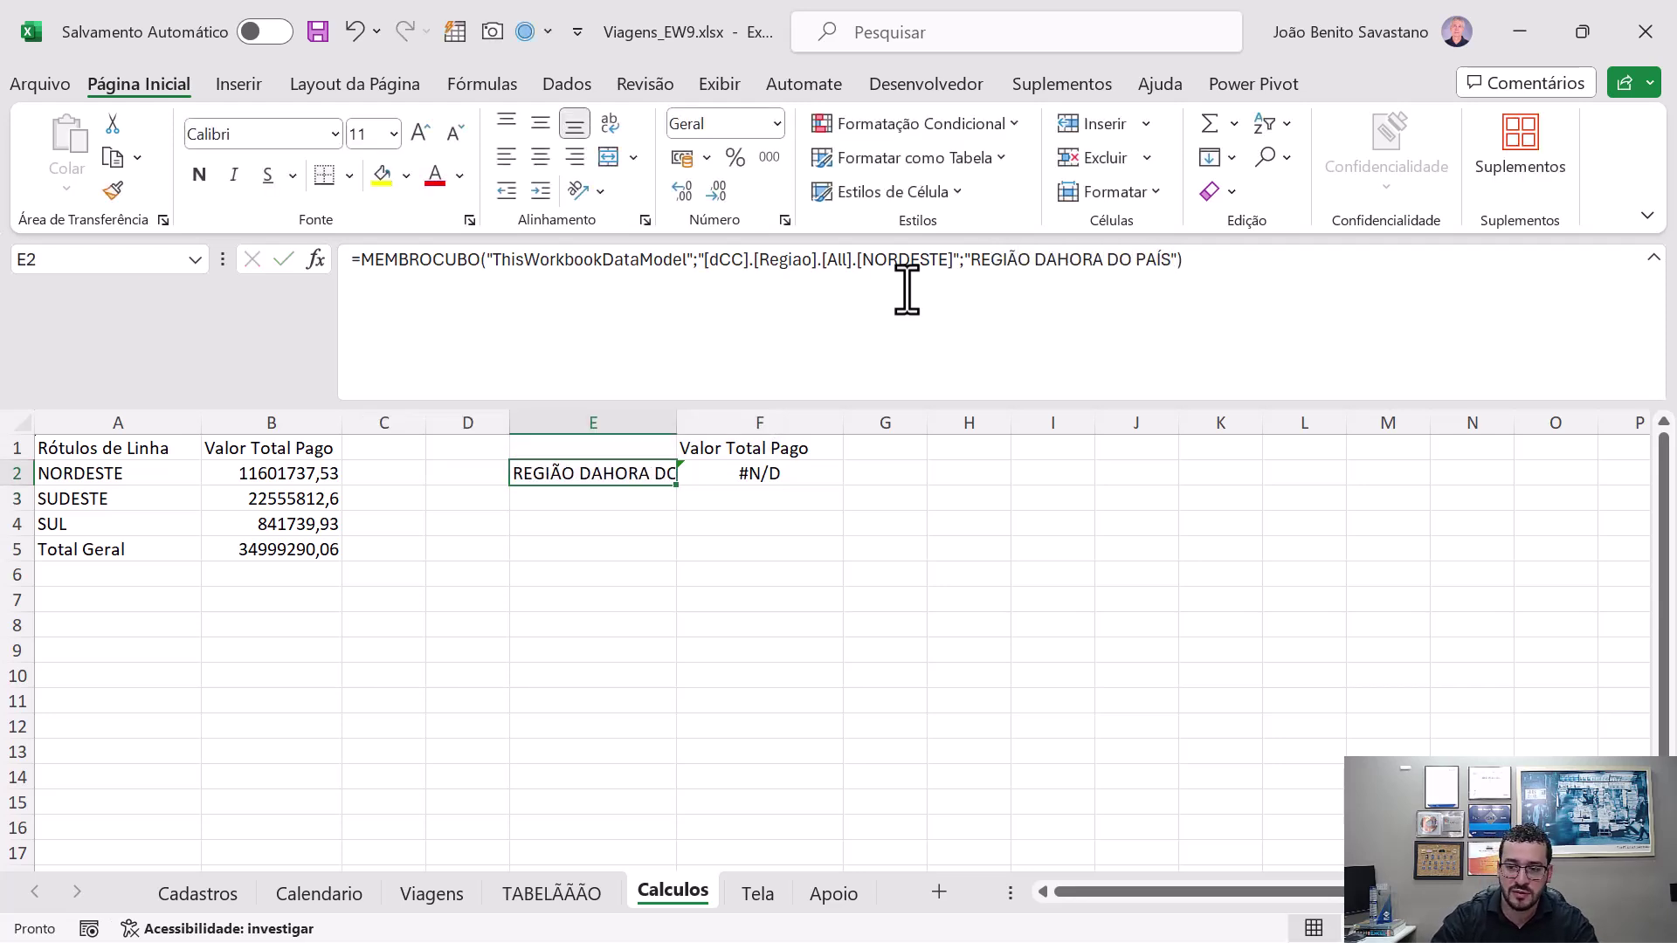
key(alt+h)
key(o)
key(i)
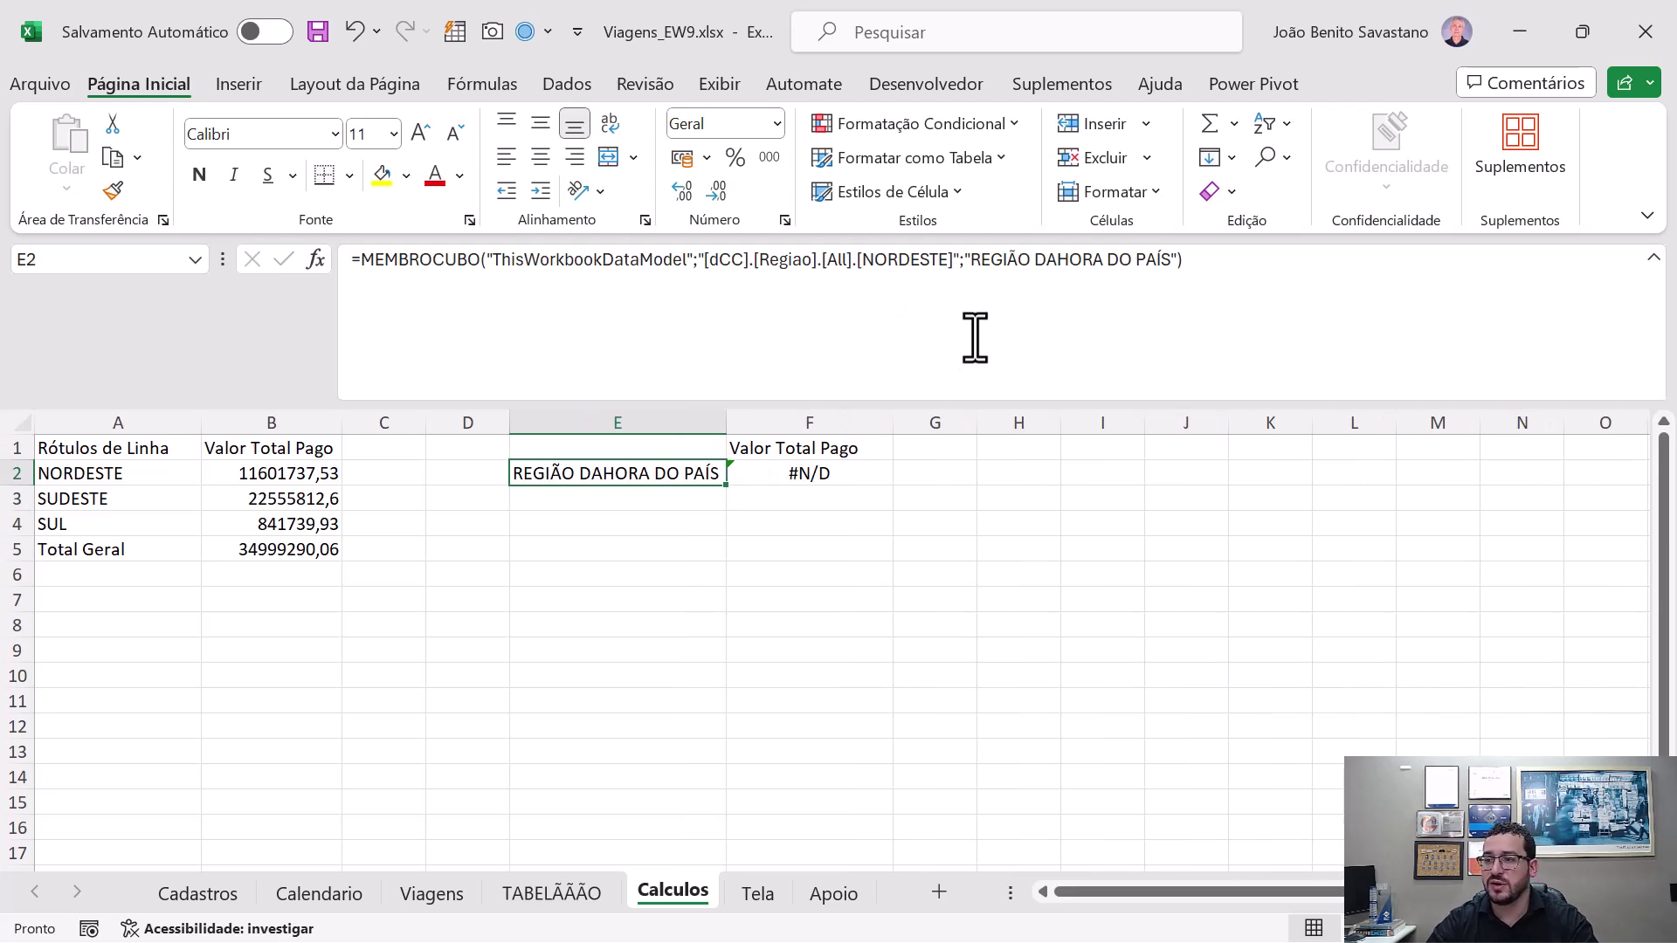
- Examine the caption argument in E2's formula and check the contents of F2 and F1
double_click(1026, 262)
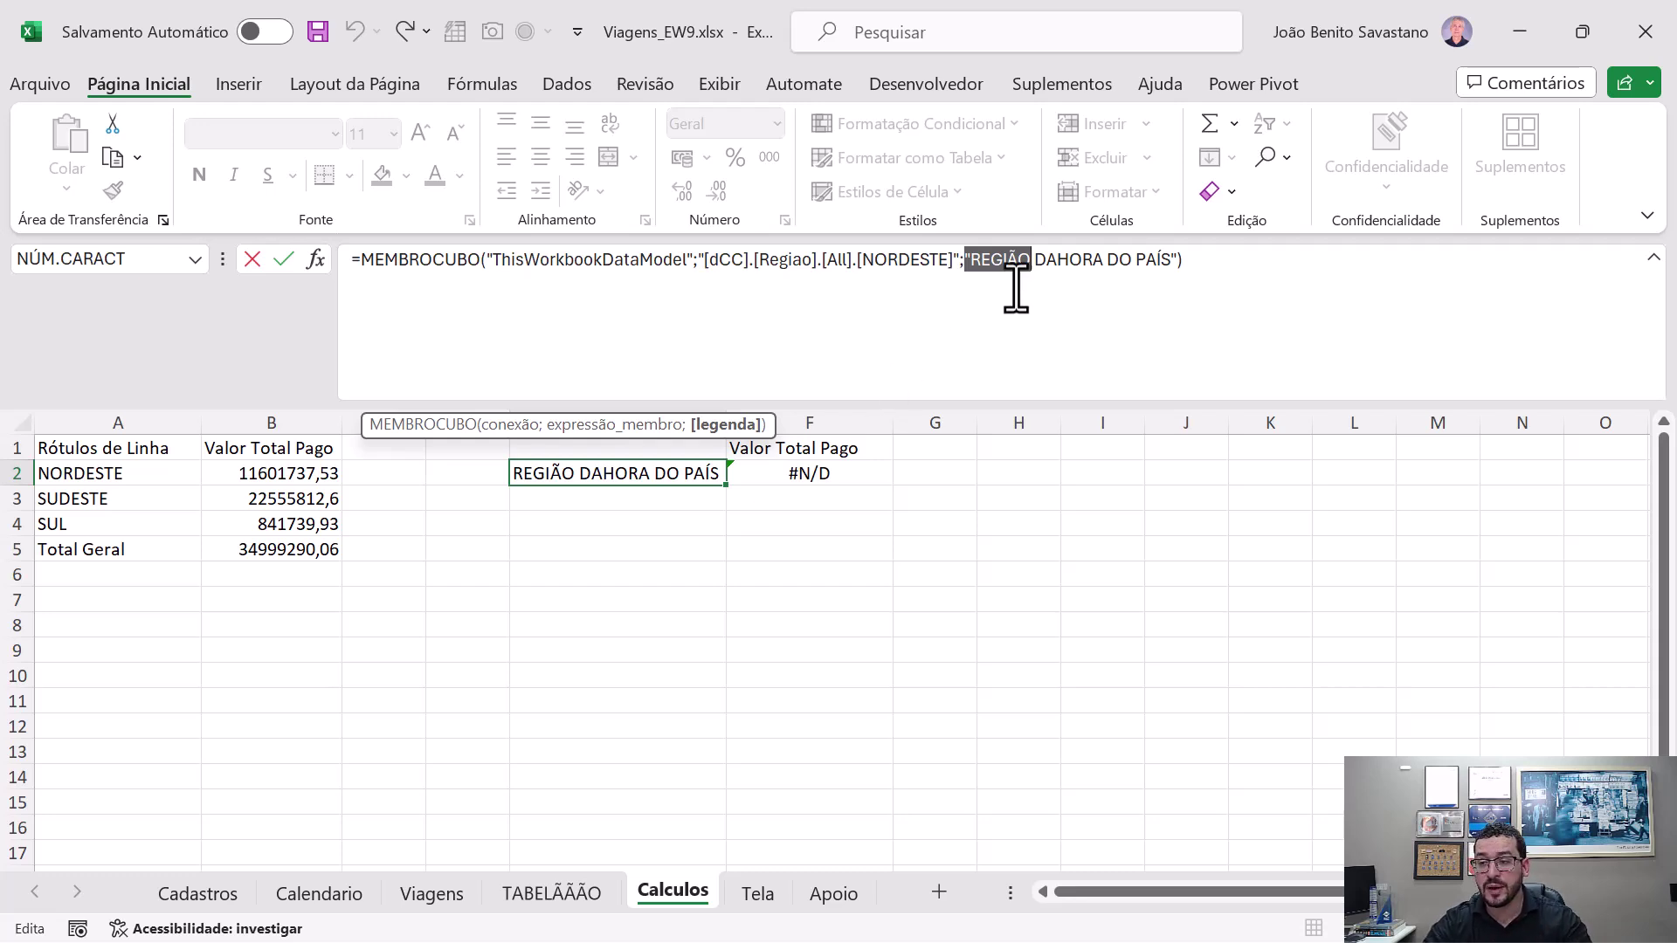
click(967, 262)
drag(967, 262, 1172, 270)
key(Escape)
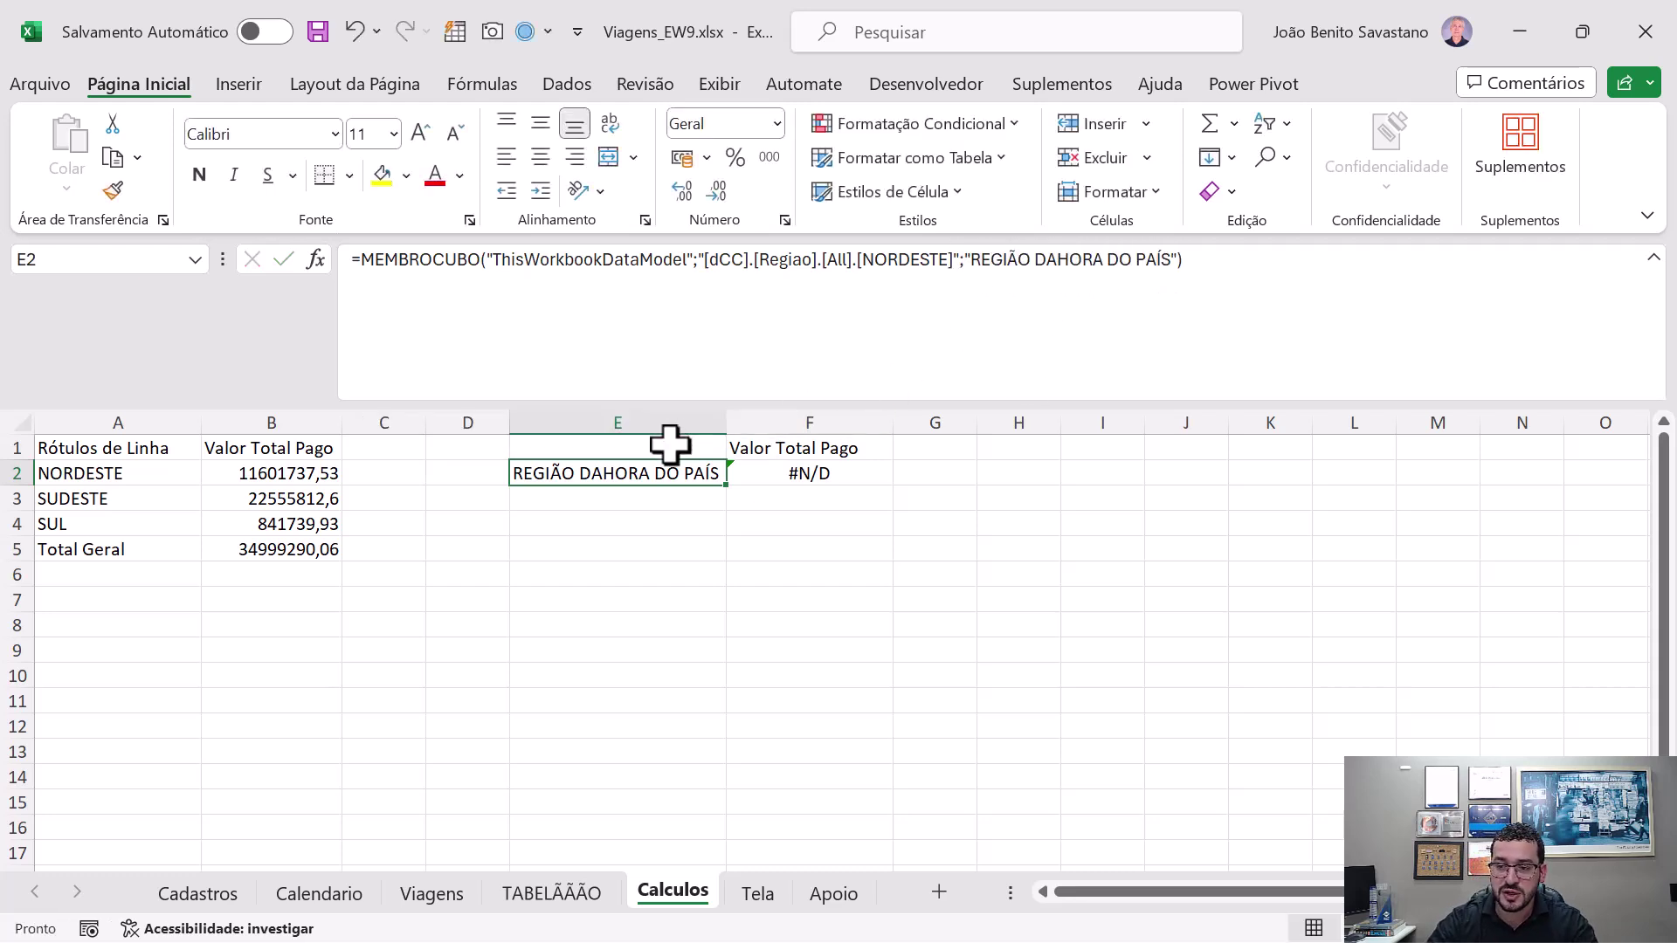
click(783, 467)
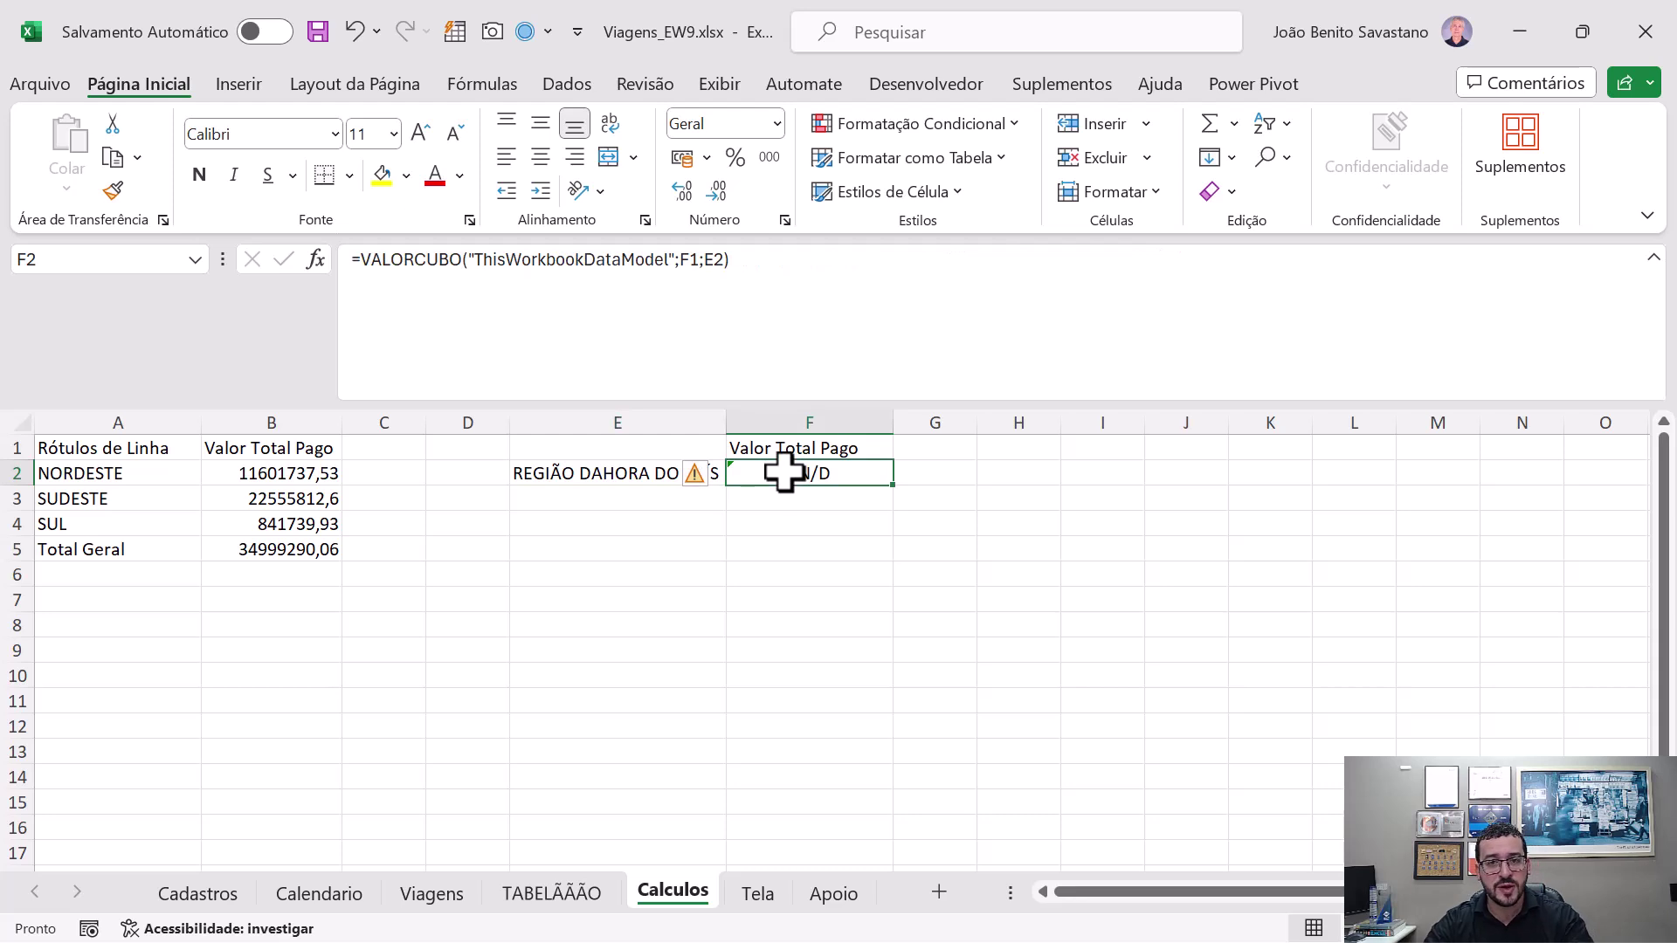
click(779, 449)
click(721, 475)
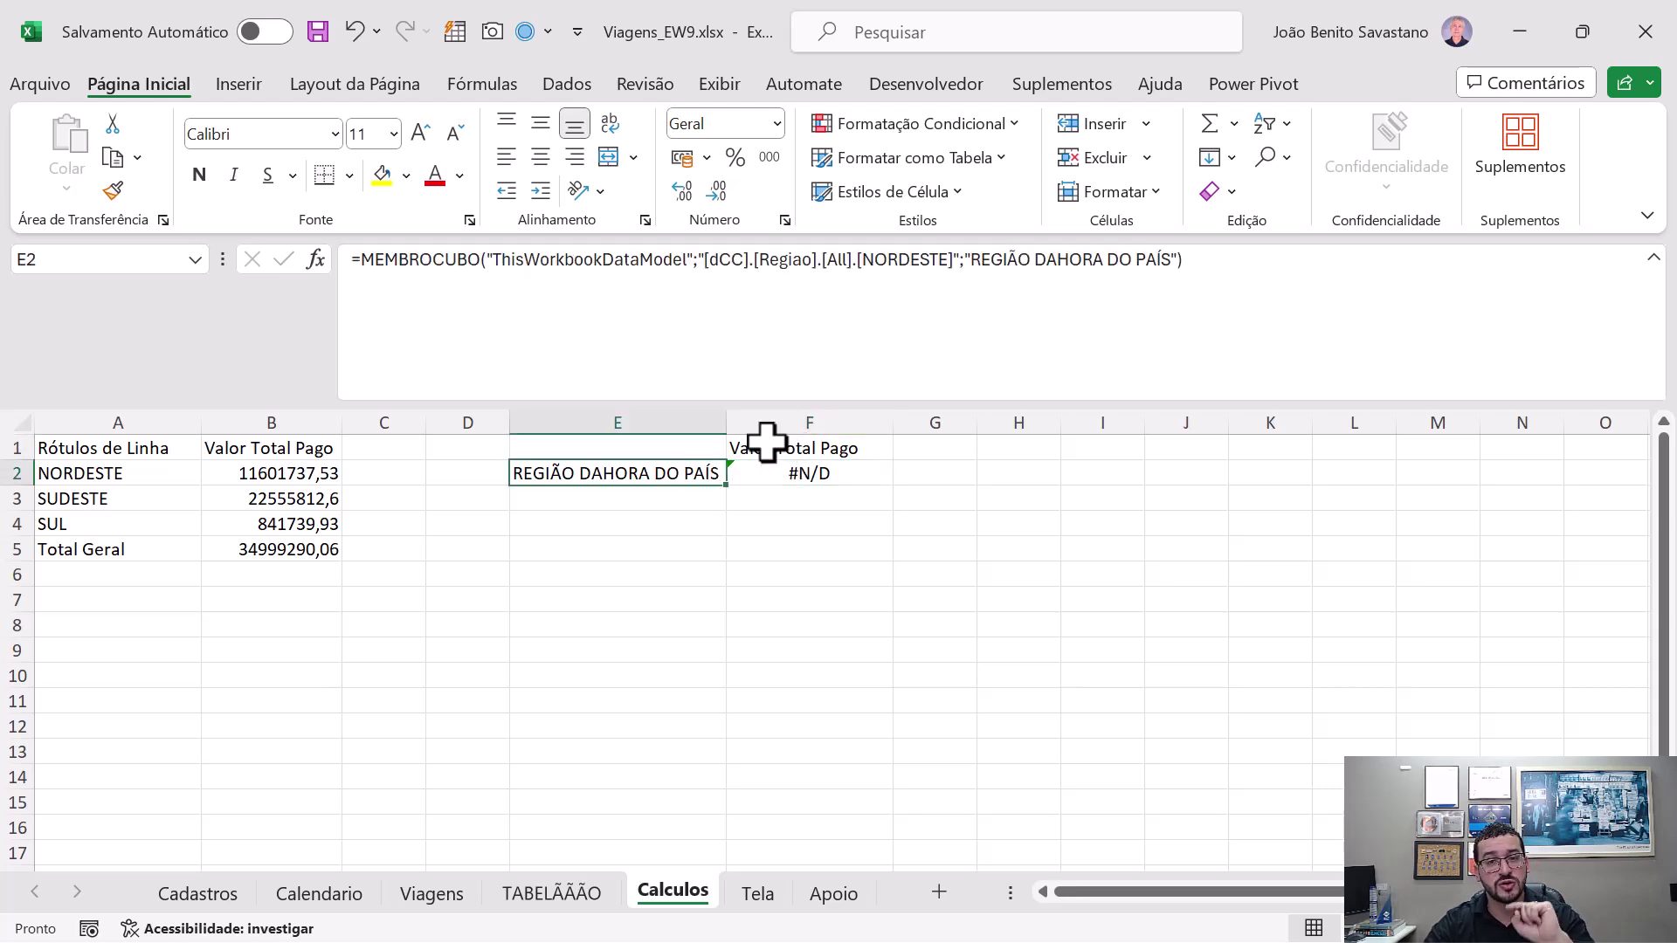
- Replace F1's content with the start of a MEMBROCUBO formula that uses the connection "ThisWorkbookDataModel"
click(767, 443)
text(=)
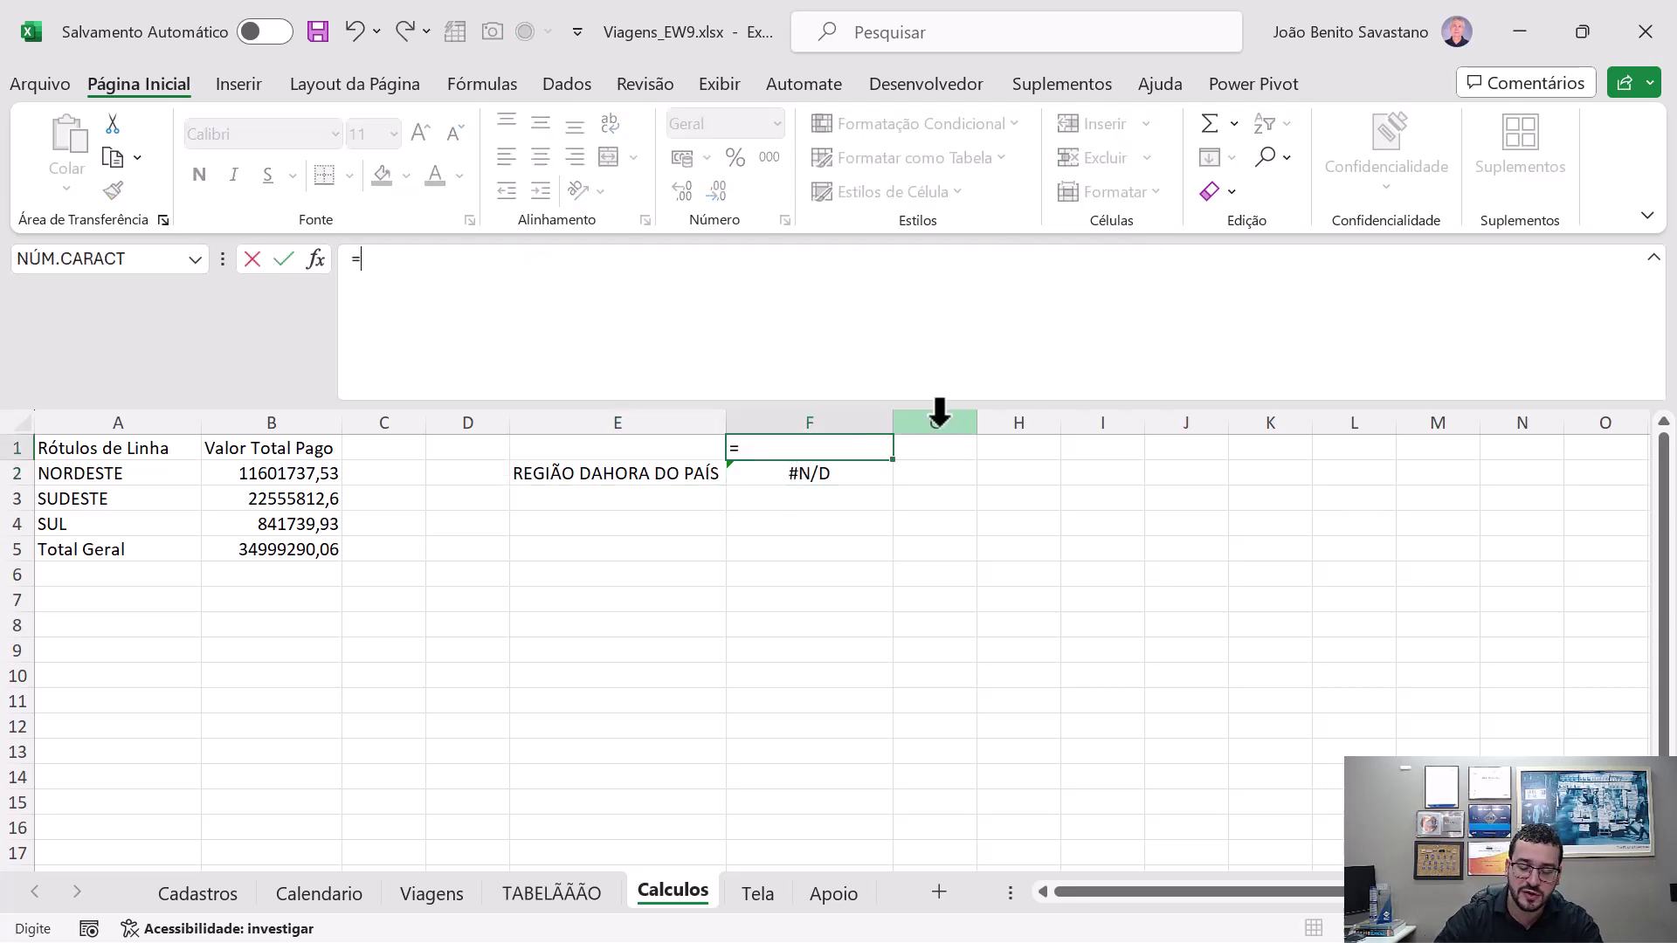
text(MEMBROCUBO()
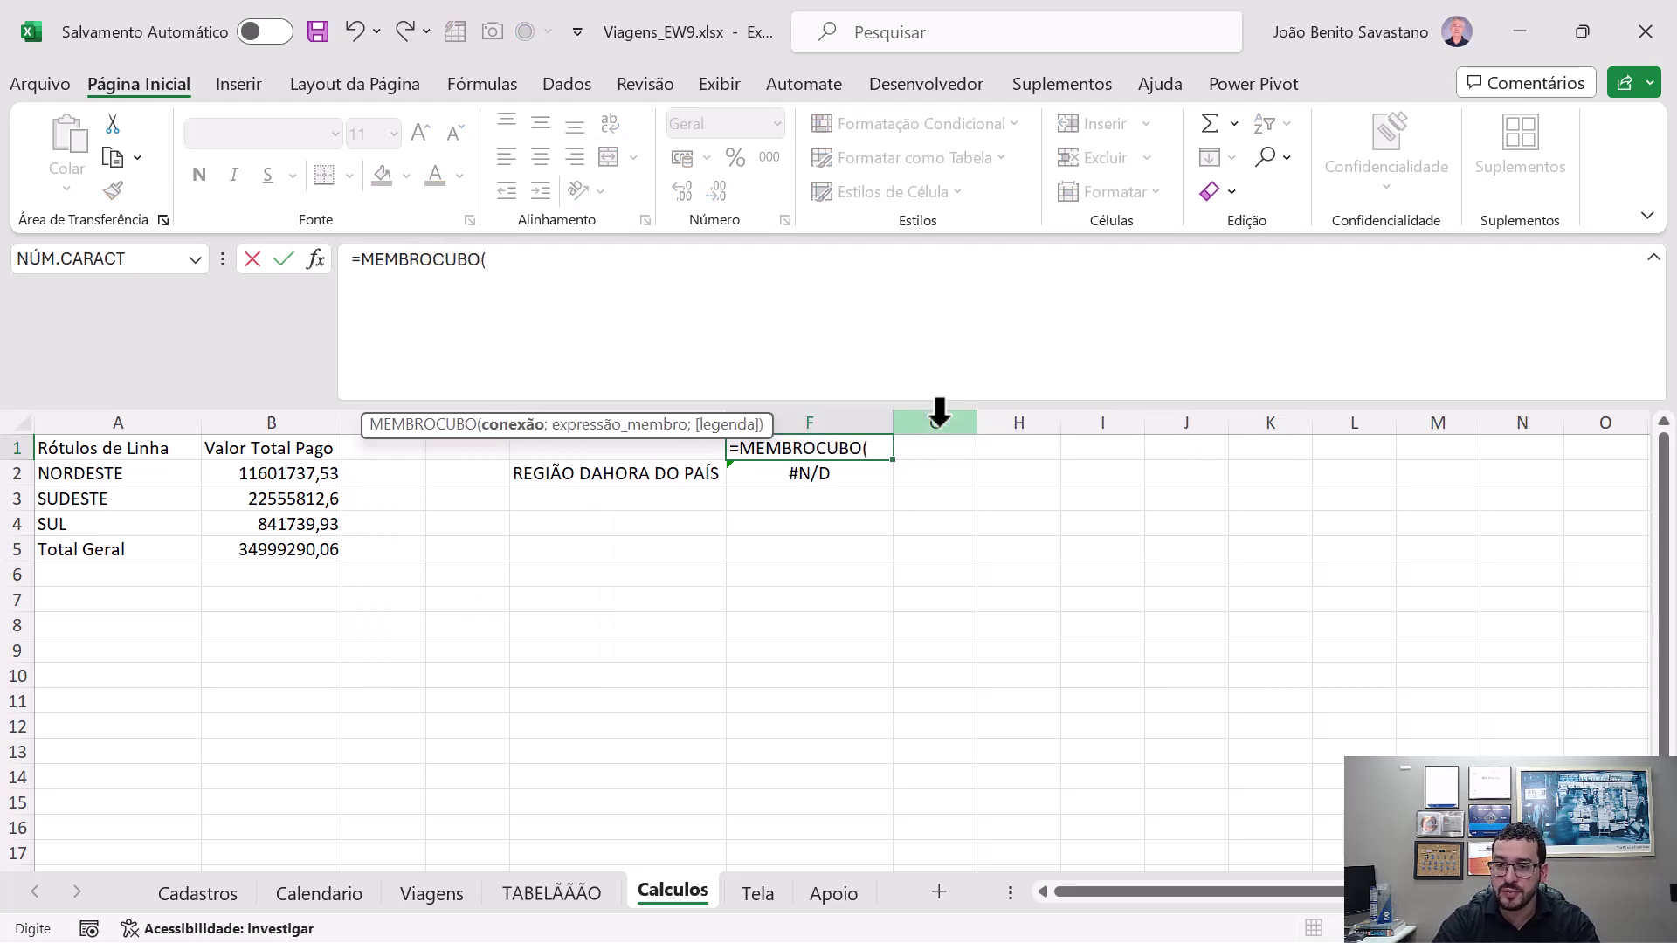
text("ThisWorkbookDataModel")
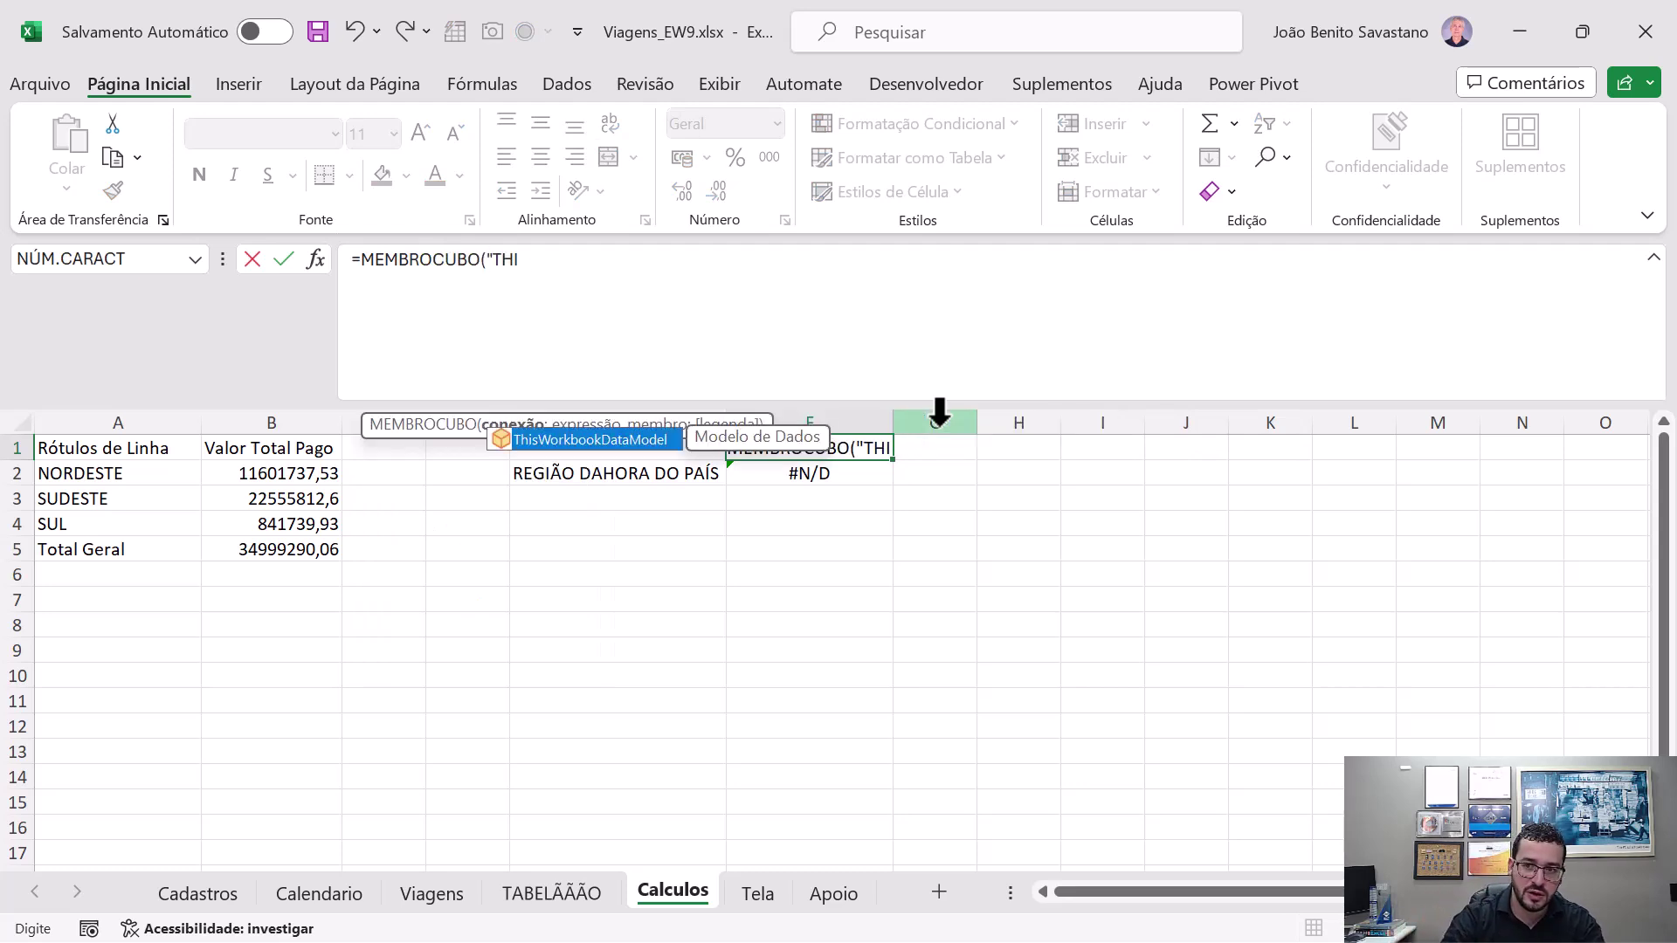
text(;)
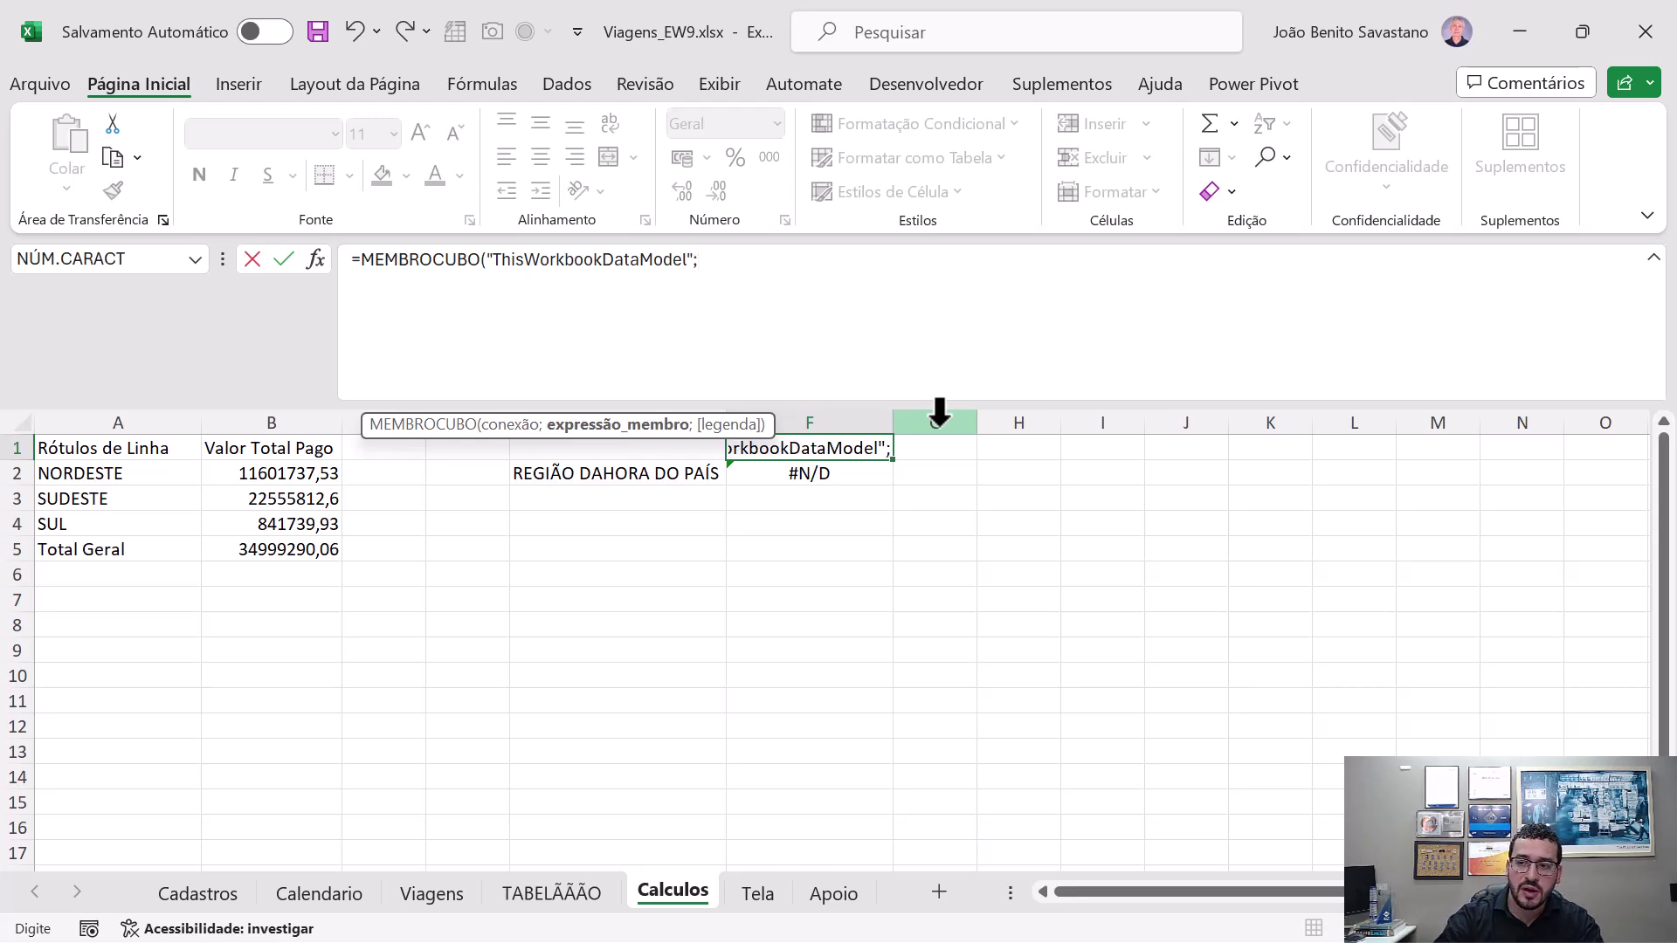
- Complete F1's MEMBROCUBO formula with the member expression "[Measures].[Valor Total Pago]"
text(")
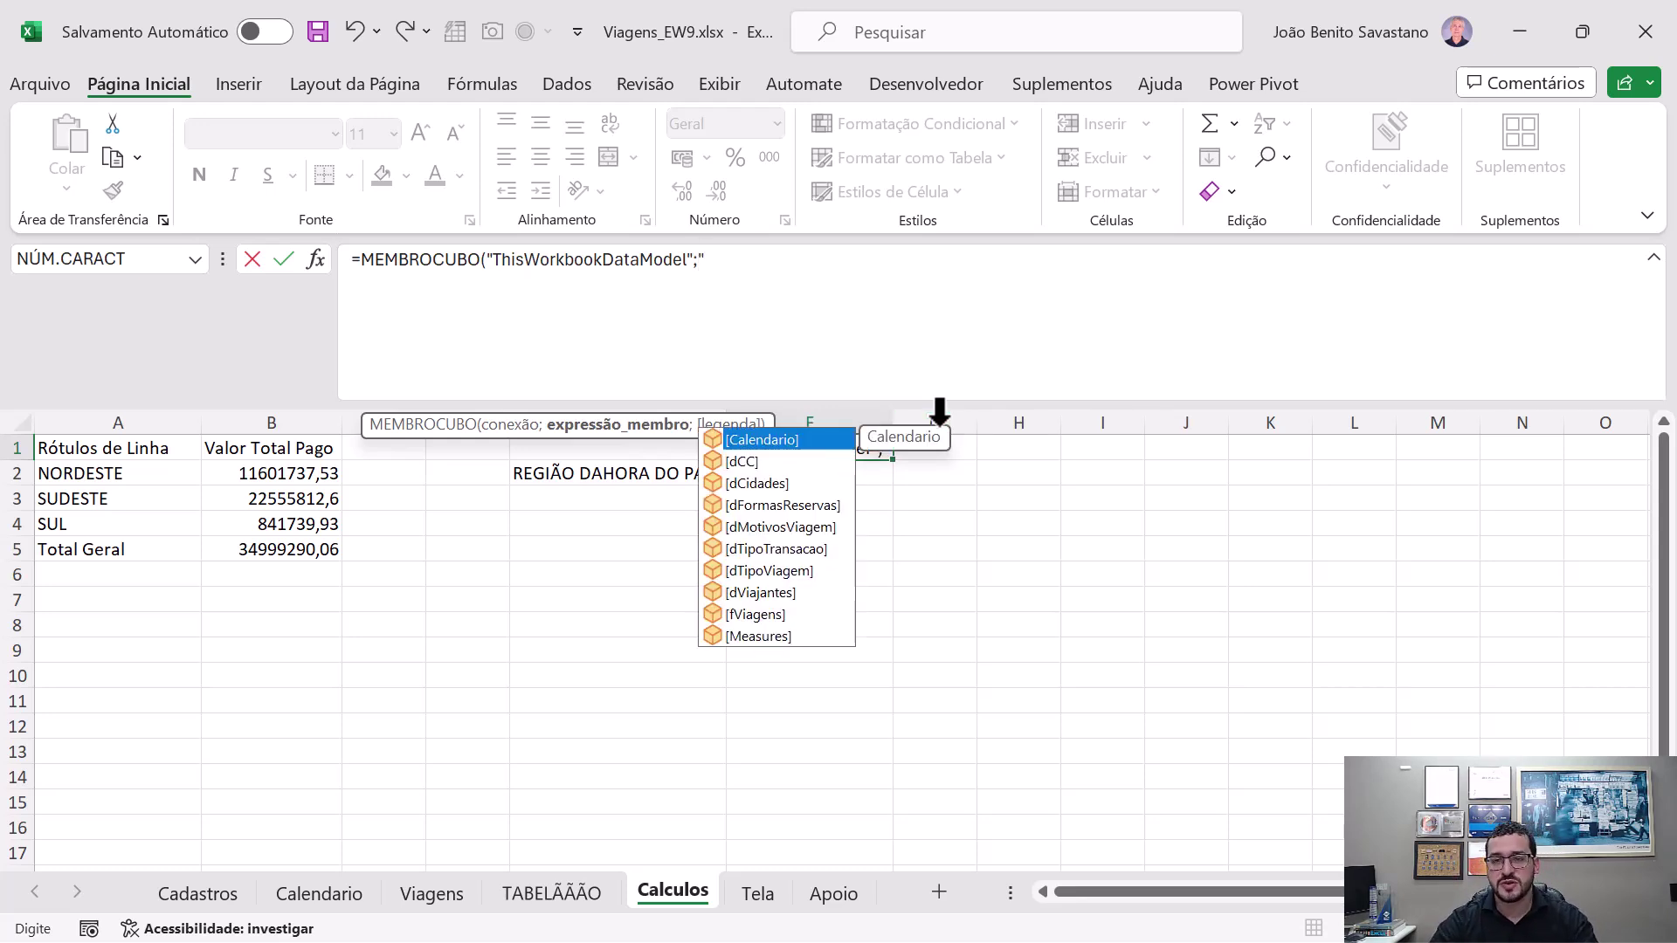
key(Down)
key(Down)
key(Down)
key(Down)
key(Down)
key(Down)
key(Down)
key(Down)
key(Down)
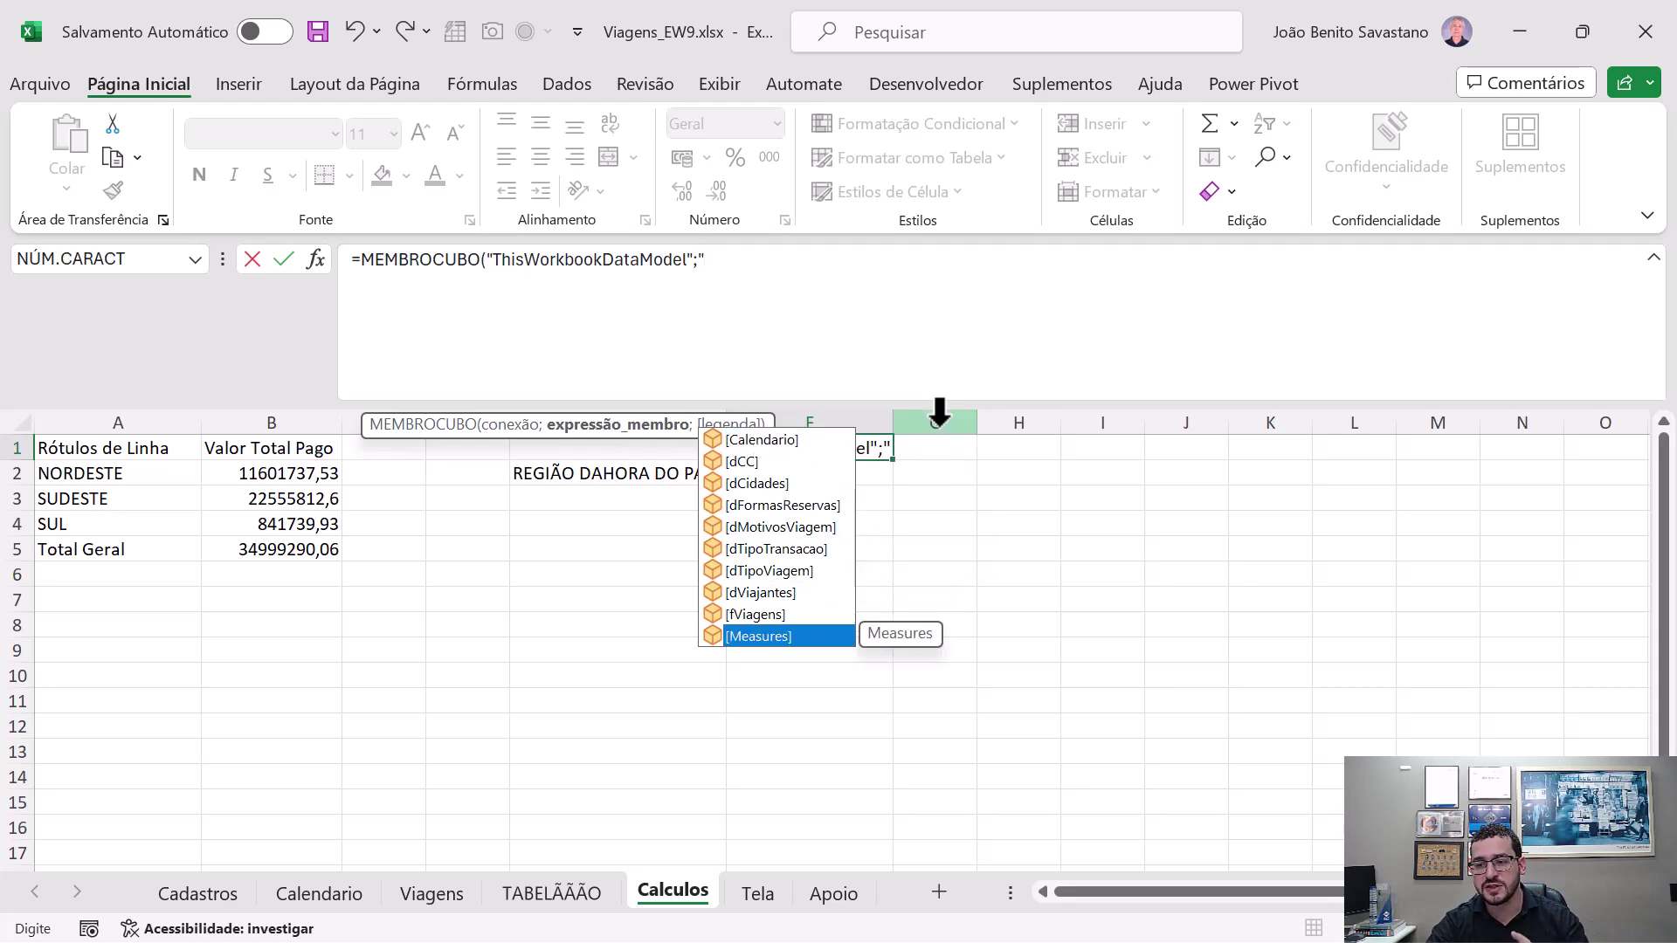
key(Tab)
text(.)
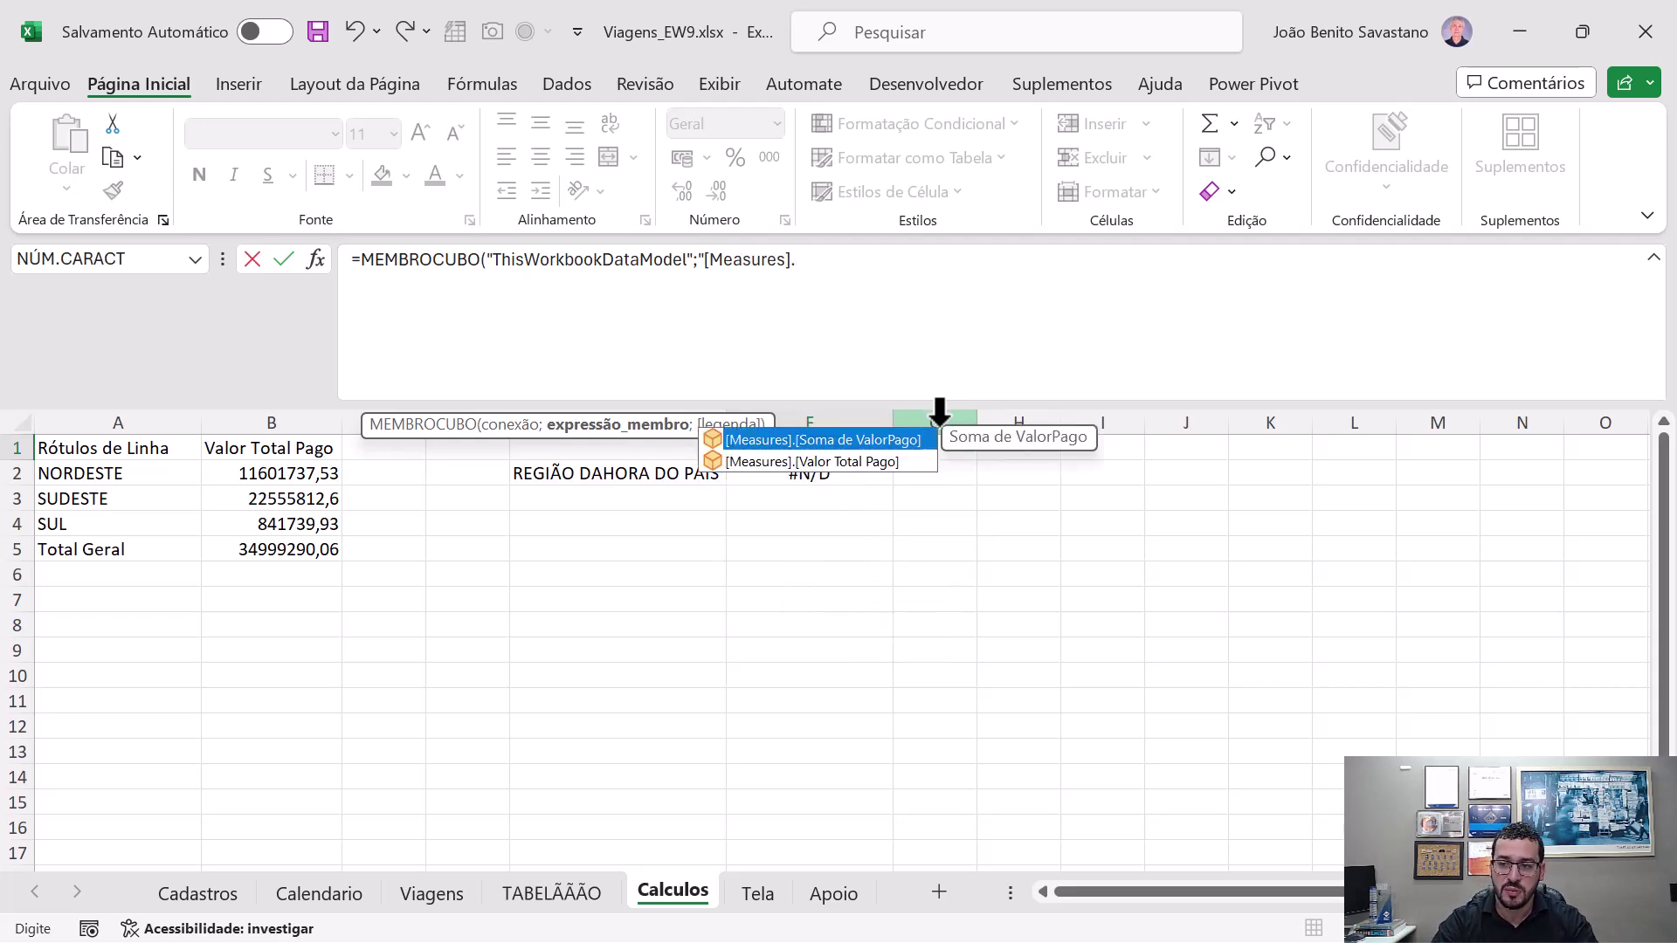
key(Down)
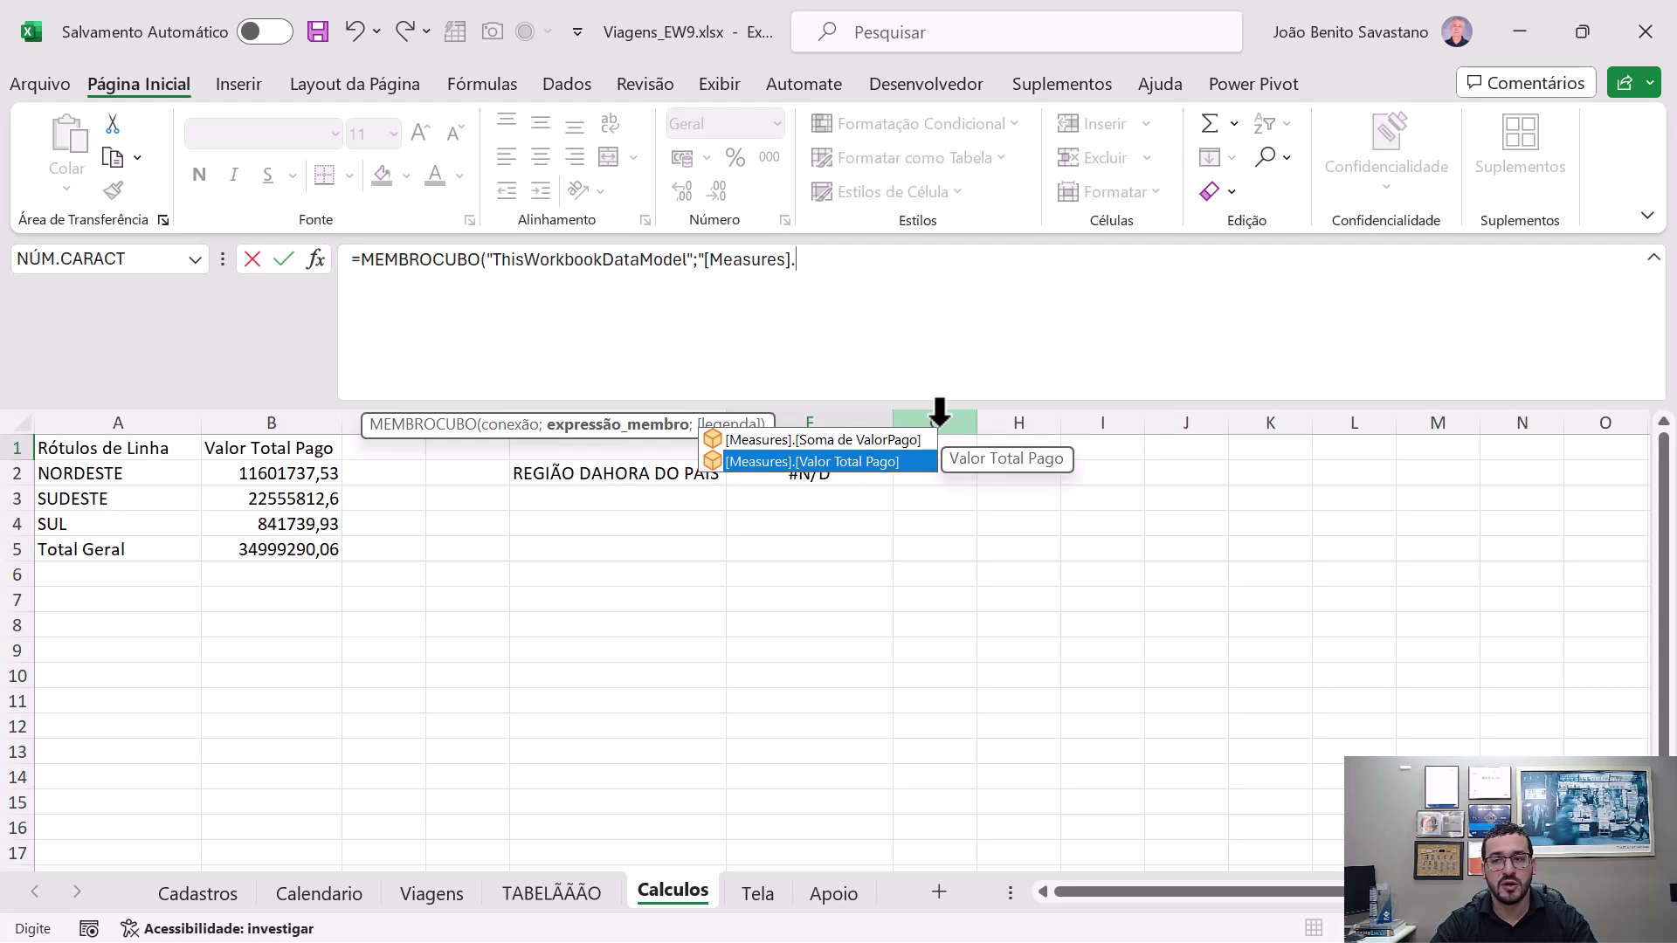
key(Tab)
text("))
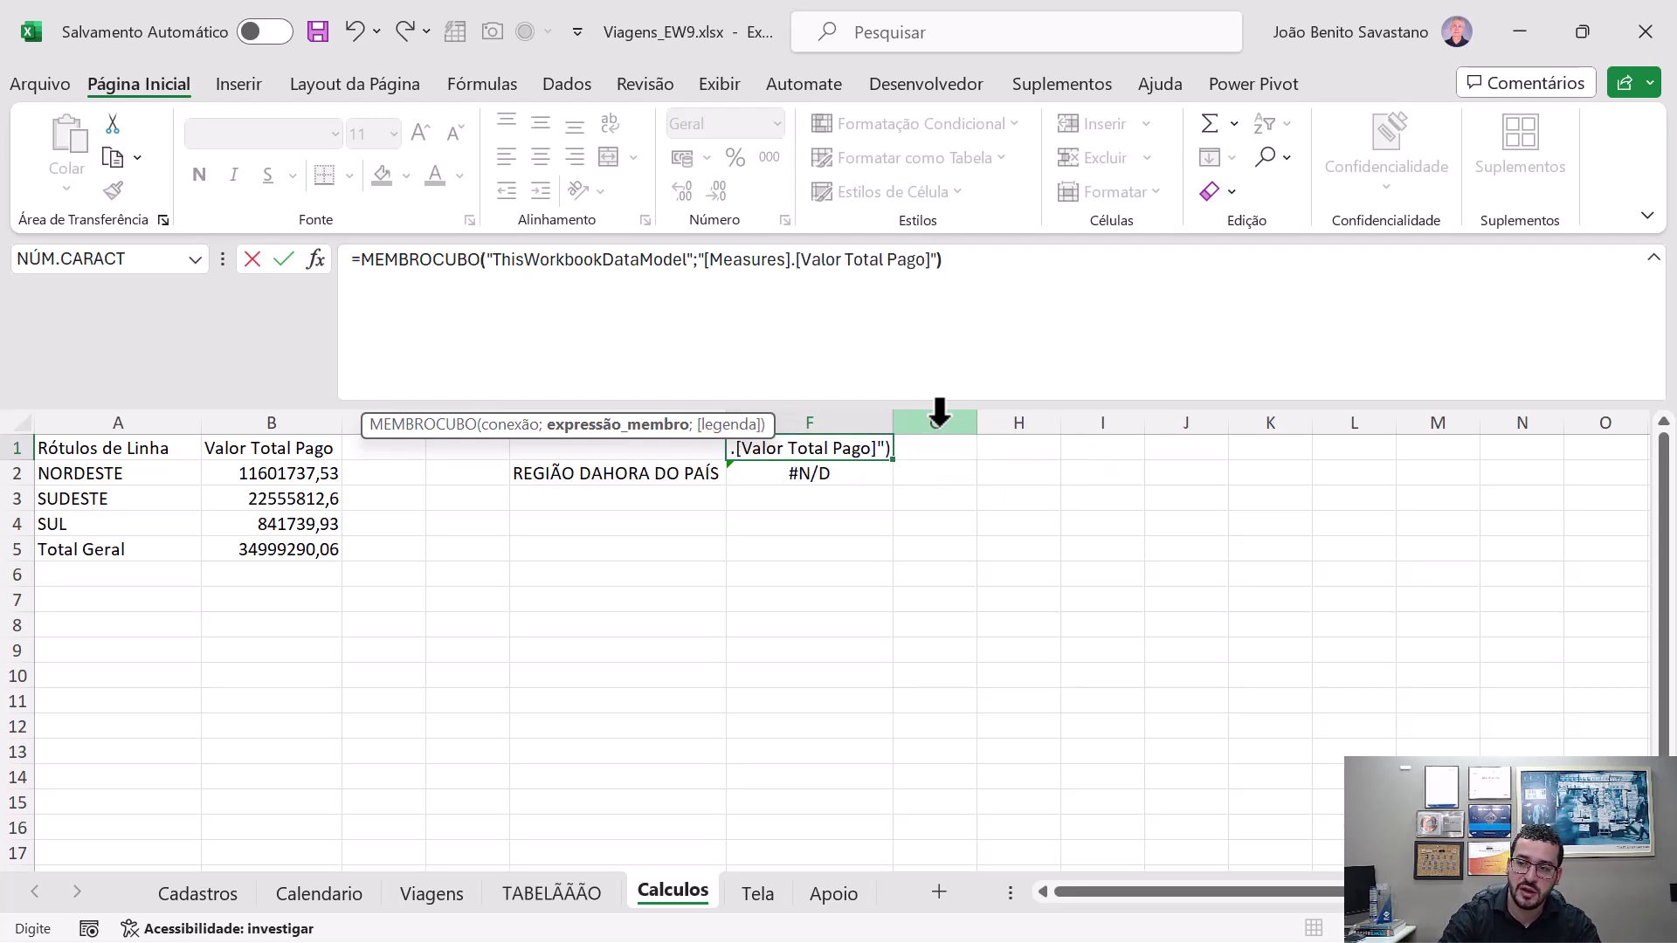
key(ctrl+Return)
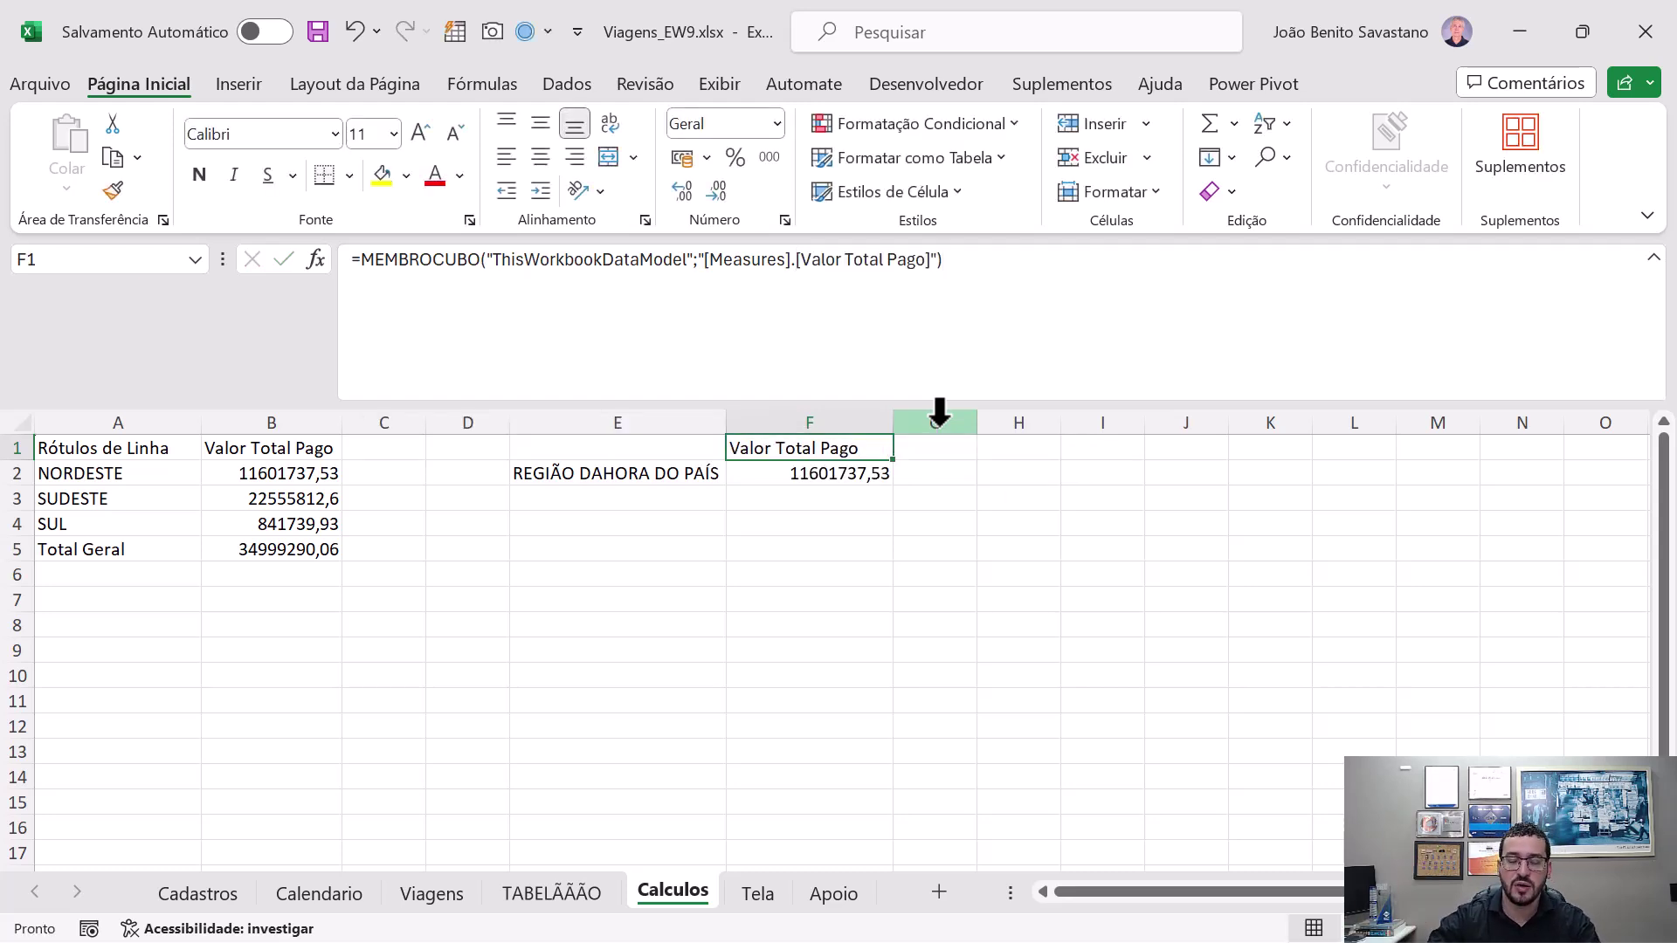
- Compare the VALORCUBO result in F2 with the NORDESTE amount in B2, and check E2
click(761, 480)
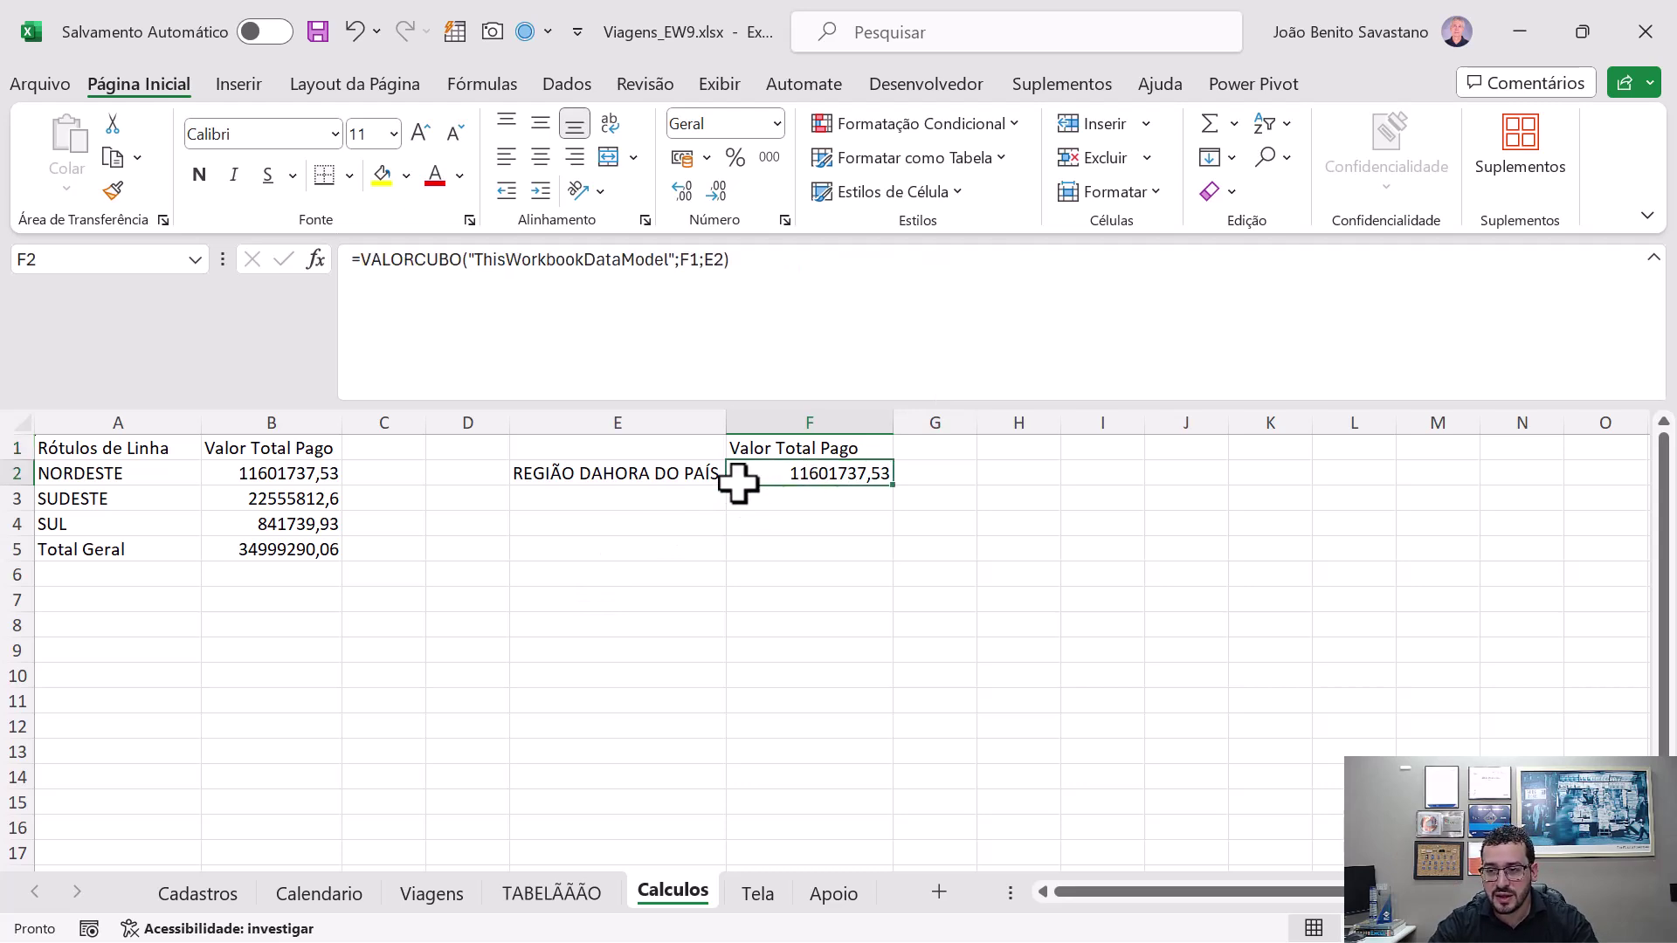
click(281, 474)
click(795, 471)
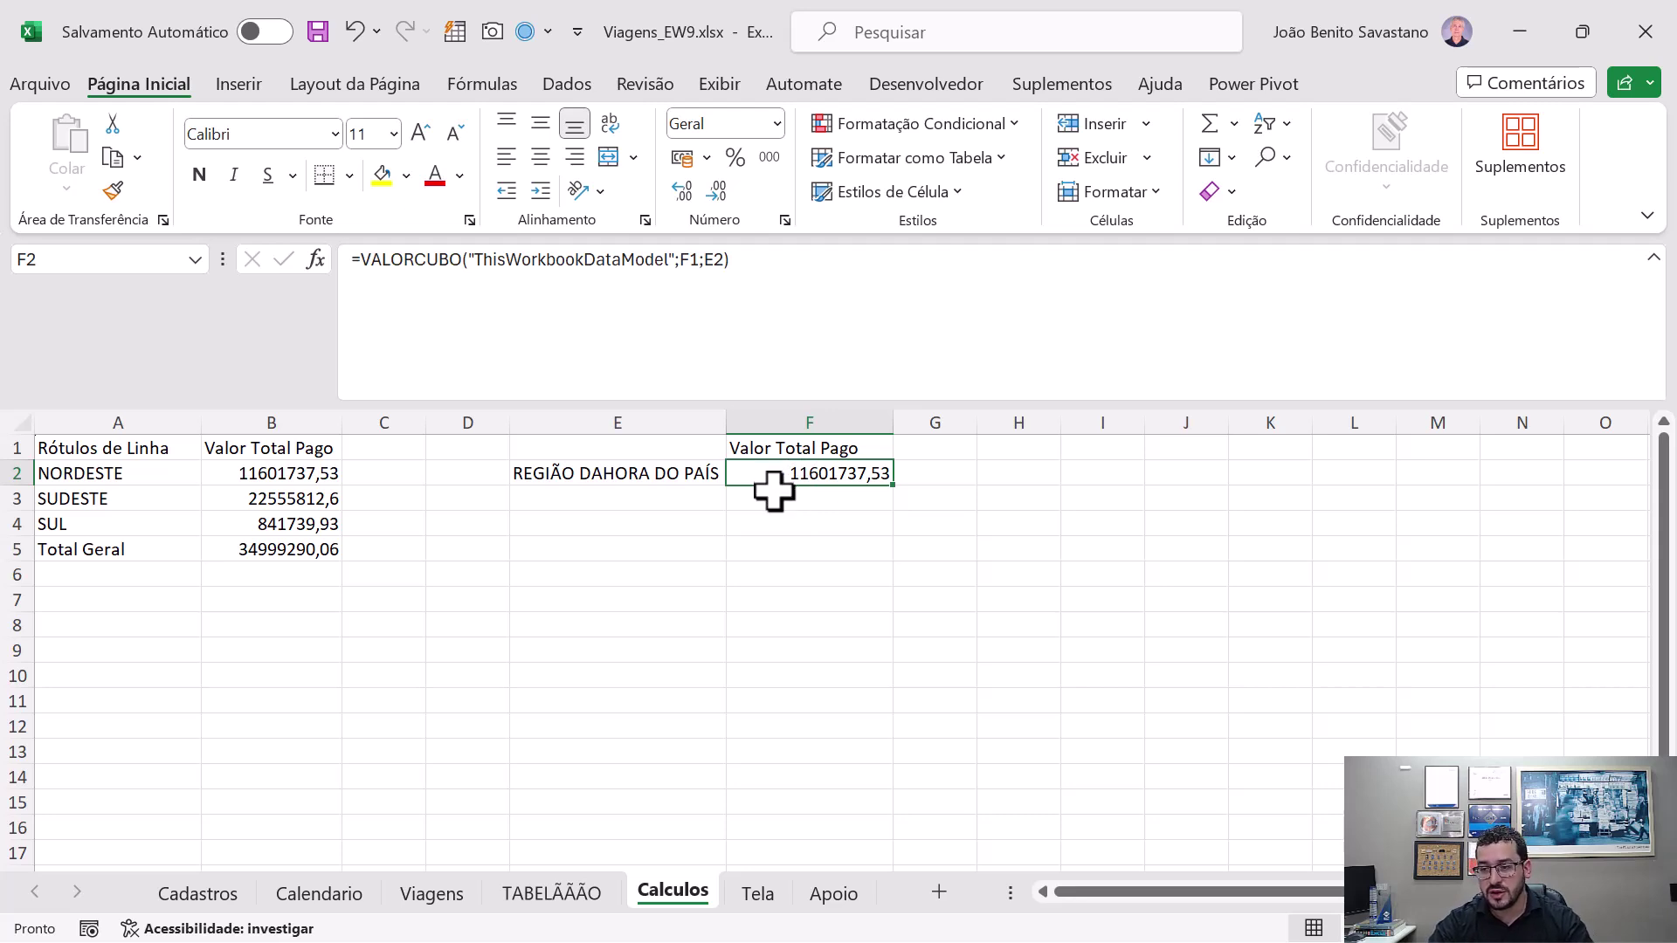
click(701, 479)
click(776, 486)
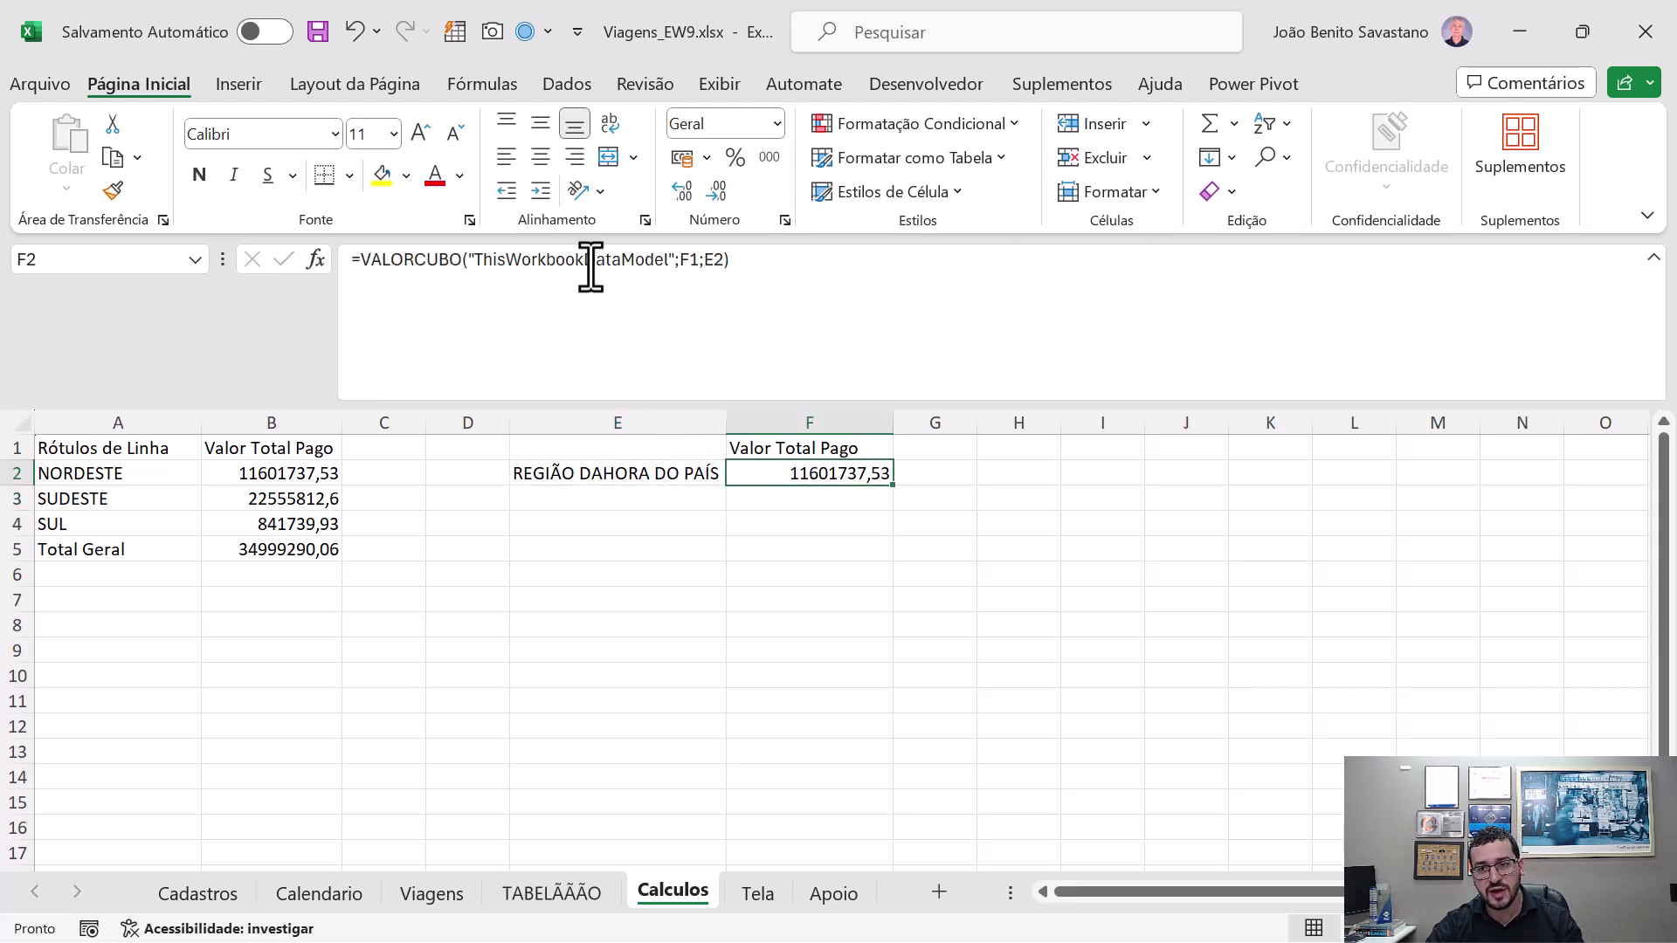
- Inspect the F1 and E2 arguments of F2's VALORCUBO formula and the MEMBROCUBO formula in E2
click(670, 486)
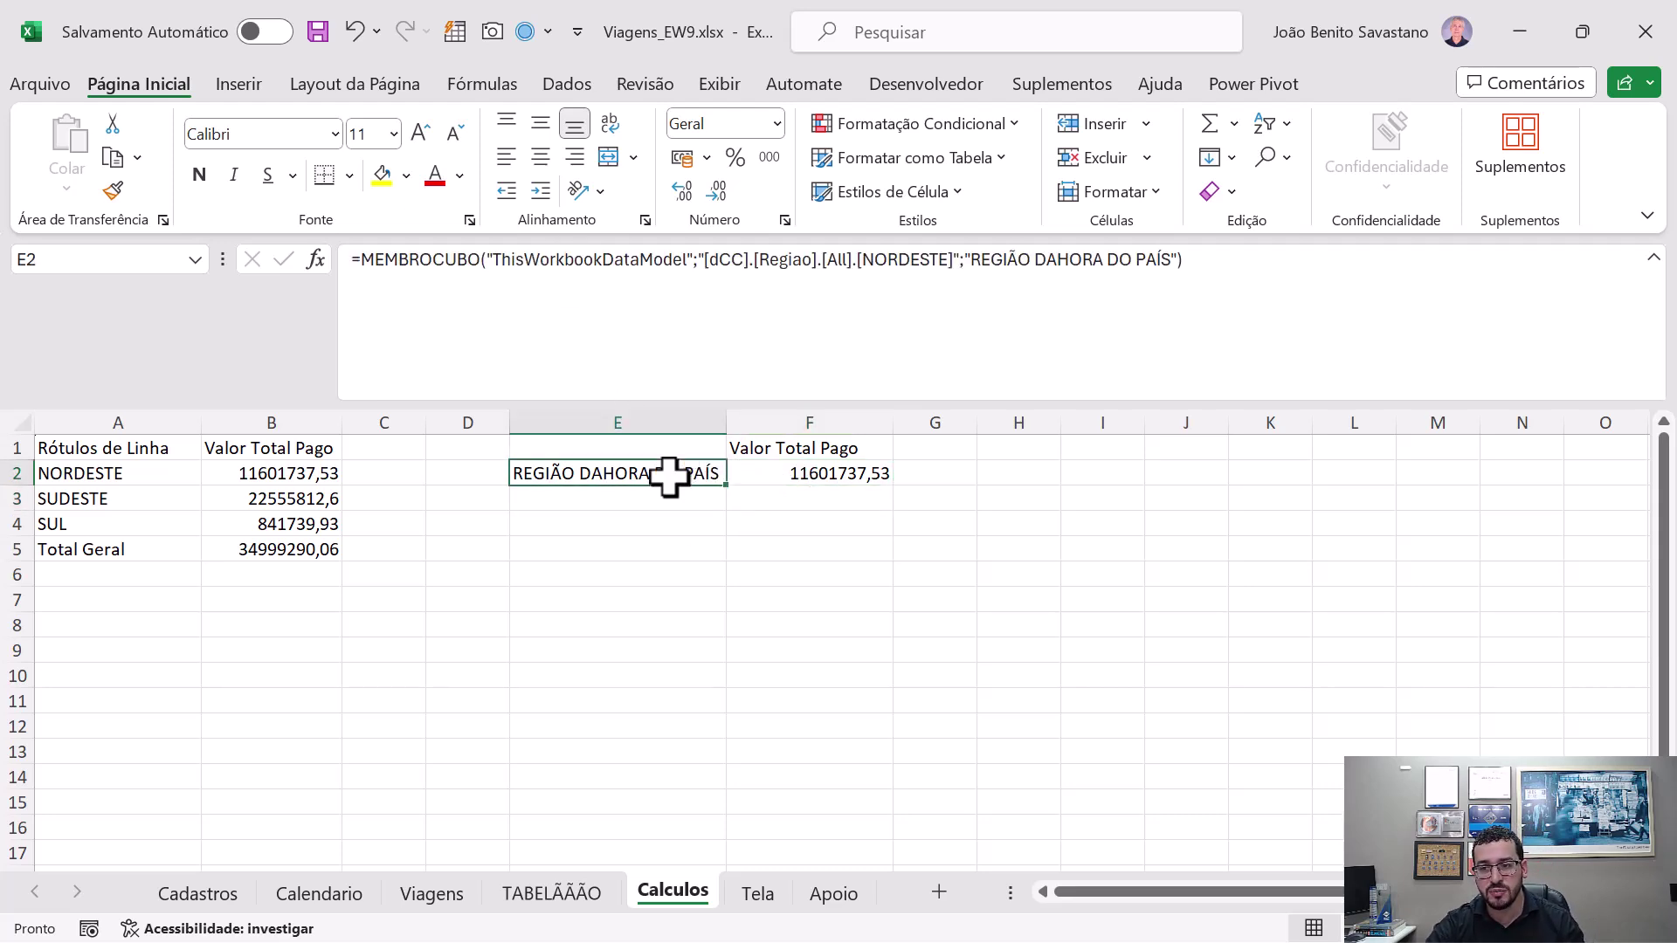
click(762, 471)
double_click(689, 260)
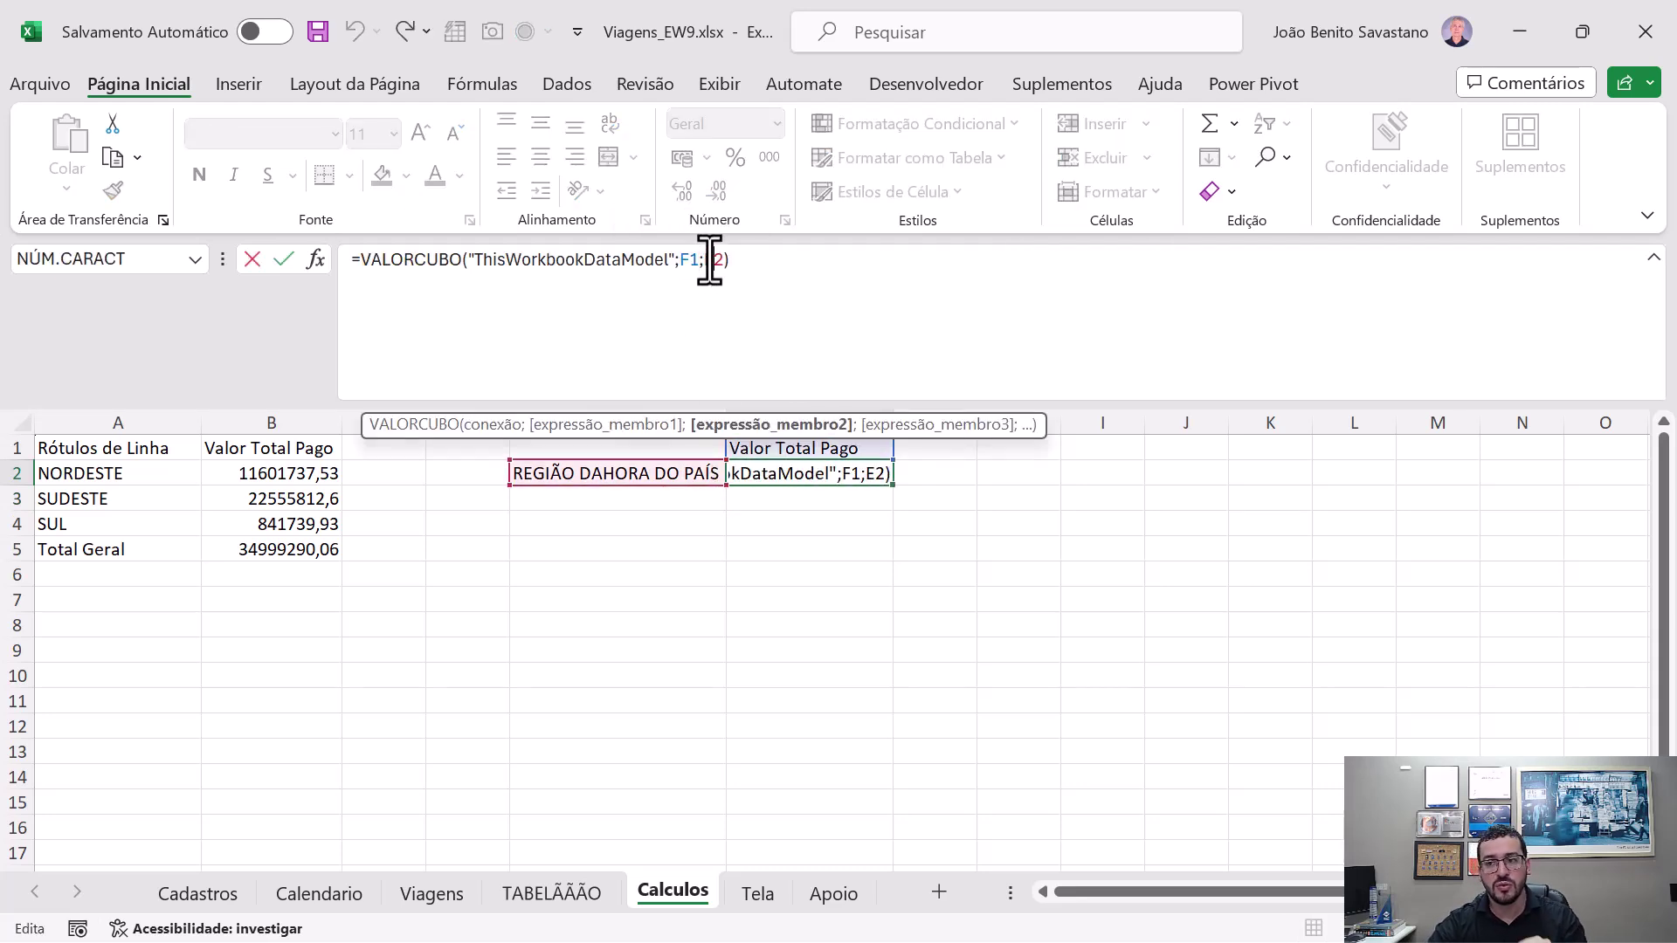
double_click(712, 259)
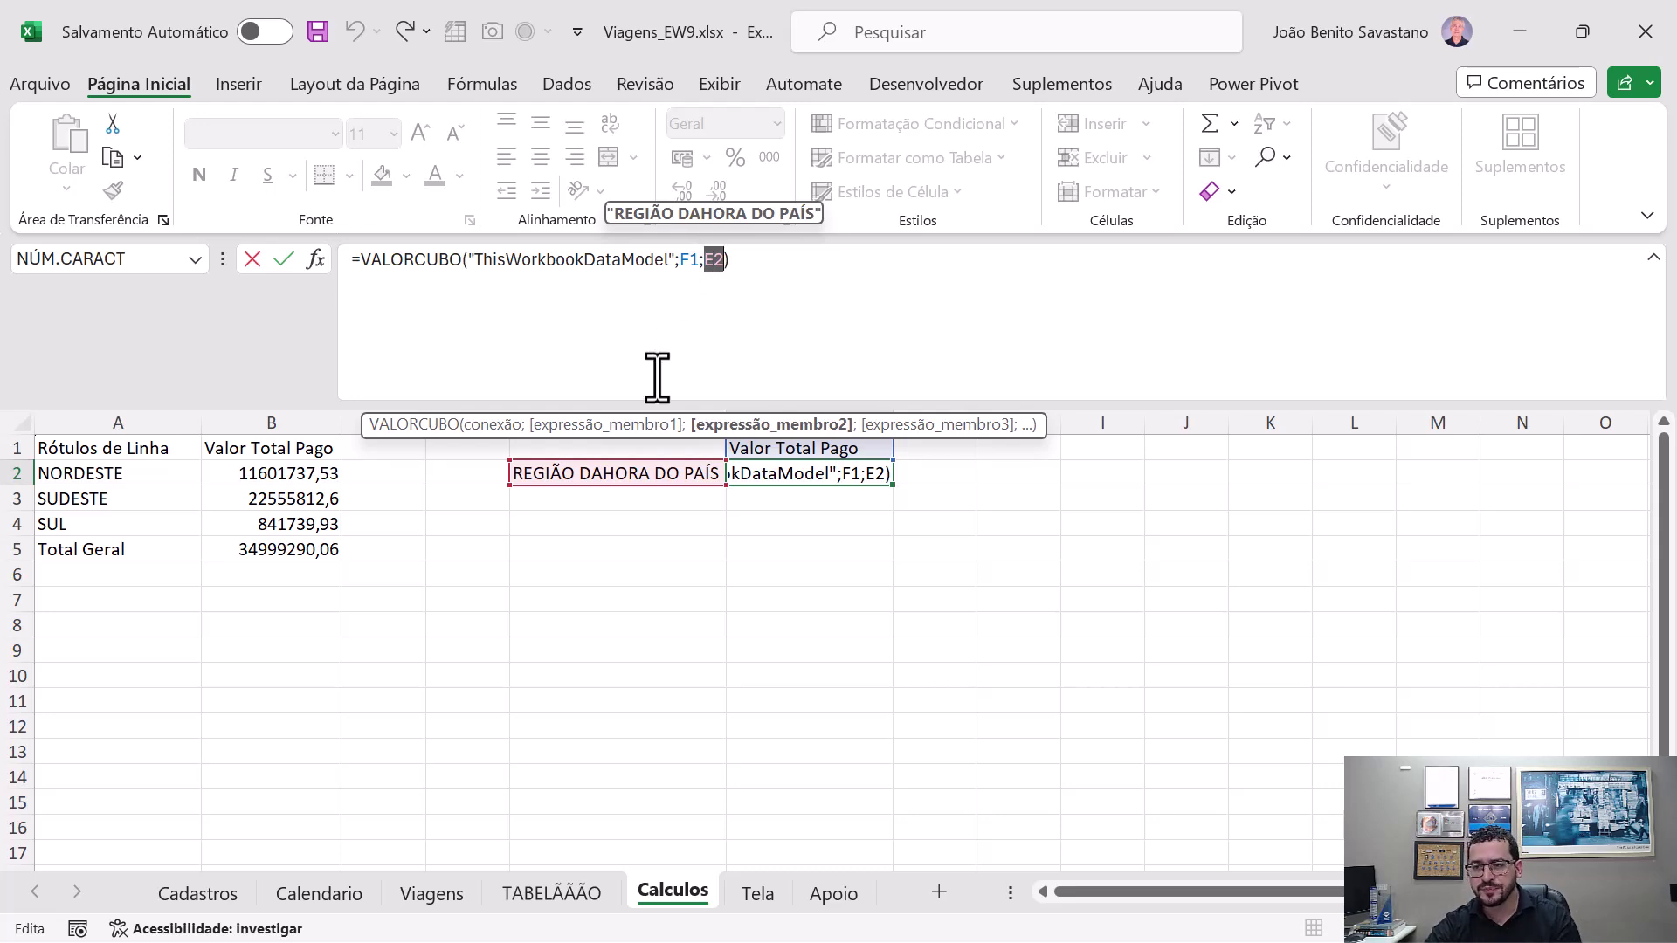
double_click(629, 468)
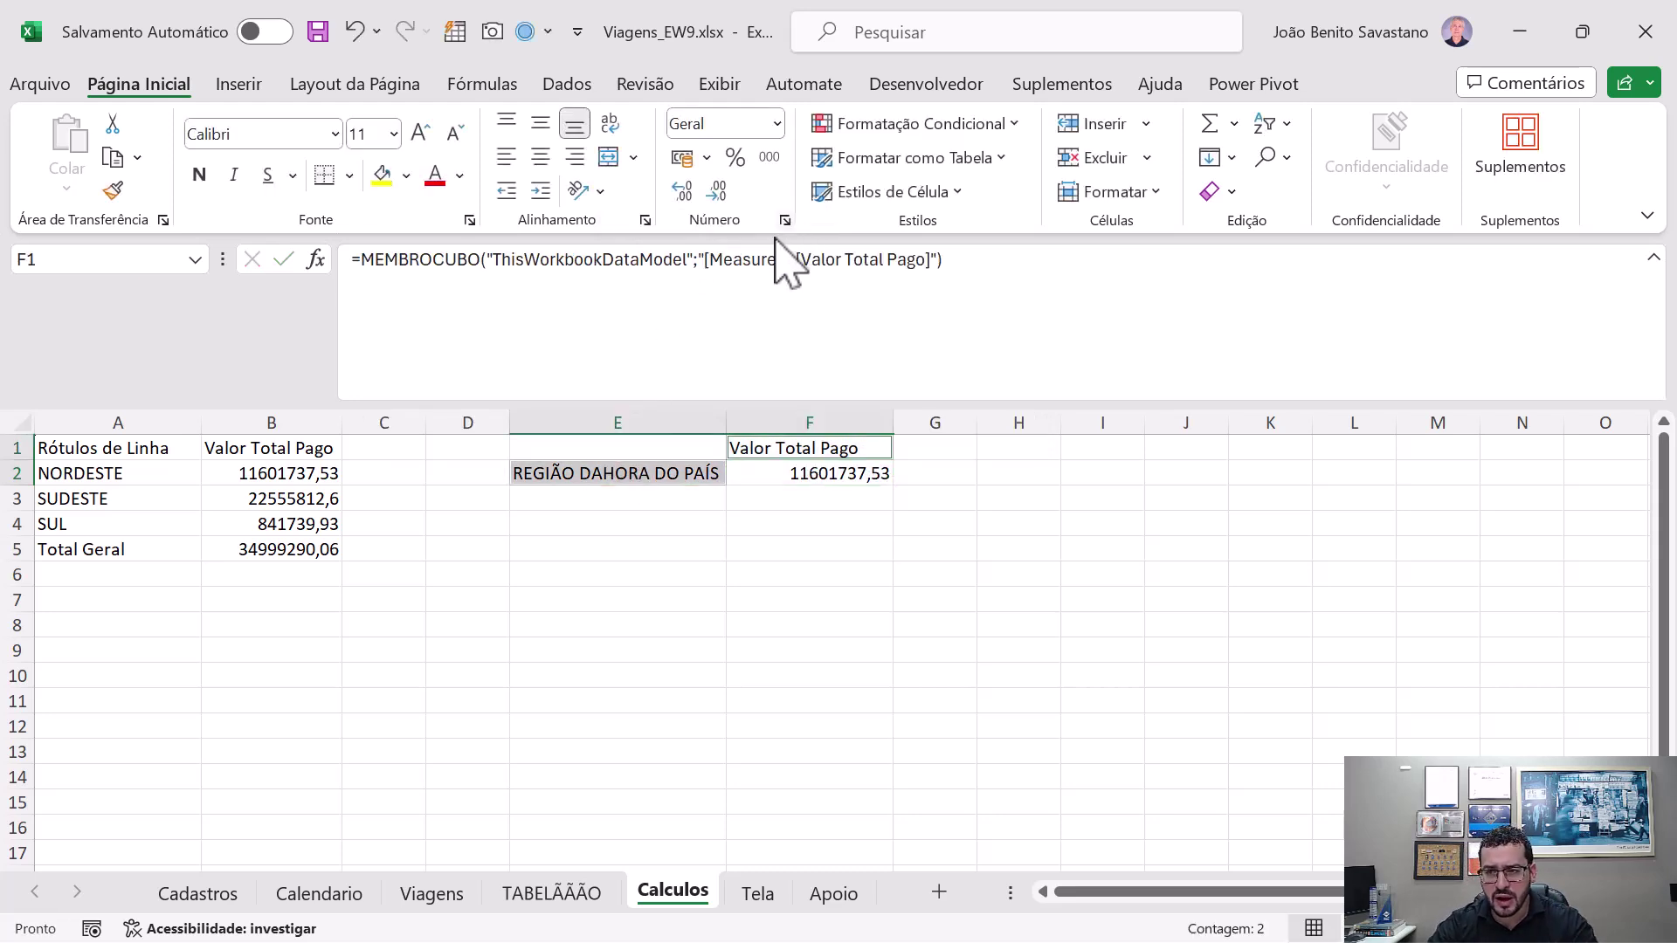
click(627, 476)
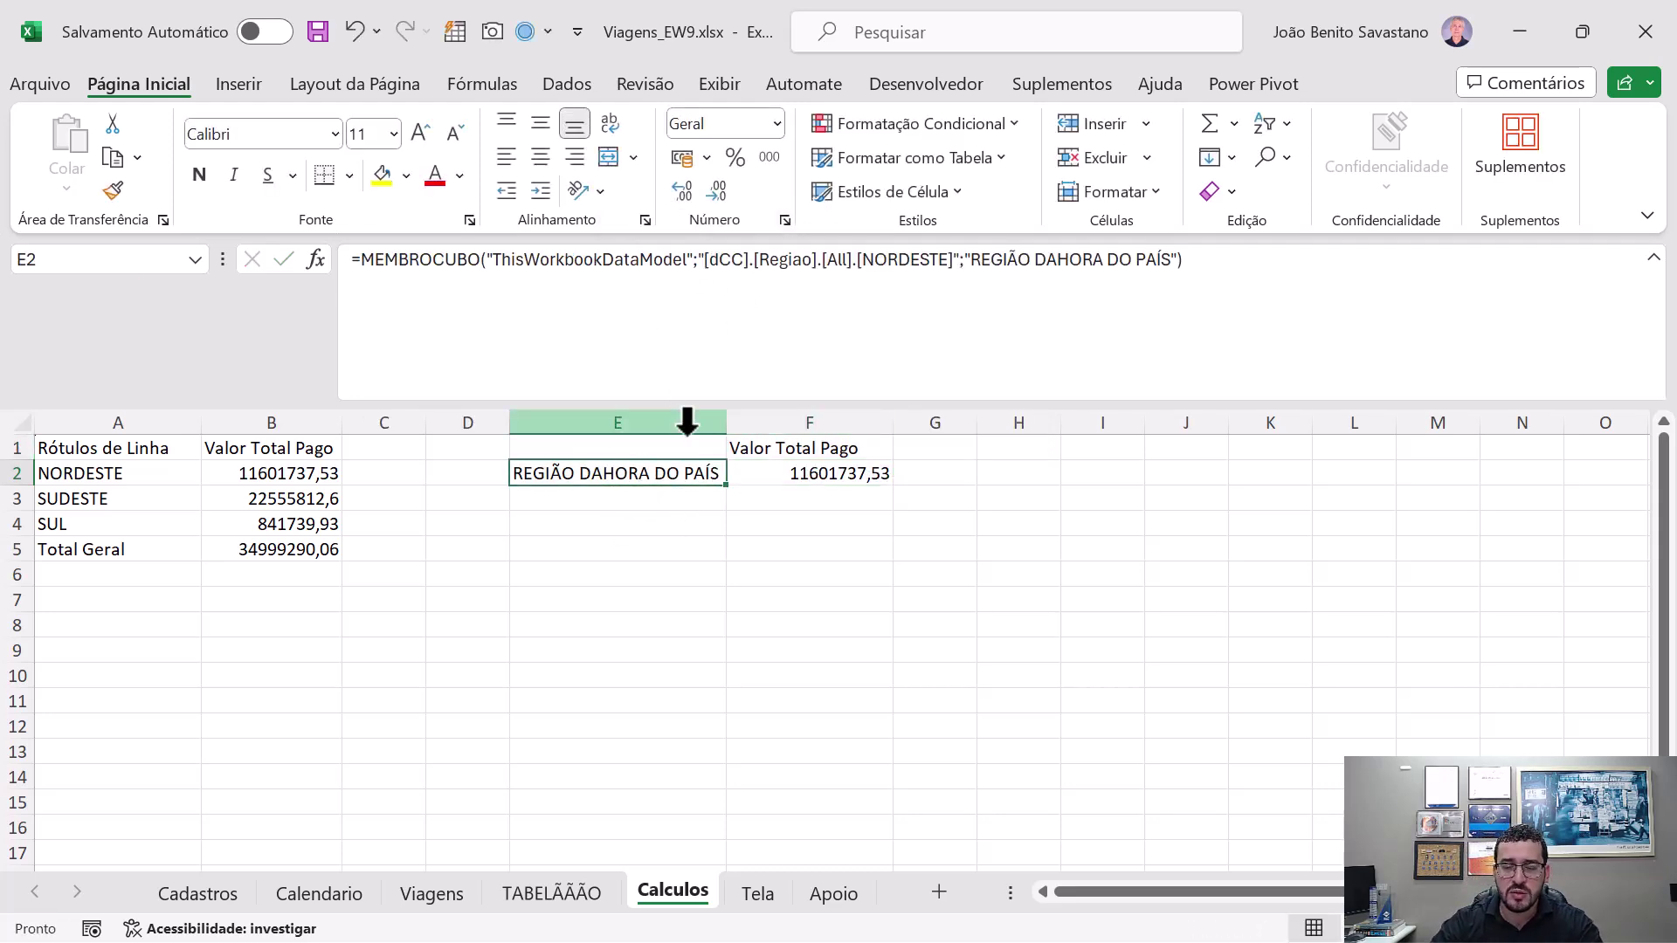
click(790, 476)
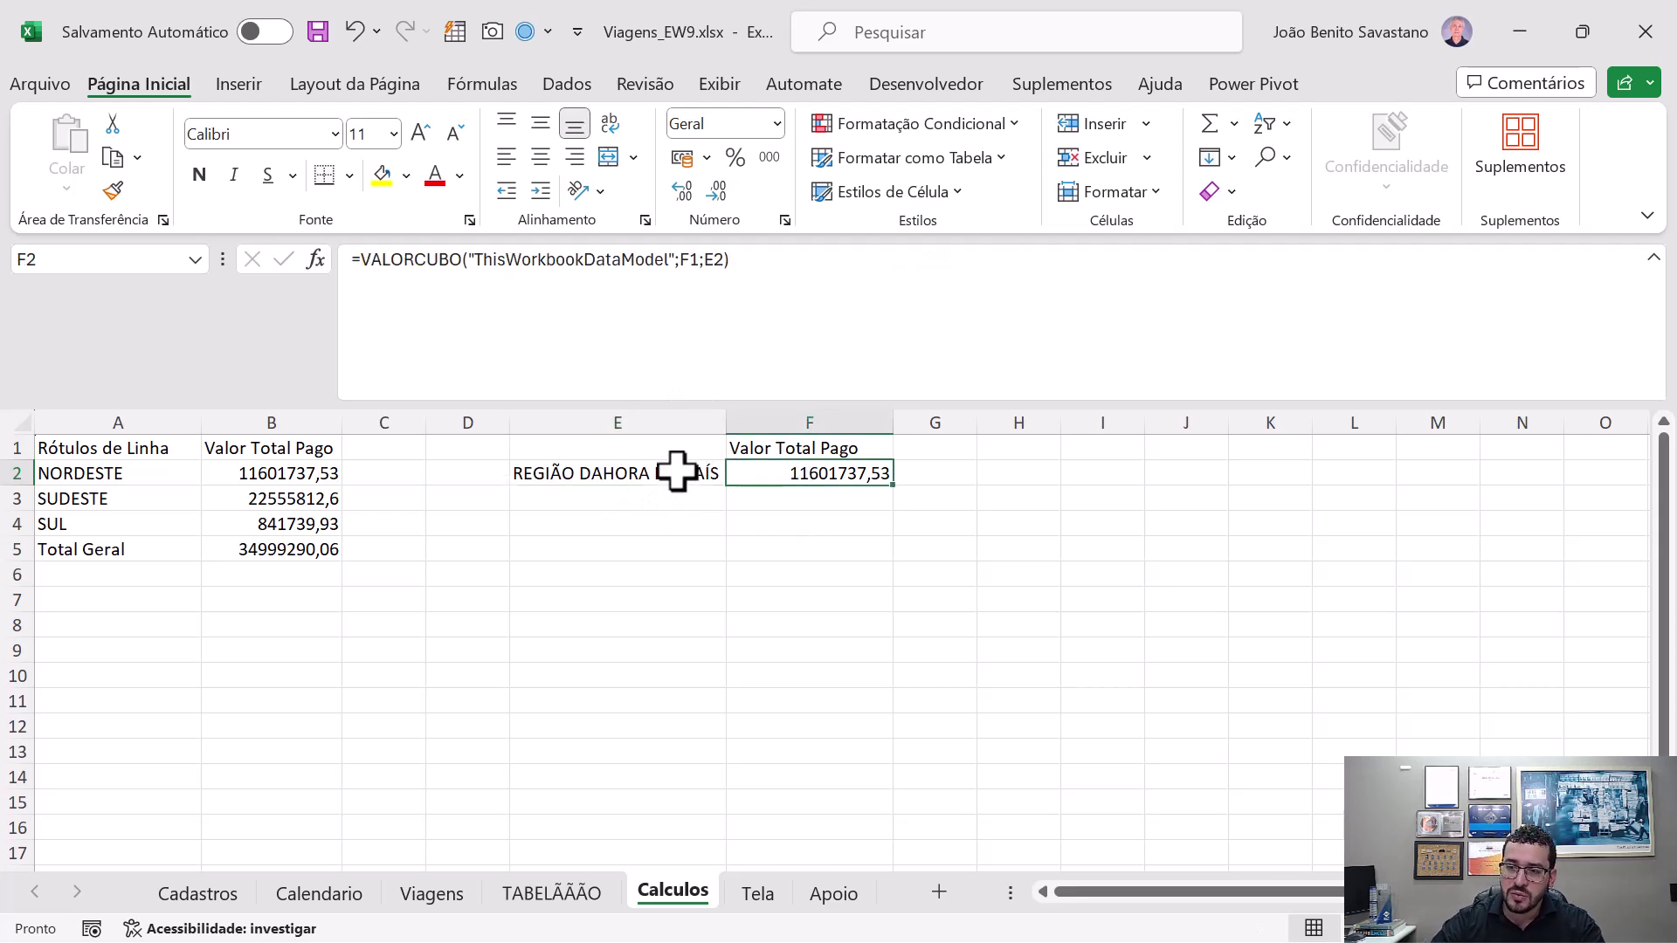
- Start a CONJUNTOCUBO formula in E4 with the connection "ThisWorkbookDataModel"
click(611, 521)
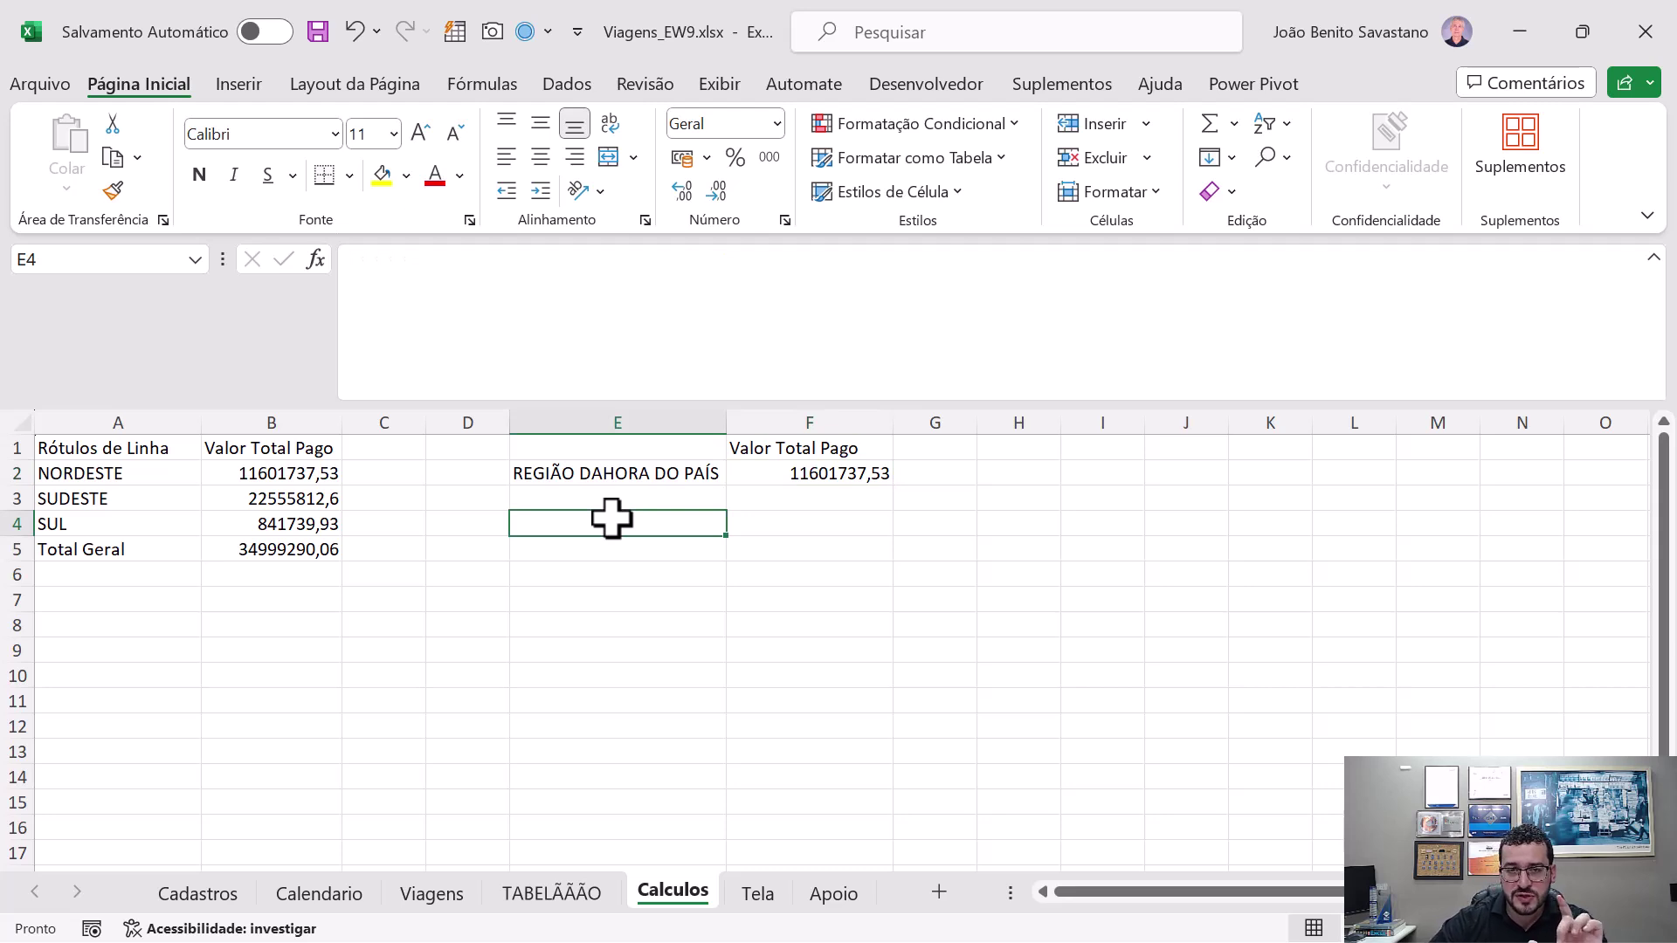
key(Up)
key(Up)
key(Down)
key(Down)
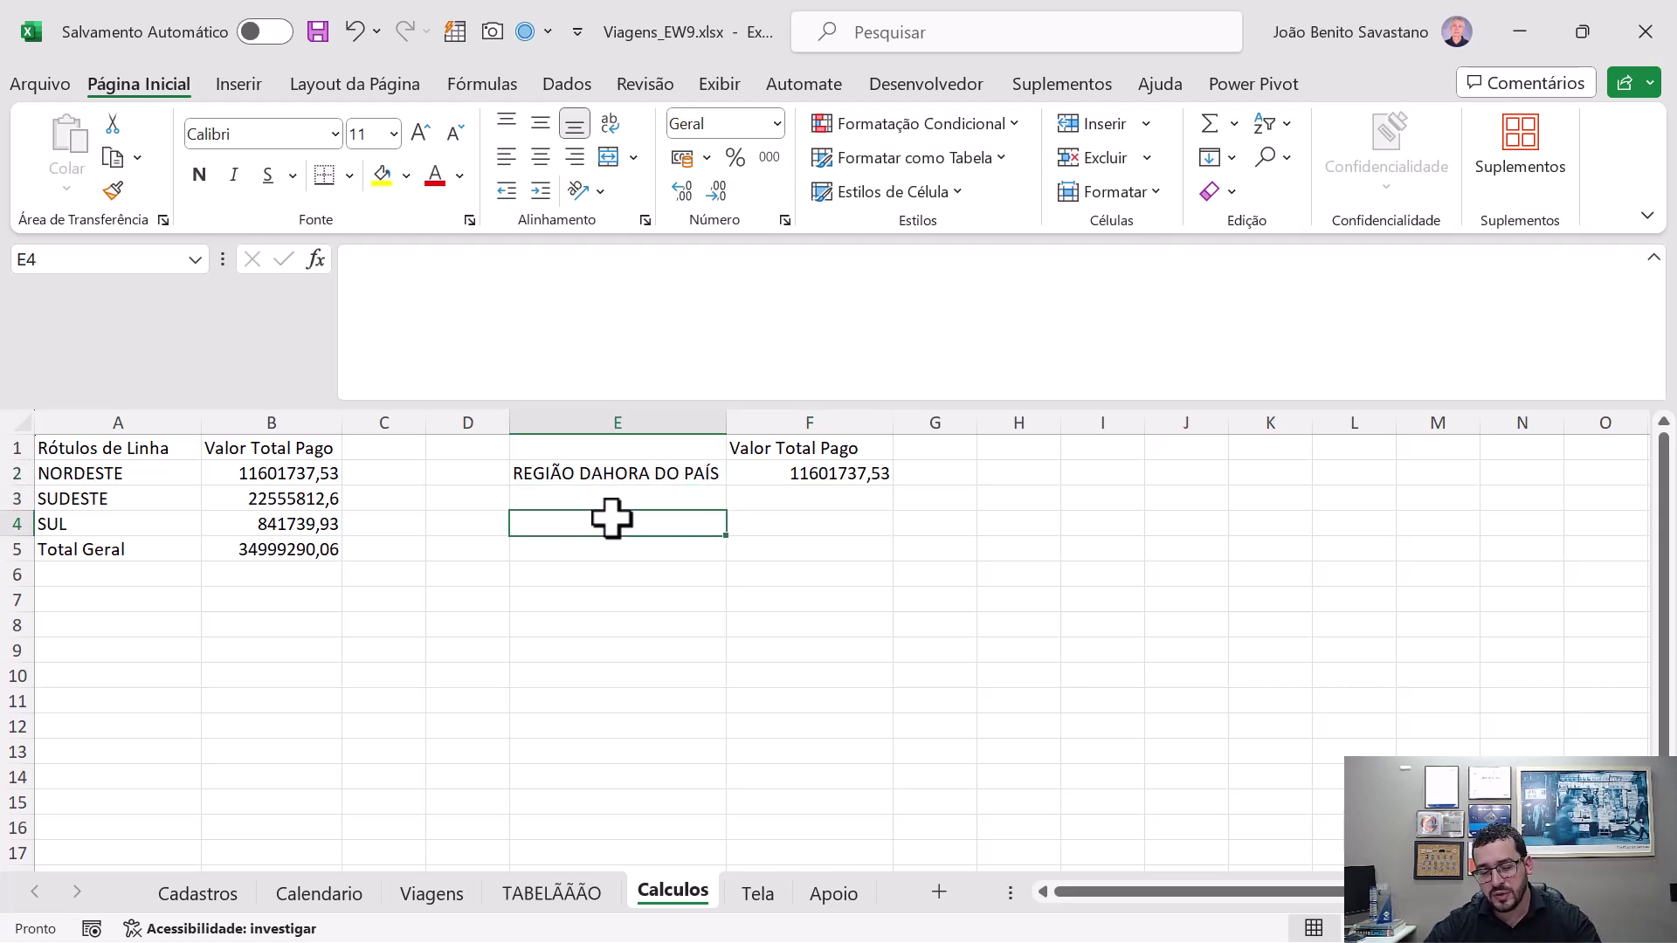
text(=CONJUNTO)
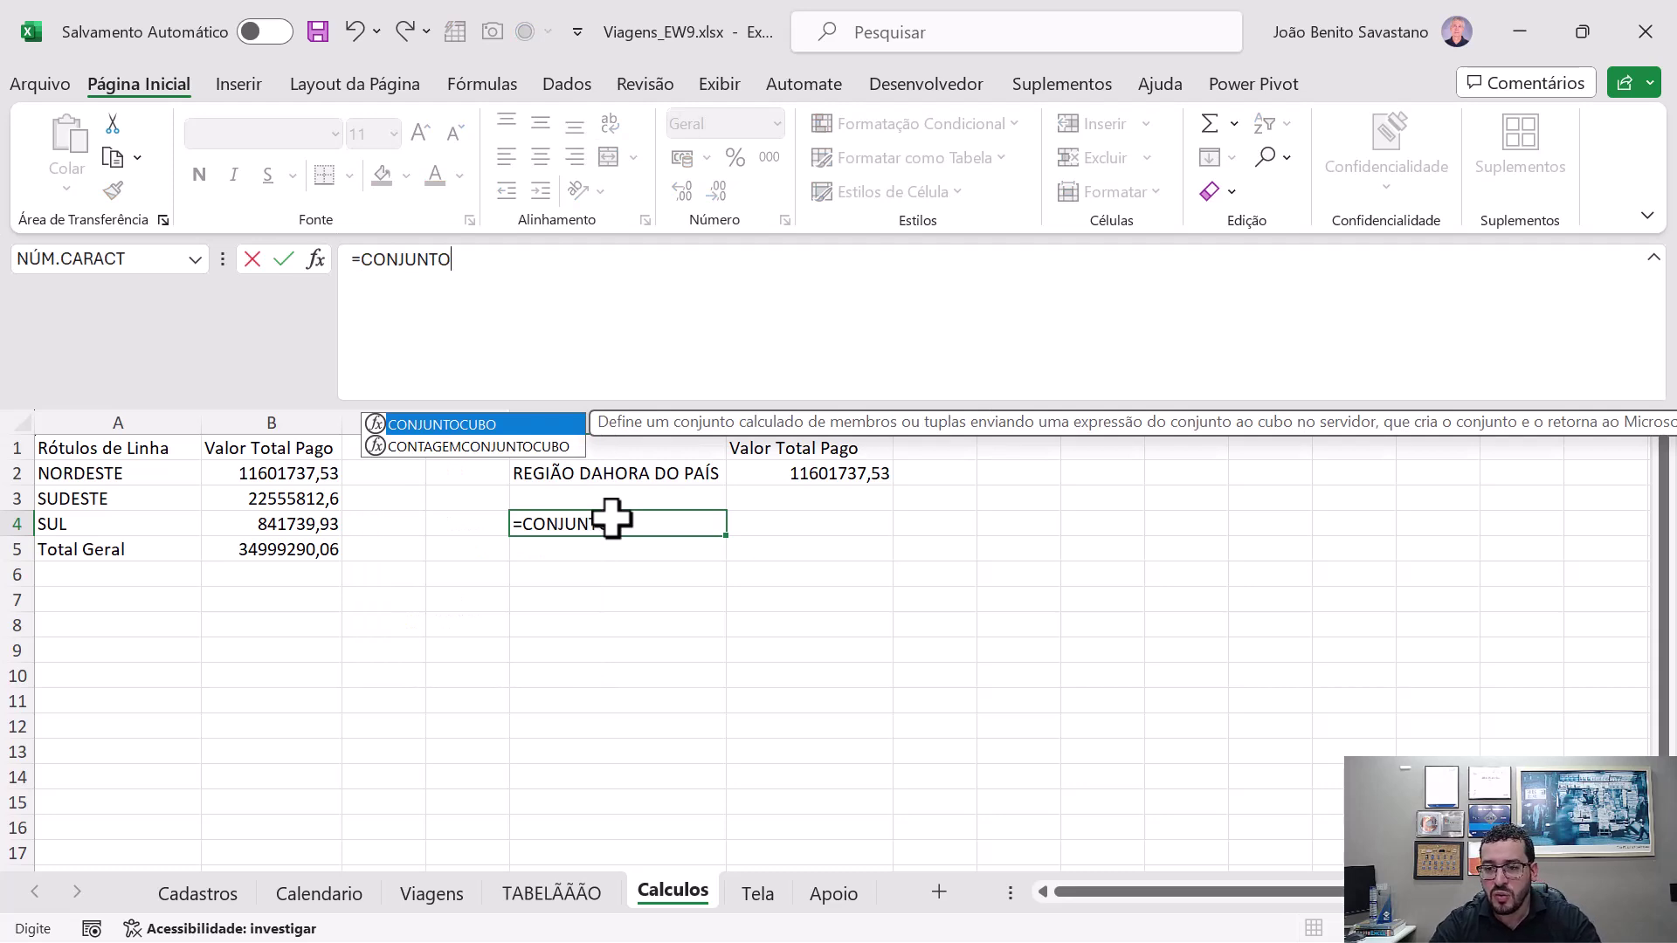
key(Tab)
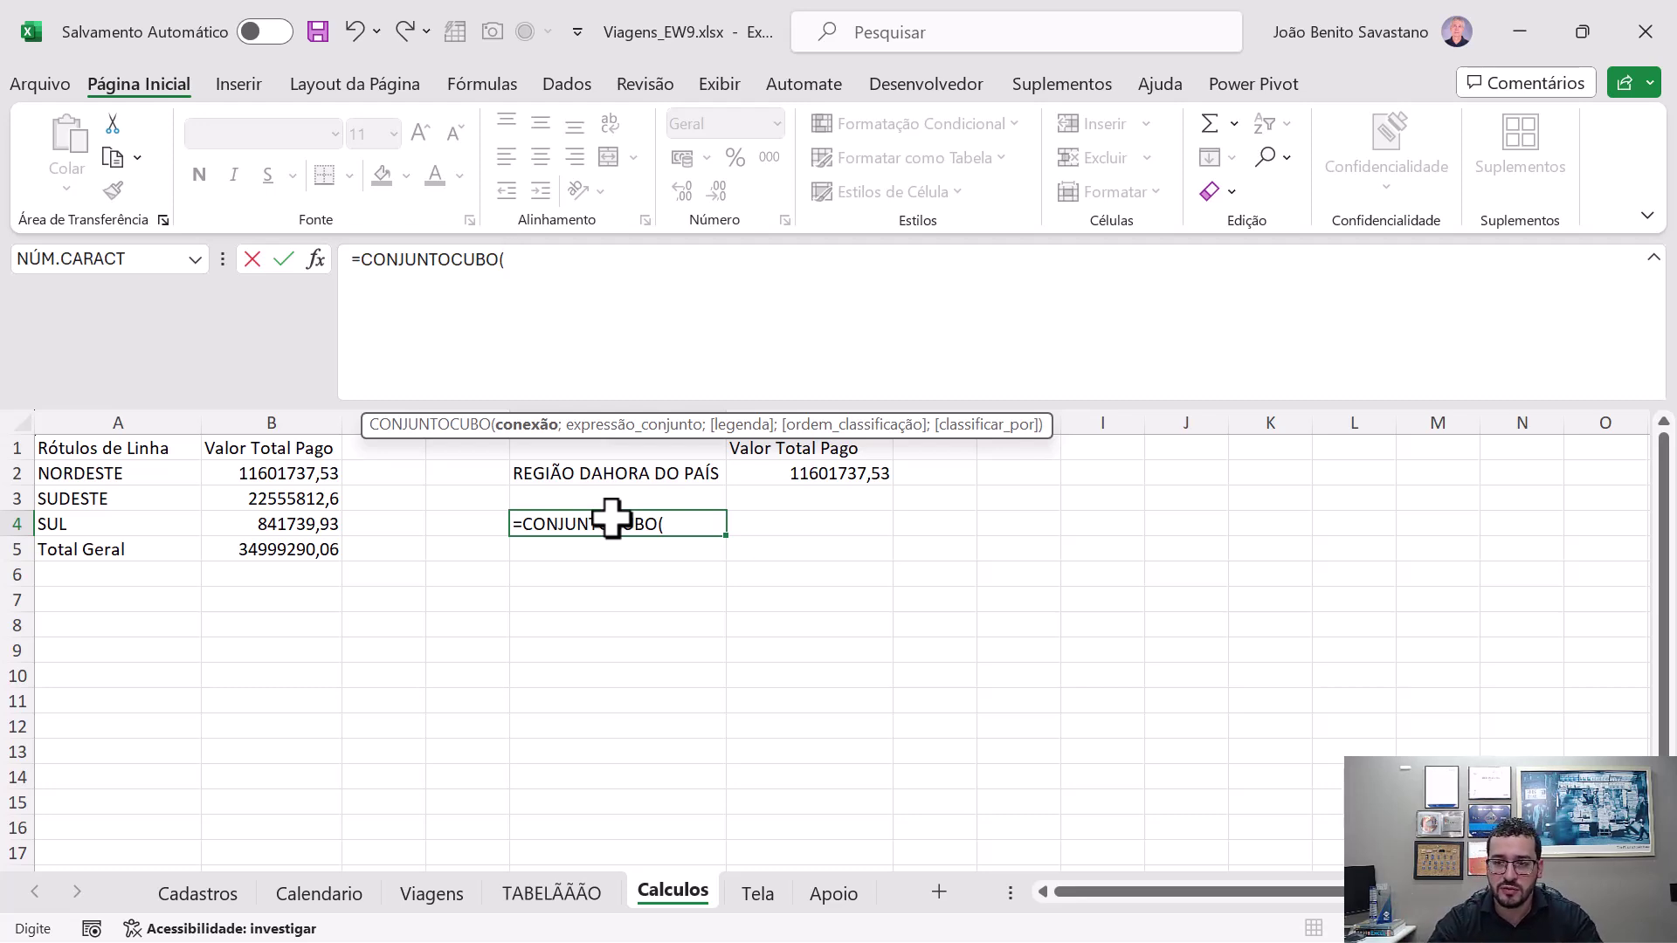
text("t)
key(Tab)
text(;)
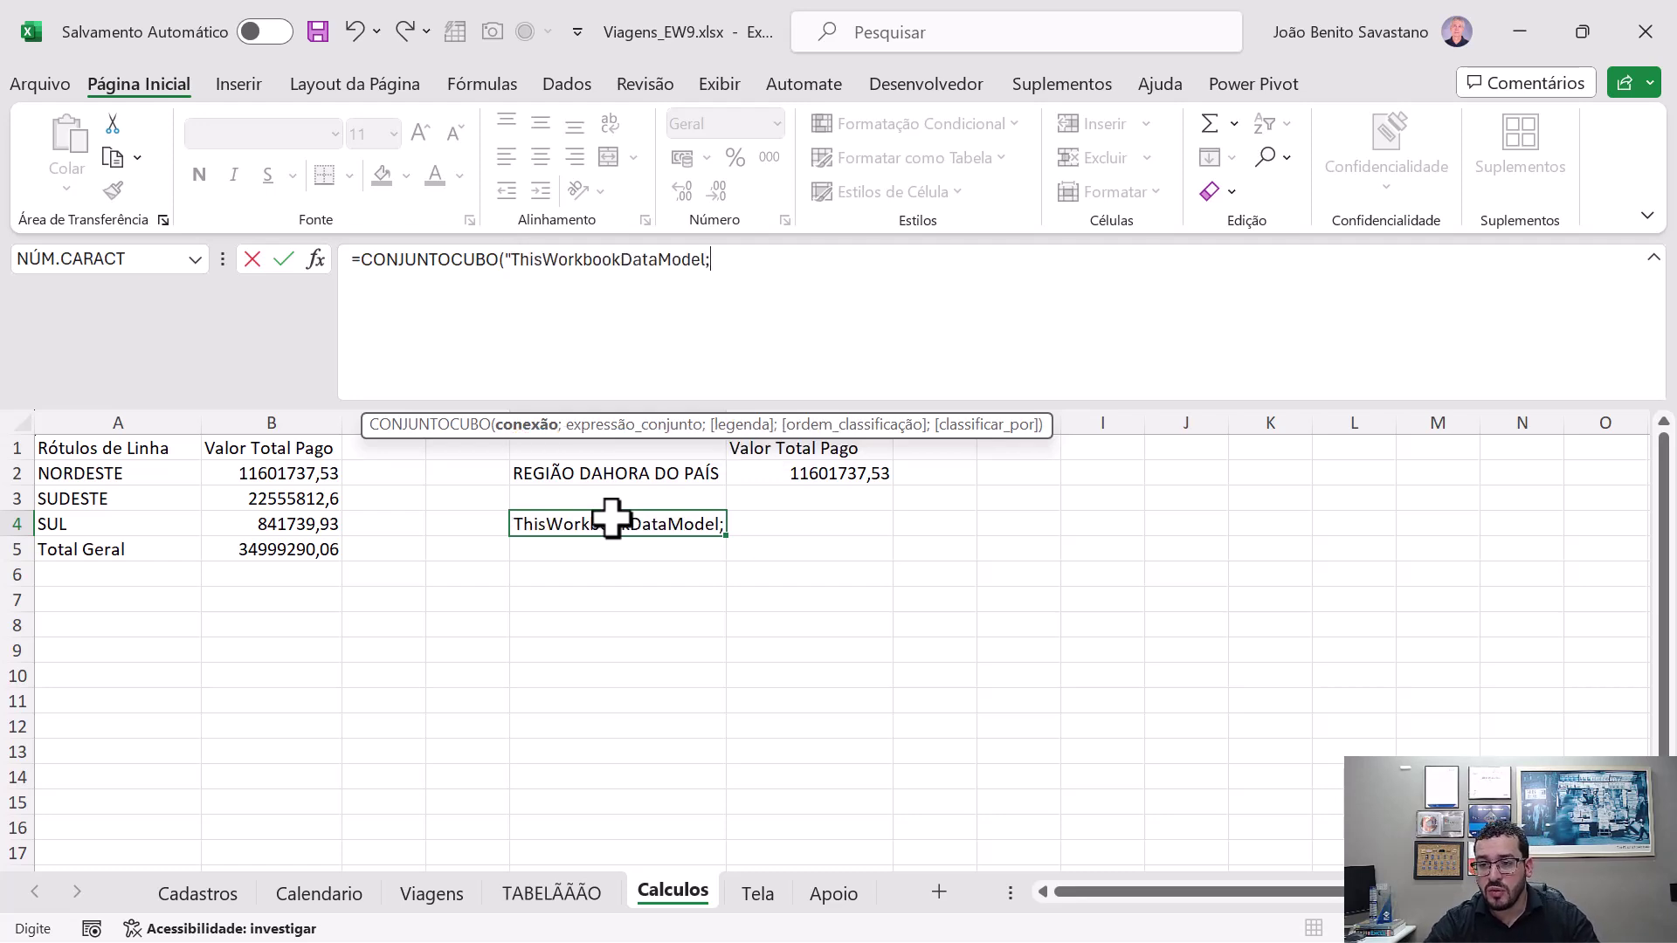
key(BackSpace)
text(";)
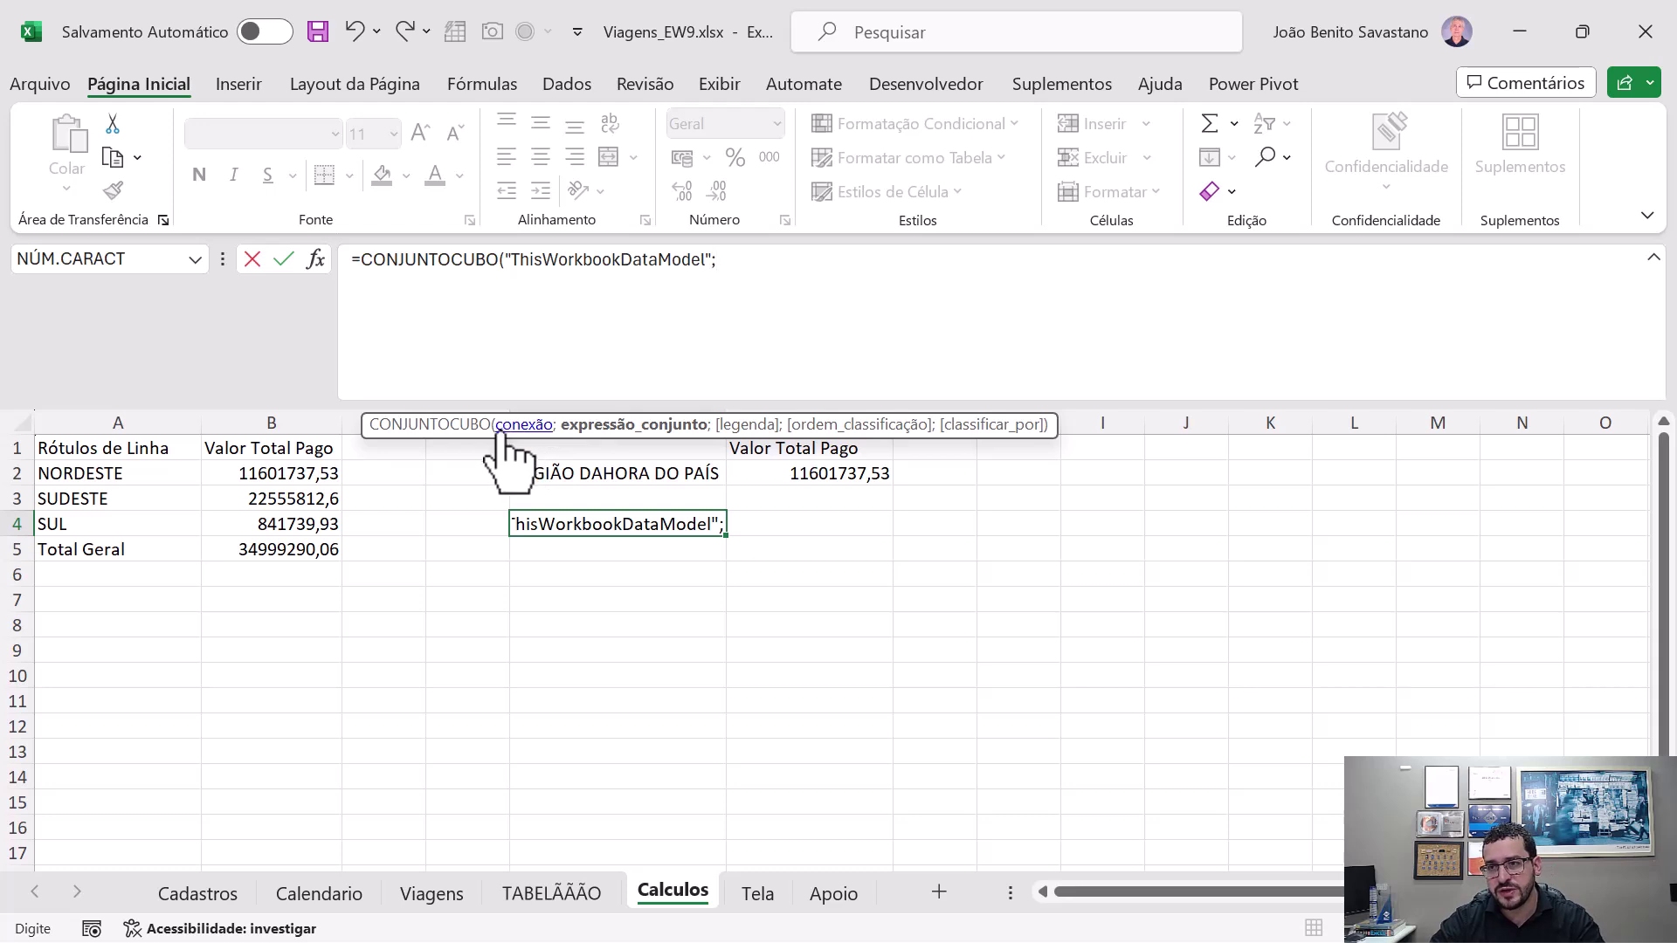
- Complete E4's CONJUNTOCUBO formula with the region cells A2:A4 as the set expression
drag(144, 474, 133, 519)
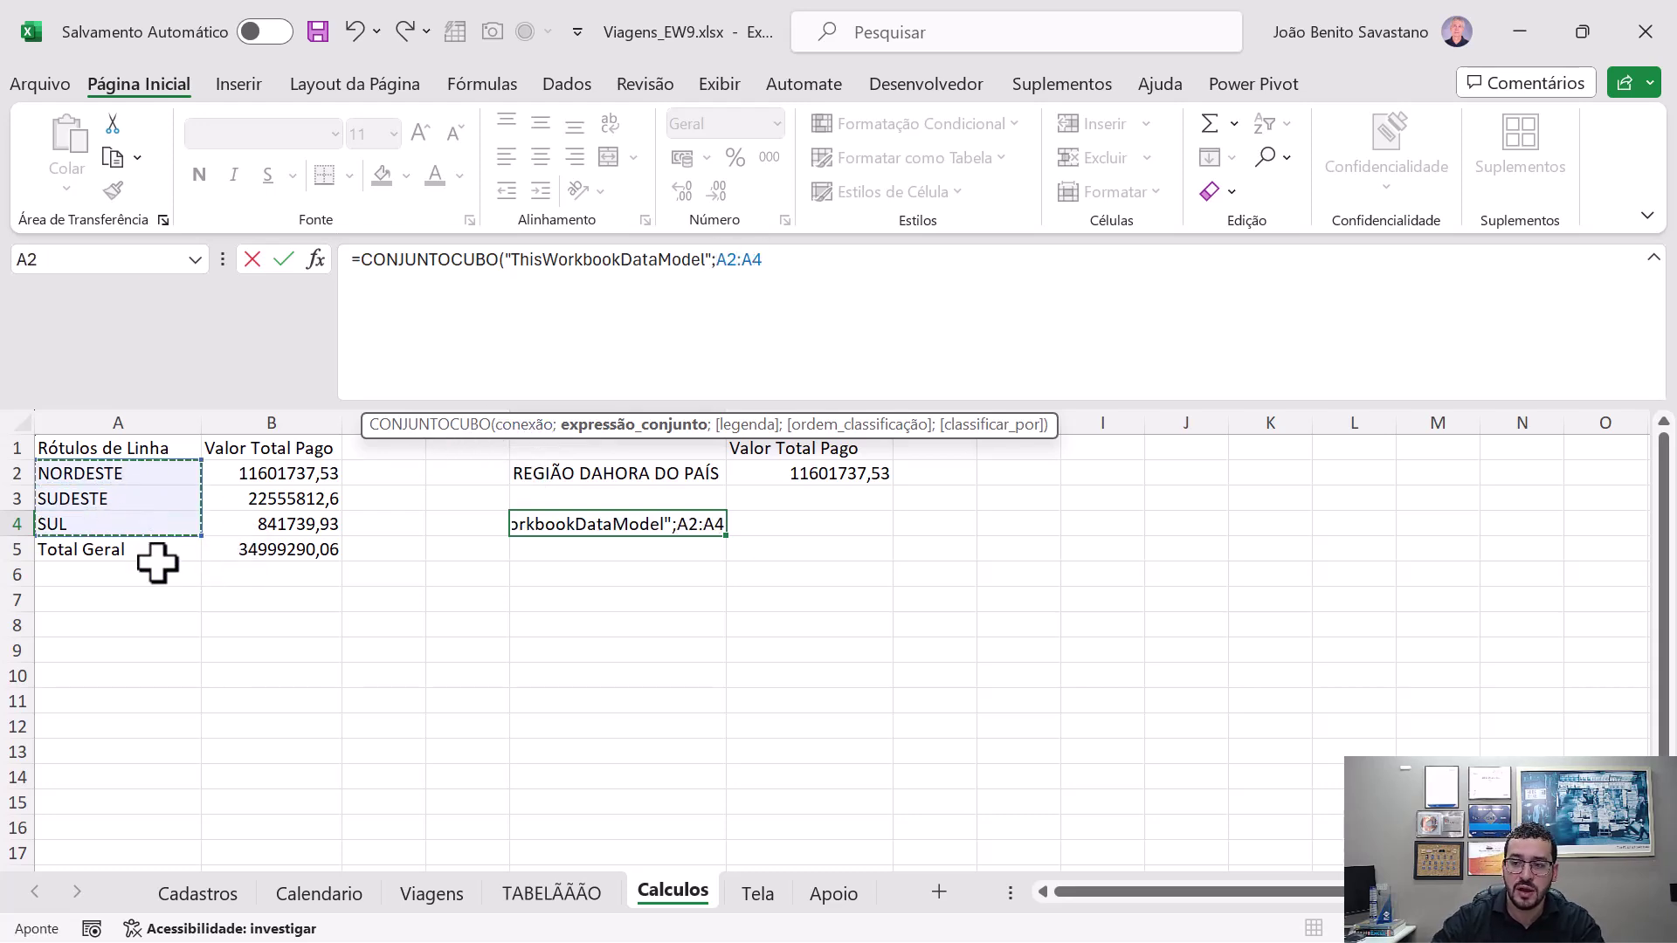
text())
key(ctrl+Return)
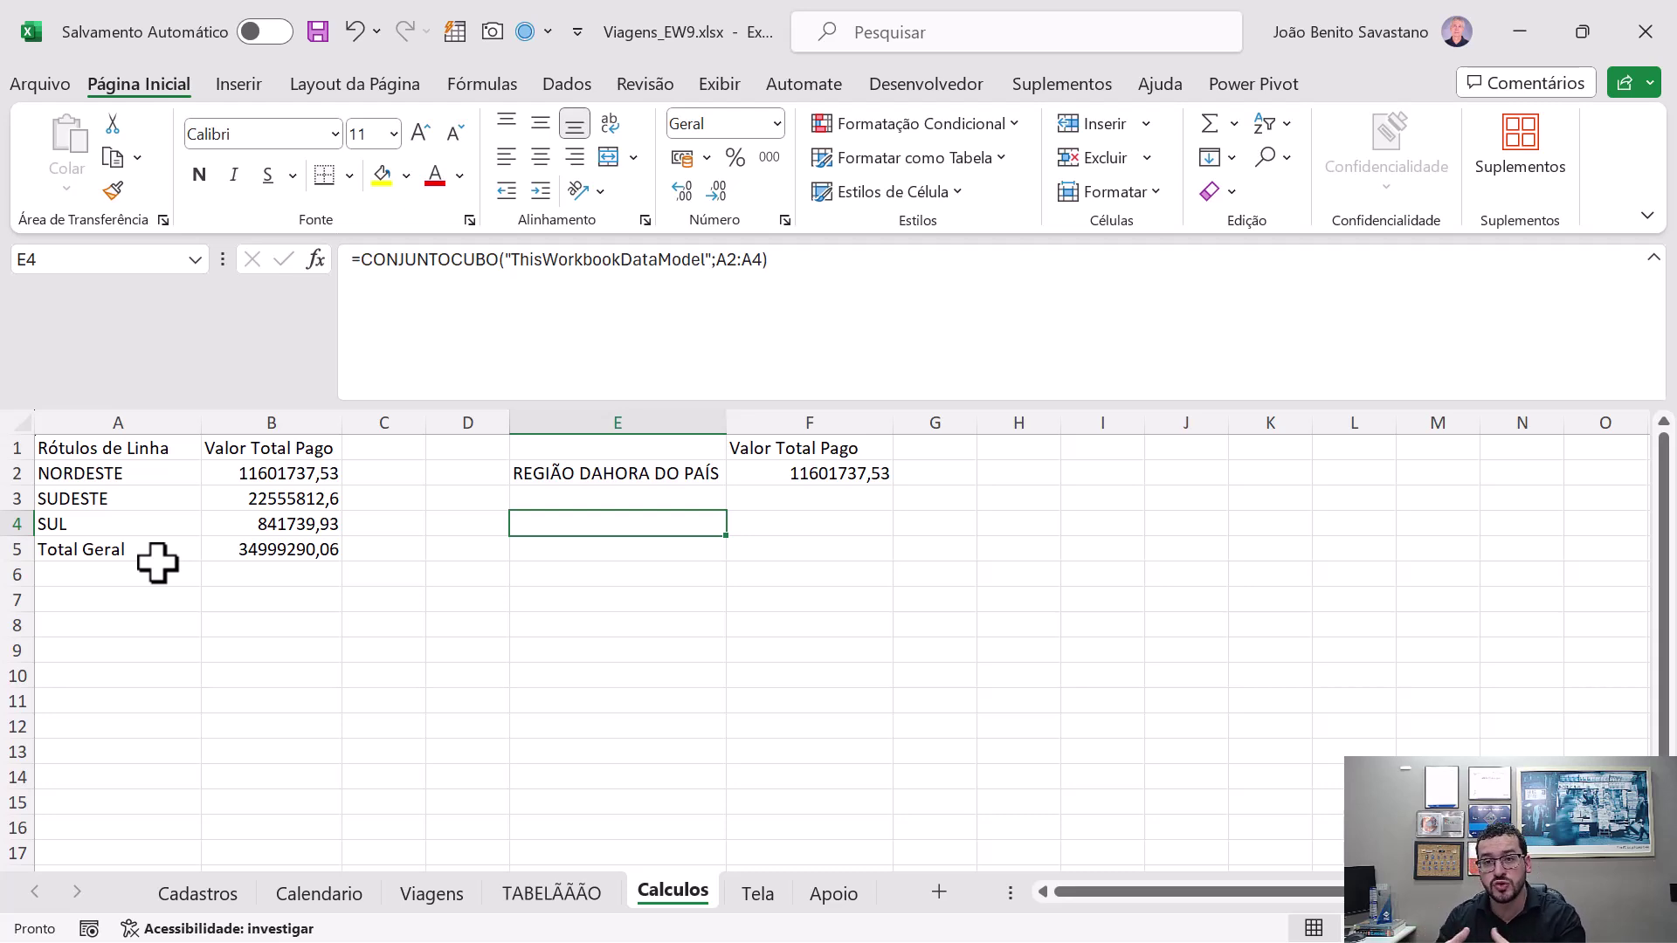
- Enter a CONTAGEMCONJUNTOCUBO formula in F4 that counts the members of the set in E4
key(Right)
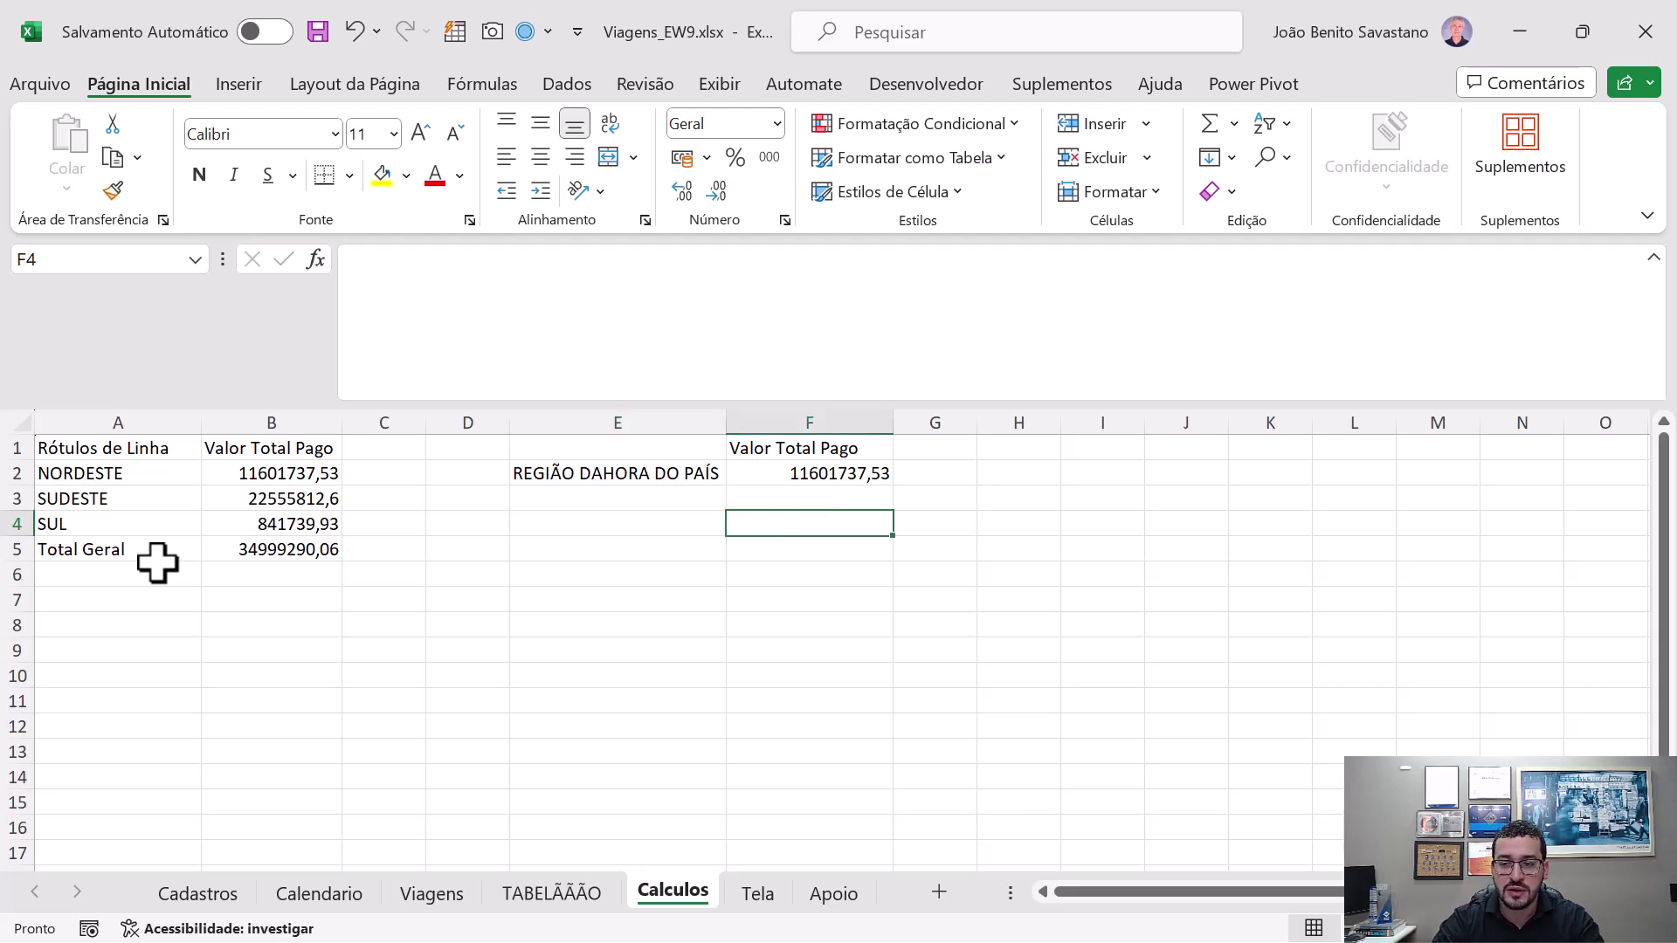
text(=VALO)
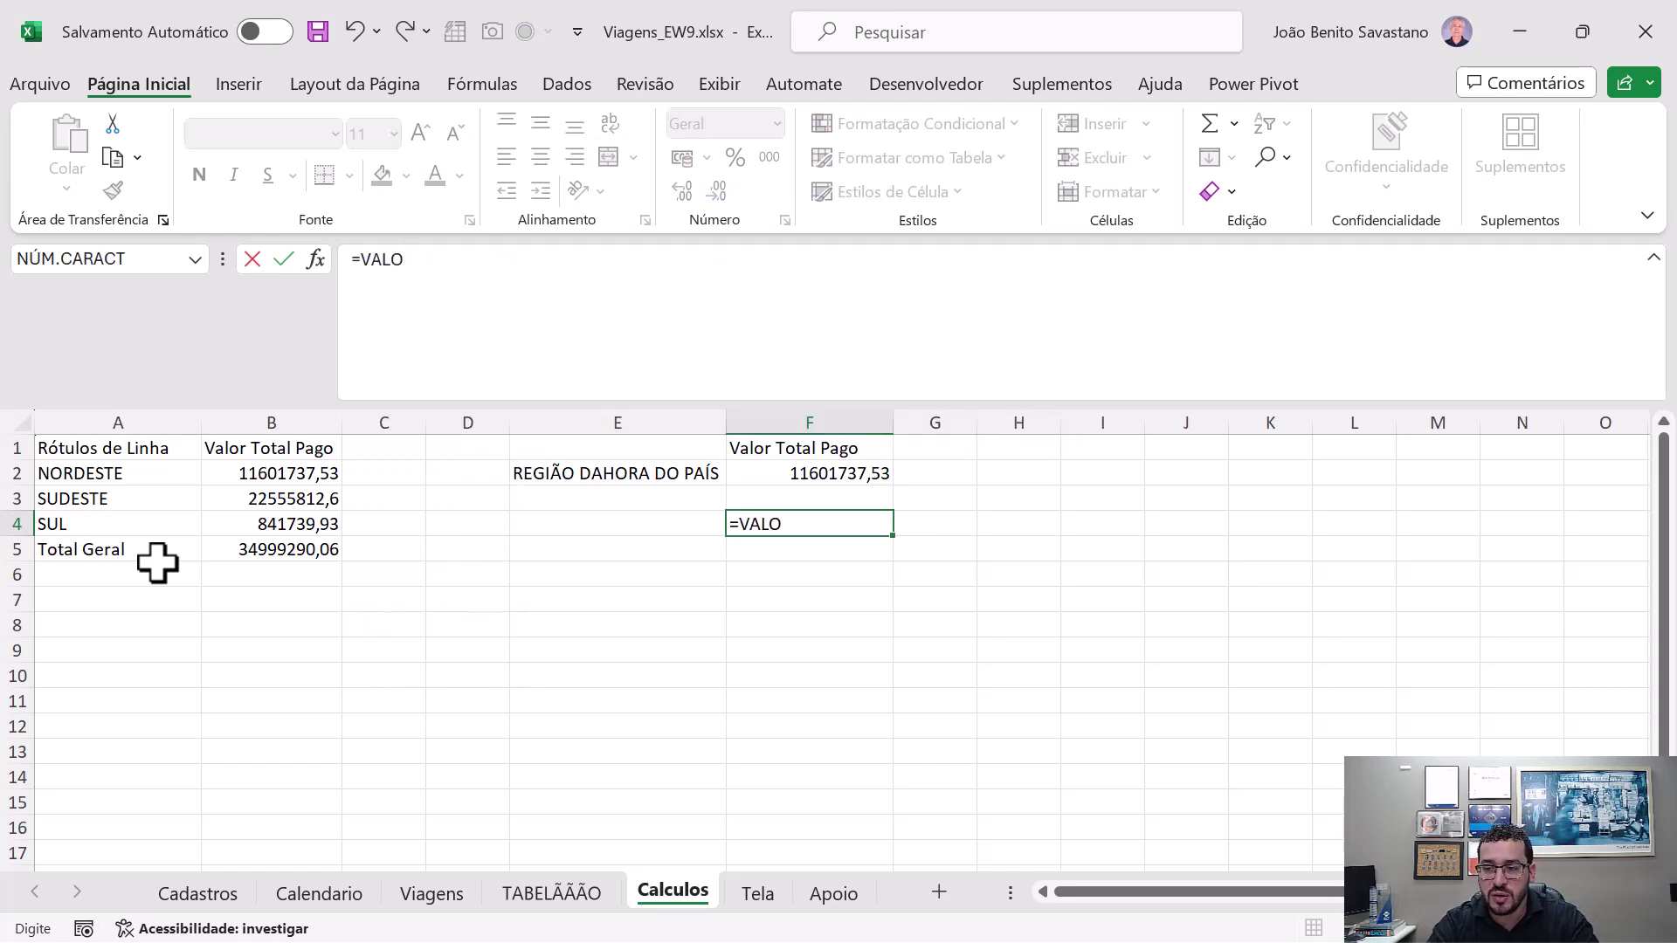
key(BackSpace)
key(BackSpace)
key(BackSpace)
key(BackSpace)
text(CONTAGE)
key(Tab)
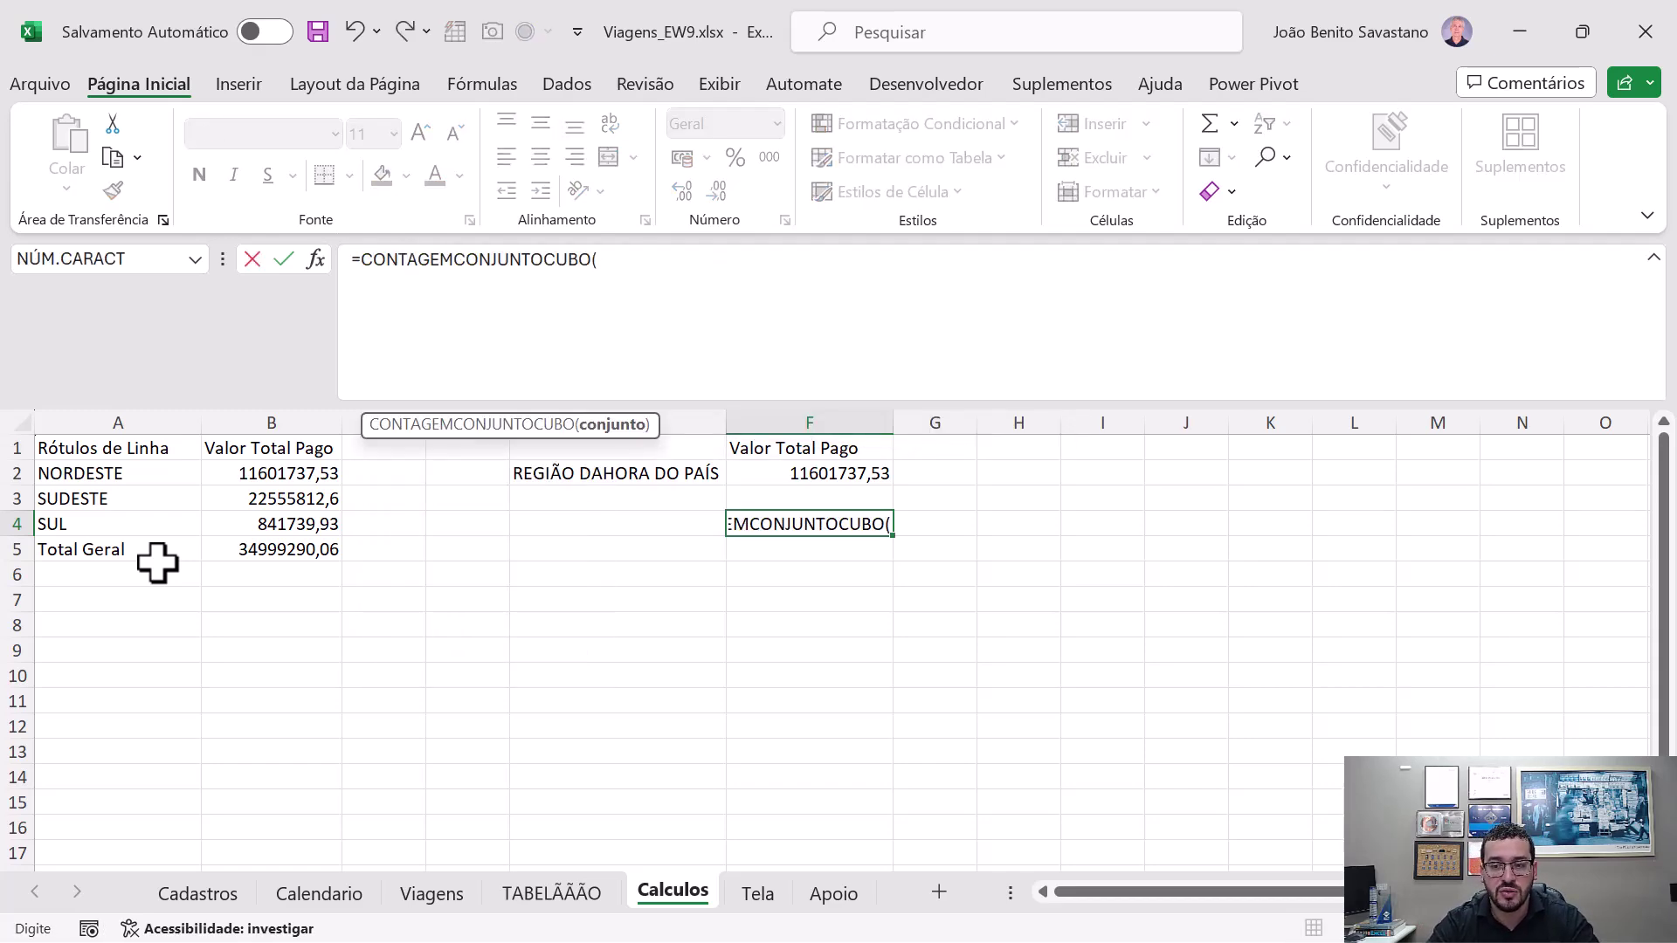
key(Left)
key(ctrl+Return)
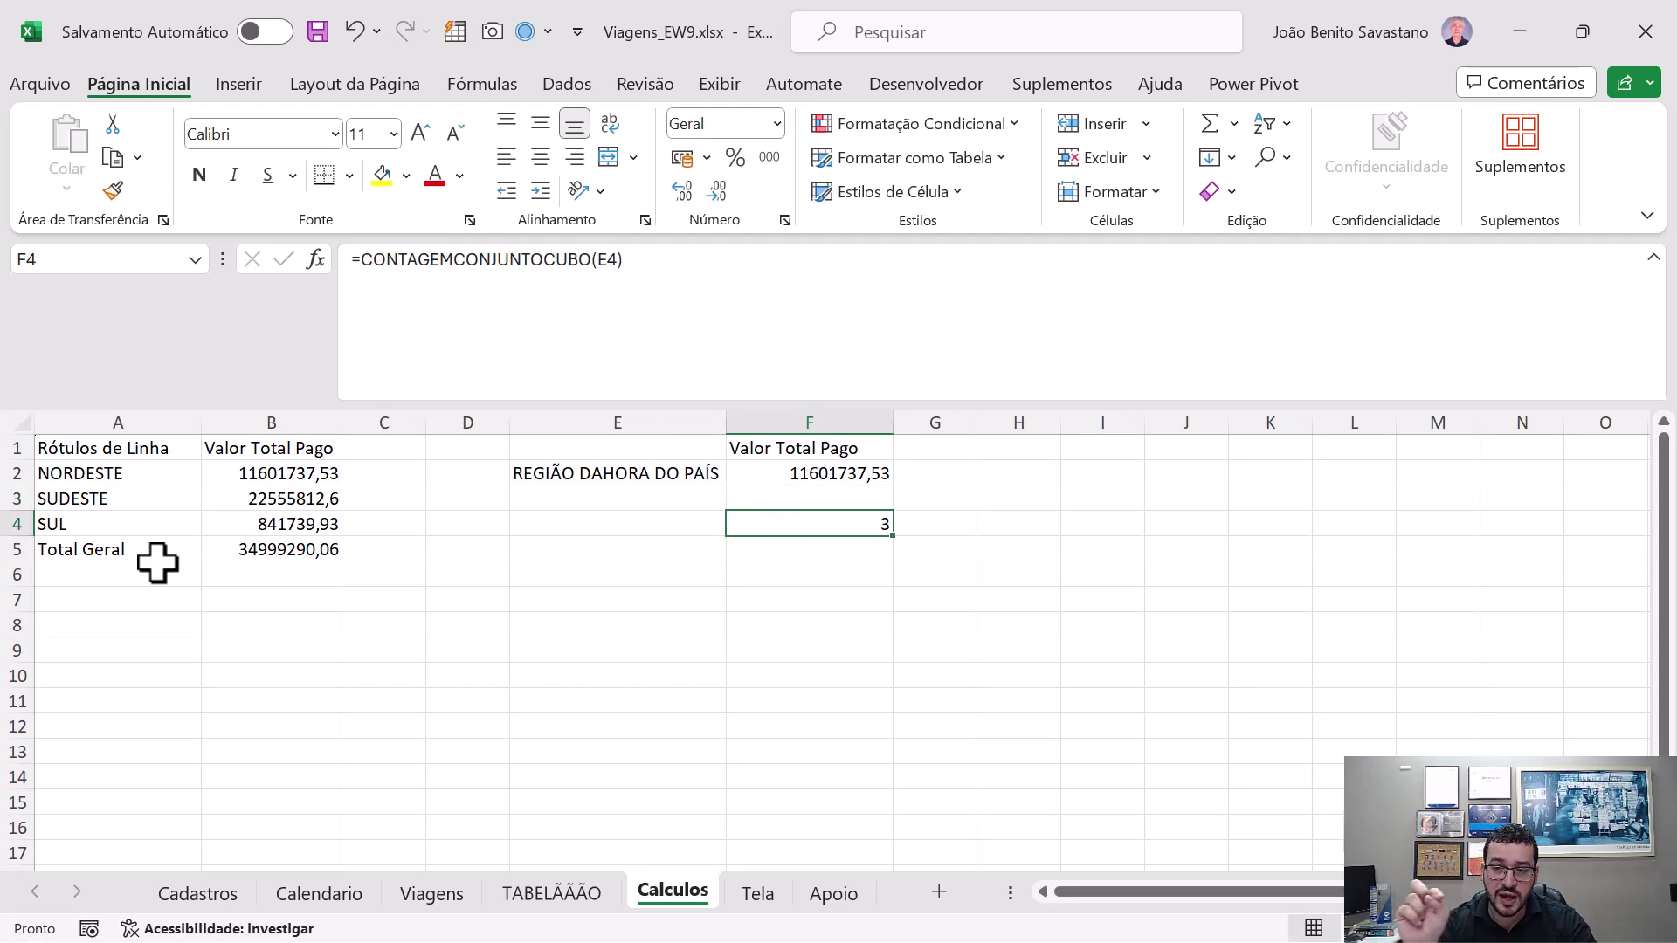
key(Left)
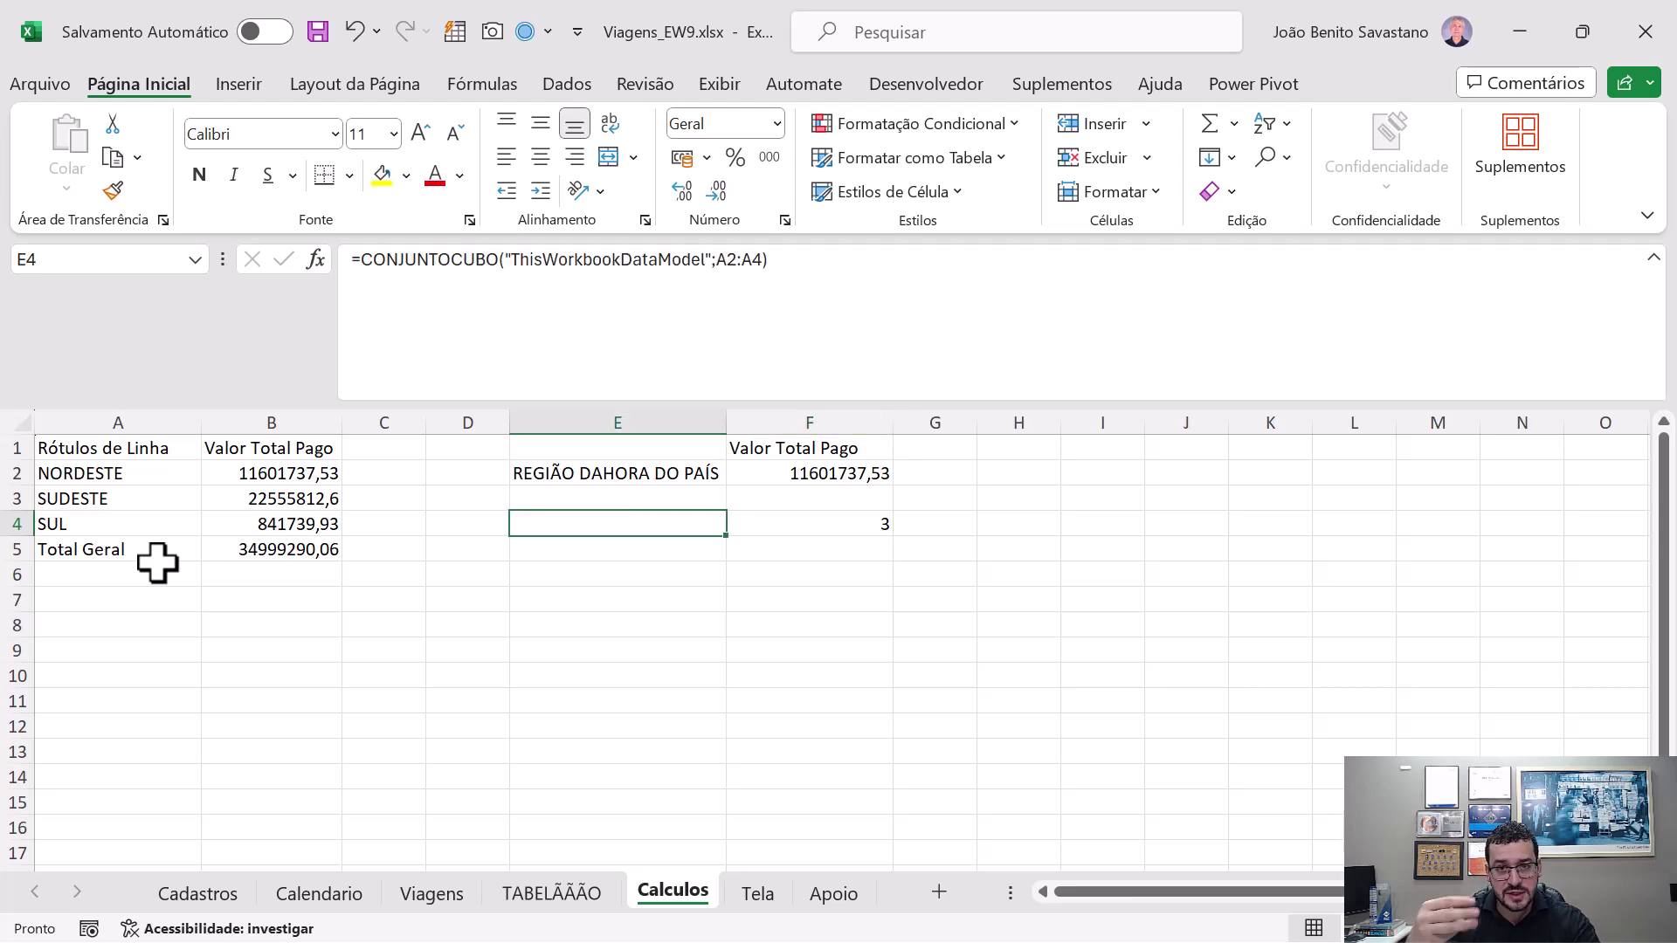
key(F2)
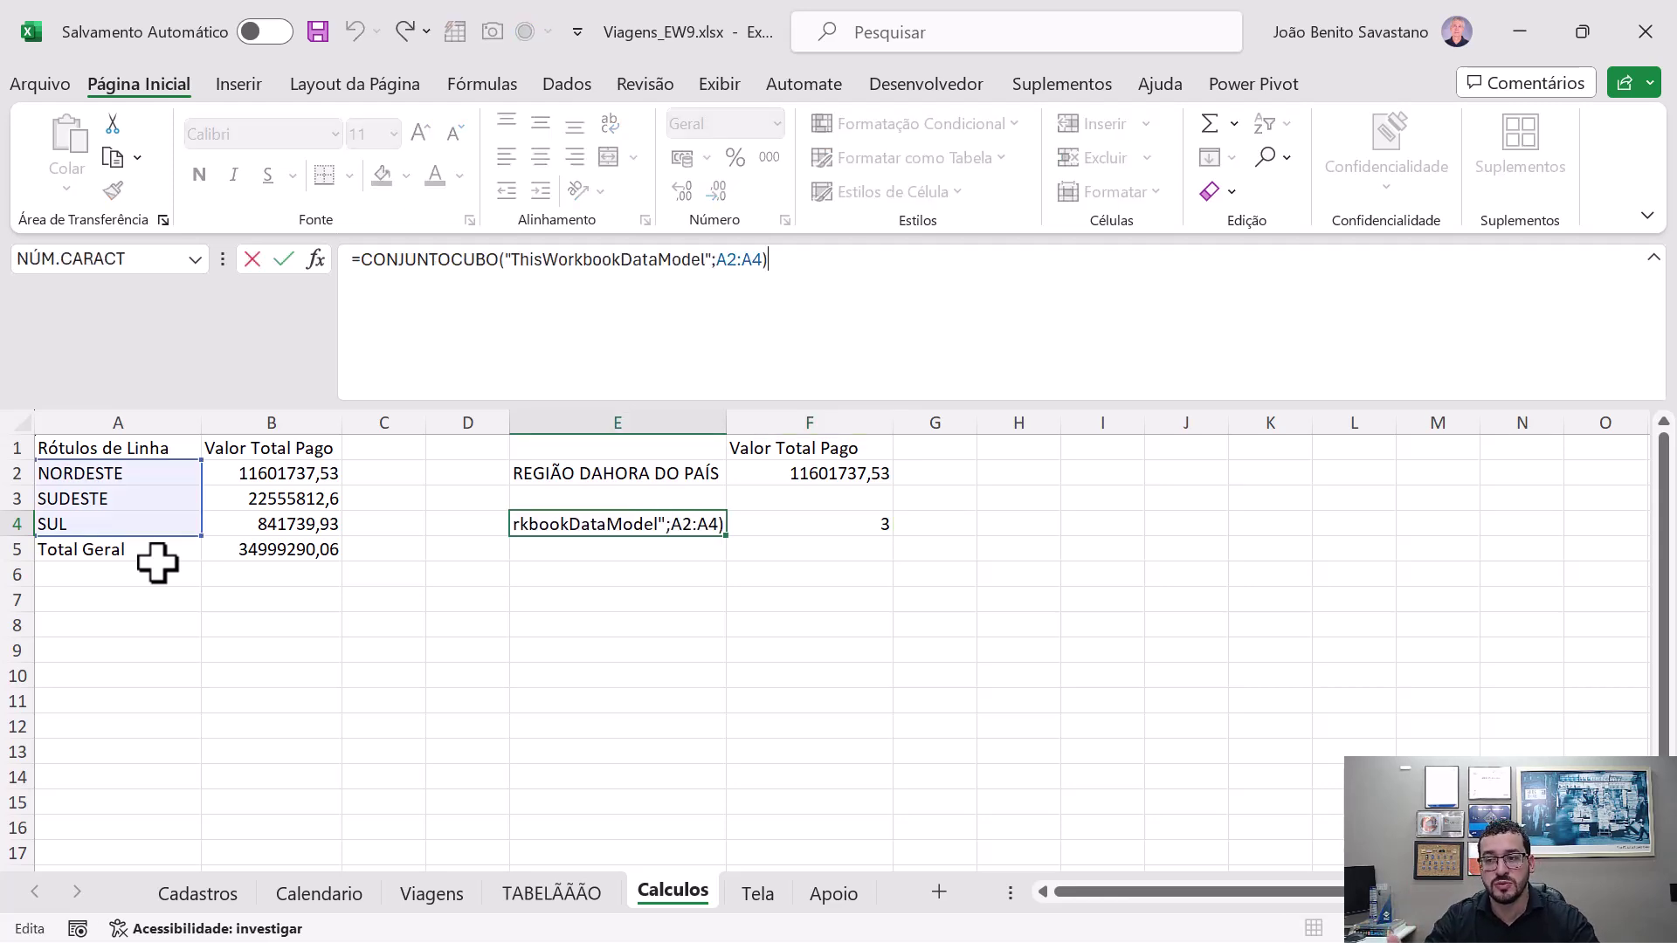
key(BackSpace)
key(BackSpace)
key(BackSpace)
key(BackSpace)
key(BackSpace)
key(BackSpace)
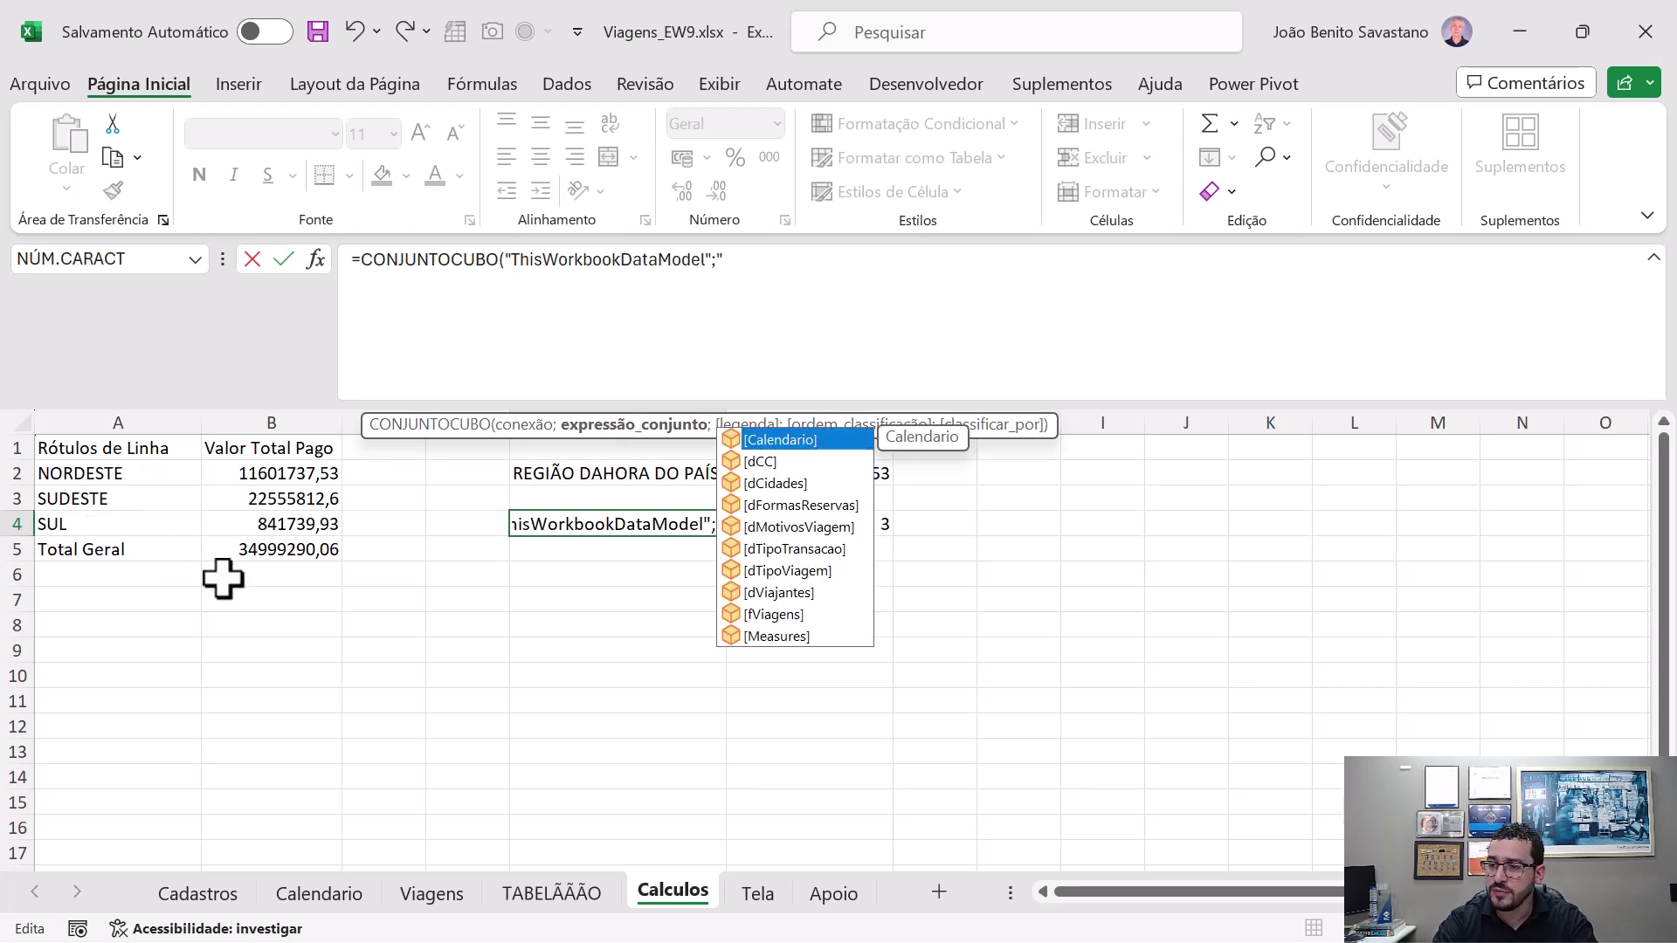
key(Escape)
key(Up)
key(Up)
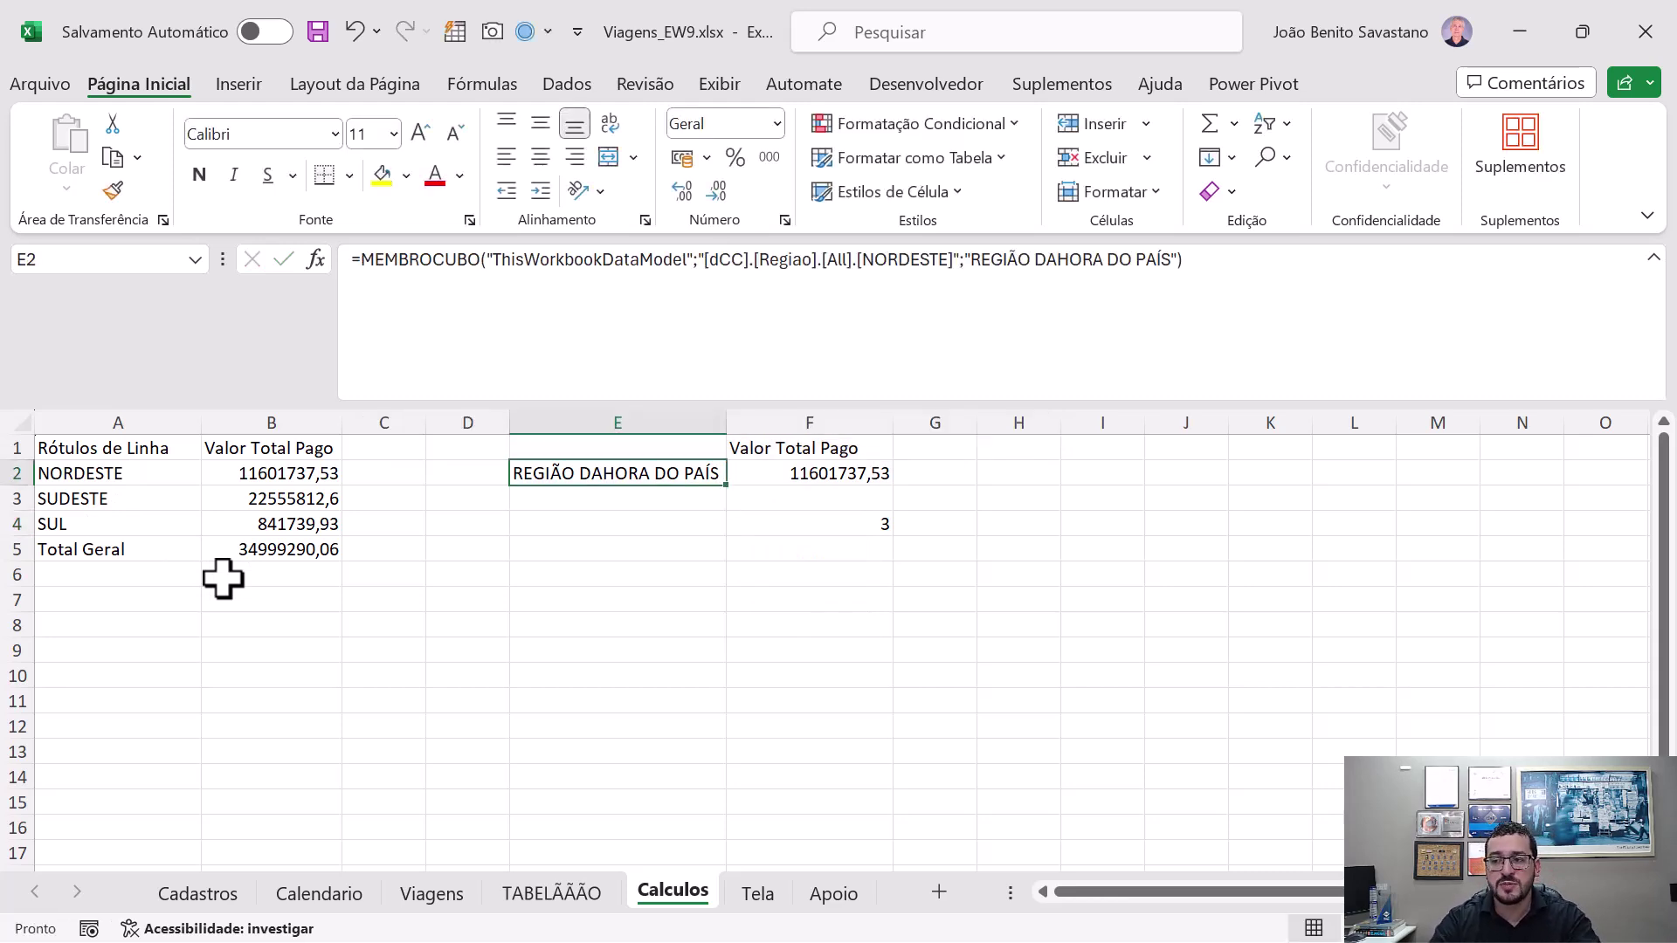
- Change A2's MEMBROCUBO member expression to "[dCC].[Regiao].[All].[NORDESTE]"
click(67, 470)
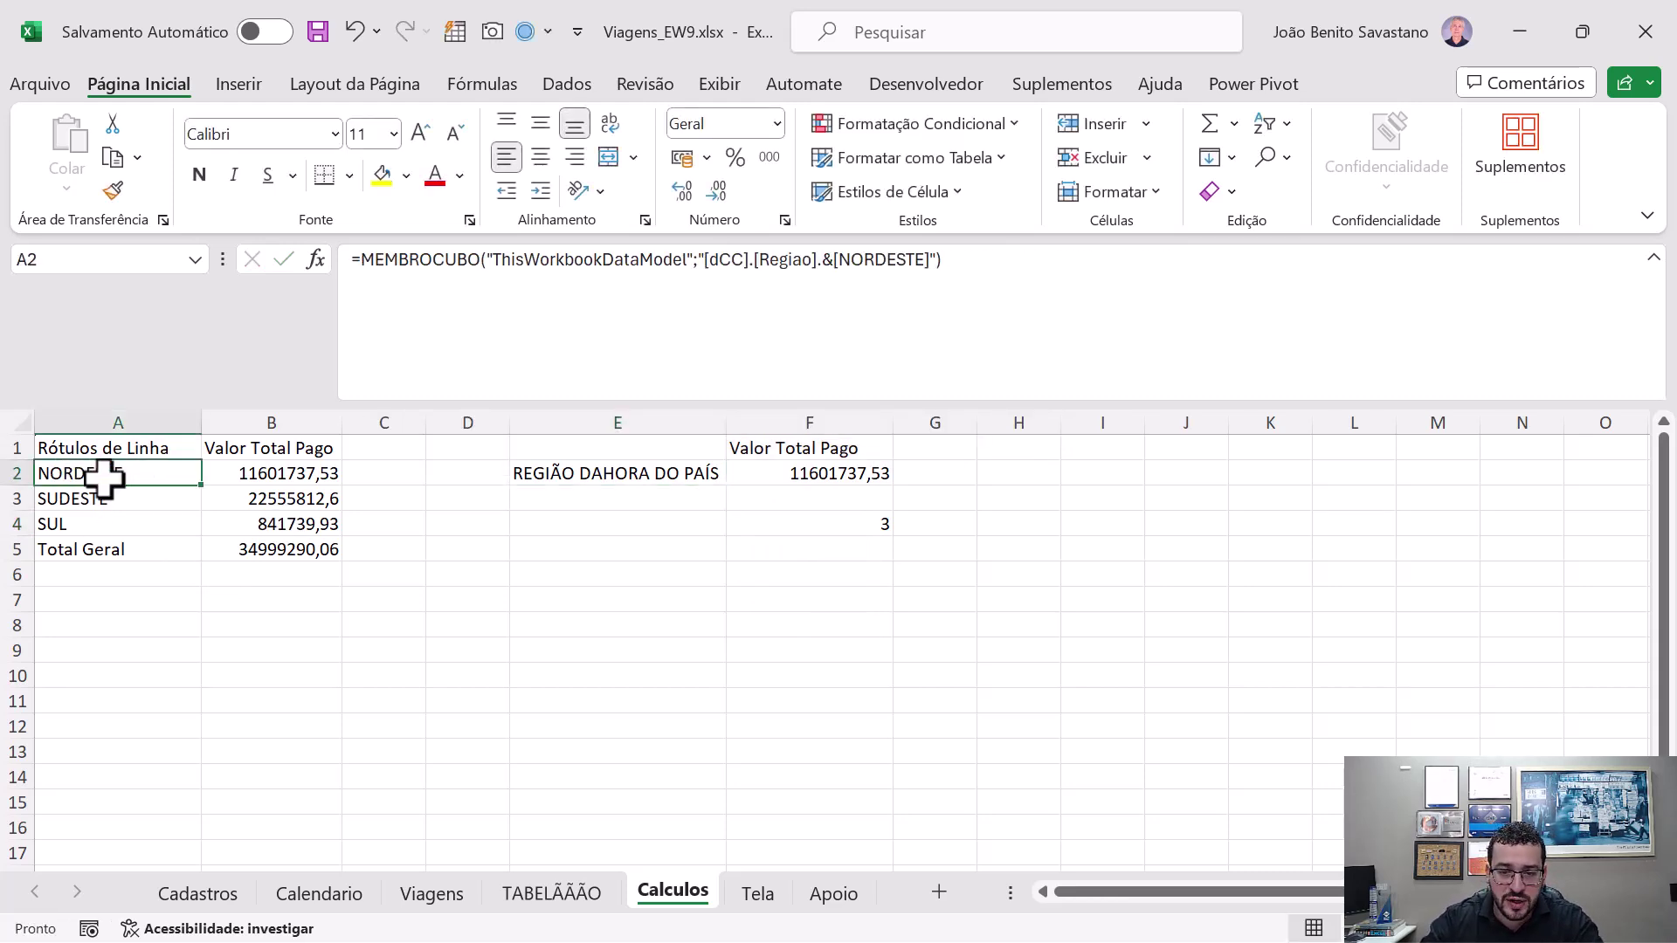
key(F2)
click(816, 262)
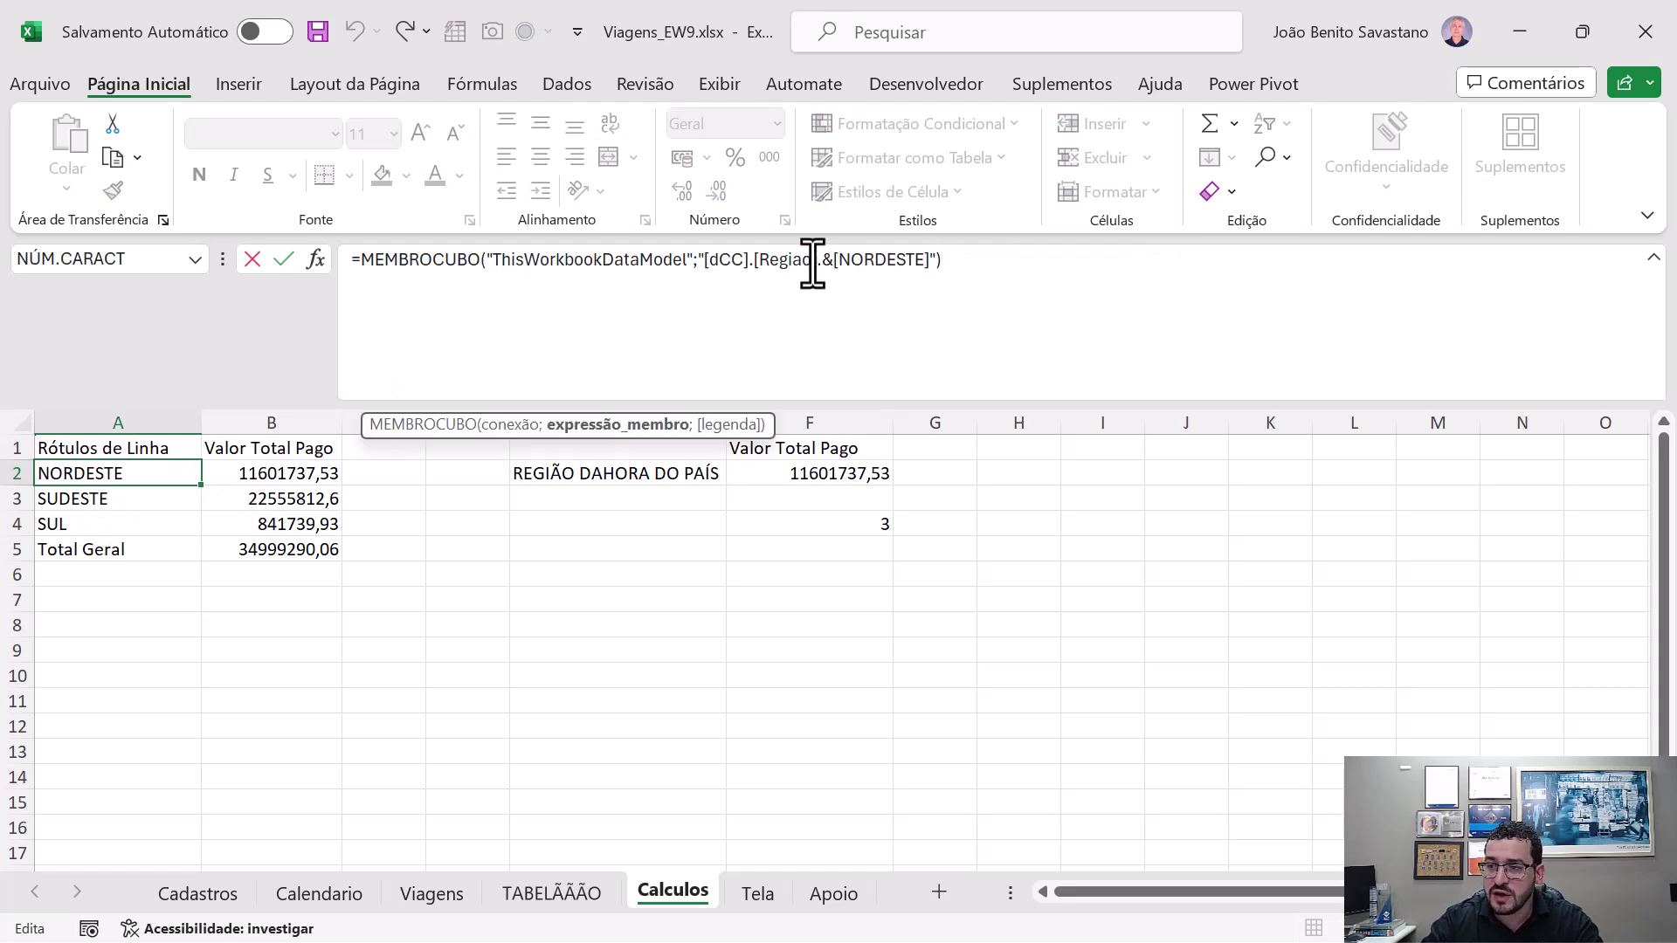
drag(816, 262, 973, 262)
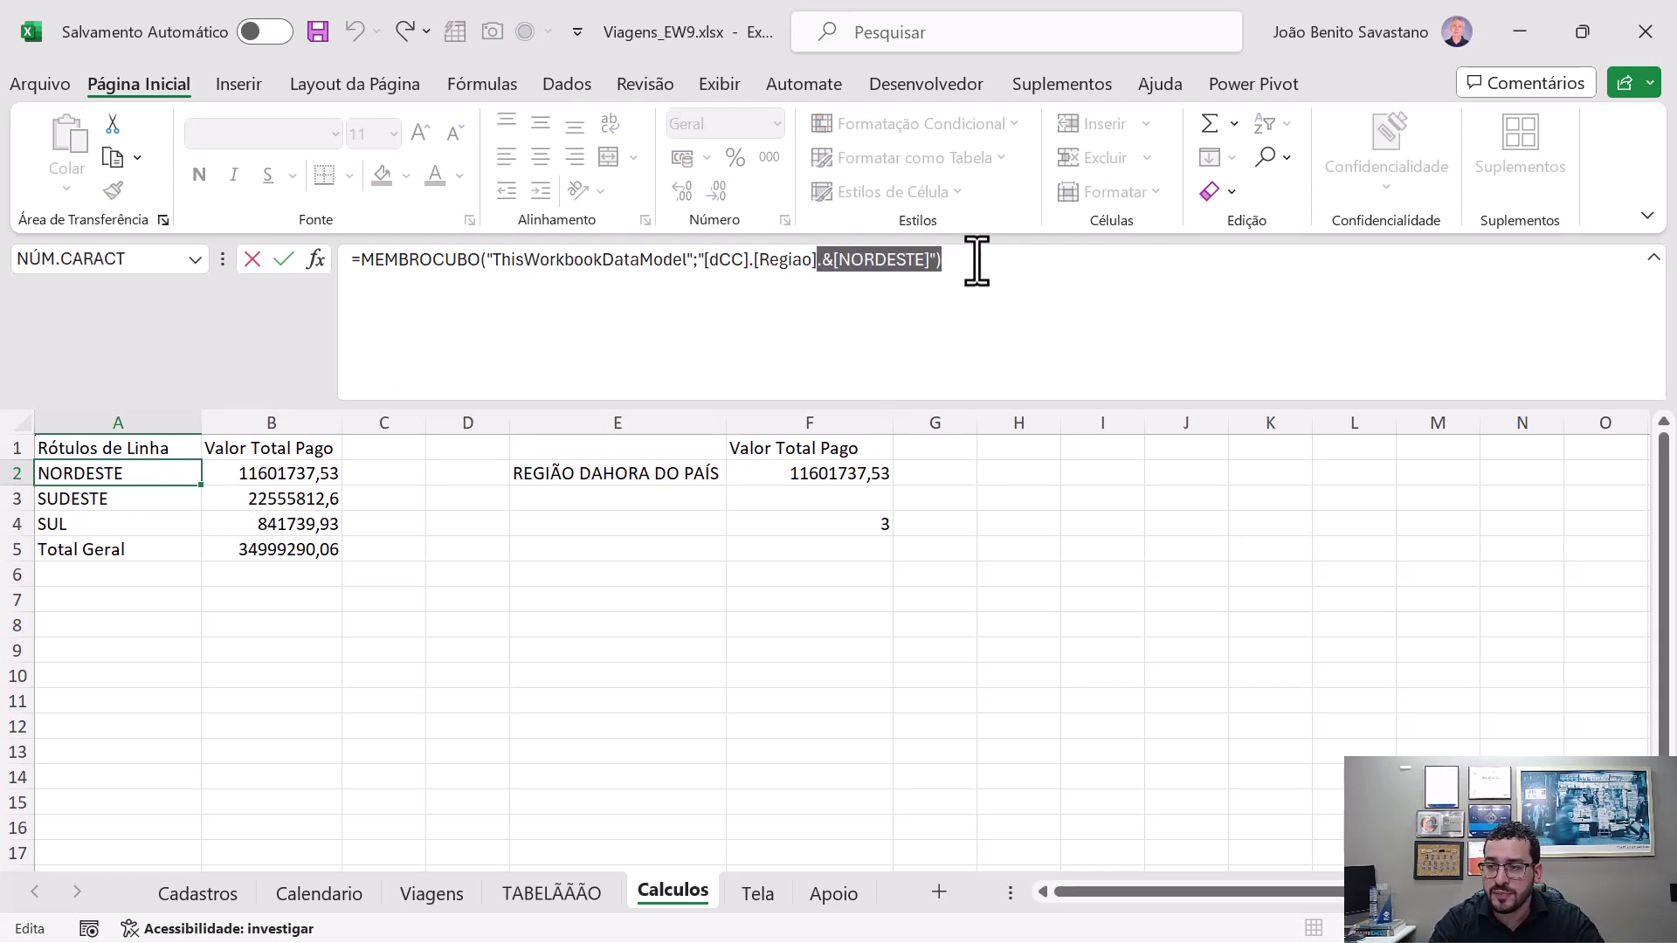
key(Left)
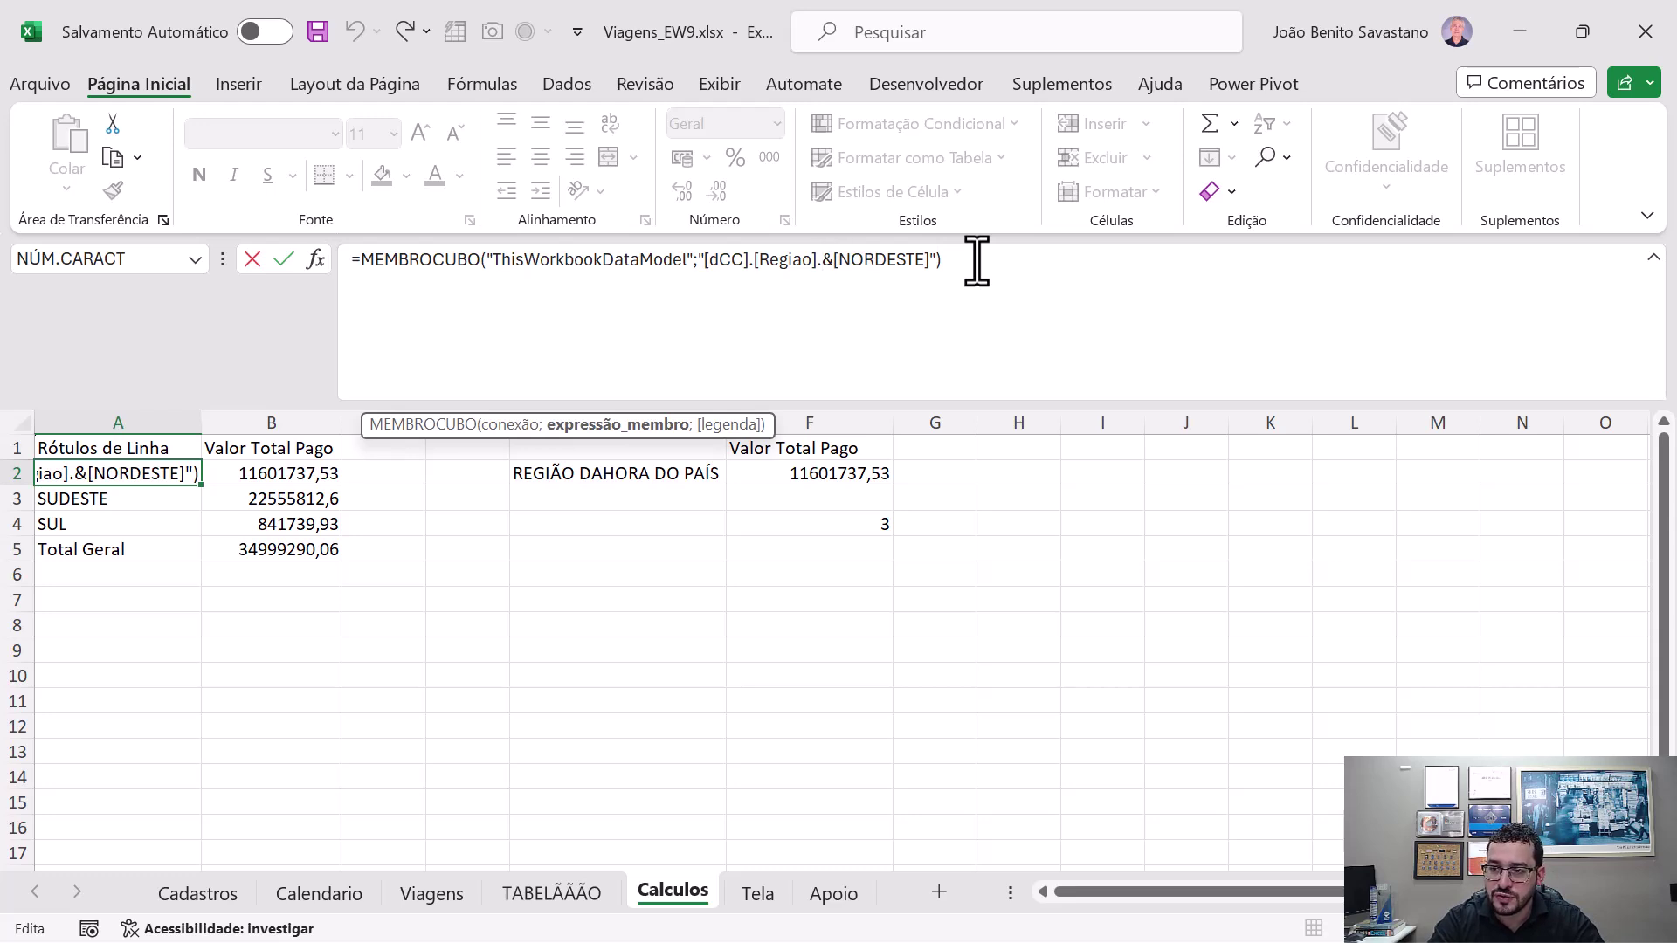
key(Right)
key(Right)
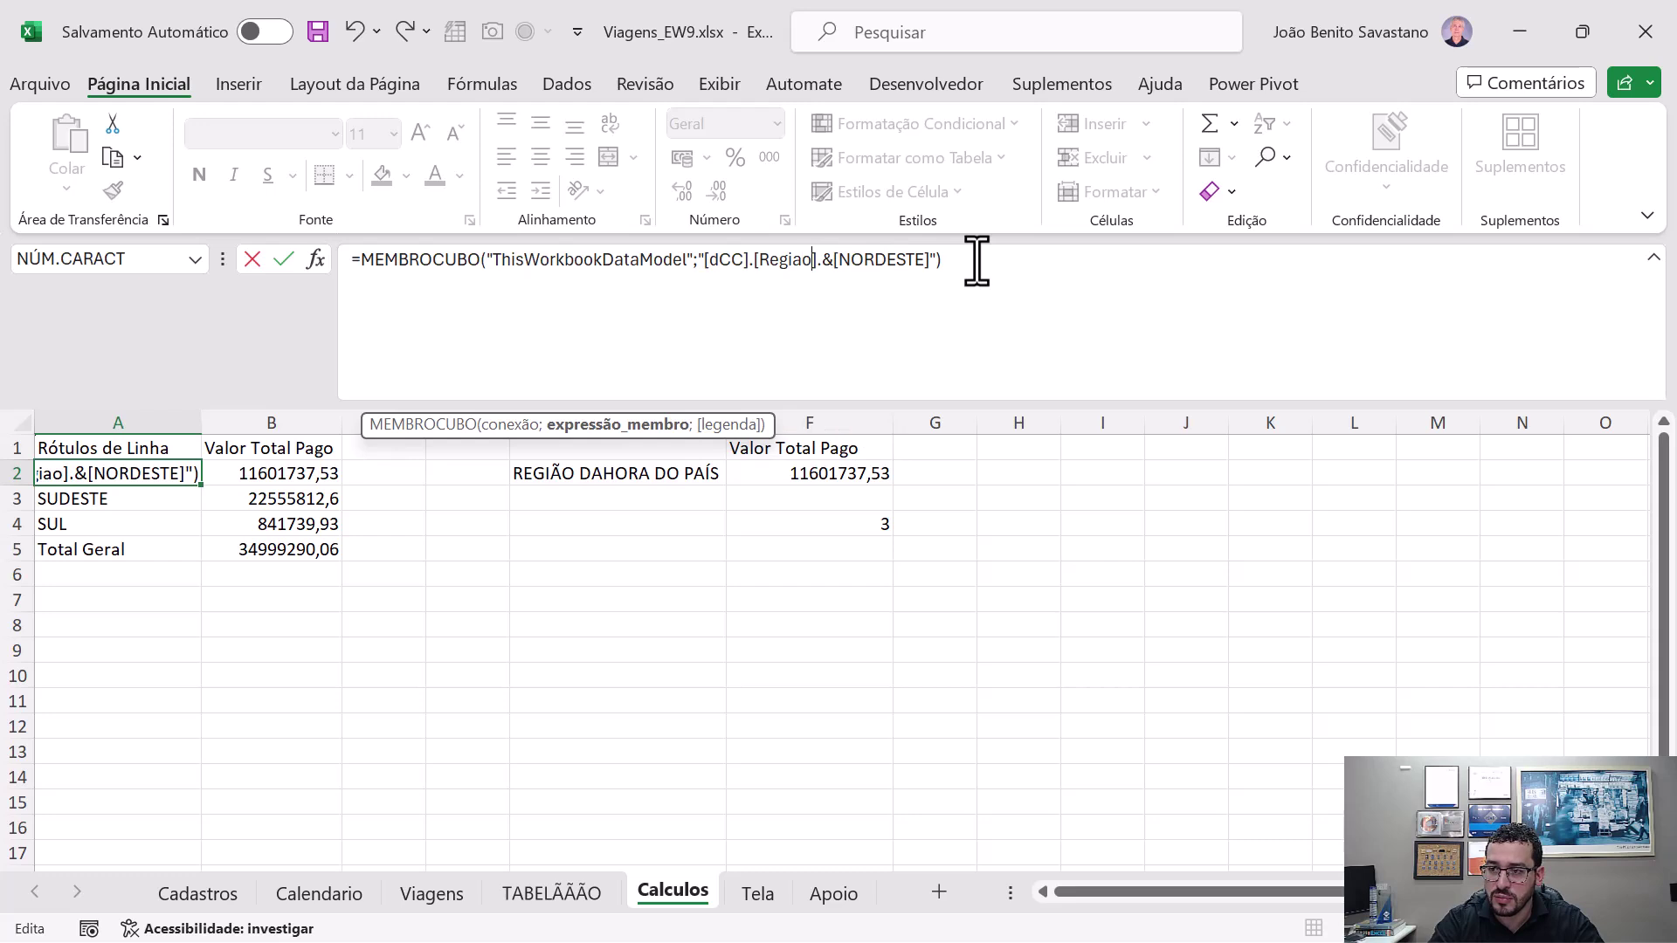
key(shift+End)
text(.)
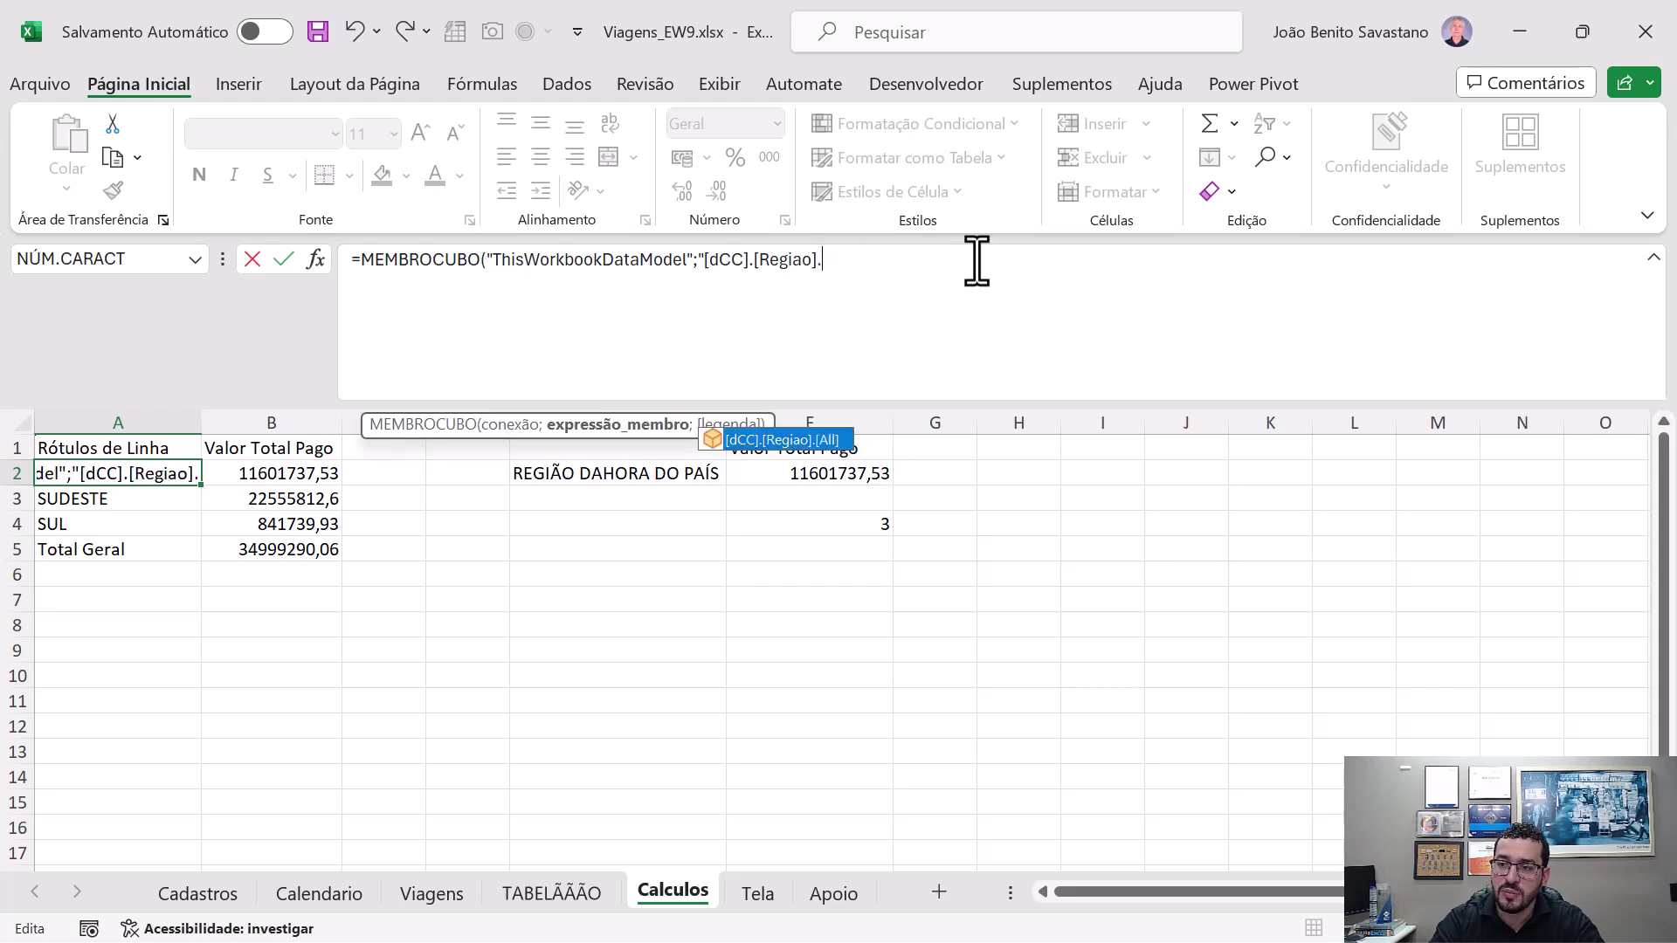
text([All].)
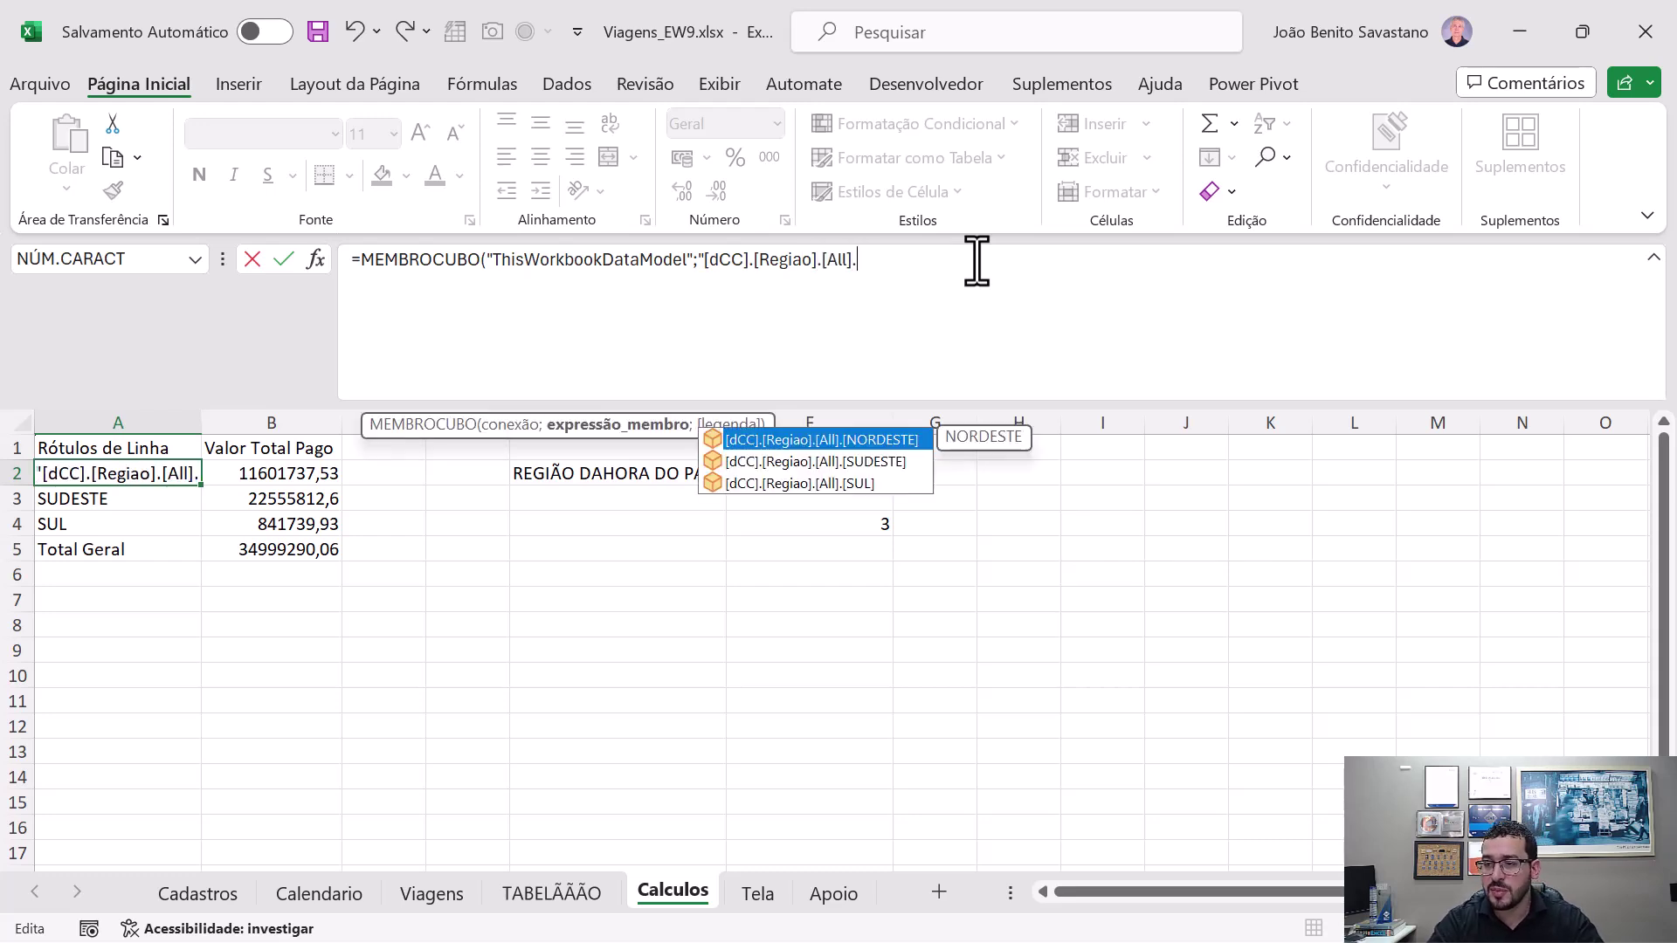
key(Tab)
text(")
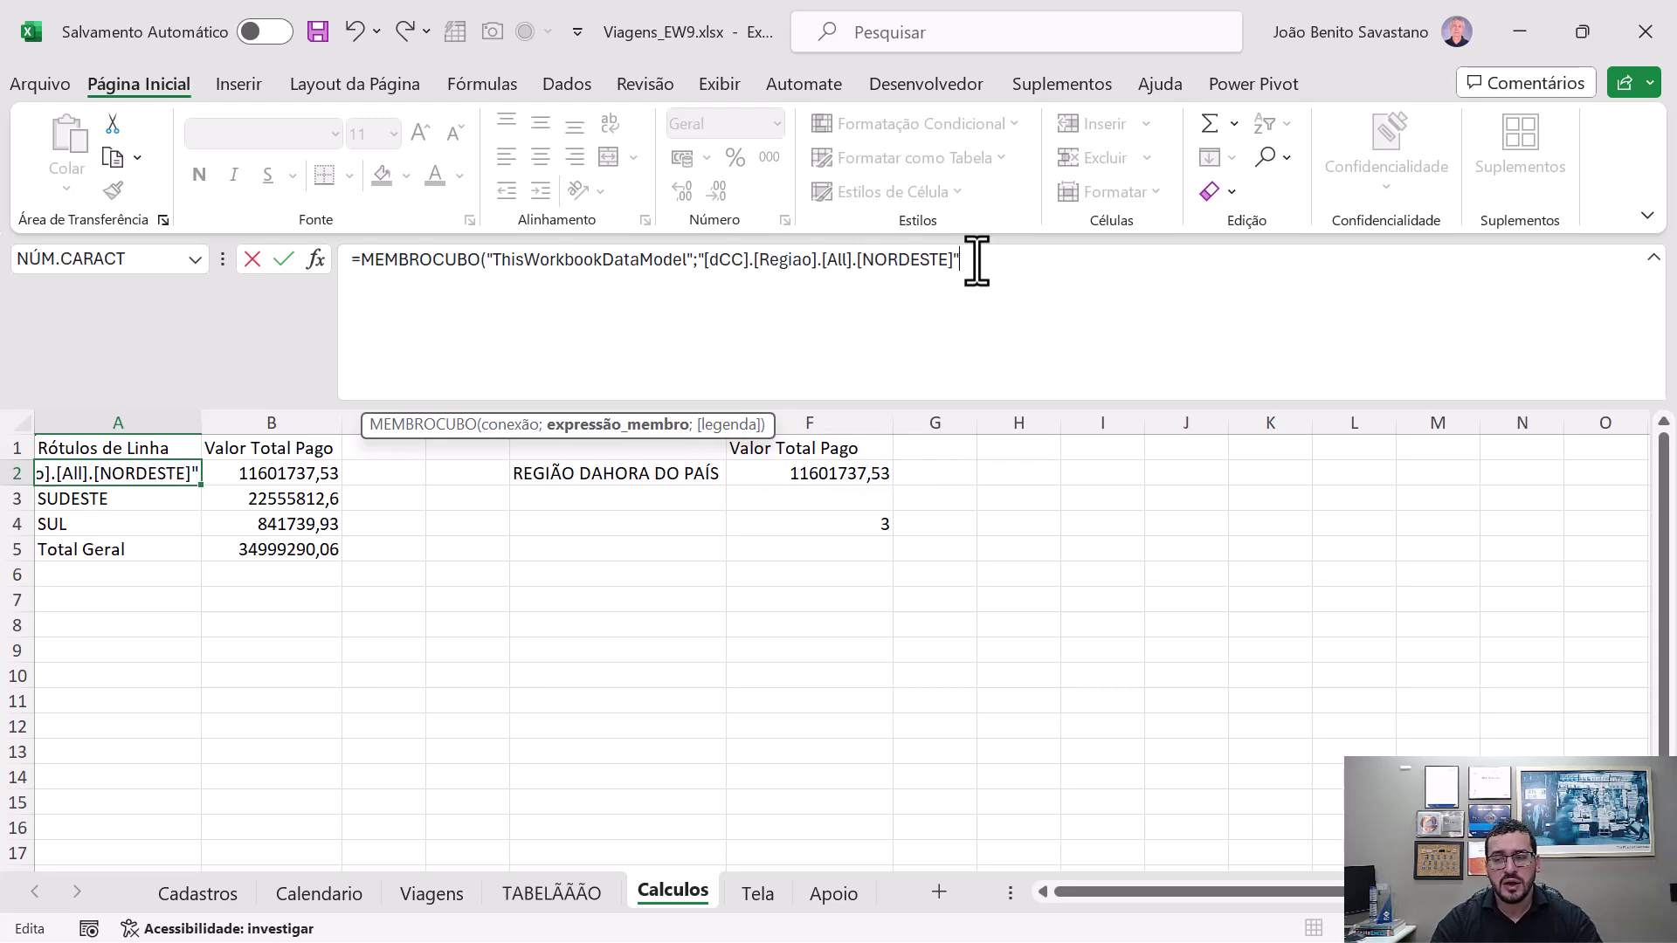
text())
key(ctrl+Return)
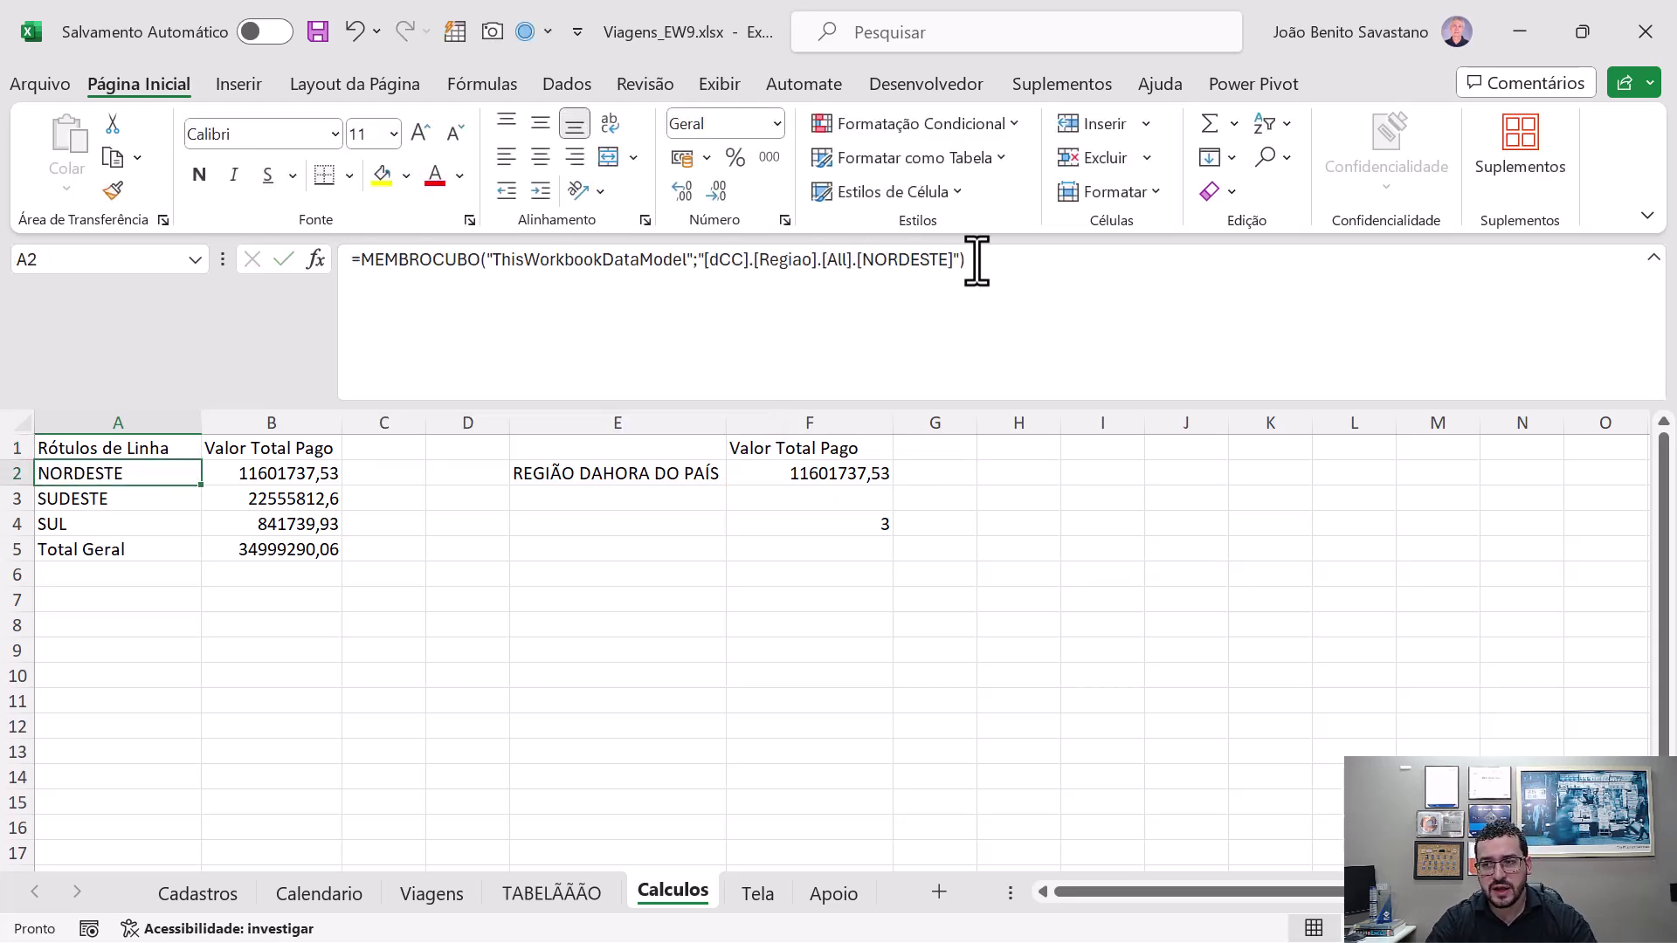
- Append ".PARENT" to the member expression in A2's MEMBROCUBO formula
click(977, 260)
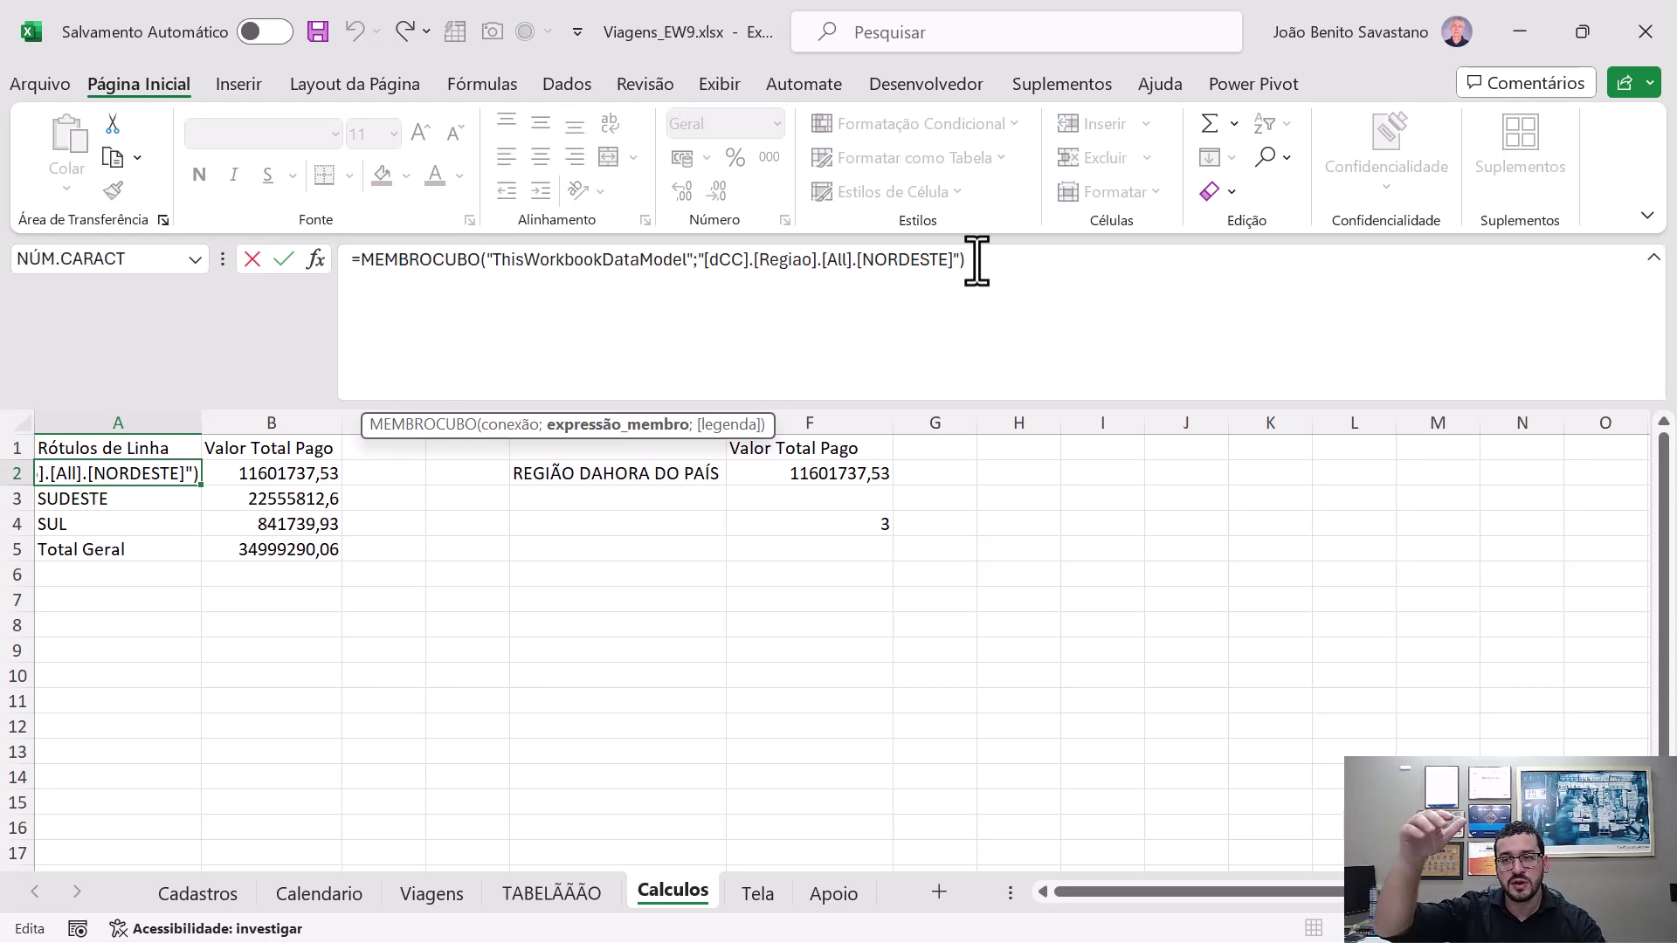
key(Left)
key(Left)
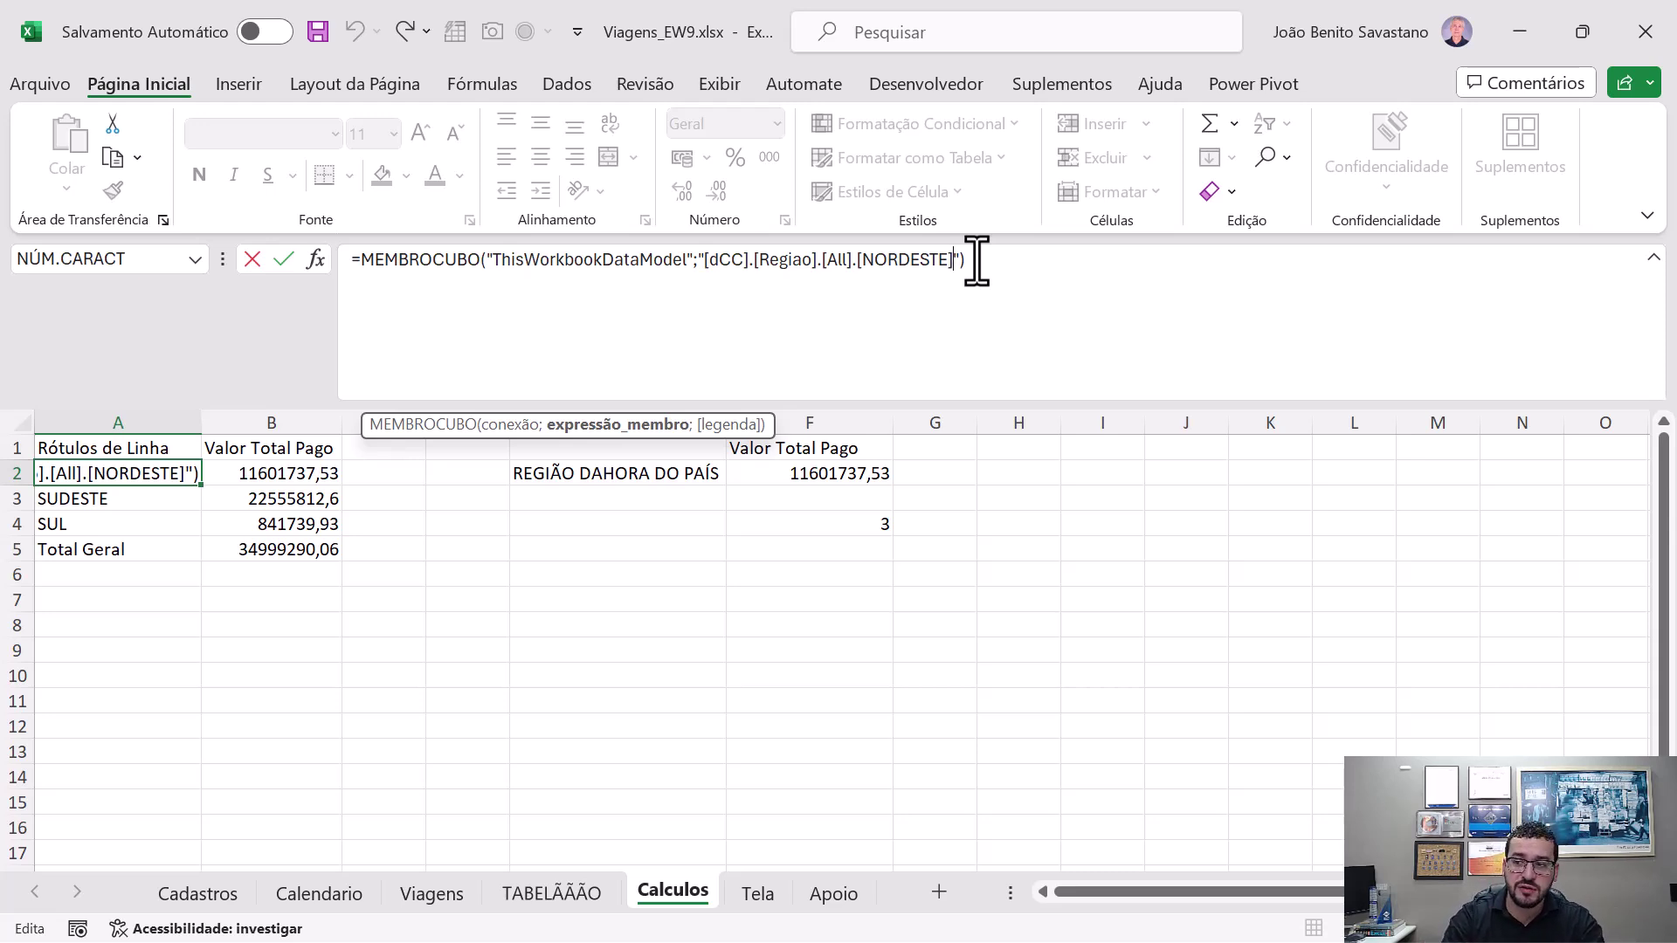
text(.PARENT)
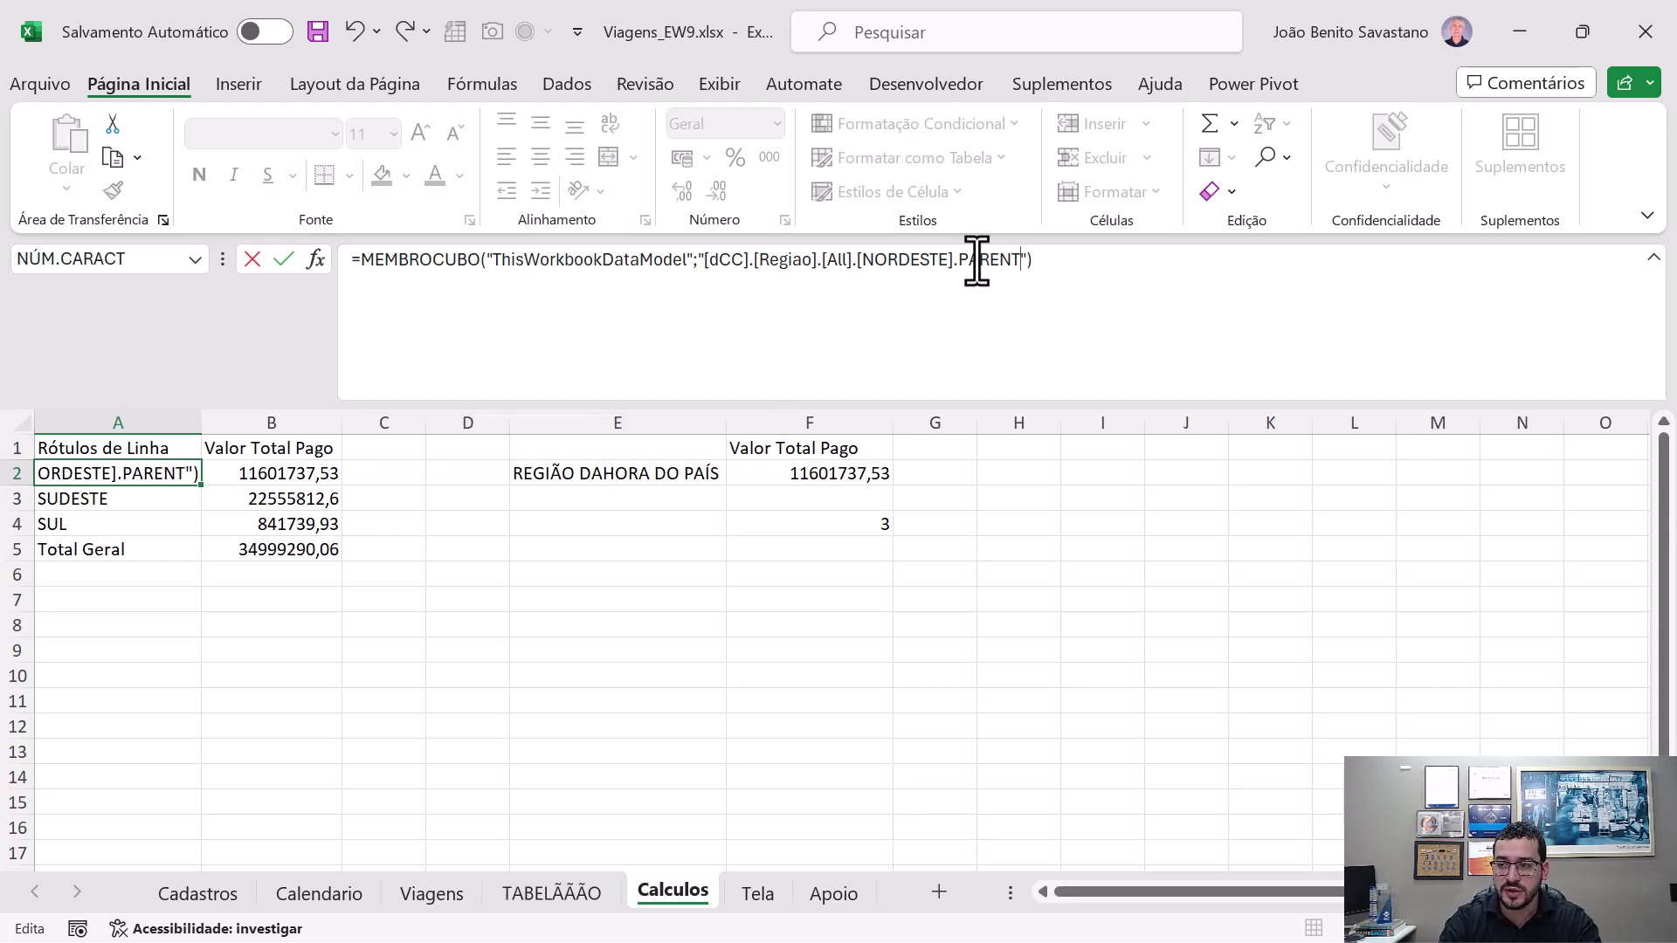
key(ctrl+Return)
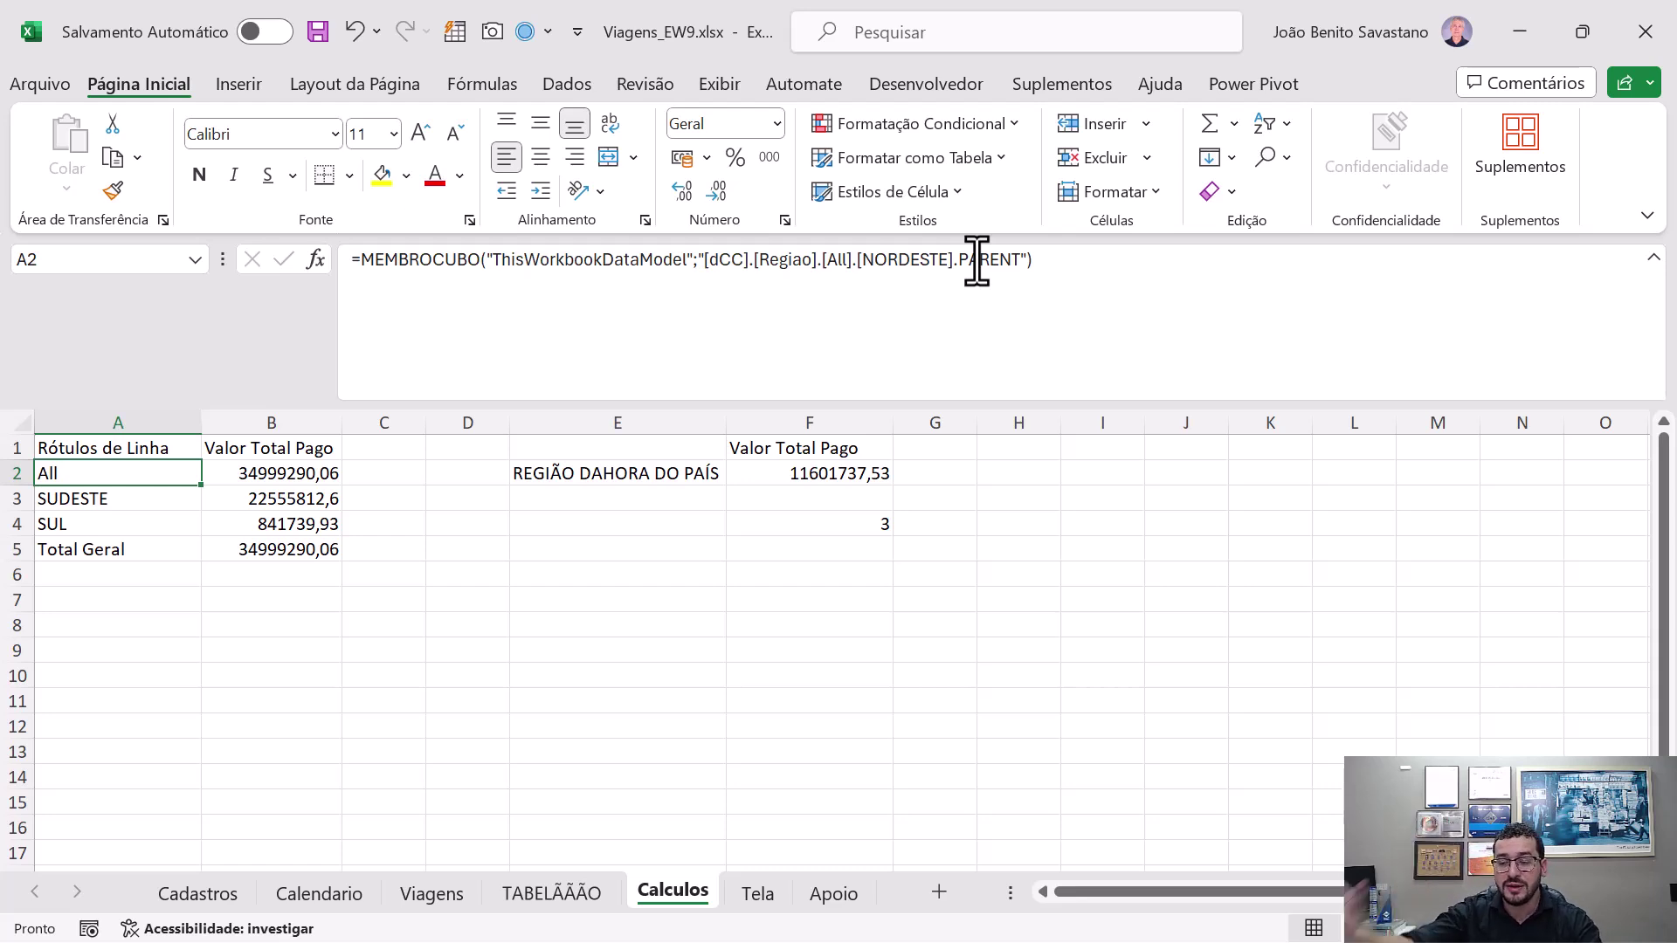
- Try adding ".children" after PARENT in A2's member expression
click(1017, 260)
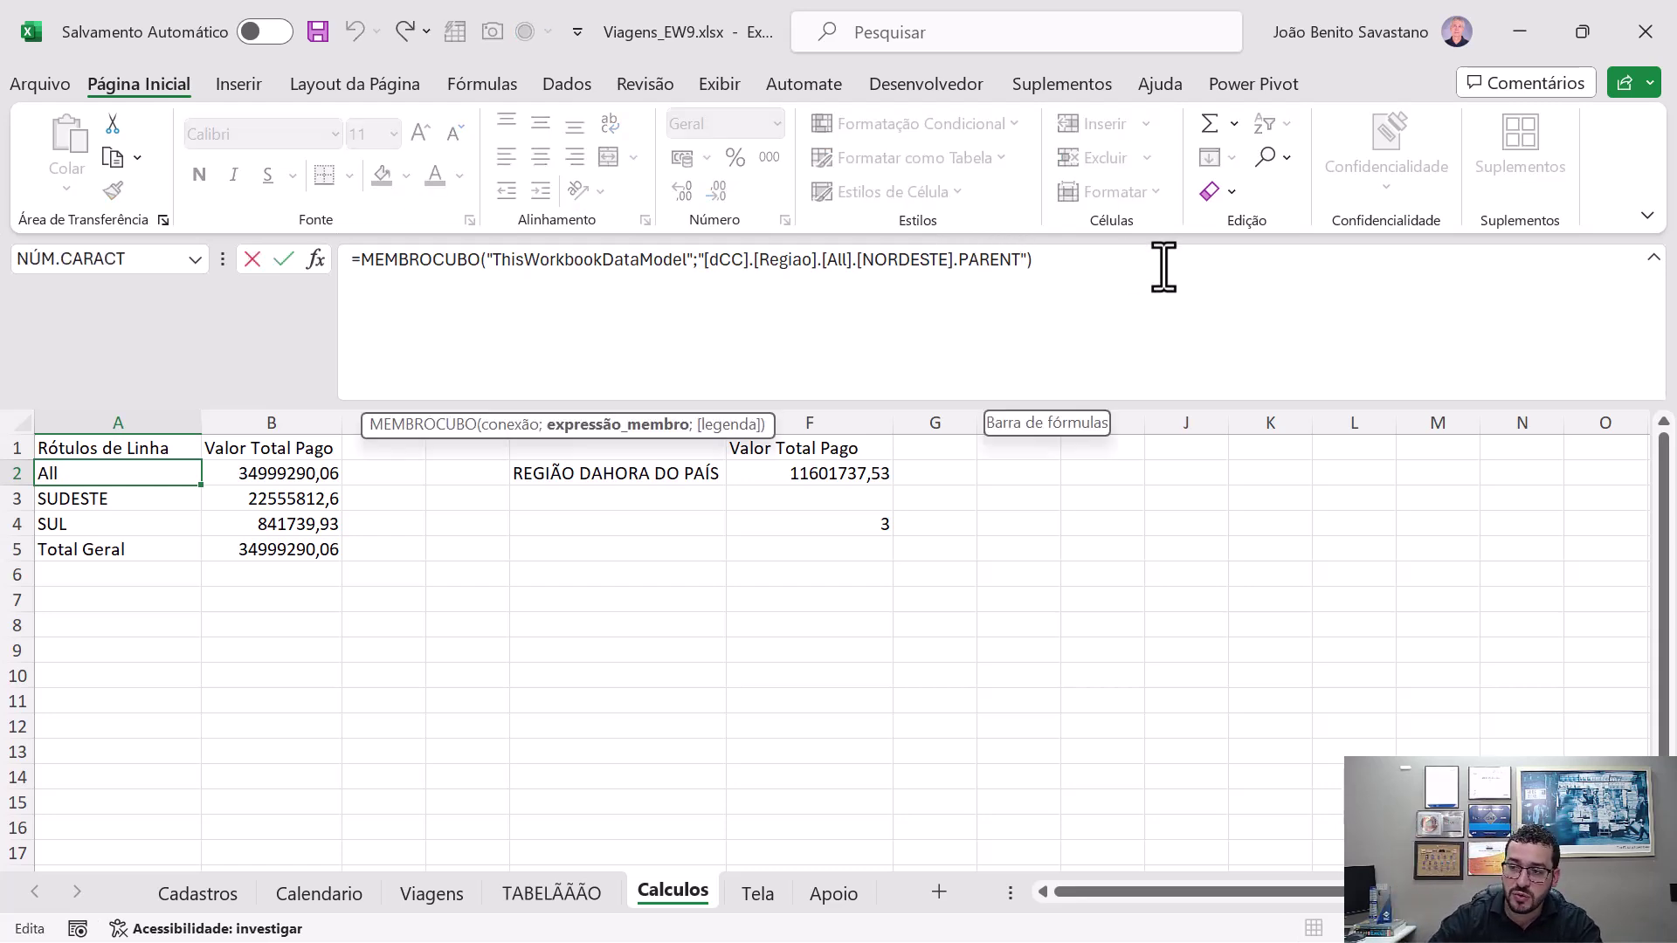
text(.children)
key(ctrl+Return)
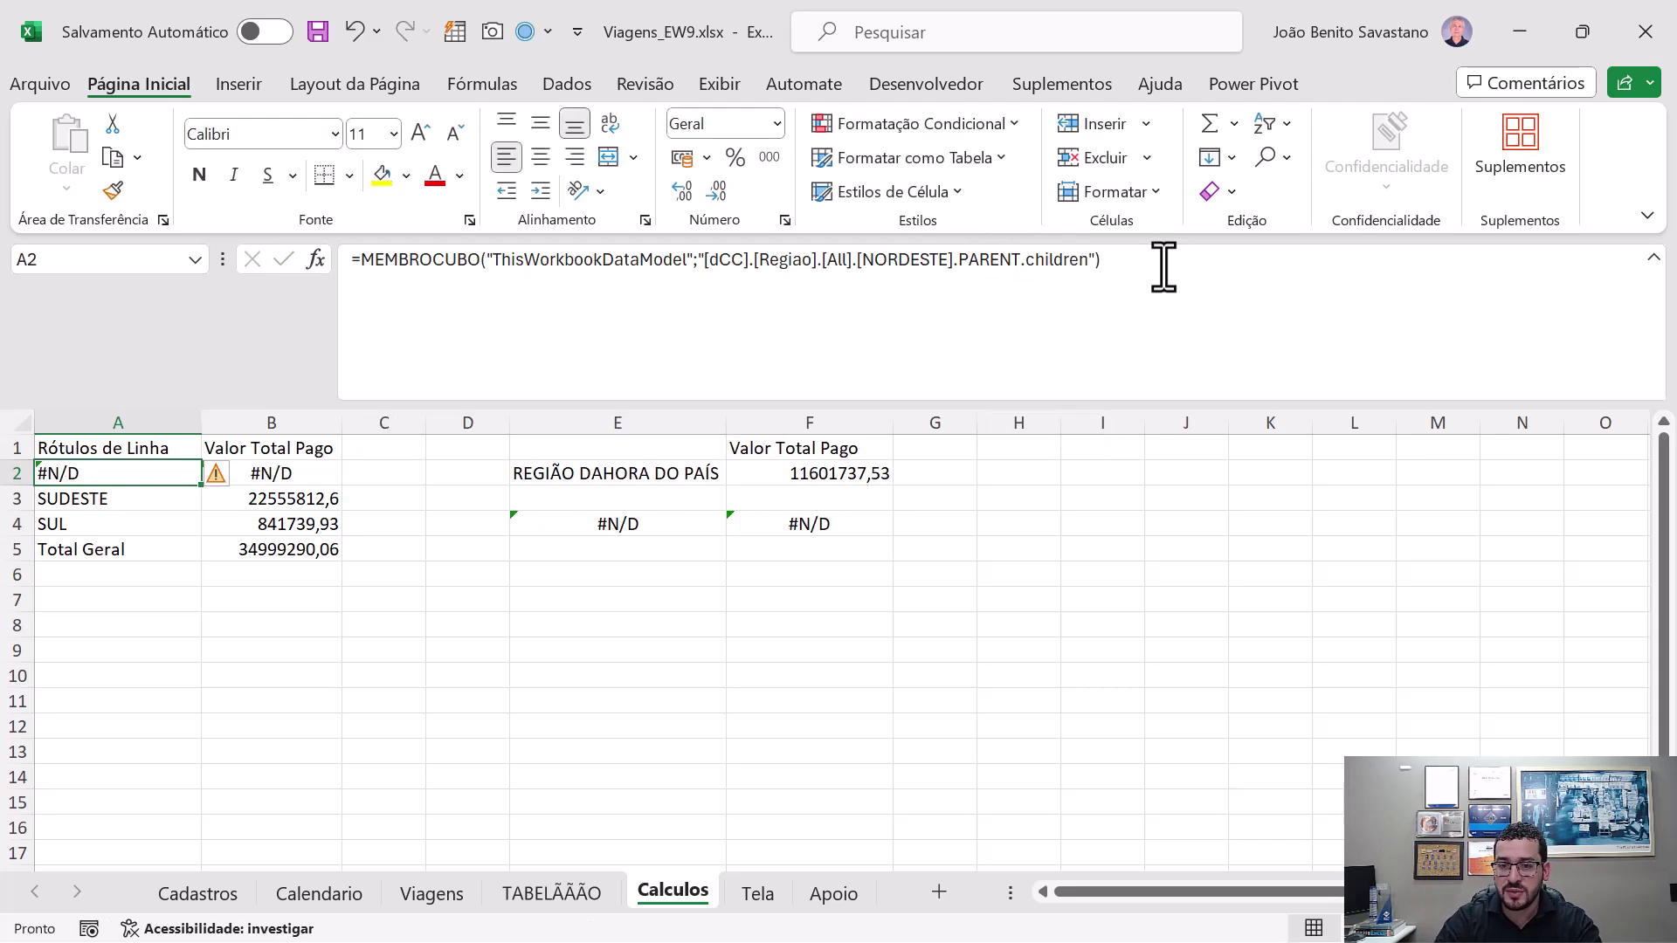
- Try changing A2's MEMBROCUBO member expression to "[dCC].[Regiao].[All].children"
click(1163, 266)
key(Left)
key(Left)
key(ctrl+shift+Left)
key(ctrl+shift+Left)
key(ctrl+shift+Left)
key(ctrl+shift+Left)
key(ctrl+shift+Left)
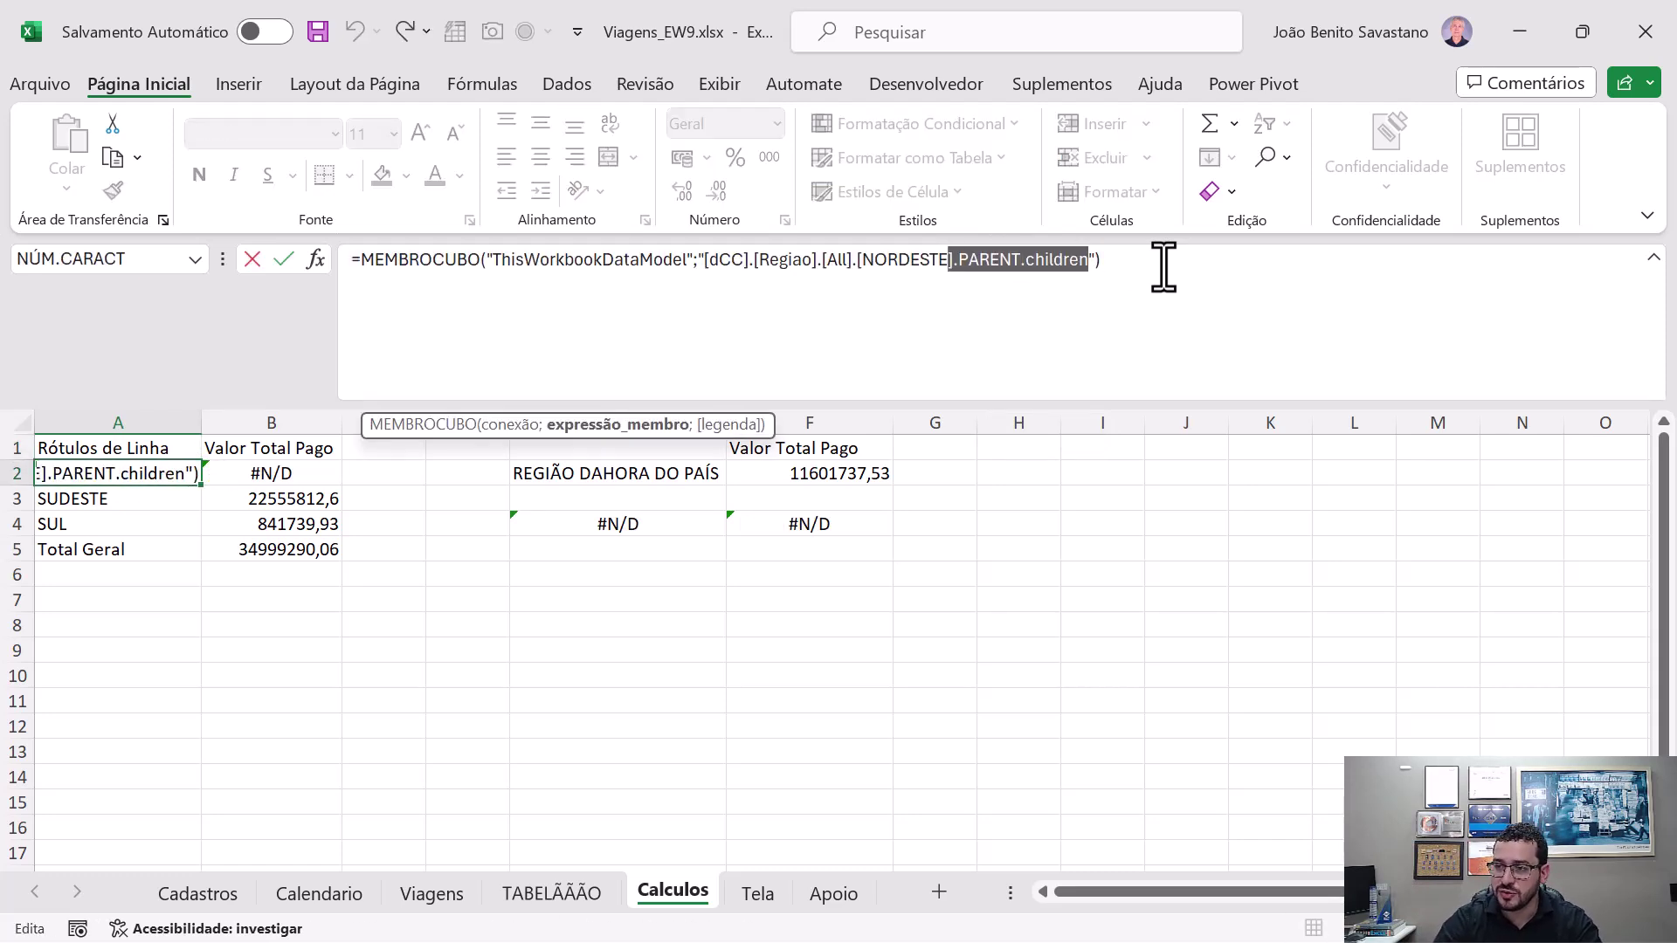
key(shift+Right)
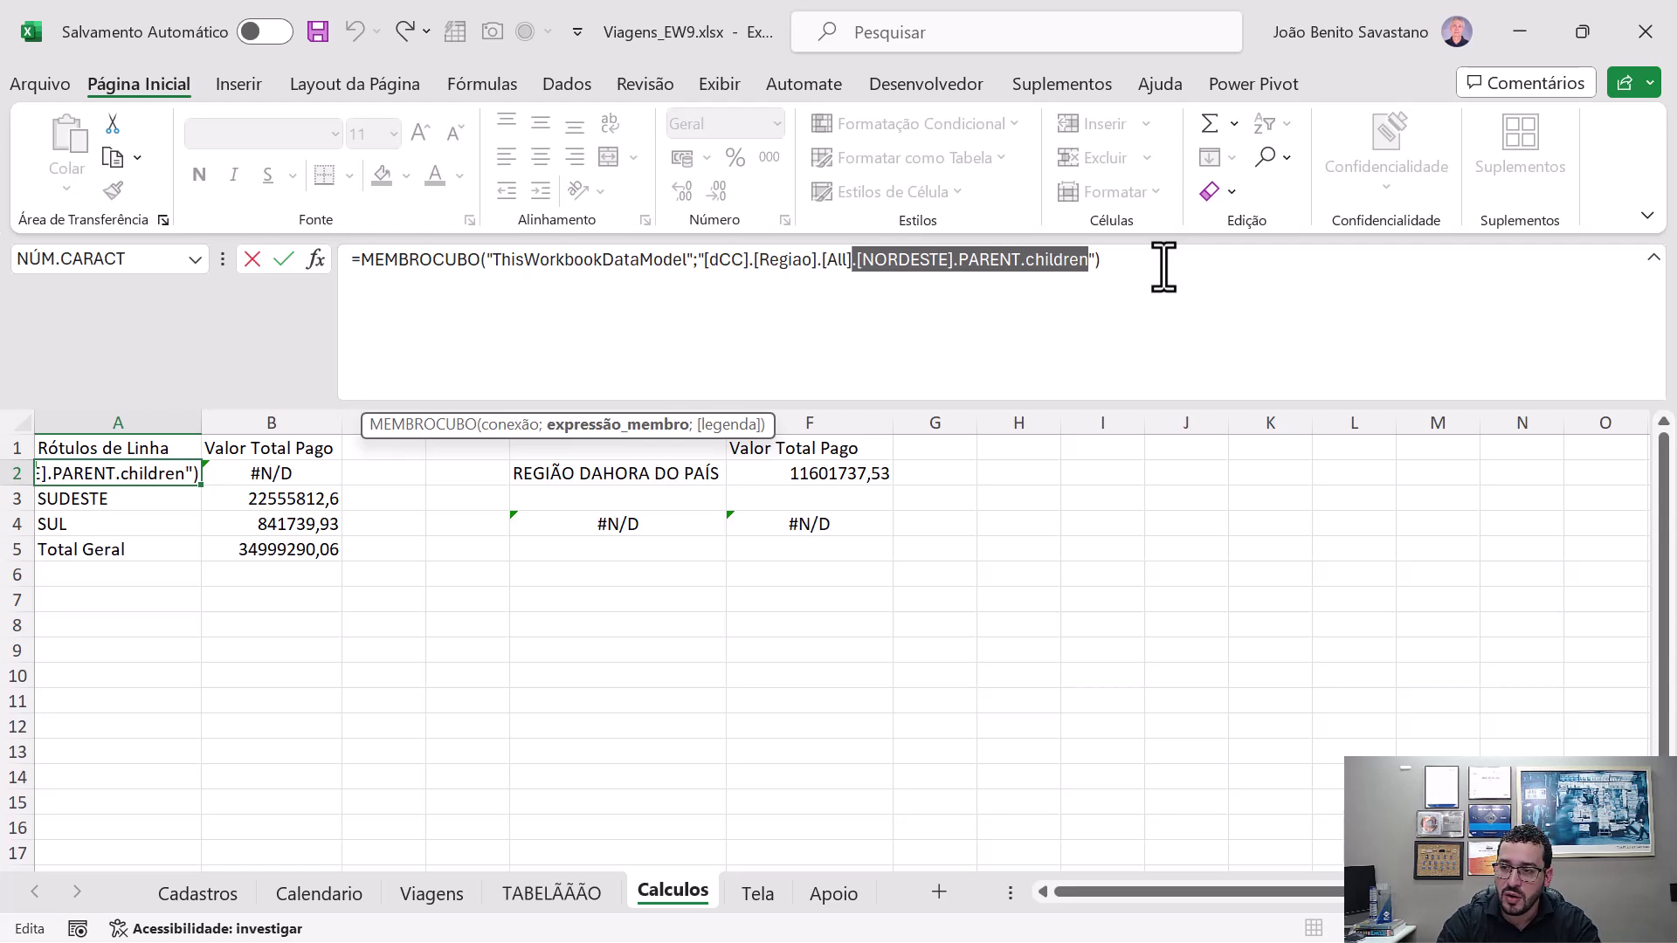
key(BackSpace)
text(.ch)
key(BackSpace)
key(BackSpace)
key(BackSpace)
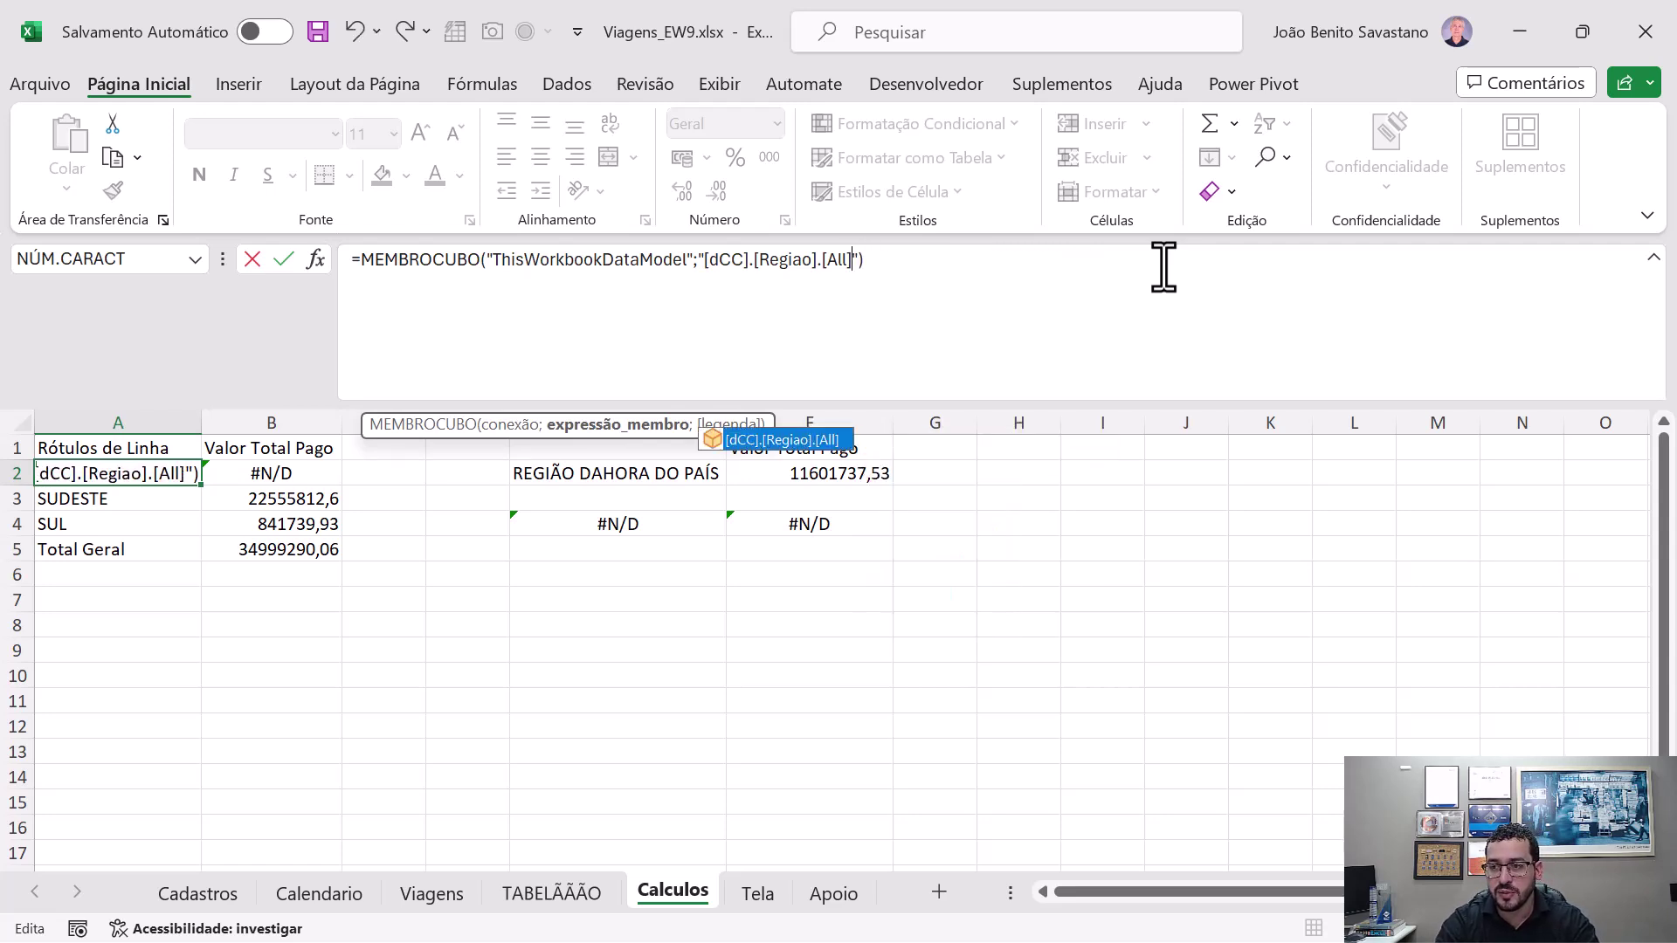
text(.childnr)
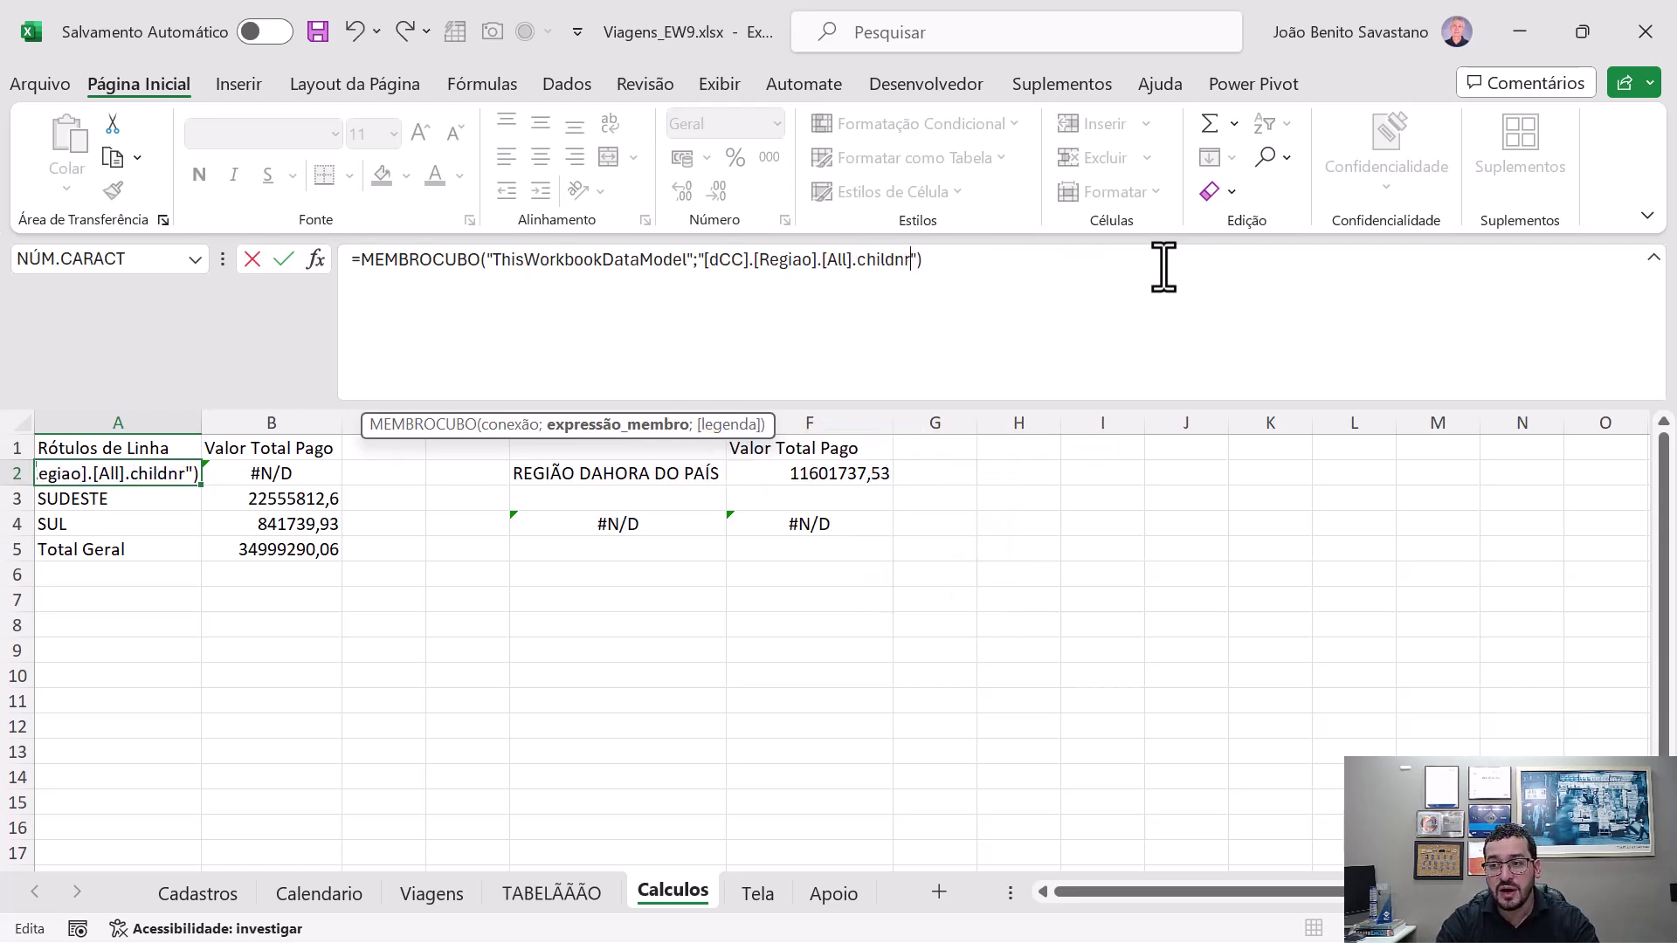
key(BackSpace)
text(ren)
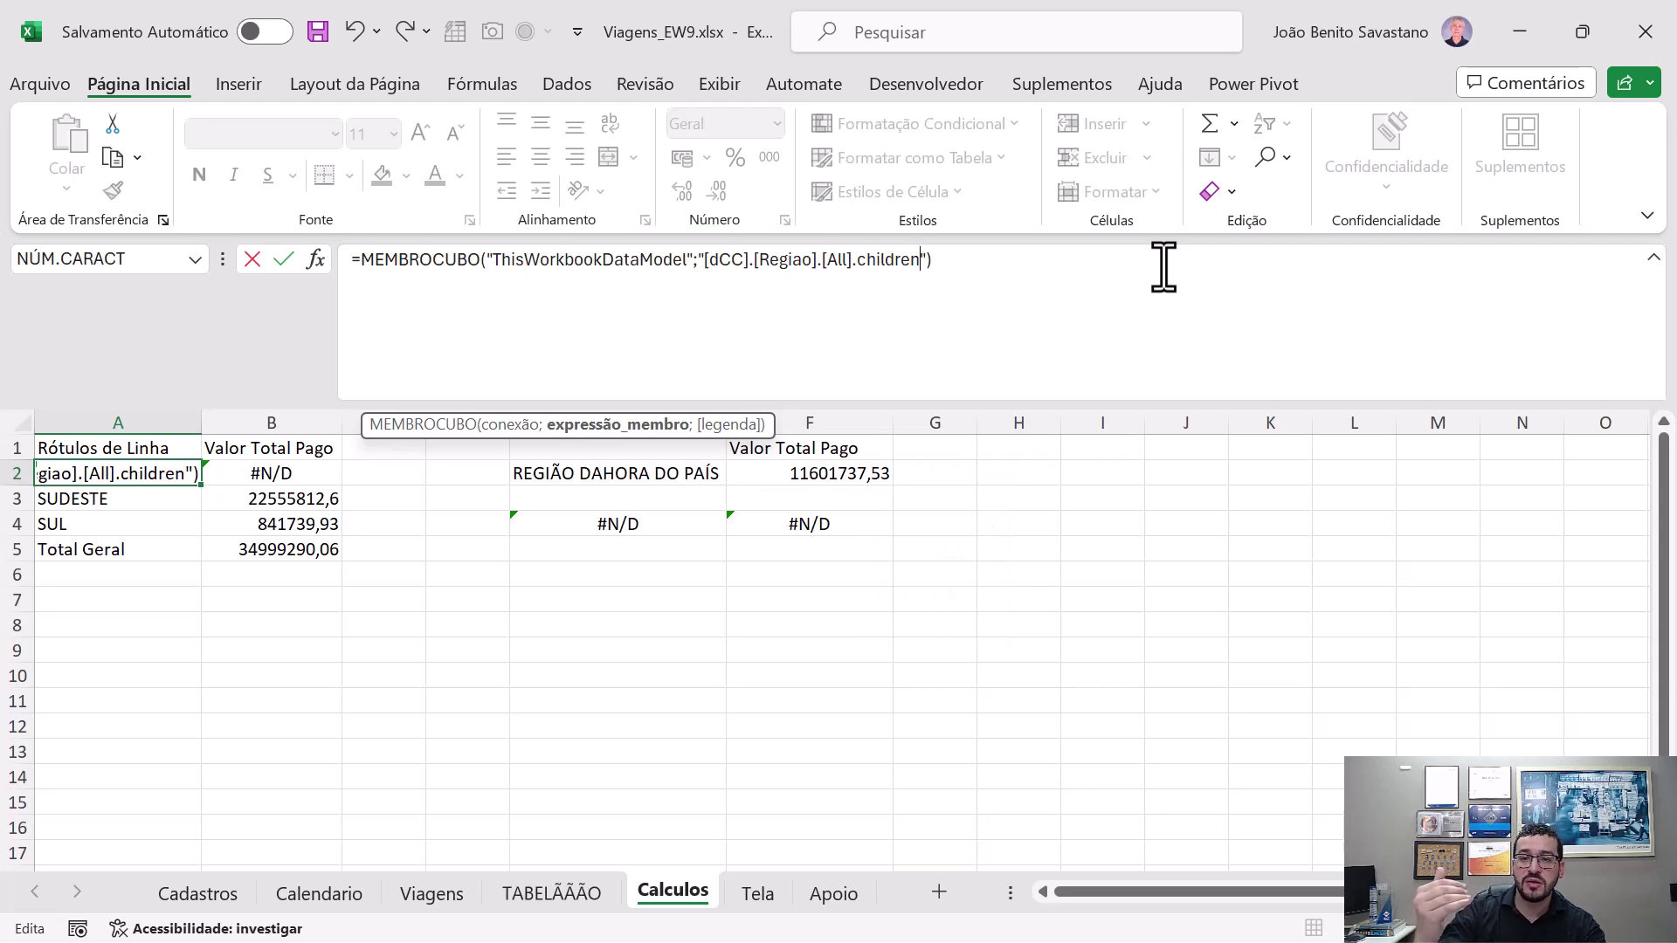
key(ctrl+Return)
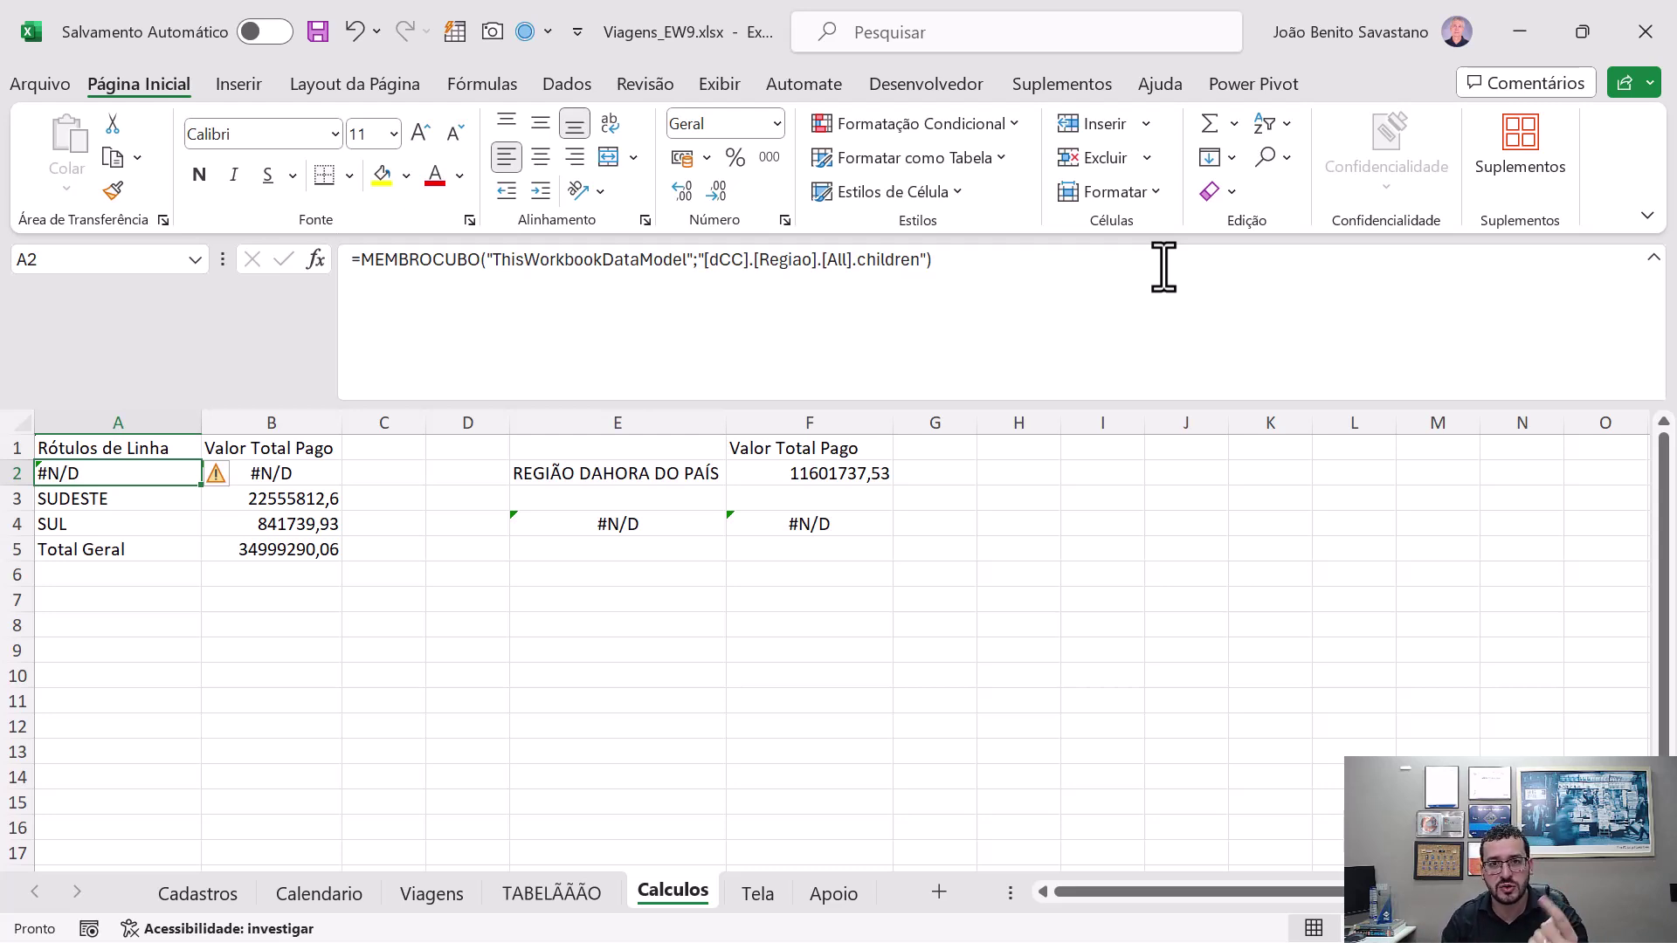
- Discard the children expression in A2 and restore the cell's NORDESTE member
click(1163, 266)
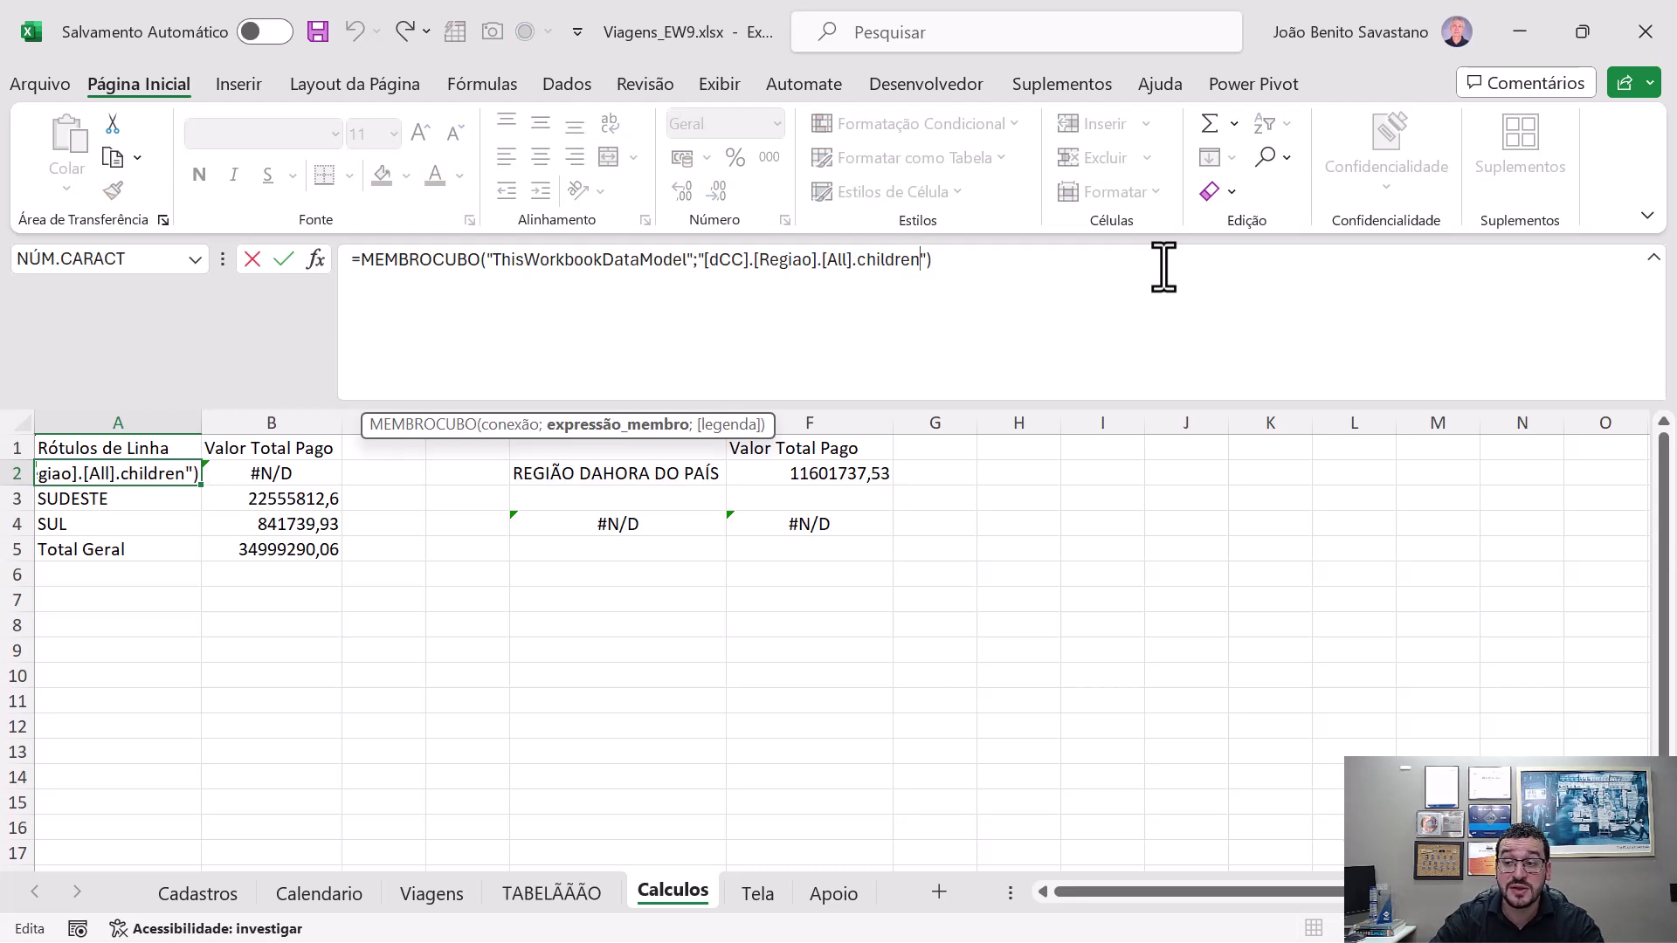
key(BackSpace)
key(BackSpace)
key(BackSpace)
key(BackSpace)
key(BackSpace)
key(BackSpace)
key(BackSpace)
key(BackSpace)
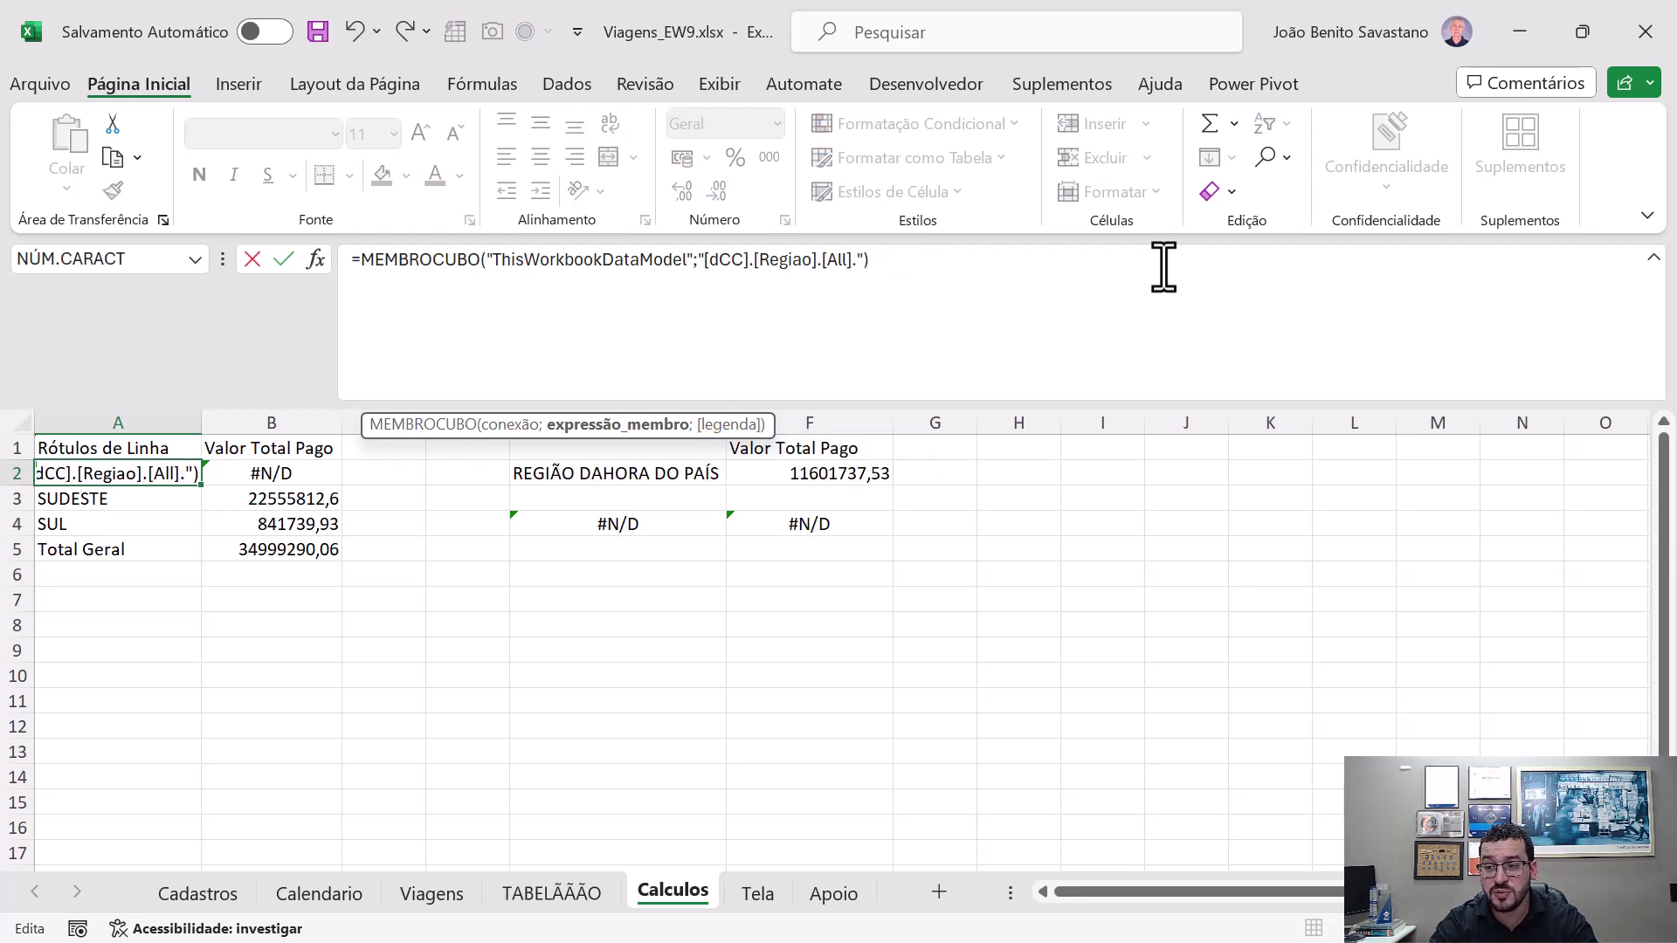
key(Escape)
- Review the CONTAGEMCONJUNTOCUBO formula in F4 without changing it
key(Right)
key(Right)
key(Right)
key(Right)
key(Right)
key(Right)
key(Left)
key(Down)
key(Down)
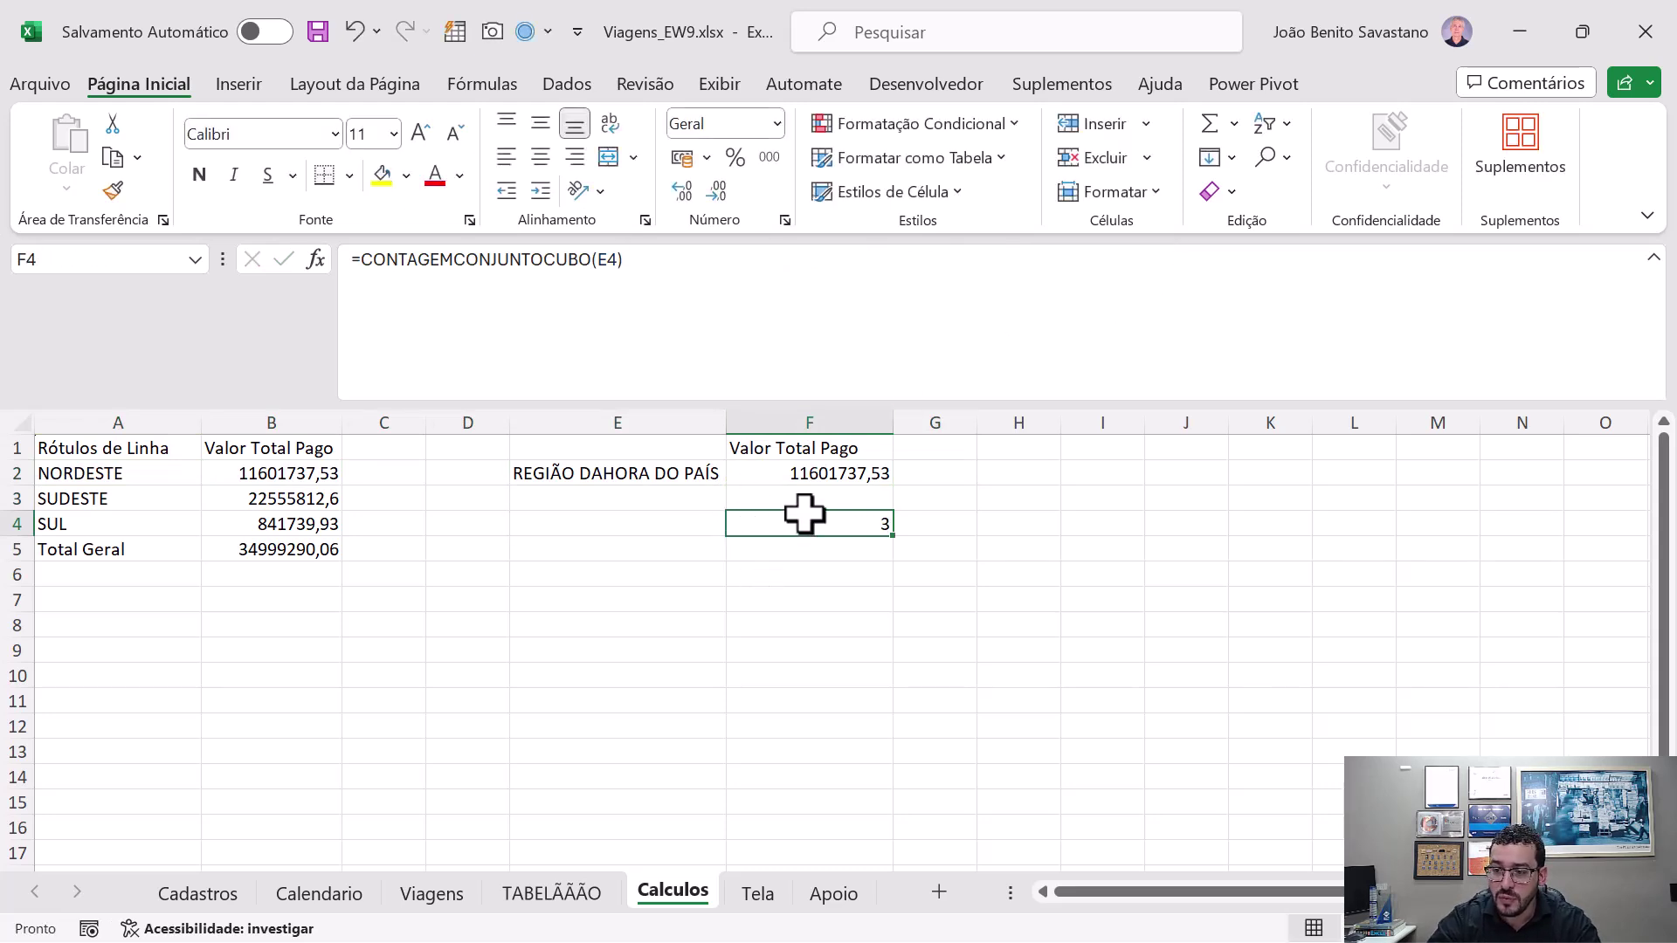
click(590, 266)
key(Escape)
- Replace the A2:A4 range in E4's CONJUNTOCUBO formula with the set expression "[dCC].[Regiao].[All].children" and check the count in F4
click(625, 520)
click(640, 322)
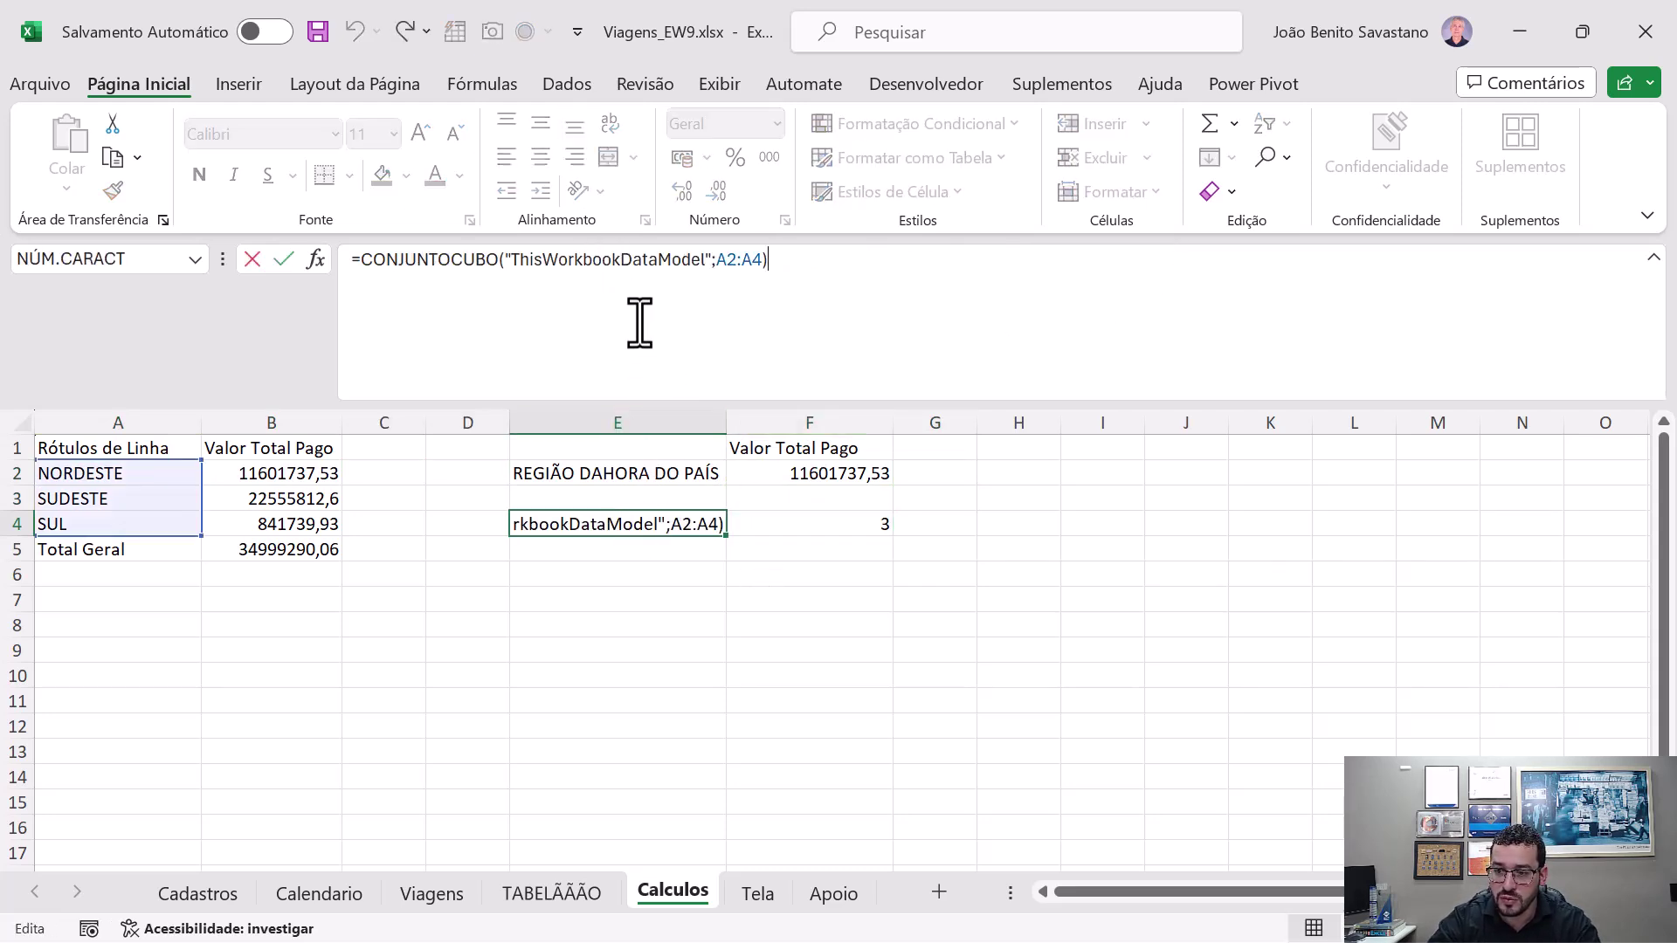
double_click(730, 259)
key(BackSpace)
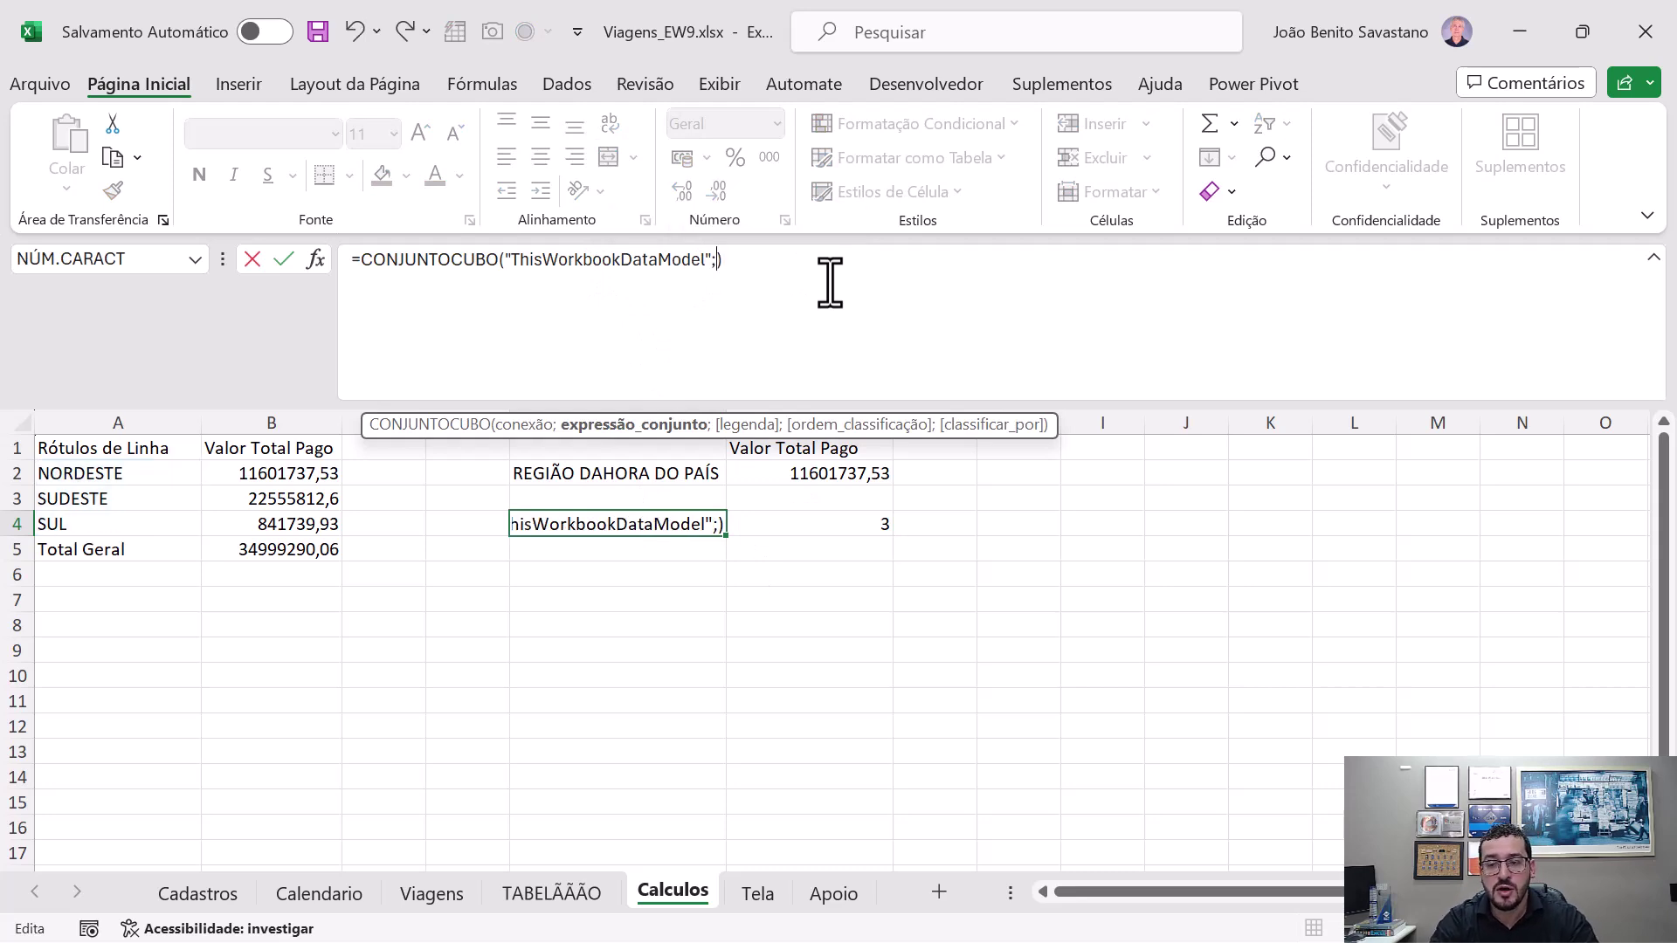
text("[)
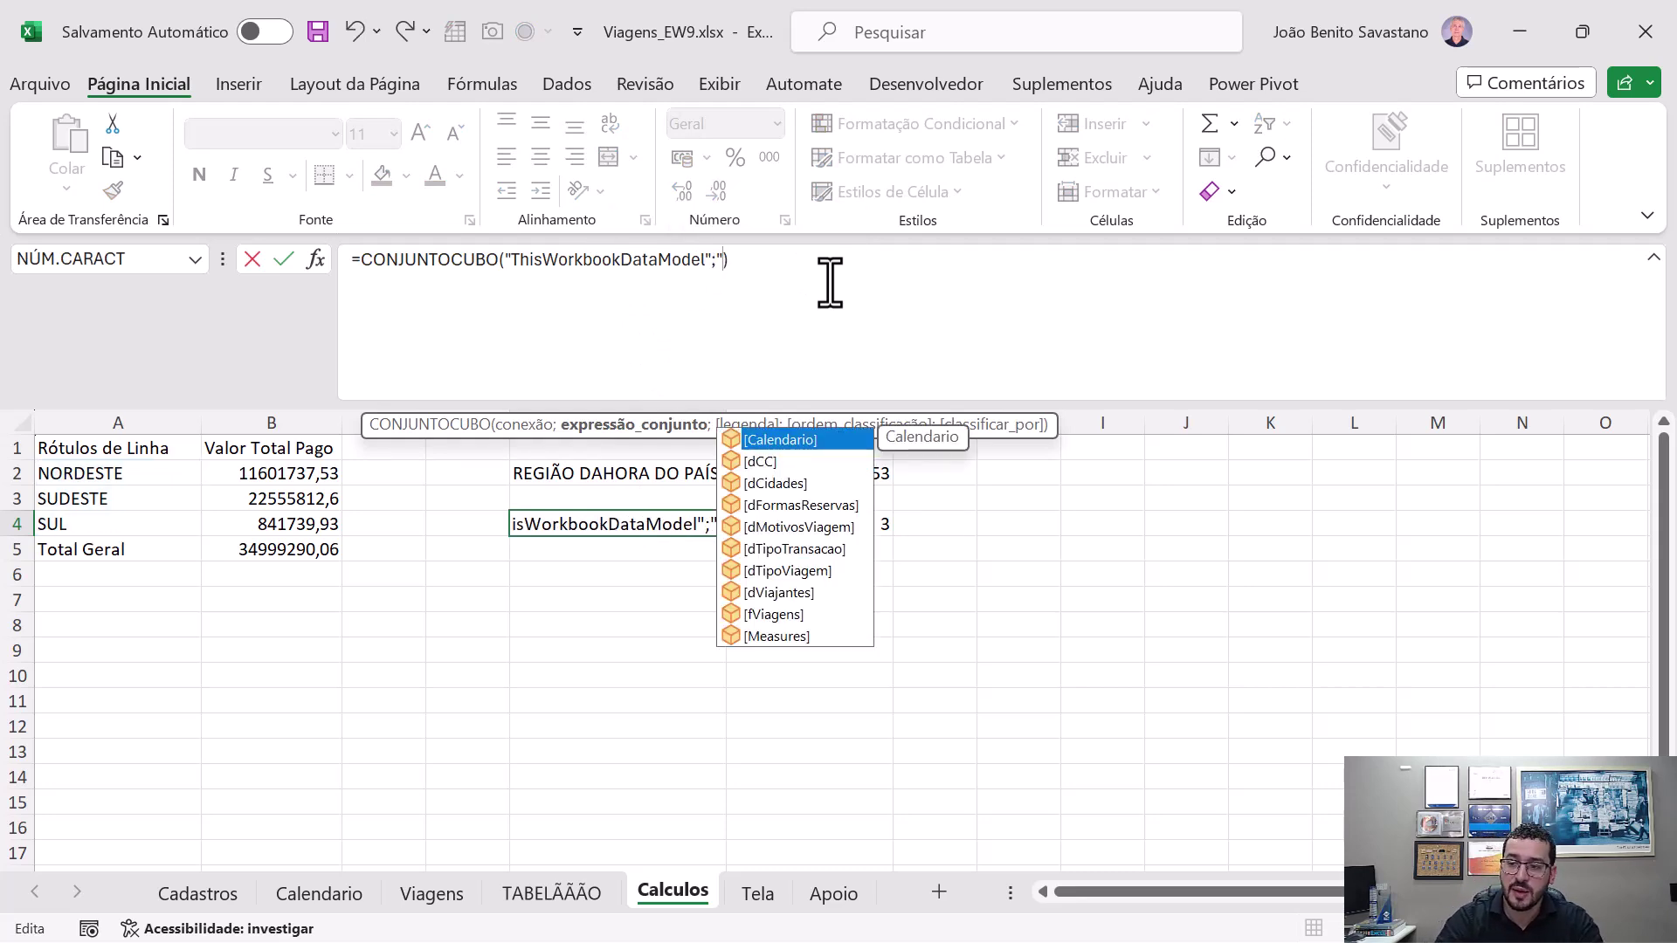
key(Down)
key(Tab)
key(BackSpace)
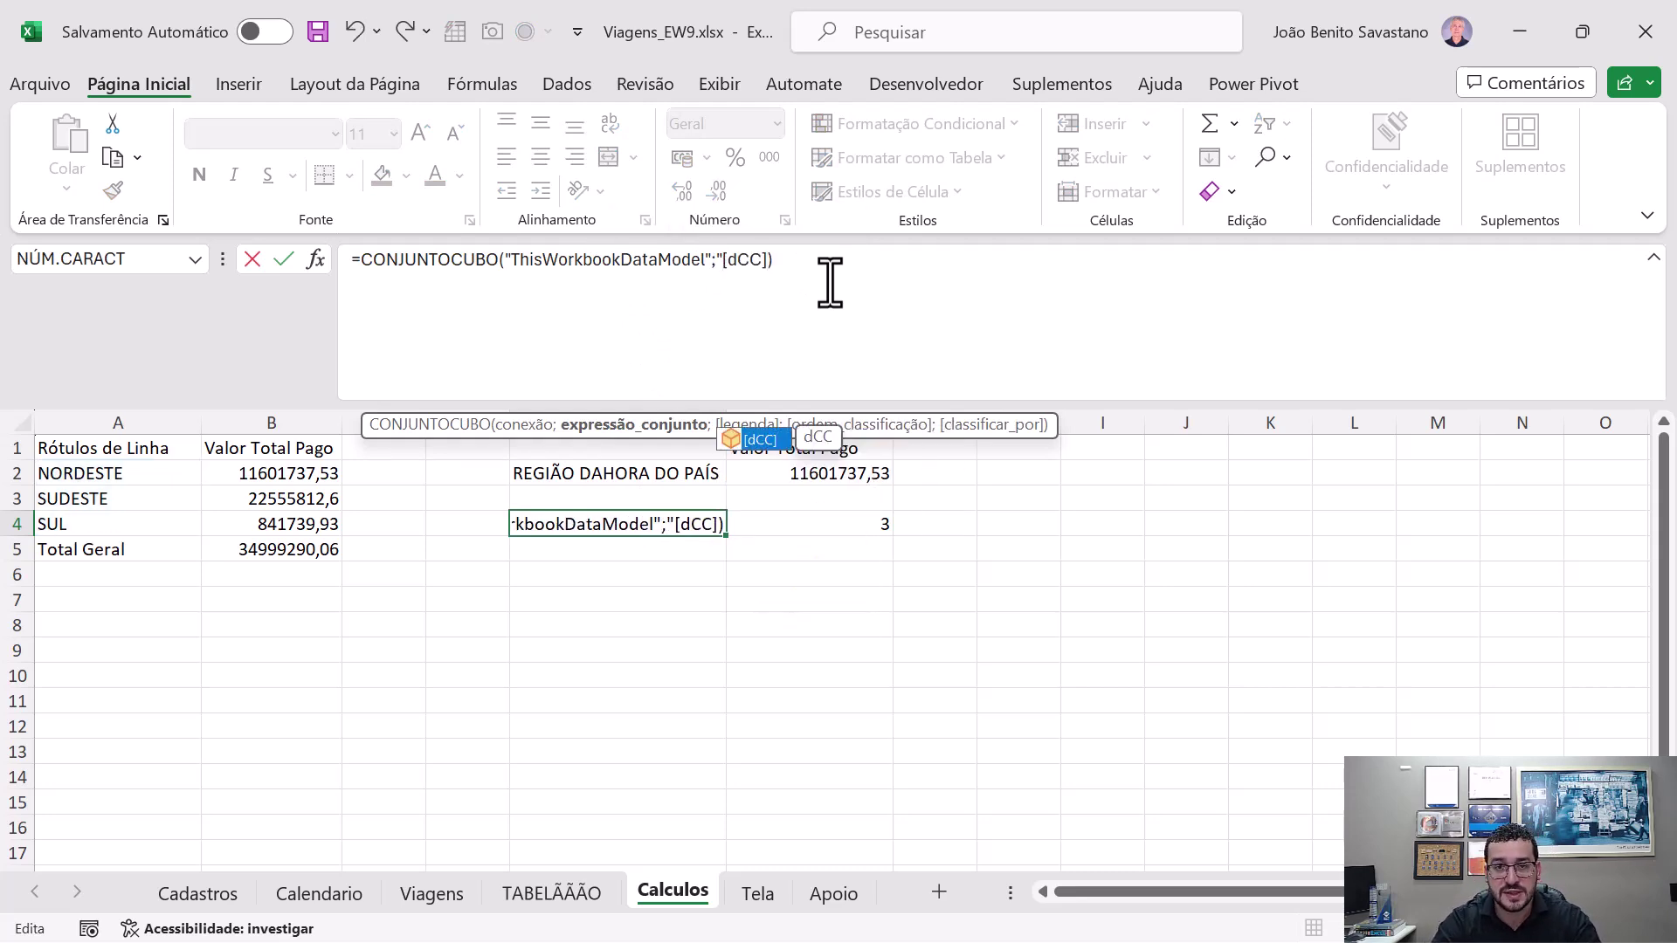
text(.)
key(Down)
key(Down)
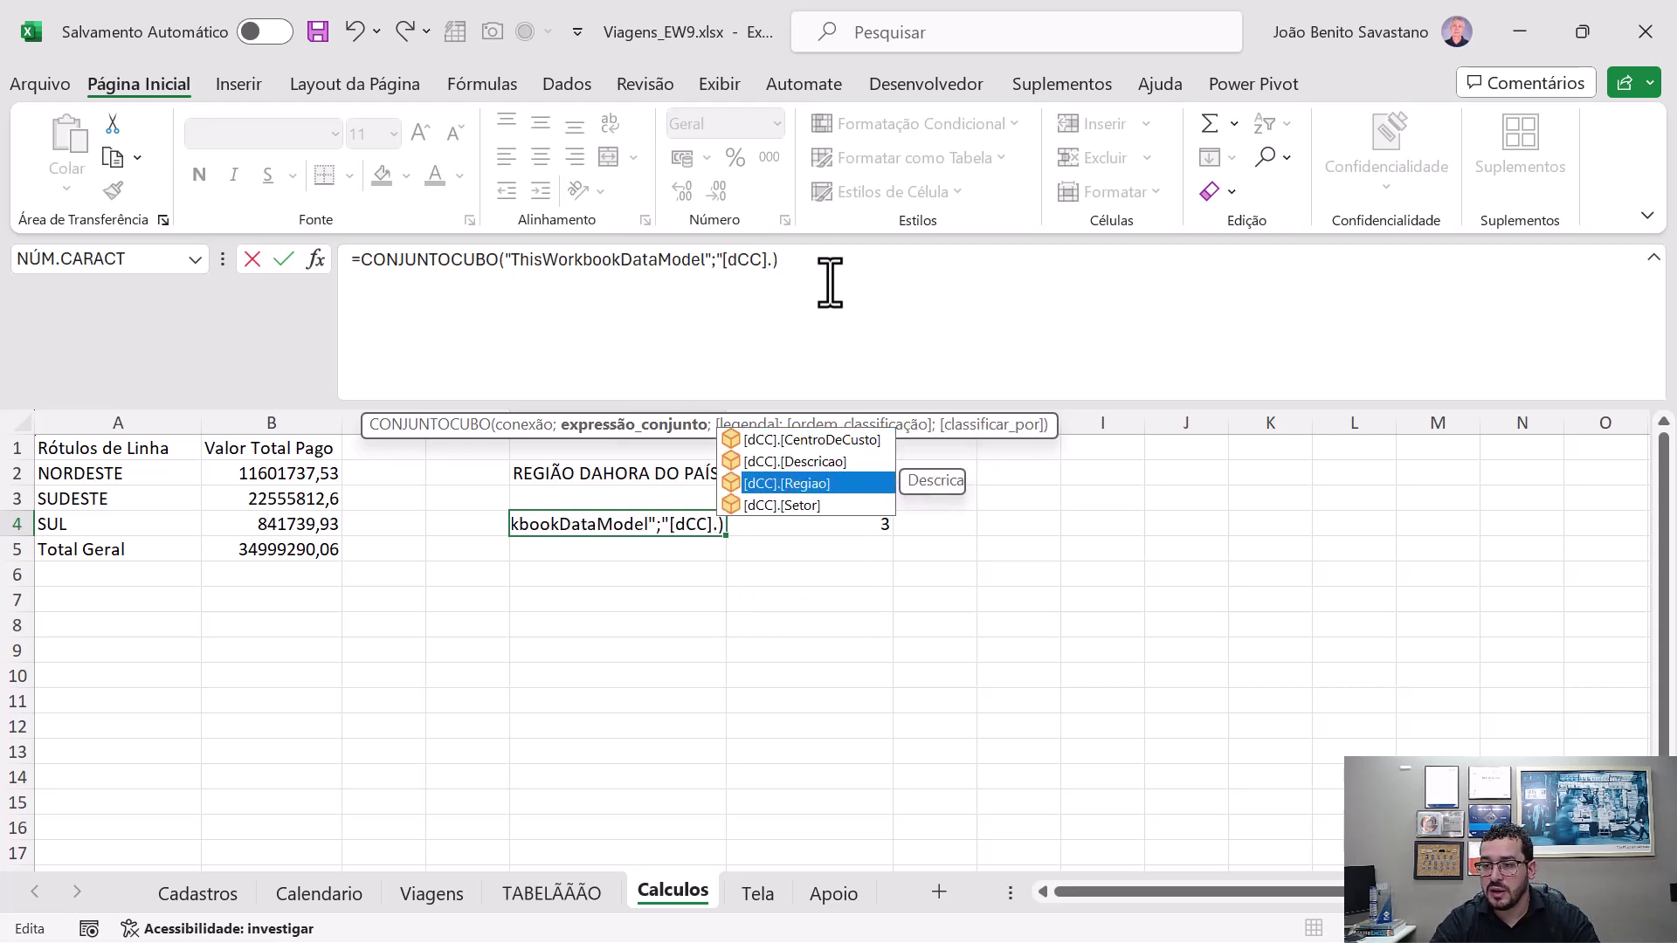
key(Tab)
text(.)
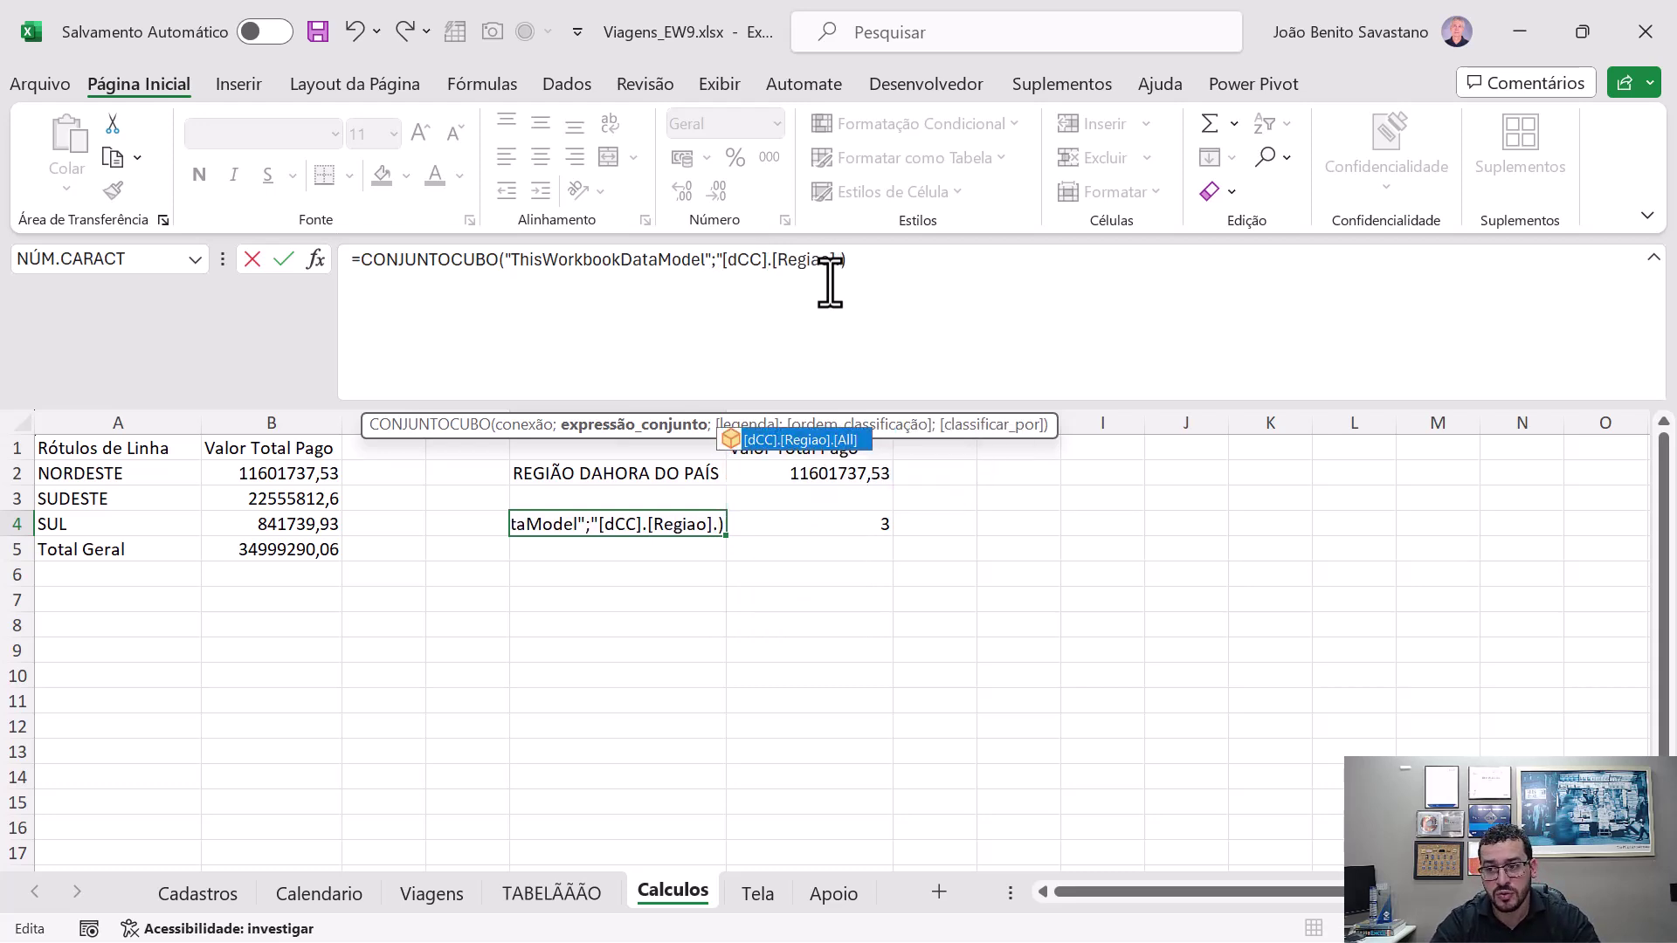
key(Tab)
text(.)
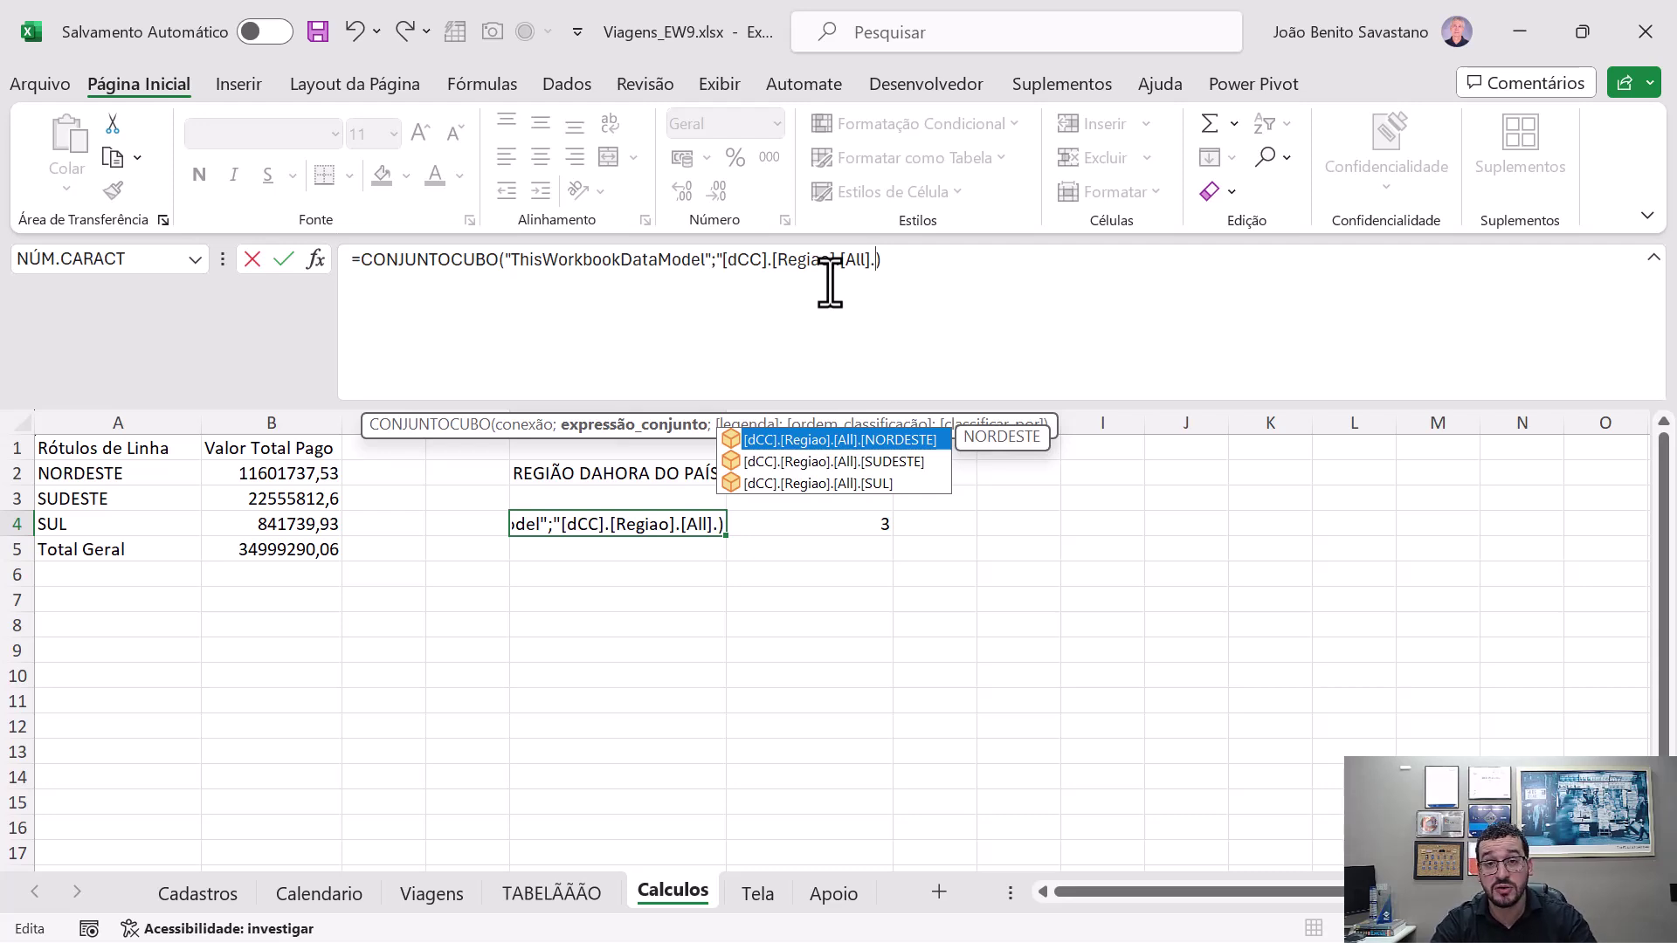
text(children)
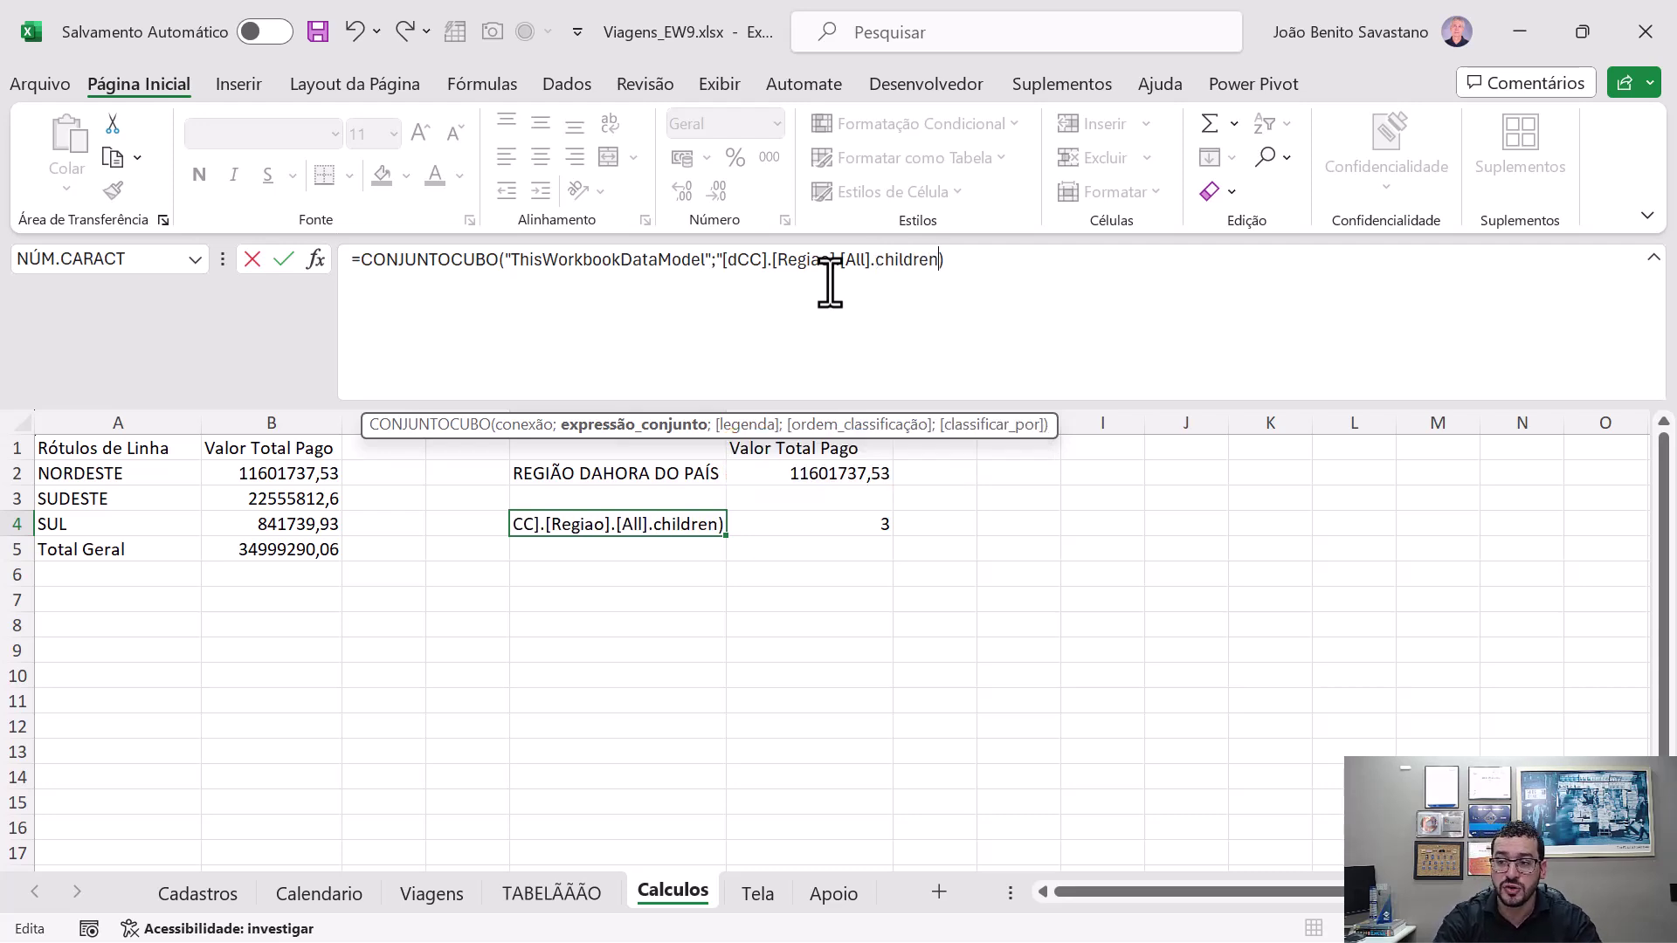
text())
key(ctrl+Return)
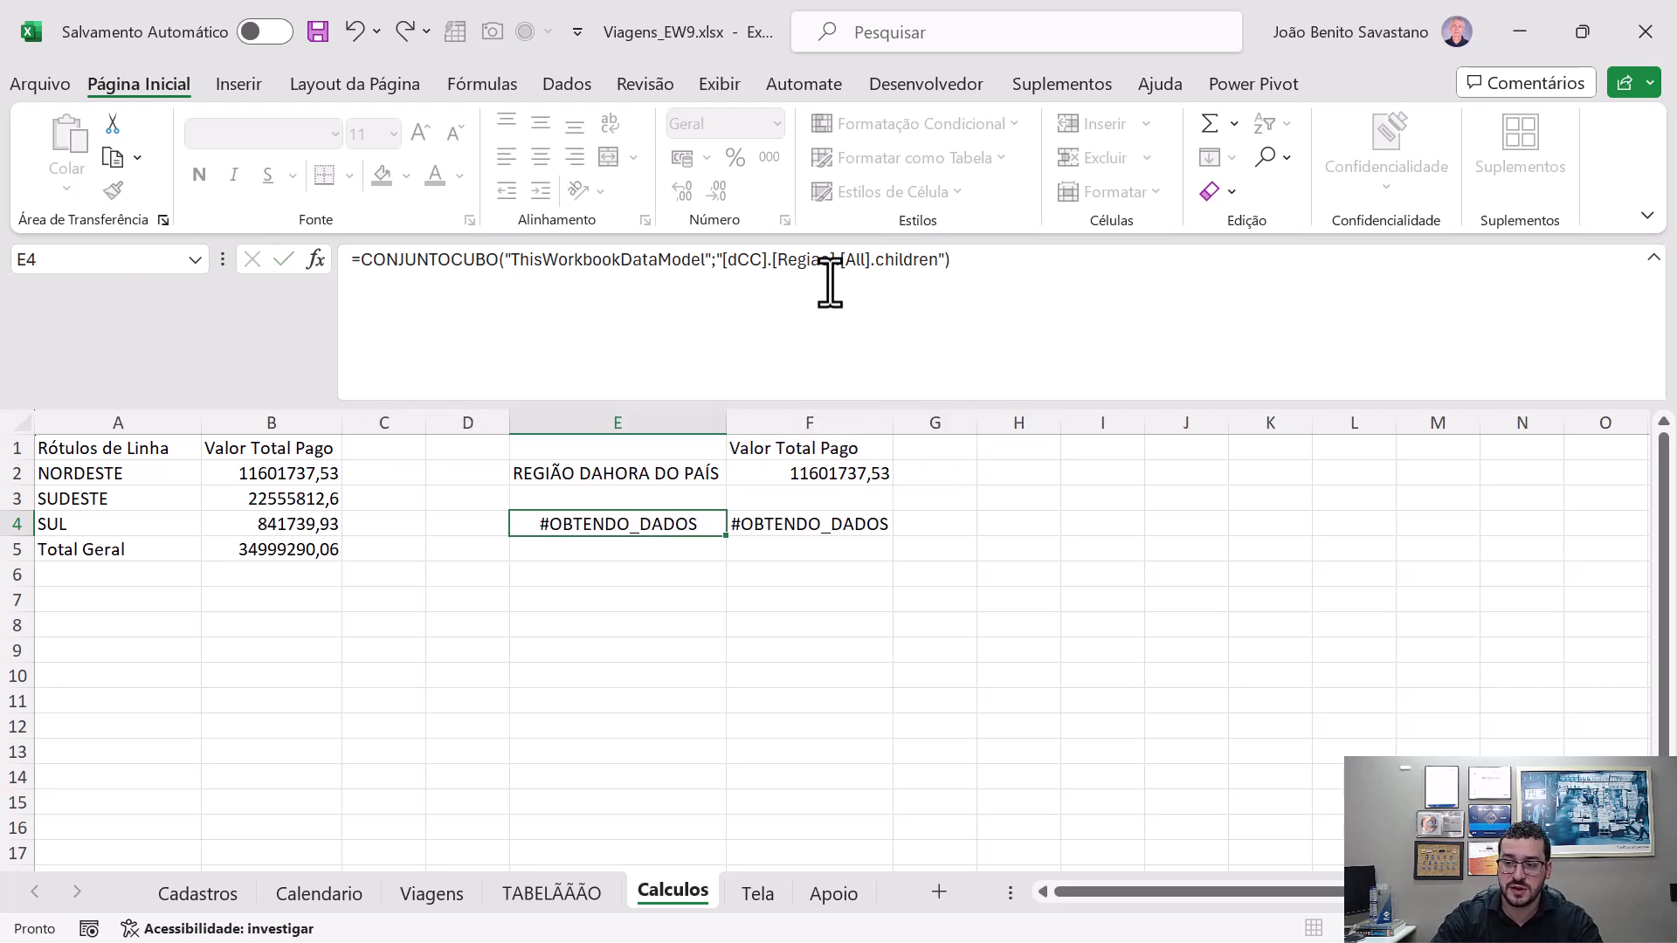
key(Right)
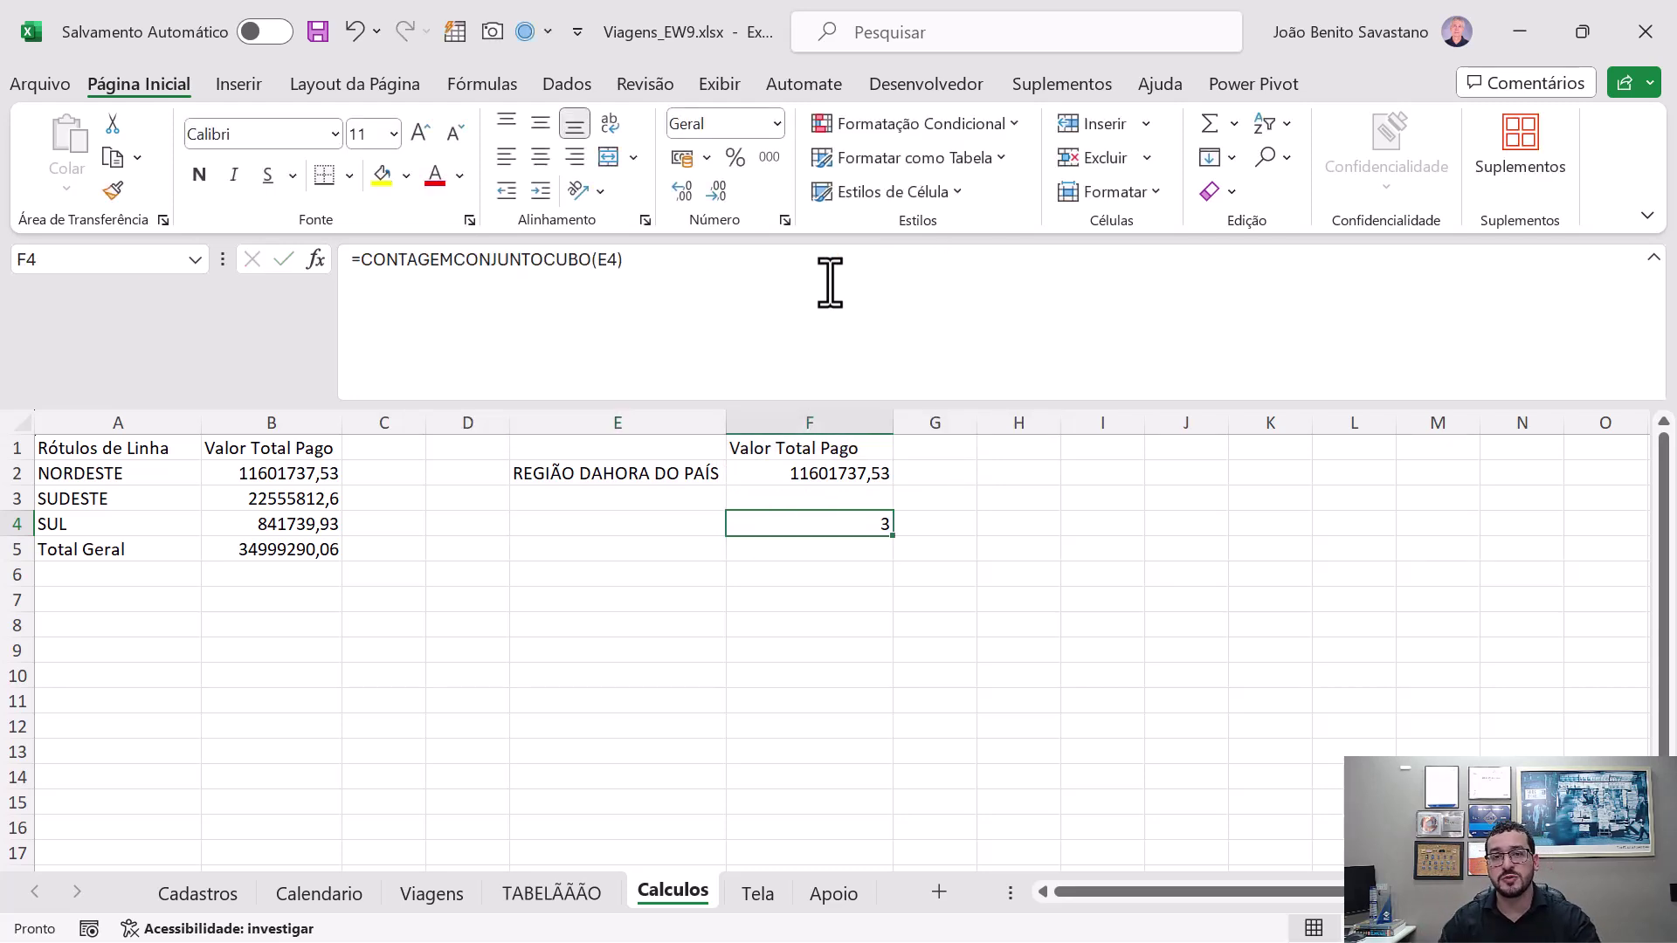
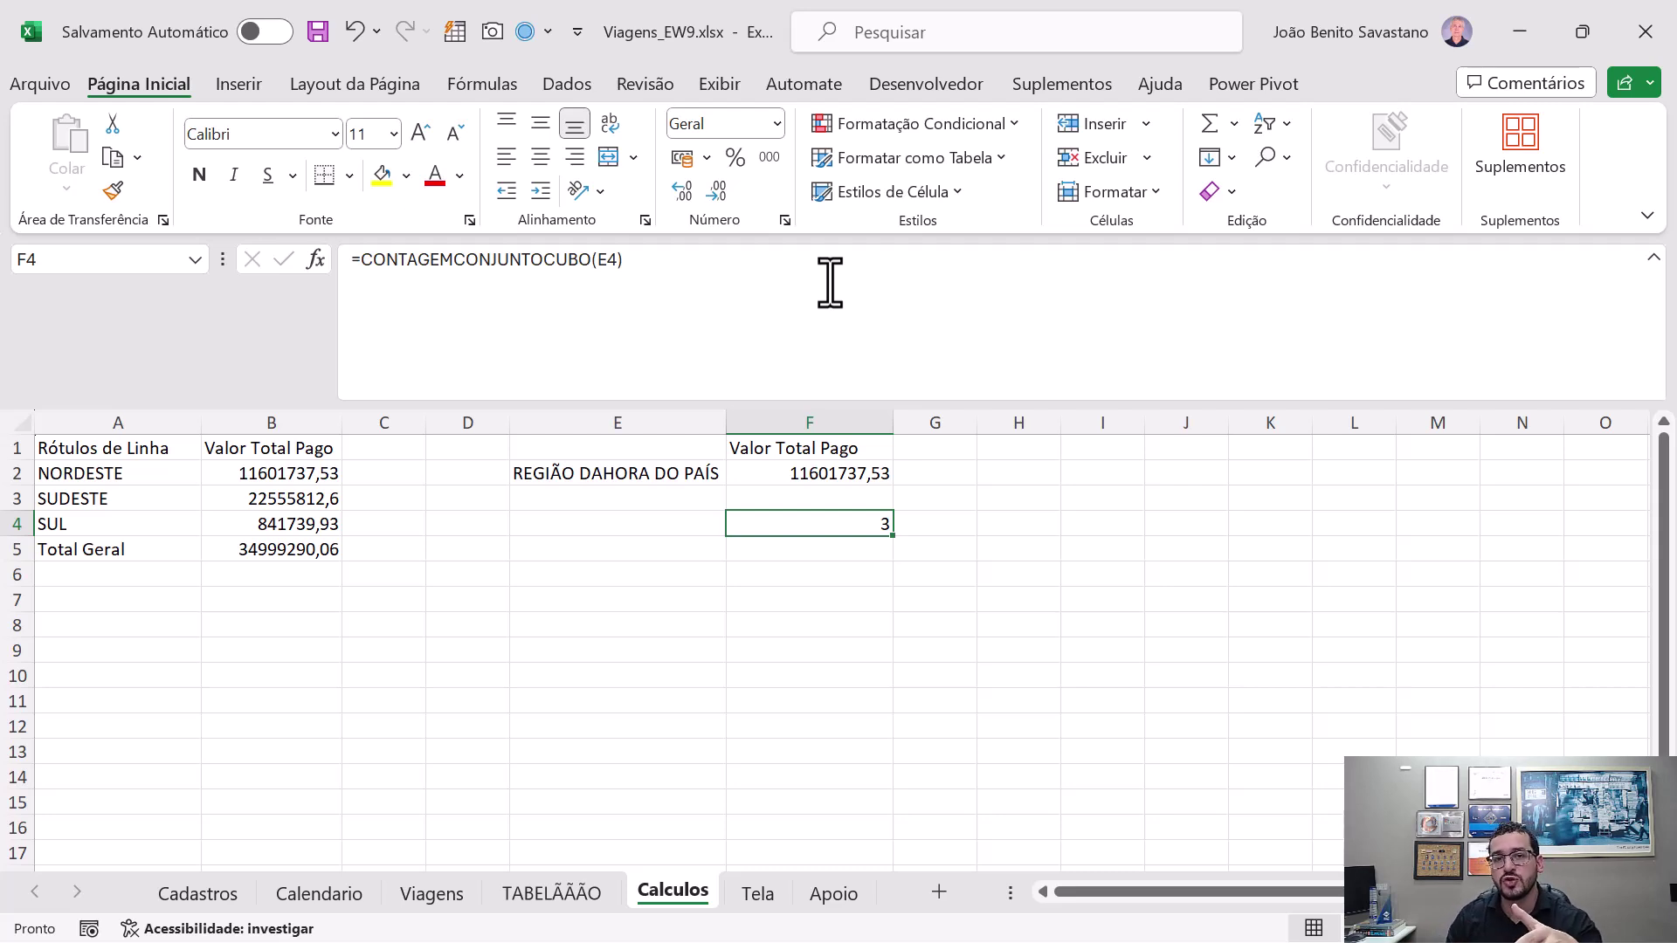
- Review the MEMBROCUBO and VALORCUBO formulas of the region table in columns A and B
key(Up)
key(Left)
key(Left)
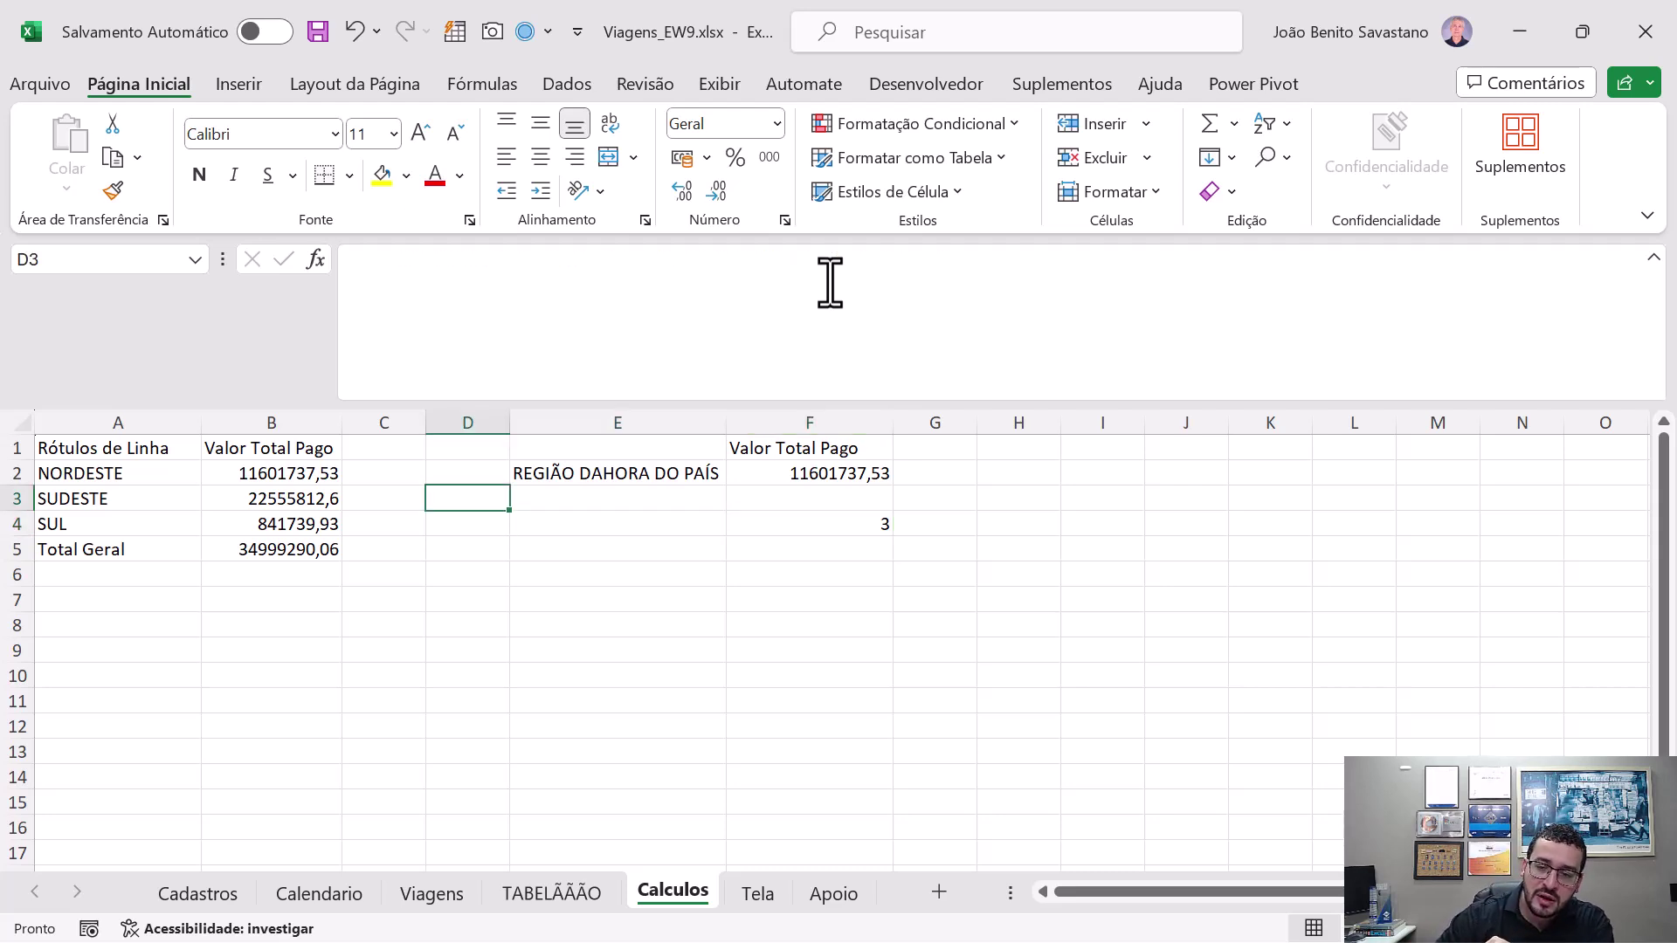
key(Left)
key(Left)
key(Left)
key(Up)
key(Down)
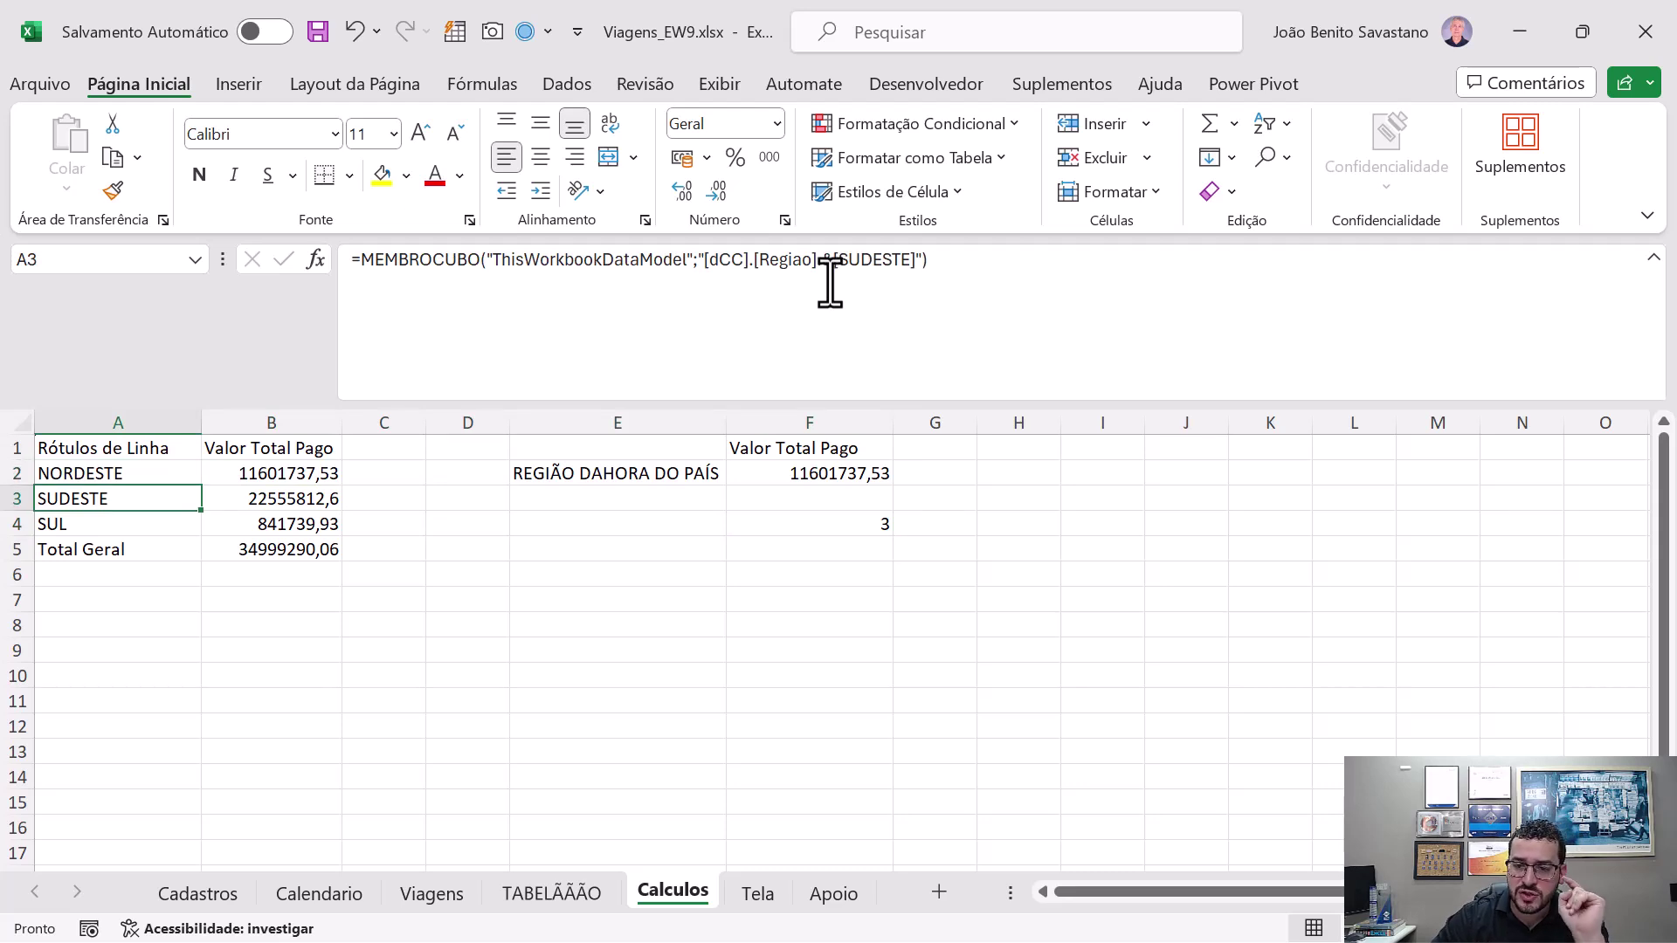
key(Down)
key(Right)
key(Up)
key(Up)
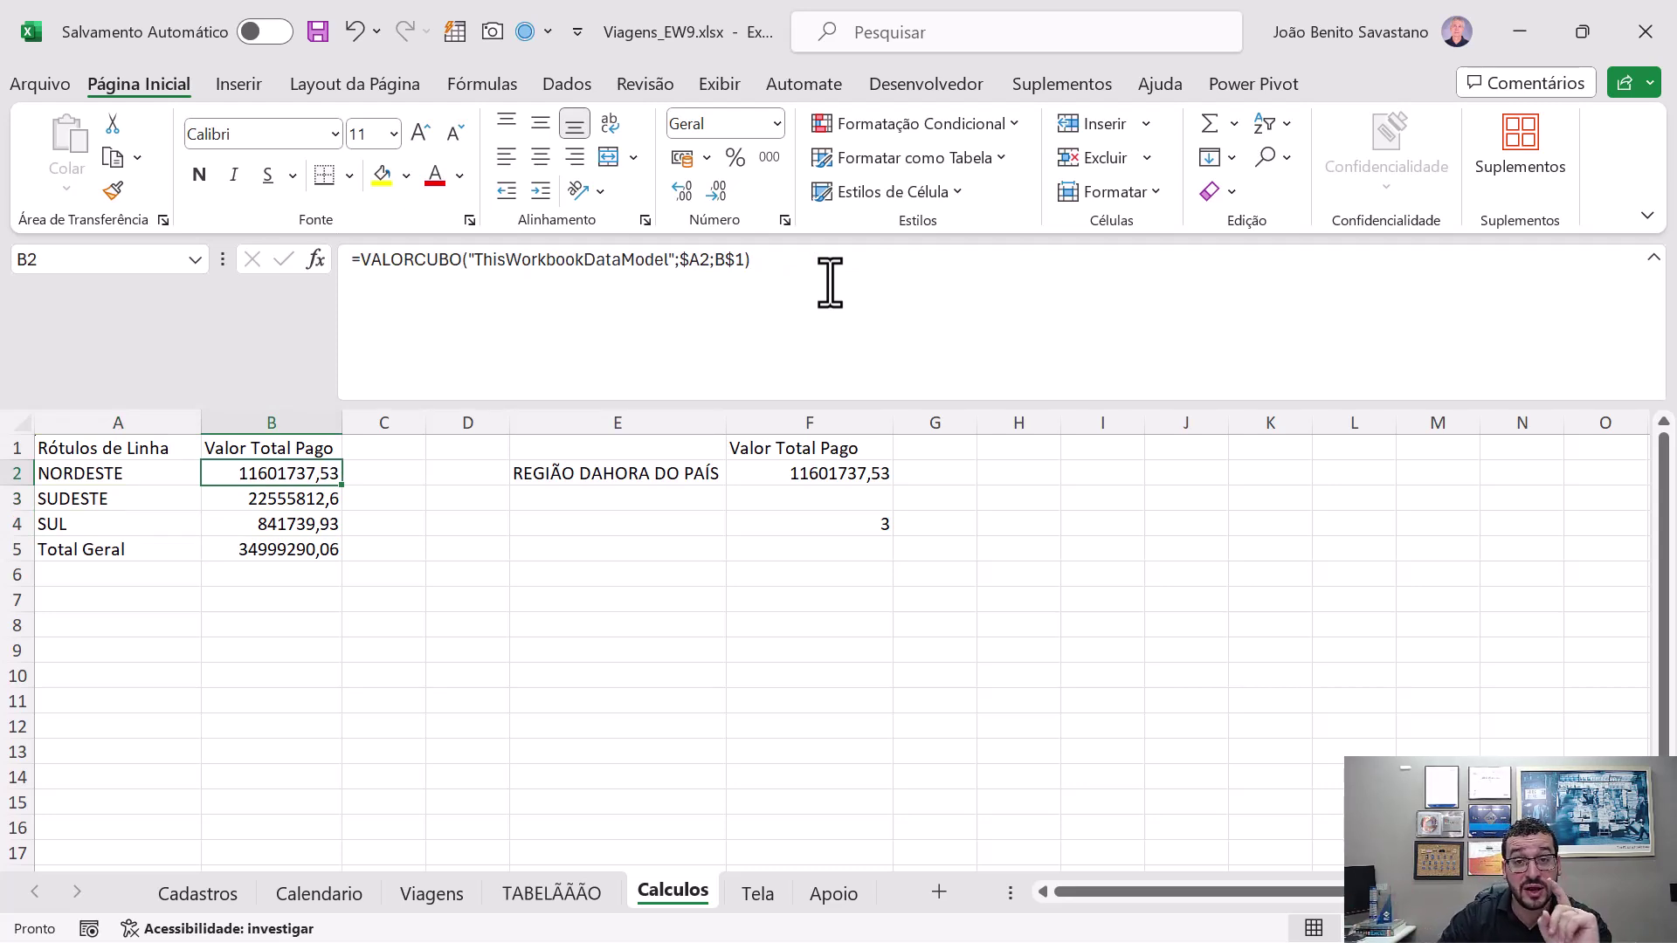
- Number the three regions by entering 1, 2 and 3 in cells C2 to C4
key(Left)
key(Right)
key(Right)
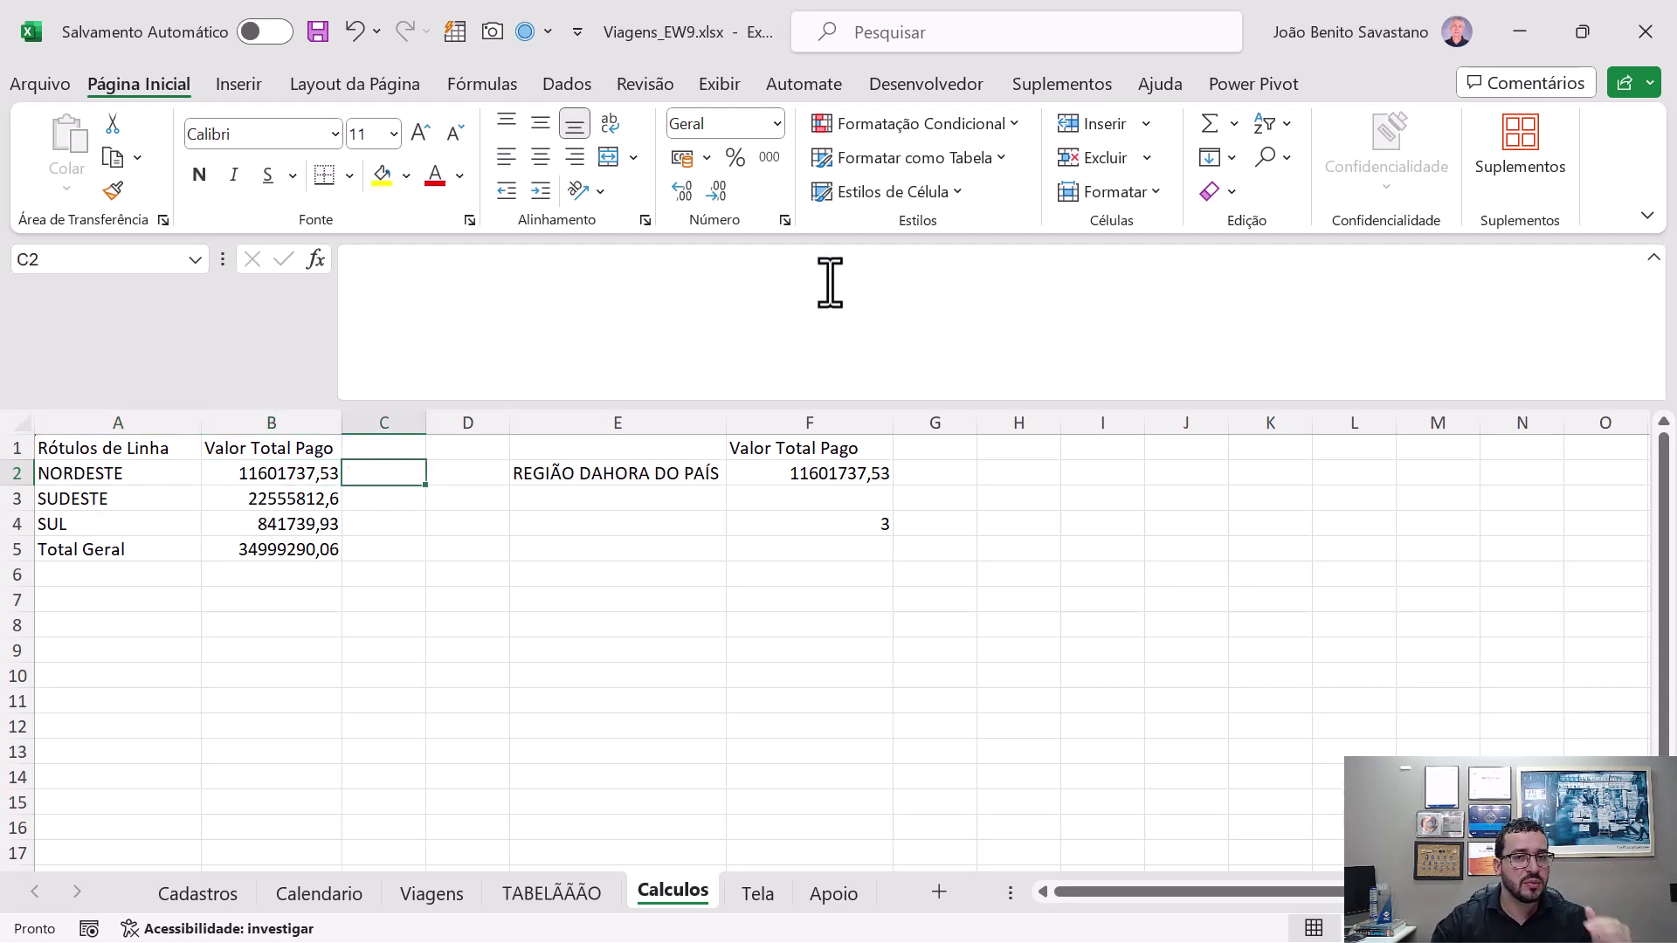
text(1)
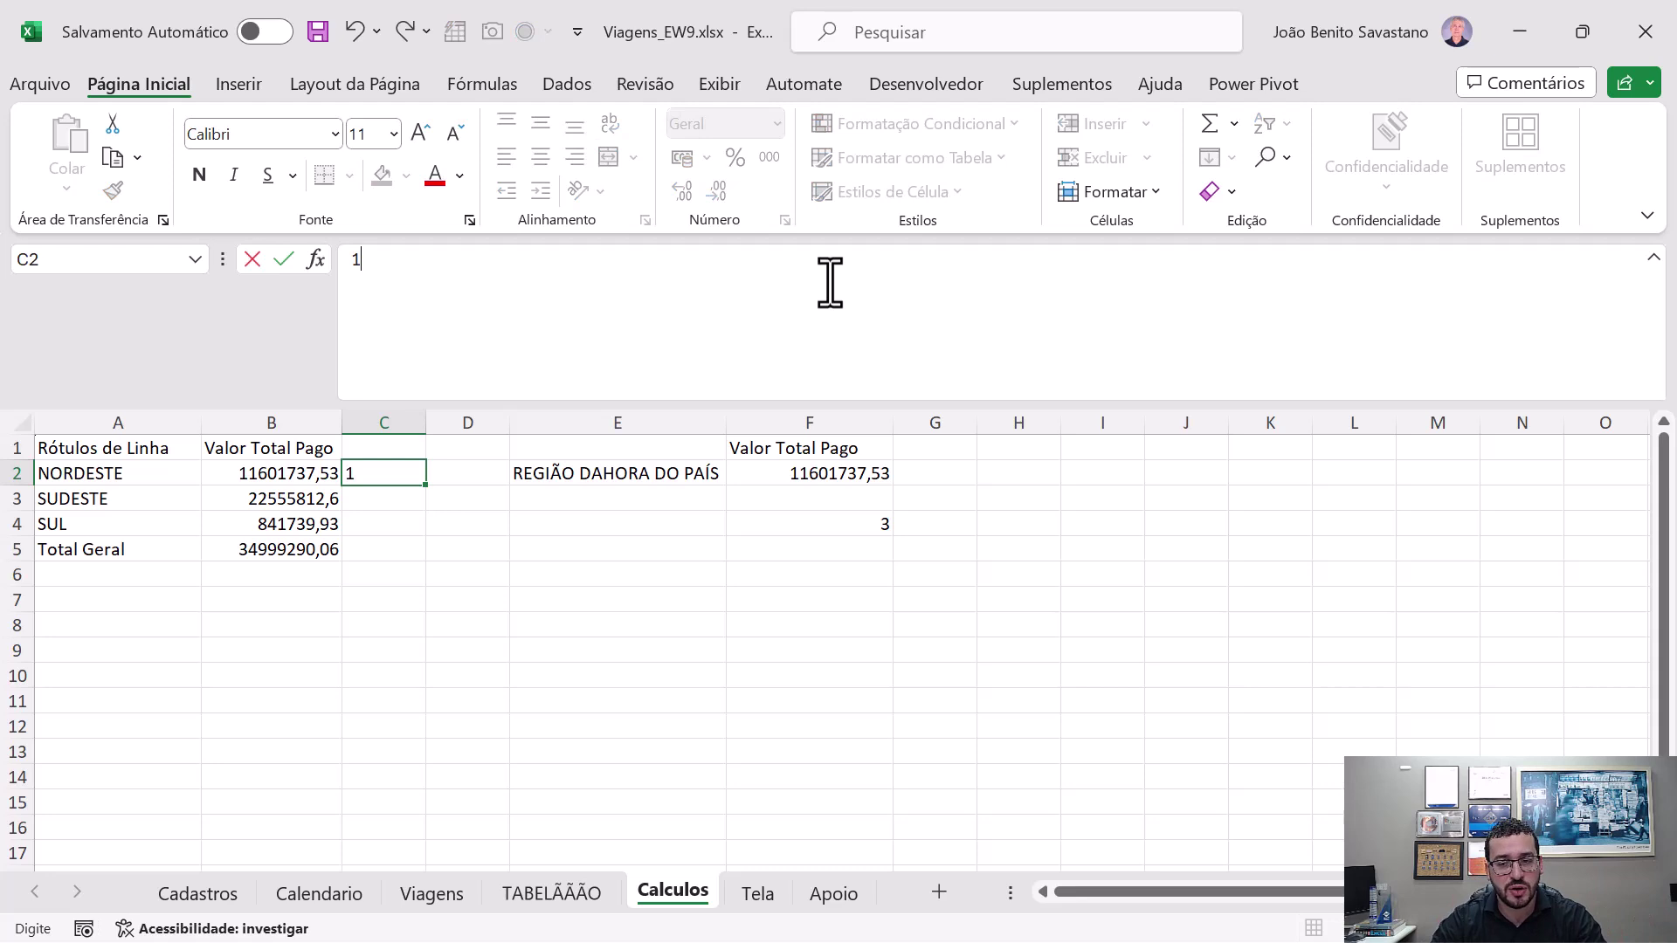
key(ctrl+Return)
key(F2)
key(Return)
text(2)
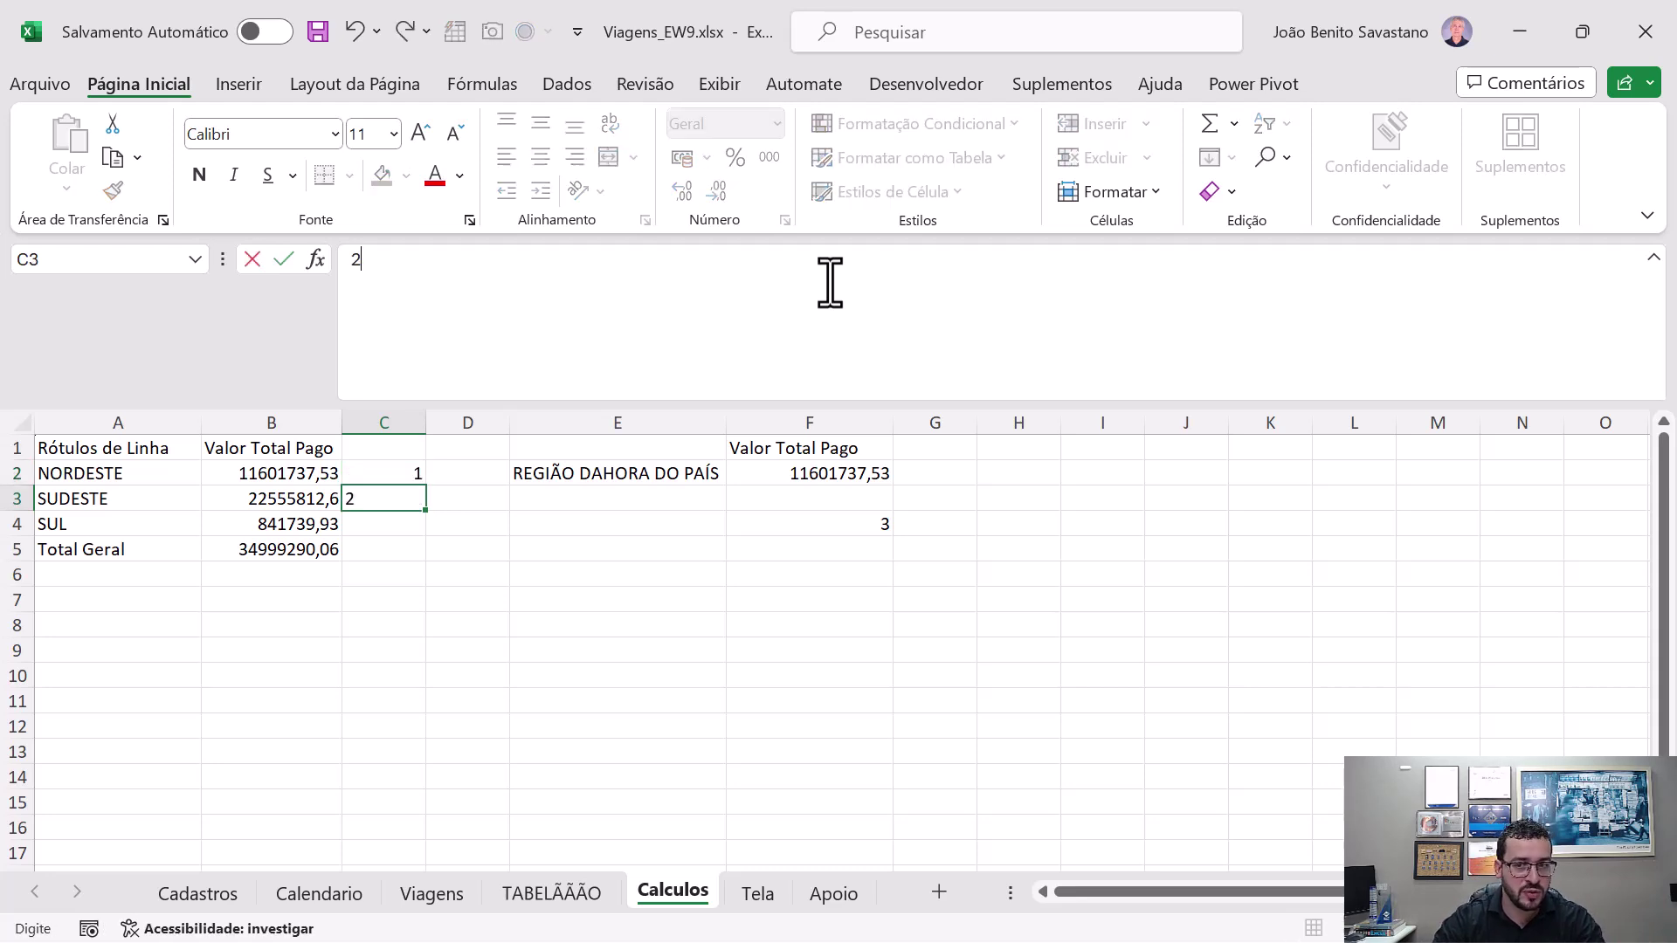
key(Return)
text(3)
key(Tab)
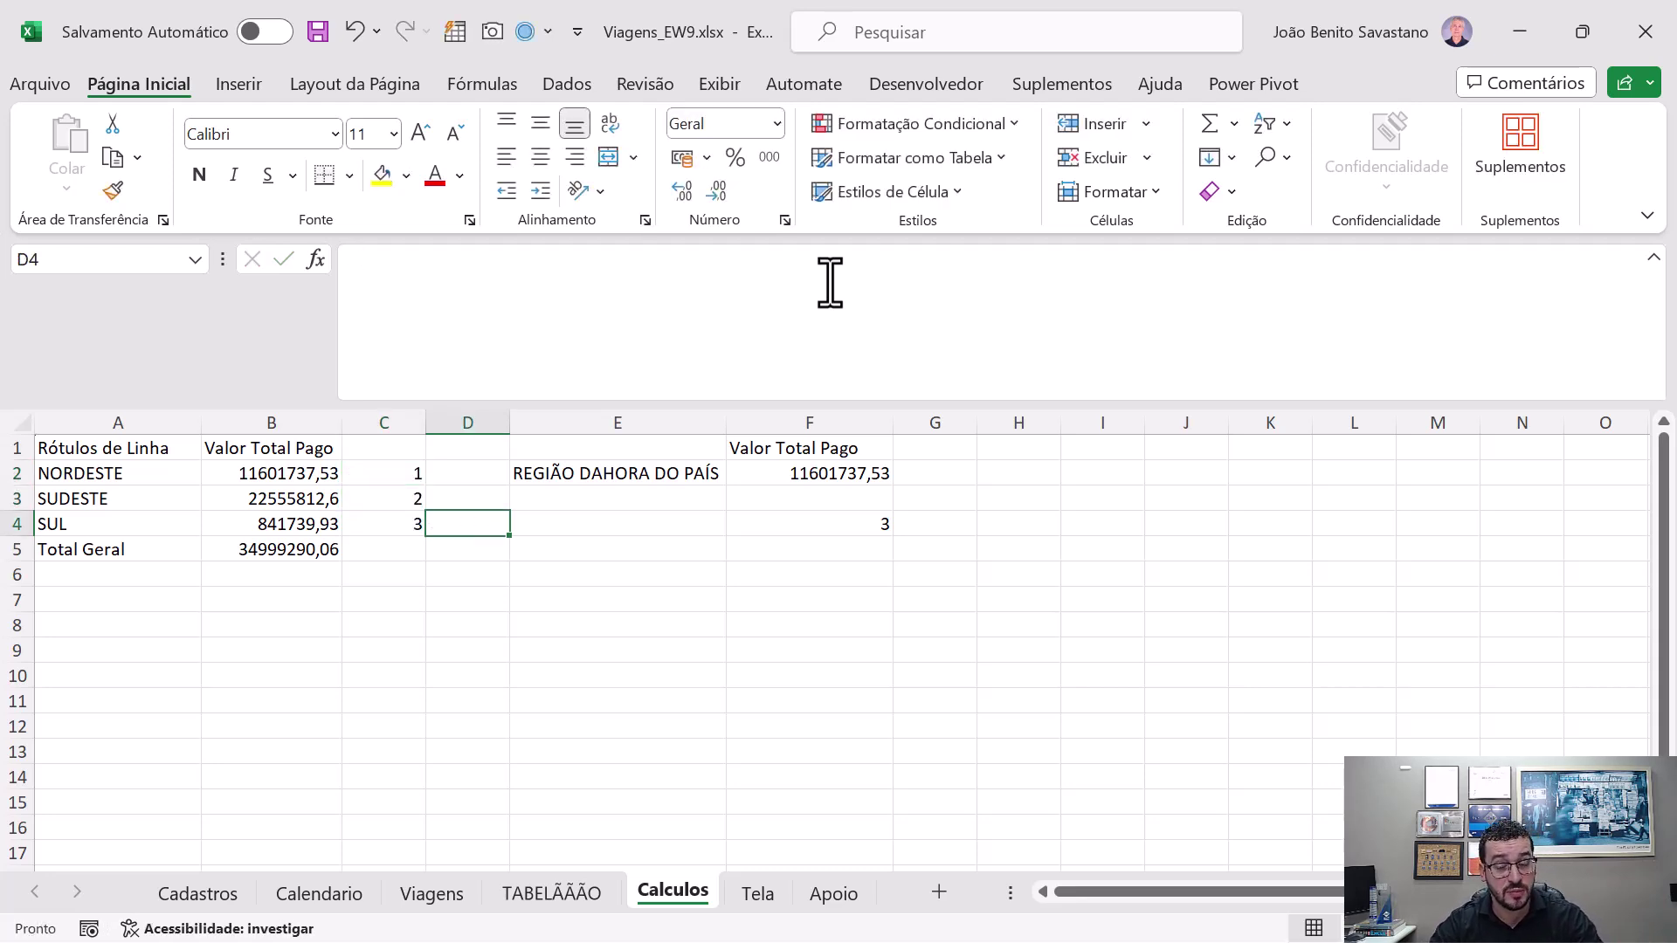
- Start a MEMBROCLASSIFICADOCUBO formula in cell H2
key(Right)
key(Right)
key(Up)
key(Right)
key(Up)
key(Right)
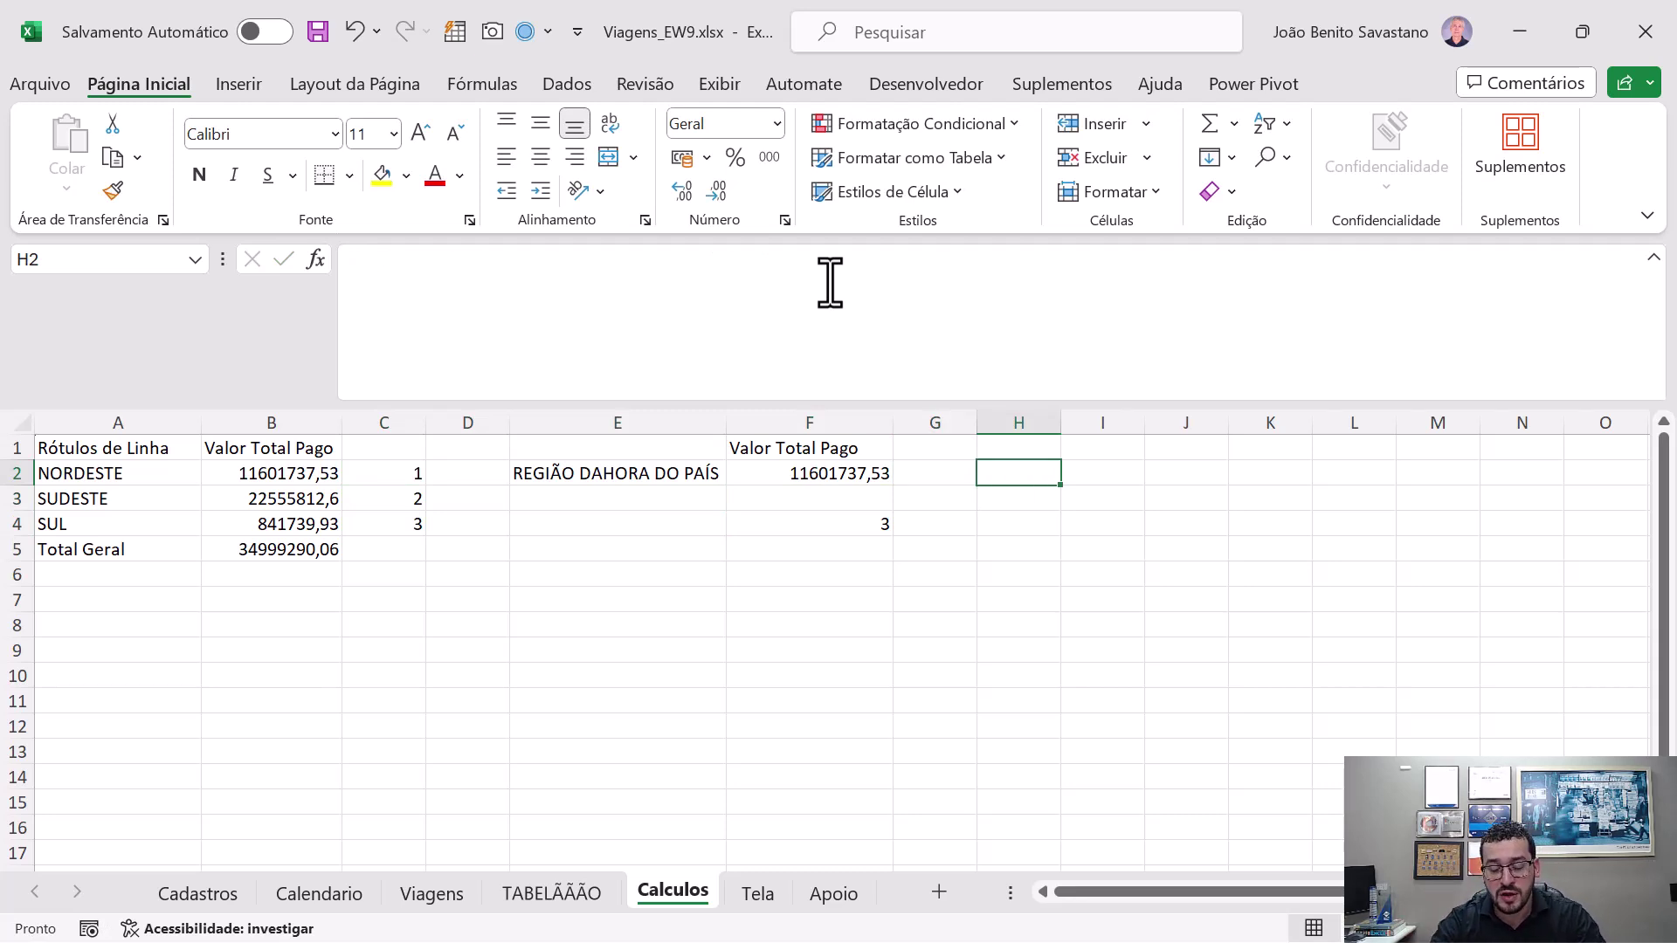
text(=)
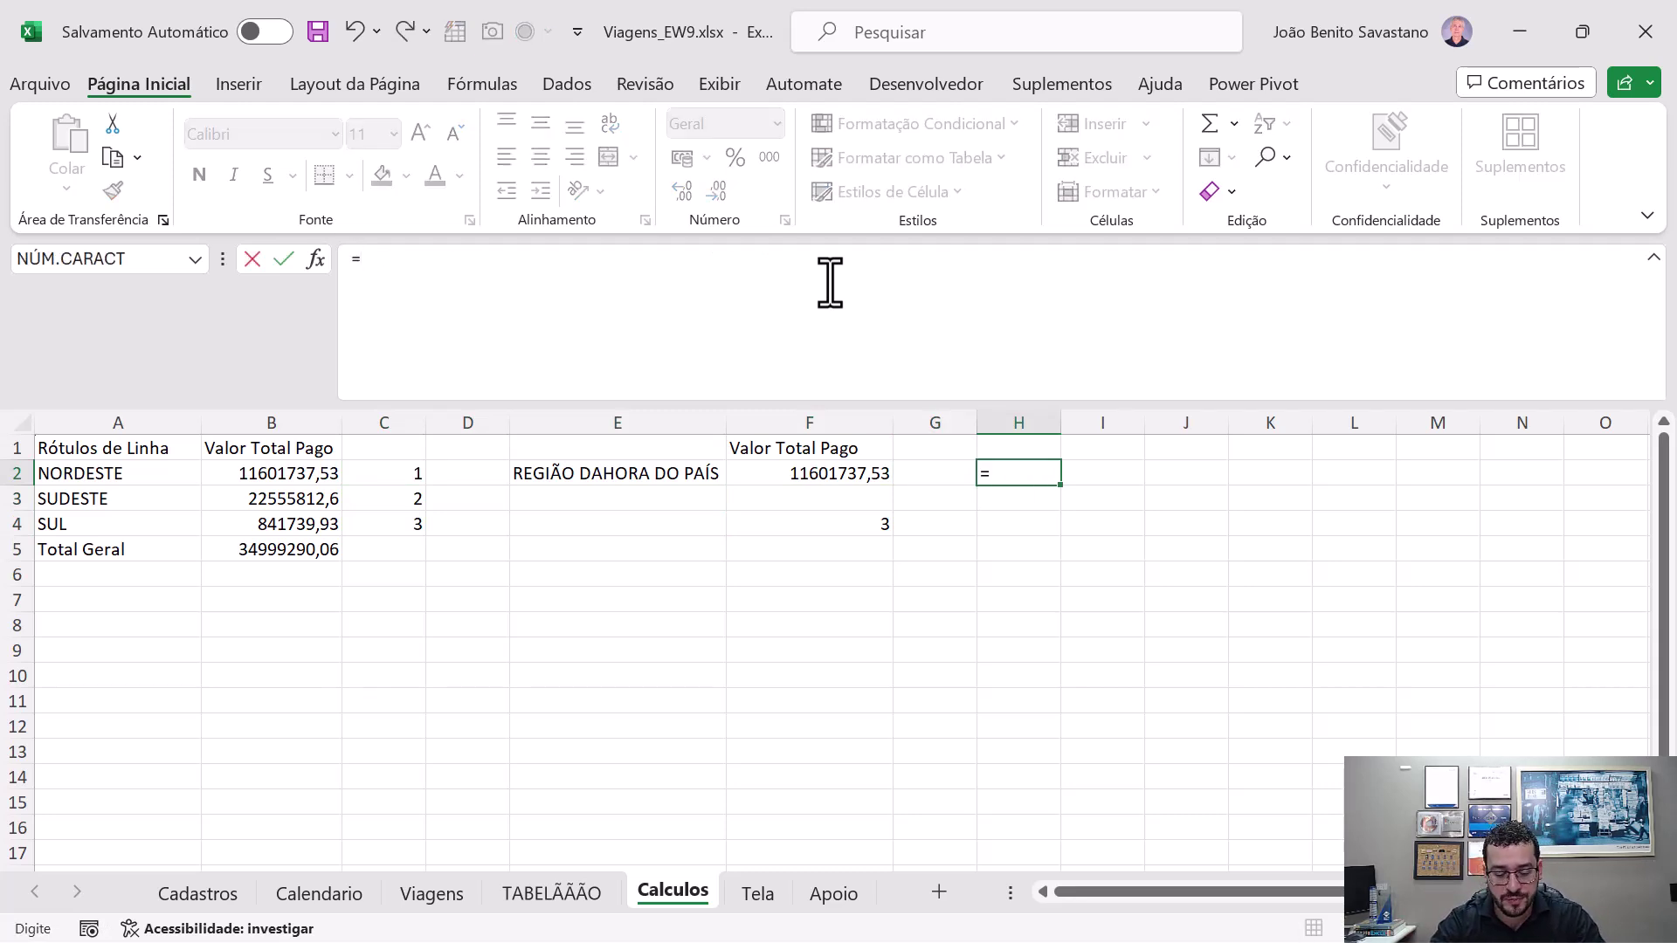
text(cubo)
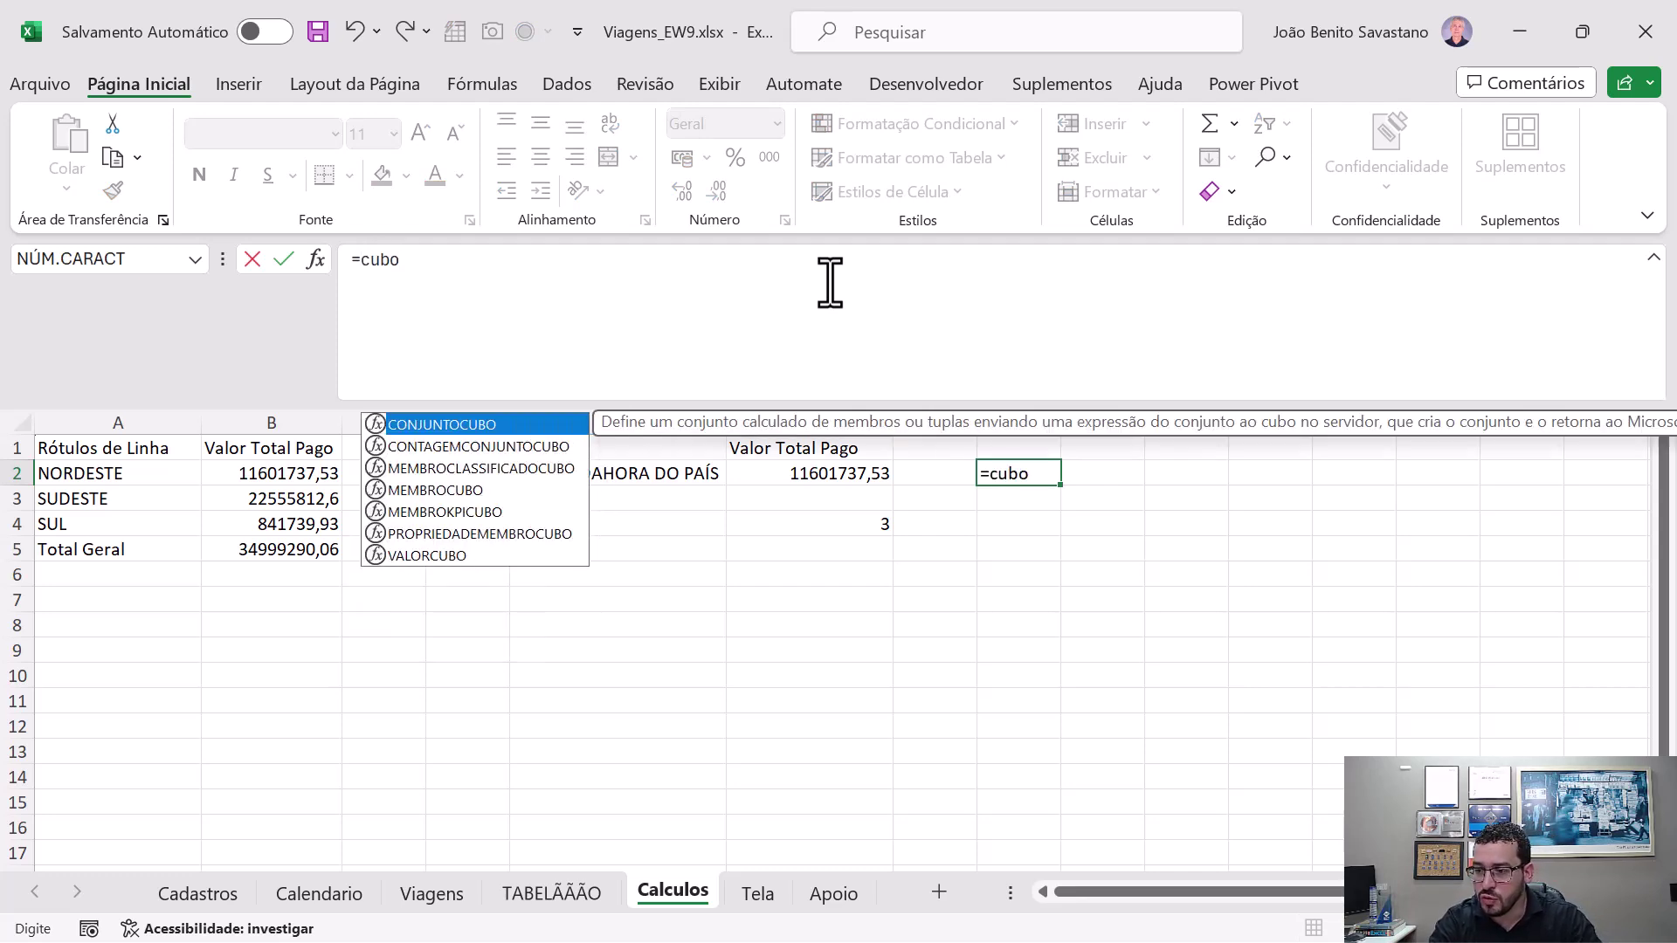
key(Down)
key(Down)
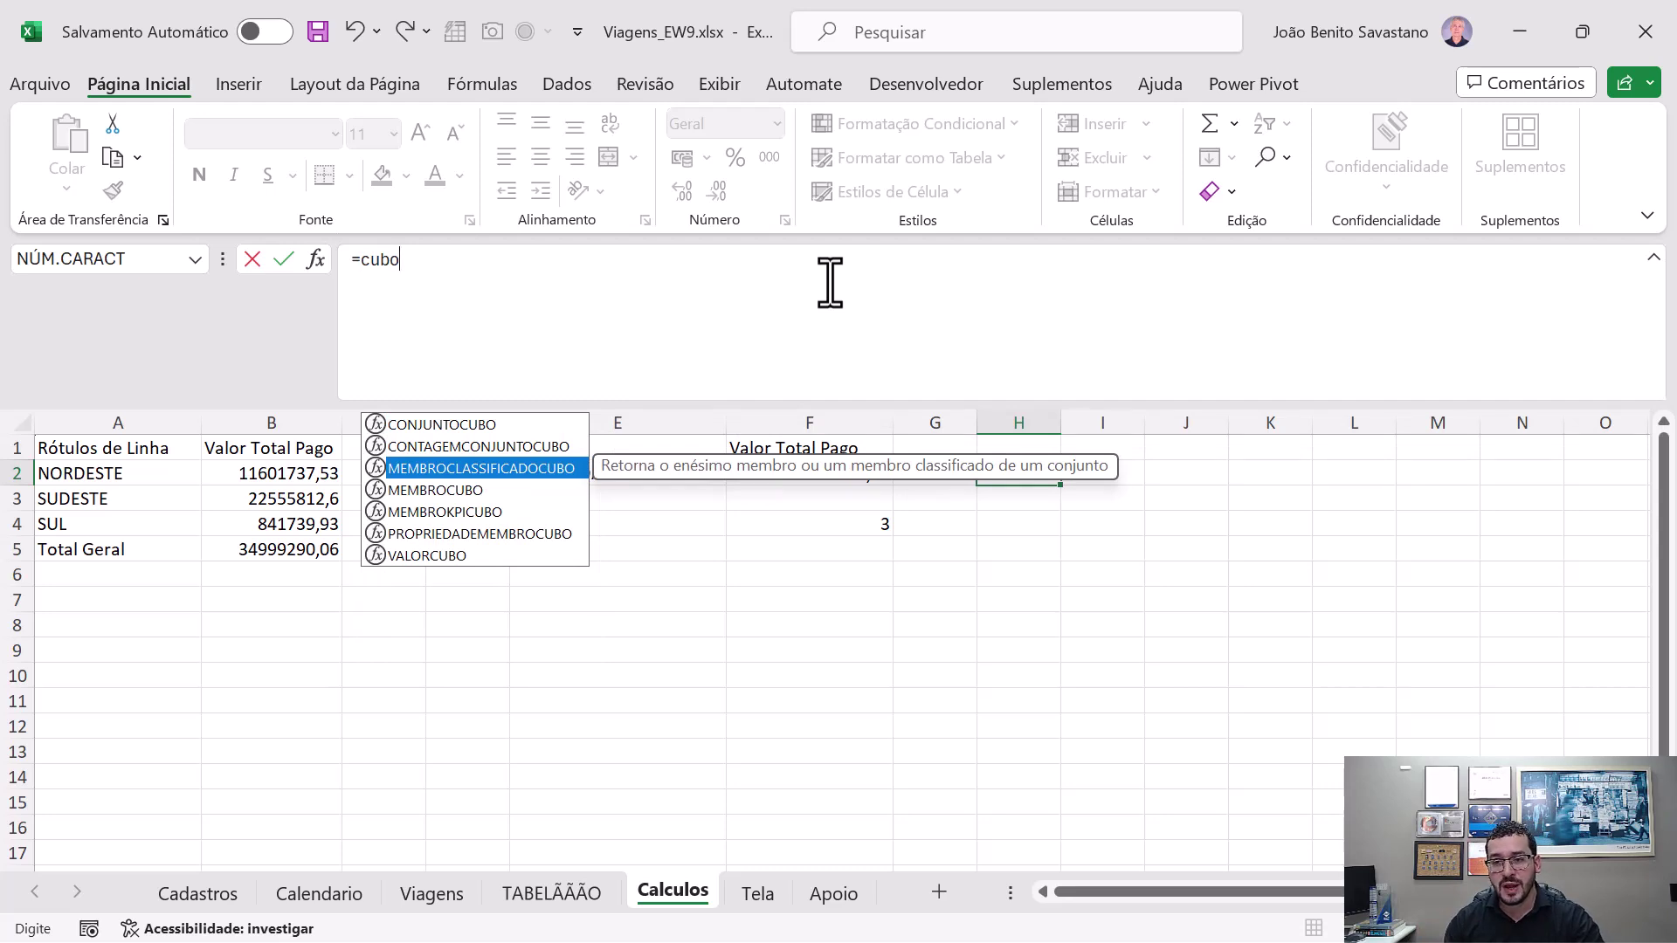
key(Tab)
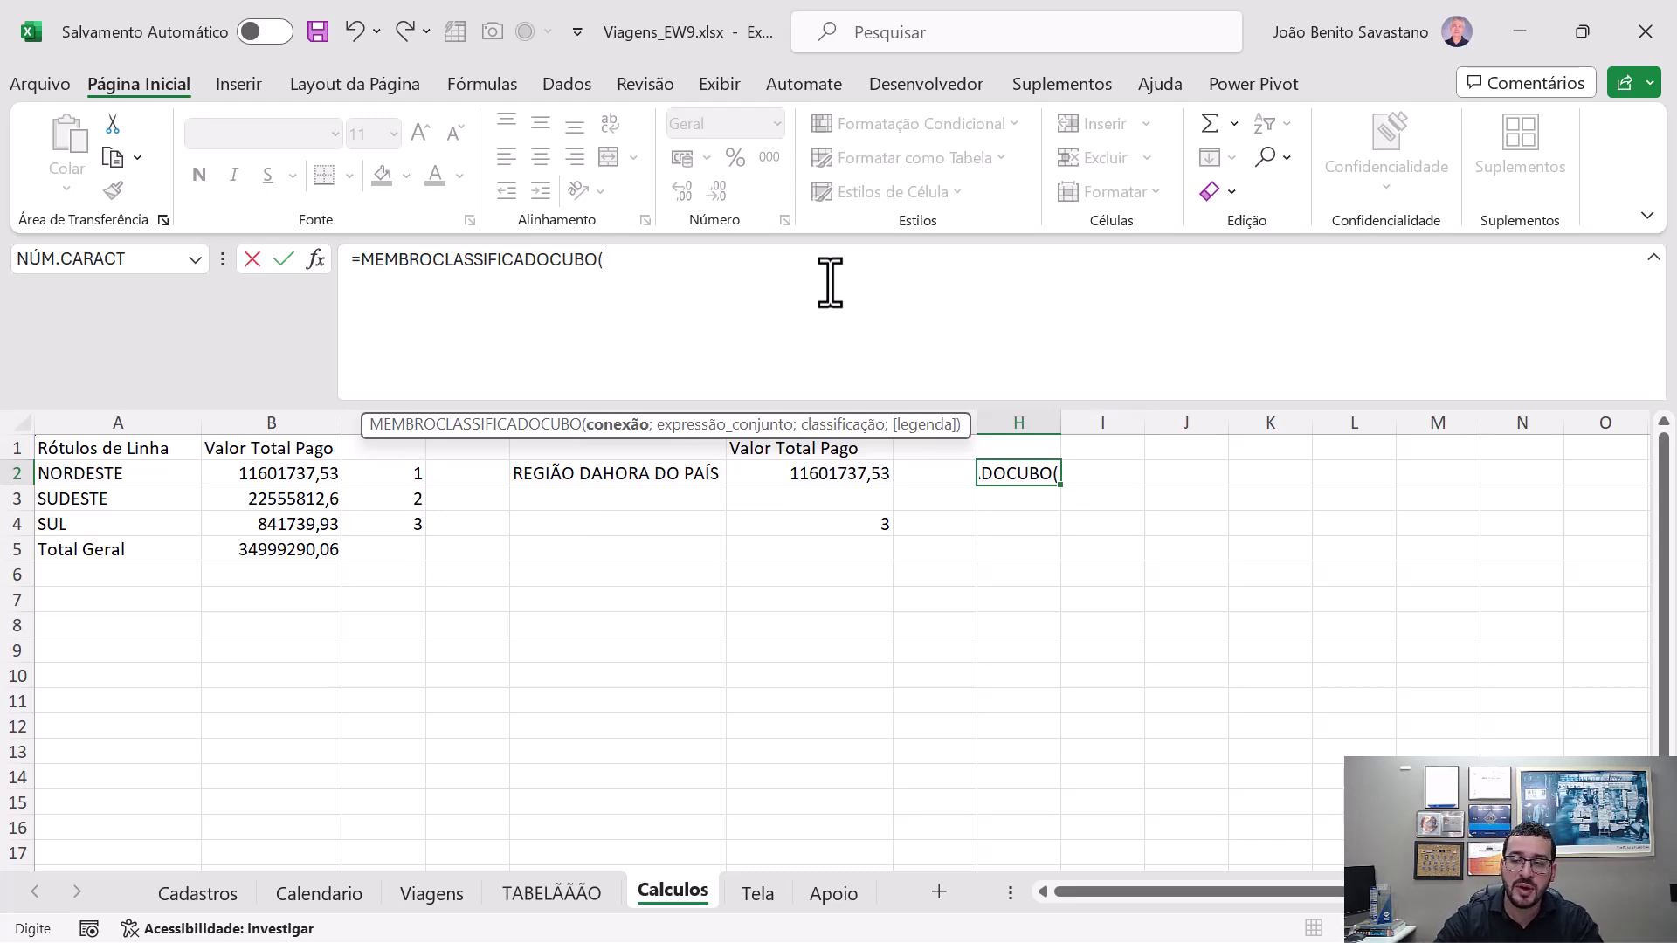
- Complete H2's formula with the connection "ThisWorkbookDataModel", the set in E4 and rank 1
text("T)
key(Tab)
text(")
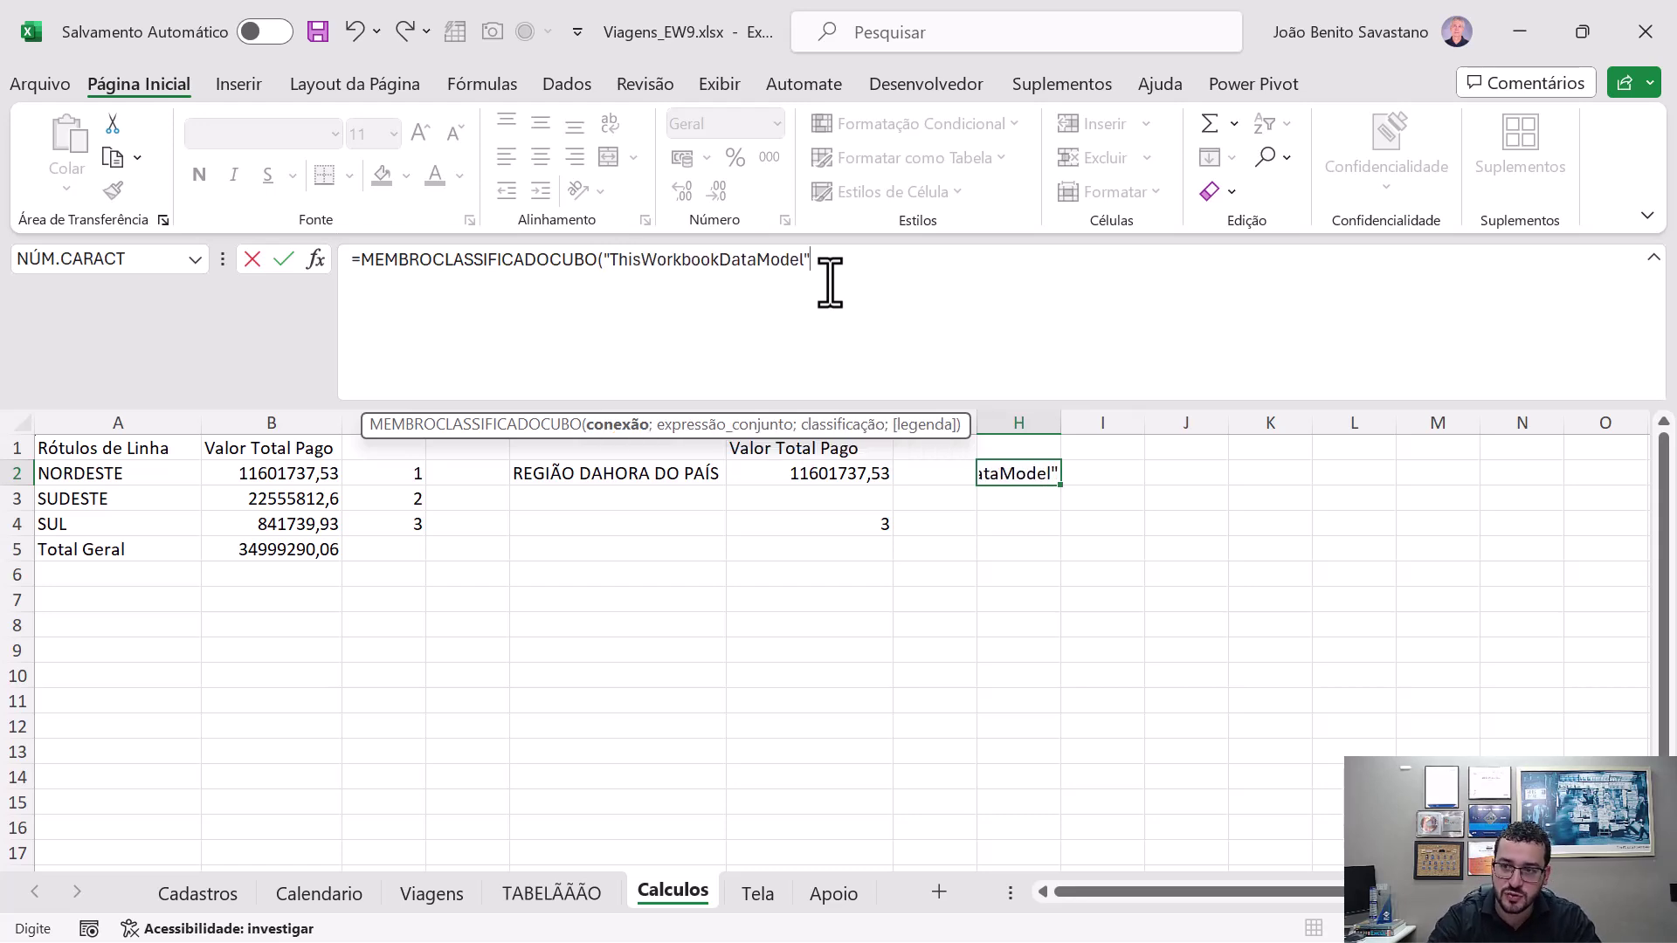
text(;)
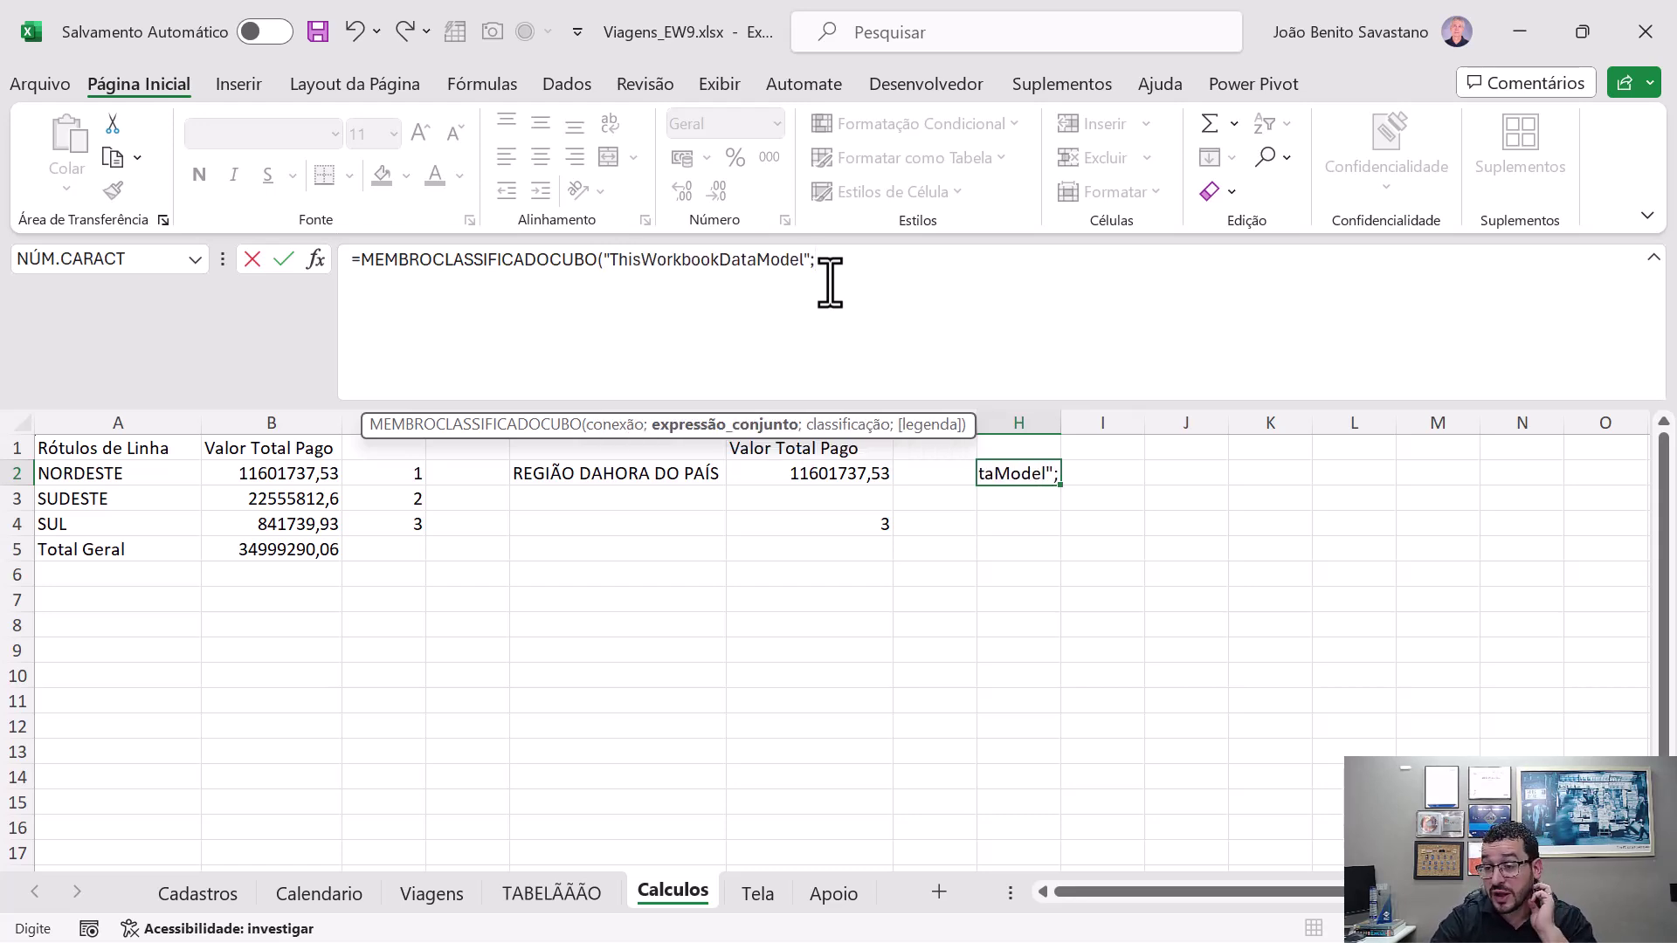
click(698, 522)
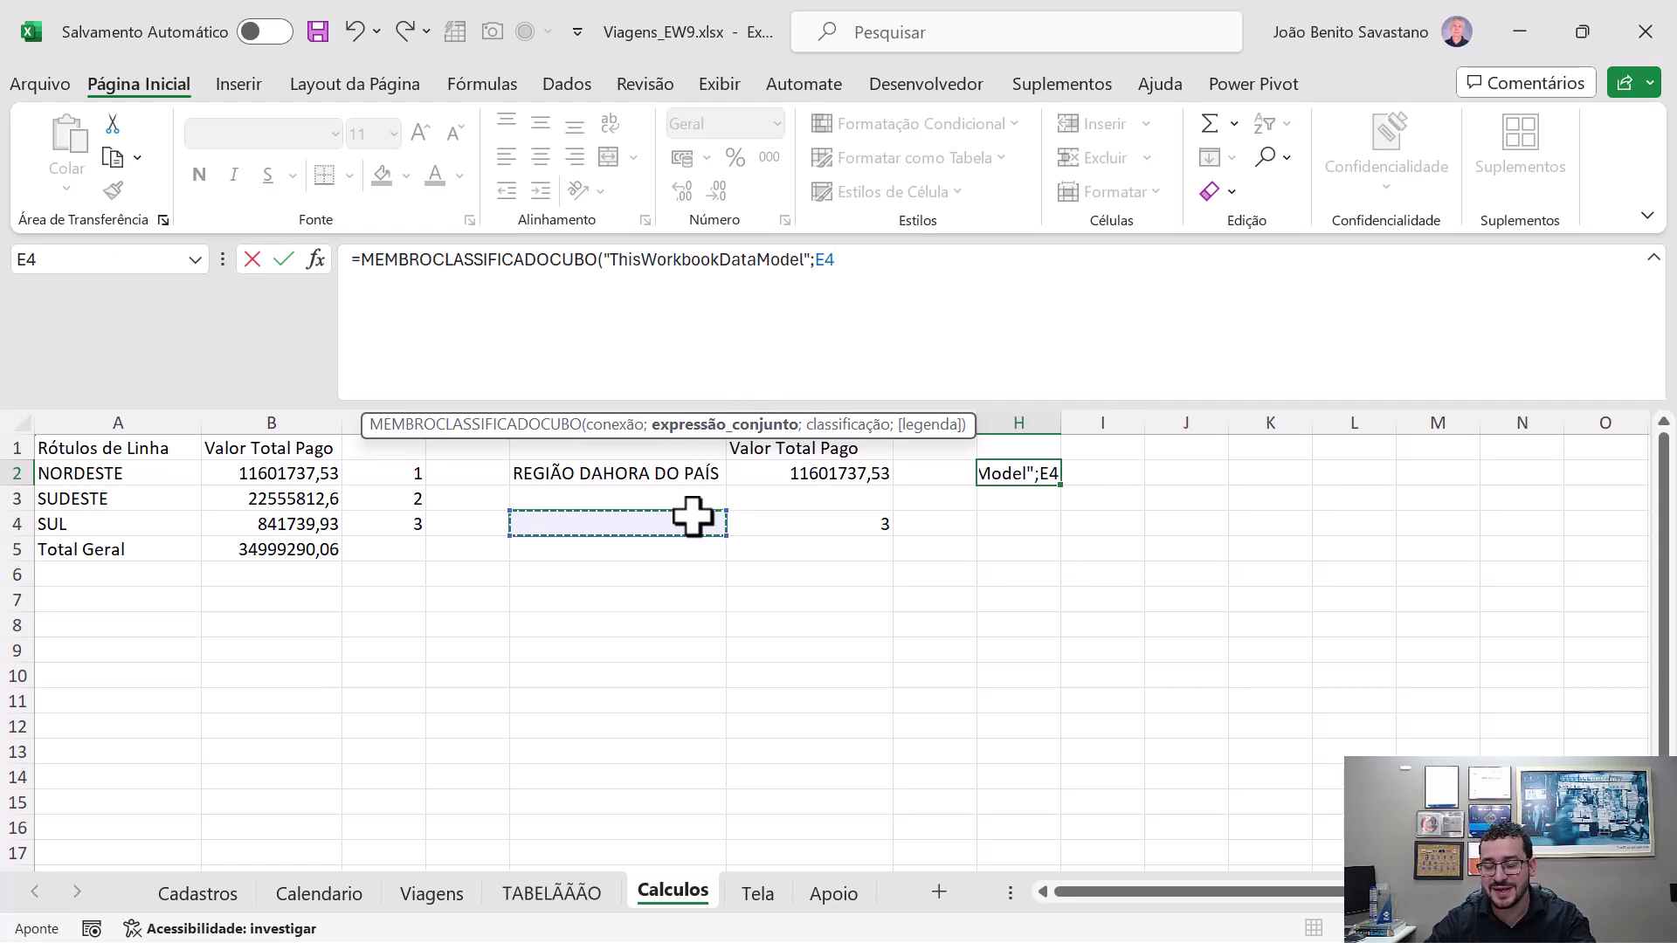
text(;)
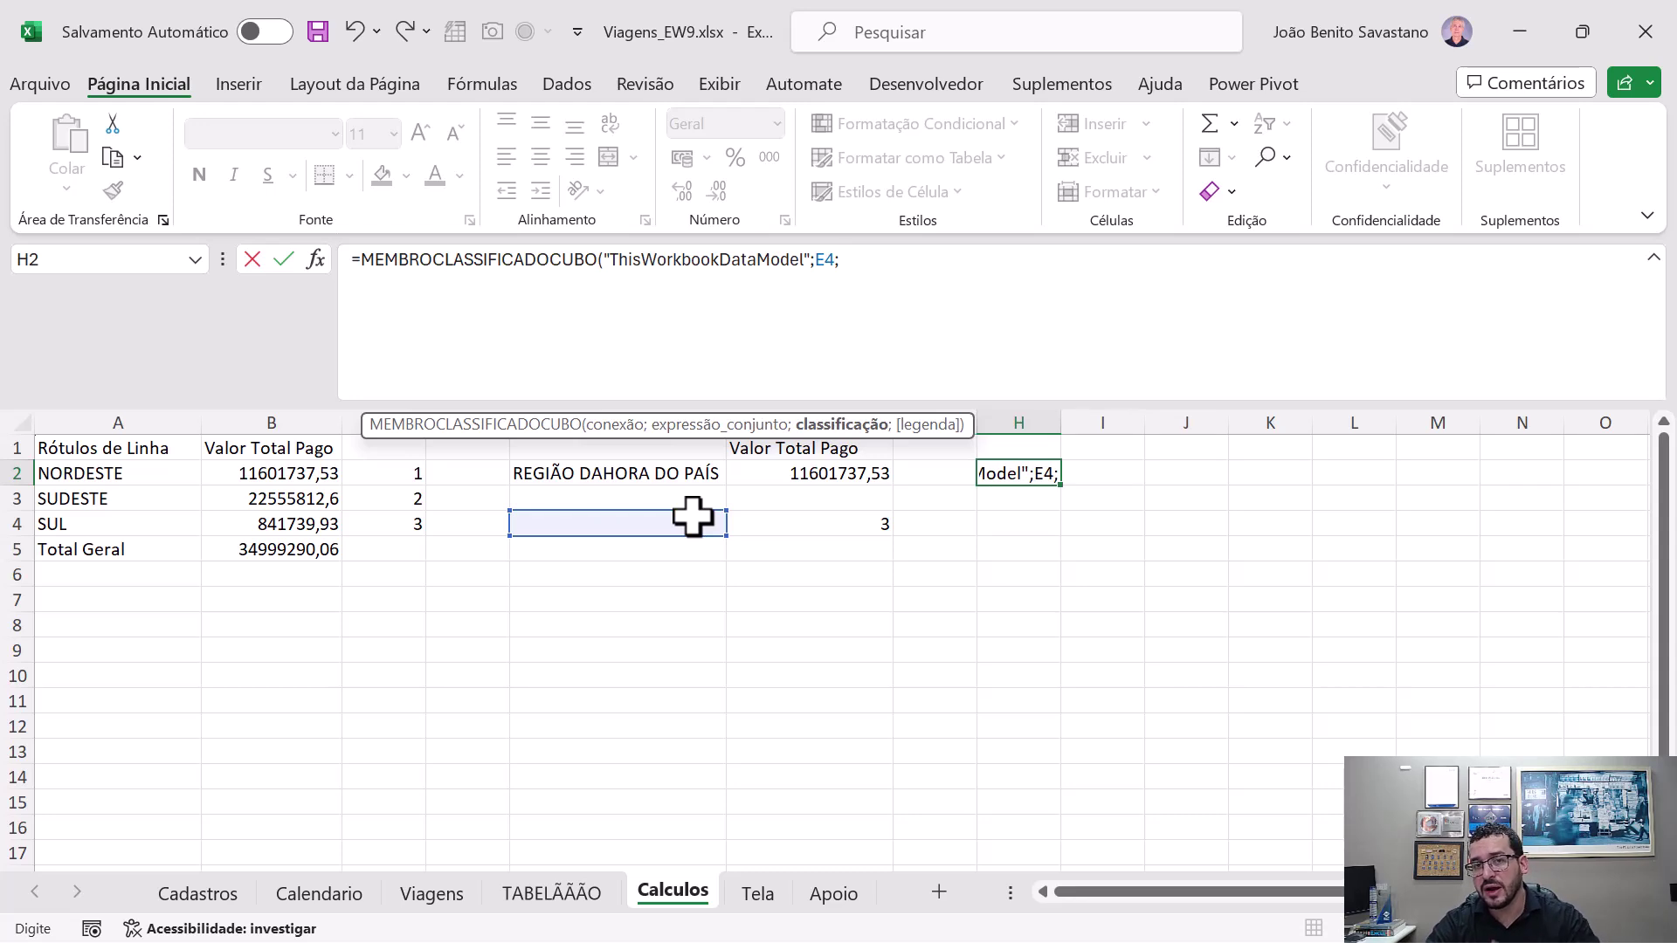
text(1)
key(ctrl+Return)
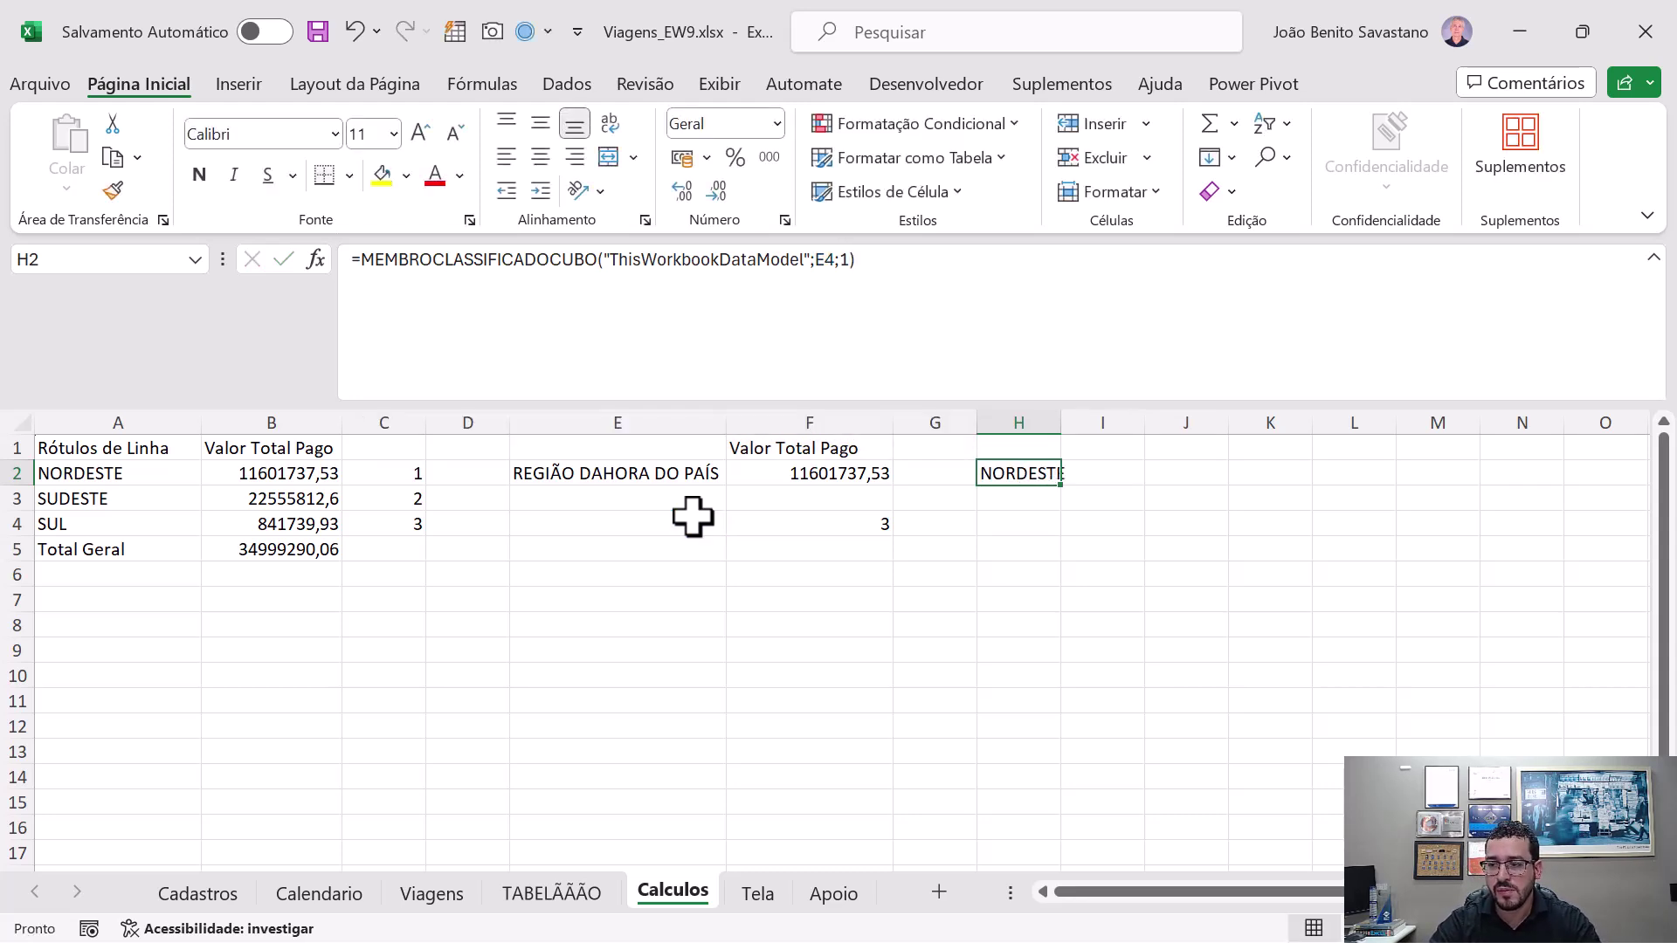
- Change the rank argument of H2's MEMBROCLASSIFICADOCUBO formula to 2
key(F2)
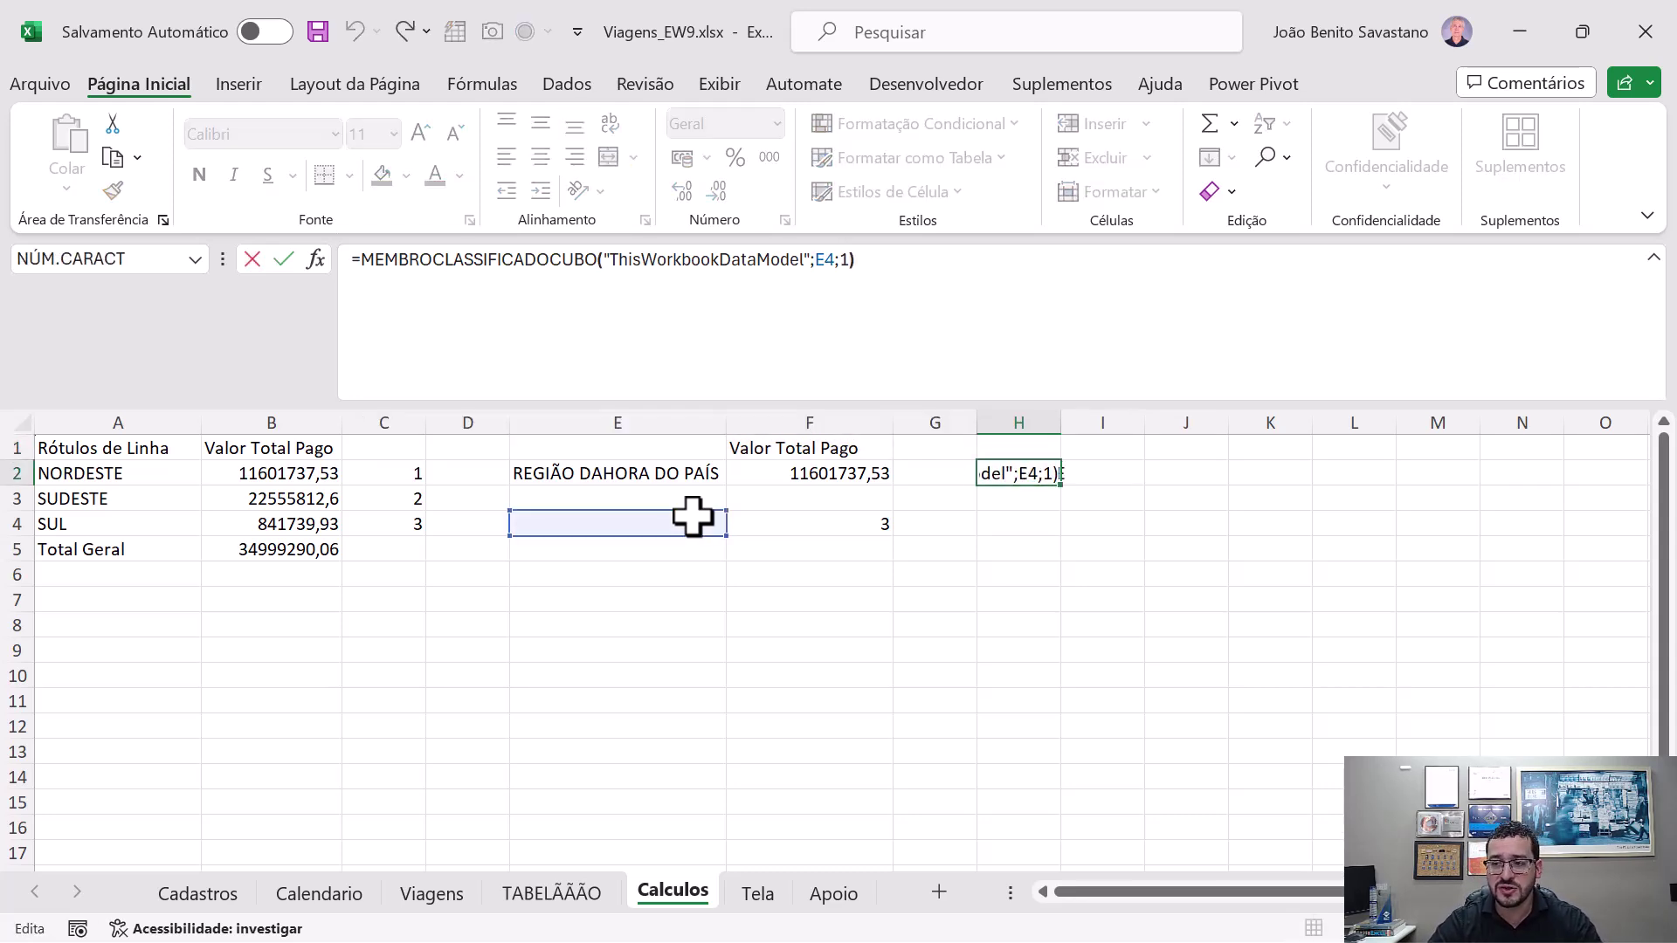
key(Left)
key(BackSpace)
text(2)
key(ctrl+Return)
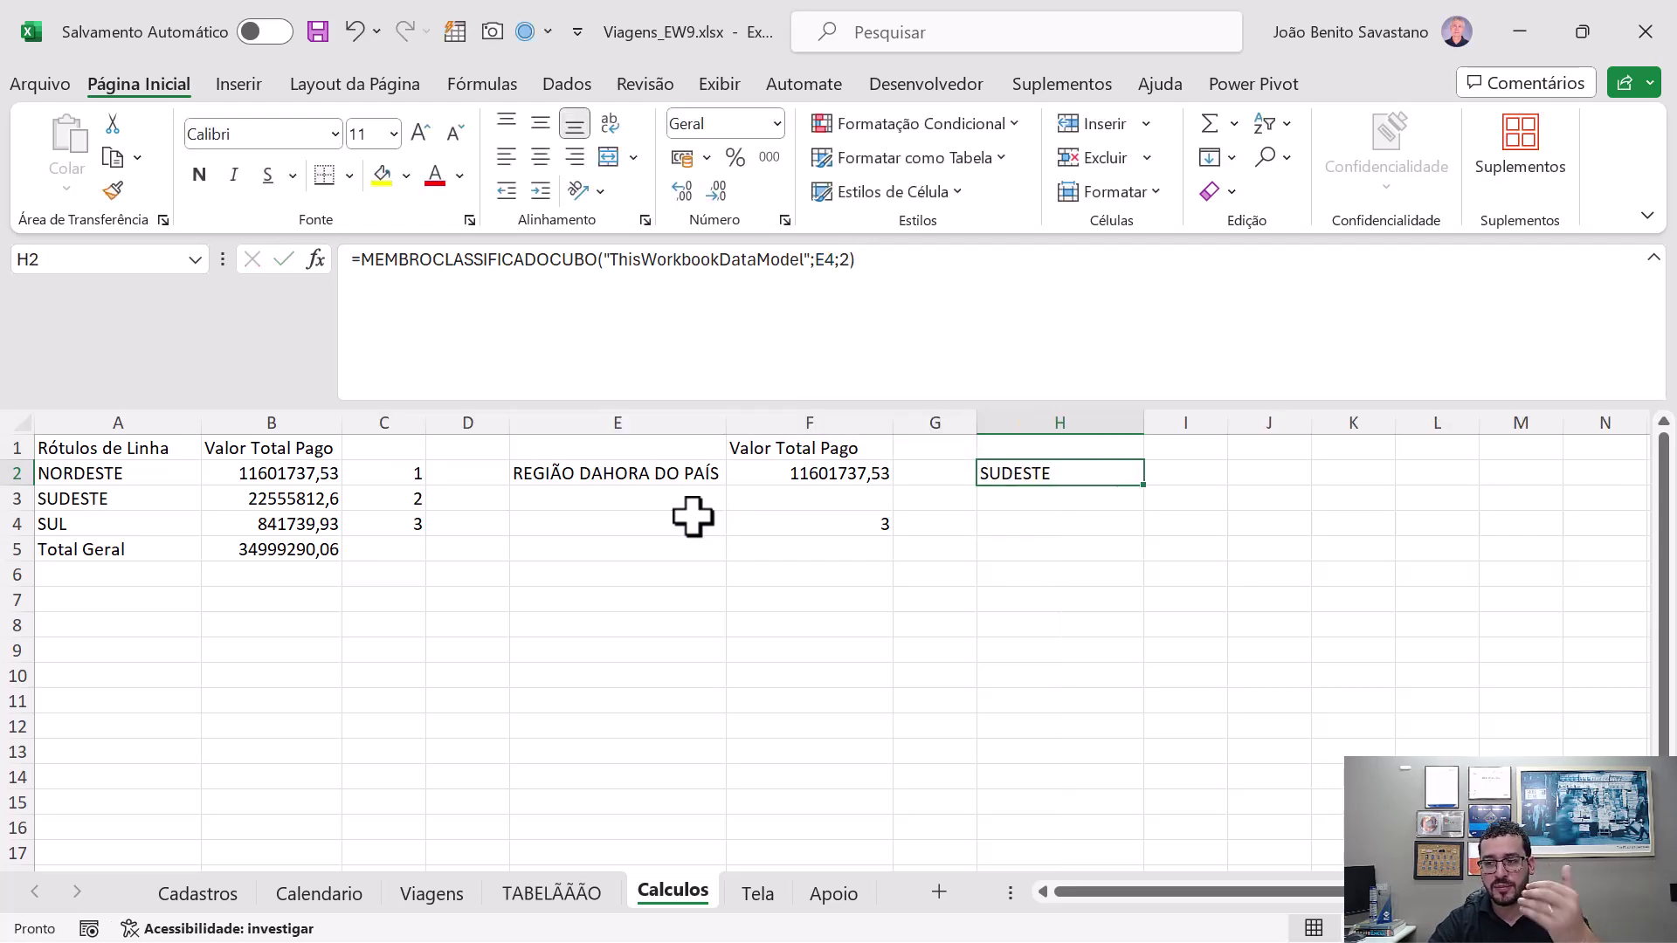
- Change the rank argument of H2's MEMBROCLASSIFICADOCUBO formula to 3
key(F2)
key(Left)
key(BackSpace)
text(3)
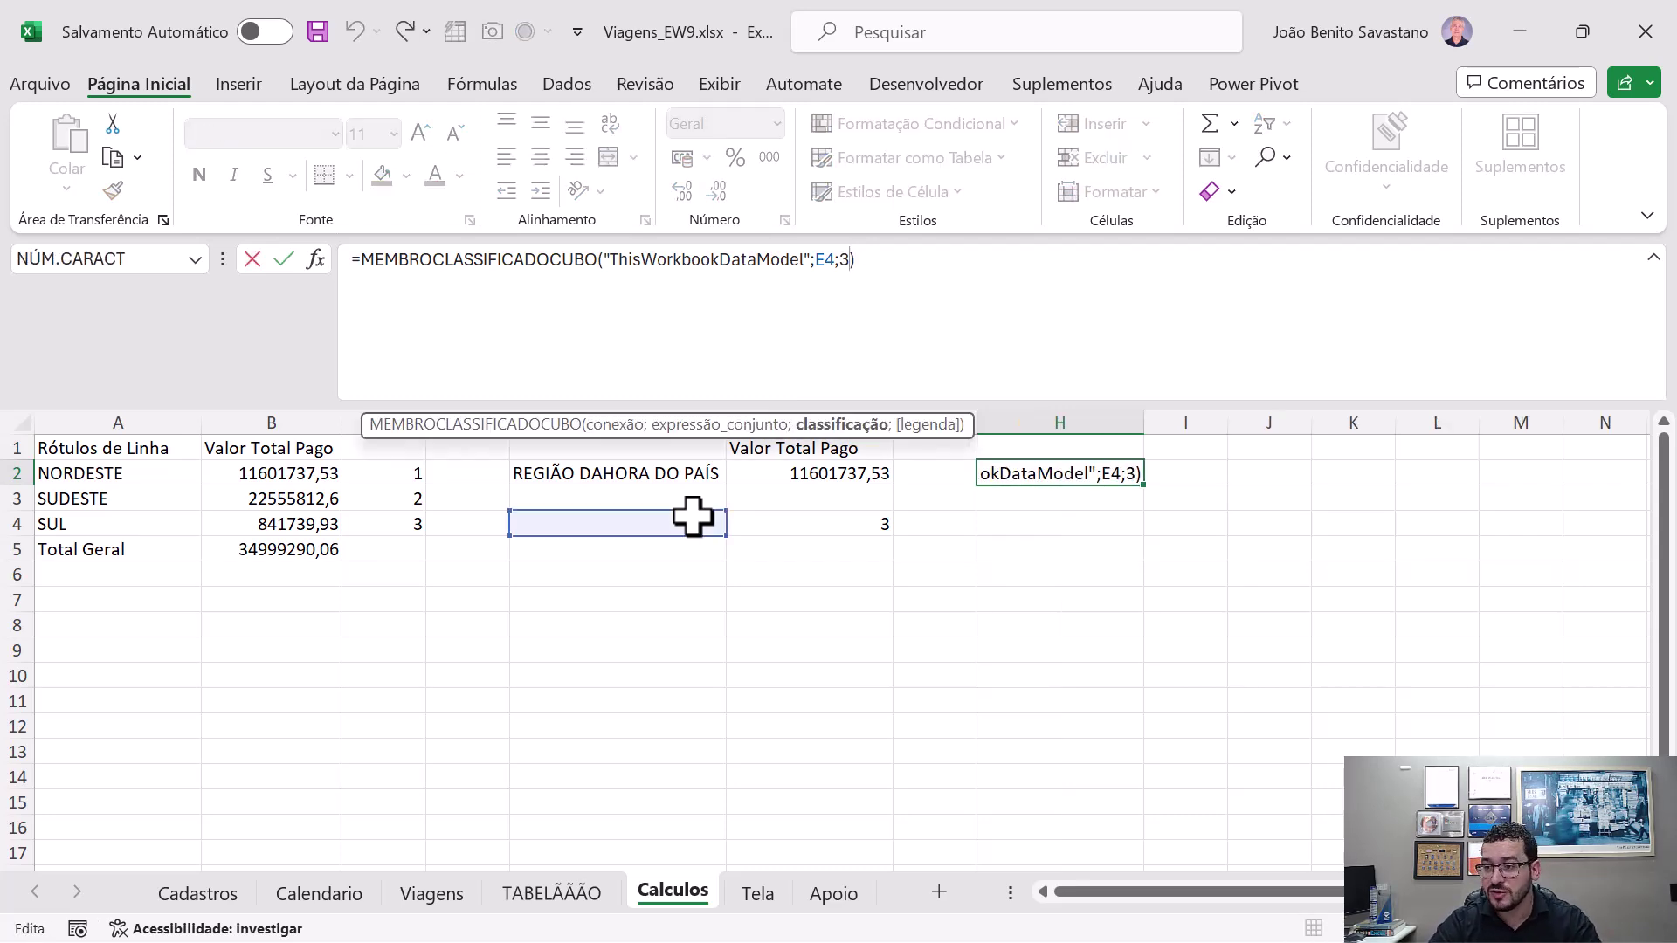
key(ctrl+Return)
- Try rank 4 in H2's MEMBROCLASSIFICADOCUBO formula
key(F2)
key(Left)
key(BackSpace)
text(4)
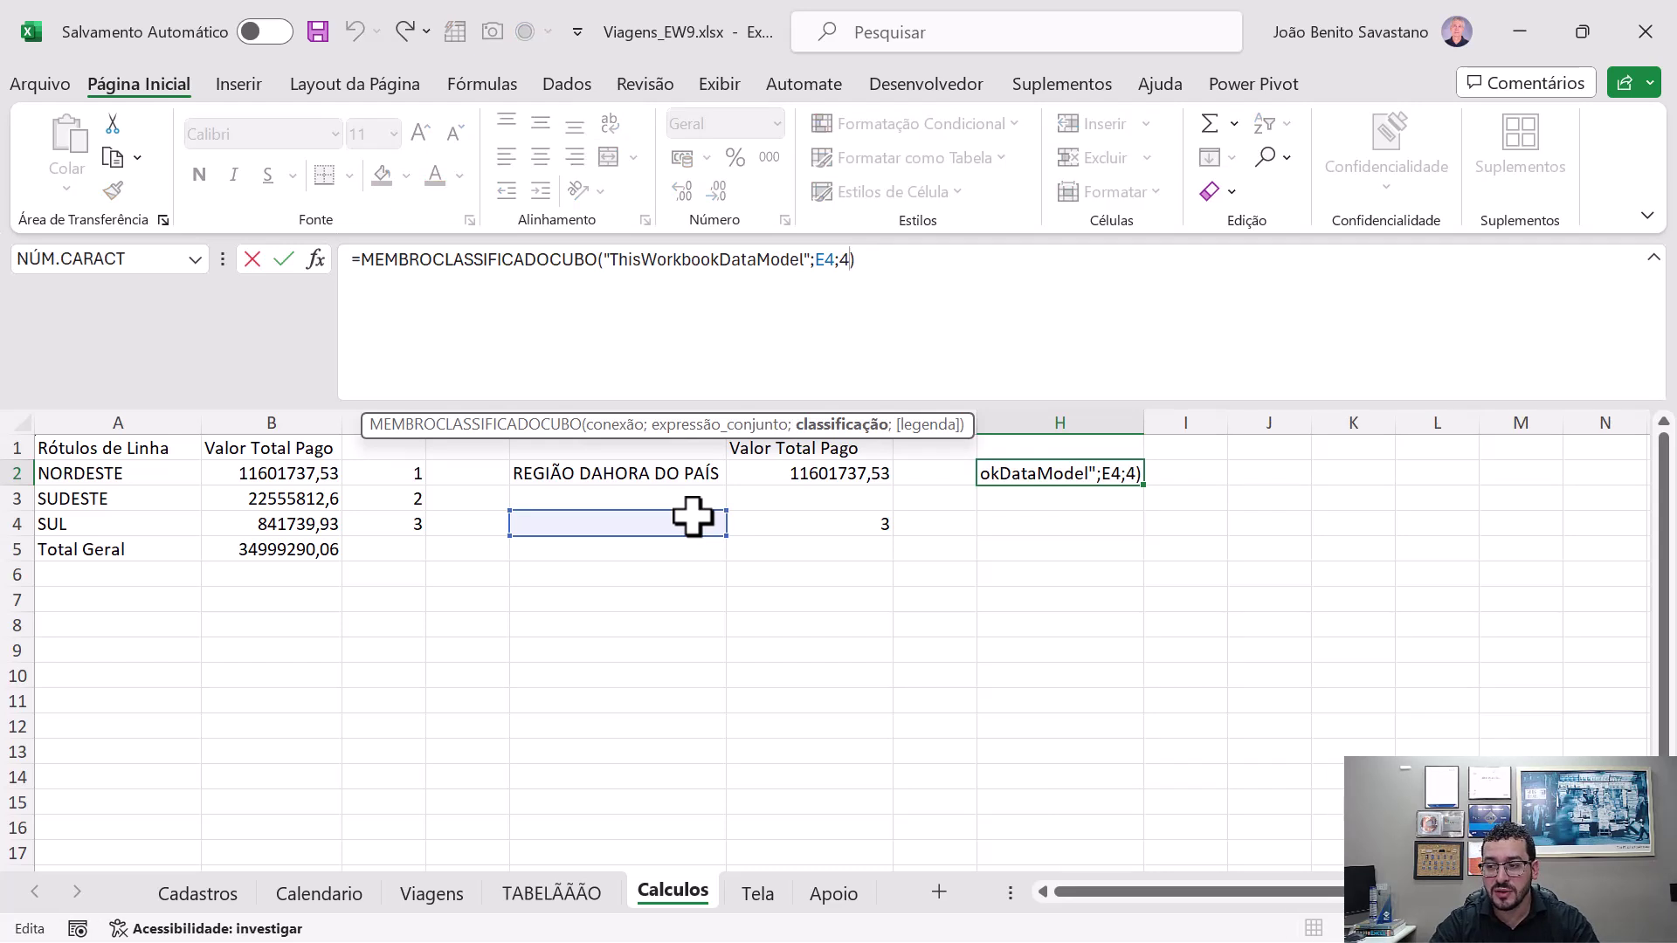
key(ctrl+Return)
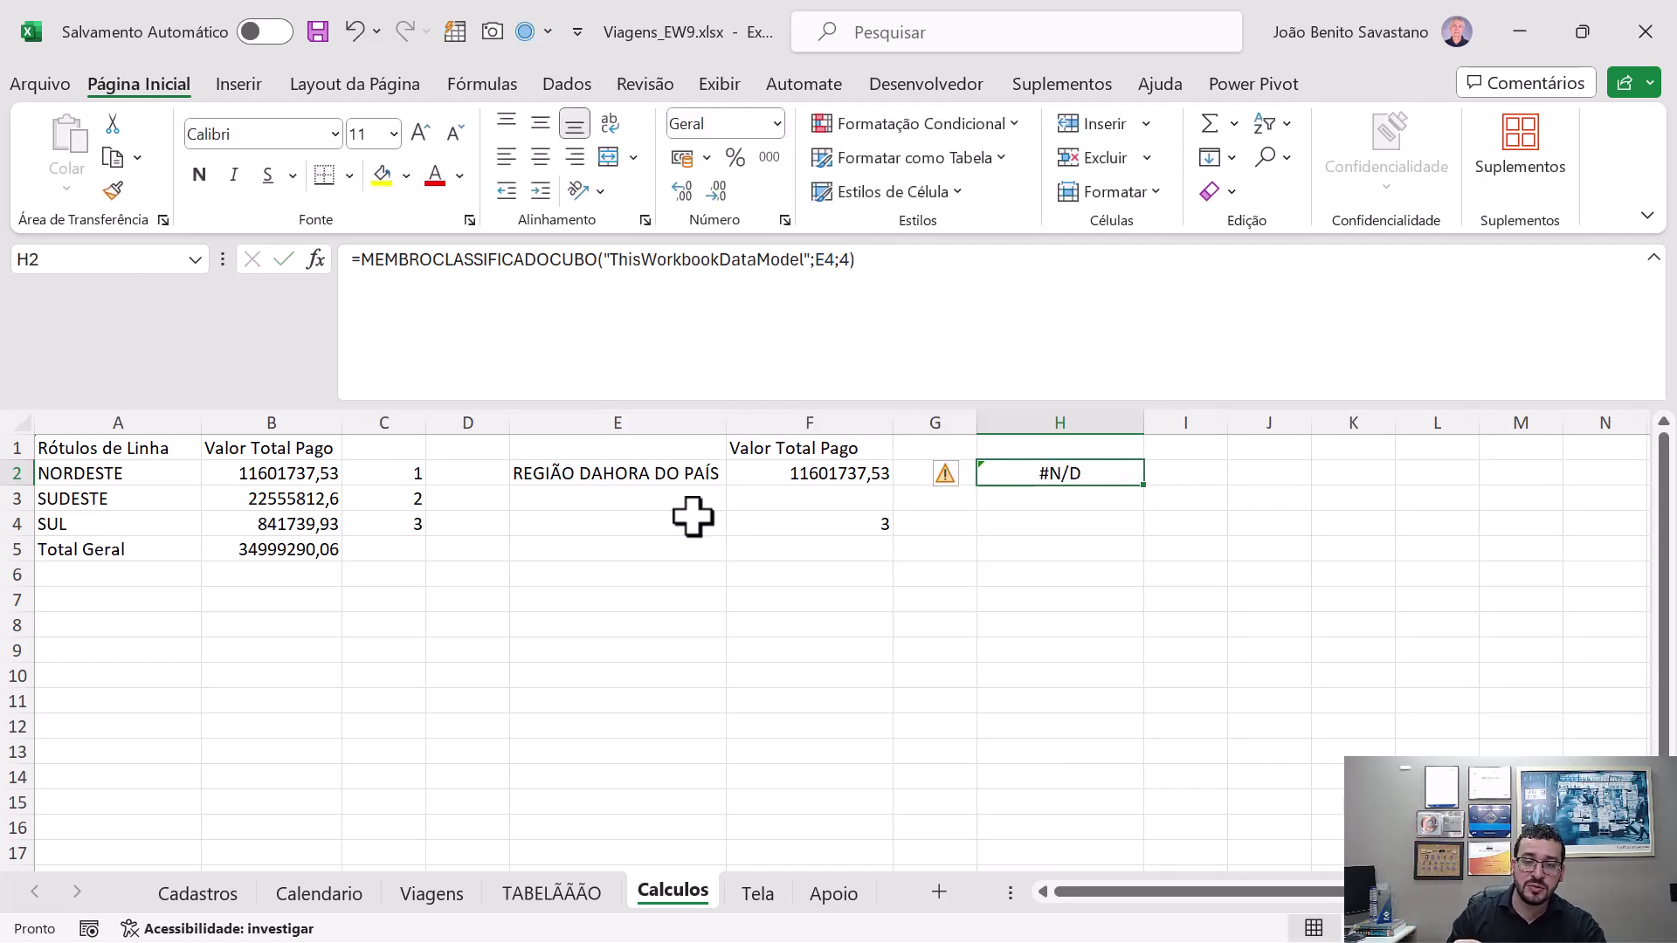
- Replace the rank in H2's MEMBROCLASSIFICADOCUBO formula with the array {1;2;3} to list all three regions
key(F2)
key(Left)
key(BackSpace)
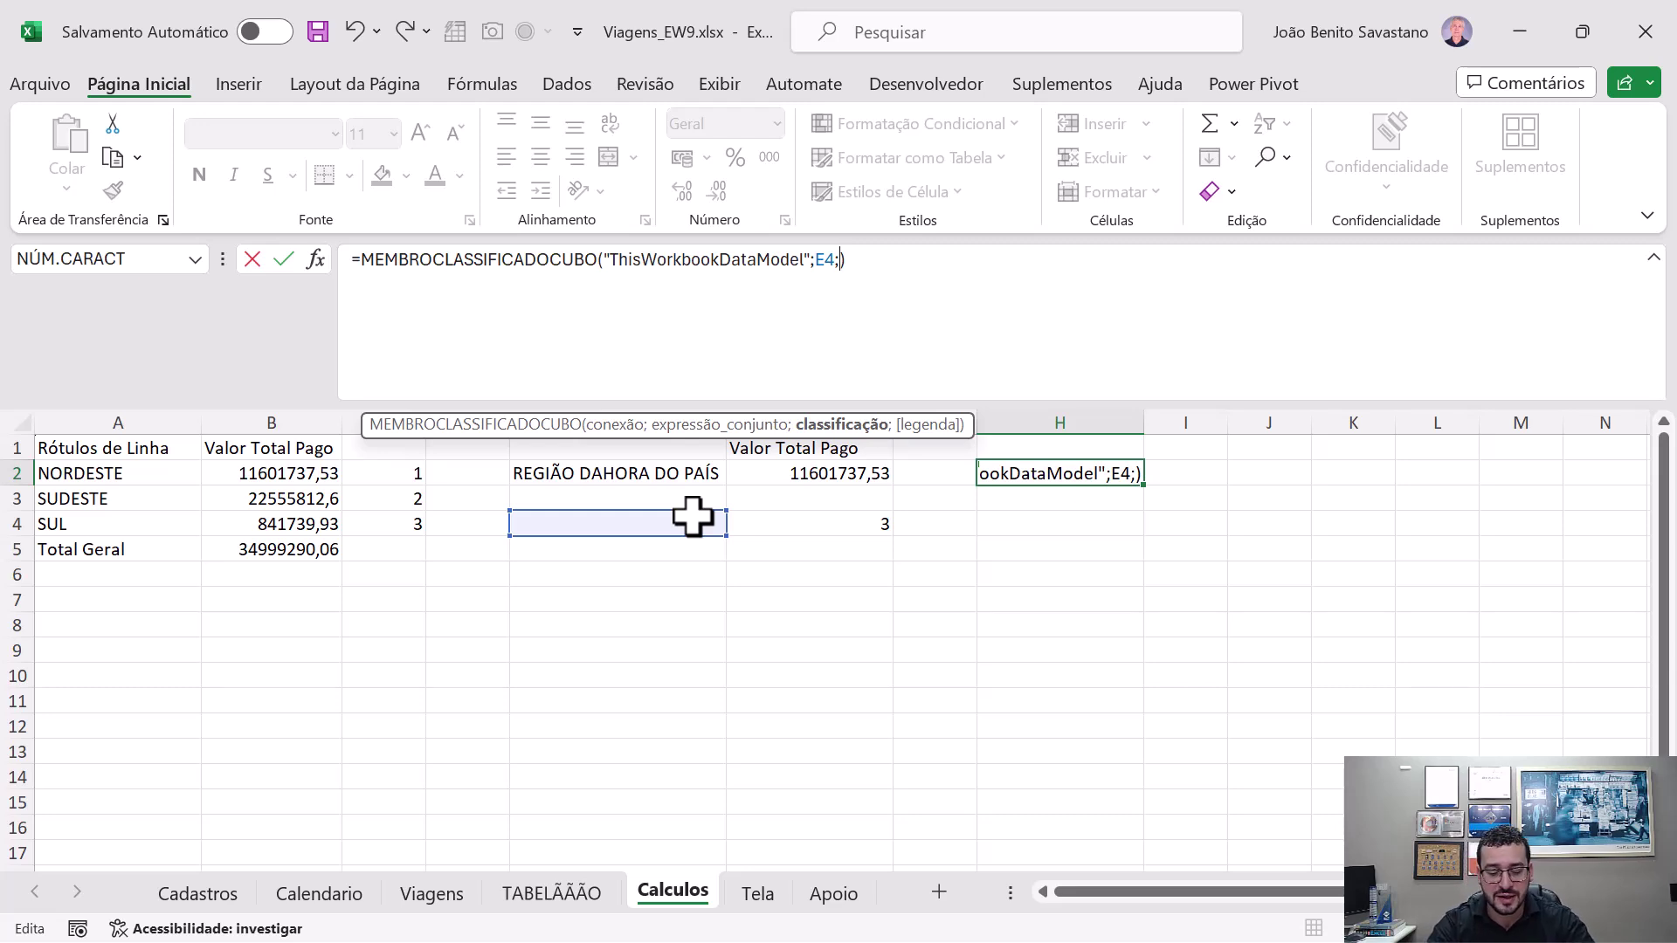
text({)
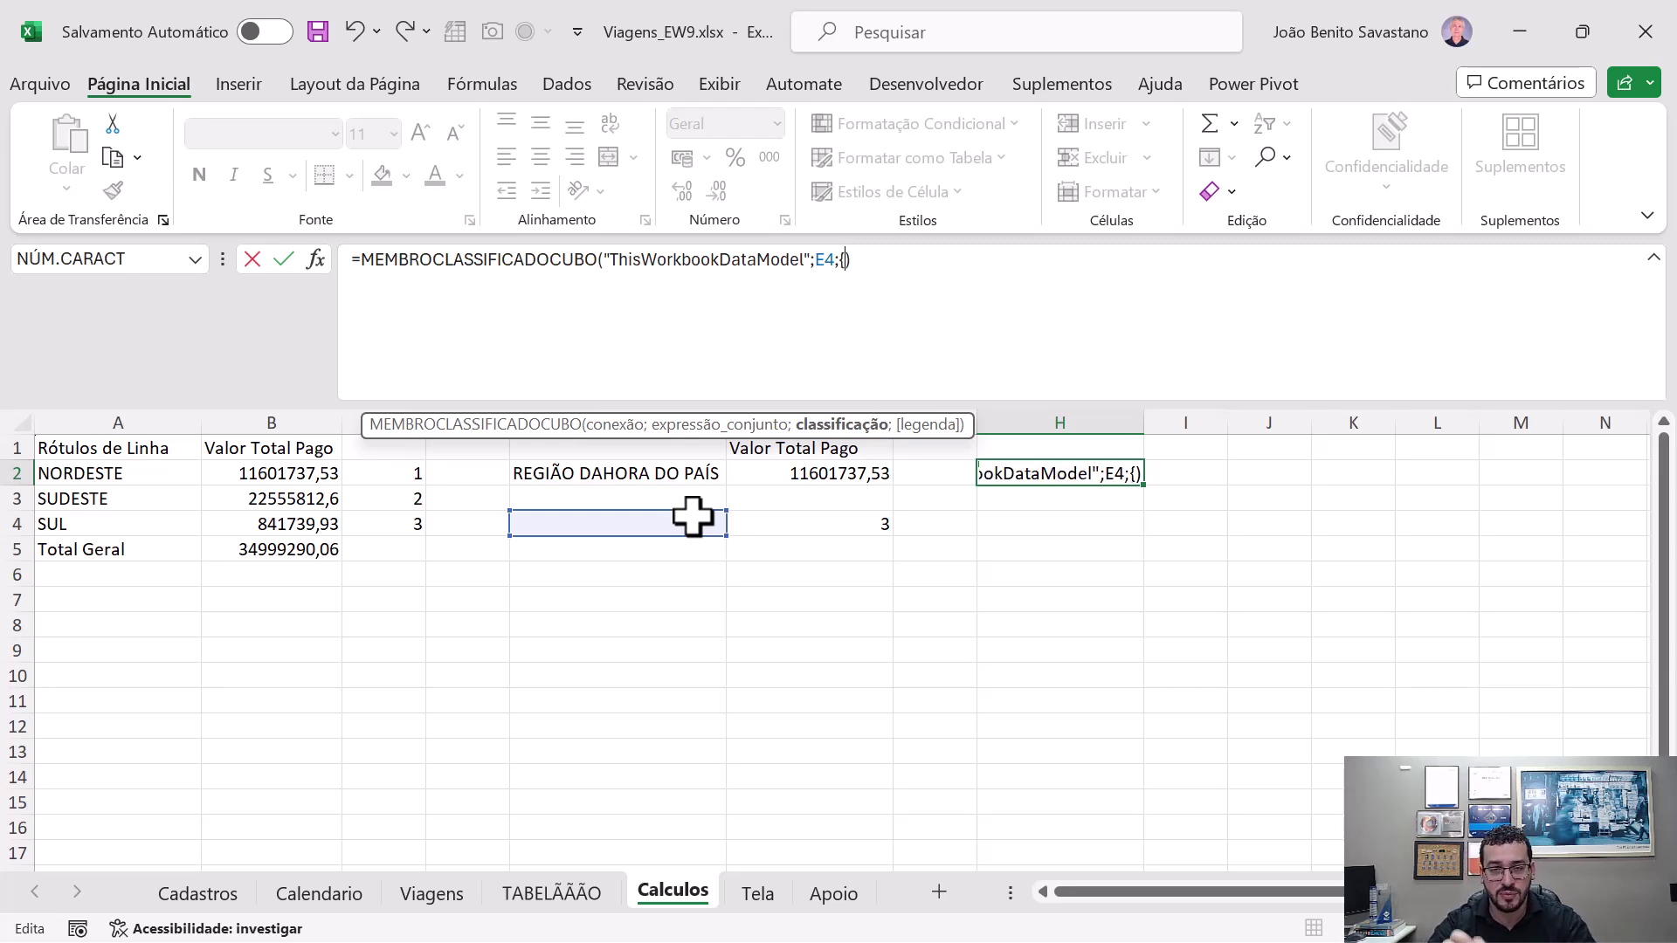
text(1)
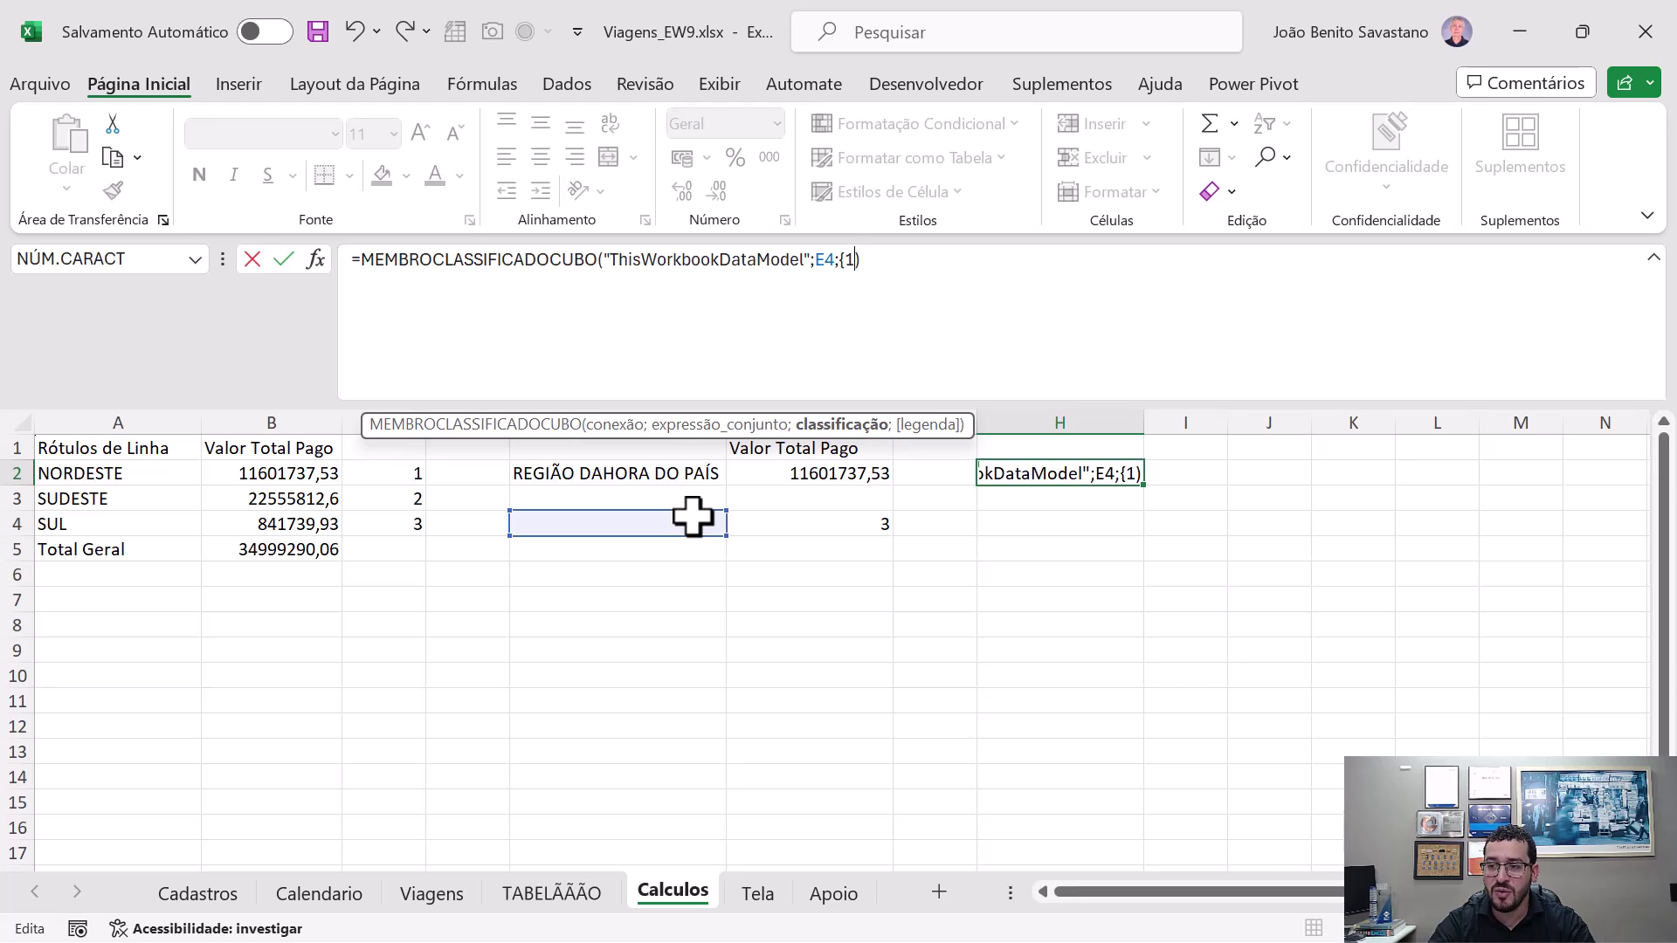
text(;)
text(2)
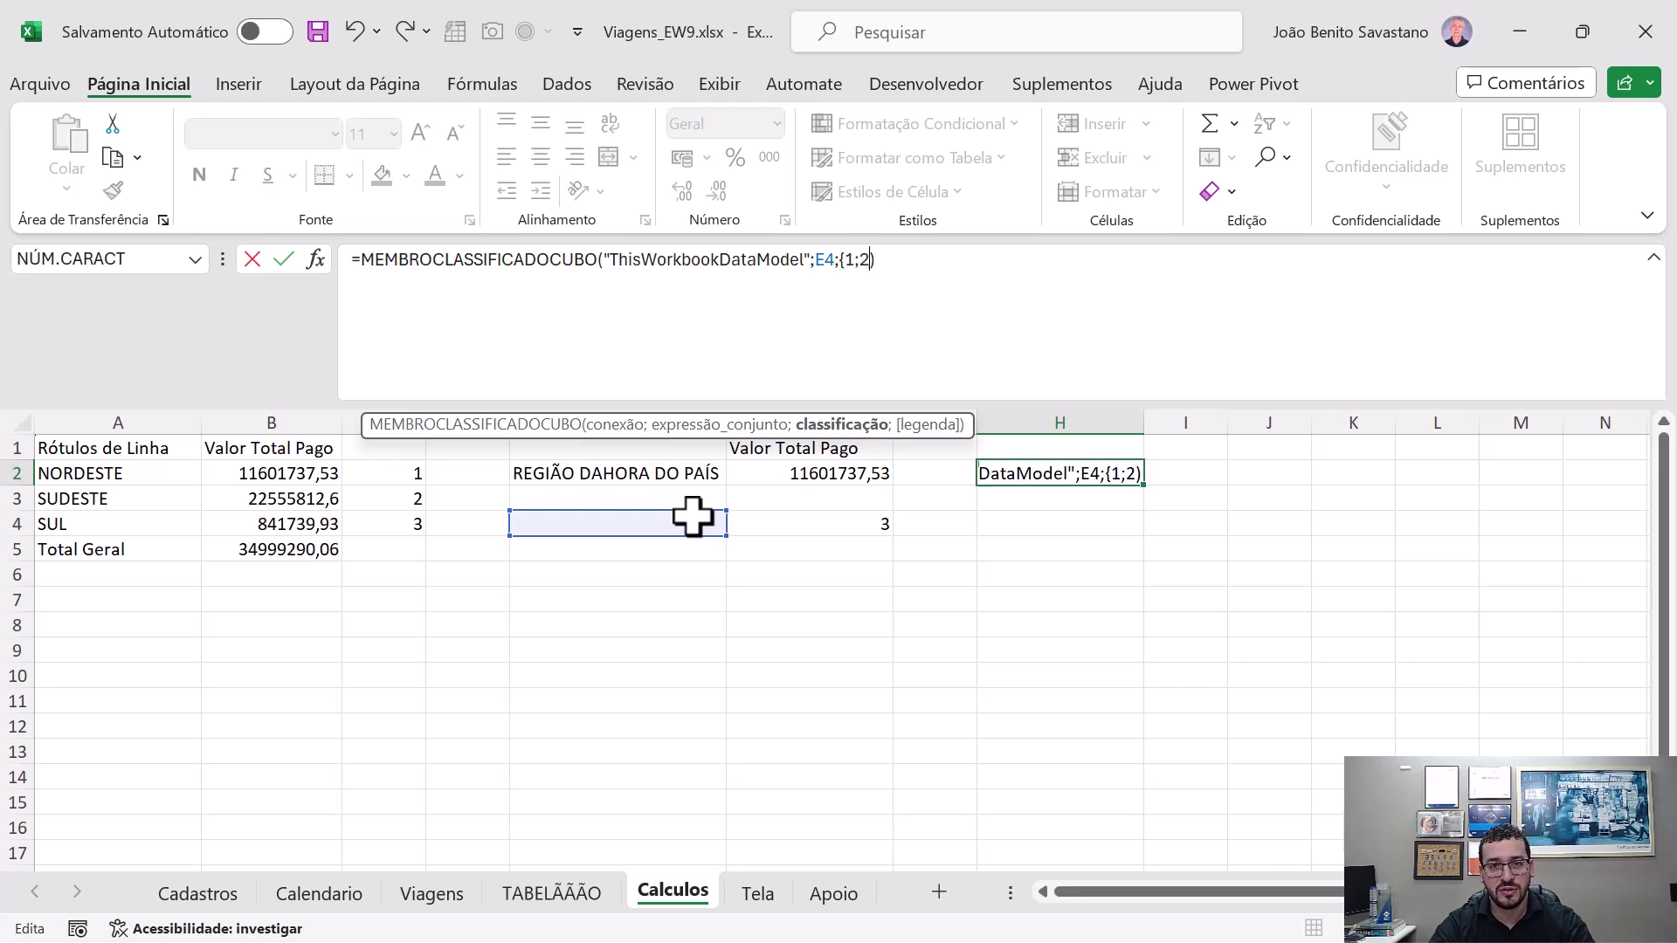
text(;)
text(3})
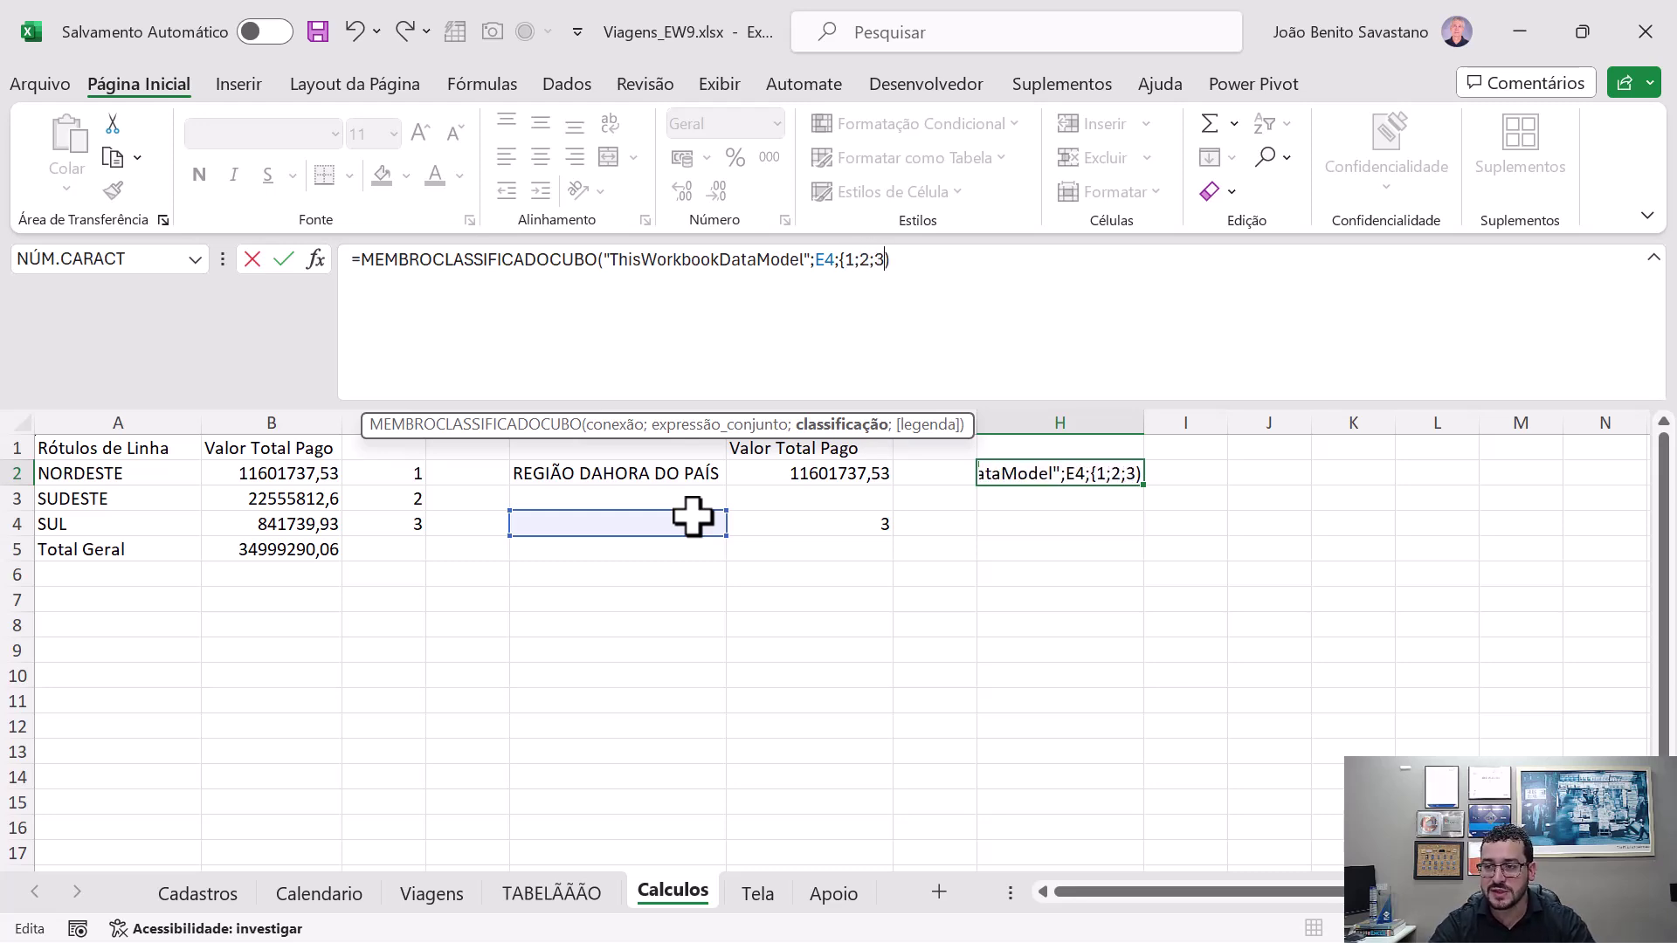
key(ctrl+Return)
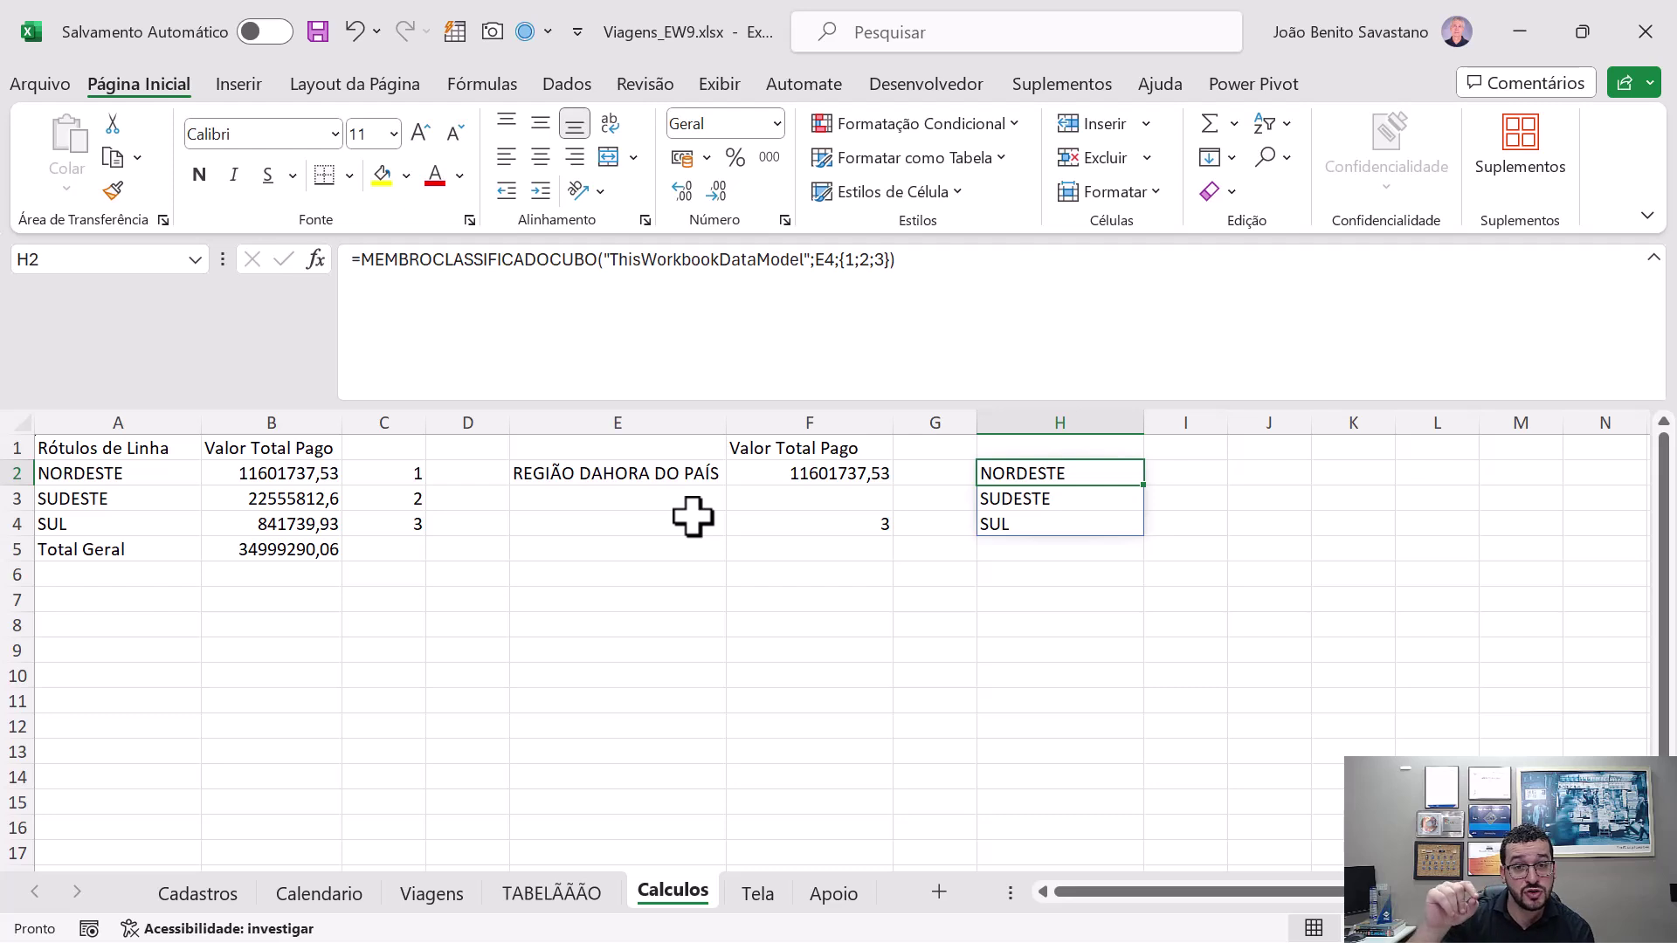
- Replace E2 with H2 as the second member expression in F2's VALORCUBO formula
click(769, 471)
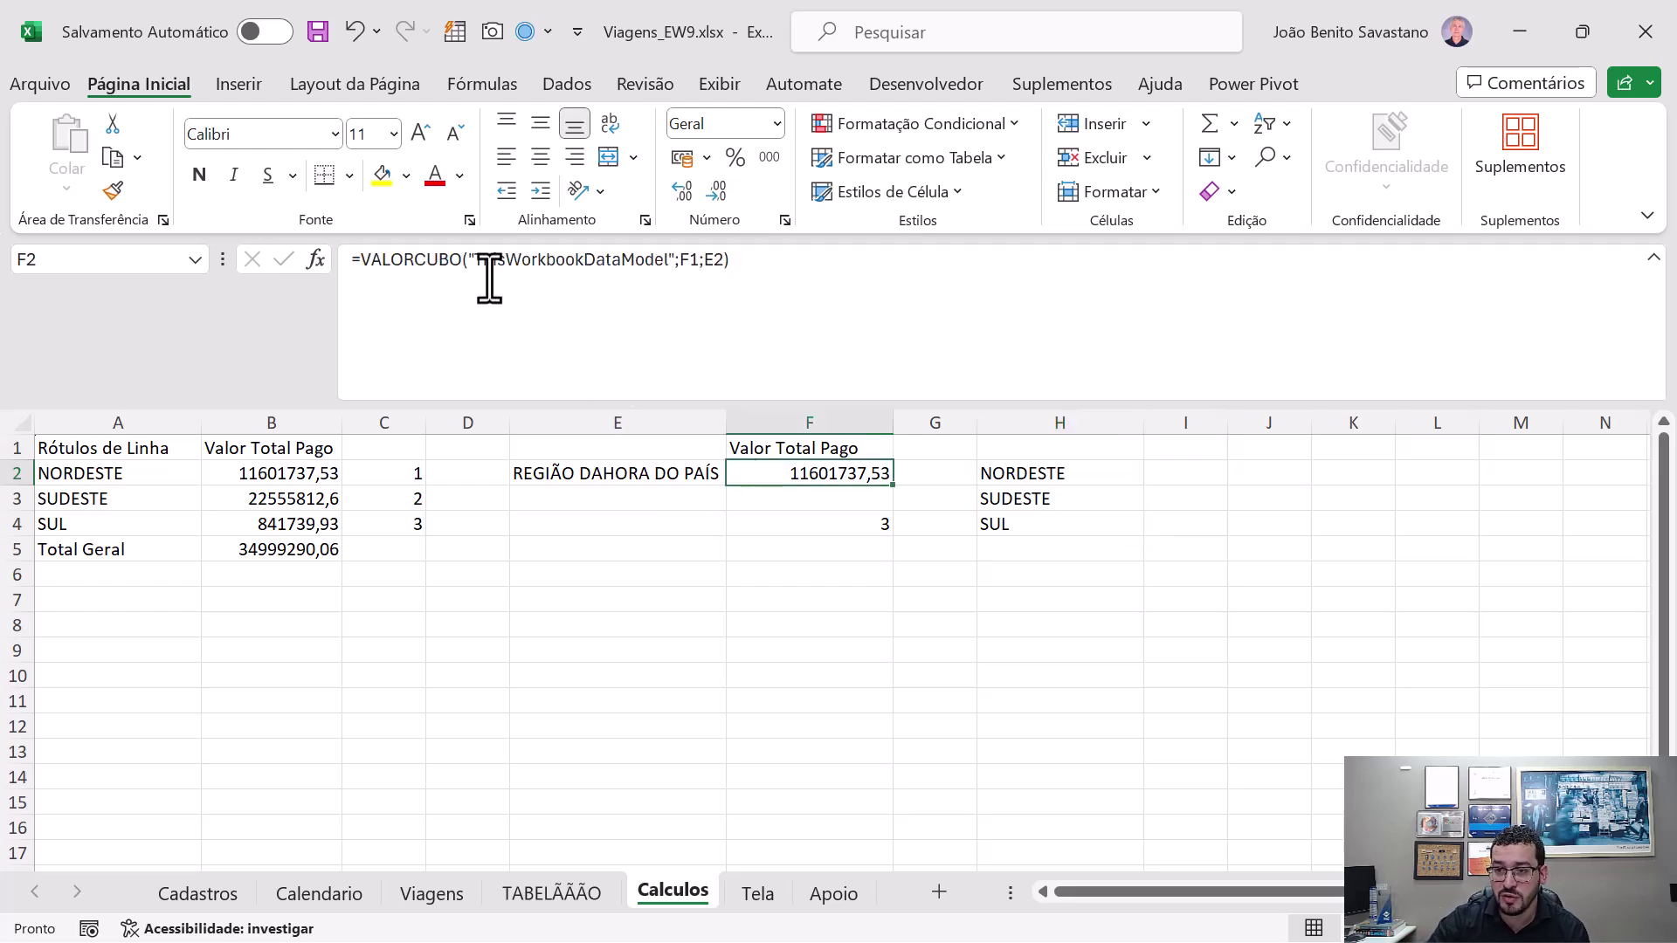
double_click(692, 262)
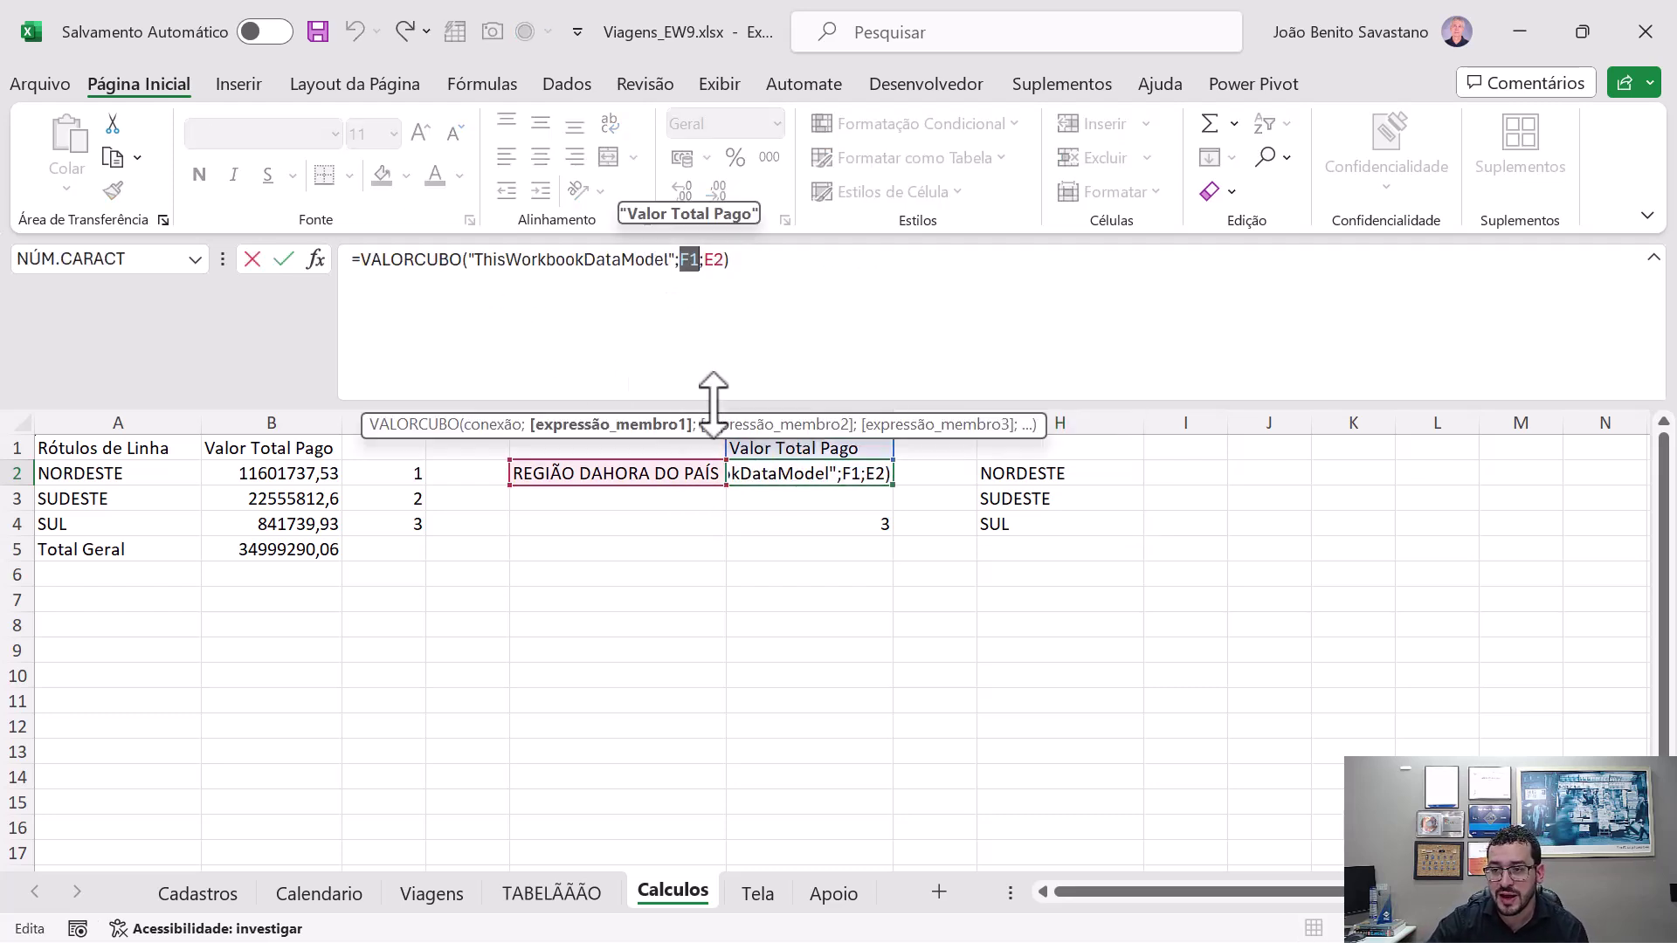
double_click(714, 259)
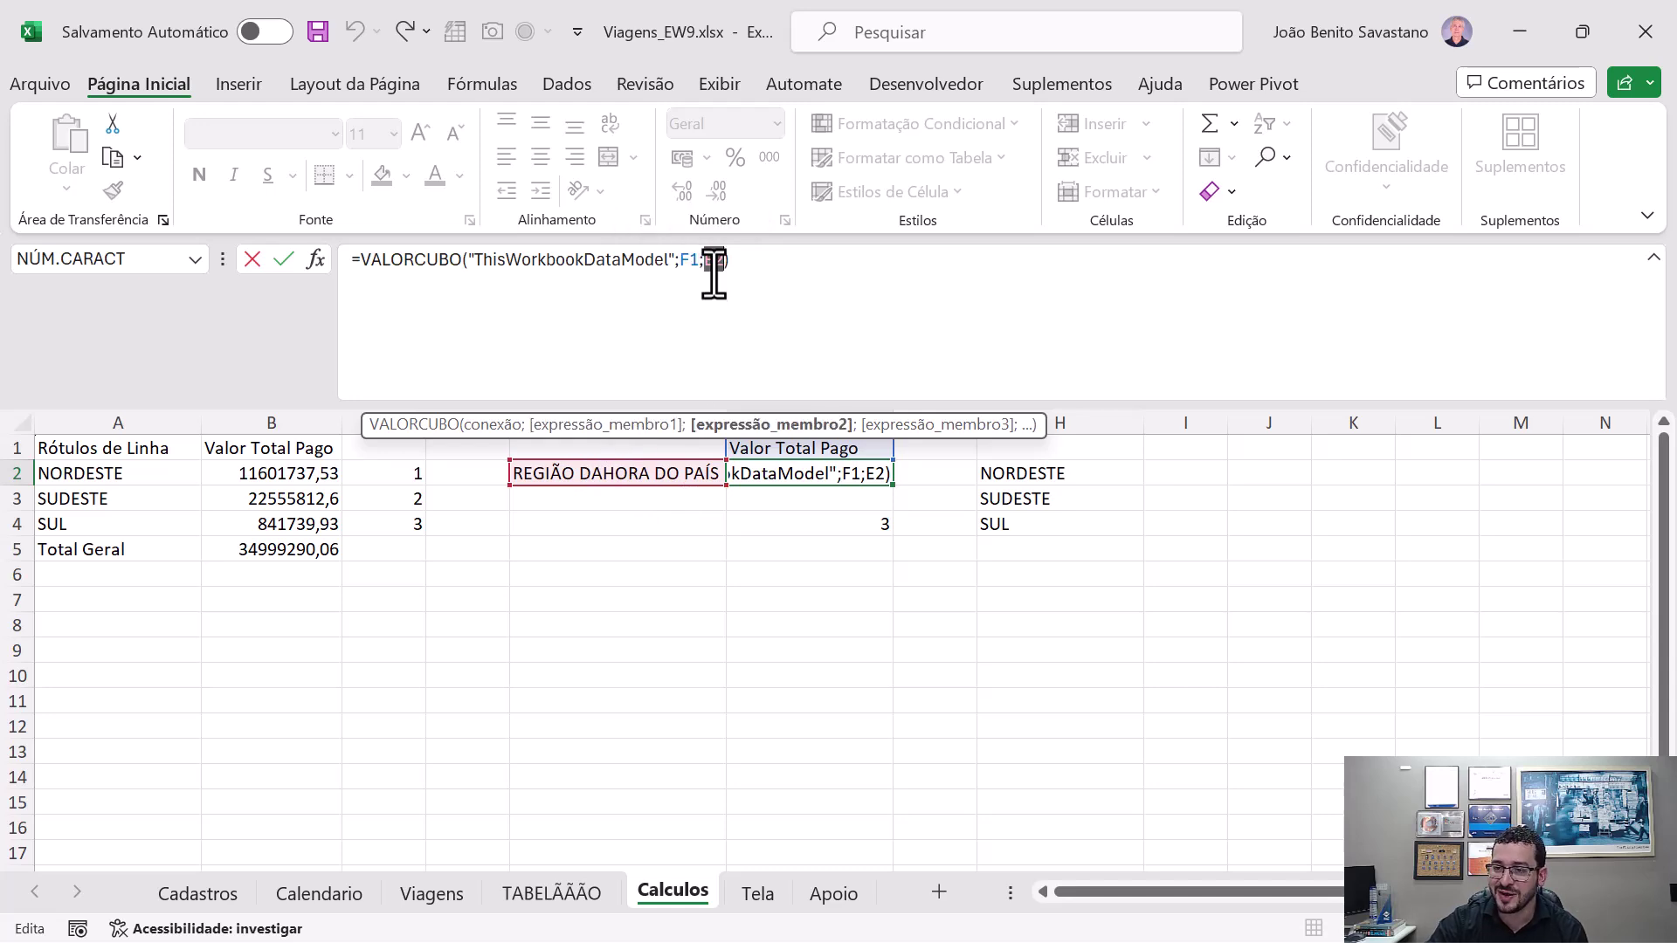
click(1017, 478)
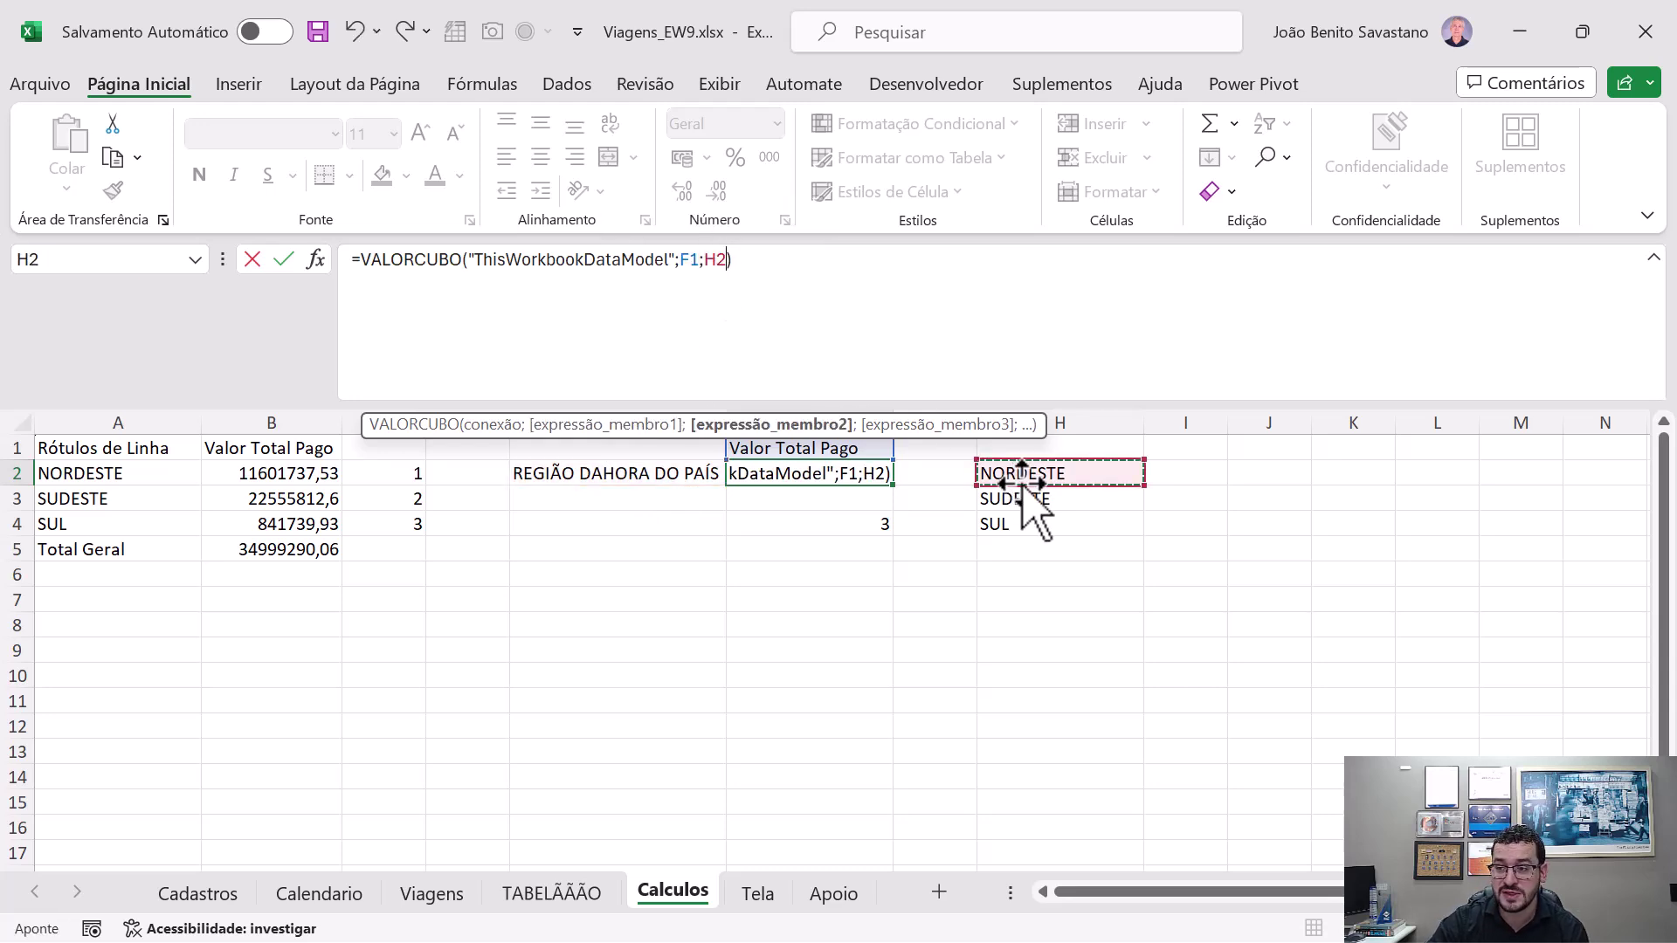
key(ctrl+Return)
- Point the second member expression of F2's VALORCUBO formula to the region in H3
key(F2)
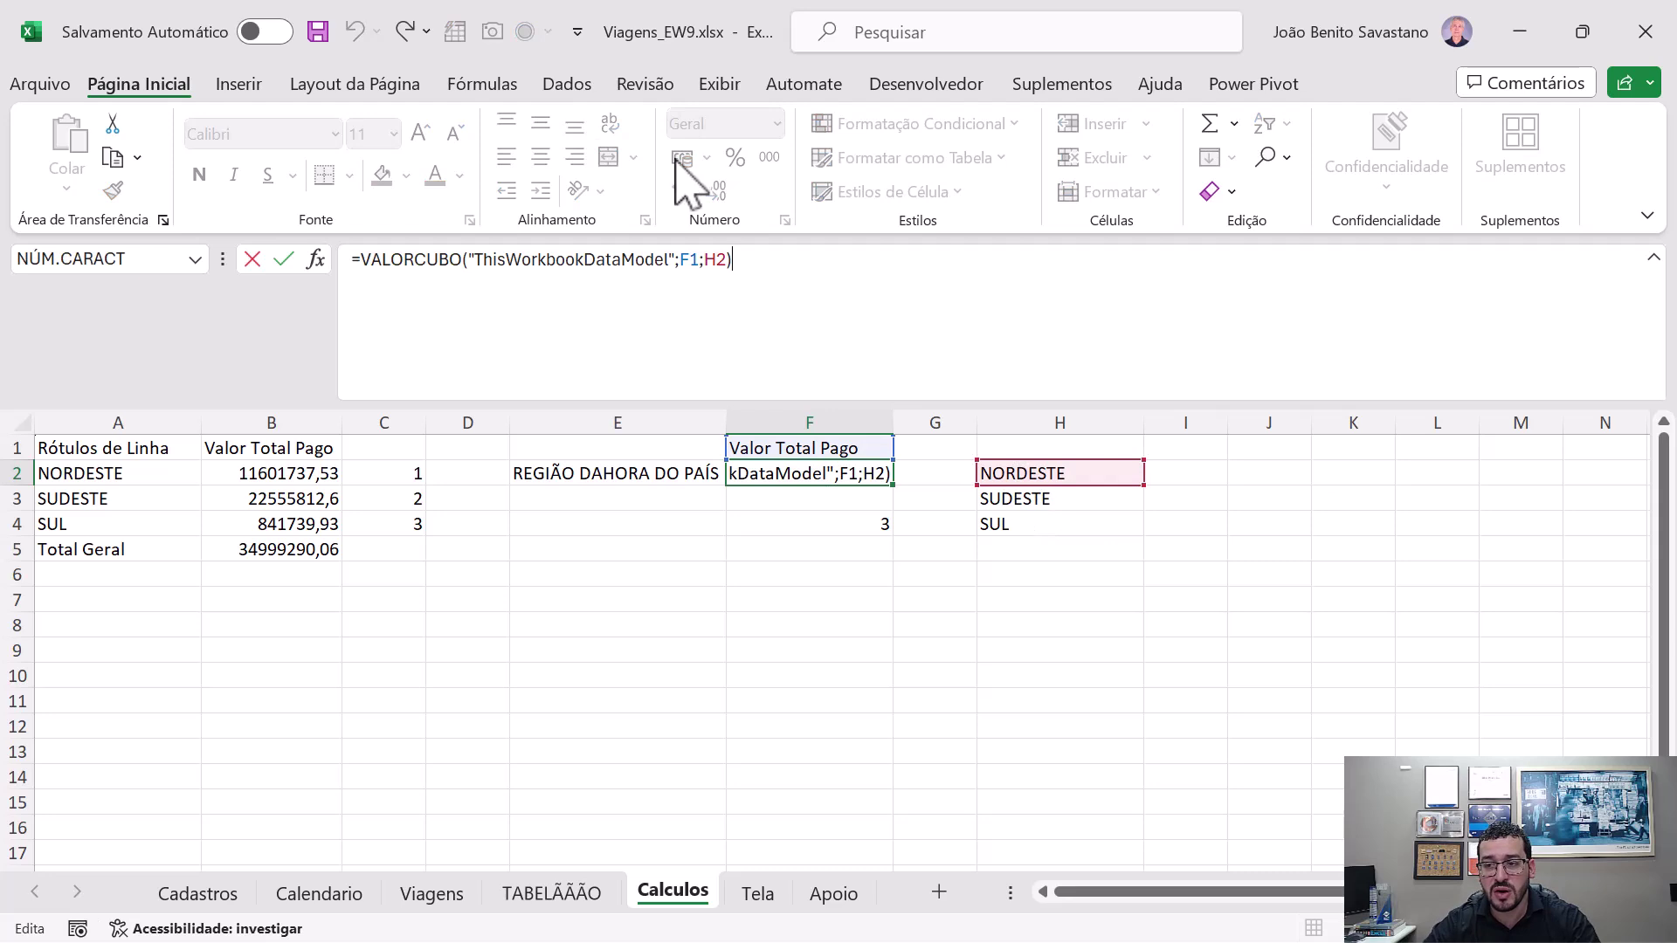
key(Escape)
key(F2)
key(Escape)
key(Up)
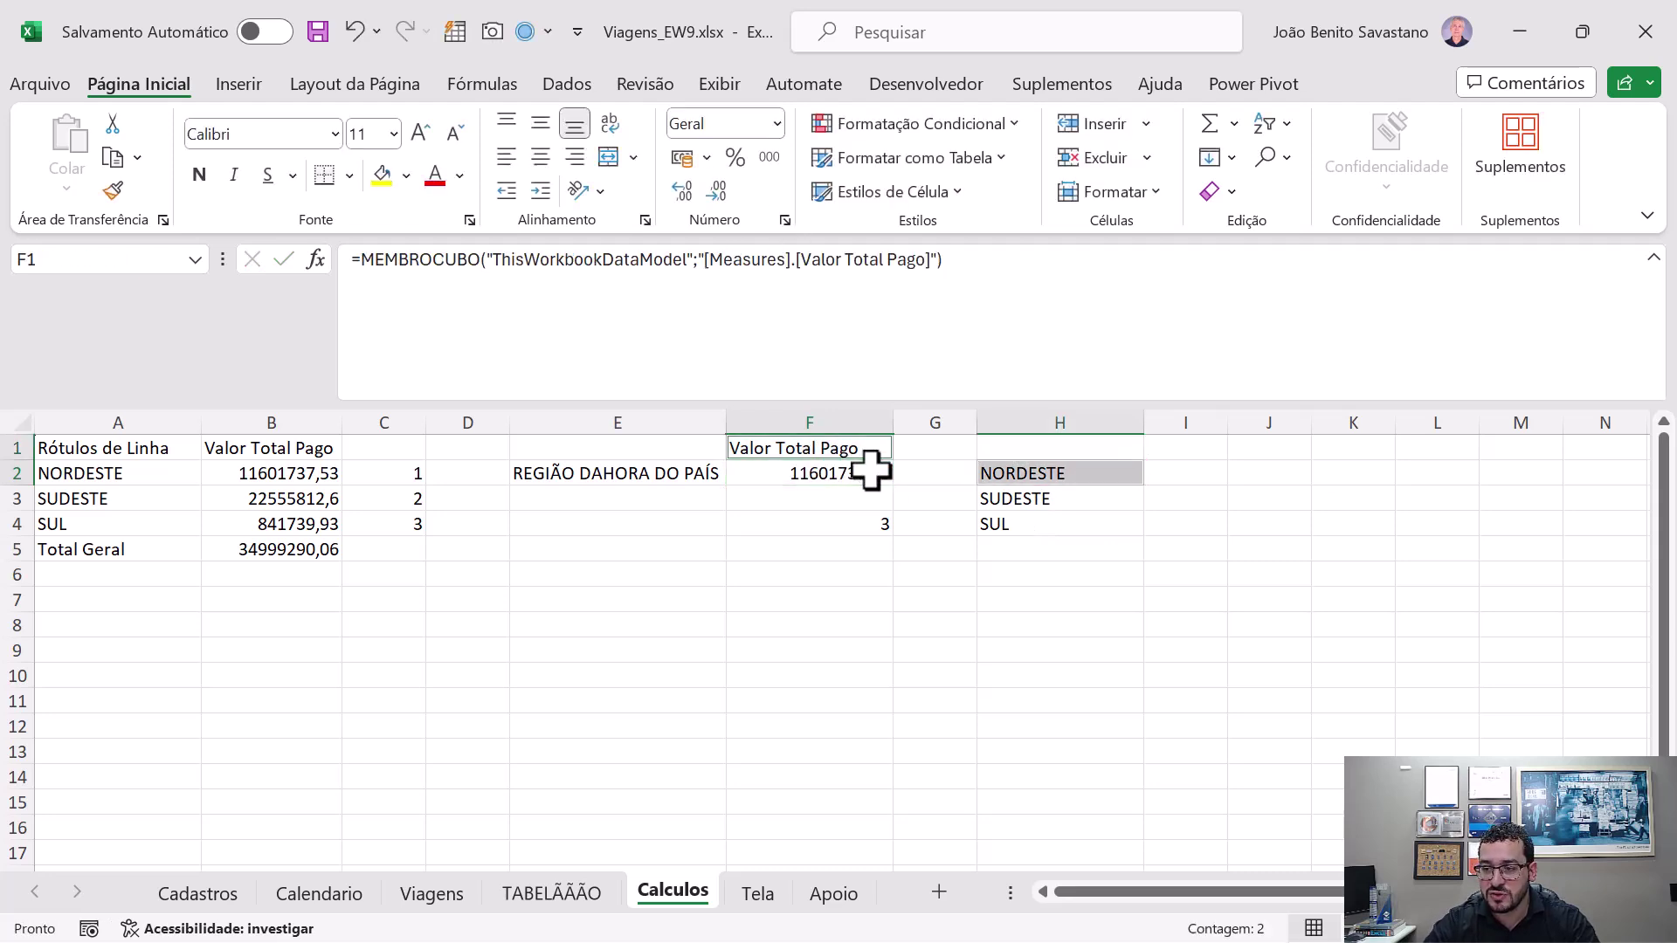
key(Down)
double_click(714, 259)
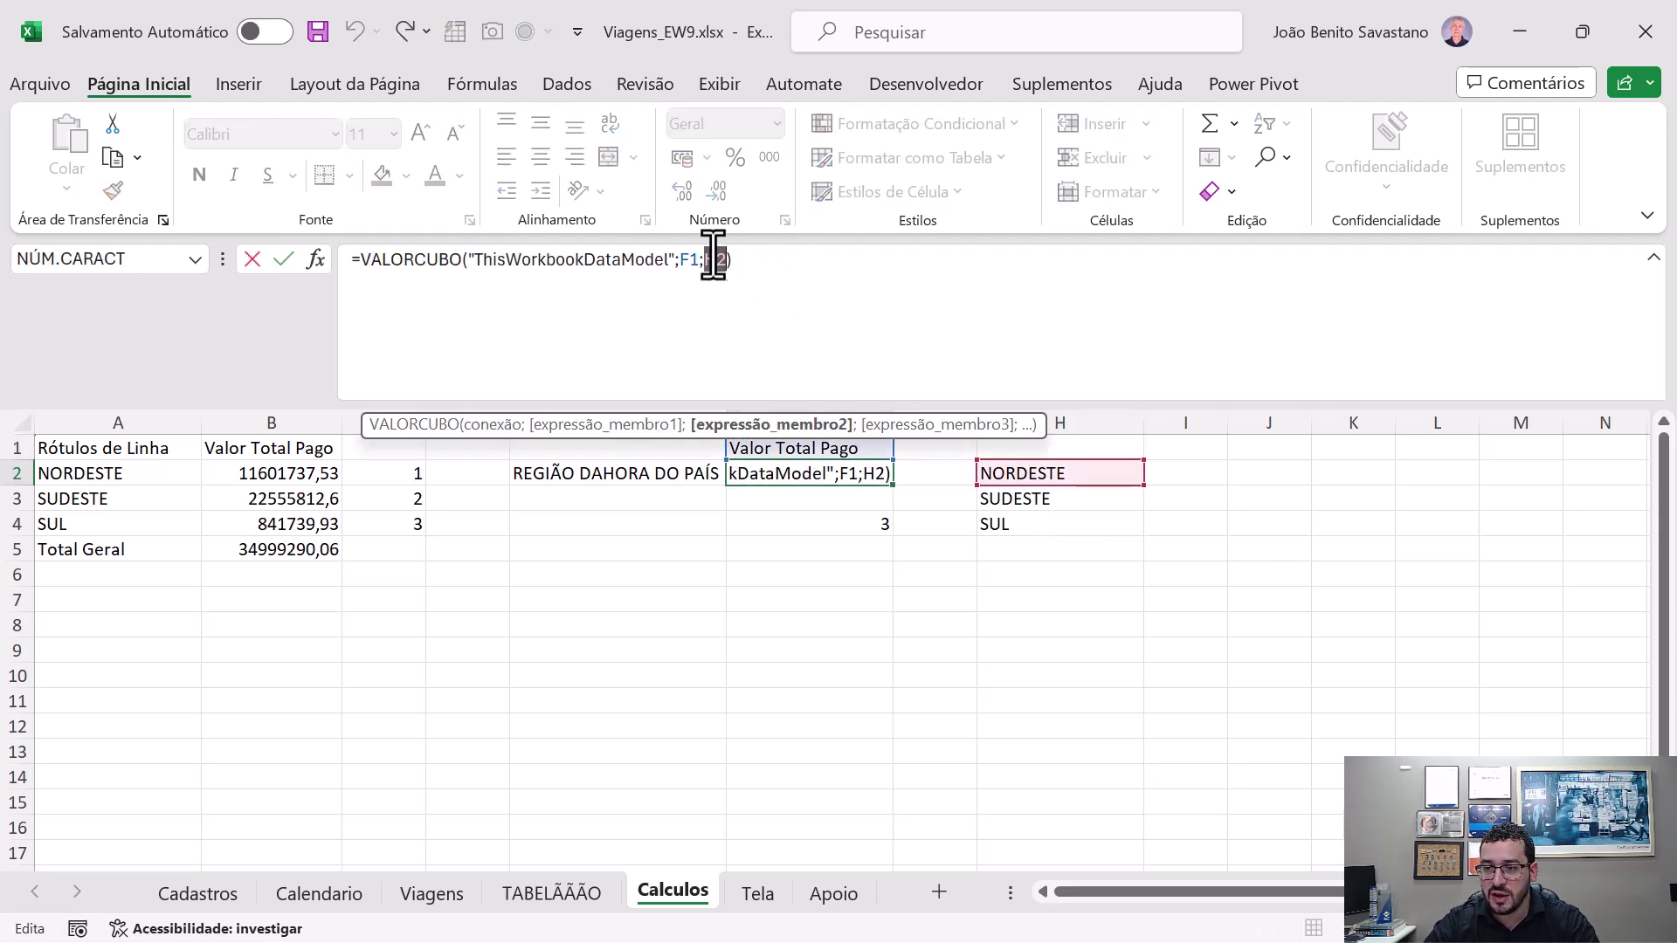
click(1002, 498)
key(ctrl+Return)
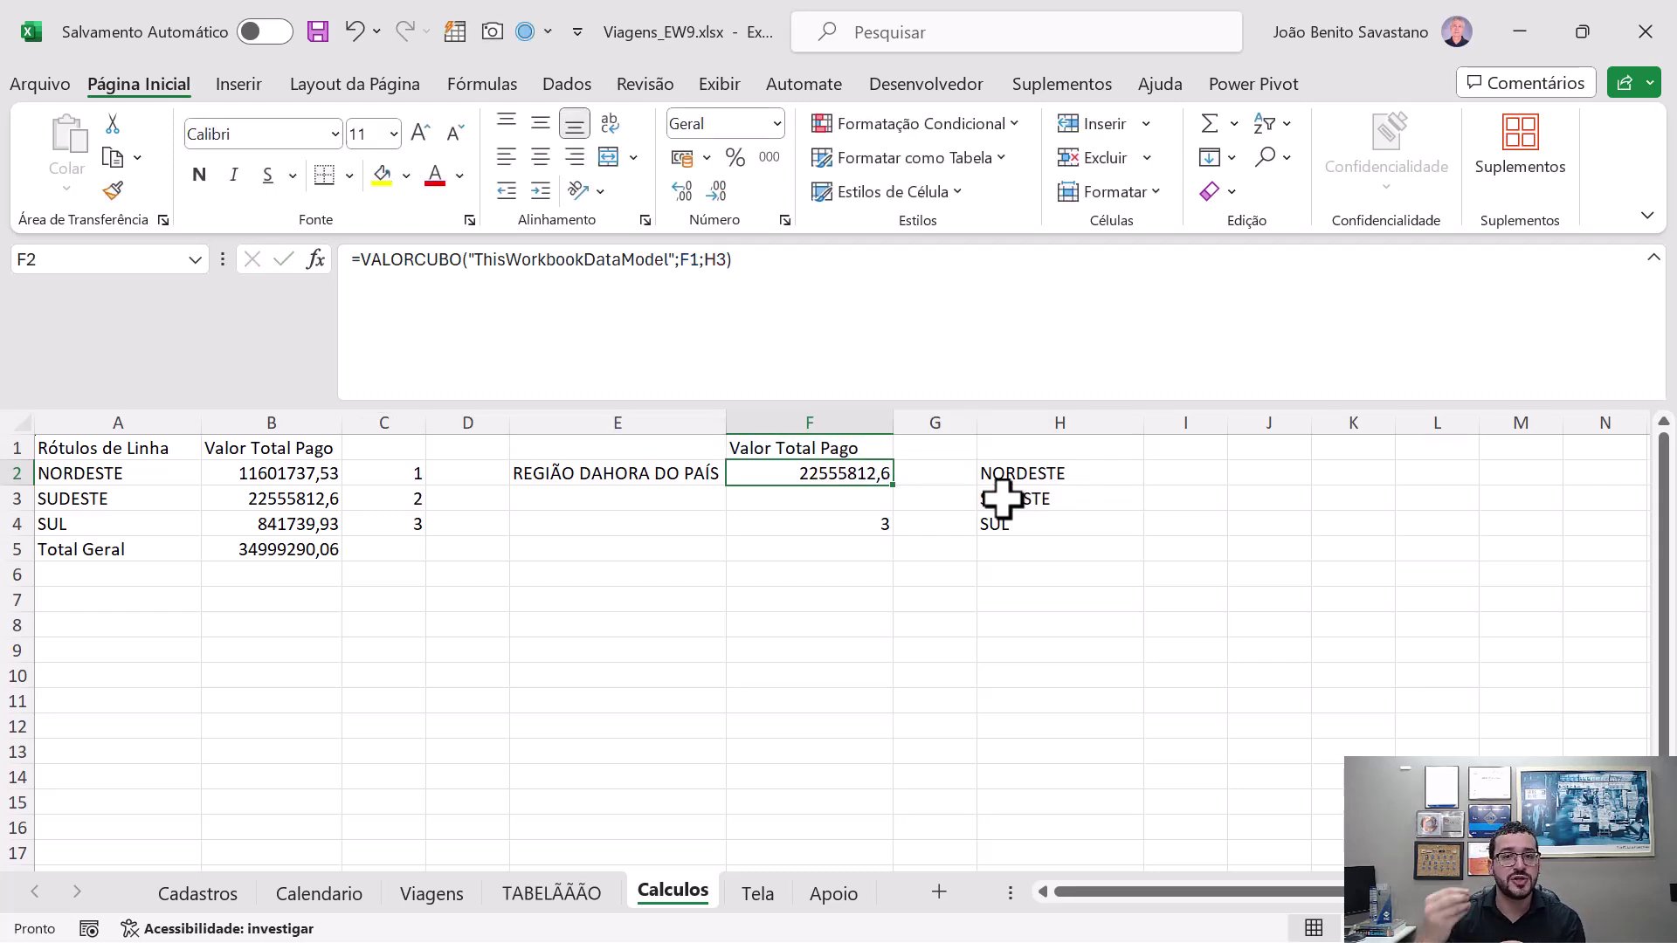
- Examine the {1;2;3} rank array in H2's formula and the CONTAGEMCONJUNTOCUBO formula in F4
click(997, 467)
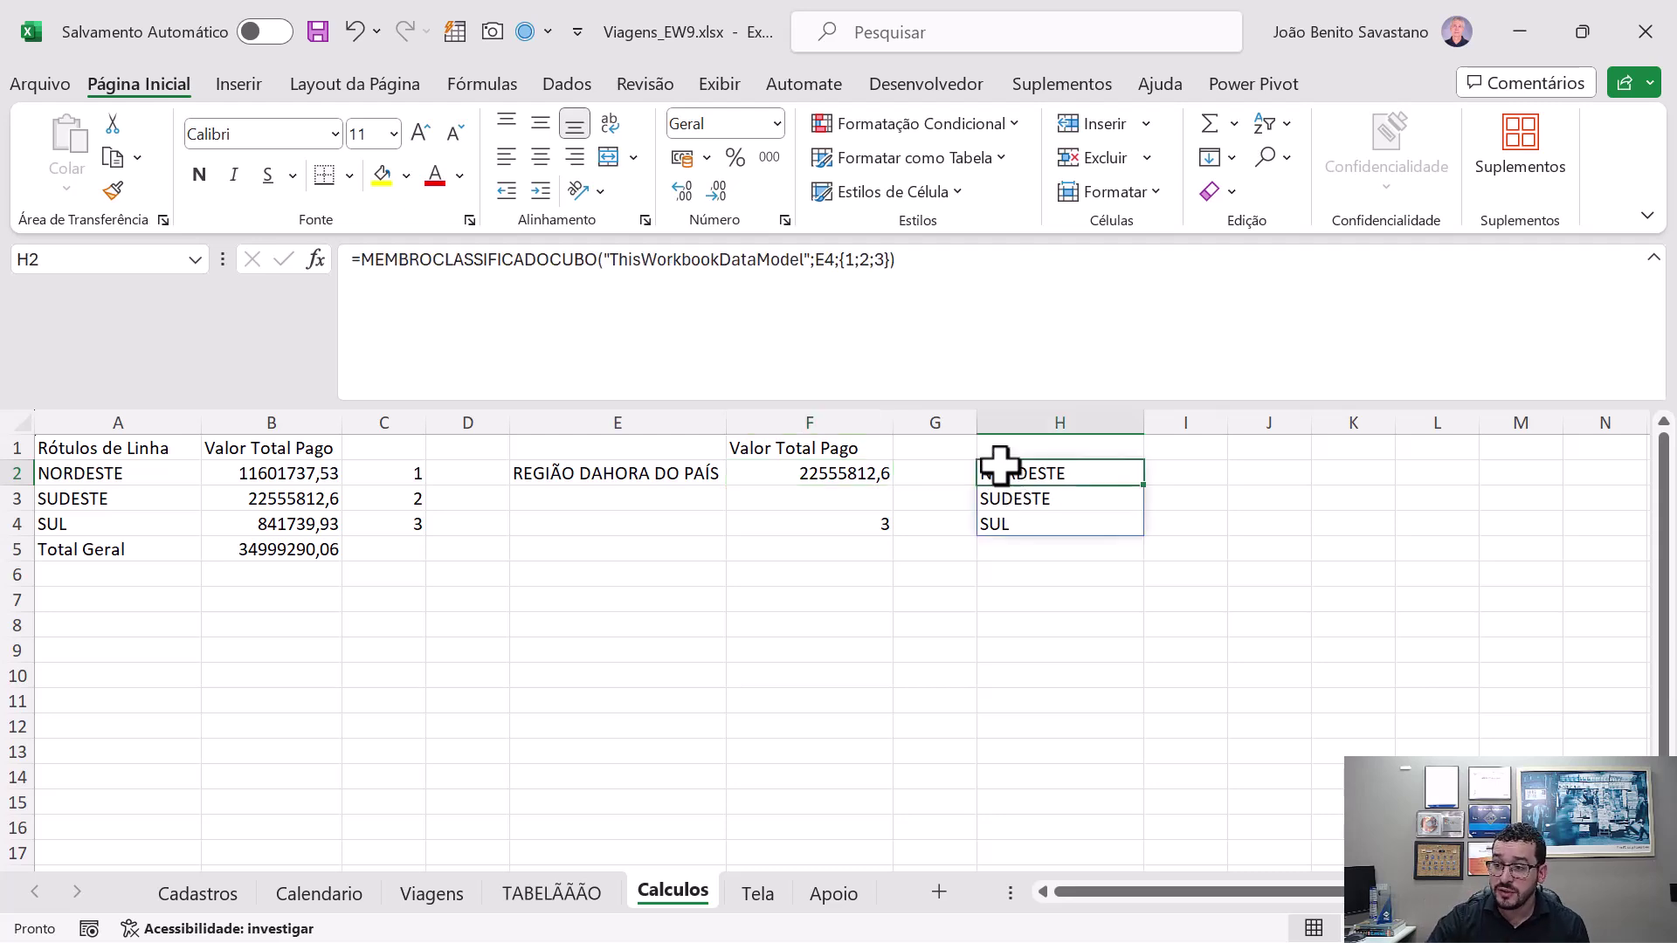
click(839, 261)
drag(839, 261, 887, 261)
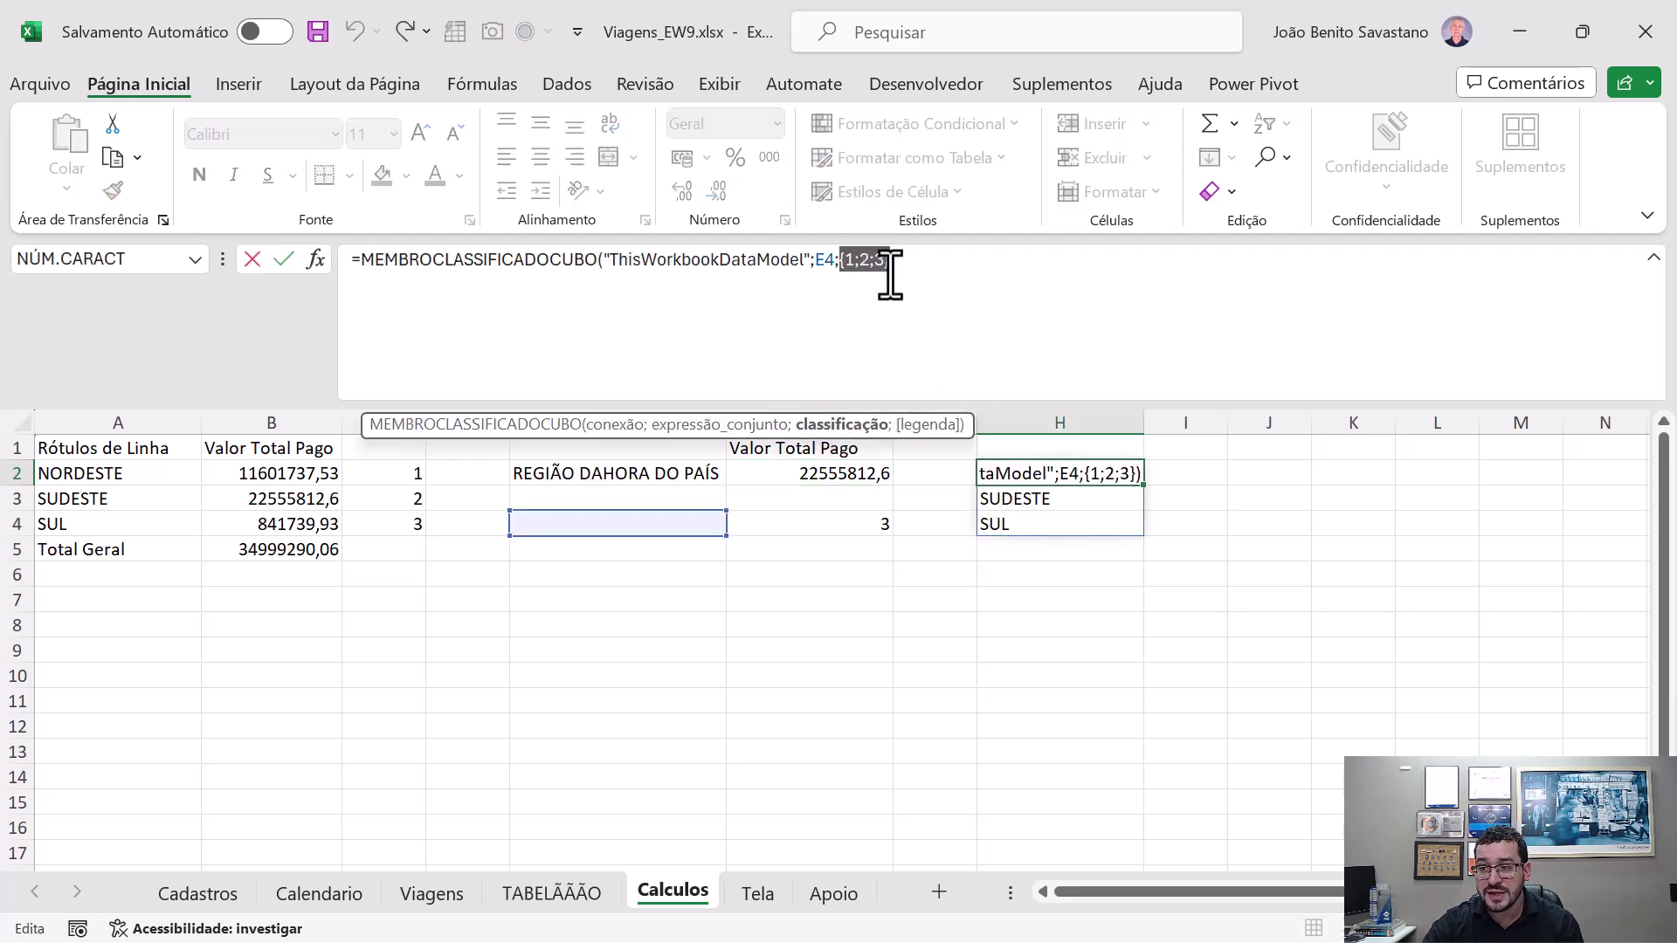
click(856, 547)
click(846, 525)
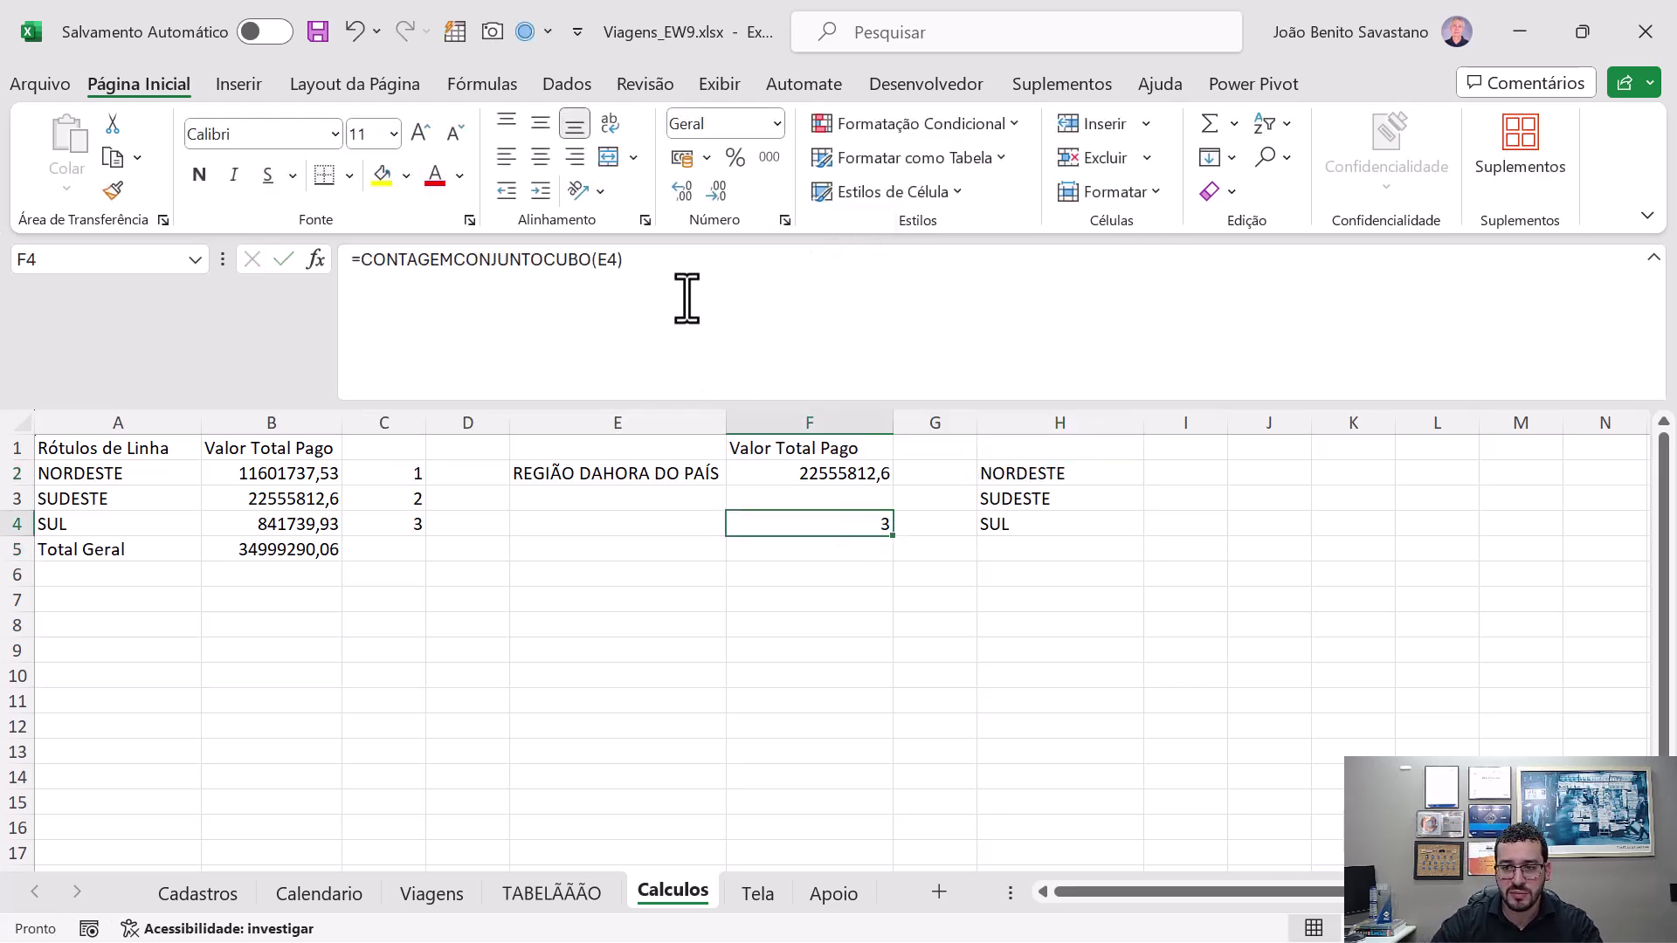
drag(623, 260, 356, 281)
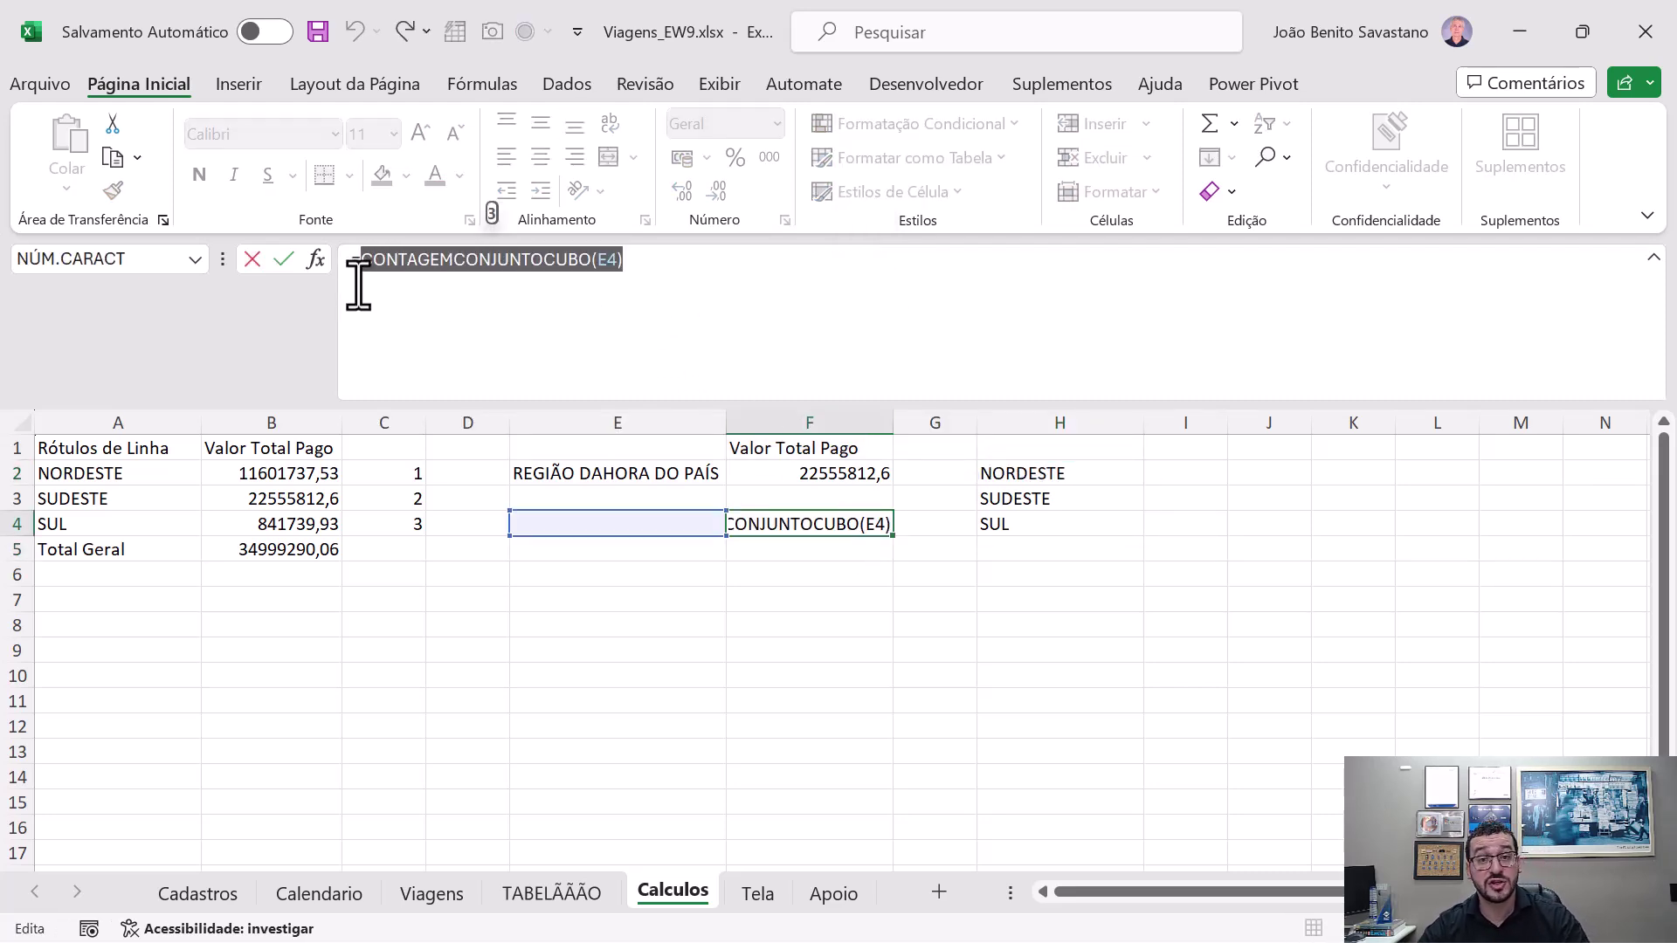
key(Escape)
click(989, 471)
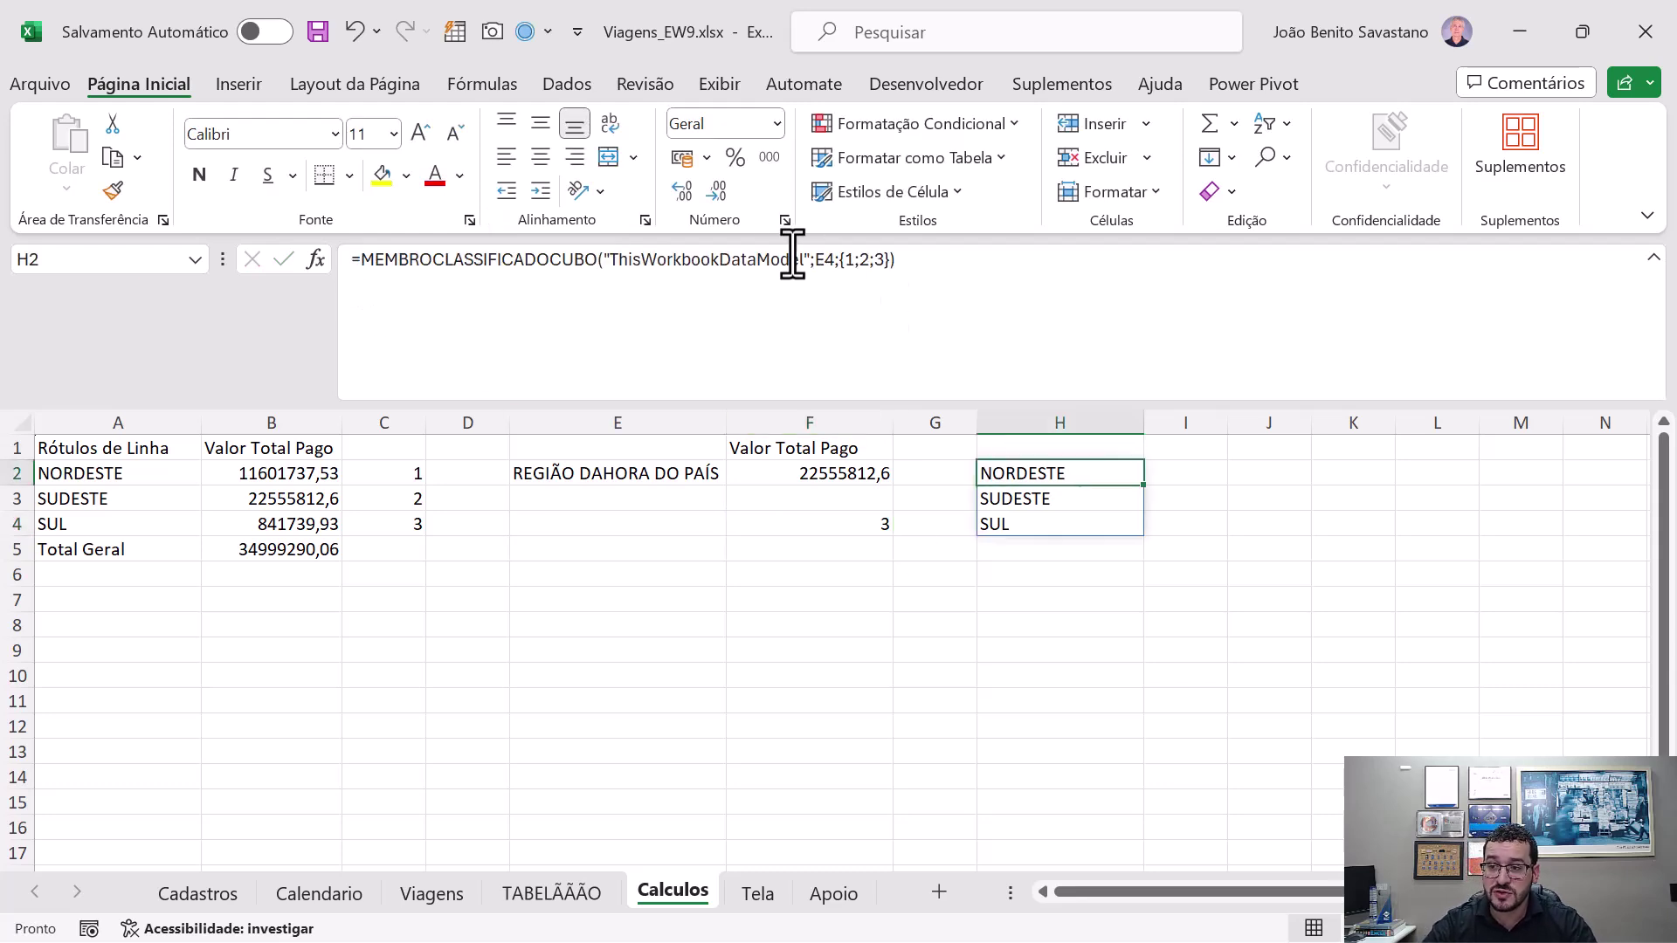
click(865, 524)
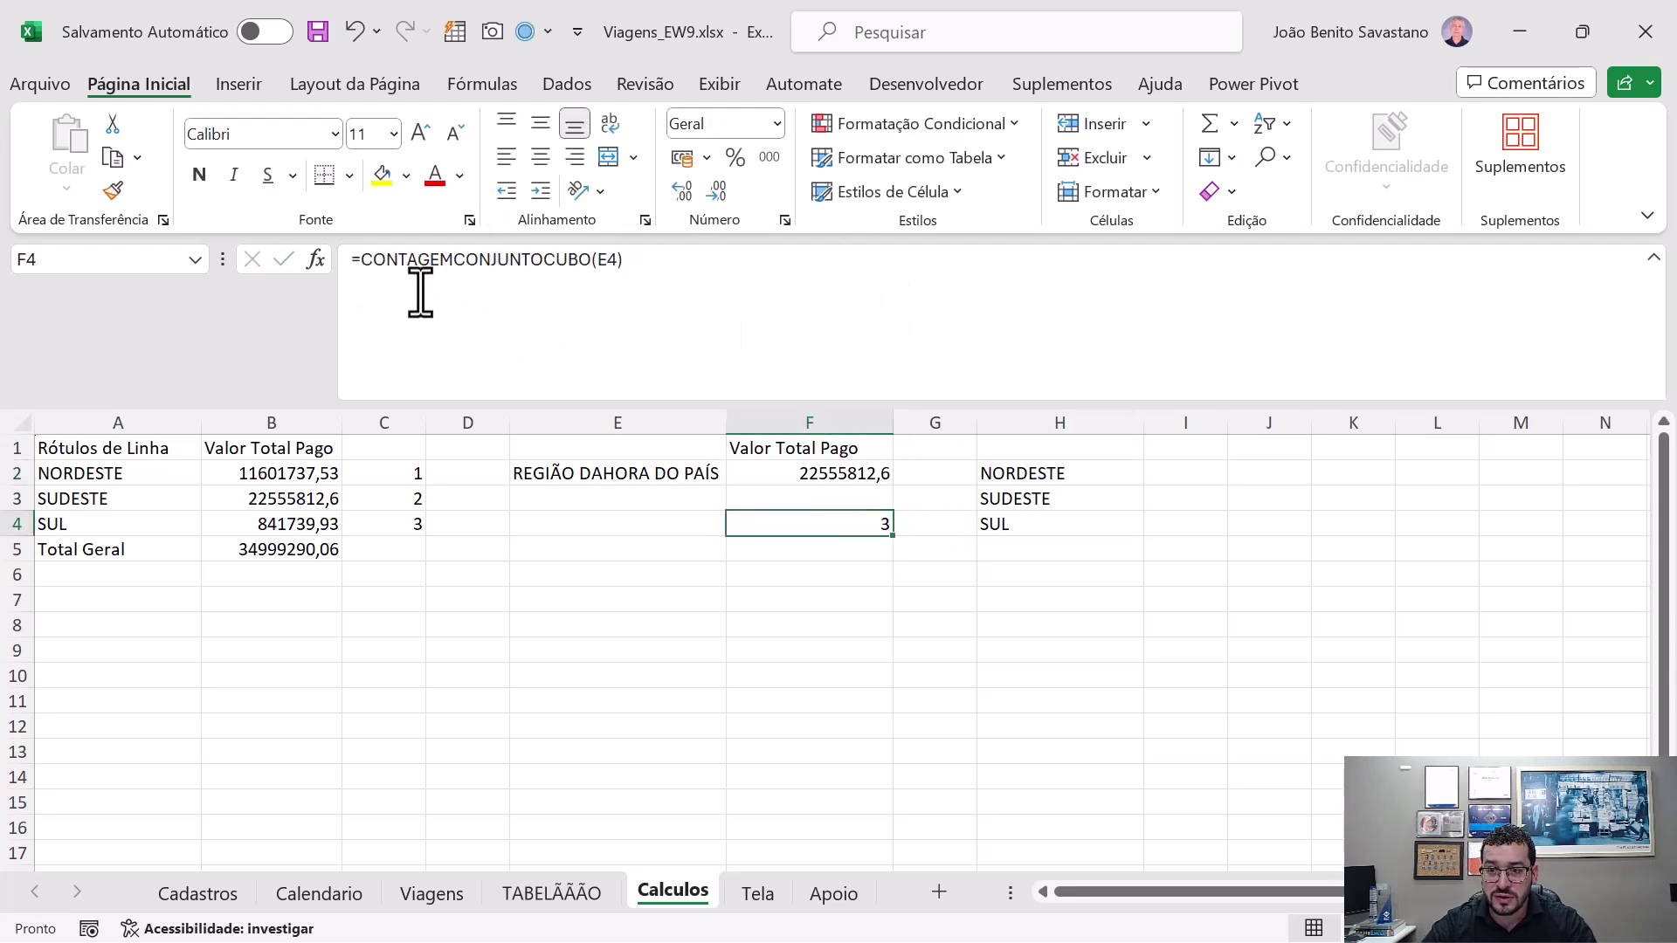
- Try replacing the {1;2;3} rank array in H2's formula with CONTAGEMCONJUNTOCUBO(E4), and undo the change
drag(361, 260, 637, 269)
key(ctrl+c)
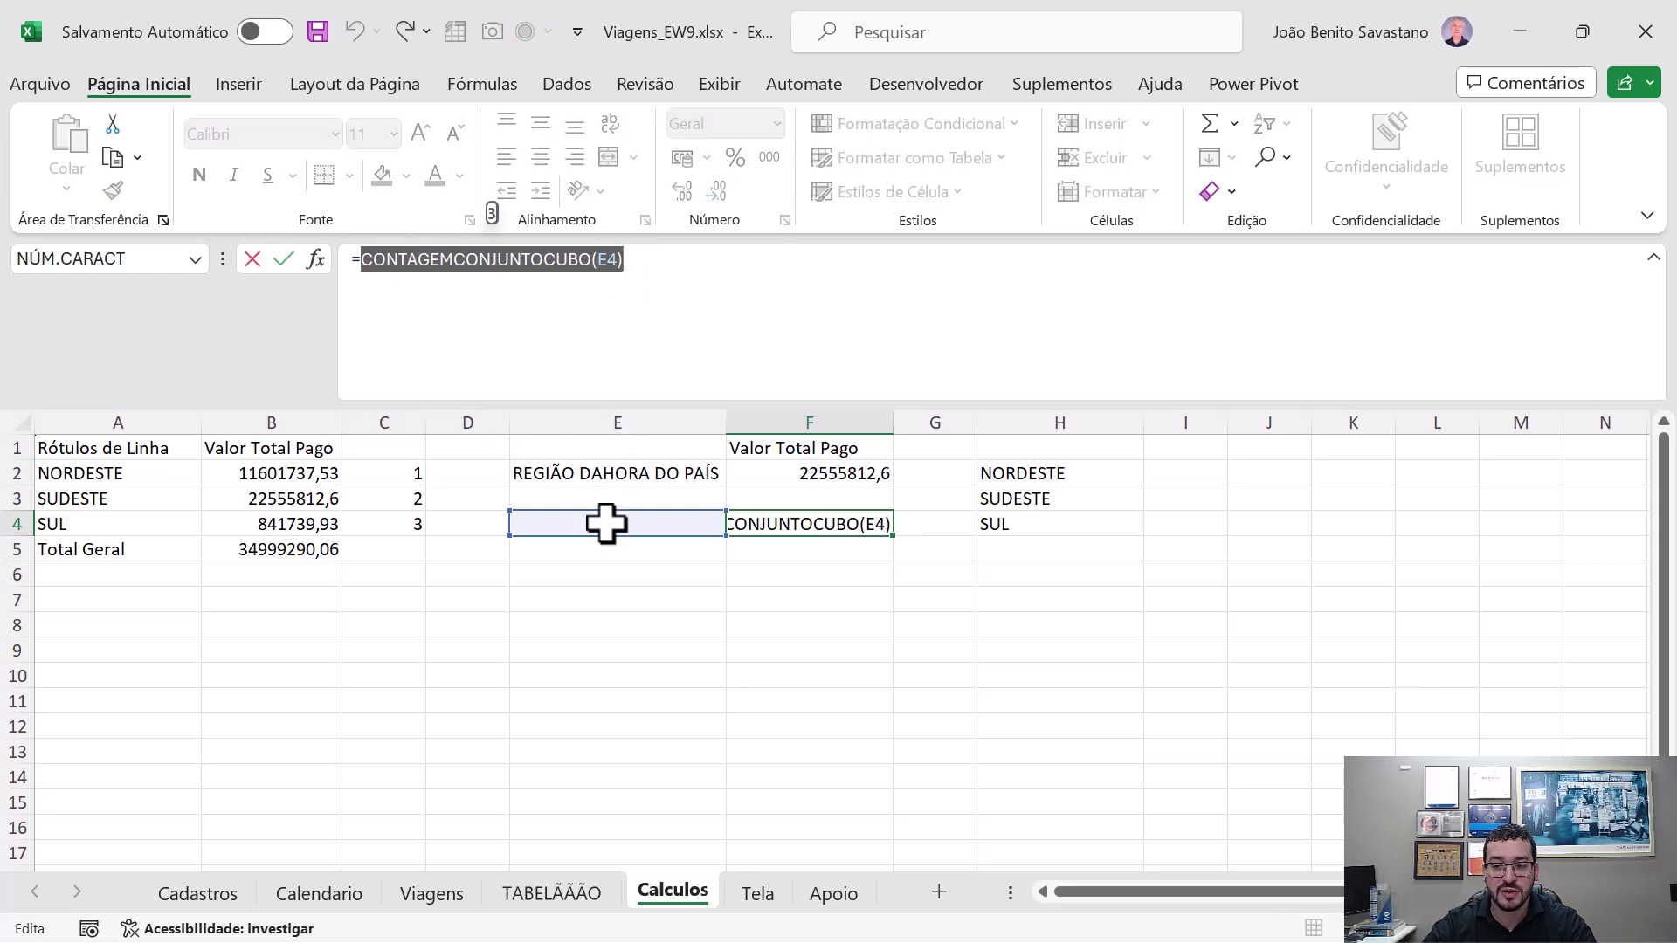
click(992, 472)
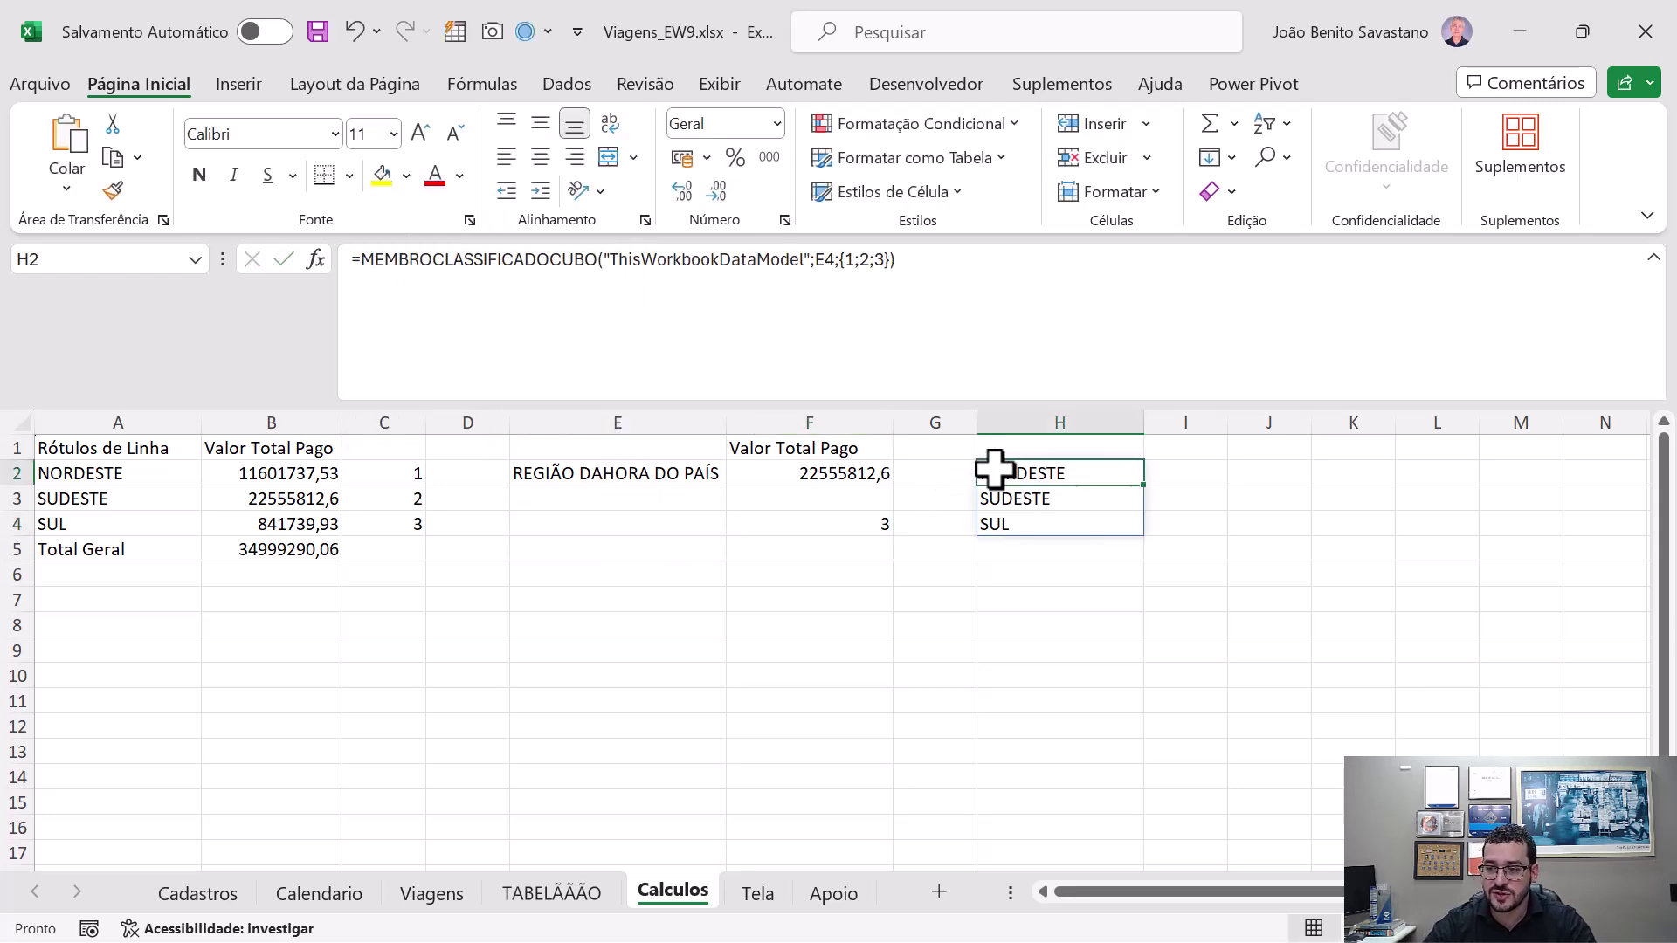
click(839, 260)
drag(839, 260, 888, 268)
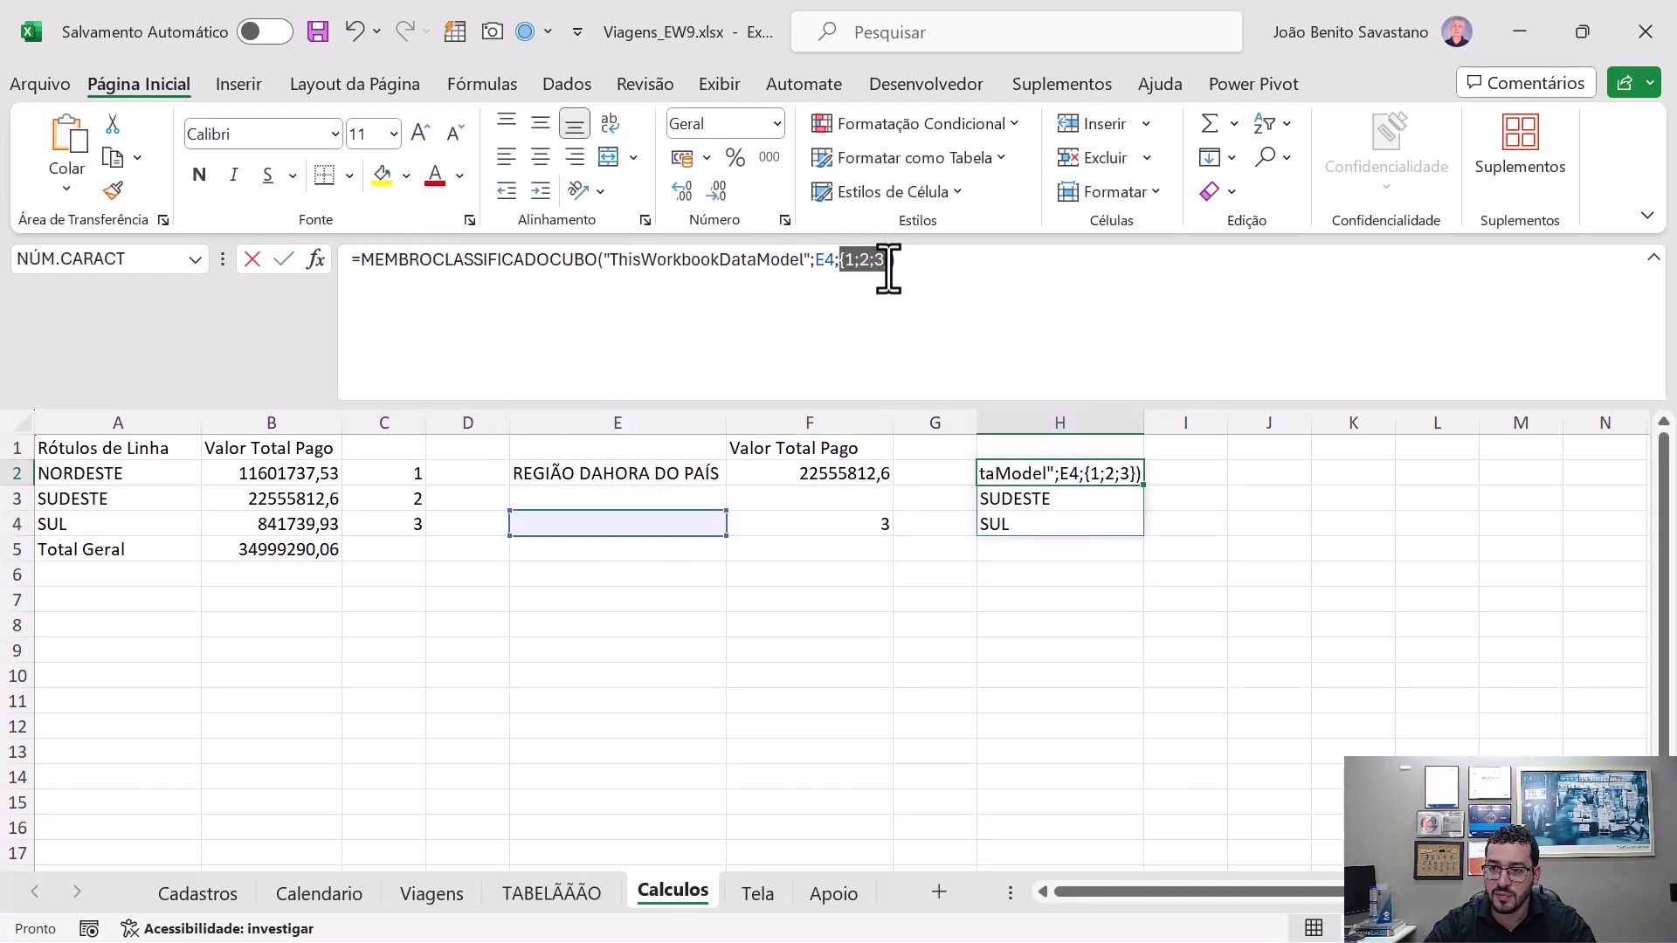
key(Return)
click(939, 588)
key(ctrl+v)
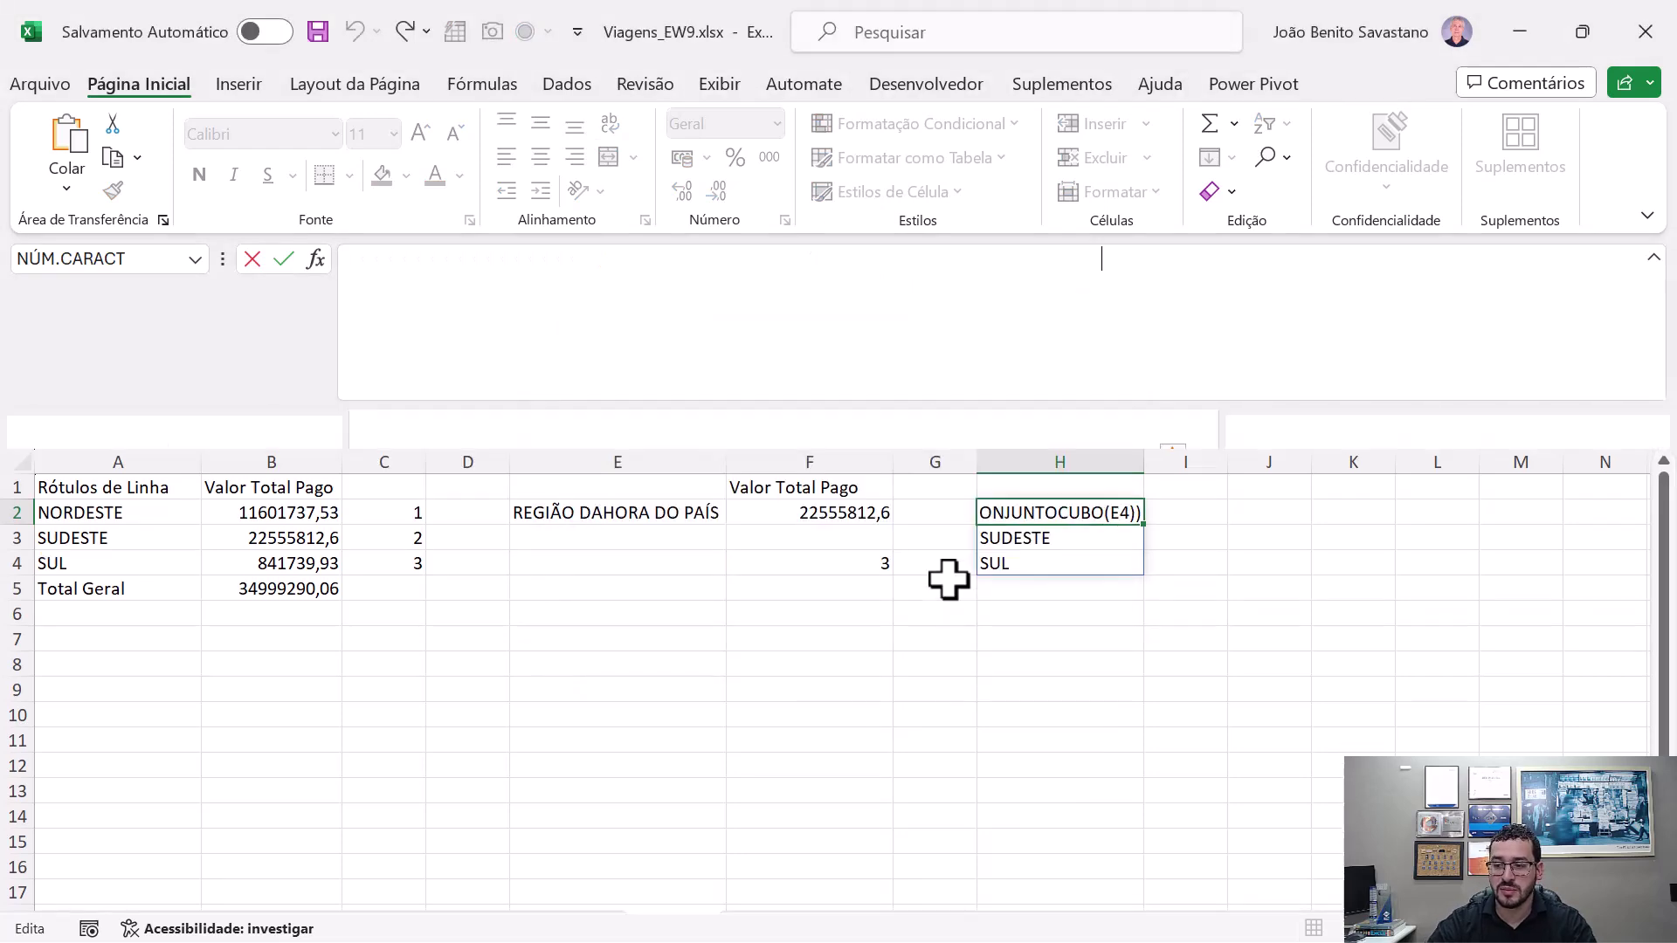
key(ctrl+Return)
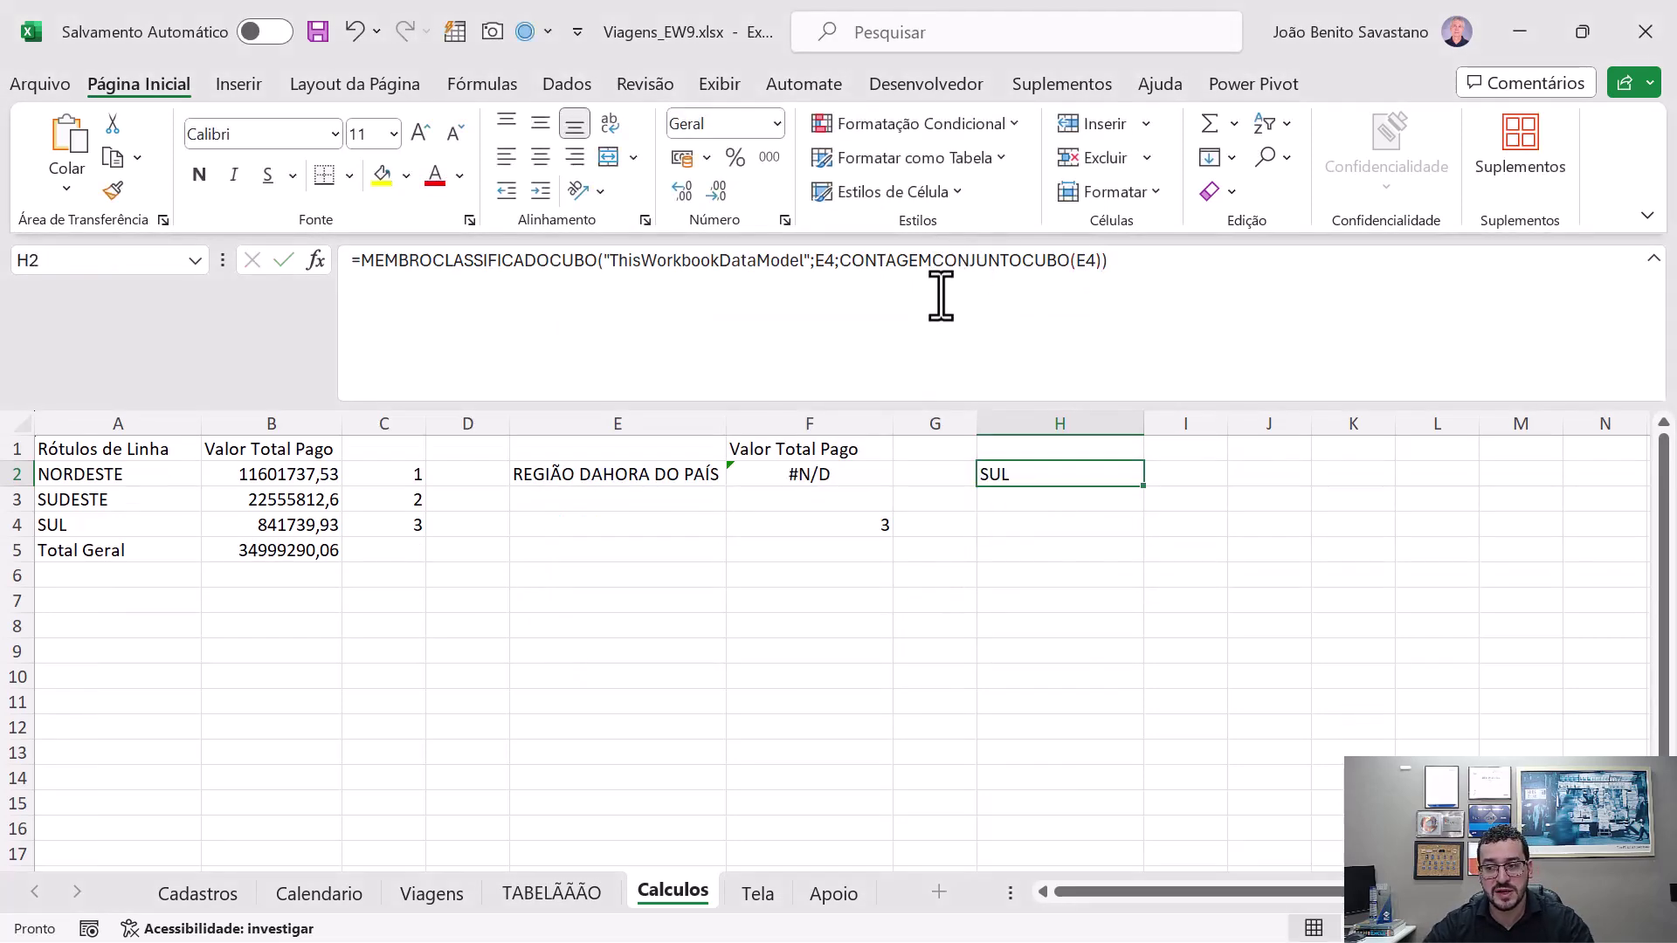
key(ctrl+z)
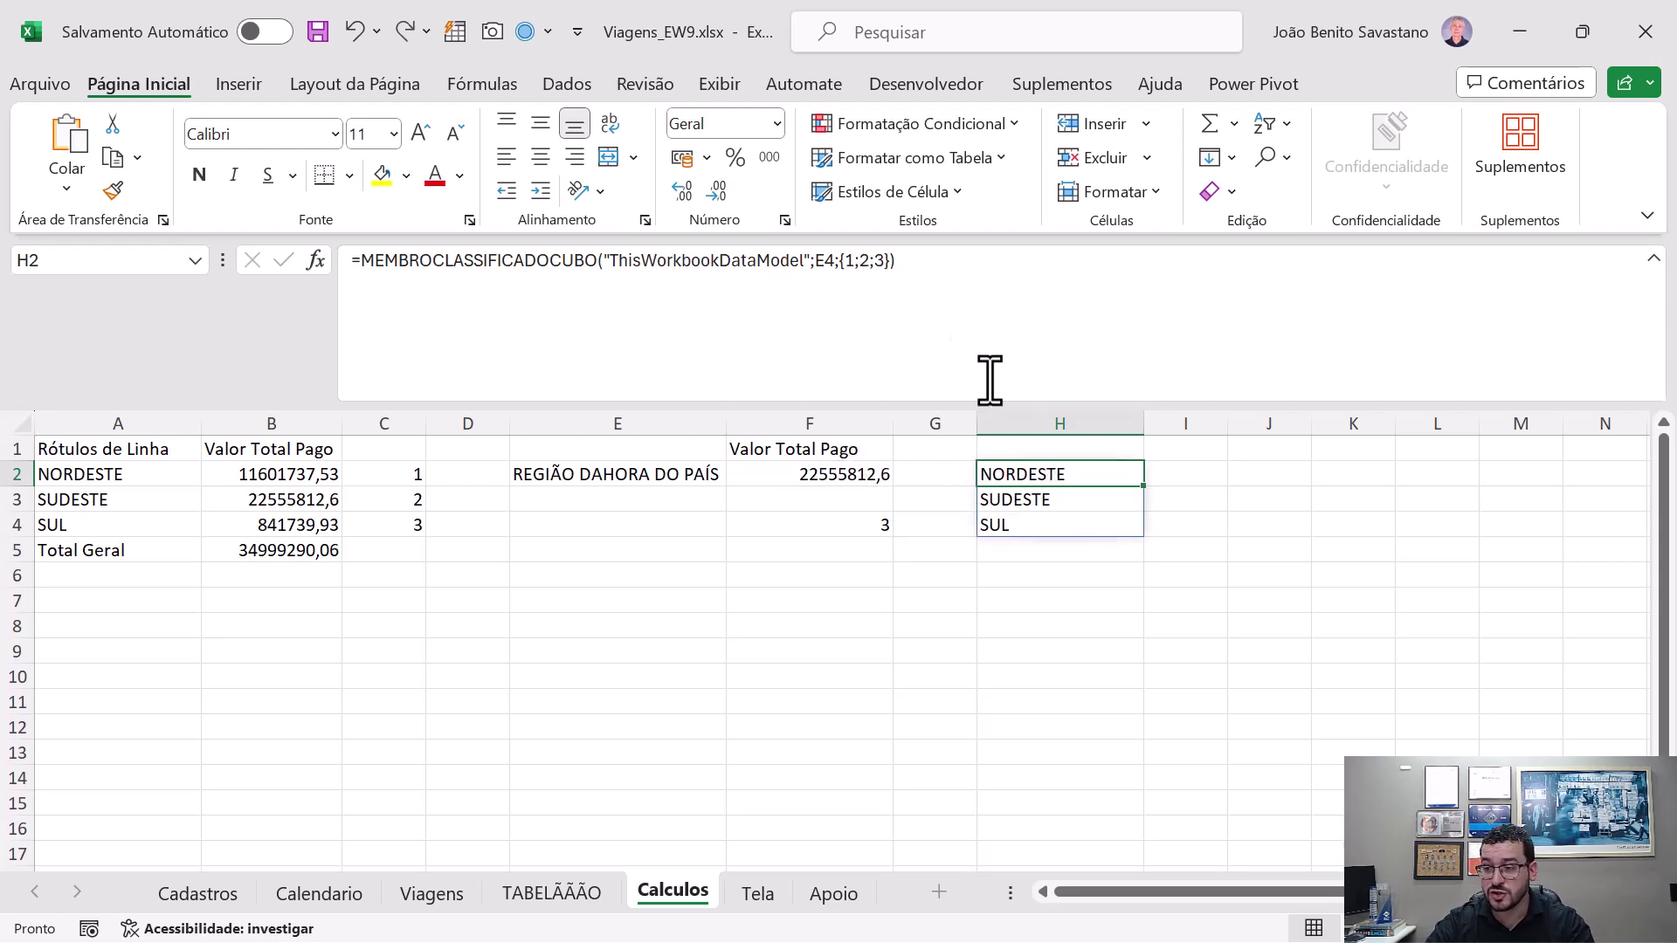
- Replace the {1;2;3} rank array in H2's MEMBROCLASSIFICADOCUBO formula with a reference to F4
click(866, 260)
shift+click(931, 267)
key(BackSpace)
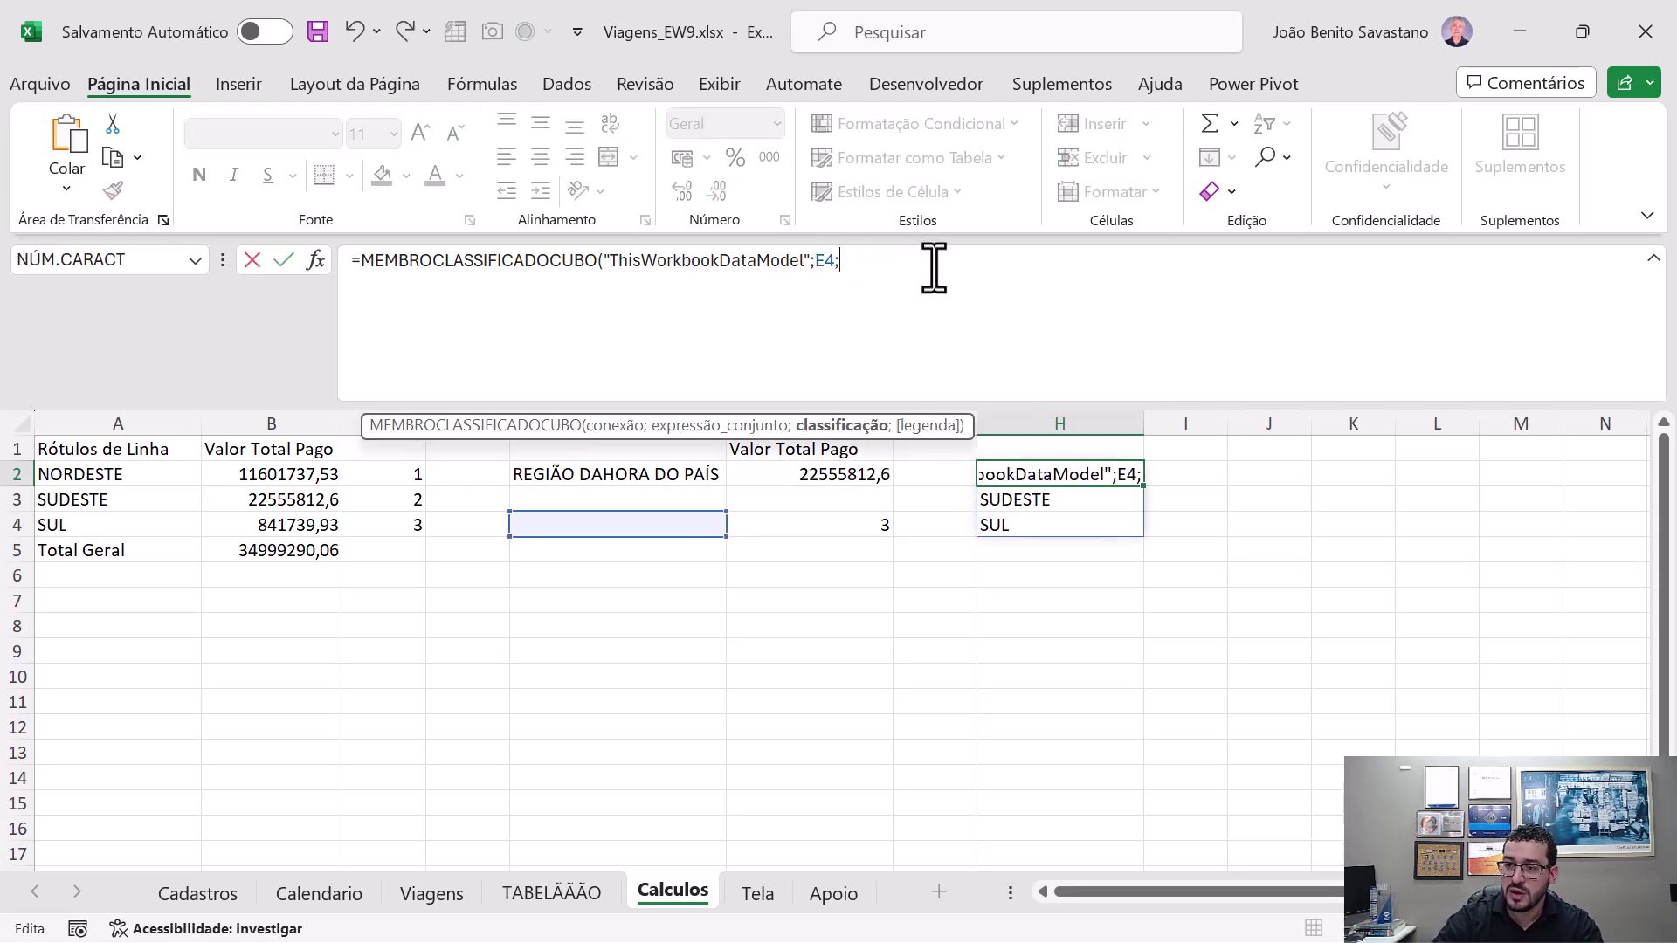
click(860, 526)
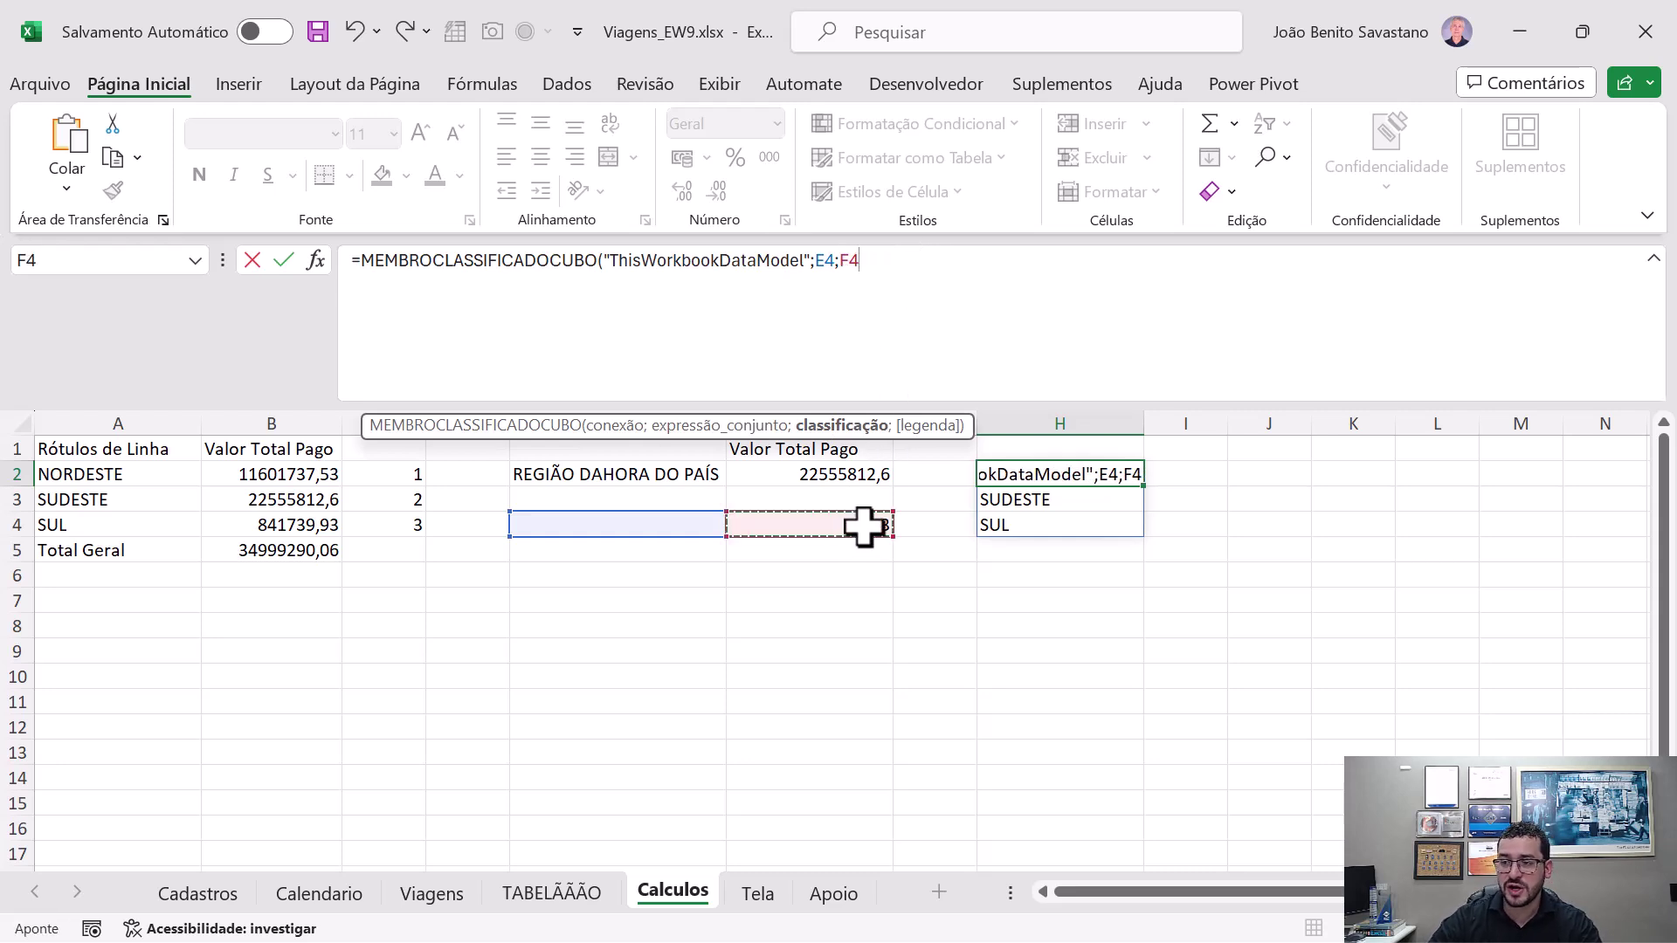
text())
key(ctrl+Return)
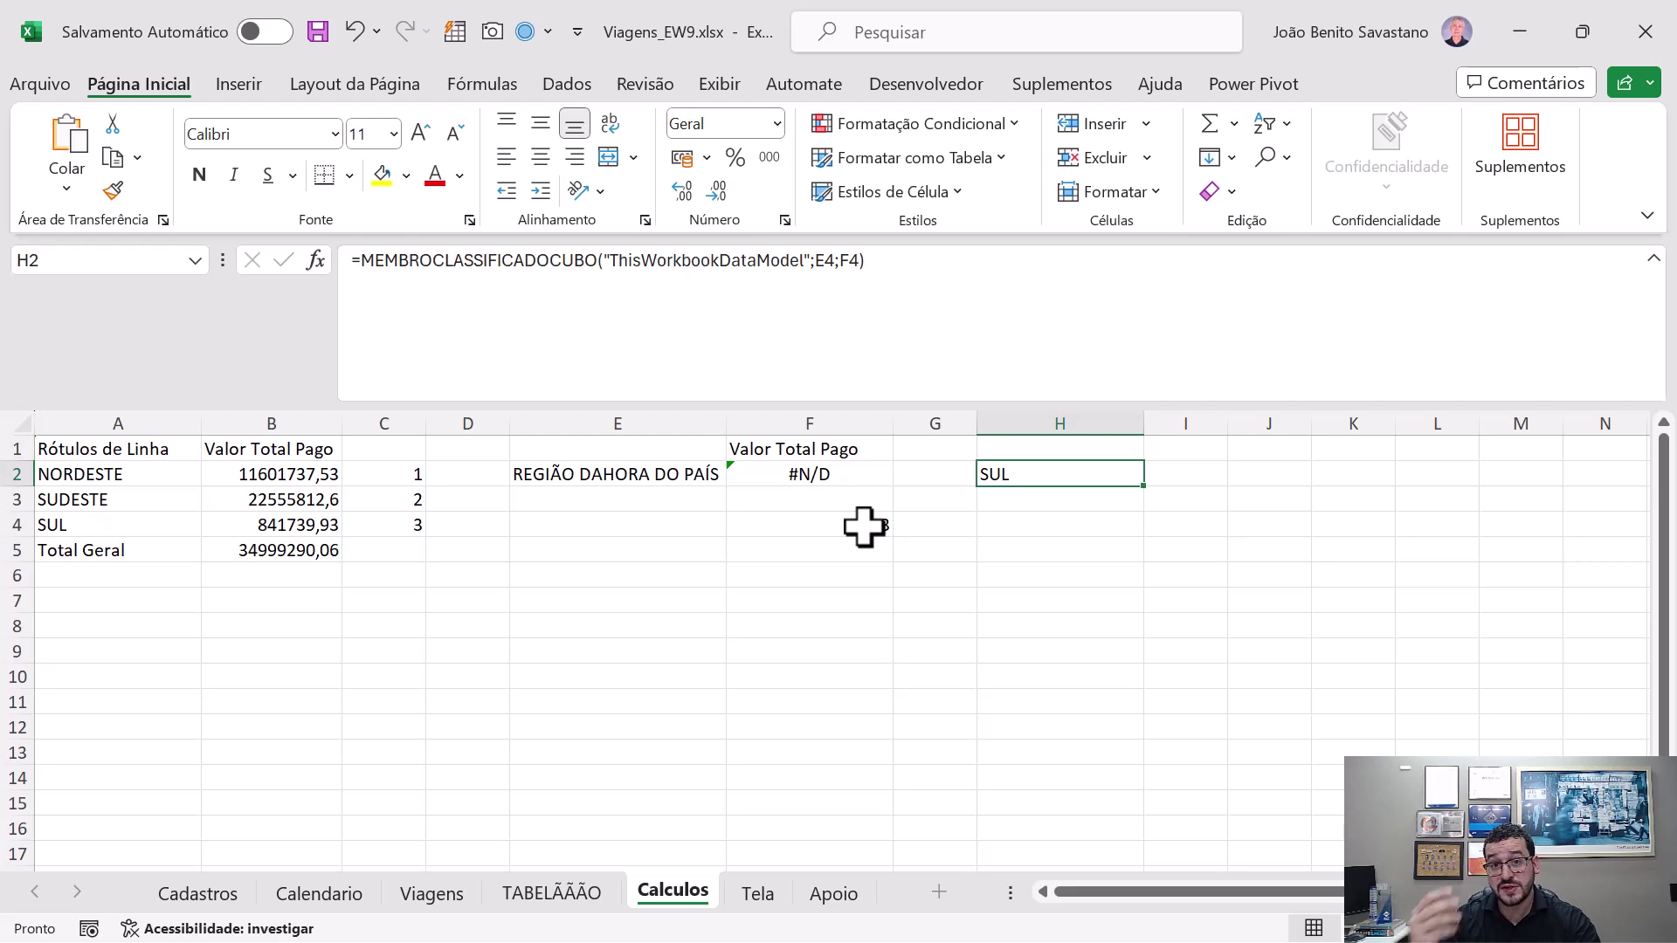
- Wrap the F4 rank argument in H2's MEMBROCLASSIFICADOCUBO formula with the SEQUÊNCIA function
key(F2)
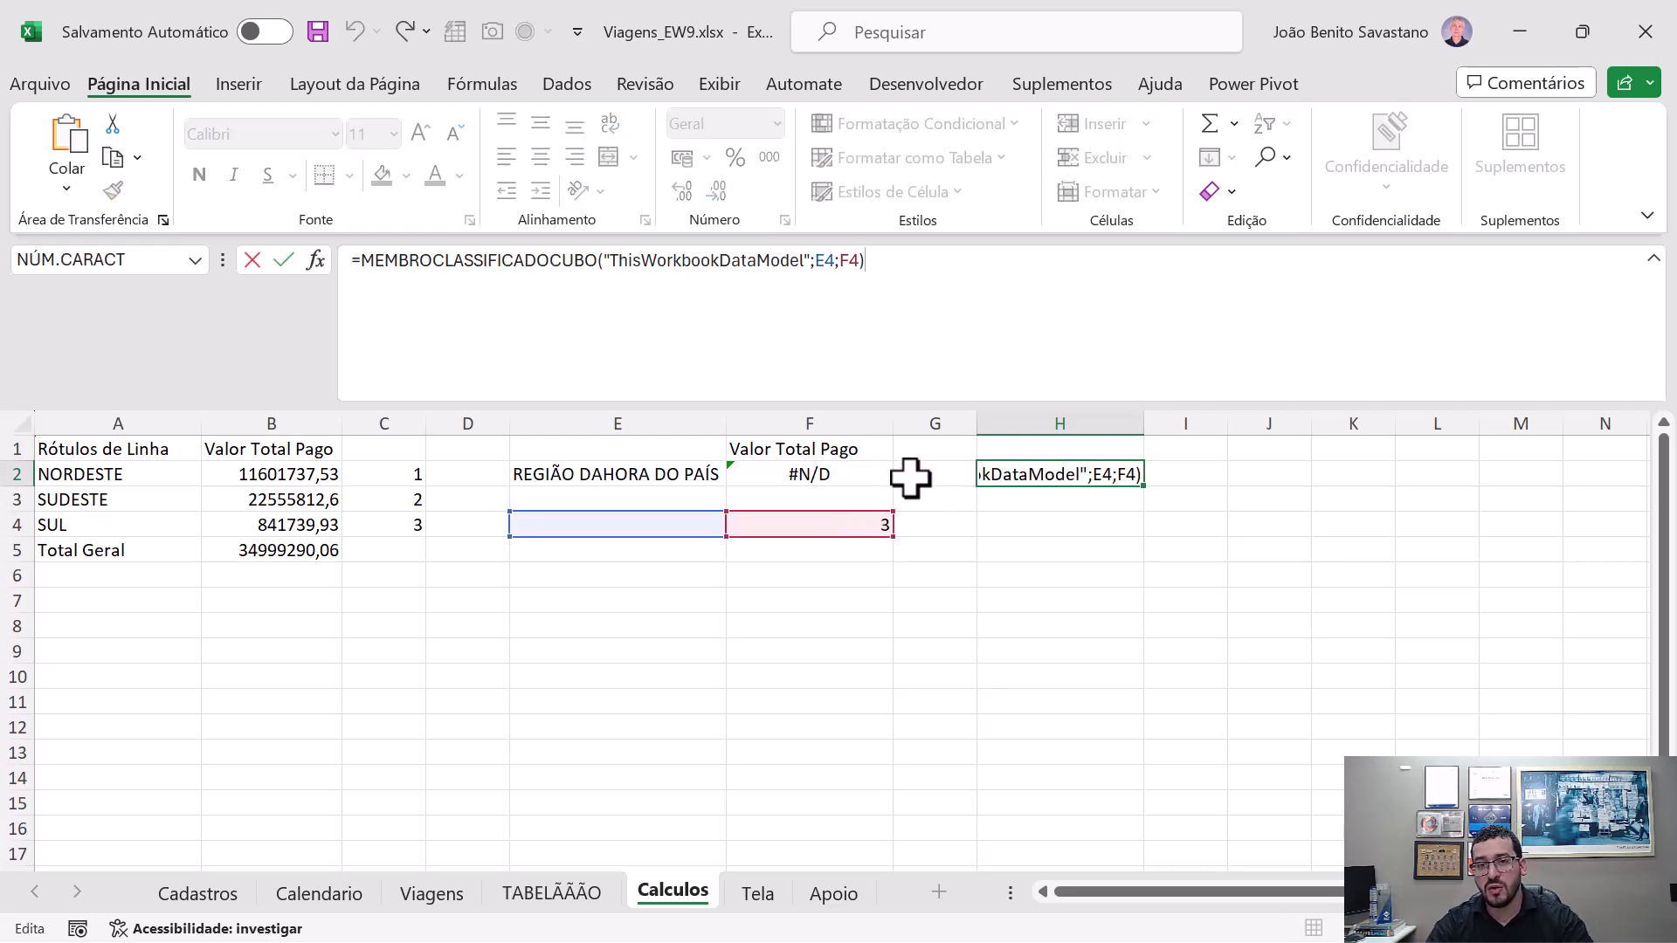
click(868, 528)
key(F2)
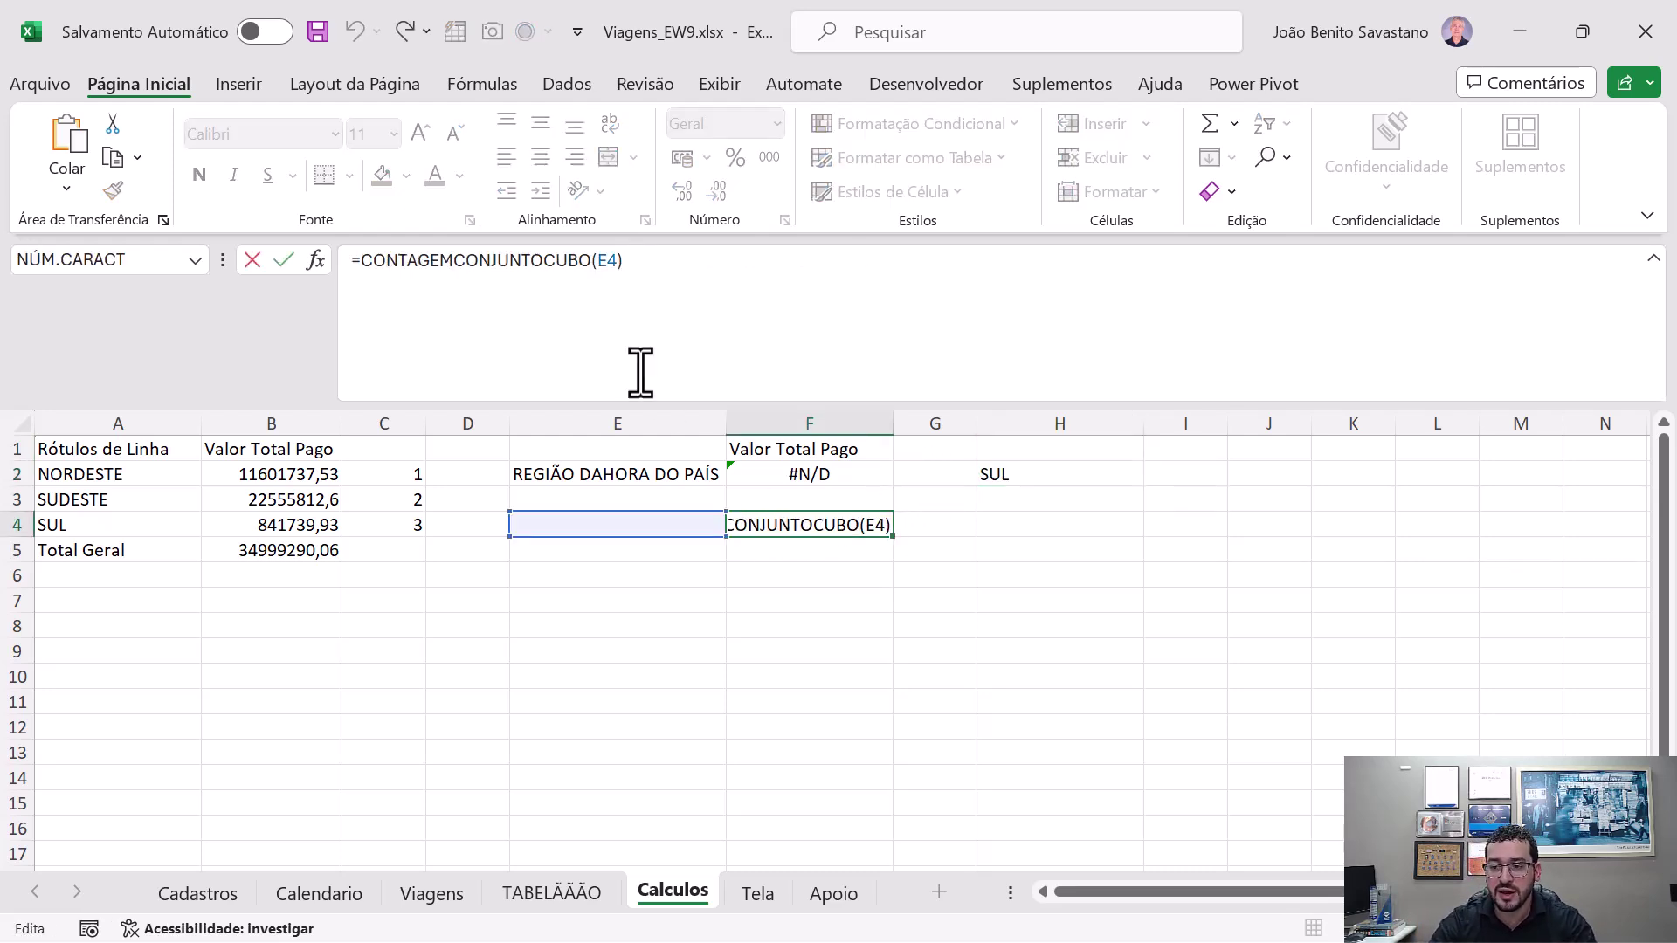
key(ctrl+Return)
click(988, 478)
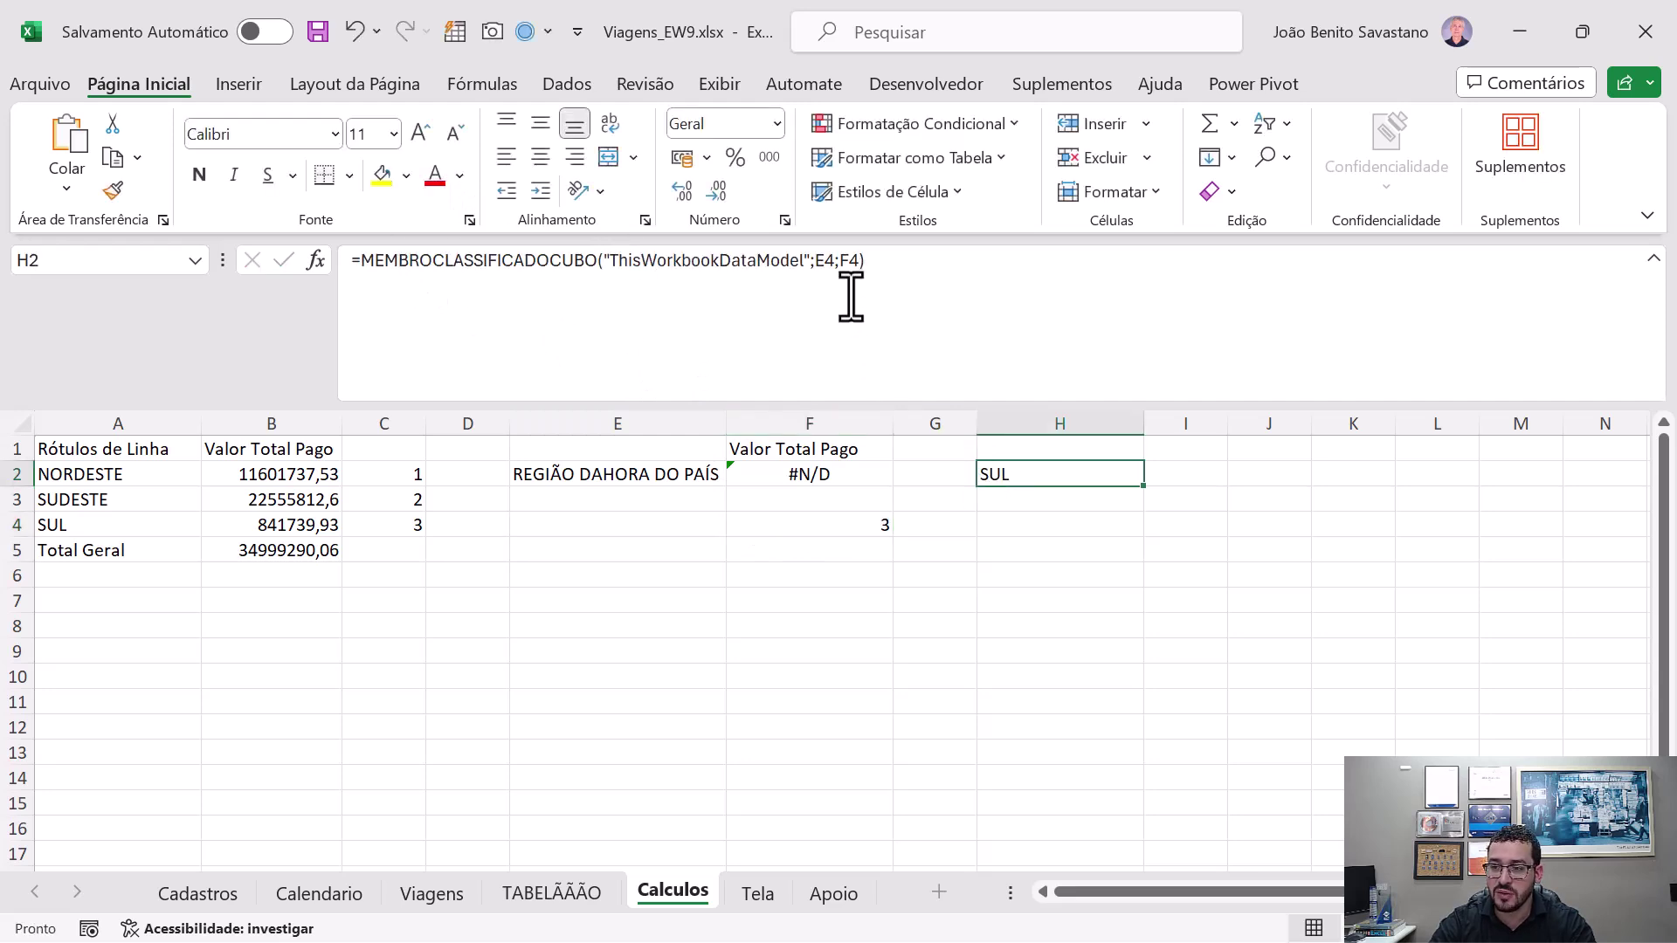
click(840, 260)
text(seq)
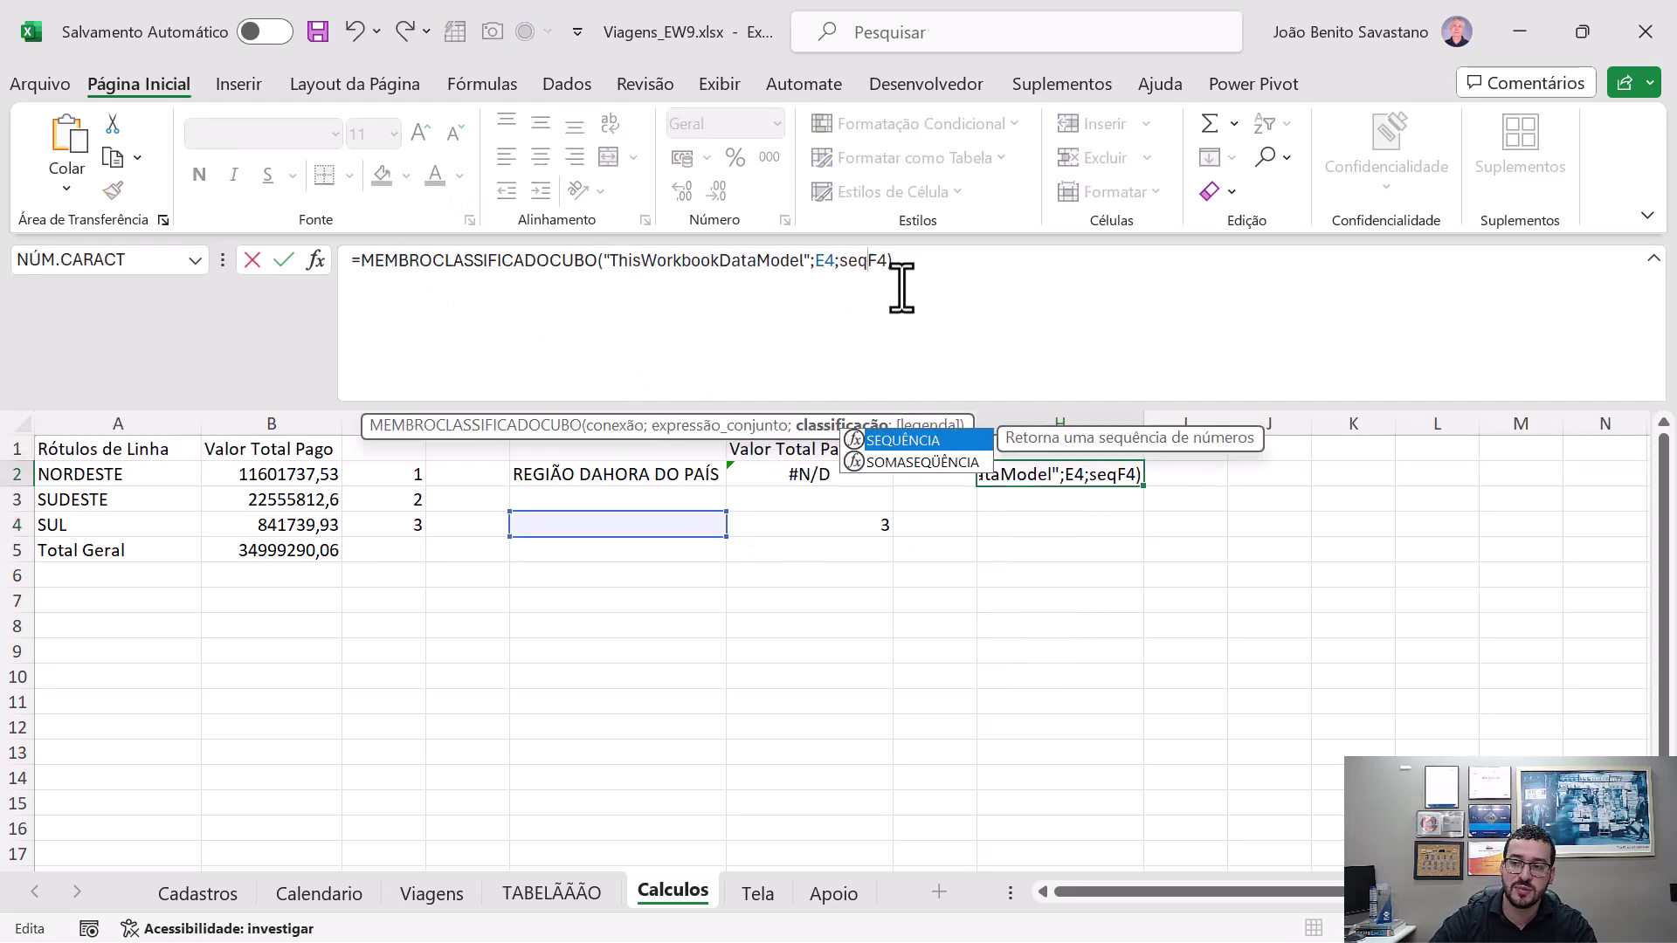
key(Tab)
key(Right)
key(Right)
text())
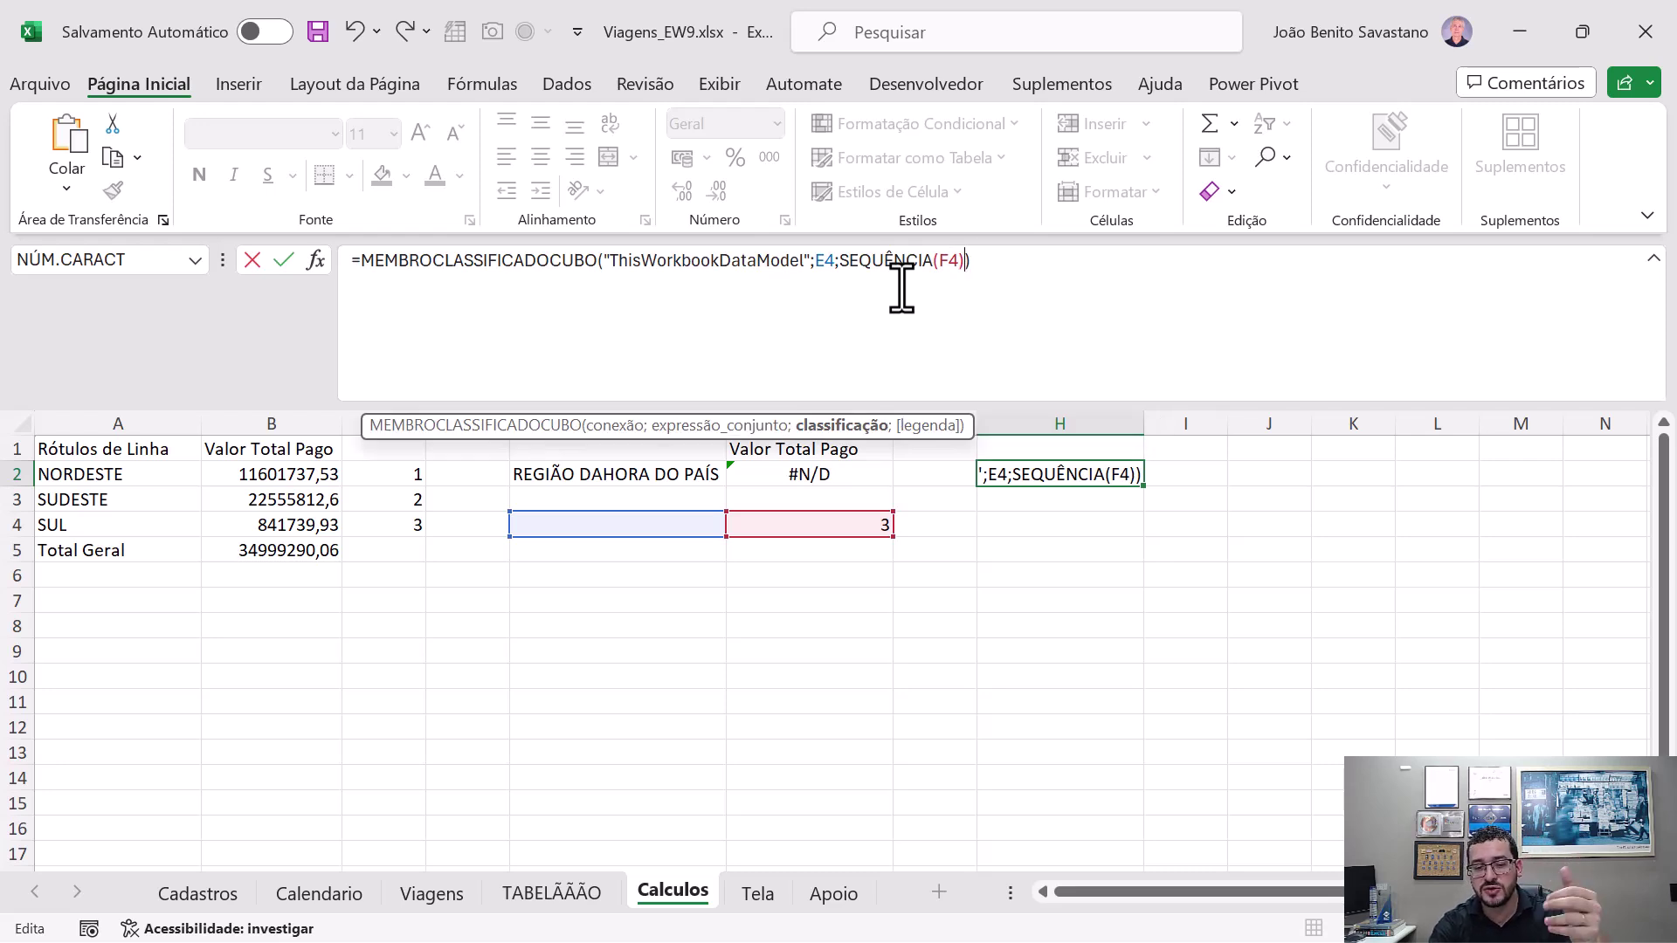
key(ctrl+Return)
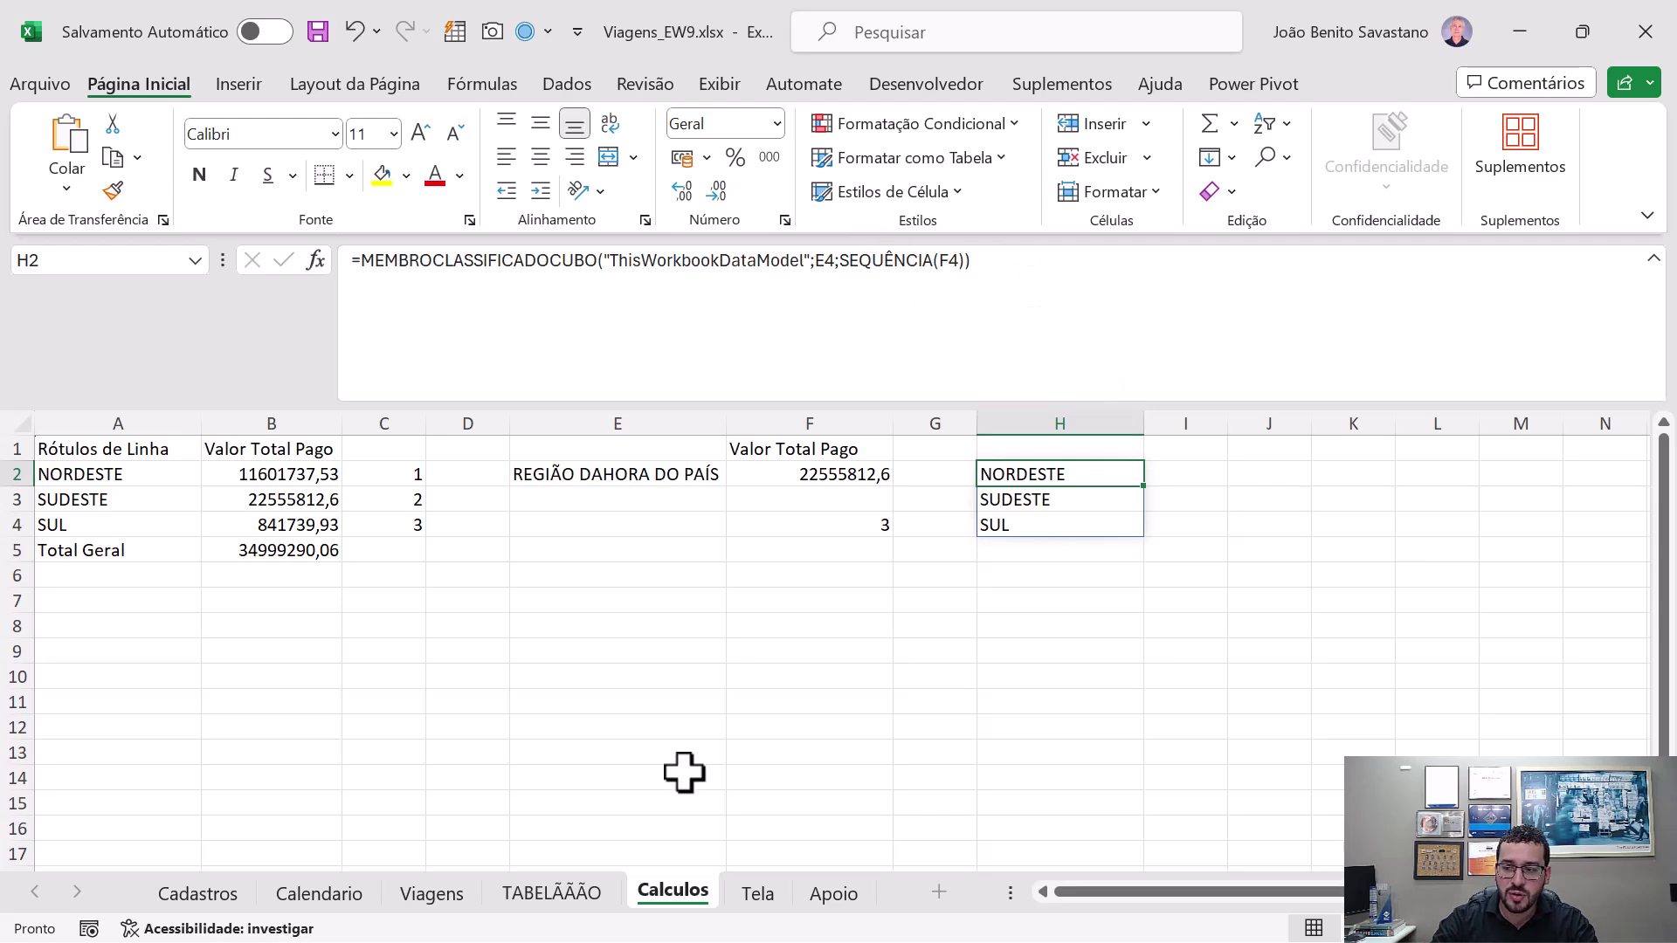
- On the Cadastros sheet, change the Regiao in cell I7 of the cost center table to NORTE
click(222, 895)
click(1201, 542)
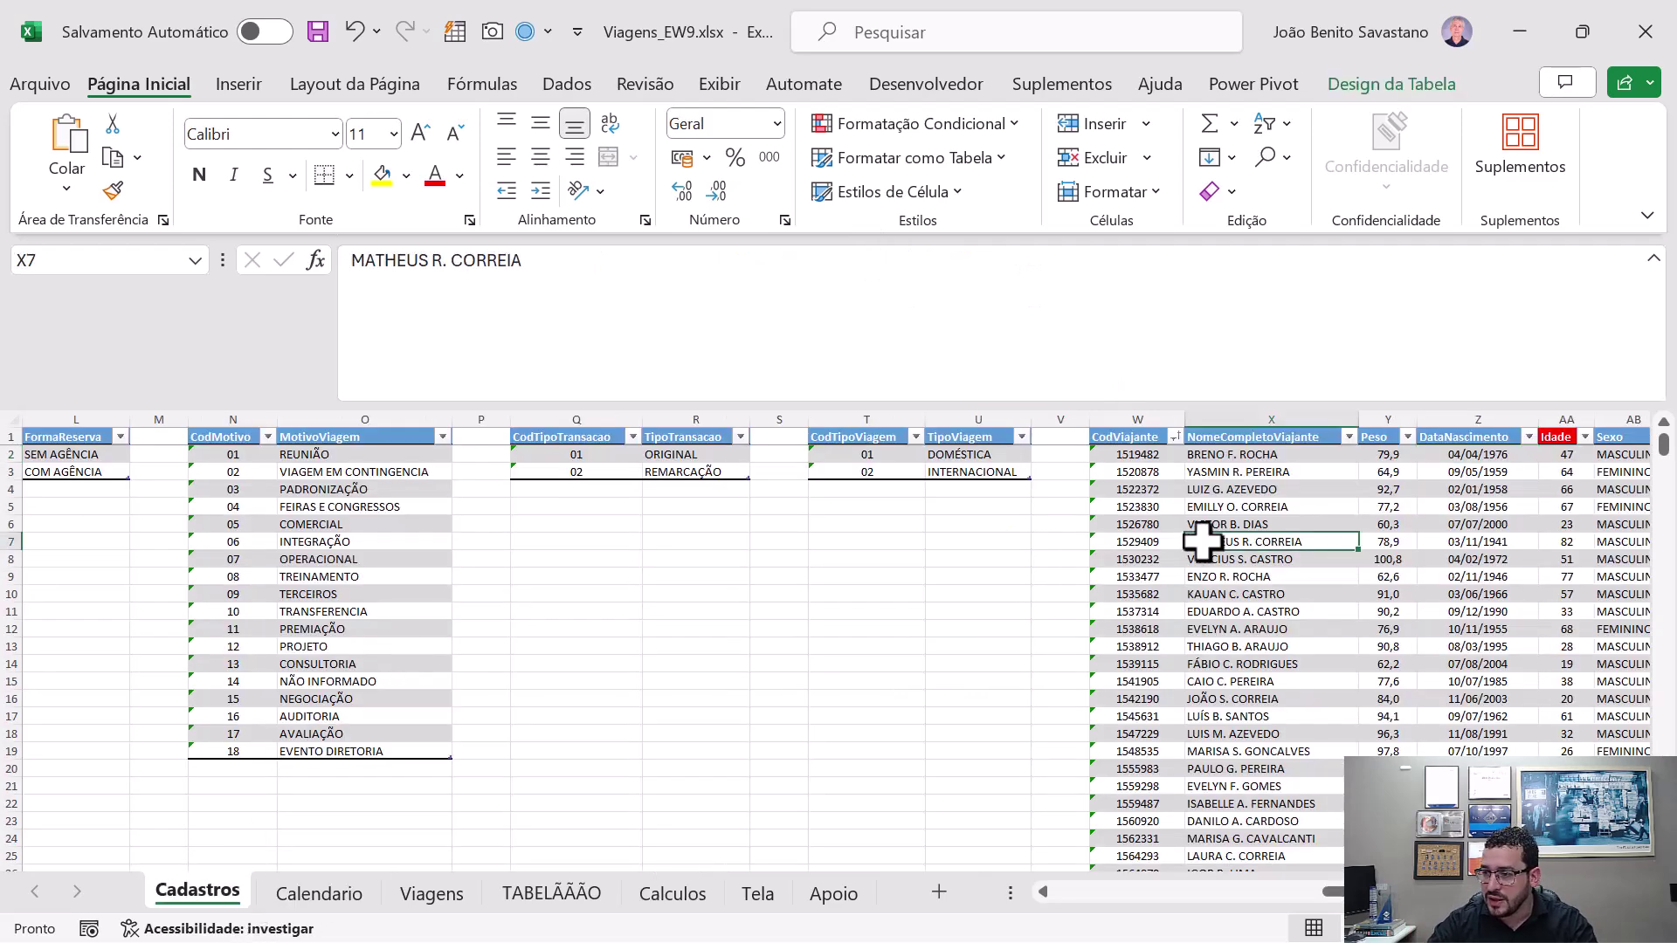
key(ctrl+Left)
key(ctrl+Left)
key(ctrl+Left)
key(ctrl+Left)
key(ctrl+Left)
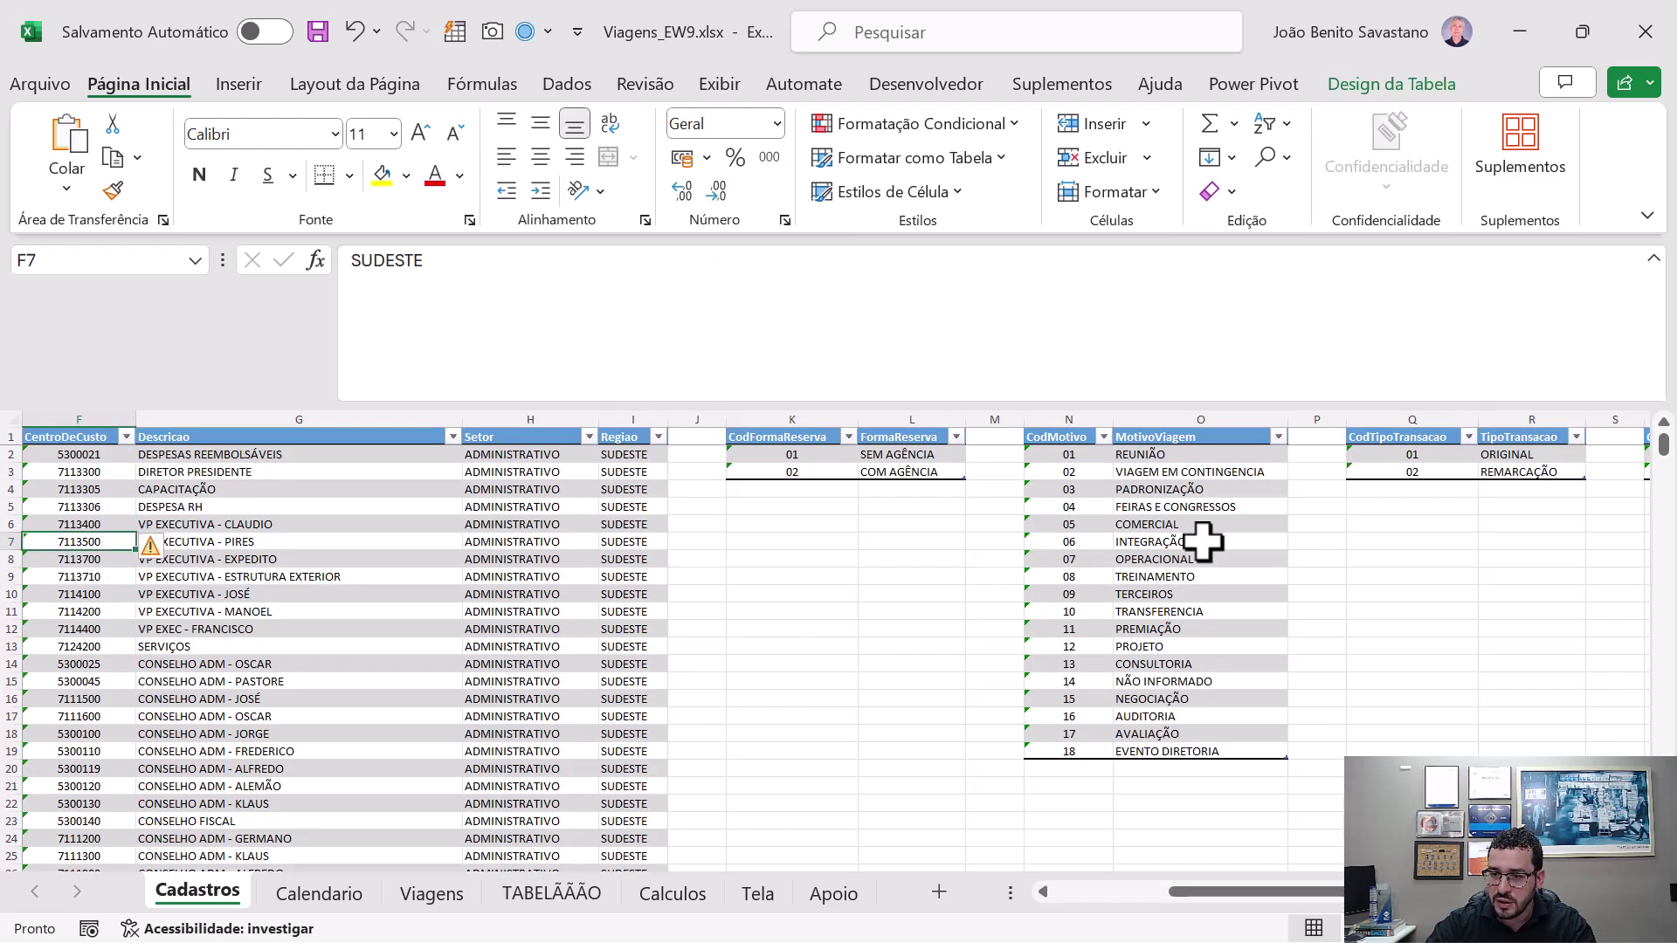
key(Right)
key(Right)
key(Right)
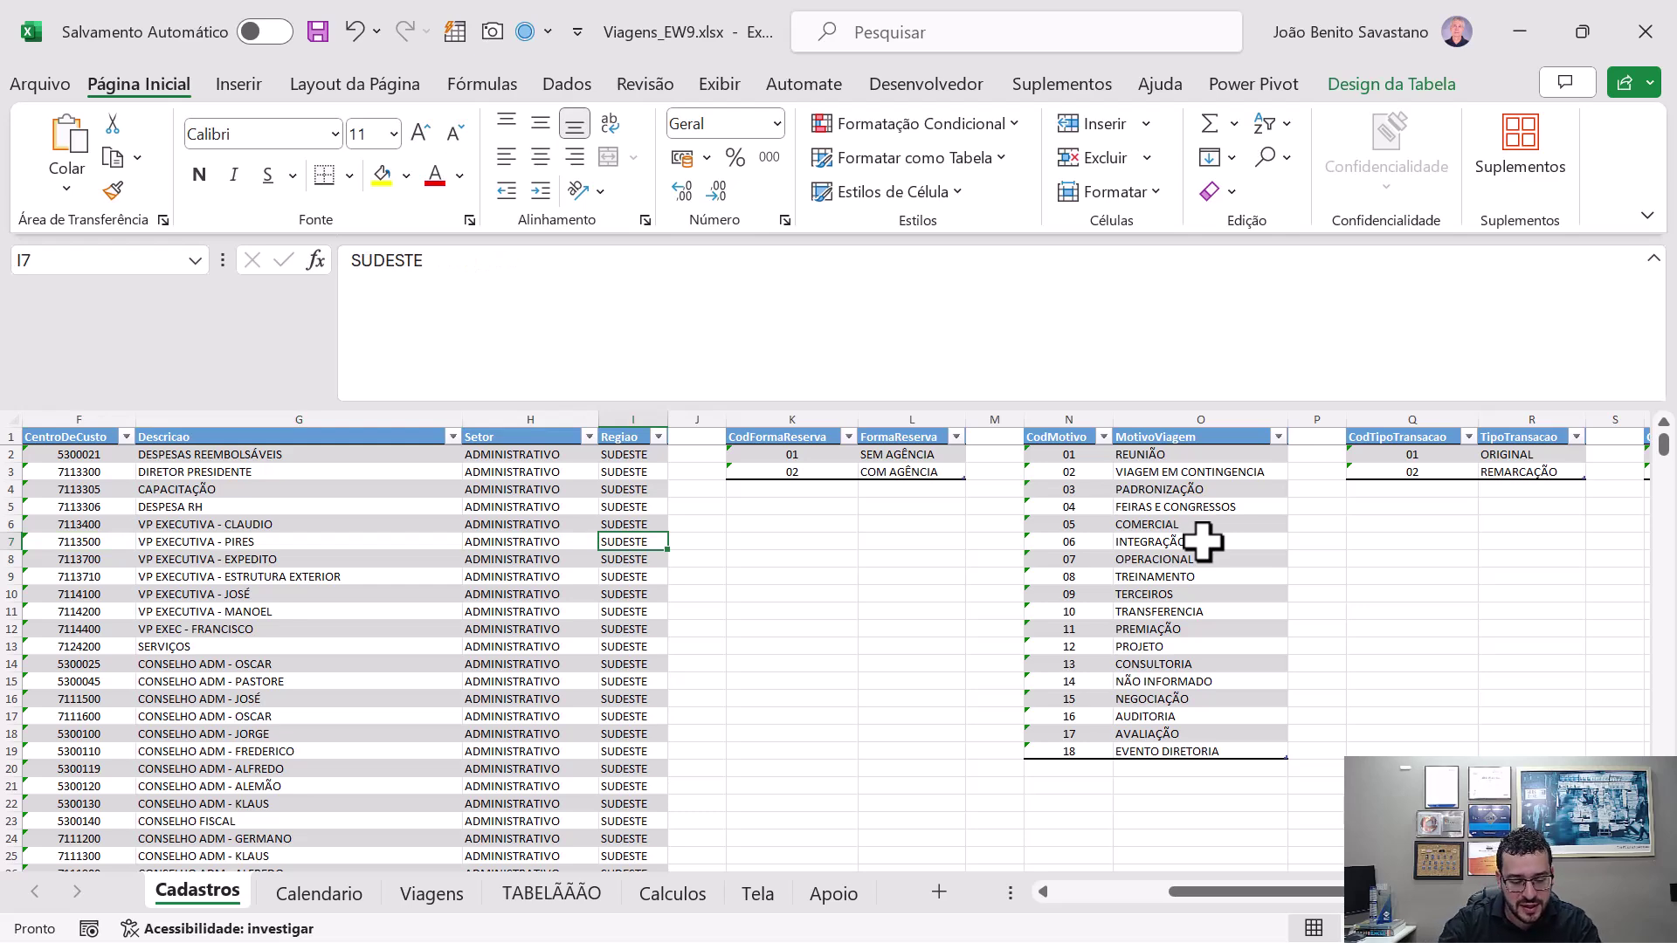
text(NORTE)
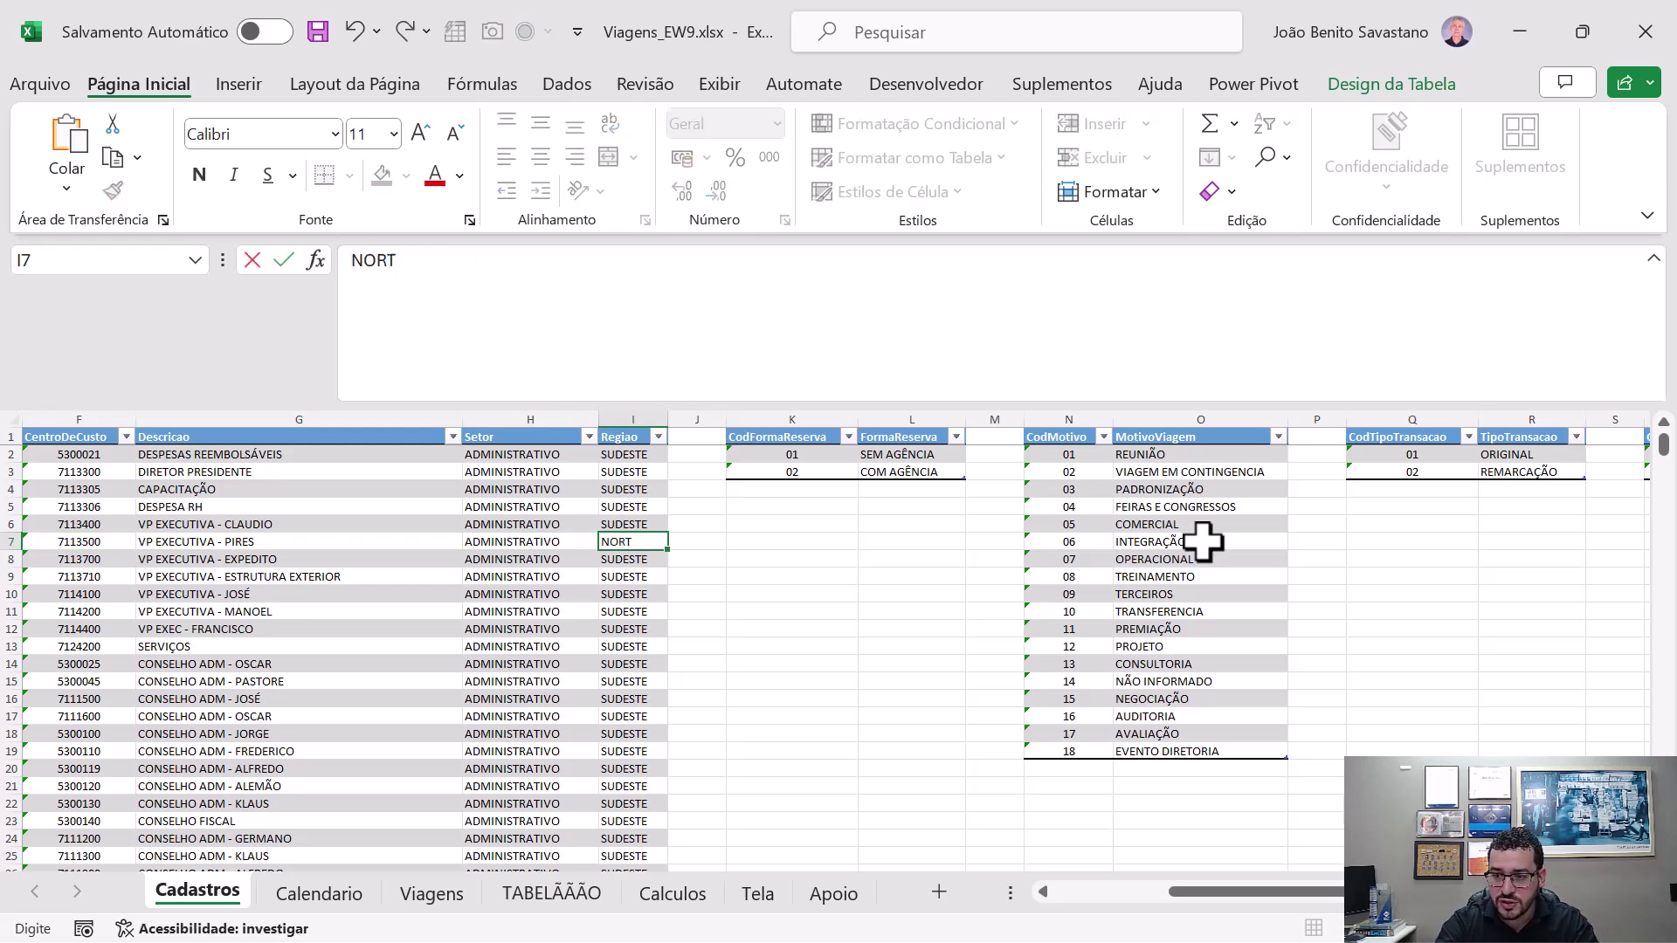
key(ctrl+Return)
key(Up)
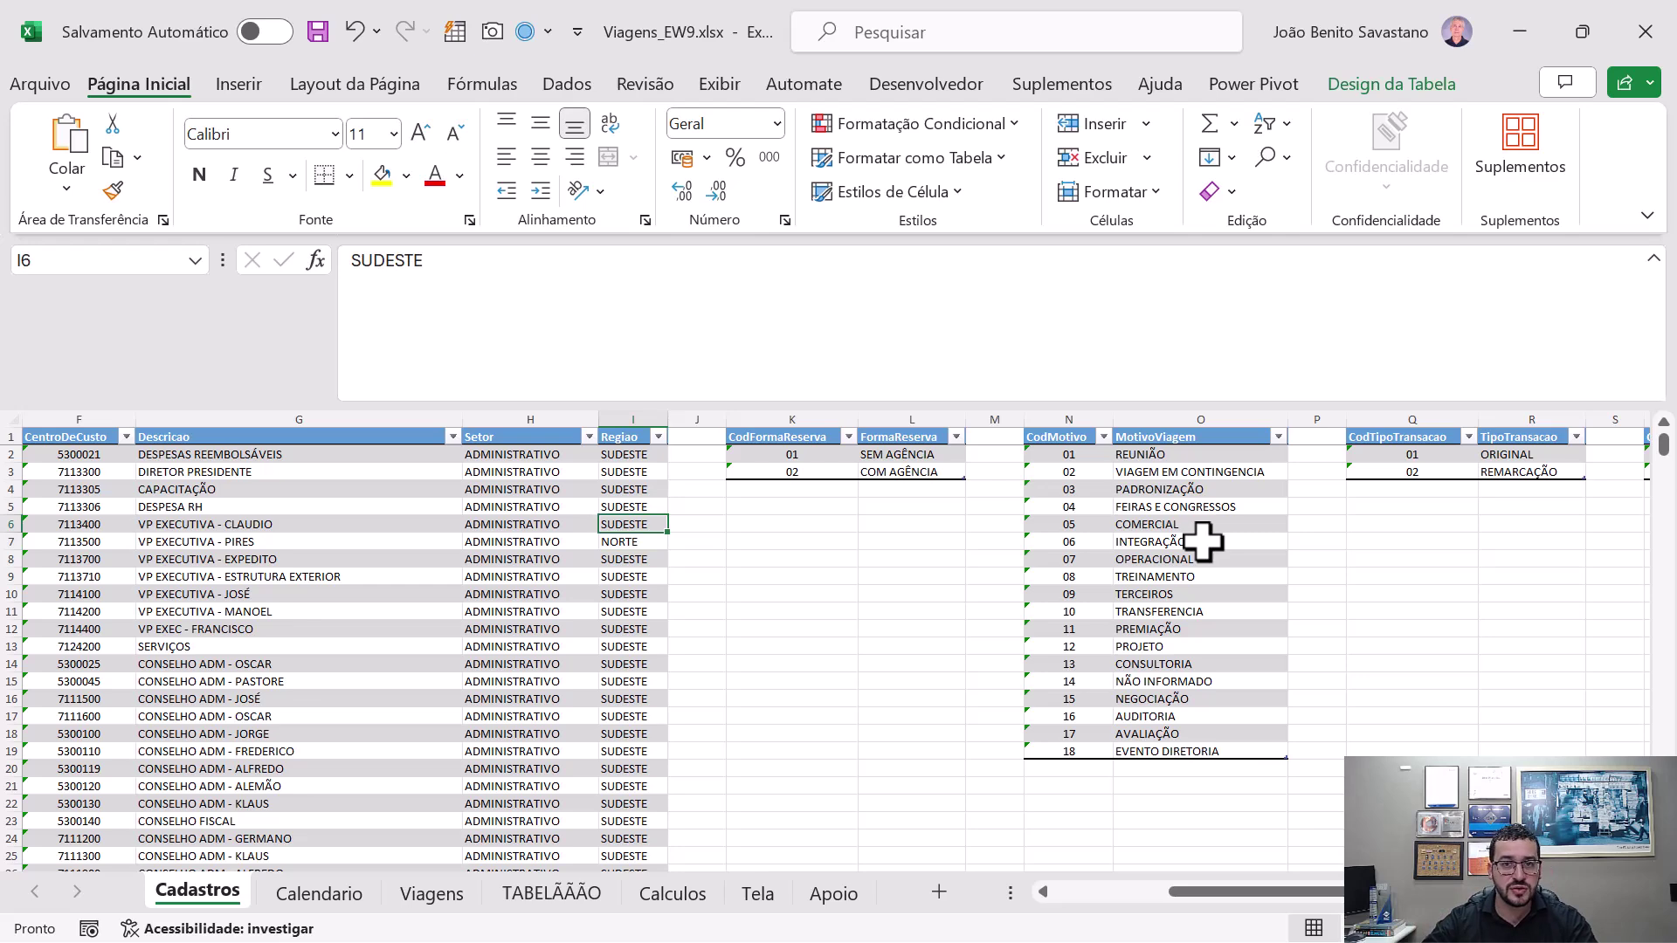
- Refresh all workbook data from the Calculos sheet and check the region list in column H
click(677, 893)
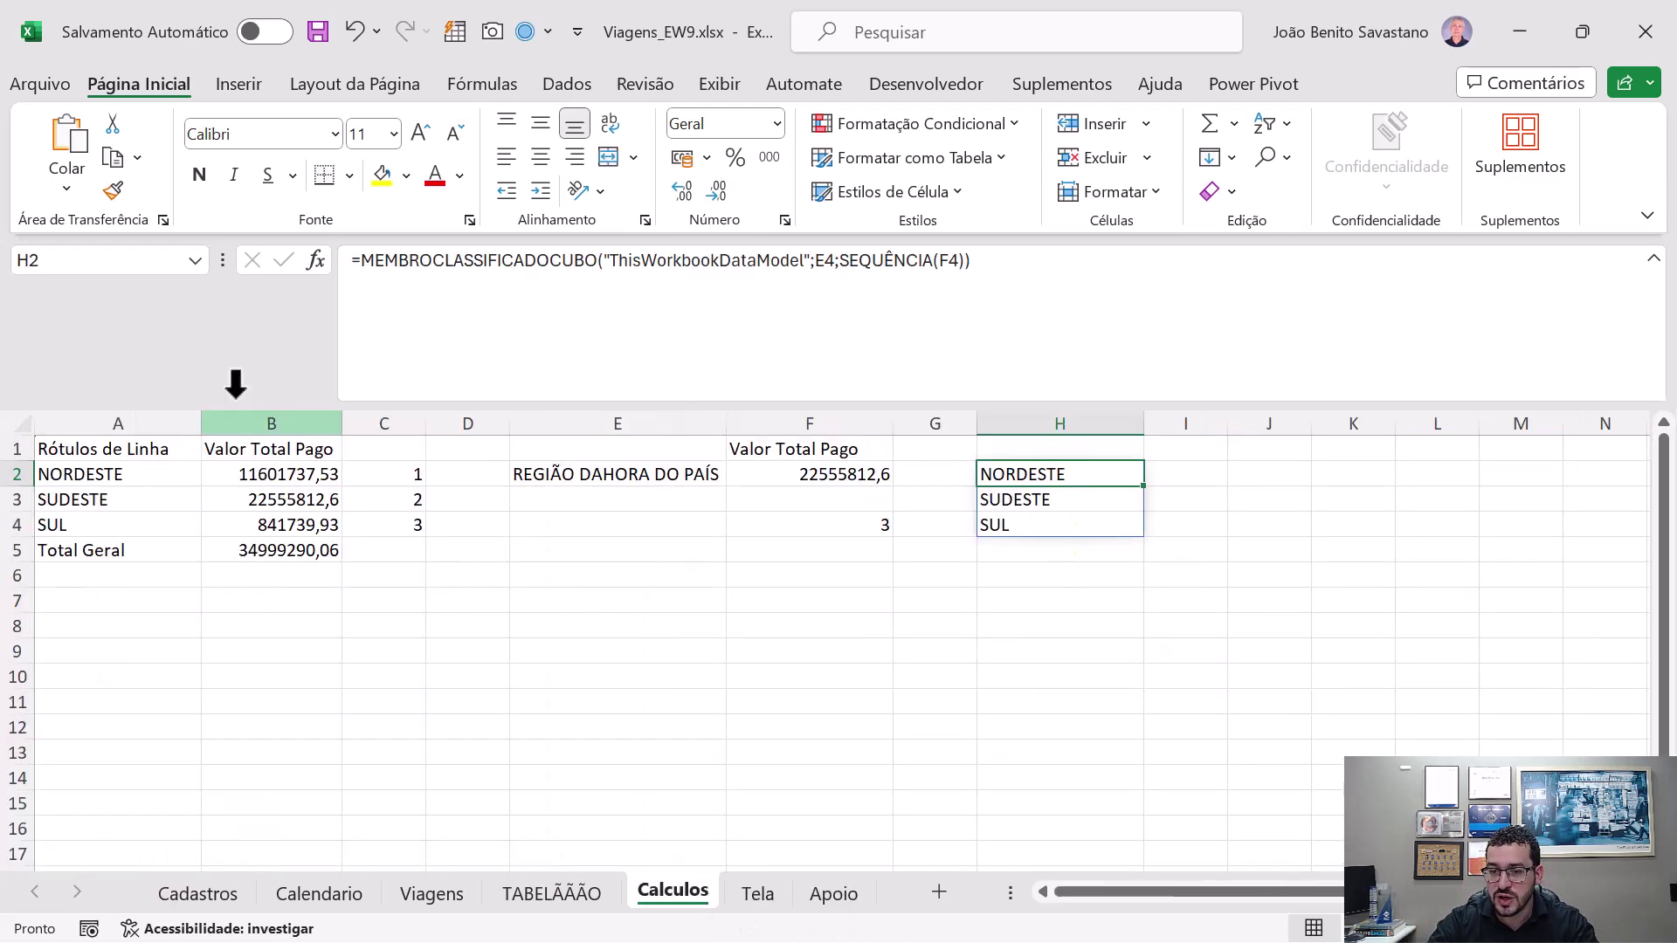
click(568, 84)
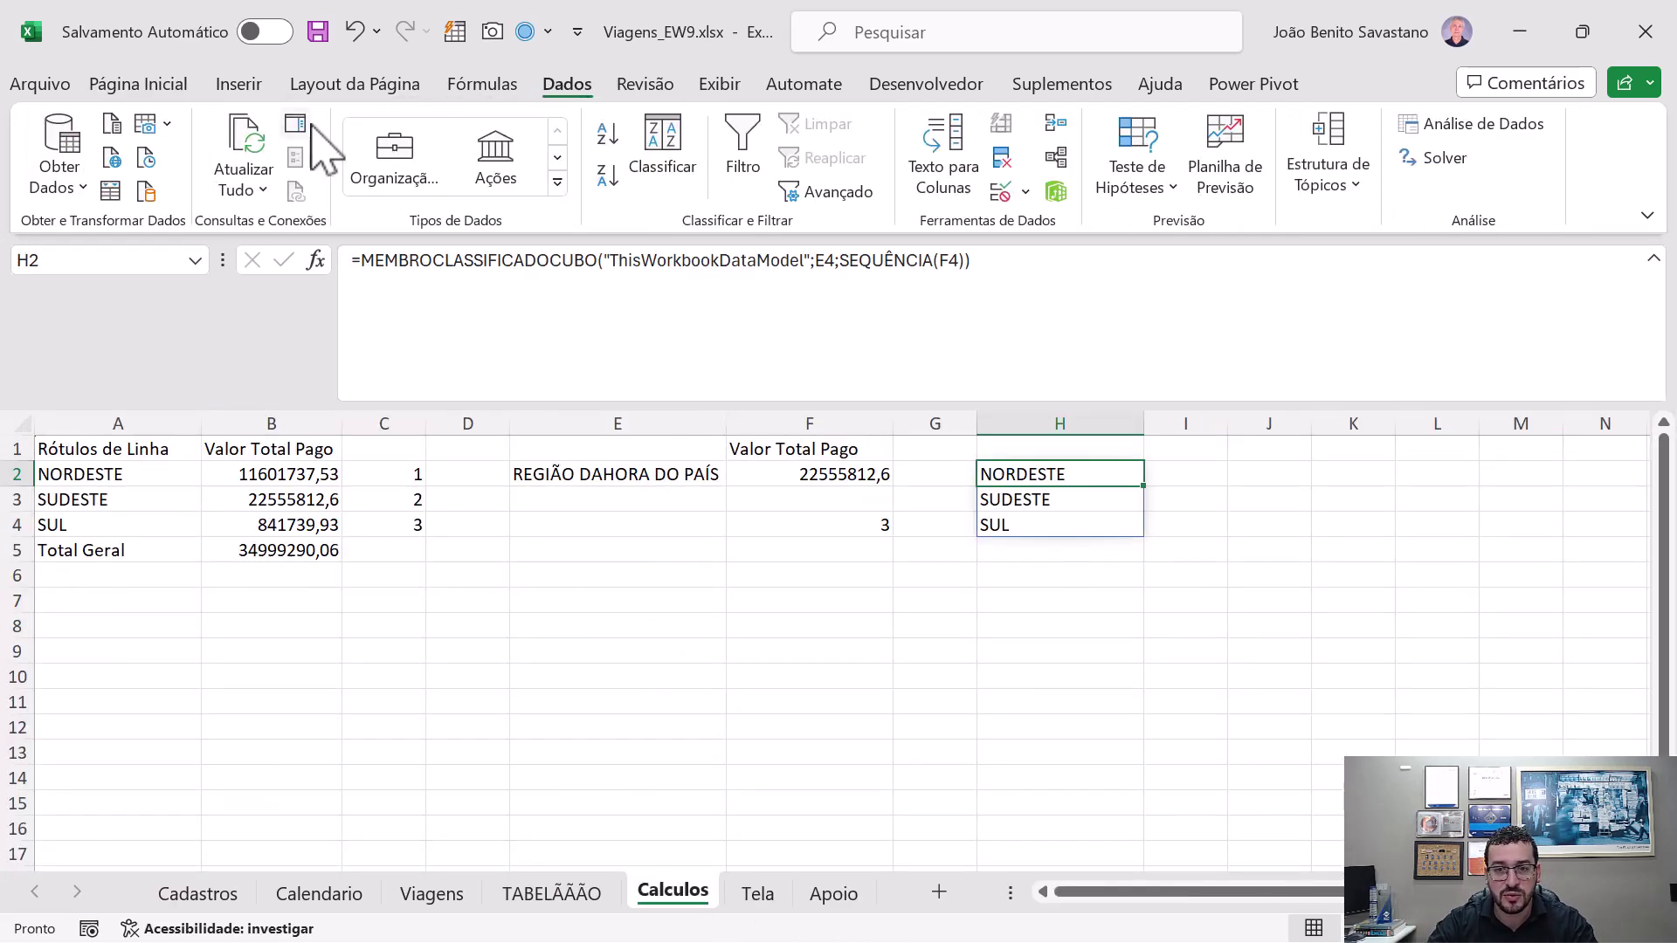
drag(120, 423, 255, 419)
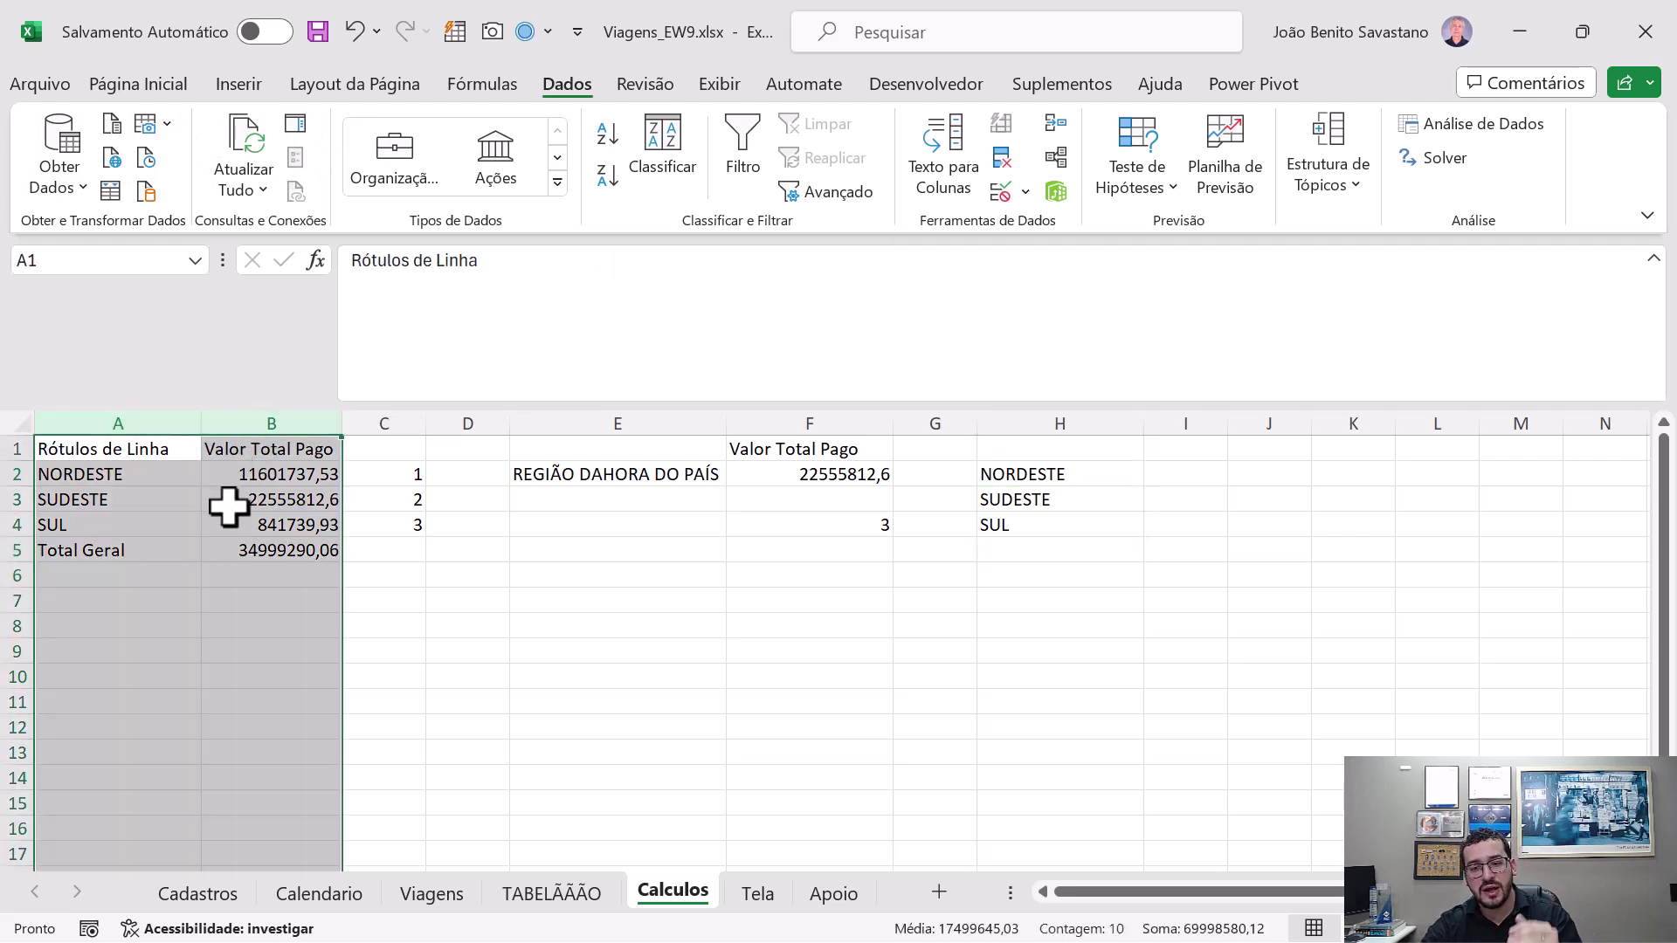
click(139, 550)
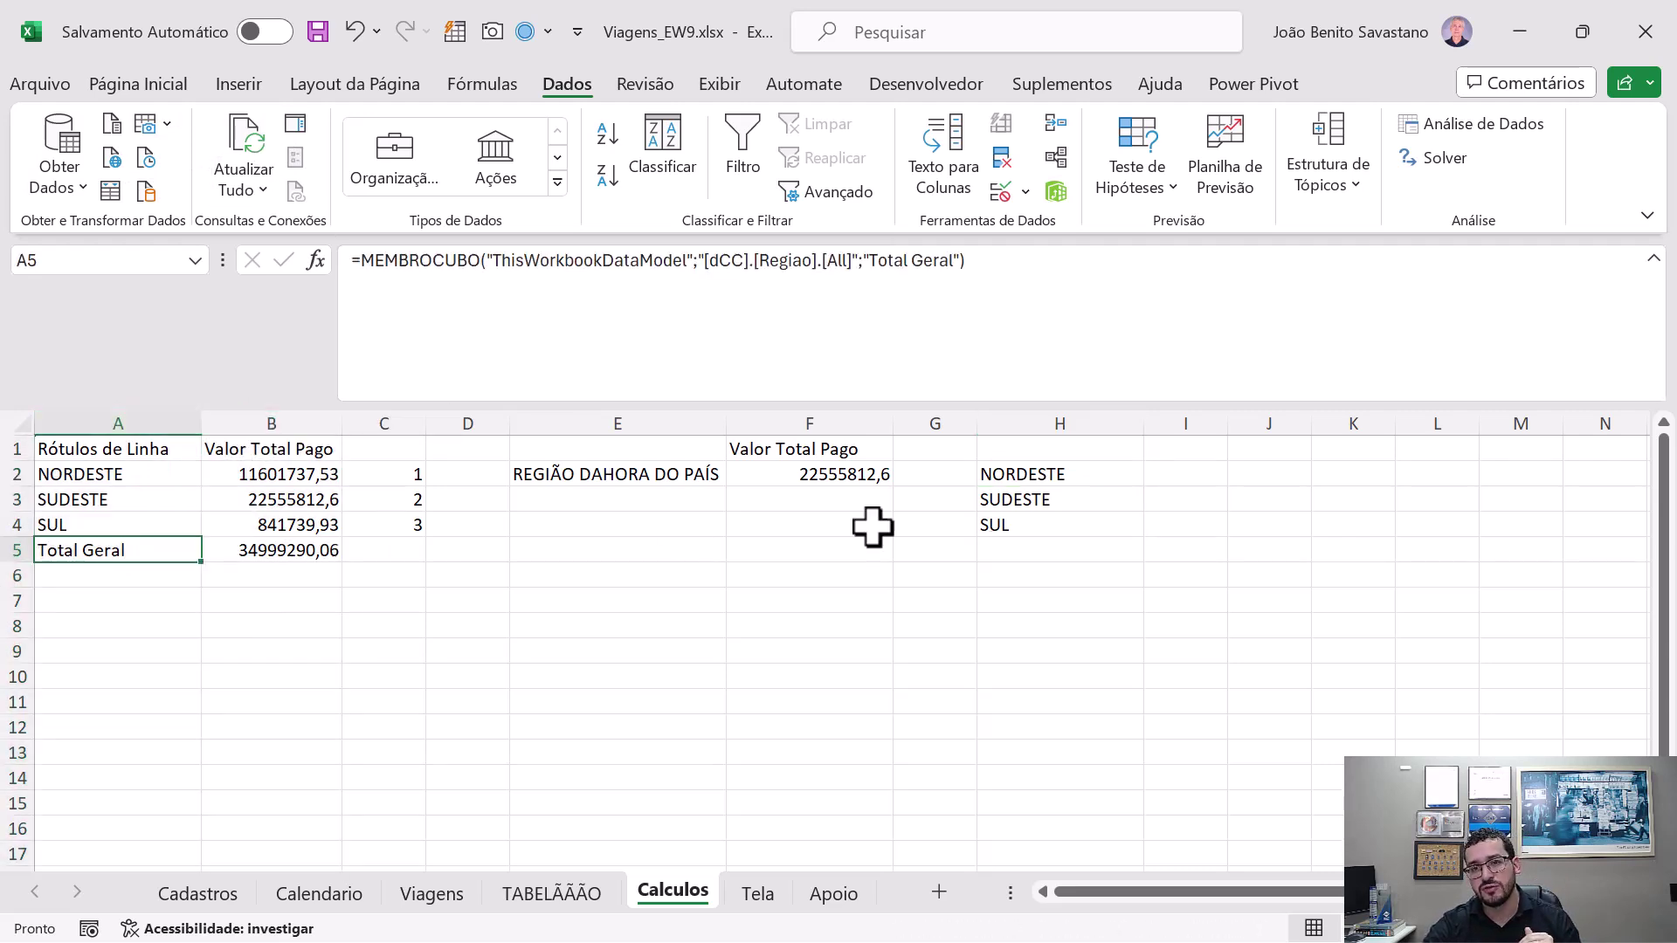
click(1059, 412)
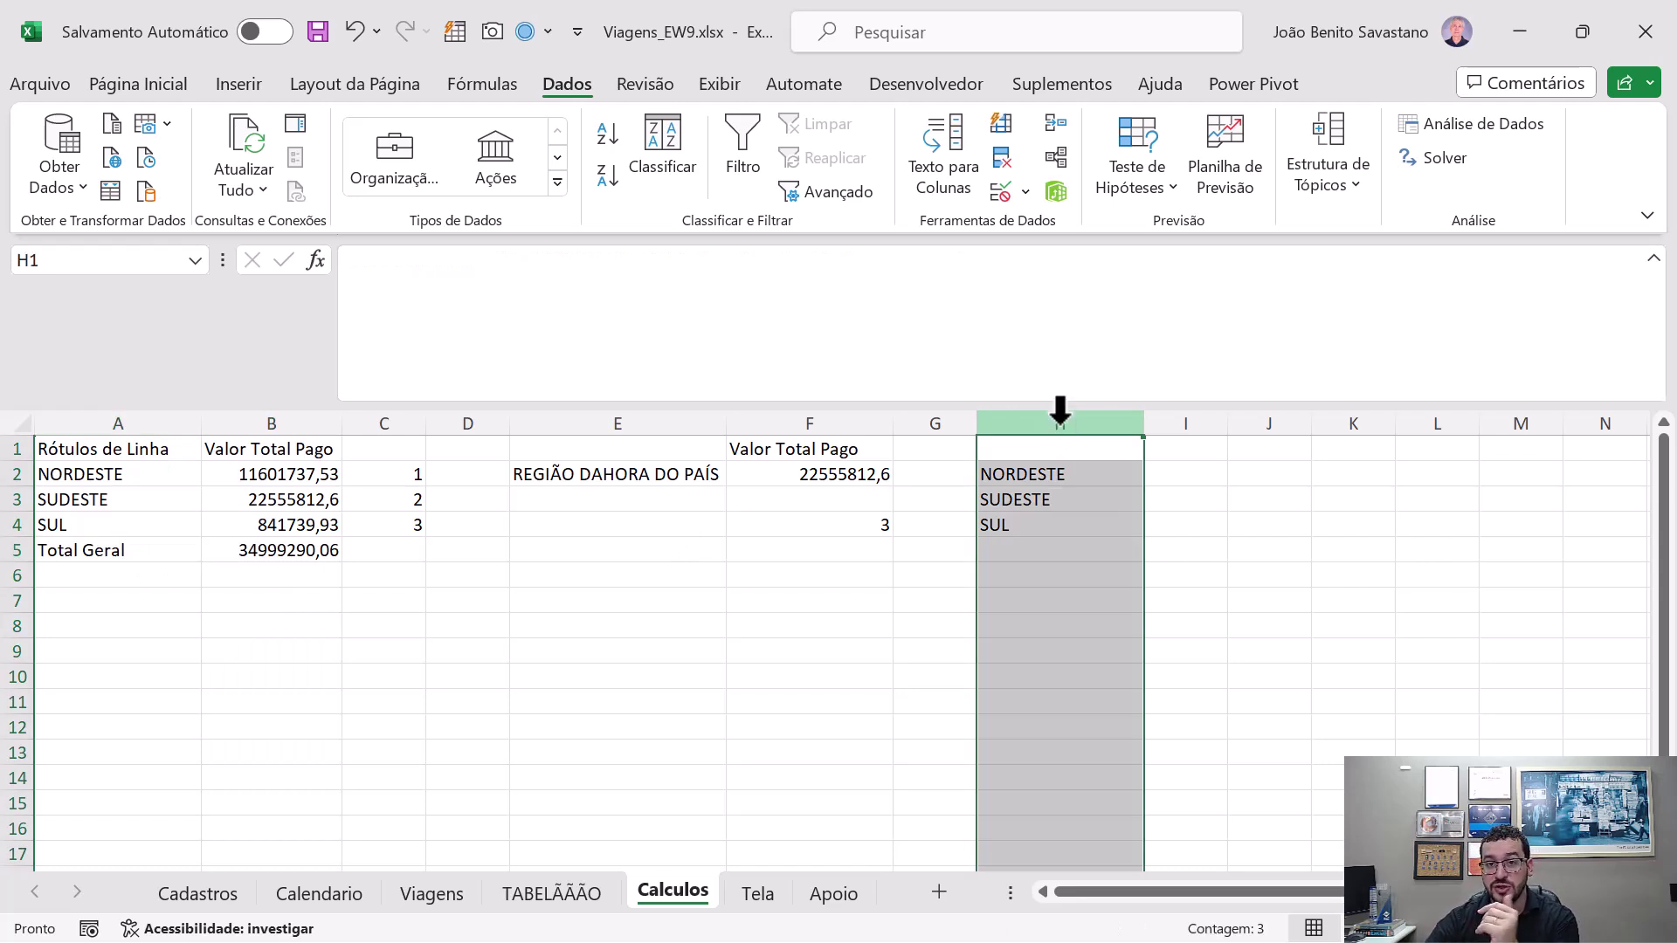
click(247, 140)
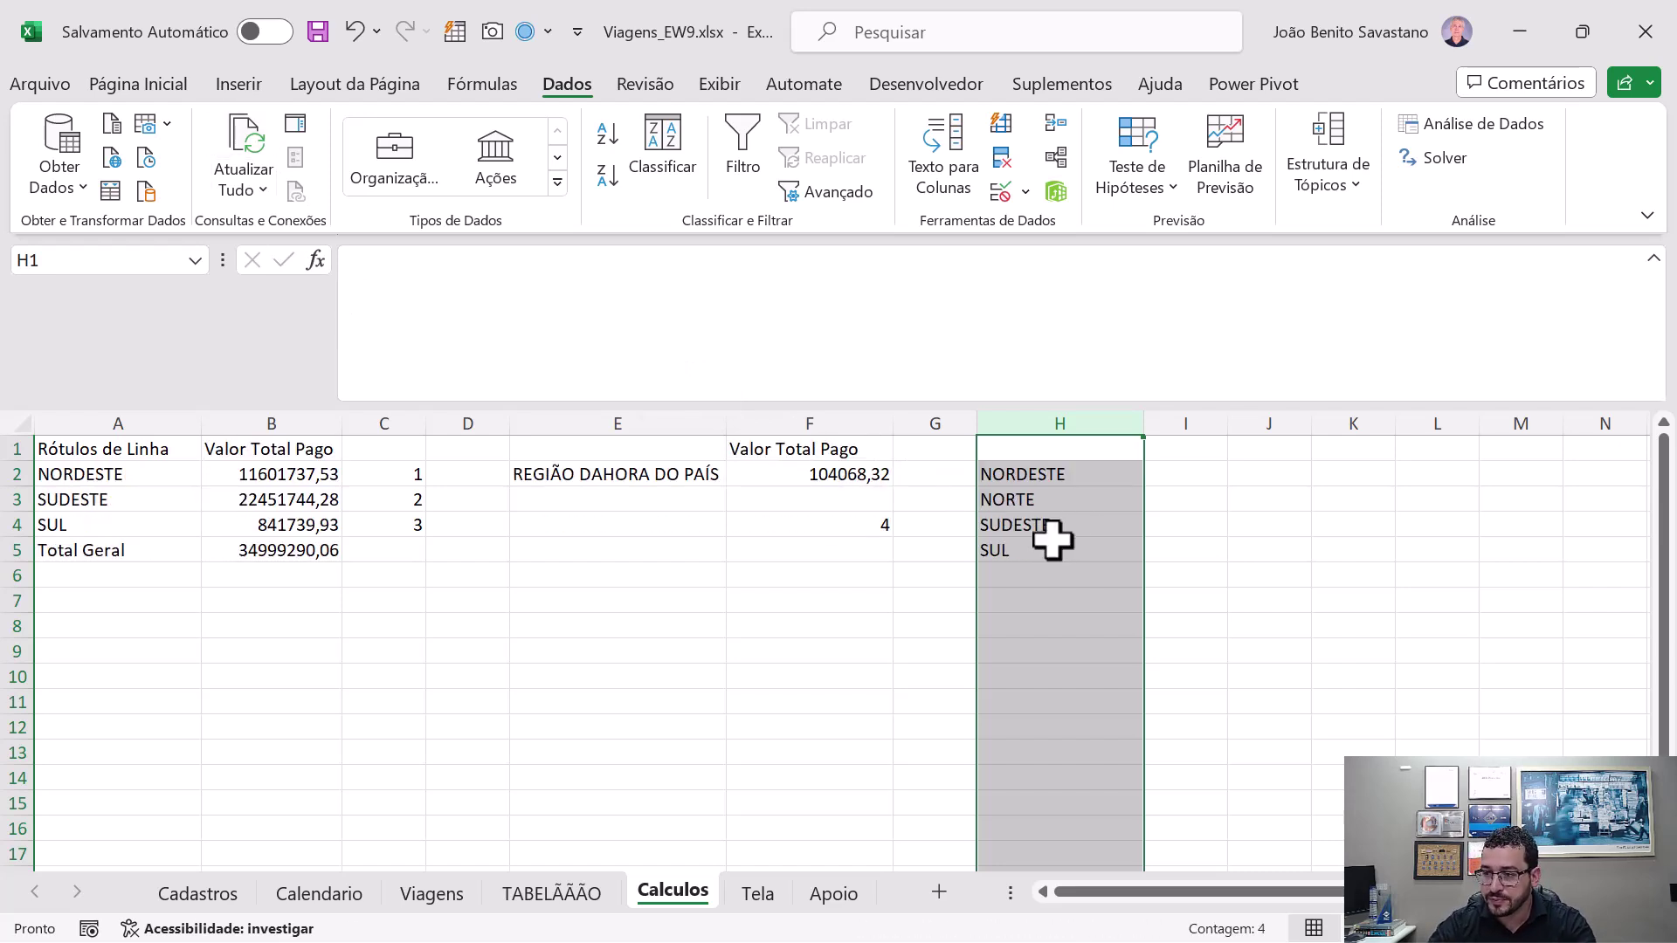
click(1039, 500)
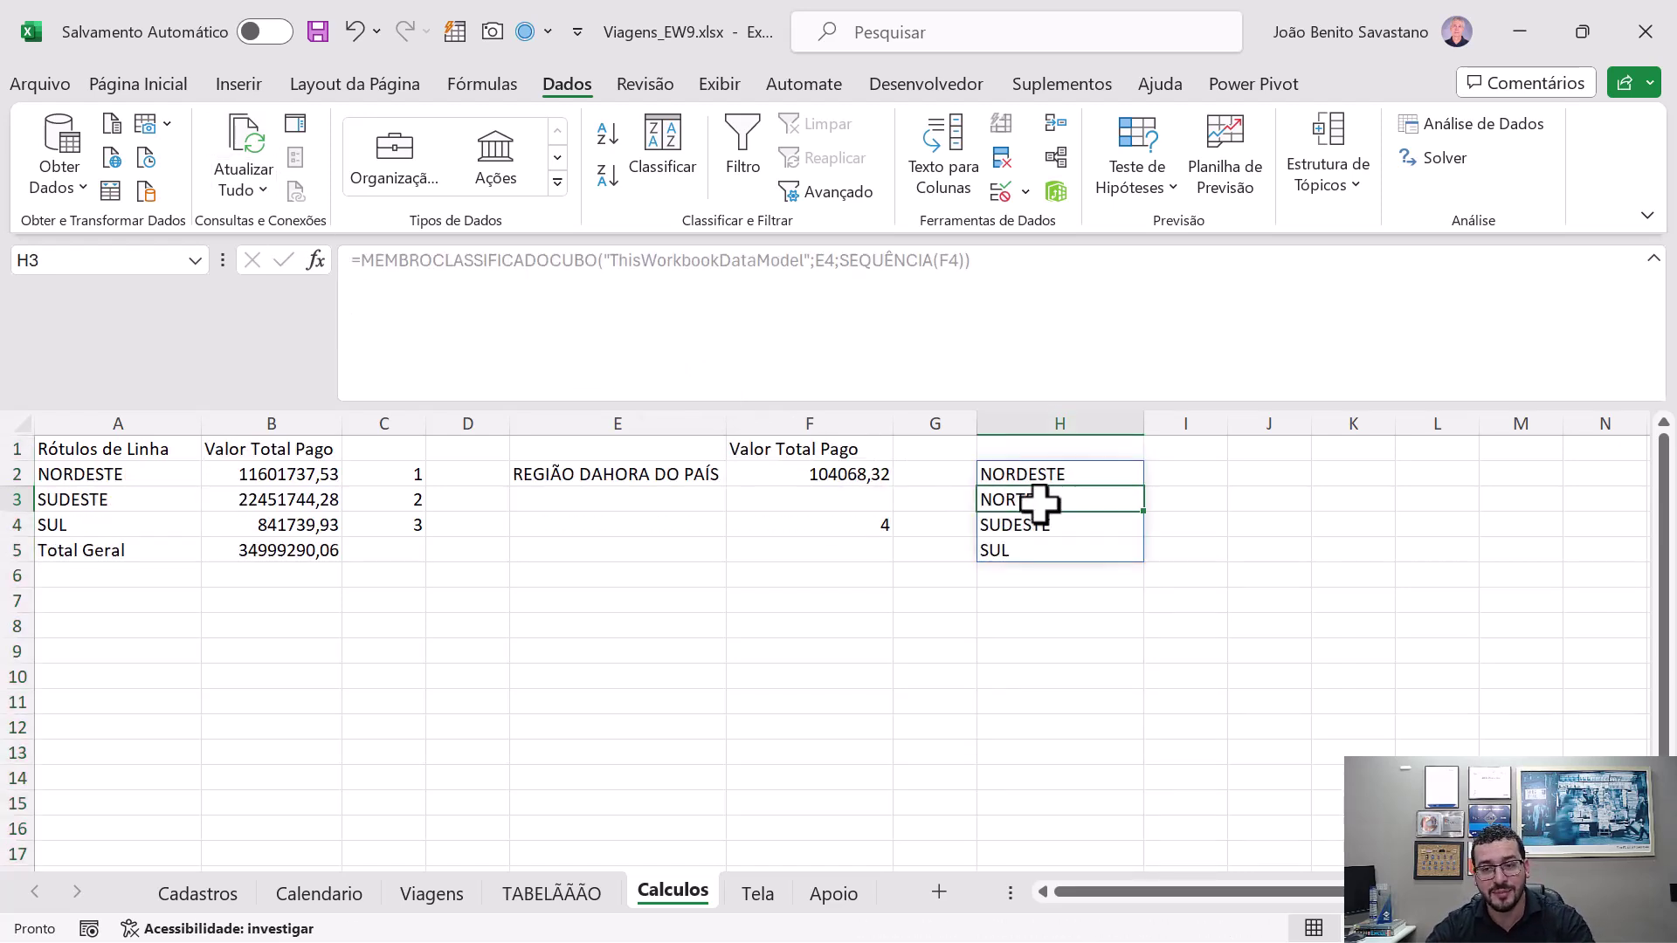
- In I2, enter a VALORCUBO formula on ThisWorkbookDataModel using the Valor Total Pago measure in F1
click(1173, 475)
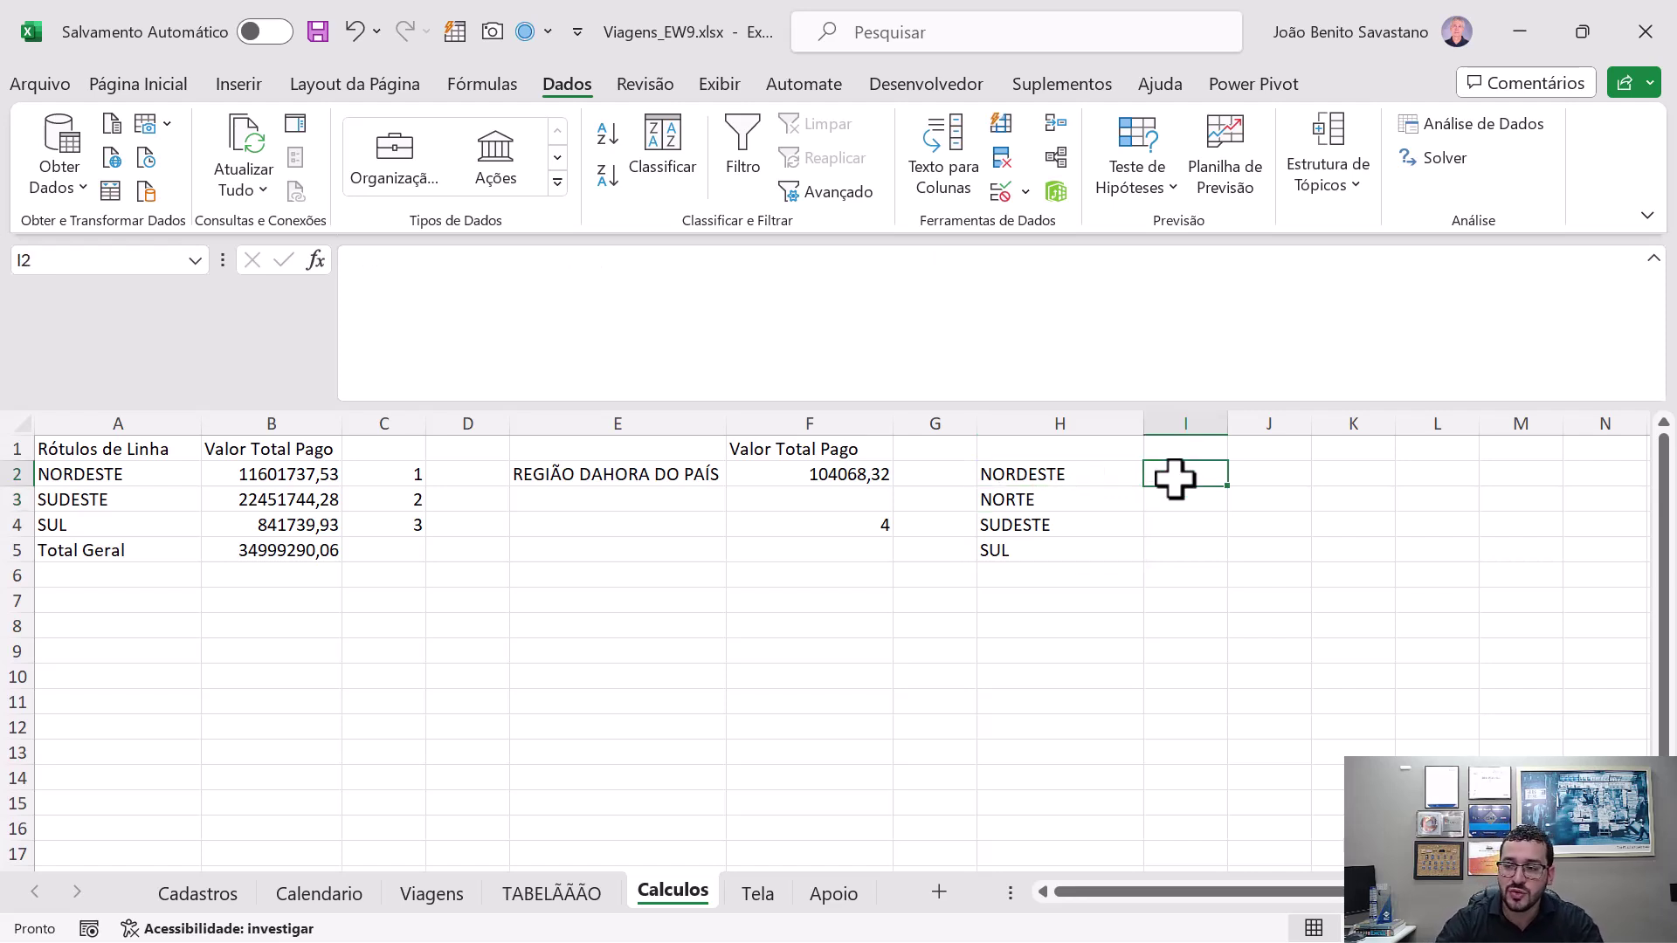
text(=VALORCU)
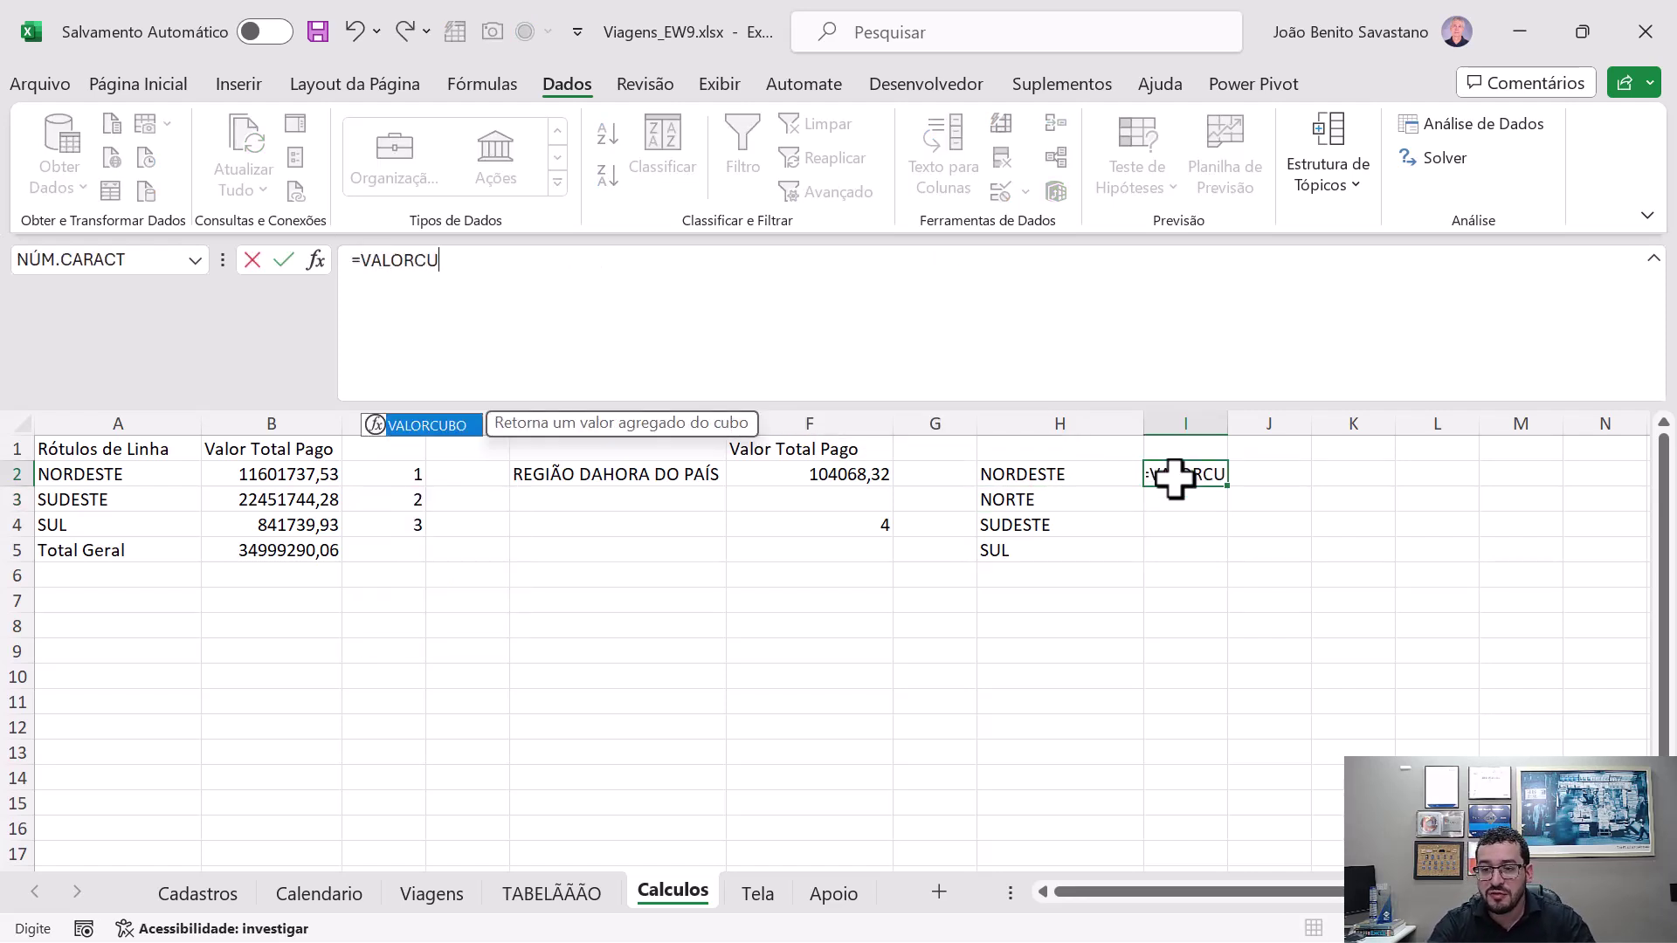
text(BO("THI")
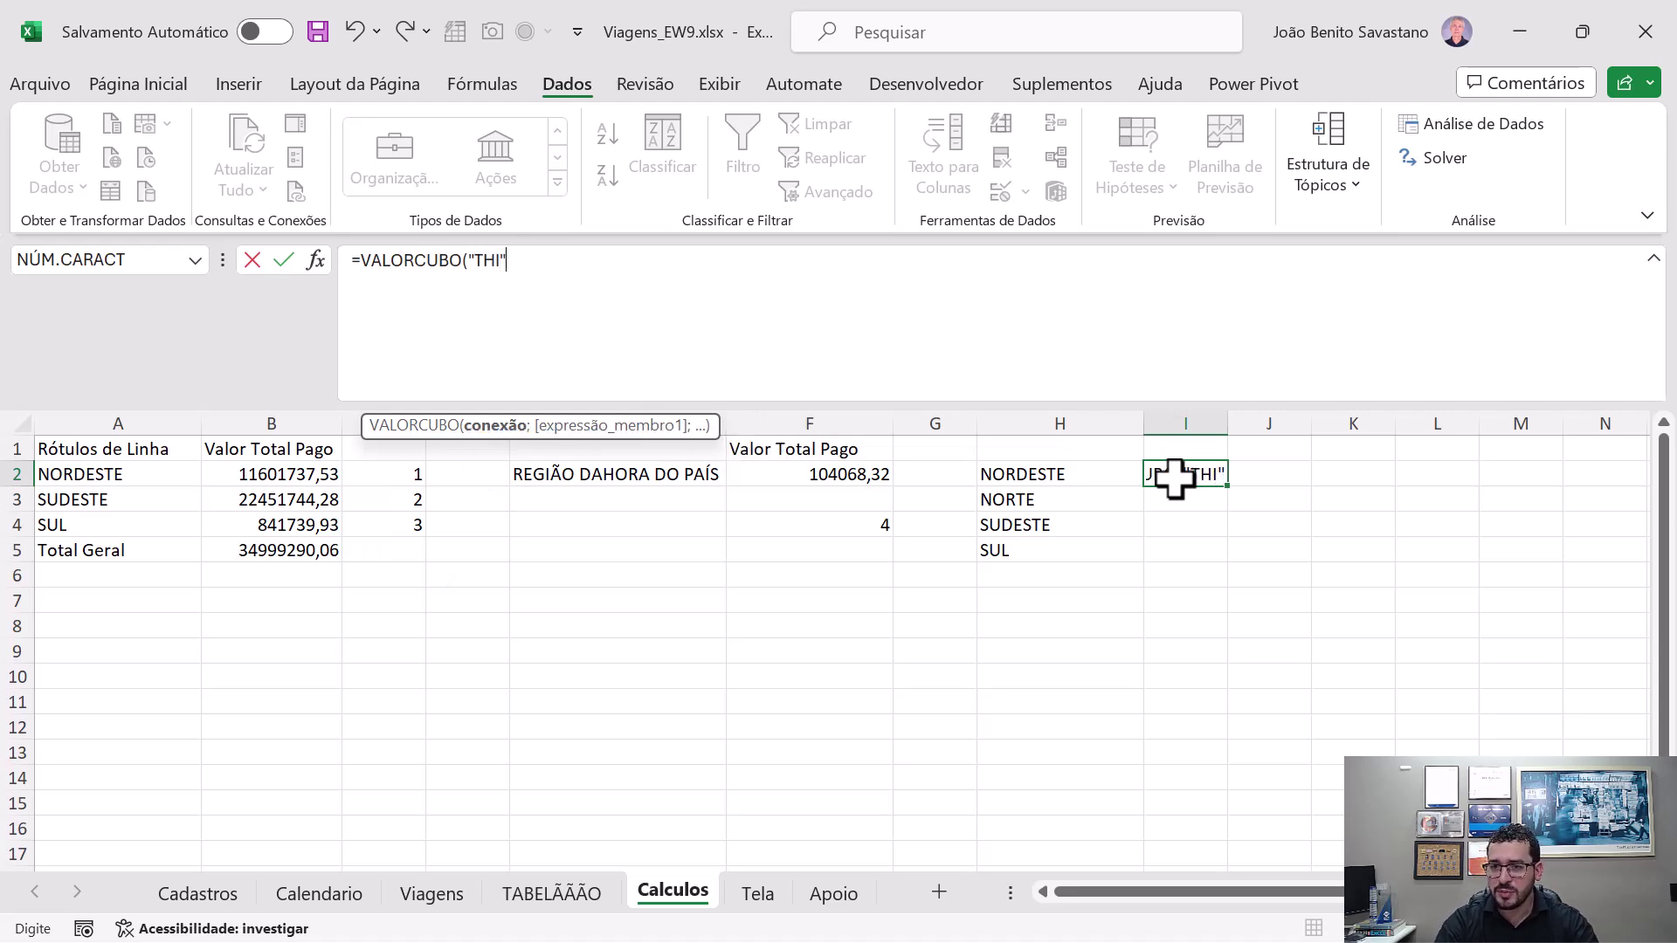
key(BackSpace)
key(Tab)
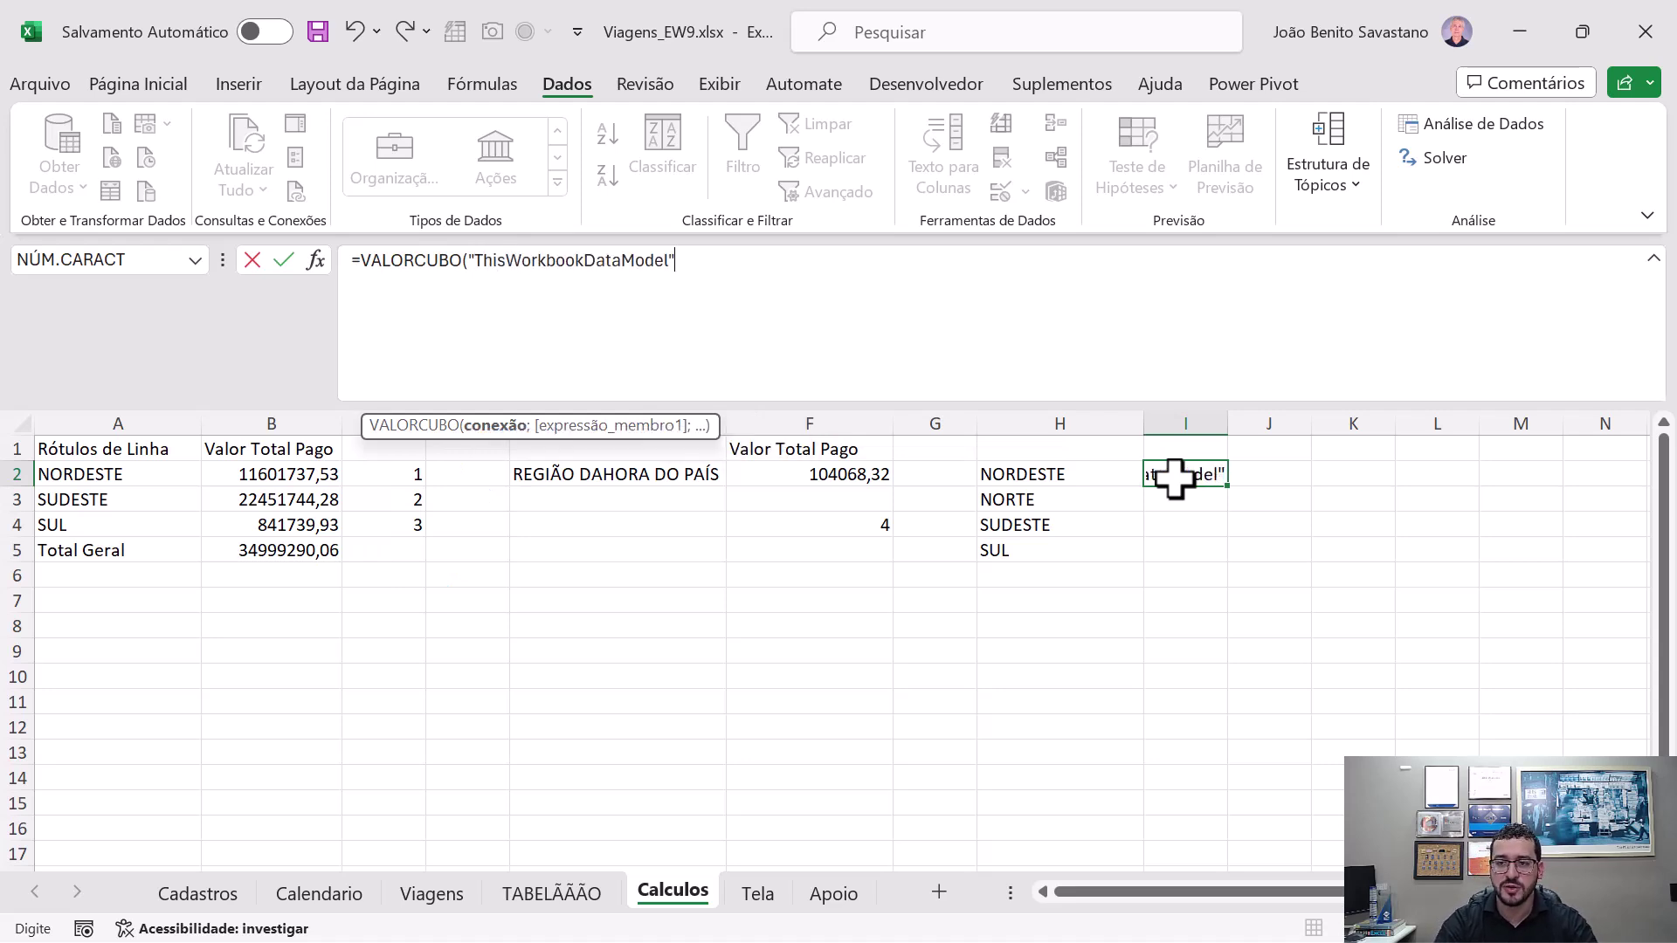
text(;)
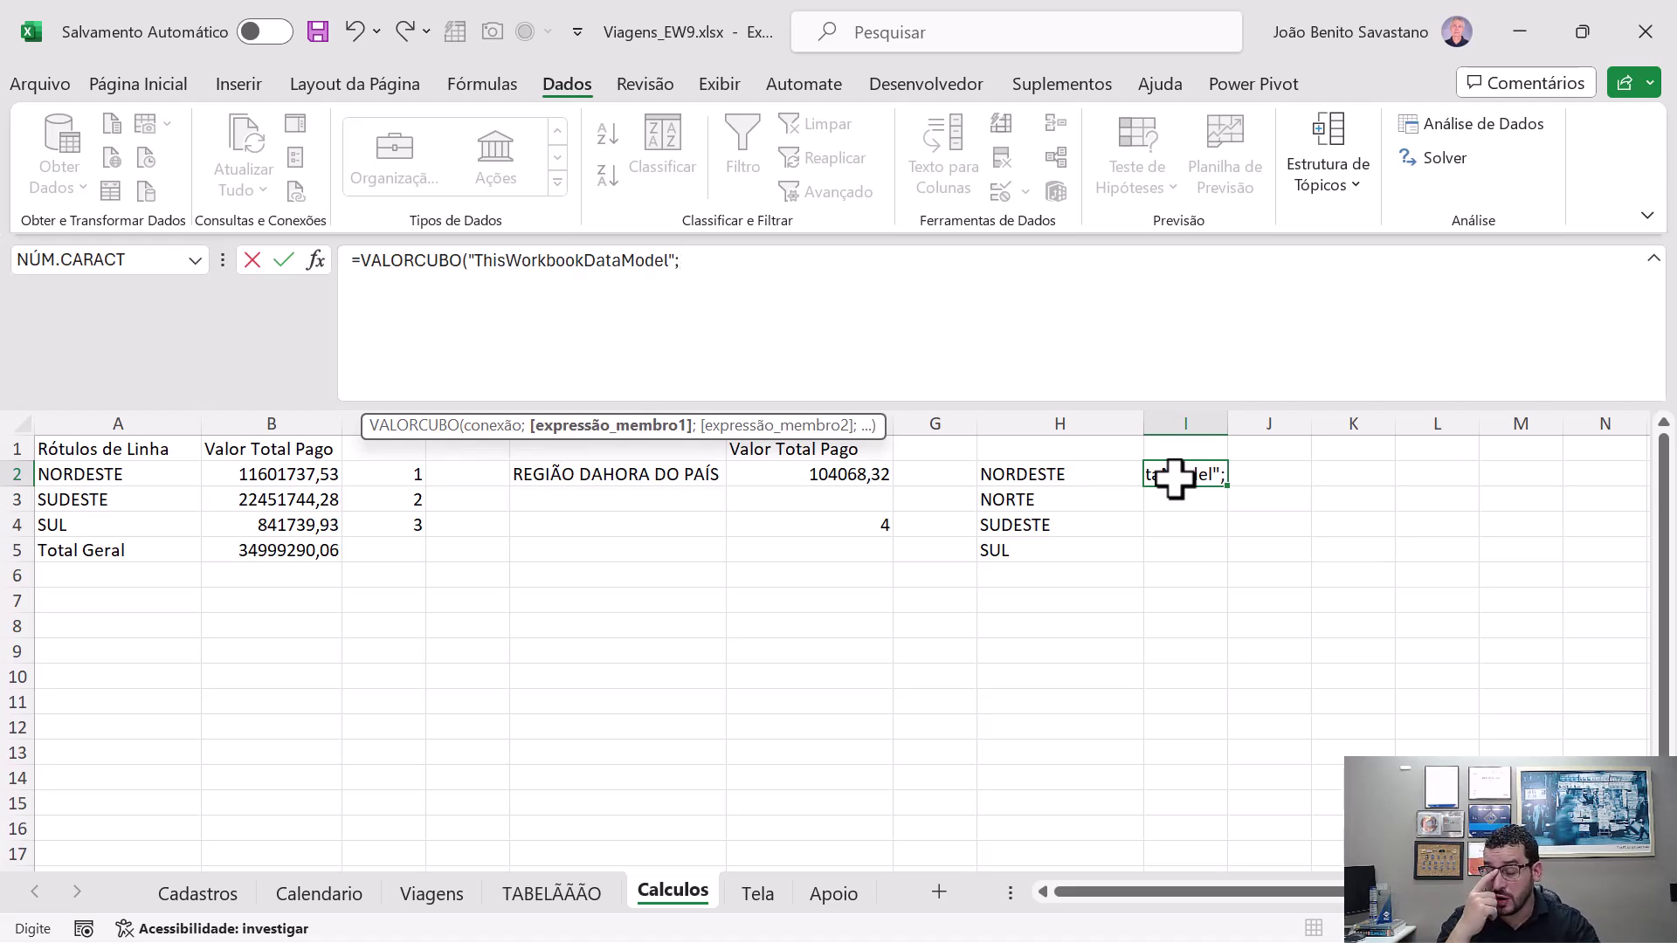
click(765, 451)
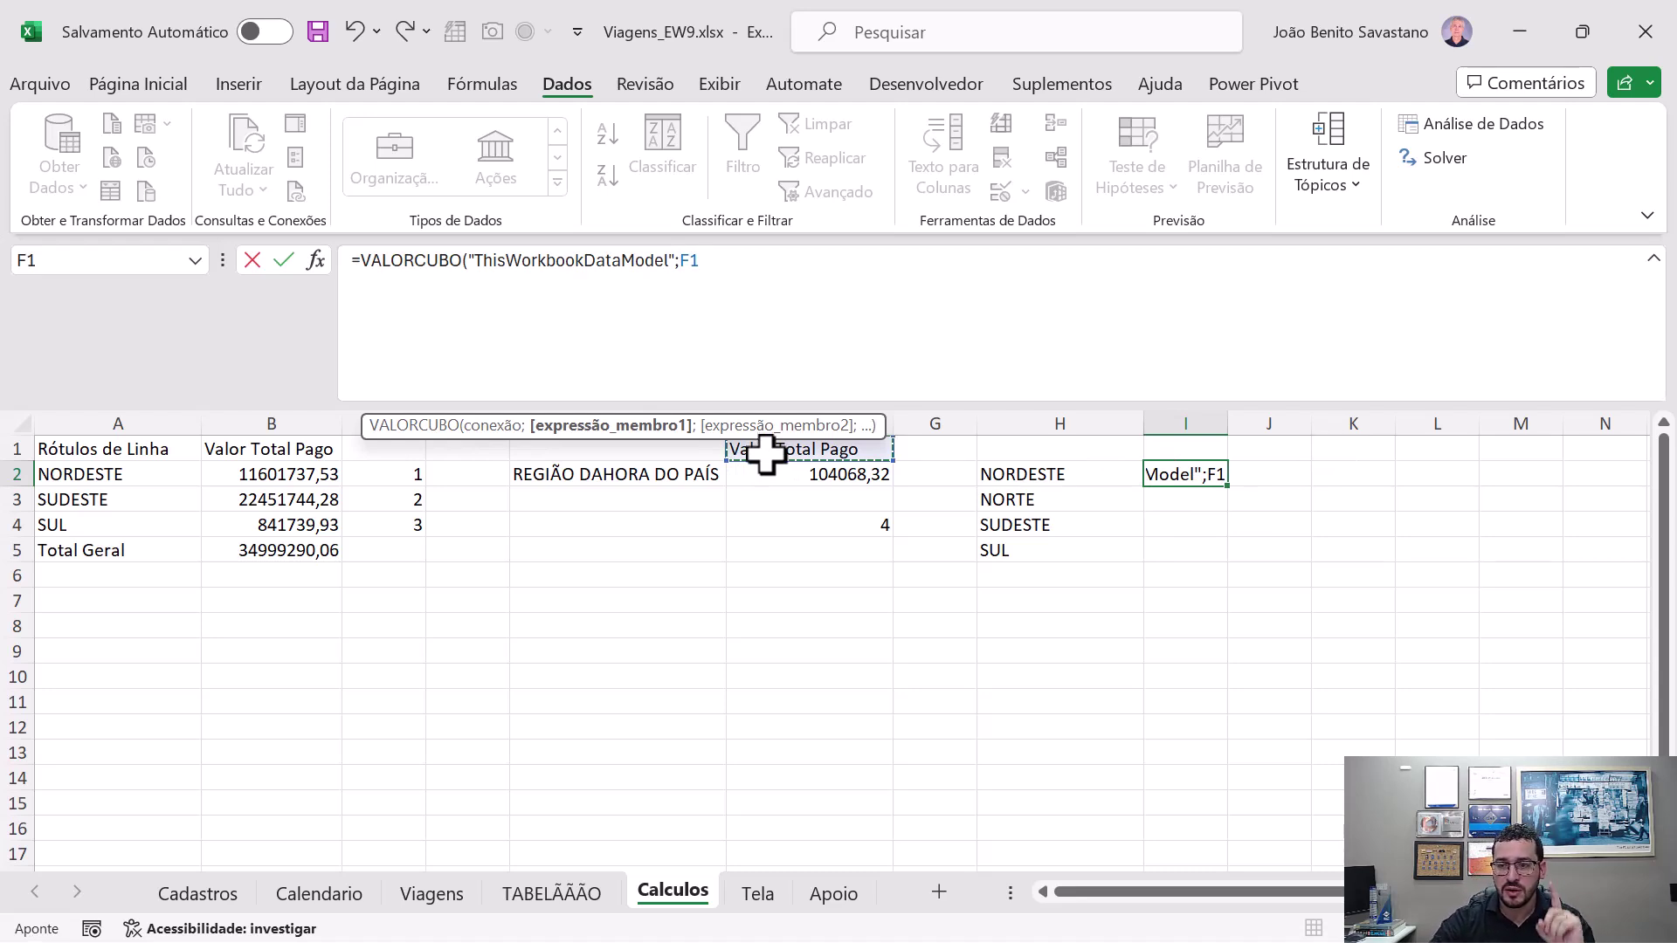
text(;)
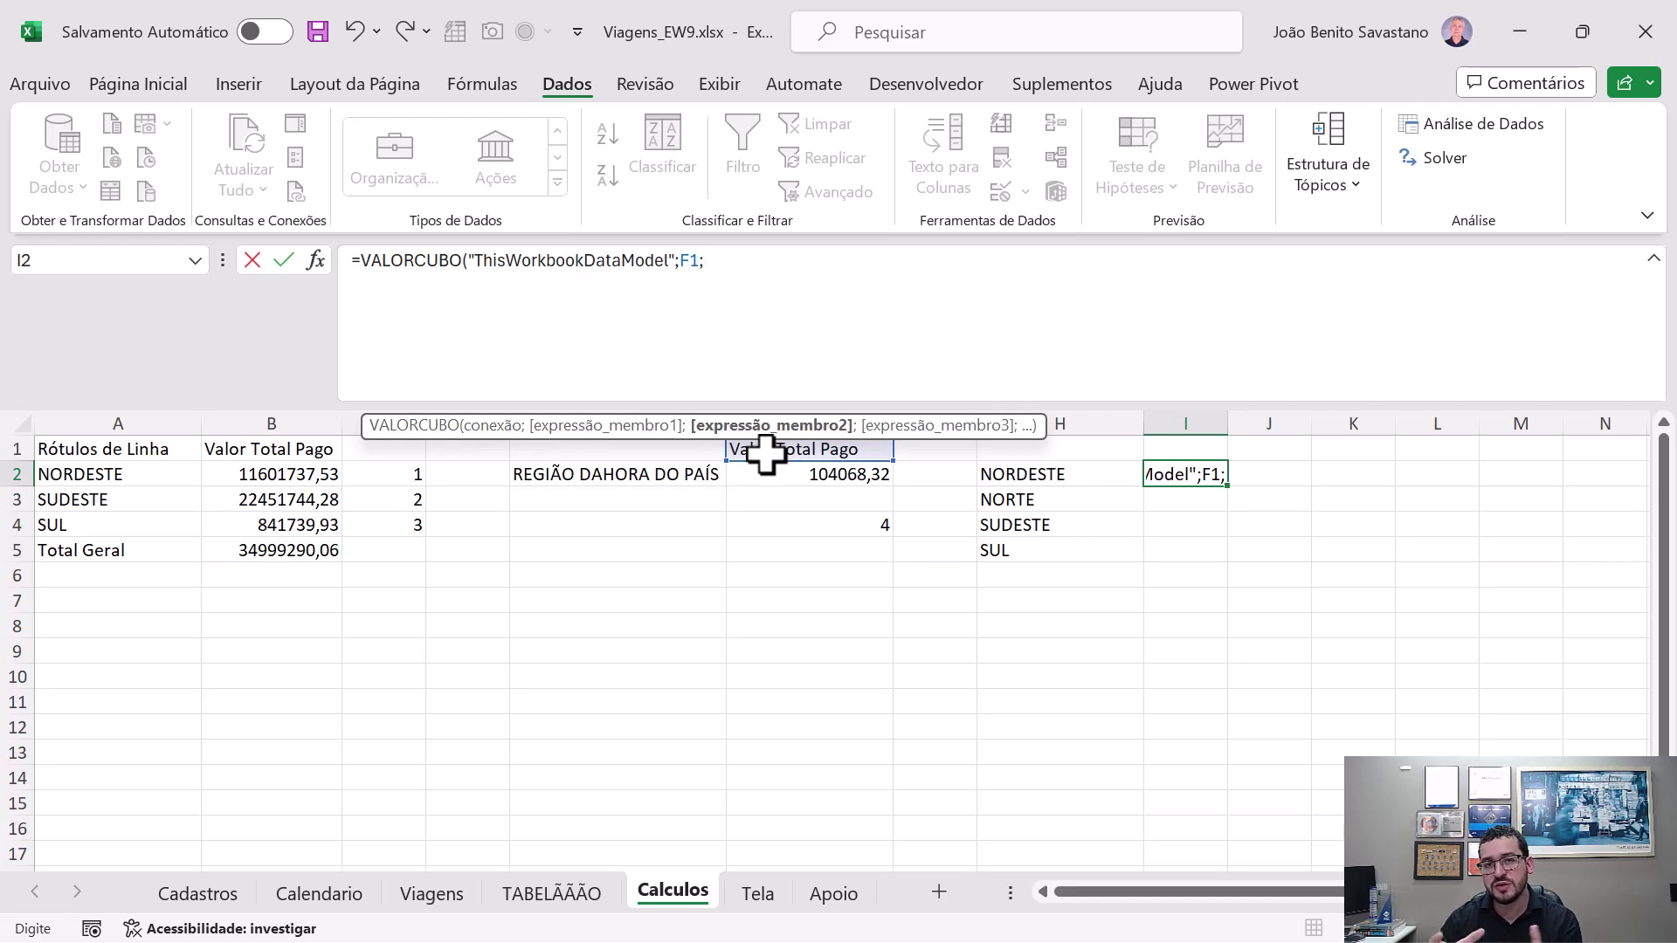
key(BackSpace)
key(Return)
- Add the region in H2 as the second member expression of I2's VALORCUBO formula
click(736, 398)
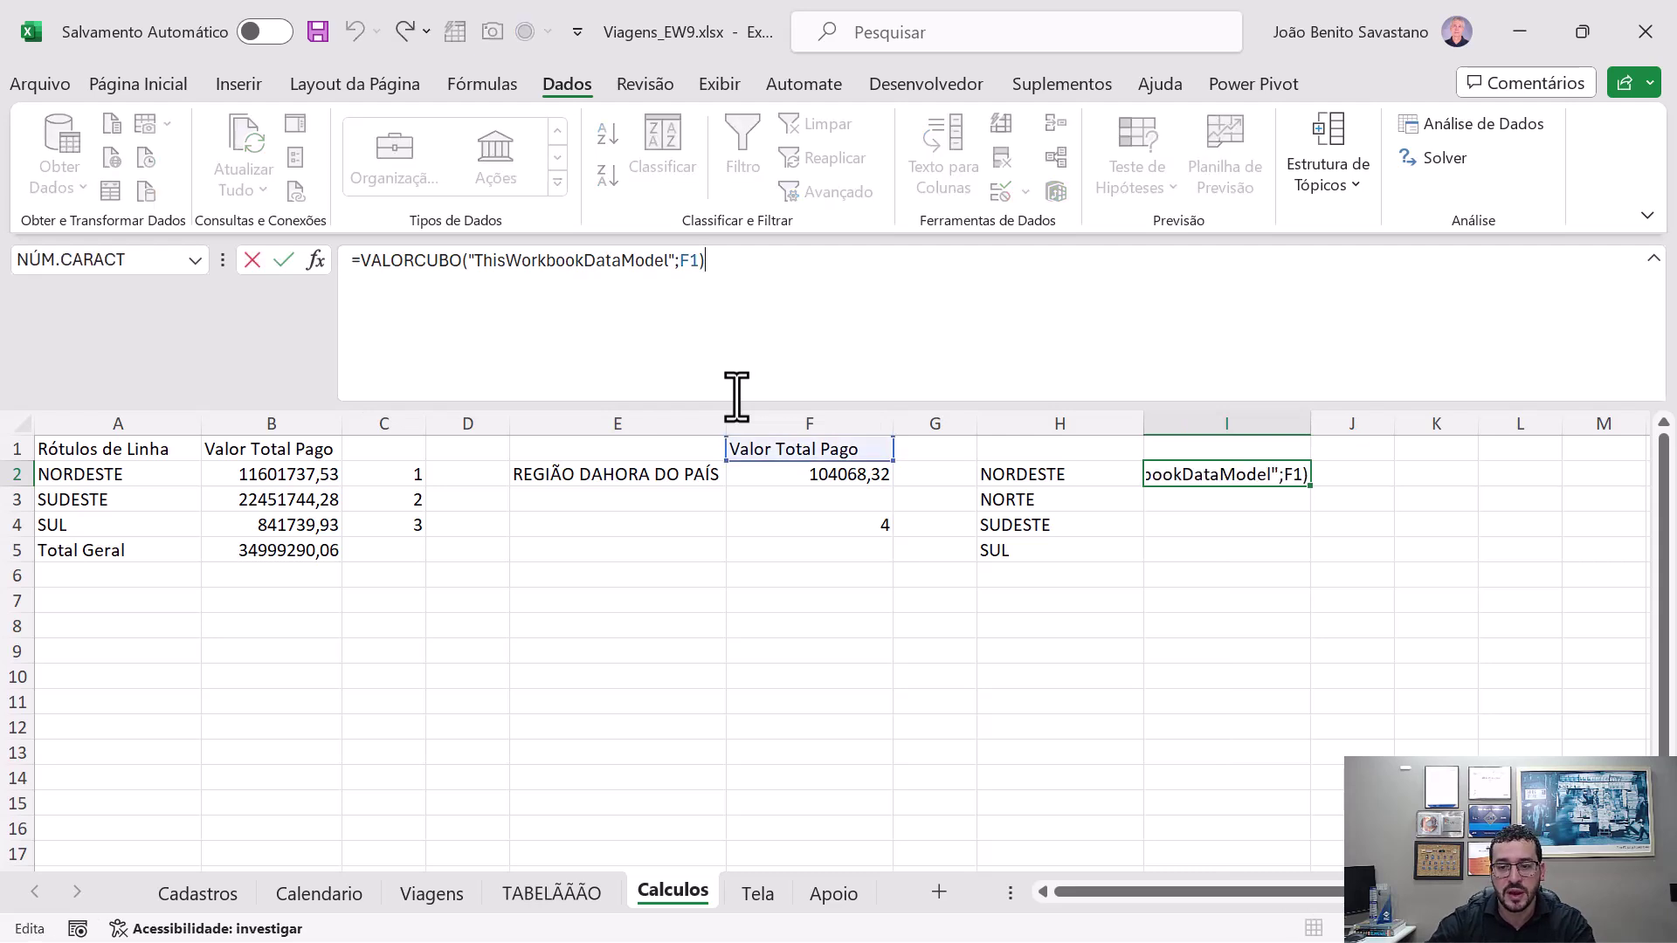
key(Left)
text(;)
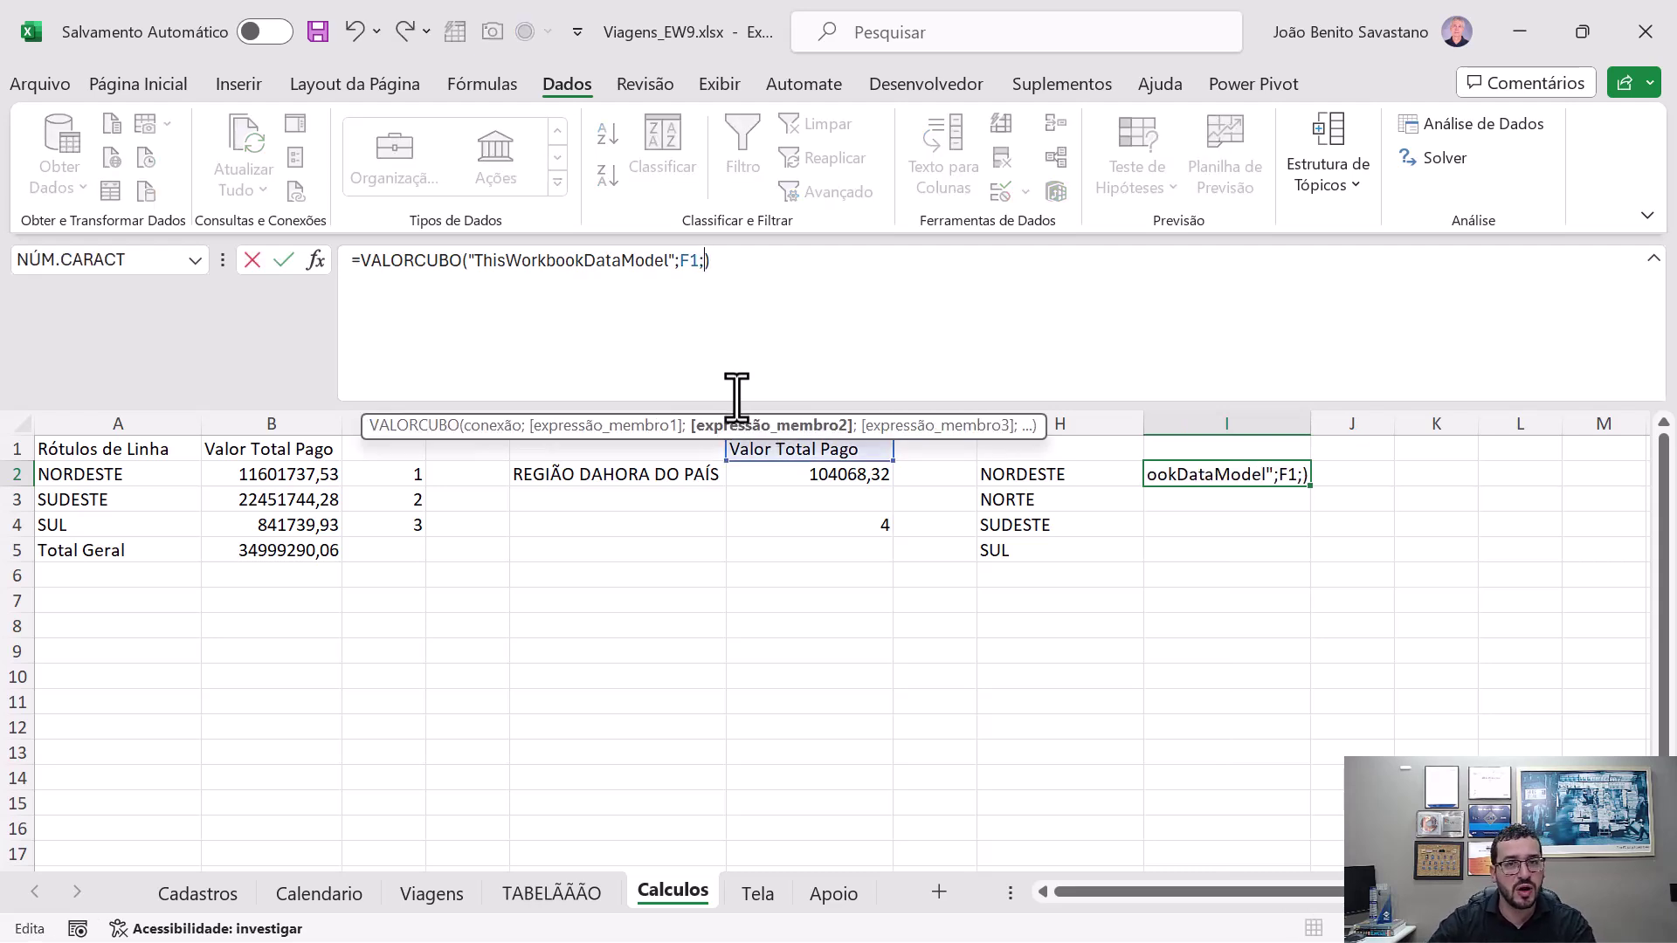
click(1037, 476)
key(Return)
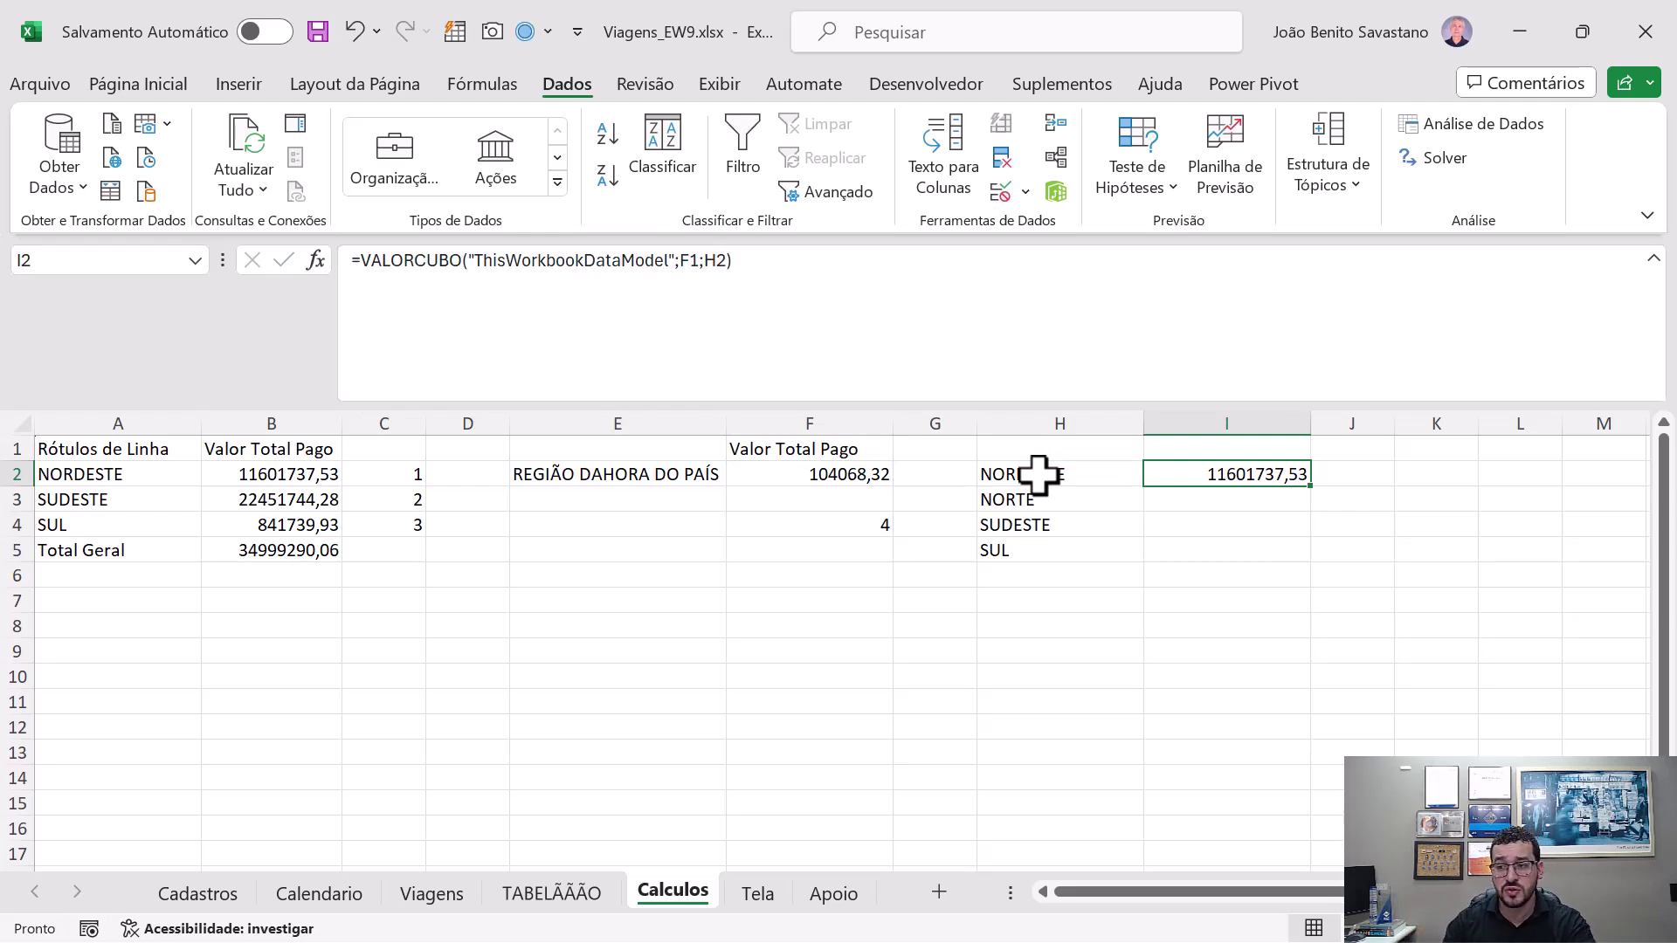
- Try the spilled range H2# as the region argument of I2's VALORCUBO formula and evaluate that argument within the formula
key(F2)
key(Left)
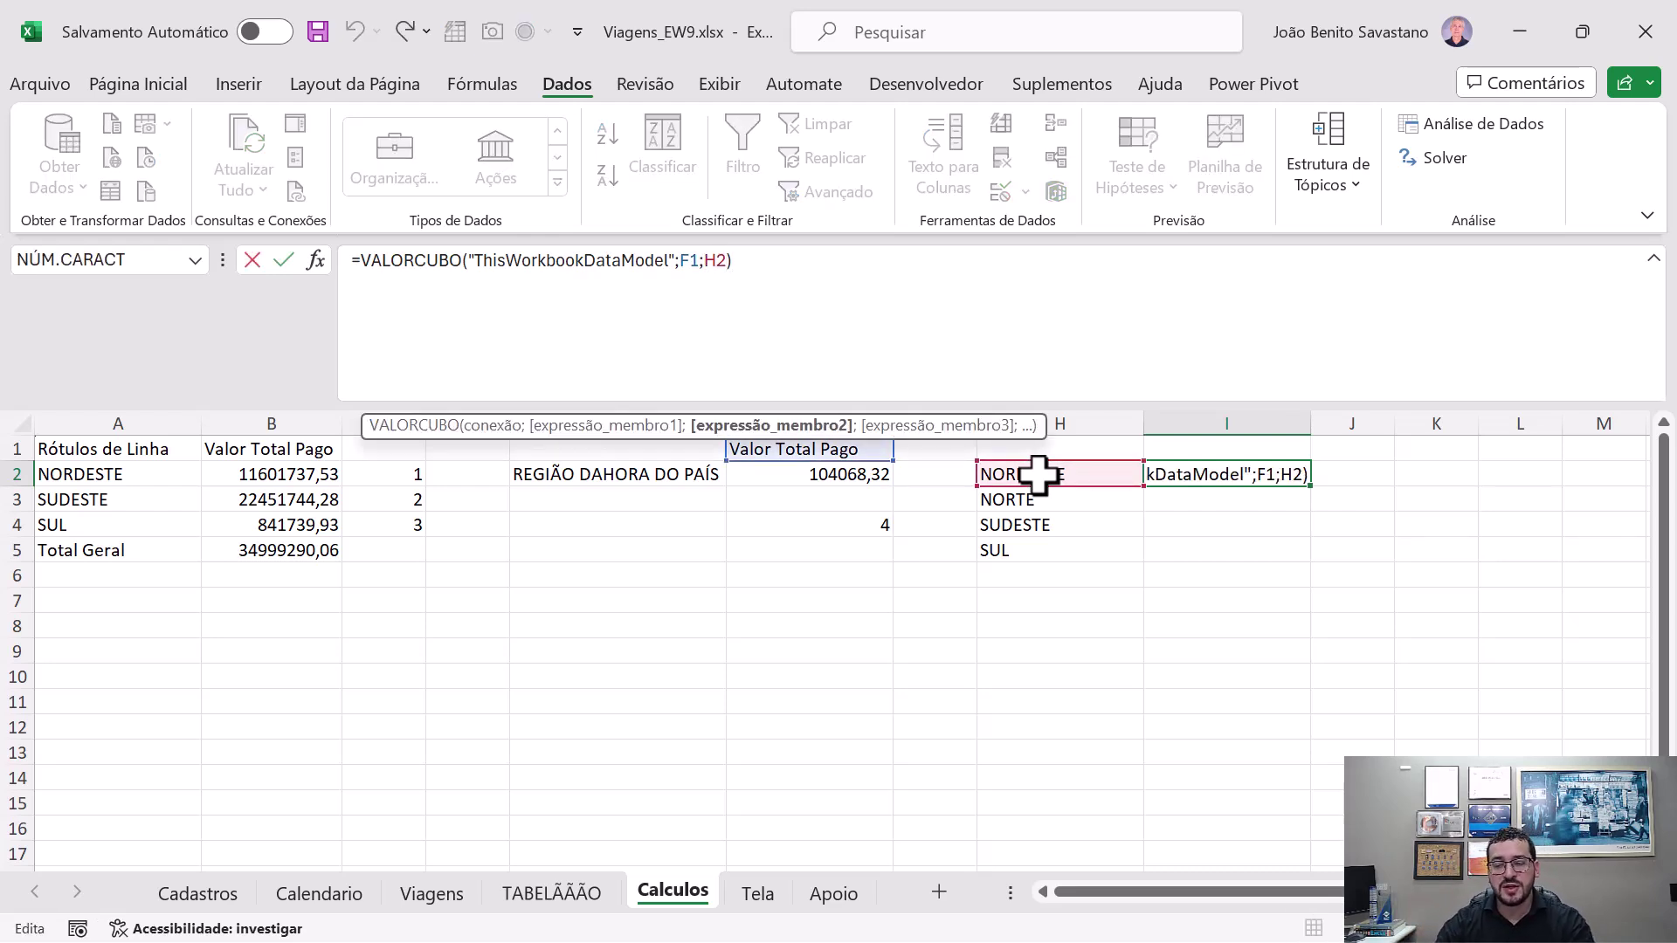
text(#)
key(Return)
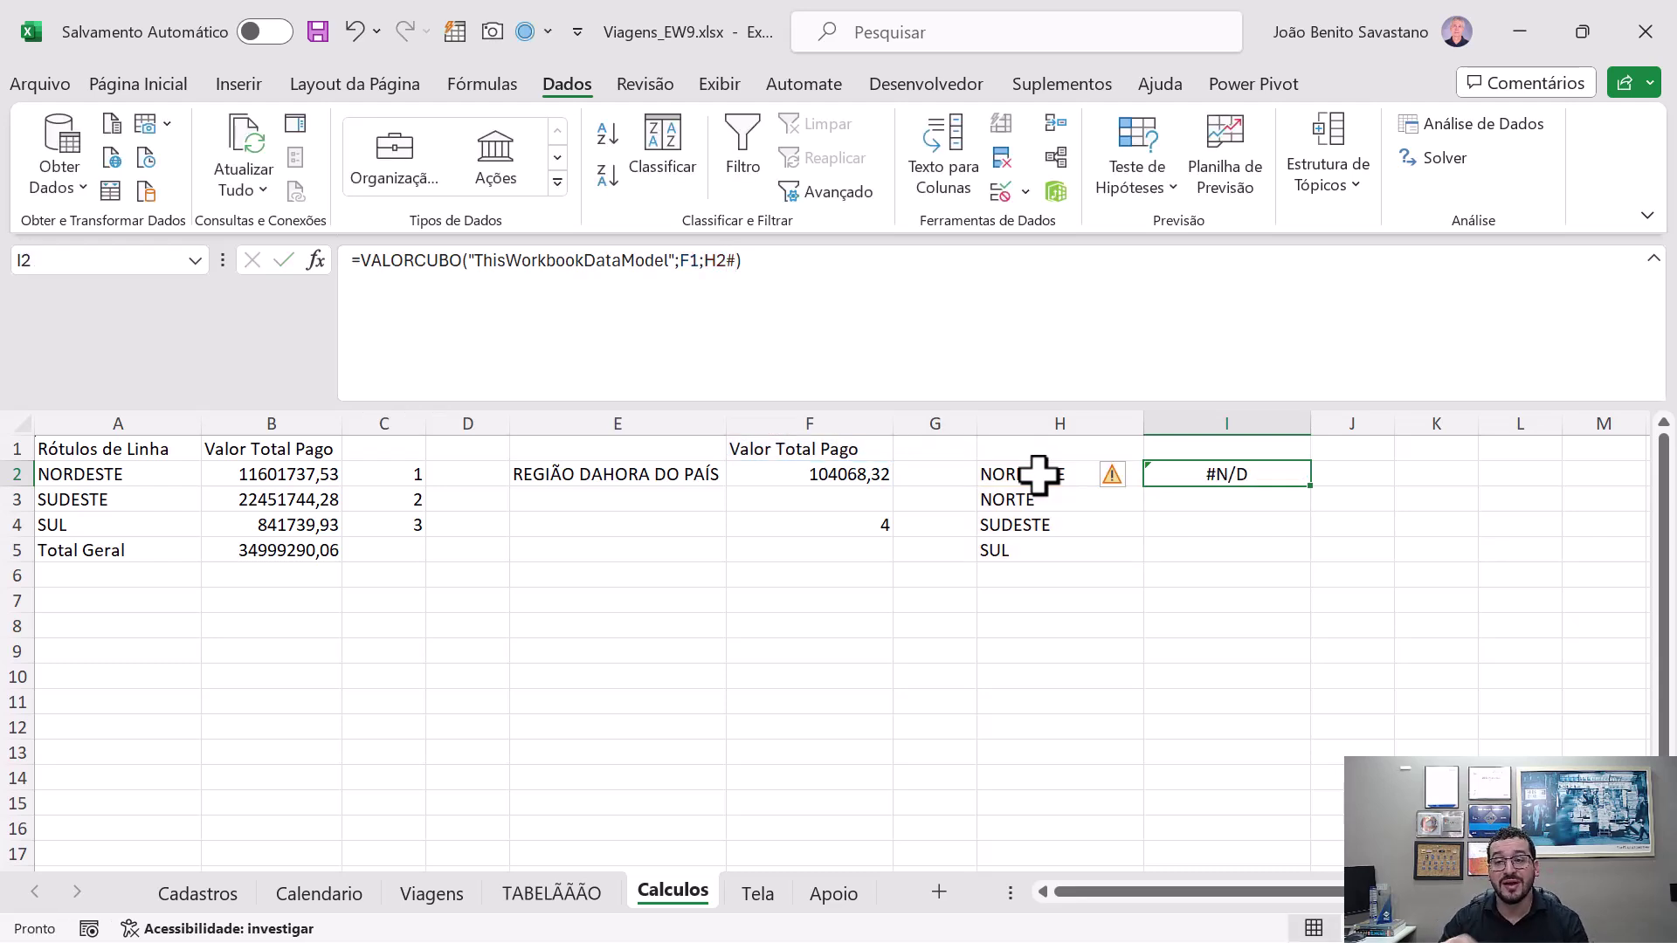
drag(705, 260, 738, 261)
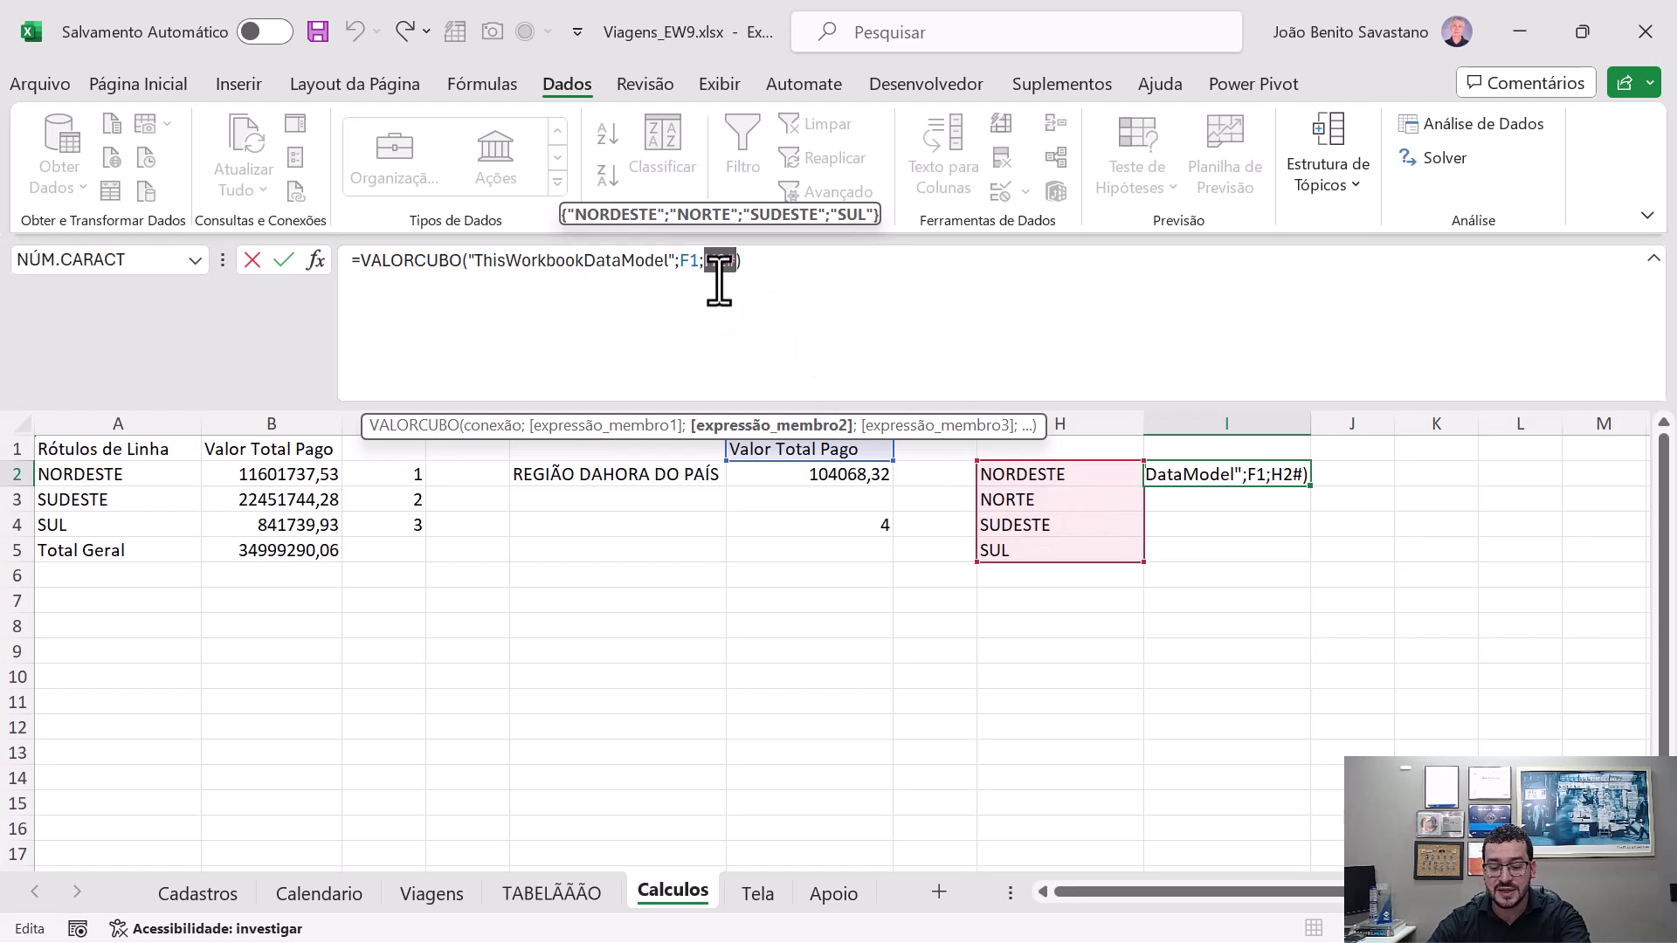
key(F9)
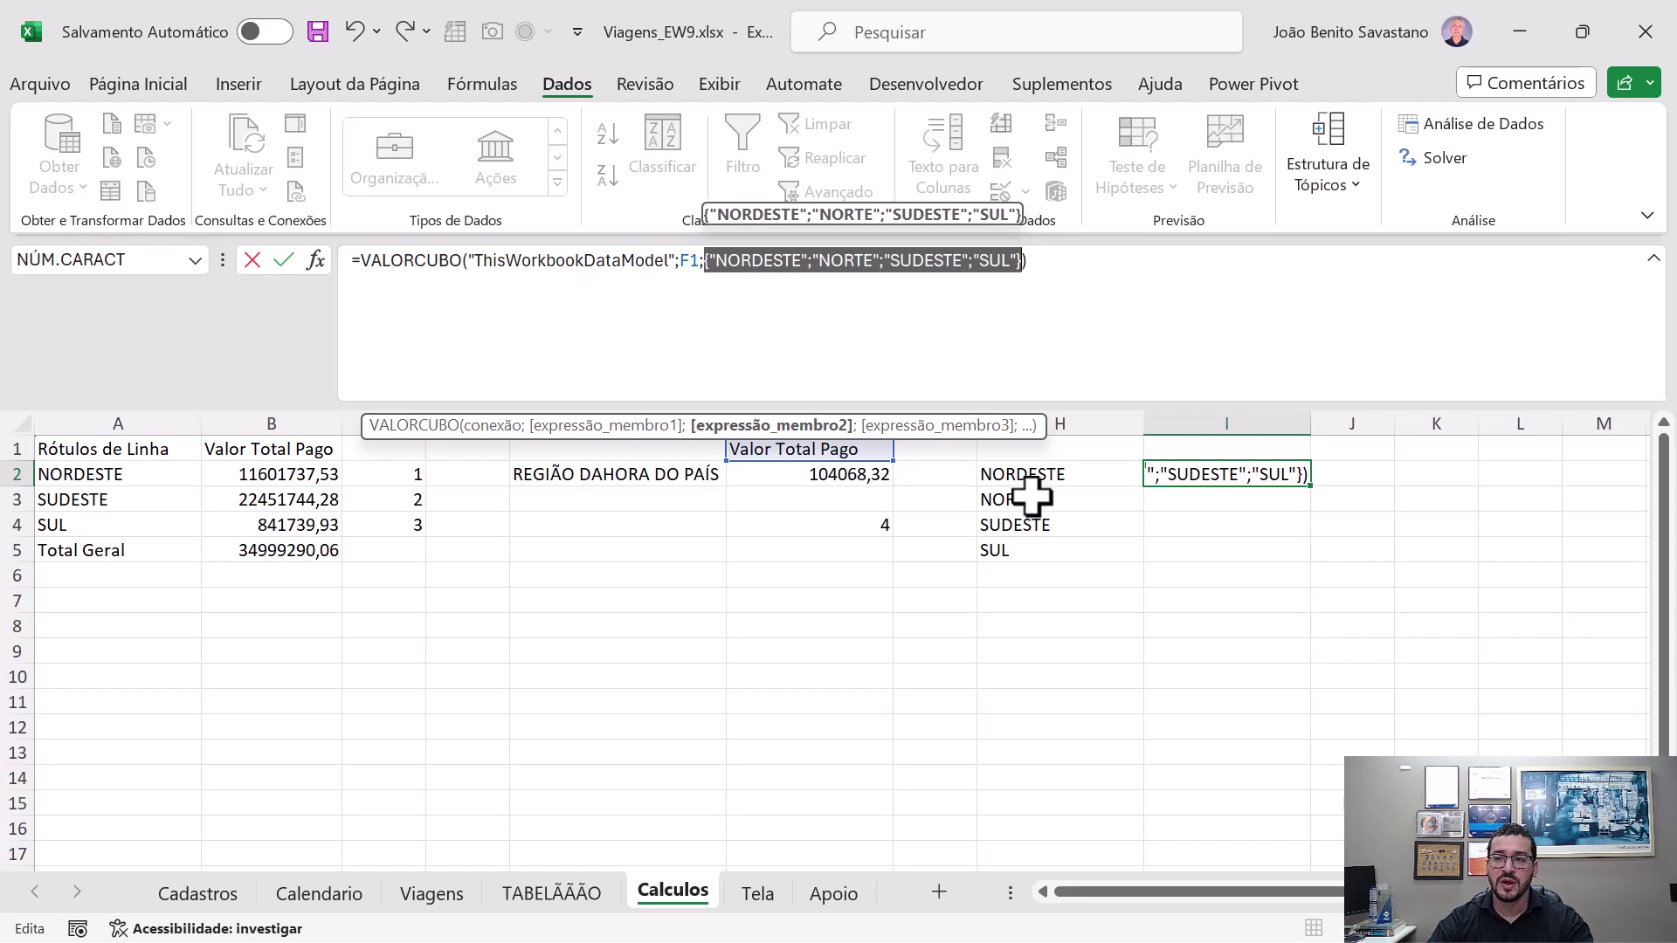
- Undo the H2# change in I2's VALORCUBO formula and check its H2 argument
key(Escape)
key(ctrl+z)
double_click(720, 260)
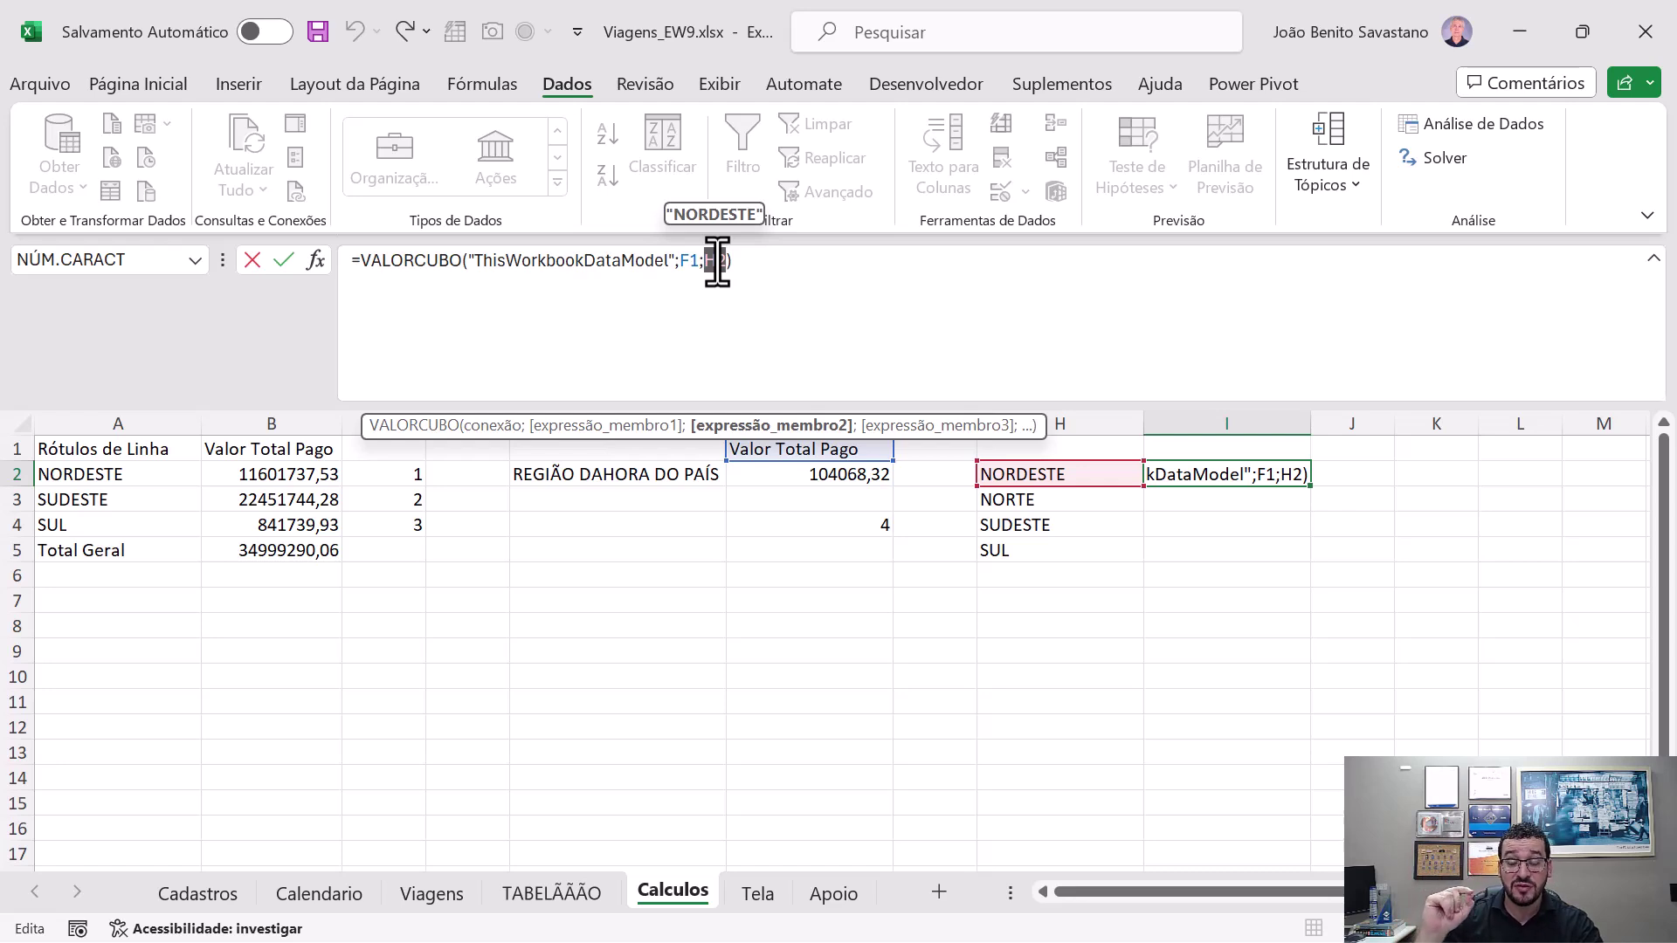
key(Return)
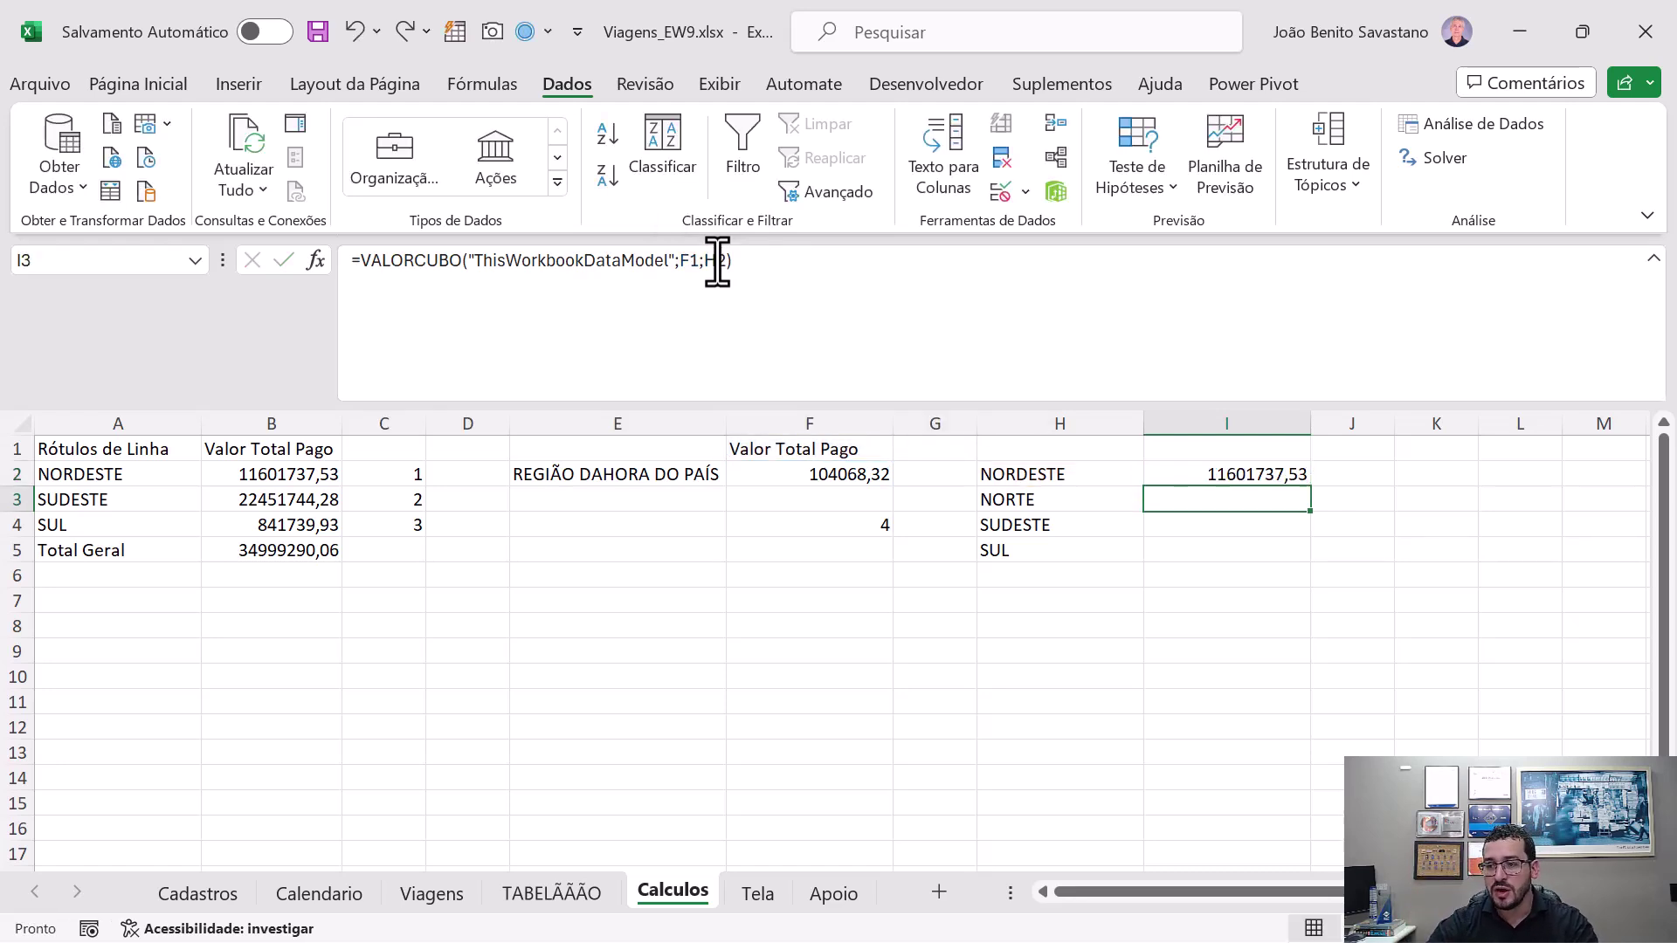
- Prefix I2's VALORCUBO formula with a BYROW over the spilled range H2# and an opening LAMBDA function
key(Down)
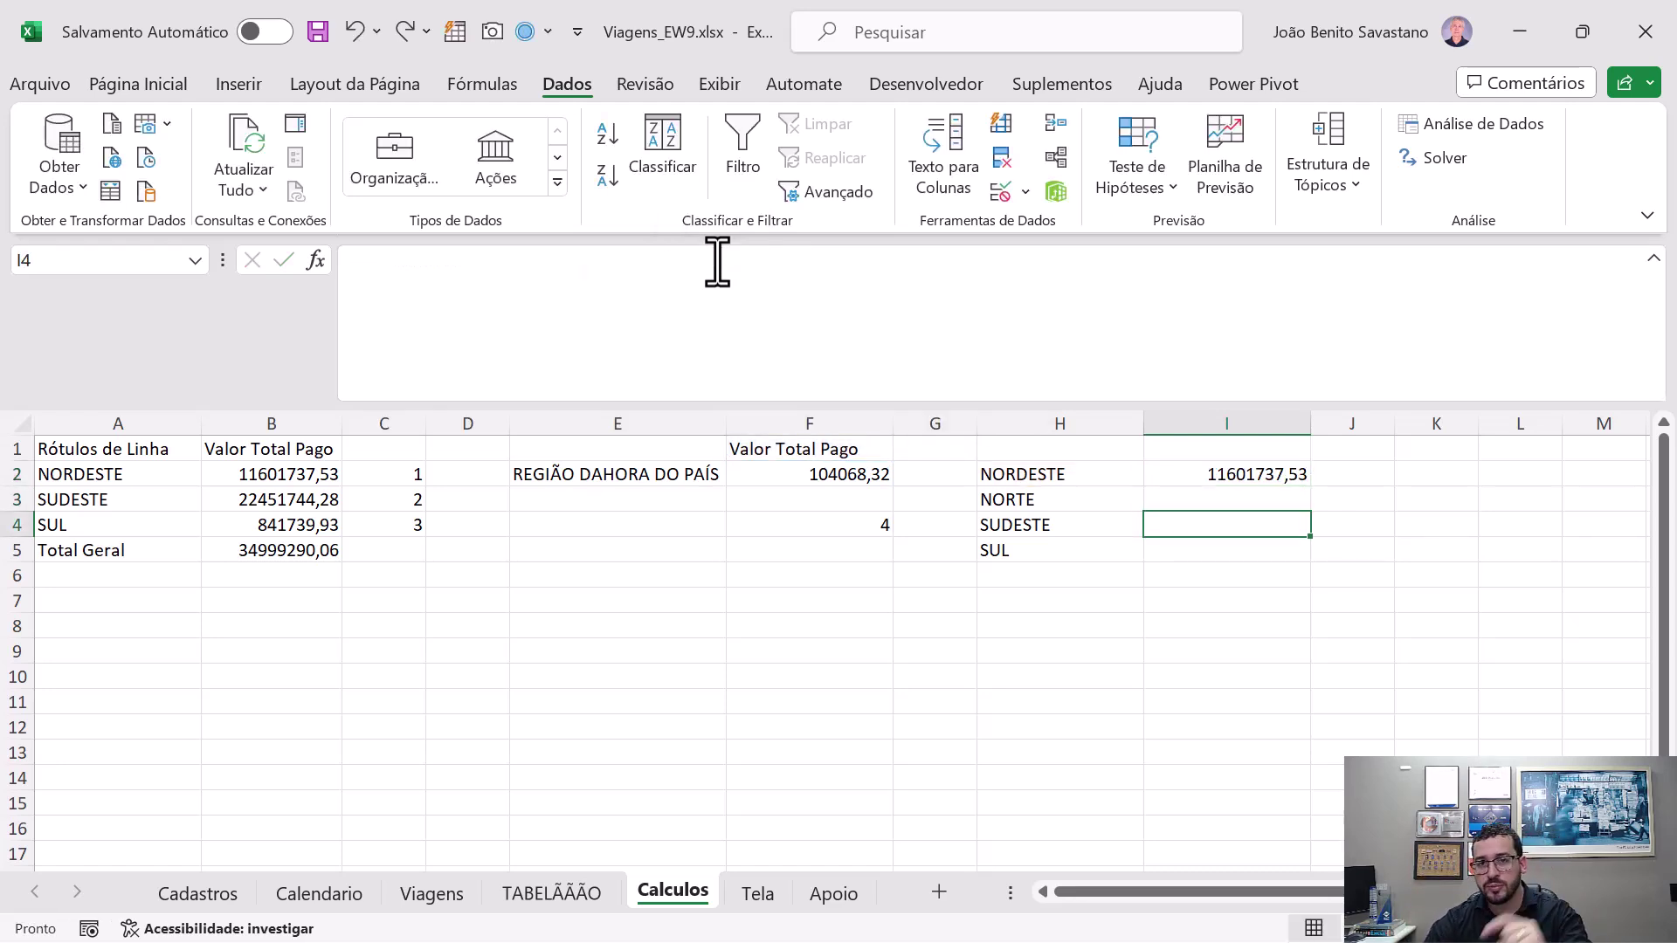
key(Up)
key(Up)
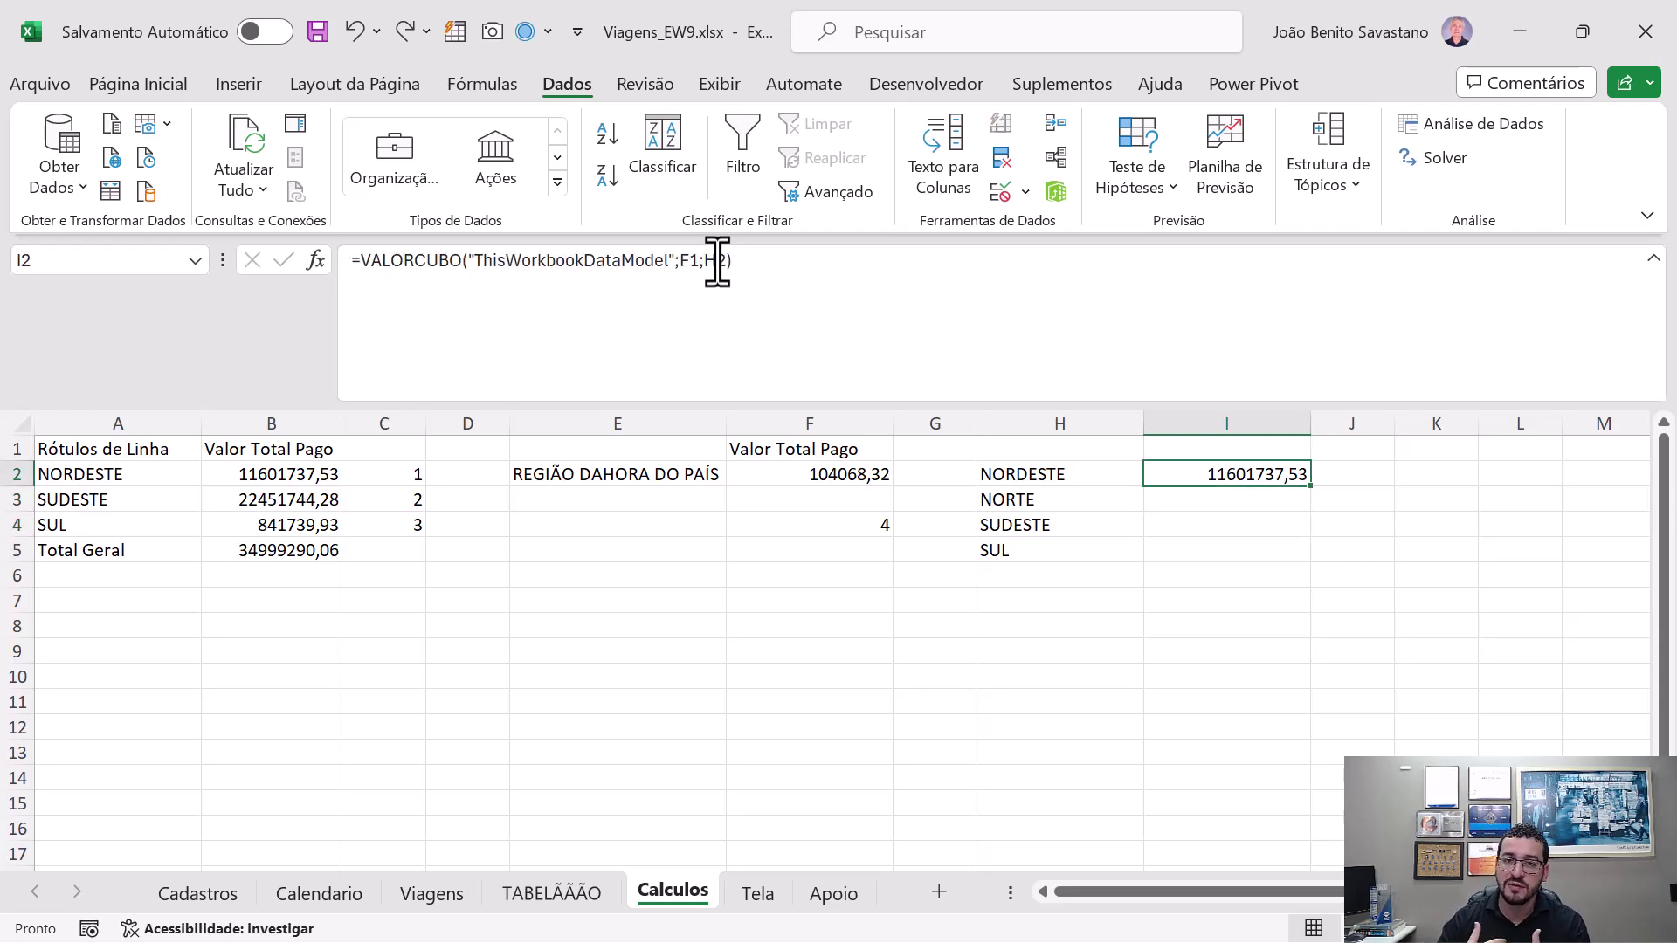
click(353, 262)
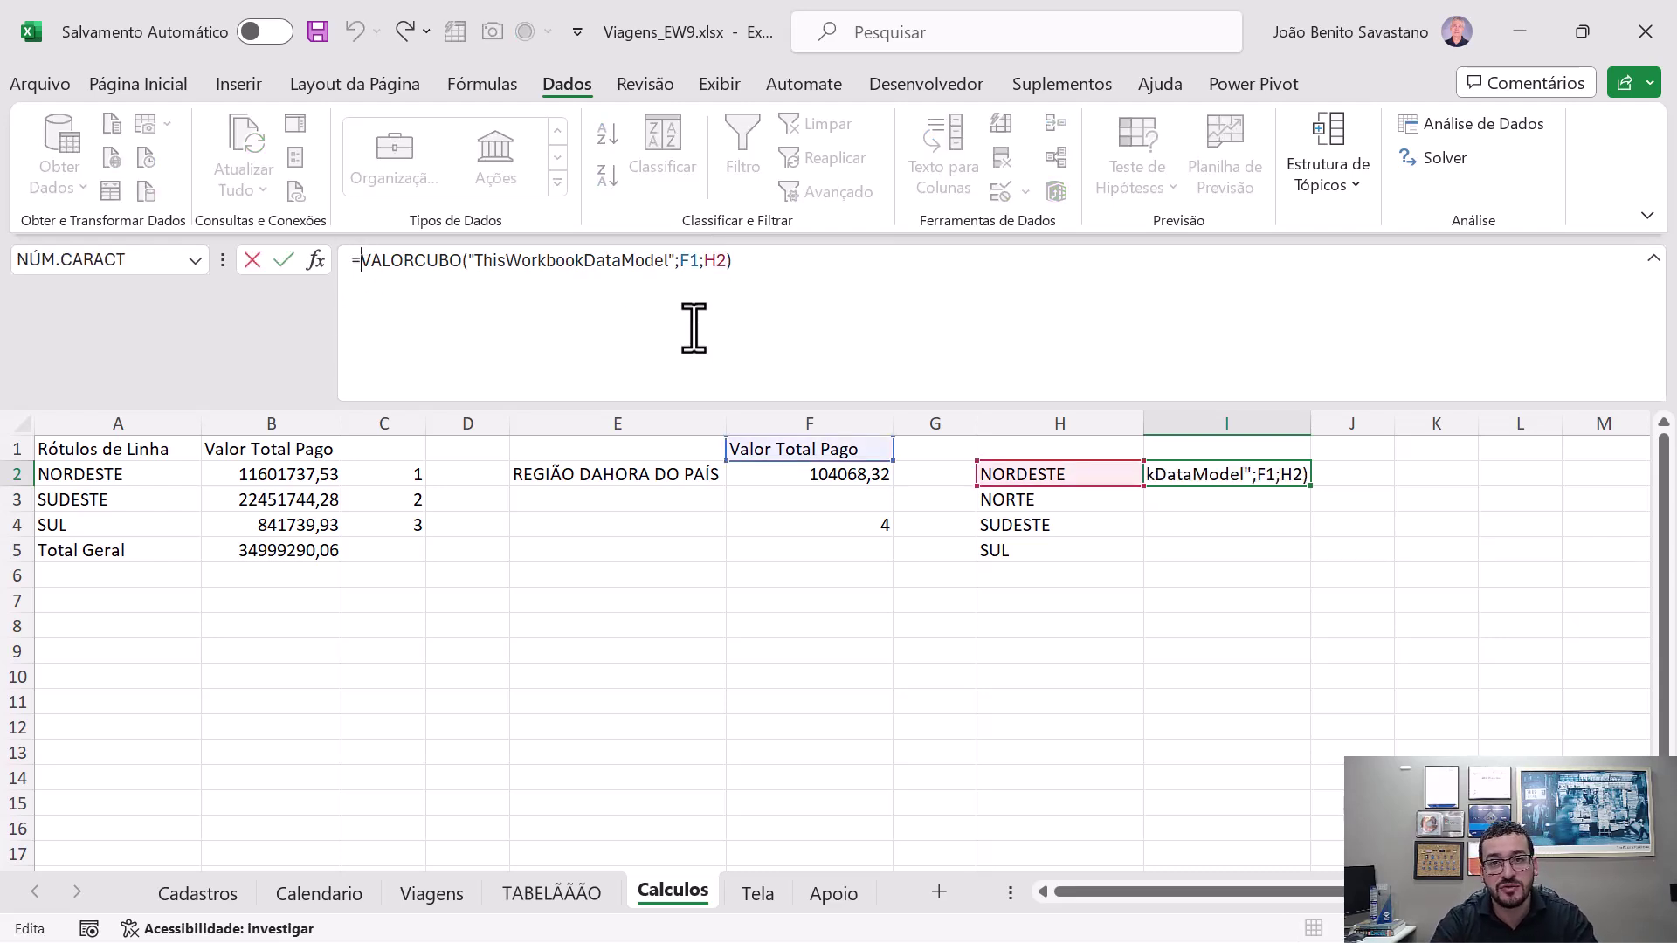
text(BYROW()
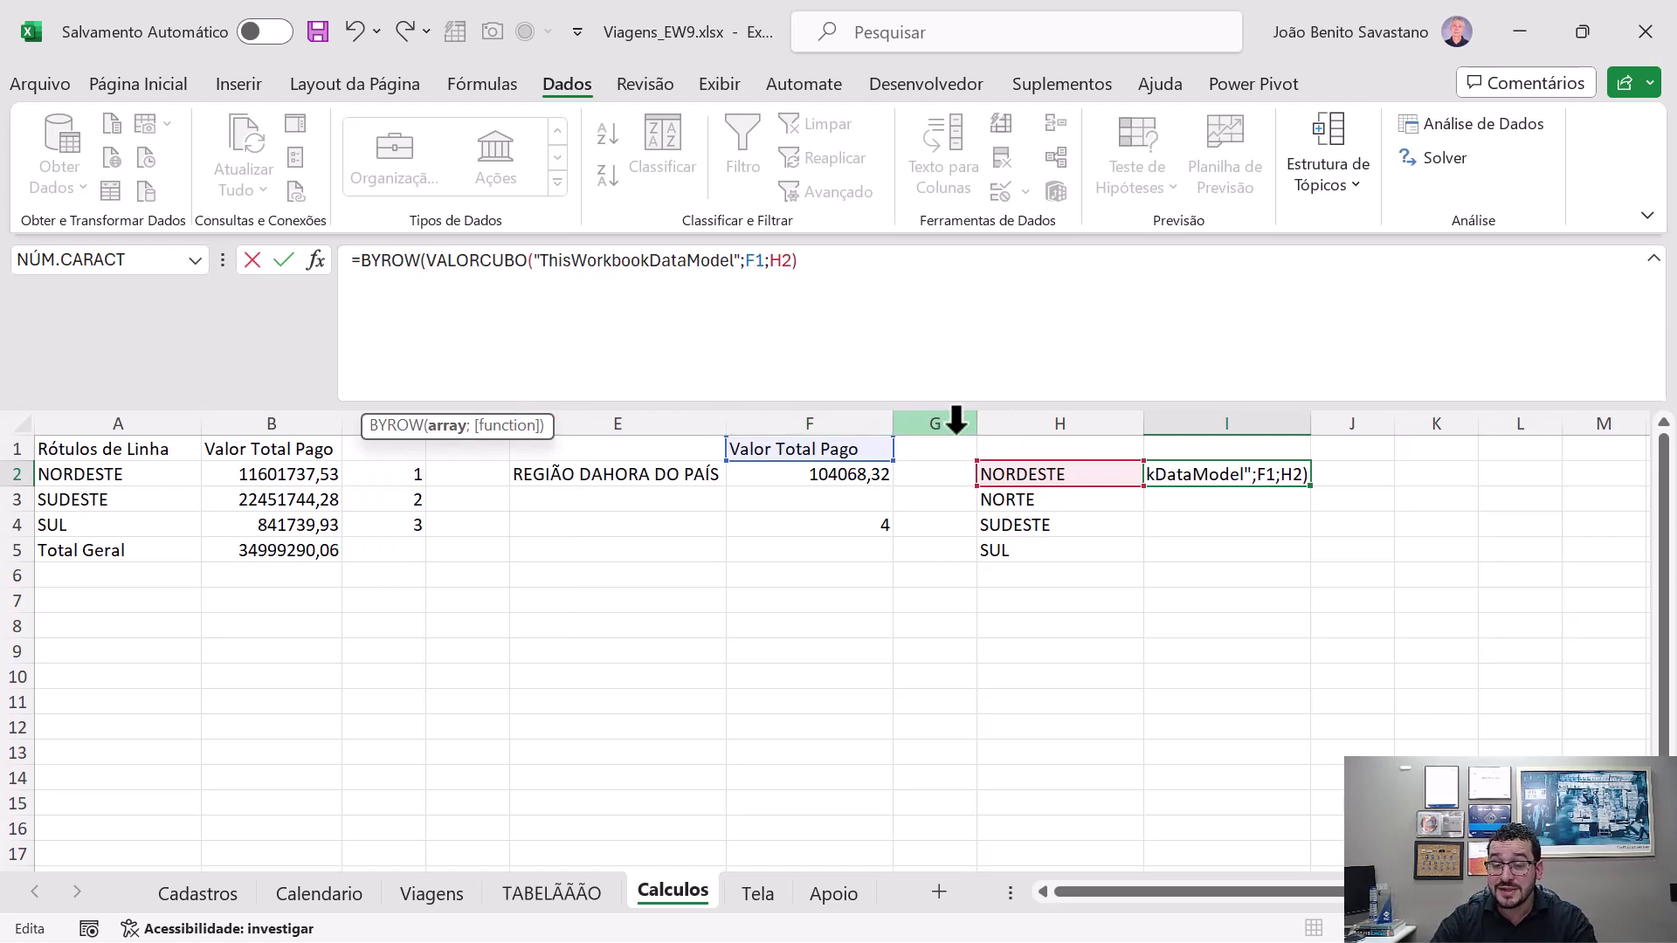
click(1029, 473)
text(#)
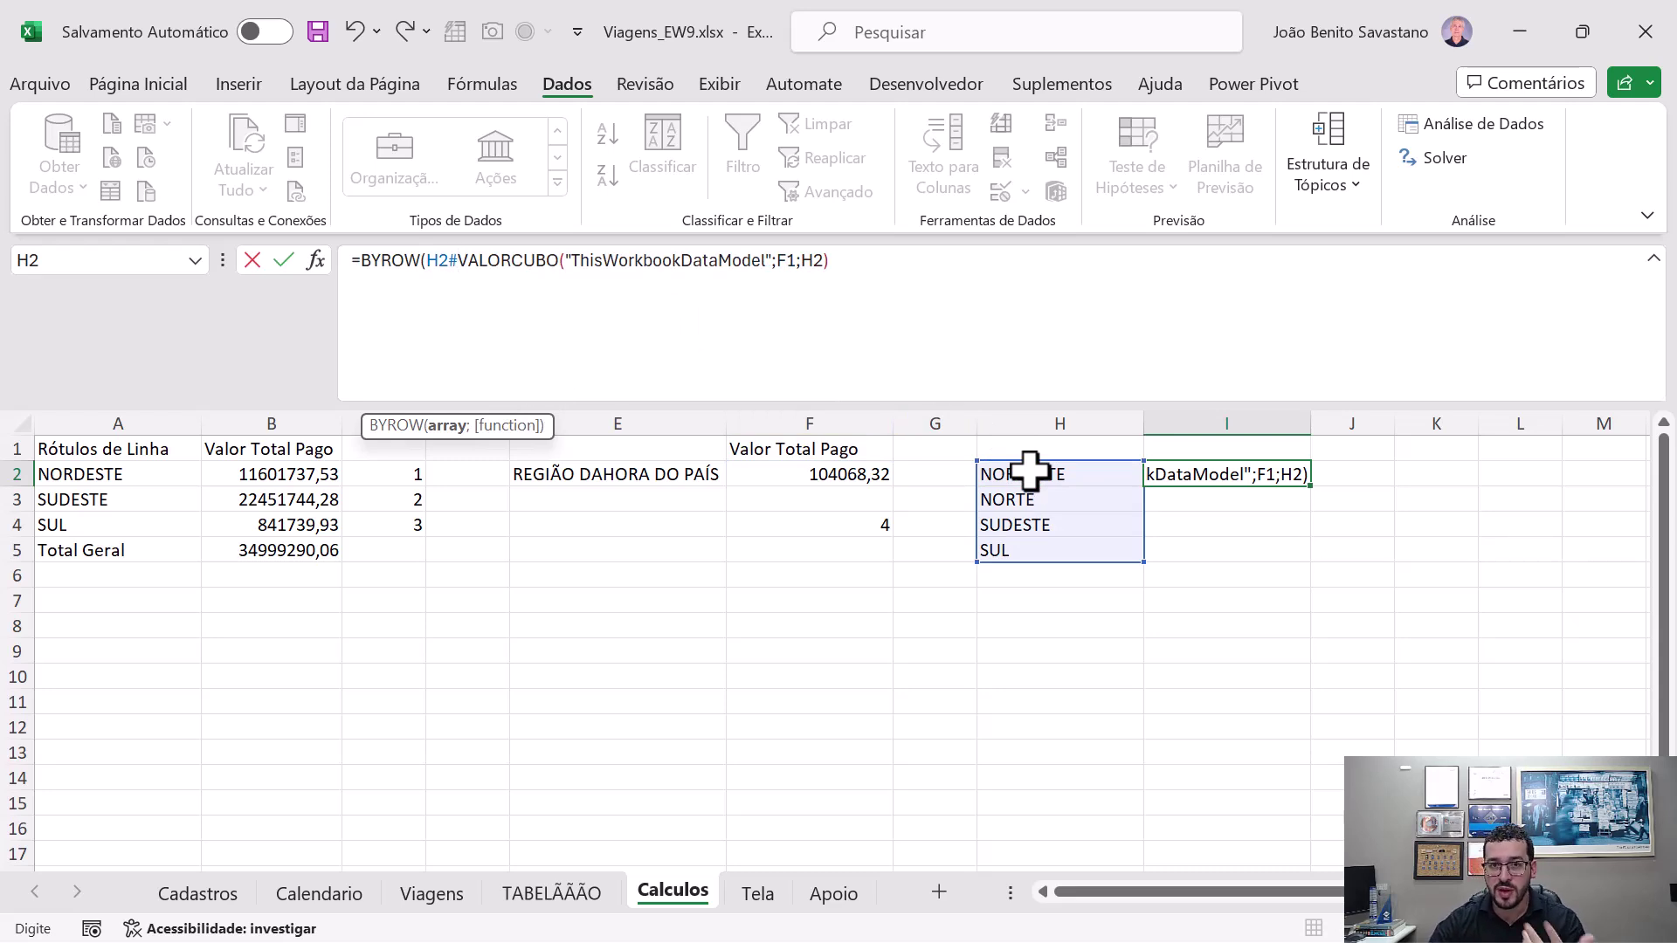
text(;)
text(LAMBDA()
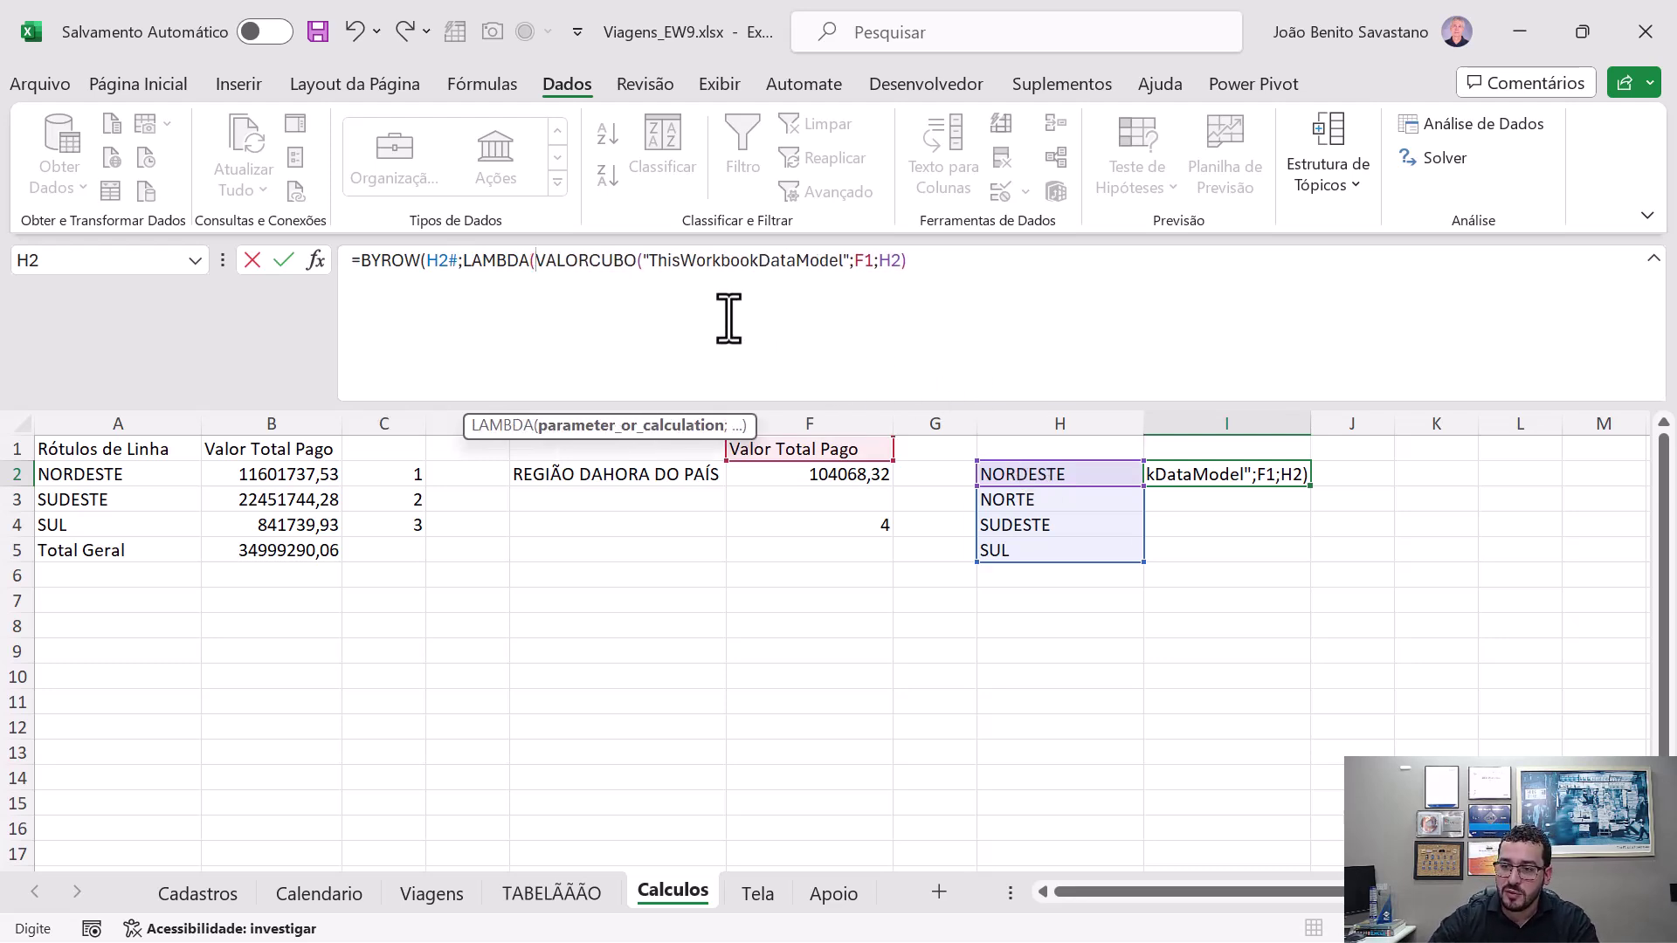
- Name the LAMBDA parameter Membro, replace VALORCUBO's H2 argument with it, and complete the BYROW formula in I2
double_click(889, 261)
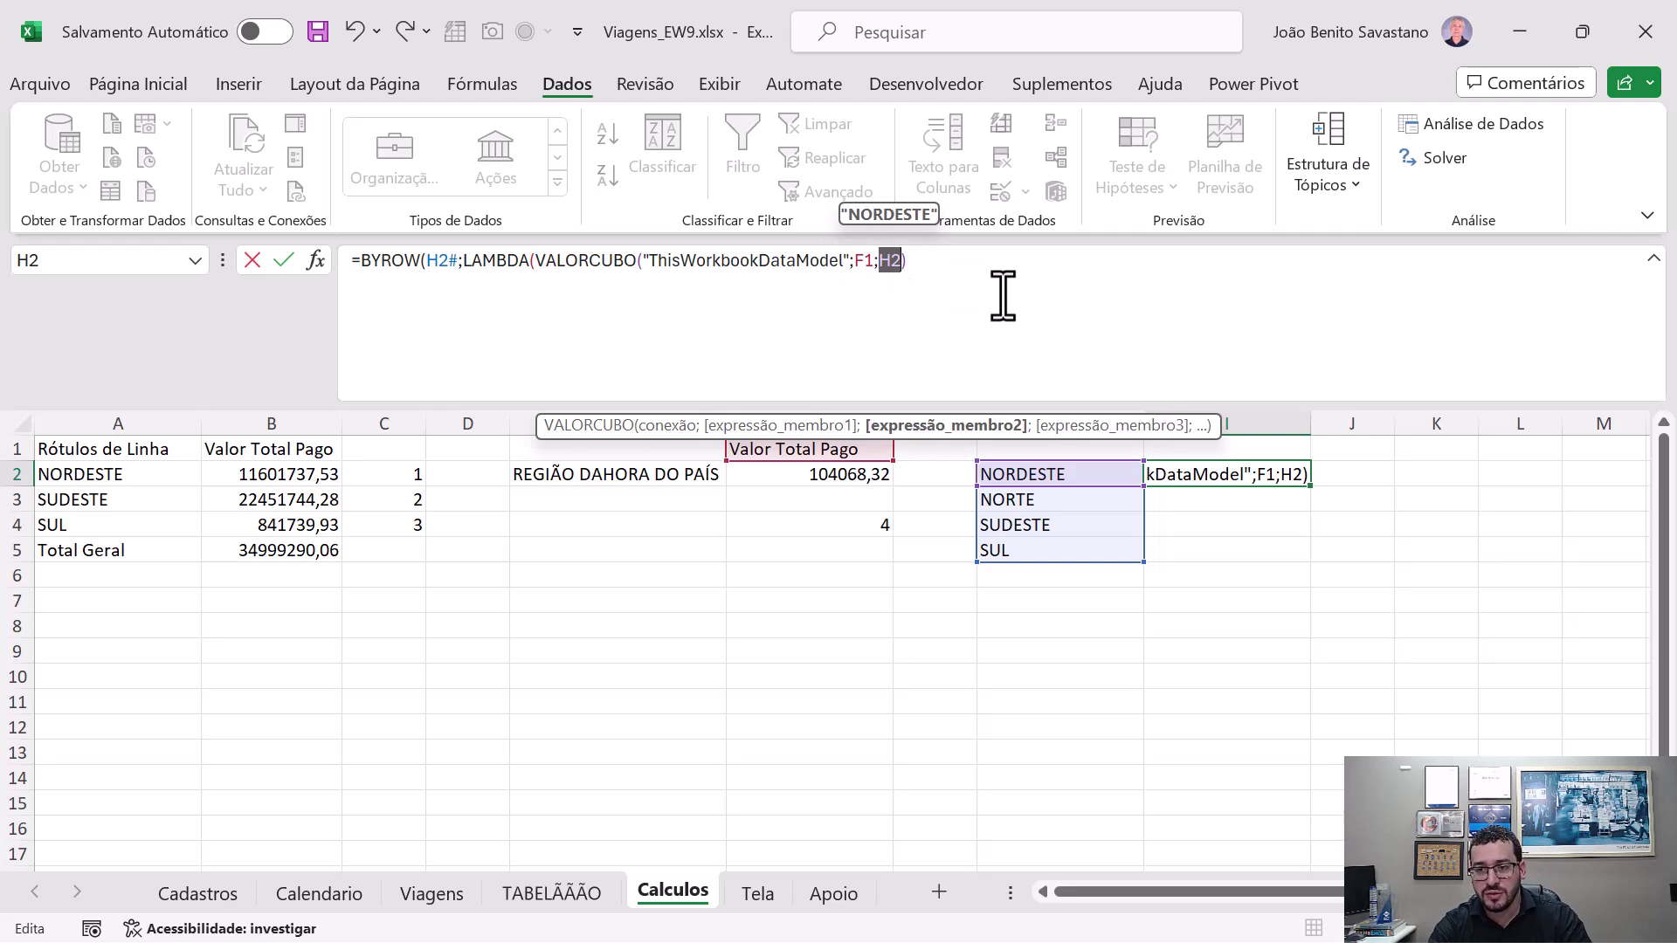
click(535, 260)
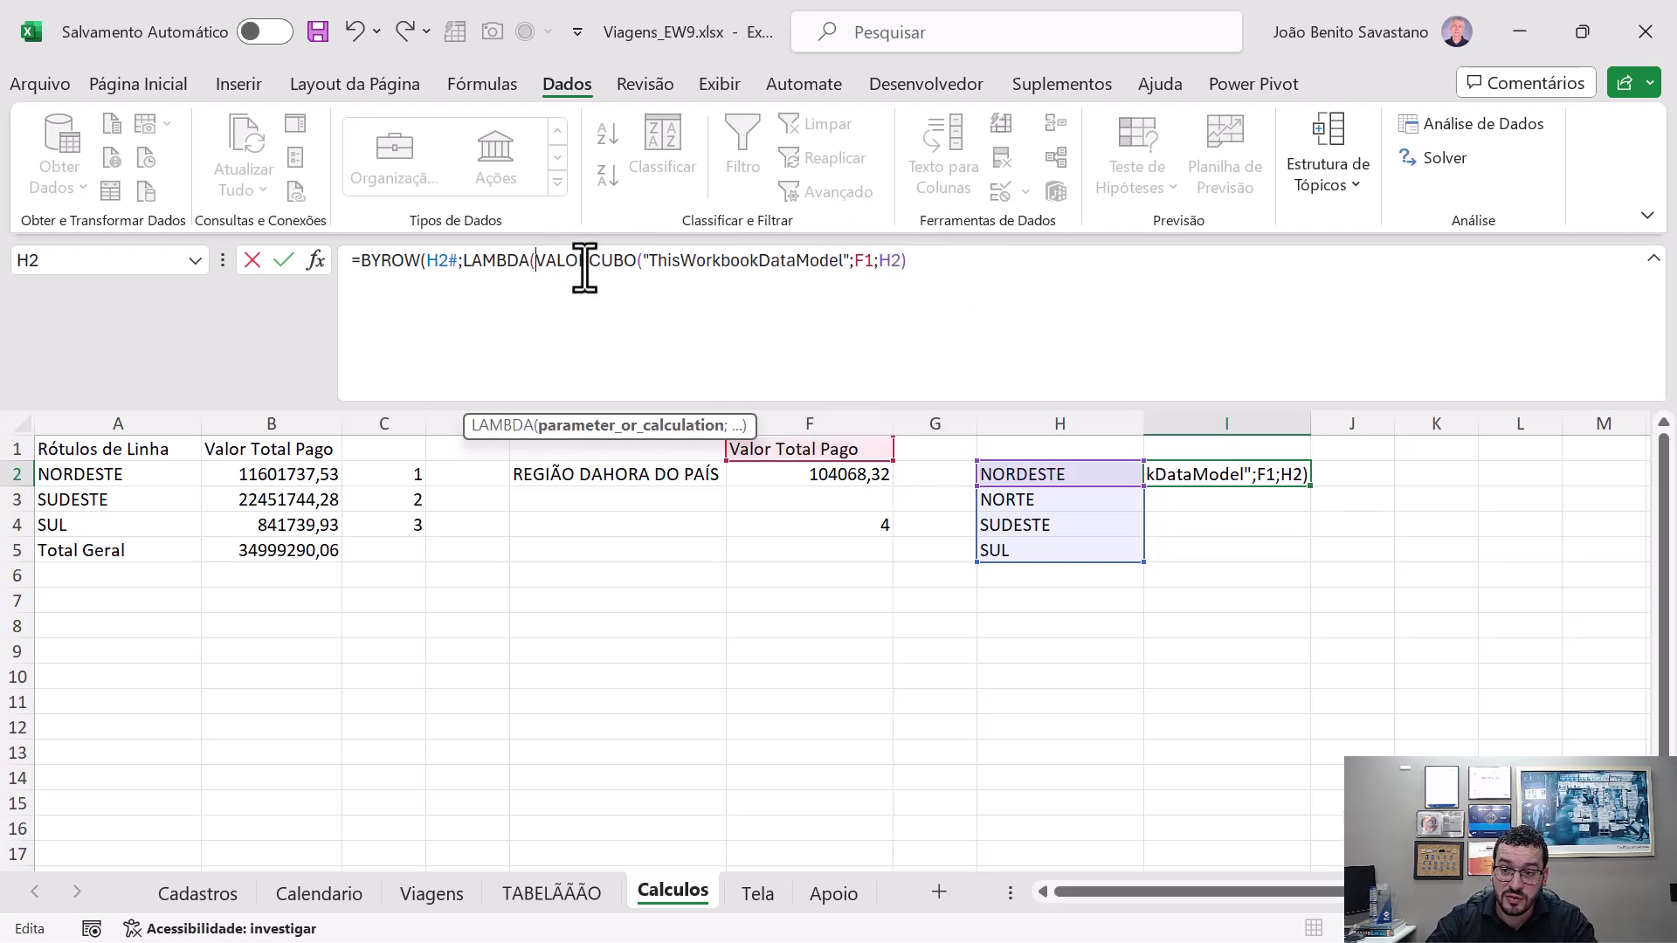
text(Membro;)
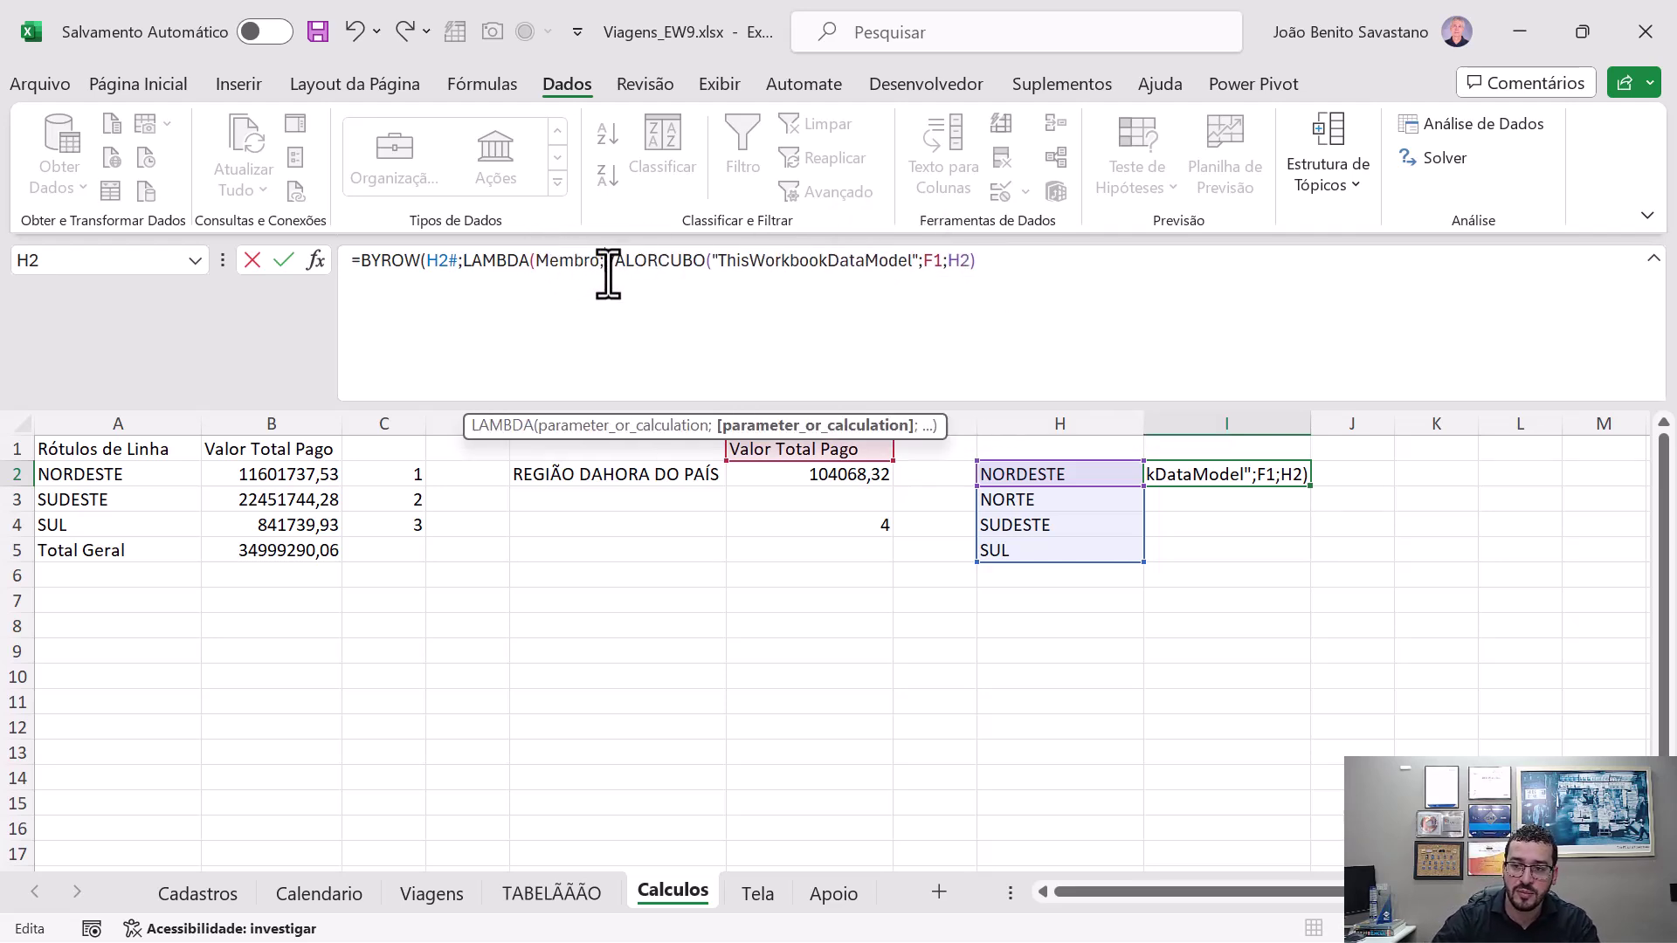
double_click(965, 262)
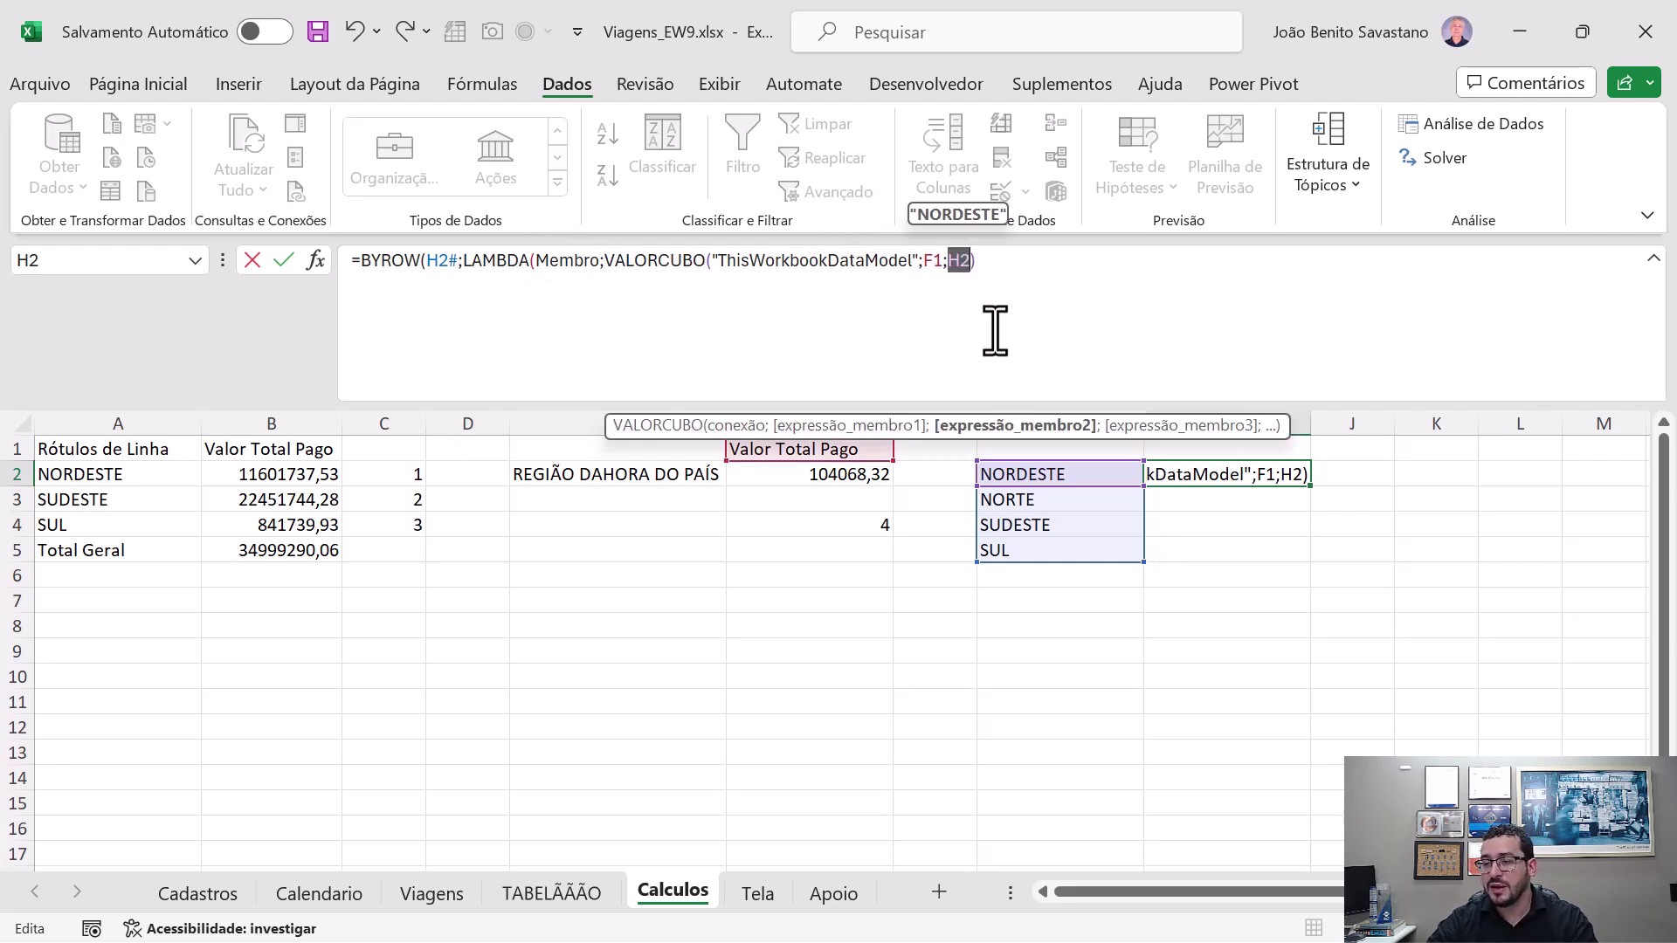
text(Membro)
key(End)
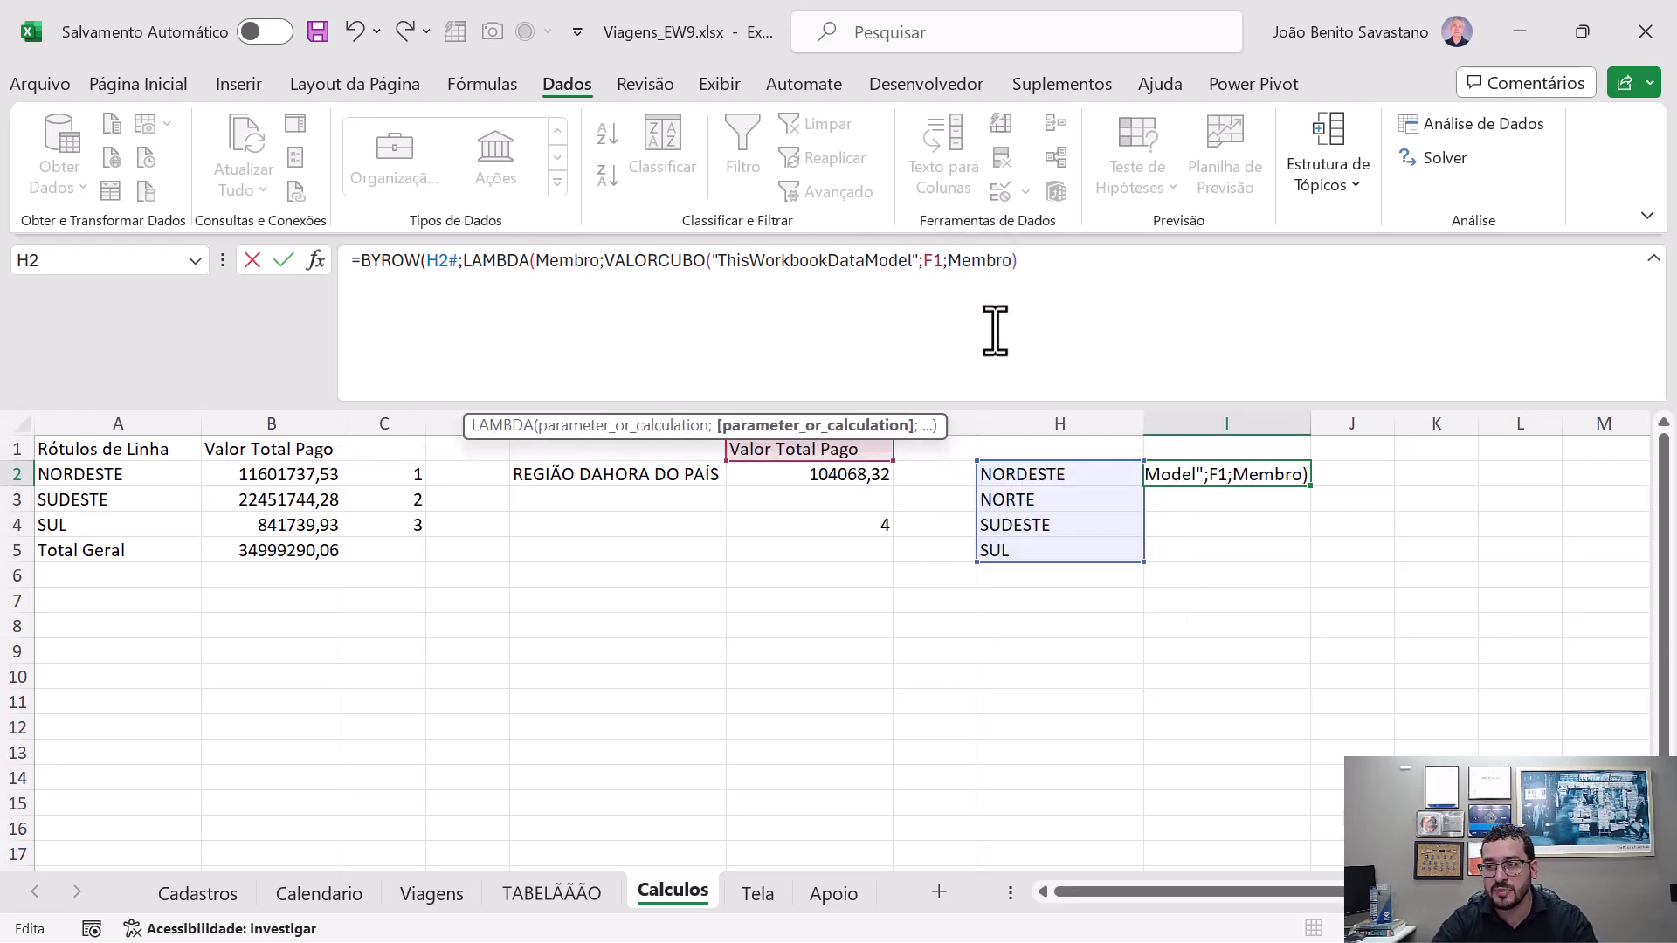
text()))
key(ctrl+Return)
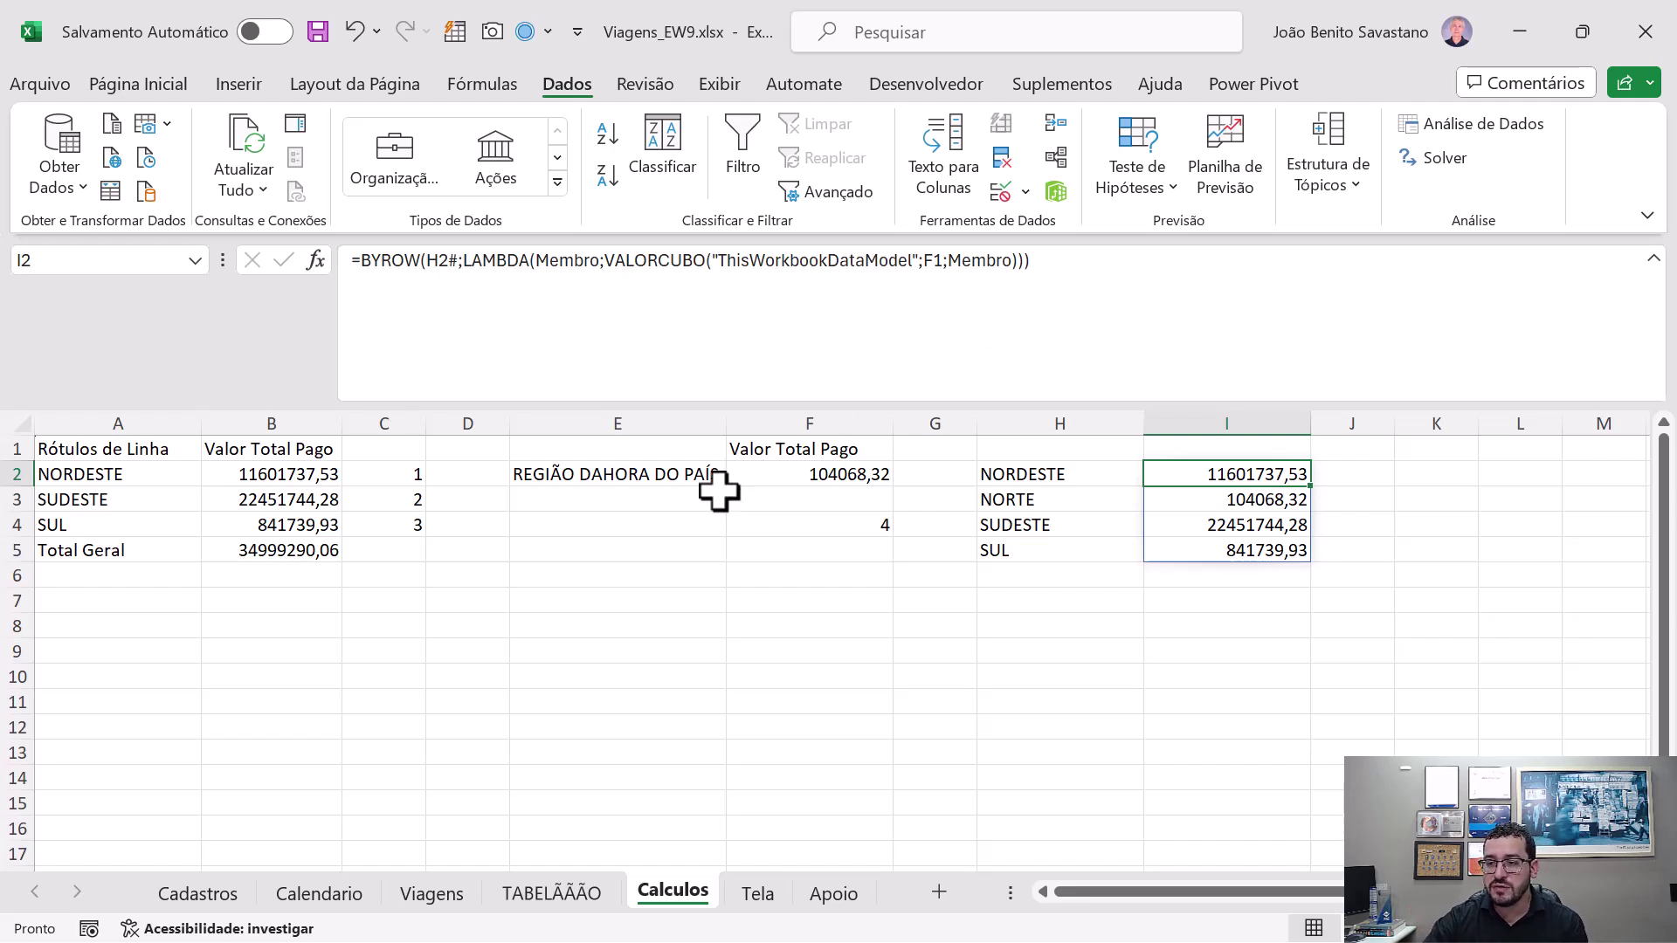
- Extend E4's CONJUNTOCUBO formula with an empty caption argument and an empty sort-order argument
click(646, 526)
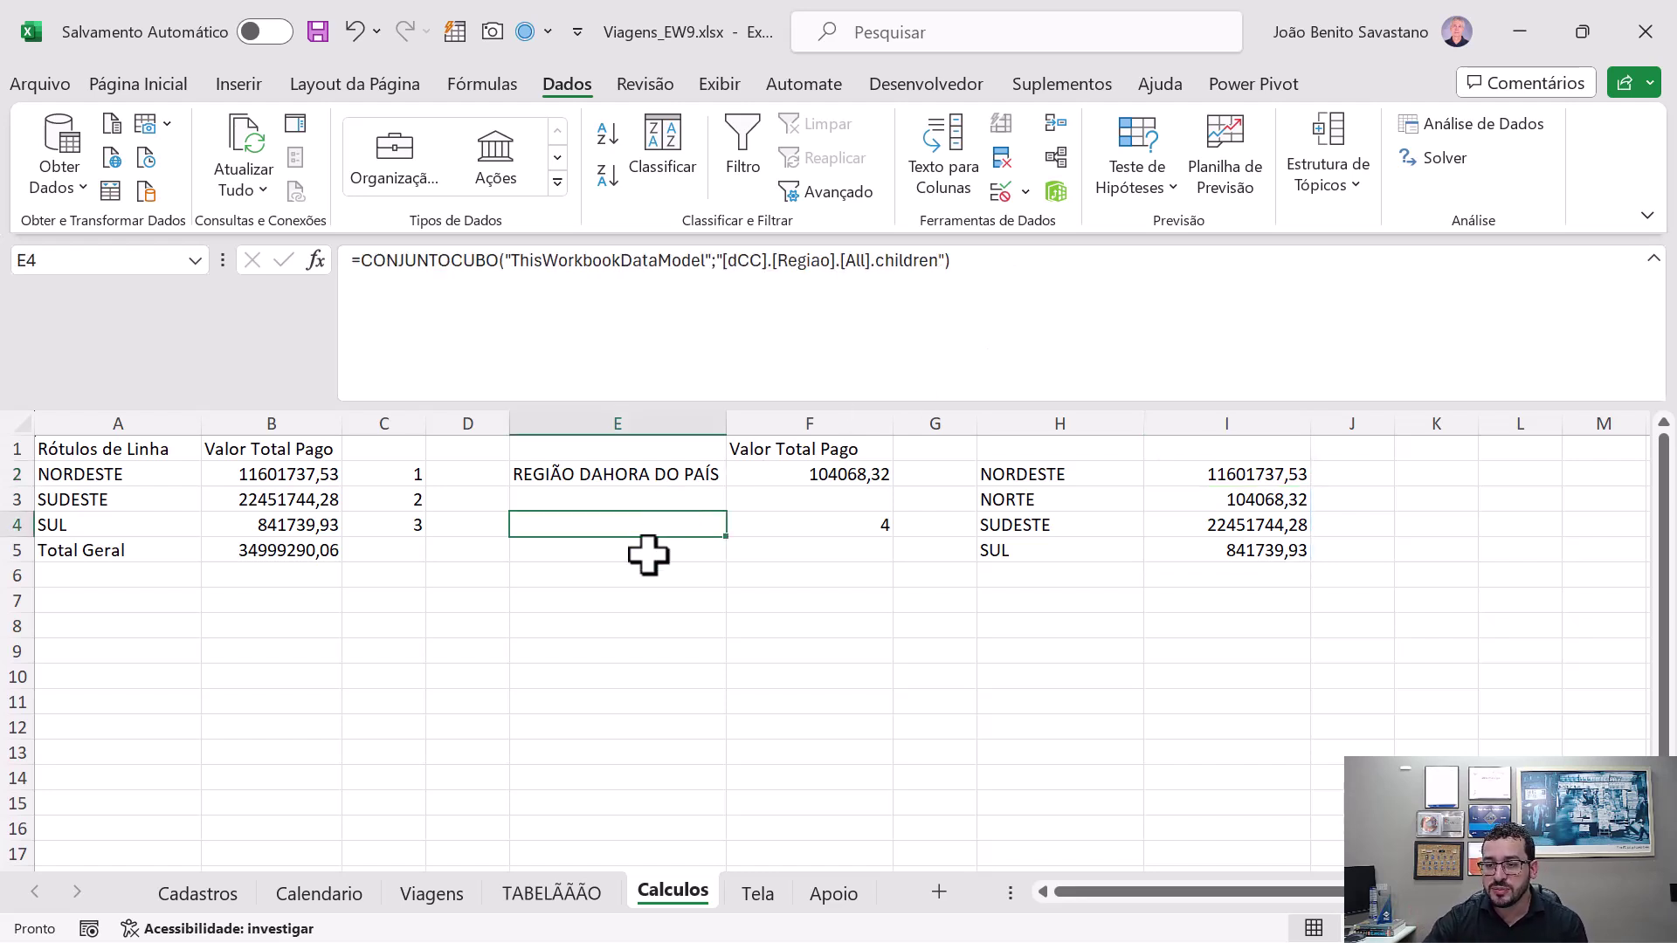
click(500, 262)
click(945, 262)
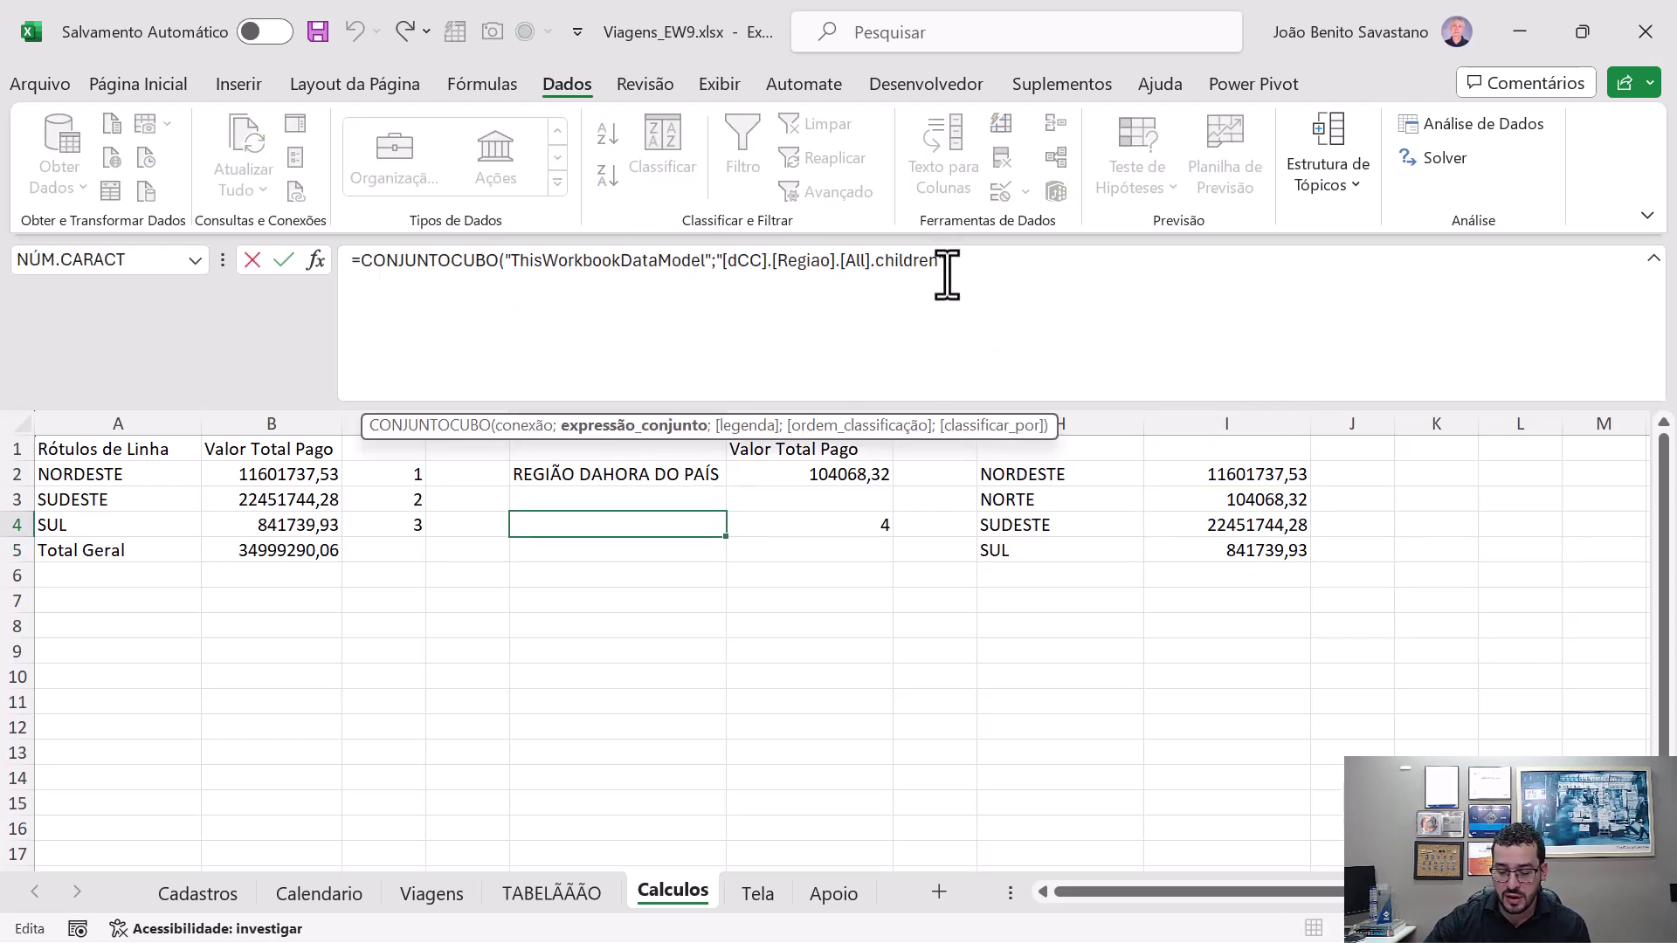
text(;;)
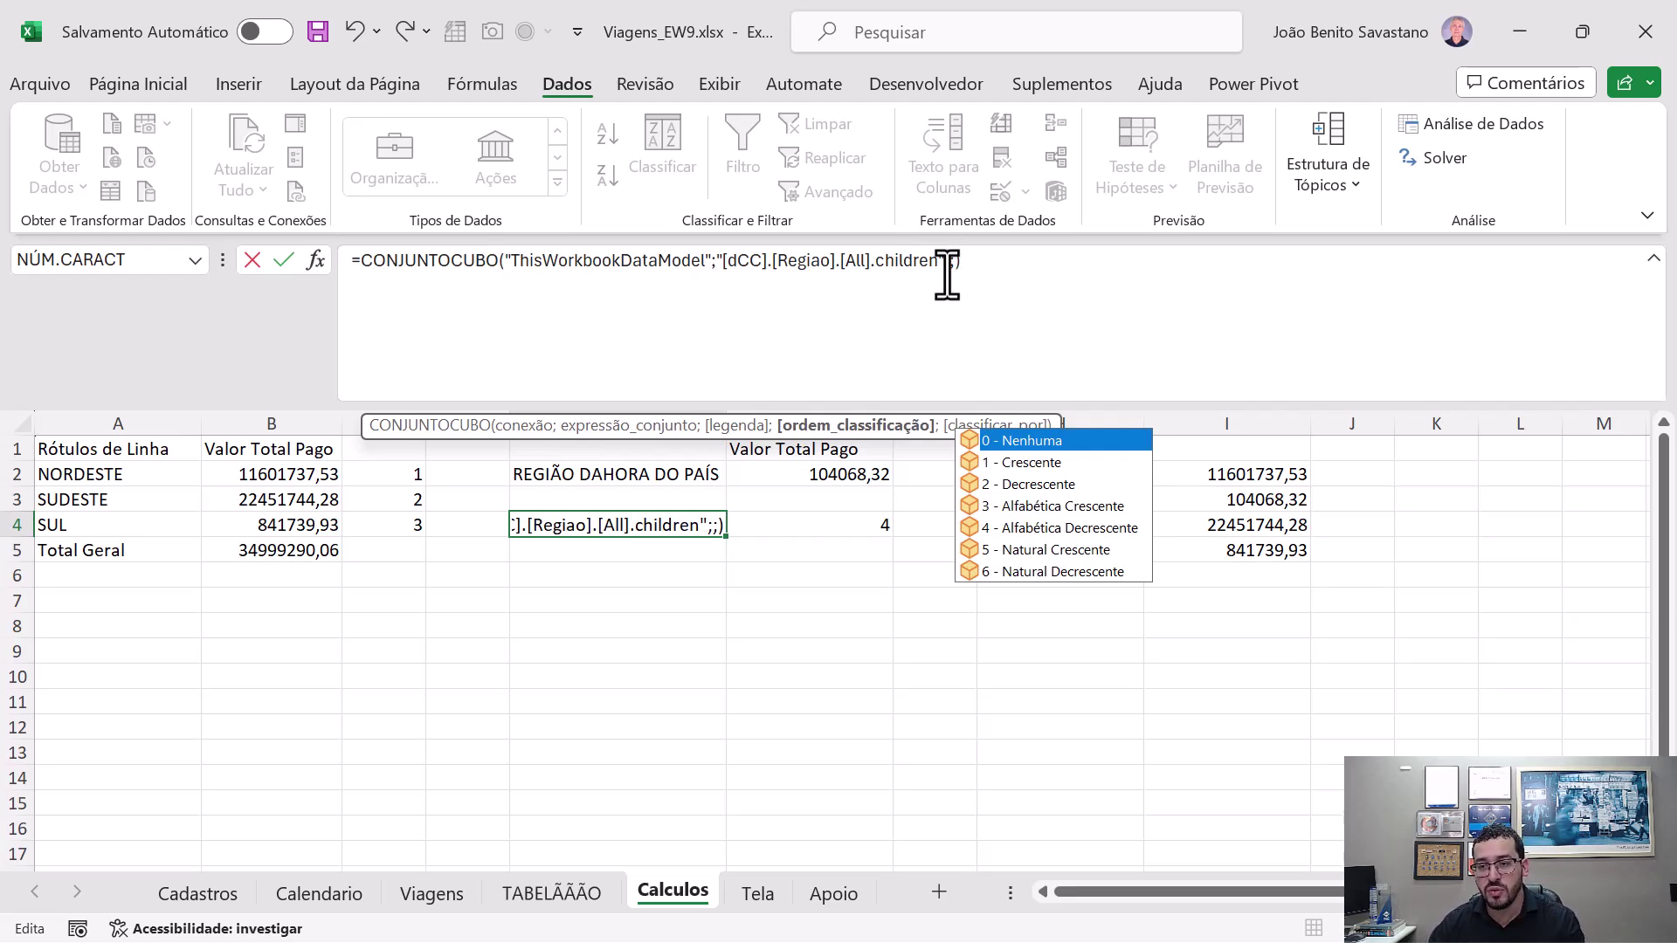
key(Return)
text(=c)
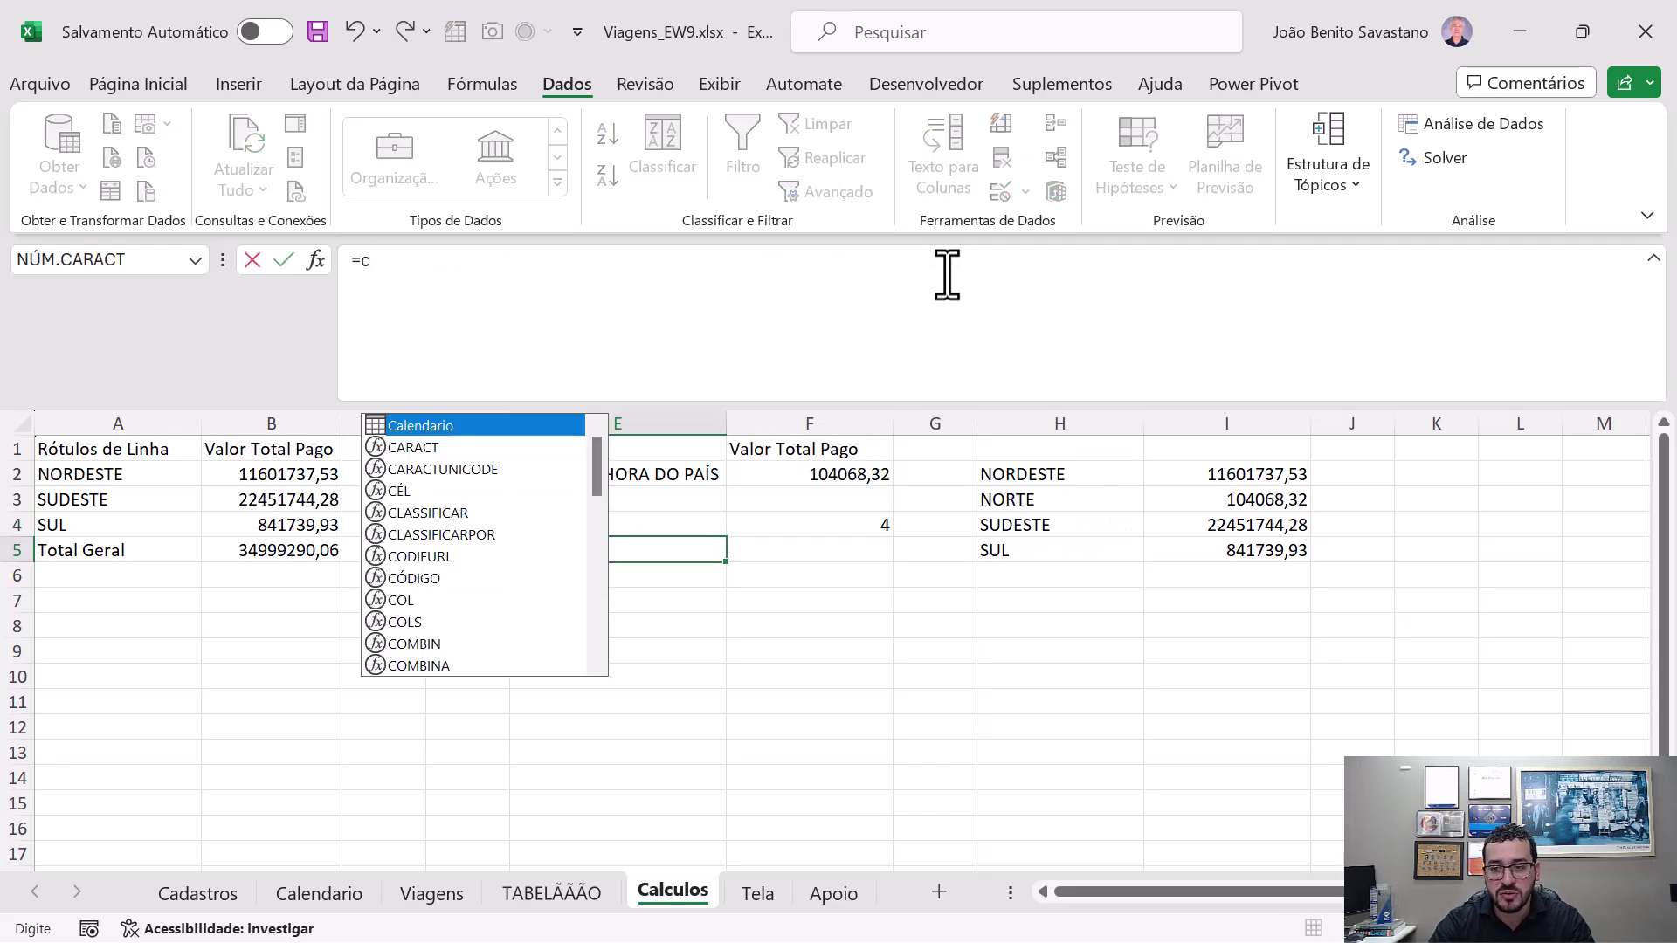
text(onju)
key(BackSpace)
key(BackSpace)
key(BackSpace)
key(BackSpace)
key(BackSpace)
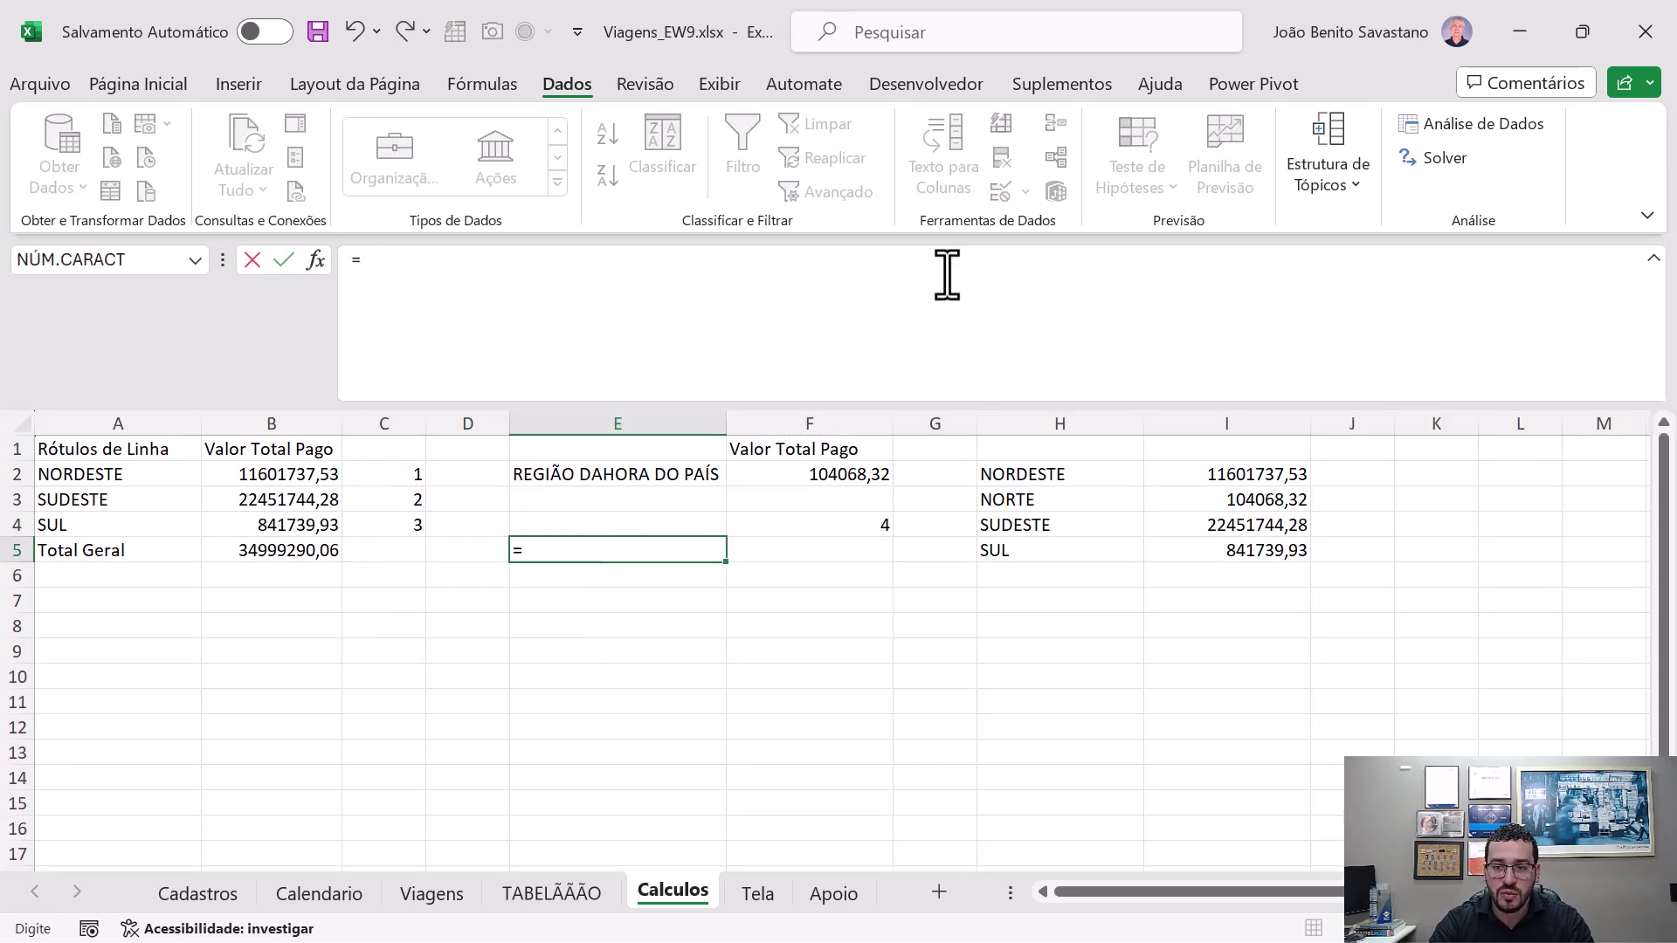
text(membro)
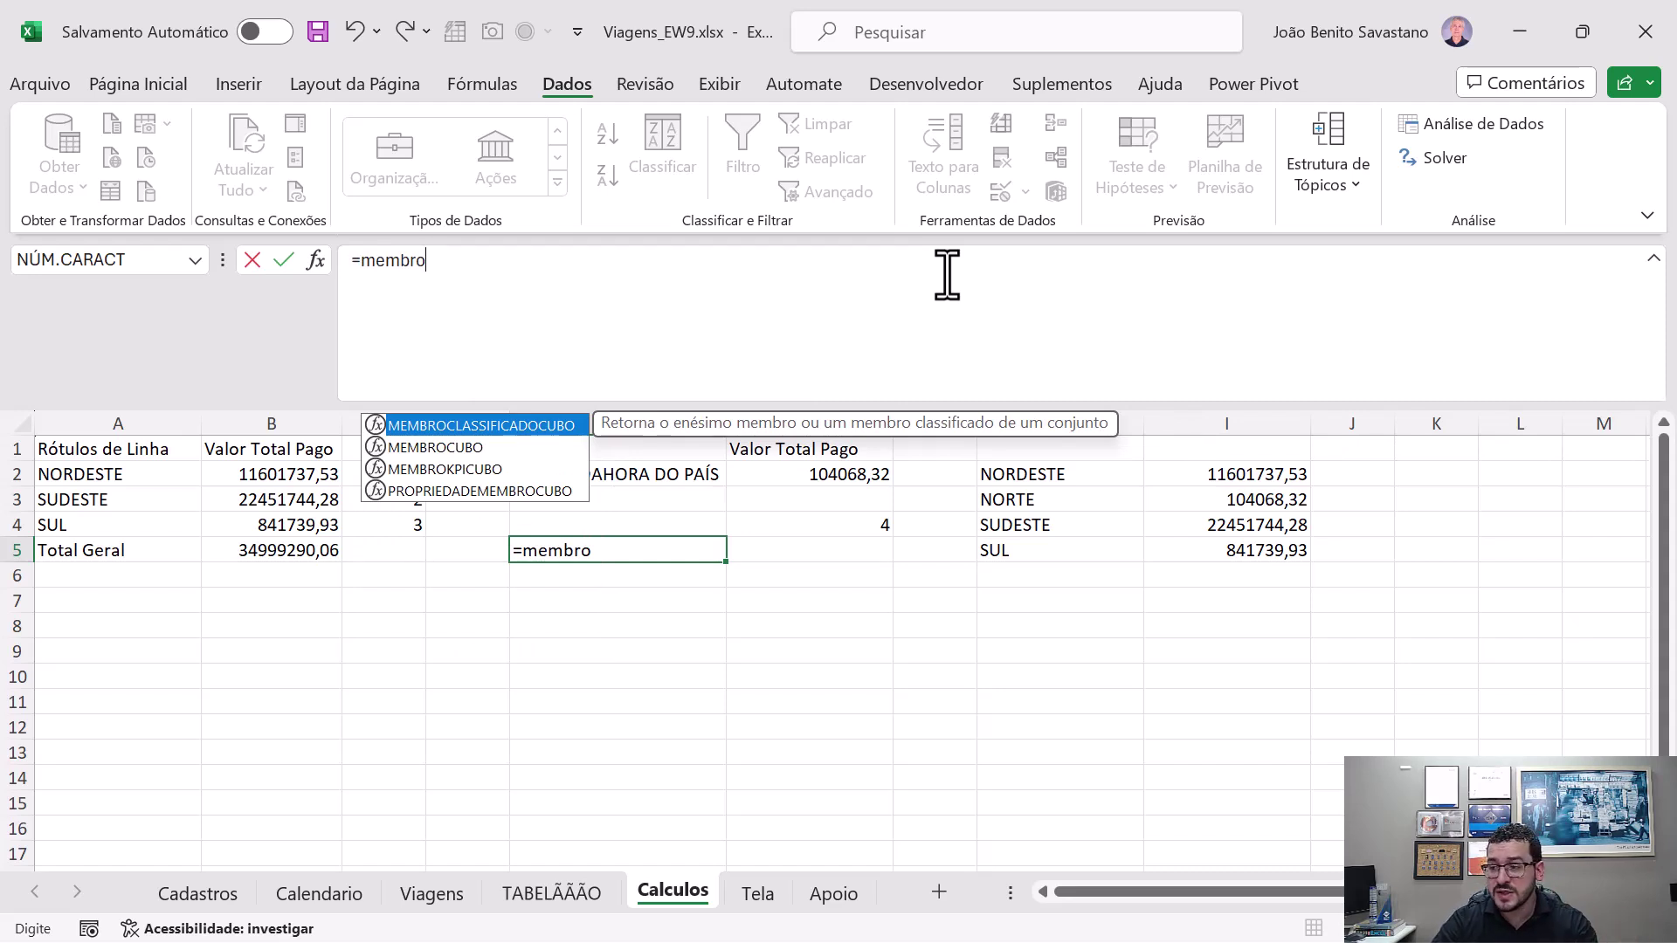
key(Escape)
- Examine the MEMBROCLASSIFICADOCUBO formula behind the region list in H2
key(Right)
key(Right)
key(Right)
key(Up)
key(Up)
key(Right)
key(Up)
key(Left)
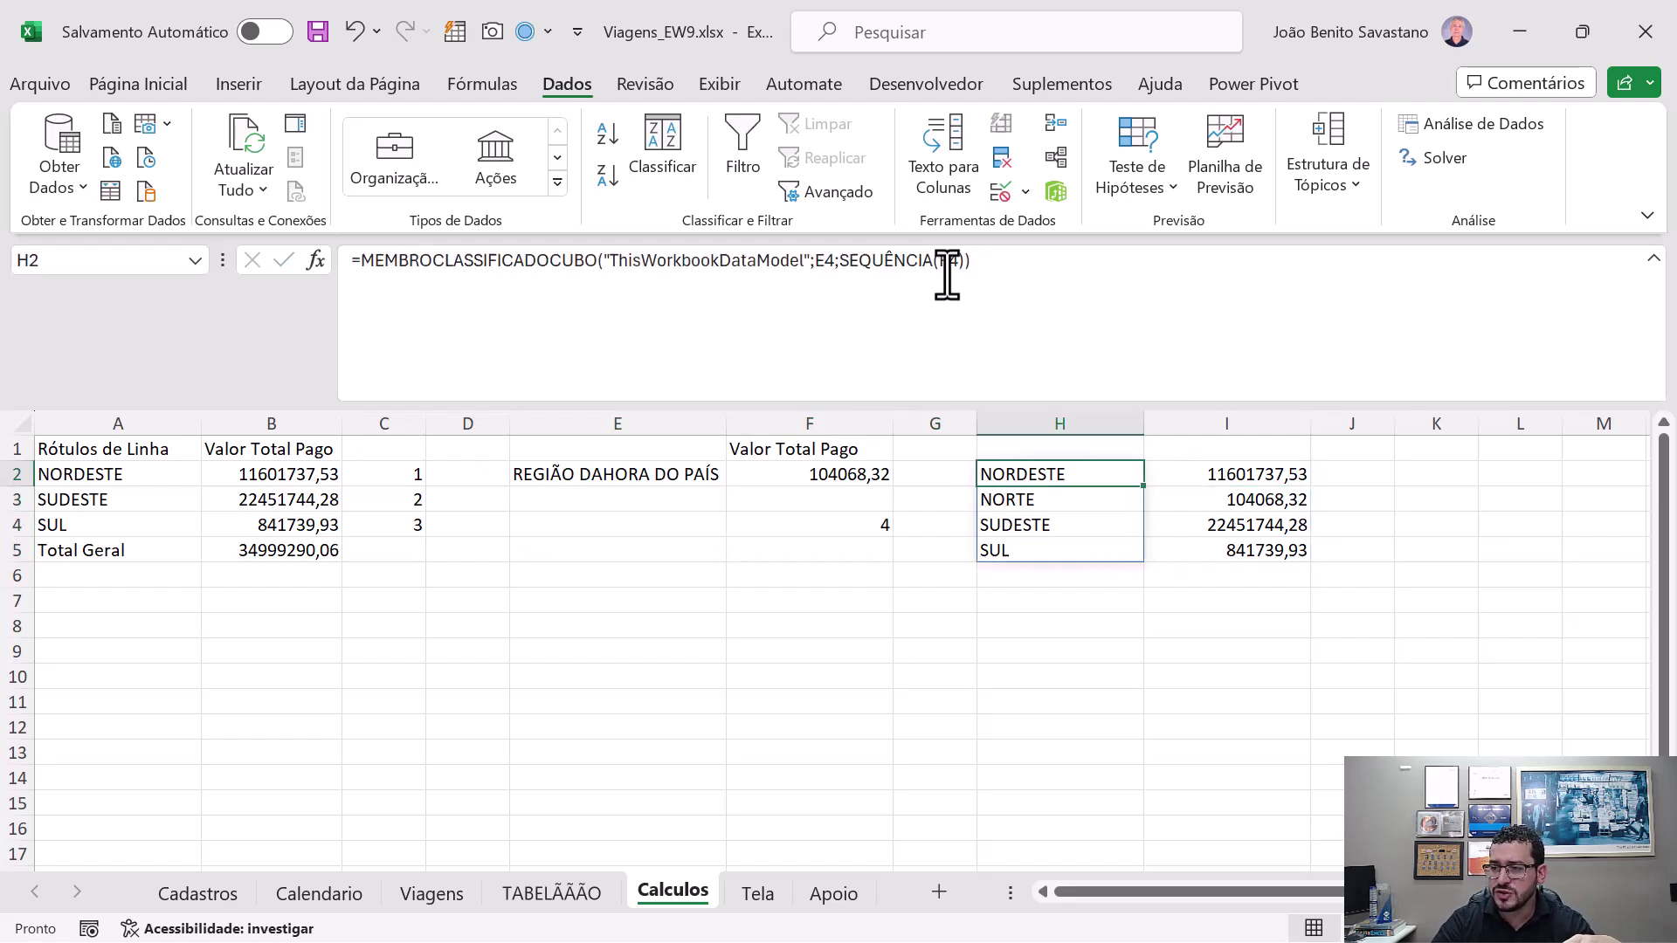
key(Right)
key(Right)
key(Right)
key(Right)
key(Right)
key(Right)
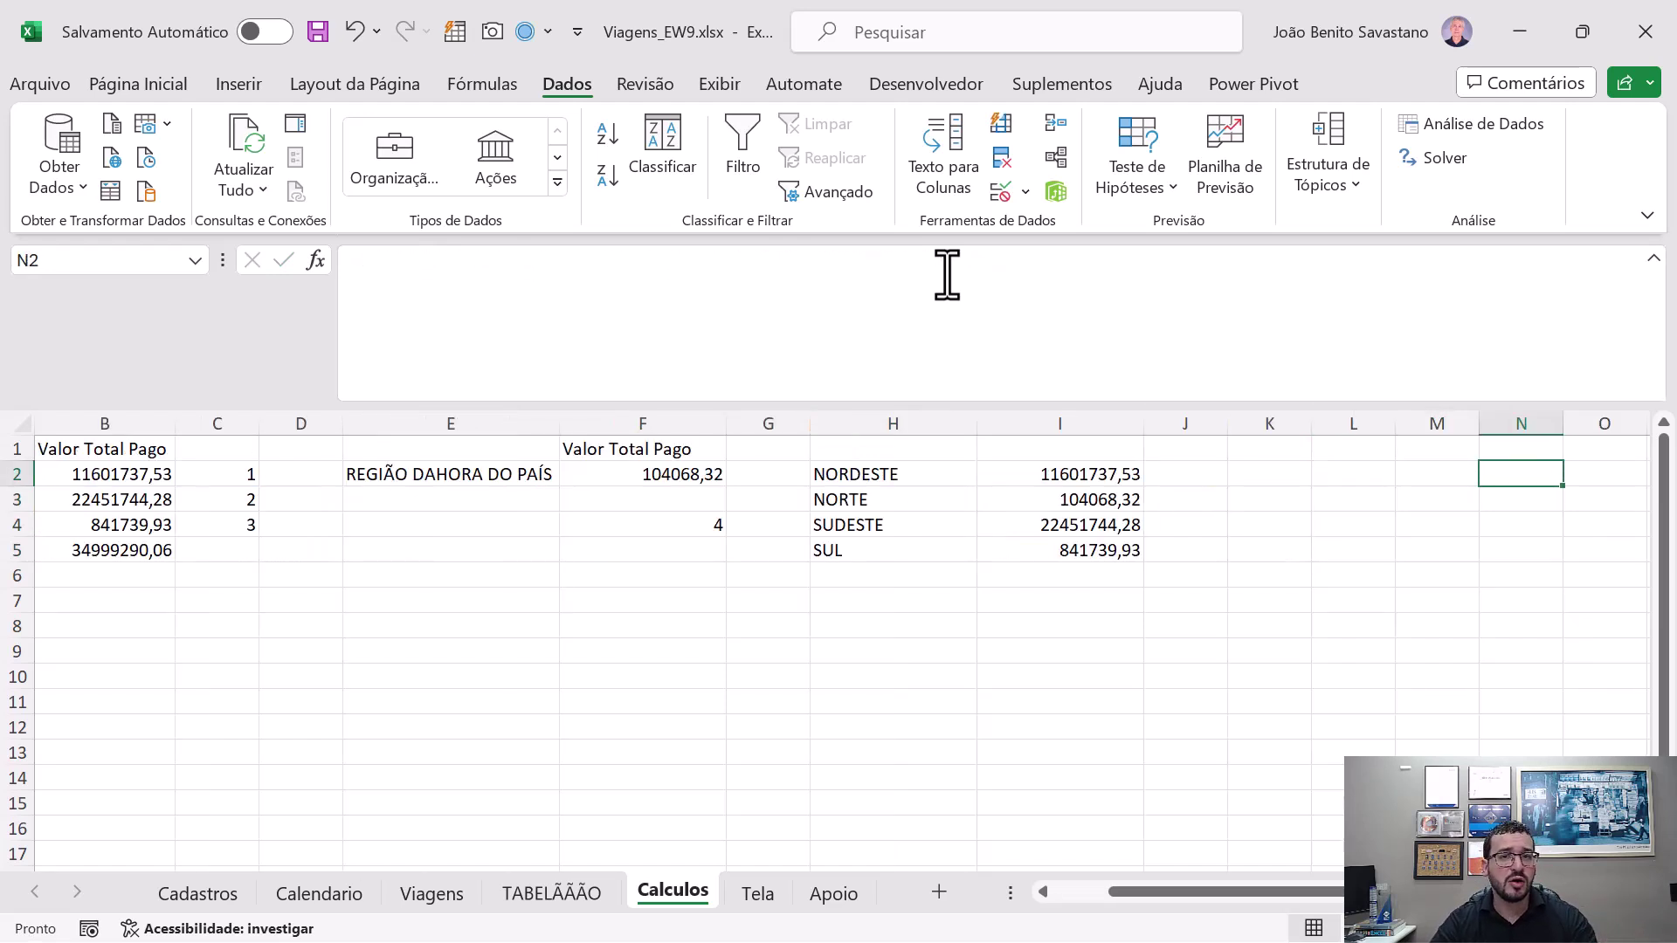
key(Right)
key(Right)
key(Right)
key(Left)
key(Left)
key(Left)
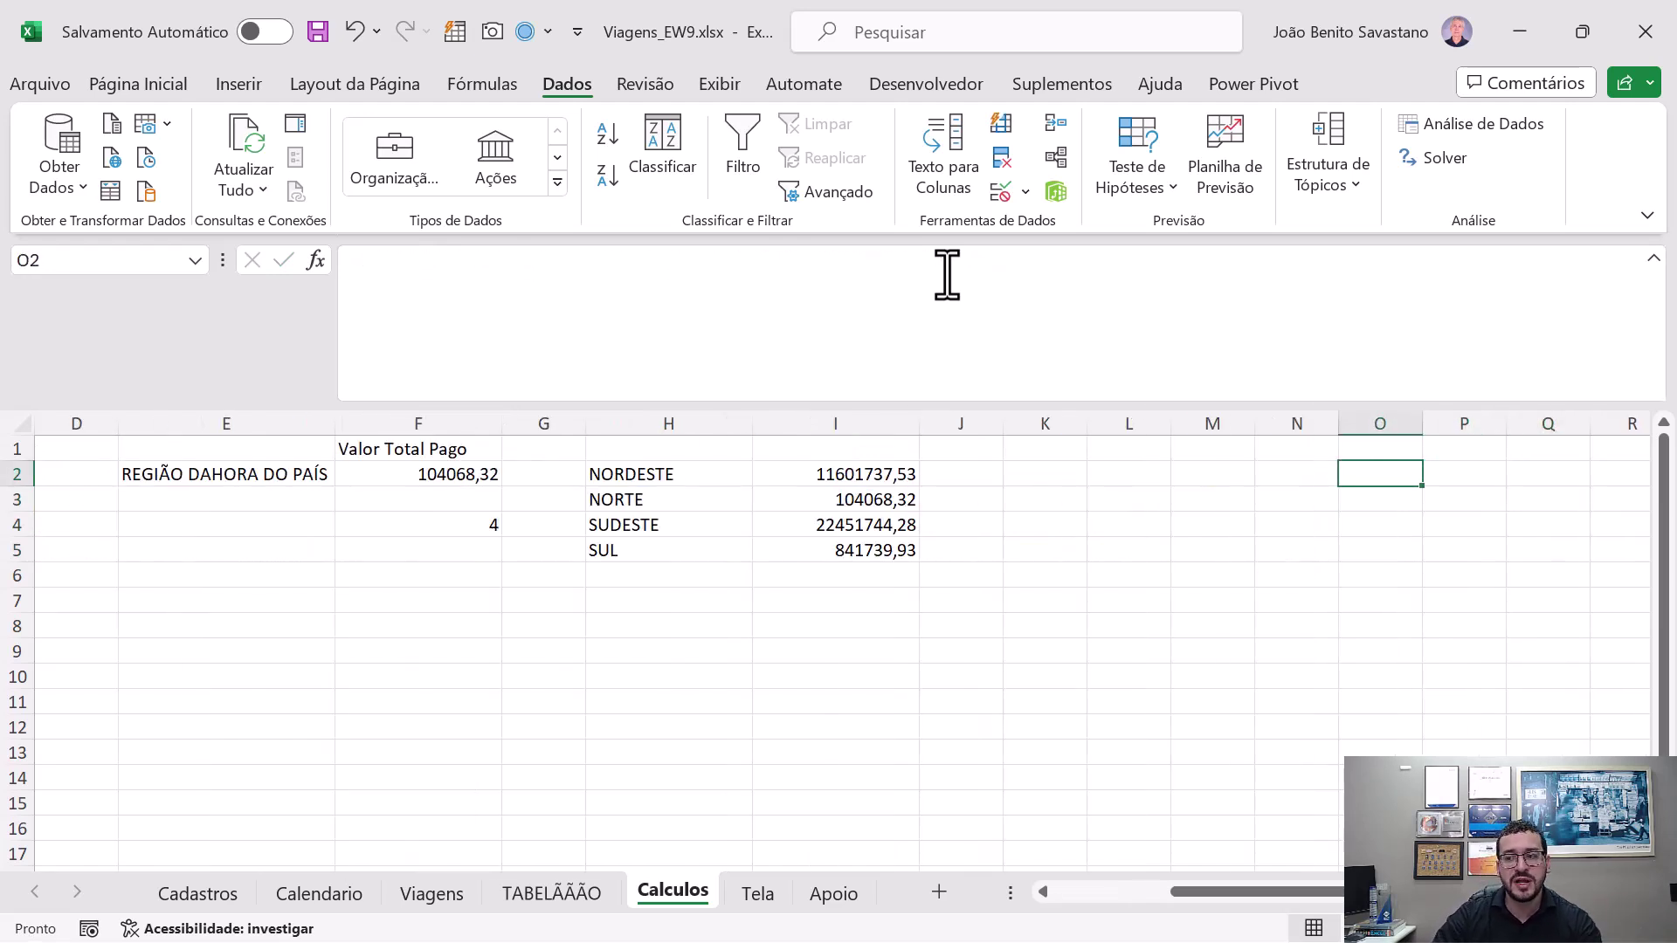
- Enter an EMPILHARH formula in K2 that joins the spilled ranges H2# and I2# side by side
key(Left)
key(Left)
key(Left)
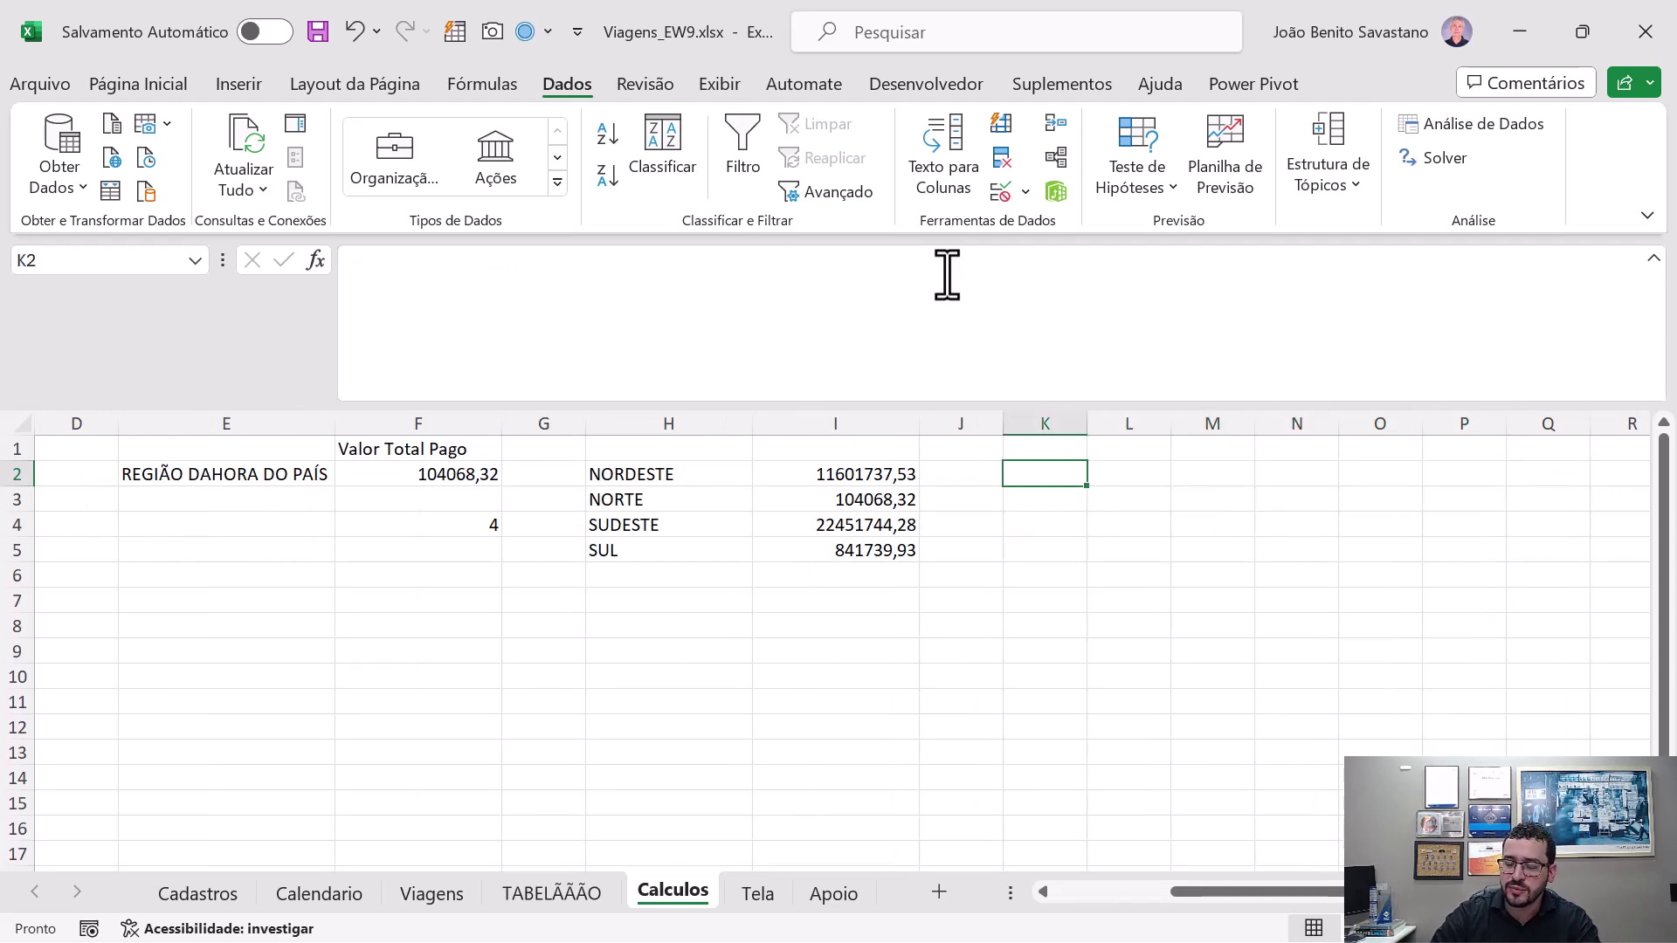
text(=)
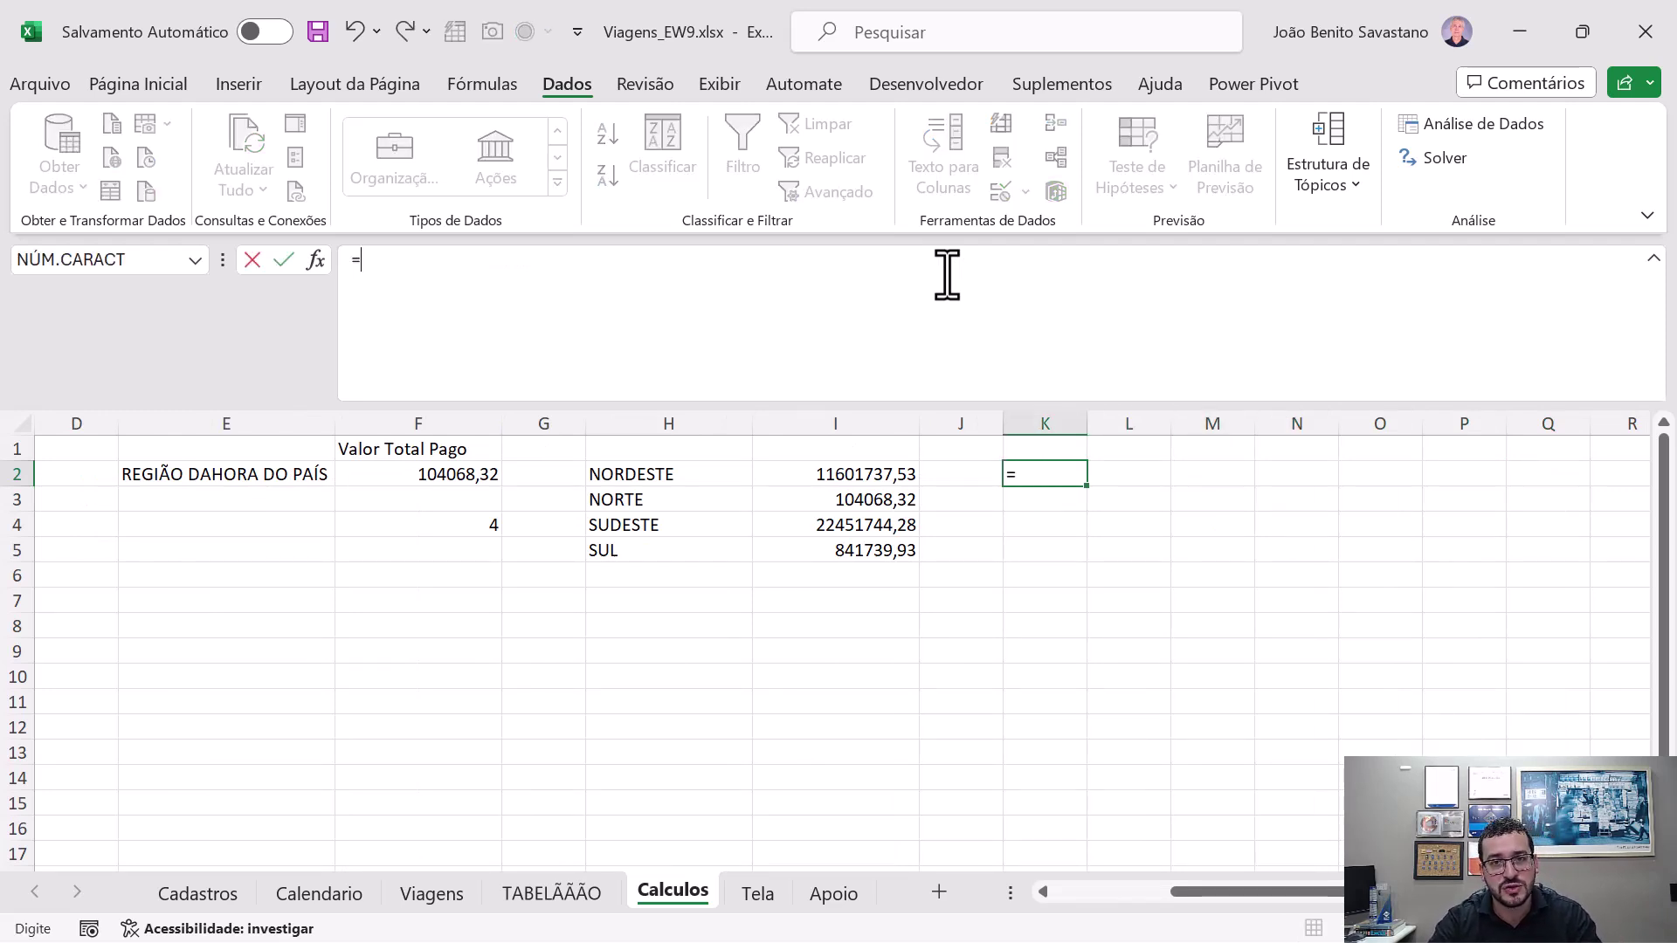
text(empilhar)
key(Tab)
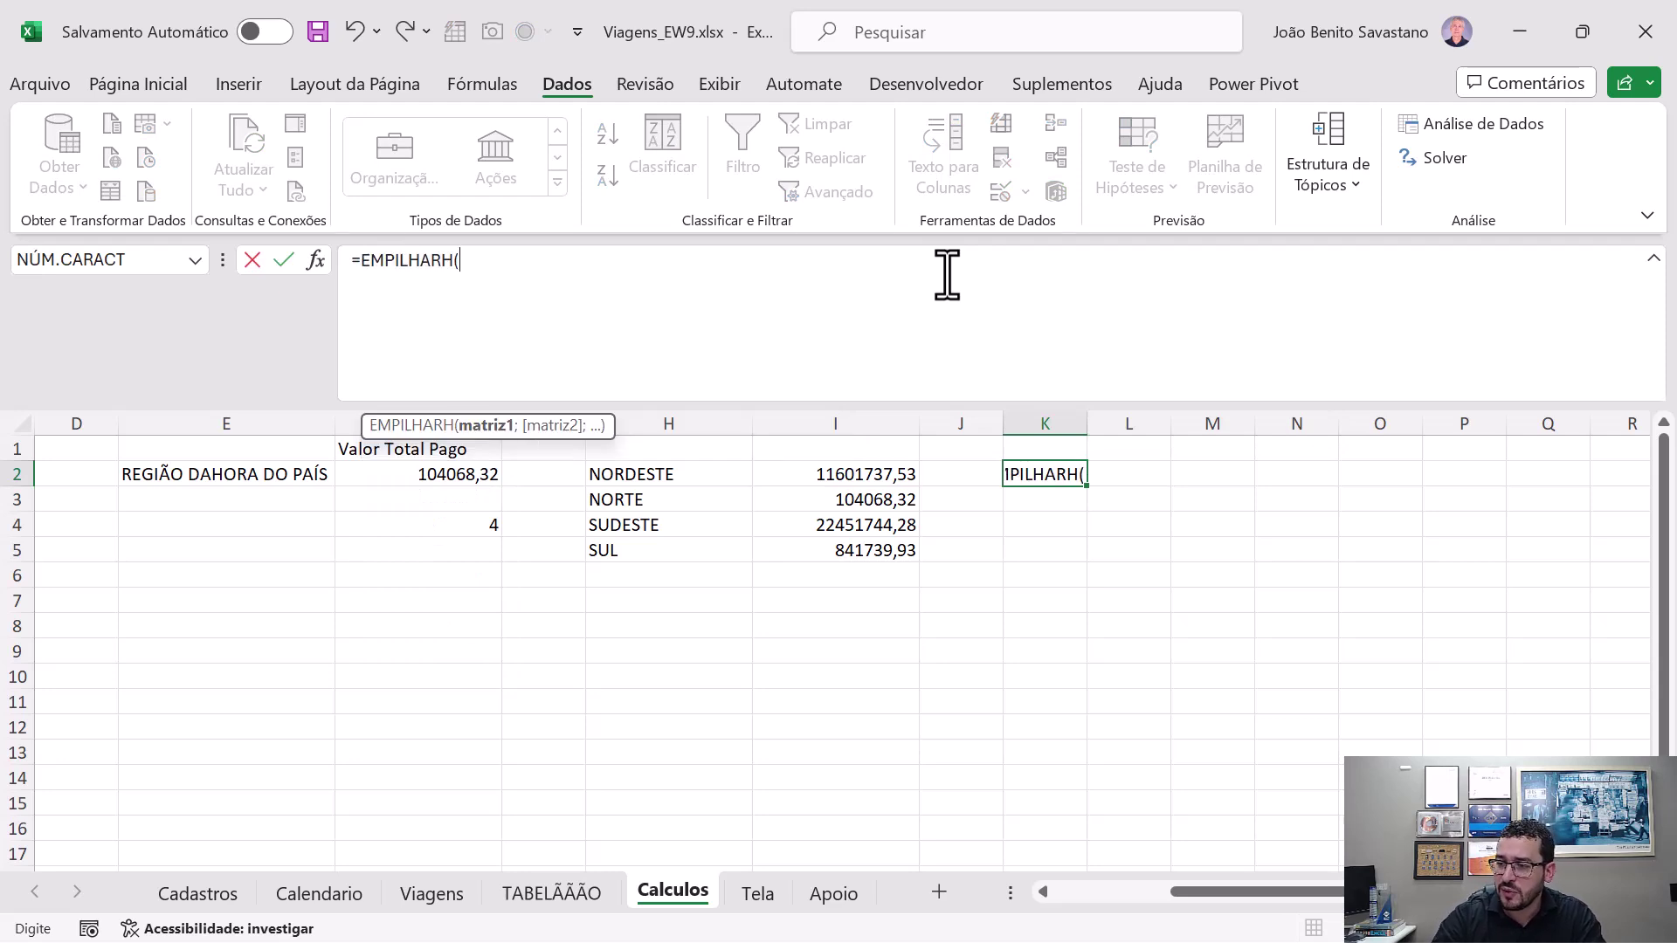
key(Left)
key(Left)
key(Left)
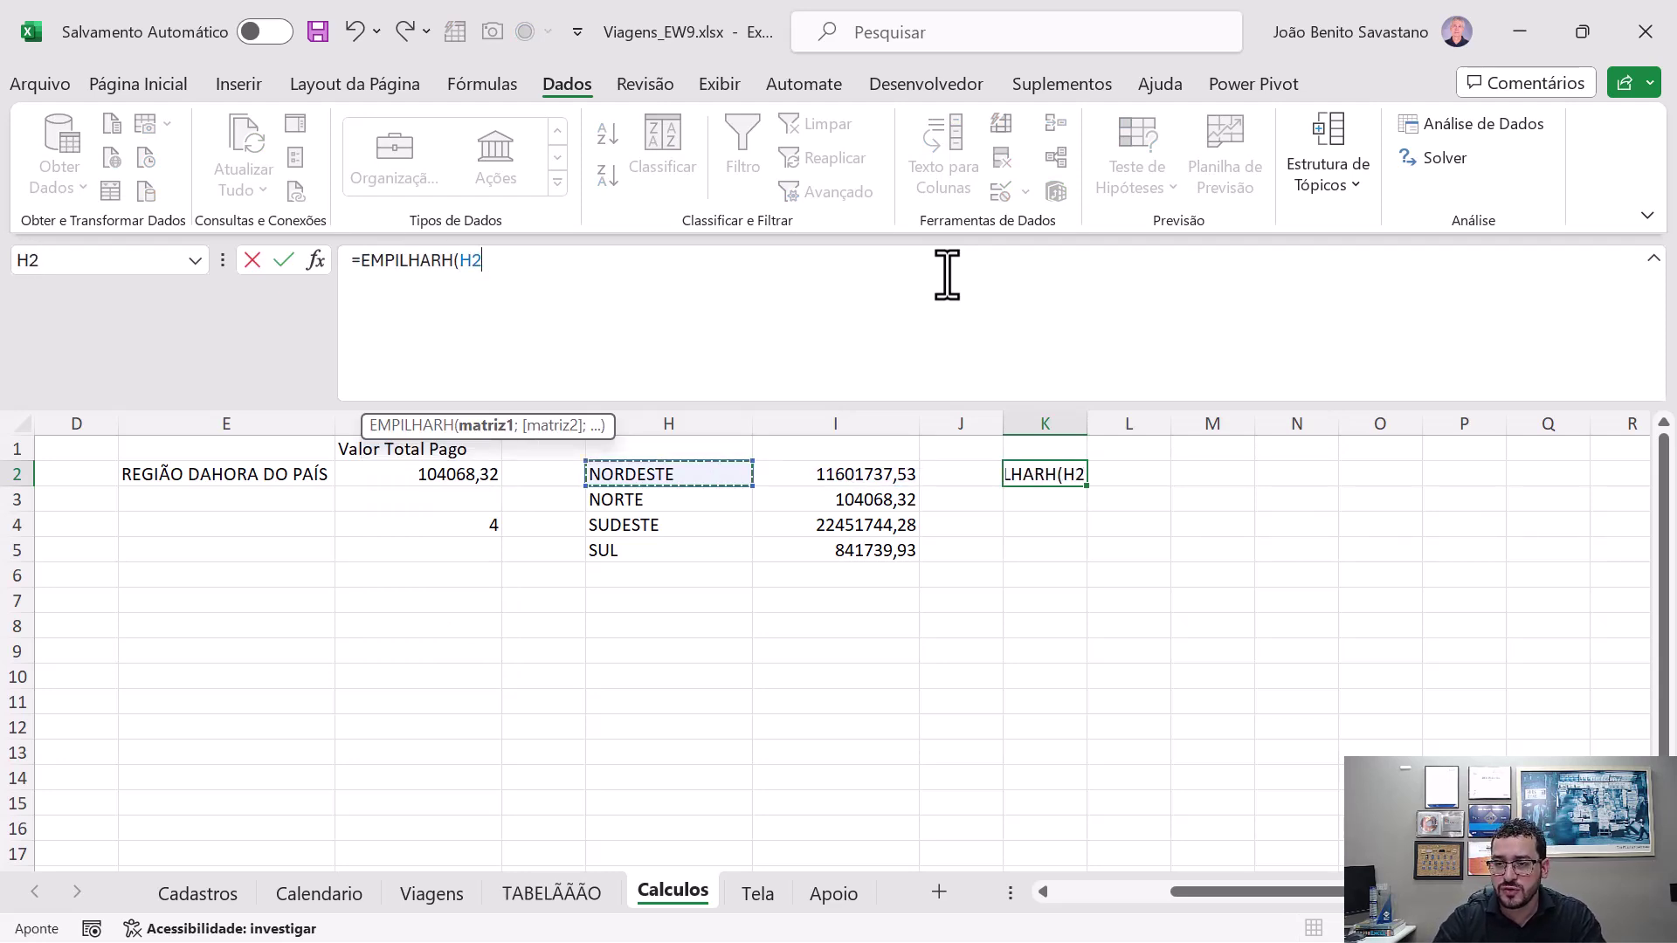
text(#;)
key(Left)
key(Left)
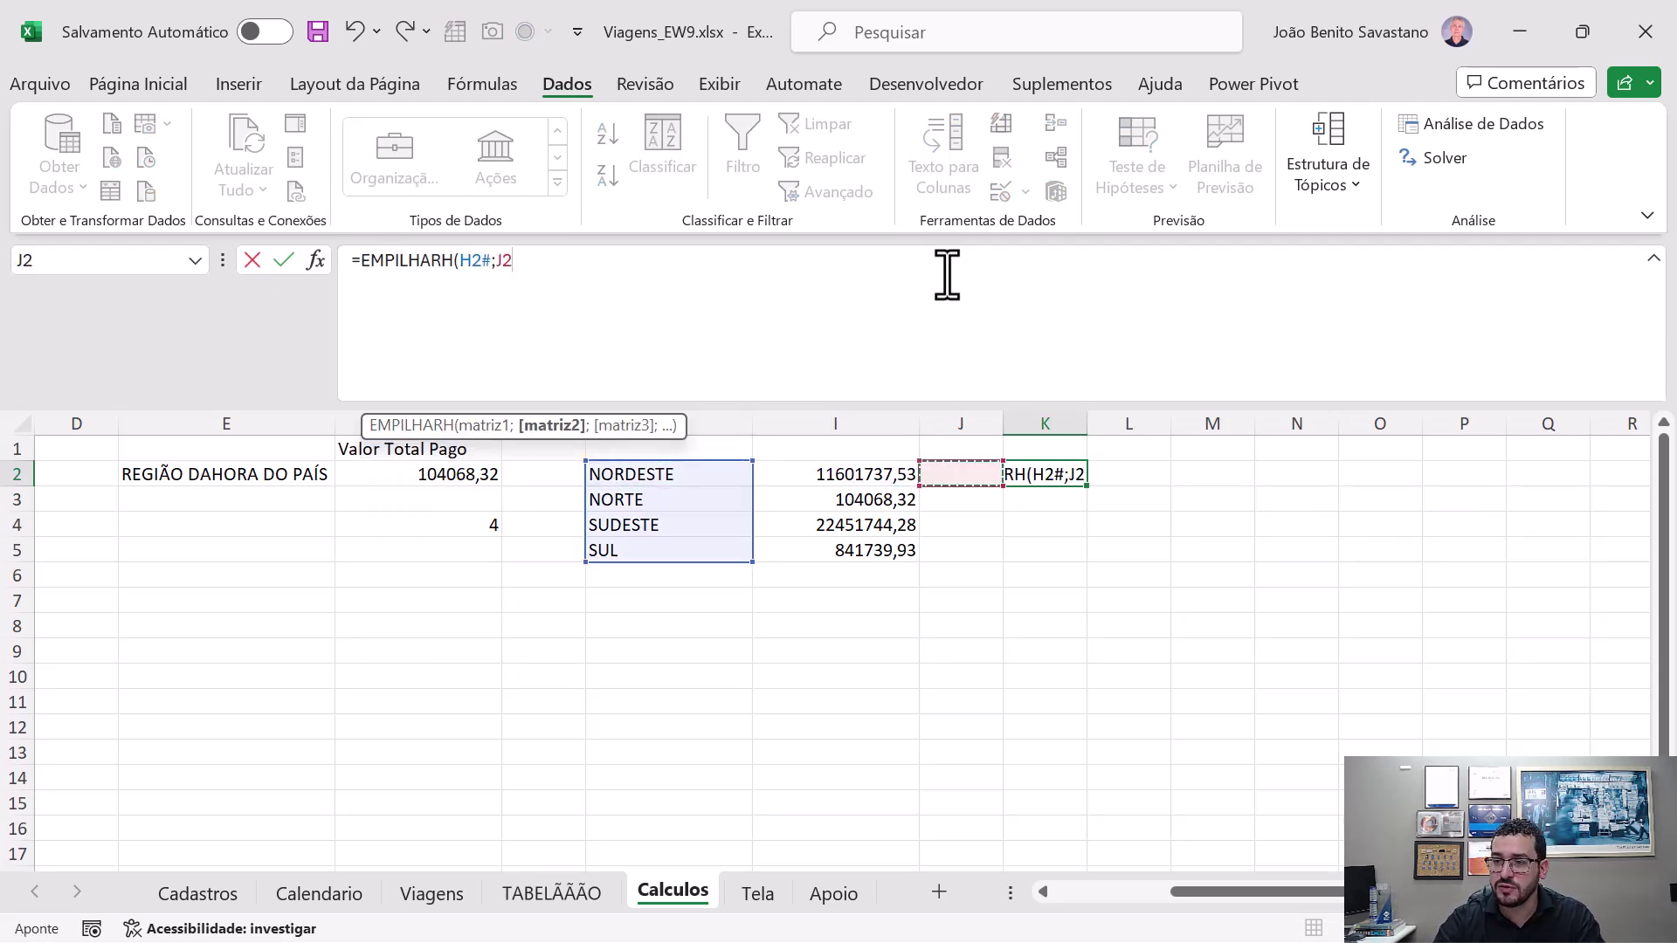
text(#)
key(ctrl+Return)
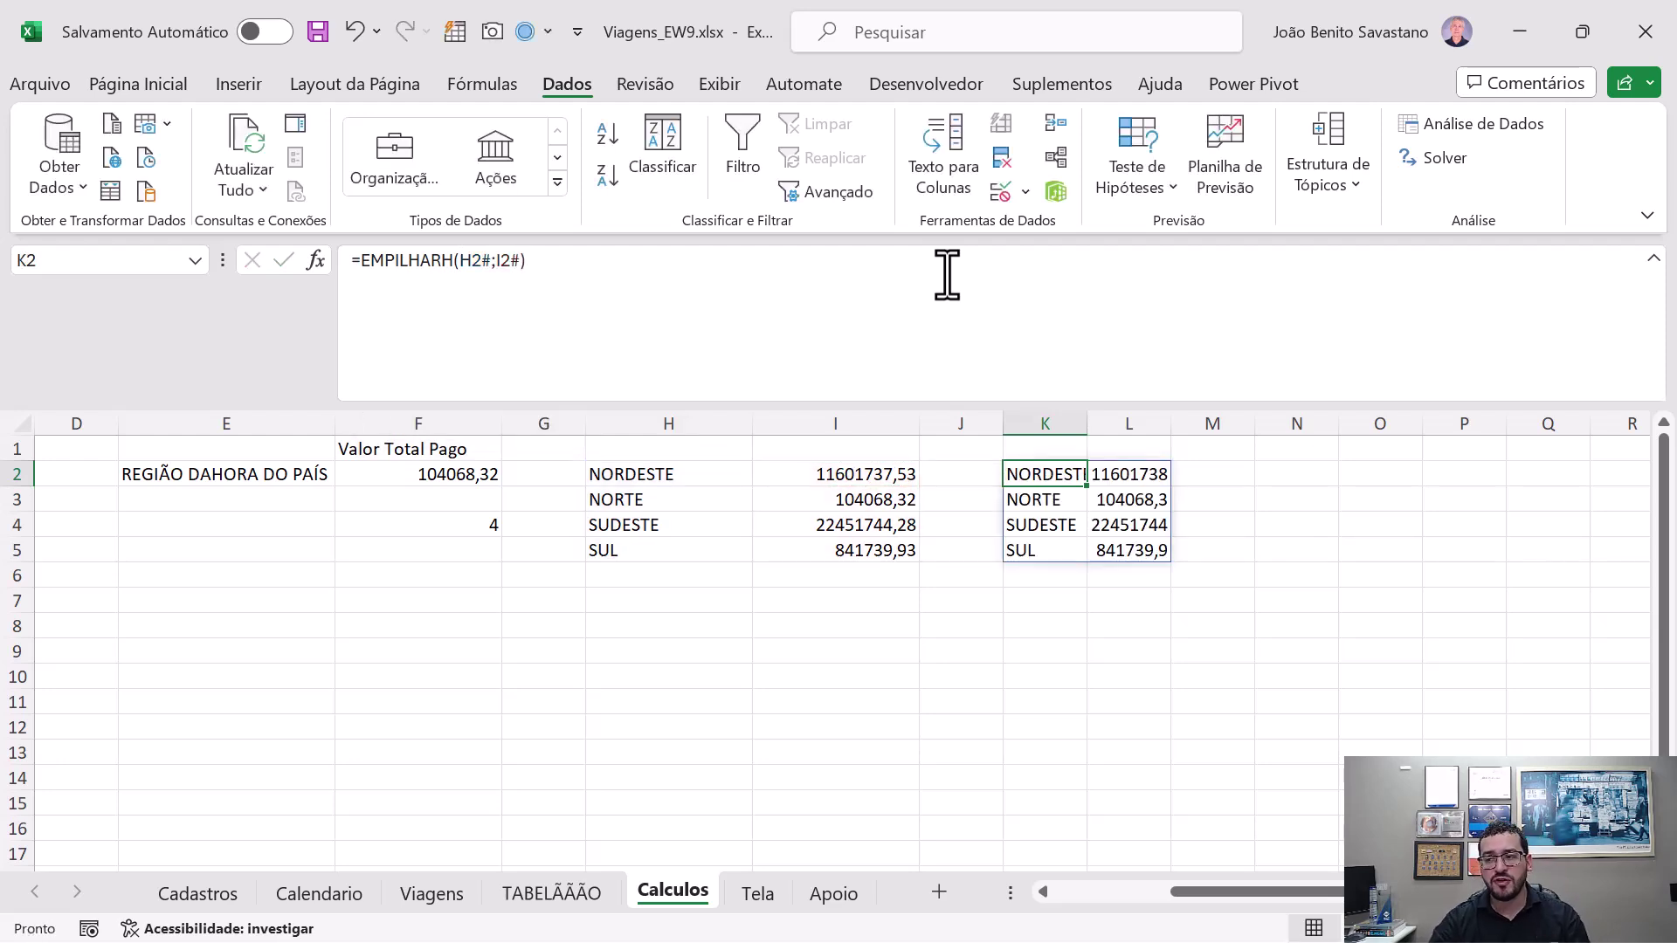
- AutoFit the widths of columns K and L to their contents
key(ctrl+space)
key(shift+Right)
key(alt+c)
key(o)
key(t)
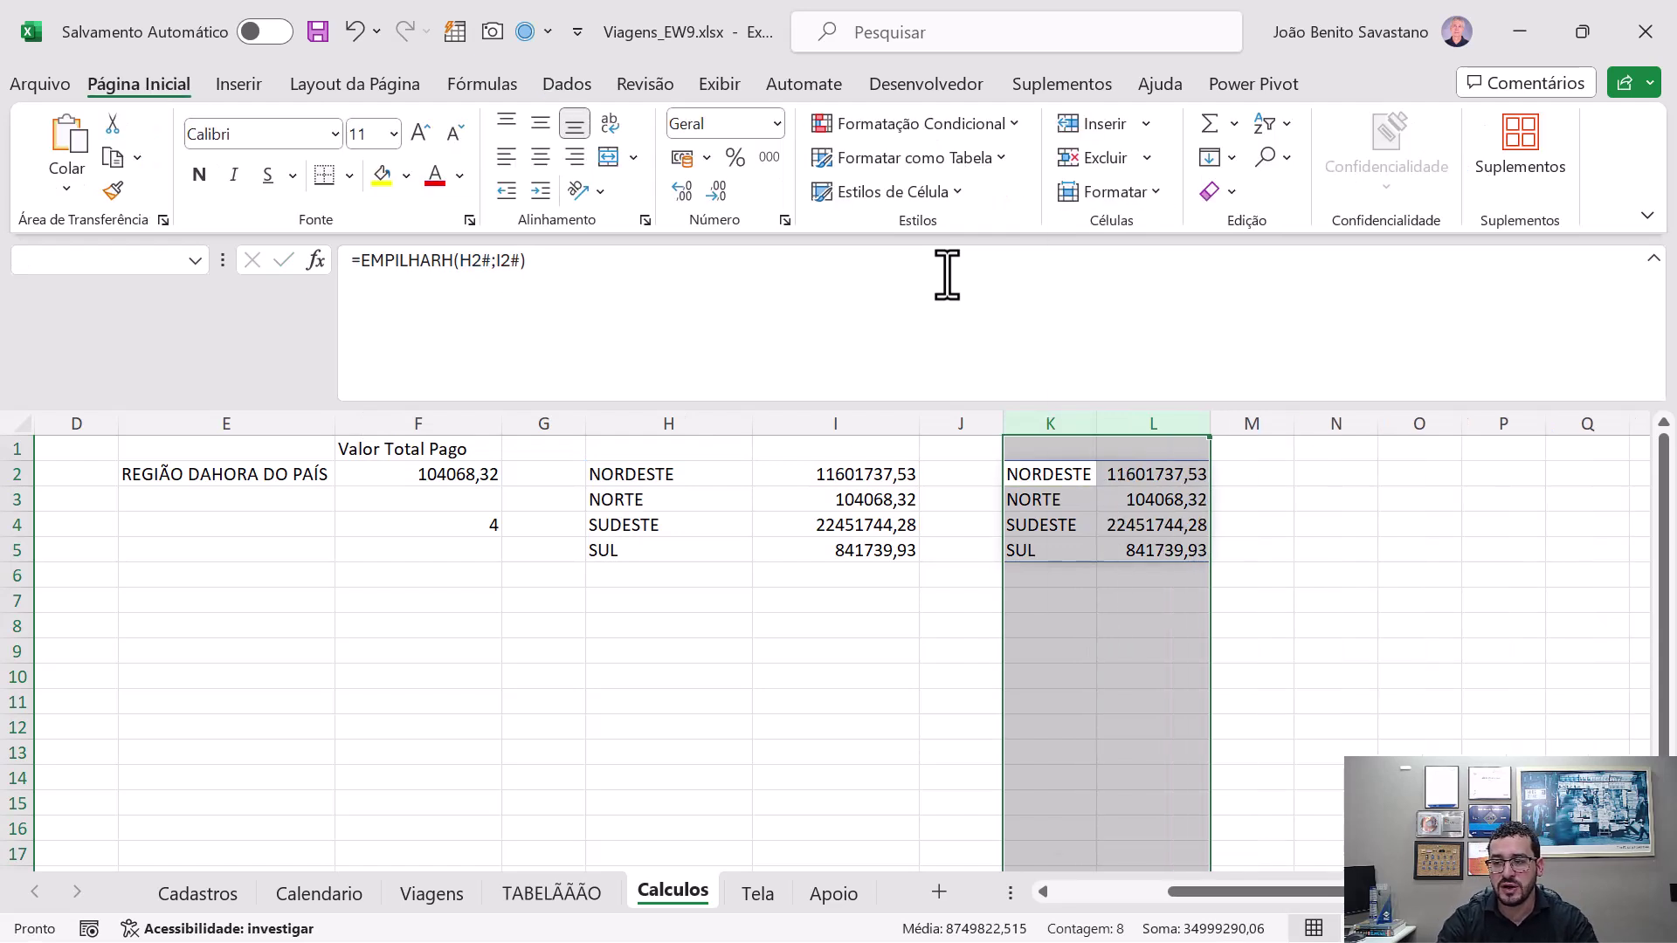
key(Down)
key(Up)
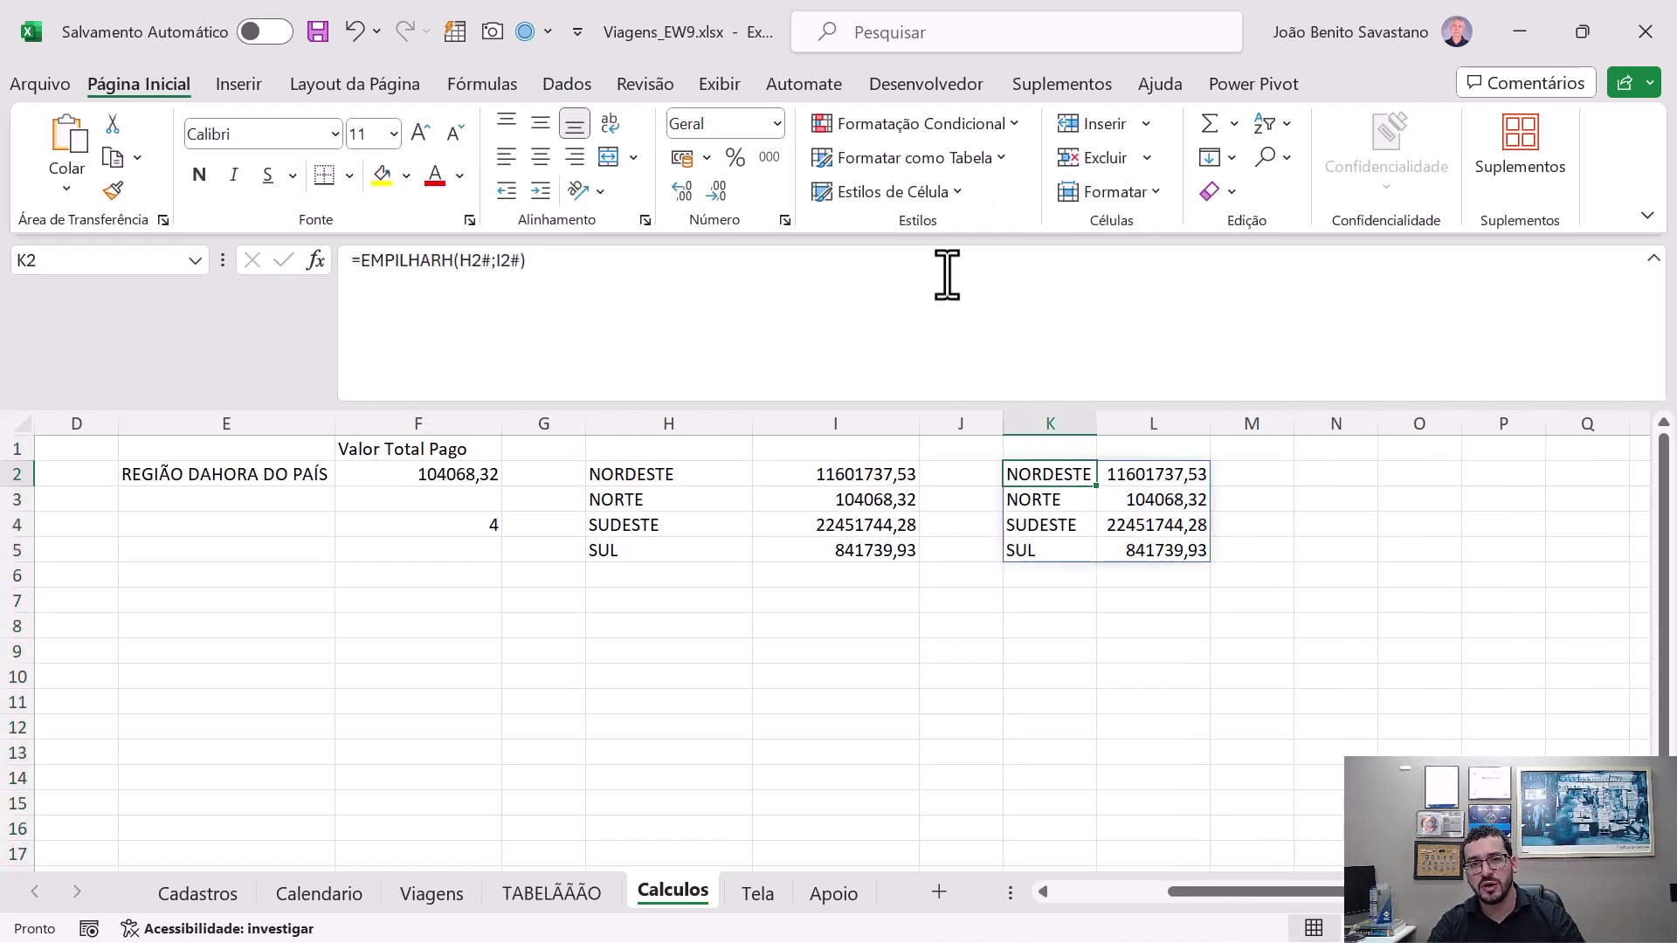
- Wrap K2's EMPILHARH formula in CLASSIFICAR, sorting by column 2 in descending order (-1)
key(F2)
key(Escape)
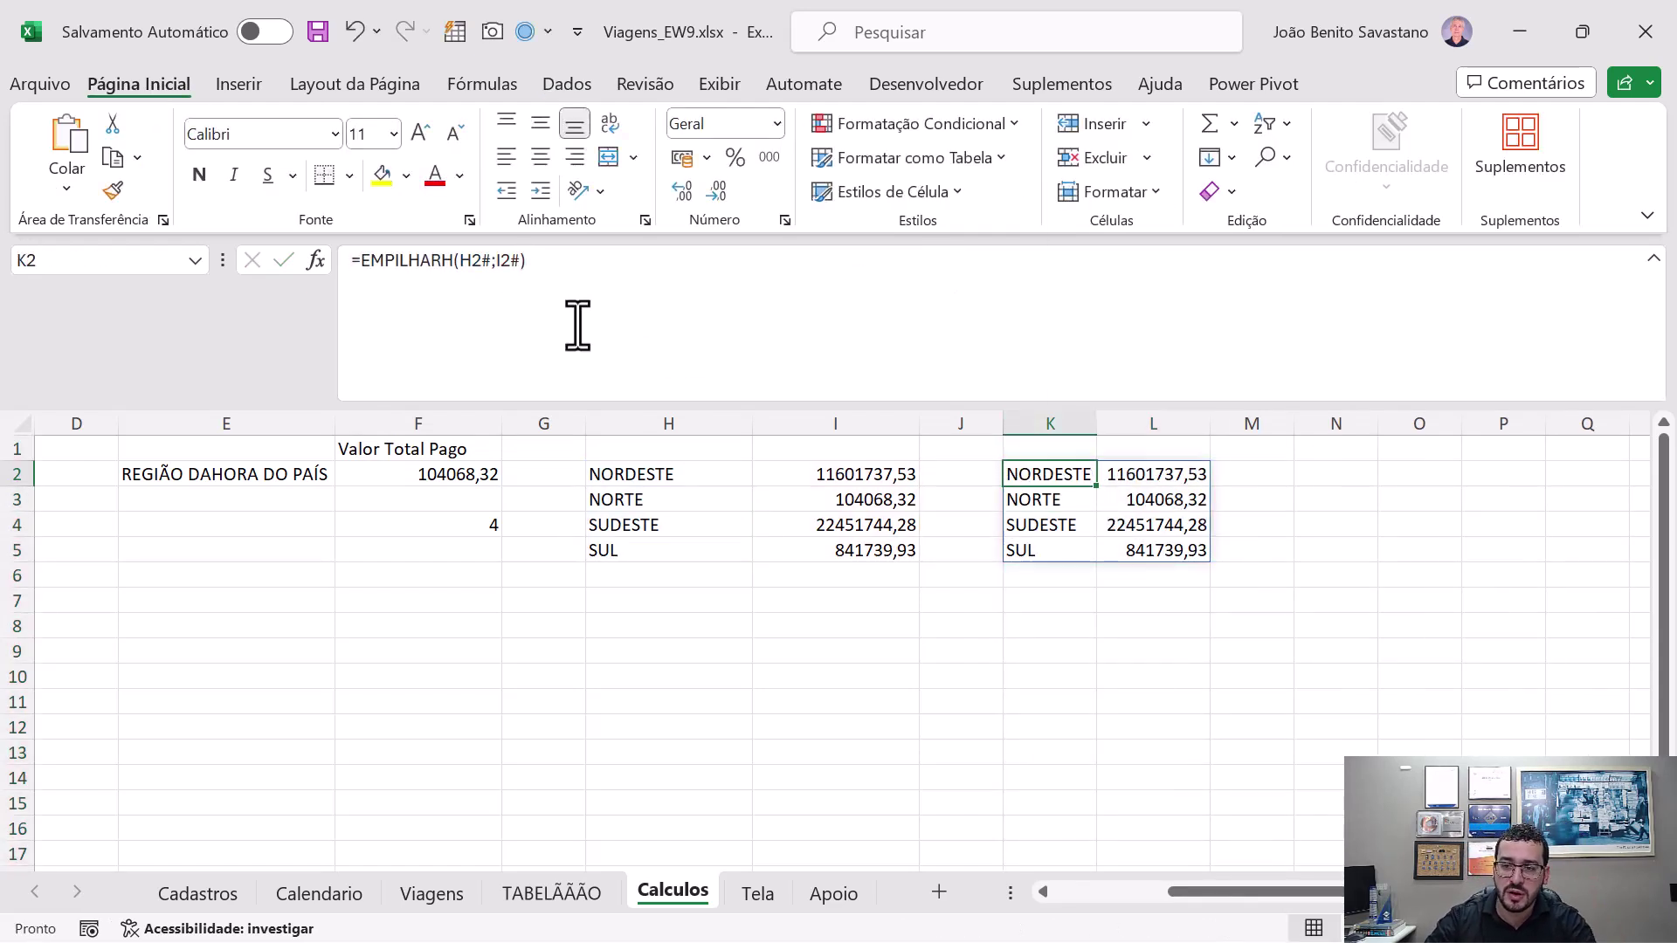
click(375, 264)
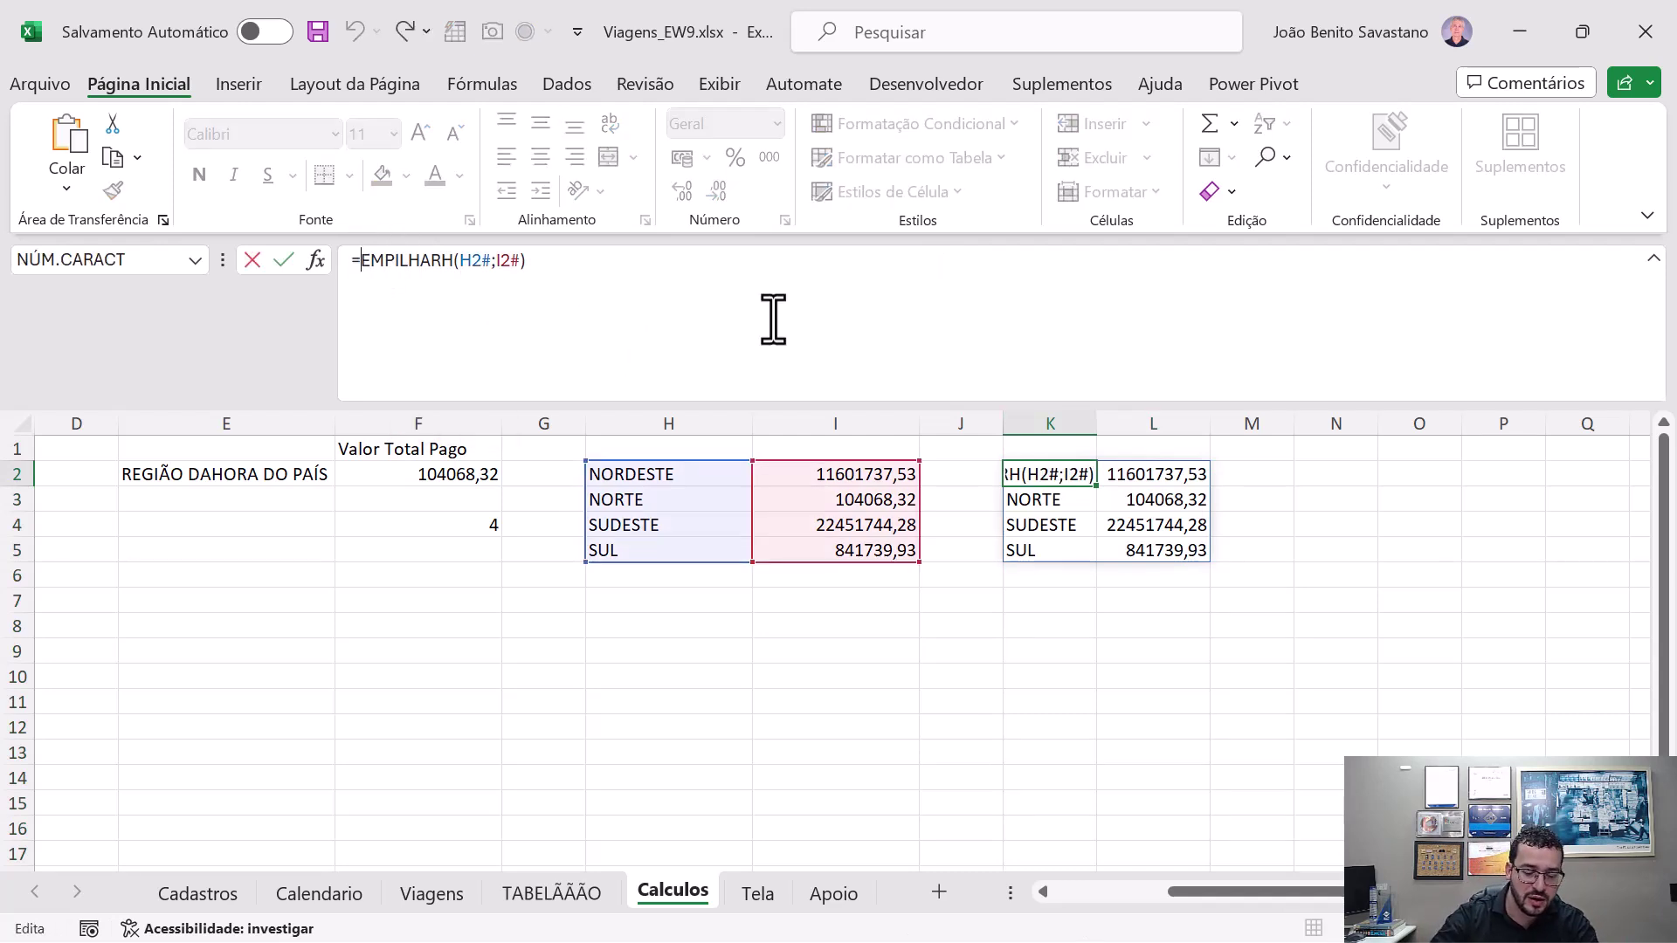
text(clas)
key(Tab)
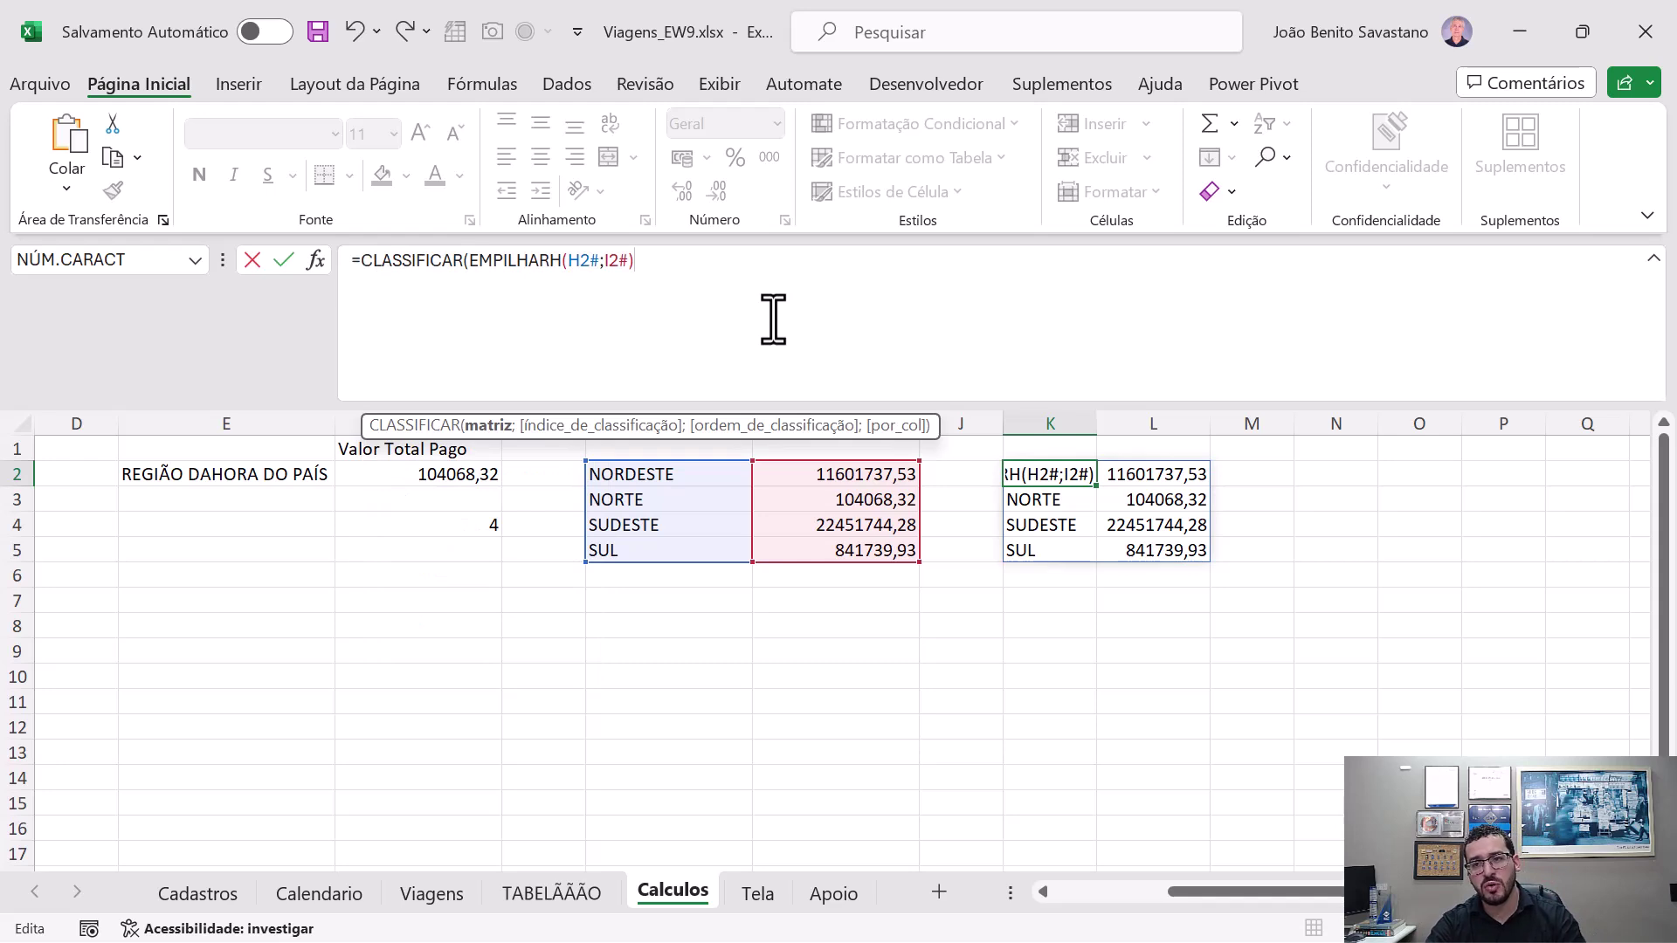
text(;2;)
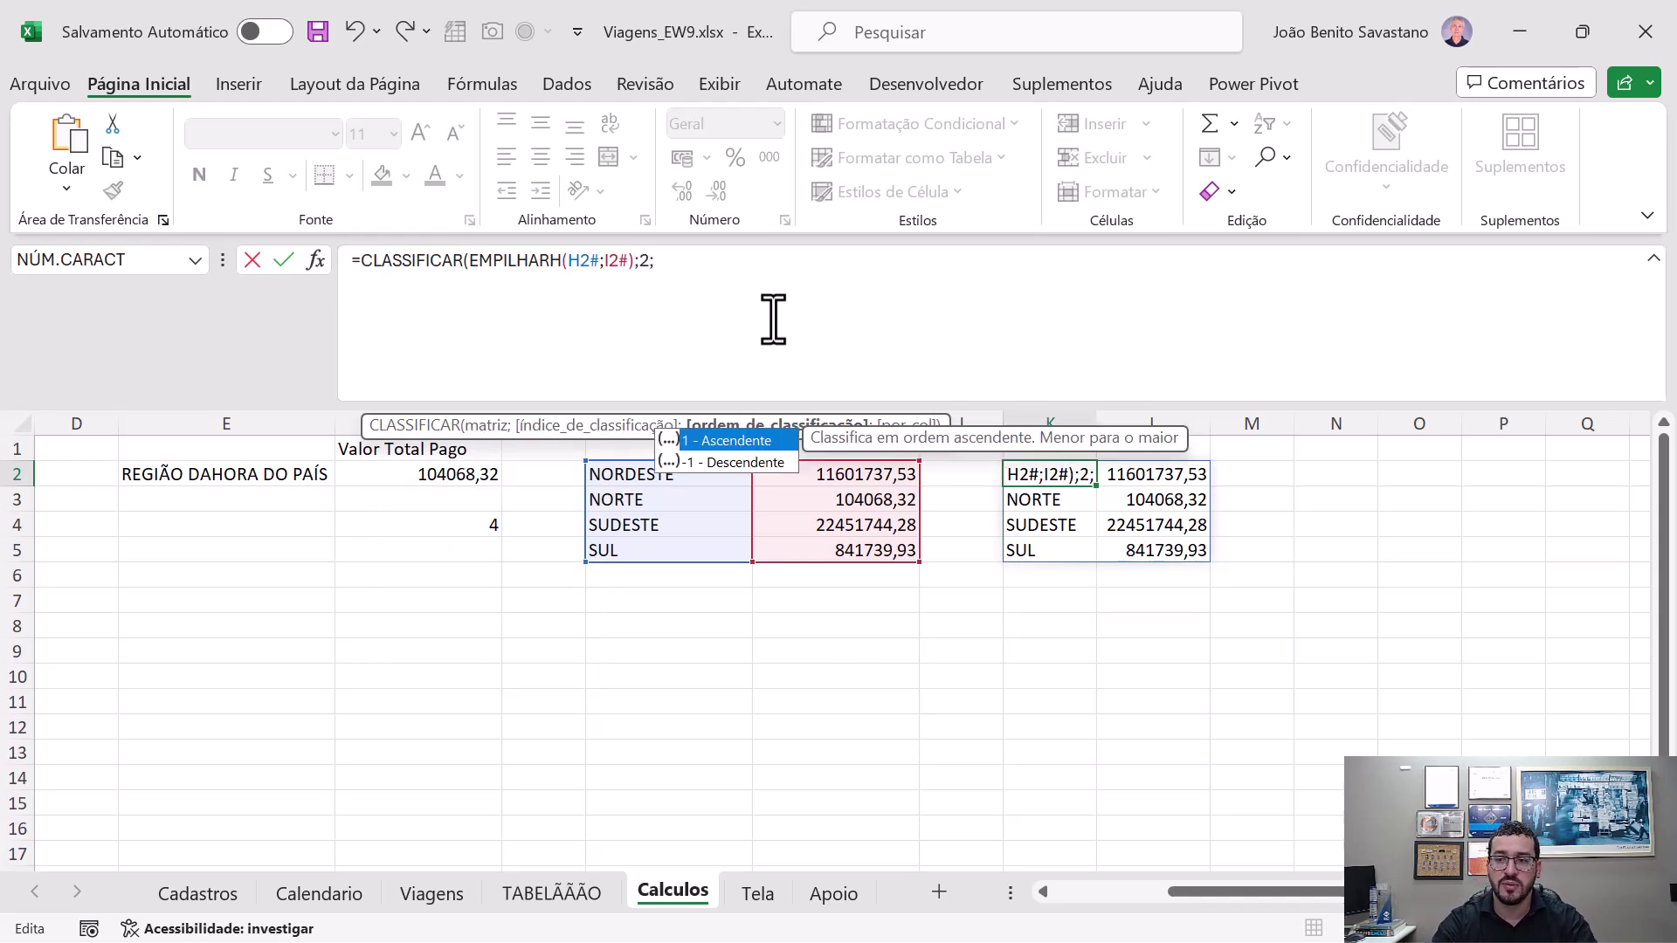
text(-1))
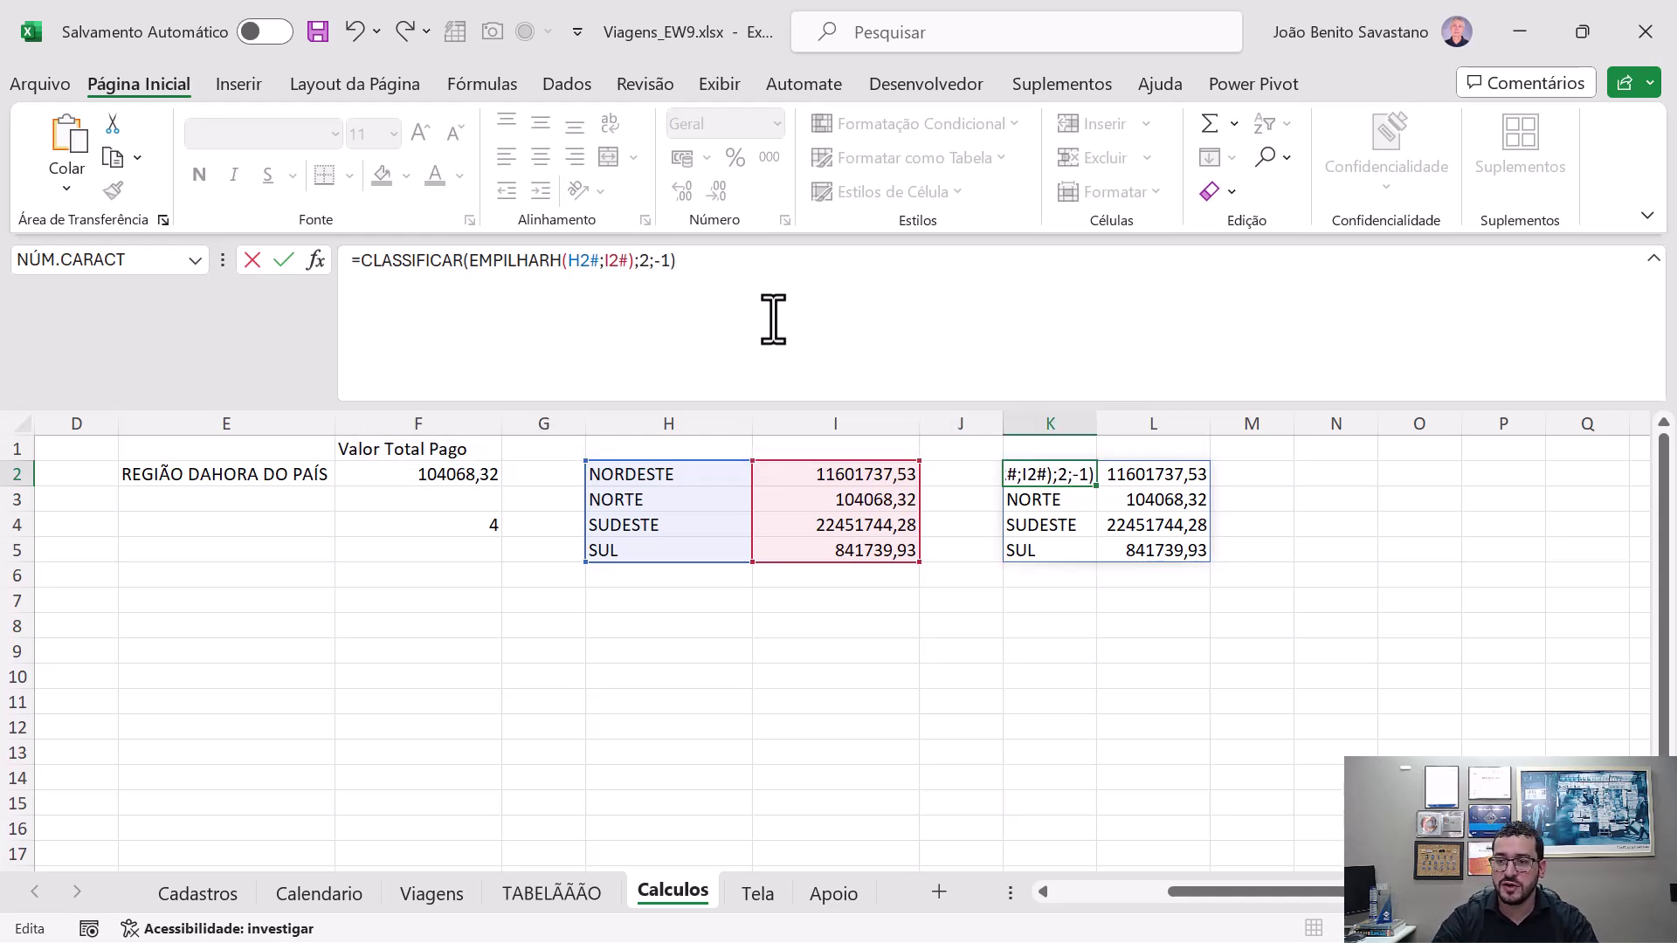
key(Return)
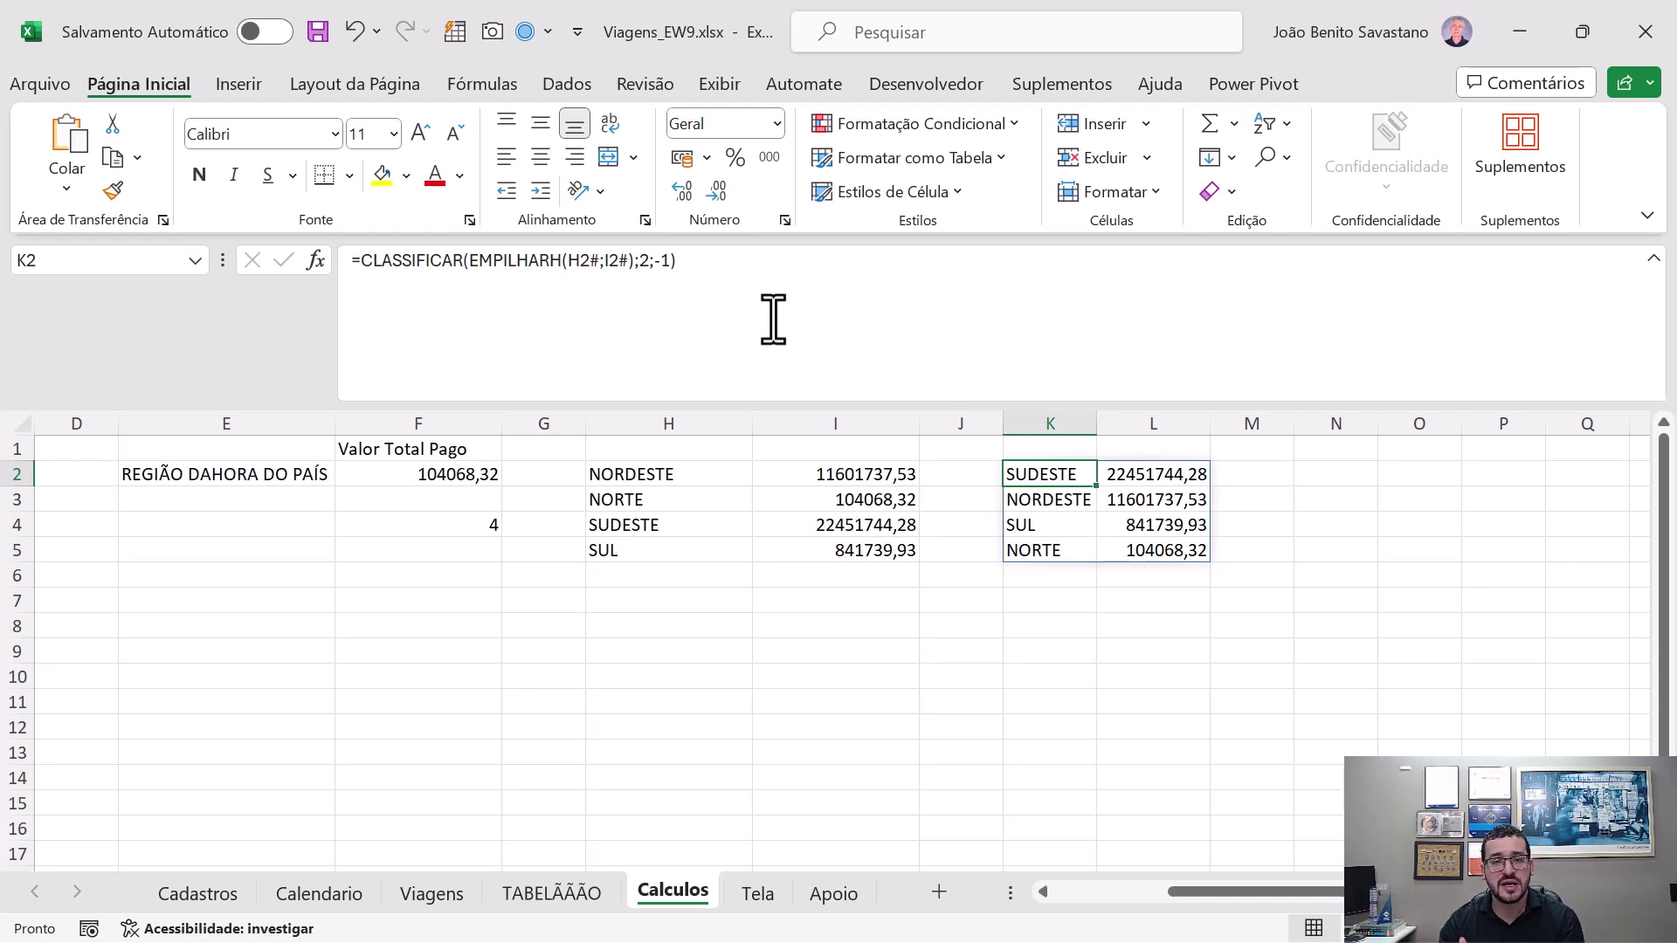
- Wrap K2's CLASSIFICAR formula in PEGAR so that it returns only the first 3 rows
click(772, 319)
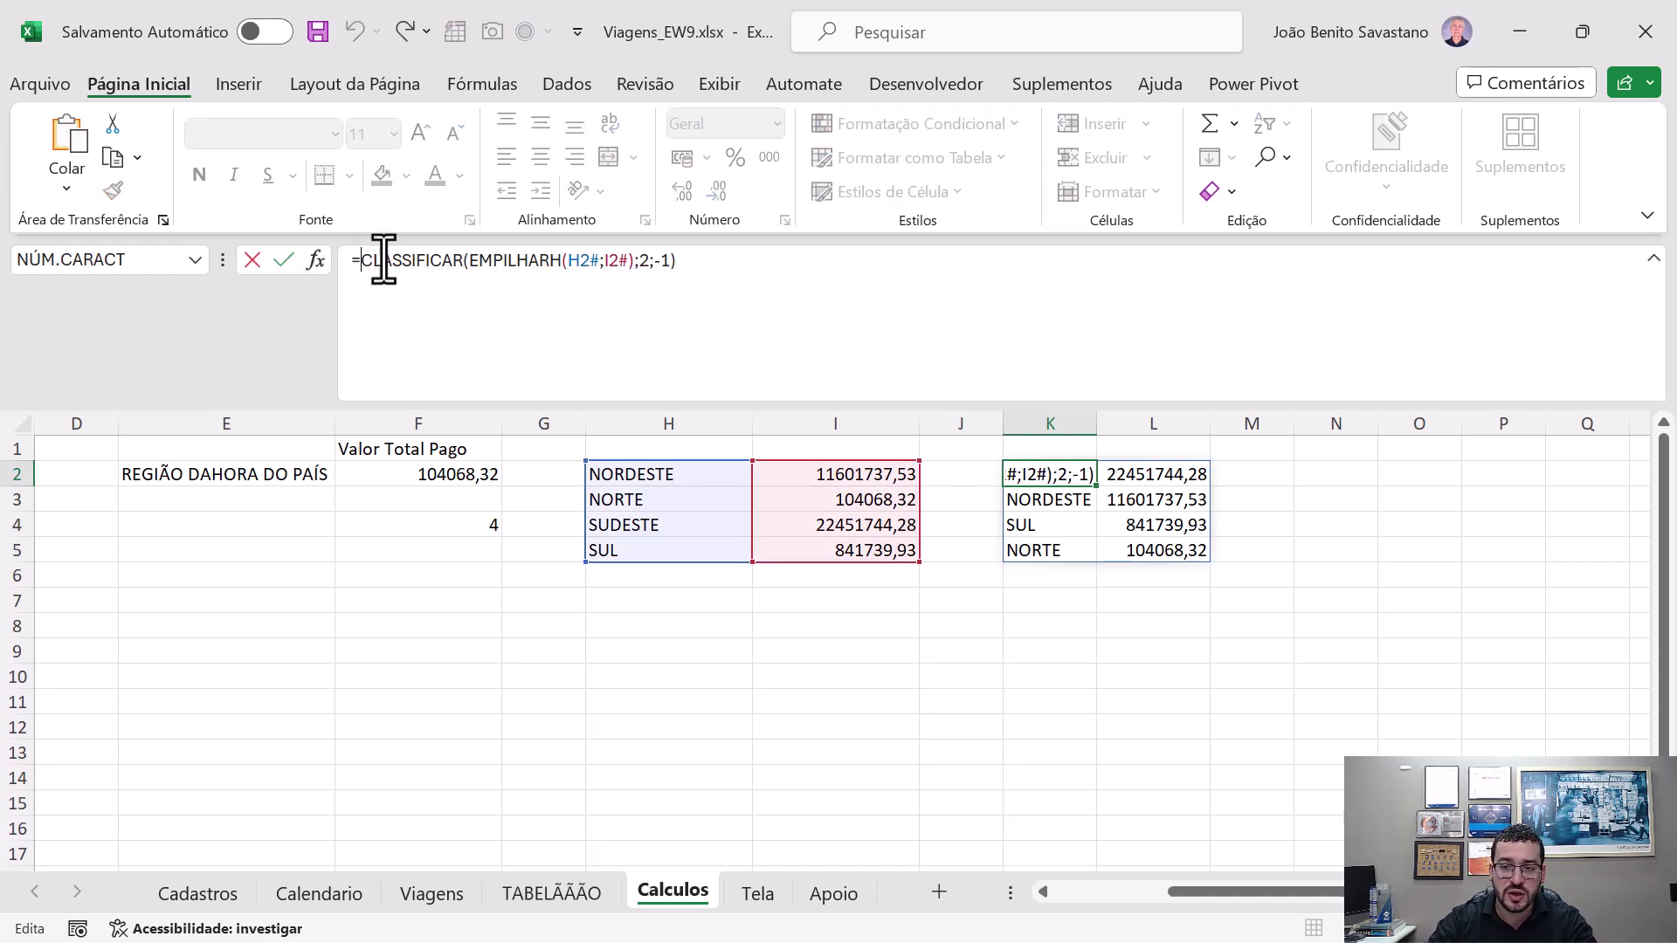
text(PEGAR()
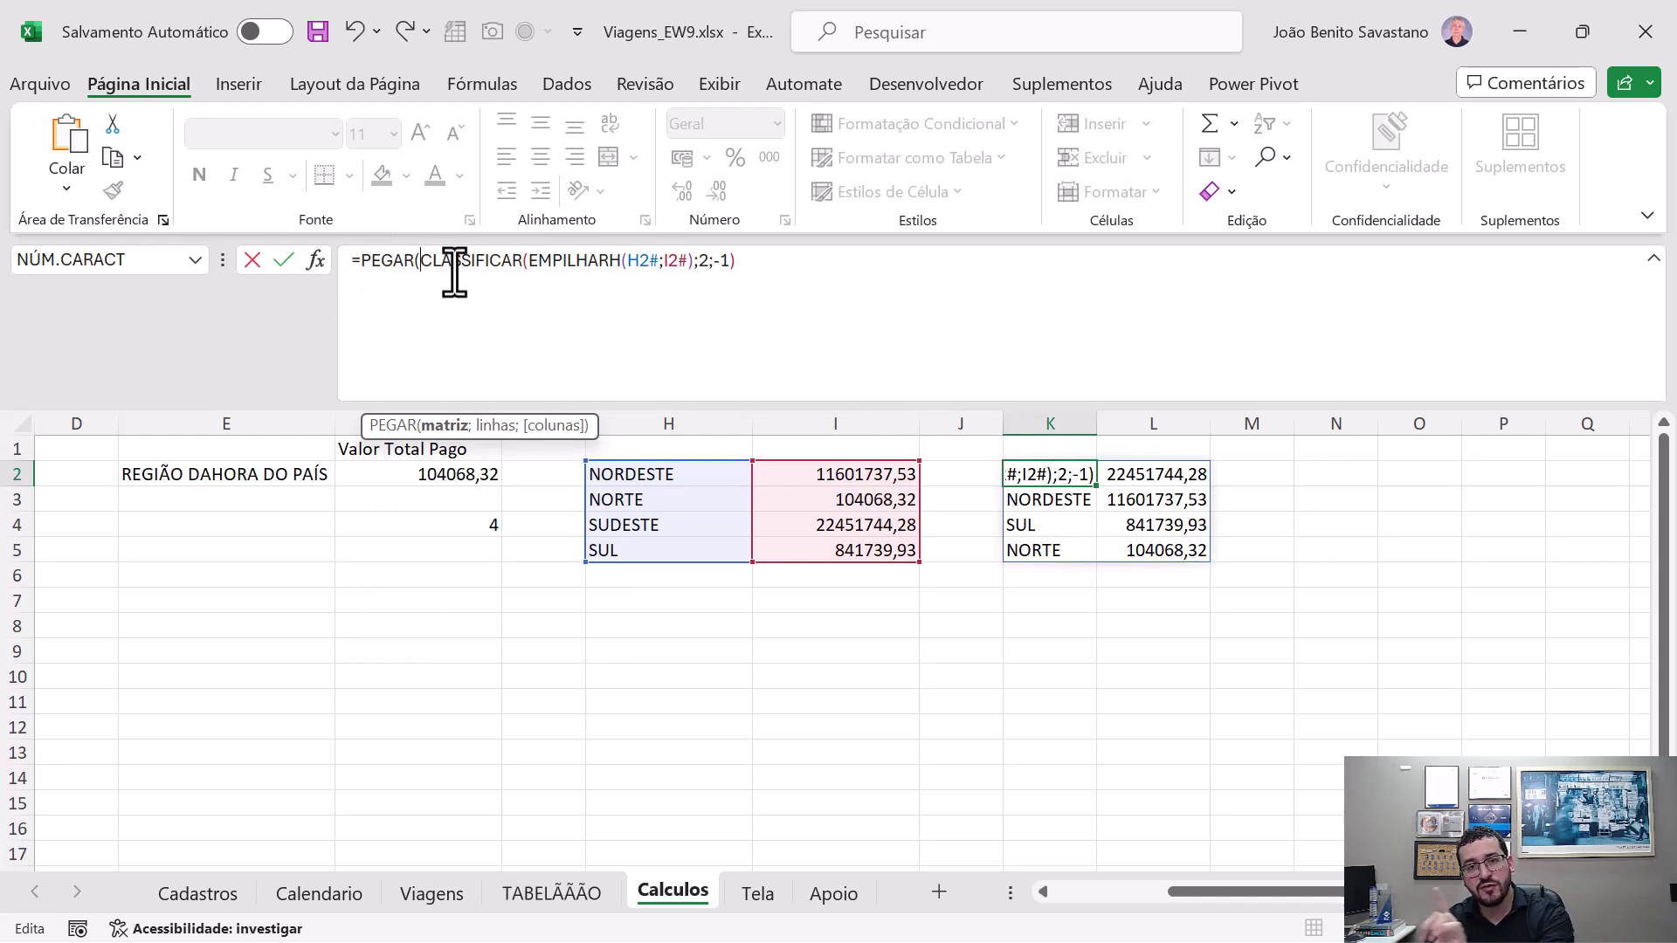
text(;)
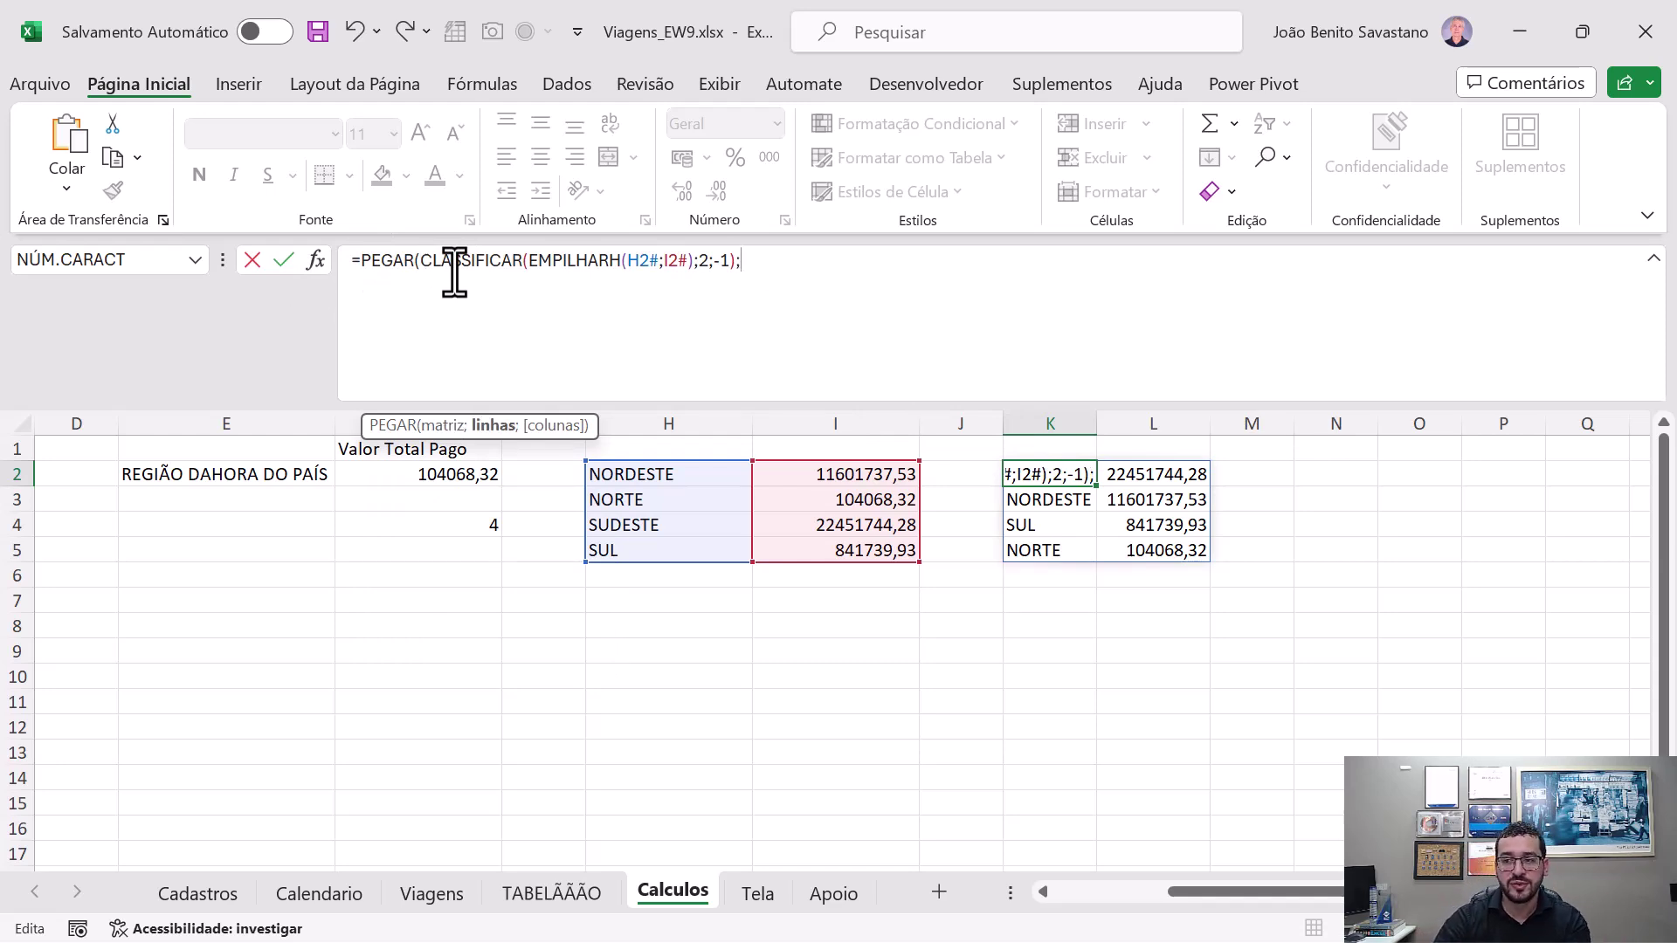
text(3))
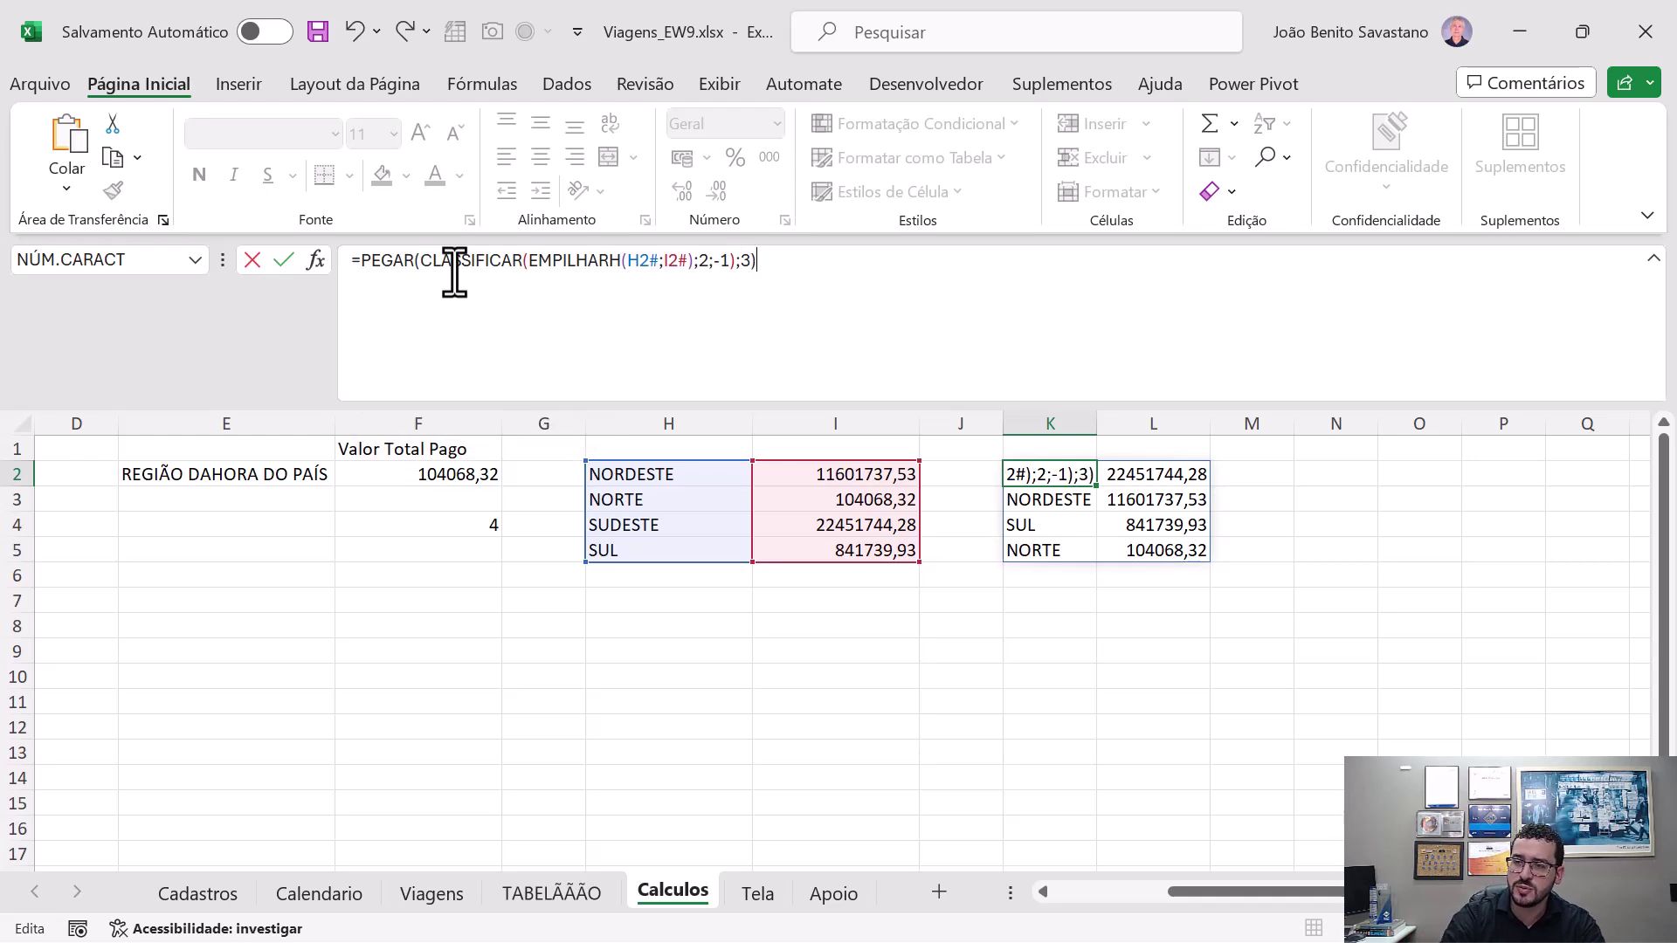
key(Return)
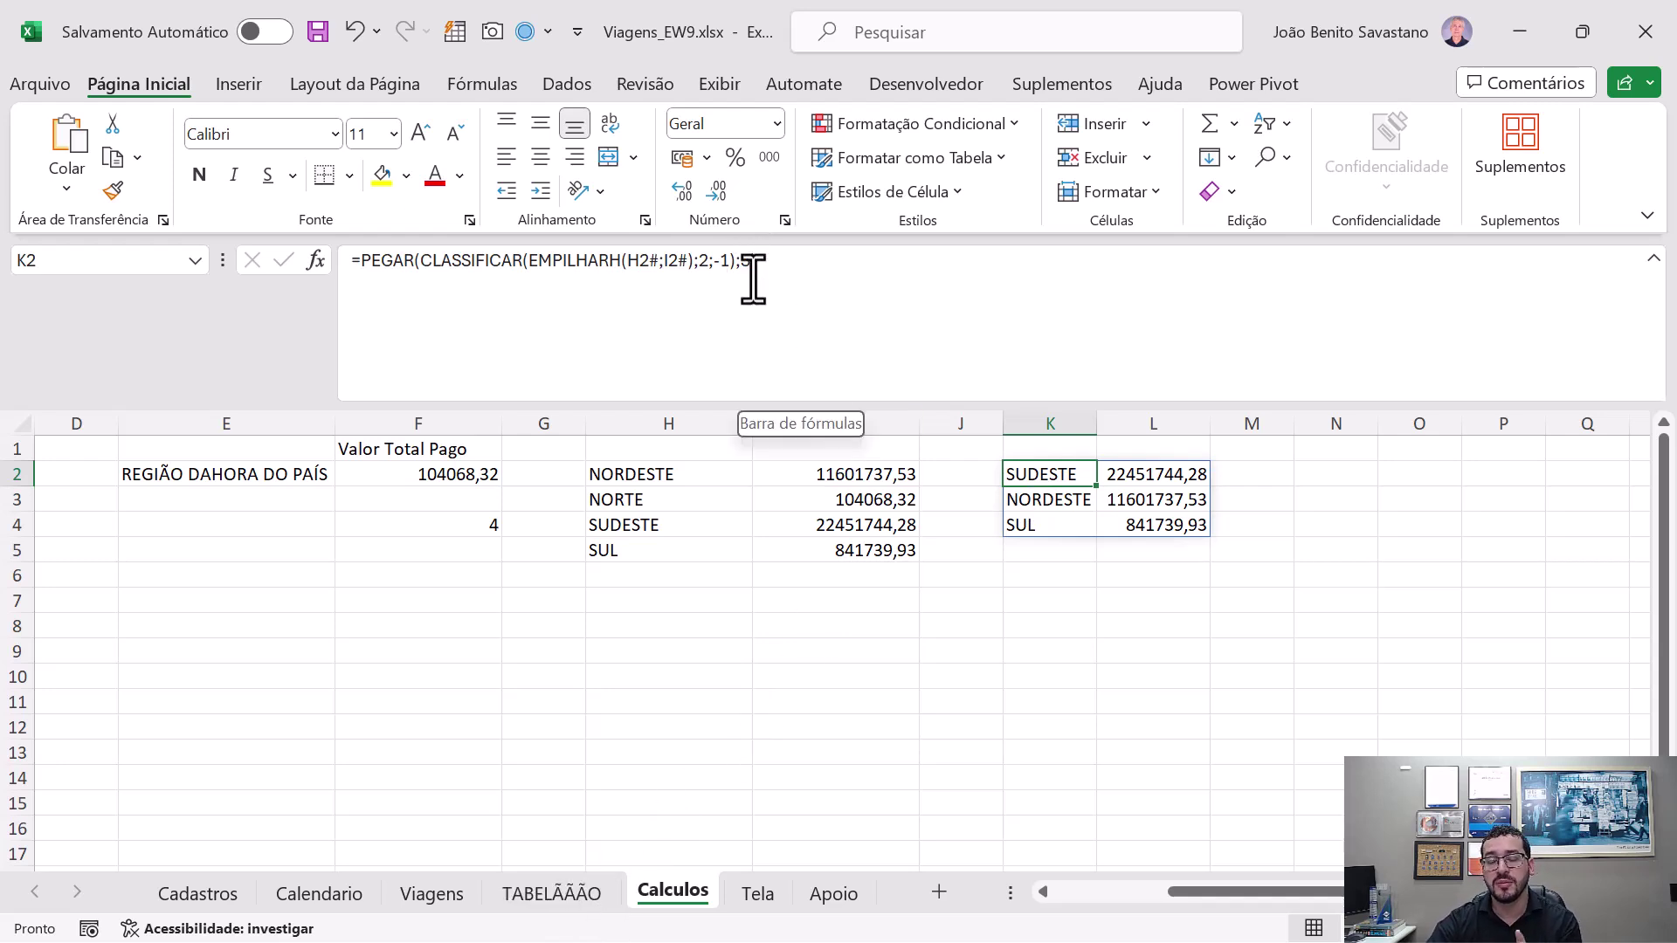
- Insert a 2D clustered column chart from the K2:L4 results and move it off the source data
drag(1058, 474, 1131, 521)
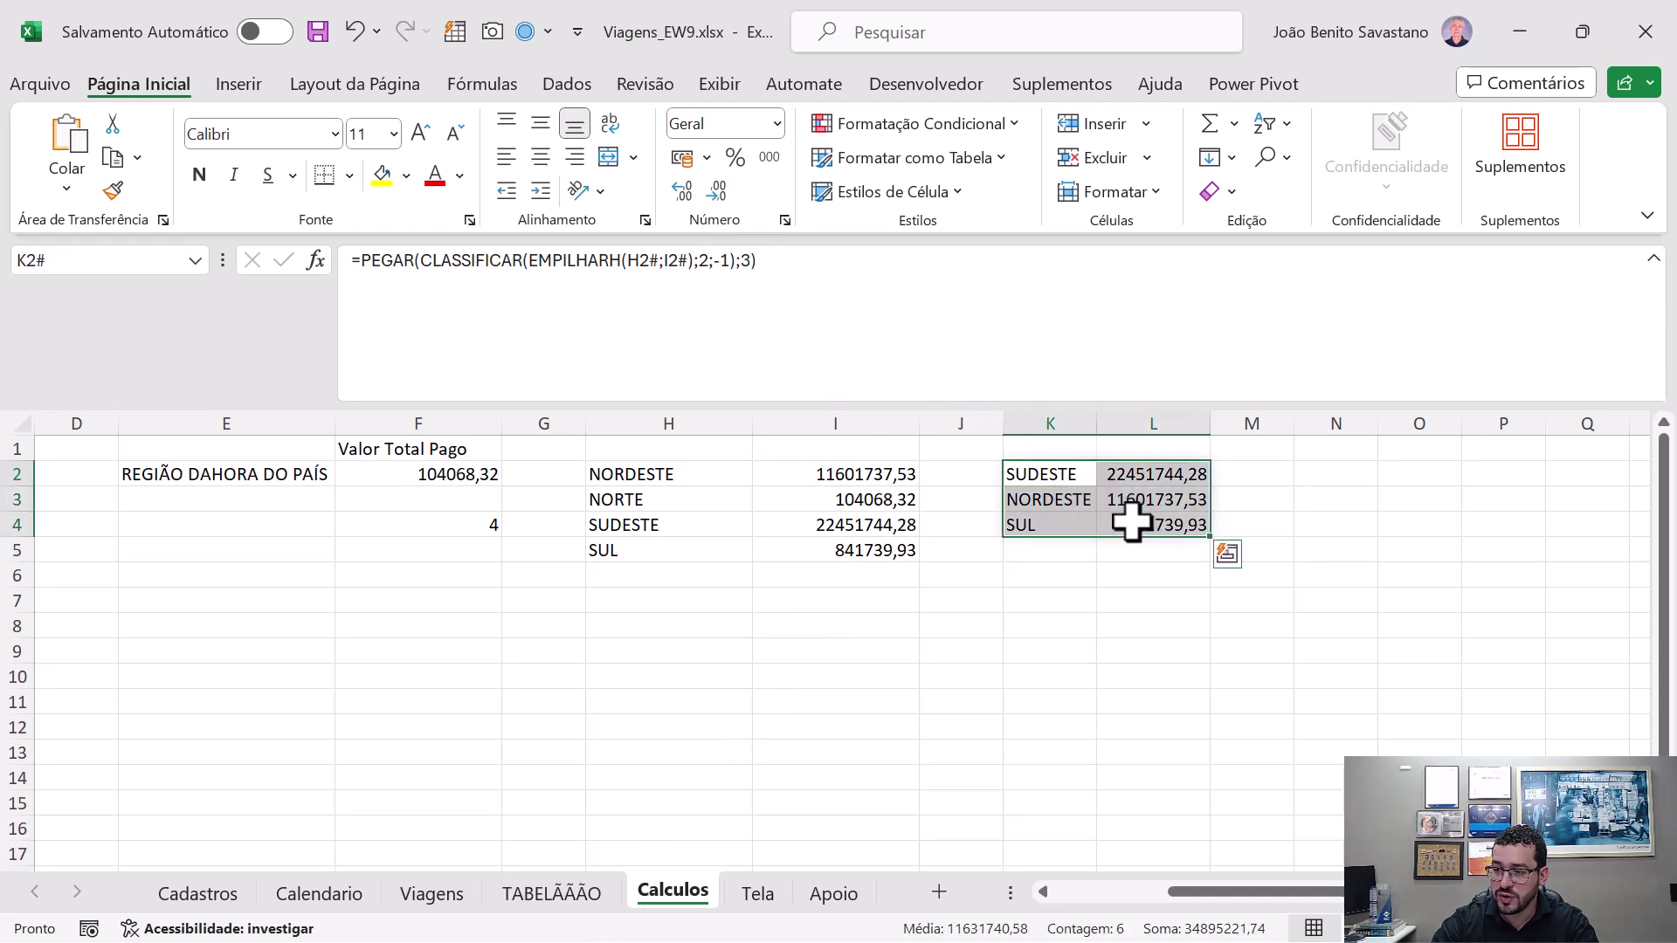
click(255, 87)
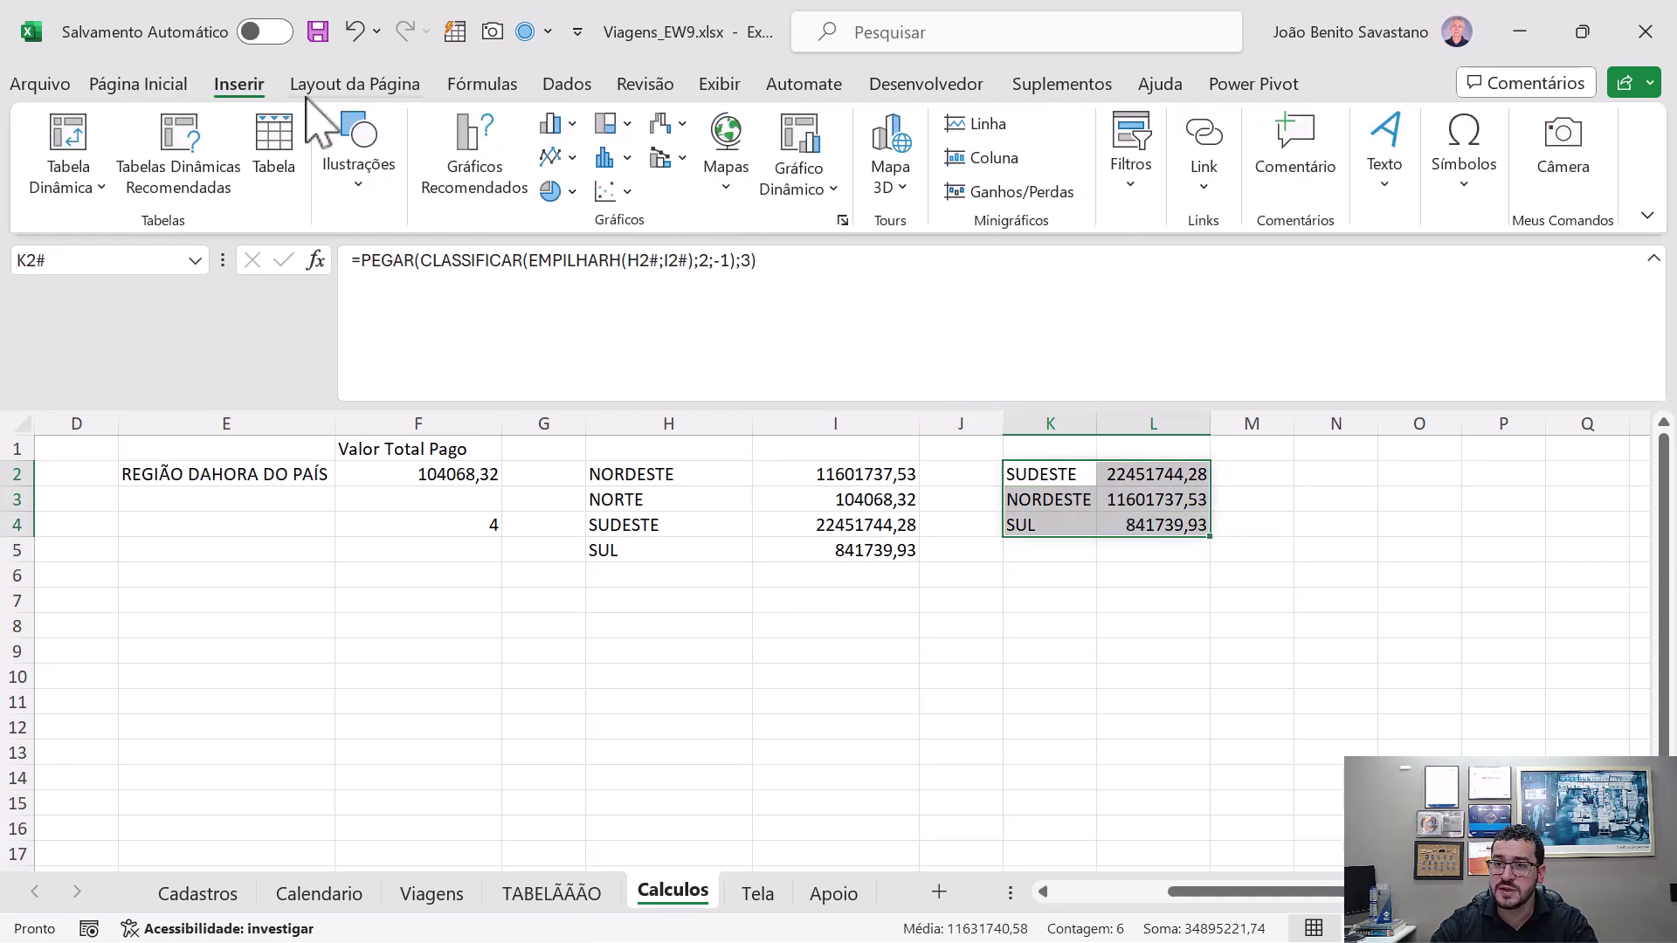
click(559, 123)
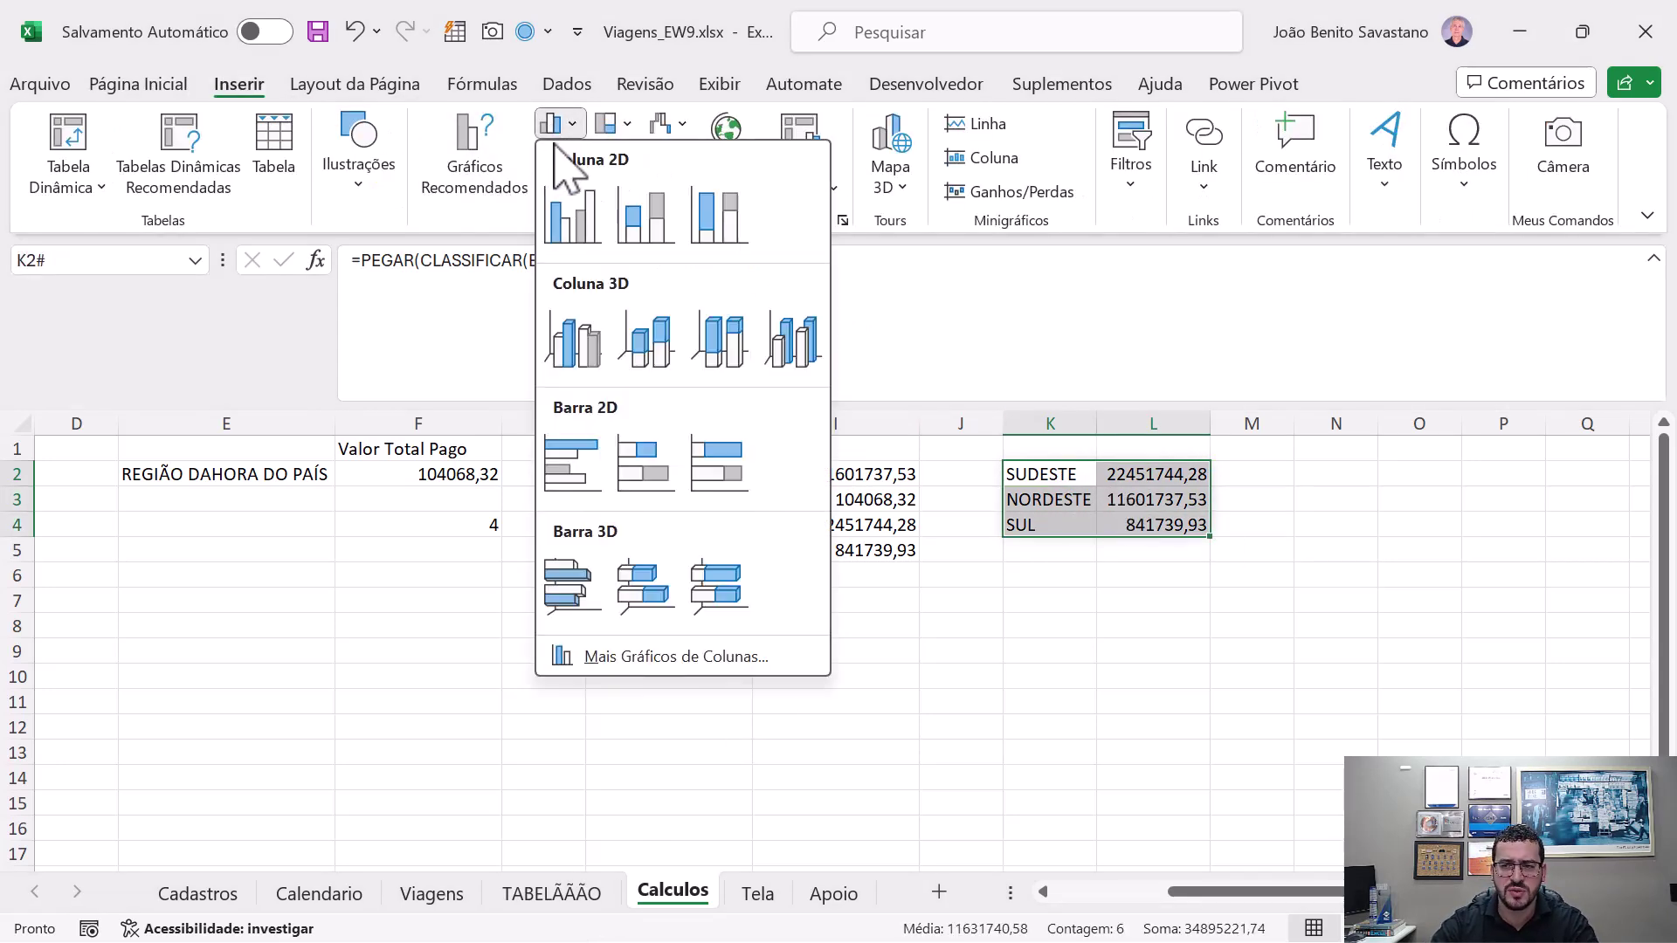
click(575, 216)
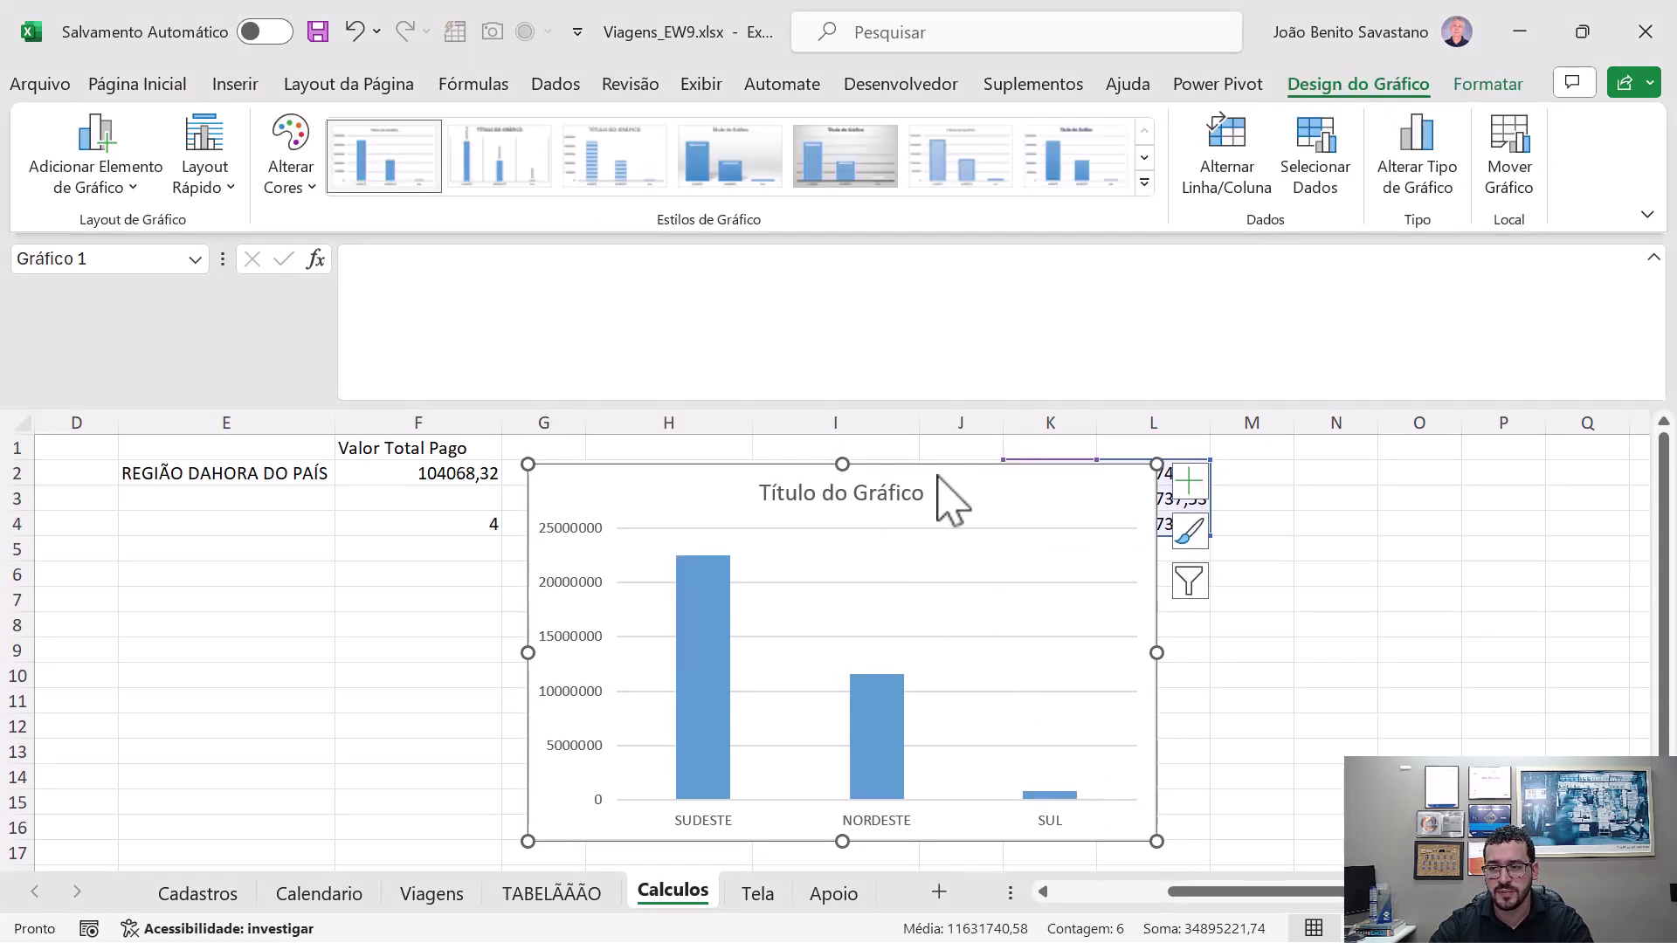
drag(966, 471, 756, 504)
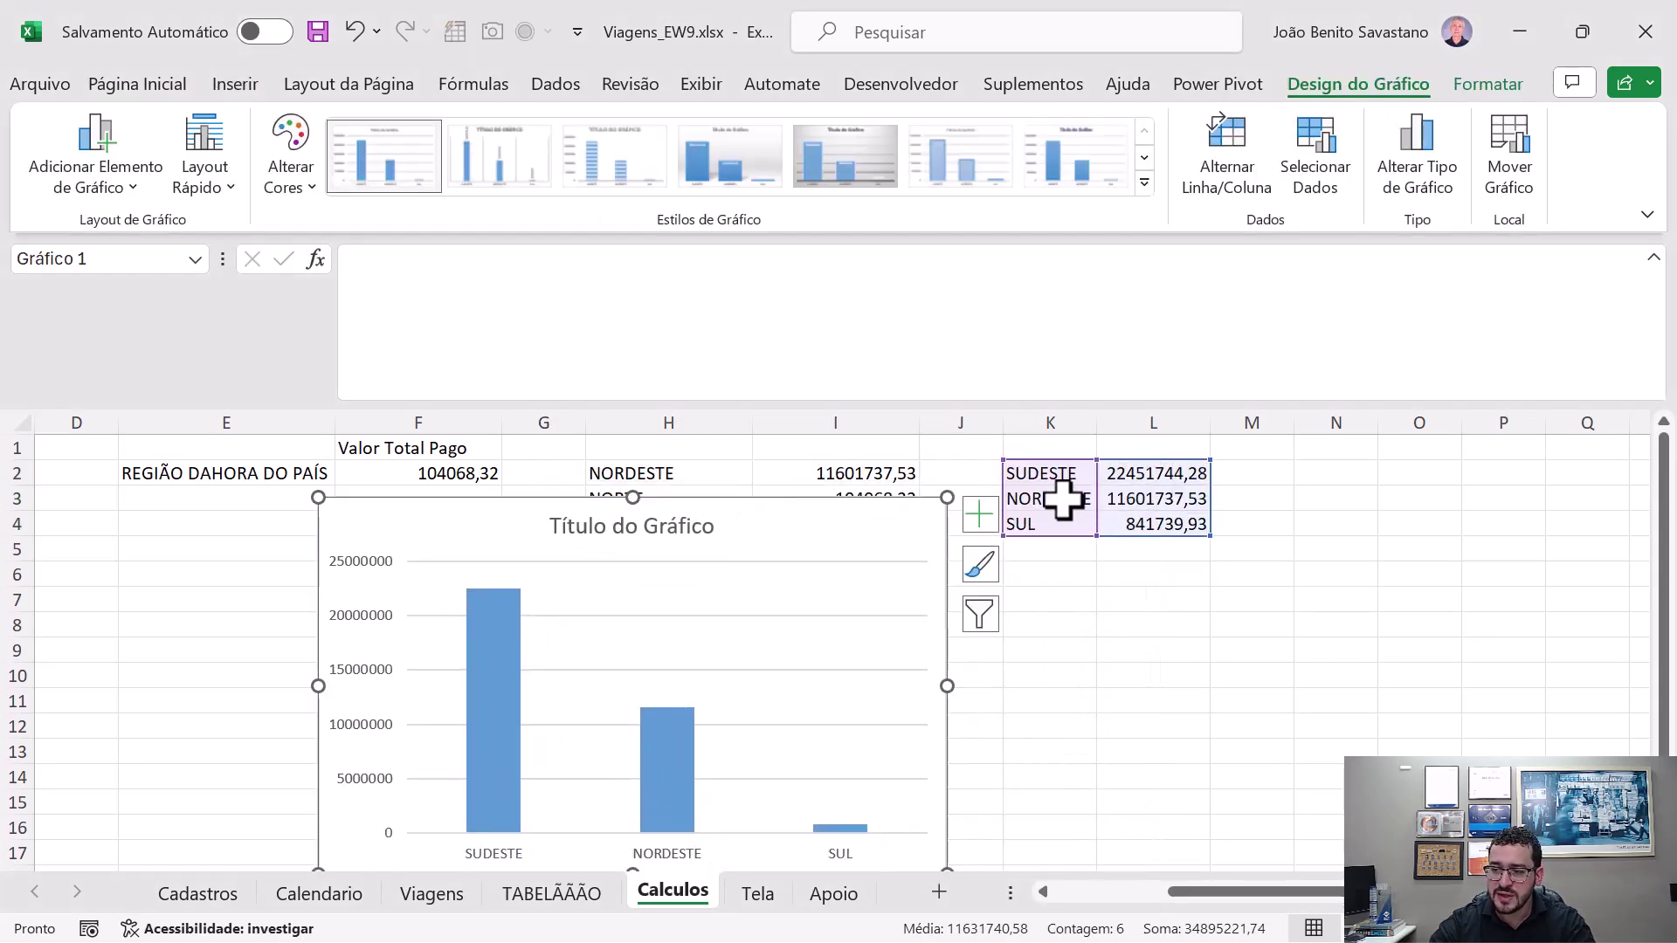
- Set the row count in K2's PEGAR formula to 4
click(1081, 471)
double_click(747, 260)
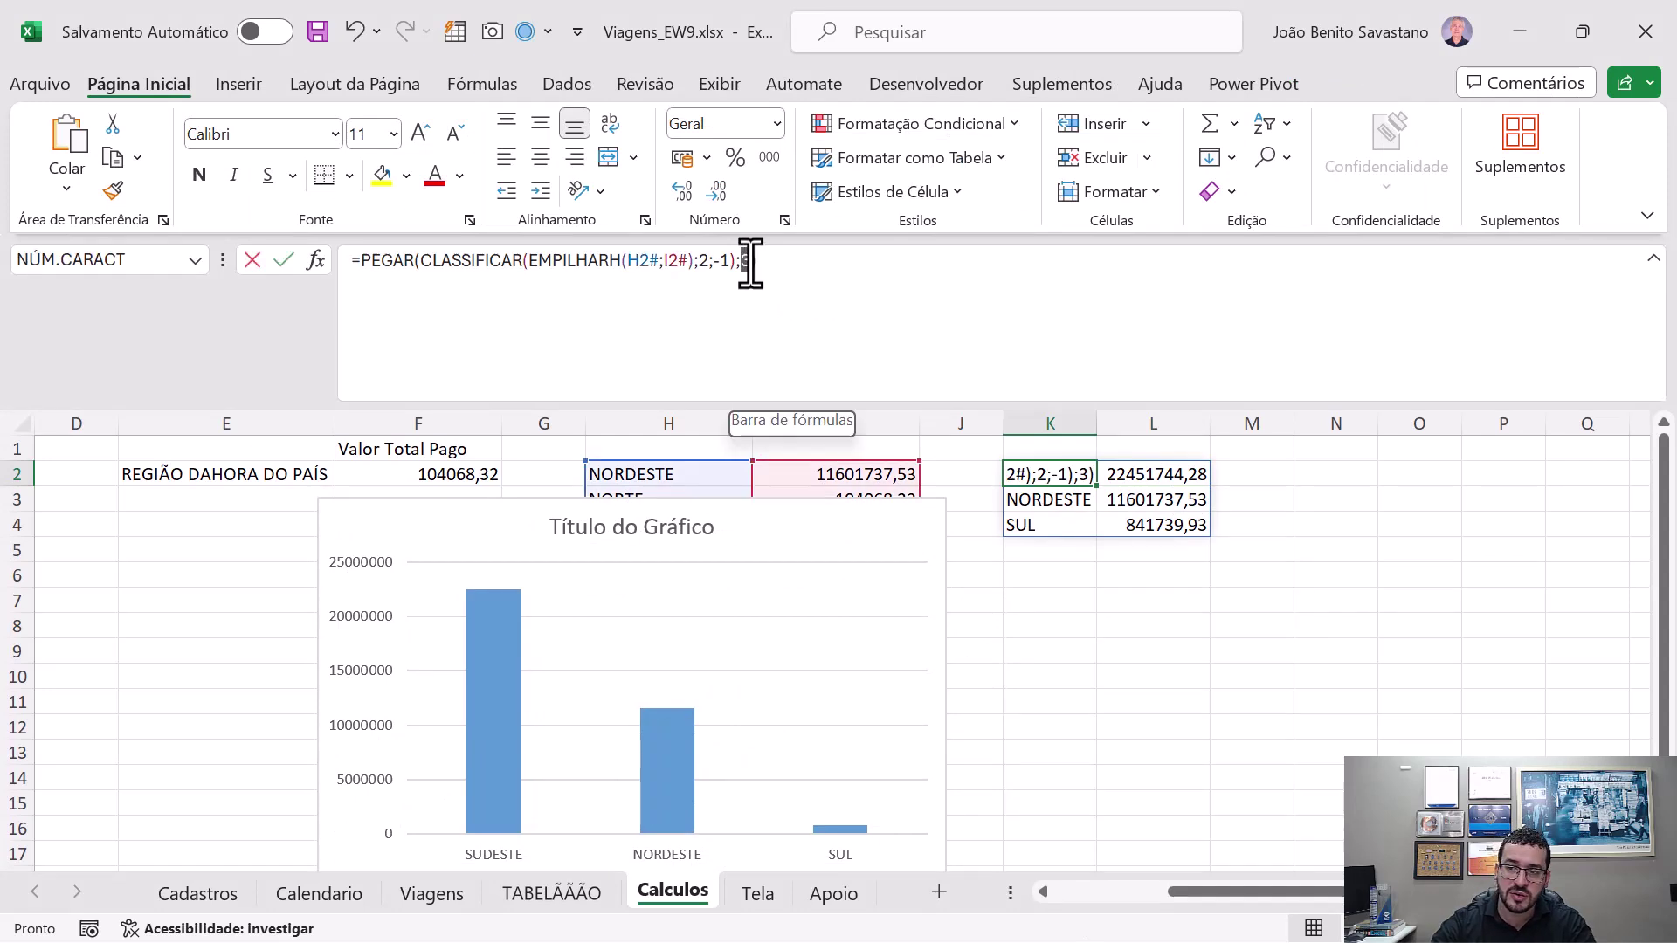
text(4)
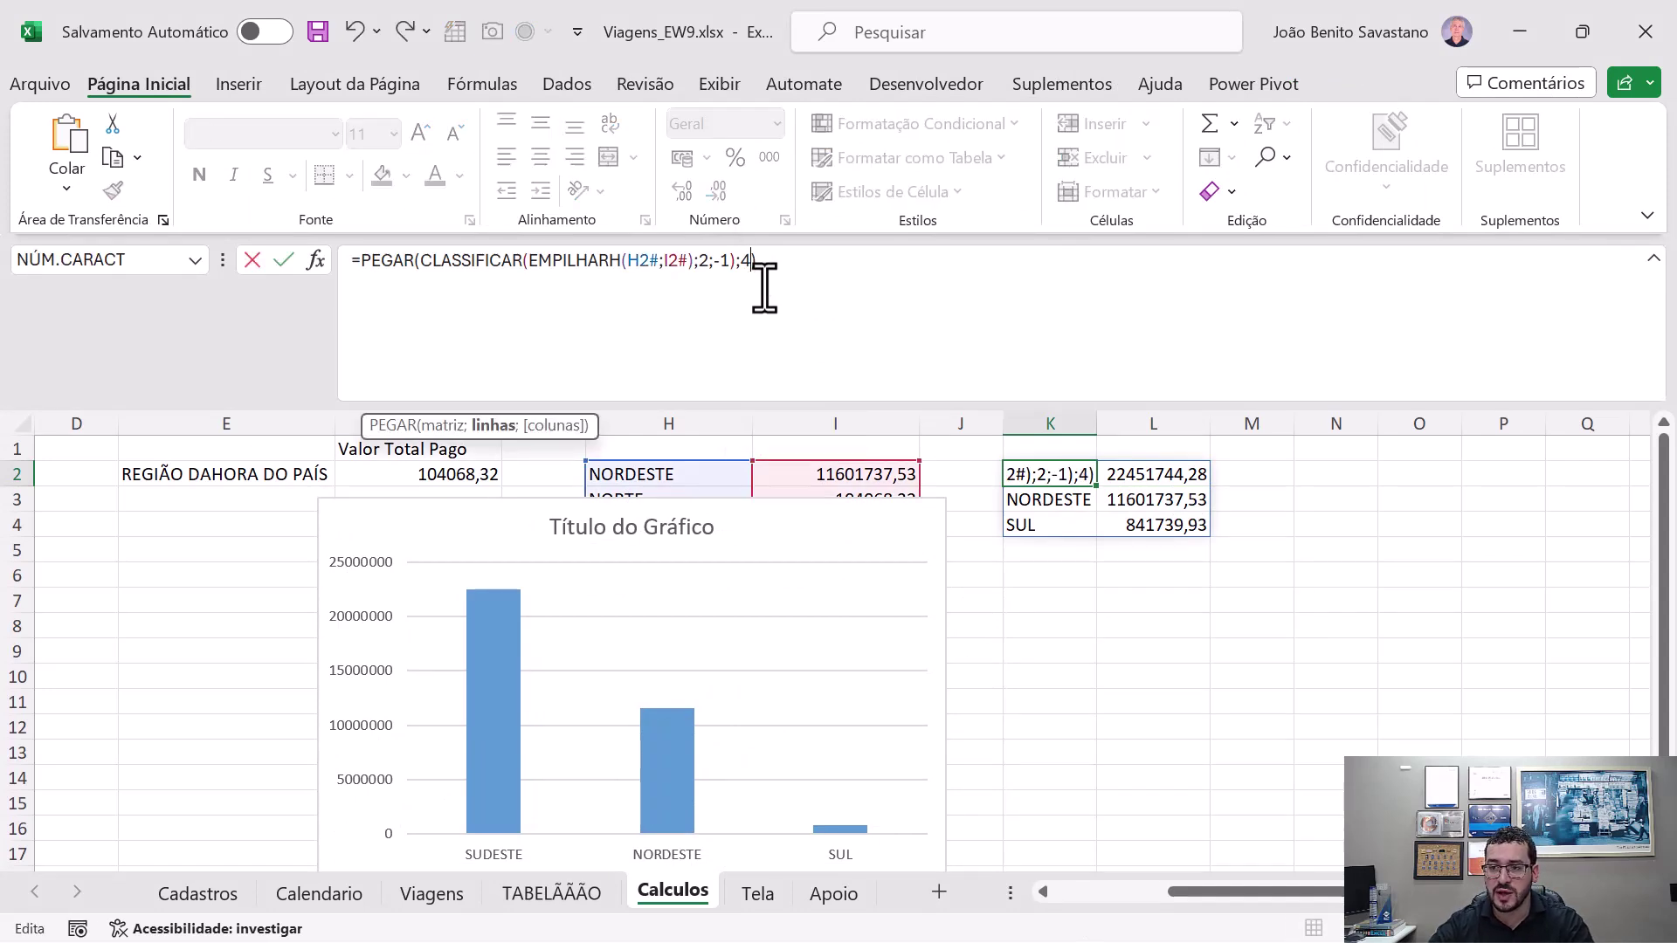
key(ctrl+Return)
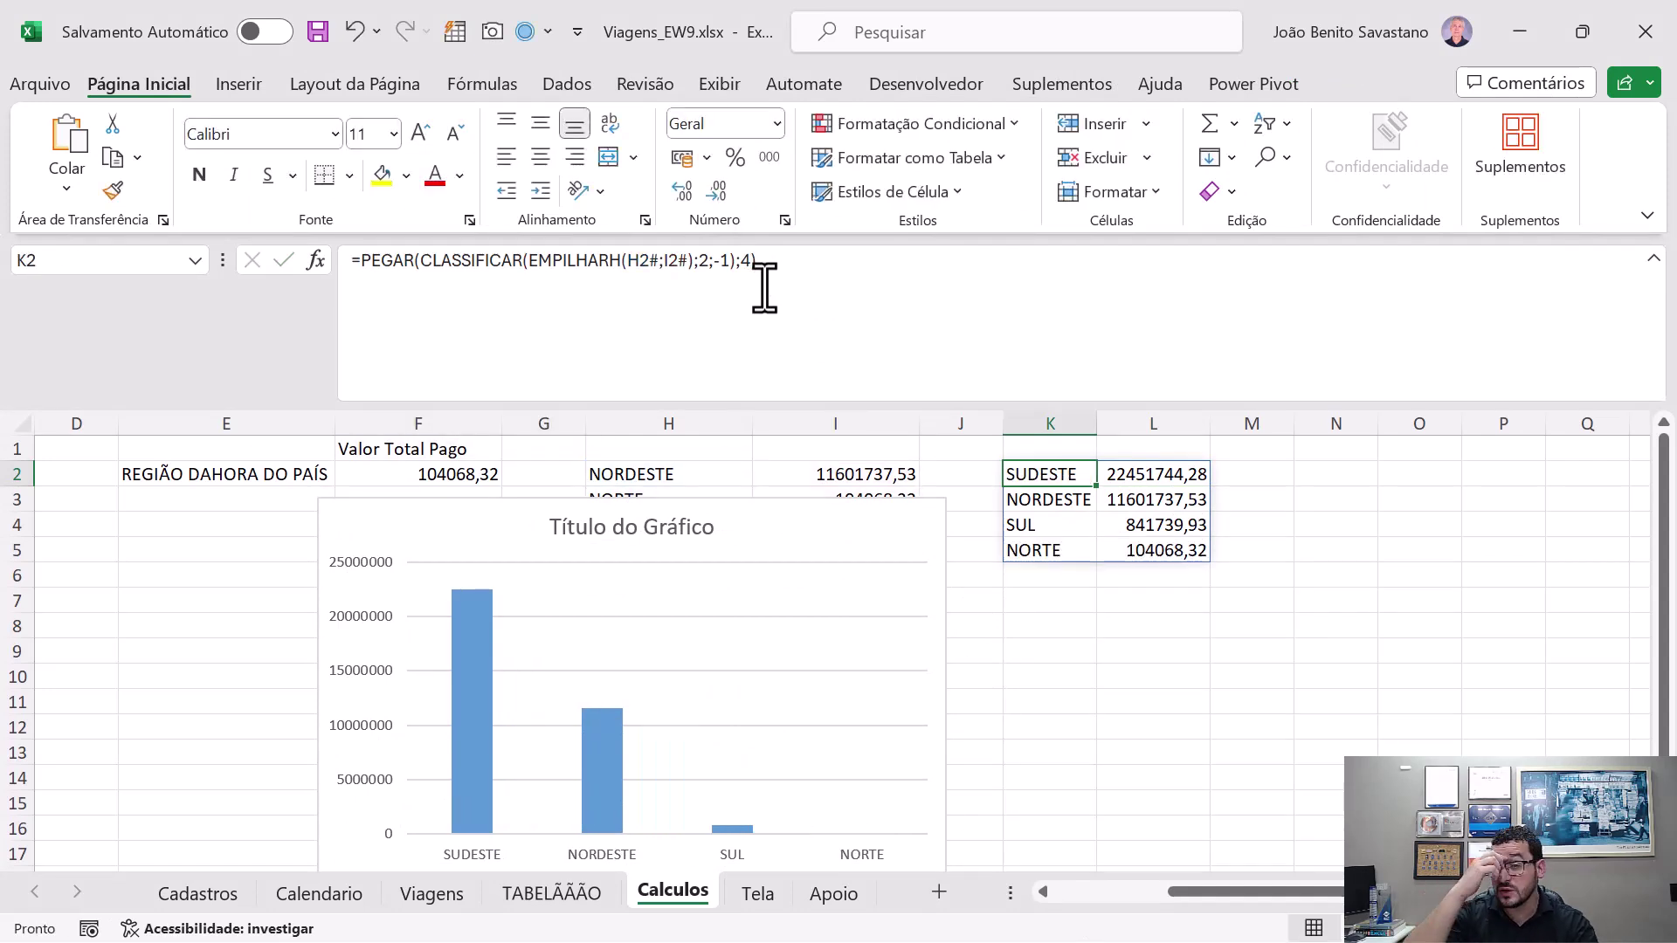
- Set the row count in K2's PEGAR formula to 2
double_click(746, 260)
text(2)
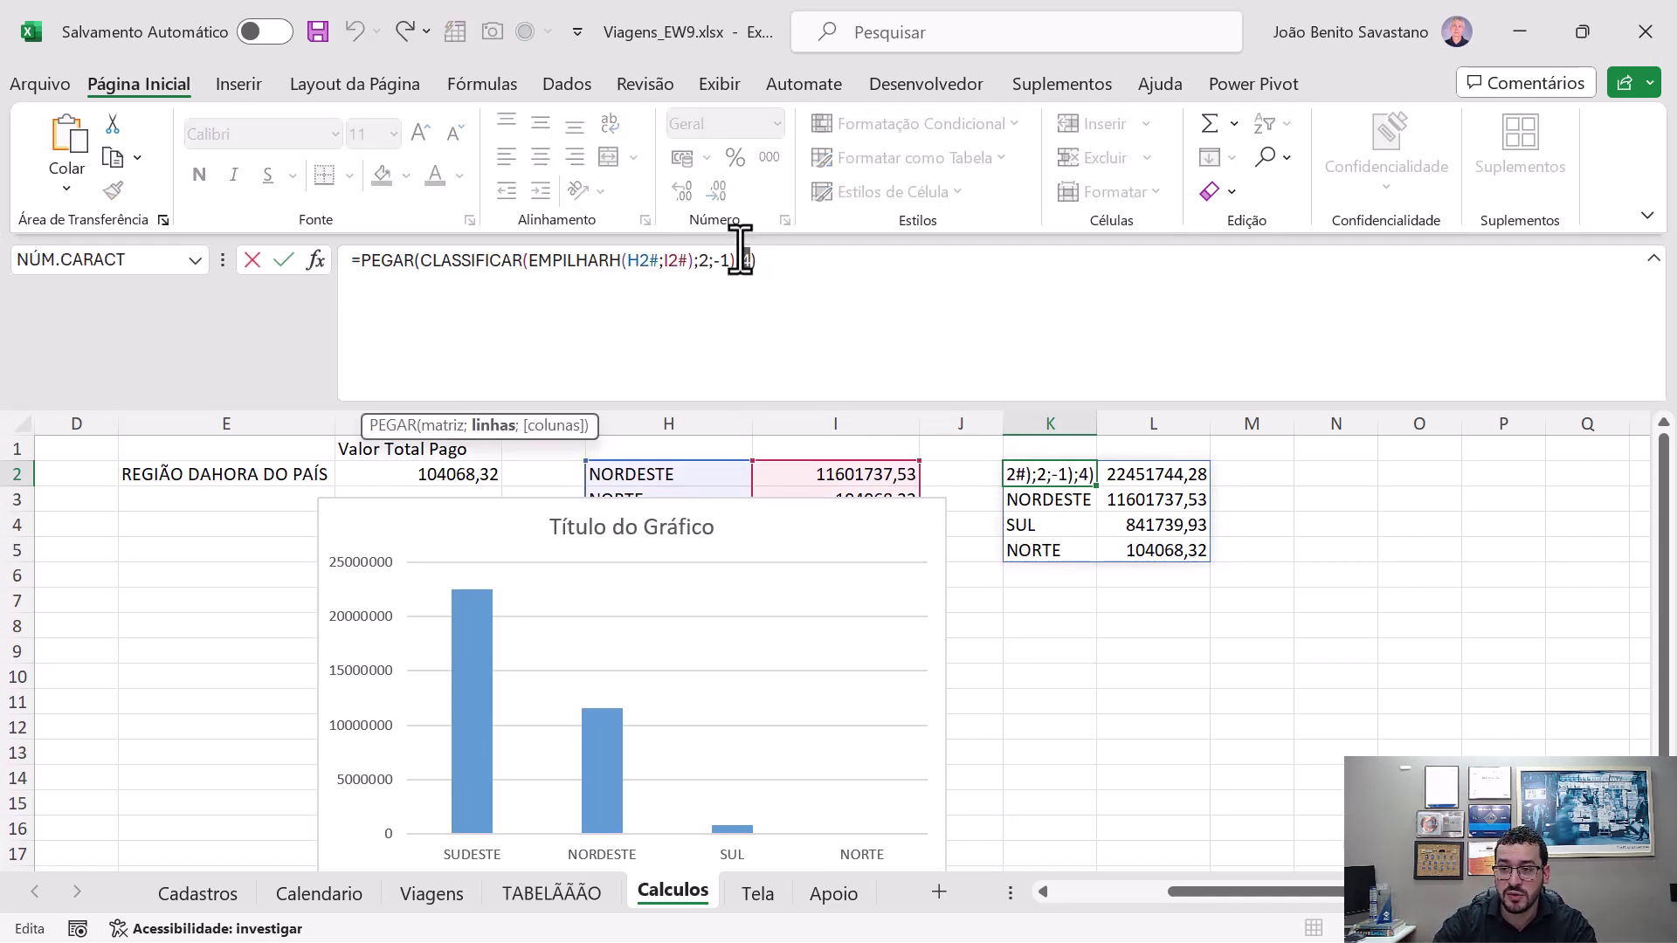
key(ctrl+Return)
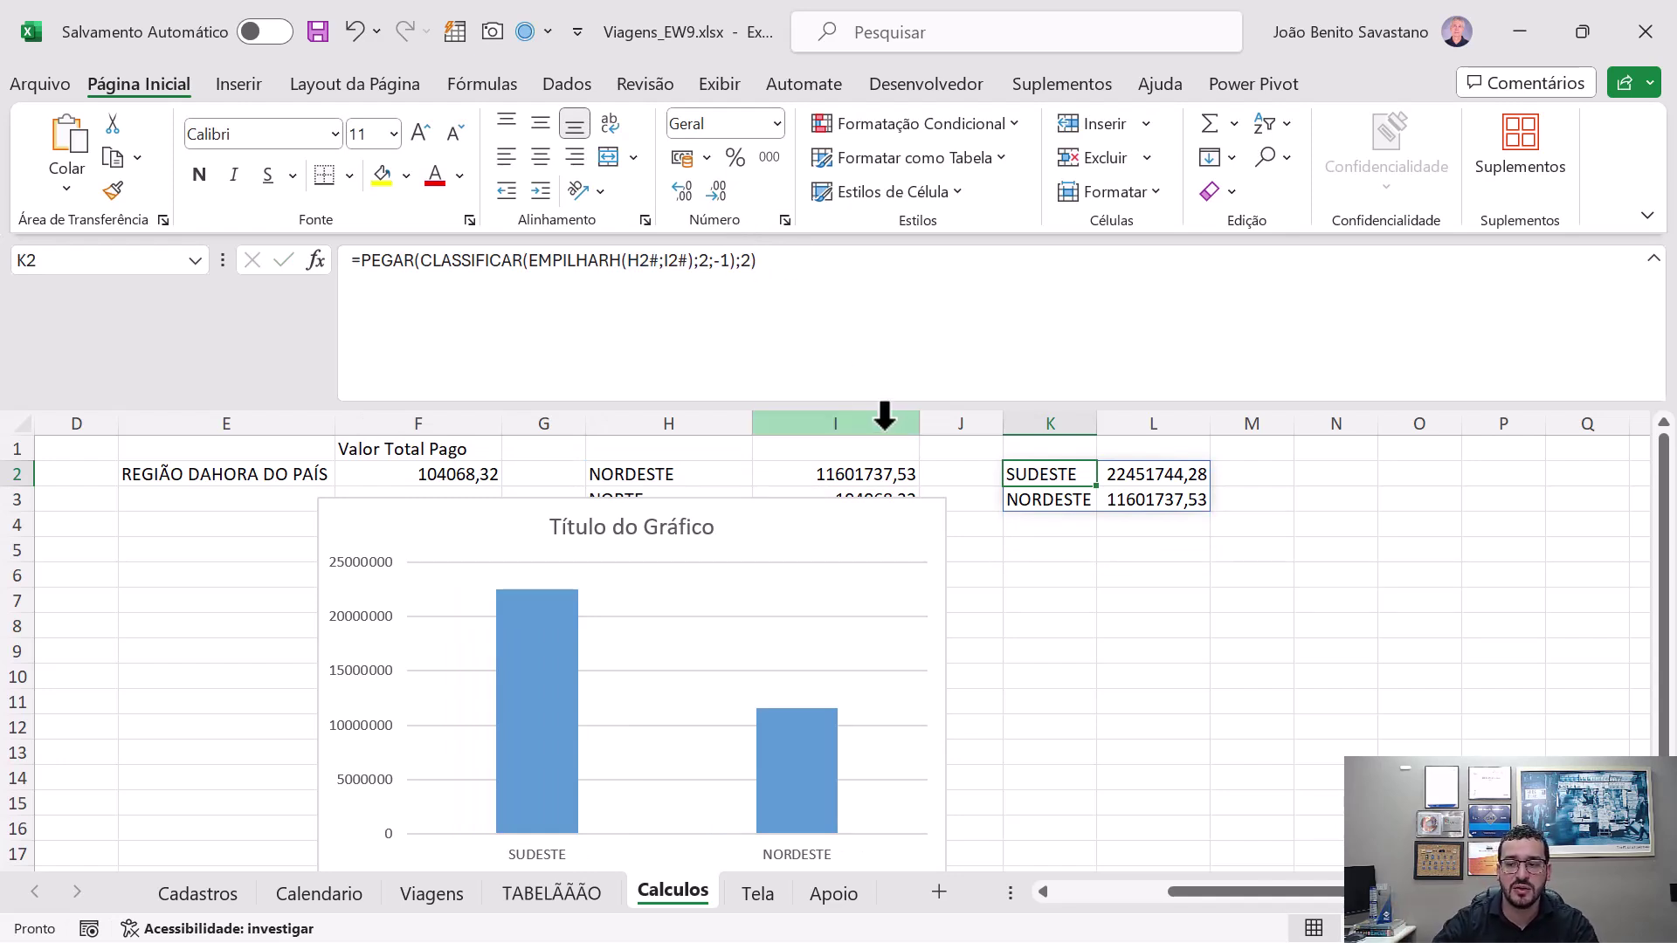
- Move the column chart below the K2:L3 results and review the region list's formula in H2
drag(784, 495, 1428, 532)
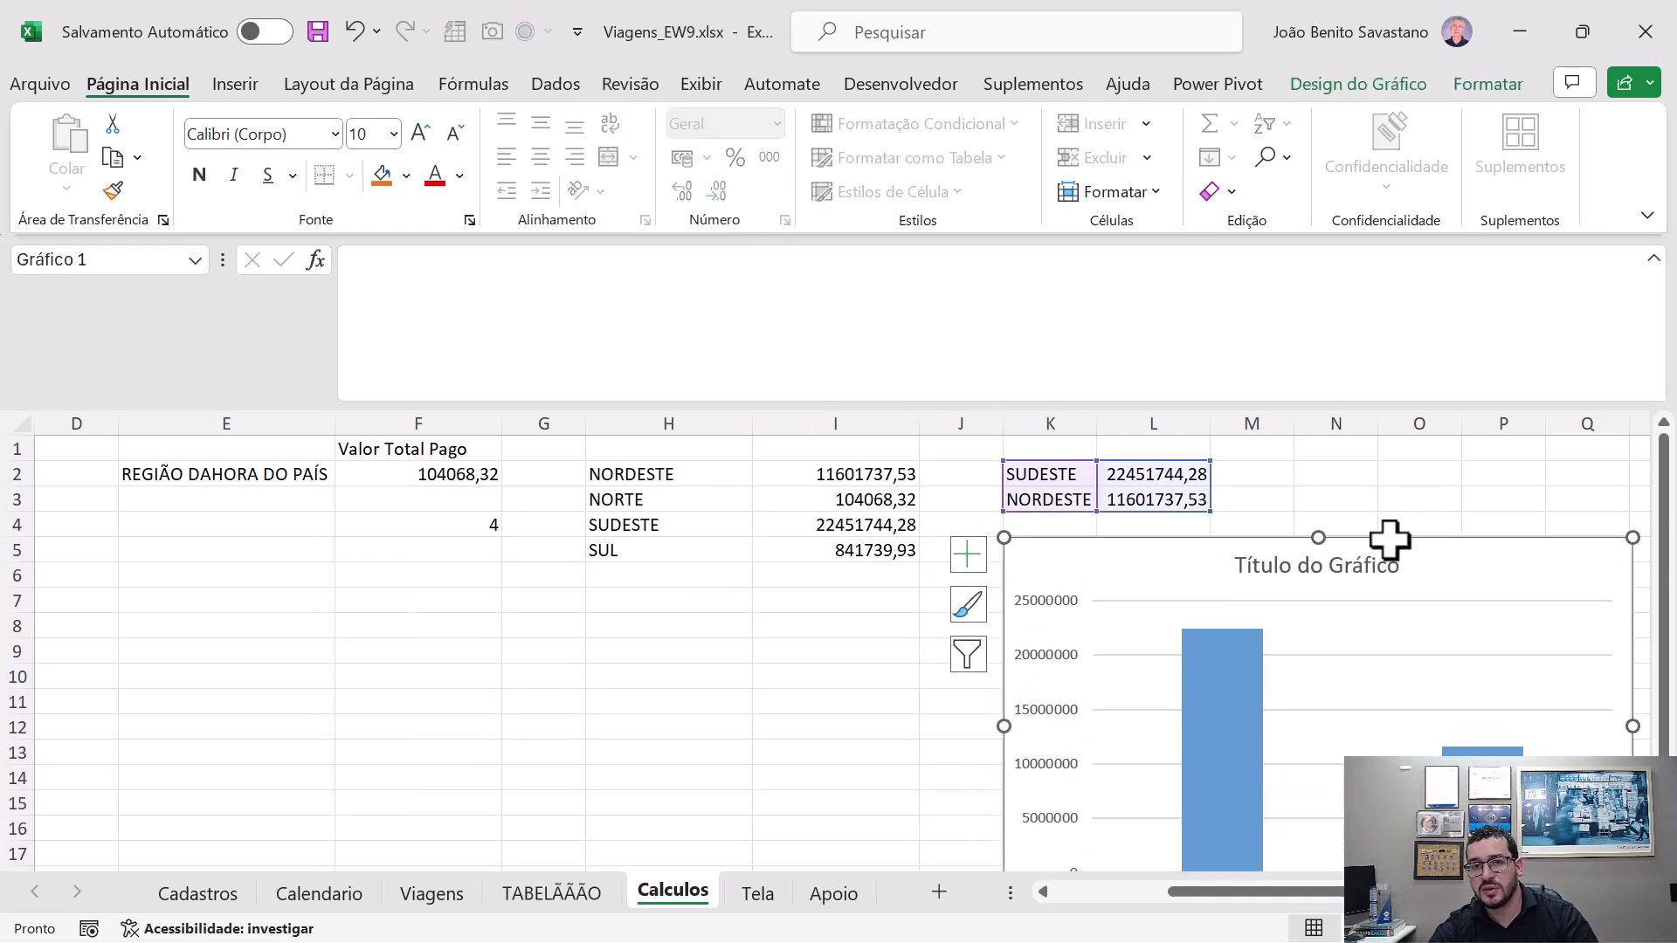
click(1254, 505)
click(1168, 508)
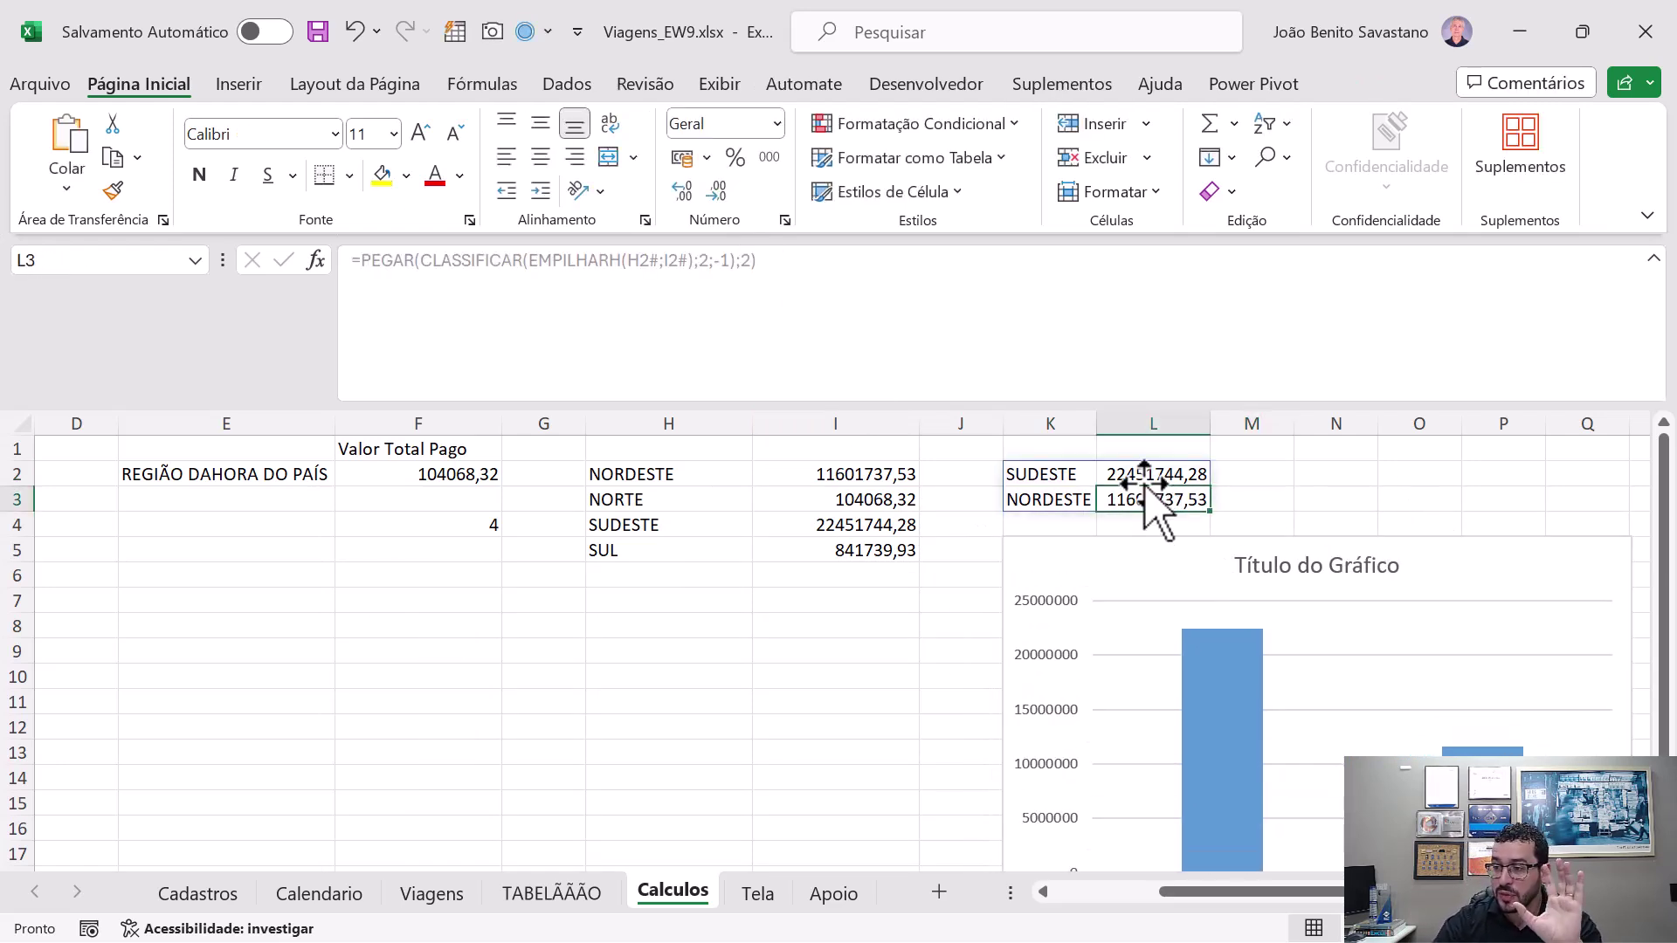
click(1143, 475)
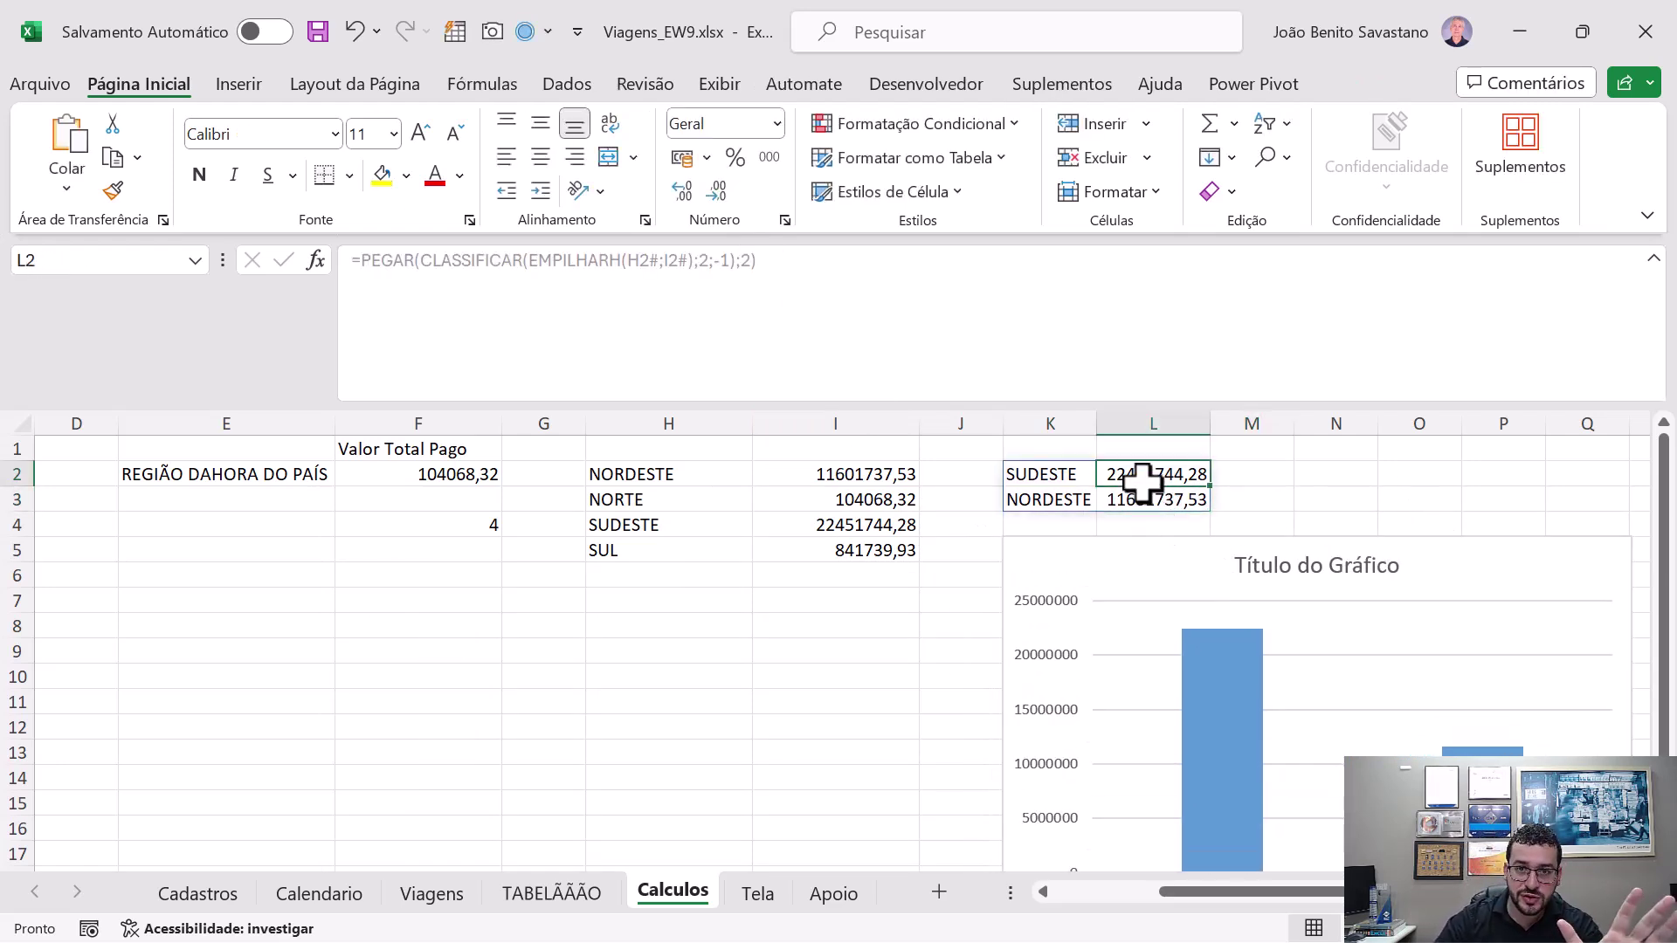
click(421, 476)
click(701, 471)
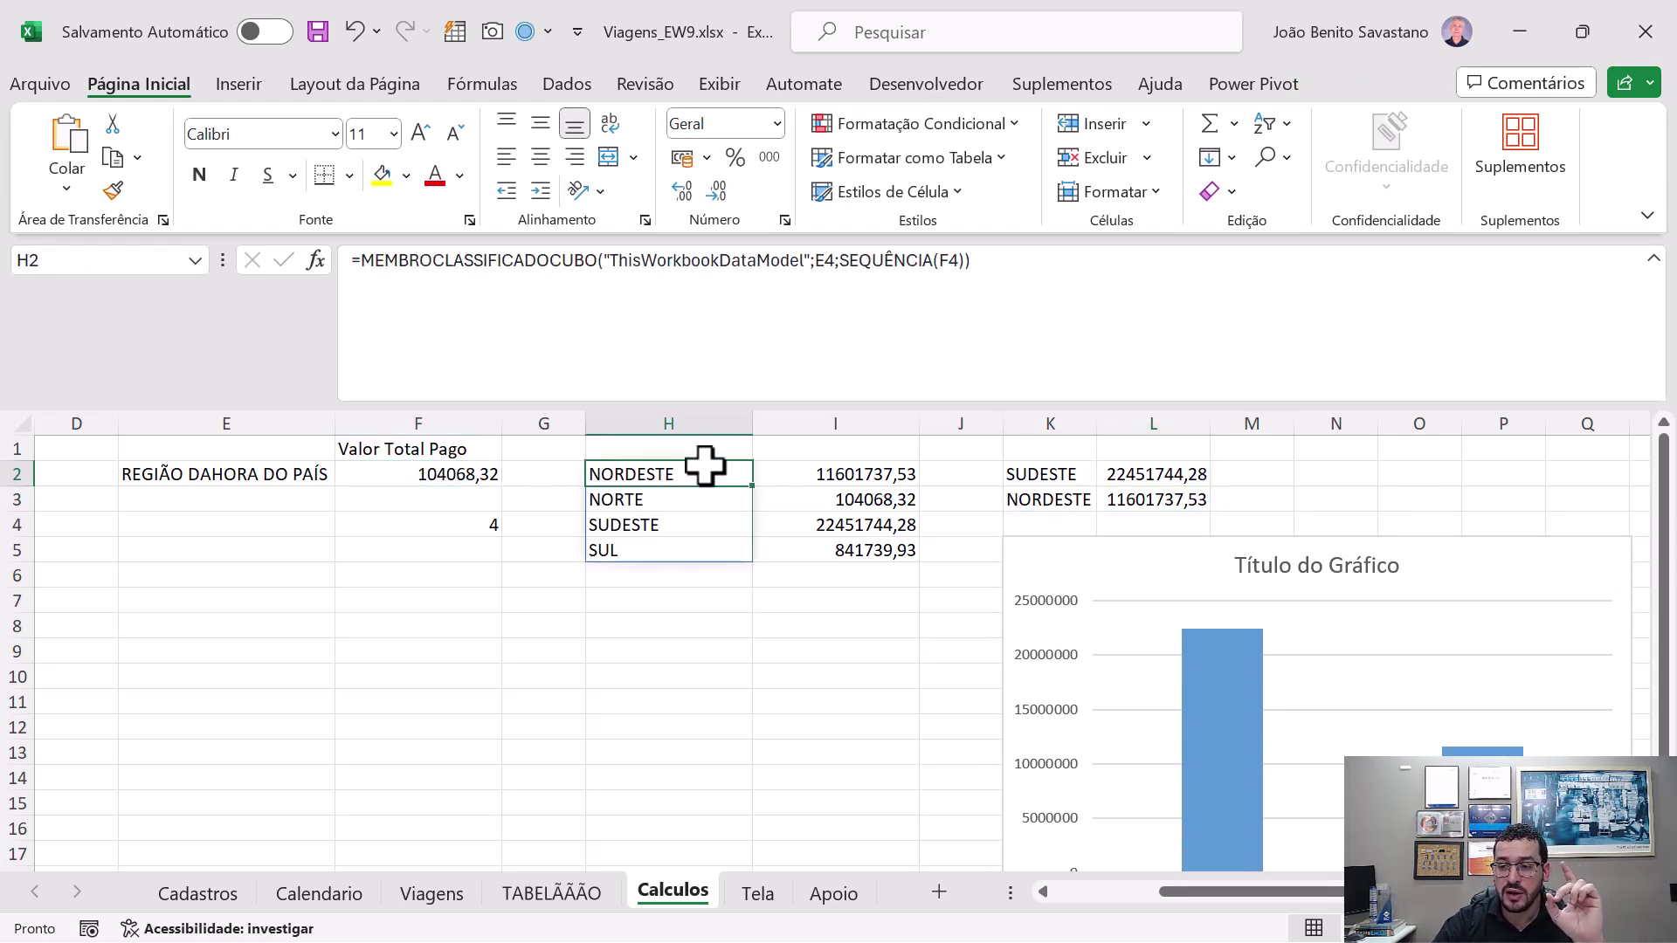
- Review the cube formulas in cells E2, F2, F4 and E4 of the Calculos sheet
key(Right)
click(698, 474)
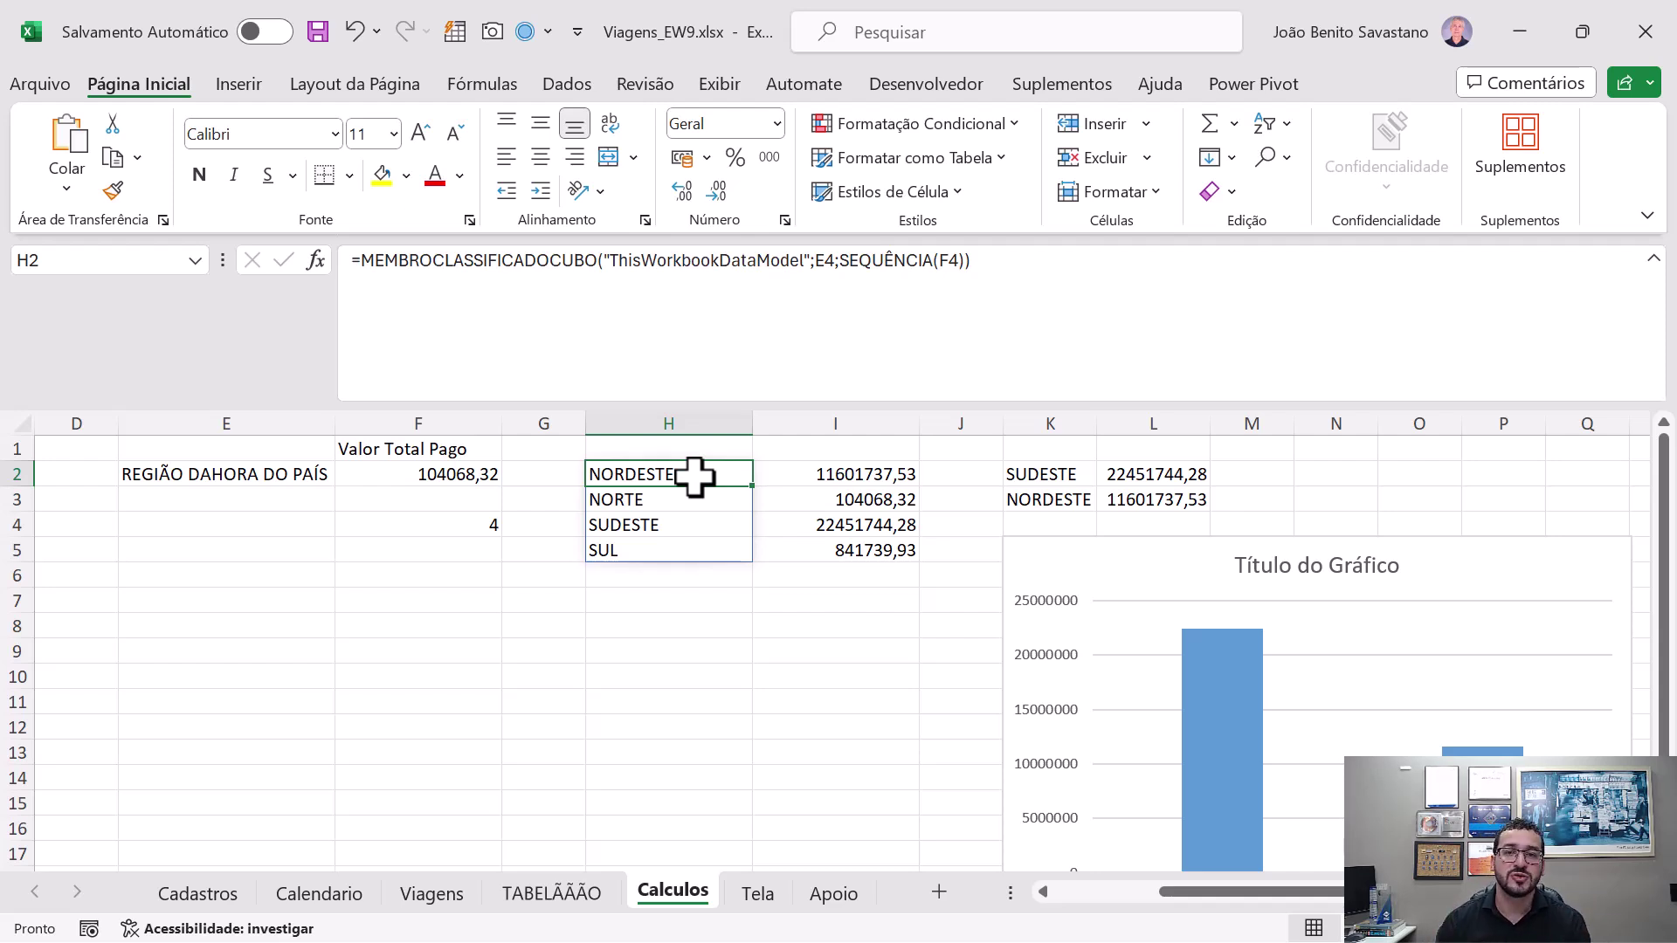
click(708, 646)
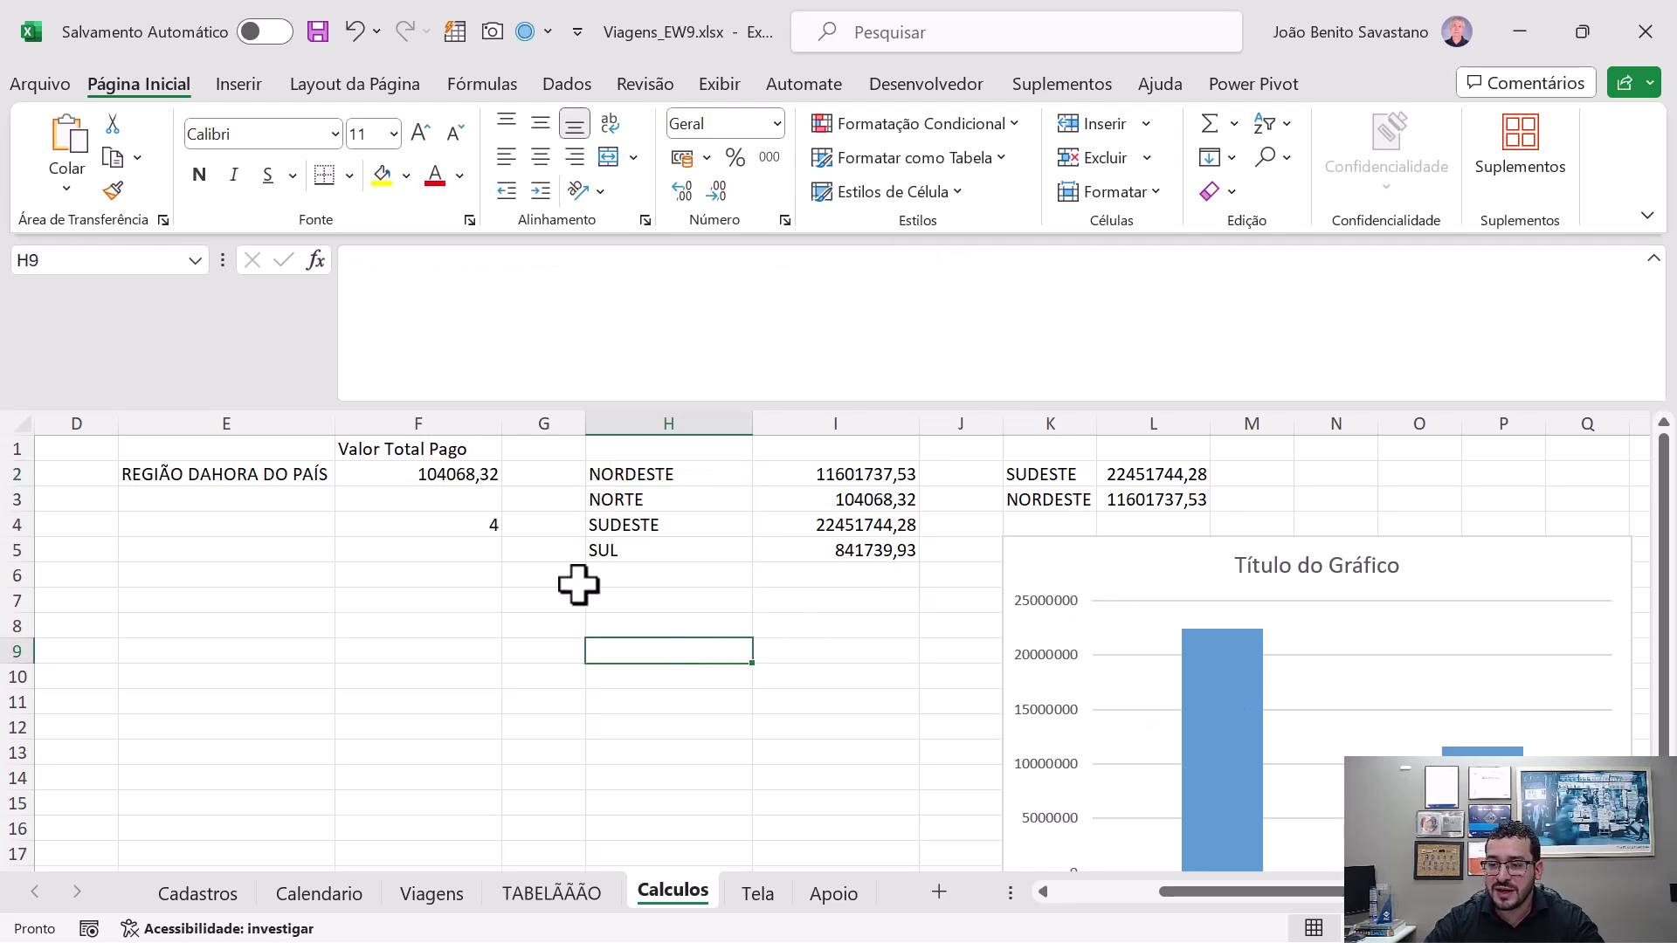
click(227, 474)
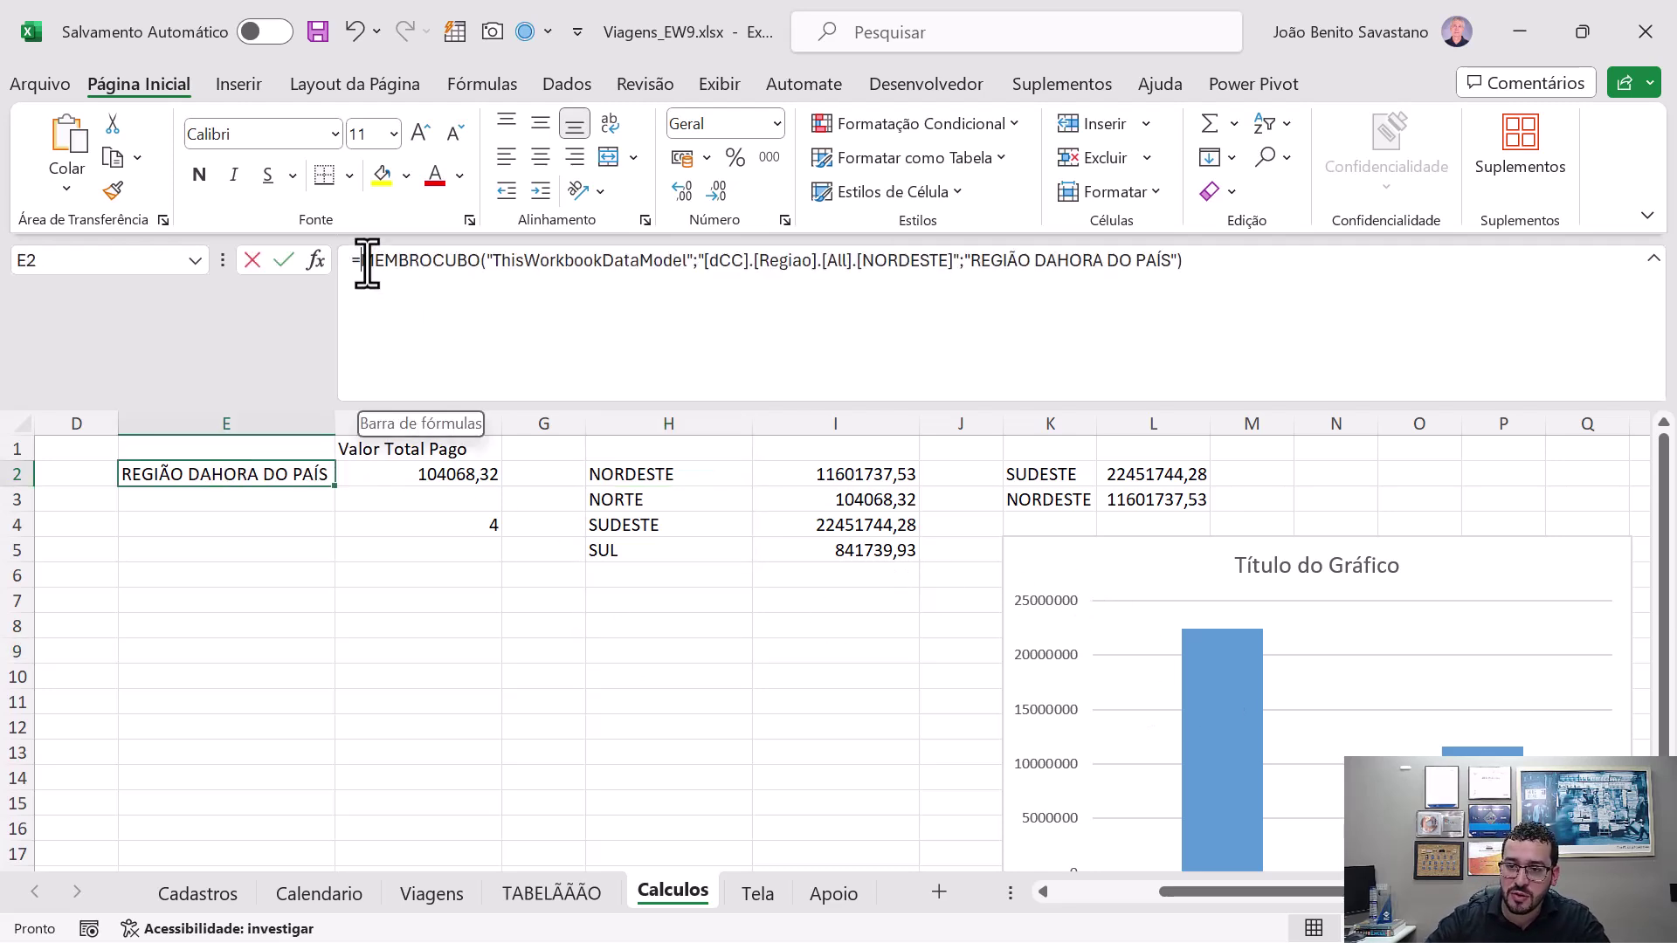
drag(365, 260, 1205, 254)
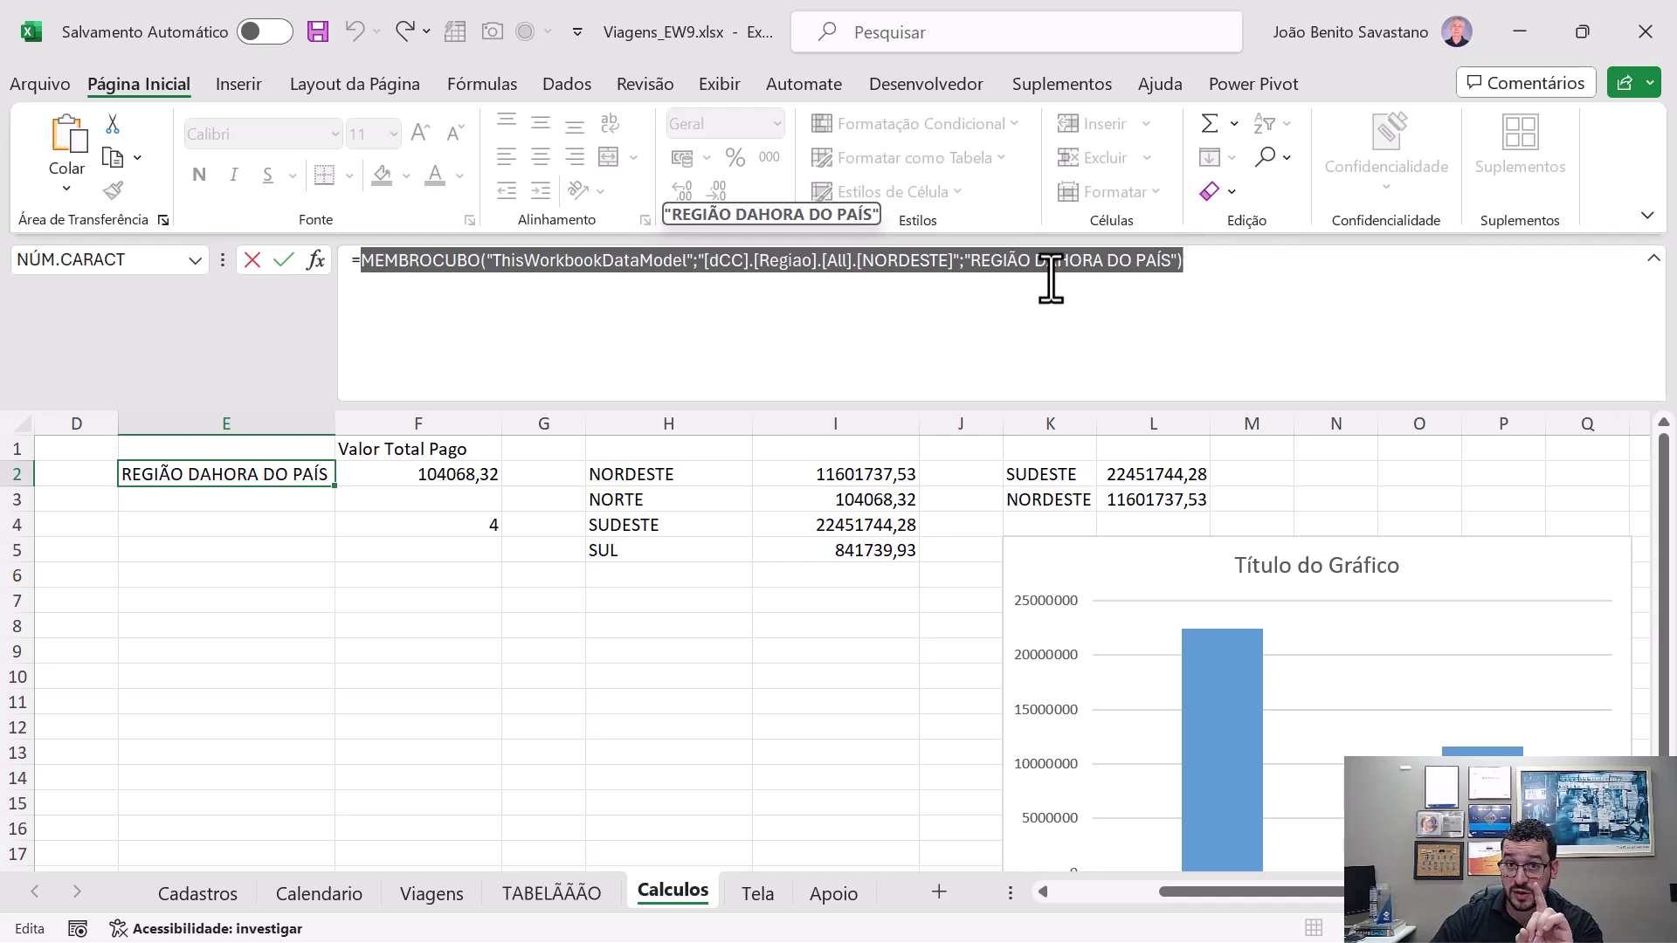
key(Escape)
click(449, 449)
click(385, 480)
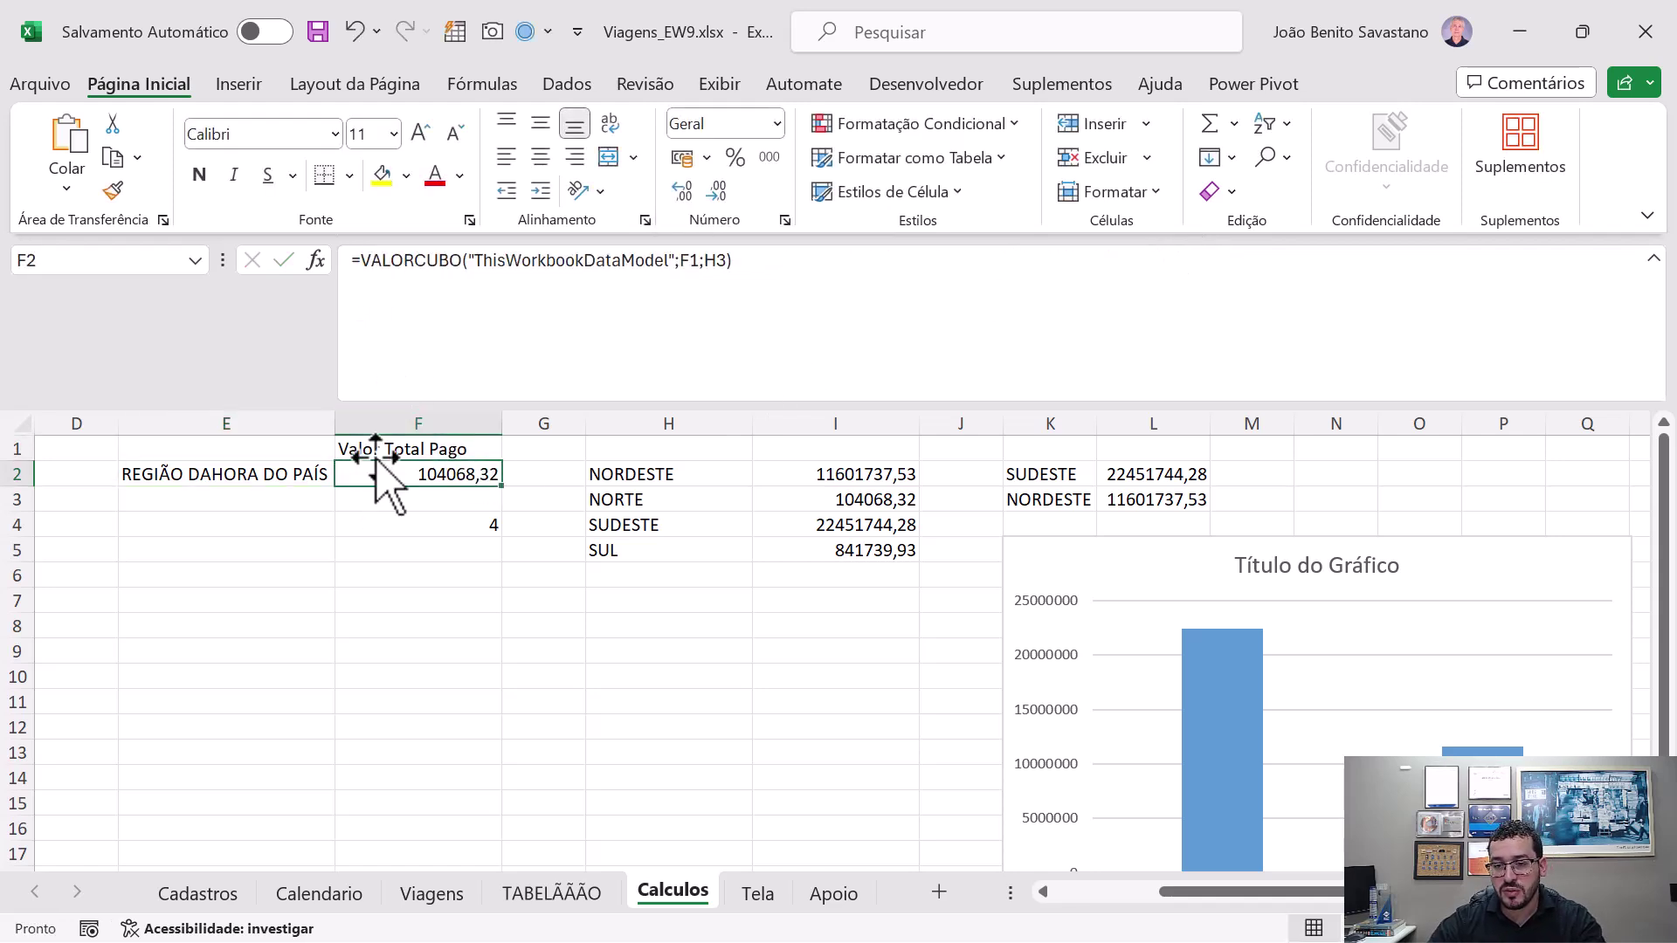
click(361, 267)
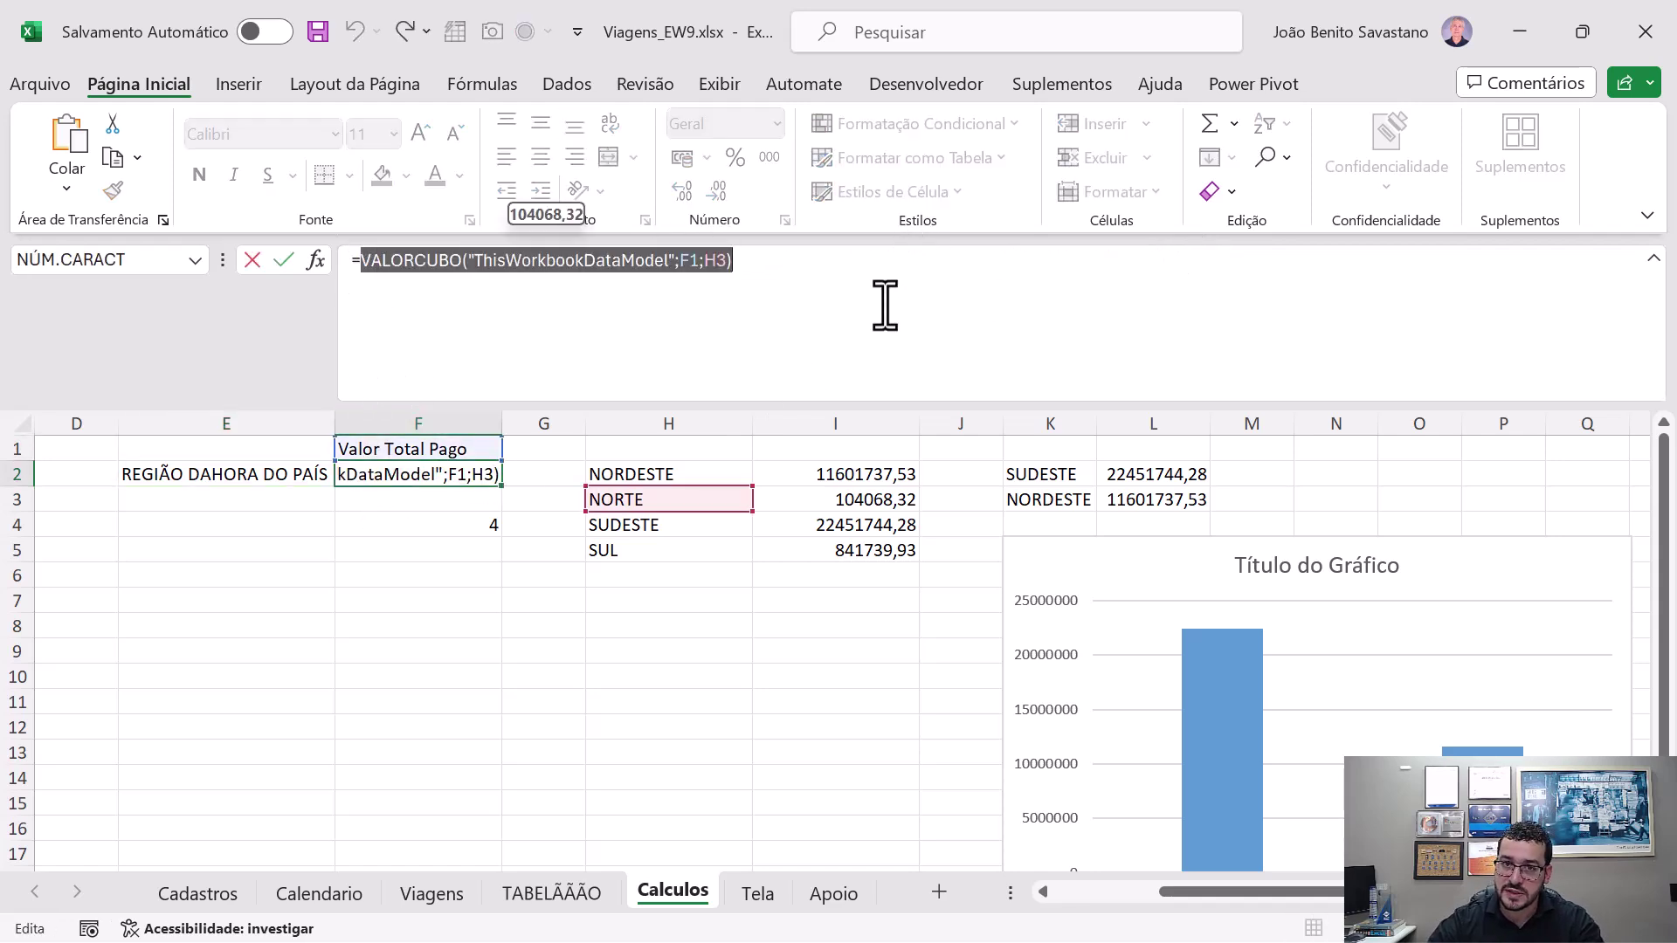
key(Escape)
click(472, 526)
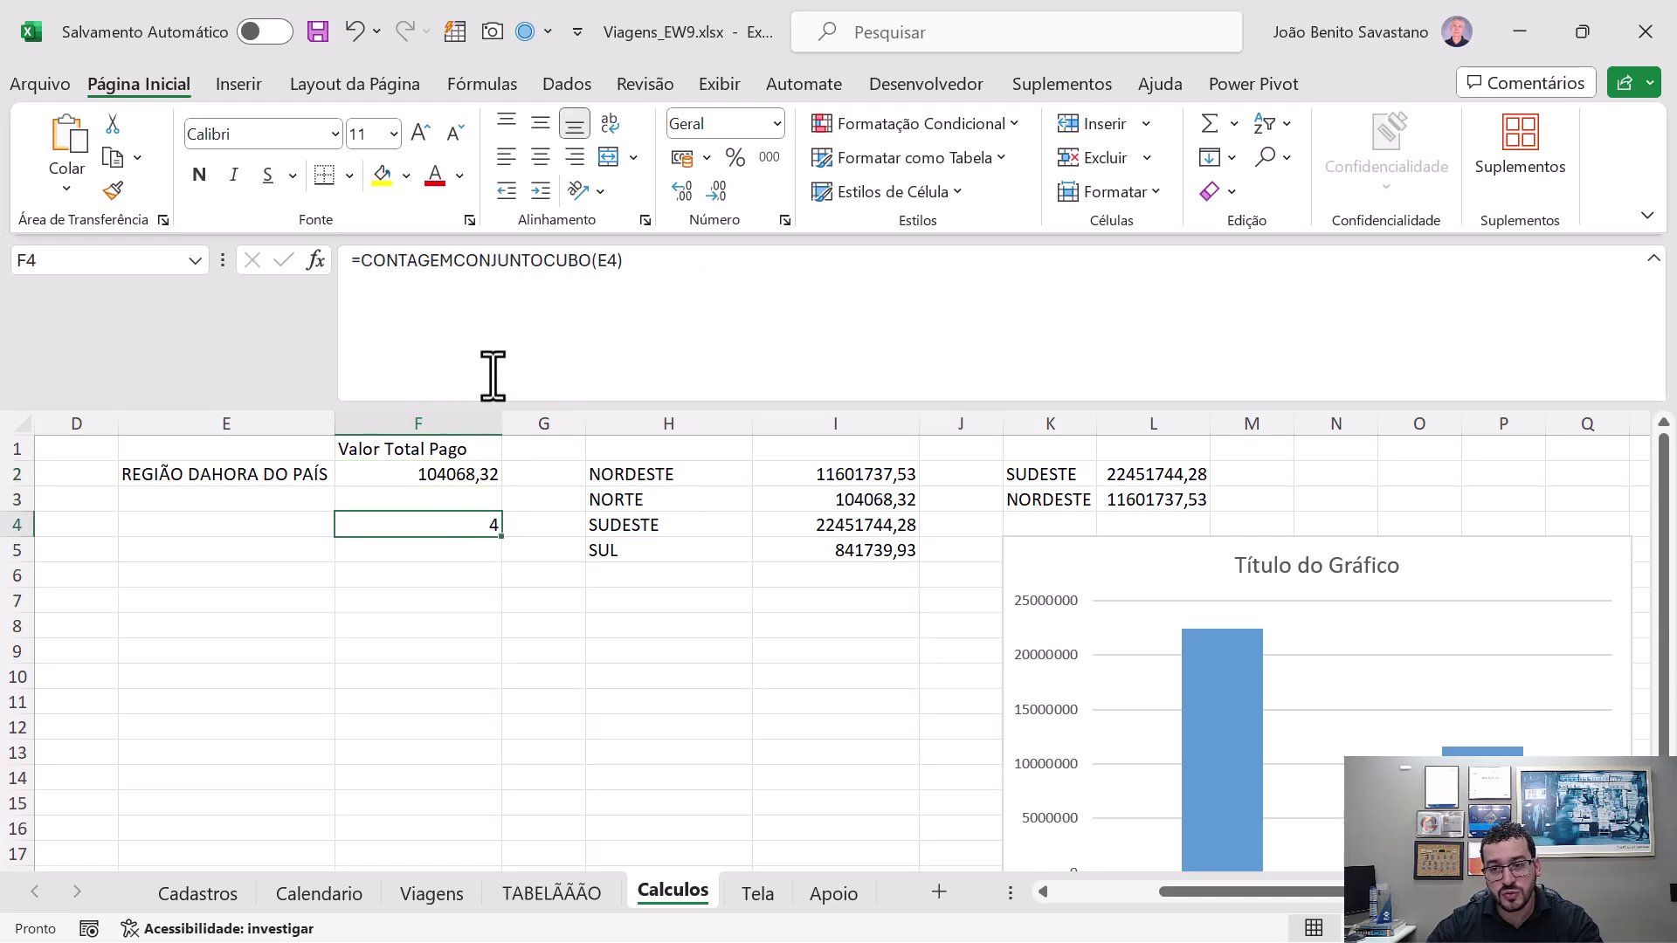
click(292, 522)
click(374, 522)
click(250, 524)
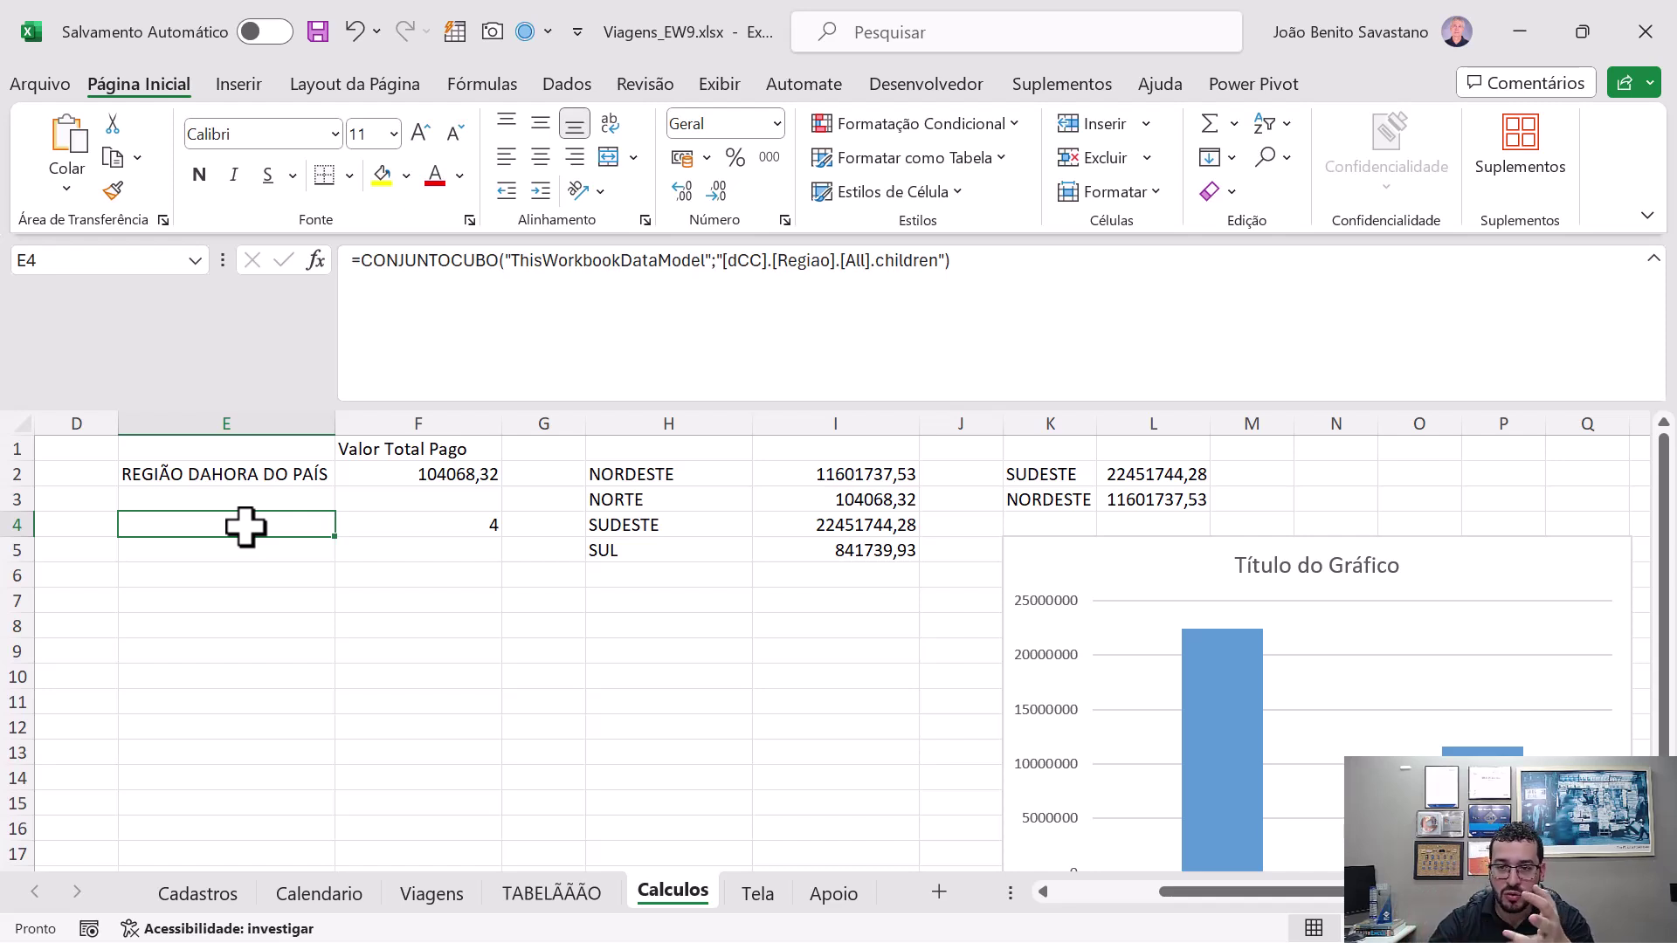
- Examine the ranked-member formula in H2 and the BYROW formula in I2, including the spilled range H2:H5
click(666, 474)
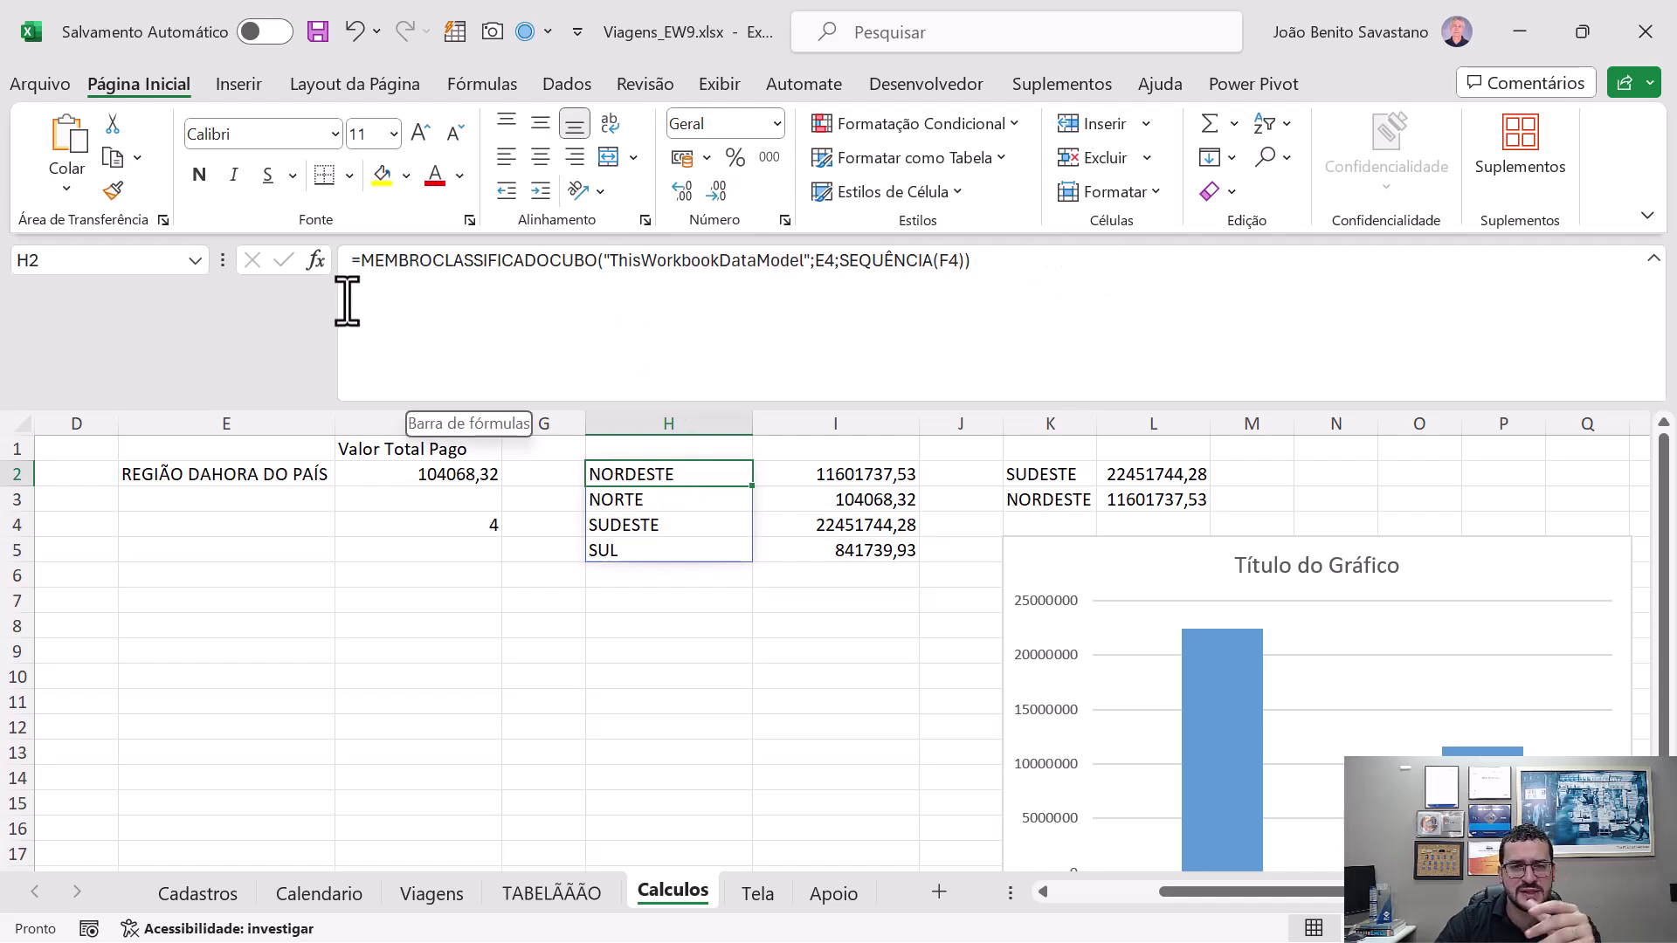
click(814, 463)
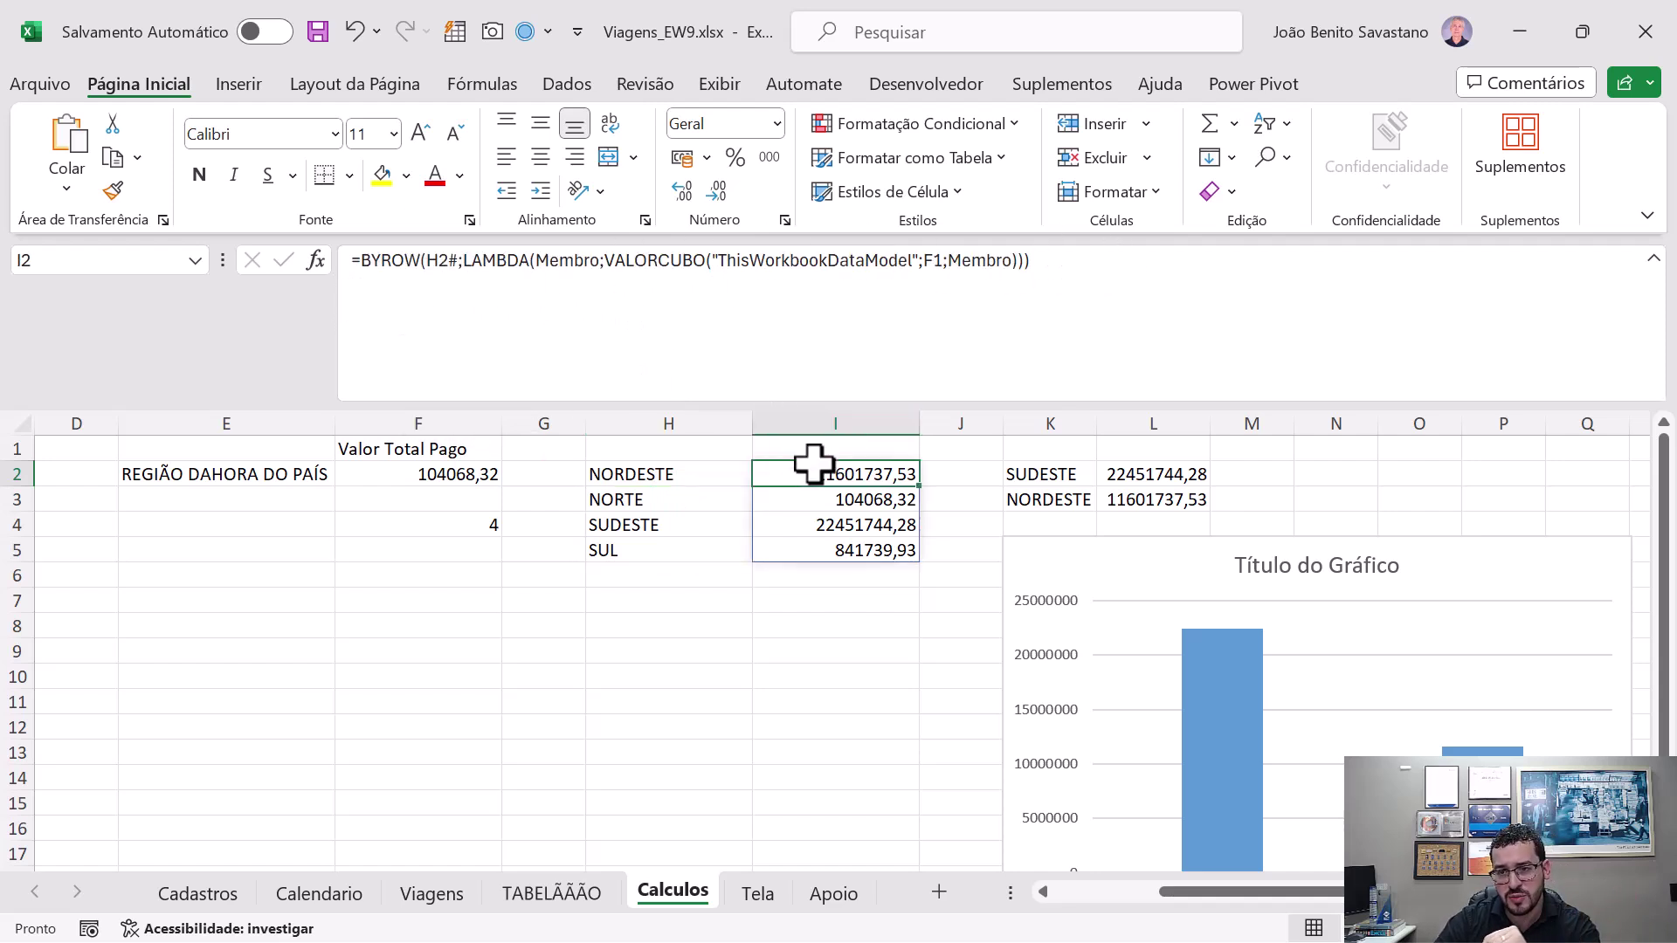
drag(1087, 271, 195, 329)
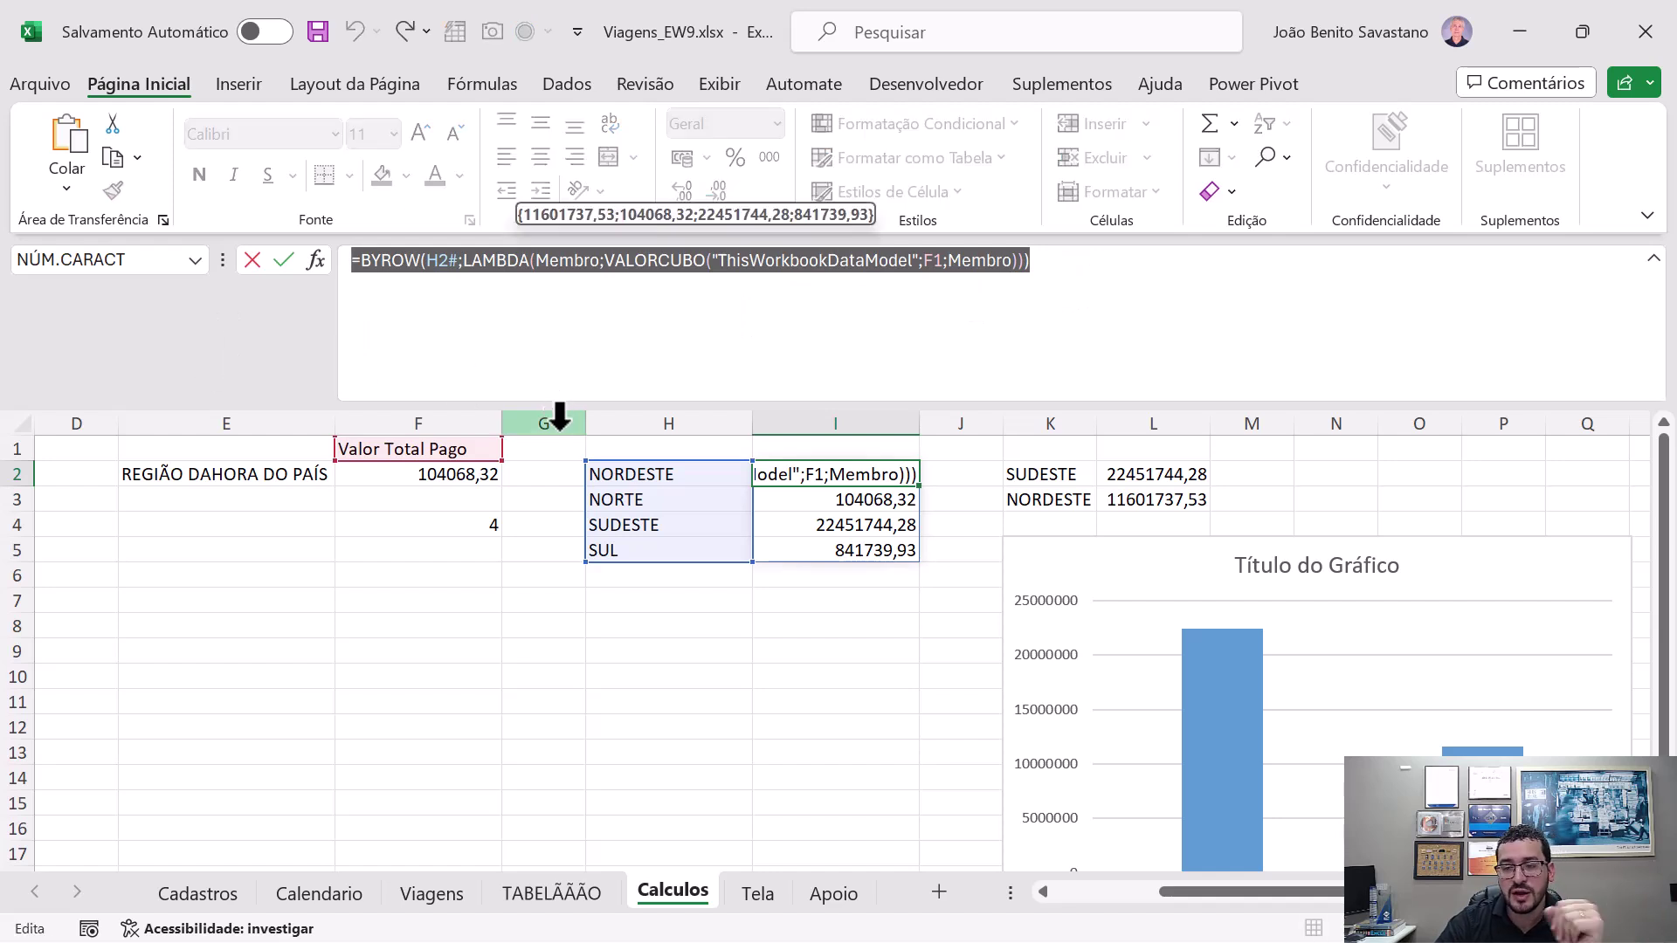
click(651, 470)
click(644, 600)
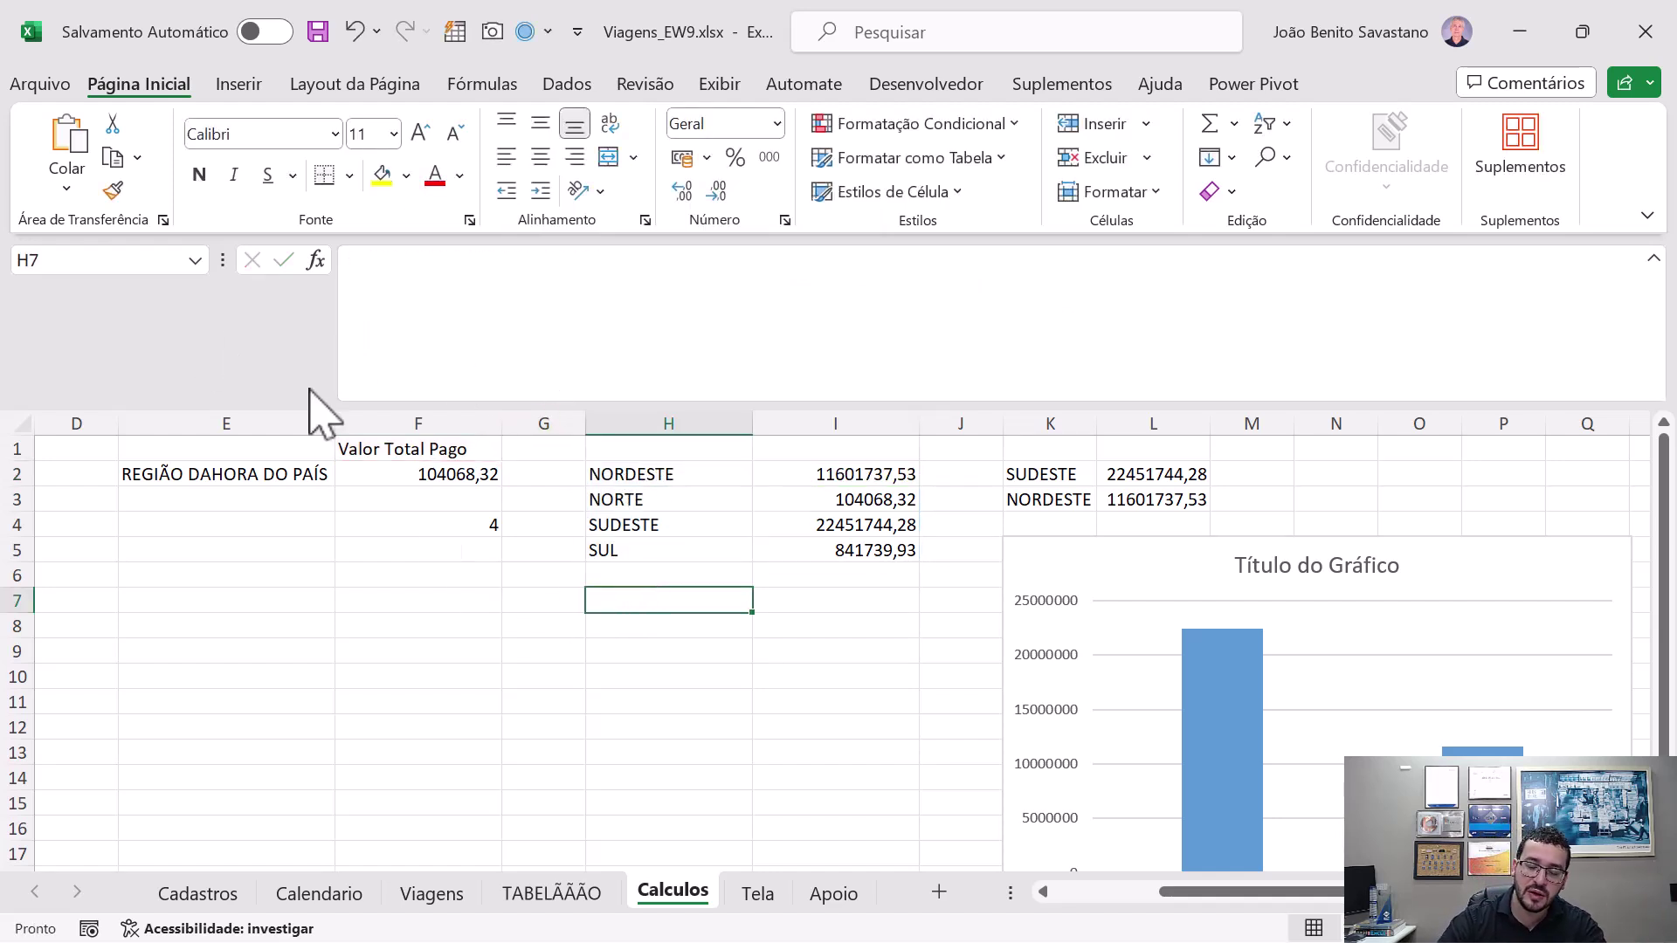
drag(662, 468, 655, 551)
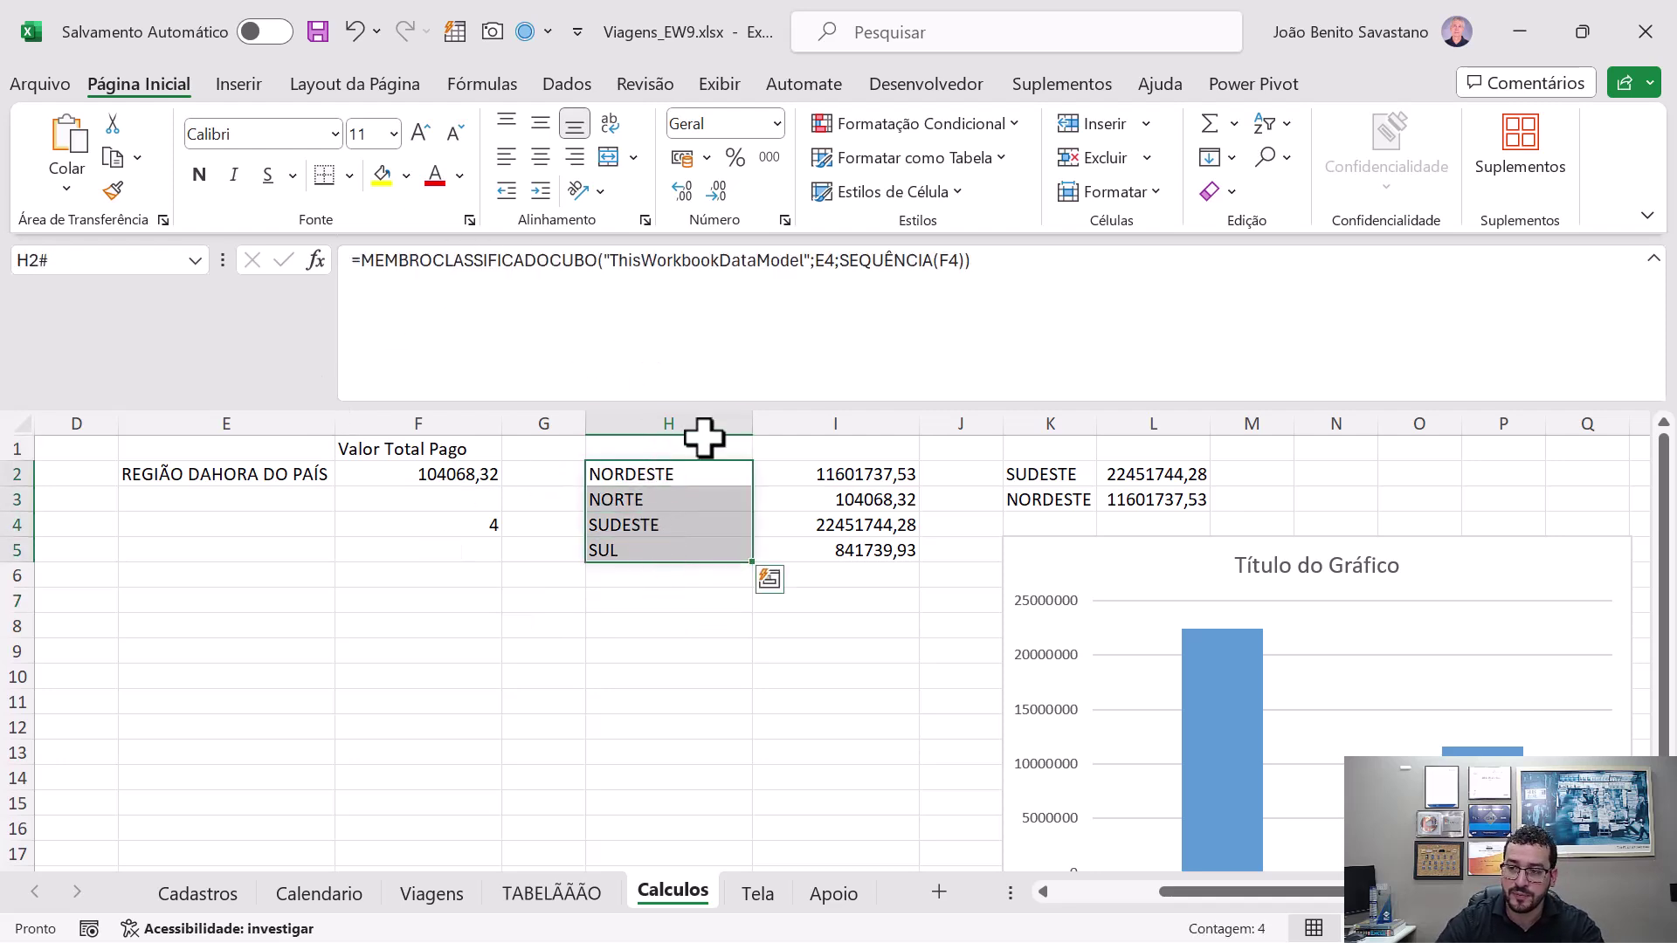
- Start a multi-line LET formula in H9 with a closing parenthesis on its own line and Conjunto as the first name
click(679, 648)
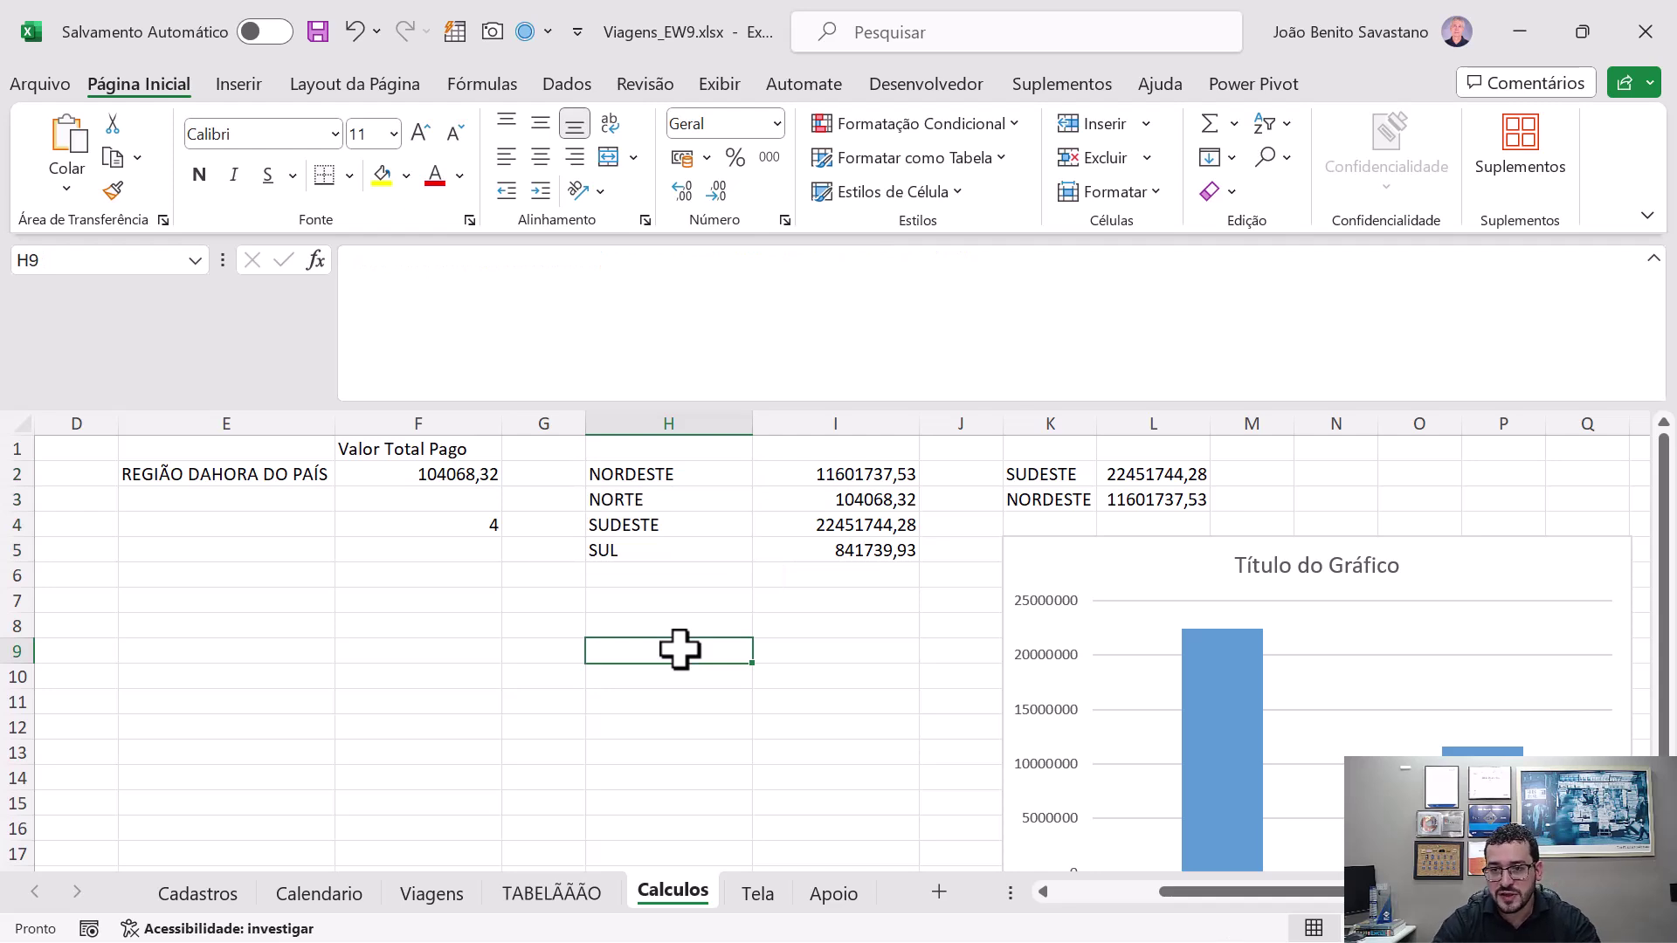
text(=LET()
key(Tab)
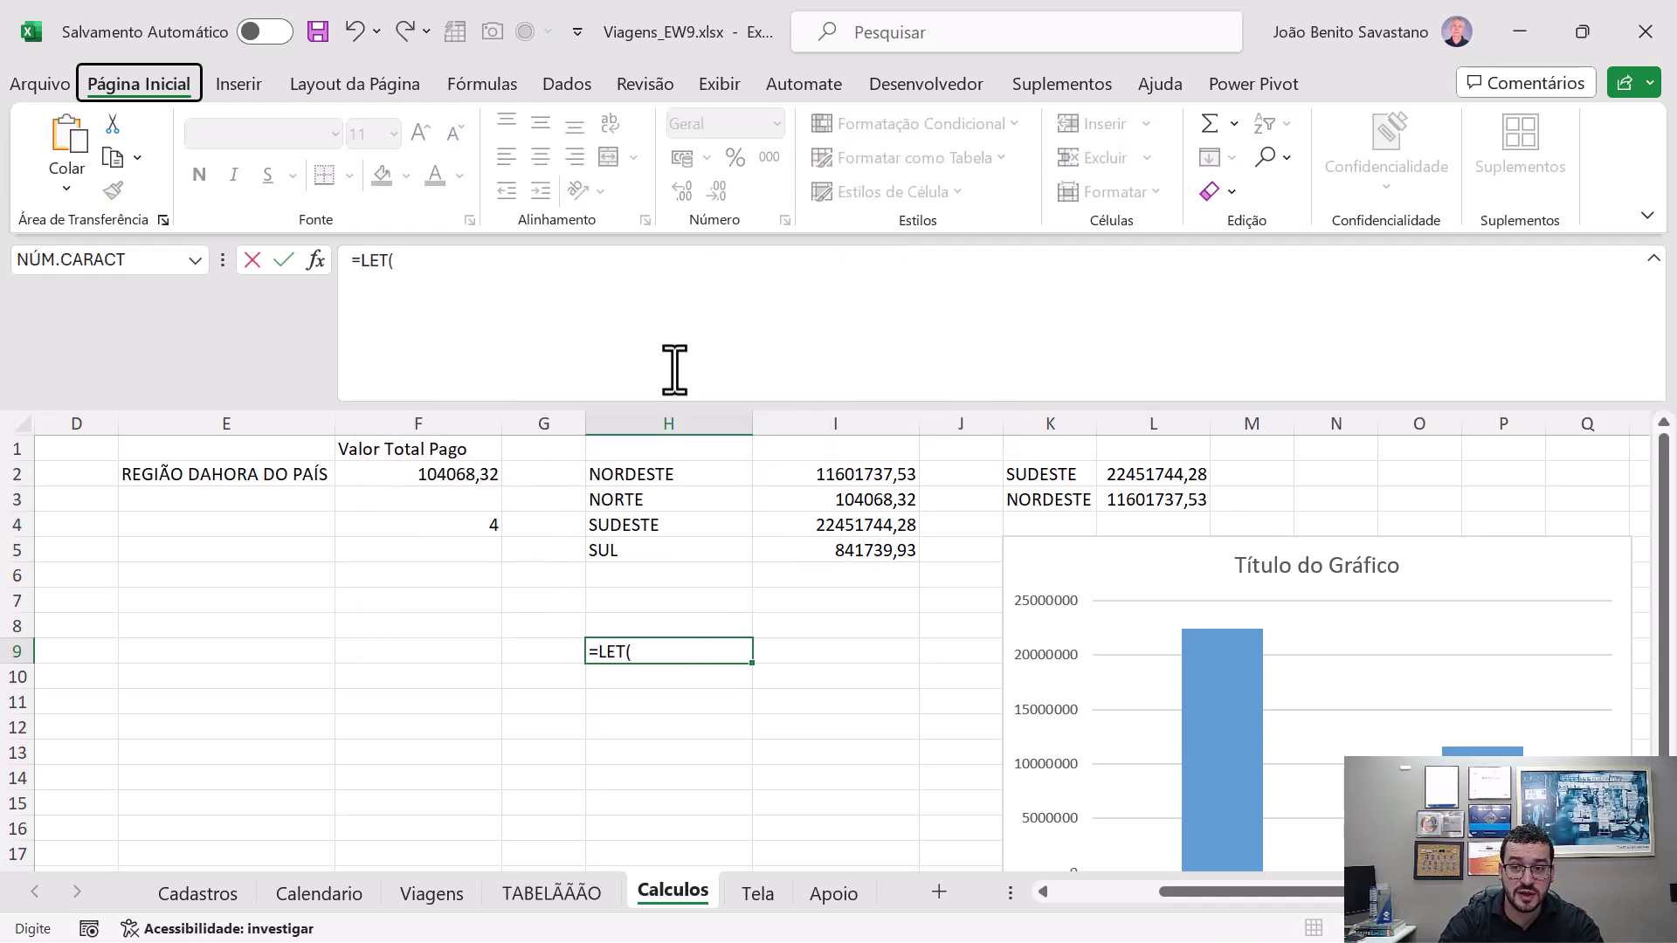
key(alt+Return)
text())
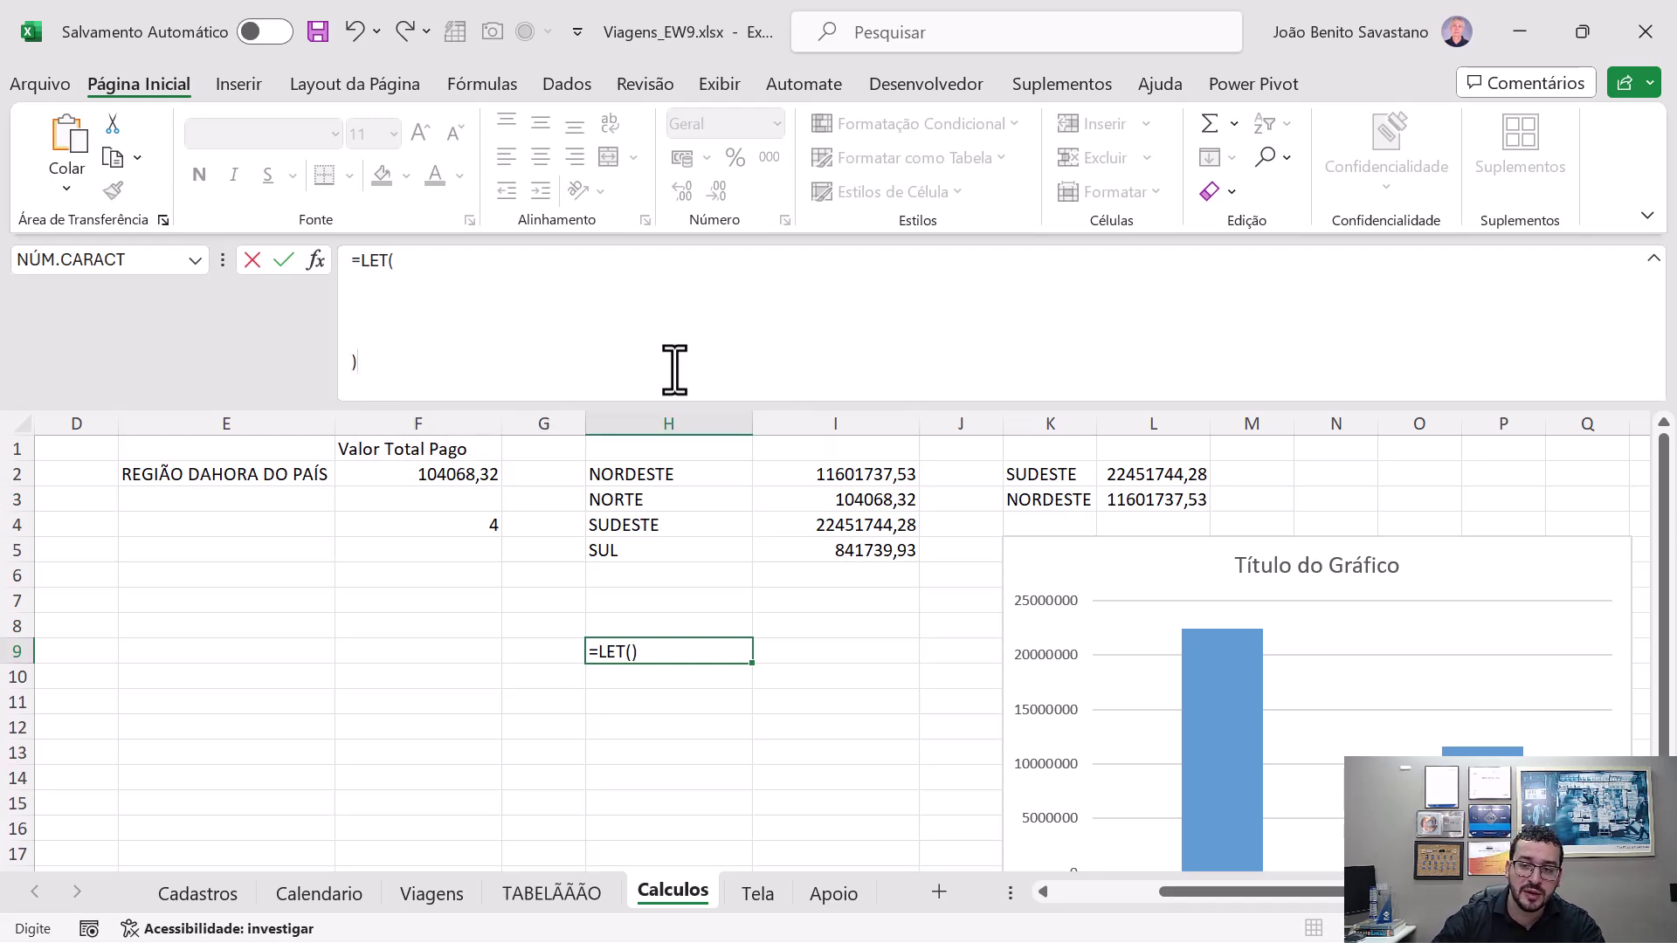
click(541, 281)
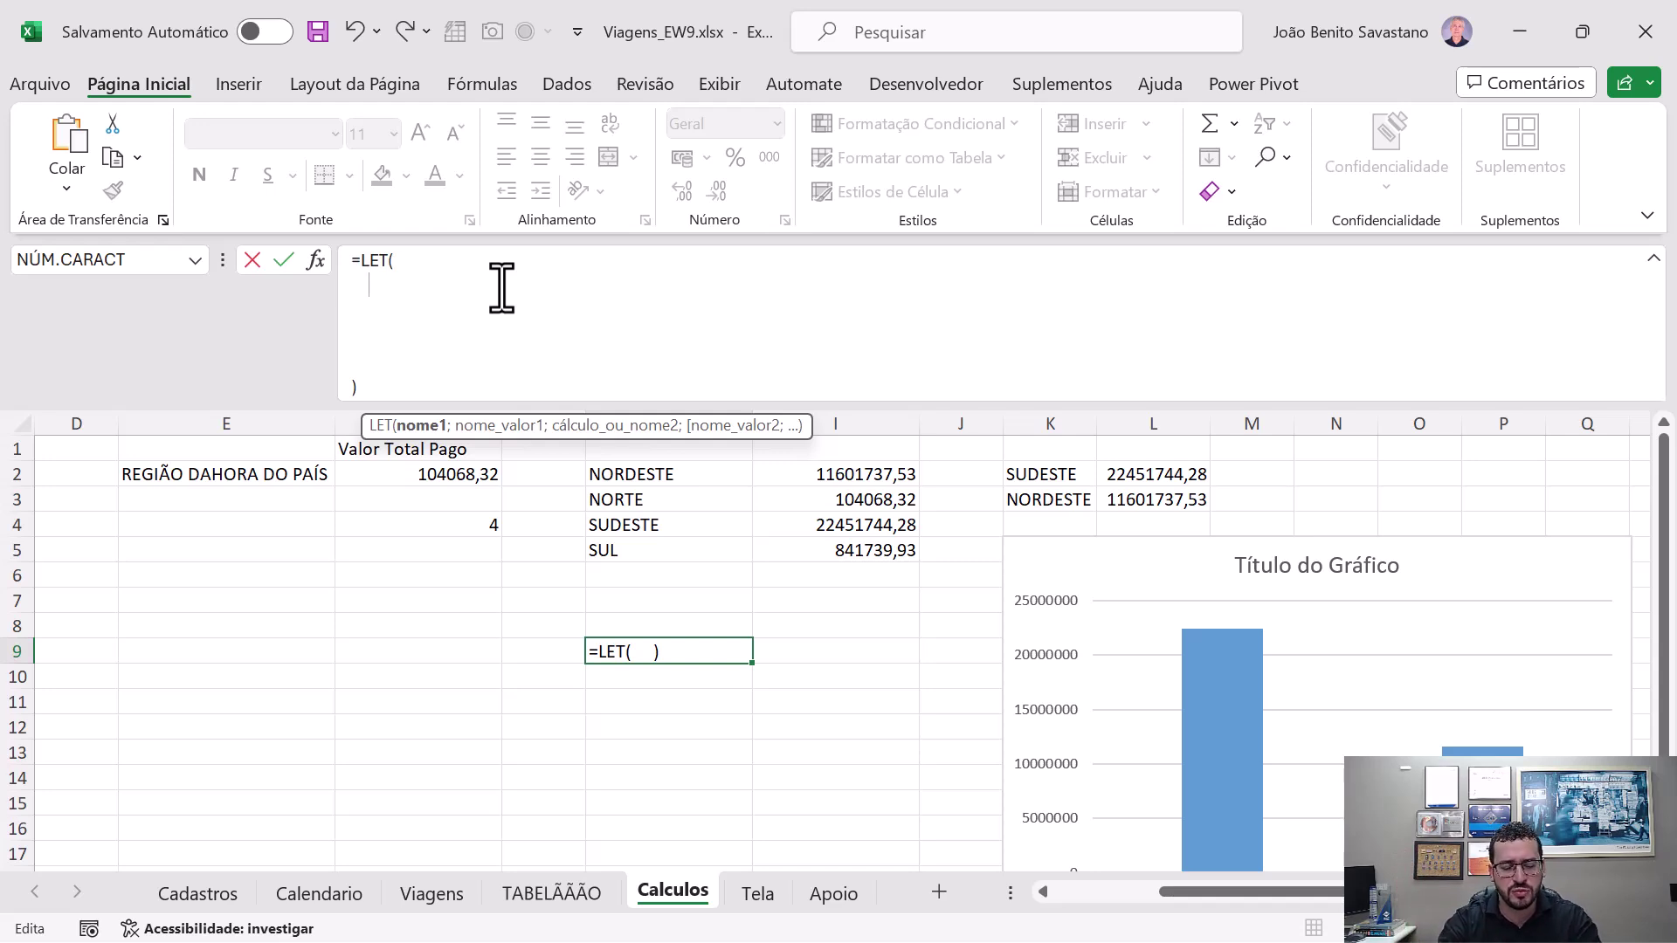
text(CONJ)
key(BackSpace)
key(BackSpace)
key(BackSpace)
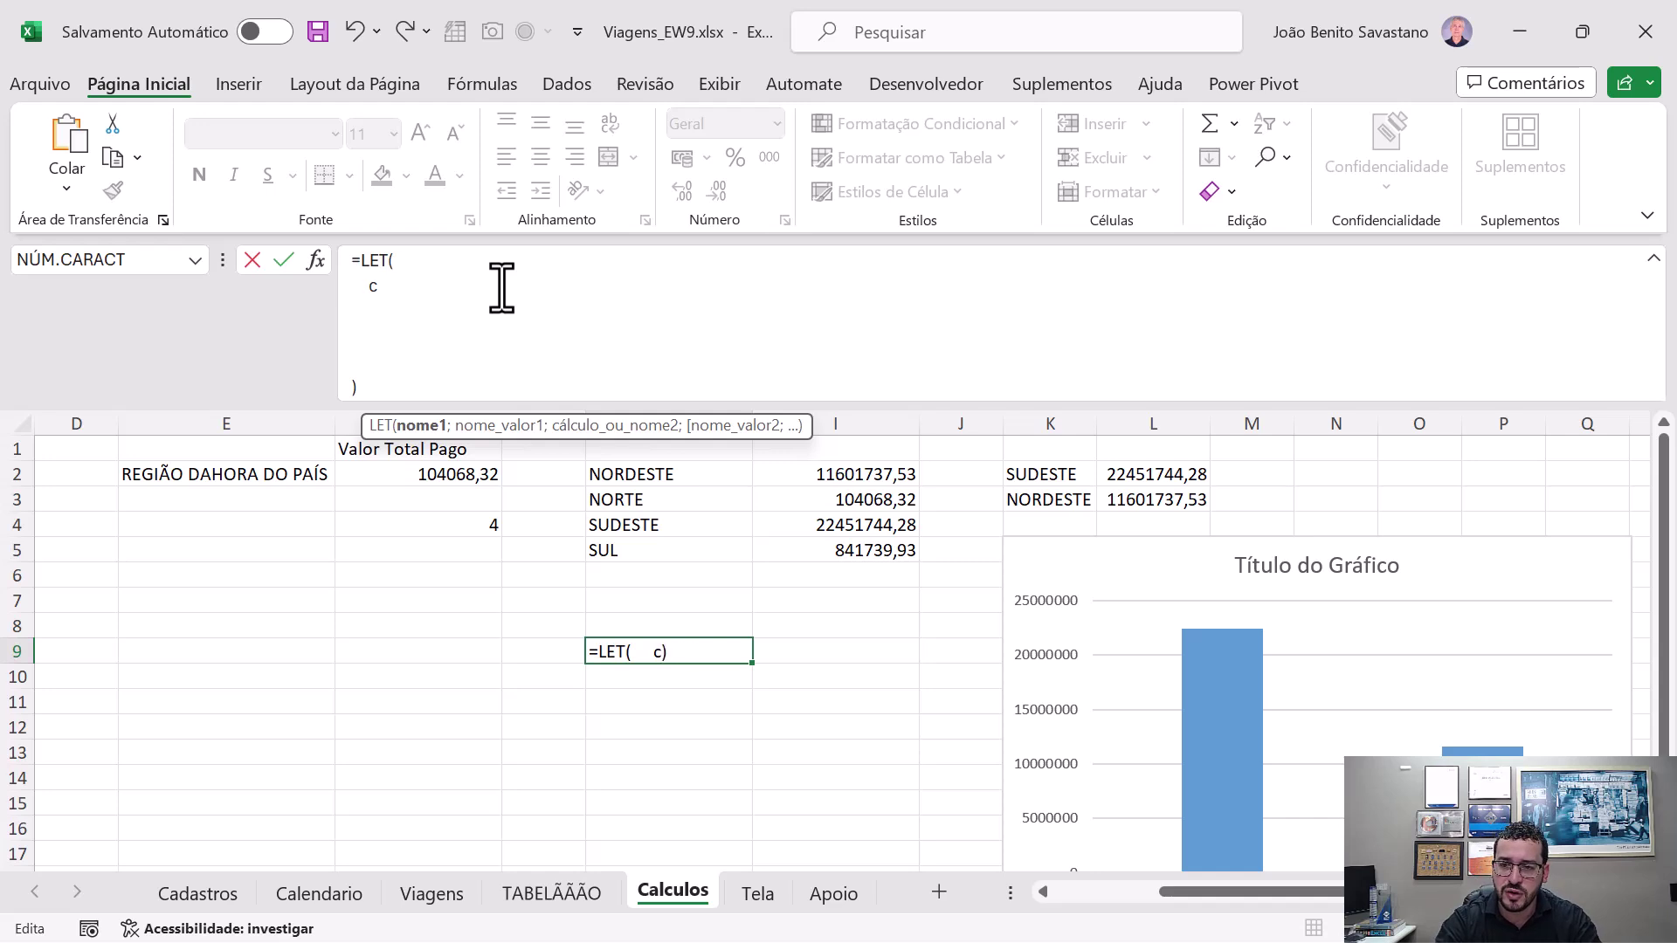
text(onjunto;)
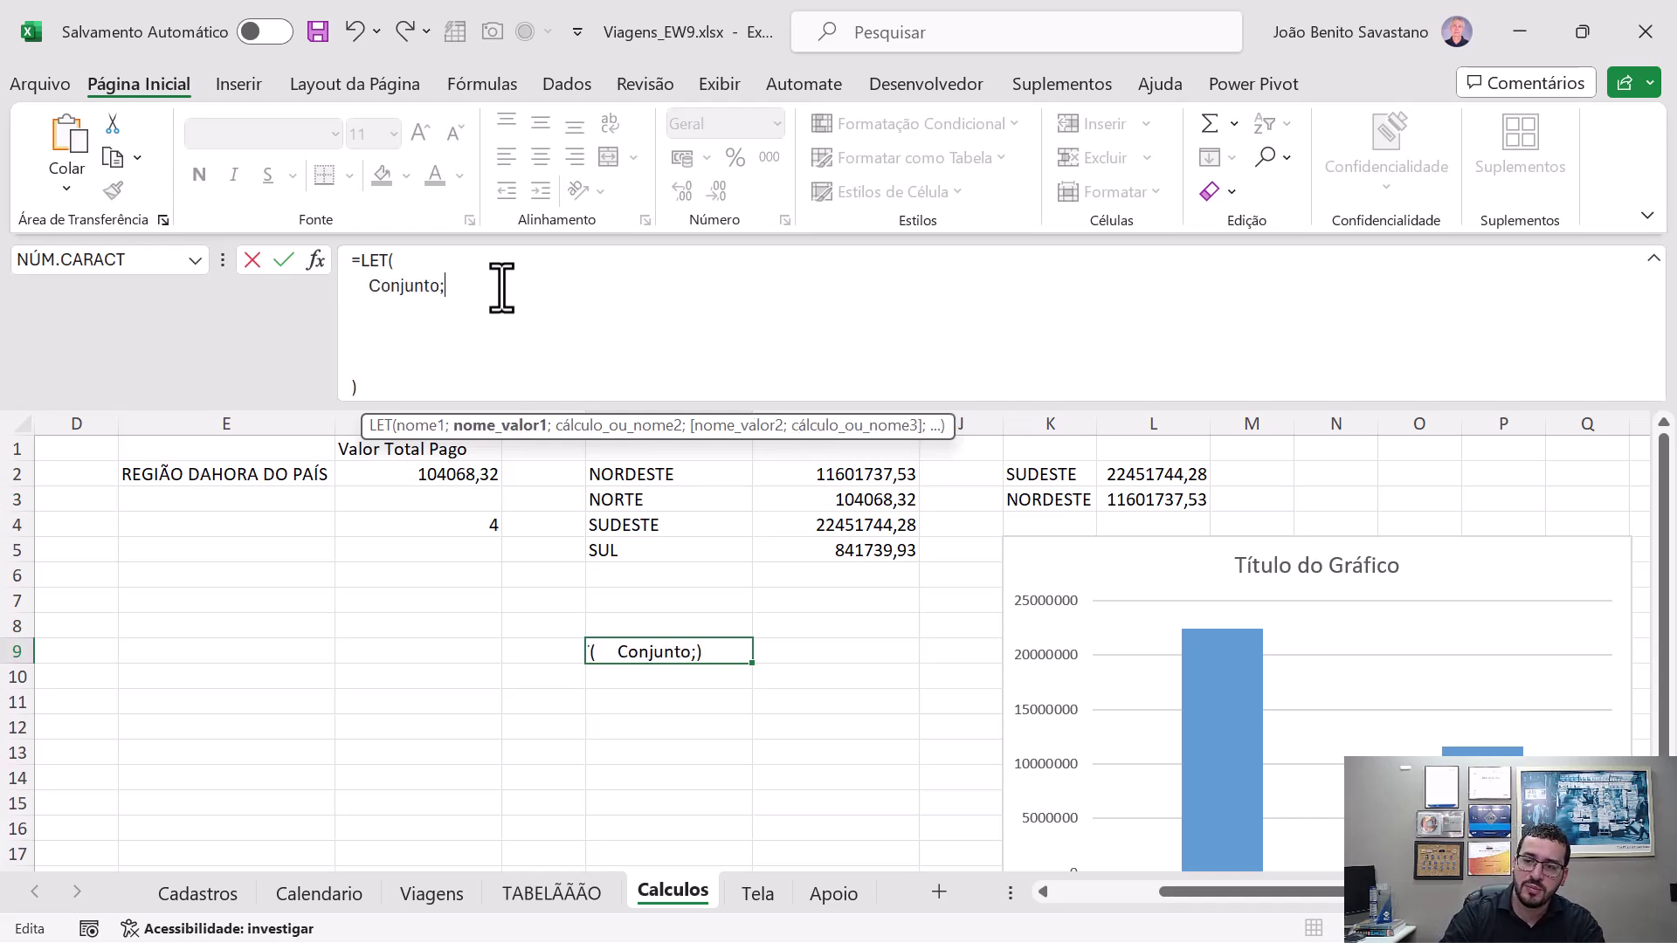
- Assign Conjunto a CONJUNTOCUBO function with "ThisWorkbookDataModel" as its connection
text(CONJUNO)
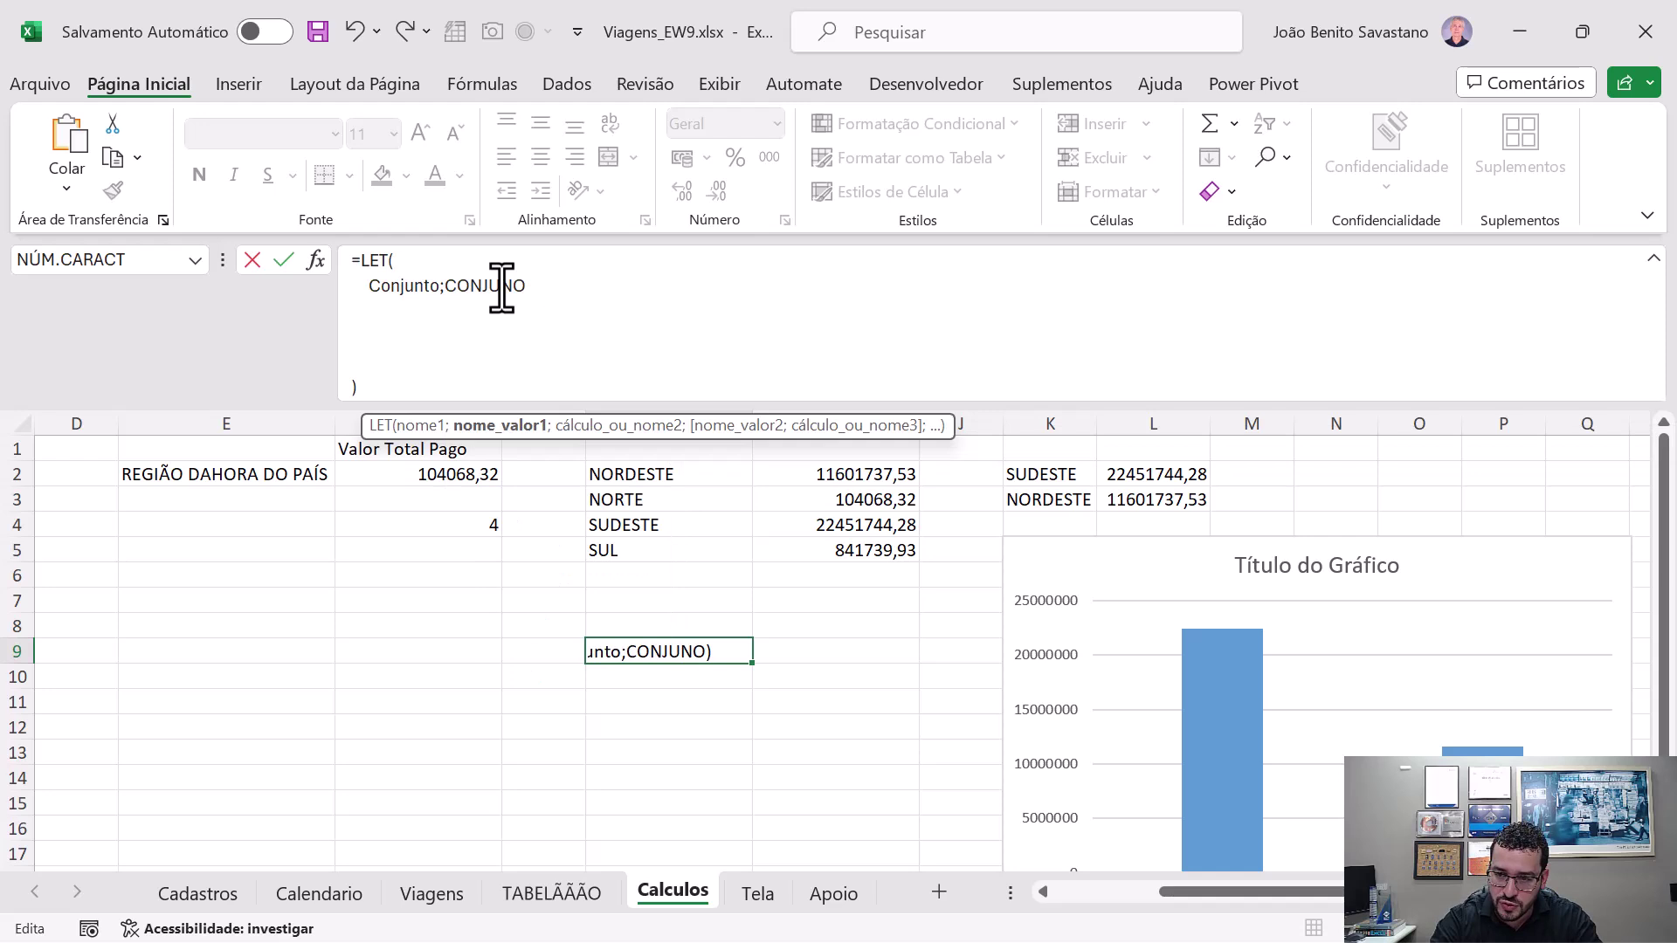
key(Return)
key(Return)
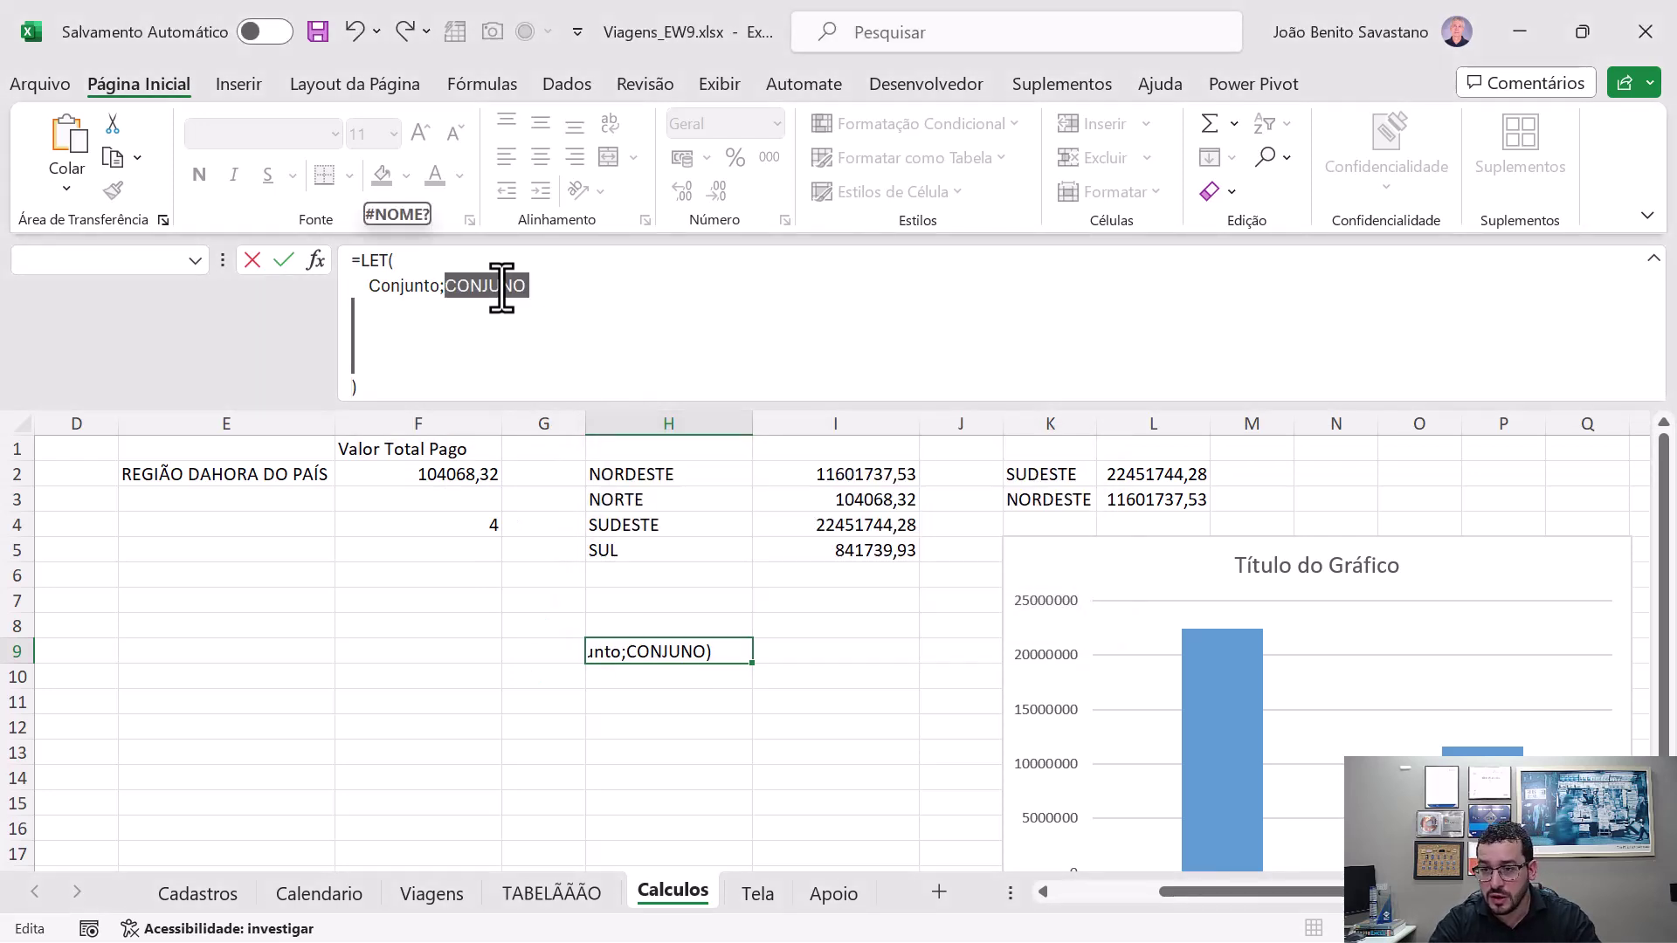
click(502, 287)
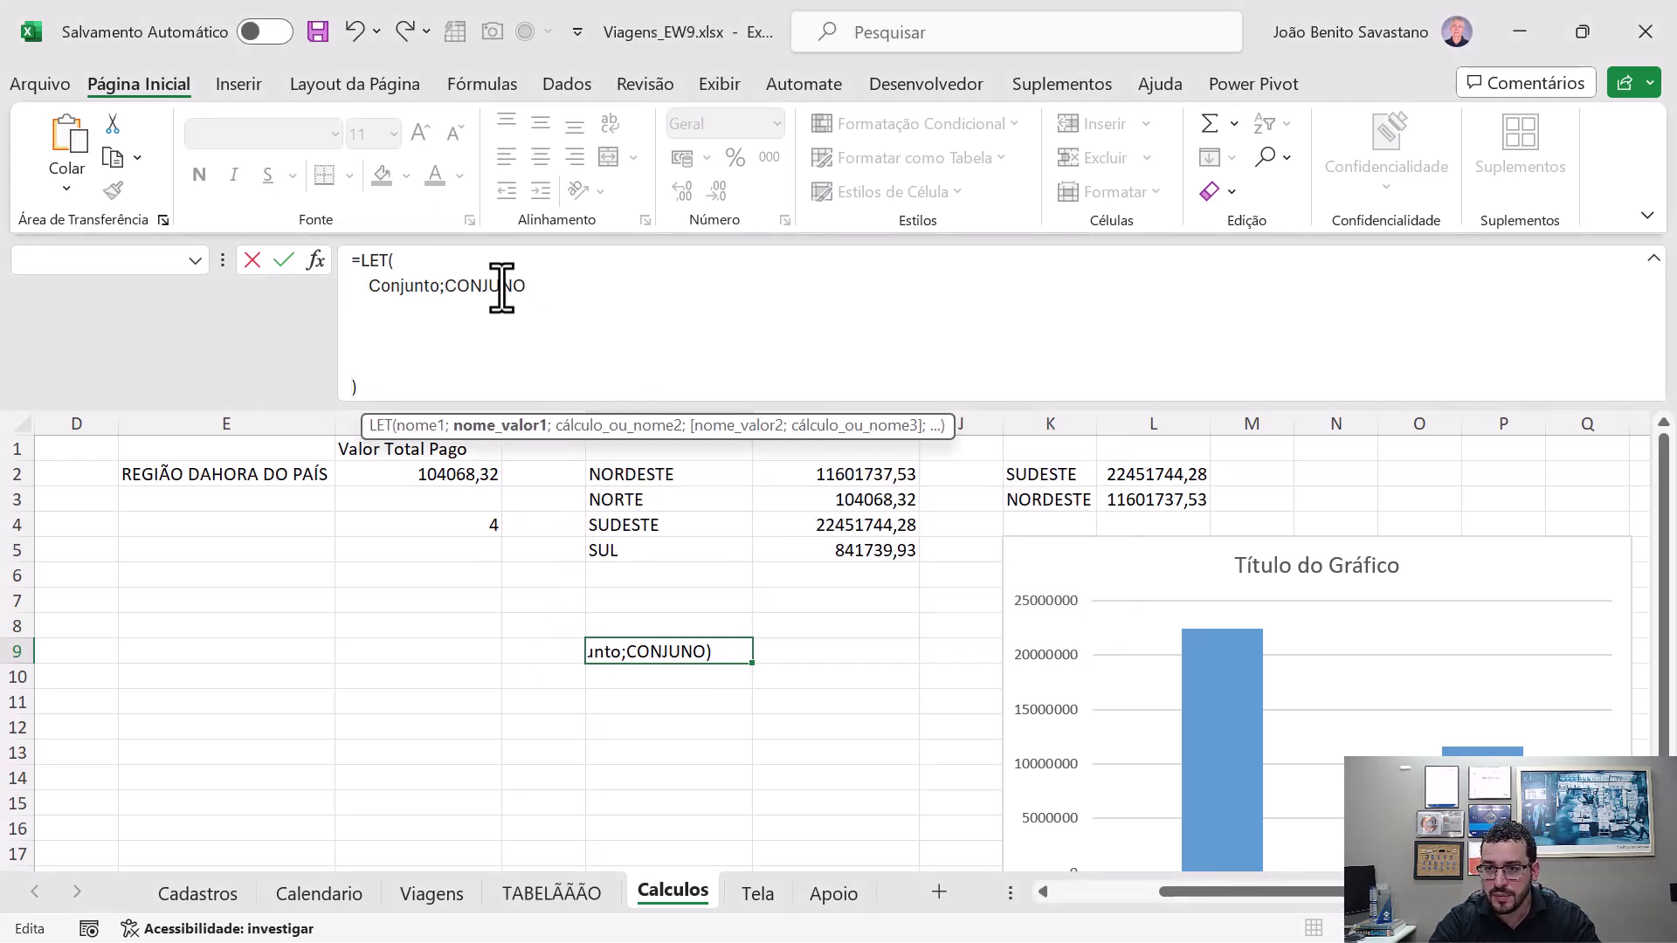
key(BackSpace)
text(TOCUBO()
key(Tab)
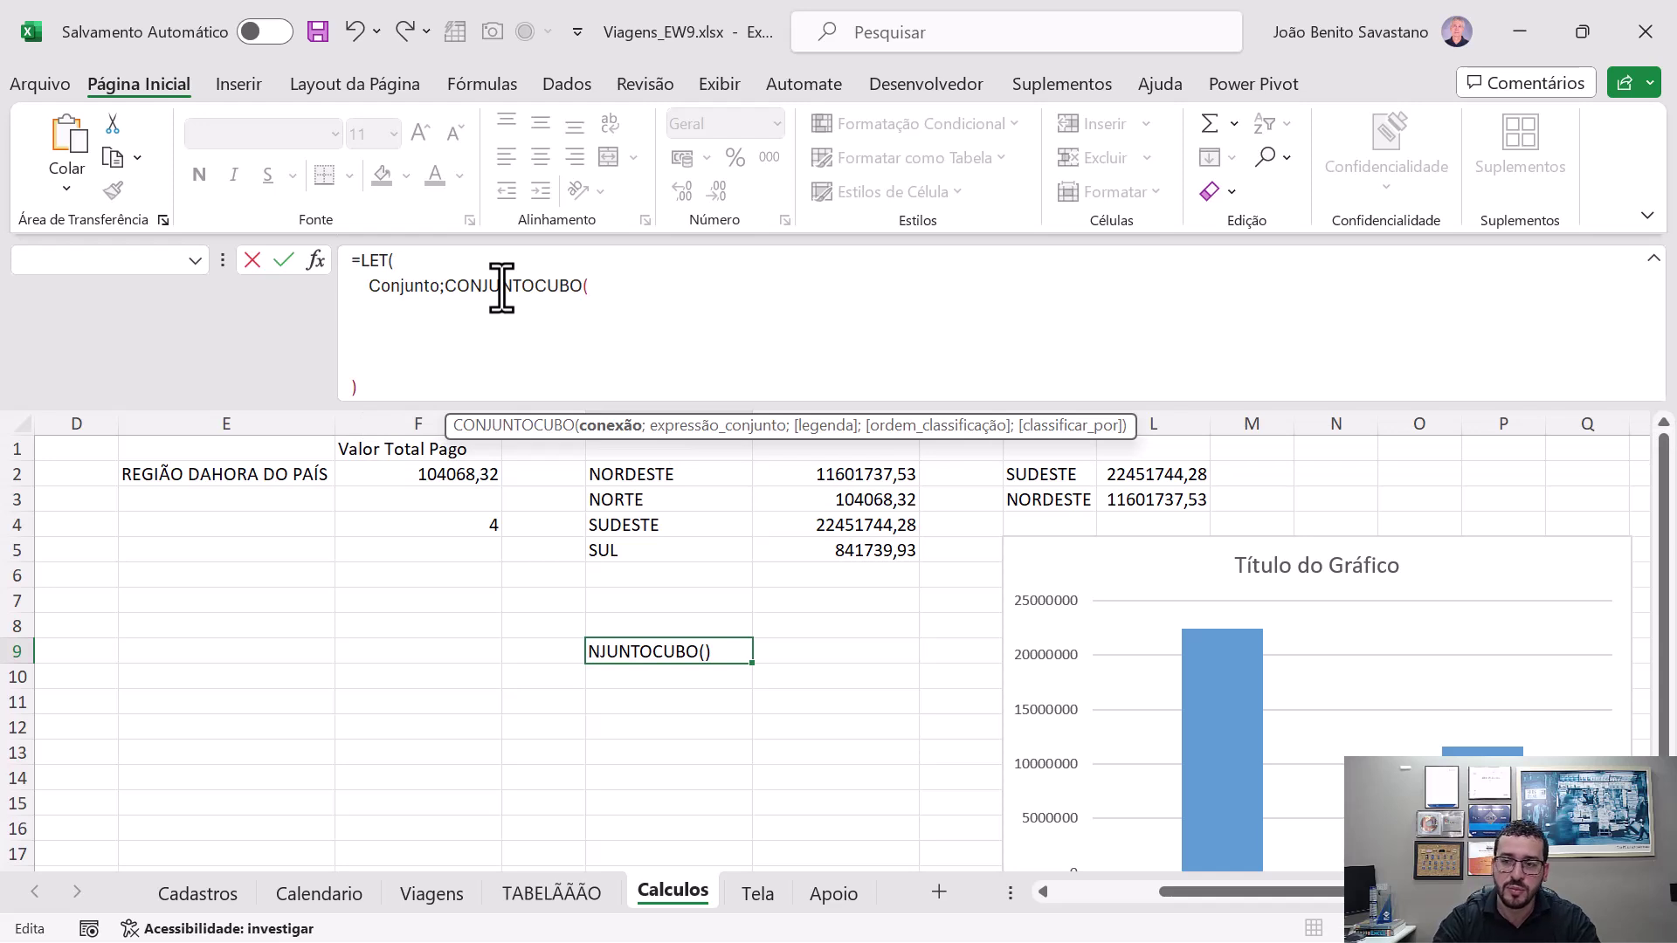
text("T)
key(Tab)
text(";)
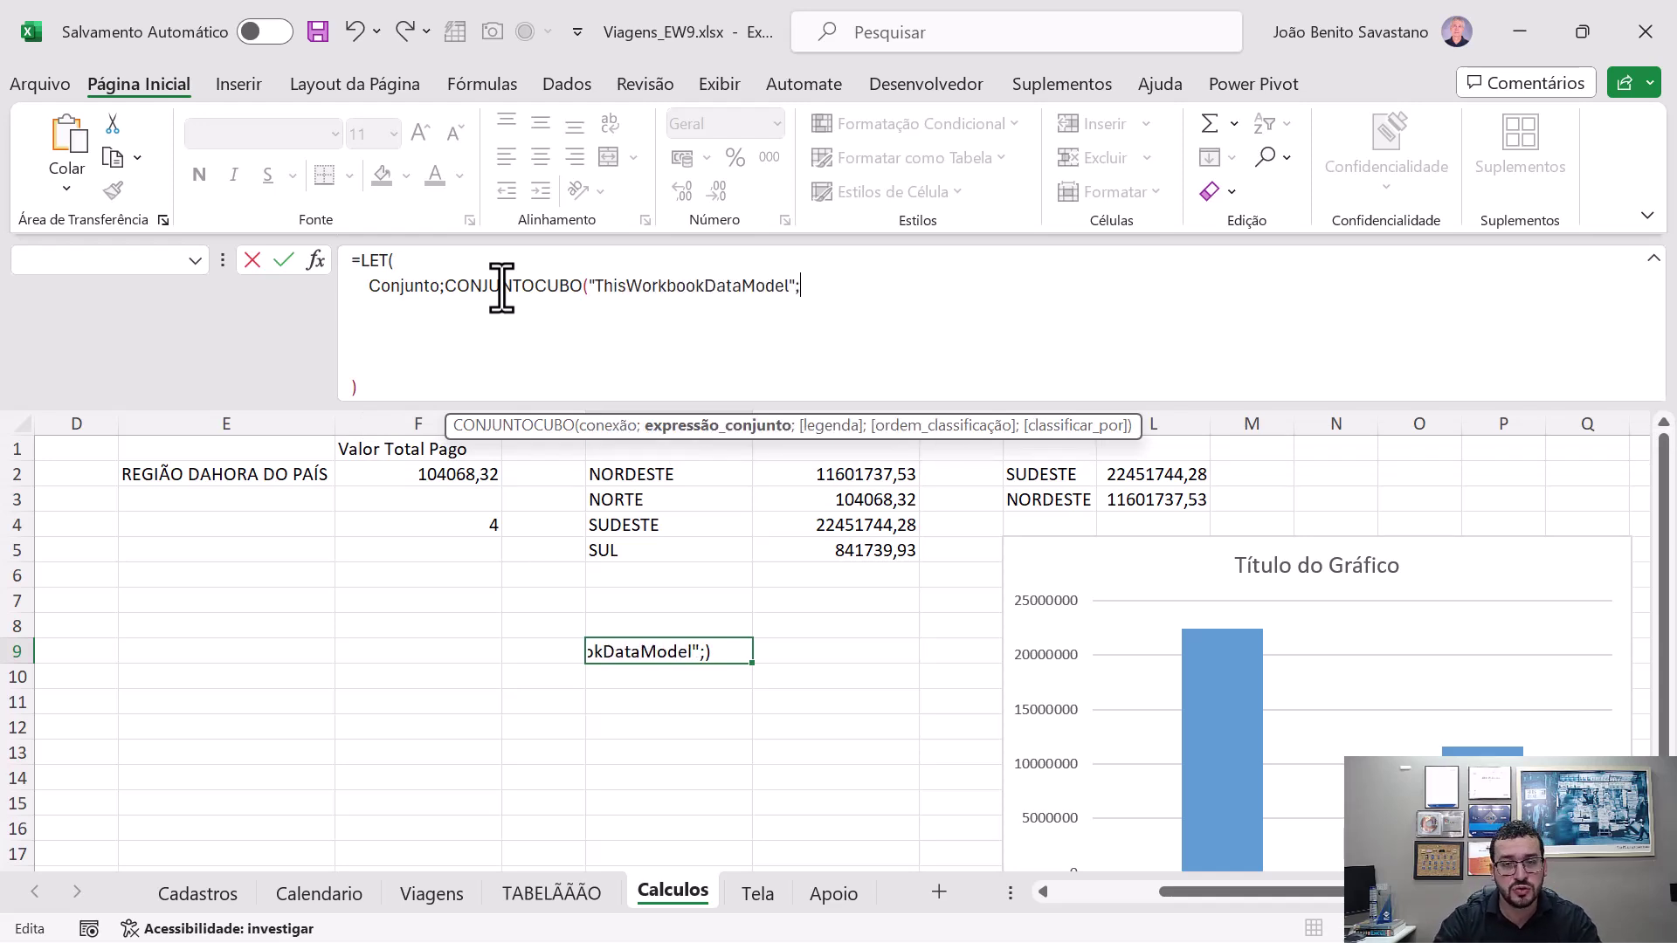
- Complete the CONJUNTOCUBO function with the set expression "[dCC].[Regiao].[All].children" and end the argument with a semicolon
text(")
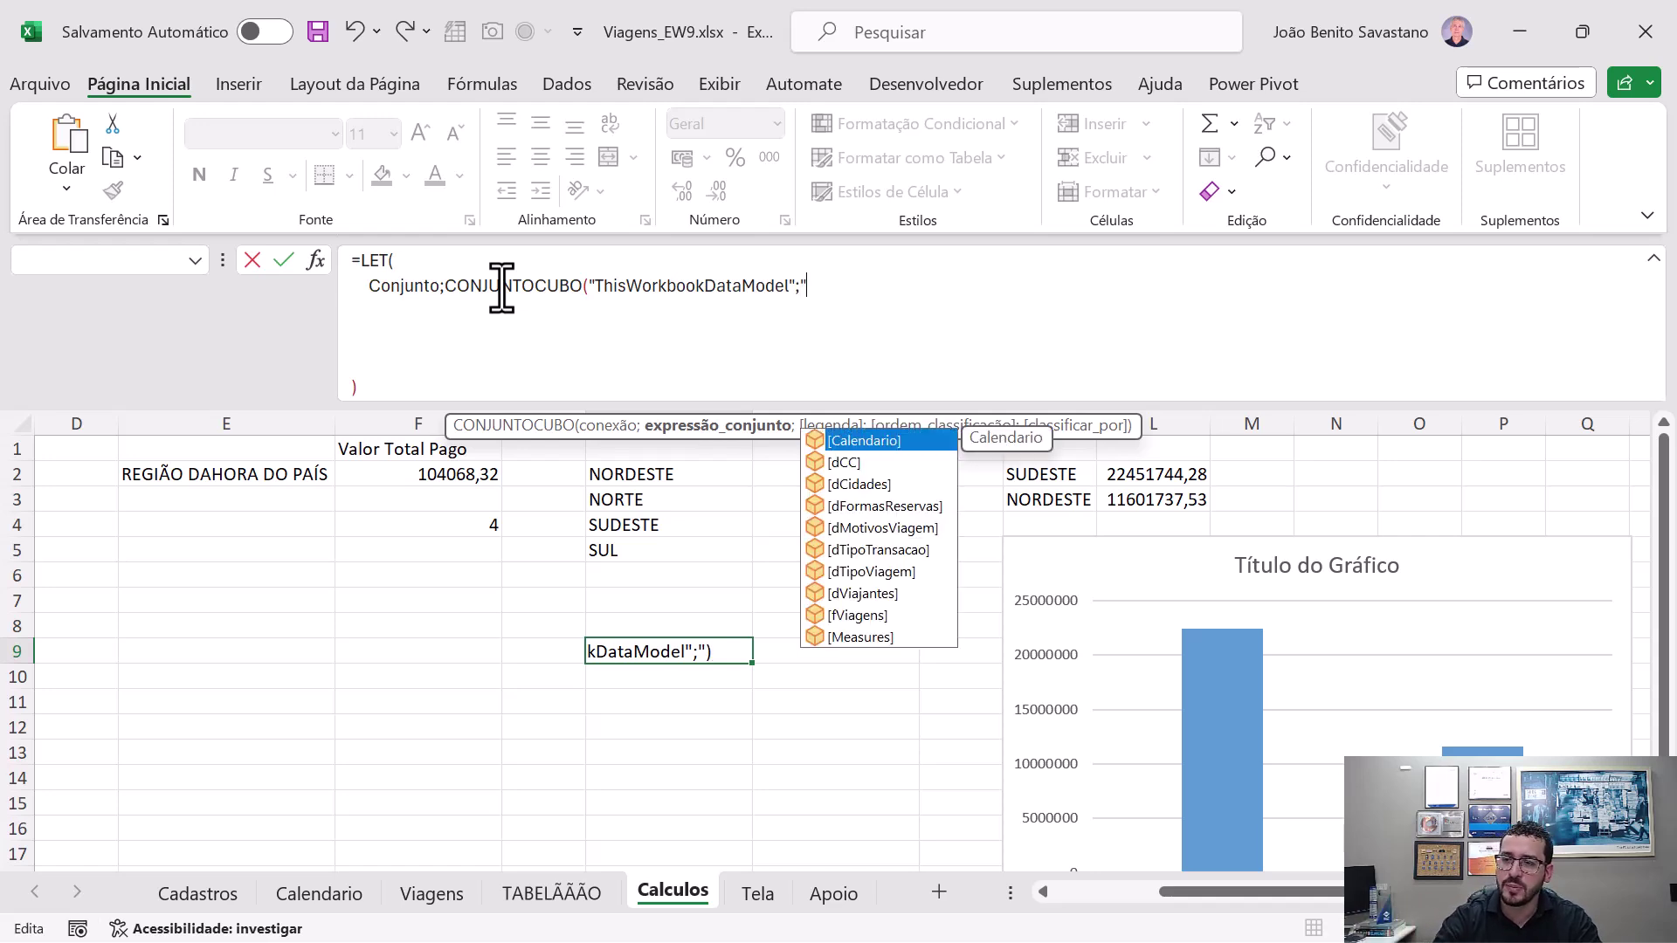
key(Down)
key(Tab)
text(.)
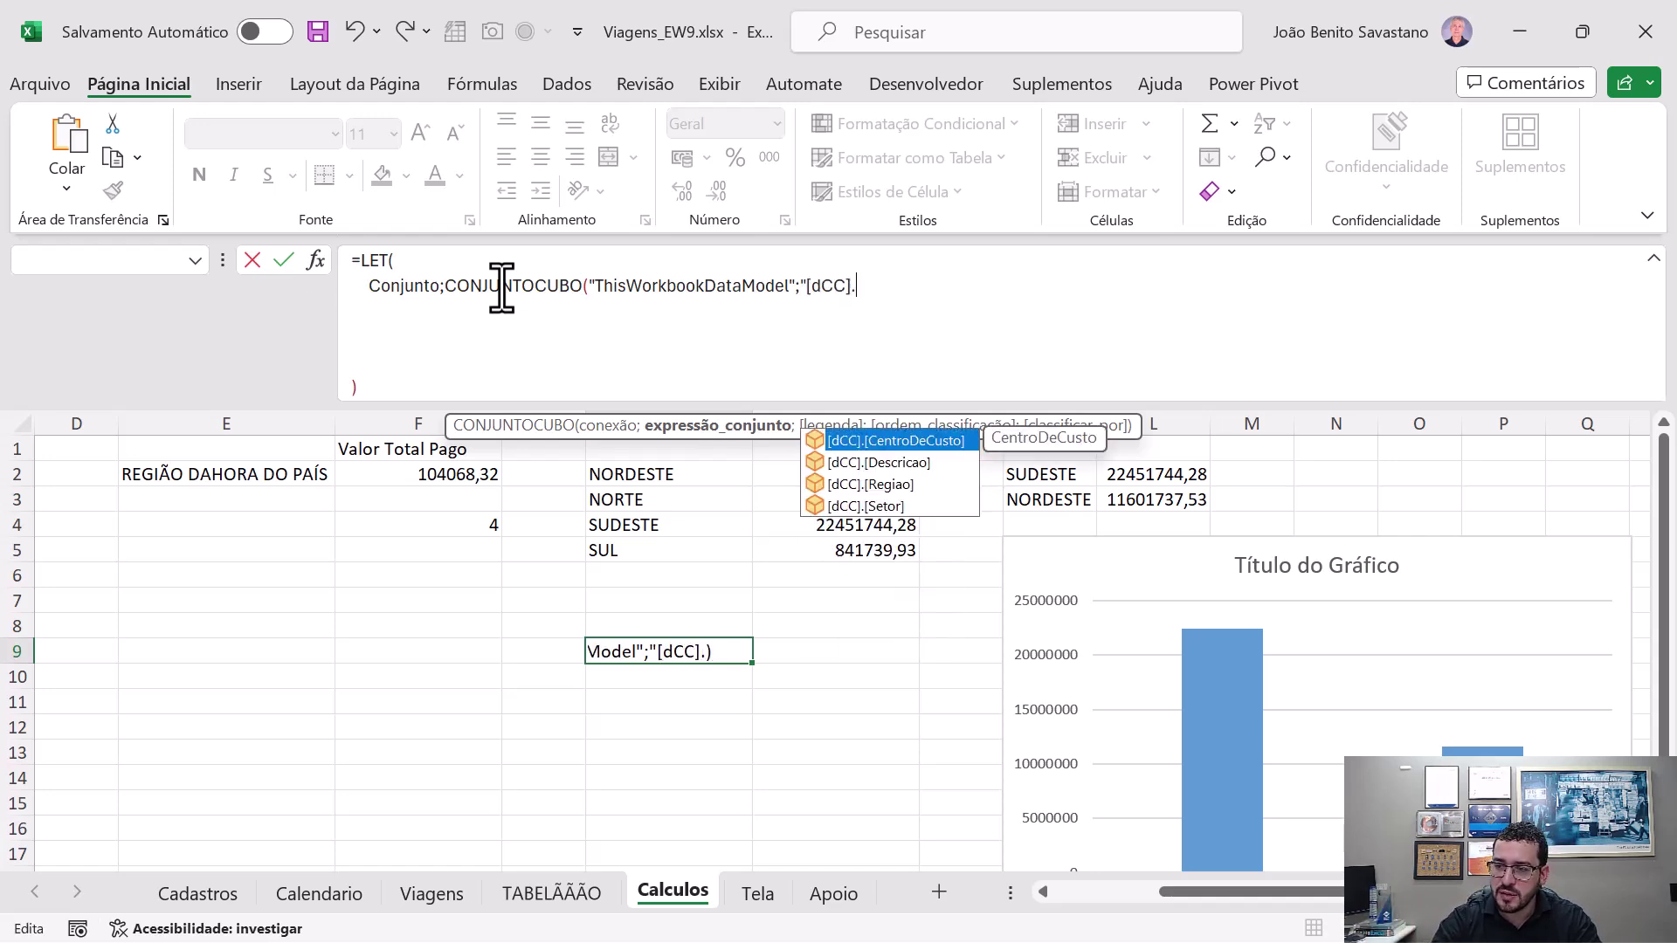
key(Down)
key(Down)
key(Down)
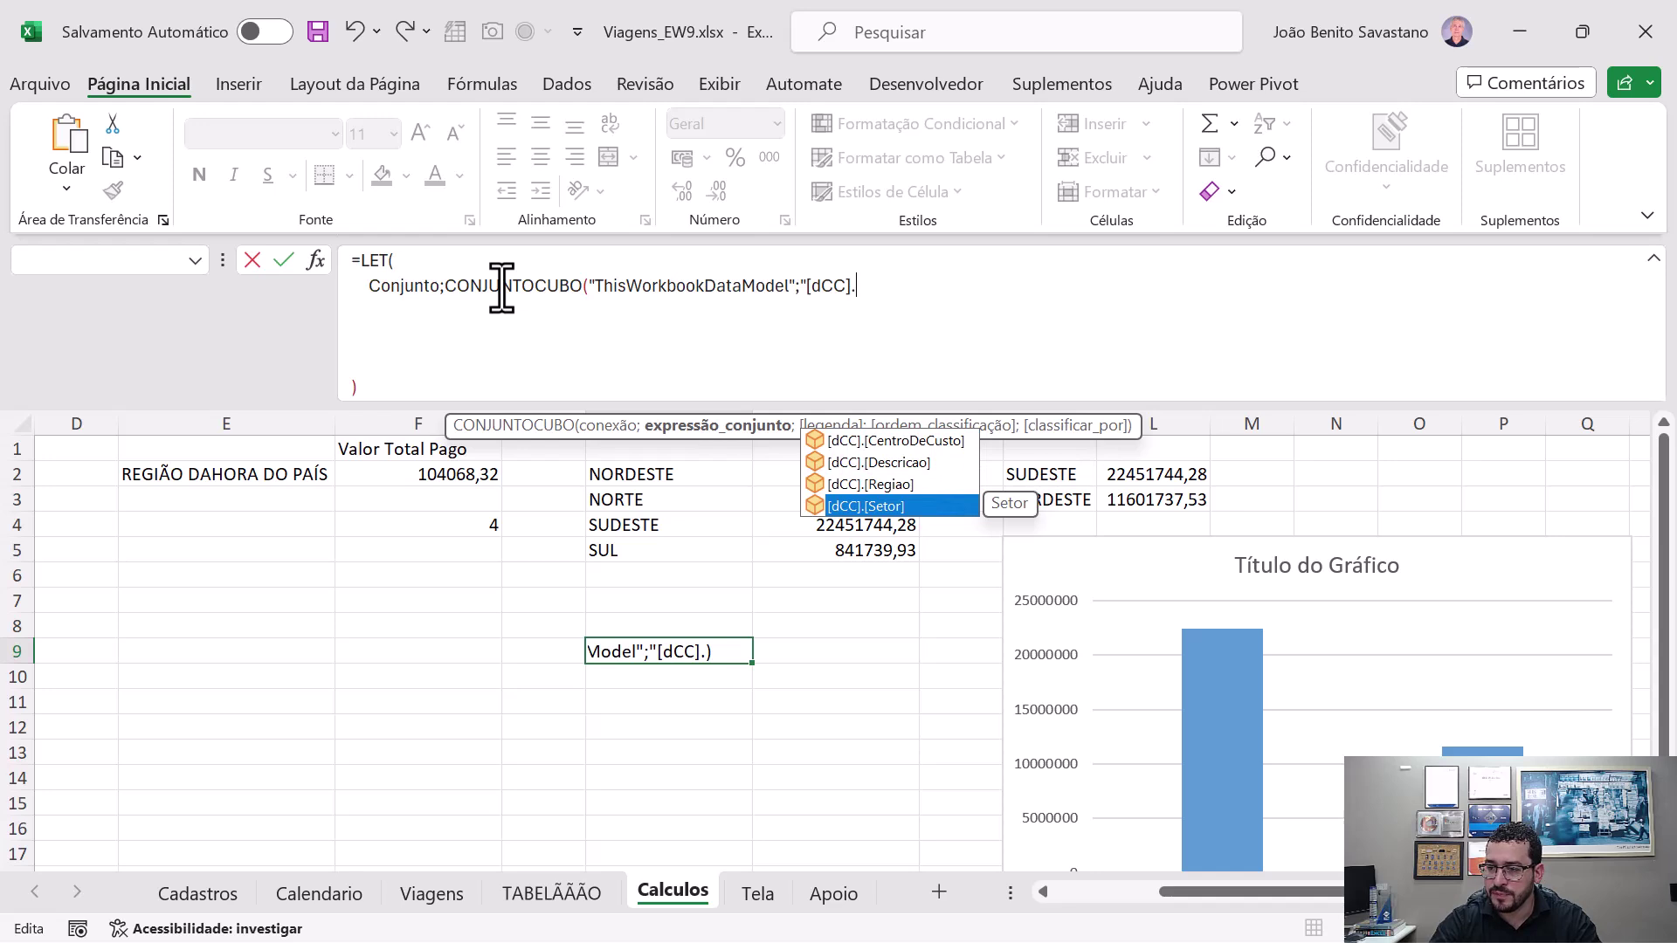
key(Up)
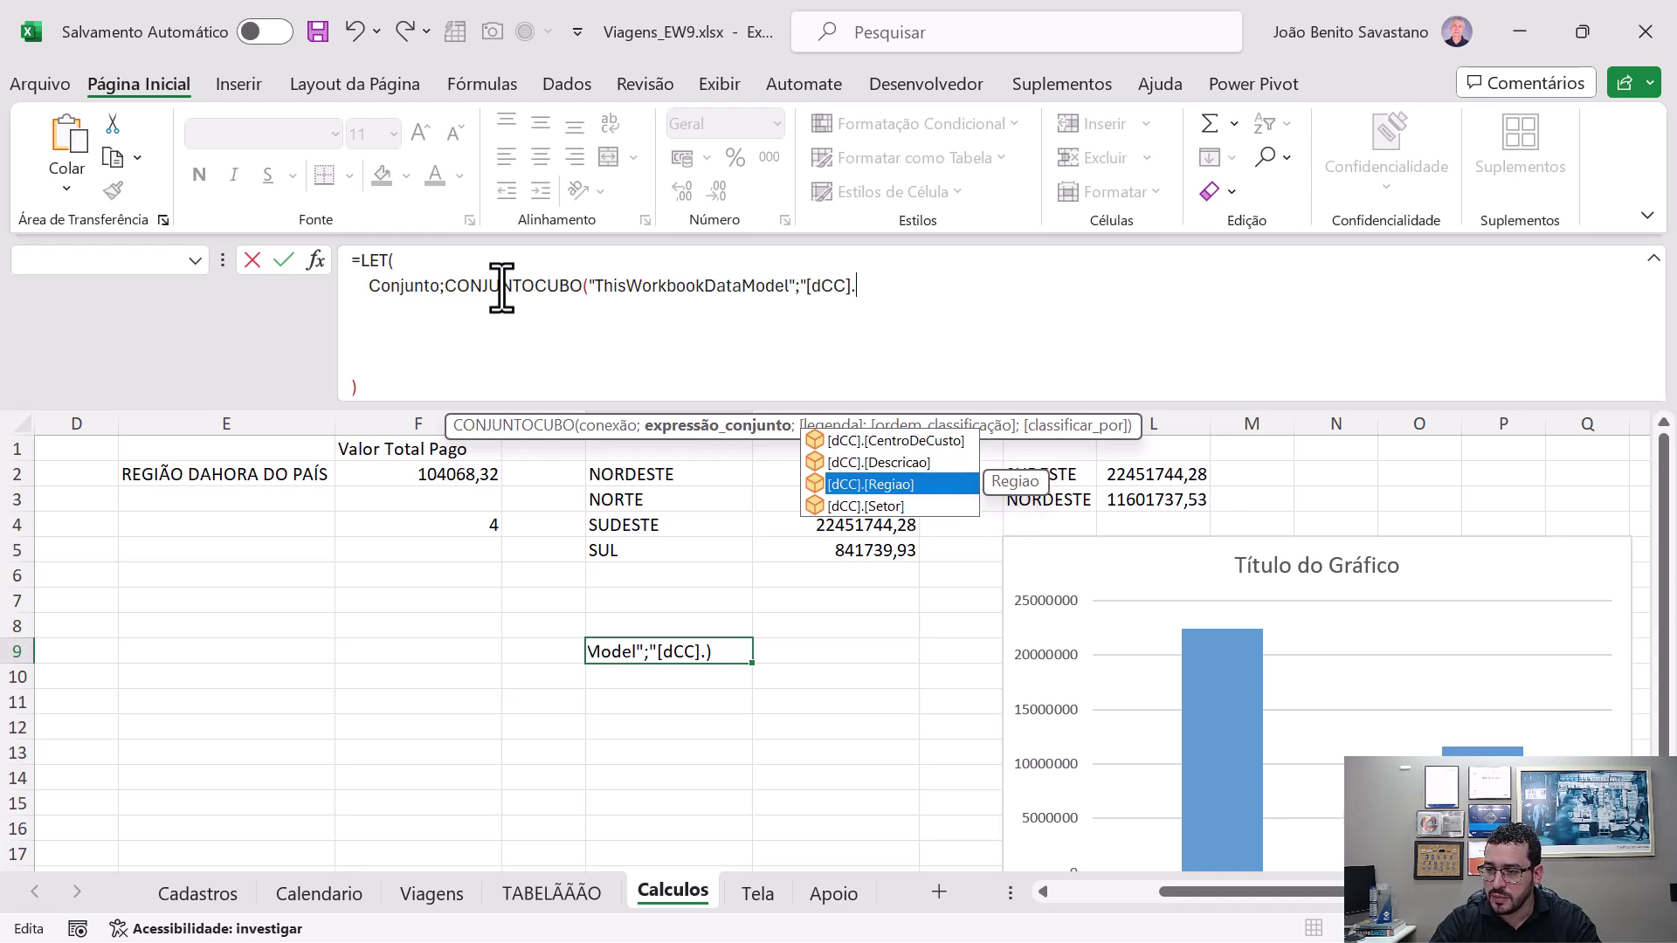
key(Tab)
text(.)
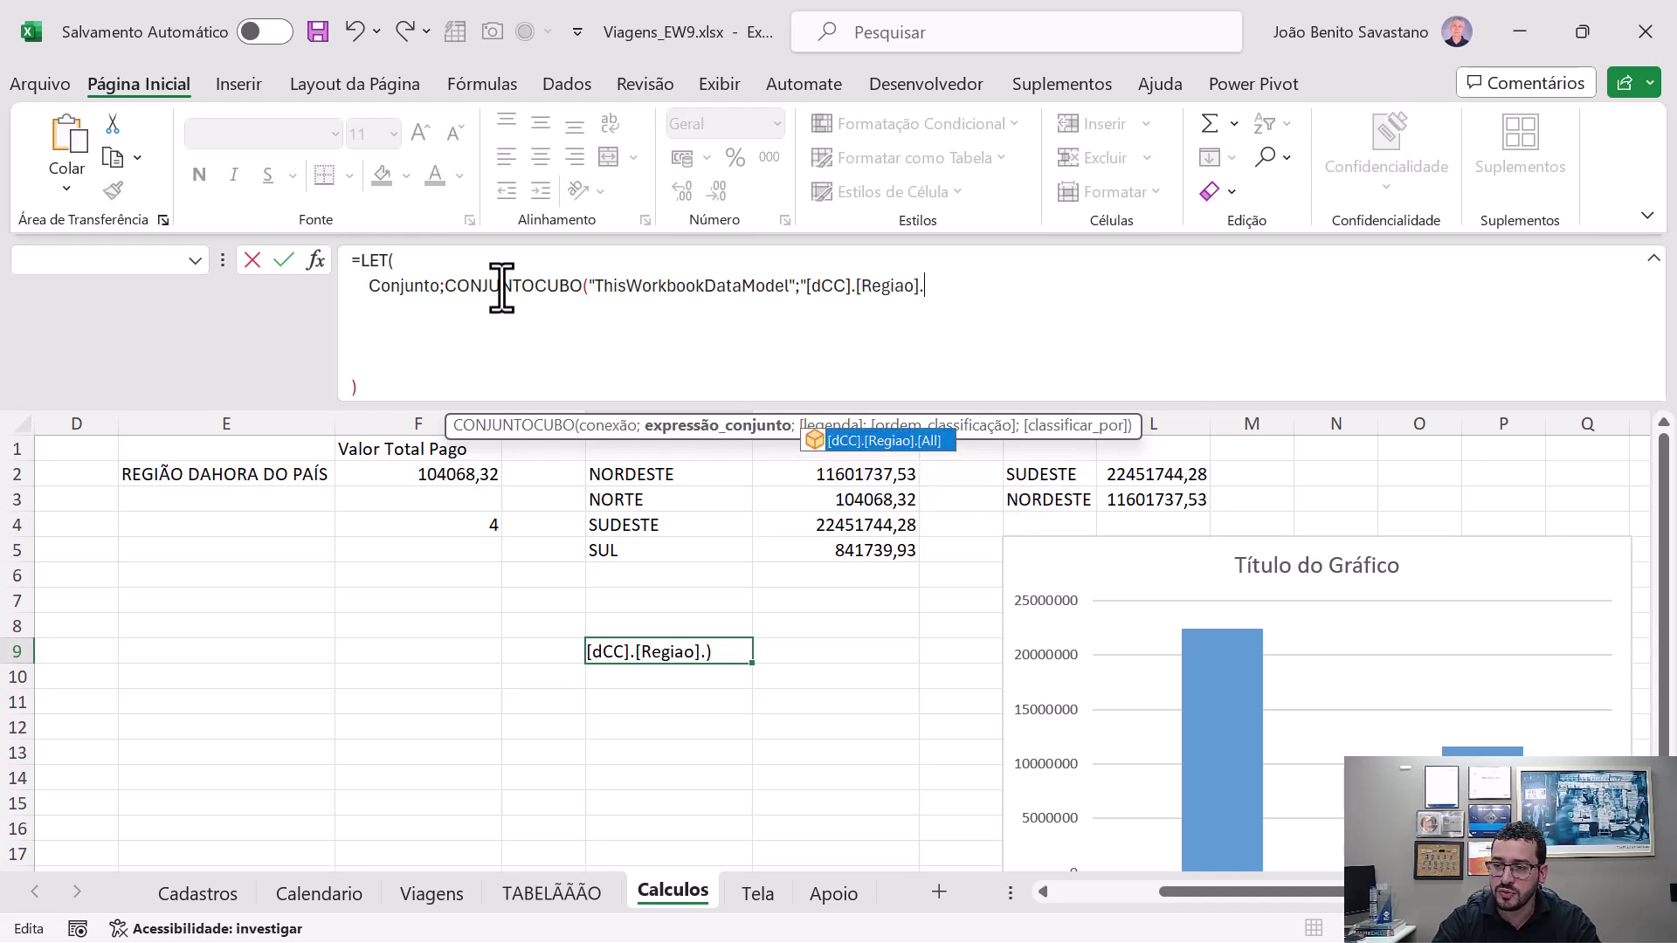
key(Tab)
text(.children)
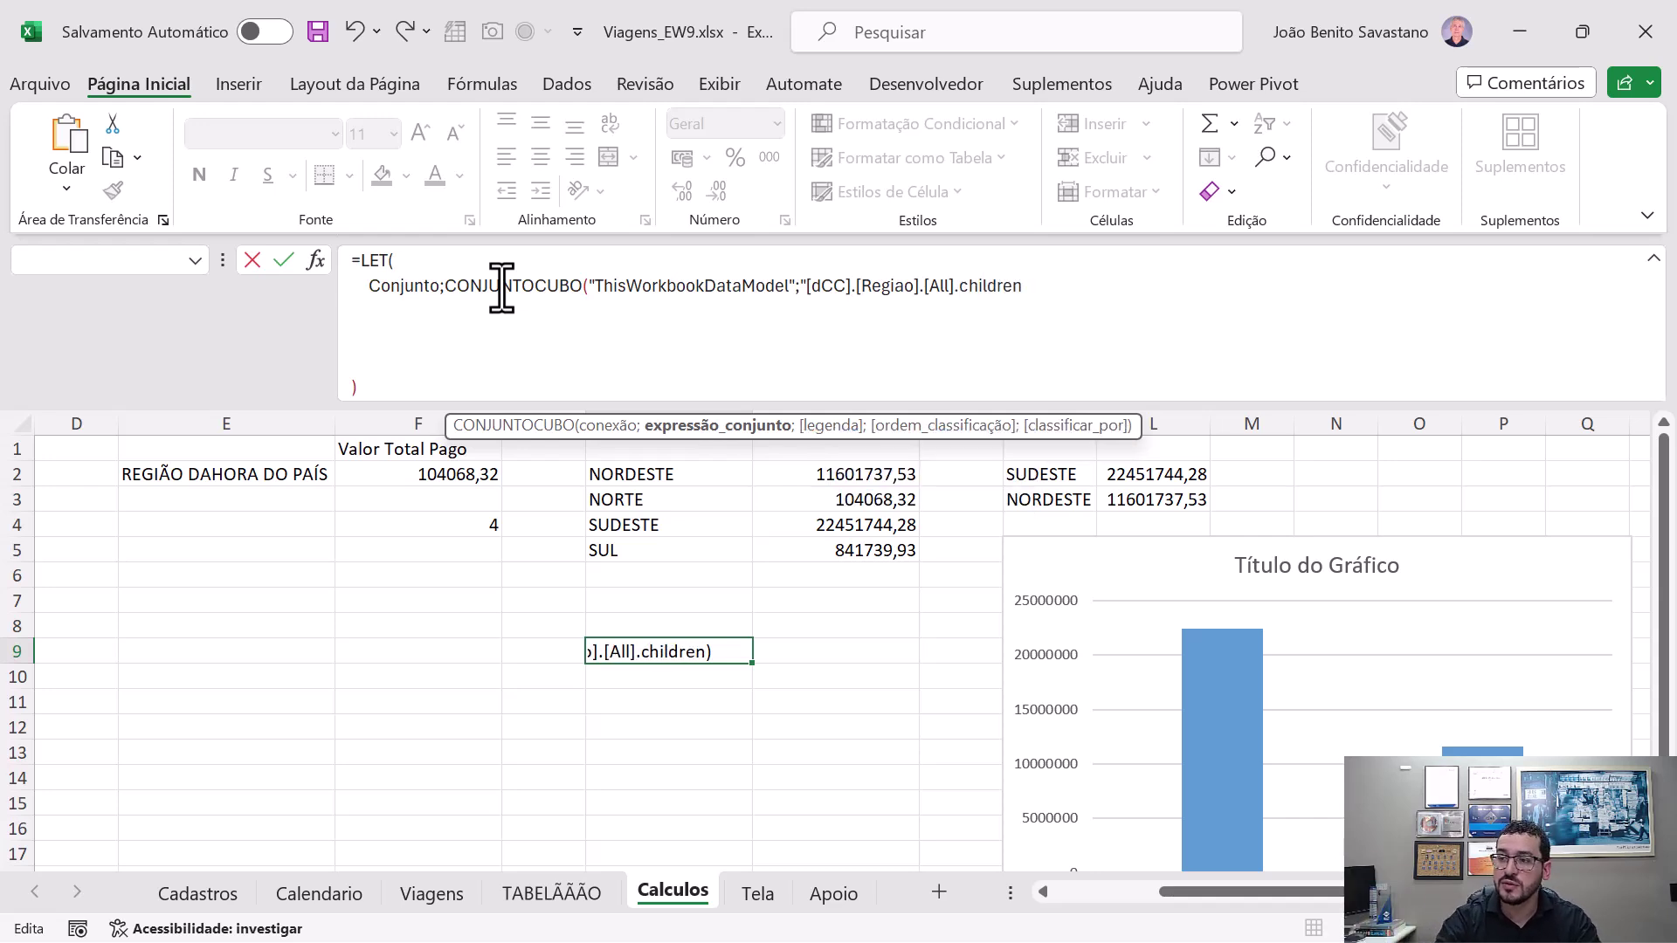
text("))
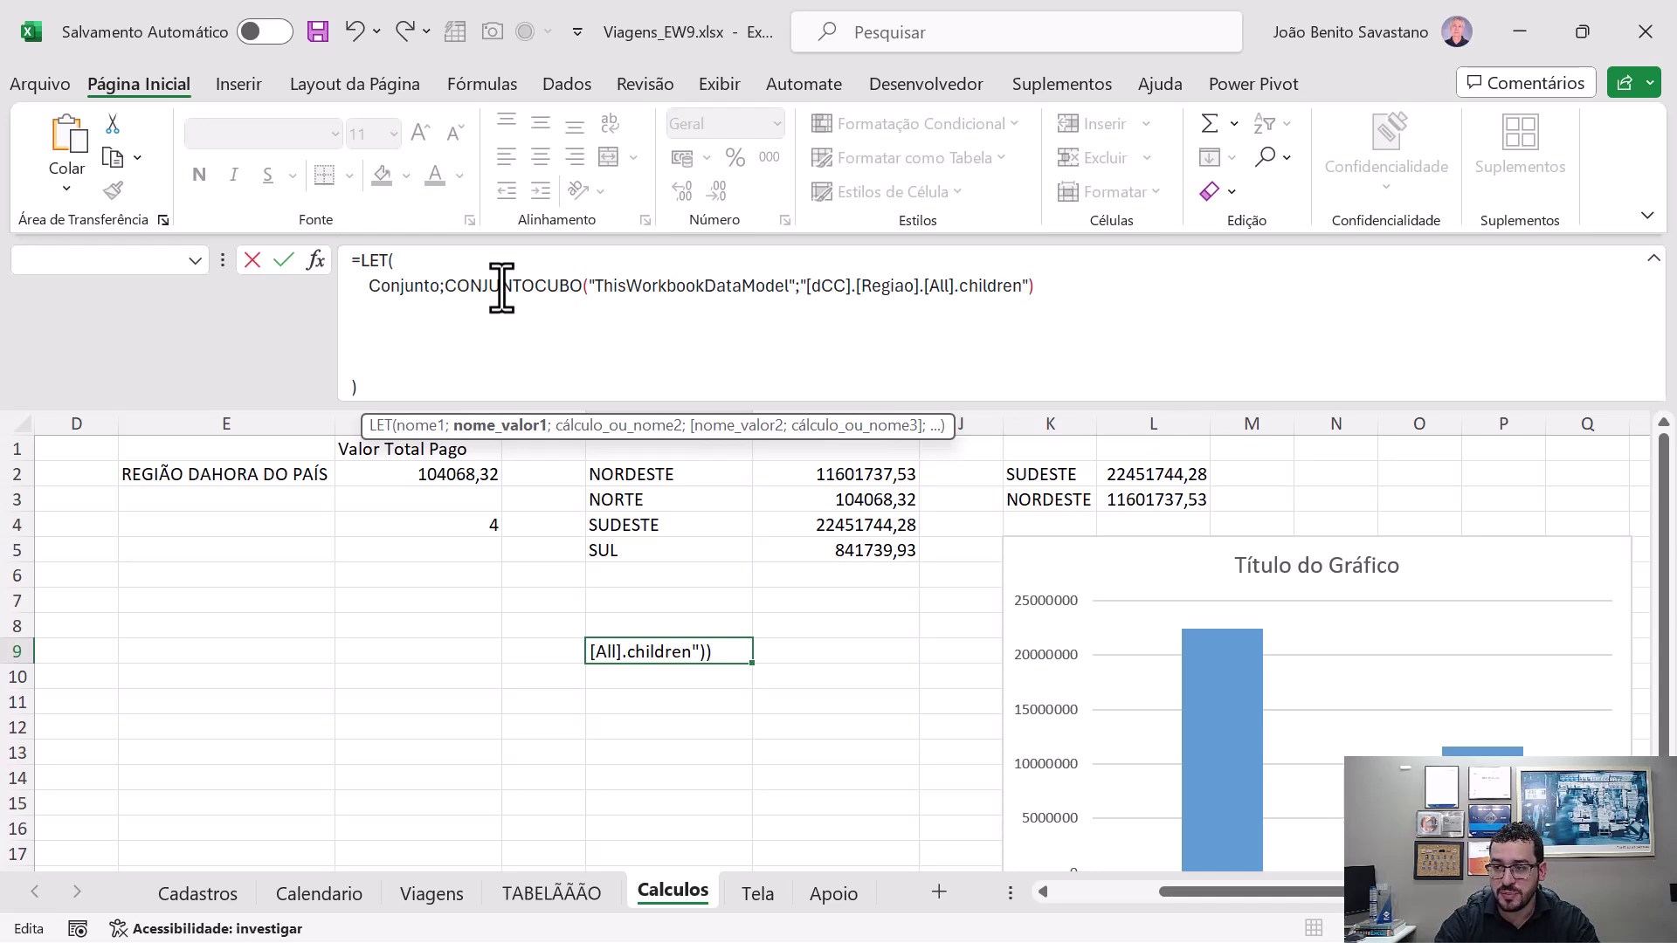
text(;)
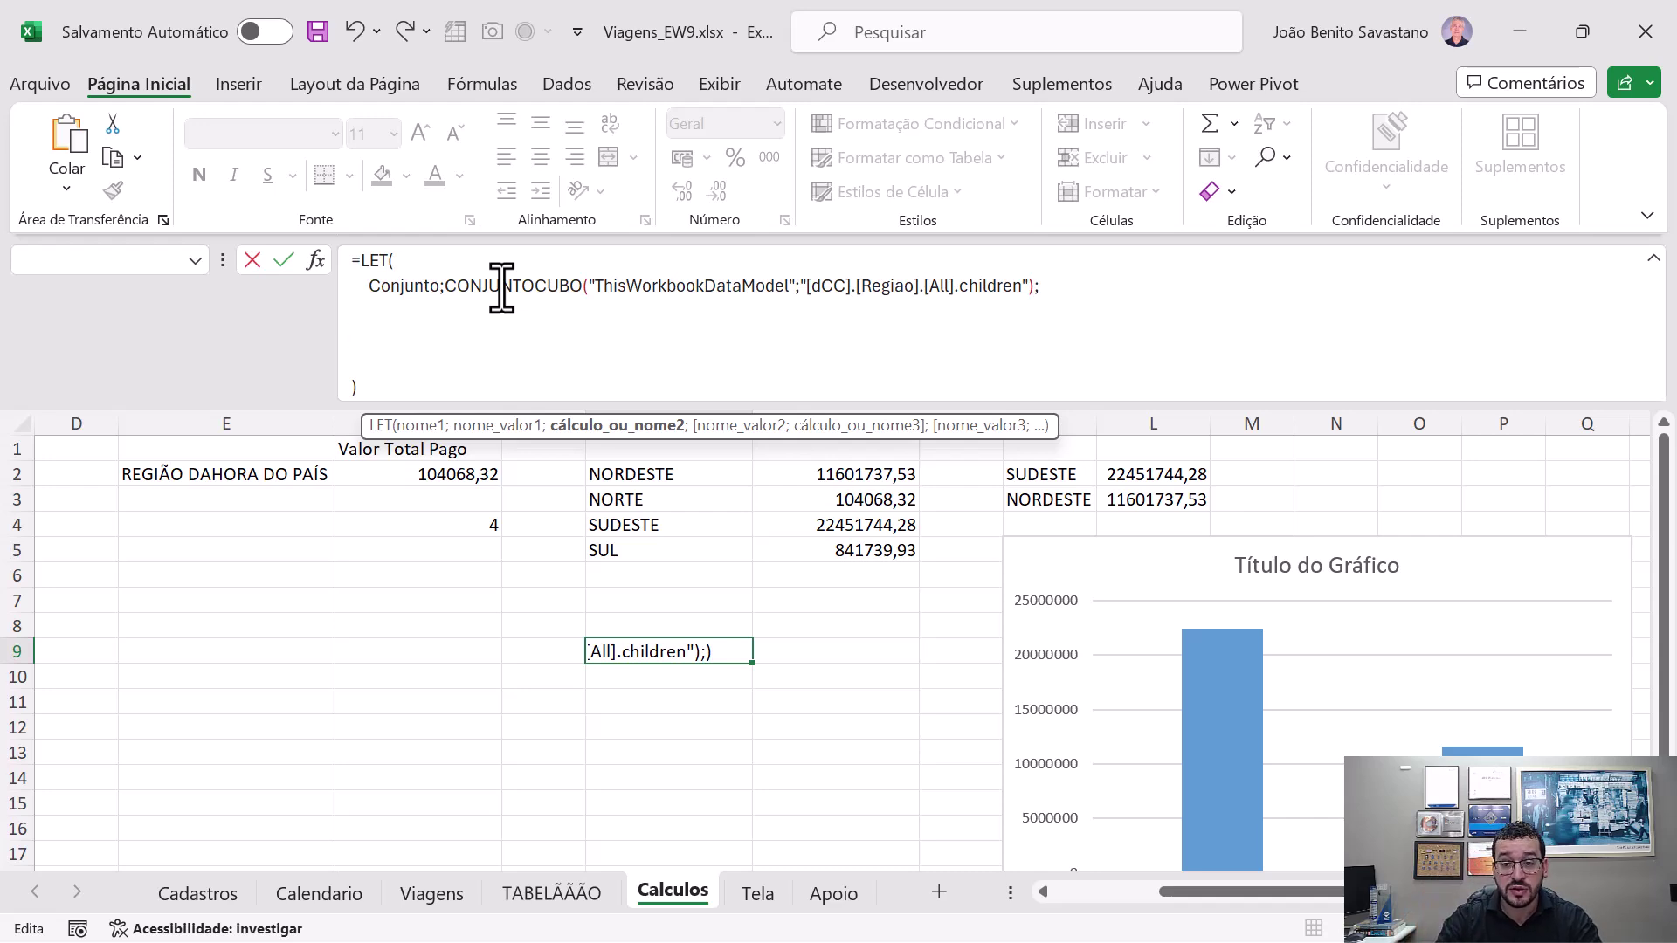
- Add the name QtdMembros on a new line of the LET formula, assigned to CONTAGEMCONJUNTOCUBO(Conjunto) and ending with a semicolon
key(alt+Return)
text(Qtd)
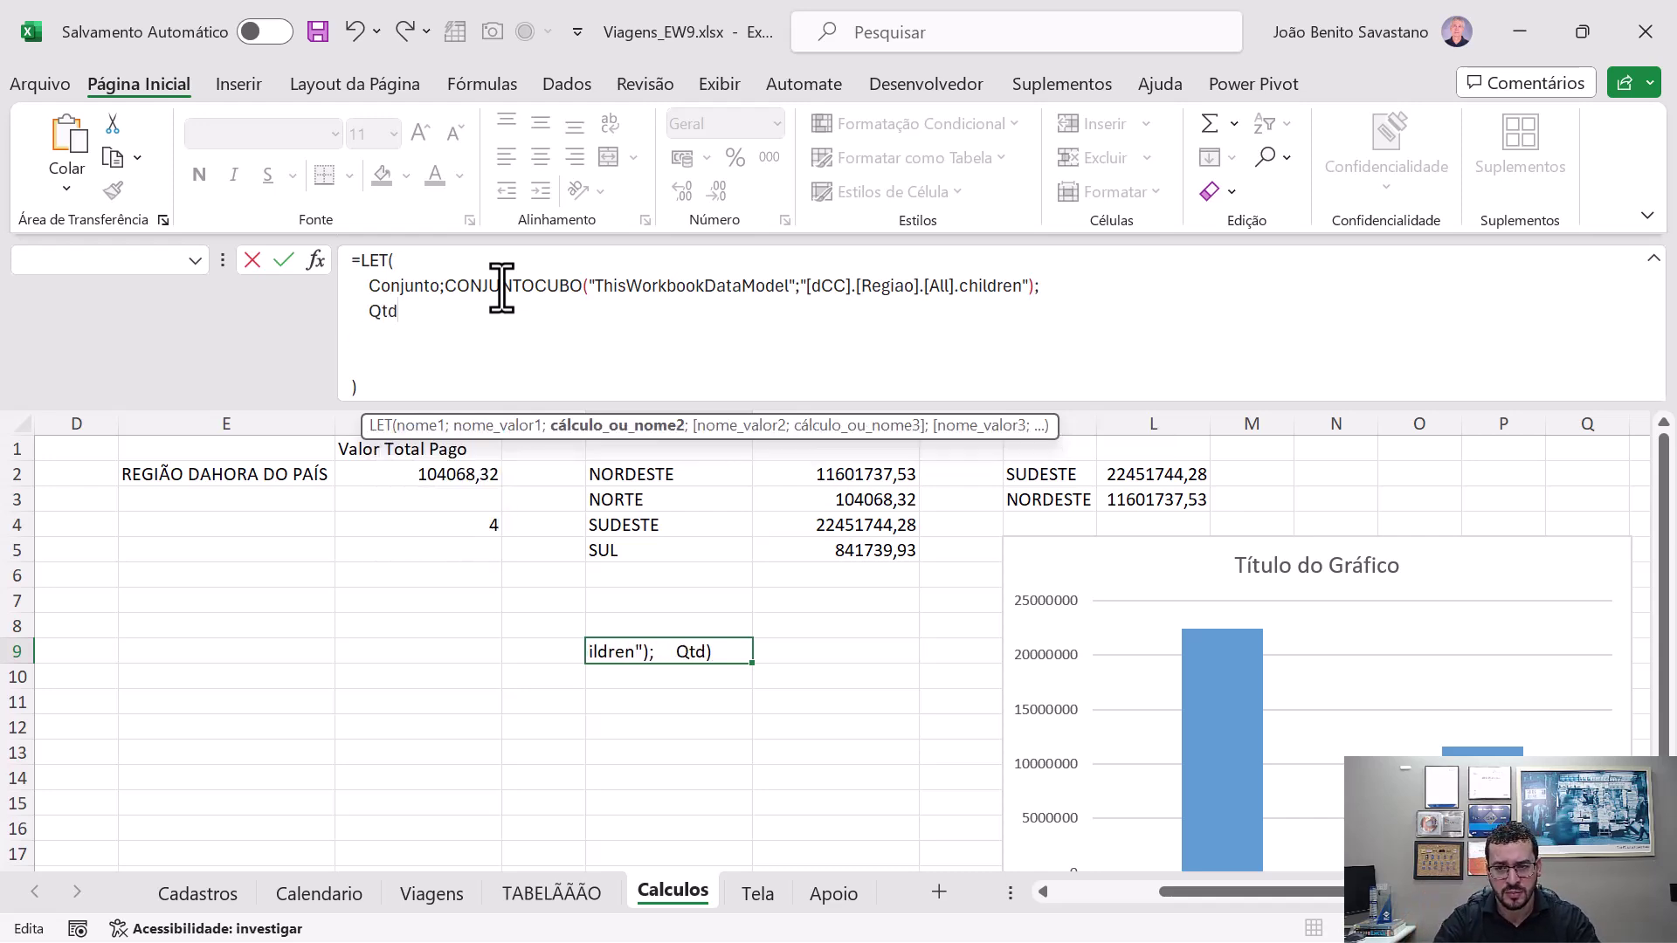
text(Membros;)
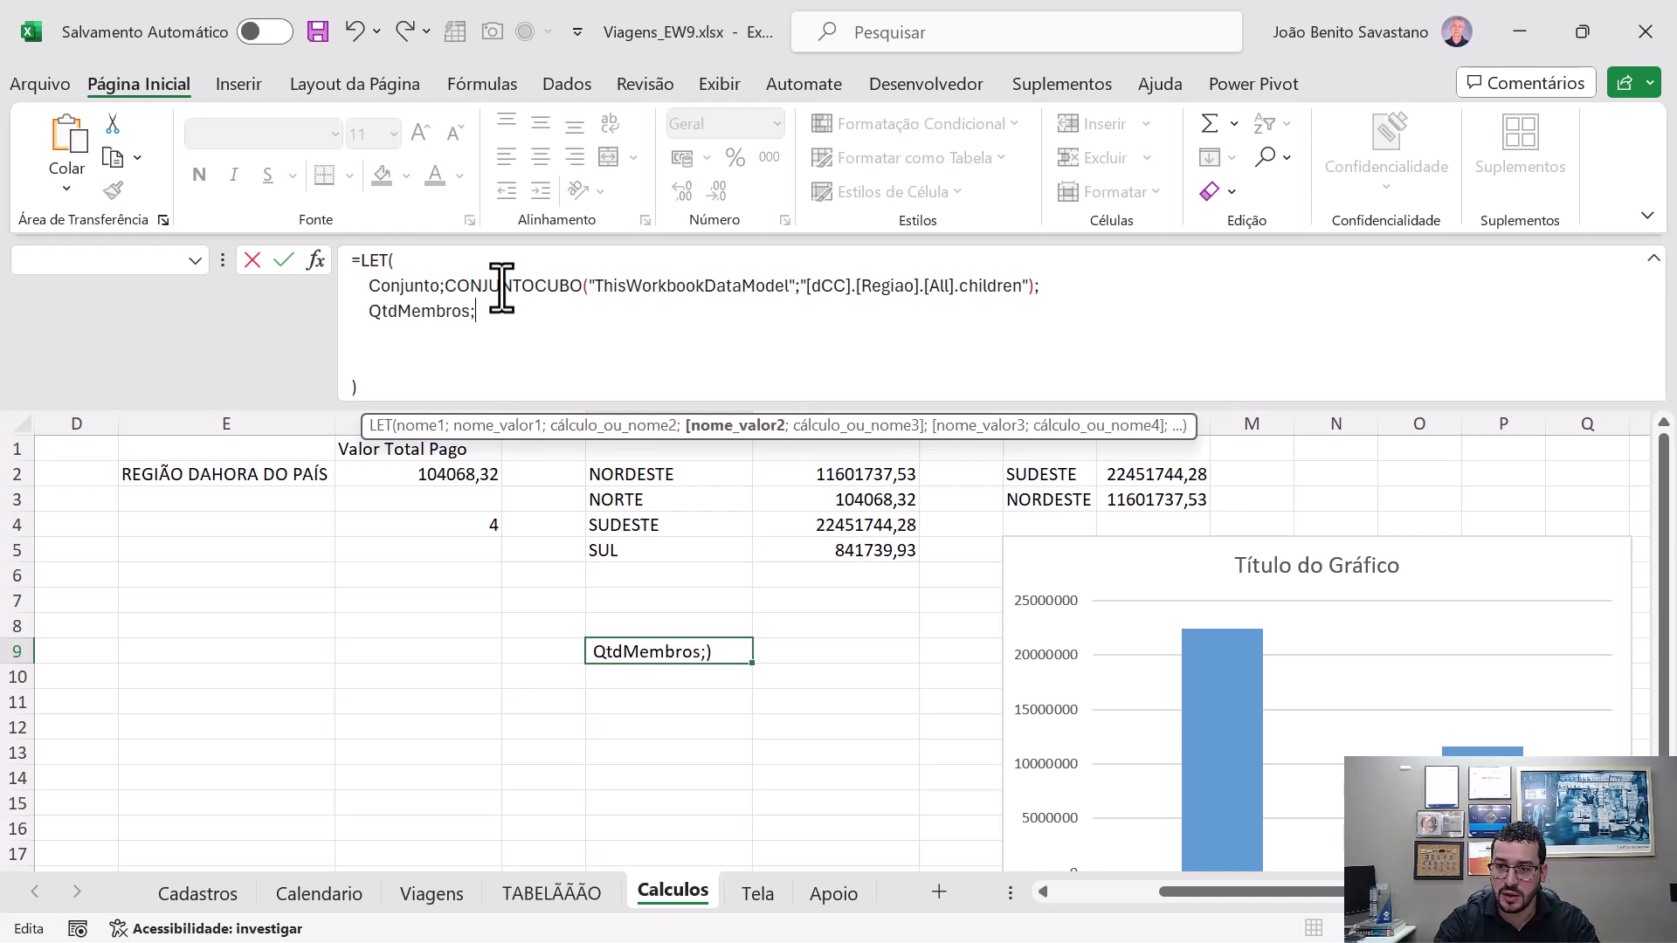
text(CONTAGEM)
key(Tab)
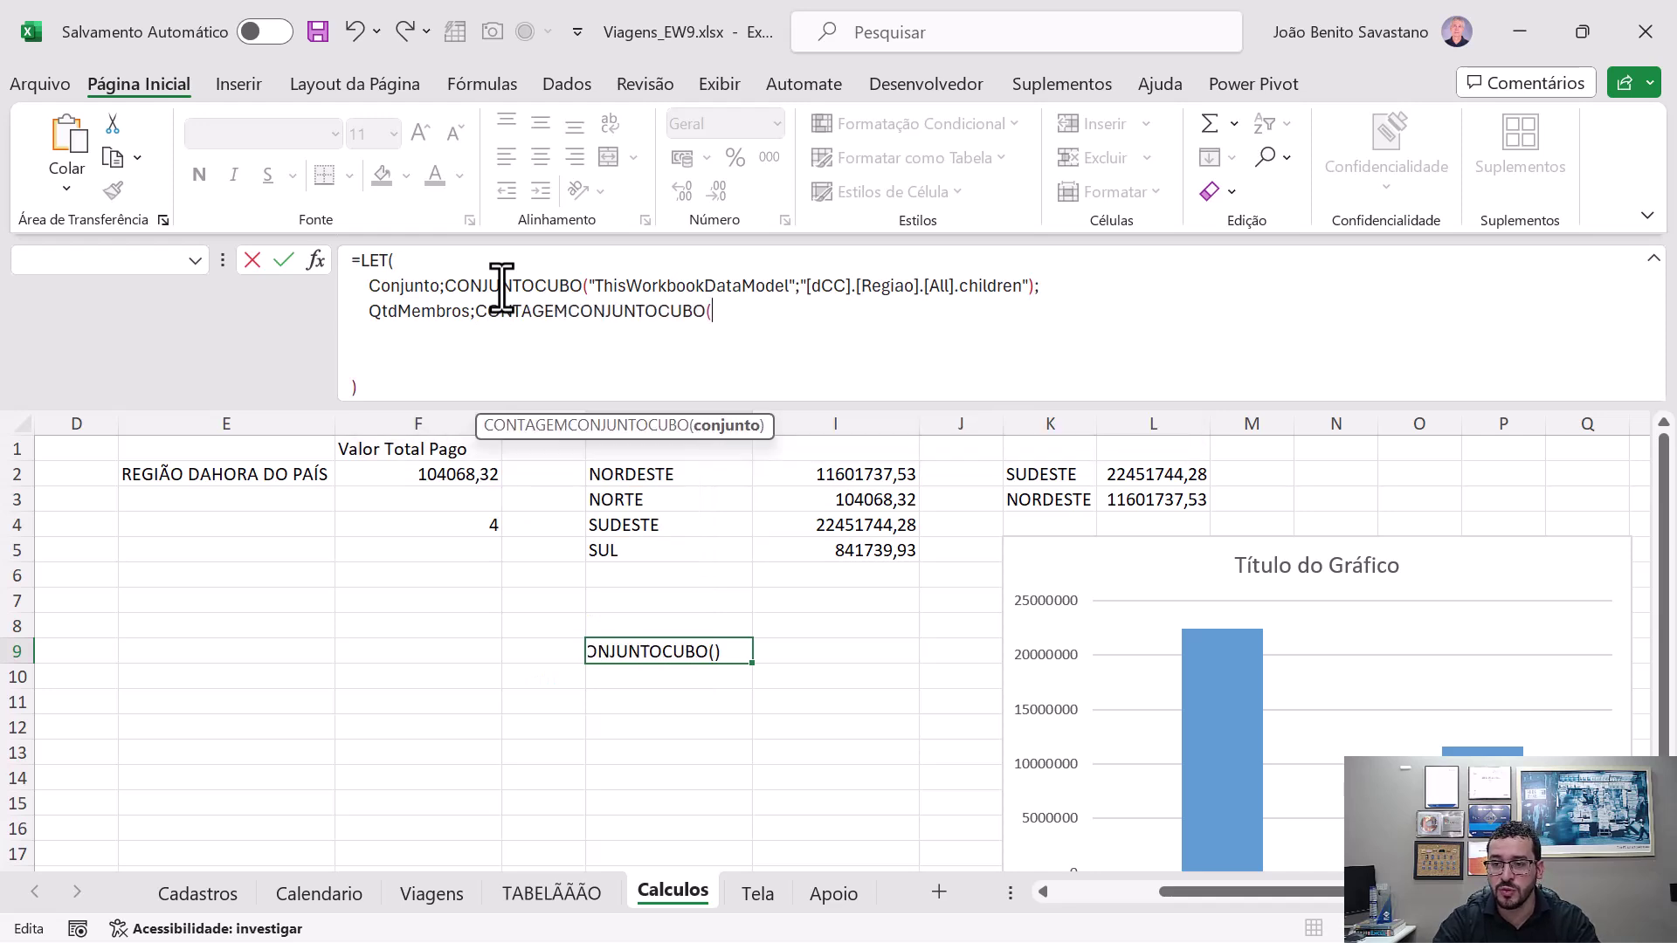
text(Conjunto))
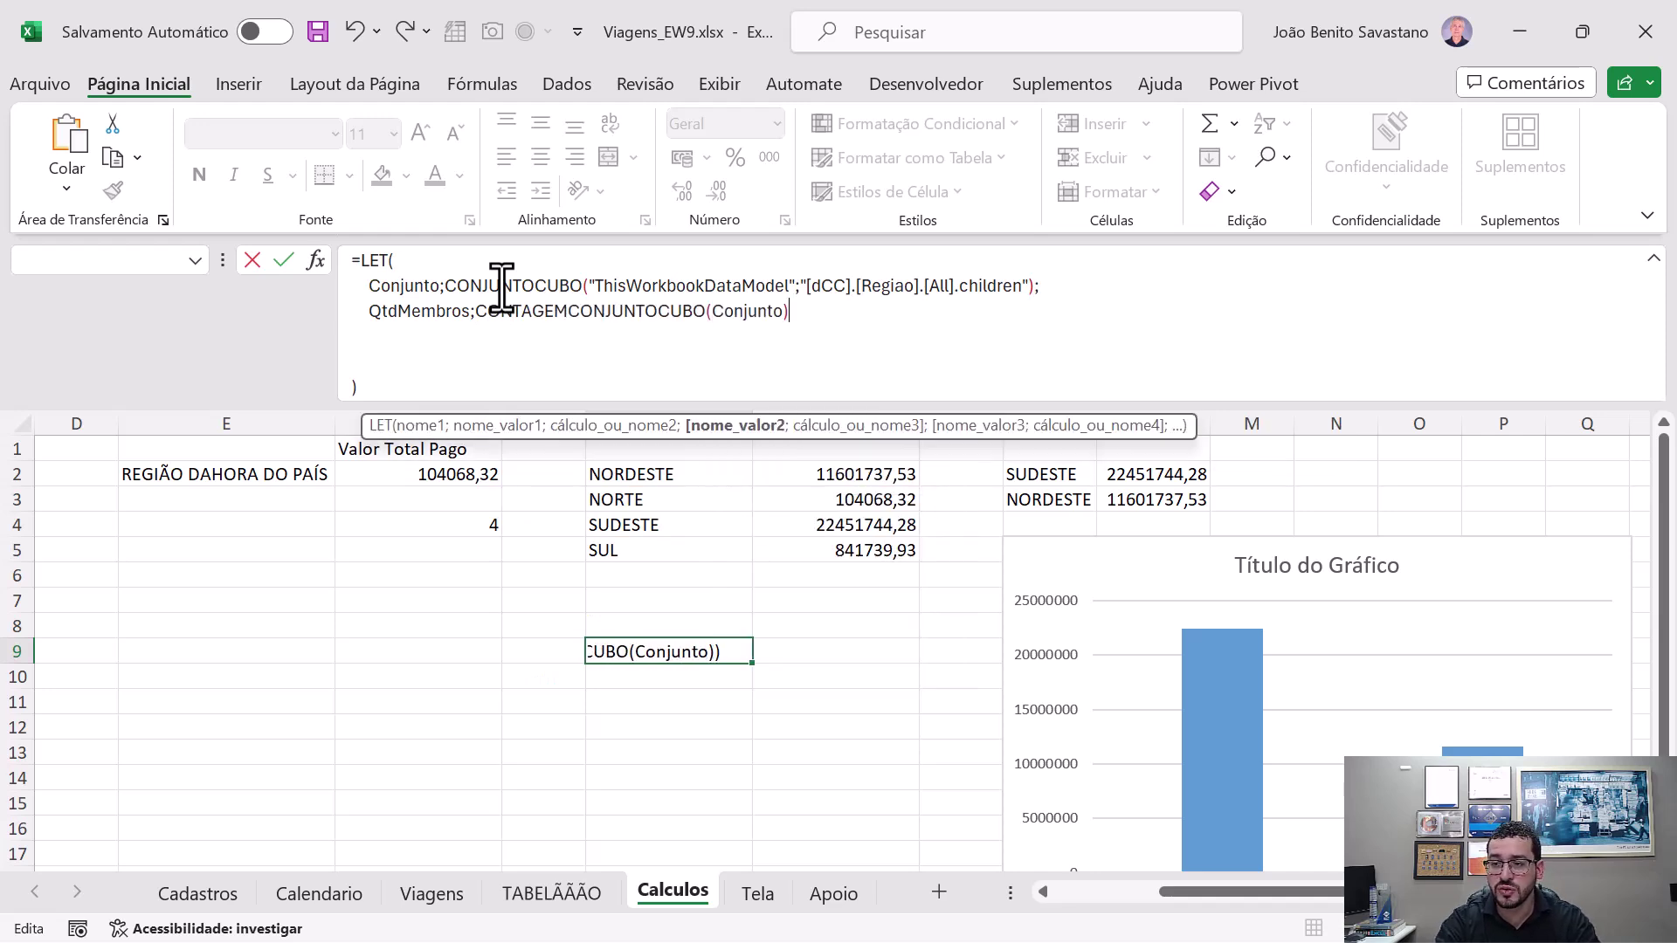
text(;)
- Define SequenciaMembros as SEQUÊNCIA(QtdMembros) on its own line, and enlarge the formula bar to continue below a blank line
key(alt+Return)
key(alt+Return)
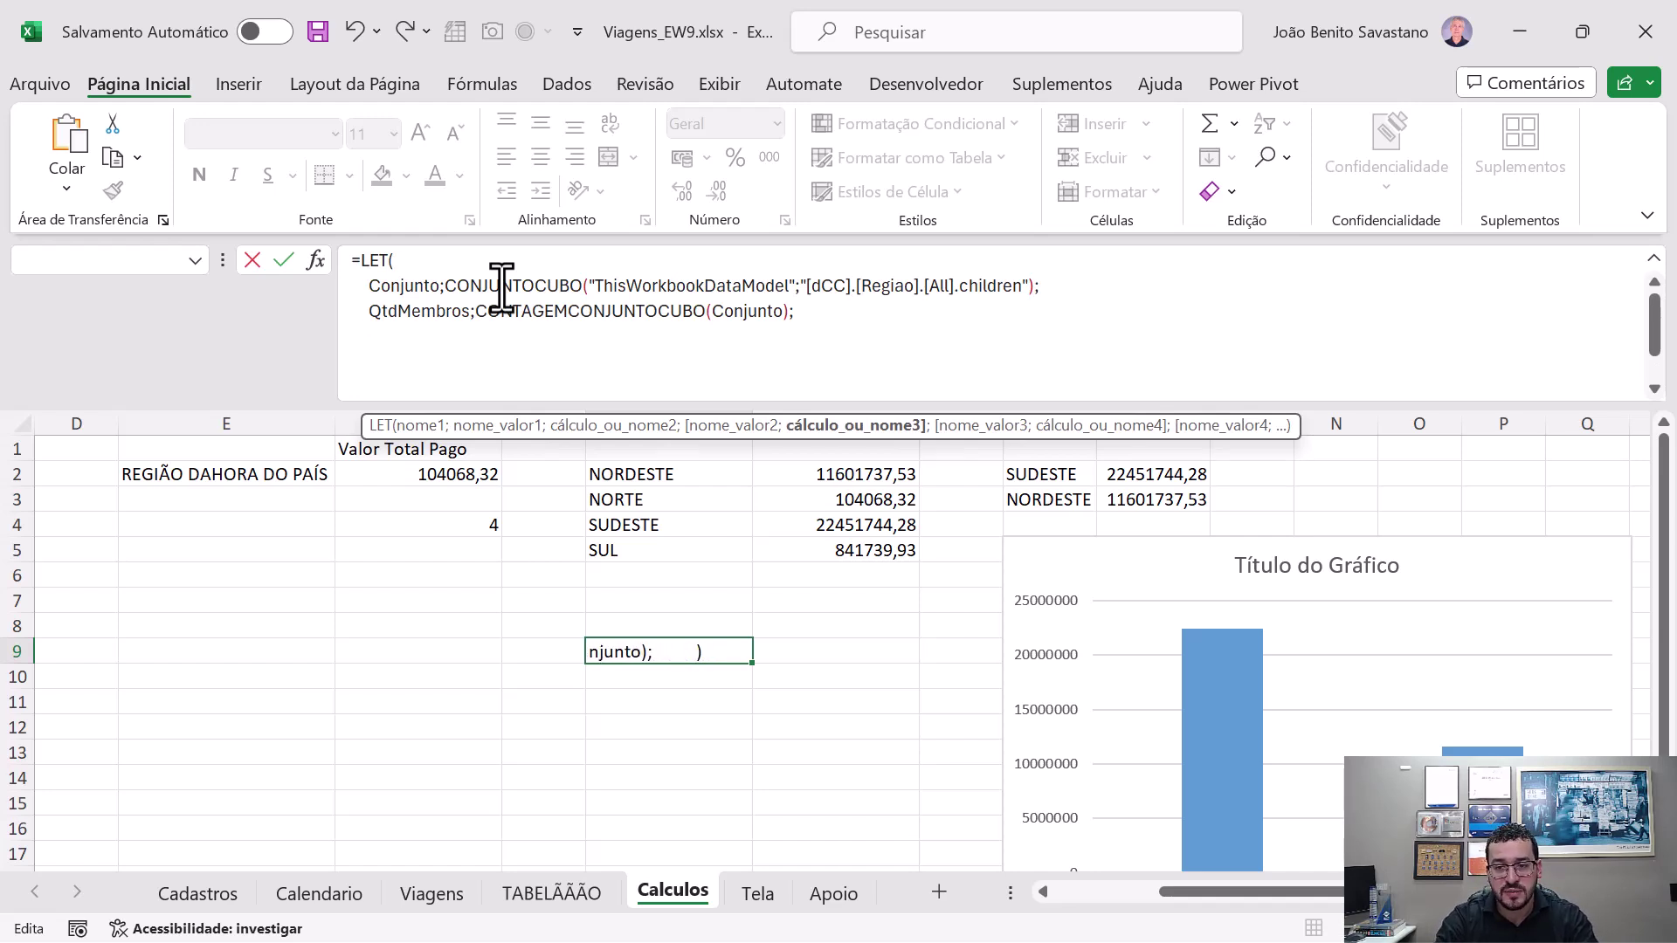
text(SequenciaM)
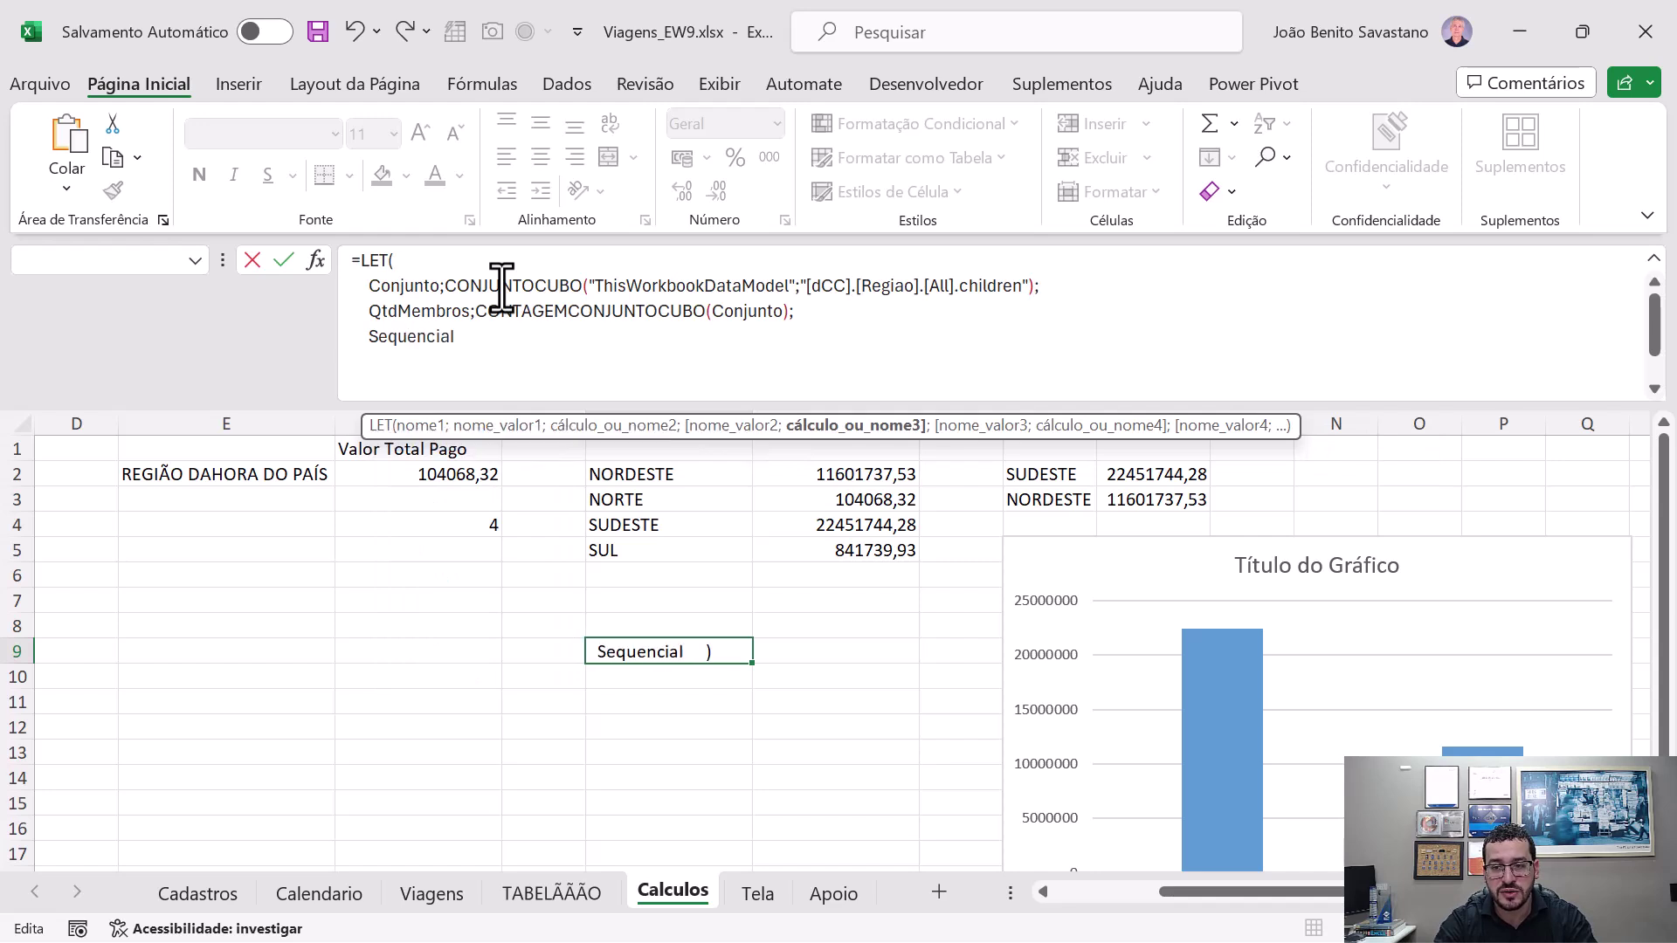
text(embros;seq)
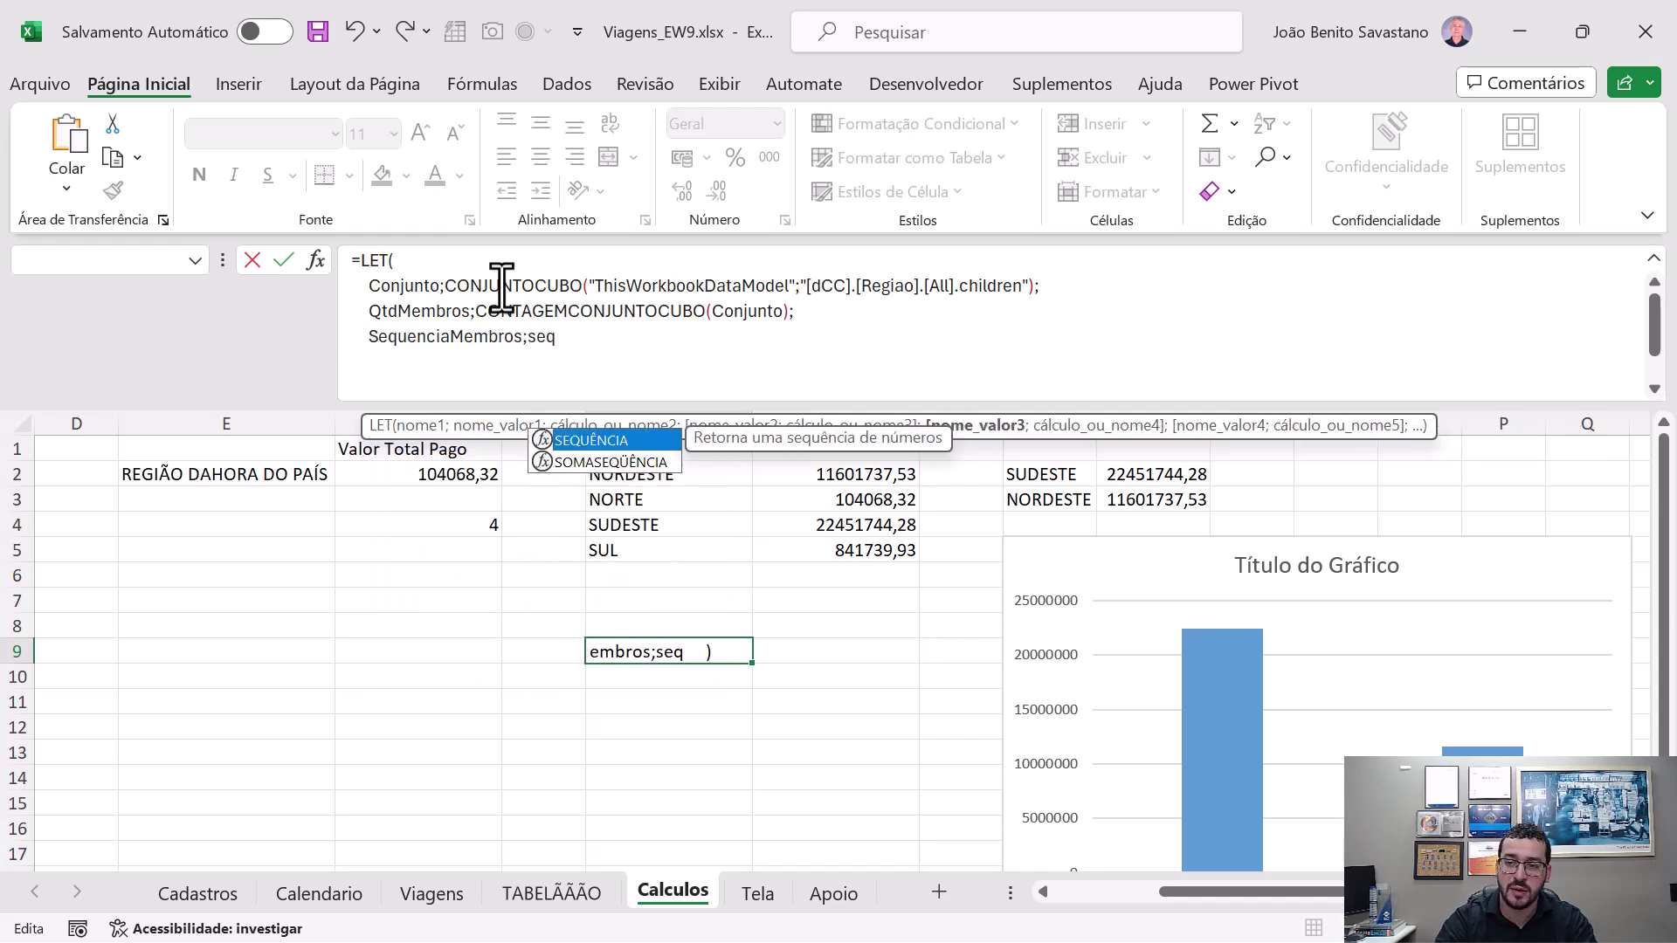
key(Tab)
text(Qtd)
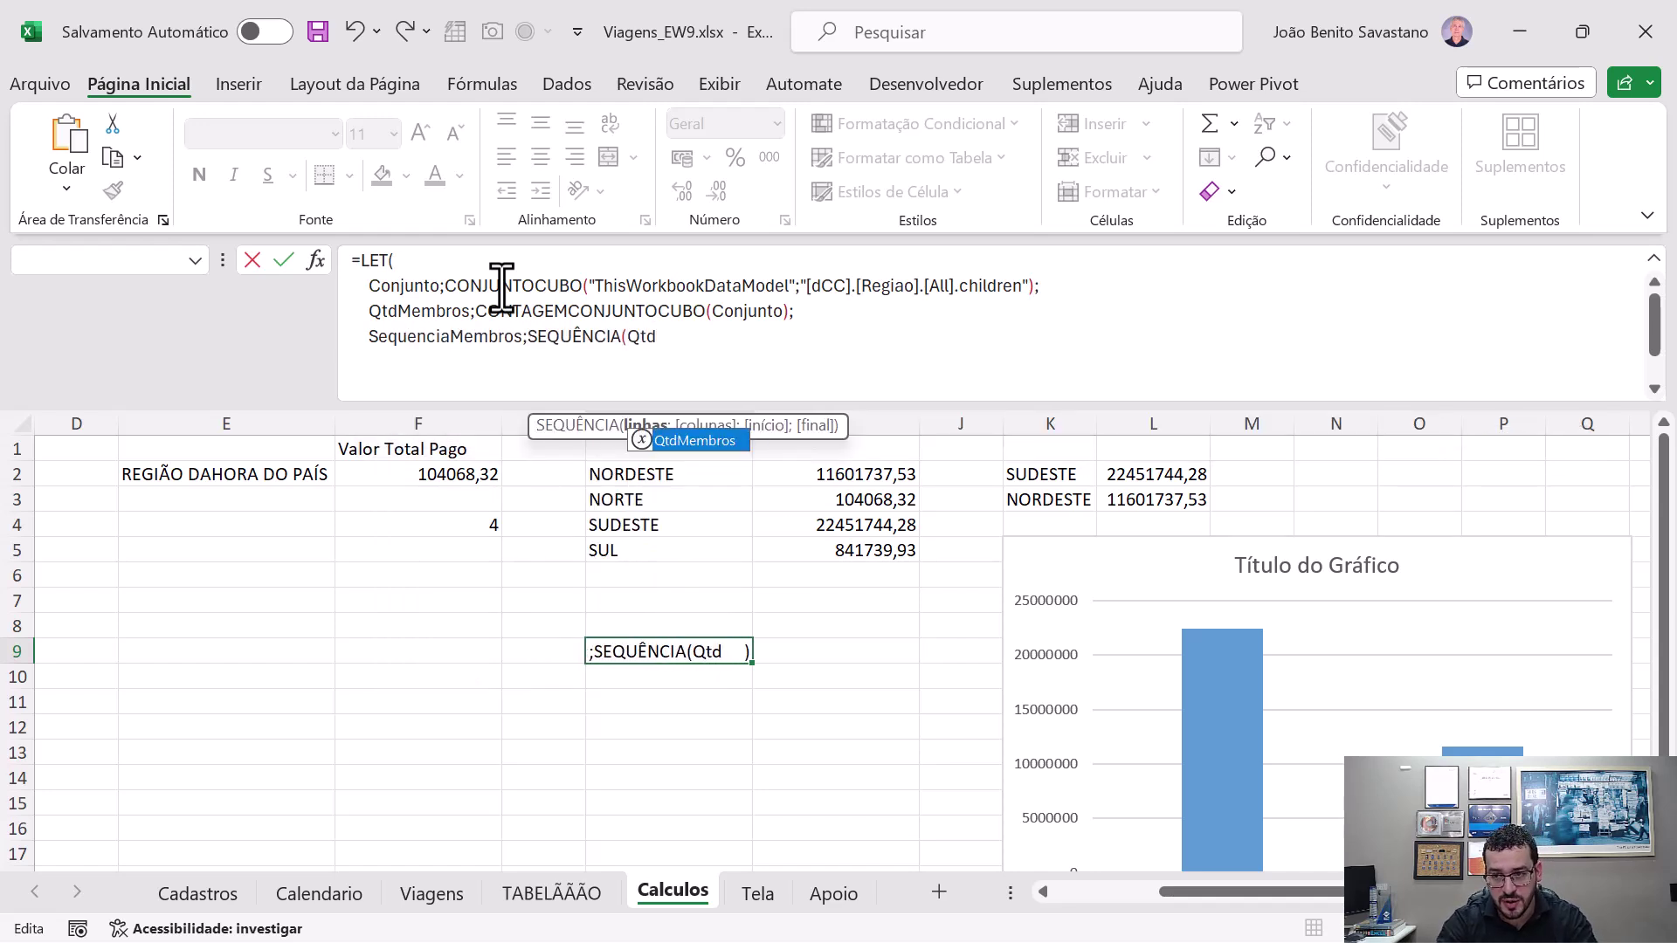
key(Tab)
text();)
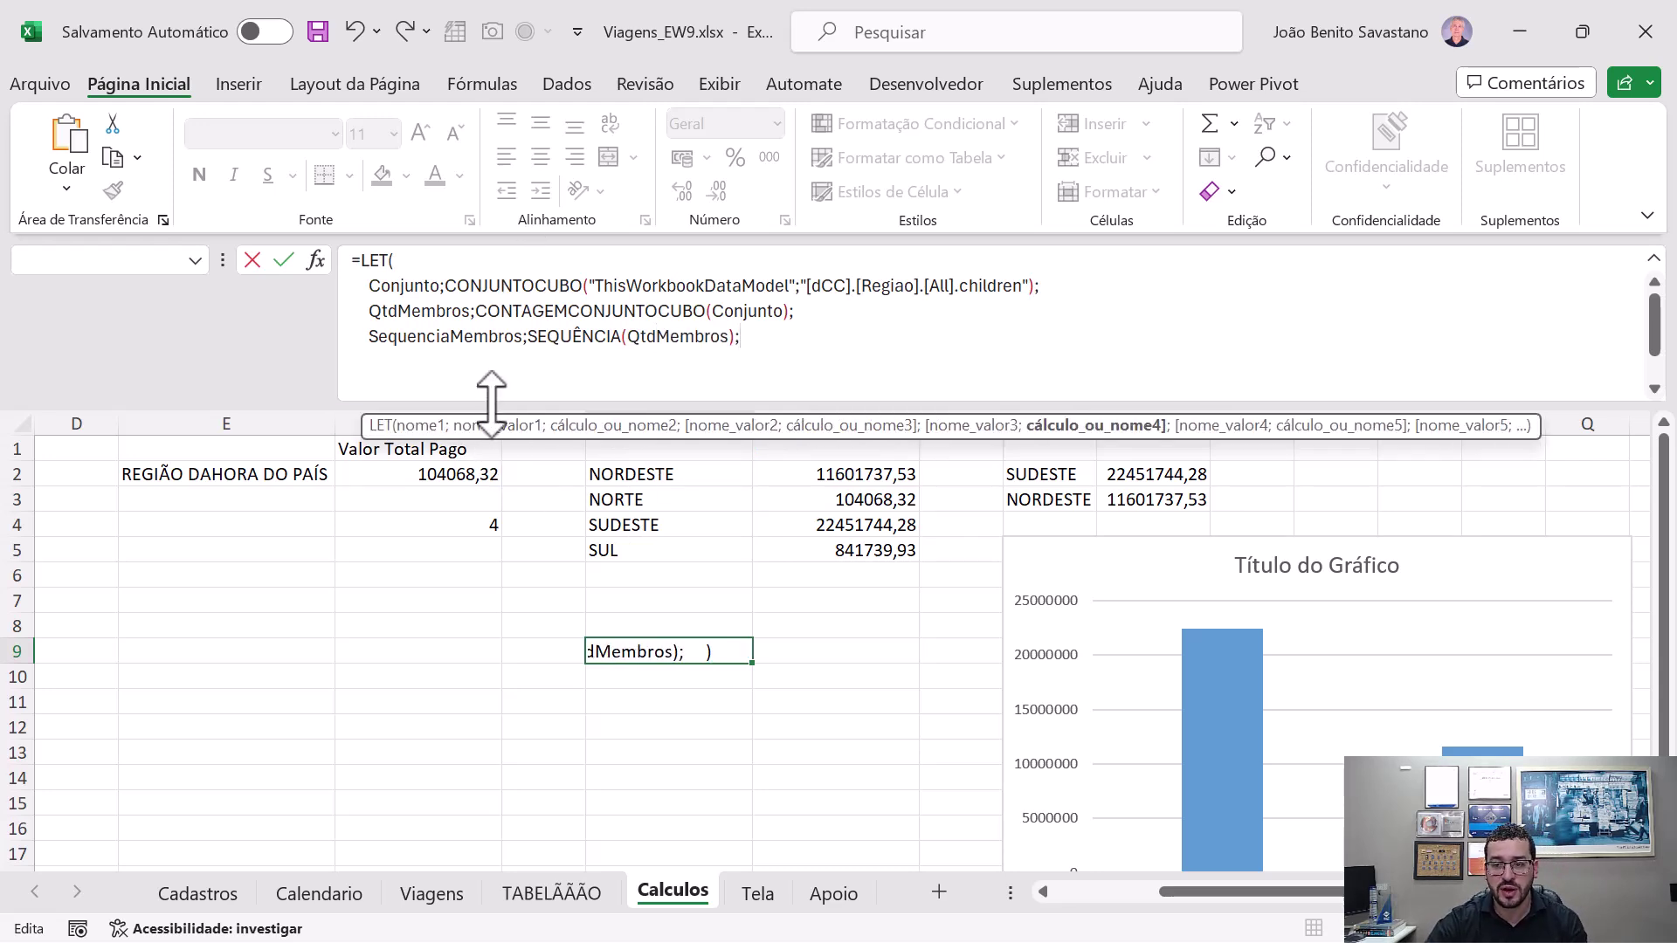
drag(492, 404, 492, 481)
click(531, 385)
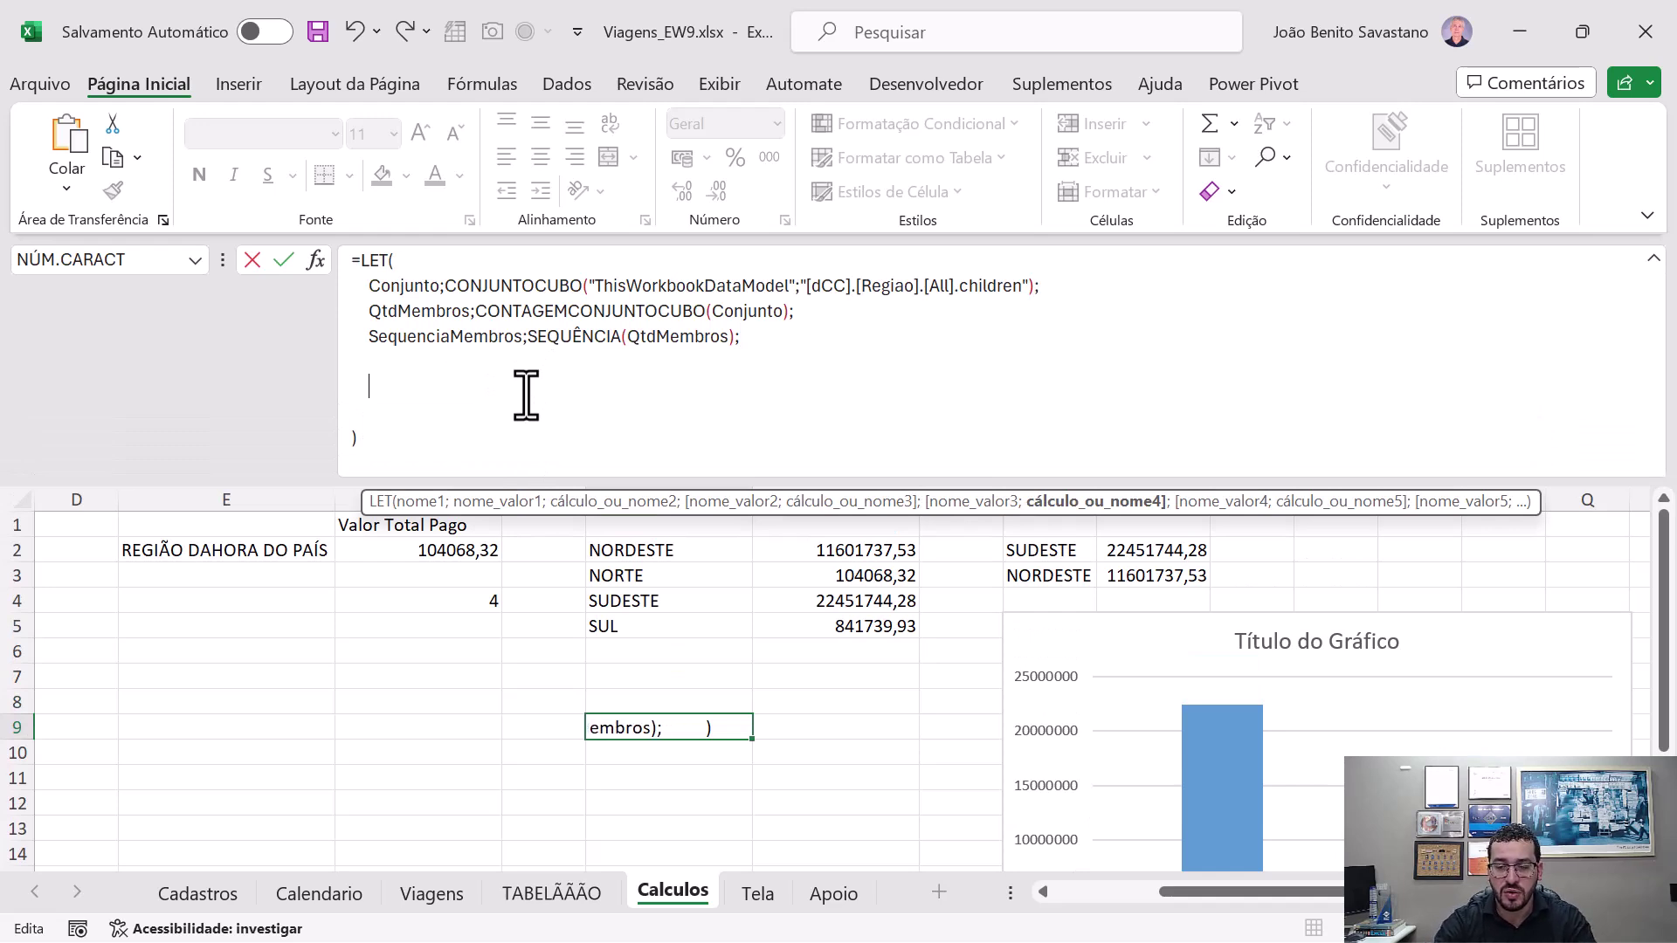
text(CONJU)
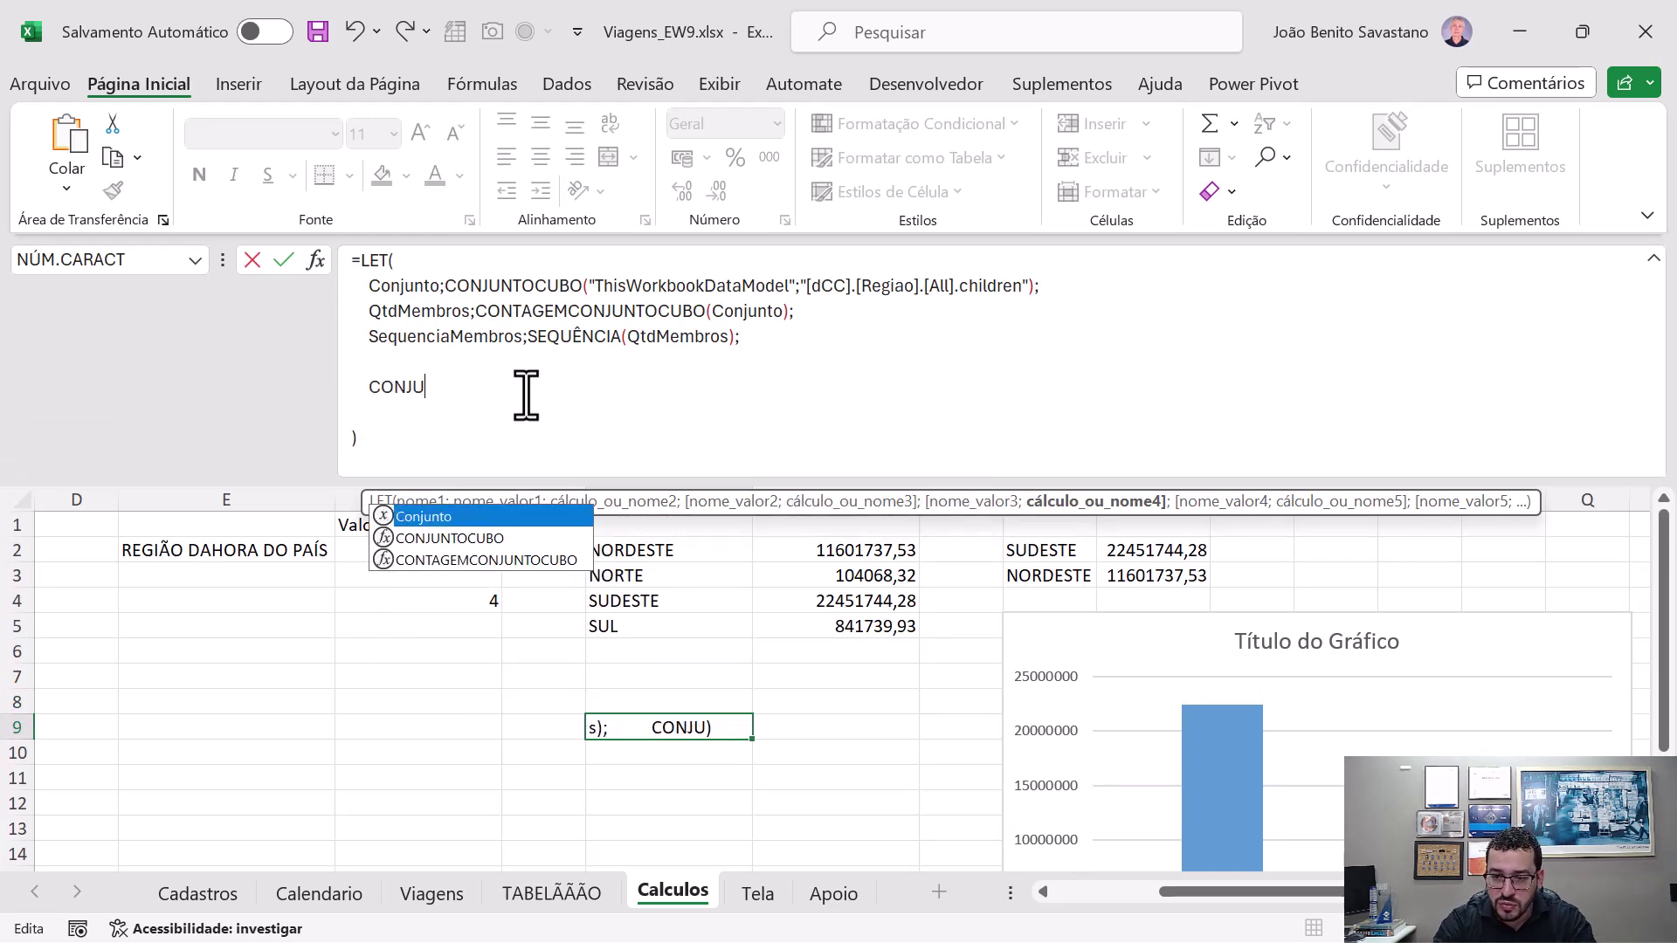
key(BackSpace)
key(BackSpace)
key(BackSpace)
key(BackSpace)
key(BackSpace)
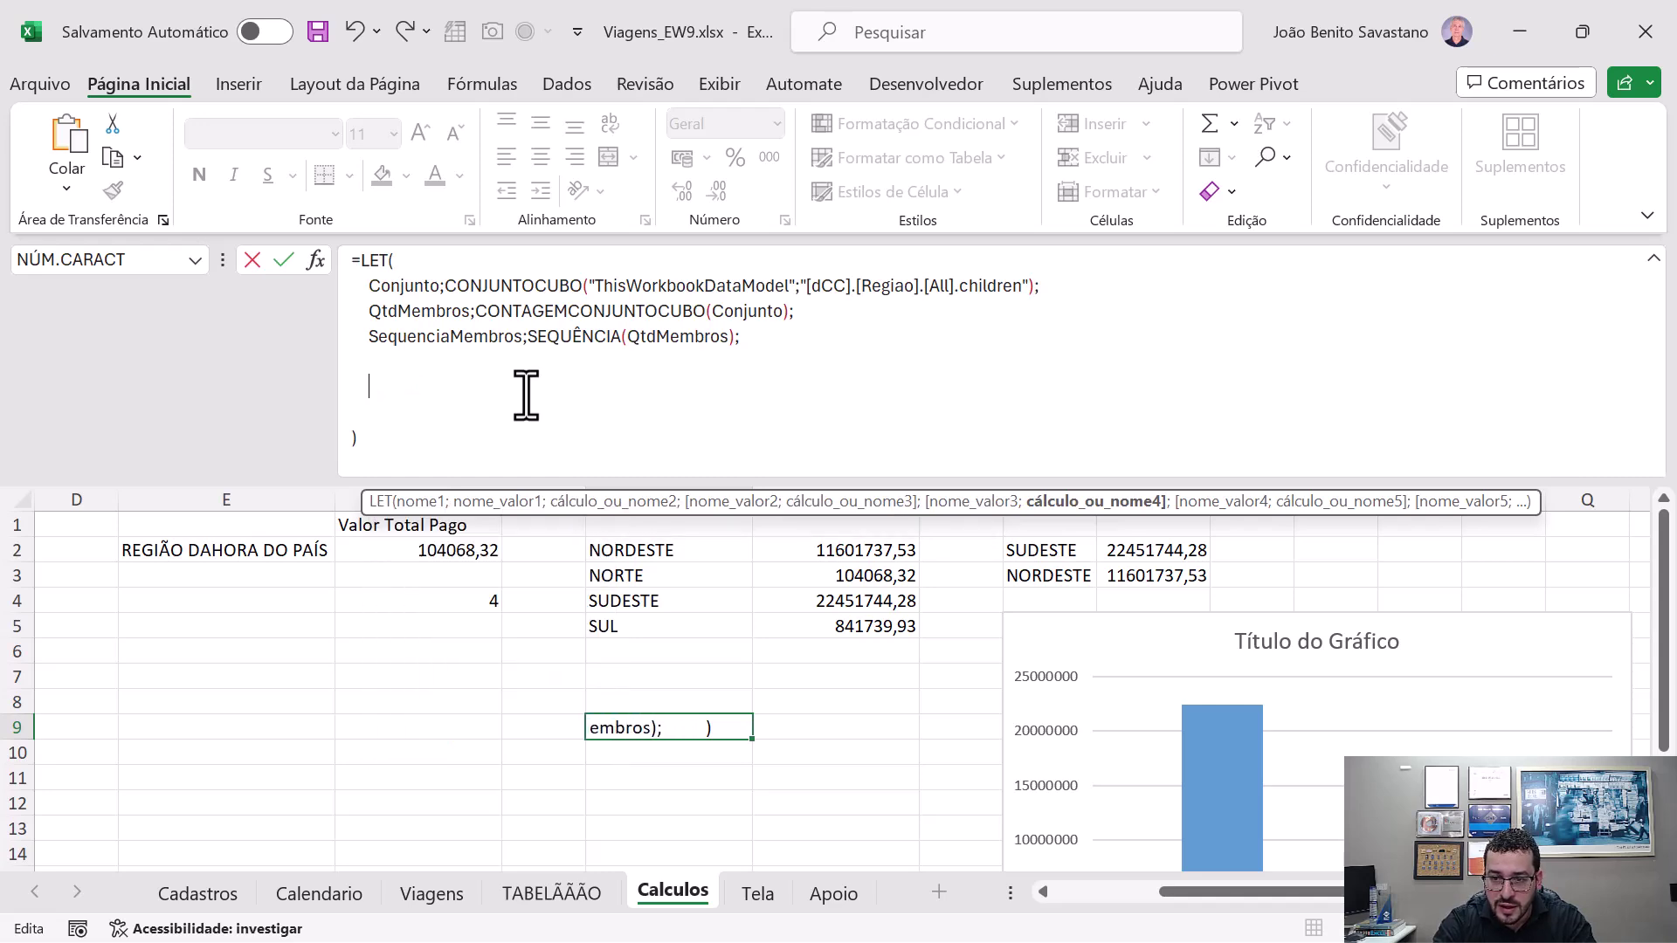
- Start a MEMBROCLASSIFICADOCUBO function below the SequenciaMembros line with "ThisWorkbookDataModel" as its connection argument
text(MEm)
key(Tab)
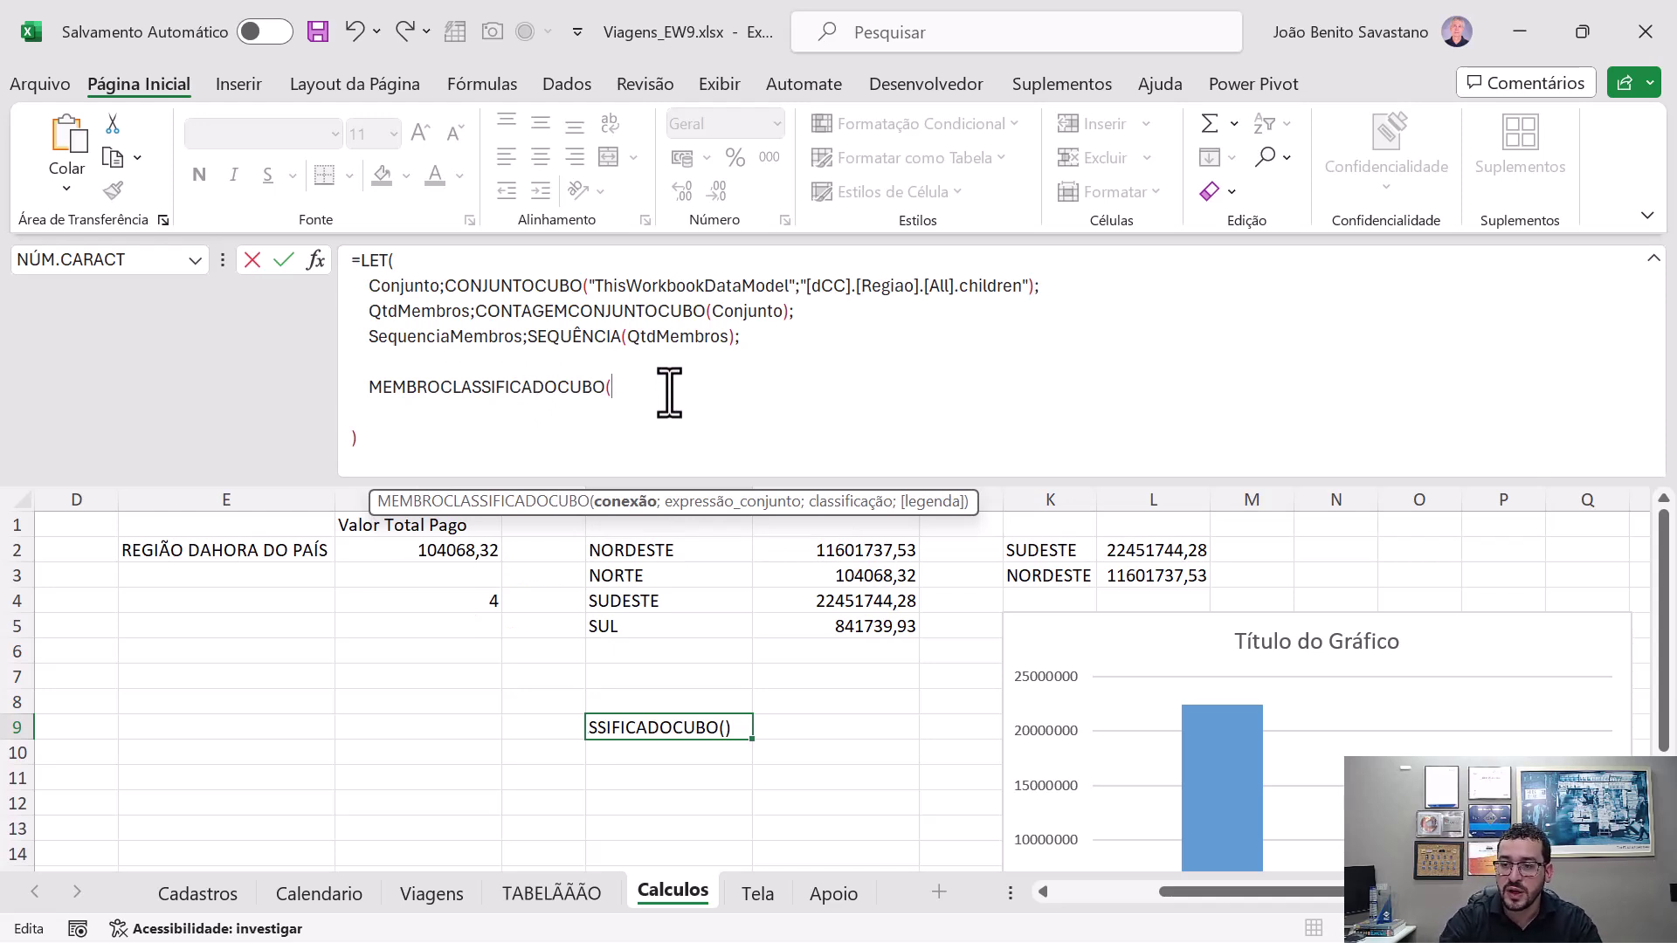
text("Th)
key(Tab)
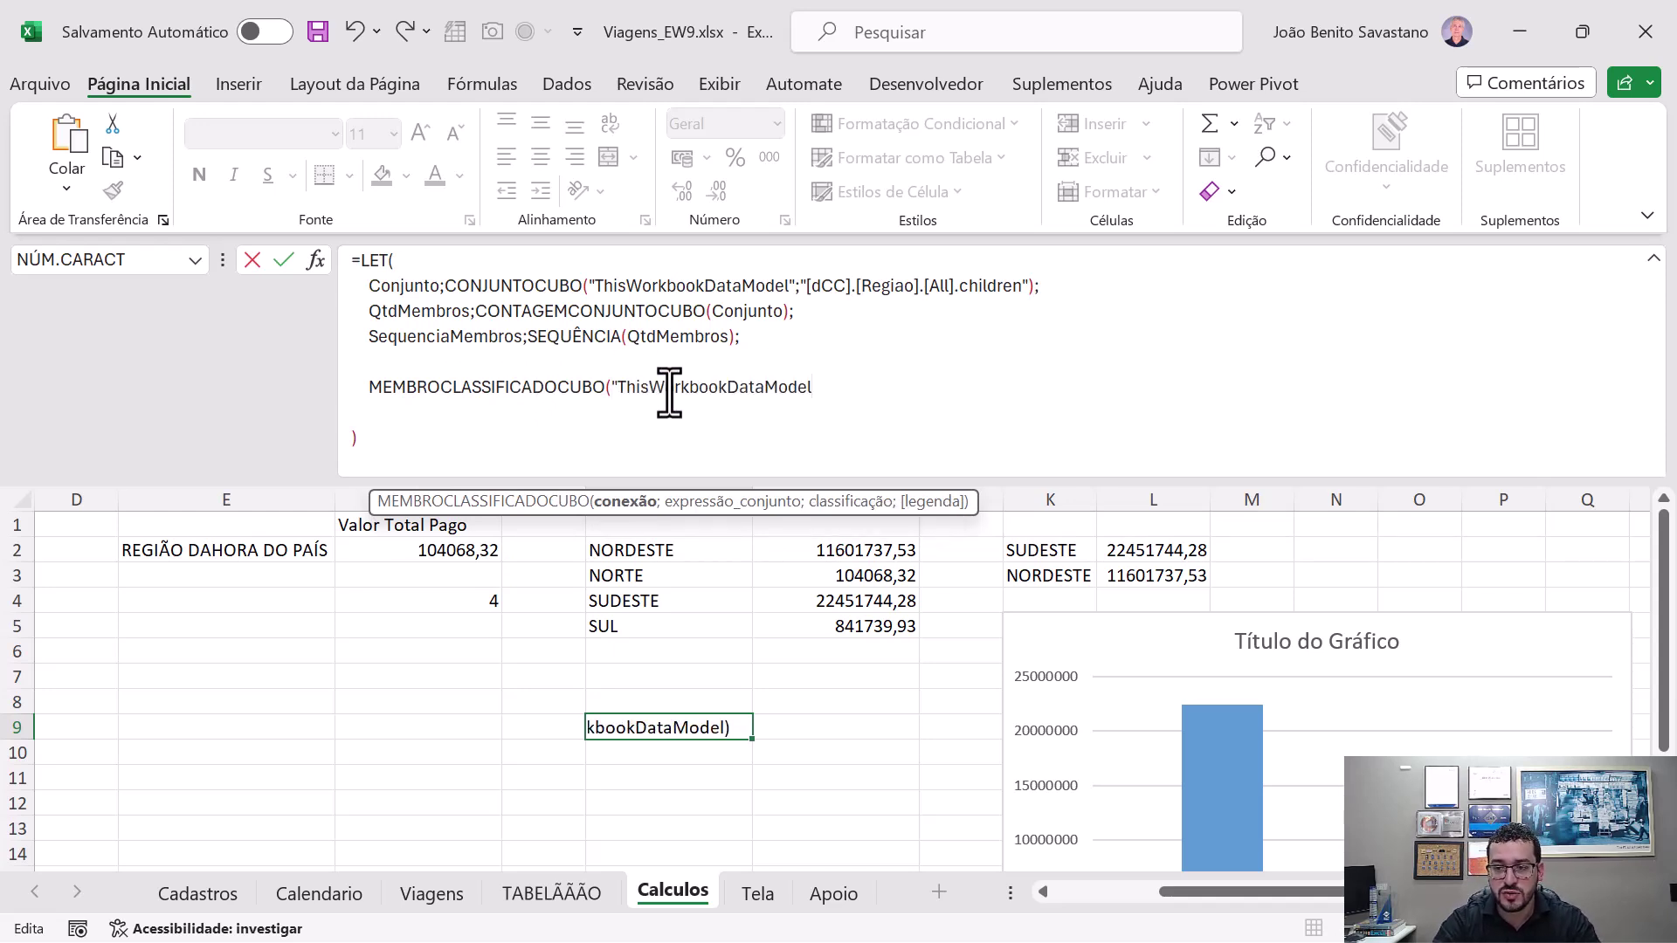
text(";)
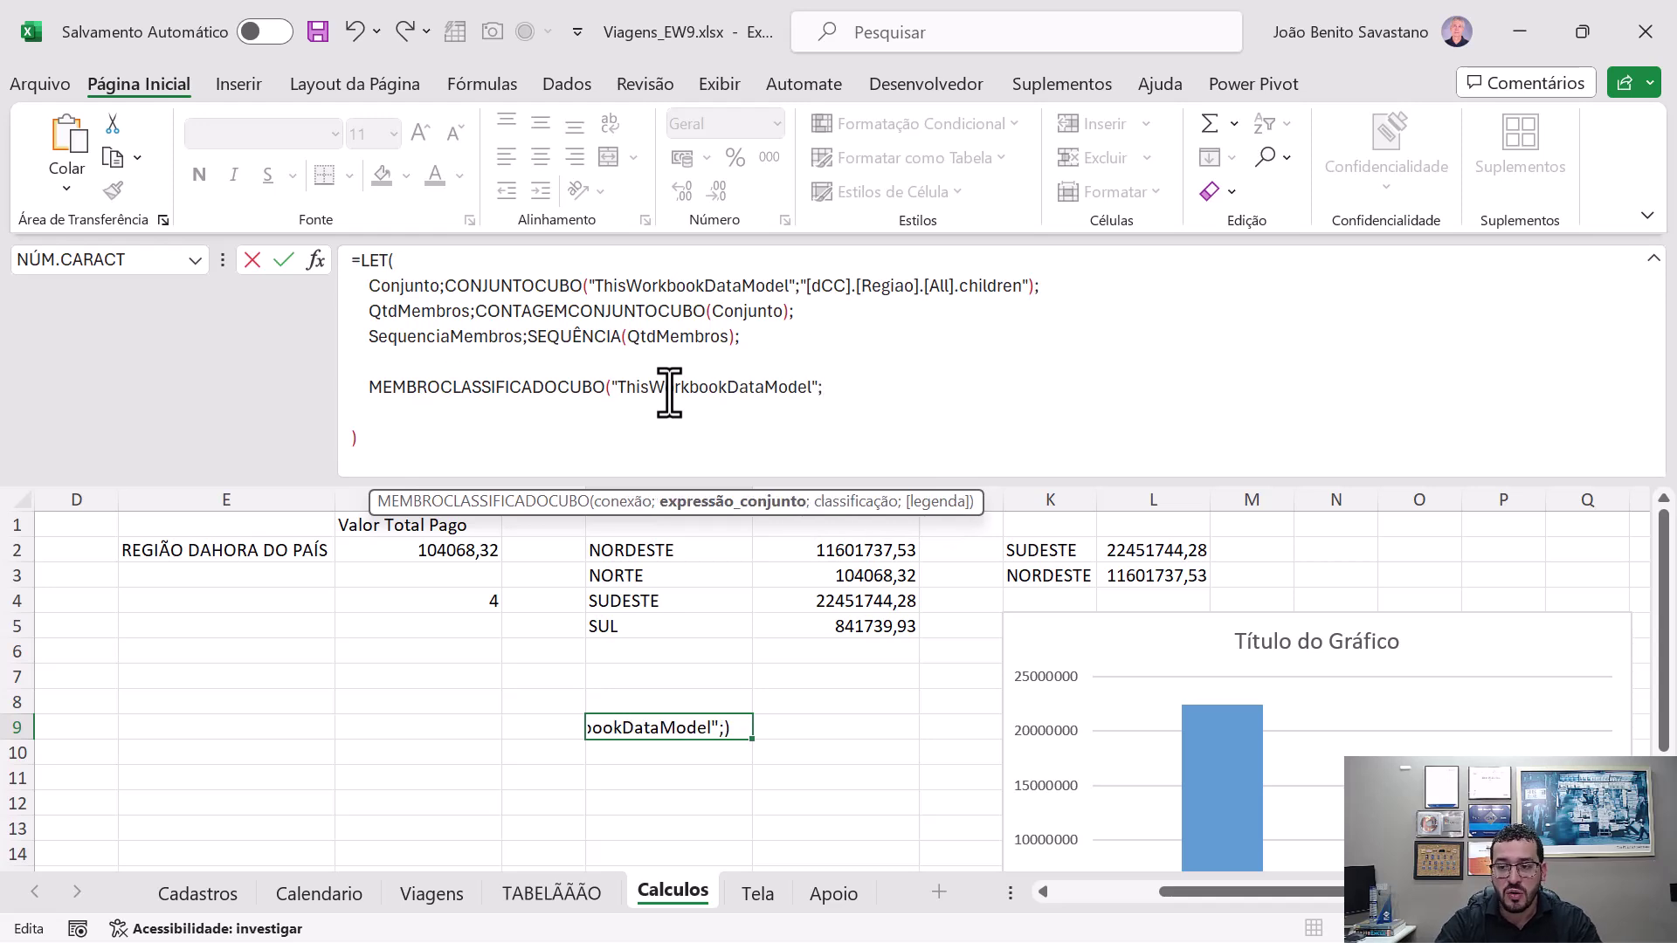
- Complete the MEMBROCLASSIFICADOCUBO call in H9's LET formula with Conjunto as the set and 1 as the rank, and commit it
text(Con)
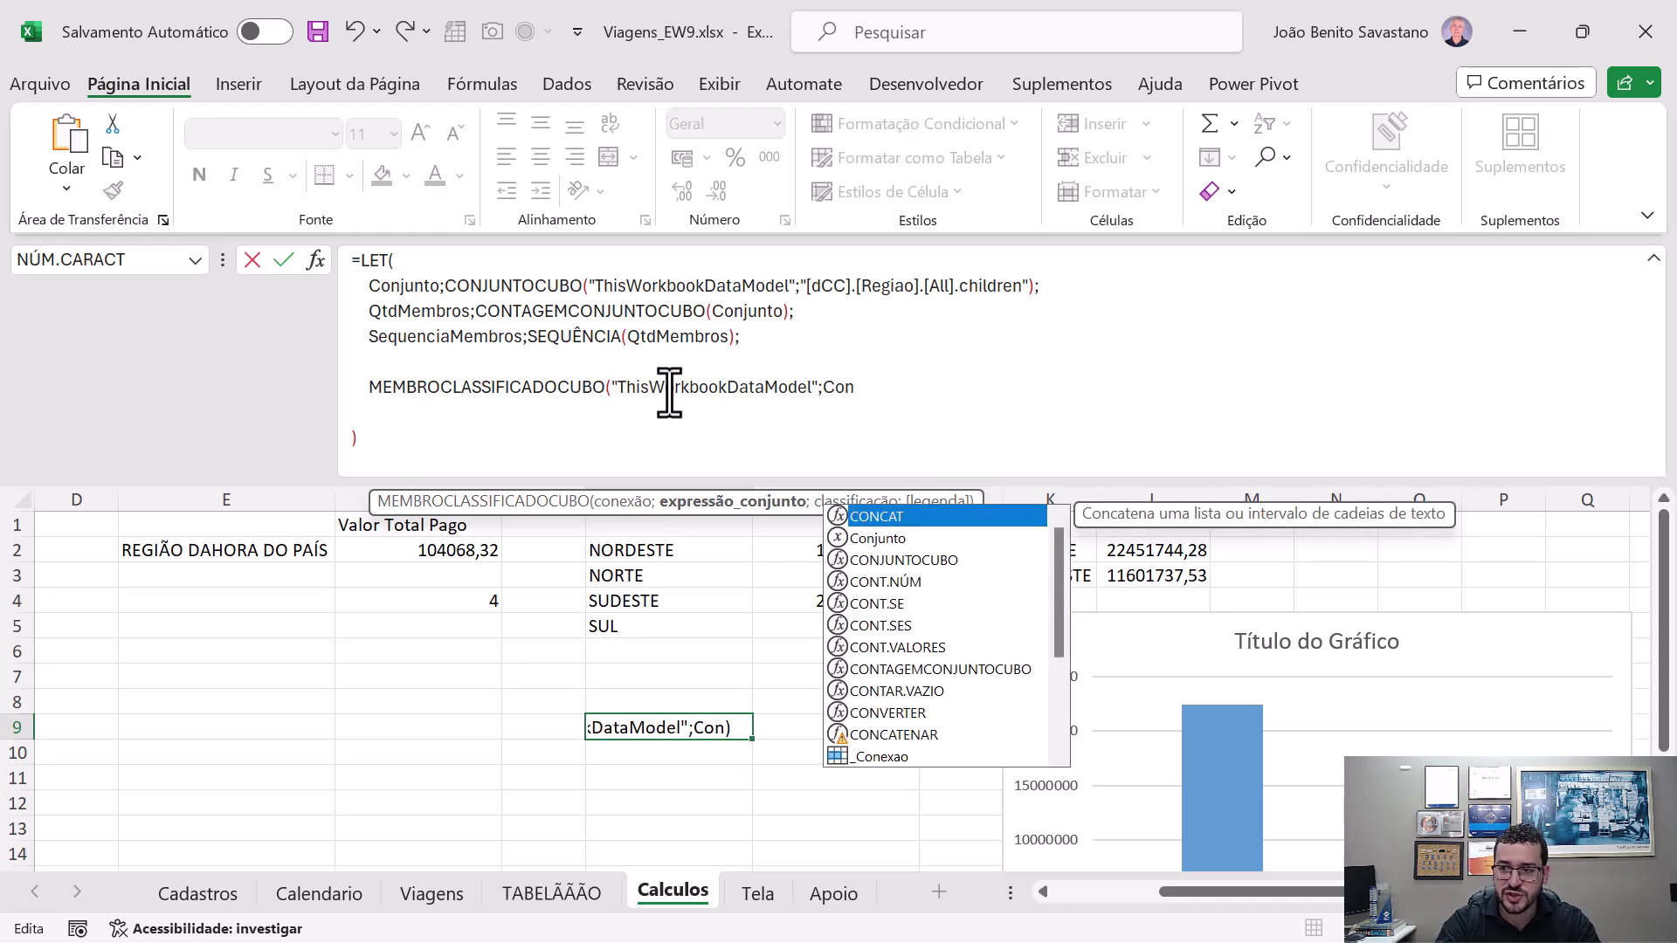
text(junto;)
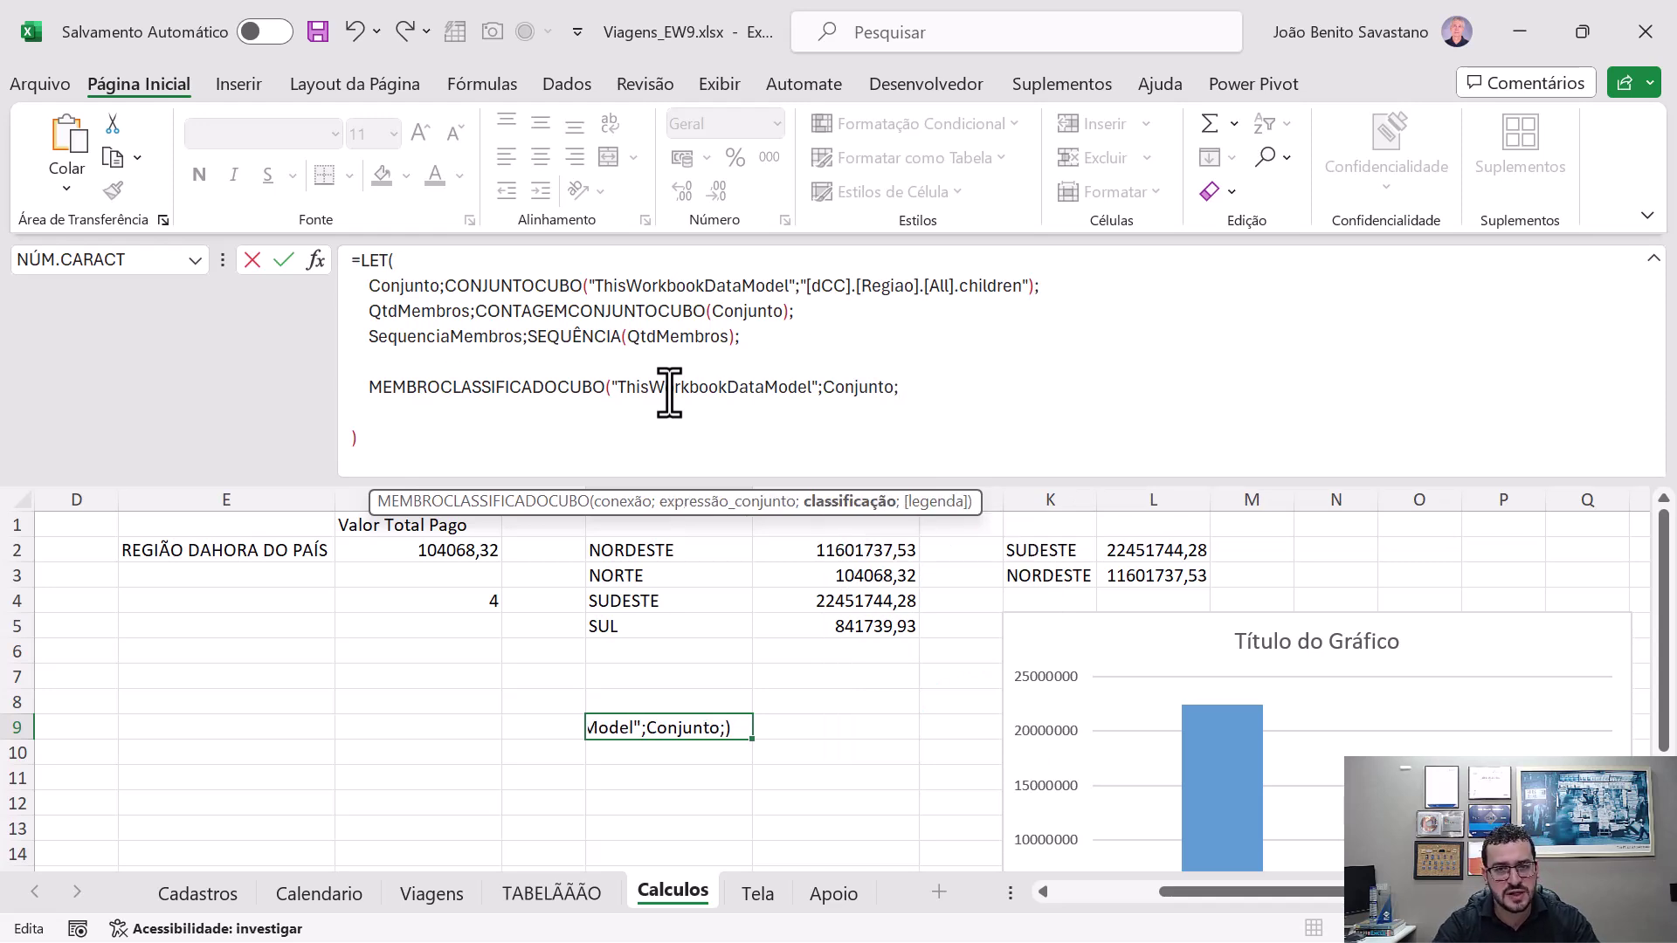
key(BackSpace)
text())
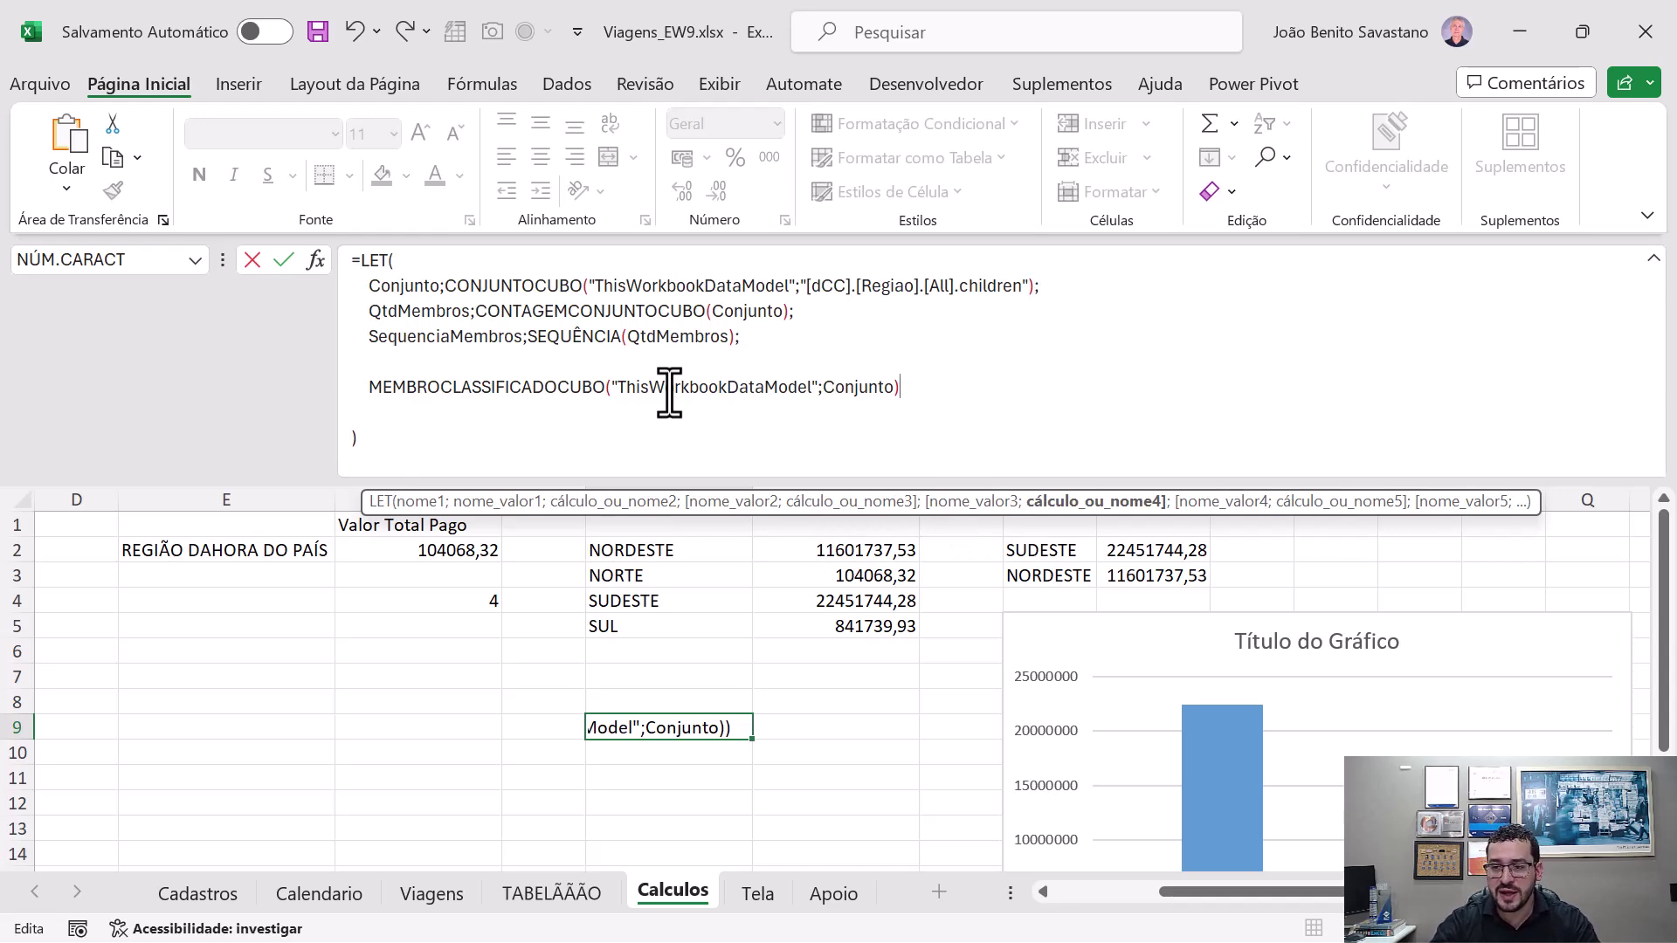
drag(360, 384, 917, 381)
click(891, 384)
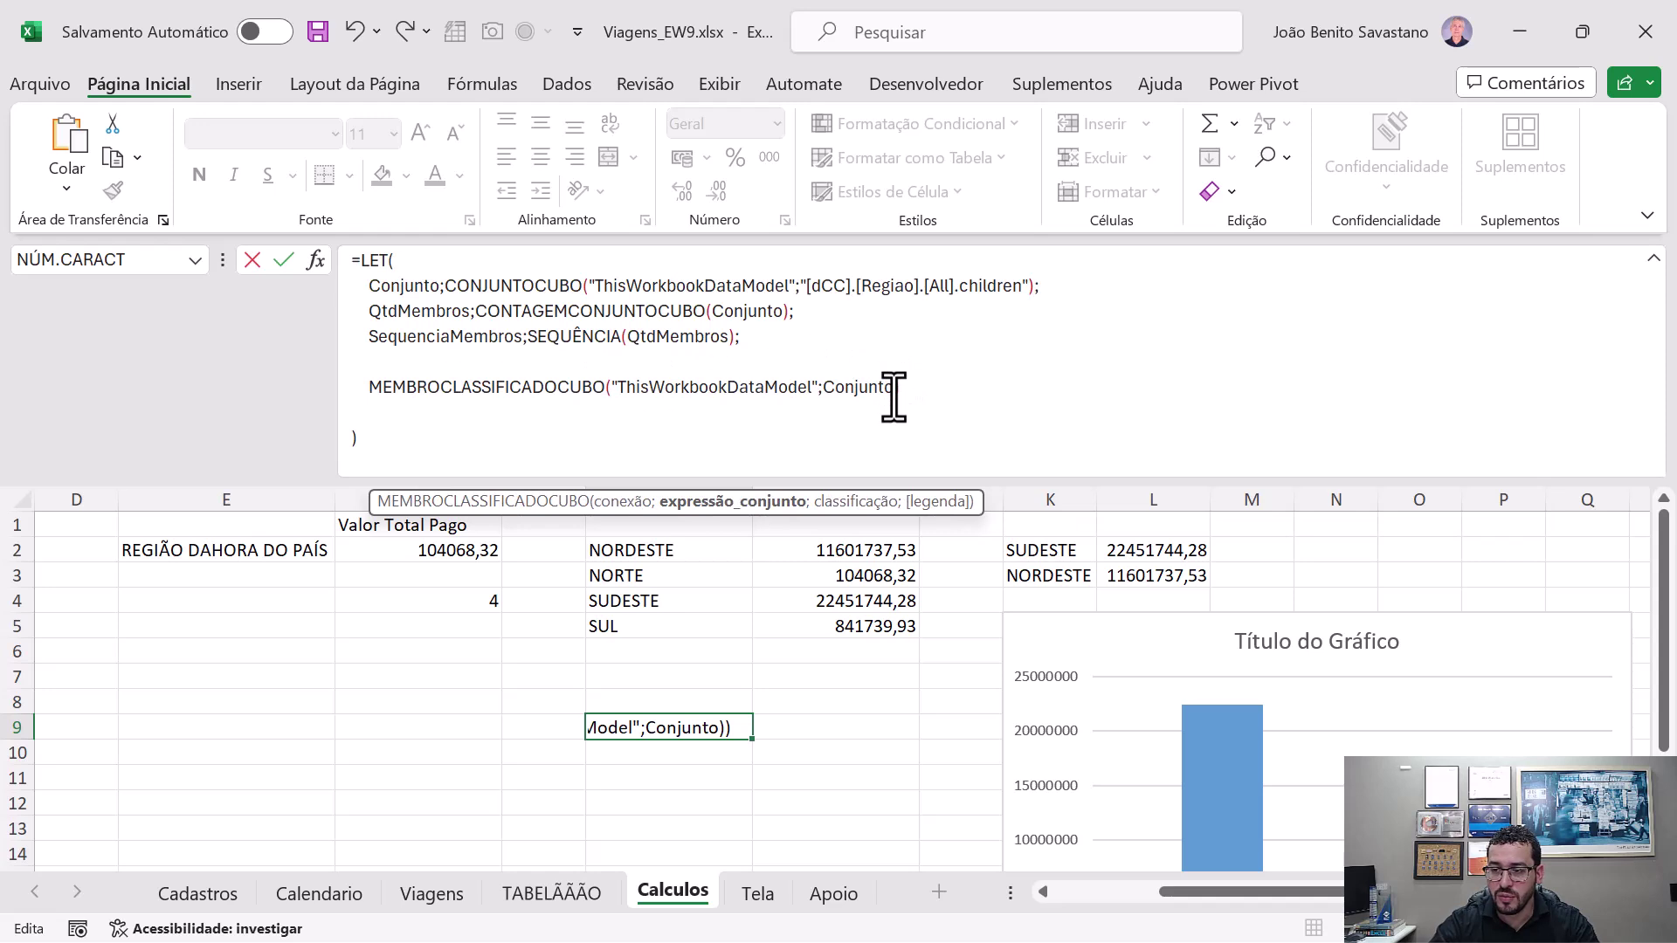
text(;)
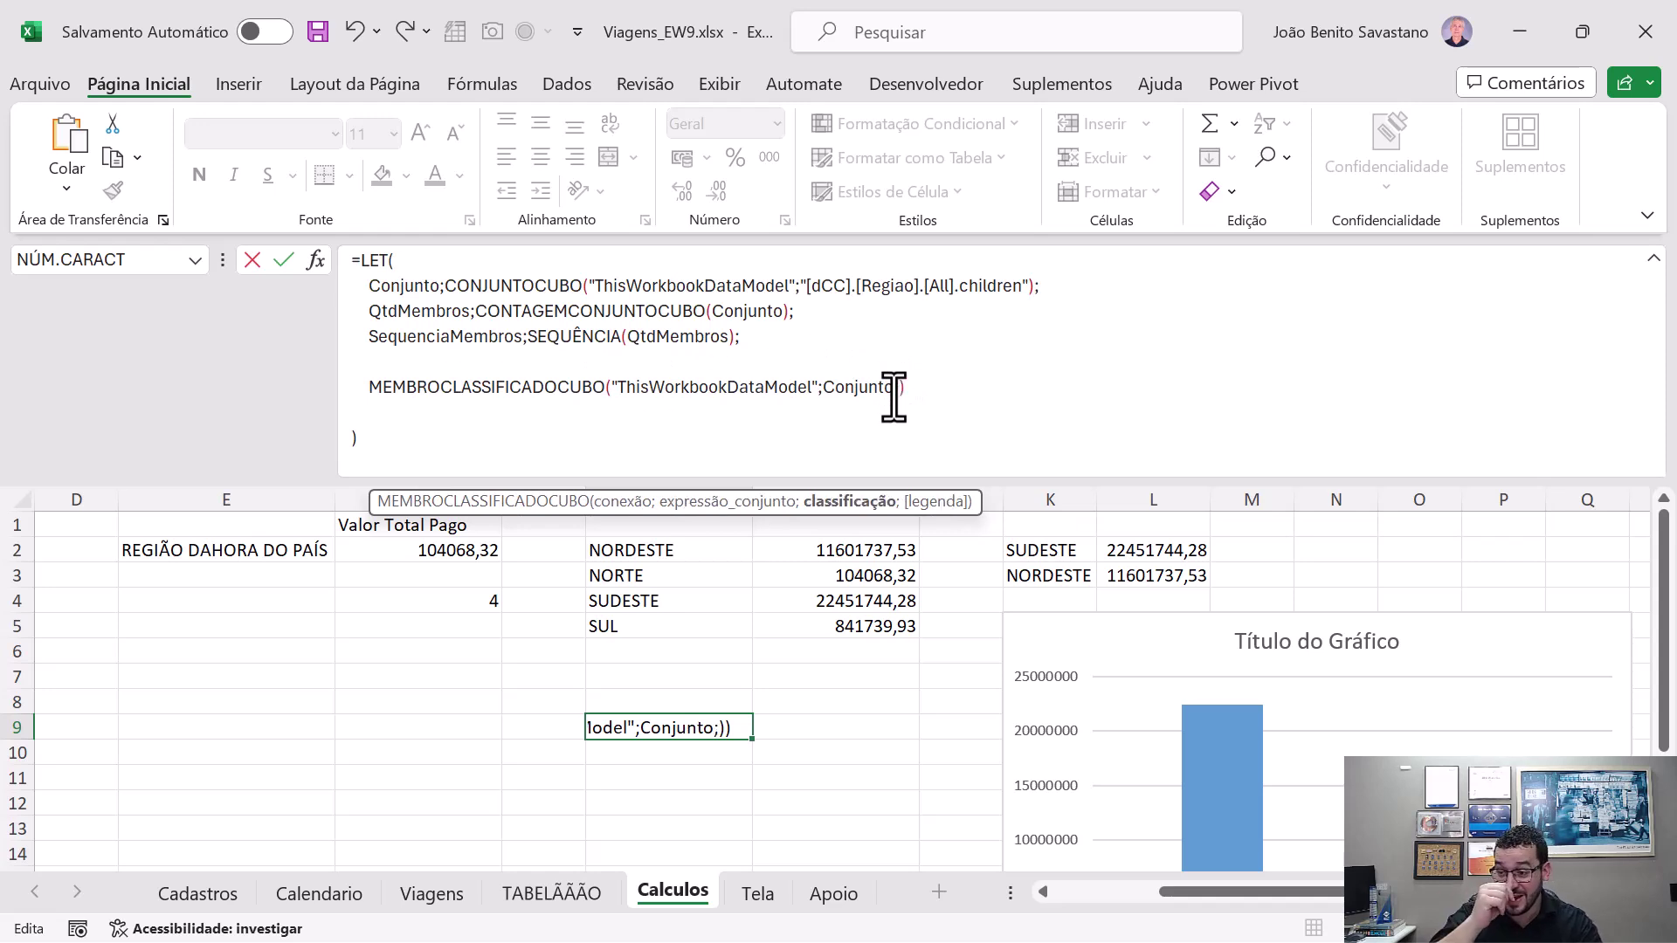
text(1)
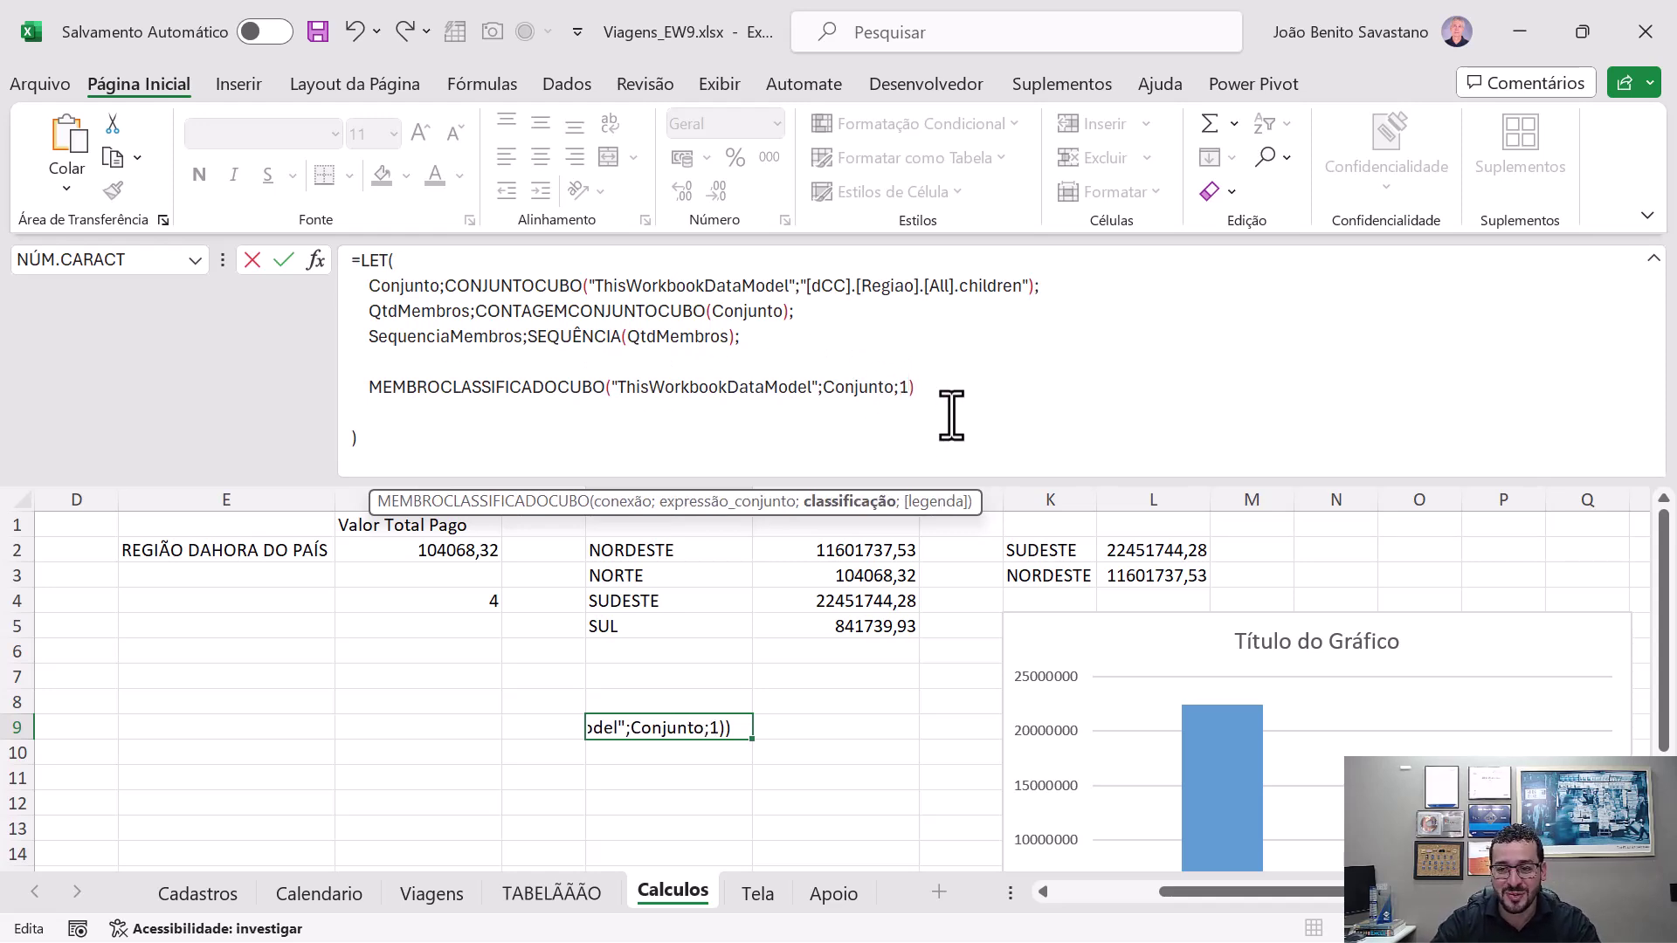
key(ctrl+Return)
- Replace the rank 1 in MEMBROCLASSIFICADOCUBO with the SequenciaMembros variable and commit the formula
double_click(904, 387)
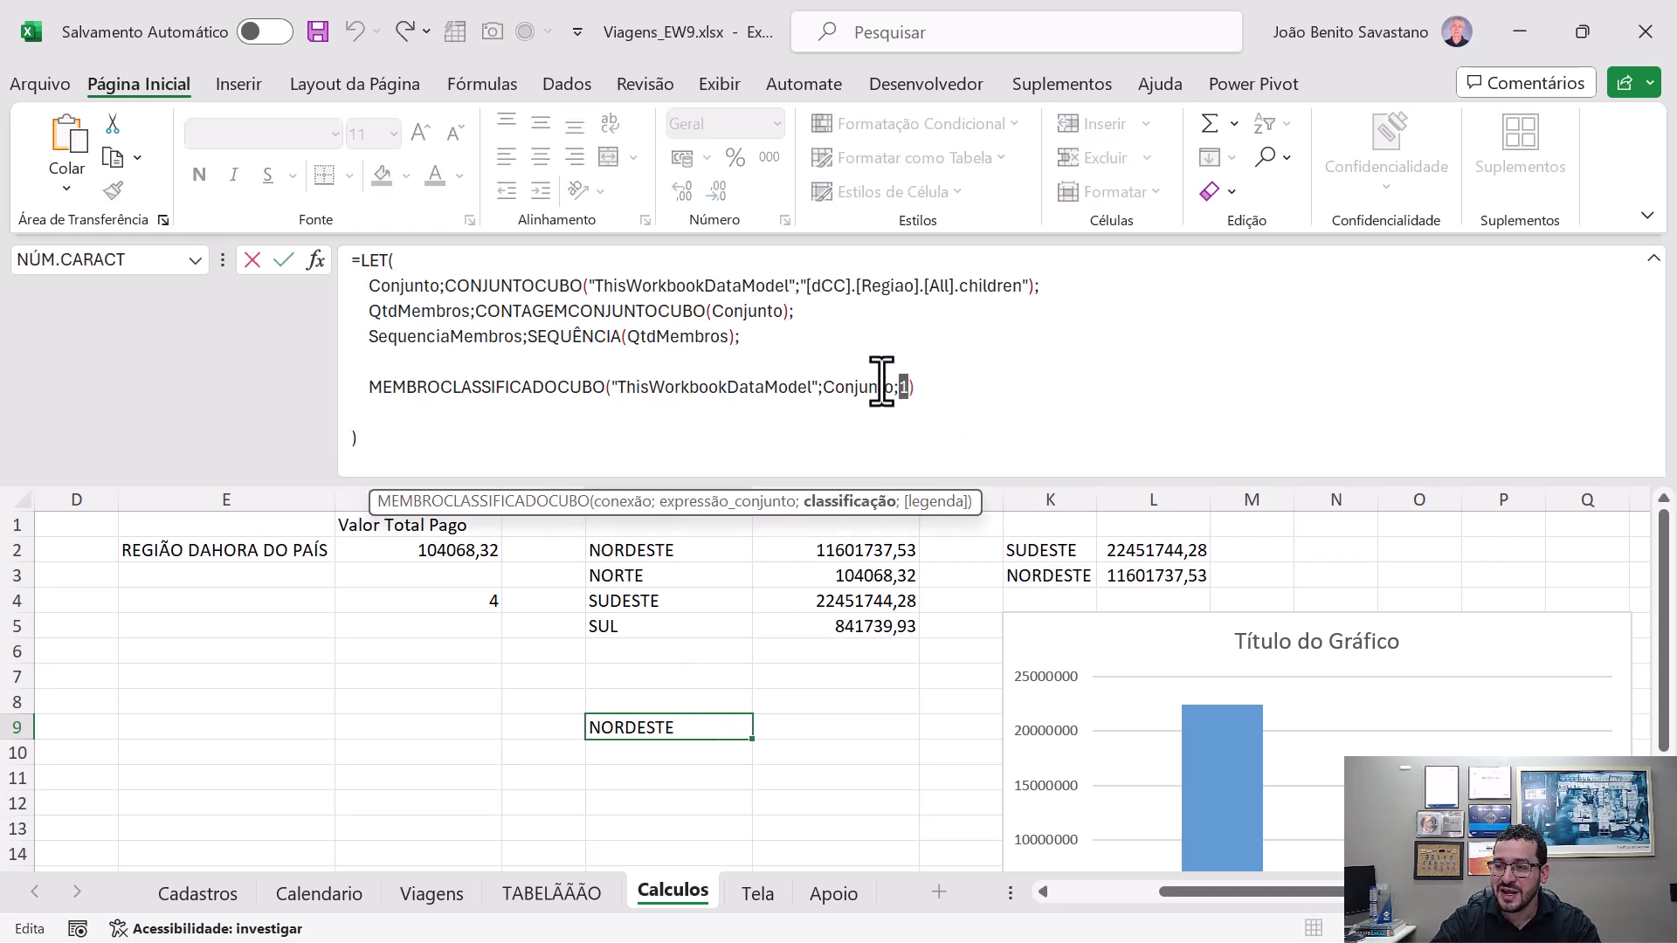
double_click(423, 336)
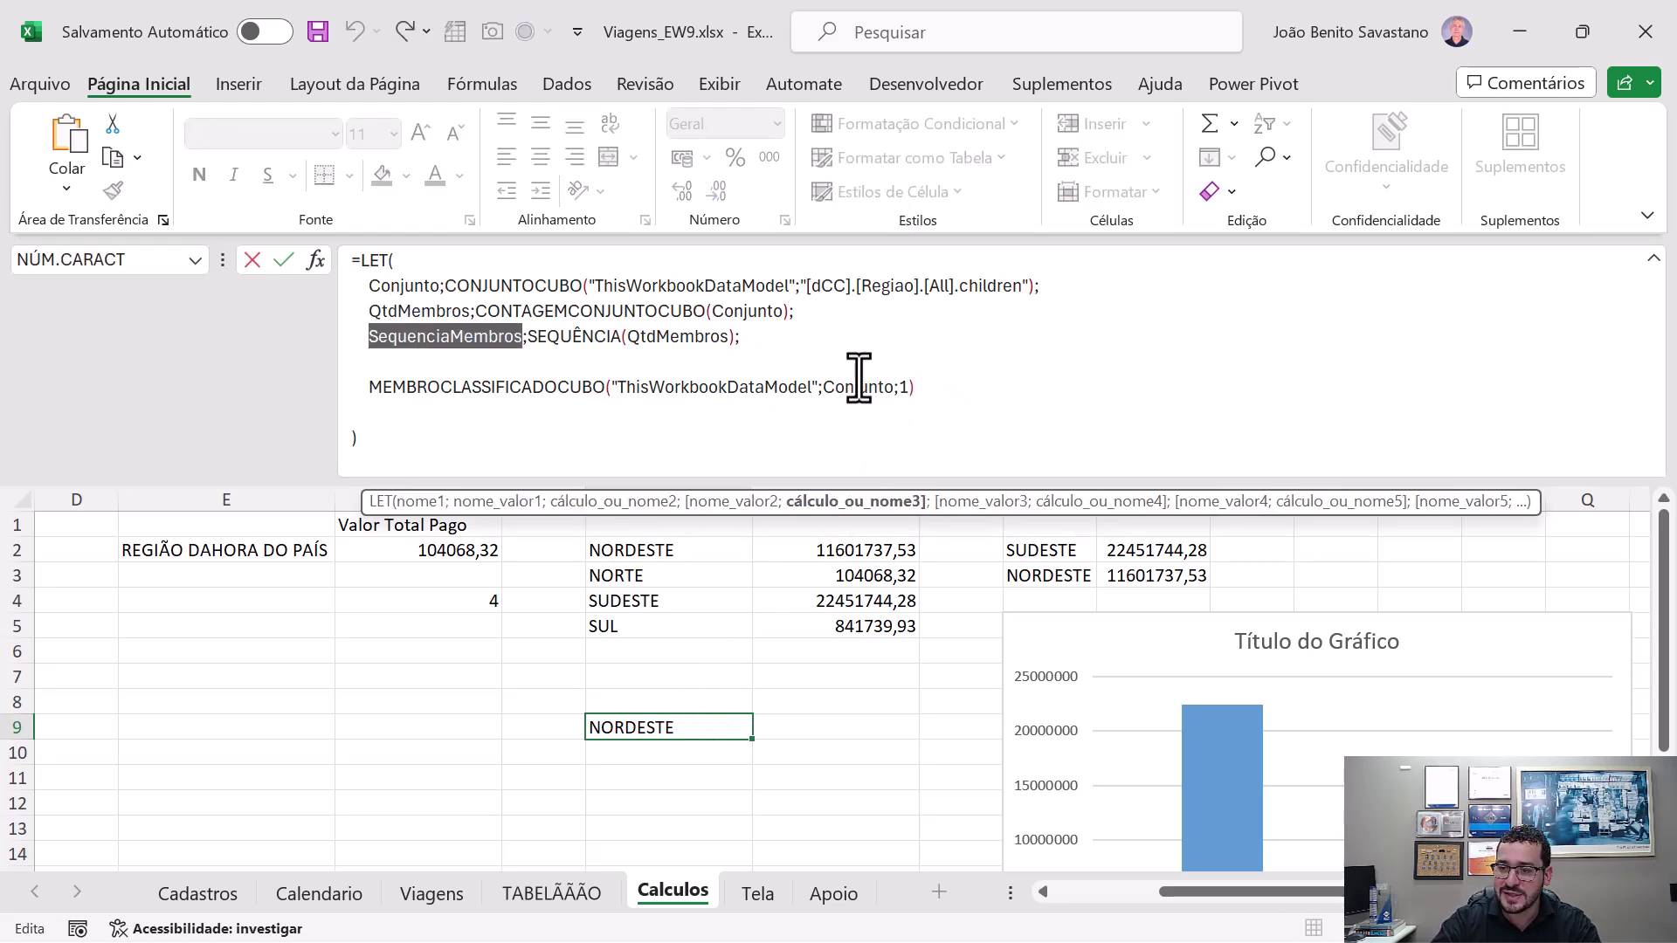
key(ctrl+c)
double_click(904, 387)
key(ctrl+v)
key(ctrl+Return)
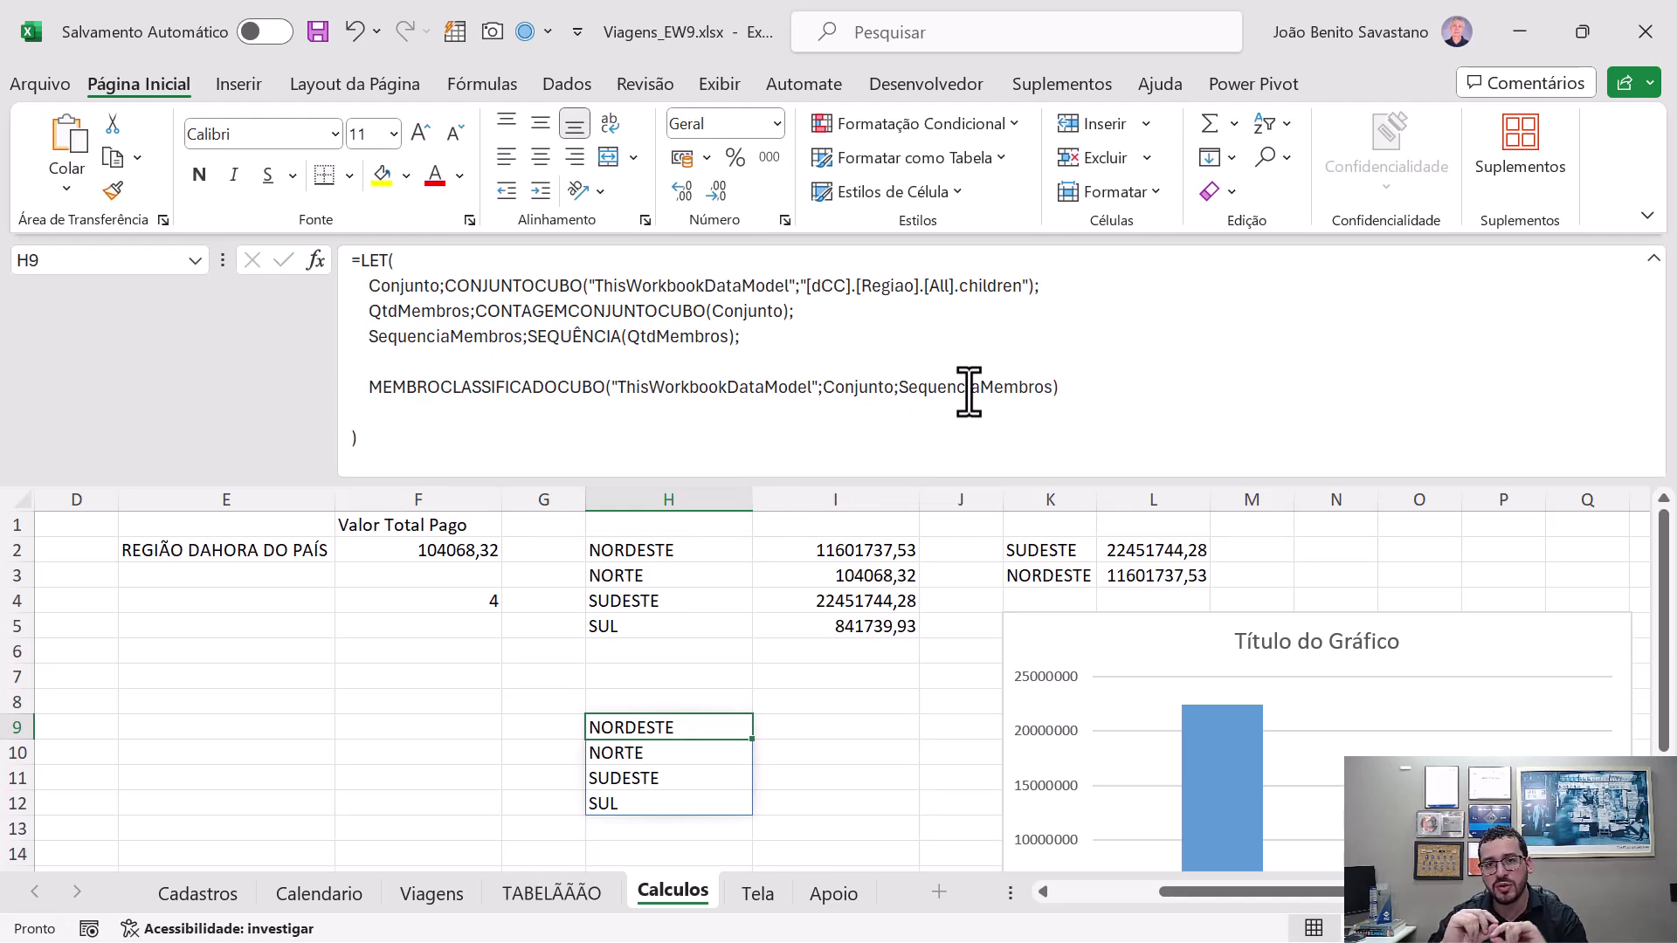
- Remove the Conjunto definition line from the LET formula in H9, keeping the LET function's opening parenthesis
double_click(537, 286)
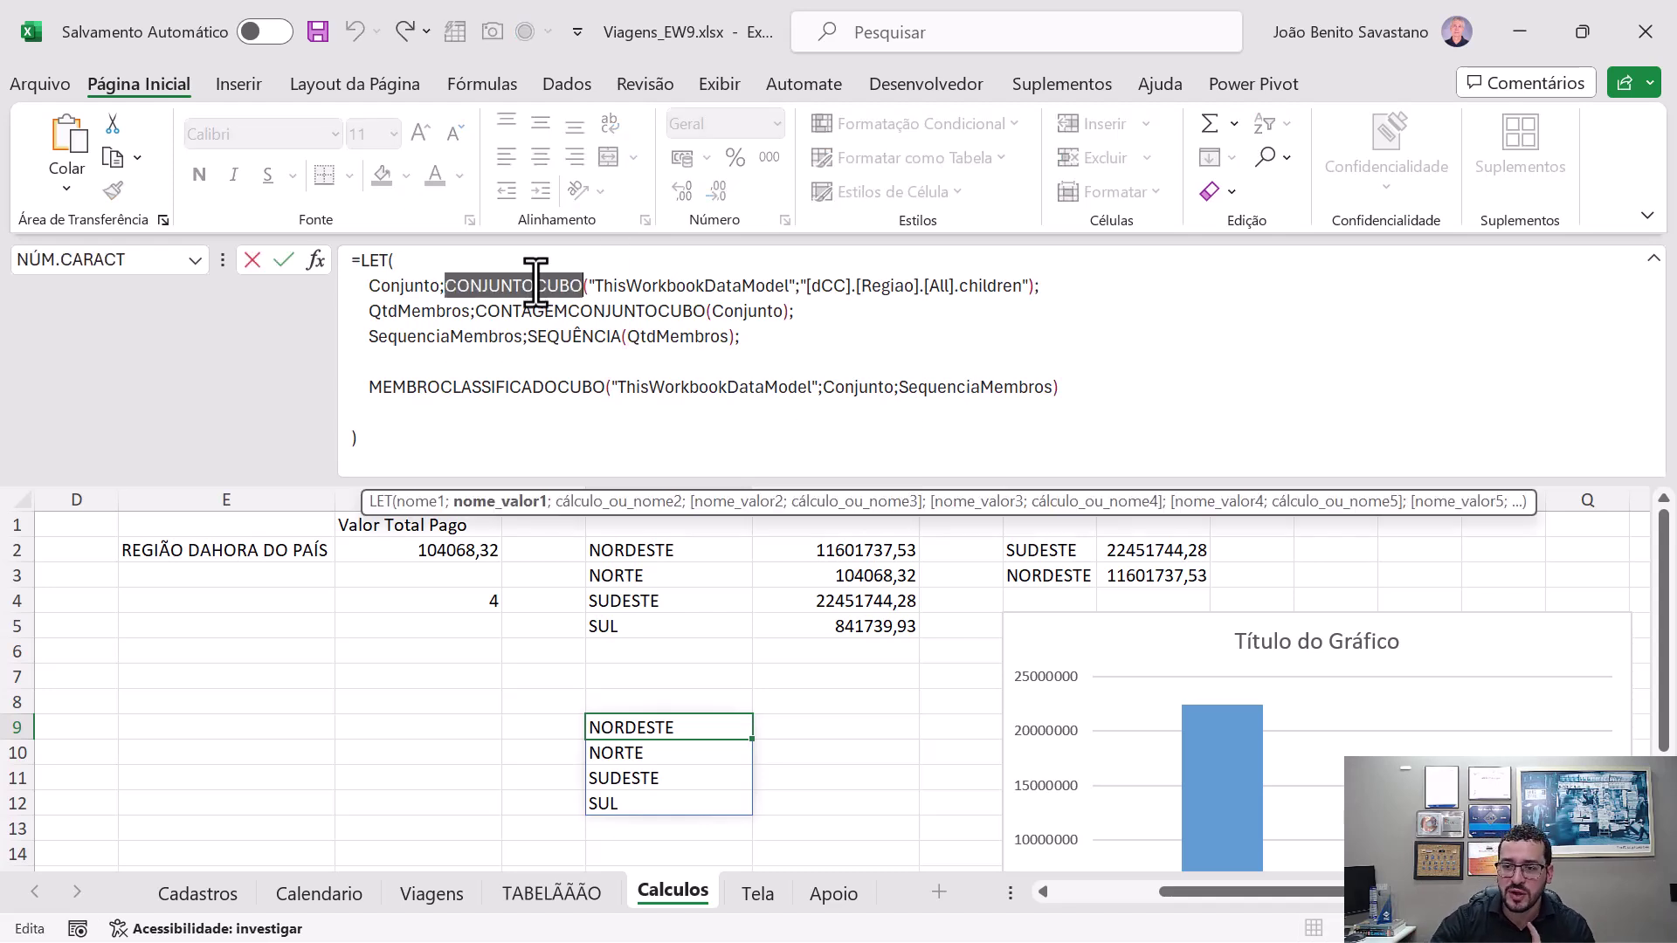
click(500, 501)
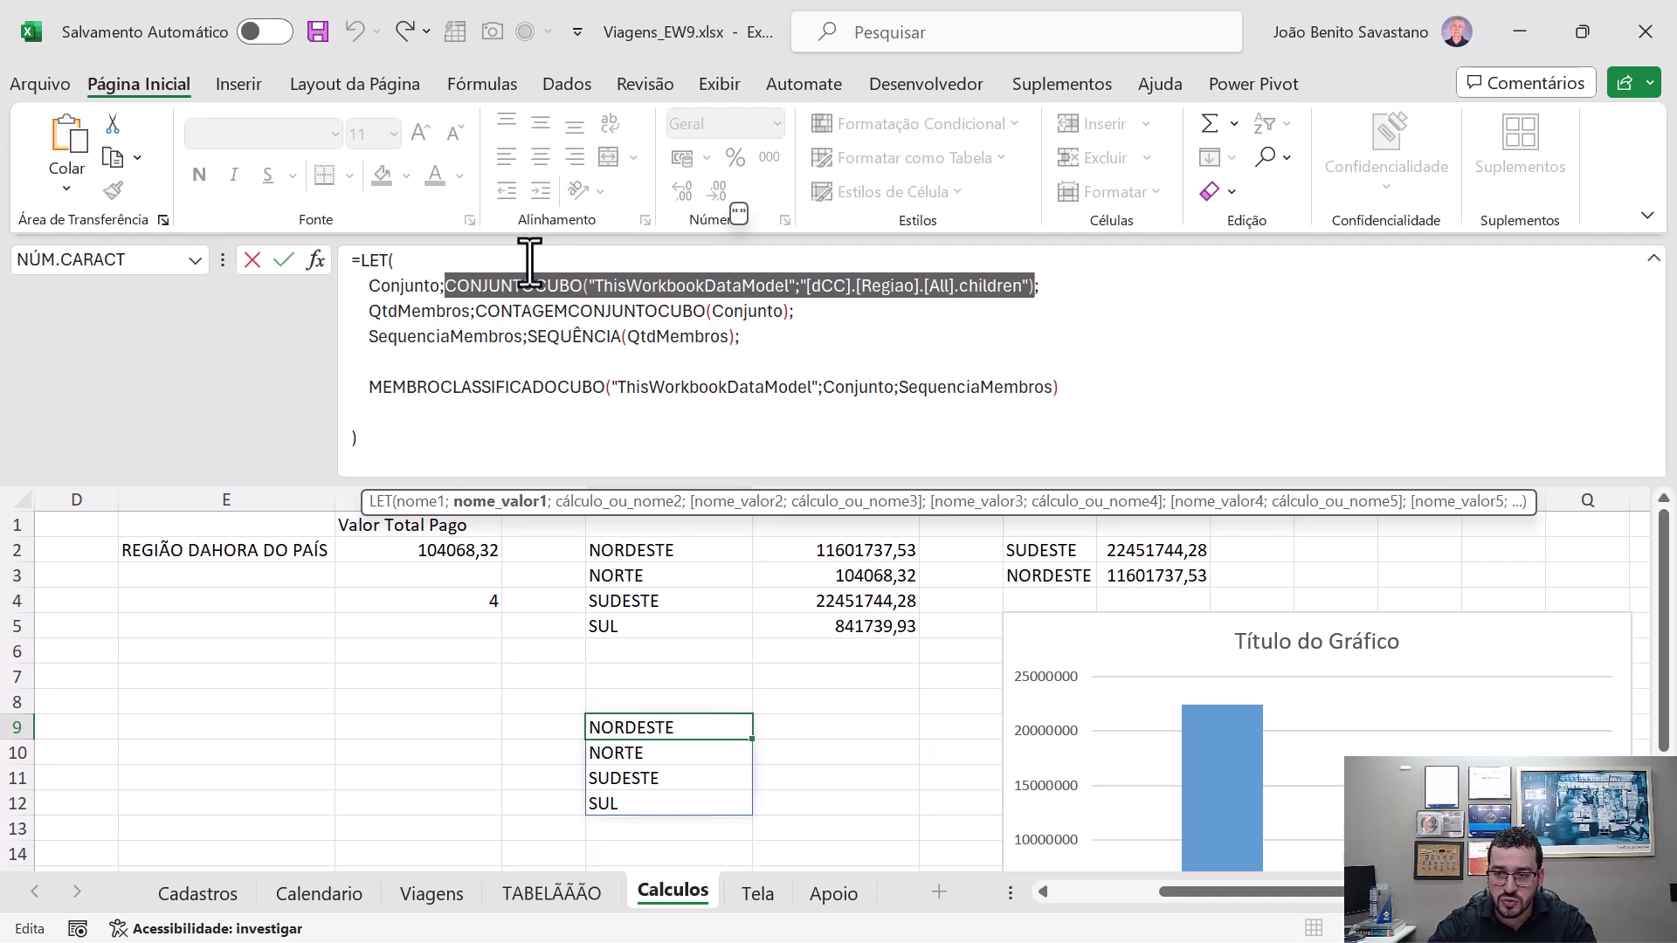
drag(368, 286, 1065, 281)
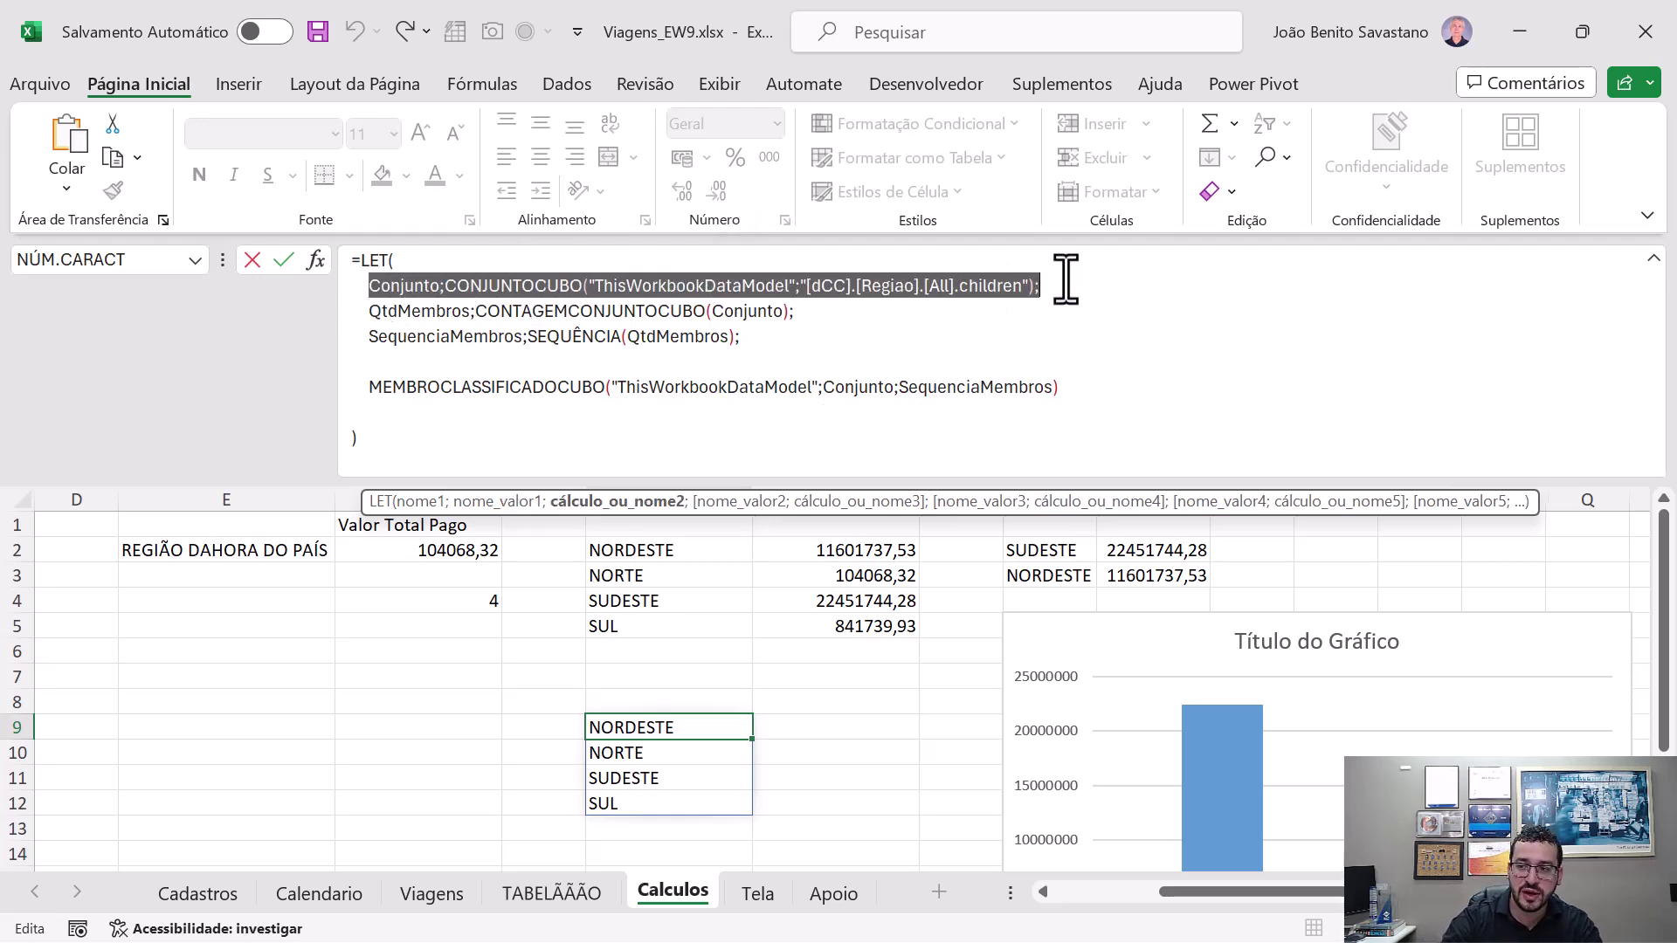
key(ctrl+x)
key(BackSpace)
key(BackSpace)
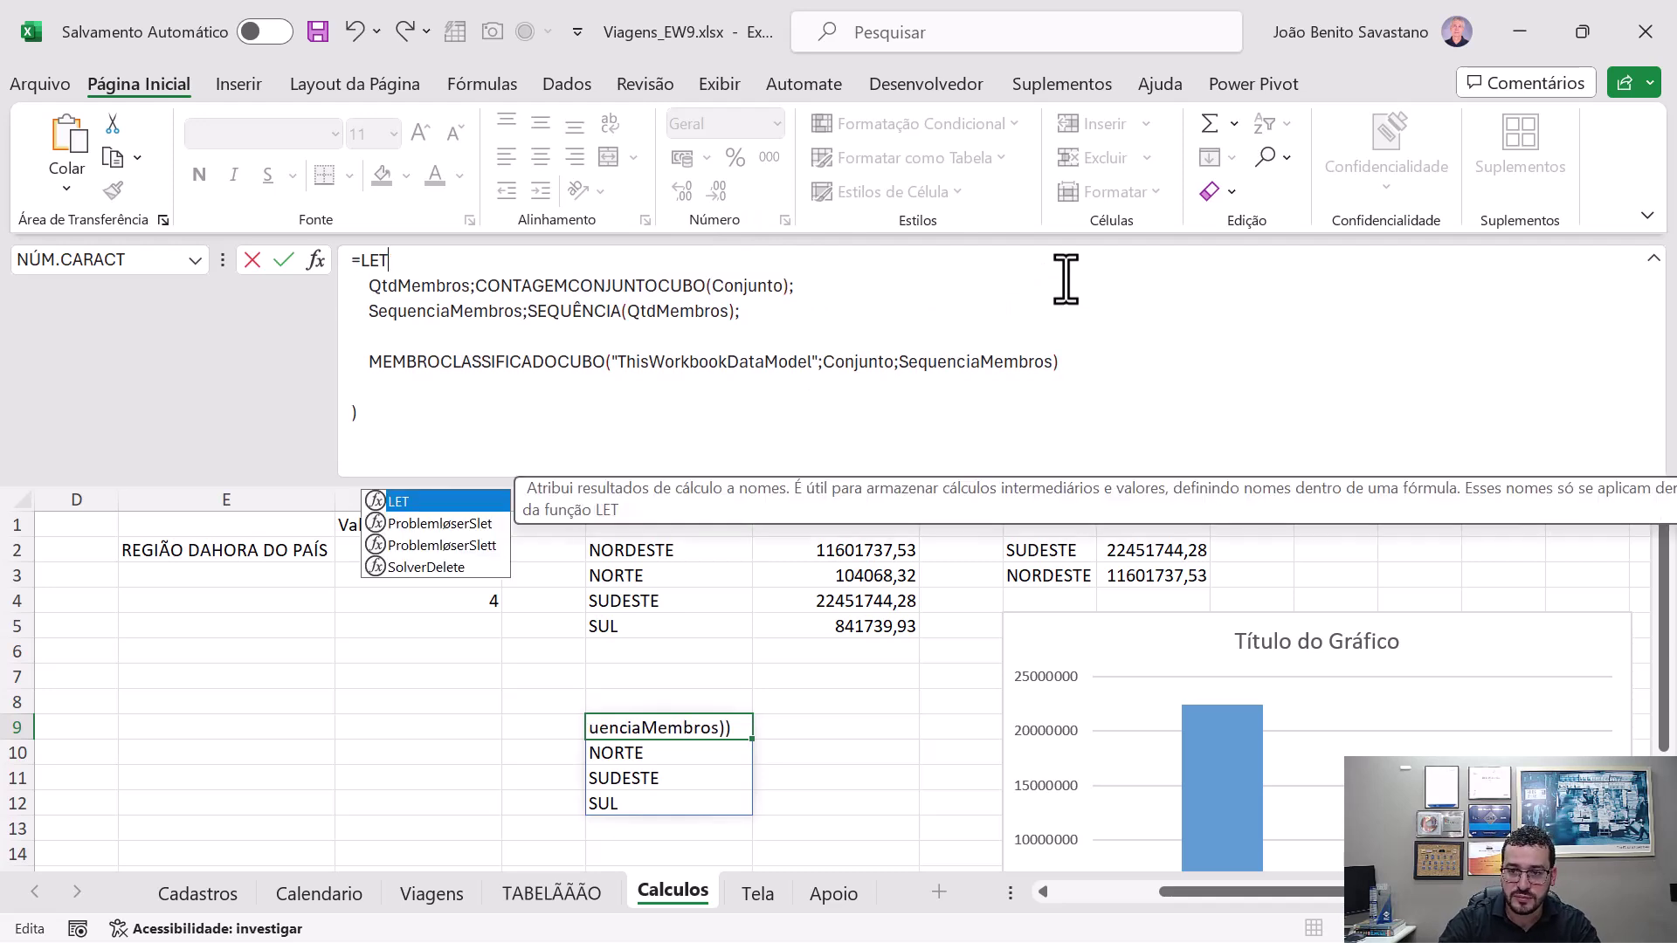
text(()
- Wrap the LET formula in a LAMBDA function that takes Conjunto as its parameter
key(Left)
key(Left)
key(Left)
key(Left)
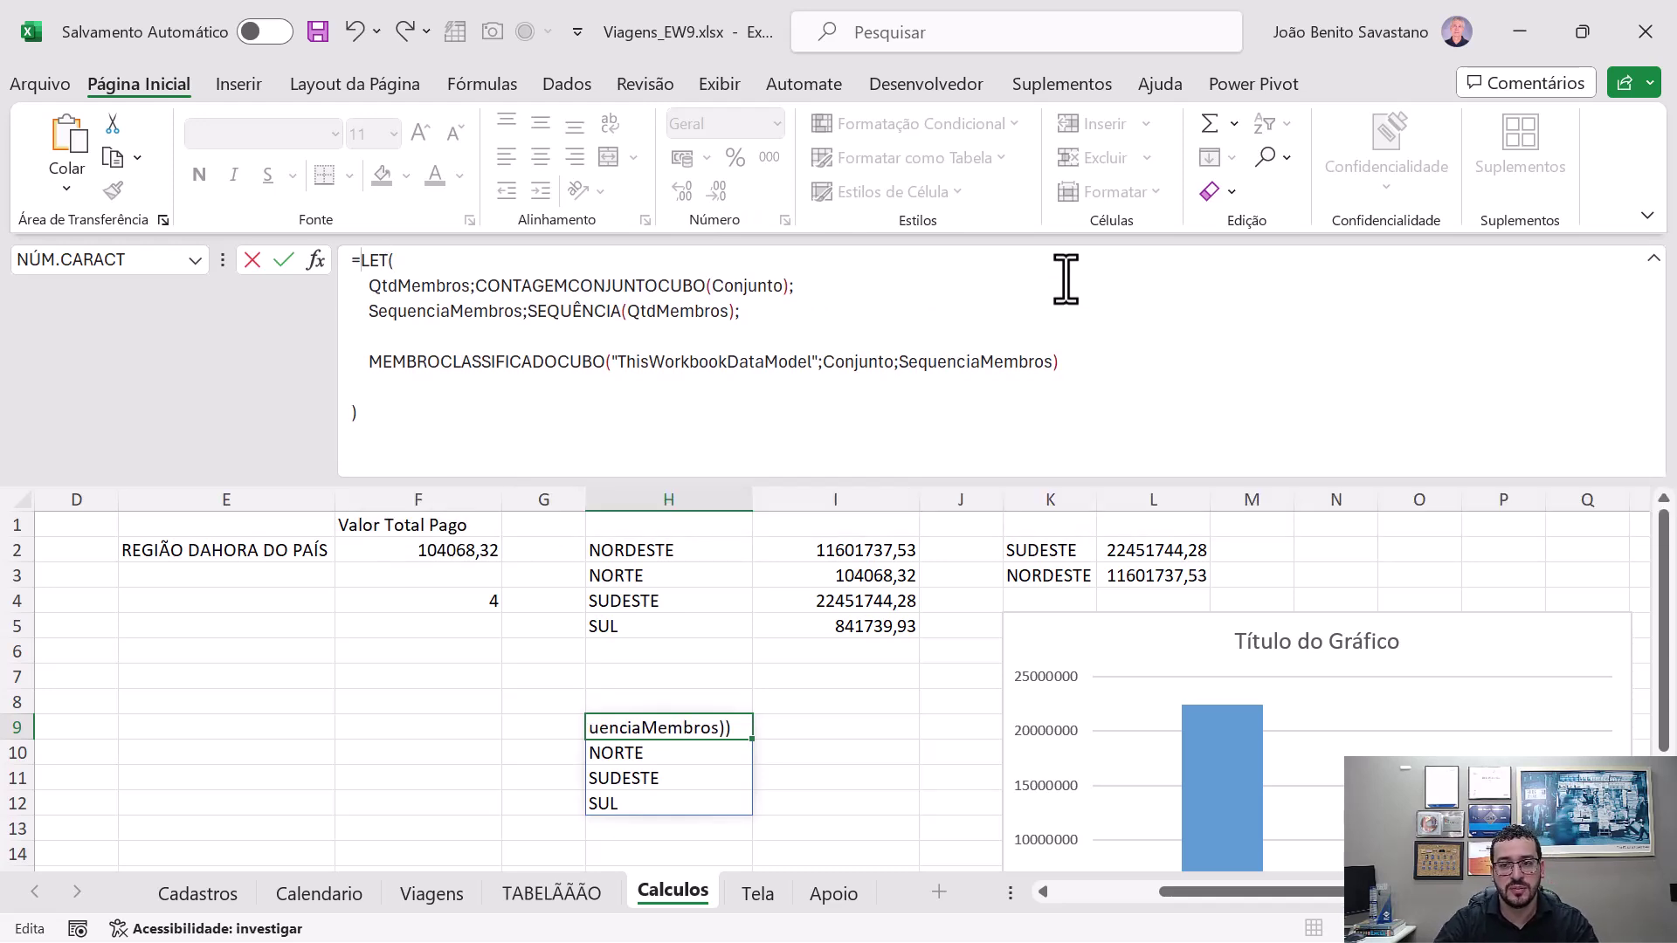
key(alt+Return)
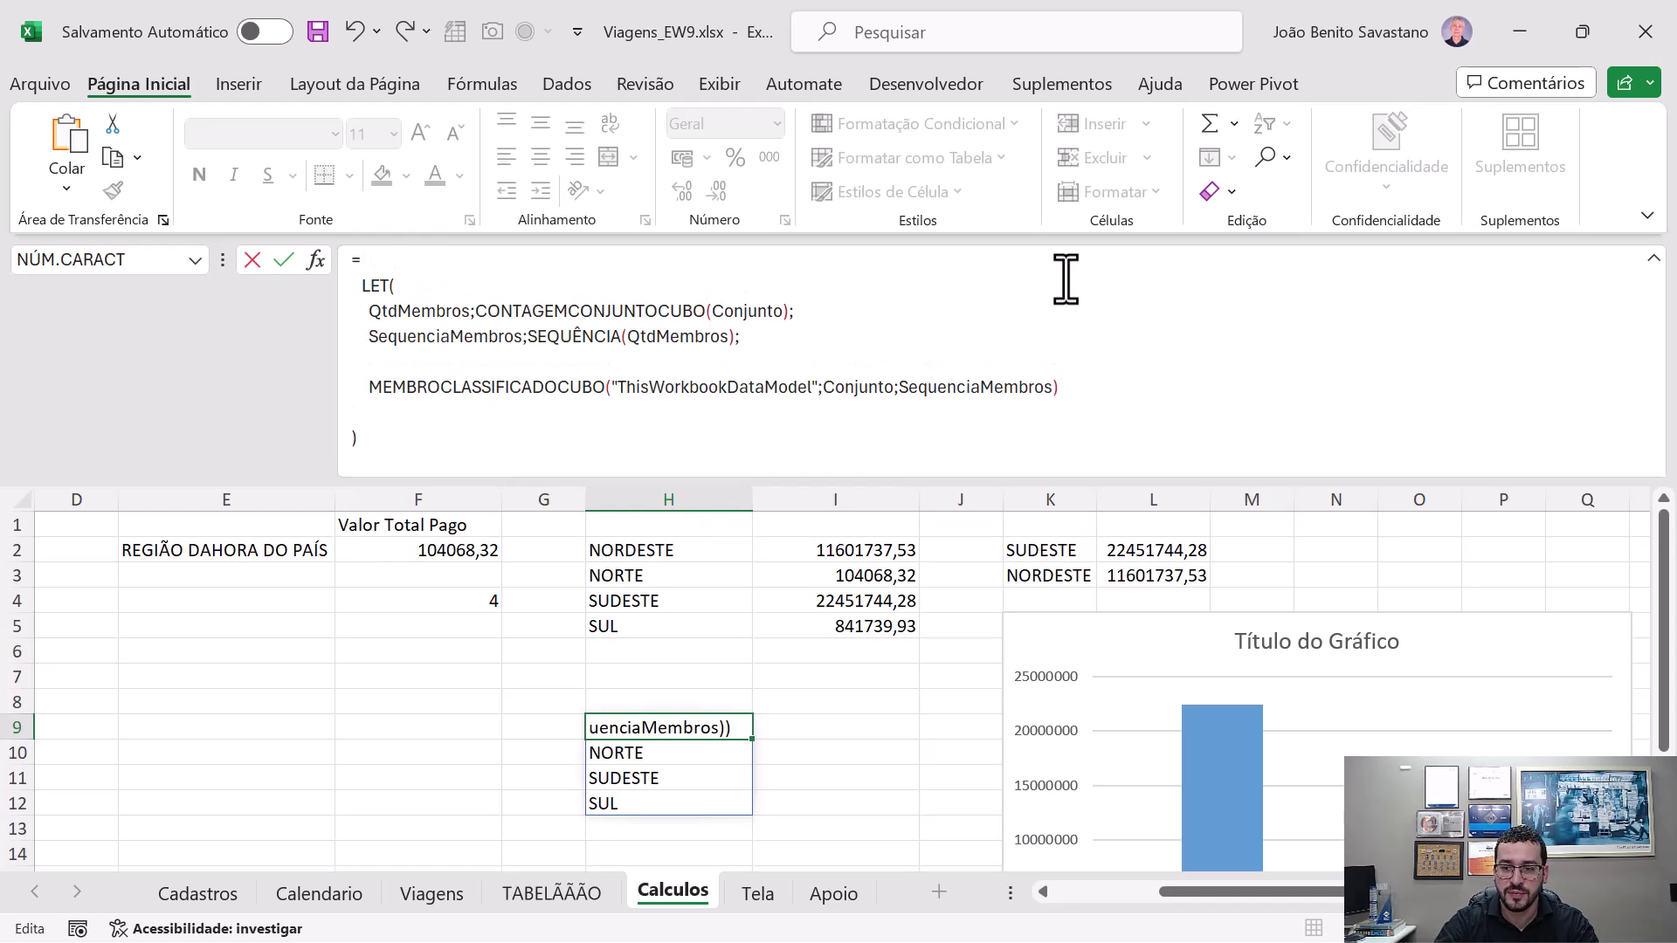
key(BackSpace)
key(BackSpace)
text(=LAMBDA()
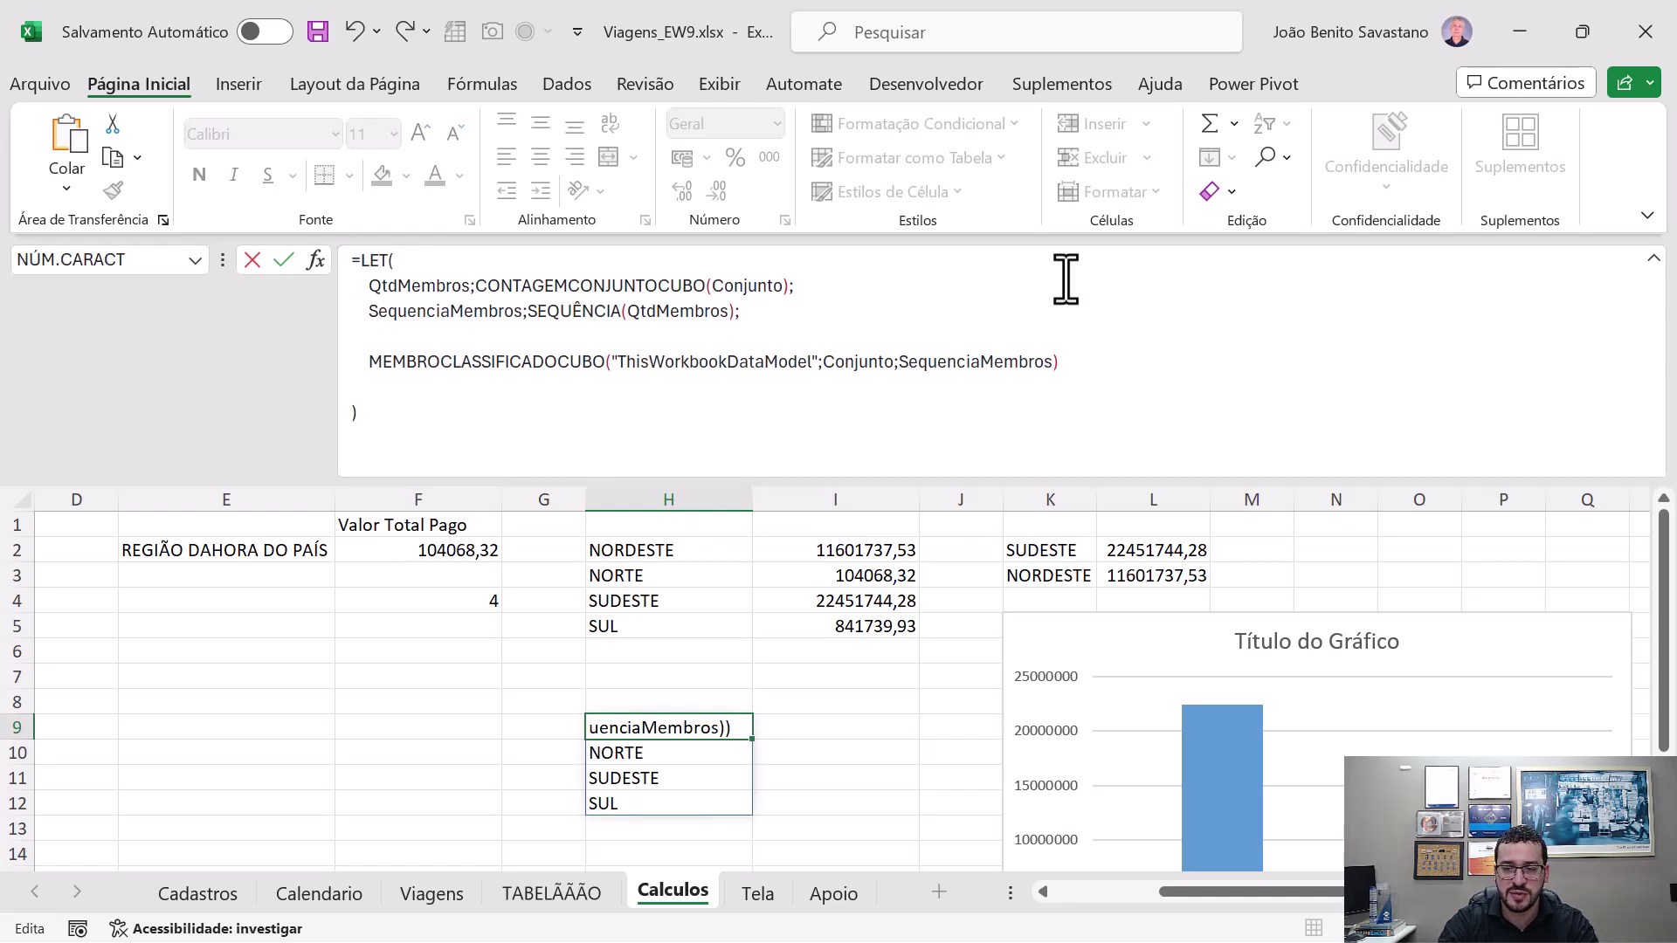
text(Conjunto;)
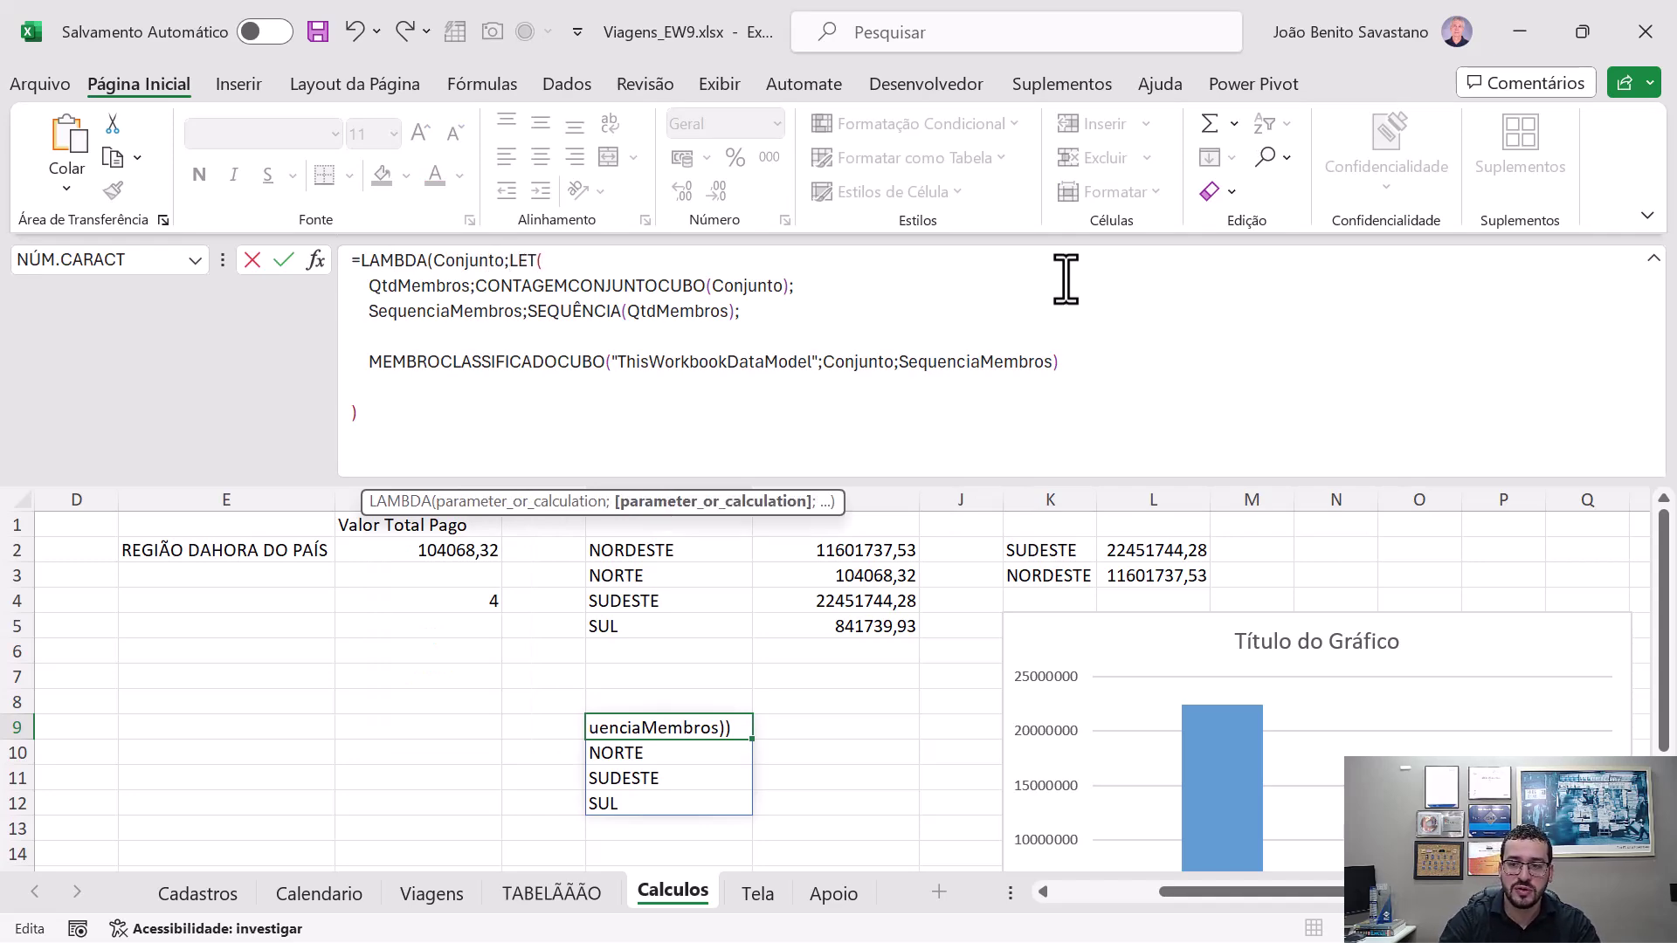
- Close the LAMBDA function with a parenthesis after the LET function's closing parenthesis
click(687, 452)
text((Conjunto))
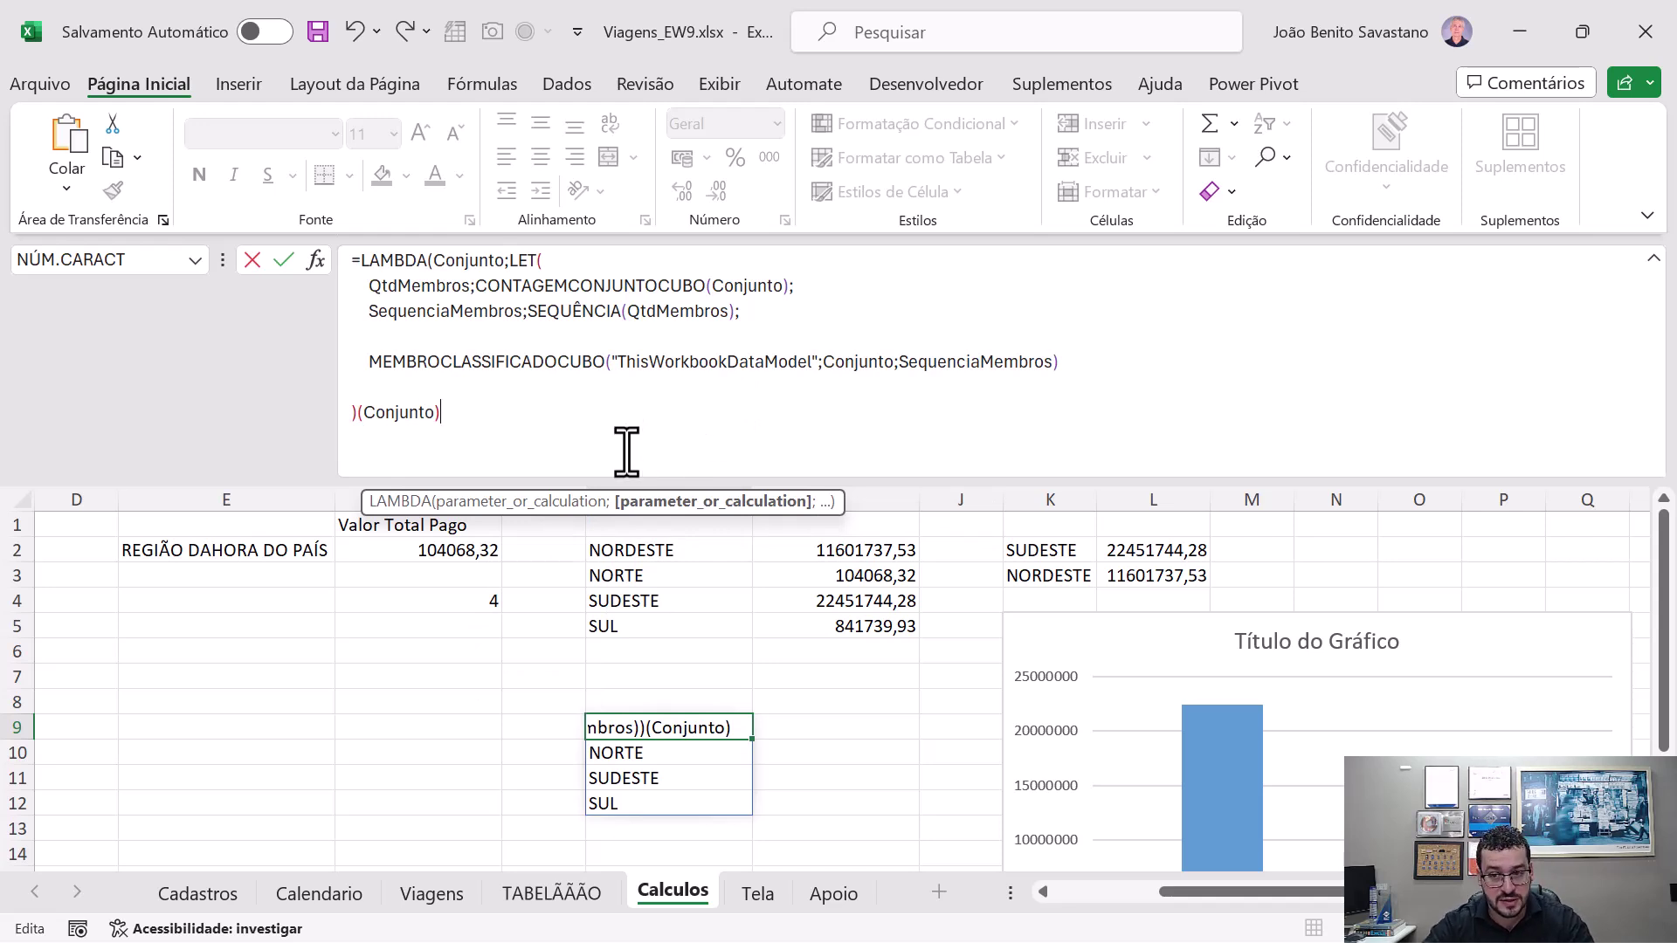
key(ctrl+shift+Left)
text())
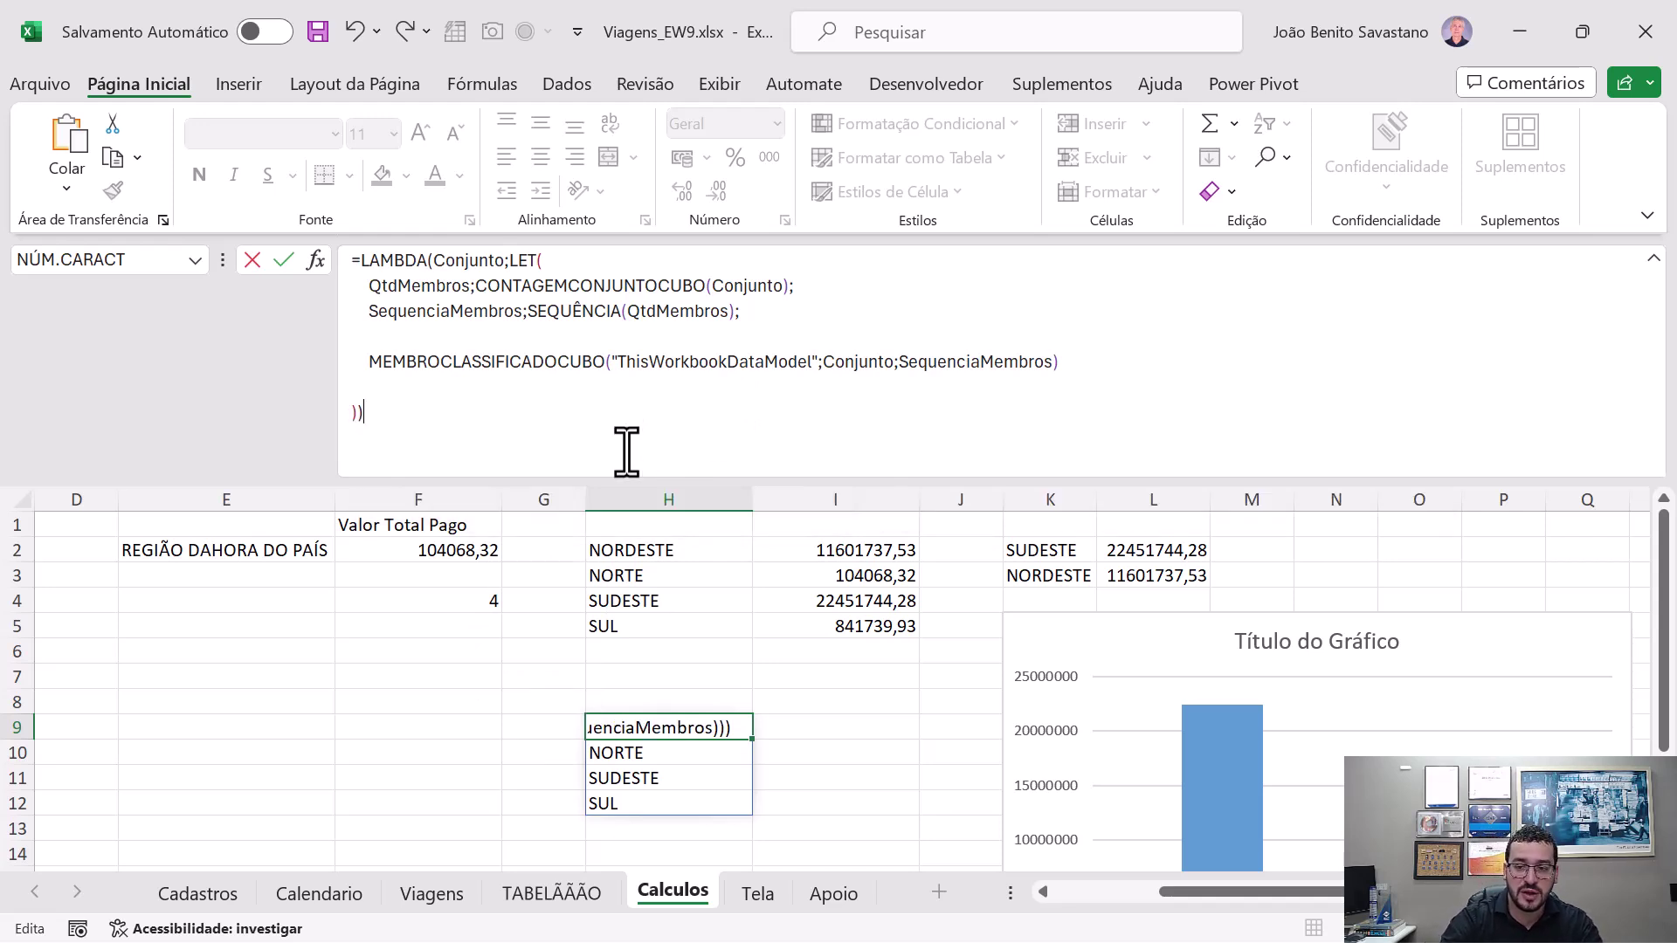
- Start the LAMBDA's call argument with CONJUNTOCUBO using the connection "ThisWorkbookDataModel"
text((CONJUNT)
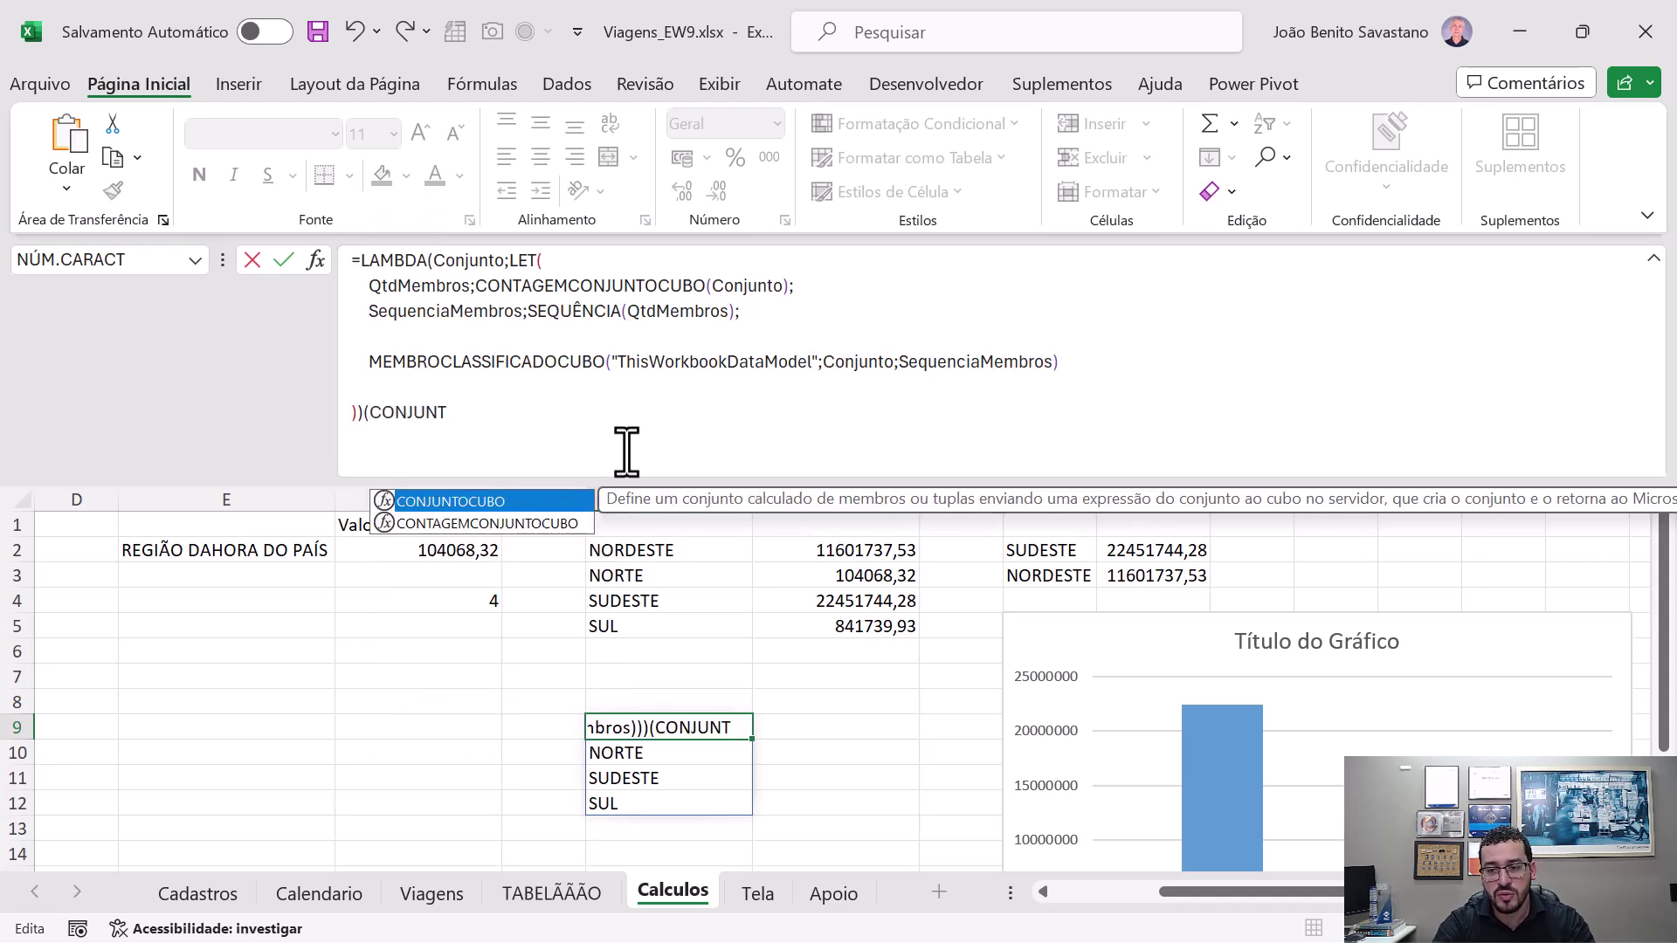
key(Tab)
text("Th)
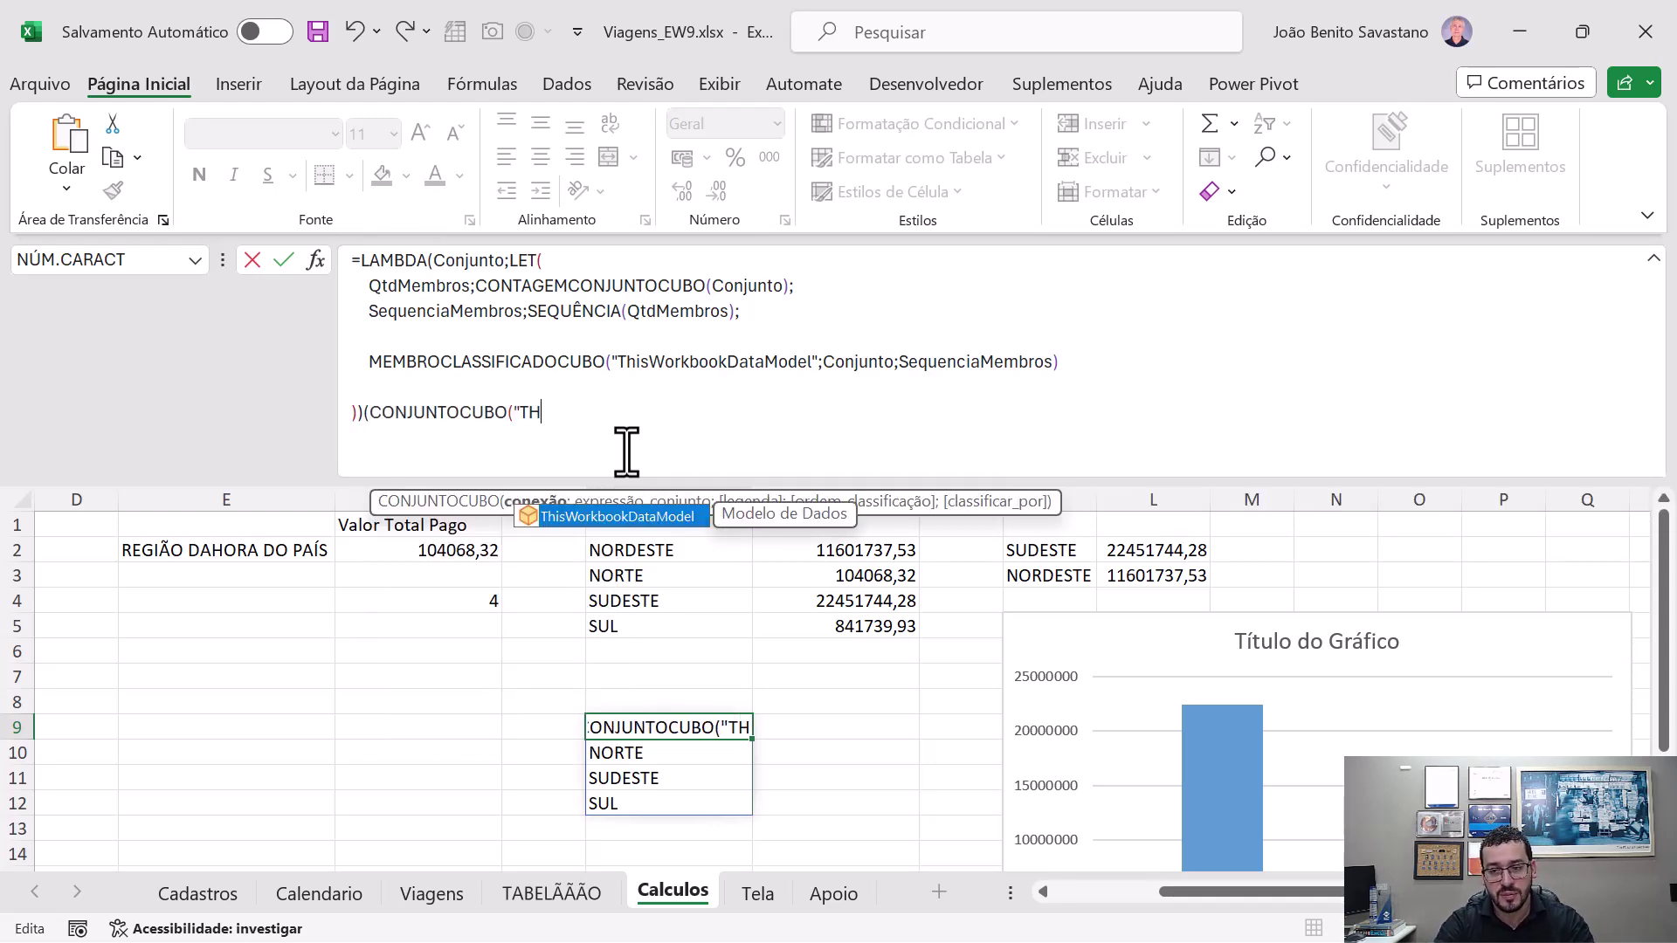
key(Tab)
text(";)
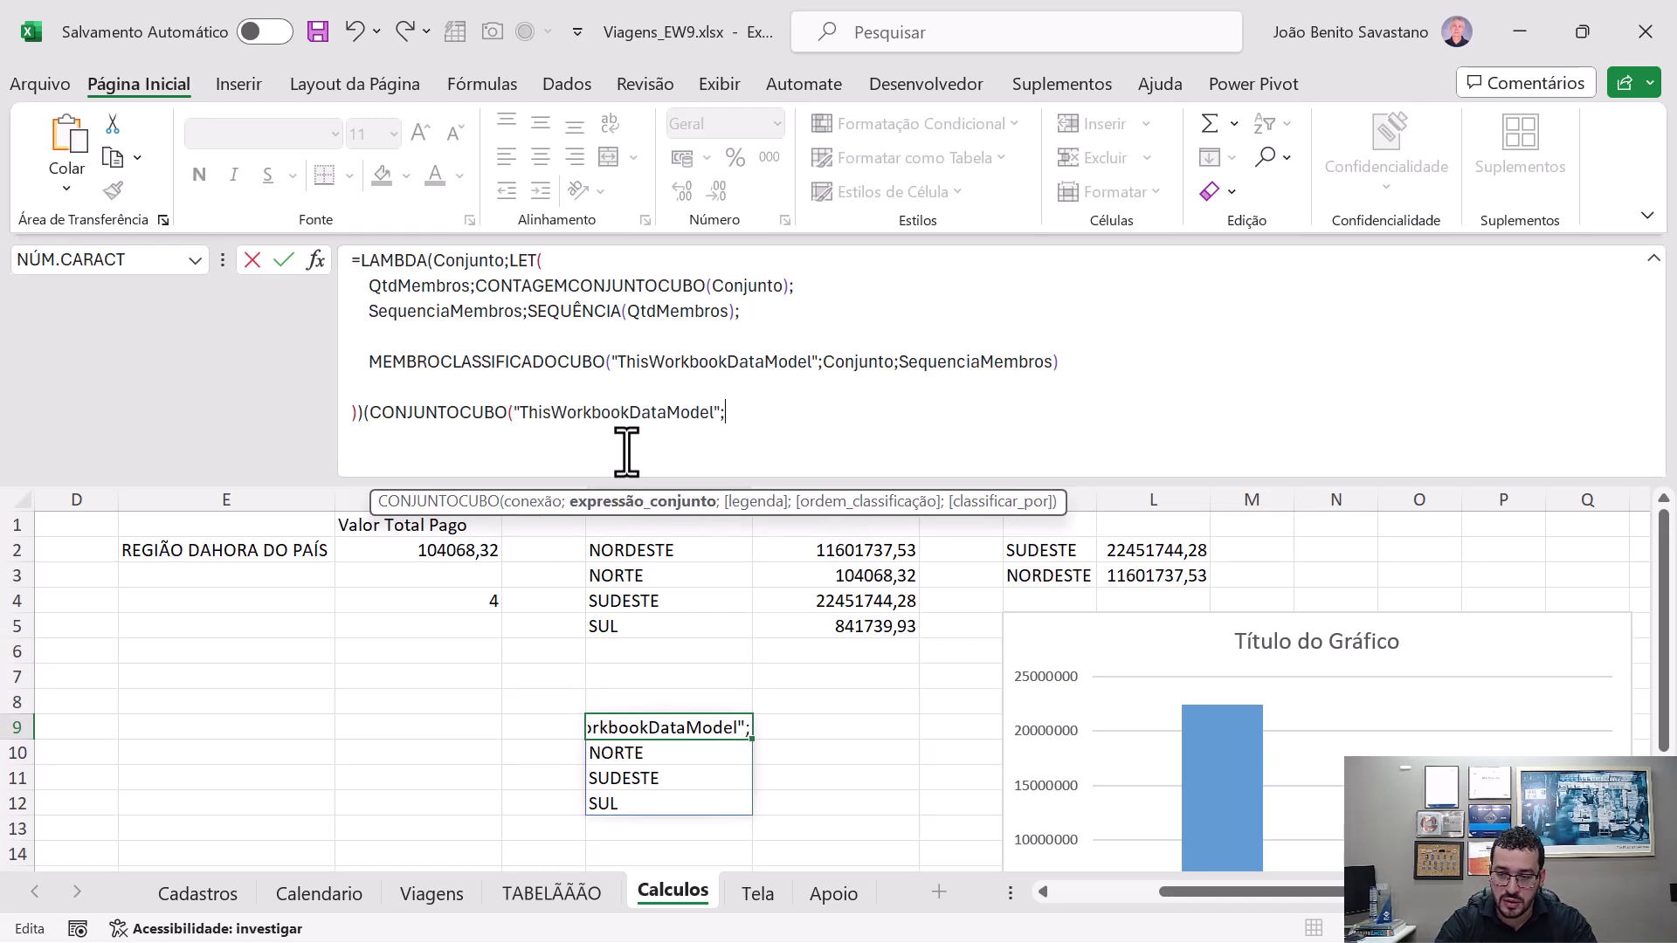
- Set the CONJUNTOCUBO set expression to "[dCC].[Regiao].[All]" and close the function
text(")
key(Down)
key(Tab)
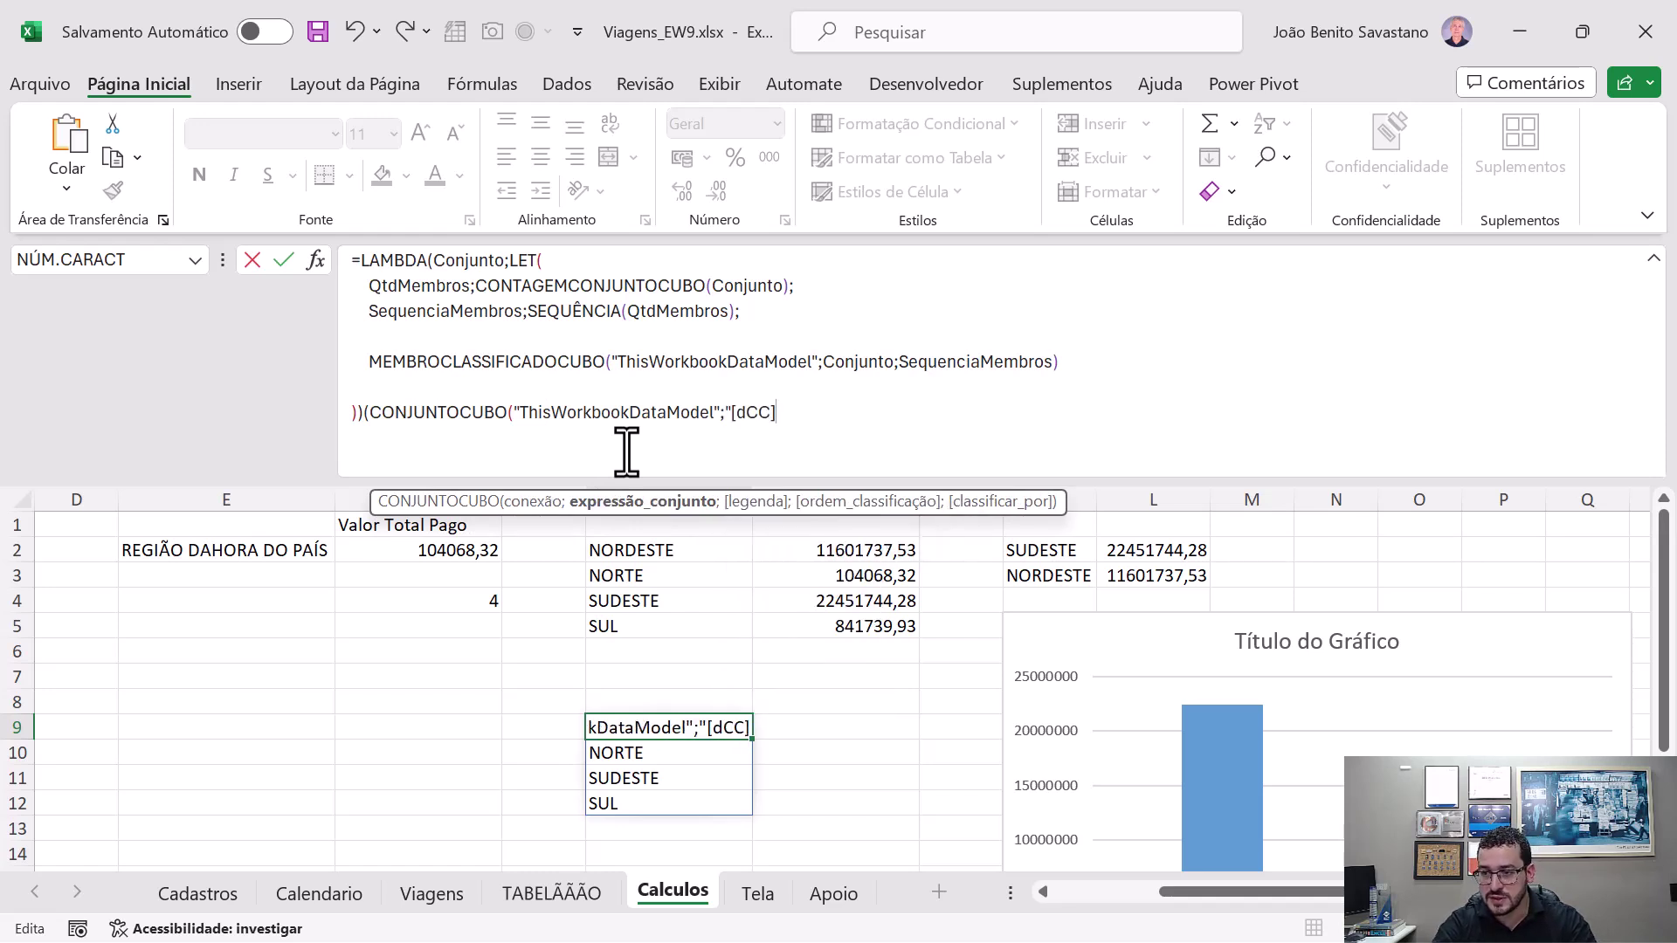
text(.)
key(Down)
key(Down)
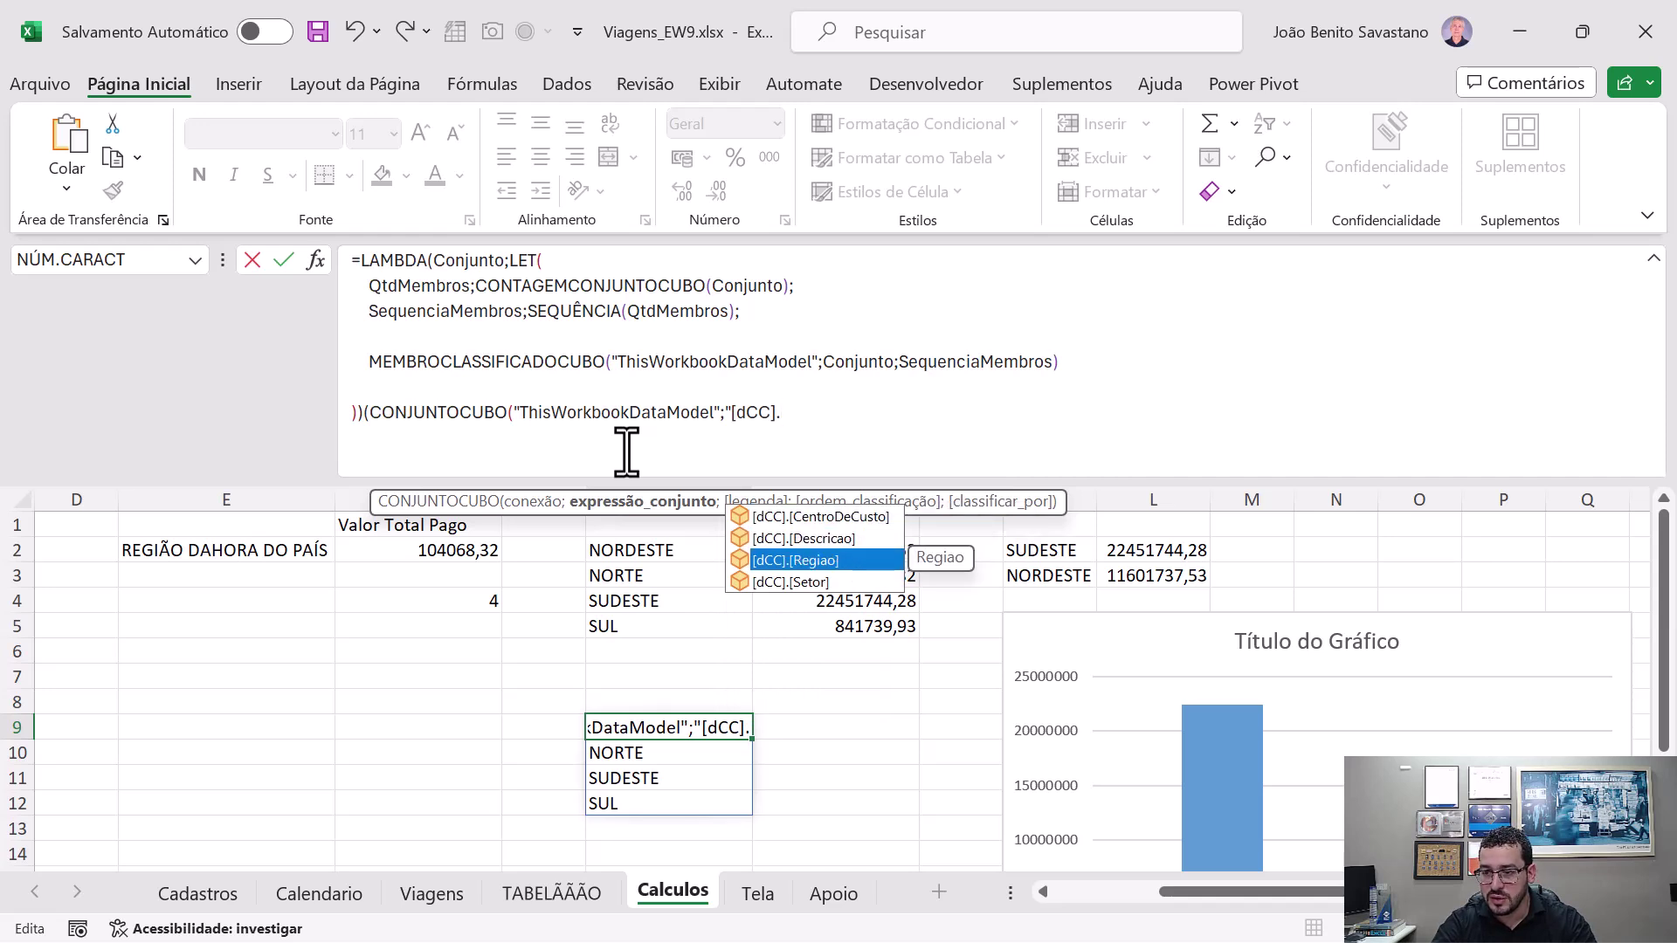
key(Tab)
text(.)
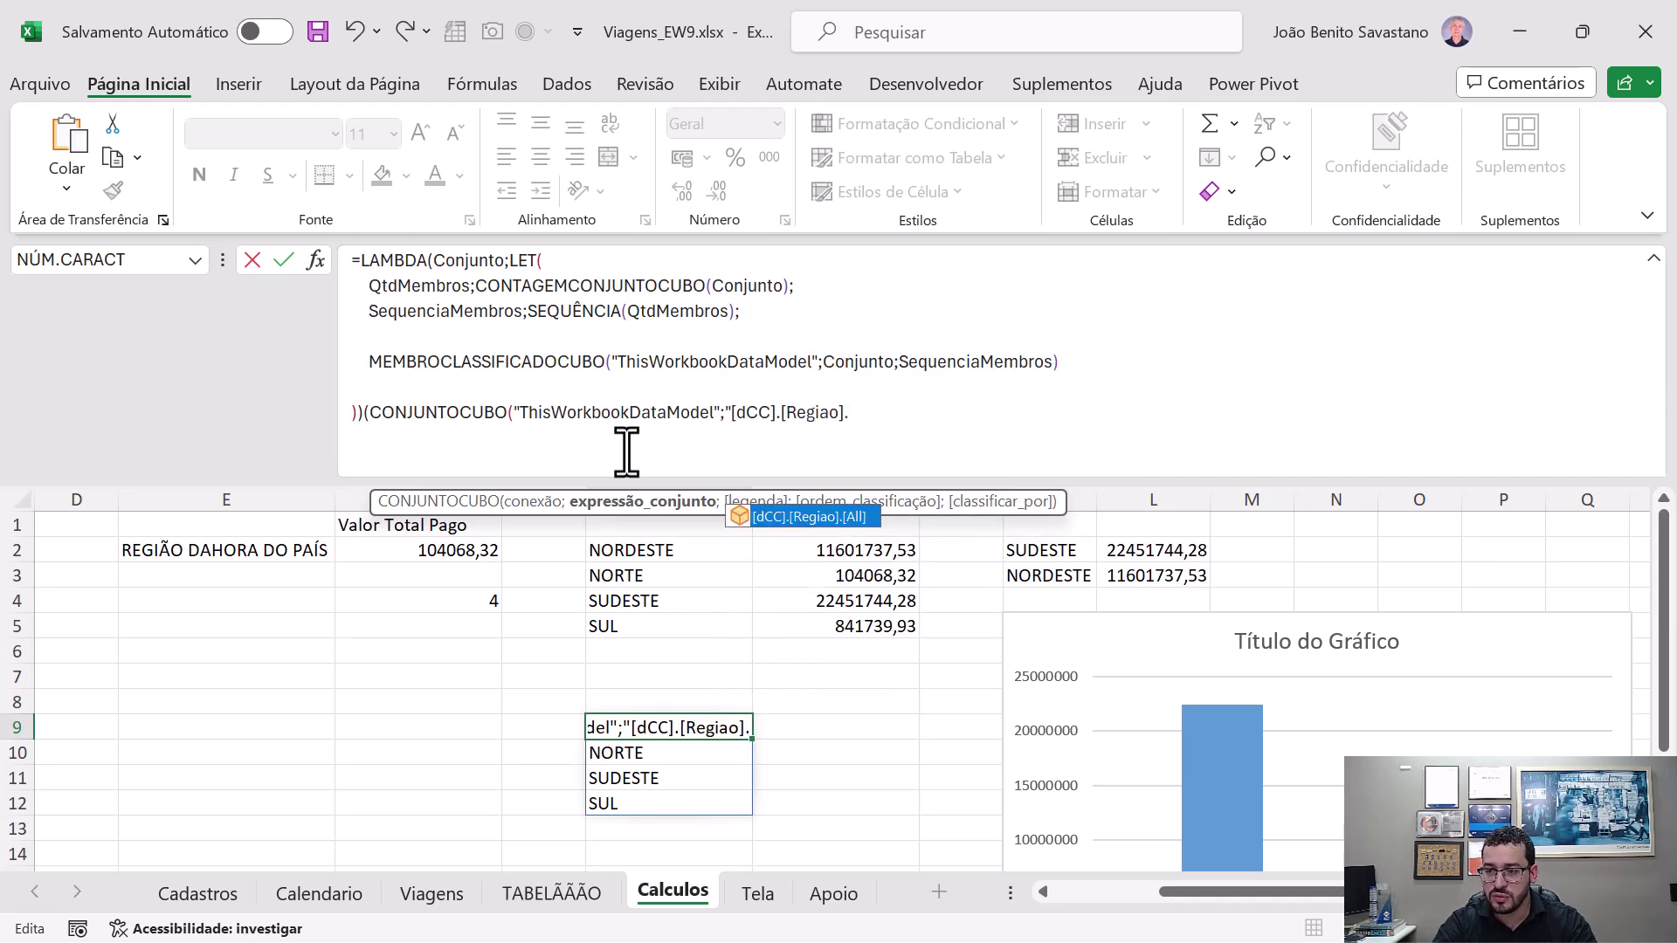
key(Tab)
text("))
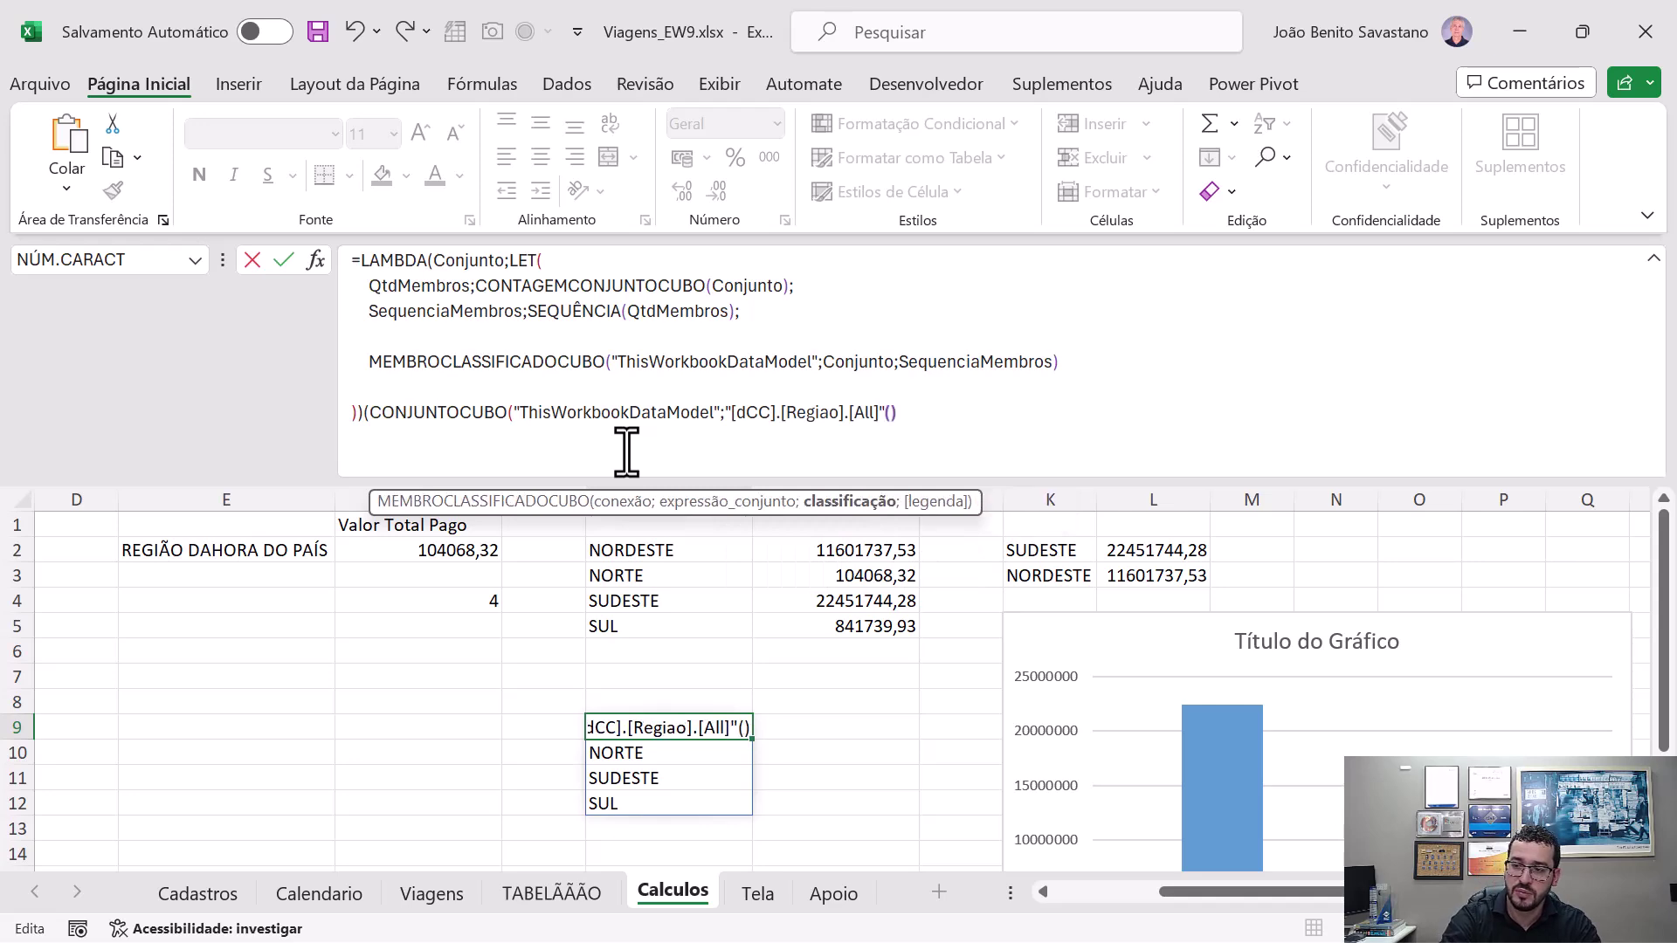
- Enter the formula with the proposed correction, remove the asterisk between the LAMBDA and its call argument, and commit it
key(Return)
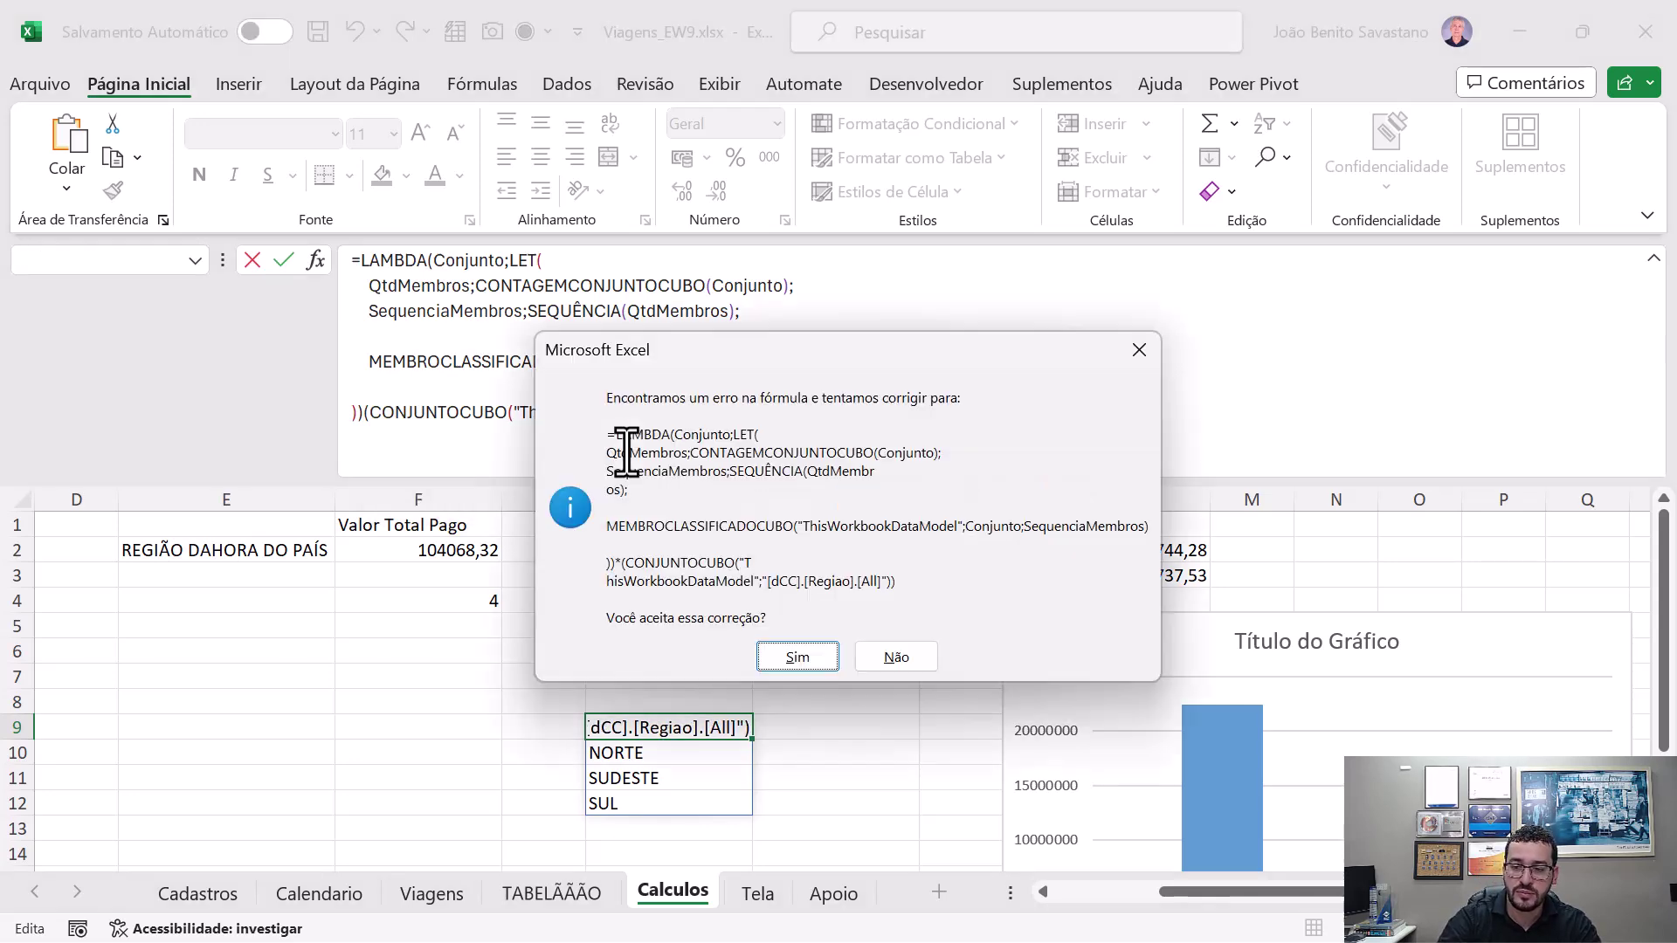
key(Return)
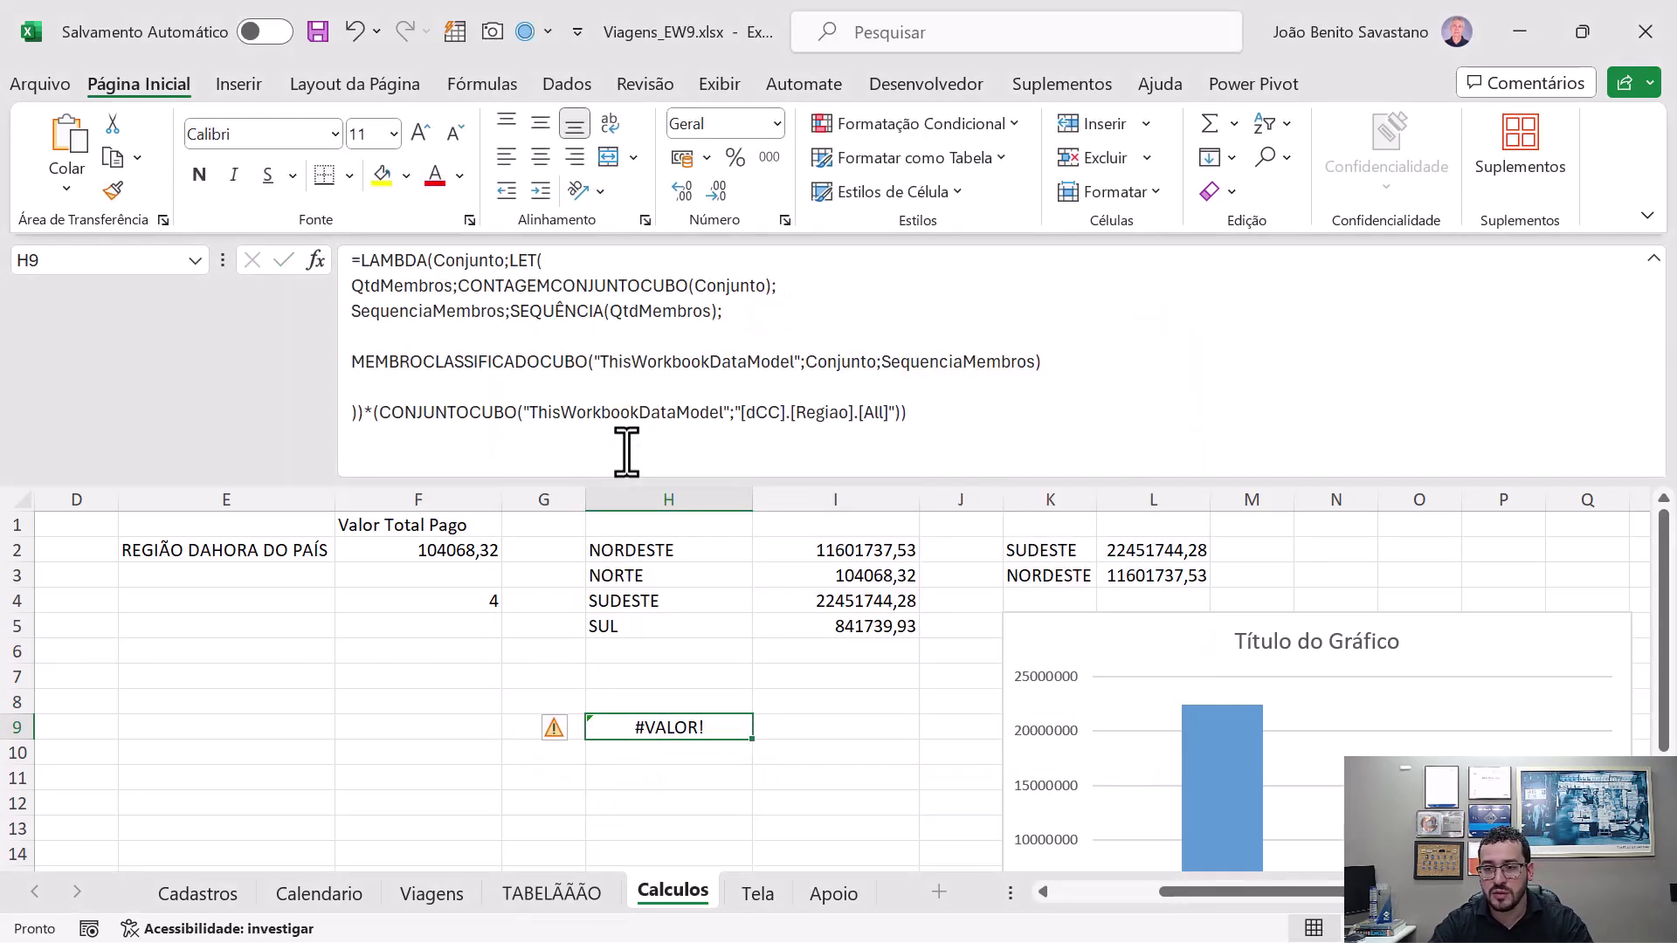
click(369, 418)
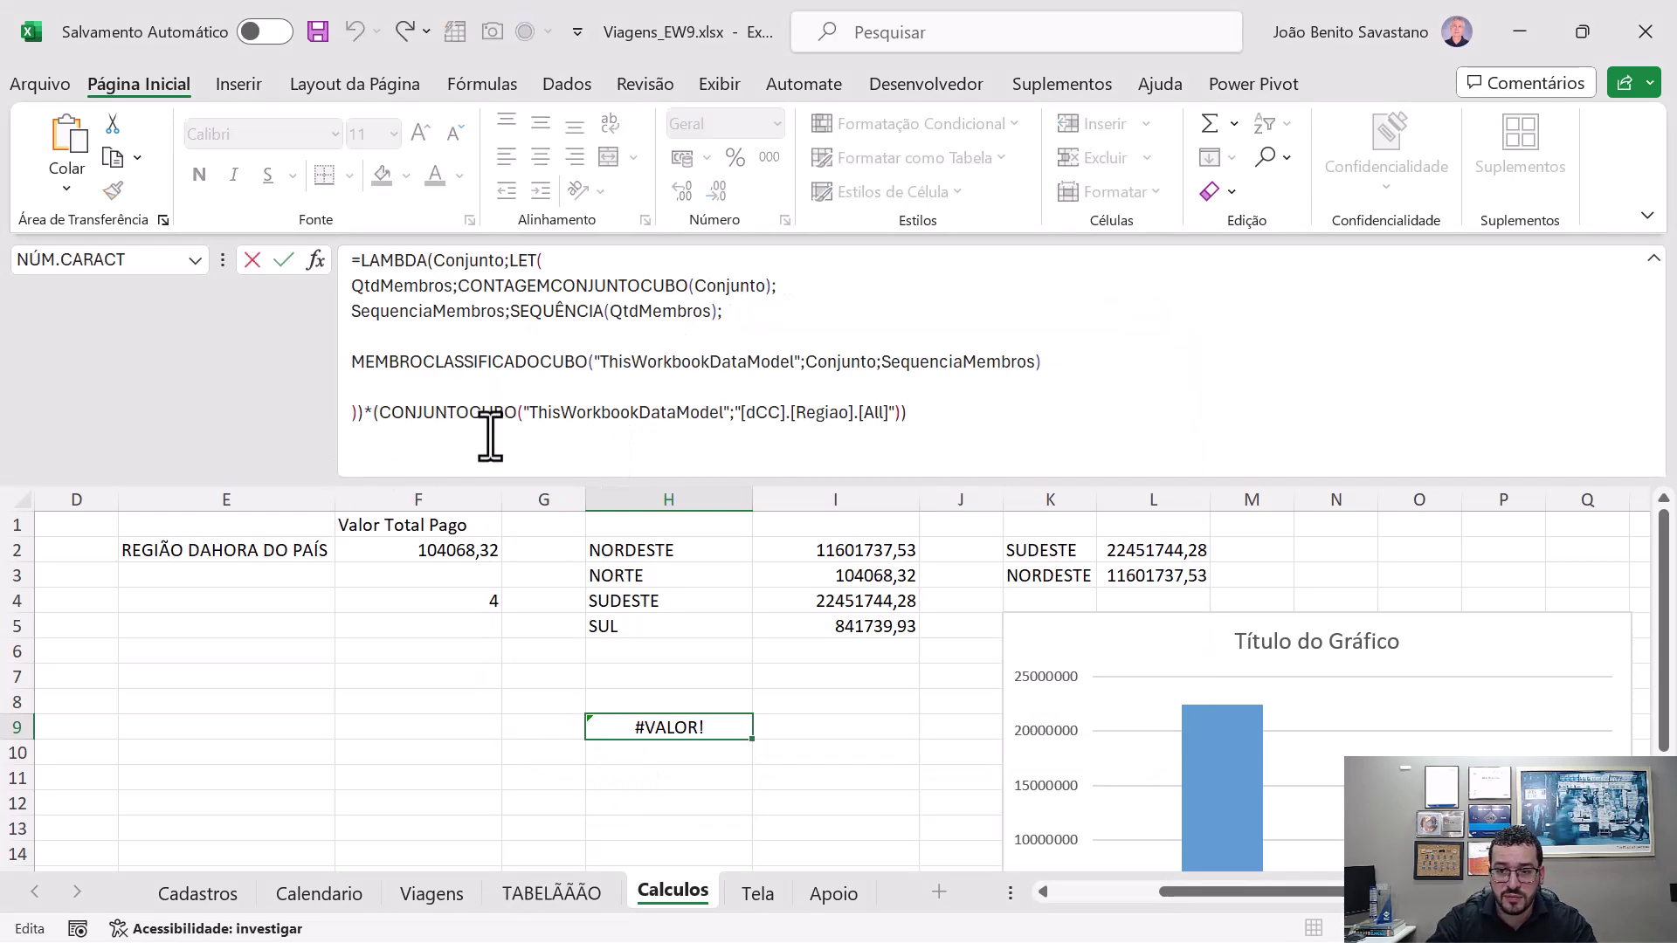
key(BackSpace)
key(ctrl+Return)
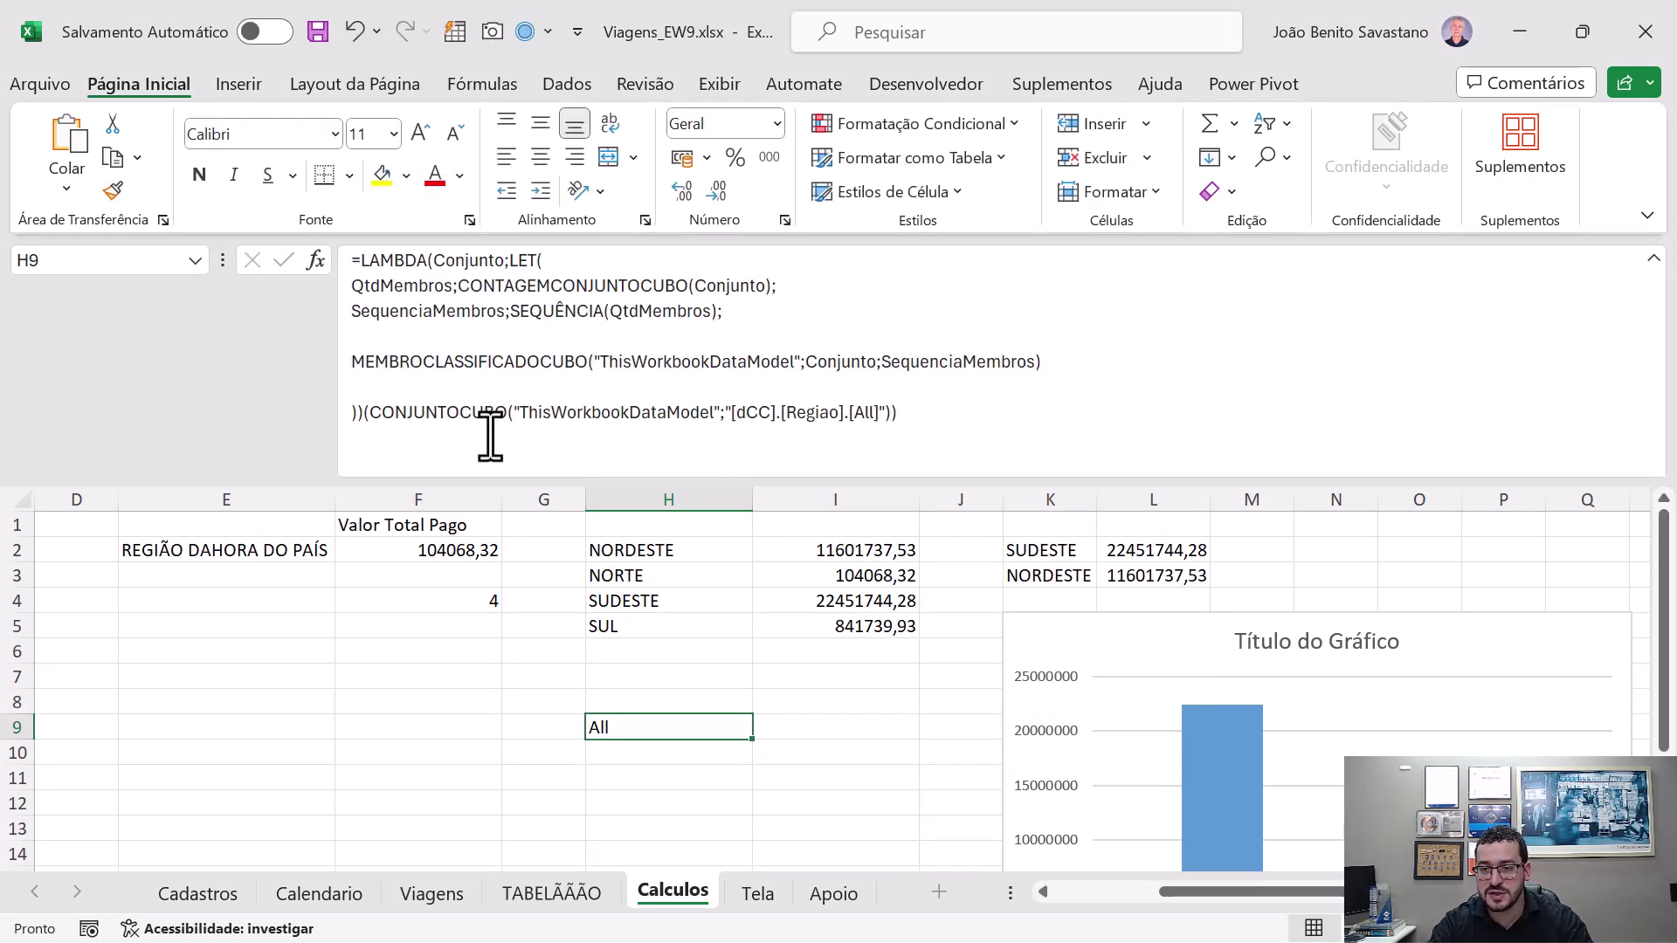
- Extend the set expression to "[dCC].[Regiao].[All].children" and commit the formula in H9
click(877, 412)
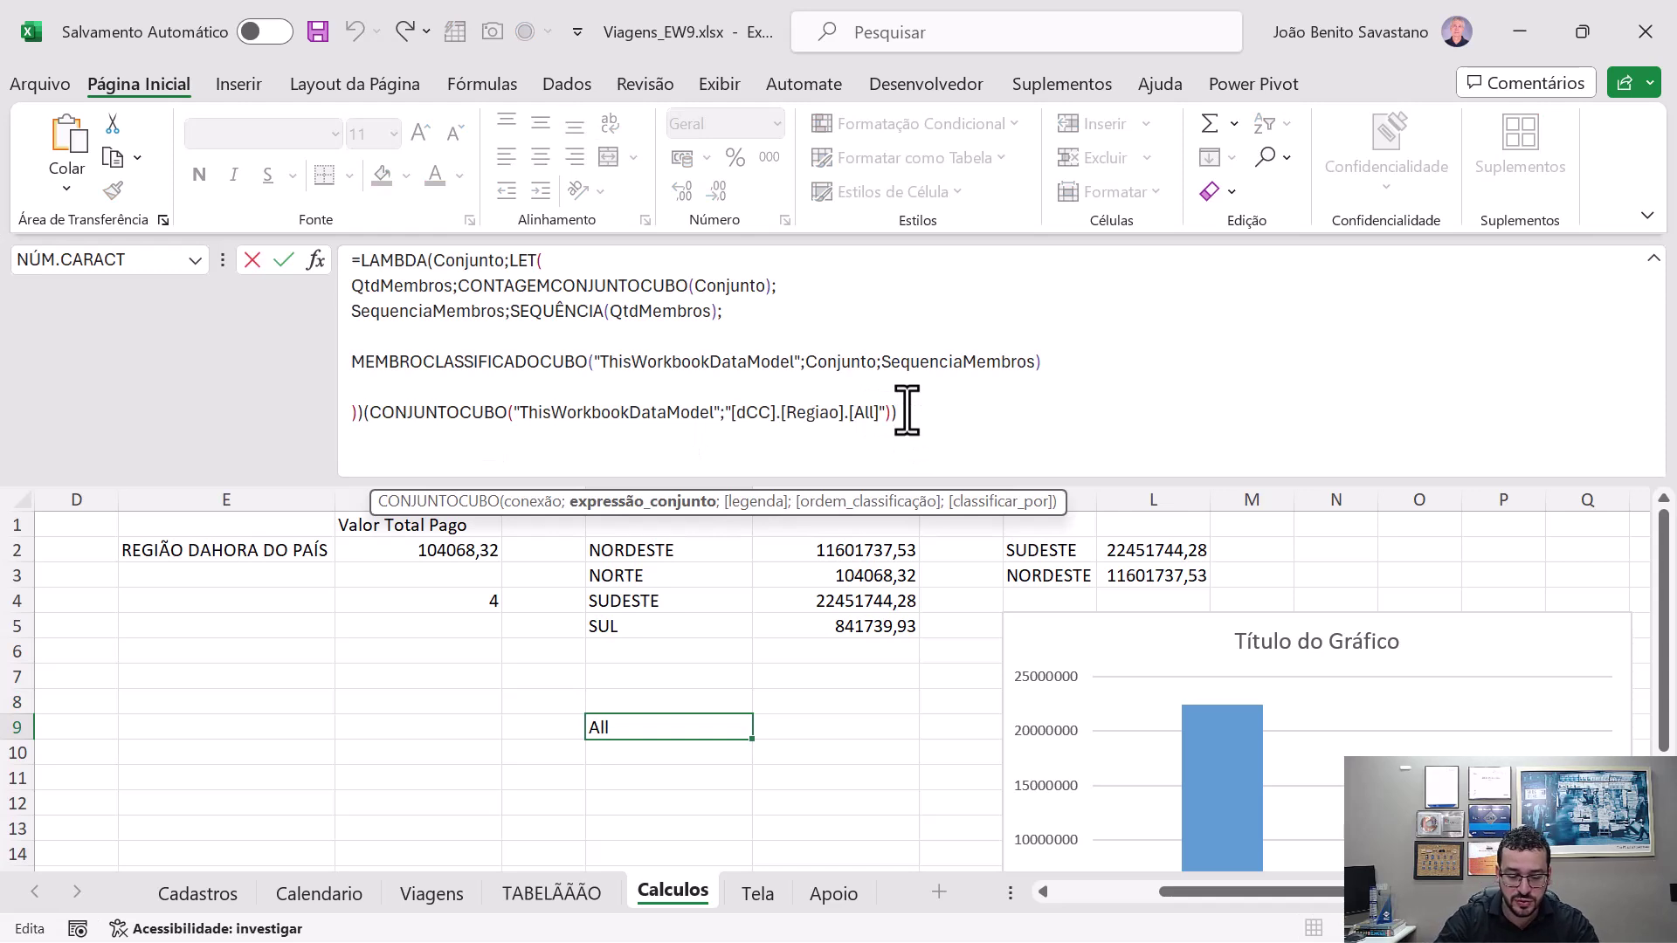
text(.chi)
text(ldren)
key(ctrl+Return)
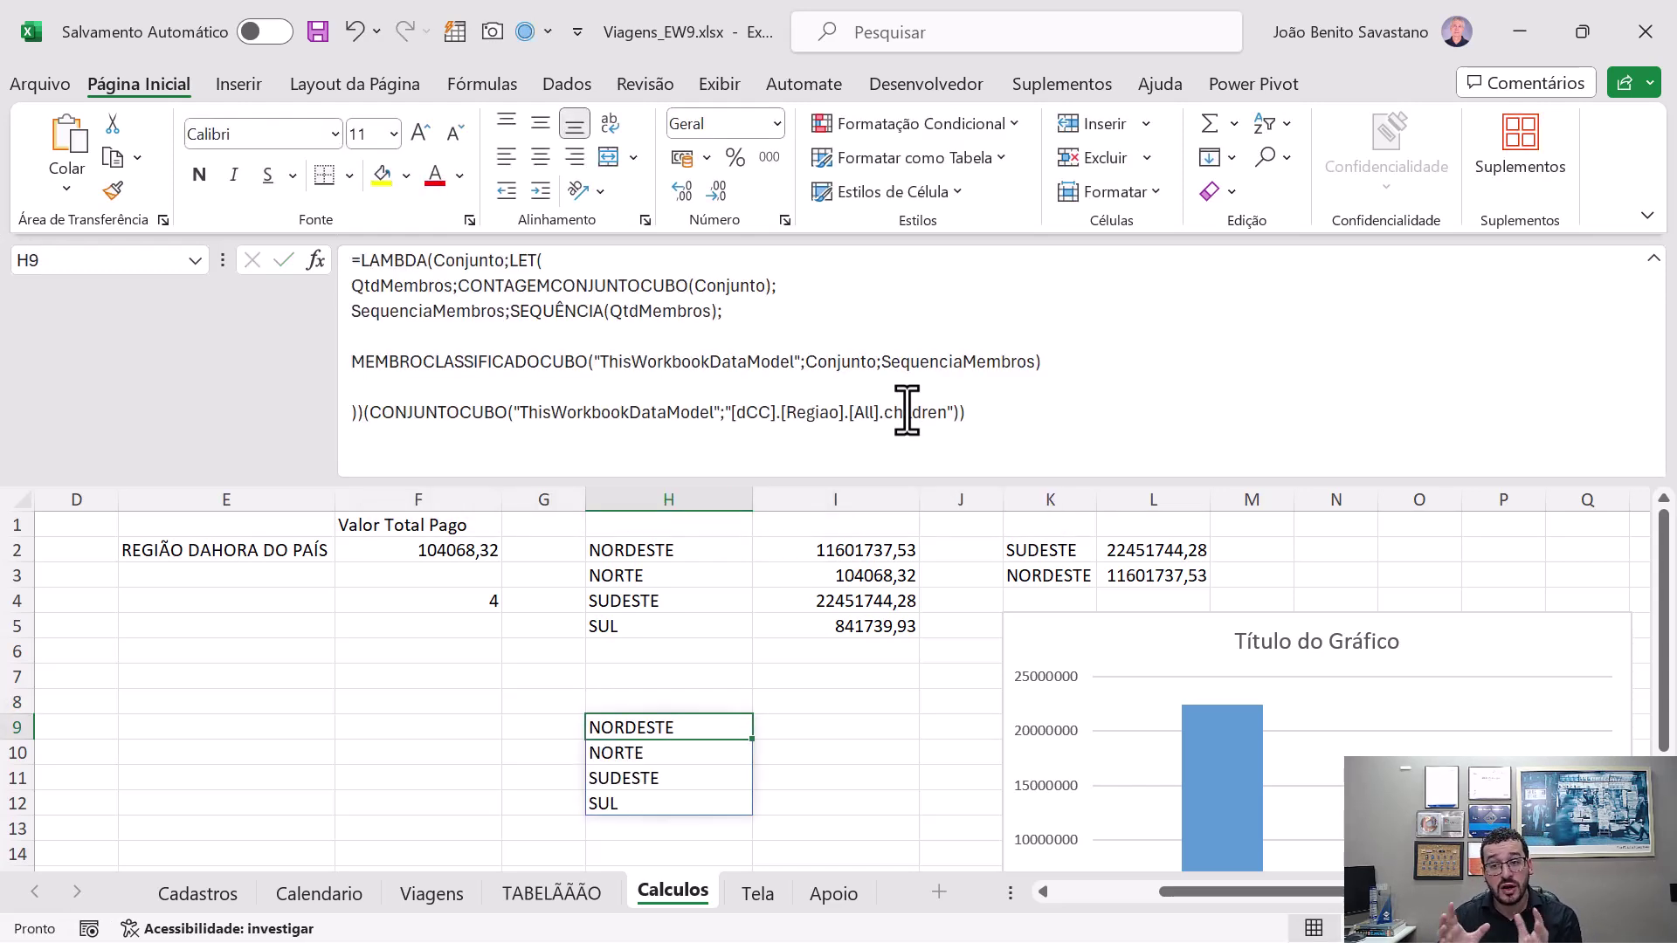
- Indent the QtdMembros, SequenciaMembros and MEMBROCLASSIFICADOCUBO lines of the LAMBDA formula and commit it
click(356, 287)
click(357, 311)
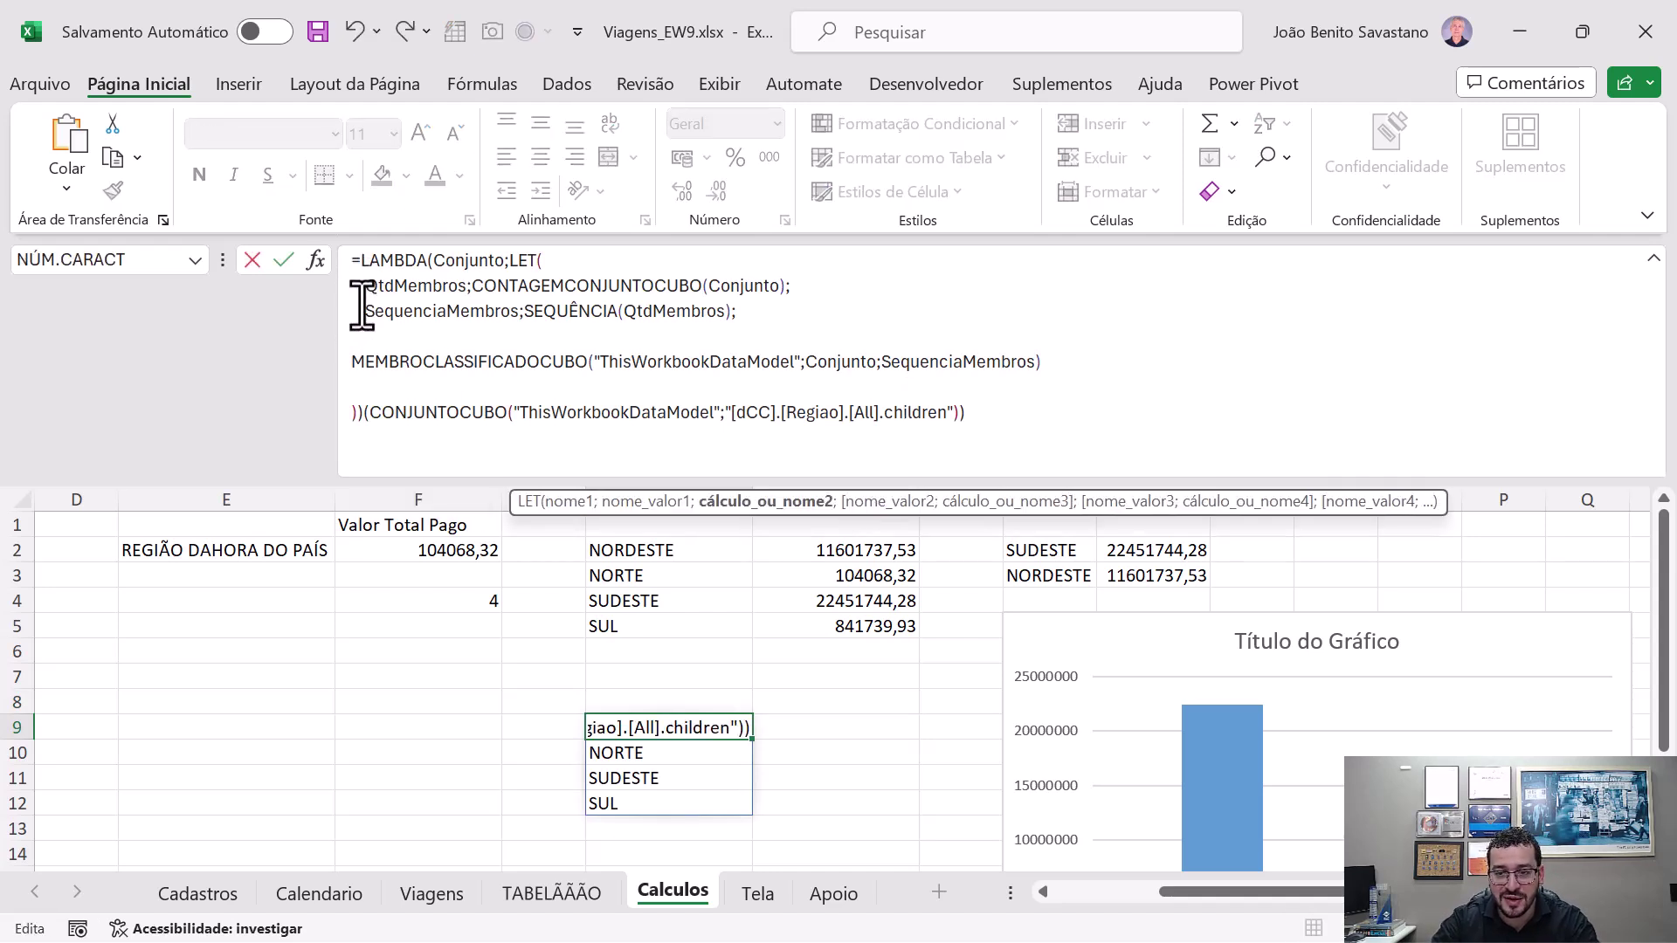
click(349, 362)
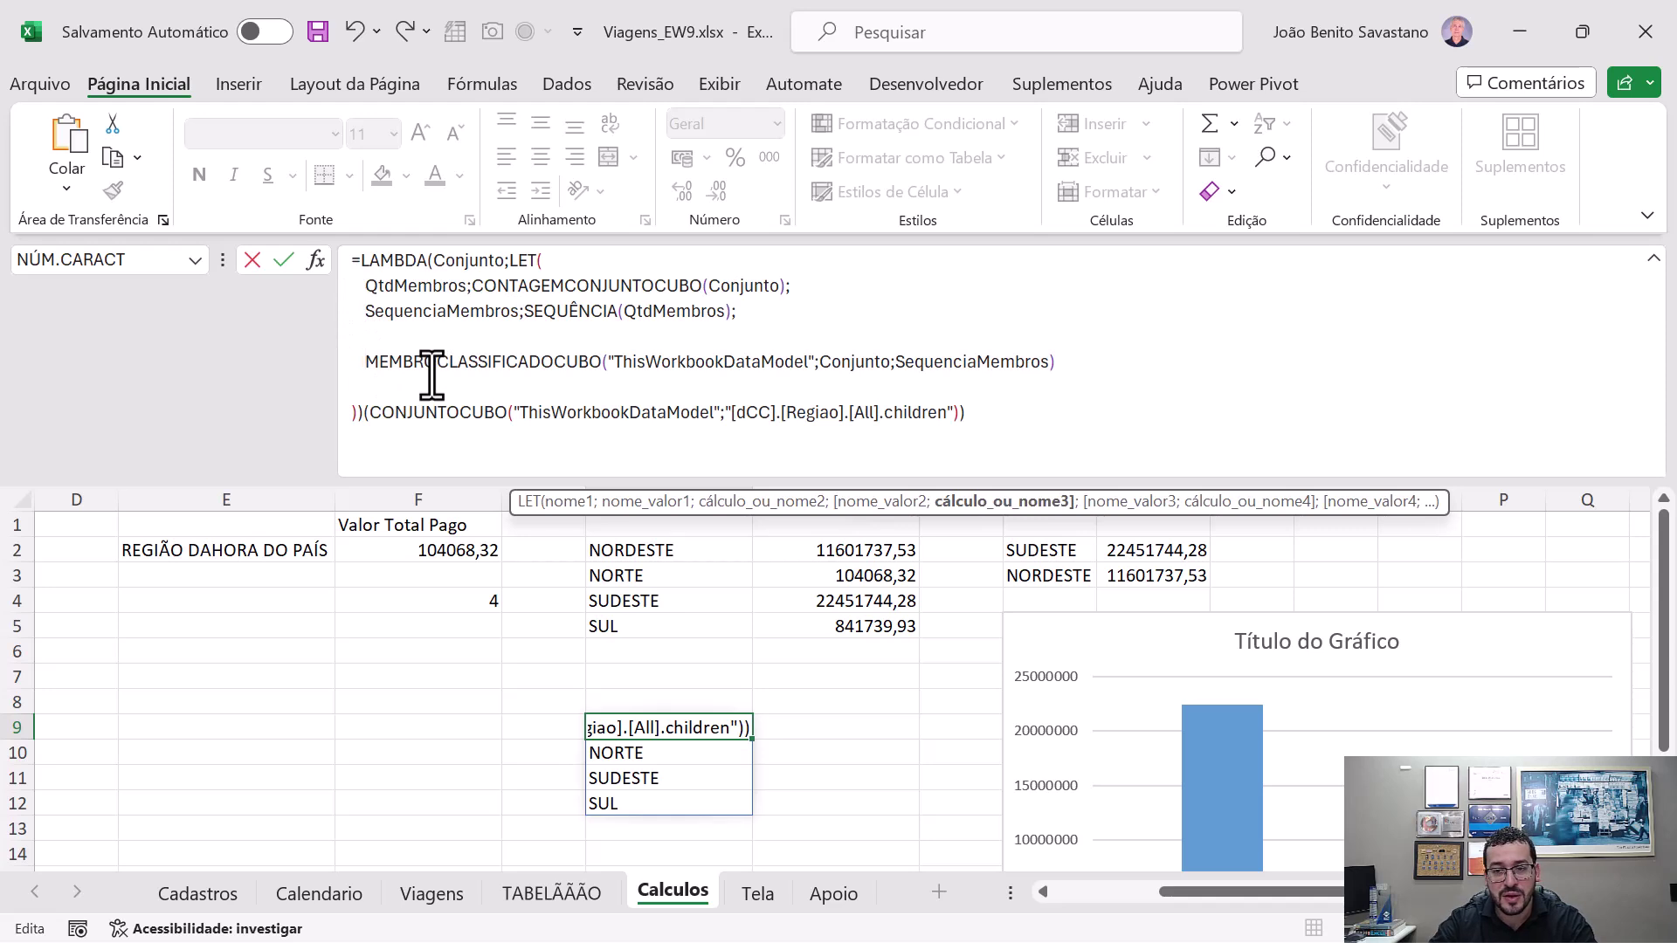
key(ctrl+Return)
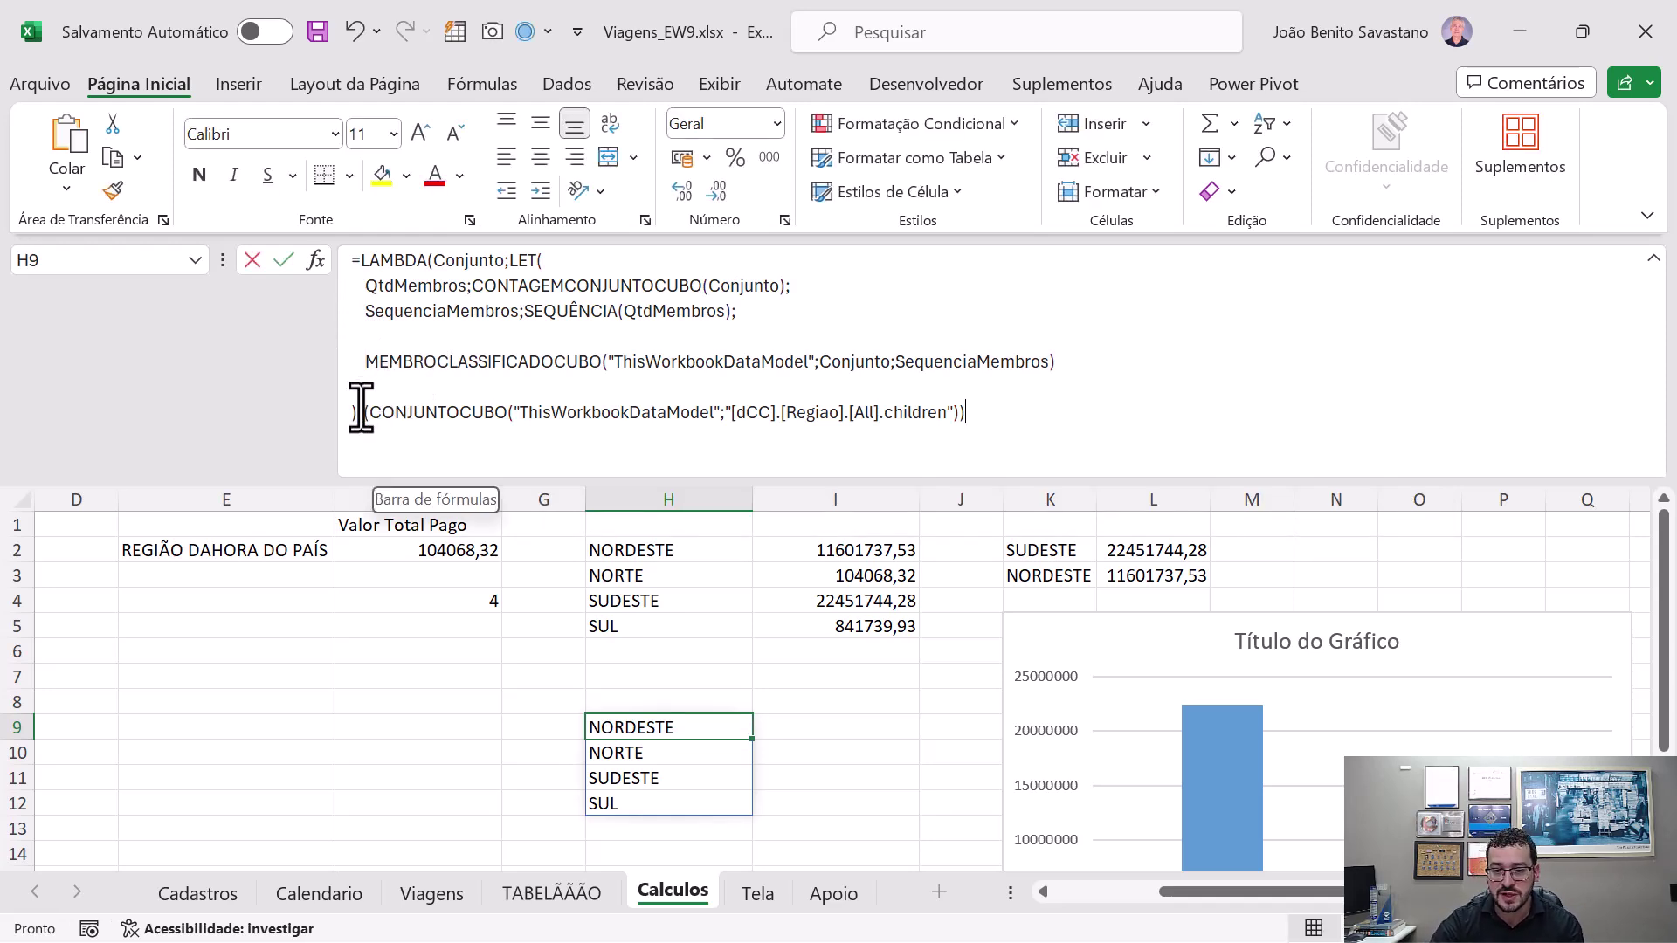
- Copy the LAMBDA part of H9's formula without its call argument and define it as the name fxGeradorMembrosCubo
drag(360, 411, 337, 261)
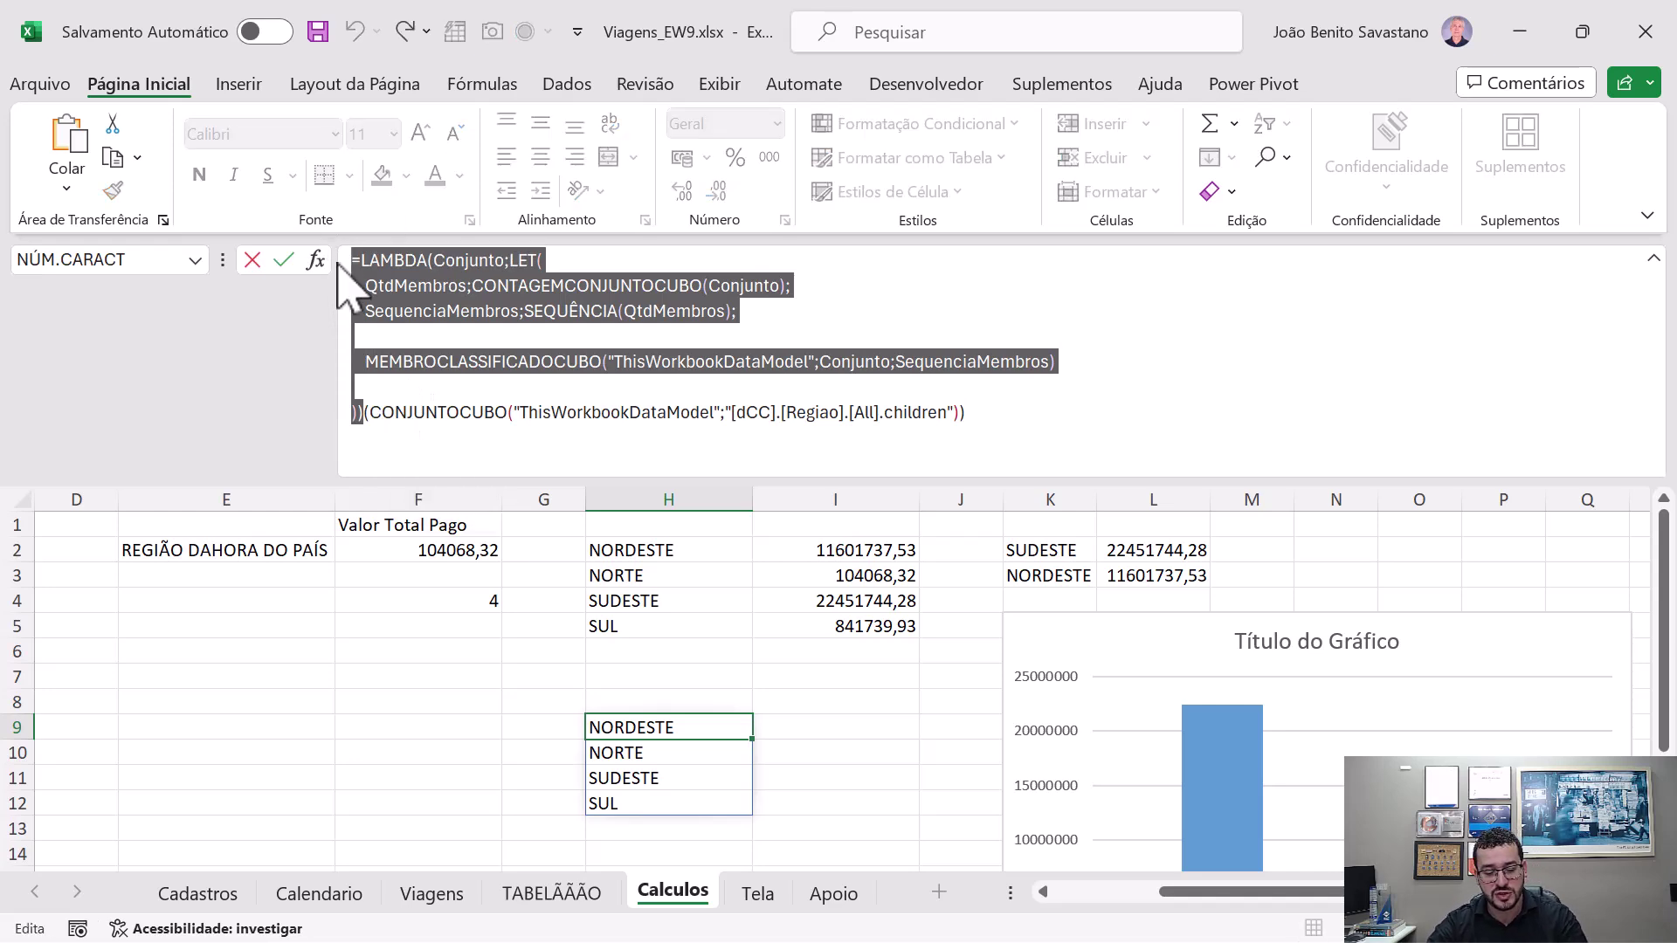
key(Escape)
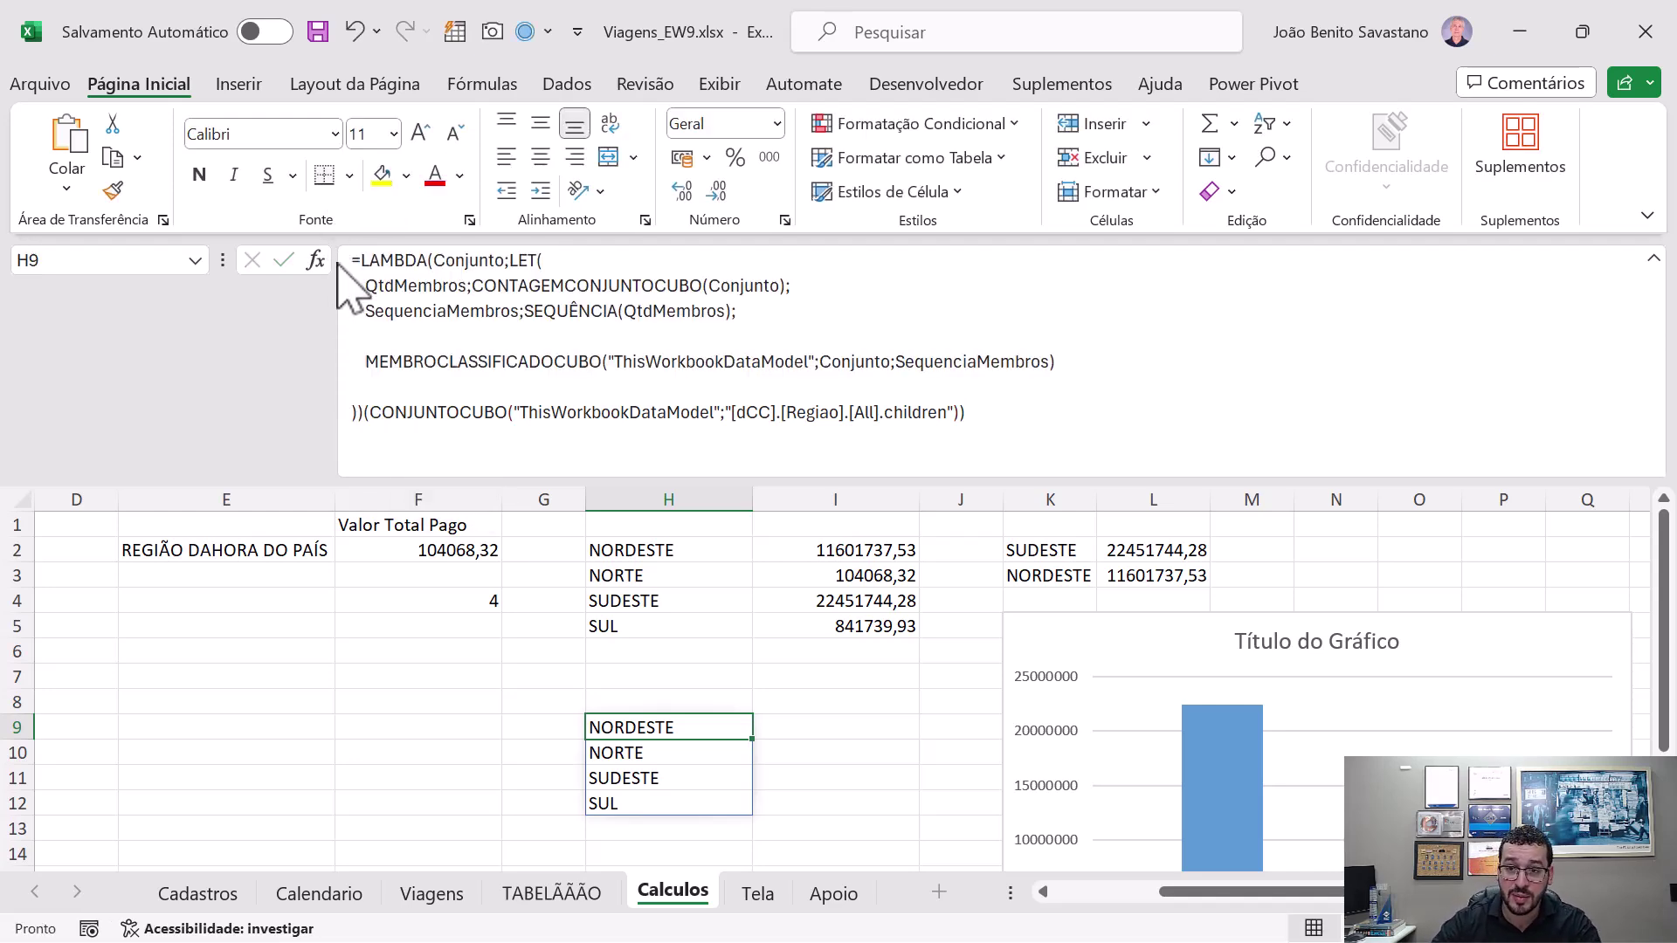
click(476, 88)
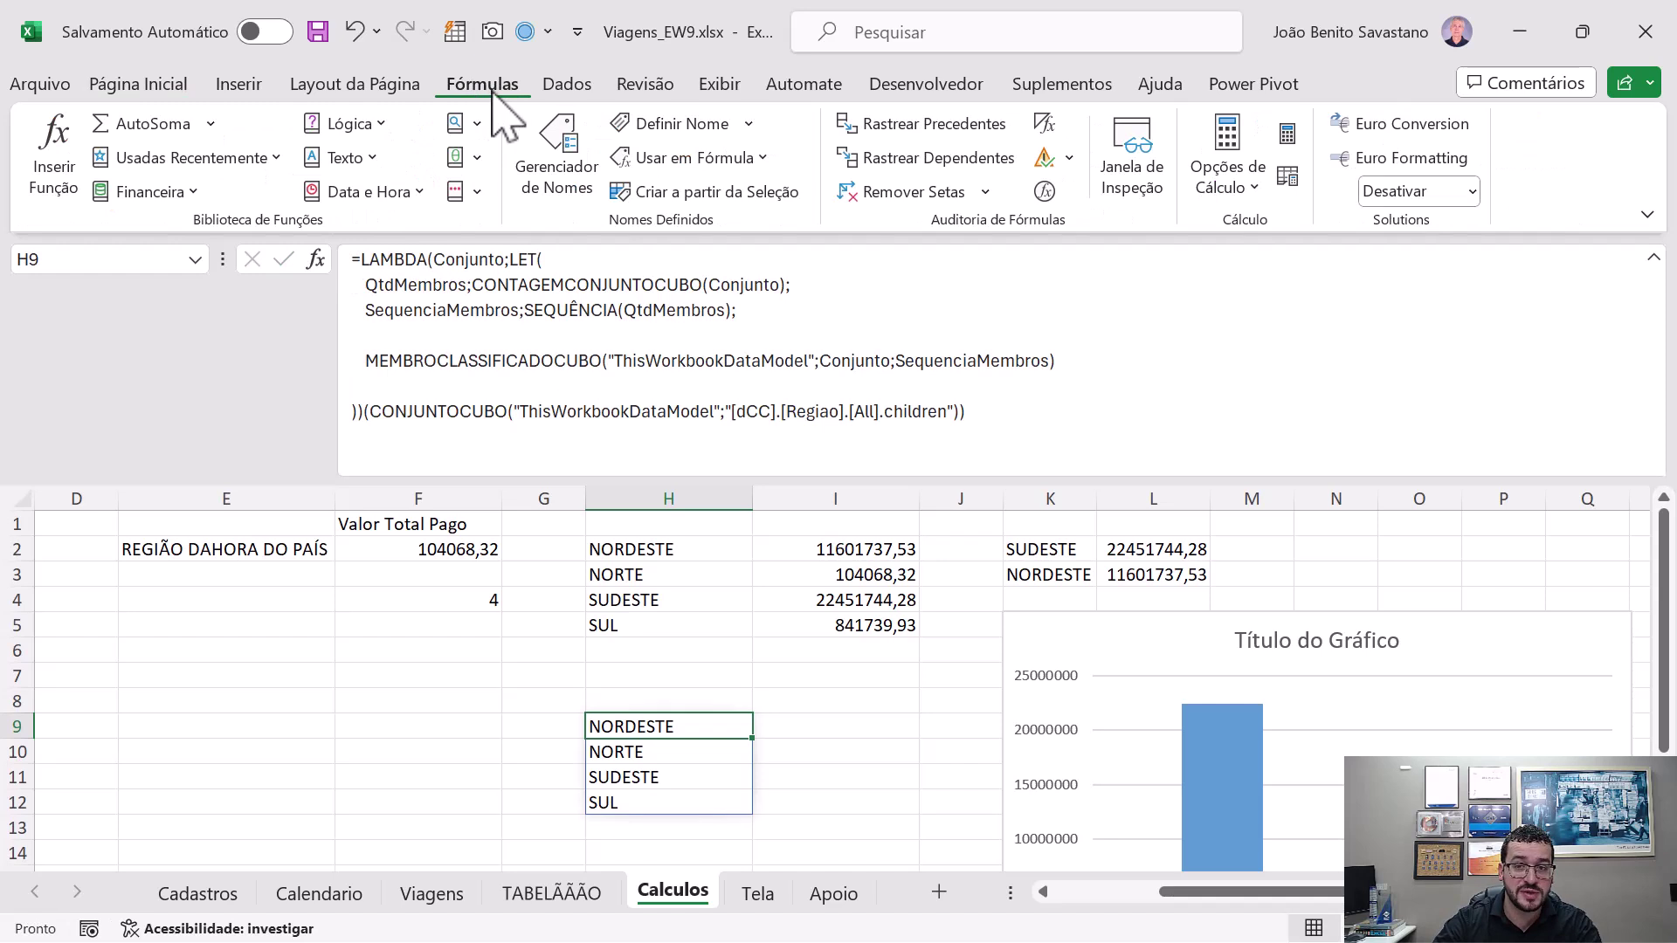
click(681, 123)
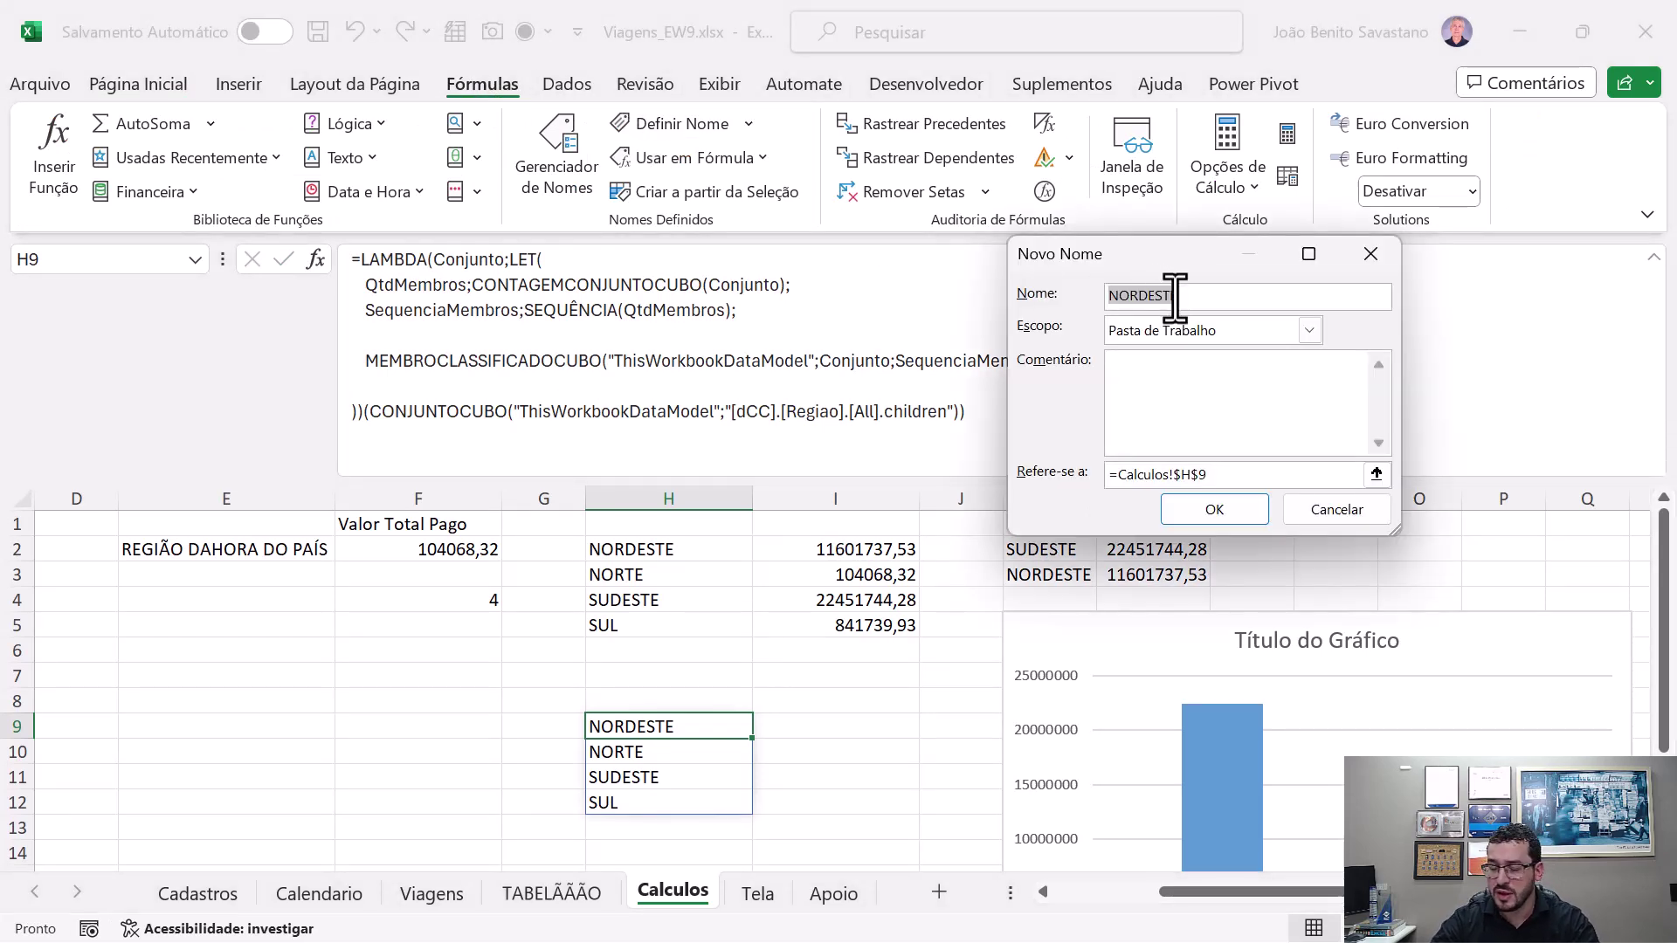
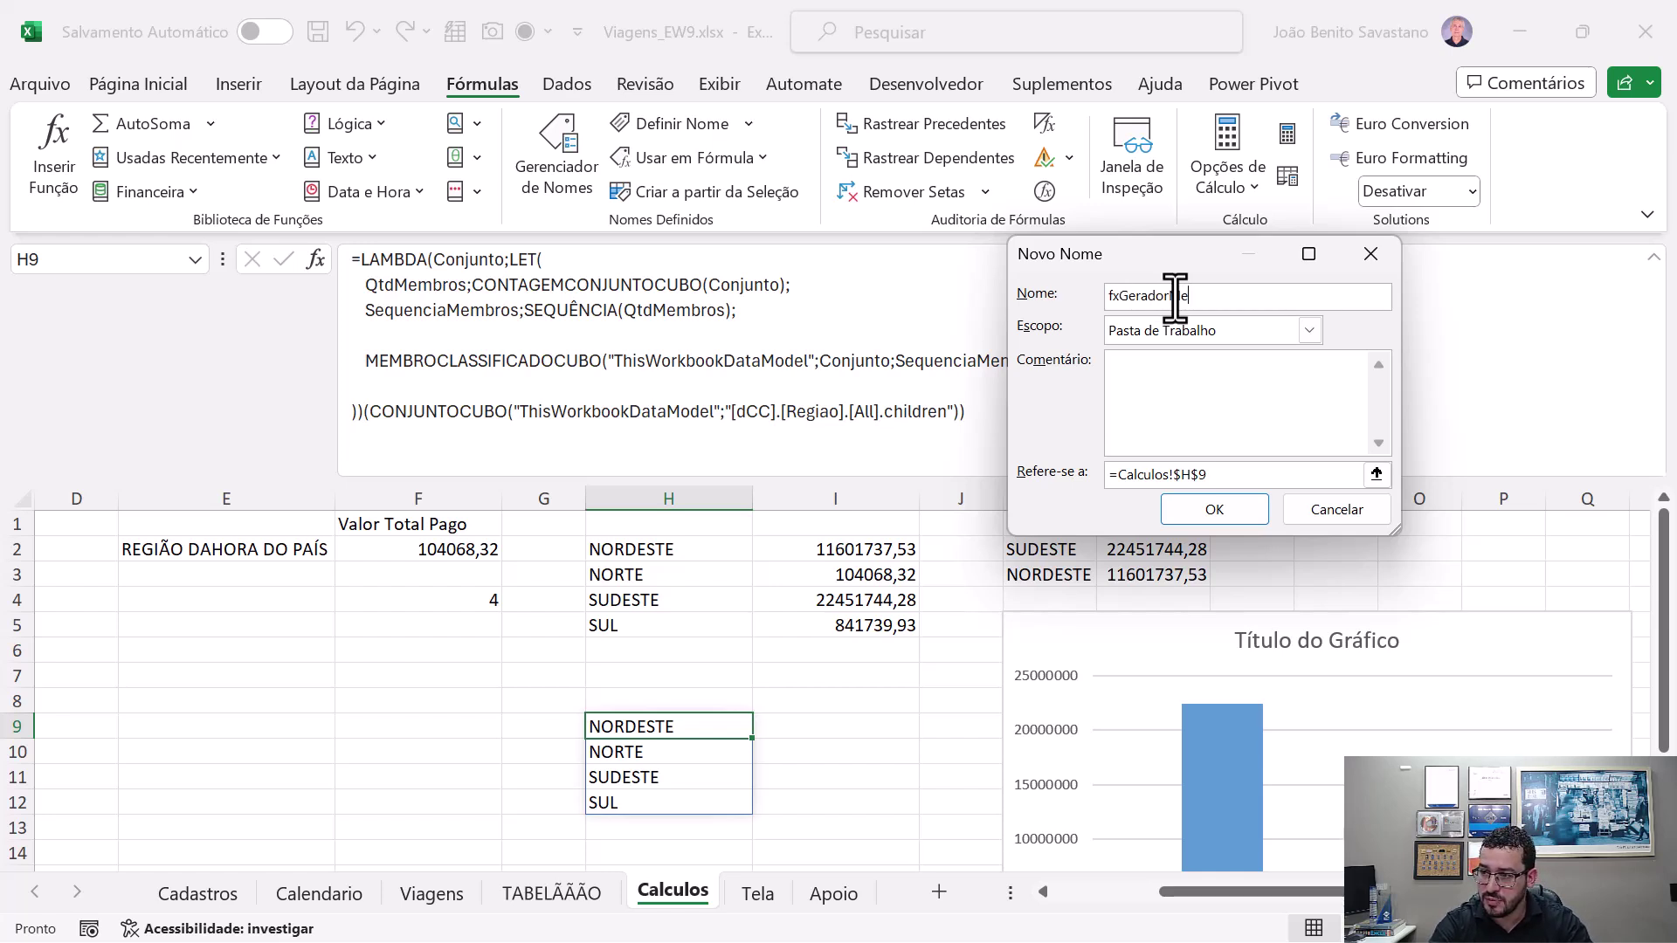
key(Tab)
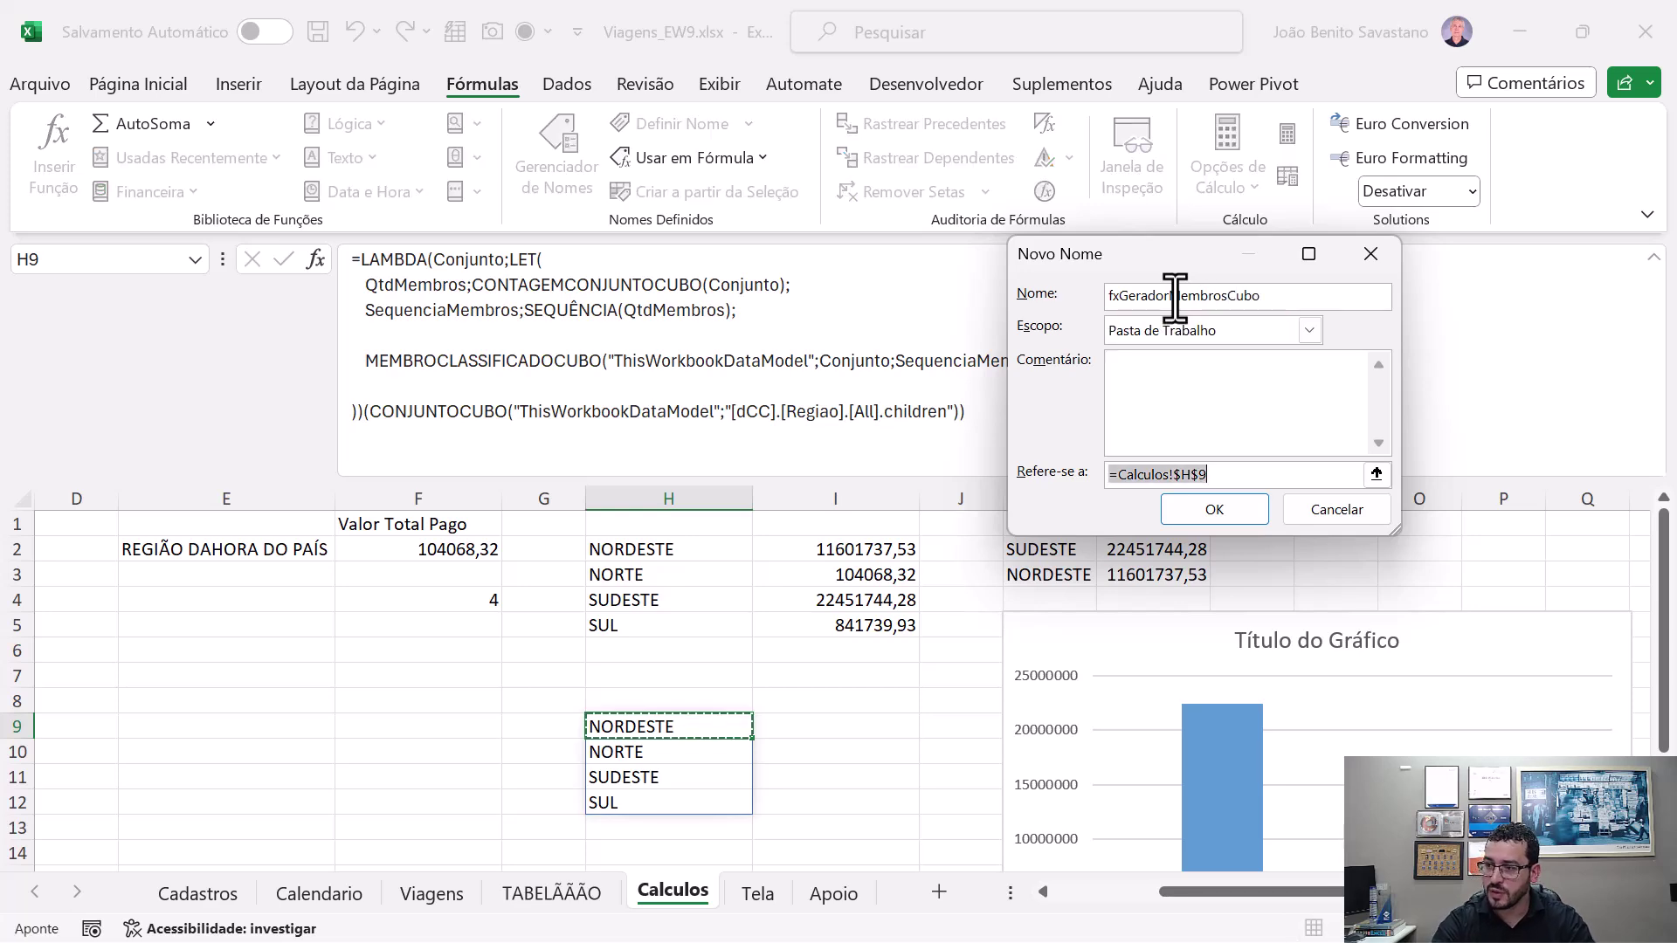
key(ctrl+v)
key(Return)
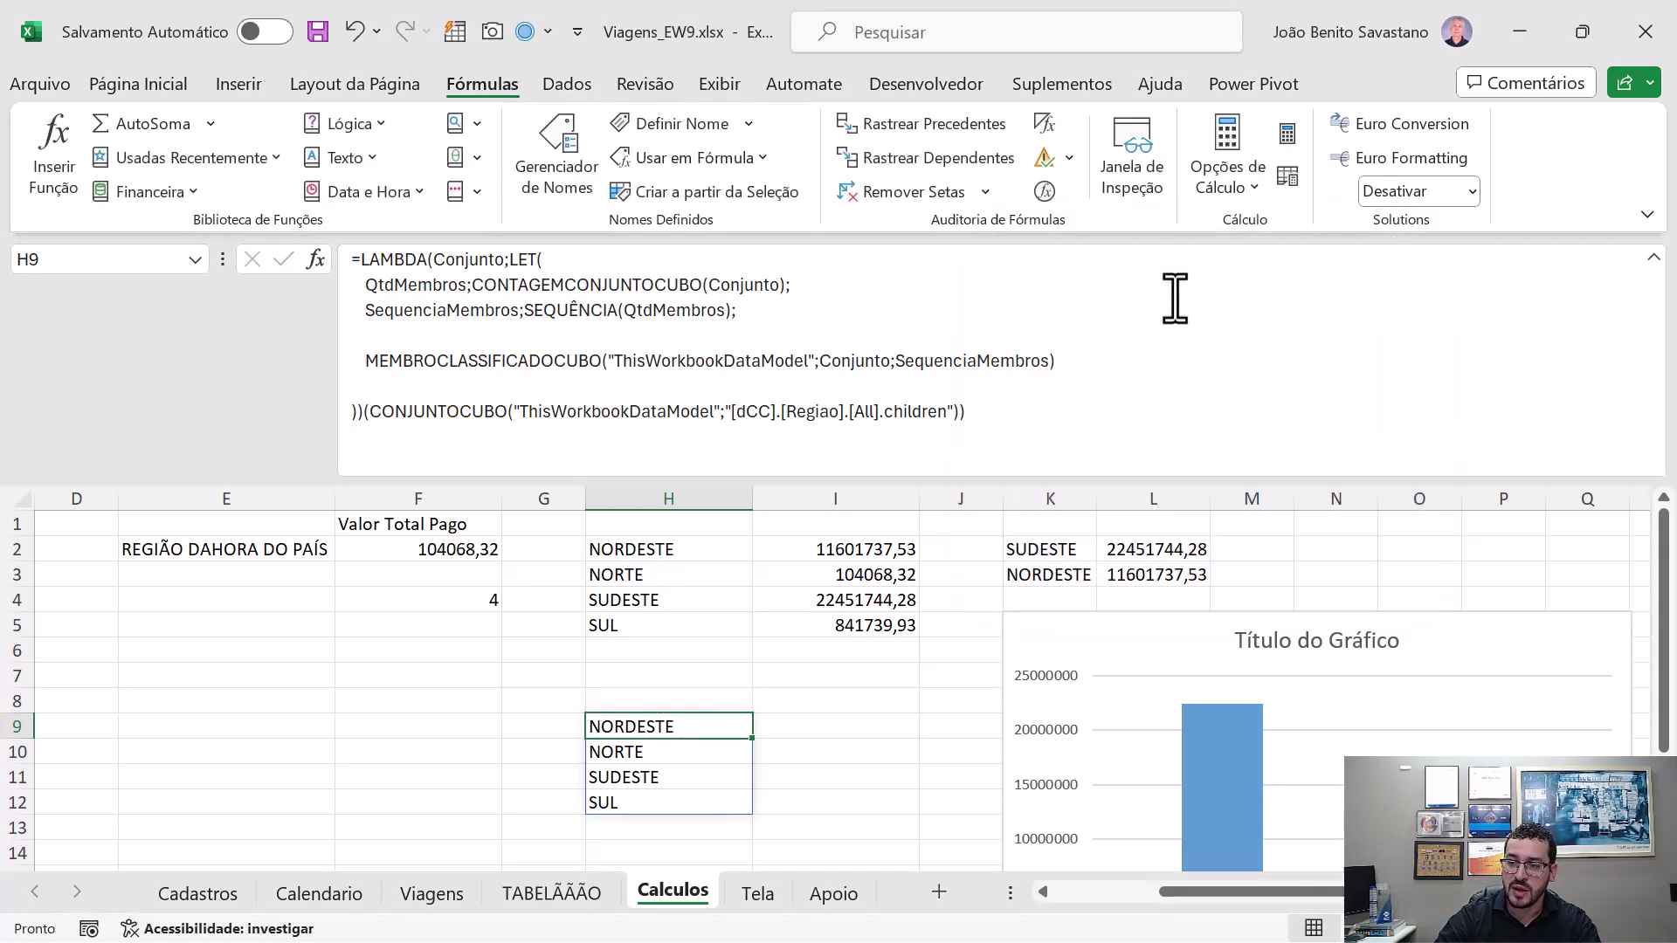
- Remove the CONJUNTOCUBO call argument from the LAMBDA formula in H9 and commit it
click(362, 417)
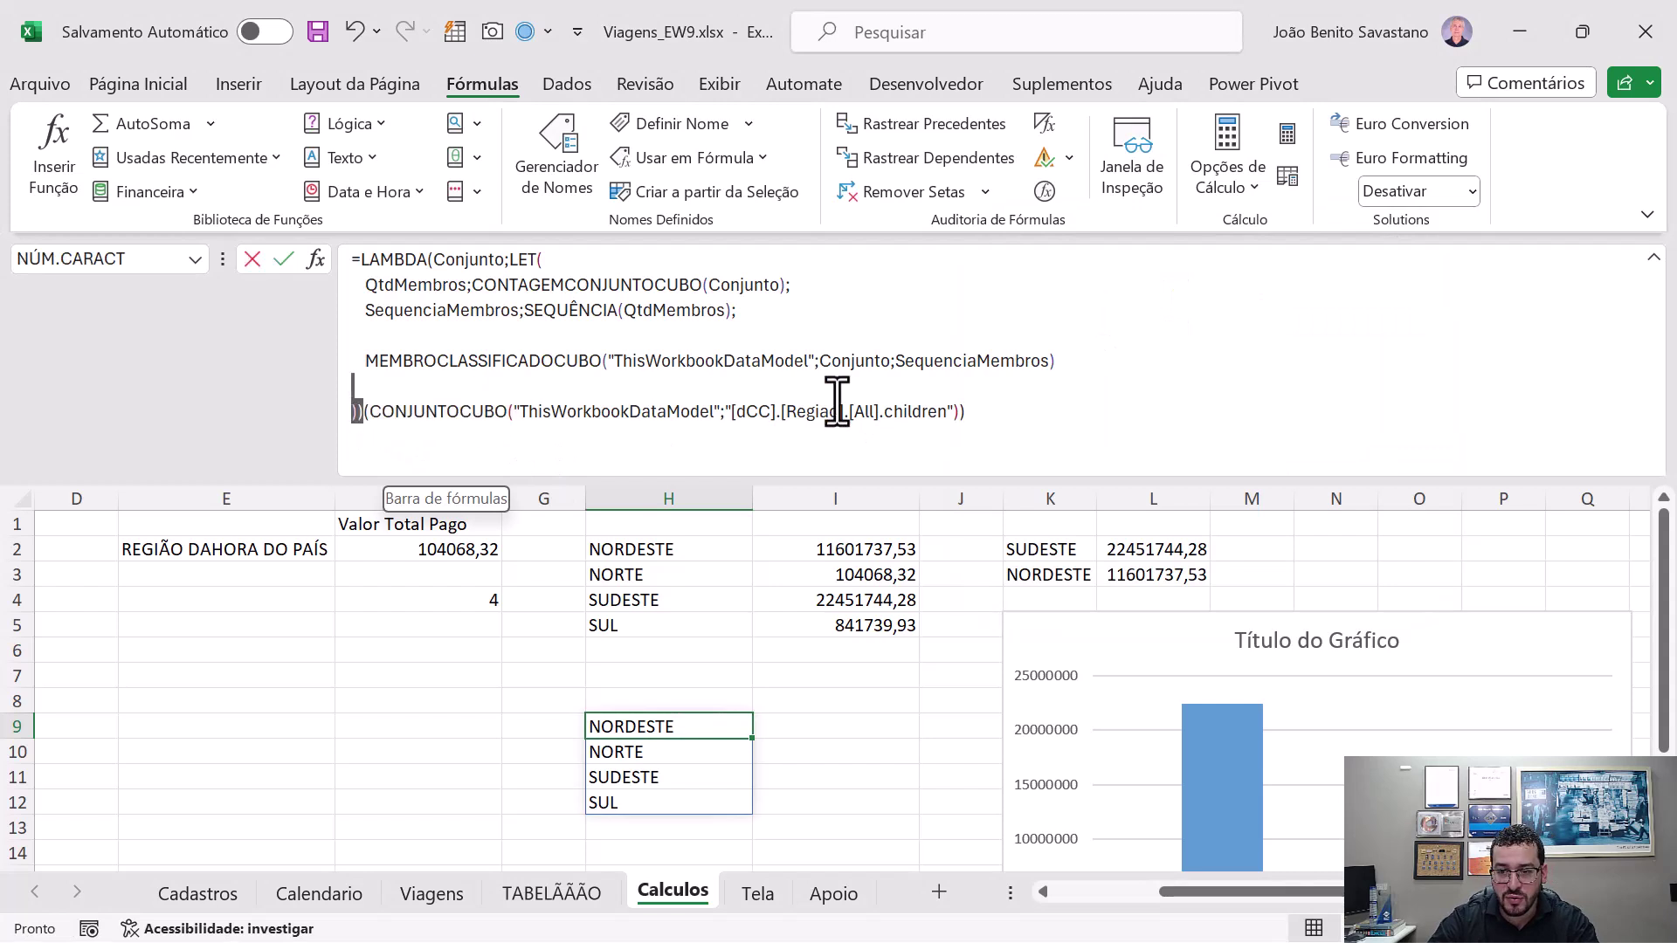
drag(362, 417, 992, 416)
key(Delete)
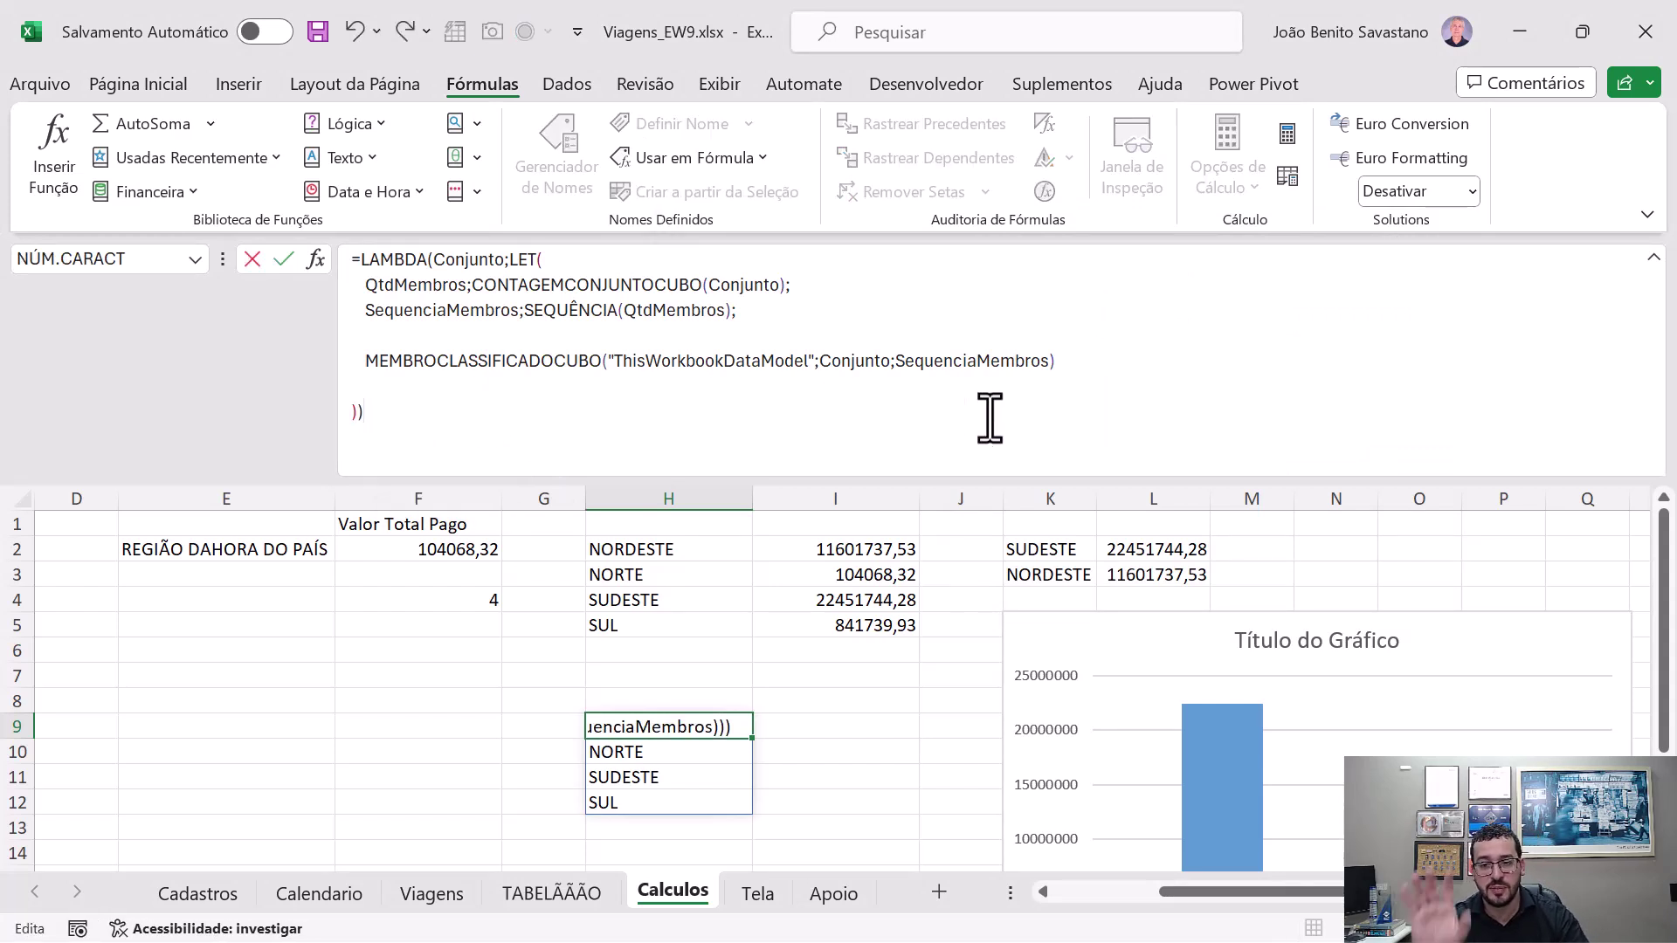
key(ctrl+Return)
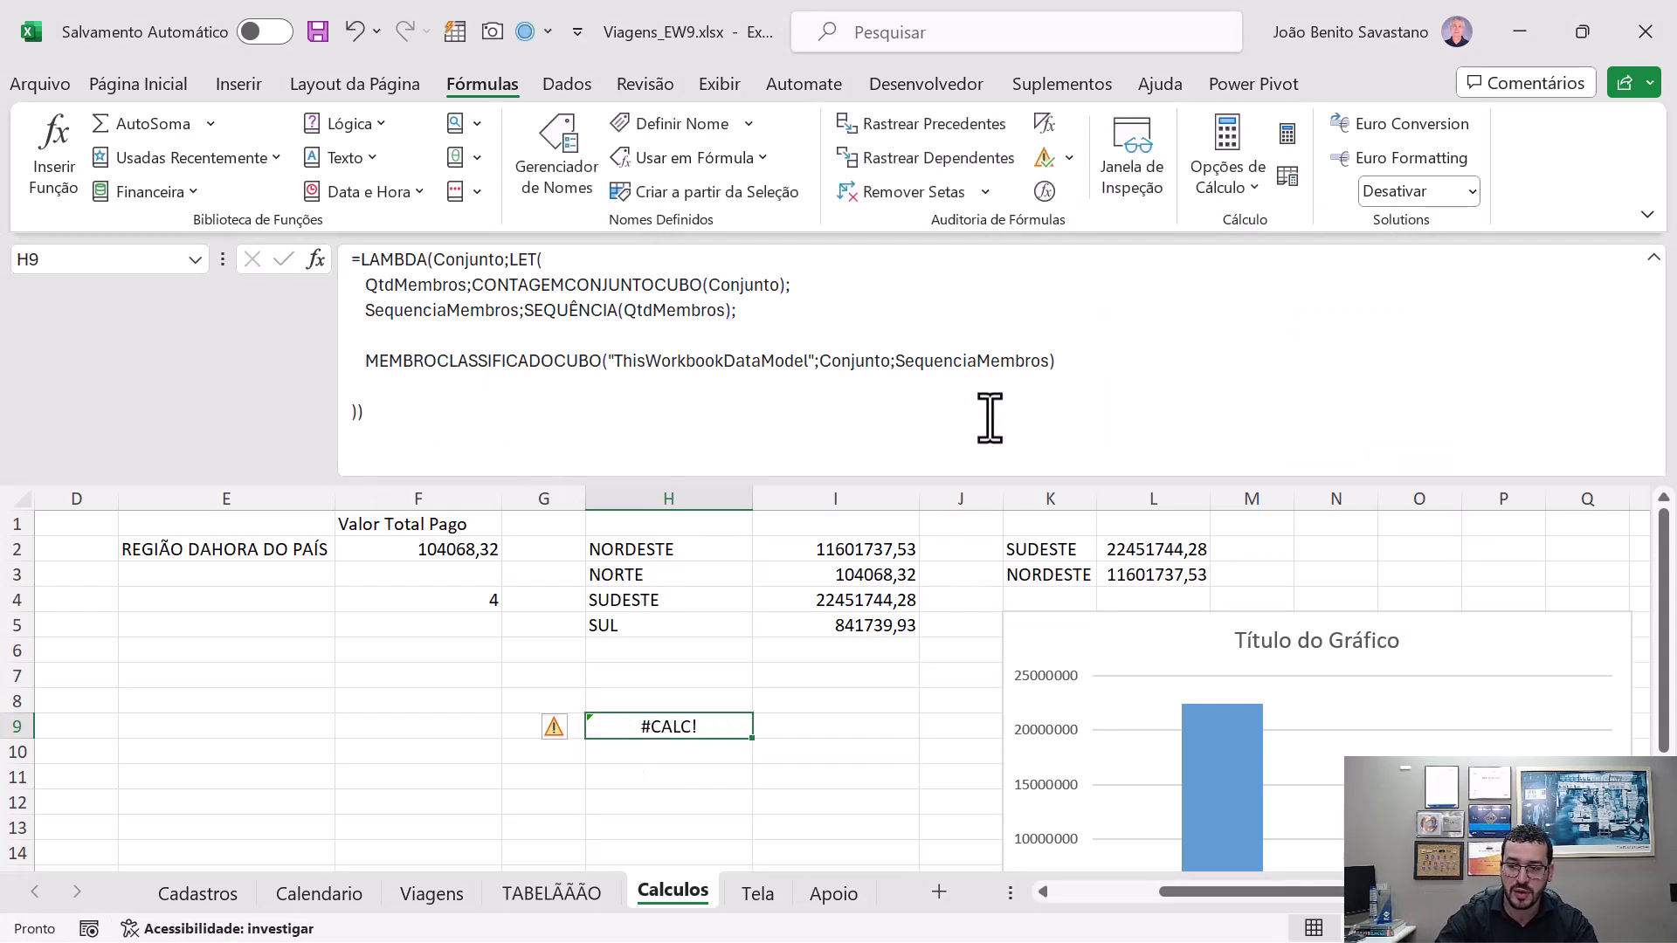
- Start a formula in T2 with fxGeradorMembrosCubo and nest CONJUNTOCUBO as its Conjunto argument
key(Up)
key(Up)
key(Right)
key(Up)
key(Right)
key(Right)
key(Right)
key(Right)
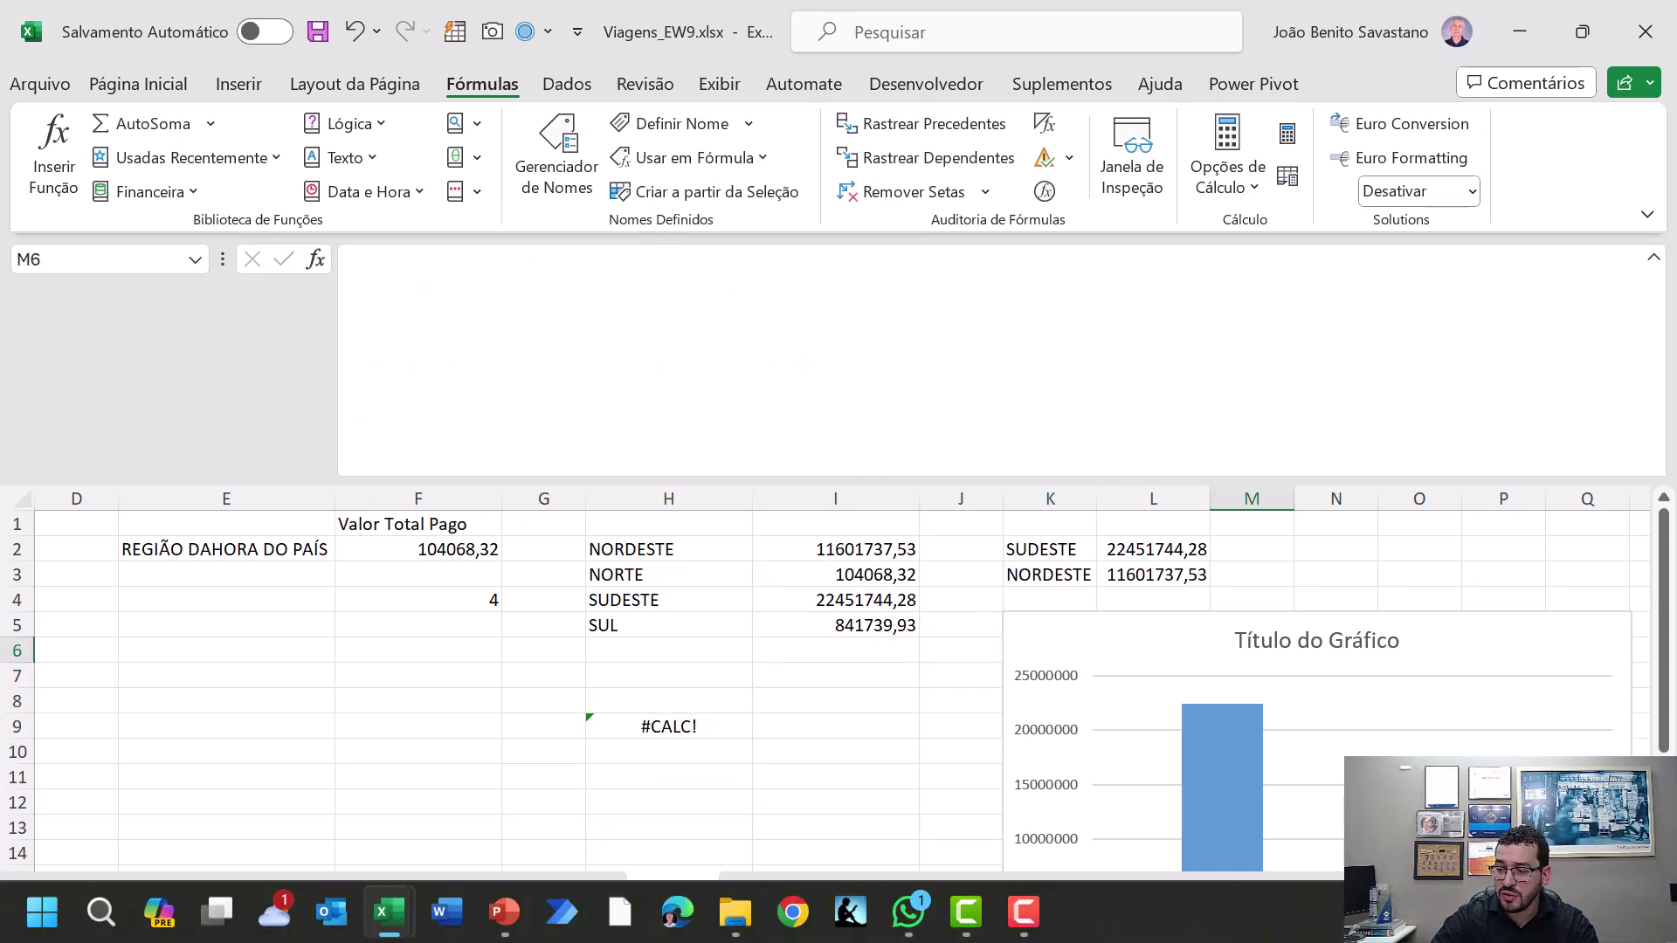
scroll(824, 681, right, 4)
scroll(1141, 789, right, 4)
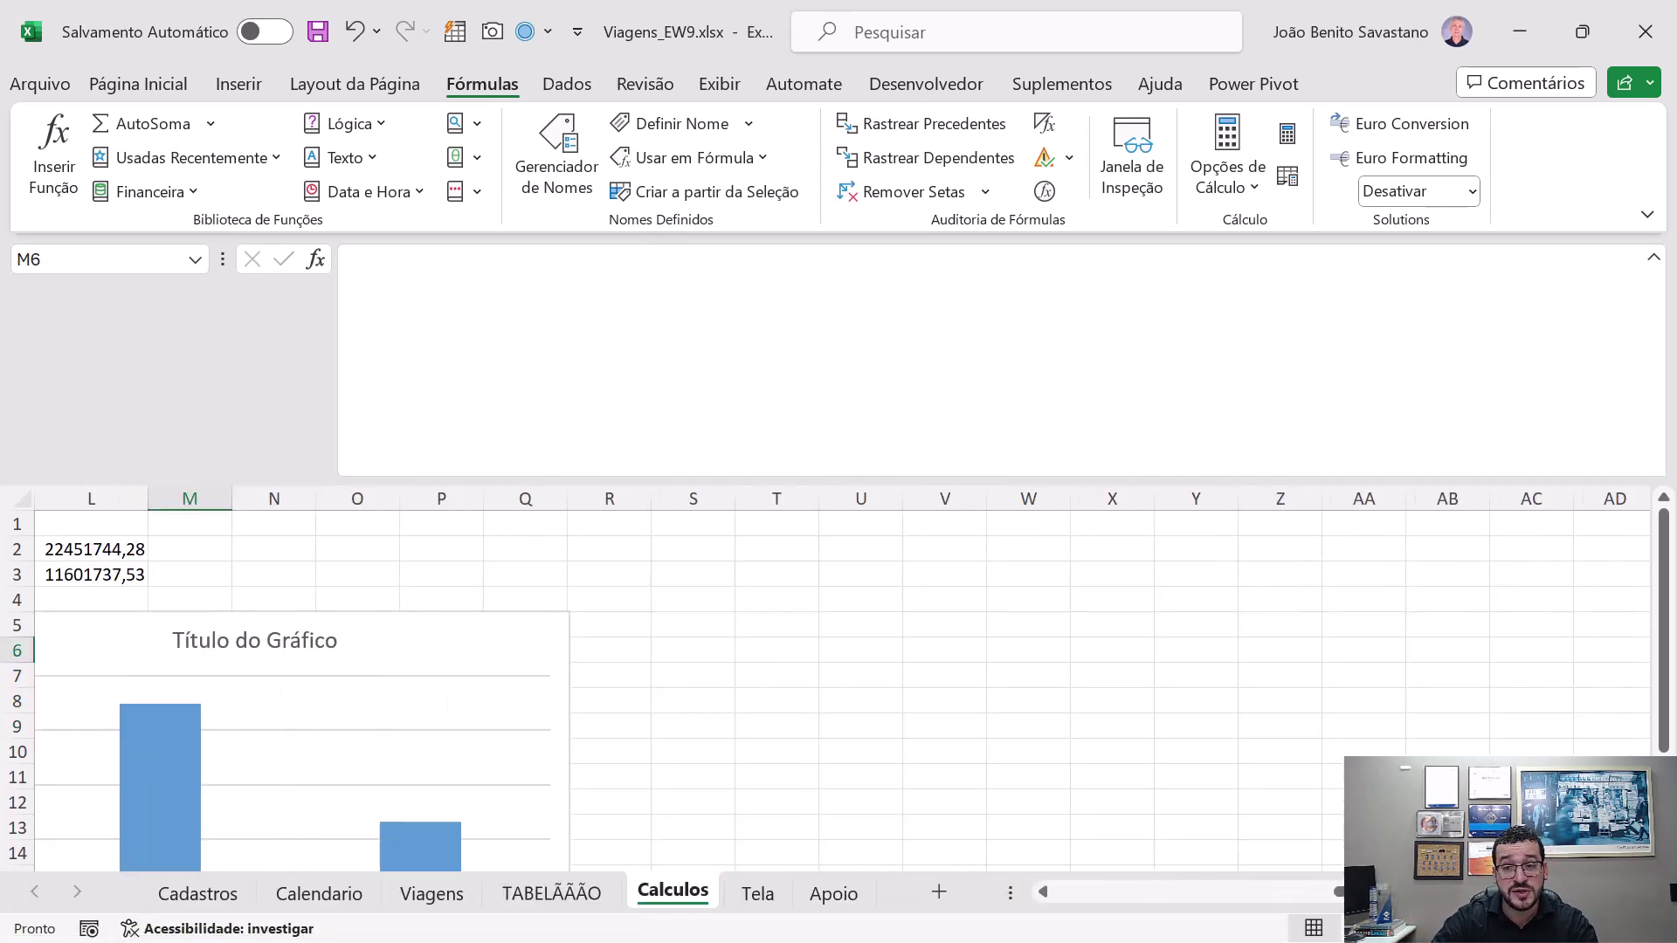
click(580, 552)
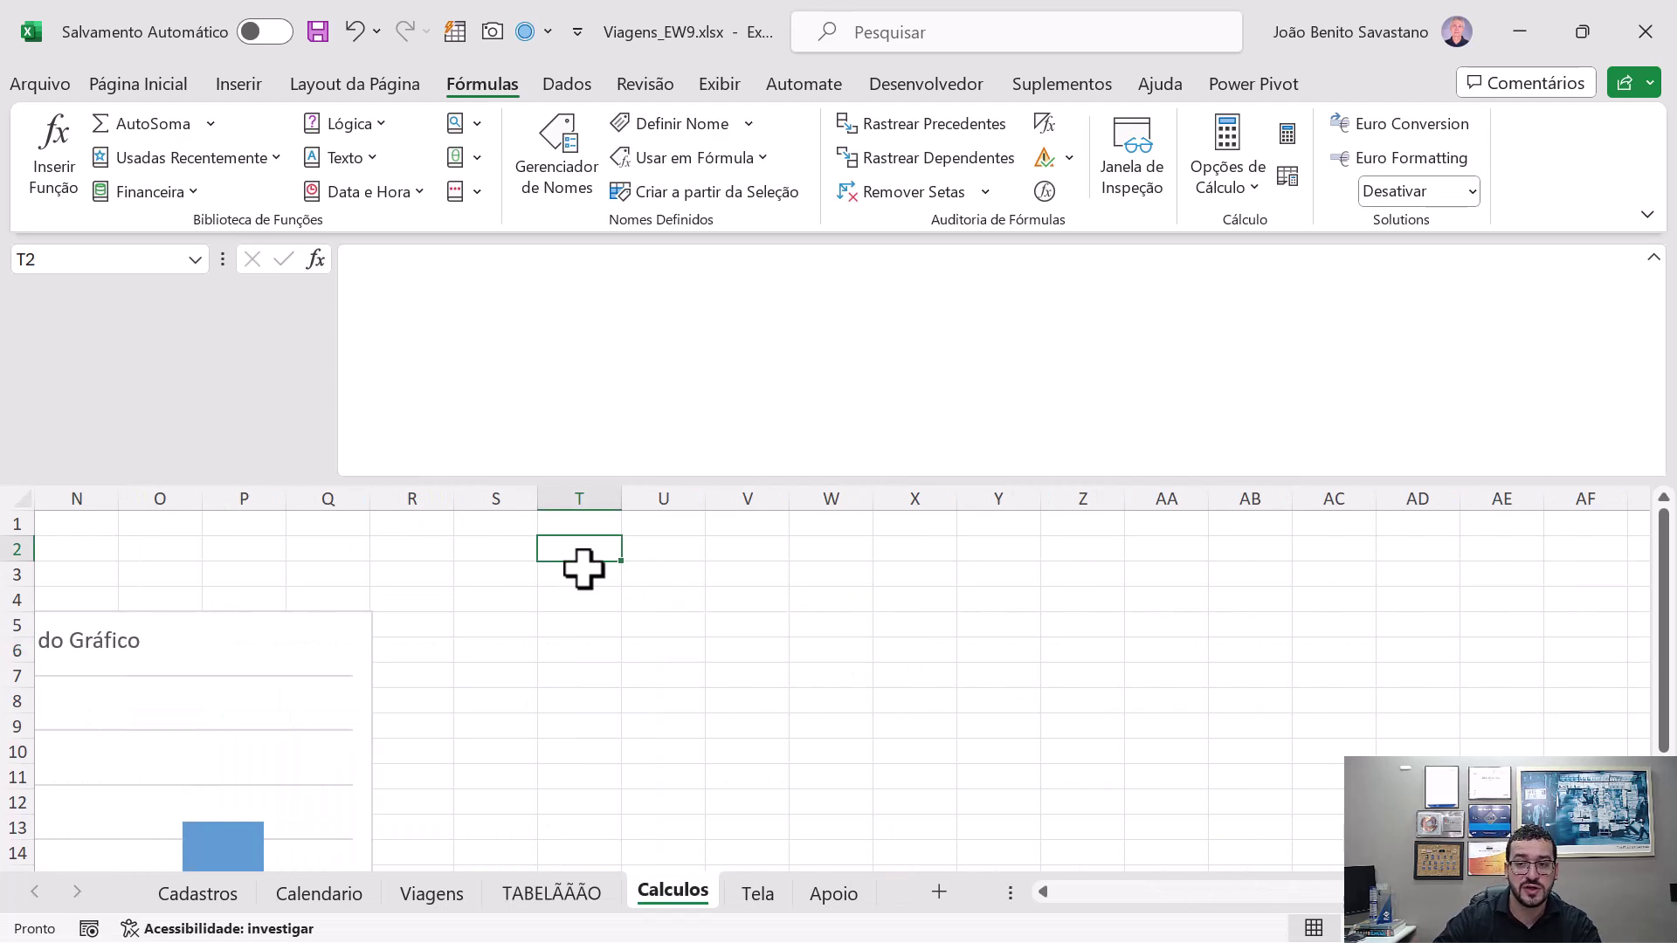
text(=fx)
key(Tab)
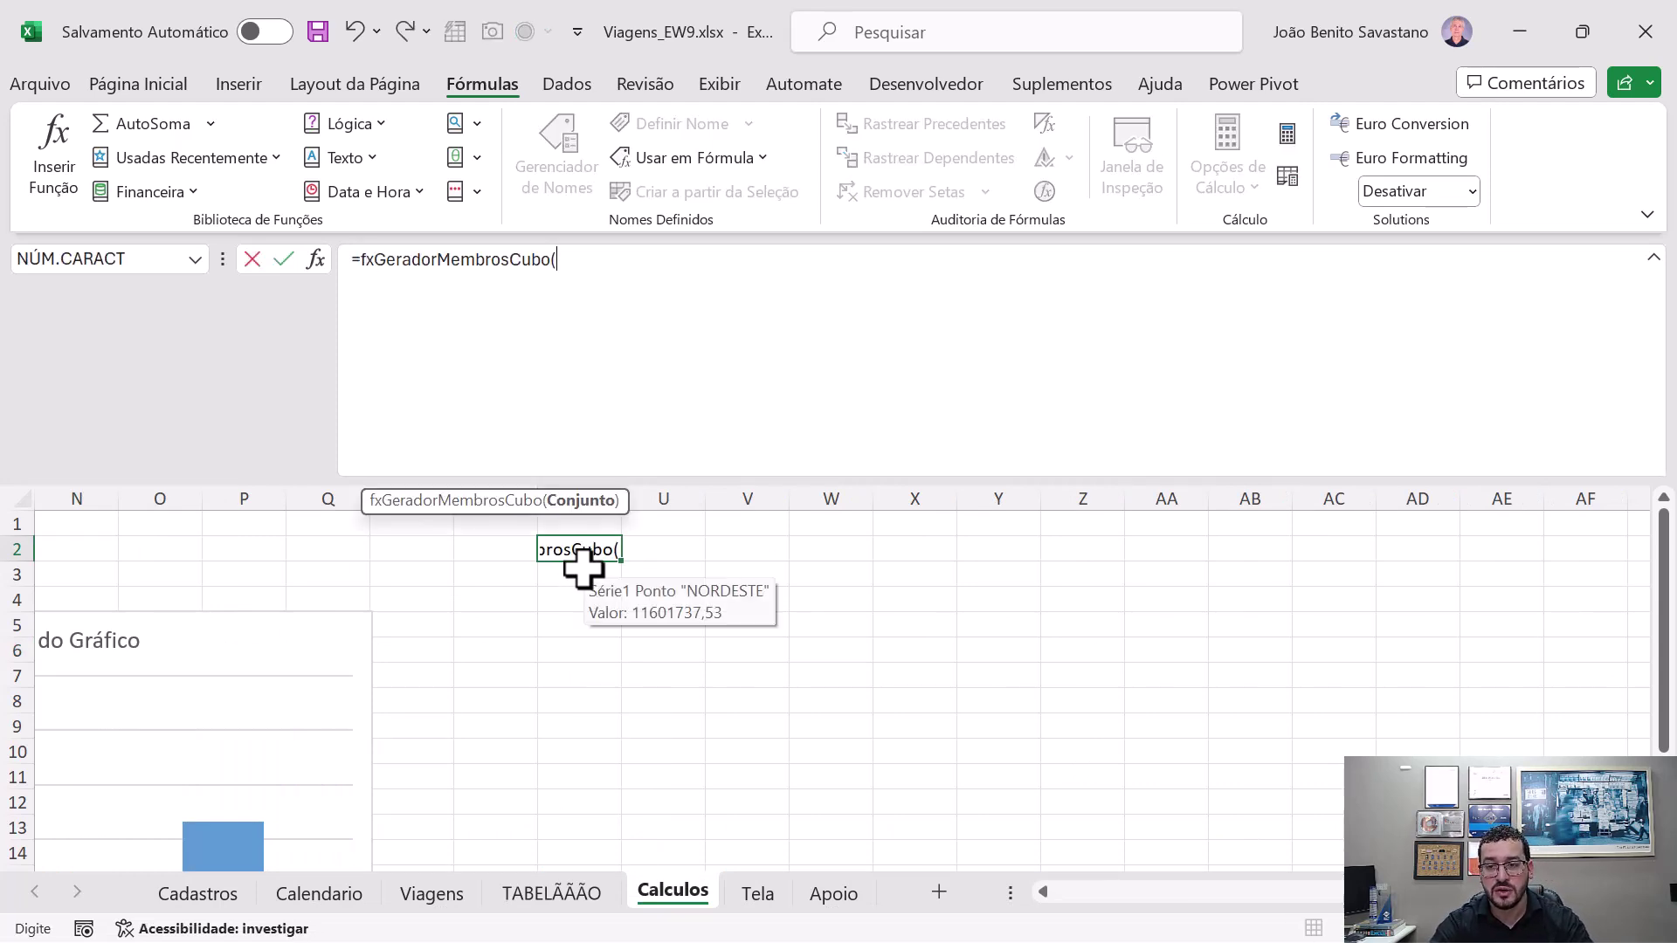
text(conjun)
key(Tab)
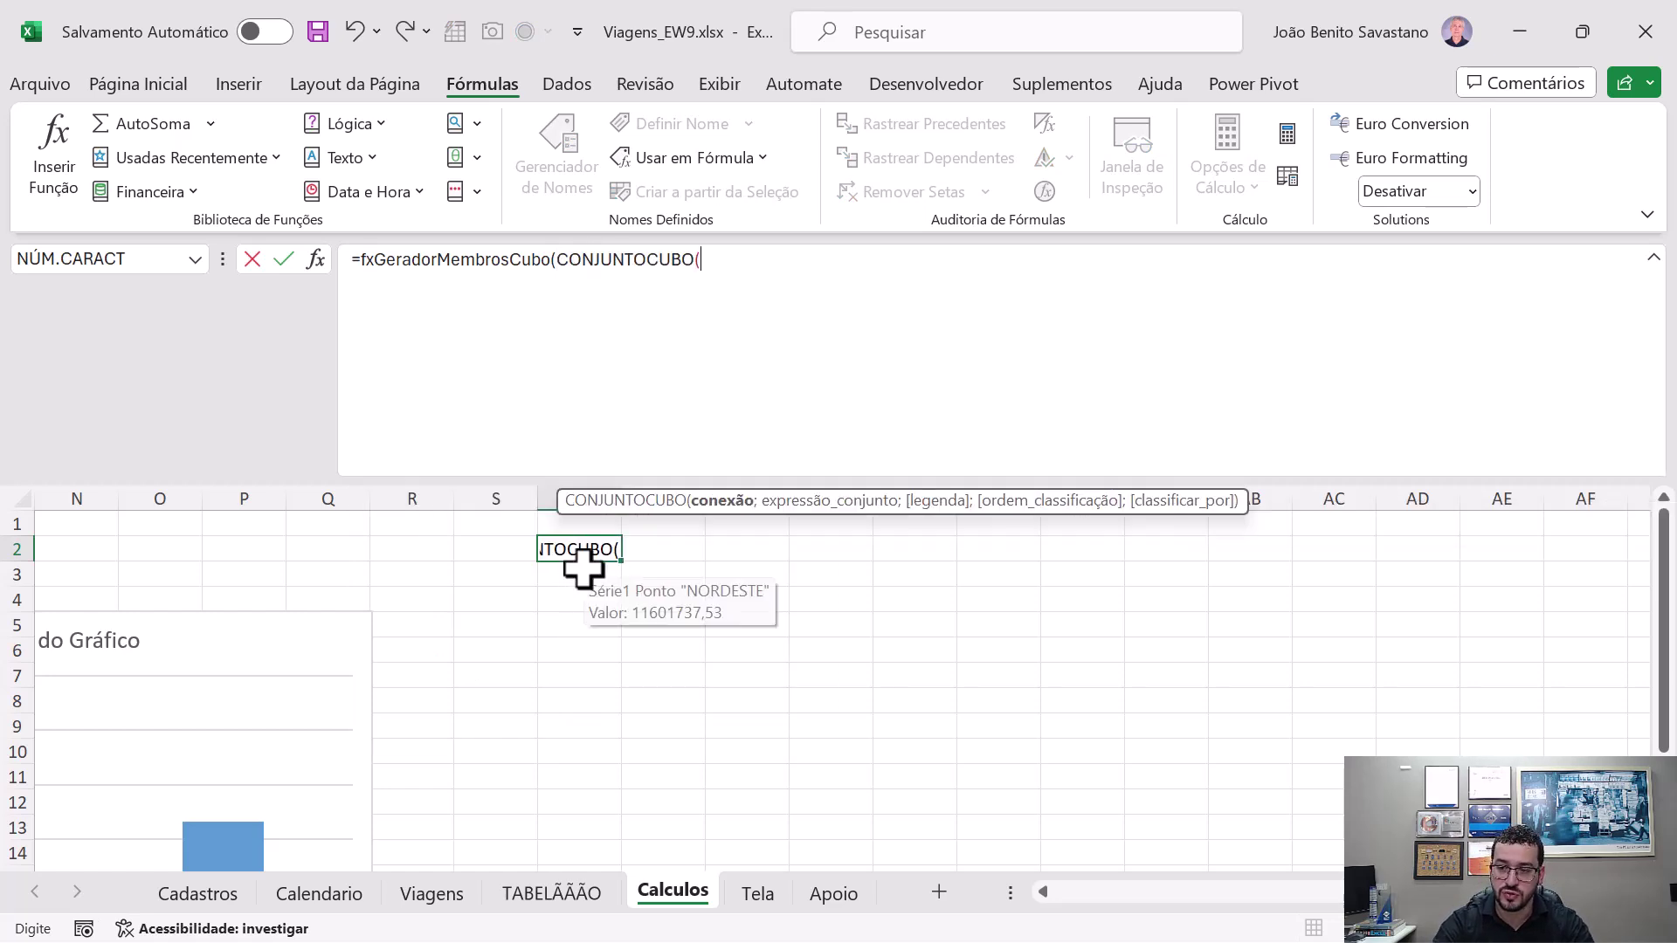
- Set the connection argument of CONJUNTOCUBO in T2 to "ThisWorkbookDataModel"
text("Ti)
key(Tab)
key(Return)
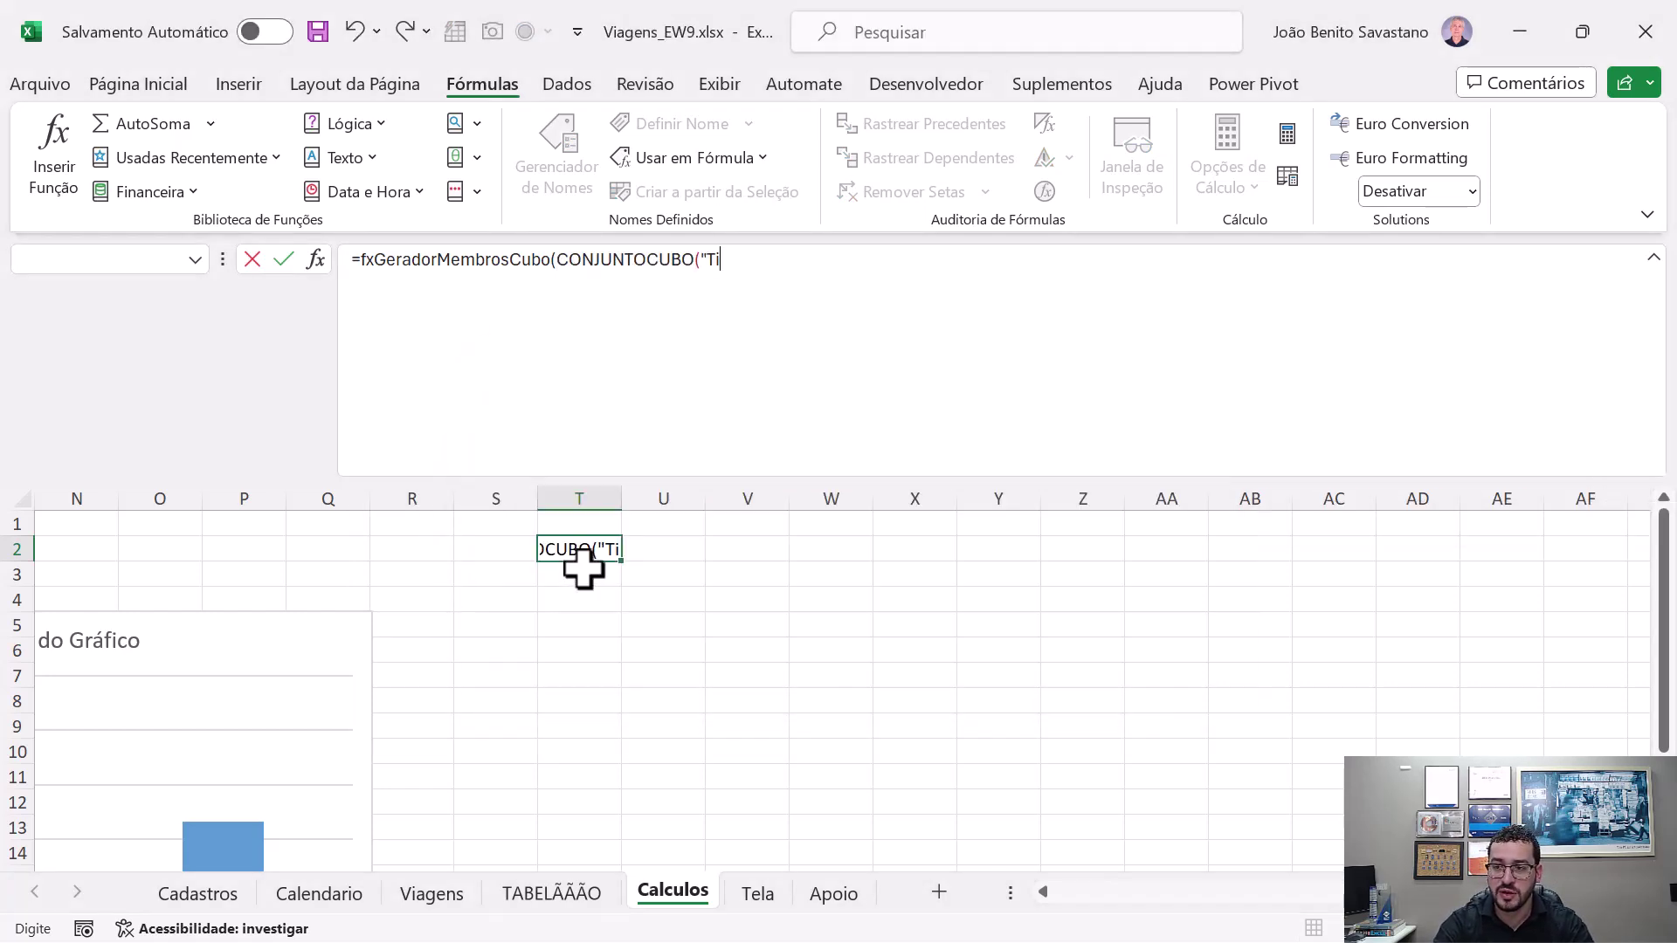
key(BackSpace)
text("T)
key(Tab)
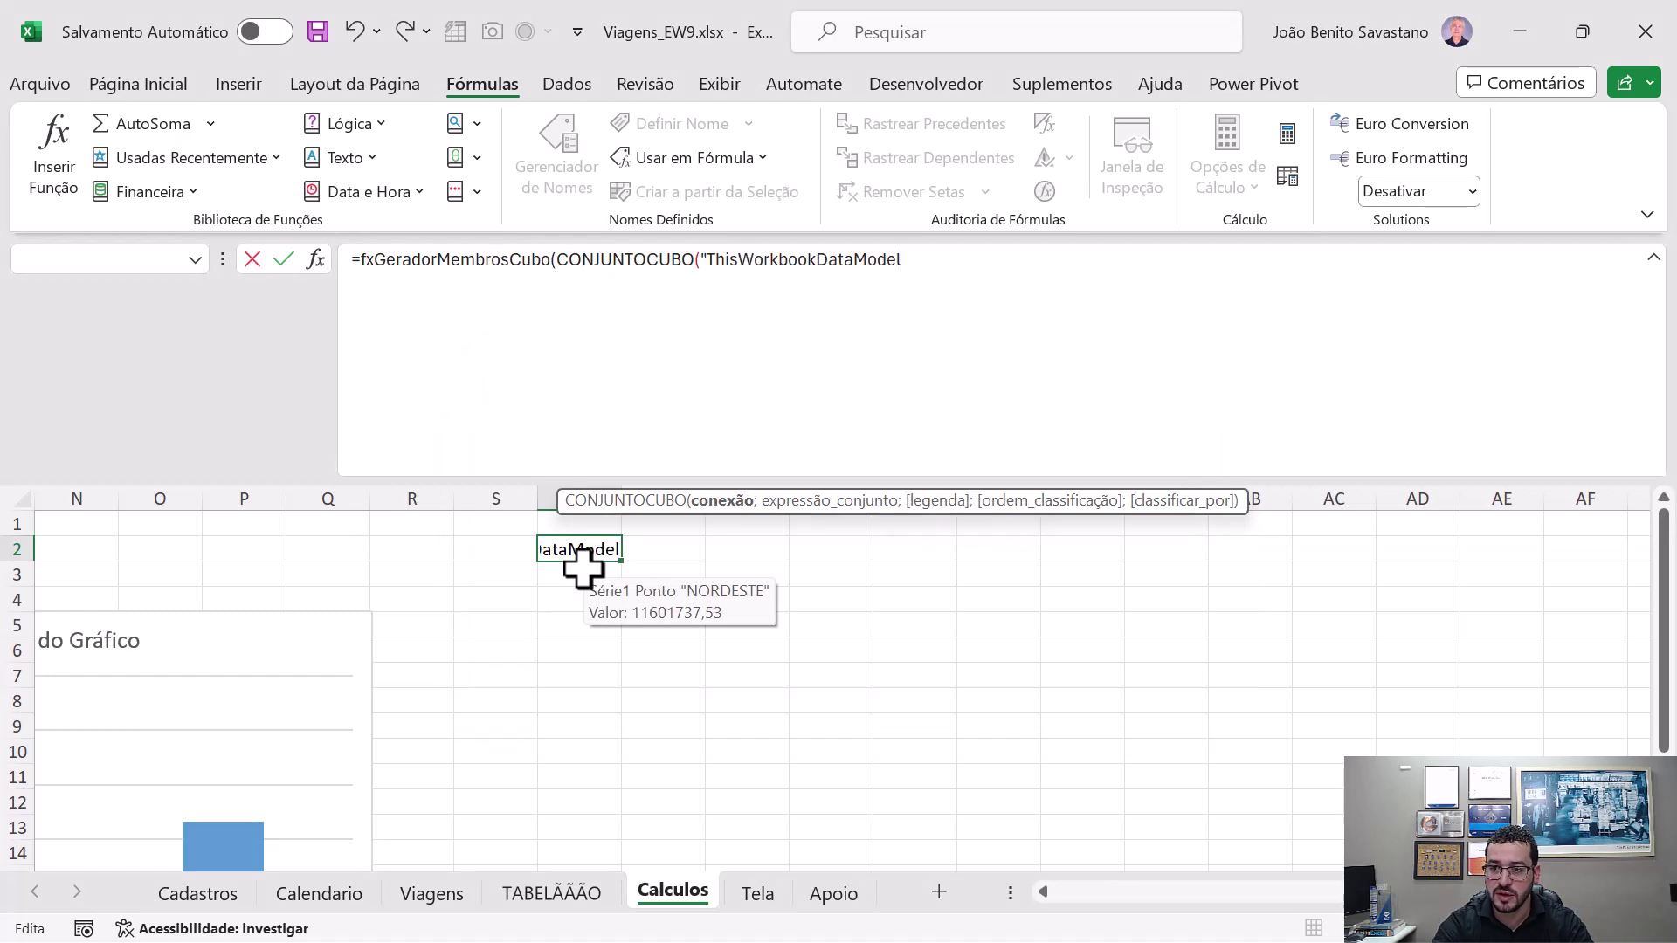
- Begin the set expression of T2's CONJUNTOCUBO with the [dCC] table and its [Regiao] column
text(;"[)
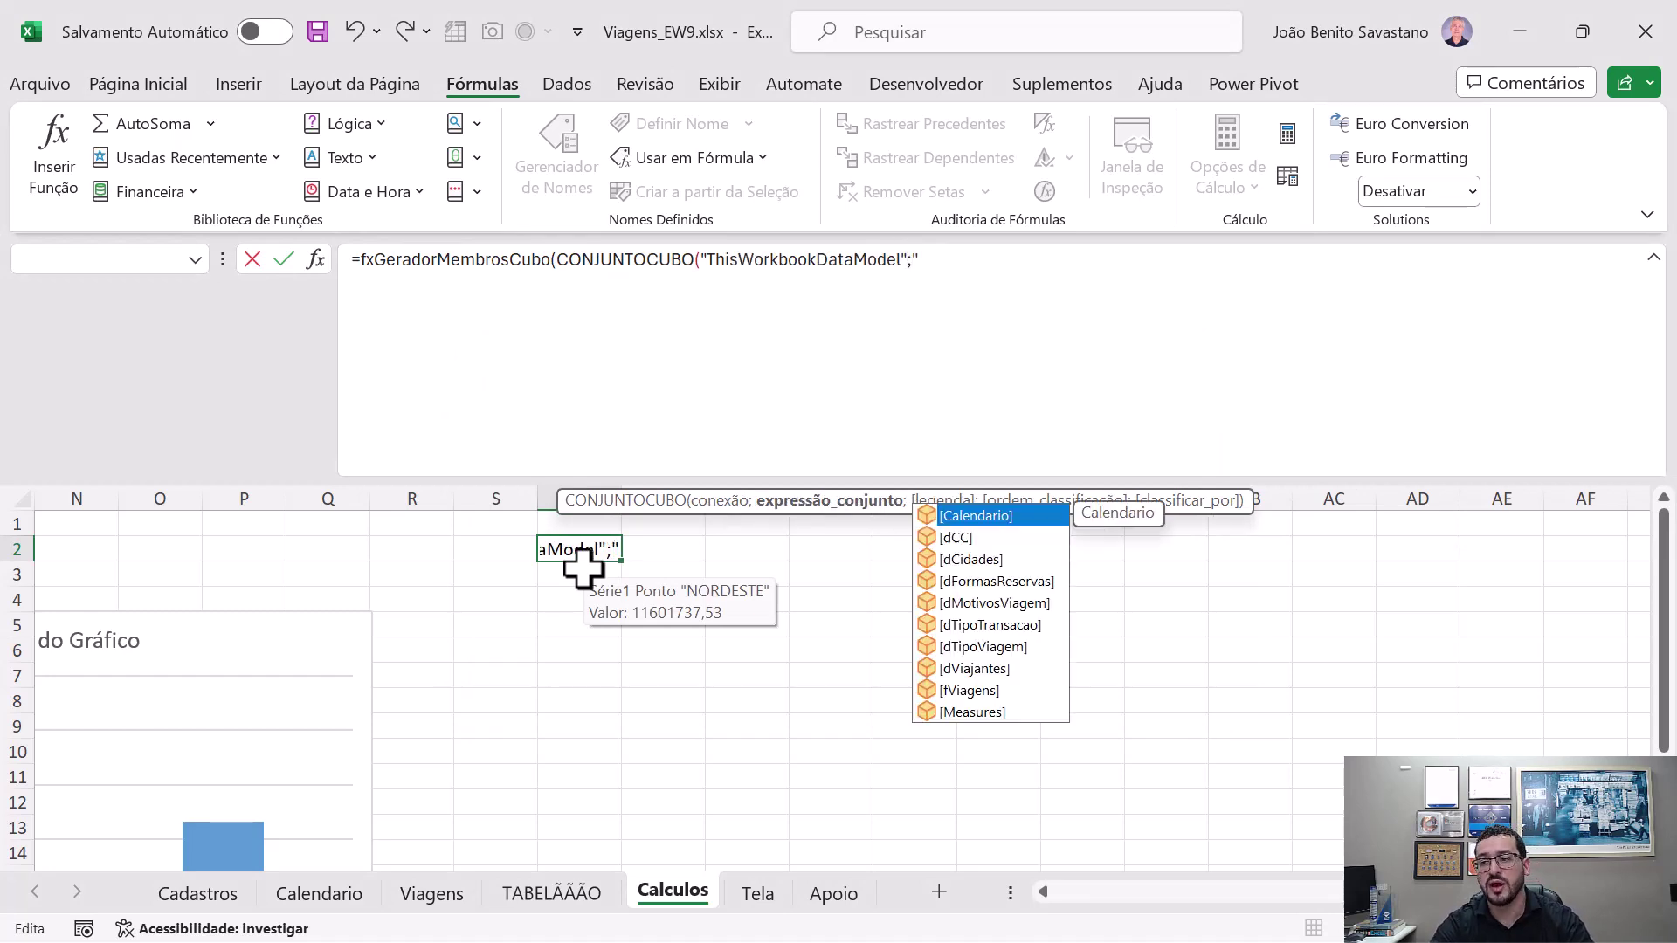
key(Down)
key(Tab)
text(;)
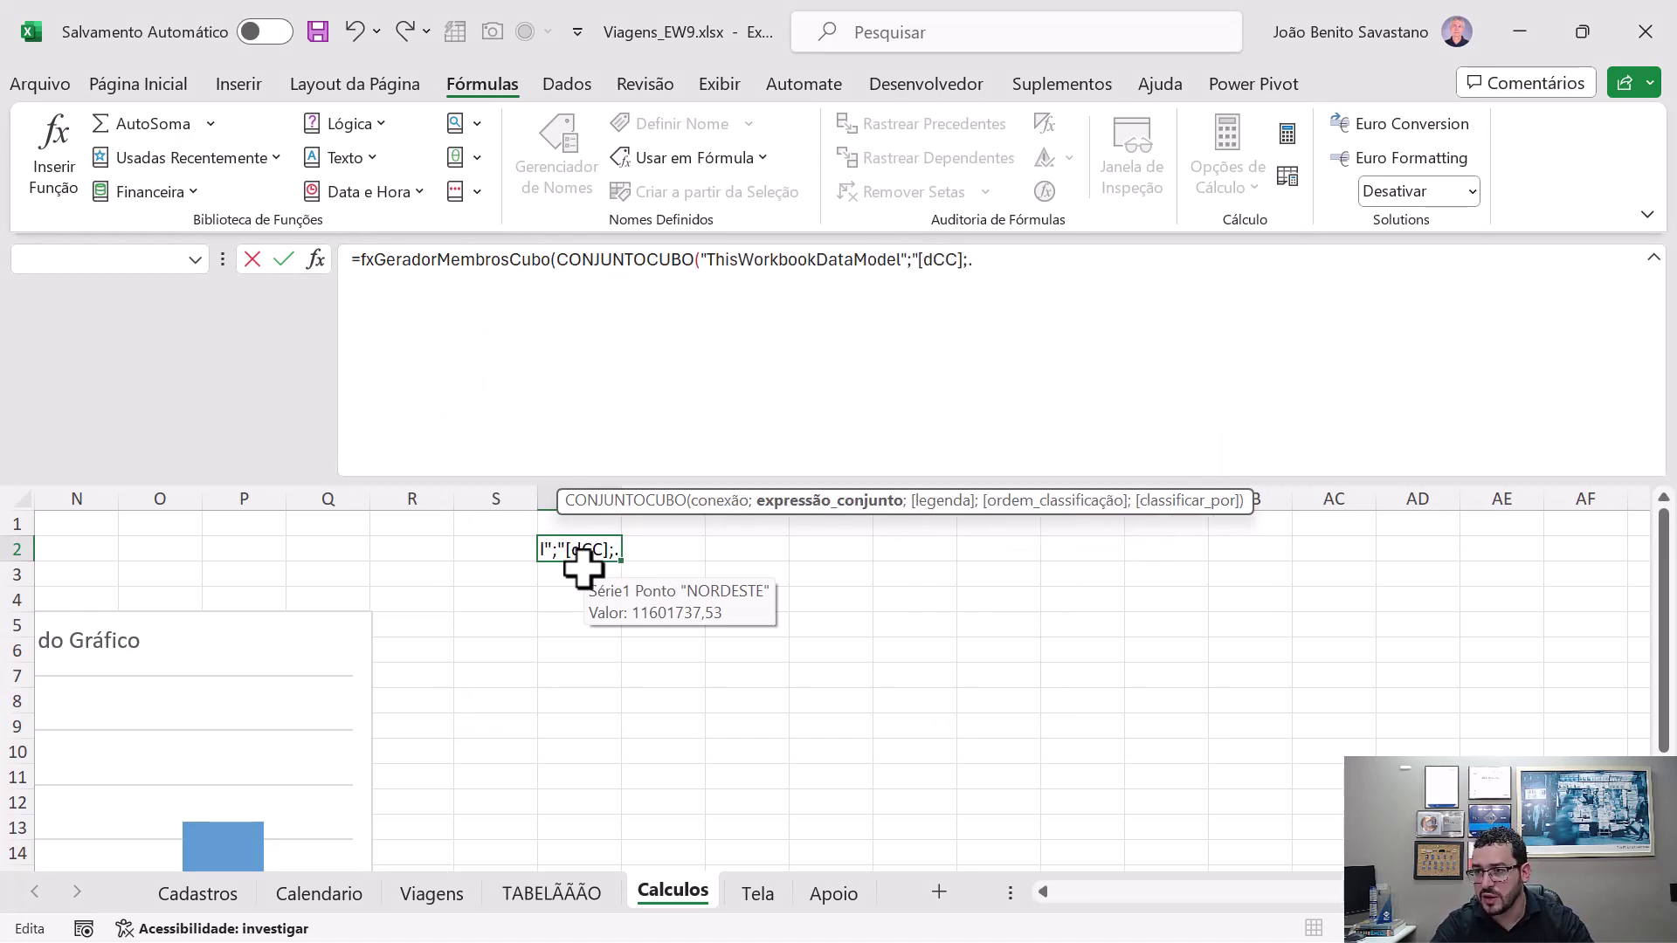
key(Down)
key(Down)
key(Tab)
- Complete the set expression as "[dCC].[Regiao].[All].children" and enter T2's formula with the proposed correction
text(.)
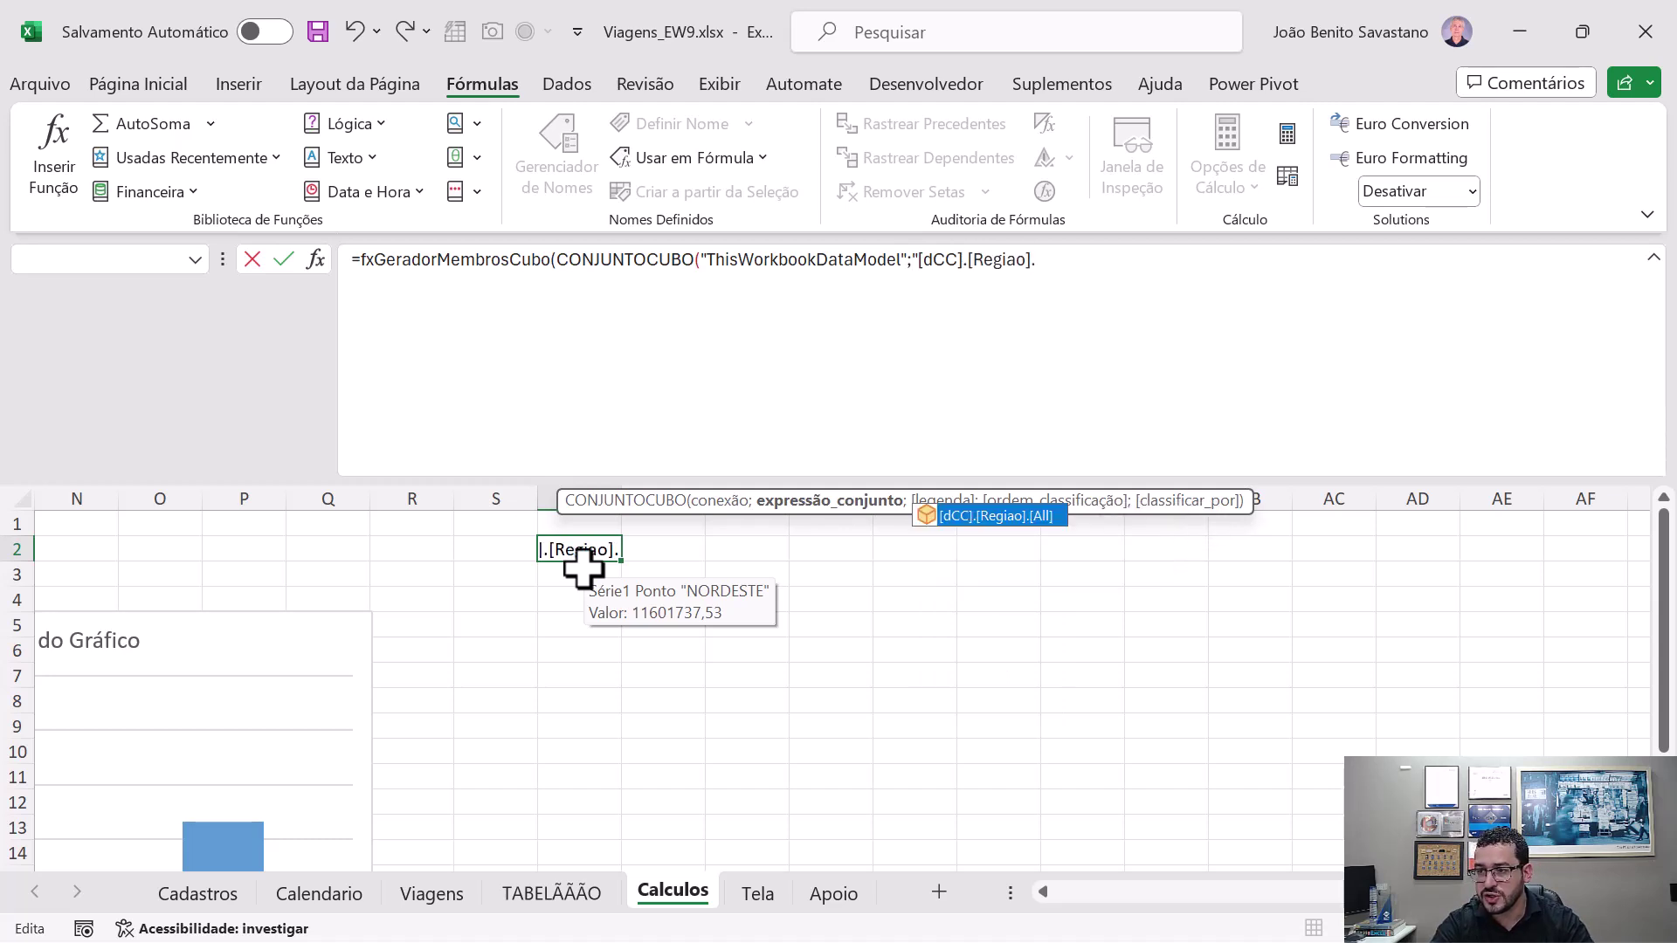
key(Tab)
text(.chi)
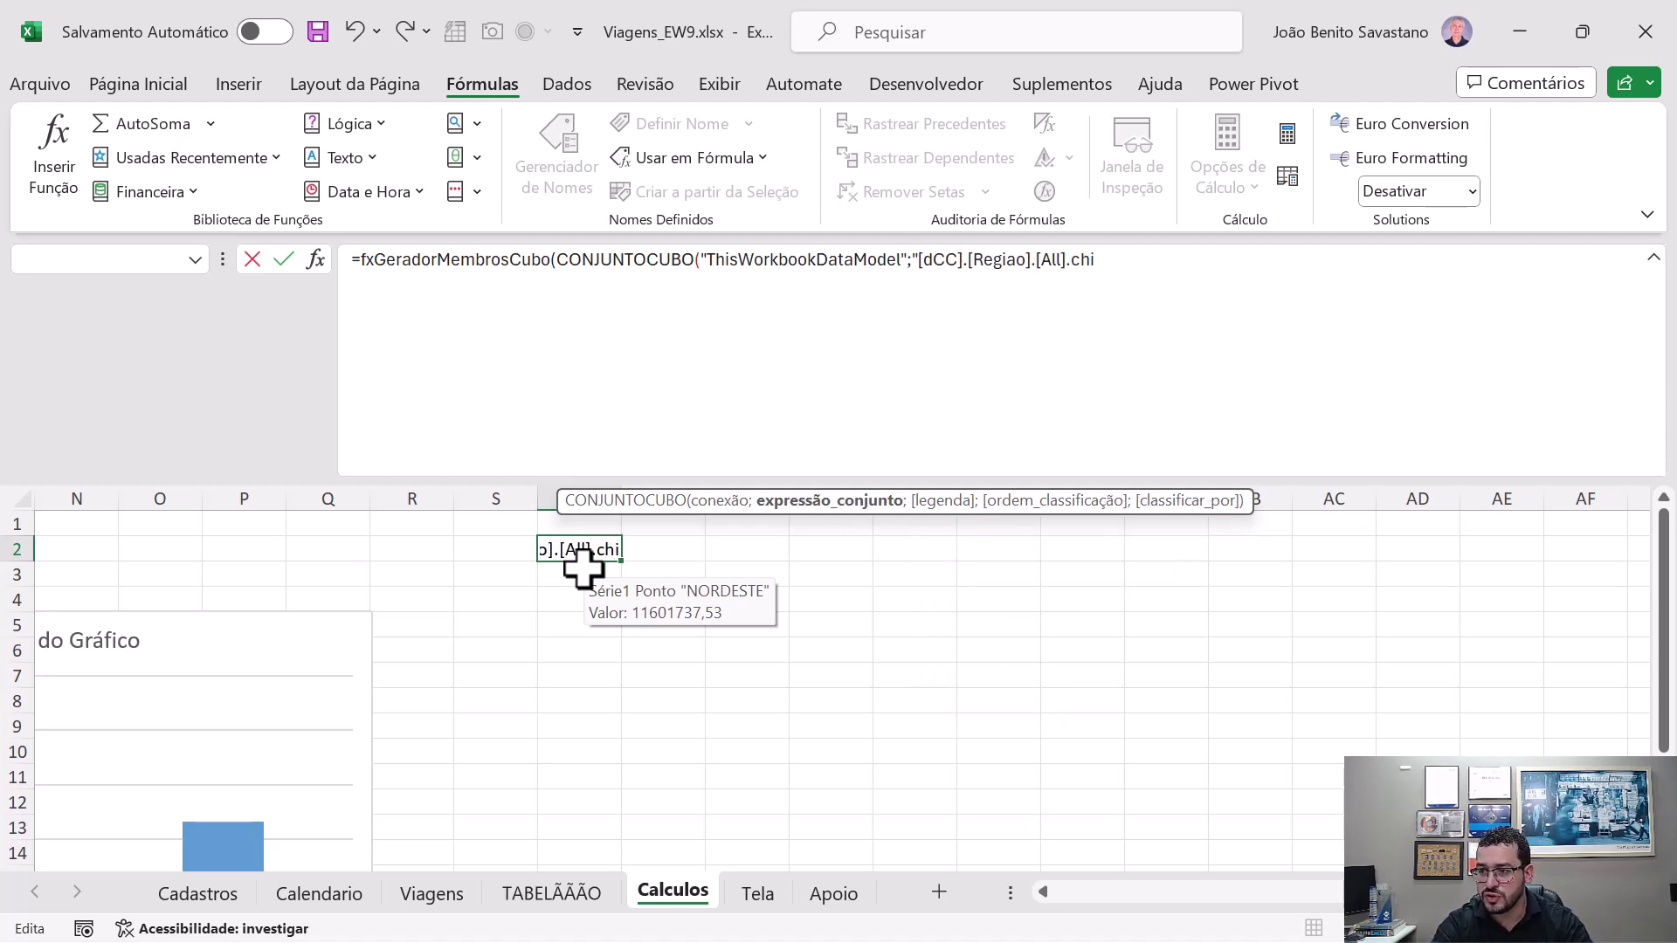
text(ldren")
key(Return)
key(Return)
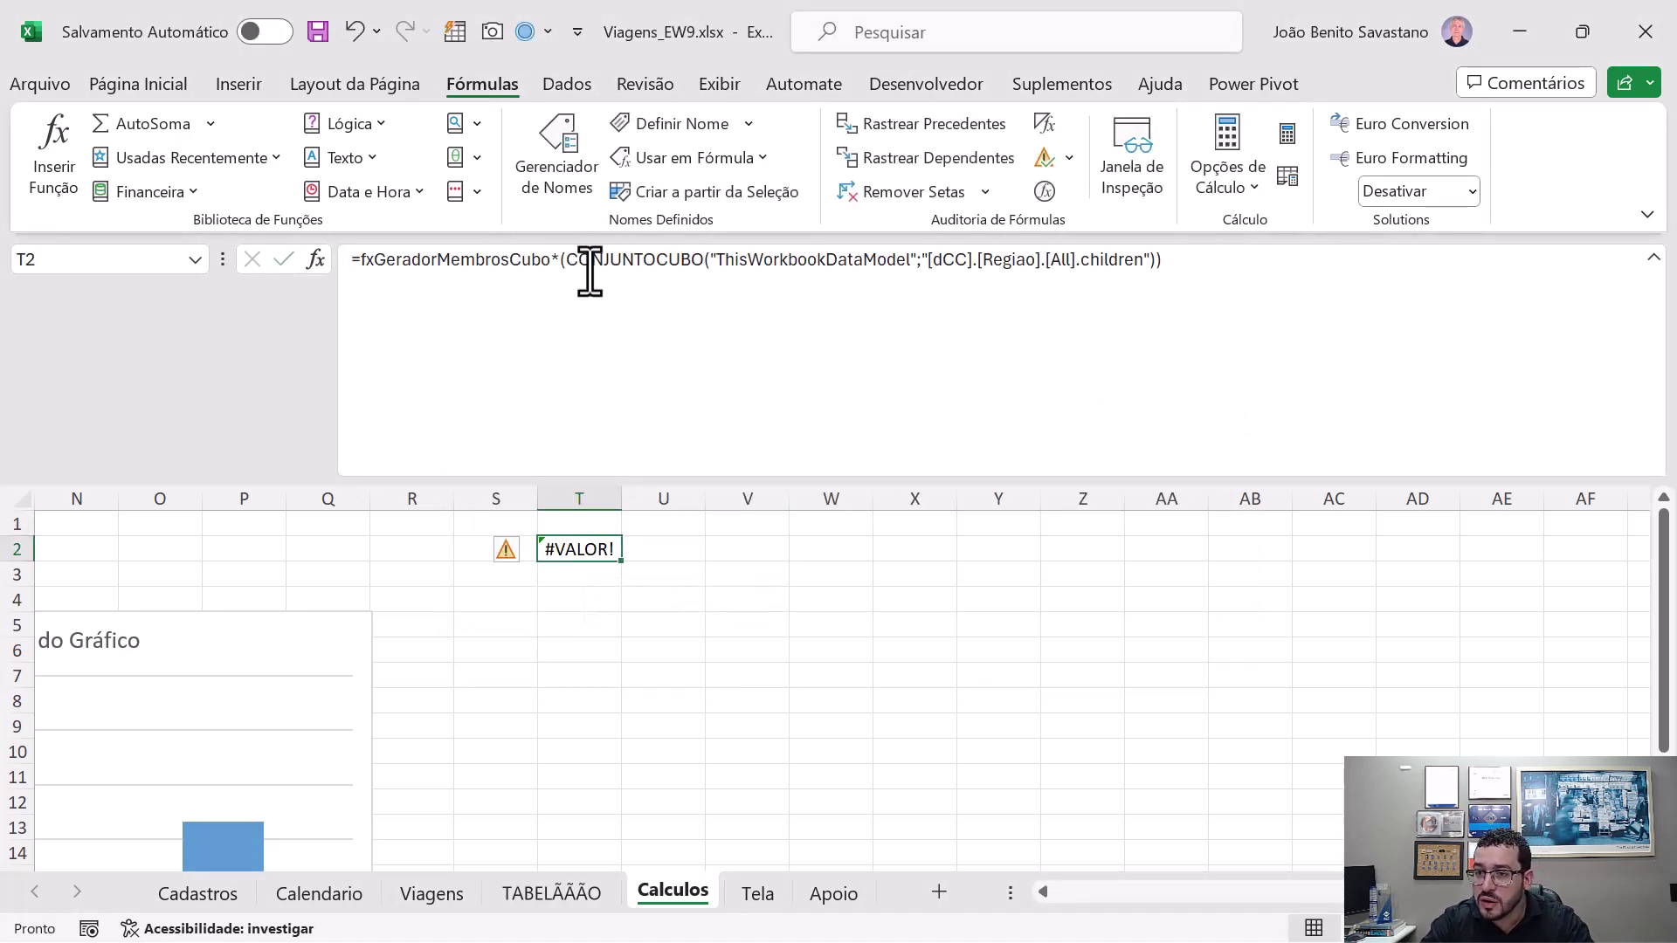
- Remove the asterisk after fxGeradorMembrosCubo in T2's formula and commit it
click(561, 262)
key(BackSpace)
key(Return)
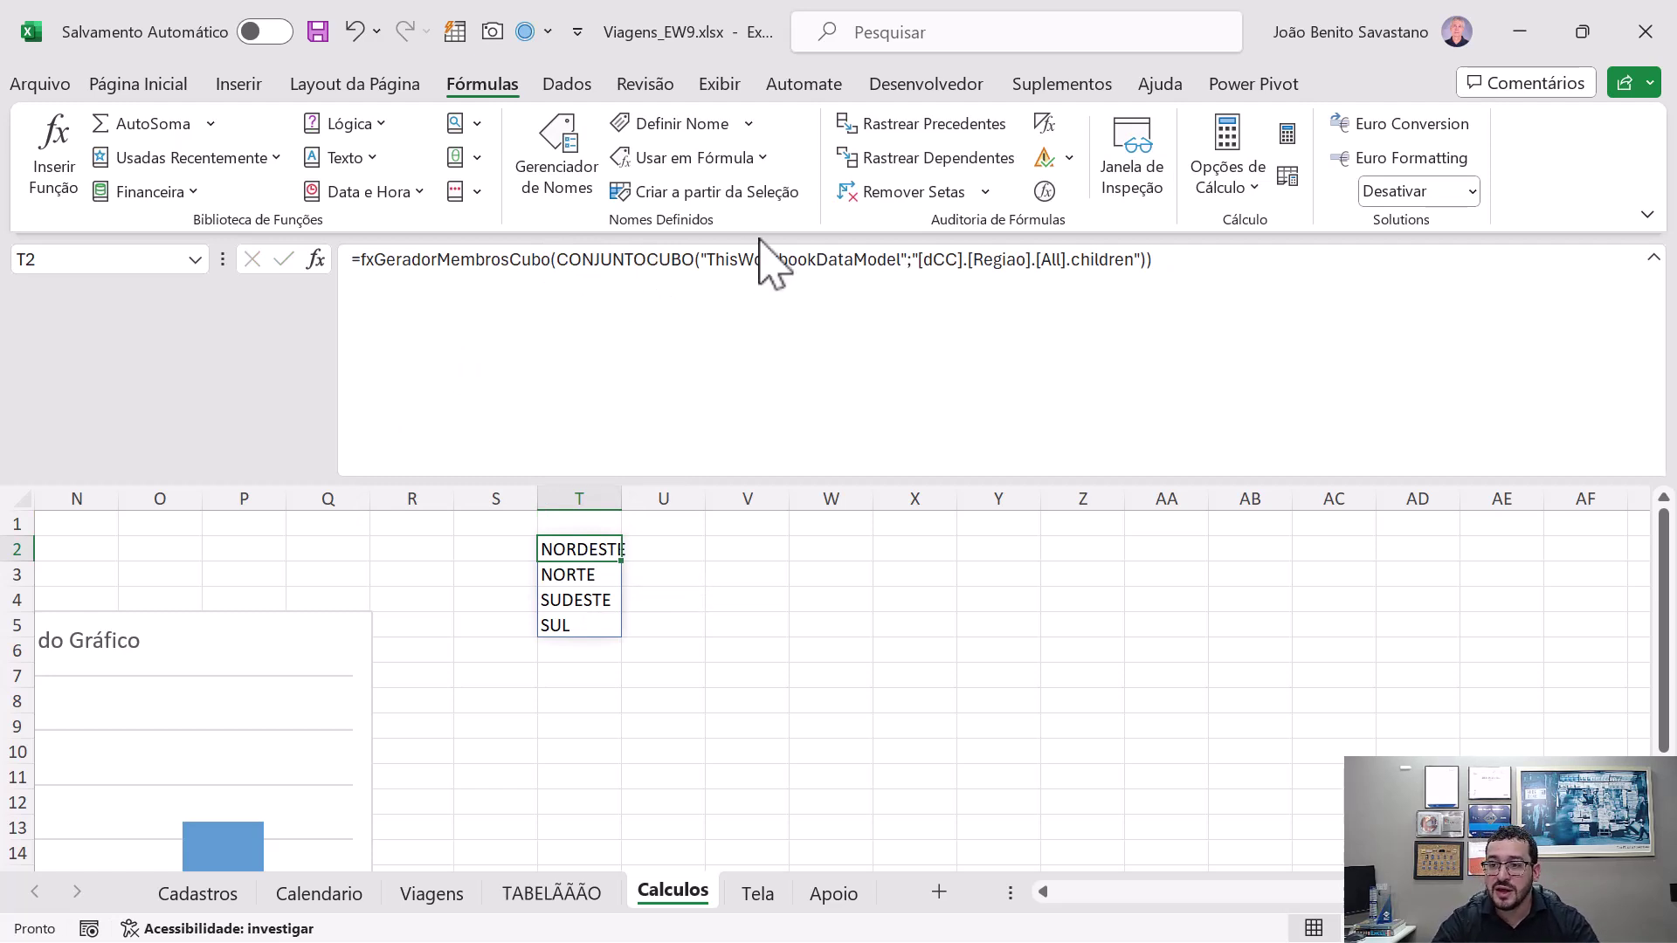
- Replace the region set expression in T2's formula with one starting "[Calendario].[Ano]"
drag(911, 260, 1220, 260)
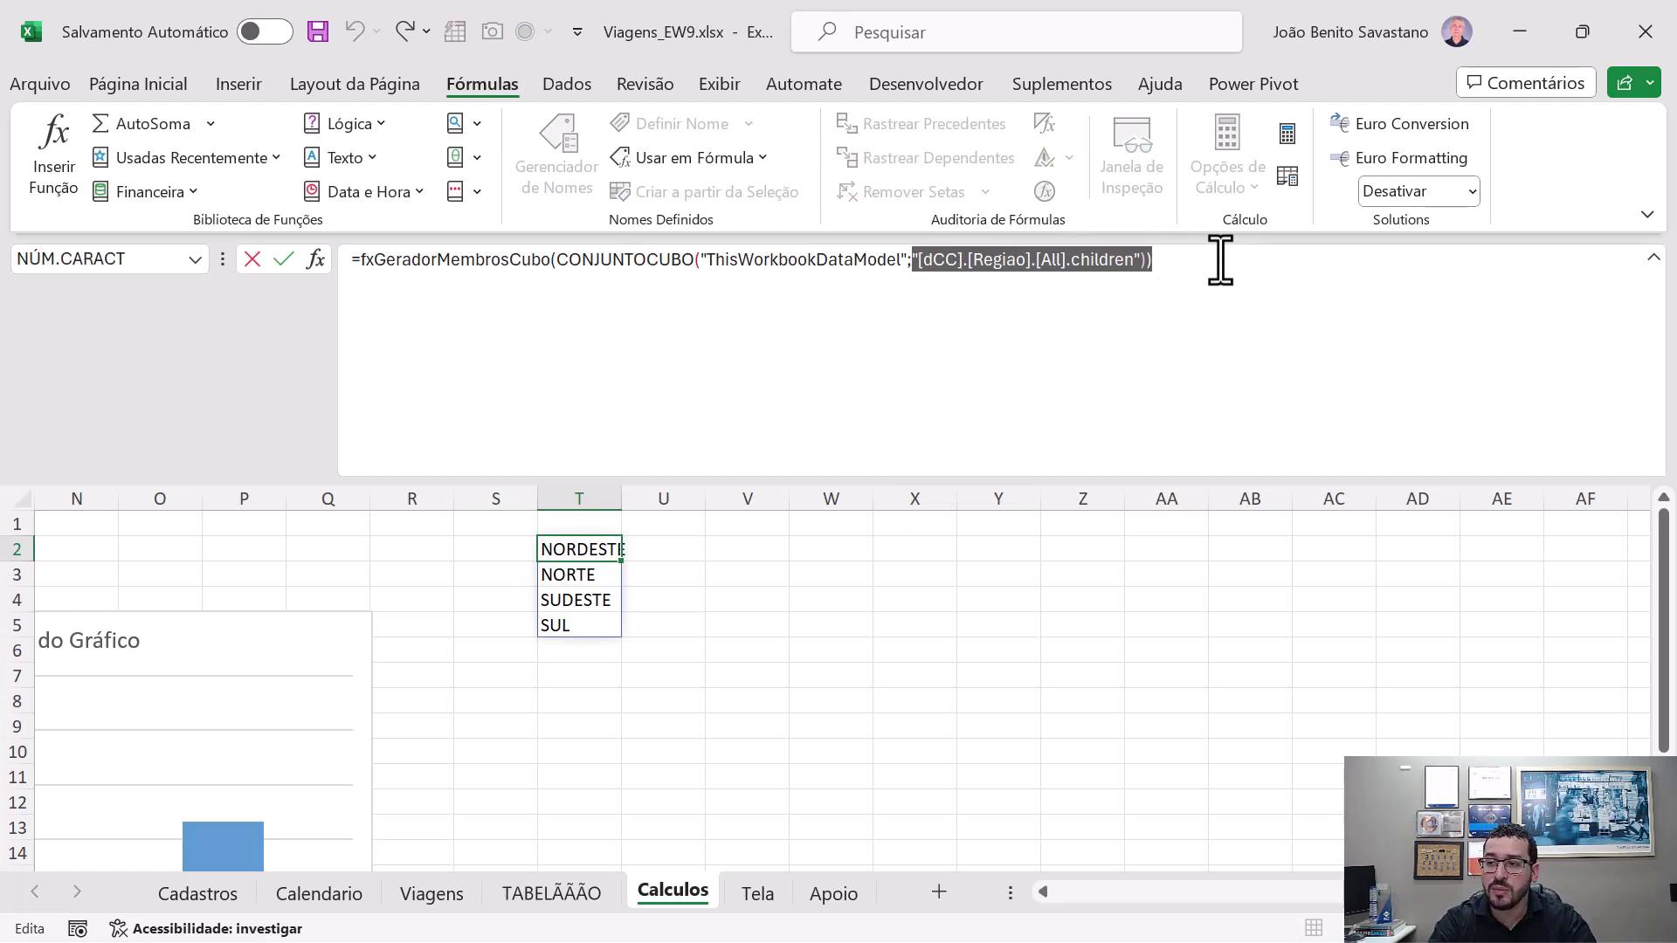
text(")
text(dc)
key(BackSpace)
key(BackSpace)
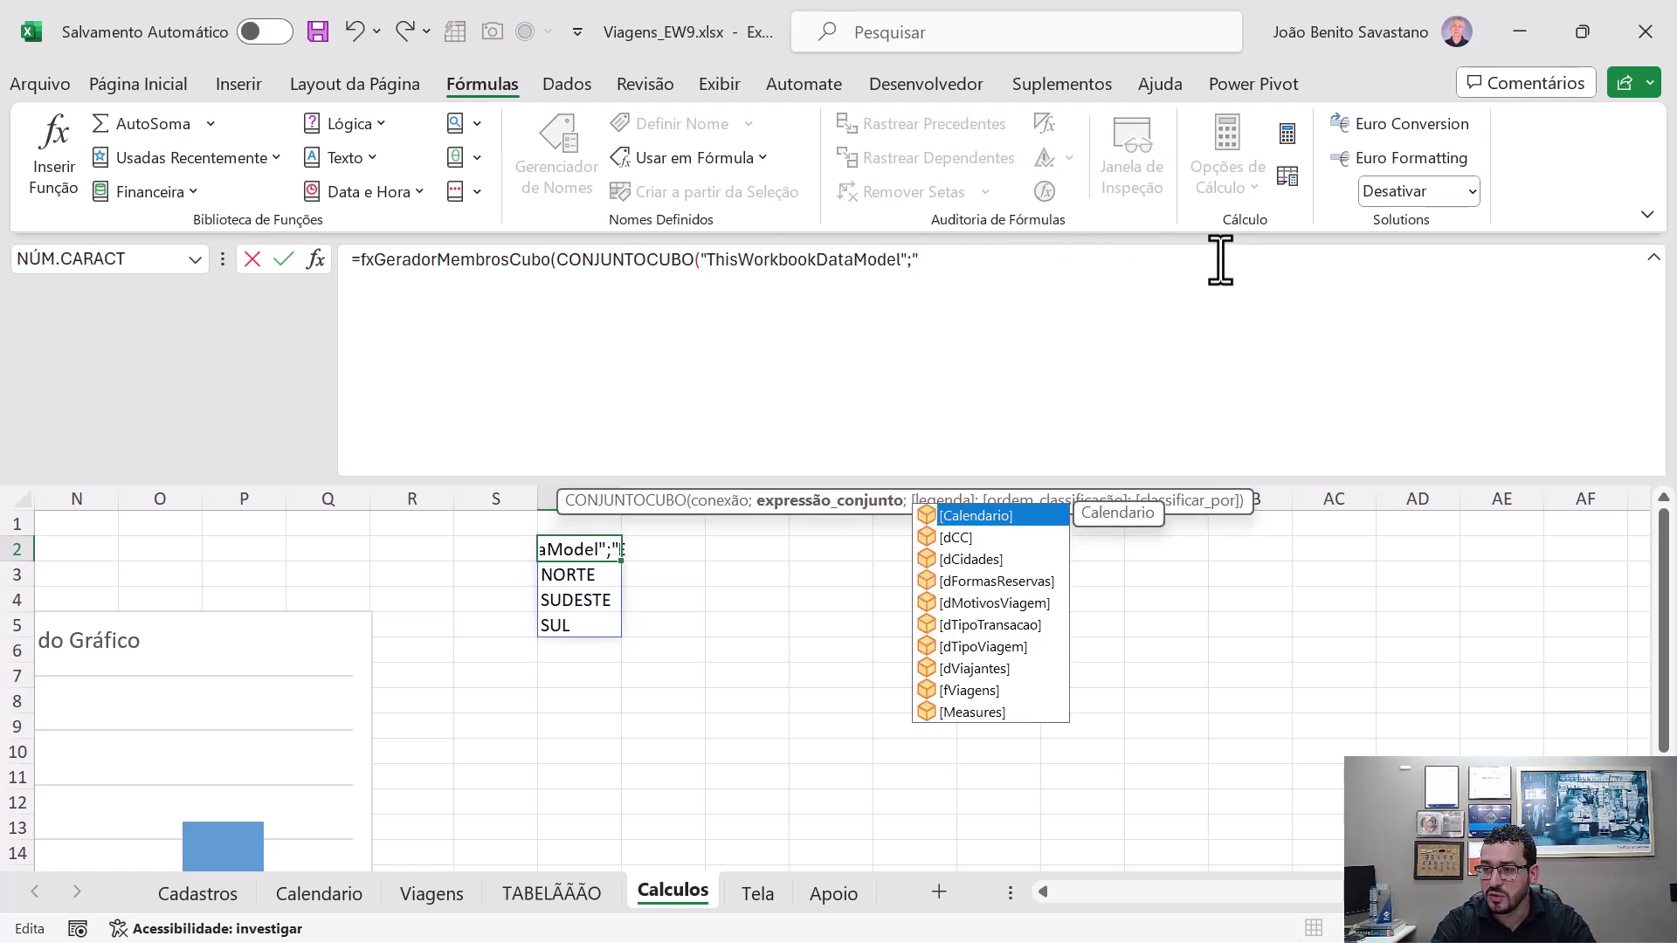
text(c)
key(BackSpace)
key(Tab)
text(.)
key(Tab)
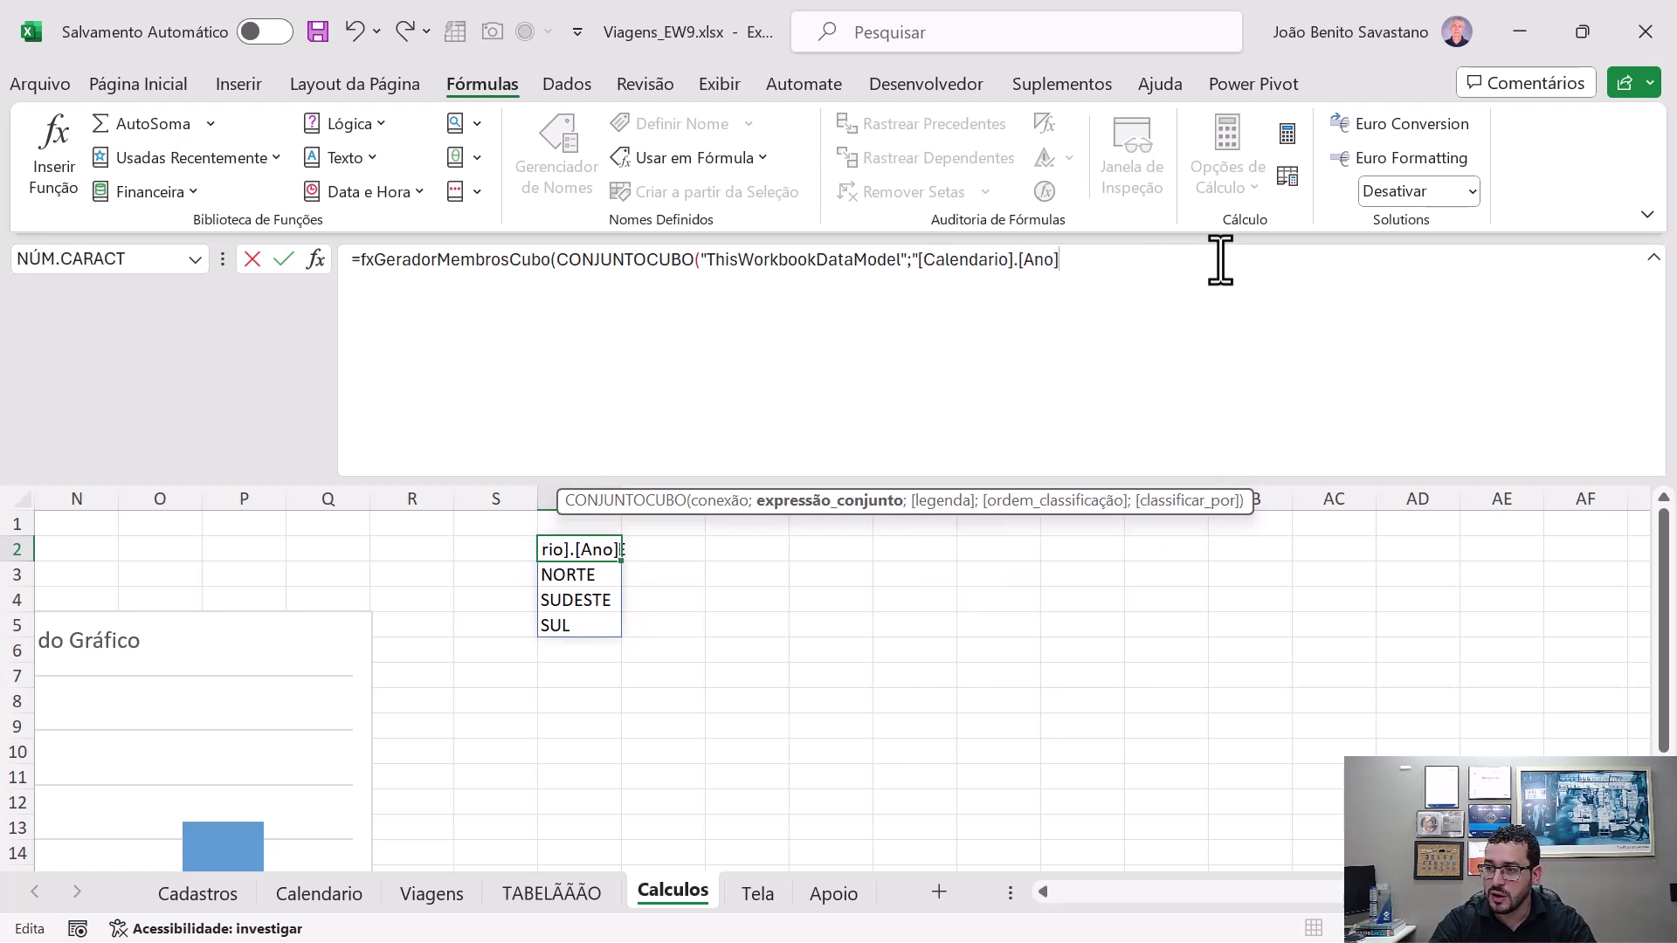
- Extend the set expression to "[Calendario].[Ano].[All].children", close both functions and commit T2's formula
text(.)
key(Tab)
text(.)
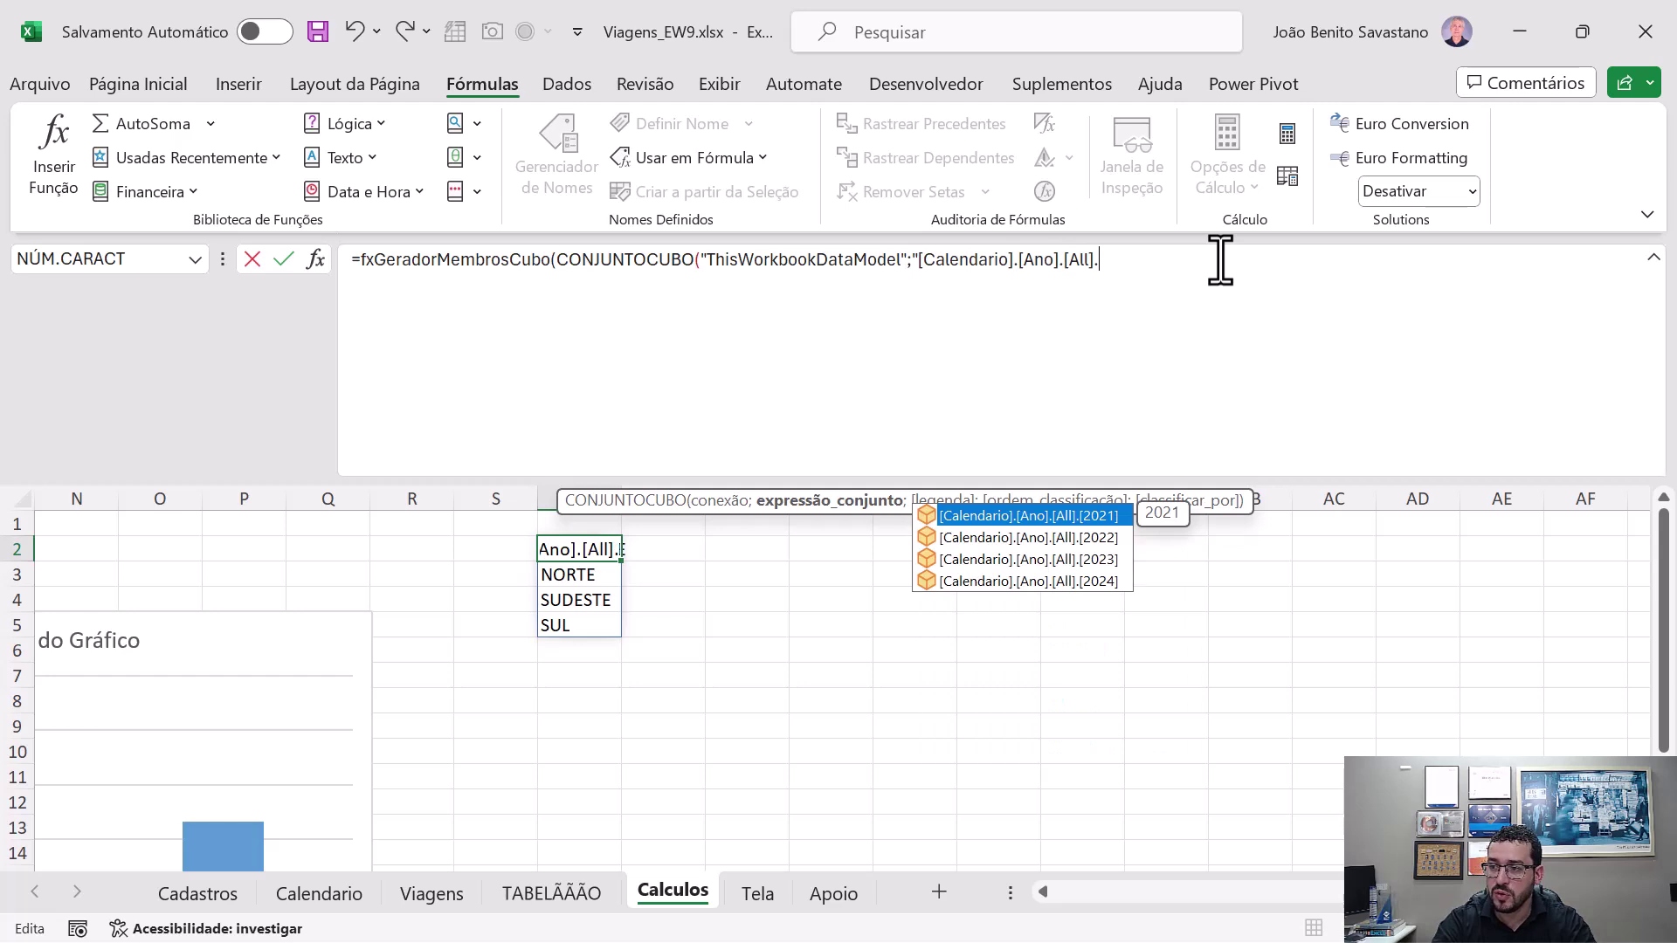
text(children")
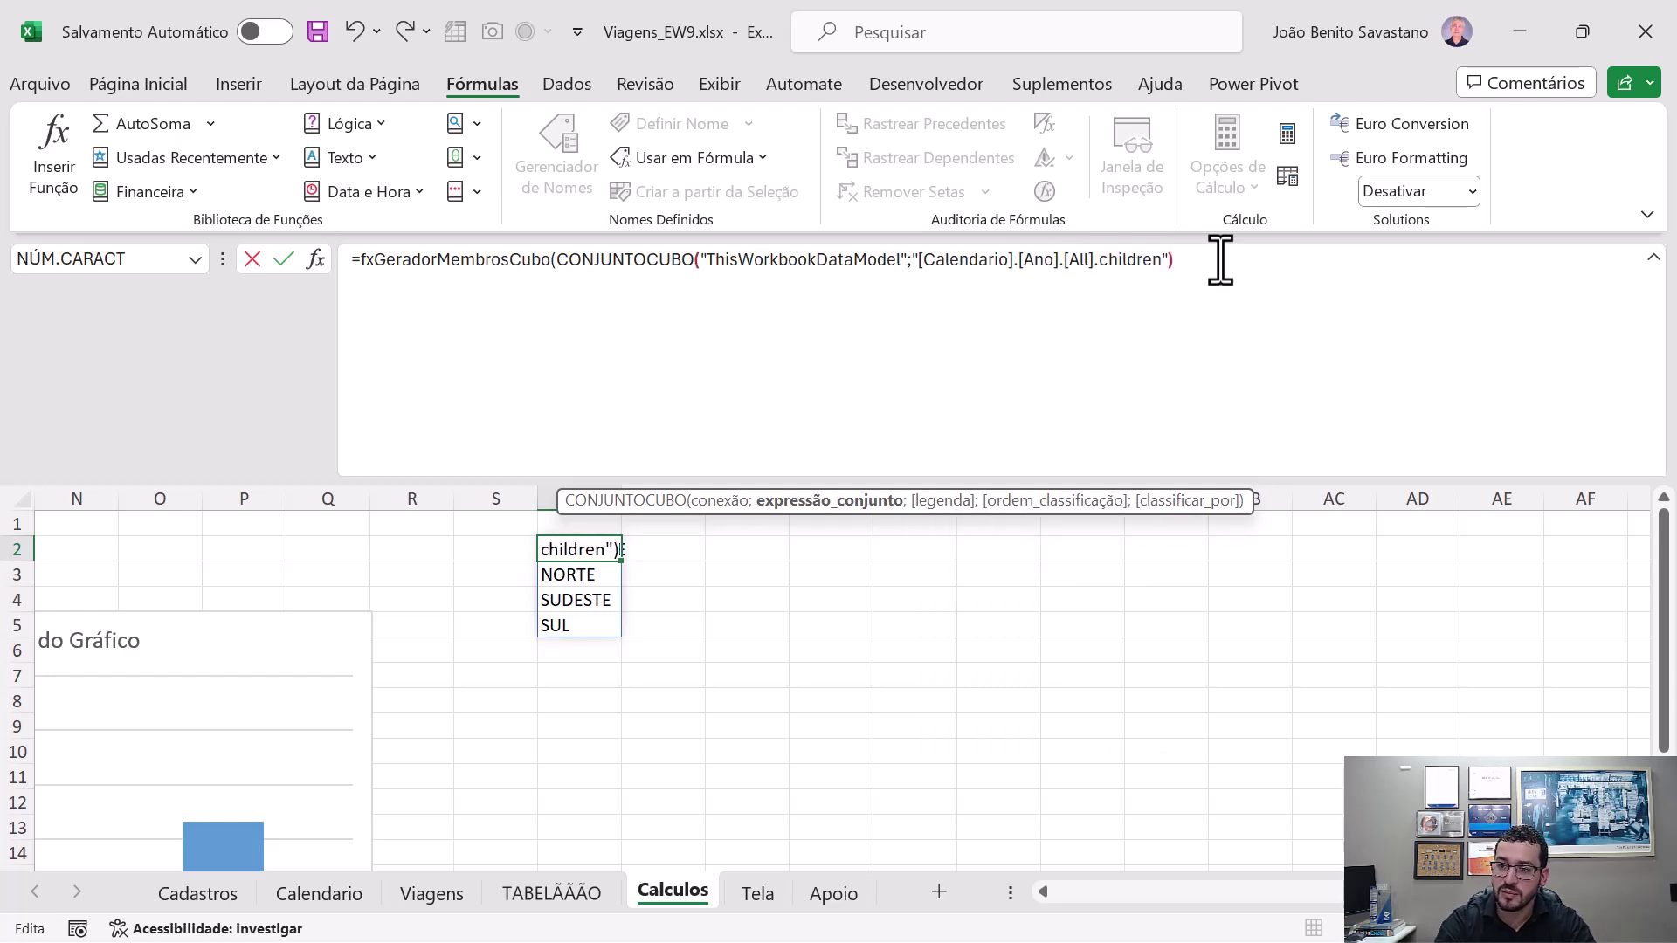
text())
key(Return)
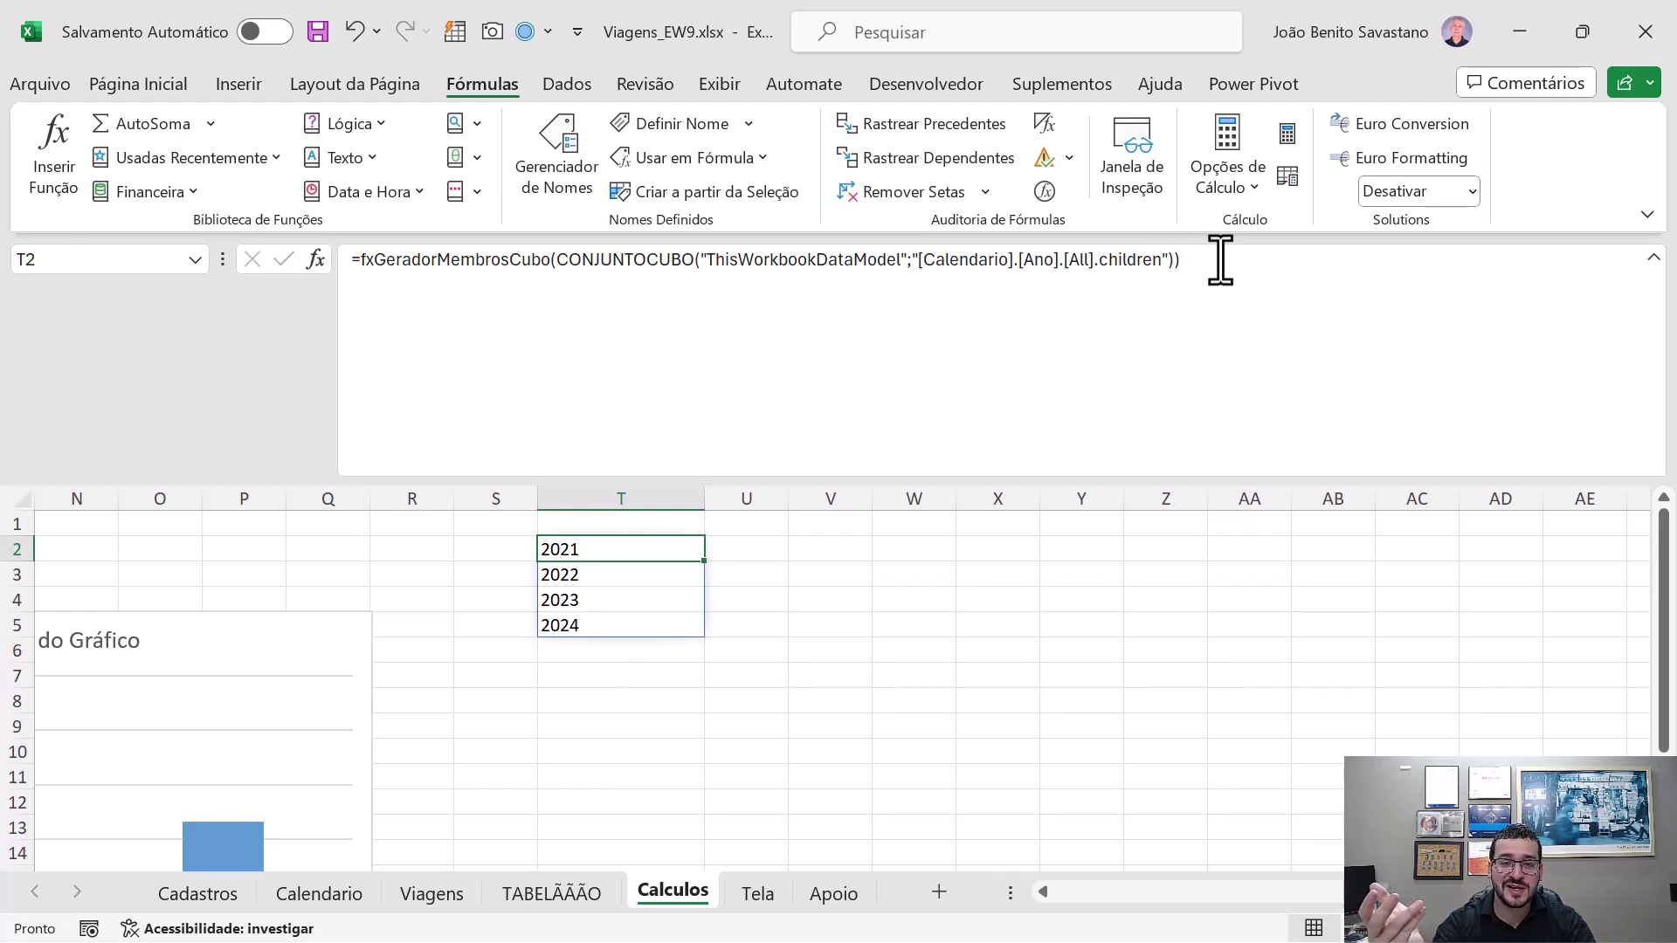
key(ctrl+Left)
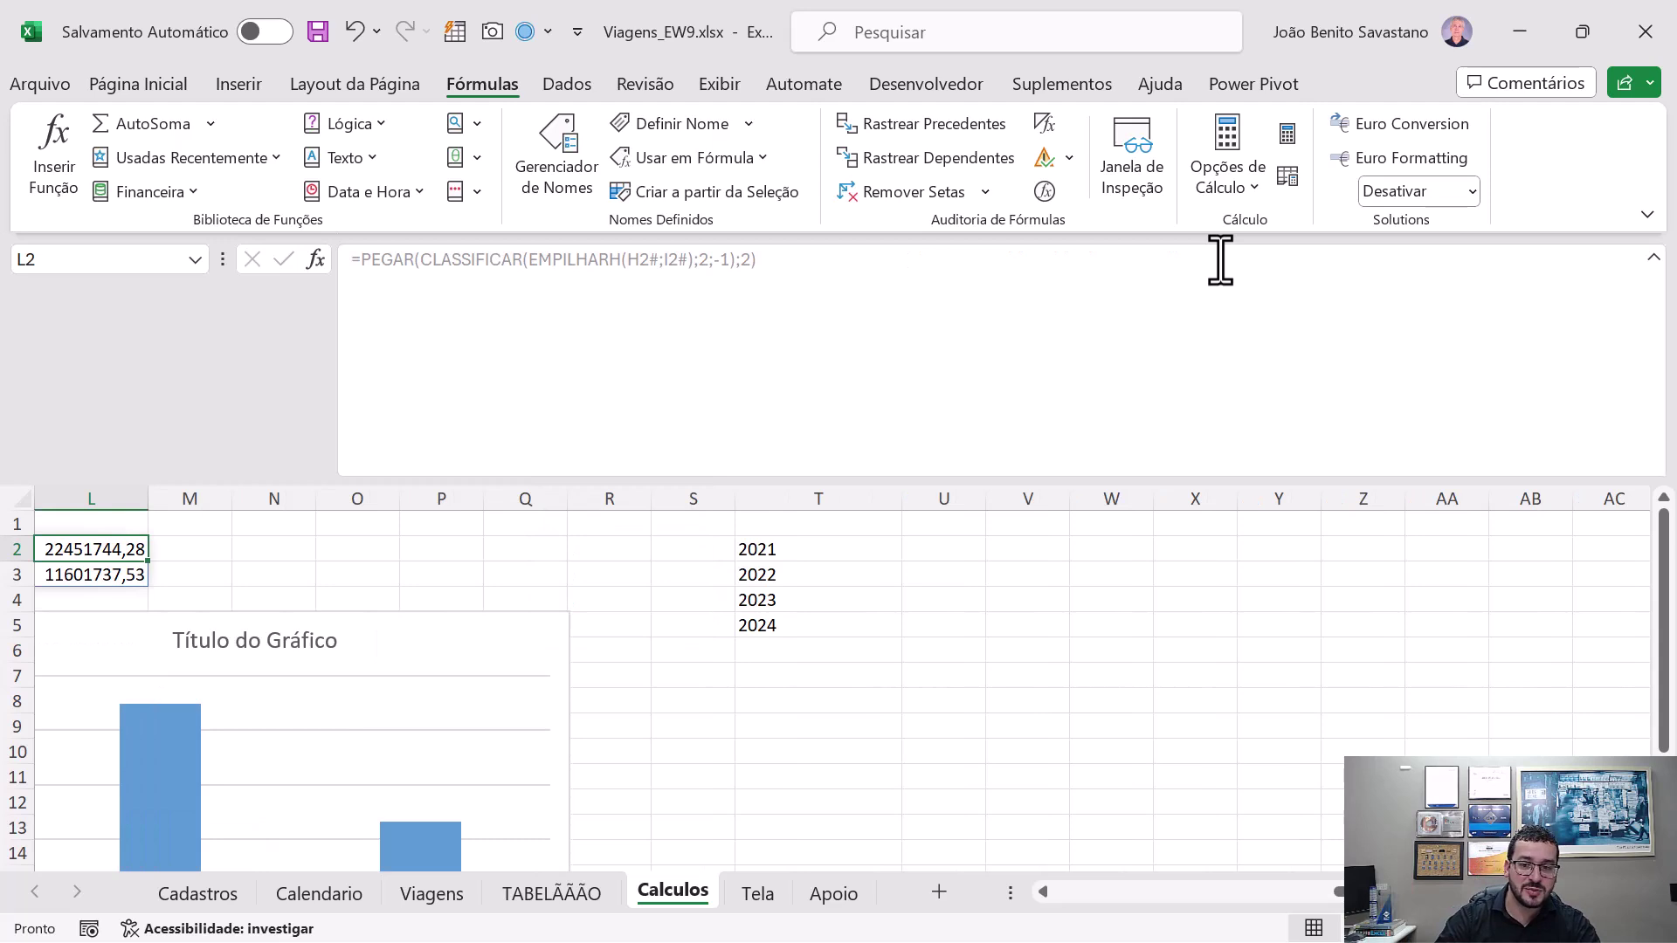
key(Left)
key(Left)
key(Right)
key(Right)
key(Right)
key(Right)
key(Right)
key(Right)
key(Right)
key(Right)
key(Right)
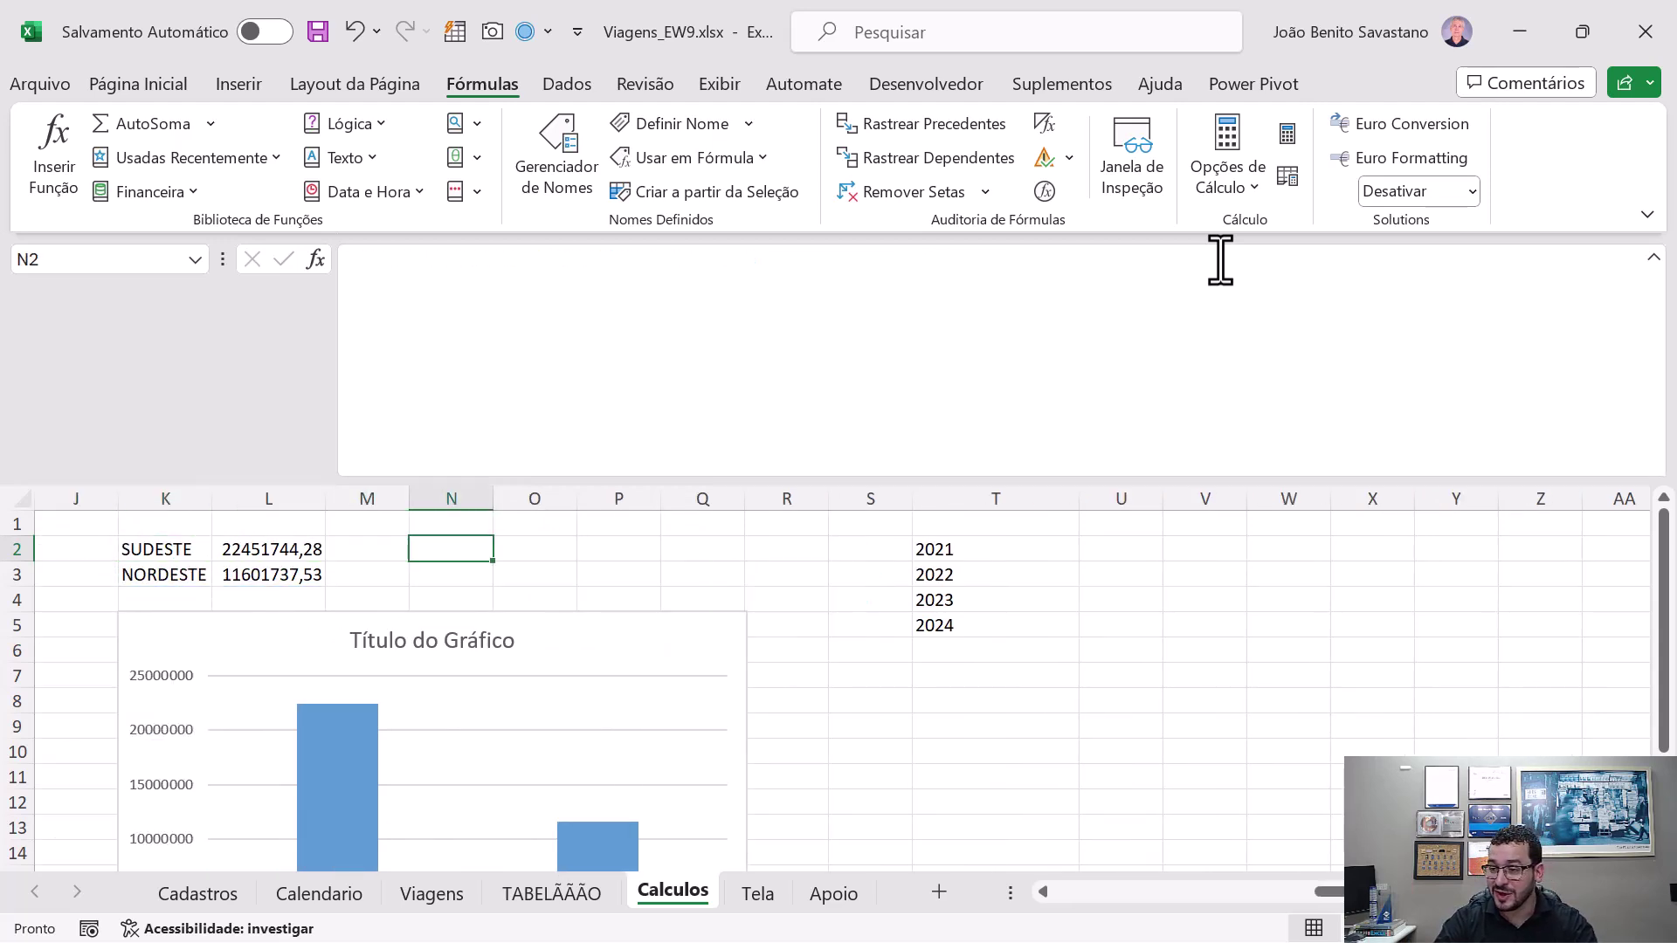
key(Left)
key(Left)
key(Left)
key(Left)
key(Left)
key(Left)
key(Left)
key(Left)
key(Left)
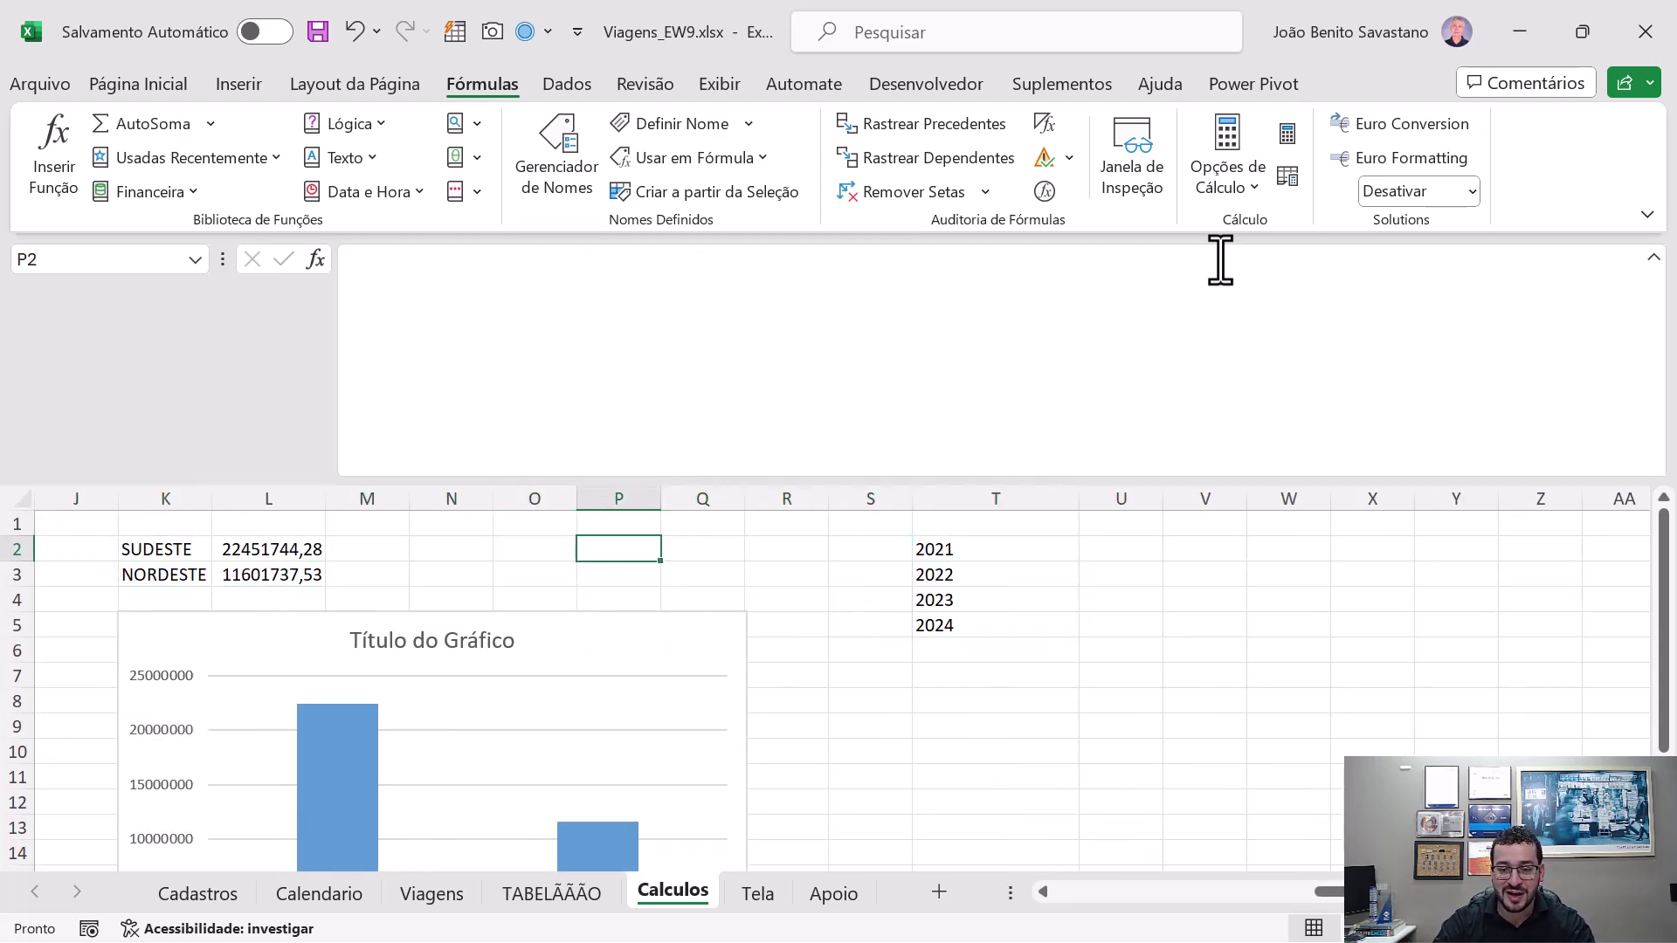
key(Left)
key(Left)
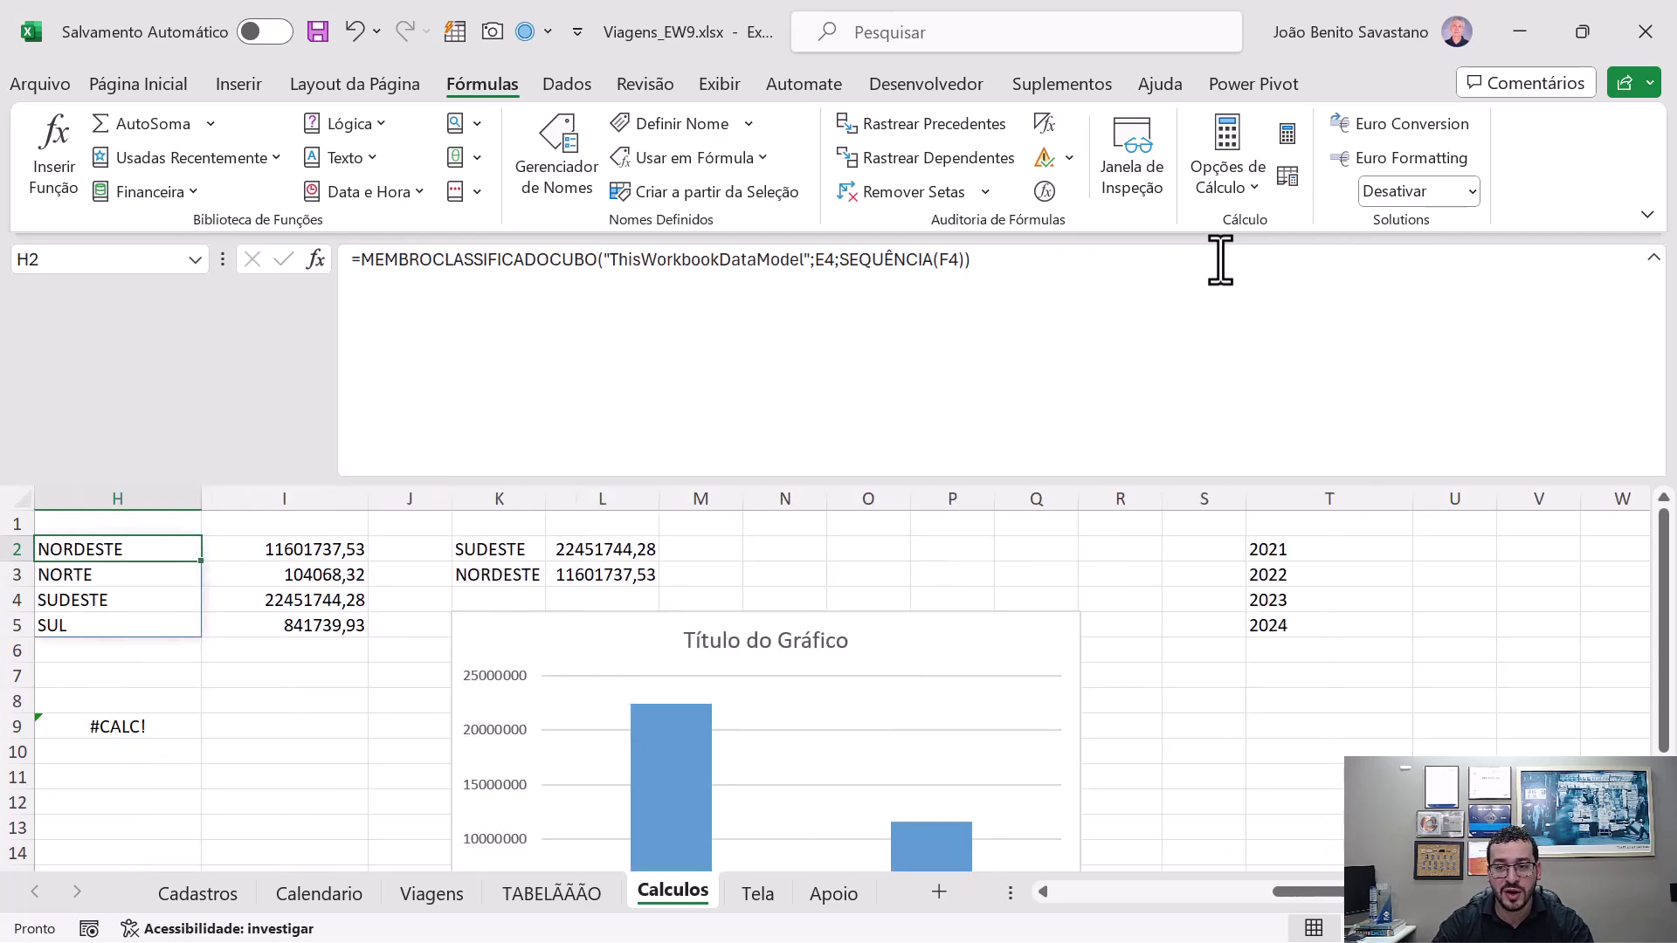
key(Right)
key(Right)
key(Right)
key(Right)
key(Right)
key(Right)
key(Right)
key(Right)
key(Right)
key(Right)
key(Right)
key(Right)
key(Right)
key(Right)
key(Right)
key(Right)
key(Right)
key(Right)
key(Right)
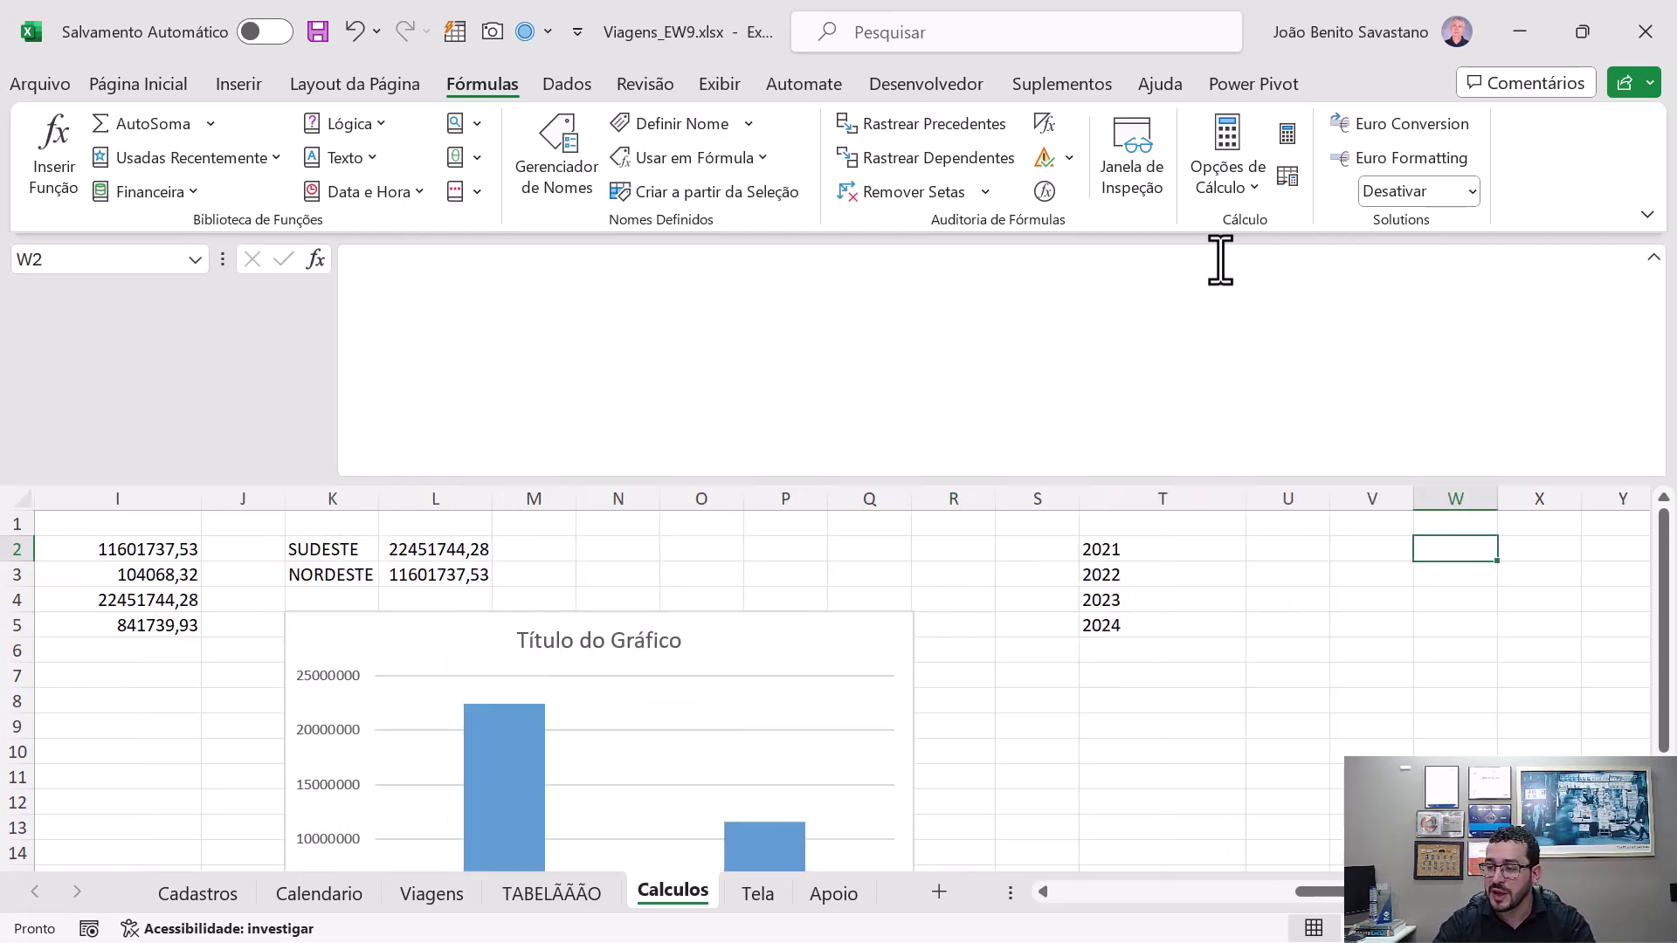
key(Left)
key(Left)
key(Left)
key(Left)
key(Left)
key(Left)
key(Left)
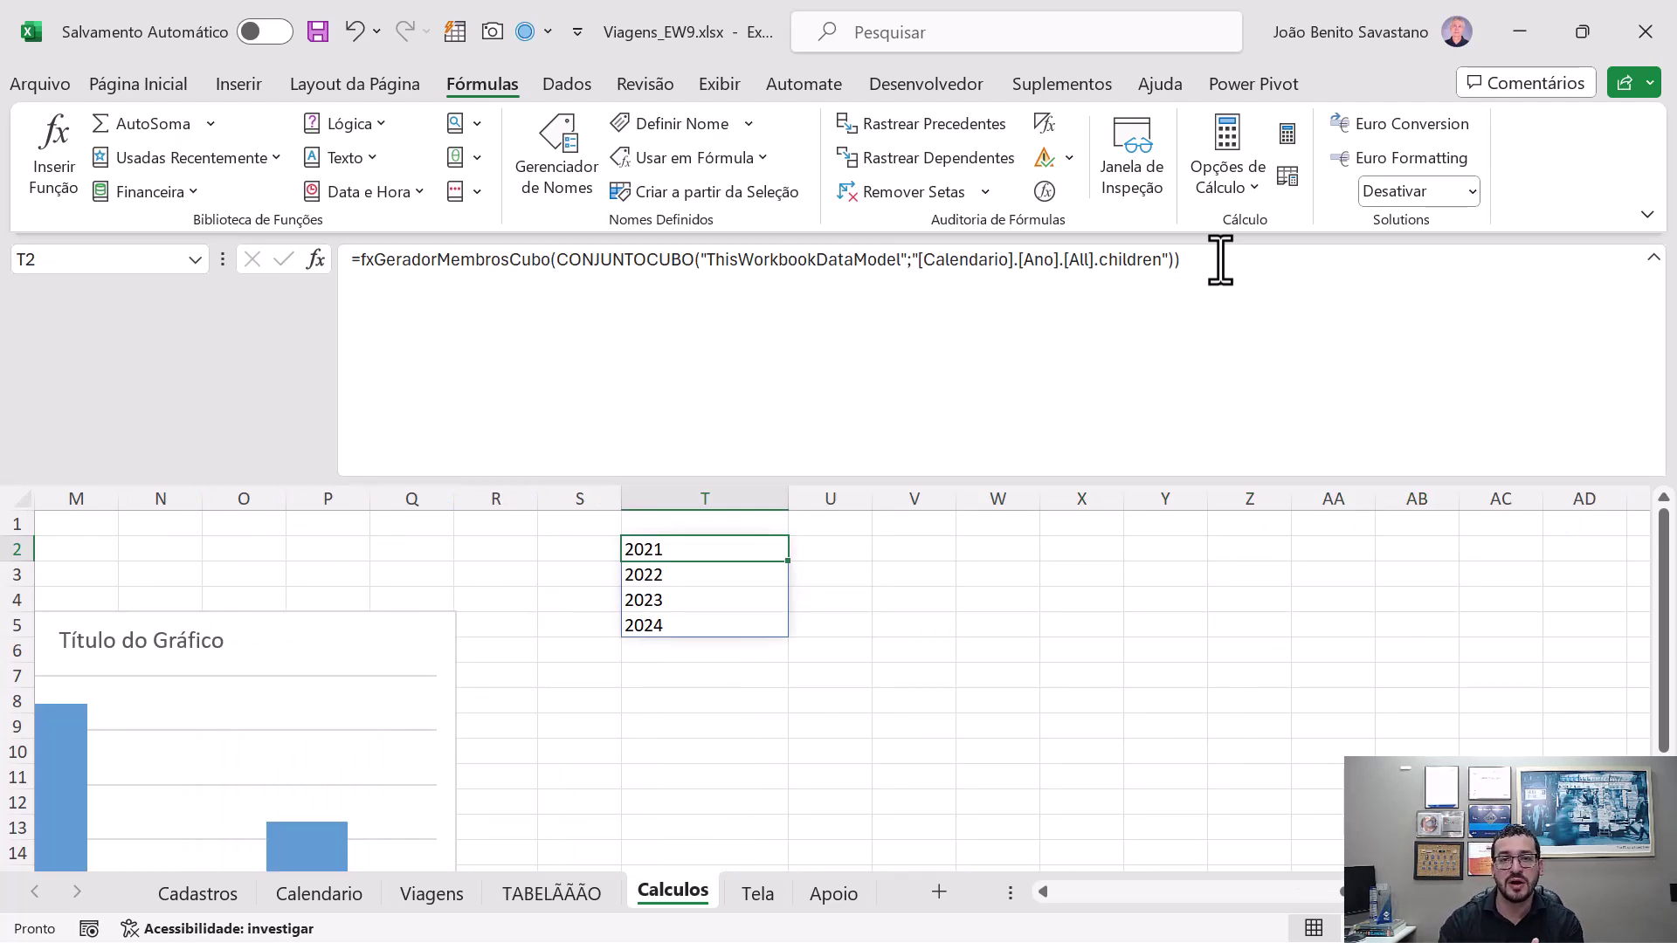
- Examine the CONJUNTOCUBO argument and its "ThisWorkbookDataModel" connection in T2's formula, leaving the formula unedited
click(1220, 260)
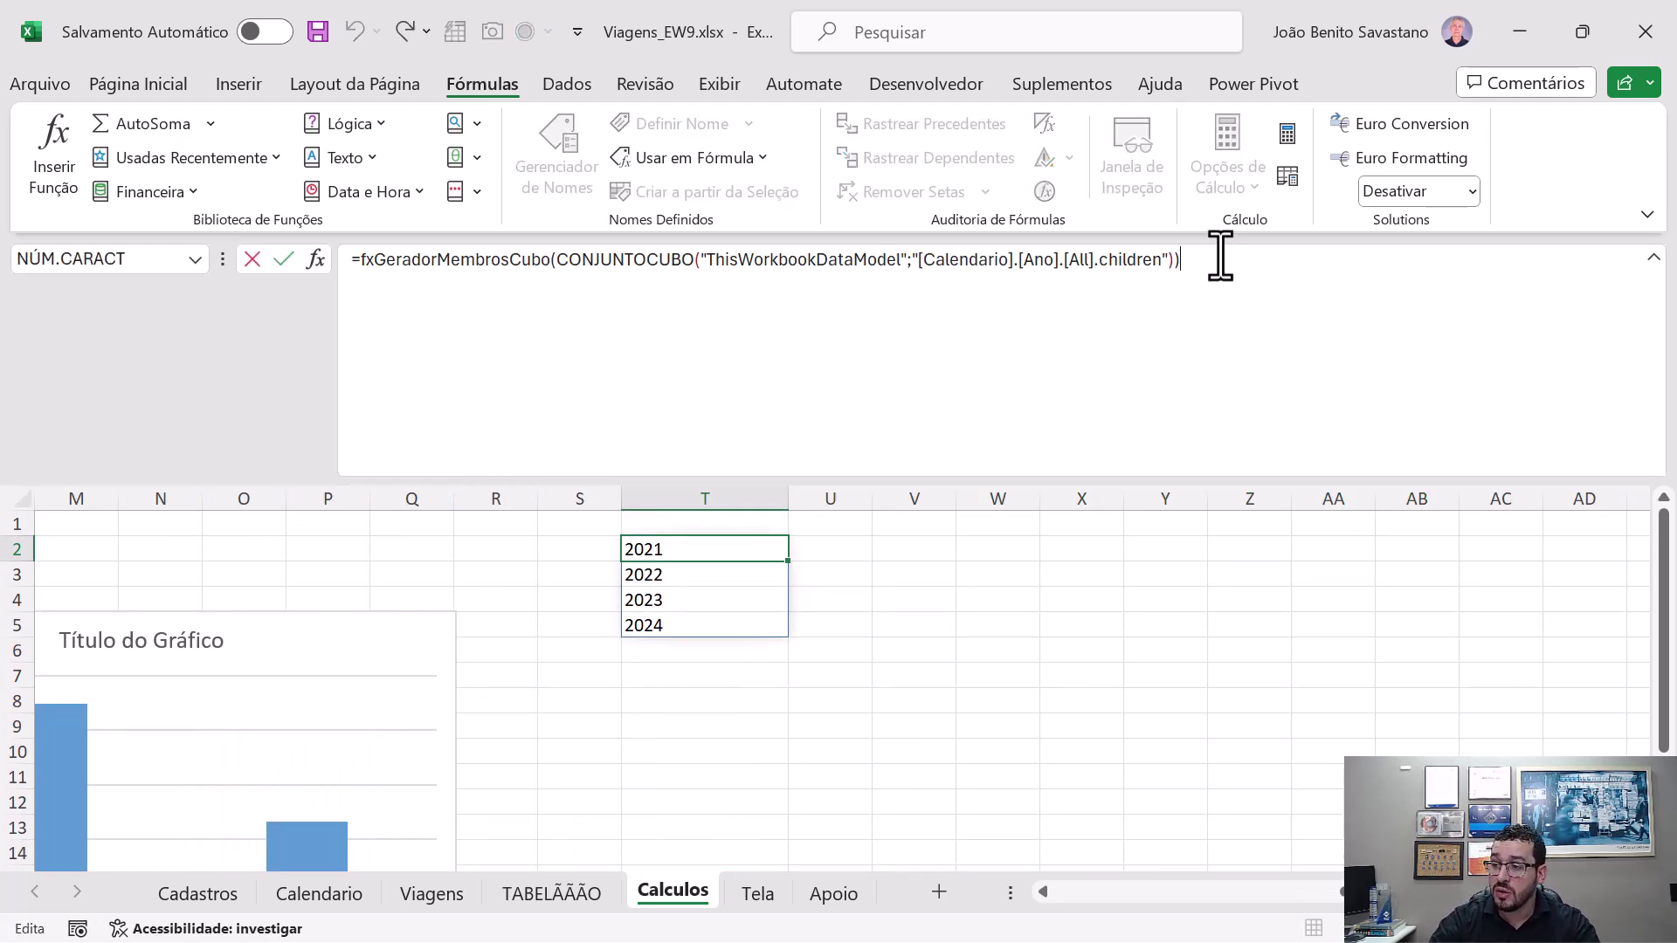
click(723, 270)
click(674, 262)
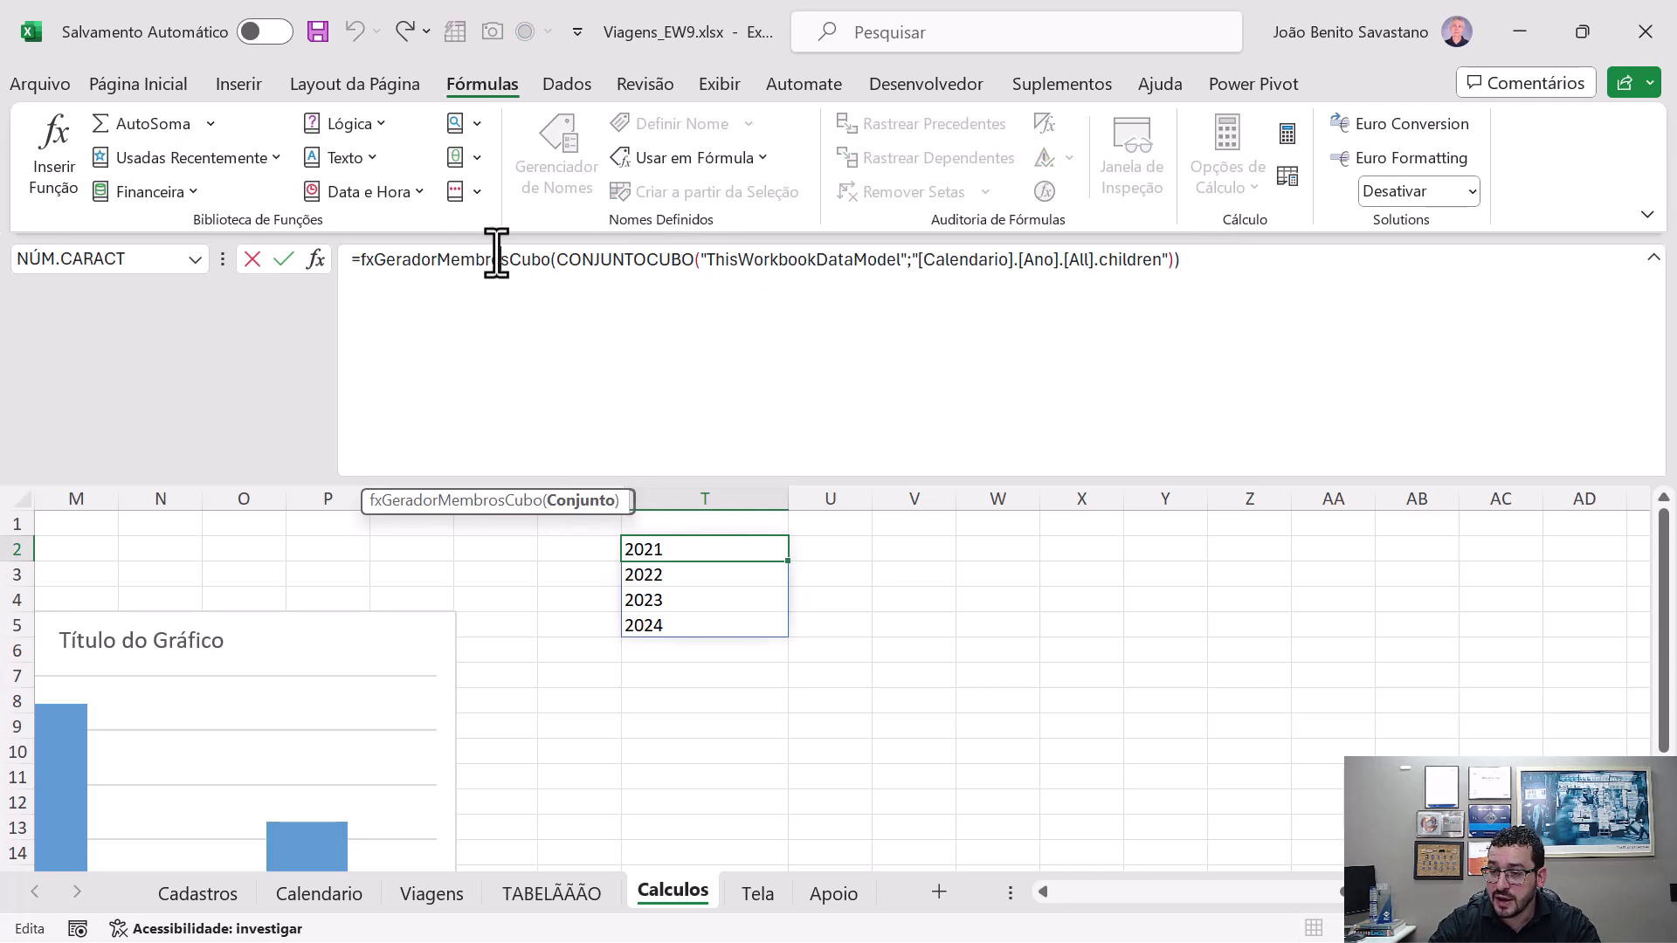
double_click(771, 260)
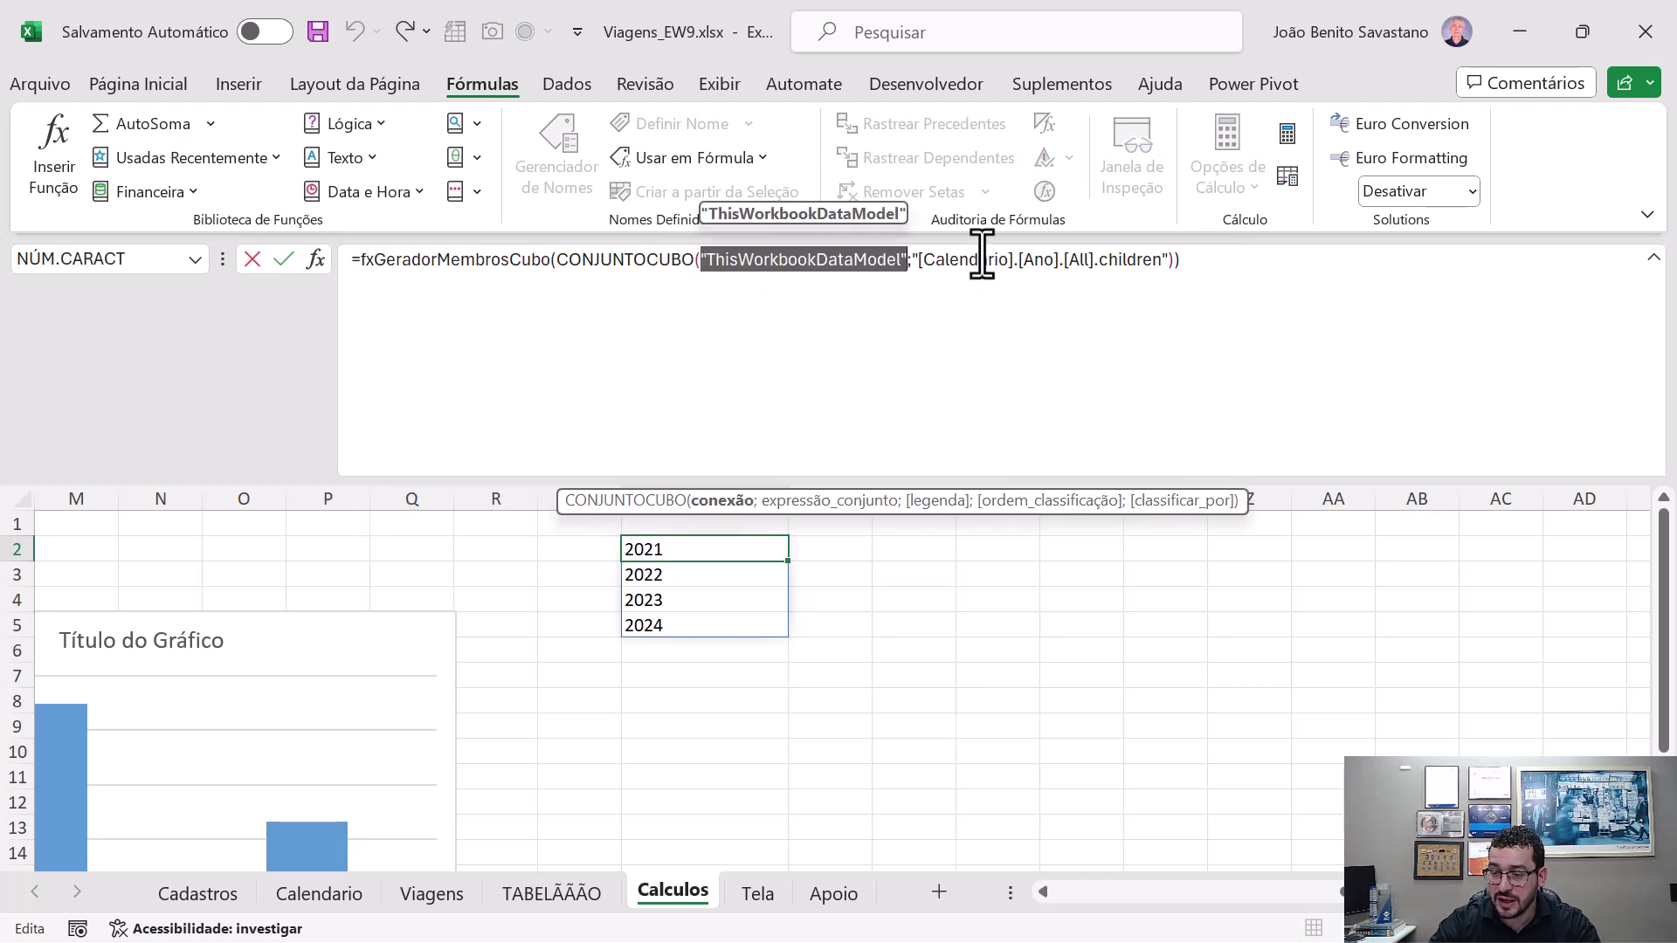
click(1183, 260)
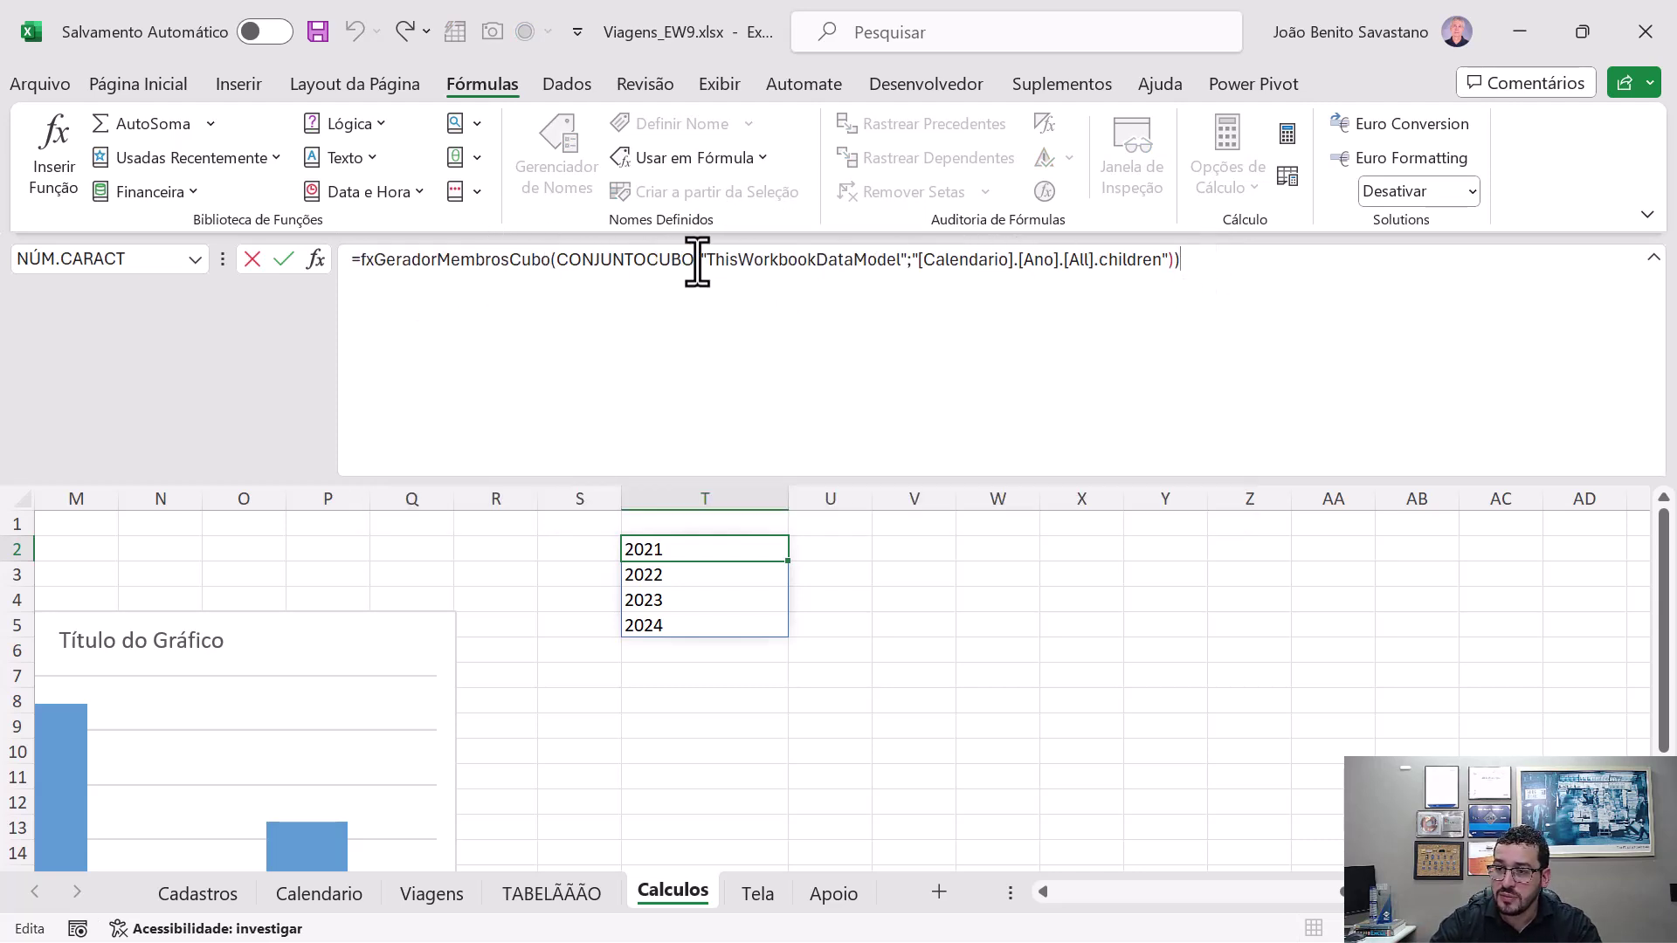
drag(709, 265, 897, 262)
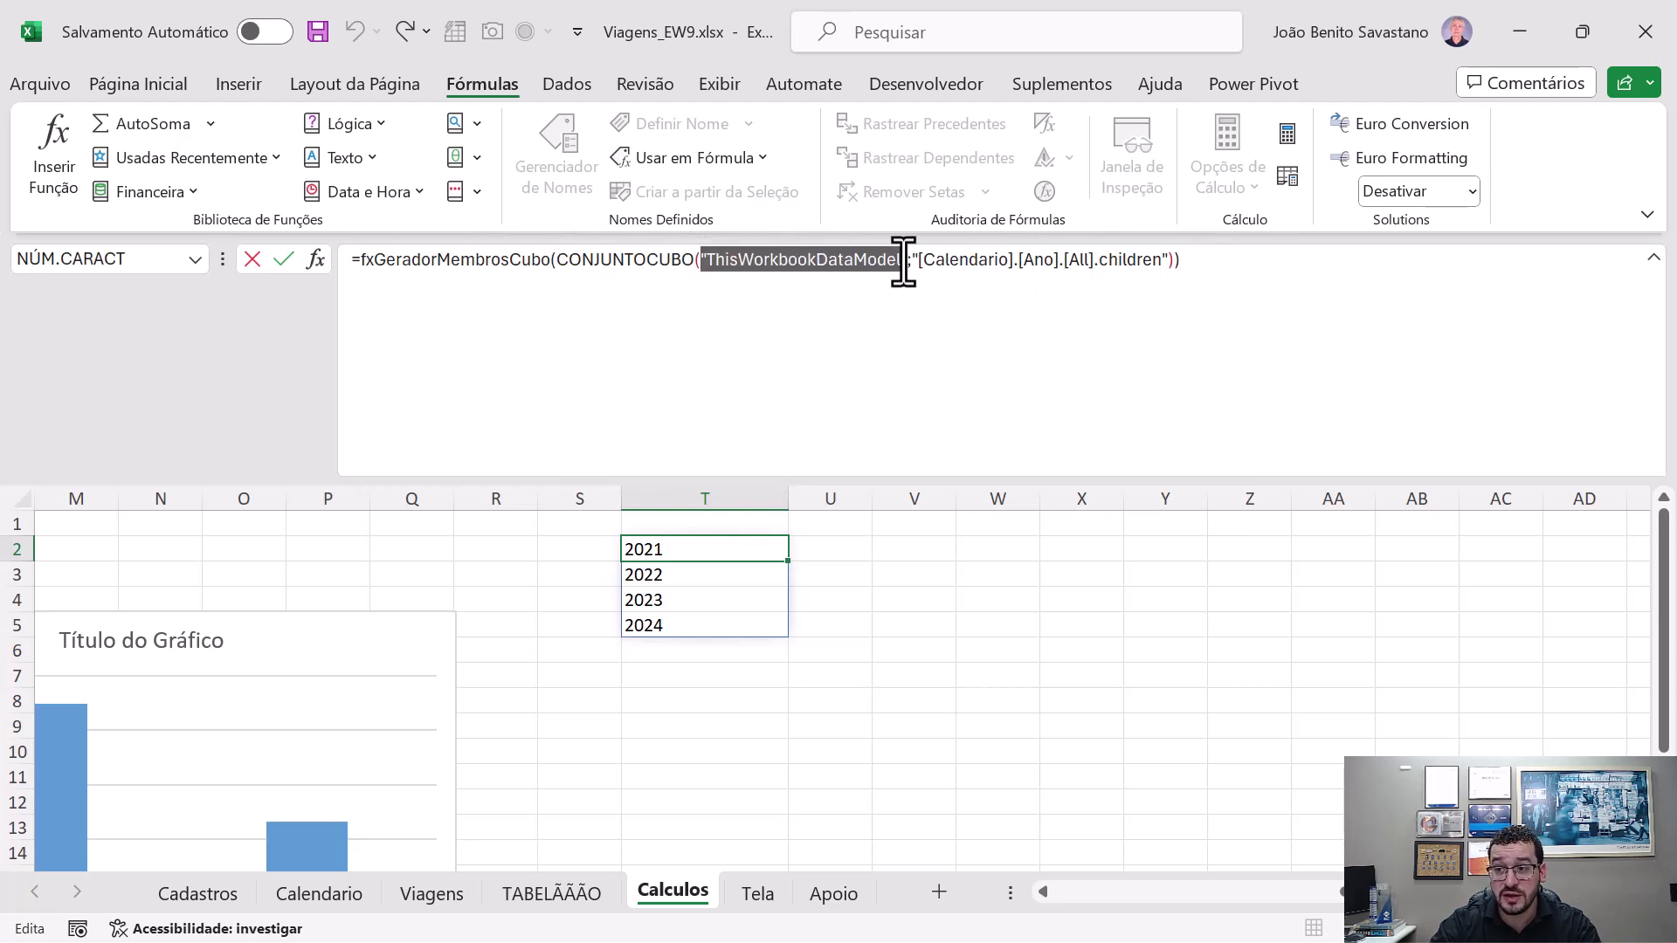
click(664, 266)
click(584, 501)
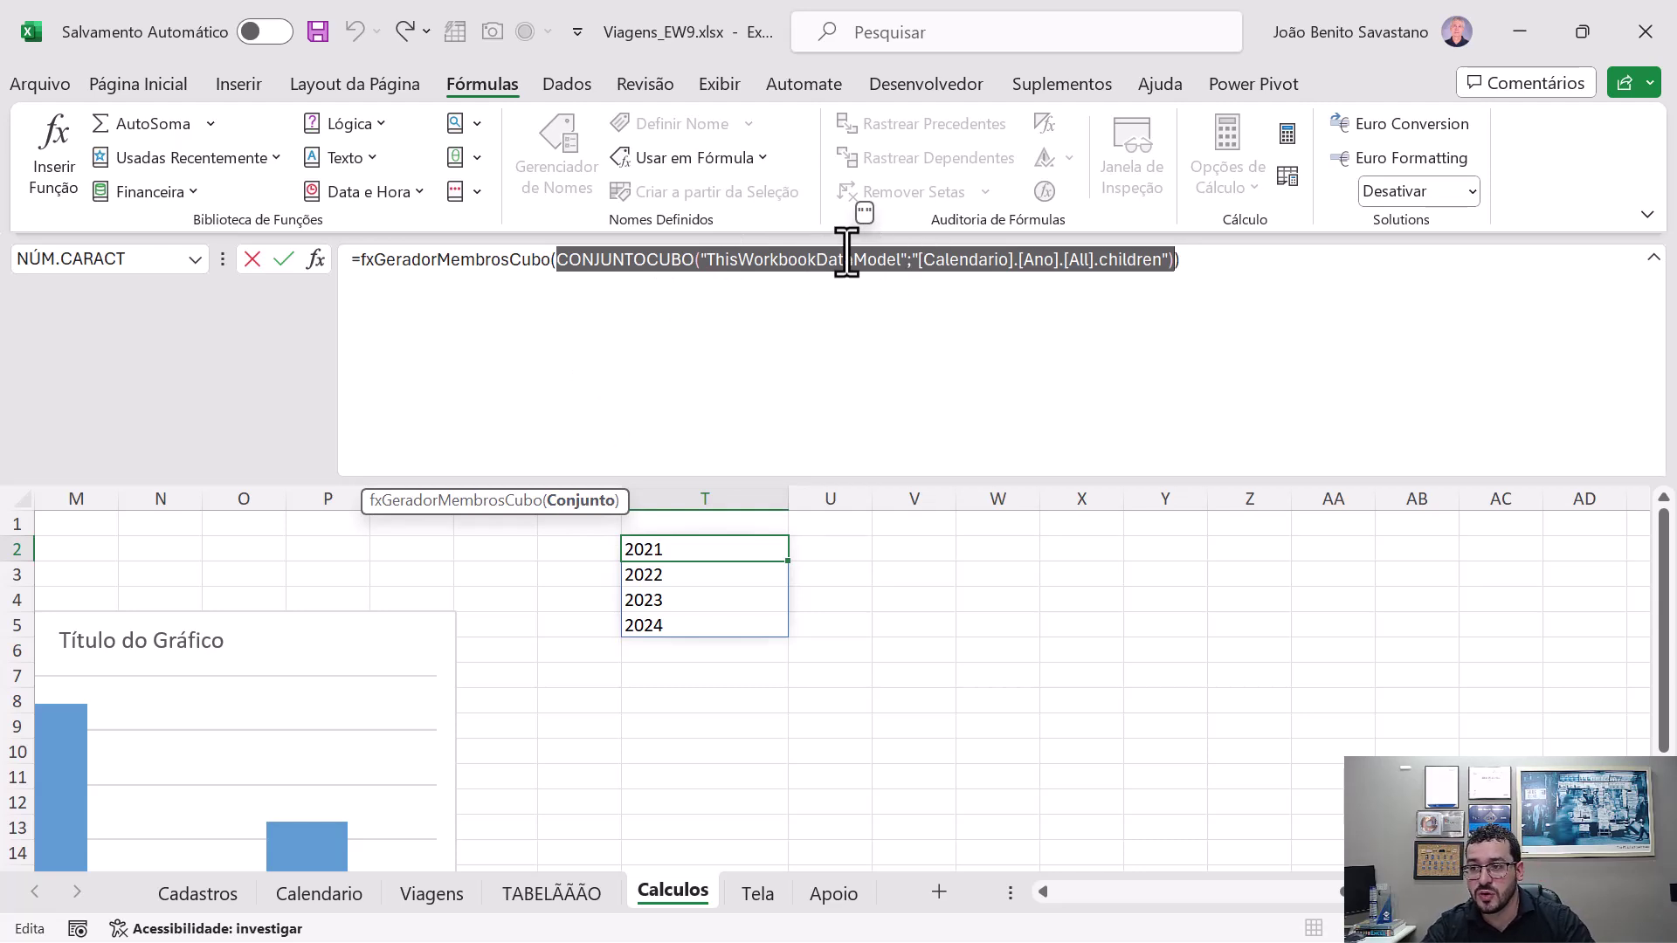
click(768, 278)
drag(559, 262, 904, 278)
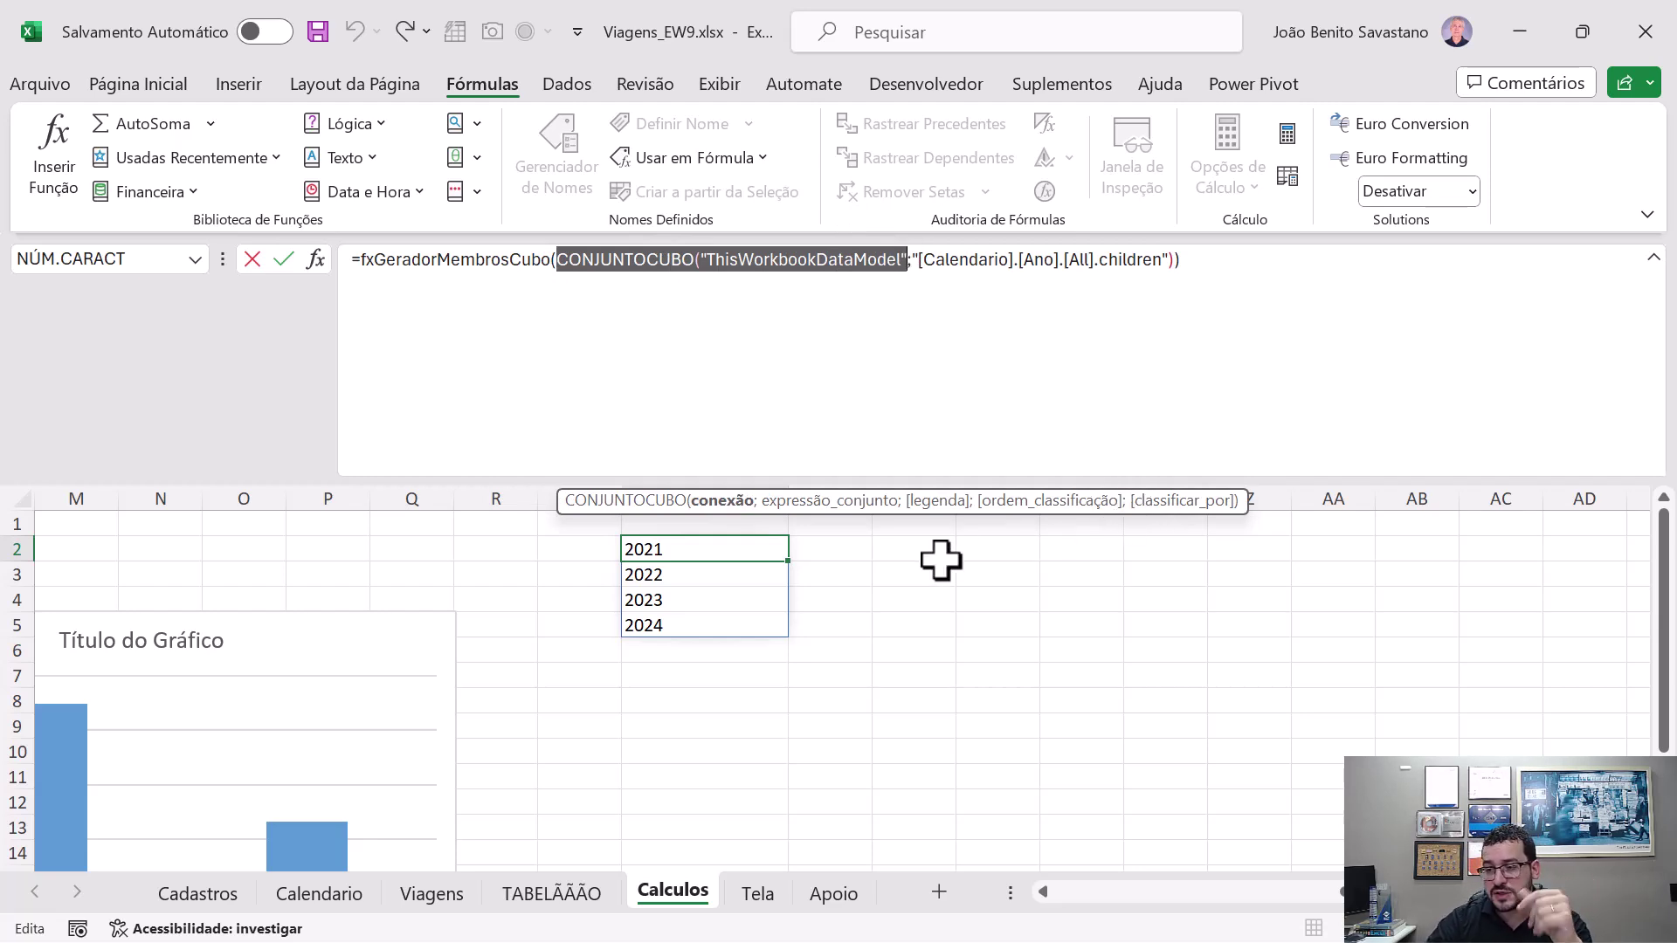
key(Escape)
- Enter the headers Tabela in W2 and Campo in X2
click(967, 552)
text(Tabela)
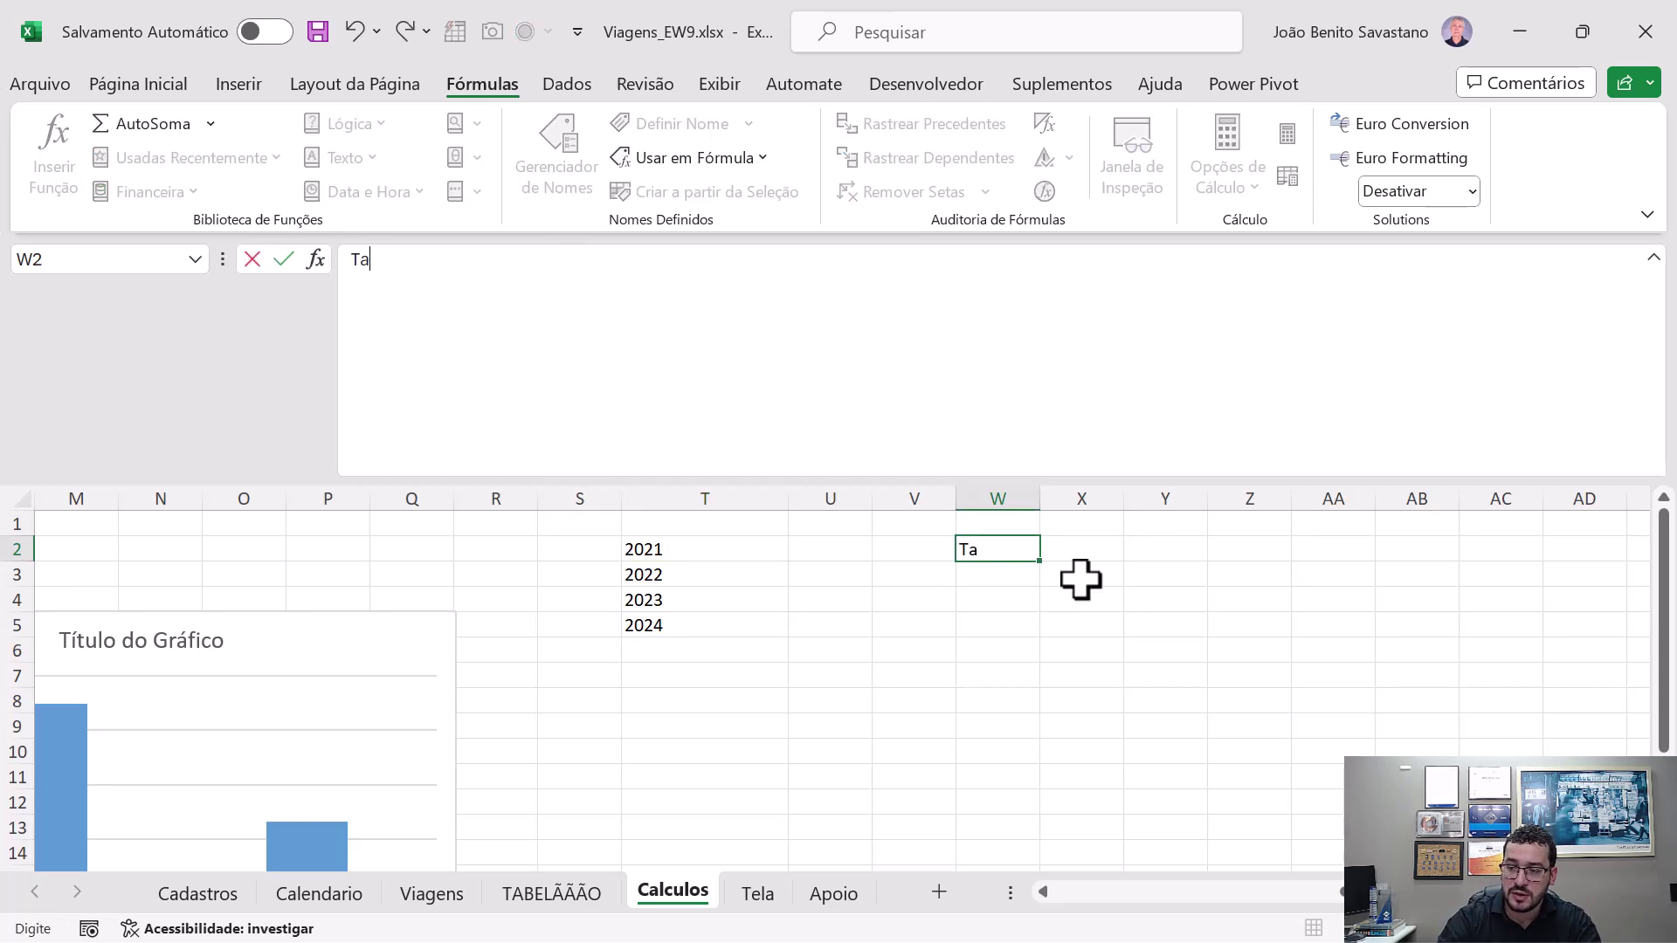
key(Tab)
text(C)
key(Escape)
text(Campo)
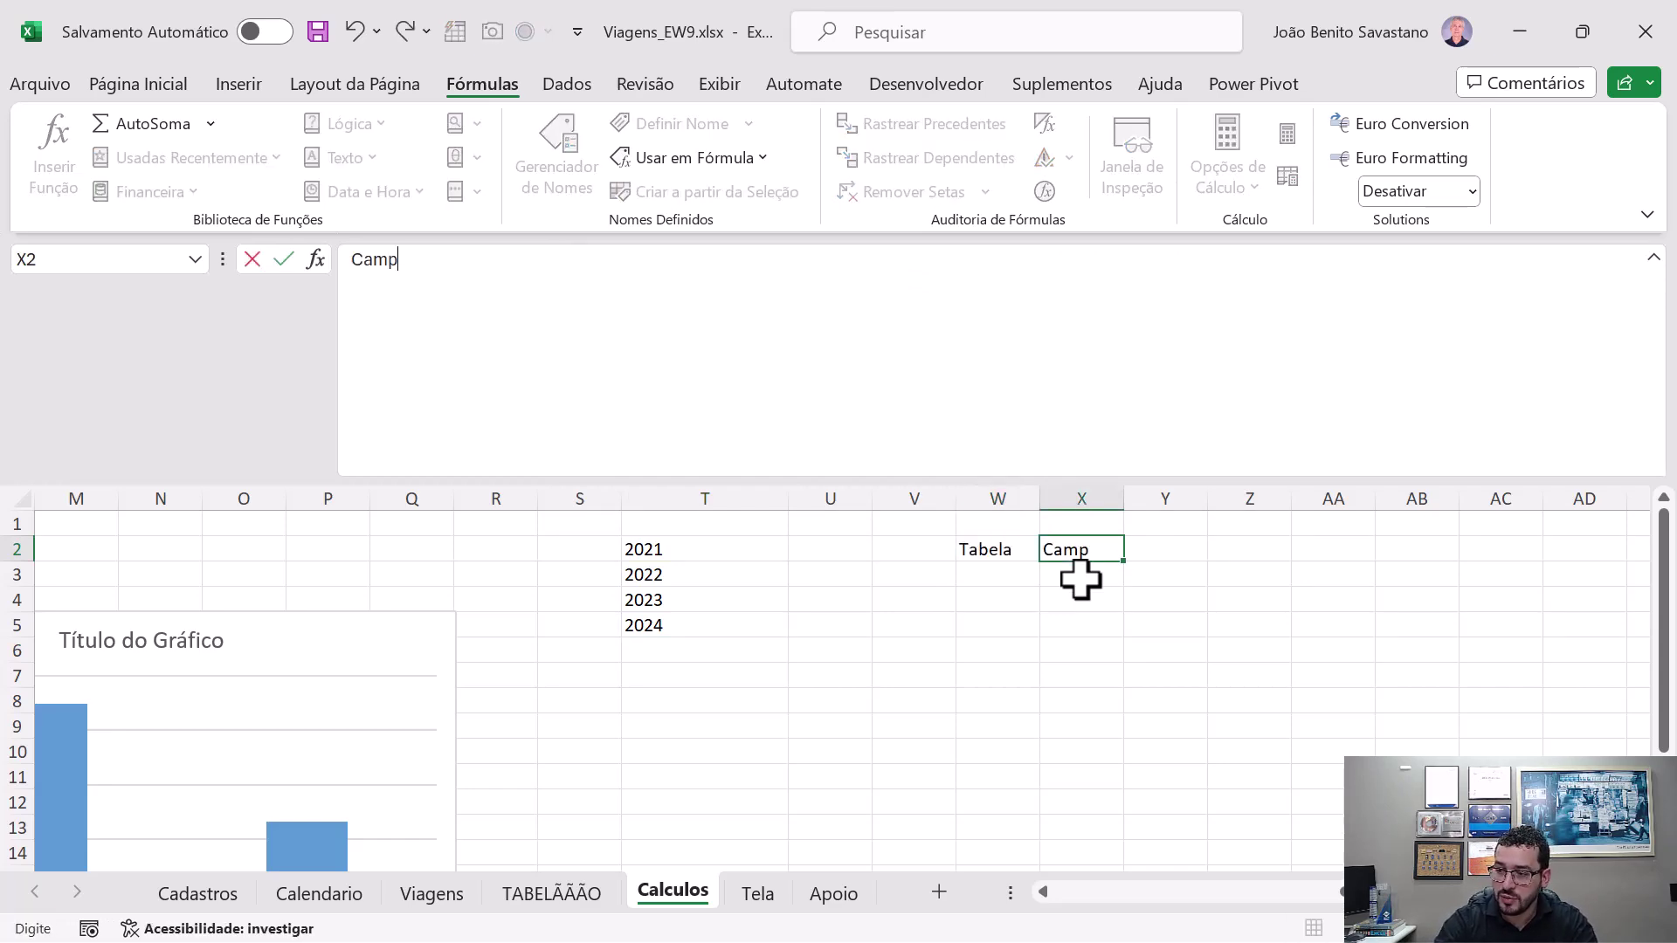
key(Left)
- Copy the table name Calendario from T2's set expression into W3 under the Tabela header
key(Left)
key(Left)
key(Left)
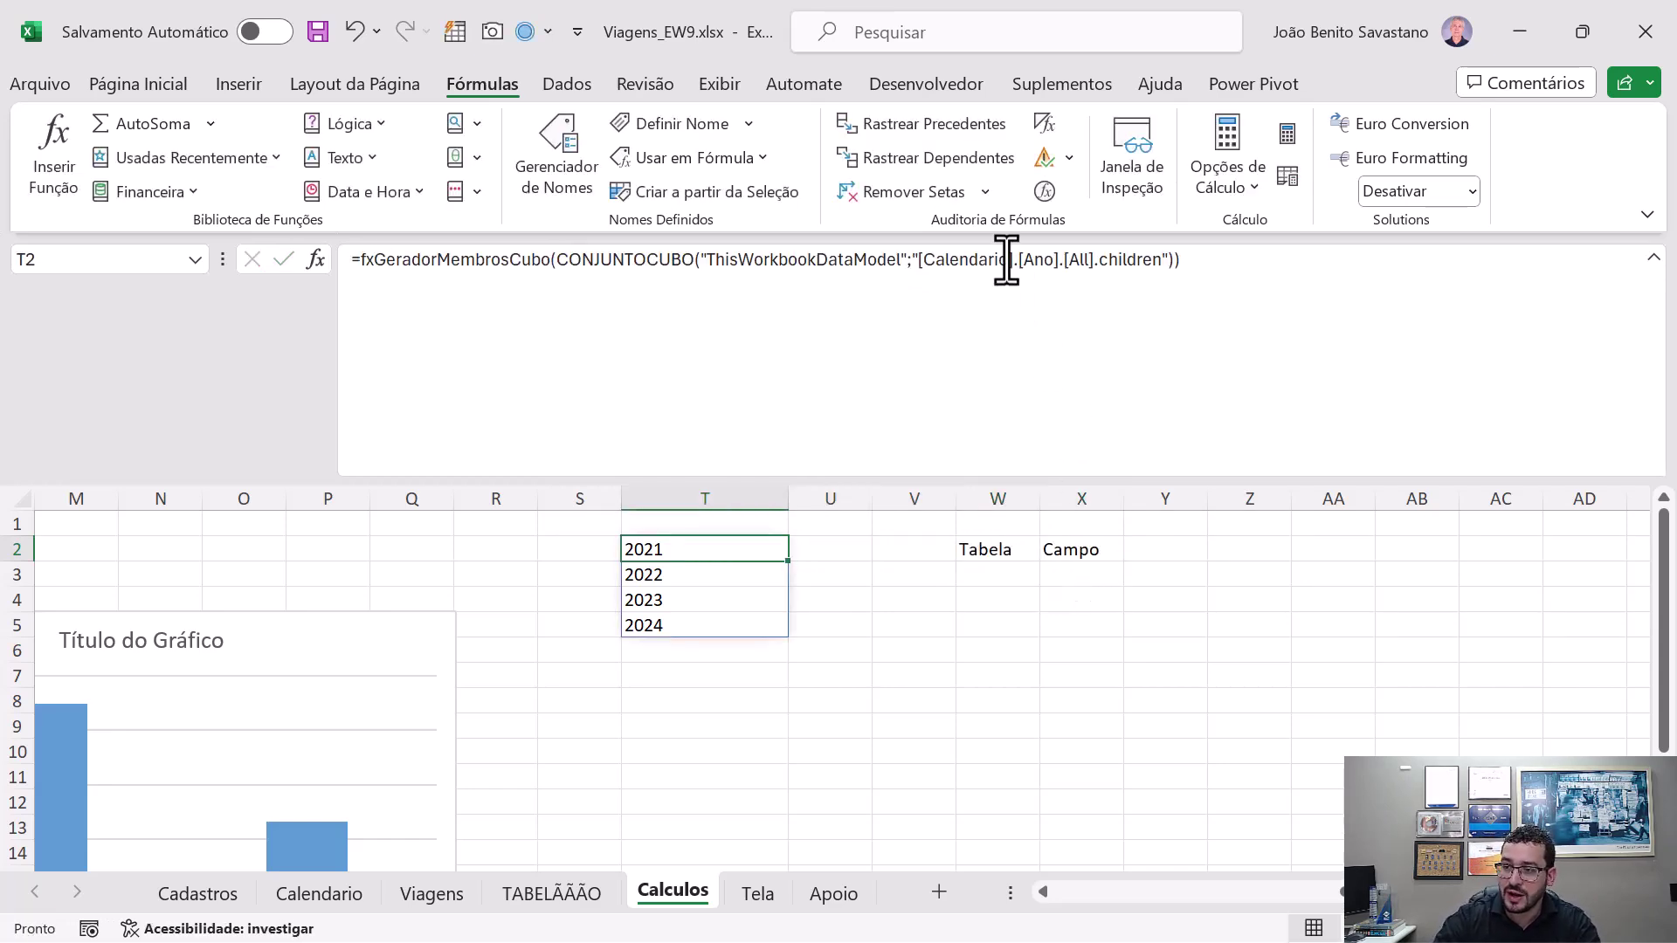
drag(1006, 260, 923, 259)
key(ctrl+c)
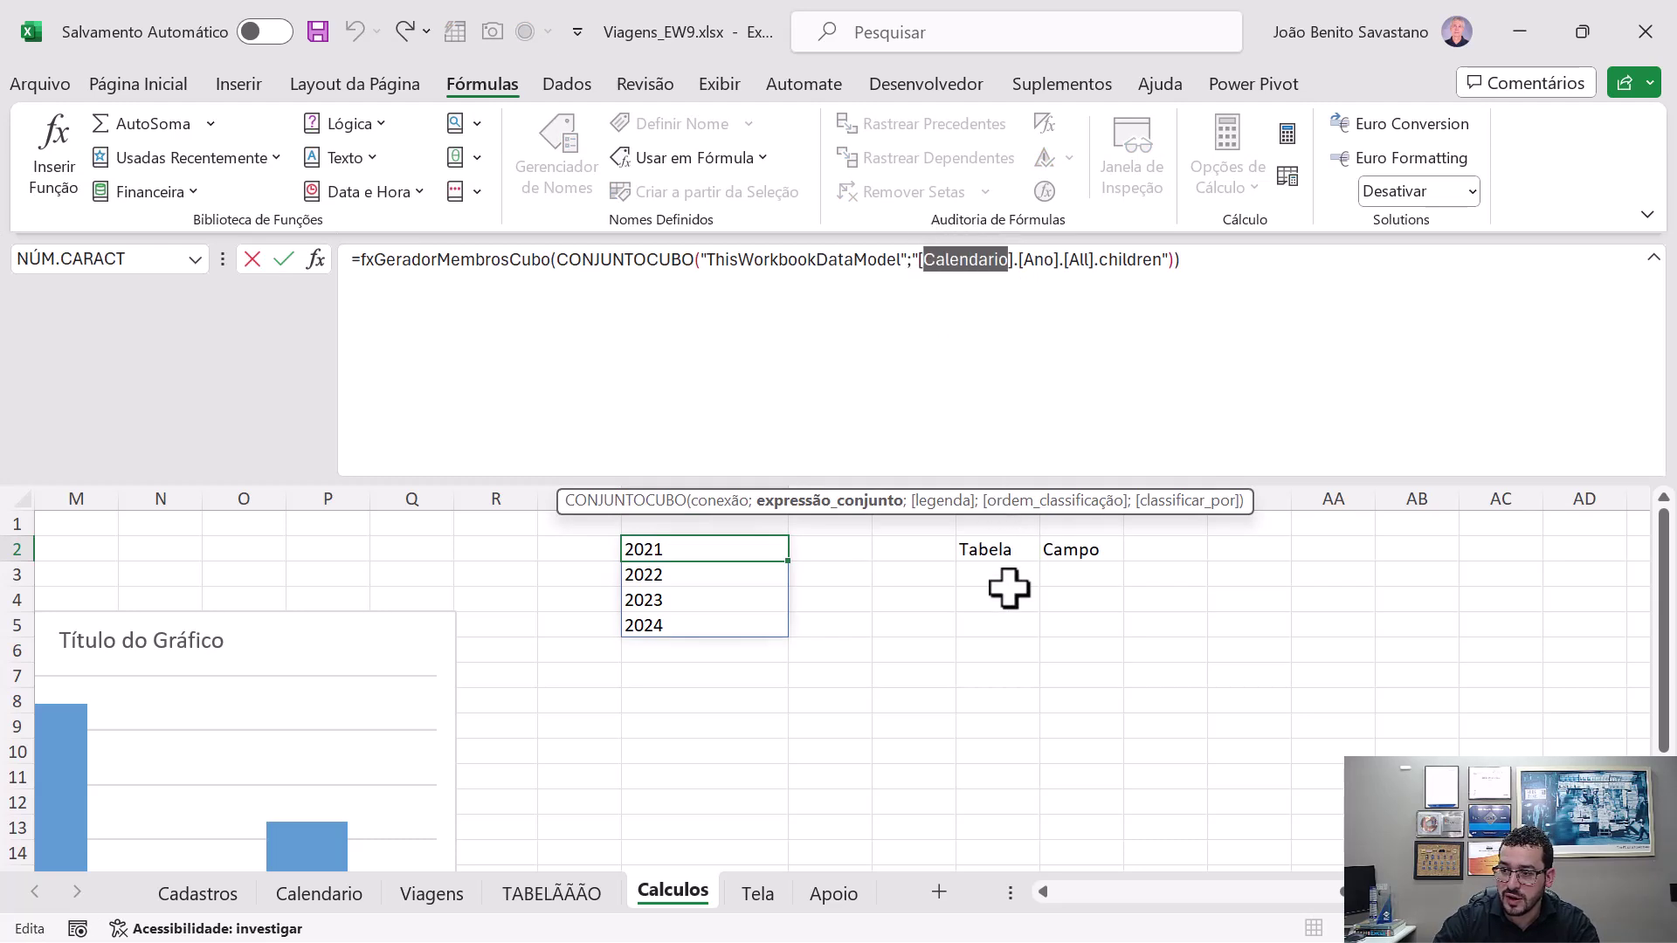
key(Escape)
double_click(1010, 579)
key(ctrl+v)
- Copy the field name Ano from T2's set expression into X3 under the Campo header
click(1066, 570)
click(722, 549)
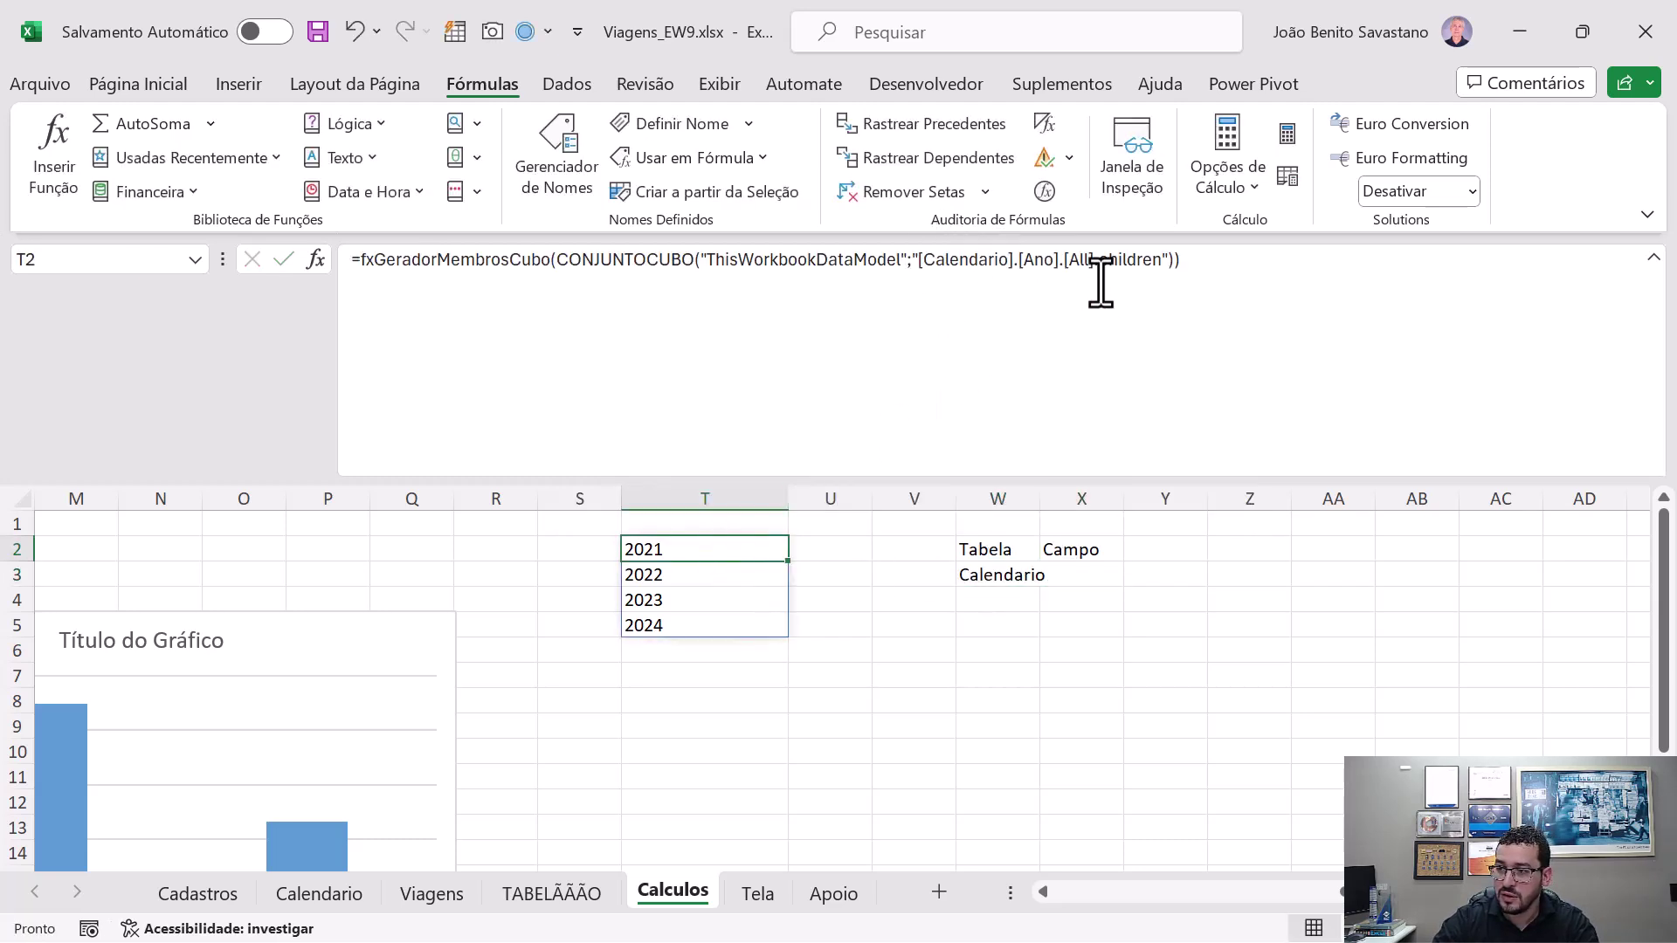
click(1067, 263)
mouse_move(1047, 258)
mouse_down()
mouse_move(1027, 253)
mouse_move(1046, 260)
mouse_up()
key(ctrl+c)
key(Escape)
click(1111, 581)
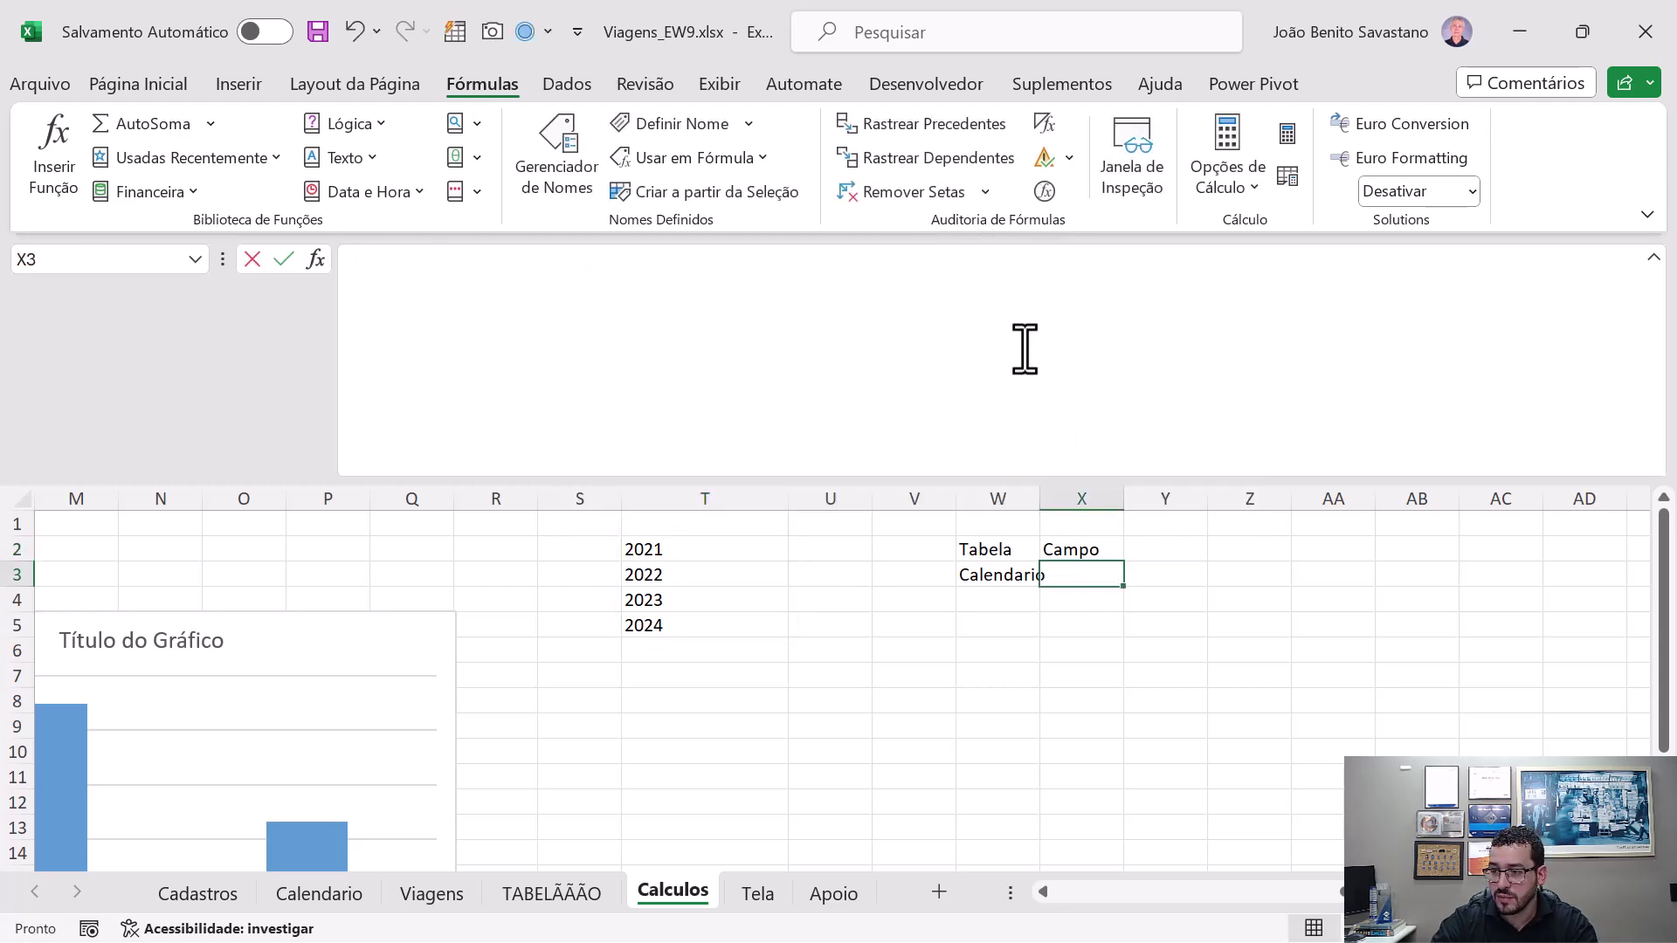
key(ctrl+v)
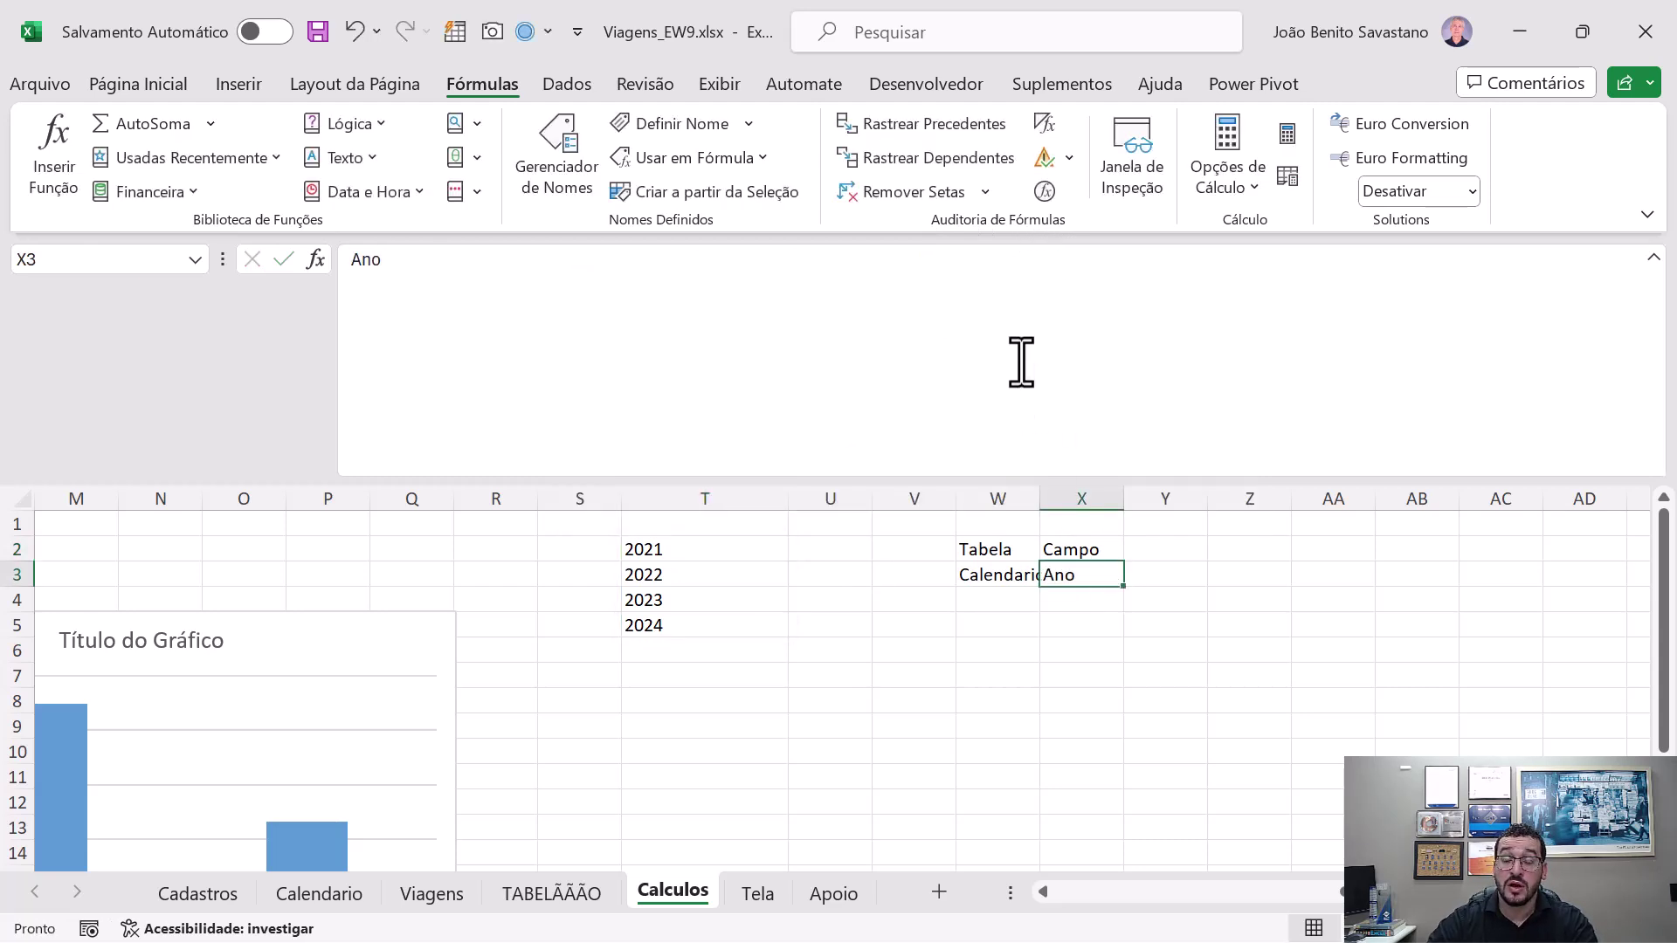
- Copy the entire LAMBDA formula from cell H9
key(Left)
key(Left)
key(Left)
key(Left)
key(Up)
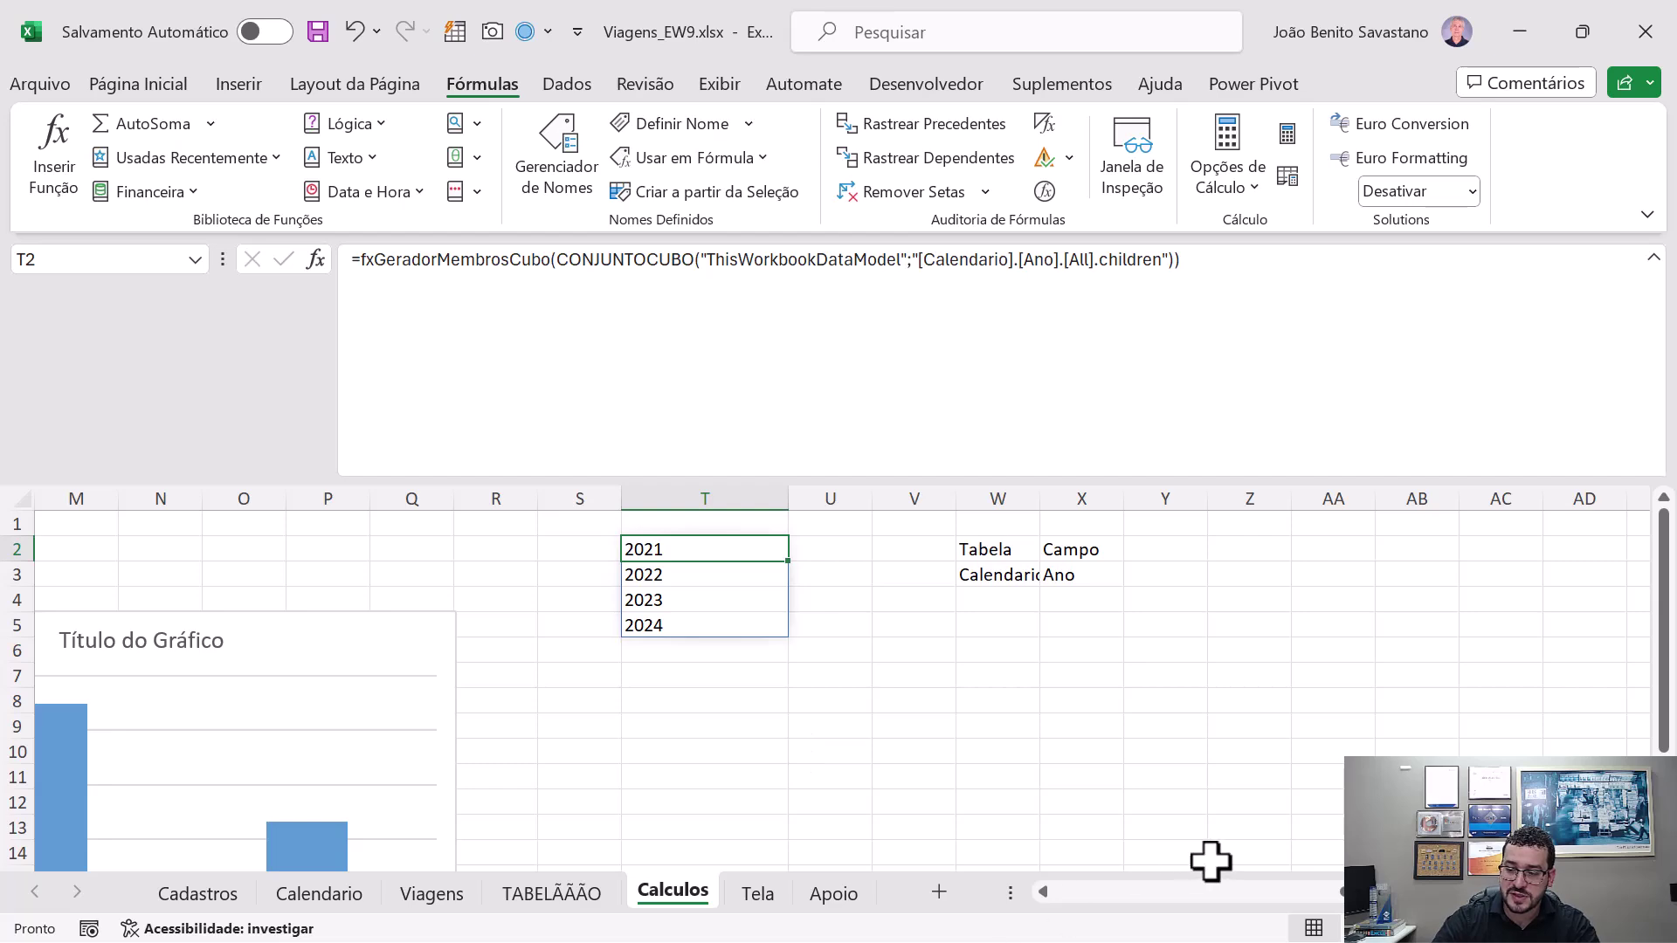
drag(1326, 891, 1052, 883)
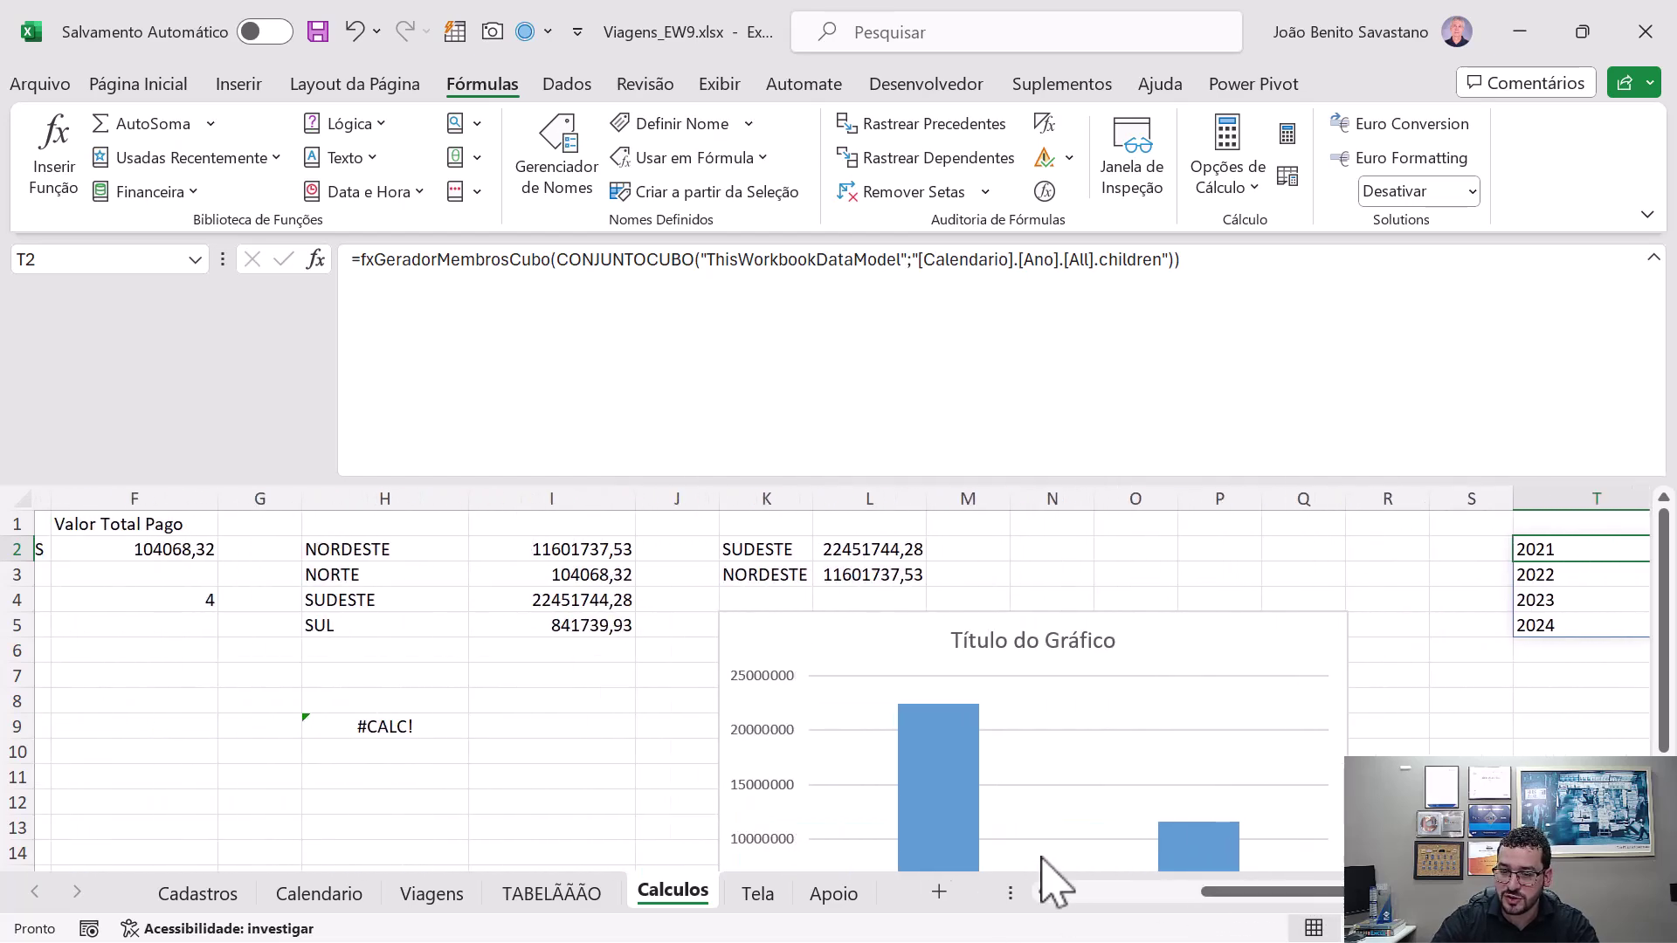
click(393, 725)
drag(932, 438, 216, 226)
key(Escape)
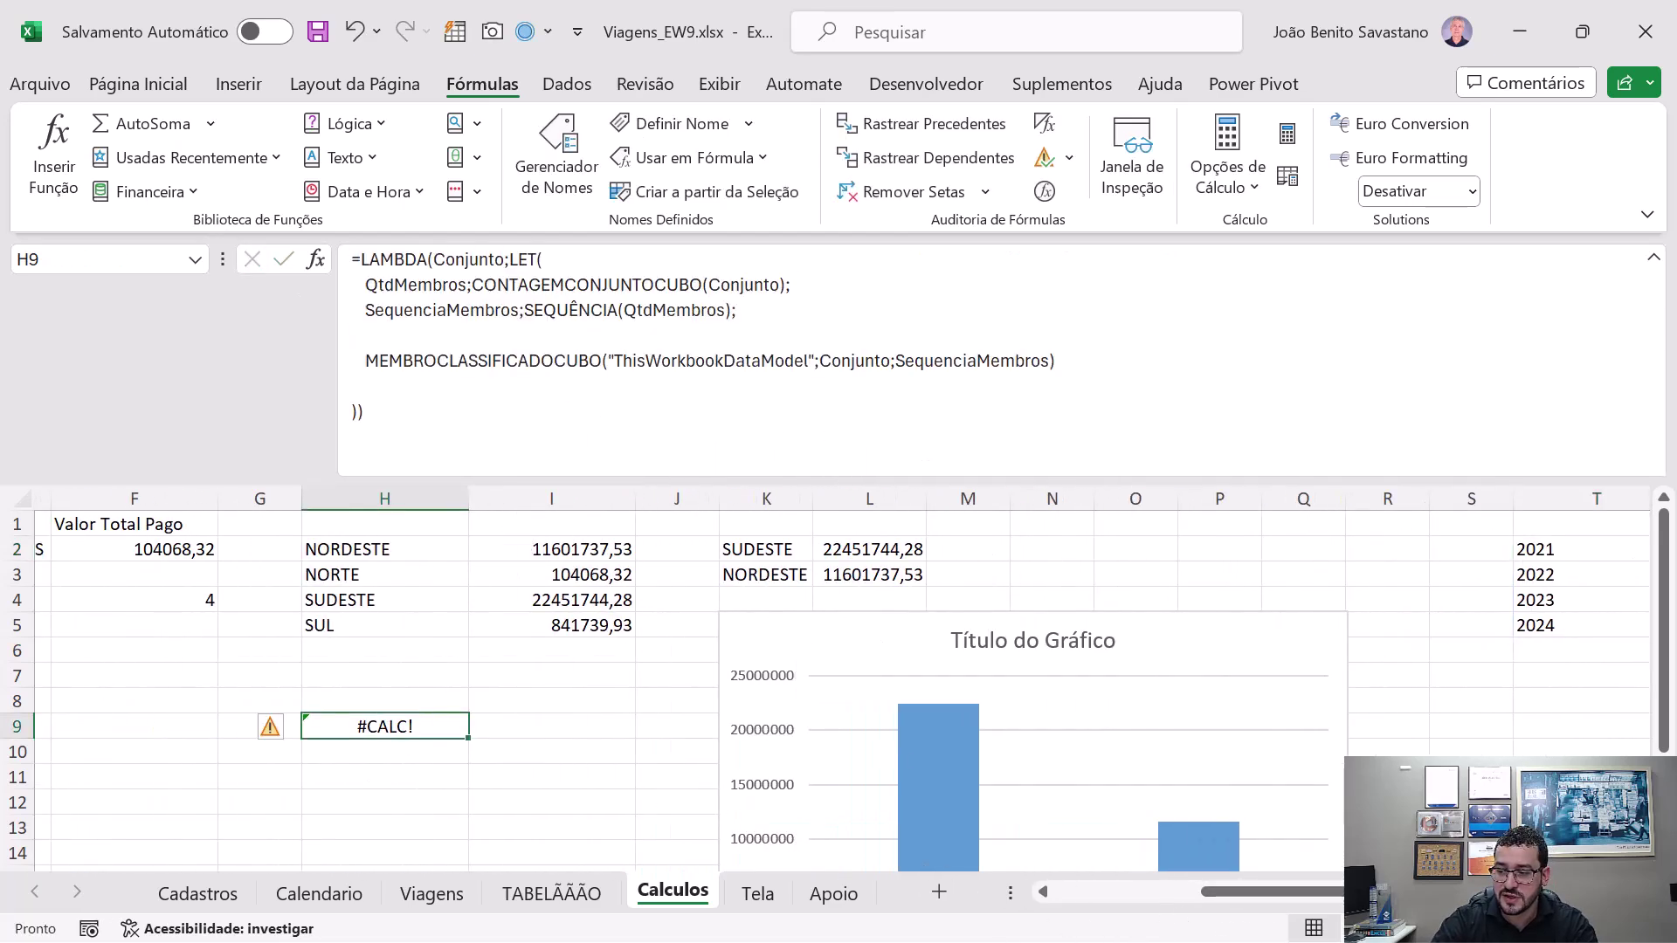
- Try replacing T2's formula with the copied LAMBDA and adding Tabela and Campo as parameters after Conjunto
drag(1376, 891, 1515, 891)
click(827, 546)
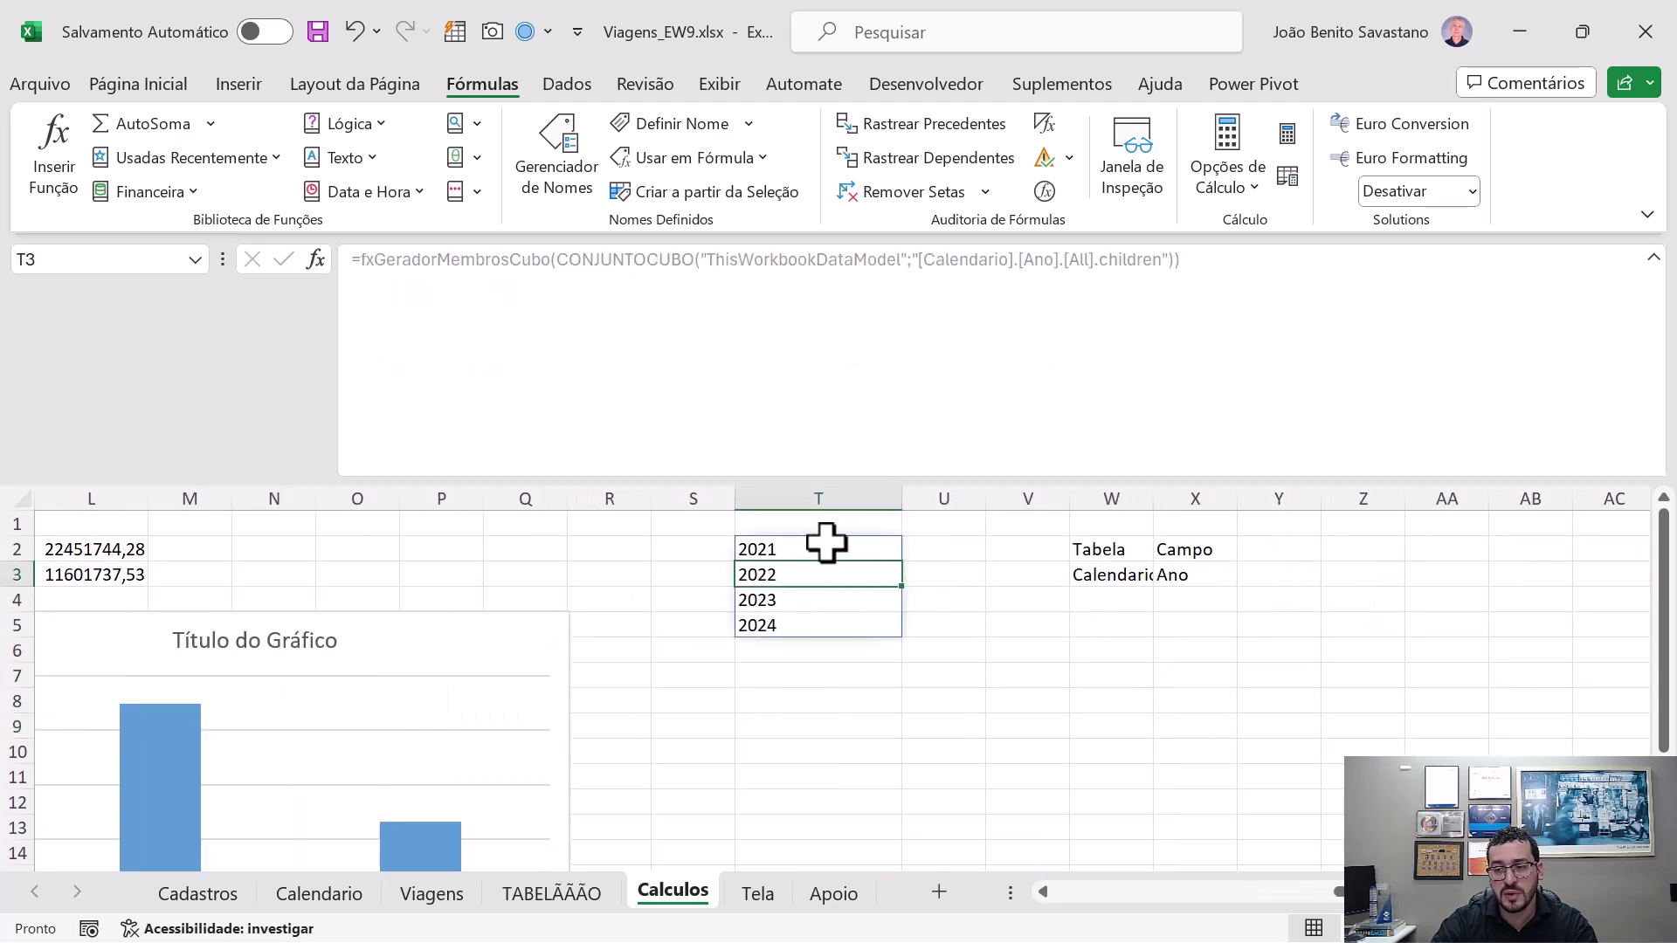
click(1027, 322)
key(ctrl+a)
key(ctrl+v)
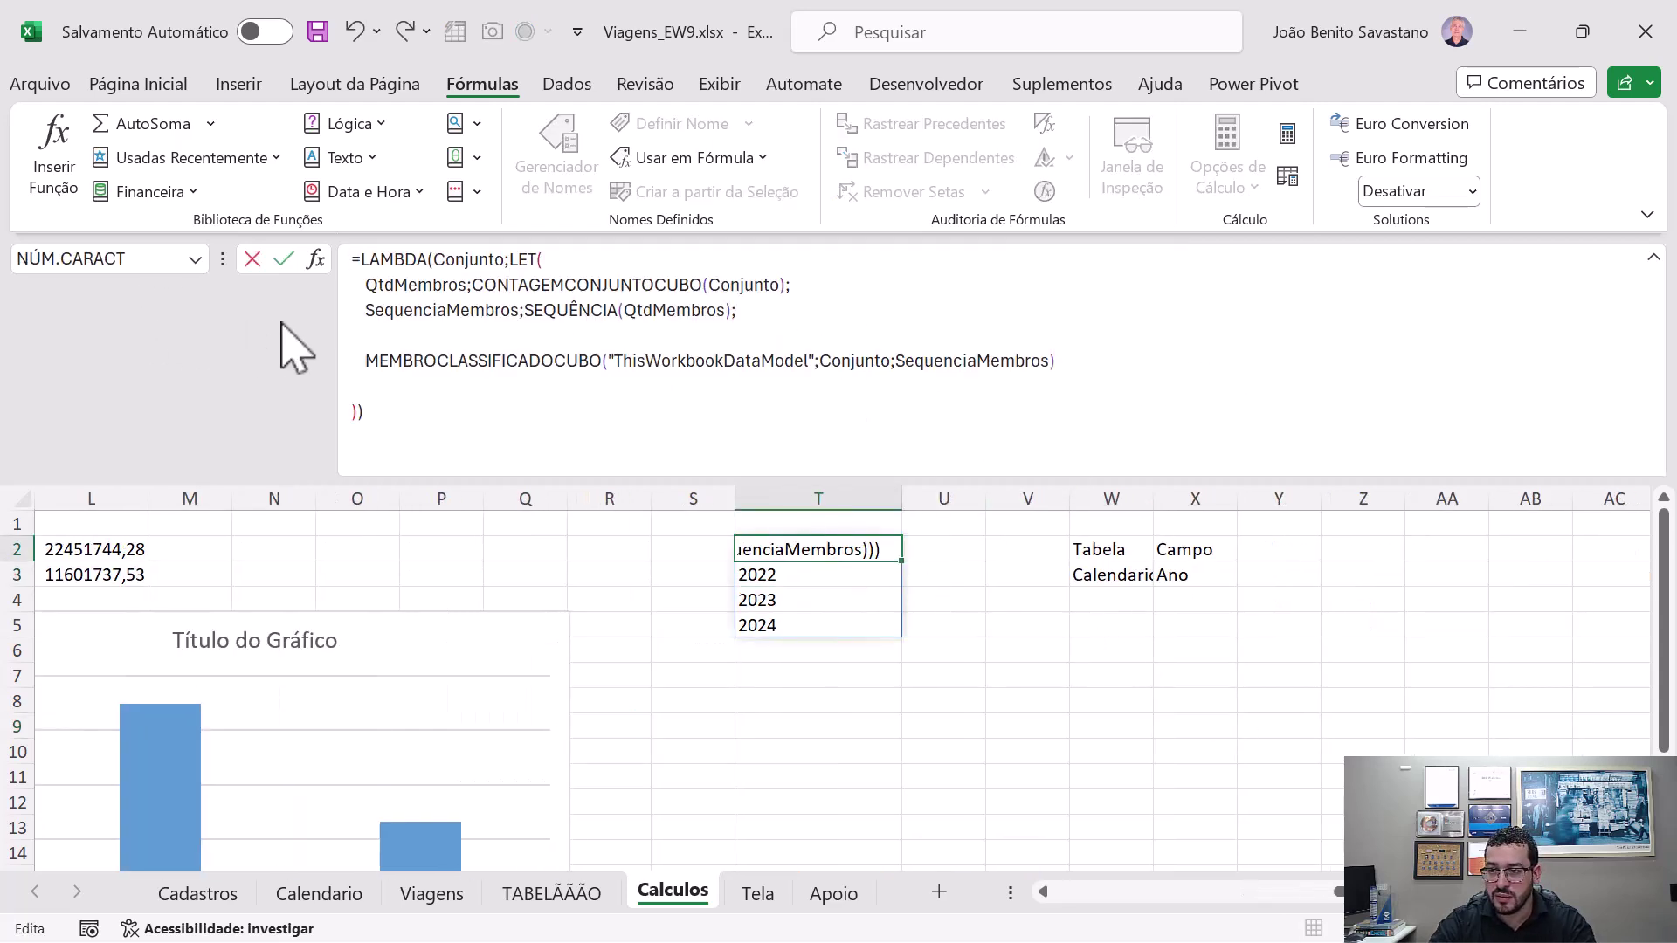
click(506, 258)
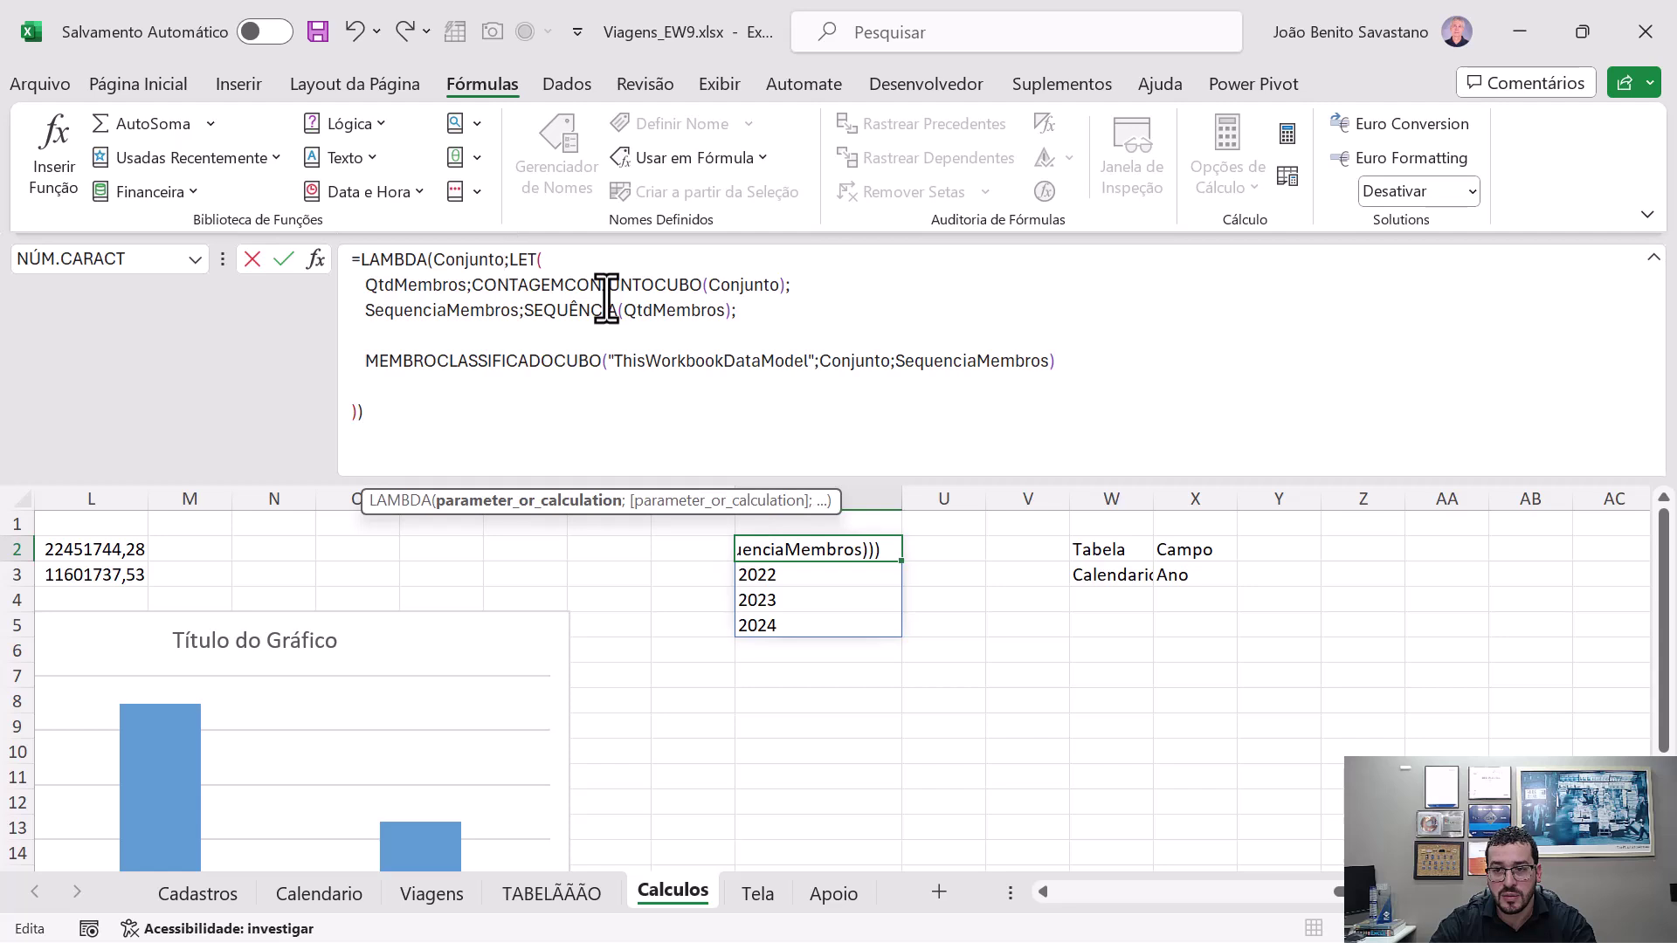
text(;Tabela;)
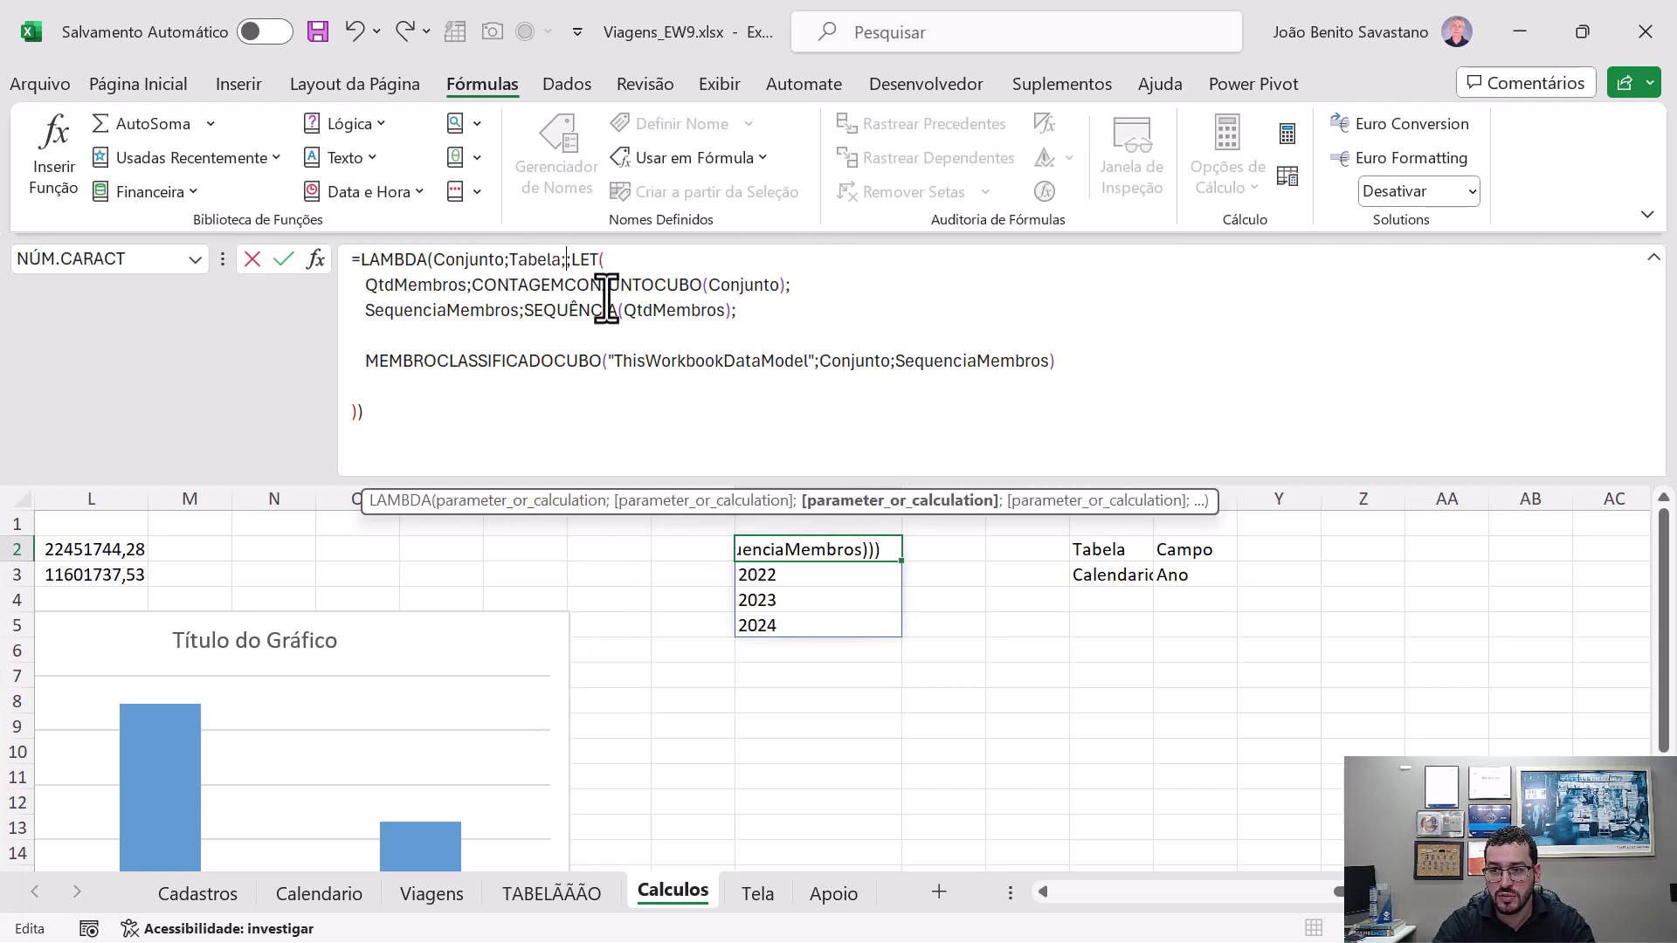
text(Campo)
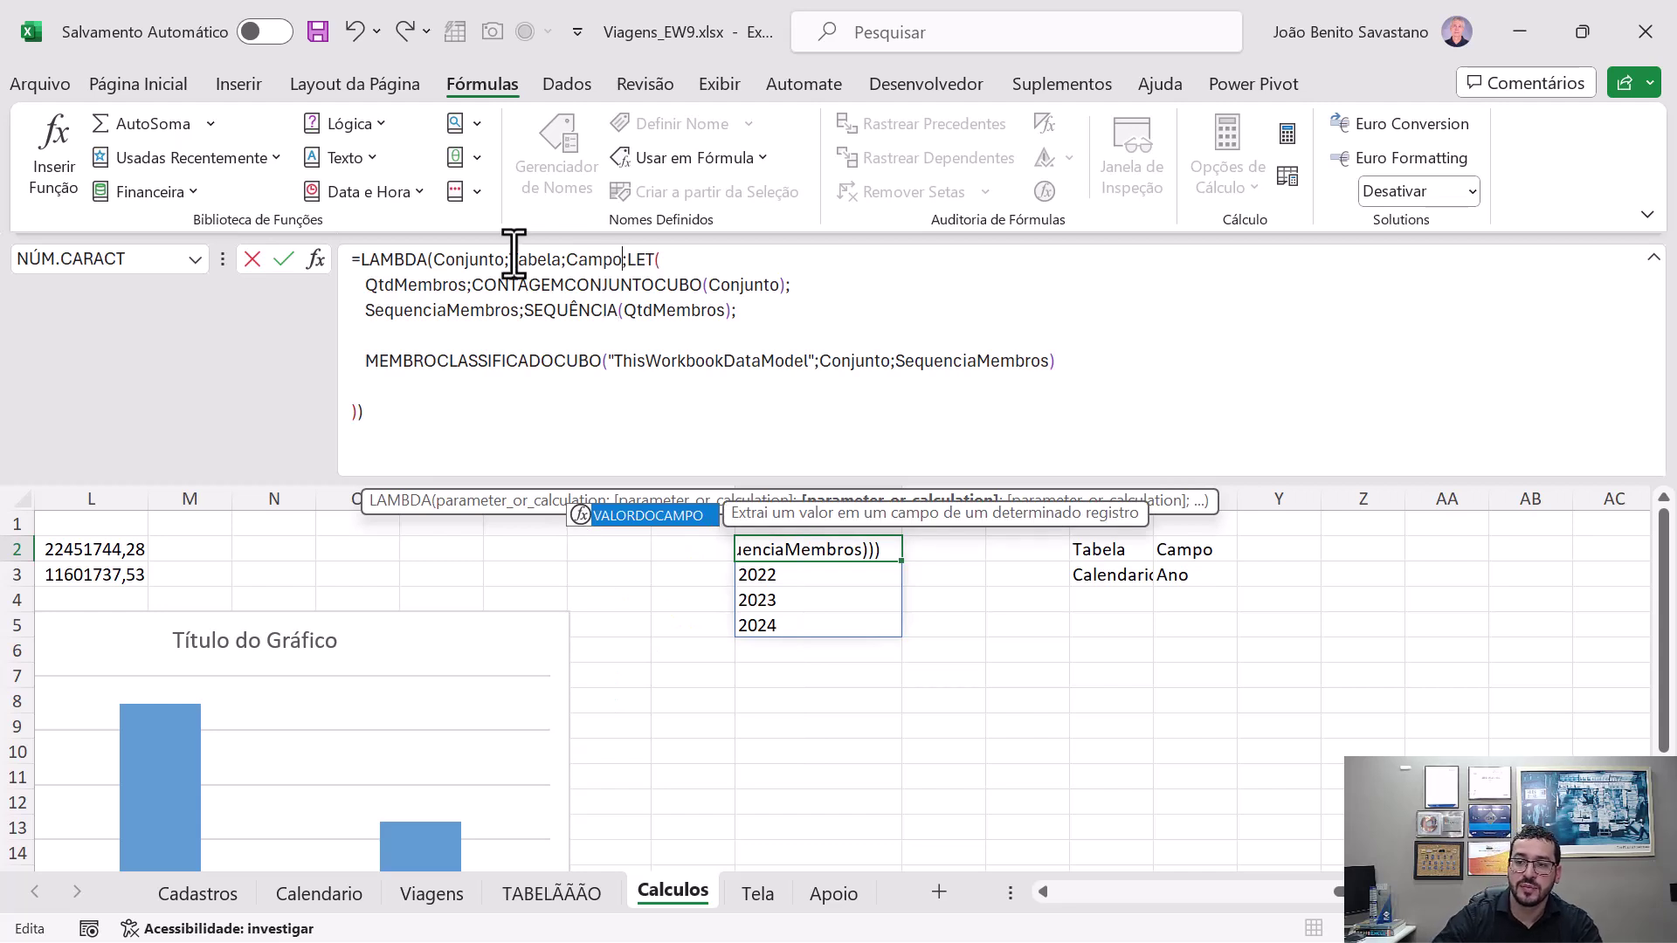
- Check where Conjunto and the other arguments are used in T2's LAMBDA, and discard the formula edit
double_click(535, 259)
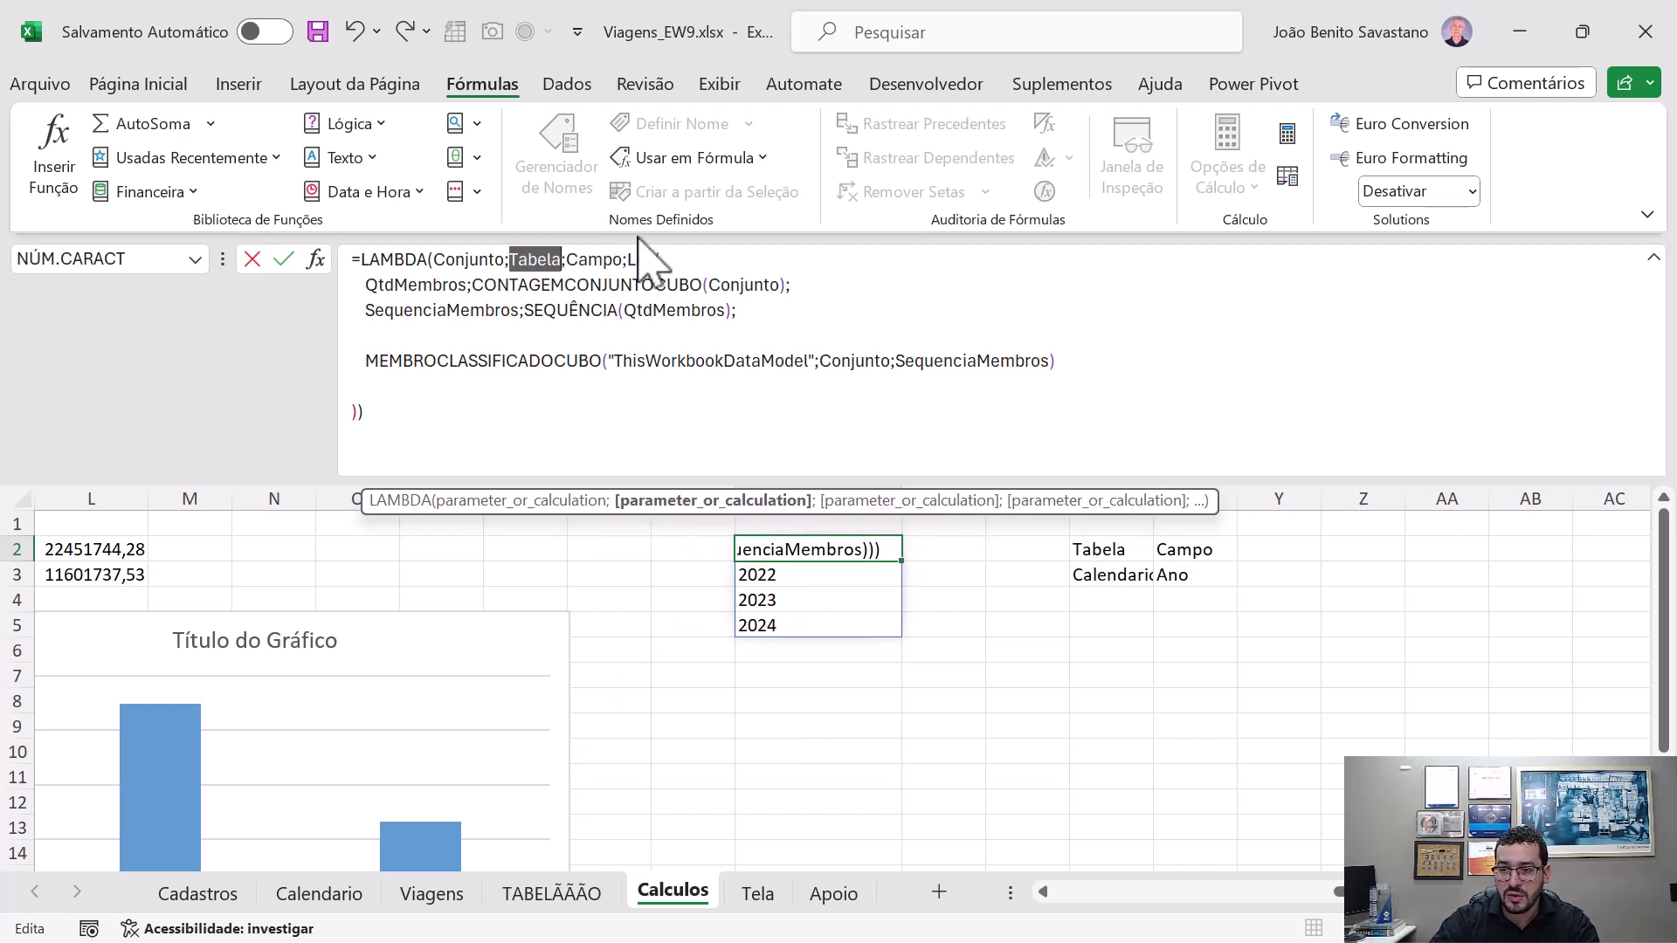
double_click(921, 360)
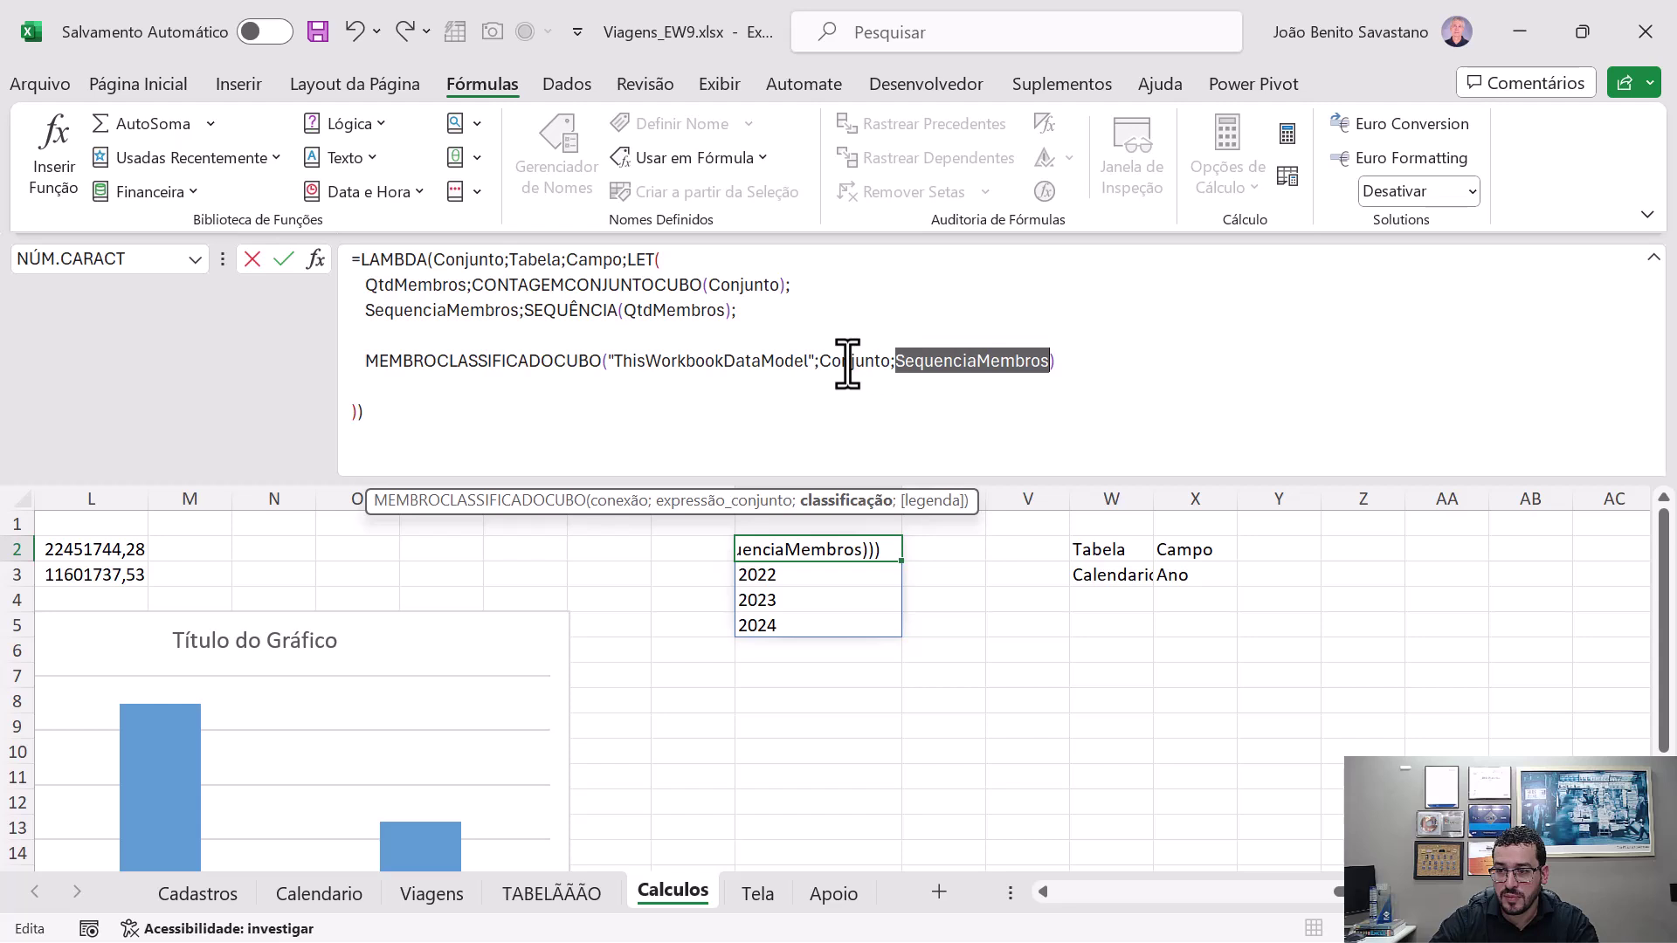
double_click(490, 260)
mouse_move(490, 272)
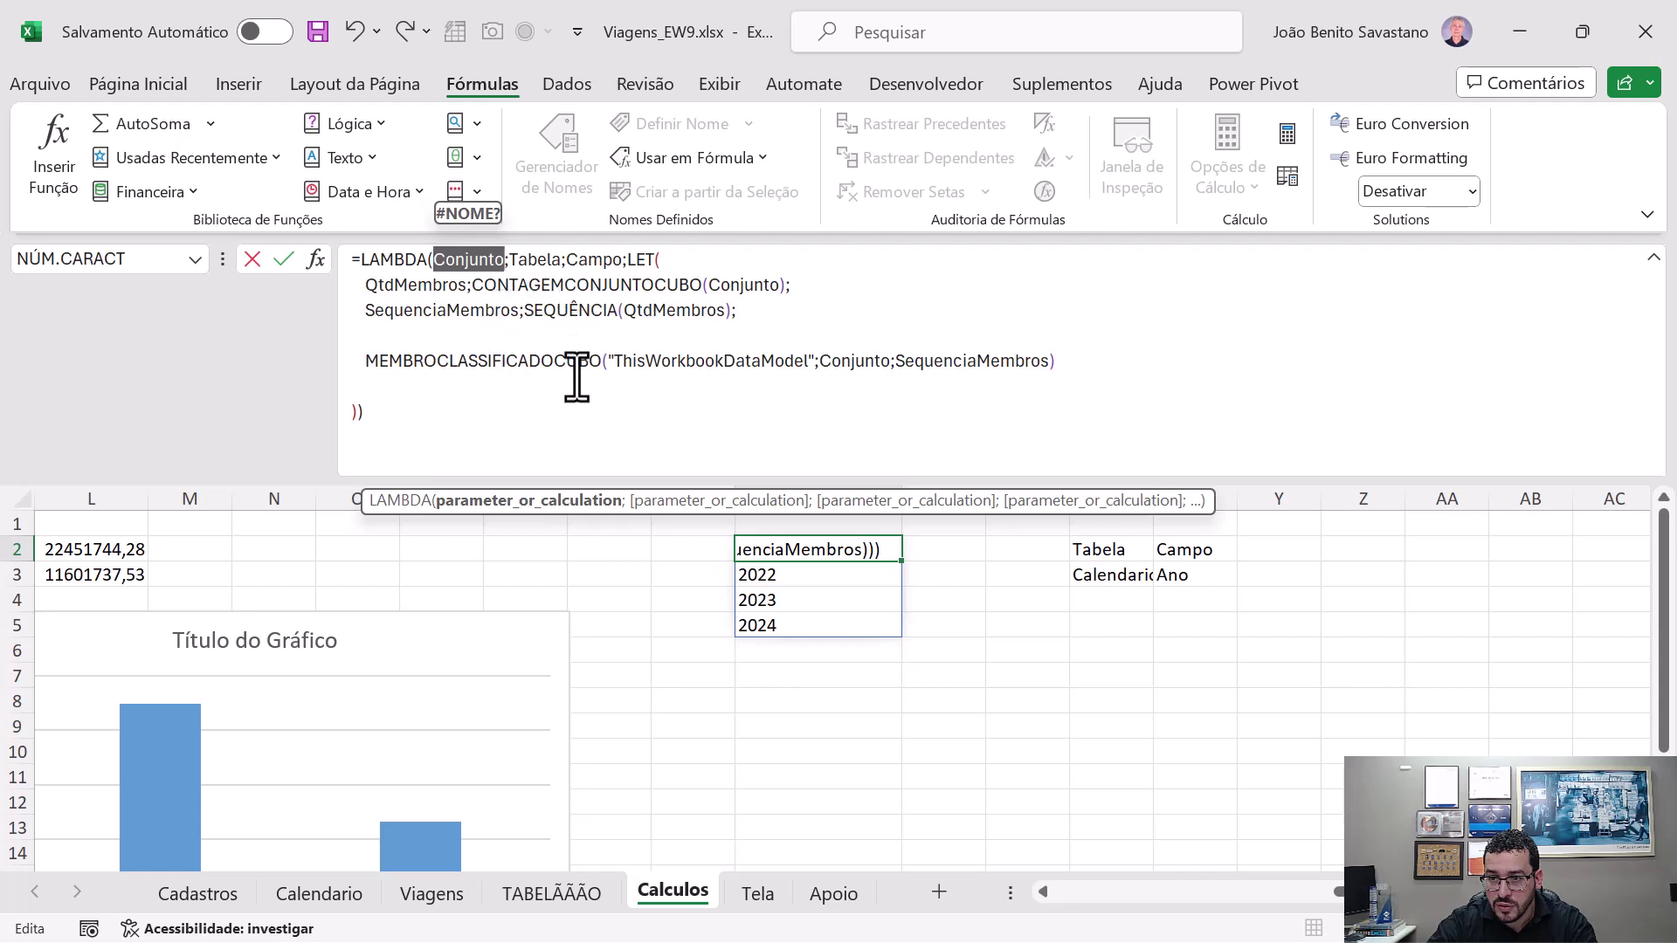
double_click(868, 362)
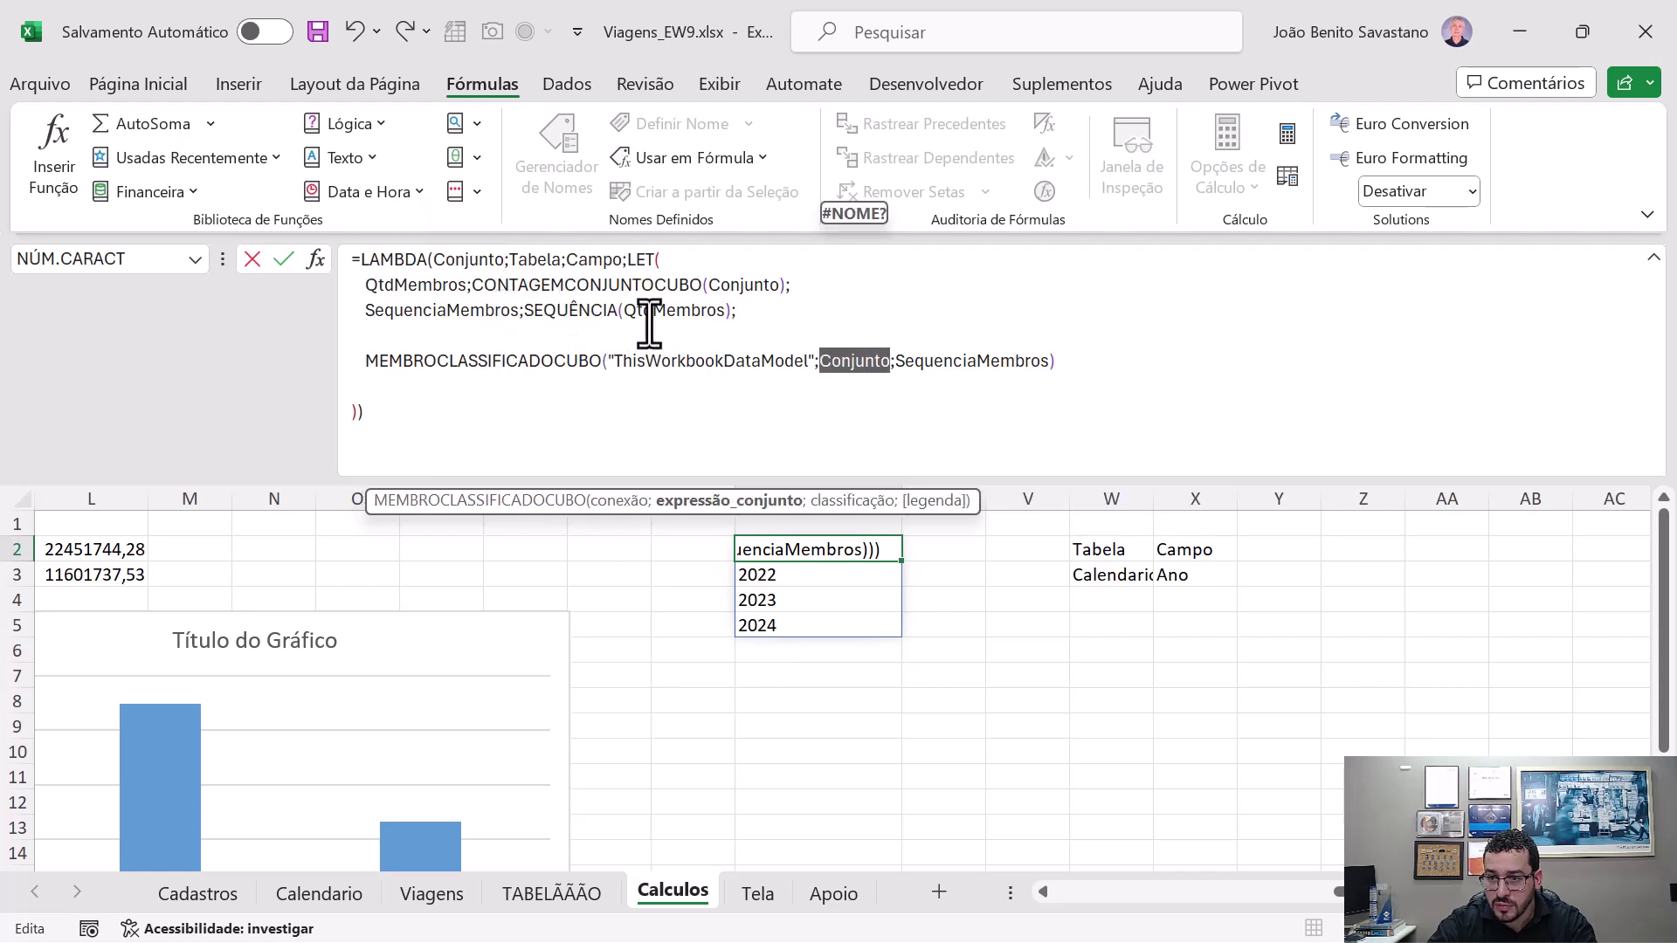
key(Escape)
click(1111, 572)
click(1175, 546)
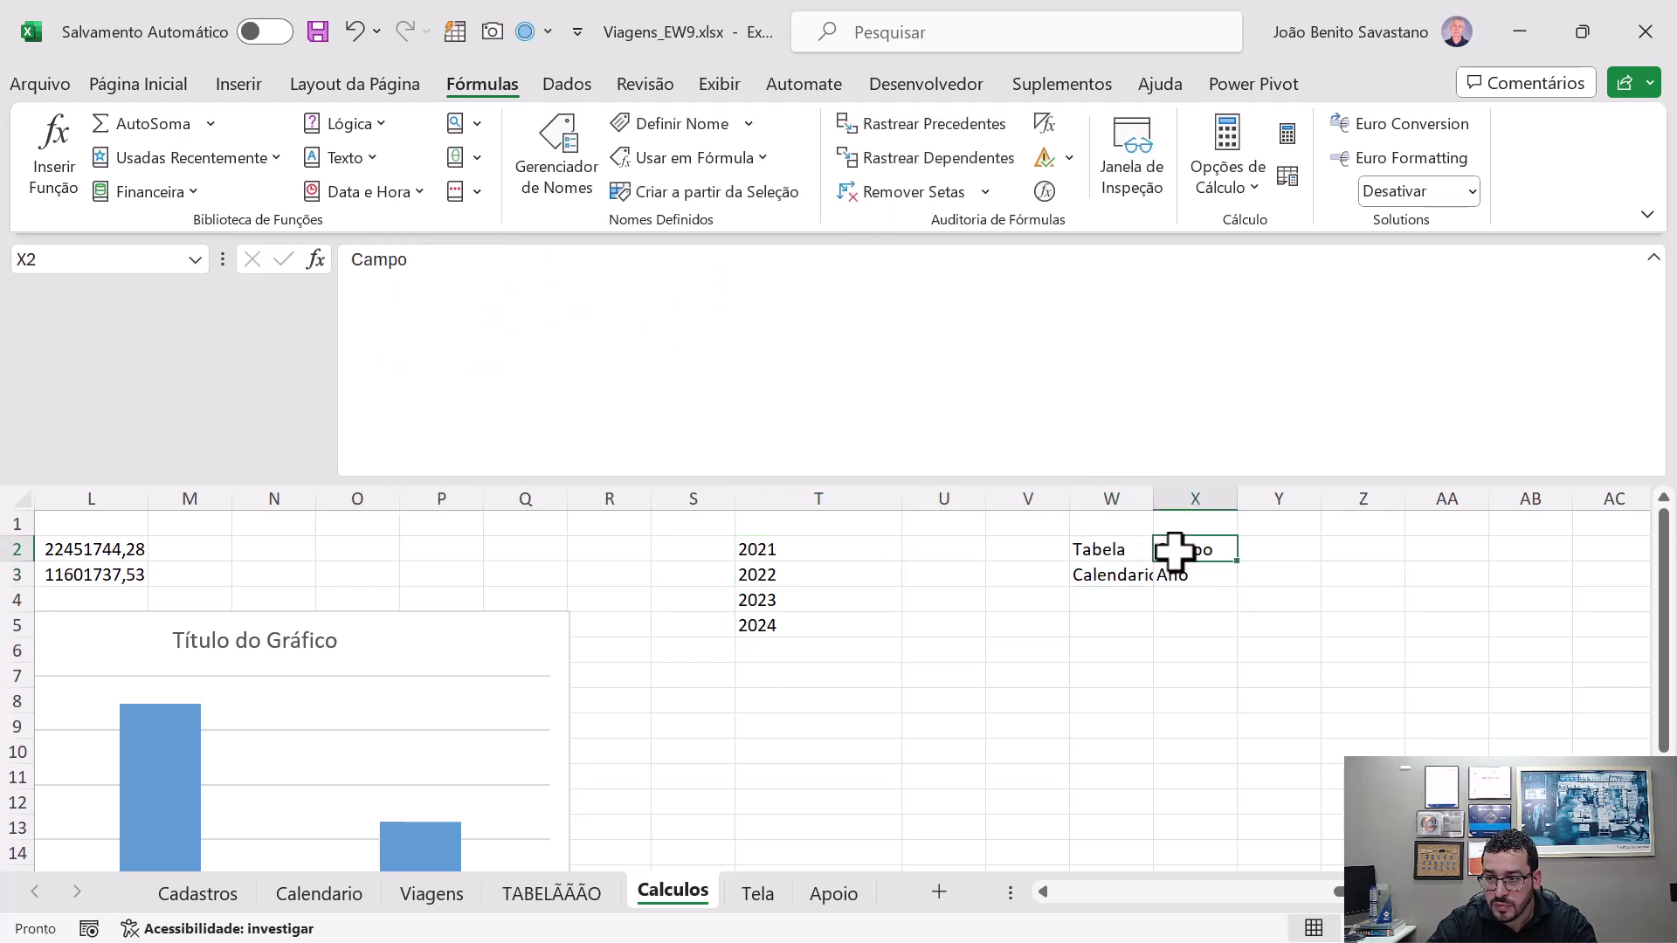
- Copy the CONJUNTOCUBO expression for "[Calendario].[Ano].[All].children" from T2's formula without altering the cell
click(772, 548)
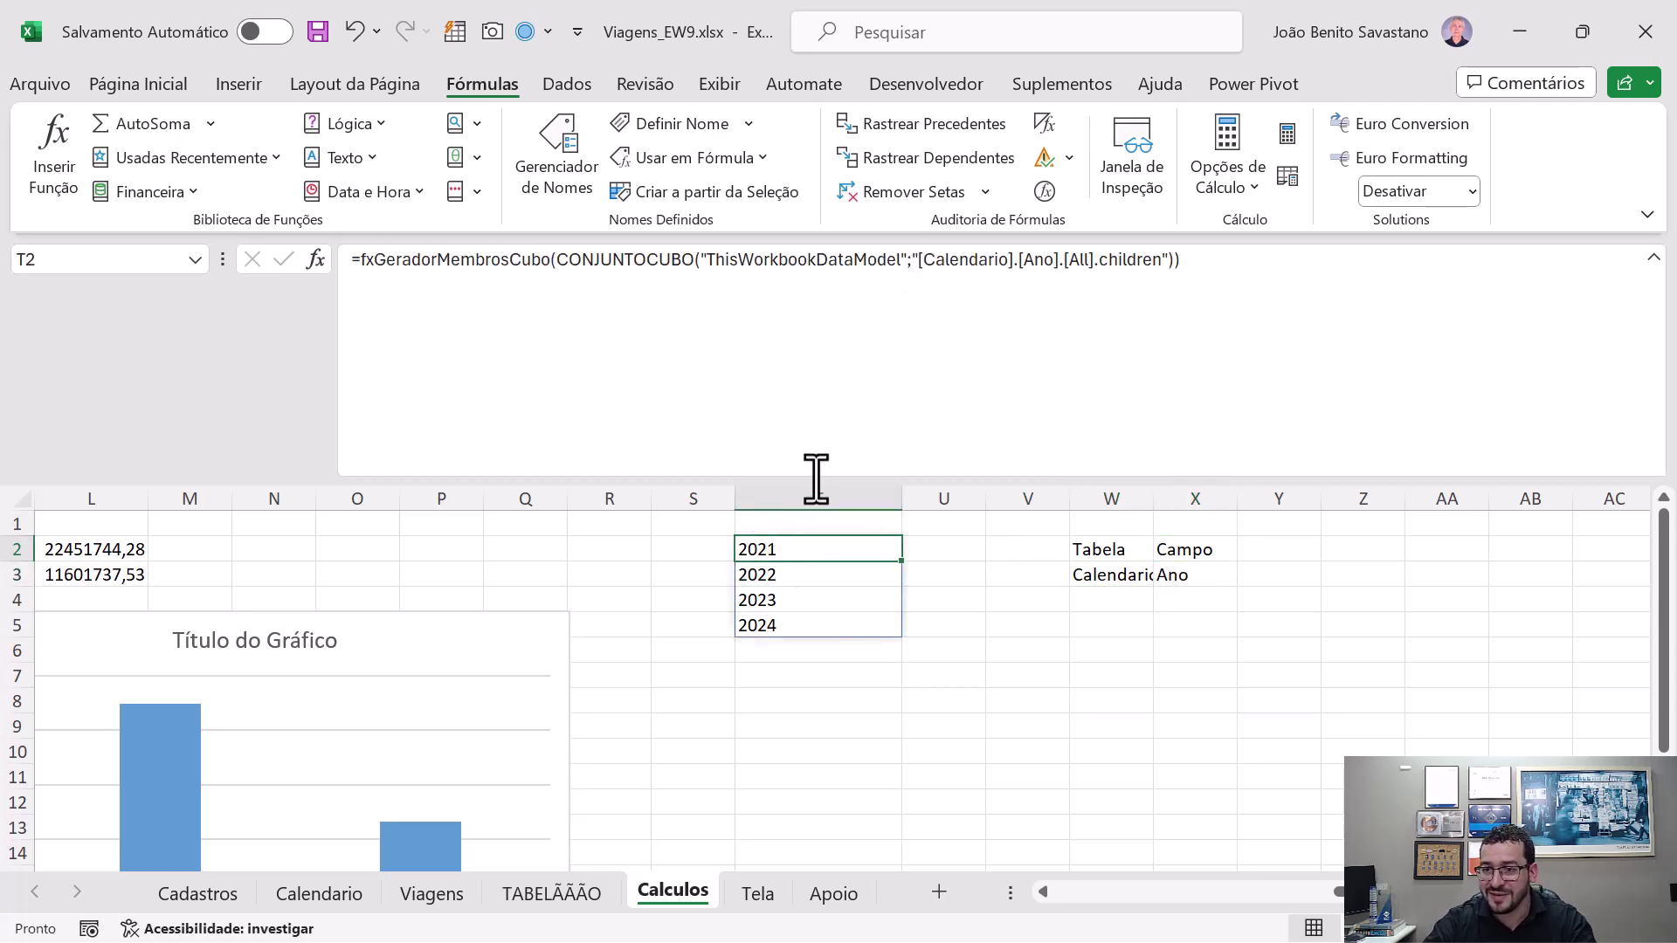
click(360, 259)
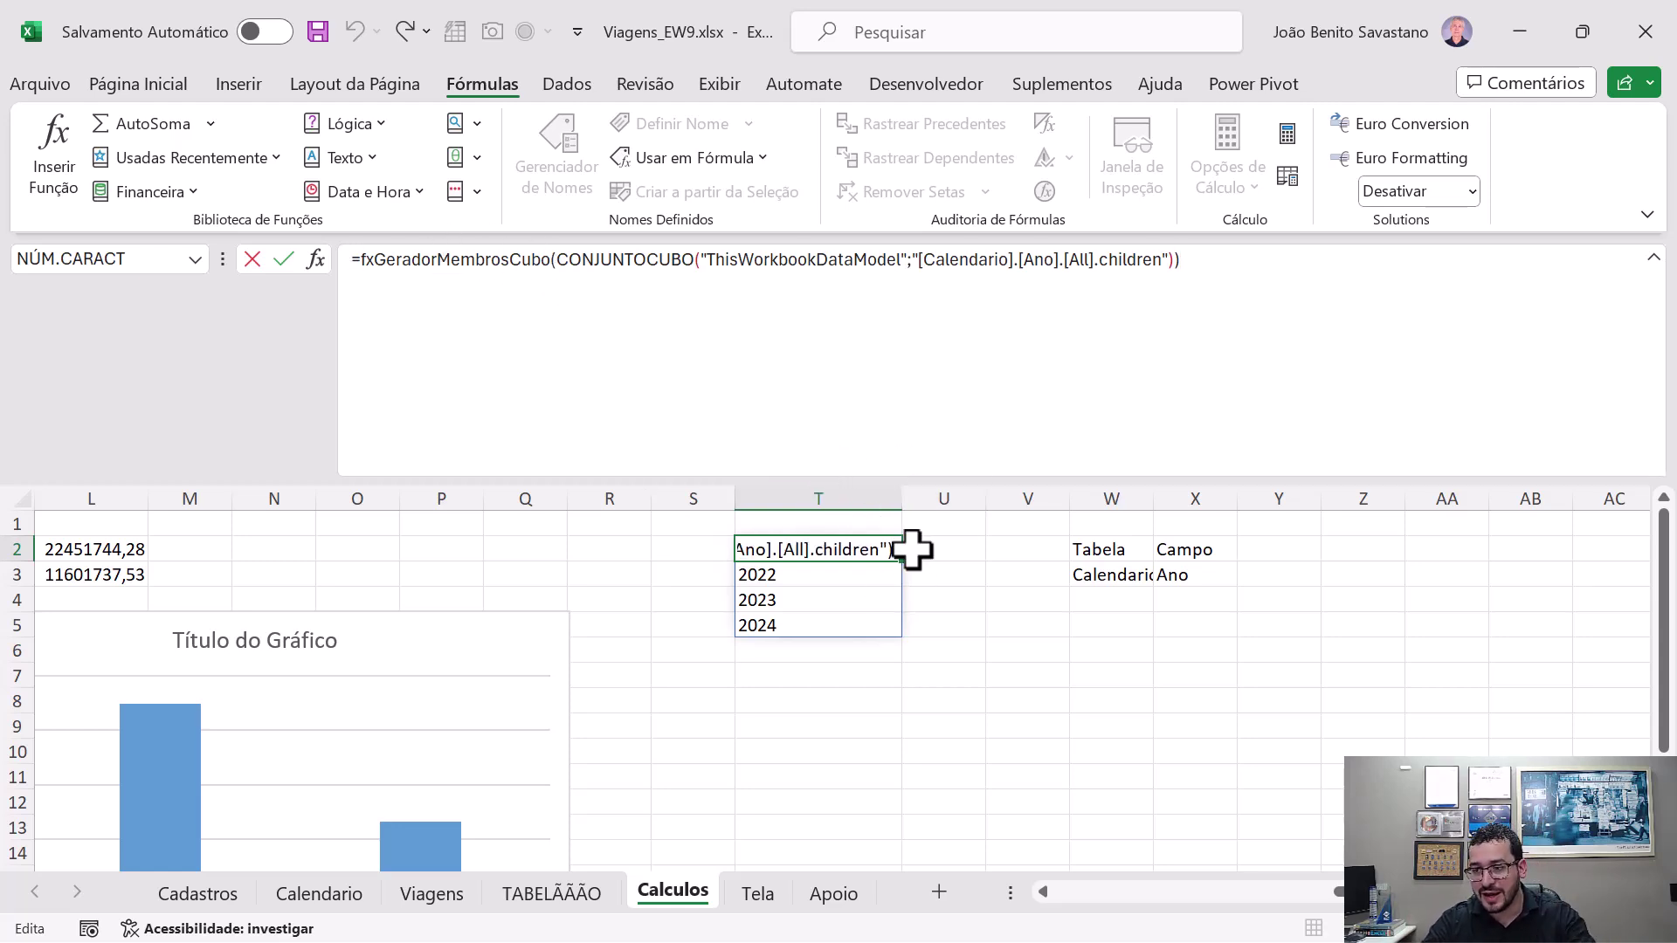
click(597, 260)
drag(561, 260, 1168, 262)
key(super+c)
key(Escape)
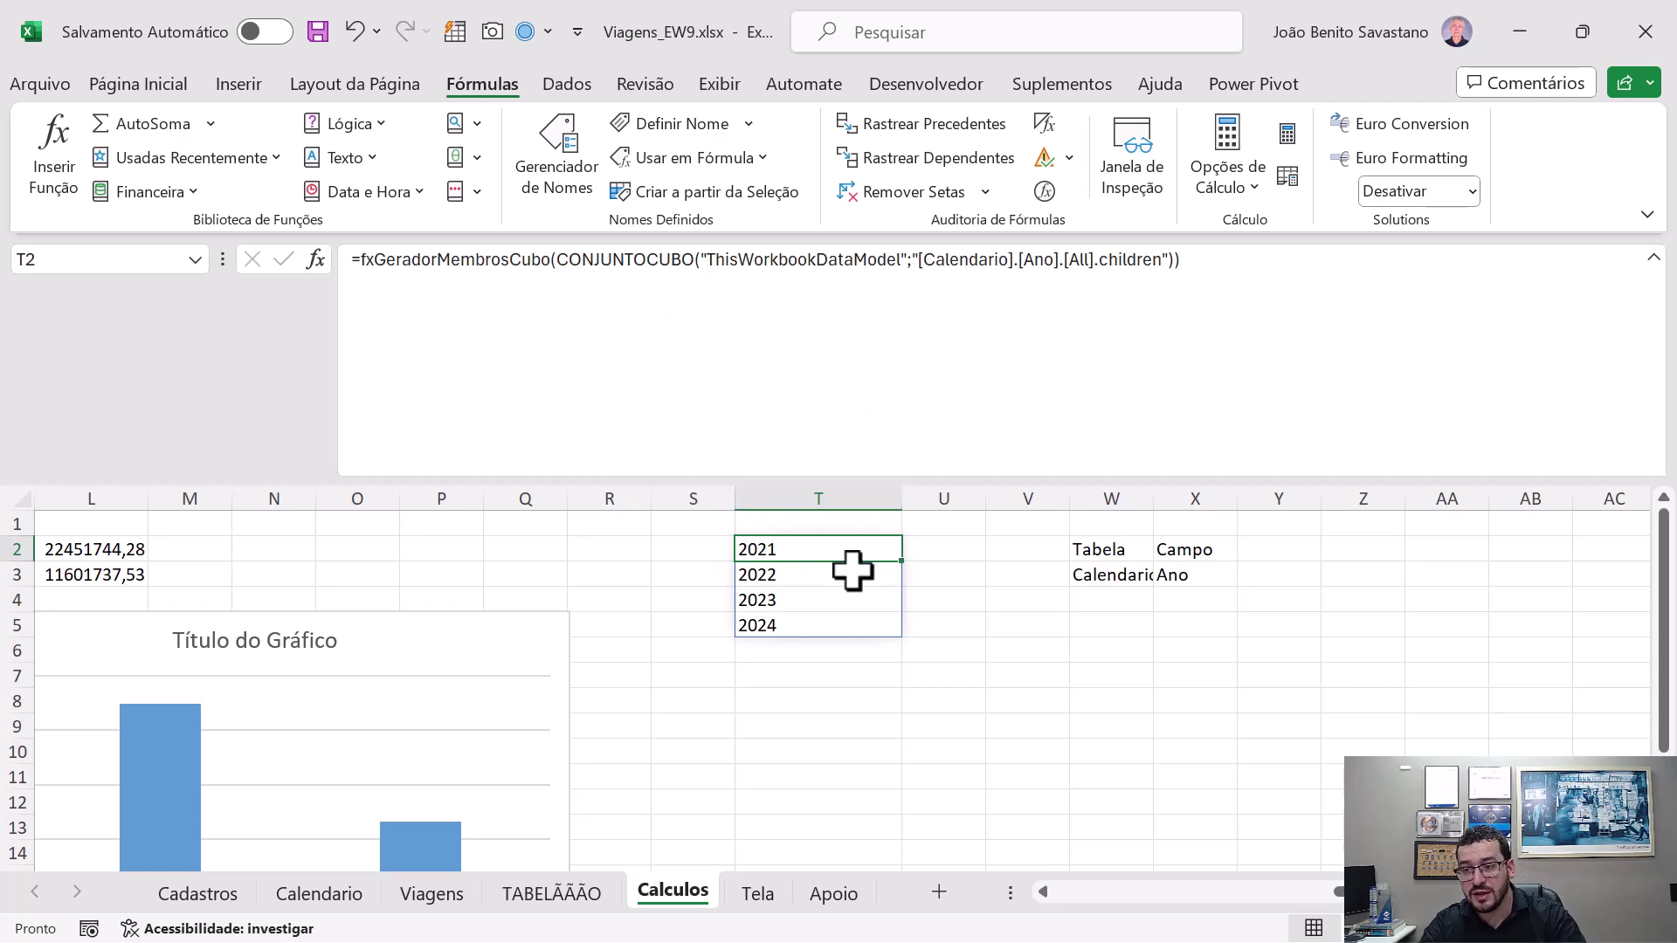
key(alt)
drag(1222, 259, 203, 288)
key(super+v)
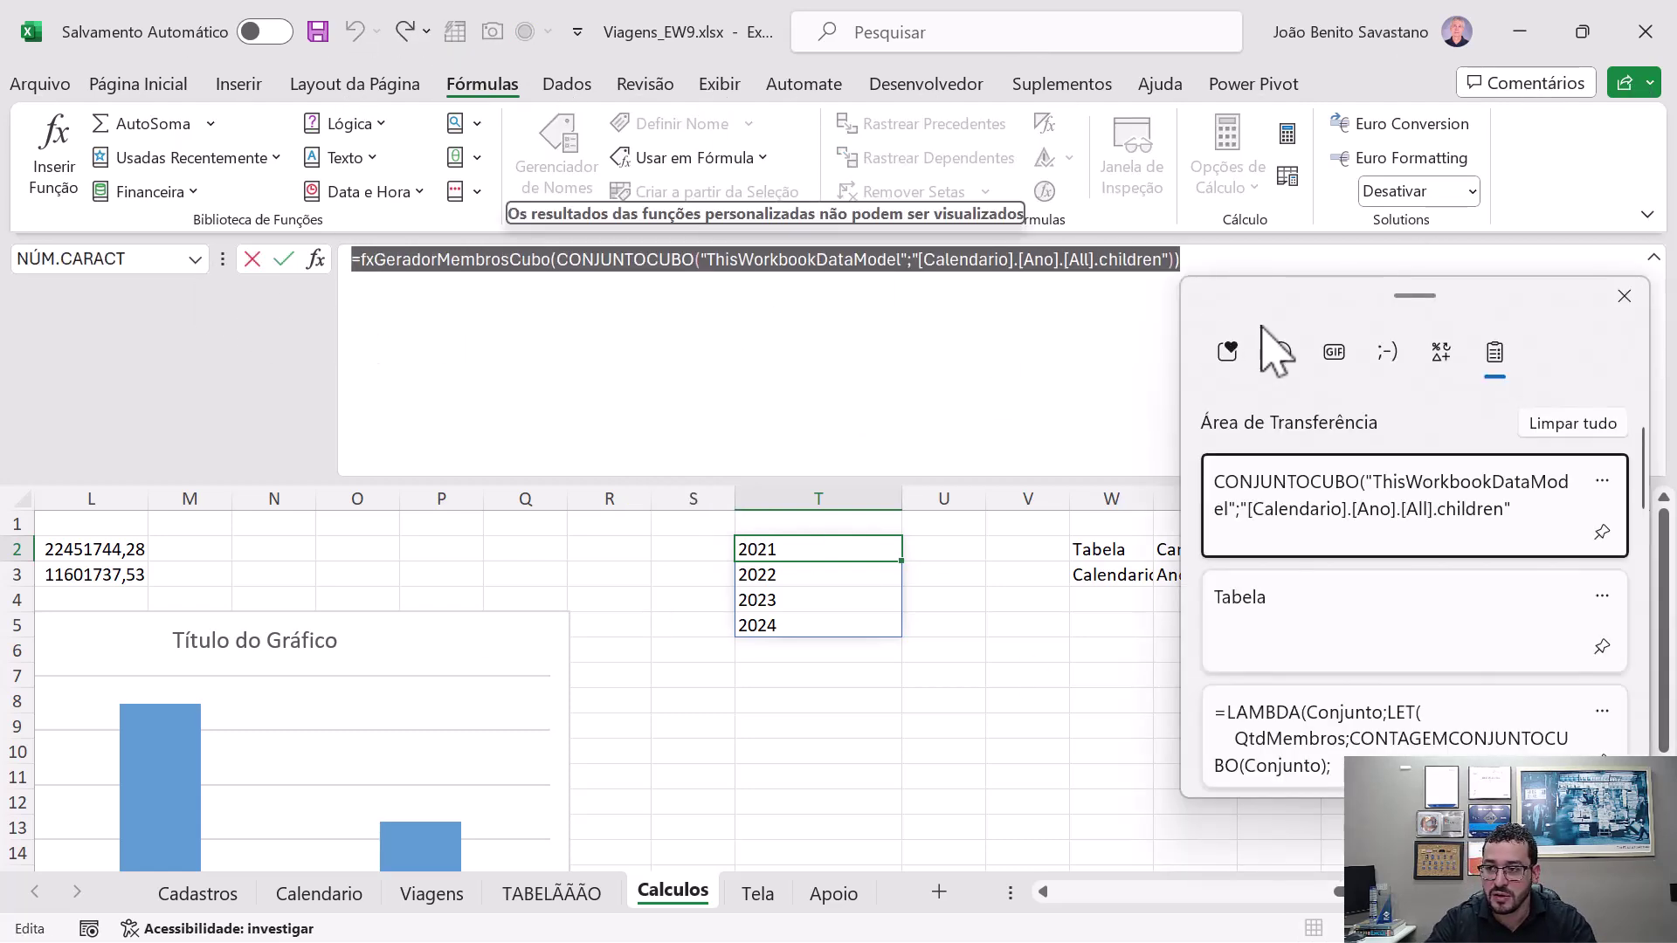
click(1352, 502)
key(Escape)
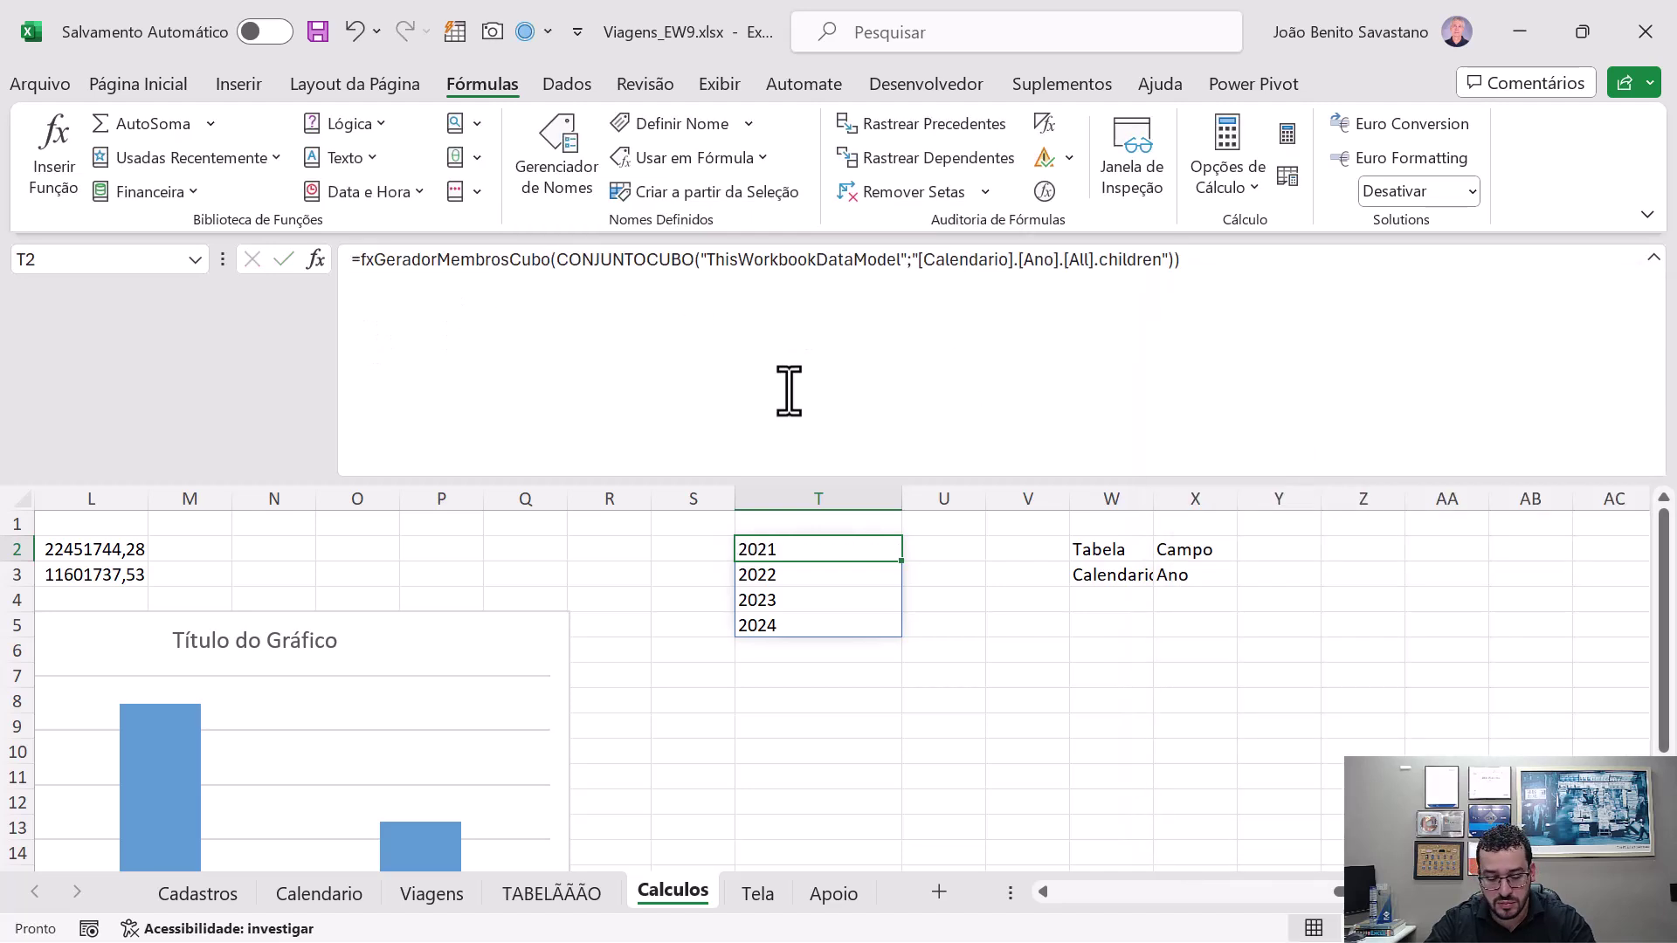
drag(1095, 320, 215, 282)
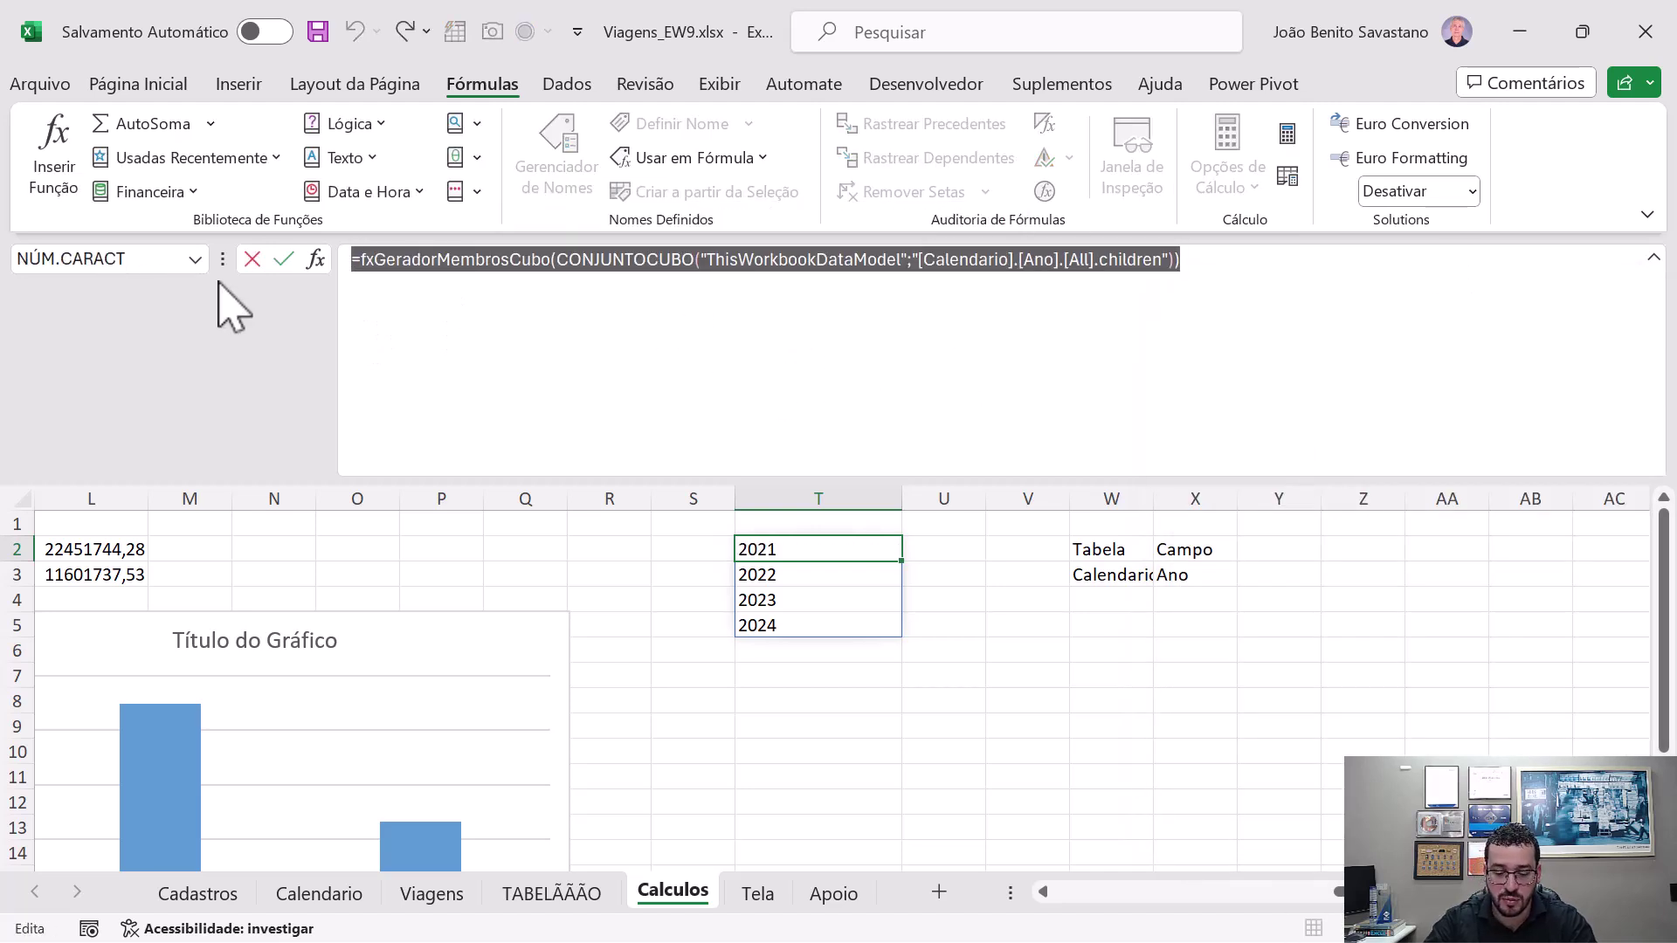
text(=)
key(Escape)
- Open the LAMBDA formula in H9 and copy its full text
scroll(849, 771, left, 4)
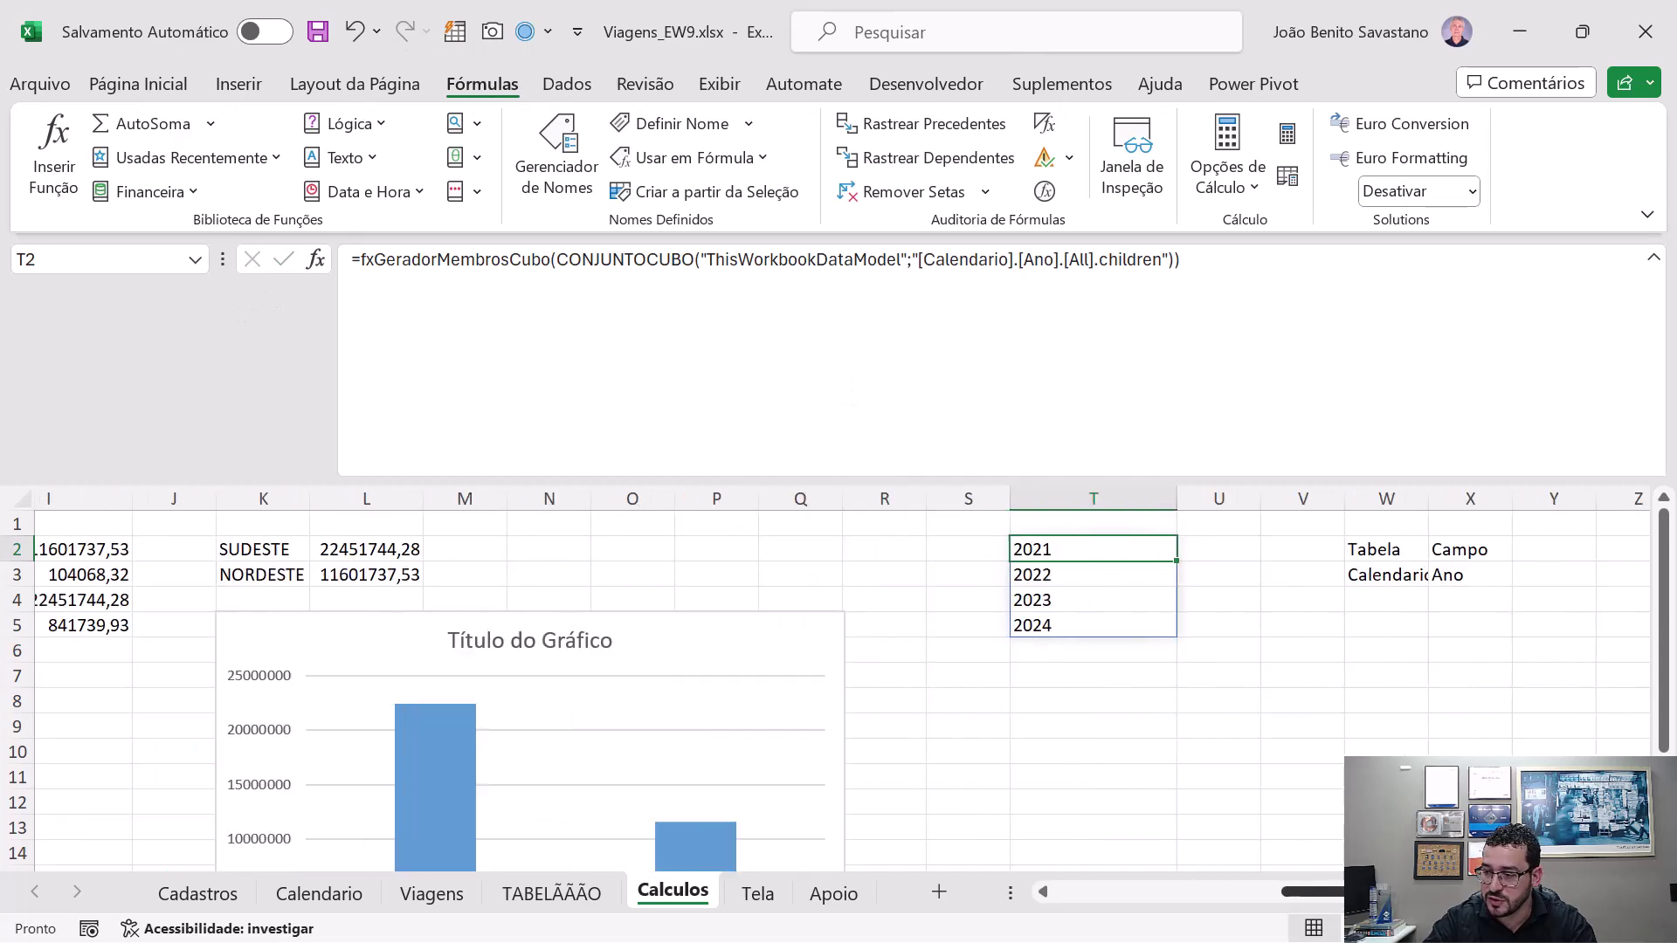
click(711, 722)
click(740, 441)
key(ctrl+a)
key(ctrl+c)
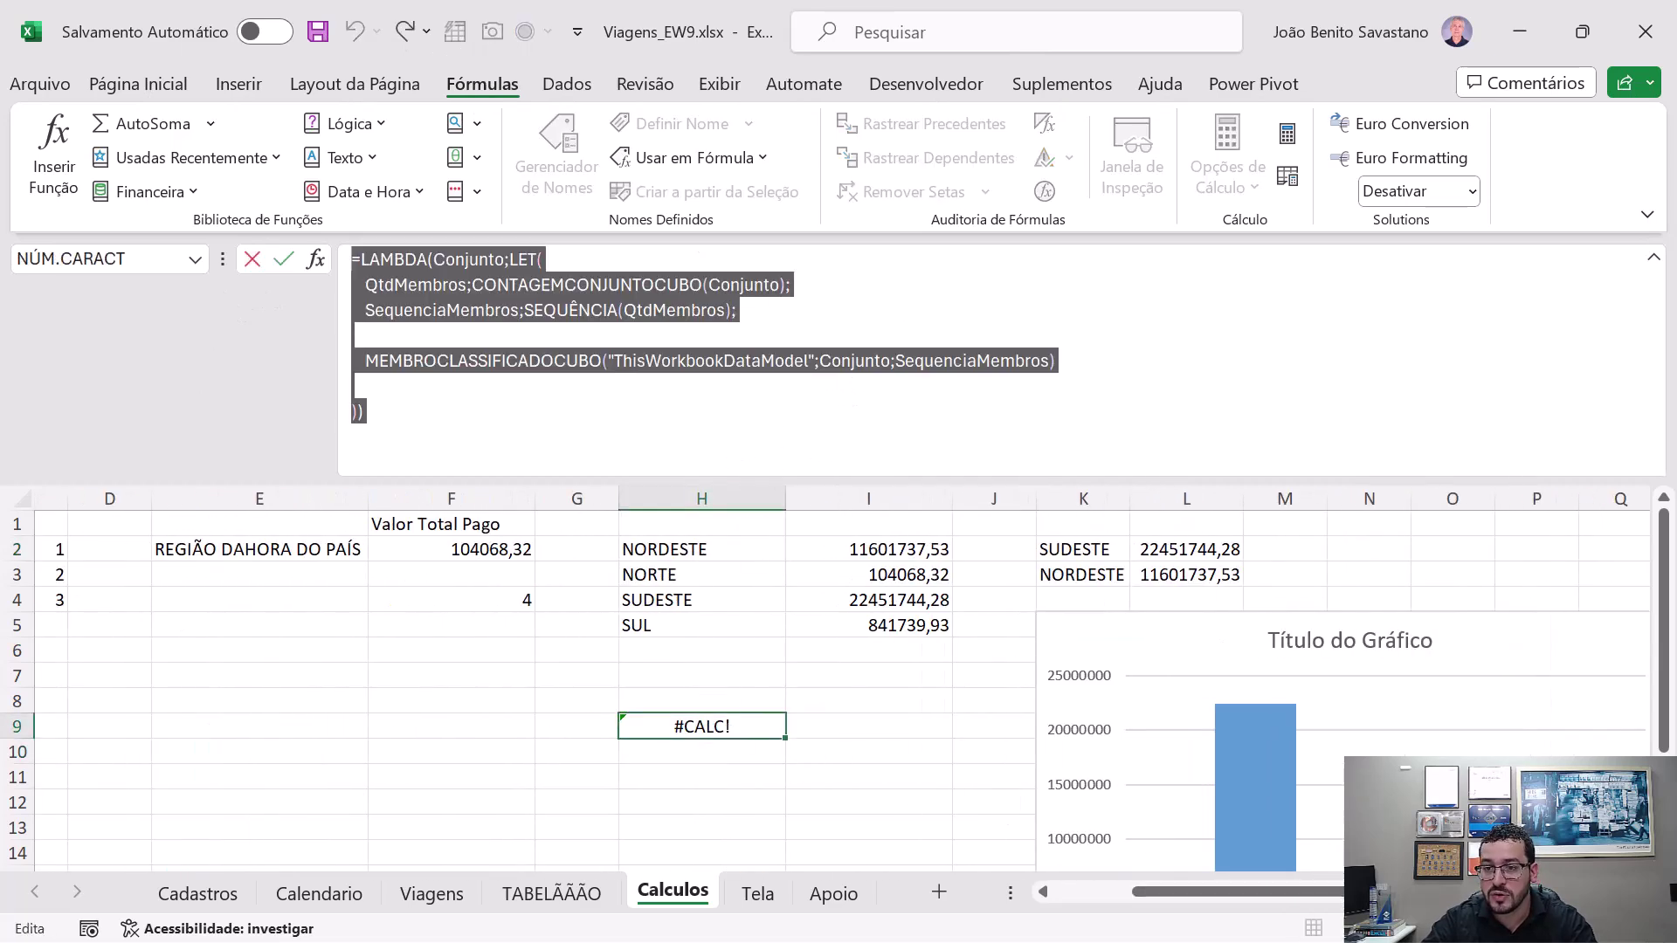
- Replace the fxGeradorMembrosCubo name in T2's formula with the copied LAMBDA, keeping the CONJUNTOCUBO call as its argument
key(Escape)
drag(1171, 891, 1345, 891)
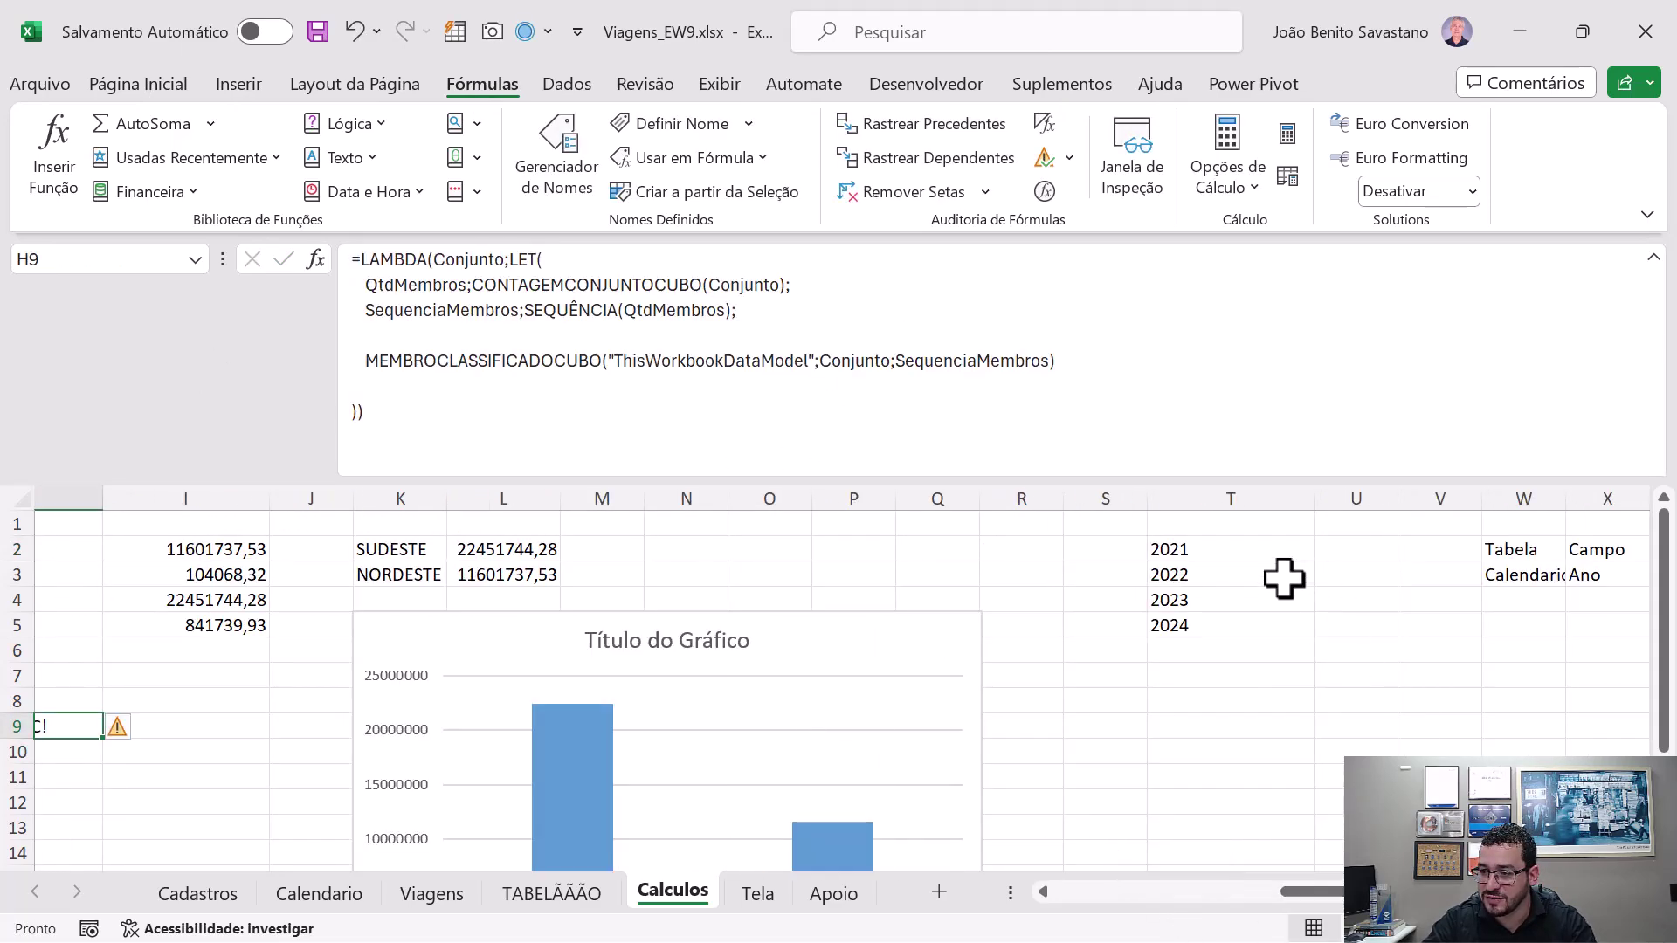
click(1262, 565)
key(Up)
key(Right)
key(Right)
key(Right)
key(Right)
key(Right)
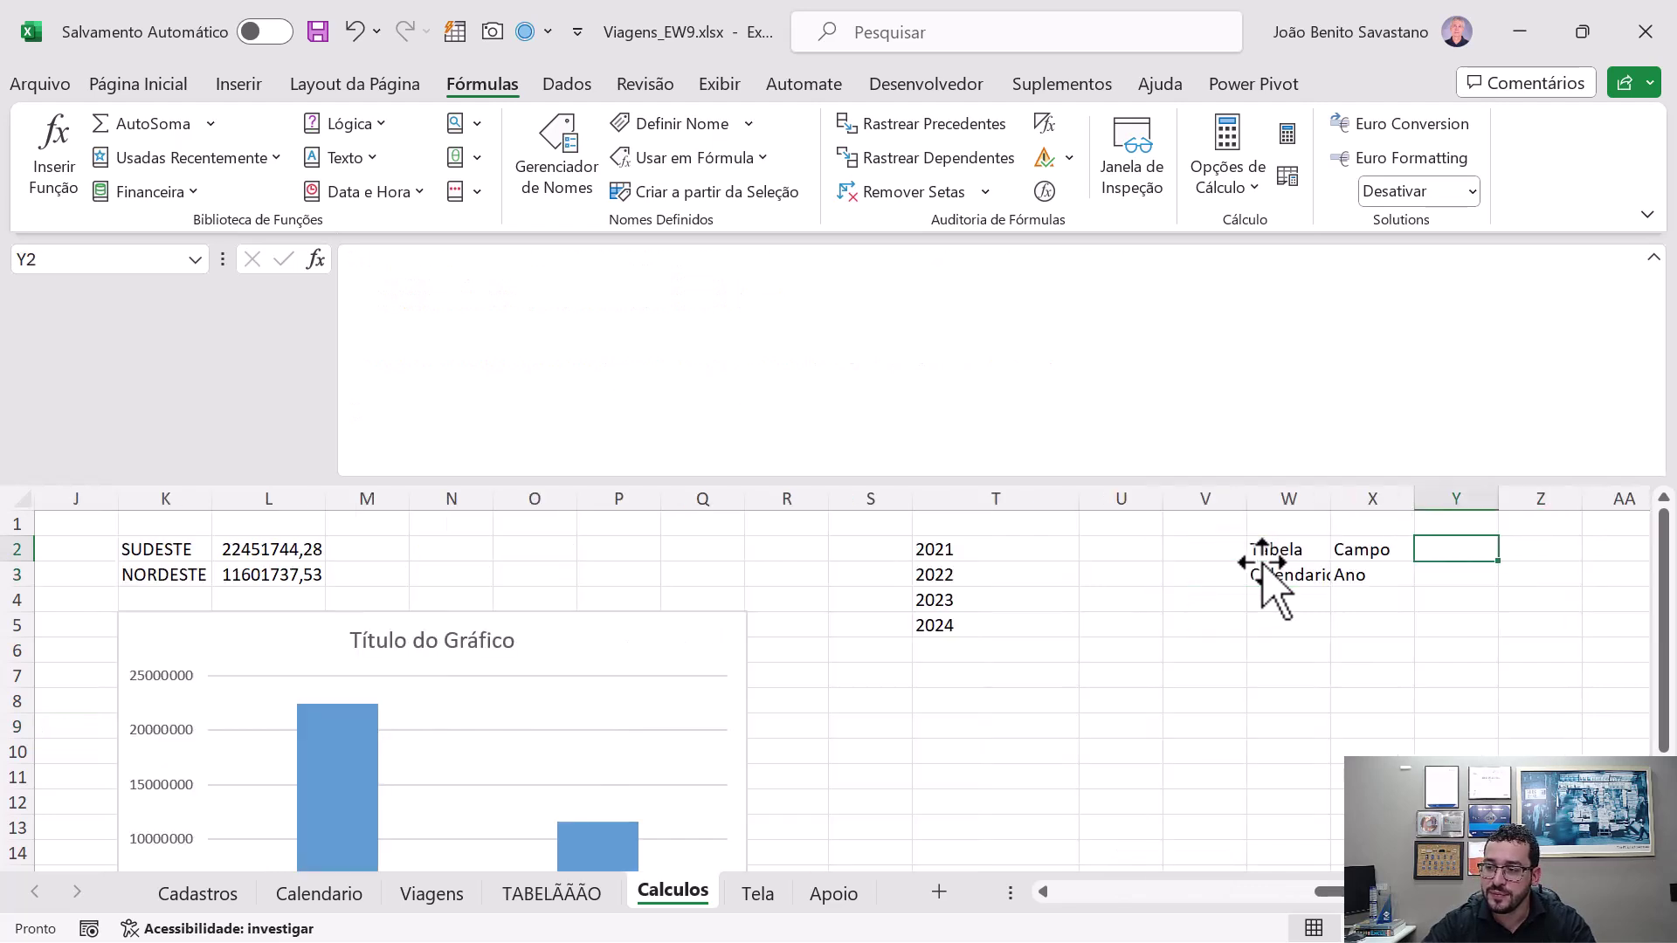
key(Left)
key(Left)
key(Left)
key(Left)
key(Left)
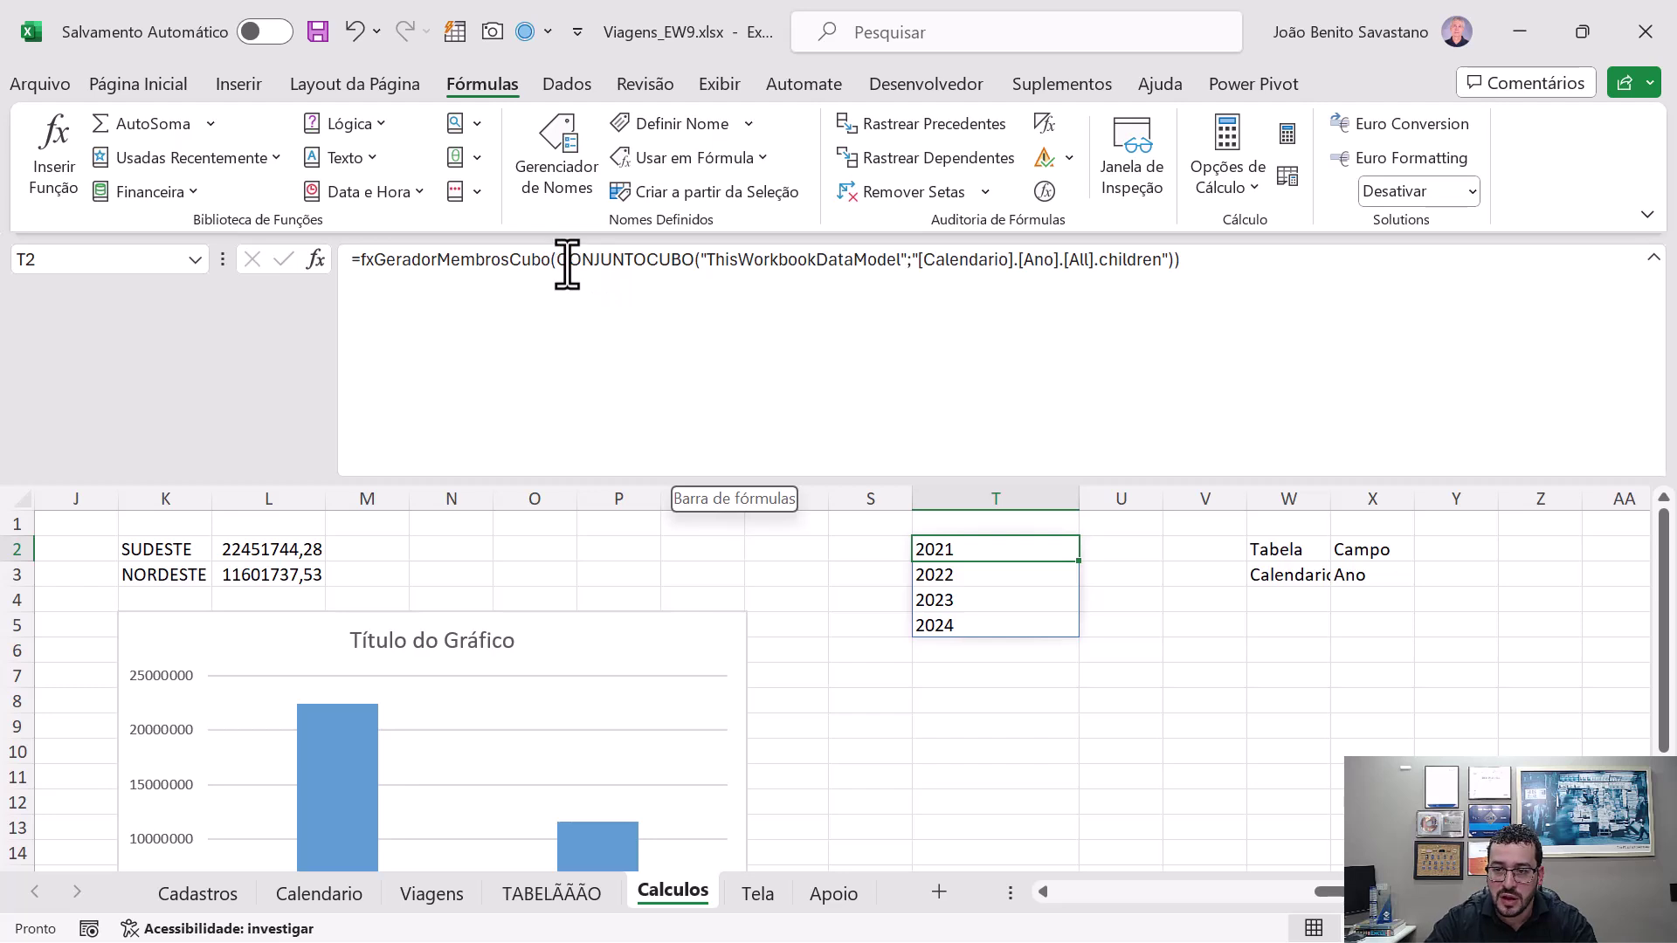
drag(550, 259, 325, 262)
key(ctrl+v)
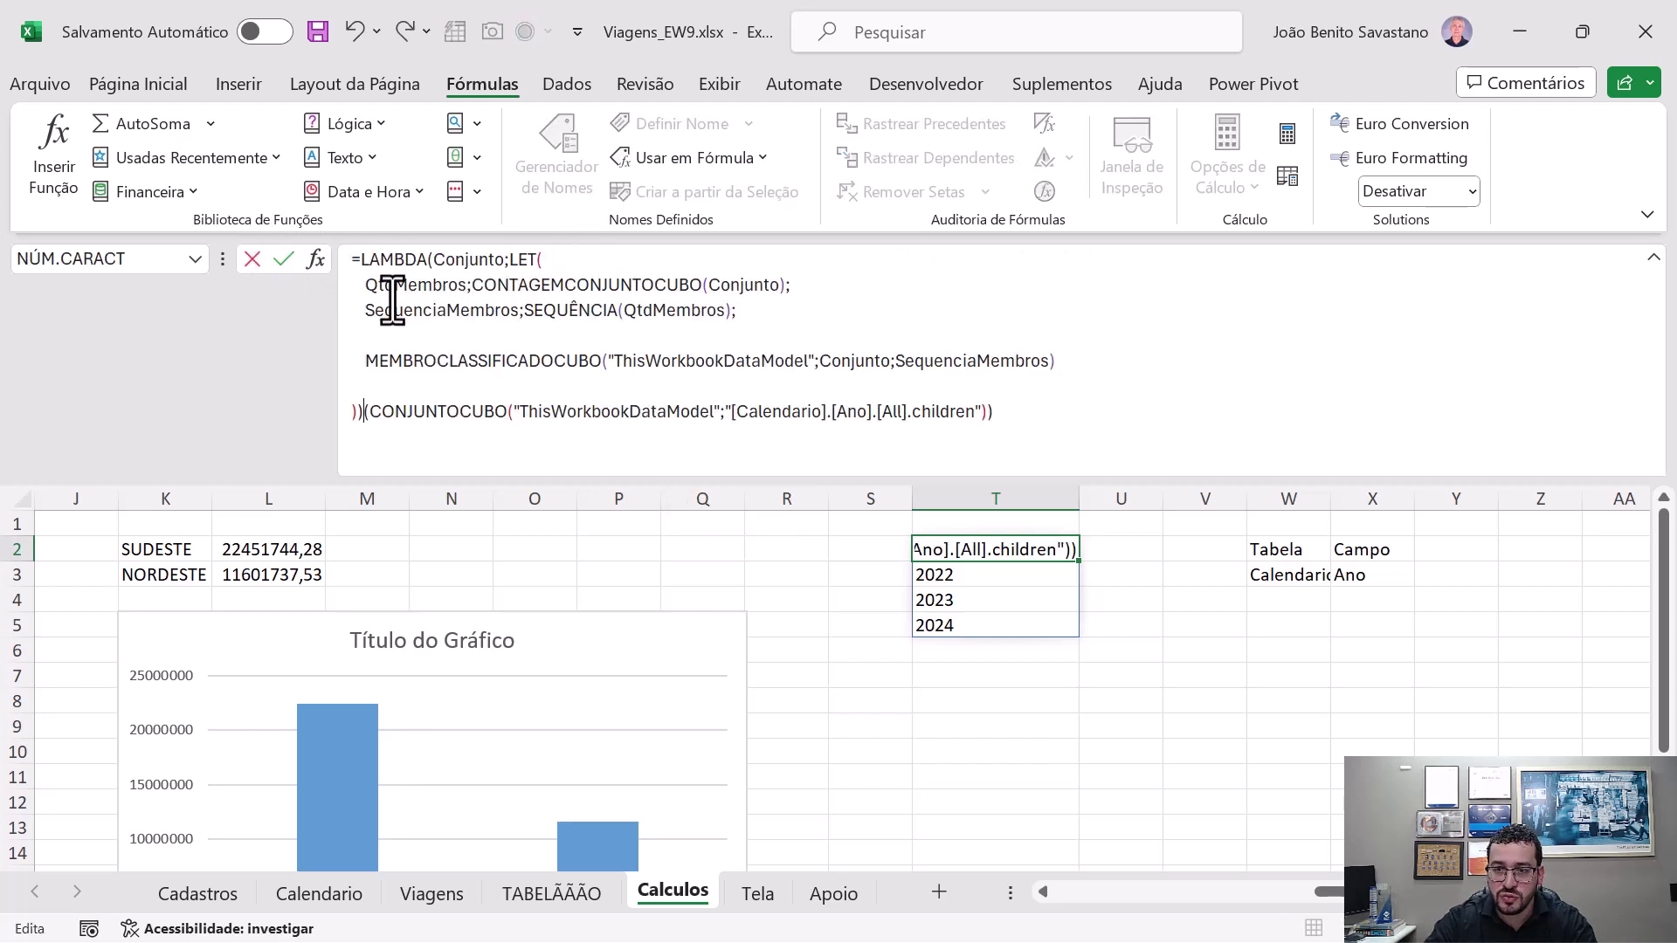
drag(364, 411, 1065, 425)
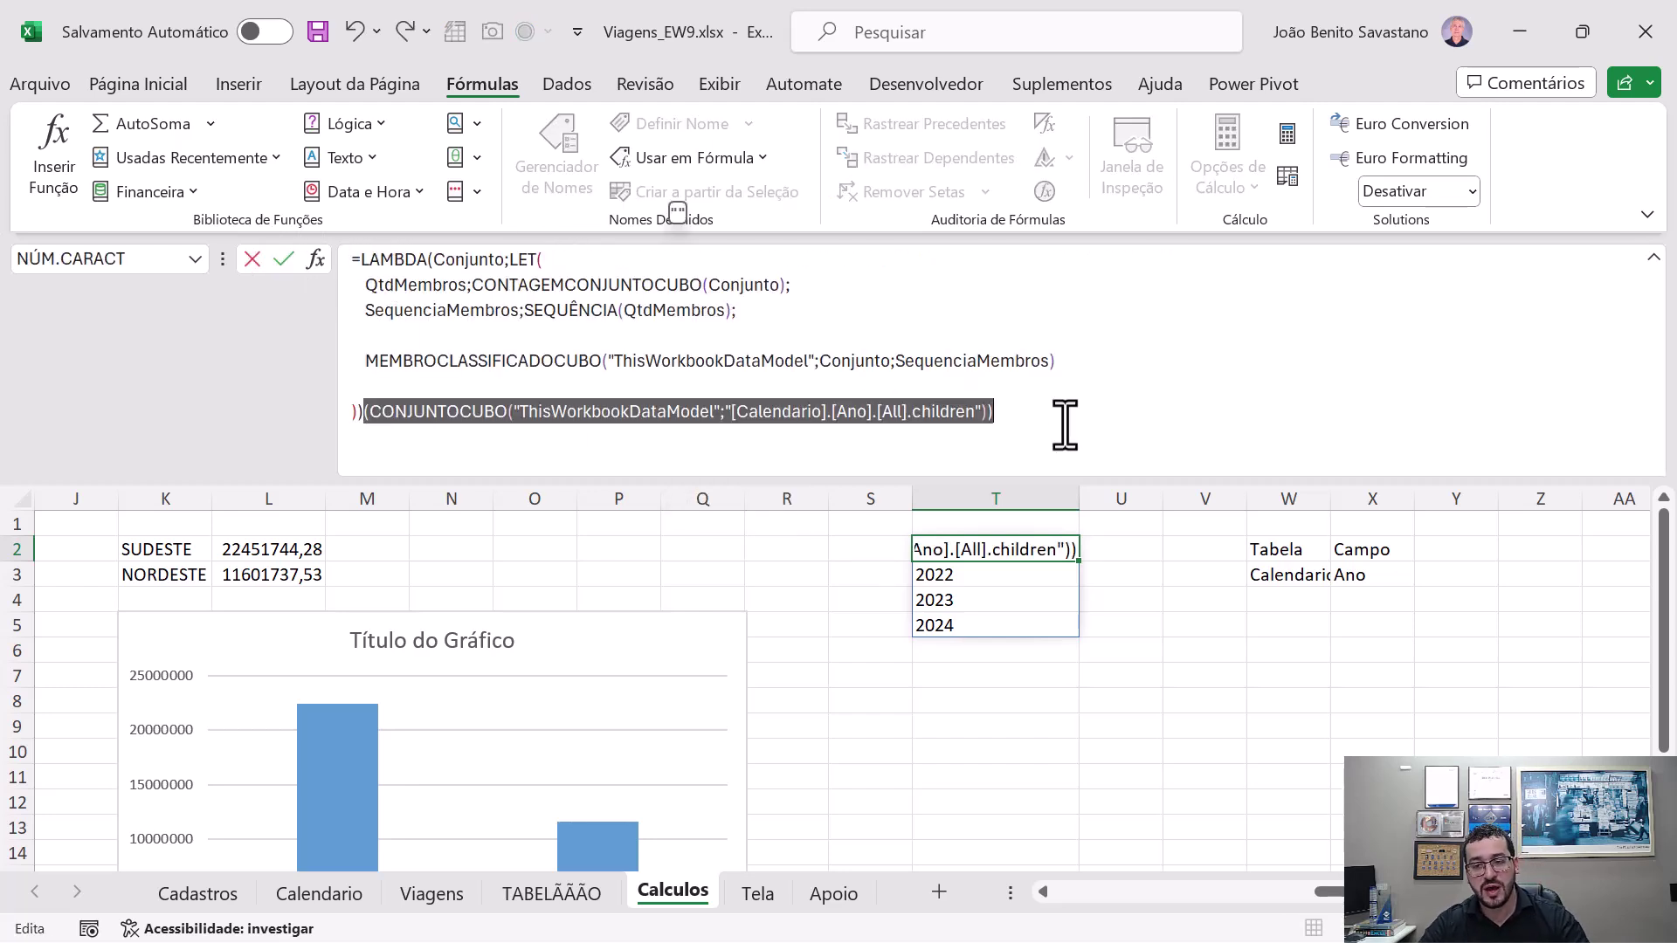
key(ctrl+Return)
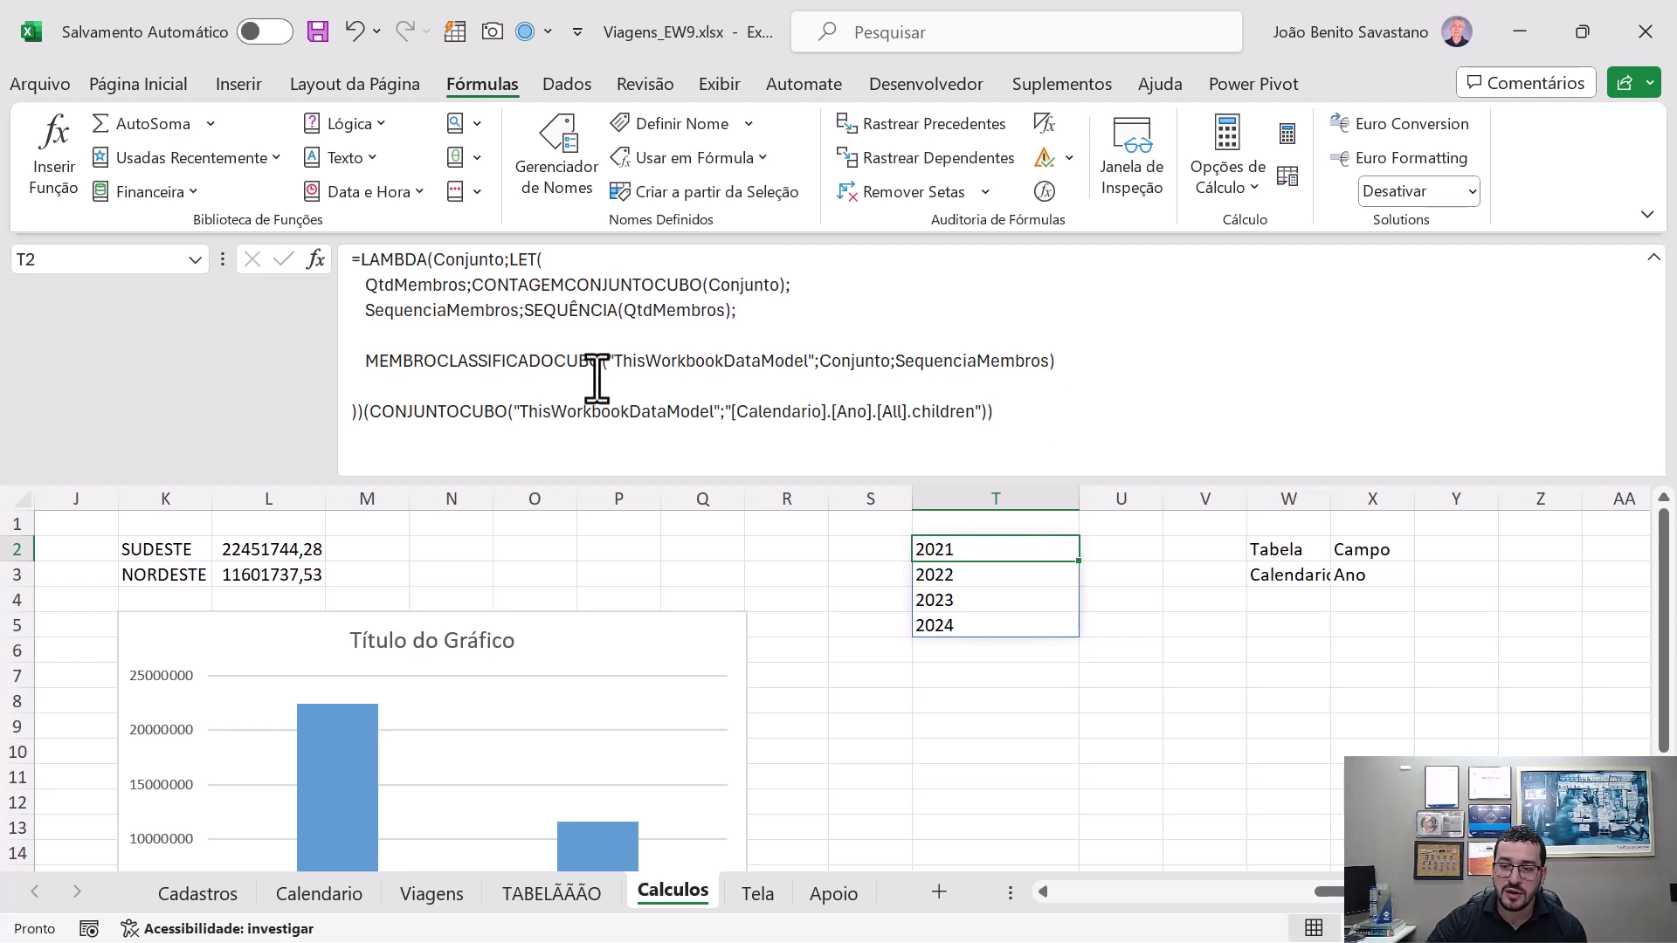
- Replace the Conjunto parameter of T2's LAMBDA with two parameters, Tabela and Campo
drag(368, 411, 985, 442)
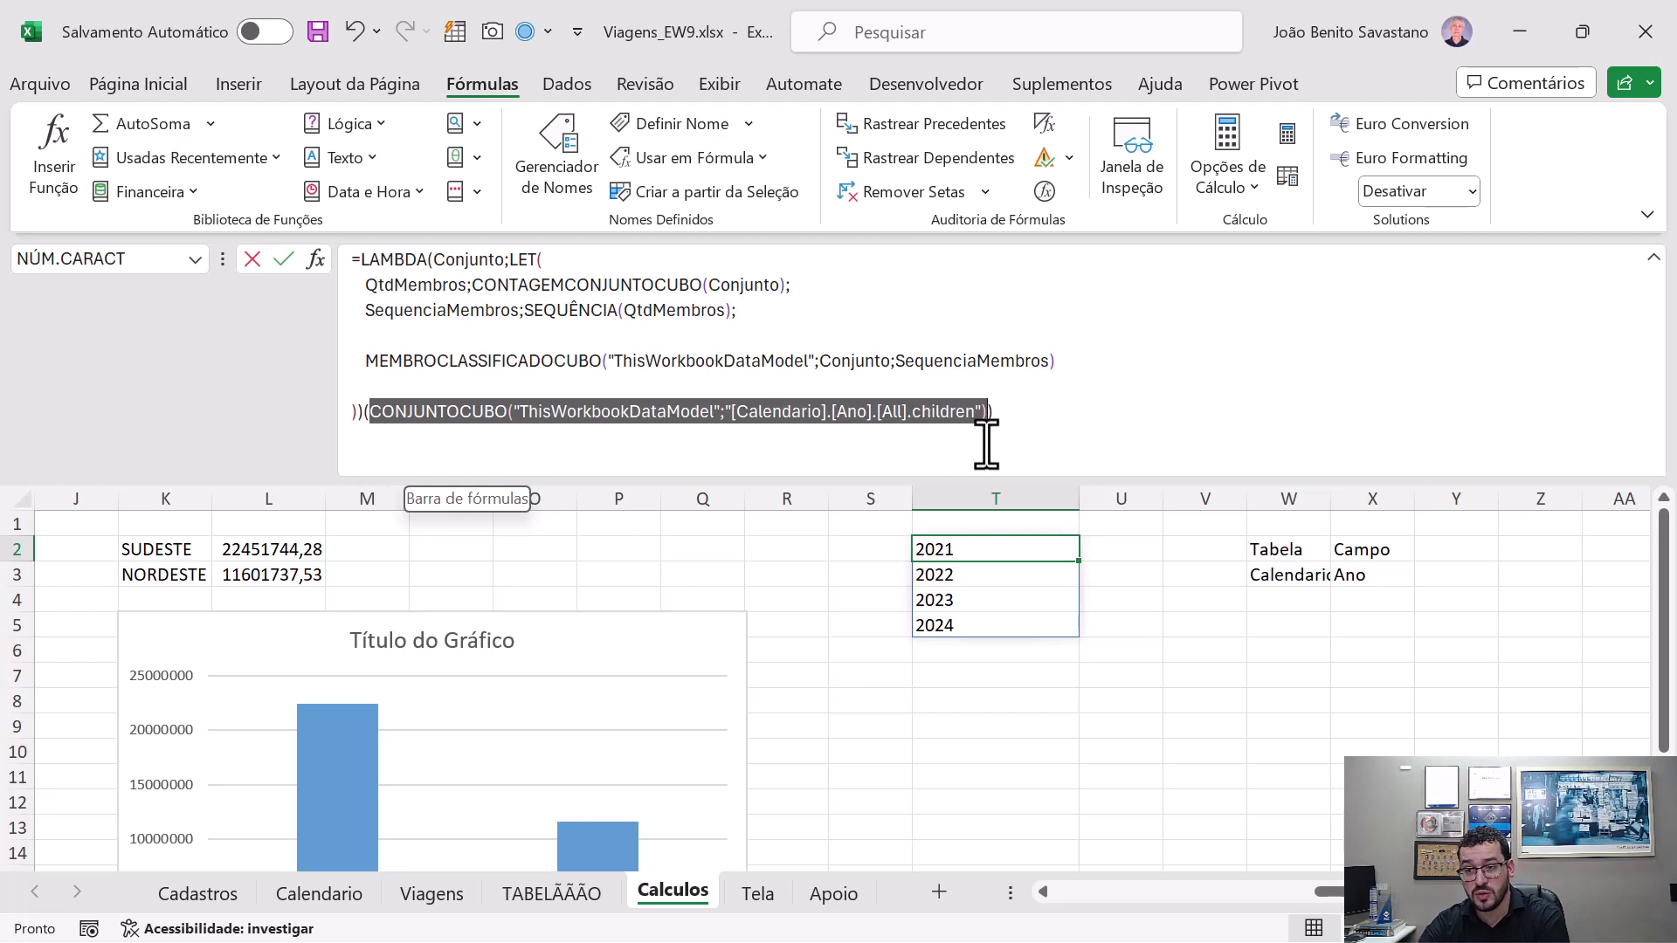
double_click(471, 259)
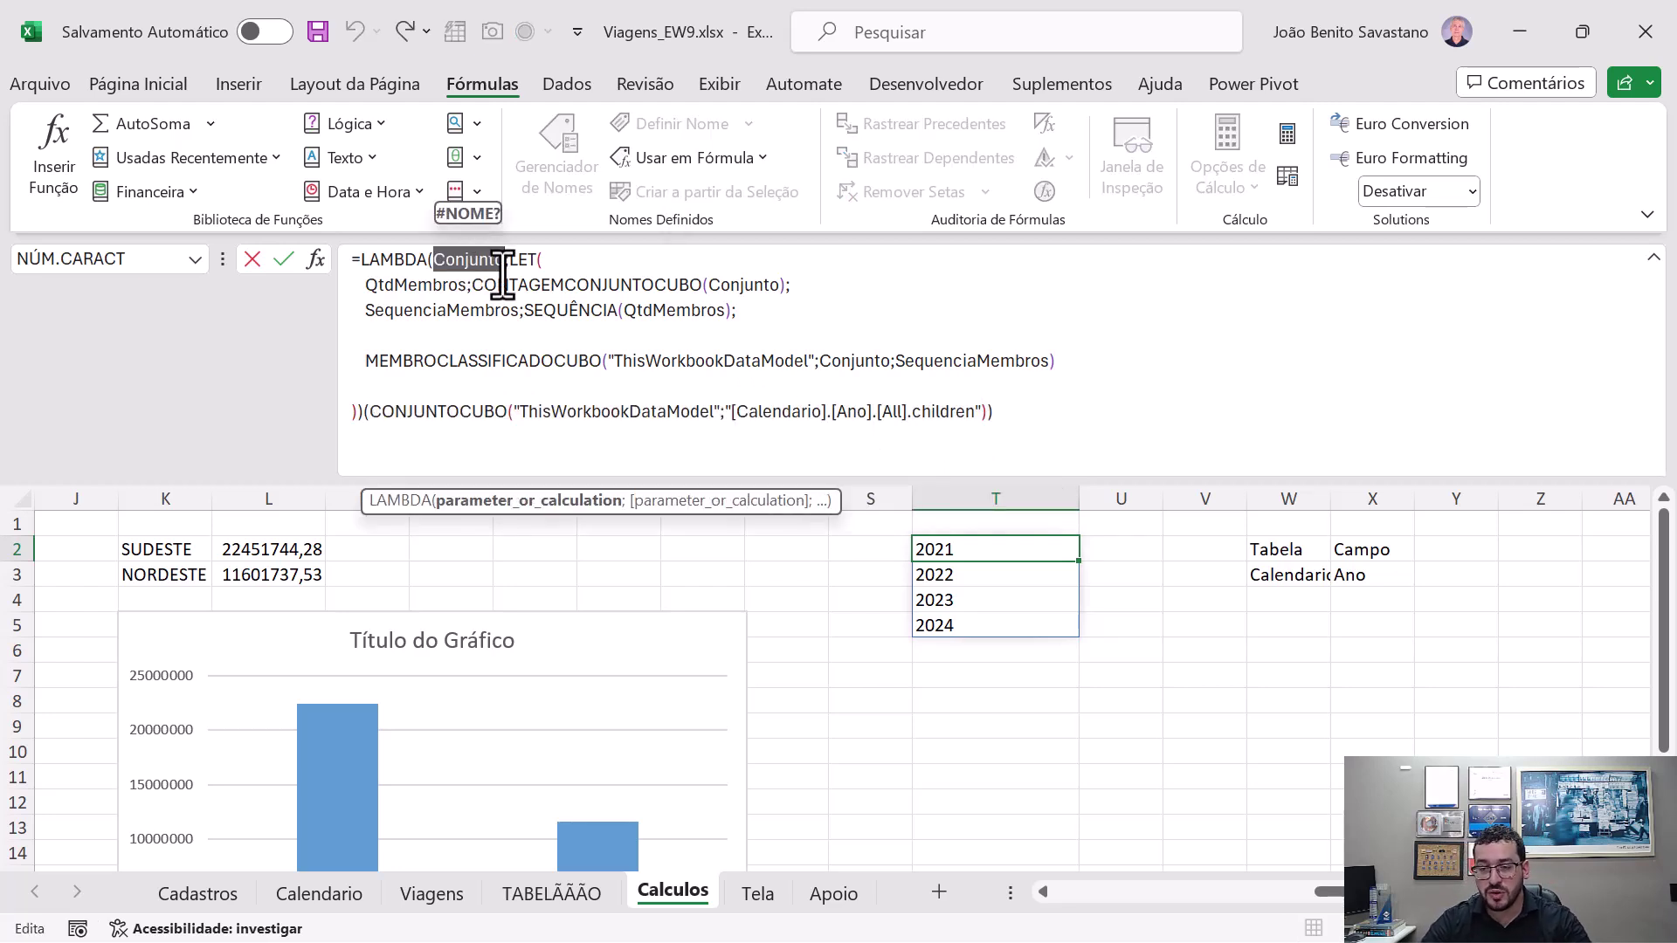
text(Tabela;Camp)
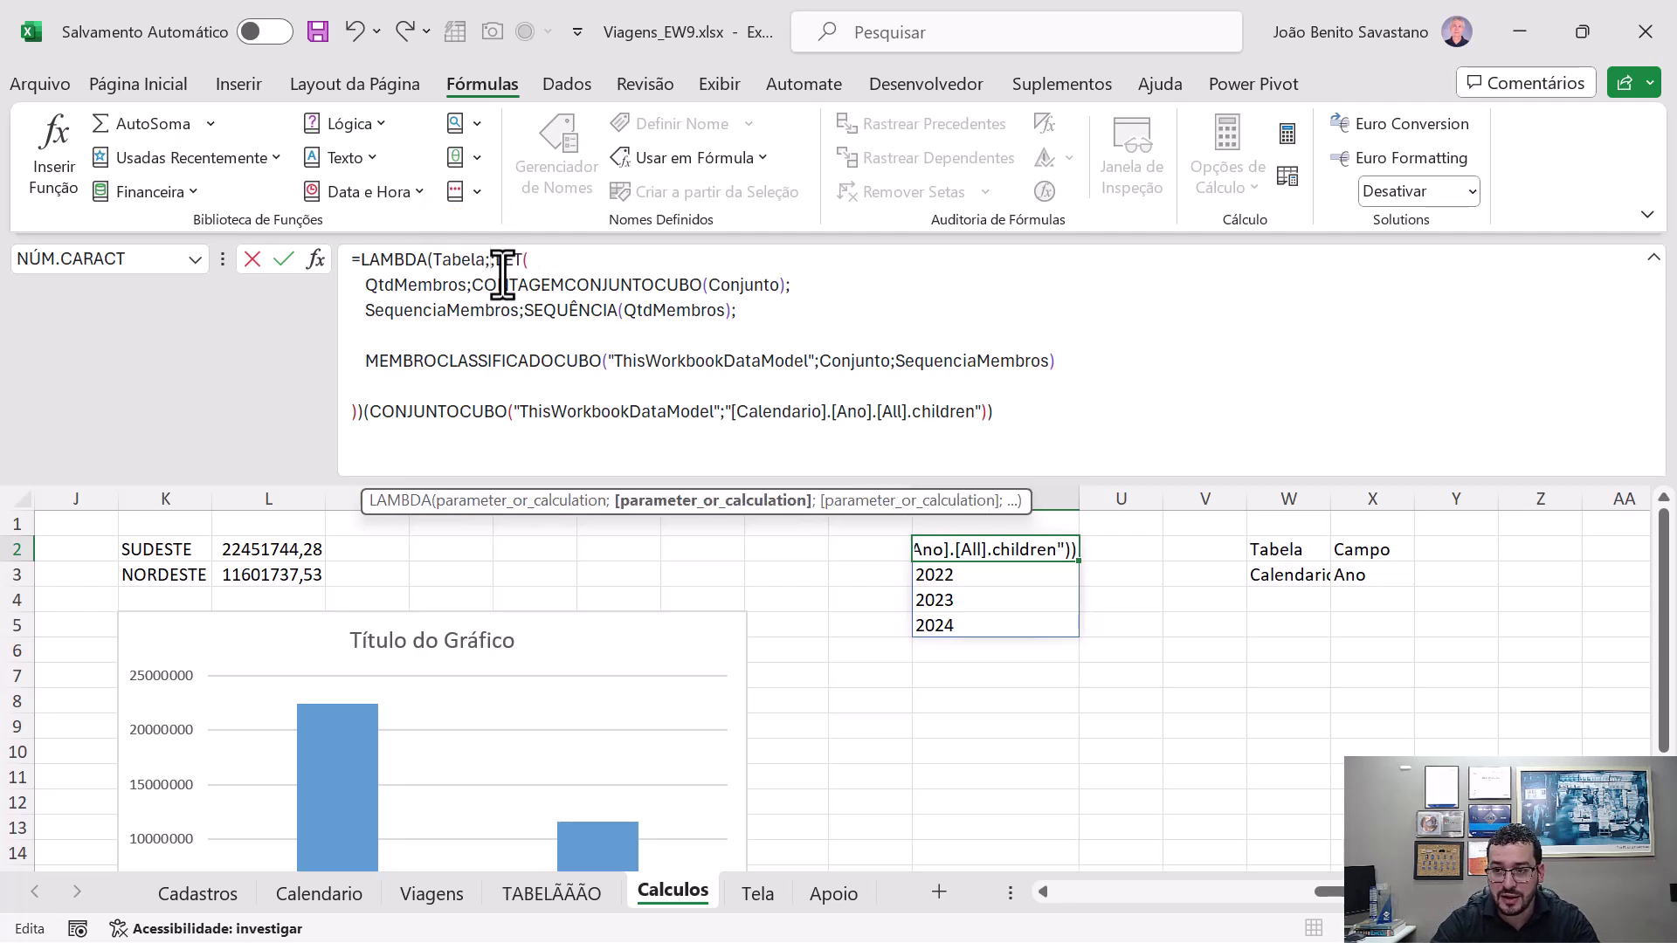
text(o;)
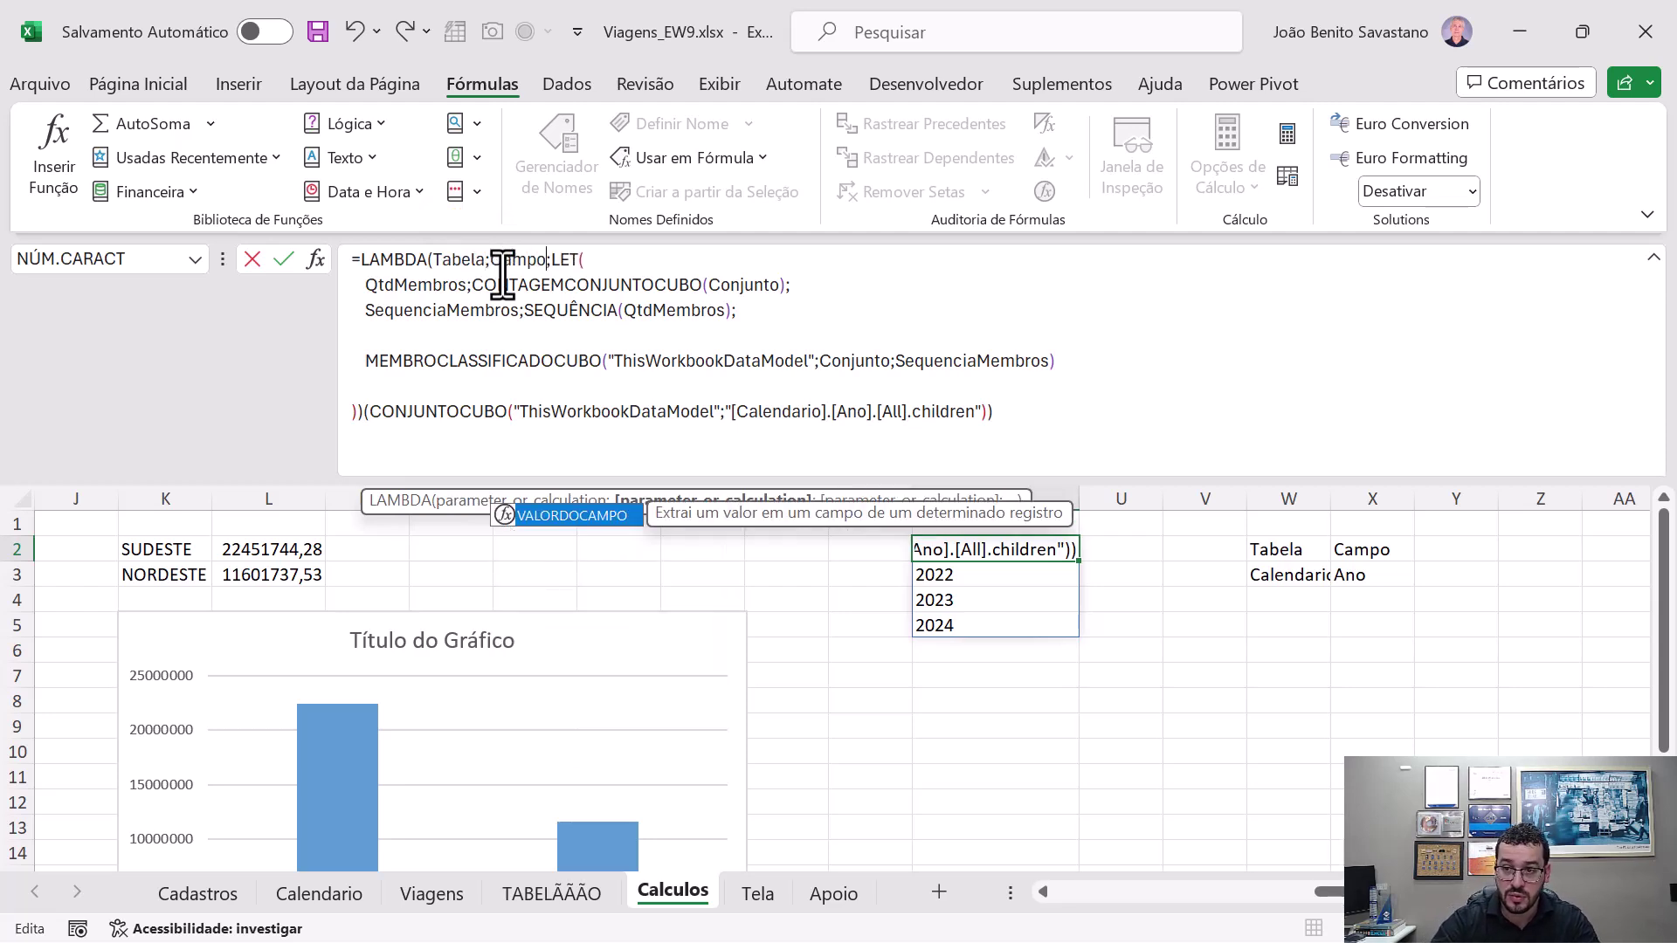
- Add a Conjunto variable on a new first line inside LET, starting CONJUNTOCUBO with the "ThisWorkbookDataModel" connection
click(614, 262)
key(alt+Return)
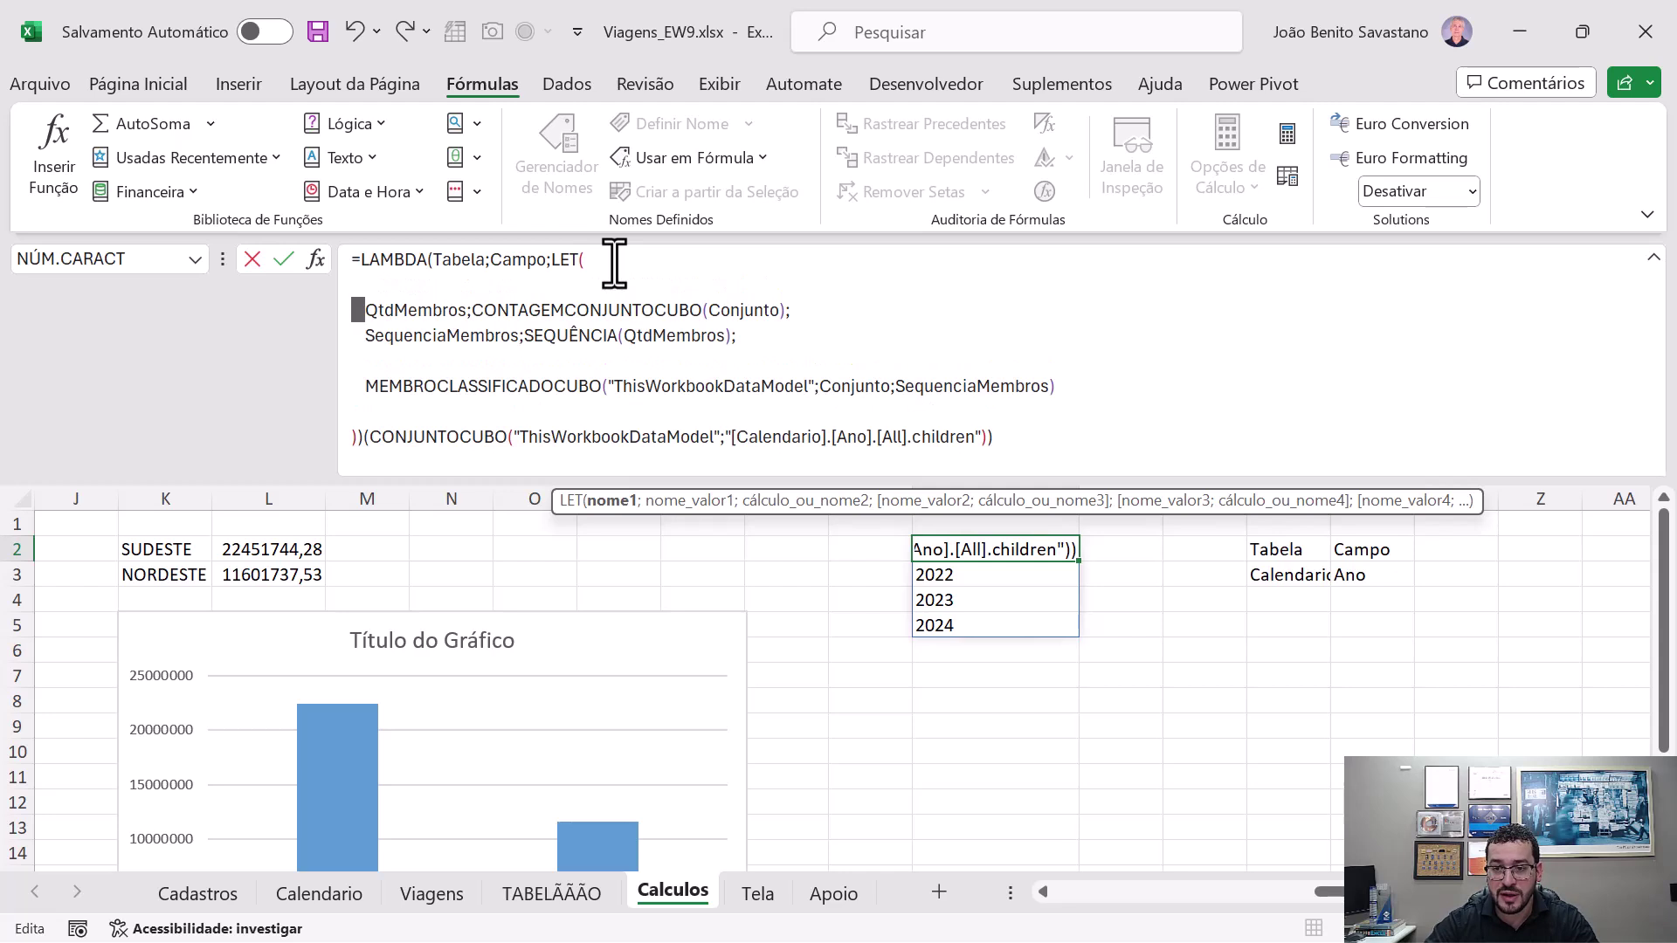
key(Up)
text(Conjunto;)
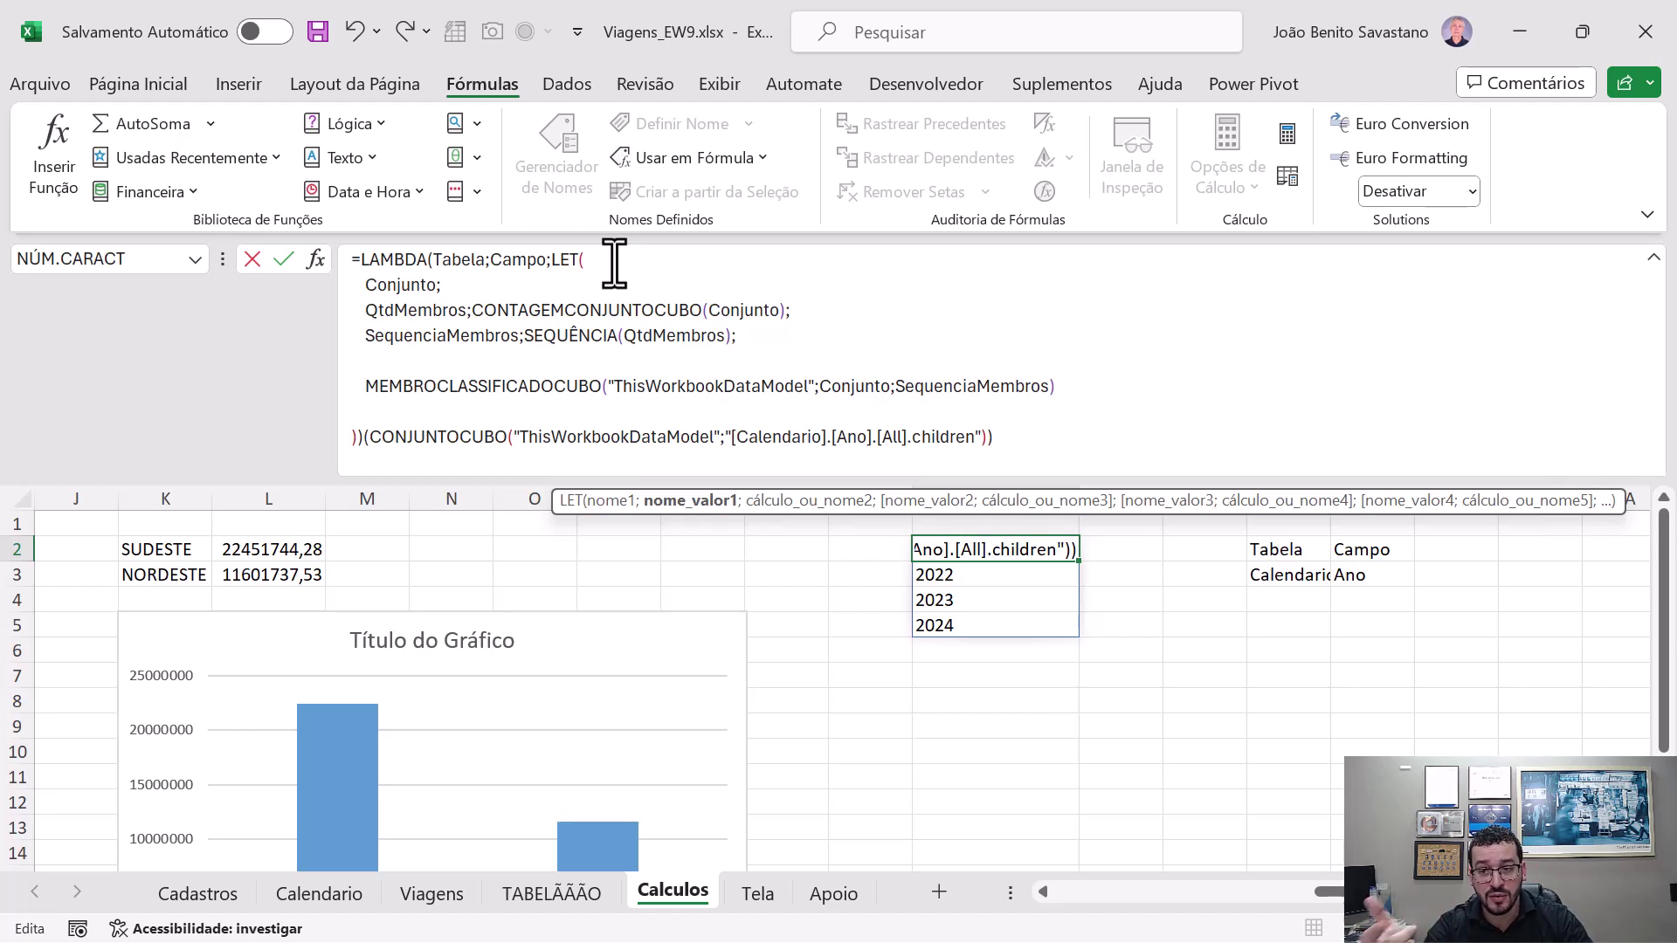
text(CONJUNTOCUBO()
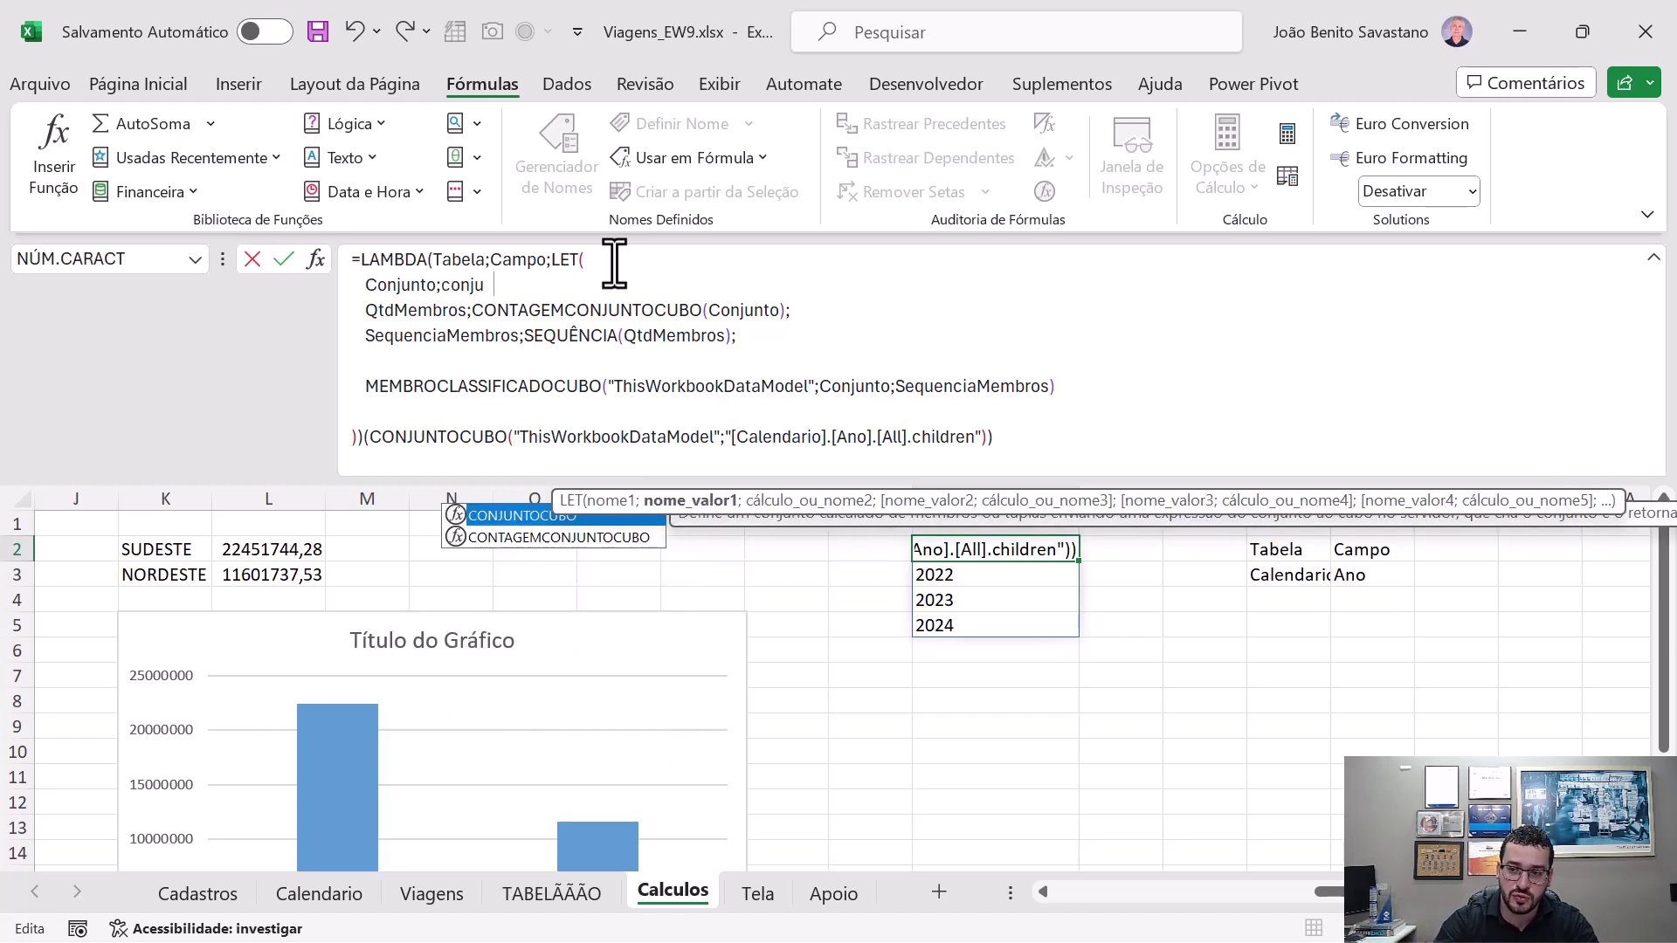
text("ThisWorkbookDataModel)
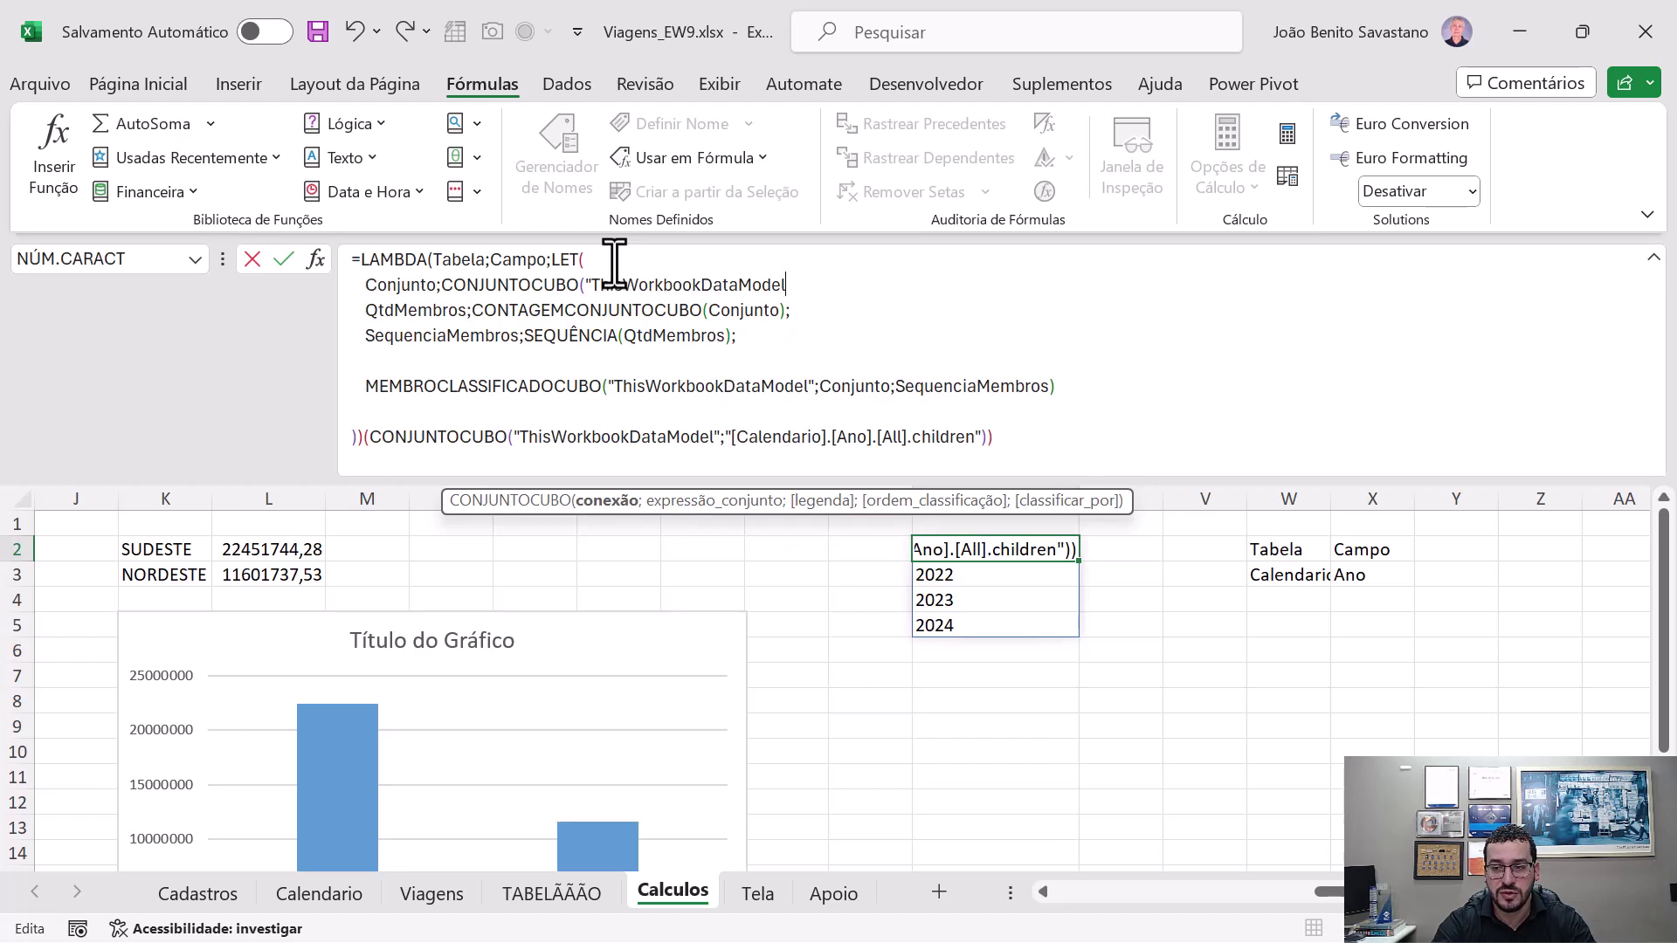
text(";)
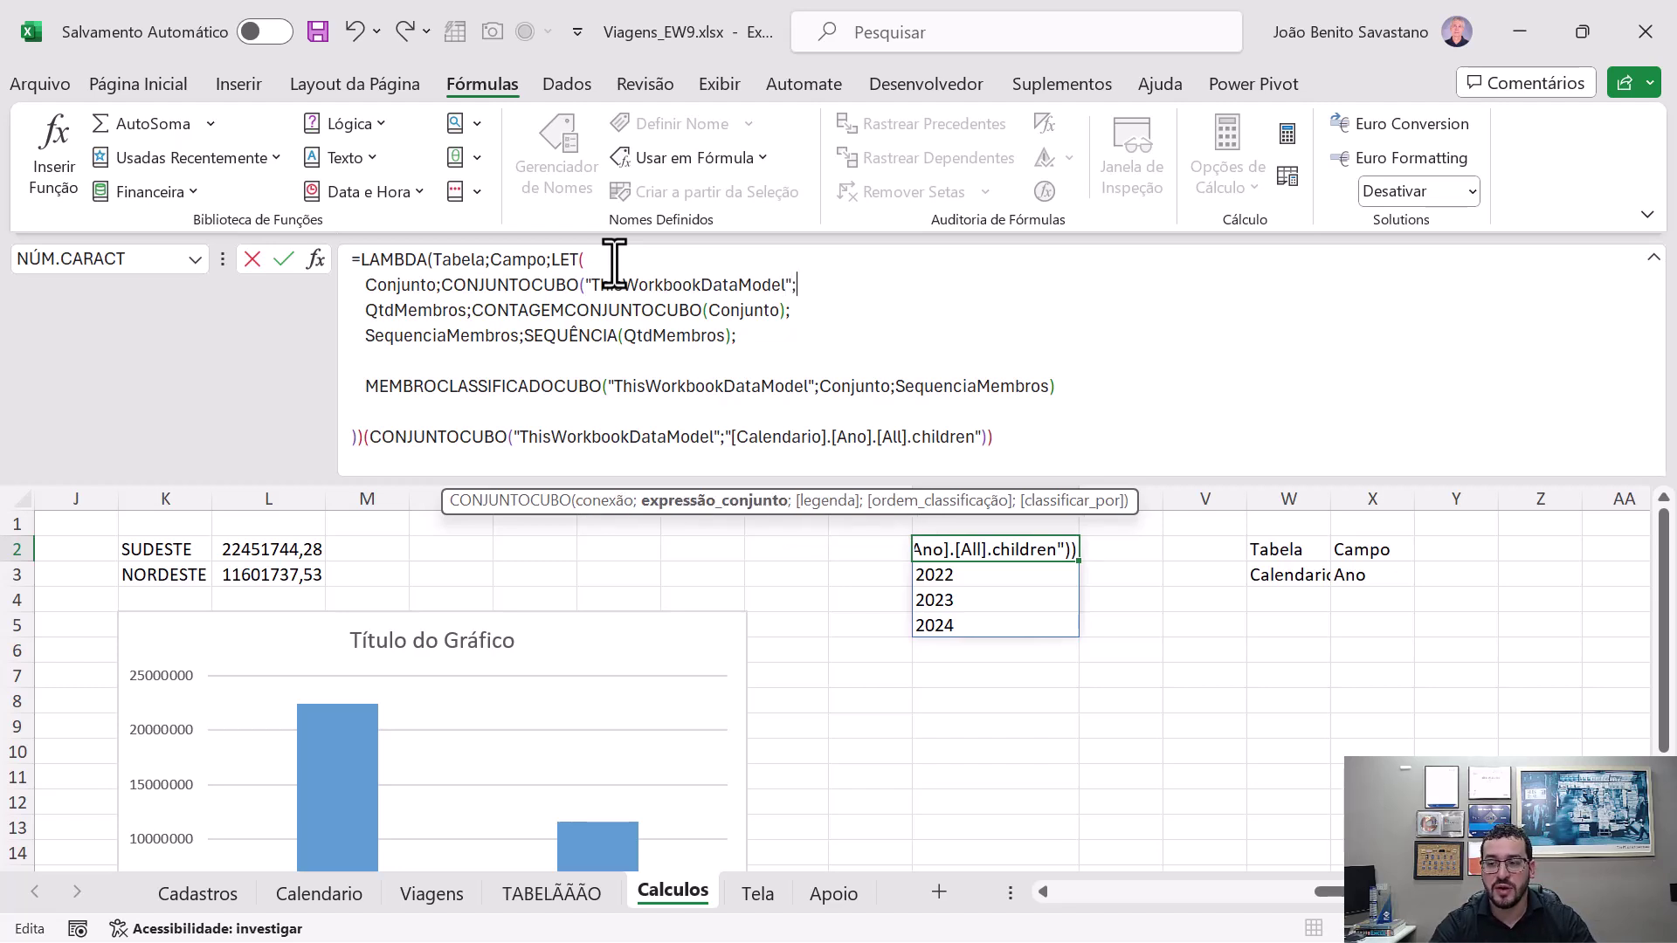
- Build the set expression of Conjunto by concatenating Tabela and Campo in square brackets: "["&Tabela&"].["&Campo&"]
text(")
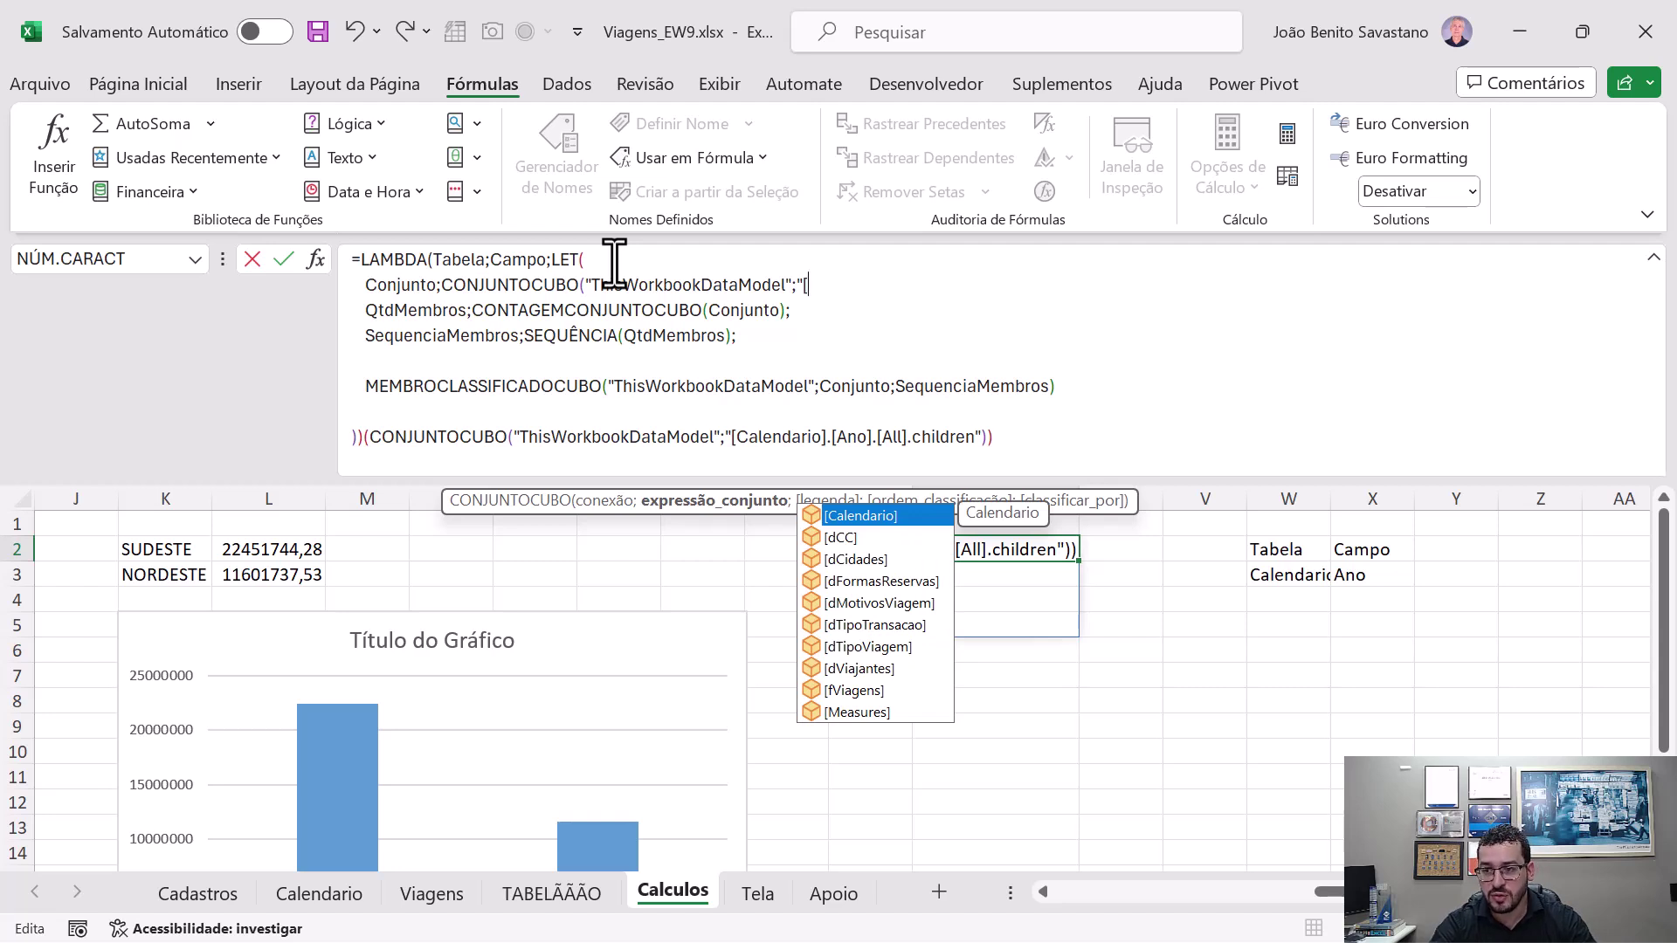
text(["&Tabela)
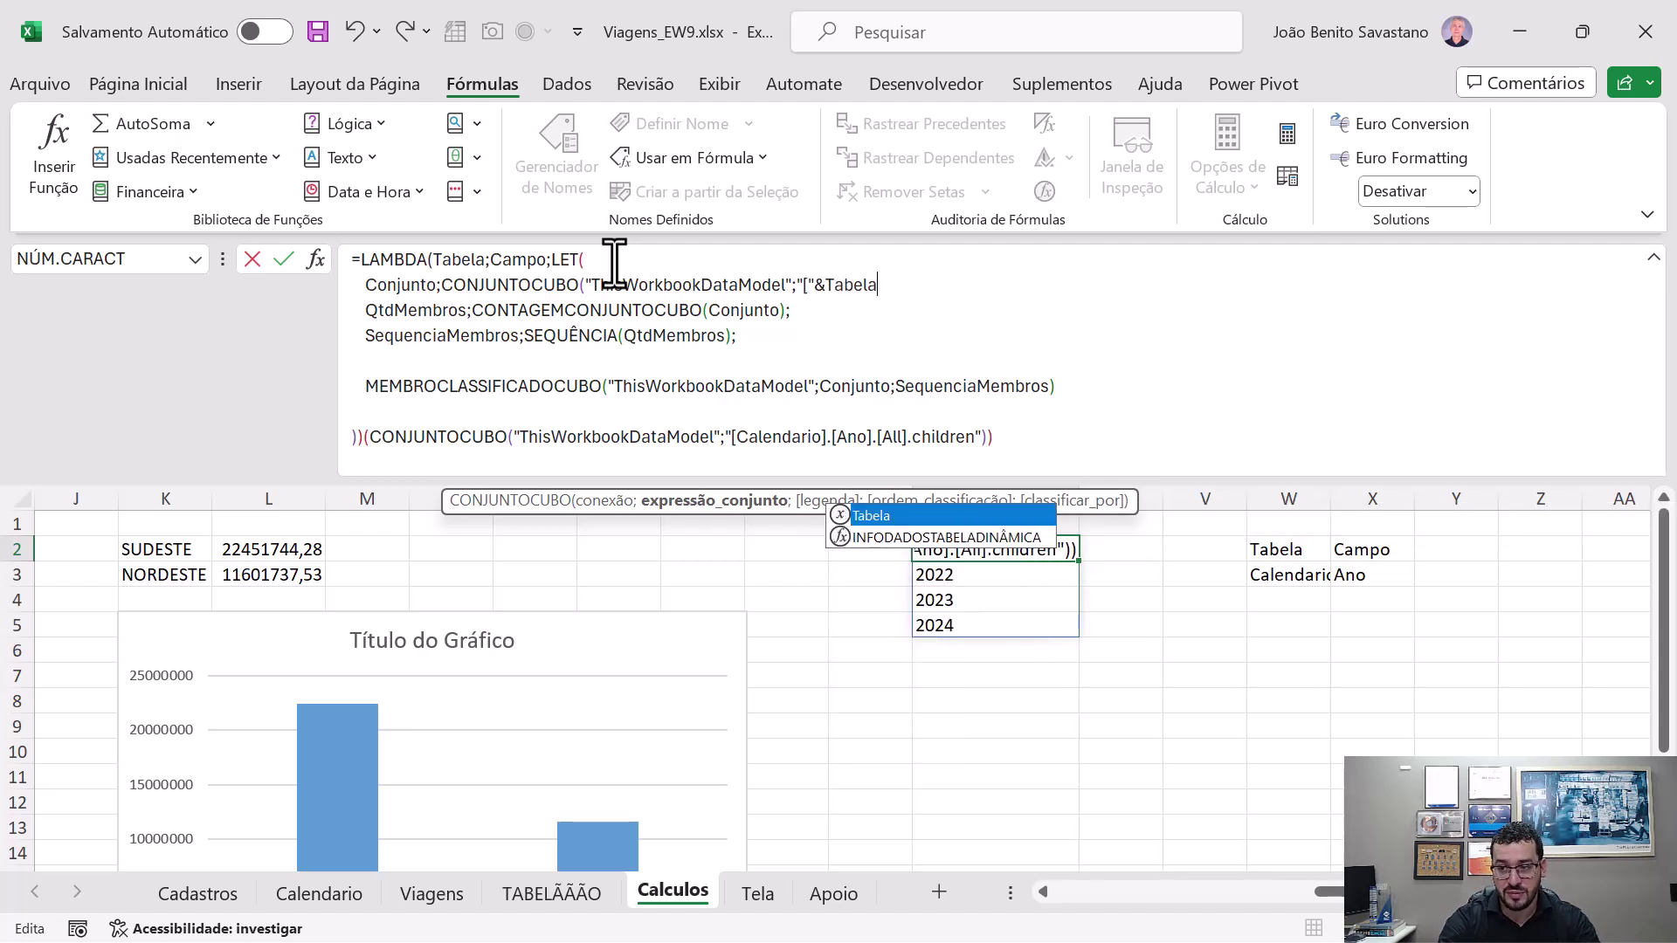
text(&]")
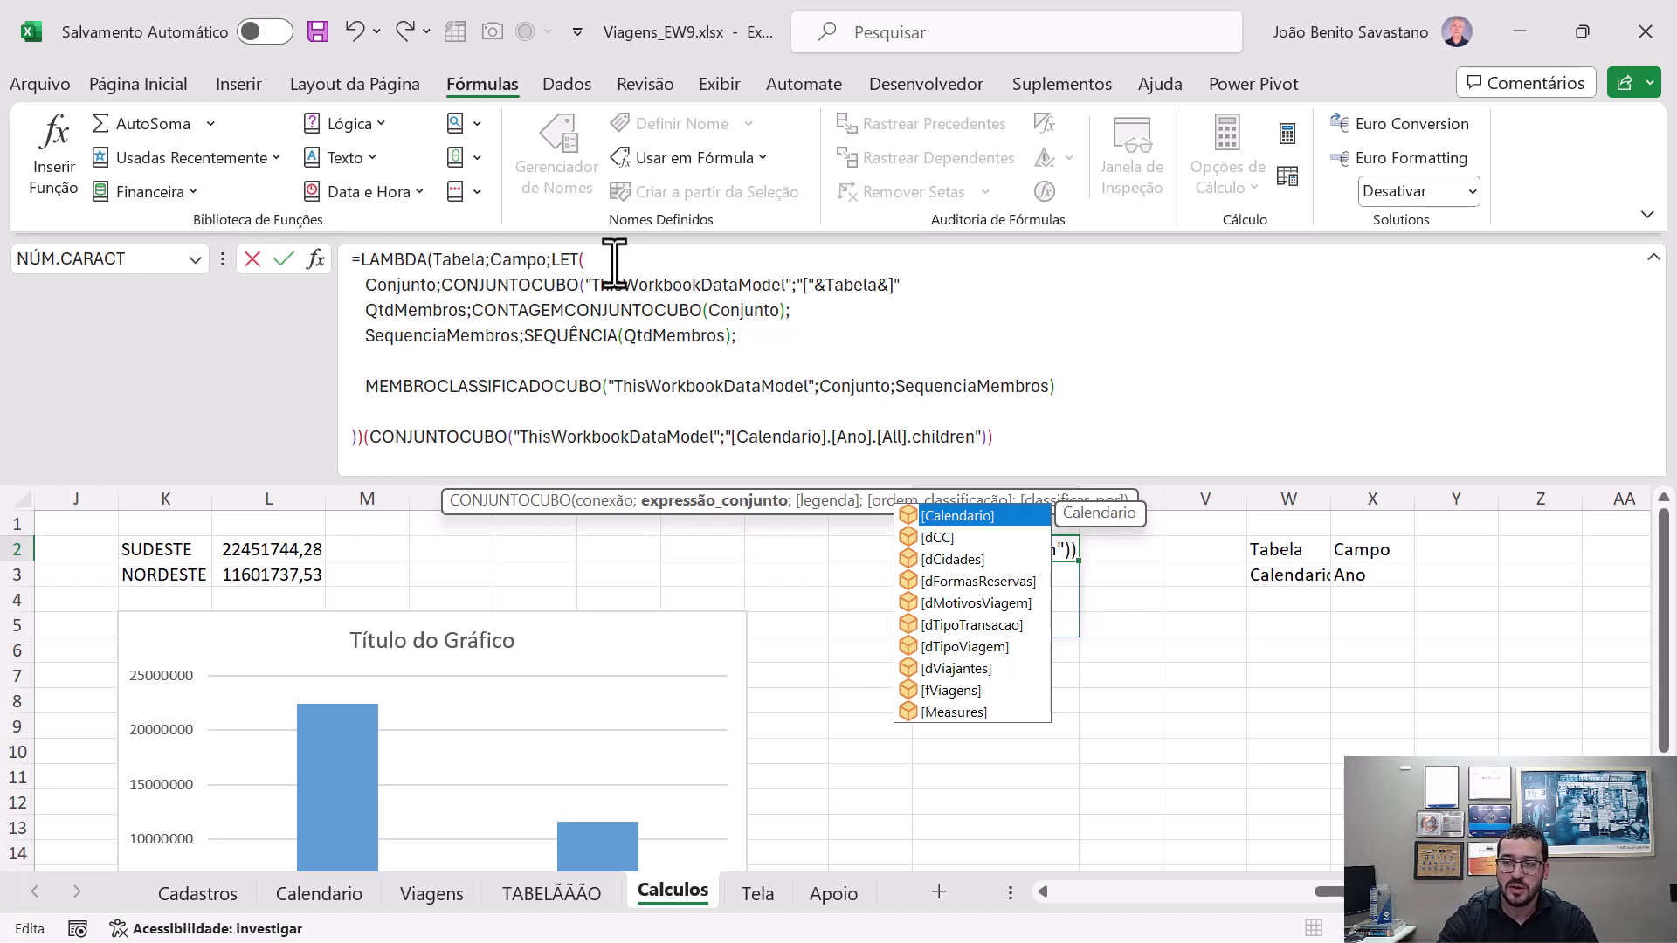
key(BackSpace)
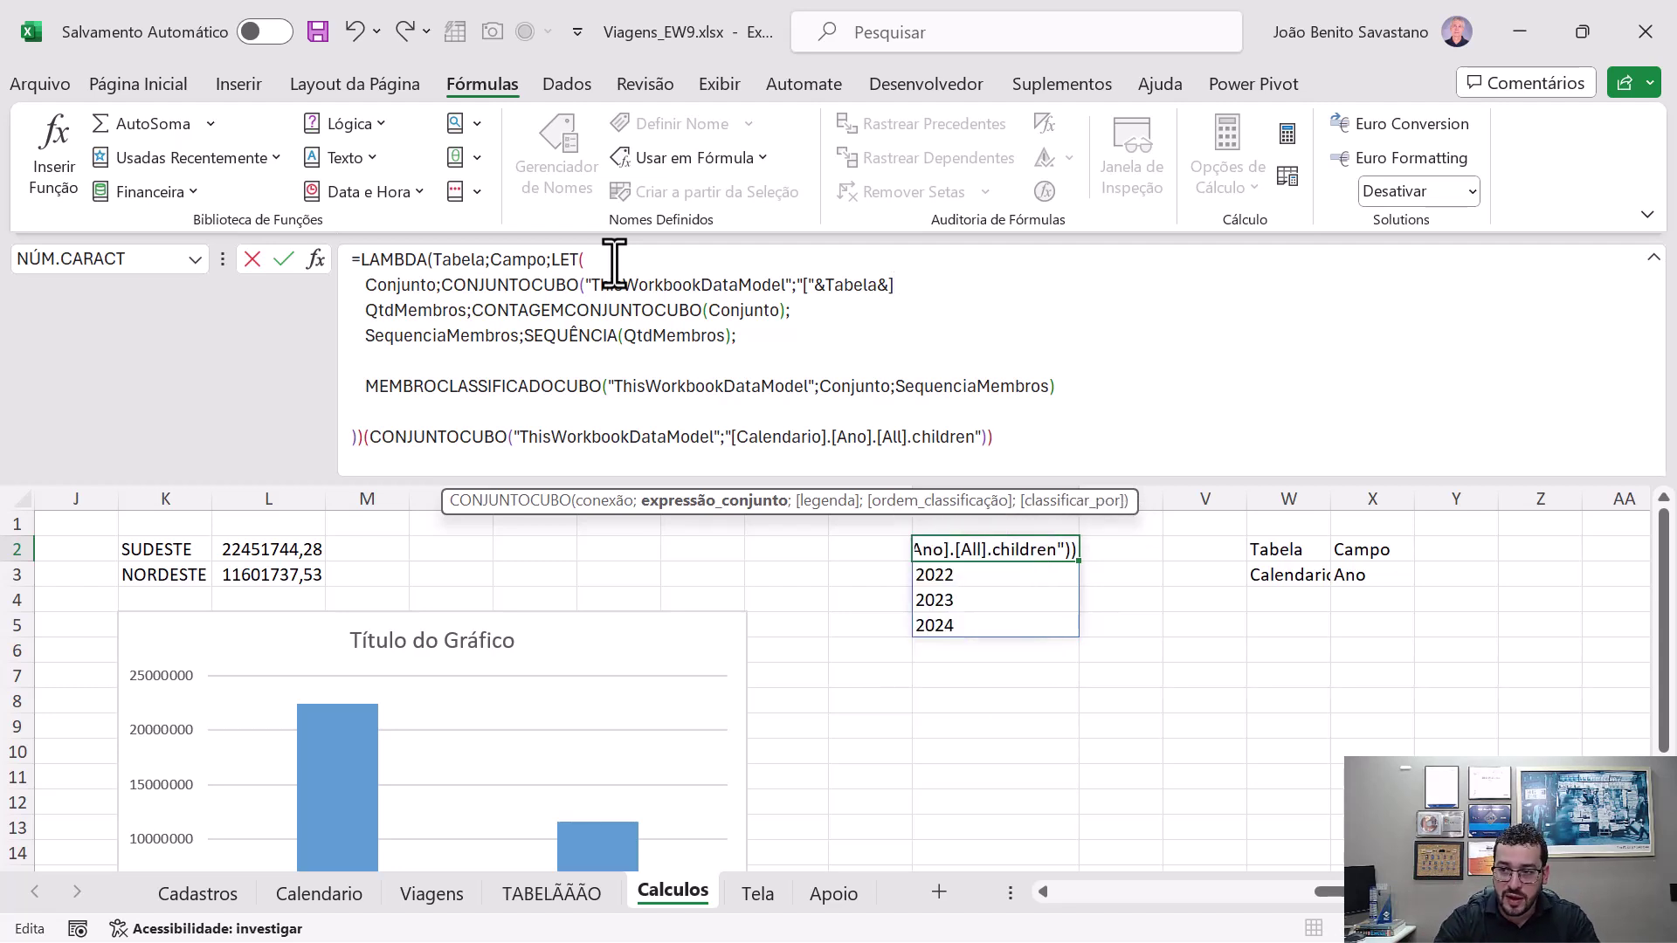
text("])
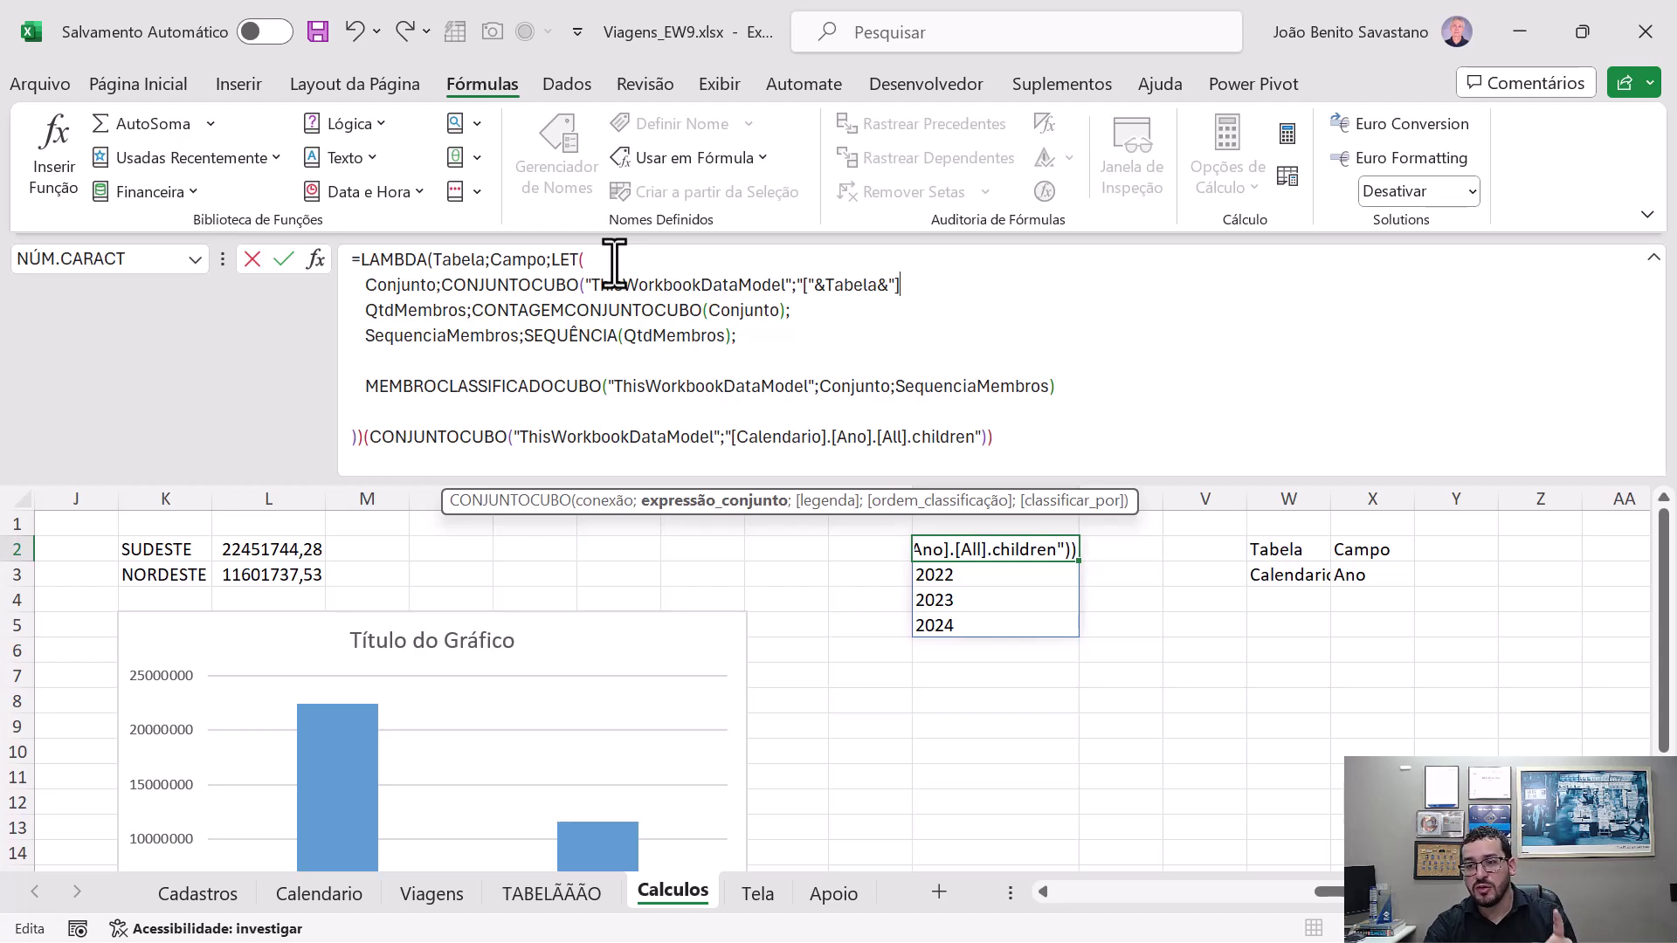
text(.)
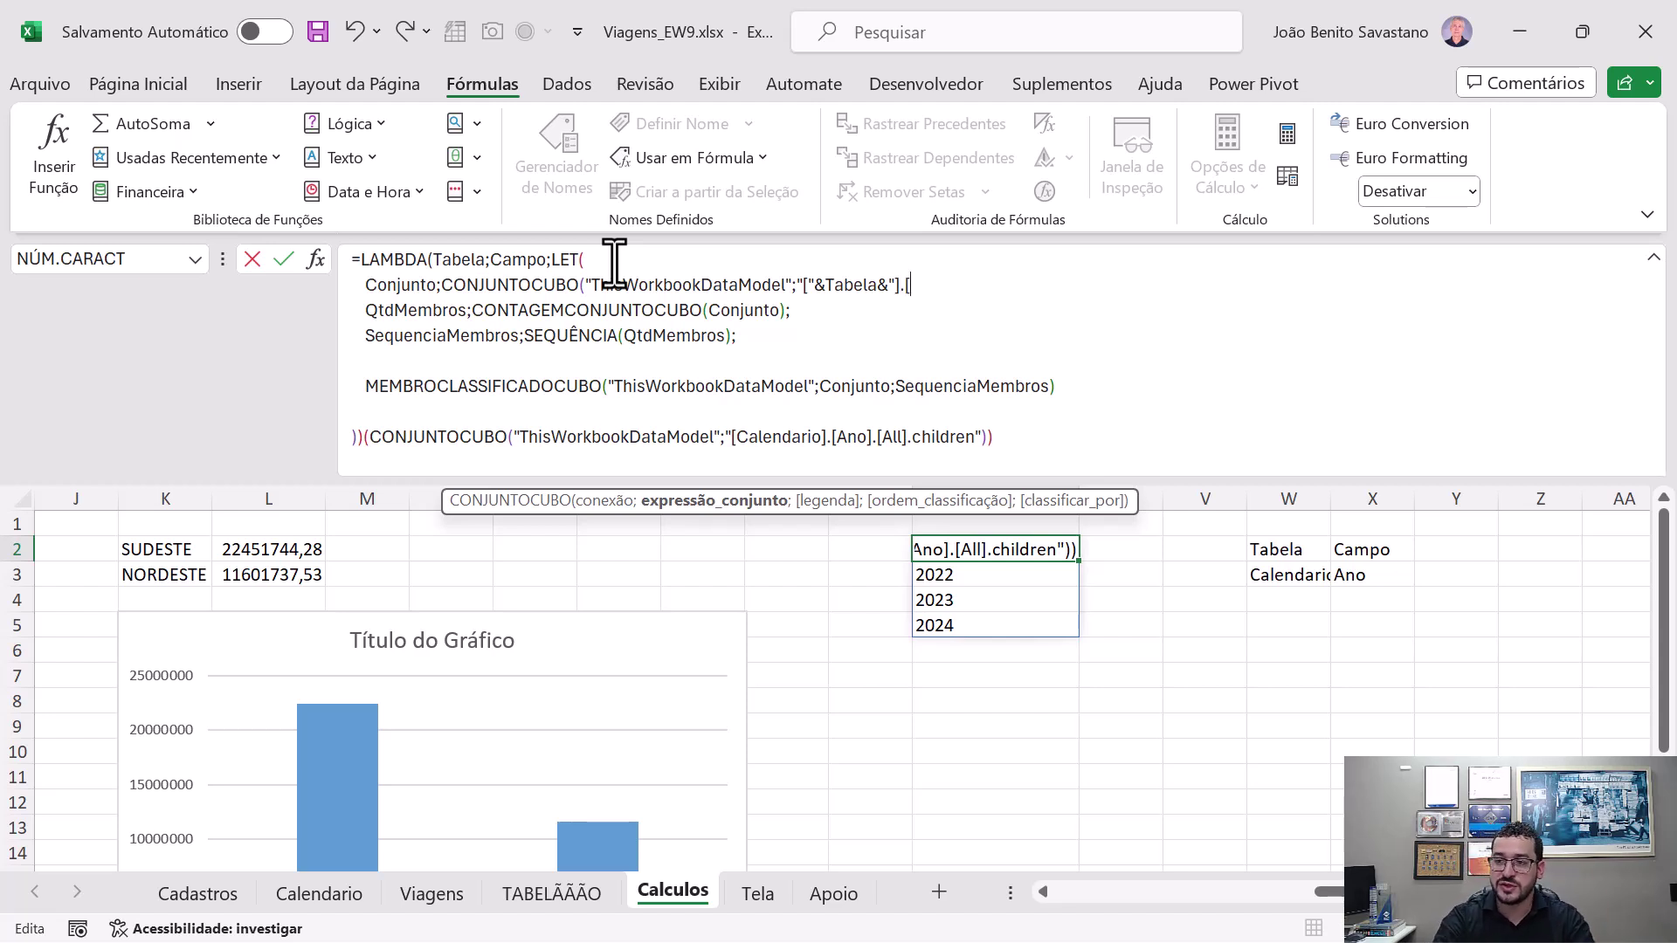
text(["&)
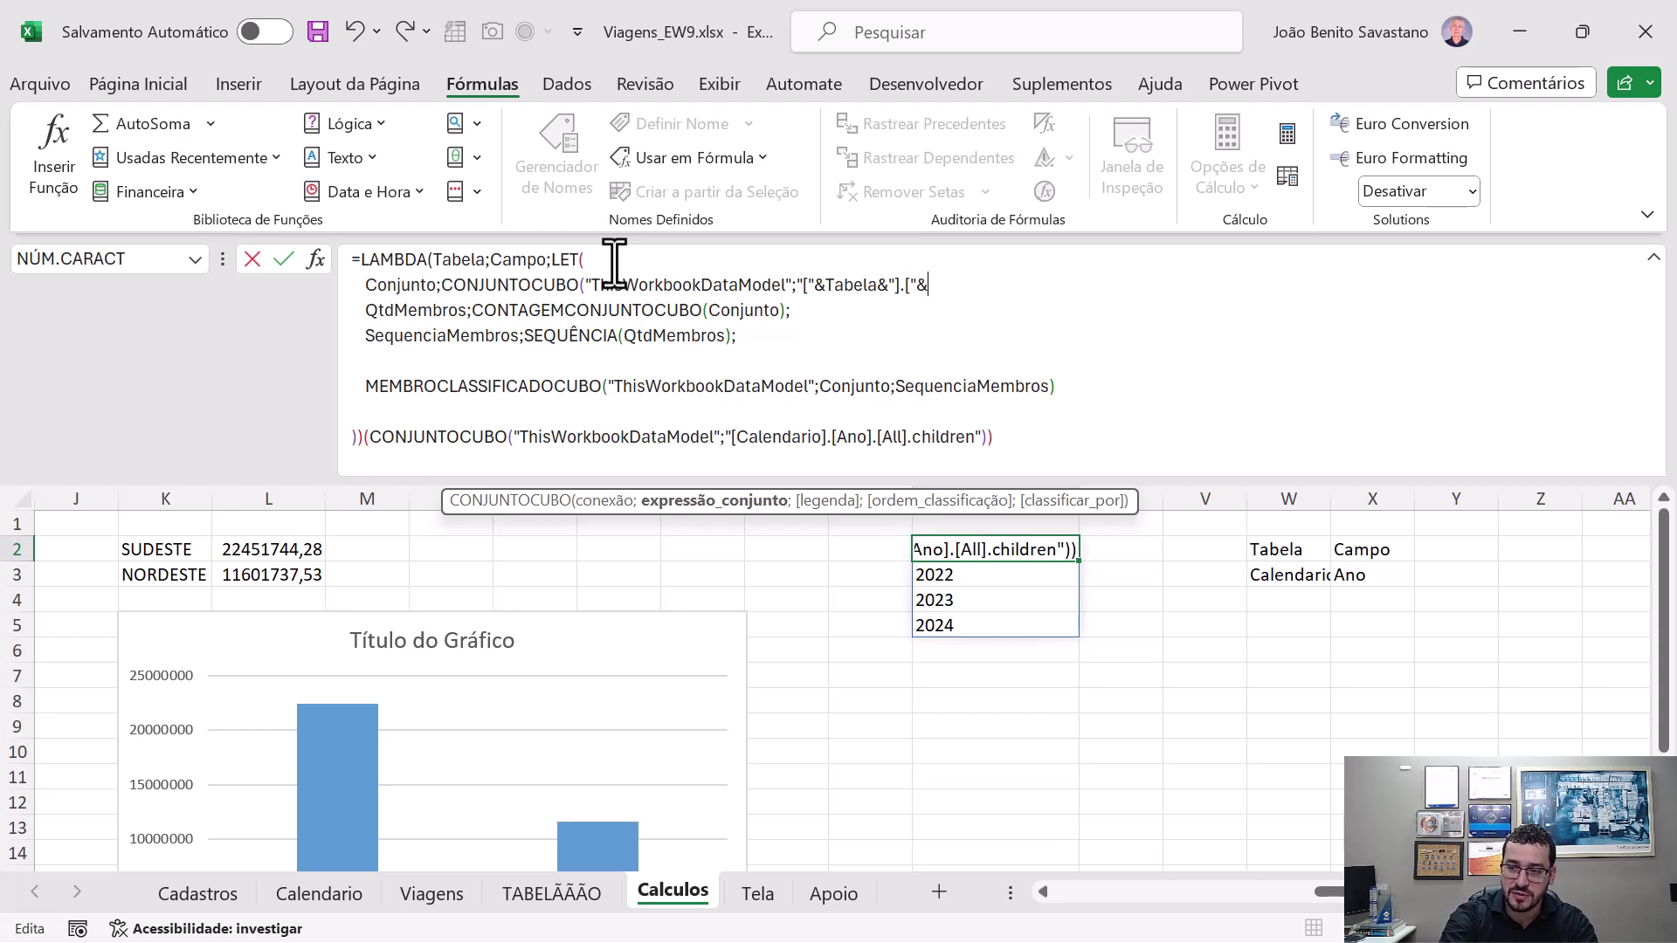
text(Campo)
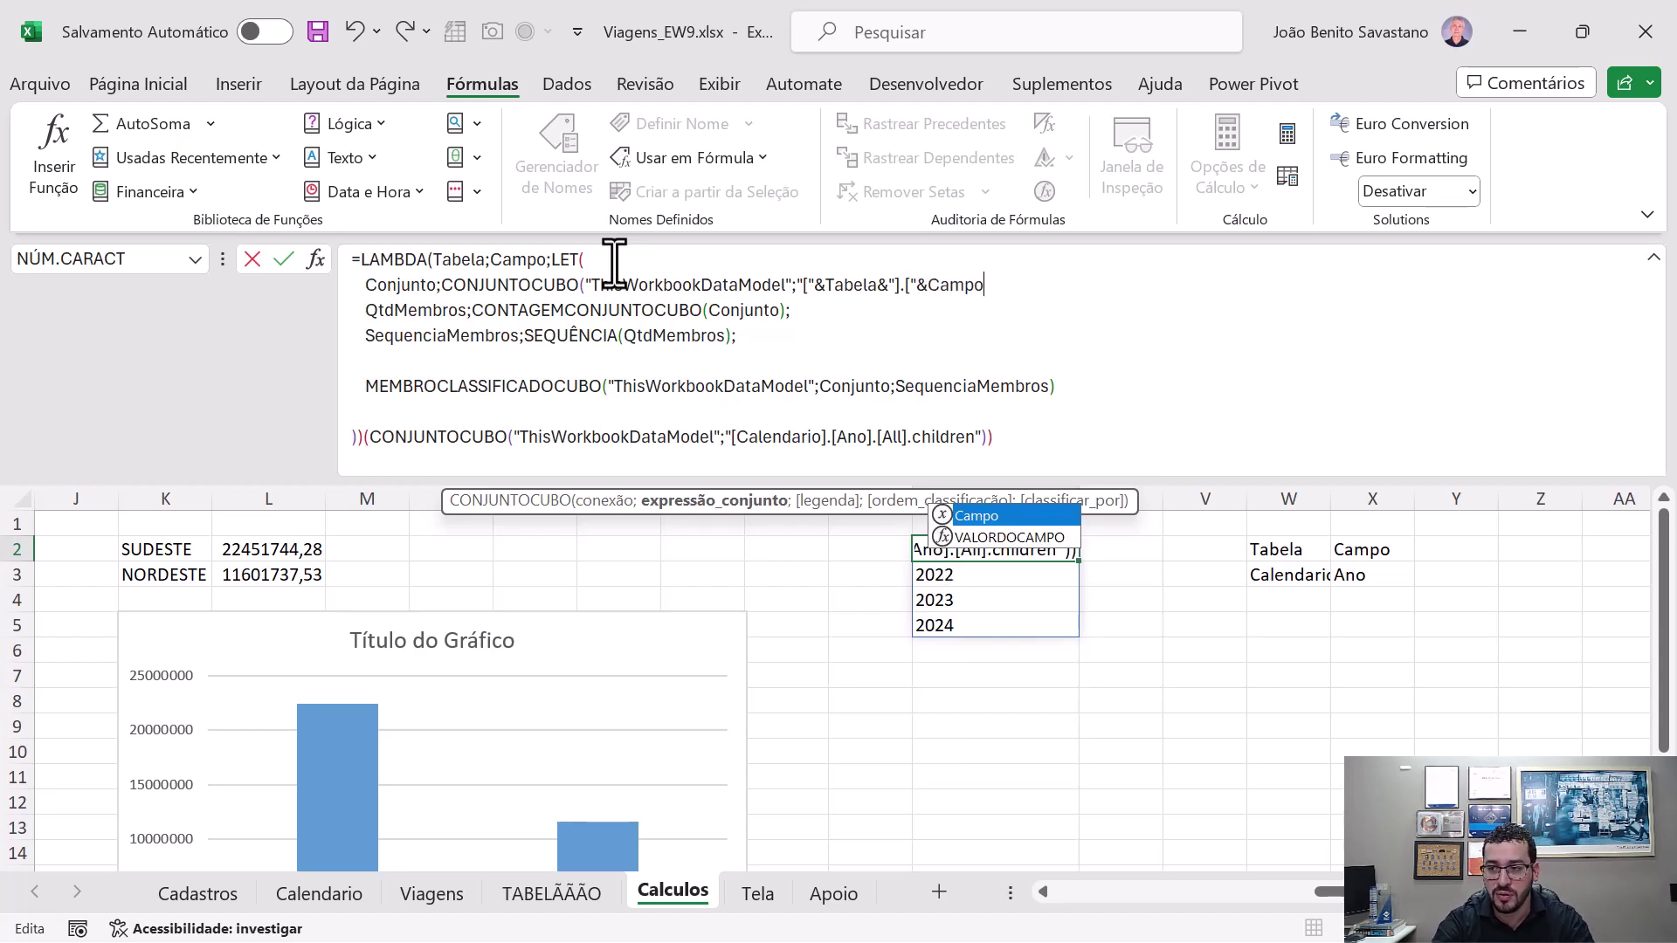
text(&)
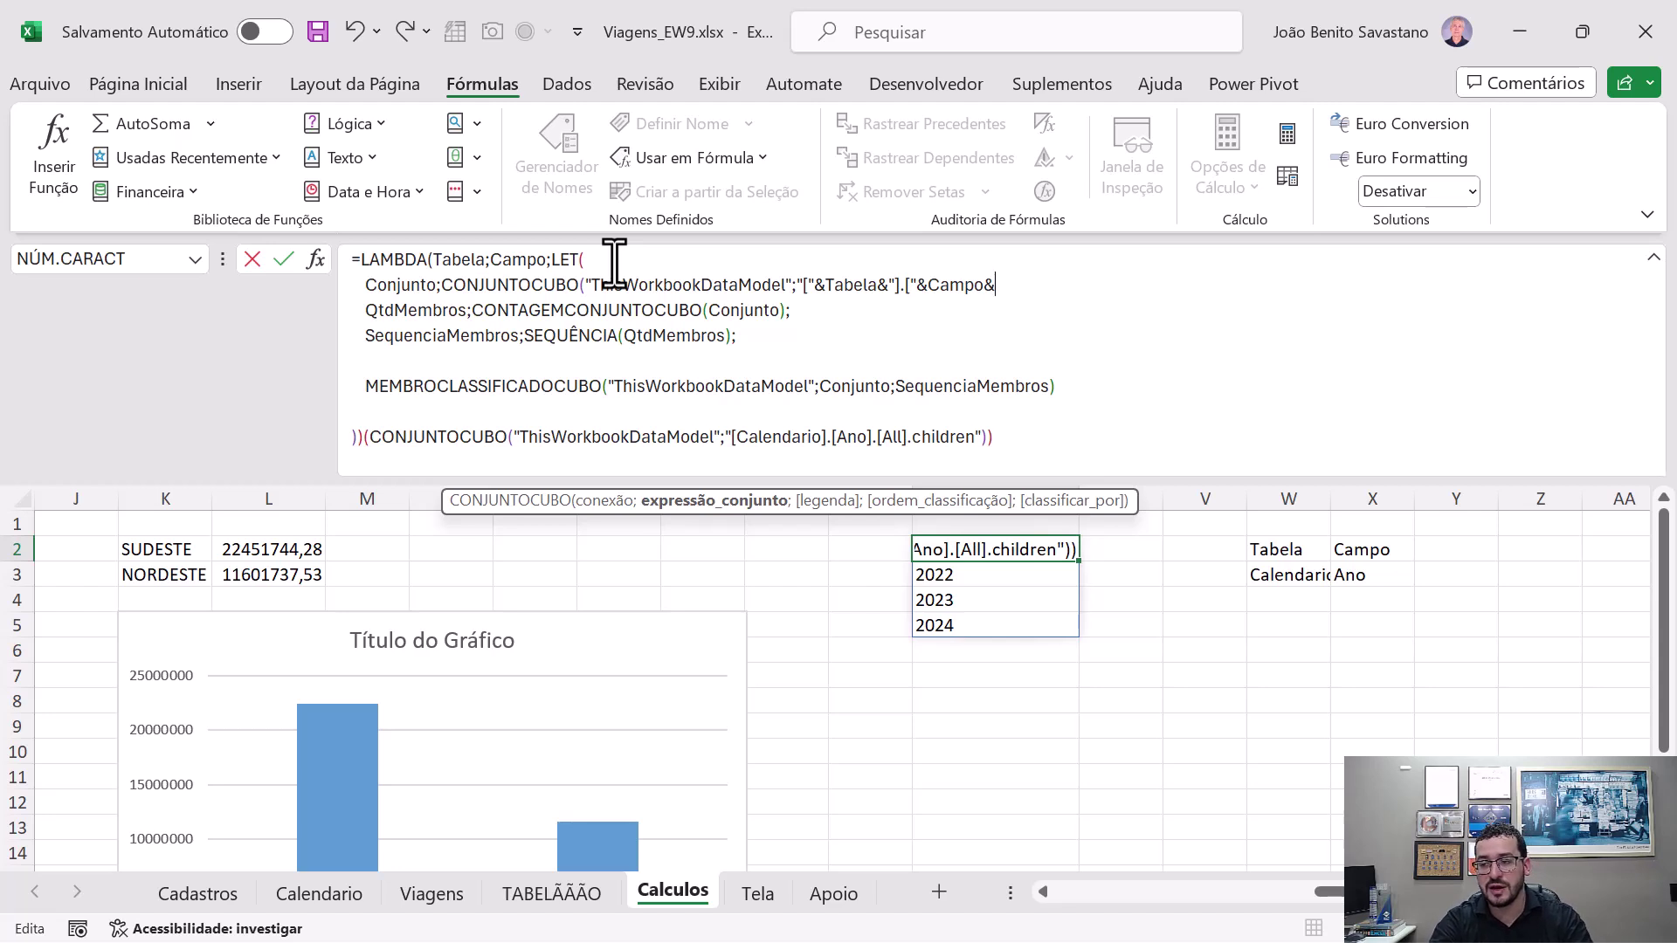
text(")
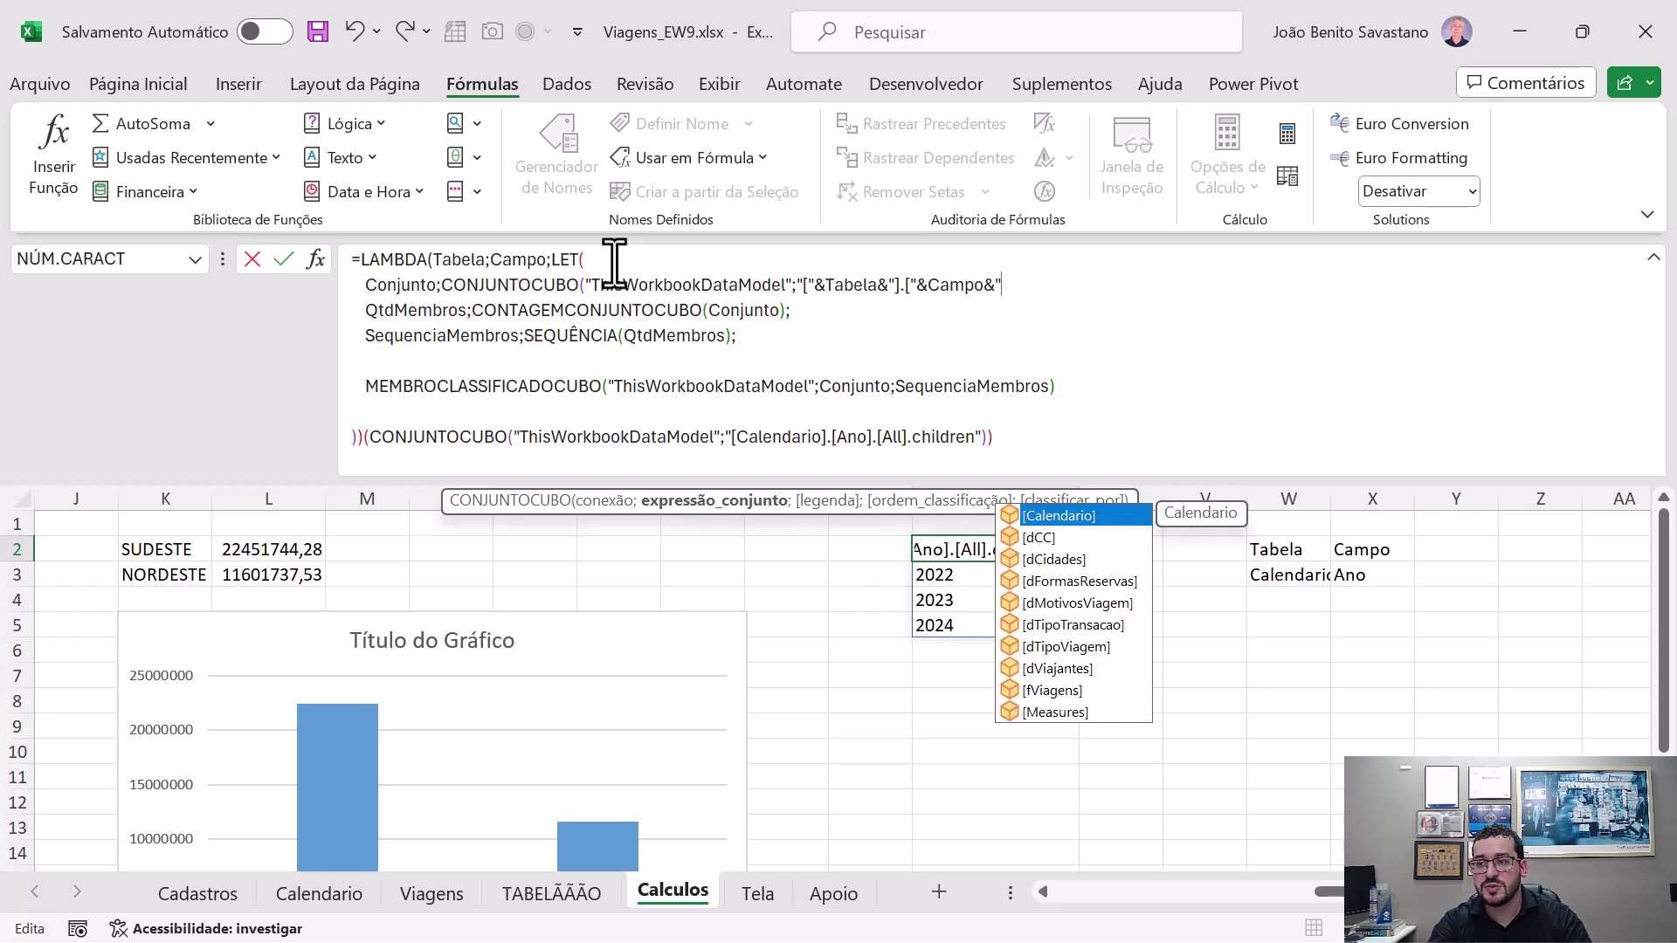
text(])
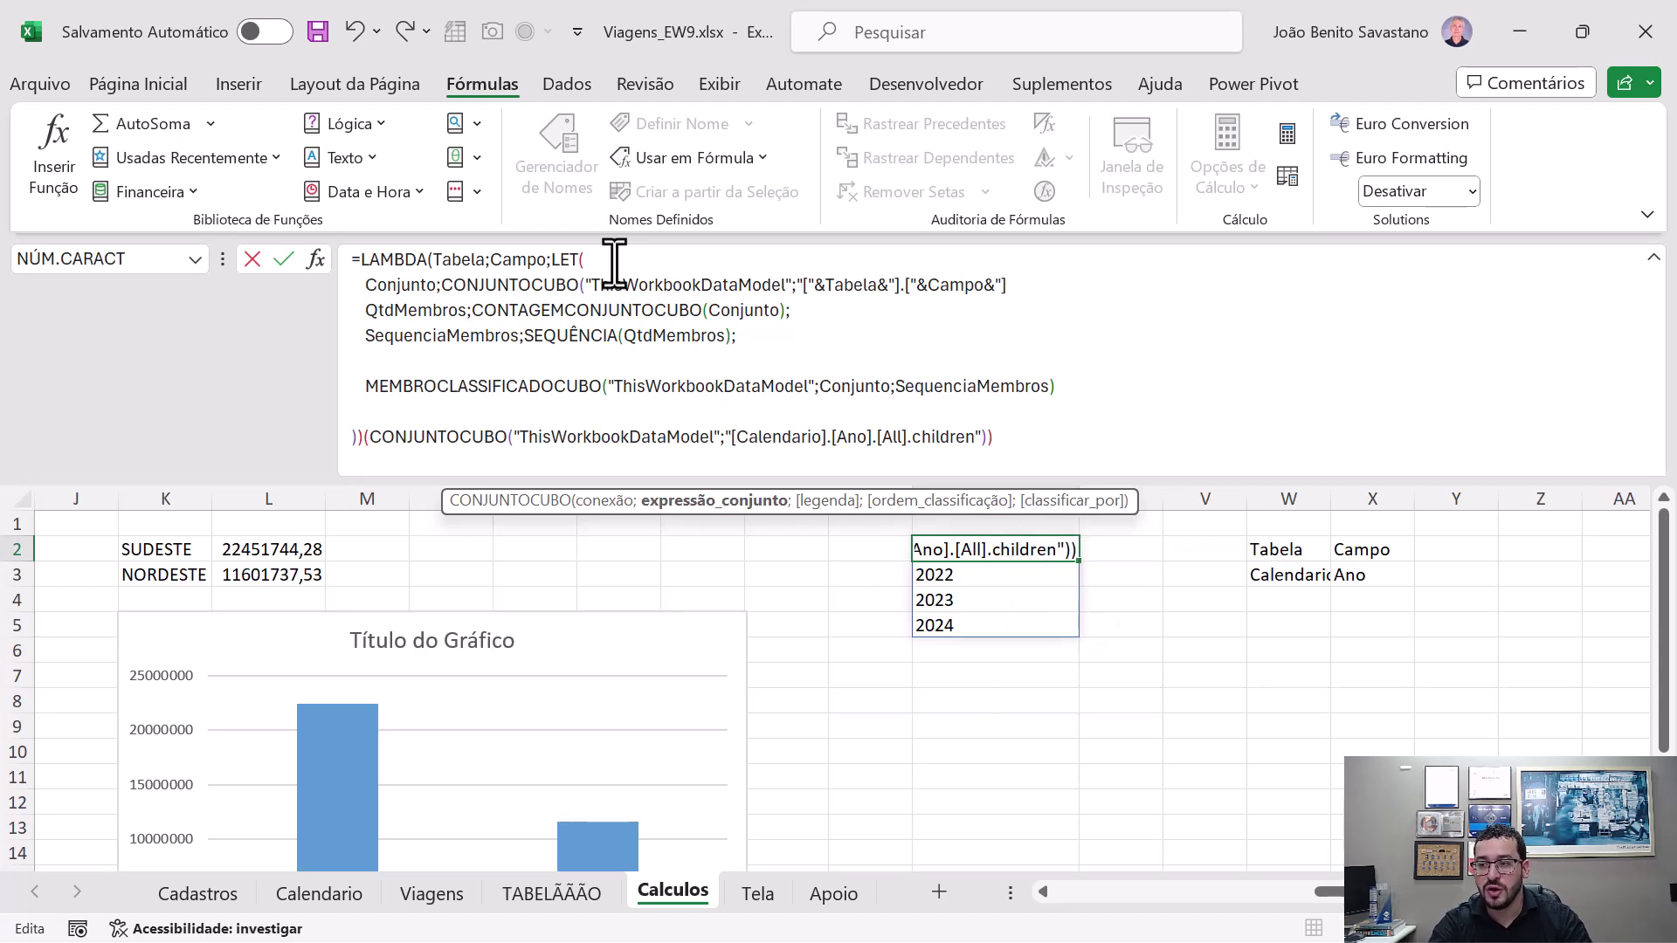
- Finish Conjunto's set expression with .[All].children and close the CONJUNTOCUBO function
text(.[All])
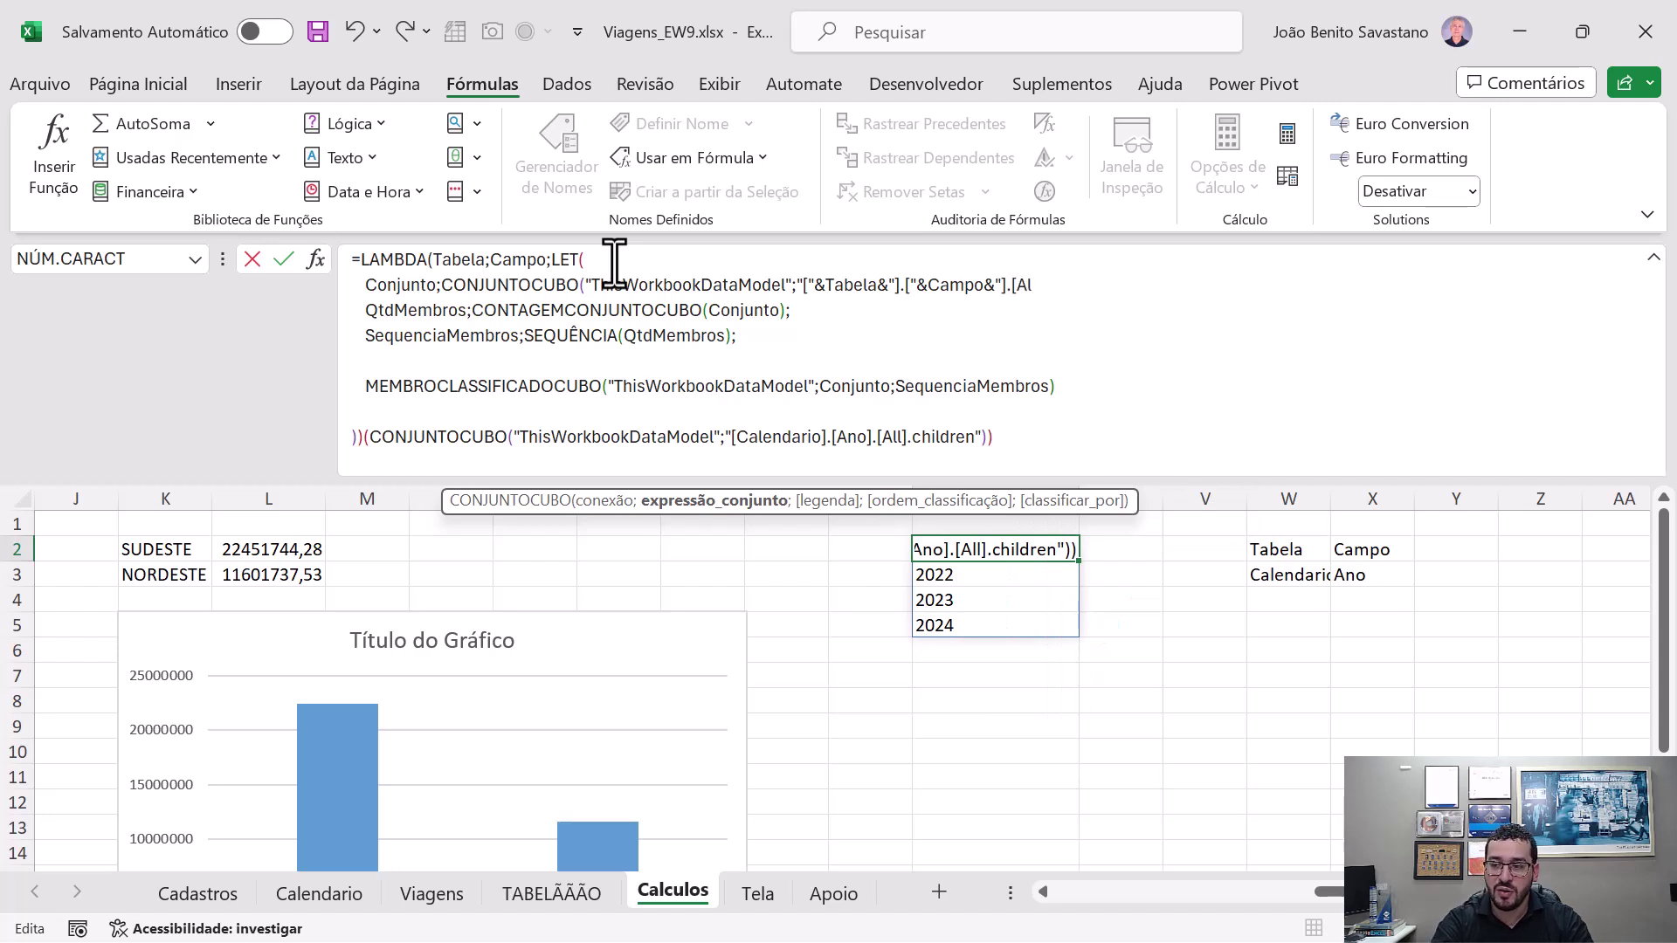
key(BackSpace)
key(BackSpace)
text(.CH)
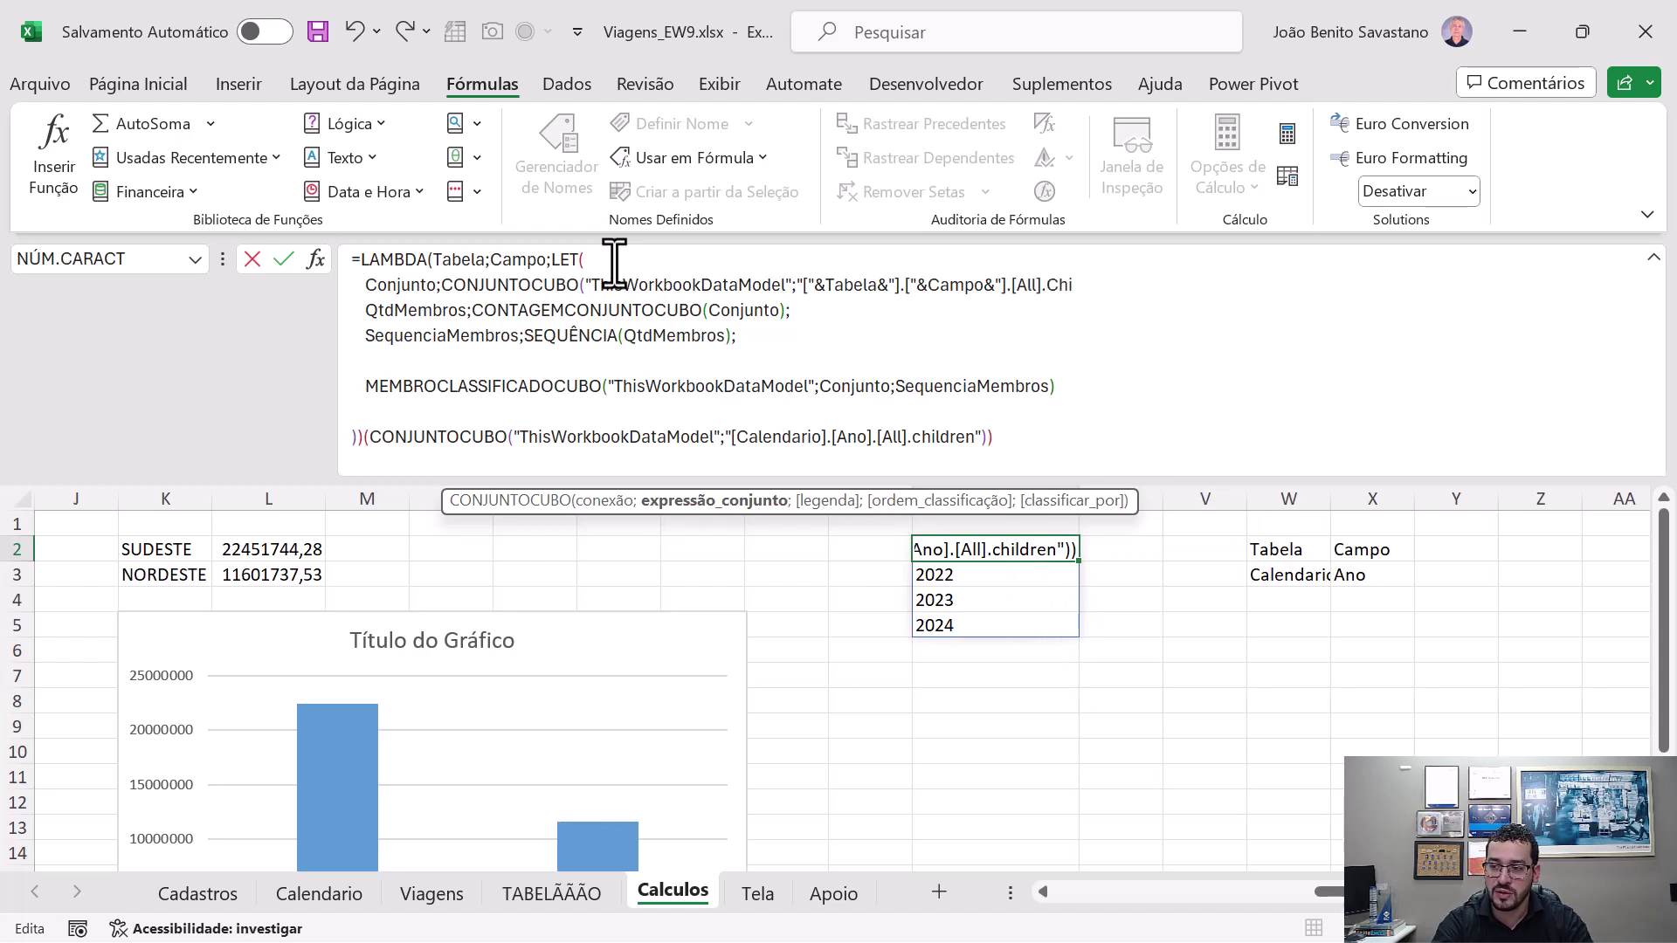
key(BackSpace)
key(BackSpace)
text(children)
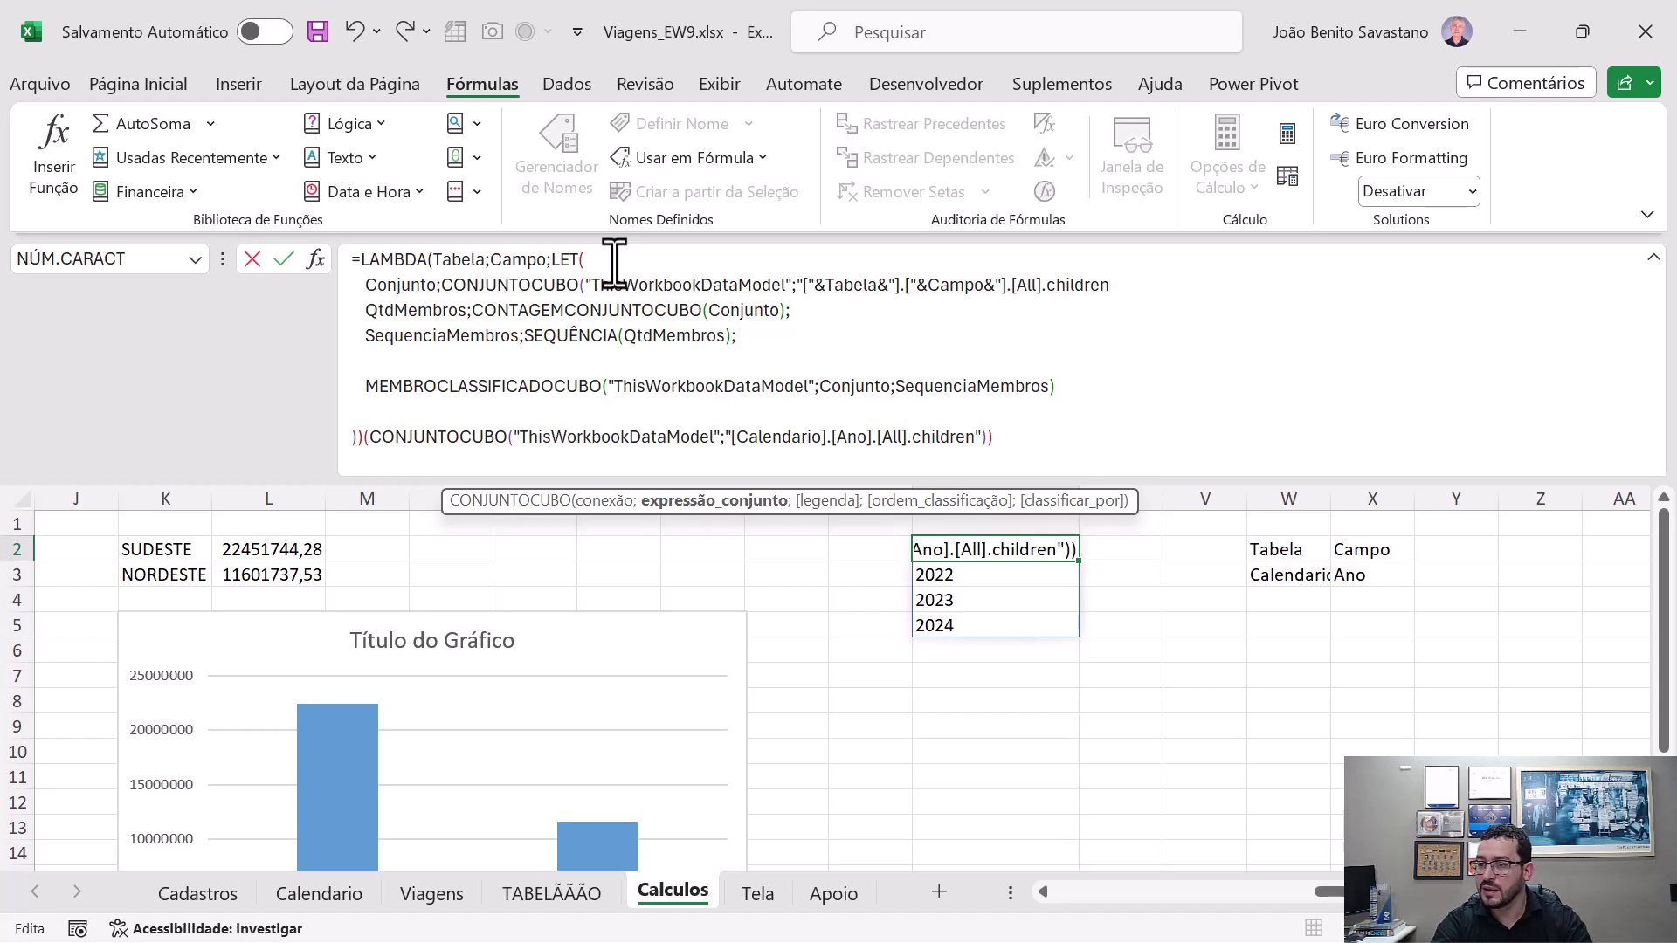
text(");)
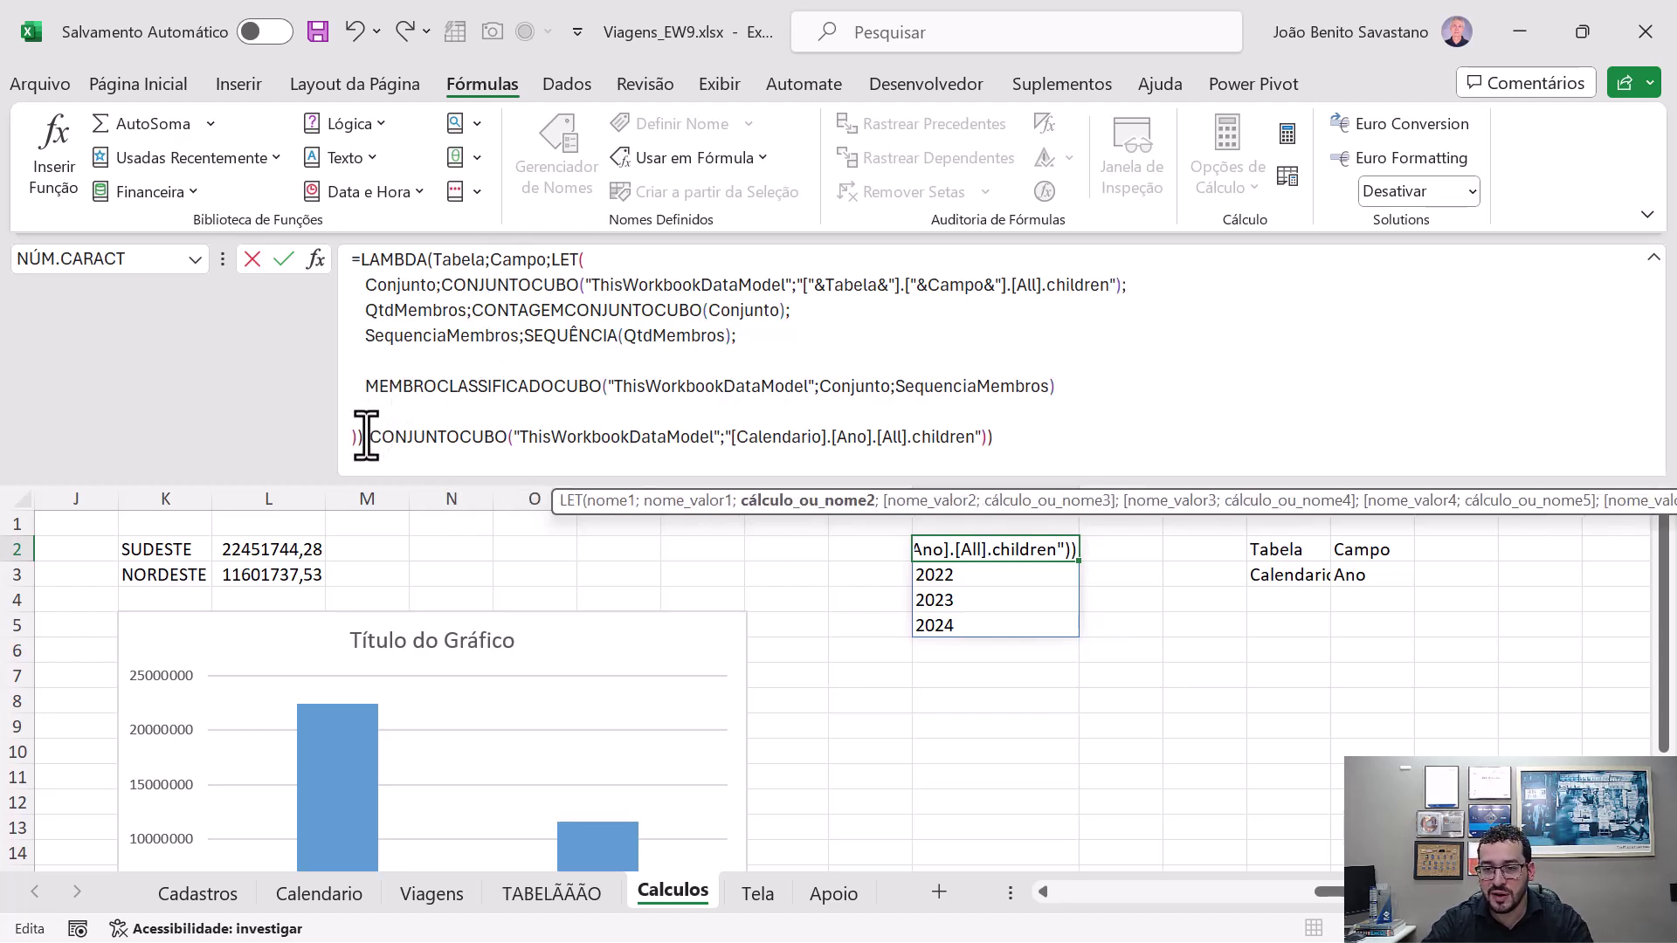
- Replace the CONJUNTOCUBO argument after T2's LAMBDA with ("Calendario";"Ano") and enter the formula
drag(366, 437, 1088, 444)
key(ctrl+x)
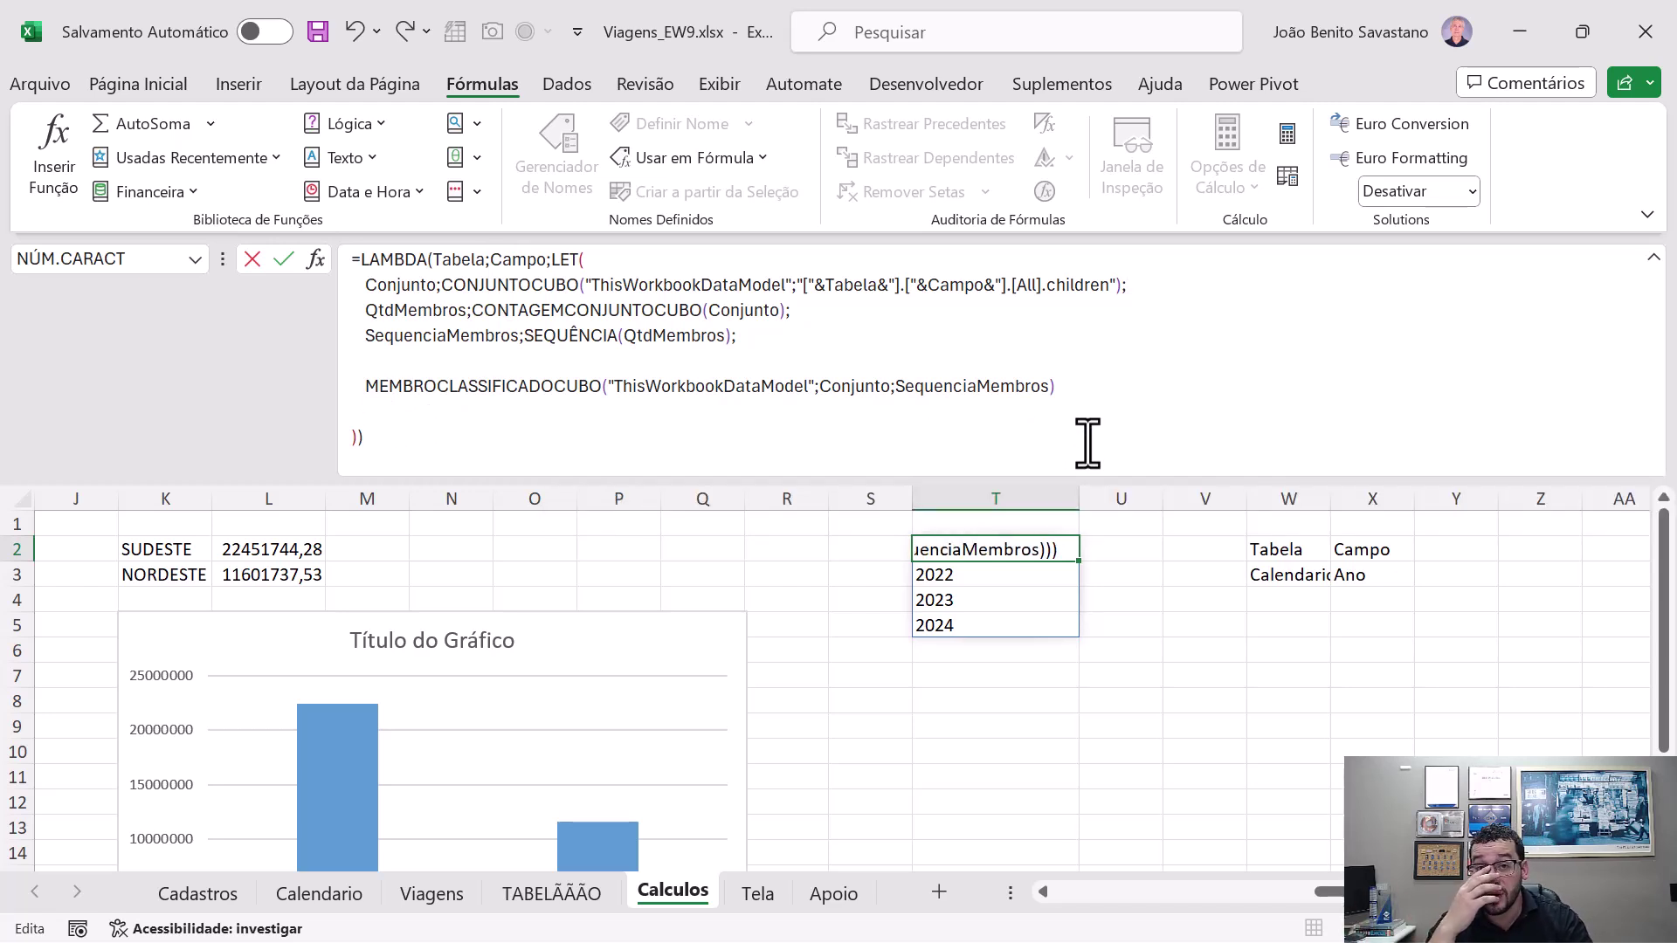
text("Calen)
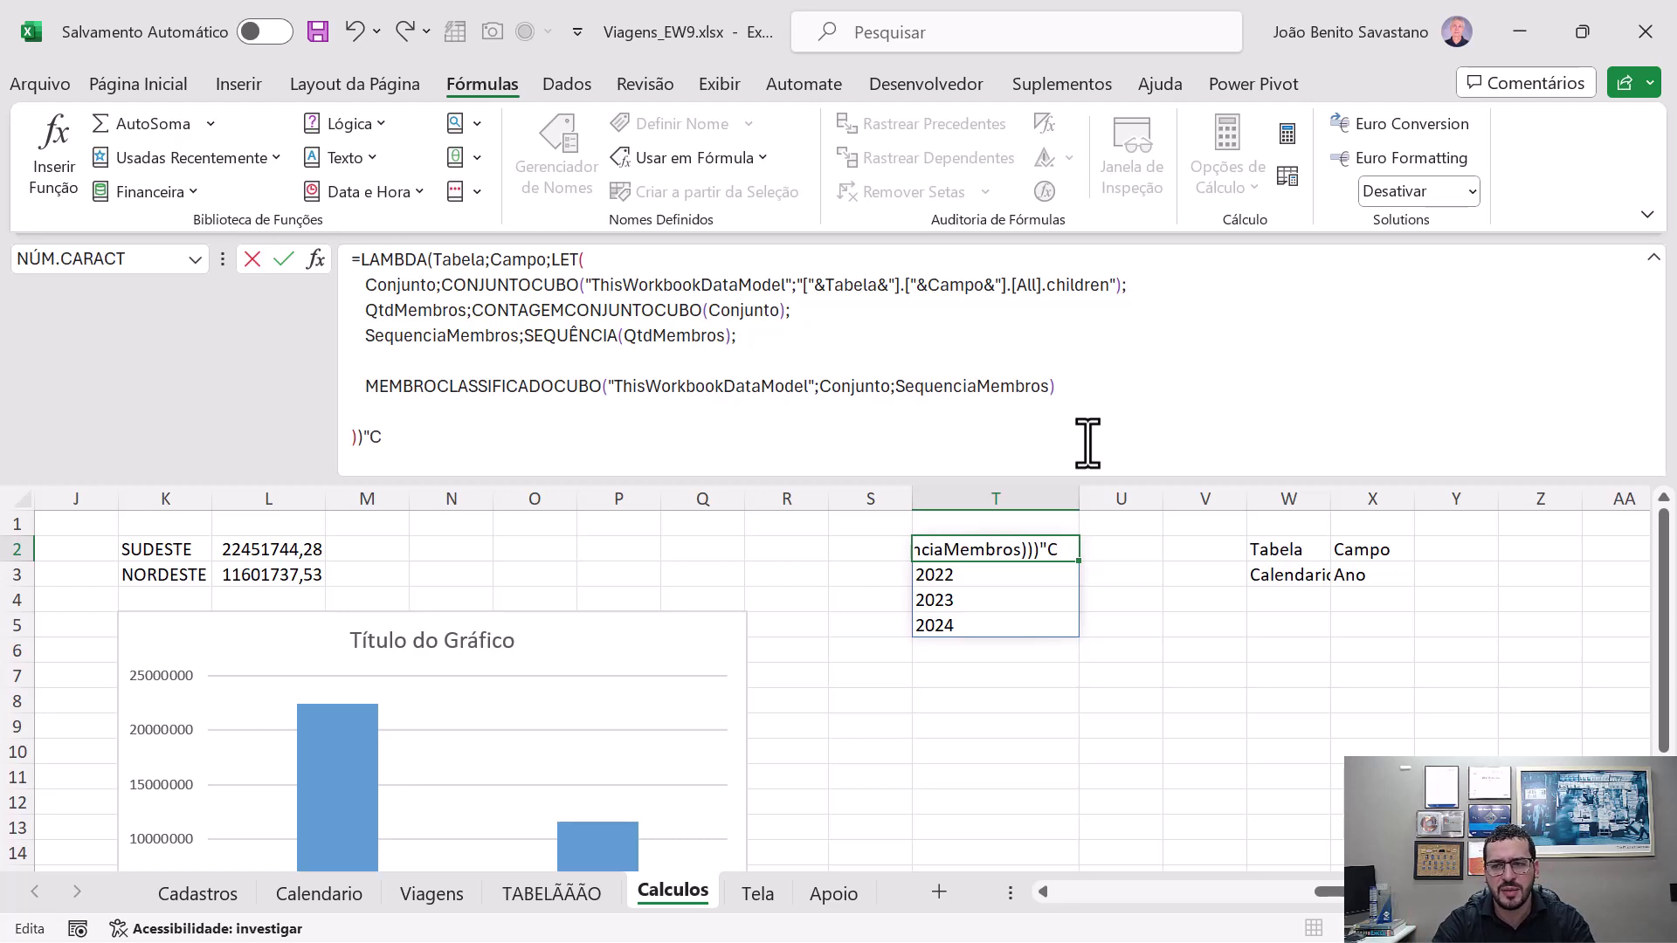
key(BackSpace)
key(BackSpace)
key(BackSpace)
key(BackSpace)
key(BackSpace)
key(BackSpace)
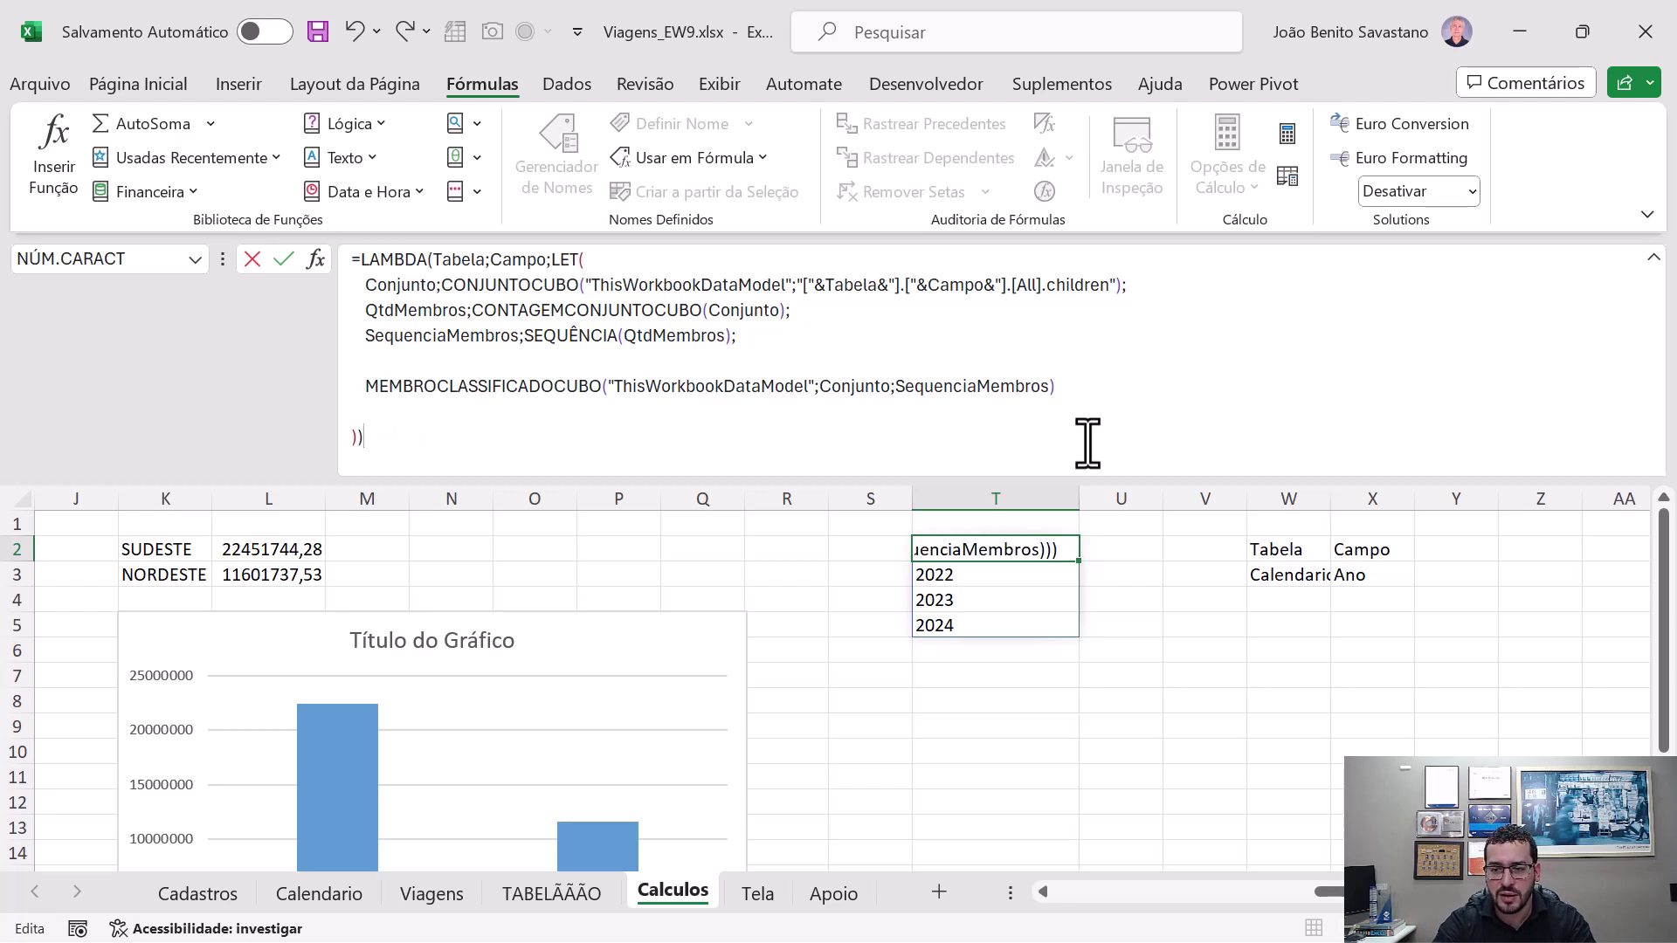
text(("Calendario)
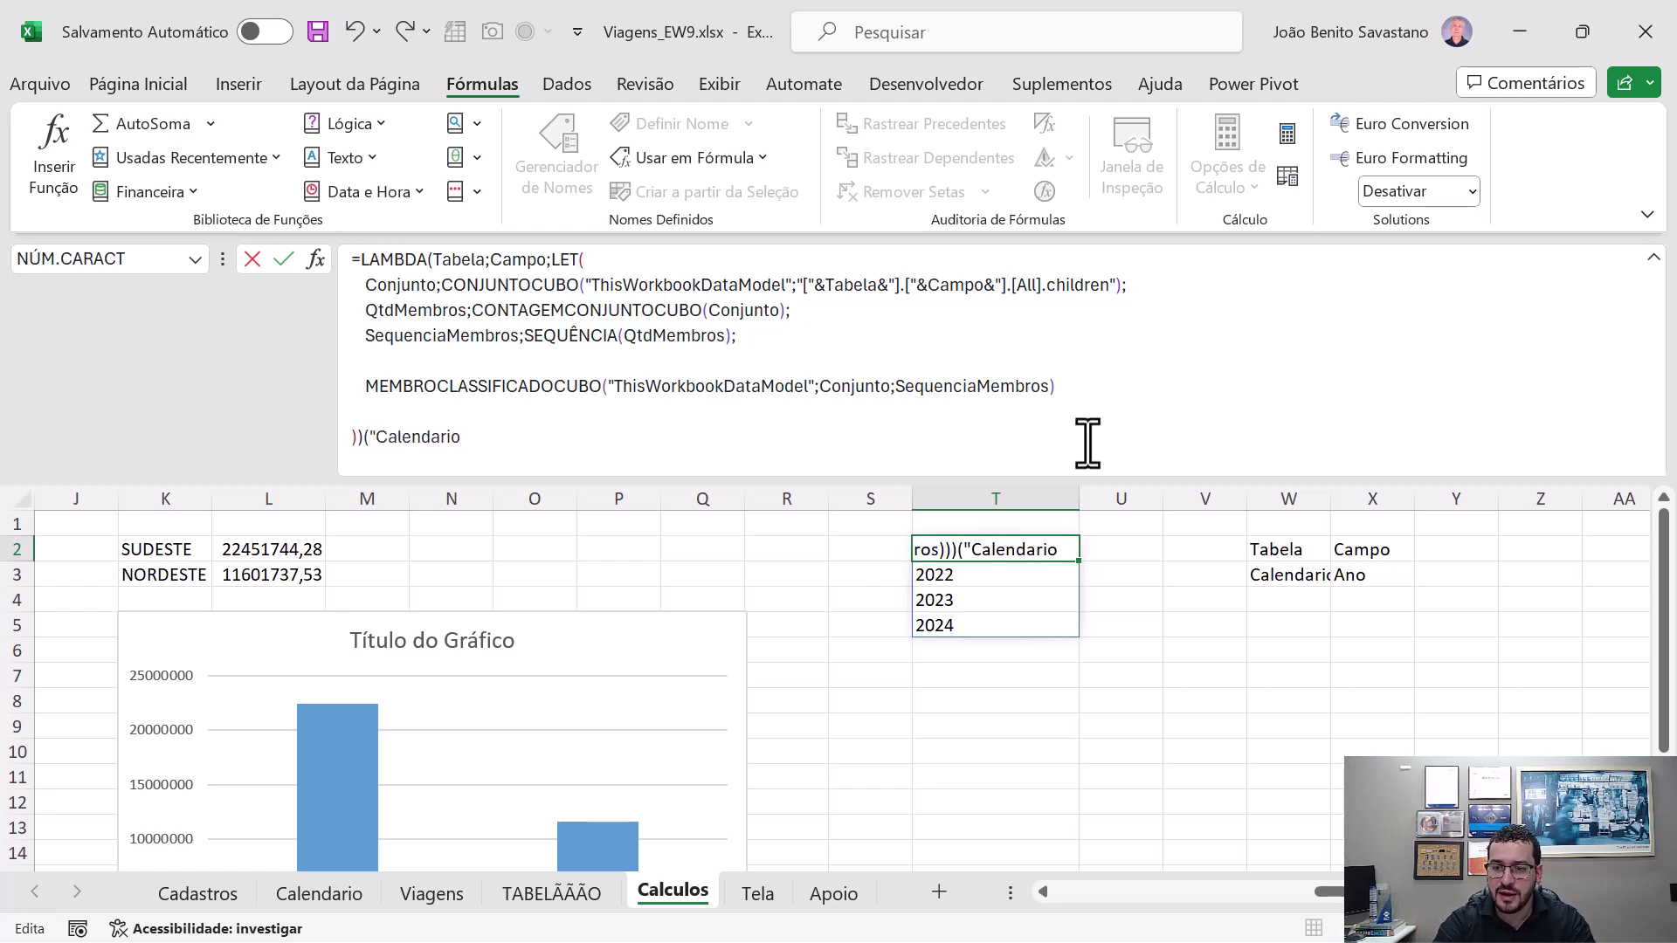
text(";"Ano"))
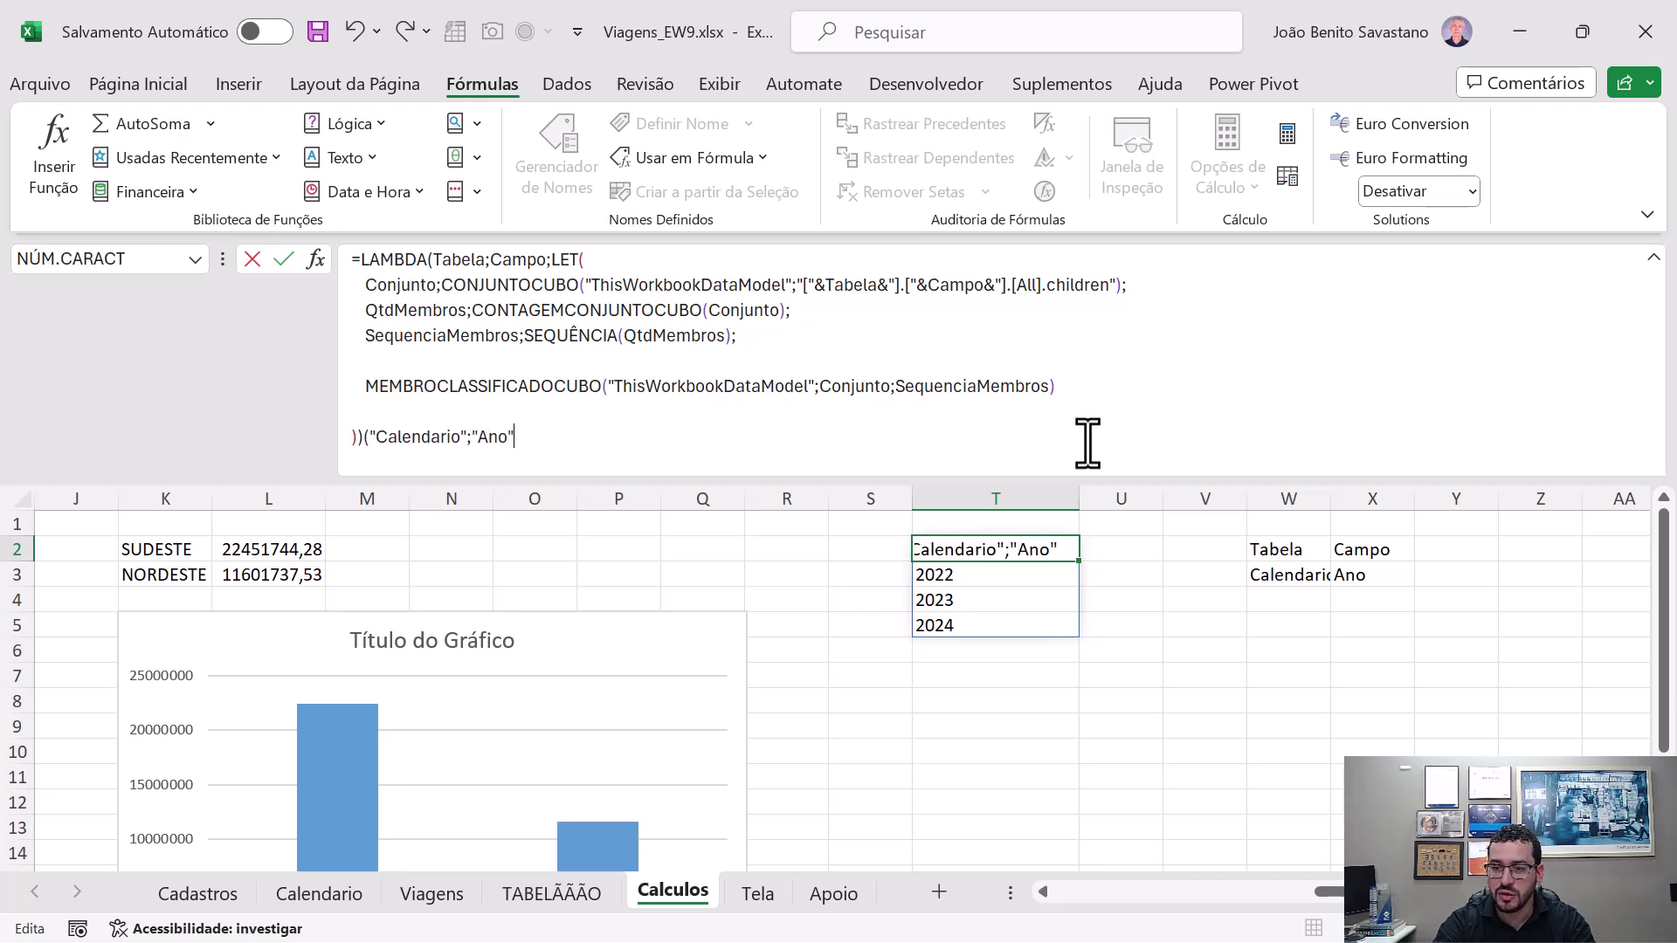
key(Return)
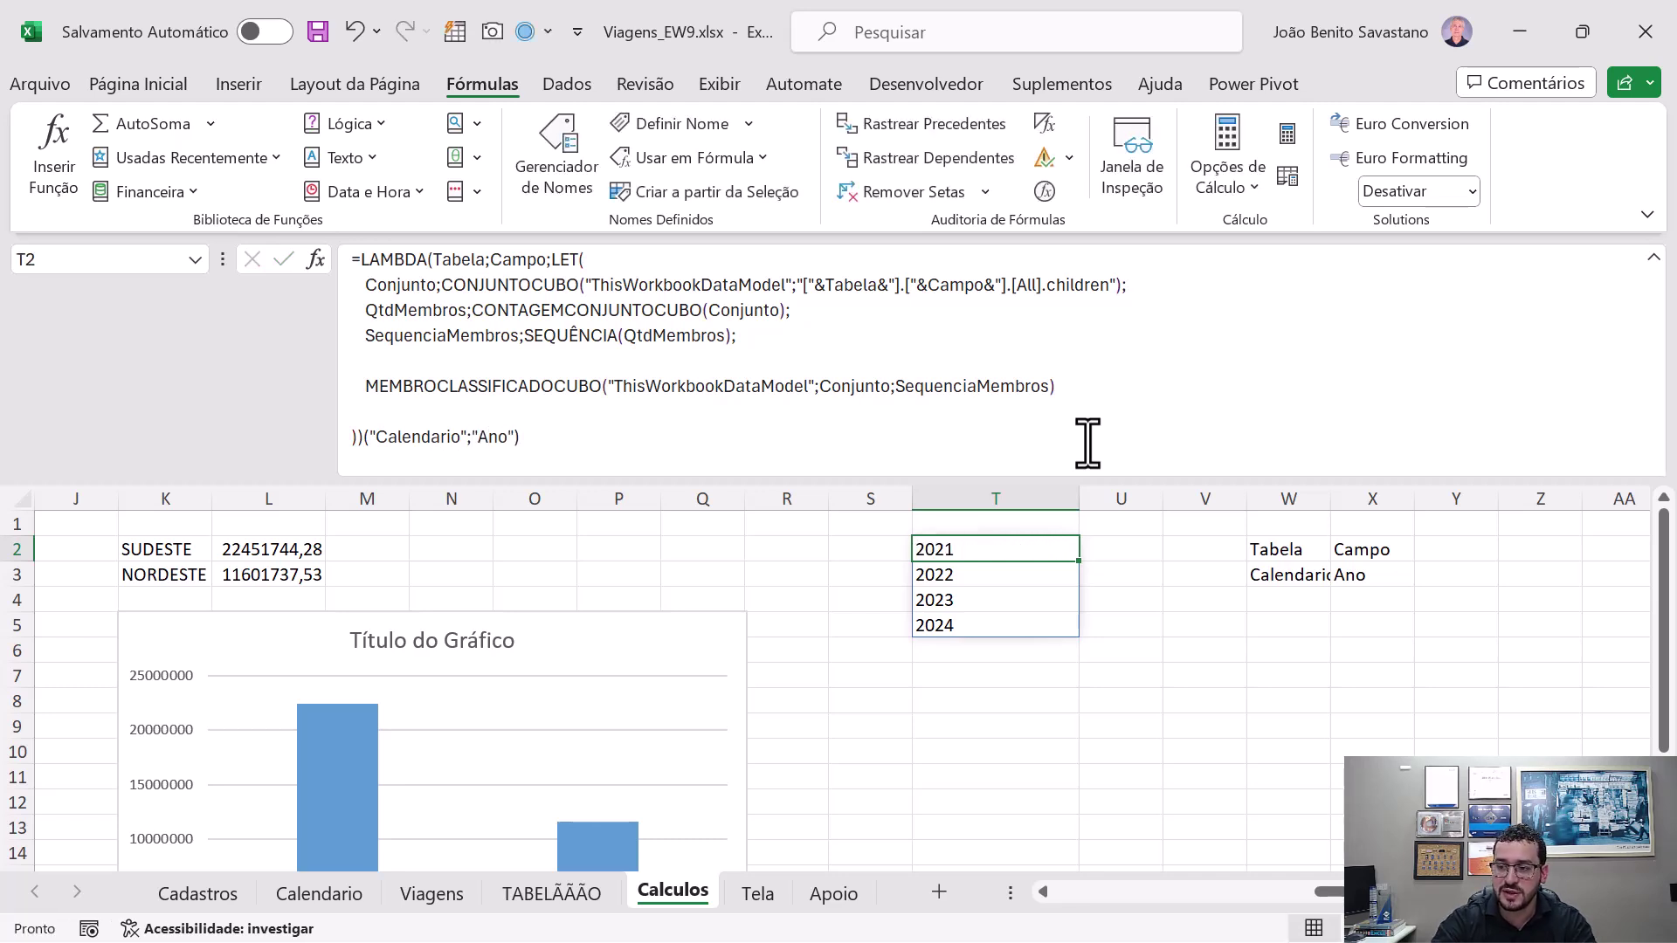
- Replace the definition of the name fxGeradorMembrosCubo with T2's new Tabela and Campo LAMBDA, without its test arguments
drag(363, 437, 254, 179)
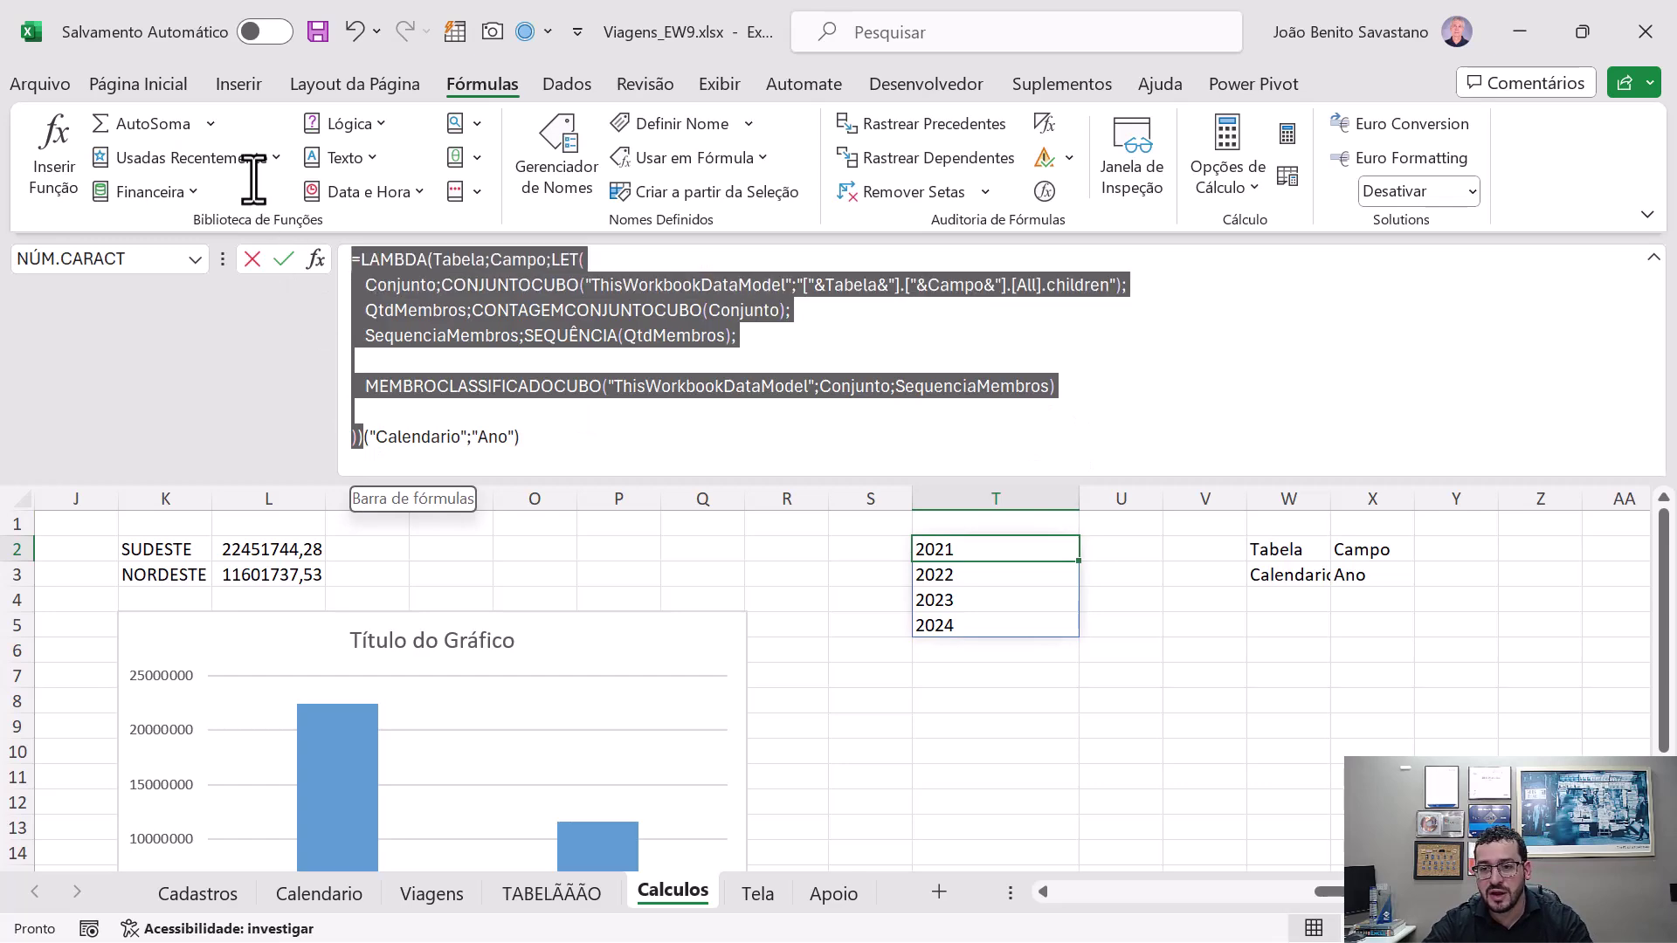
key(ctrl+c)
key(Escape)
key(ctrl+F3)
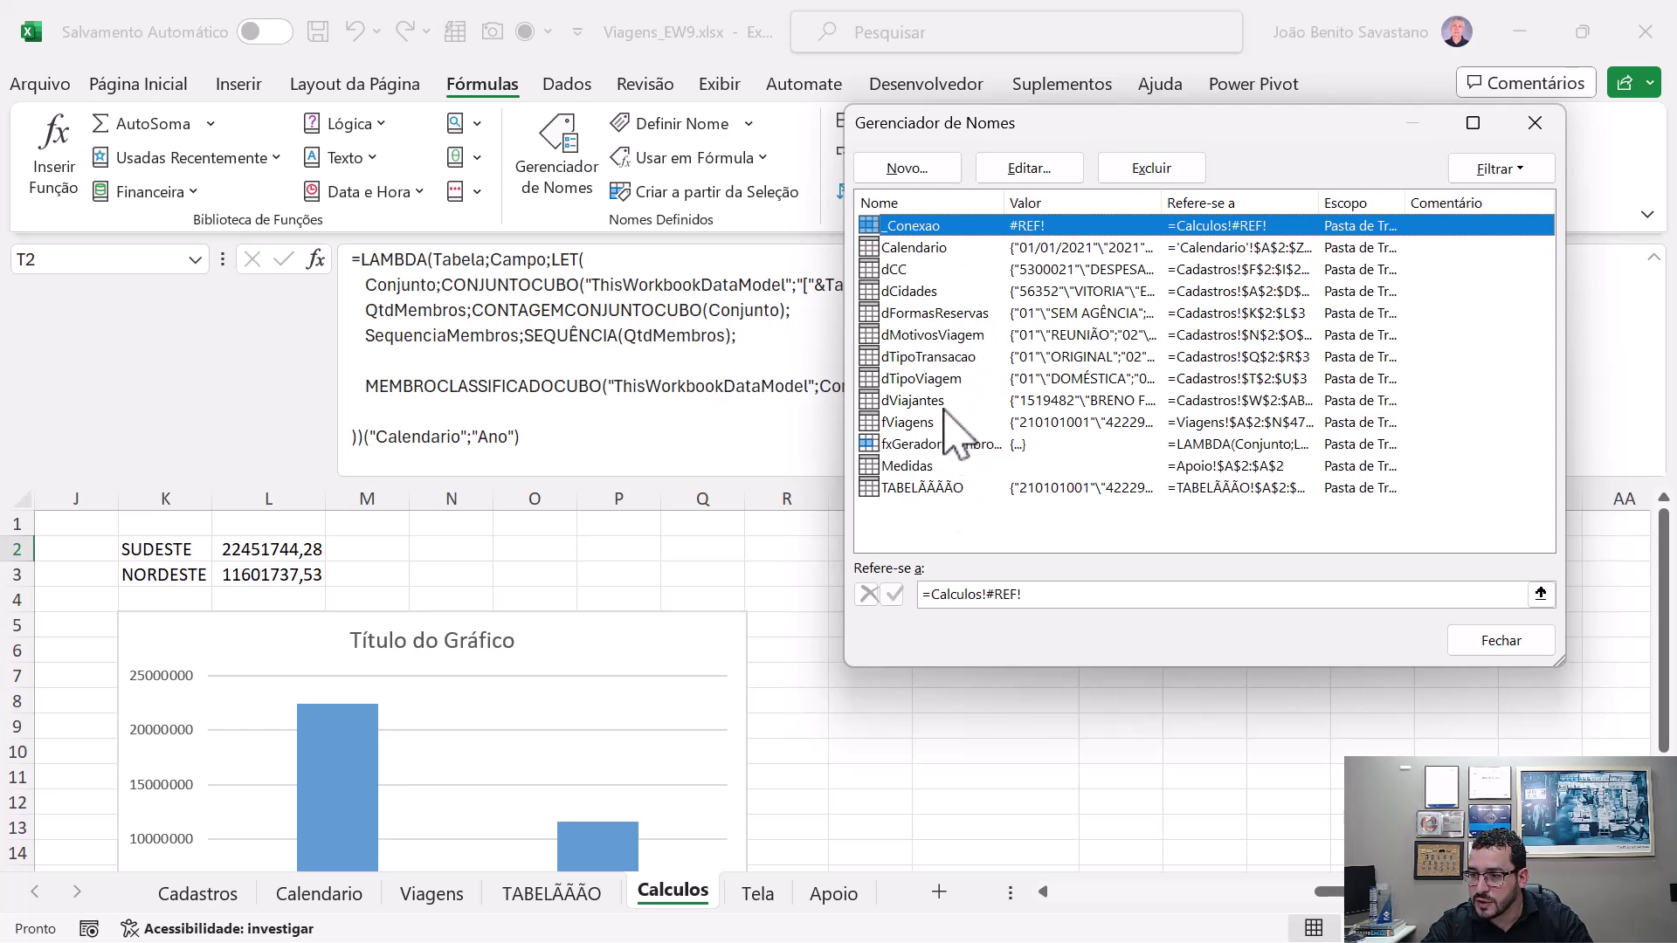
double_click(956, 444)
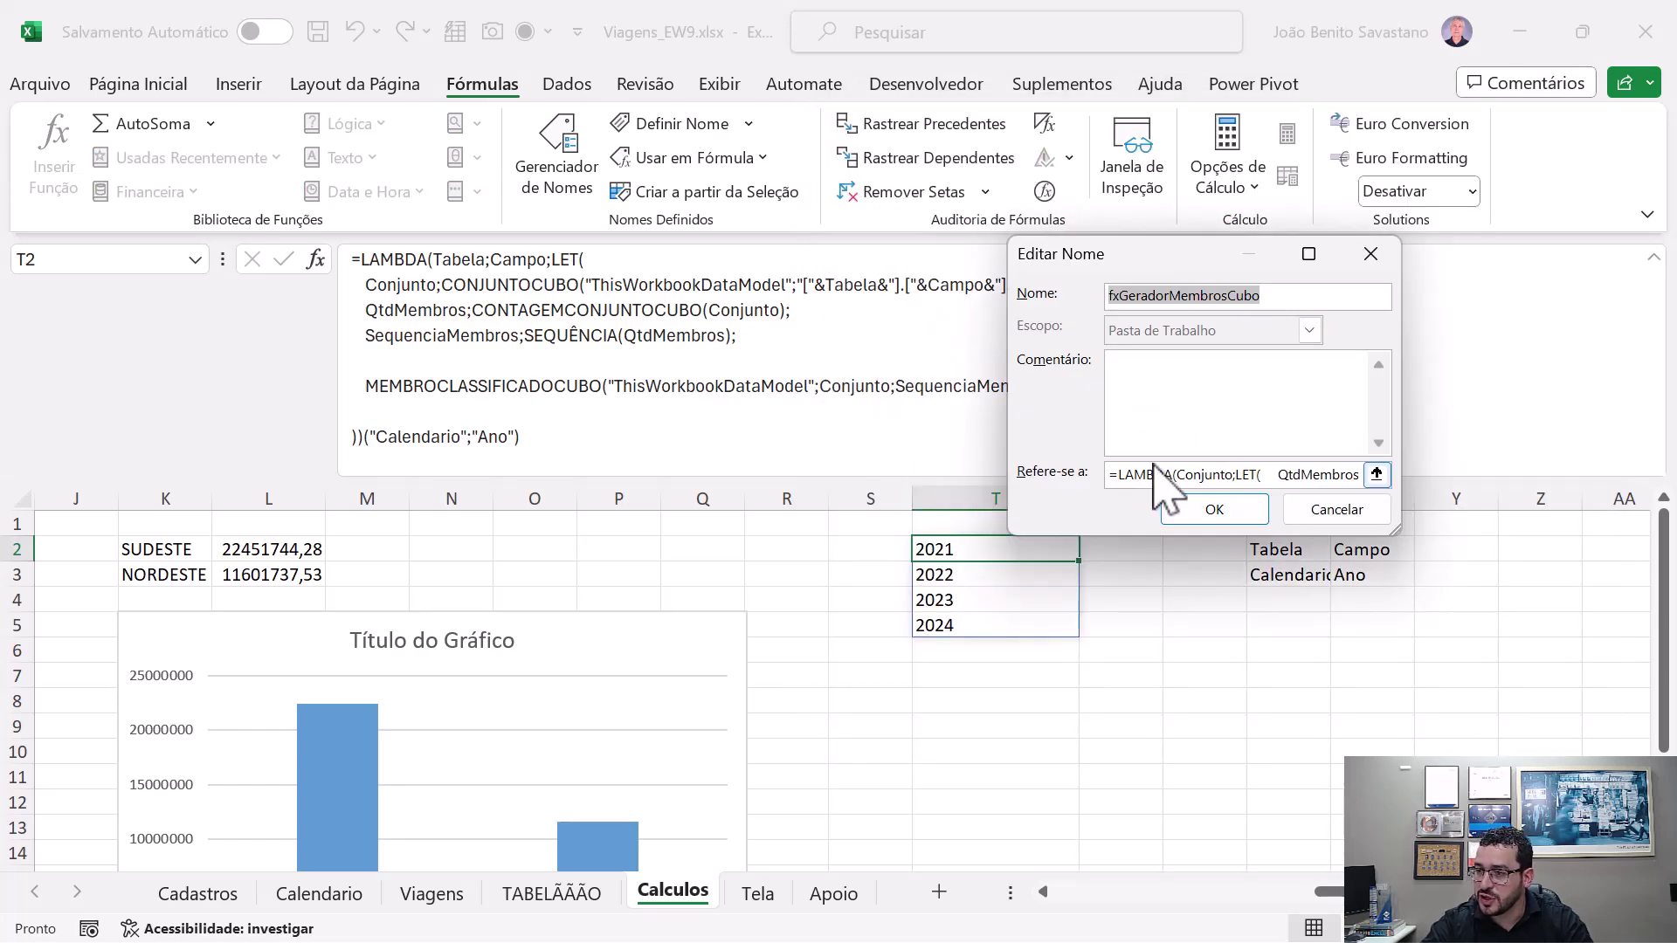
drag(1109, 475, 1169, 604)
key(ctrl+v)
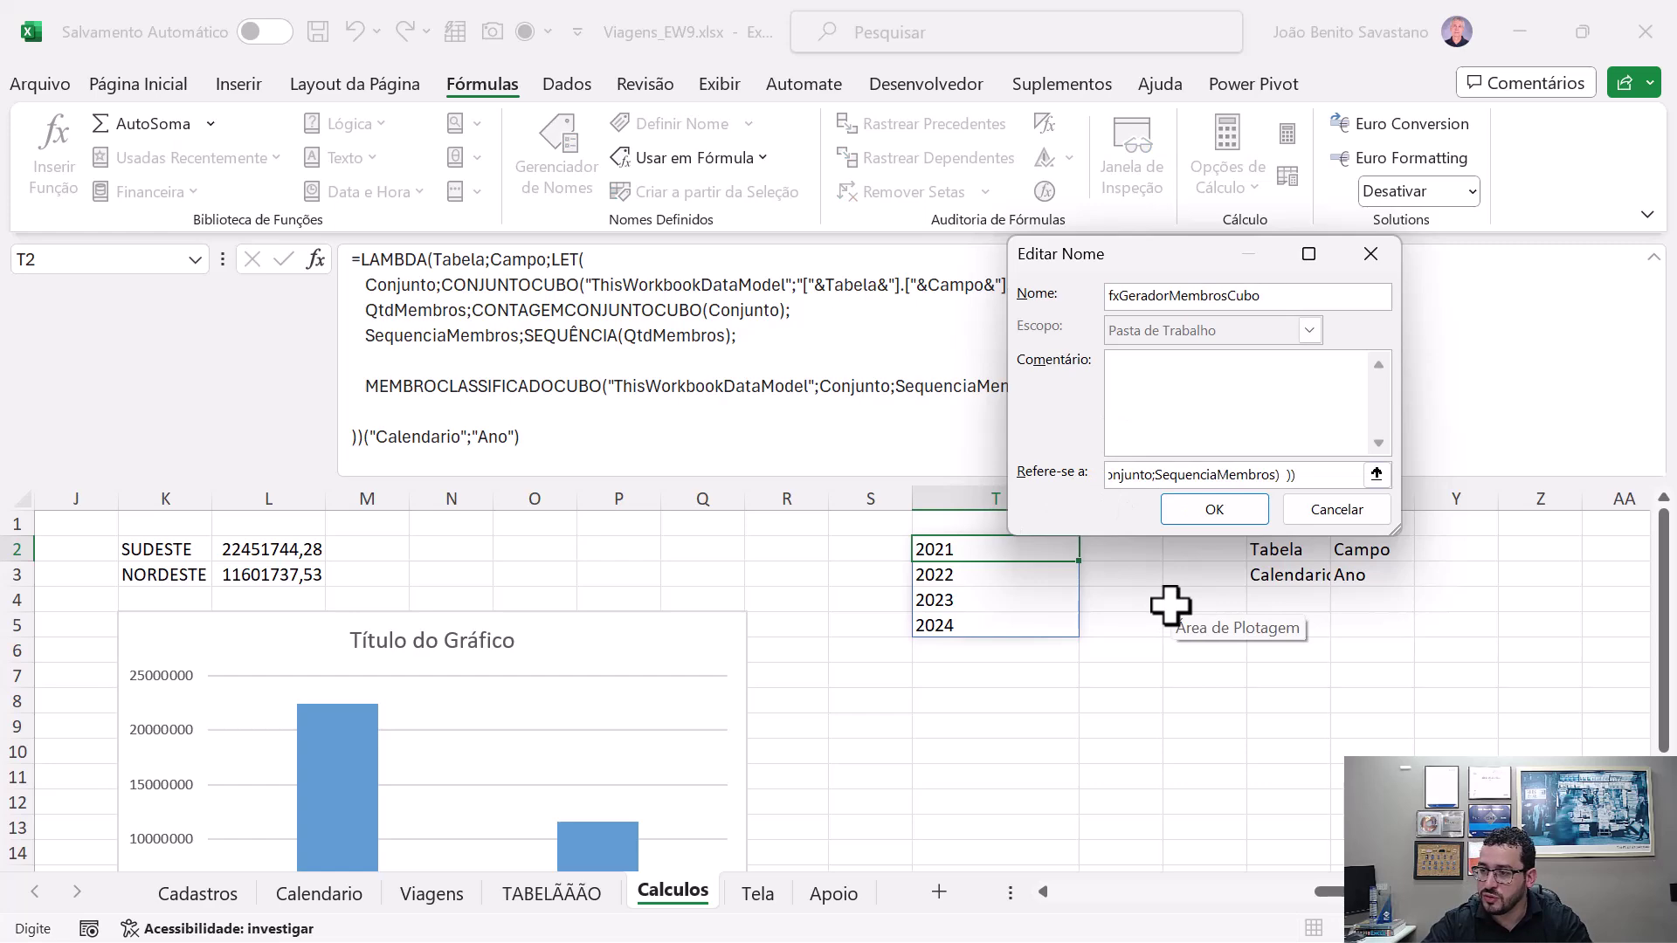
key(Return)
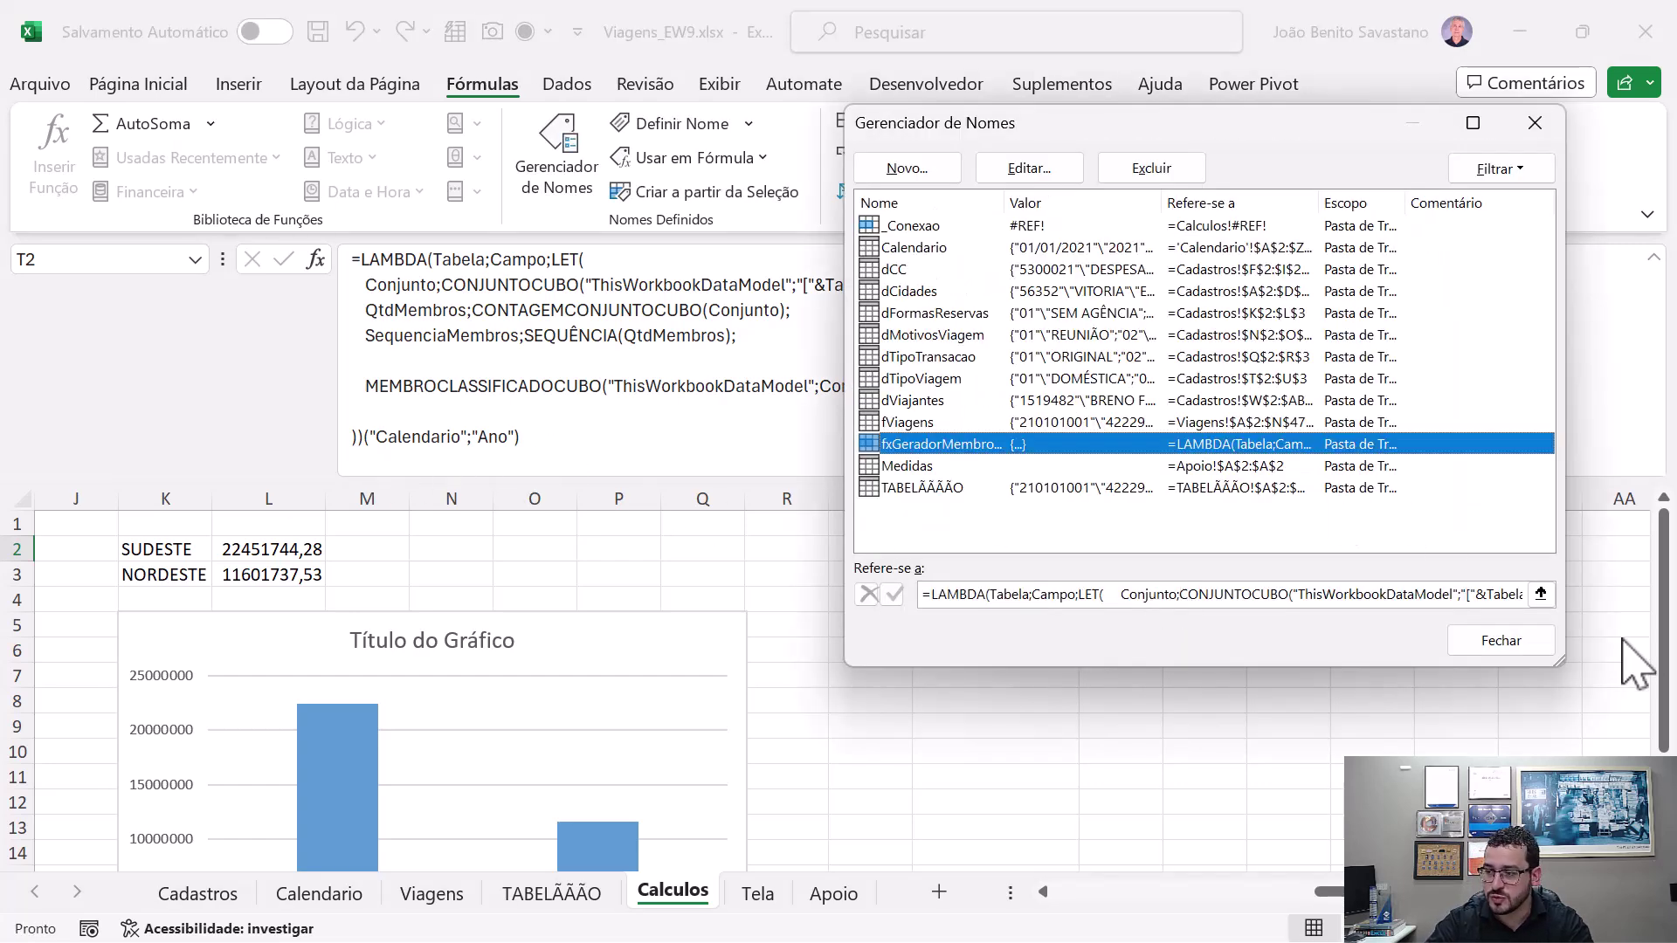
click(1500, 640)
- Start a fxGeradorMembrosCubo formula in cell T7
click(990, 675)
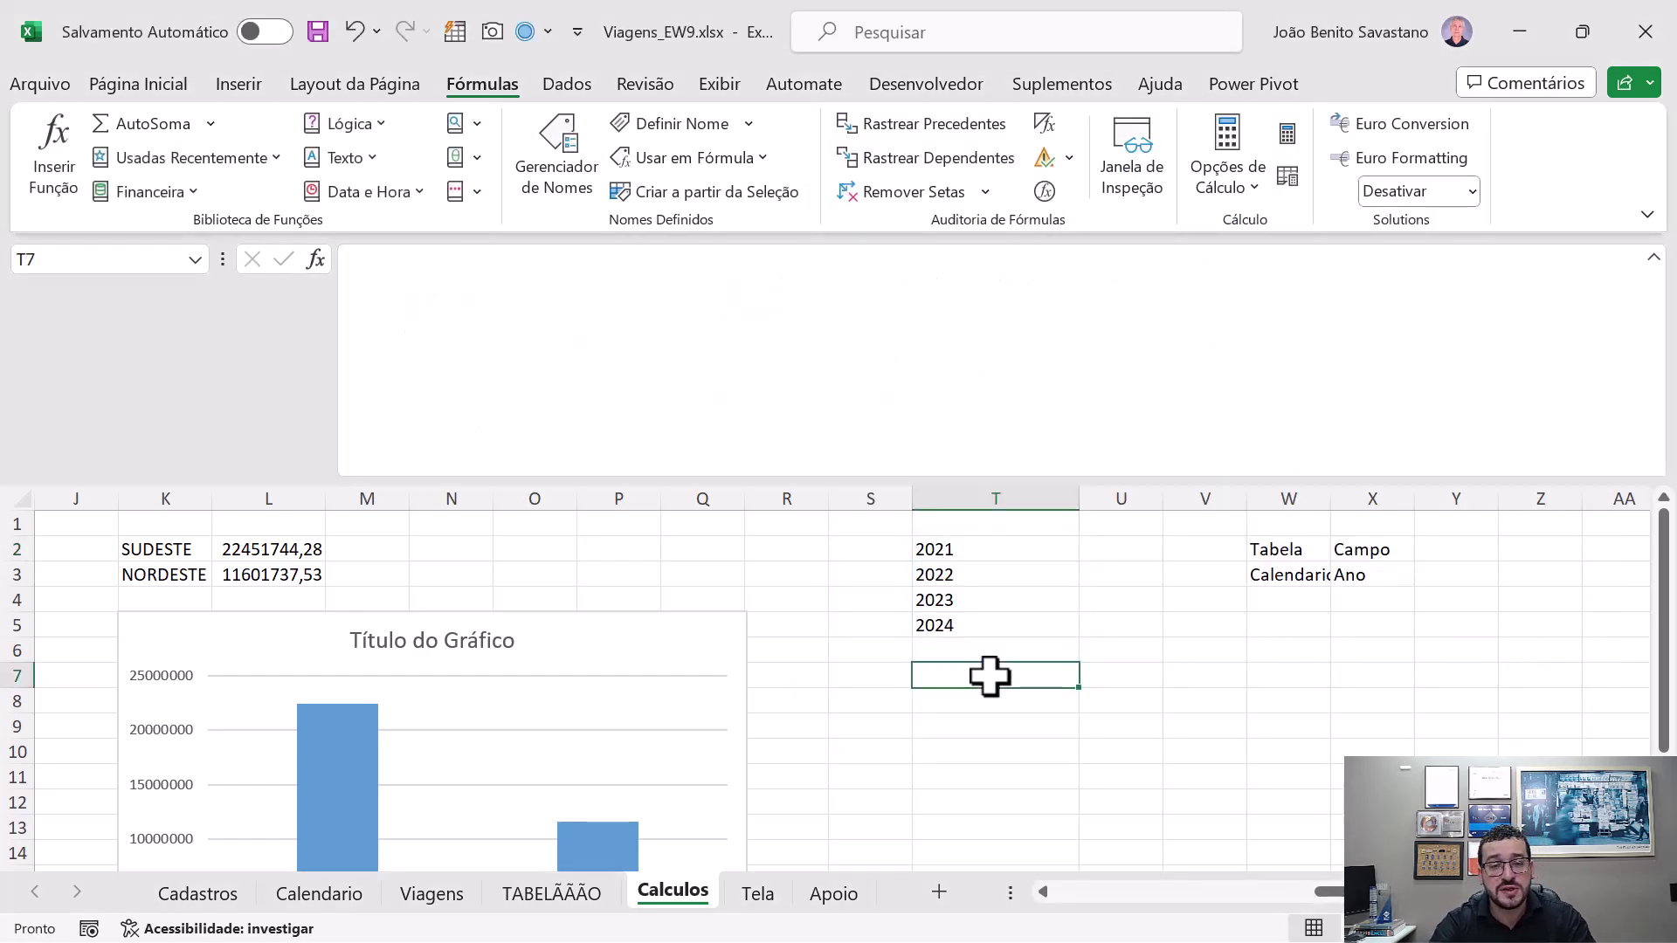
text(=fxge)
key(Tab)
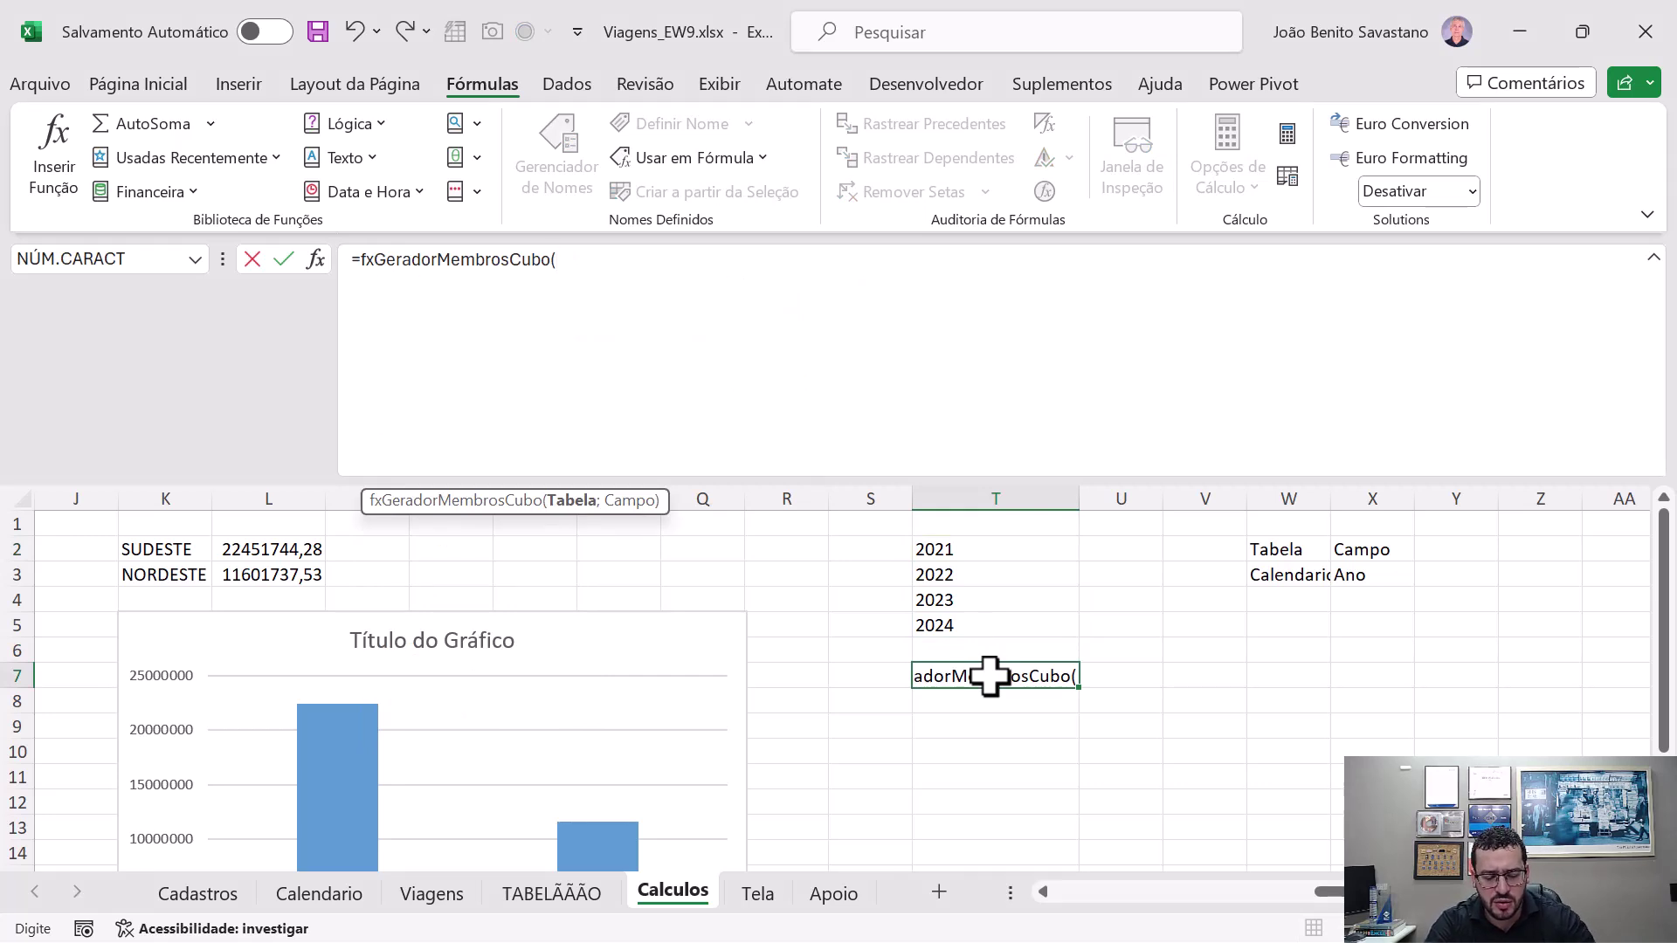
text(dViaja)
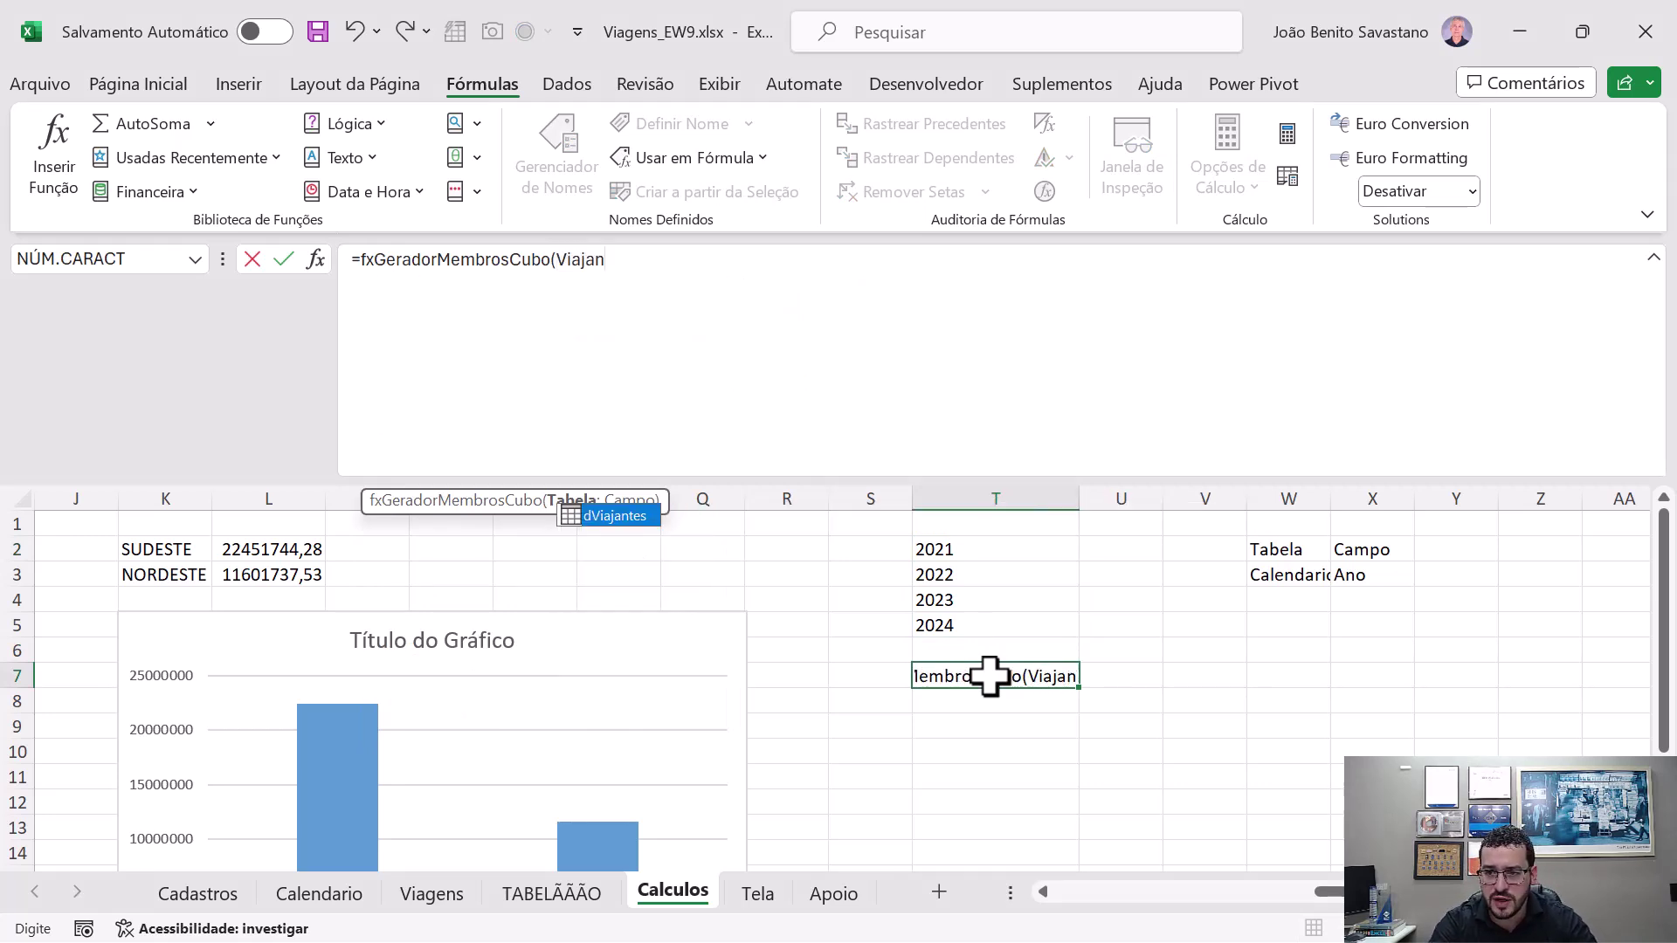
key(Tab)
text(;)
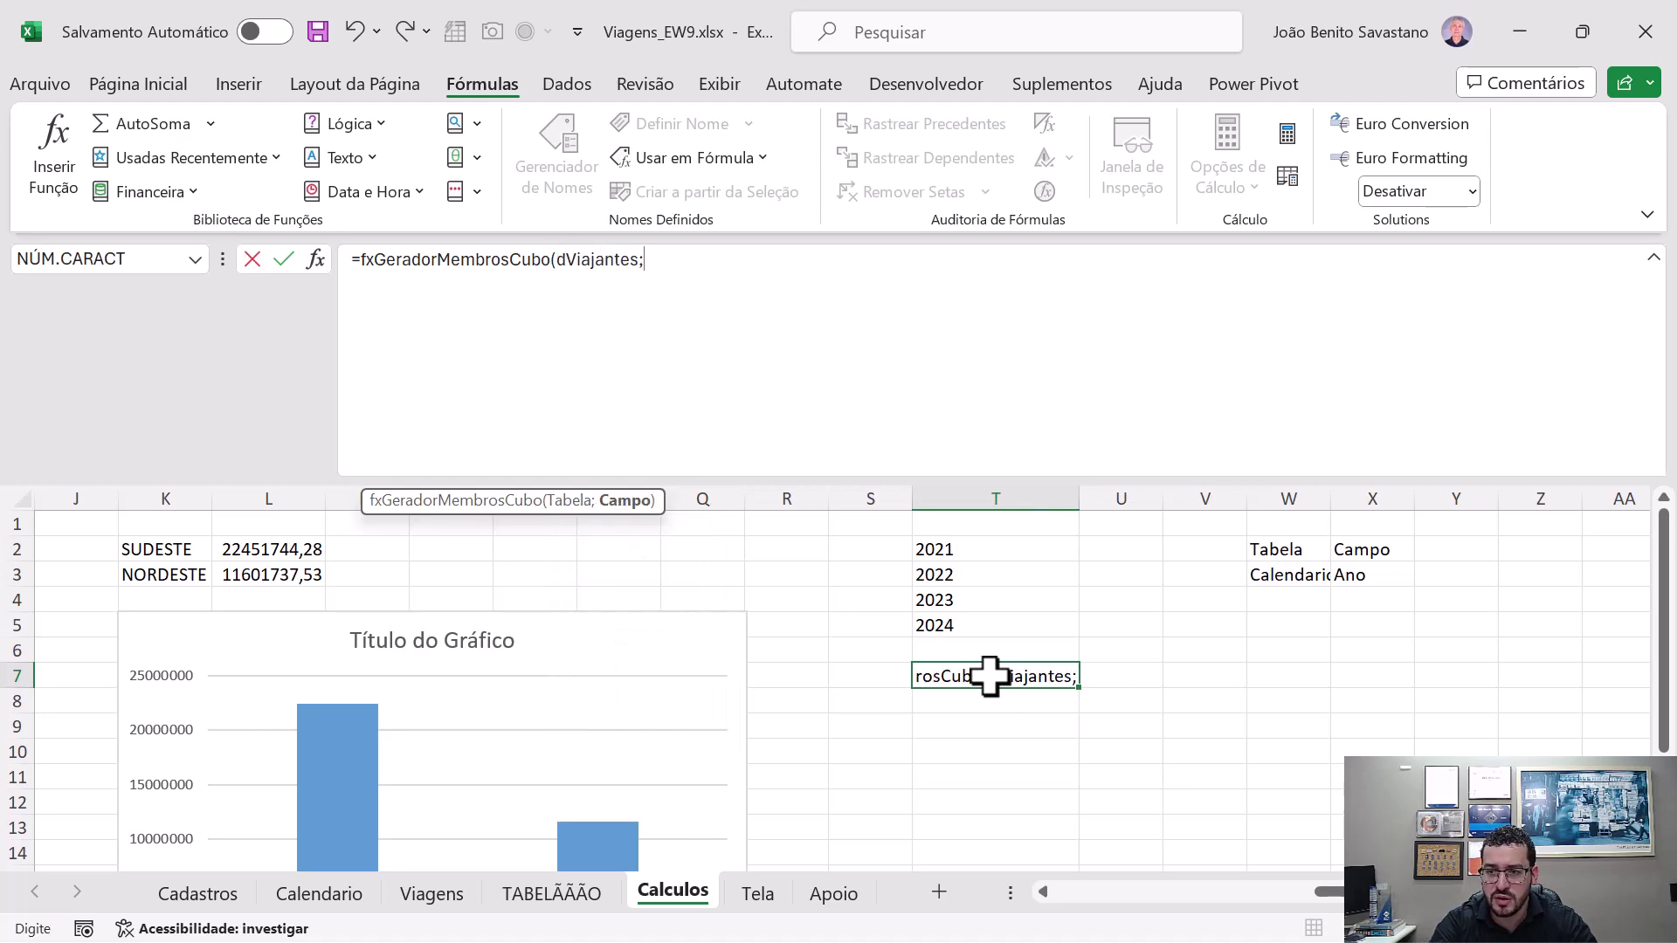
key(BackSpace)
key(BackSpace)
key(BackSpace)
key(BackSpace)
key(BackSpace)
key(BackSpace)
key(BackSpace)
key(BackSpace)
key(BackSpace)
key(BackSpace)
key(BackSpace)
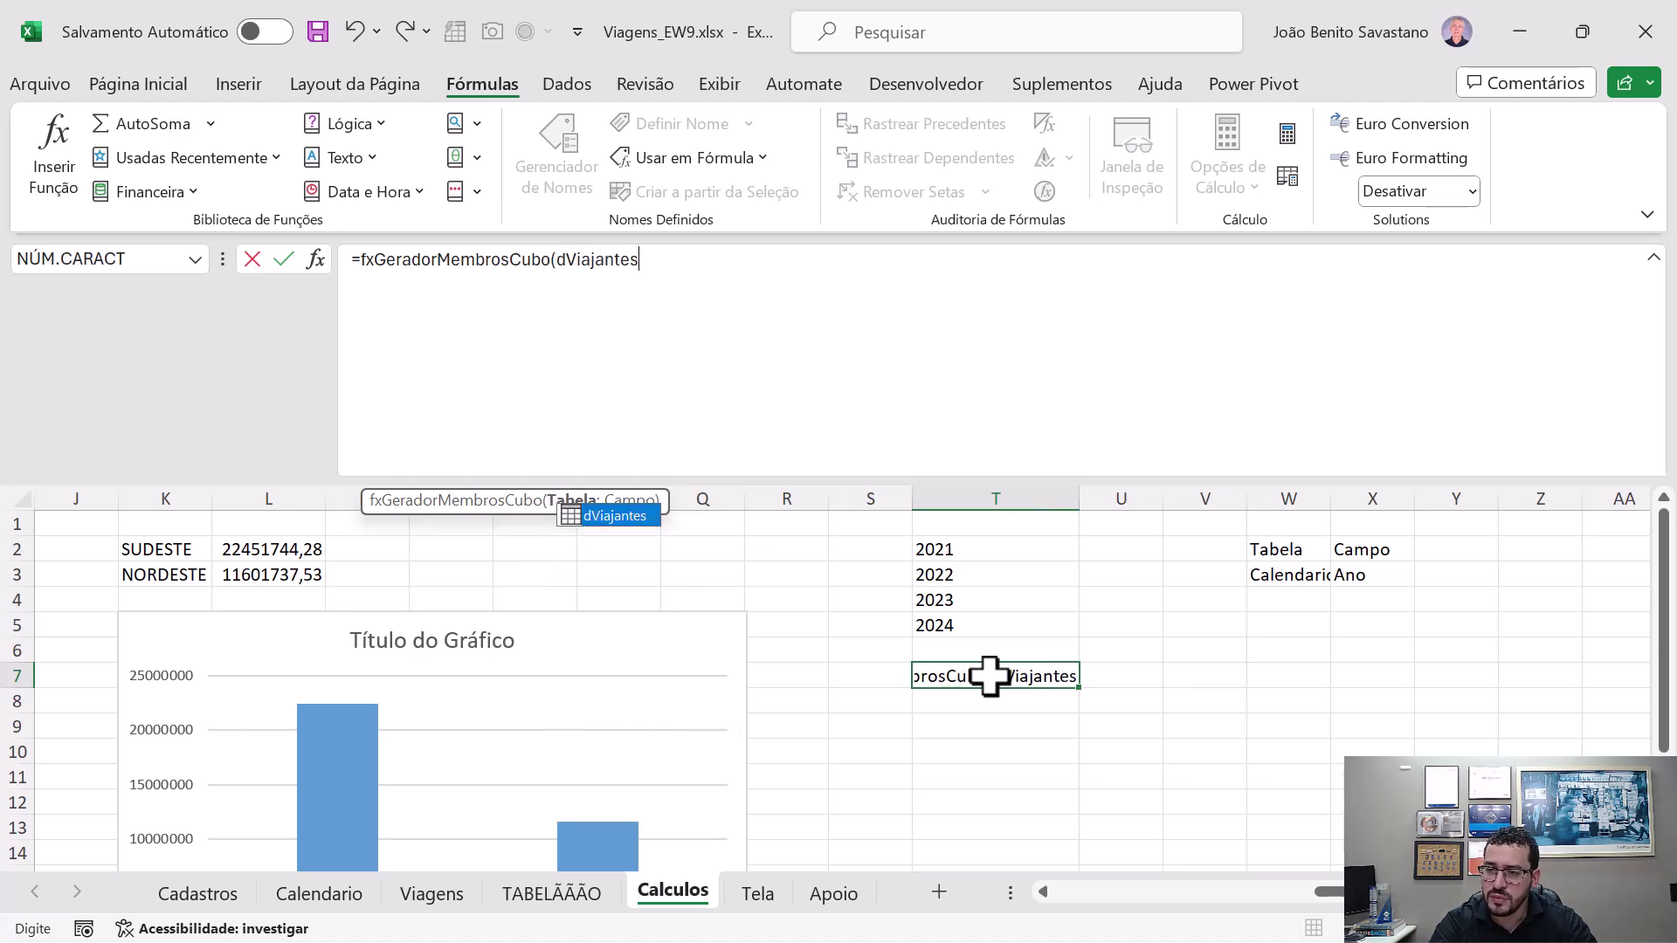
- Give the fxGeradorMembrosCubo formula in T7 the quoted table name "dViajantes" as Tabela and open the quote for Campo
text("dV)
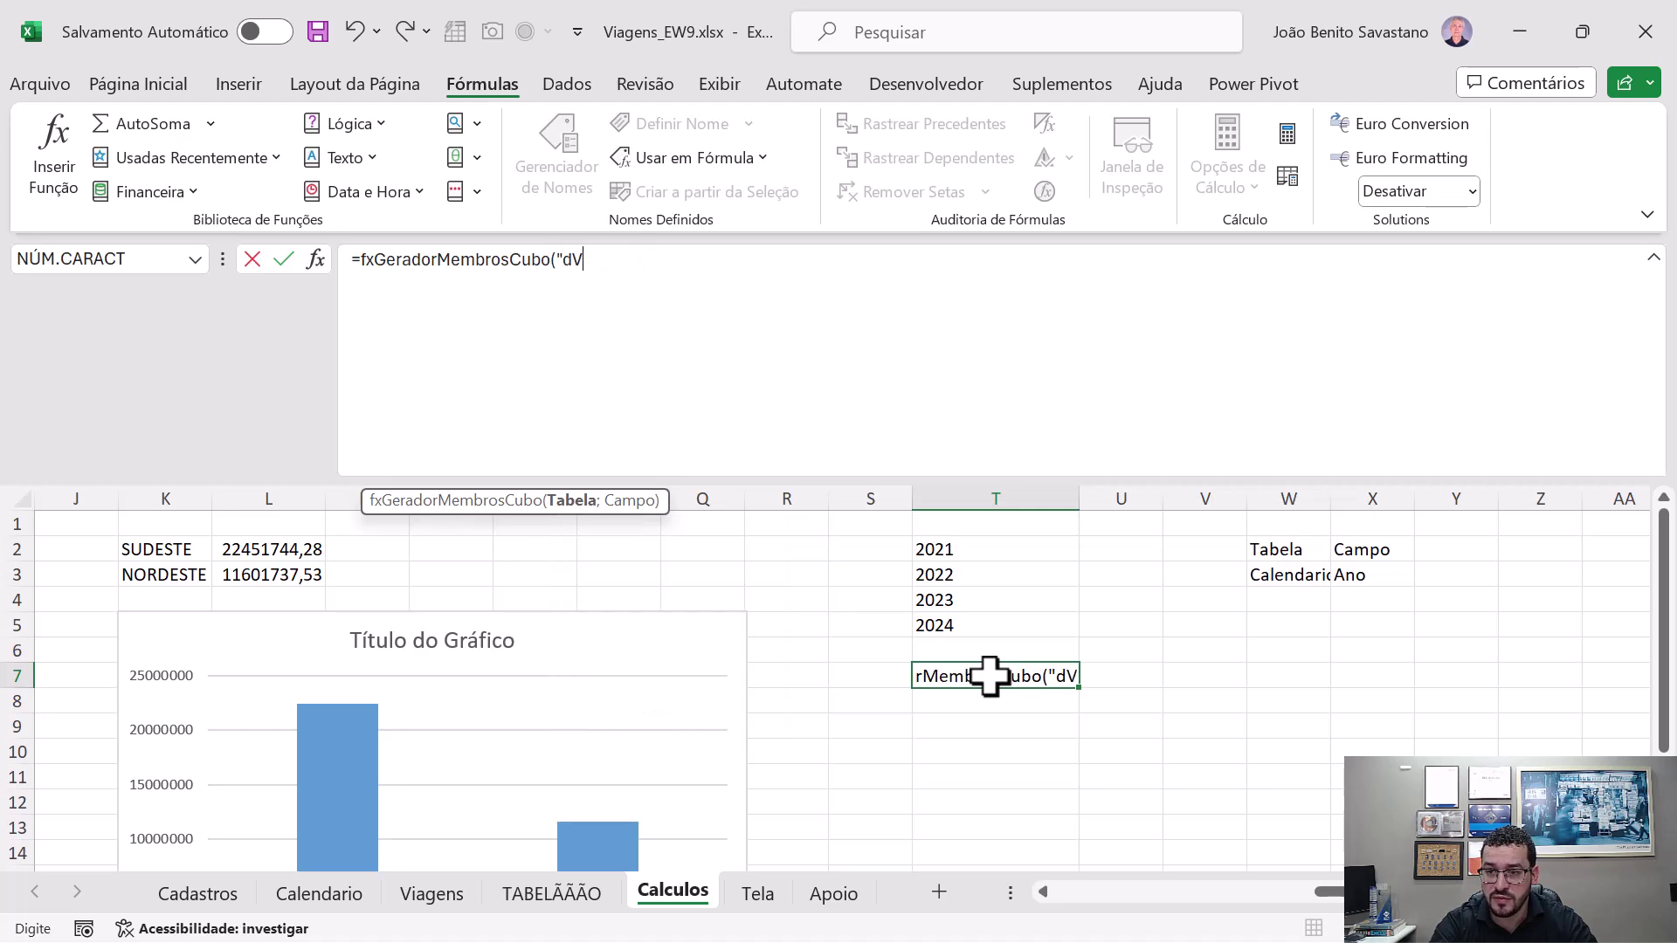
key(BackSpace)
key(BackSpace)
text(dVj)
text(ajantes";)
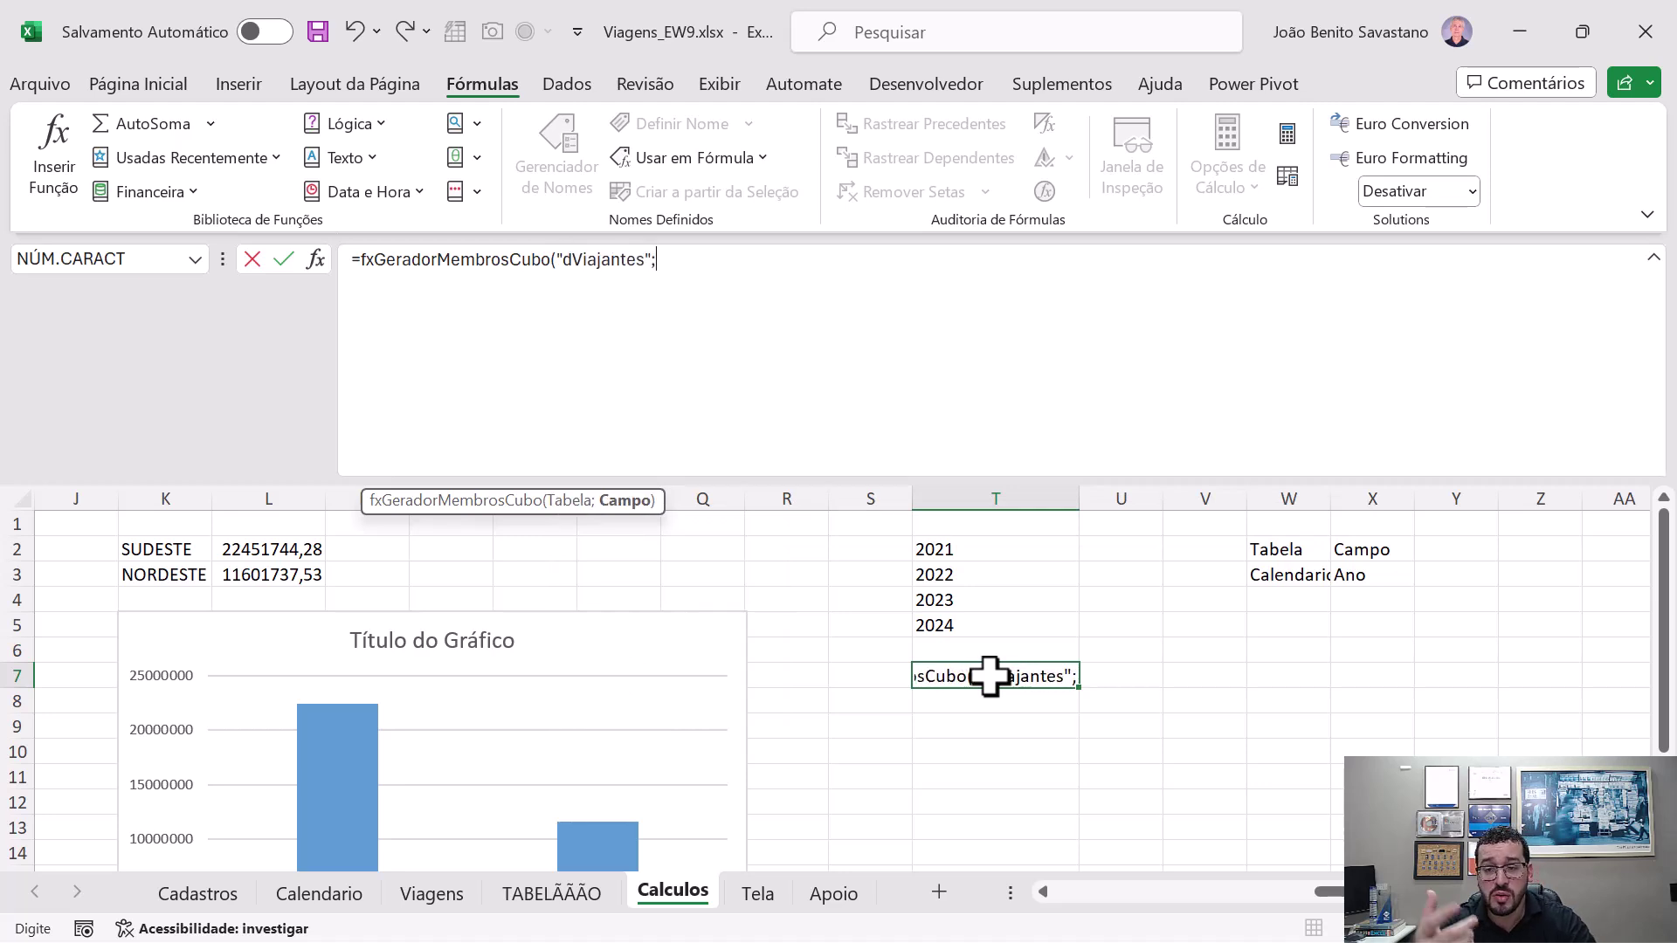
text(")
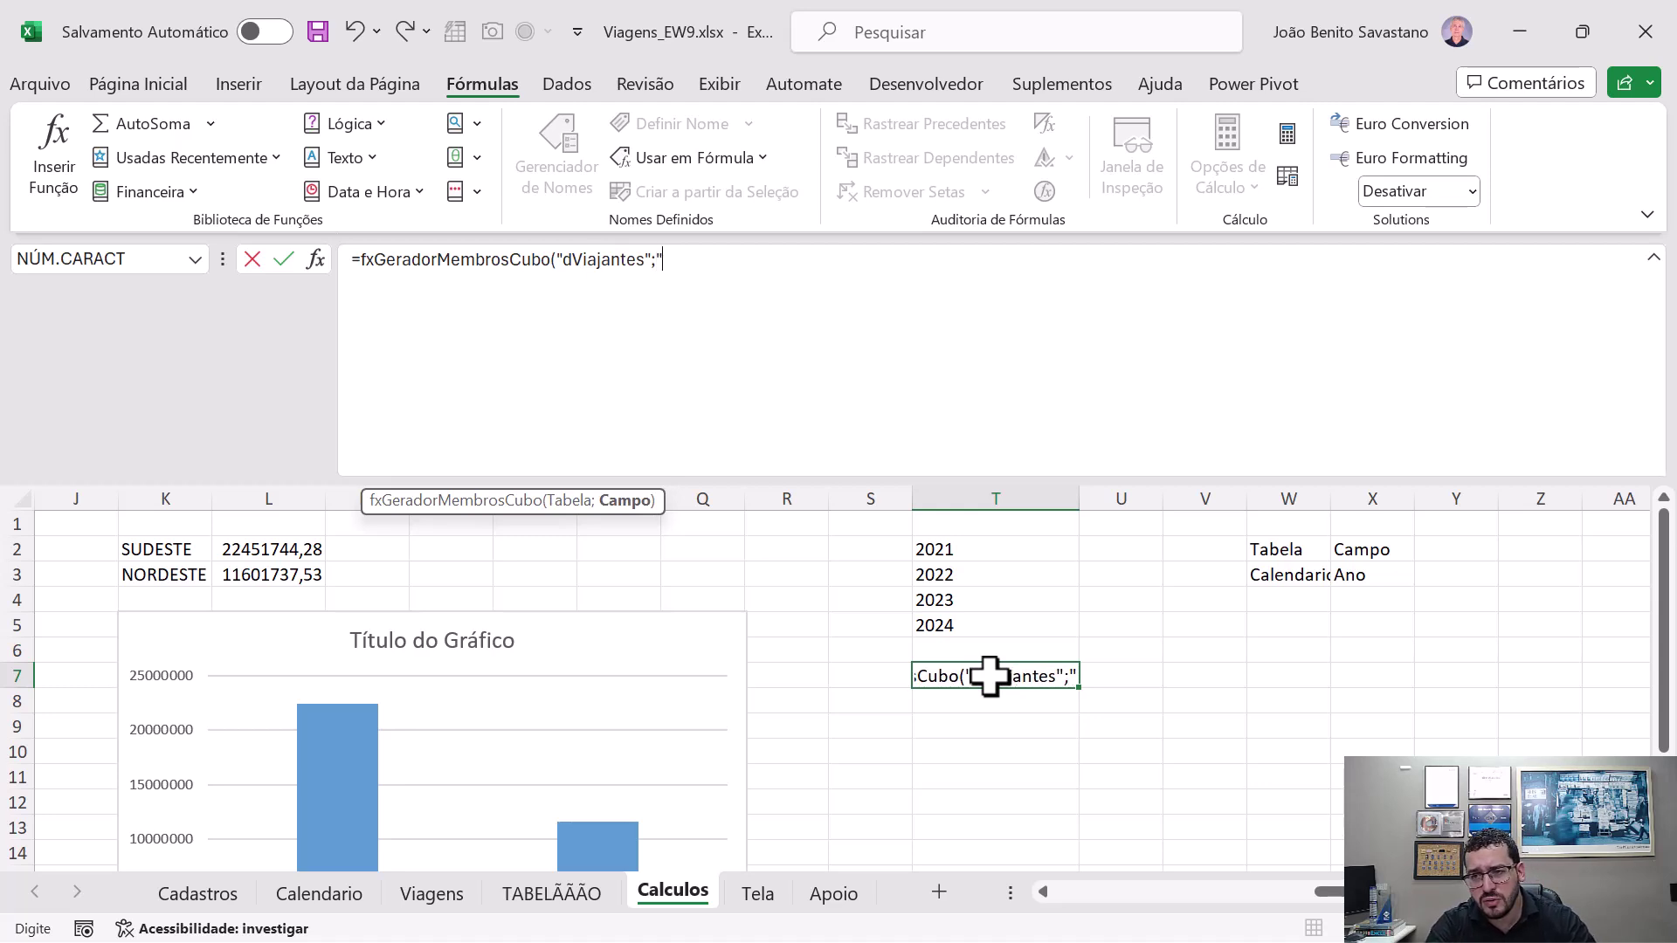
- Set the Campo argument to "Idade" and enter the formula in T7
text(Sexo)
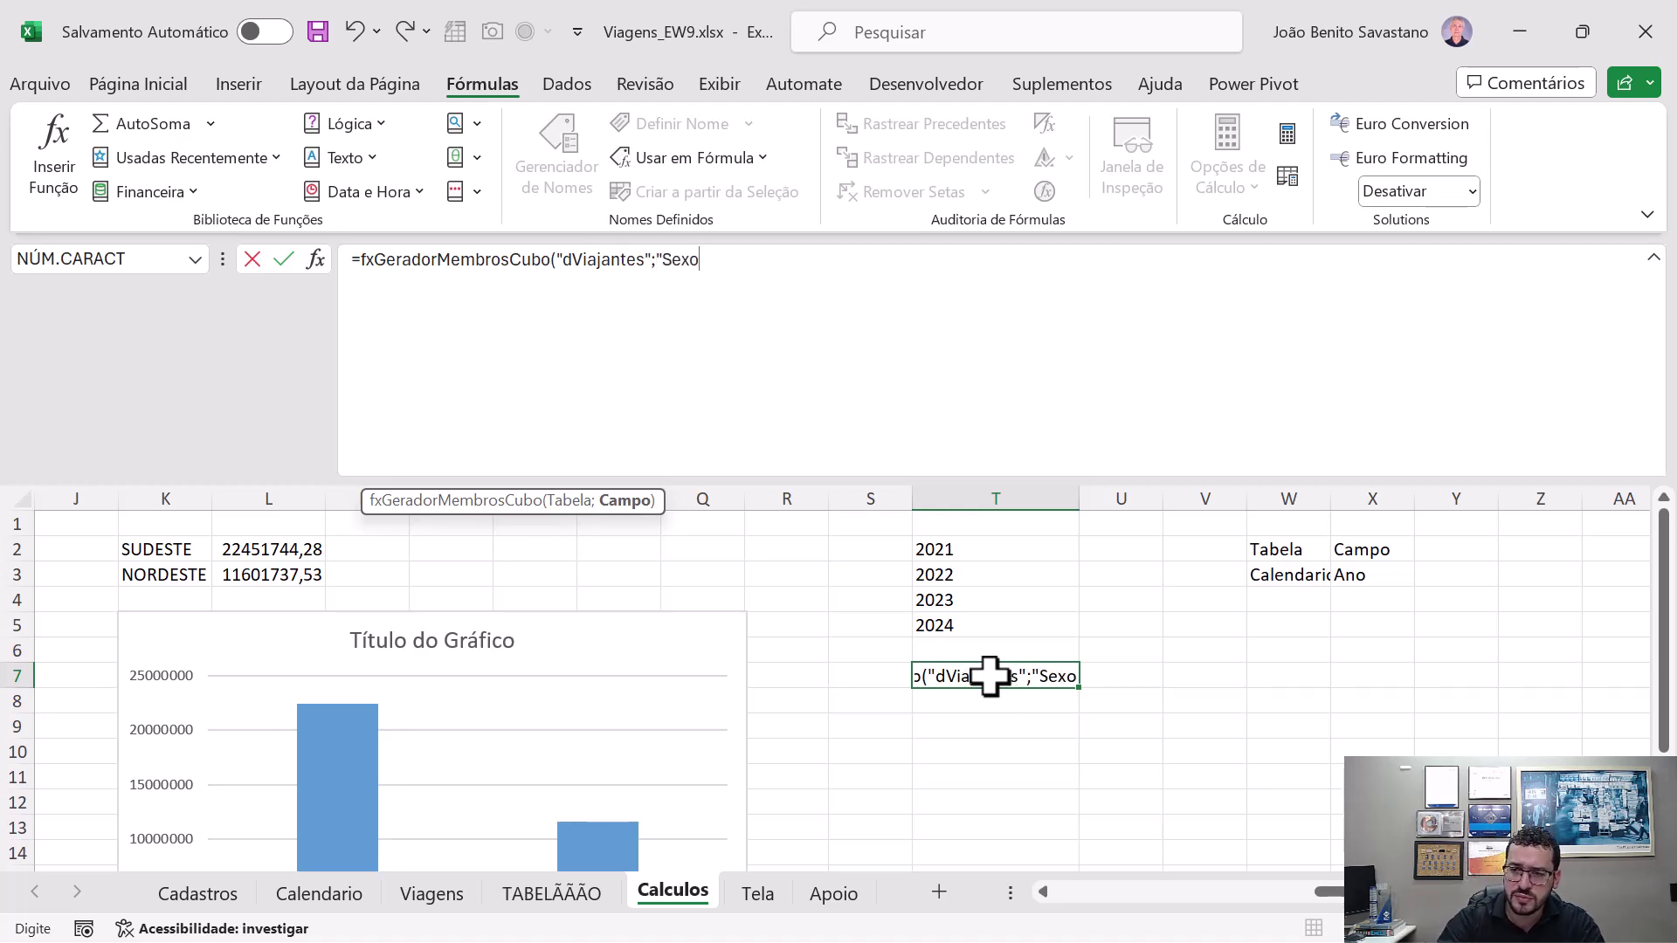
key(BackSpace)
key(BackSpace)
key(BackSpace)
key(BackSpace)
text(Idada)
key(BackSpace)
text(e"))
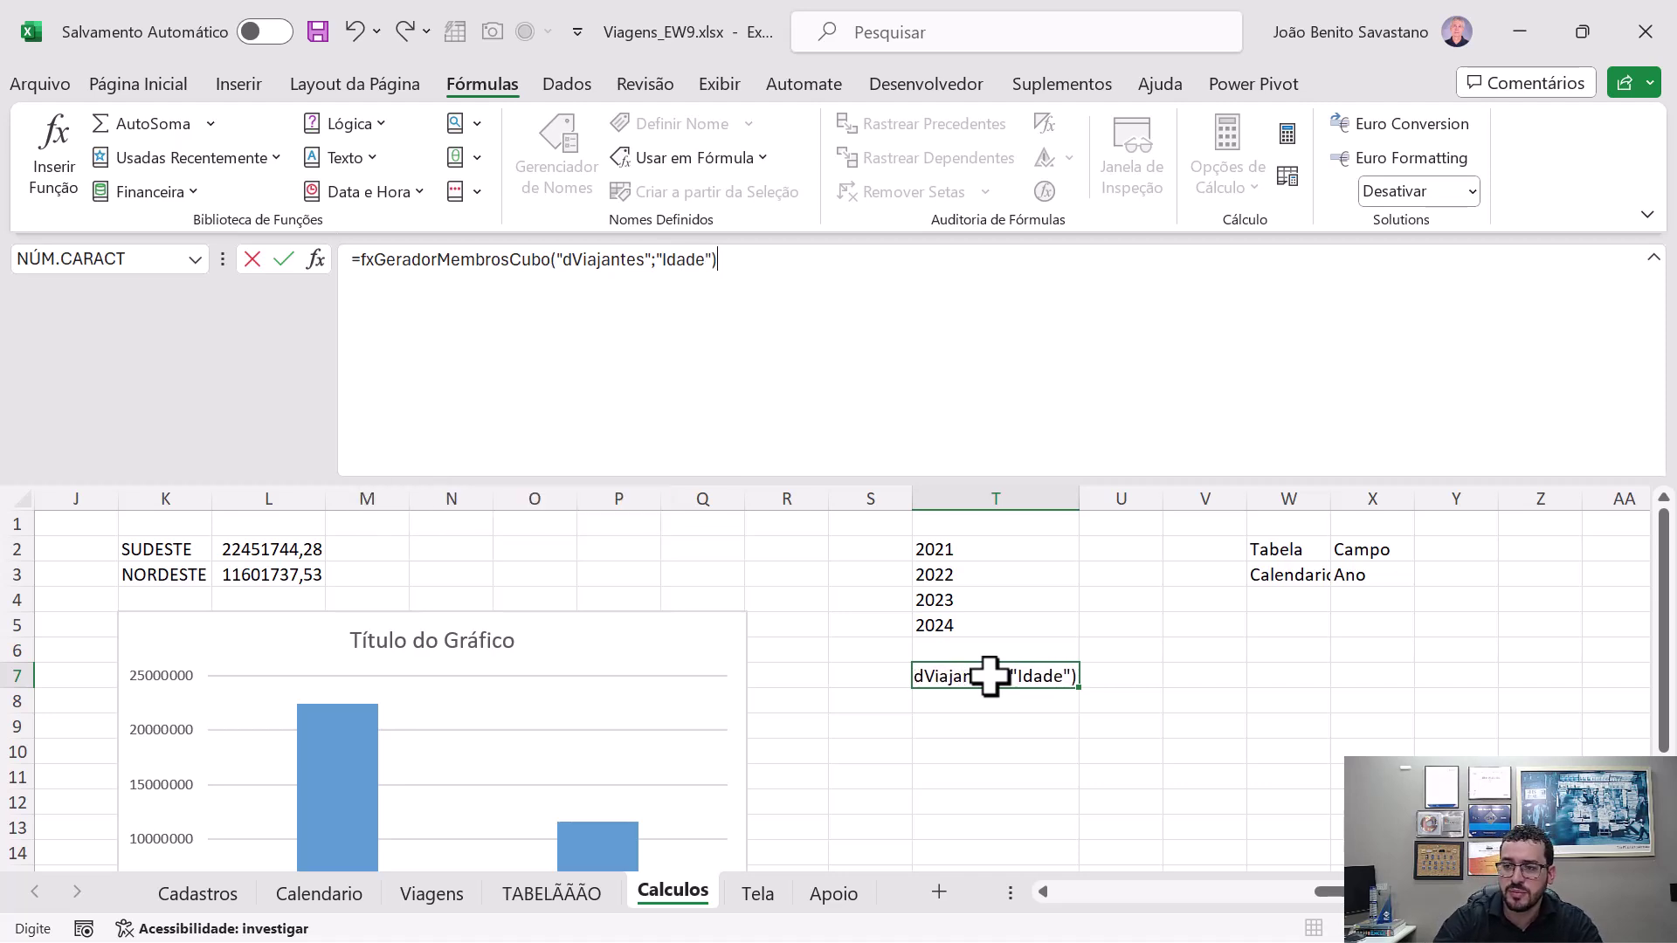
key(ctrl+Return)
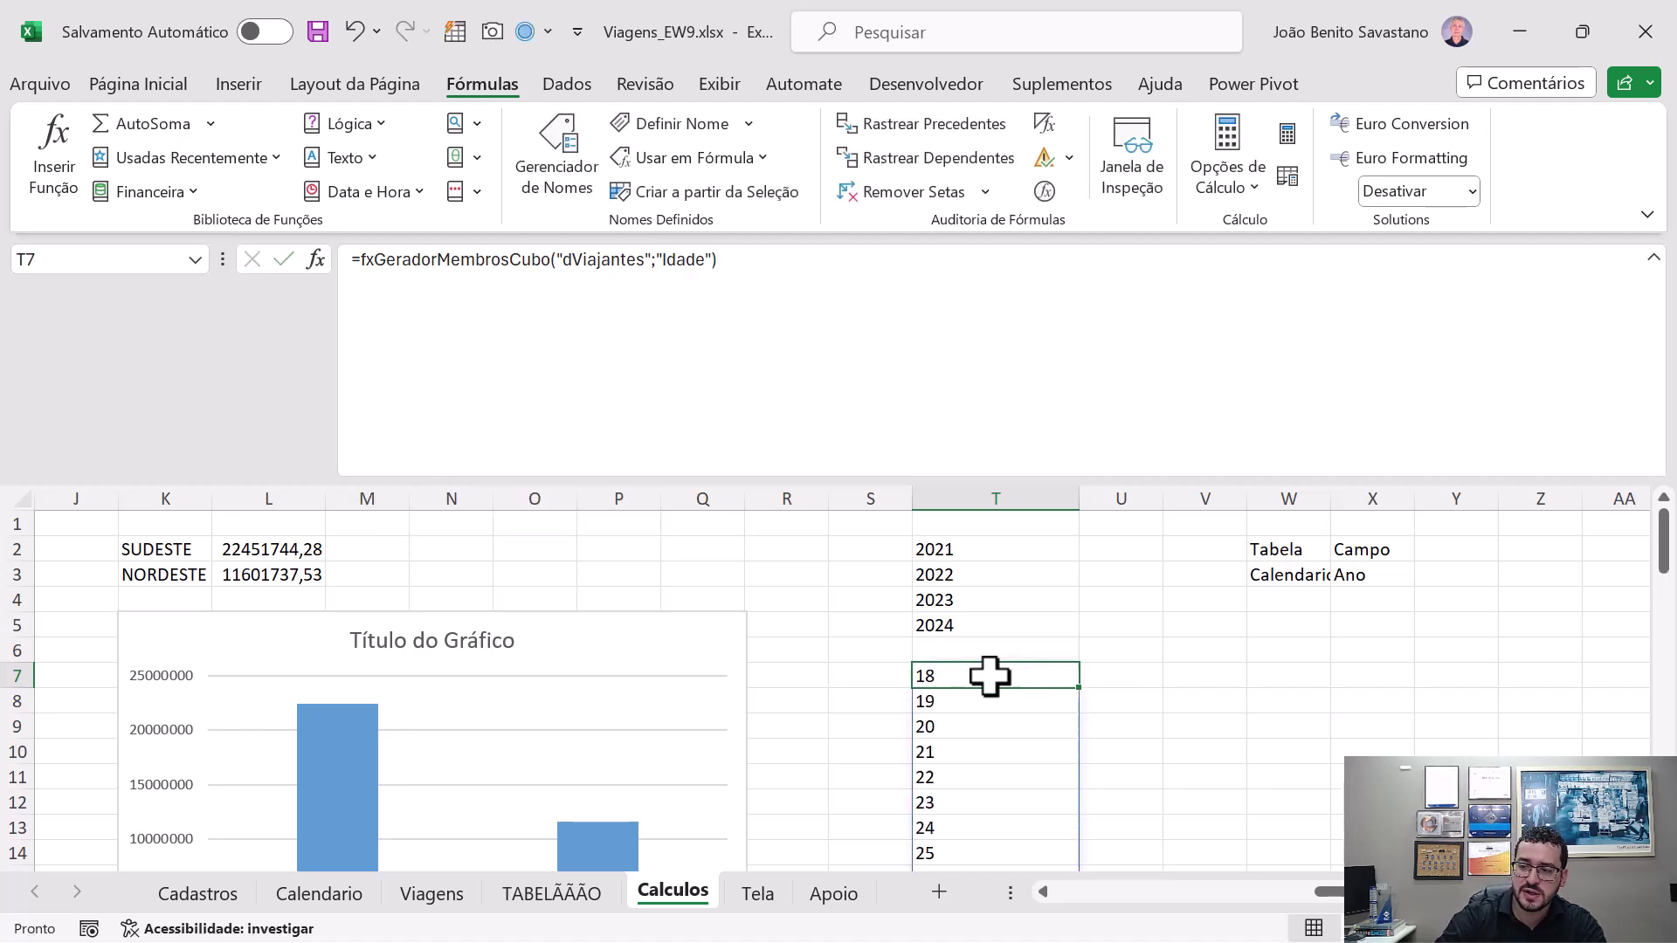
- Check the spilled age list below T7 and fit column T's width to its contents
key(ctrl+Down)
key(ctrl+Up)
key(Up)
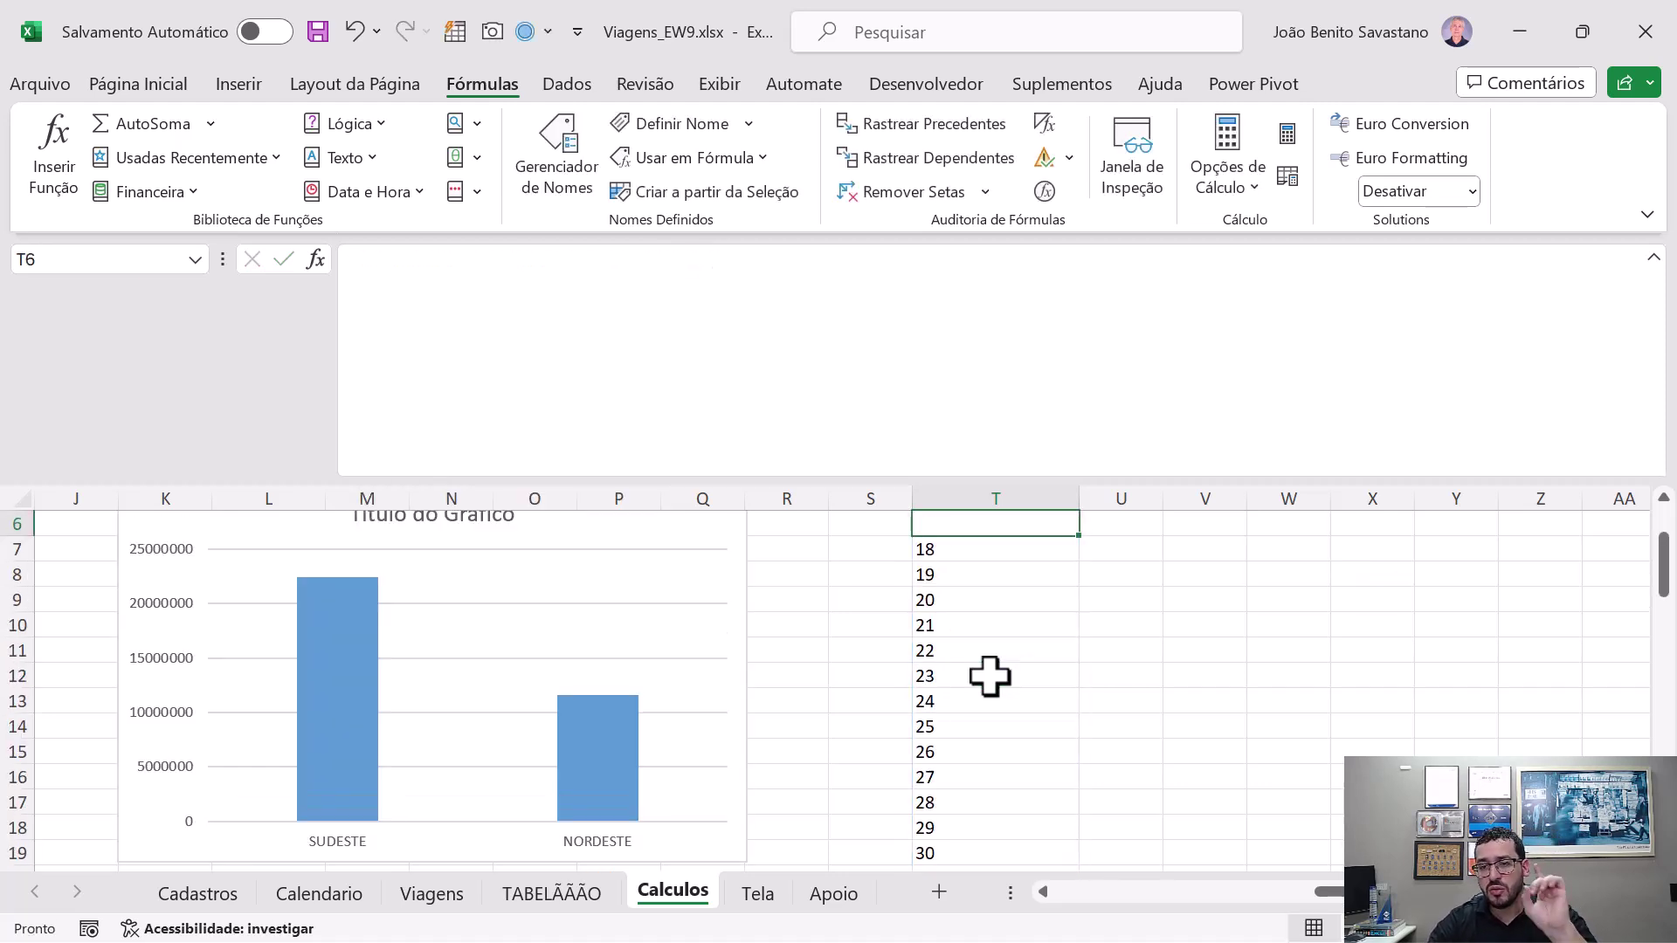
key(Down)
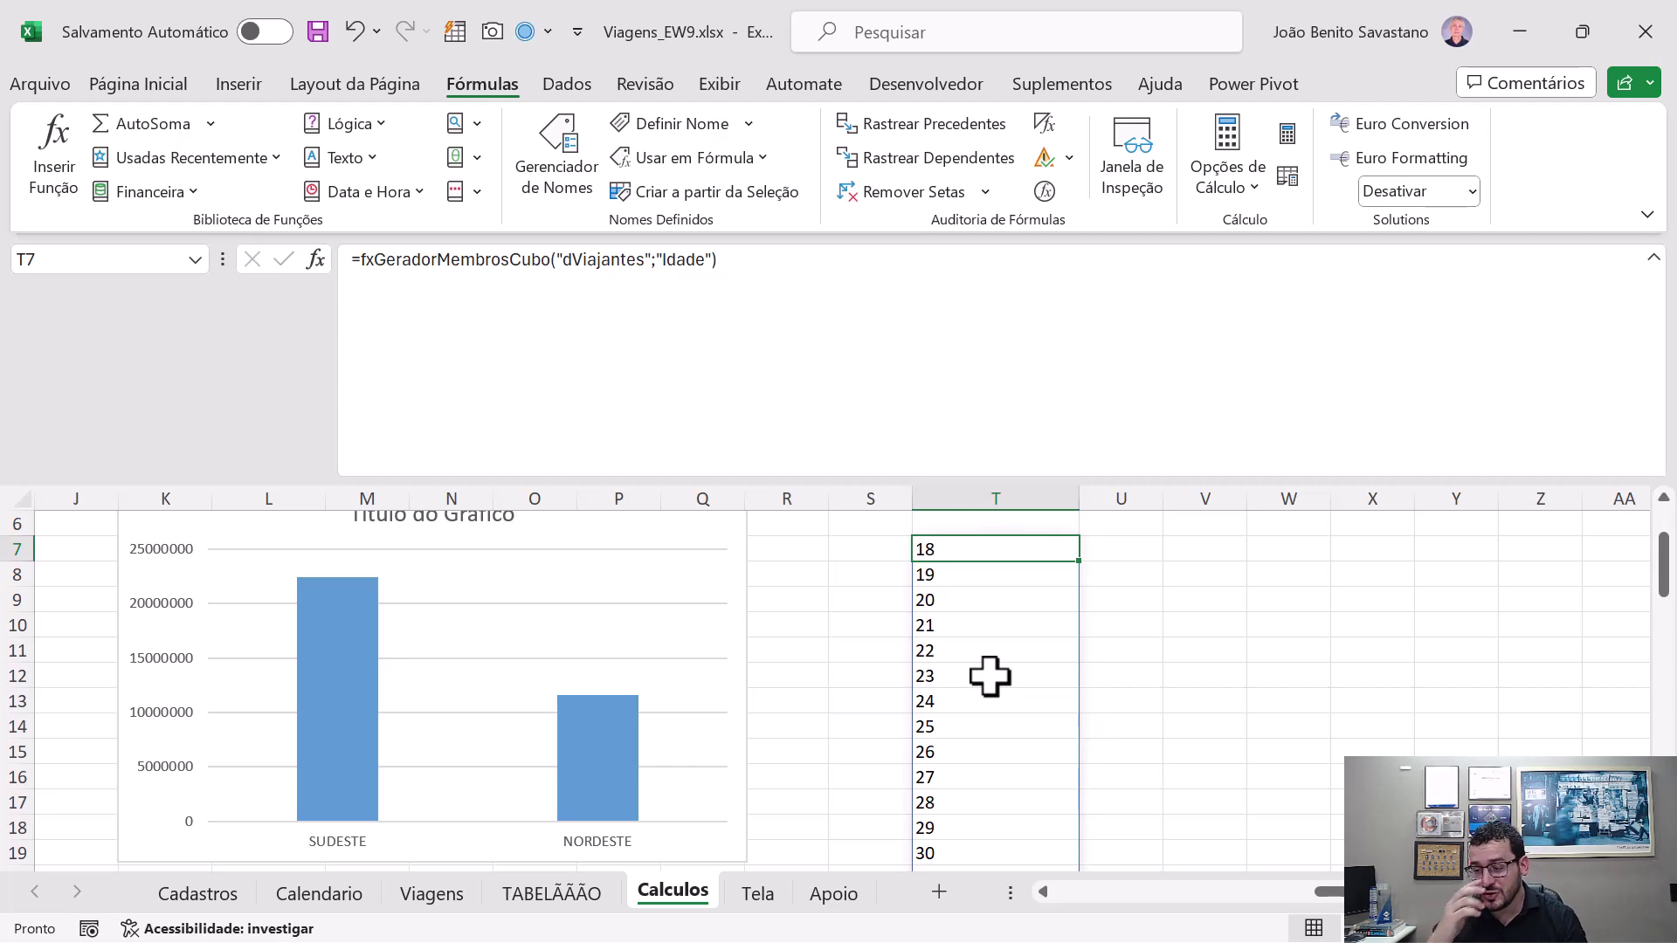
scroll(898, 666, up, 2)
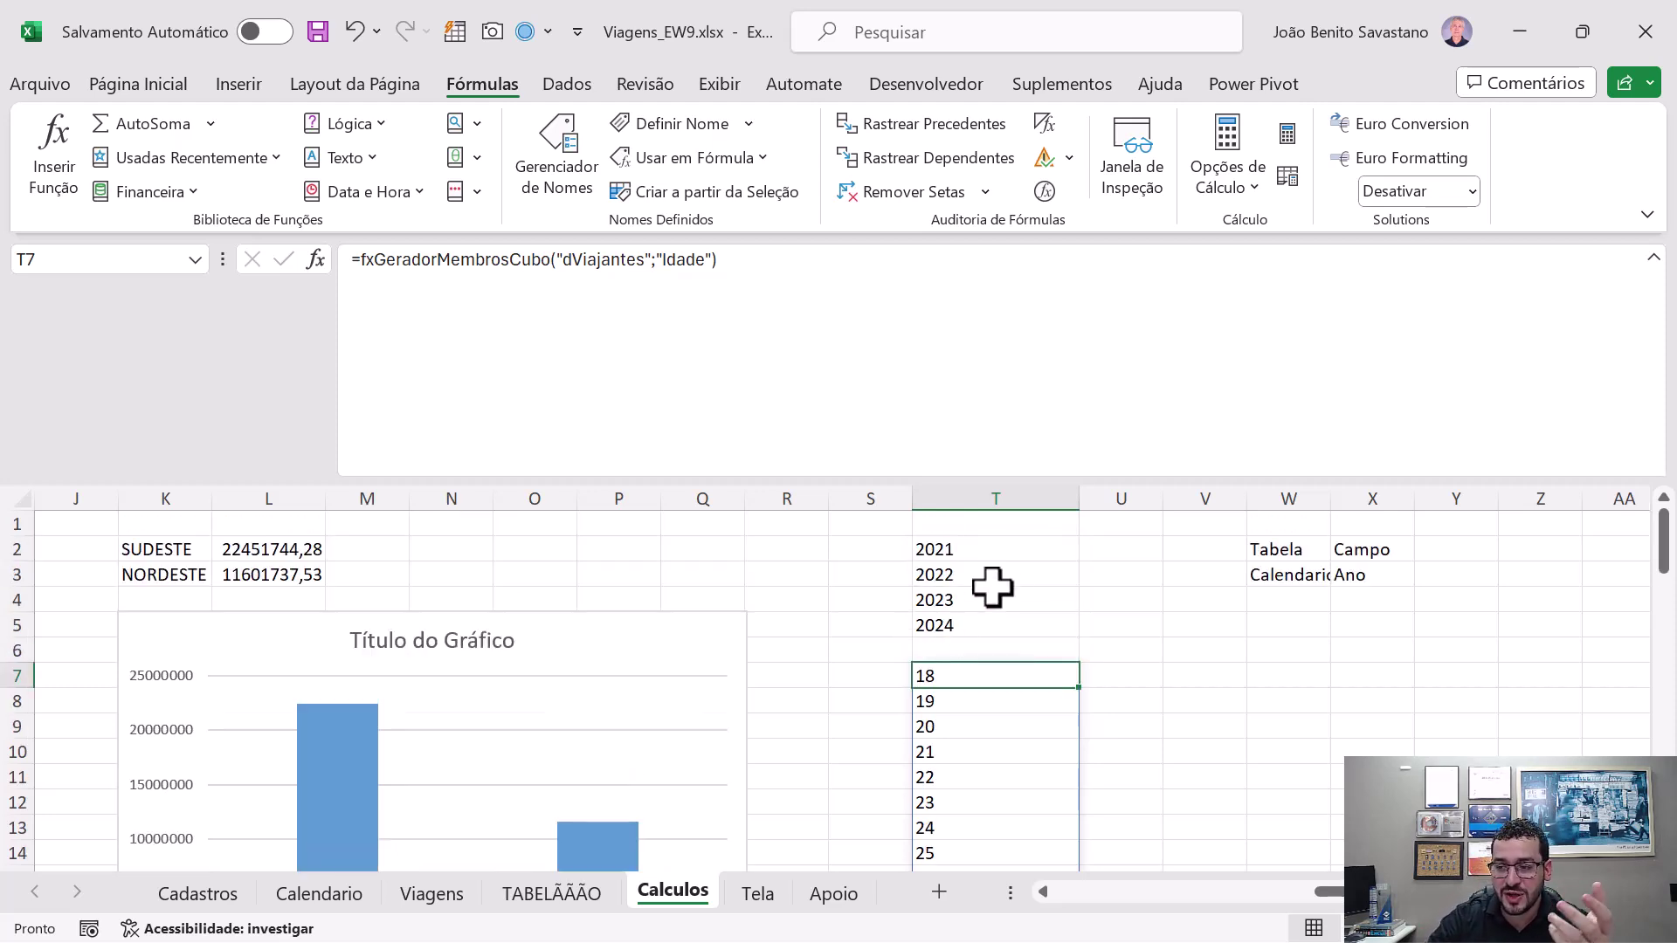
drag(1080, 496, 1084, 503)
double_click(1083, 503)
click(1086, 498)
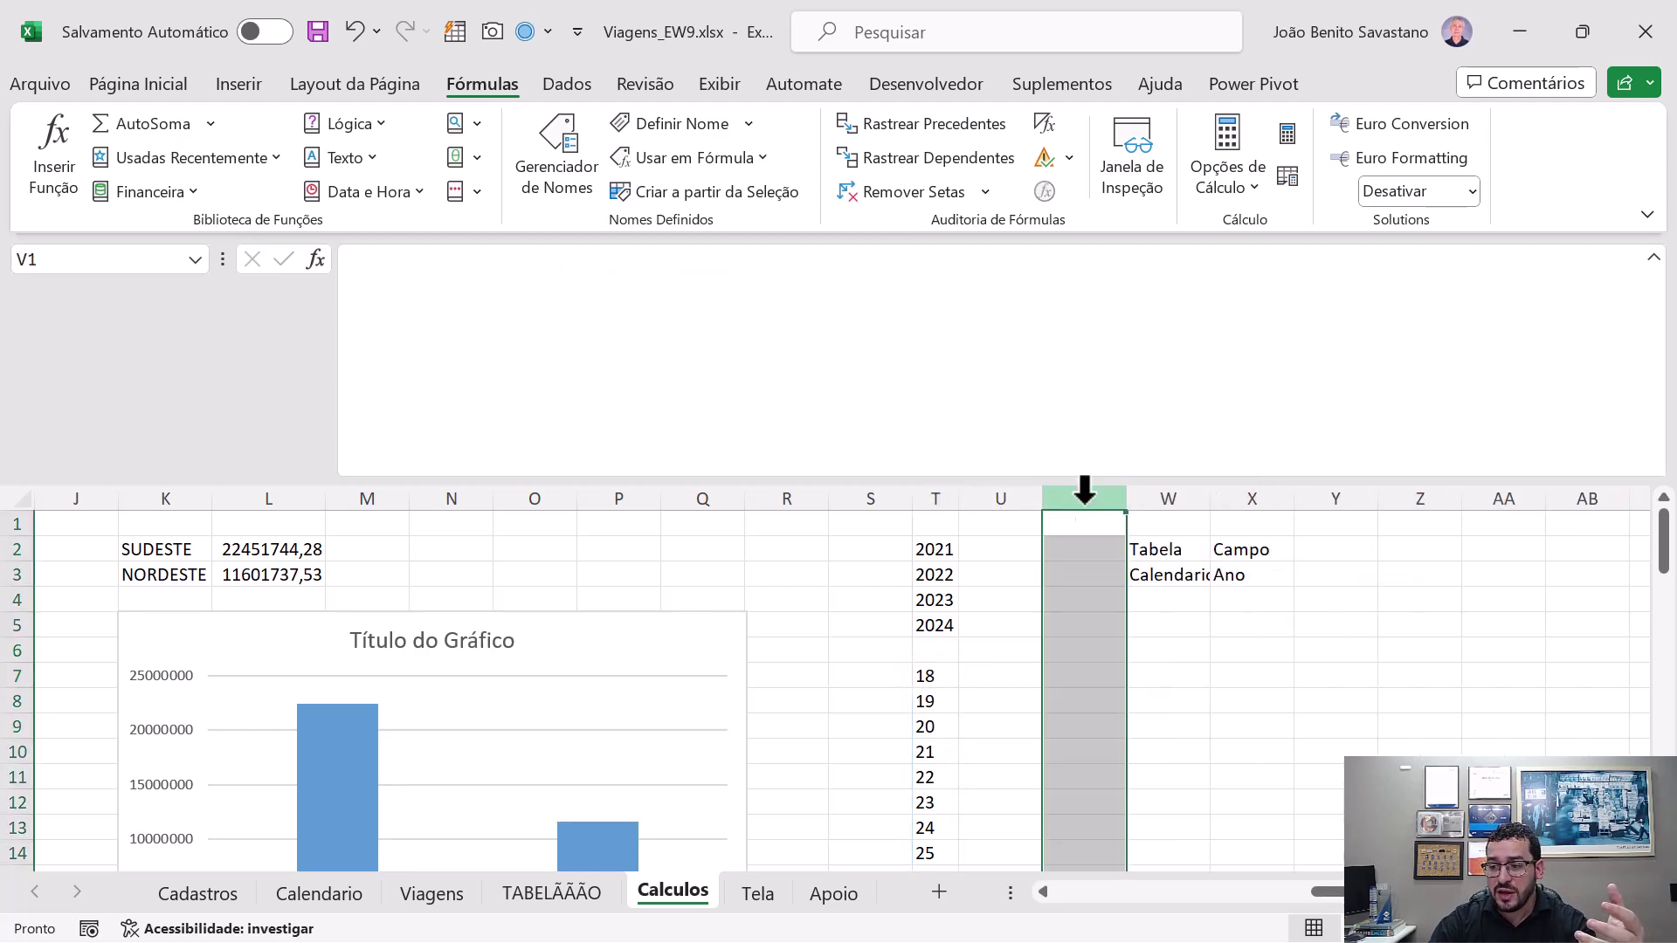
click(928, 675)
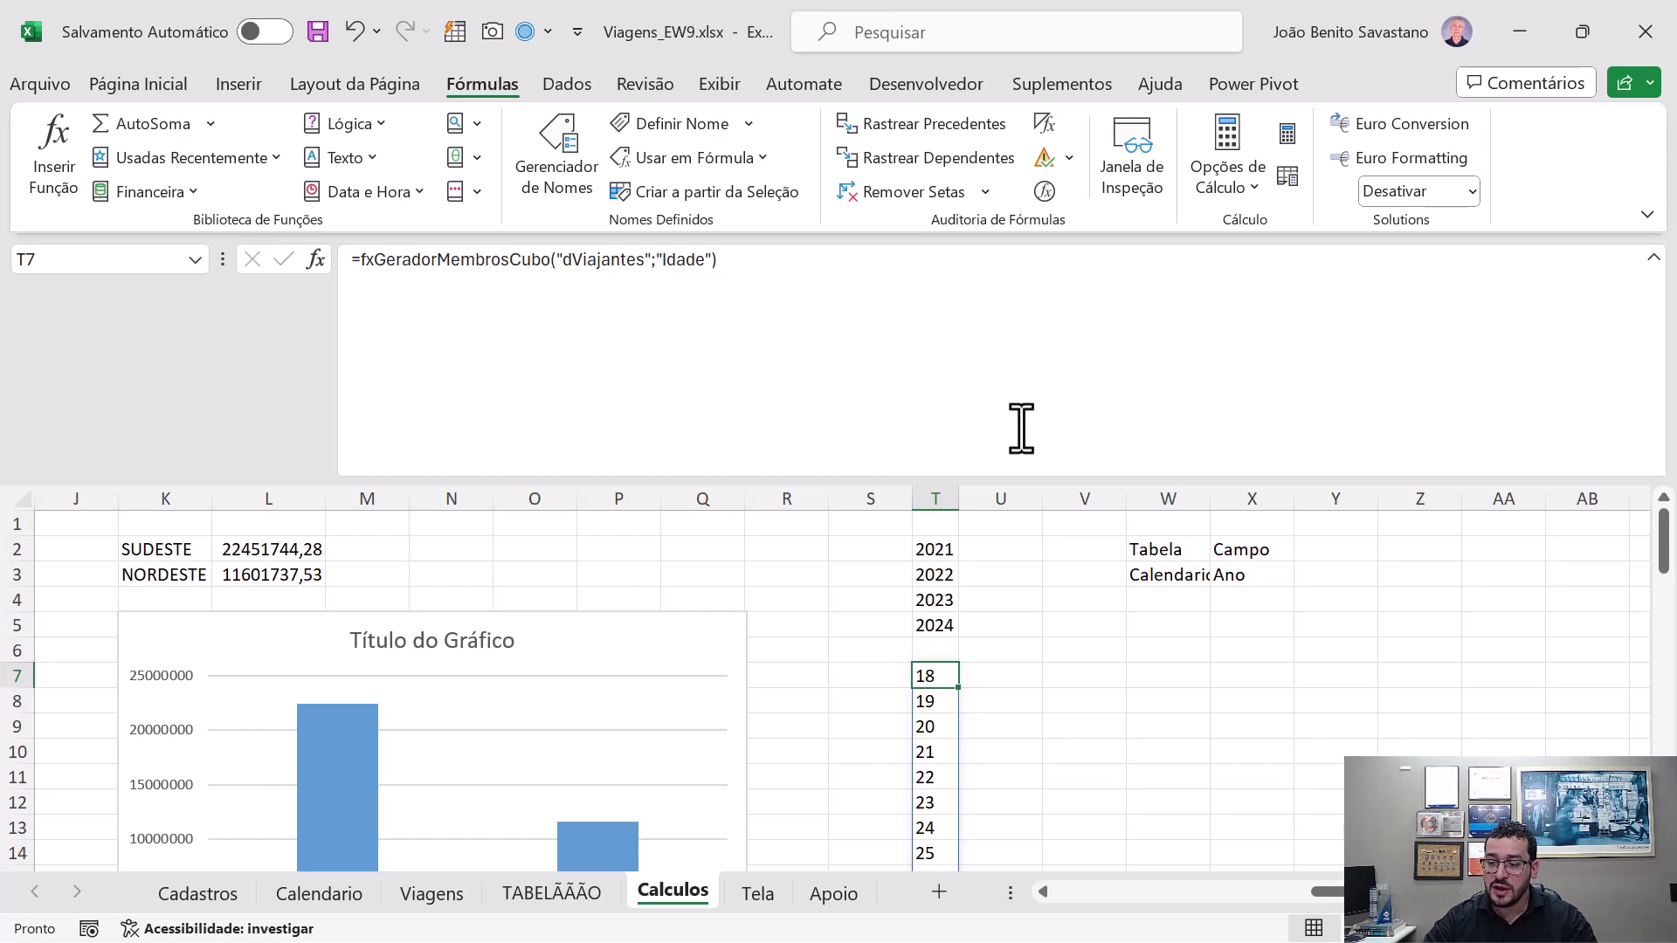
- Copy the BYROW formula from cell I2
drag(1340, 893, 1117, 900)
click(671, 548)
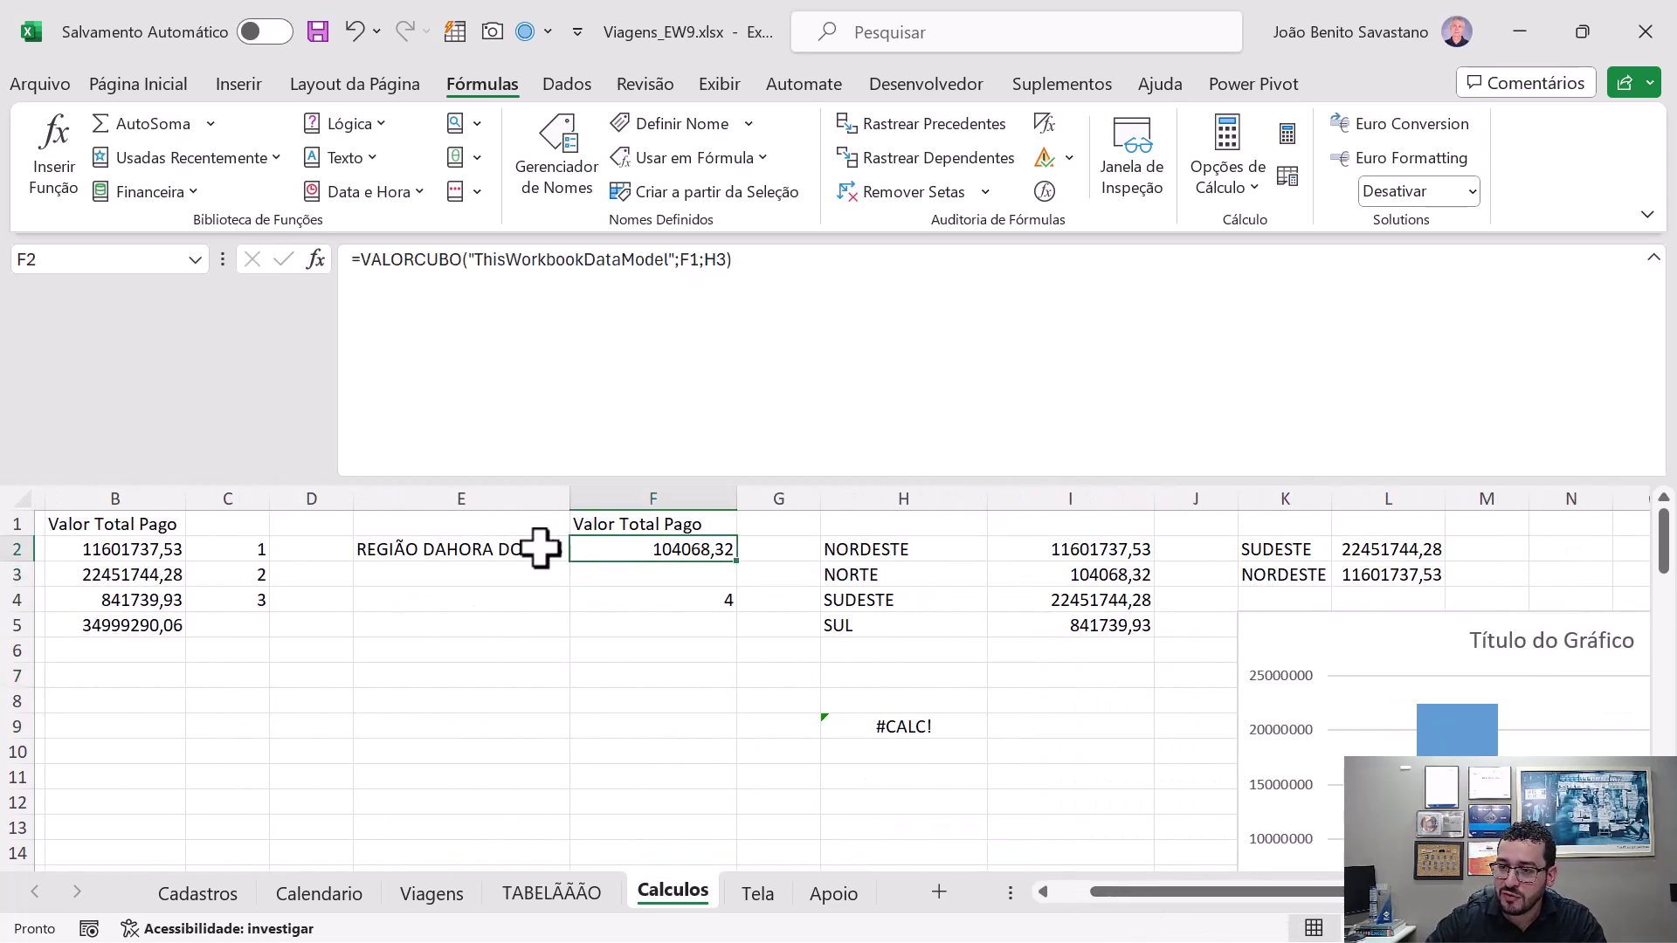
click(242, 554)
key(Right)
key(Right)
key(Right)
key(Right)
key(Right)
key(Right)
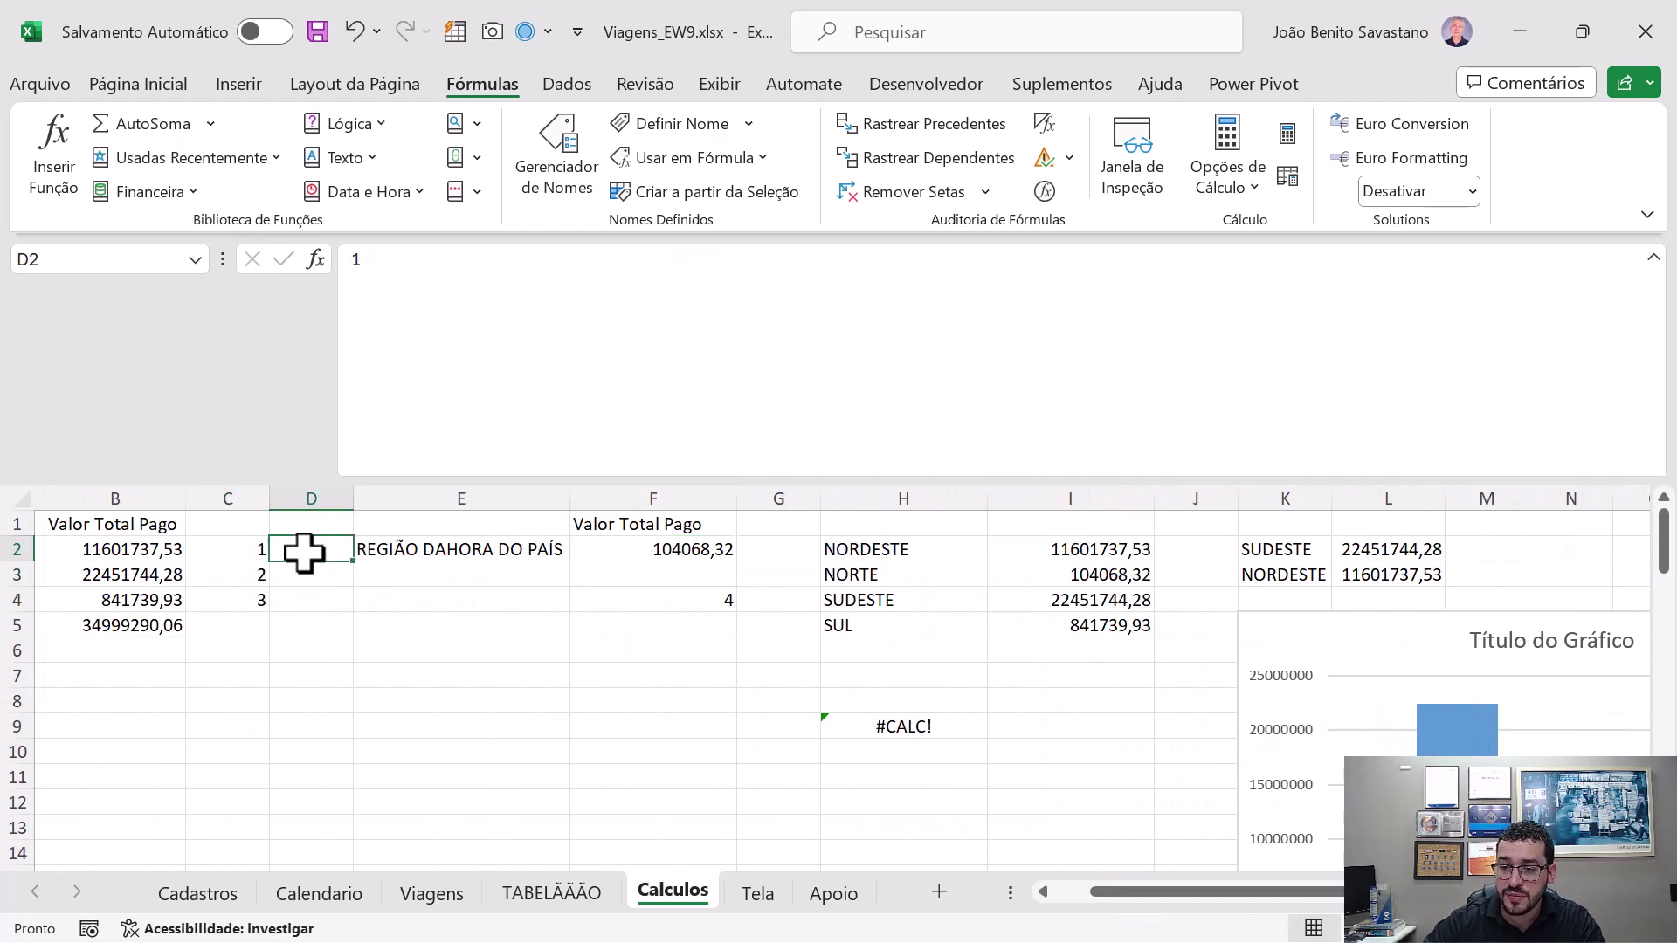
key(F2)
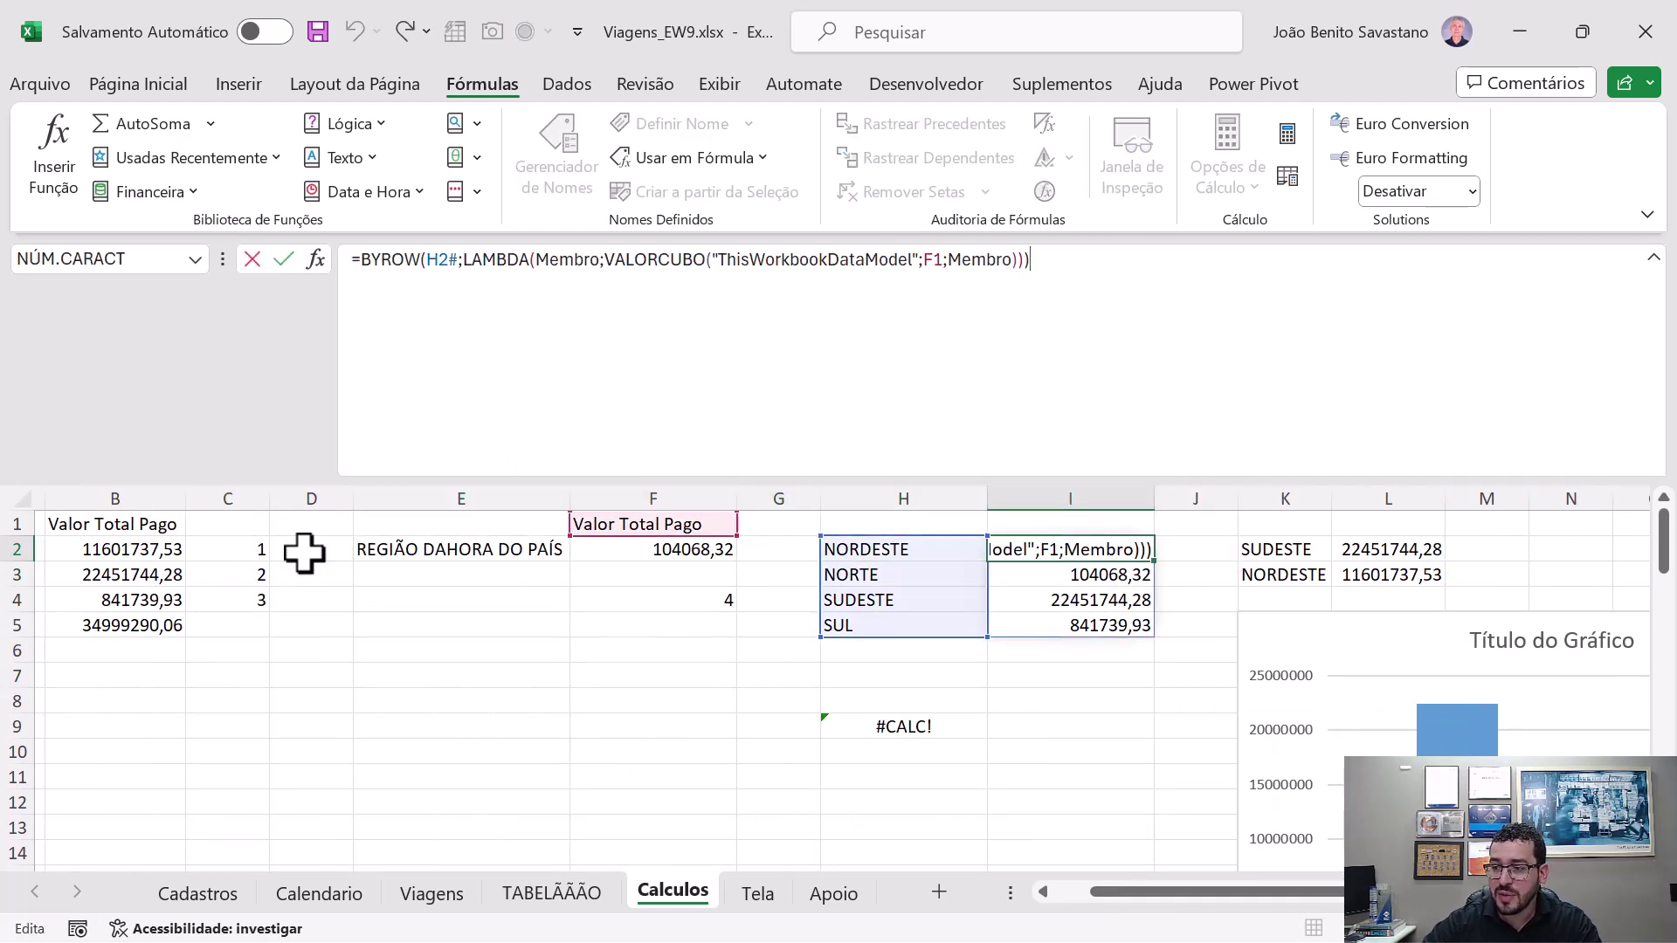
key(Escape)
- Try to reuse the BYROW and VALORCUBO formula in U7 with T7# as its array
key(Right)
key(Right)
key(Right)
key(Right)
key(Right)
key(Right)
key(Right)
key(Right)
key(Right)
key(Right)
key(Right)
key(Right)
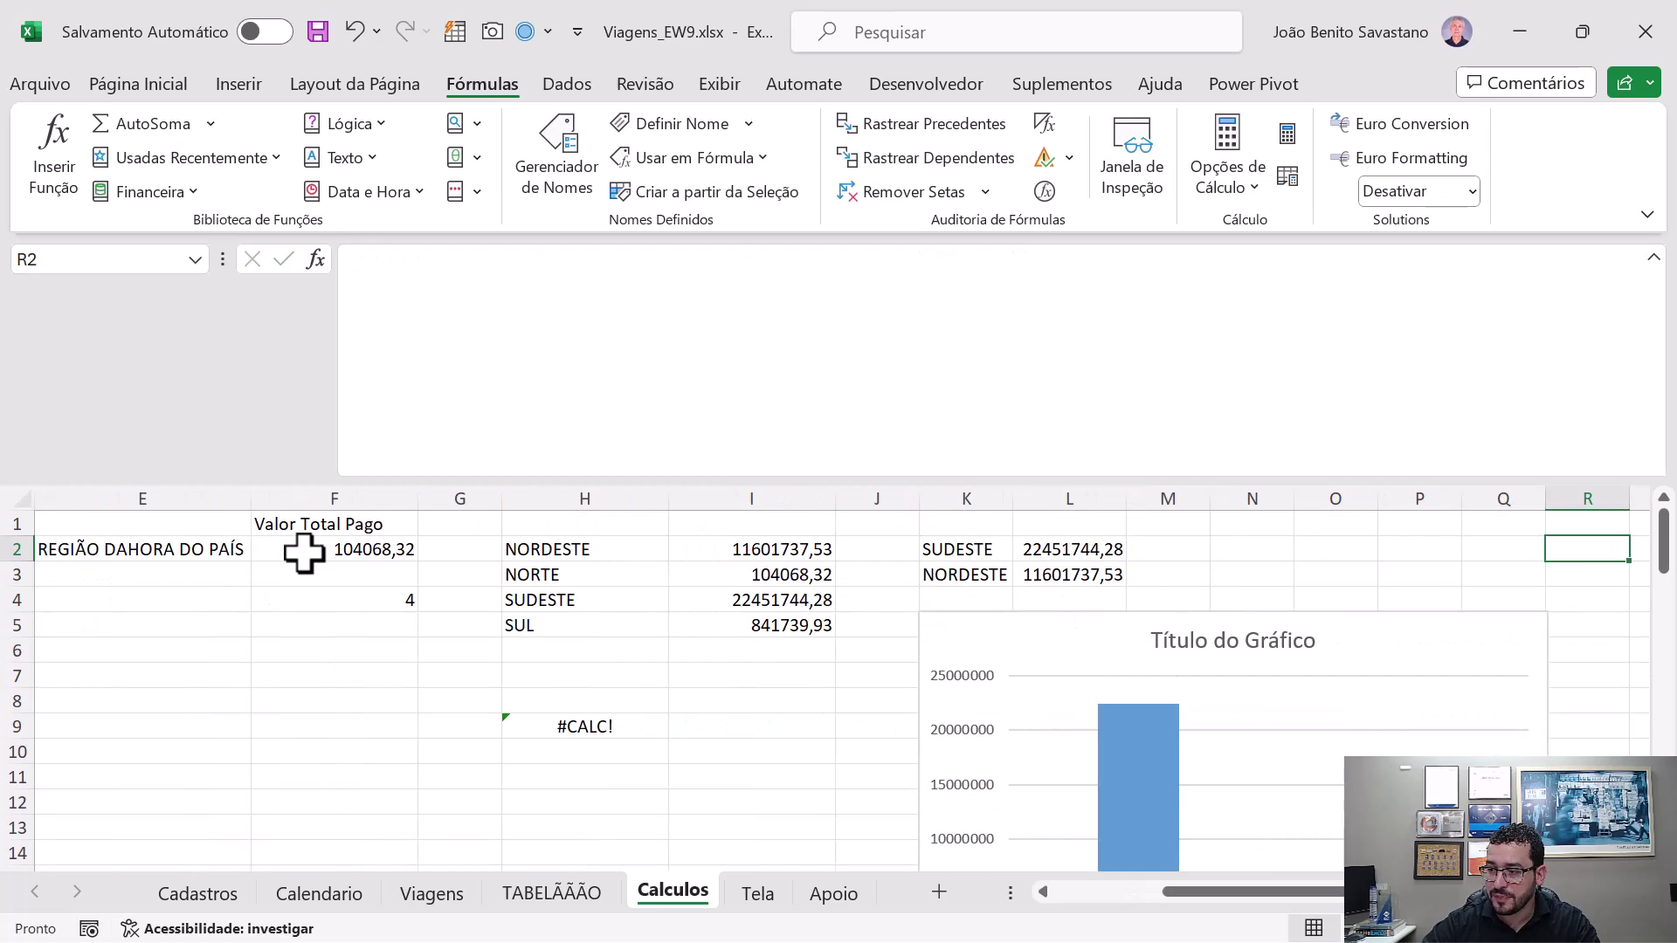
key(Down)
key(Right)
key(Right)
key(Right)
key(Down)
key(Down)
key(Down)
key(Left)
key(Left)
key(Left)
key(Down)
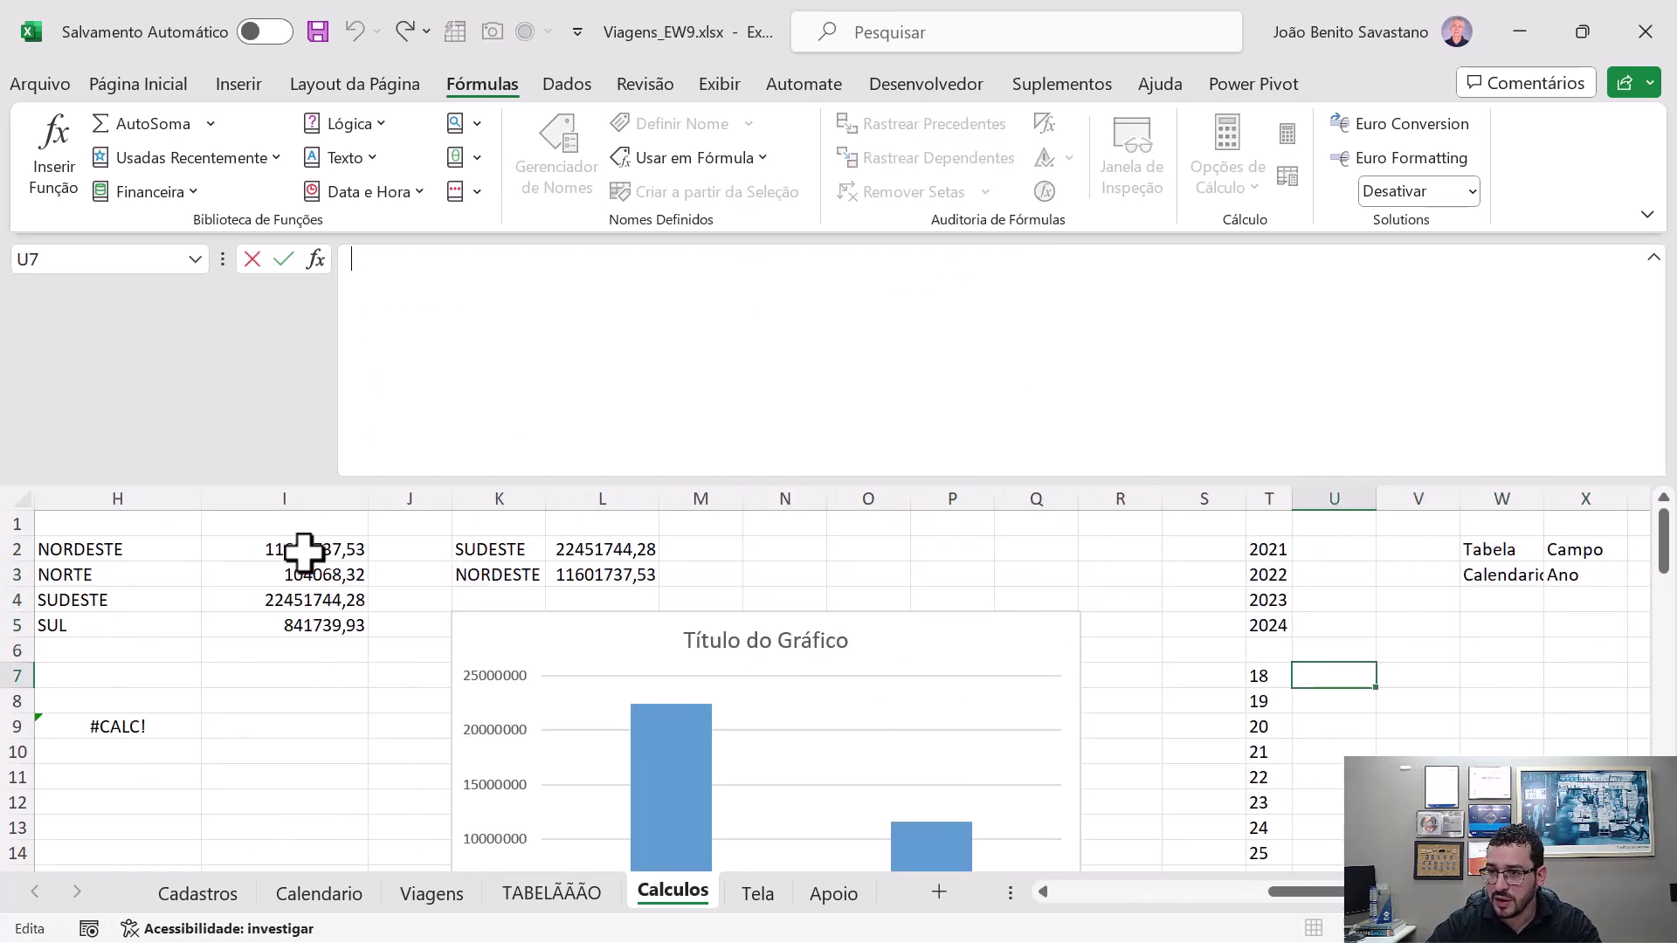
key(F2)
text(=BYROW(H2#;LAMBDA(Membro;VALORCUBO("ThisWorkbookDataModel";F1;Membro))))
double_click(436, 261)
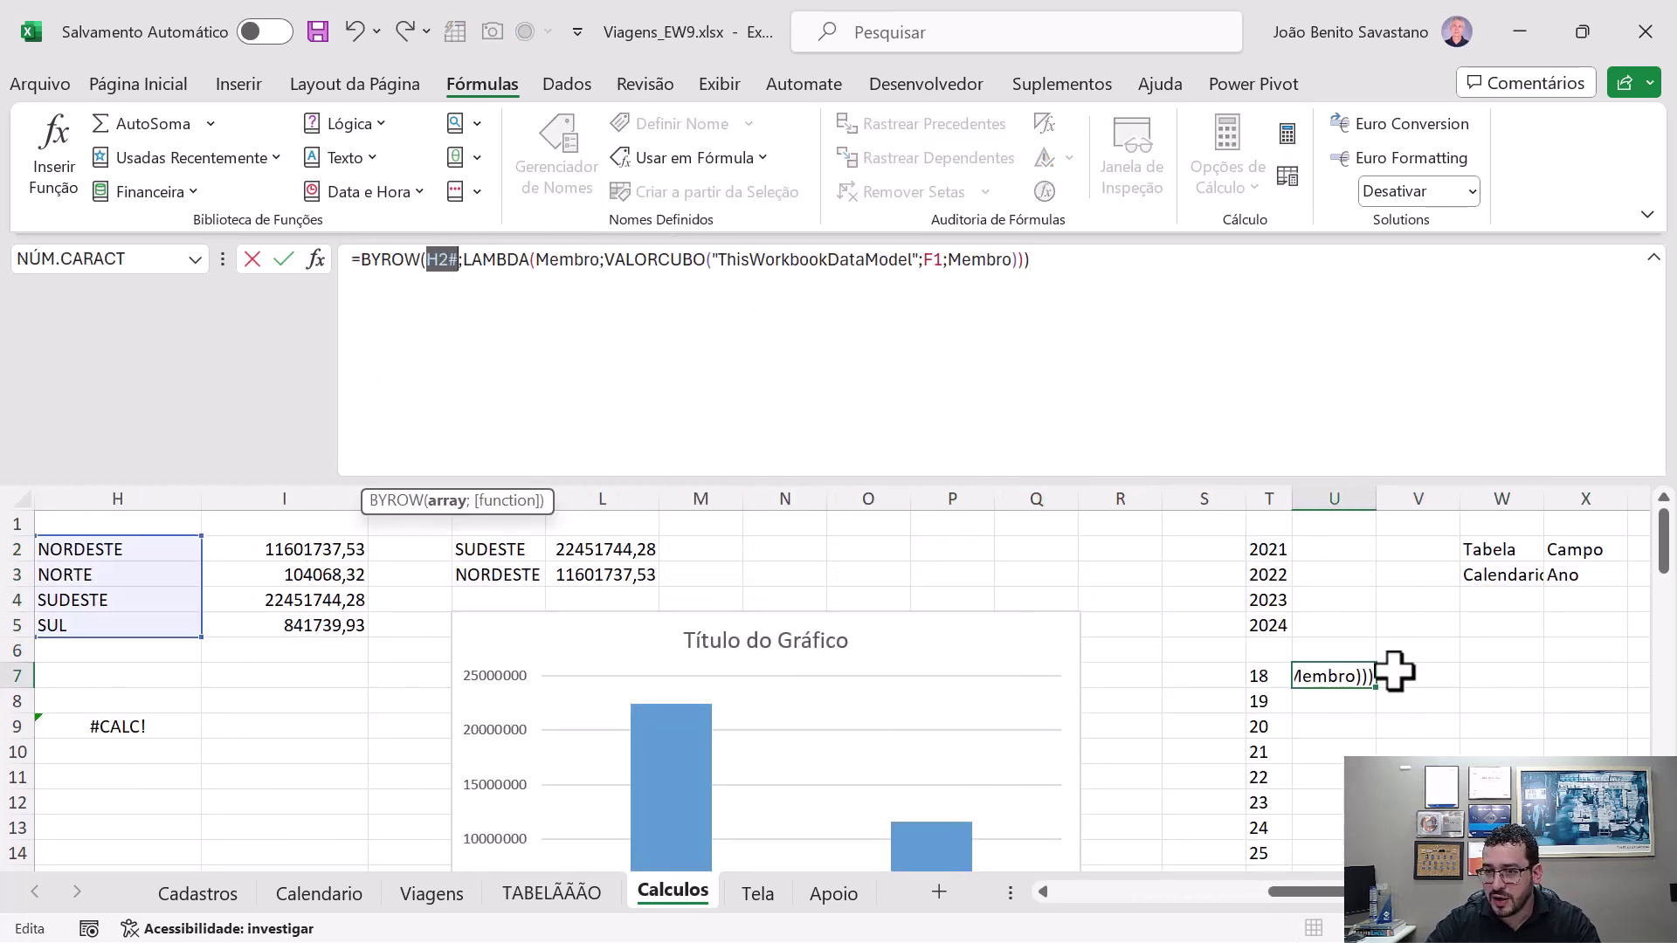
click(1257, 674)
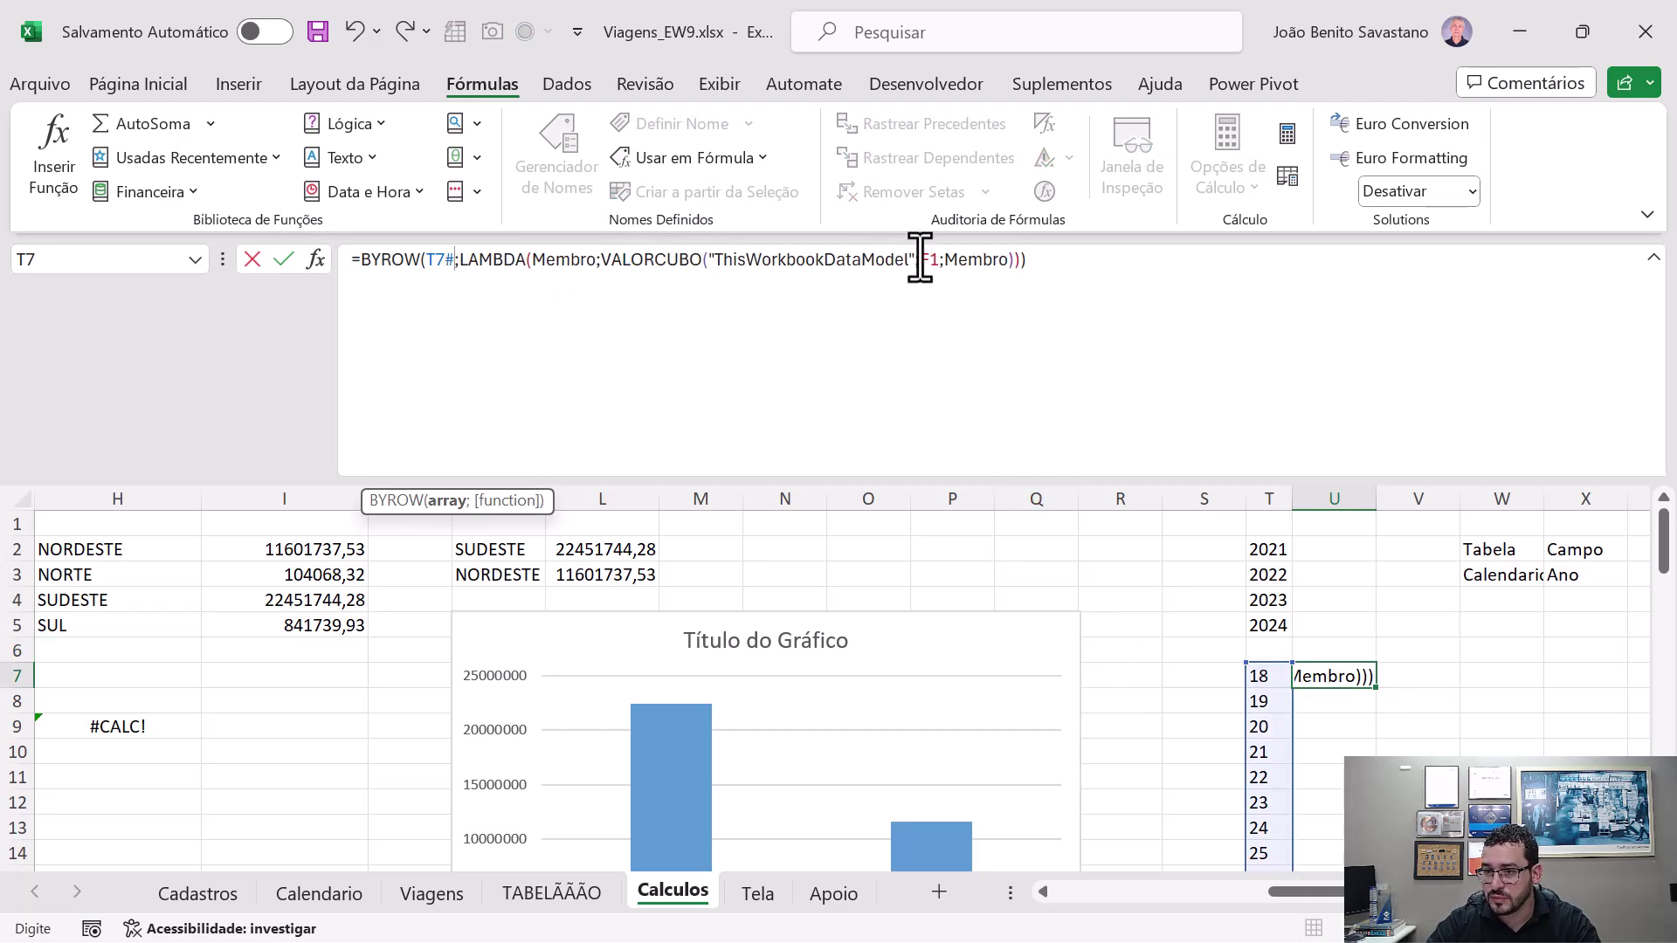
key(Escape)
- Enter the BYROW and VALORCUBO formula in U7 with T7# as its array and F1 as the measure
click(709, 378)
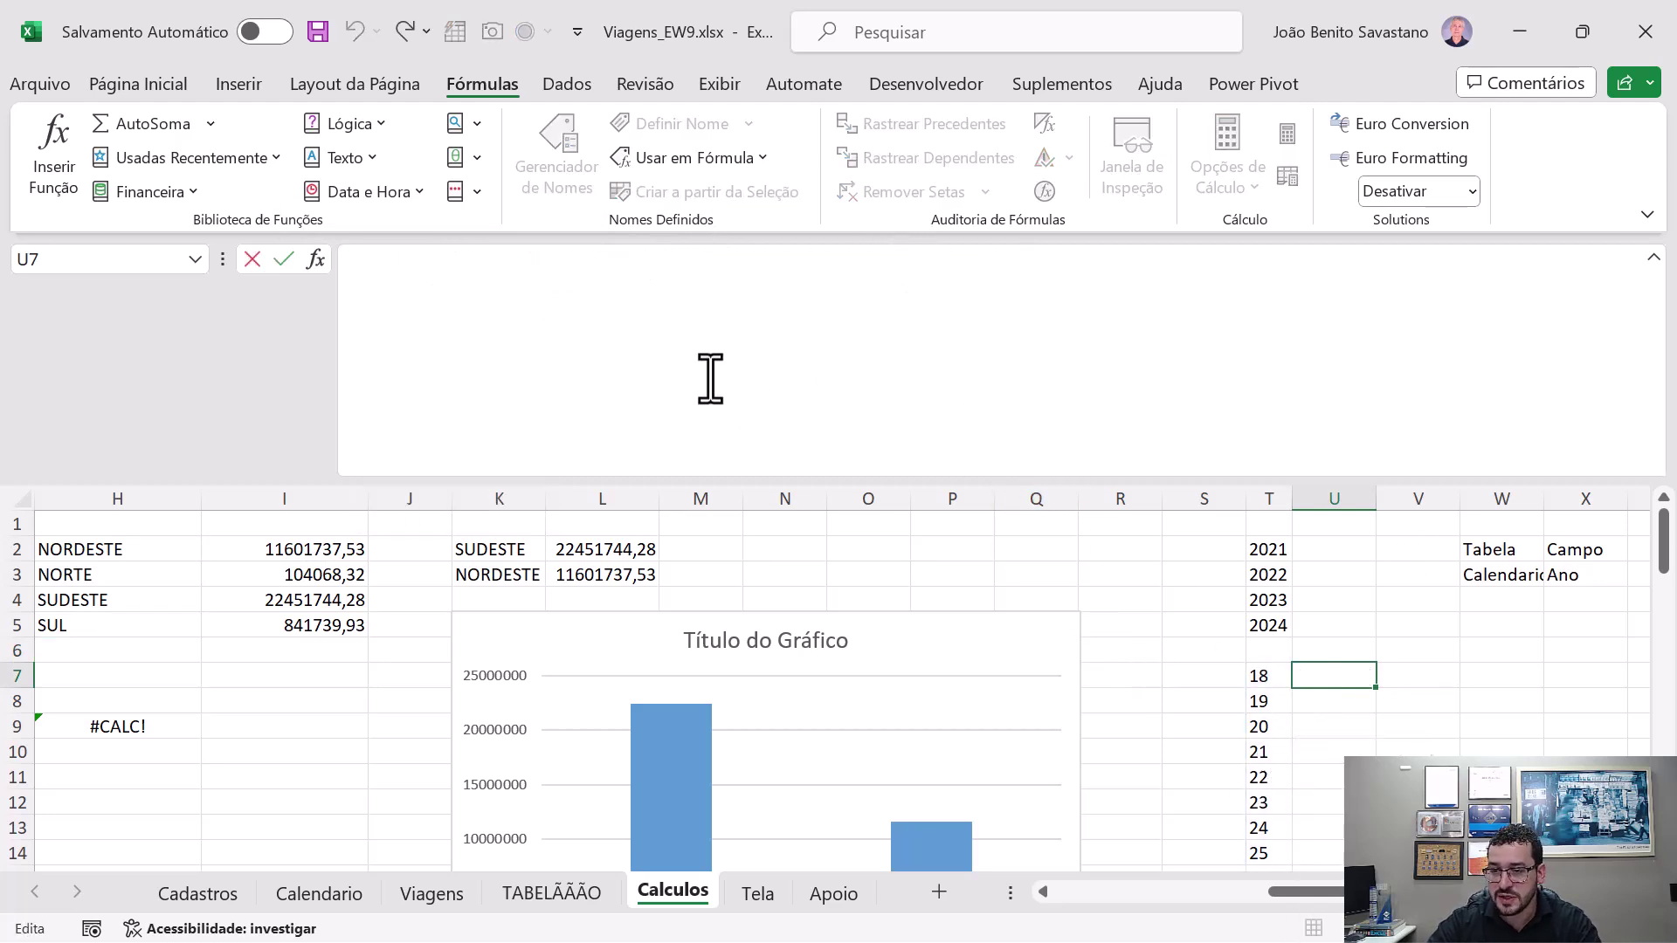
text(=BYROW(H2#;LAMBDA(Membro;VALORCUBO("ThisWorkbookDataModel";F1;Membro))))
double_click(437, 260)
click(1277, 674)
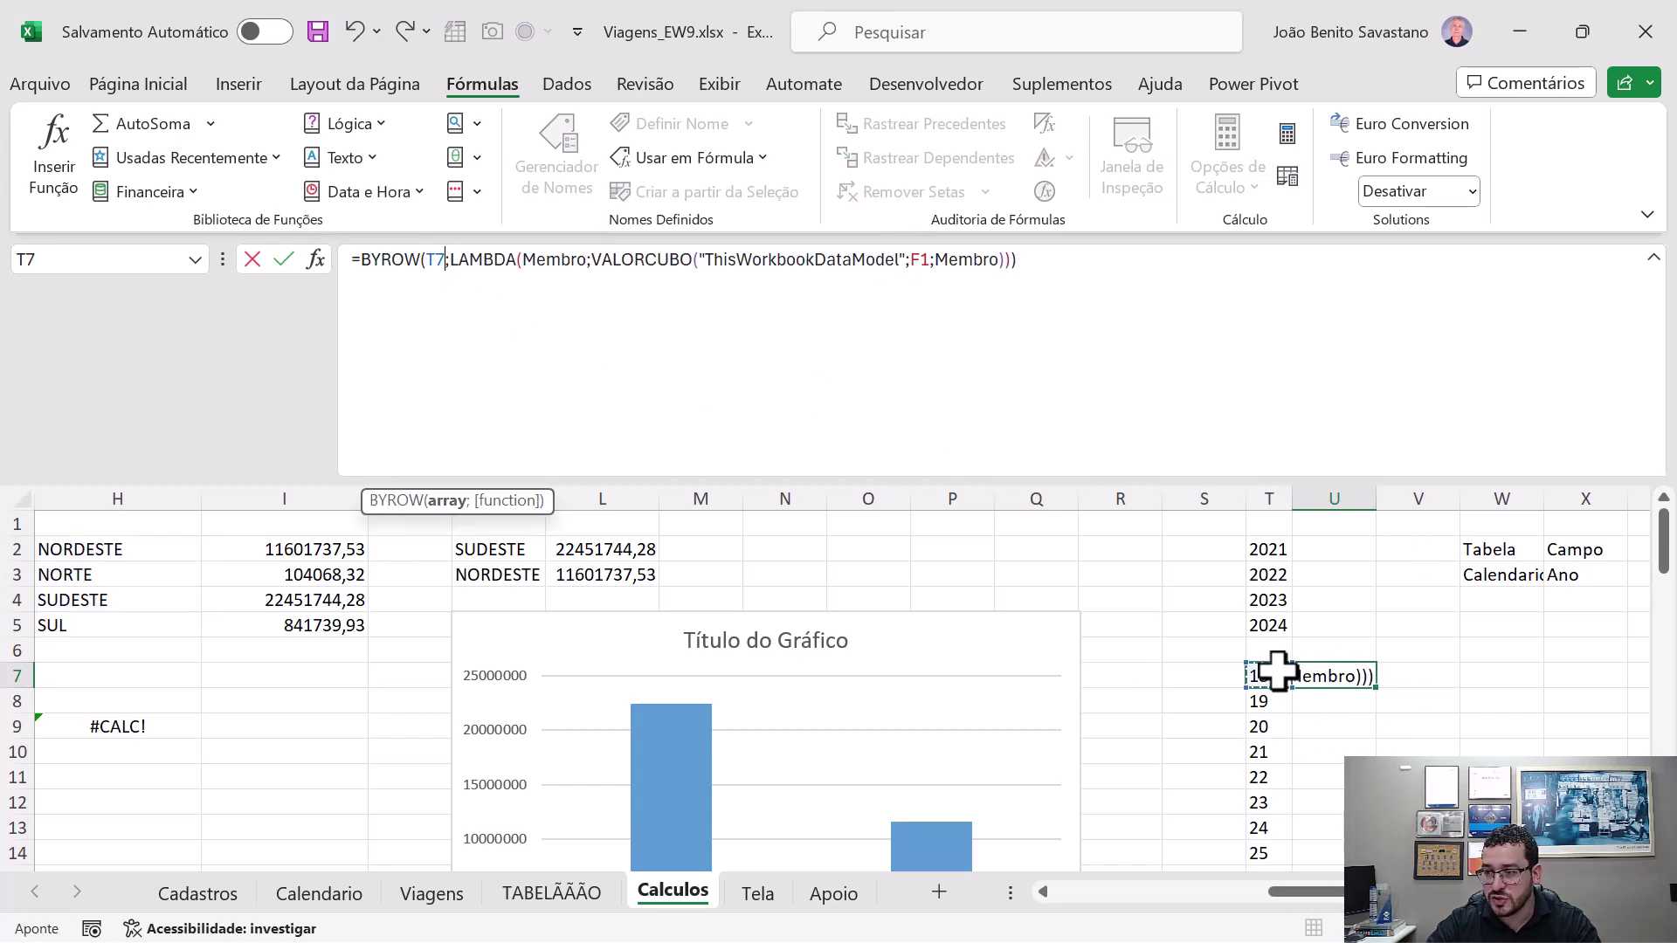
text(#)
key(Return)
click(1394, 672)
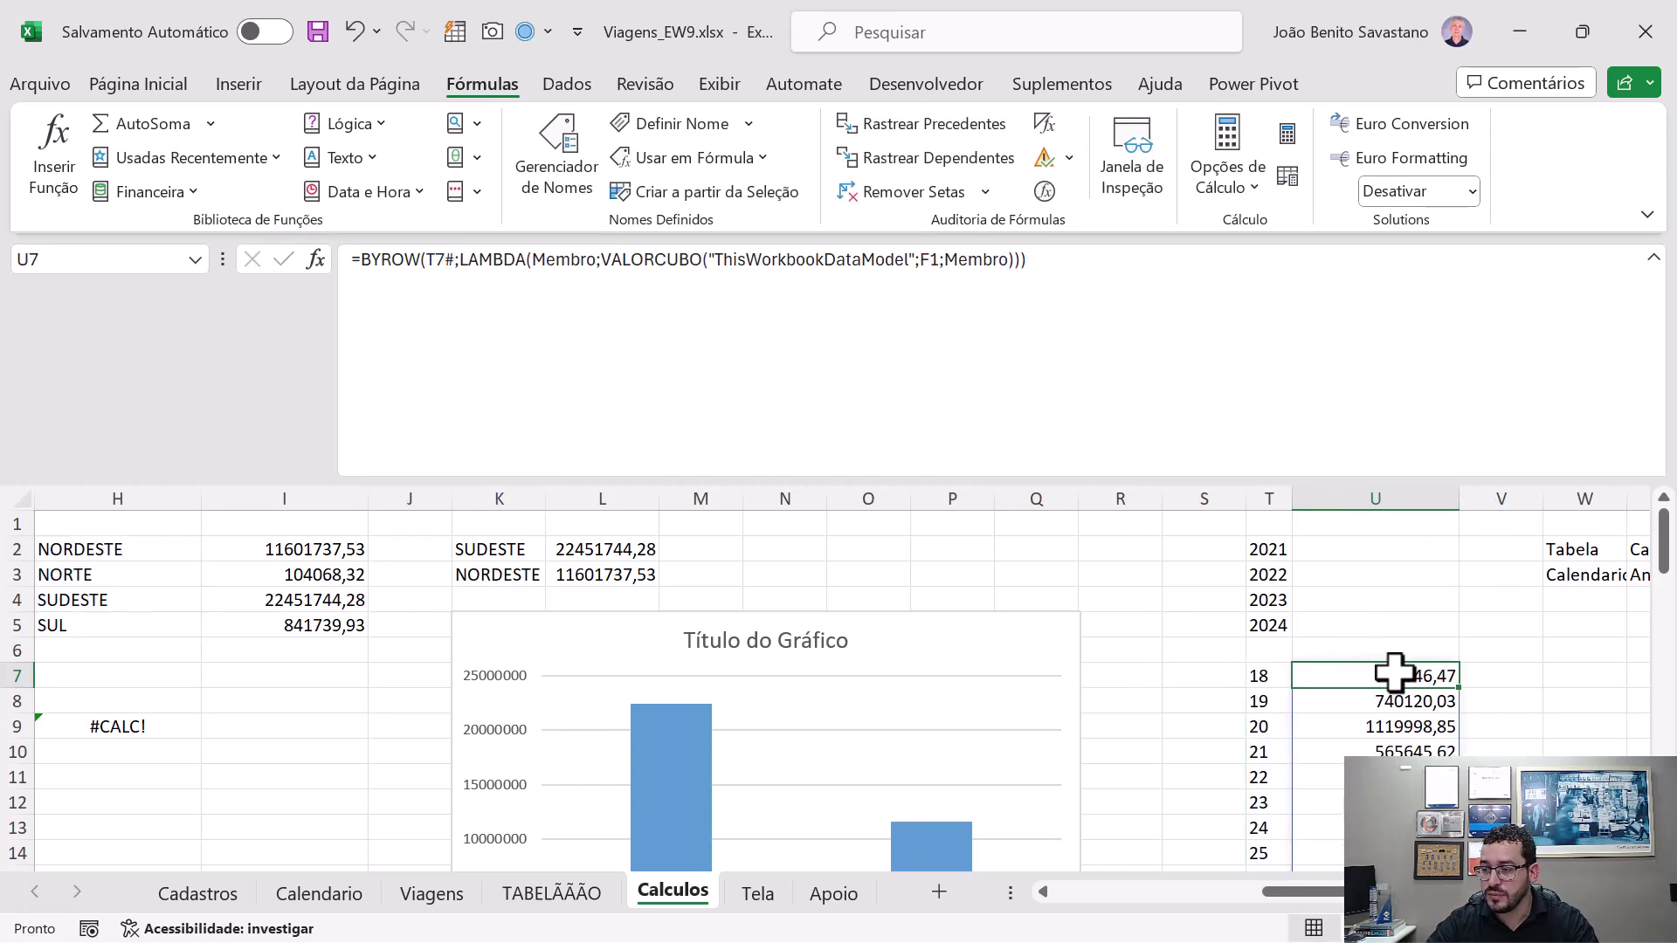
scroll(1432, 690, down, 3)
scroll(1444, 696, up, 3)
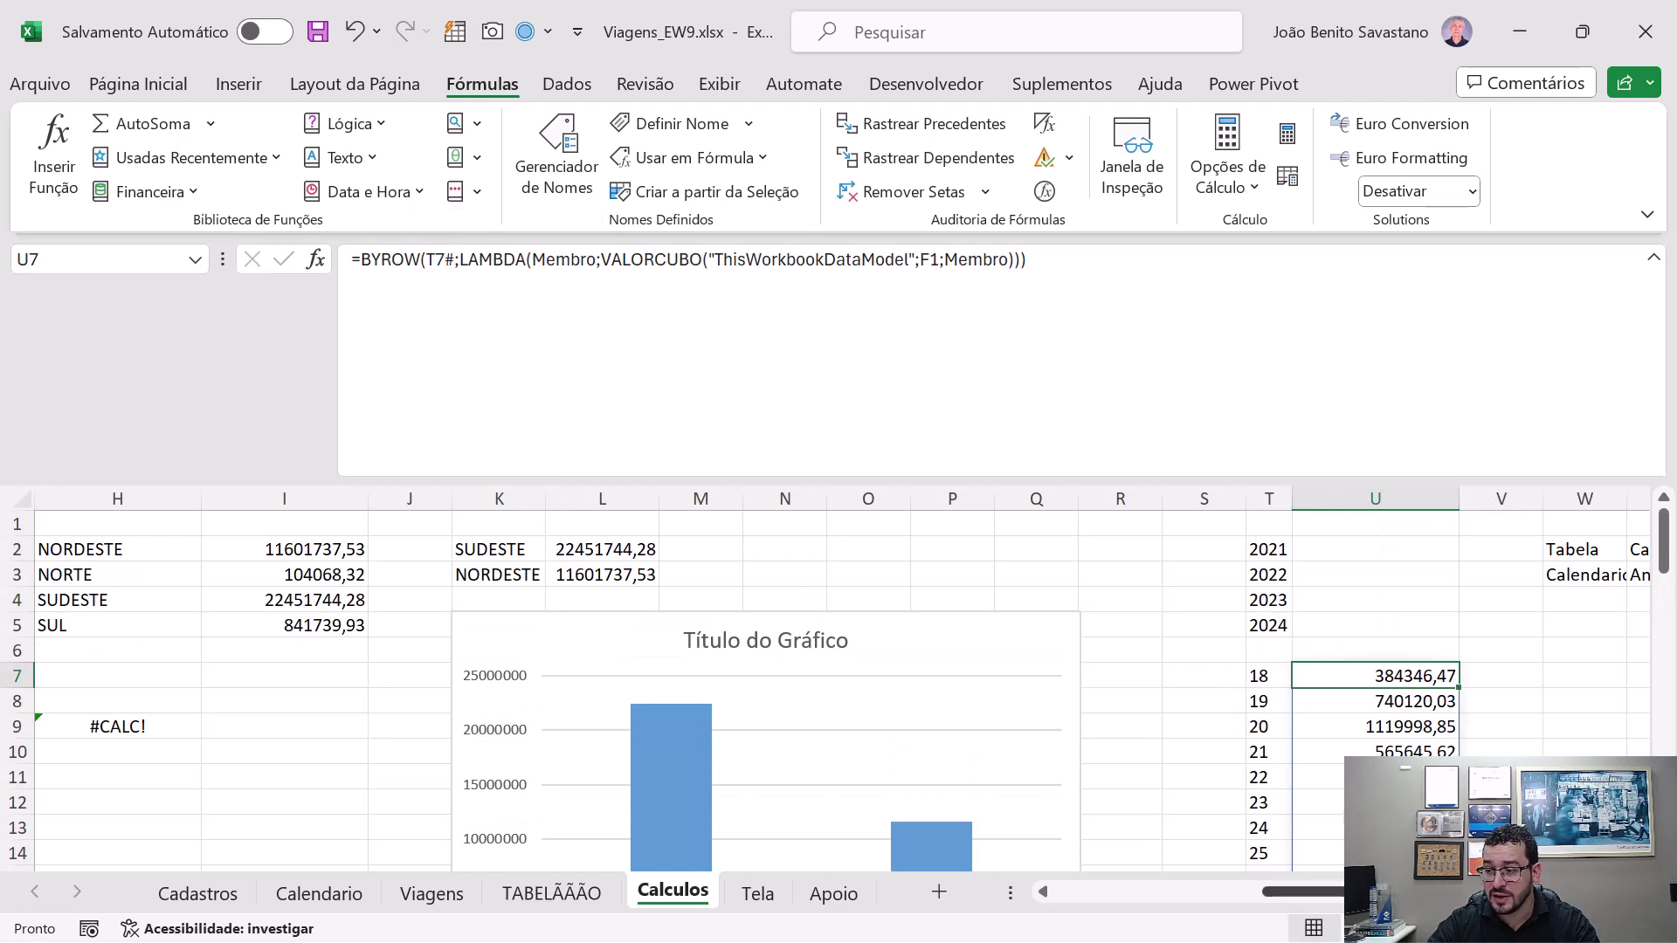
scroll(842, 689, right, 1)
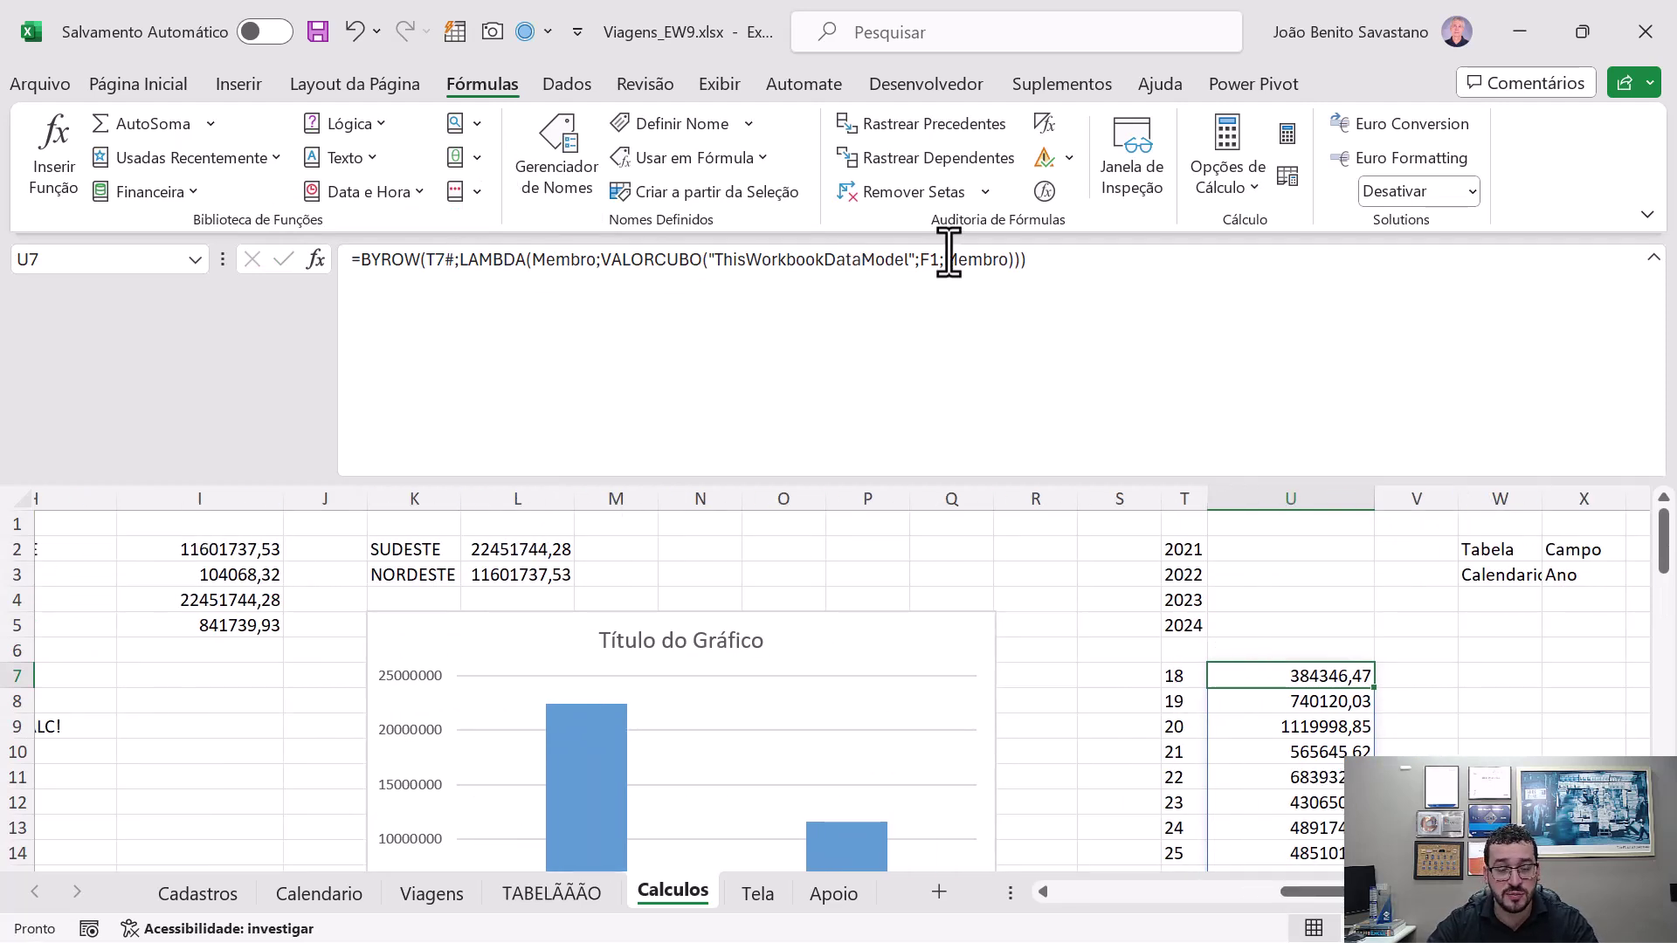
- Examine the U7 formula's VALORCUBO connection and member expressions, the Membro parameter and the T7# array
click(611, 259)
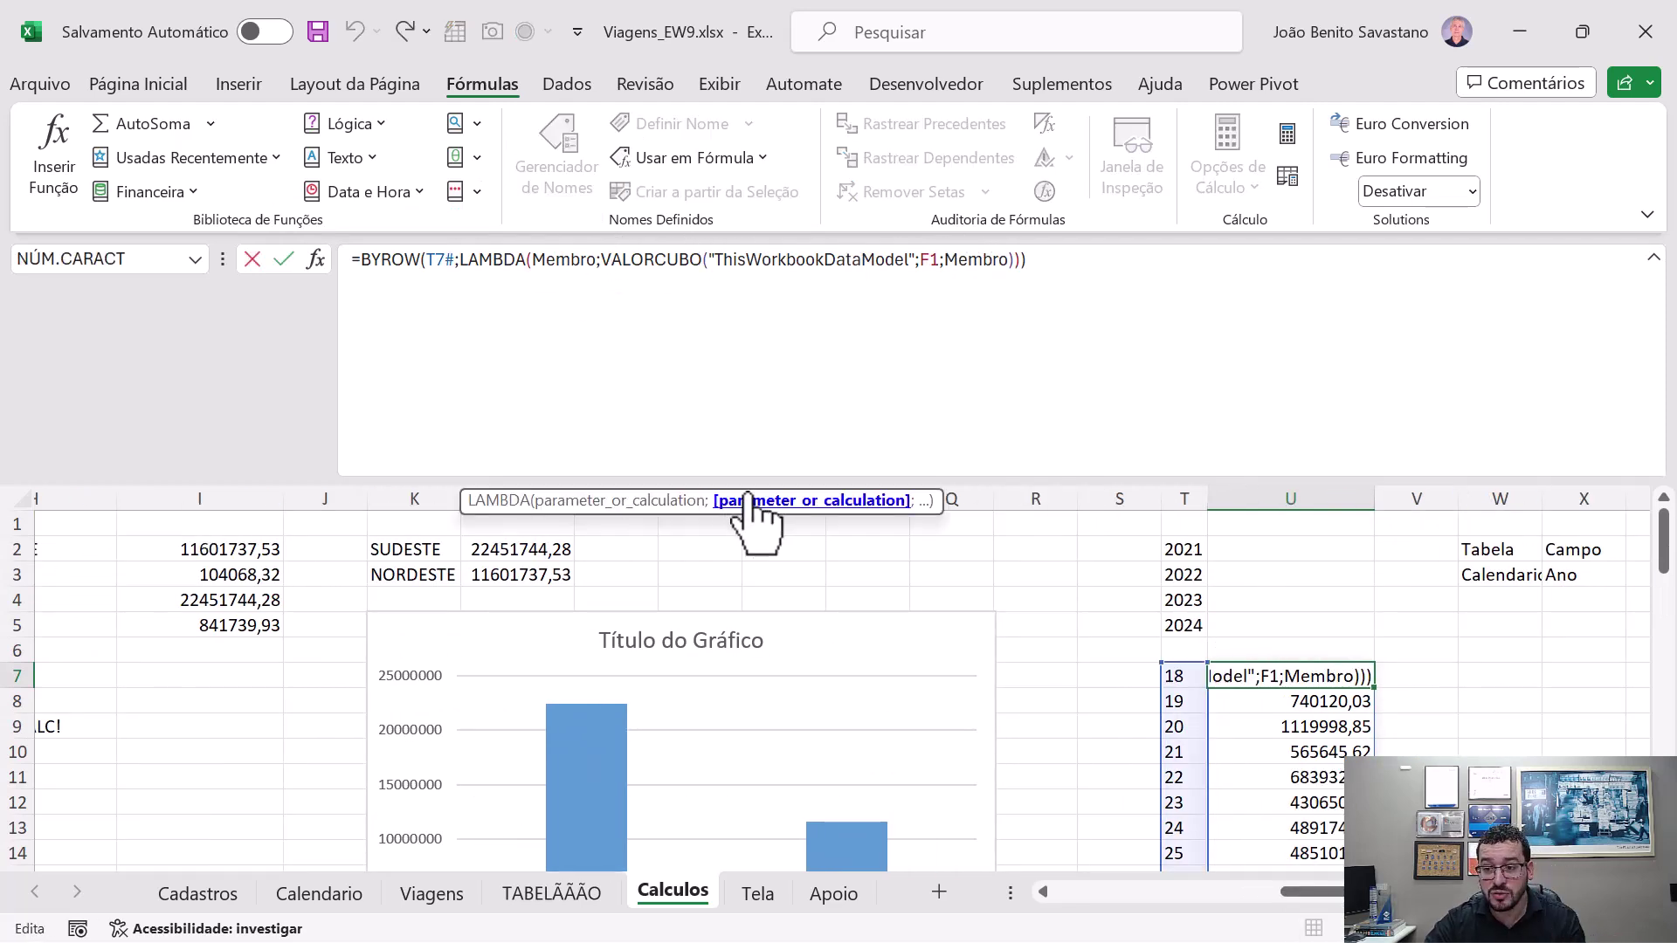
click(723, 260)
click(744, 500)
click(863, 501)
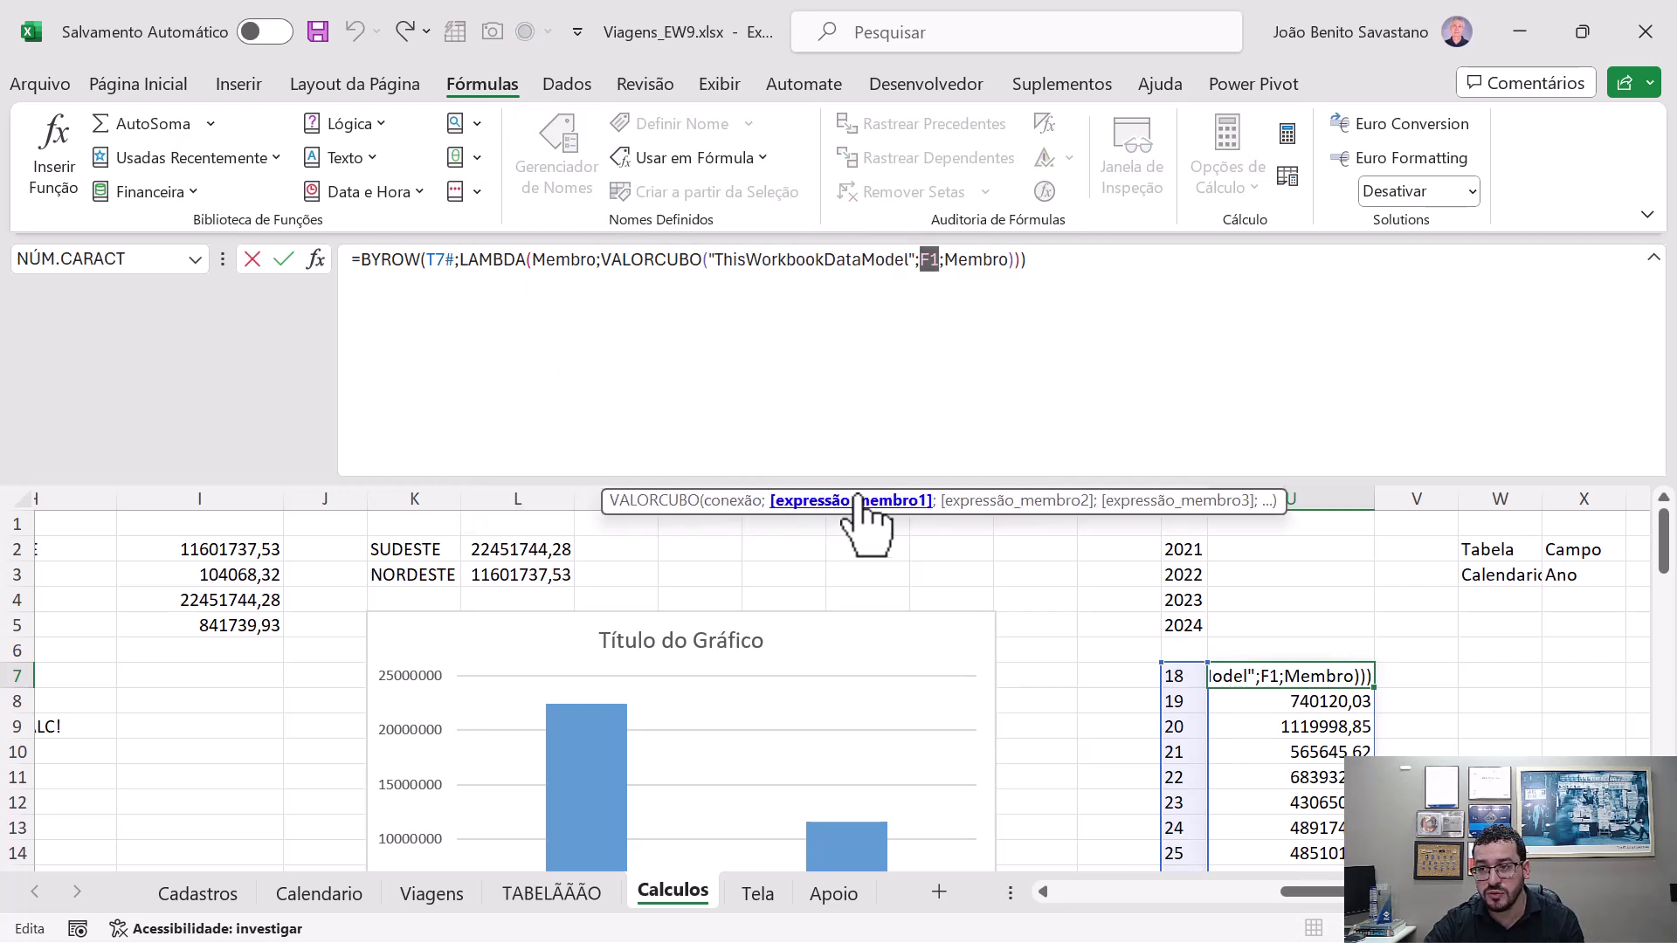
click(984, 502)
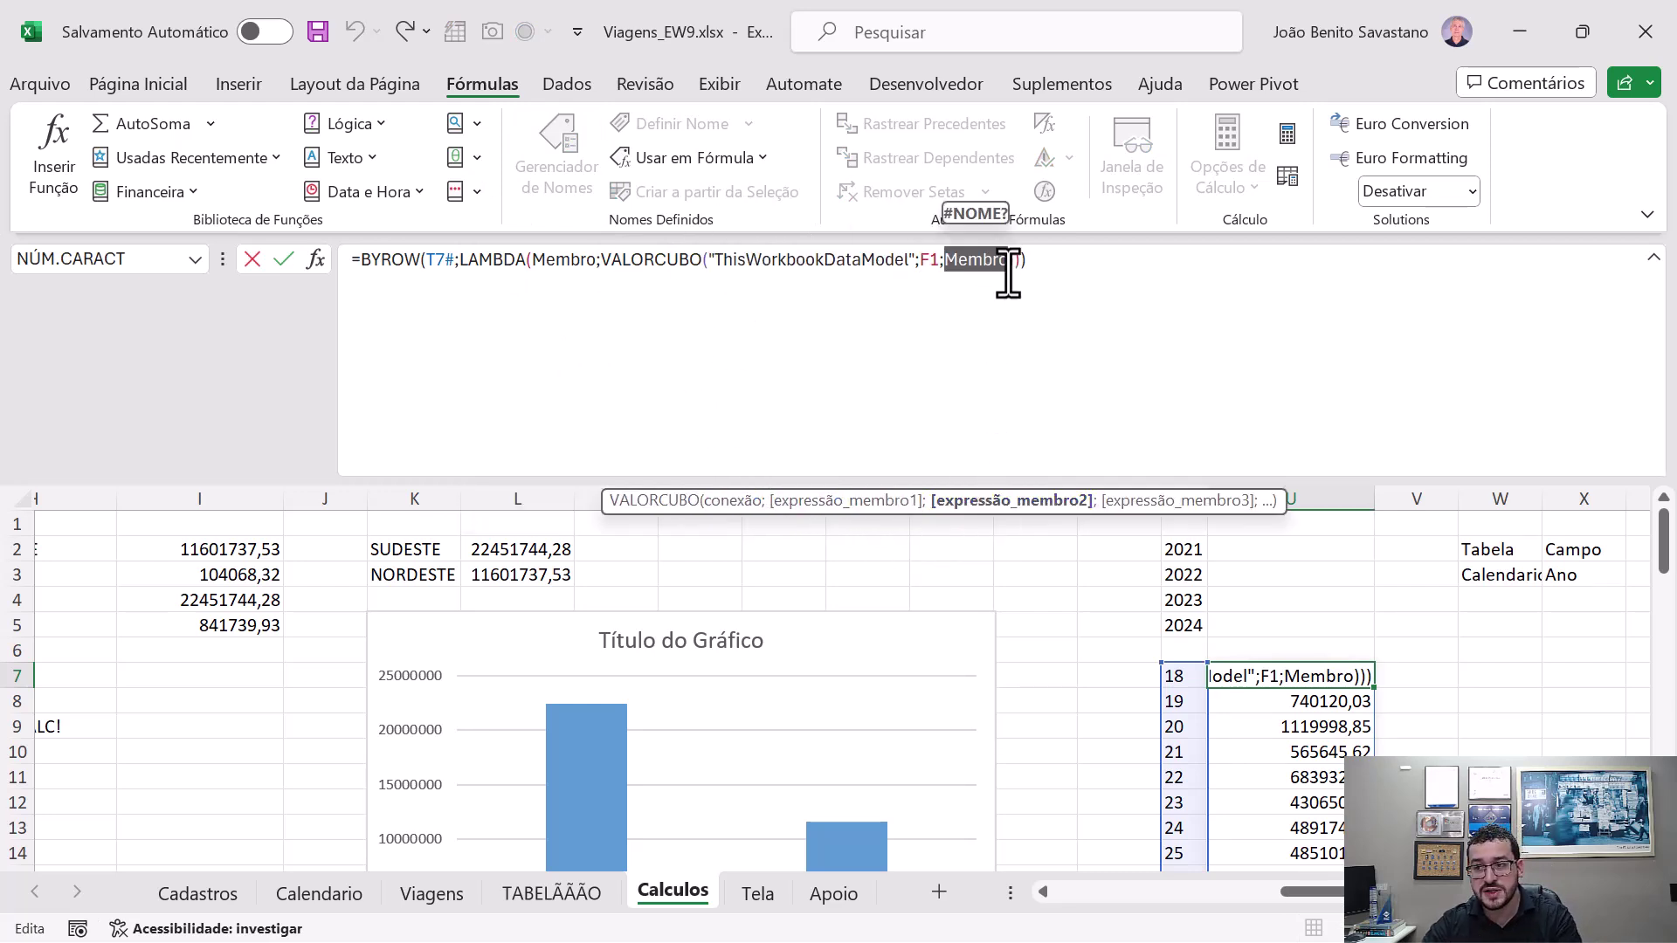
click(760, 502)
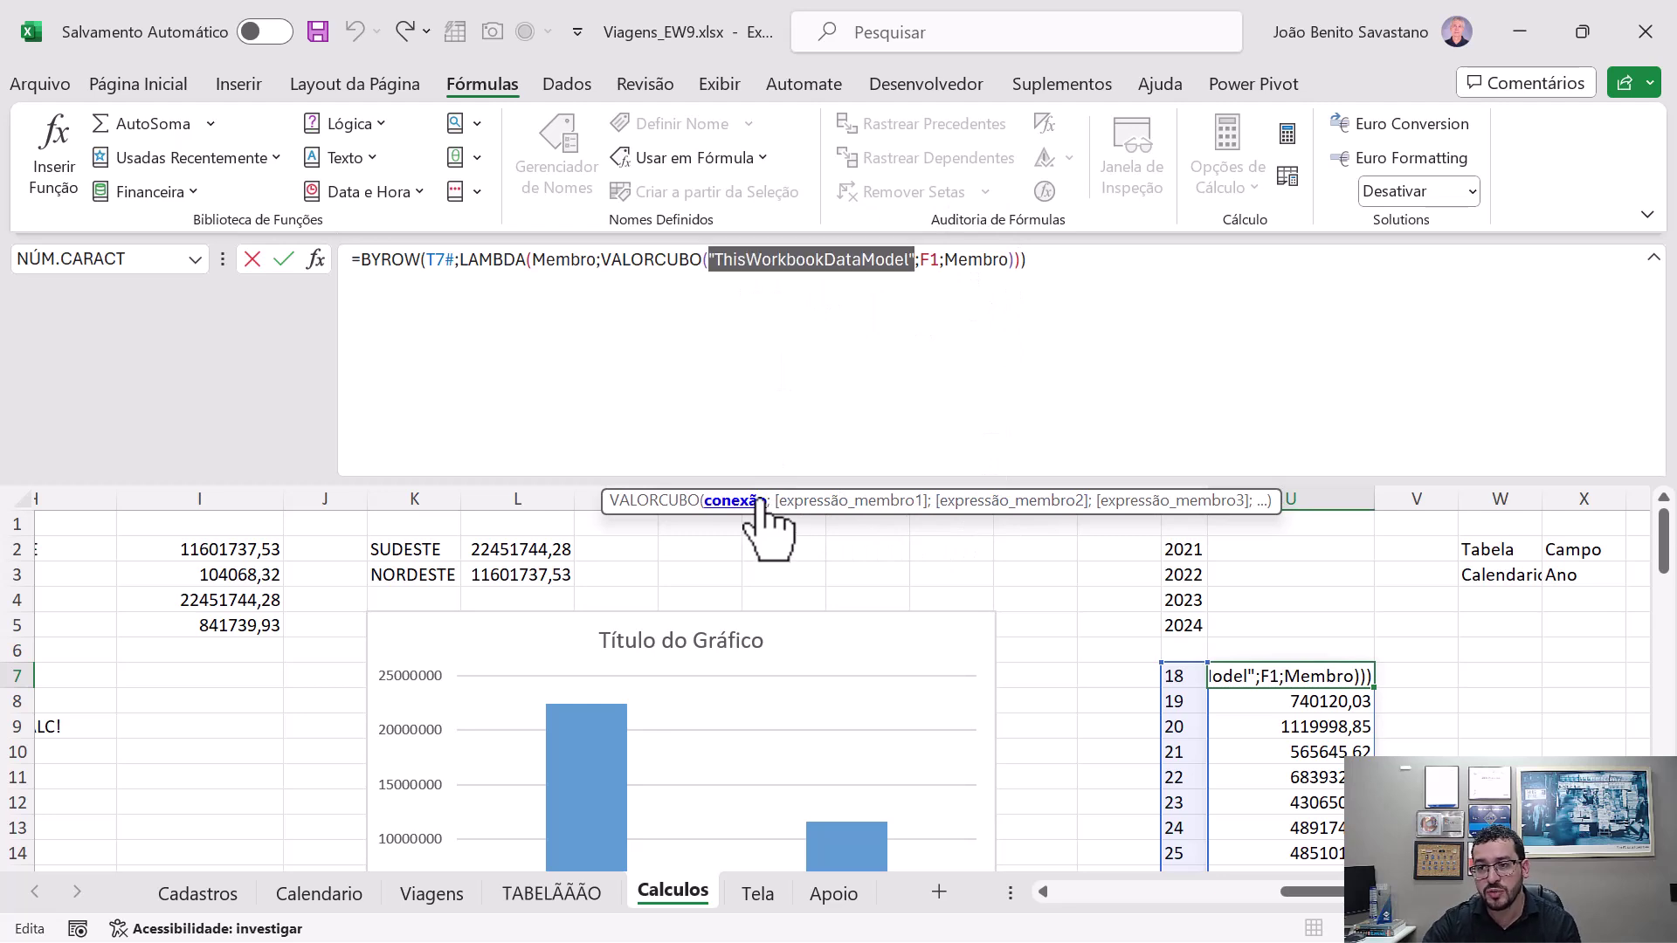
double_click(572, 260)
double_click(441, 260)
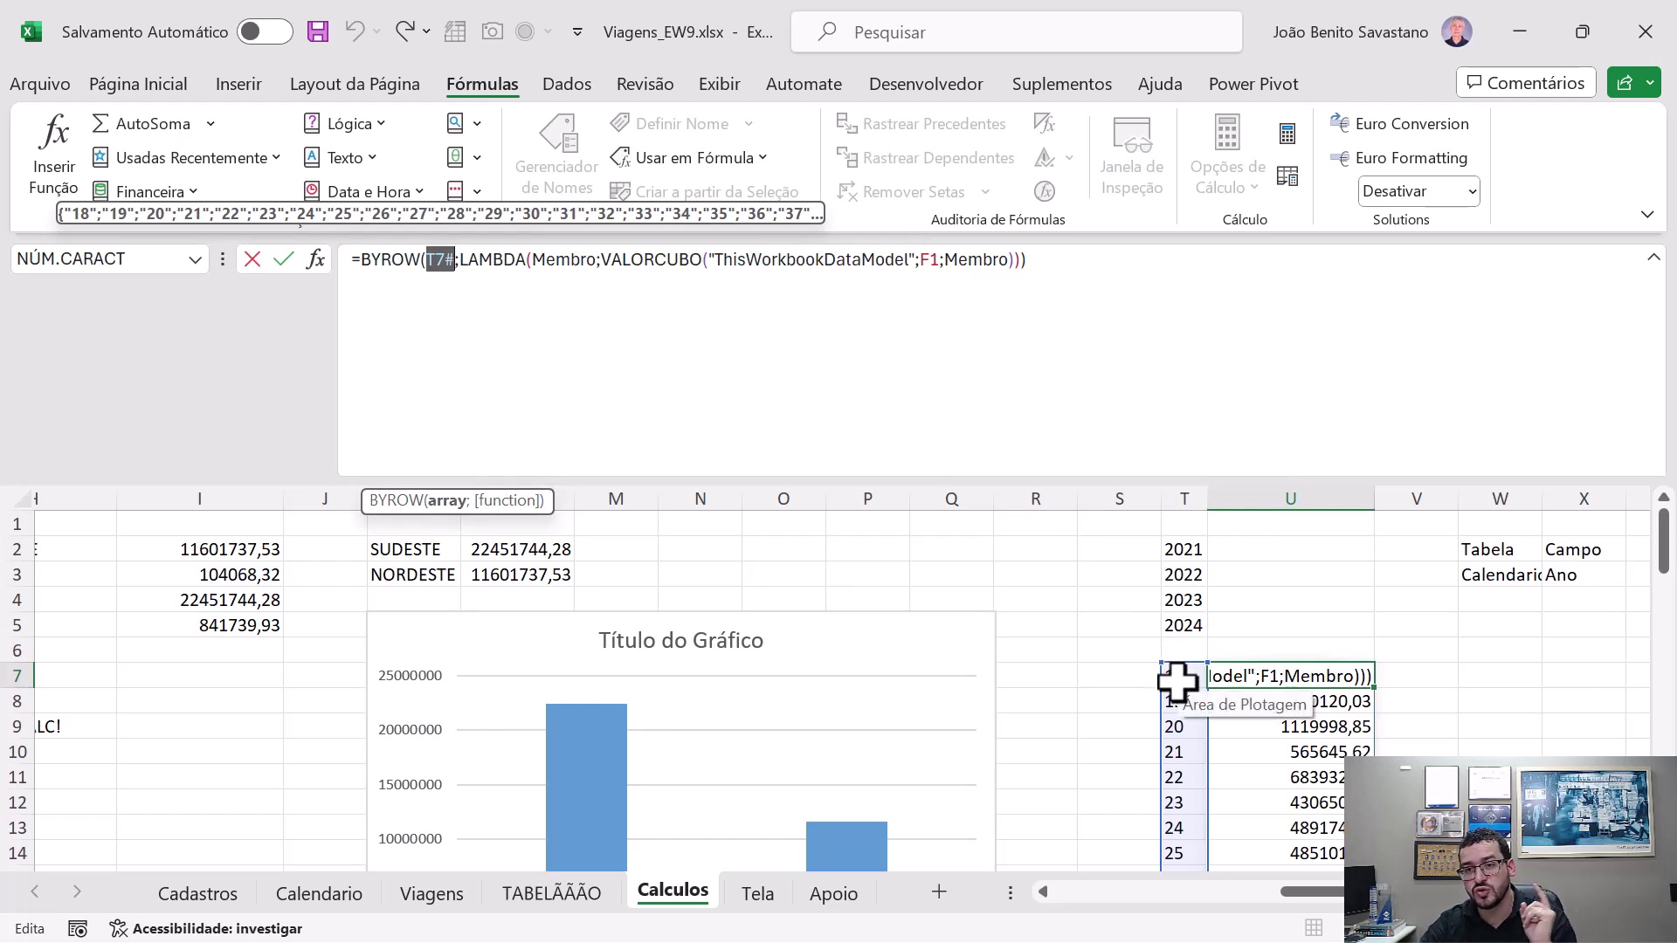
- Trace how the LAMBDA in U7 passes Membro to VALORCUBO and check which measure F1 supplies
click(494, 259)
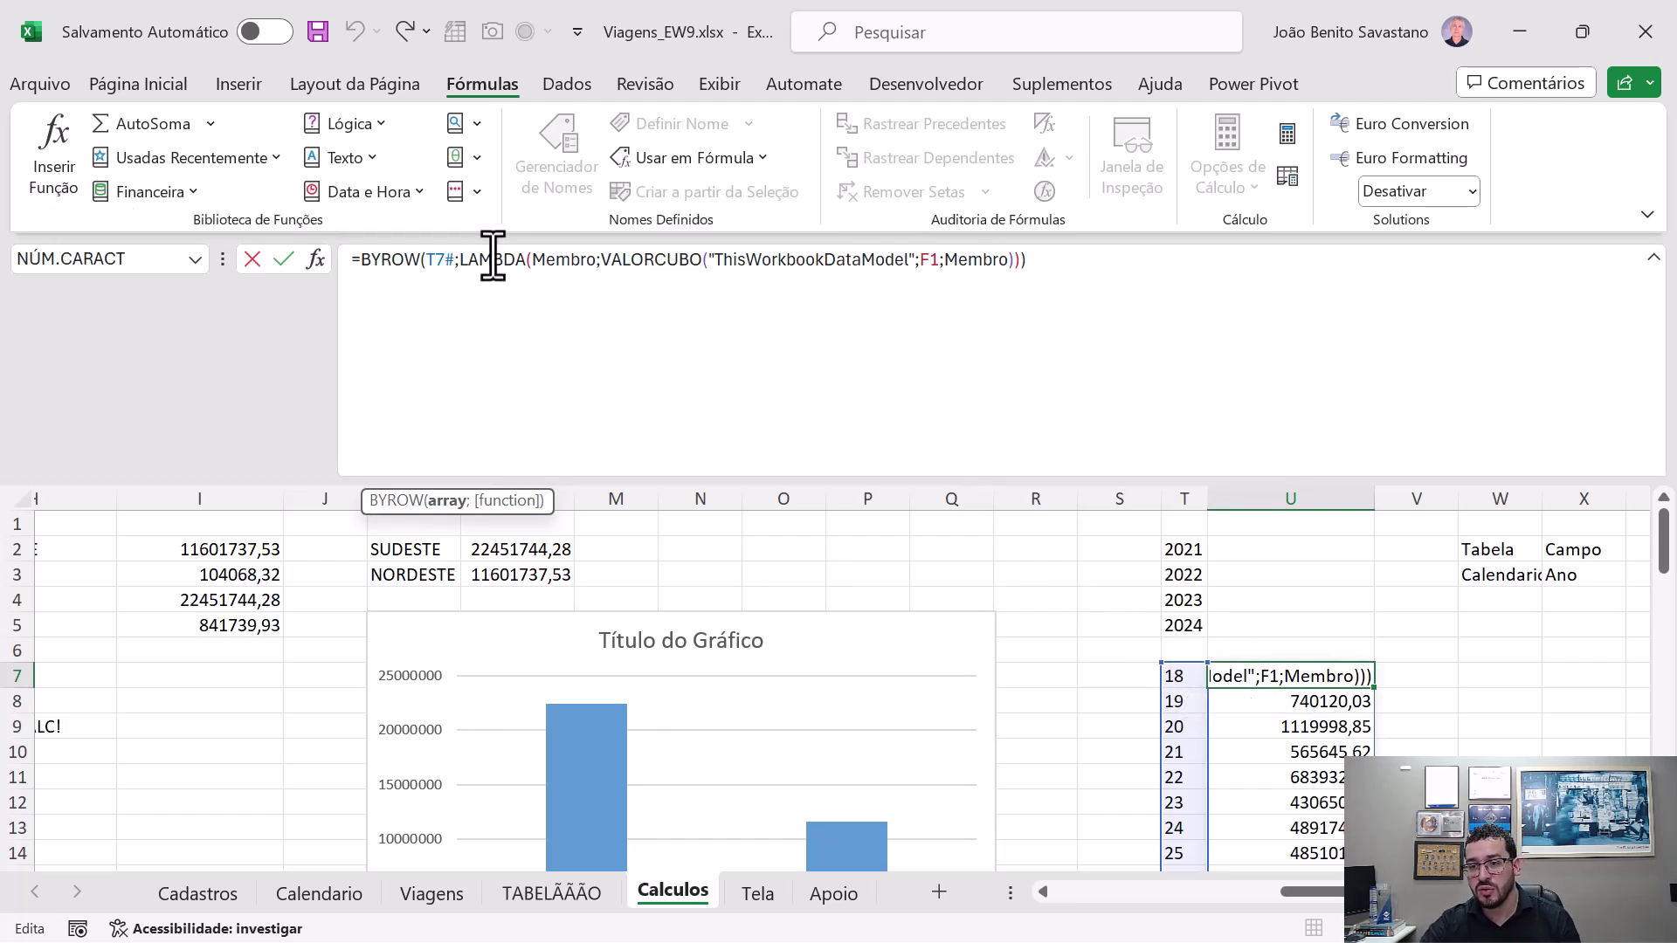
click(586, 264)
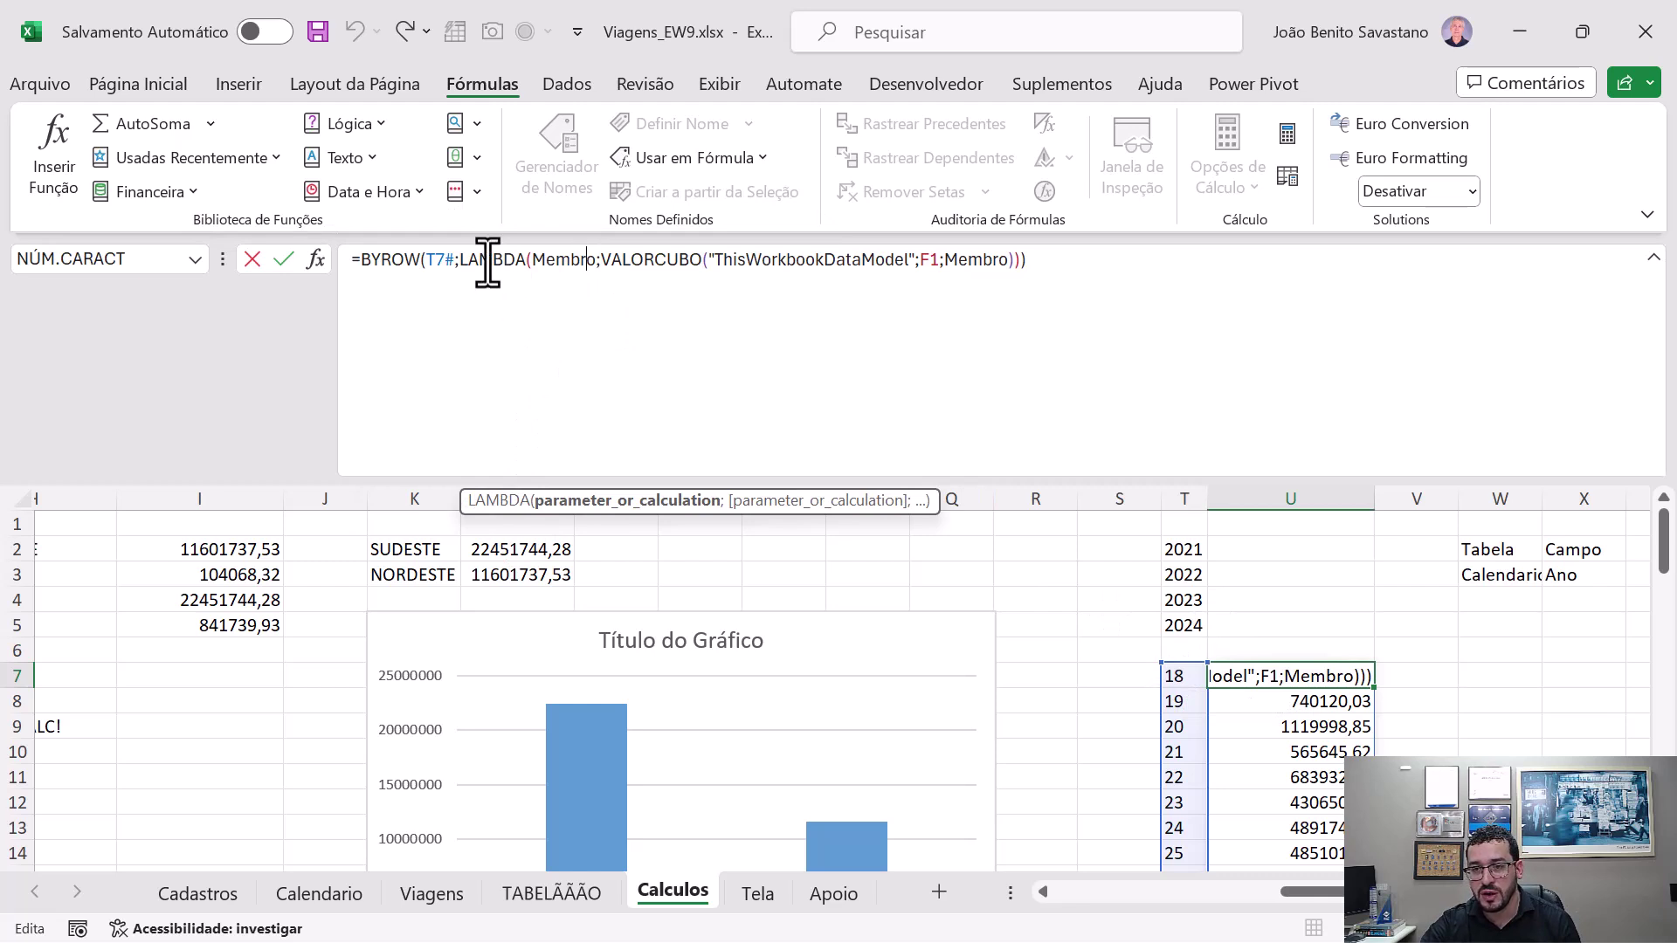
click(671, 261)
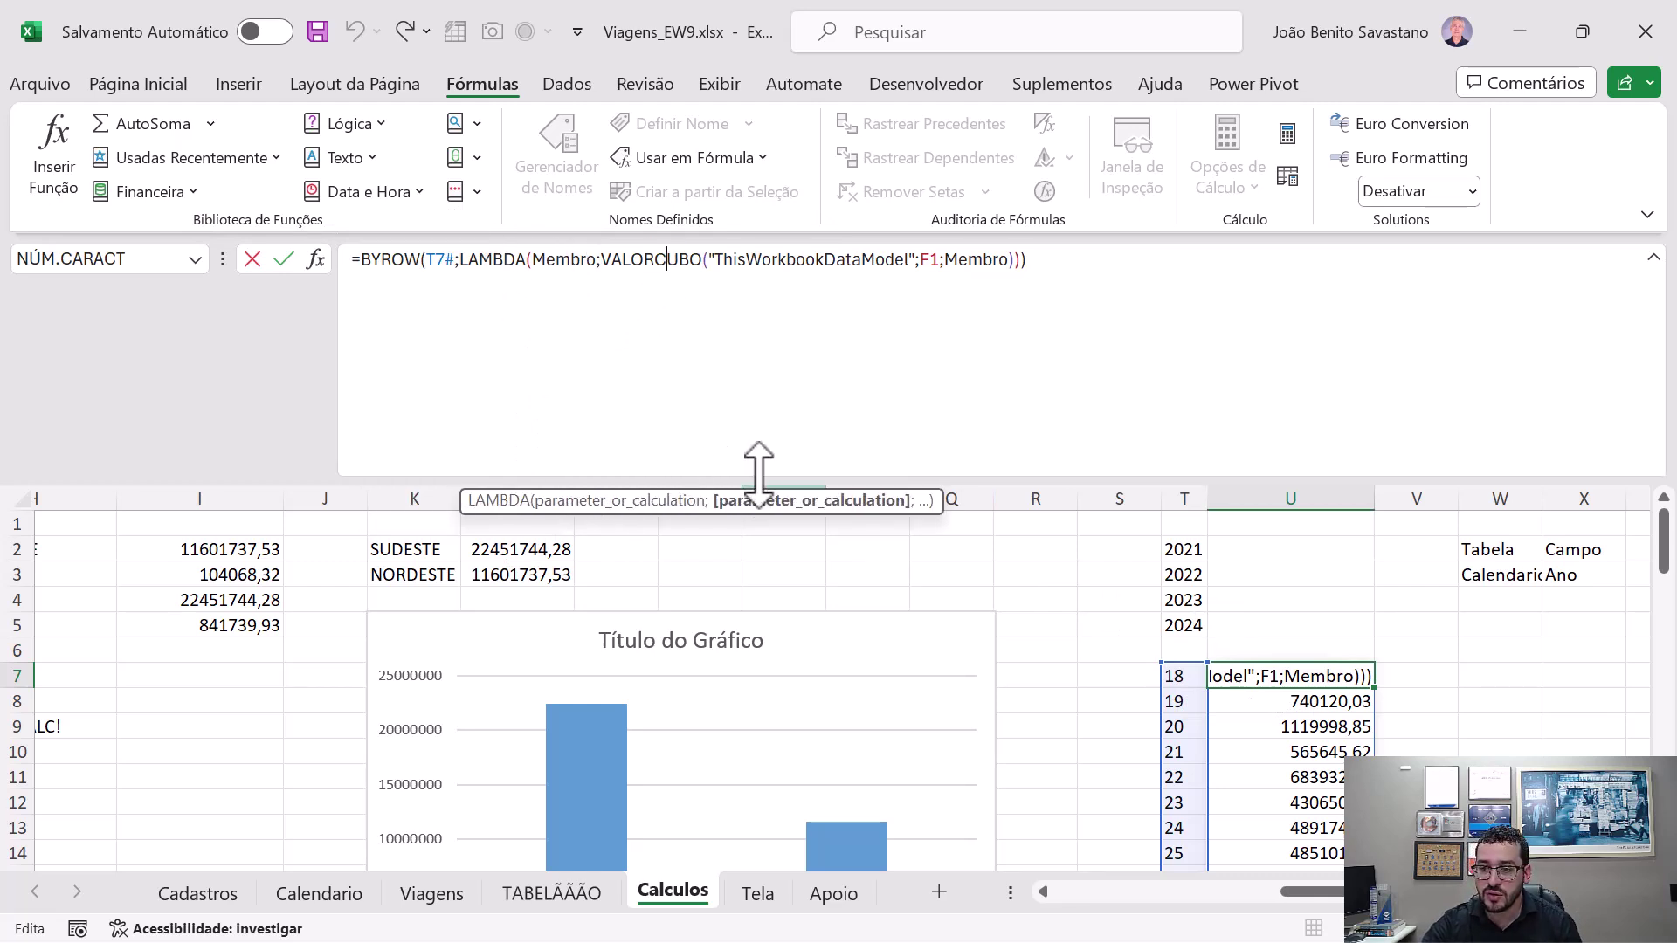
click(779, 269)
click(759, 501)
click(851, 500)
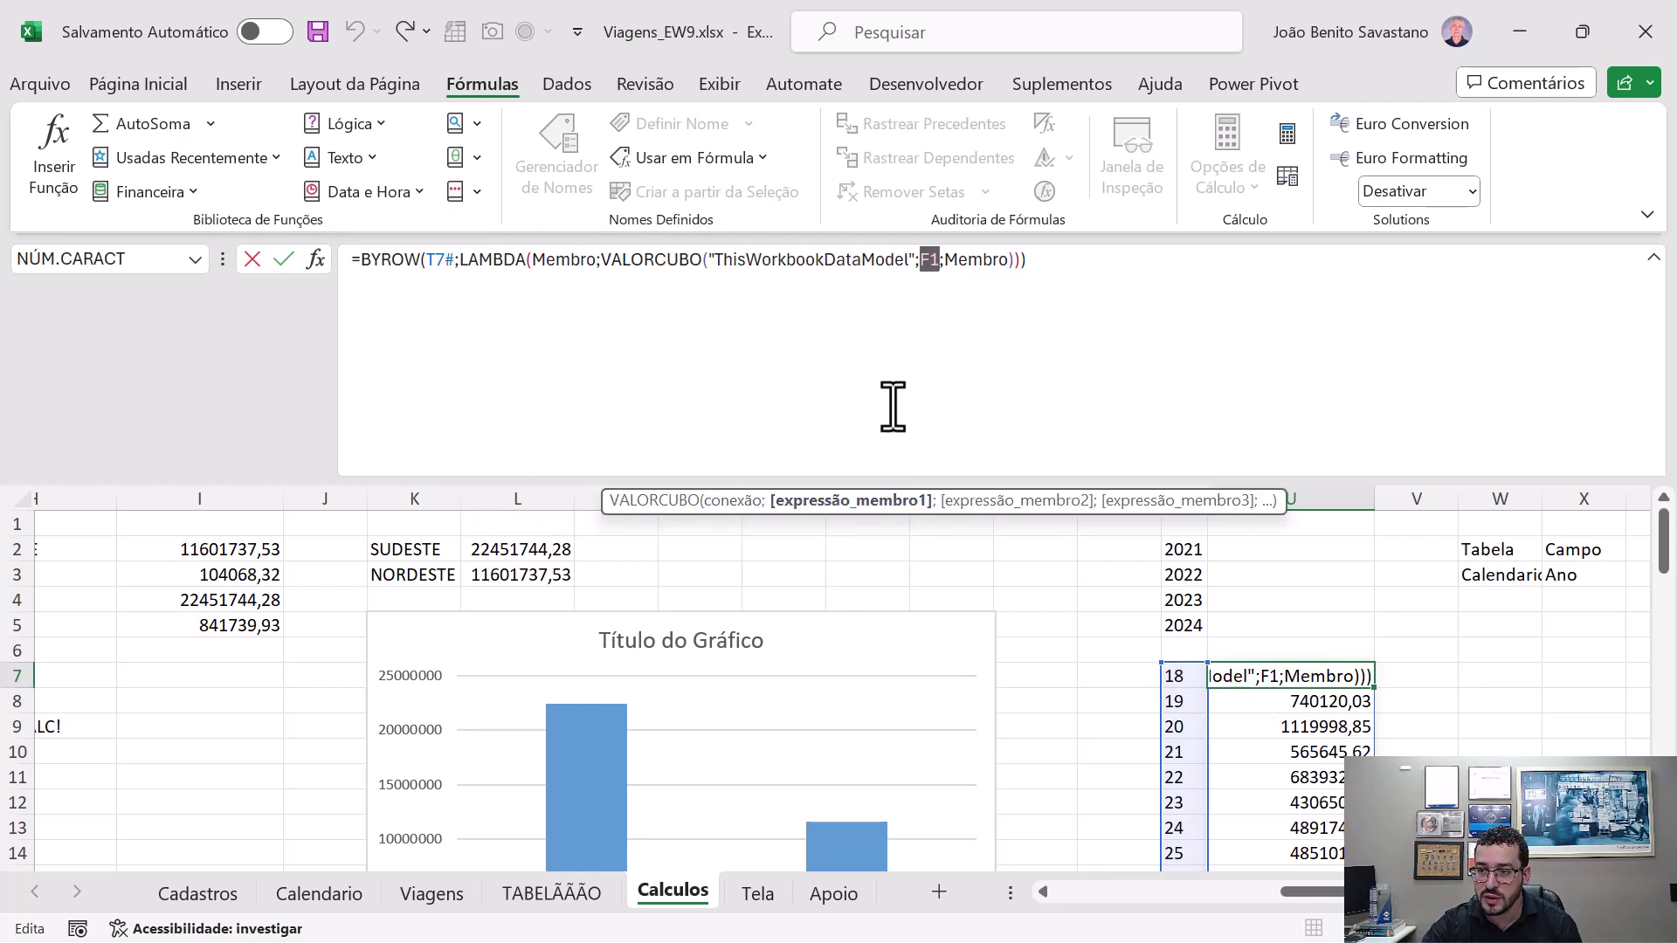
mouse_move(928, 286)
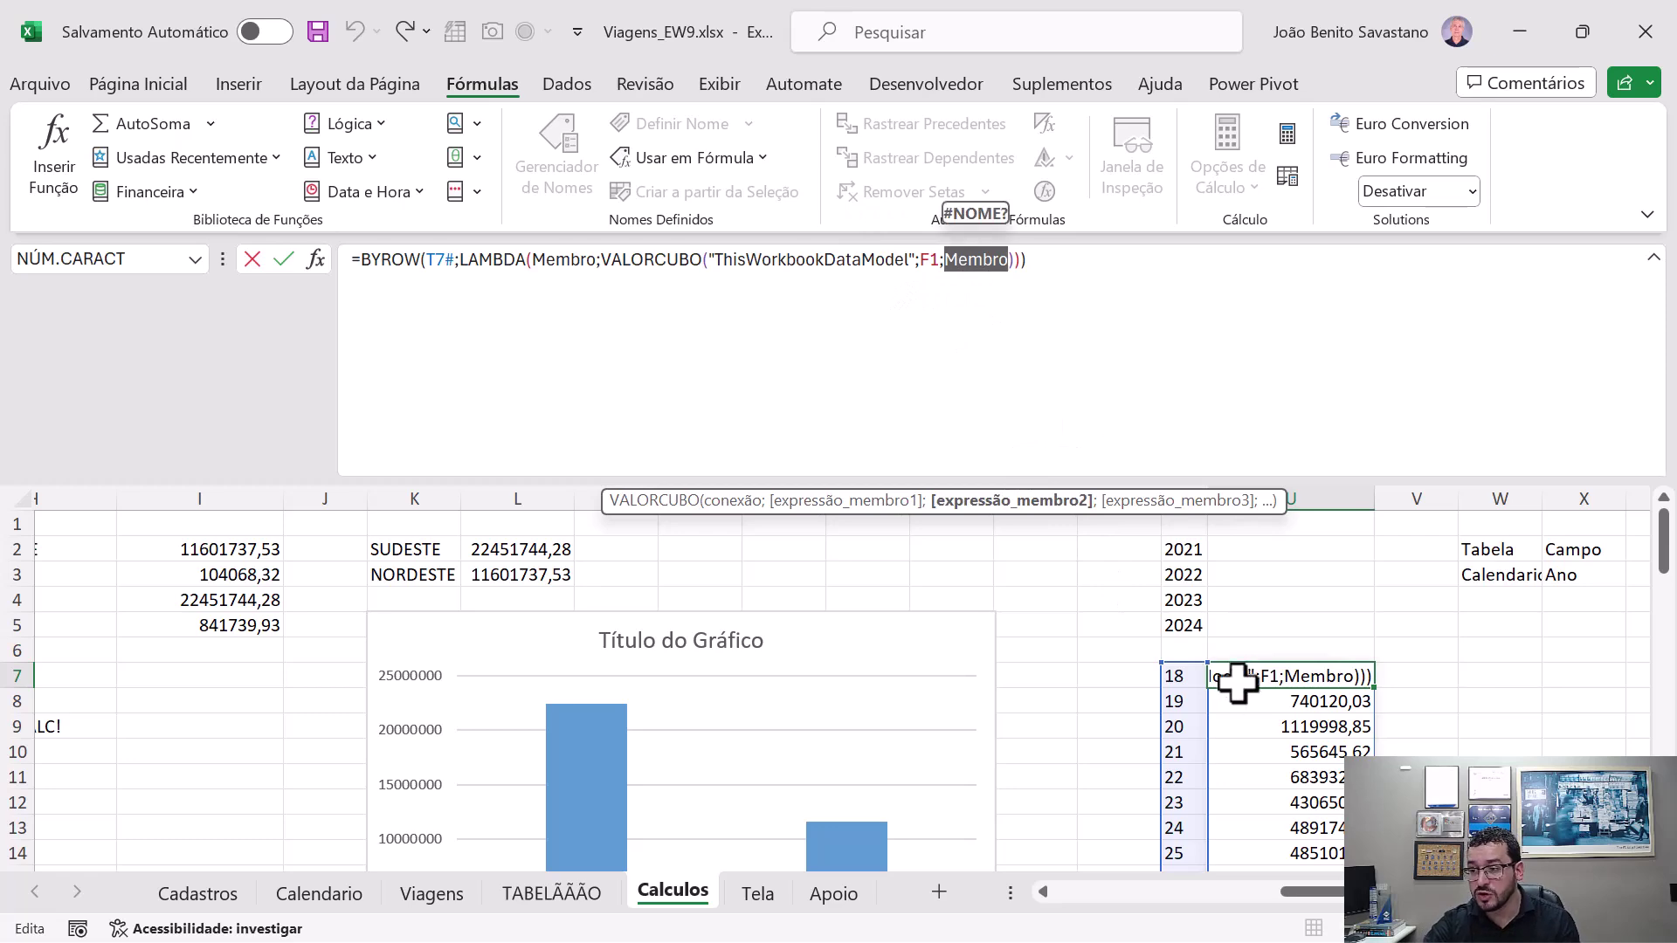
drag(1342, 893, 1140, 896)
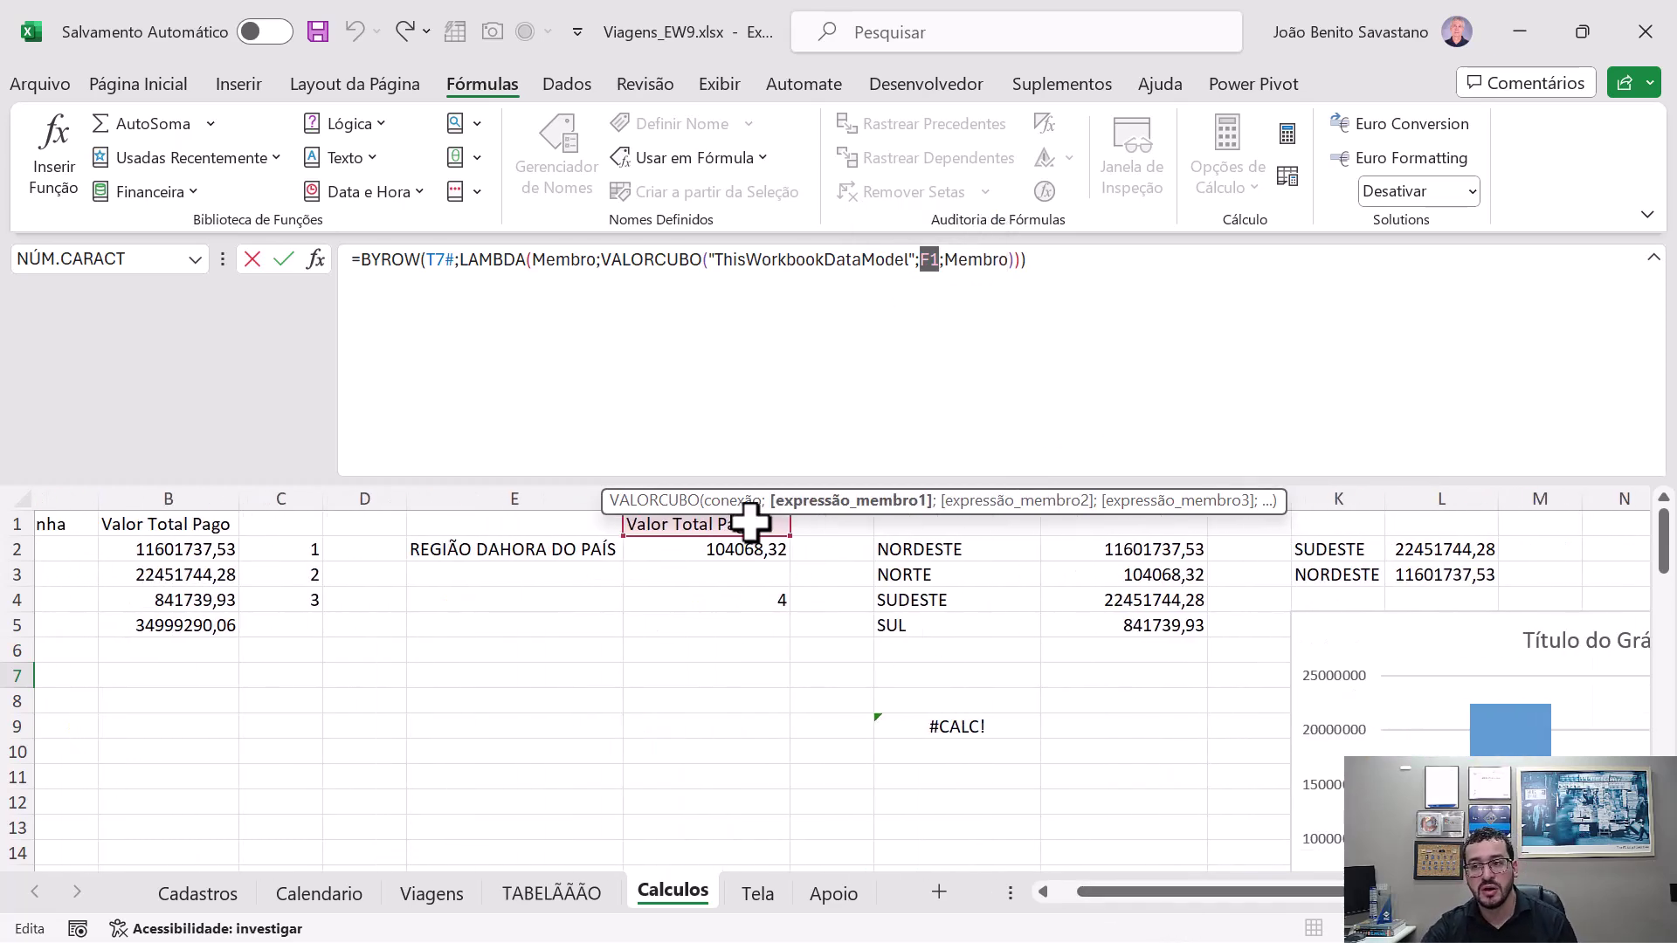
drag(1153, 892, 1349, 892)
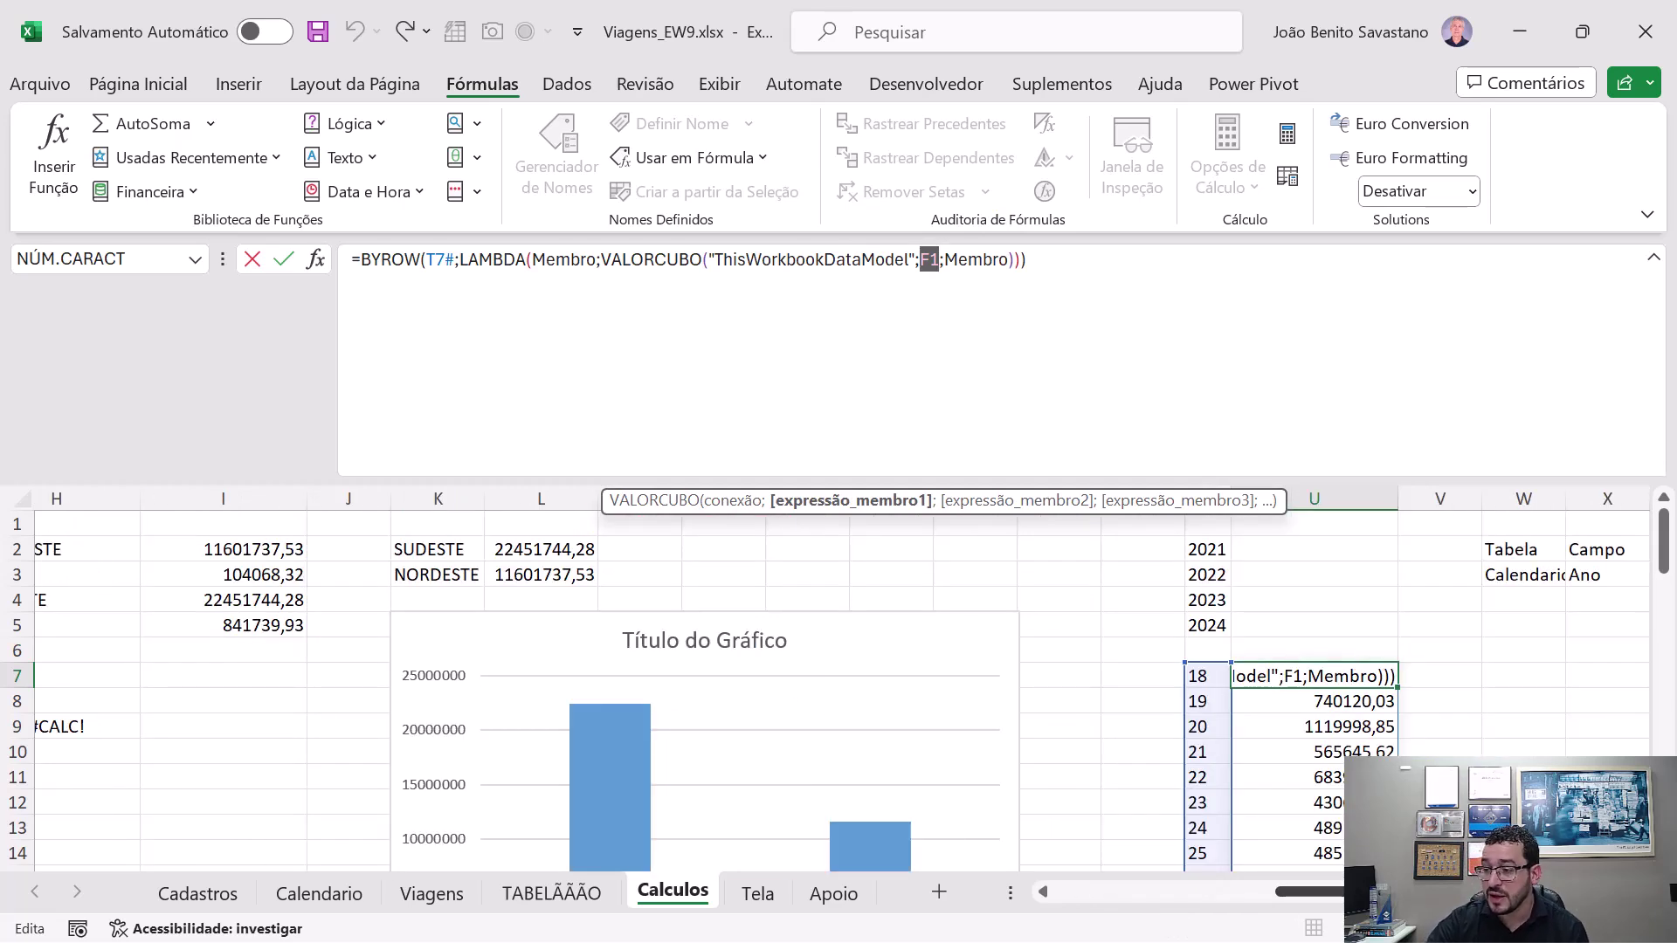
key(Return)
key(Up)
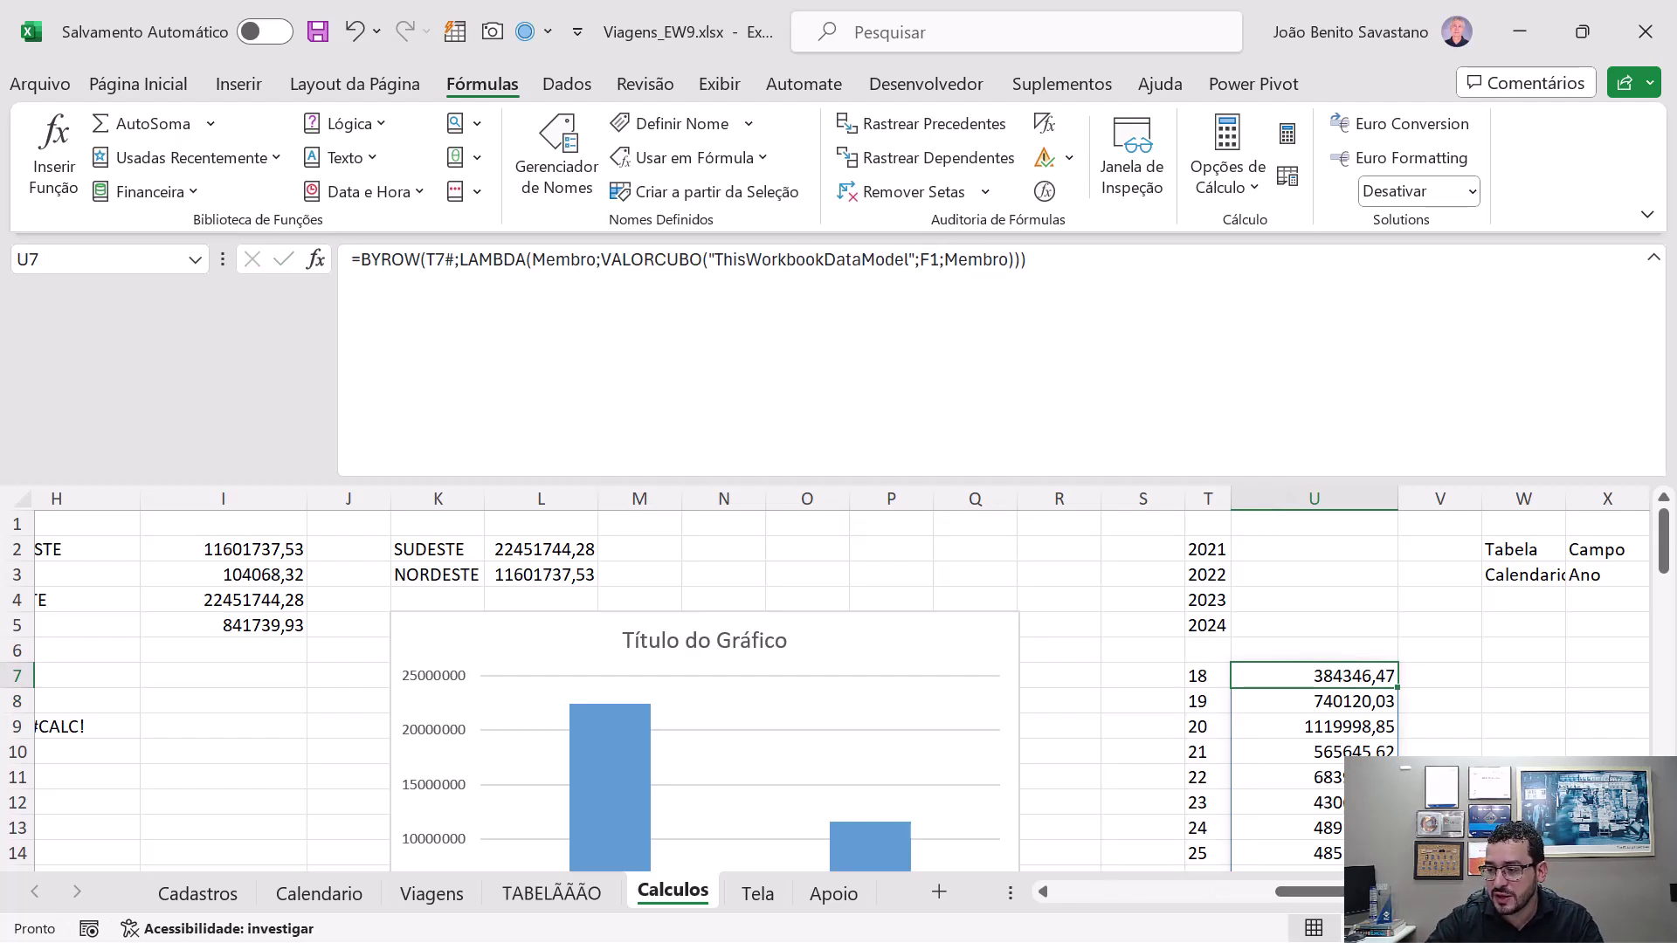
- Copy the full BYROW formula from cell U7
scroll(1018, 815, right, 4)
key(F2)
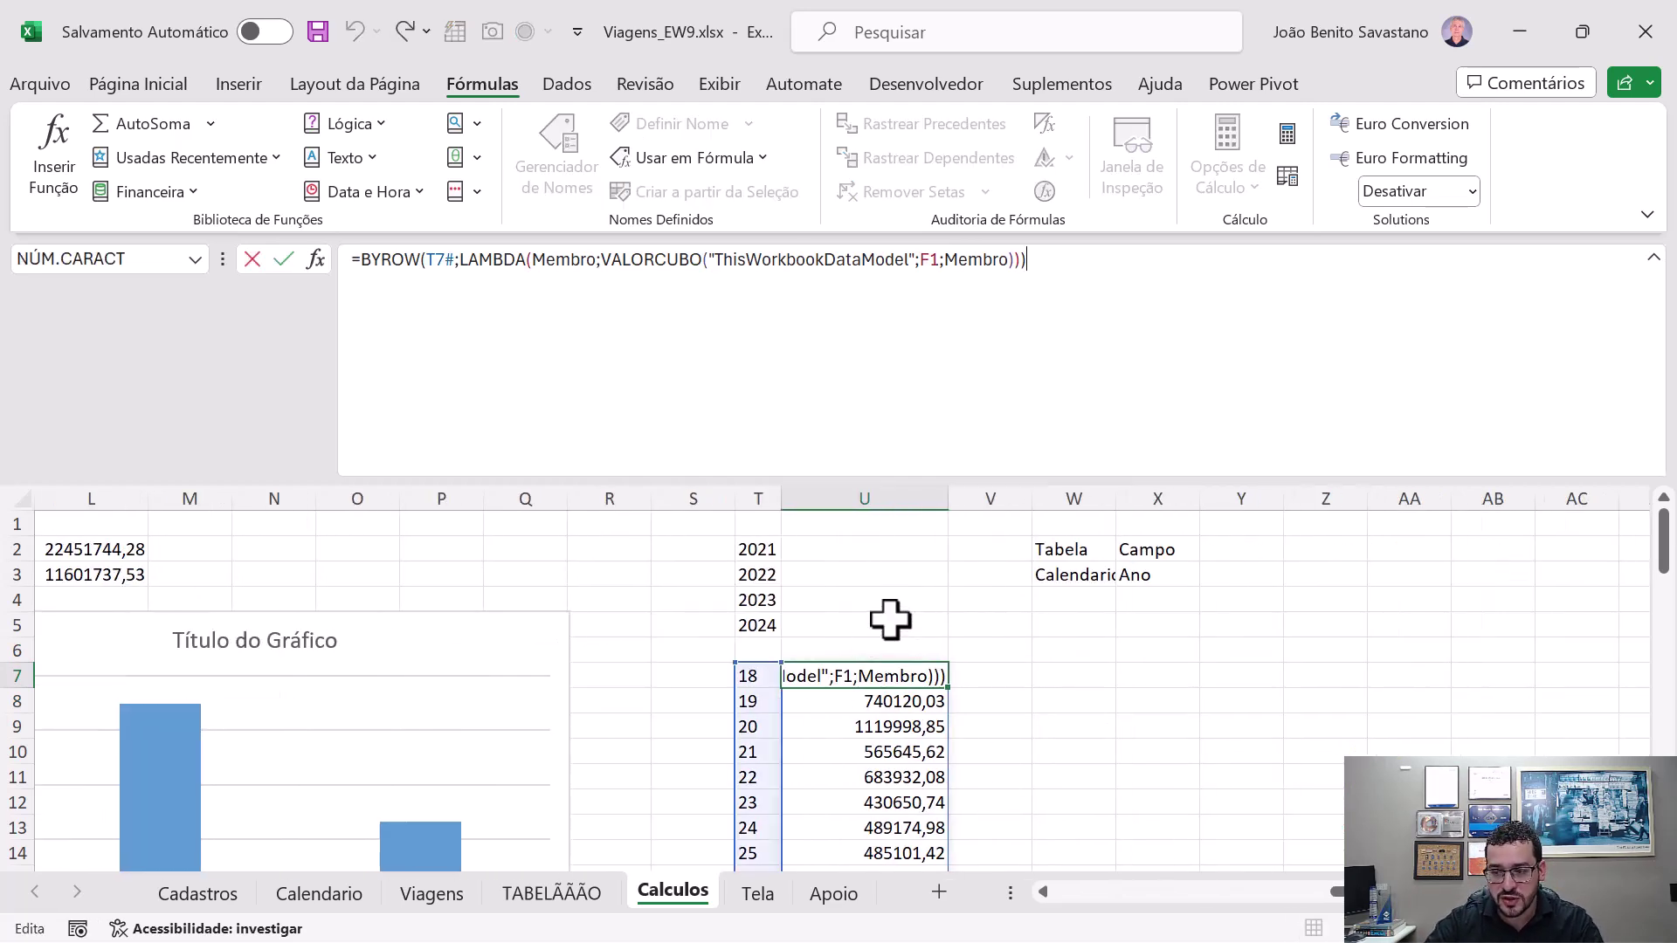
key(ctrl+shift+Home)
key(ctrl+c)
key(Escape)
- Try the copied formula in U2 with T2# in place of F1, and undo the entry
click(862, 557)
key(F2)
key(ctrl+v)
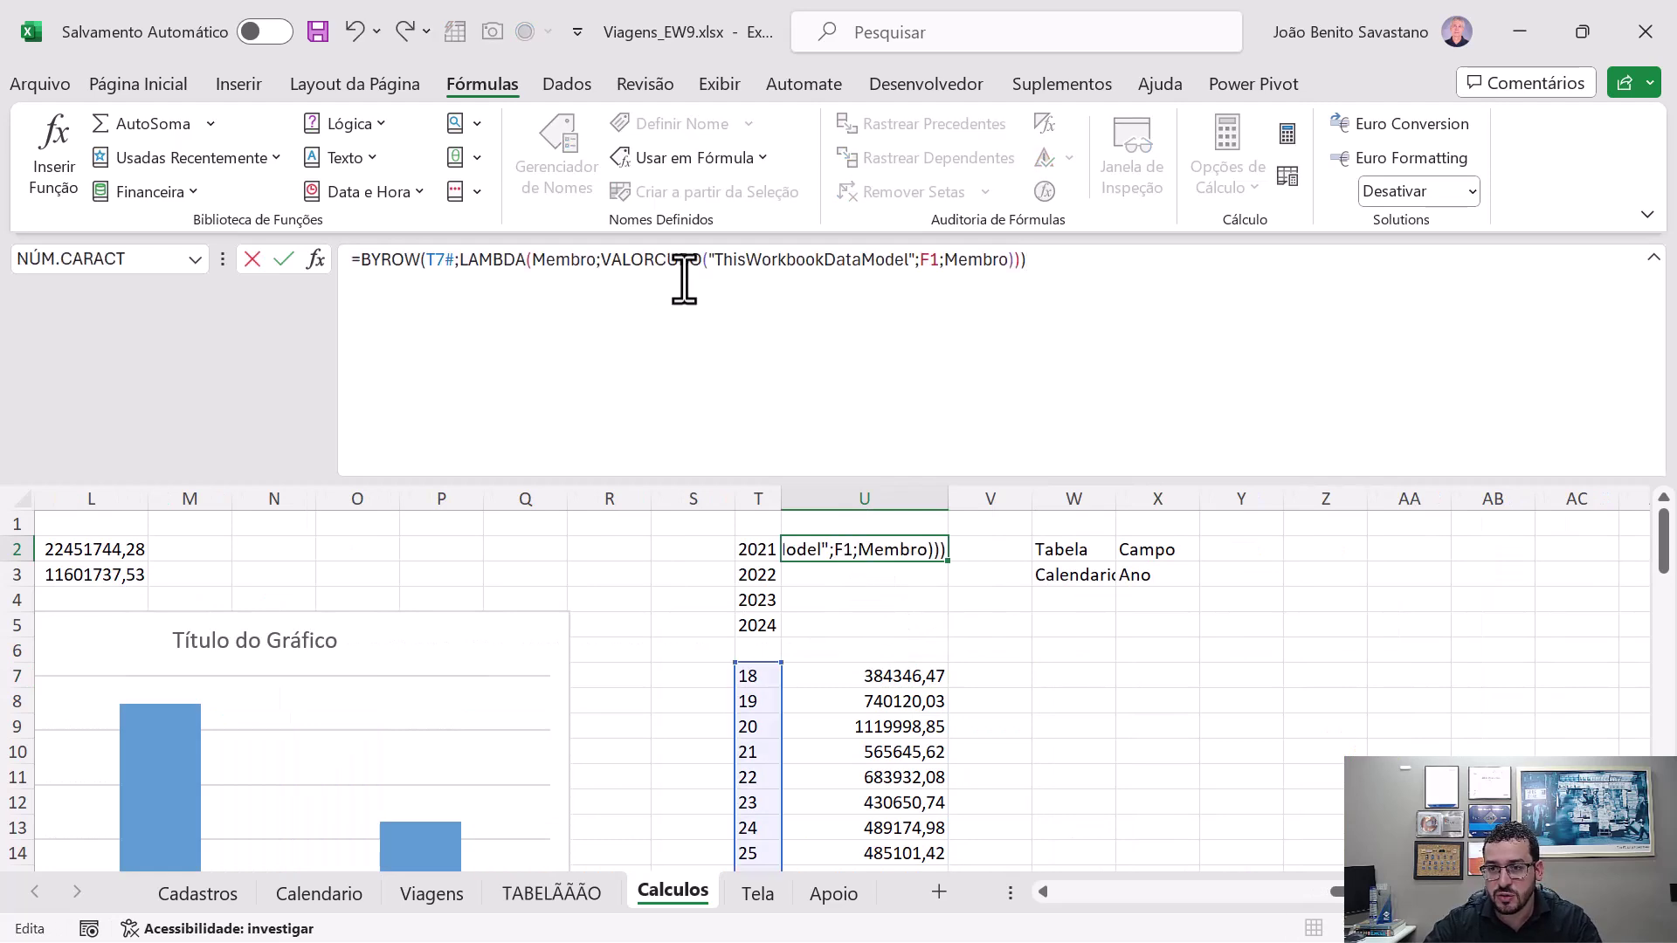
double_click(924, 259)
click(760, 549)
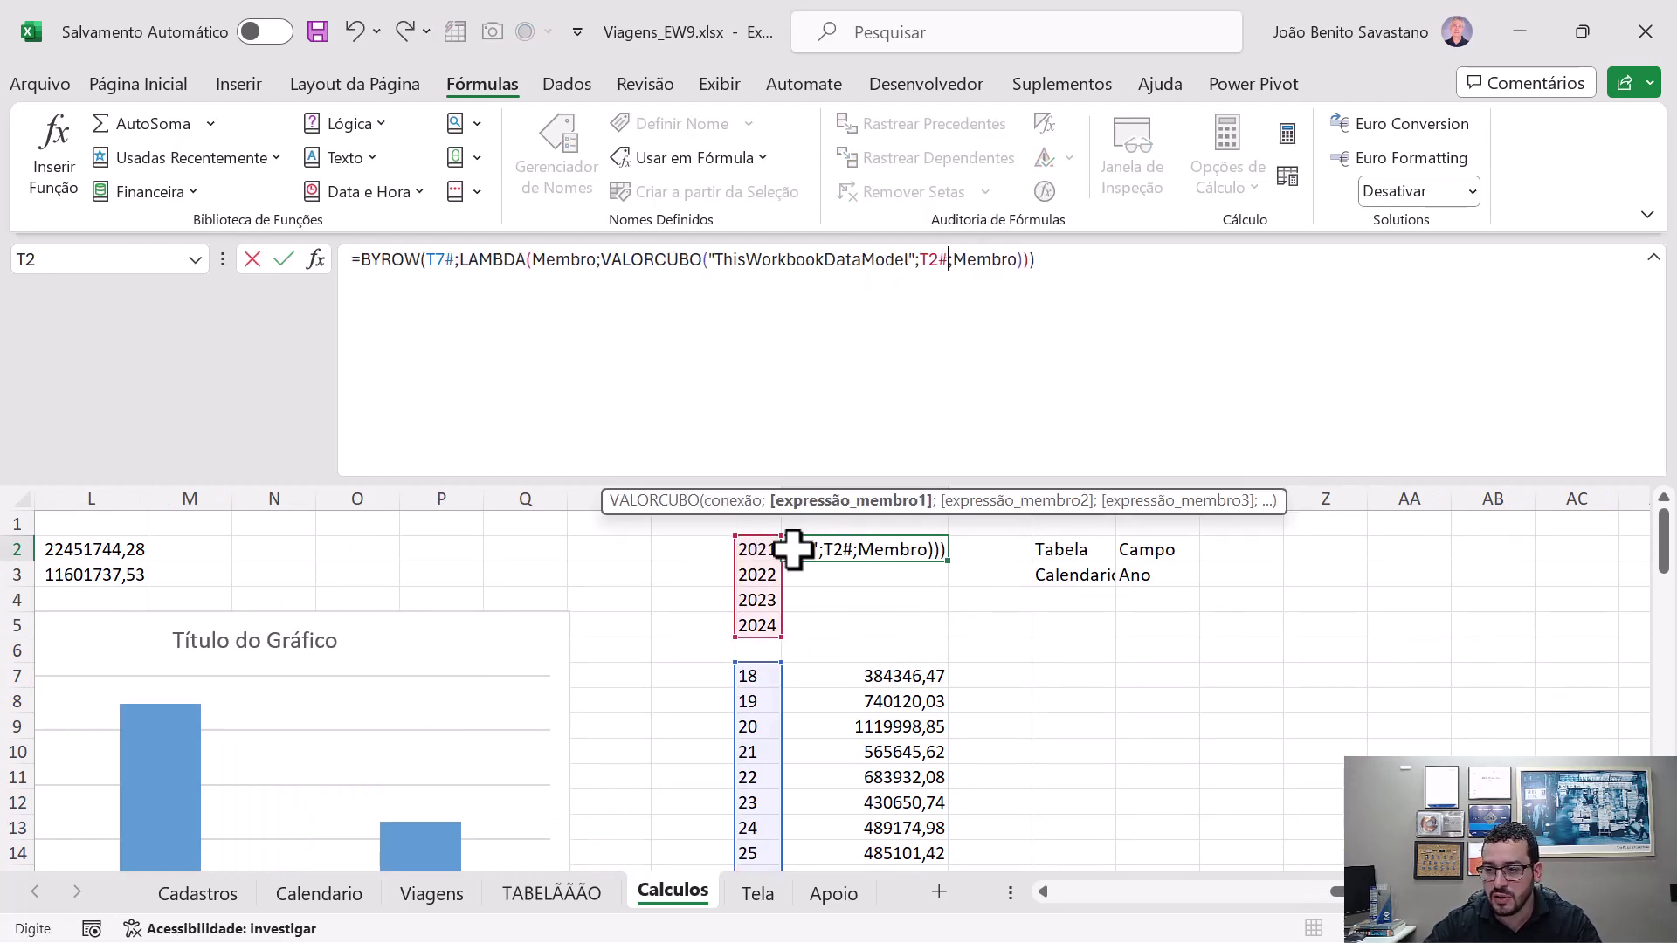
key(ctrl+Return)
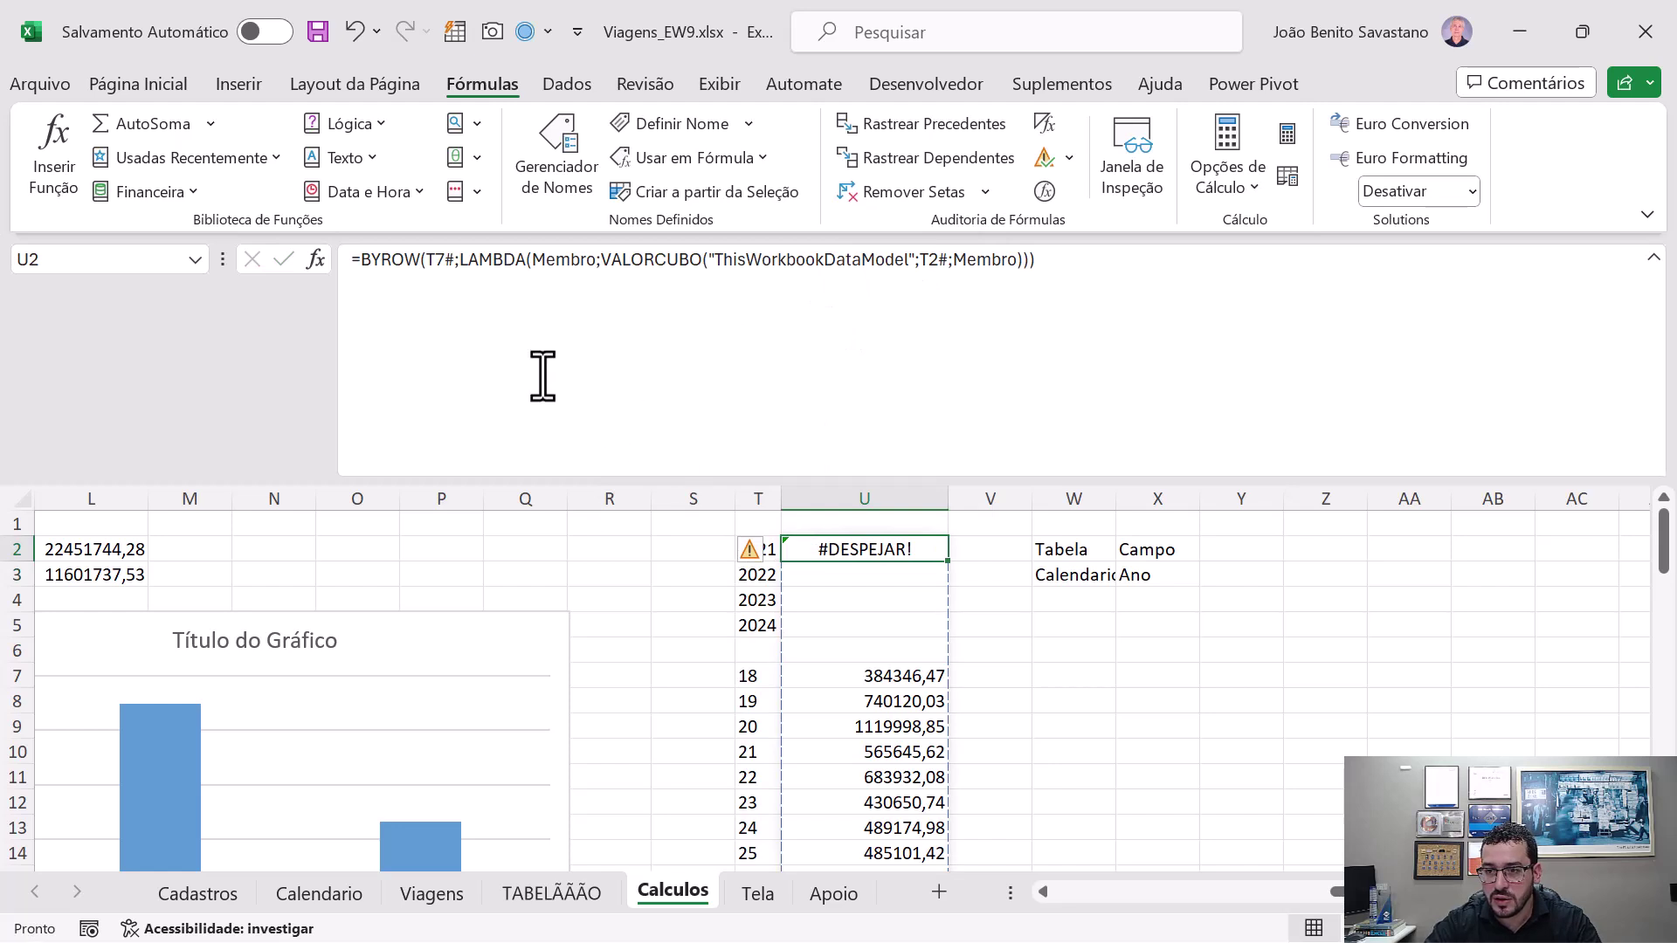
key(ctrl+z)
- Enter the copied BYROW formula in U2 with T2# as its array to calculate values for the years
key(F2)
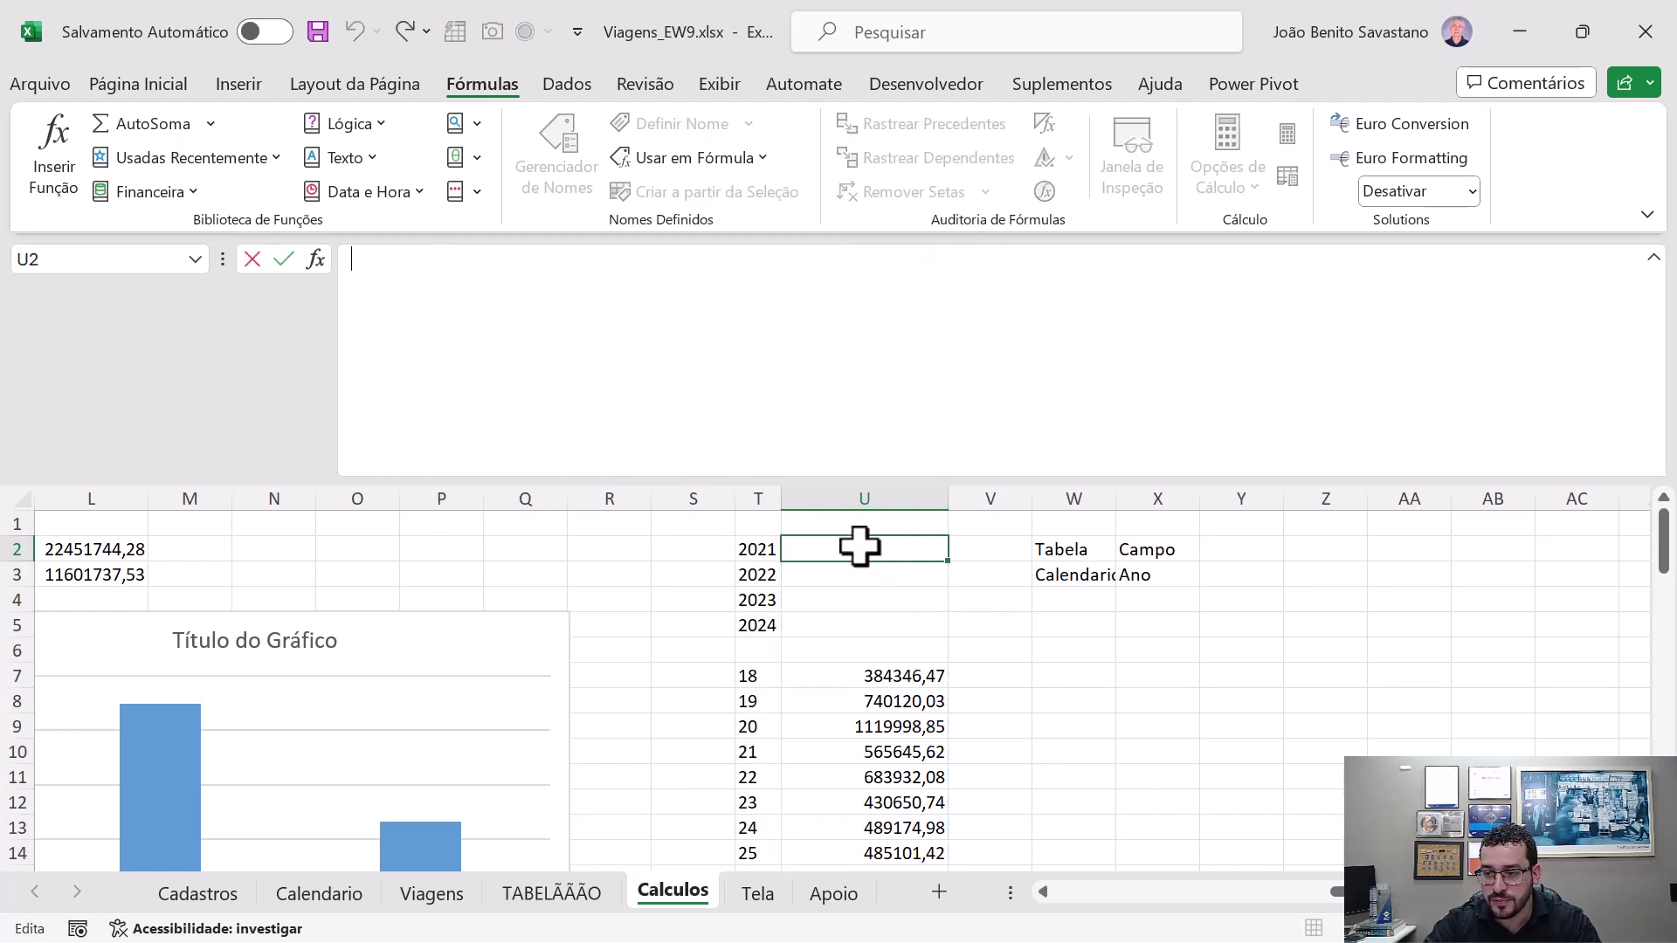
key(ctrl+v)
double_click(451, 260)
click(750, 552)
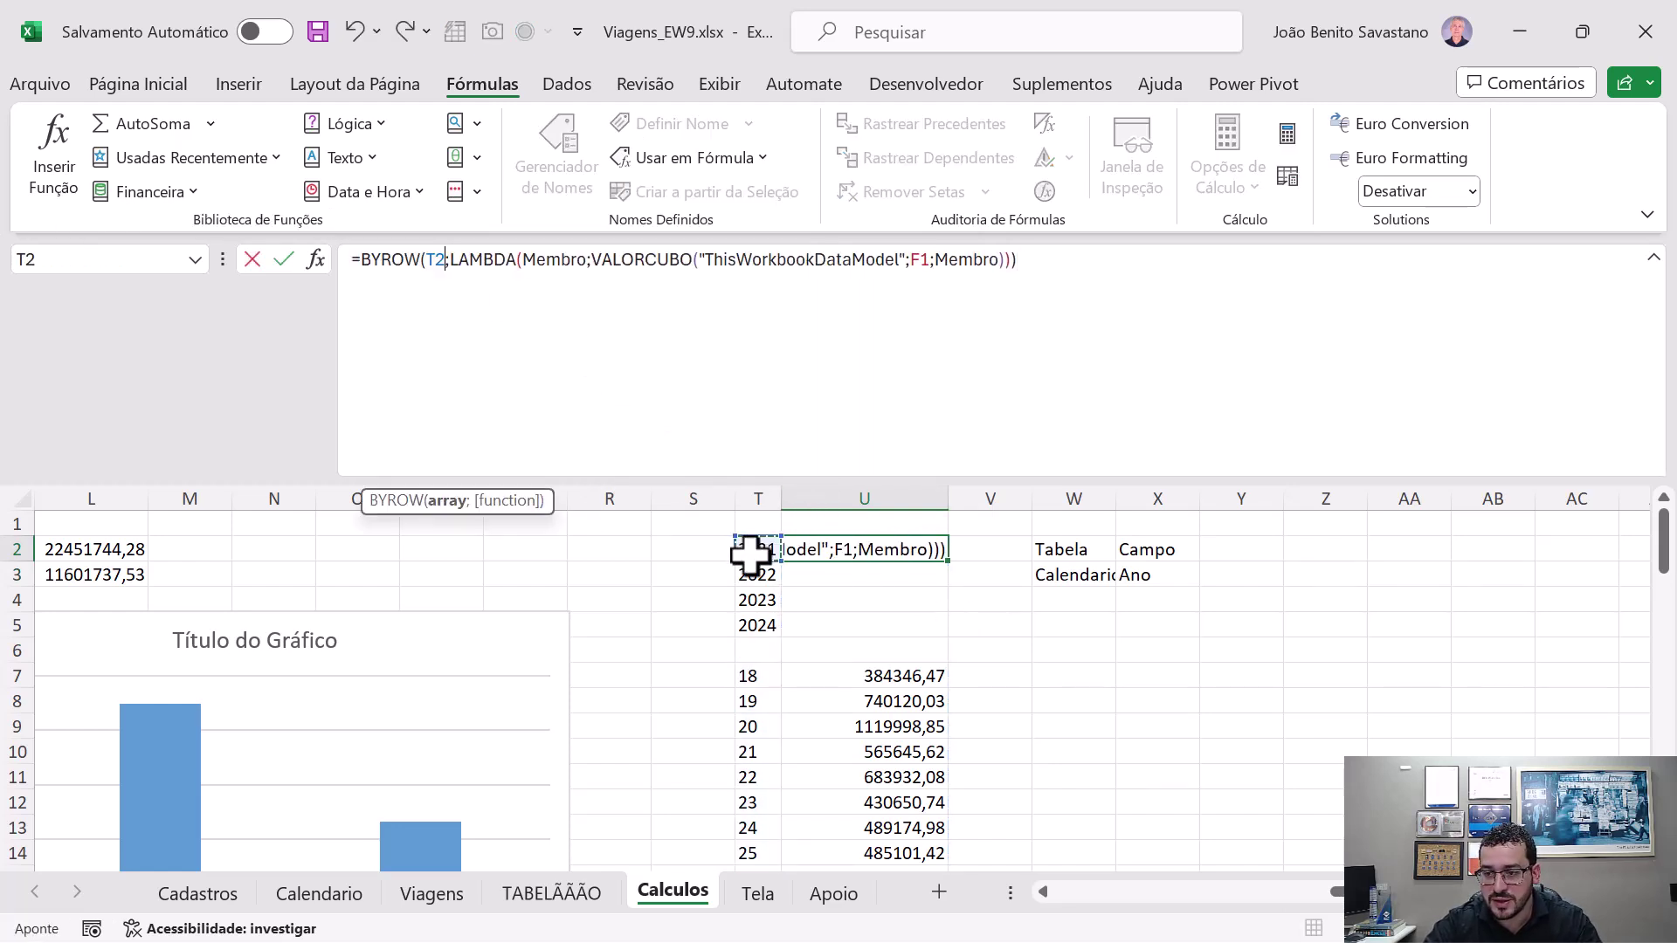
key(ctrl+Return)
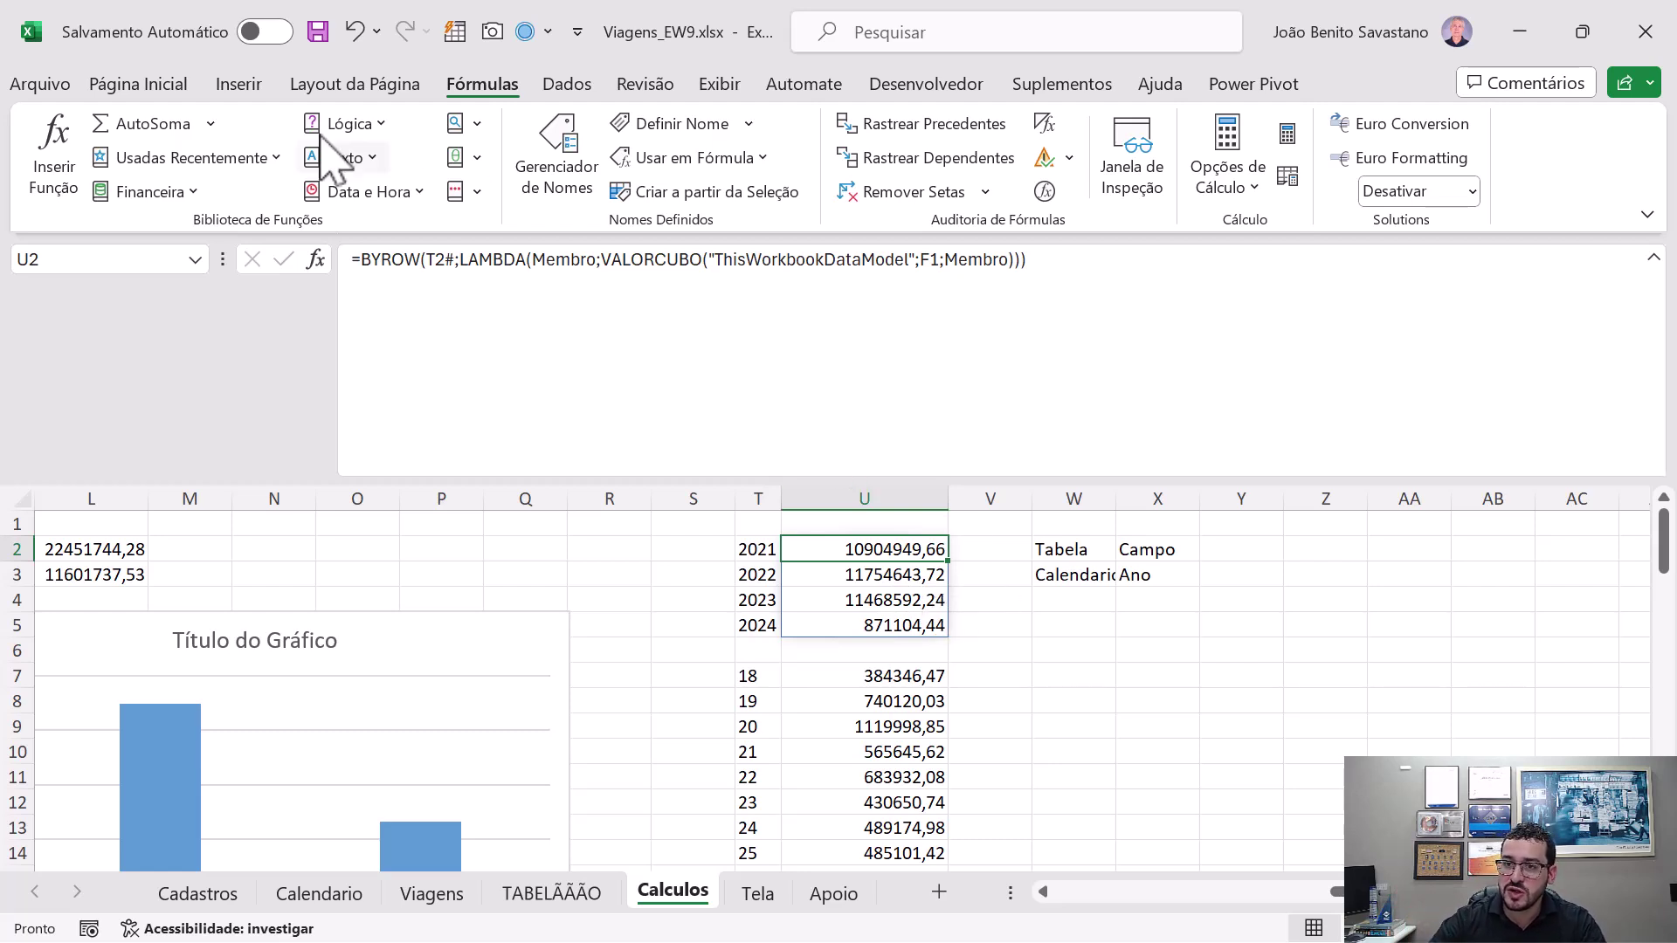
- Insert a slicer for the Pais field of the dCidades table, using the workbook's data model as its source
click(254, 88)
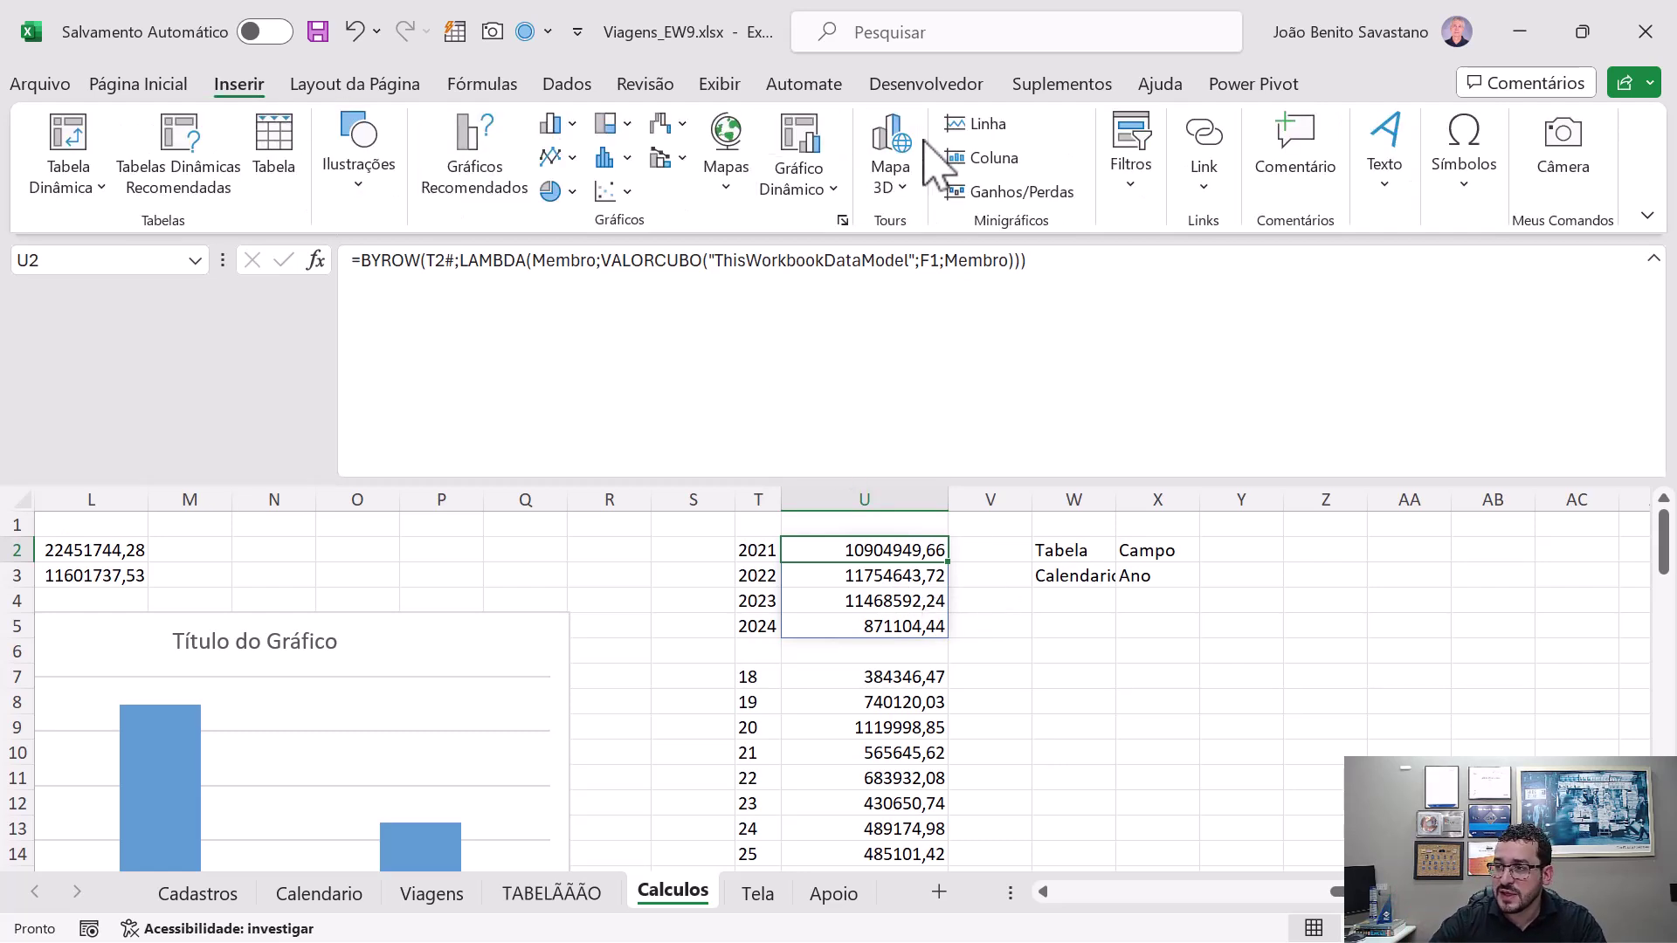
click(1130, 171)
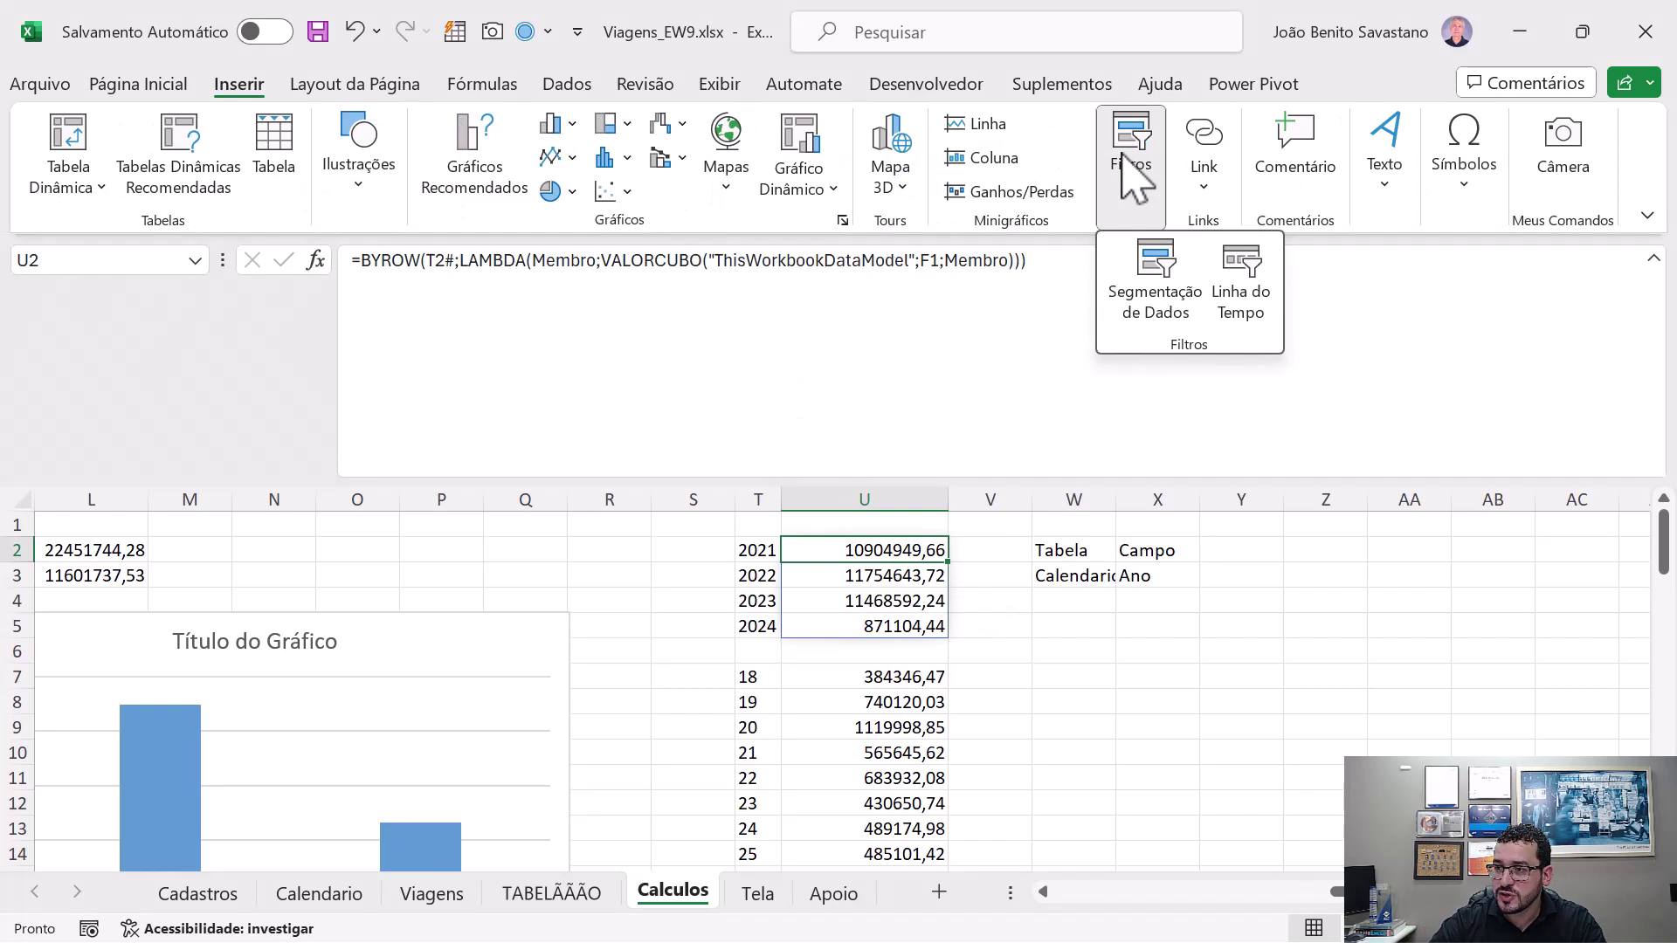
click(1157, 297)
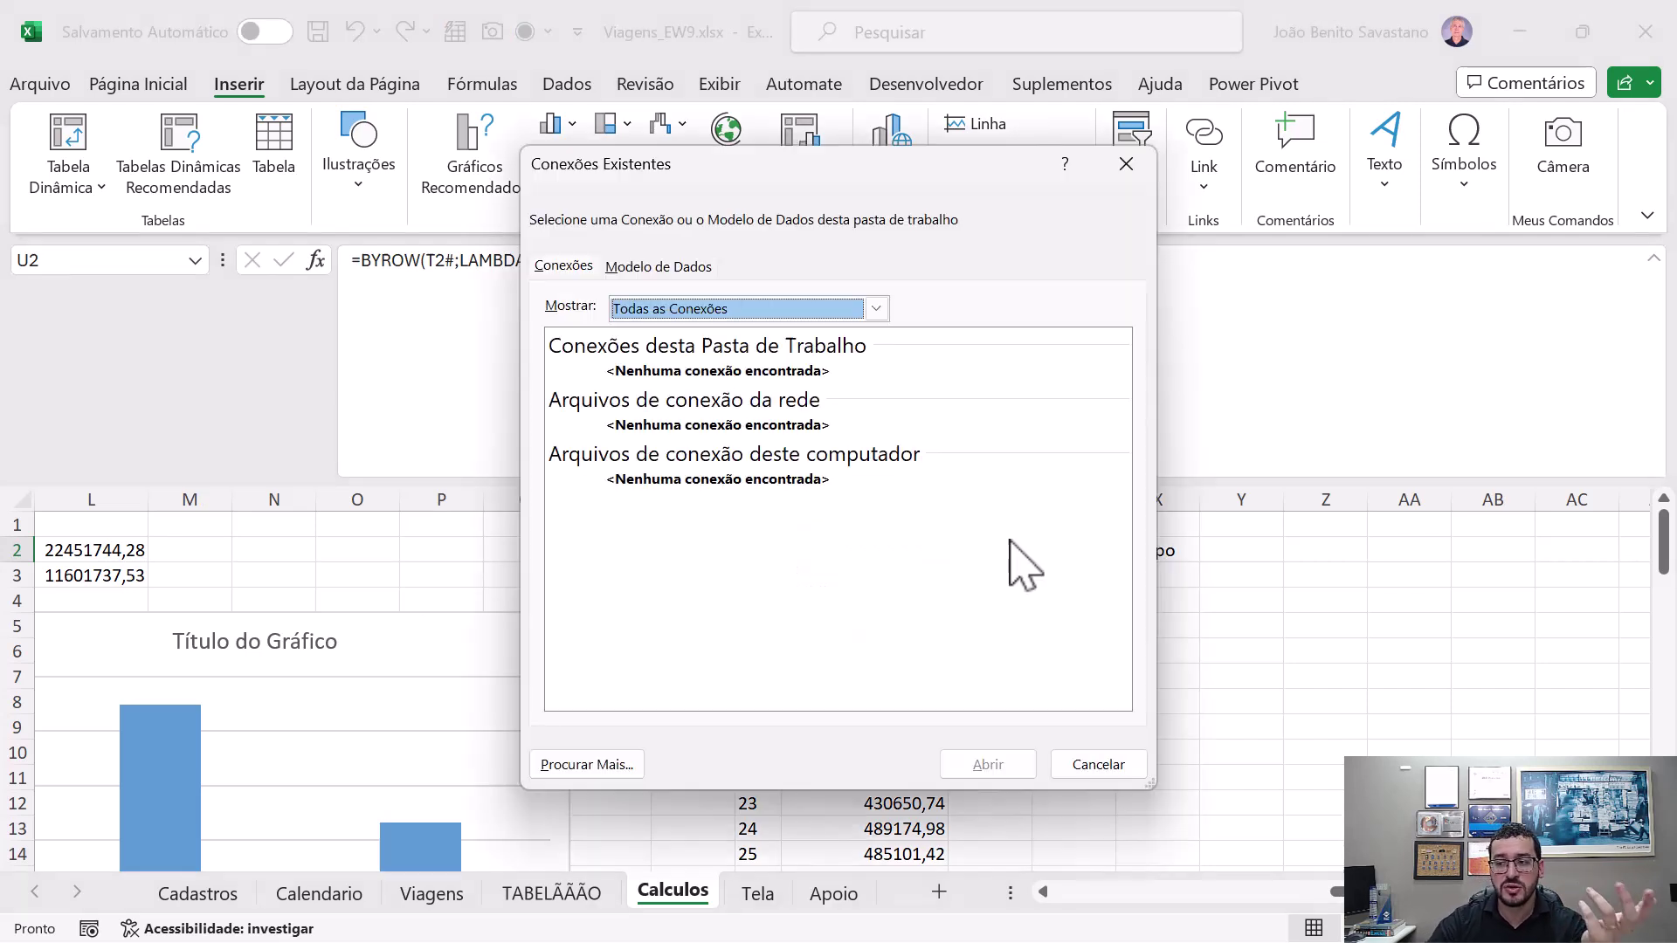
click(657, 267)
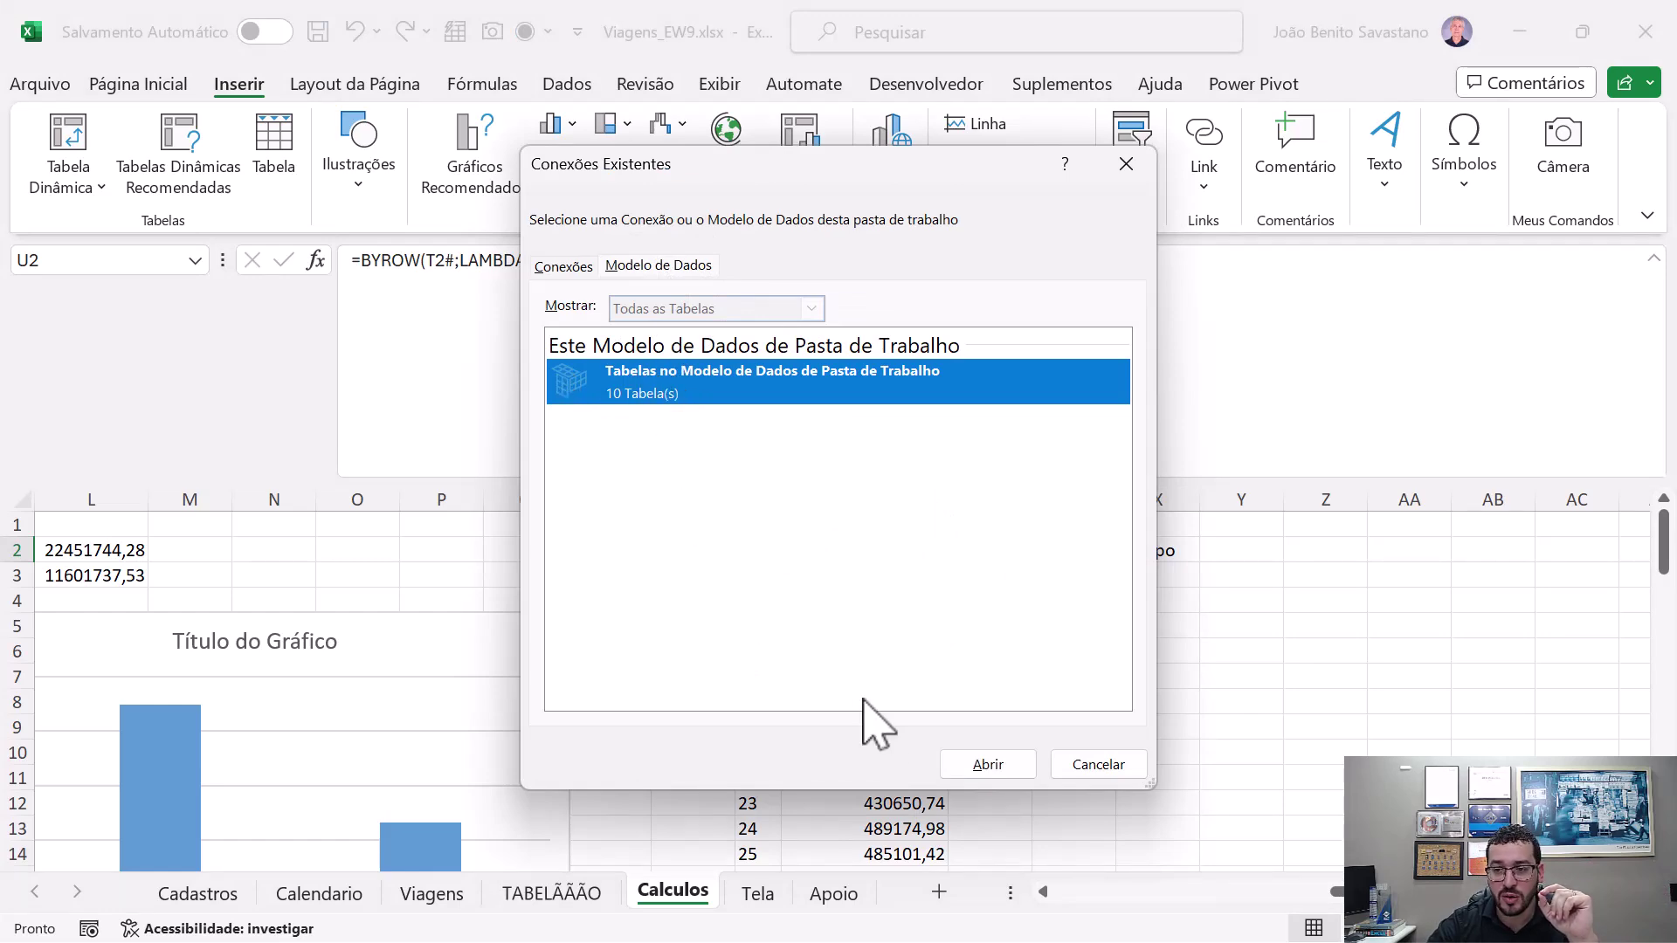
click(967, 765)
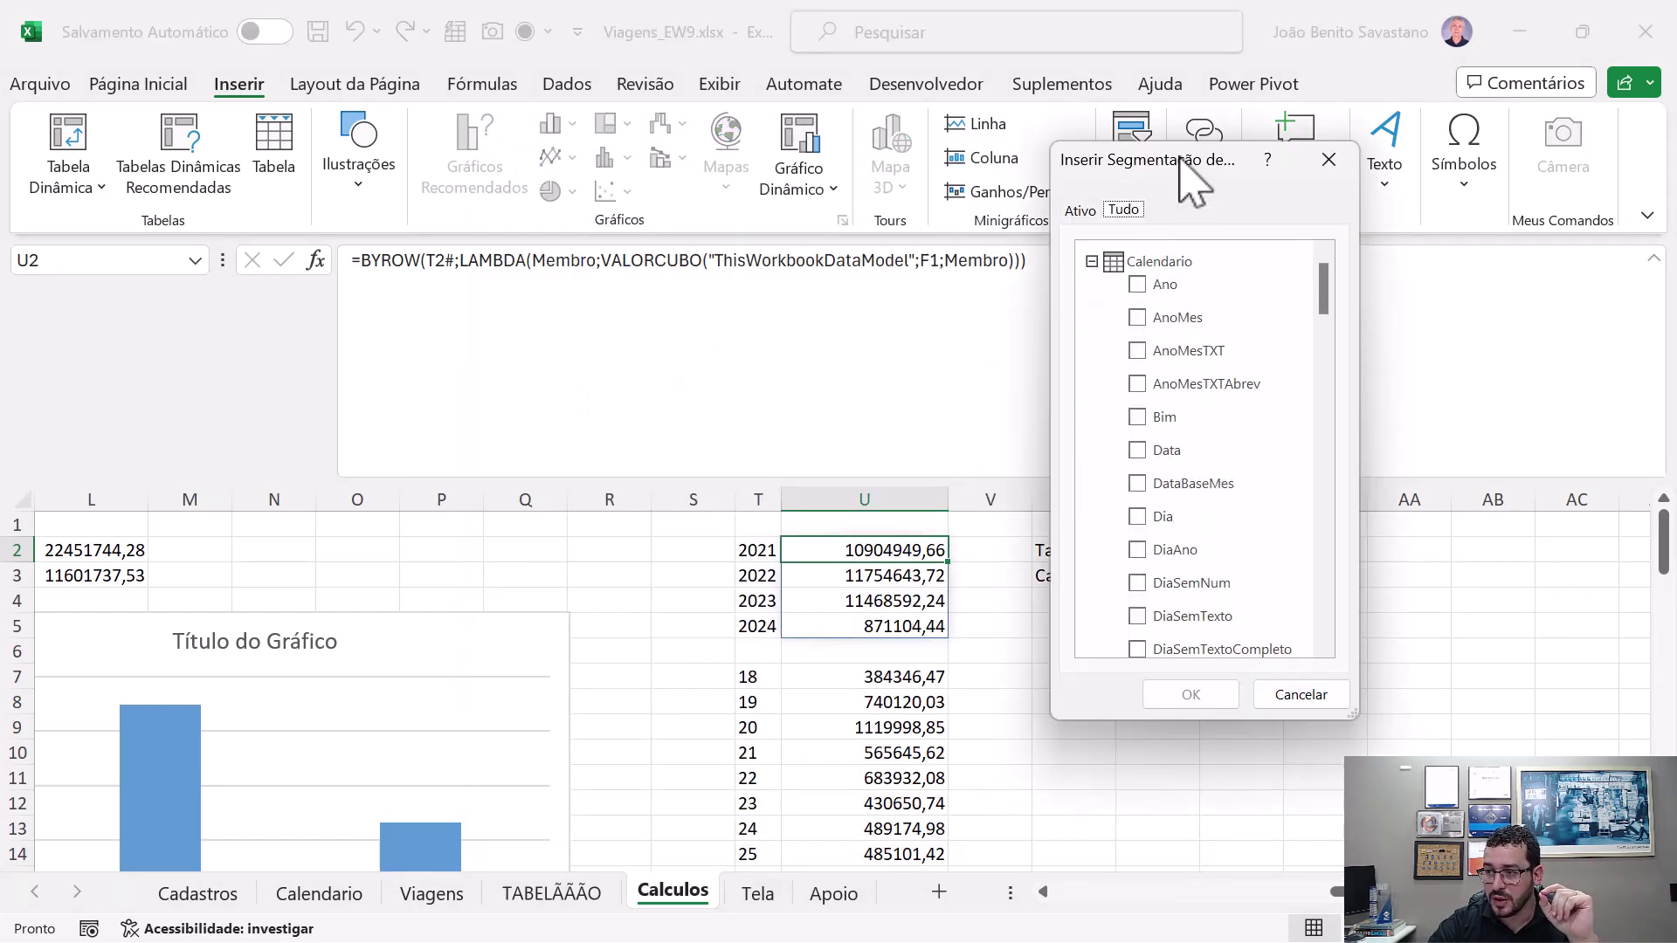
drag(1170, 161, 1333, 201)
click(1254, 301)
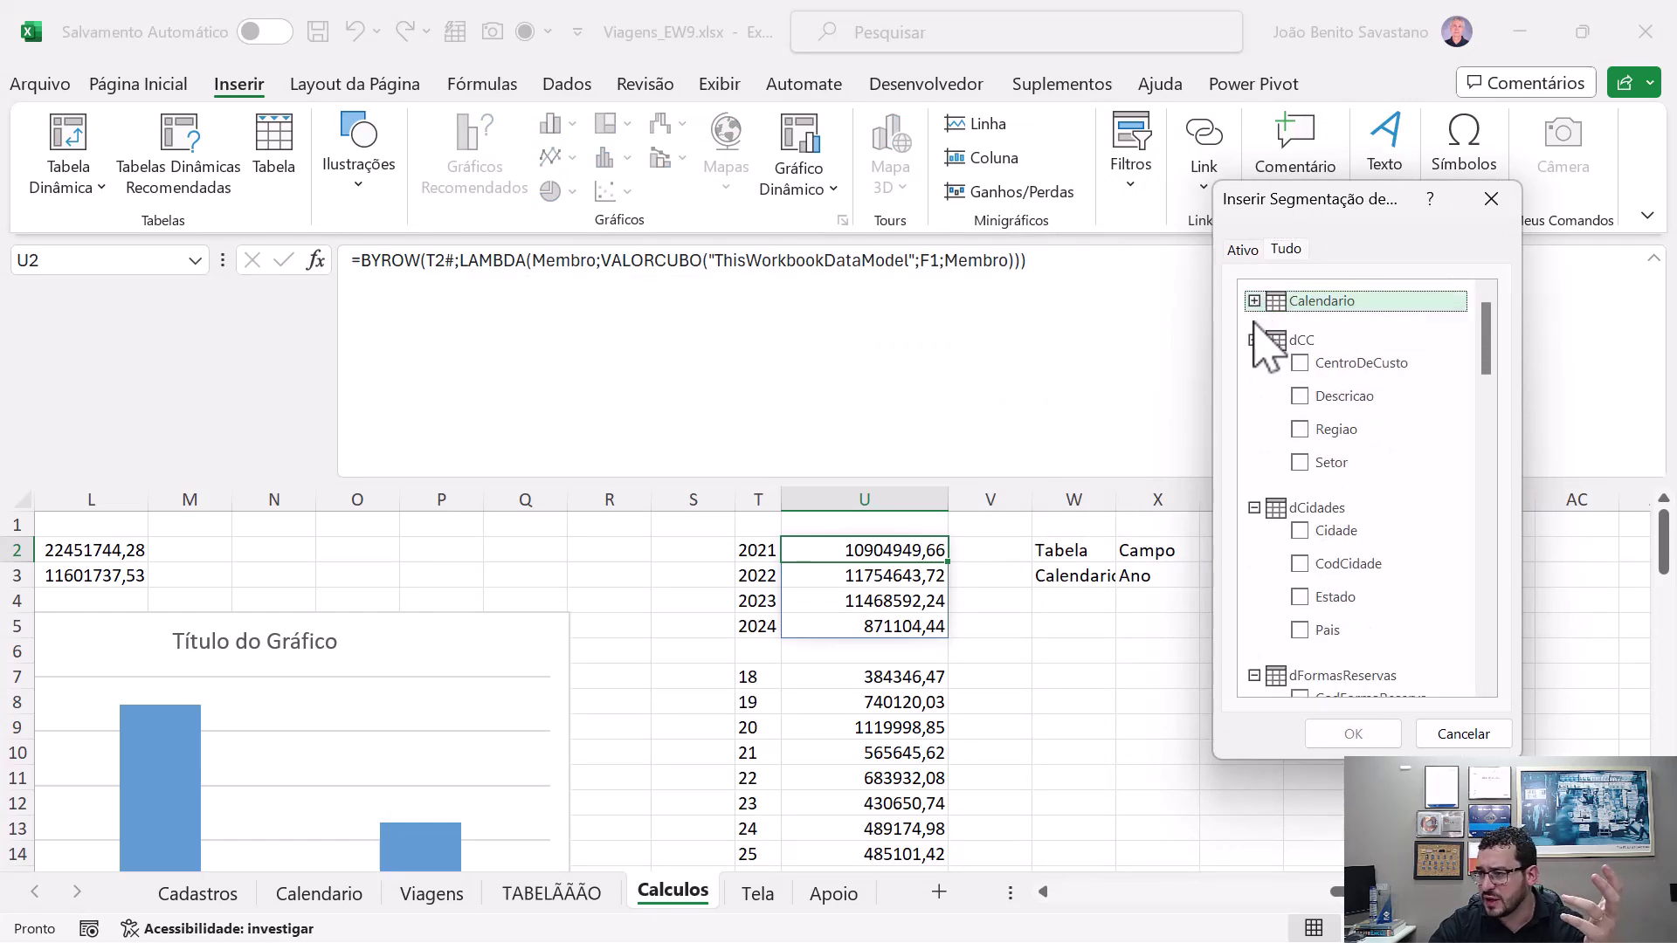
click(1253, 340)
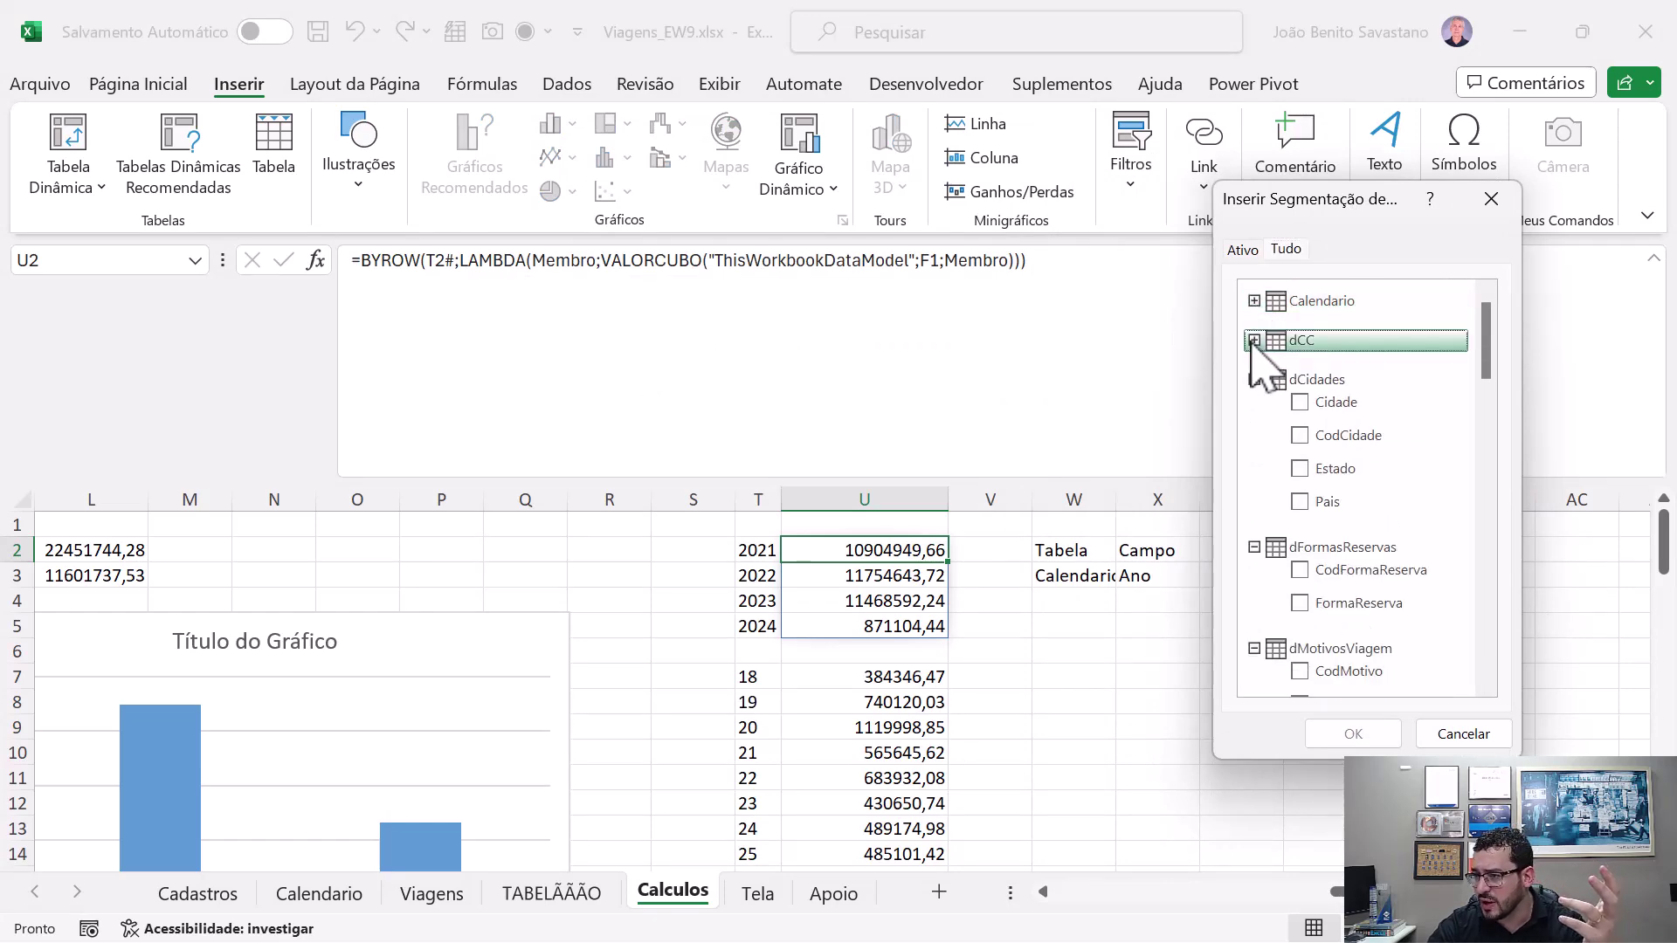
click(1299, 502)
click(1353, 734)
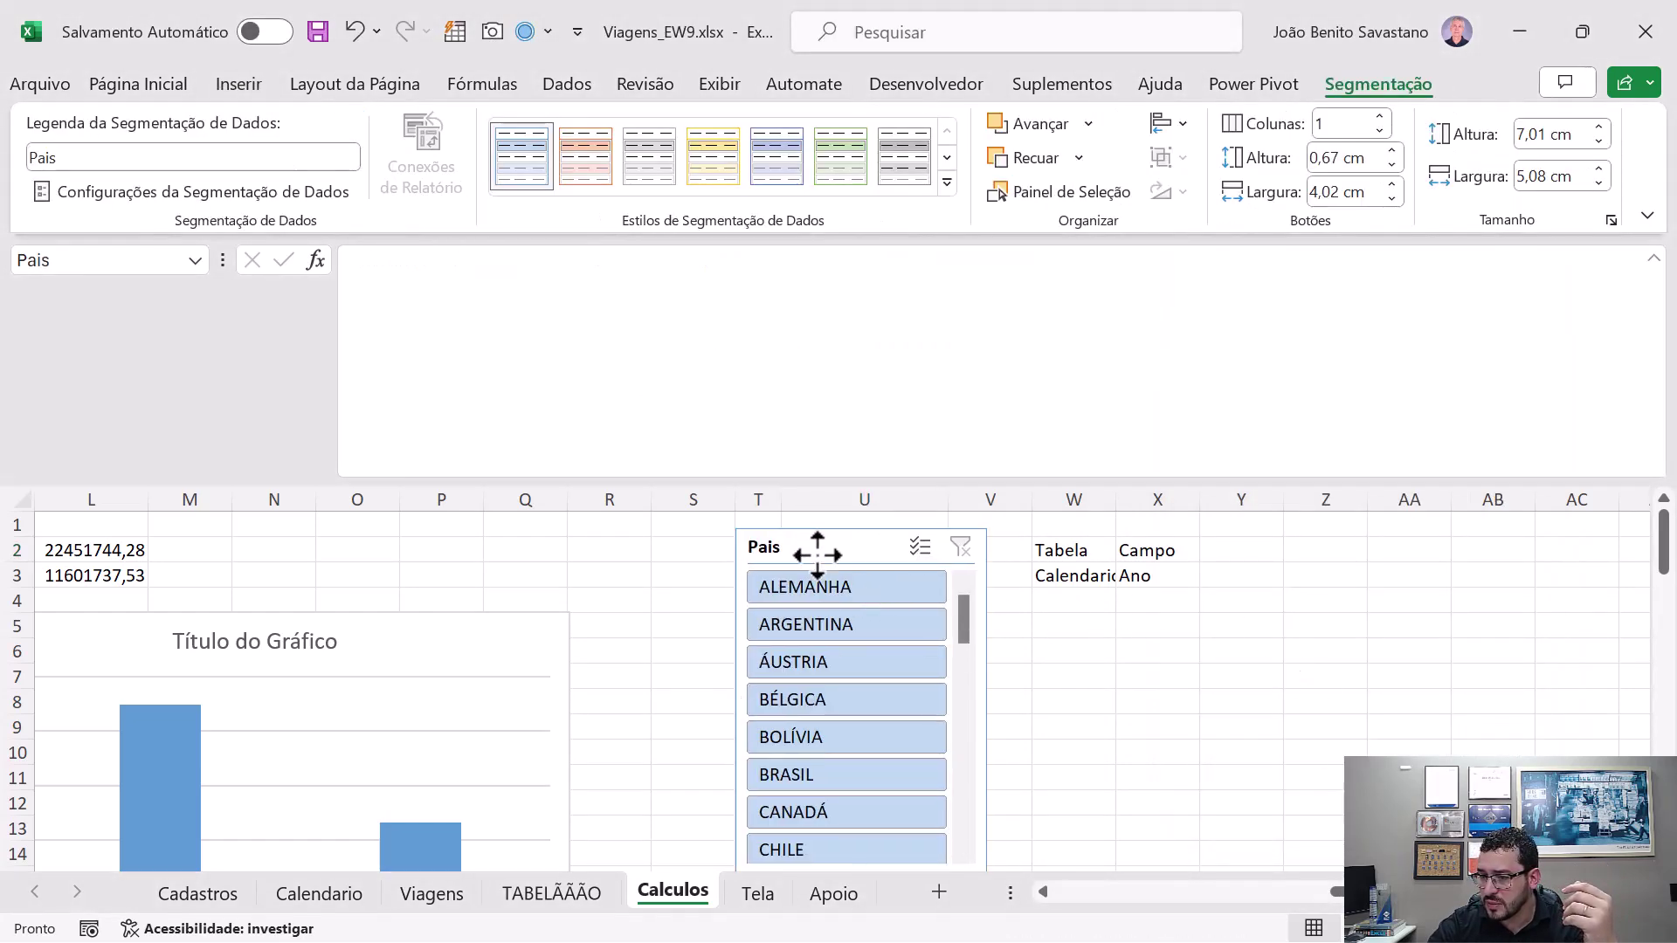
- Move the Pais slicer over columns Z to AB and filter it to ALEMANHA
drag(815, 550, 1337, 539)
scroll(1378, 714, down, 3)
scroll(1368, 708, up, 3)
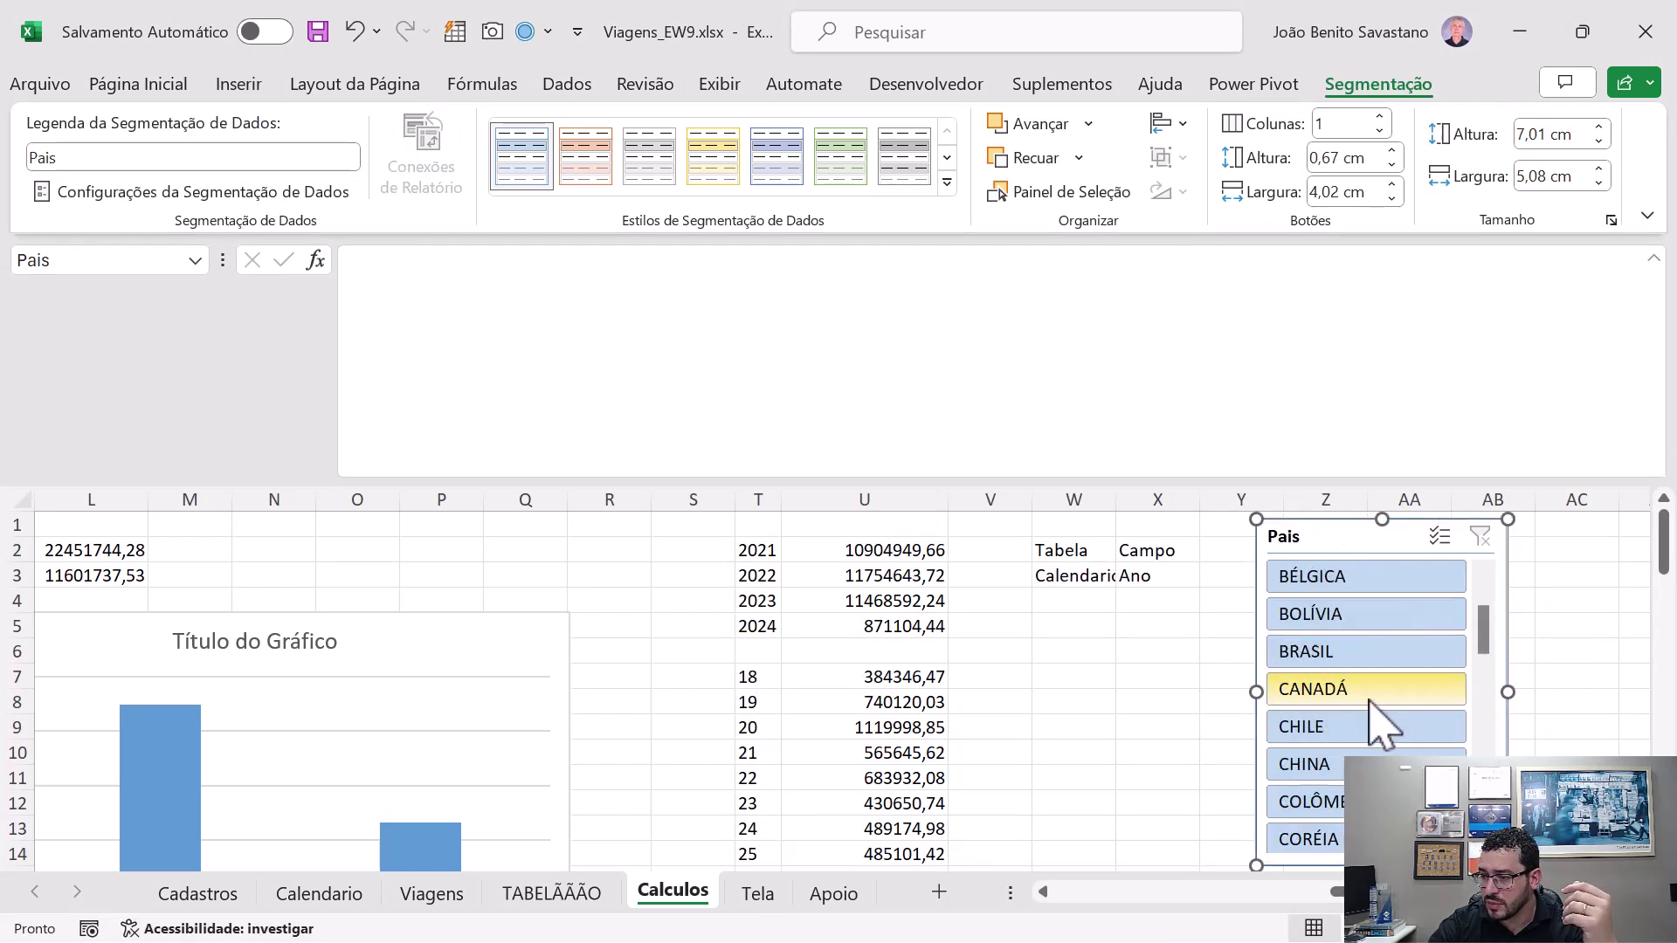
click(1363, 614)
click(1356, 581)
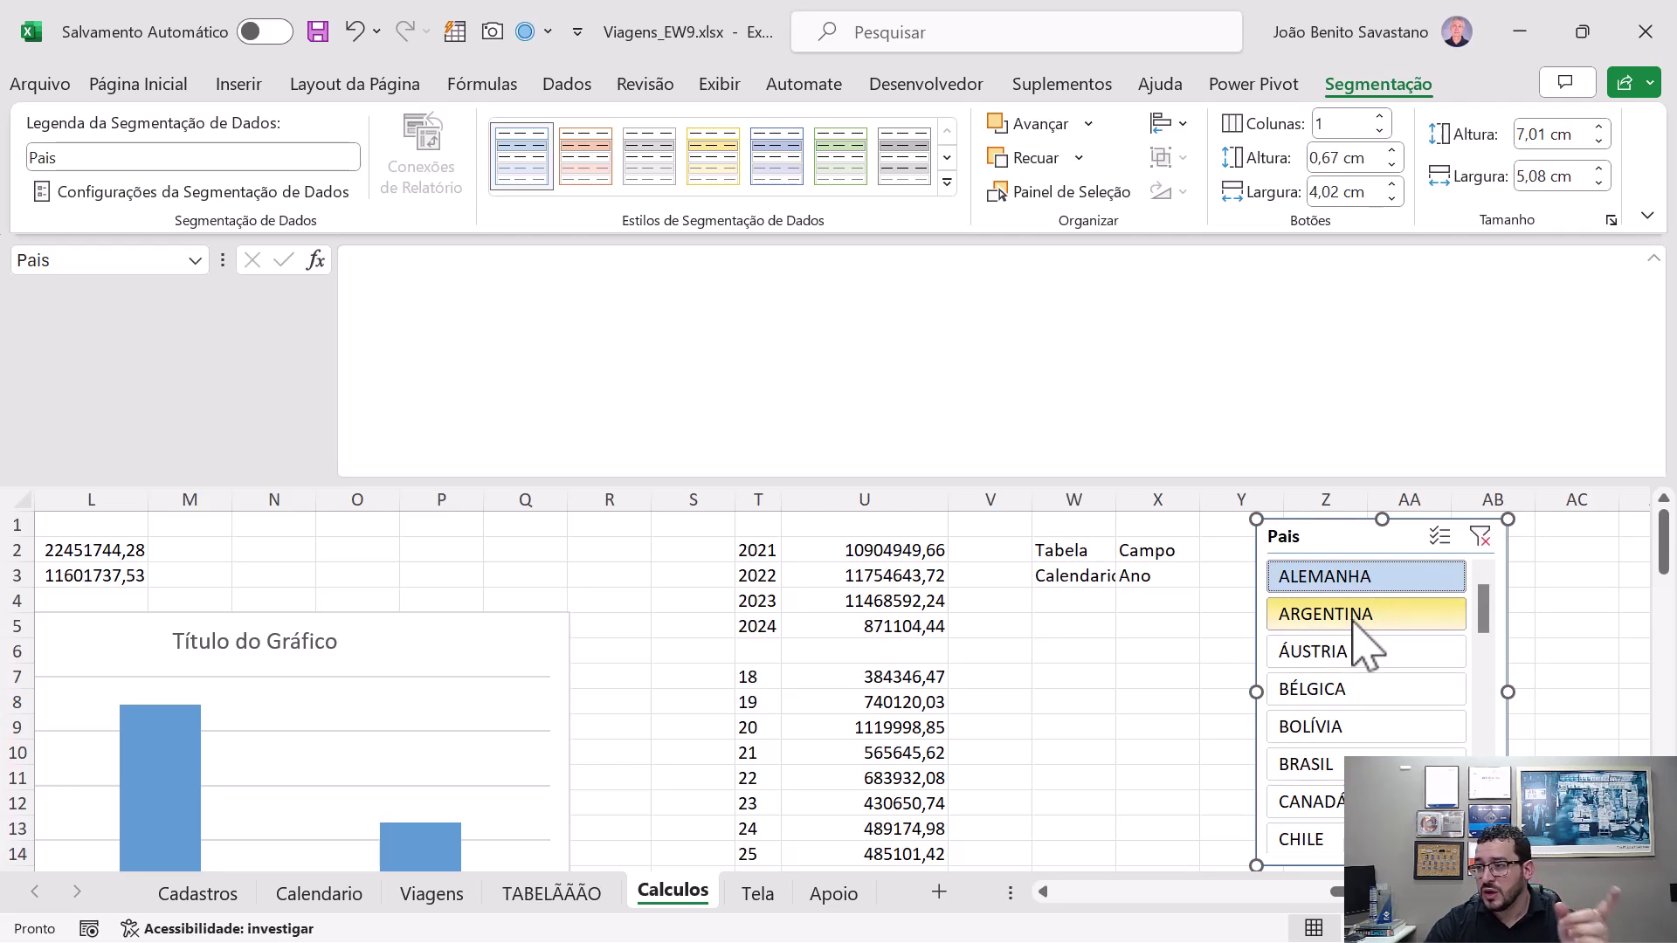
- Try different countries in the Pais slicer, filtering by ÁUSTRIA and ending on ARGENTINA
click(1357, 618)
click(1358, 646)
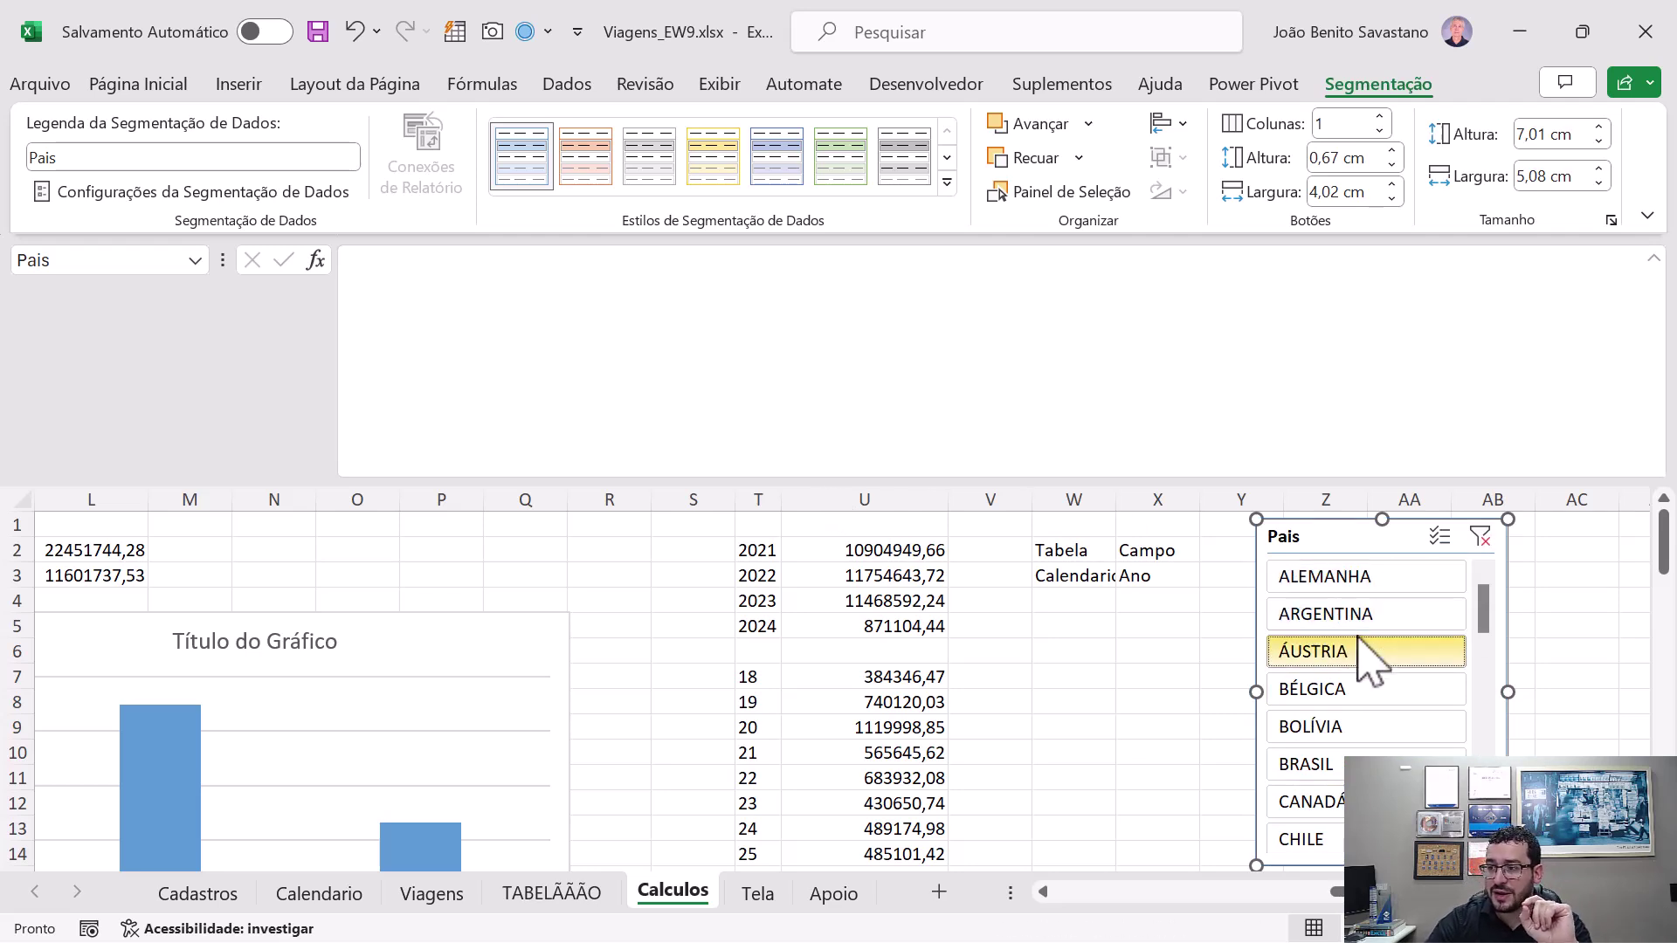
click(1364, 615)
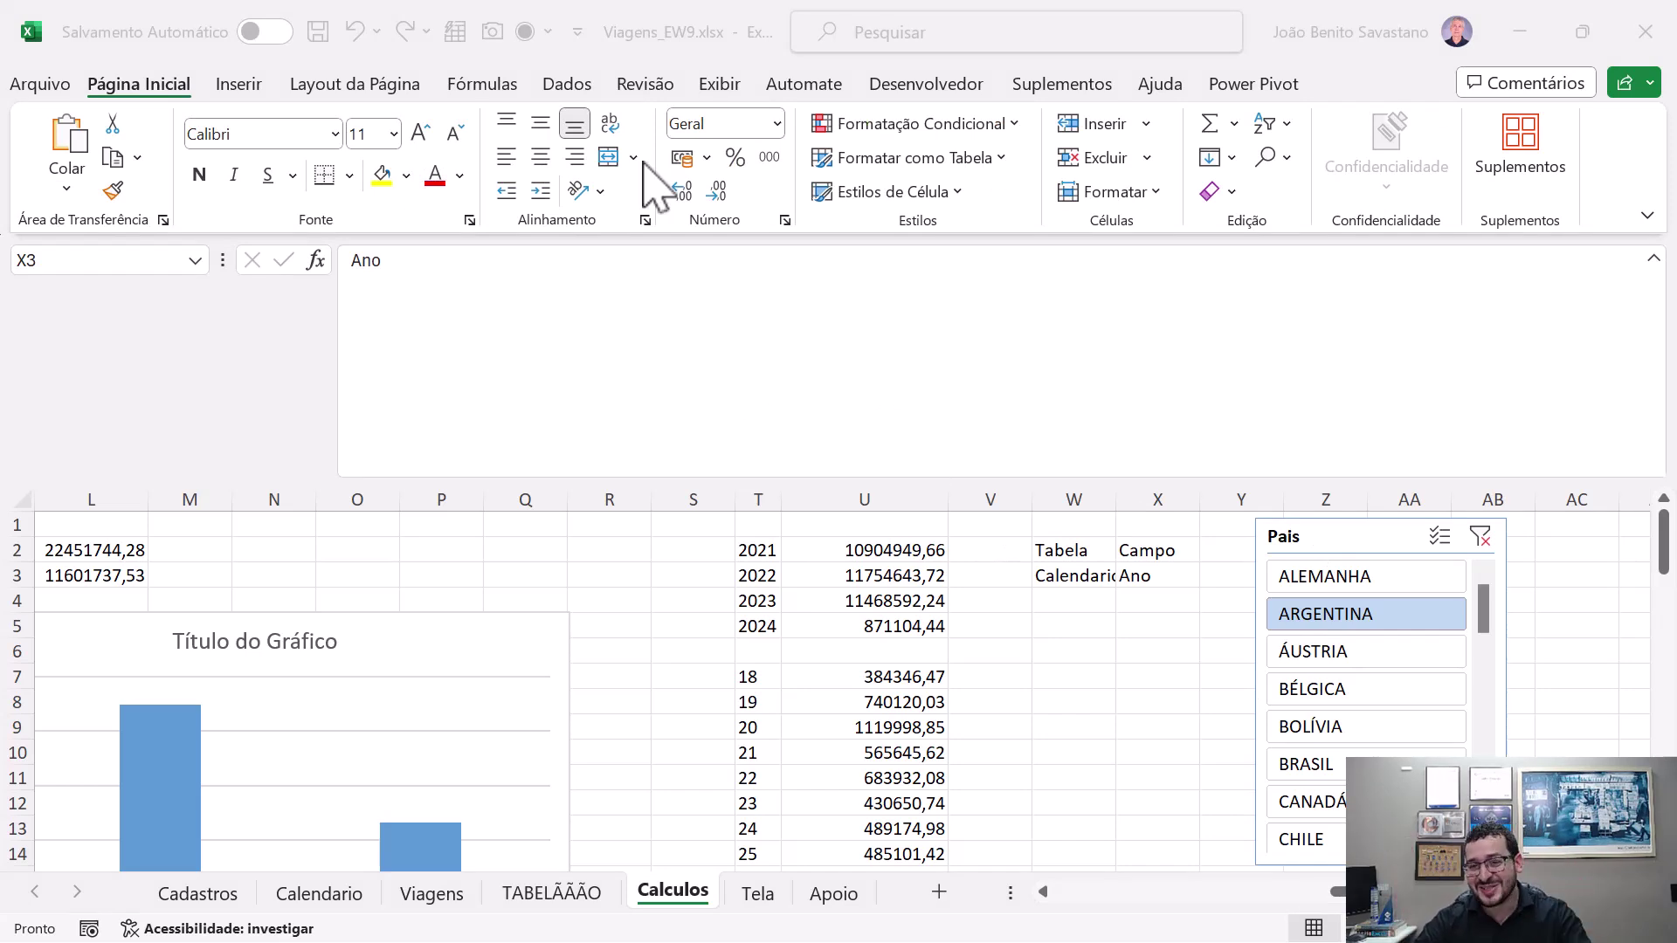
- Display the list of objects on the Calculos sheet and delete the Pais slicer
click(123, 83)
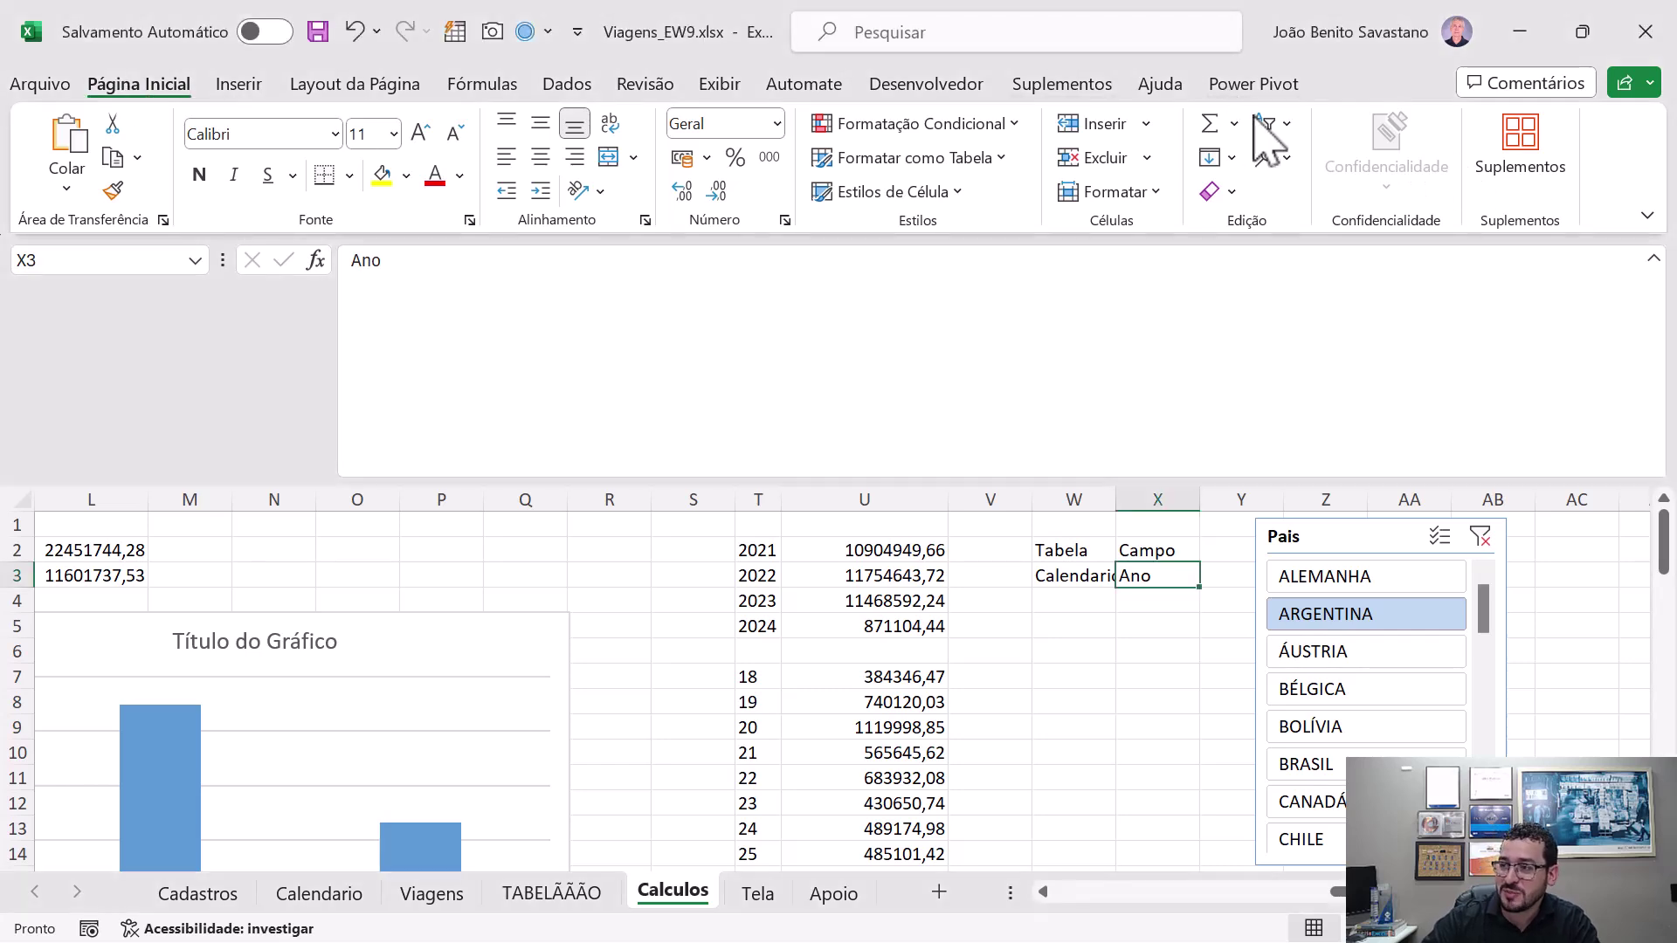
click(1274, 158)
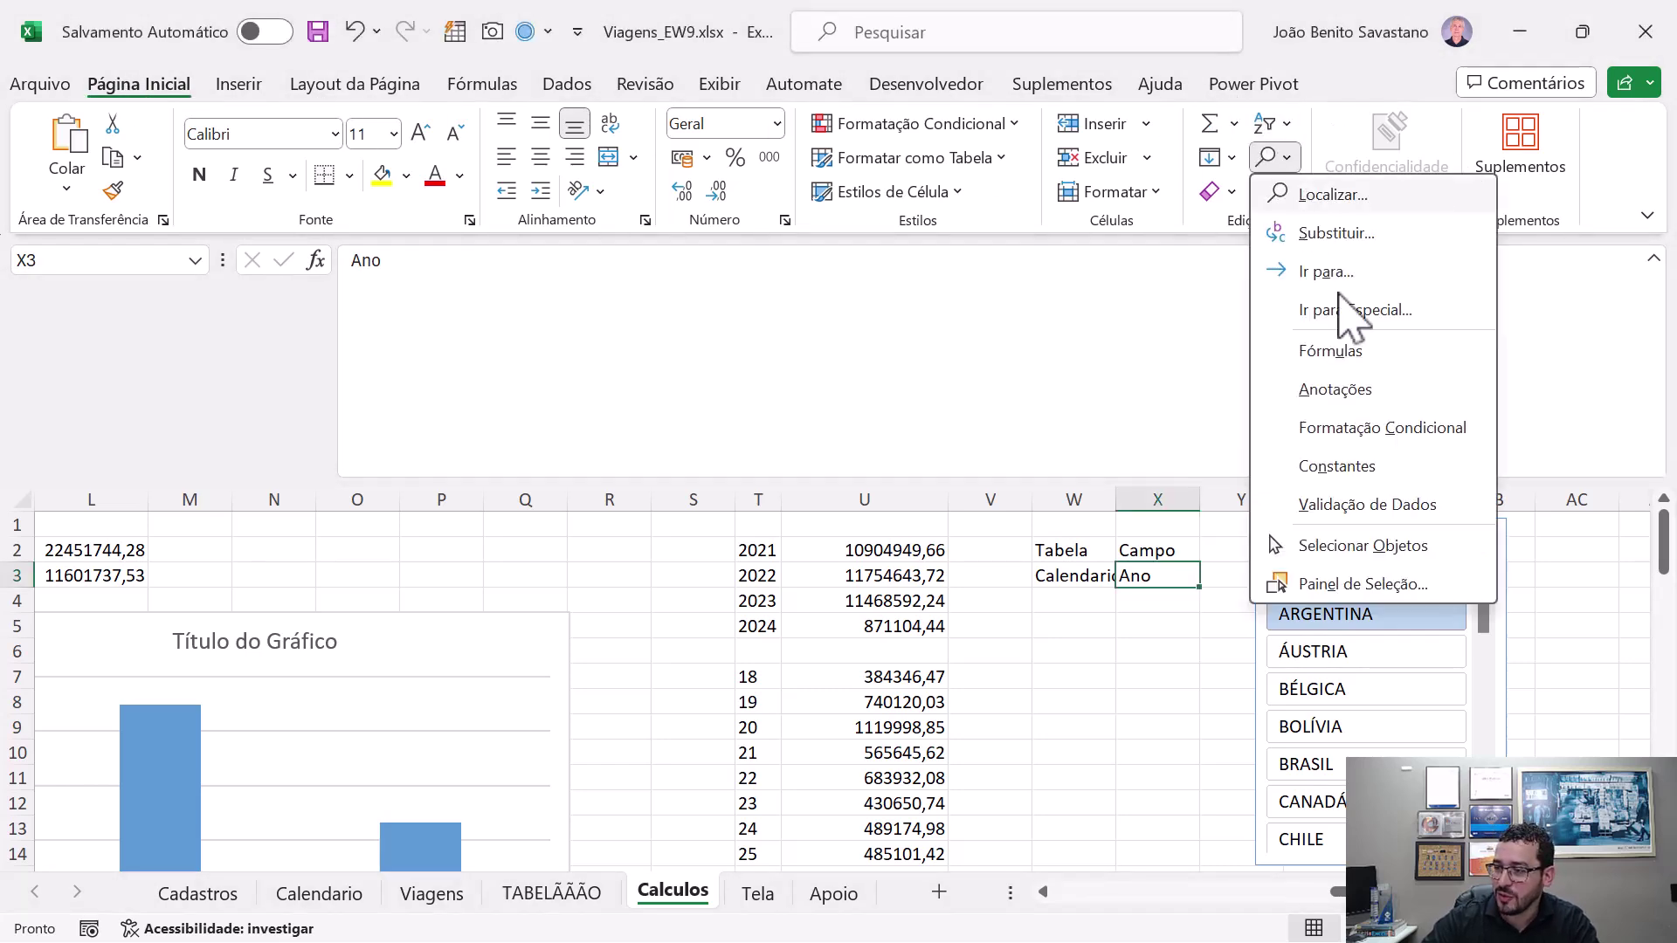
click(1385, 584)
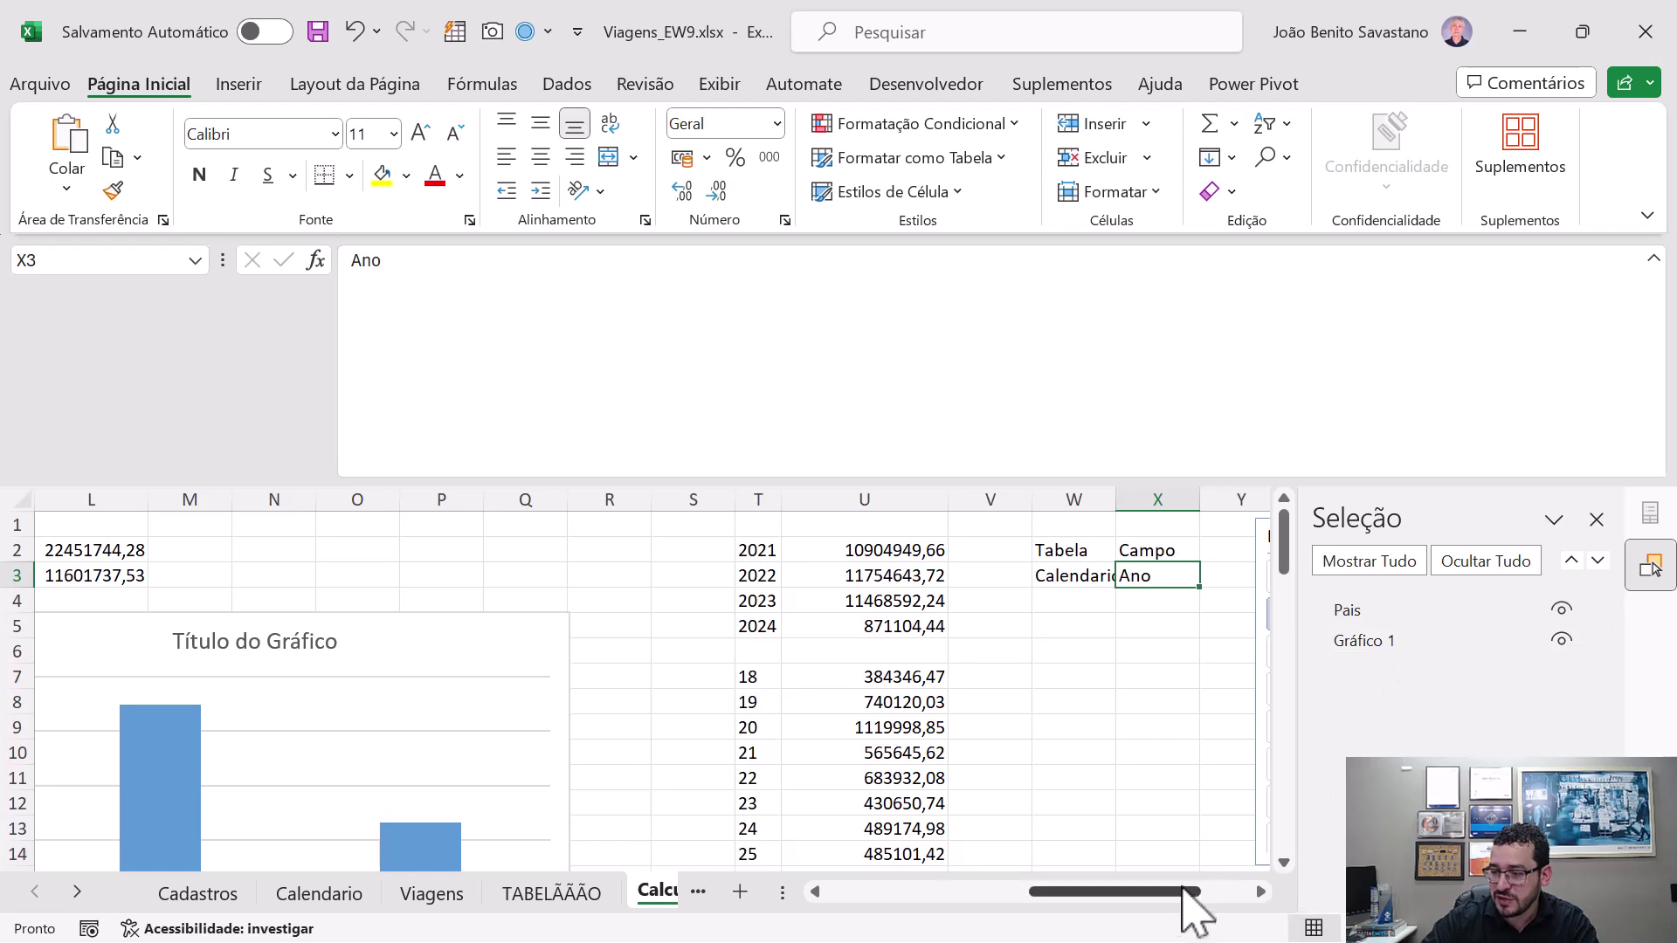
drag(1191, 897, 1238, 898)
click(1369, 610)
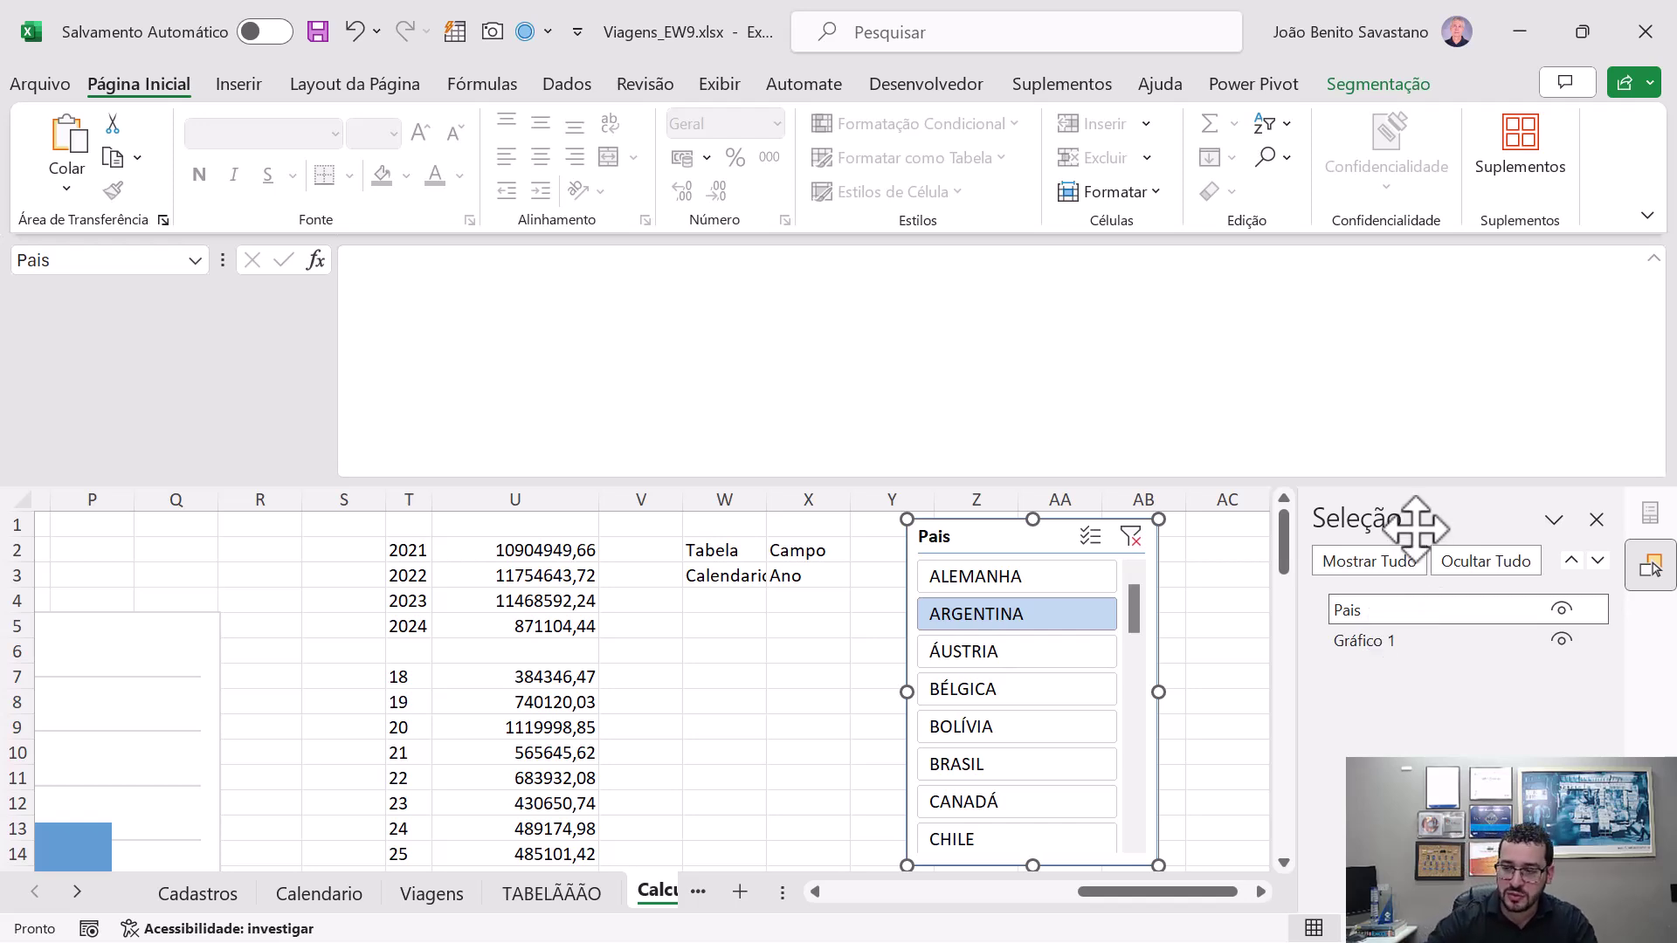
key(Delete)
- Insert a PivotTable from the data model in cell AC2 of the existing Calculos sheet
click(1125, 540)
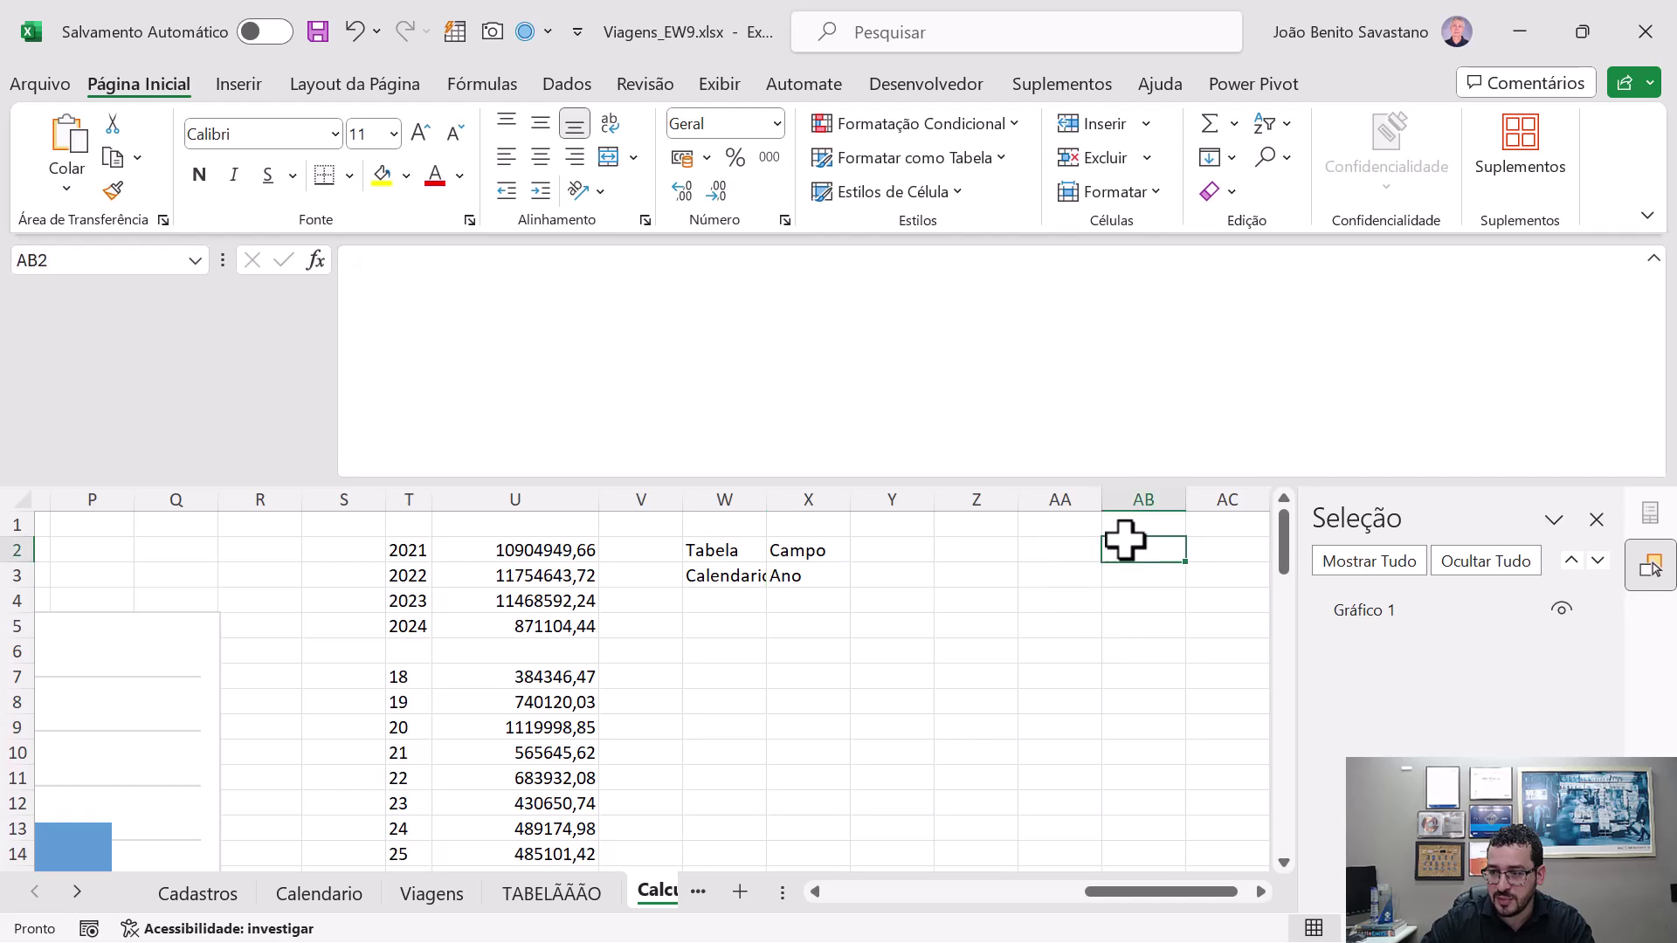
key(Right)
scroll(1155, 544, right, 2)
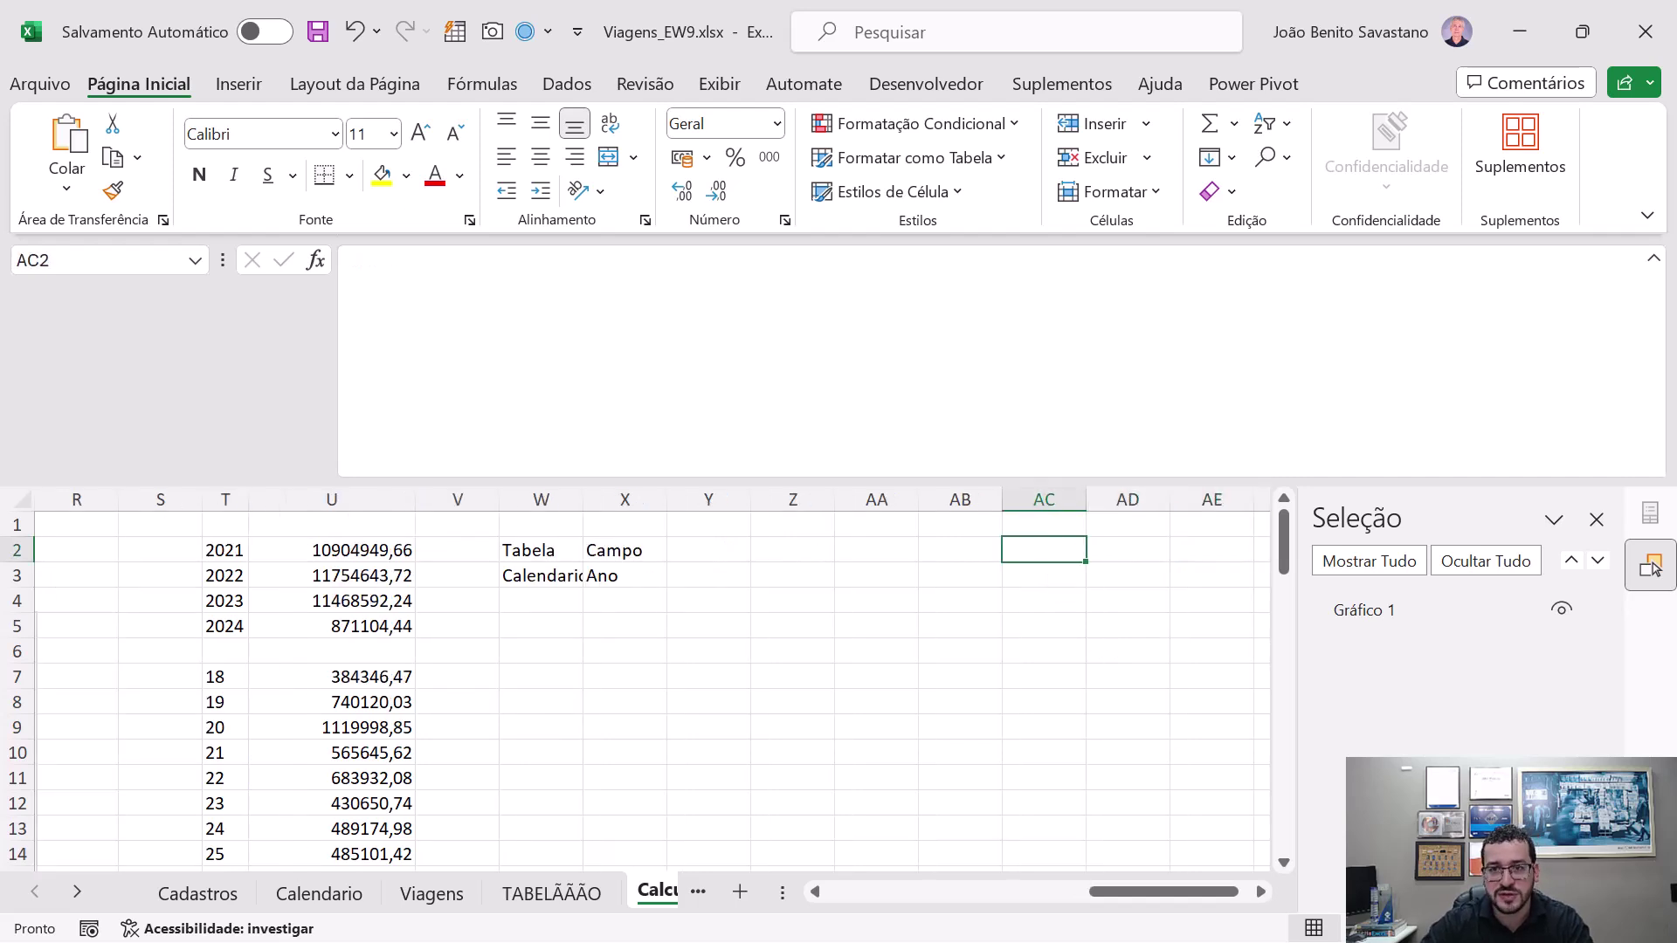
click(238, 83)
click(87, 187)
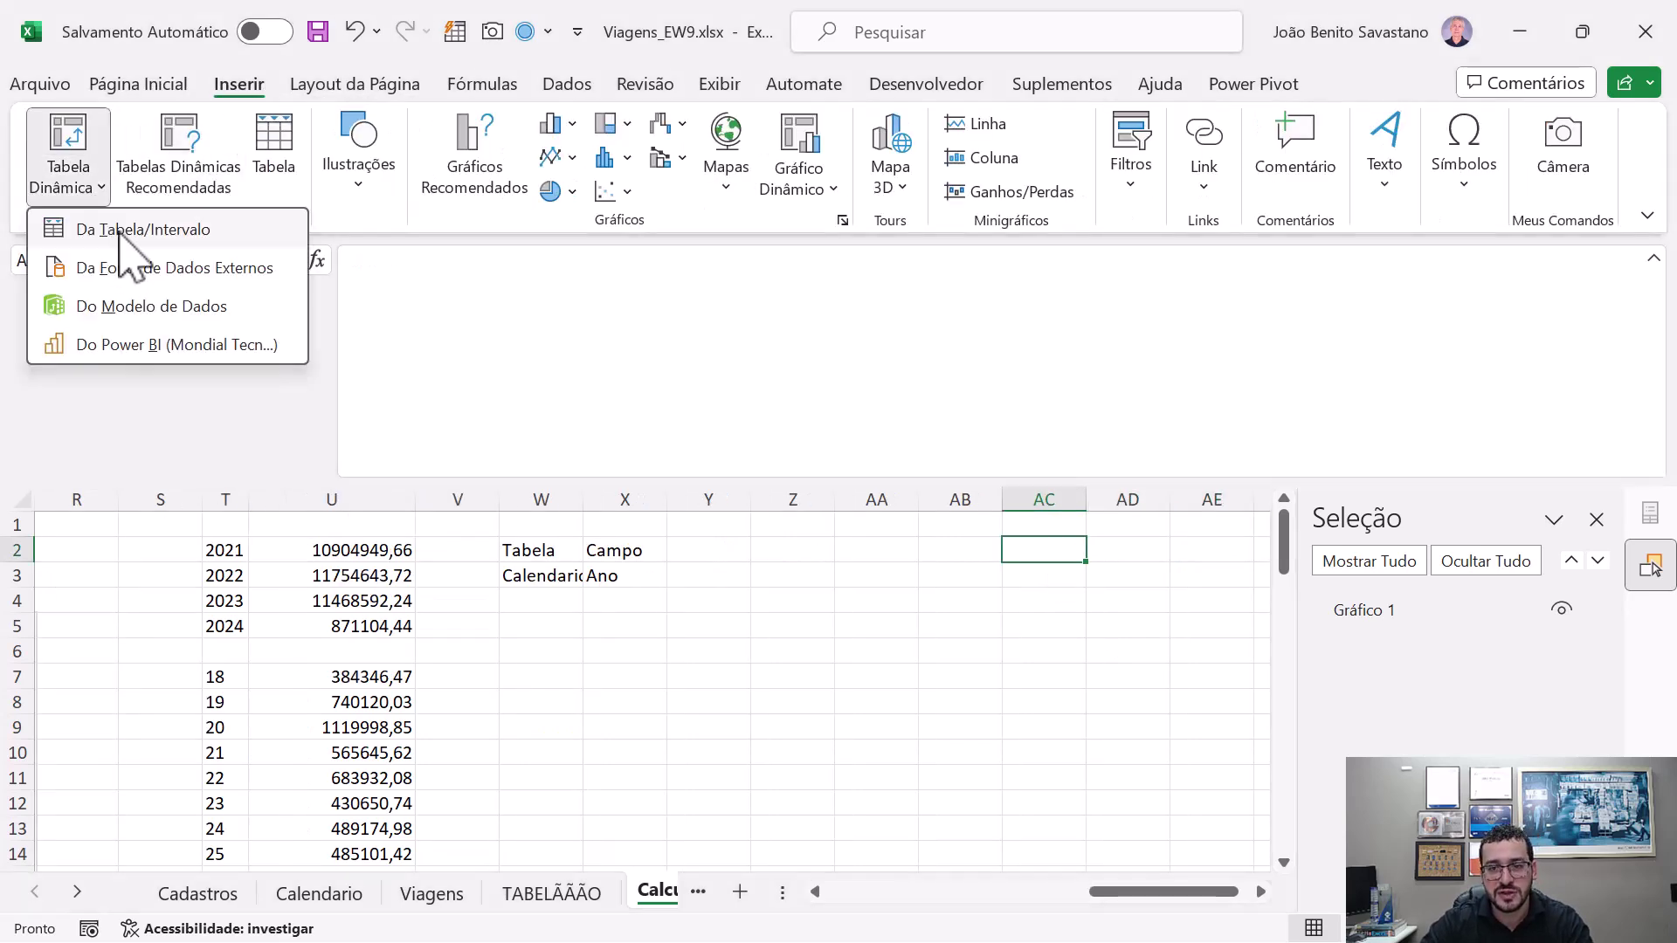
click(150, 306)
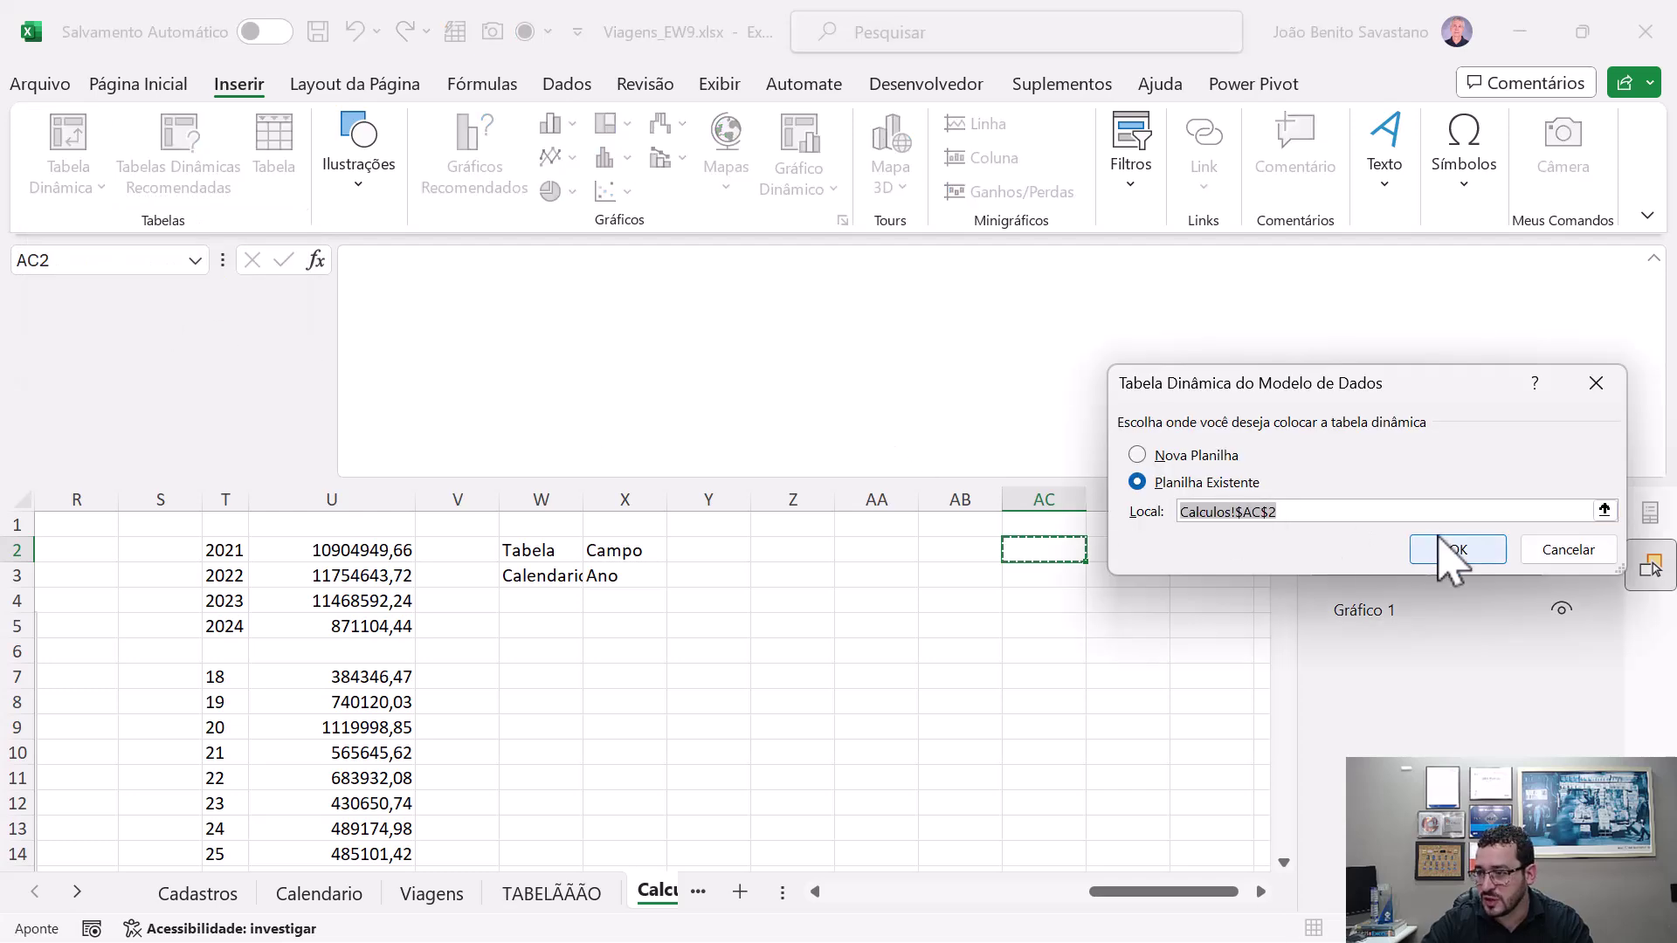
click(1456, 547)
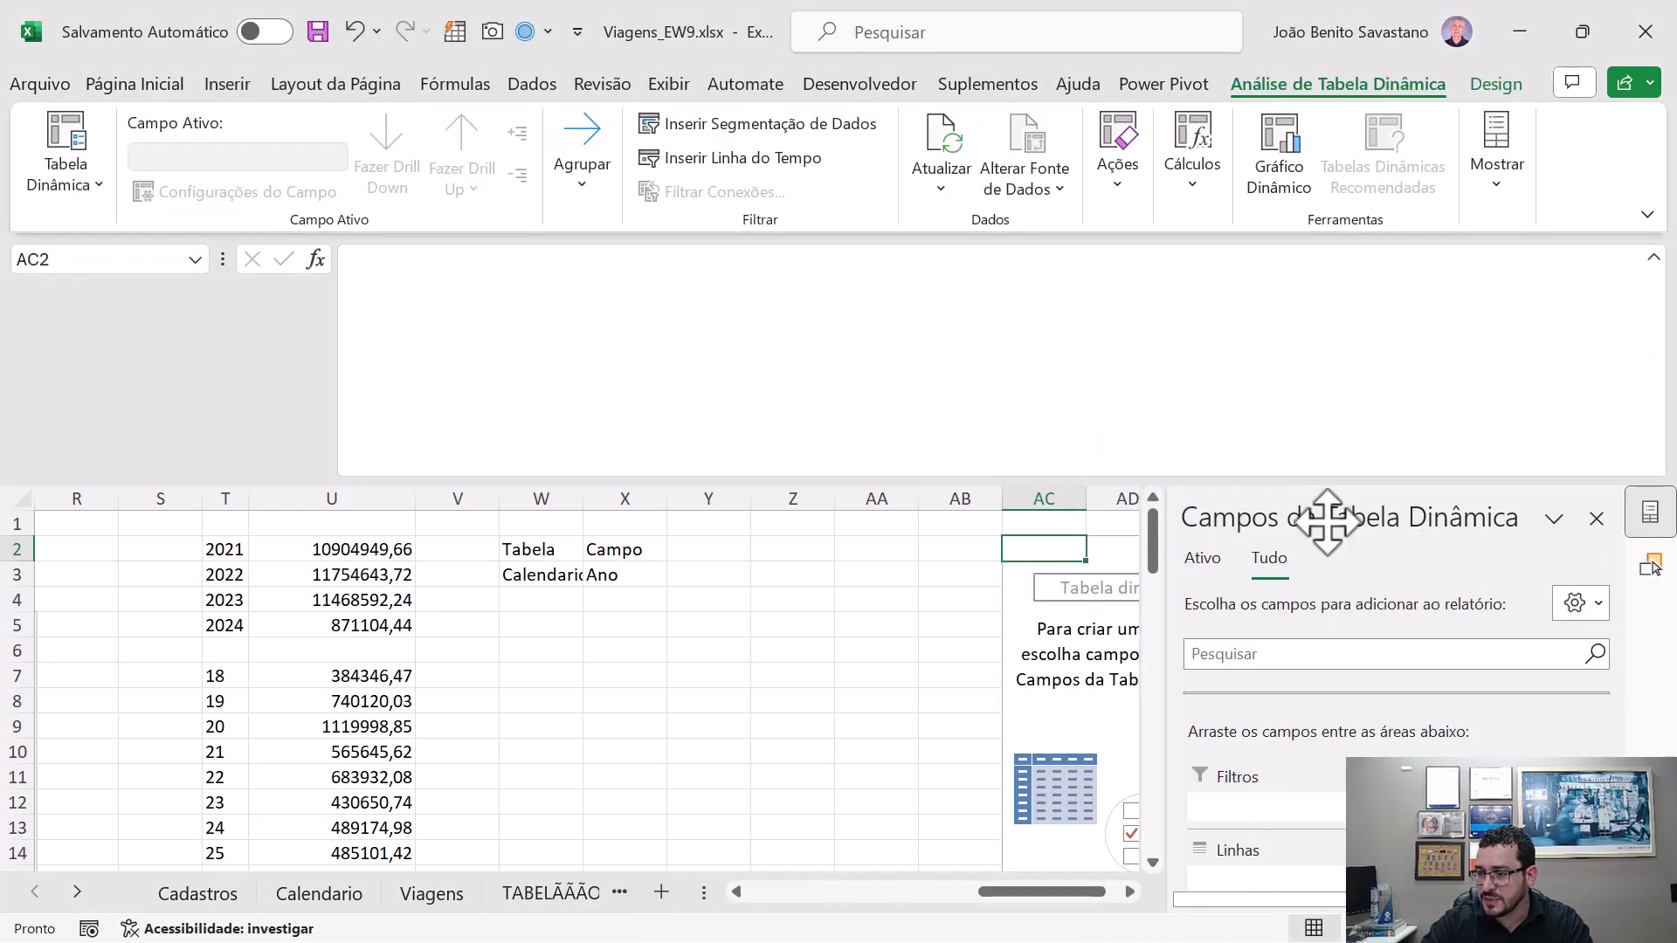
- Set Calendario's Ano field as the PivotTable rows and the Valor Total Pago measure as its values
drag(1227, 516, 1044, 68)
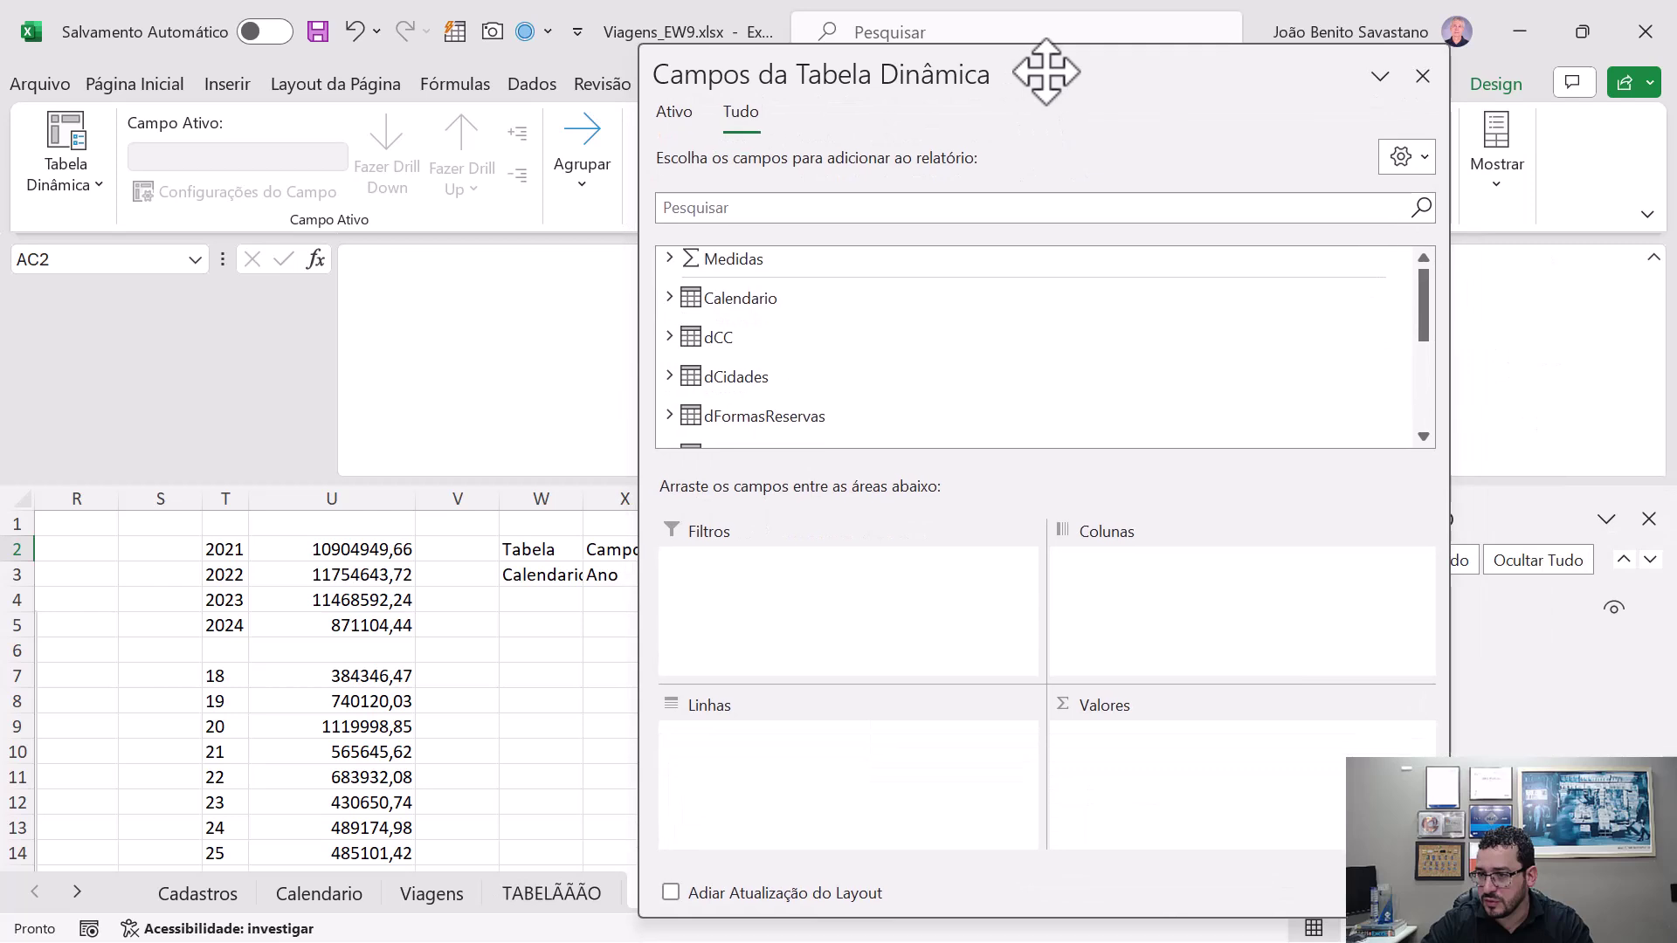
click(687, 297)
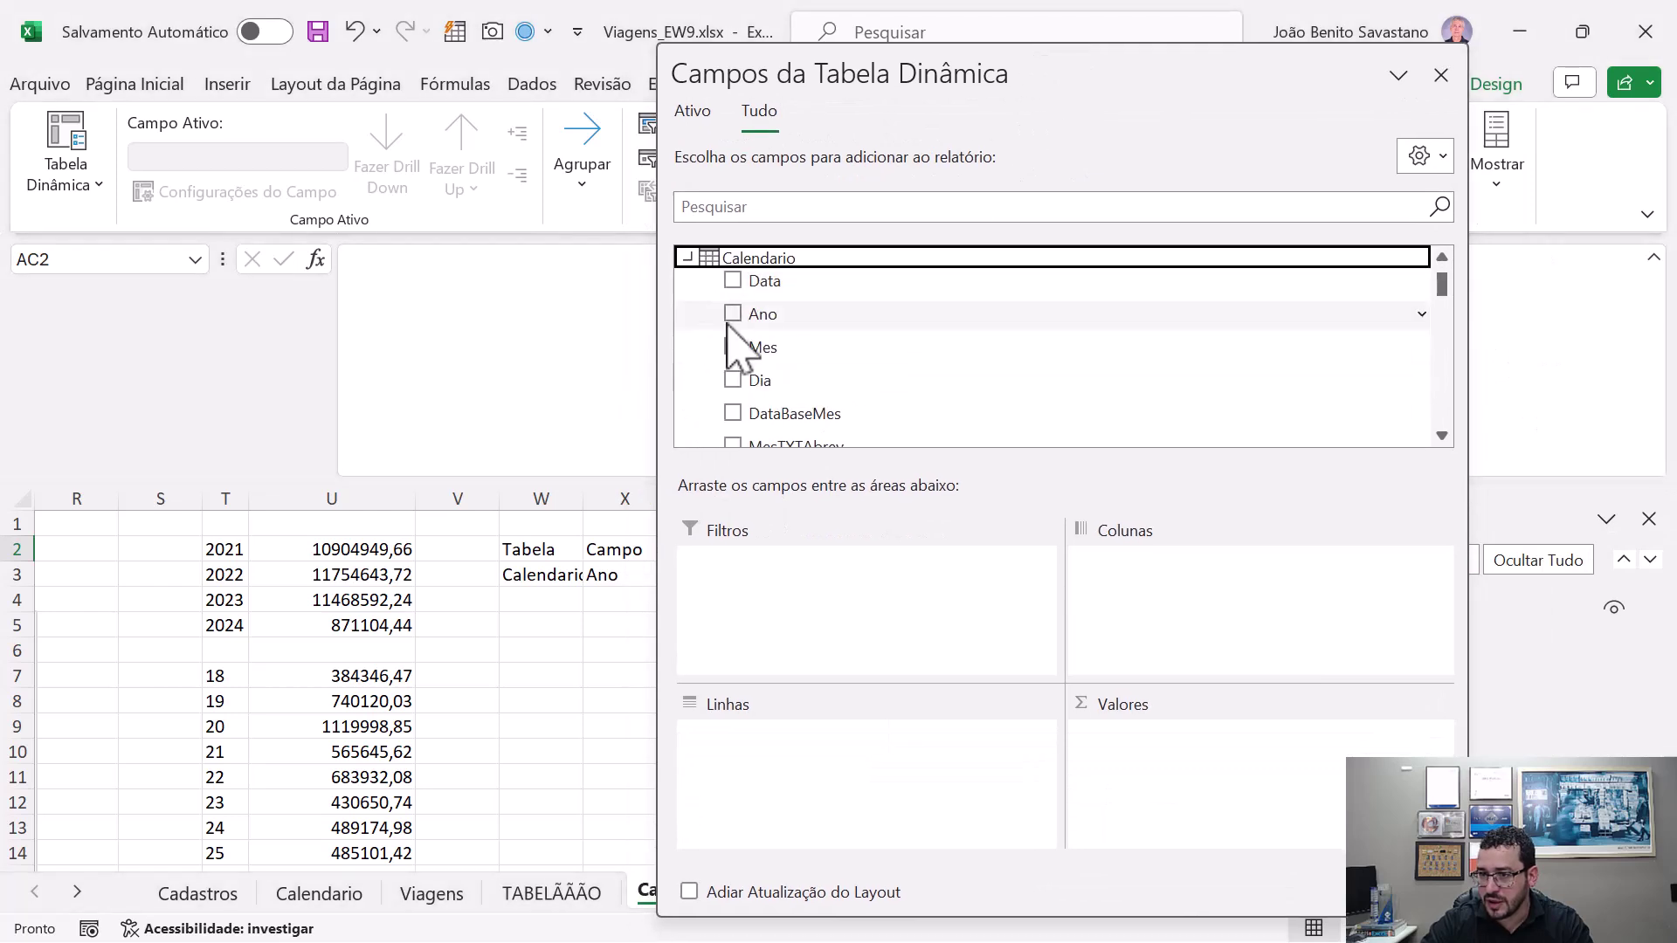
click(732, 314)
drag(1198, 566, 956, 753)
click(687, 257)
scroll(711, 384, down, 3)
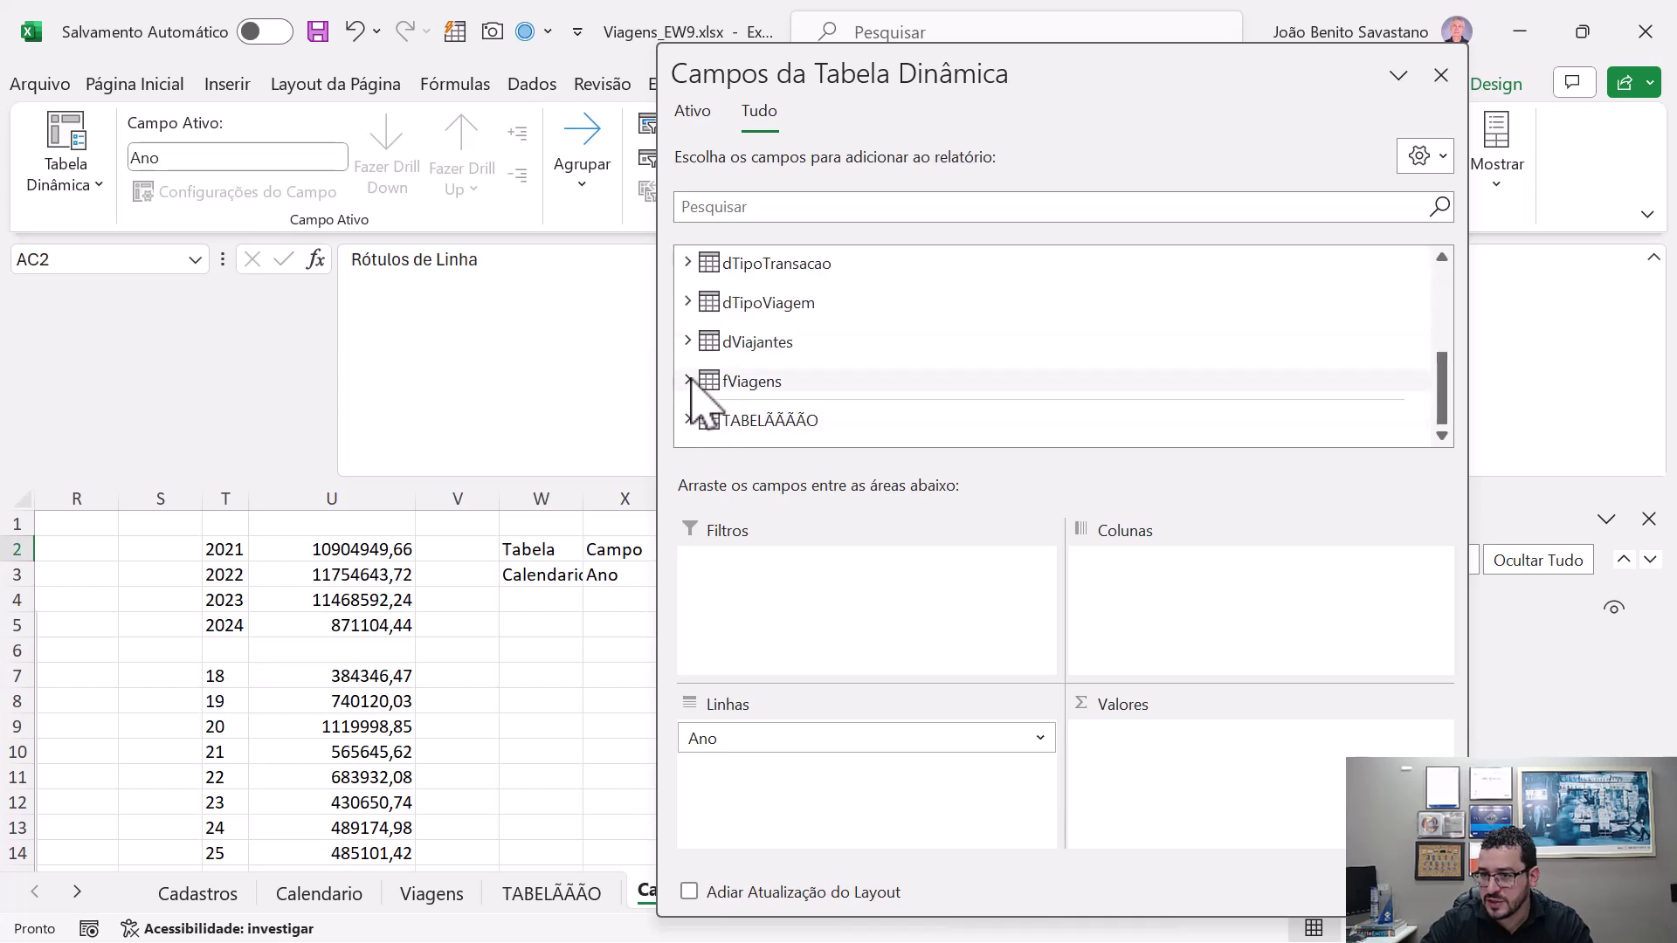
scroll(698, 367, up, 3)
scroll(699, 367, up, 1)
click(687, 256)
click(734, 280)
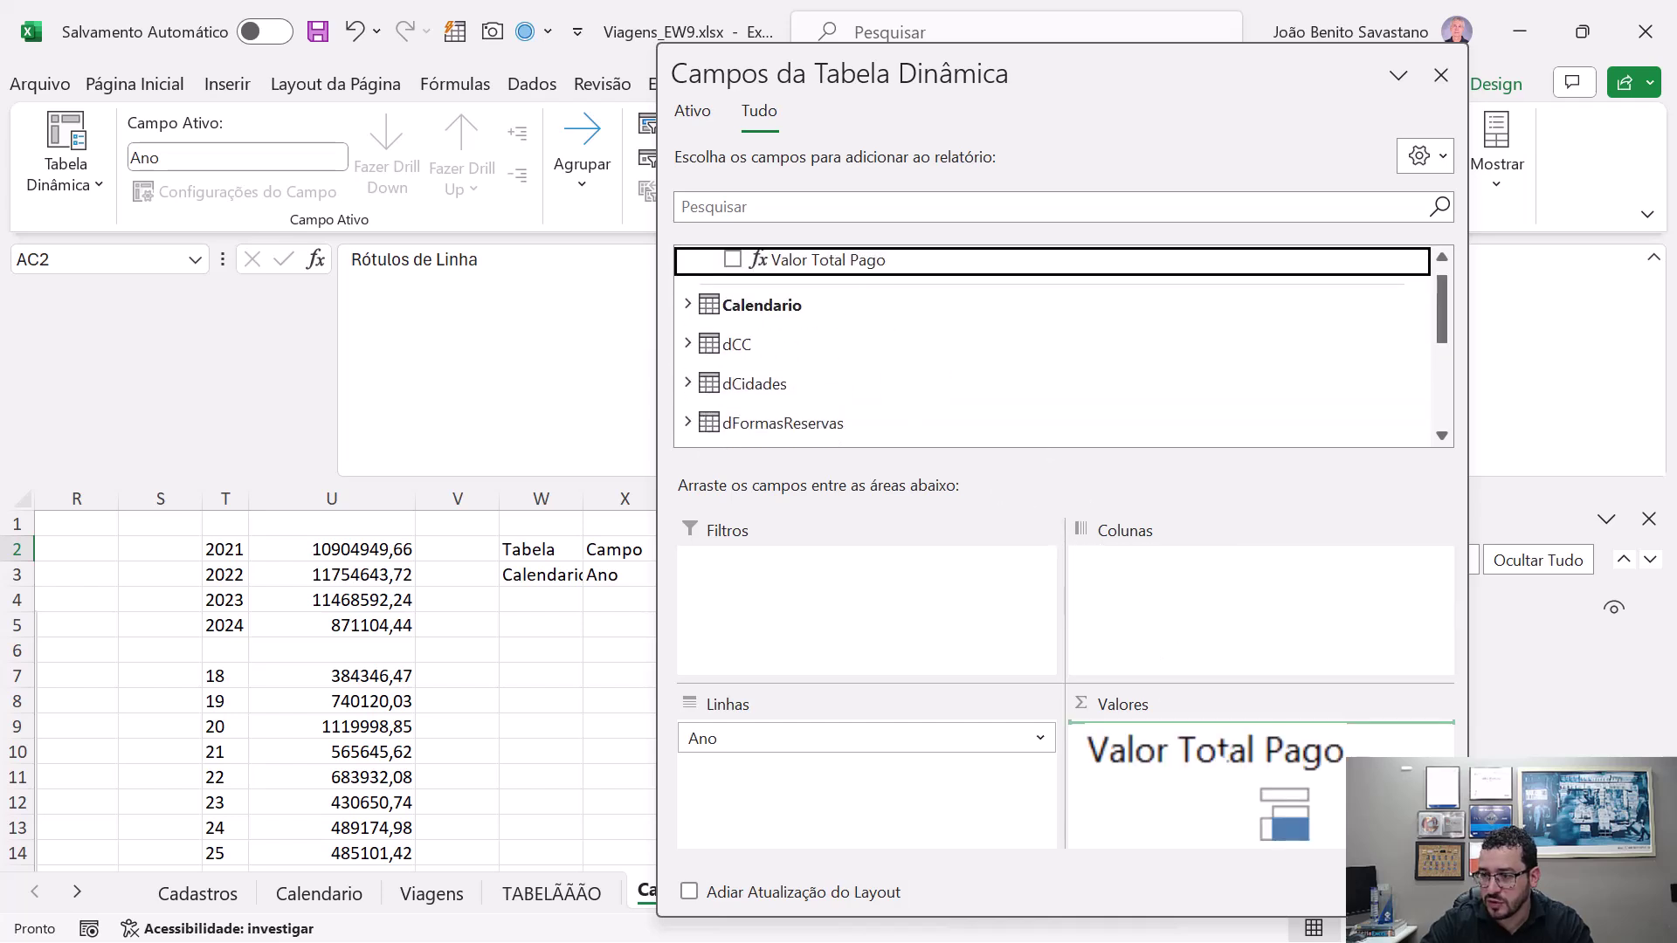
click(1441, 76)
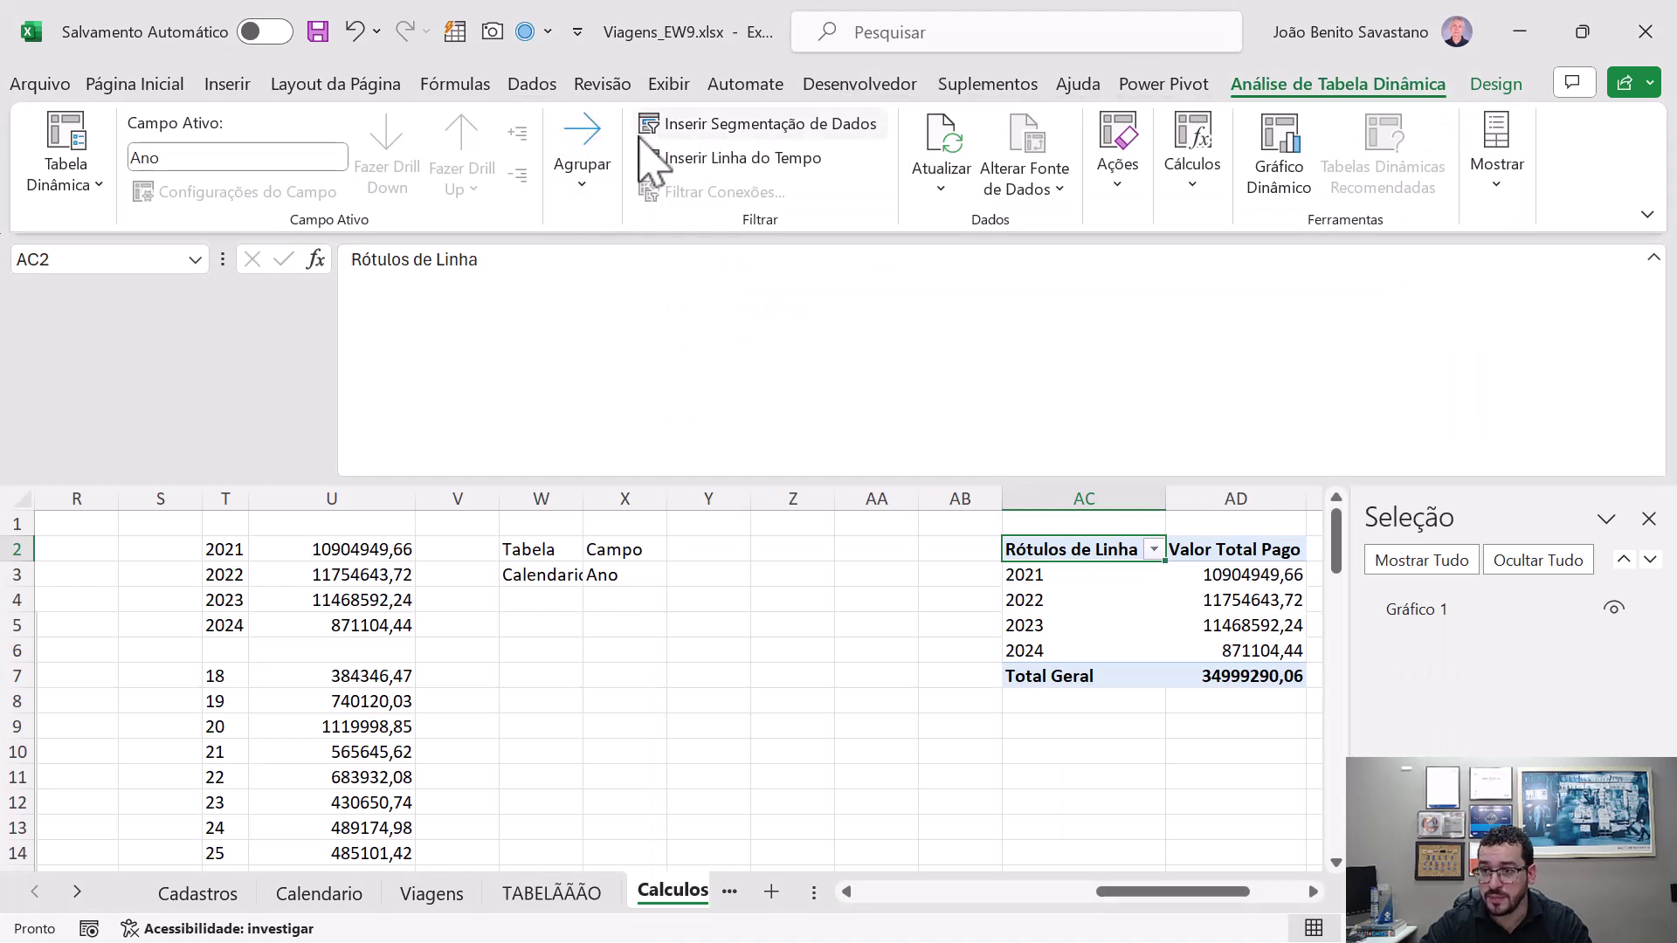
- Insert a slicer for the PivotTable's Bim field and place it below the PivotTable in columns AC and AD
click(852, 123)
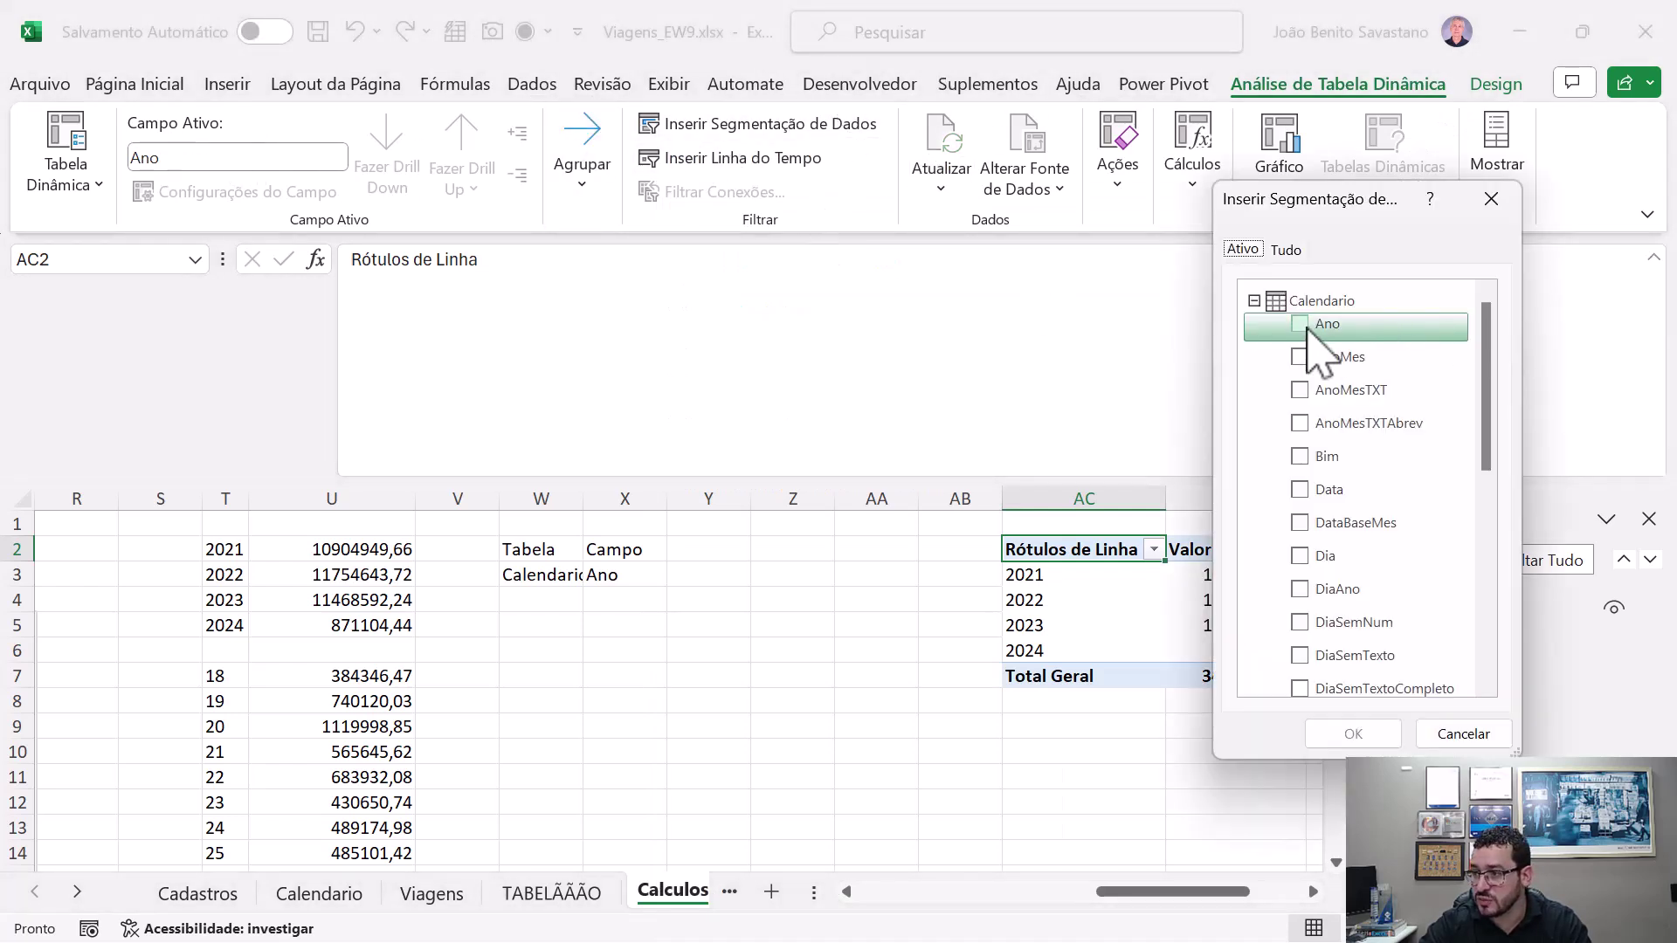
click(1299, 456)
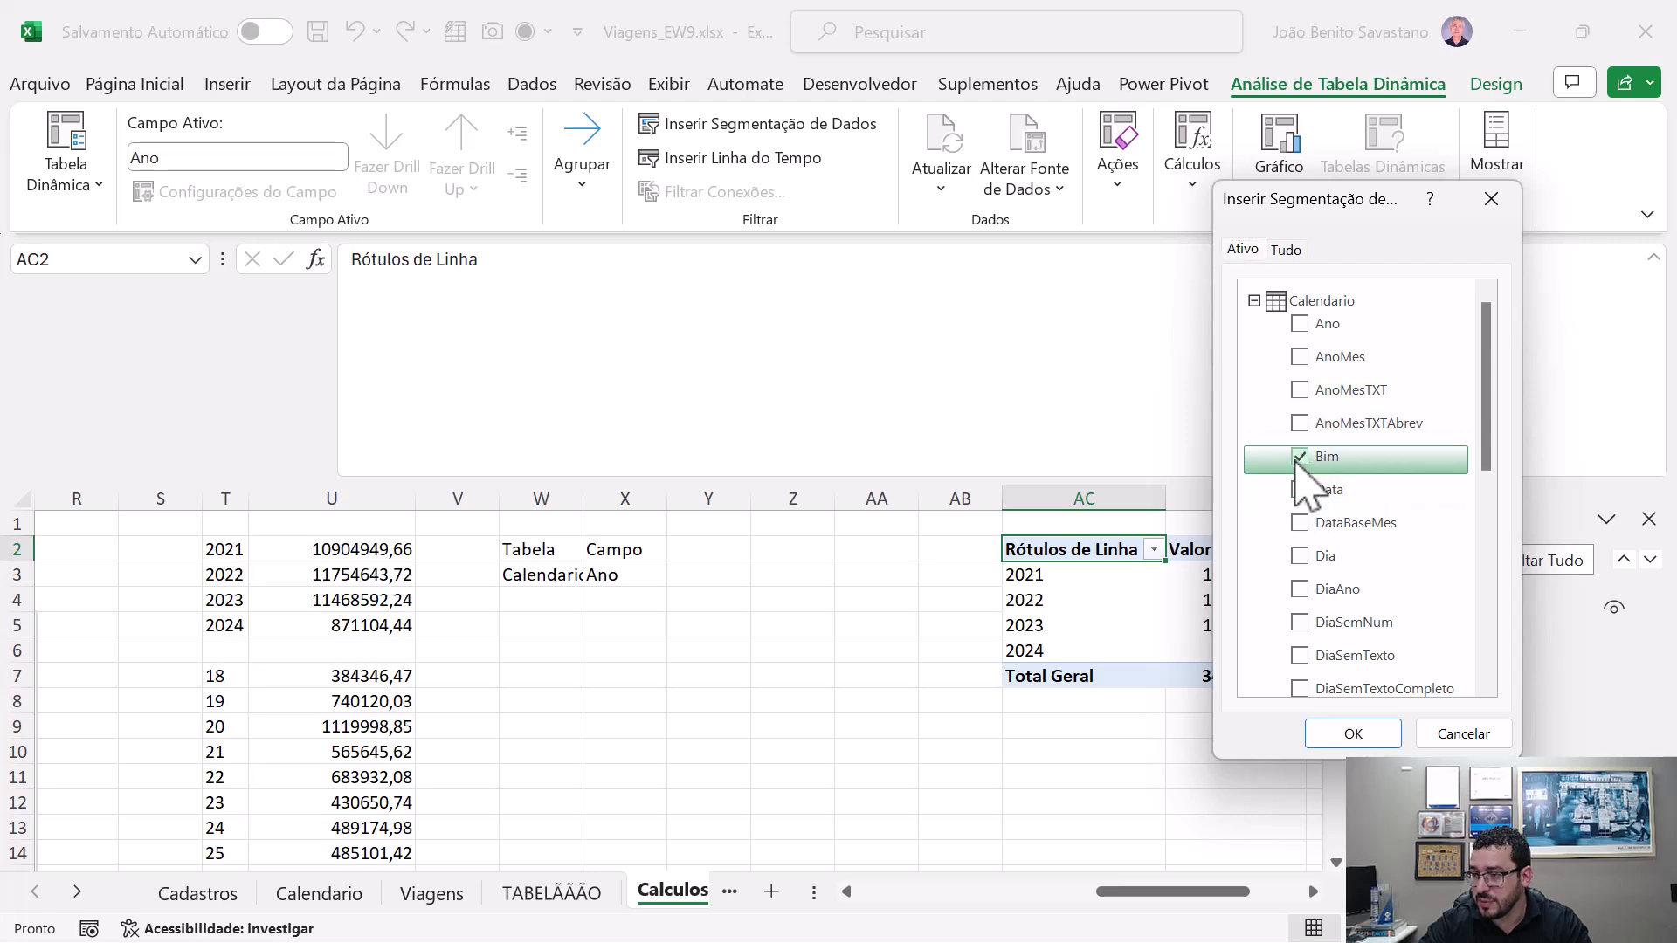
click(1352, 733)
drag(768, 543, 1138, 737)
- Convert the PivotTable at AC2 to cube formulas with the OLAP tools
click(1083, 599)
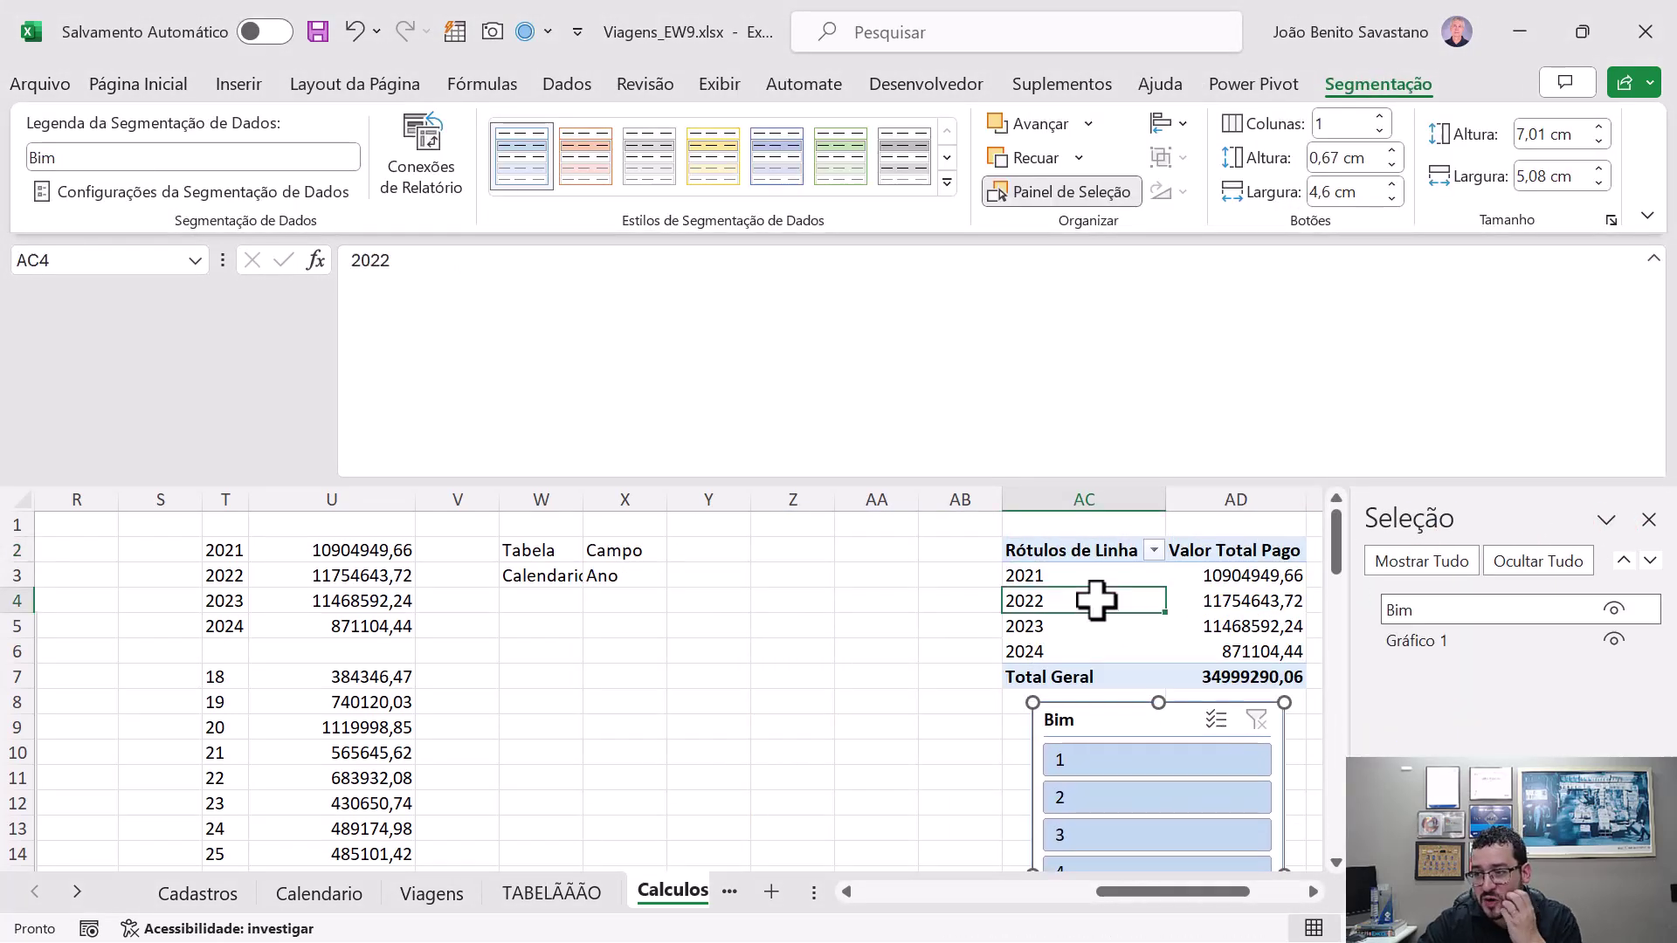
click(1283, 83)
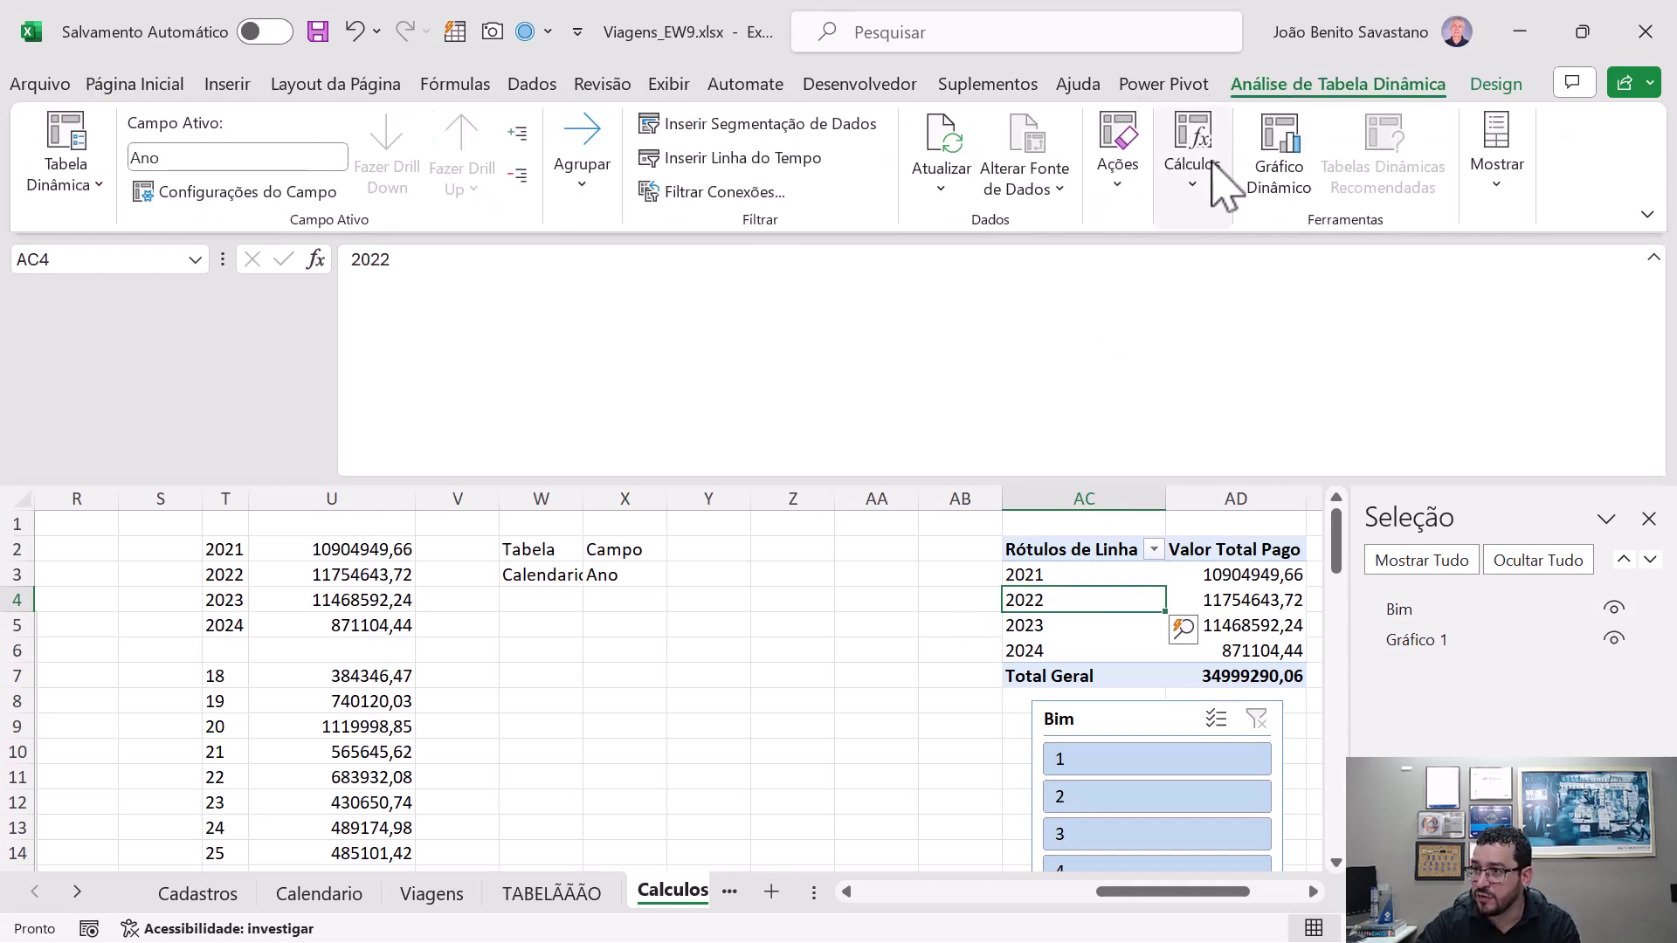
click(1192, 153)
click(1305, 278)
click(1400, 432)
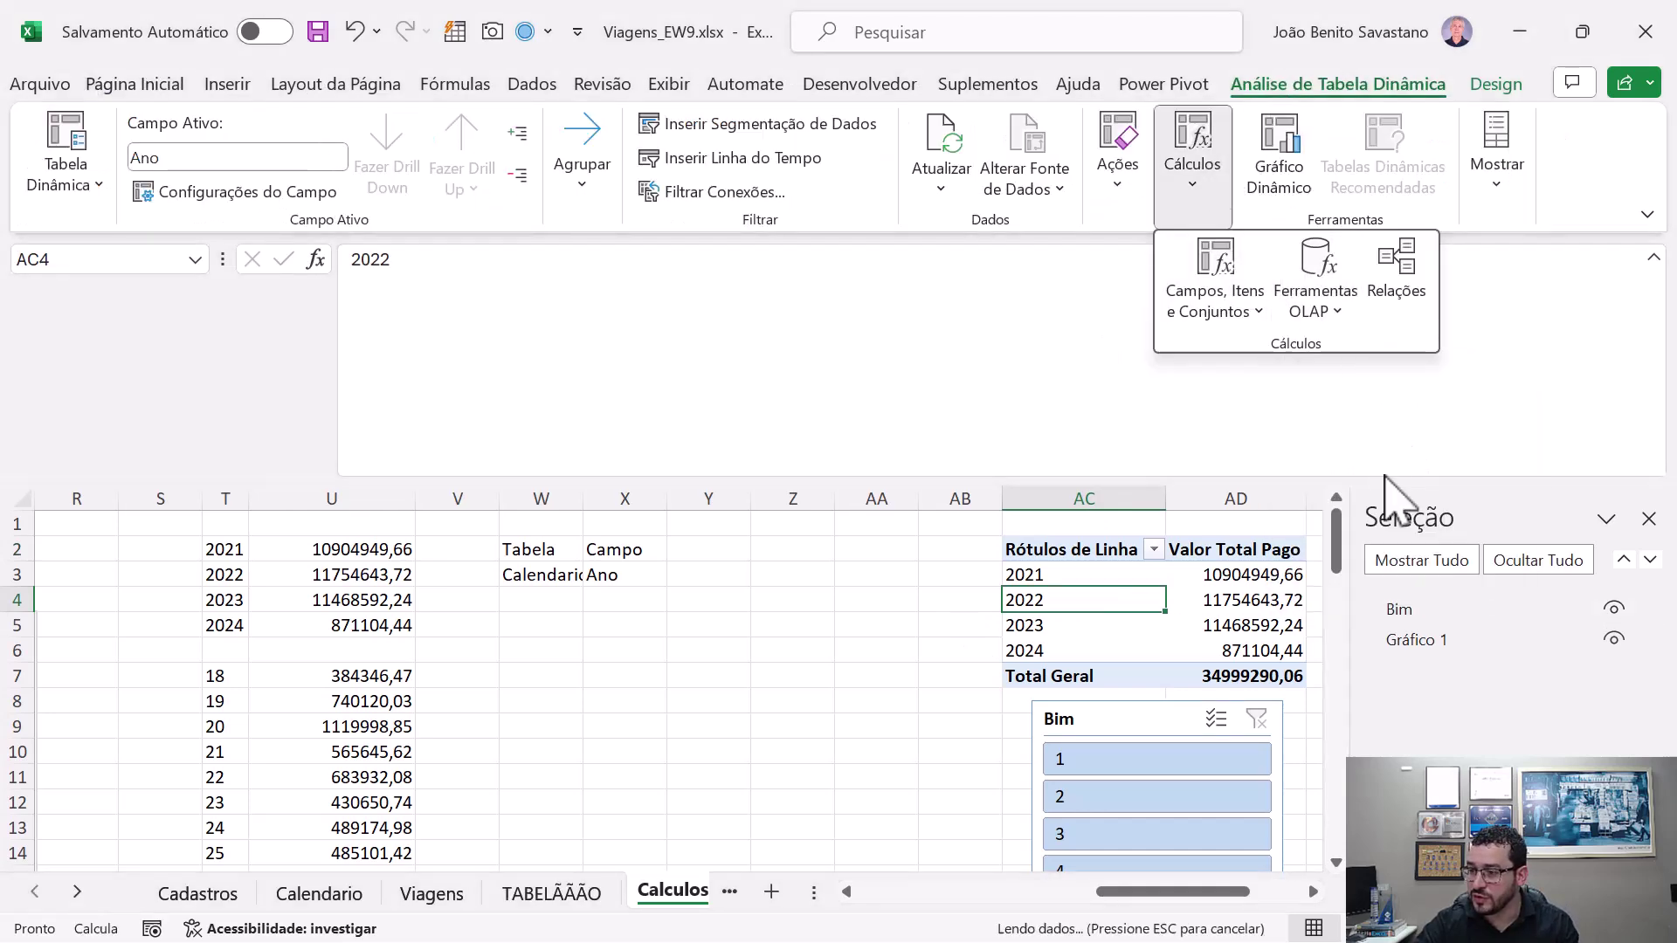
- Examine how the VALORCUBO formula in AD3 references the Bim slicer
click(1222, 575)
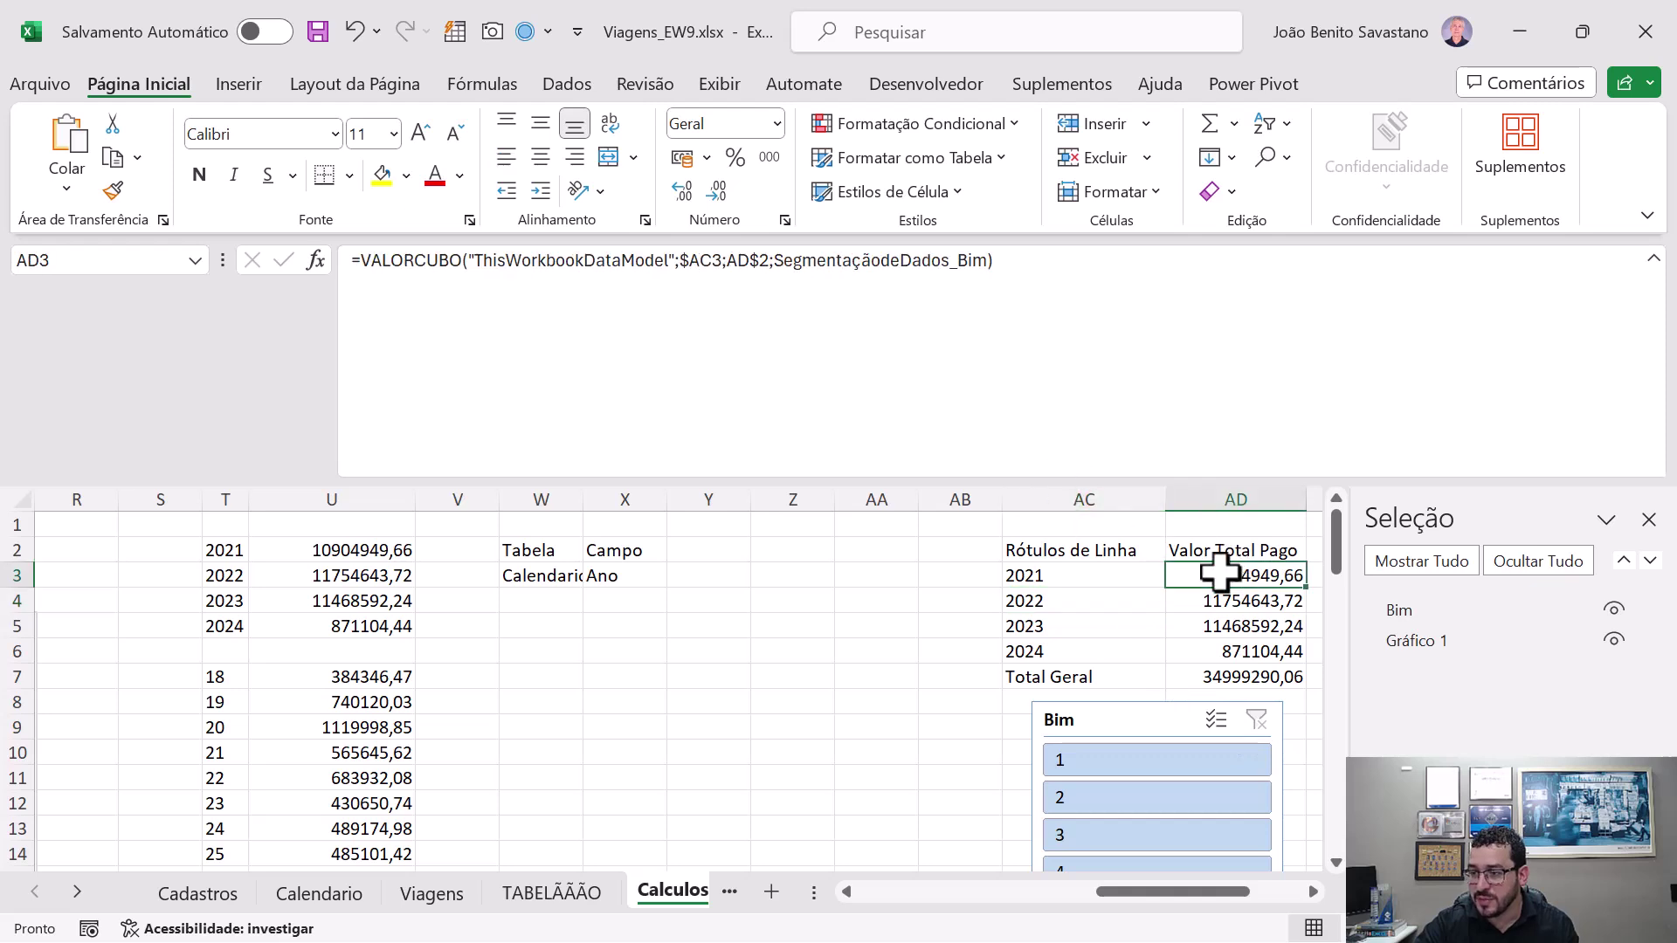
double_click(880, 260)
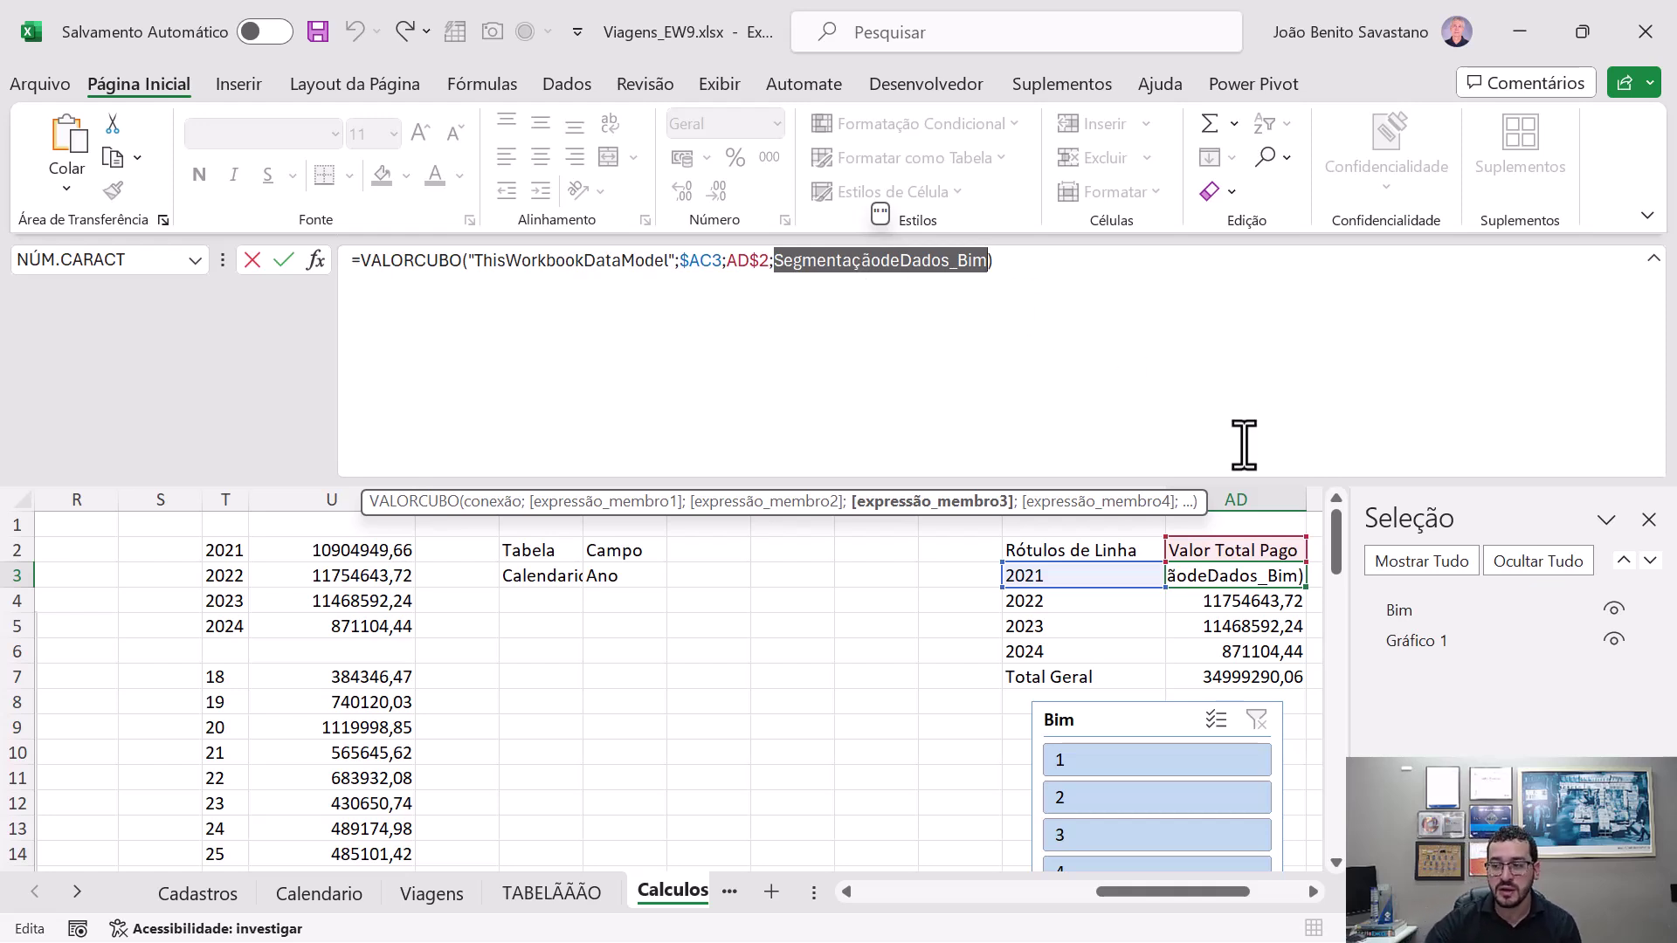
click(1209, 698)
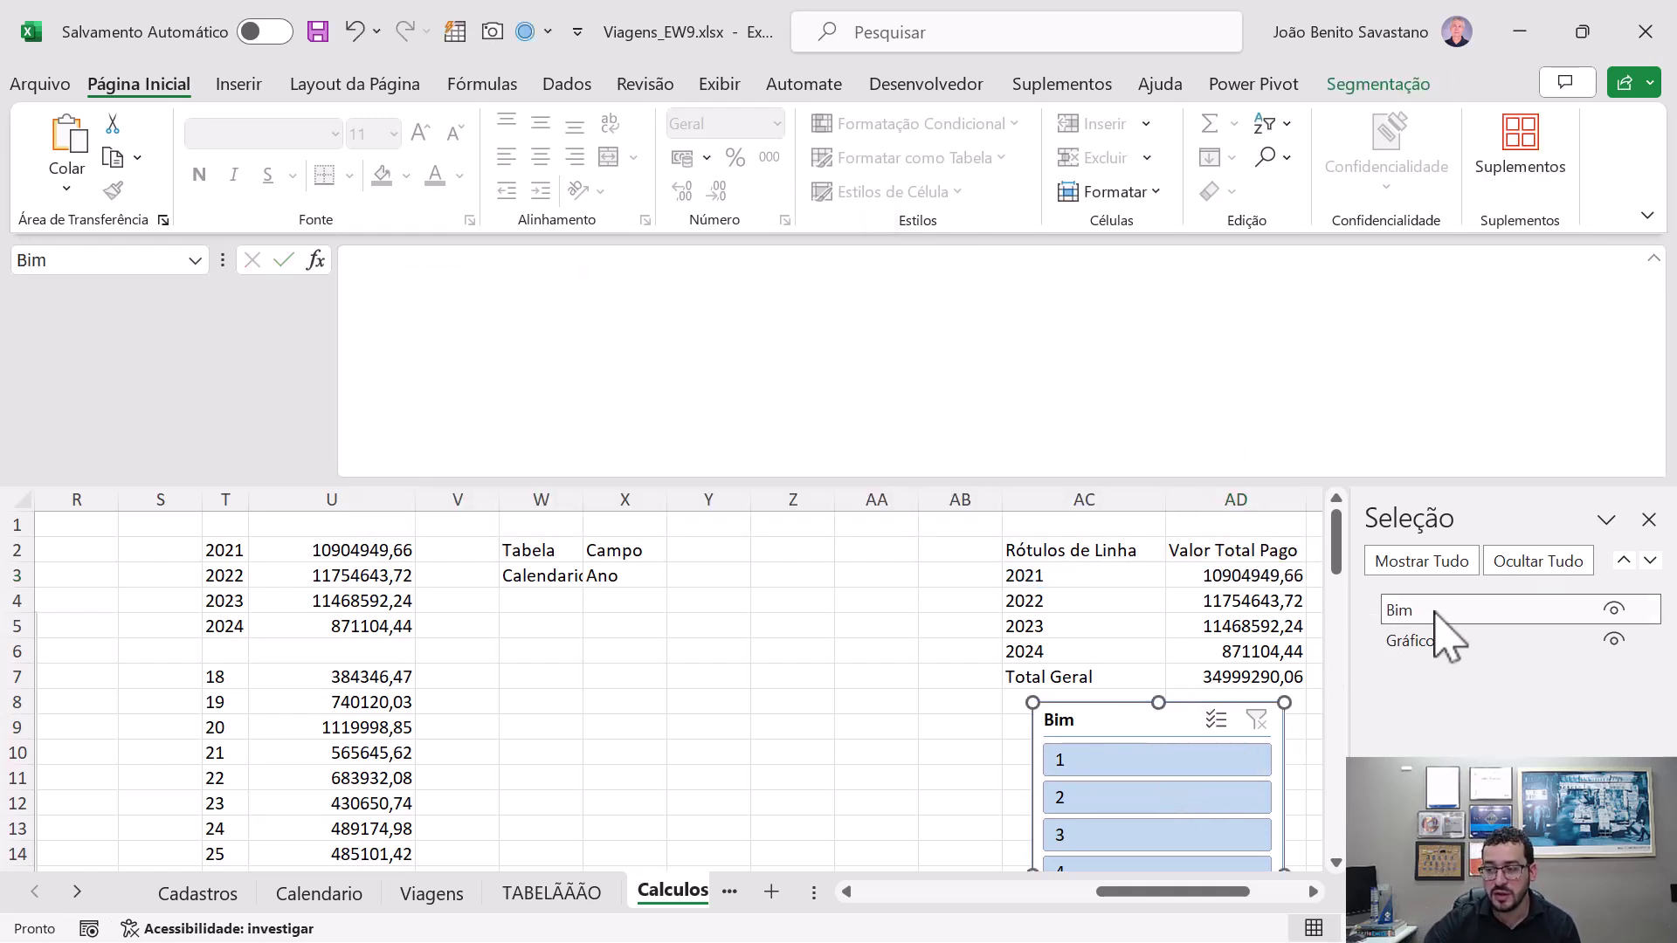
- Insert a data model slicer for the dCidades Pais field and place it over columns Z to AB from row 4
click(936, 699)
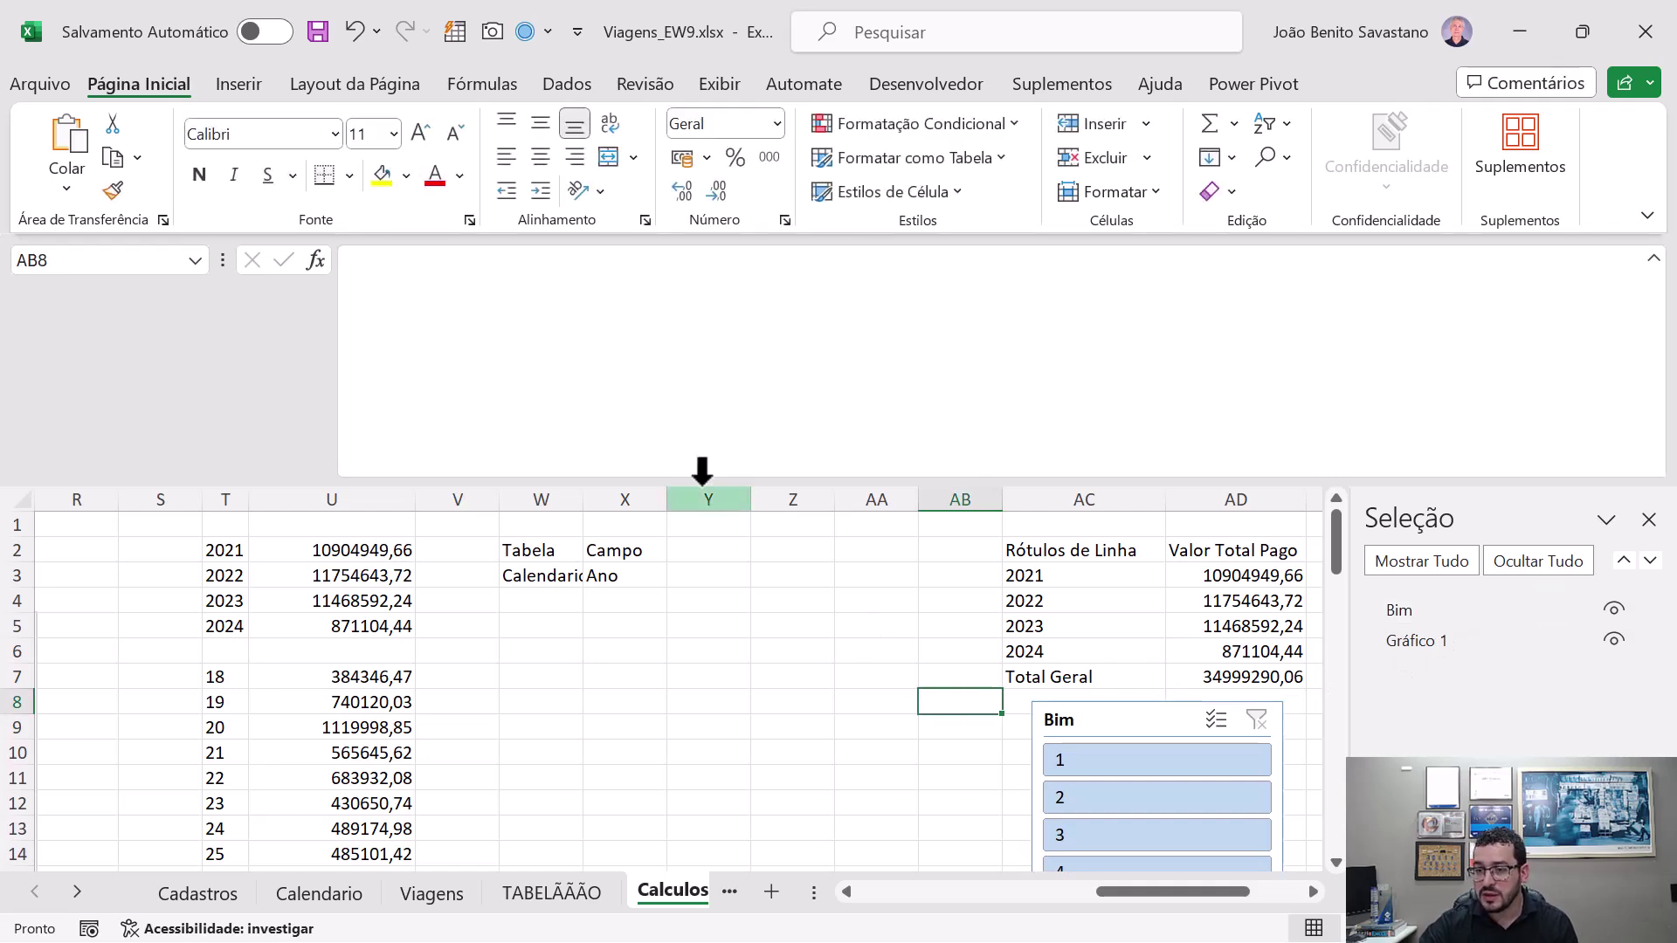
click(241, 88)
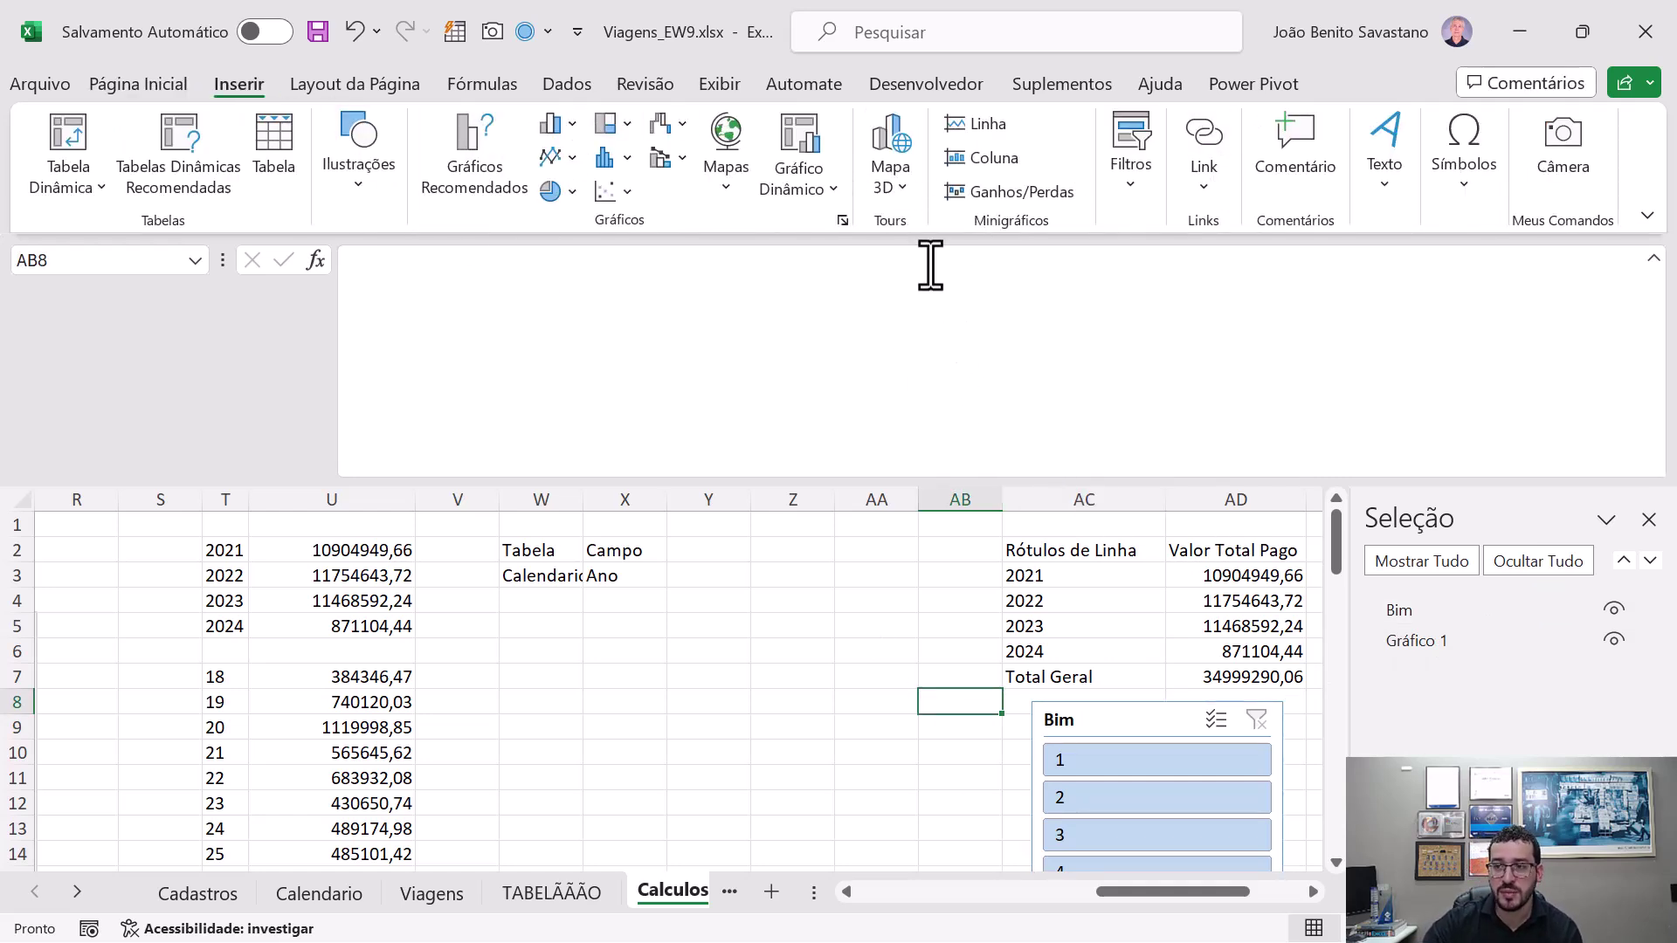
click(1166, 297)
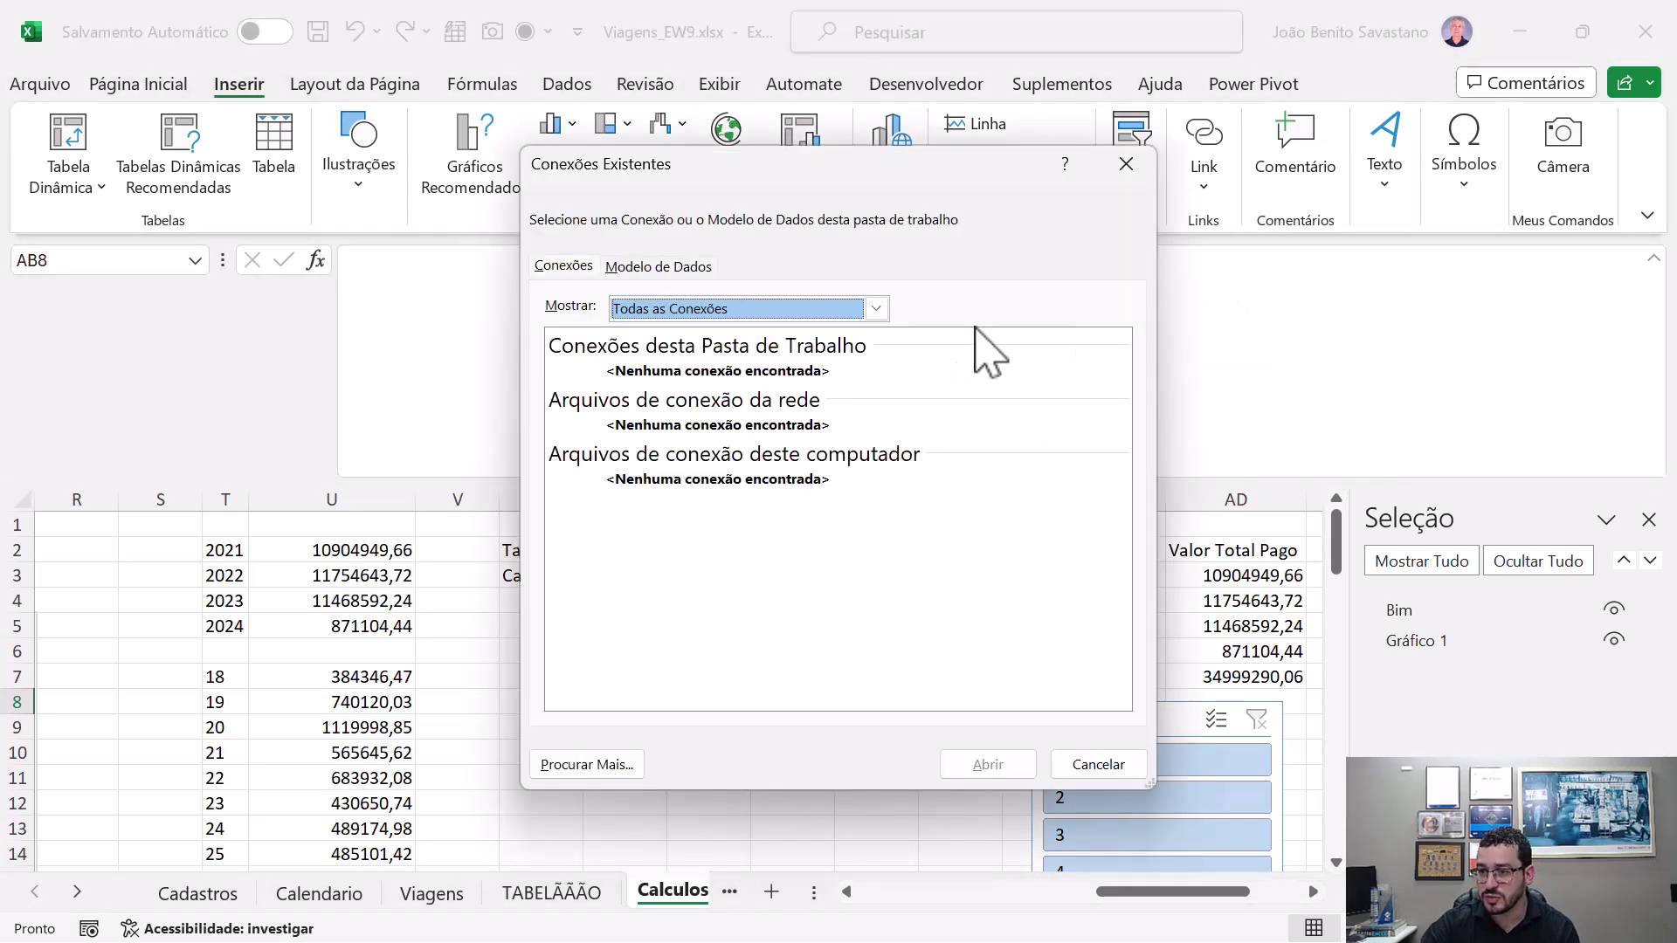
click(654, 266)
click(987, 765)
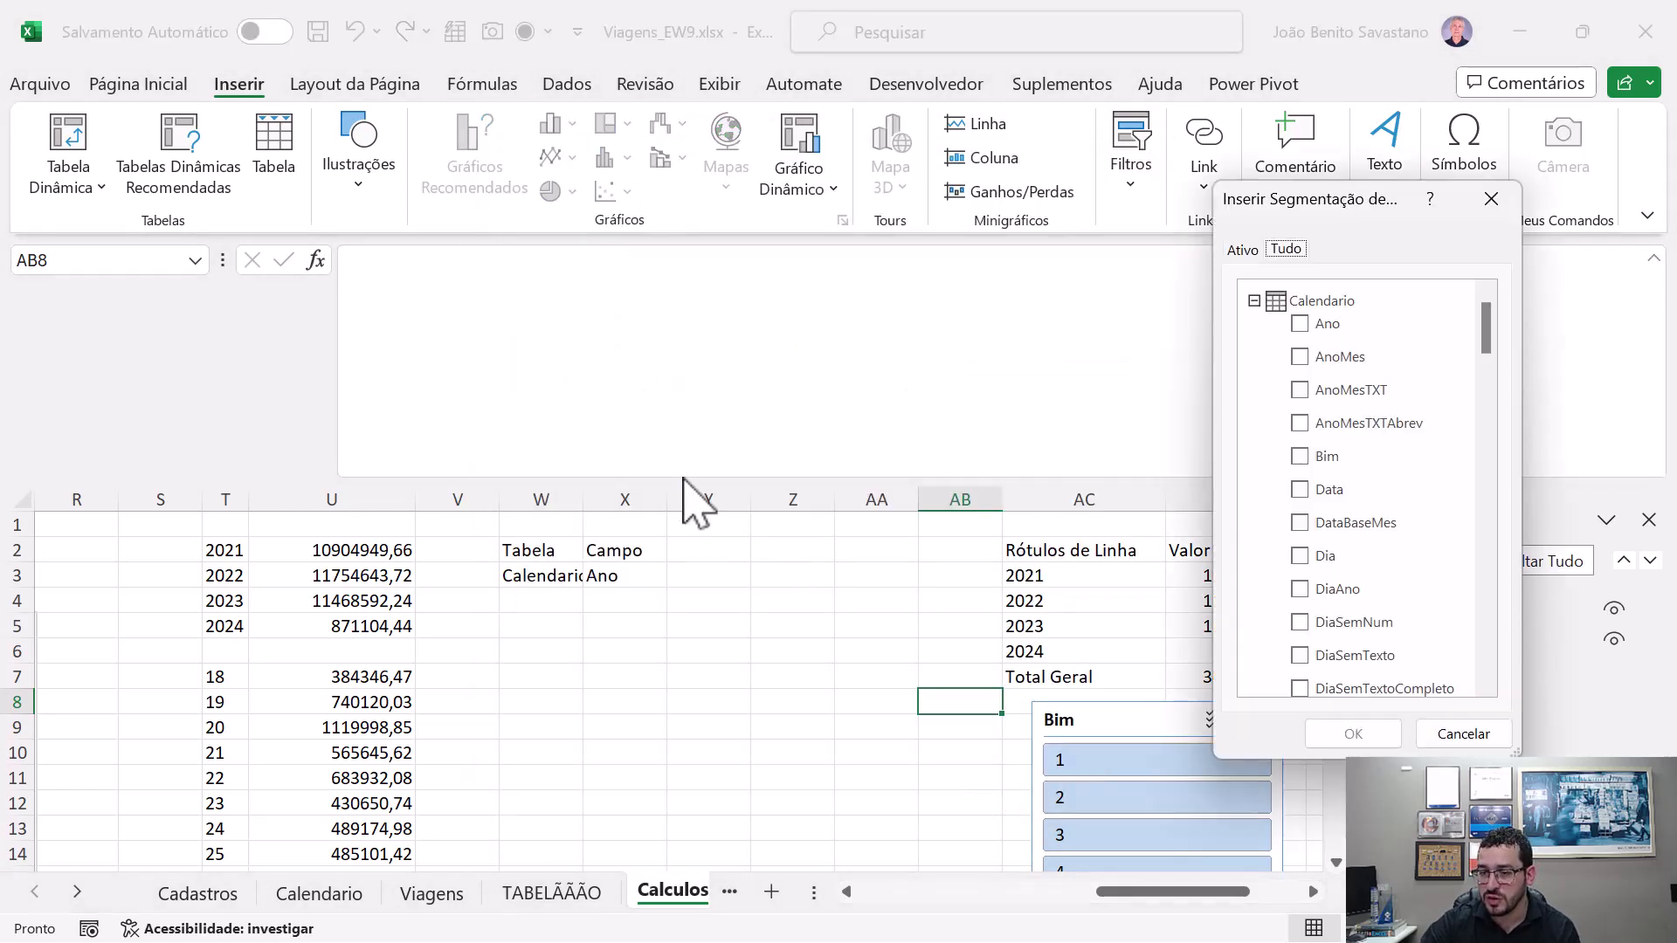
click(1254, 301)
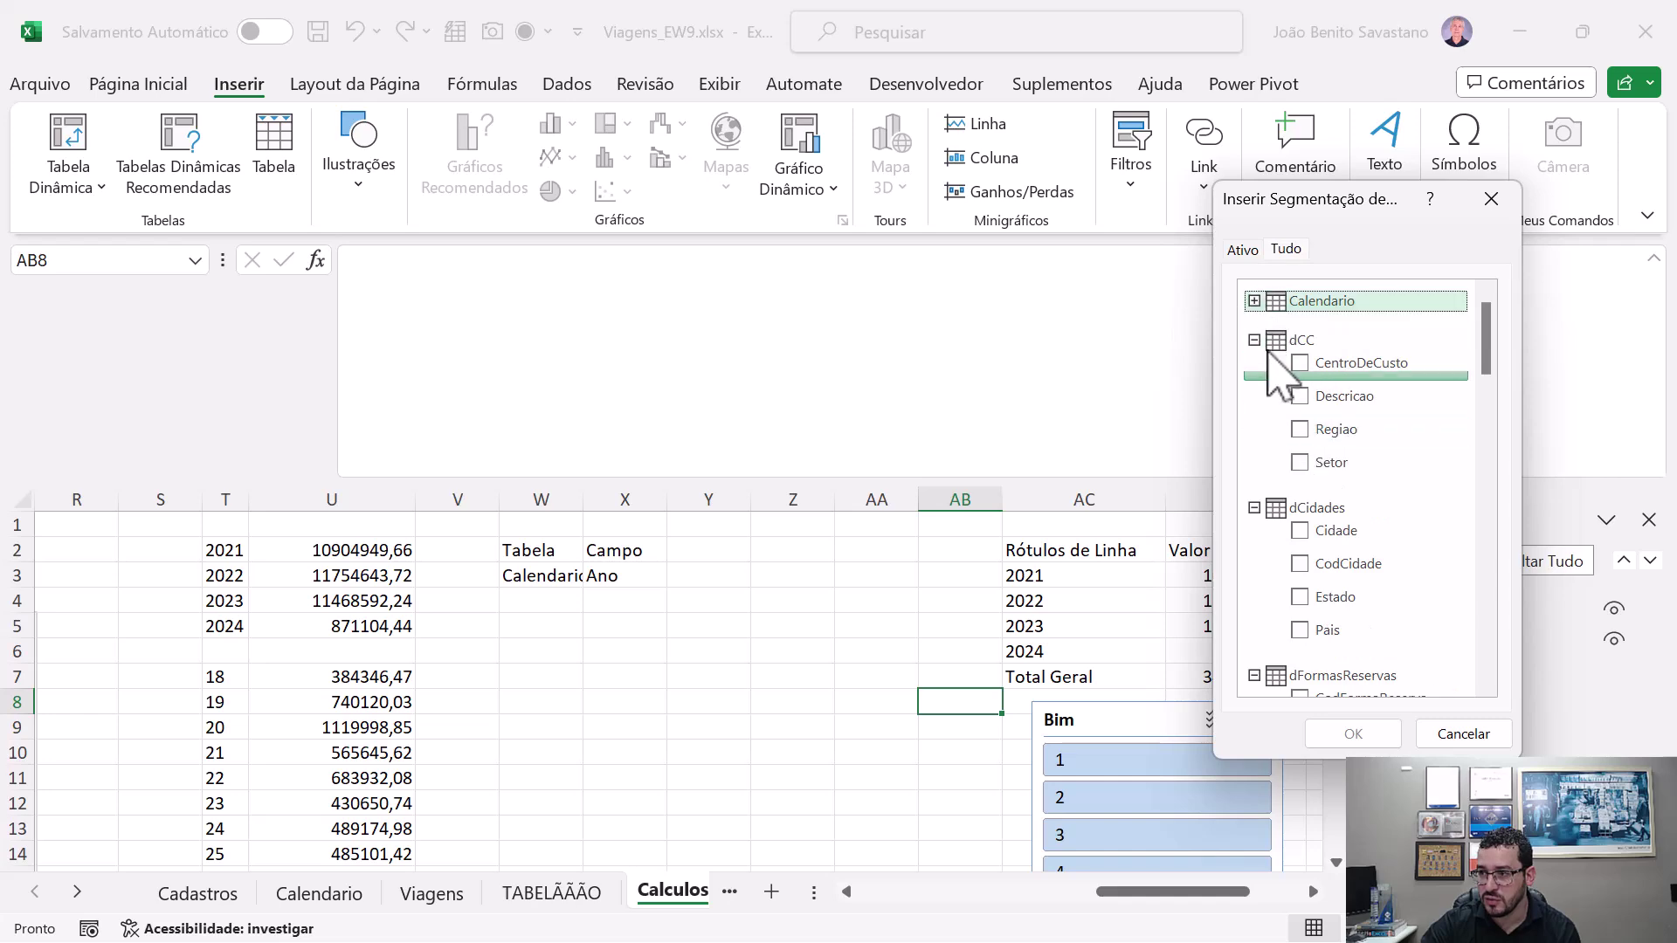
click(1254, 340)
click(1299, 501)
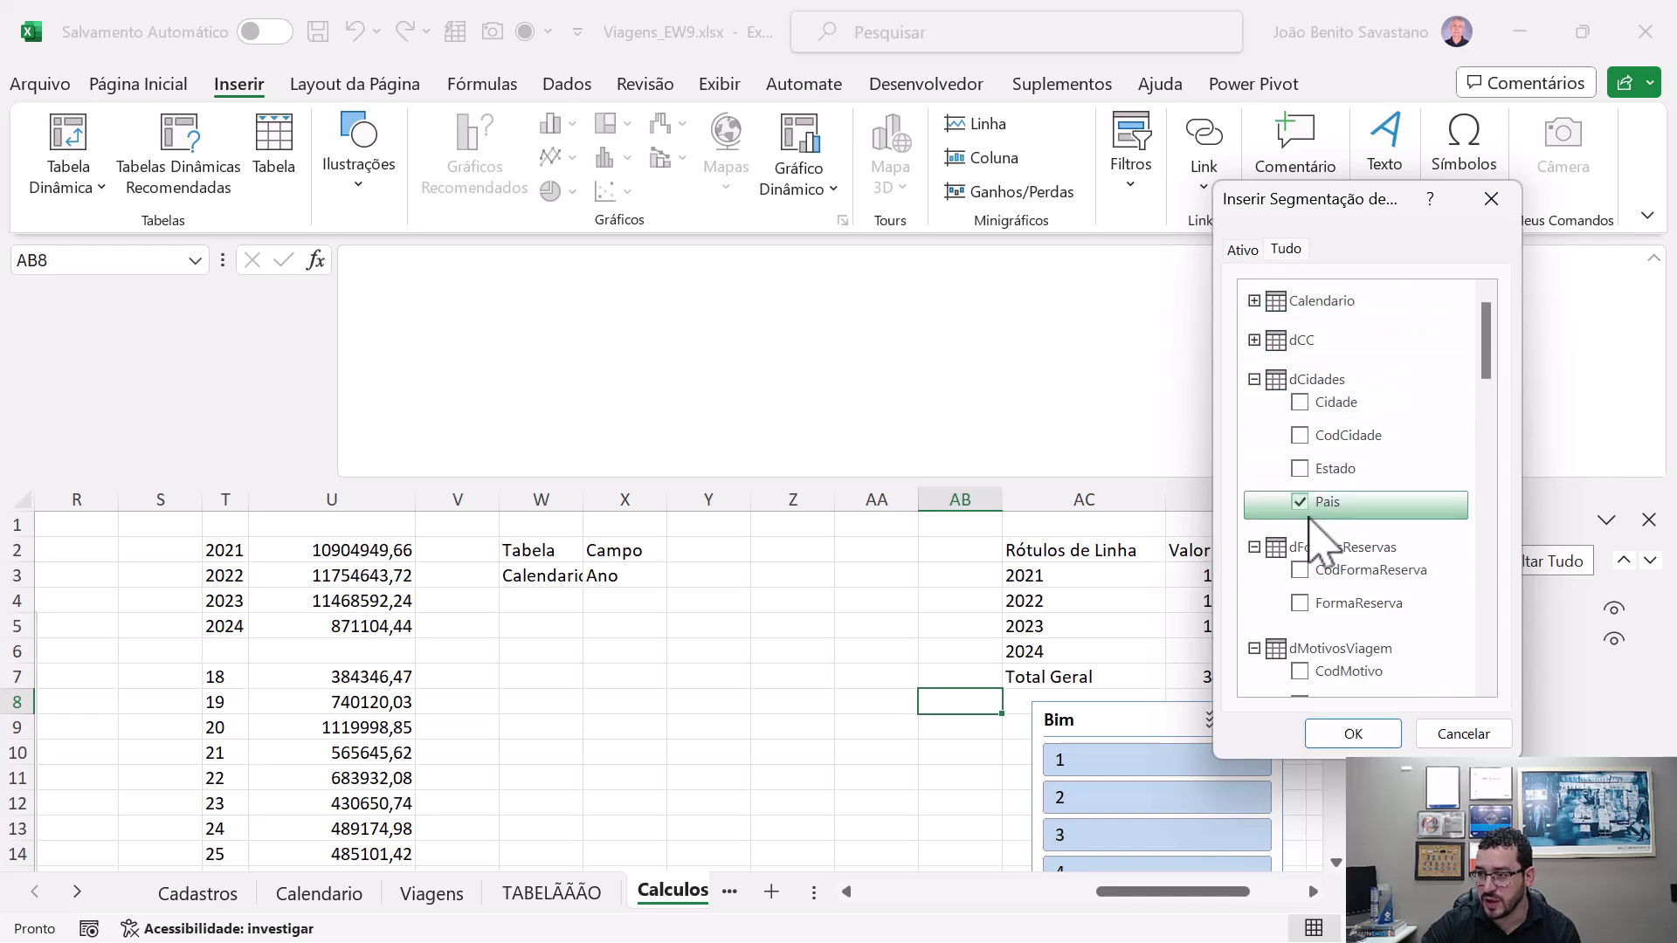
click(1352, 734)
drag(684, 543, 861, 588)
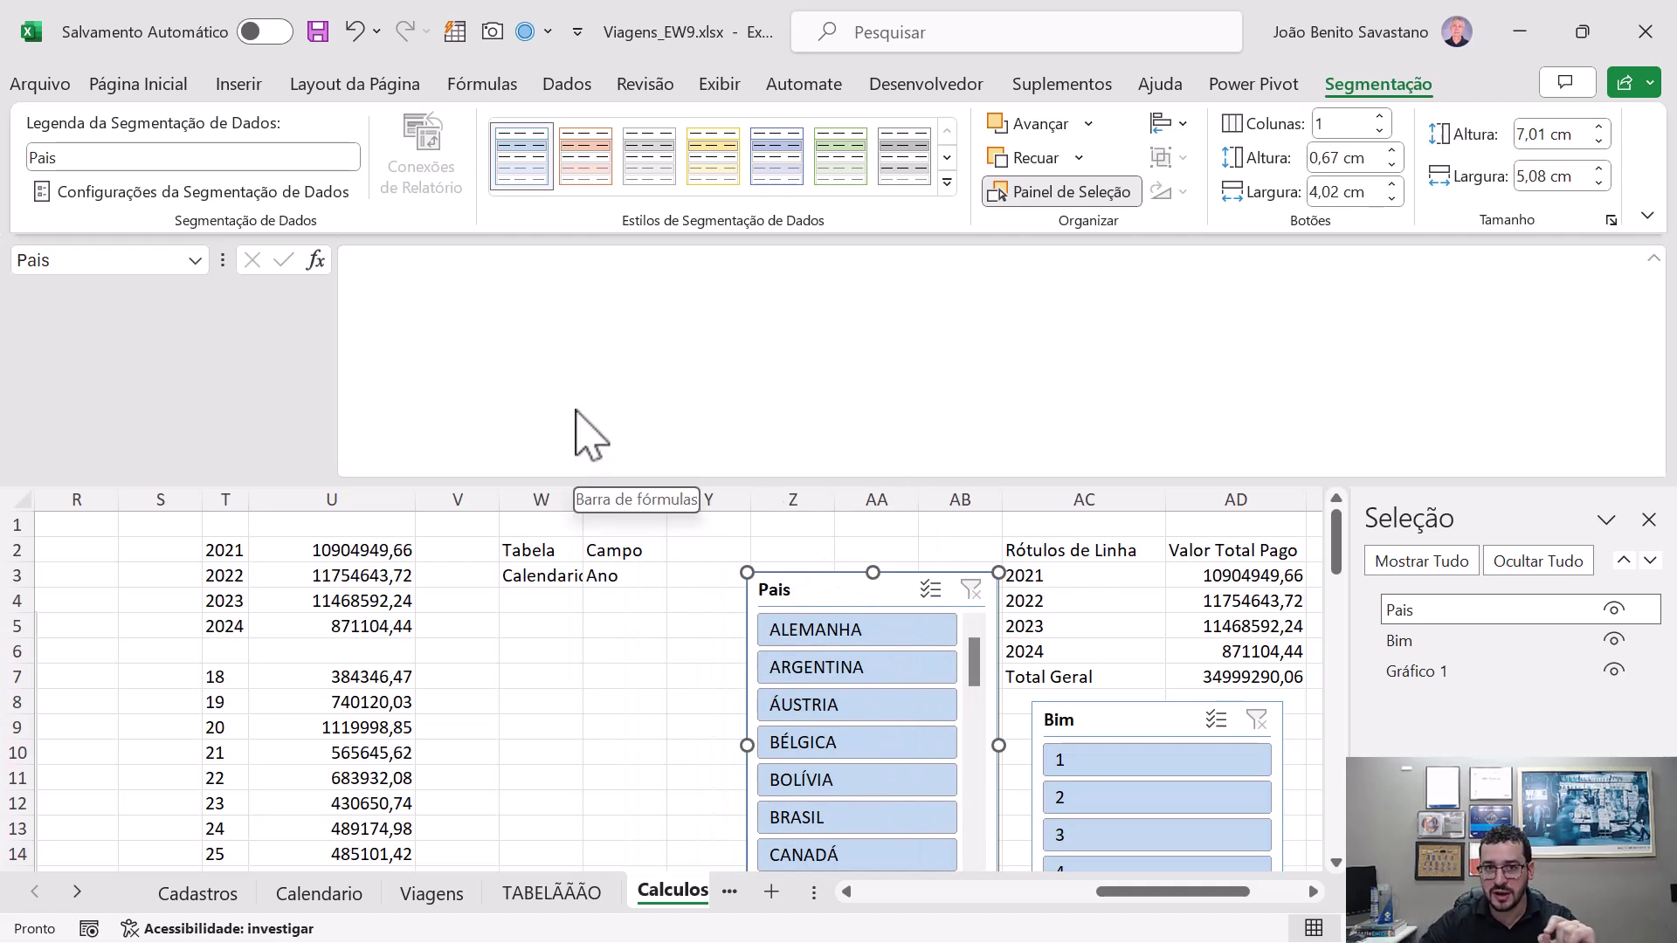
click(376, 552)
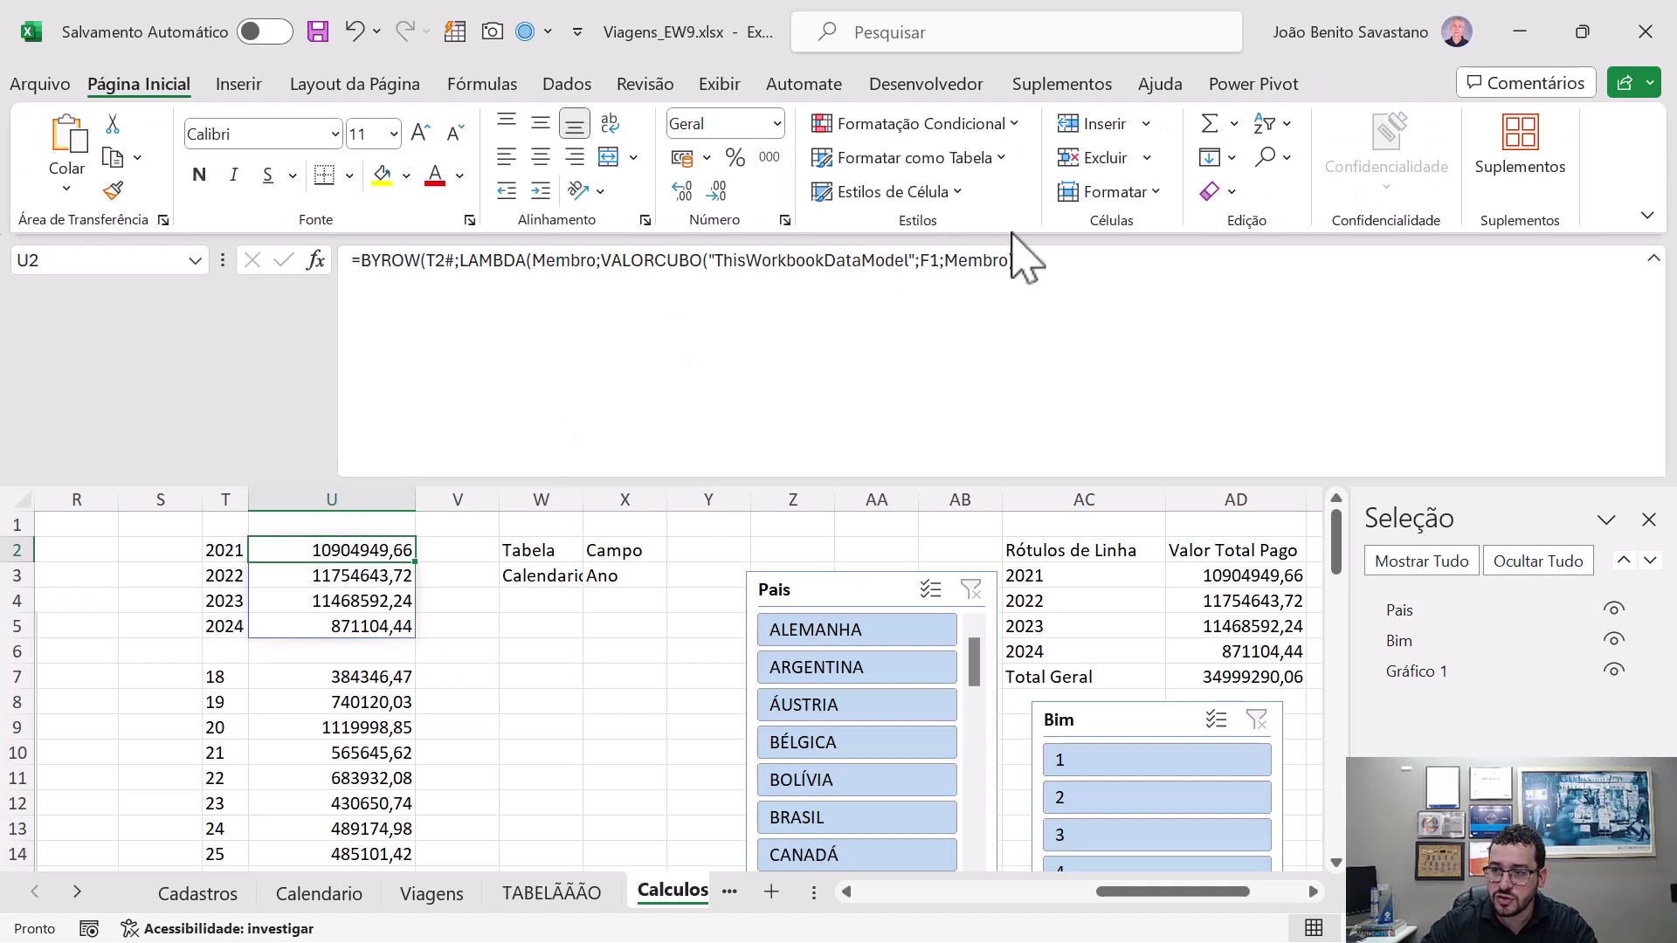
click(1009, 261)
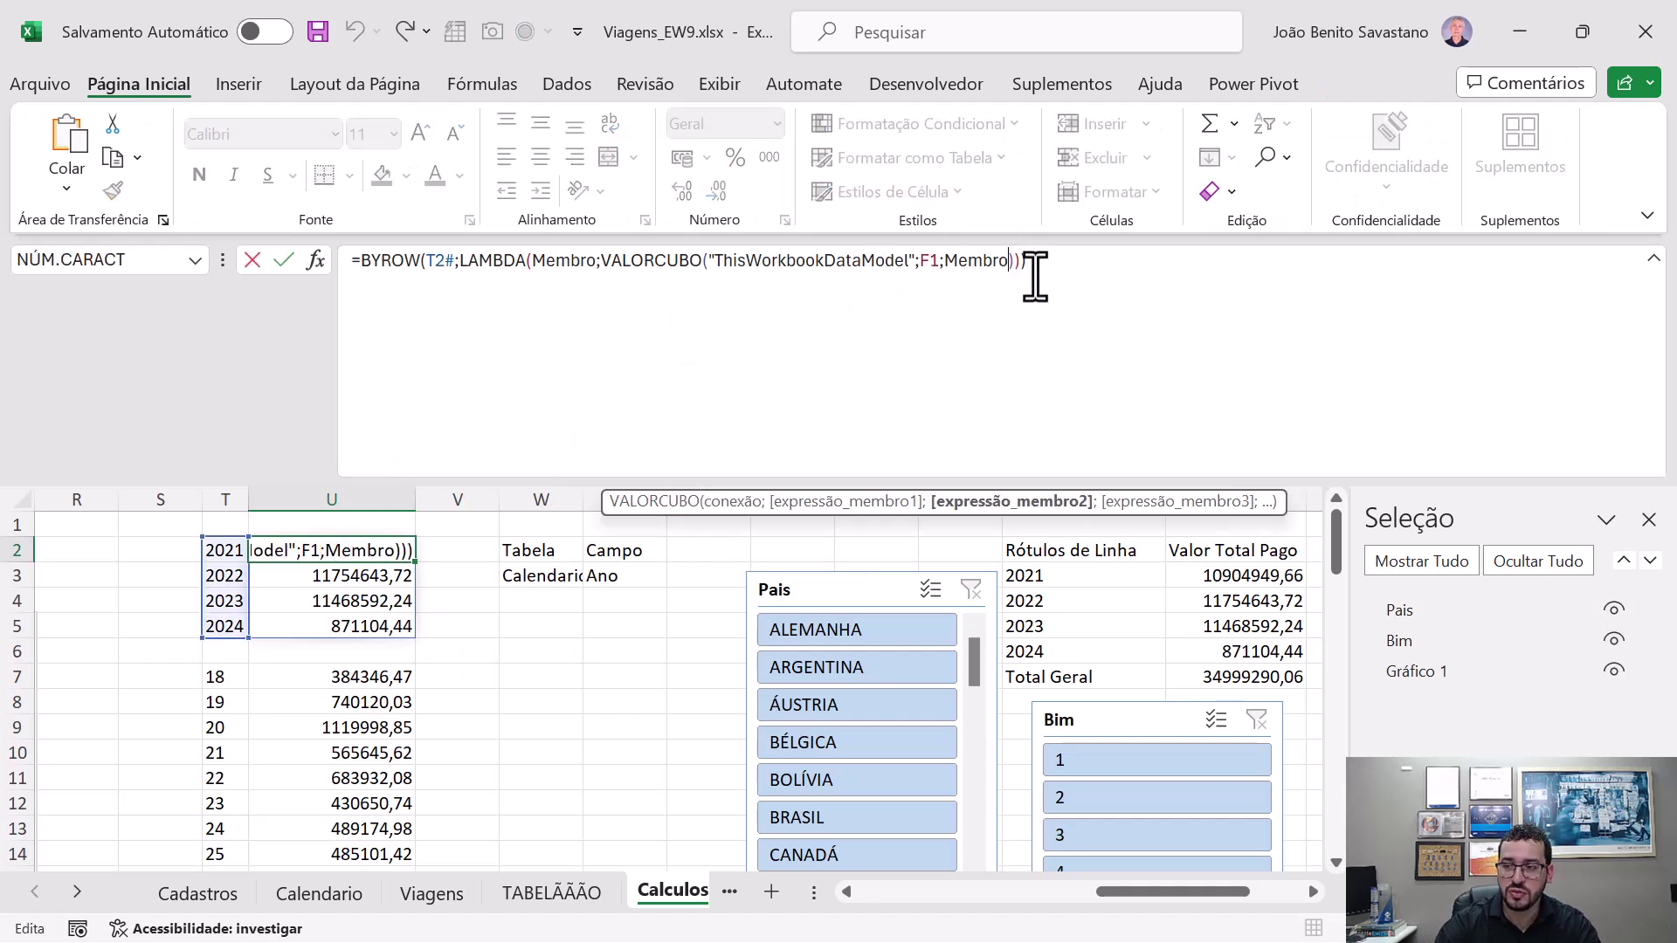
text(,)
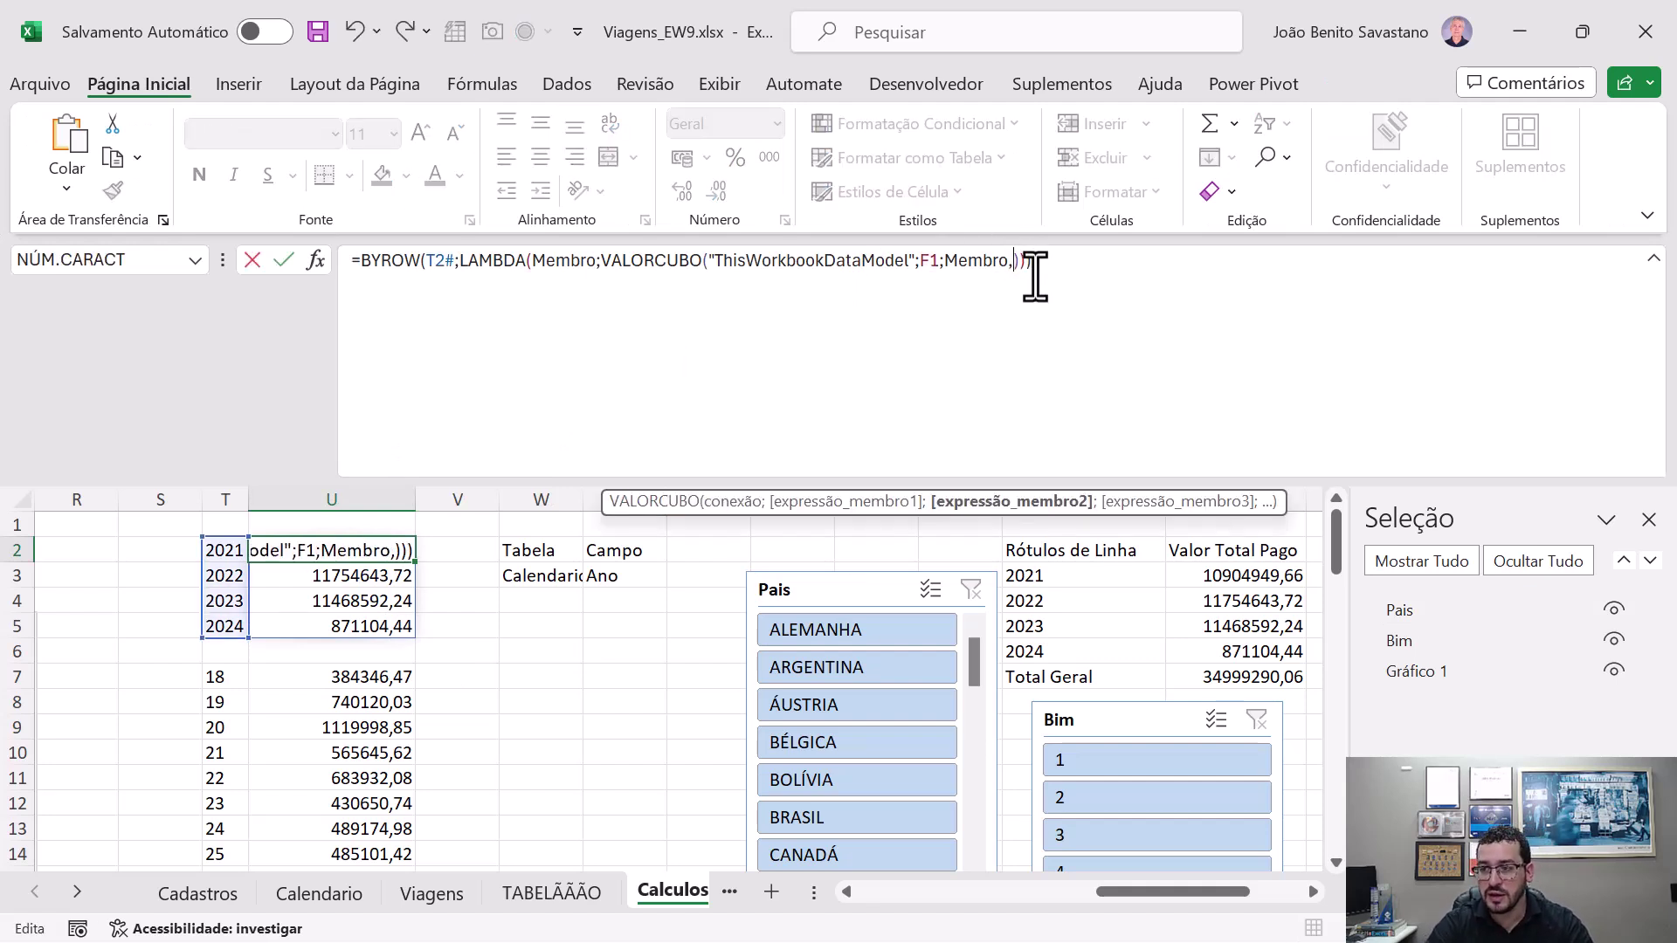
text(Segmentação)
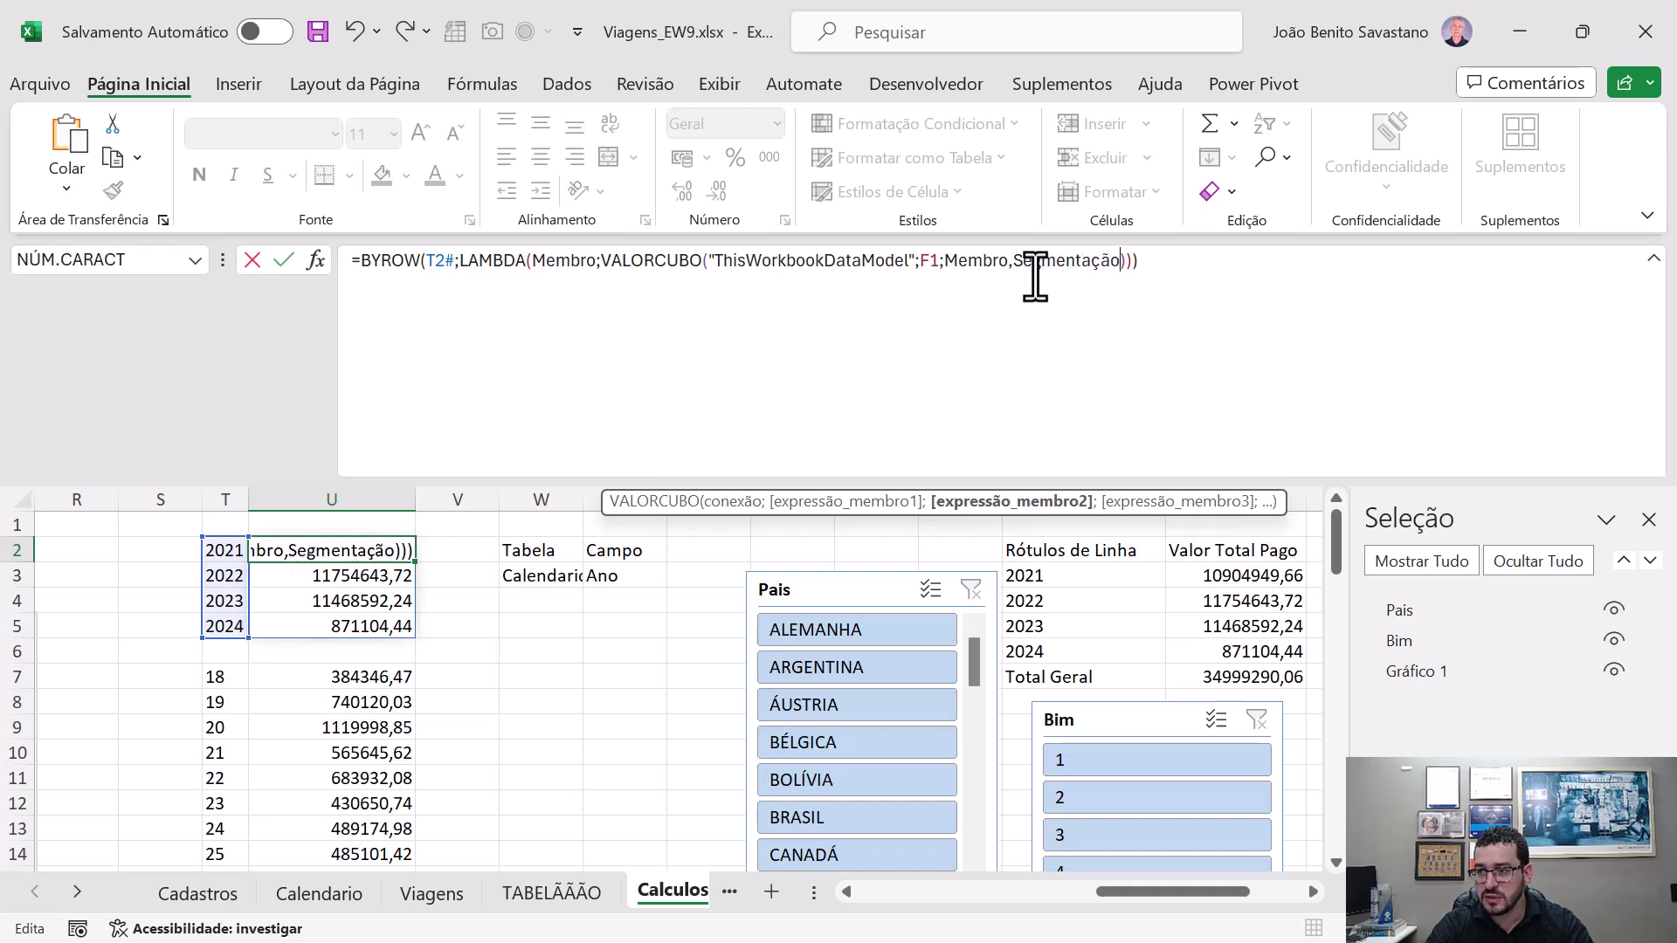
text(deDados_P)
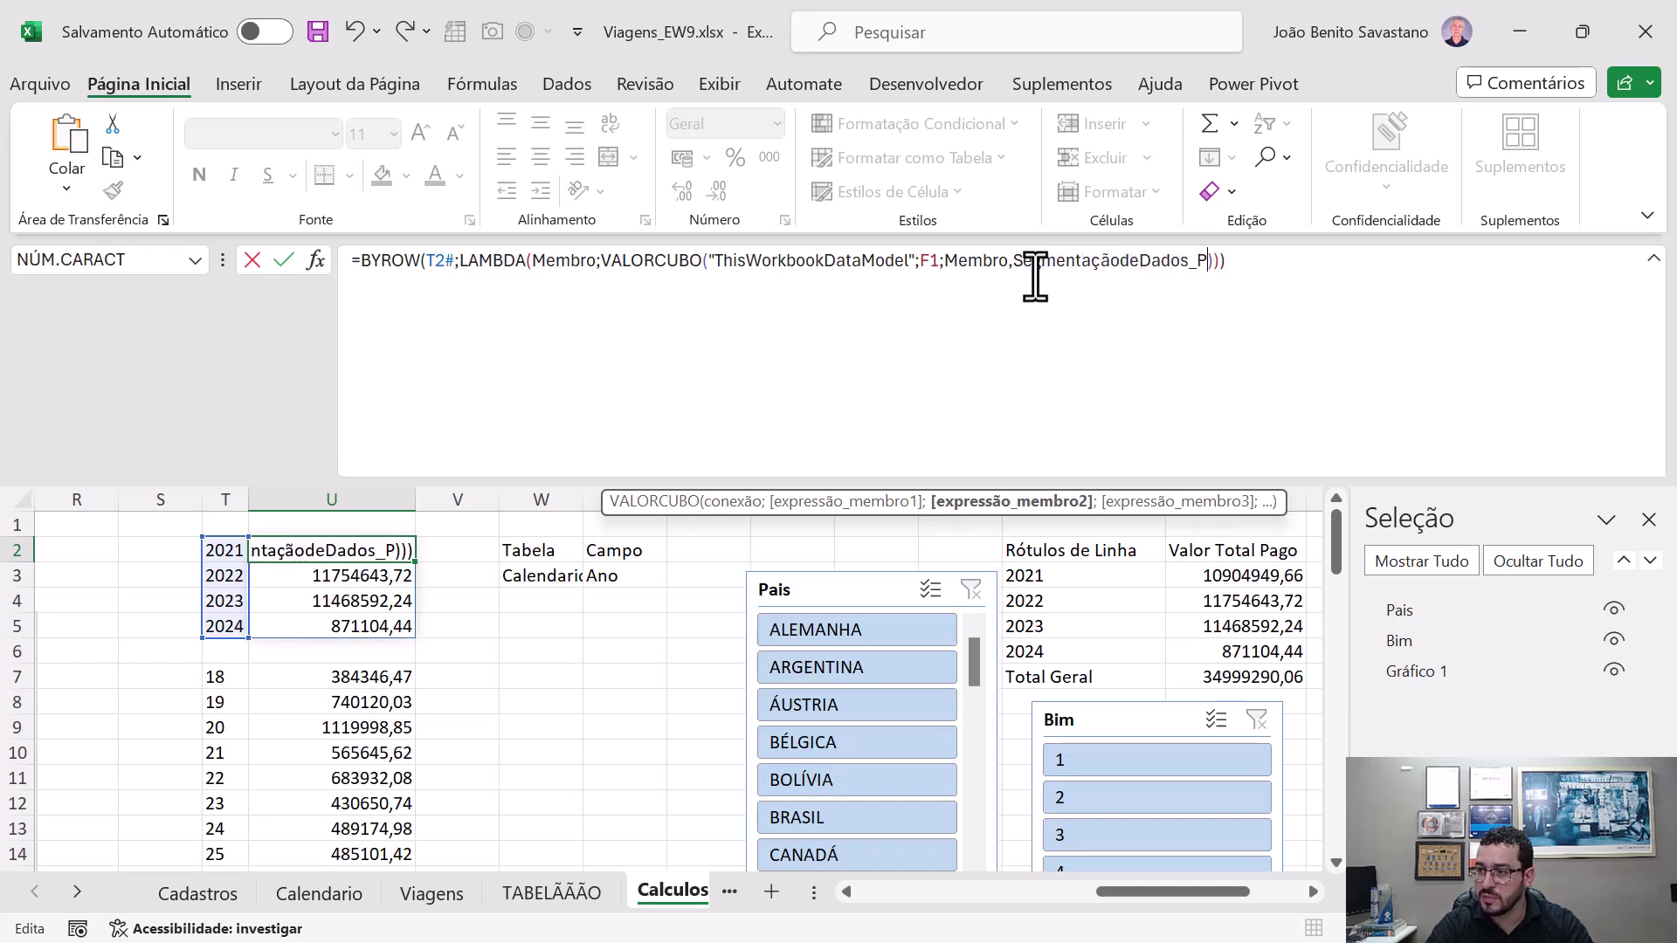
text(ais)
key(Return)
key(Return)
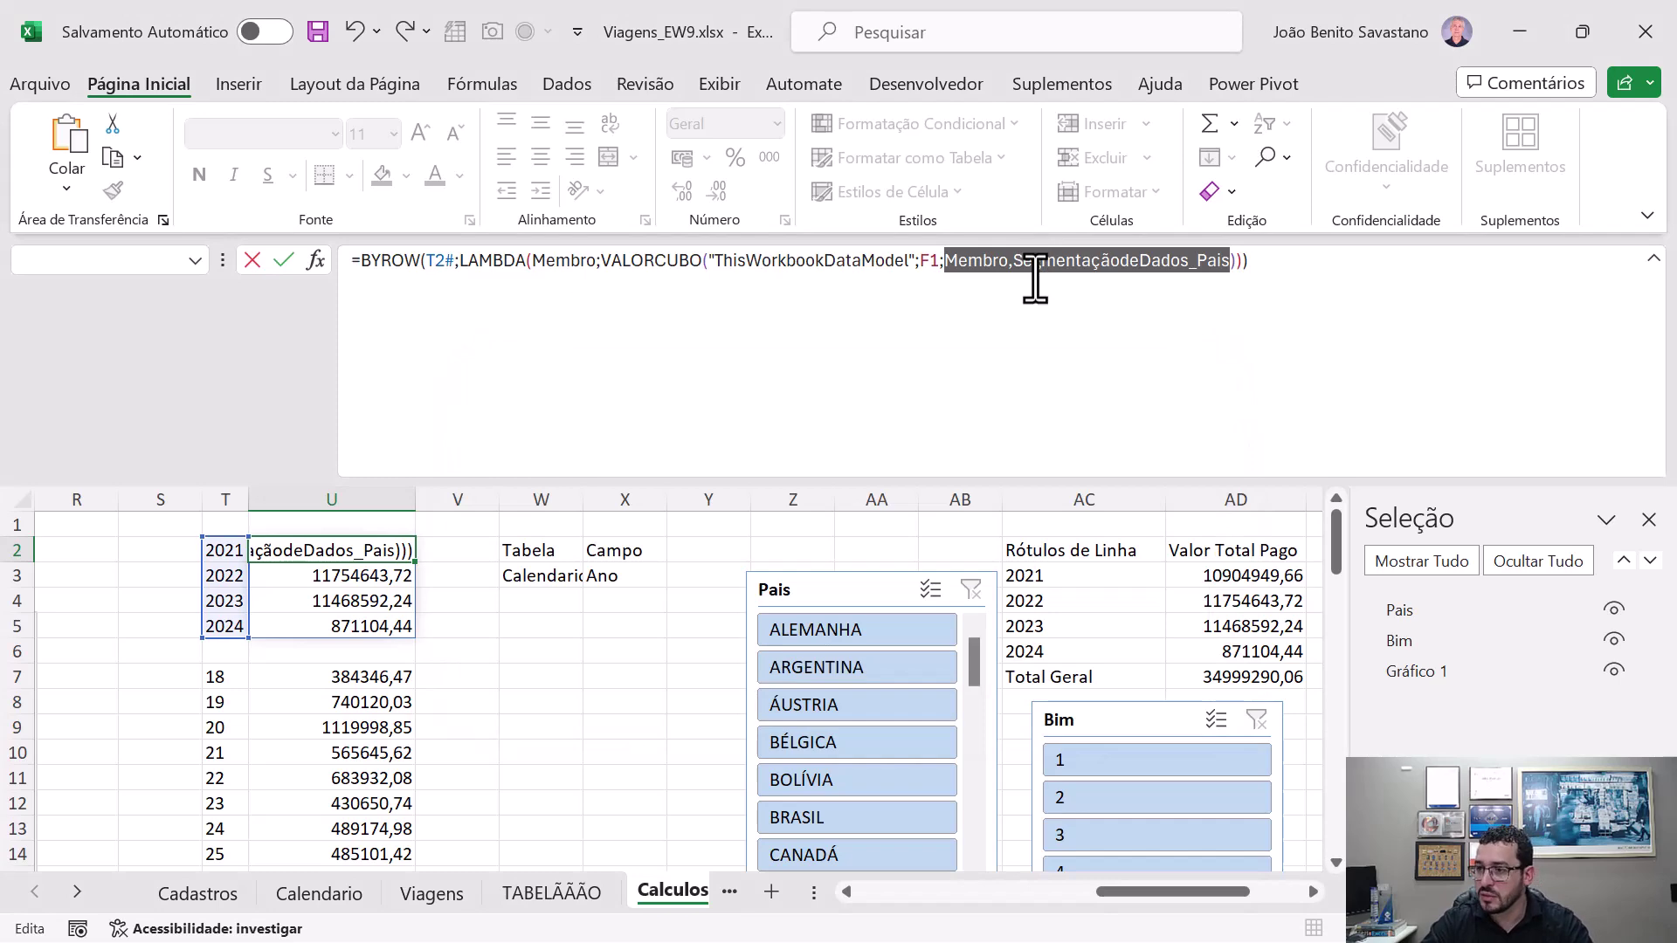
click(1015, 261)
text(")
click(1230, 260)
text(")
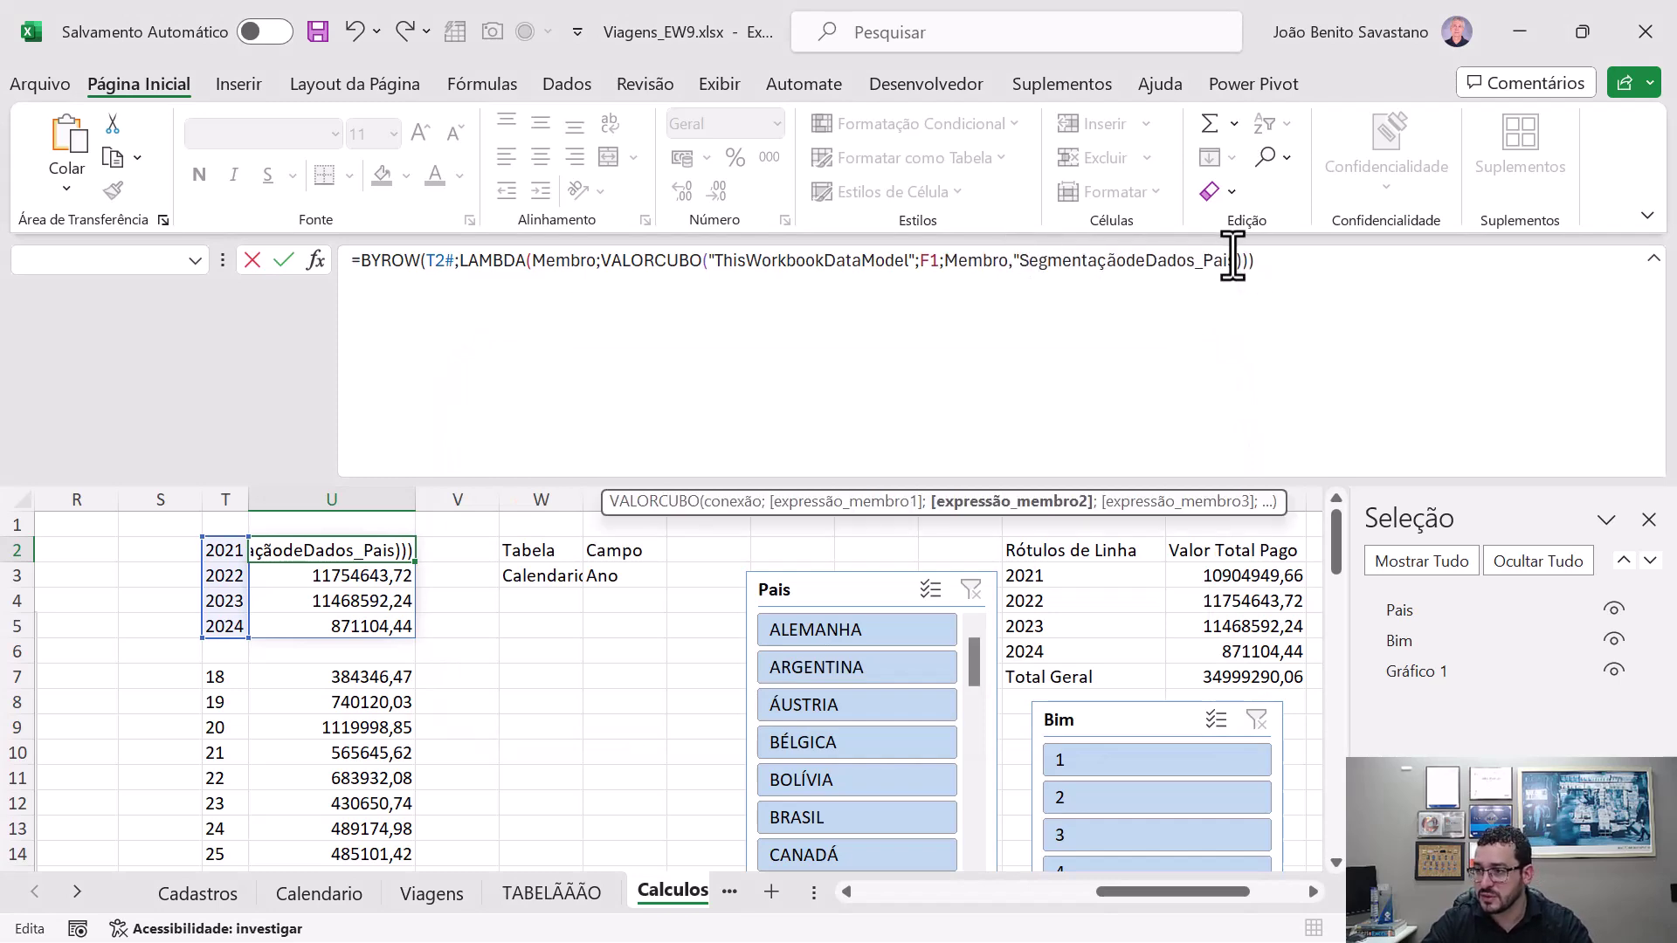
key(Return)
key(Return)
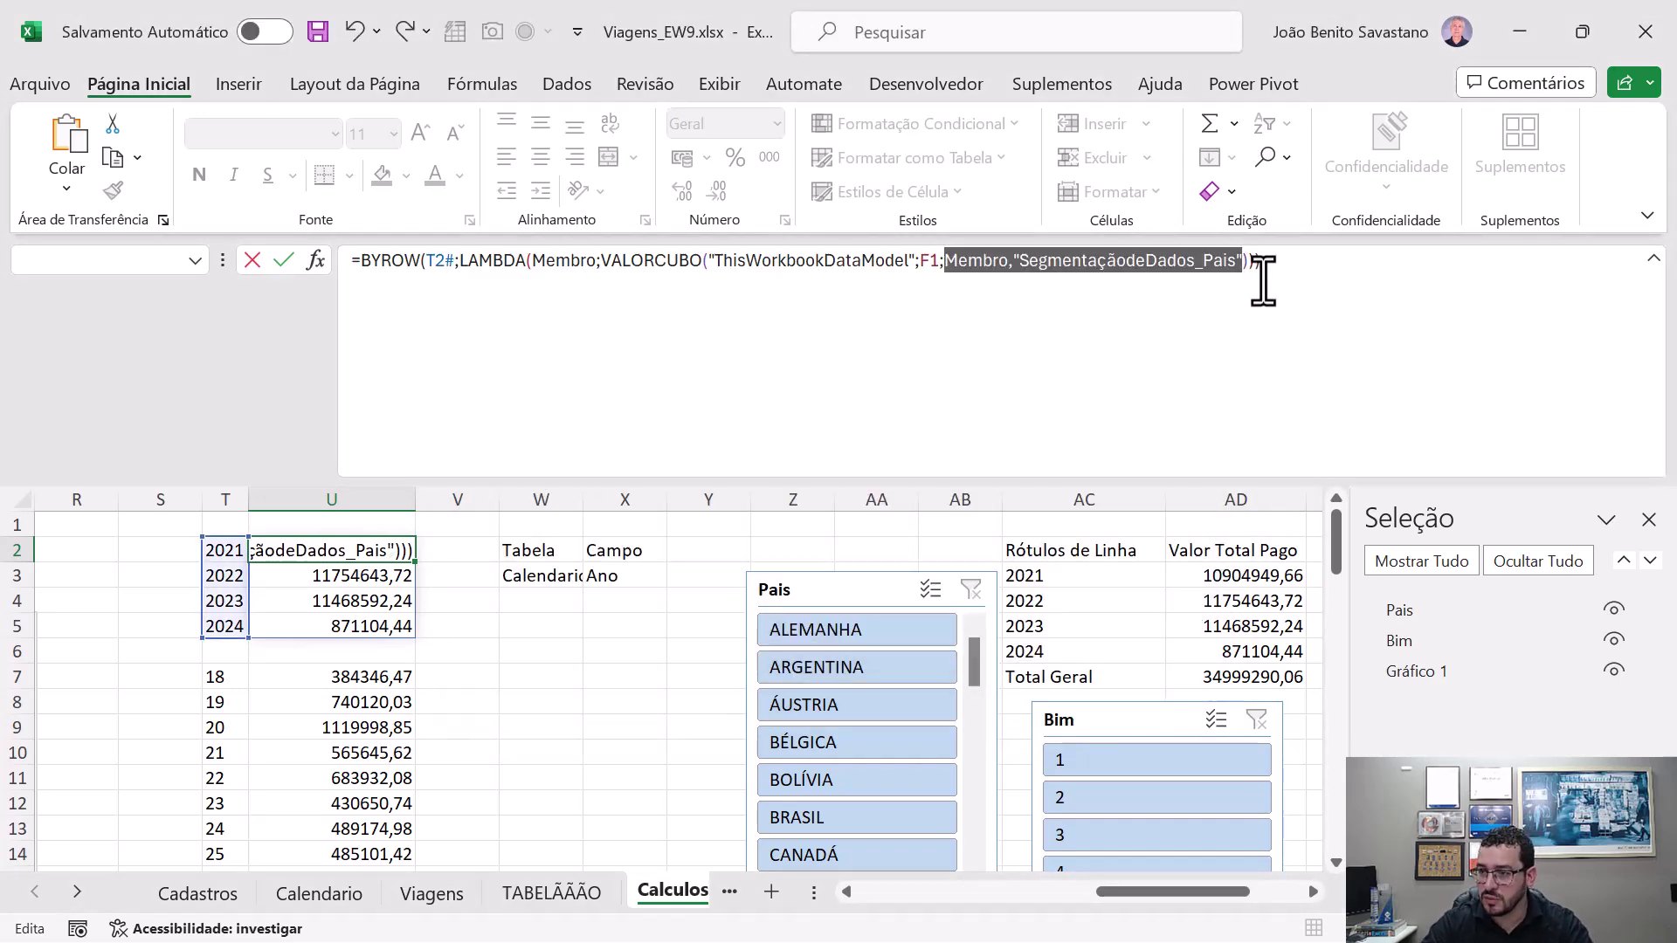
key(Escape)
- Copy the slicer name SegmentaçãodeDados_Bim from the VALORCUBO formula in AD3
click(1183, 611)
click(1183, 577)
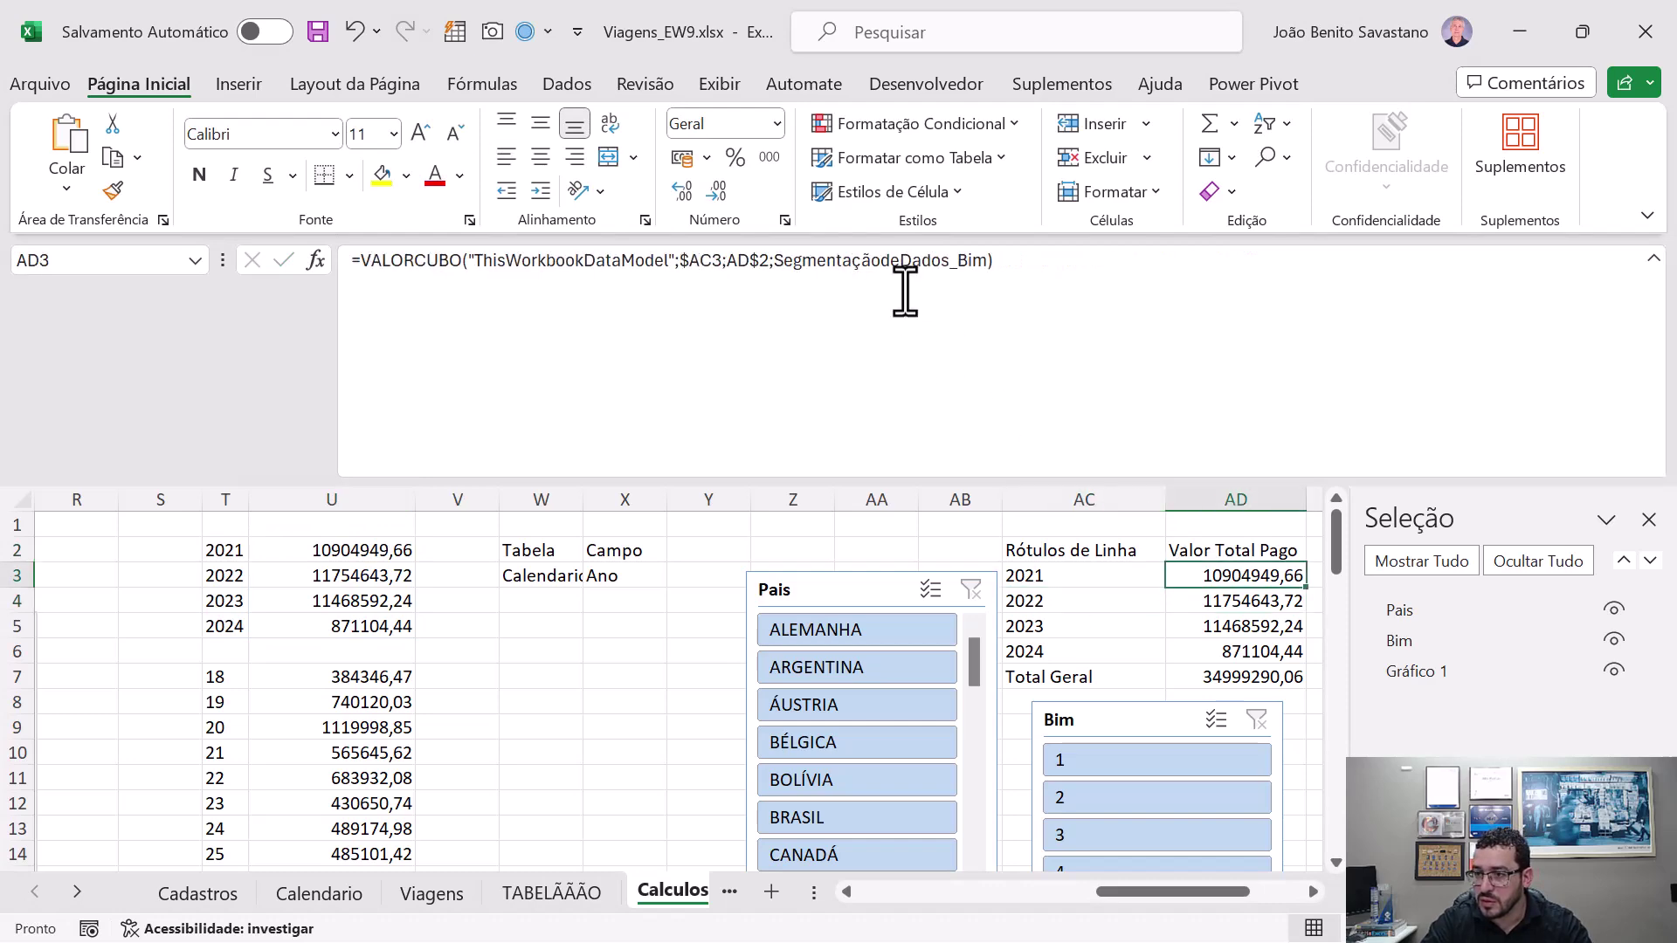
double_click(887, 262)
key(ctrl+c)
key(Escape)
click(856, 588)
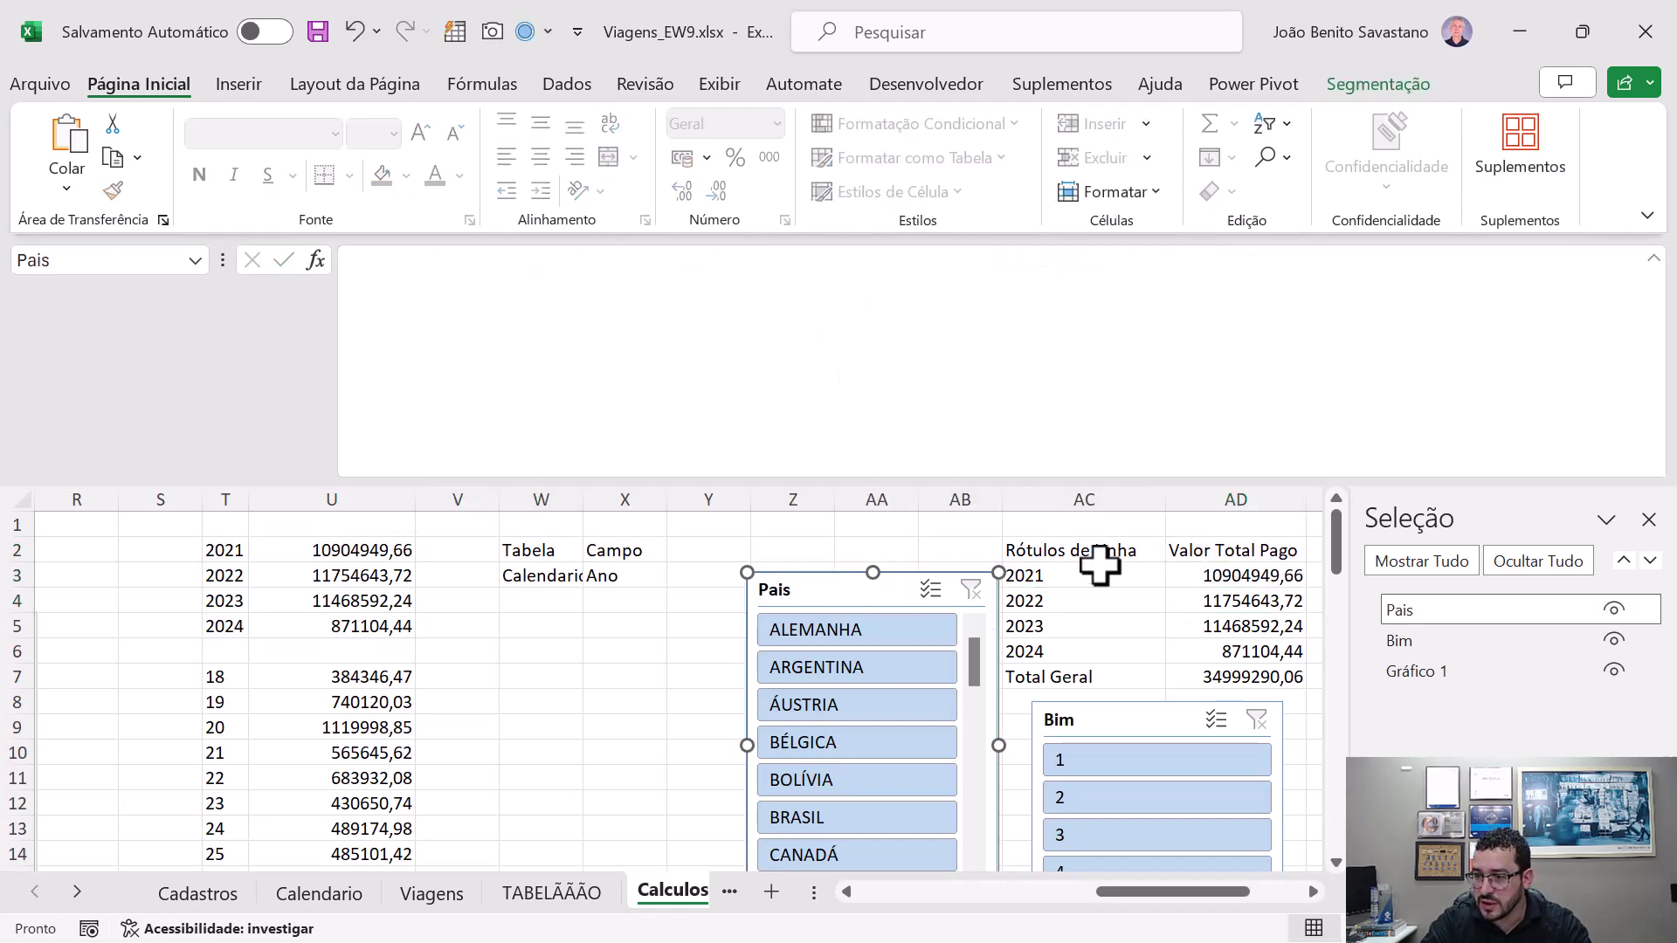
click(1192, 574)
click(846, 590)
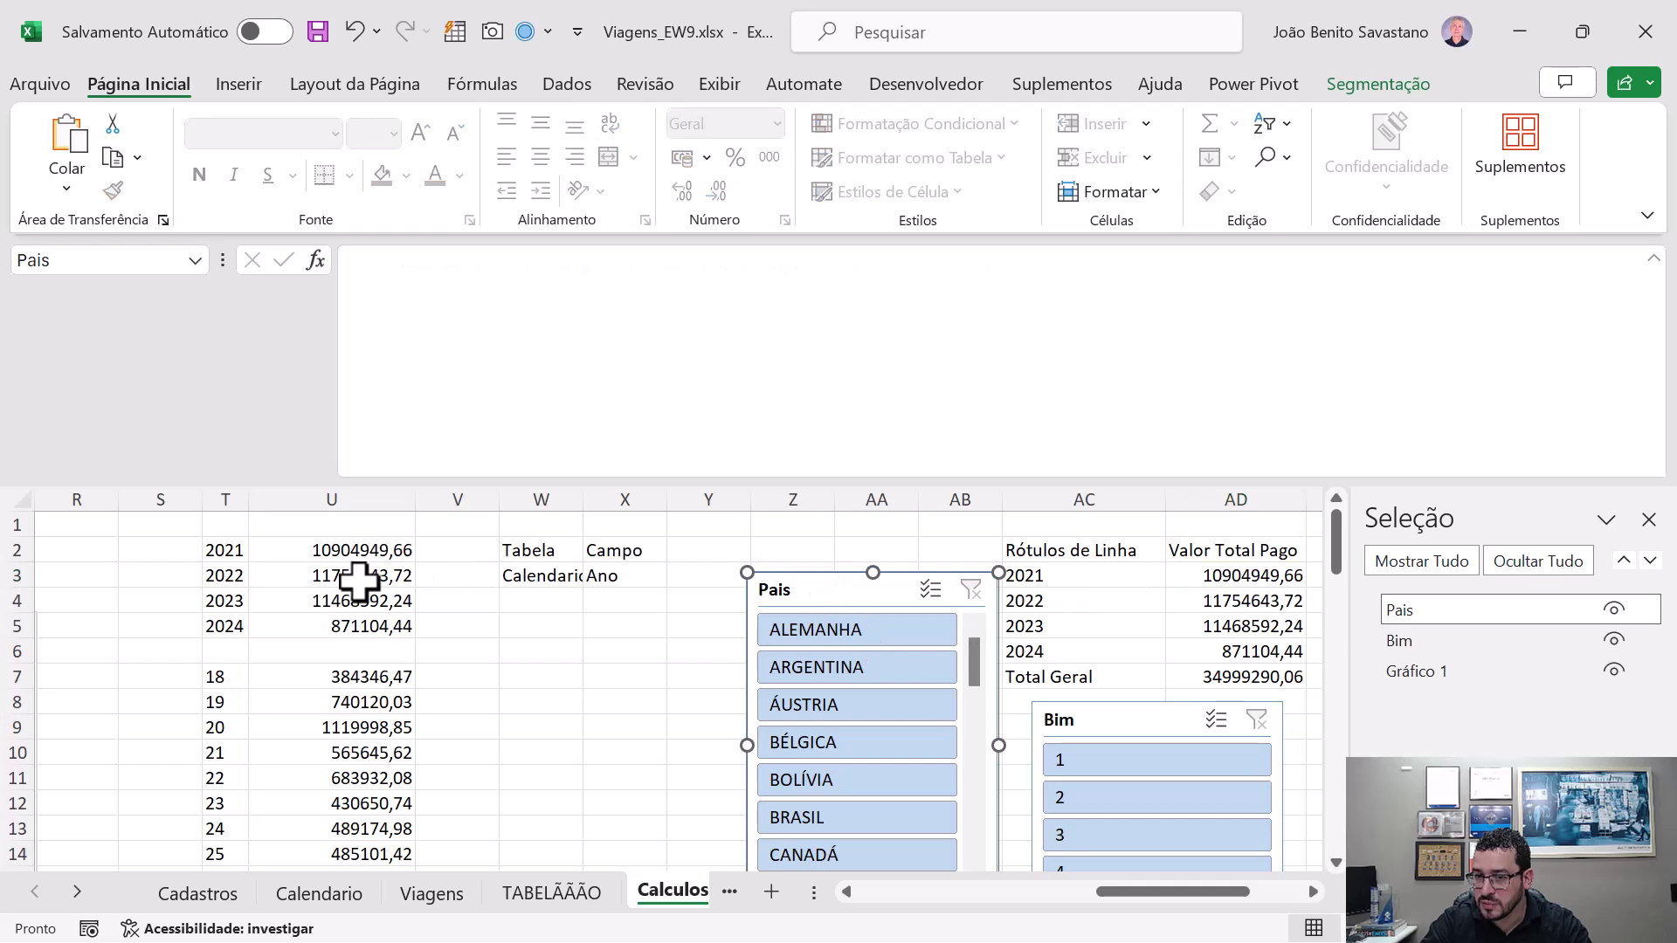
- Add SegmentaçãodeDados_Bim as a further VALORCUBO argument after Membro in the BYROW formula in U2
click(358, 550)
click(1011, 260)
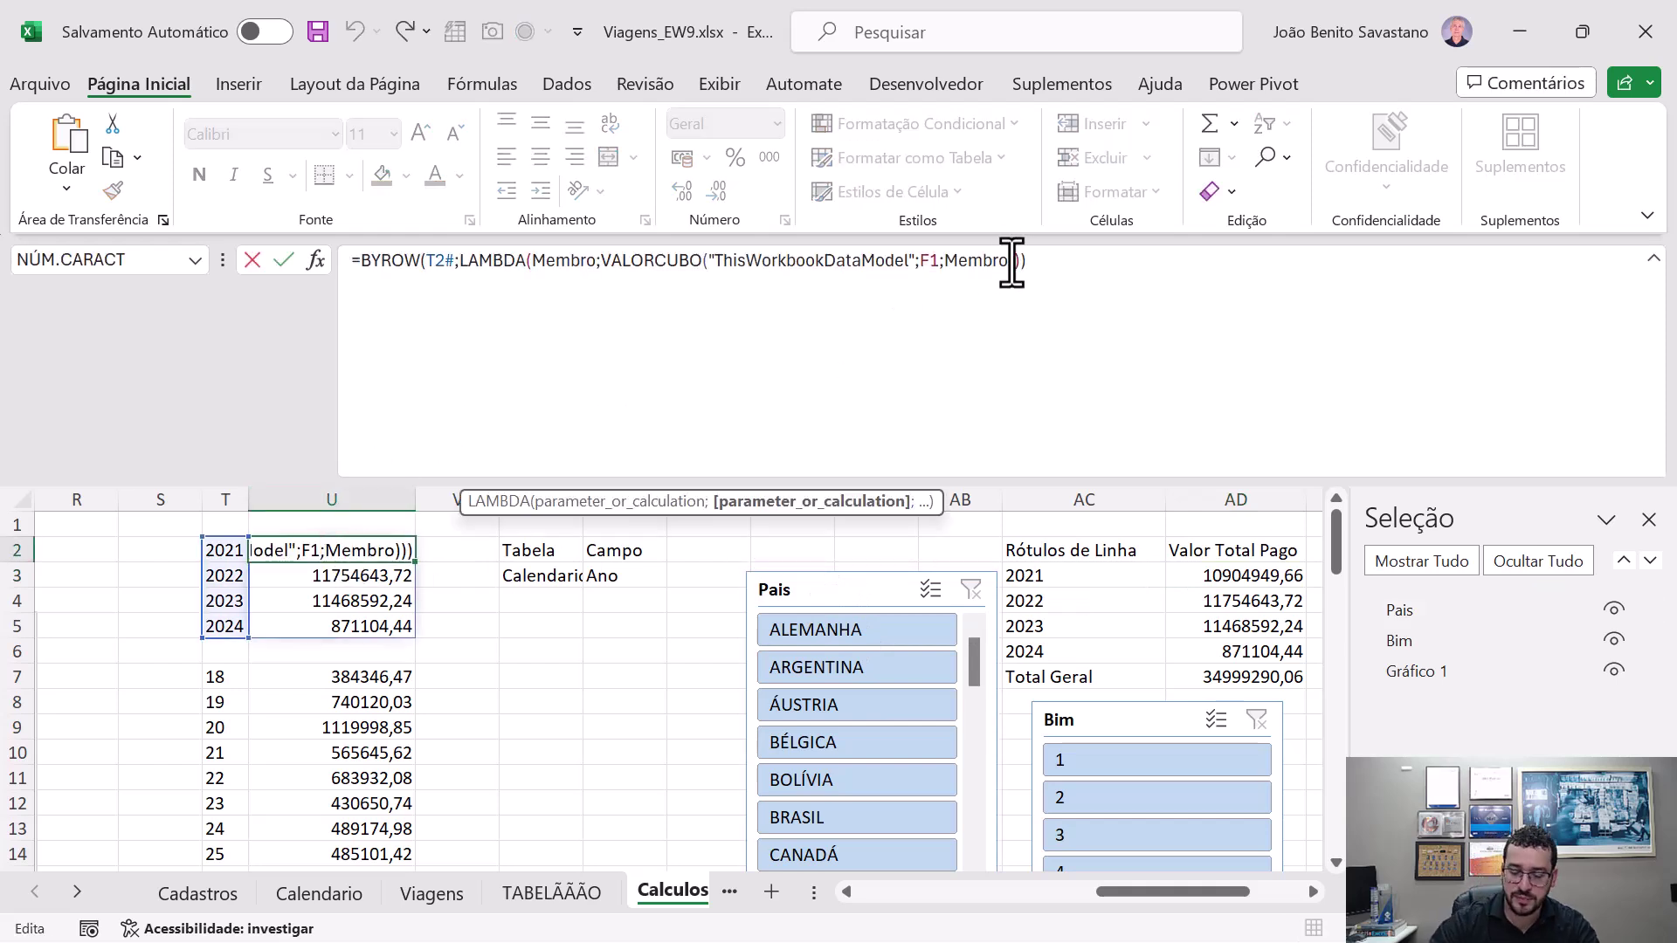
text(;)
key(ctrl+v)
key(ctrl+Return)
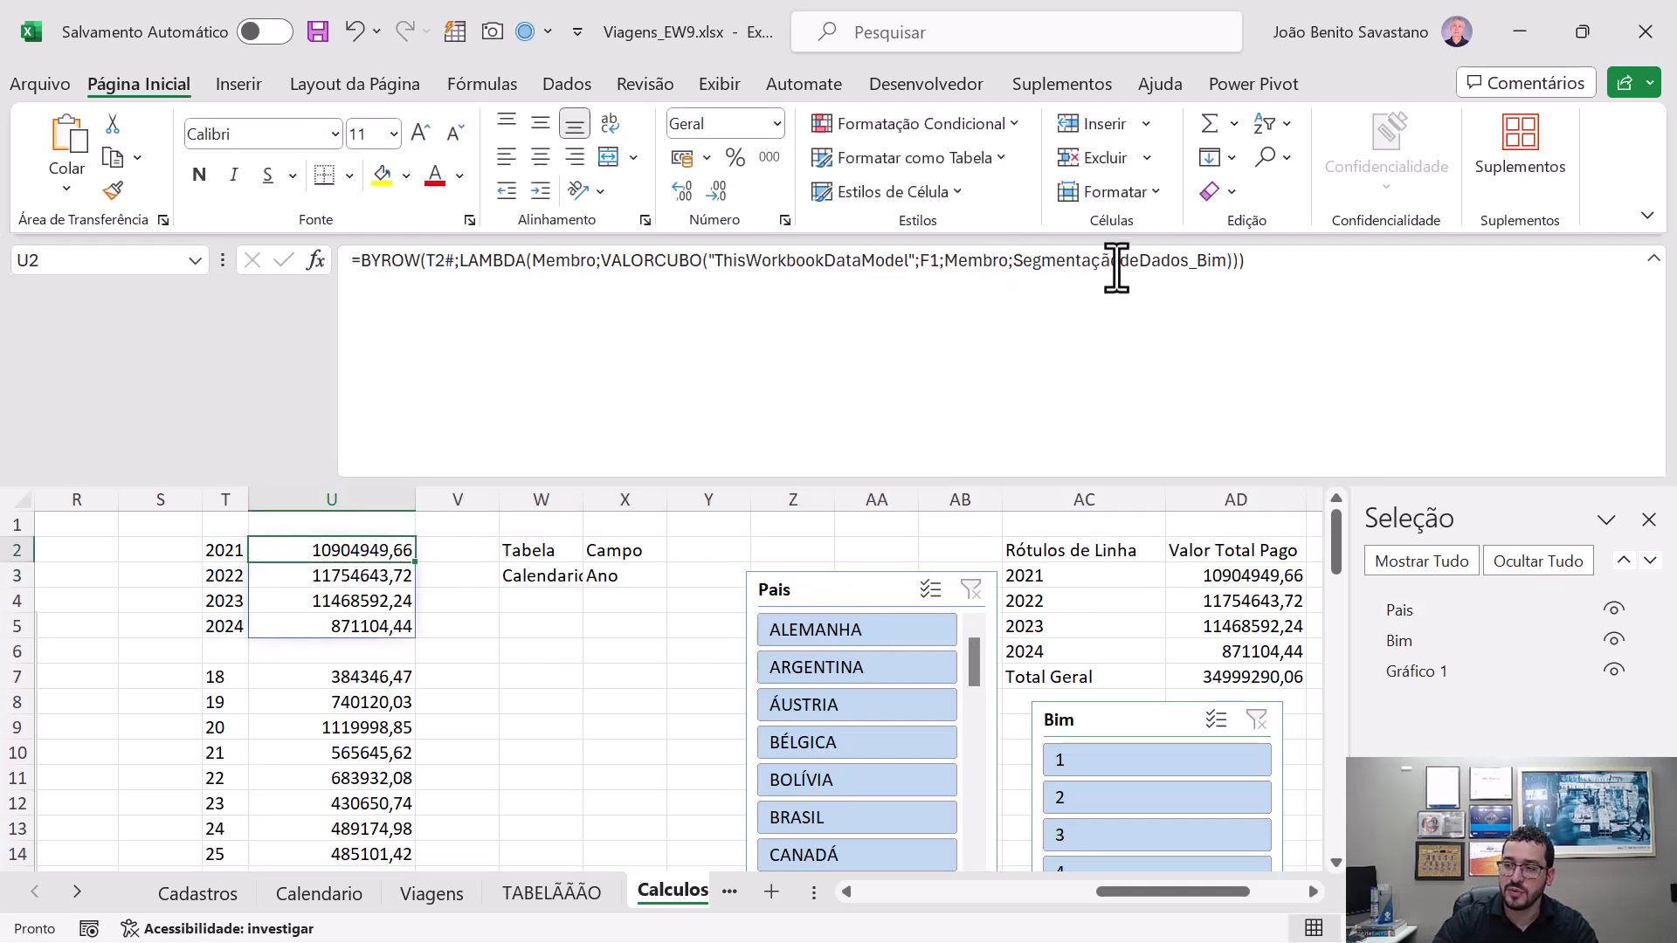
- Change the slicer reference in U2's formula to SegmentaçãodeDados_Pais
click(1199, 260)
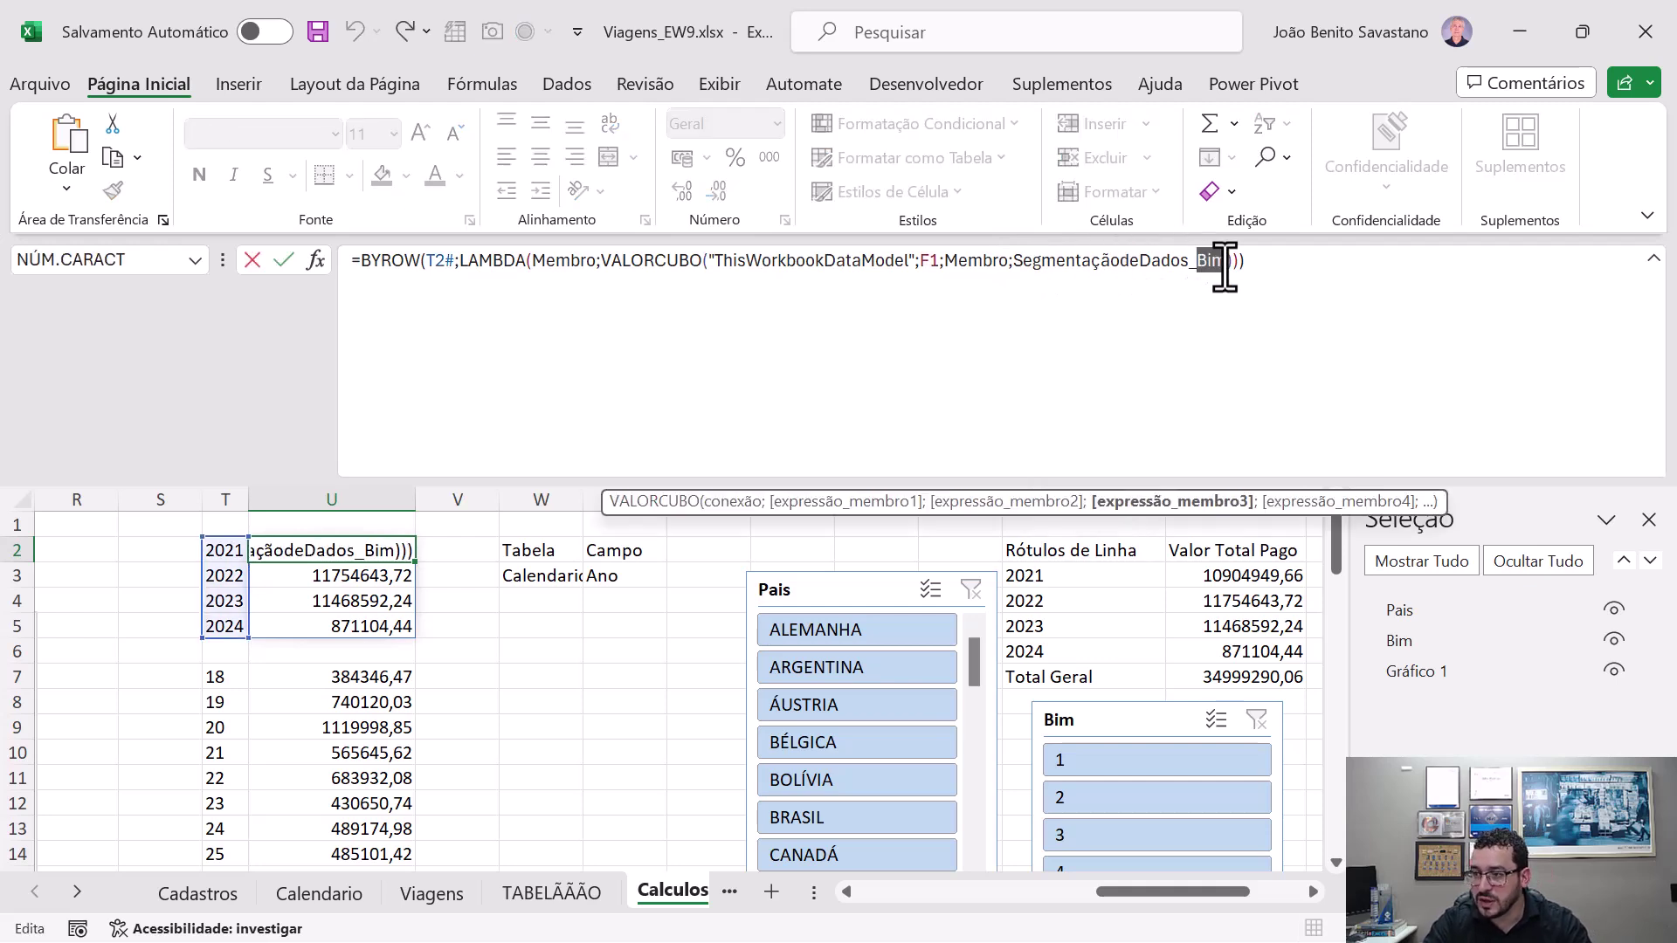
text(Pais)
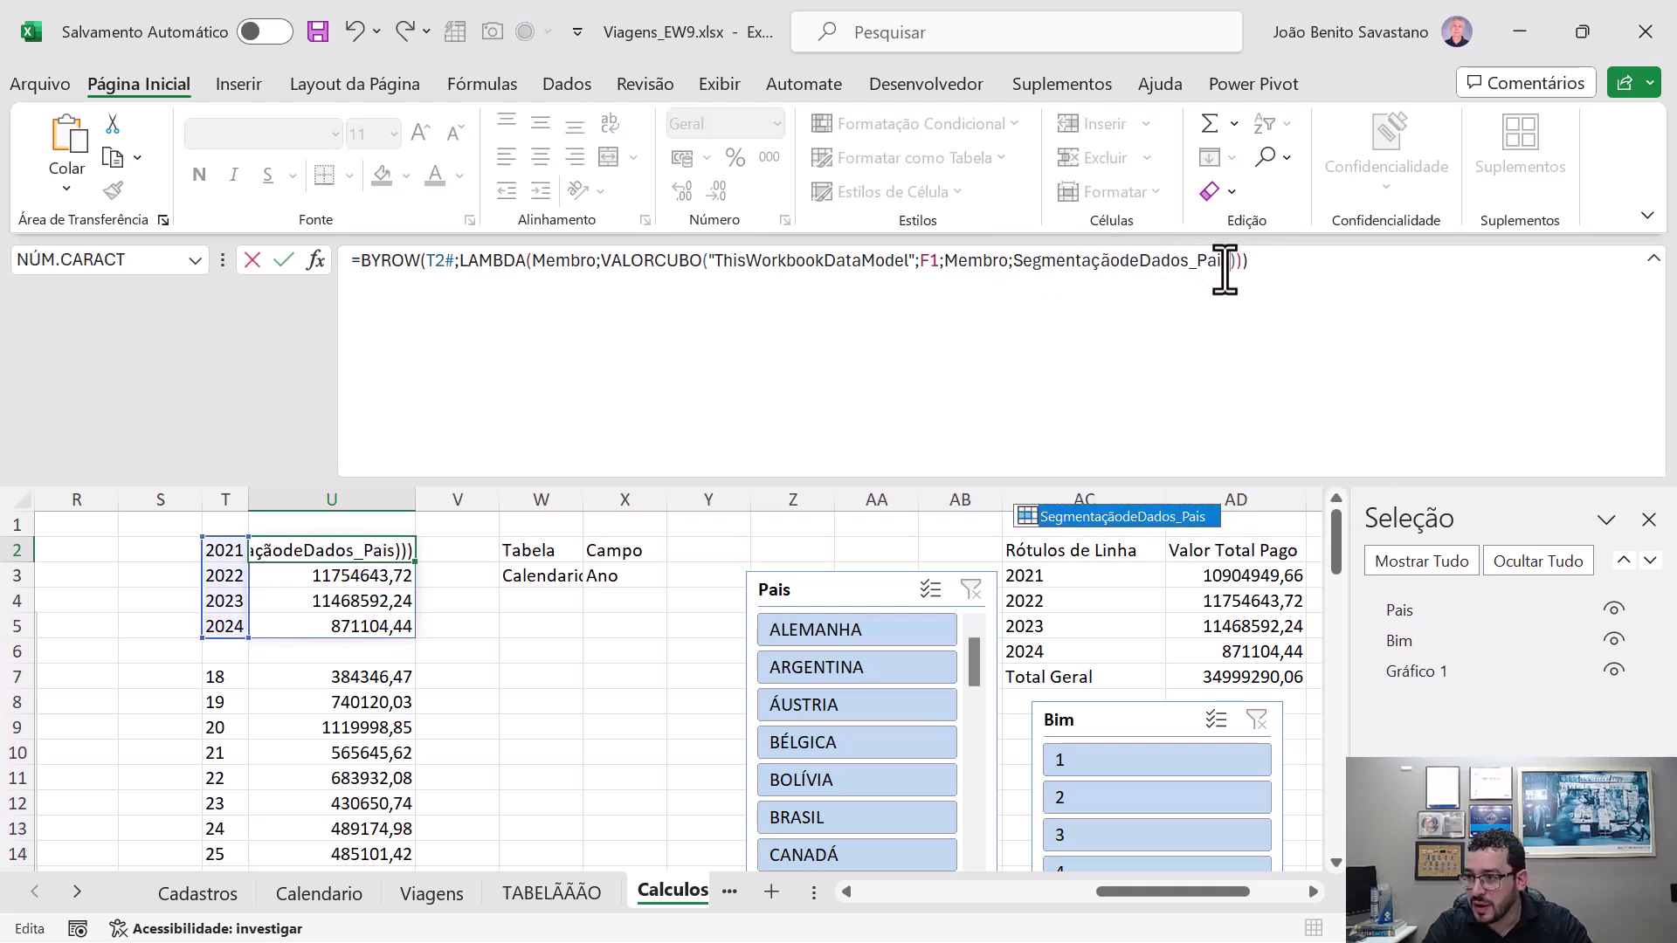
key(Return)
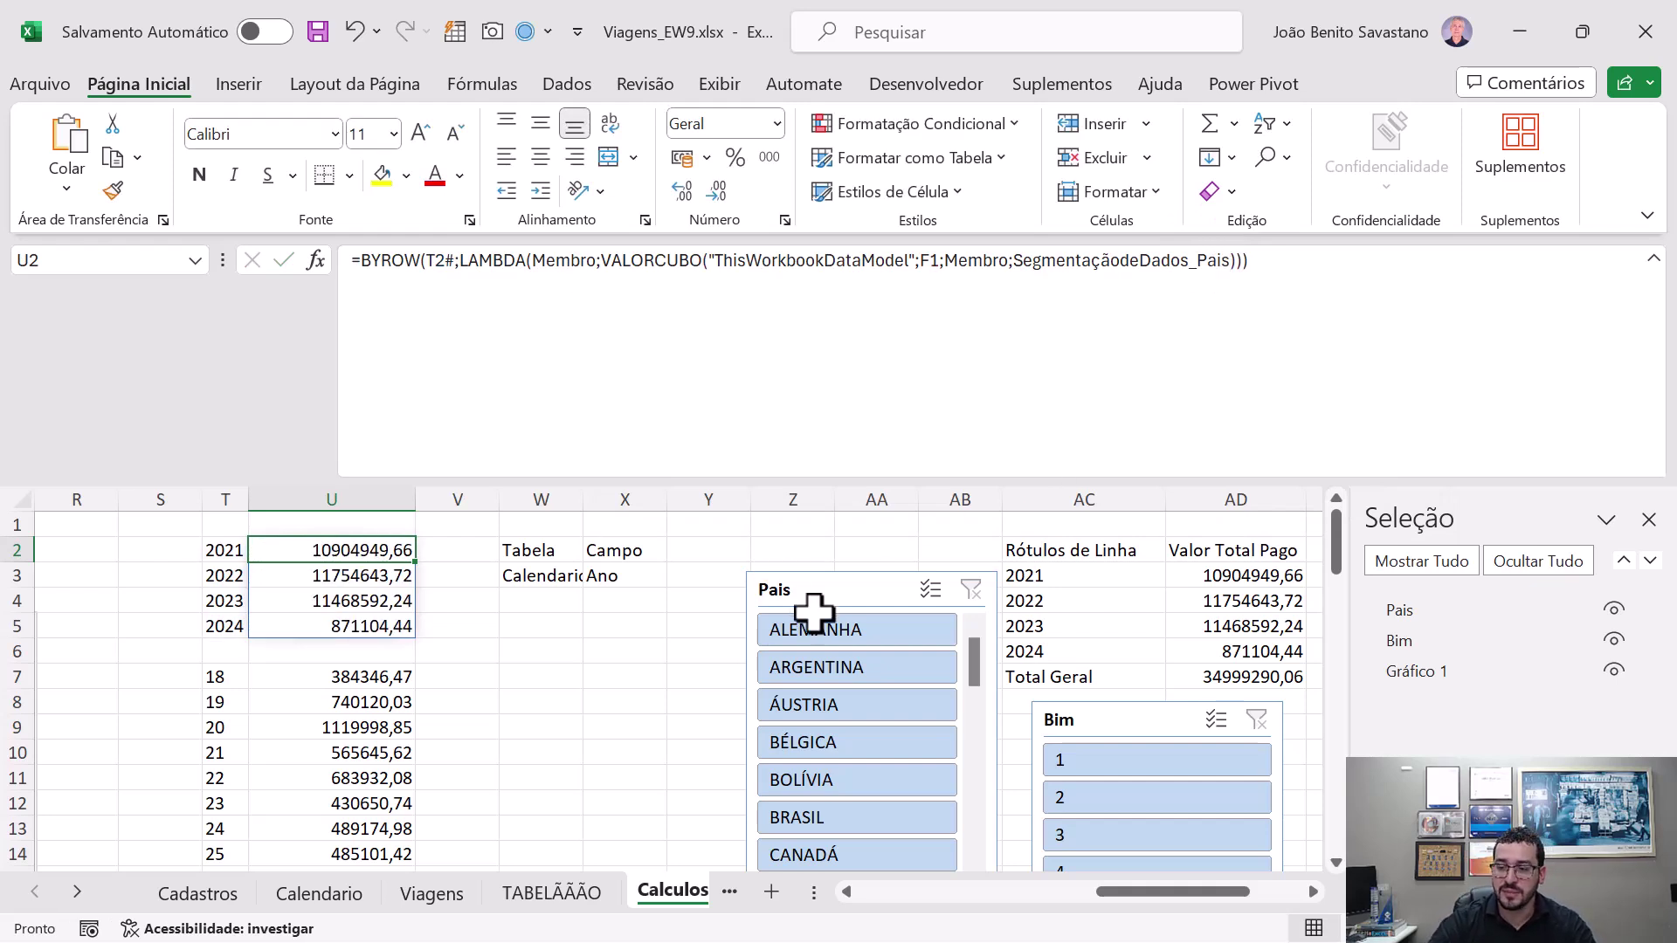
- Move the Pais slicer over columns Y to AA and filter it by ALEMANHA, ARGENTINA, ÁUSTRIA, BÉLGICA and BOLÍVIA in turn
drag(808, 601, 744, 568)
click(736, 601)
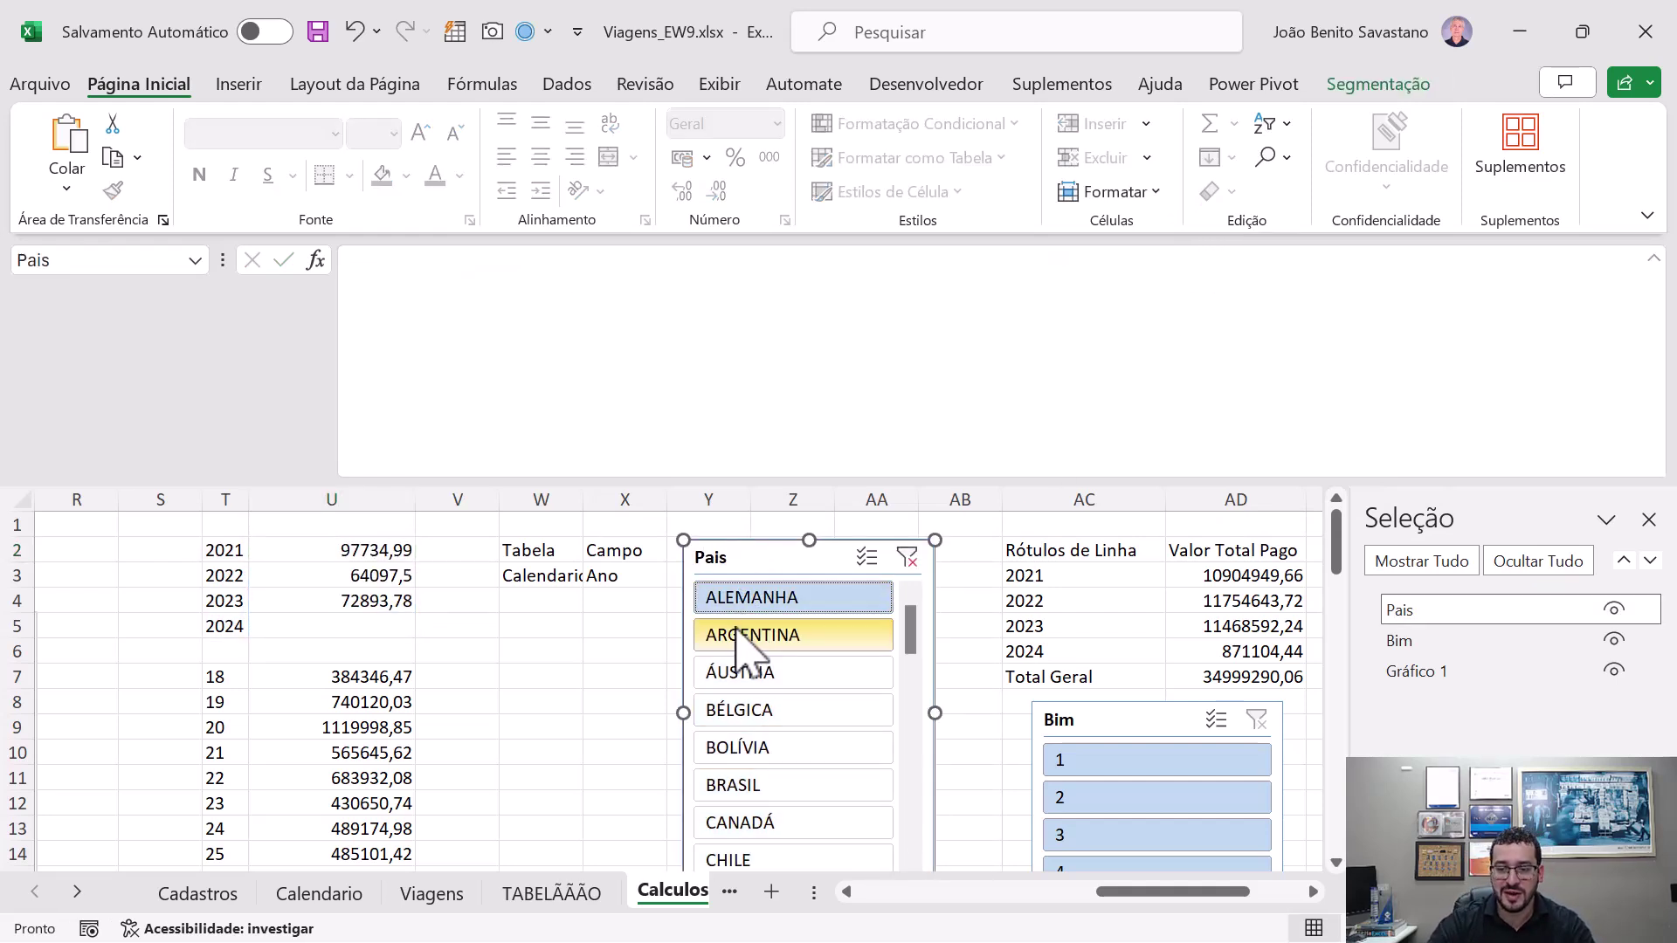
click(742, 634)
click(738, 672)
click(710, 712)
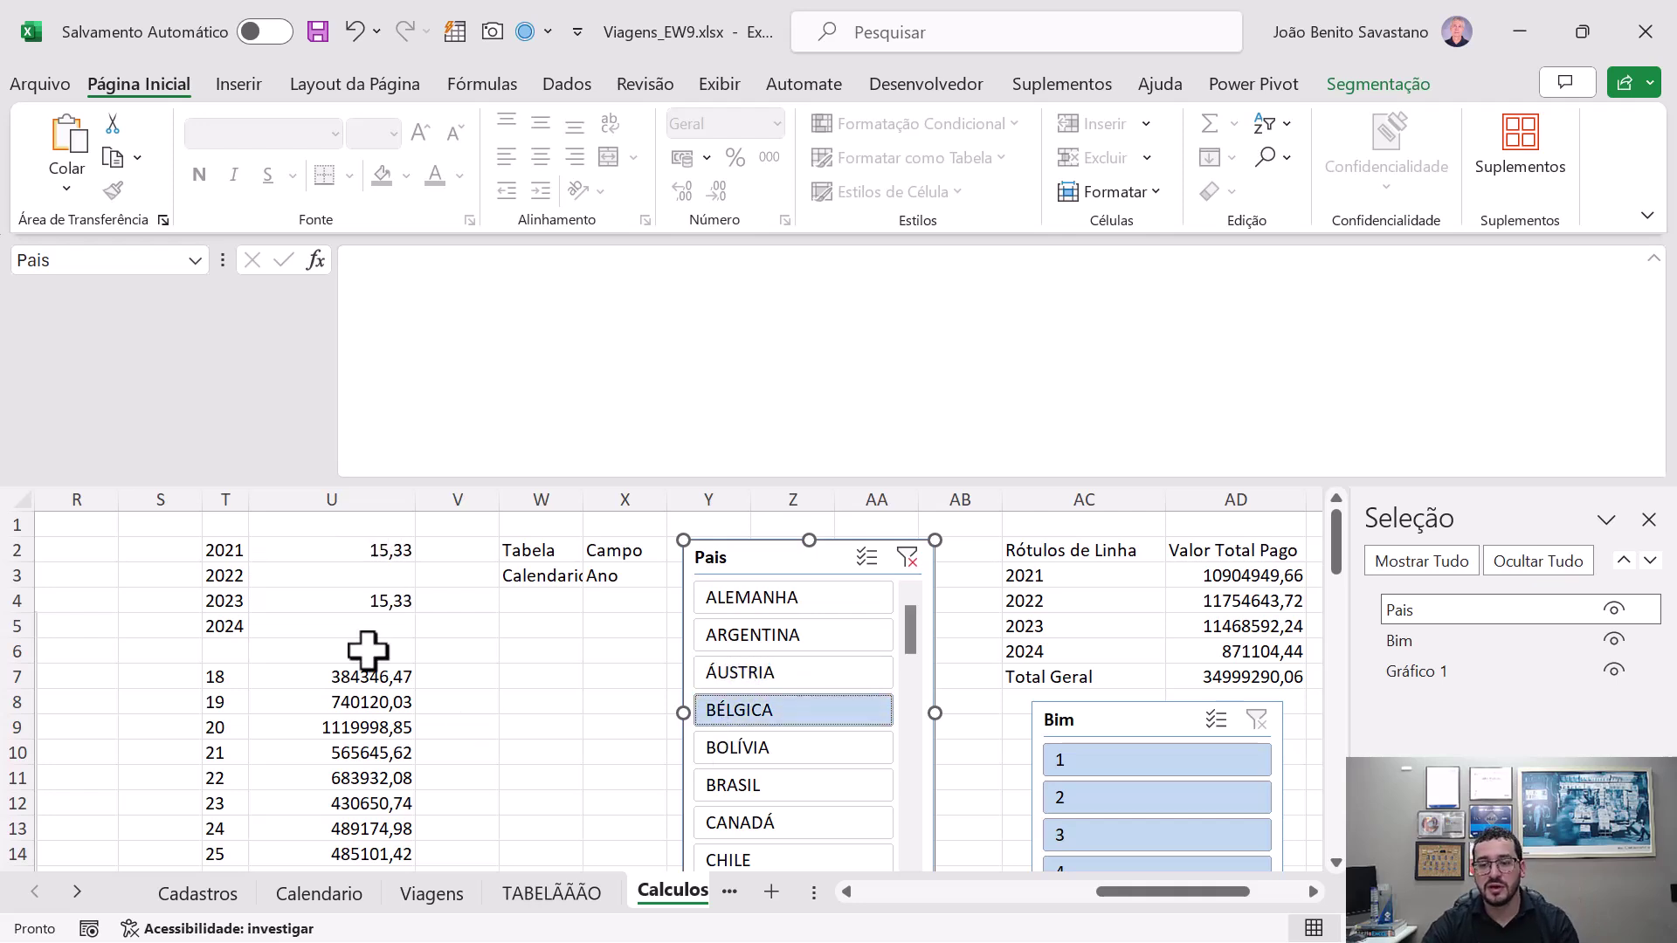
click(356, 550)
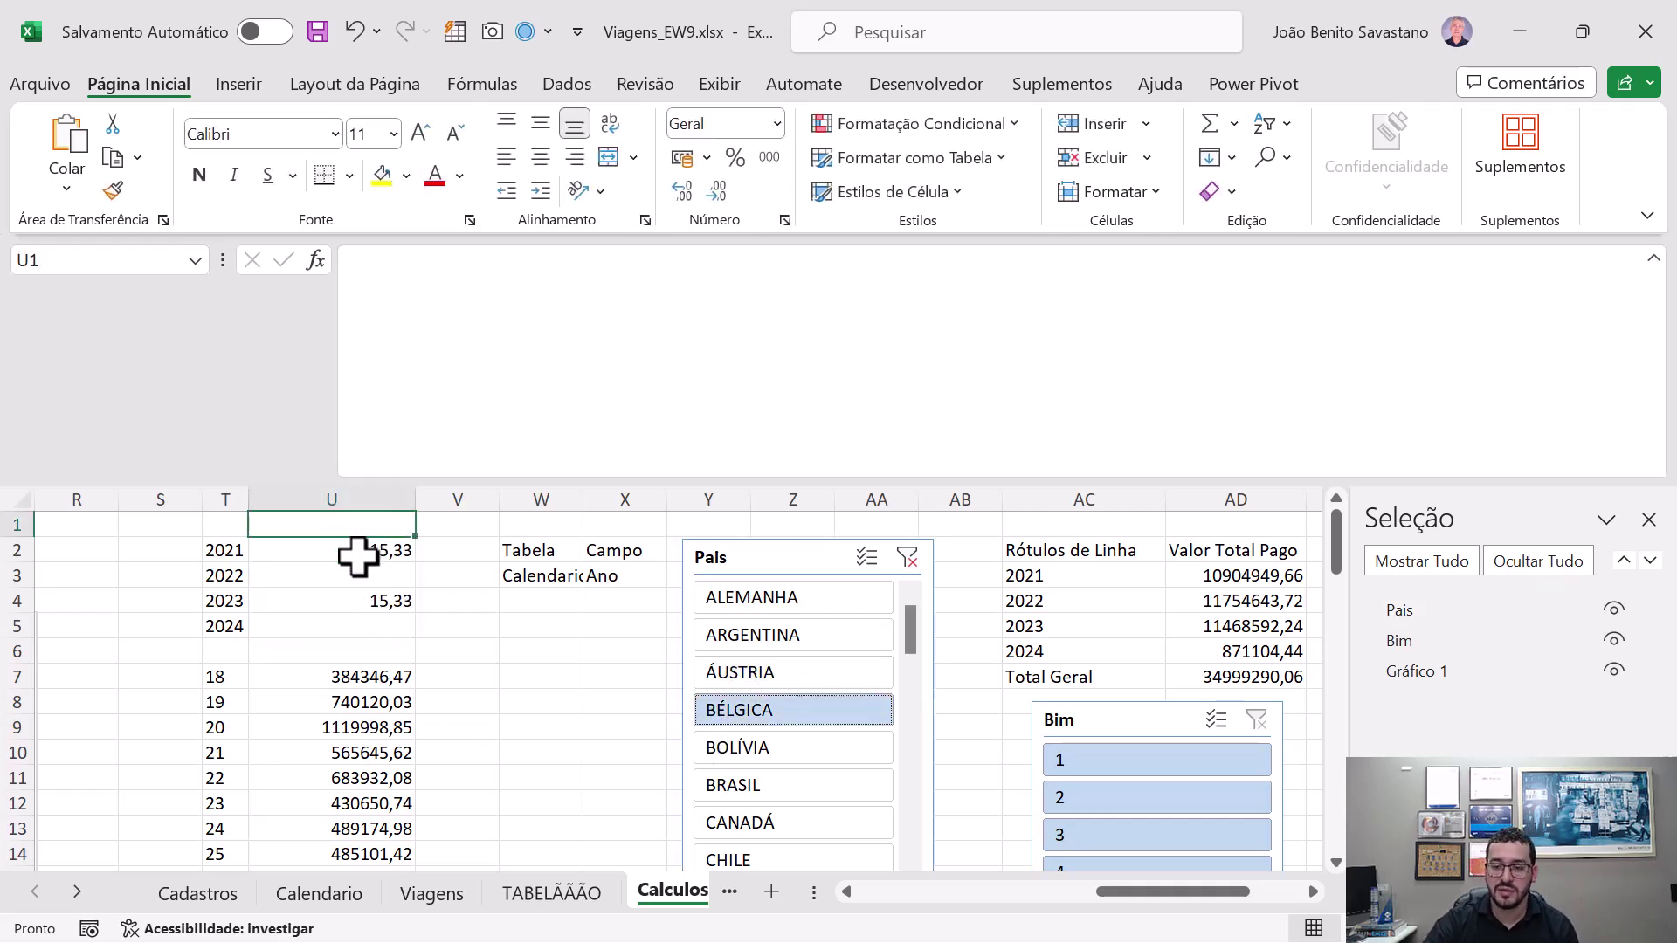
click(768, 747)
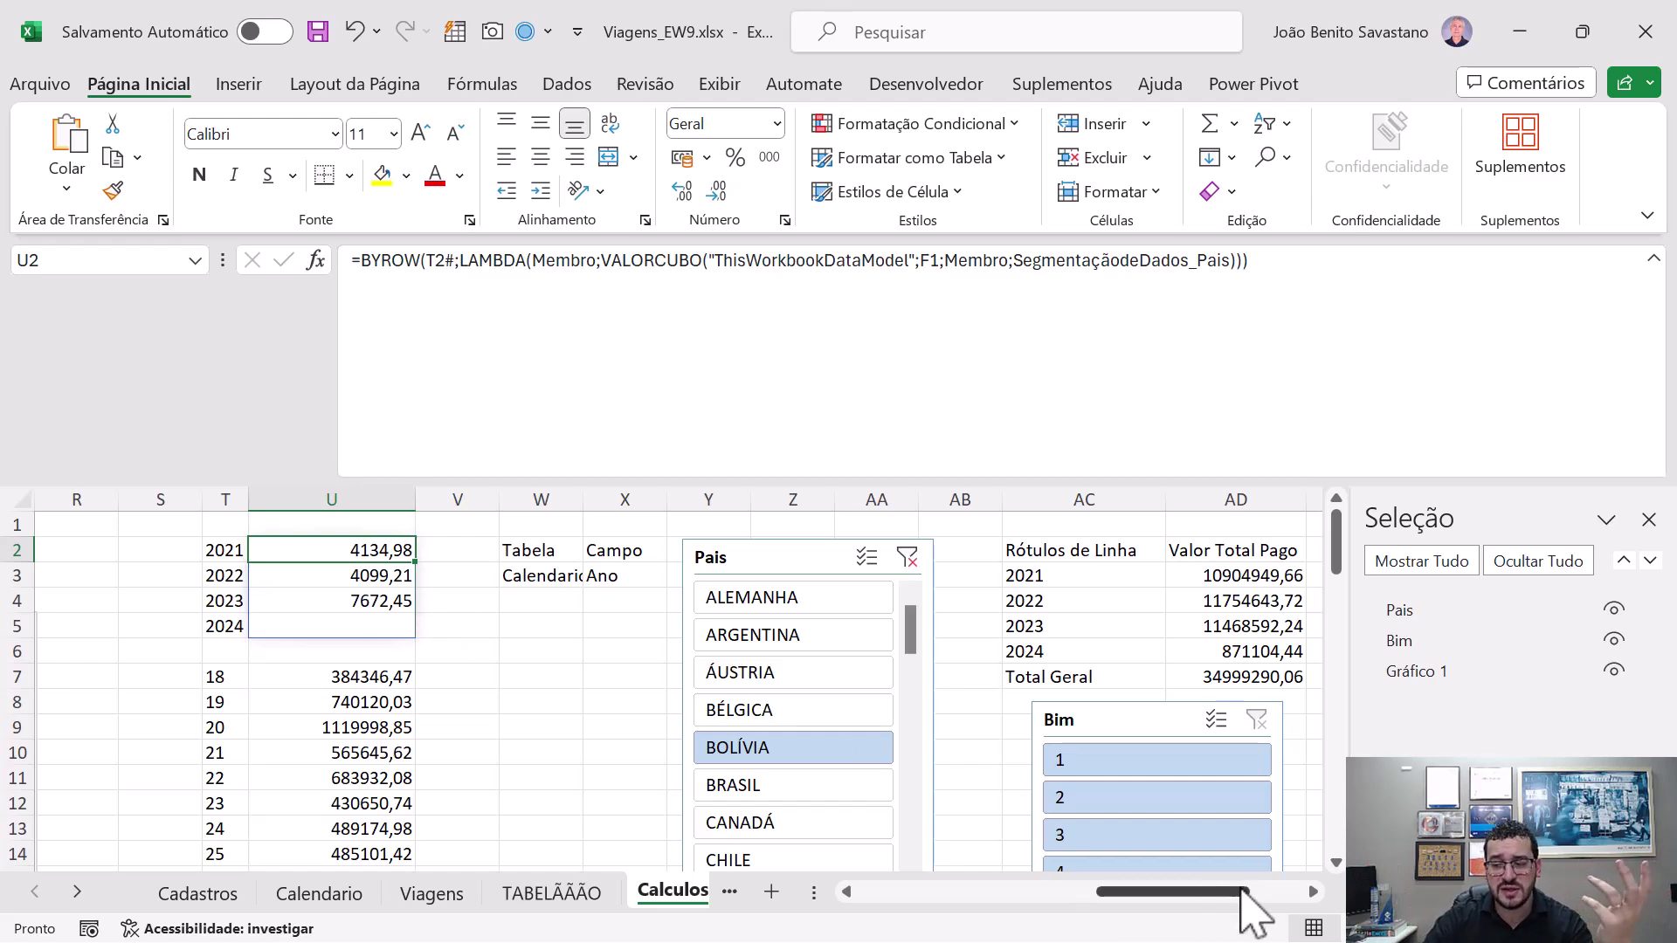
- Check the row count in K2's PEGAR formula and insert a spin button form control in column N, rows 2 to 4
drag(1244, 892, 1059, 891)
click(954, 549)
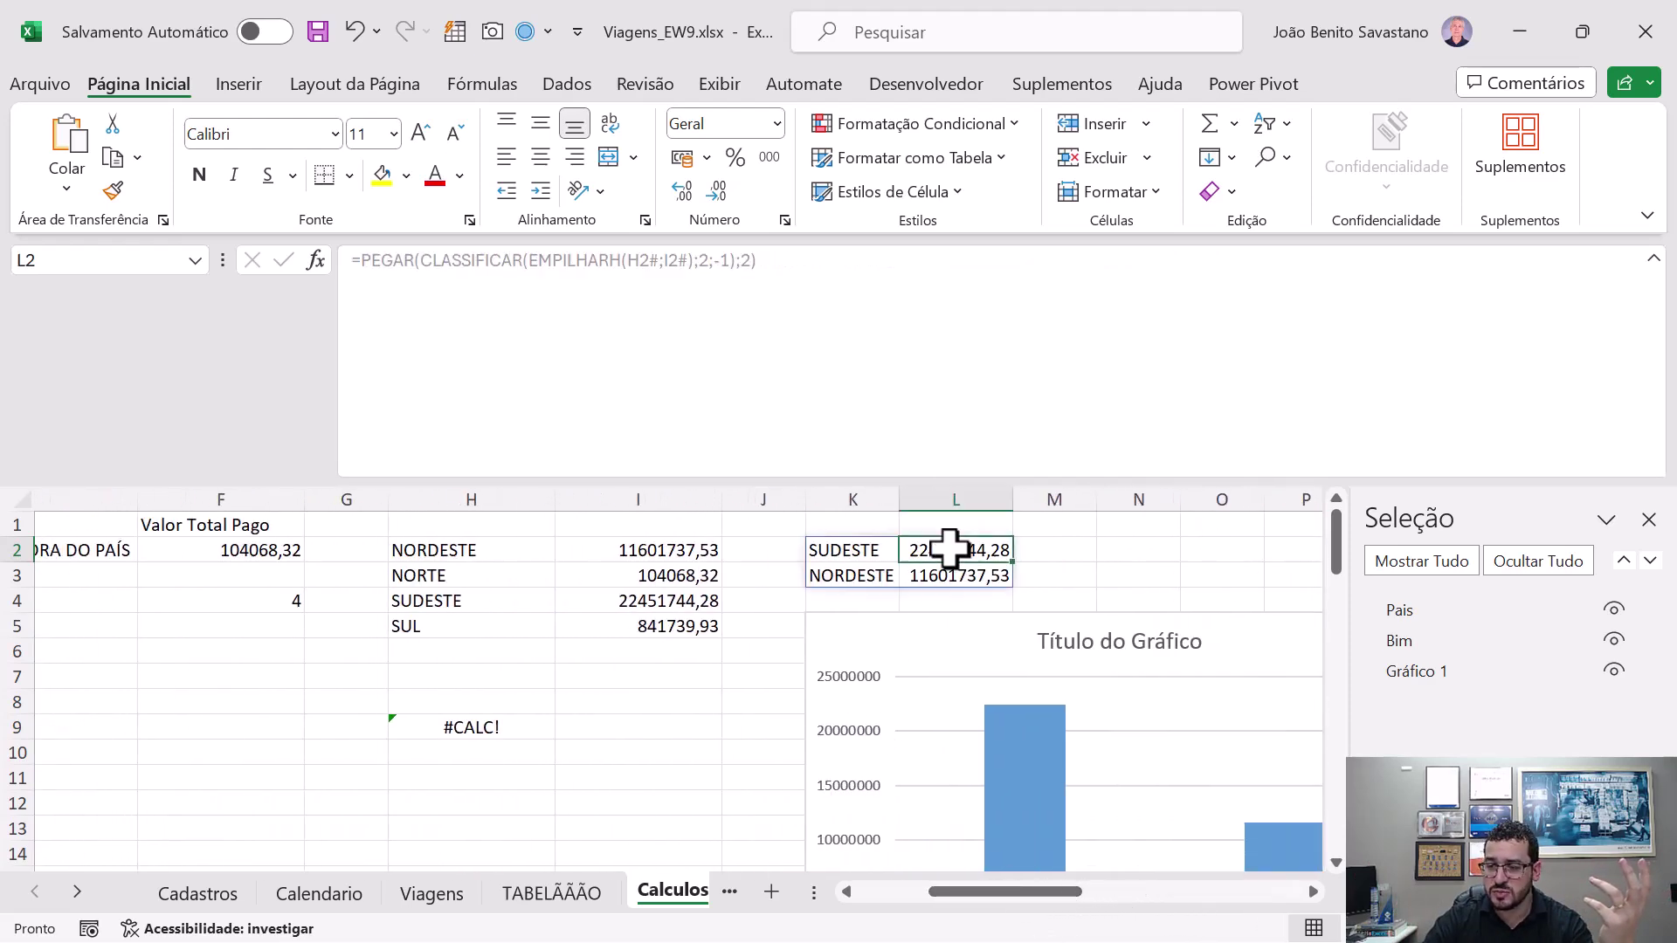
click(837, 548)
double_click(744, 266)
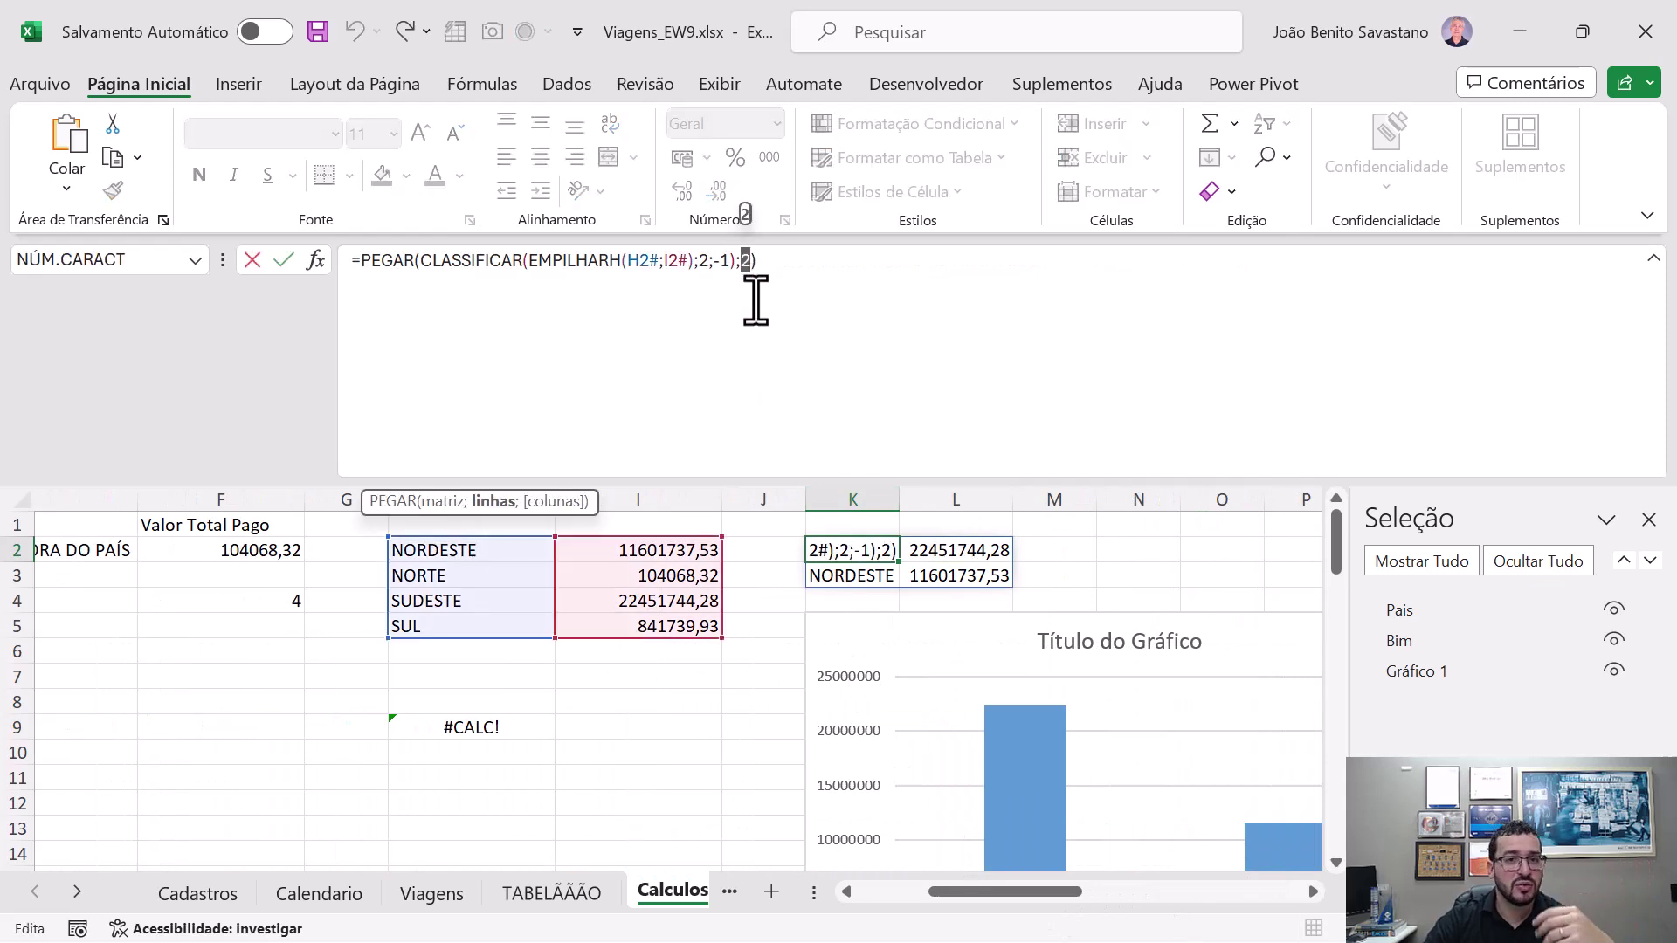
key(Escape)
click(925, 84)
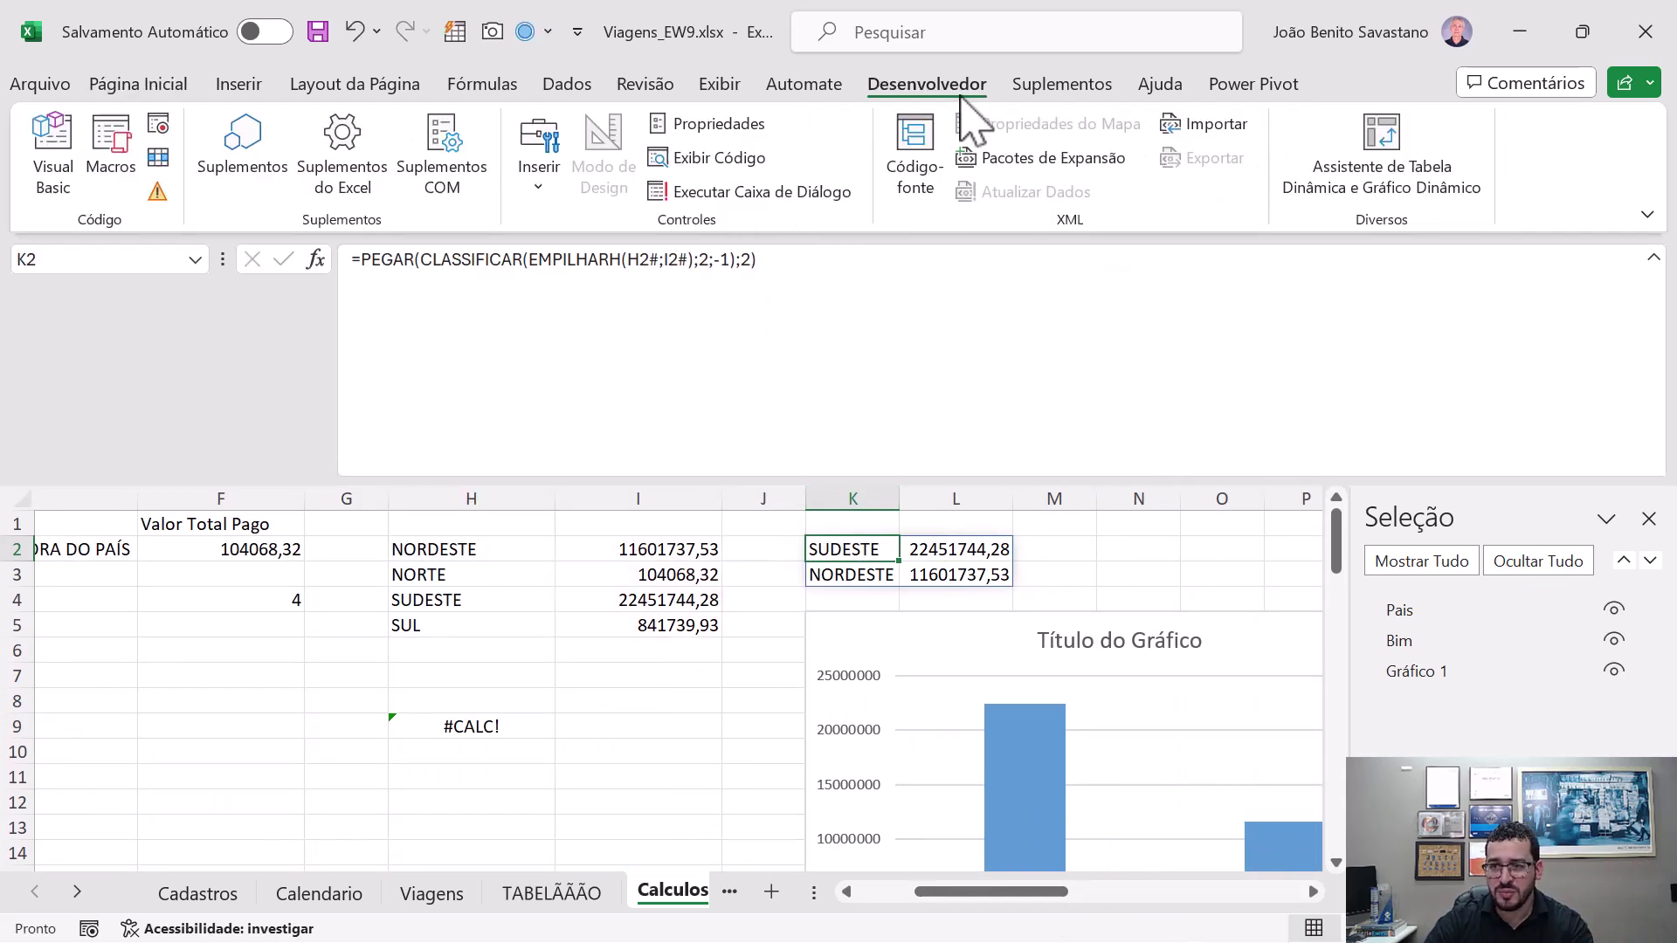
click(533, 174)
click(592, 256)
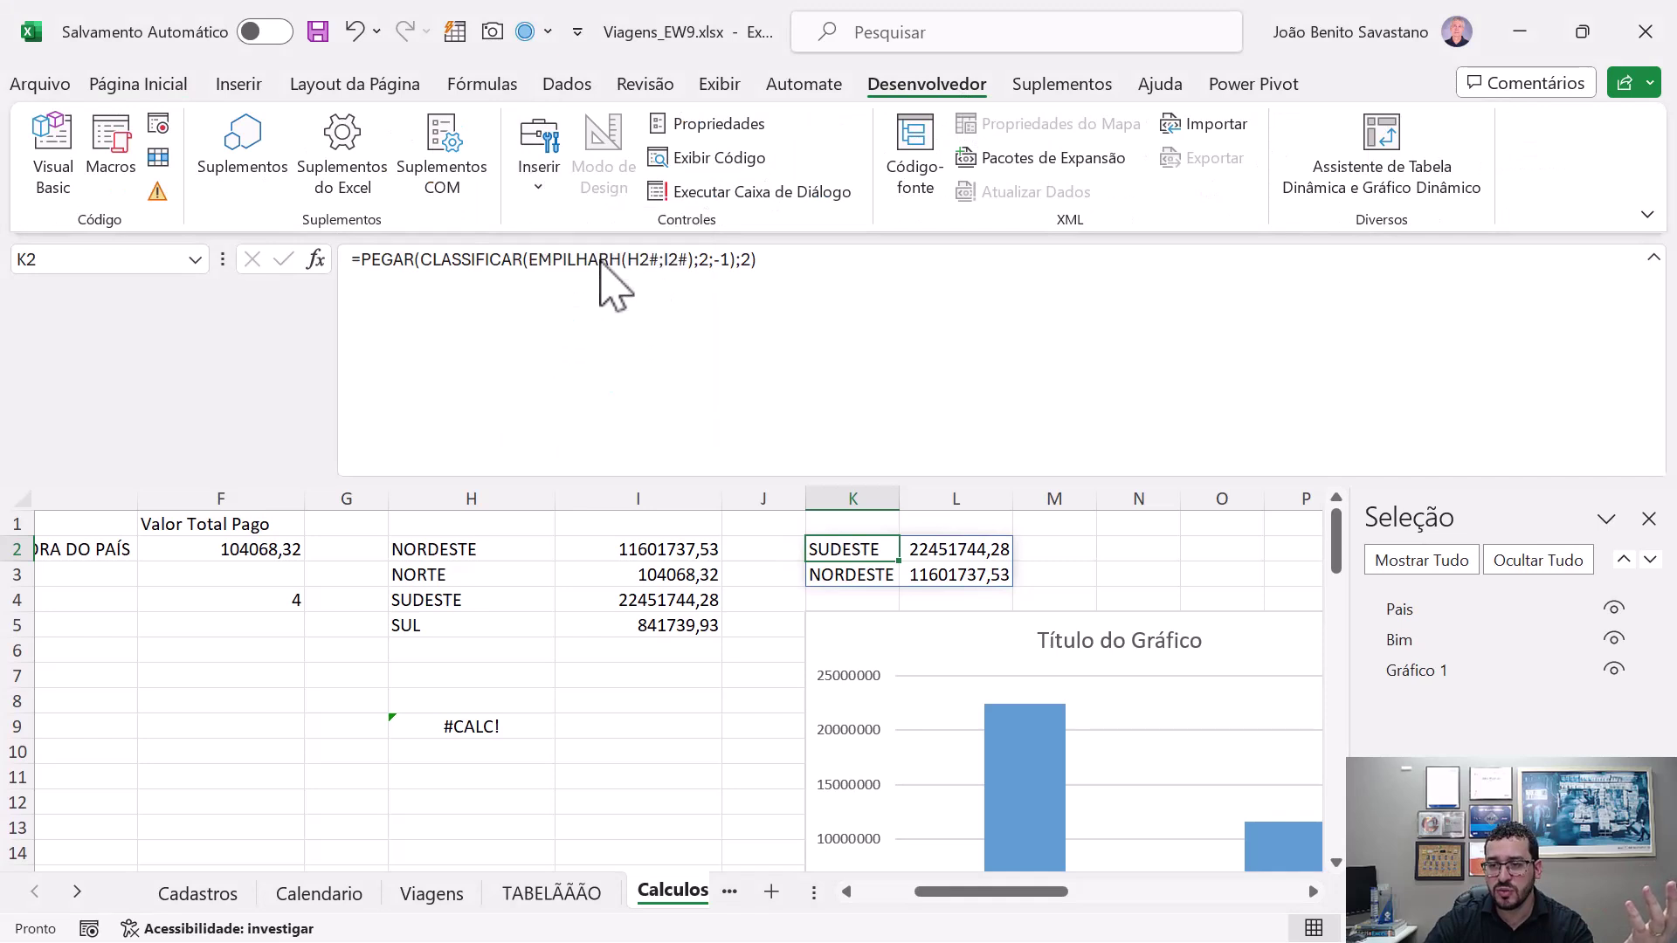
drag(1107, 551, 1165, 611)
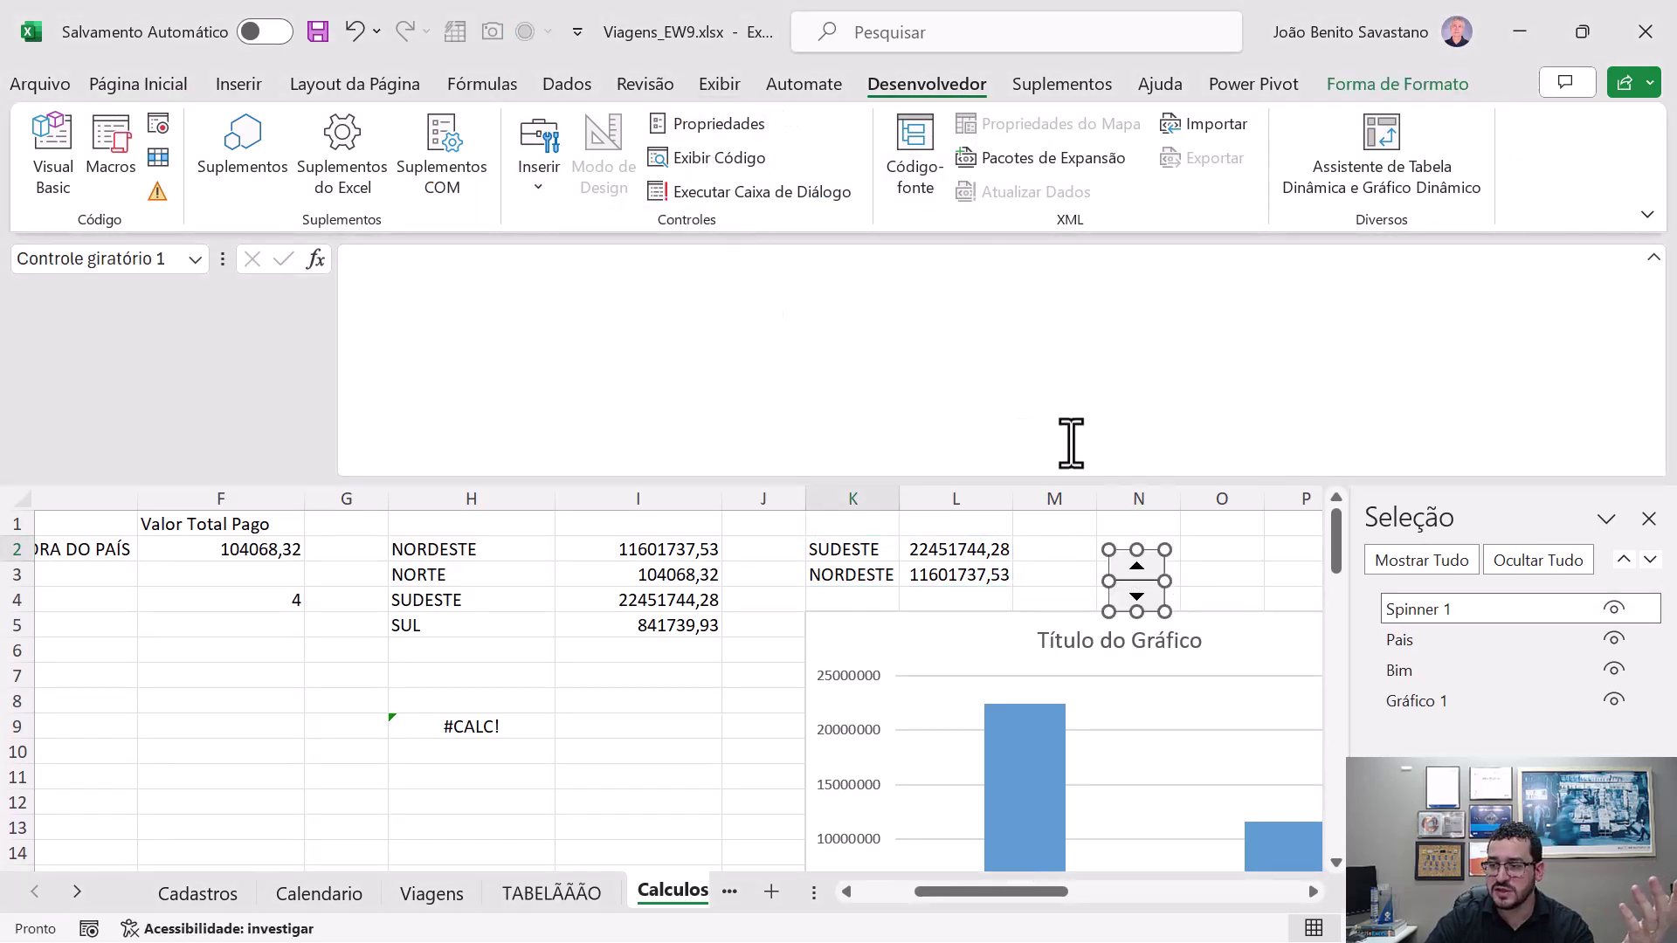
- Link the spin button to cell N1 in its control format settings
right_click(1144, 572)
click(1240, 825)
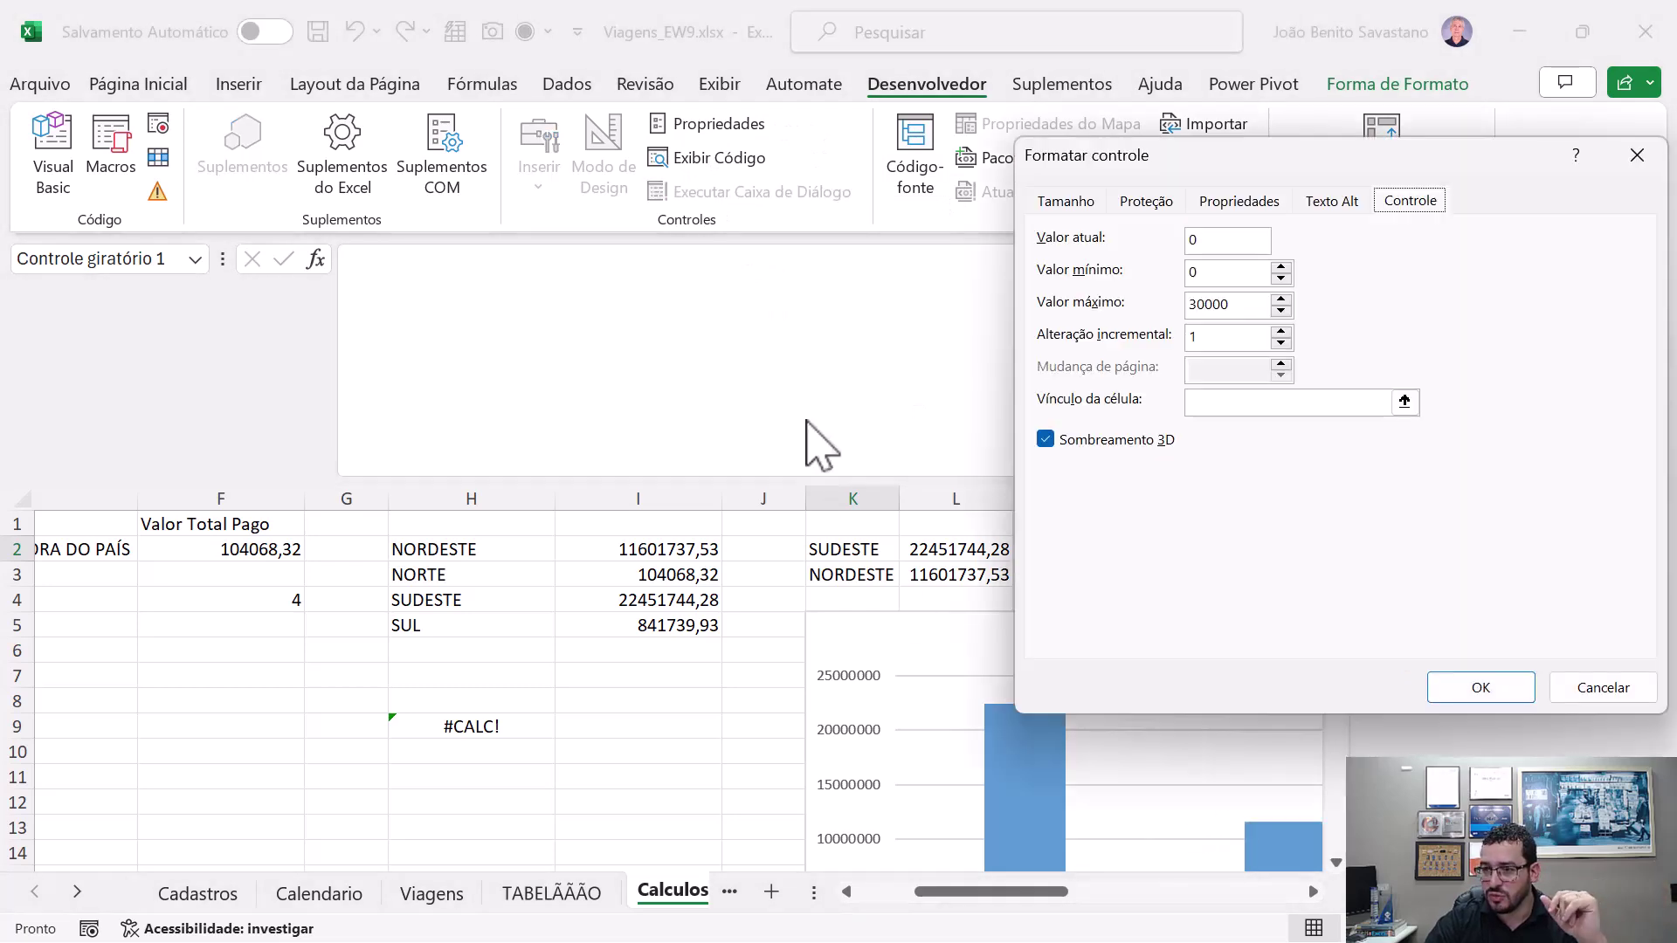
click(1205, 403)
drag(1187, 181, 1165, 670)
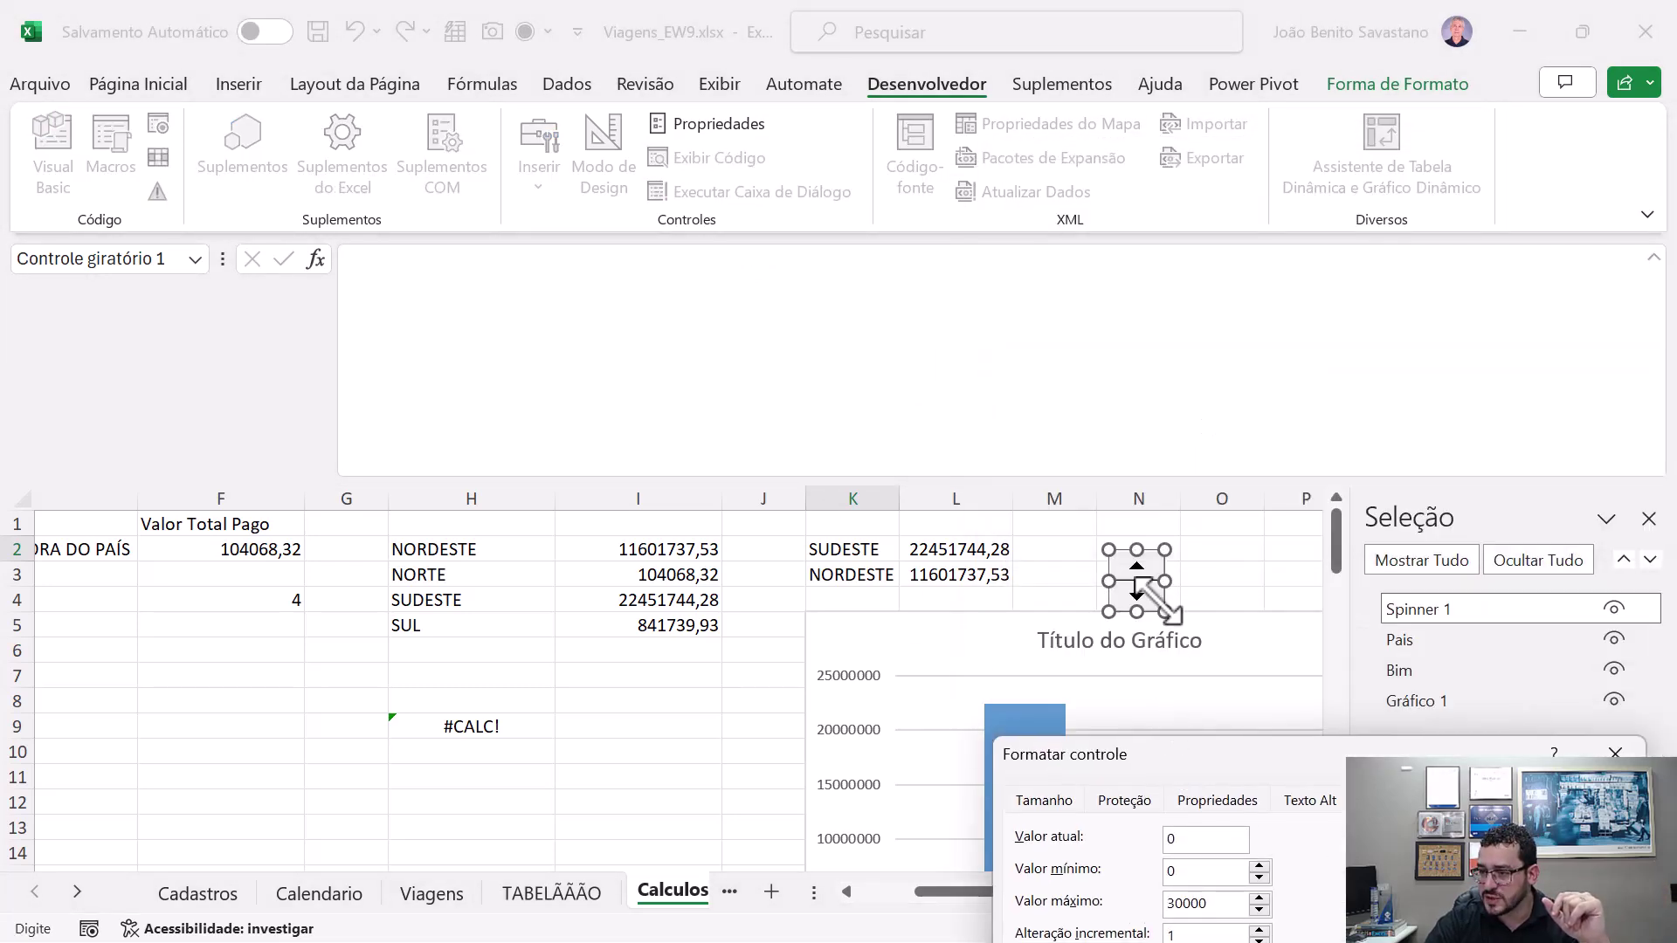
click(1132, 524)
key(Return)
drag(1288, 758, 992, 385)
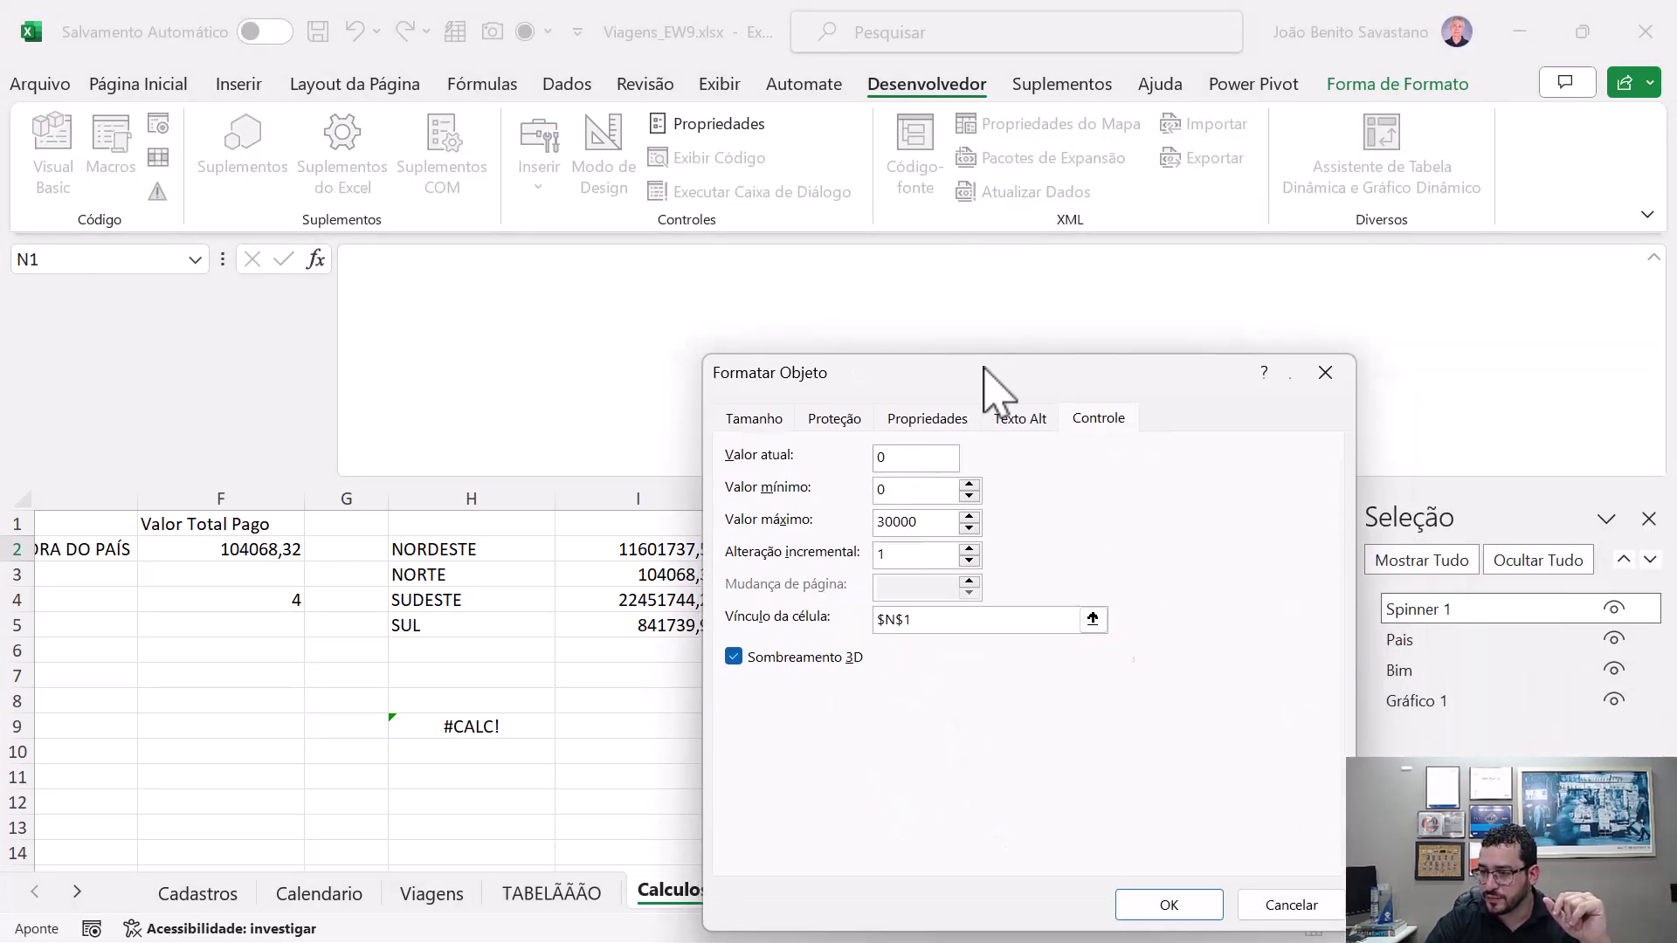
click(1168, 904)
- Replace the row-count argument of the PEGAR formula in K2 with a reference to N1
click(1222, 549)
click(926, 548)
click(851, 548)
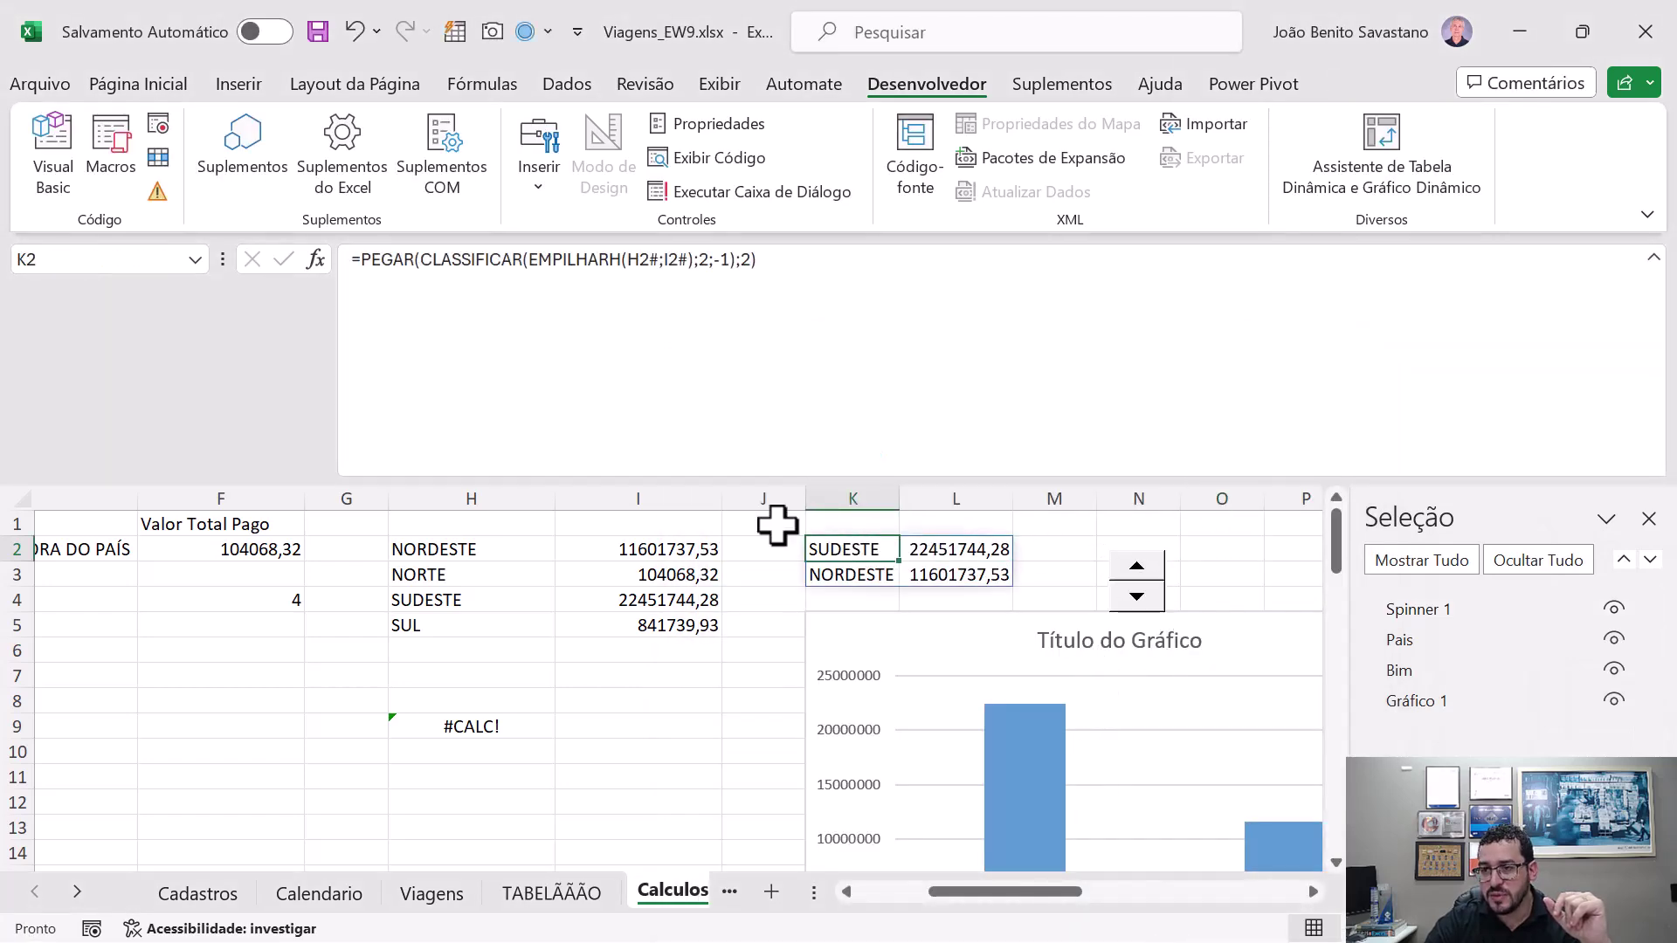
click(747, 259)
text(;)
click(1149, 524)
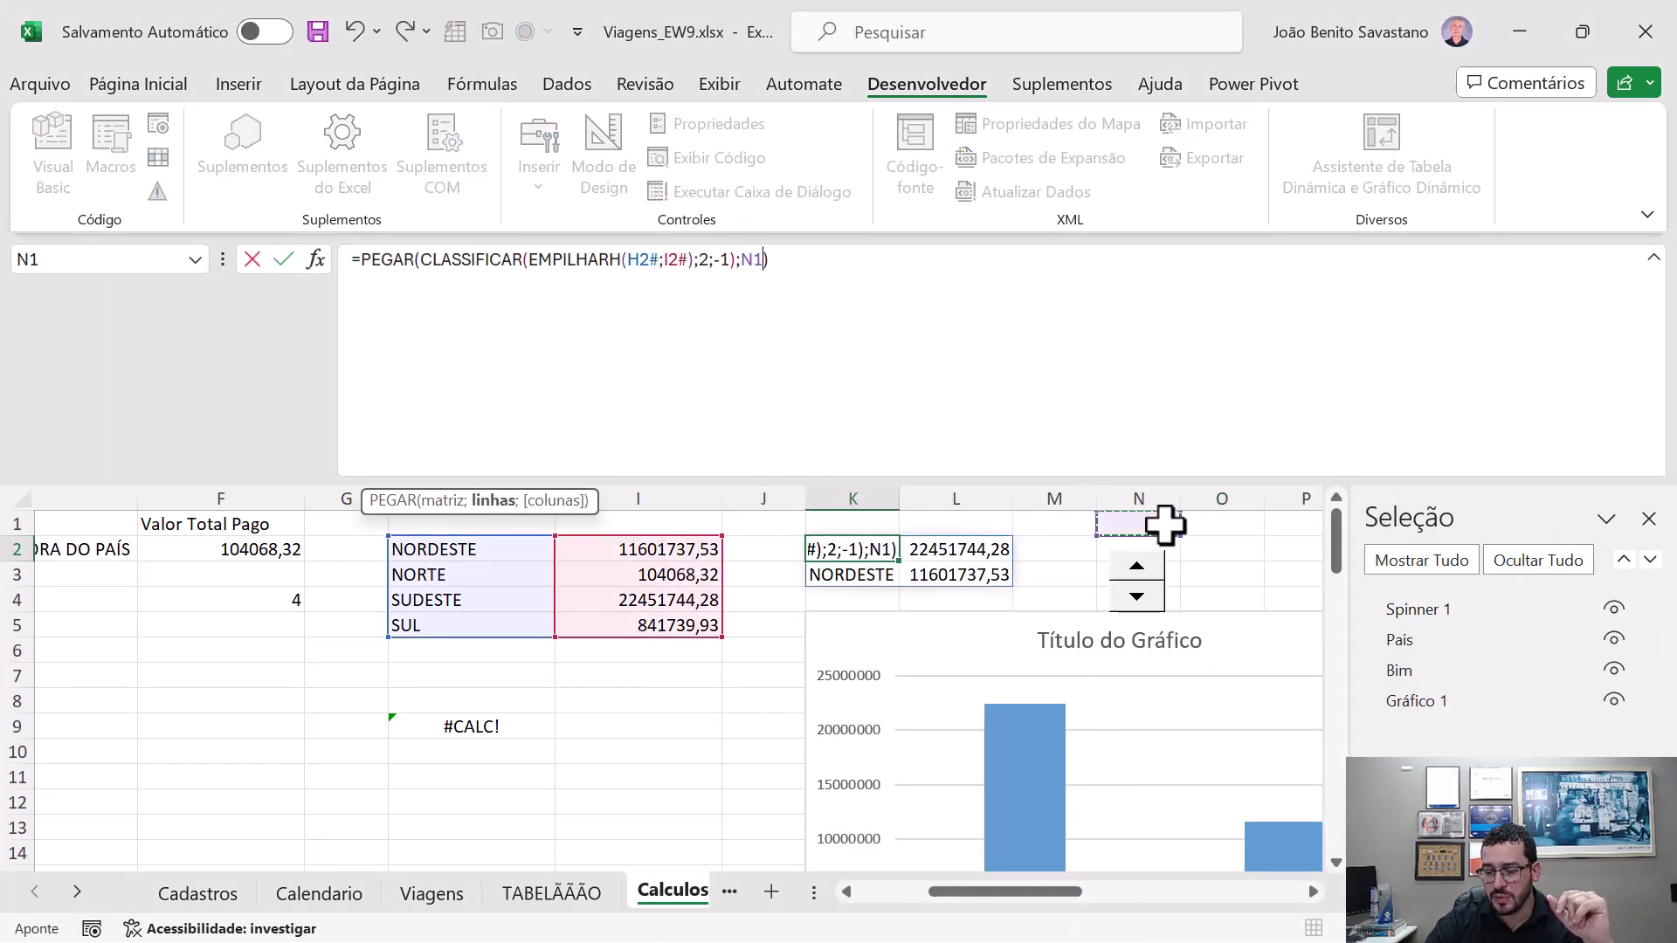
key(Return)
- Raise the spin button to 2 and shrink the formula bar to a single line
click(1136, 565)
click(1136, 565)
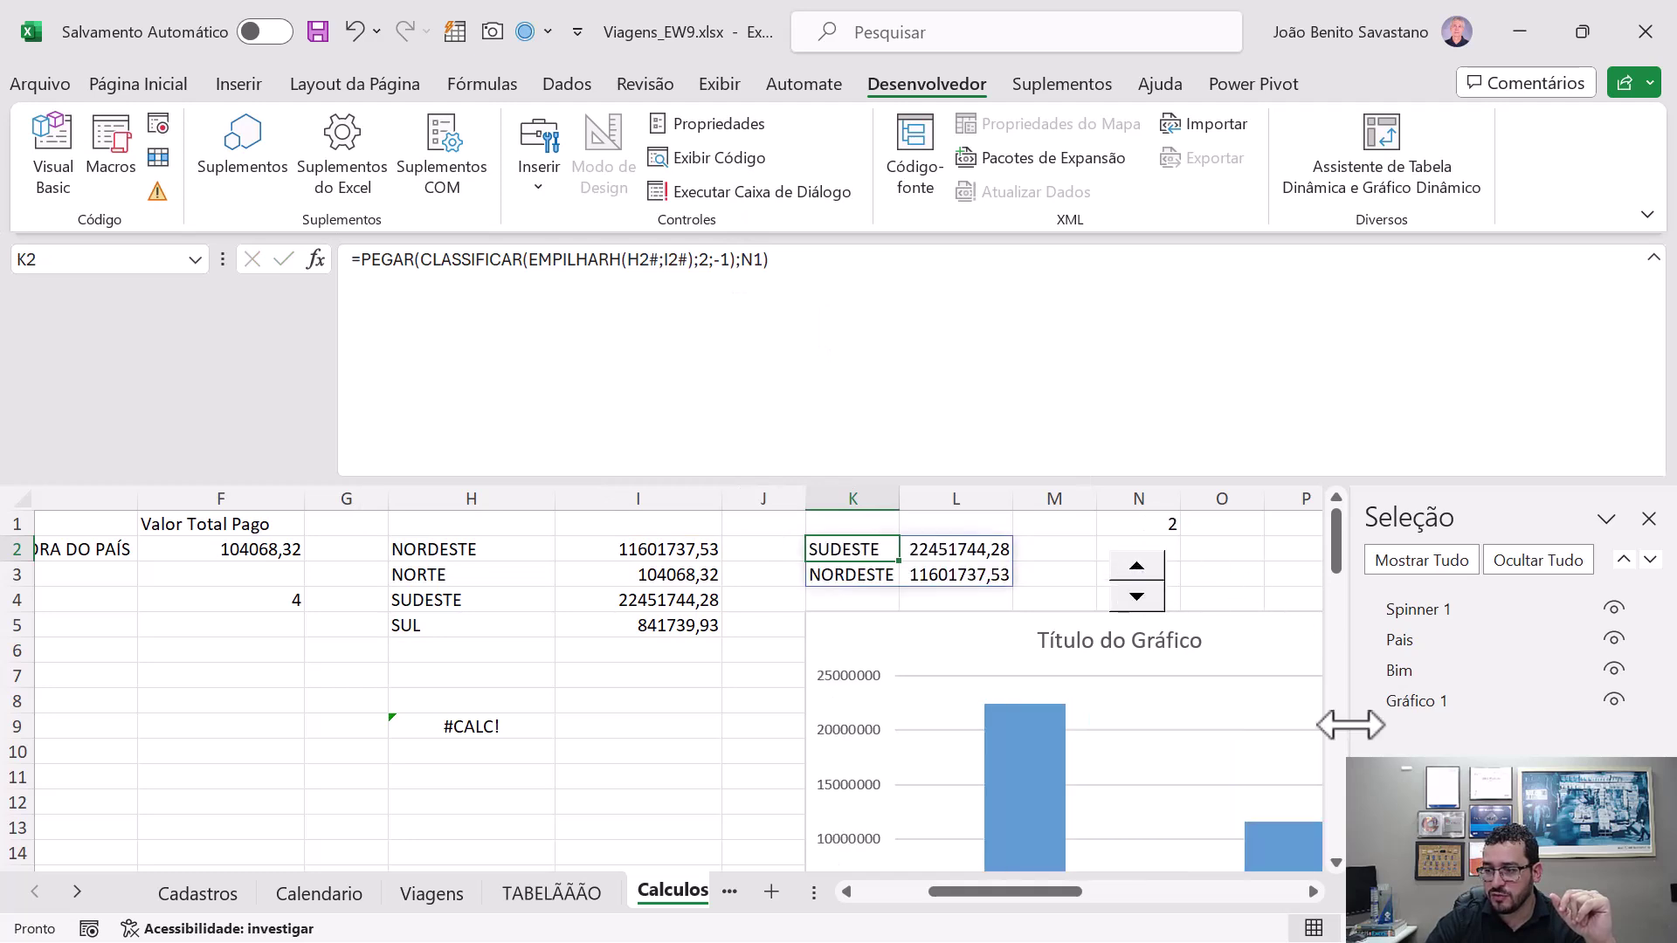
drag(1542, 477, 1542, 316)
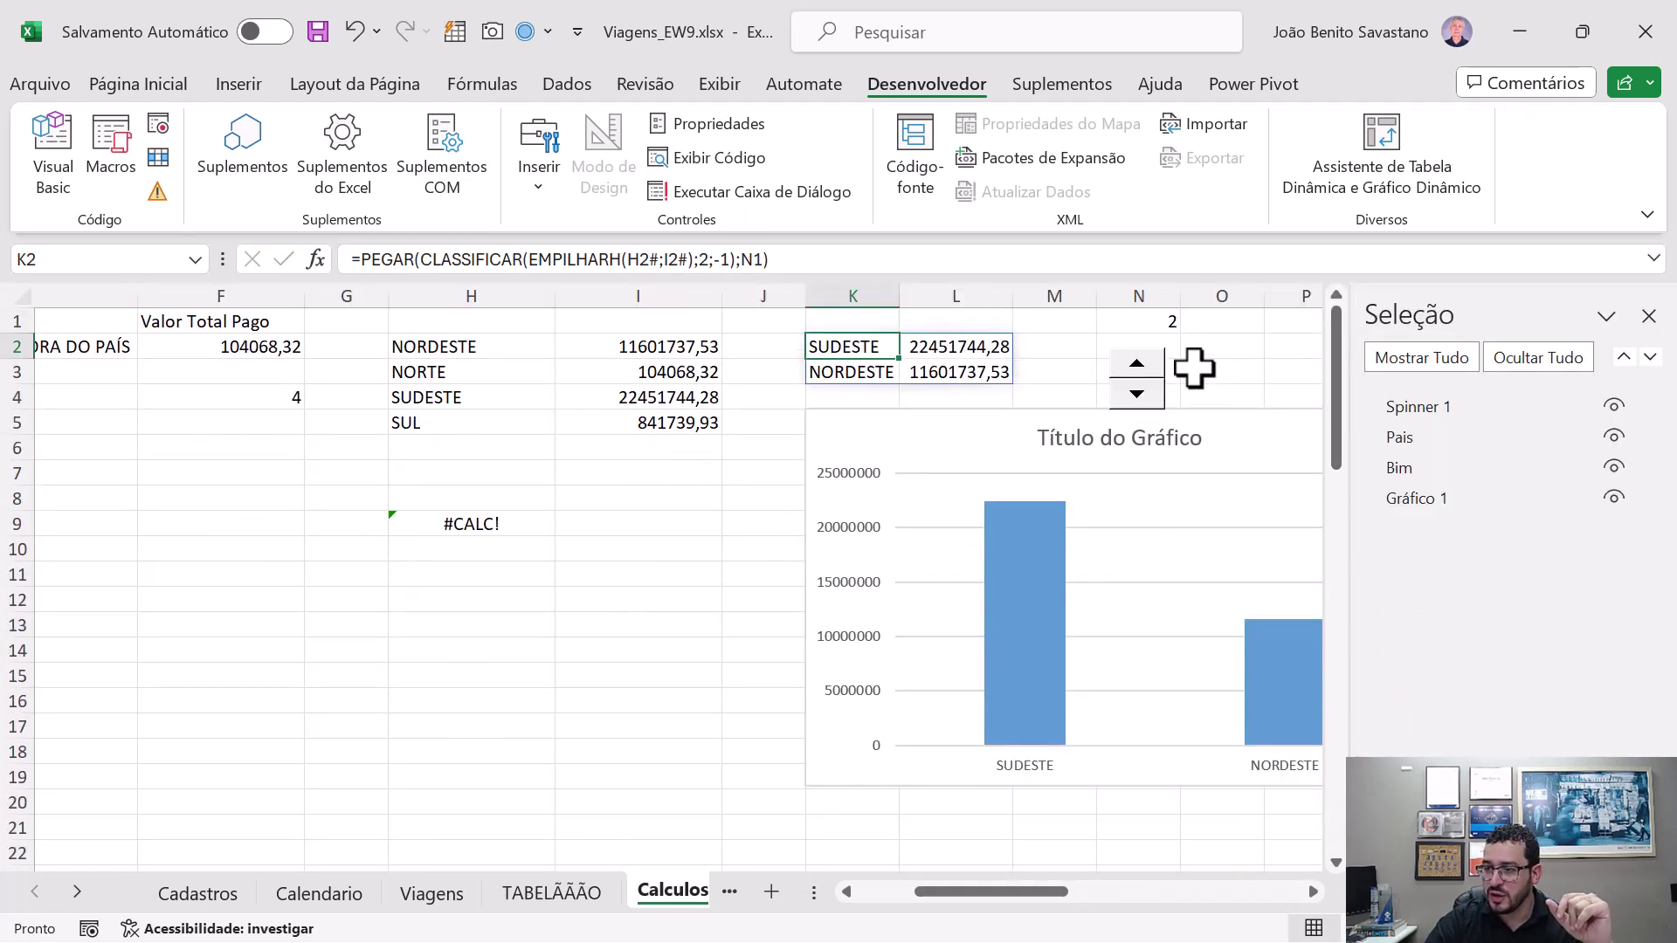
- Test the spin button on the chart by stepping it up to 4, down to 1, up to 4 and back to 2
click(1305, 860)
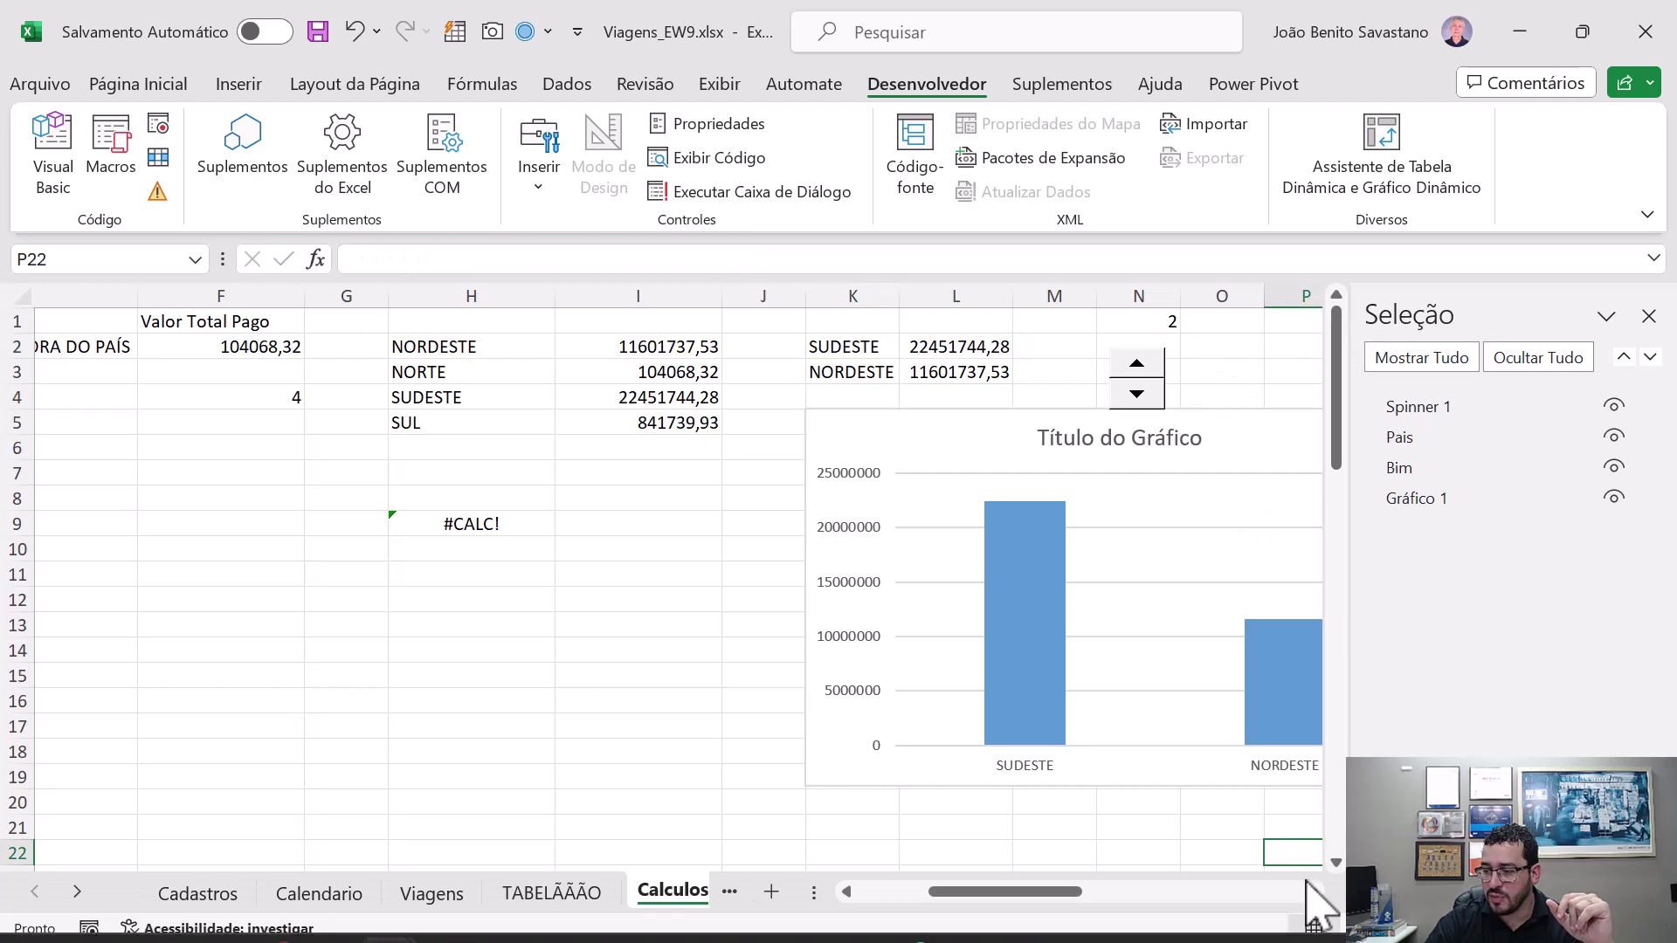
click(1312, 892)
click(1312, 892)
click(878, 363)
click(877, 363)
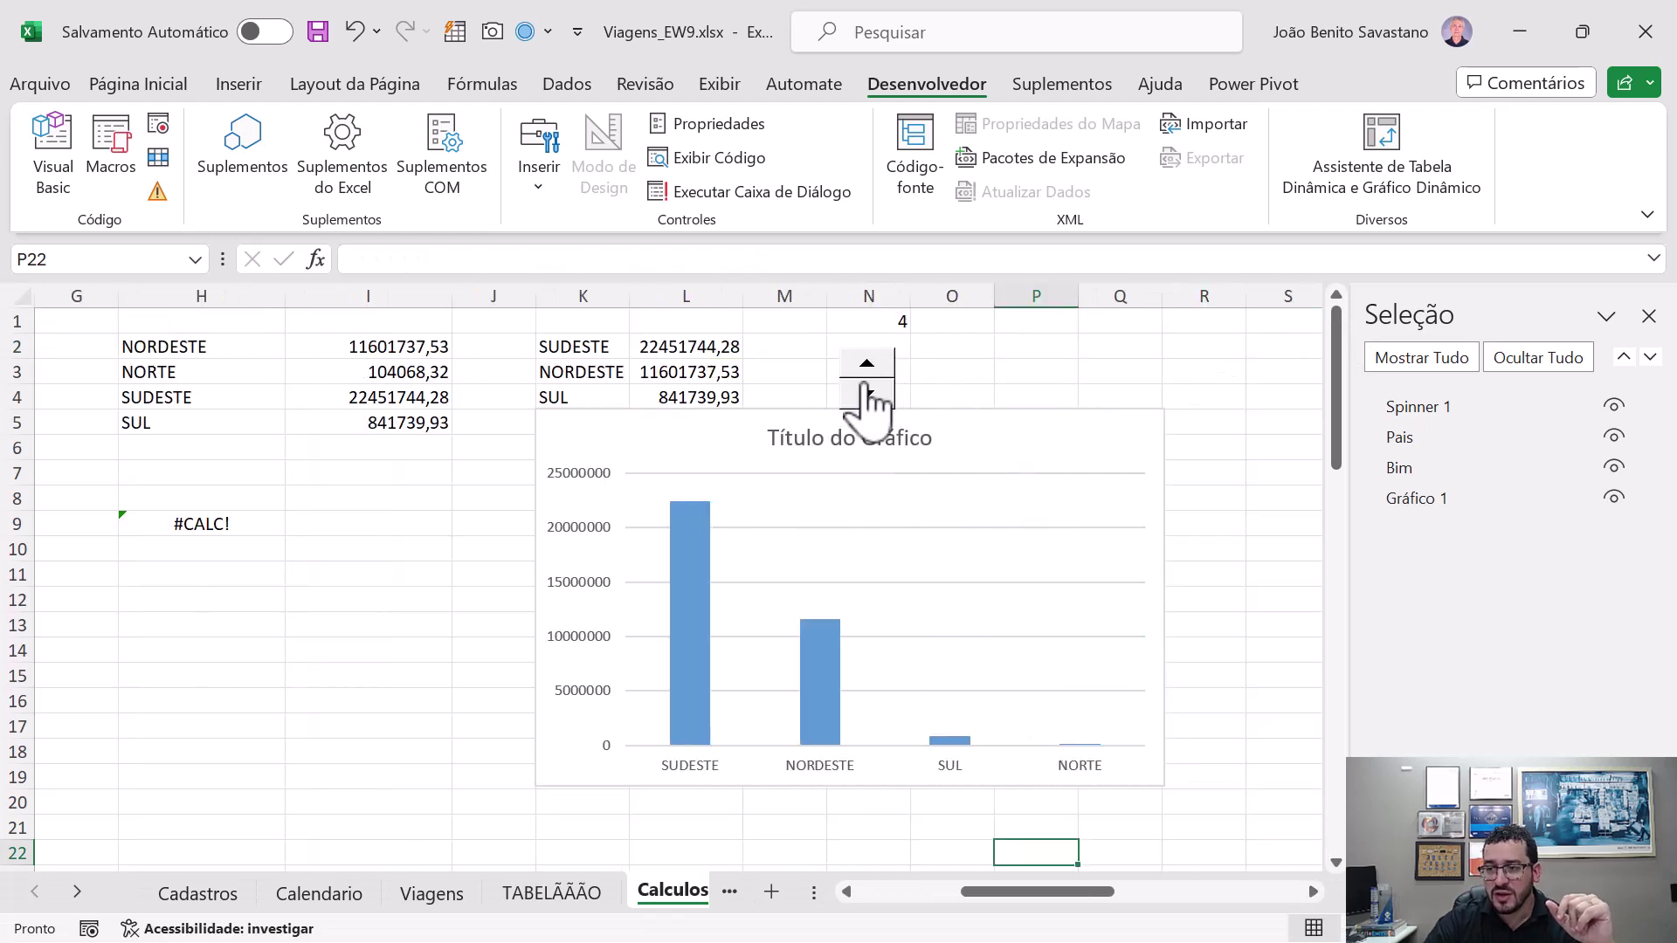
click(867, 391)
click(867, 391)
click(867, 391)
click(869, 361)
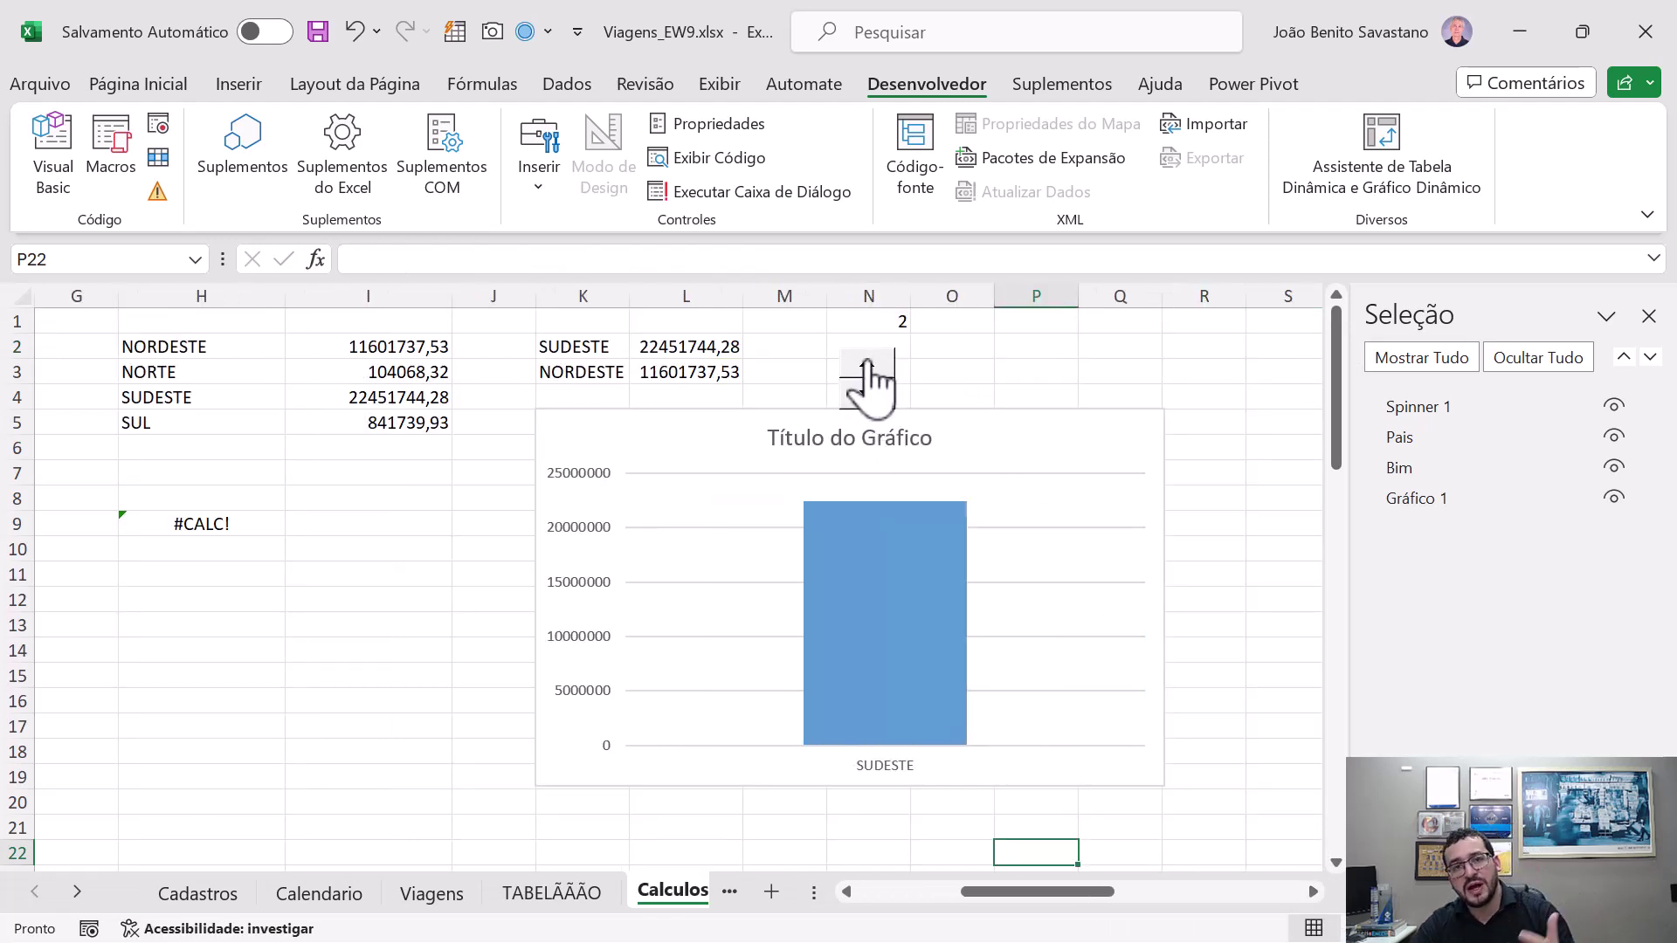
click(869, 361)
click(869, 361)
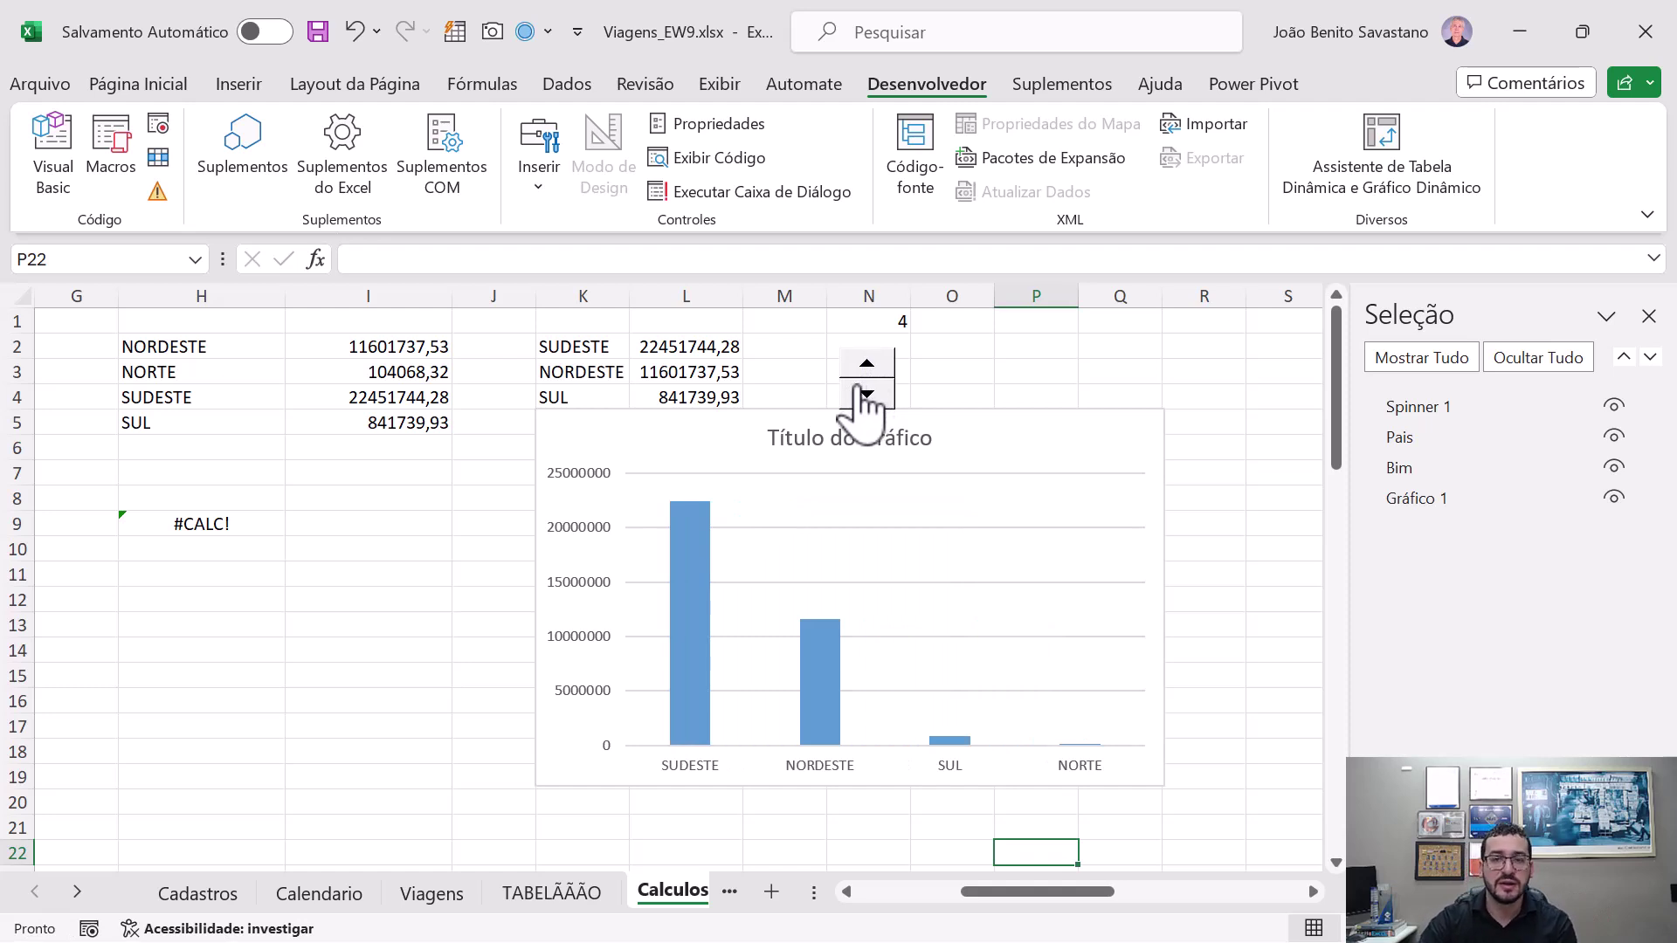
click(867, 391)
click(867, 391)
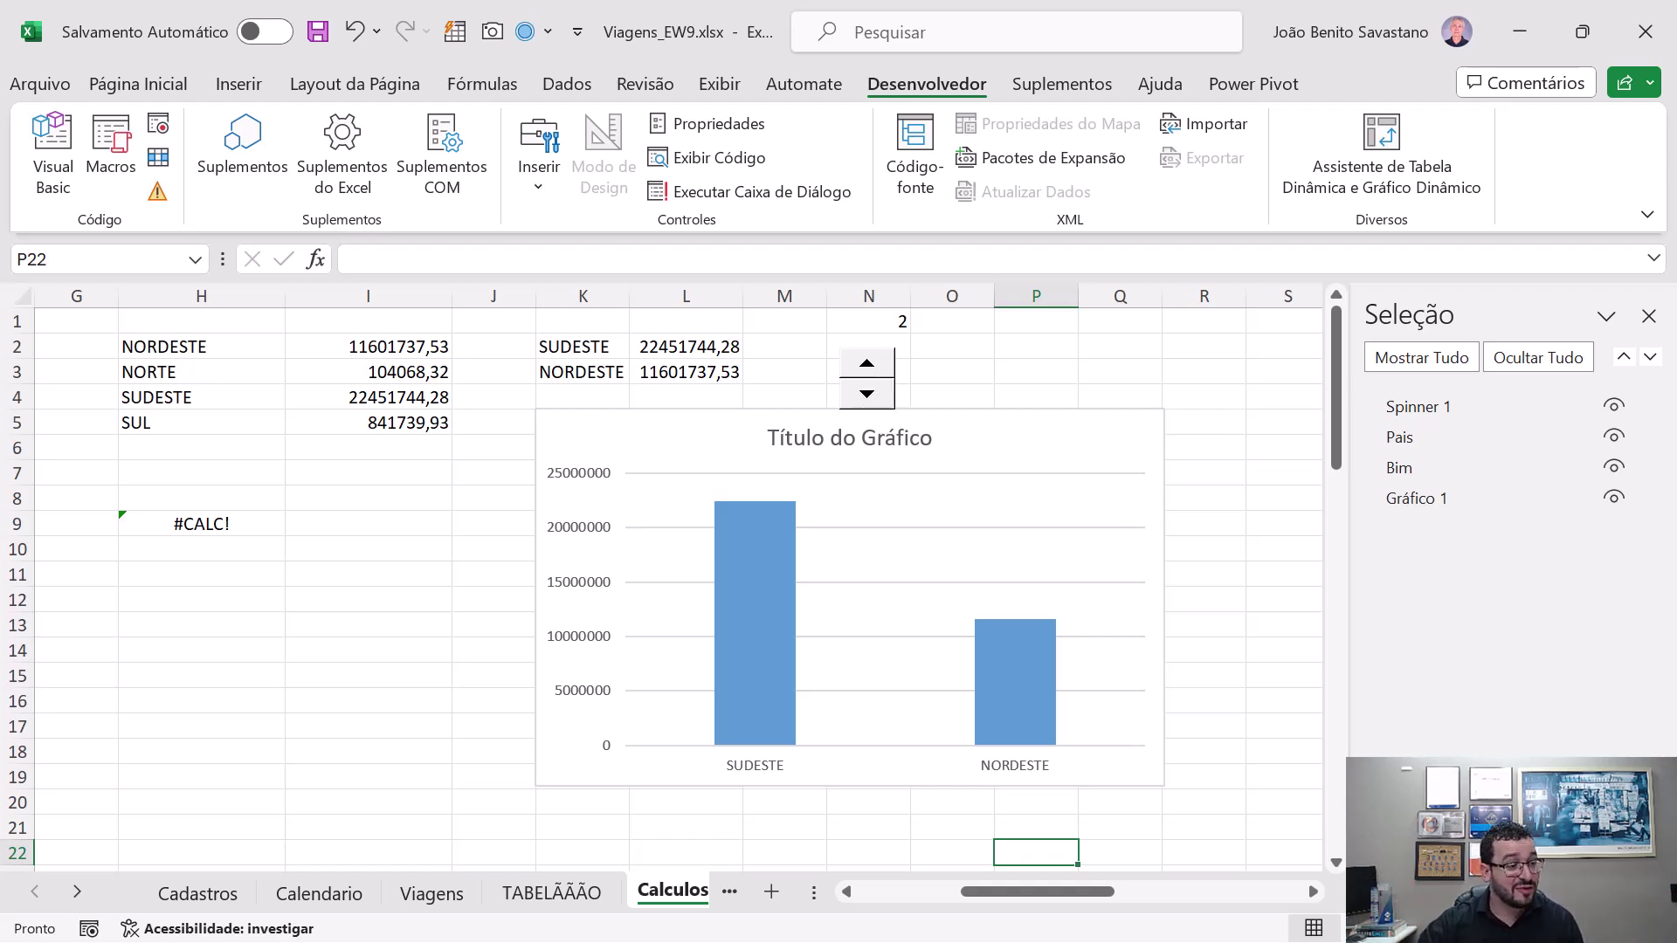
key(alt+Tab)
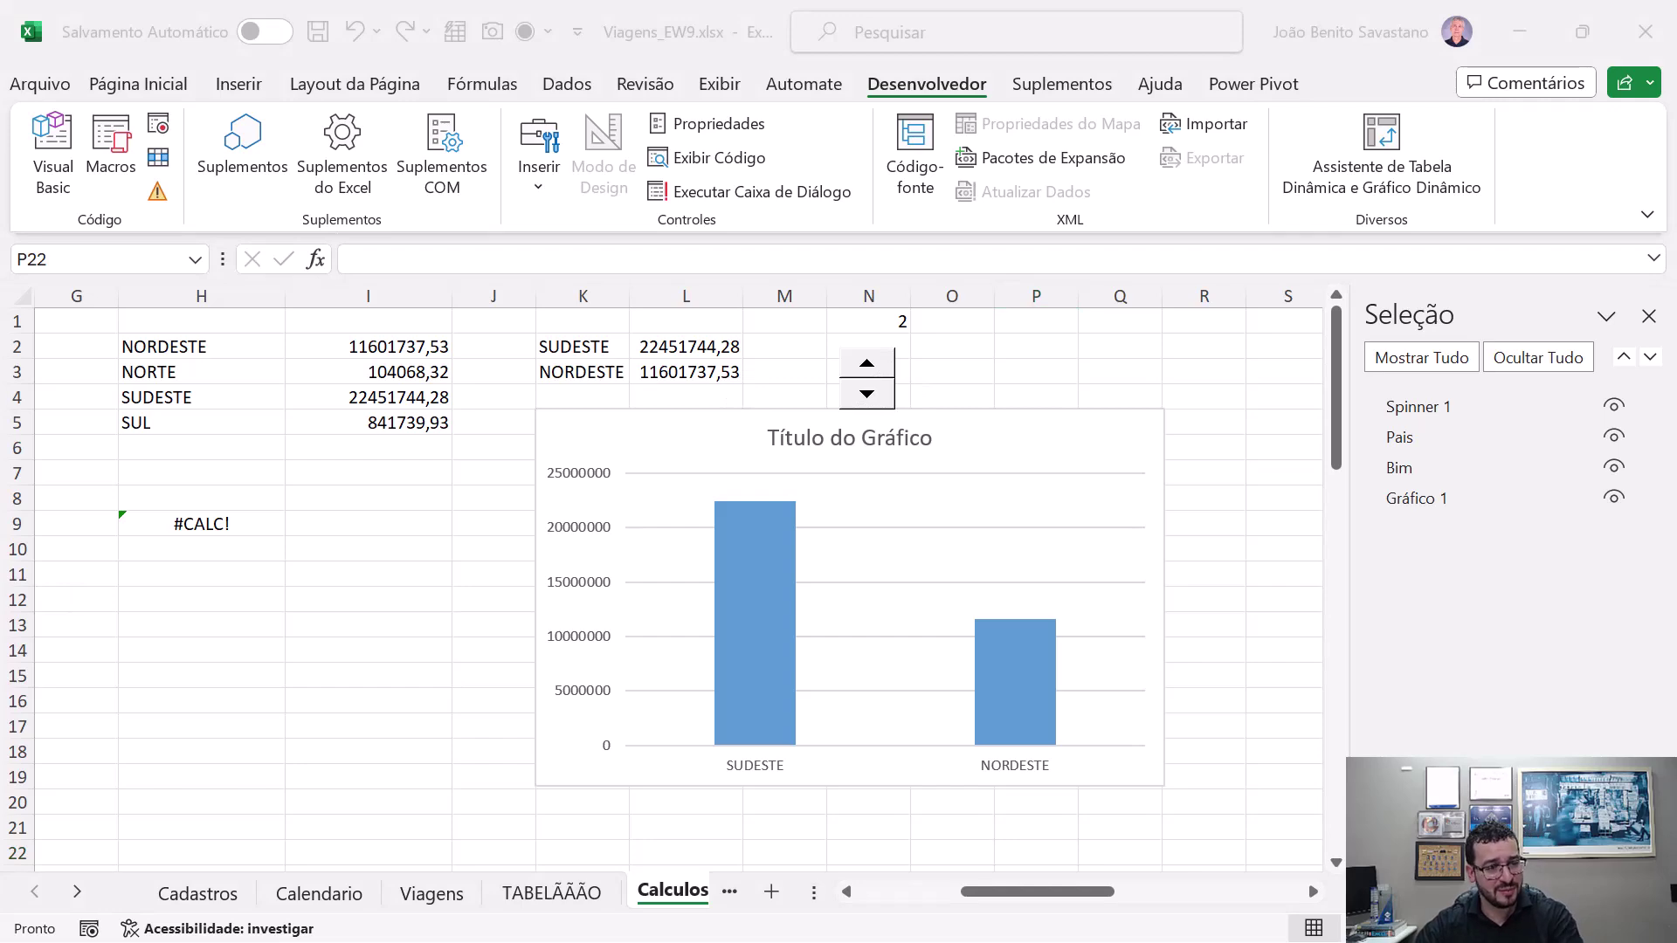